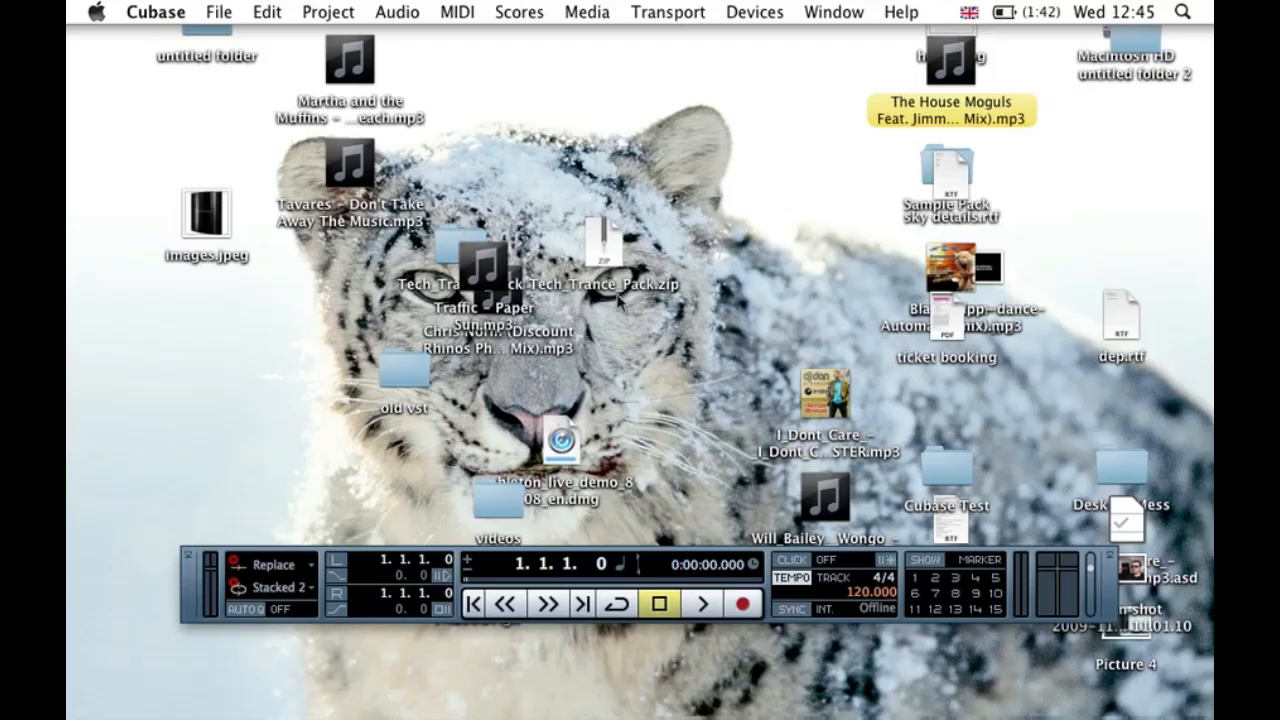
- Create a new project from the Empty template
{"action": "mouse_move", "coordinate": [186, 583]}
{"action": "left_mouse_down"}
{"action": "mouse_move", "coordinate": [182, 543]}
{"action": "mouse_move", "coordinate": [182, 566]}
{"action": "left_mouse_up"}
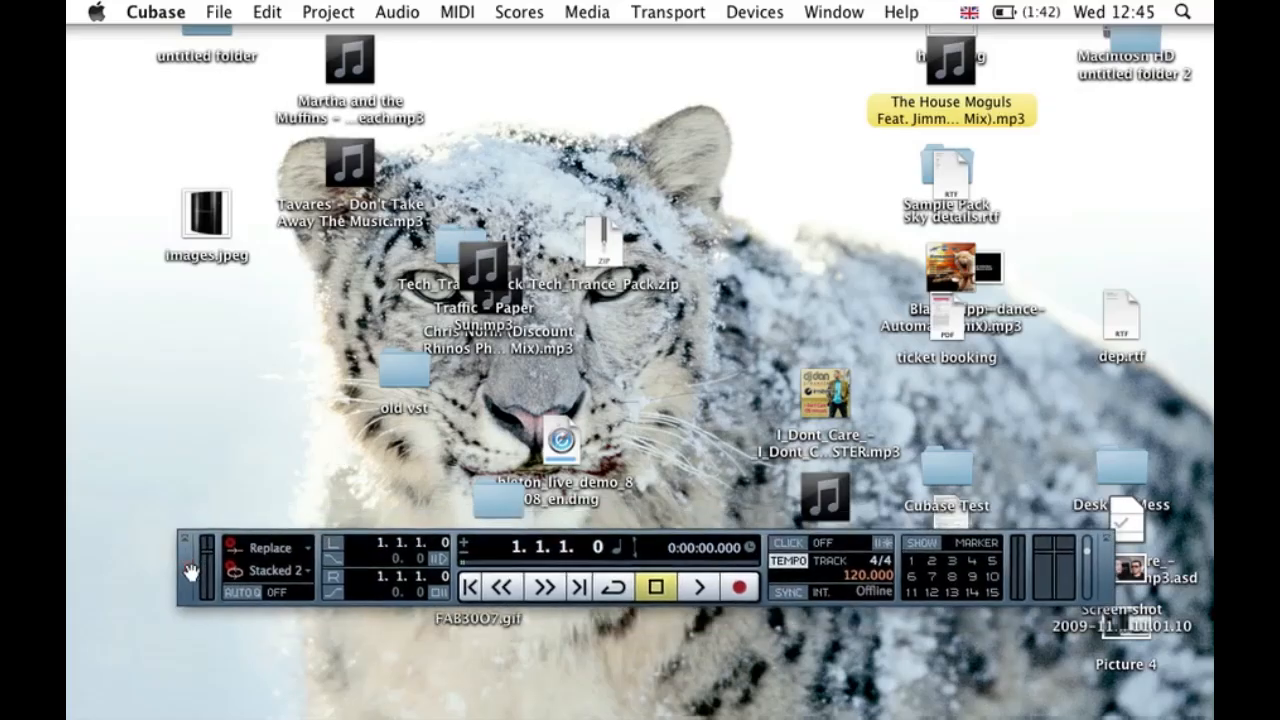
{"action": "left_click", "coordinate": [216, 12]}
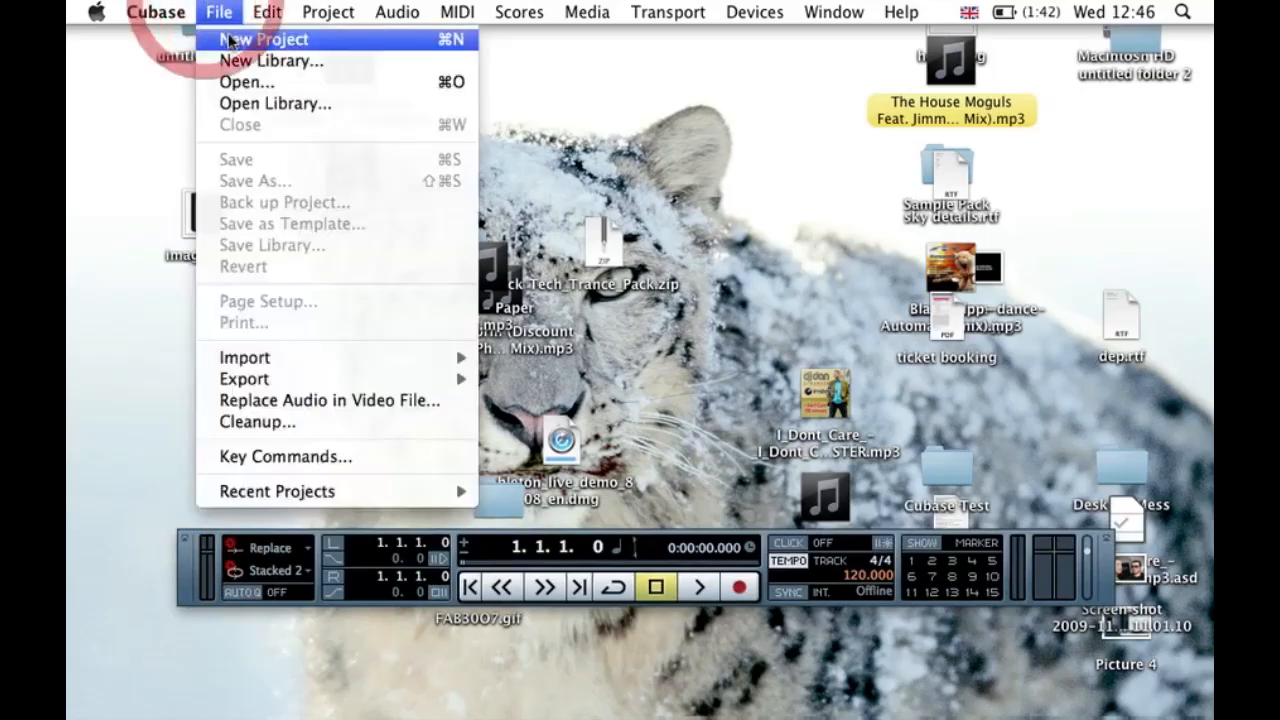
{"action": "left_click", "coordinate": [229, 40]}
{"action": "left_click", "coordinate": [530, 228]}
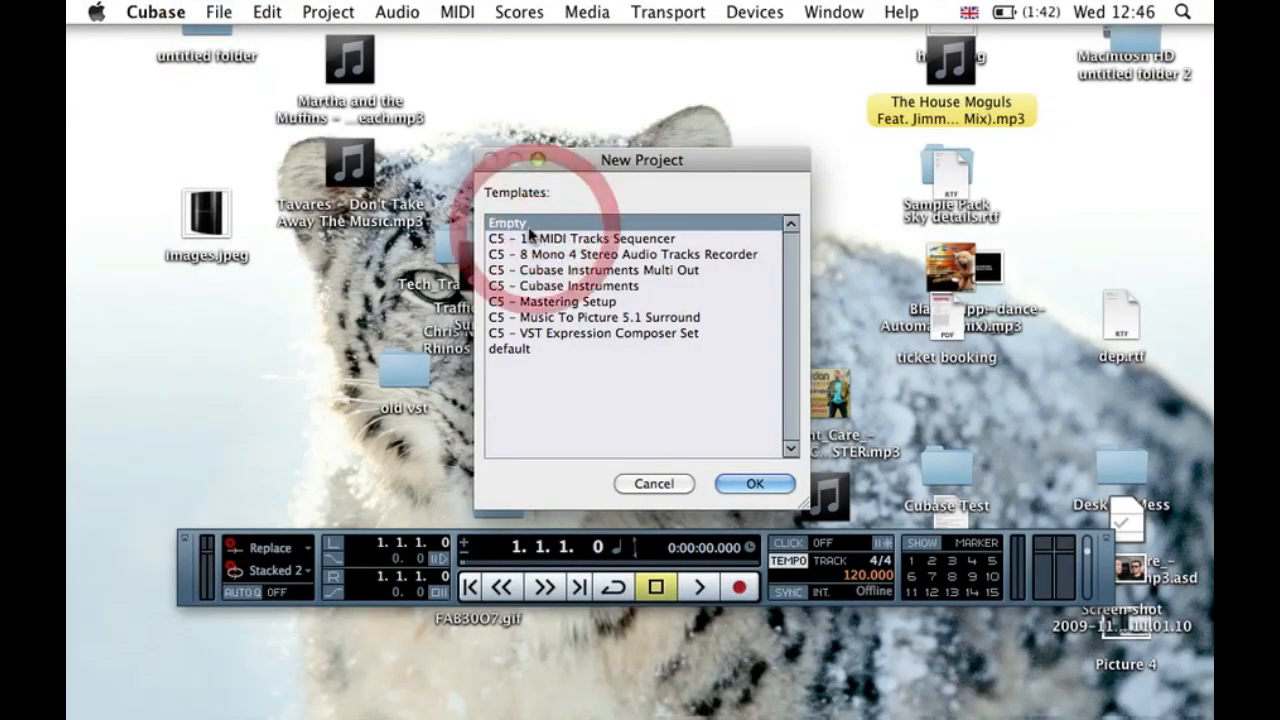
{"action": "left_click", "coordinate": [756, 484]}
- Create a folder named "Cubase Electro House" on the Desktop and set it as the project folder
{"action": "left_click", "coordinate": [333, 74]}
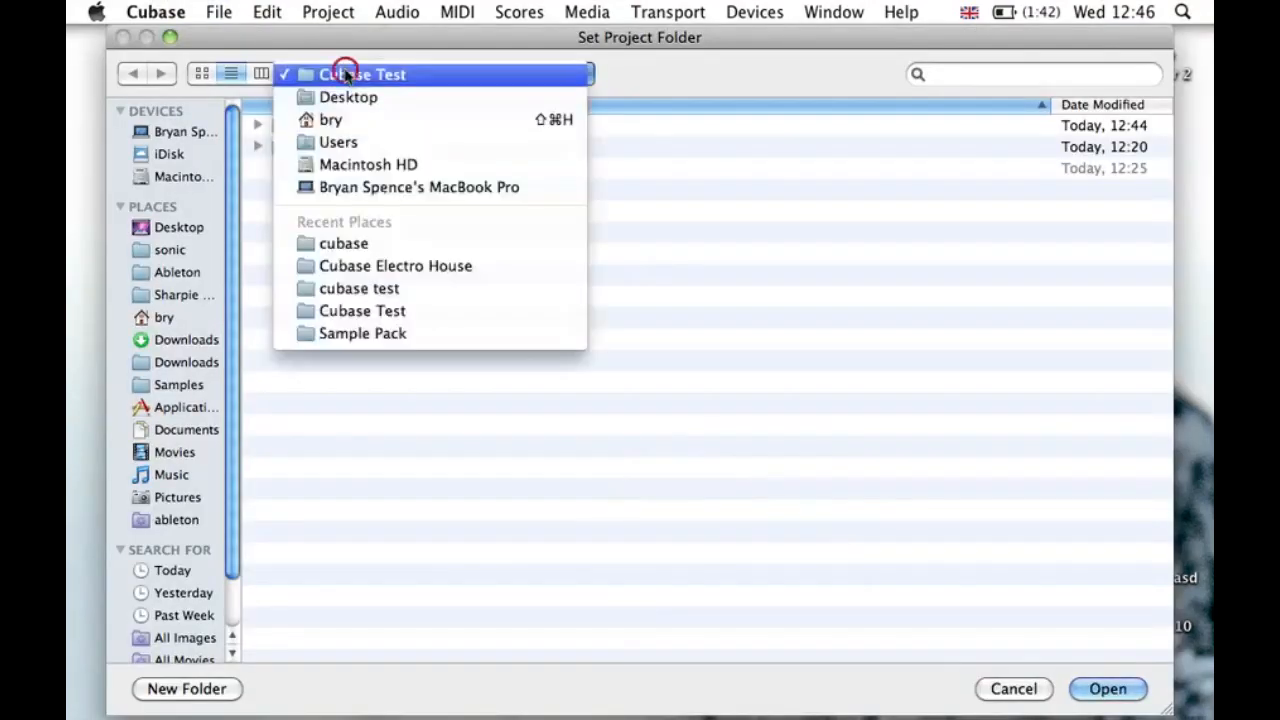
{"action": "left_click", "coordinate": [395, 99]}
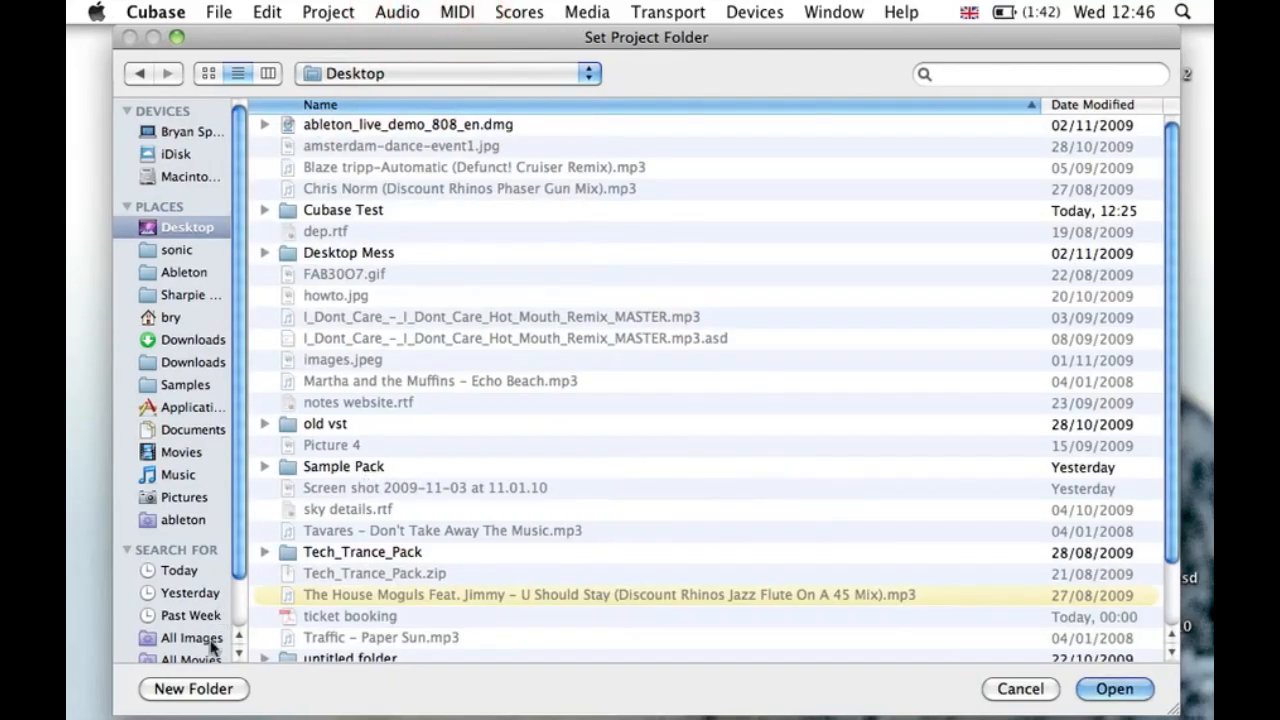
{"action": "left_click", "coordinate": [193, 688]}
{"action": "type", "text": "Cuba"}
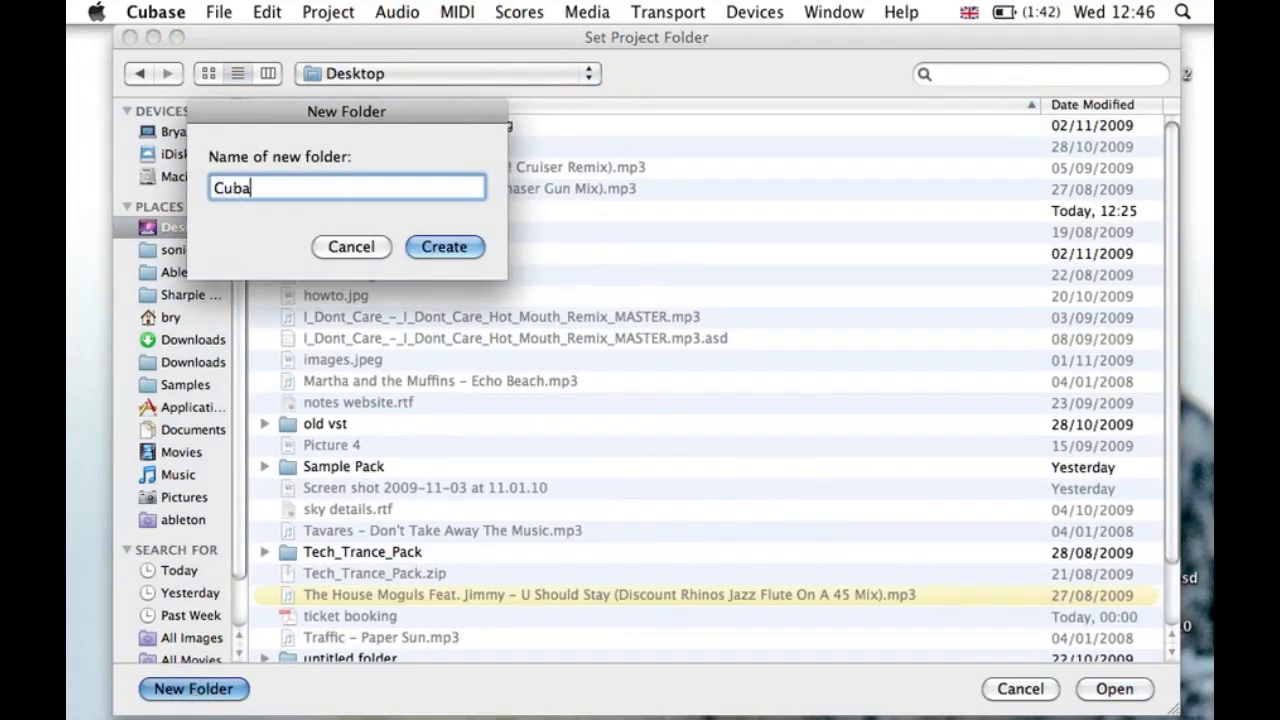
{"action": "type", "text": "se Electro House"}
{"action": "key", "text": "Return"}
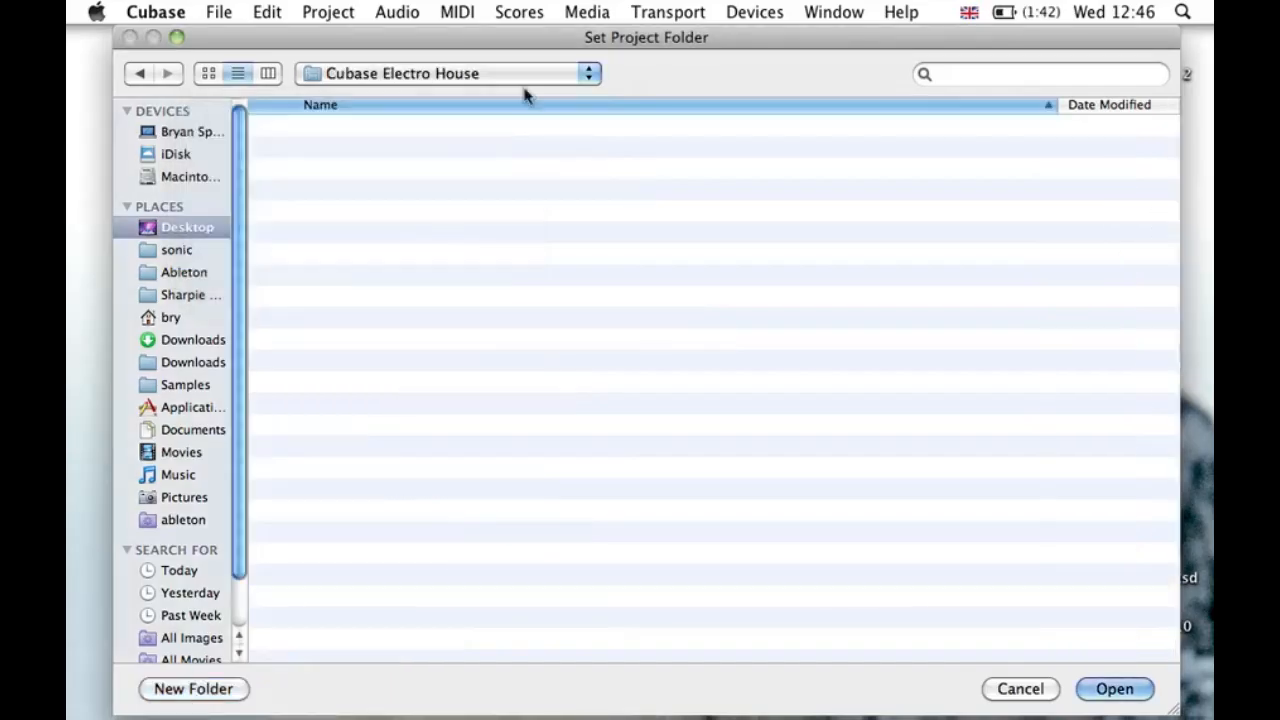
{"action": "left_click", "coordinate": [486, 249]}
{"action": "left_click", "coordinate": [1118, 689]}
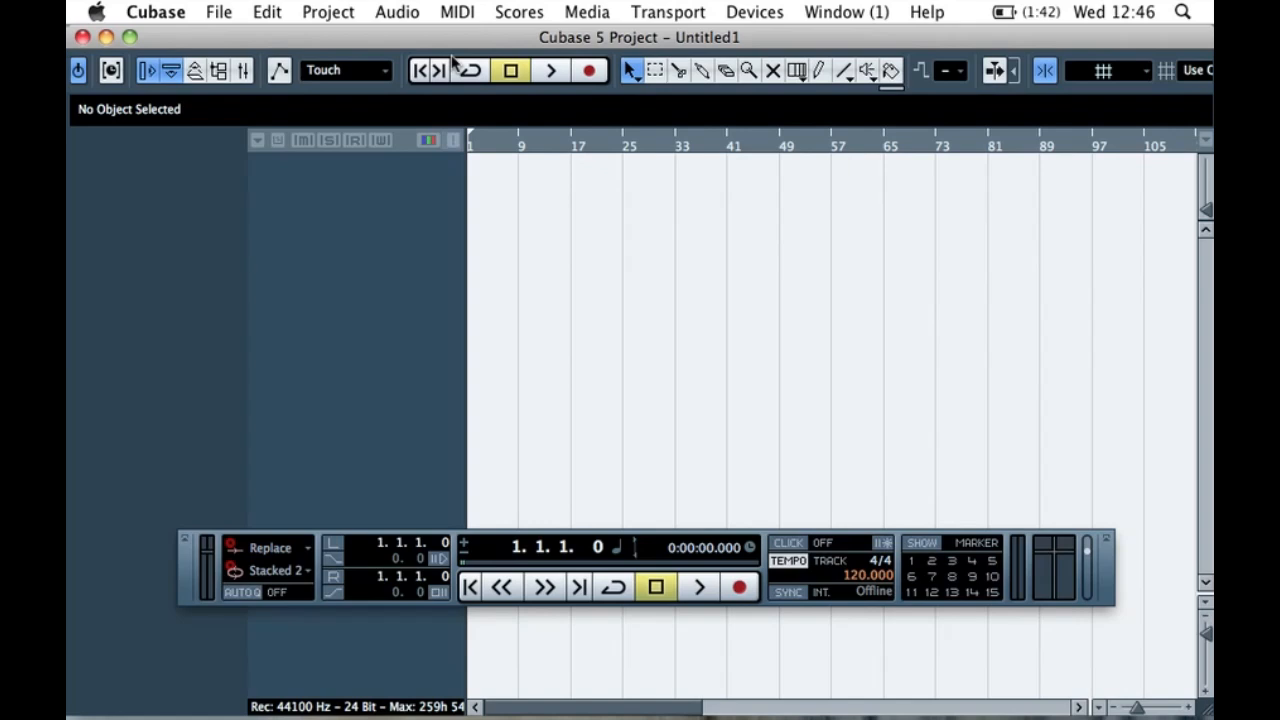
- Open the project's Pool window and shift it slightly within the workspace
{"action": "left_click_drag", "start_coordinate": [568, 214], "coordinate": [871, 314]}
{"action": "key", "text": "super+p"}
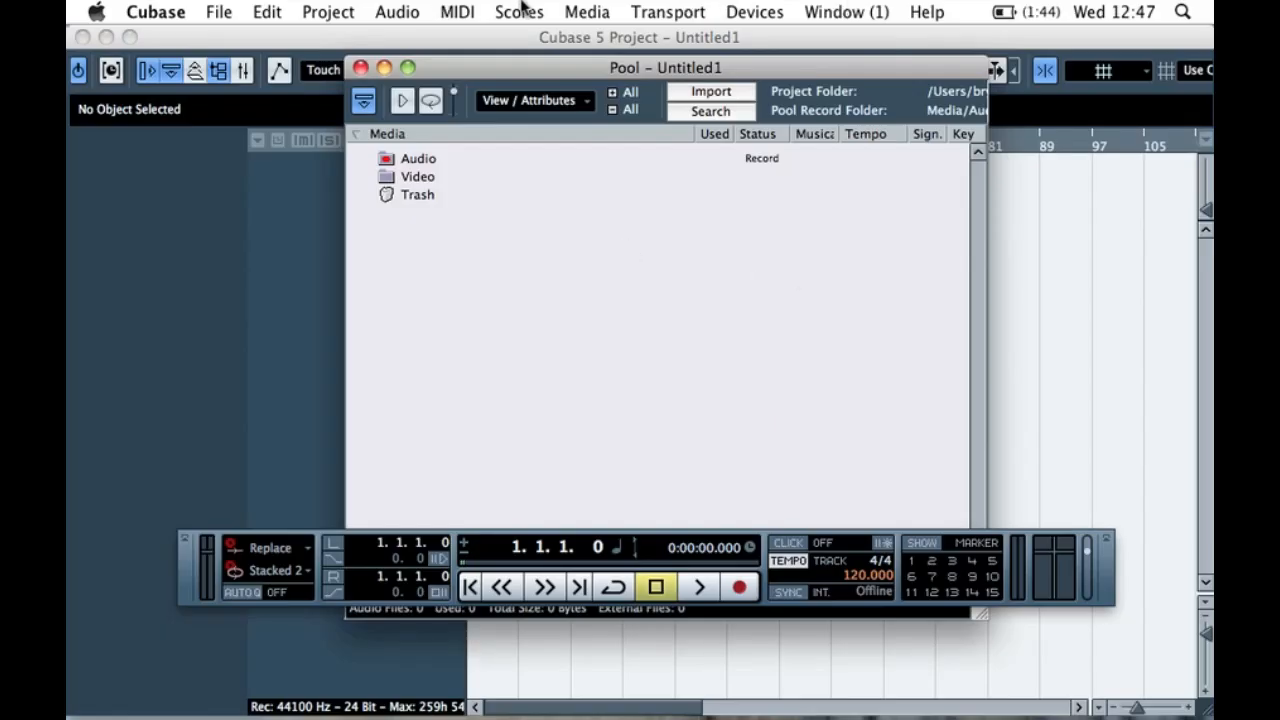
{"action": "left_click", "coordinate": [322, 11]}
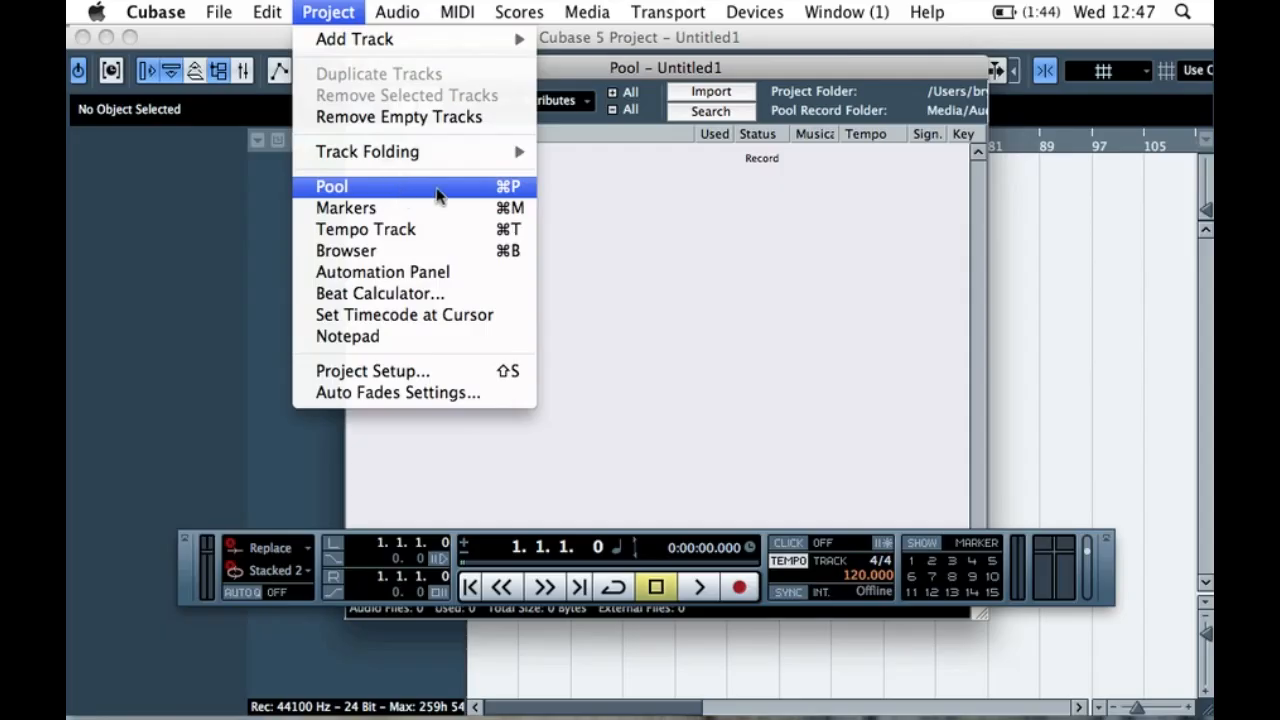
{"action": "left_click", "coordinate": [528, 187]}
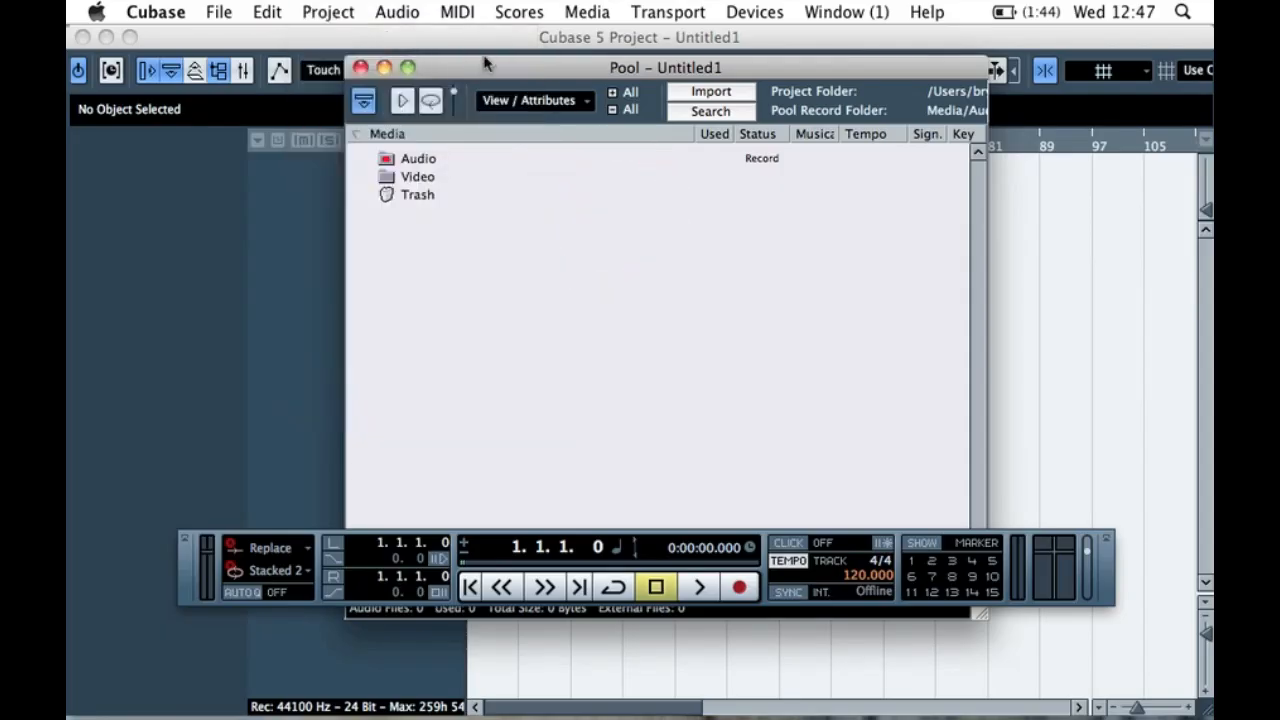
{"action": "left_click_drag", "start_coordinate": [487, 60], "coordinate": [462, 57]}
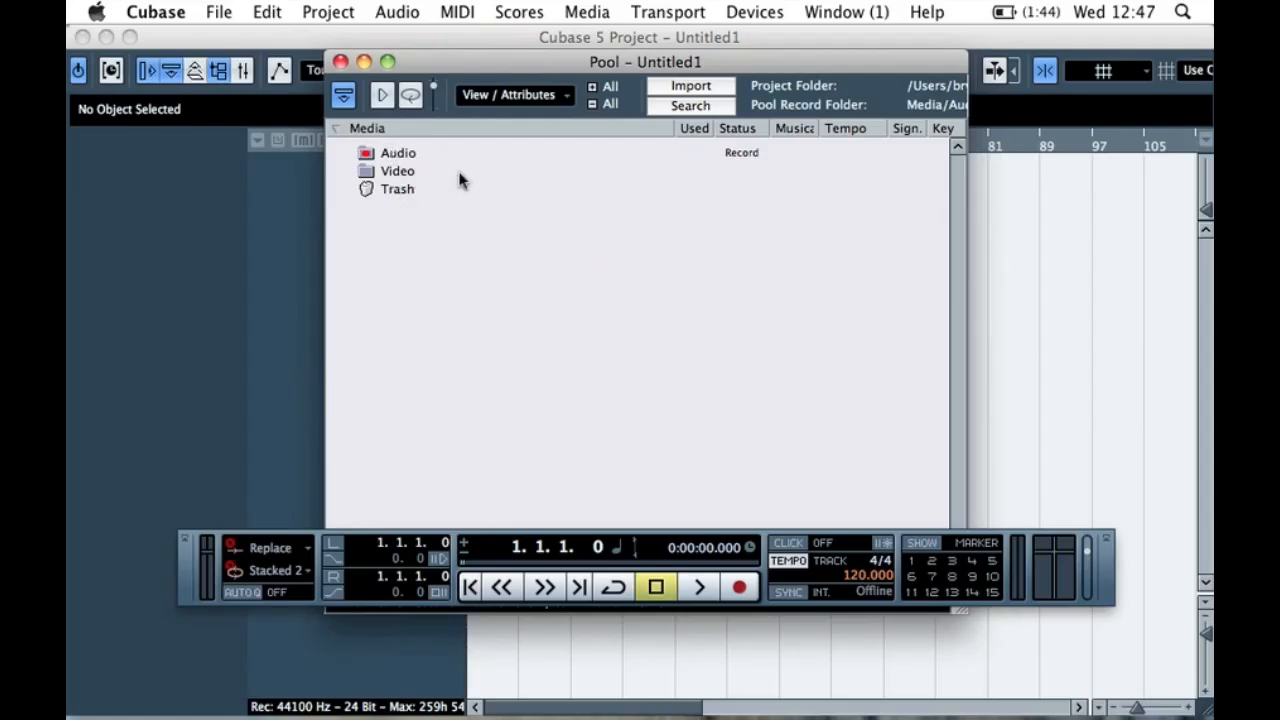
- Start a media import into the pool's Audio folder and browse to the Sample Pack folder
{"action": "left_click", "coordinate": [396, 155]}
{"action": "left_click", "coordinate": [398, 155]}
{"action": "left_click", "coordinate": [694, 87]}
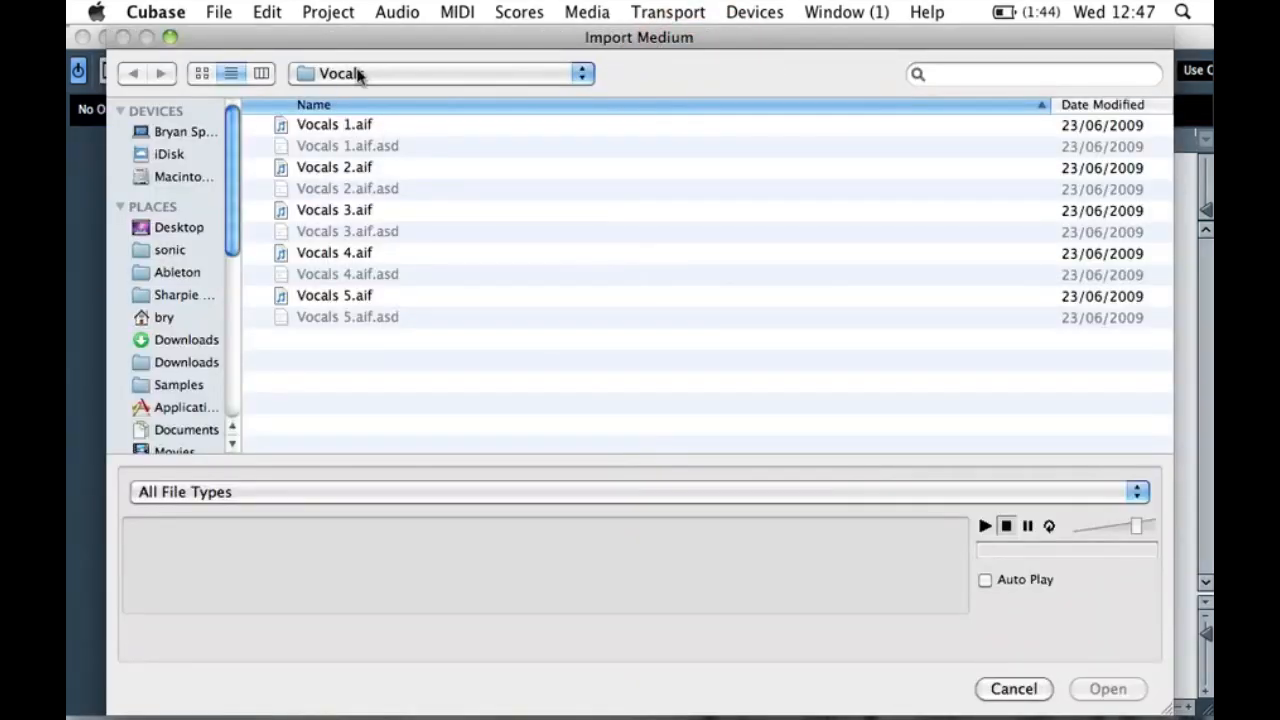
{"action": "left_click", "coordinate": [358, 75]}
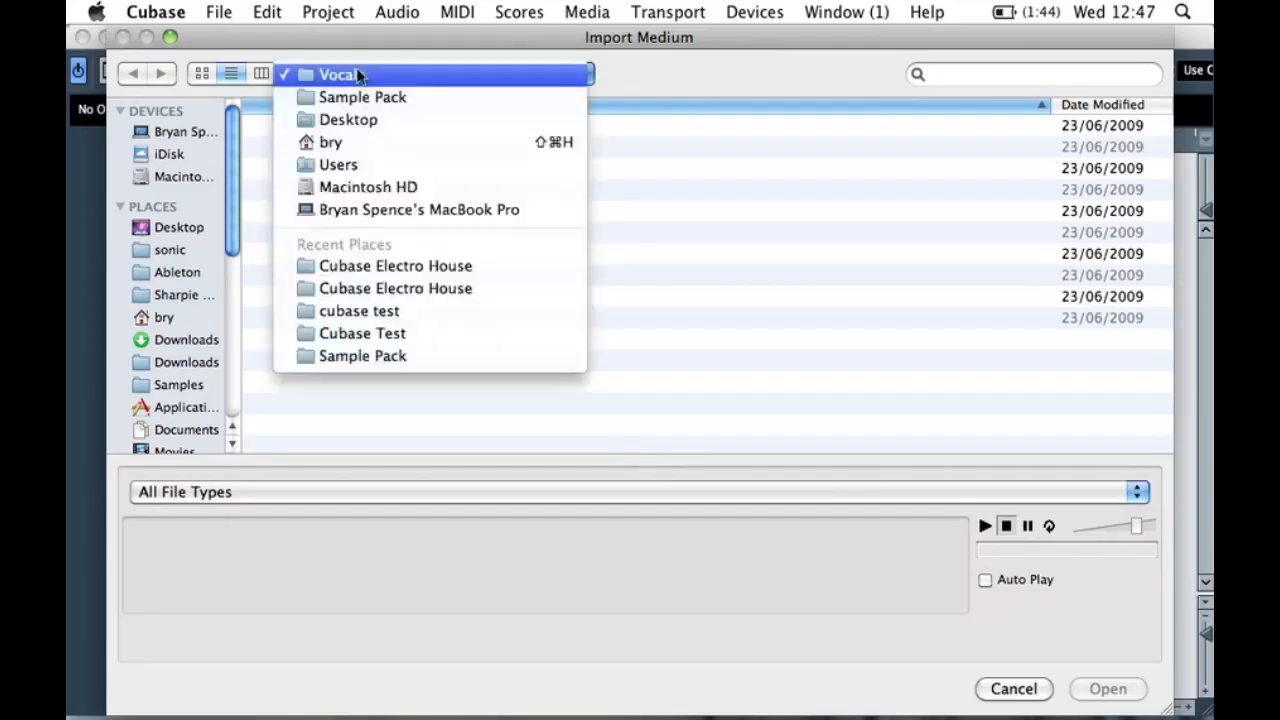
{"action": "left_click", "coordinate": [350, 98]}
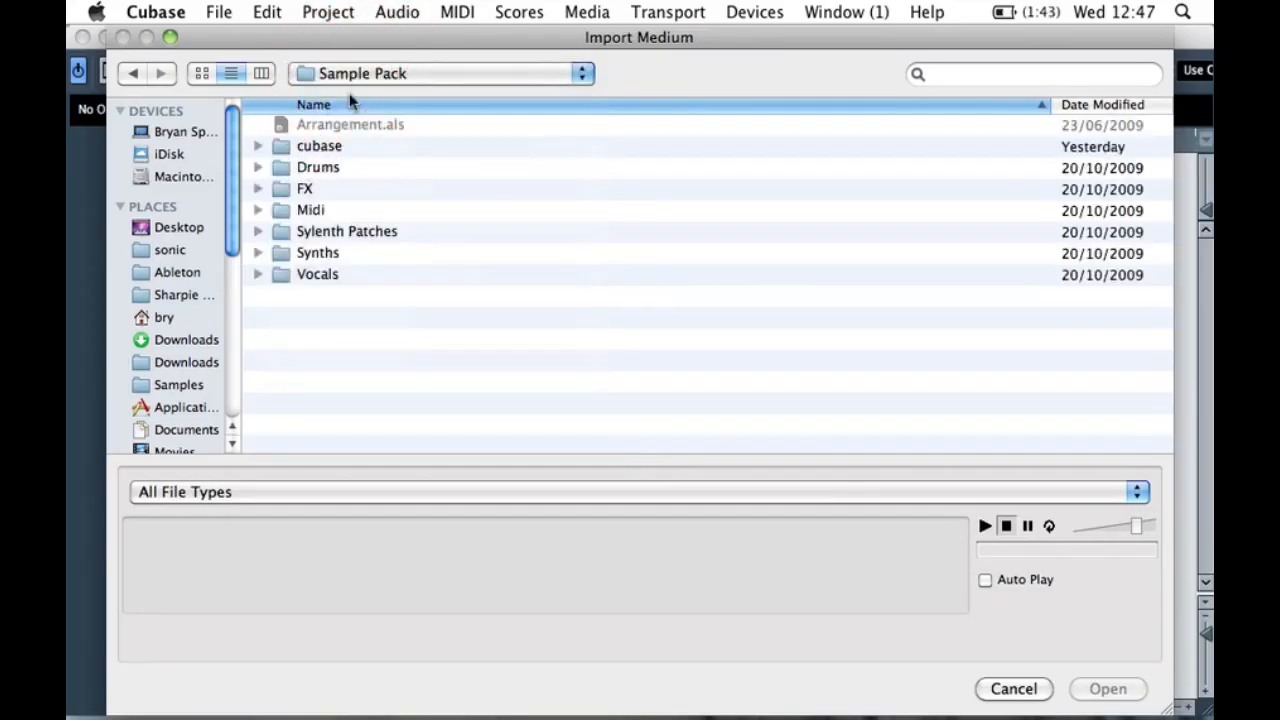
- Import all audio files from the Drums folder, Clap 1.wav through Snare.wav, with Copy Files to Working Directory enabled
{"action": "left_click", "coordinate": [258, 167]}
{"action": "left_click", "coordinate": [415, 190]}
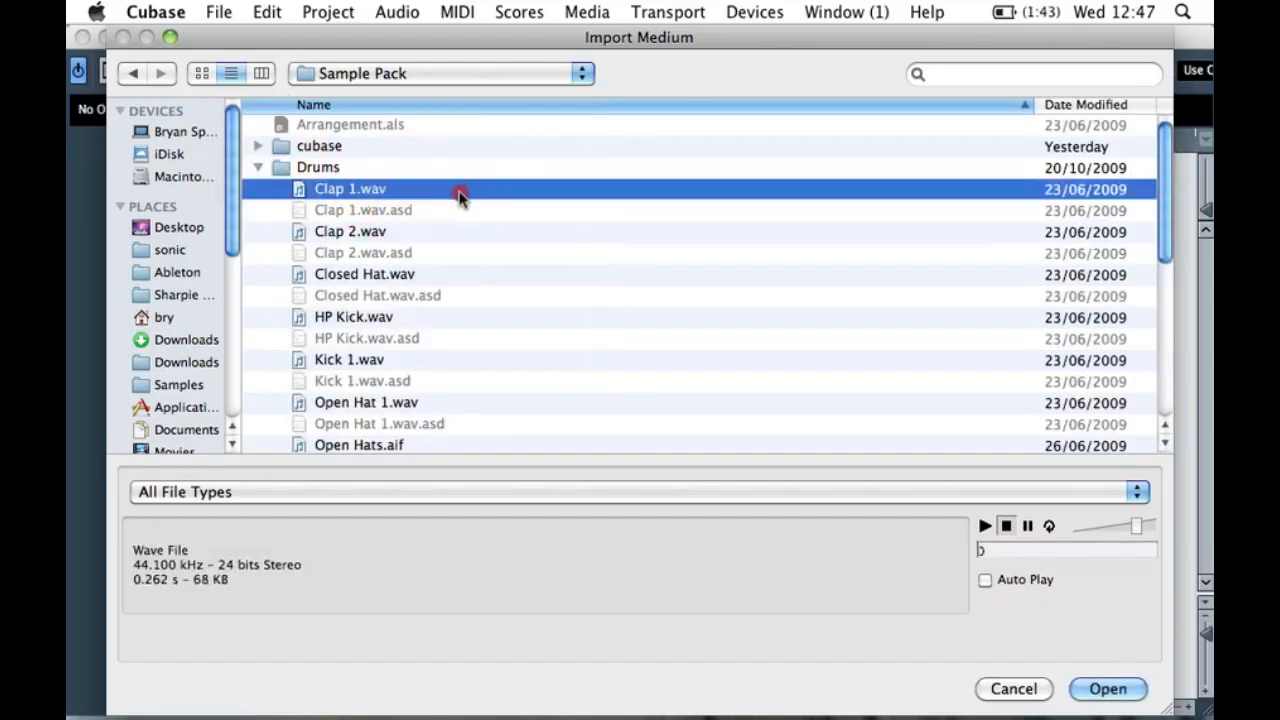
{"action": "left_click", "coordinate": [451, 190]}
{"action": "left_click_drag", "start_coordinate": [479, 197], "coordinate": [400, 323]}
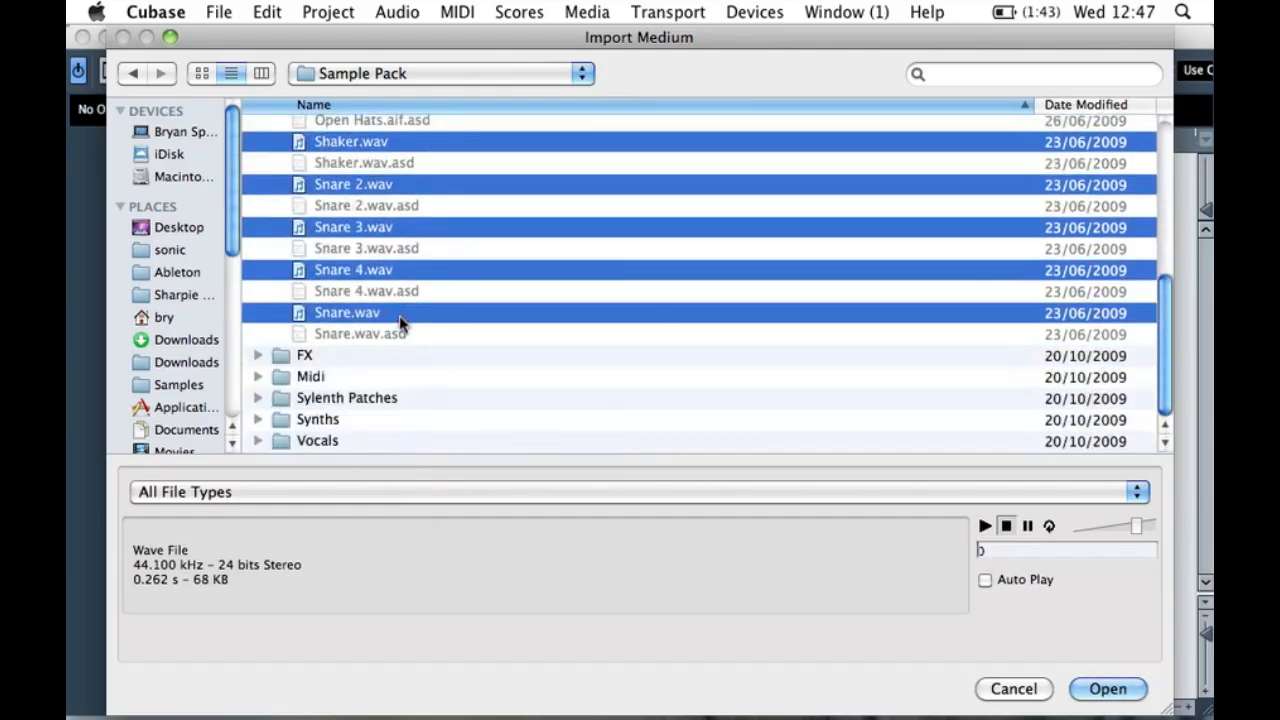
{"action": "scroll", "coordinate": [480, 326], "scroll_direction": "up", "scroll_amount": 5}
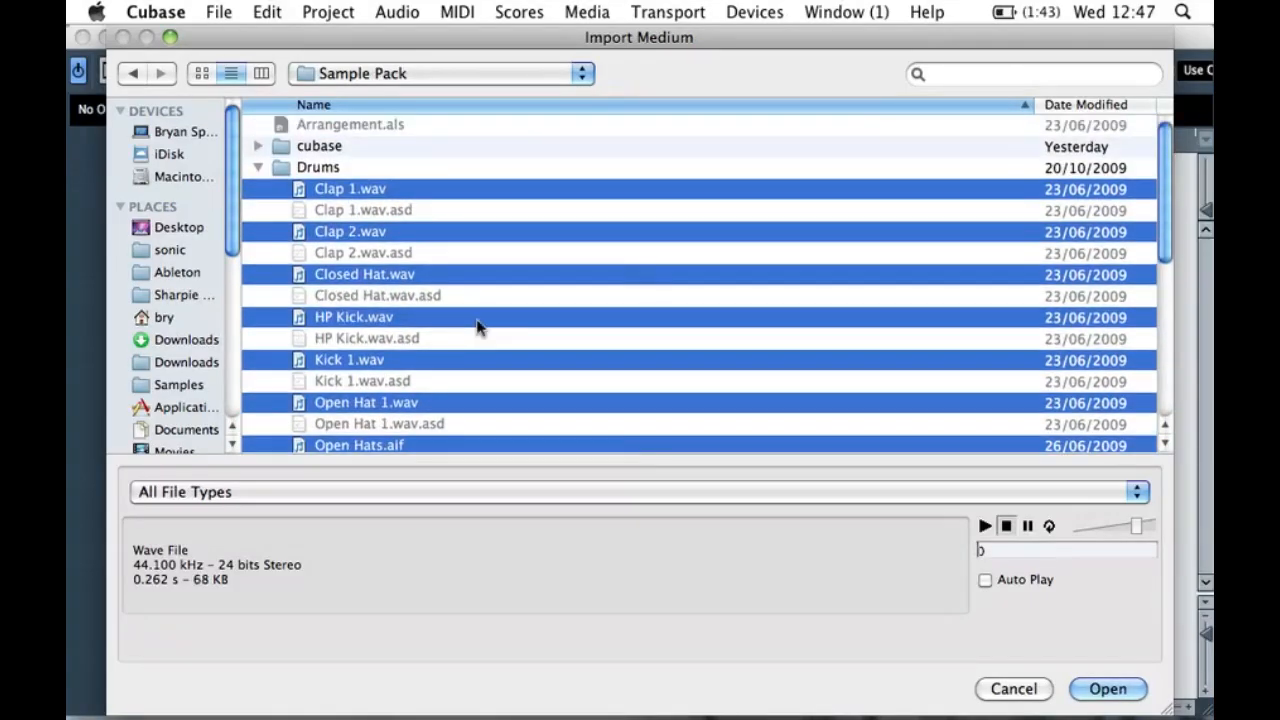
{"action": "left_click", "coordinate": [1106, 690]}
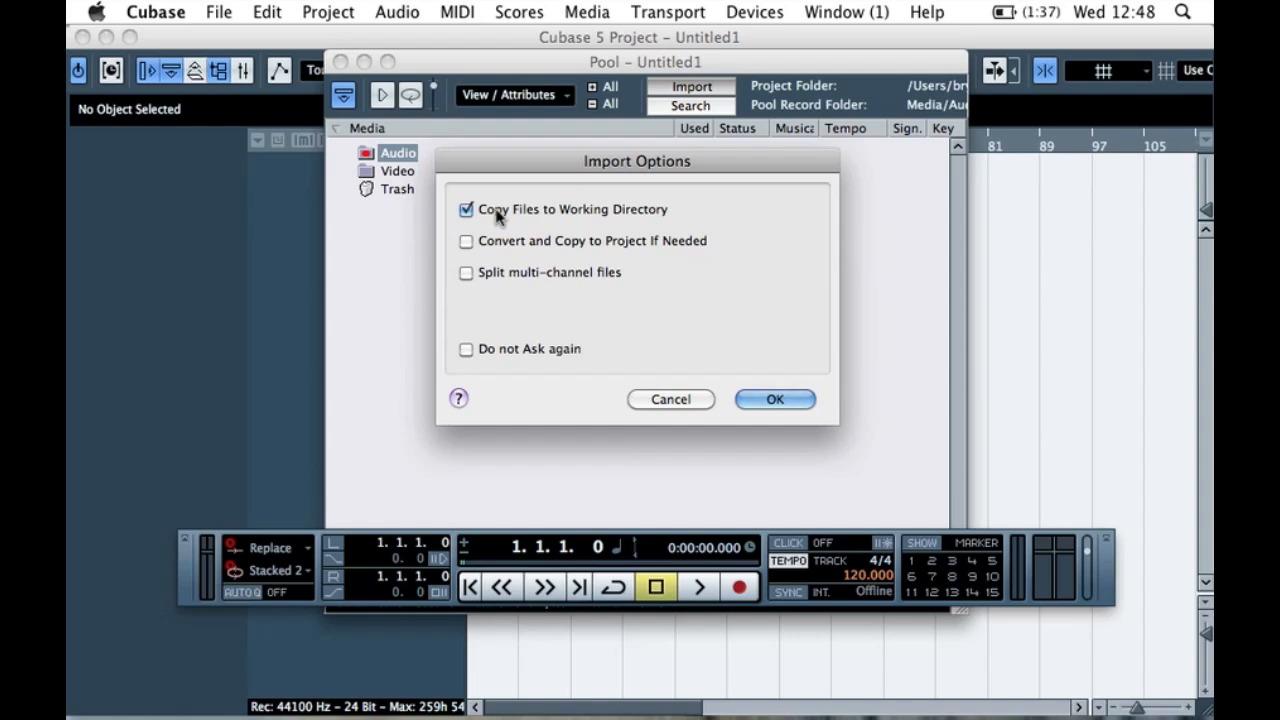
{"action": "left_click", "coordinate": [776, 399]}
{"action": "left_click", "coordinate": [776, 399]}
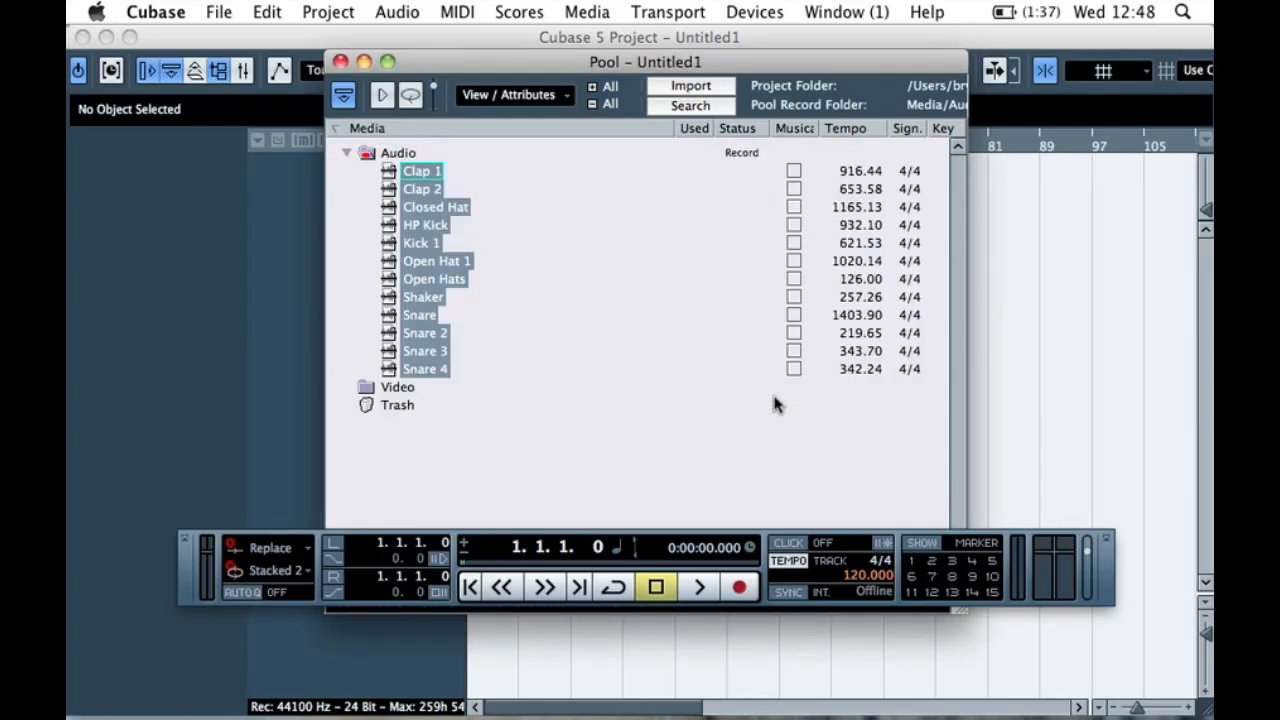
- Create a "Drums" folder inside the pool's Audio folder and move all the imported drum samples into it
{"action": "left_click", "coordinate": [390, 155]}
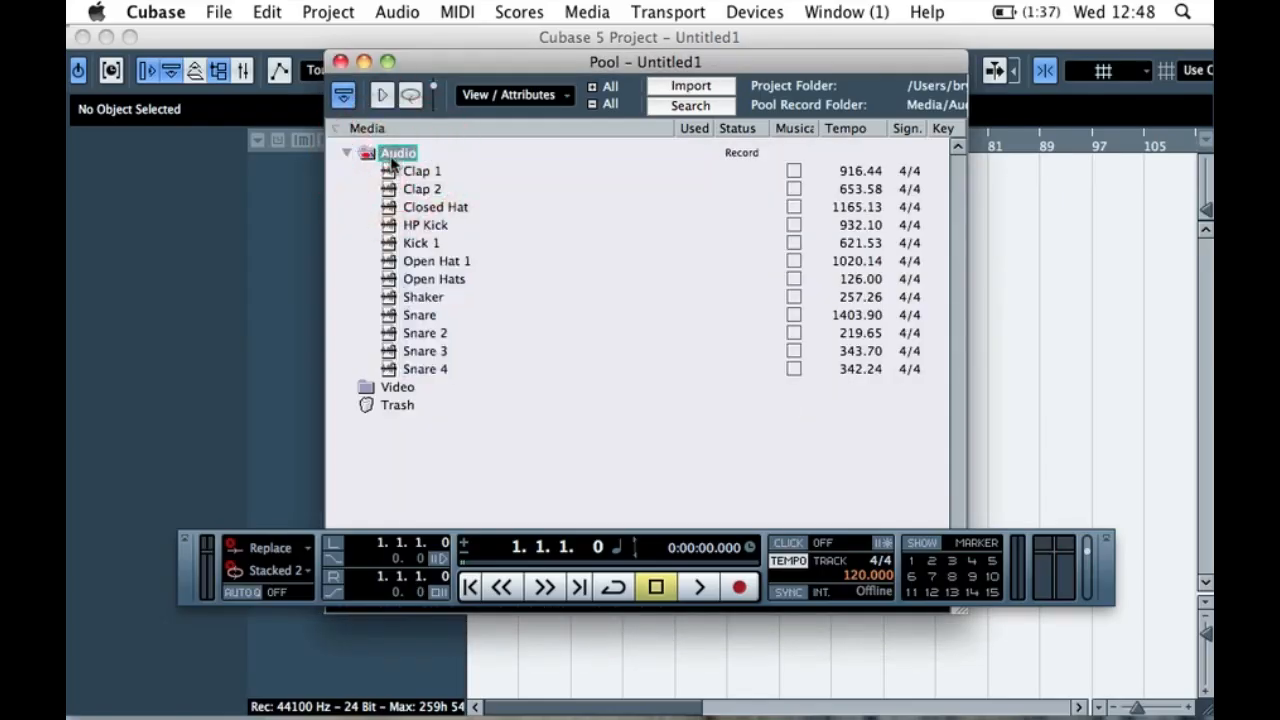
{"action": "right_click", "coordinate": [390, 155]}
{"action": "left_click", "coordinate": [476, 483]}
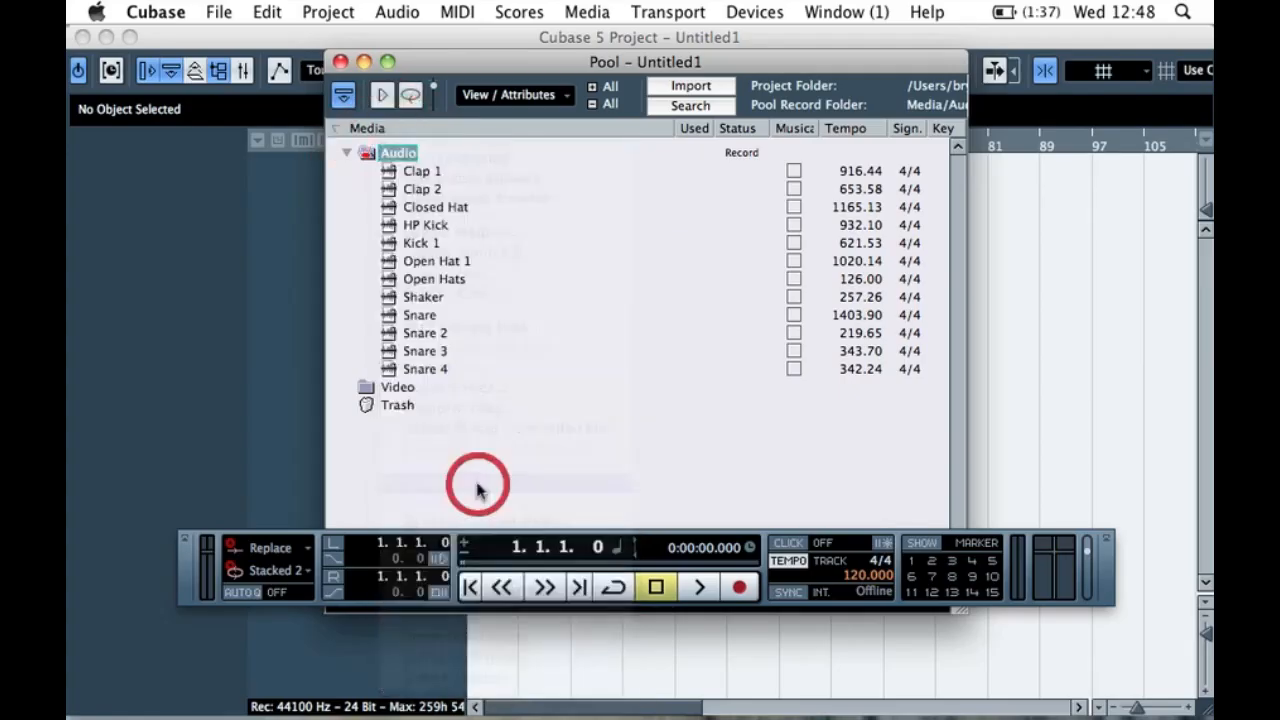
{"action": "type", "text": "Drums"}
{"action": "key", "text": "Return"}
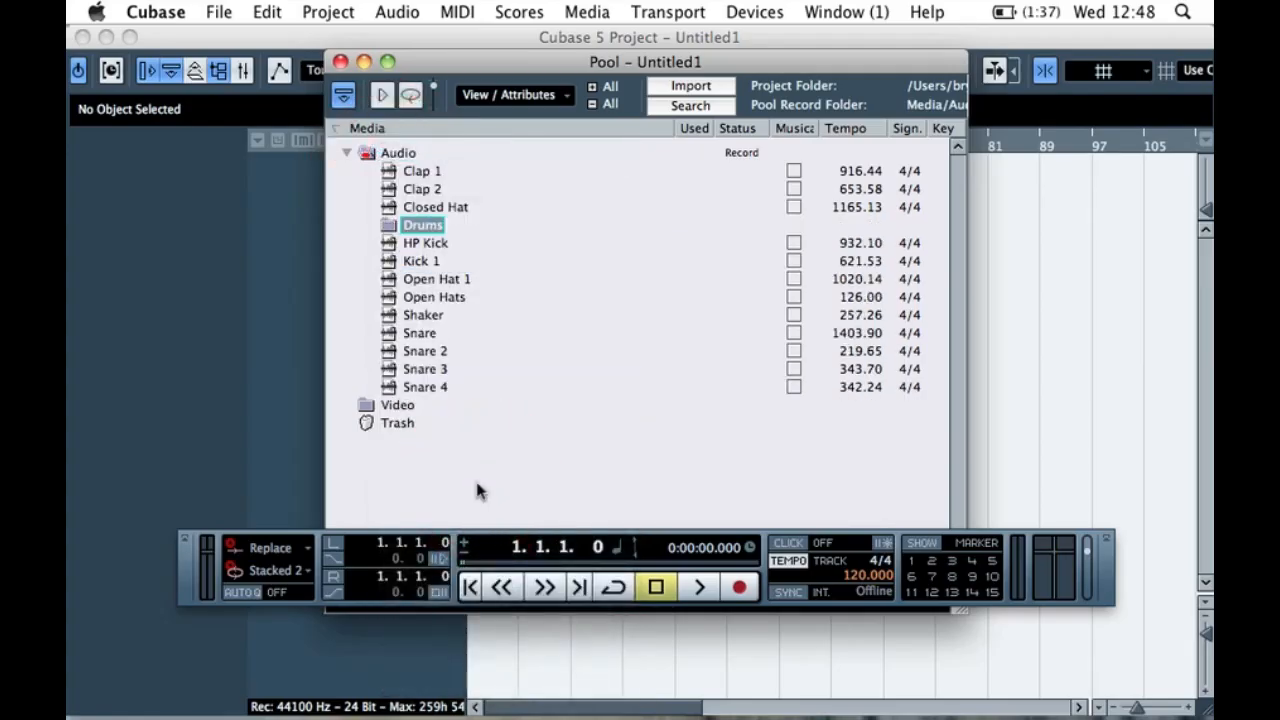
{"action": "left_click_drag", "start_coordinate": [459, 240], "coordinate": [428, 394]}
{"action": "mouse_move", "coordinate": [420, 243]}
{"action": "left_mouse_down"}
{"action": "mouse_move", "coordinate": [417, 229]}
{"action": "mouse_move", "coordinate": [471, 209]}
{"action": "mouse_move", "coordinate": [411, 178]}
{"action": "mouse_move", "coordinate": [417, 219]}
{"action": "left_mouse_up"}
- Start another media import into the Audio folder and go up to the Sample Pack folder
{"action": "left_click", "coordinate": [412, 155]}
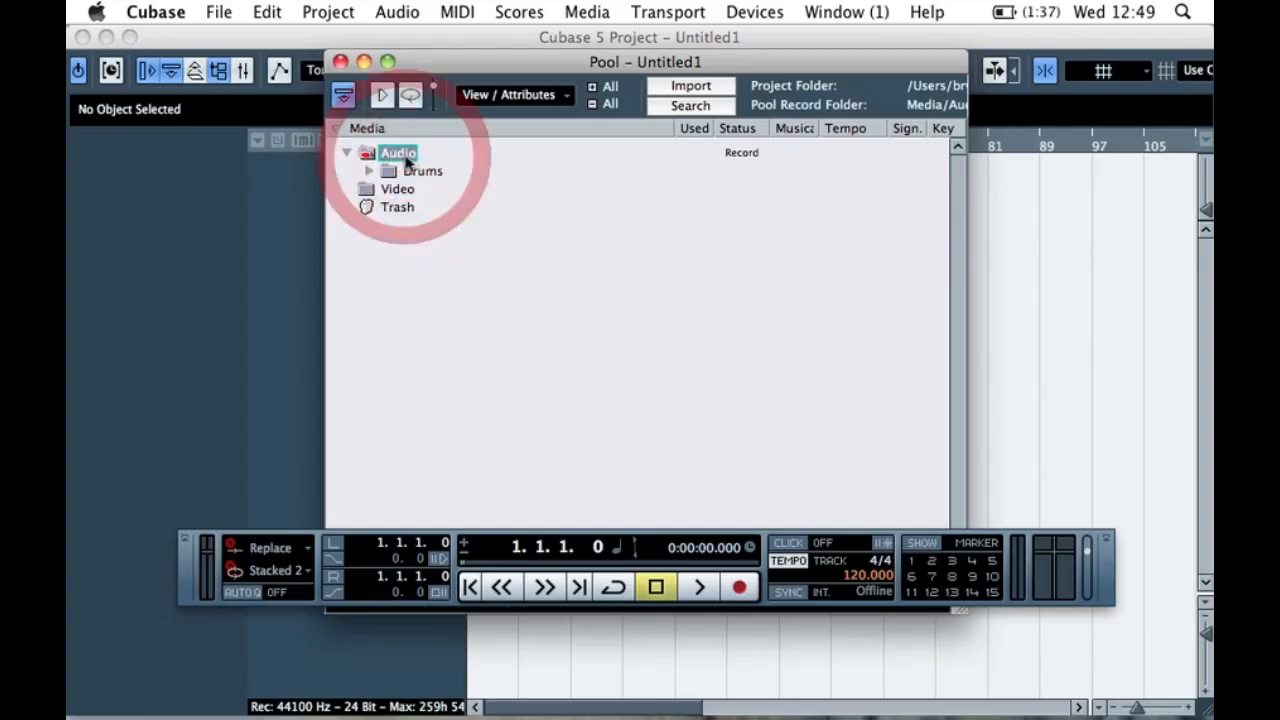
{"action": "left_click", "coordinate": [700, 88]}
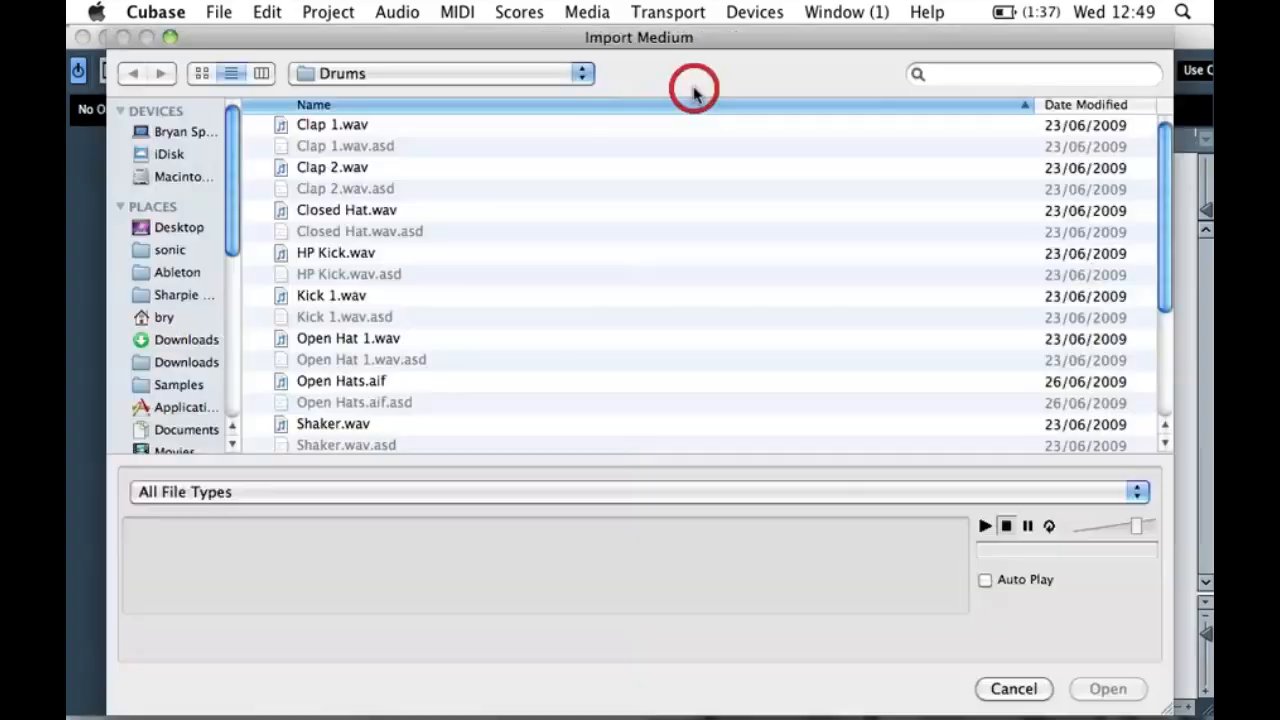
{"action": "left_click", "coordinate": [409, 75]}
{"action": "left_click", "coordinate": [397, 96]}
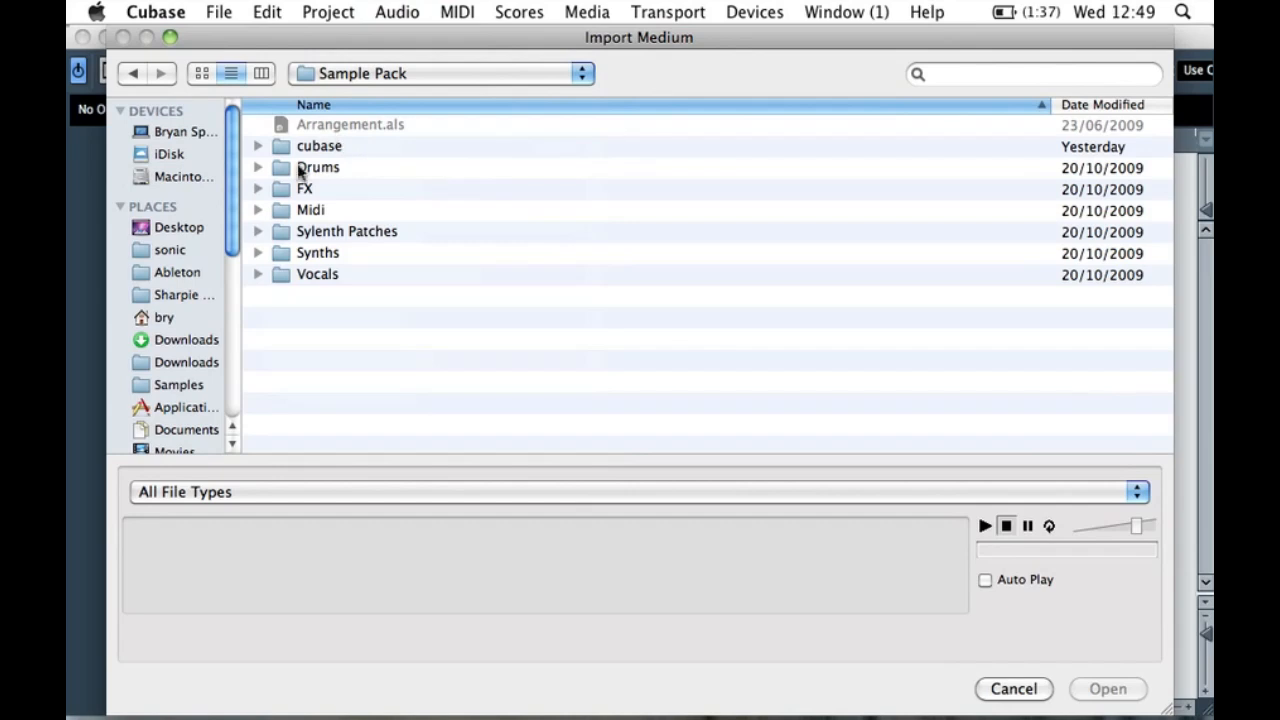
- Import all audio files from the FX folder, Crash 128-1.aif through wobledelay sweep.aif, copying them to the working directory
{"action": "left_click", "coordinate": [259, 189]}
{"action": "left_click", "coordinate": [455, 205]}
{"action": "left_click_drag", "start_coordinate": [522, 214], "coordinate": [443, 249]}
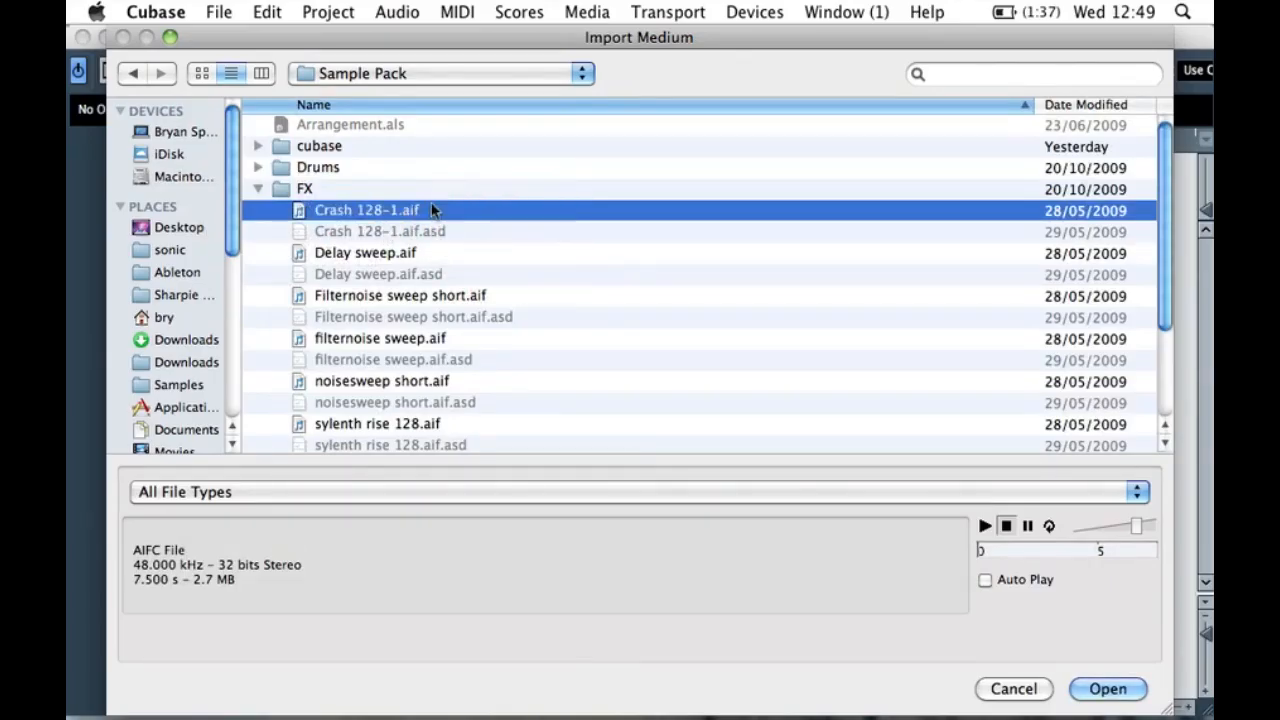
{"action": "left_click", "coordinate": [455, 295]}
{"action": "left_click", "coordinate": [412, 210]}
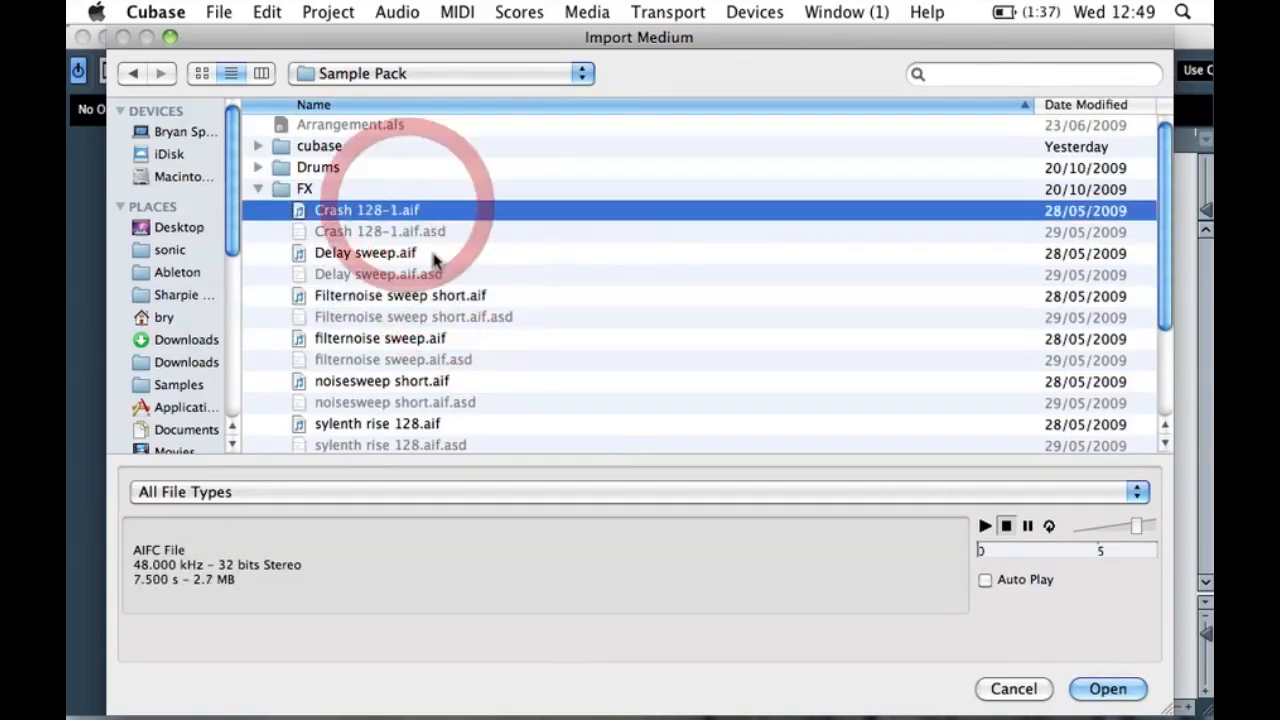
{"action": "scroll", "coordinate": [434, 260], "scroll_direction": "down", "scroll_amount": 1}
{"action": "scroll", "coordinate": [434, 260], "scroll_direction": "down", "scroll_amount": 3}
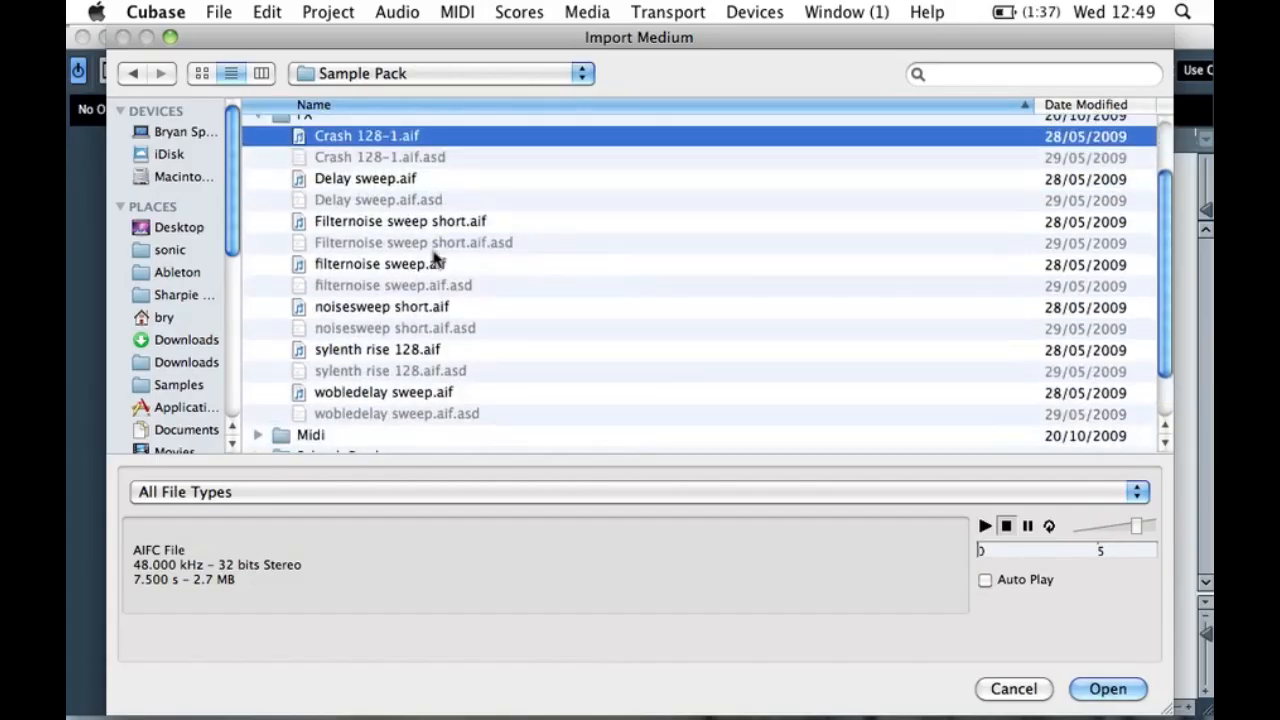
{"action": "left_click", "coordinate": [432, 382], "text": "shift"}
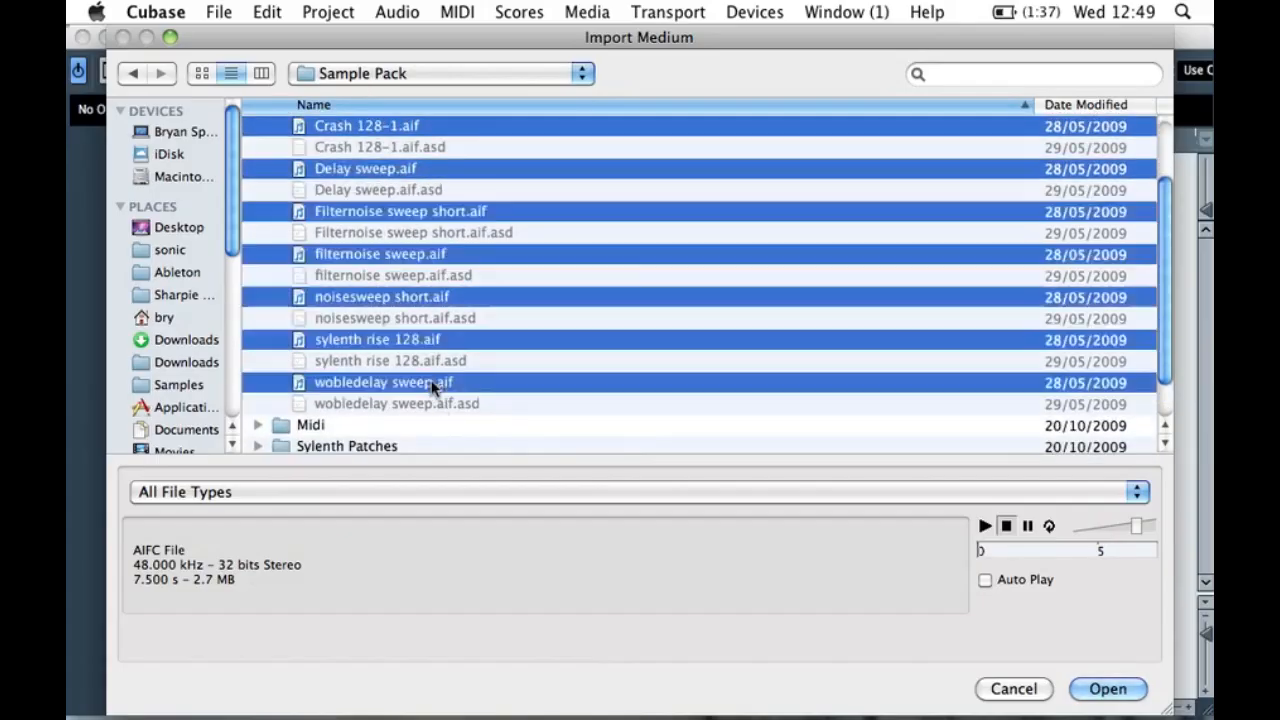
{"action": "left_click", "coordinate": [1108, 690]}
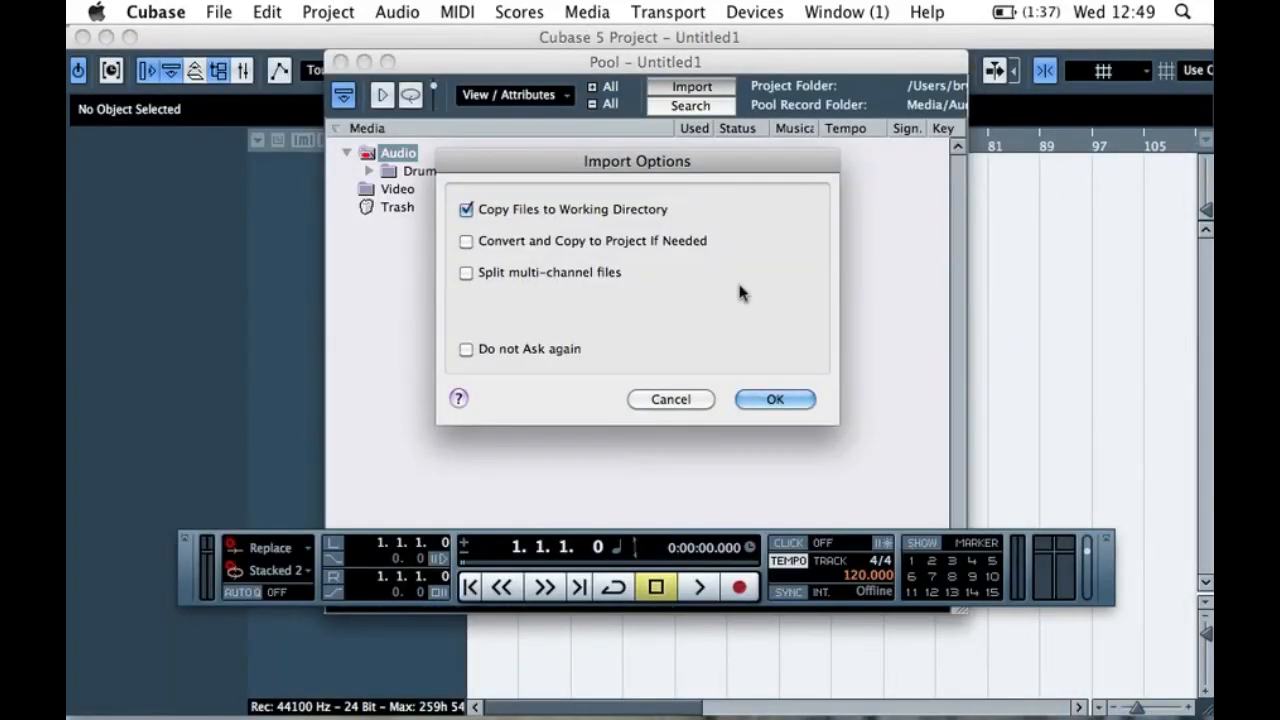
{"action": "left_click", "coordinate": [770, 400]}
- Create an "FX" folder inside the pool's Audio folder and move all the imported effect samples into it
{"action": "left_click", "coordinate": [394, 155]}
{"action": "right_click", "coordinate": [392, 157]}
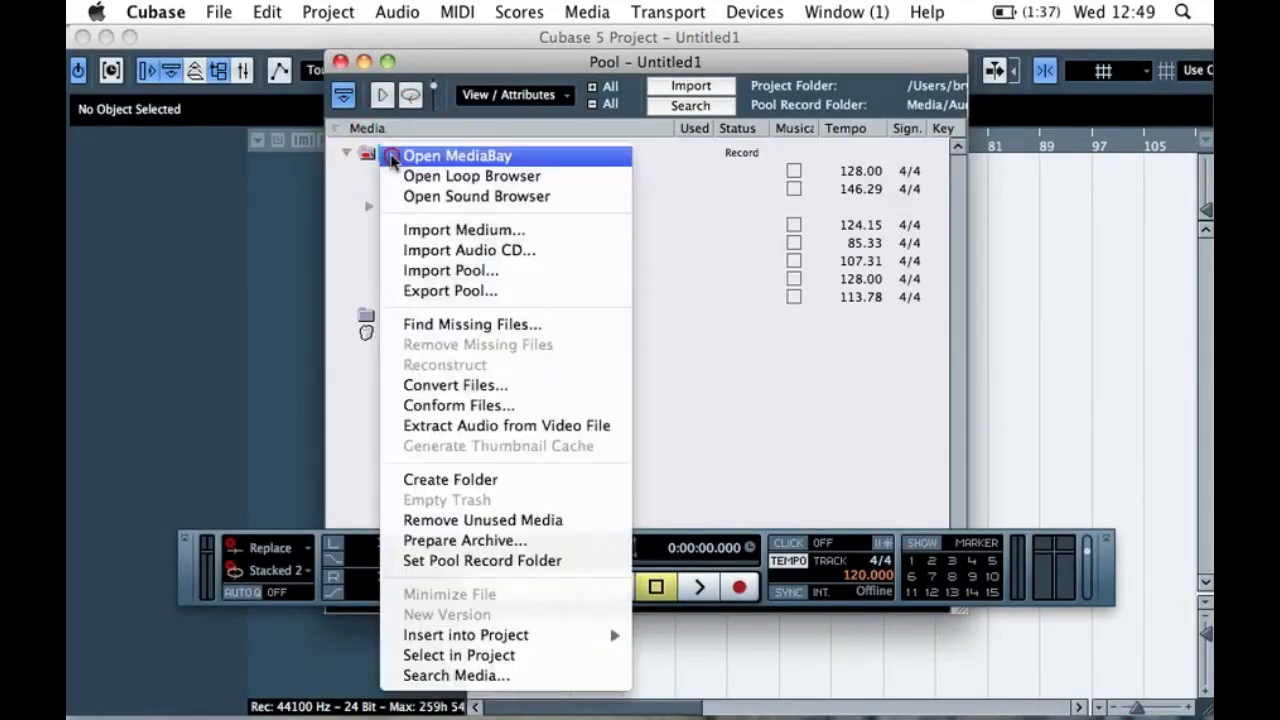
{"action": "left_click", "coordinate": [519, 486]}
{"action": "type", "text": "FX"}
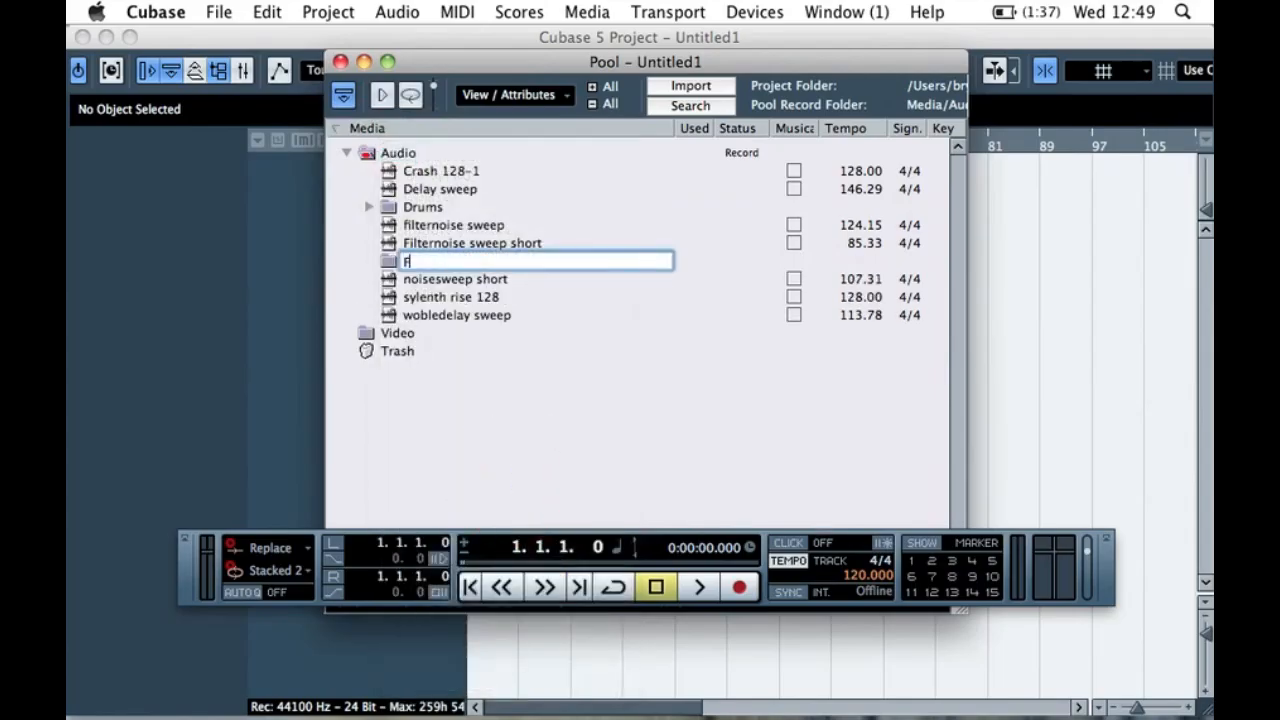
{"action": "key", "text": "Return"}
{"action": "left_click_drag", "start_coordinate": [537, 249], "coordinate": [480, 318]}
{"action": "left_click_drag", "start_coordinate": [436, 240], "coordinate": [410, 226]}
{"action": "left_click_drag", "start_coordinate": [490, 190], "coordinate": [405, 226]}
- Create a "Vocals" folder inside the pool's Audio folder
{"action": "left_click", "coordinate": [396, 154]}
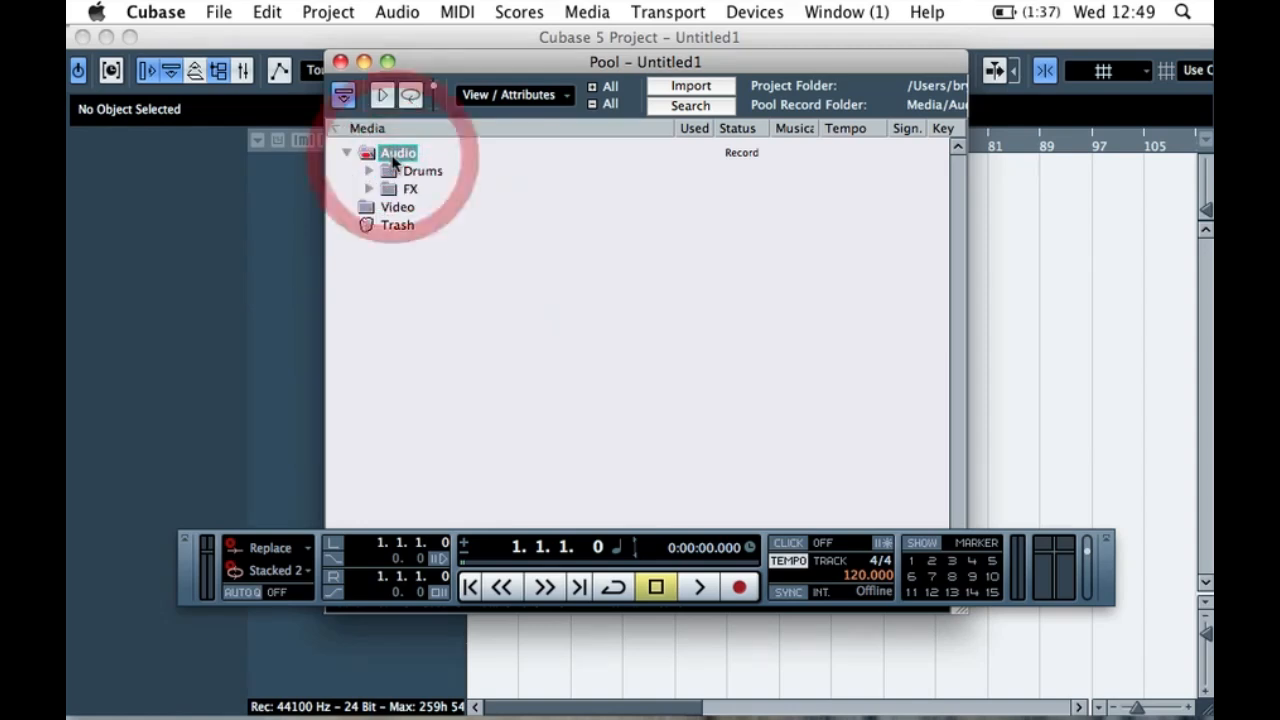
{"action": "right_click", "coordinate": [392, 156]}
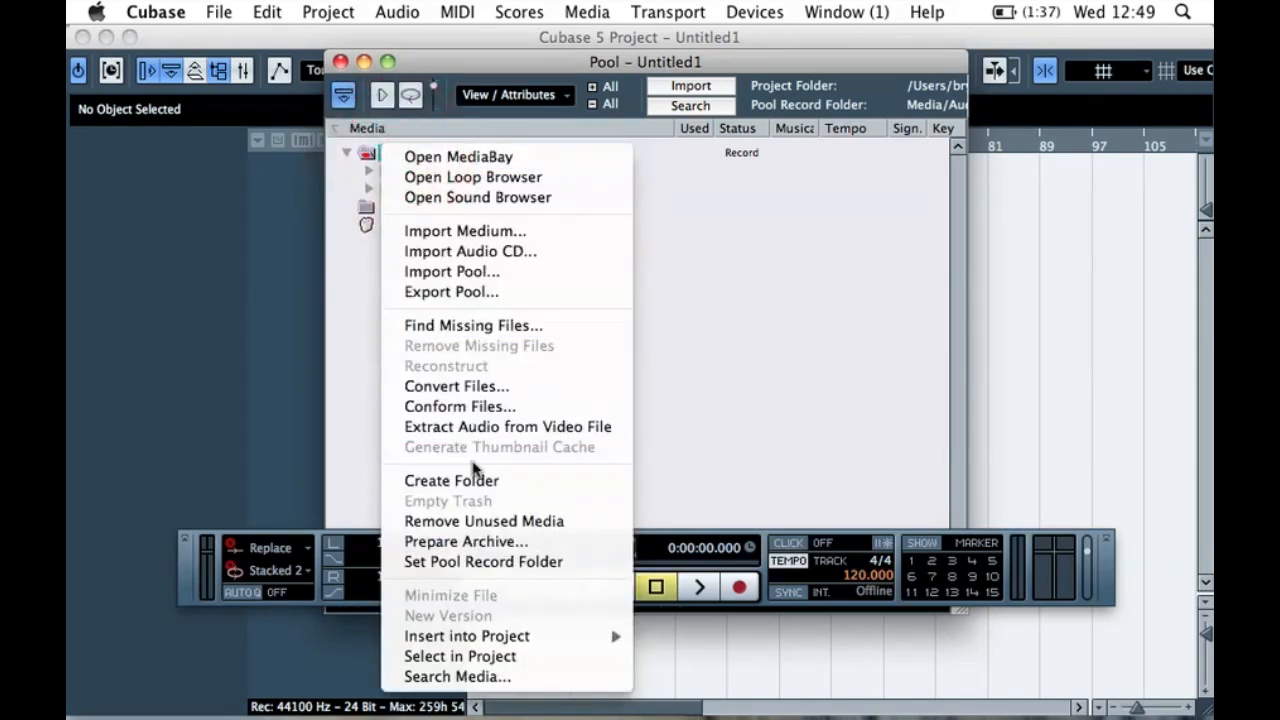
{"action": "left_click", "coordinate": [464, 481]}
{"action": "type", "text": "Vocals"}
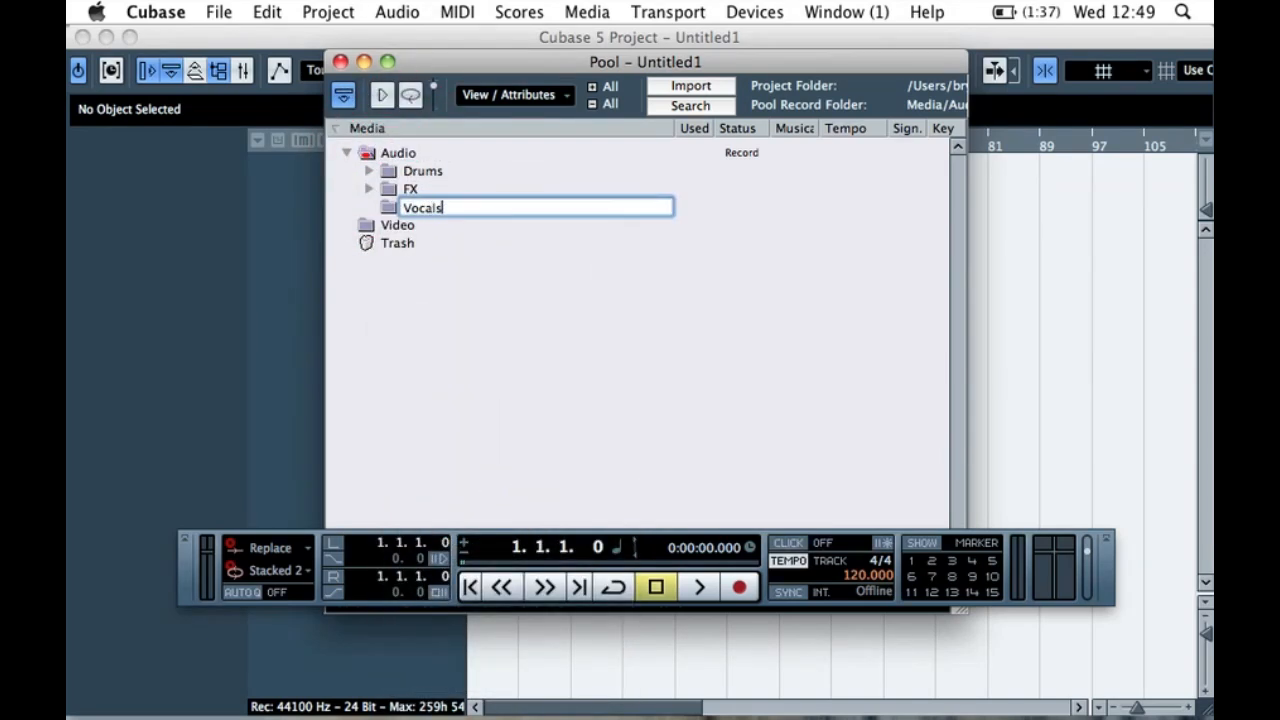
{"action": "key", "text": "Return"}
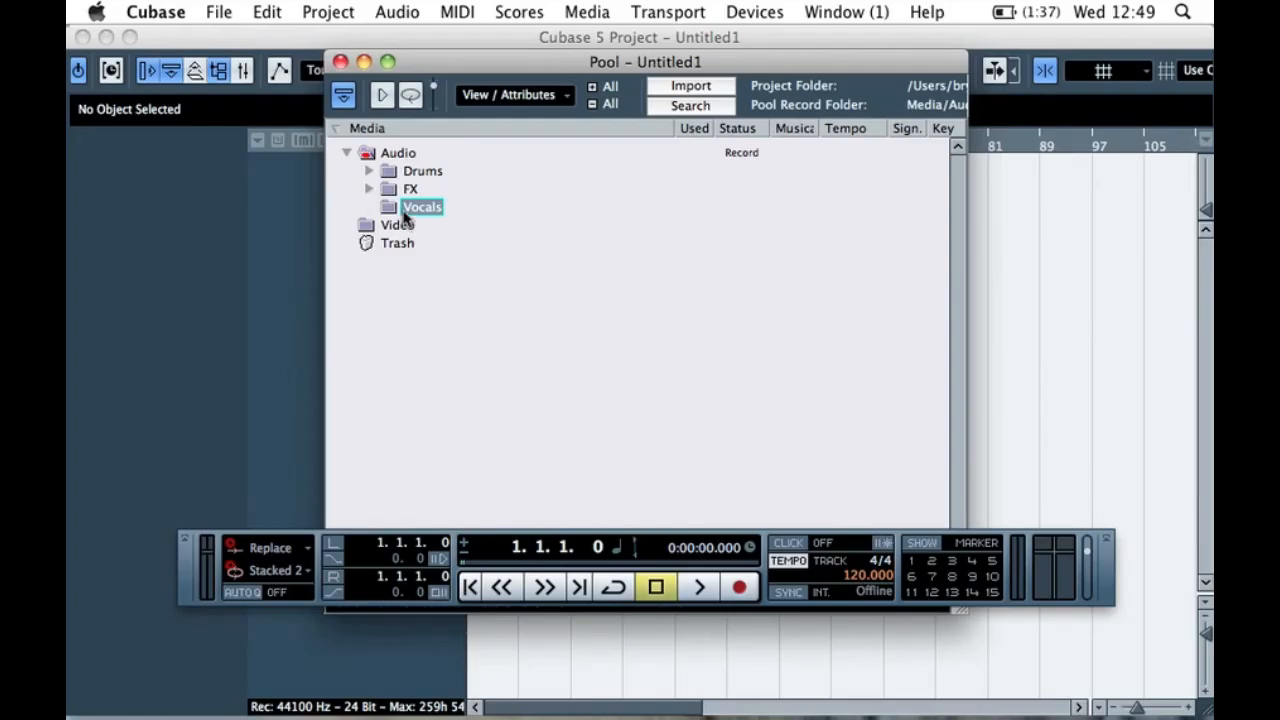
- Import Vocals 1.aif through Vocals 5.aif from the Sample Pack's Vocals folder into the pool's Vocals folder, copying them to the working directory
{"action": "left_click", "coordinate": [691, 86]}
{"action": "left_click", "coordinate": [503, 78]}
{"action": "left_click", "coordinate": [480, 97]}
{"action": "left_click", "coordinate": [257, 274]}
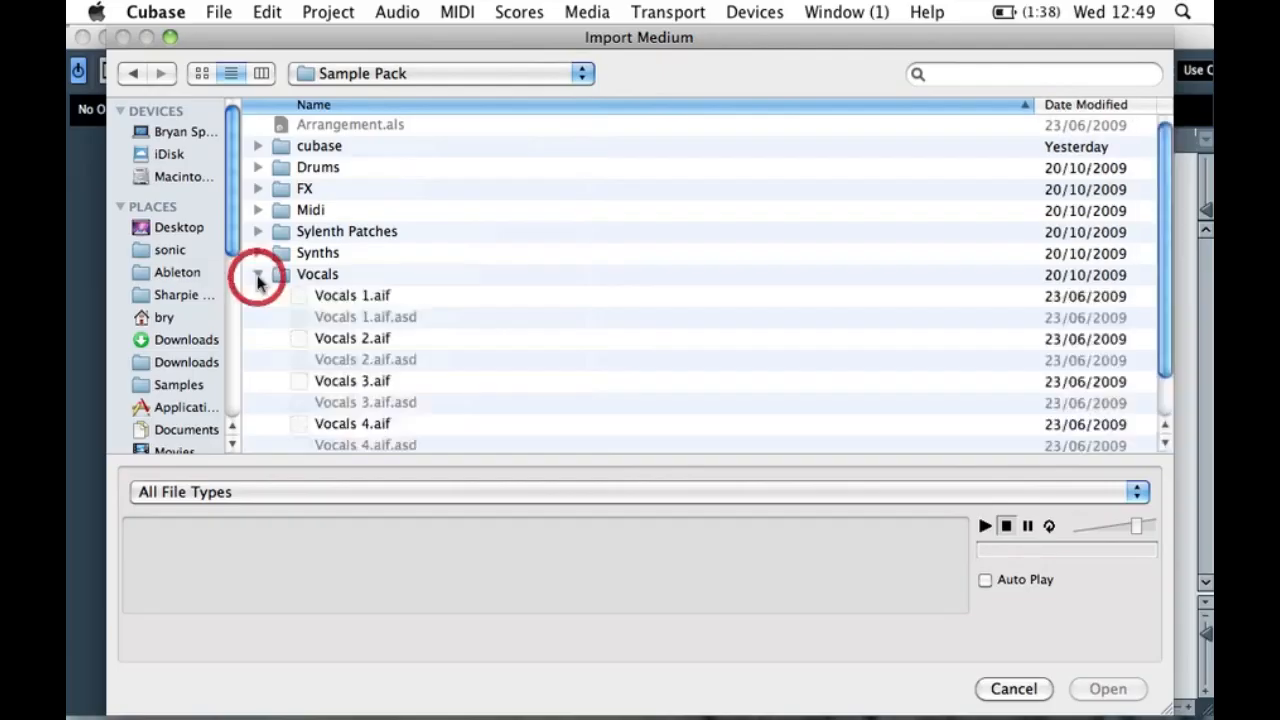
{"action": "left_click", "coordinate": [355, 297]}
{"action": "scroll", "coordinate": [355, 297], "scroll_direction": "down", "scroll_amount": 2}
{"action": "left_click", "coordinate": [383, 421], "text": "shift"}
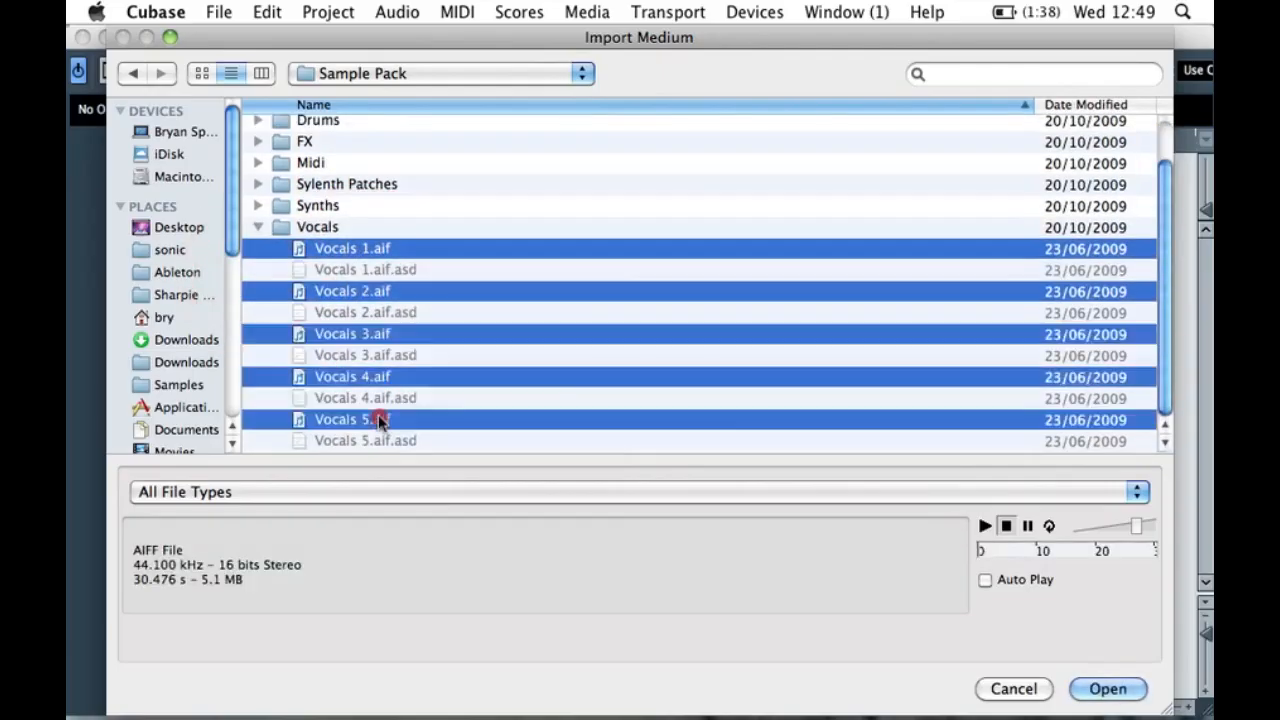
{"action": "left_click", "coordinate": [1112, 688]}
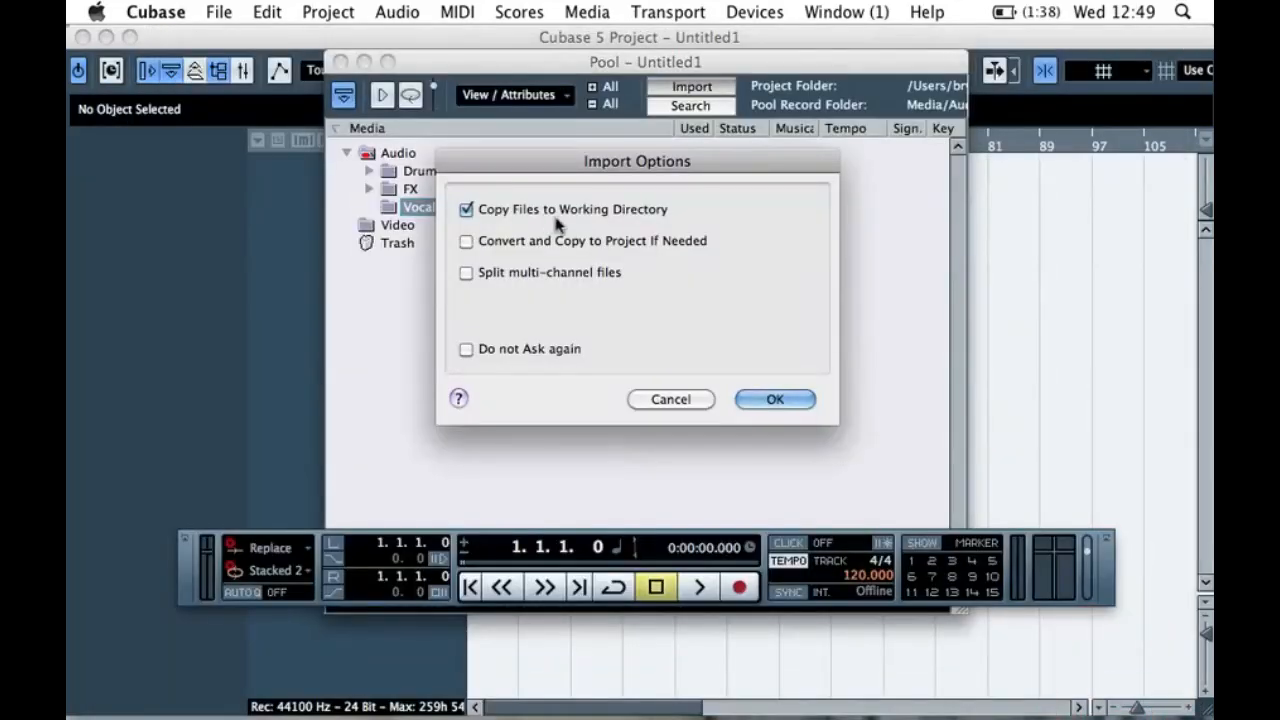
{"action": "left_click", "coordinate": [791, 405]}
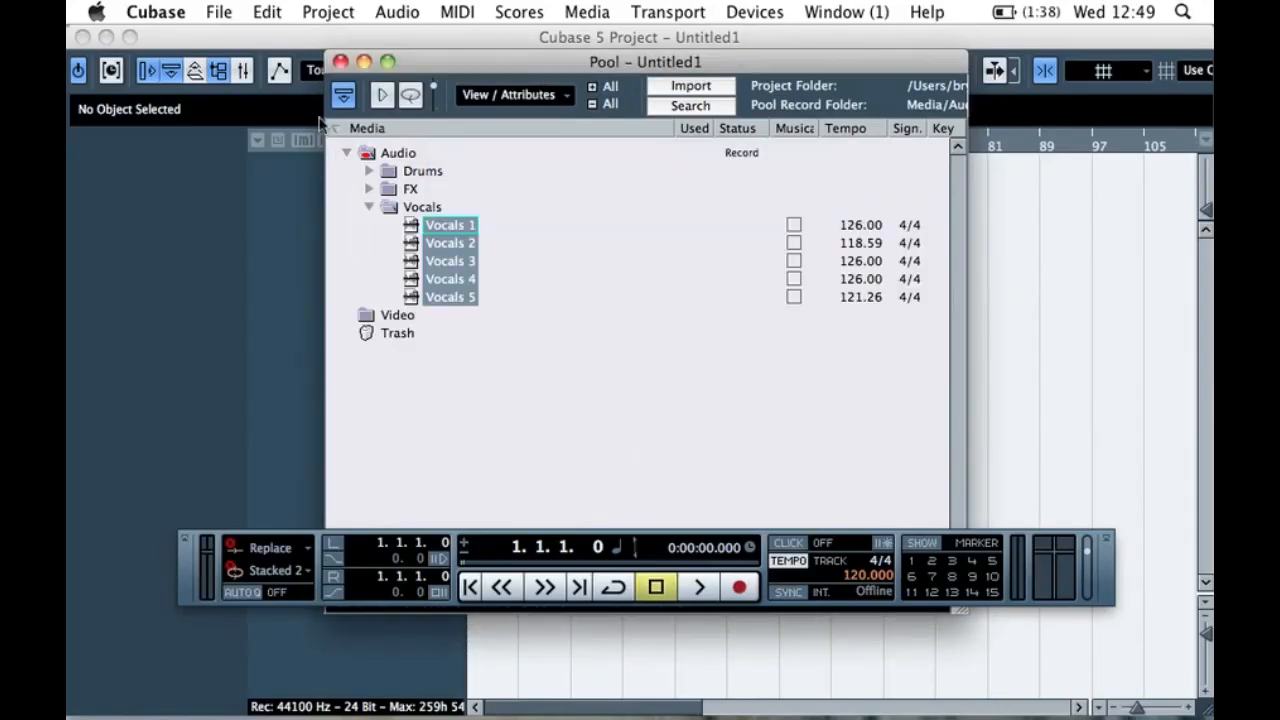
- Collapse the pool's Vocals folder and look through the contents of the FX and Drums folders
{"action": "left_click", "coordinate": [369, 206]}
{"action": "left_click", "coordinate": [369, 189]}
{"action": "left_click", "coordinate": [369, 189]}
{"action": "left_click", "coordinate": [369, 171]}
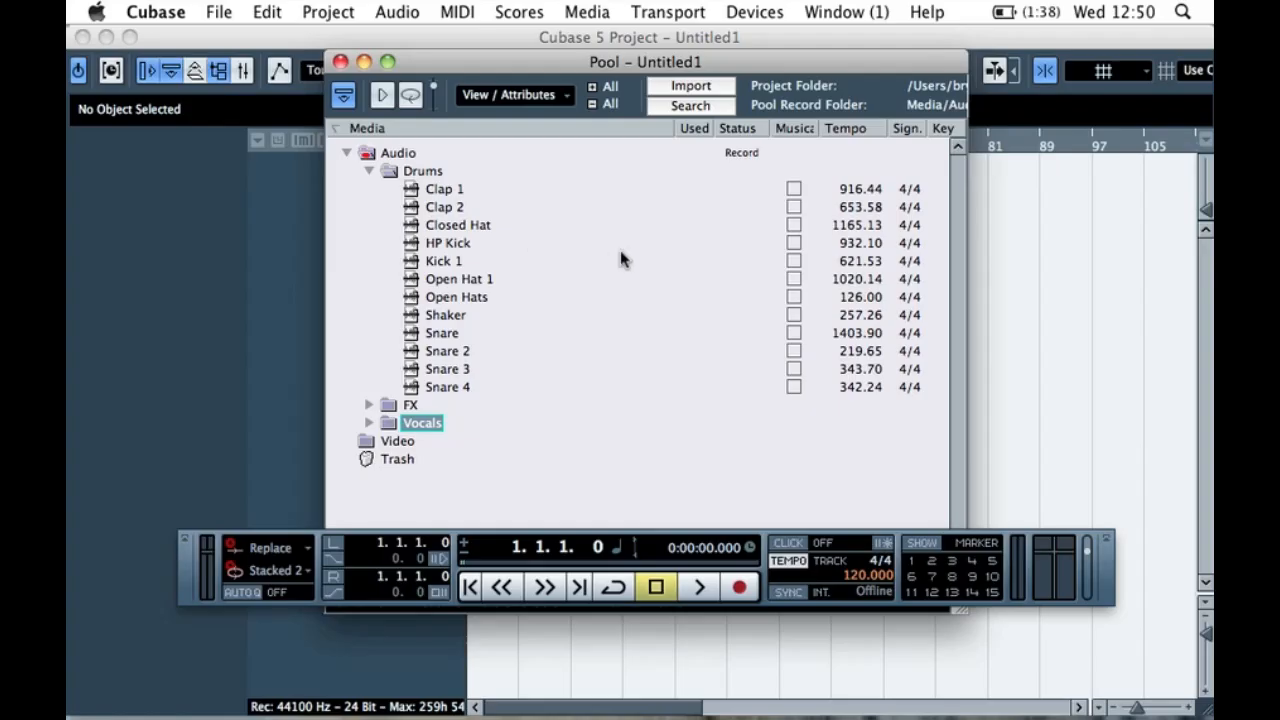
- Audition the Clap 1, Closed Hat and Open Hats samples in the pool's Drums folder
{"action": "left_click", "coordinate": [437, 190]}
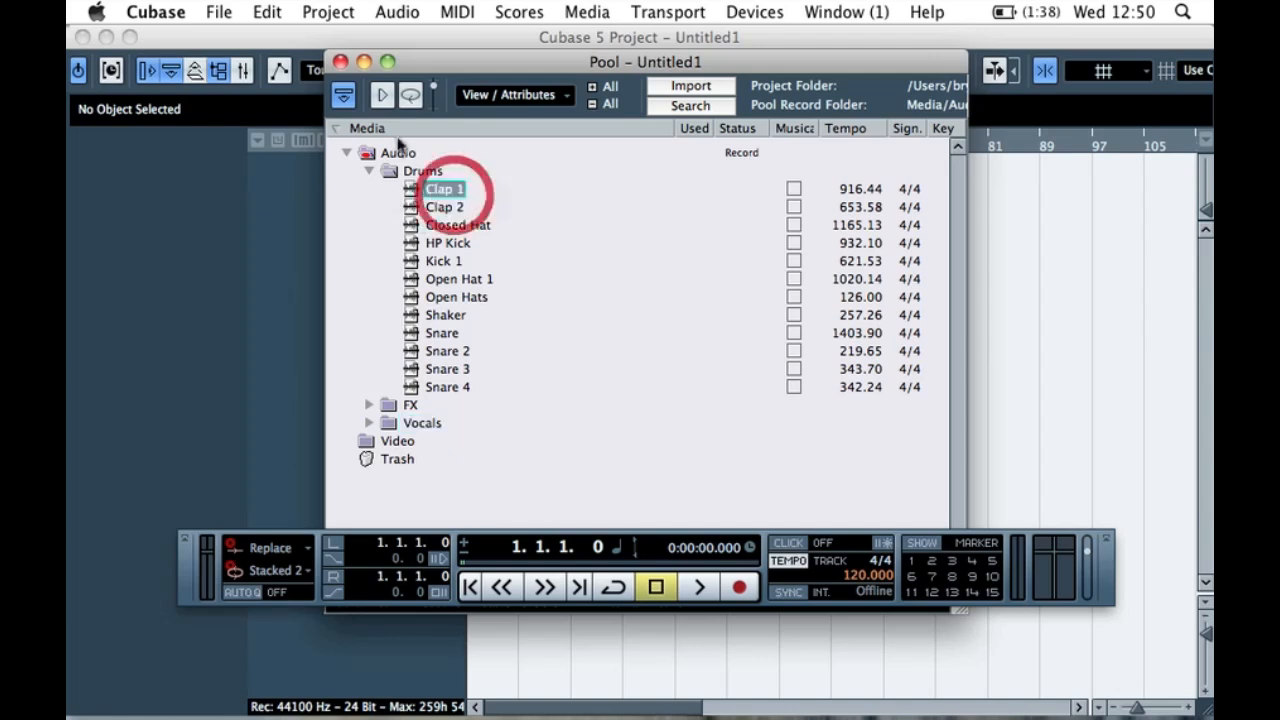
{"action": "left_click", "coordinate": [432, 226]}
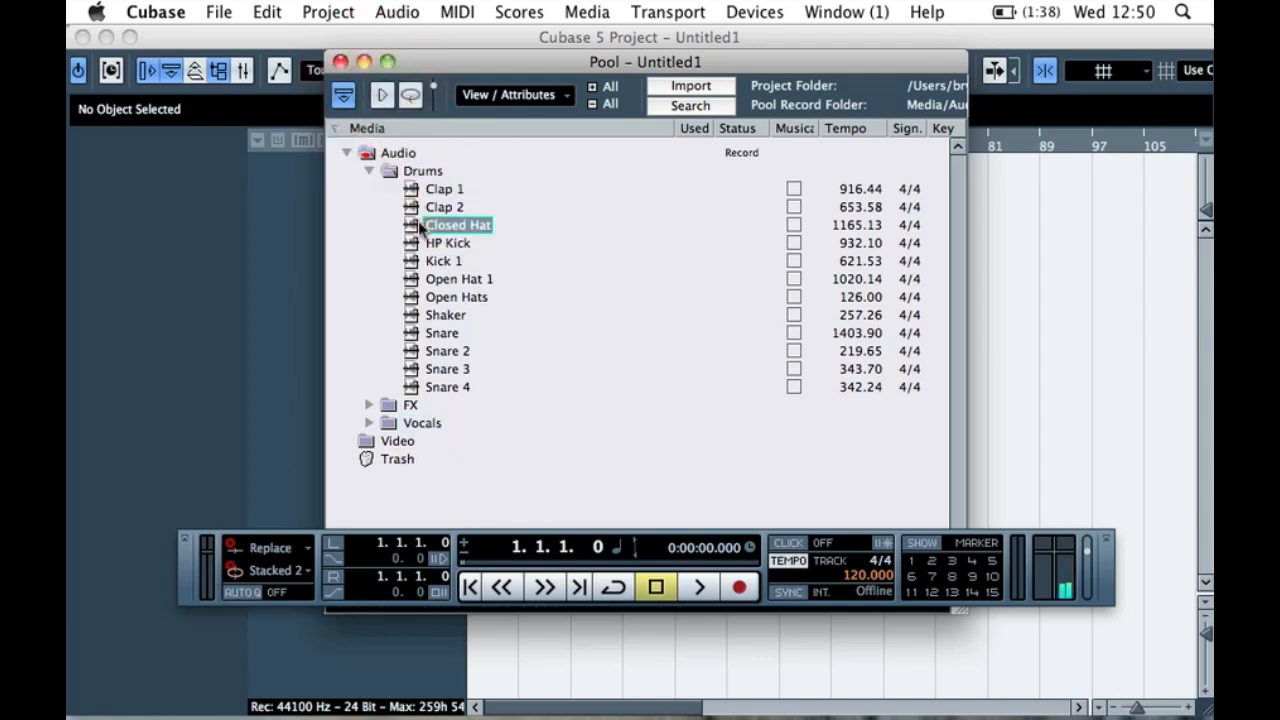
{"action": "left_click", "coordinate": [381, 94]}
{"action": "left_click", "coordinate": [455, 298]}
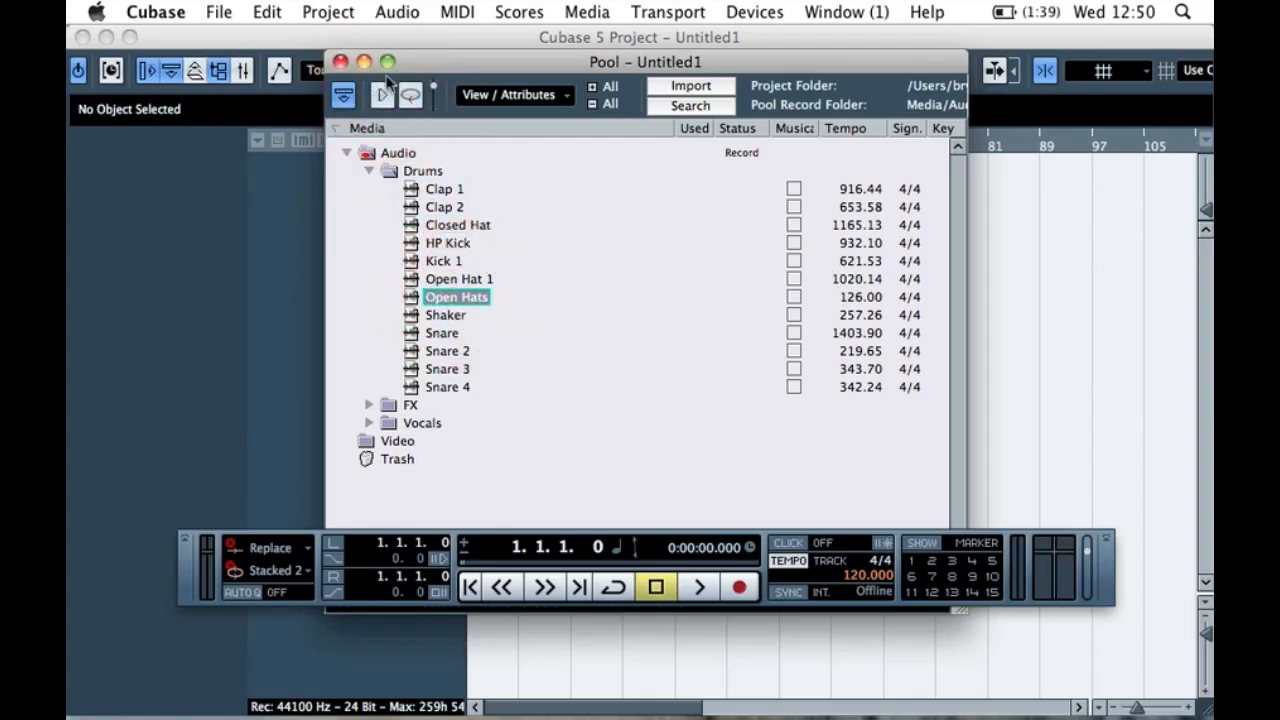
{"action": "left_click", "coordinate": [383, 95]}
{"action": "left_click", "coordinate": [383, 95]}
- Collapse the Drums folder and close the Pool window
{"action": "left_click", "coordinate": [369, 173]}
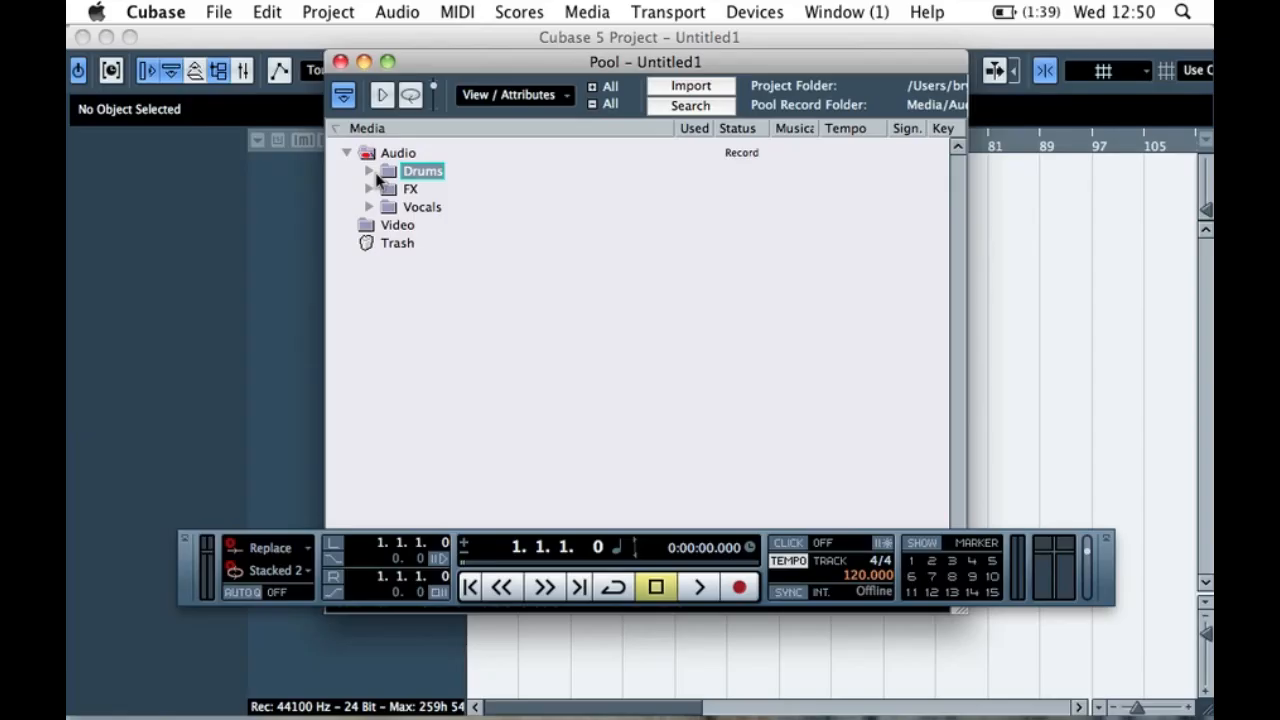
{"action": "left_click", "coordinate": [369, 172]}
{"action": "left_click", "coordinate": [369, 172]}
{"action": "left_click_drag", "start_coordinate": [403, 62], "coordinate": [417, 85]}
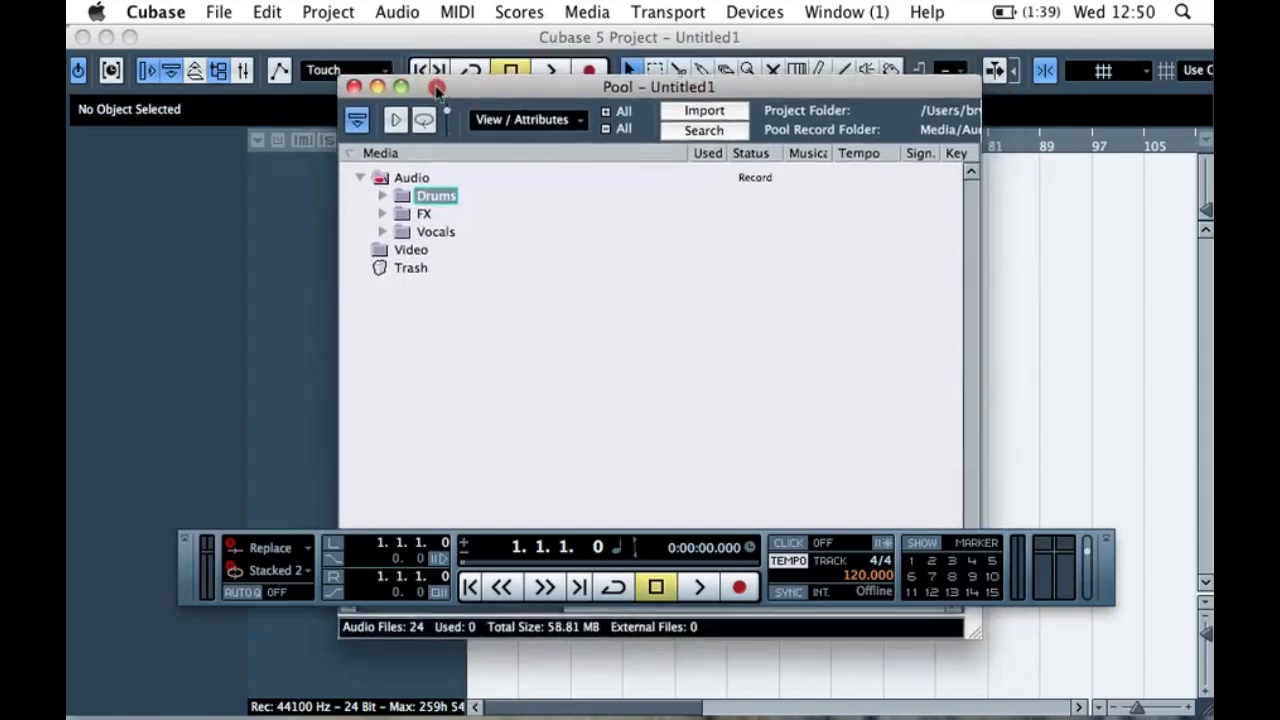
{"action": "left_click", "coordinate": [350, 86]}
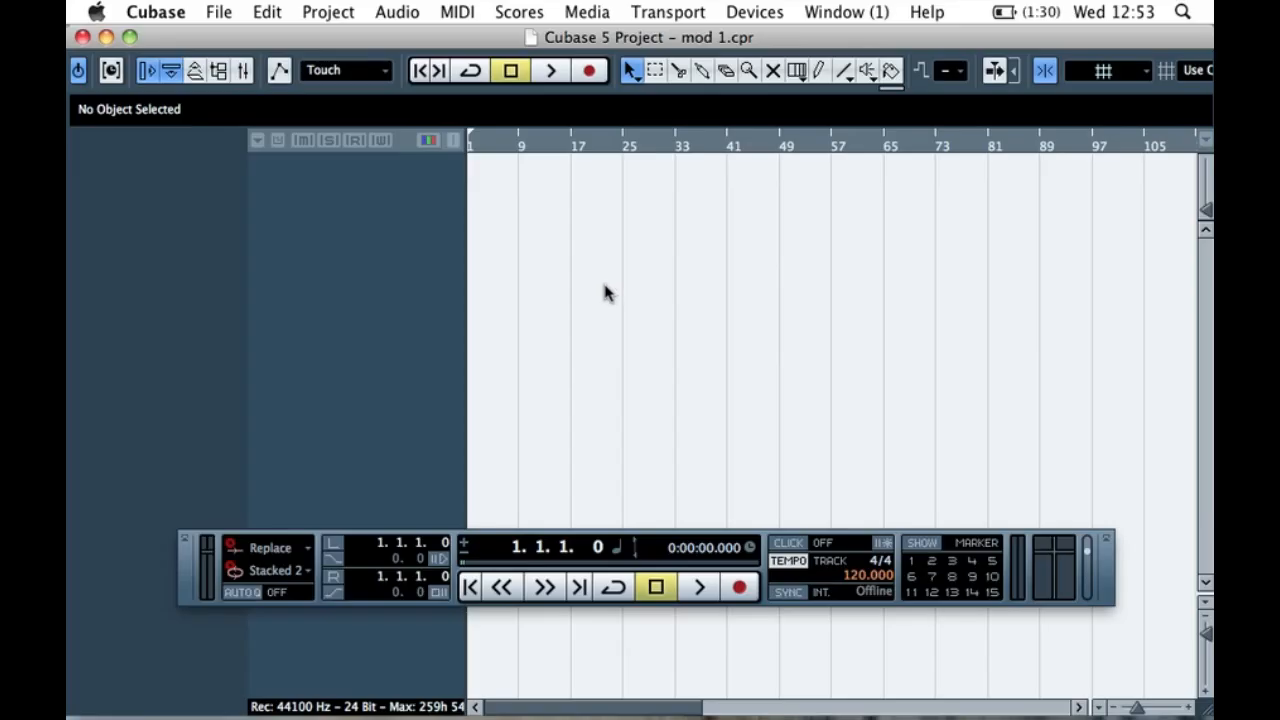
- Add one MIDI track to the empty project
{"action": "right_click", "coordinate": [349, 220]}
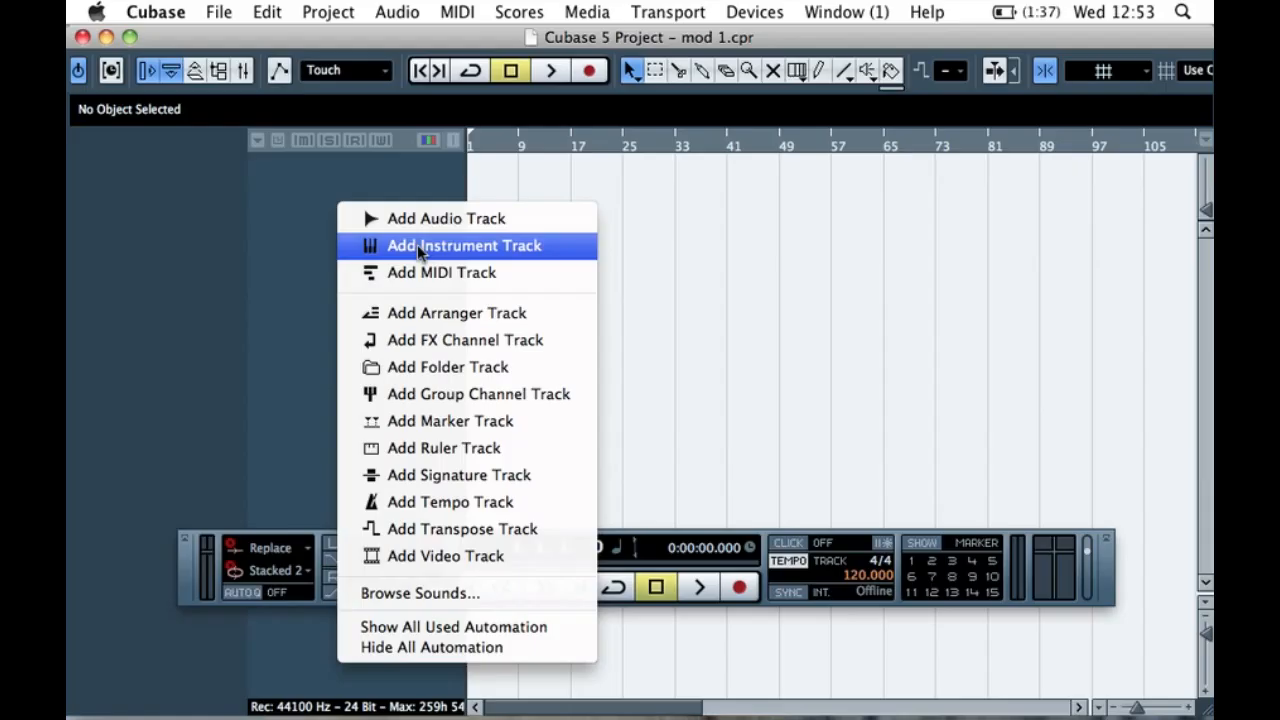
{"action": "left_click", "coordinate": [417, 271]}
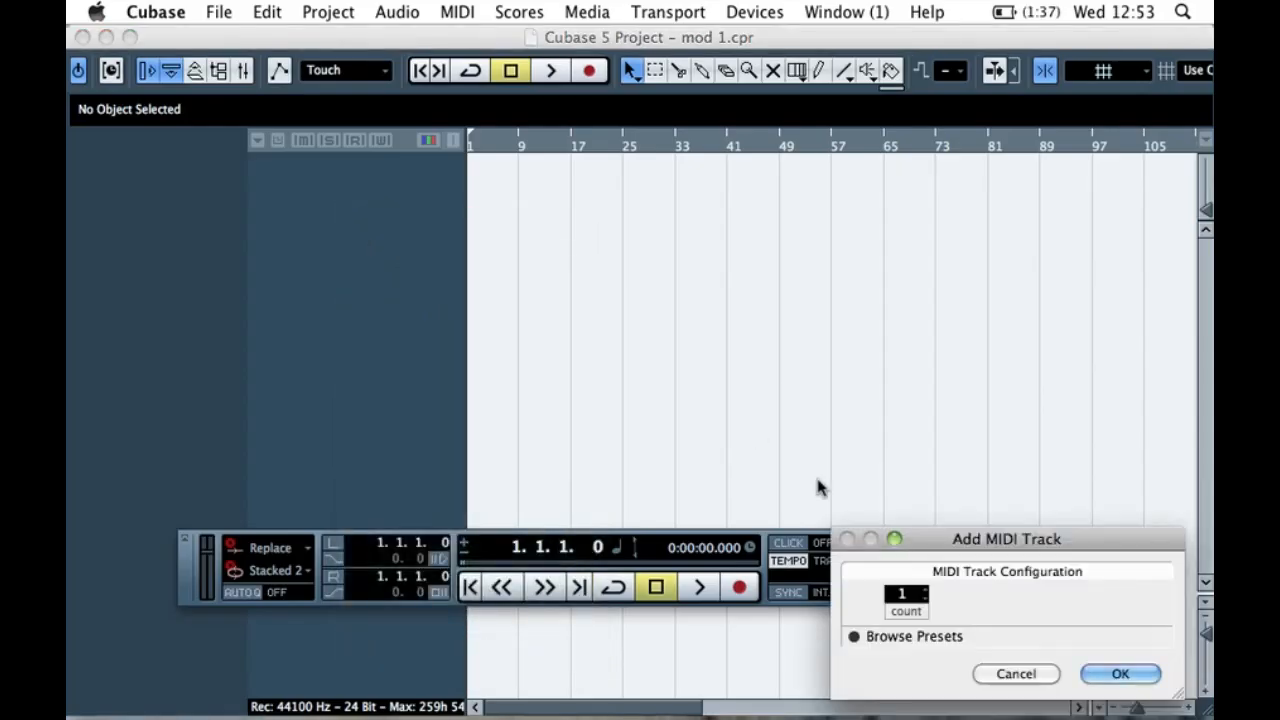
{"action": "left_click_drag", "start_coordinate": [914, 536], "coordinate": [571, 329]}
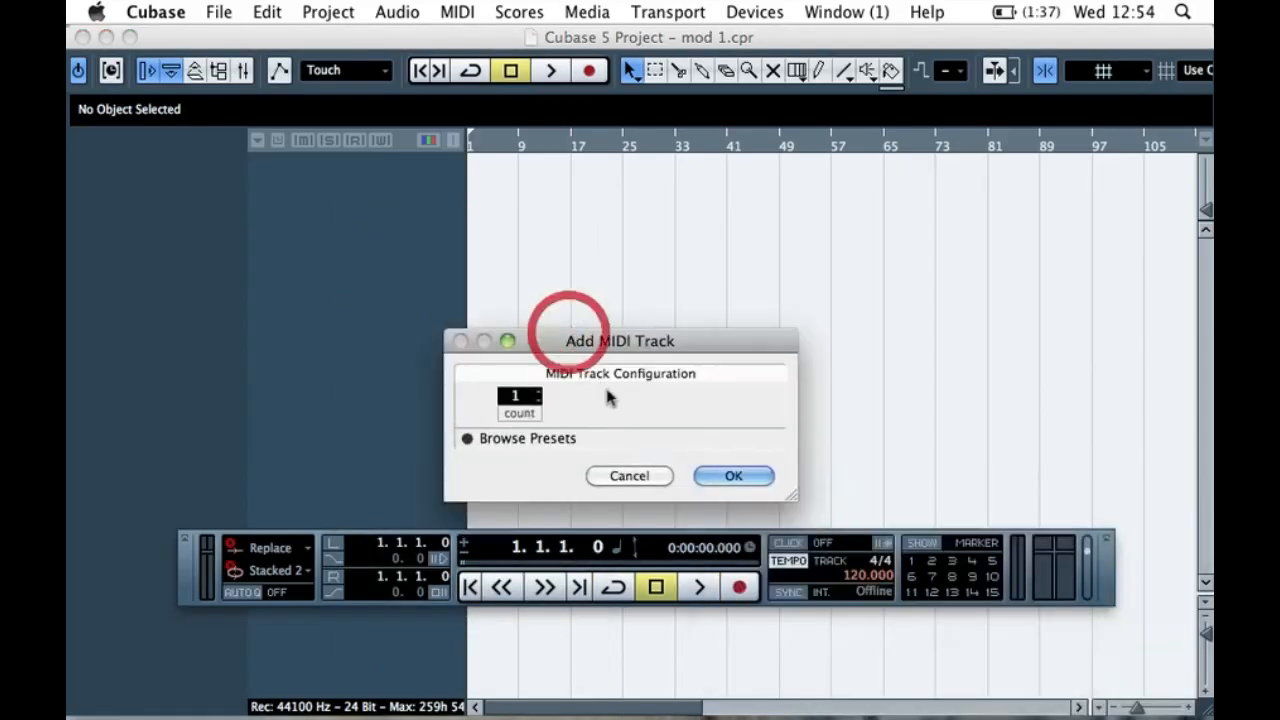
{"action": "left_click", "coordinate": [730, 475]}
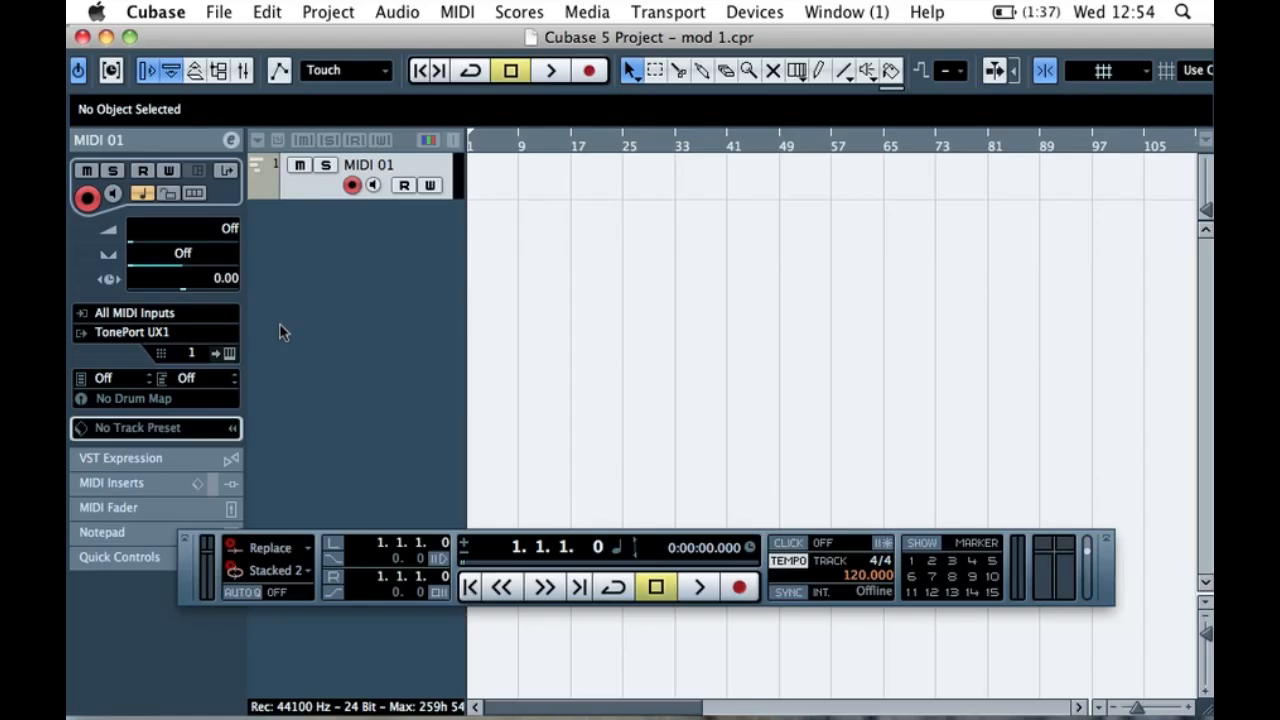
- Load Groove Agent ONE into VST instrument slot 1, decline an assigned MIDI track, and close the instrument's editor
{"action": "left_click", "coordinate": [740, 10]}
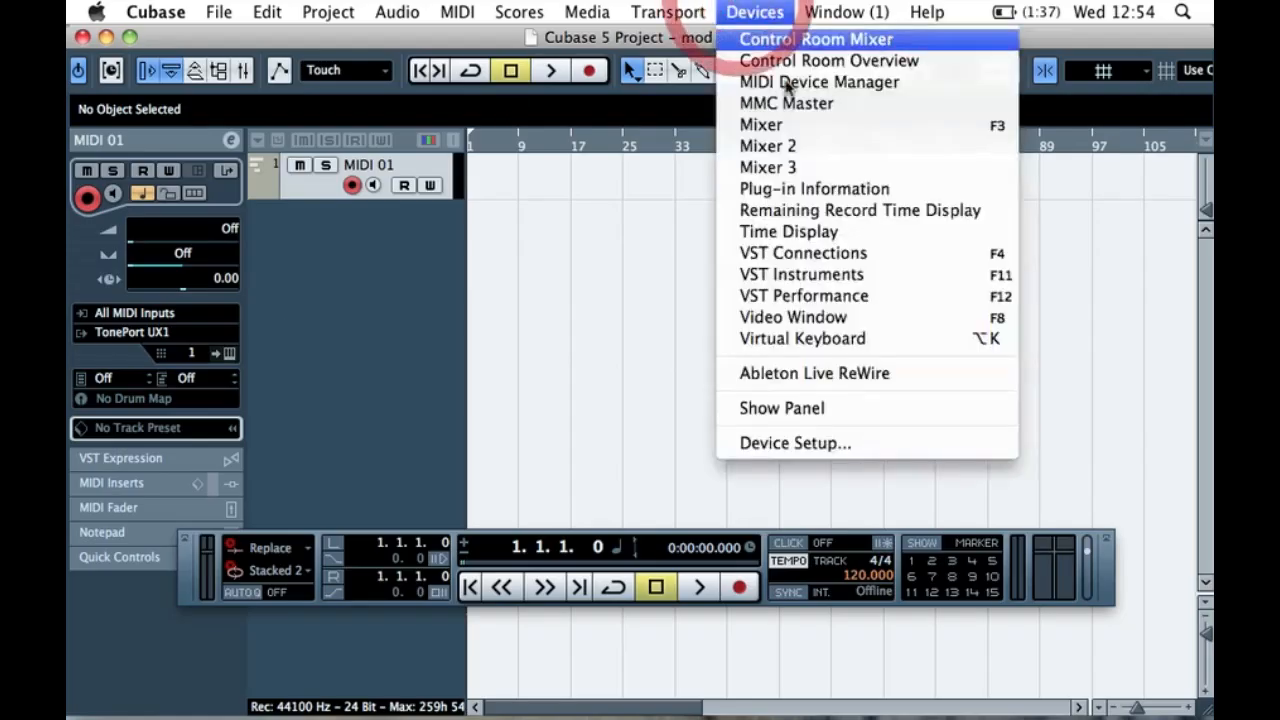
{"action": "left_click", "coordinate": [792, 275]}
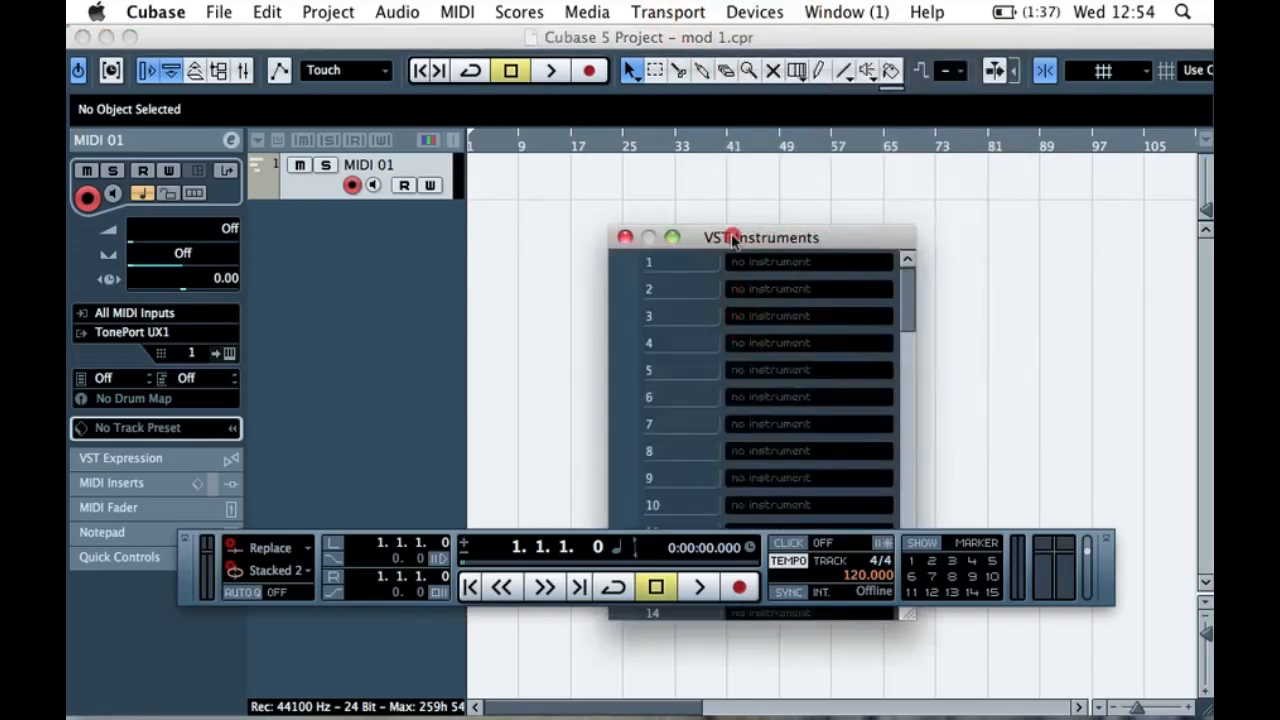
{"action": "left_click_drag", "start_coordinate": [694, 236], "coordinate": [588, 137]}
{"action": "left_click", "coordinate": [658, 163]}
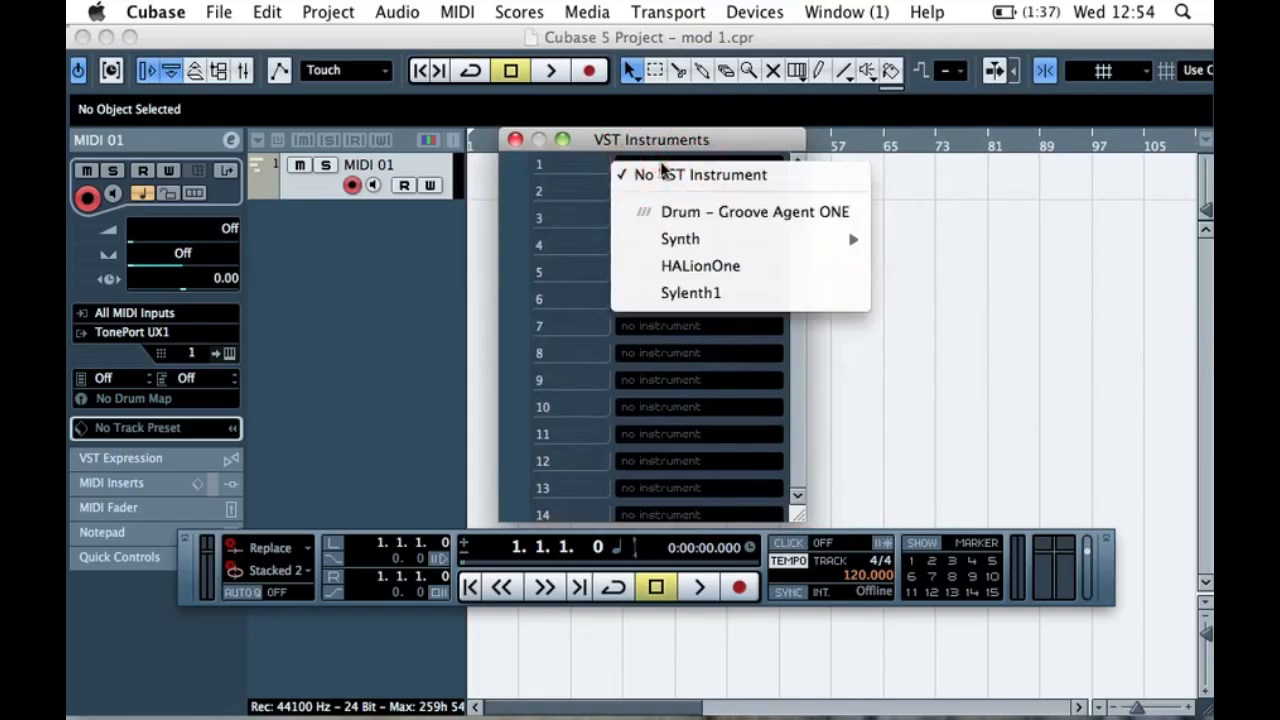
{"action": "left_click", "coordinate": [752, 224]}
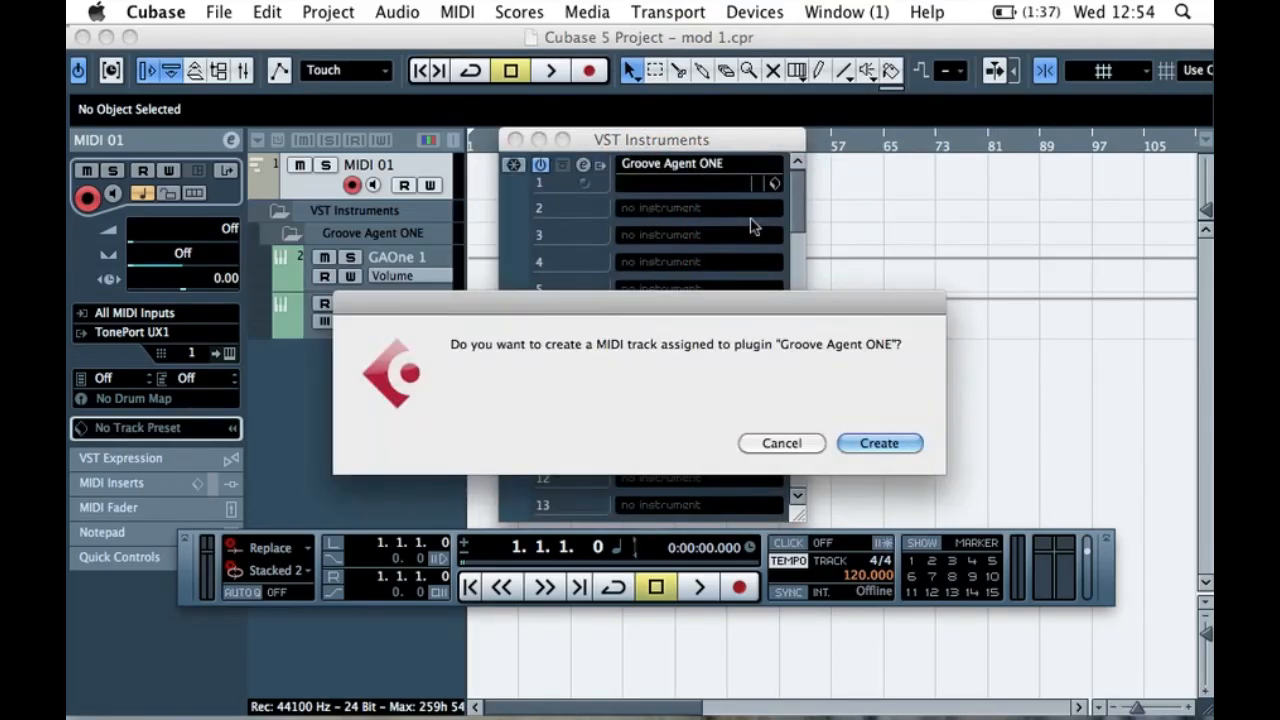
{"action": "left_click", "coordinate": [796, 445]}
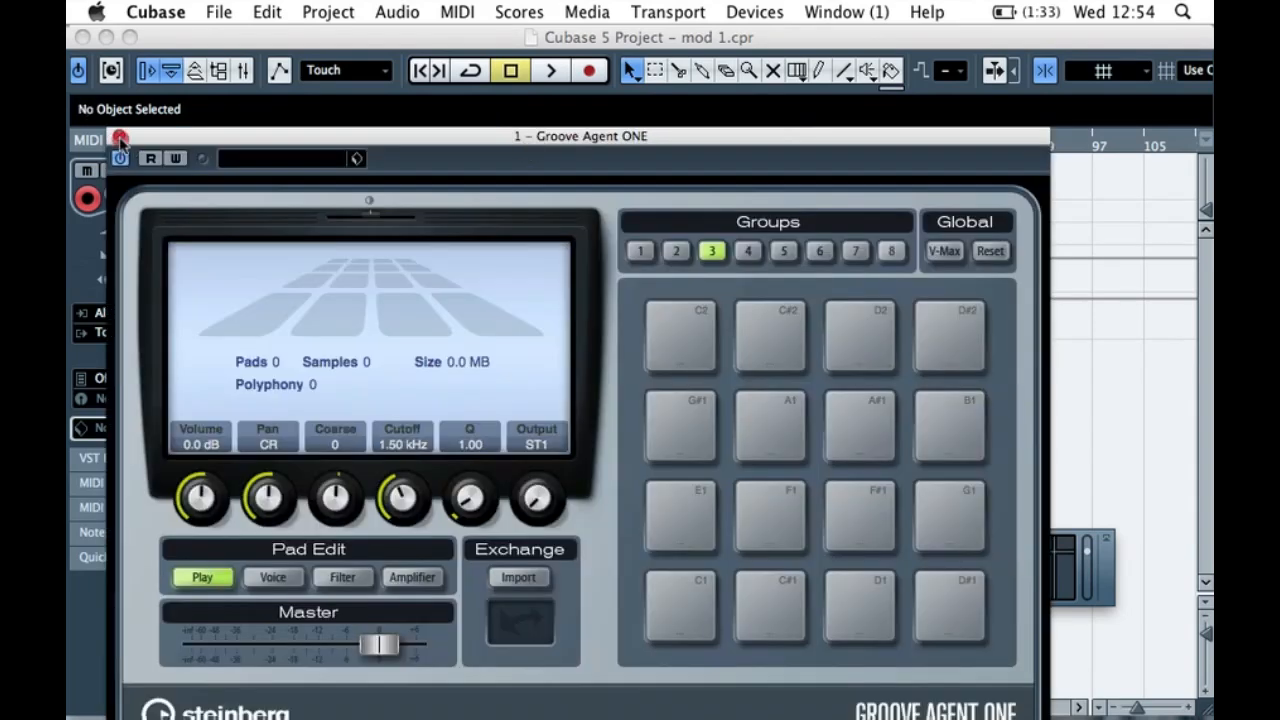
{"action": "left_click", "coordinate": [119, 137]}
- Route the MIDI track's output to Groove Agent ONE
{"action": "left_click_drag", "start_coordinate": [651, 139], "coordinate": [810, 160]}
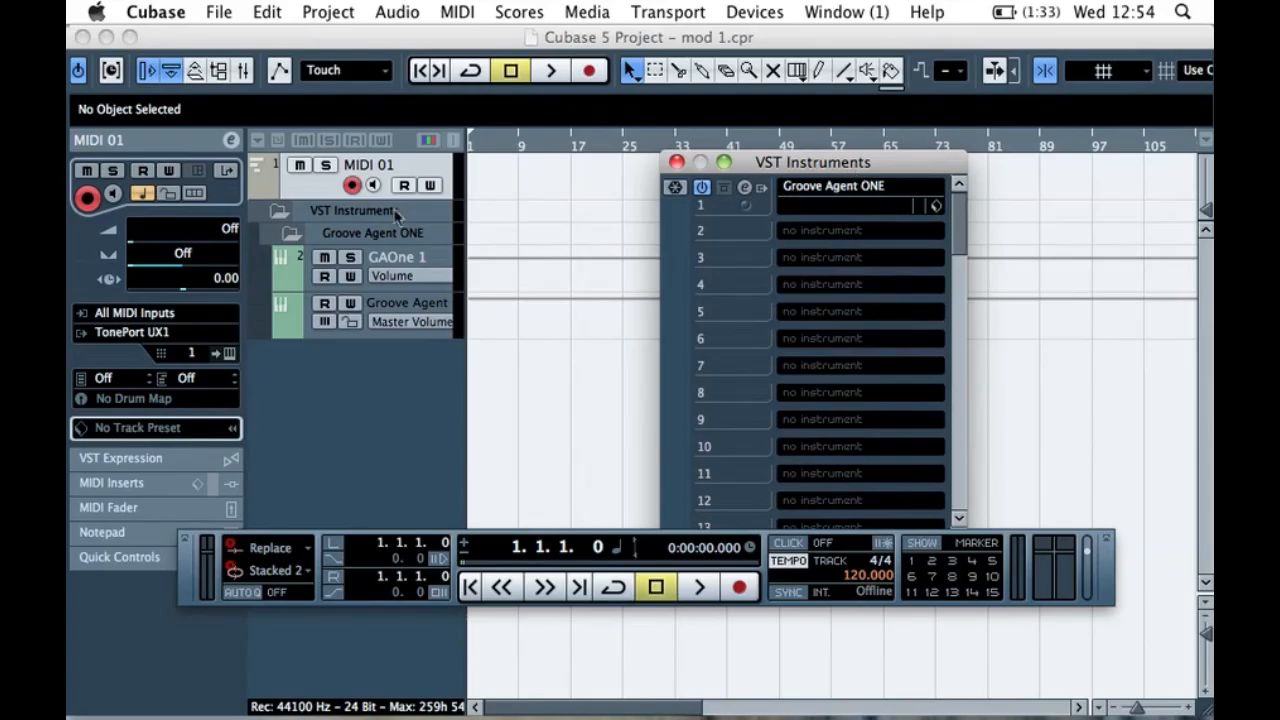
{"action": "left_click", "coordinate": [305, 188]}
{"action": "left_click", "coordinate": [160, 333]}
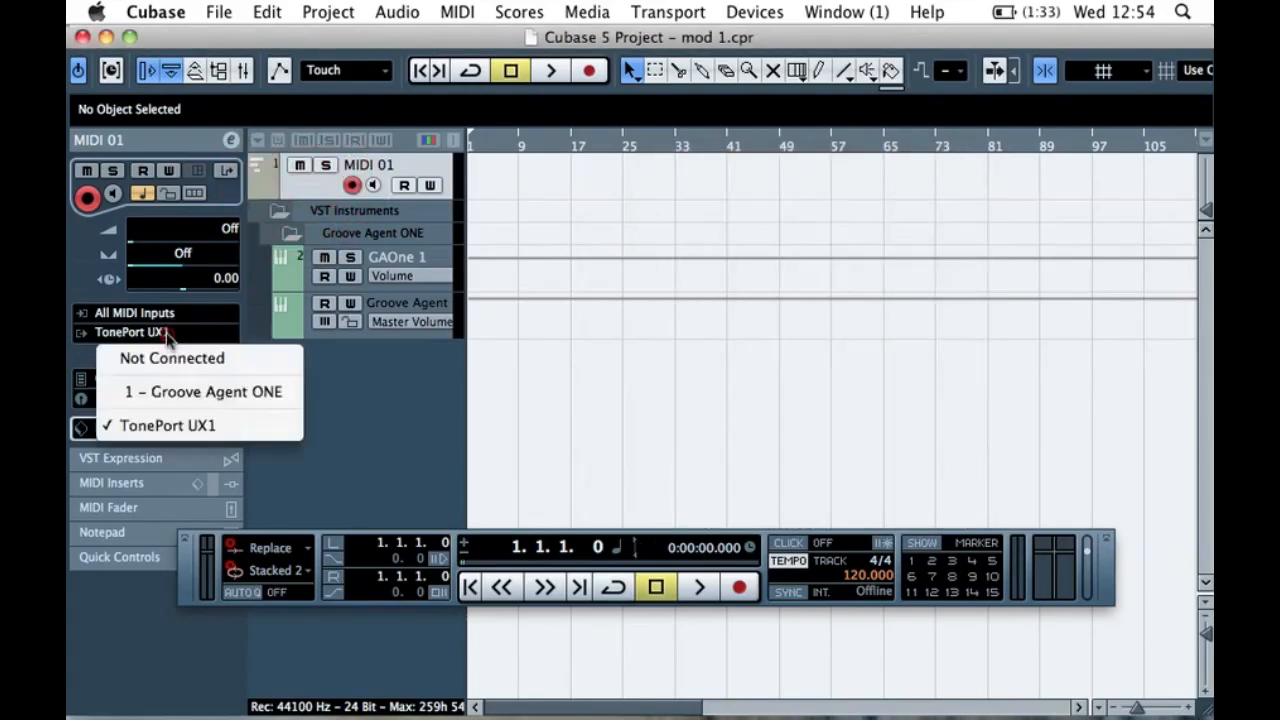
{"action": "left_click", "coordinate": [190, 391]}
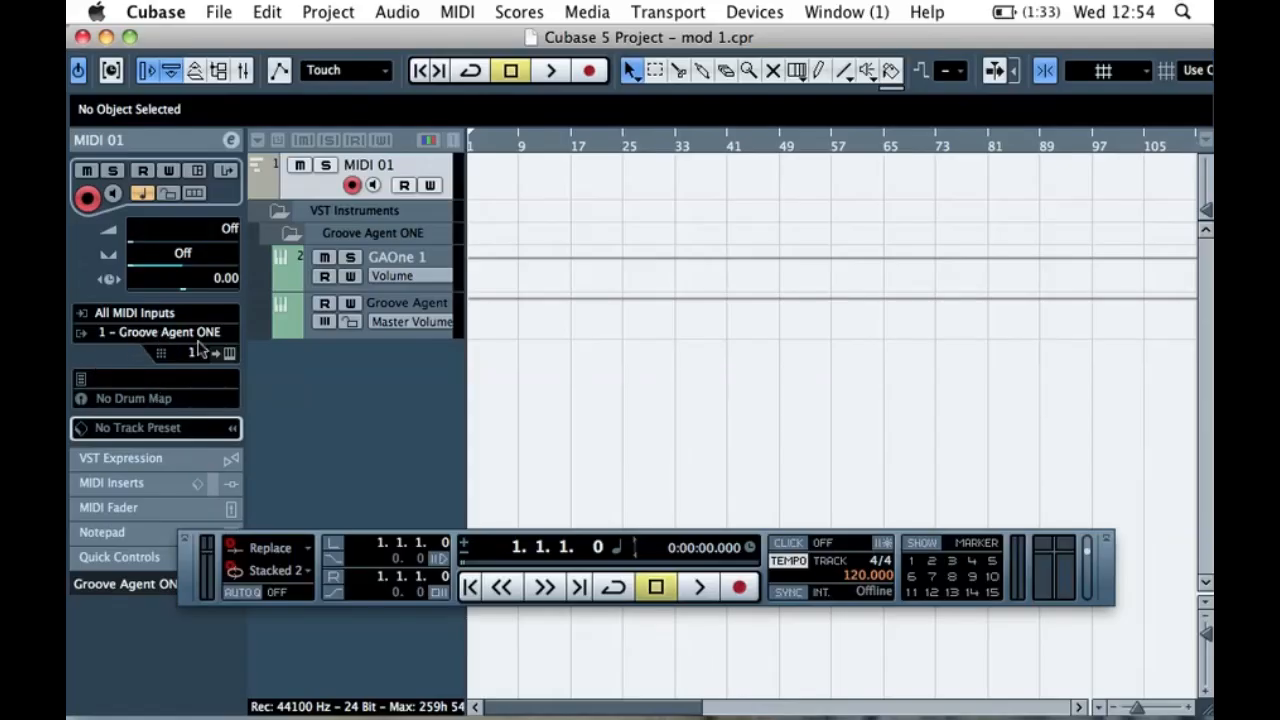
- Remove the MIDI track from the project
{"action": "right_click", "coordinate": [310, 185]}
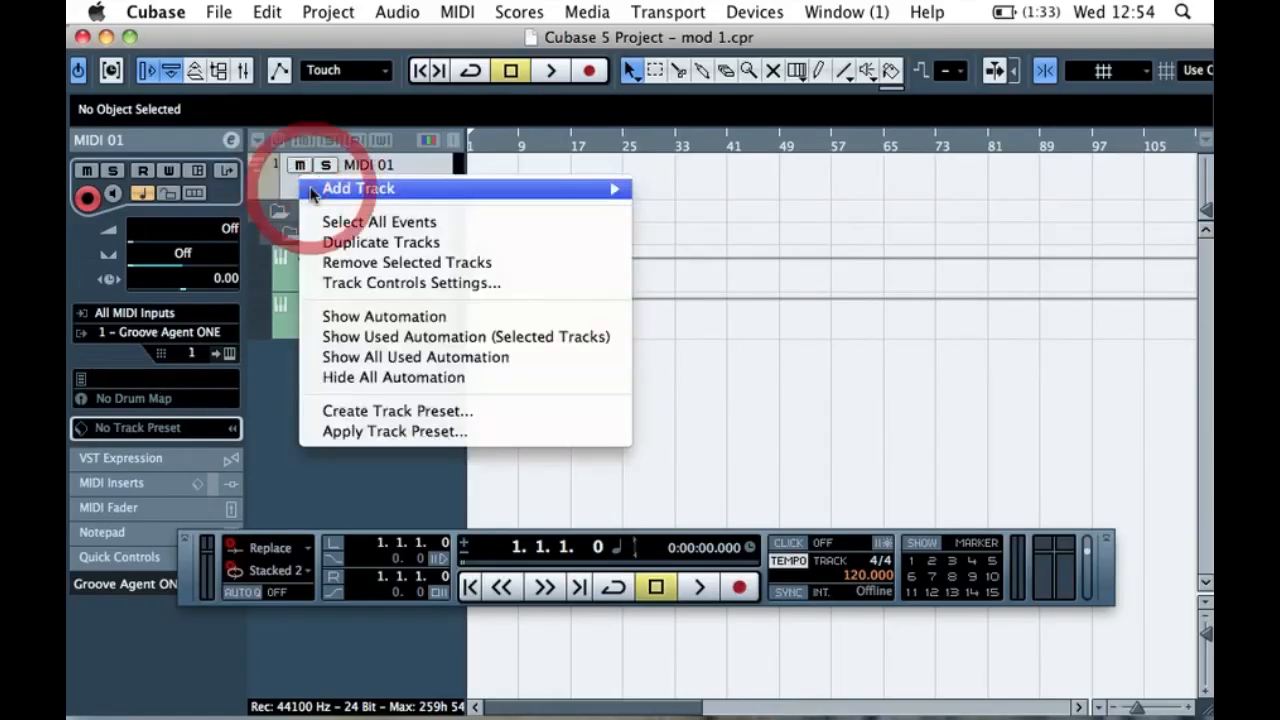
{"action": "left_click", "coordinate": [268, 196]}
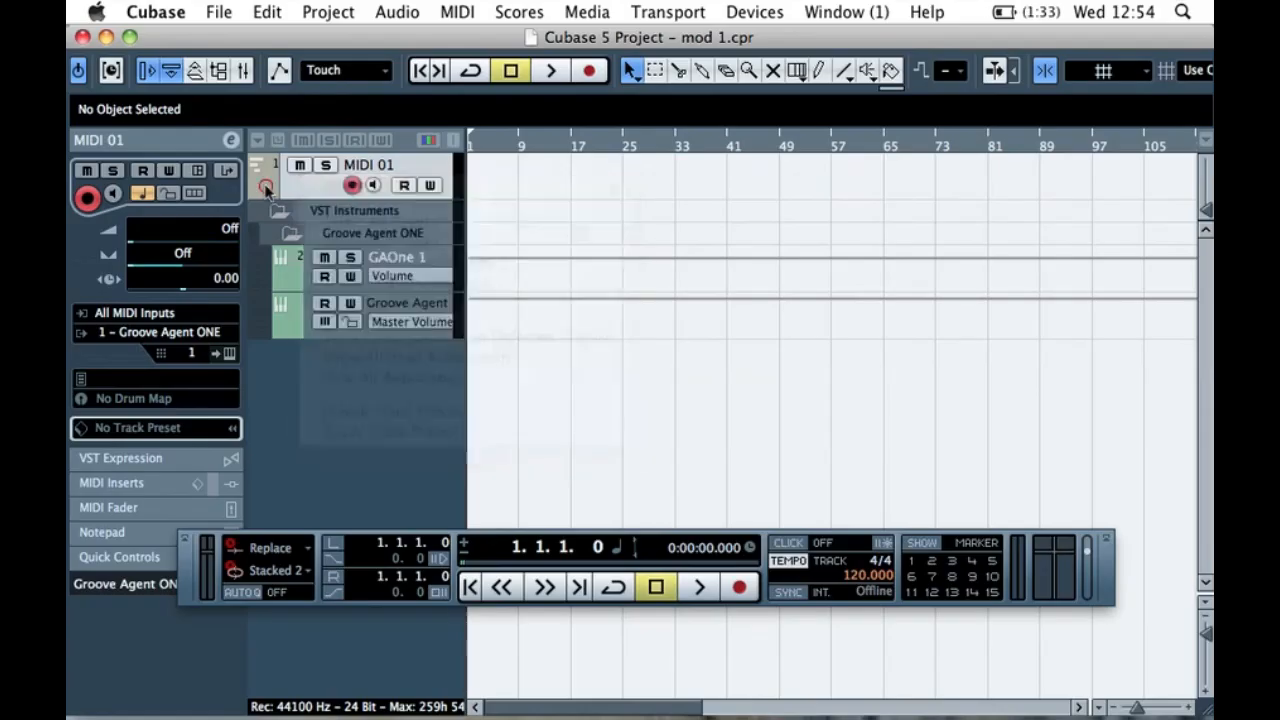
{"action": "right_click", "coordinate": [286, 190]}
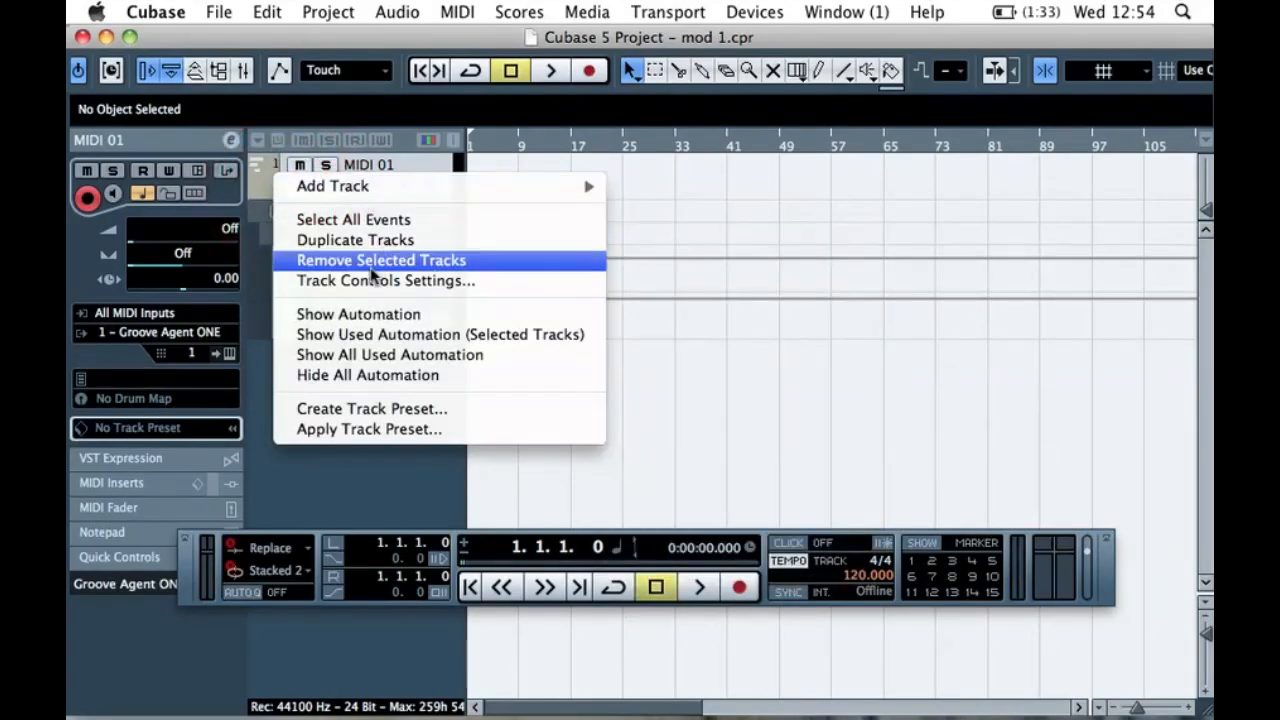
{"action": "left_click", "coordinate": [383, 260]}
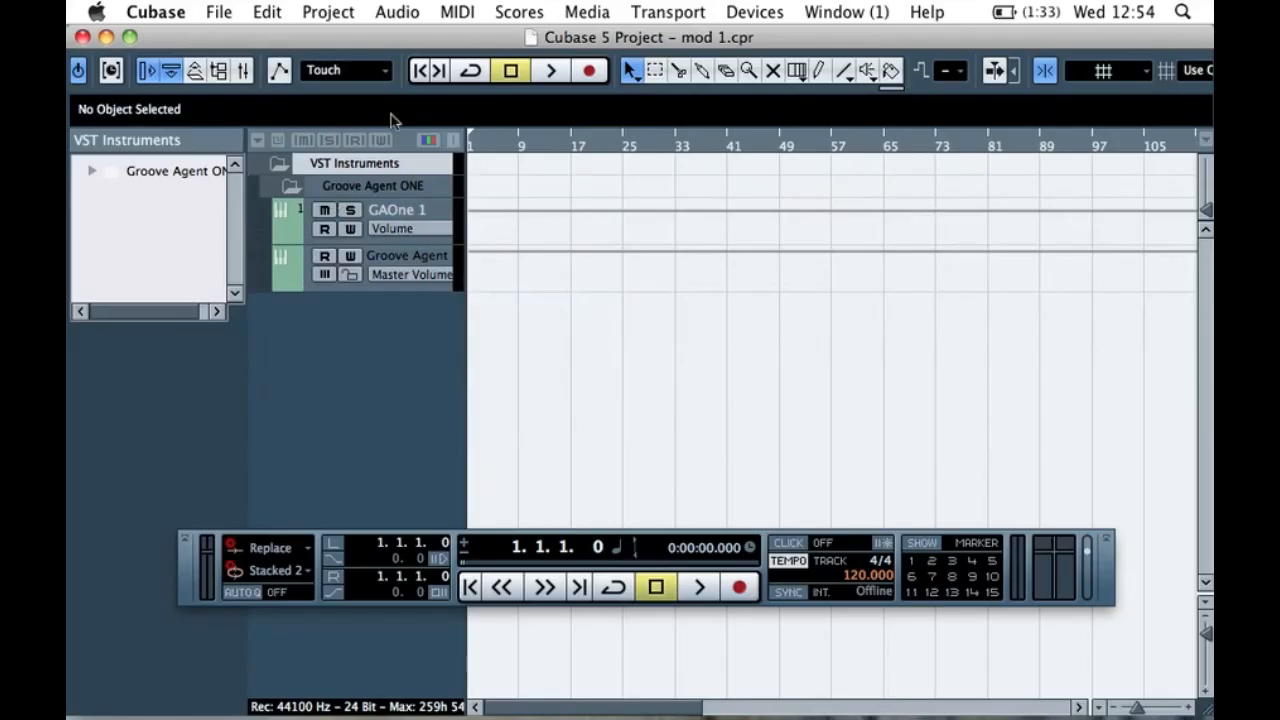
- Set VST instrument slot 1 to No VST Instrument and close the VST Instruments window
{"action": "left_click", "coordinate": [754, 12]}
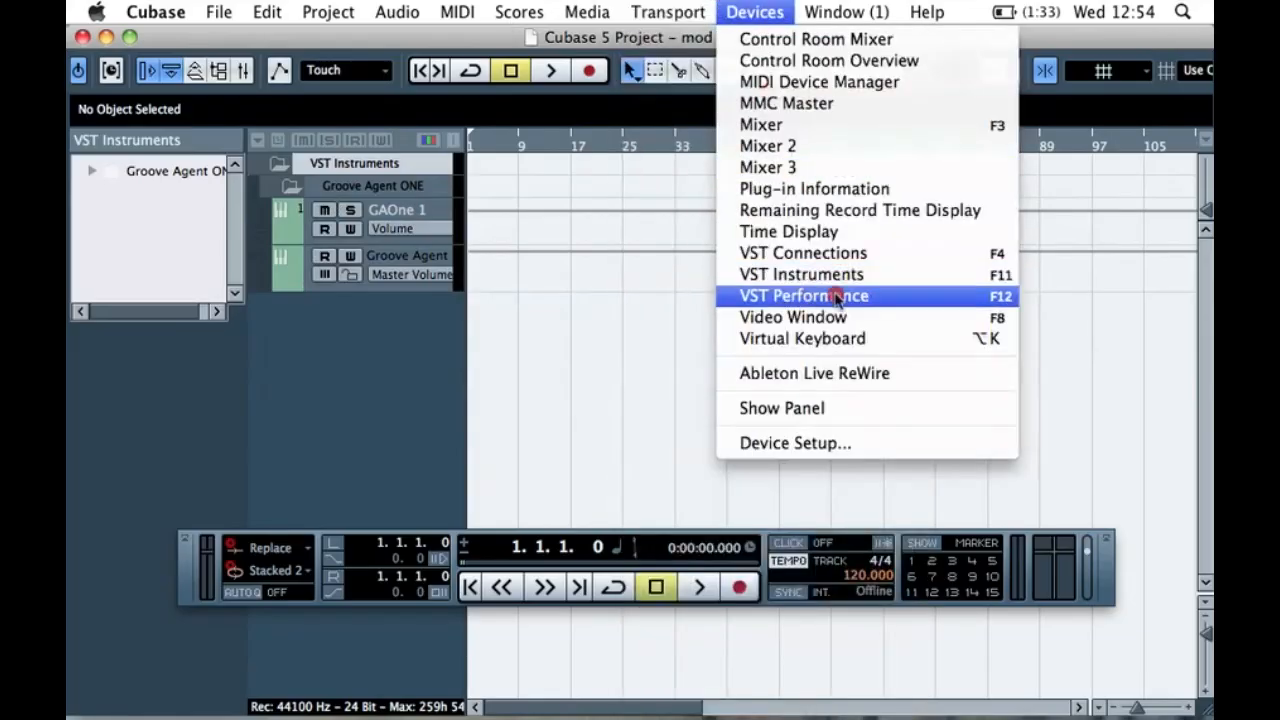
{"action": "left_click", "coordinate": [785, 274]}
{"action": "left_click", "coordinate": [808, 200]}
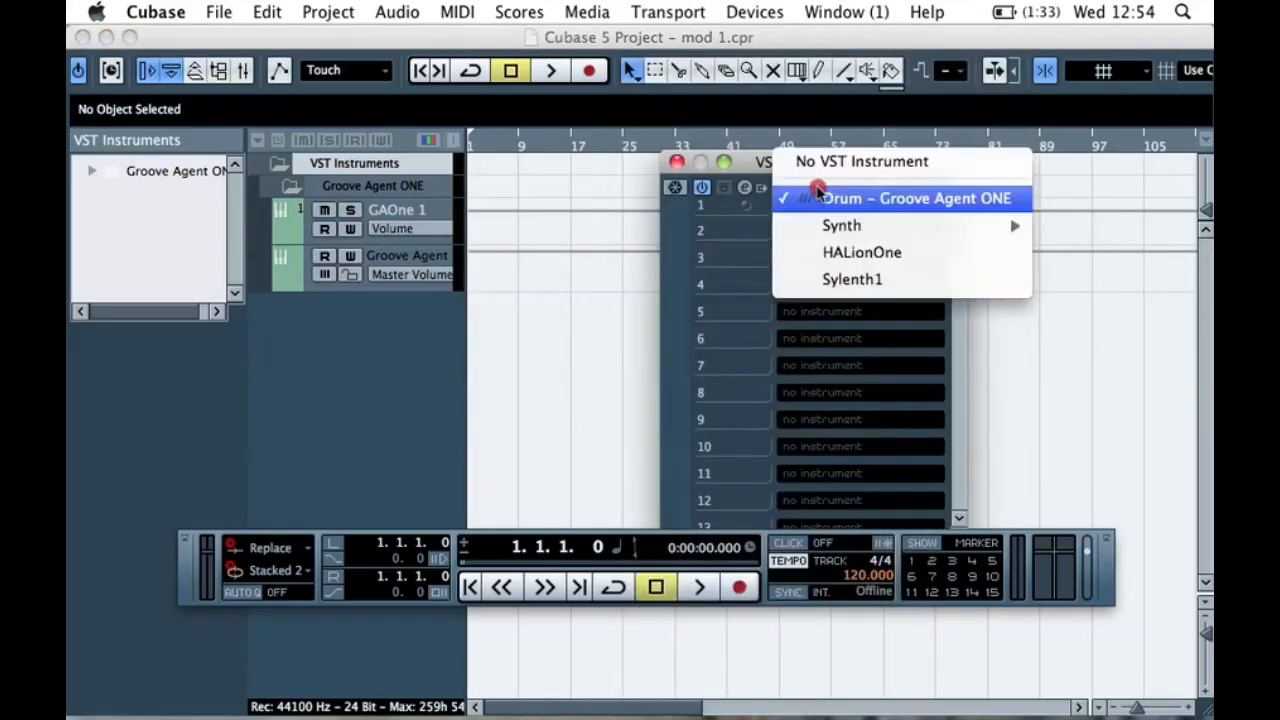
{"action": "left_click", "coordinate": [810, 160]}
{"action": "key", "text": "F11"}
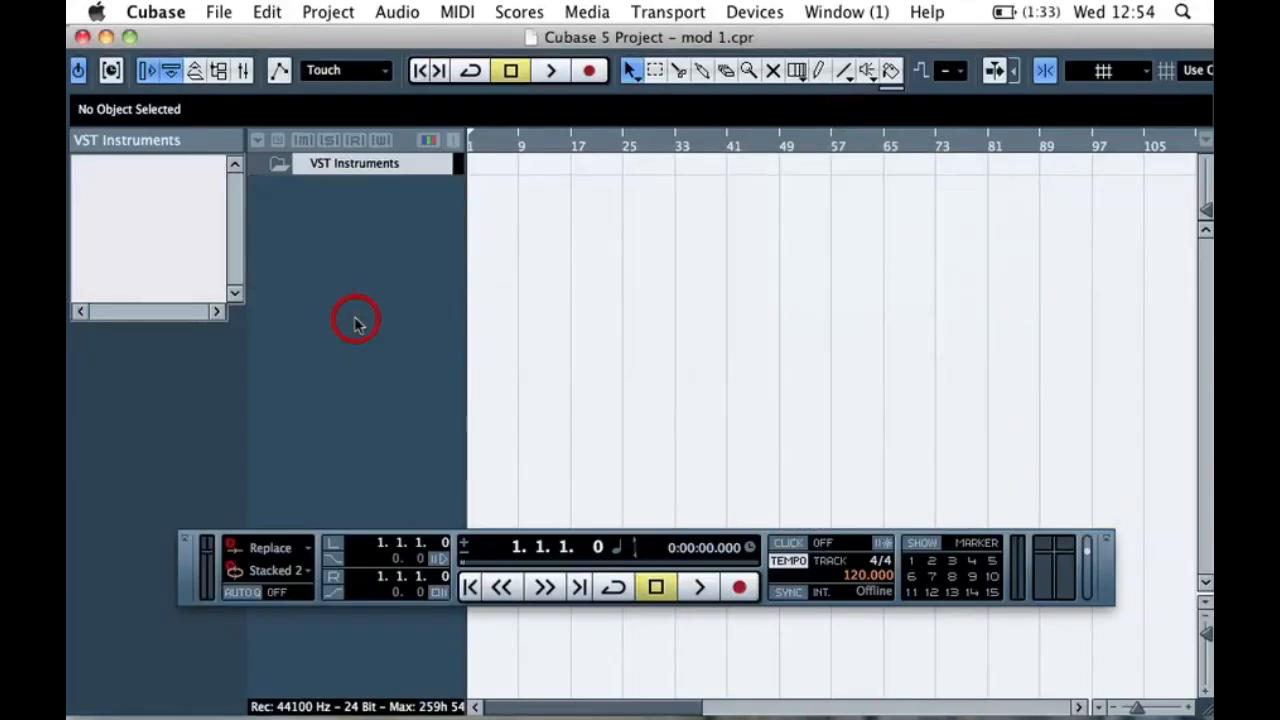
{"action": "right_click", "coordinate": [346, 229]}
{"action": "left_click", "coordinate": [427, 260]}
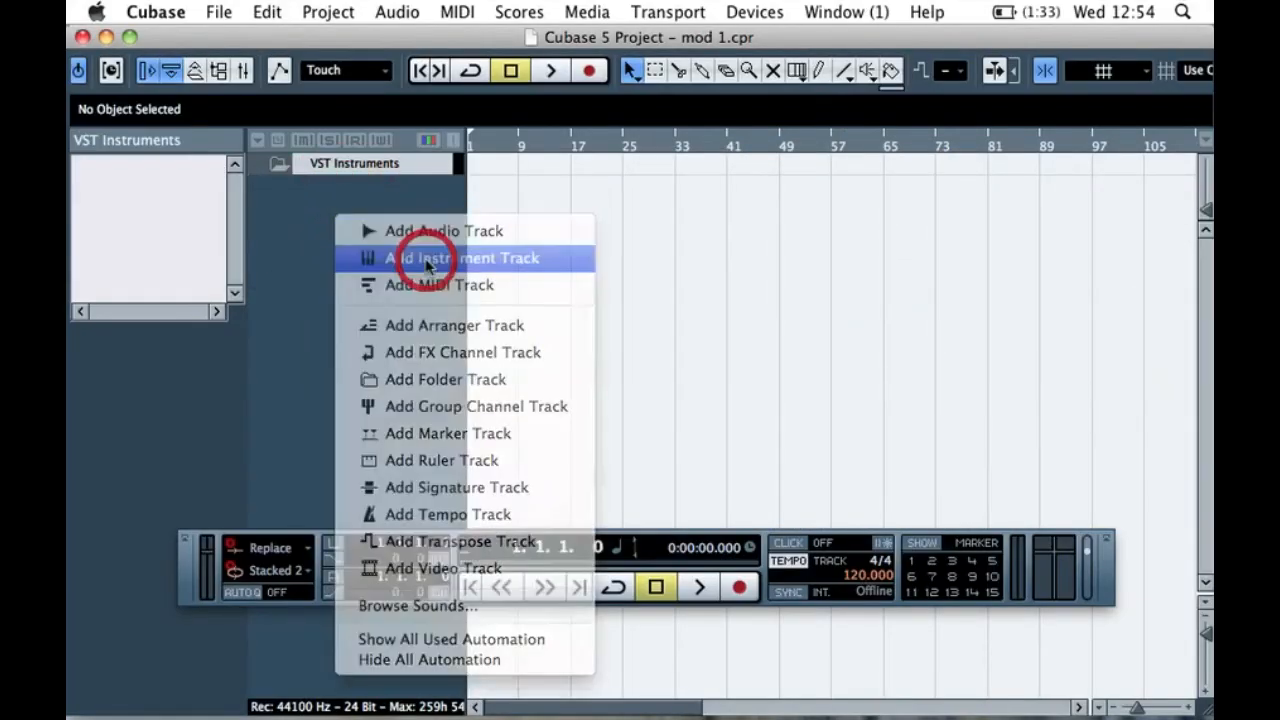
{"action": "left_click_drag", "start_coordinate": [1043, 537], "coordinate": [765, 325]}
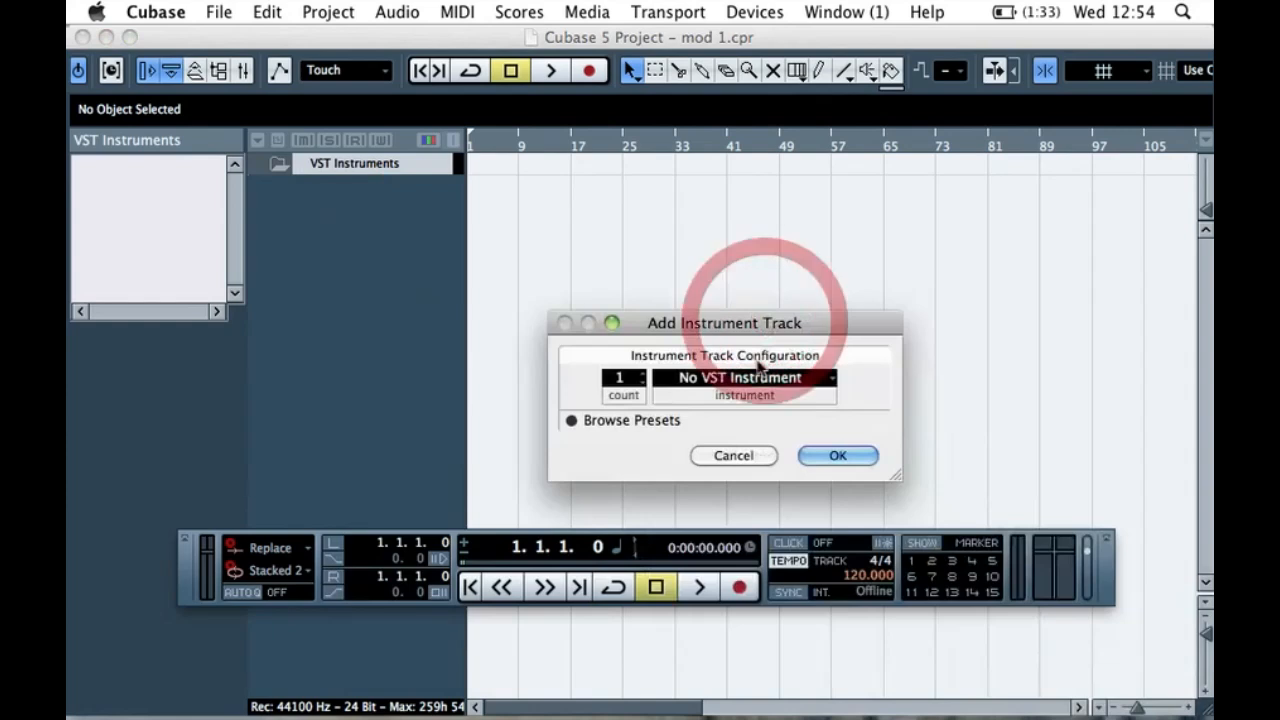
{"action": "left_click", "coordinate": [746, 377]}
{"action": "mouse_move", "coordinate": [757, 470]}
{"action": "left_click", "coordinate": [741, 325]}
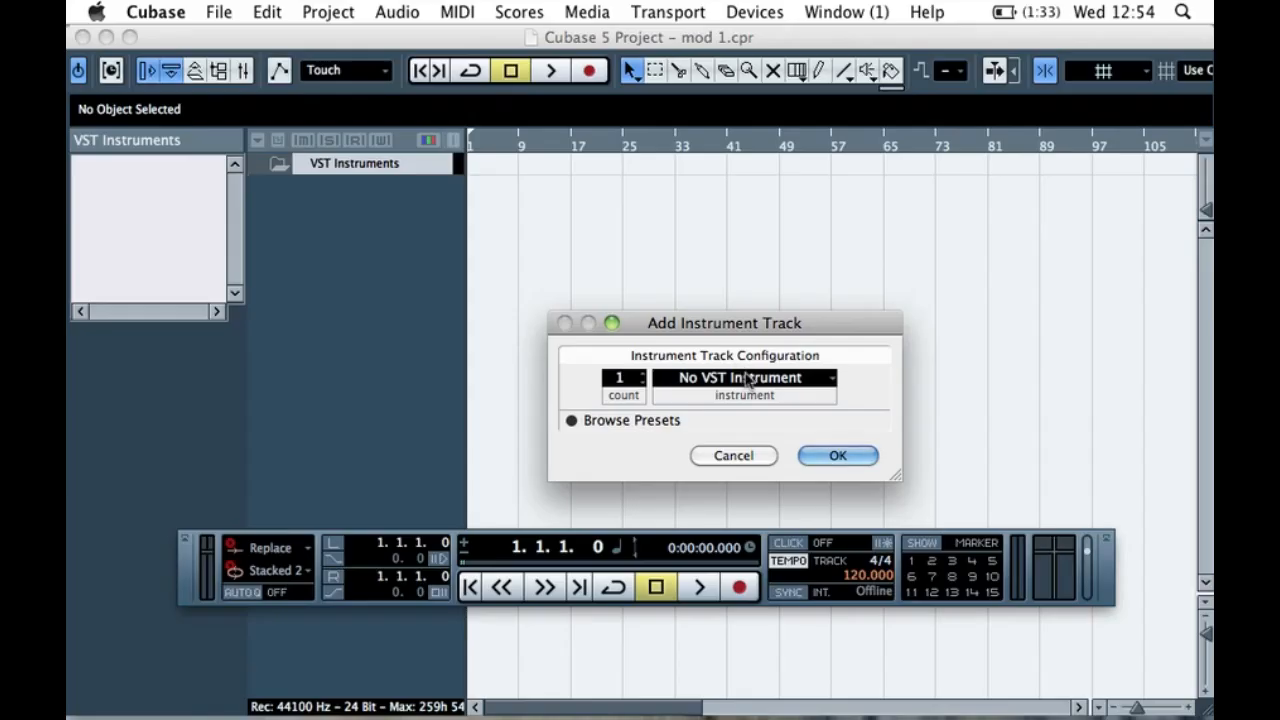
{"action": "left_click", "coordinate": [731, 455]}
- Delete the VST Instruments folder track and reopen the VST Instruments window
{"action": "left_click", "coordinate": [375, 167]}
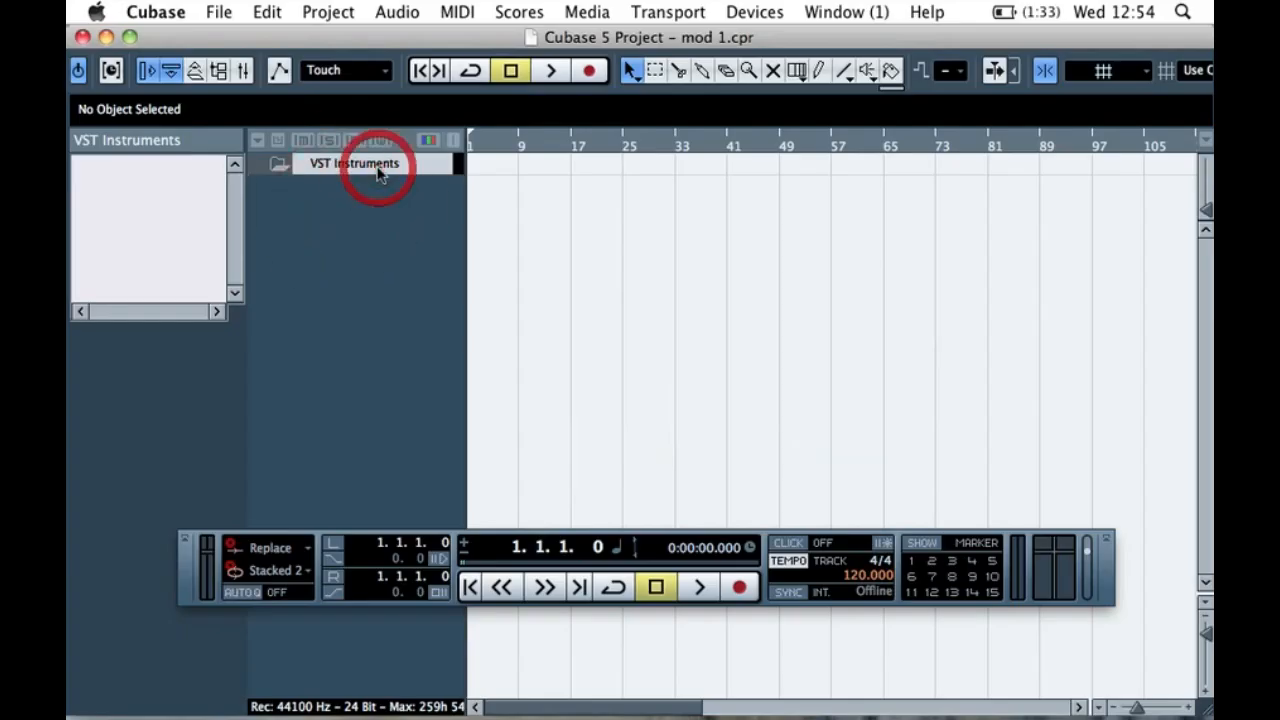
{"action": "key", "text": "Delete"}
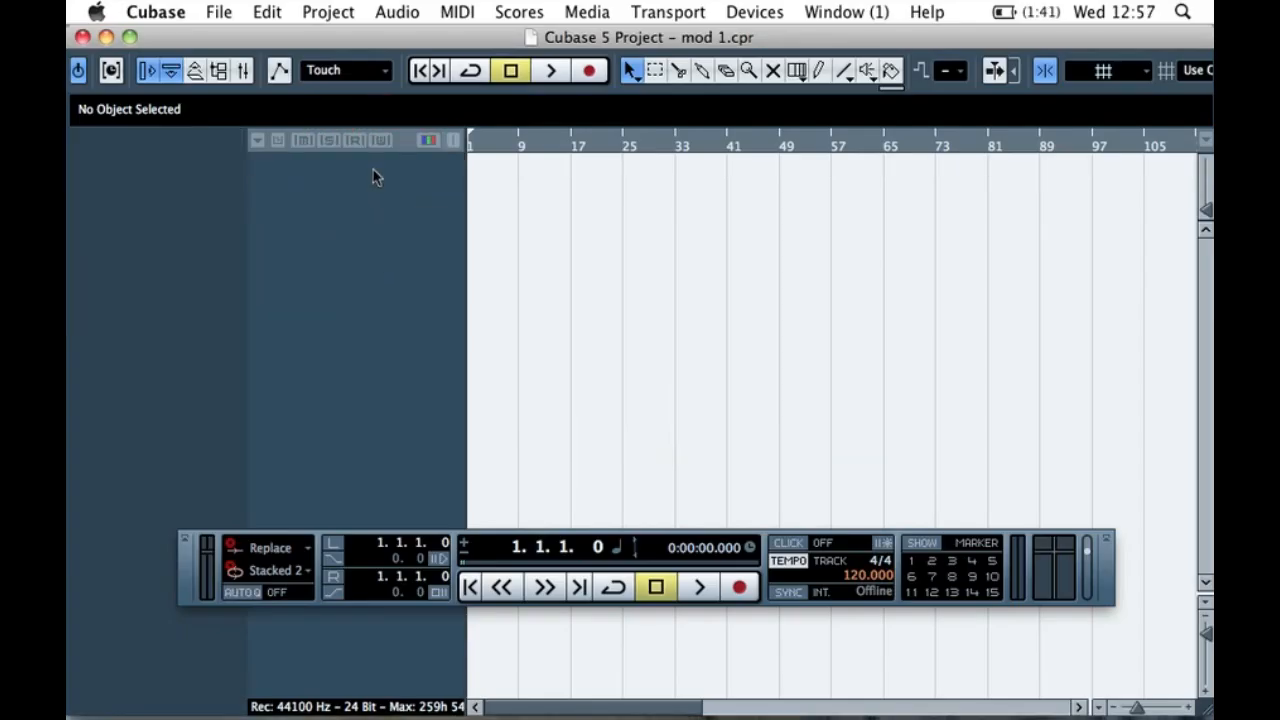
{"action": "left_click", "coordinate": [765, 10]}
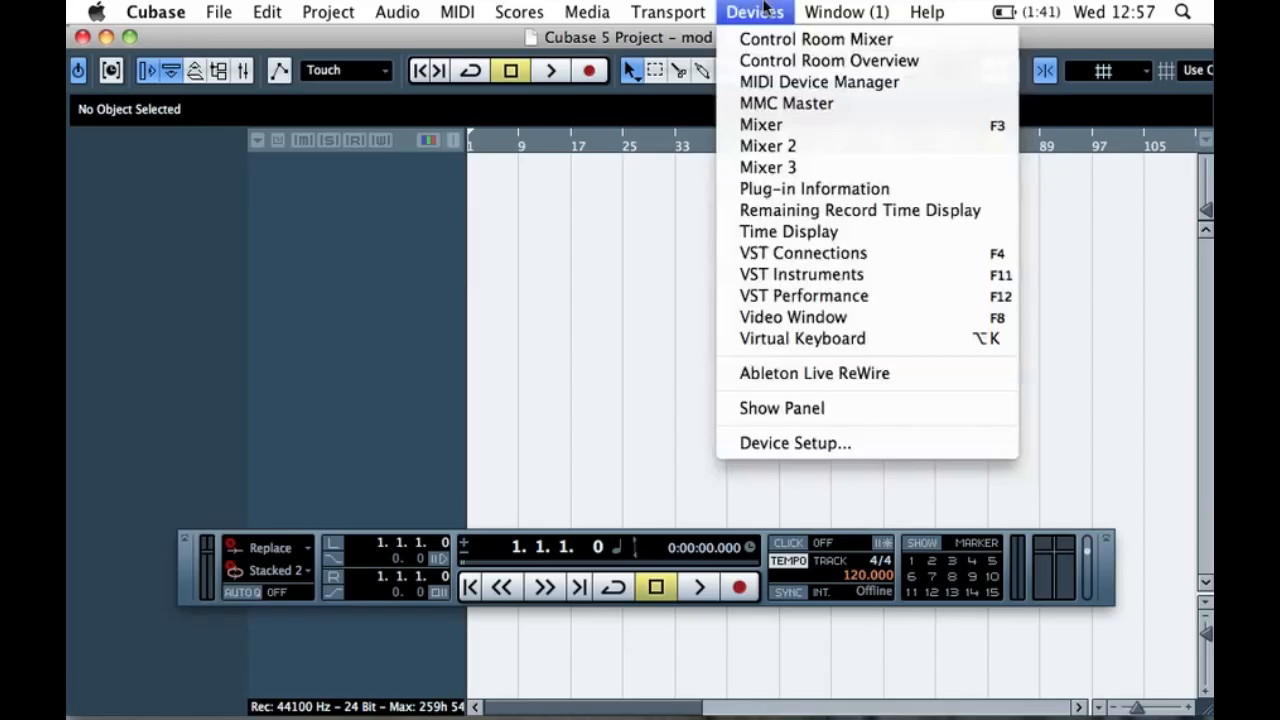
{"action": "left_click", "coordinate": [766, 280]}
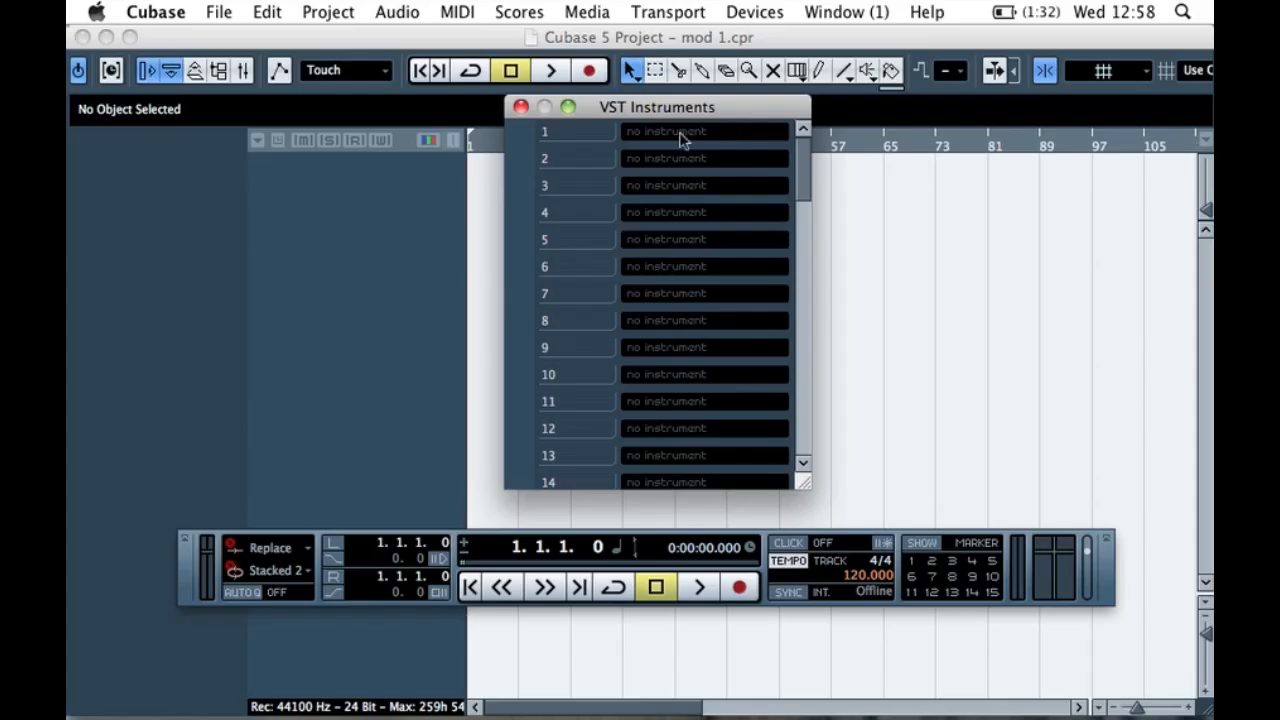
- Load Groove Agent ONE into VST instrument slot 1, decline the assigned MIDI track, and bring the whole instrument editor into view
{"action": "left_click", "coordinate": [683, 135]}
{"action": "left_click", "coordinate": [648, 108]}
{"action": "left_click", "coordinate": [665, 131]}
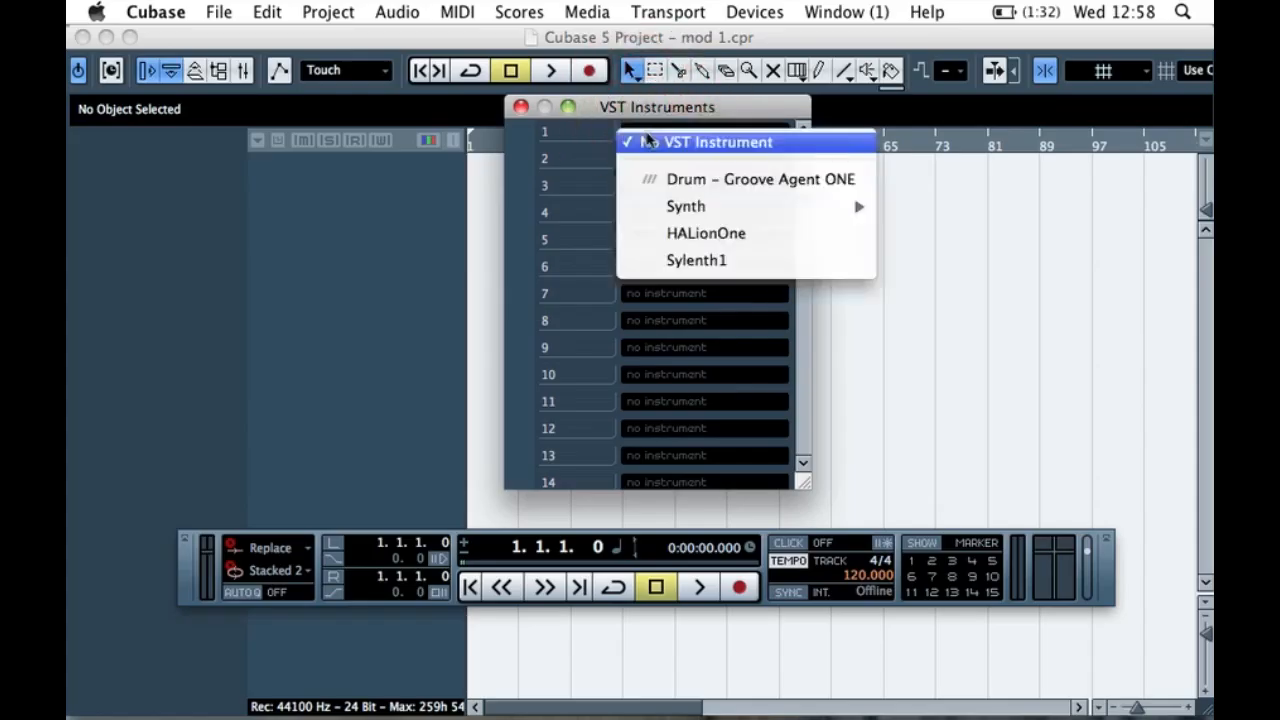
{"action": "left_click", "coordinate": [728, 187]}
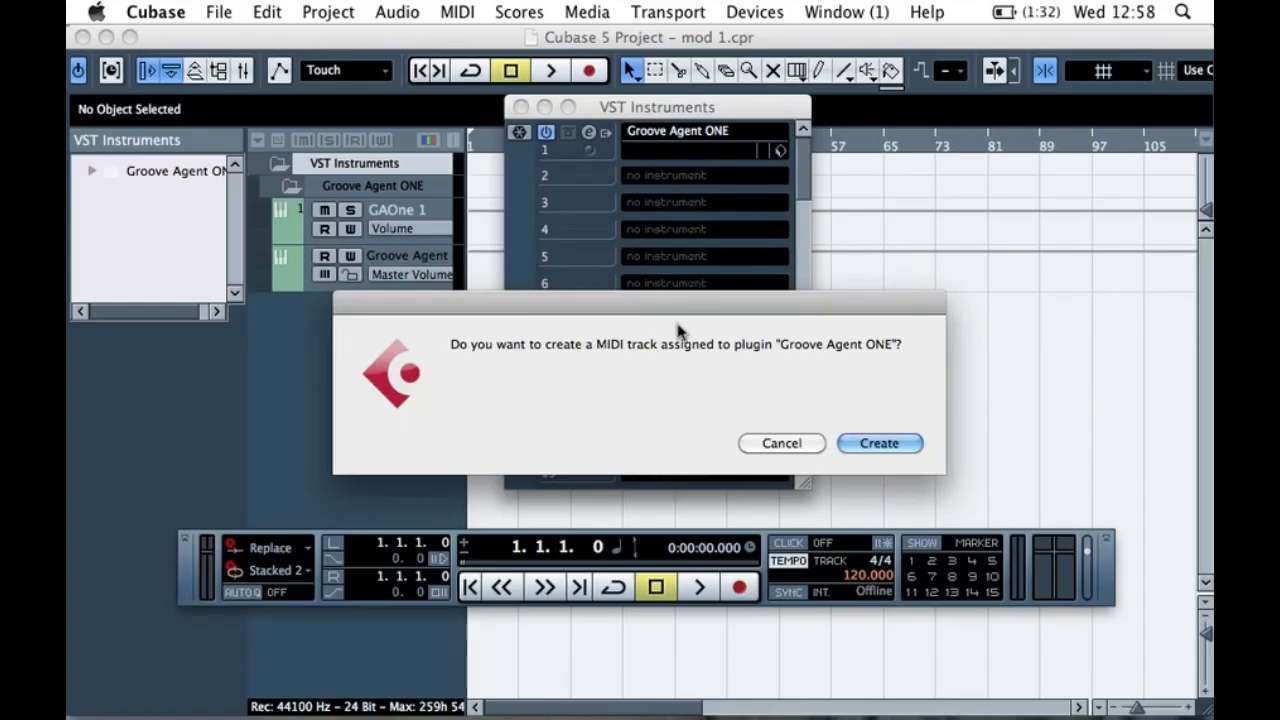
{"action": "left_click_drag", "start_coordinate": [758, 317], "coordinate": [750, 203]}
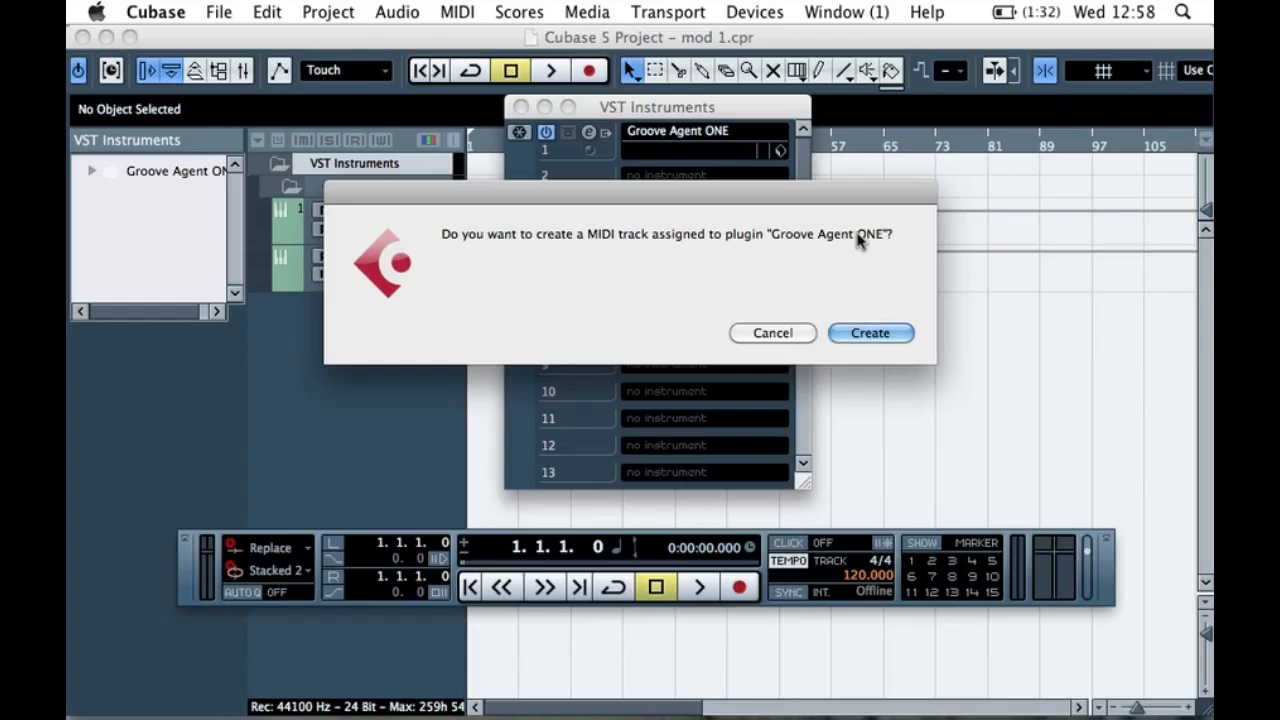
{"action": "left_click", "coordinate": [761, 330]}
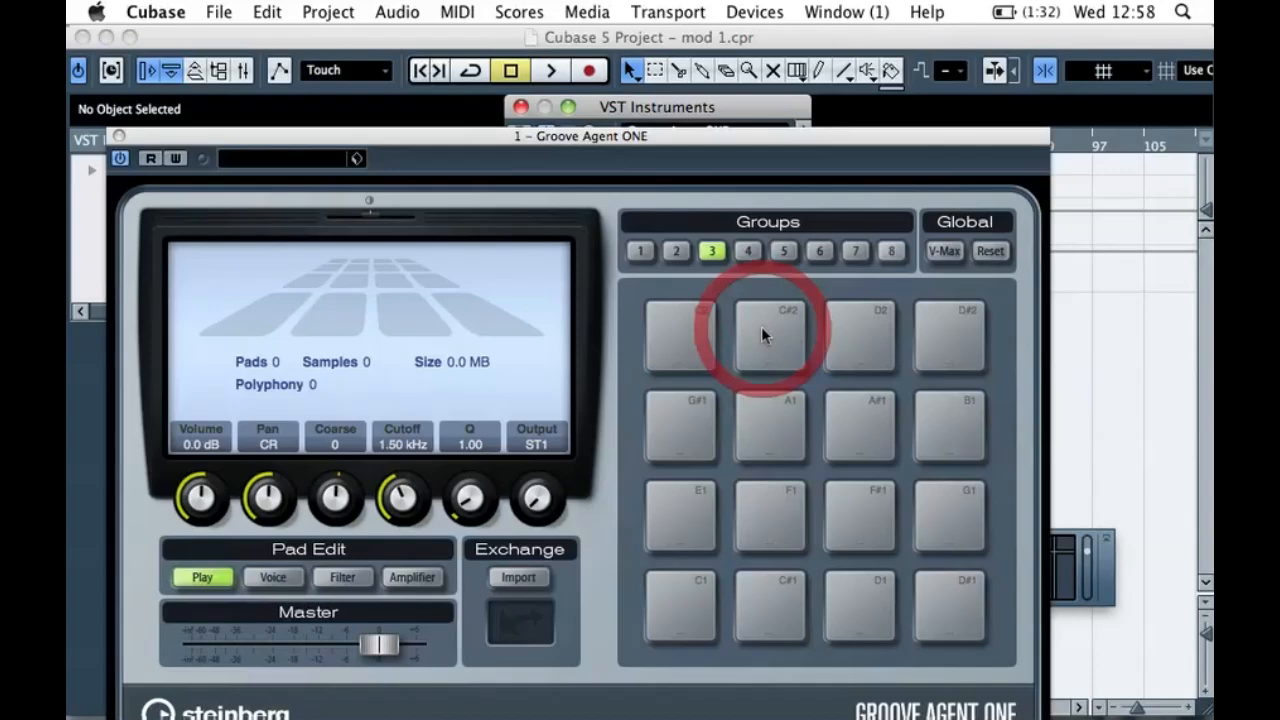
{"action": "left_click_drag", "start_coordinate": [486, 142], "coordinate": [527, 50]}
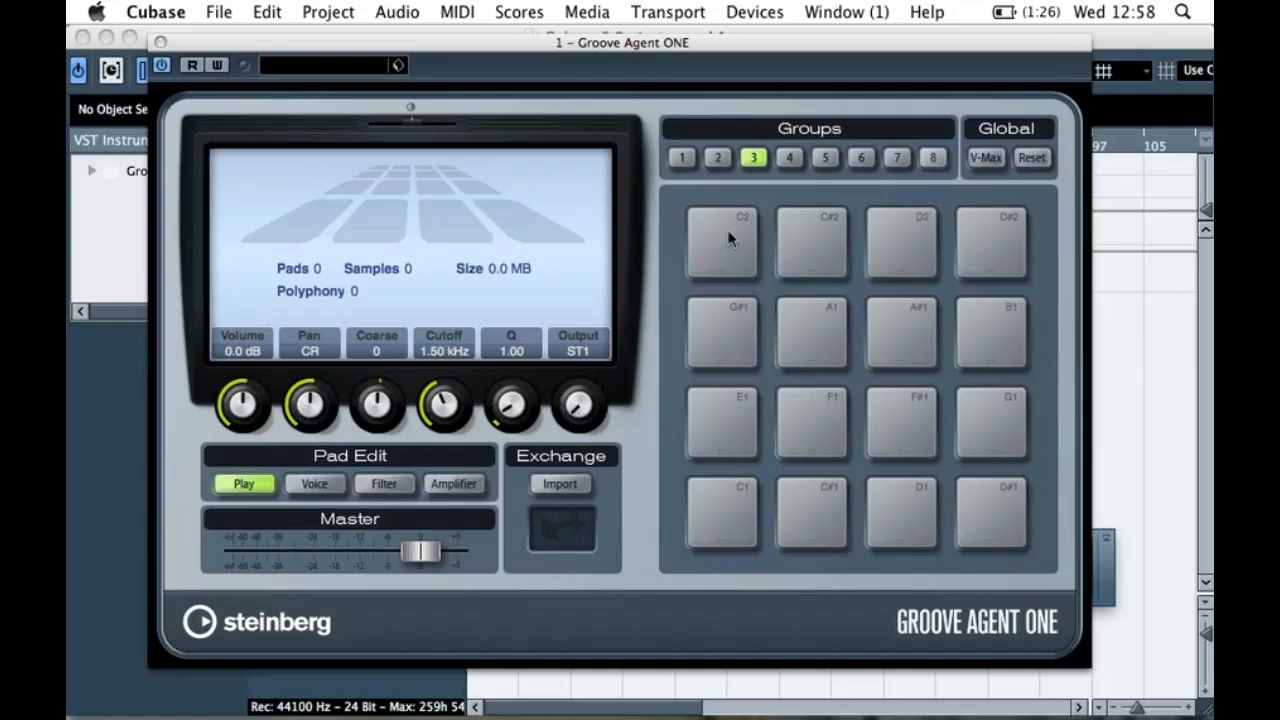
- Look through Groove Agent ONE's pad groups 1, 5 and 4, and return to group 3
{"action": "left_click", "coordinate": [686, 157]}
{"action": "left_click", "coordinate": [822, 160]}
{"action": "left_click", "coordinate": [789, 157]}
{"action": "left_click", "coordinate": [753, 157]}
- Examine the parameters on the Play, Voice, Filter and Amplifier pages of Groove Agent ONE's Pad Edit section
{"action": "left_click", "coordinate": [384, 484]}
{"action": "left_click", "coordinate": [453, 484]}
{"action": "left_click", "coordinate": [384, 484]}
{"action": "left_click", "coordinate": [314, 485]}
{"action": "left_click", "coordinate": [244, 484]}
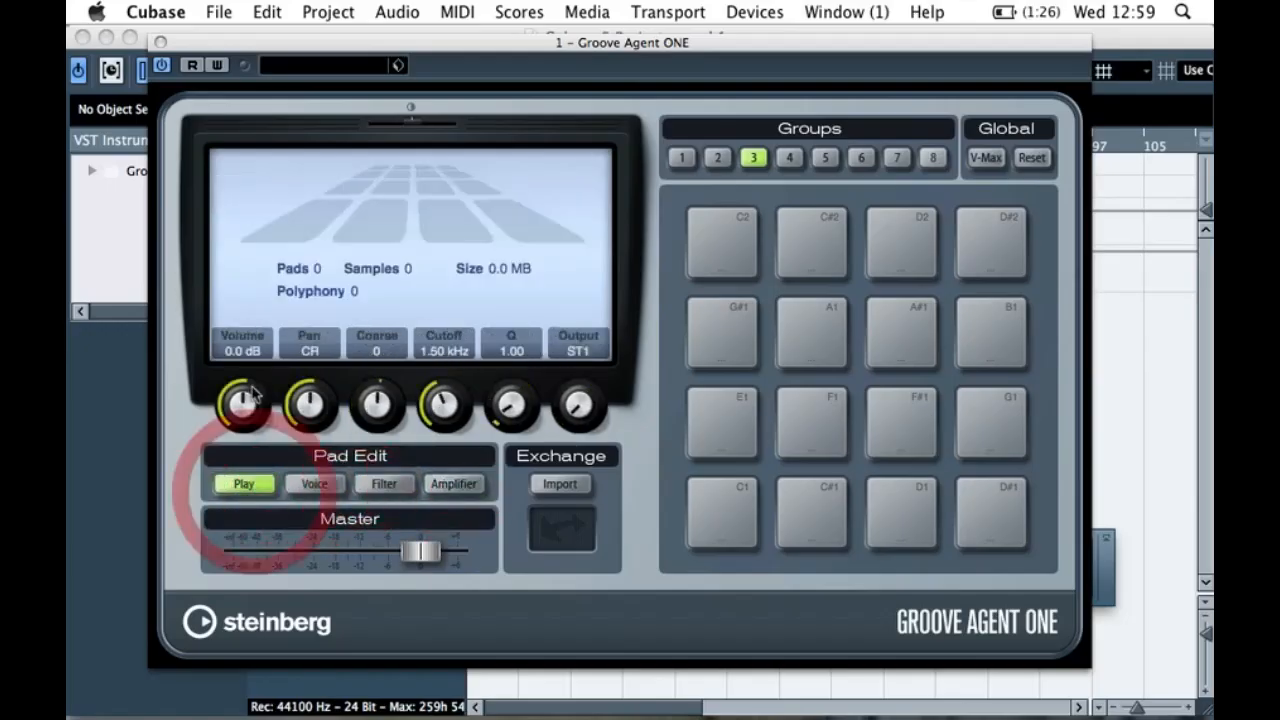
{"action": "left_click", "coordinate": [310, 484]}
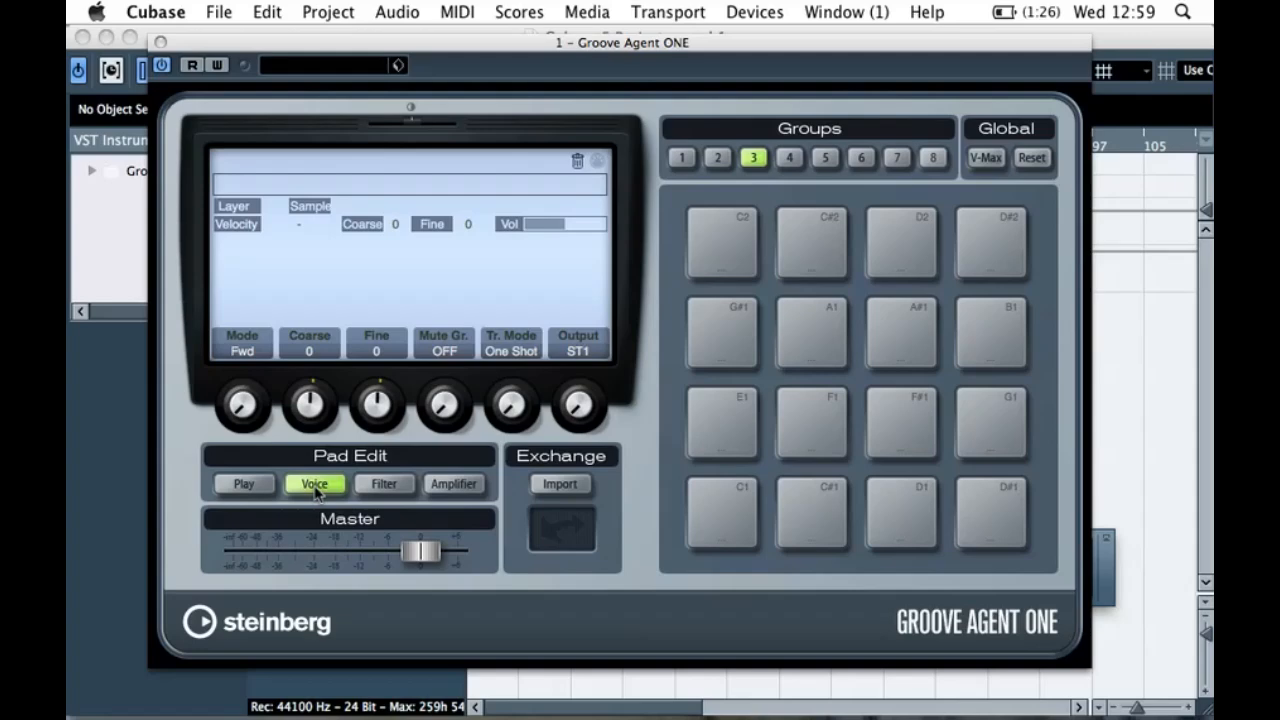
{"action": "left_click", "coordinate": [380, 484]}
{"action": "left_click", "coordinate": [477, 486]}
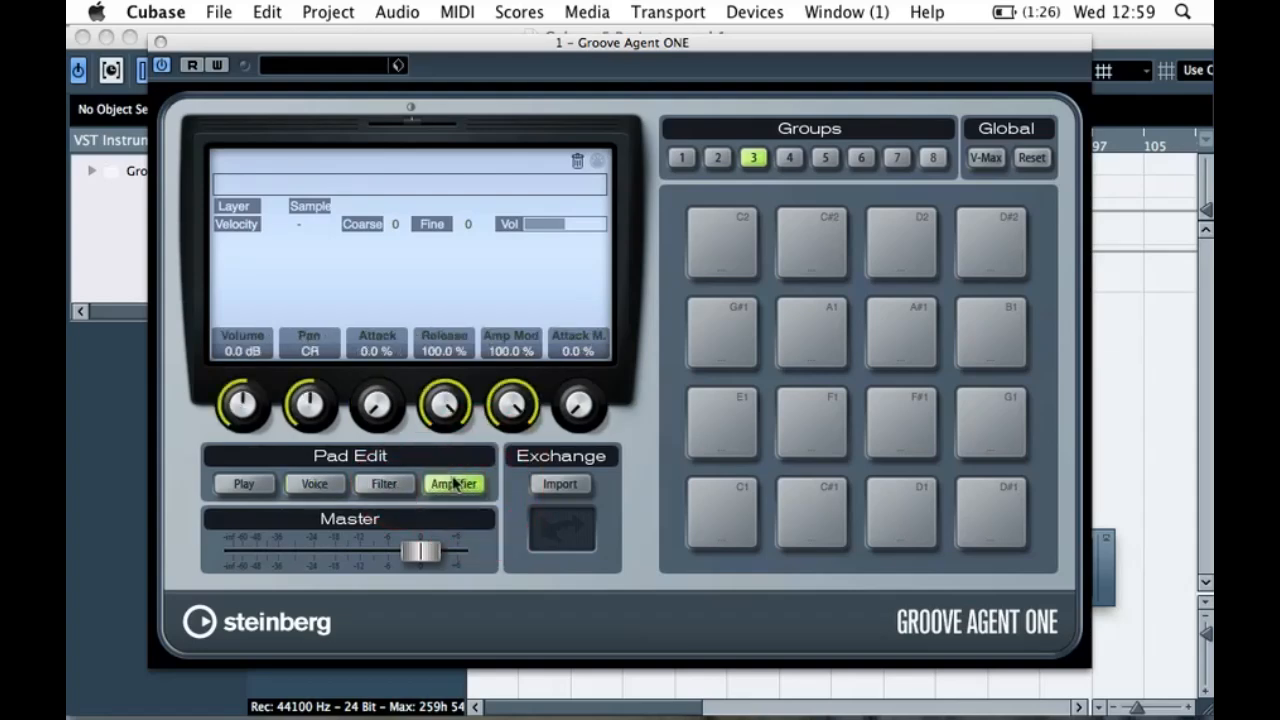
{"action": "left_click", "coordinate": [244, 484]}
{"action": "left_click", "coordinate": [384, 484]}
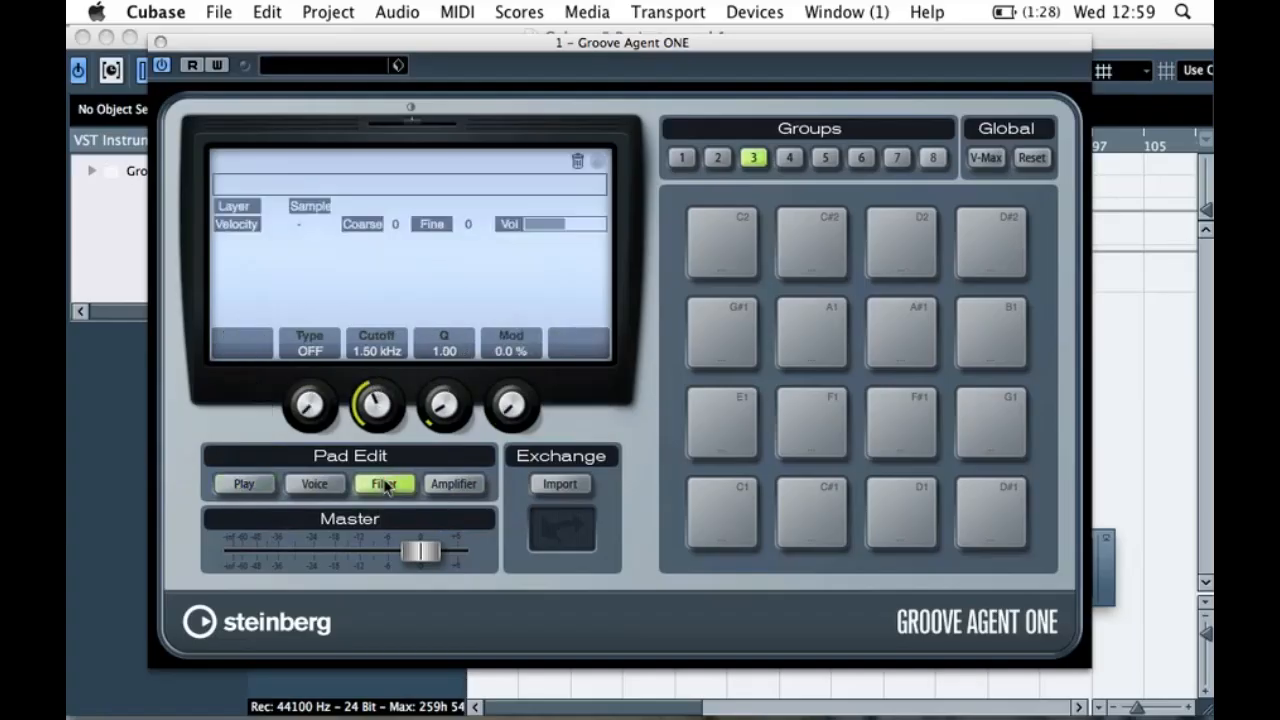
{"action": "left_click", "coordinate": [238, 486]}
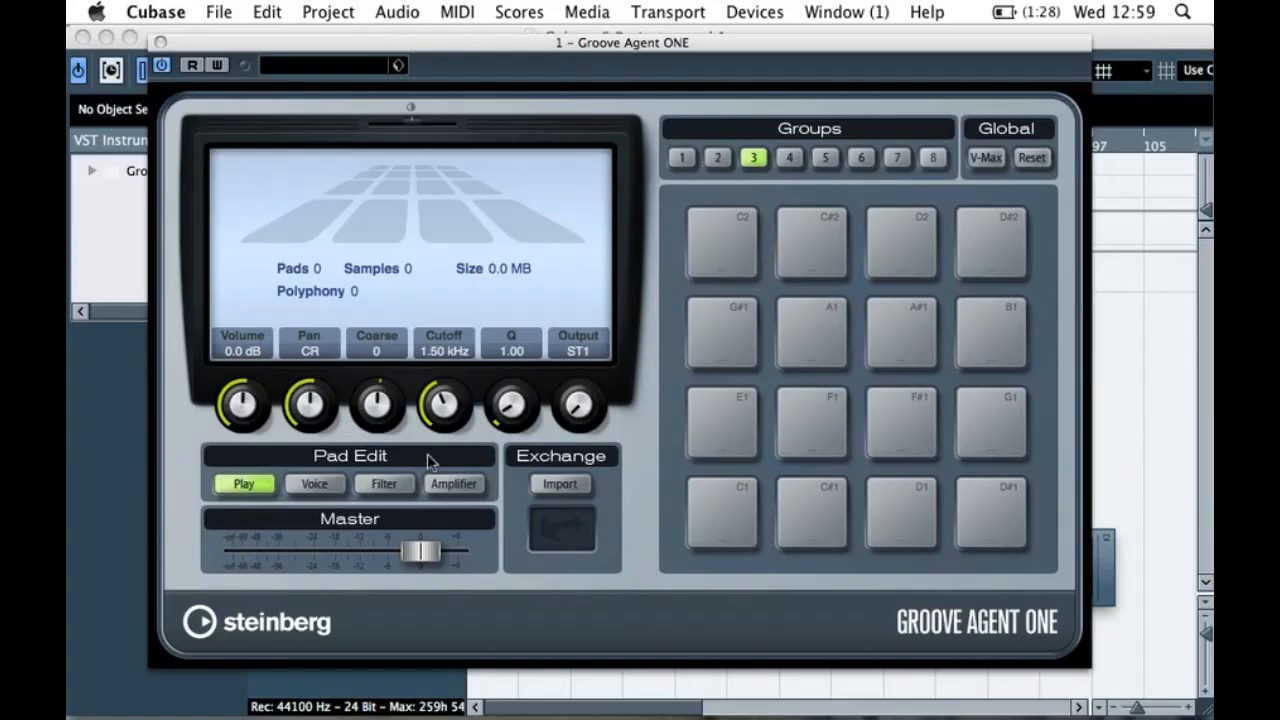
- Try the Voice page's Mode, trigger mode and Output controls, switching the trigger mode to Key Hold and back to One Shot
{"action": "left_click", "coordinate": [312, 486]}
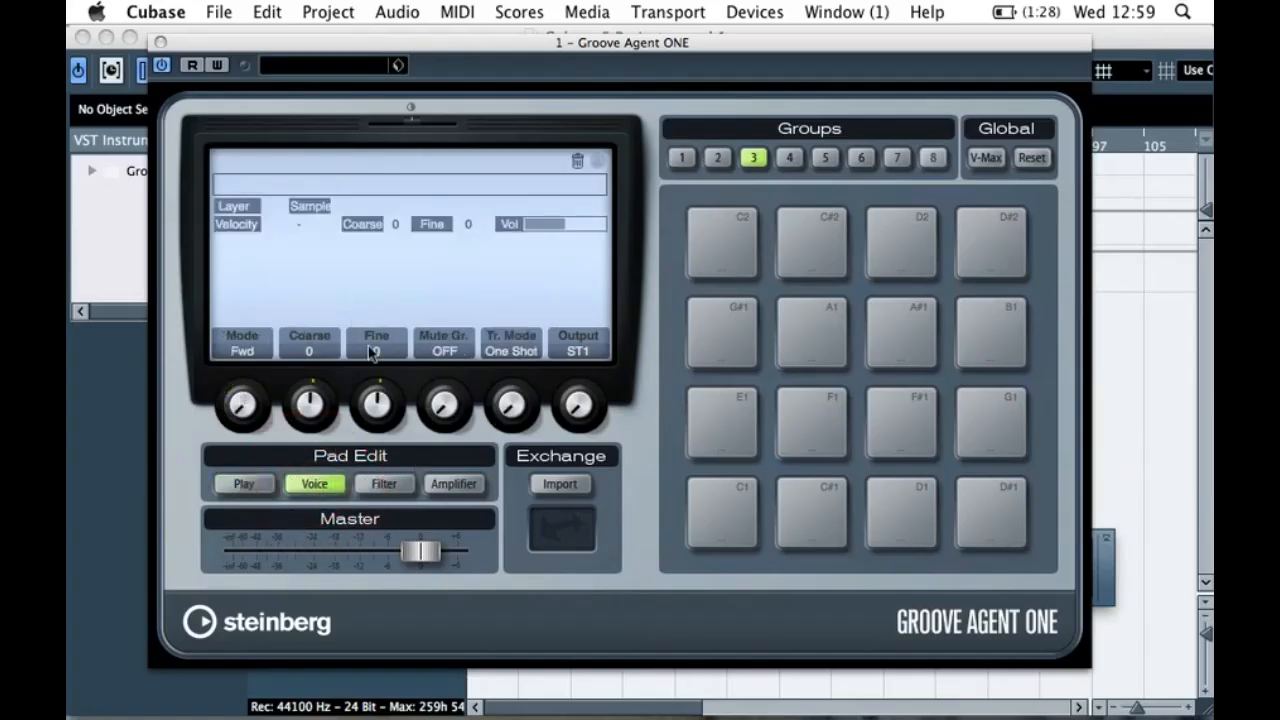
{"action": "left_click_drag", "start_coordinate": [237, 415], "coordinate": [233, 441]}
{"action": "mouse_move", "coordinate": [510, 405]}
{"action": "left_mouse_down"}
{"action": "mouse_move", "coordinate": [522, 248]}
{"action": "mouse_move", "coordinate": [508, 400]}
{"action": "left_mouse_up"}
{"action": "left_click_drag", "start_coordinate": [511, 408], "coordinate": [518, 309]}
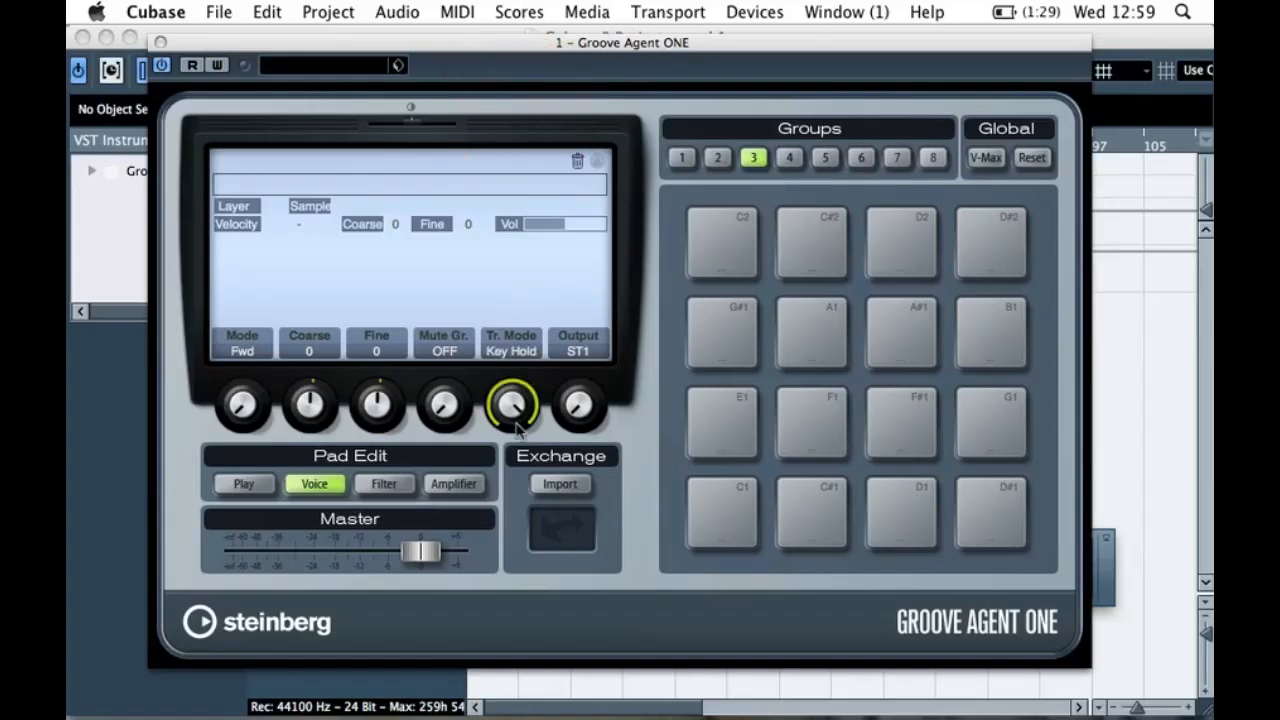
{"action": "left_click_drag", "start_coordinate": [518, 428], "coordinate": [514, 543]}
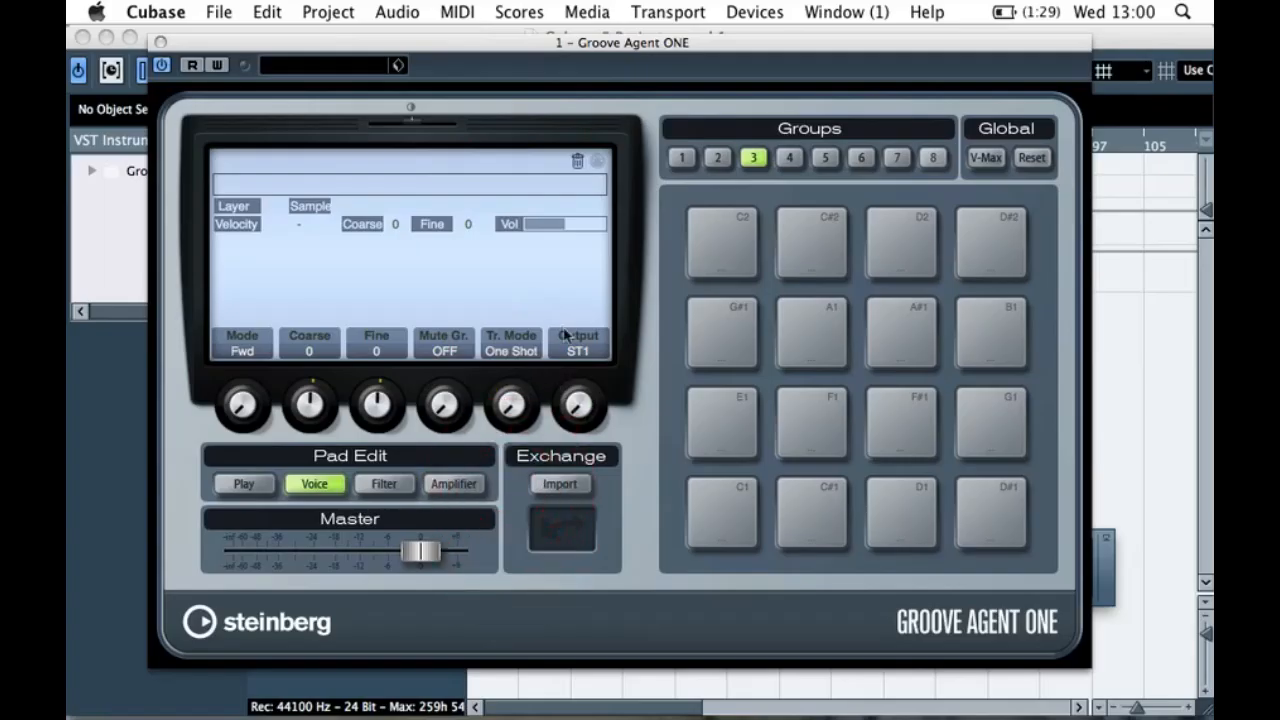
{"action": "left_click", "coordinate": [579, 381]}
{"action": "left_click_drag", "start_coordinate": [579, 381], "coordinate": [575, 408]}
- Try the filter's Type and Mod controls and the amplifier's Attack, and return to the Play page
{"action": "left_click", "coordinate": [381, 483]}
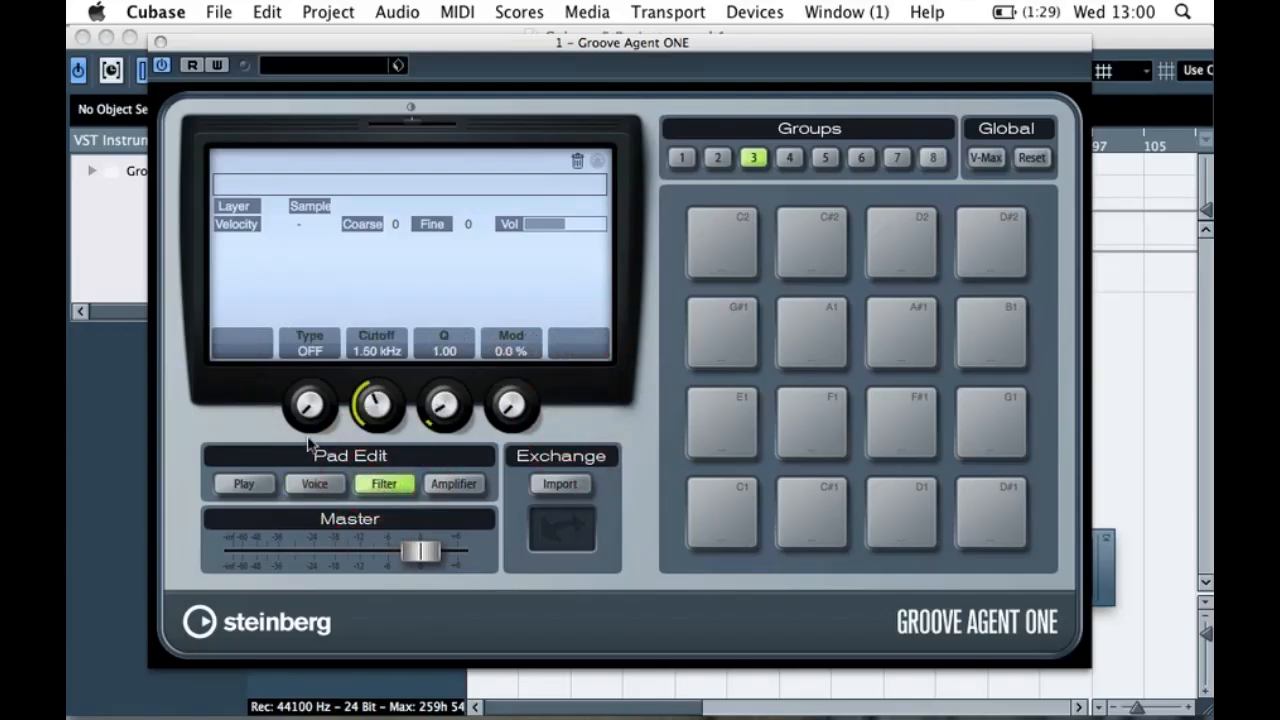
{"action": "mouse_move", "coordinate": [302, 408]}
{"action": "left_mouse_down"}
{"action": "mouse_move", "coordinate": [308, 256]}
{"action": "mouse_move", "coordinate": [298, 310]}
{"action": "mouse_move", "coordinate": [314, 246]}
{"action": "mouse_move", "coordinate": [308, 405]}
{"action": "left_mouse_up"}
{"action": "left_click_drag", "start_coordinate": [522, 405], "coordinate": [528, 534]}
{"action": "left_click", "coordinate": [450, 488]}
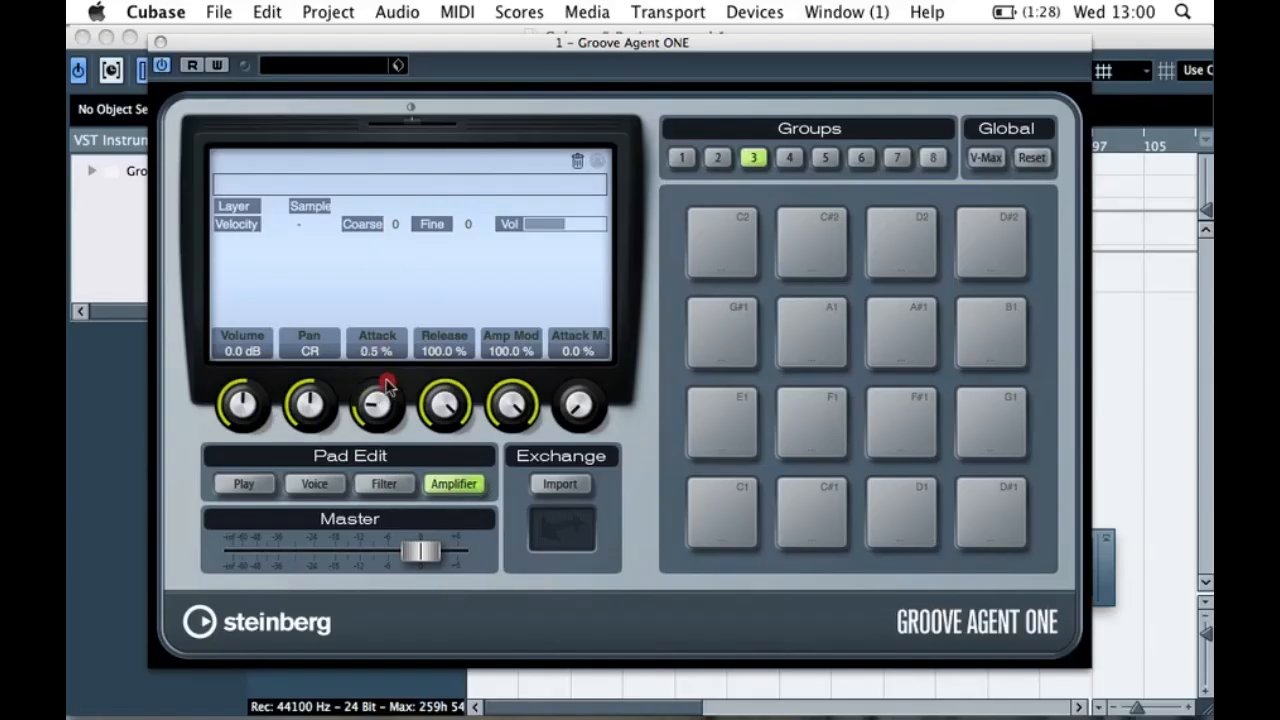
{"action": "left_click", "coordinate": [425, 600]}
{"action": "left_click", "coordinate": [241, 483]}
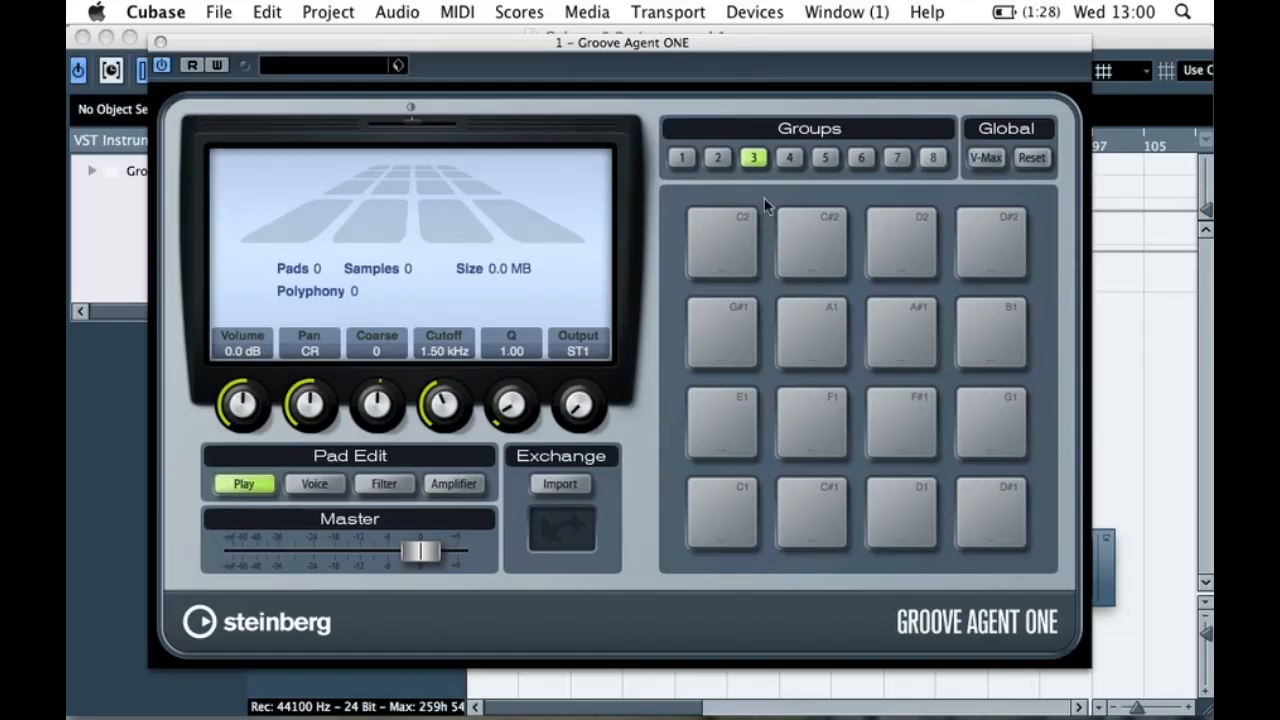
- Open the Pool and arrange its window side by side with Groove Agent ONE's pads
{"action": "left_click_drag", "start_coordinate": [722, 44], "coordinate": [694, 38]}
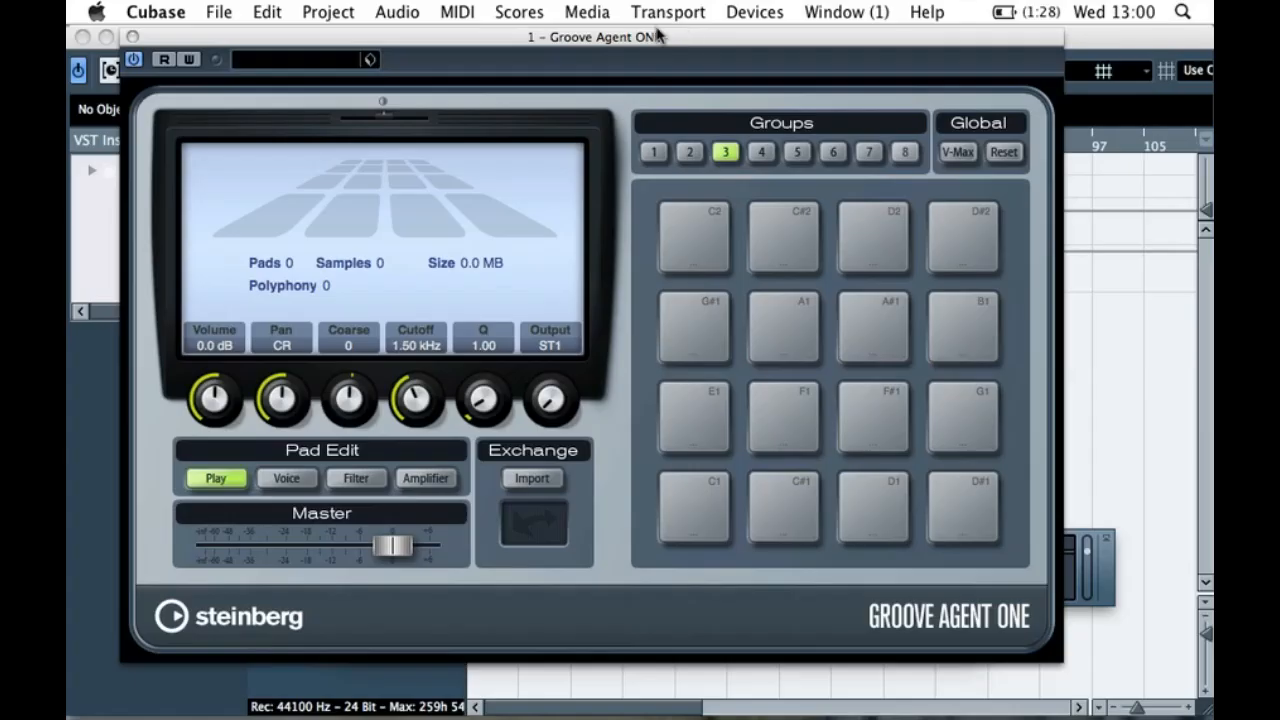
{"action": "left_click_drag", "start_coordinate": [659, 40], "coordinate": [642, 129]}
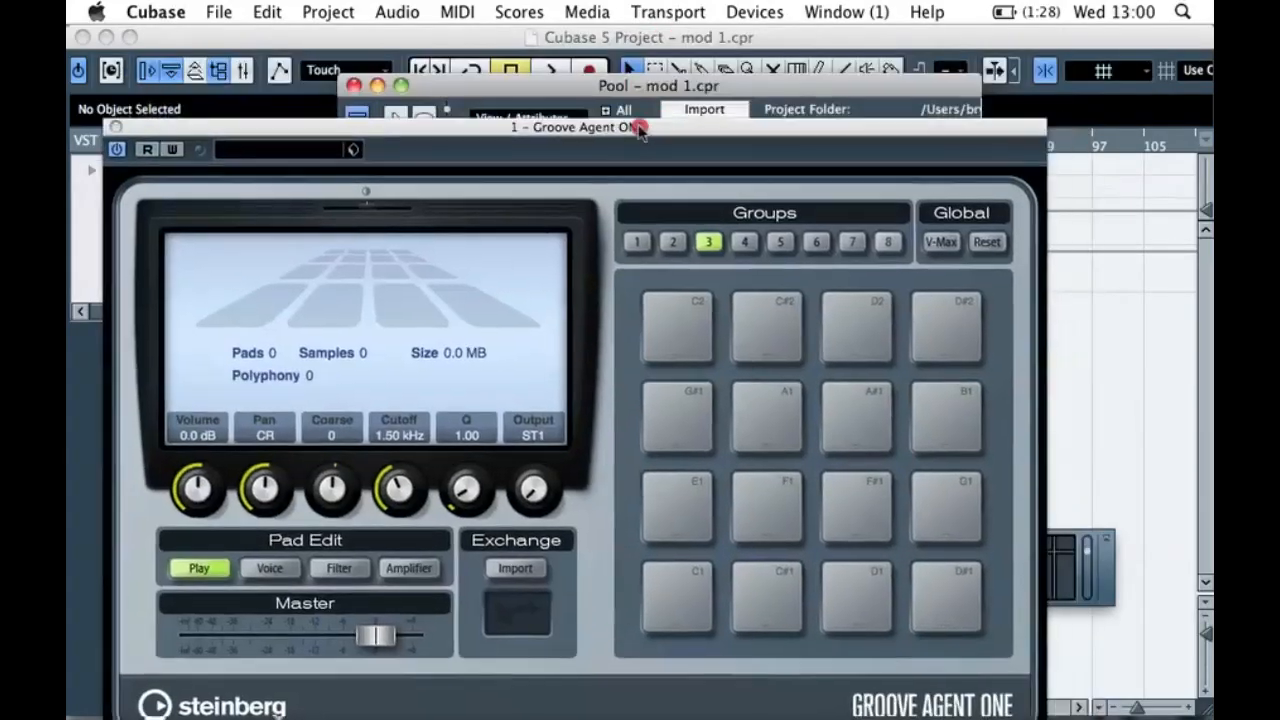
{"action": "left_click_drag", "start_coordinate": [583, 91], "coordinate": [845, 64]}
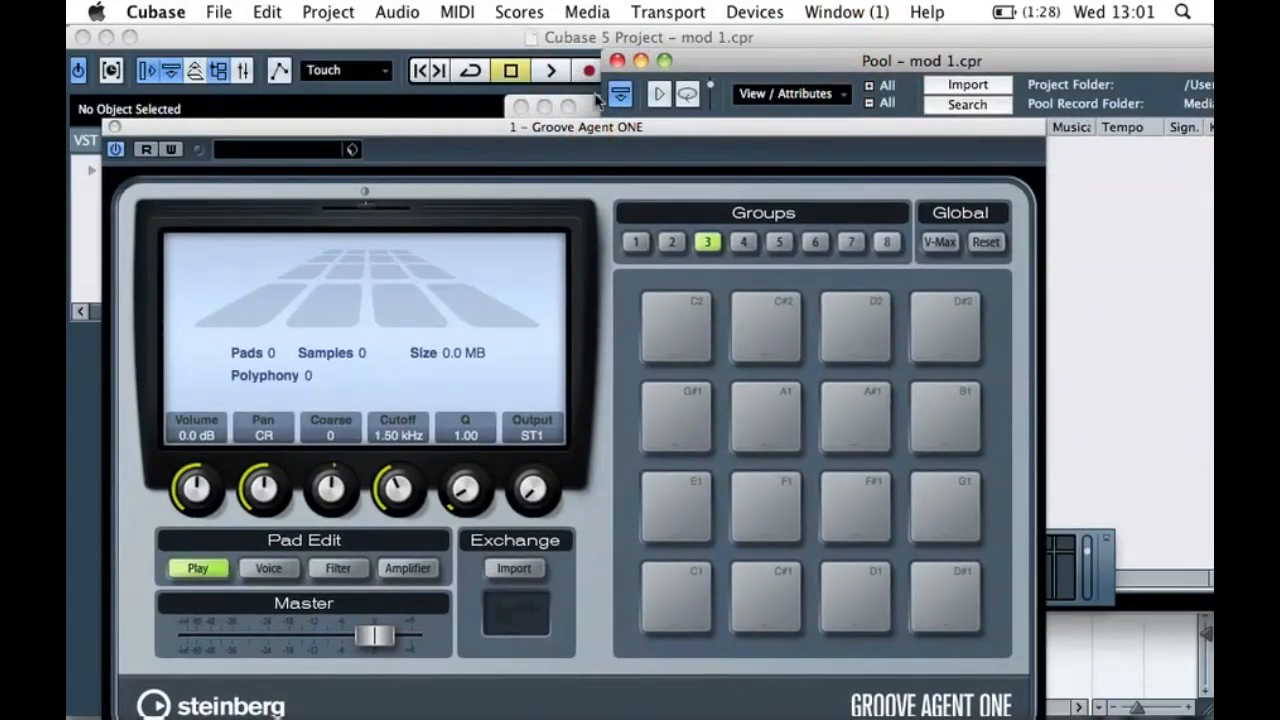
{"action": "left_click_drag", "start_coordinate": [645, 135], "coordinate": [243, 49]}
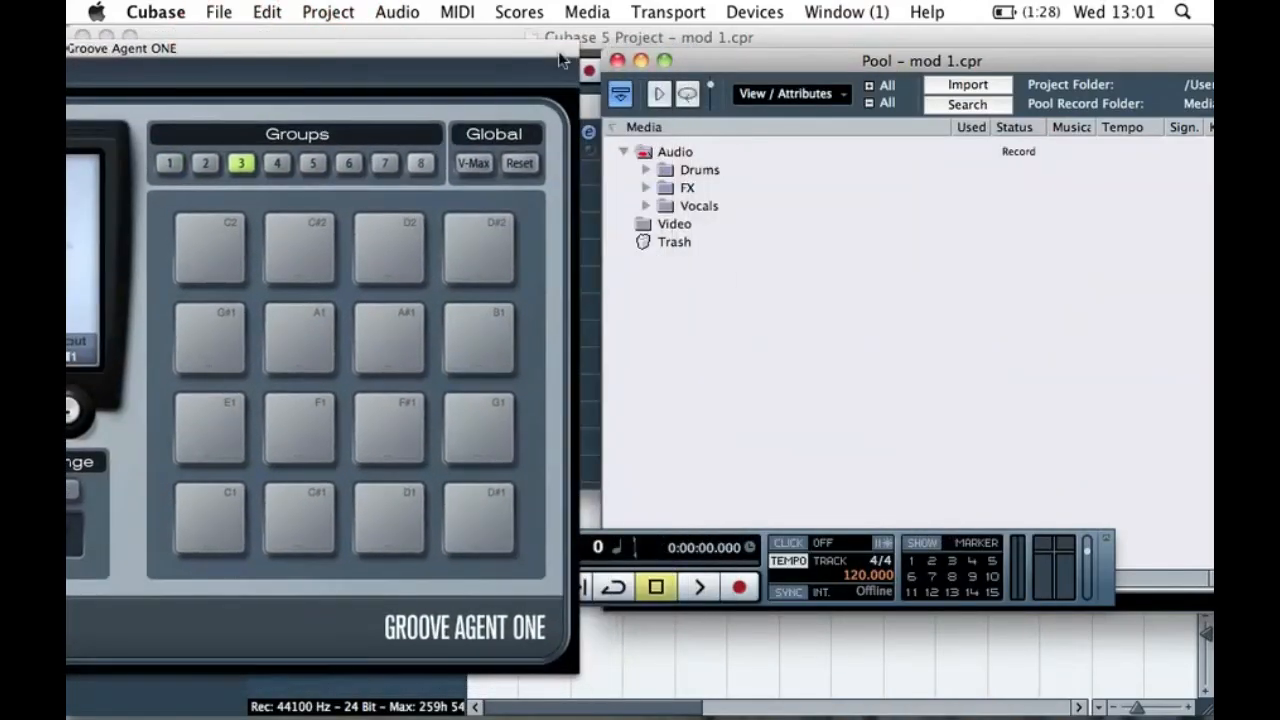
{"action": "mouse_move", "coordinate": [741, 62]}
{"action": "left_mouse_down"}
{"action": "mouse_move", "coordinate": [730, 56]}
{"action": "mouse_move", "coordinate": [760, 60]}
{"action": "left_mouse_up"}
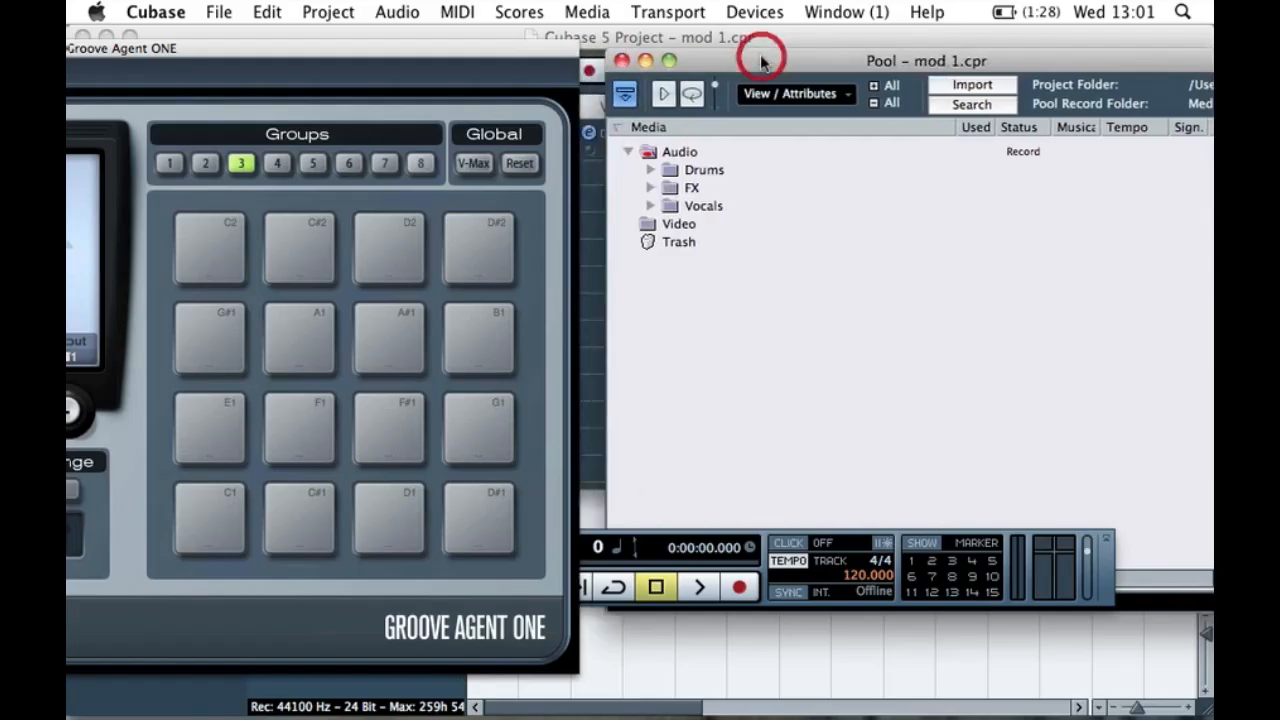
- Assign Kick 1, Clap 1 and Open Hat 1 from the Pool's Drums folder to pads C2, C#2 and D2
{"action": "left_click", "coordinate": [650, 170]}
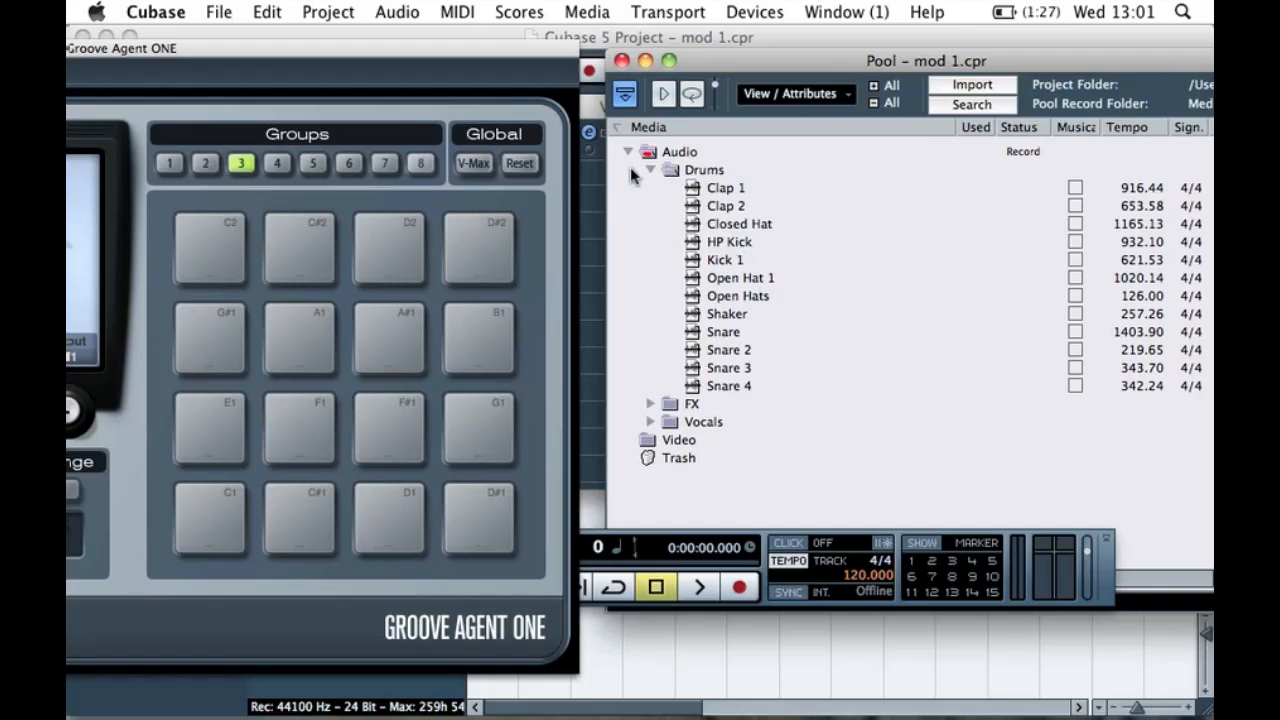
{"action": "left_click_drag", "start_coordinate": [724, 262], "coordinate": [200, 242]}
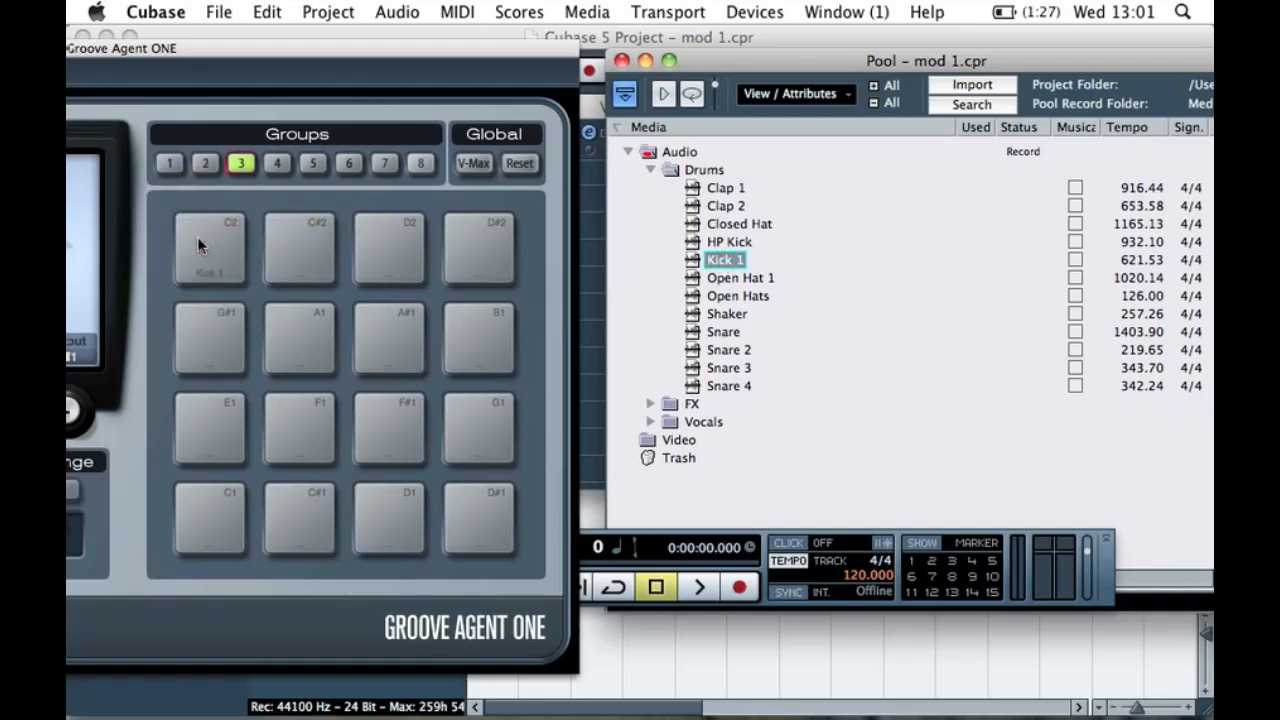
{"action": "left_click_drag", "start_coordinate": [726, 188], "coordinate": [296, 238]}
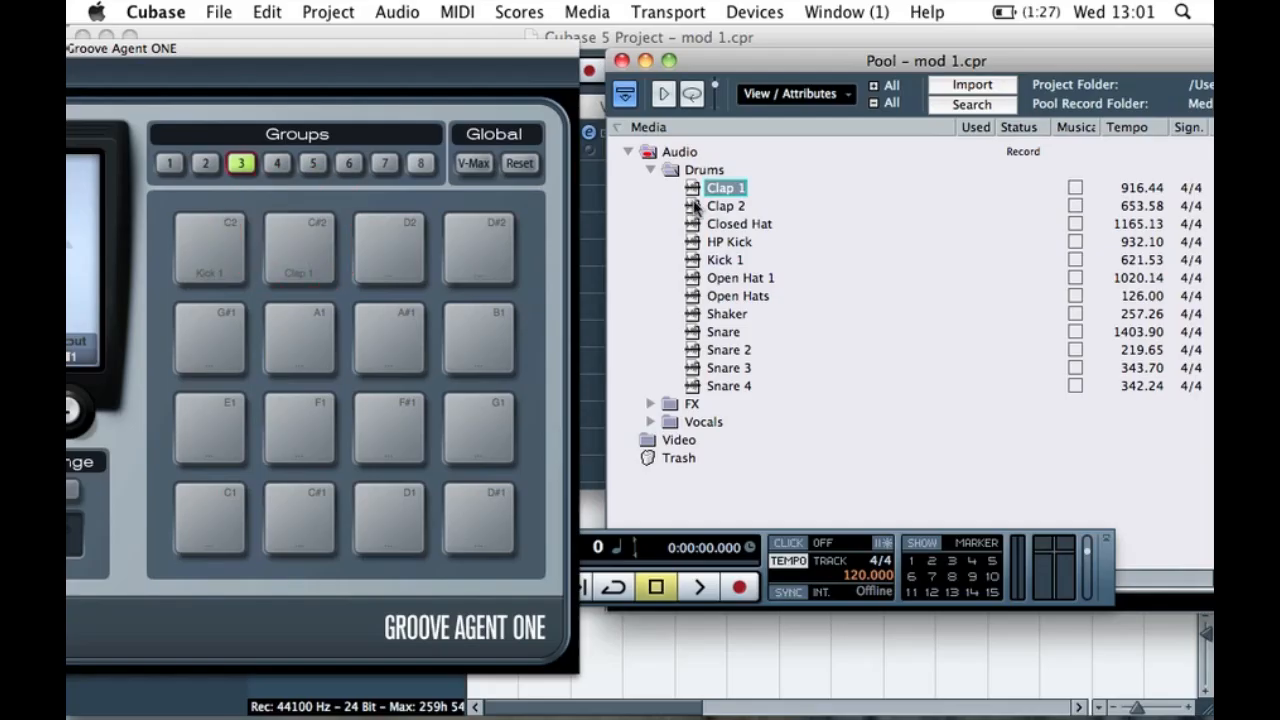
{"action": "left_click", "coordinate": [740, 279]}
{"action": "left_click_drag", "start_coordinate": [740, 279], "coordinate": [376, 258]}
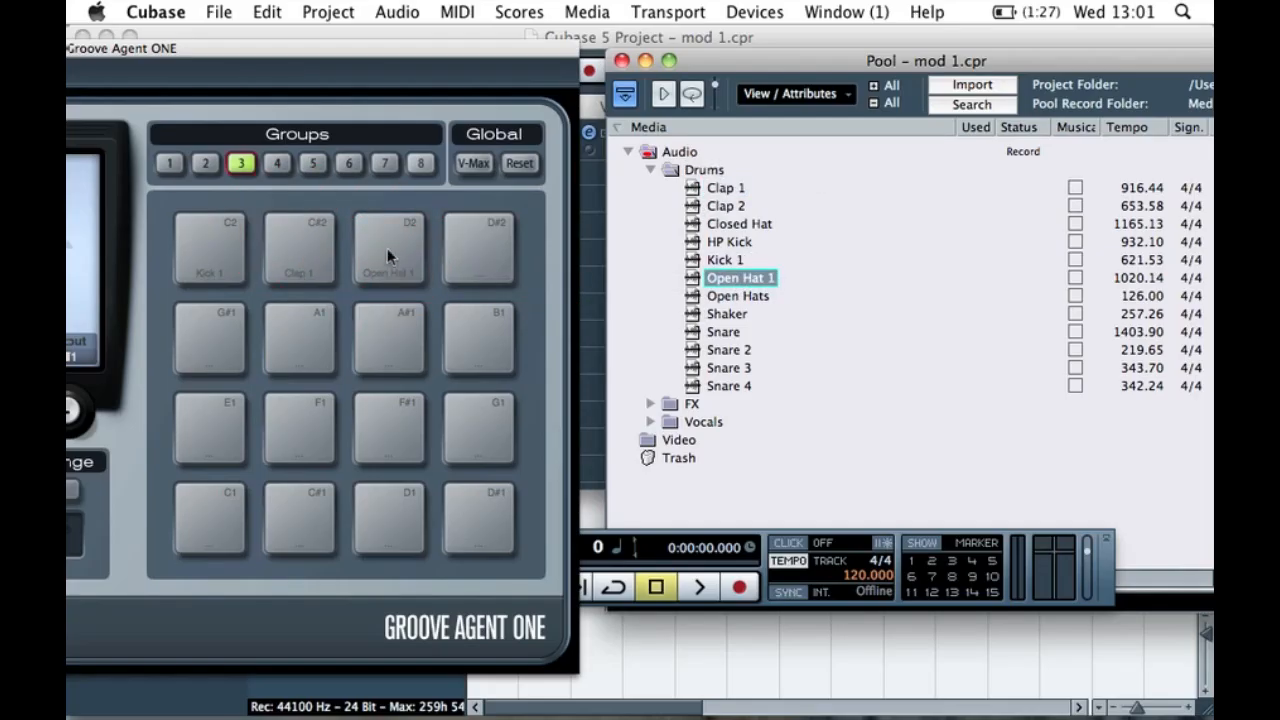
- Assign the Kick 1, Snare and Snare 2 samples to pads D#2, G#1 and A1
{"action": "left_click_drag", "start_coordinate": [725, 261], "coordinate": [484, 266]}
{"action": "left_click", "coordinate": [468, 272]}
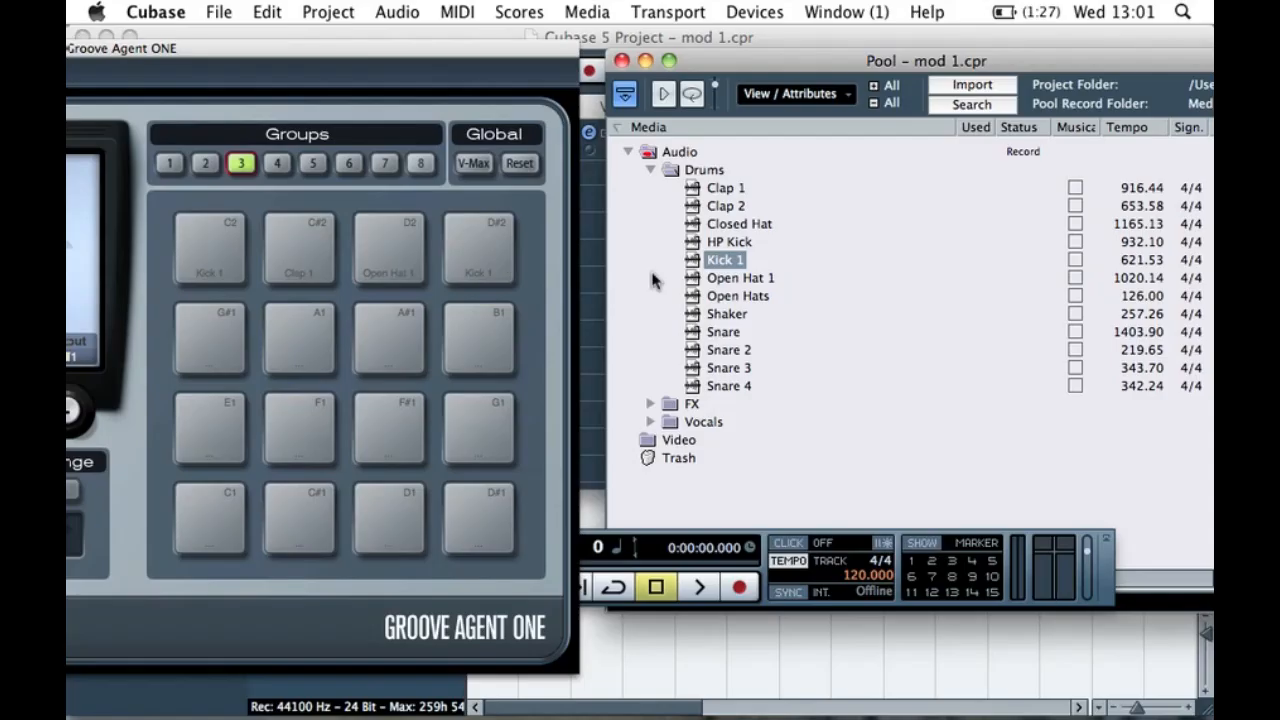
{"action": "left_click_drag", "start_coordinate": [724, 337], "coordinate": [195, 343]}
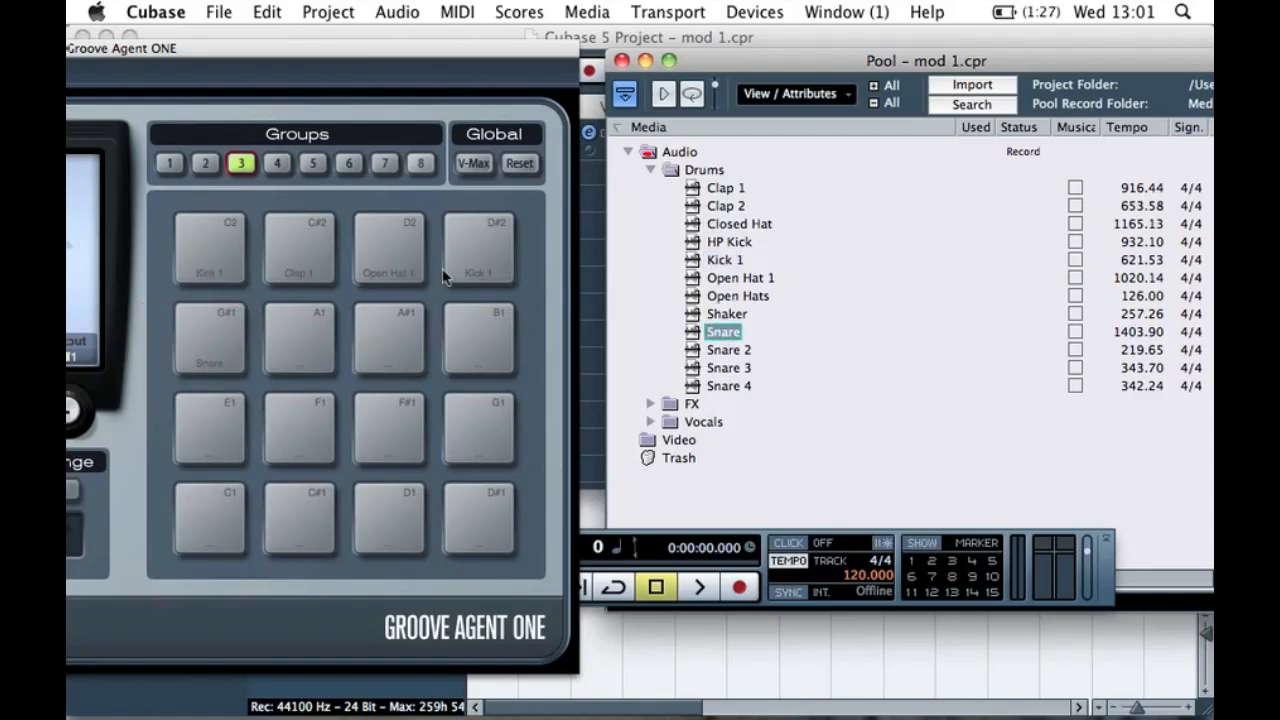
{"action": "left_click_drag", "start_coordinate": [730, 351], "coordinate": [310, 345]}
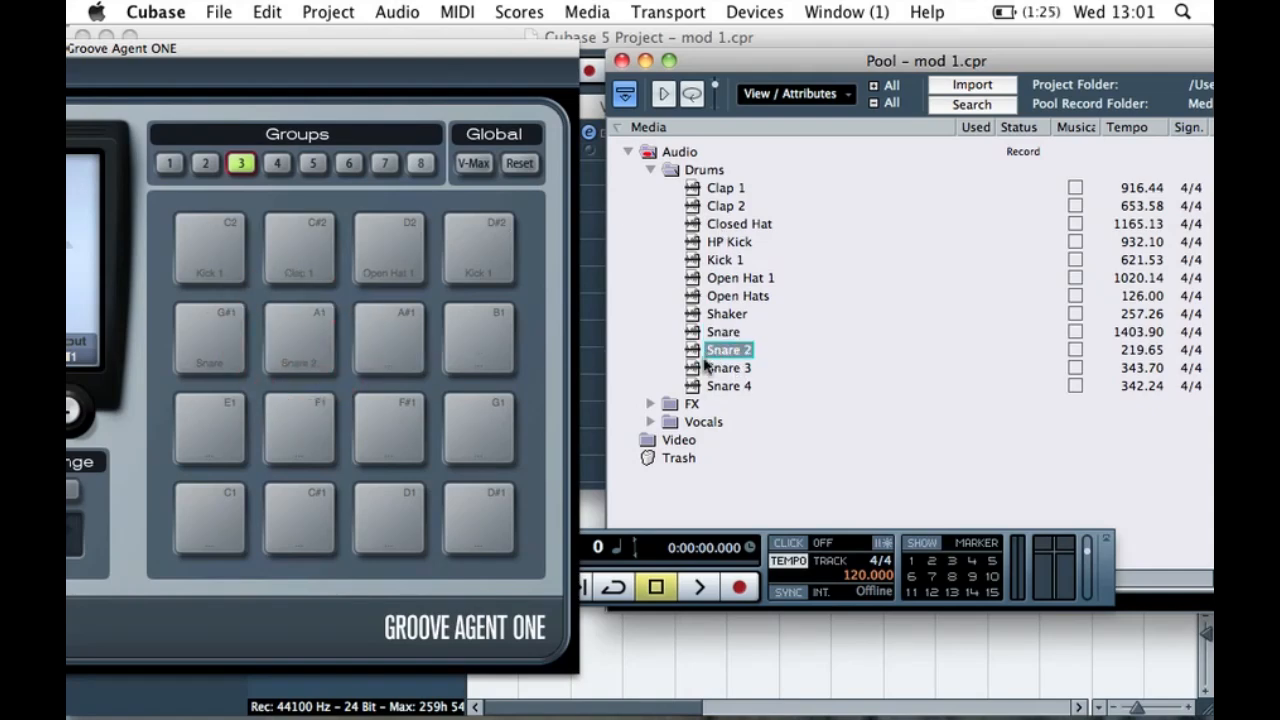
- Assign the Shaker, Closed Hat and Snare 3 samples from the Pool to pads A#1, B1 and E1
{"action": "left_click_drag", "start_coordinate": [722, 316], "coordinate": [397, 324]}
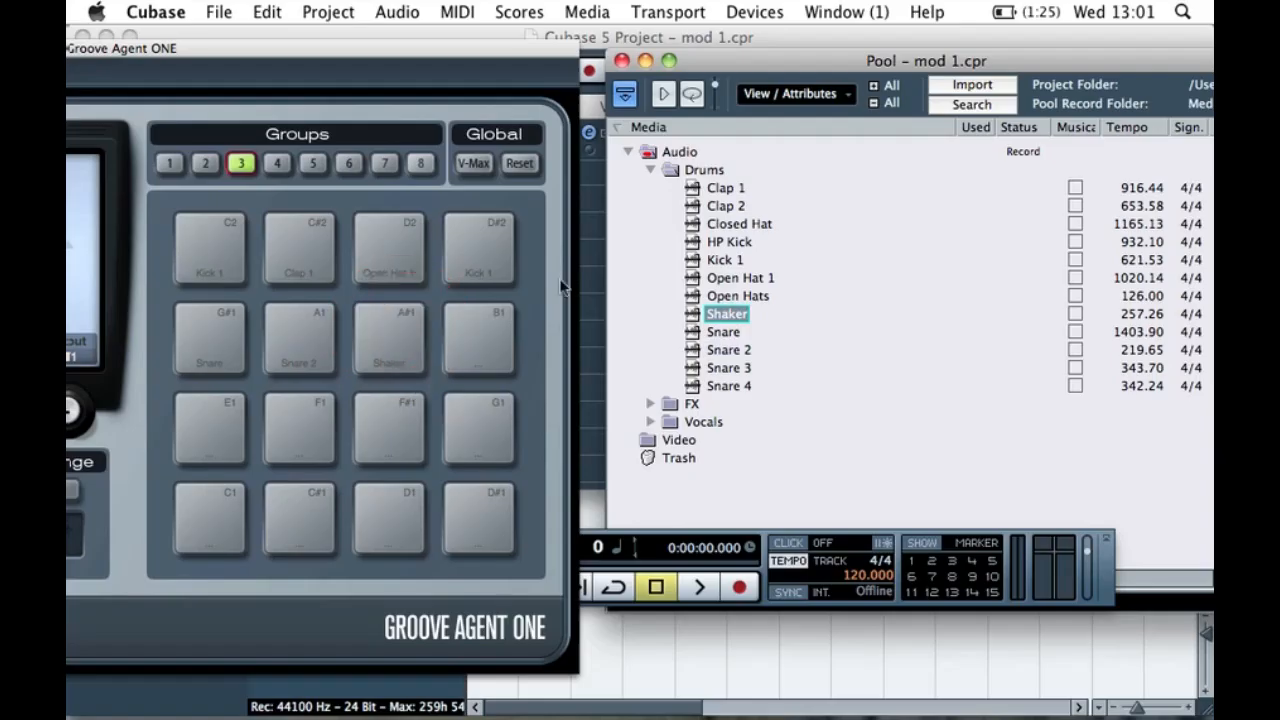
{"action": "left_click_drag", "start_coordinate": [728, 224], "coordinate": [476, 335]}
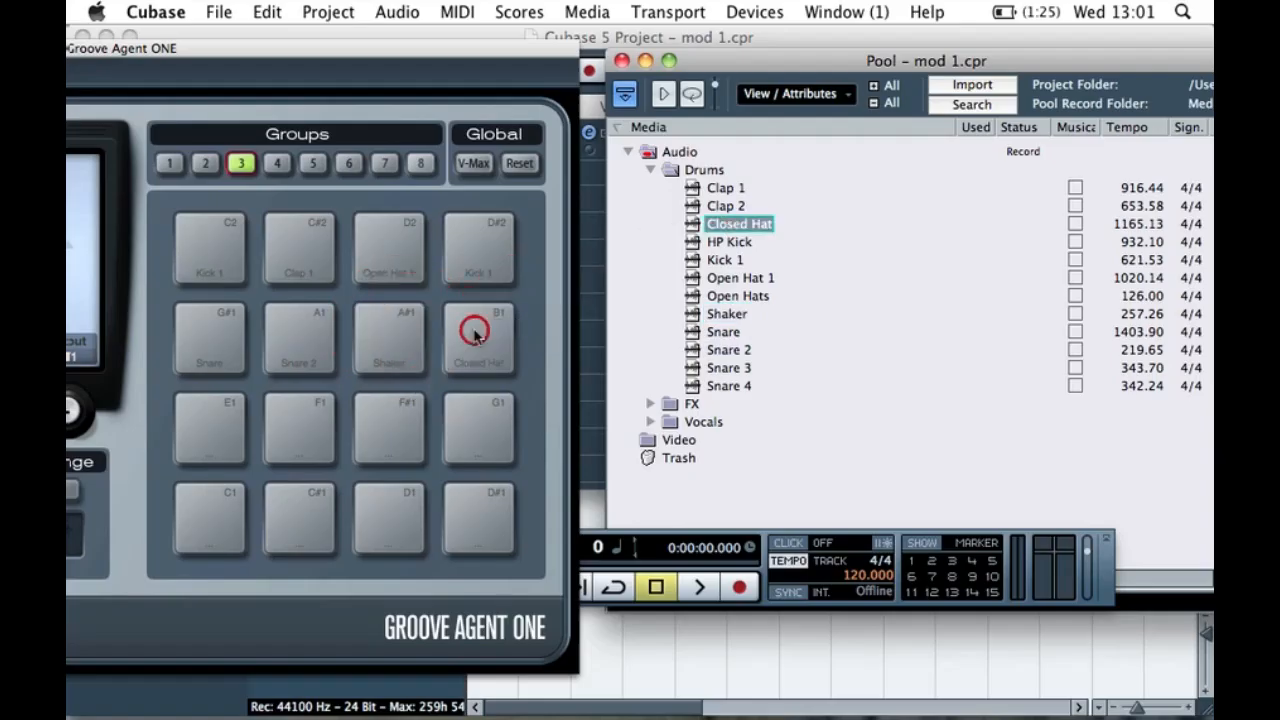
{"action": "left_click_drag", "start_coordinate": [722, 368], "coordinate": [212, 428]}
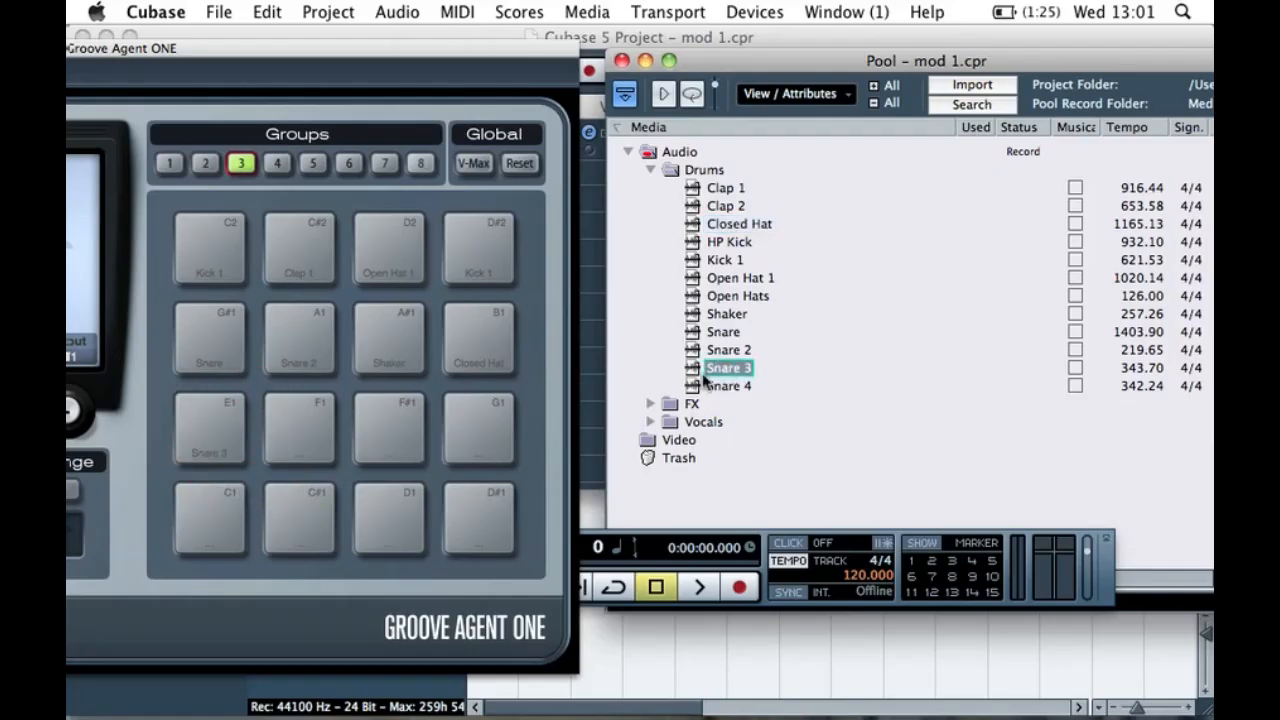
- Assign the Clap 2, Snare 4 and HP Kick samples to pads F1, F#1 and G1
{"action": "left_click_drag", "start_coordinate": [726, 206], "coordinate": [287, 412]}
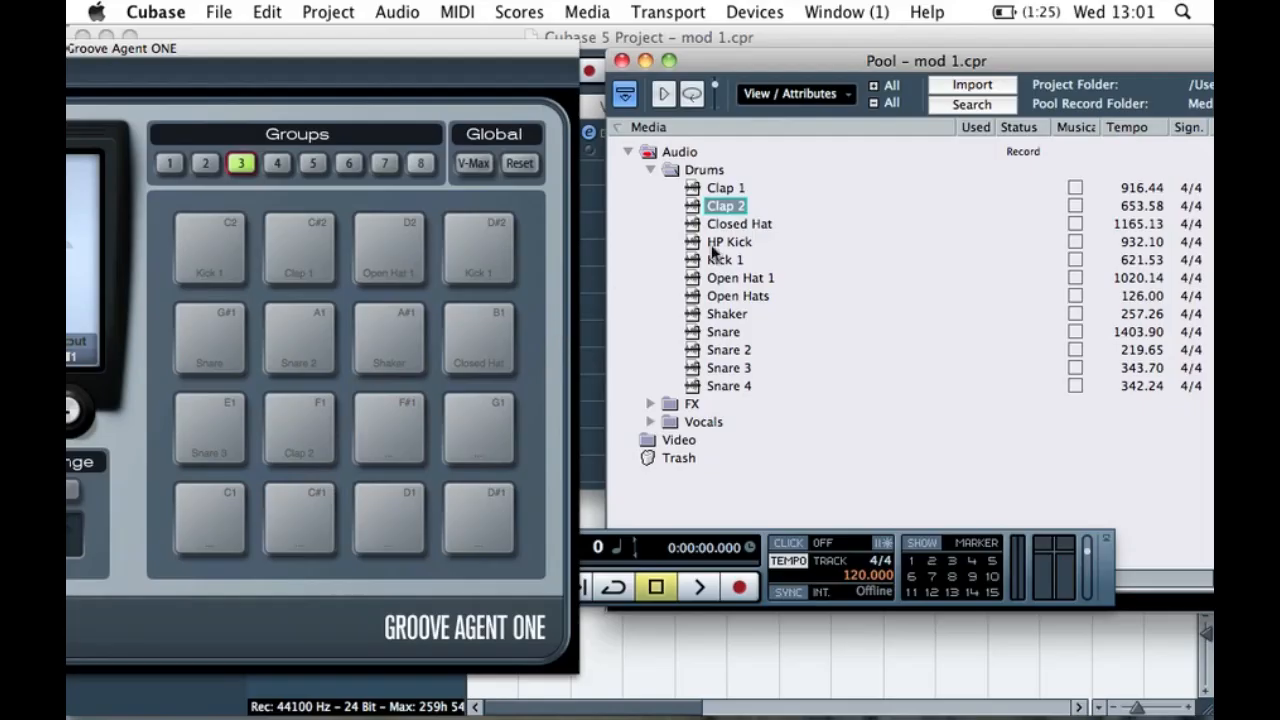
{"action": "left_click_drag", "start_coordinate": [708, 386], "coordinate": [380, 430]}
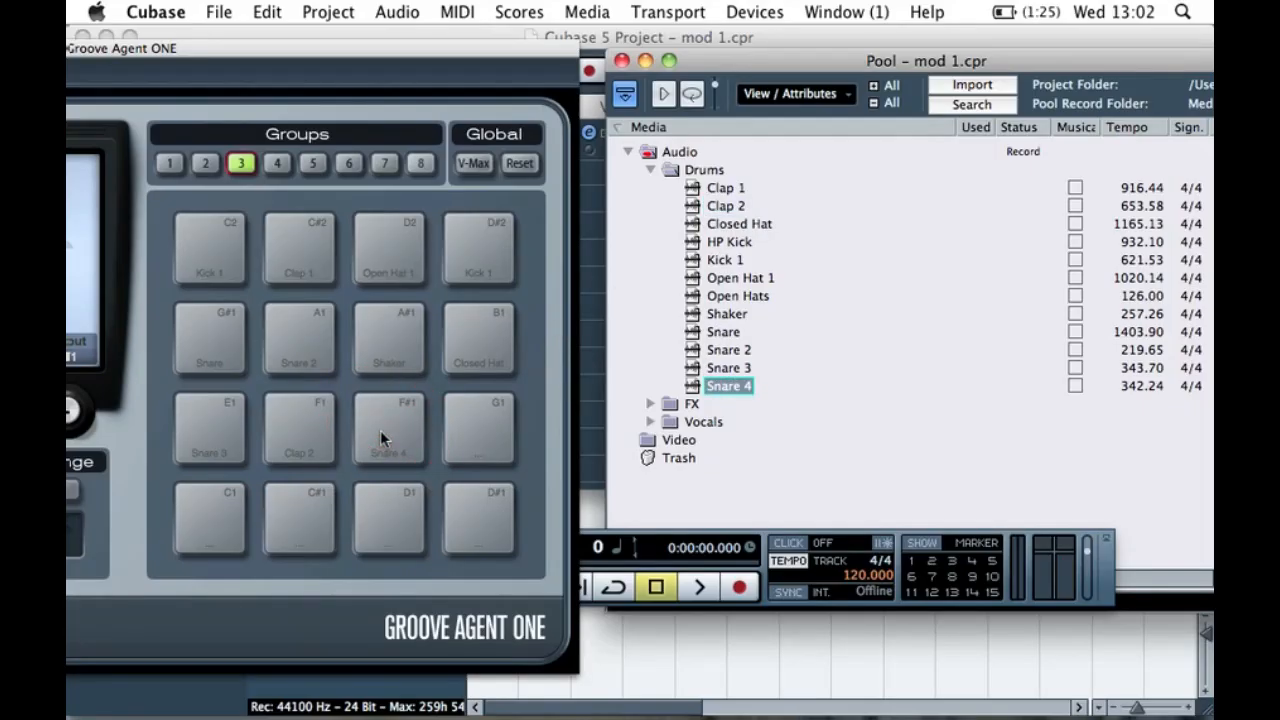
{"action": "left_click_drag", "start_coordinate": [714, 243], "coordinate": [465, 442]}
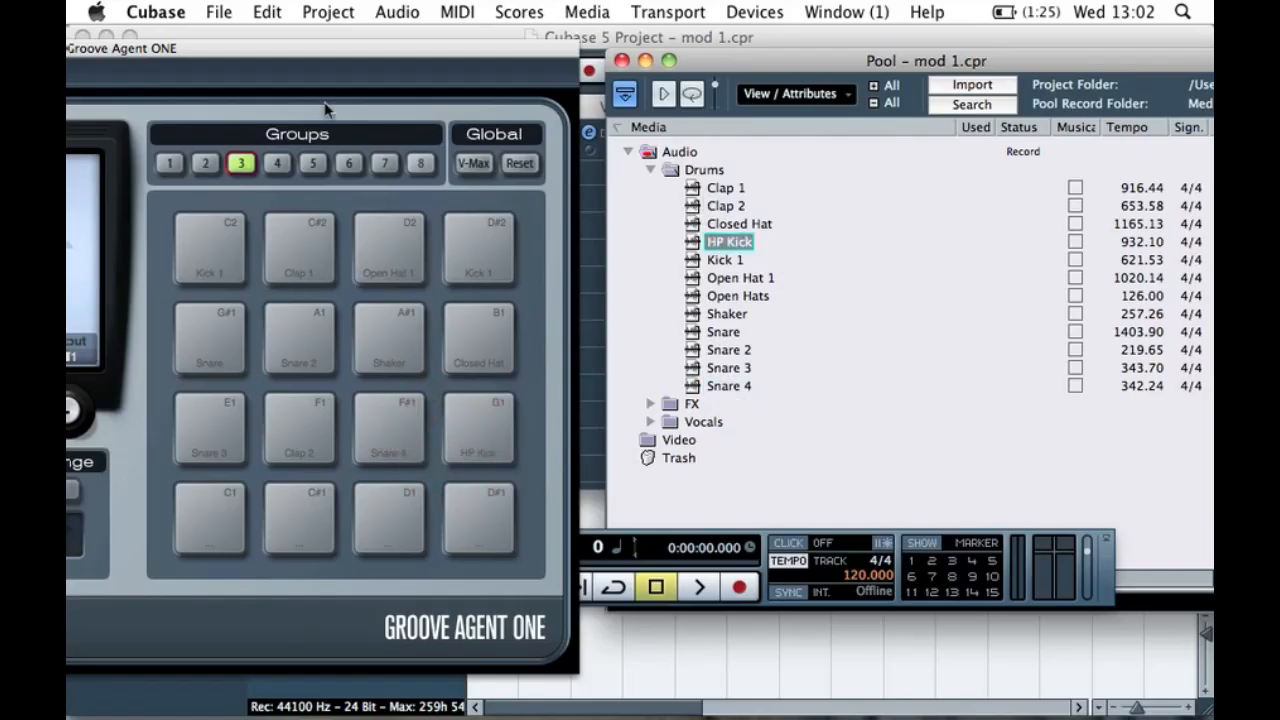
- Move the Groove Agent ONE window fully into view and audition a selection of the loaded pads from C2 to G1
{"action": "left_click_drag", "start_coordinate": [302, 65], "coordinate": [755, 42]}
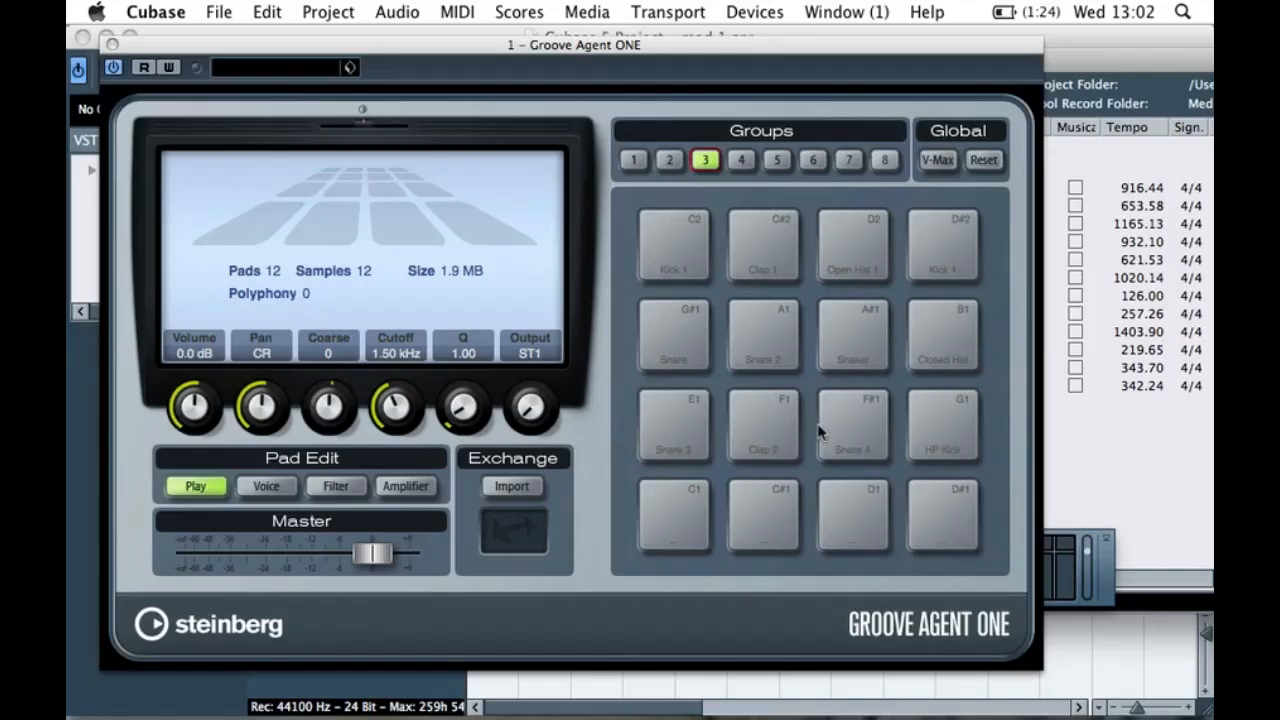
{"action": "left_click", "coordinate": [675, 233]}
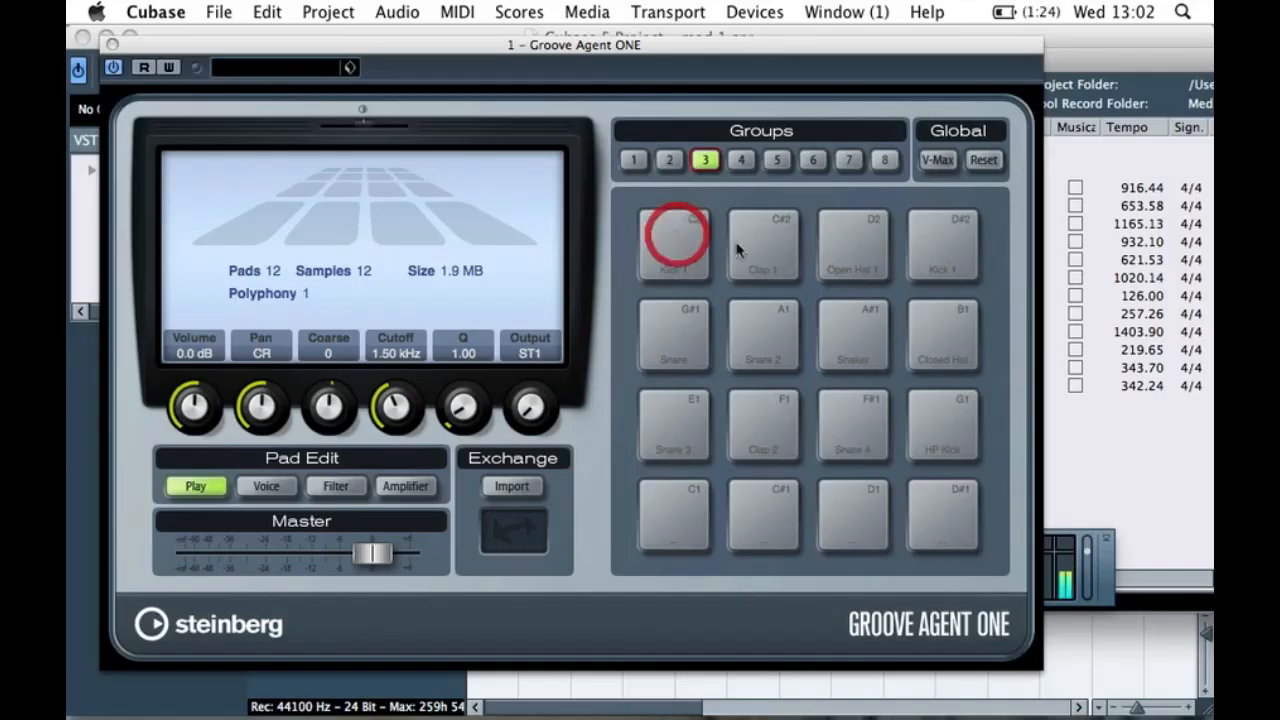
{"action": "left_click", "coordinate": [835, 256]}
{"action": "left_click", "coordinate": [940, 249]}
{"action": "left_click", "coordinate": [846, 340]}
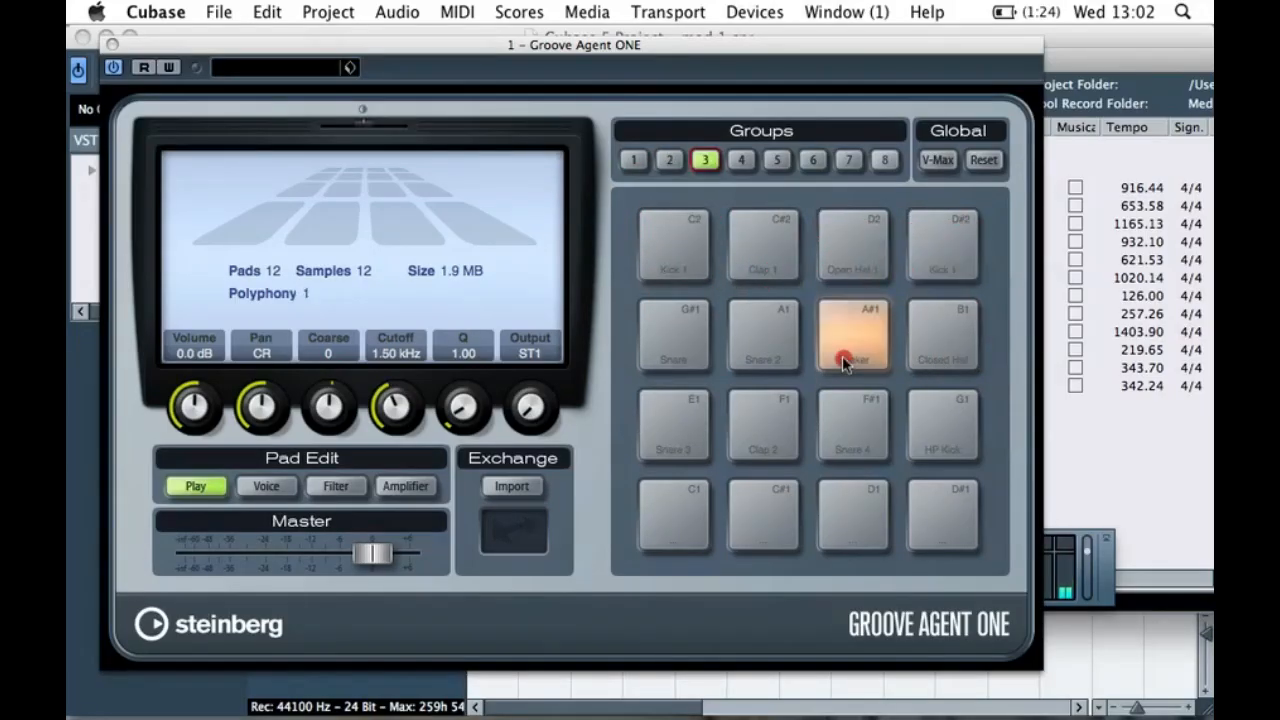
{"action": "left_click", "coordinate": [755, 342]}
{"action": "left_click", "coordinate": [684, 342]}
{"action": "left_click", "coordinate": [765, 428]}
{"action": "left_click", "coordinate": [951, 425]}
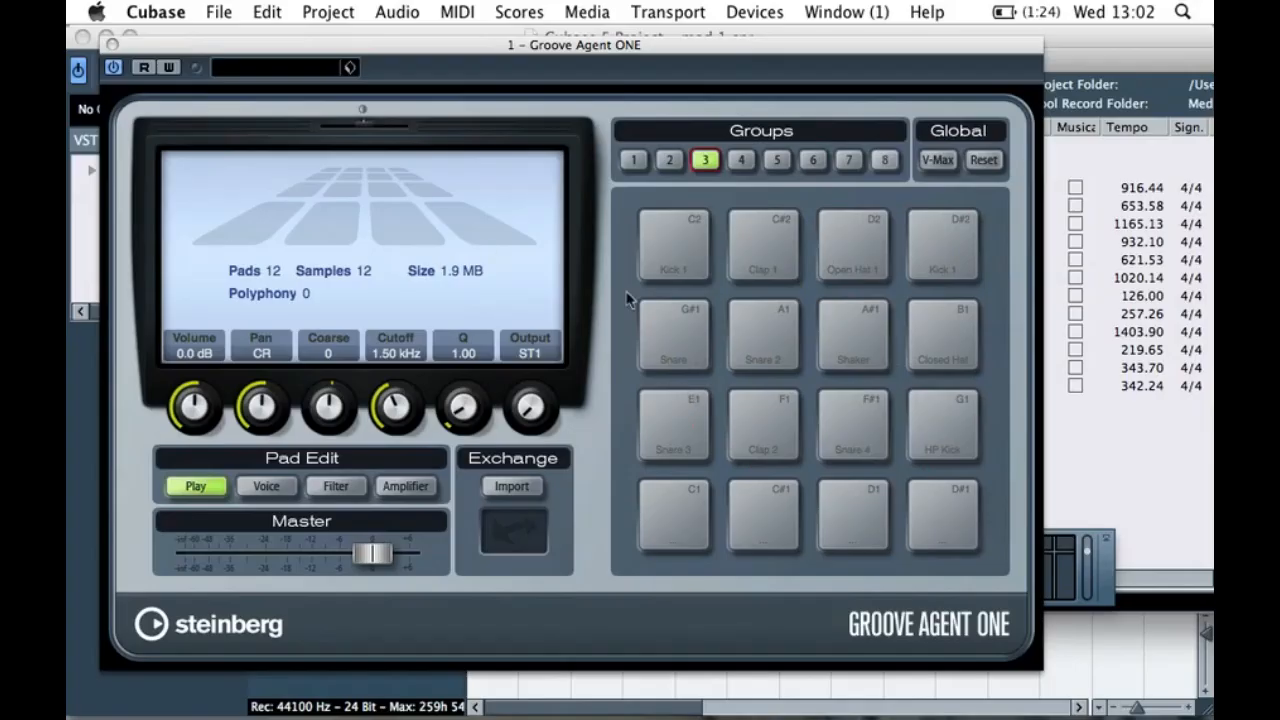
- Reposition the Groove Agent ONE window and audition the pads in the C2 and G#1 rows
{"action": "left_click_drag", "start_coordinate": [627, 47], "coordinate": [696, 34]}
{"action": "left_click", "coordinate": [750, 260]}
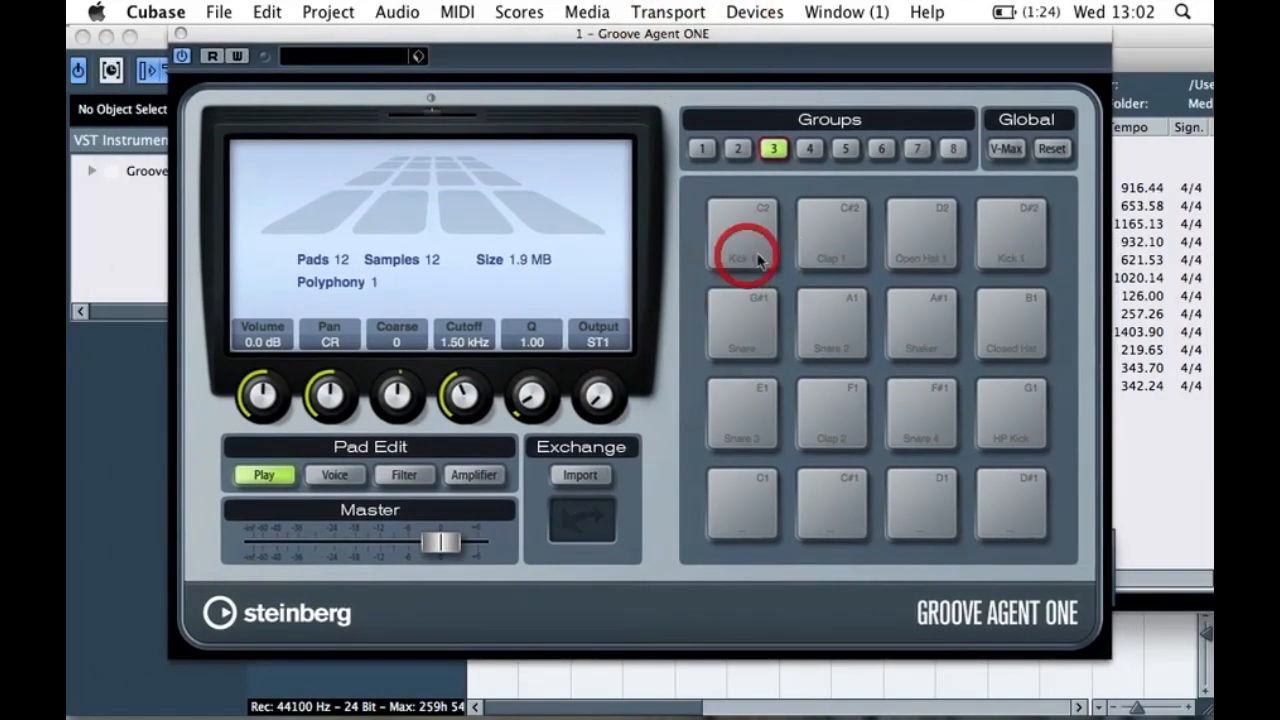
{"action": "left_click", "coordinate": [850, 262]}
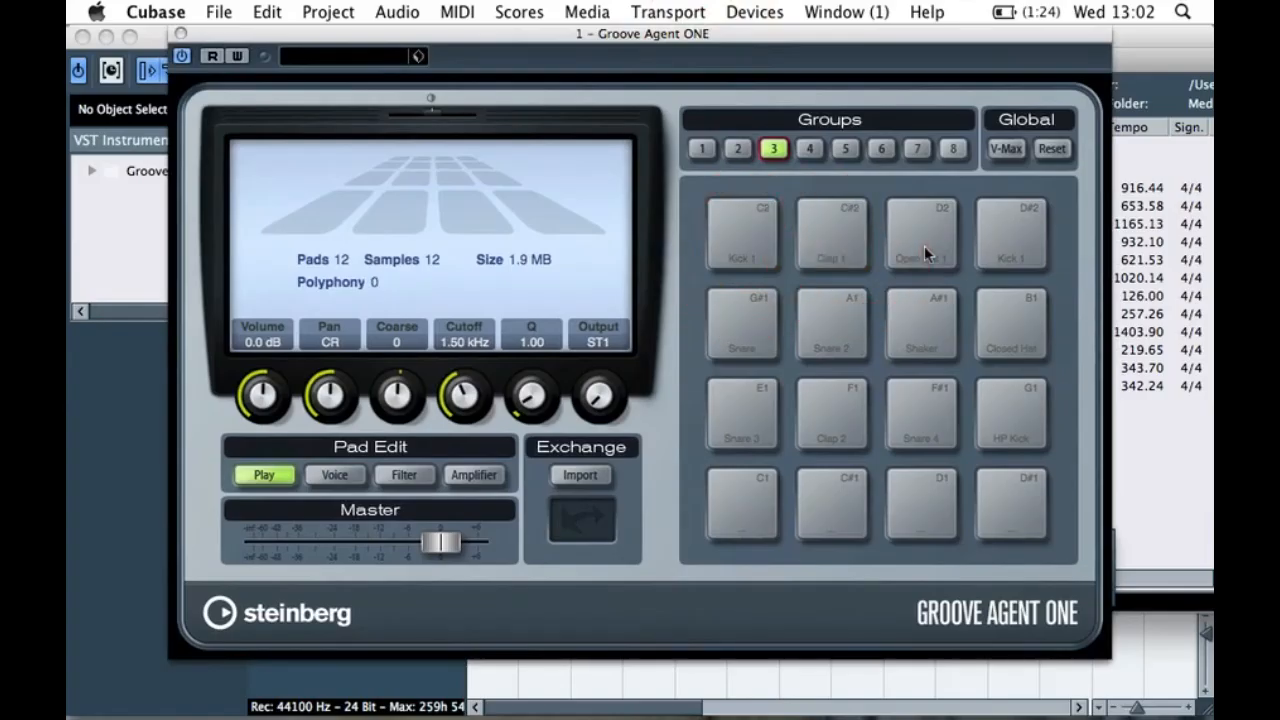
{"action": "left_click", "coordinate": [1018, 236]}
{"action": "left_click", "coordinate": [992, 237]}
{"action": "left_click", "coordinate": [800, 334]}
{"action": "left_click", "coordinate": [914, 331]}
{"action": "left_click", "coordinate": [942, 296]}
{"action": "left_click", "coordinate": [899, 339]}
{"action": "left_click", "coordinate": [1024, 318]}
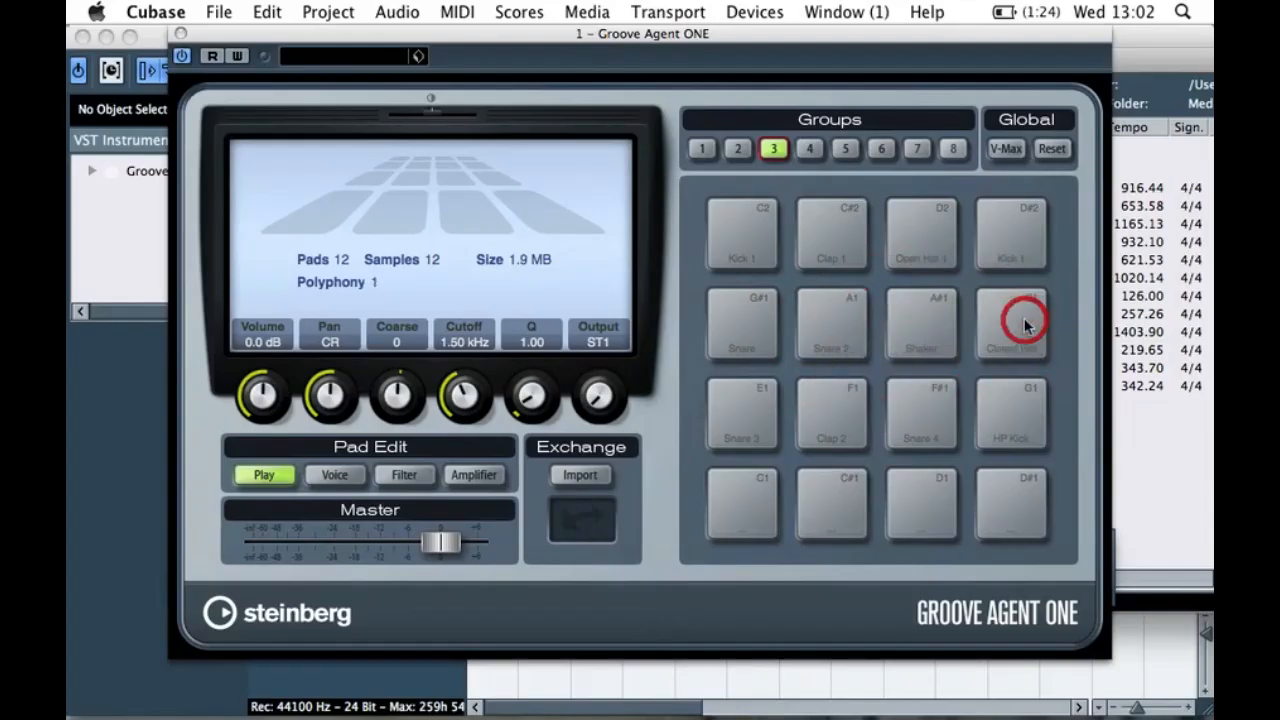
{"action": "left_click", "coordinate": [830, 230]}
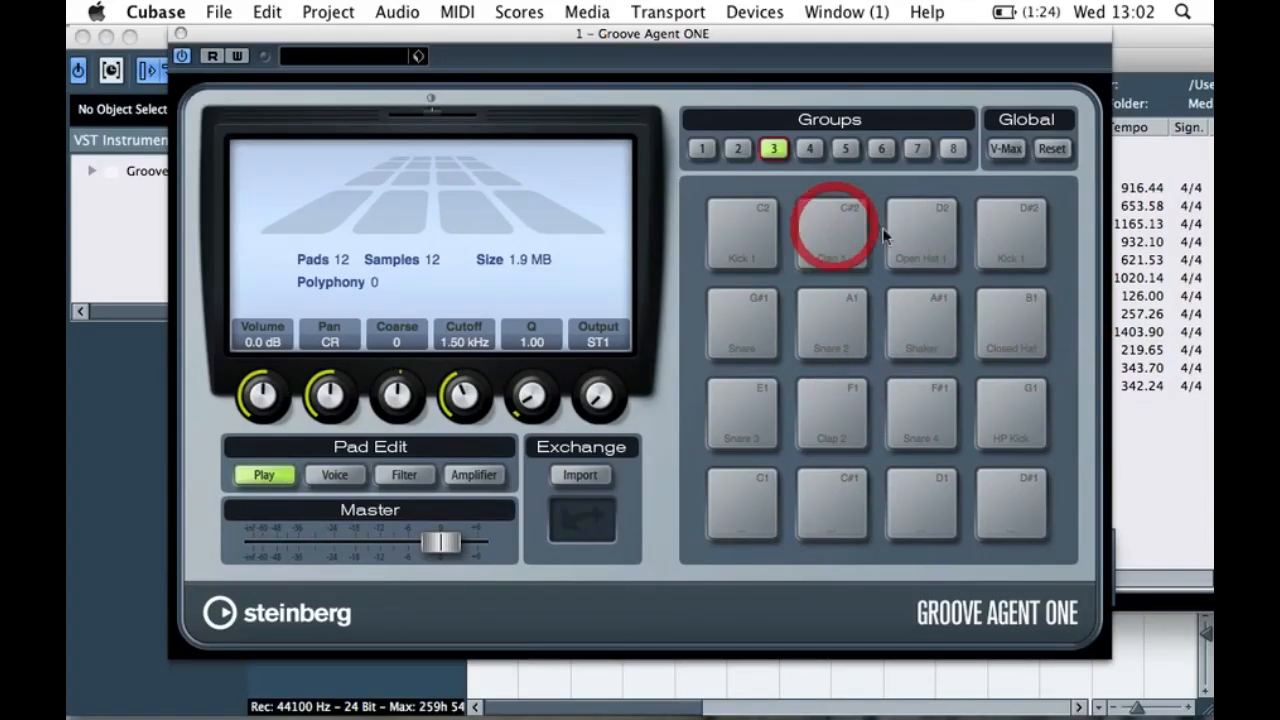
{"action": "left_click", "coordinate": [830, 230]}
- Audition the Snare 3, Clap 2, Snare 4 and HP Kick pads in the E1 row
{"action": "left_click", "coordinate": [763, 372]}
{"action": "left_click", "coordinate": [760, 402]}
{"action": "left_click", "coordinate": [828, 411]}
{"action": "left_click", "coordinate": [878, 414]}
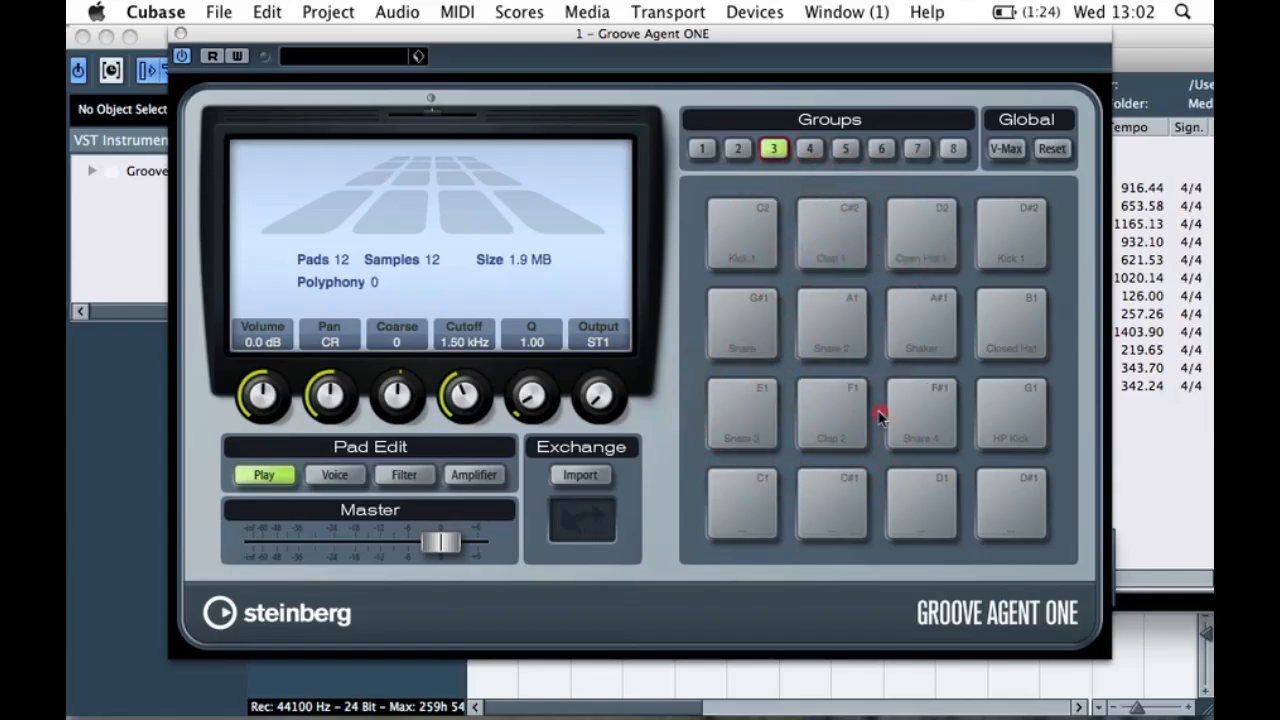
{"action": "left_click", "coordinate": [830, 412]}
{"action": "left_click", "coordinate": [847, 400]}
{"action": "left_click", "coordinate": [751, 406]}
{"action": "left_click", "coordinate": [751, 410]}
{"action": "left_click", "coordinate": [738, 416]}
{"action": "left_click", "coordinate": [914, 409]}
{"action": "left_click", "coordinate": [1005, 416]}
{"action": "left_click", "coordinate": [1005, 417]}
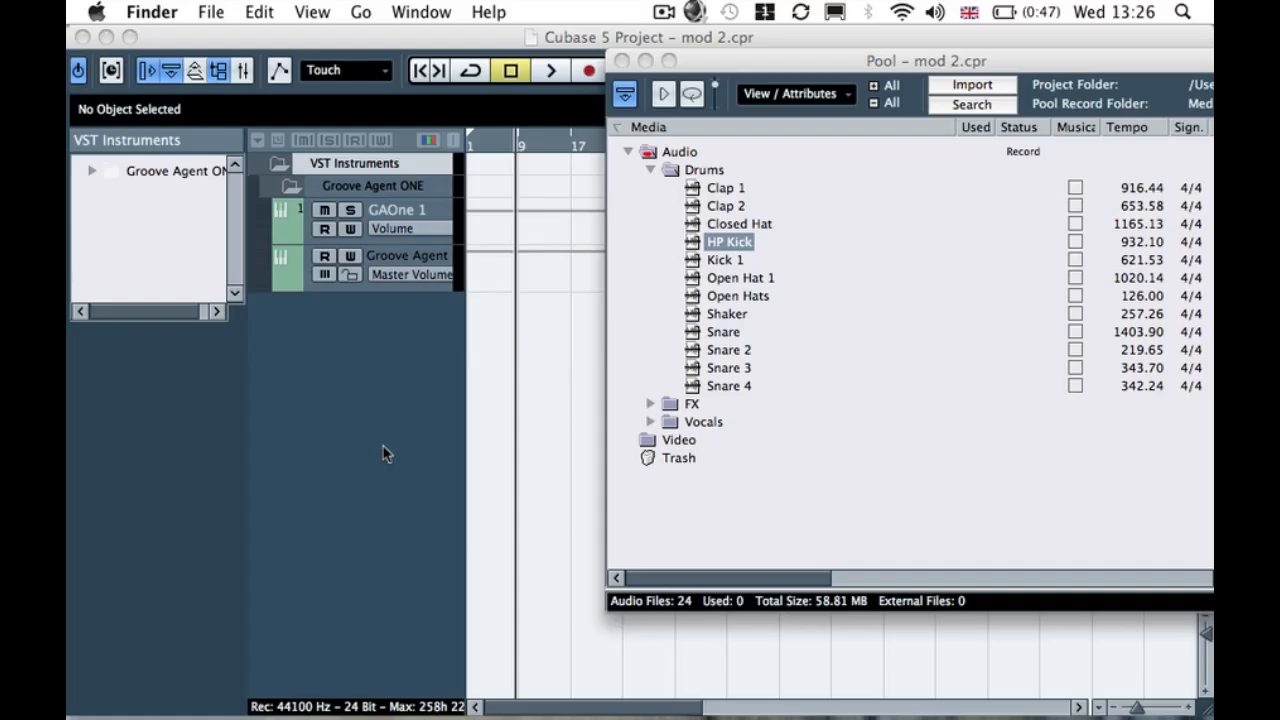
- Return to the Cubase project and reopen the Groove Agent ONE editor from the VST Instruments rack
{"action": "left_click", "coordinate": [466, 374]}
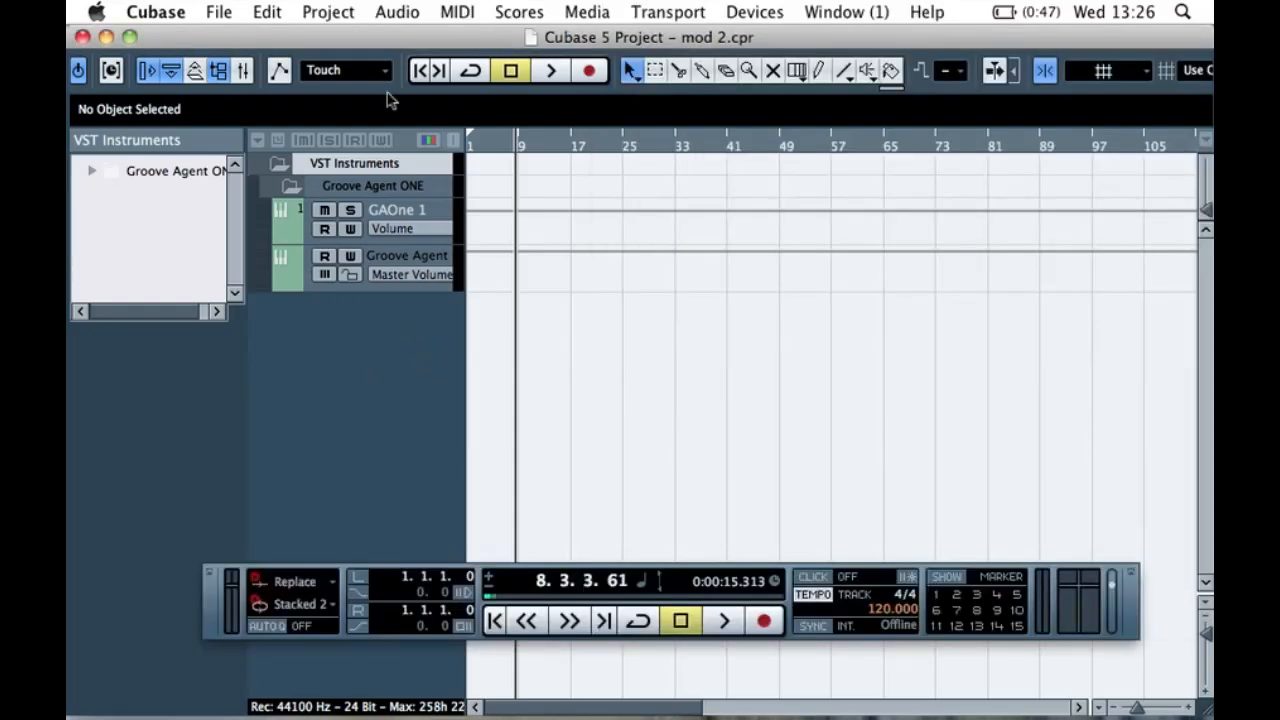
{"action": "left_click", "coordinate": [755, 12]}
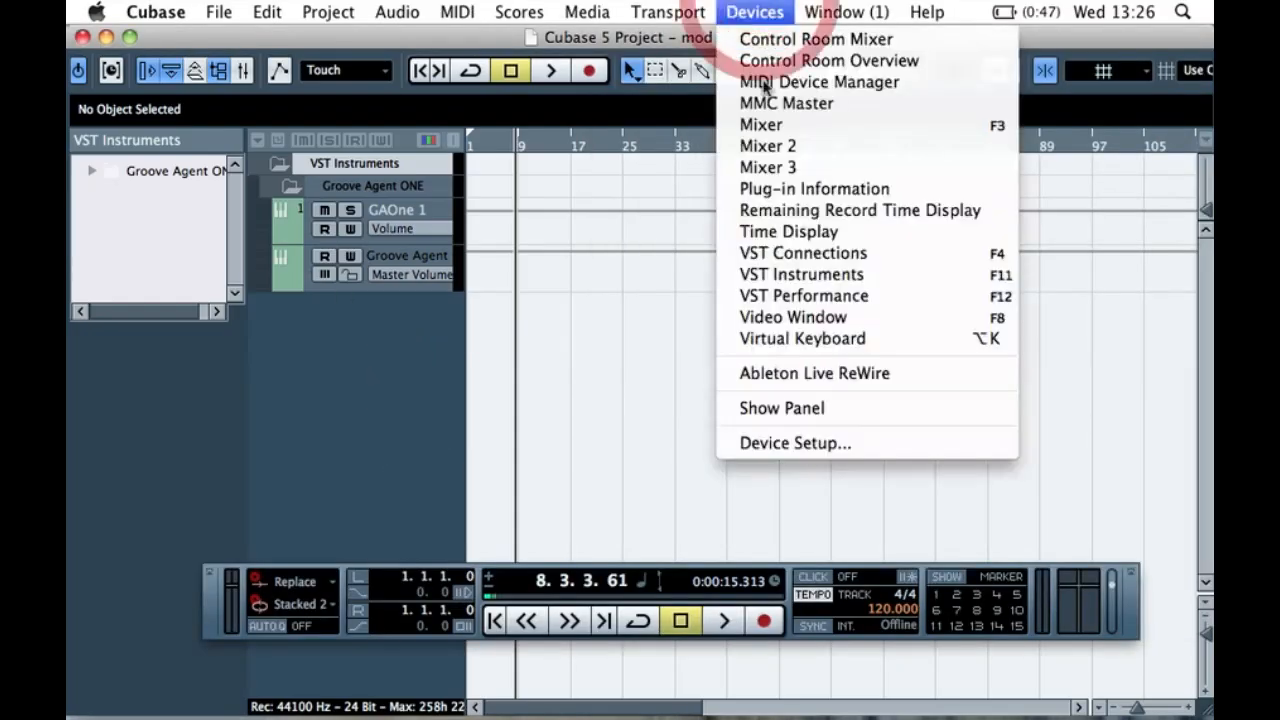
{"action": "left_click", "coordinate": [786, 276]}
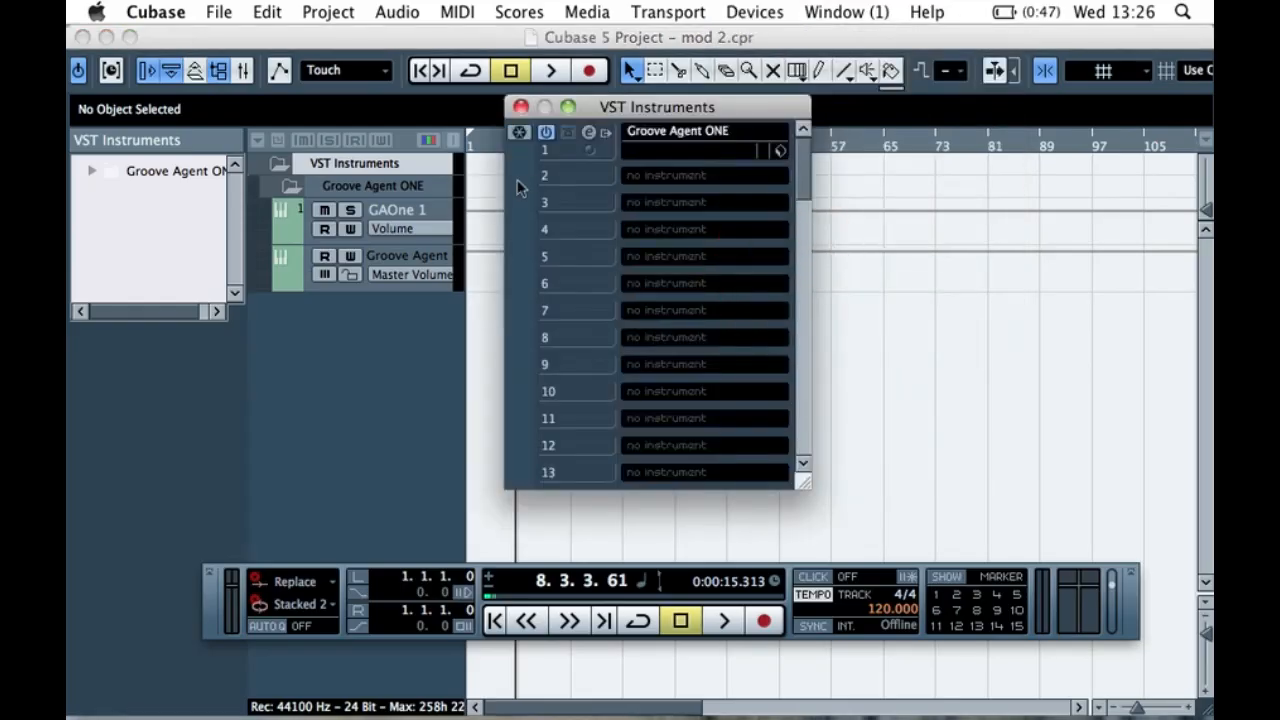
{"action": "left_click", "coordinate": [590, 137]}
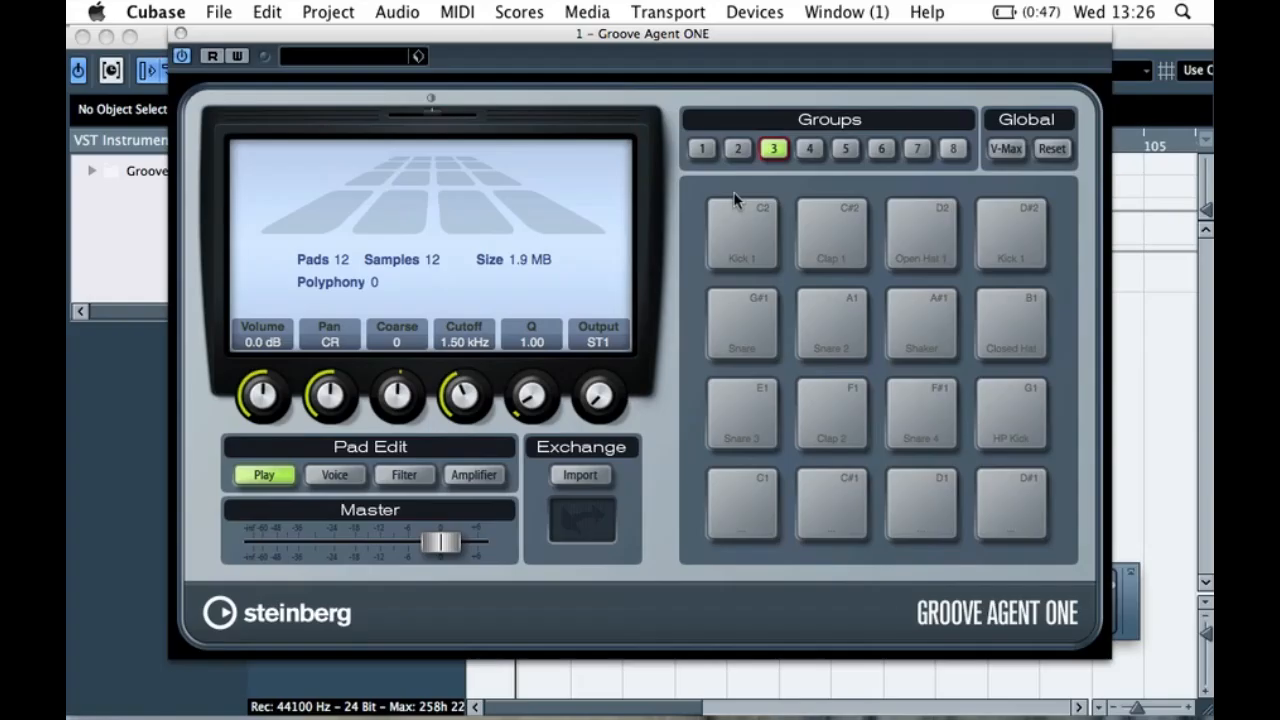
- Audition the four pads in the C2 row, finishing on the Kick 1 pad at D#2
{"action": "left_click", "coordinate": [749, 247]}
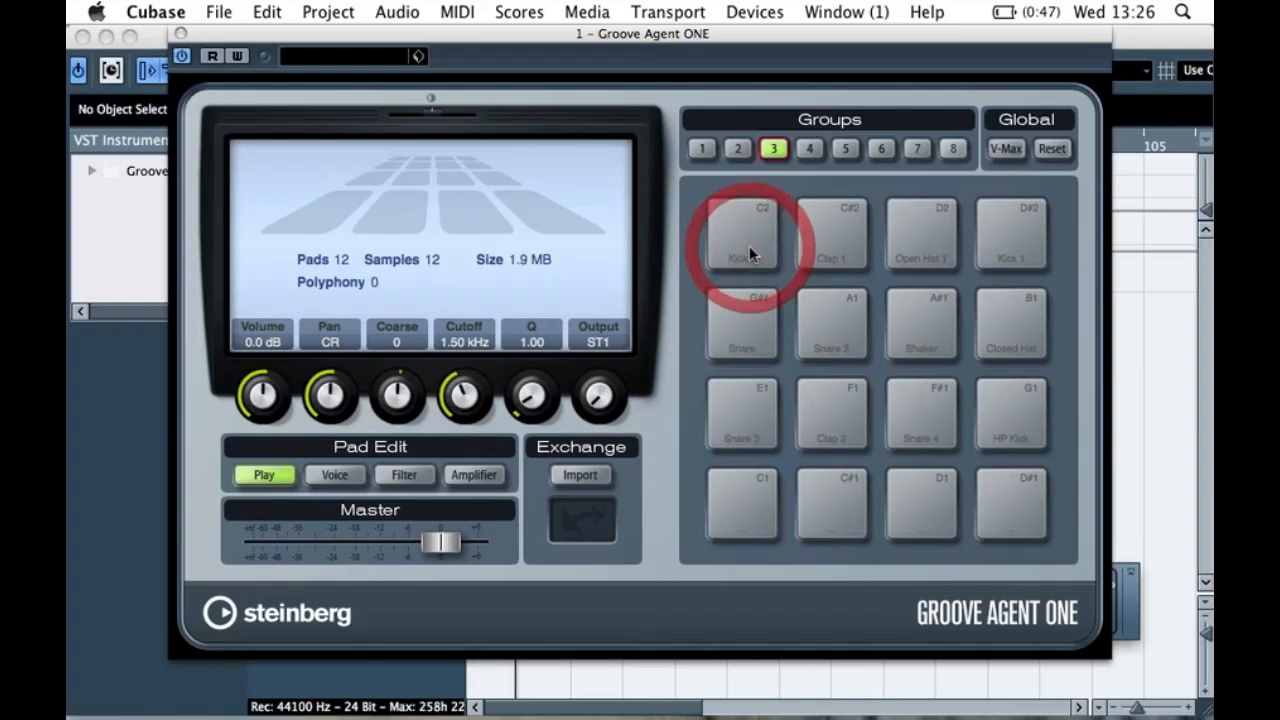
{"action": "left_click", "coordinate": [838, 243]}
{"action": "left_click", "coordinate": [922, 252]}
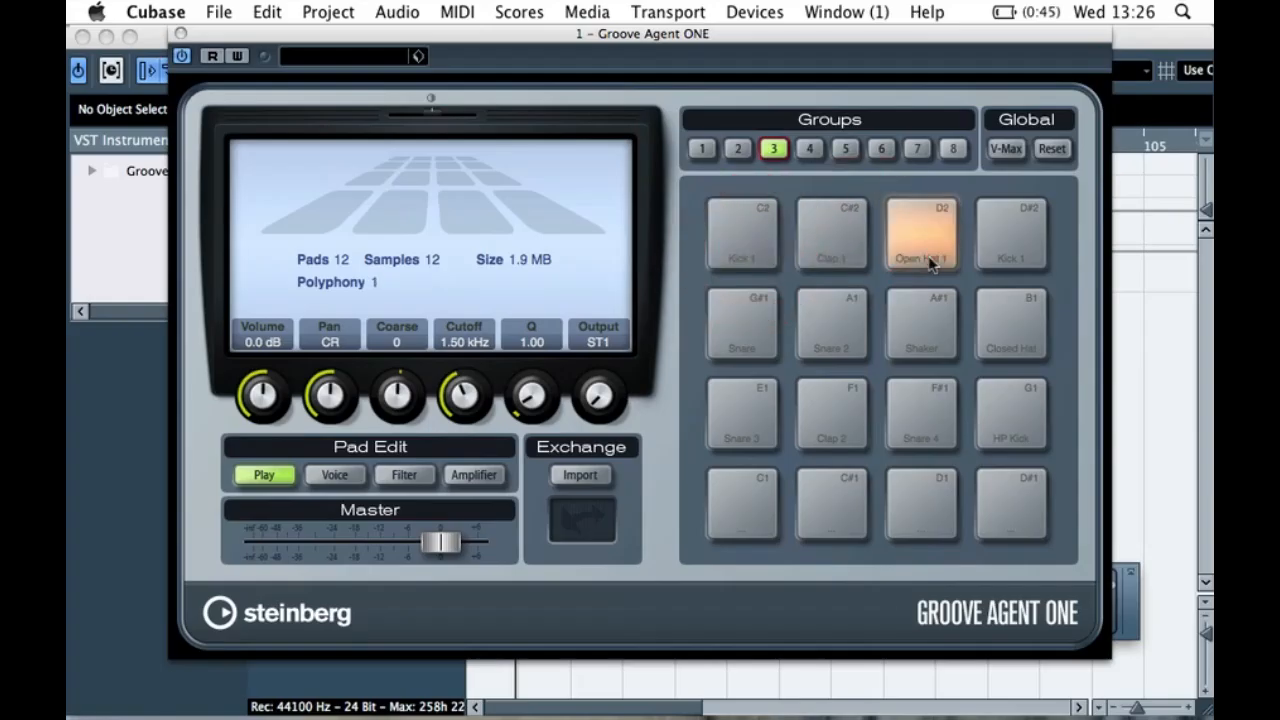
{"action": "left_click", "coordinate": [1011, 239]}
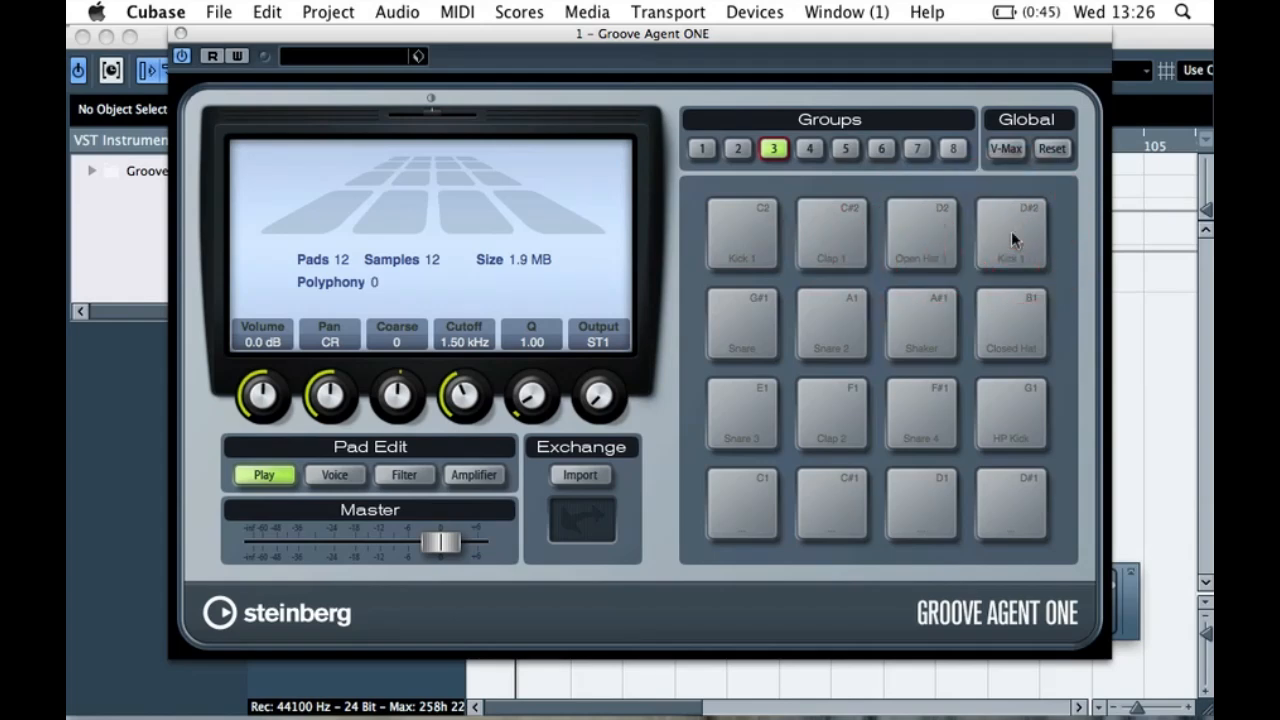
{"action": "left_click", "coordinate": [1011, 235]}
- Set the D#2 Kick 1 pad's filter to type LP with a 2.03 kHz cutoff and audition it
{"action": "left_click", "coordinate": [413, 481]}
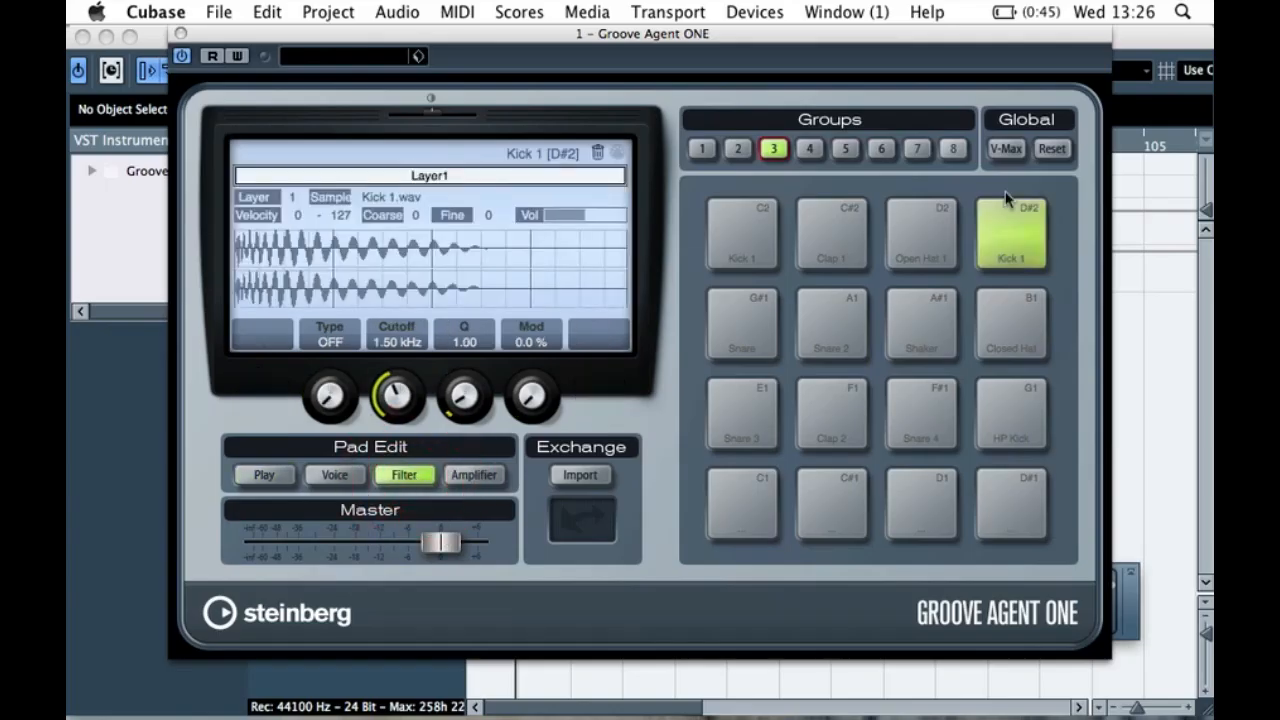
{"action": "left_click", "coordinate": [1015, 247]}
{"action": "left_click_drag", "start_coordinate": [321, 410], "coordinate": [328, 322]}
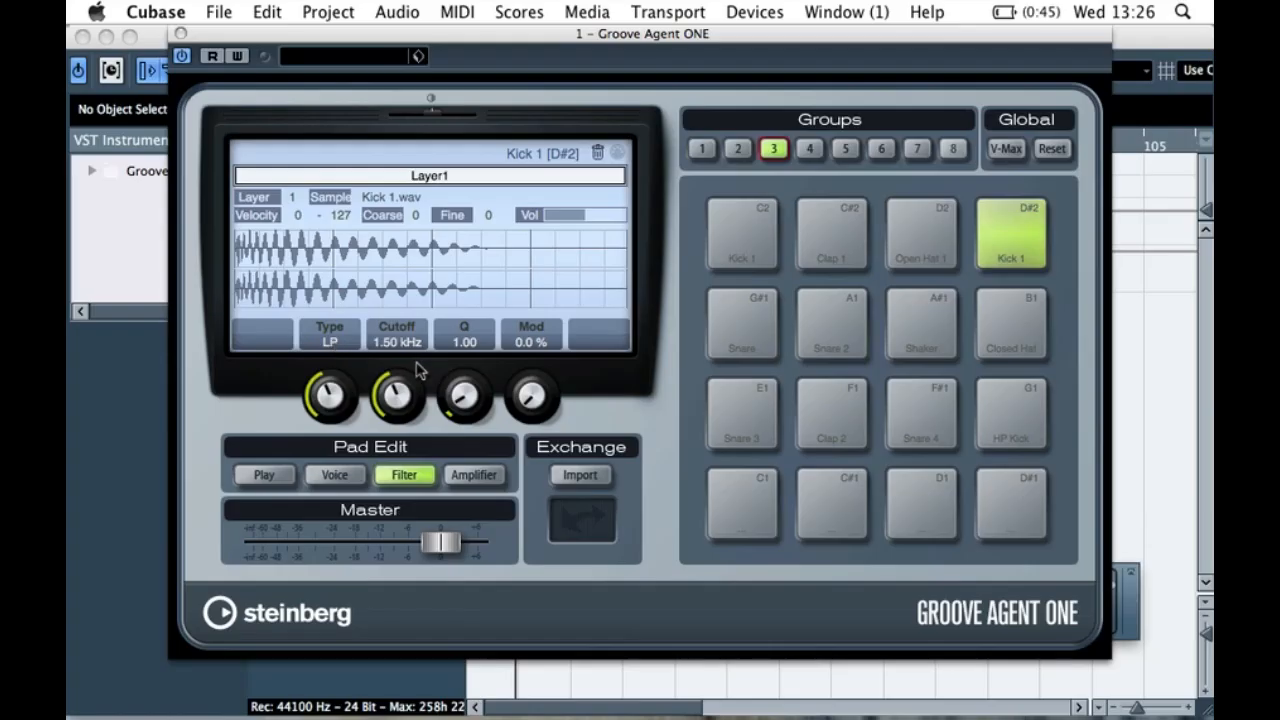
{"action": "left_click_drag", "start_coordinate": [396, 390], "coordinate": [394, 381]}
{"action": "left_click", "coordinate": [393, 384]}
{"action": "left_click", "coordinate": [1012, 244]}
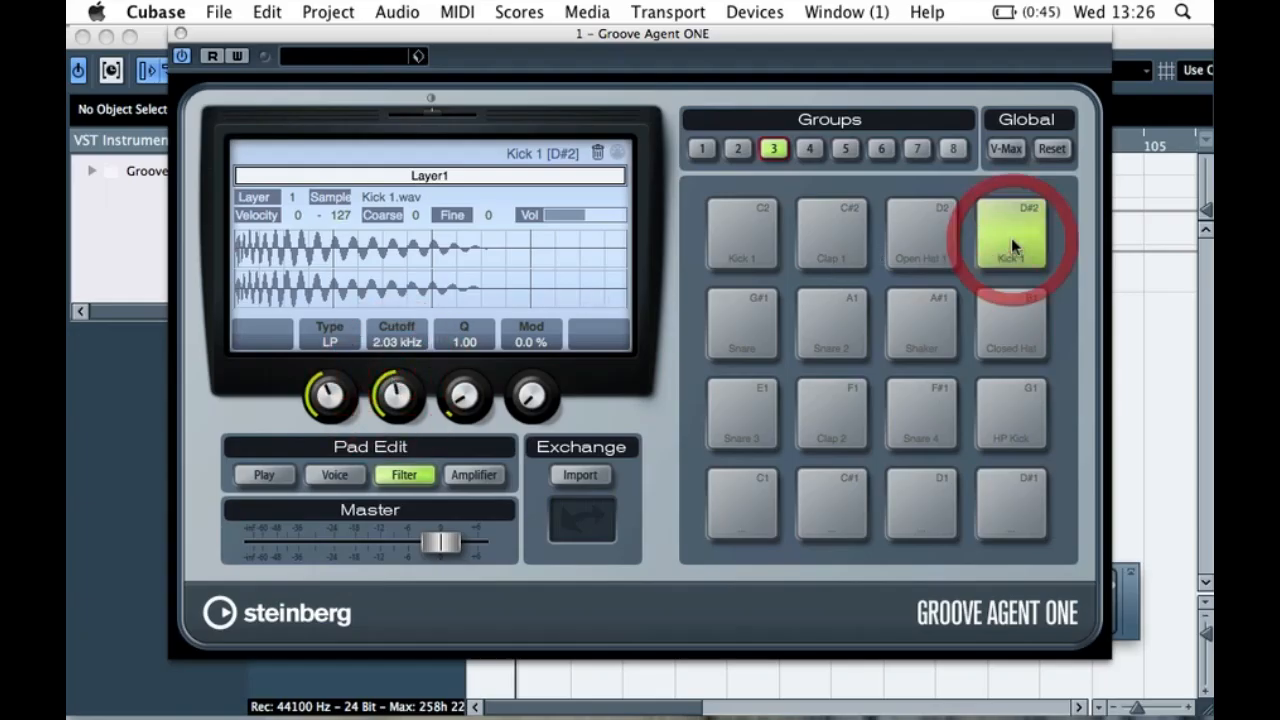
{"action": "left_click", "coordinate": [1012, 244]}
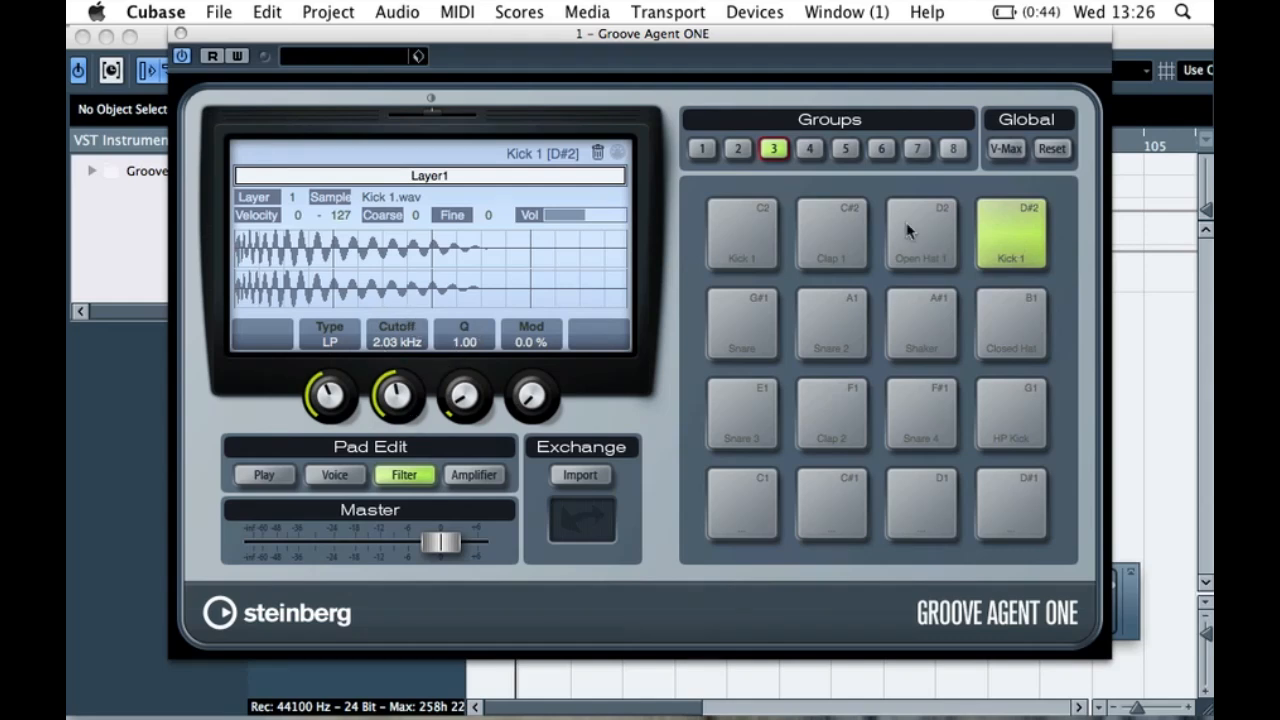
{"action": "left_click", "coordinate": [1001, 243]}
- Set the D#2 kick's amplifier Release to 29% and its attack modulation to 2.7%, auditioning the pad
{"action": "left_click", "coordinate": [463, 479]}
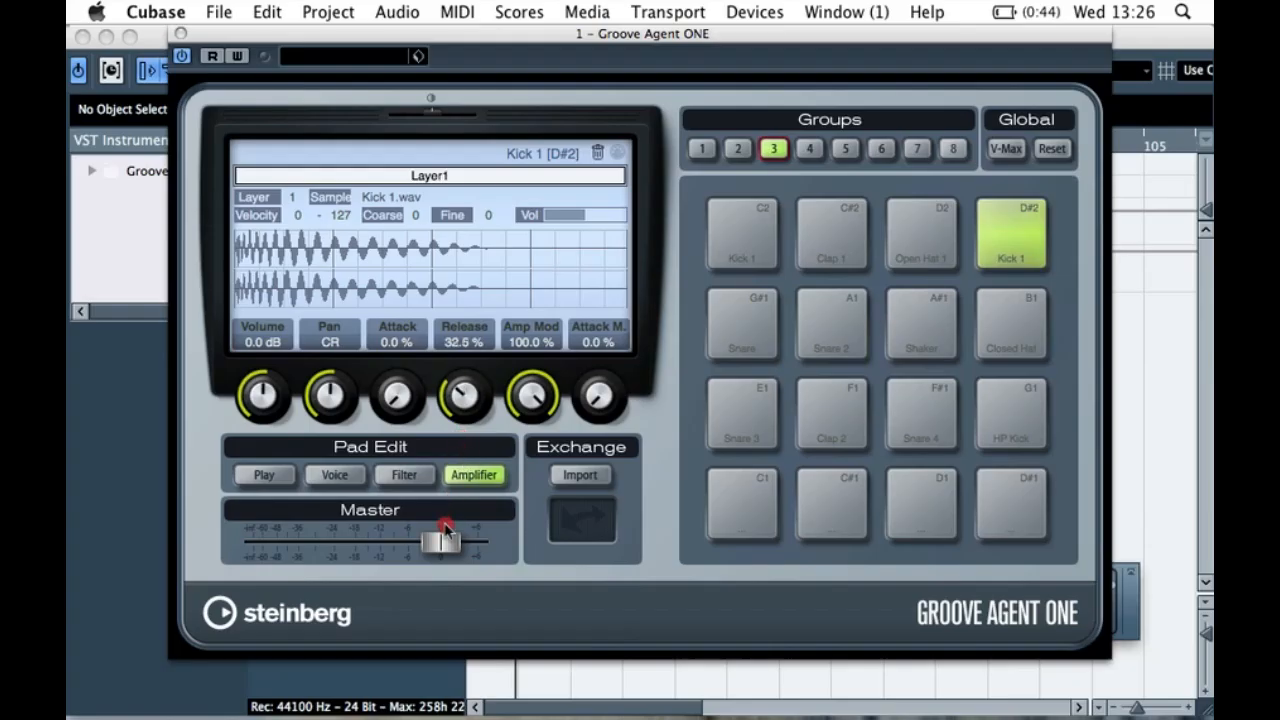
{"action": "left_click", "coordinate": [1022, 228]}
{"action": "left_click_drag", "start_coordinate": [470, 390], "coordinate": [466, 396]}
{"action": "left_click", "coordinate": [1007, 245]}
{"action": "left_click_drag", "start_coordinate": [600, 395], "coordinate": [597, 328]}
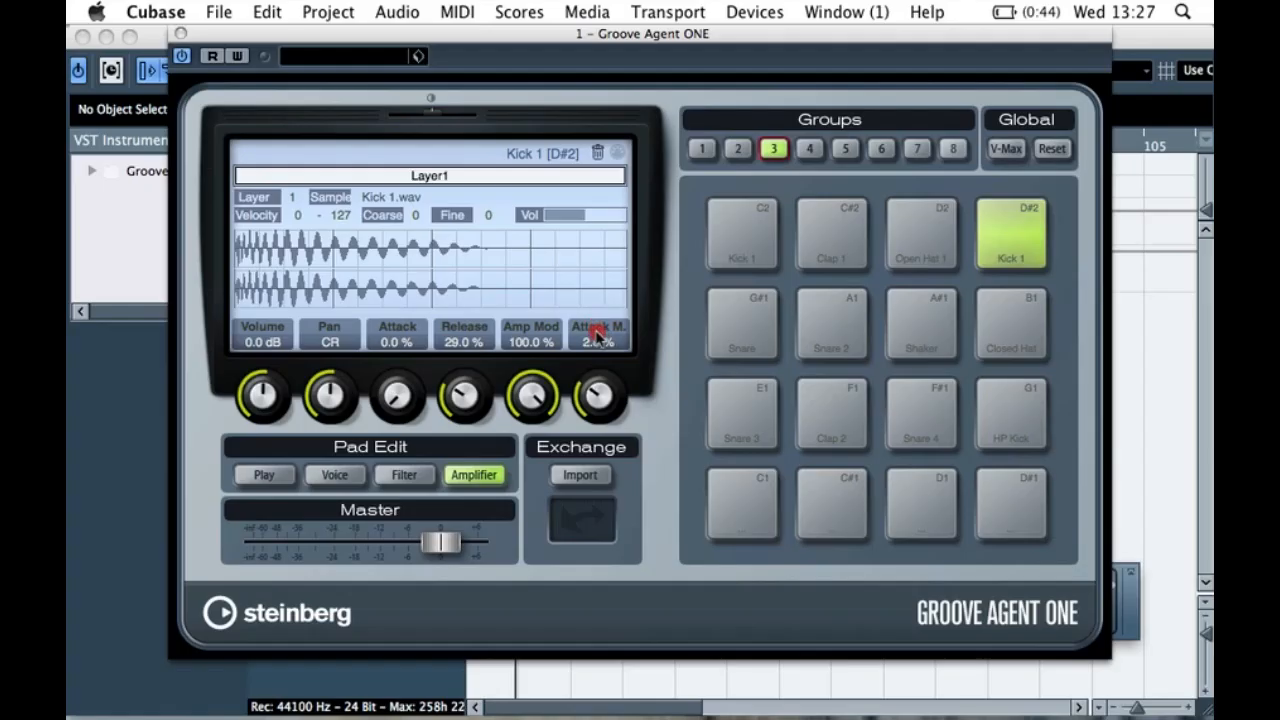
{"action": "left_click", "coordinate": [1005, 248]}
{"action": "left_click", "coordinate": [1005, 243]}
{"action": "left_click", "coordinate": [1009, 246]}
{"action": "left_click", "coordinate": [1021, 220]}
- Compare the C2, G#1 and C#2 pads with the edited D#2 kick and return to the Play page
{"action": "left_click", "coordinate": [745, 240]}
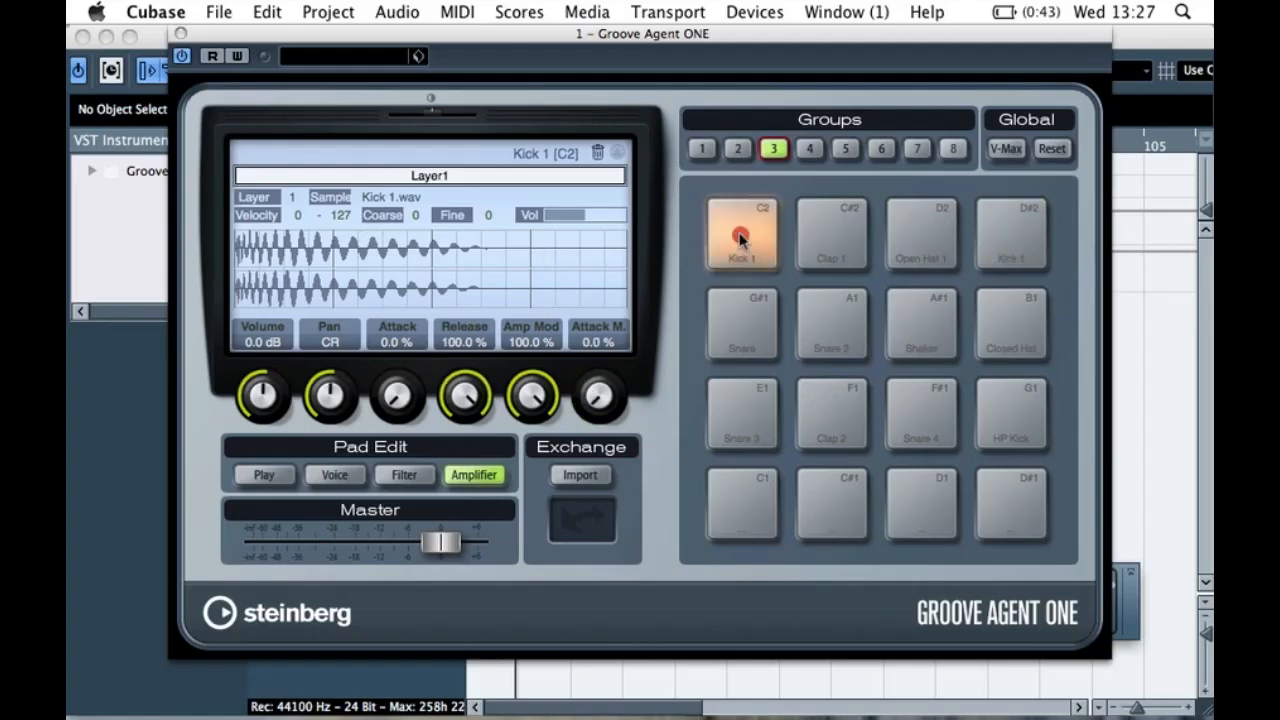
{"action": "left_click", "coordinate": [739, 318]}
{"action": "left_click", "coordinate": [836, 235]}
{"action": "left_click", "coordinate": [1000, 242]}
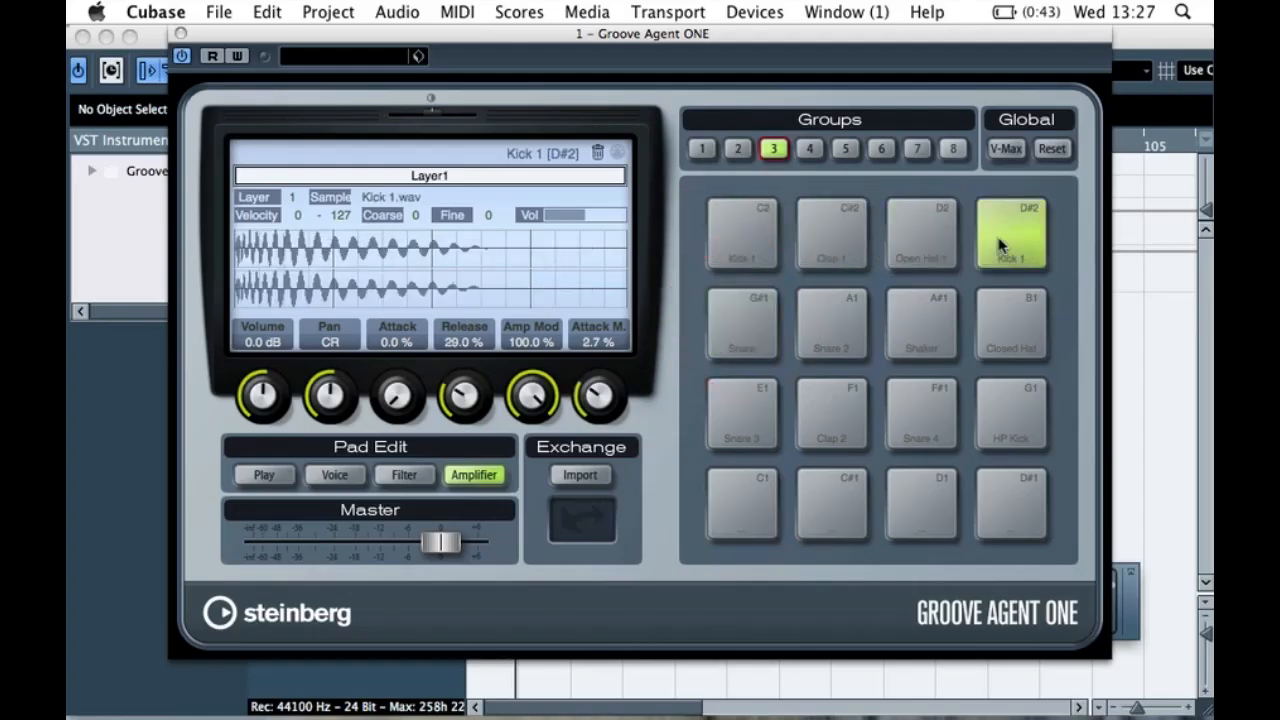
{"action": "left_click", "coordinate": [263, 474]}
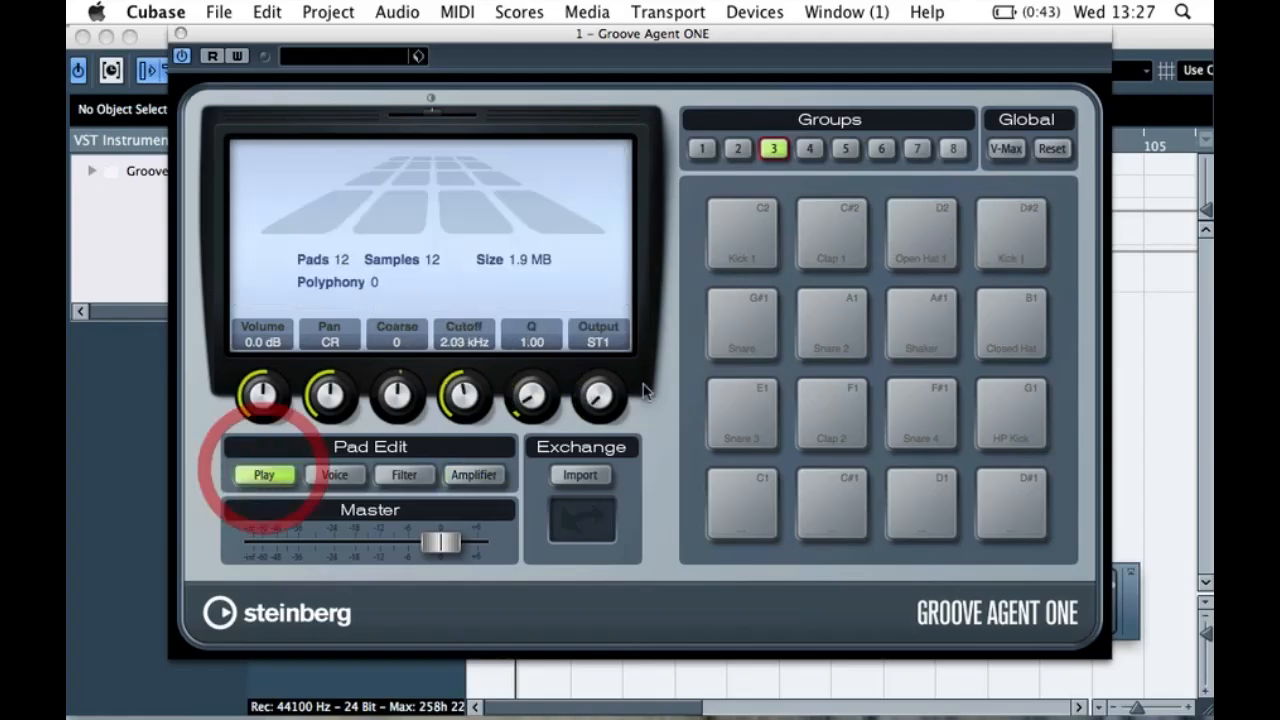
- Audition the G#1 Snare and A#1 Shaker pads and check the Shaker's filter settings
{"action": "left_click", "coordinate": [724, 344]}
{"action": "left_click", "coordinate": [921, 320]}
{"action": "left_click", "coordinate": [922, 322]}
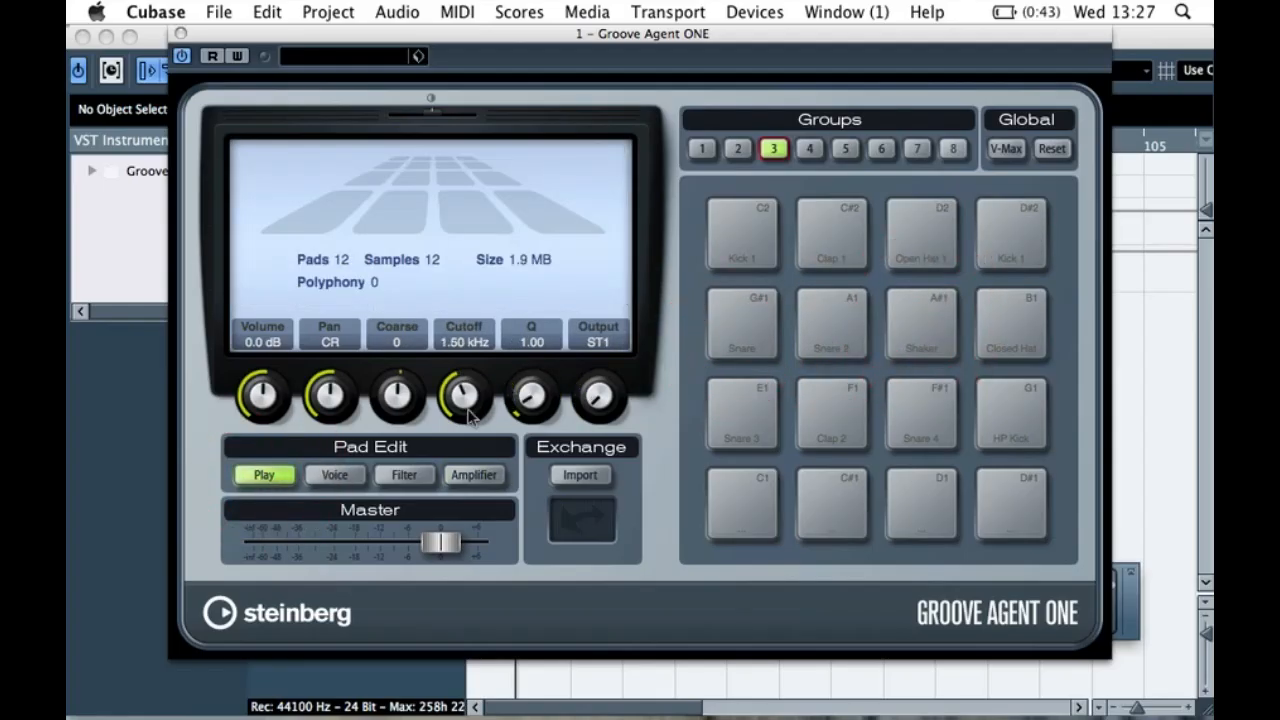
{"action": "left_click", "coordinate": [470, 476]}
{"action": "left_click", "coordinate": [404, 475]}
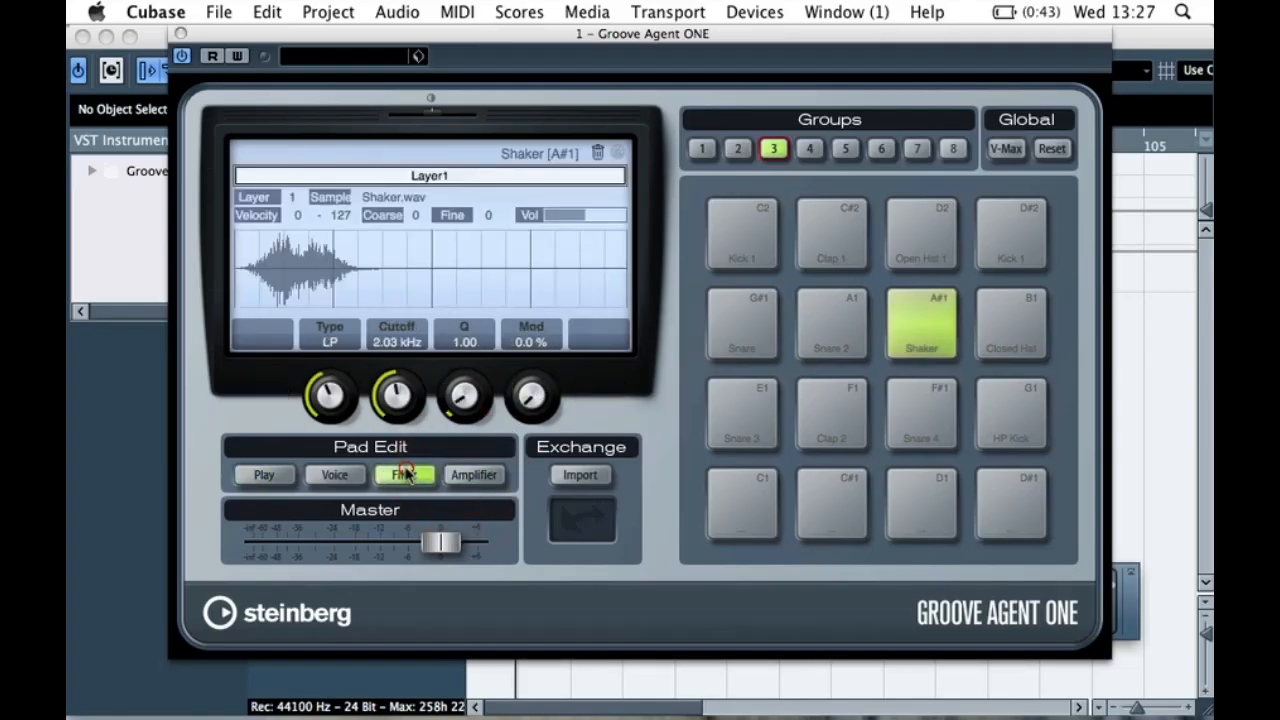
- Set the A#1 Shaker pad's amplifier Release to 7.0%, auditioning the pad while adjusting
{"action": "left_click", "coordinate": [474, 475]}
{"action": "left_click", "coordinate": [918, 340]}
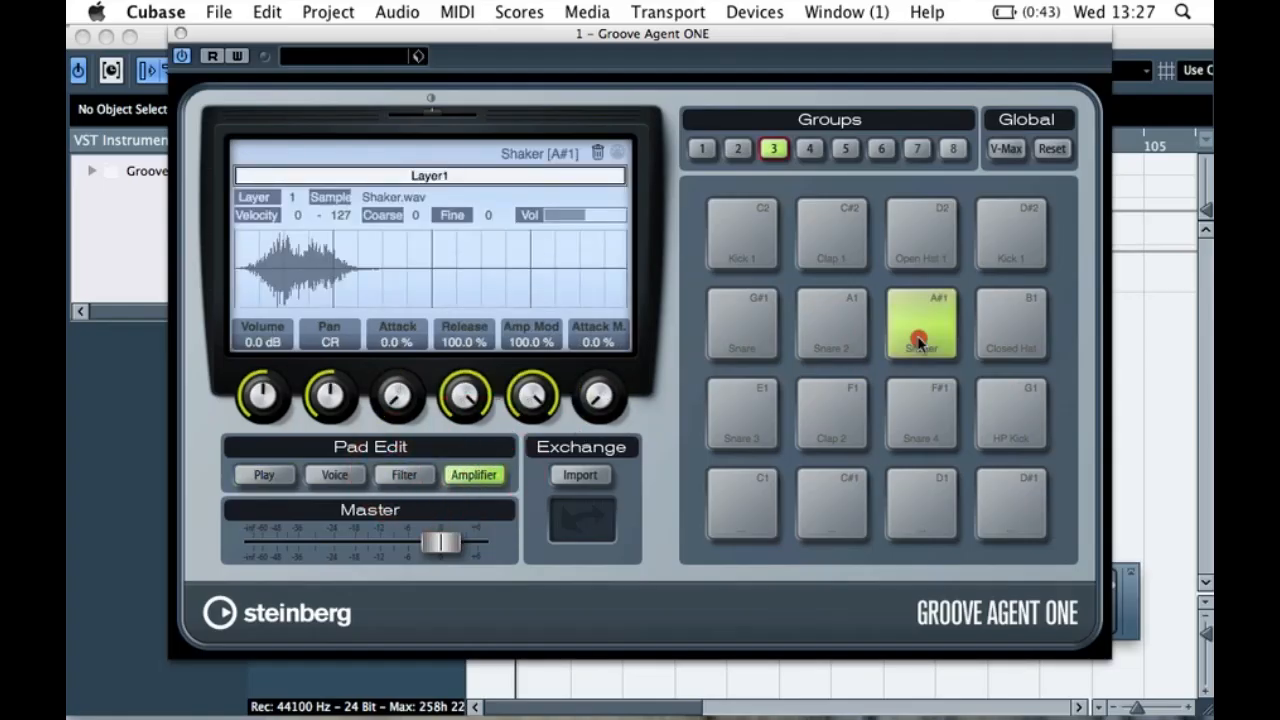
{"action": "left_click_drag", "start_coordinate": [465, 396], "coordinate": [452, 548]}
{"action": "left_click", "coordinate": [920, 318]}
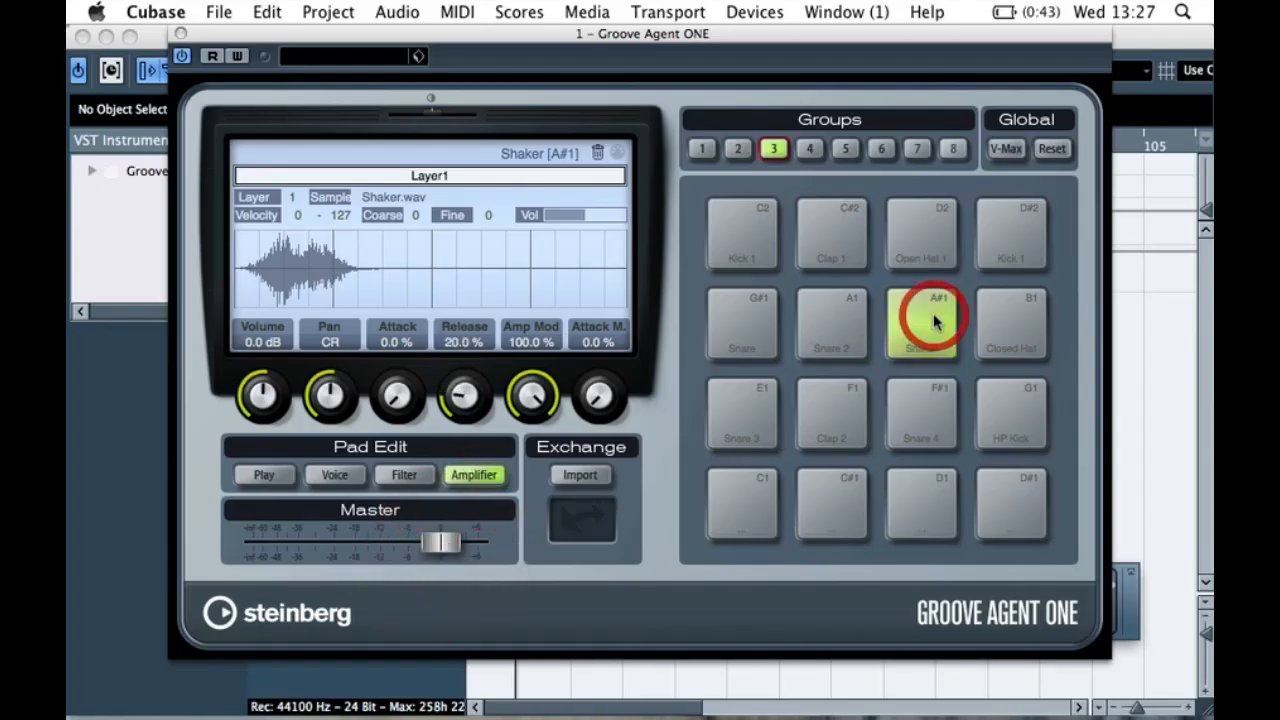
{"action": "left_click_drag", "start_coordinate": [474, 396], "coordinate": [464, 425]}
{"action": "left_click", "coordinate": [934, 346]}
{"action": "left_click", "coordinate": [934, 346]}
{"action": "left_click_drag", "start_coordinate": [482, 390], "coordinate": [482, 392]}
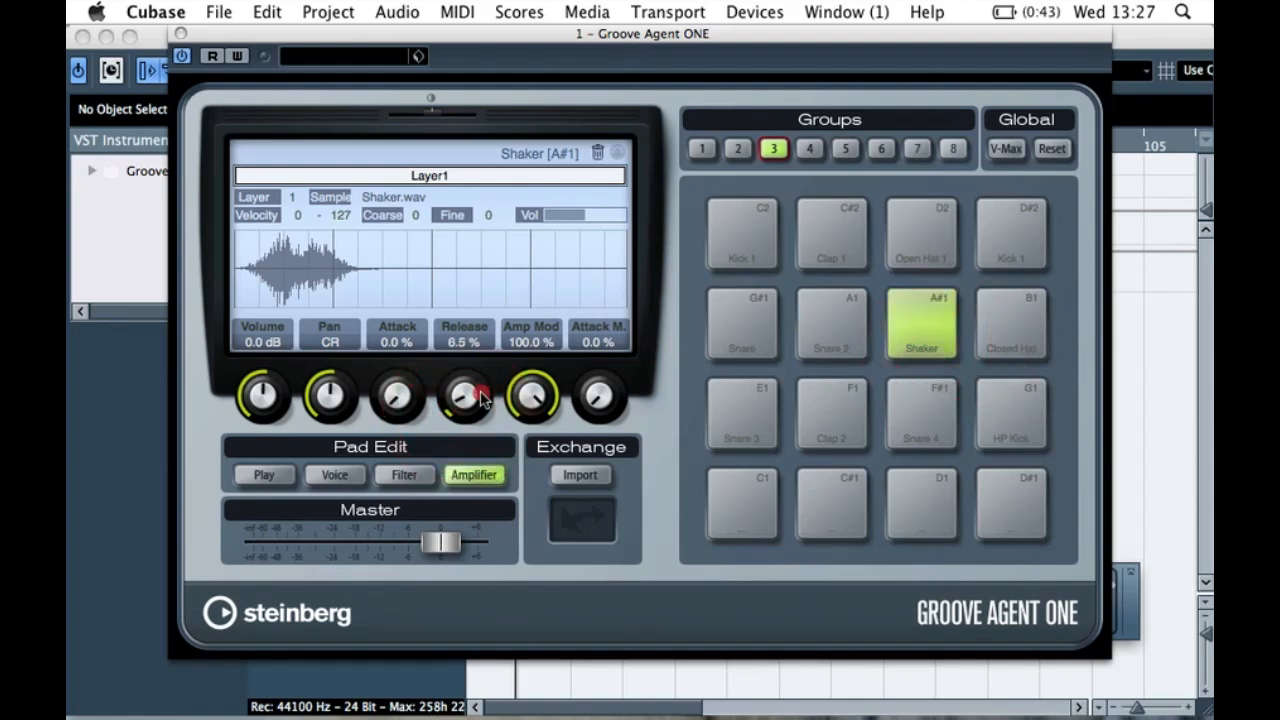
{"action": "left_click", "coordinate": [945, 328]}
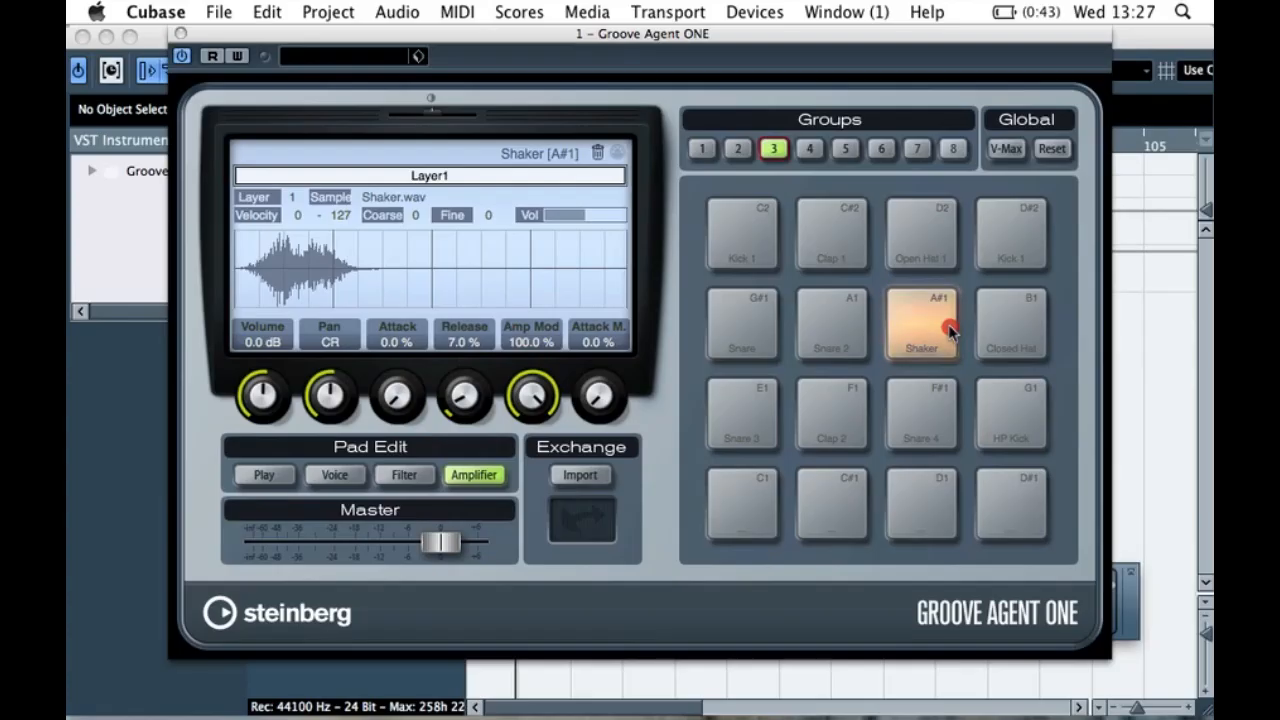
{"action": "left_click", "coordinate": [948, 333]}
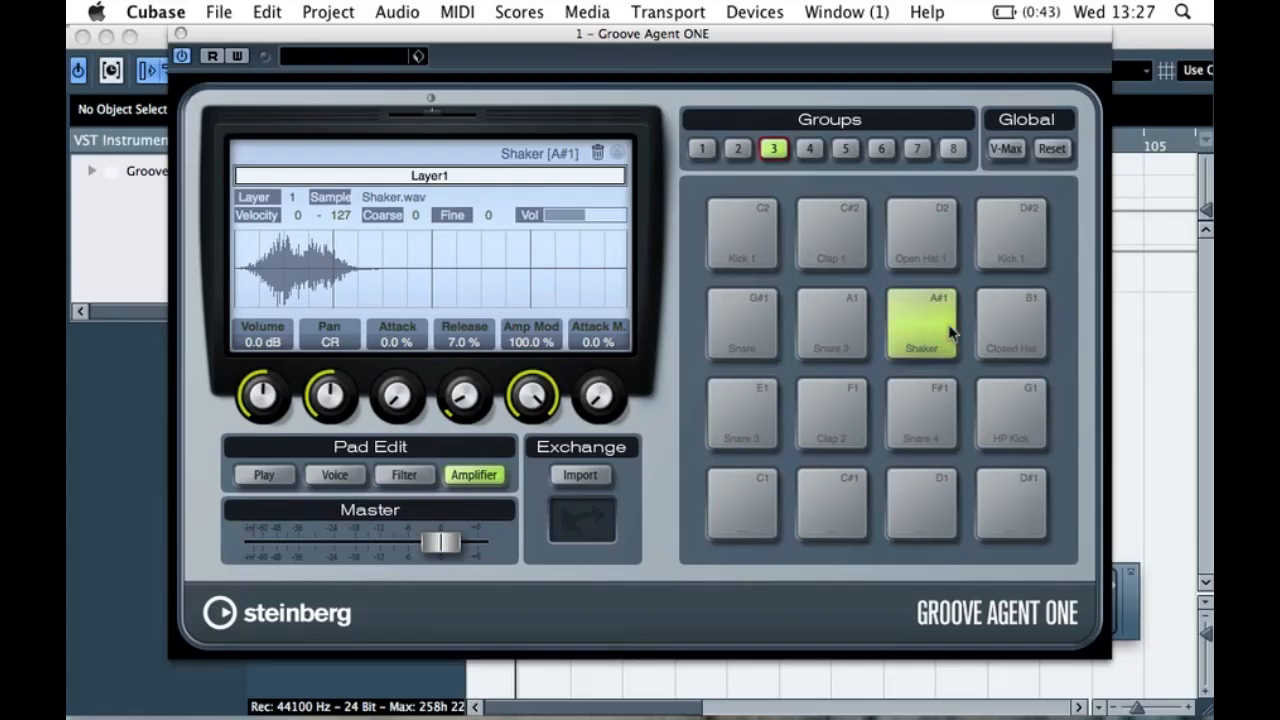
{"action": "left_click", "coordinate": [924, 330]}
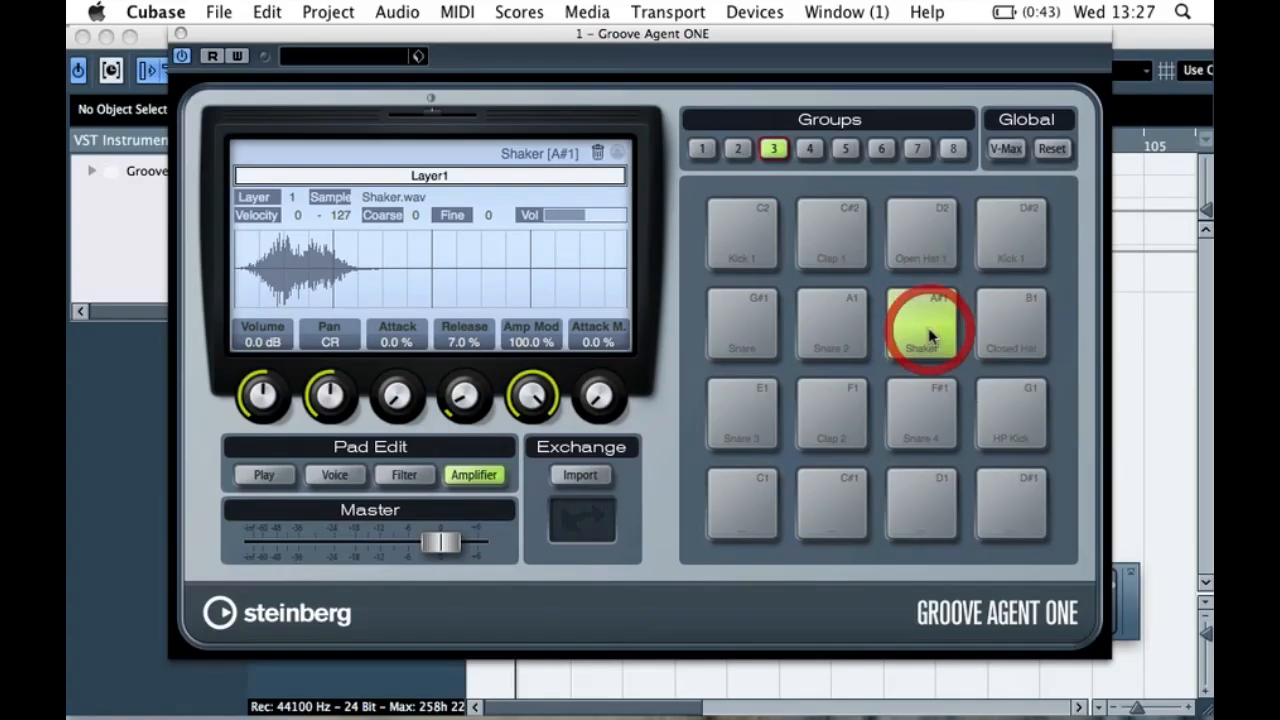
{"action": "left_click", "coordinate": [928, 335]}
- Audition the B1 Closed Hat and the four pads from E1 to G1, finishing on the HP Kick
{"action": "left_click", "coordinate": [1005, 328]}
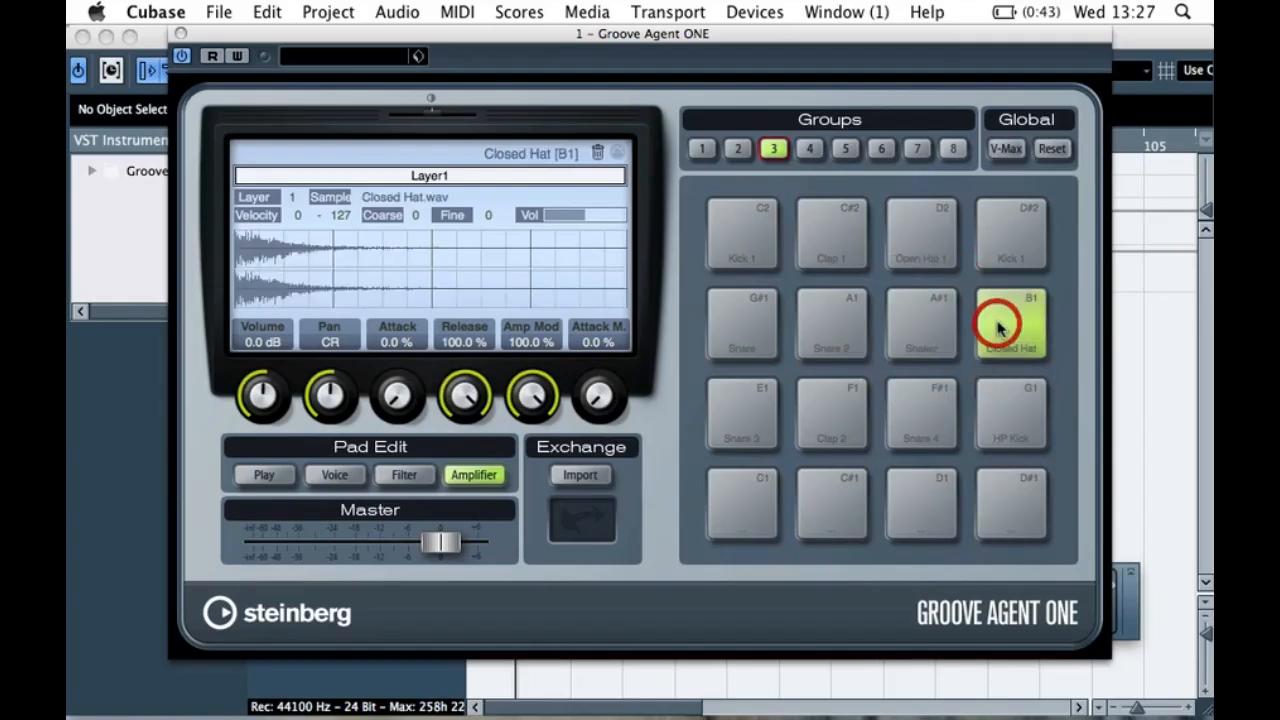
{"action": "left_click", "coordinate": [749, 425]}
{"action": "left_click", "coordinate": [829, 430]}
{"action": "left_click", "coordinate": [934, 430]}
{"action": "left_click", "coordinate": [1012, 424]}
{"action": "left_click", "coordinate": [916, 423]}
{"action": "left_click", "coordinate": [1011, 424]}
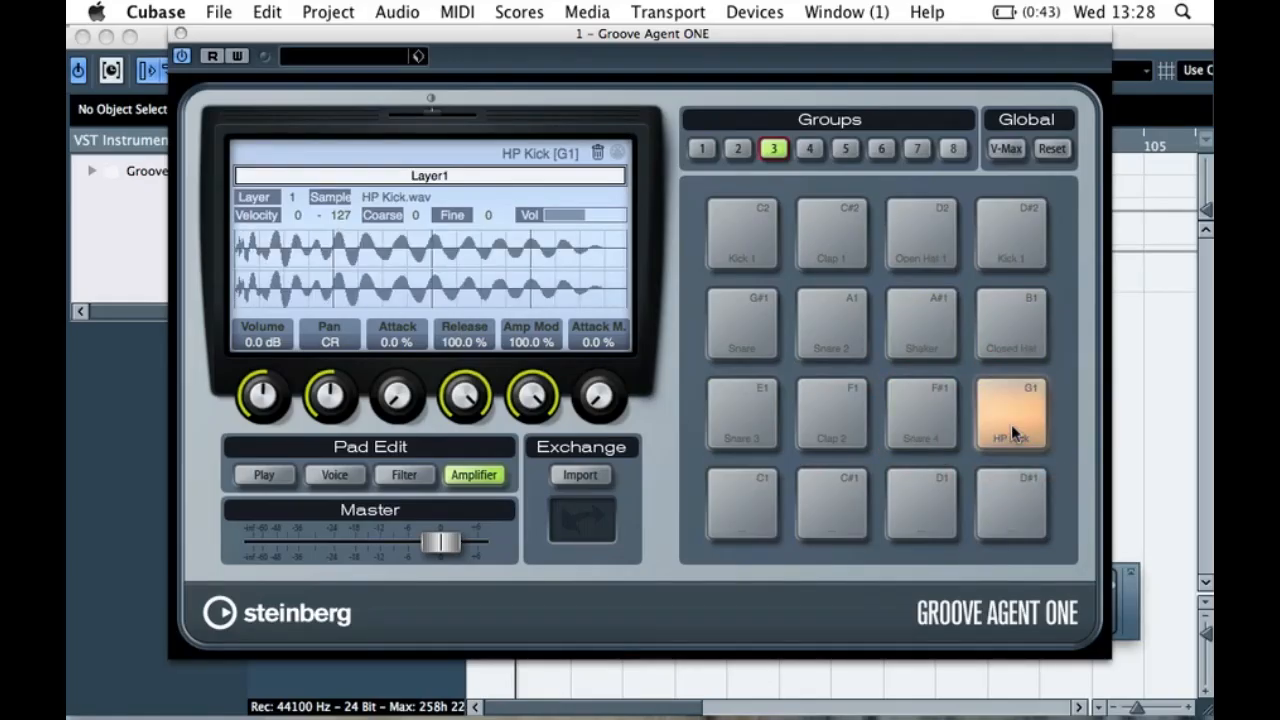
- Set the G1 HP Kick pad's filter to type HP with a 263 Hz cutoff and audition it
{"action": "left_click", "coordinate": [404, 475]}
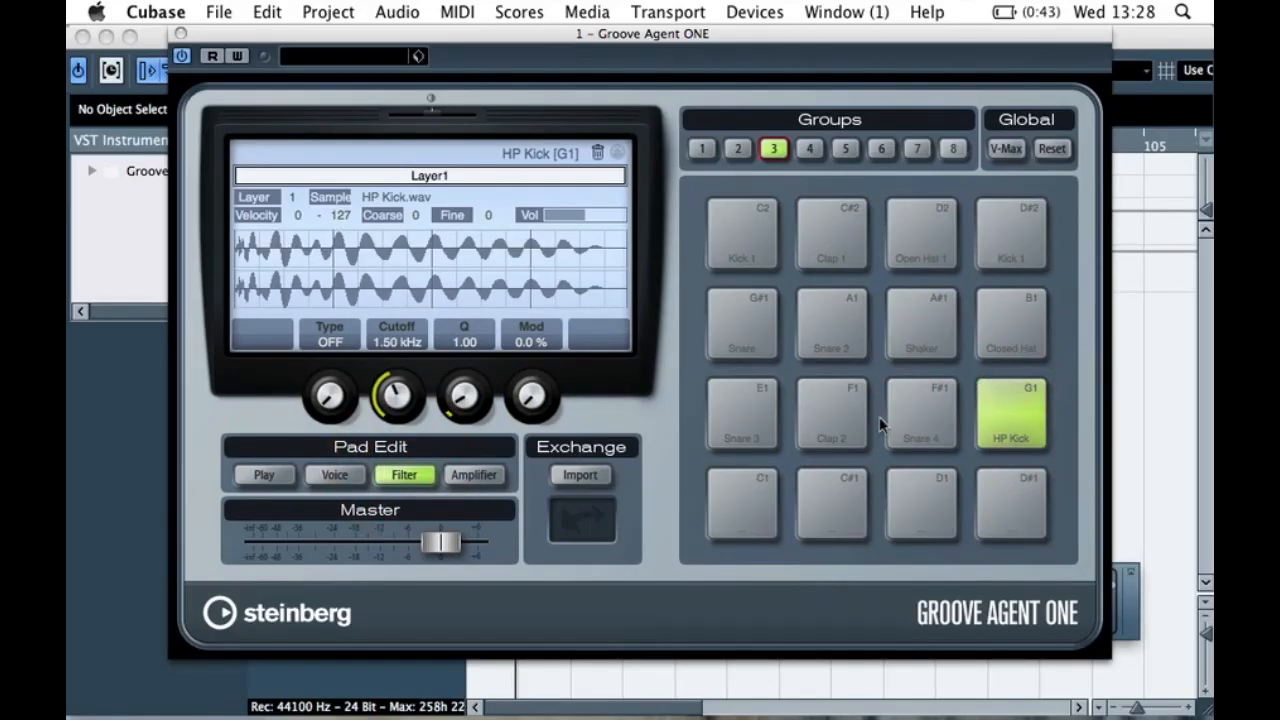
{"action": "left_click", "coordinate": [1008, 438]}
{"action": "left_click_drag", "start_coordinate": [323, 402], "coordinate": [329, 249]}
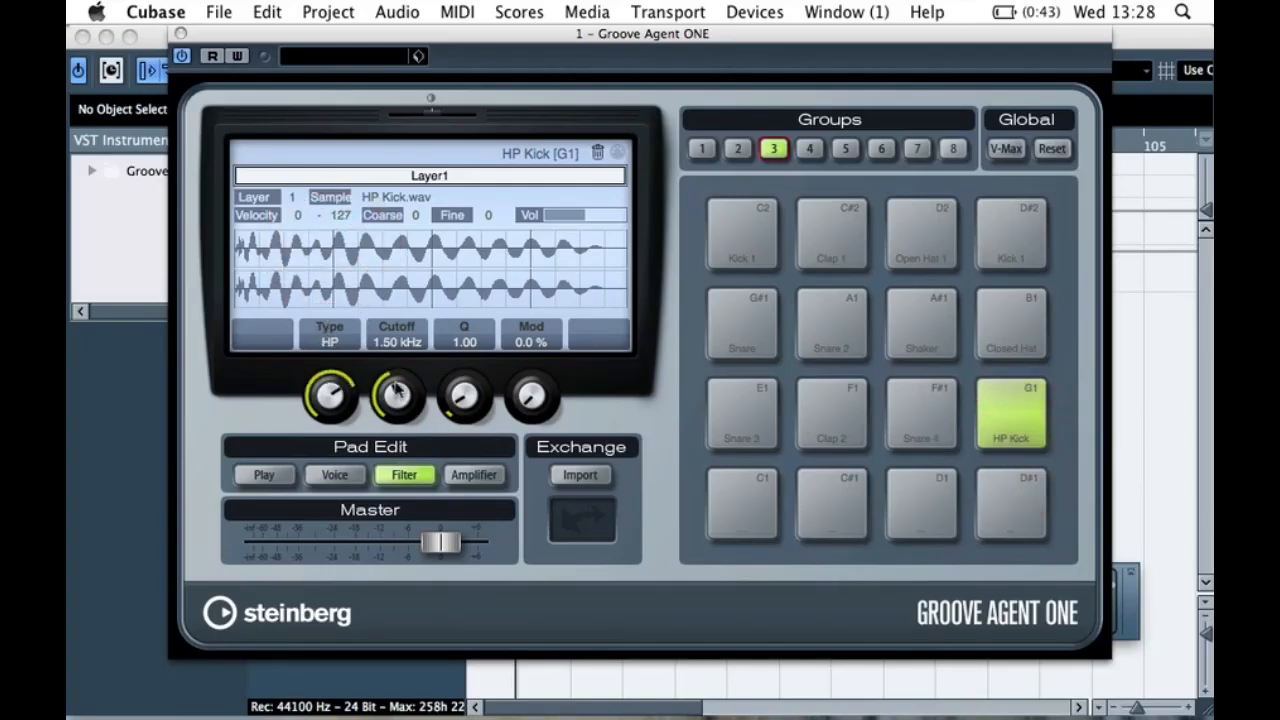
{"action": "left_click_drag", "start_coordinate": [397, 388], "coordinate": [395, 424]}
{"action": "left_click", "coordinate": [1010, 420]}
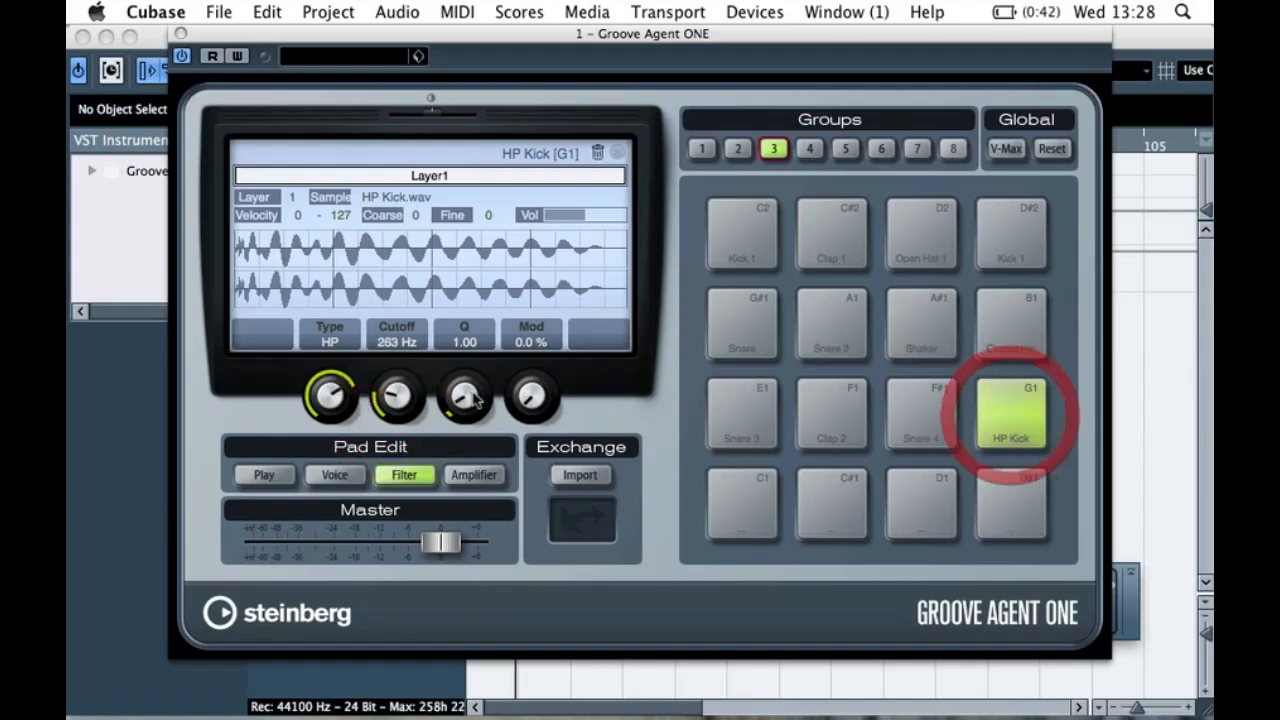
{"action": "left_click", "coordinate": [1005, 420]}
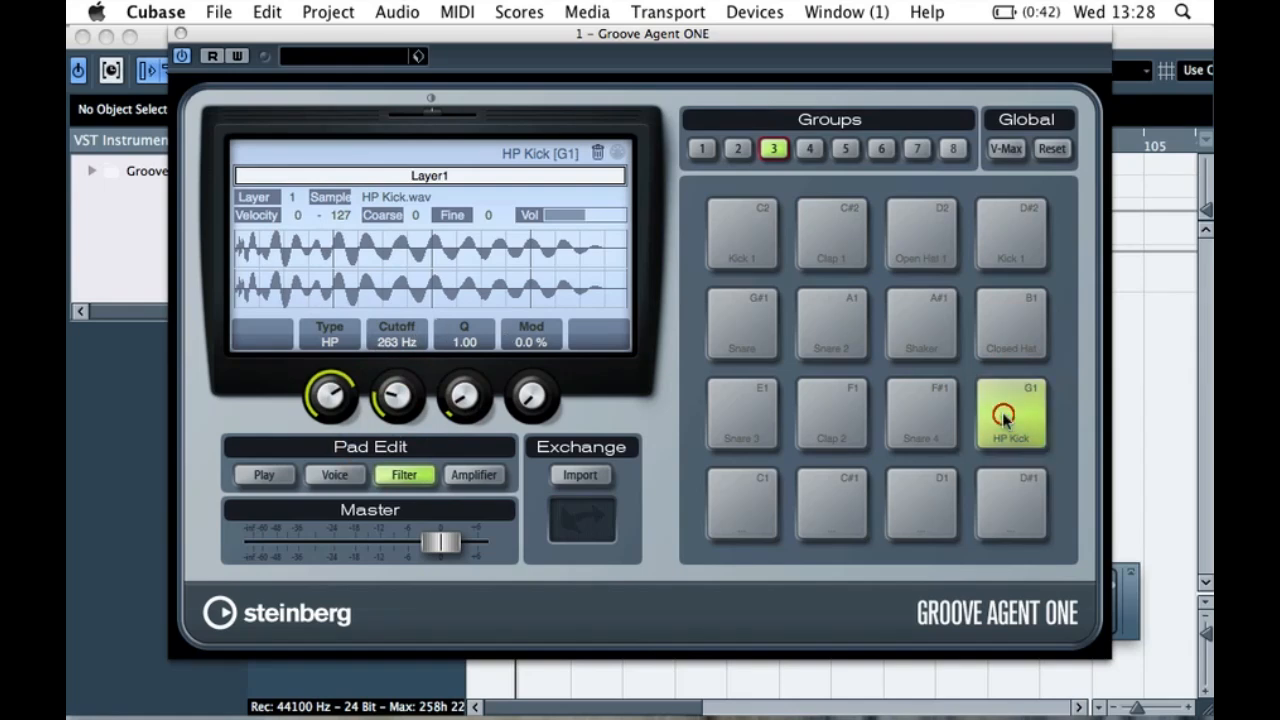
- Audition all twelve loaded pads one after another, from the C2 row through the E1 row
{"action": "left_click", "coordinate": [748, 224]}
{"action": "left_click", "coordinate": [829, 220]}
{"action": "left_click", "coordinate": [925, 240]}
{"action": "left_click", "coordinate": [1005, 240]}
{"action": "left_click", "coordinate": [742, 323]}
{"action": "left_click", "coordinate": [832, 323]}
{"action": "left_click", "coordinate": [921, 323]}
{"action": "left_click", "coordinate": [1011, 323]}
{"action": "left_click", "coordinate": [743, 425]}
{"action": "left_click", "coordinate": [827, 432]}
{"action": "left_click", "coordinate": [912, 424]}
{"action": "left_click", "coordinate": [1003, 424]}
- Close the Groove Agent ONE, VST Instruments and Pool windows to return to the project
{"action": "left_click", "coordinate": [181, 36]}
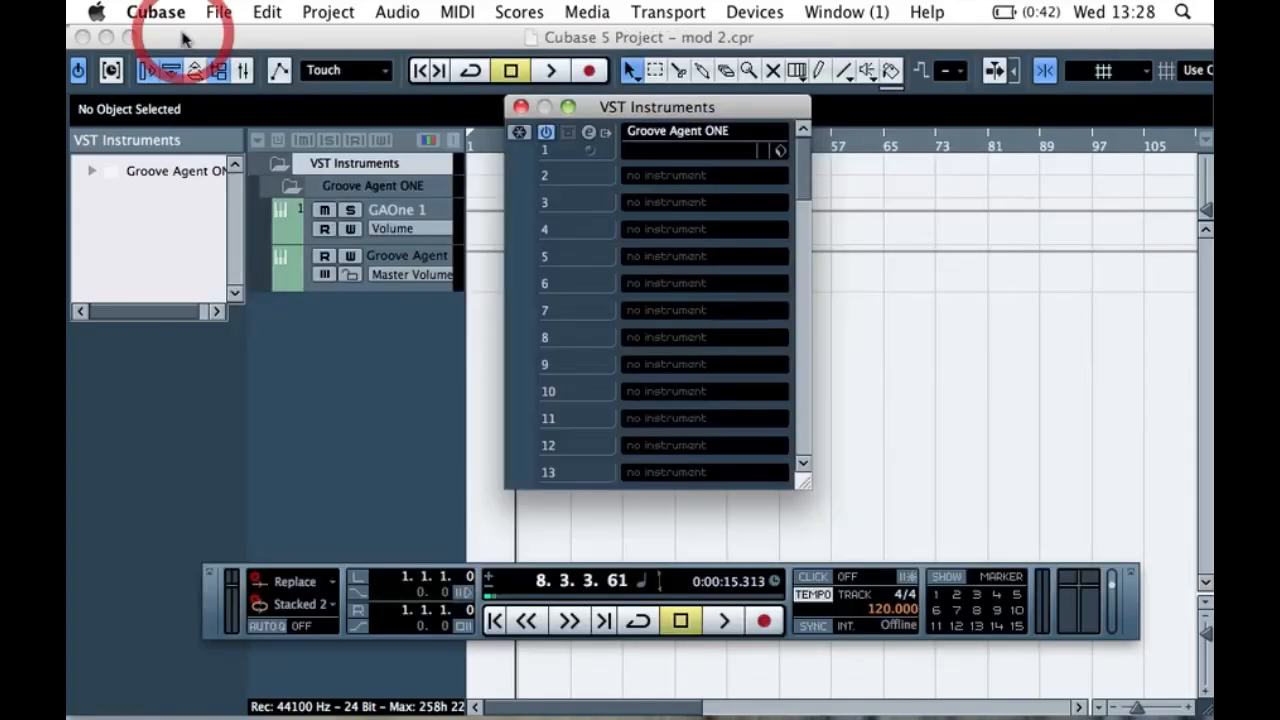
{"action": "left_click", "coordinate": [521, 107]}
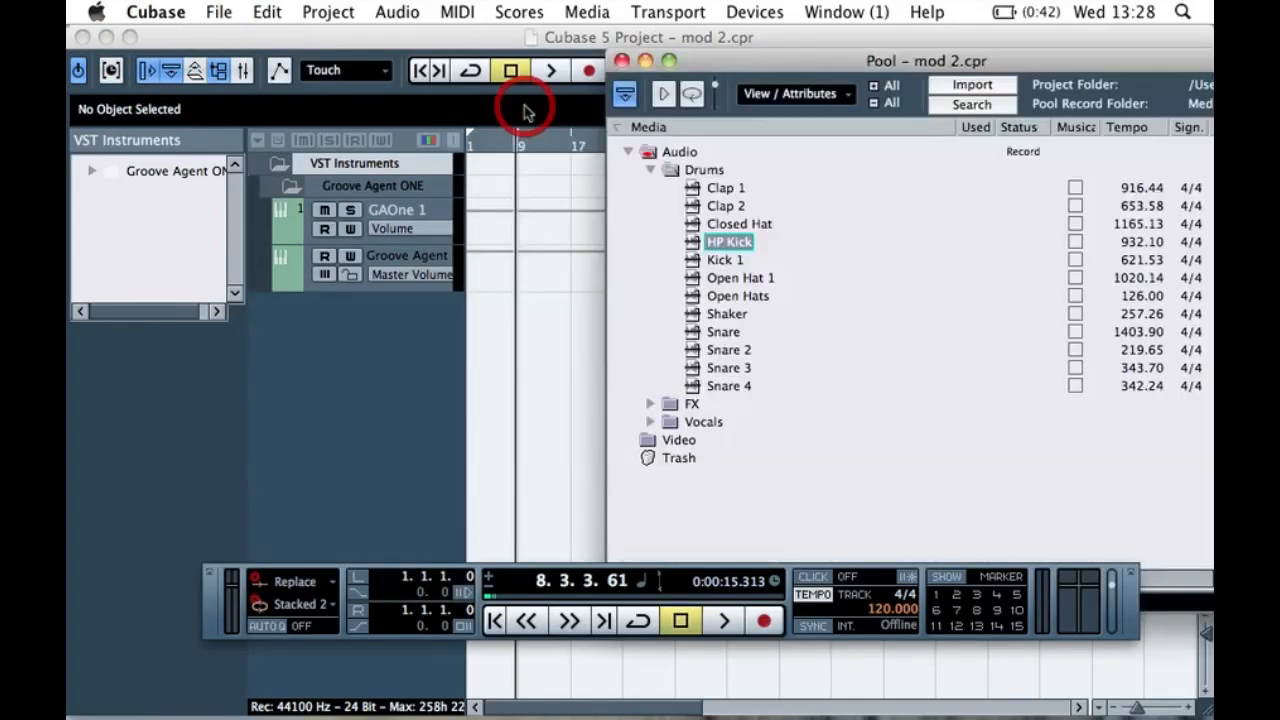
{"action": "left_click", "coordinate": [621, 61]}
{"action": "left_click", "coordinate": [388, 391]}
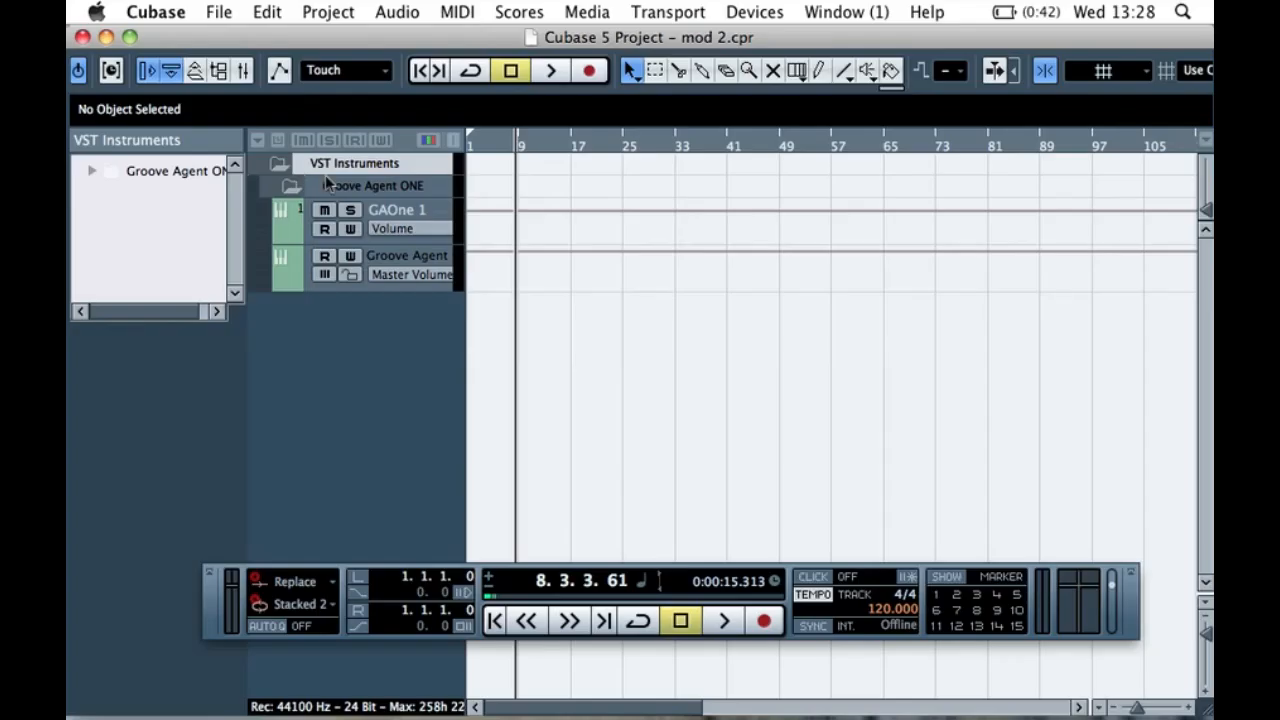
- Collapse and reopen the VST Instruments folder and inspect the GAOne 1 and Groove Agent ONE automation tracks inside it
{"action": "left_click", "coordinate": [278, 166]}
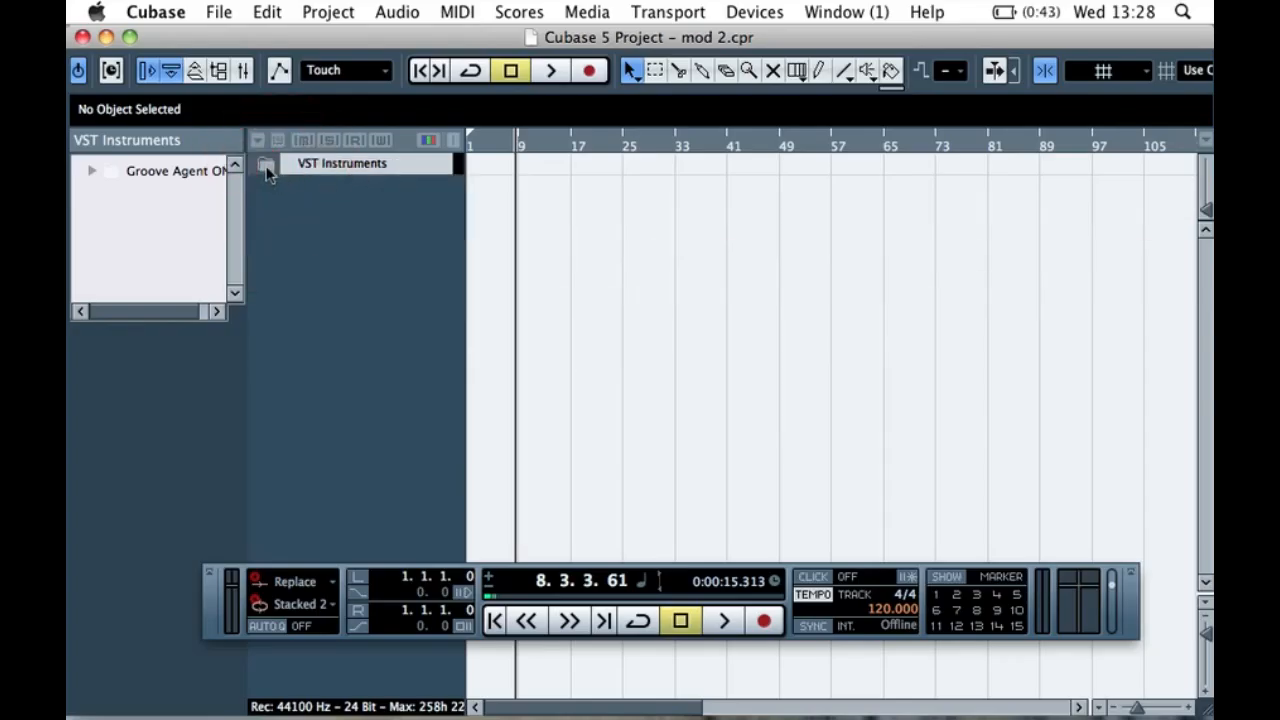
{"action": "left_click", "coordinate": [278, 164]}
{"action": "left_click", "coordinate": [290, 188]}
{"action": "left_click", "coordinate": [289, 187]}
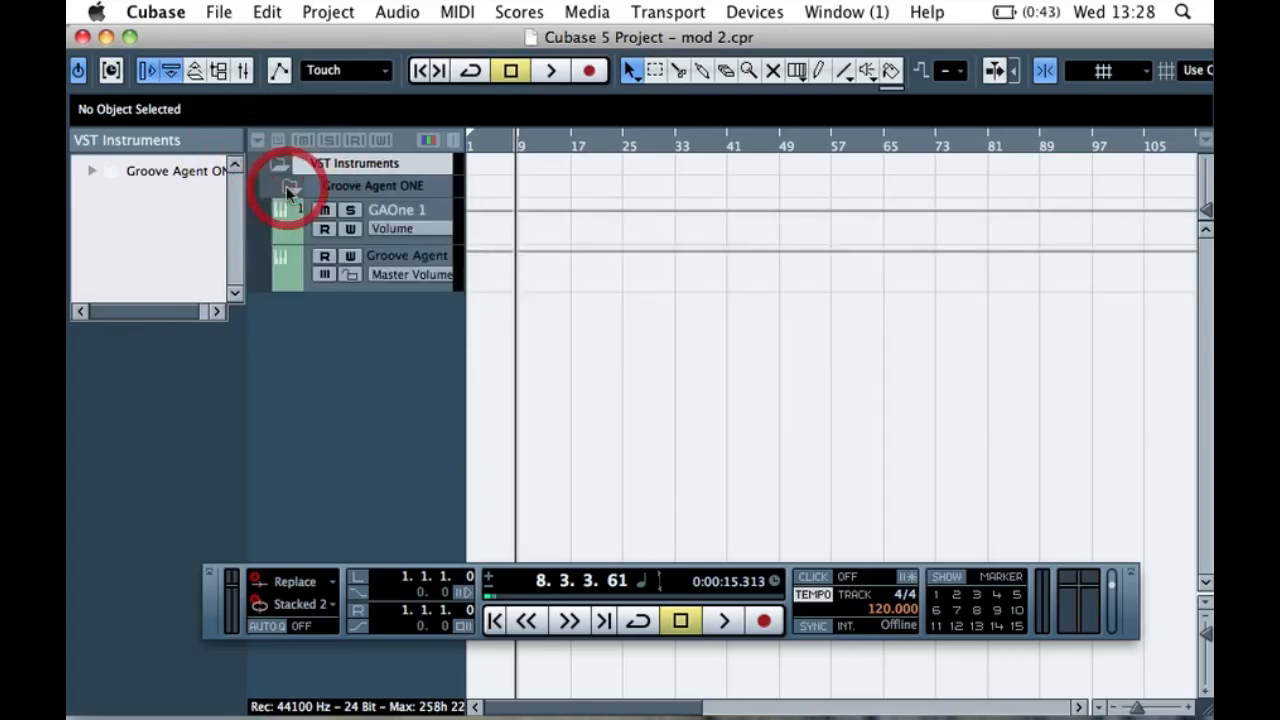
{"action": "left_click", "coordinate": [286, 229]}
{"action": "left_click", "coordinate": [286, 229]}
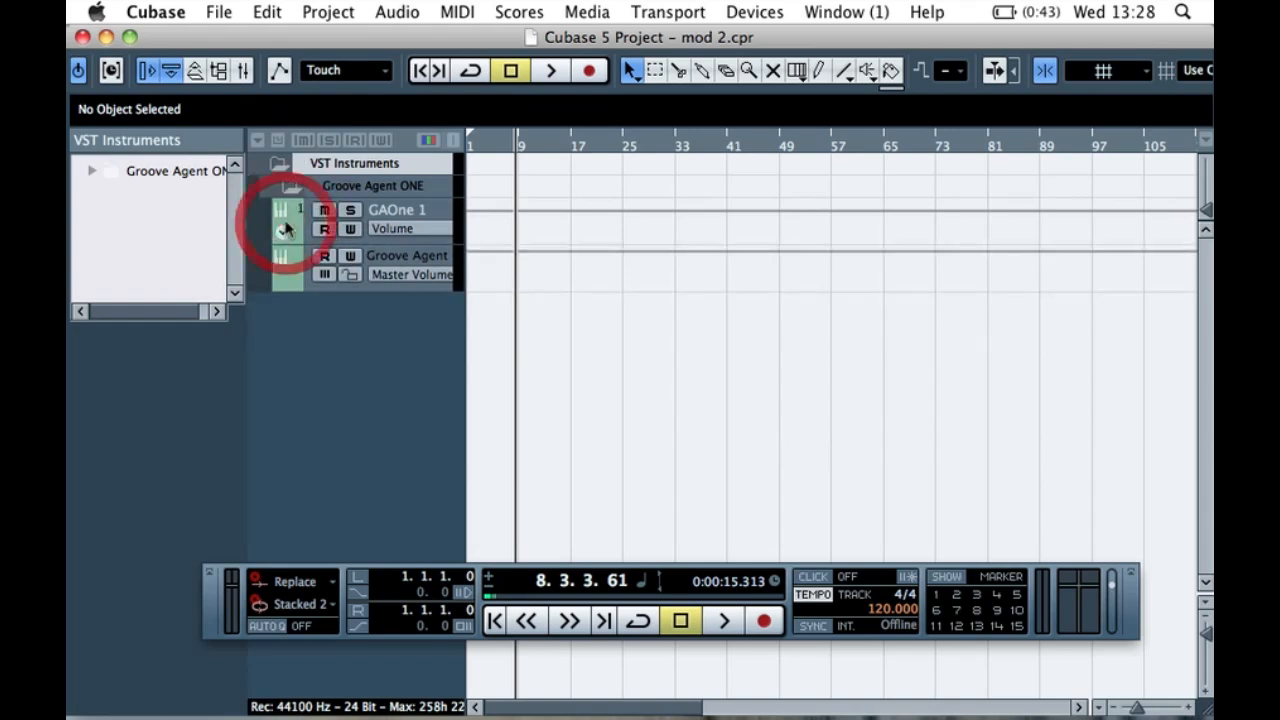
{"action": "left_click", "coordinate": [295, 232]}
{"action": "left_click", "coordinate": [295, 257]}
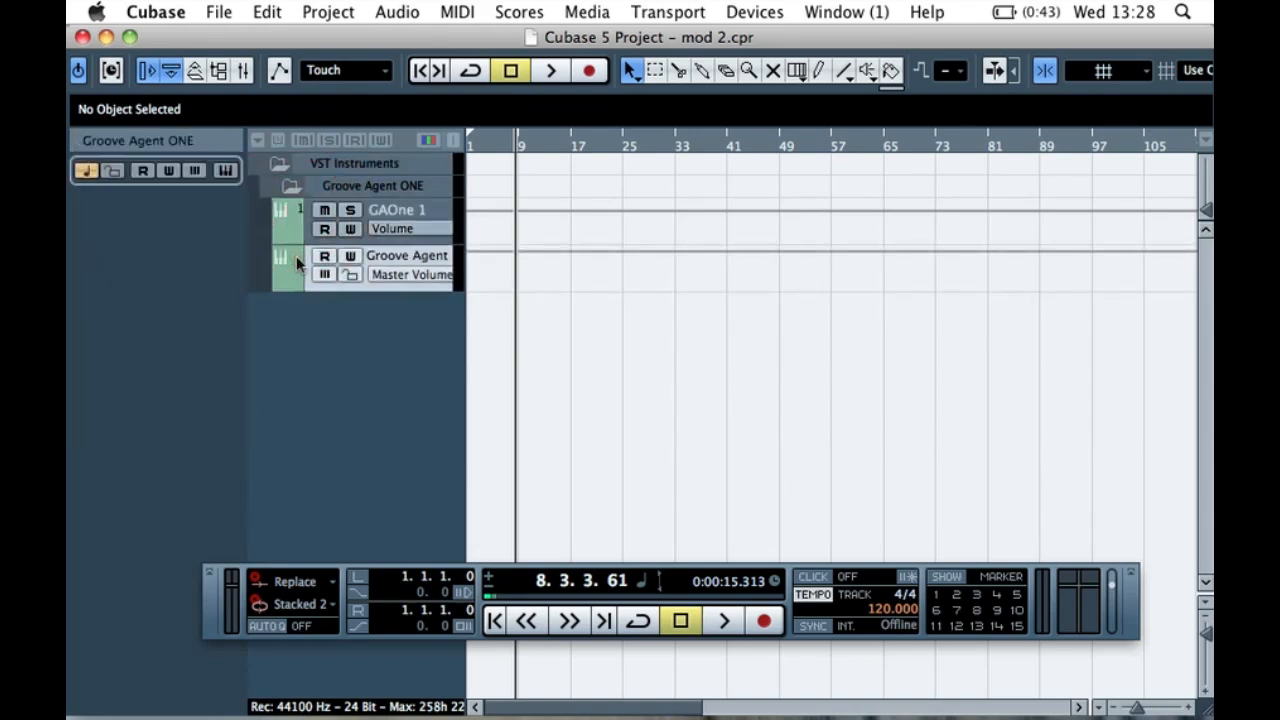
- Collapse the VST Instruments folder in the track list
{"action": "left_click", "coordinate": [291, 188]}
{"action": "left_click", "coordinate": [281, 188]}
{"action": "left_click", "coordinate": [284, 190]}
{"action": "left_click", "coordinate": [274, 163]}
{"action": "left_click", "coordinate": [295, 232]}
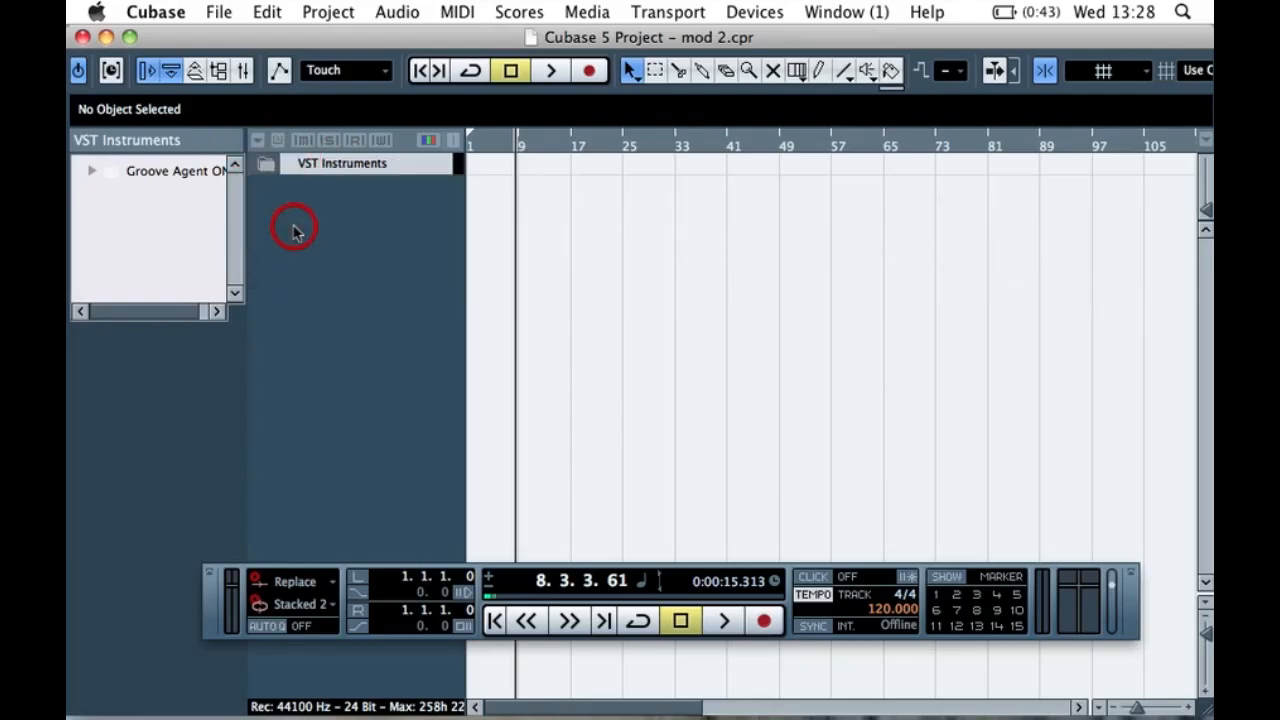
- Add one MIDI track below the VST Instruments folder
{"action": "right_click", "coordinate": [311, 228]}
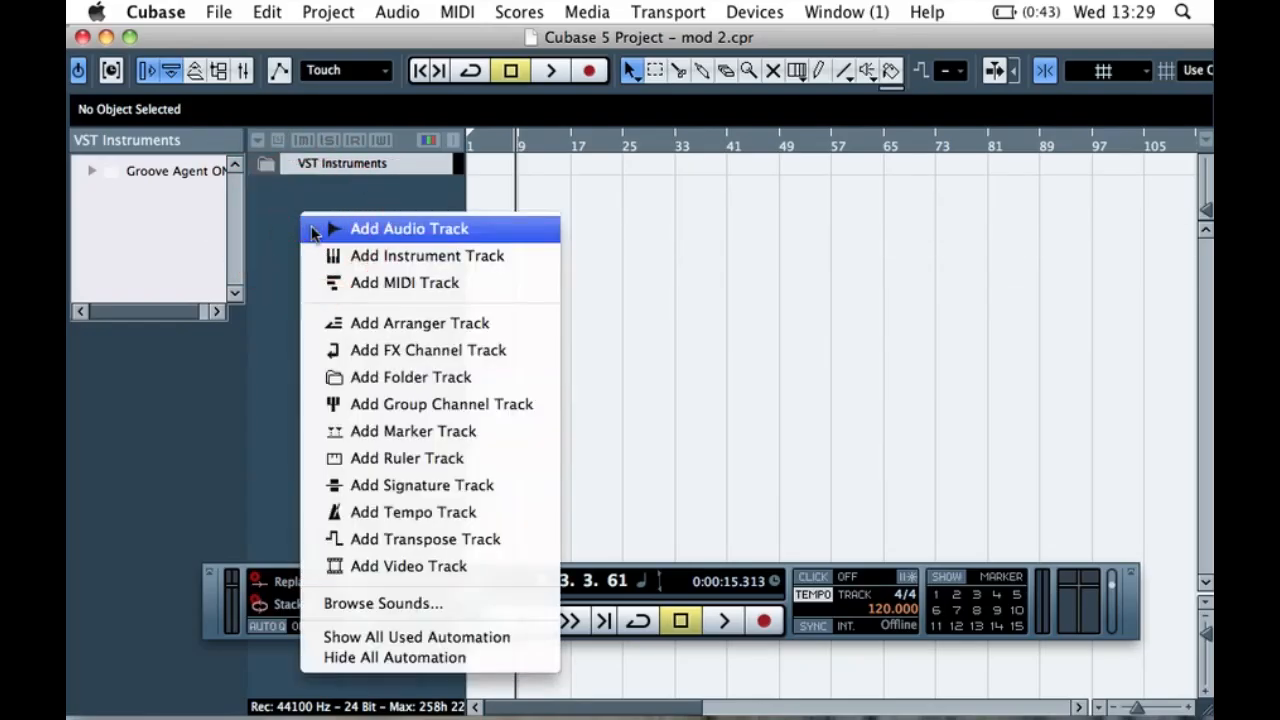
{"action": "left_click", "coordinate": [380, 284]}
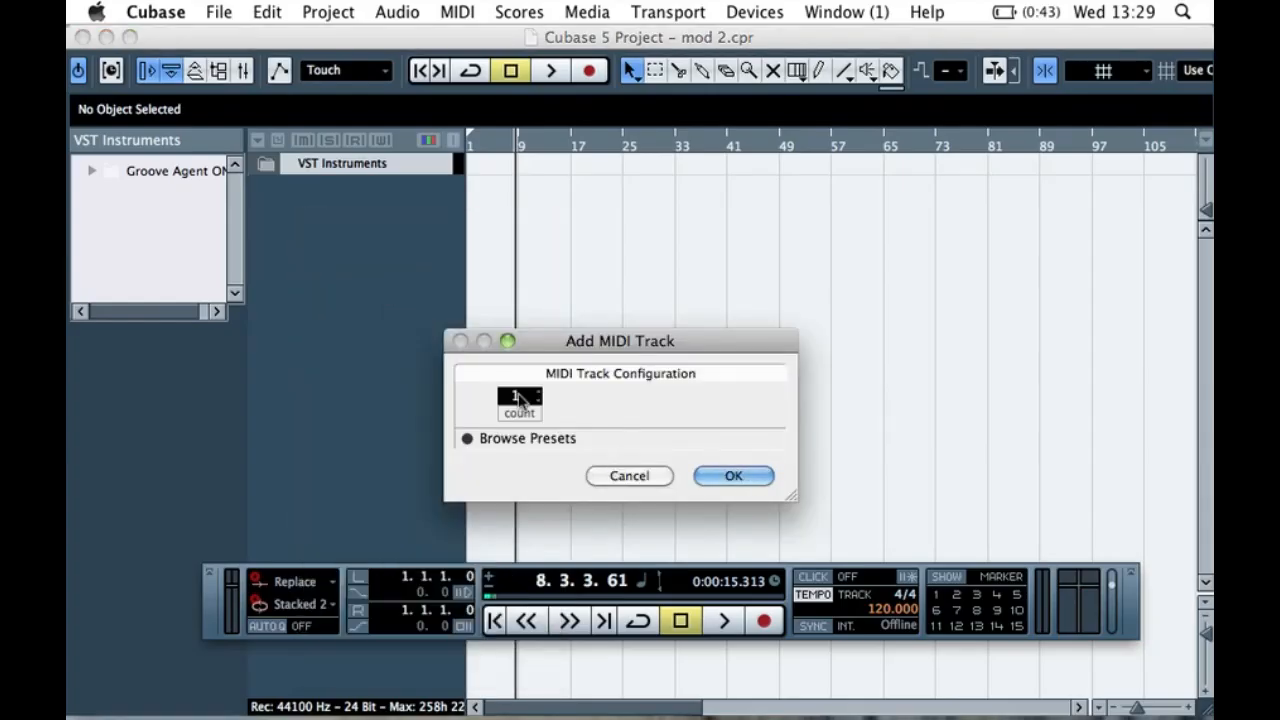
{"action": "left_click", "coordinate": [755, 481]}
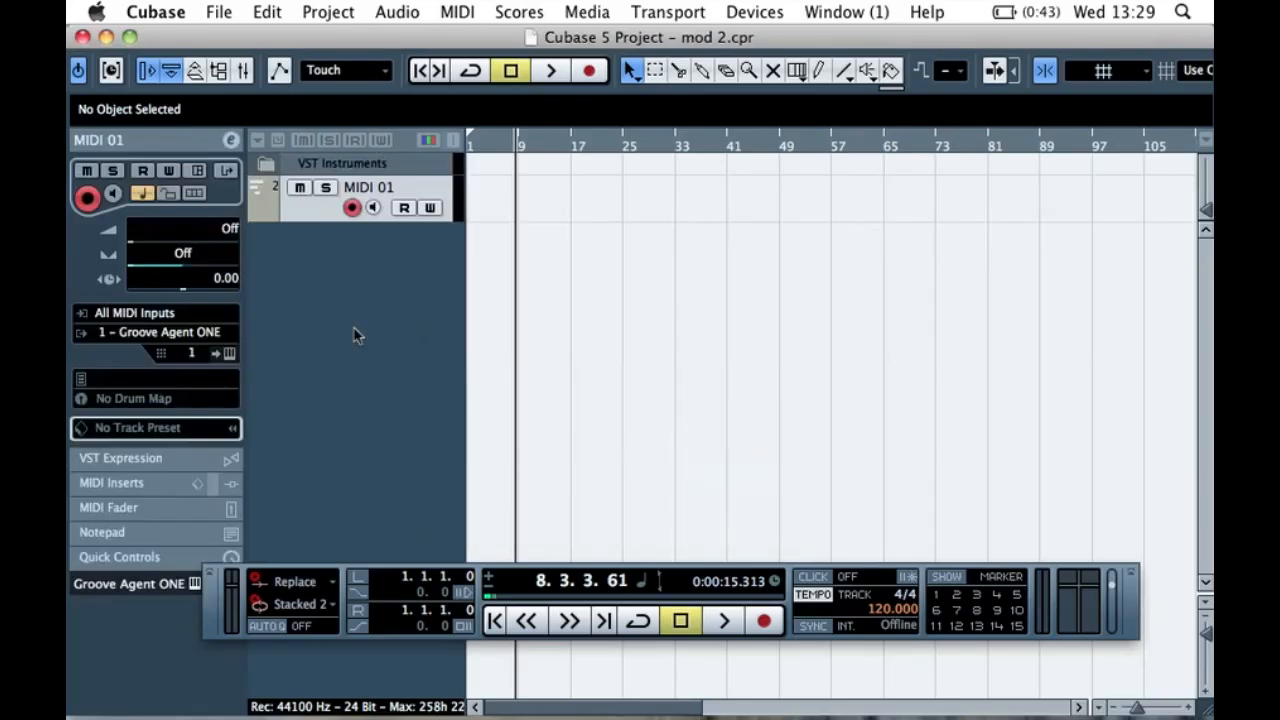
- Route the MIDI 01 track's output to 1 - Groove Agent ONE
{"action": "left_click", "coordinate": [386, 268]}
{"action": "left_click", "coordinate": [289, 209]}
{"action": "left_click", "coordinate": [145, 332]}
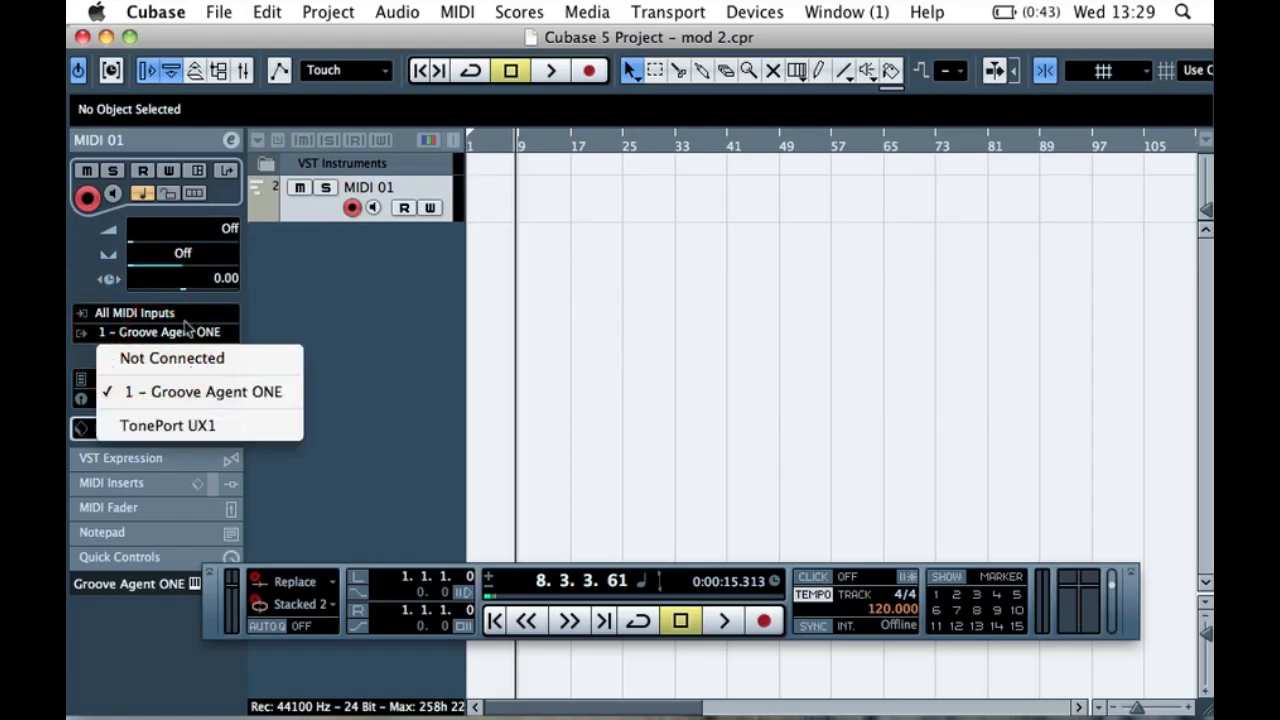
{"action": "left_click", "coordinate": [176, 335]}
{"action": "left_click", "coordinate": [125, 338]}
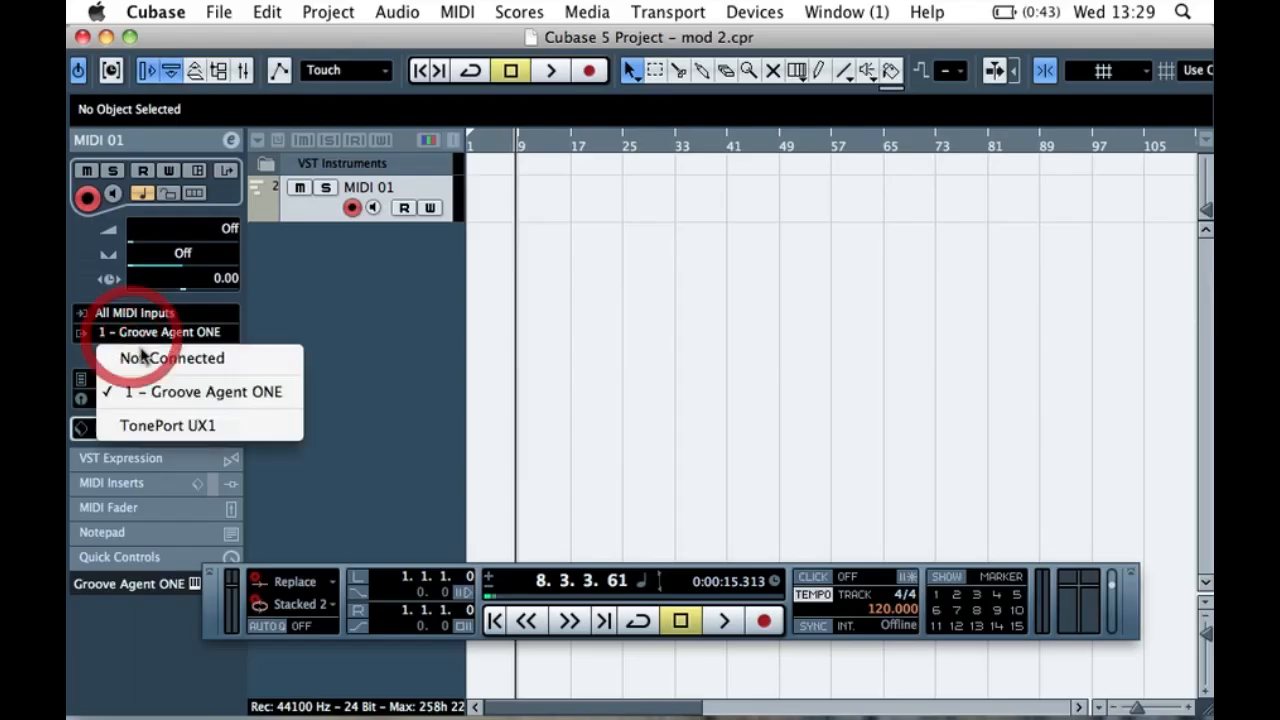
{"action": "left_click", "coordinate": [182, 397]}
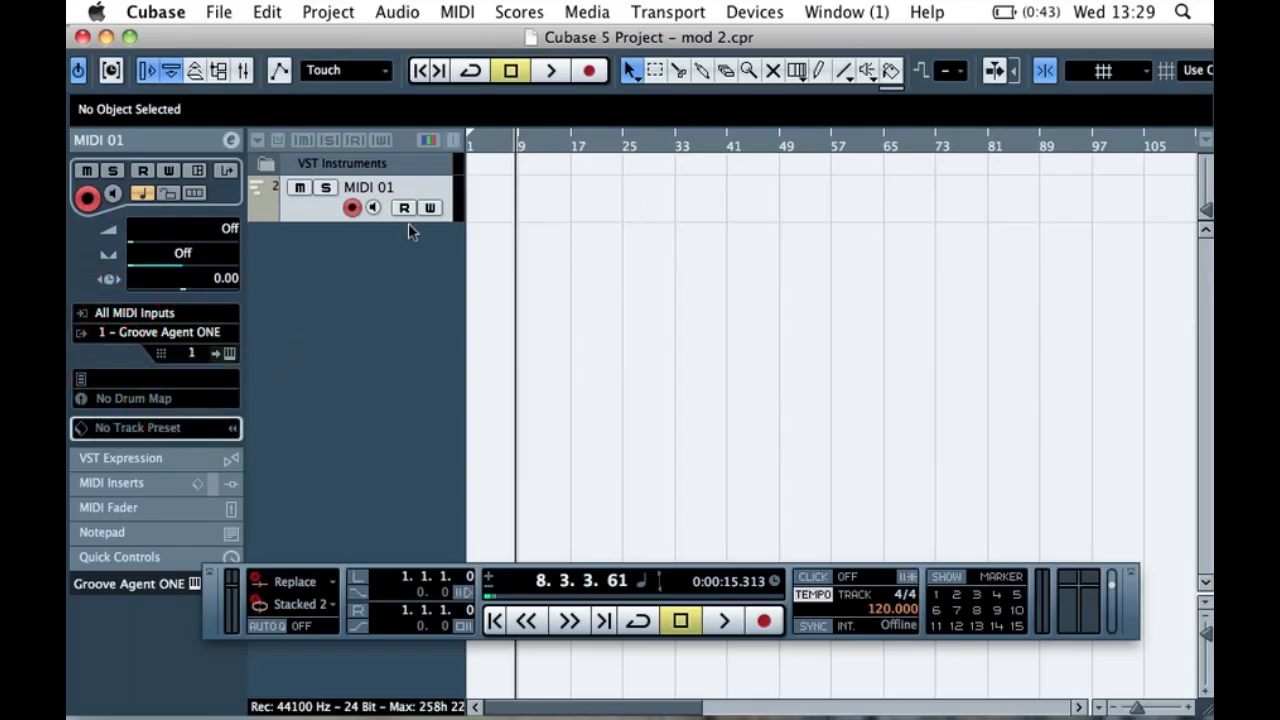
- Set the locator range from 1.1.1.0 to 5.3.3.60 on the project ruler
{"action": "left_click_drag", "start_coordinate": [474, 137], "coordinate": [497, 140]}
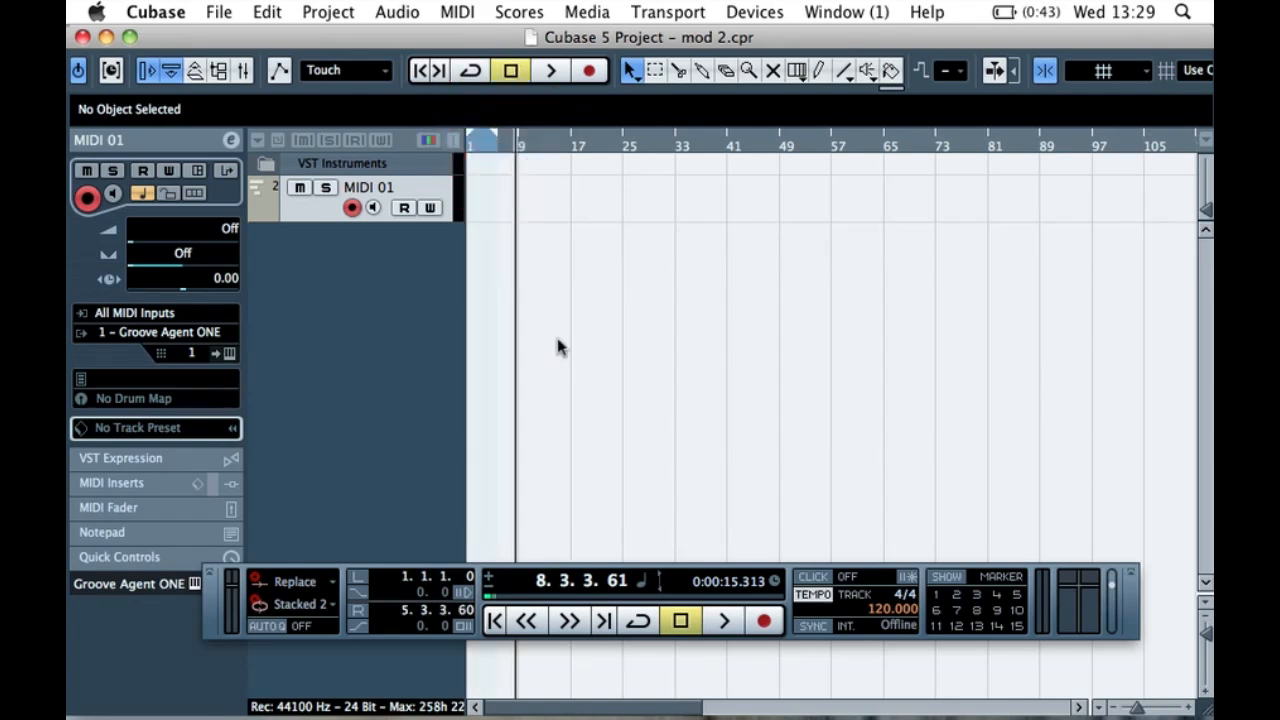
{"action": "key", "text": "h"}
{"action": "key", "text": "h"}
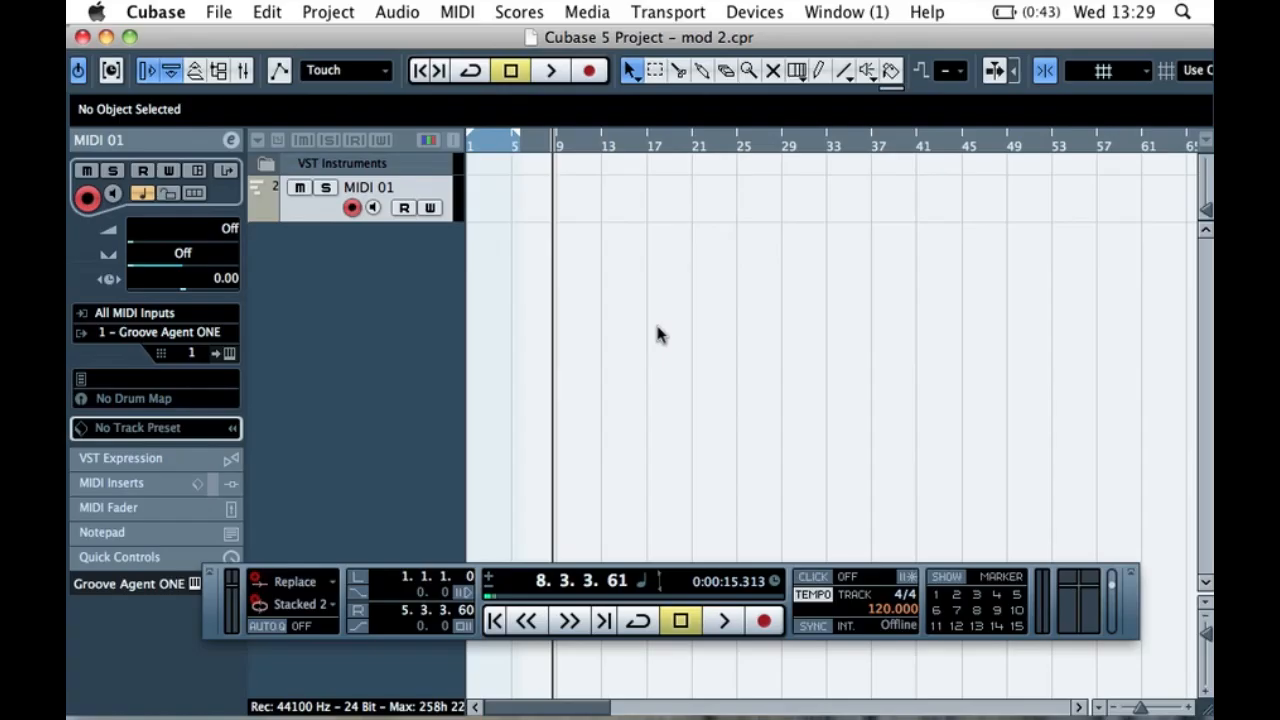
- Zoom the project timeline in horizontally and back out
{"action": "key", "text": "h"}
{"action": "key", "text": "h"}
{"action": "key", "text": "h"}
{"action": "key", "text": "h"}
{"action": "key", "text": "h"}
{"action": "key", "text": "h"}
{"action": "key", "text": "g"}
{"action": "key", "text": "g"}
{"action": "key", "text": "g"}
{"action": "key", "text": "g"}
{"action": "key", "text": "g"}
{"action": "key", "text": "g"}
{"action": "key", "text": "g"}
{"action": "key", "text": "g"}
{"action": "key", "text": "g"}
- Move the project cursor to 3.2.3.30 and zoom the timeline in and out around it
{"action": "mouse_move", "coordinate": [500, 152]}
{"action": "left_mouse_down"}
{"action": "mouse_move", "coordinate": [600, 149]}
{"action": "mouse_move", "coordinate": [500, 143]}
{"action": "mouse_move", "coordinate": [638, 169]}
{"action": "mouse_move", "coordinate": [548, 141]}
{"action": "mouse_move", "coordinate": [503, 143]}
{"action": "mouse_move", "coordinate": [508, 157]}
{"action": "left_mouse_up"}
{"action": "key", "text": "h"}
{"action": "key", "text": "h"}
{"action": "key", "text": "h"}
{"action": "key", "text": "h"}
{"action": "key", "text": "h"}
{"action": "key", "text": "h"}
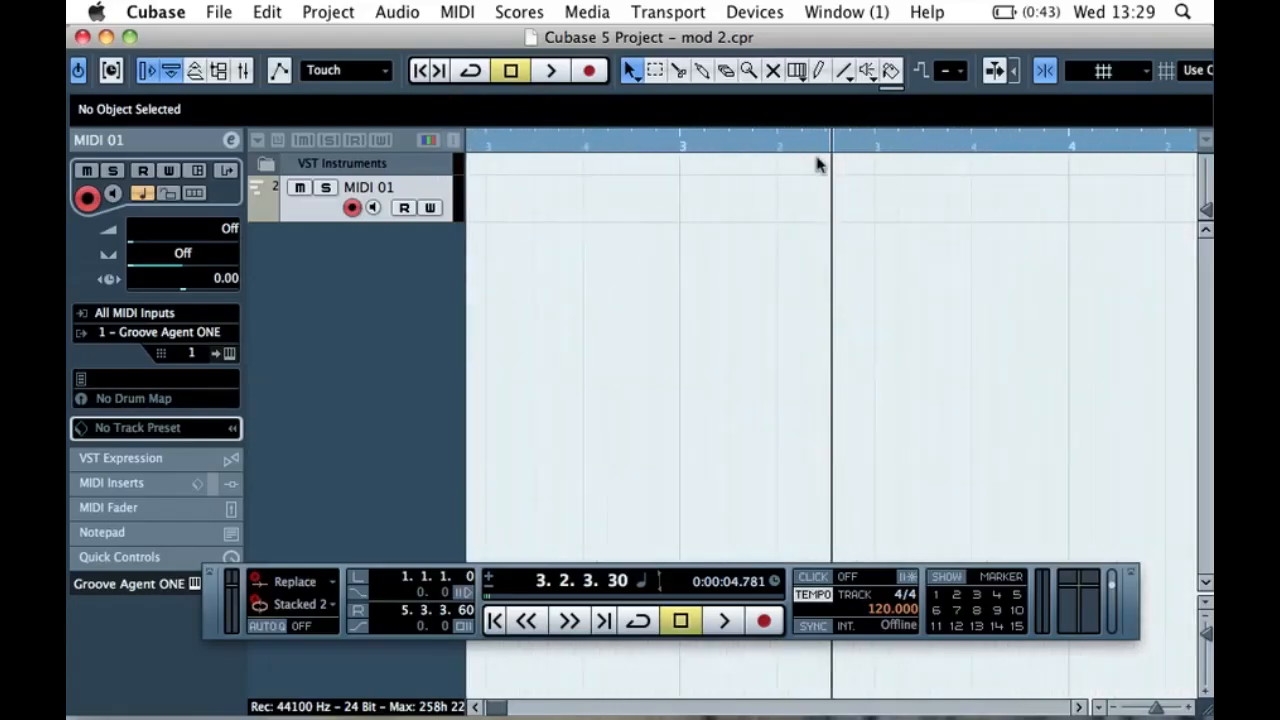
{"action": "key", "text": "g"}
{"action": "key", "text": "g"}
{"action": "key", "text": "g"}
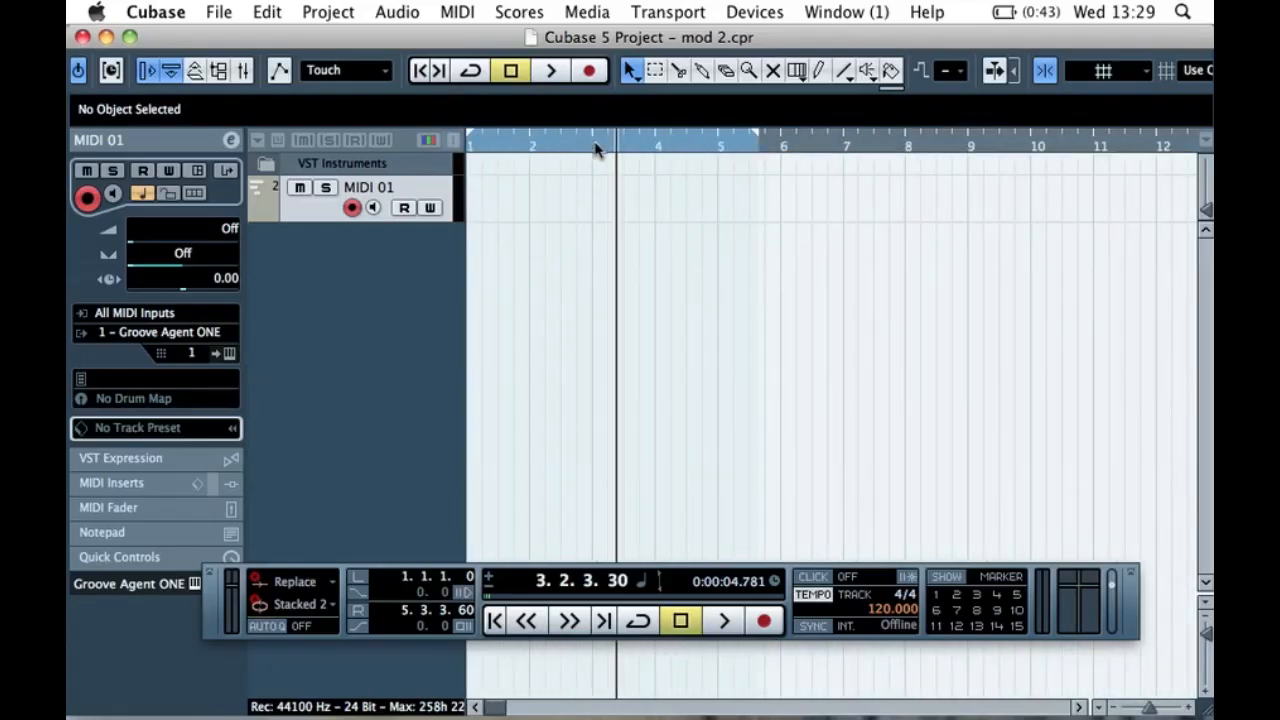
{"action": "key", "text": "g"}
{"action": "key", "text": "g"}
{"action": "key", "text": "g"}
- Move the project cursor to 3.2.1.90 and zoom the timeline out to about 70 bars
{"action": "left_click_drag", "start_coordinate": [588, 149], "coordinate": [636, 12]}
{"action": "left_click_drag", "start_coordinate": [571, 149], "coordinate": [566, 6]}
{"action": "left_click_drag", "start_coordinate": [474, 150], "coordinate": [474, 165]}
{"action": "left_click_drag", "start_coordinate": [537, 197], "coordinate": [843, 319]}
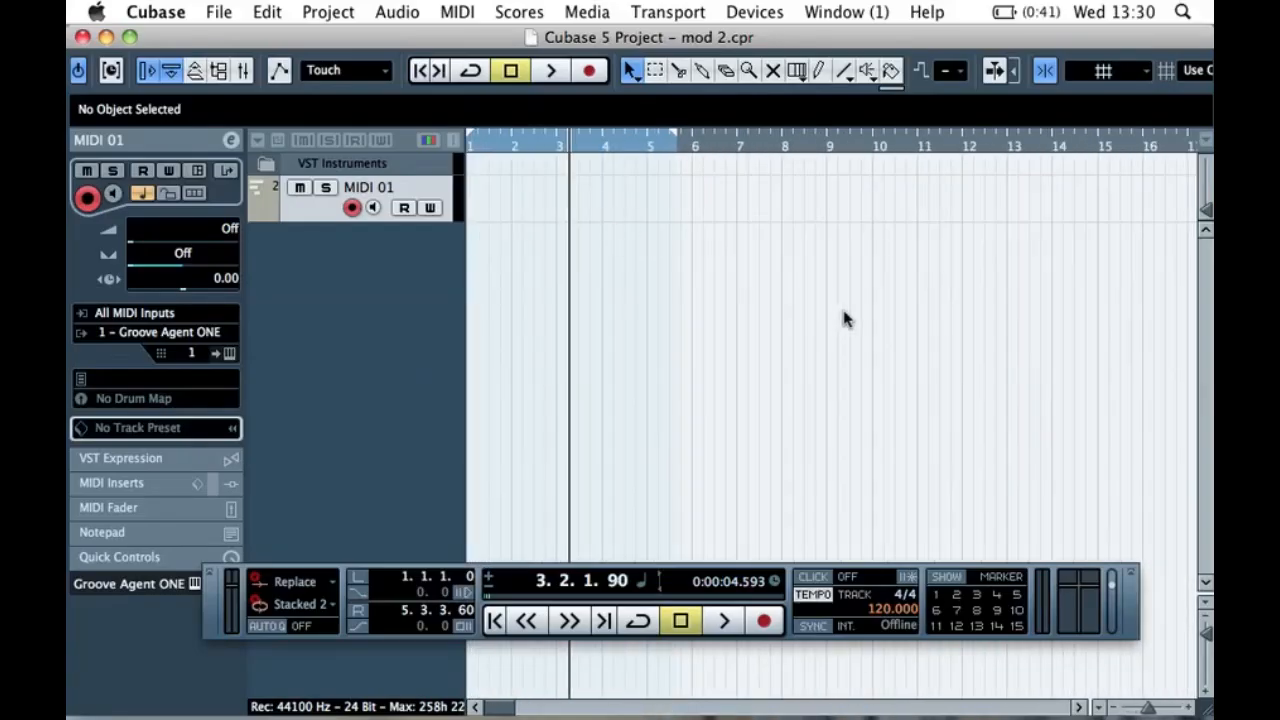
{"action": "left_click_drag", "start_coordinate": [1150, 710], "coordinate": [1142, 708]}
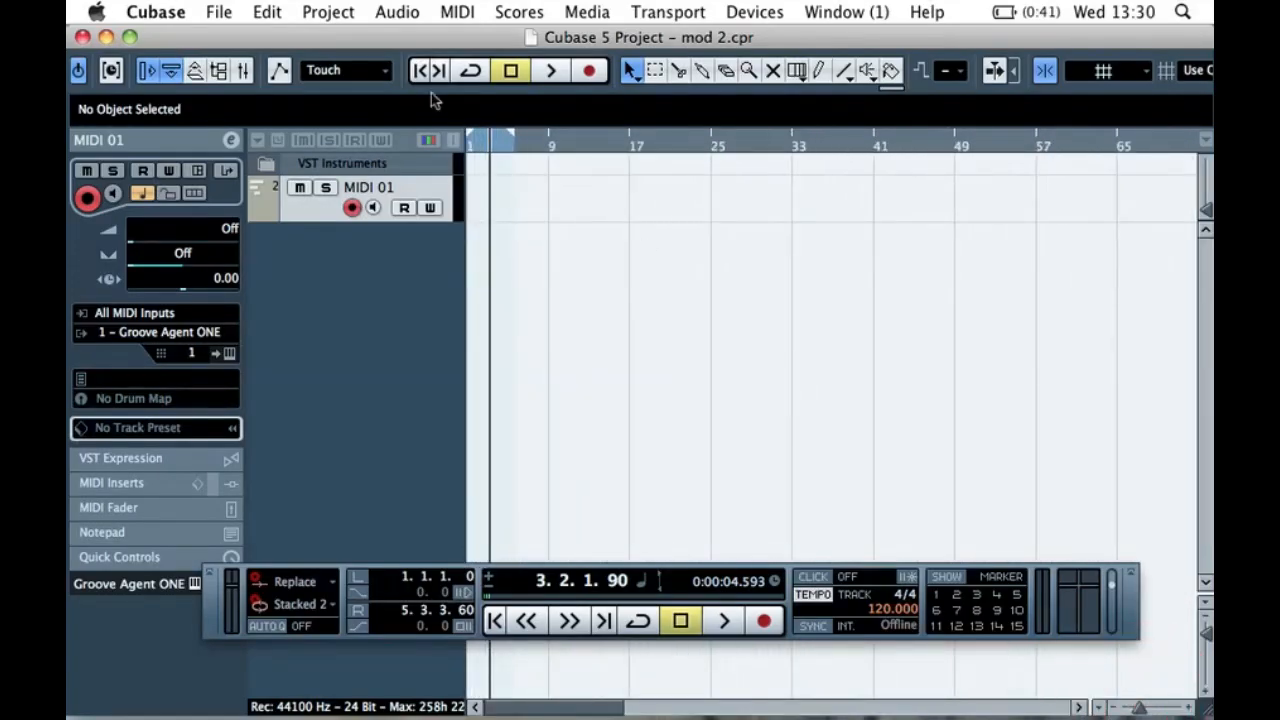
- Move the right locator back to 5.1.3.0 so the range covers about the first four bars
{"action": "key", "text": "h"}
{"action": "key", "text": "h"}
{"action": "key", "text": "h"}
{"action": "key", "text": "h"}
{"action": "key", "text": "h"}
{"action": "key", "text": "h"}
{"action": "key", "text": "h"}
{"action": "left_click", "coordinate": [617, 198]}
{"action": "left_click_drag", "start_coordinate": [709, 140], "coordinate": [679, 141]}
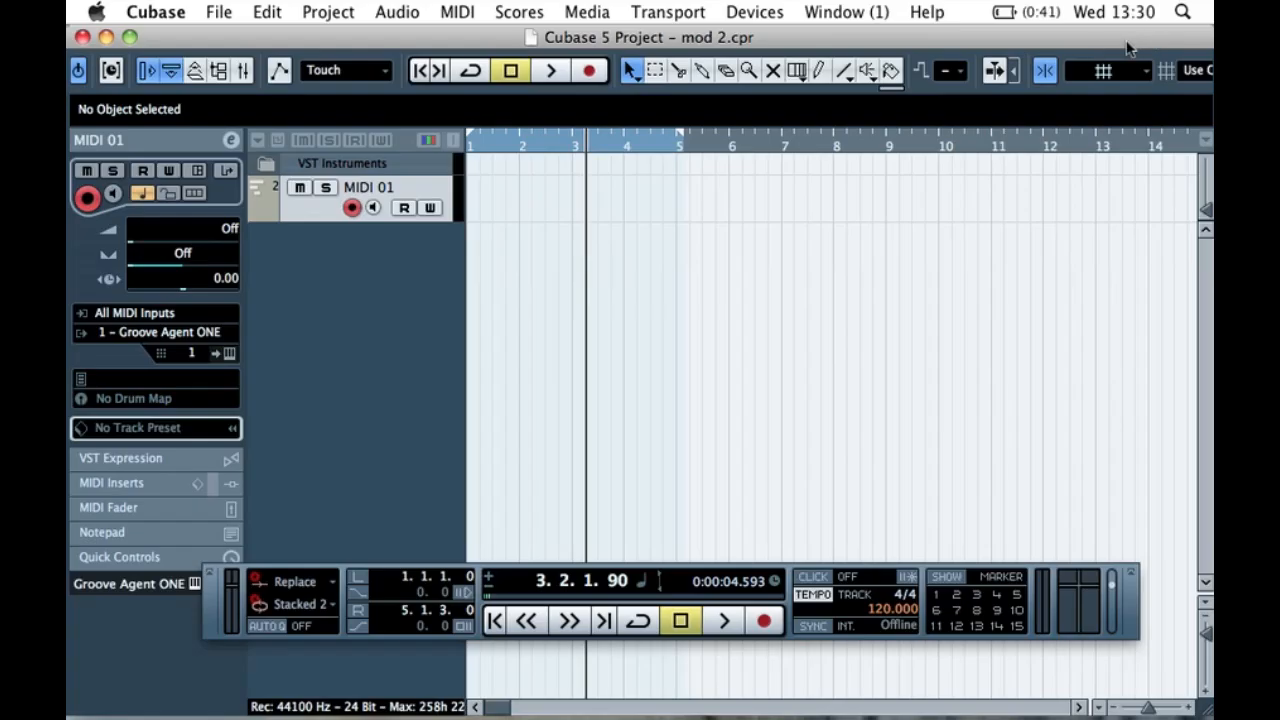
- Set the project quantize to 1/1 and snap the right locator to 5.1.1.0
{"action": "left_click", "coordinate": [128, 38]}
{"action": "left_click_drag", "start_coordinate": [1166, 40], "coordinate": [872, 40]}
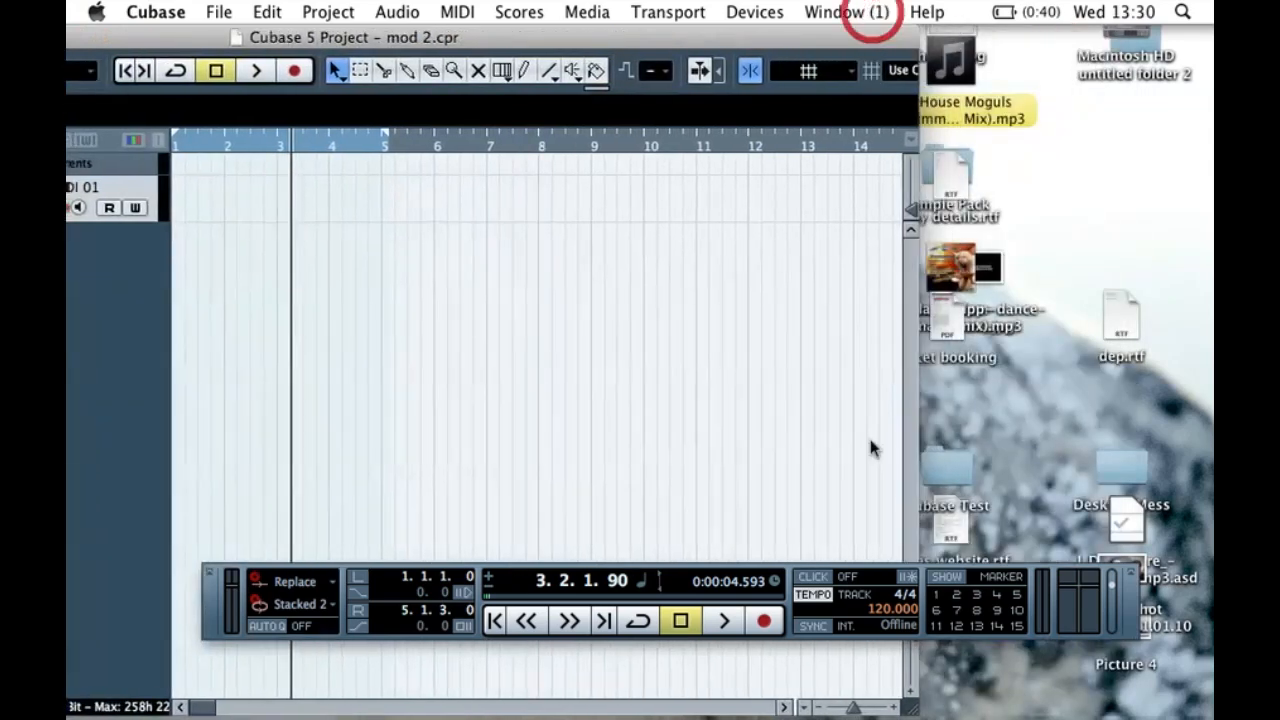
{"action": "left_click_drag", "start_coordinate": [913, 703], "coordinate": [1208, 690]}
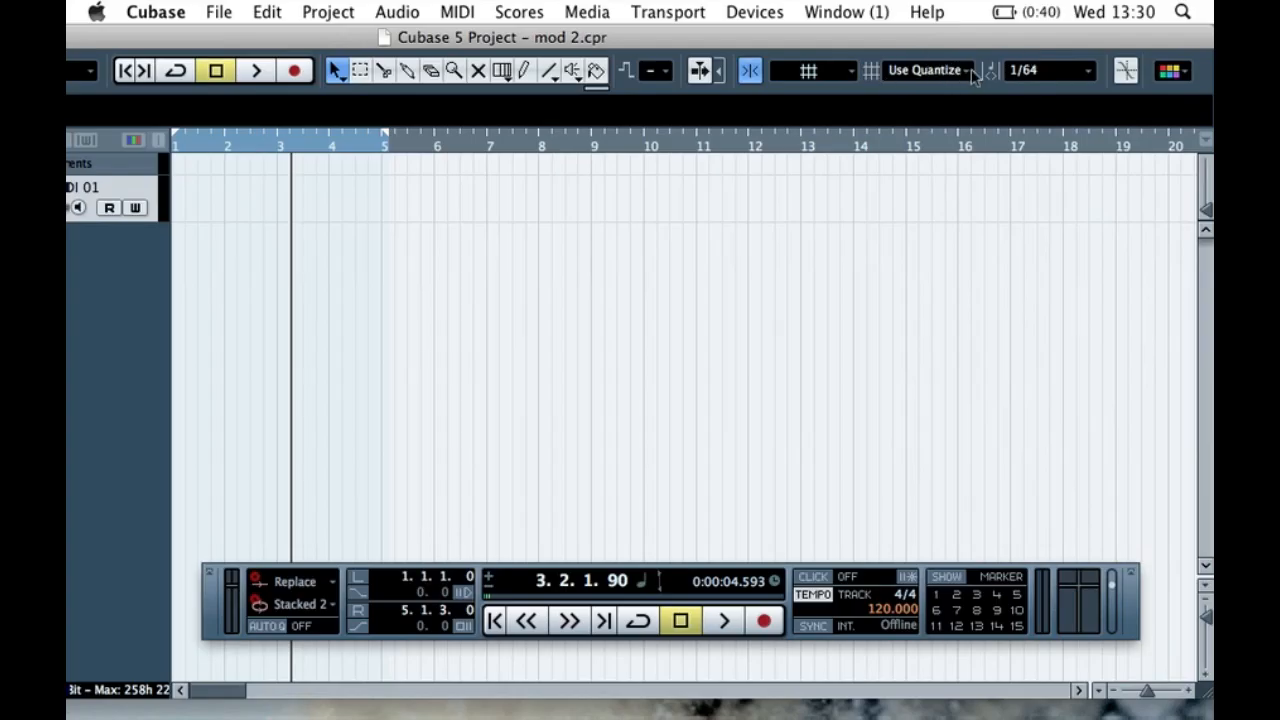
{"action": "left_click", "coordinate": [1052, 72]}
{"action": "left_click", "coordinate": [1014, 90]}
{"action": "mouse_move", "coordinate": [384, 135]}
{"action": "left_mouse_down"}
{"action": "mouse_move", "coordinate": [349, 135]}
{"action": "mouse_move", "coordinate": [384, 141]}
{"action": "left_mouse_up"}
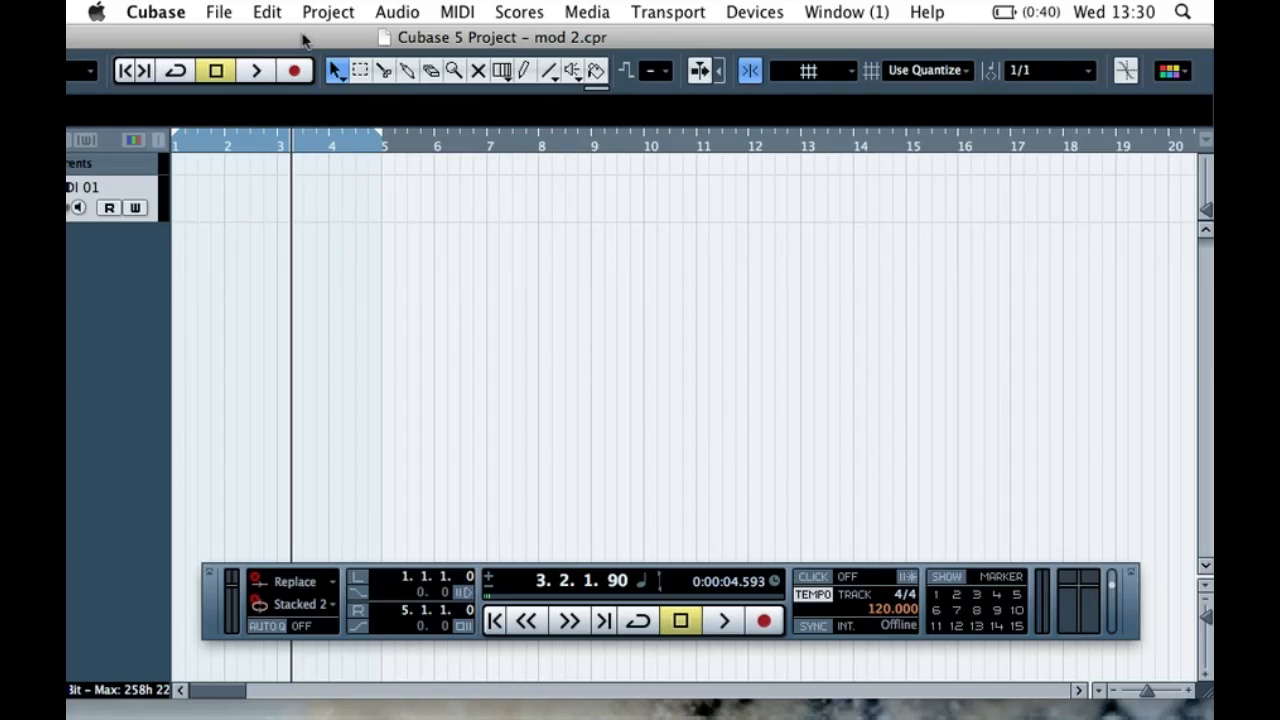
- Create a four-bar MIDI part between the locators on the MIDI 01 track and open it in the Key Editor
{"action": "left_click_drag", "start_coordinate": [303, 37], "coordinate": [455, 37]}
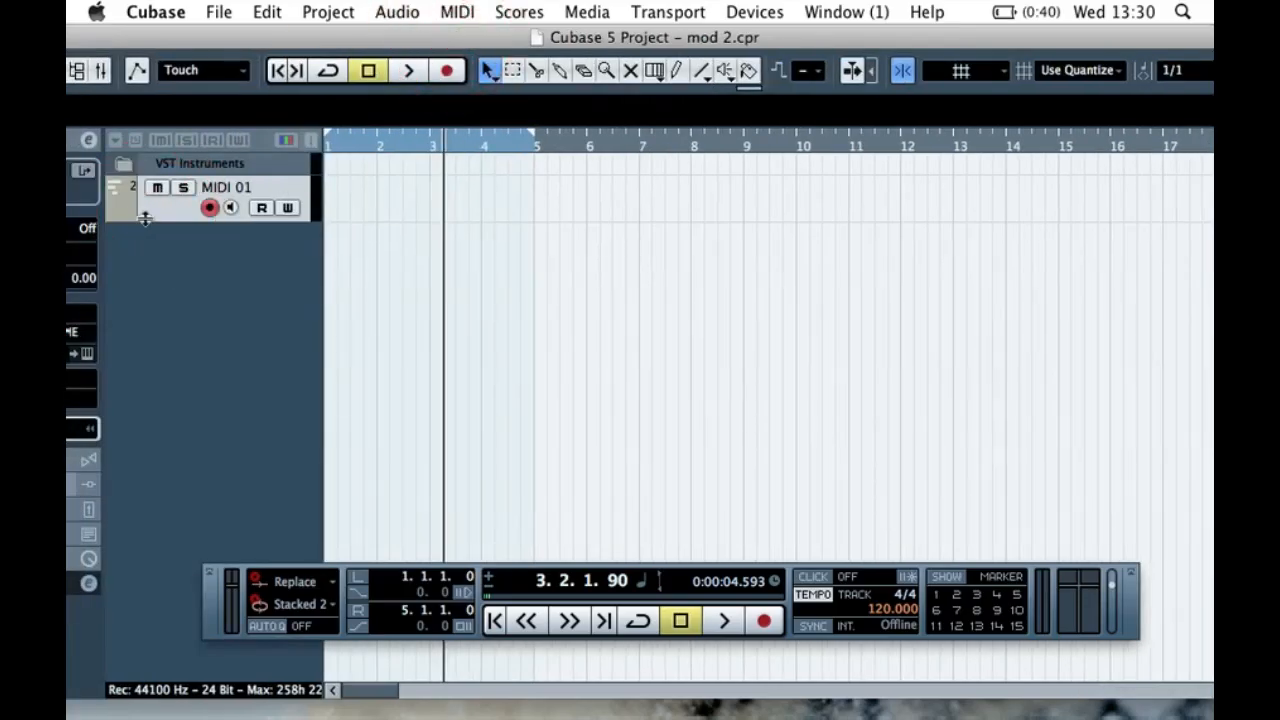
{"action": "double_click", "coordinate": [386, 203]}
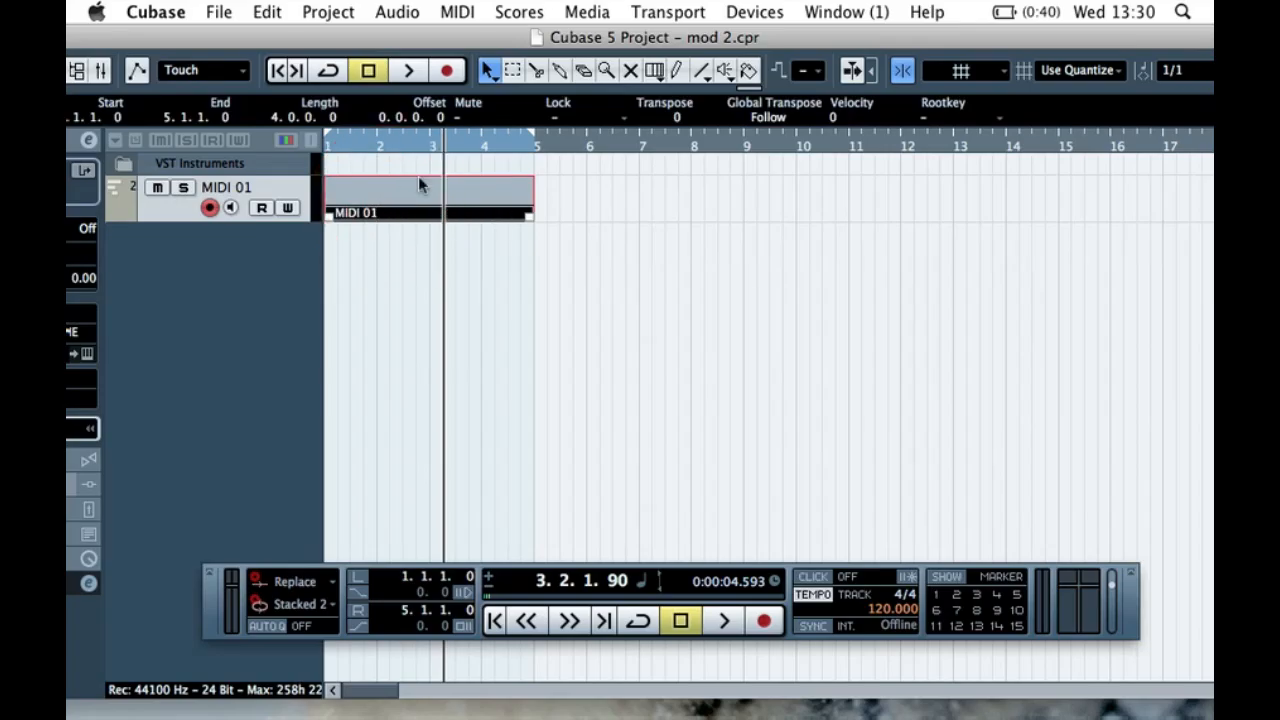
{"action": "left_click", "coordinate": [506, 258]}
{"action": "left_click", "coordinate": [457, 205]}
{"action": "double_click", "coordinate": [457, 198]}
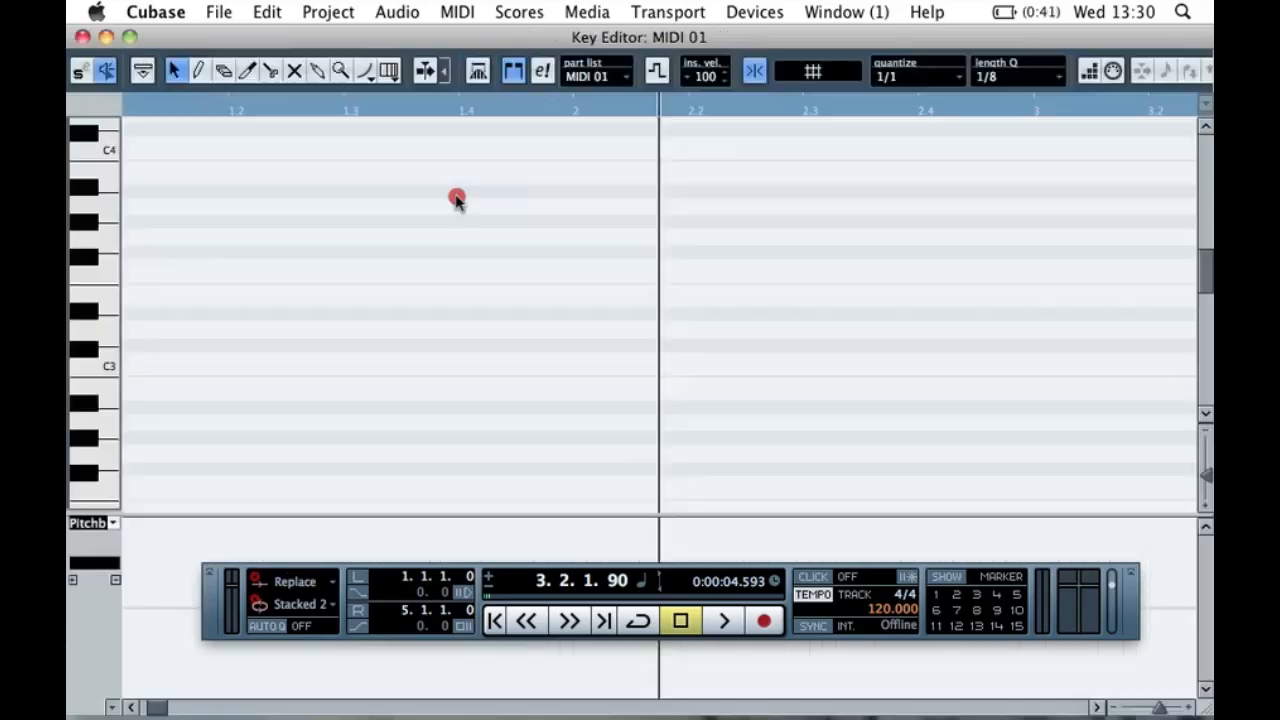
- Audition keys on the Key Editor's keyboard from around C3 down to below C2 to locate the drum samples
{"action": "left_click", "coordinate": [95, 298]}
{"action": "left_click", "coordinate": [95, 343]}
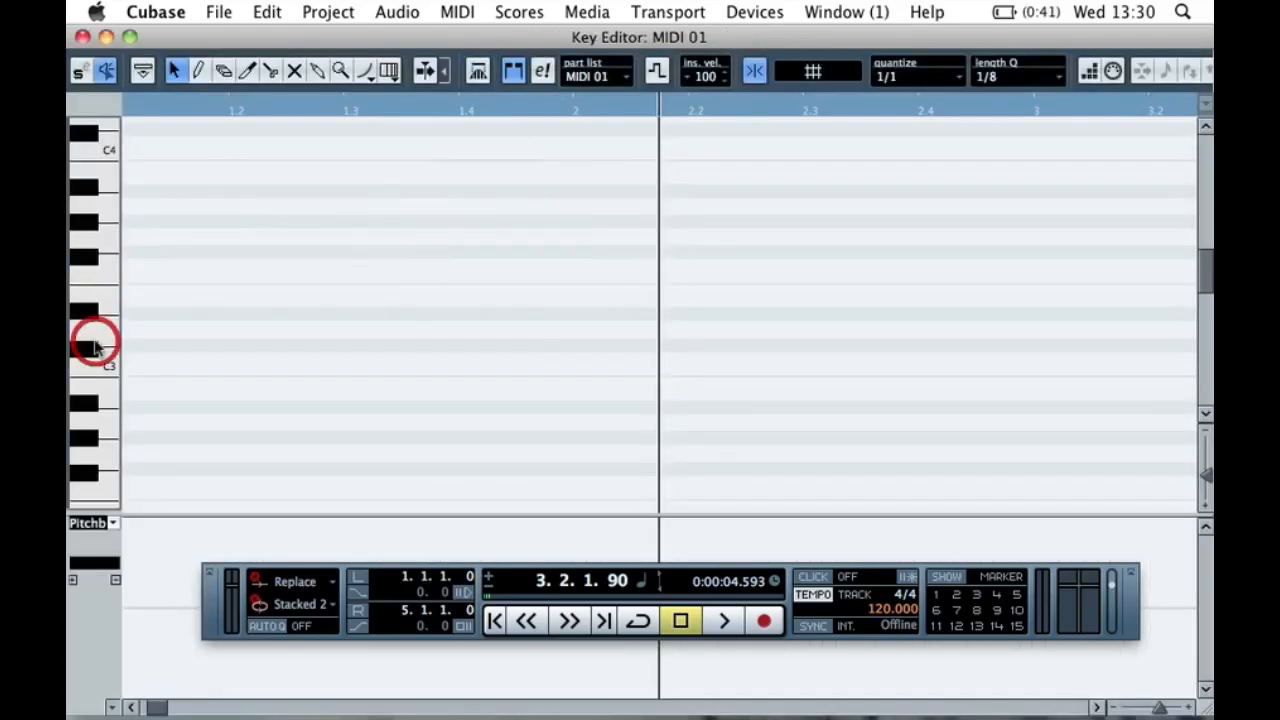
{"action": "left_click", "coordinate": [195, 271]}
{"action": "left_click_drag", "start_coordinate": [1205, 268], "coordinate": [1205, 296]}
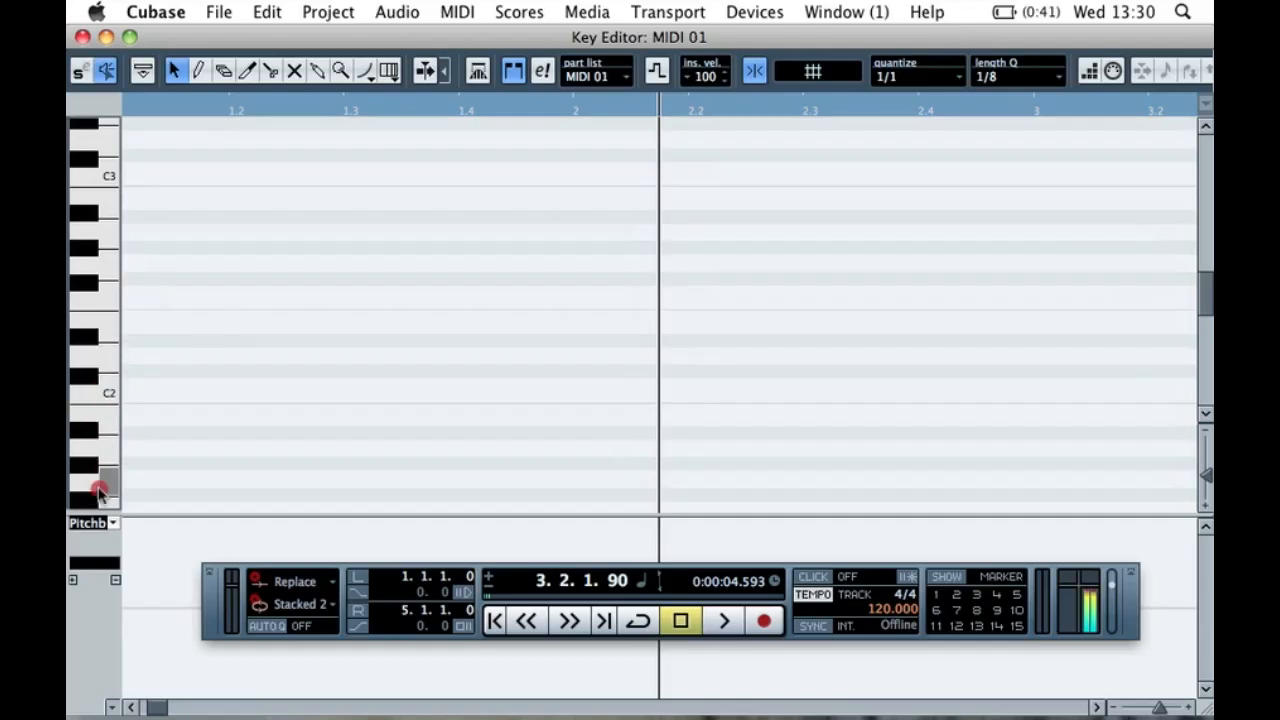
{"action": "scroll", "coordinate": [100, 440], "scroll_direction": "down", "scroll_amount": 1}
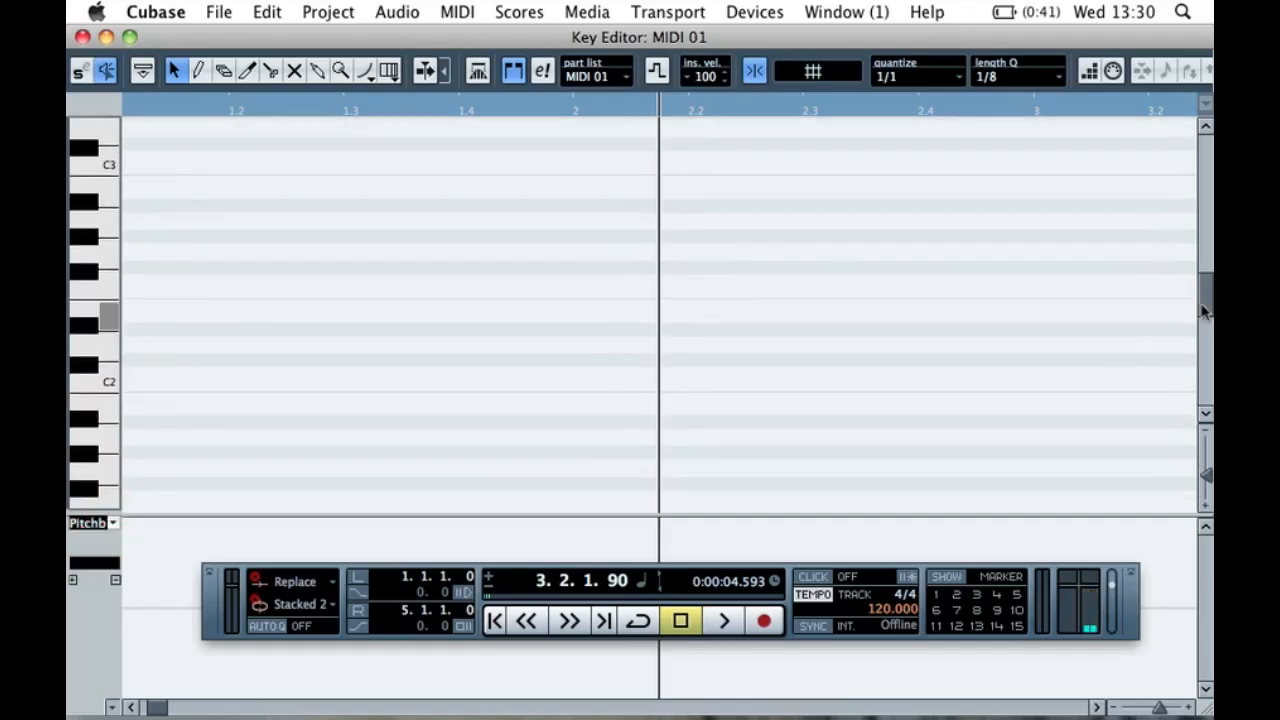
{"action": "left_click_drag", "start_coordinate": [1205, 297], "coordinate": [1205, 307]}
{"action": "mouse_move", "coordinate": [90, 455]}
{"action": "left_mouse_down"}
{"action": "mouse_move", "coordinate": [90, 500]}
{"action": "mouse_move", "coordinate": [88, 165]}
{"action": "mouse_move", "coordinate": [112, 305]}
{"action": "mouse_move", "coordinate": [103, 490]}
{"action": "left_mouse_up"}
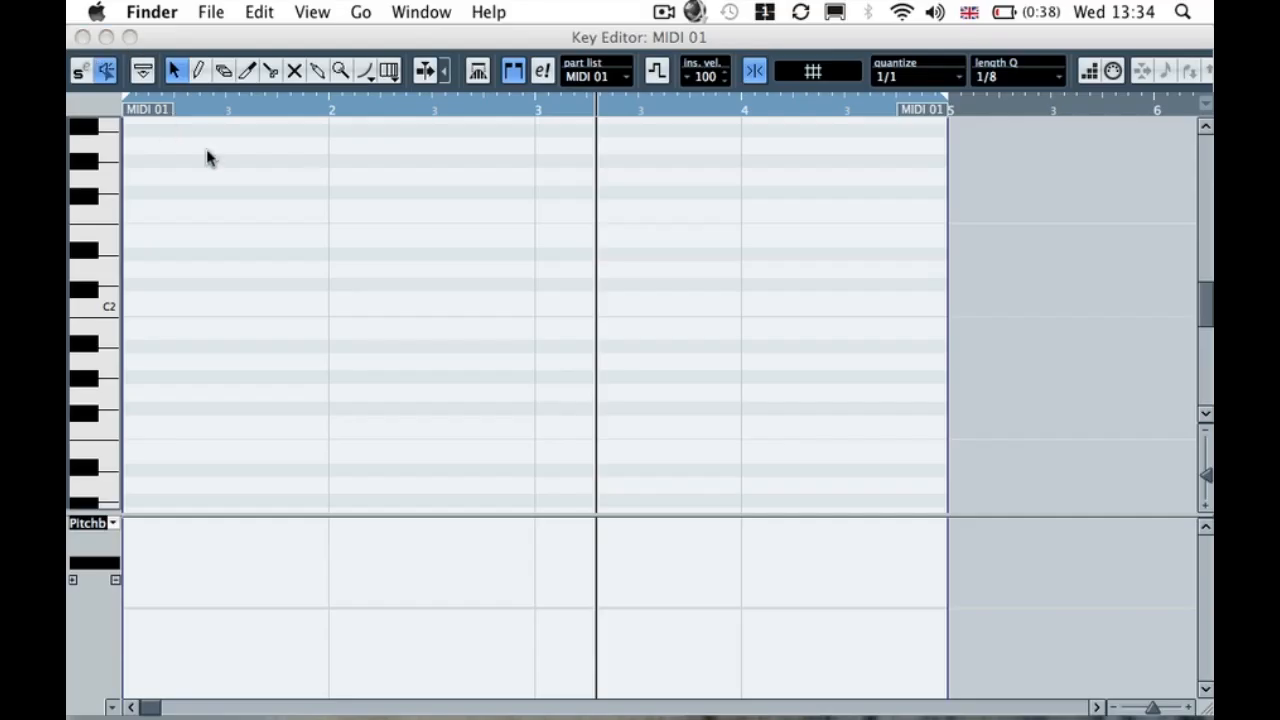
{"action": "left_click", "coordinate": [260, 182]}
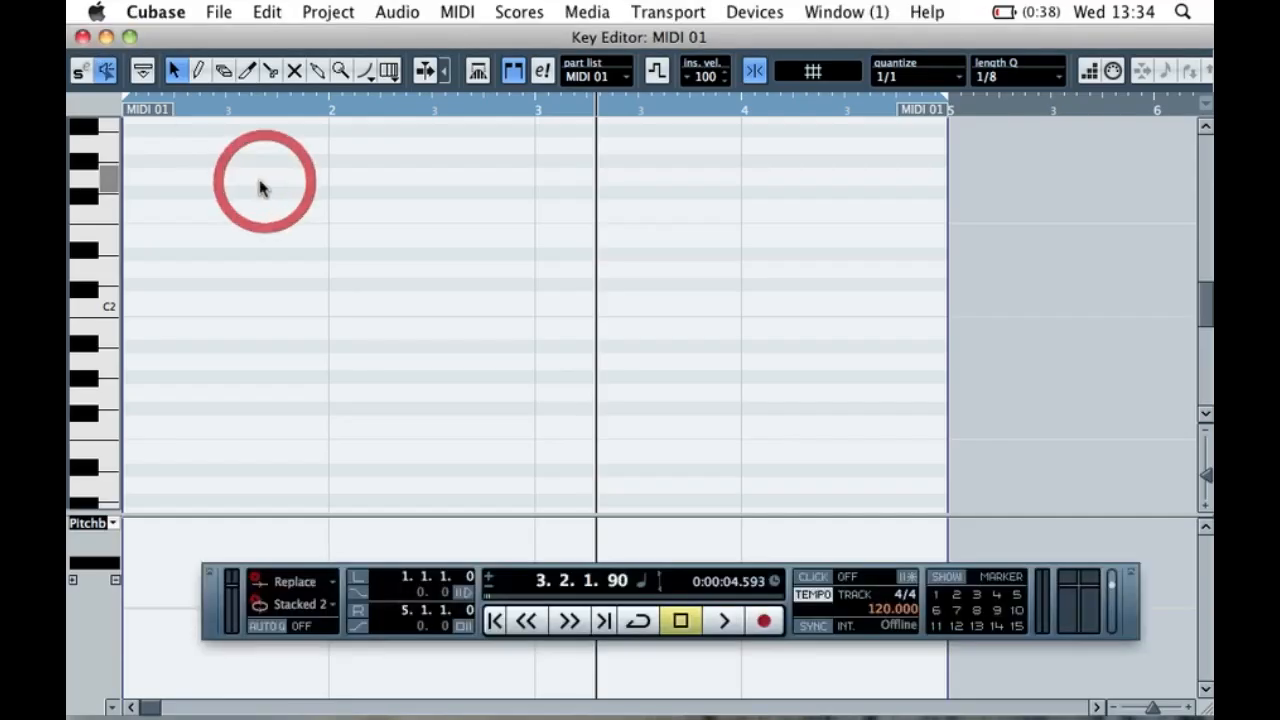
- Close the Key Editor and start importing a MIDI file into the current project instead of a new one
{"action": "left_click", "coordinate": [82, 37]}
{"action": "left_click", "coordinate": [489, 228]}
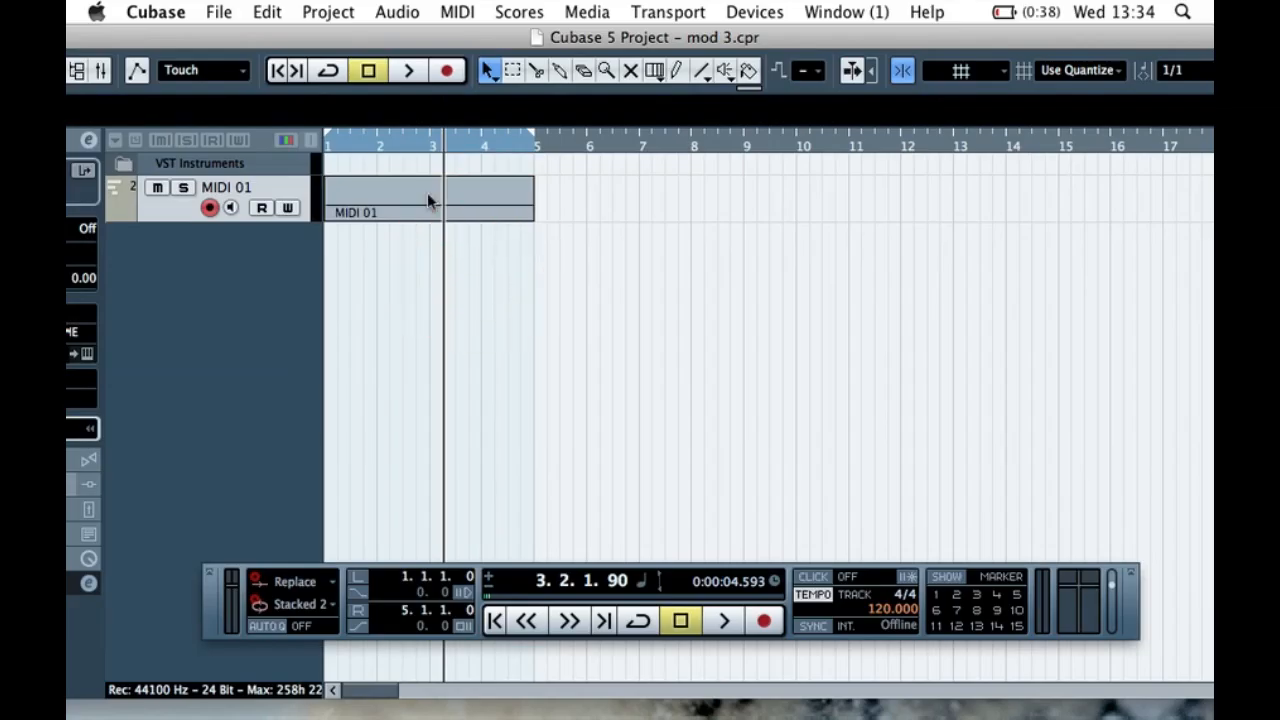
{"action": "left_click", "coordinate": [219, 12]}
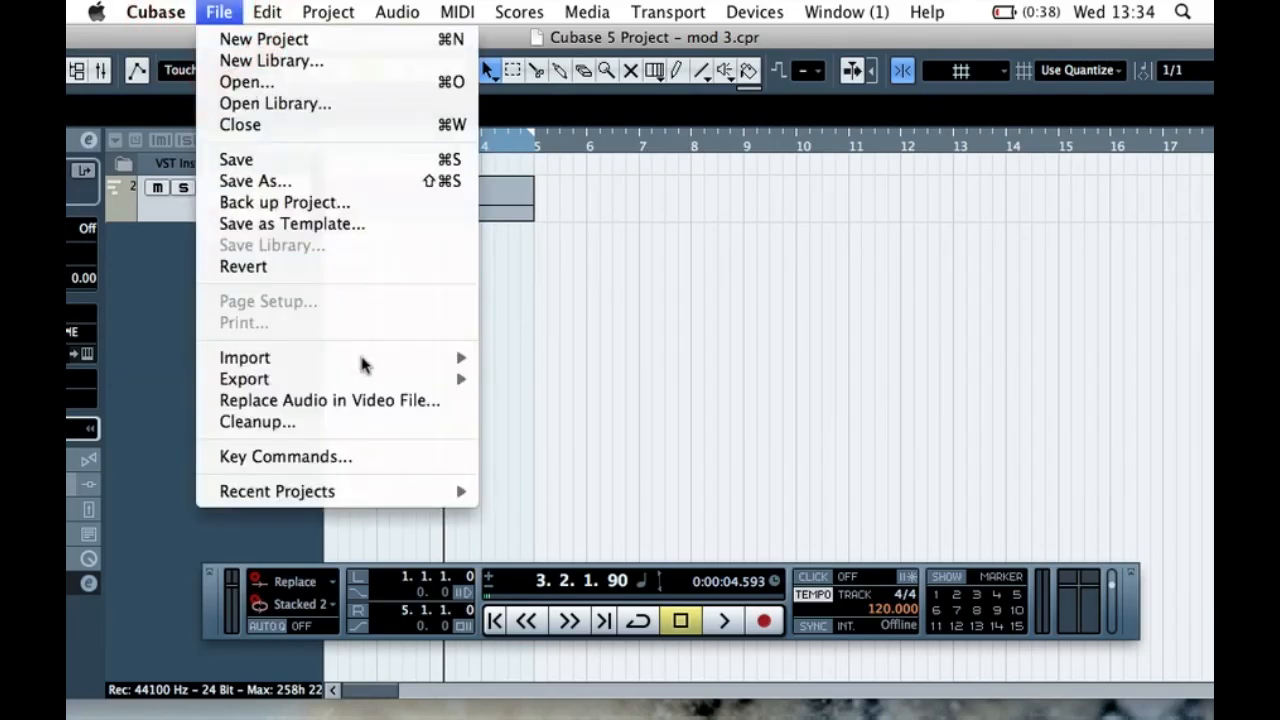
{"action": "mouse_move", "coordinate": [363, 362]}
{"action": "left_click", "coordinate": [219, 12]}
{"action": "left_click", "coordinate": [219, 12]}
{"action": "mouse_move", "coordinate": [368, 366]}
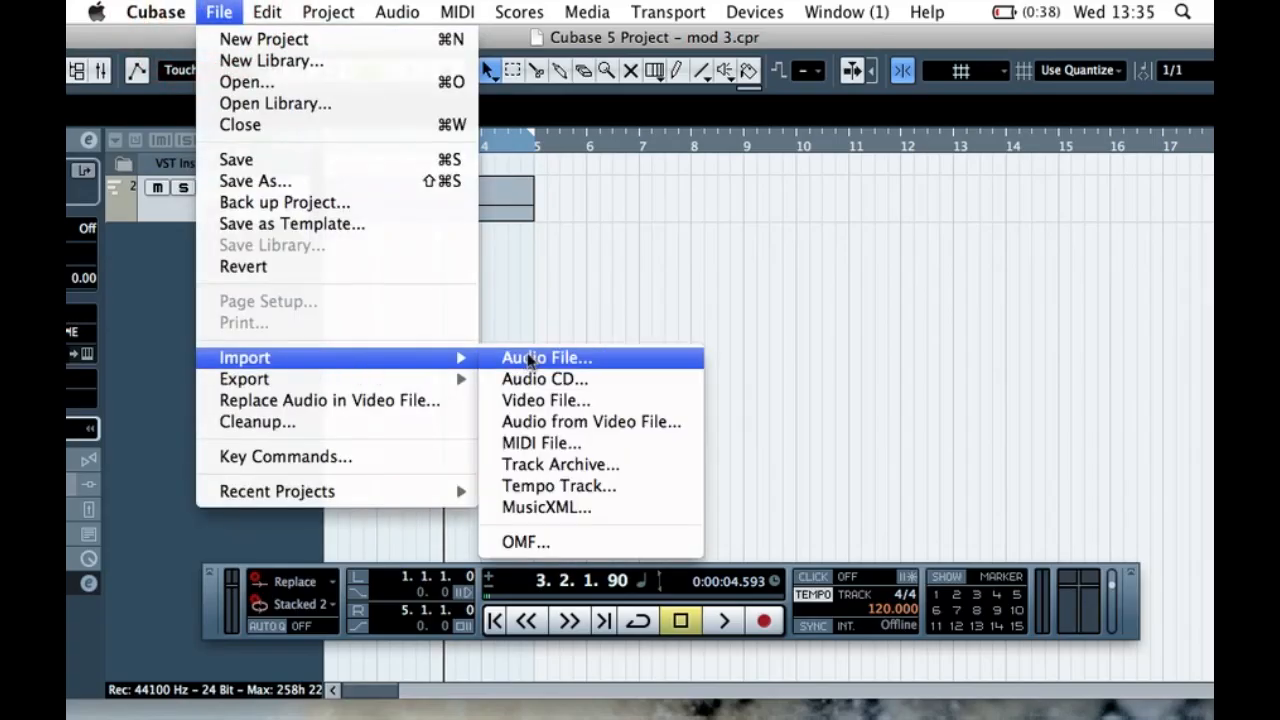
{"action": "left_click", "coordinate": [566, 444]}
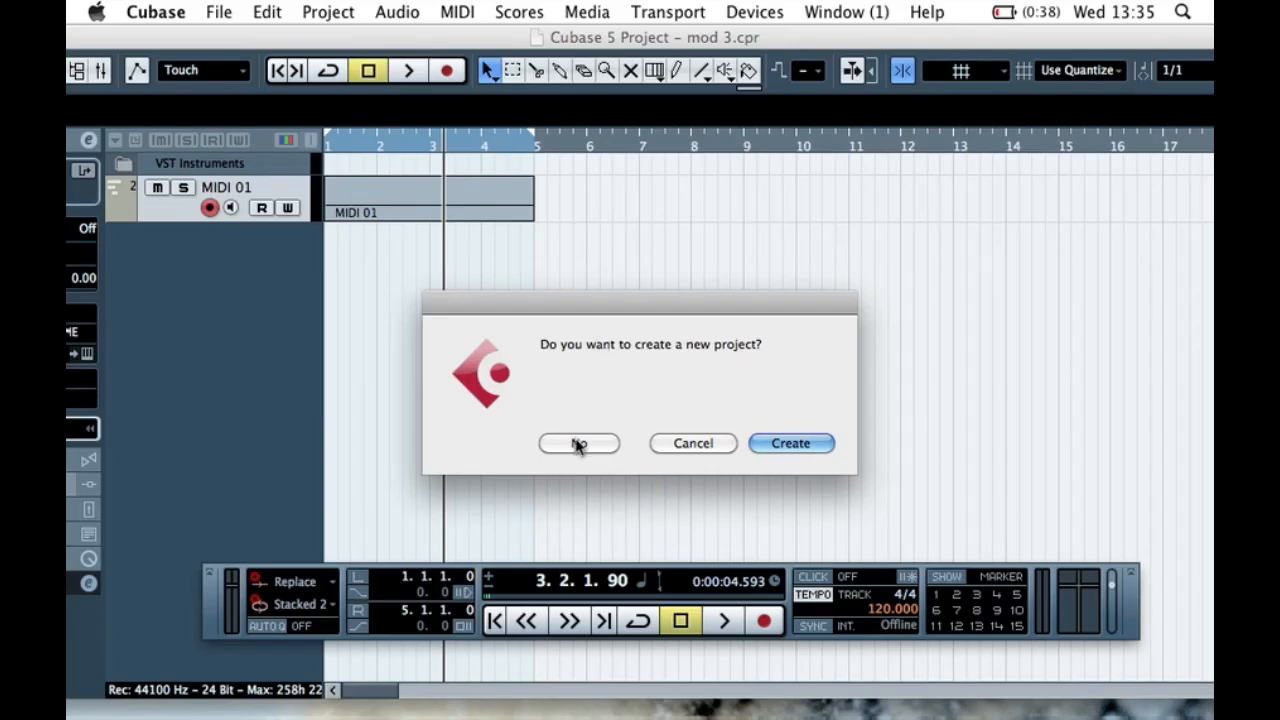
{"action": "left_click", "coordinate": [577, 445]}
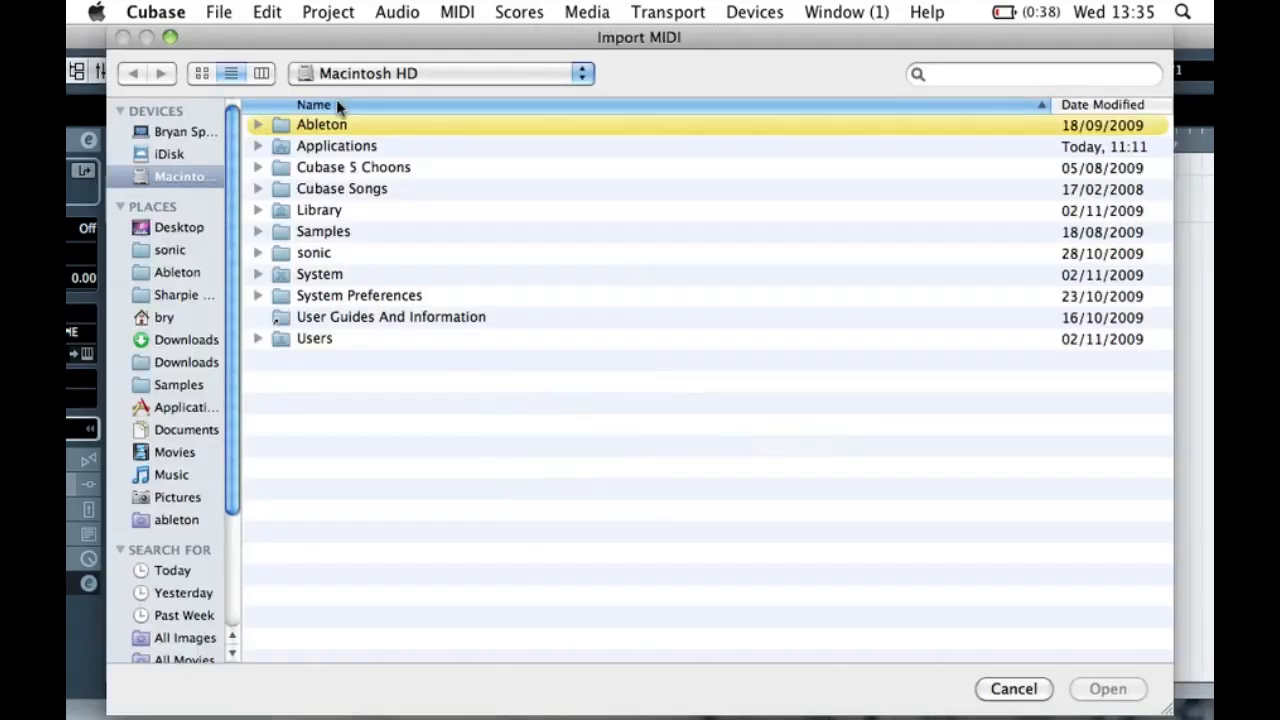
- Find and select Drum Loop.mid in the Midi folder of the Desktop's Sample Pack, and cancel the import
{"action": "left_click", "coordinate": [336, 72]}
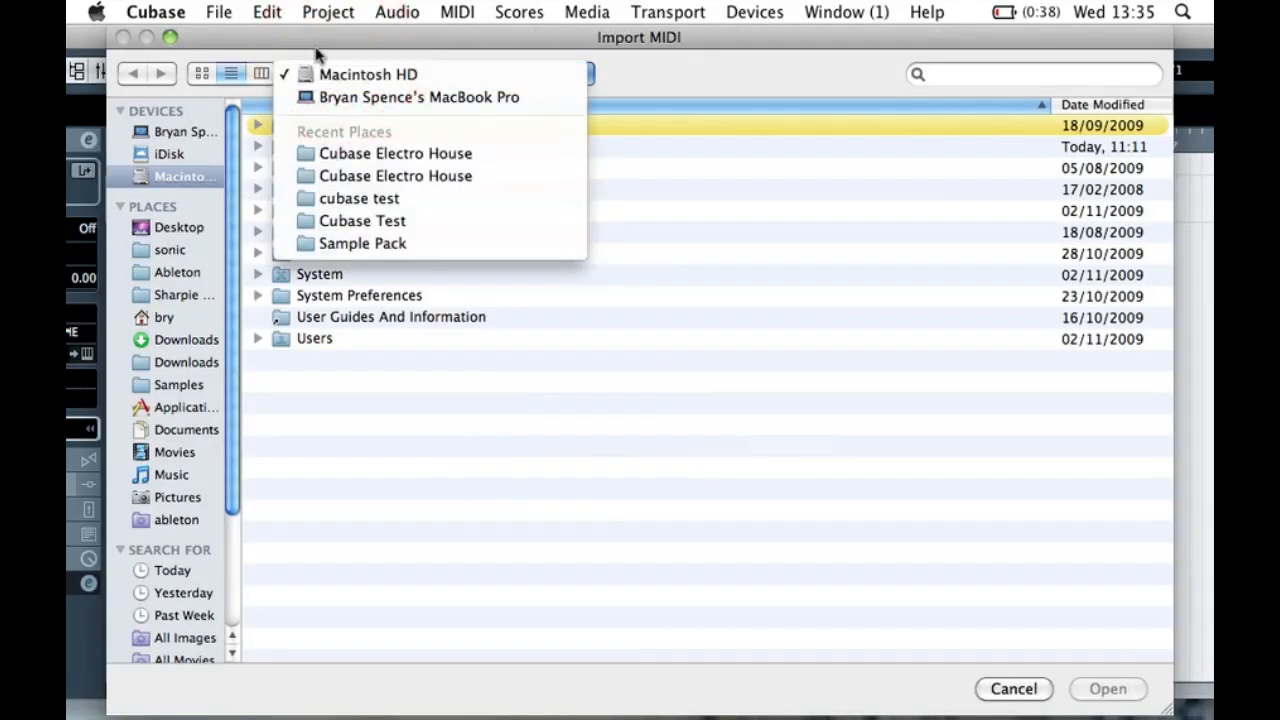
{"action": "left_click", "coordinate": [318, 70]}
{"action": "left_click", "coordinate": [180, 230]}
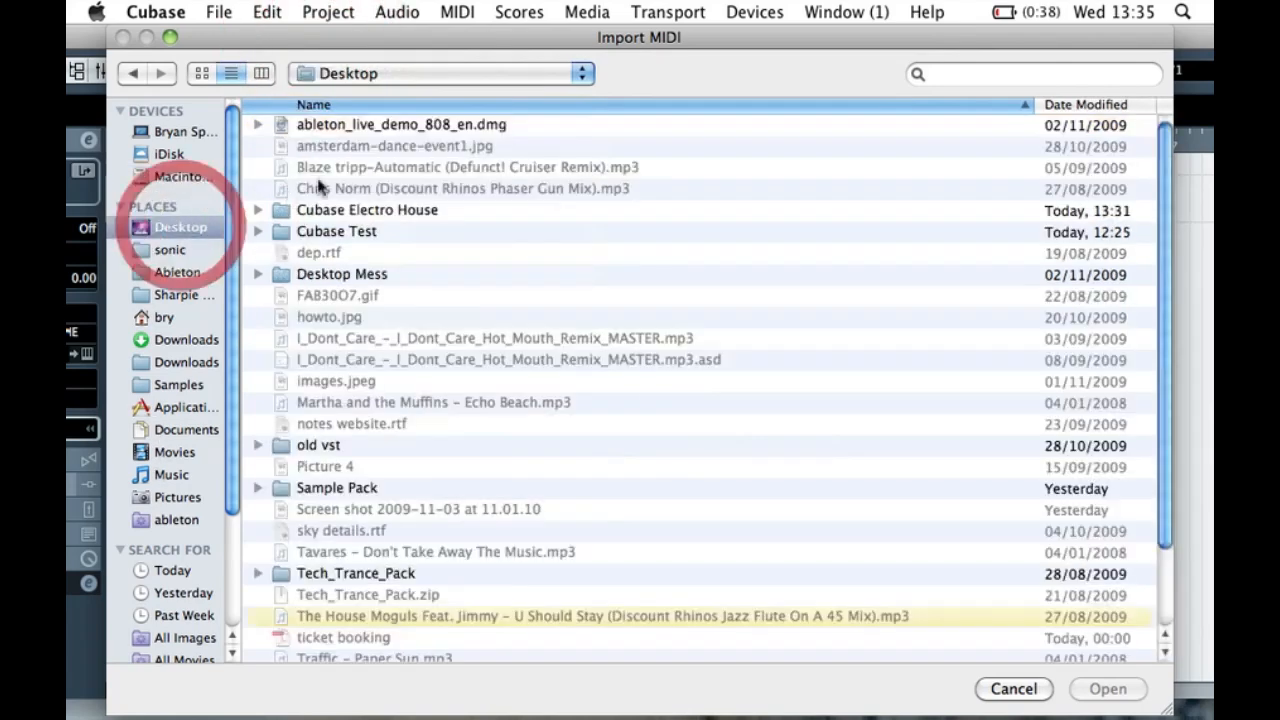
{"action": "scroll", "coordinate": [338, 418], "scroll_direction": "down", "scroll_amount": 3}
{"action": "double_click", "coordinate": [325, 394]}
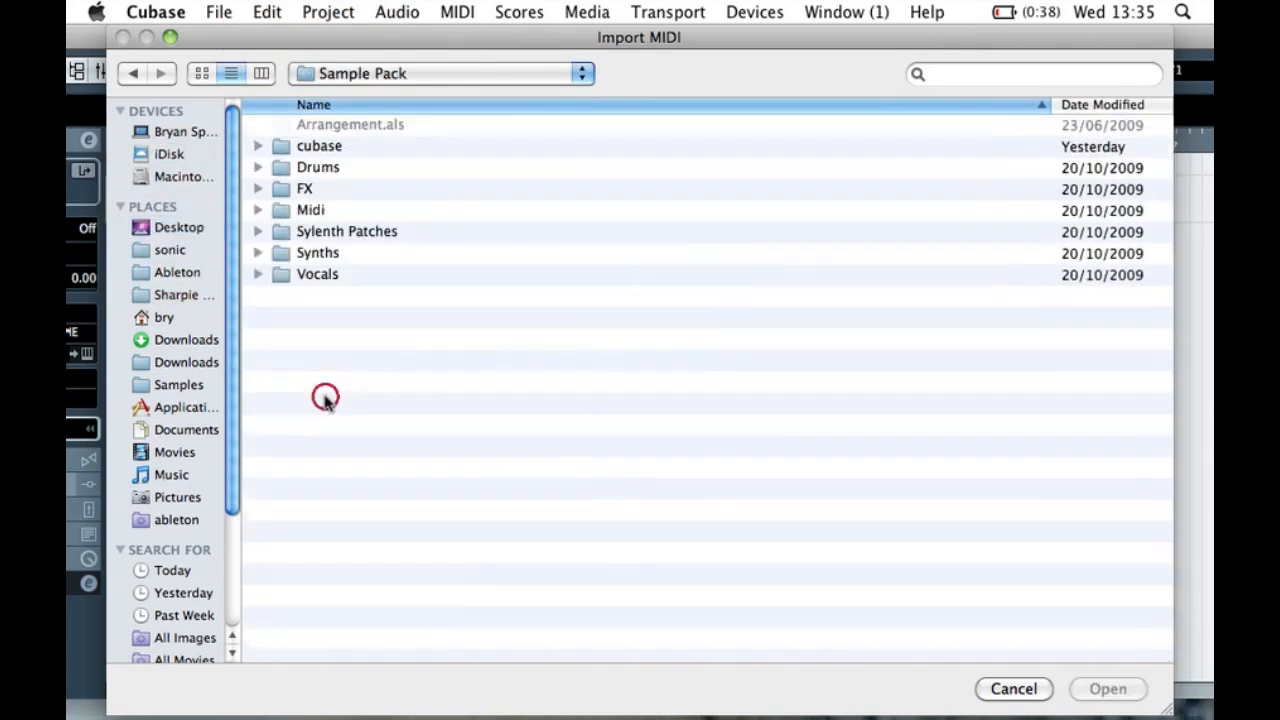
{"action": "left_click", "coordinate": [258, 209]}
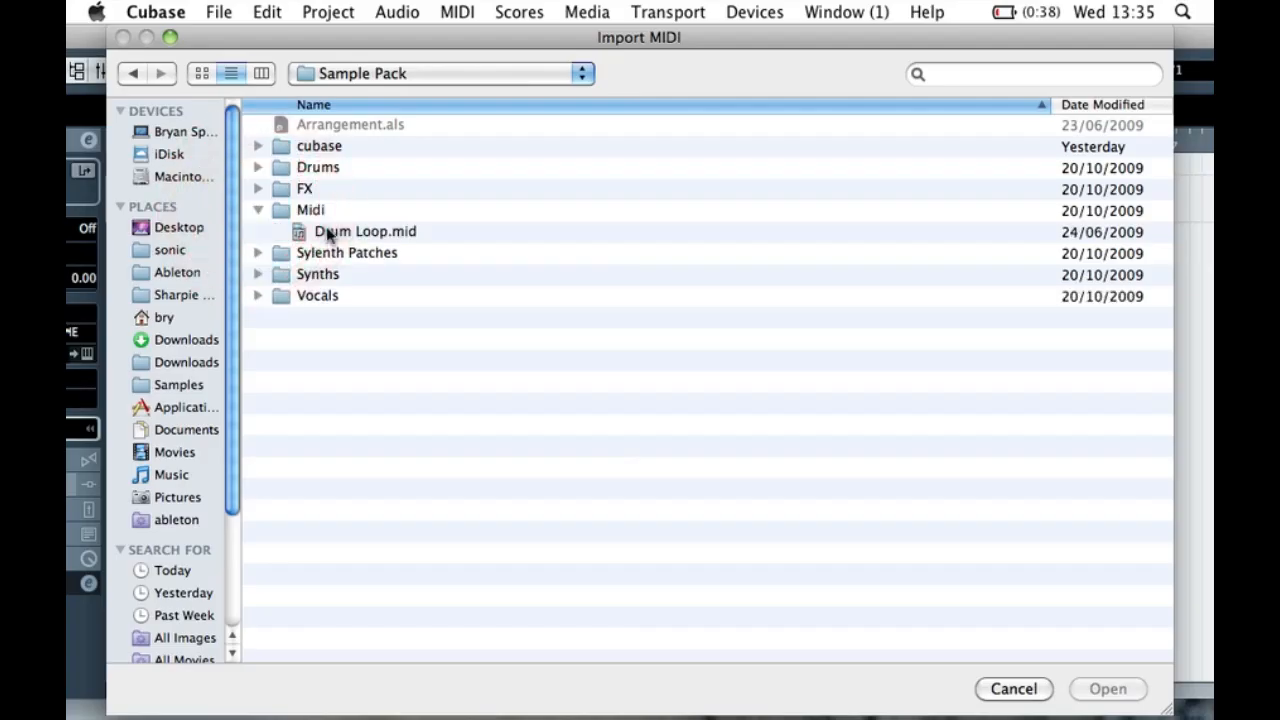
{"action": "left_click", "coordinate": [330, 231]}
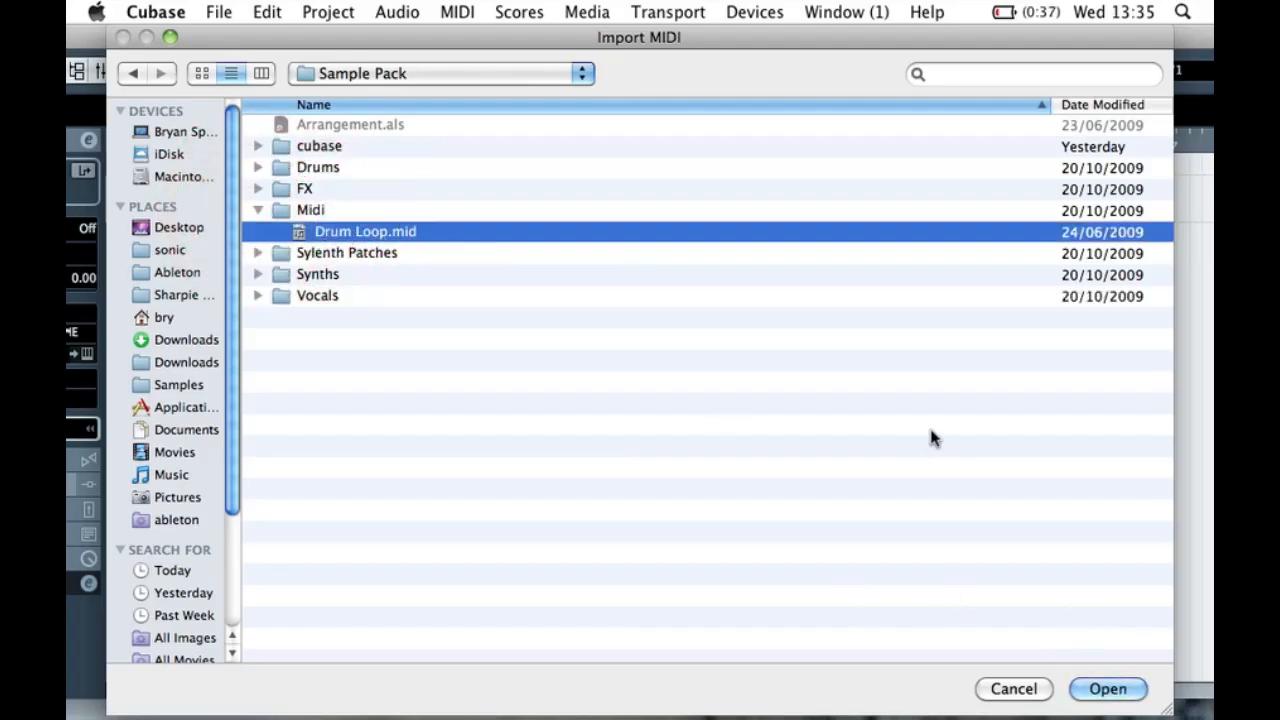
{"action": "left_click", "coordinate": [996, 685]}
{"action": "left_click", "coordinate": [500, 268]}
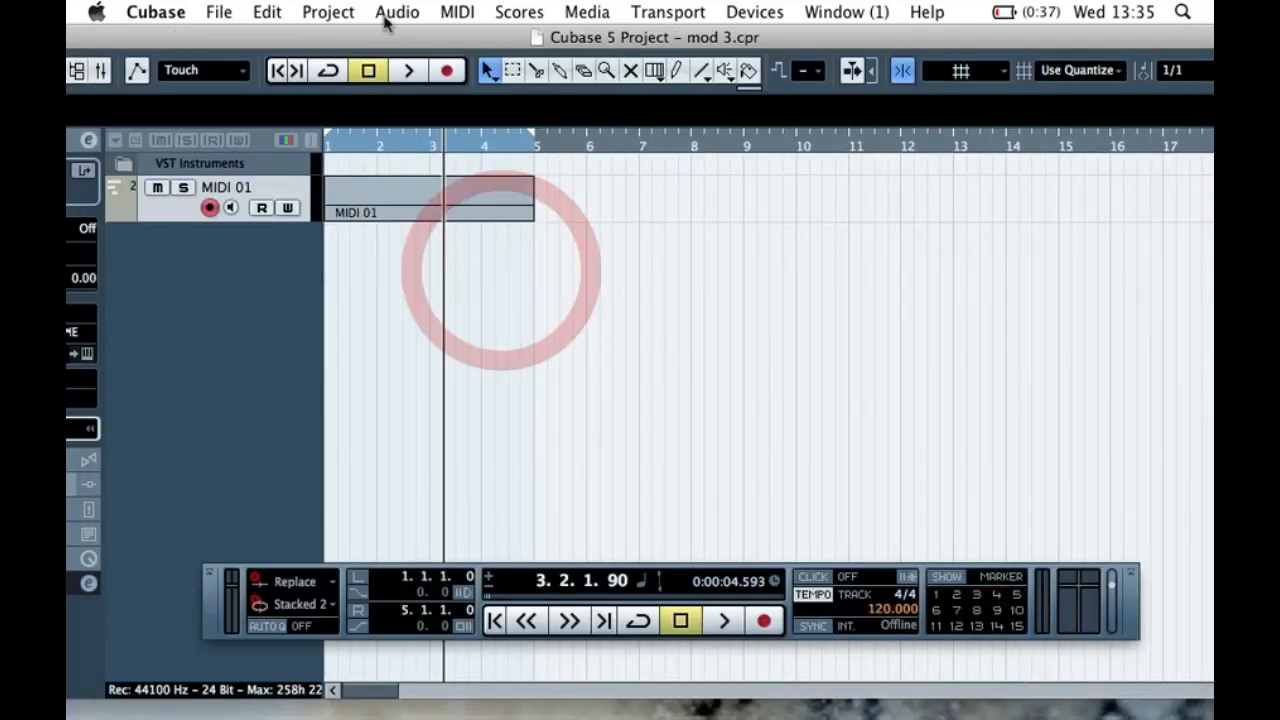
- Reopen the MIDI 01 part in the Key Editor and set its quantize to 1/64
{"action": "left_click", "coordinate": [365, 203]}
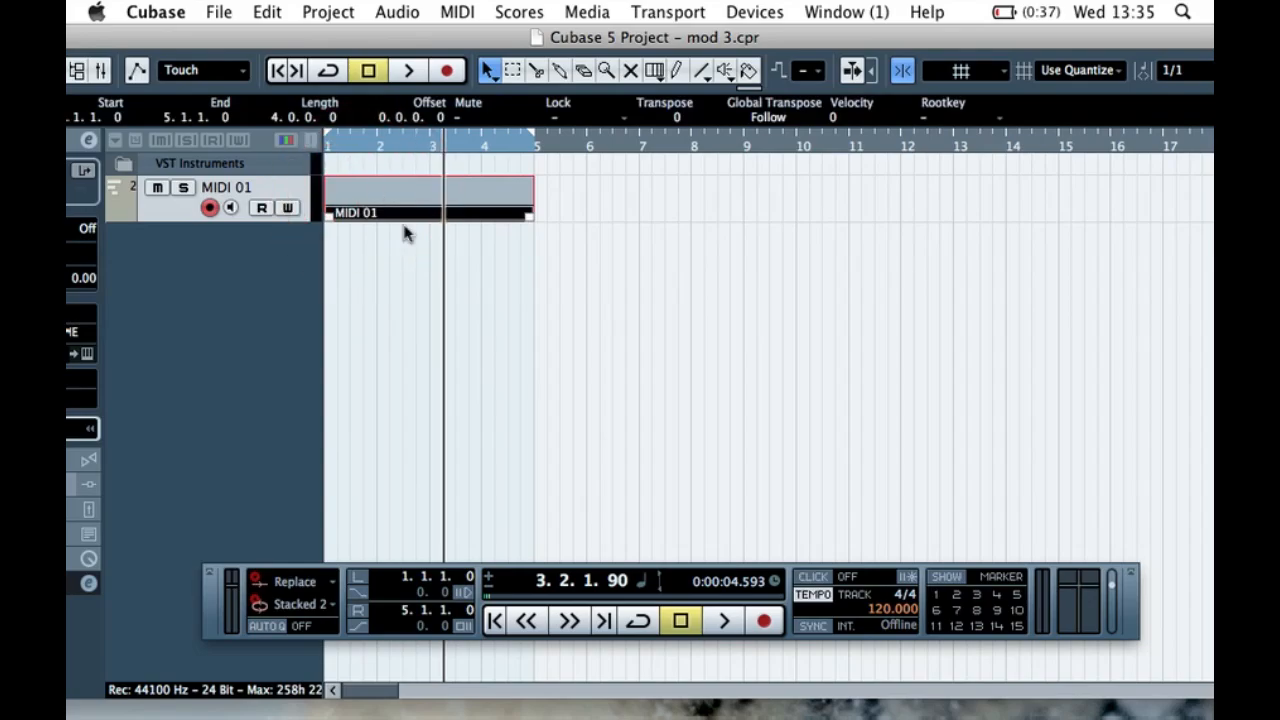
{"action": "left_click", "coordinate": [365, 258]}
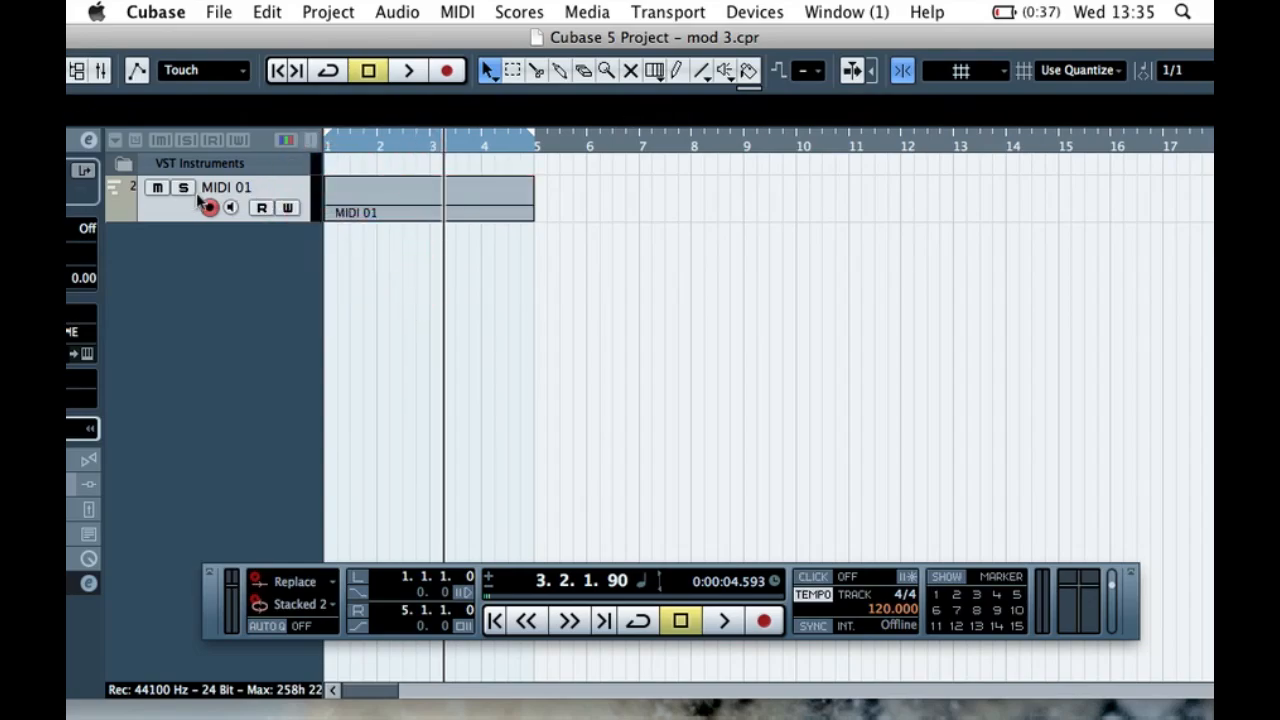
{"action": "left_click", "coordinate": [396, 198]}
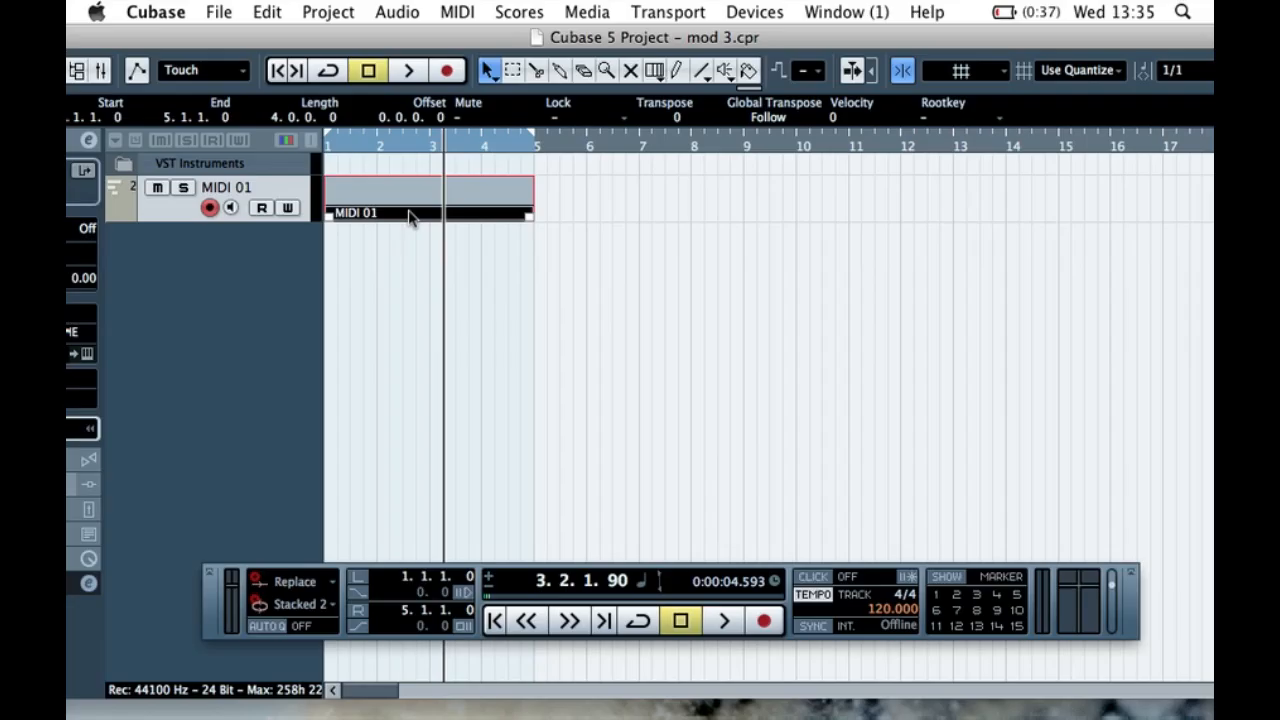
{"action": "double_click", "coordinate": [415, 208]}
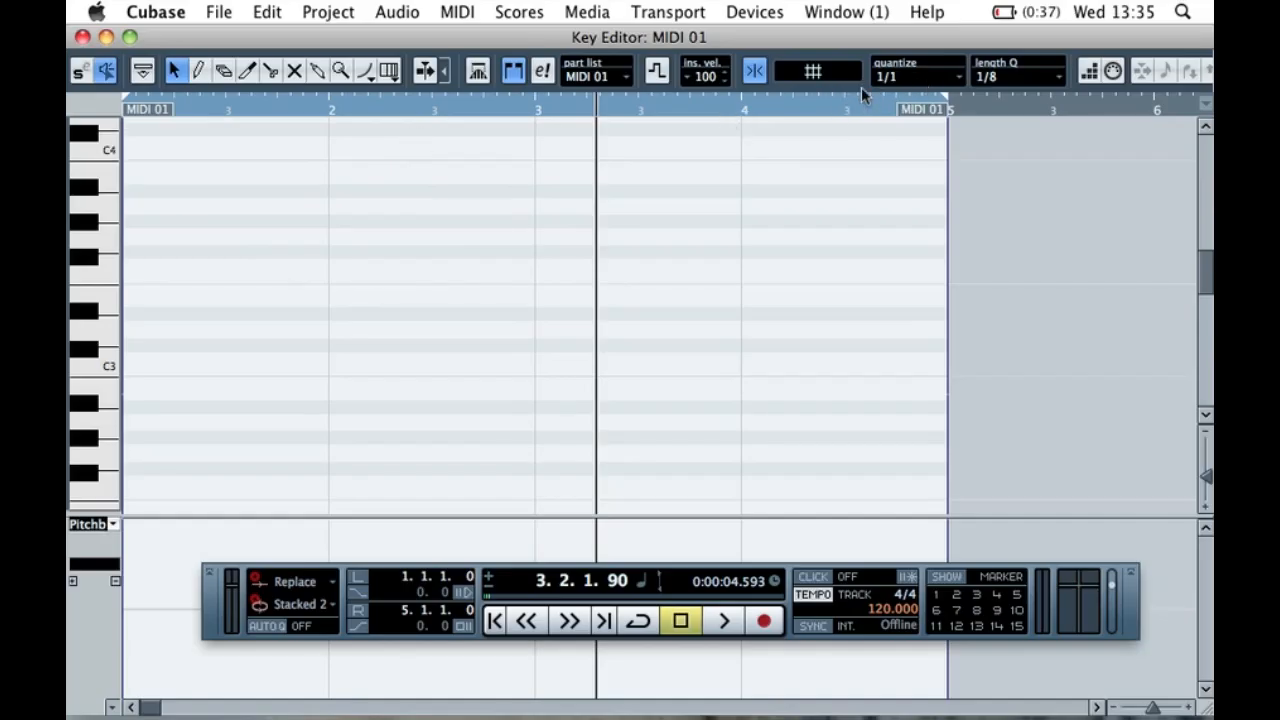
{"action": "left_click", "coordinate": [912, 88]}
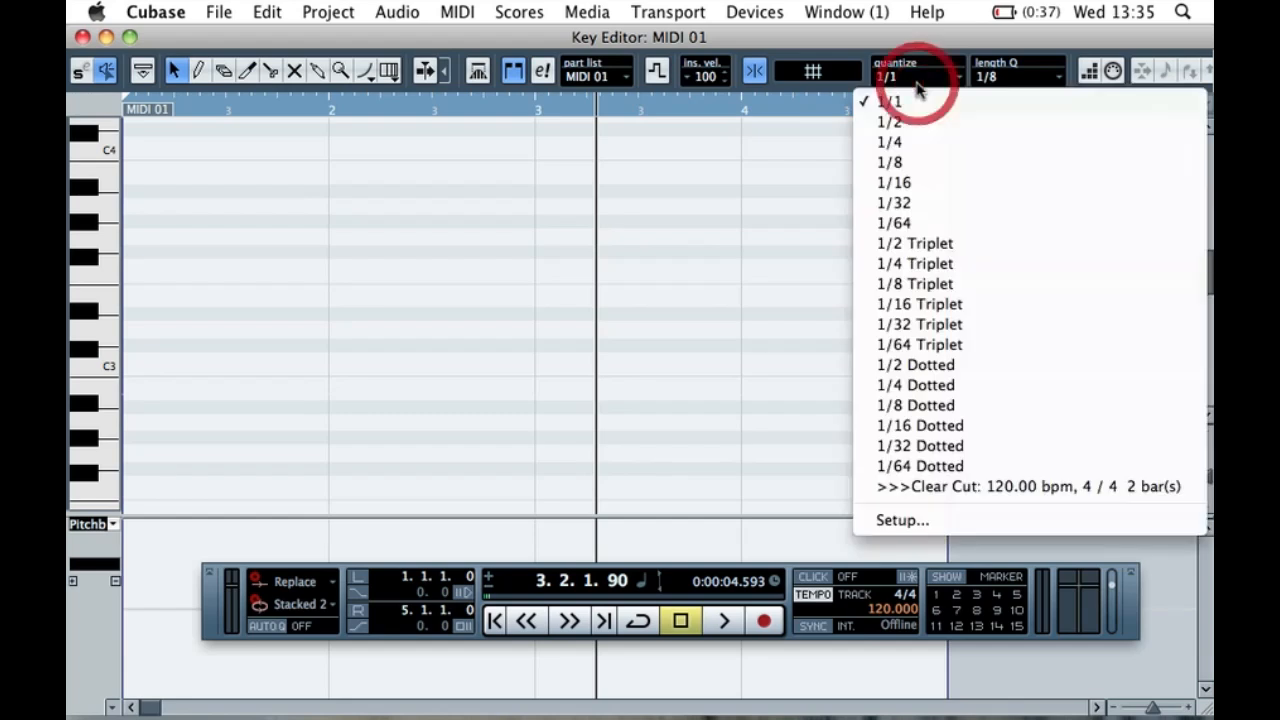
{"action": "left_click", "coordinate": [902, 226]}
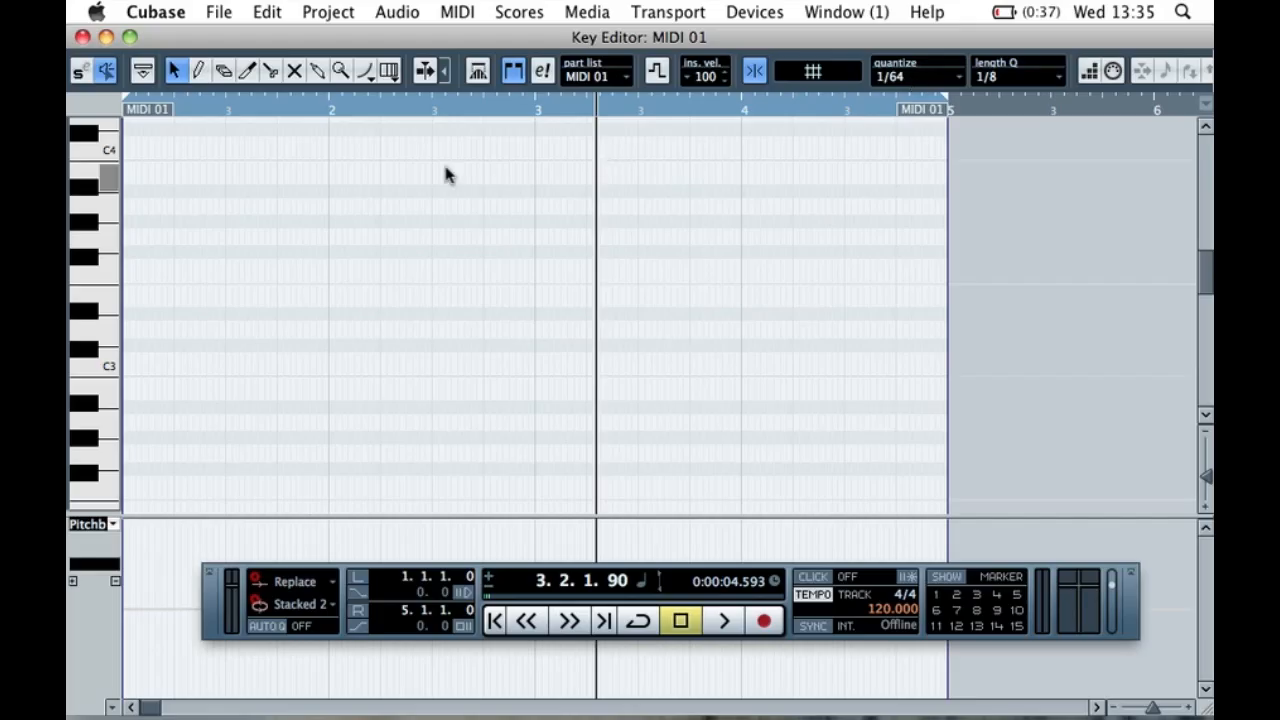
{"action": "left_click", "coordinate": [189, 311]}
{"action": "key", "text": "h"}
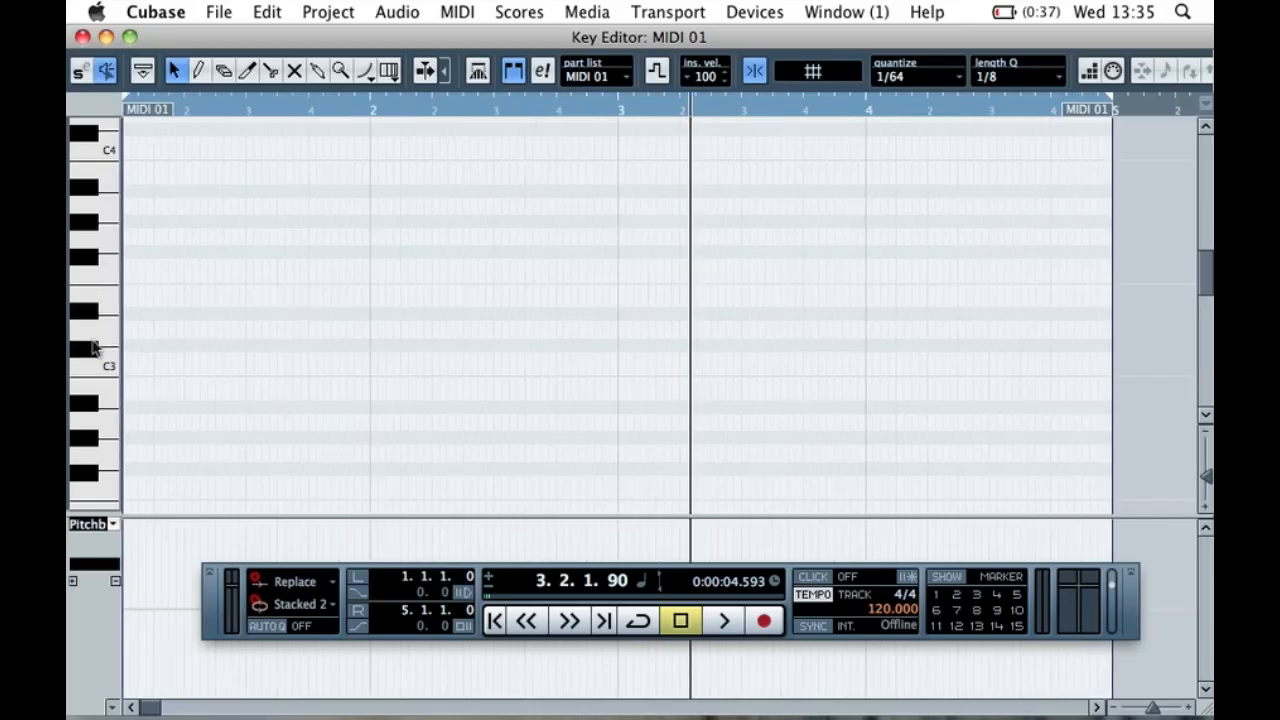
- Audition the drum samples on the keys around C2, playing the C2 key repeatedly
{"action": "left_click", "coordinate": [109, 266]}
{"action": "left_click", "coordinate": [86, 367]}
{"action": "left_click", "coordinate": [1207, 303]}
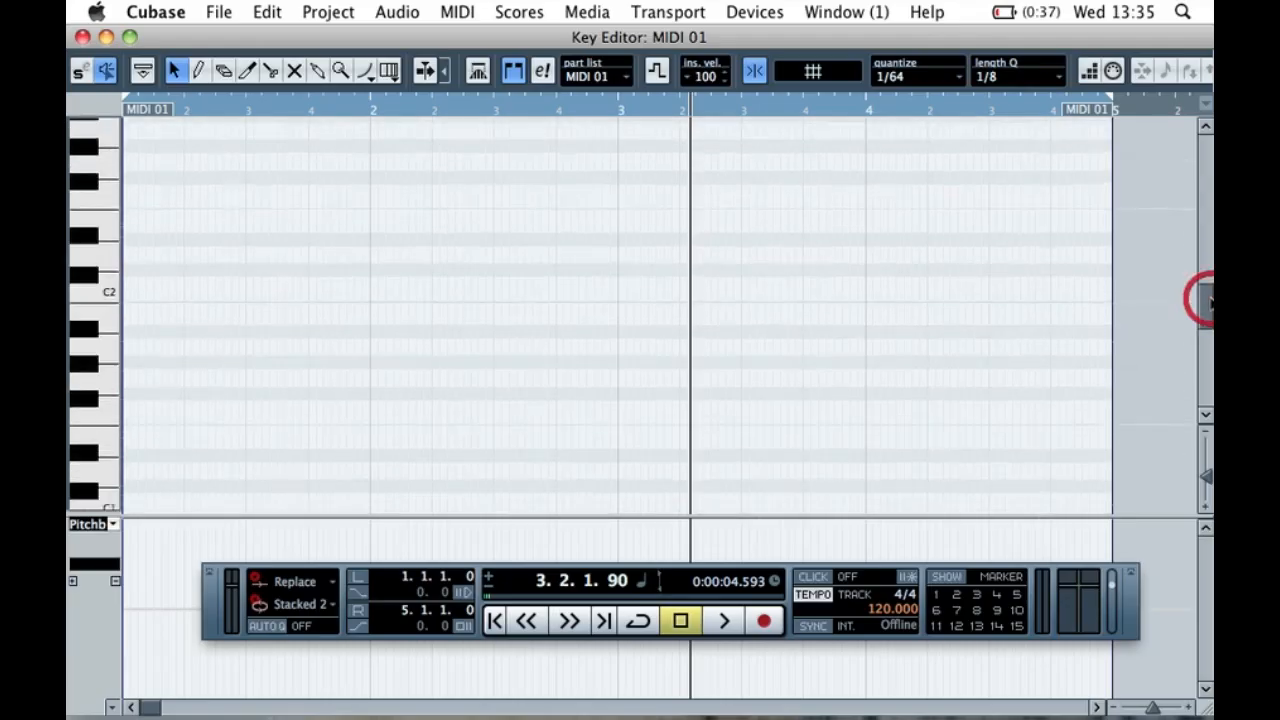
{"action": "left_click", "coordinate": [90, 290]}
{"action": "left_click", "coordinate": [108, 250]}
{"action": "left_click", "coordinate": [99, 288]}
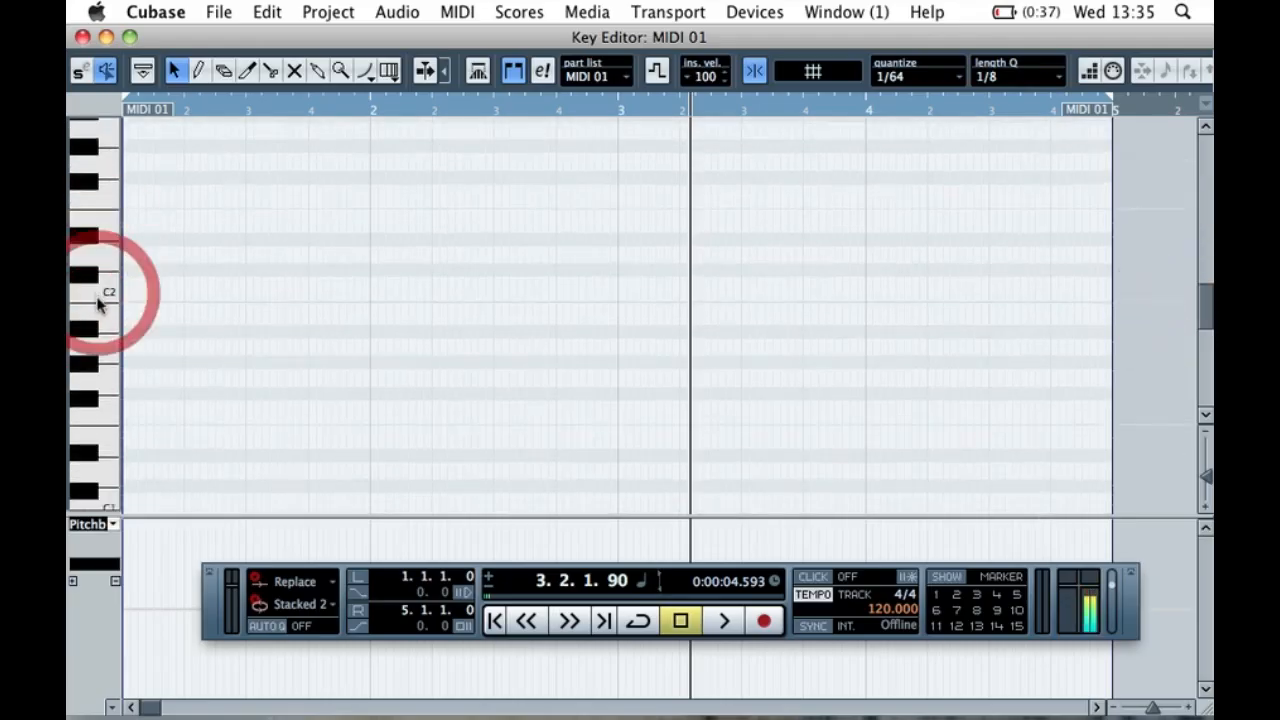
{"action": "left_click", "coordinate": [99, 295]}
{"action": "left_click", "coordinate": [99, 295]}
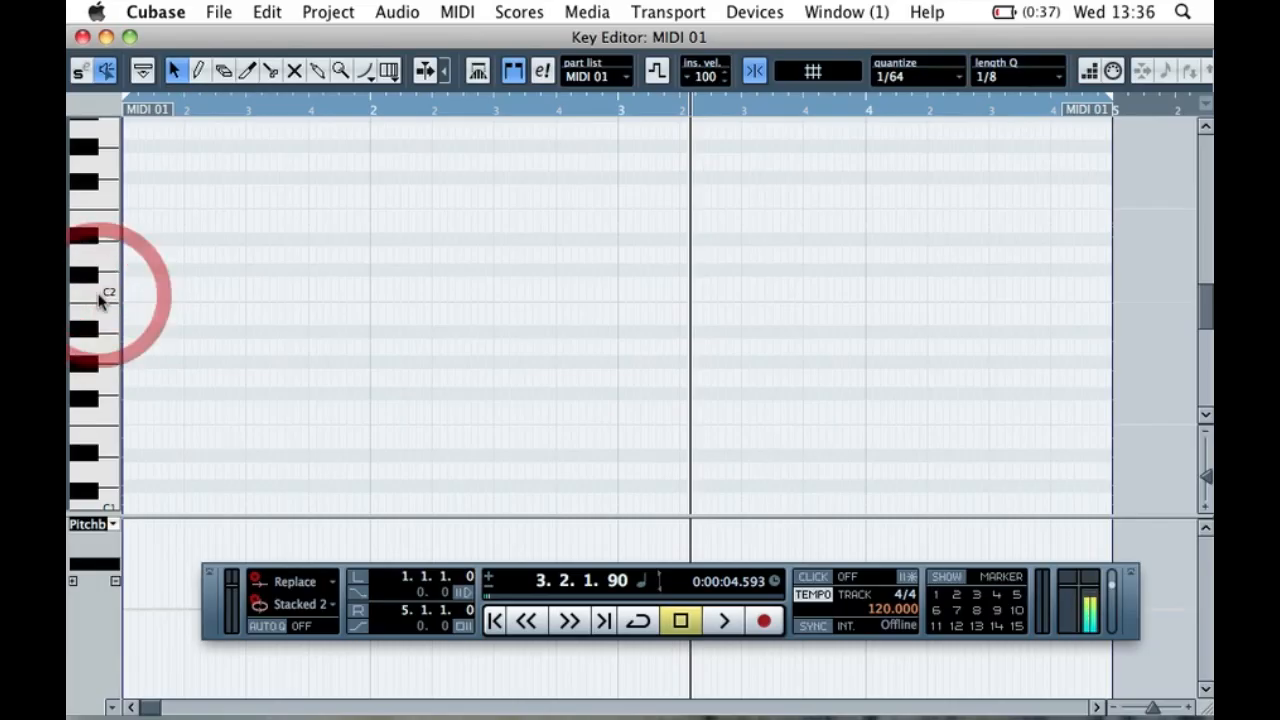
{"action": "left_click", "coordinate": [99, 296]}
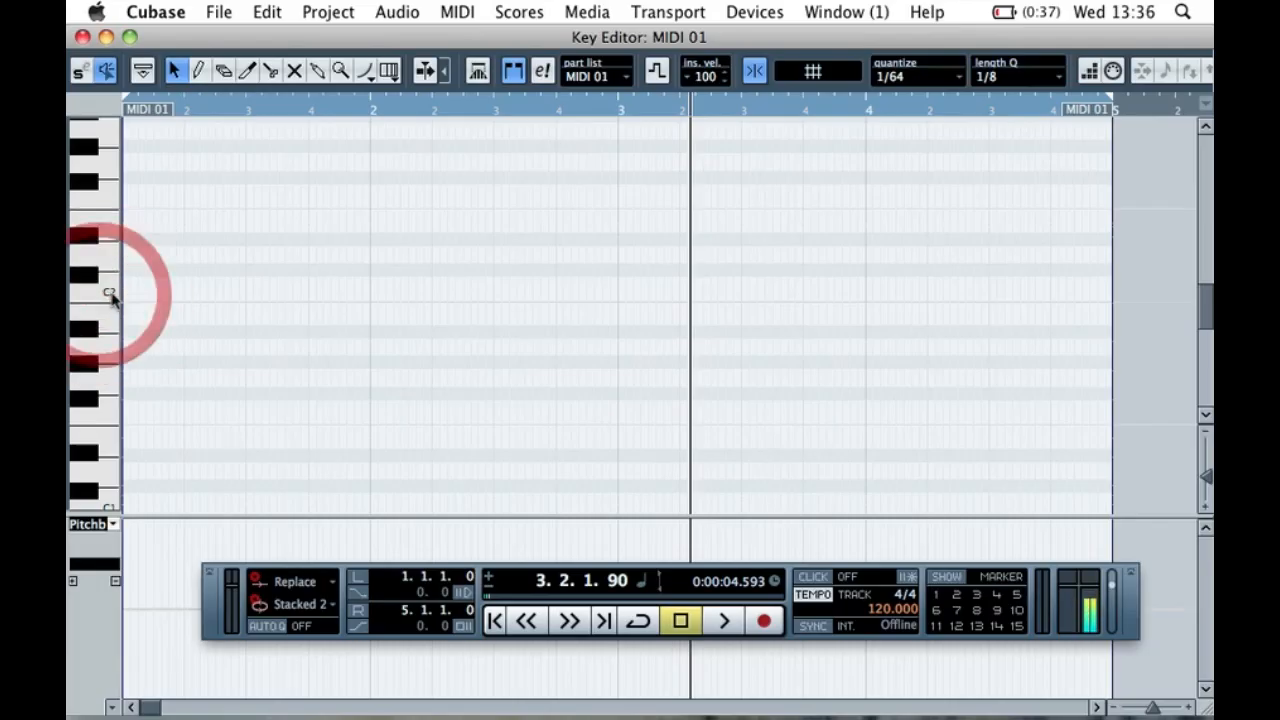
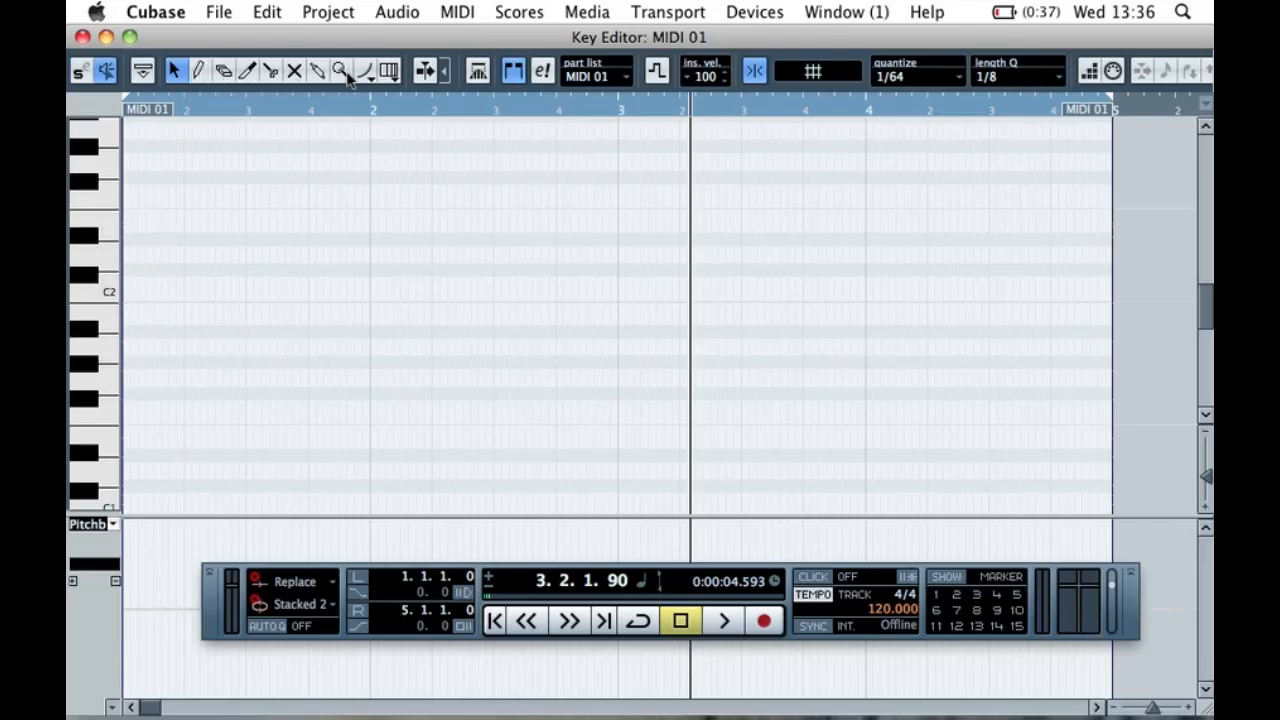
{"action": "left_click", "coordinate": [198, 74]}
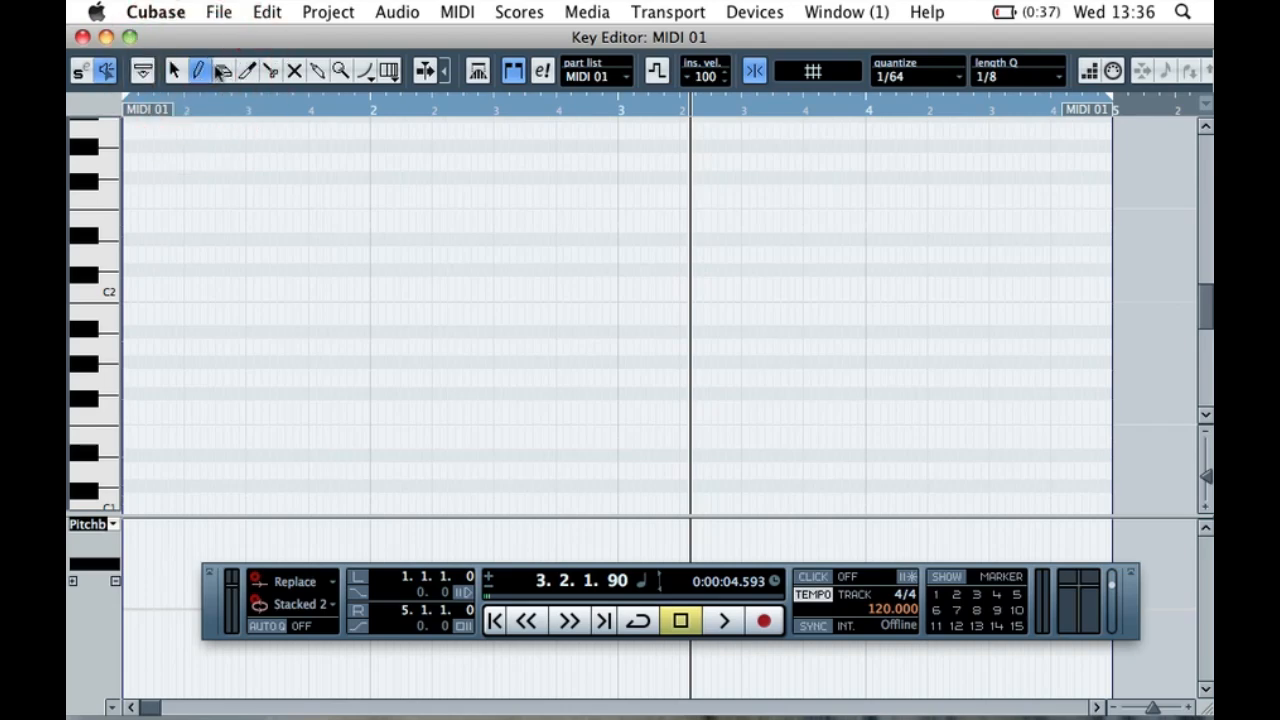
{"action": "key", "text": "3"}
{"action": "key", "text": "1"}
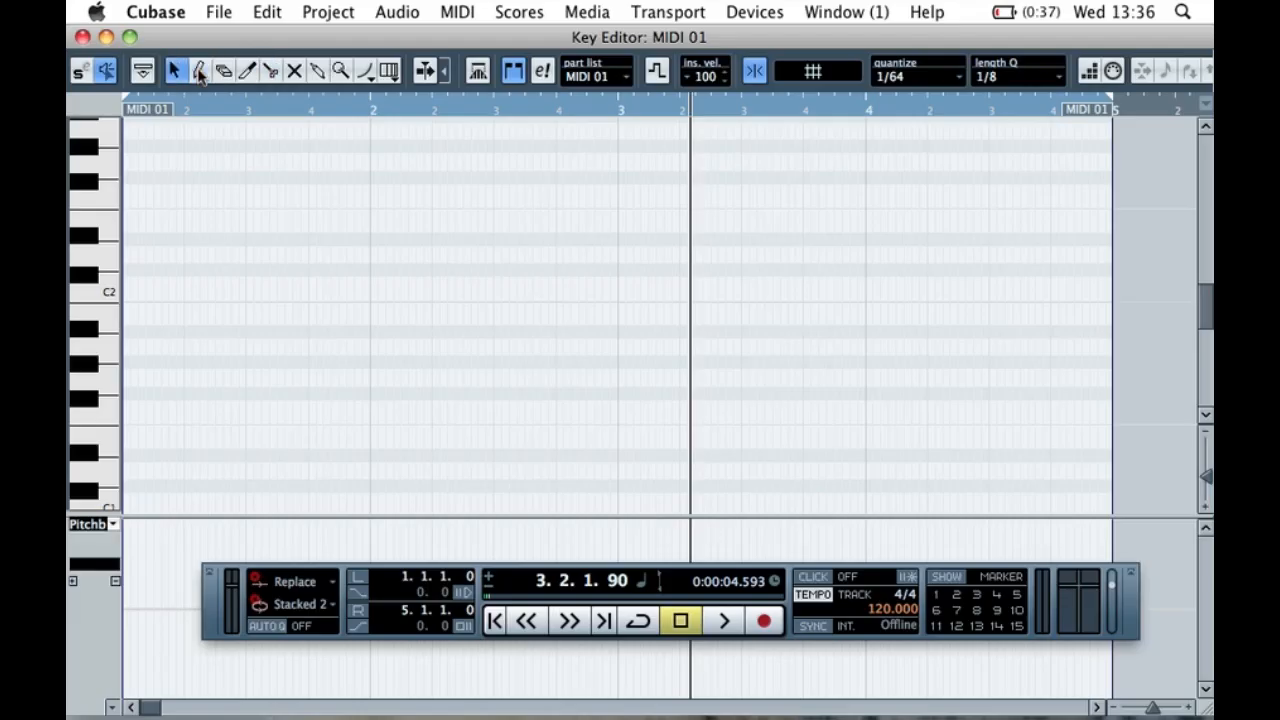
{"action": "key", "text": "3"}
{"action": "key", "text": "4"}
{"action": "key", "text": "5"}
{"action": "key", "text": "6"}
{"action": "key", "text": "7"}
{"action": "key", "text": "8"}
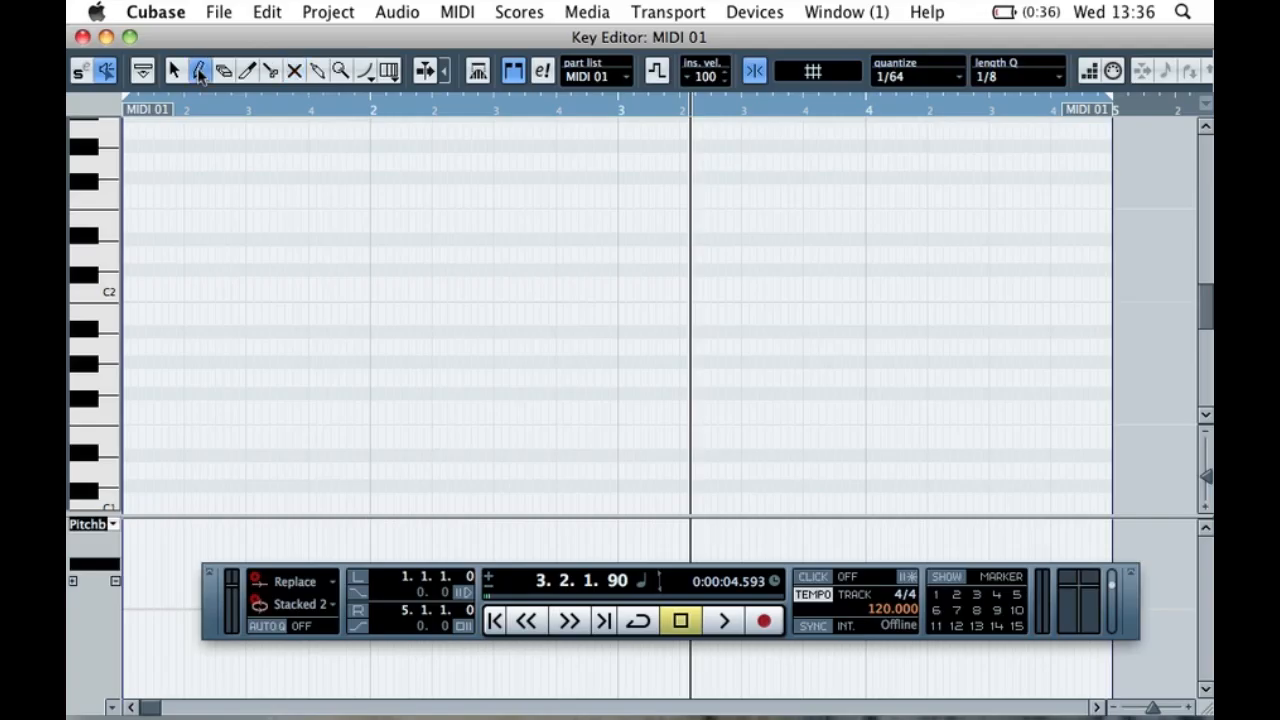
{"action": "key", "text": "1"}
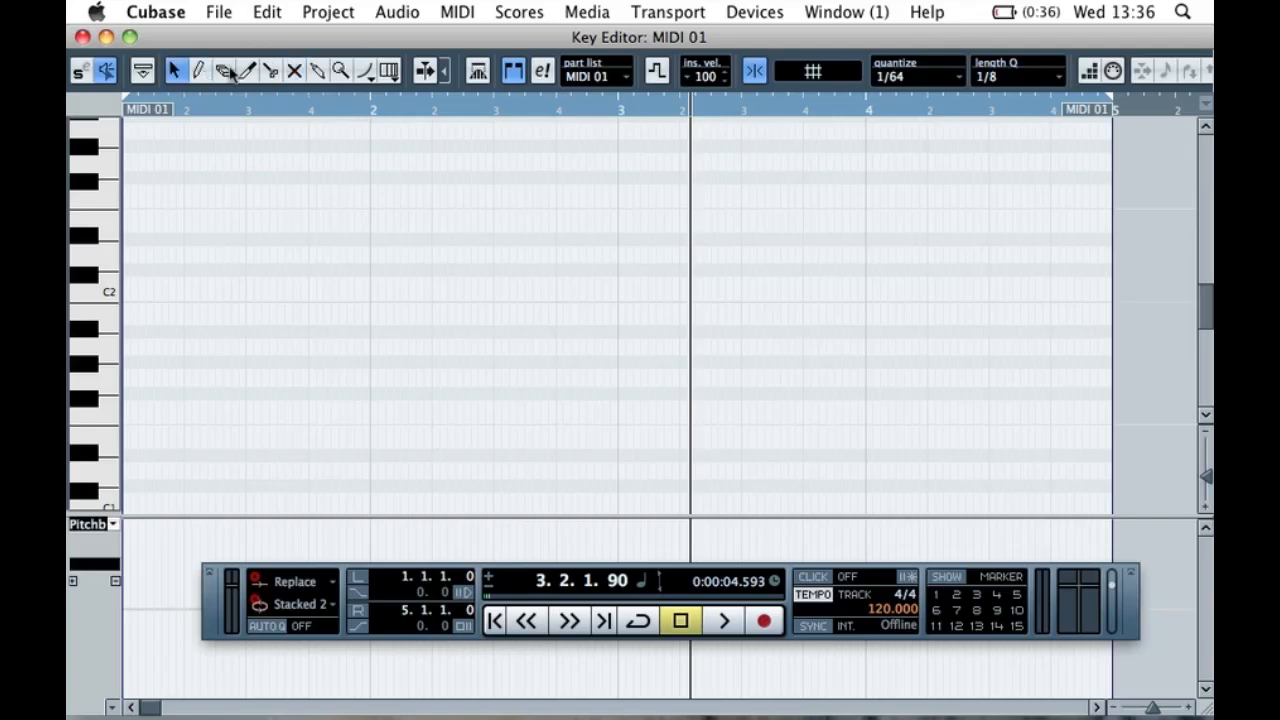
{"action": "key", "text": "6"}
{"action": "key", "text": "7"}
{"action": "key", "text": "8"}
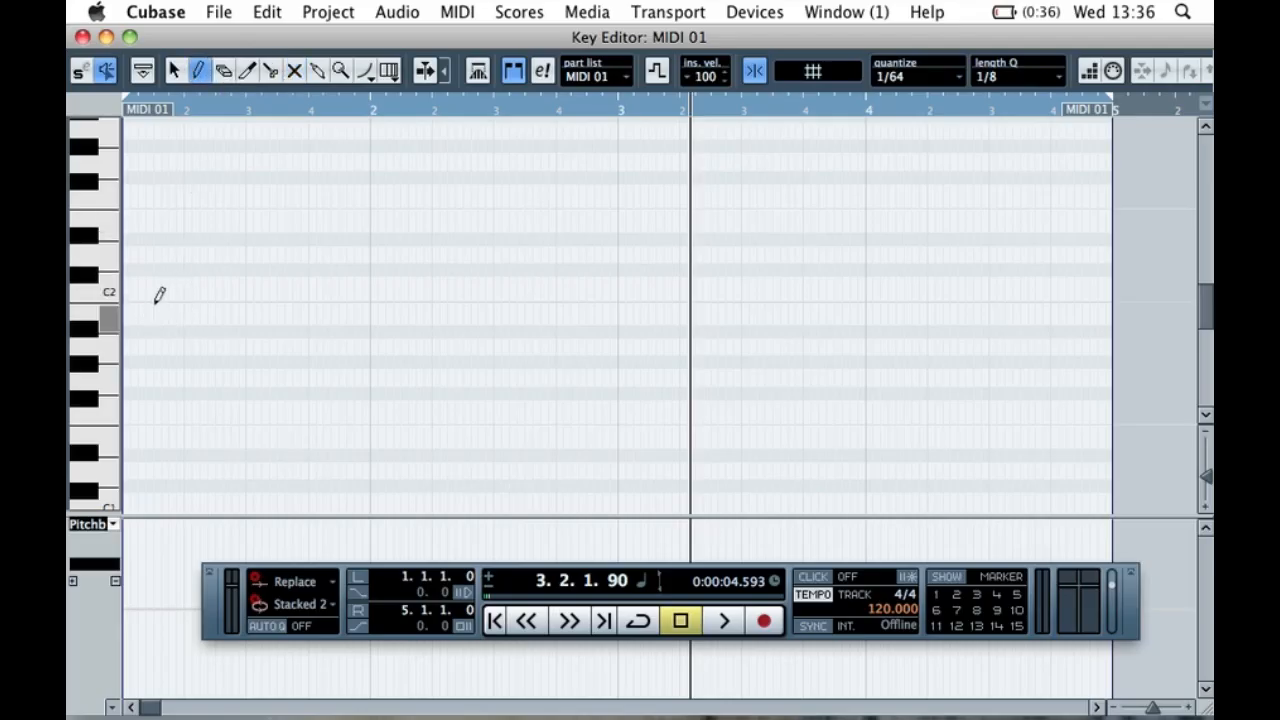
{"action": "key", "text": "1"}
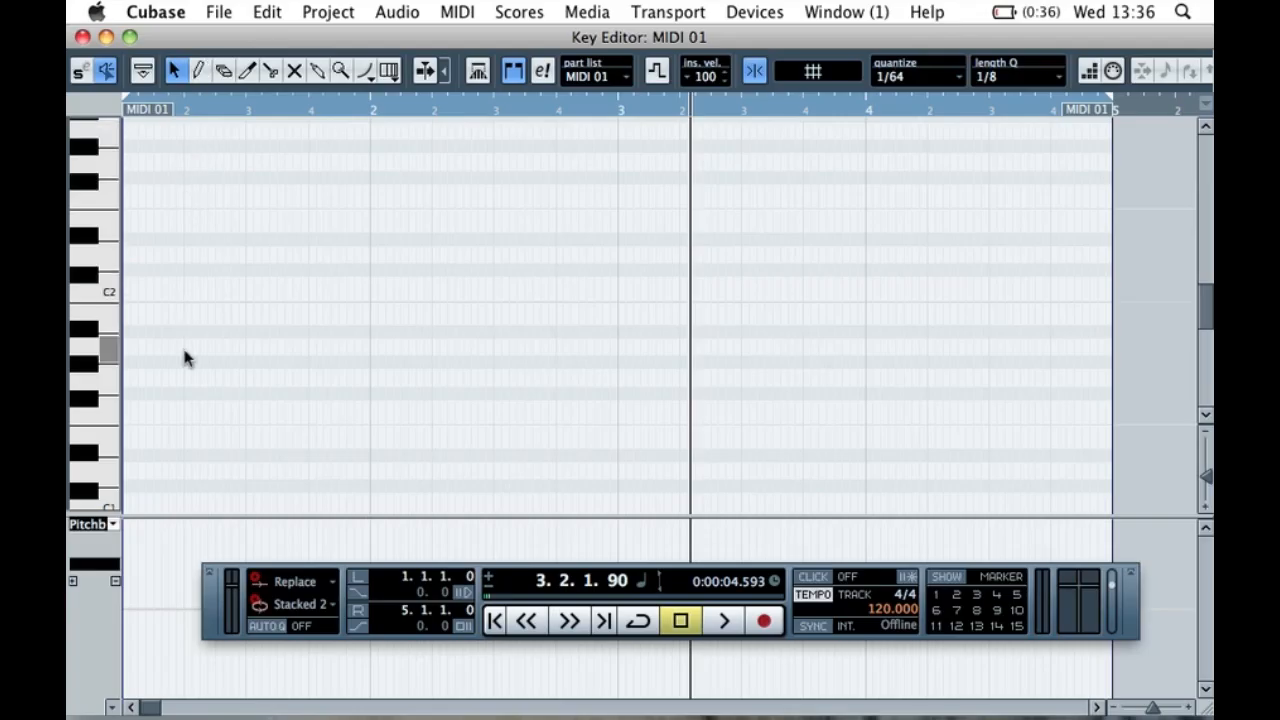
- Draw quarter-note C2 kicks on the first beat of bars 1 and 2 in the MIDI 01 part
{"action": "left_click", "coordinate": [104, 293]}
{"action": "mouse_move", "coordinate": [126, 288]}
{"action": "left_mouse_down"}
{"action": "mouse_move", "coordinate": [403, 286]}
{"action": "mouse_move", "coordinate": [190, 280]}
{"action": "left_mouse_up"}
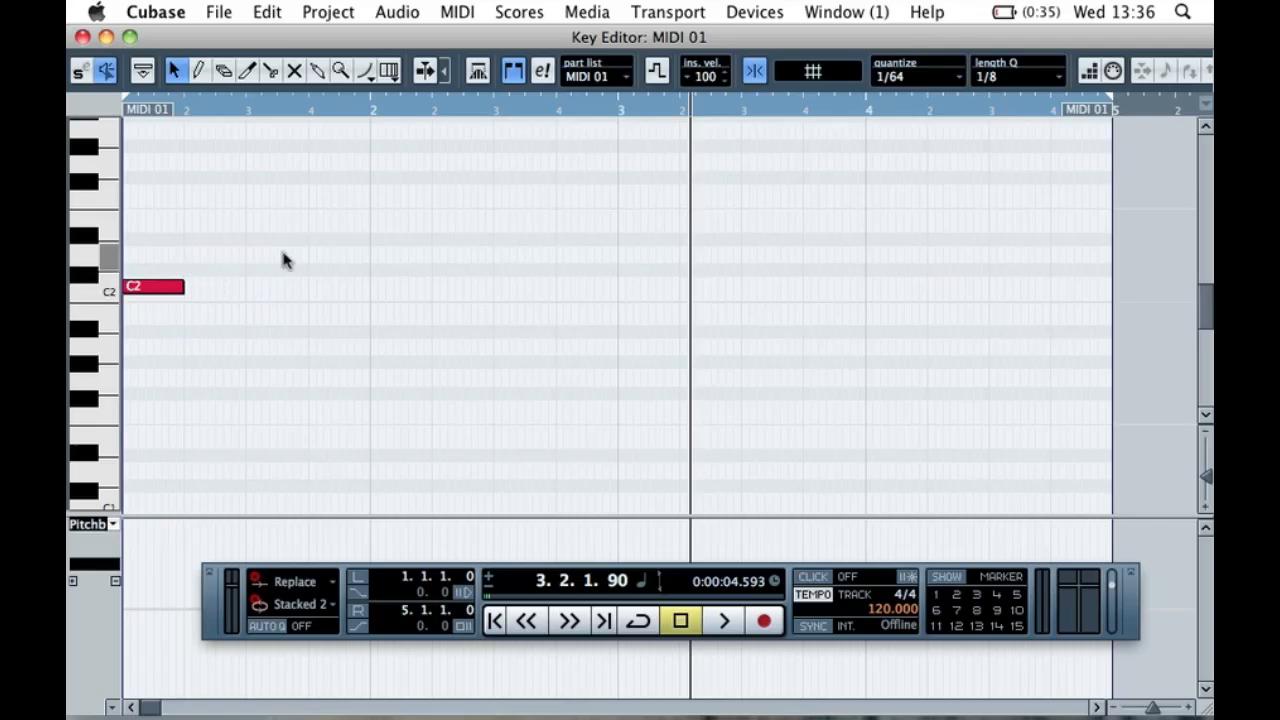
{"action": "left_click", "coordinate": [378, 285], "text": "alt"}
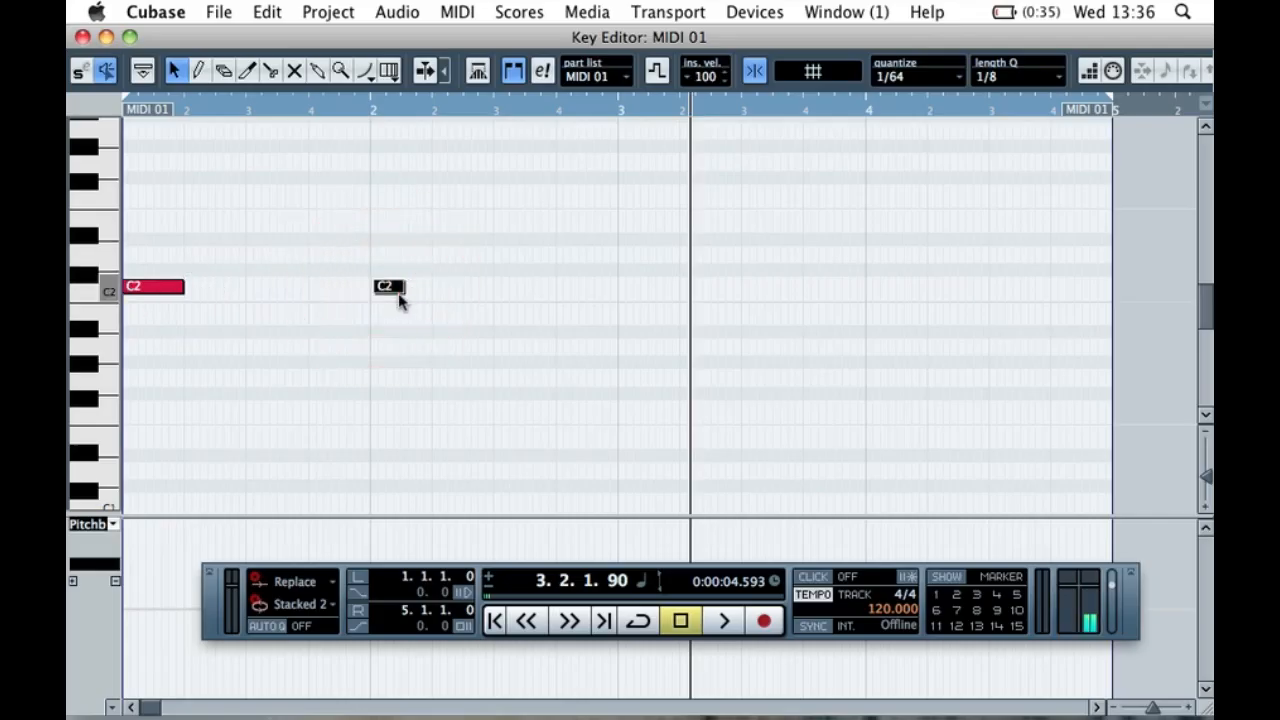
{"action": "left_click_drag", "start_coordinate": [388, 287], "coordinate": [429, 288]}
{"action": "left_click", "coordinate": [457, 289]}
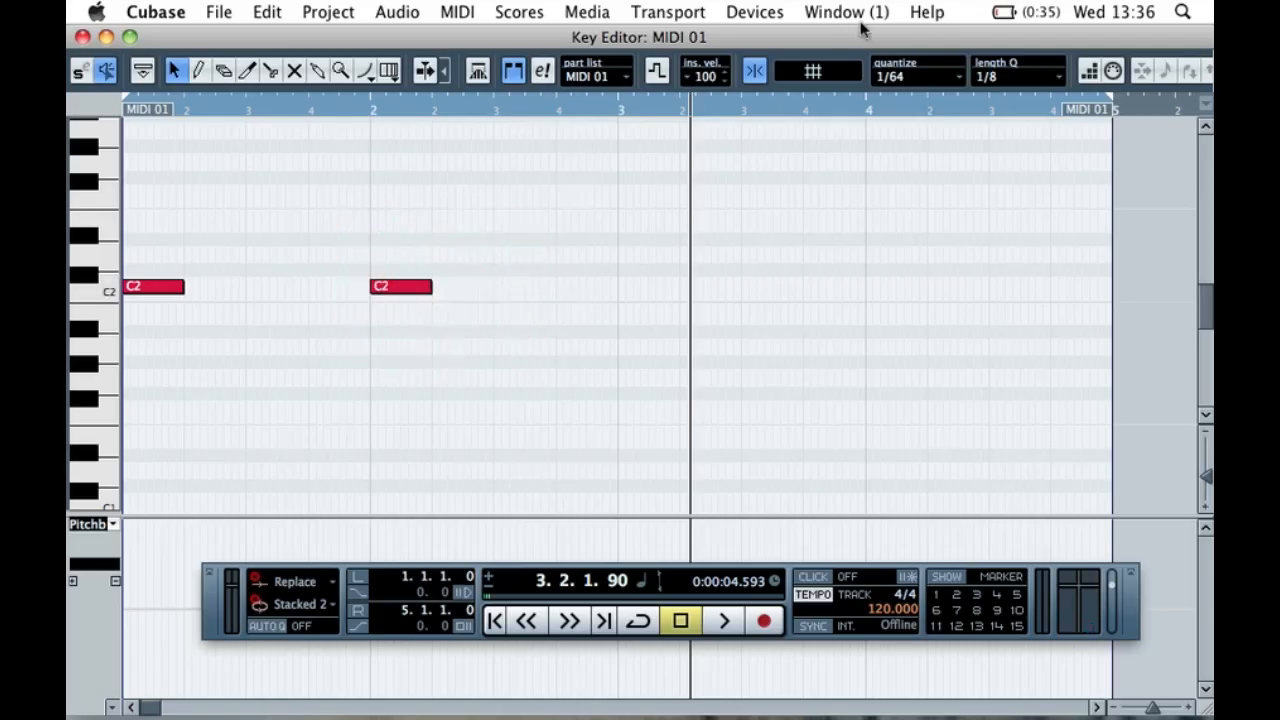
- Set the quantize to 1/8, draw quarter-note C2 kicks on the first beat of bars 3 and 4, and play them briefly
{"action": "left_click", "coordinate": [928, 80]}
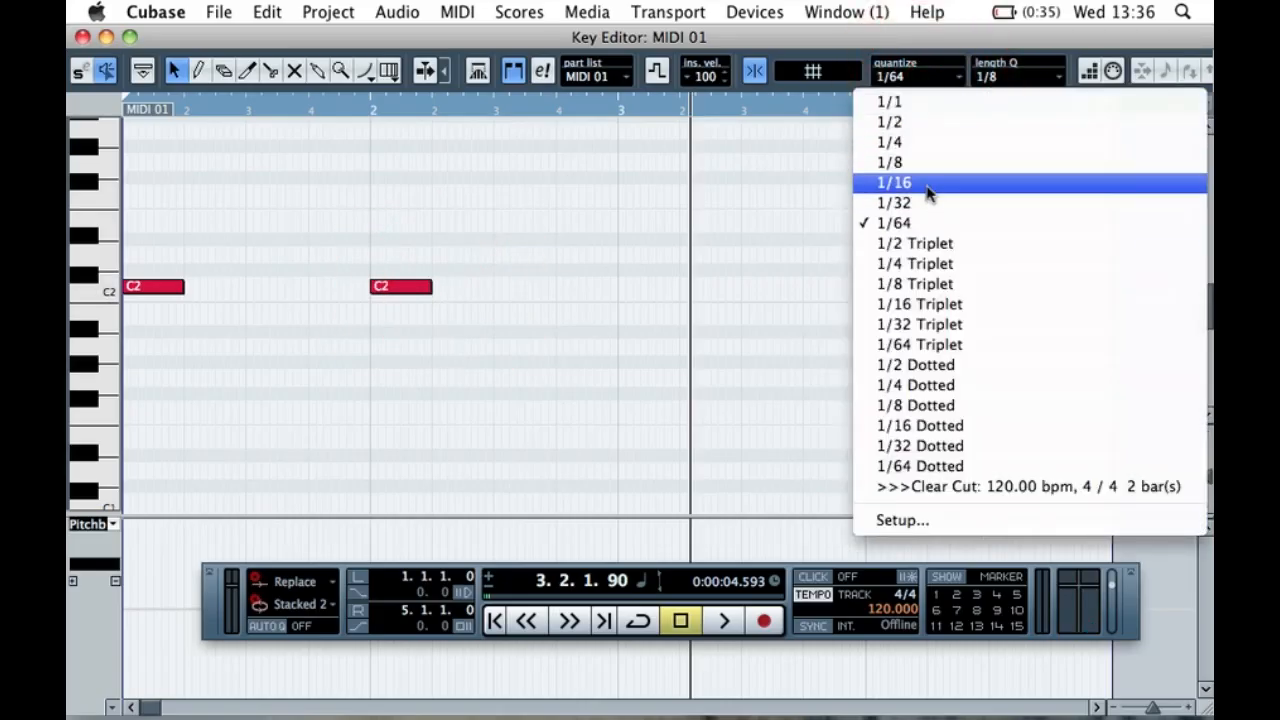
{"action": "left_click", "coordinate": [928, 163]}
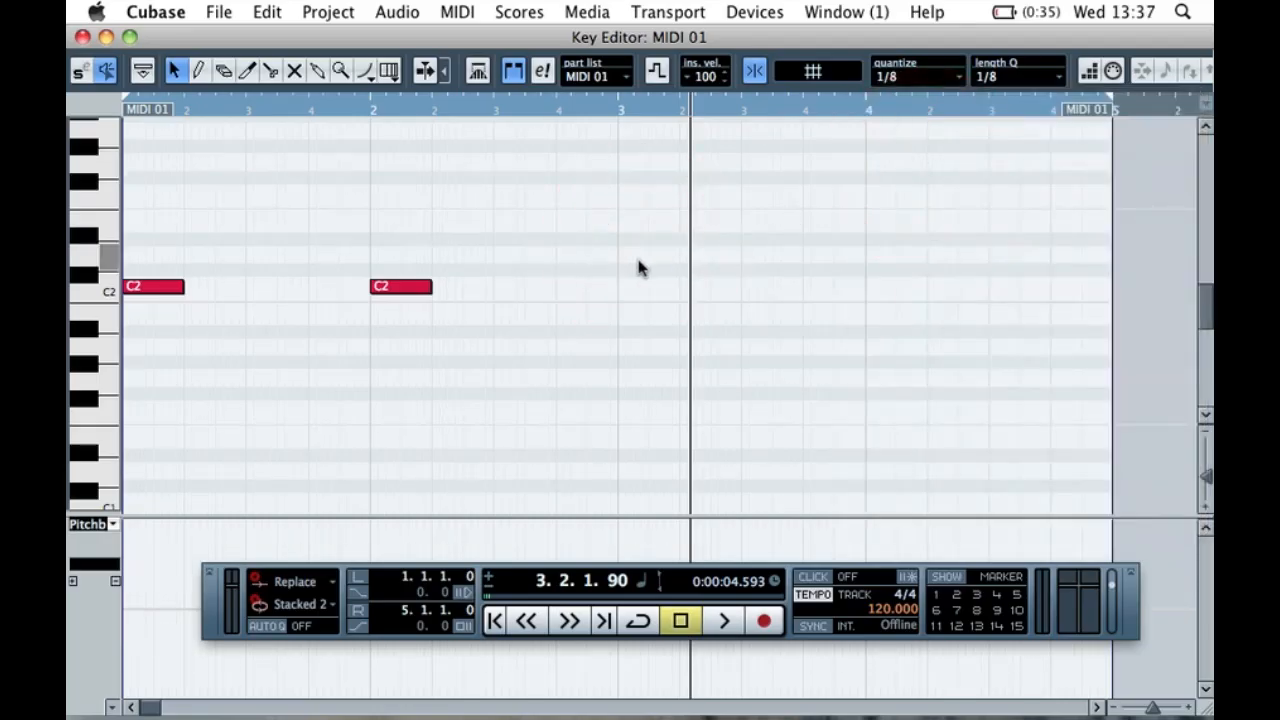
{"action": "left_click_drag", "start_coordinate": [629, 289], "coordinate": [672, 287]}
{"action": "left_click_drag", "start_coordinate": [873, 286], "coordinate": [922, 284]}
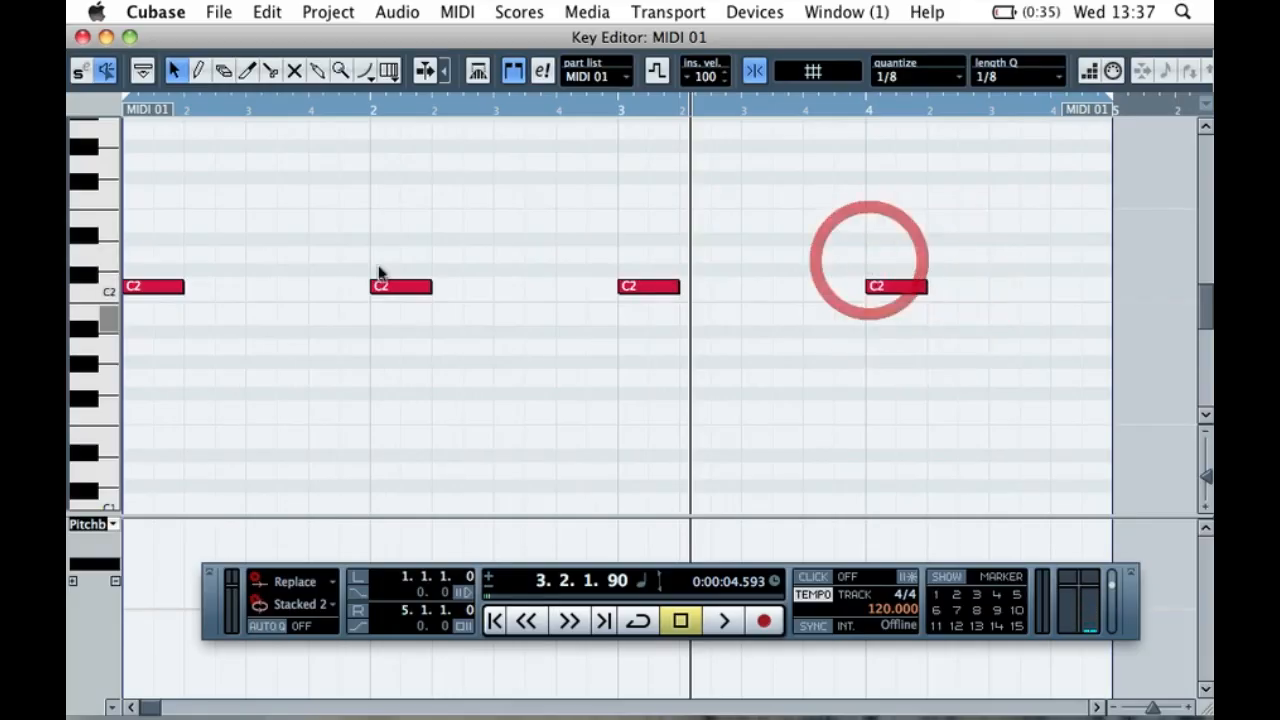
{"action": "mouse_move", "coordinate": [157, 284]}
{"action": "left_mouse_down"}
{"action": "mouse_move", "coordinate": [318, 282]}
{"action": "mouse_move", "coordinate": [152, 285]}
{"action": "left_mouse_up"}
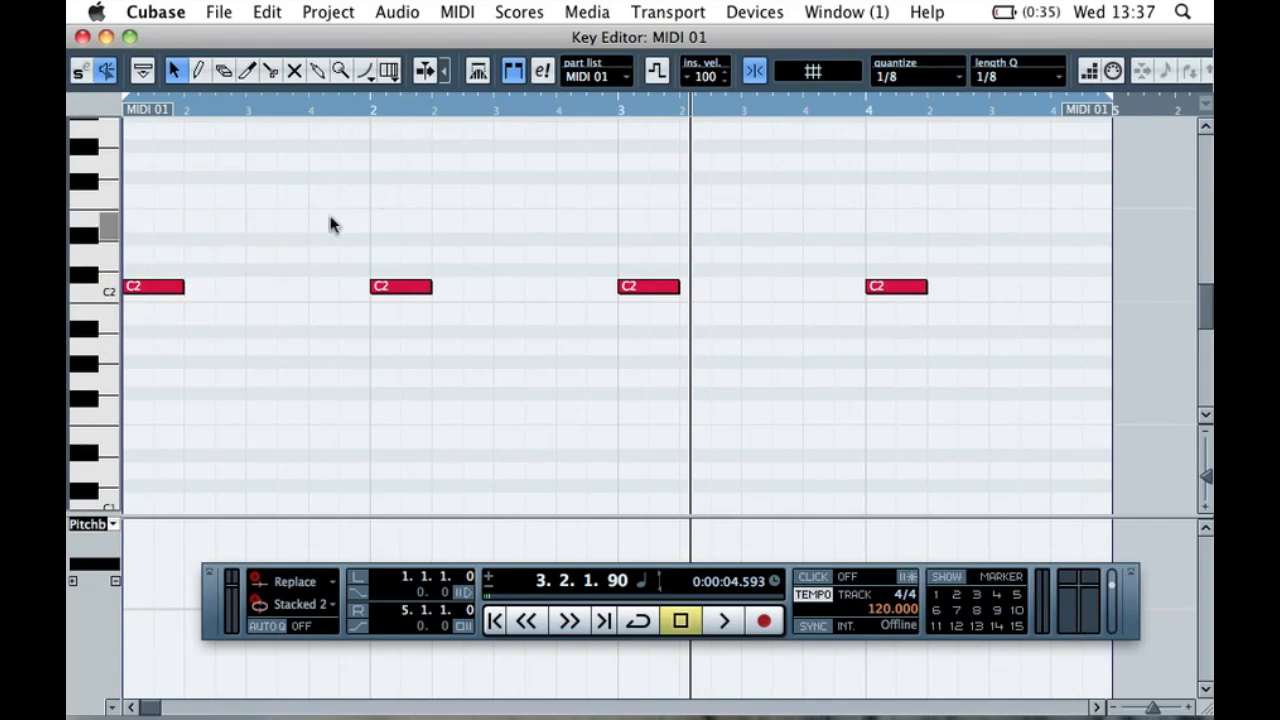
{"action": "key", "text": "space"}
{"action": "left_click", "coordinate": [634, 177]}
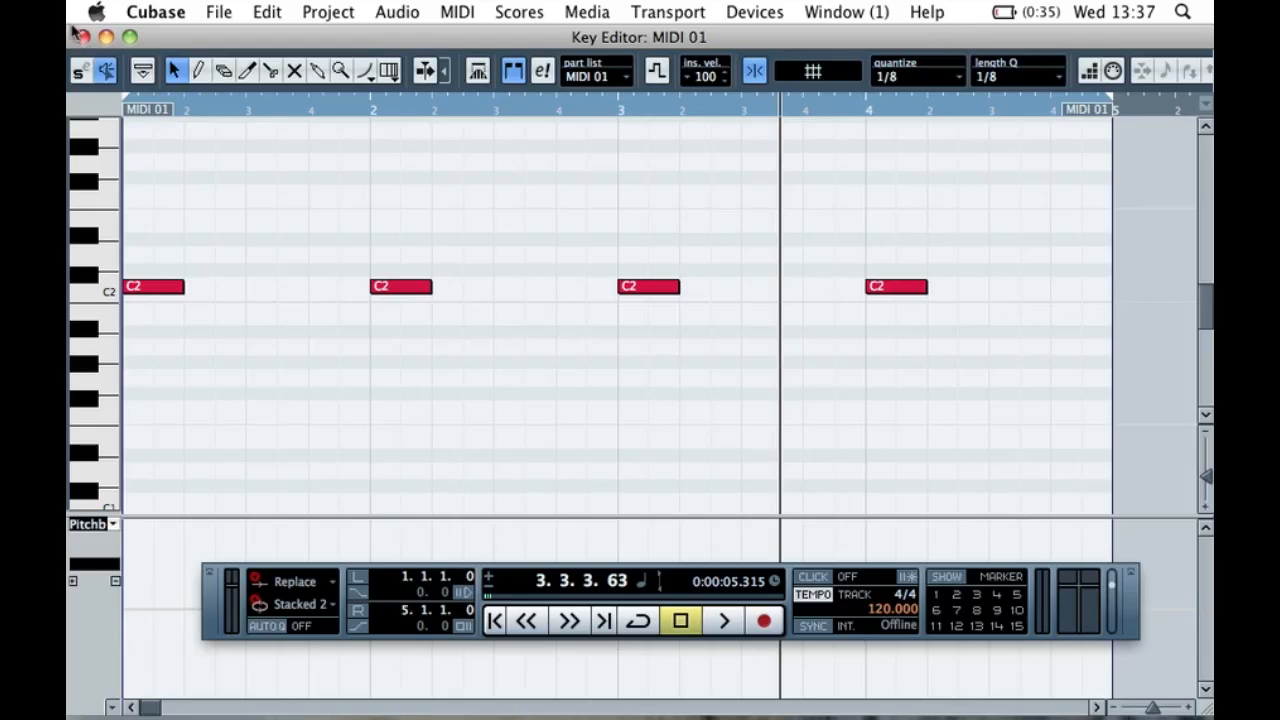
- Move the right locator to the start of bar 3 so the locator range covers bars 1 and 2
{"action": "left_click", "coordinate": [358, 226]}
{"action": "key", "text": "h"}
{"action": "key", "text": "h"}
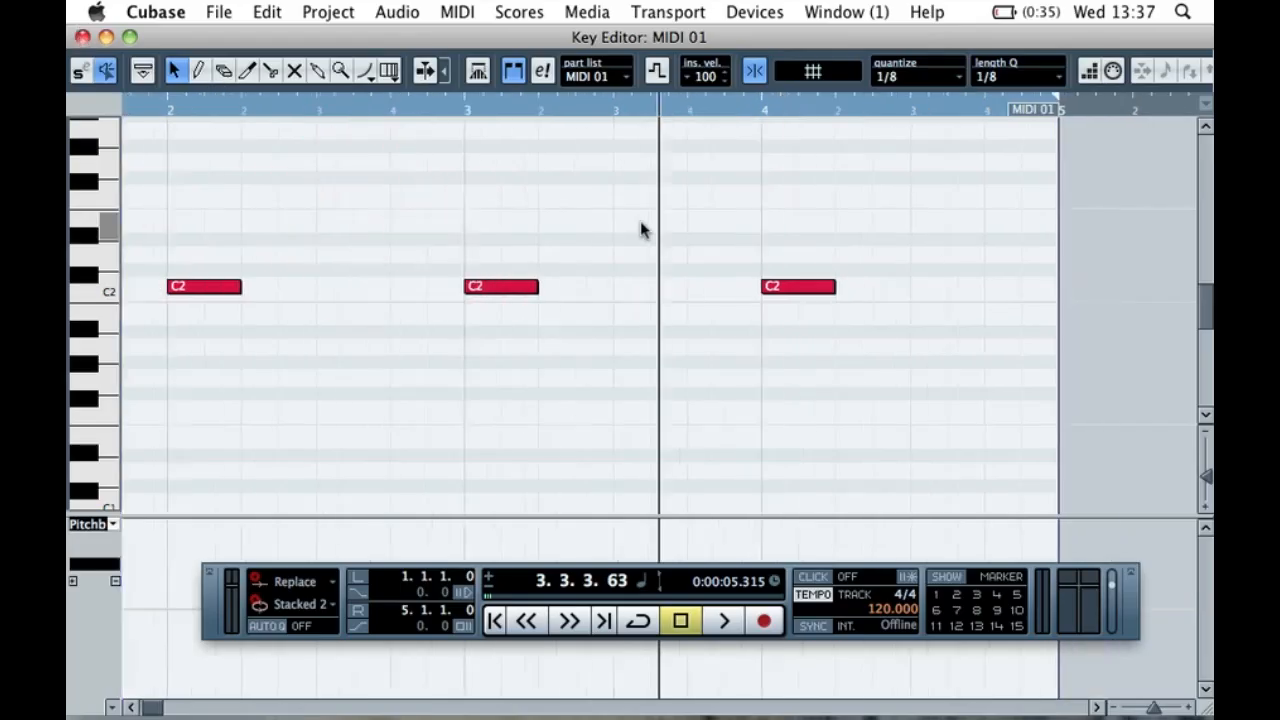
{"action": "key", "text": "g"}
{"action": "key", "text": "g"}
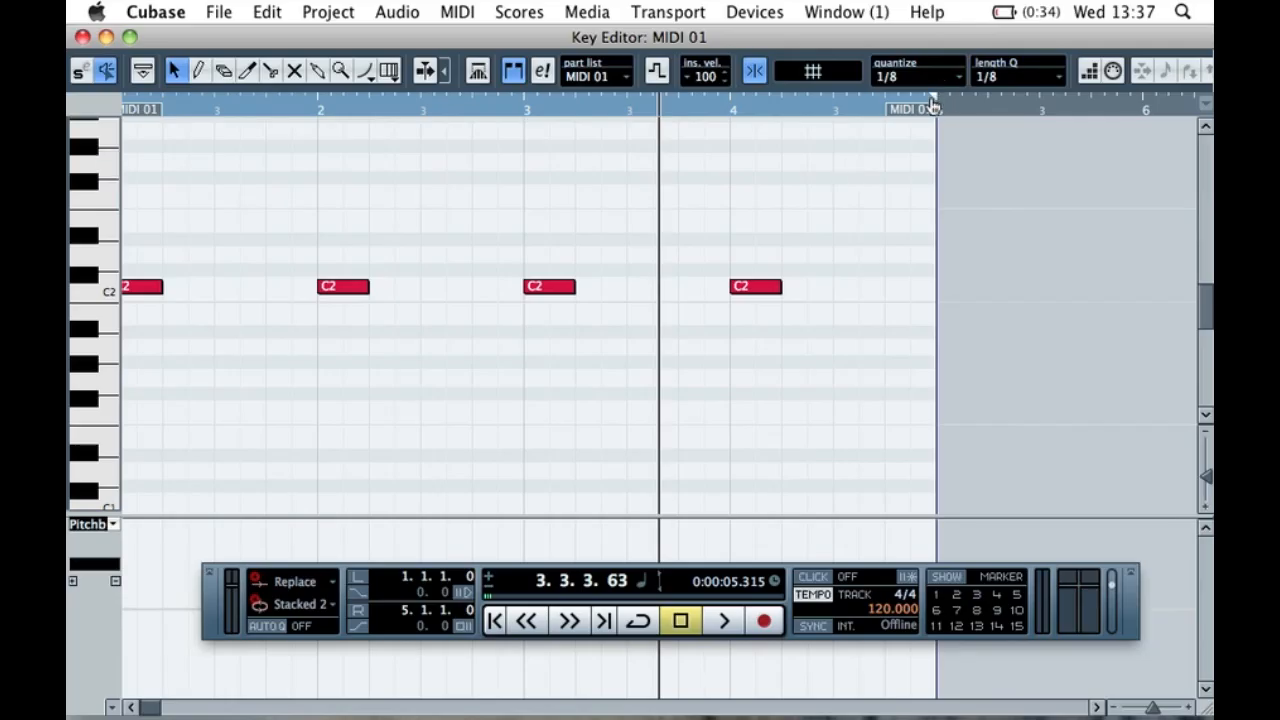
{"action": "left_click", "coordinate": [634, 240]}
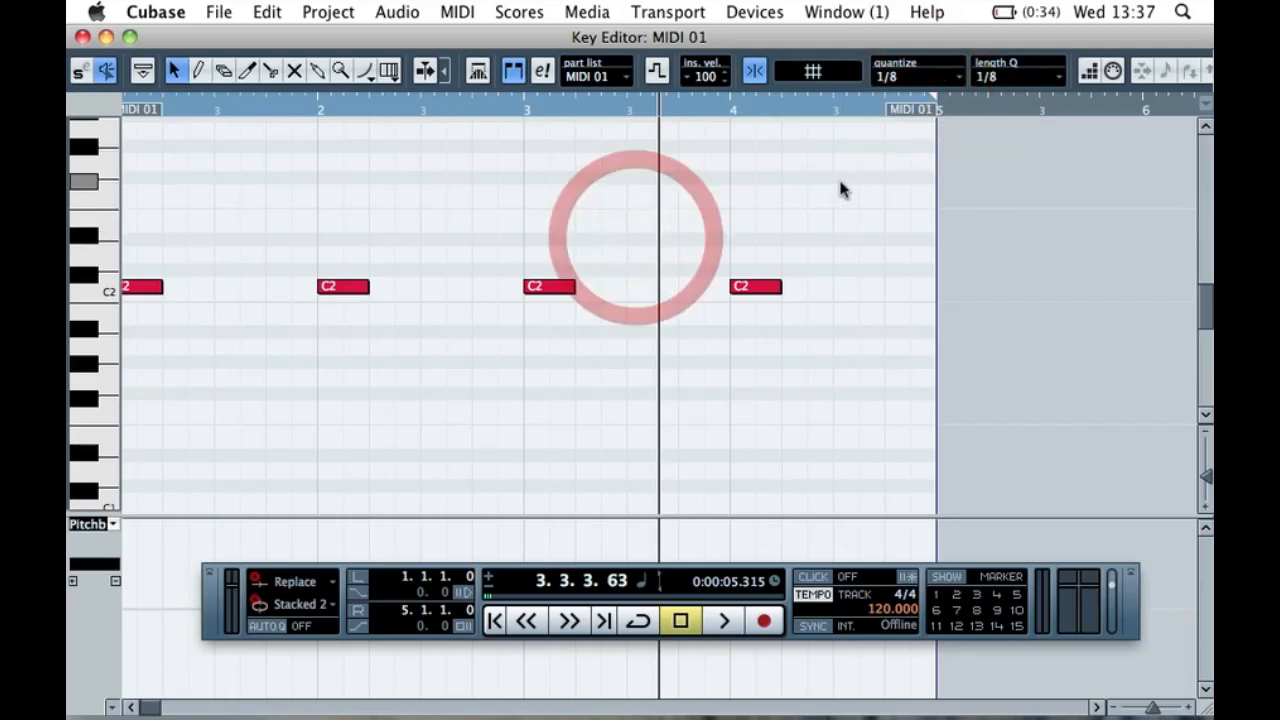
{"action": "left_click_drag", "start_coordinate": [932, 104], "coordinate": [514, 157]}
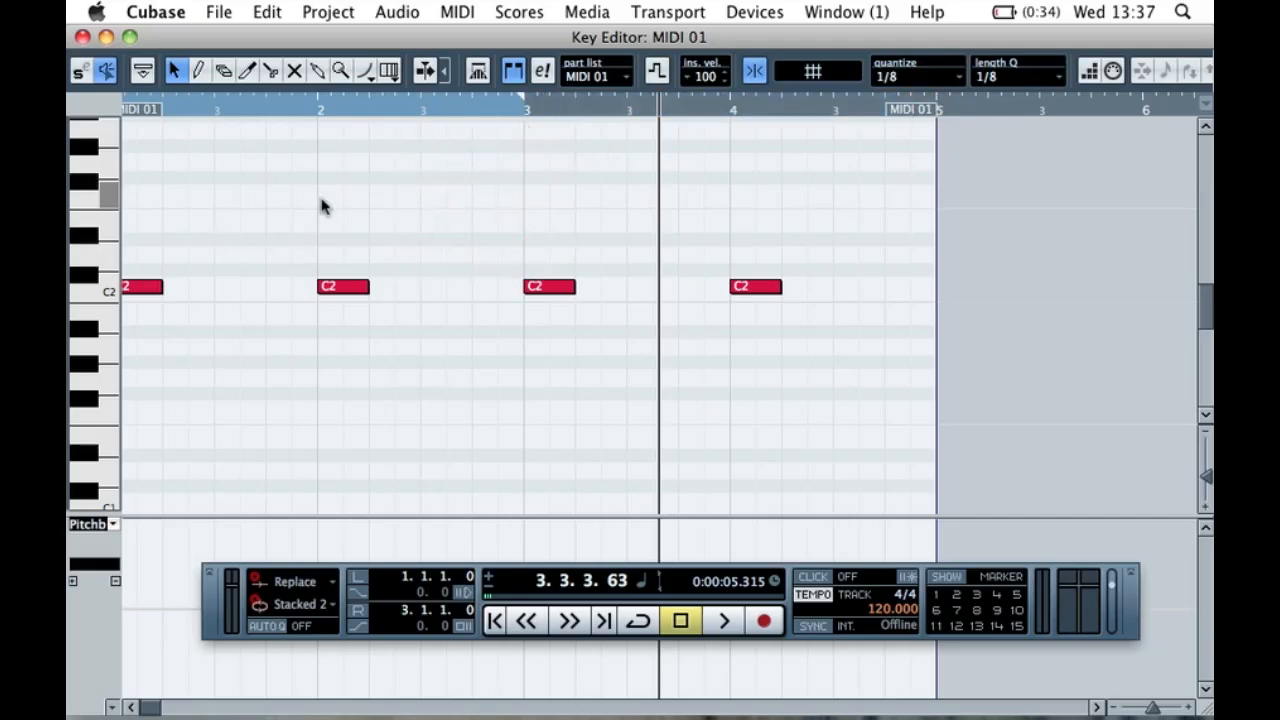
- Copy the C2 kicks of bars 1 and 2 so that every beat of both bars has a quarter-note kick
{"action": "key", "text": "h"}
{"action": "scroll", "coordinate": [240, 270], "scroll_direction": "left", "scroll_amount": 5}
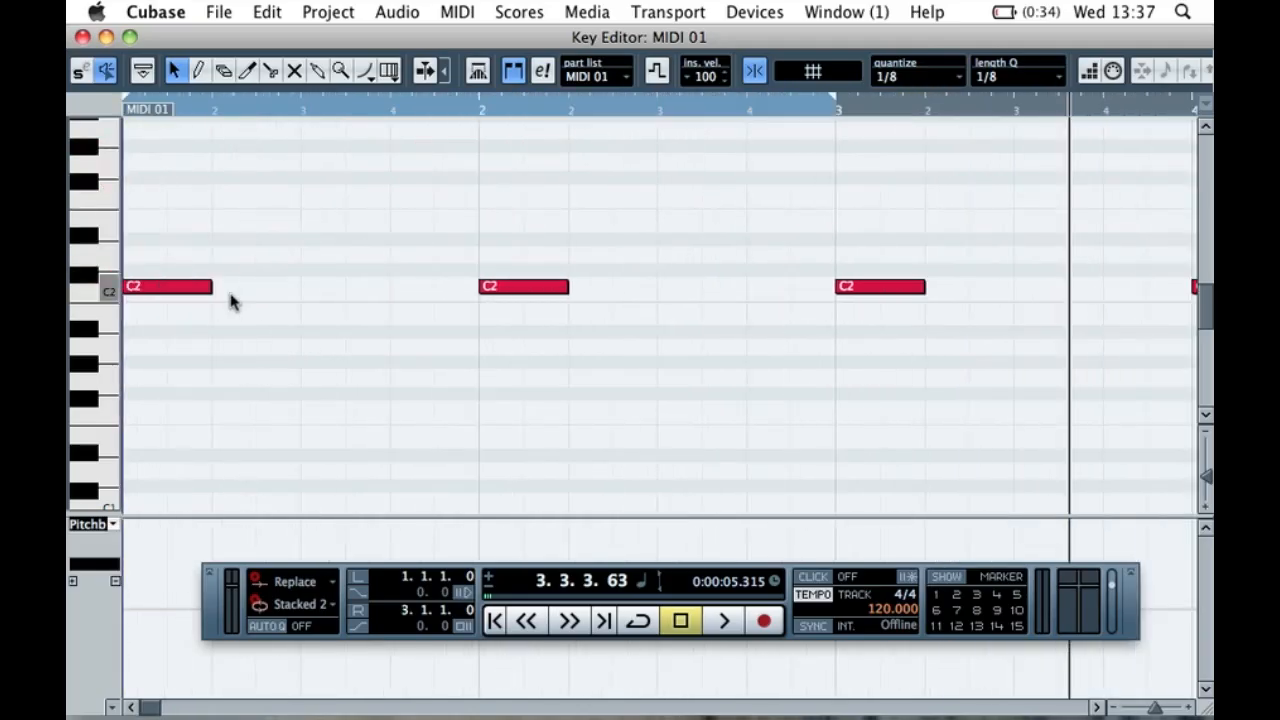
{"action": "left_click_drag", "start_coordinate": [520, 236], "coordinate": [105, 320]}
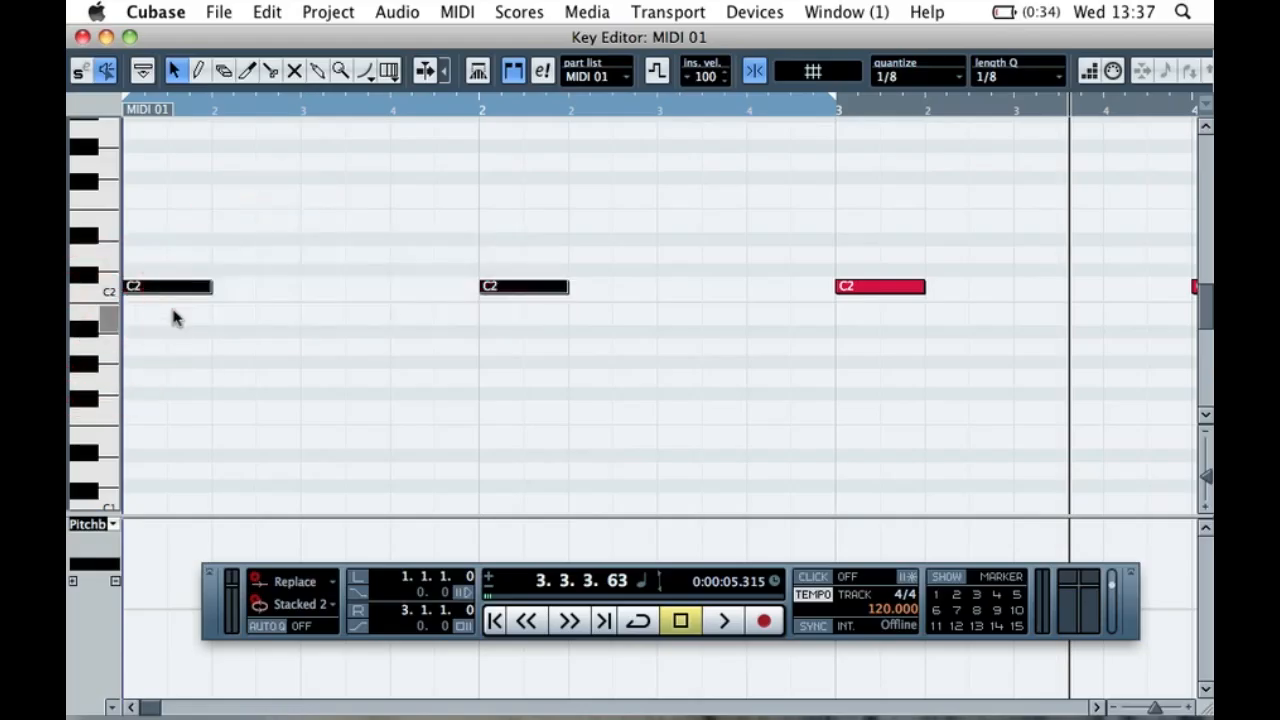
{"action": "left_click_drag", "start_coordinate": [551, 212], "coordinate": [187, 361]}
{"action": "left_click_drag", "start_coordinate": [163, 290], "coordinate": [406, 289]}
{"action": "left_click", "coordinate": [411, 270]}
- Play the four-to-the-floor kick pattern from the project start, then stop playback
{"action": "key", "text": "period"}
{"action": "key", "text": "space"}
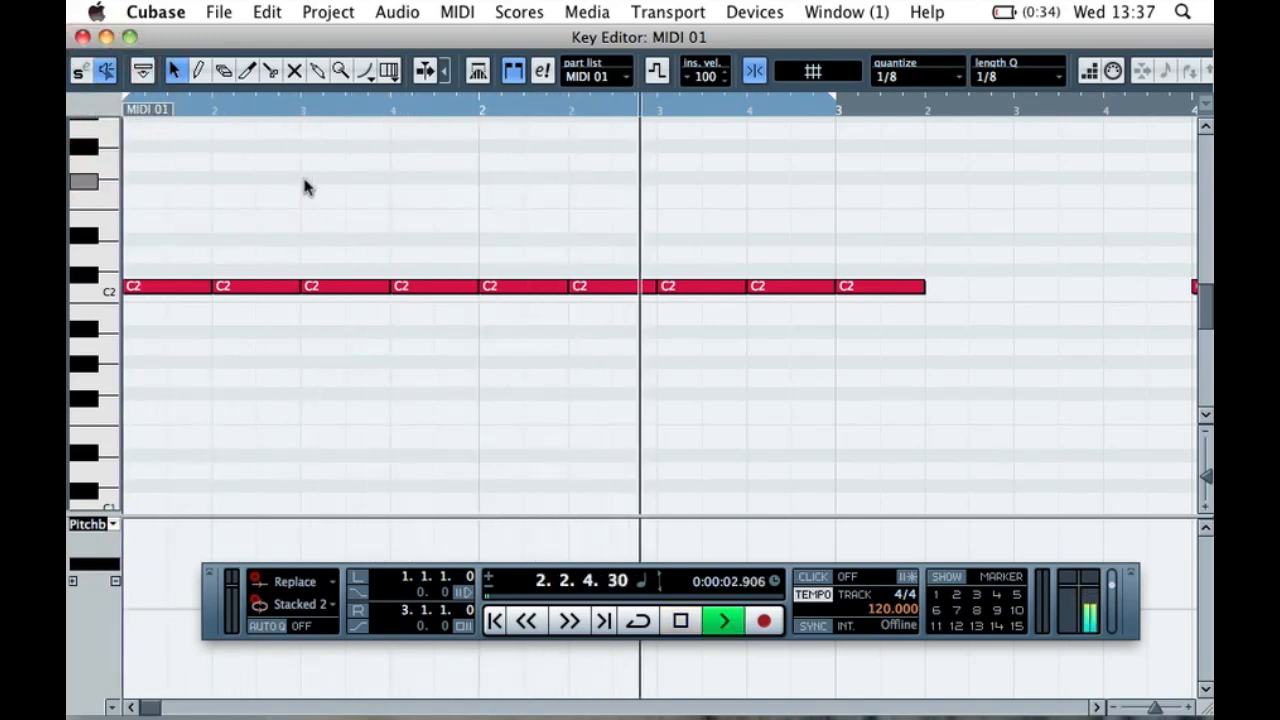
{"action": "key", "text": "space"}
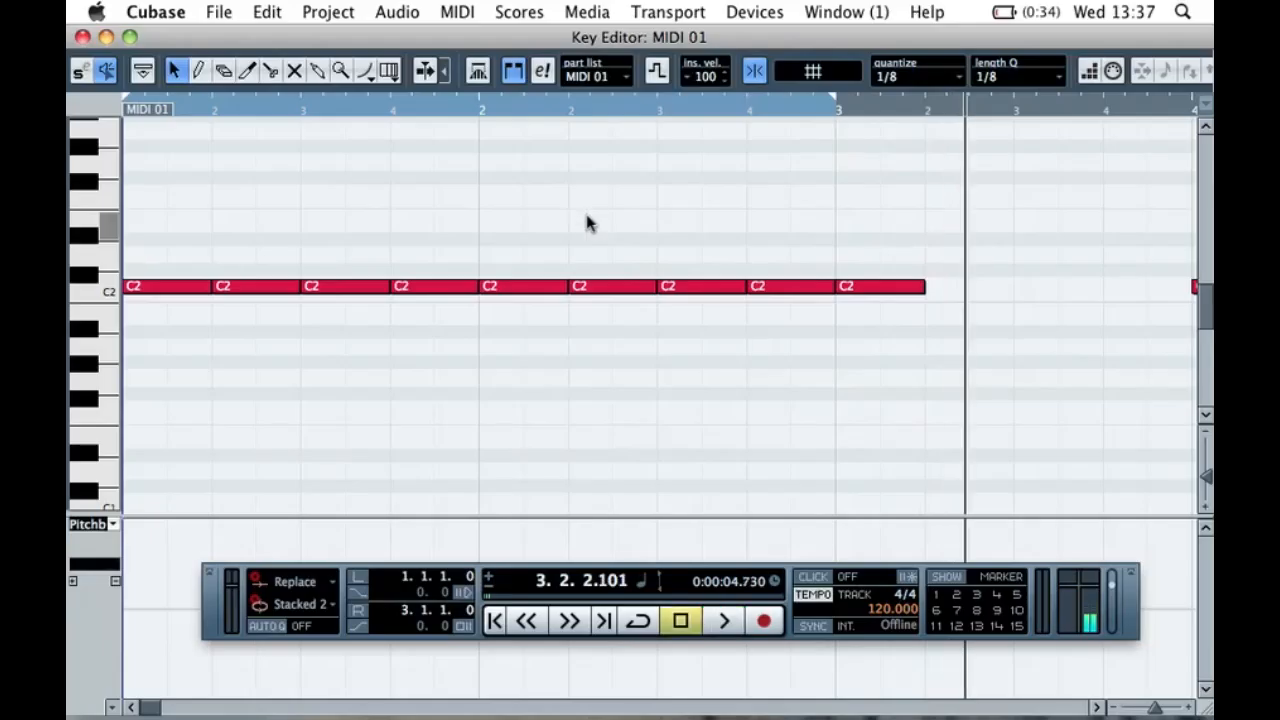
- Turn on cycle playback for the two-bar locator range
{"action": "left_click", "coordinate": [549, 249]}
{"action": "left_click_drag", "start_coordinate": [778, 119], "coordinate": [614, 112]}
{"action": "left_click_drag", "start_coordinate": [788, 115], "coordinate": [920, 100]}
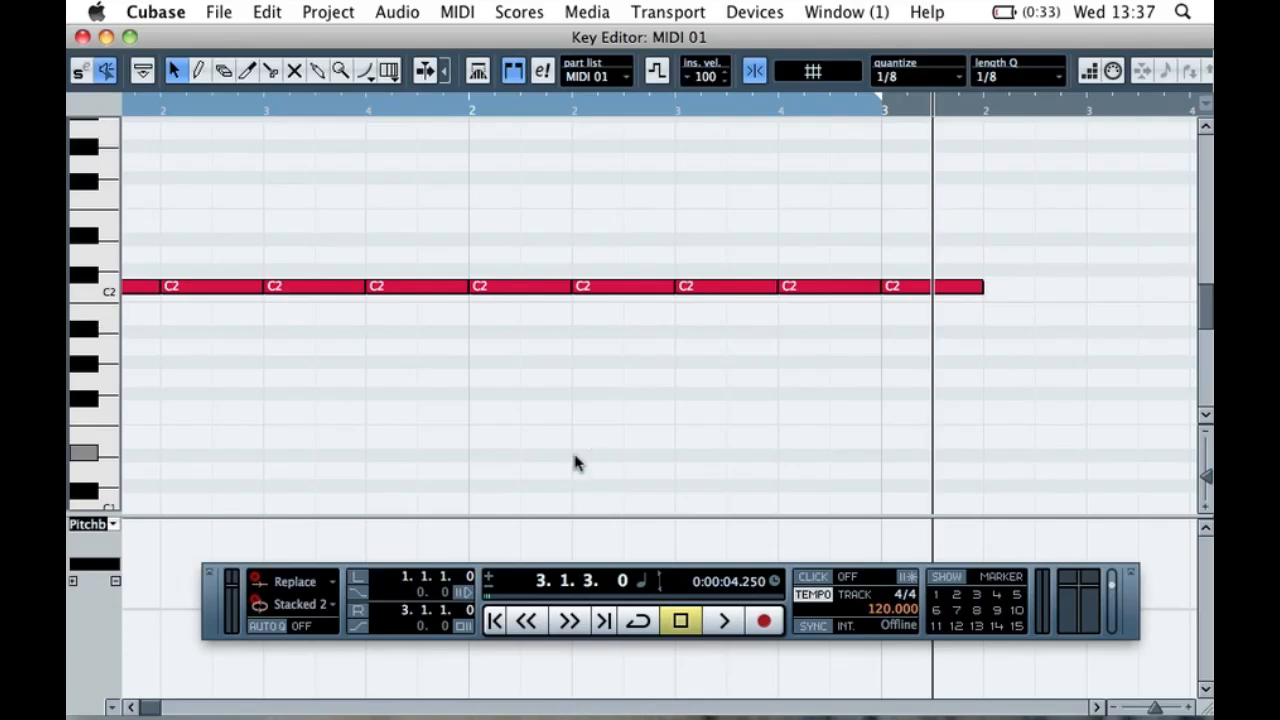
{"action": "left_click", "coordinate": [637, 622]}
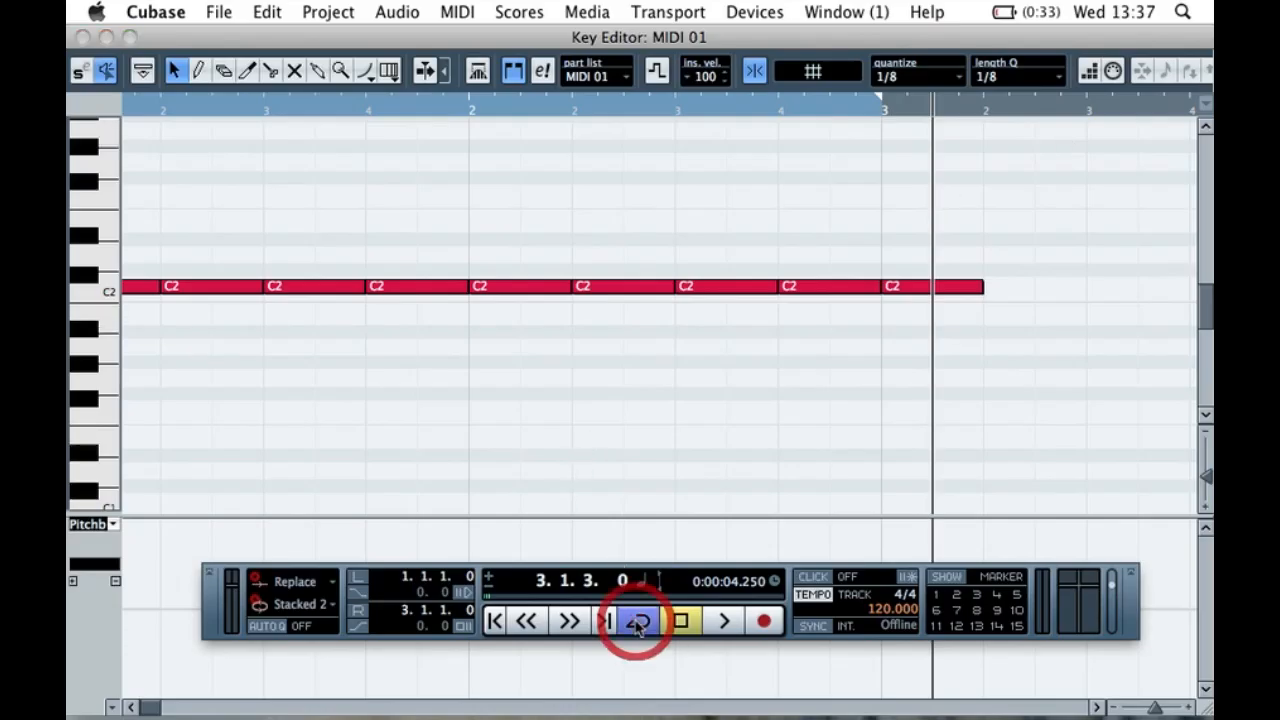
{"action": "left_click", "coordinate": [812, 11]}
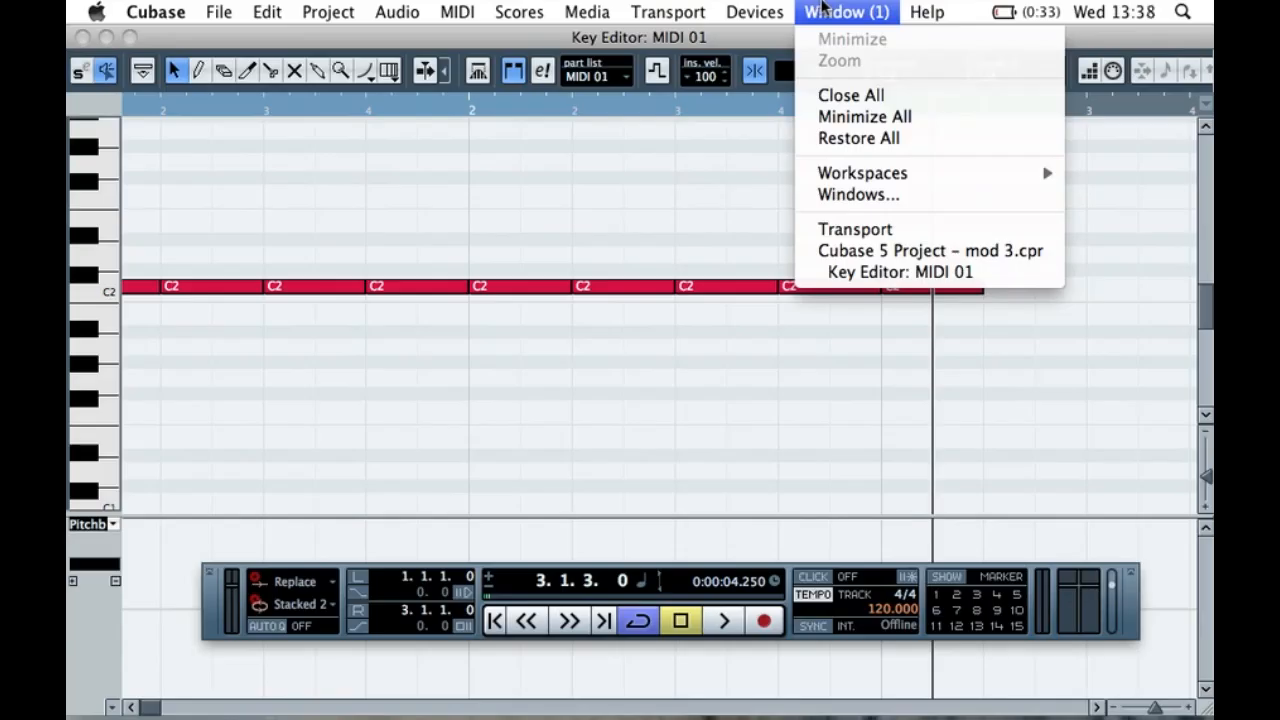
{"action": "left_click", "coordinate": [728, 445]}
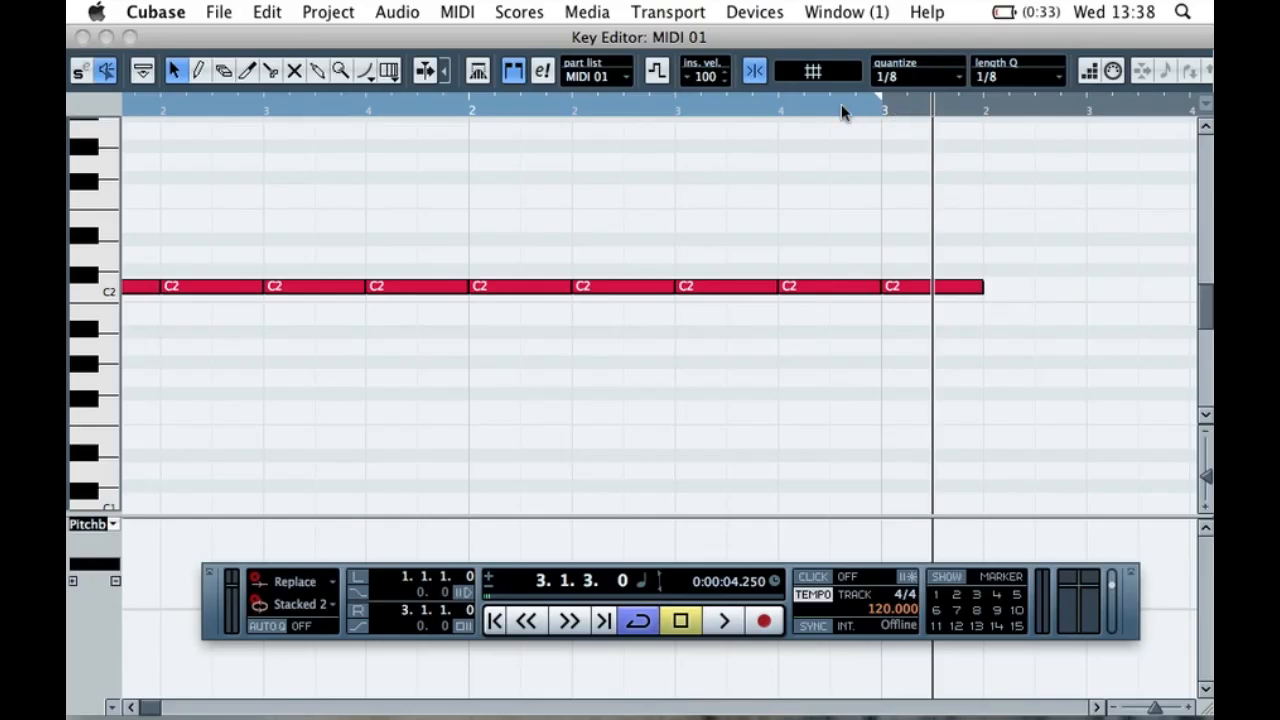
- Play the cycled two-bar kick pattern to check it, then stop playback
{"action": "left_click", "coordinate": [743, 110]}
{"action": "key", "text": "space"}
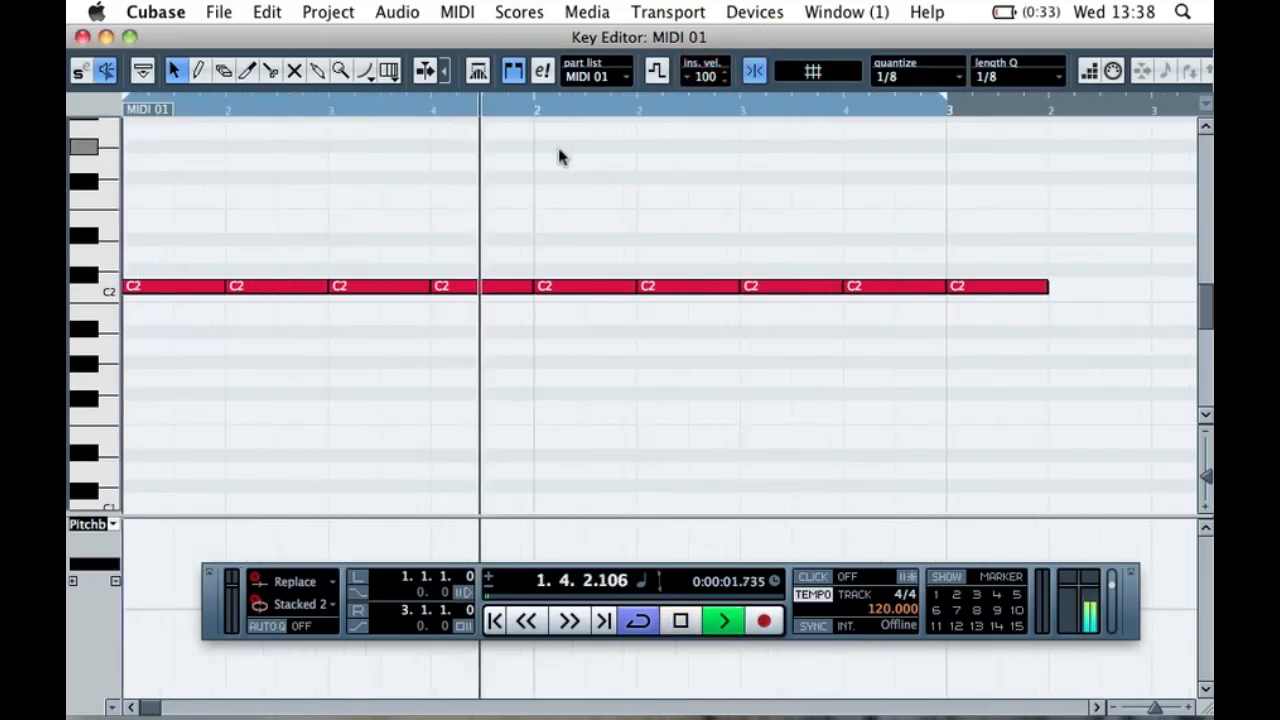
{"action": "key", "text": "space"}
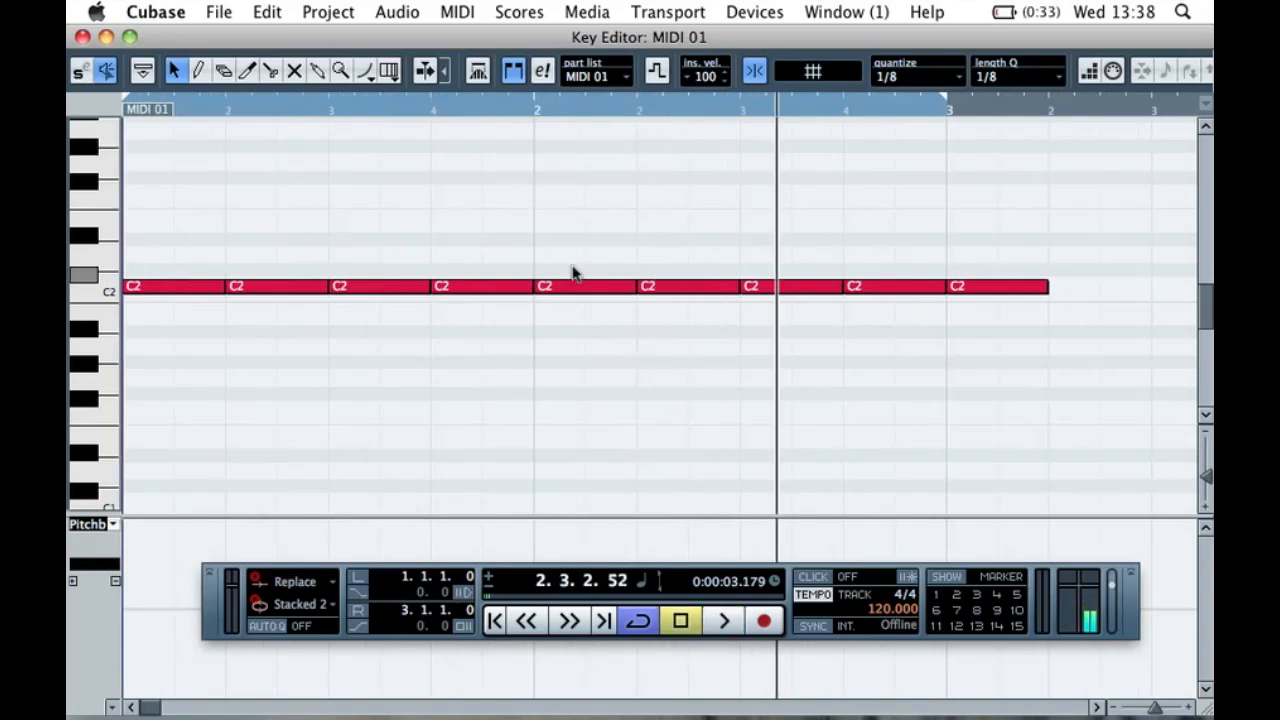
- Switch the project from the tempo track to a fixed tempo and set it to 126 BPM
{"action": "left_click", "coordinate": [886, 614]}
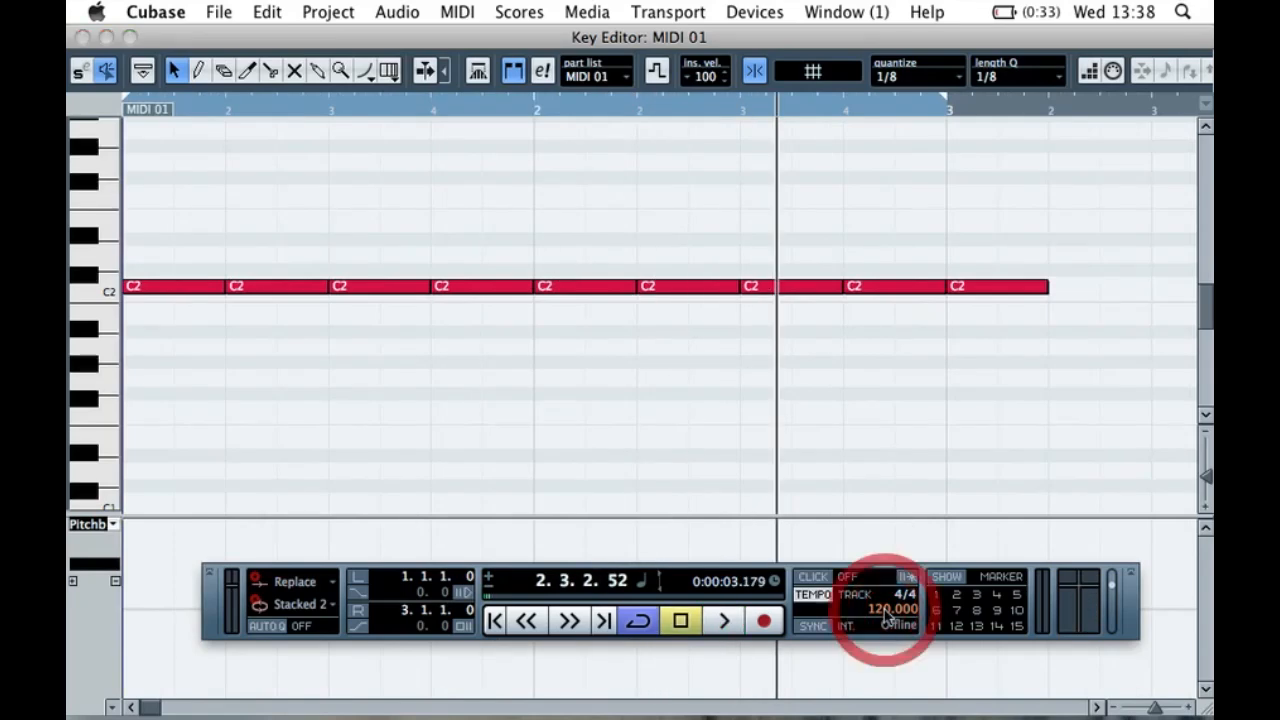
{"action": "left_click", "coordinate": [820, 597]}
{"action": "left_click", "coordinate": [818, 599]}
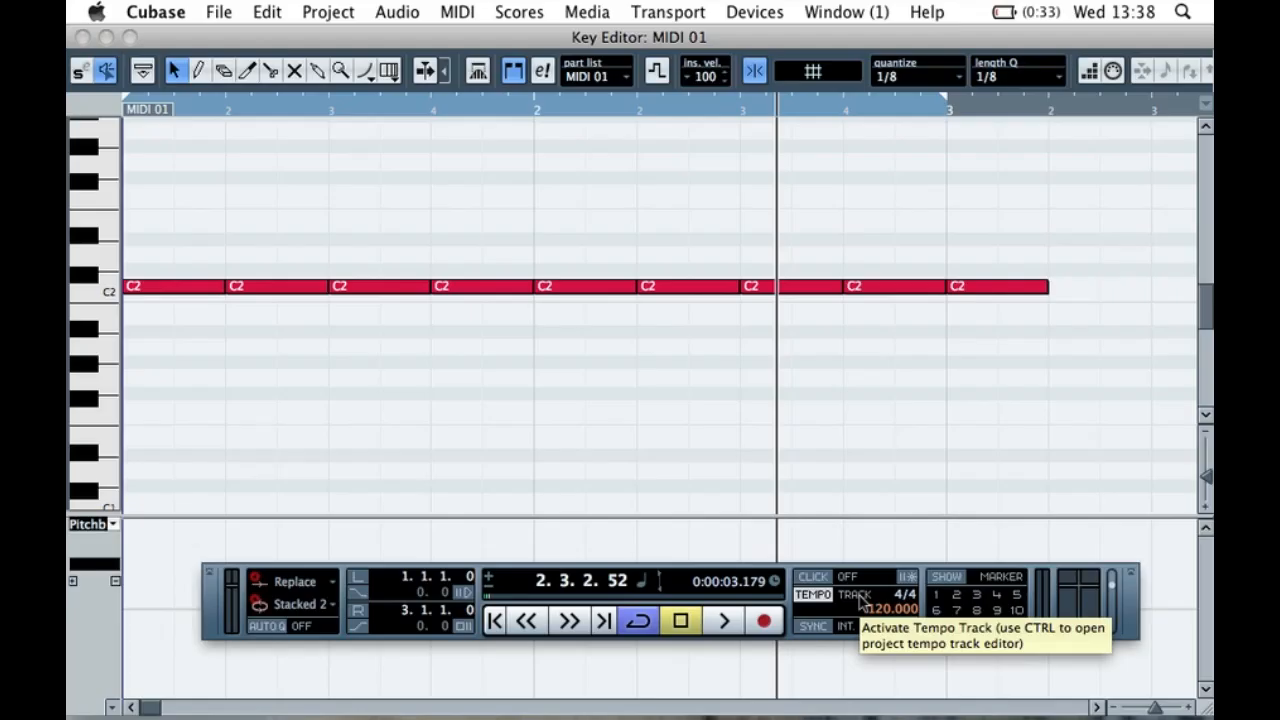
{"action": "left_click", "coordinate": [831, 598]}
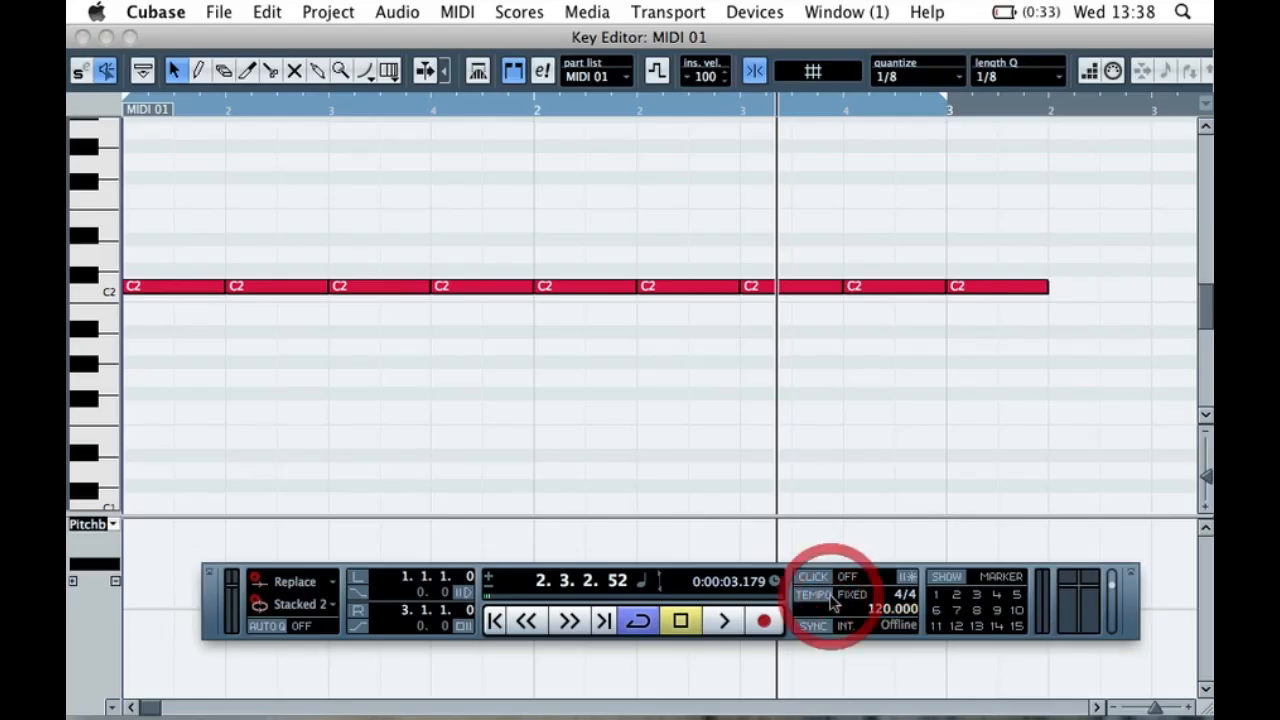
{"action": "double_click", "coordinate": [886, 612]}
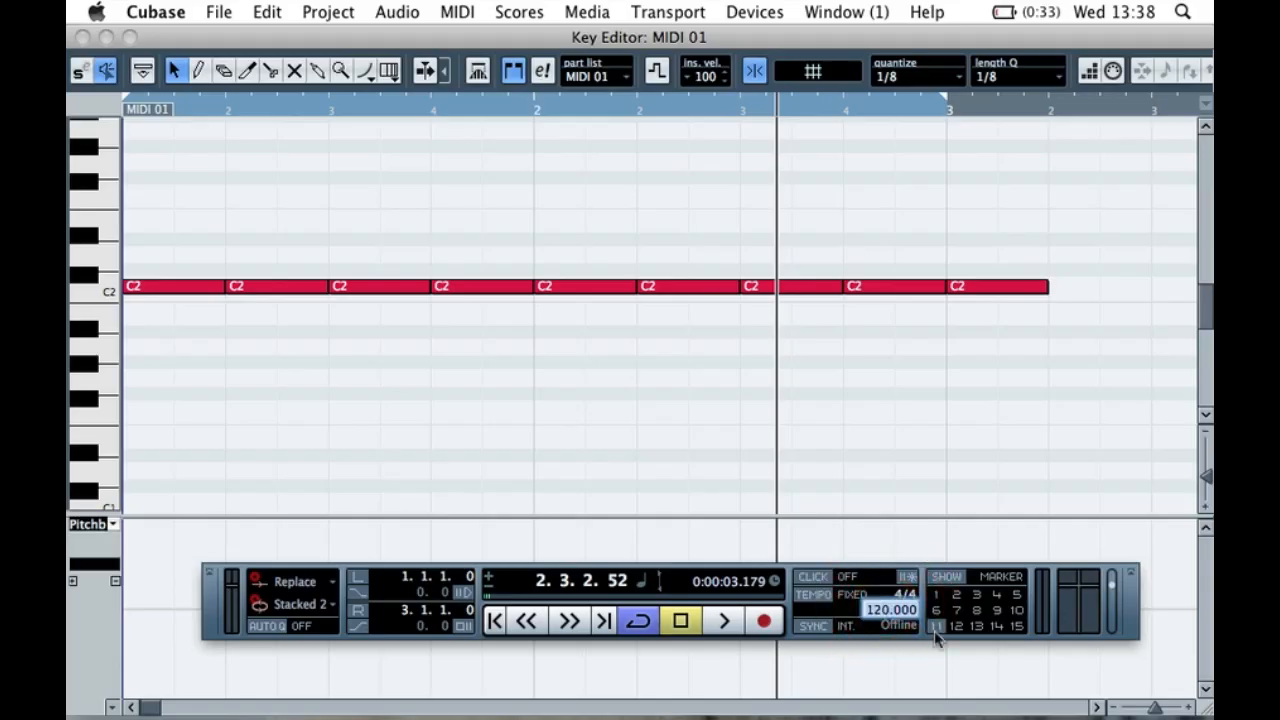
{"action": "key", "text": "Return"}
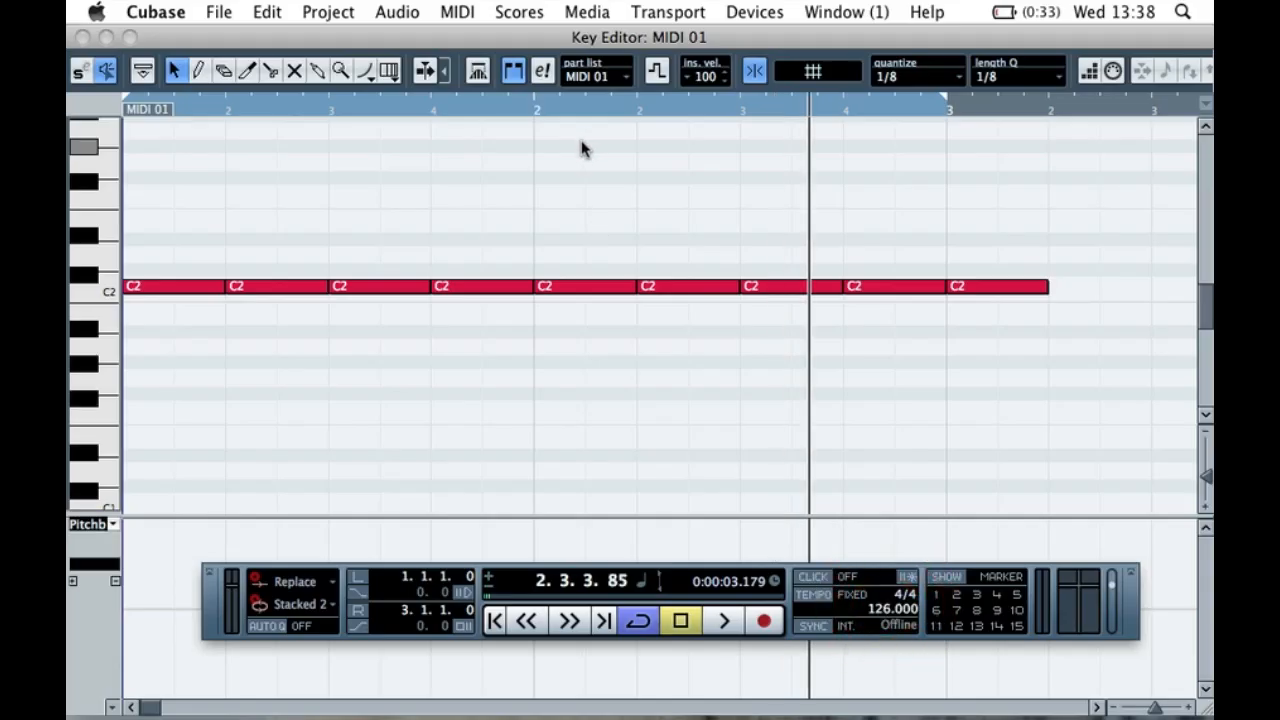
- Play the looped kick pattern at the 126 BPM tempo, then stop playback
{"action": "key", "text": "space"}
{"action": "left_click", "coordinate": [525, 210]}
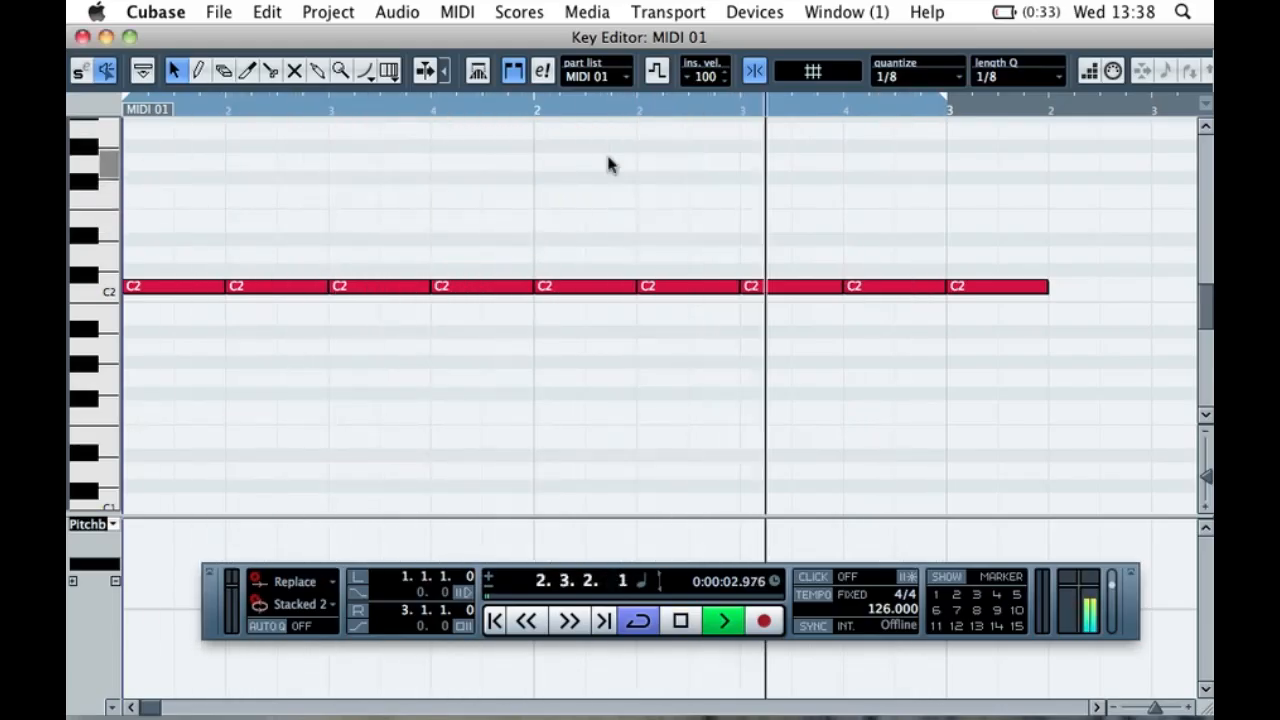
{"action": "key", "text": "space"}
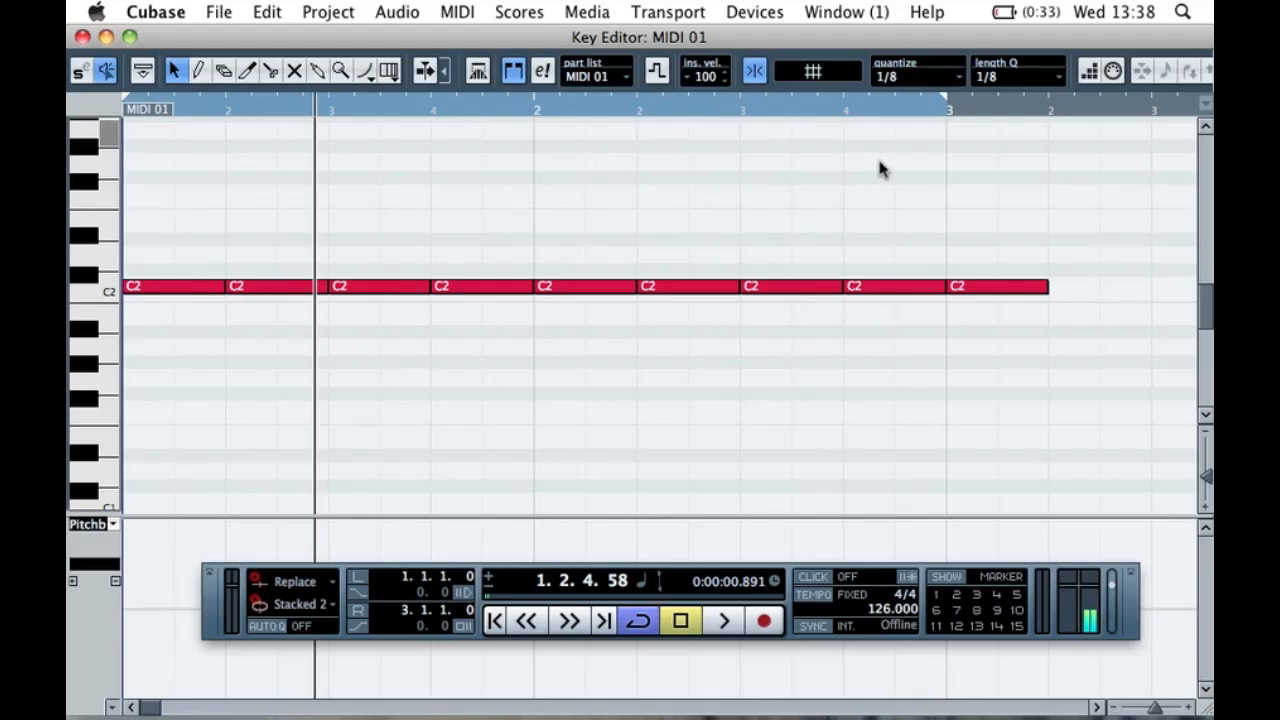
- Shorten the cycle range to one bar by setting the right locator to 2.1.1.0, and play the loop to check it
{"action": "left_click_drag", "start_coordinate": [945, 107], "coordinate": [543, 131]}
{"action": "key", "text": "h"}
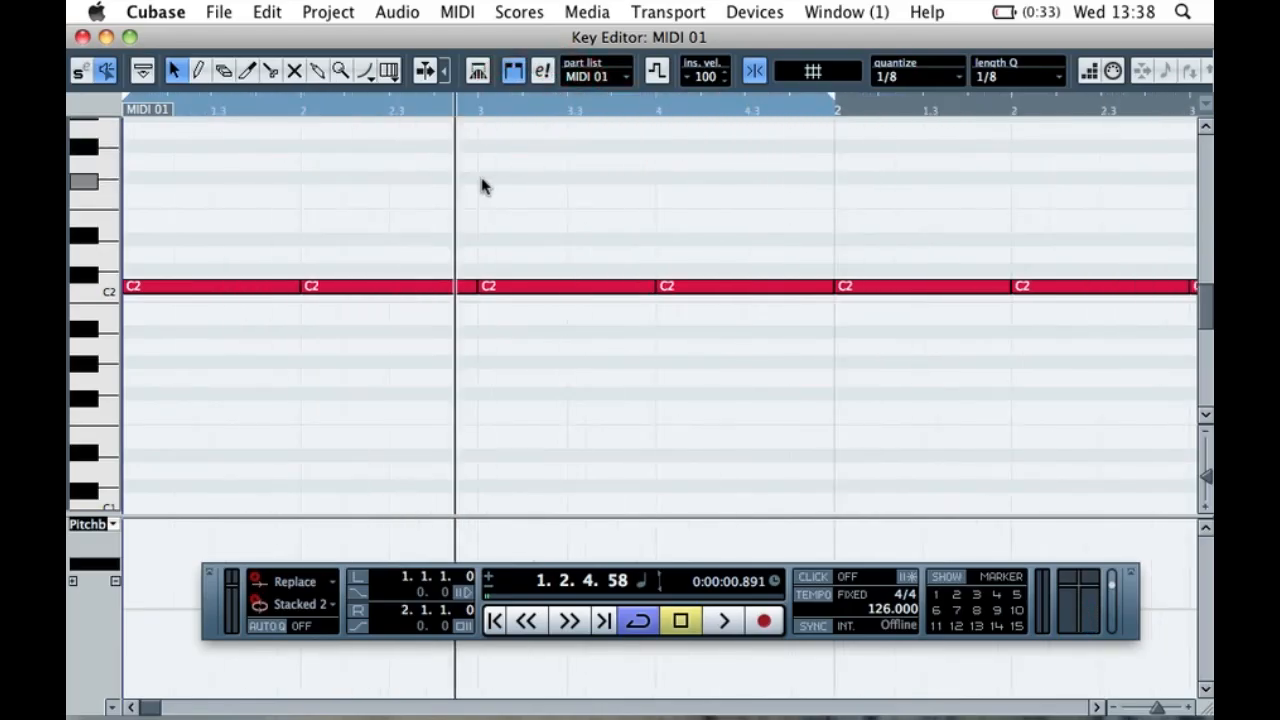
{"action": "key", "text": "h"}
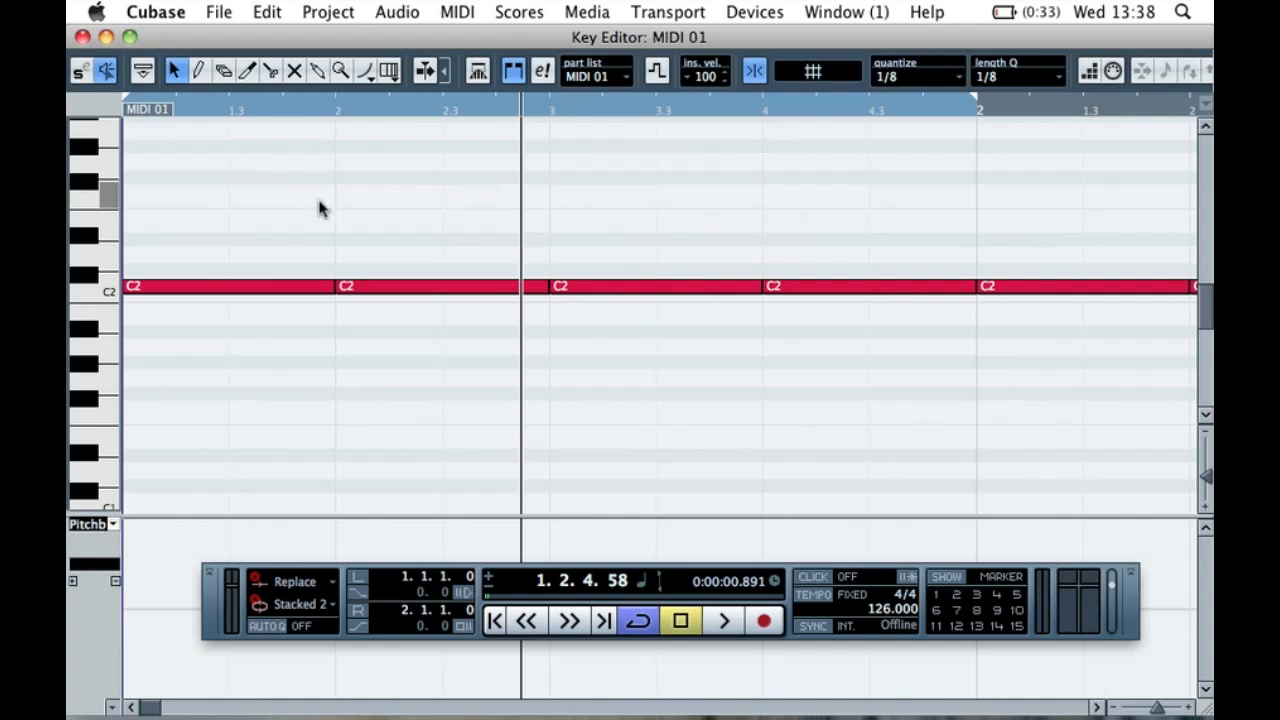
{"action": "key", "text": "space"}
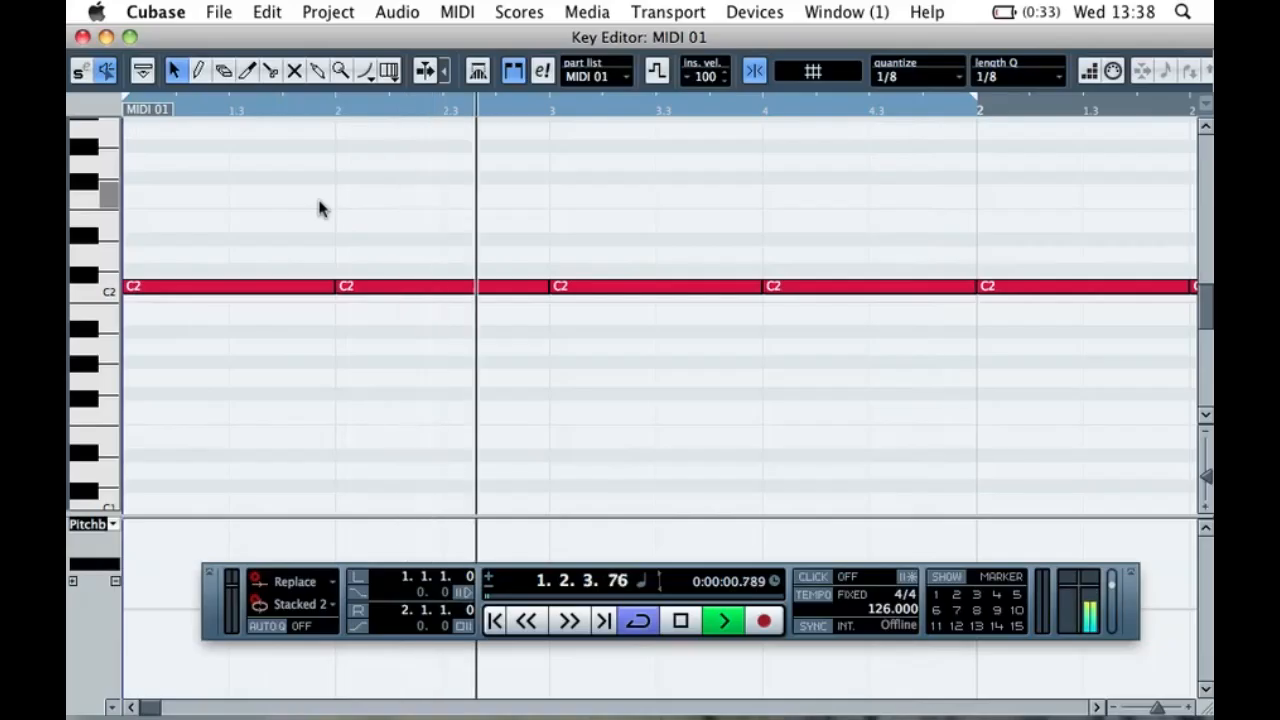
{"action": "key", "text": "space"}
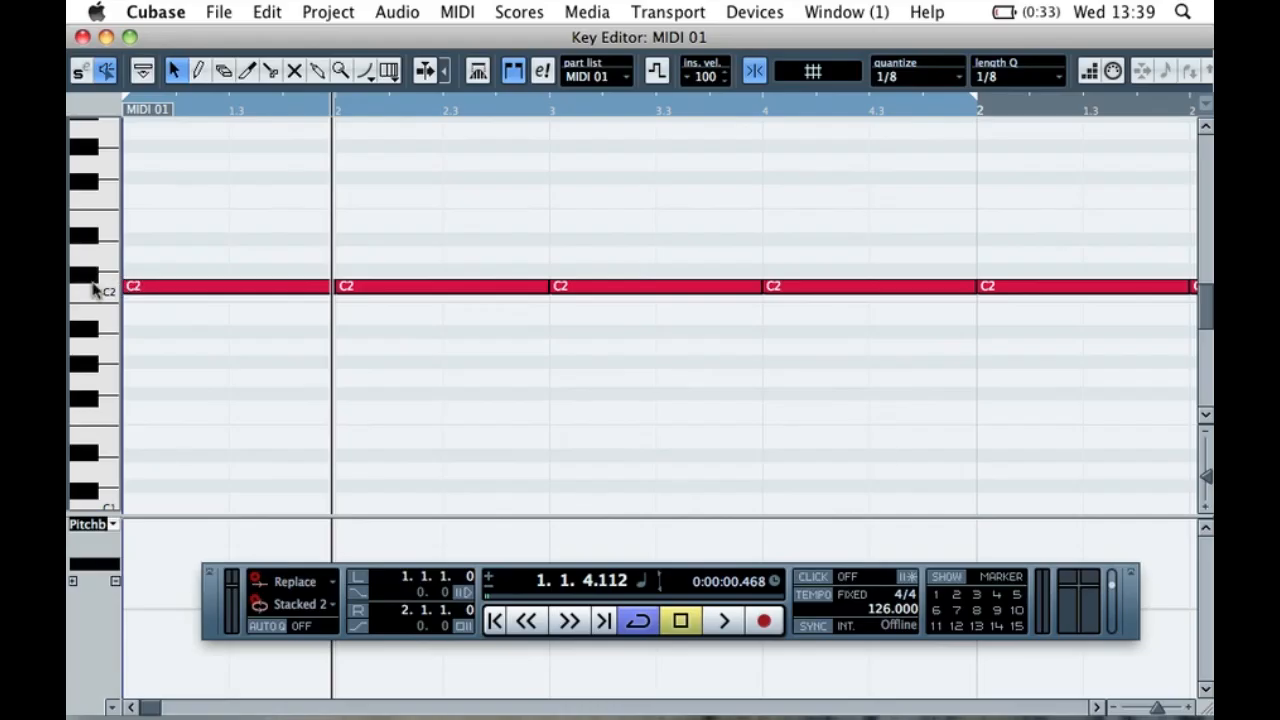
- Audition the drum sounds on the keys around A1 and A#1
{"action": "left_click", "coordinate": [93, 318]}
{"action": "left_click", "coordinate": [92, 337]}
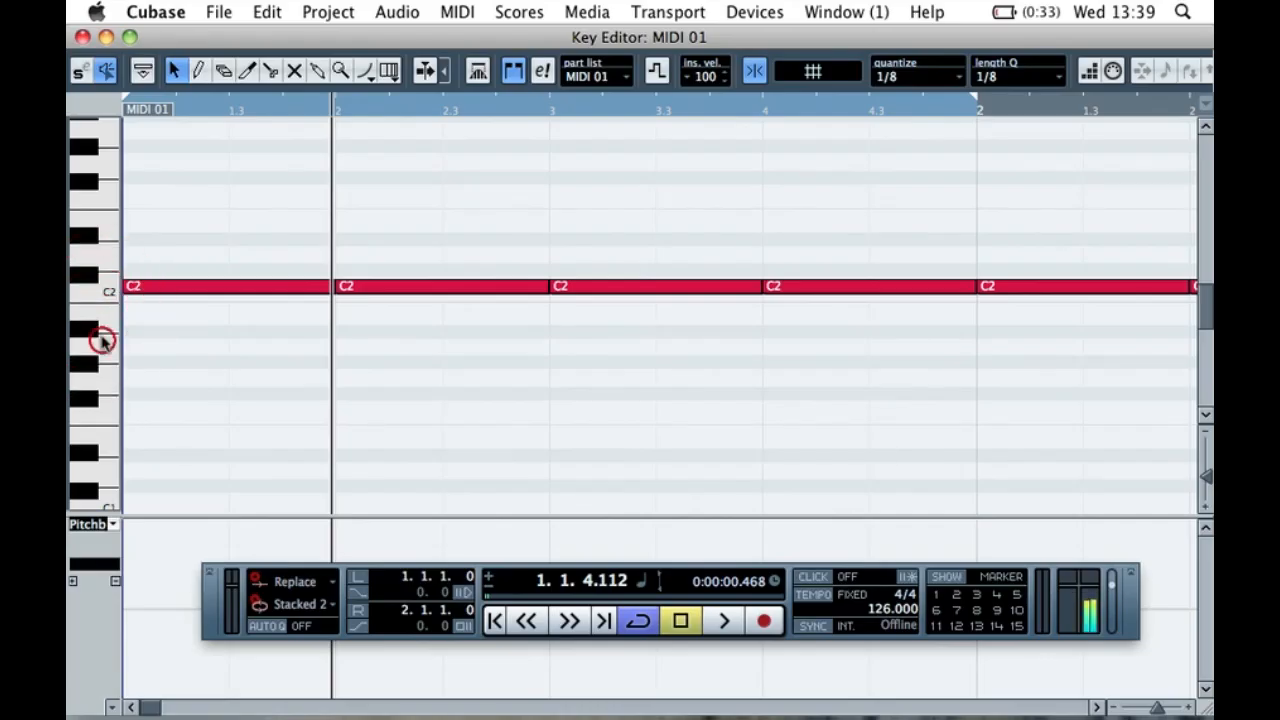
{"action": "left_click", "coordinate": [91, 332]}
{"action": "left_click", "coordinate": [102, 356]}
{"action": "left_click", "coordinate": [104, 352]}
{"action": "left_click", "coordinate": [105, 349]}
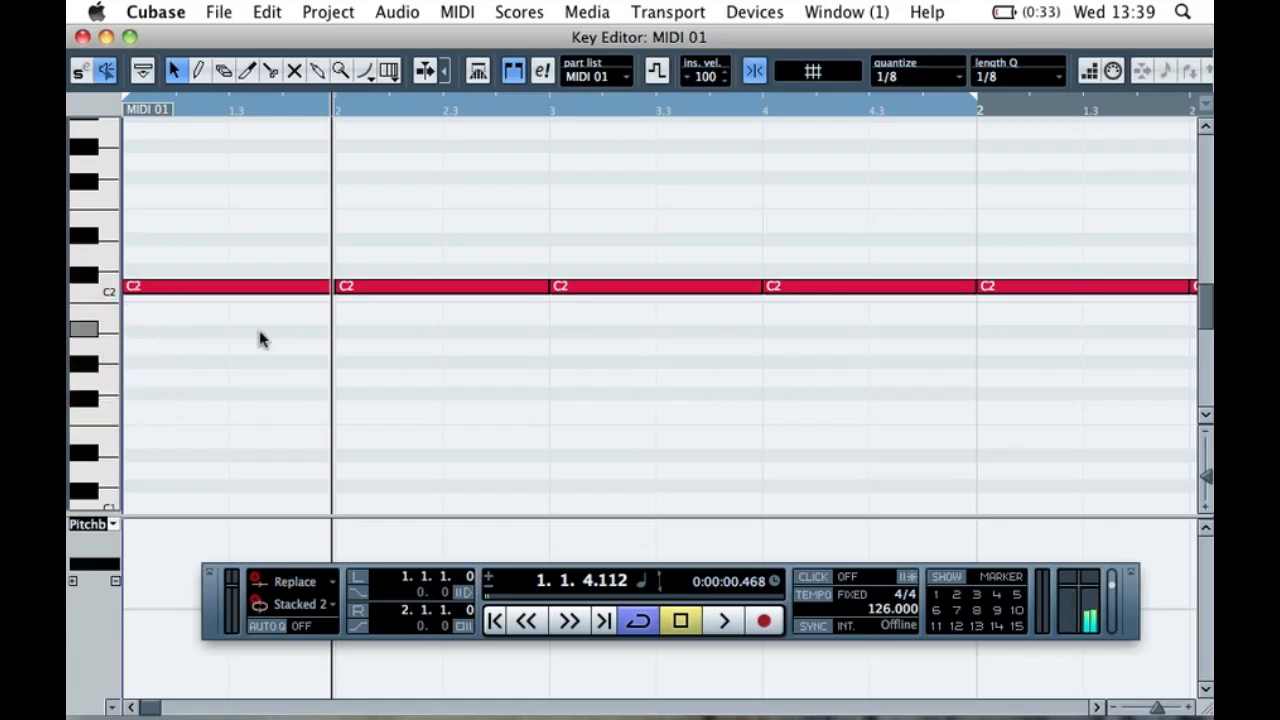
{"action": "left_click", "coordinate": [105, 348]}
{"action": "left_click", "coordinate": [104, 348]}
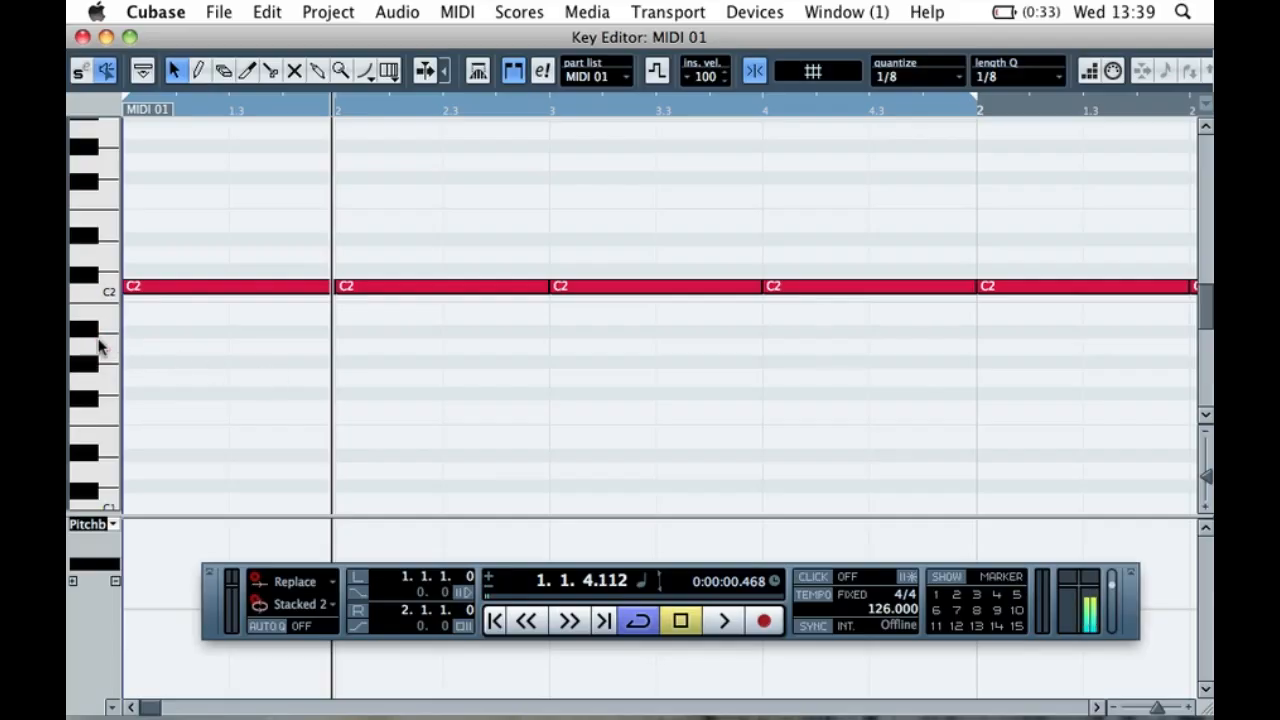
- Place eighth-length A1 notes on beats 2 and 4 of bar 1 and play the loop to check them
{"action": "left_click", "coordinate": [196, 346]}
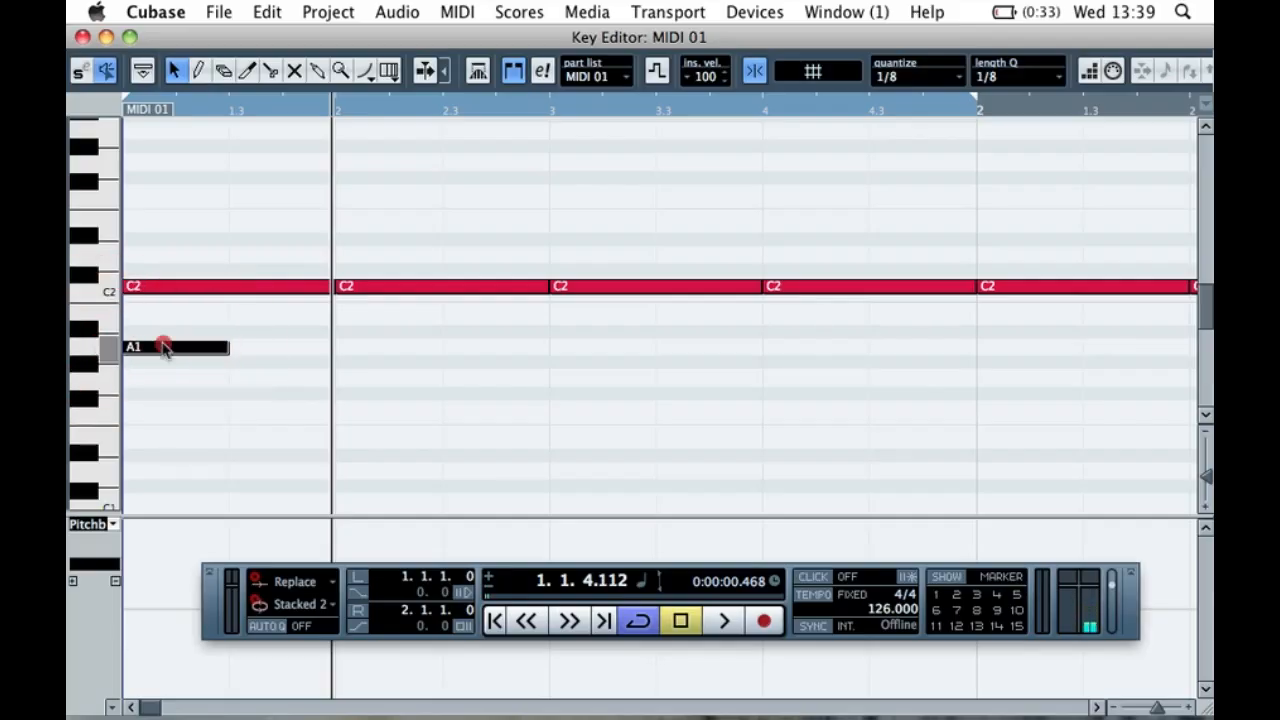
{"action": "left_click_drag", "start_coordinate": [255, 337], "coordinate": [369, 349]}
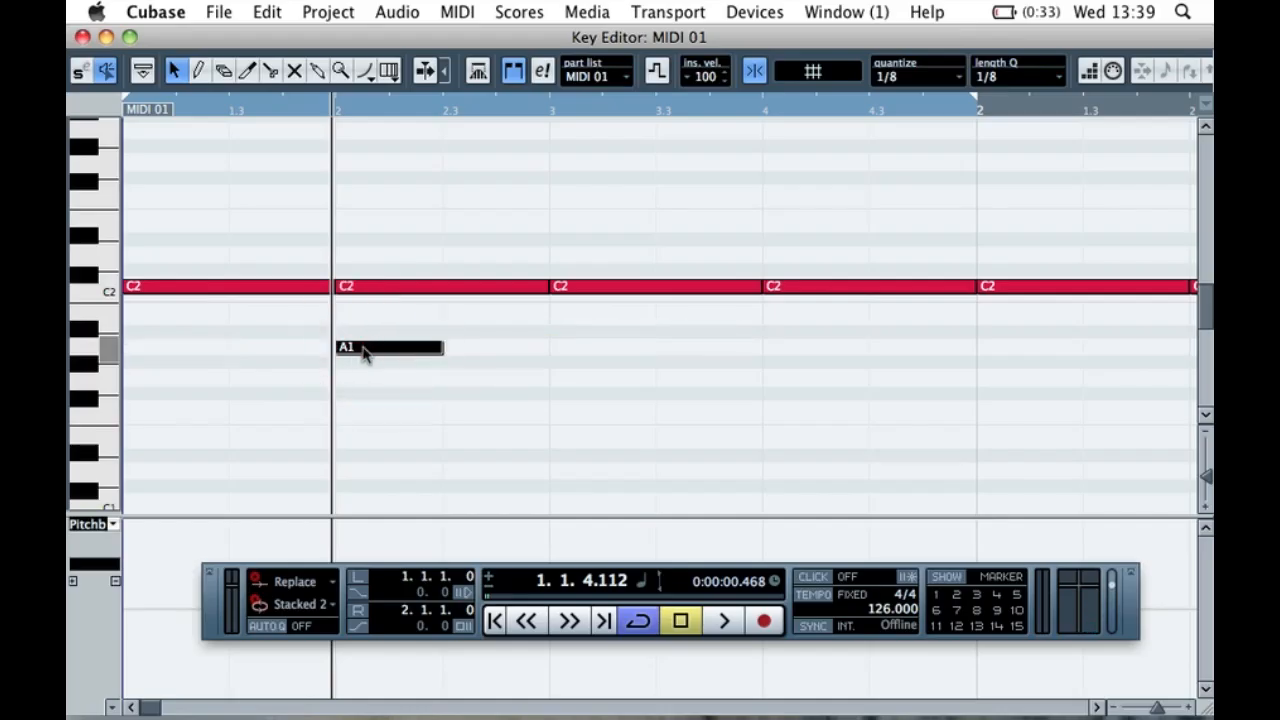
{"action": "left_click", "coordinate": [483, 343]}
{"action": "left_click_drag", "start_coordinate": [380, 350], "coordinate": [808, 362]}
{"action": "key", "text": "space"}
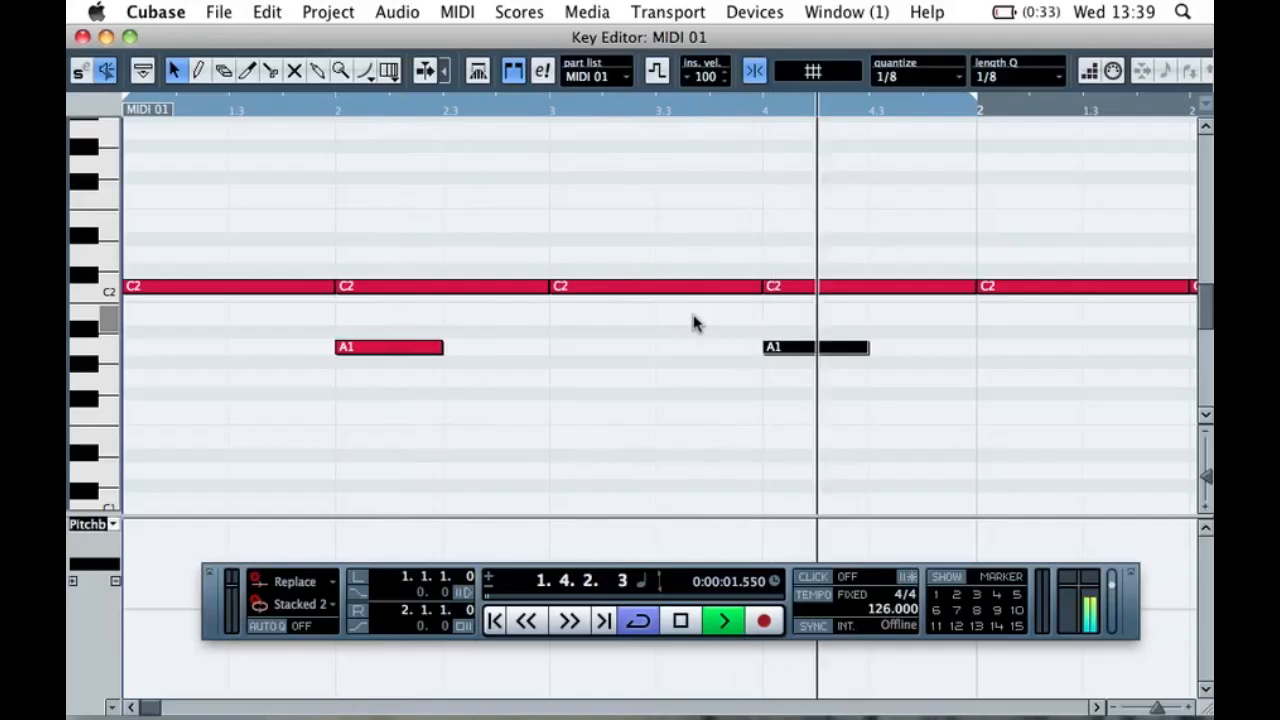
{"action": "key", "text": "space"}
{"action": "left_click", "coordinate": [708, 330]}
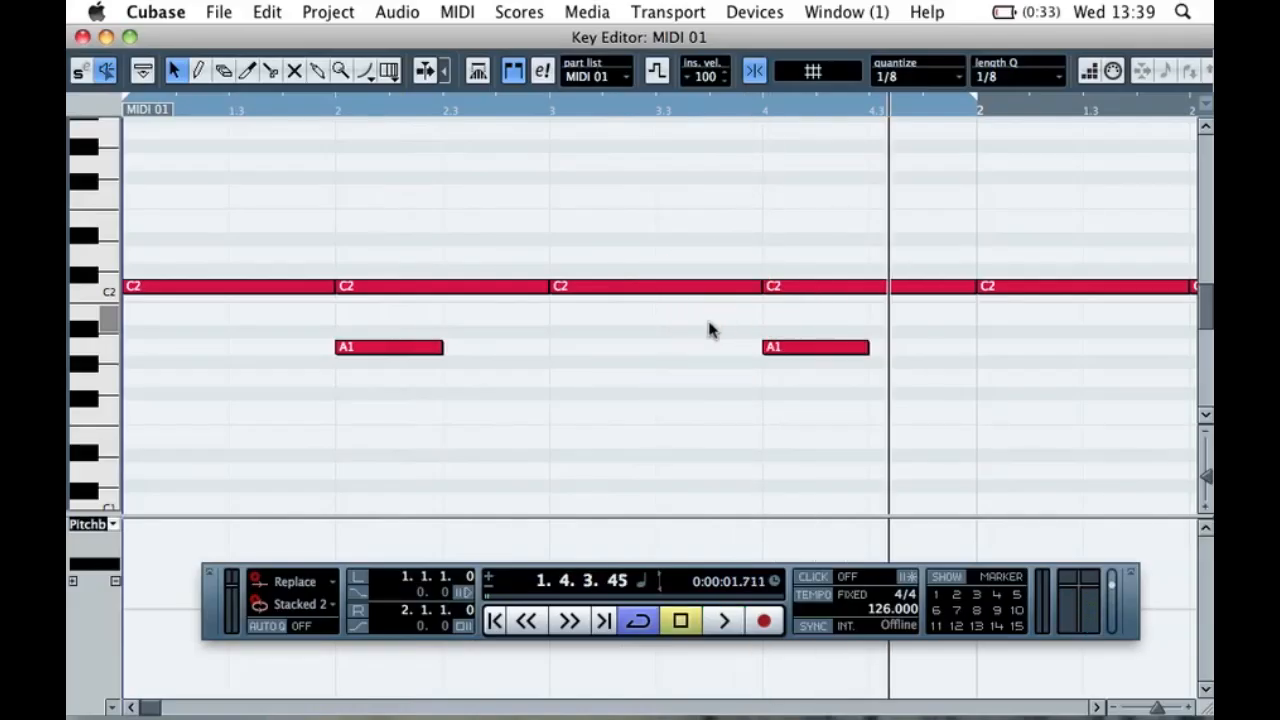
- Turn snap off, shift the beat 4 A1 note slightly late, and set the quantize grid to 1/64
{"action": "left_click", "coordinate": [763, 209]}
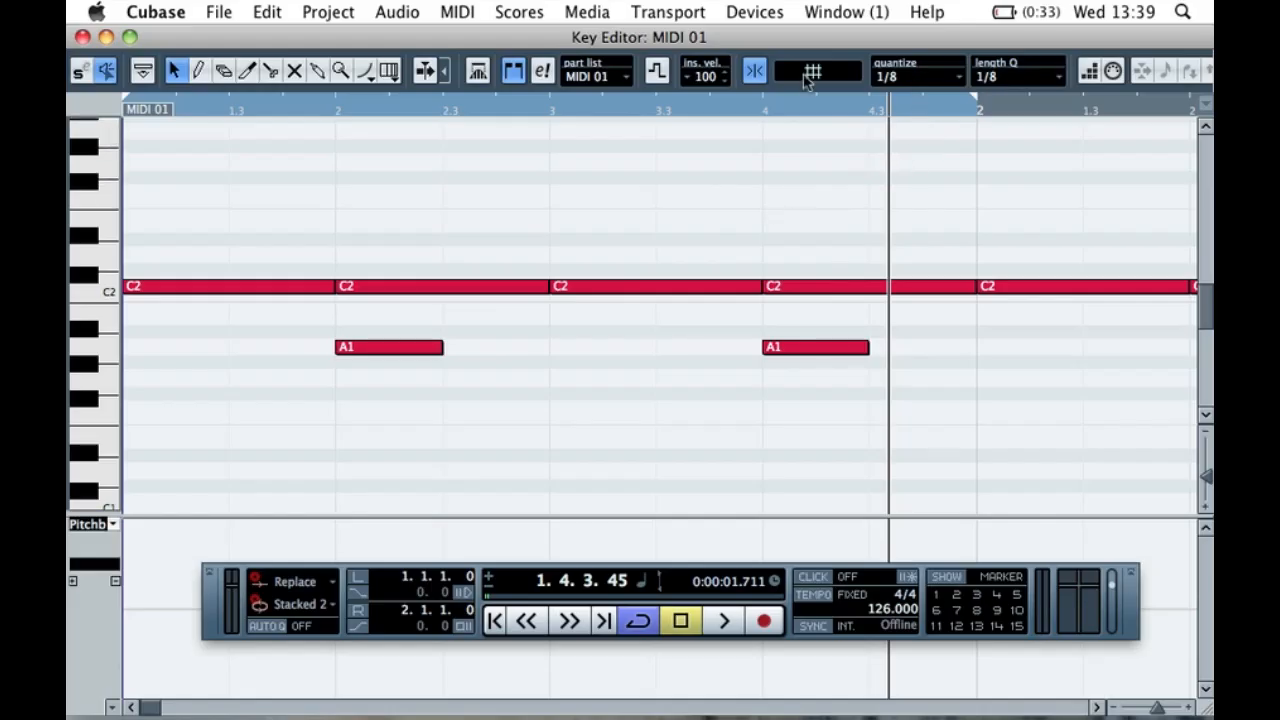
{"action": "left_click", "coordinate": [753, 74]}
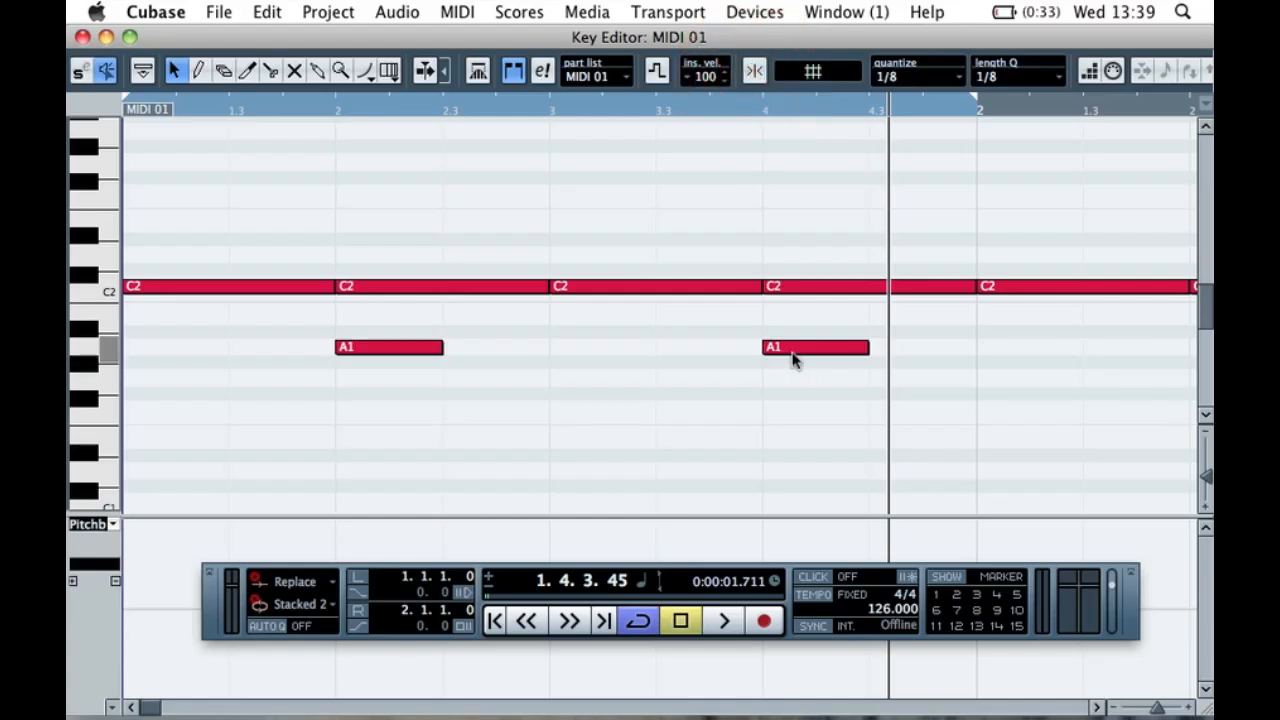
{"action": "left_click_drag", "start_coordinate": [757, 356], "coordinate": [794, 350]}
{"action": "left_click", "coordinate": [910, 73]}
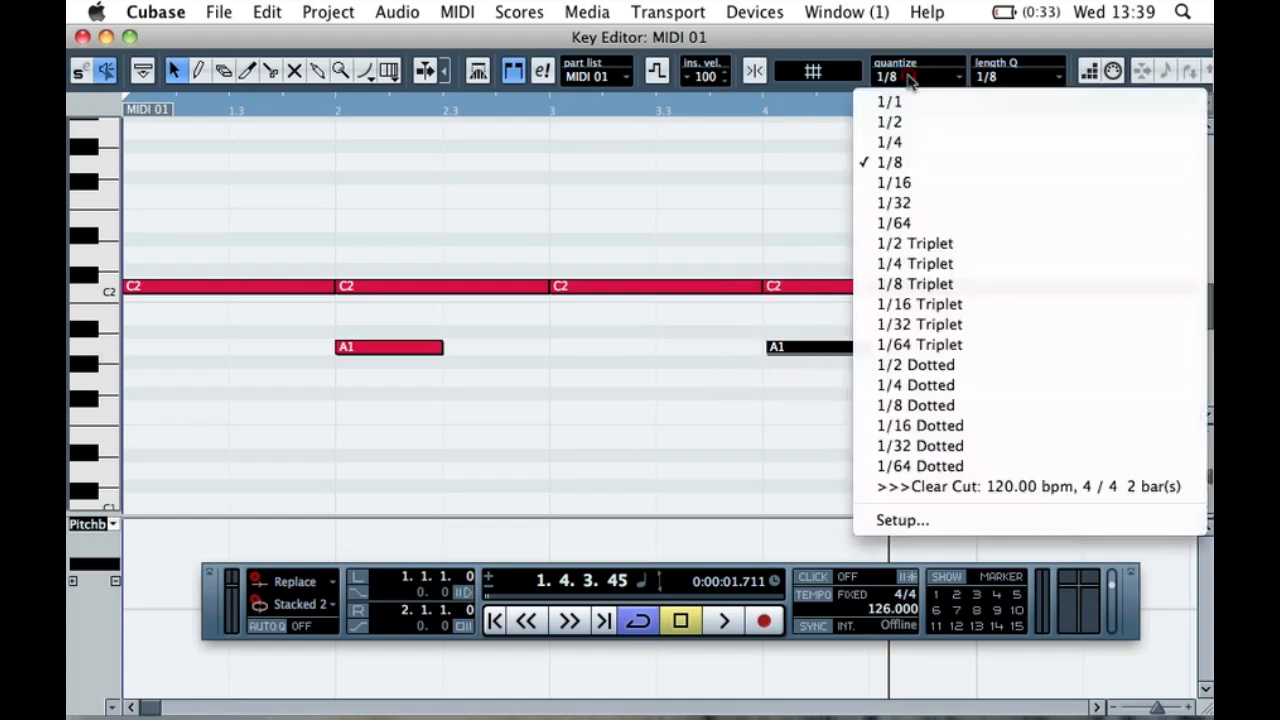
{"action": "left_click", "coordinate": [898, 225]}
{"action": "left_click_drag", "start_coordinate": [786, 346], "coordinate": [782, 353]}
- Play the one-bar loop twice to hear the shifted A1 note, stopping after each pass
{"action": "key", "text": "space"}
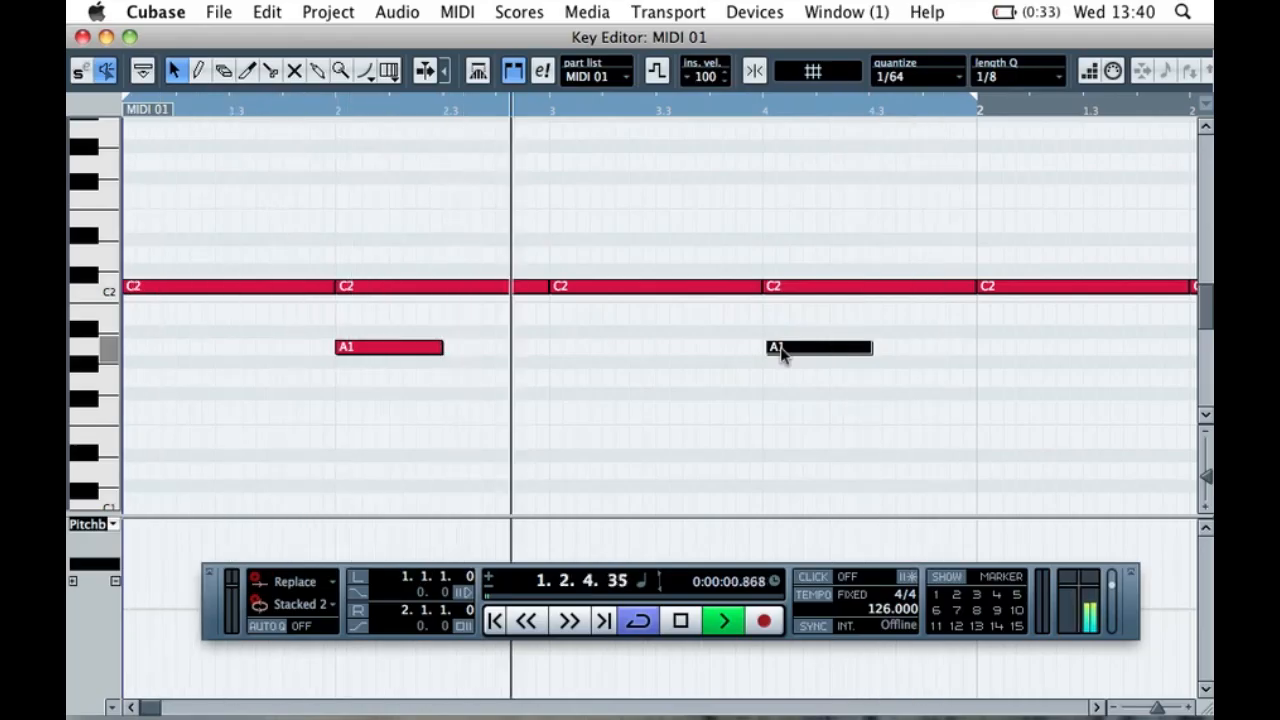
{"action": "key", "text": "space"}
{"action": "key", "text": "space"}
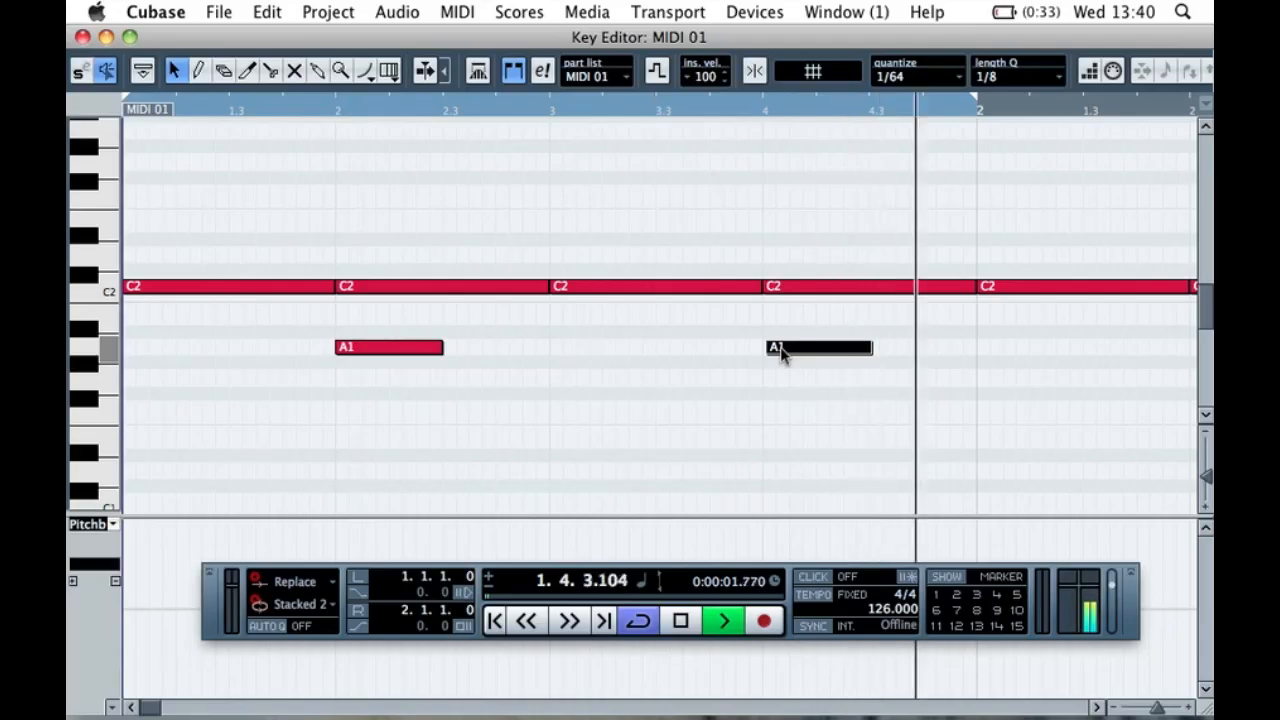
{"action": "key", "text": "space"}
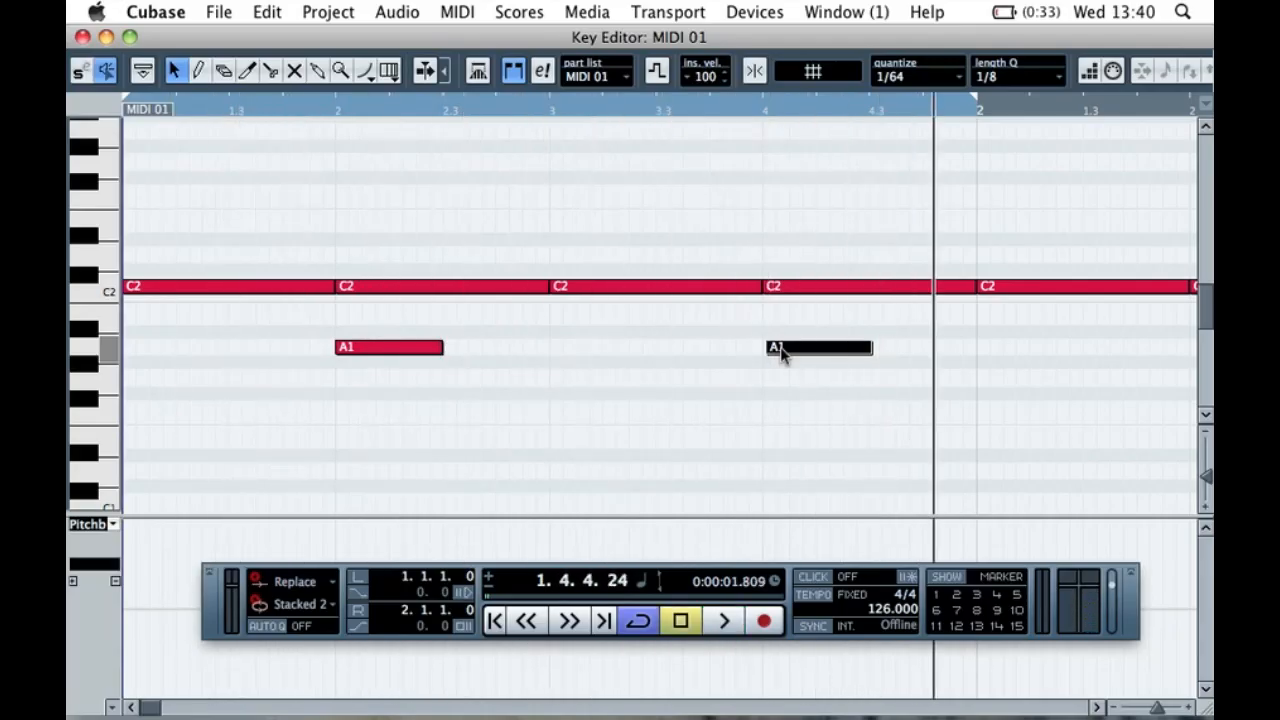
- With snap turned back on, add C#2 notes on beats 2 and 4 of bar 1 and play the loop
{"action": "left_click", "coordinate": [86, 326]}
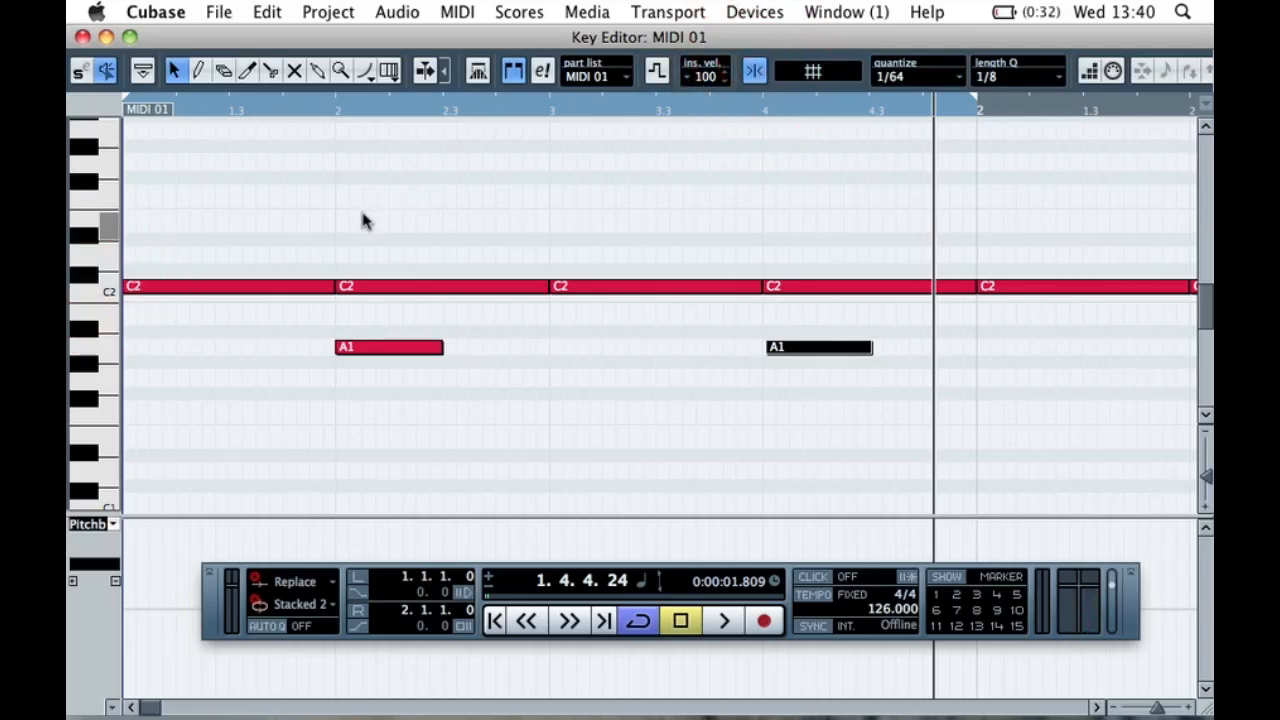
{"action": "left_click", "coordinate": [352, 270]}
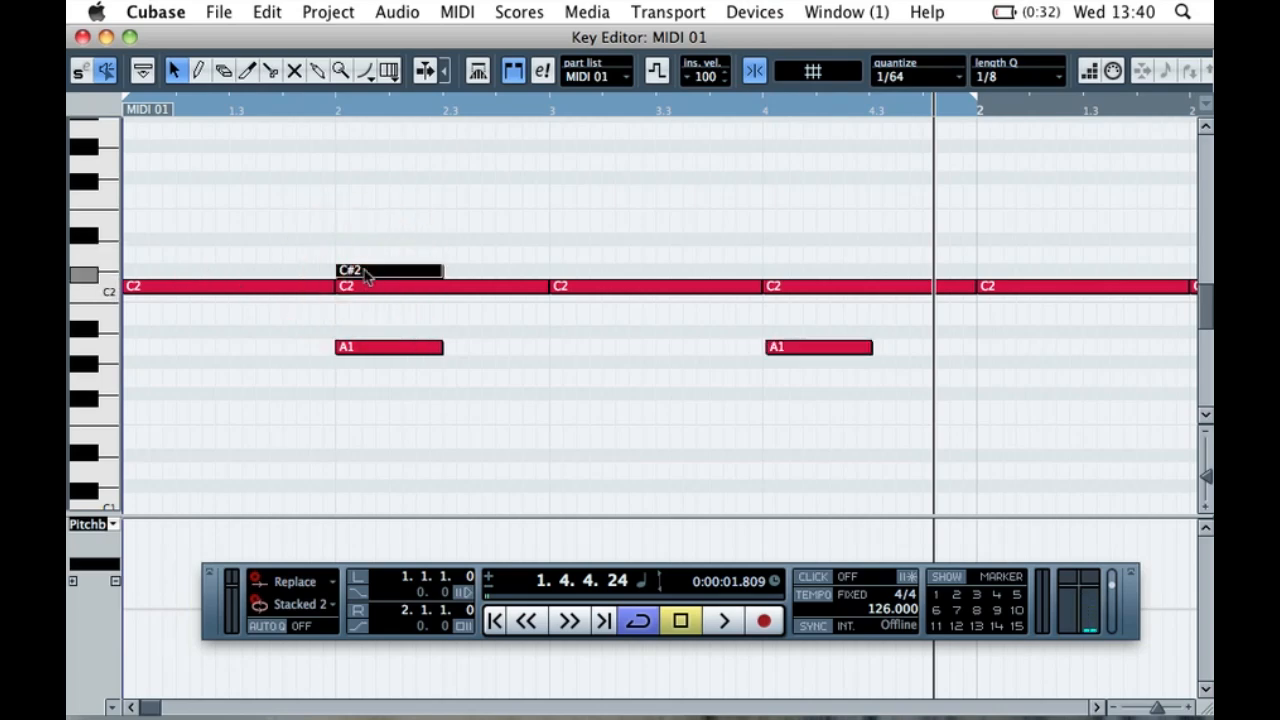
{"action": "left_click_drag", "start_coordinate": [368, 272], "coordinate": [798, 272]}
{"action": "key", "text": "space"}
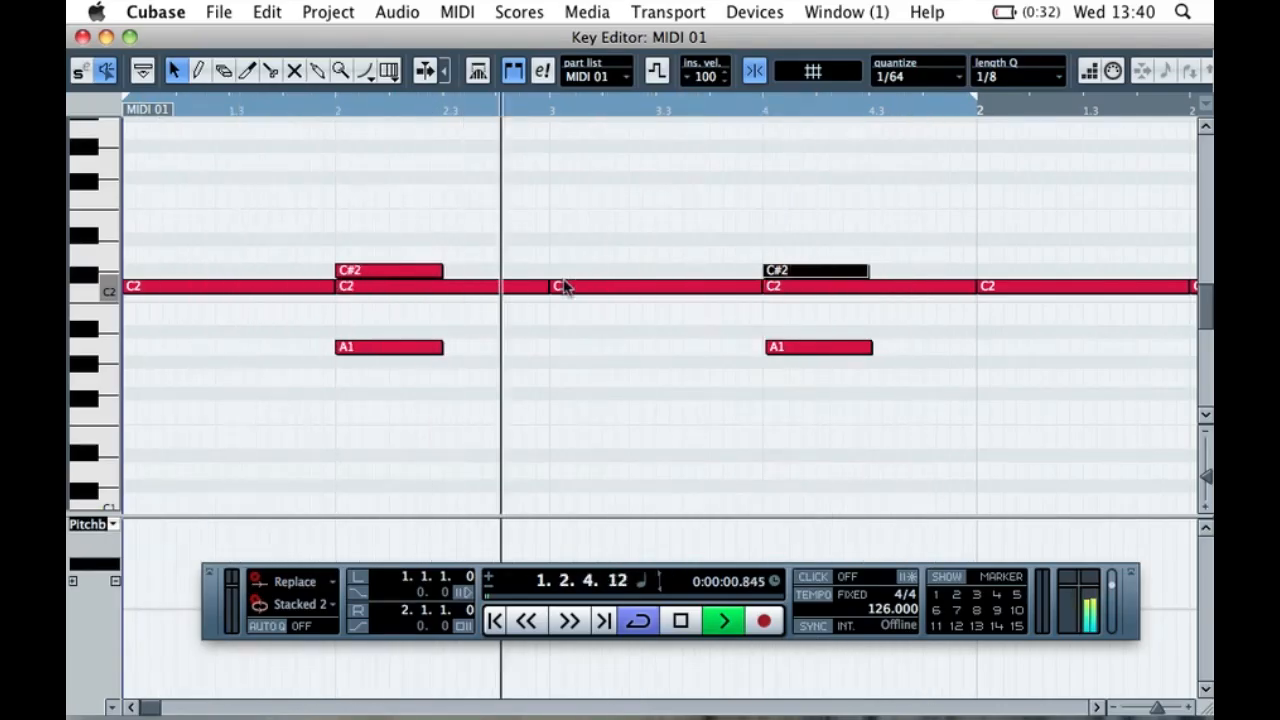
{"action": "key", "text": "space"}
{"action": "left_click", "coordinate": [746, 220]}
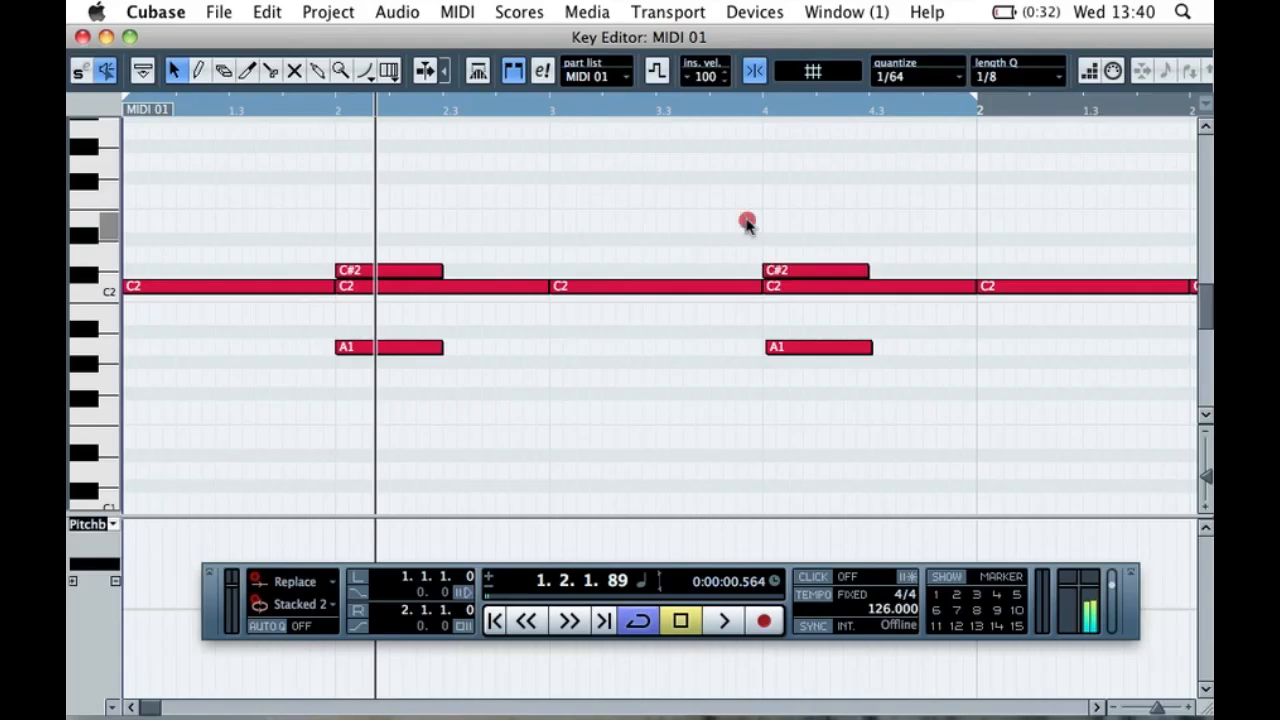
- Turn snap off, shift both C#2 notes slightly ahead of the beat, and play the loop to check the timing
{"action": "left_click_drag", "start_coordinate": [840, 232], "coordinate": [358, 272]}
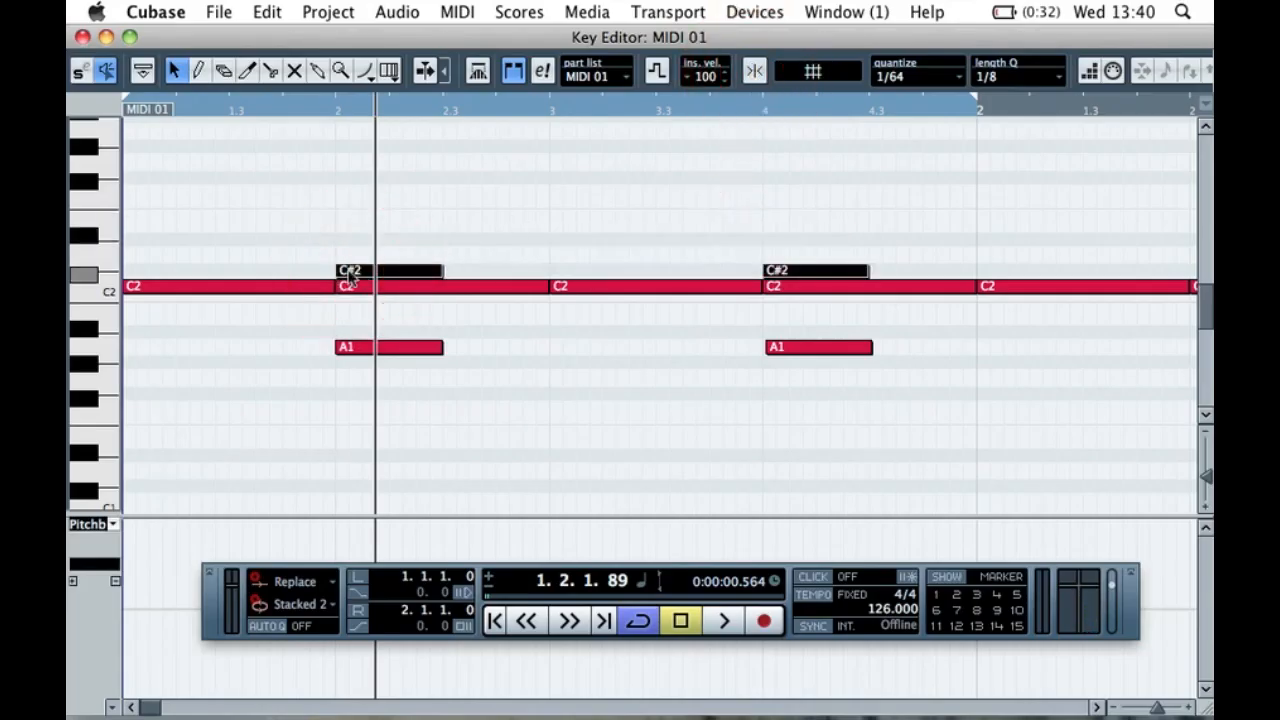
{"action": "left_click_drag", "start_coordinate": [351, 271], "coordinate": [354, 272]}
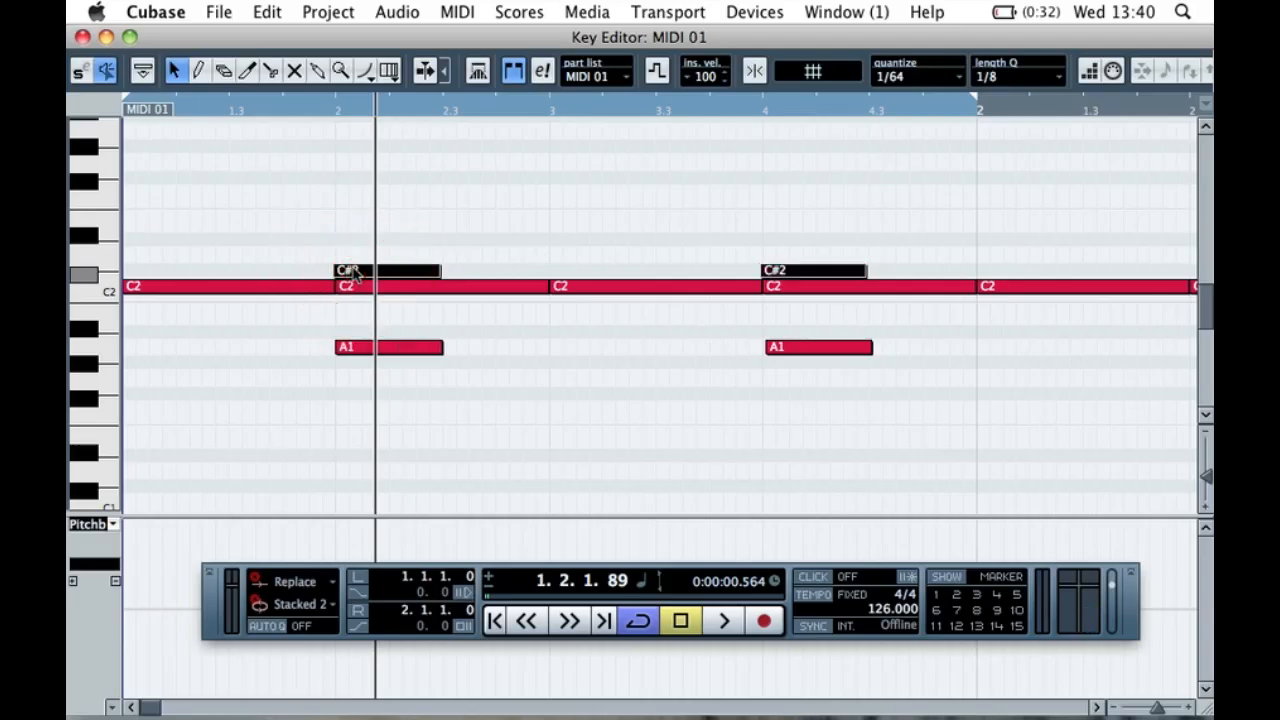
{"action": "left_click", "coordinate": [350, 272]}
{"action": "key", "text": "space"}
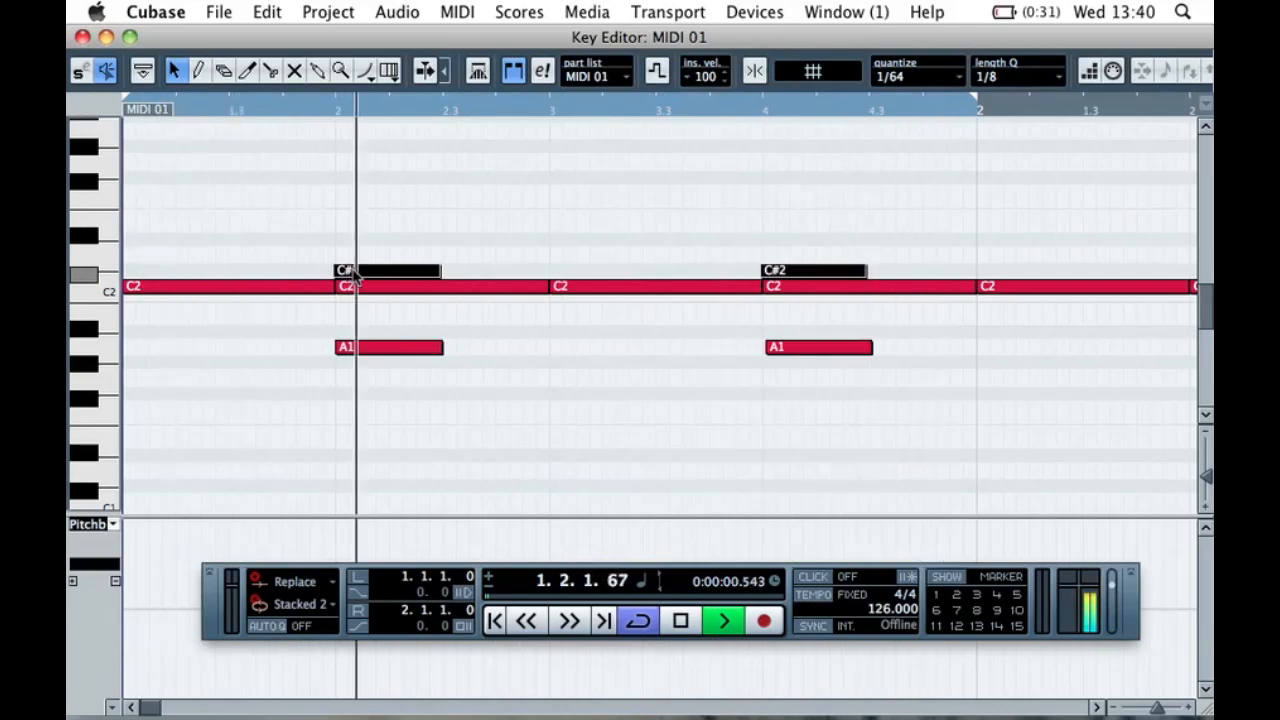
{"action": "key", "text": "space"}
{"action": "left_click", "coordinate": [489, 228]}
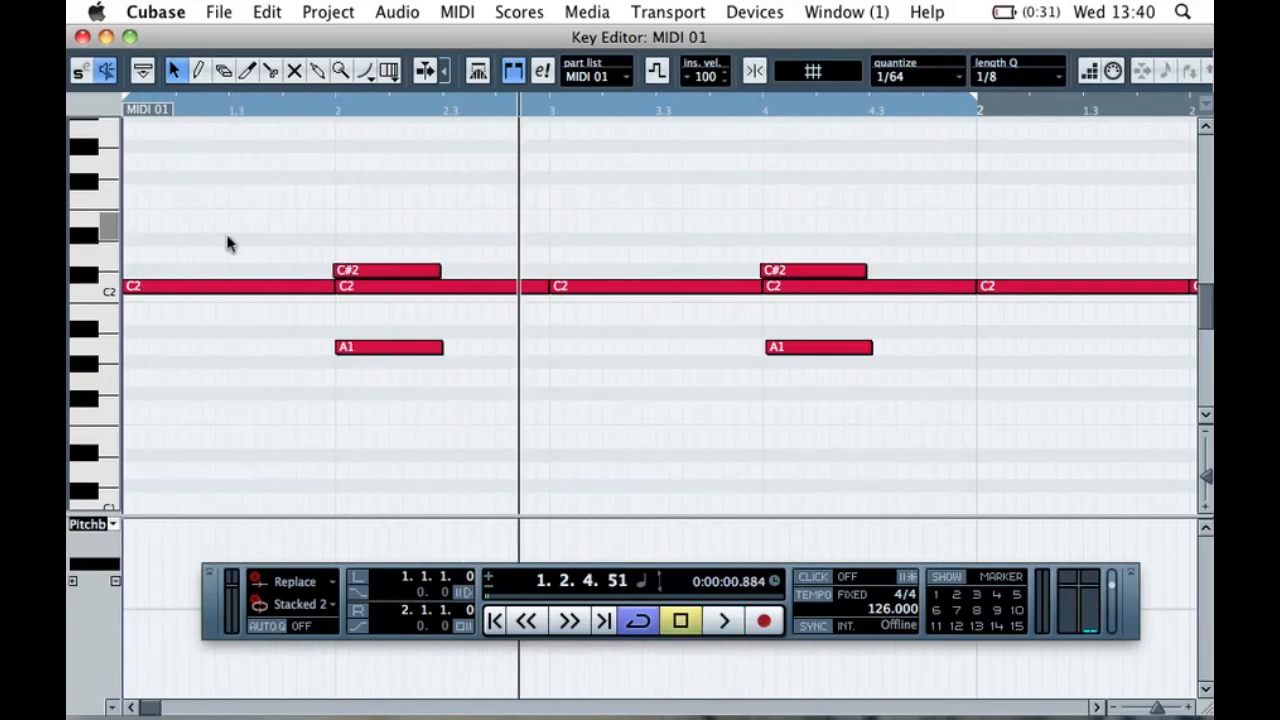
- Audition further drum sounds on the keys between G#1 and D#2
{"action": "left_click", "coordinate": [93, 268]}
{"action": "left_click", "coordinate": [94, 270]}
{"action": "left_click", "coordinate": [88, 242]}
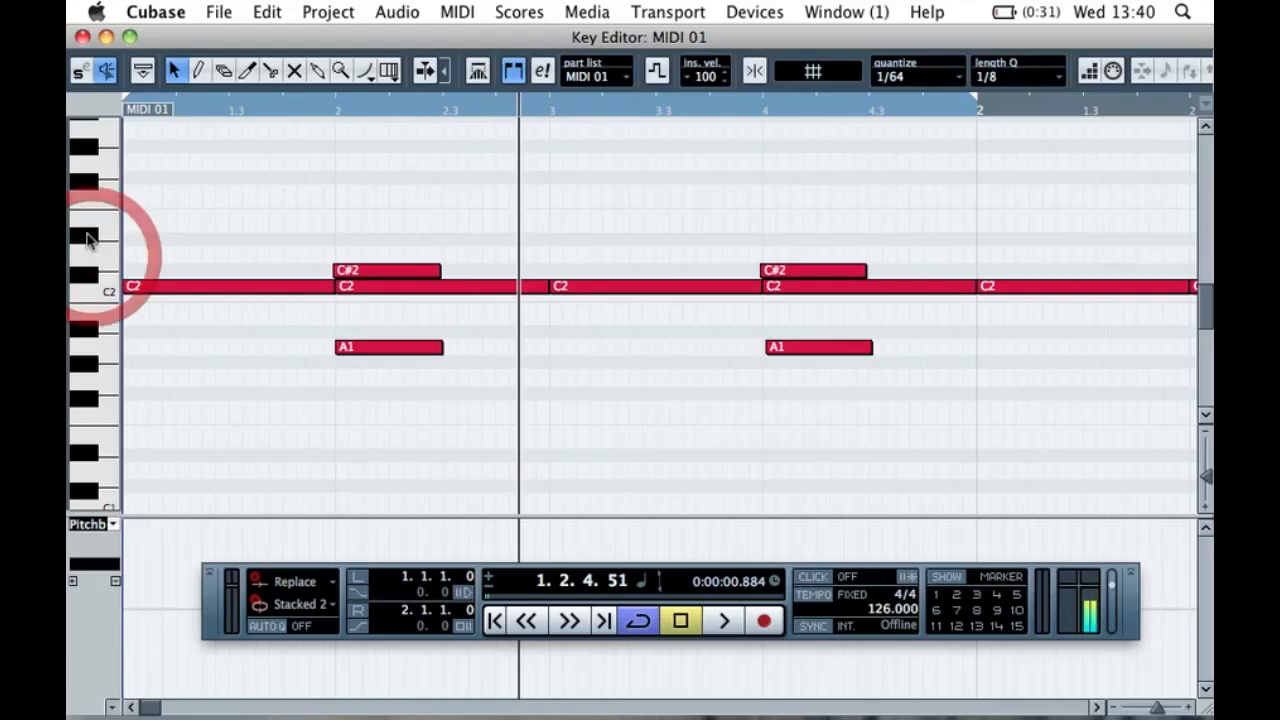
{"action": "left_click", "coordinate": [104, 228]}
{"action": "left_click", "coordinate": [106, 366]}
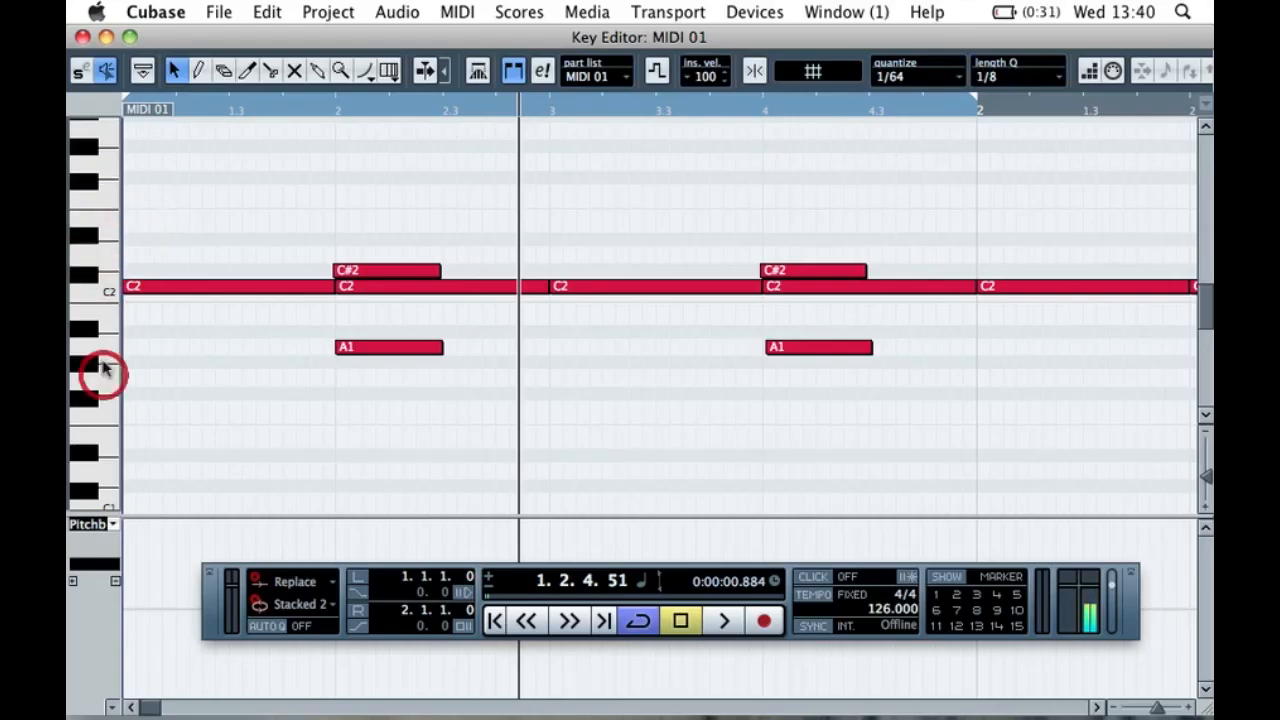
{"action": "left_click", "coordinate": [101, 343]}
{"action": "left_click", "coordinate": [88, 318]}
{"action": "left_click", "coordinate": [90, 306]}
{"action": "left_click", "coordinate": [88, 328]}
{"action": "left_click", "coordinate": [88, 336]}
{"action": "left_click", "coordinate": [88, 346]}
{"action": "left_click", "coordinate": [88, 365]}
{"action": "left_click", "coordinate": [88, 366]}
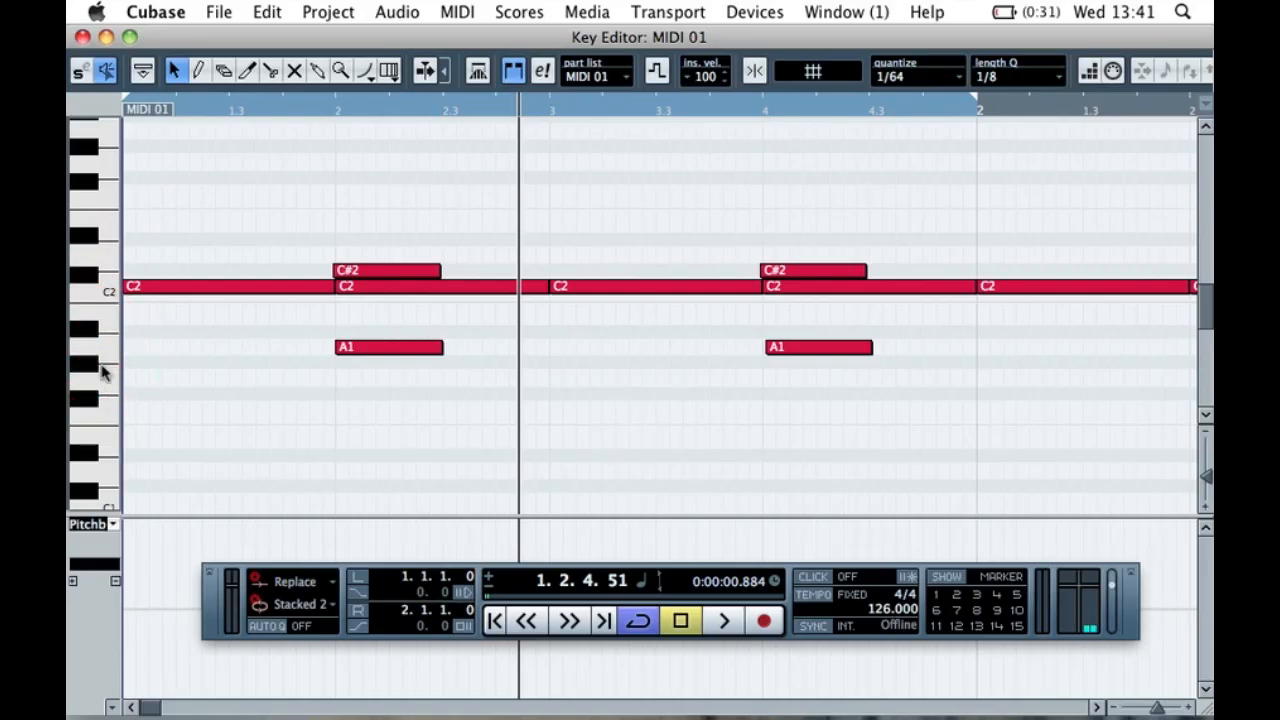
- Turn snap on and add G#1 notes on beats 2 and 4 of bar 1 while the loop plays, then stop playback
{"action": "left_click", "coordinate": [760, 76]}
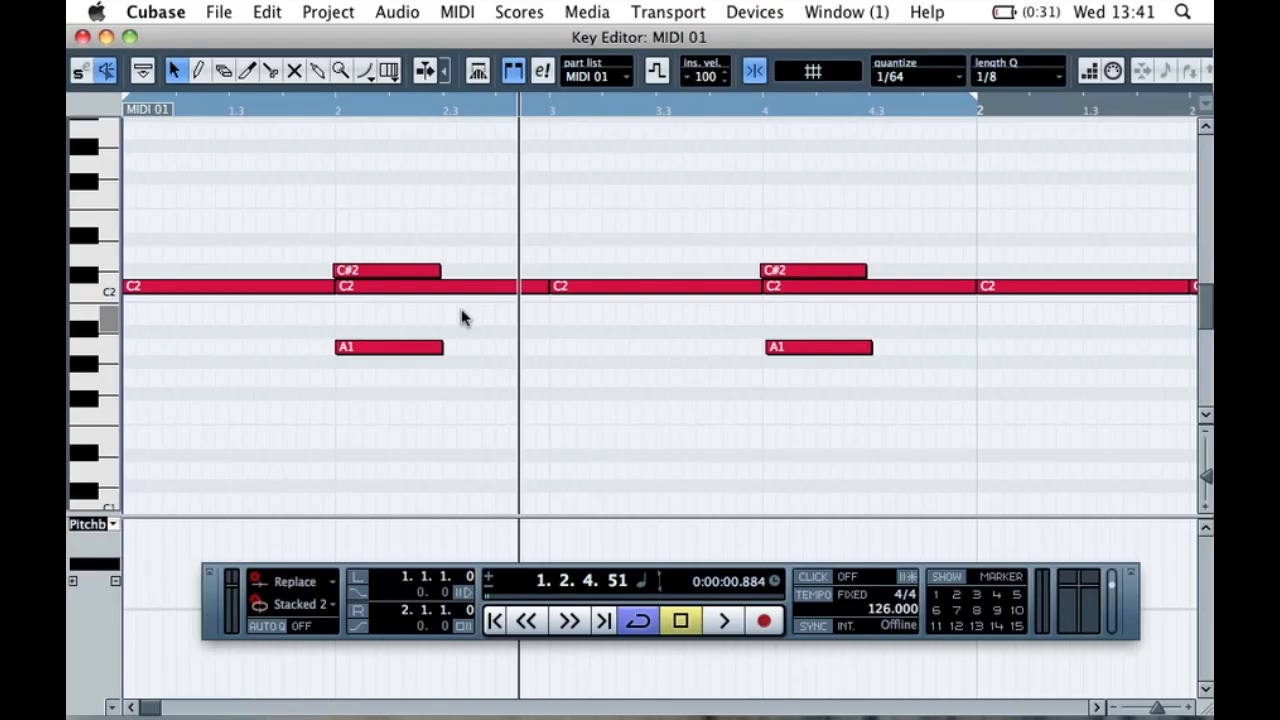
{"action": "key", "text": "space"}
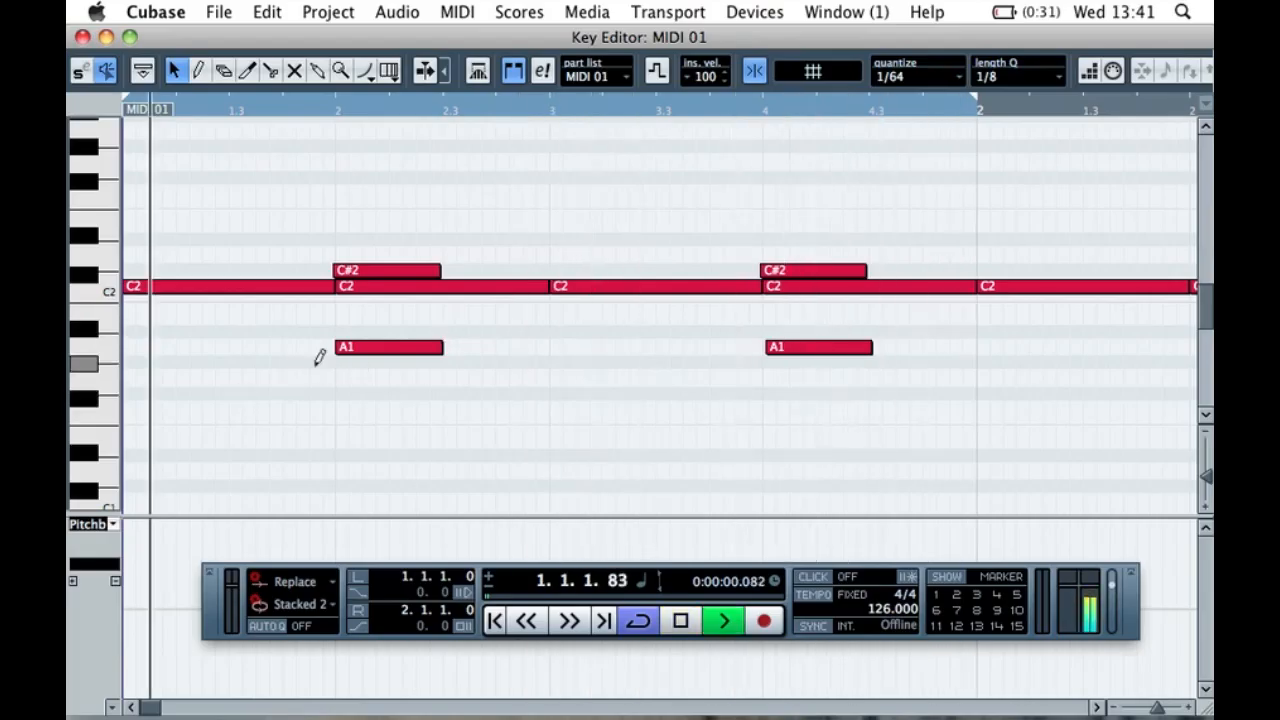
{"action": "left_click_drag", "start_coordinate": [338, 355], "coordinate": [794, 371]}
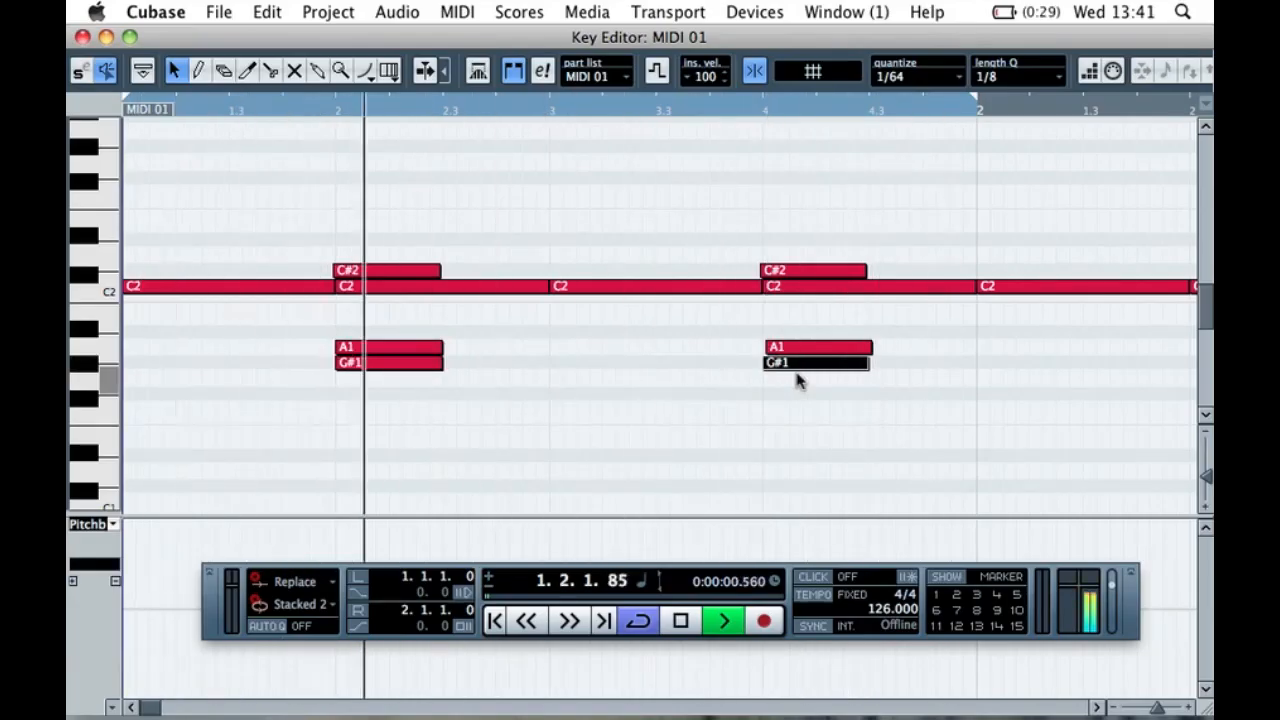
{"action": "left_click", "coordinate": [672, 388]}
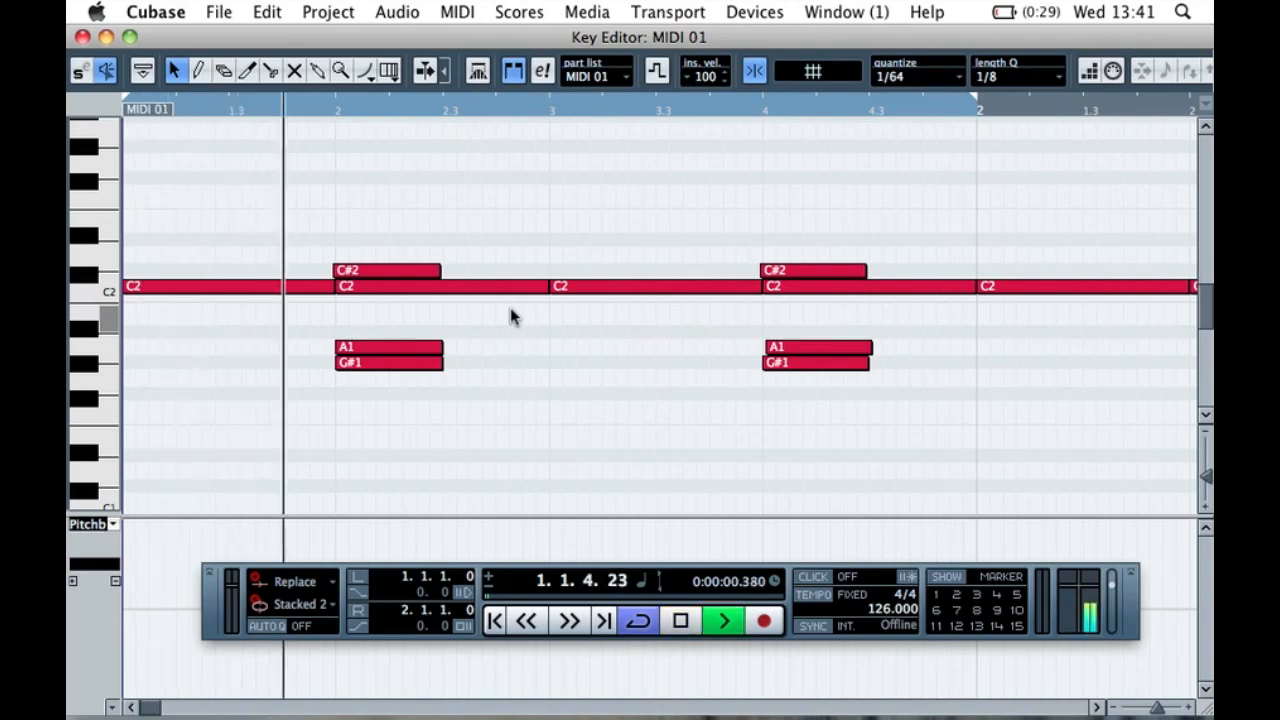
{"action": "key", "text": "space"}
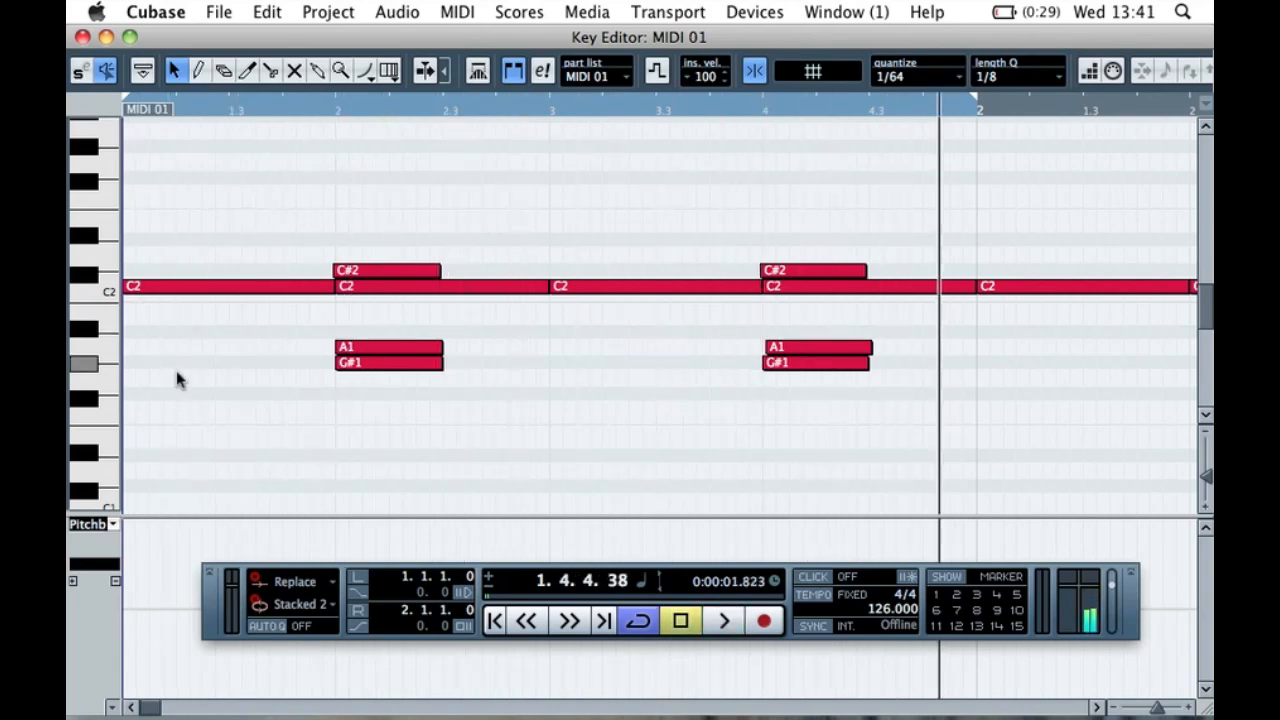
- Audition the G#1 and G1 sounds and place an eighth-length G1 note at the start of bar 1
{"action": "left_click", "coordinate": [91, 367]}
{"action": "left_click", "coordinate": [100, 380]}
{"action": "left_click", "coordinate": [106, 387]}
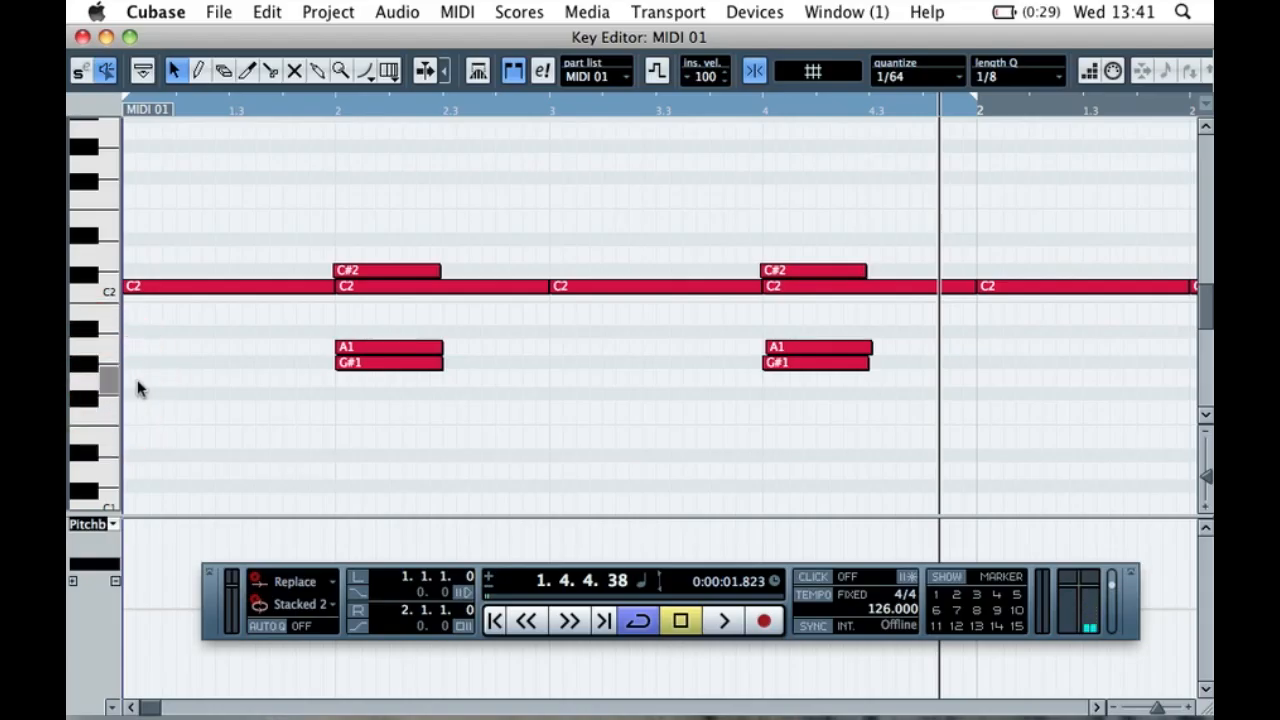
{"action": "left_click_drag", "start_coordinate": [128, 378], "coordinate": [226, 378]}
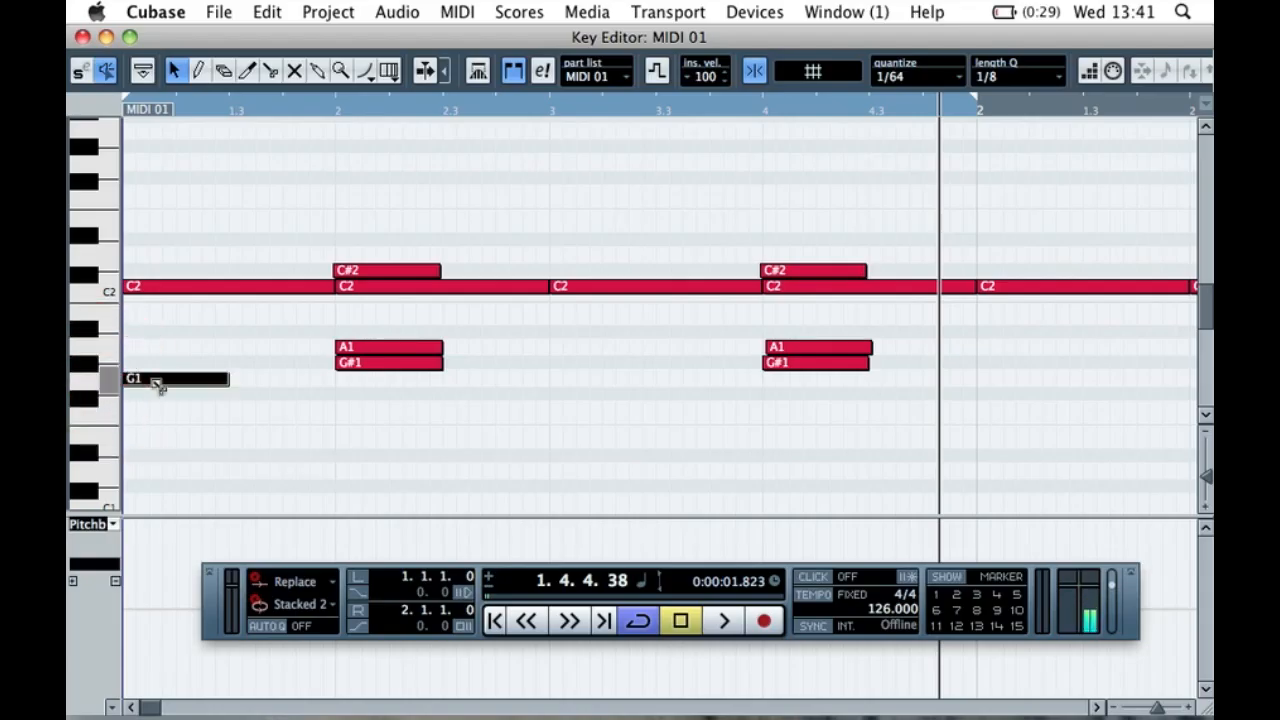
- Add eighth-length G1 notes on beats 2, 3 and 4 of bar 1, and play the loop to check them
{"action": "left_click", "coordinate": [338, 379]}
{"action": "left_click", "coordinate": [552, 379]}
{"action": "left_click", "coordinate": [780, 380]}
{"action": "mouse_move", "coordinate": [785, 380]}
{"action": "left_mouse_down"}
{"action": "mouse_move", "coordinate": [808, 376]}
{"action": "mouse_move", "coordinate": [780, 368]}
{"action": "mouse_move", "coordinate": [777, 380]}
{"action": "mouse_move", "coordinate": [803, 376]}
{"action": "left_mouse_up"}
{"action": "key", "text": "space"}
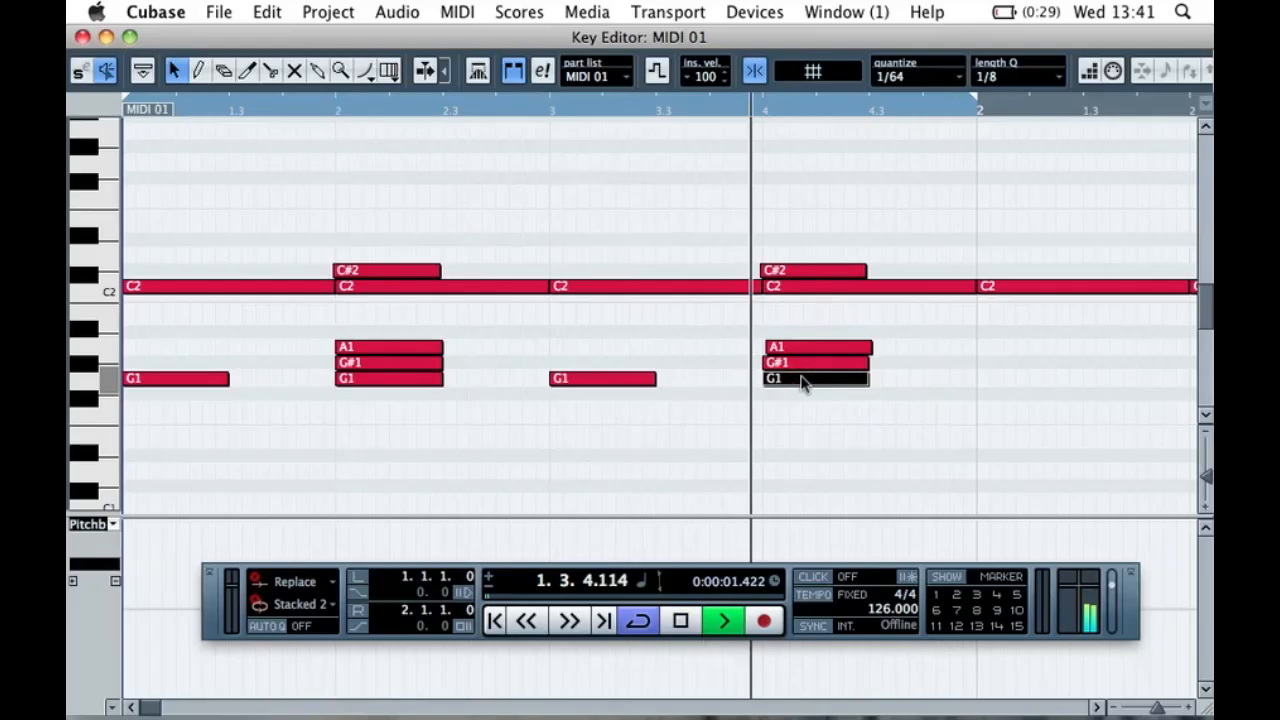
{"action": "key", "text": "space"}
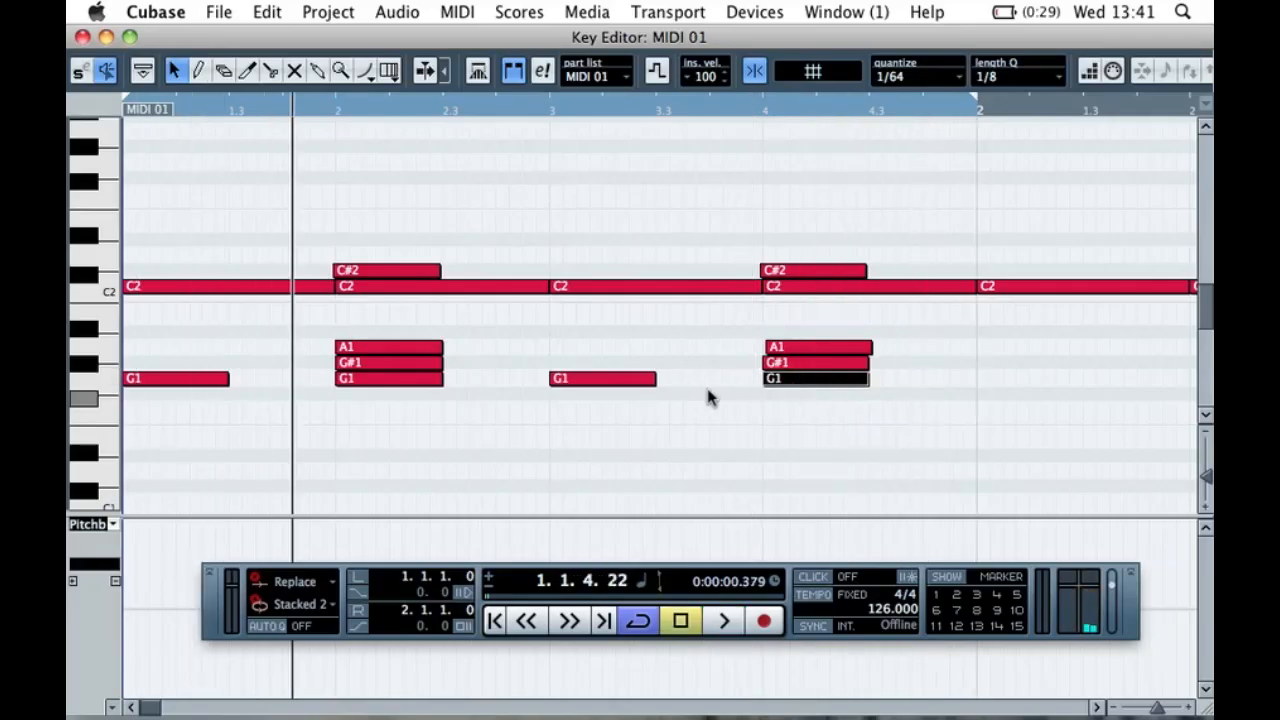
{"action": "scroll", "coordinate": [711, 394], "scroll_direction": "up", "scroll_amount": 6}
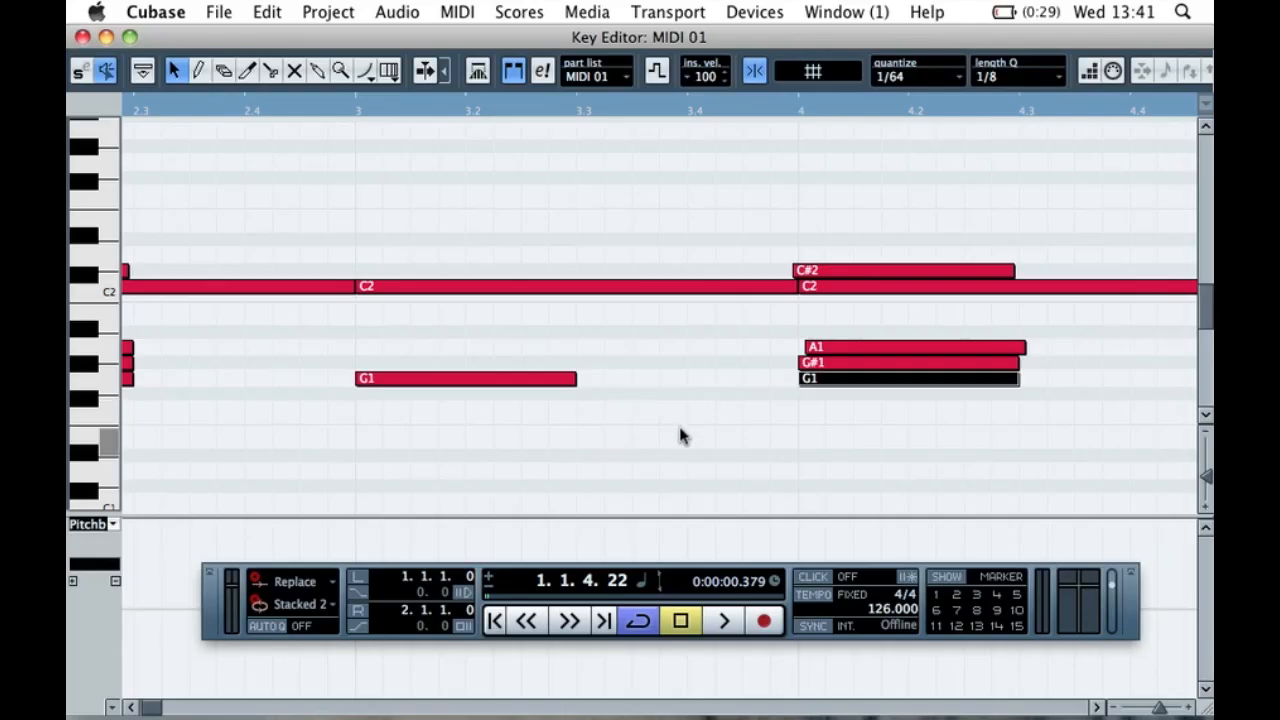
{"action": "scroll", "coordinate": [680, 435], "scroll_direction": "down", "scroll_amount": 6}
{"action": "key", "text": "space"}
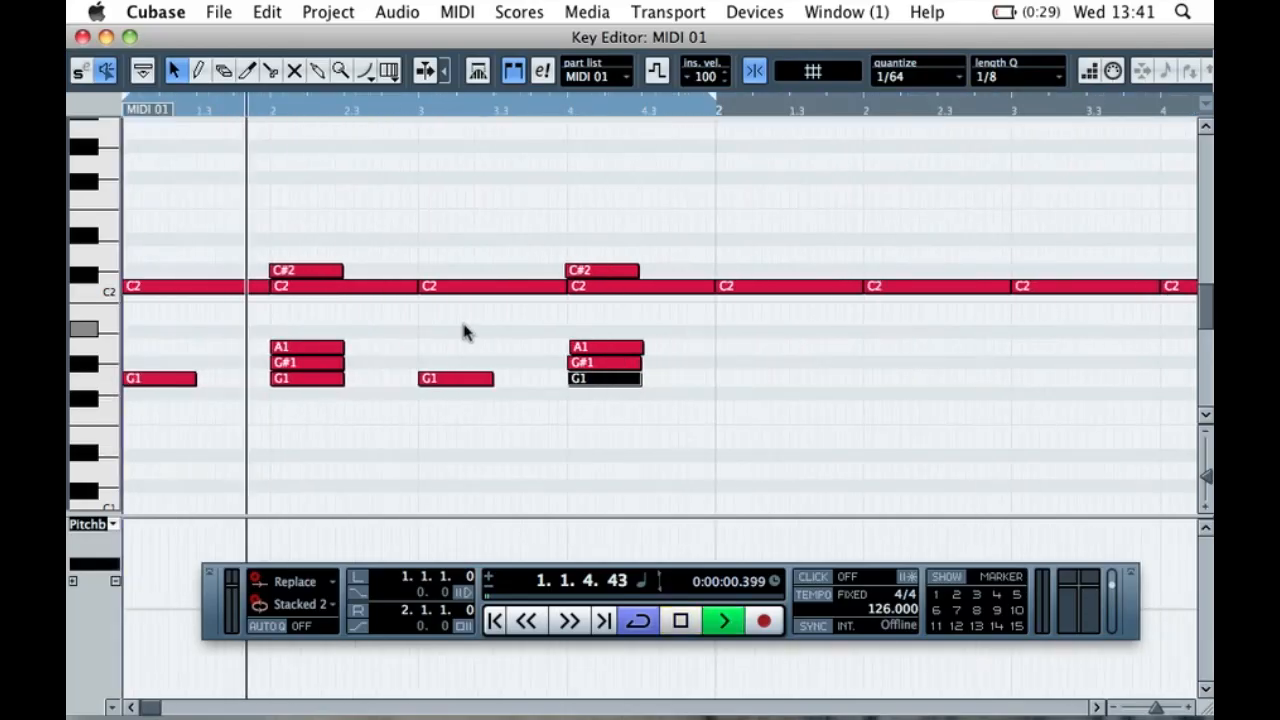
{"action": "key", "text": "space"}
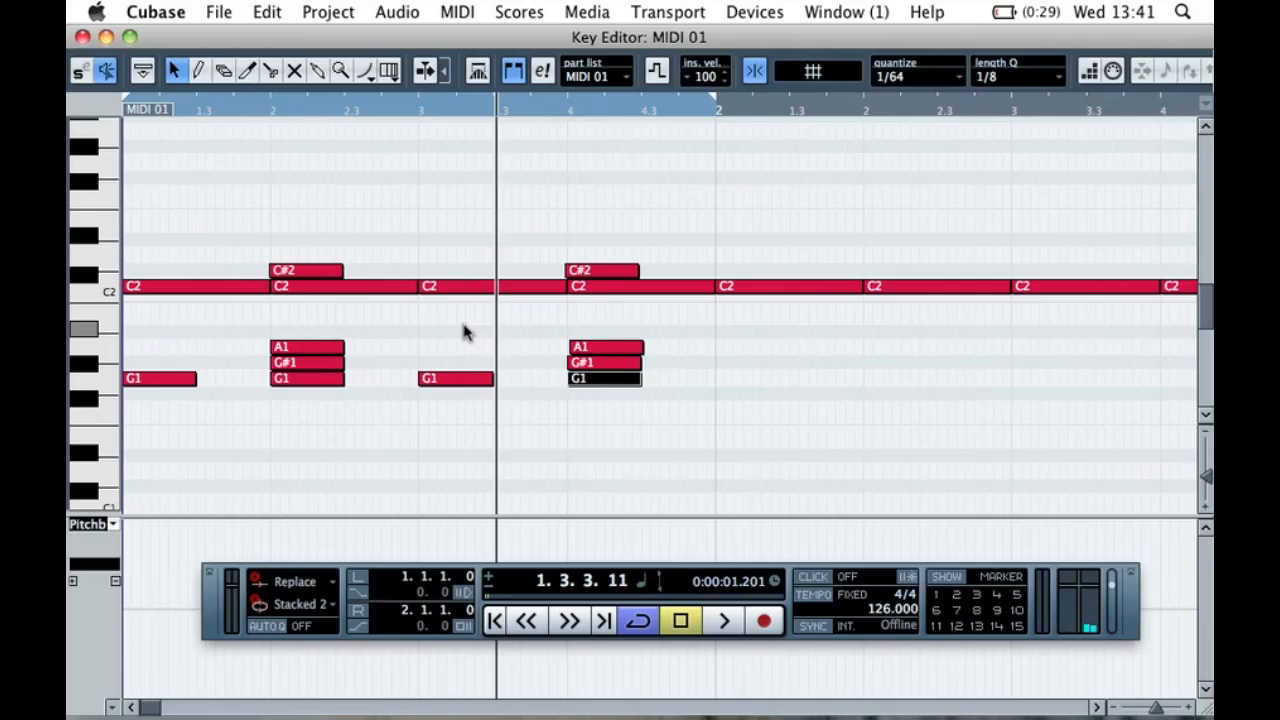
- Add an extra eighth-length G1 note halfway between beats 3 and 4 of bar 1
{"action": "scroll", "coordinate": [528, 340], "scroll_direction": "up", "scroll_amount": 5}
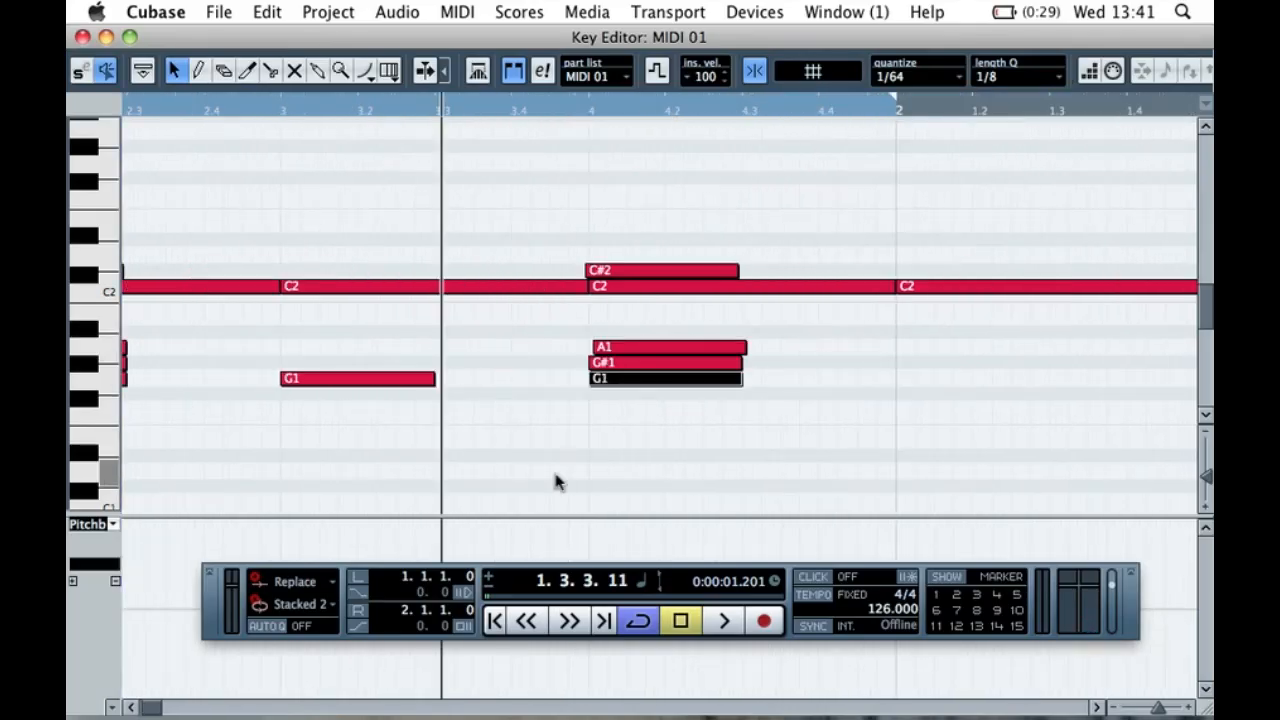
{"action": "left_click", "coordinate": [495, 380], "text": "alt"}
{"action": "mouse_move", "coordinate": [541, 381]}
{"action": "left_mouse_down"}
{"action": "mouse_move", "coordinate": [511, 386]}
{"action": "mouse_move", "coordinate": [579, 381]}
{"action": "left_mouse_up"}
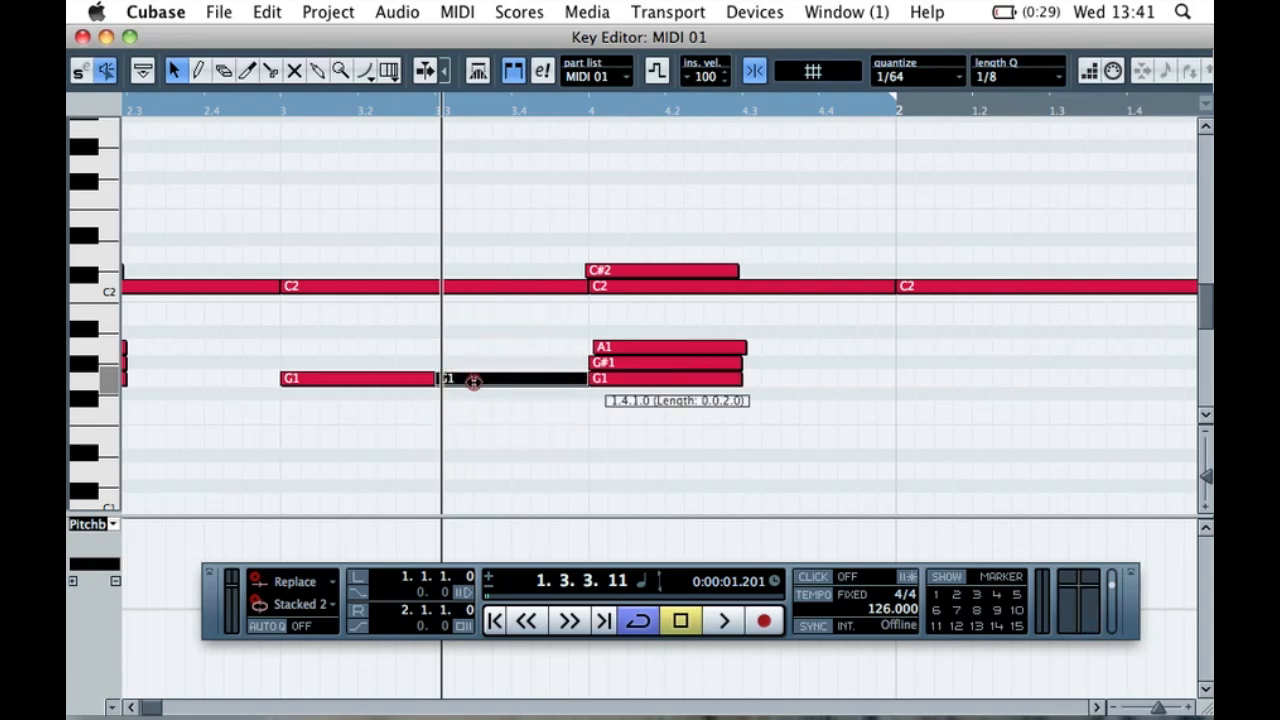
{"action": "left_click_drag", "start_coordinate": [474, 382], "coordinate": [474, 382]}
- Set the length quantize to 1/64, turn the extra G1 into a thirty-second note at 1.3.4, and play the loop
{"action": "left_click", "coordinate": [1010, 77]}
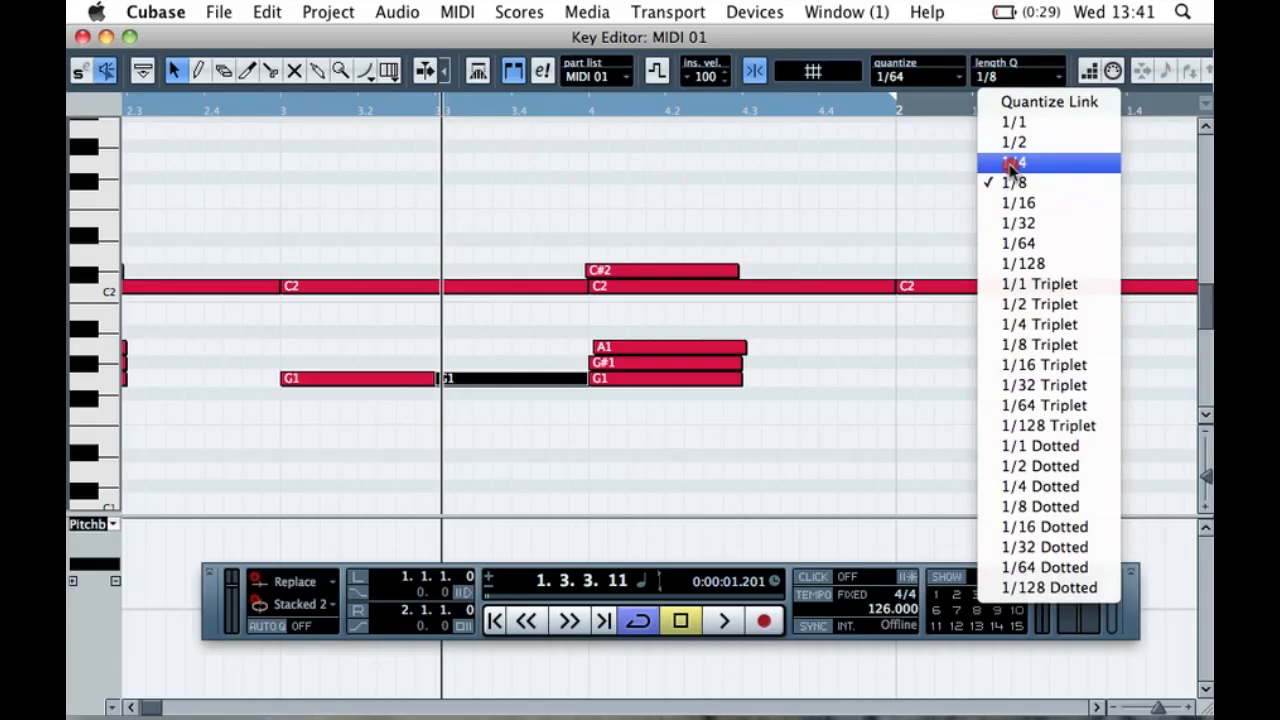
{"action": "left_click", "coordinate": [1033, 244]}
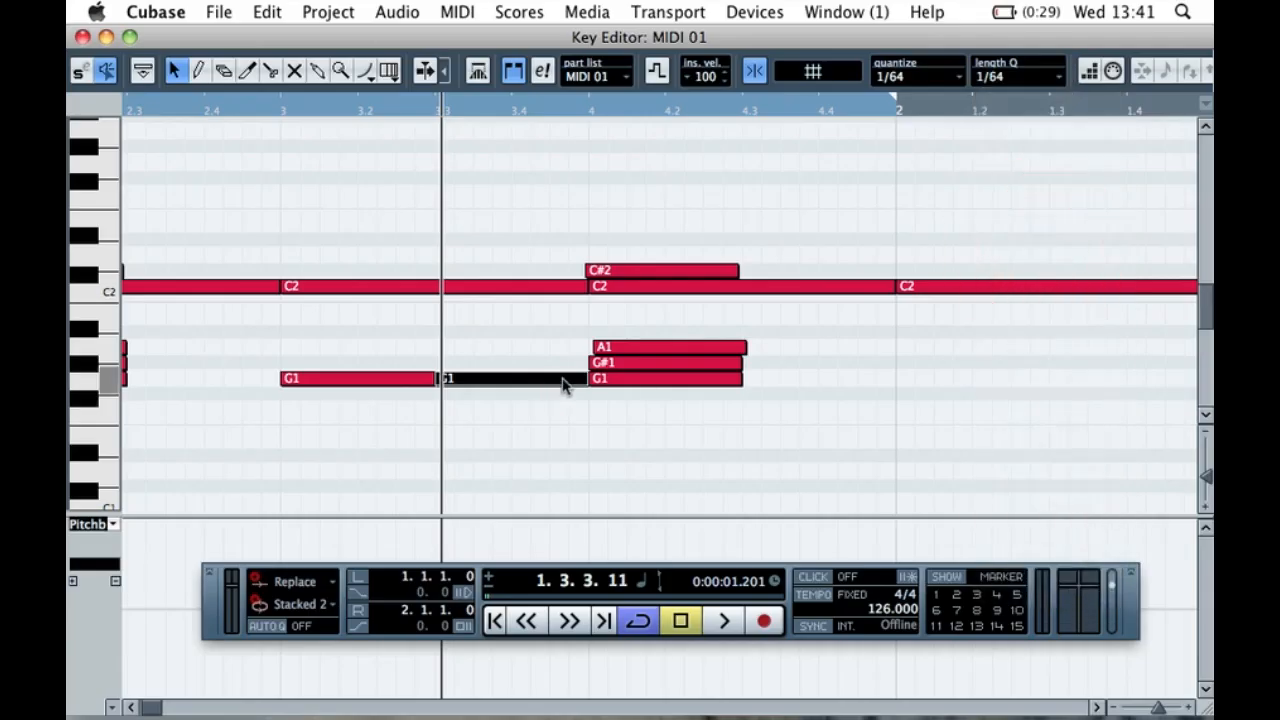
{"action": "left_click_drag", "start_coordinate": [584, 384], "coordinate": [527, 383]}
{"action": "left_click", "coordinate": [529, 433]}
{"action": "key", "text": "space"}
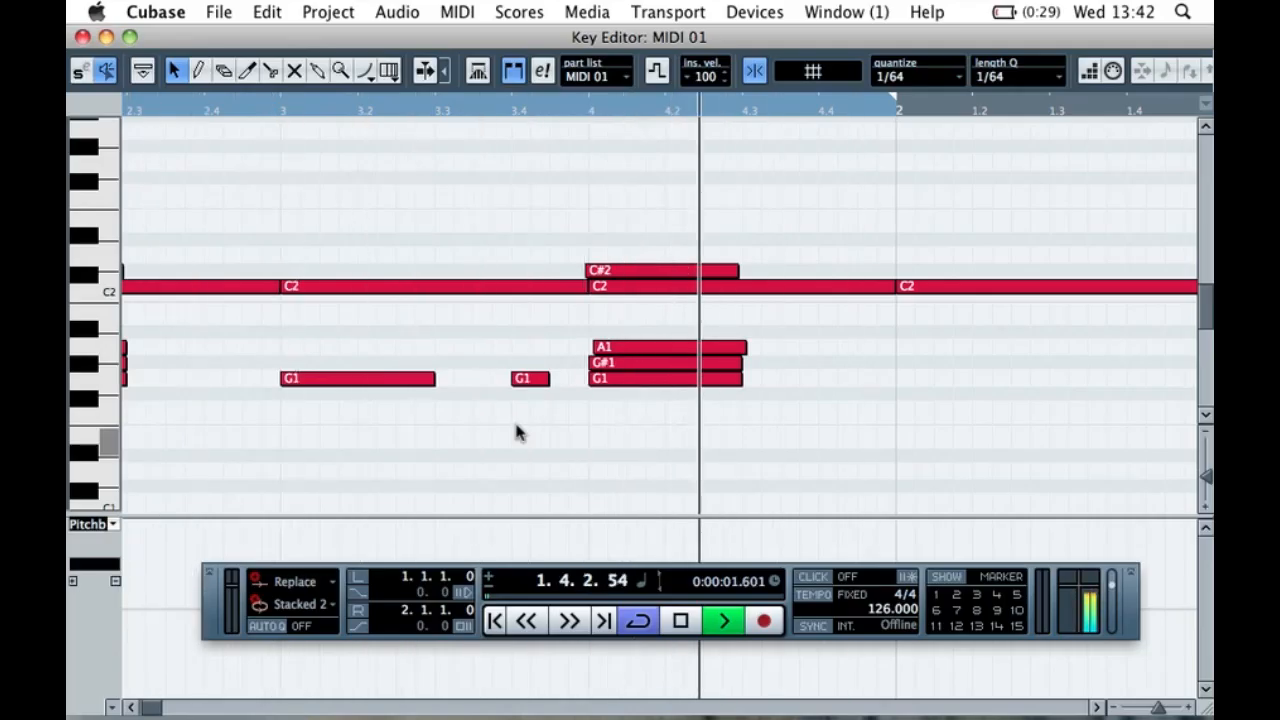
{"action": "key", "text": "space"}
- Turn snap off, shift the short G1 note slightly later than 1.3.4, and start loop playback
{"action": "key", "text": "h"}
{"action": "key", "text": "h"}
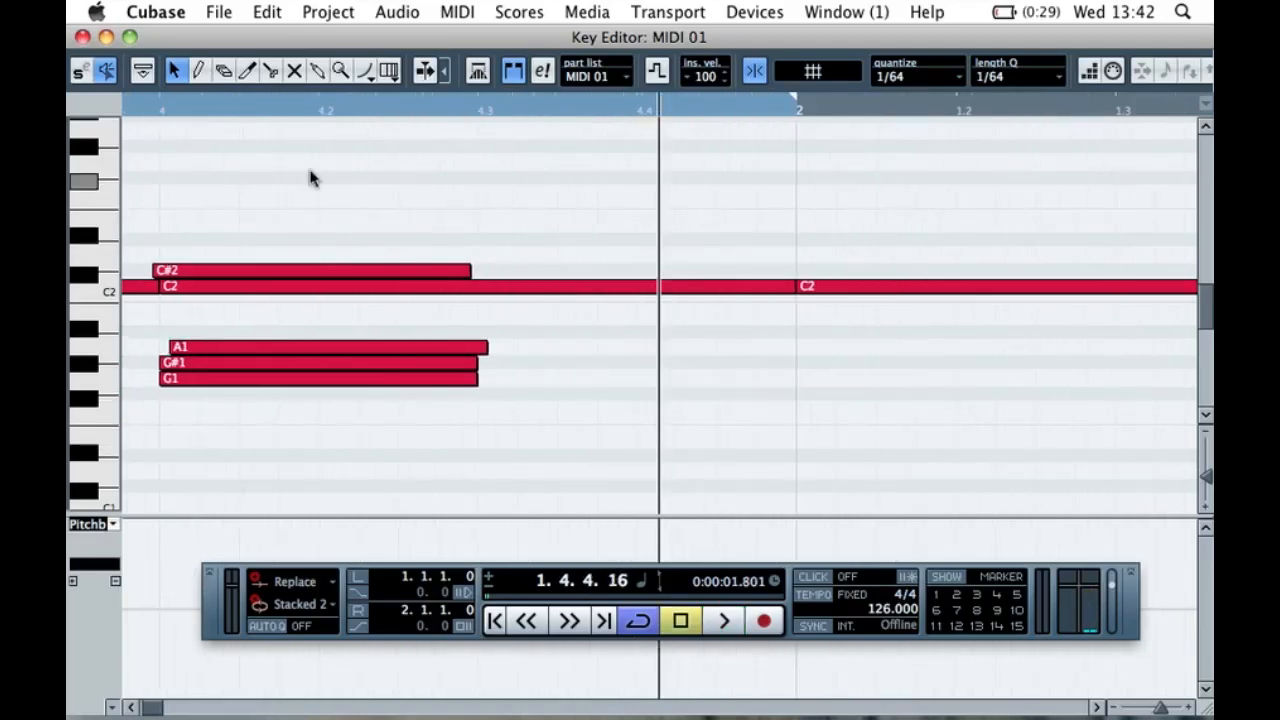
{"action": "scroll", "coordinate": [305, 193], "scroll_direction": "left", "scroll_amount": 5}
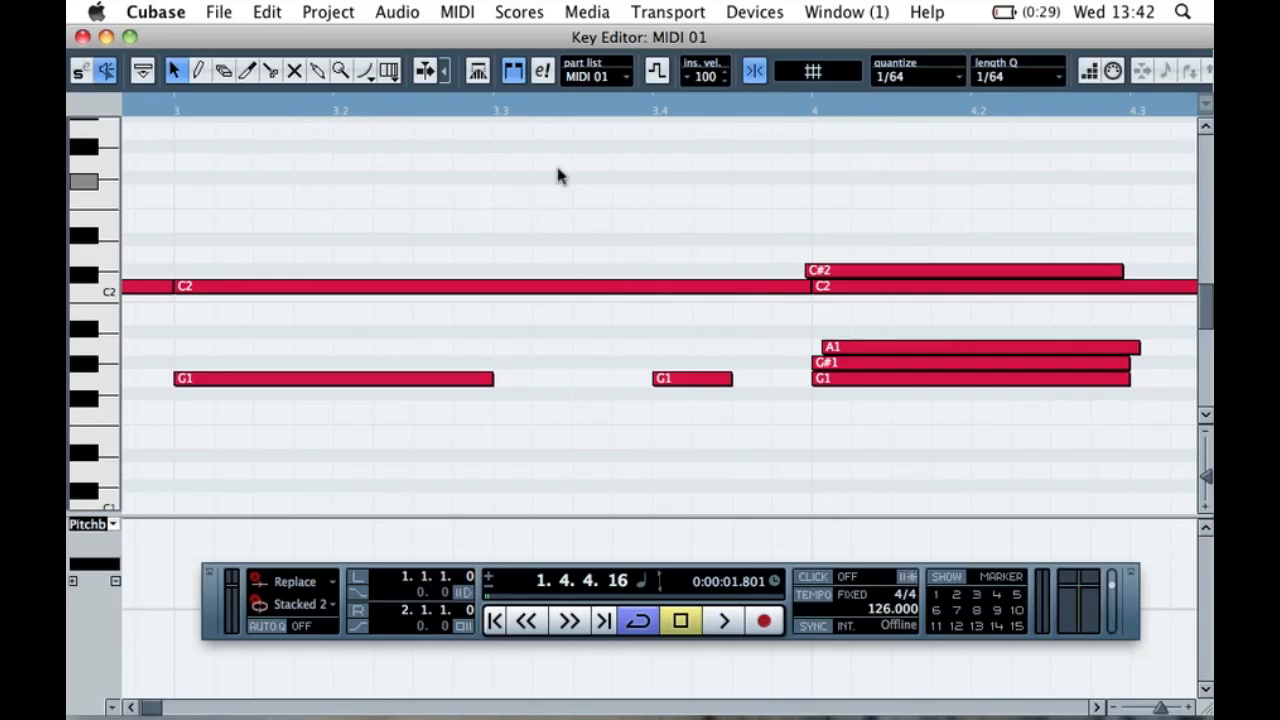
{"action": "left_click", "coordinate": [628, 114]}
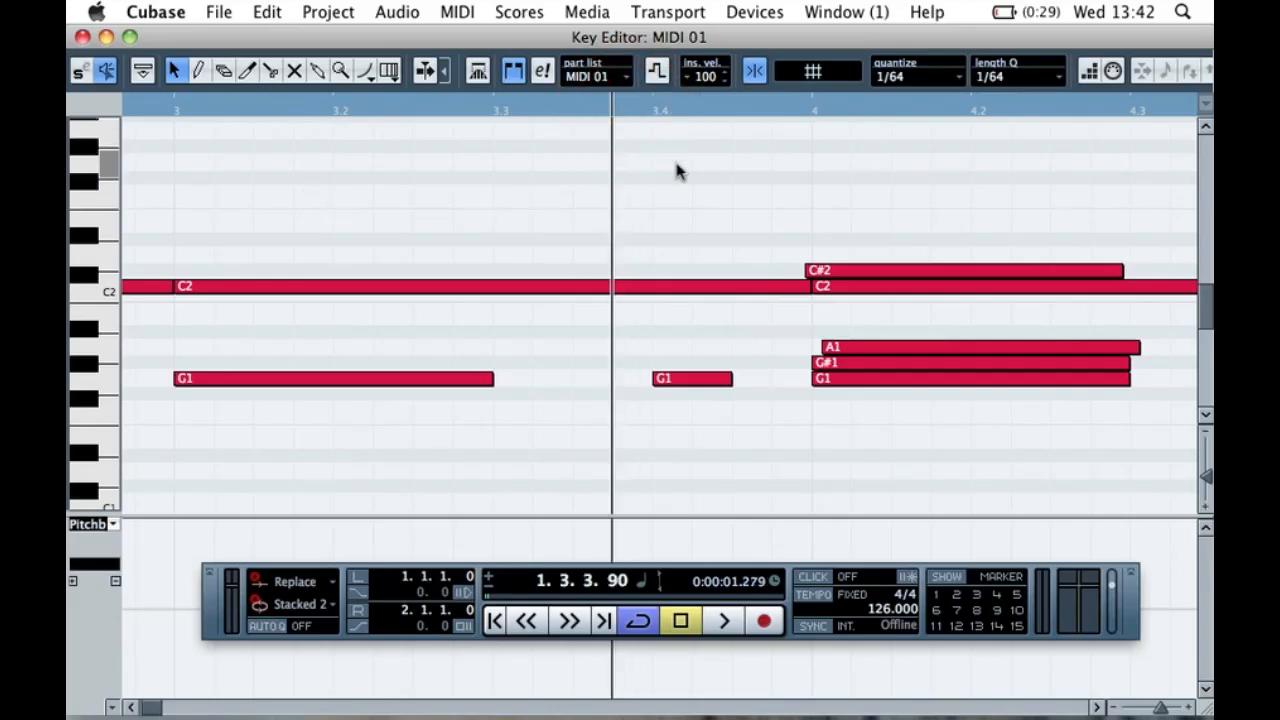
{"action": "key", "text": "h"}
{"action": "scroll", "coordinate": [676, 172], "scroll_direction": "right", "scroll_amount": 2}
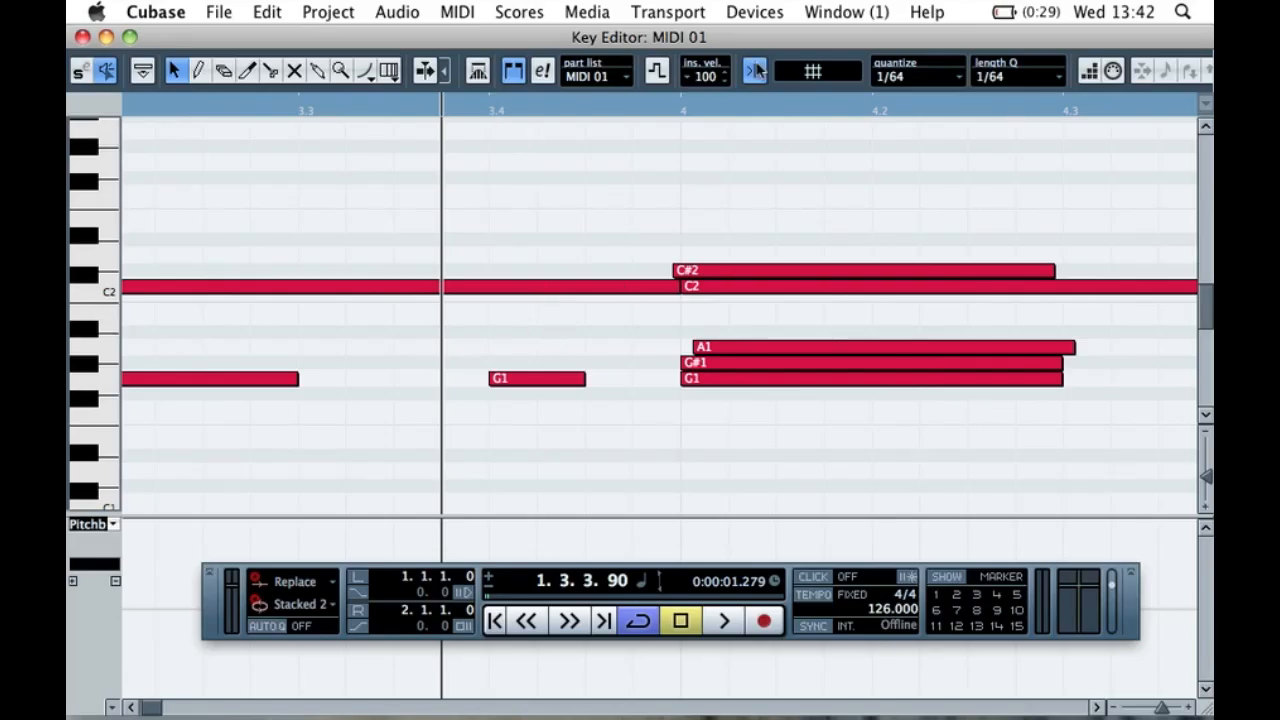
{"action": "left_click_drag", "start_coordinate": [545, 385], "coordinate": [575, 386]}
{"action": "key", "text": "space"}
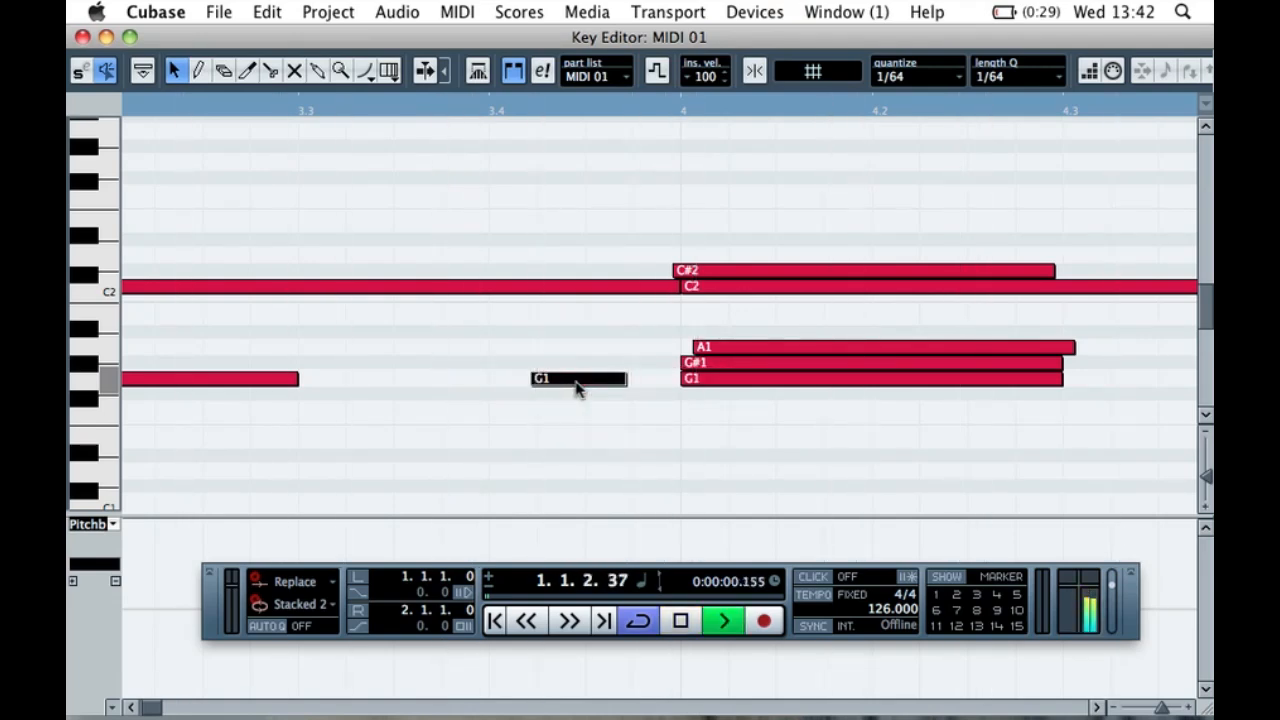
- Try the short G1 note directly before beat 4 during playback, return it to its earlier spot, and stop the loop
{"action": "left_click_drag", "start_coordinate": [575, 388], "coordinate": [623, 388]}
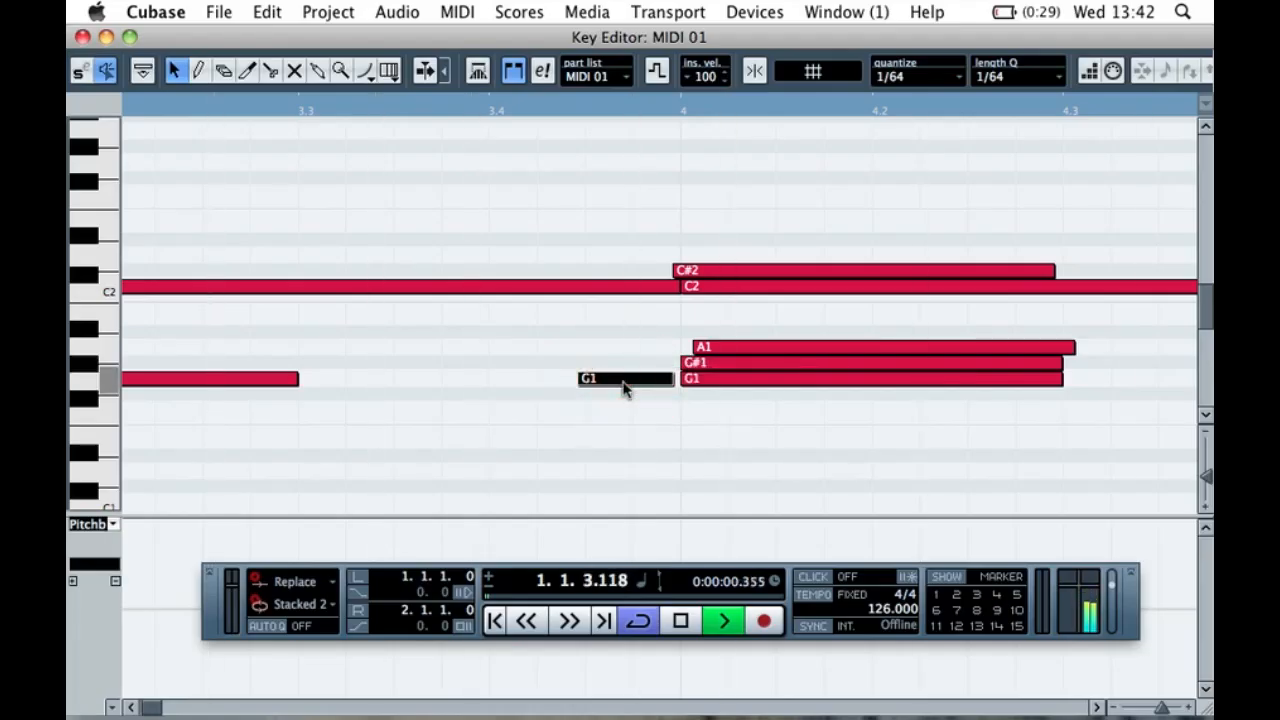
{"action": "left_click_drag", "start_coordinate": [623, 388], "coordinate": [578, 390]}
{"action": "key", "text": "super+z"}
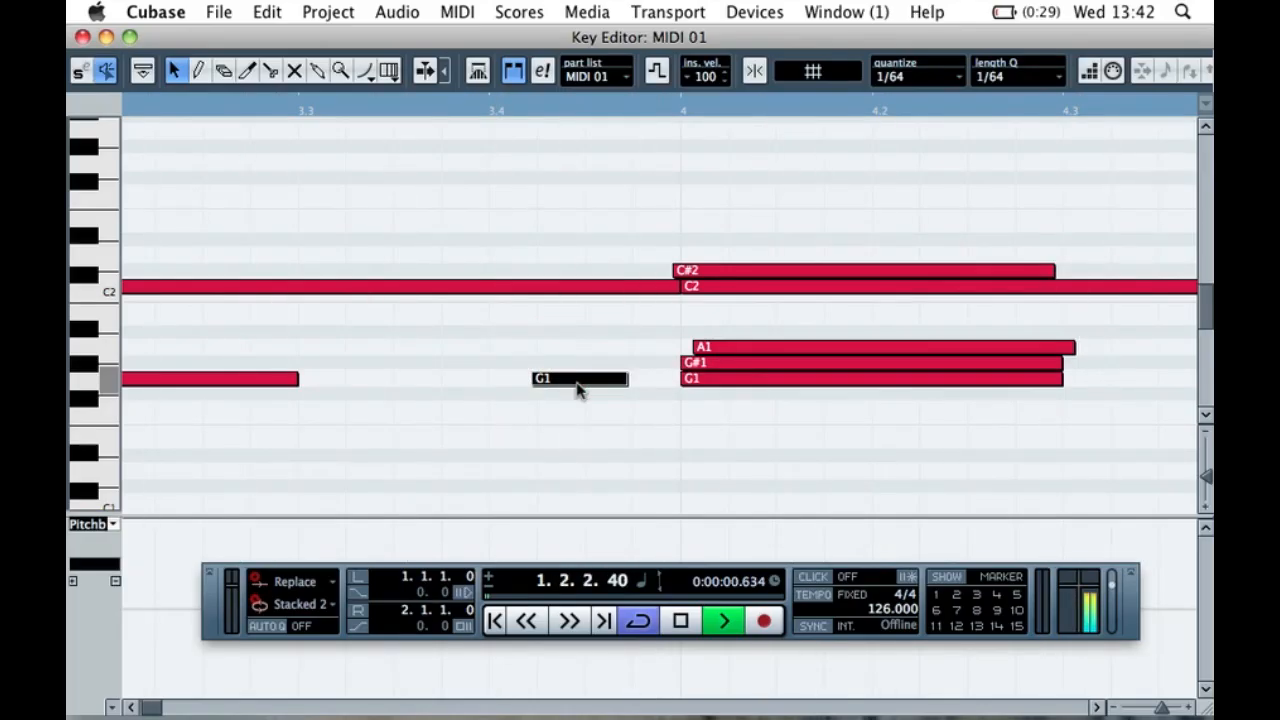
{"action": "key", "text": "space"}
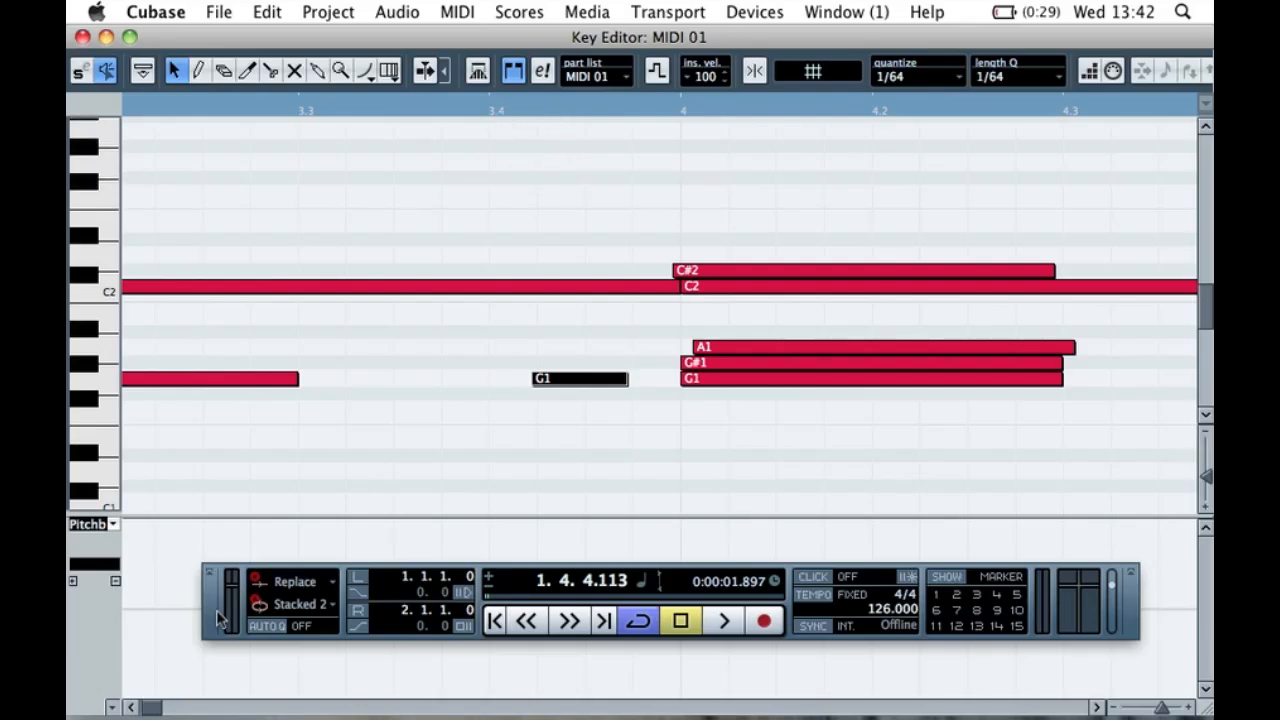
- Move the transport panel out of the way and show Velocity in the controller lane
{"action": "left_click_drag", "start_coordinate": [225, 617], "coordinate": [340, 682]}
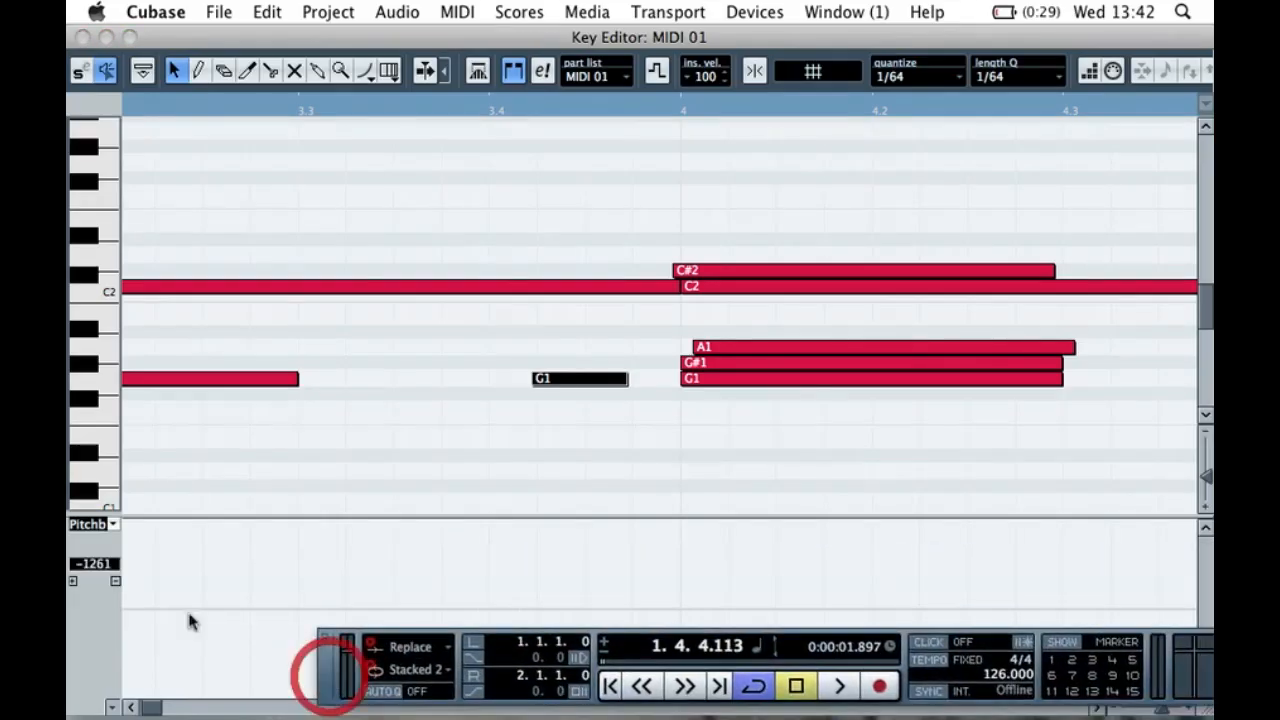
{"action": "left_click", "coordinate": [90, 524]}
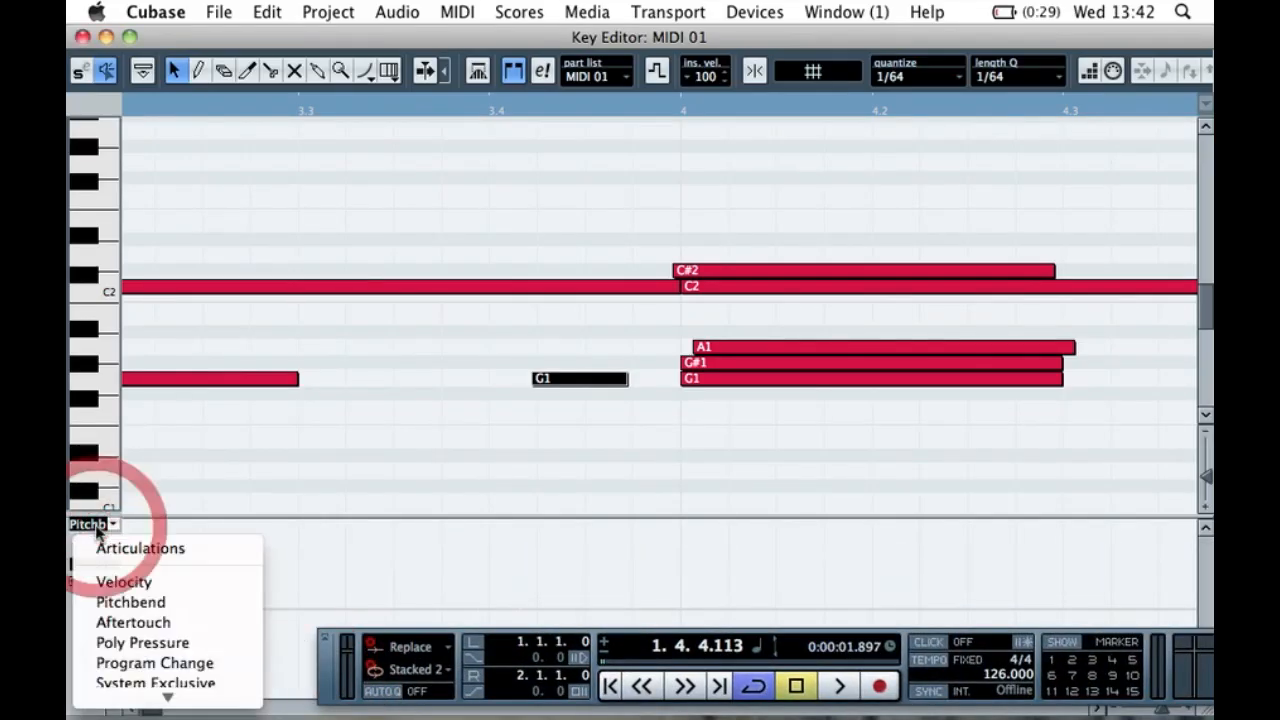
{"action": "left_click", "coordinate": [95, 524]}
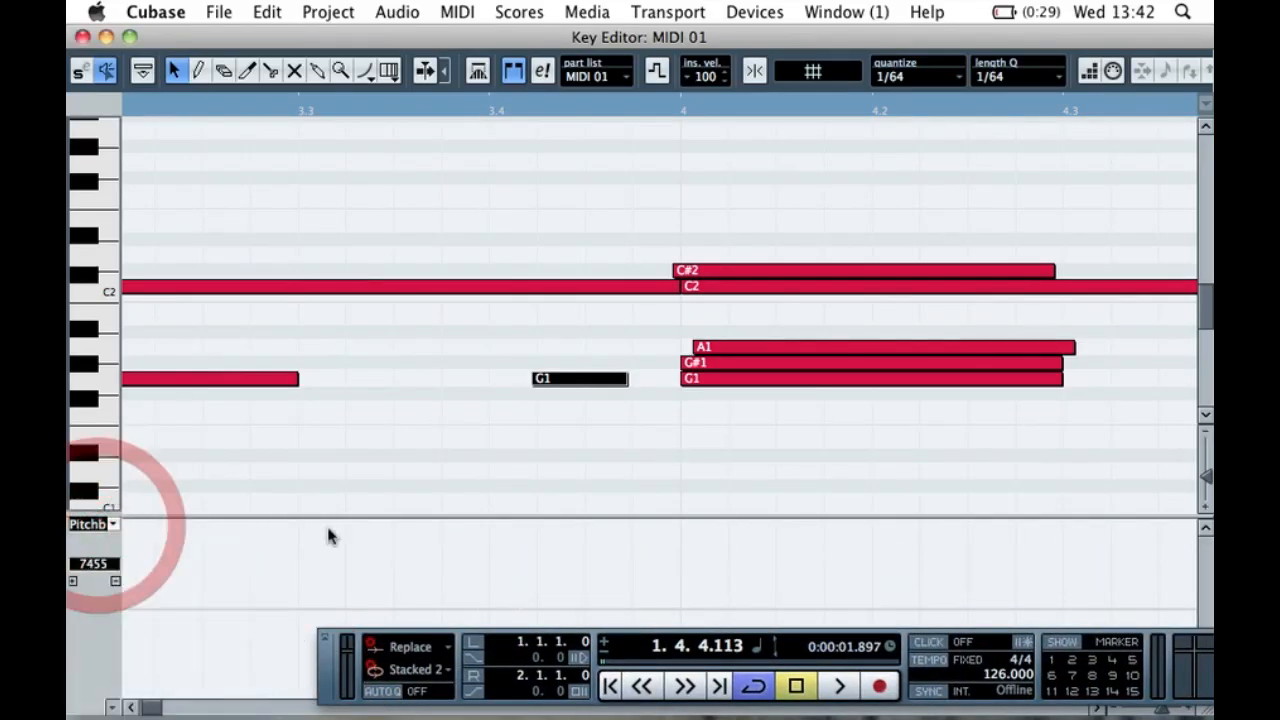
{"action": "left_click", "coordinate": [102, 527]}
{"action": "left_click", "coordinate": [115, 581]}
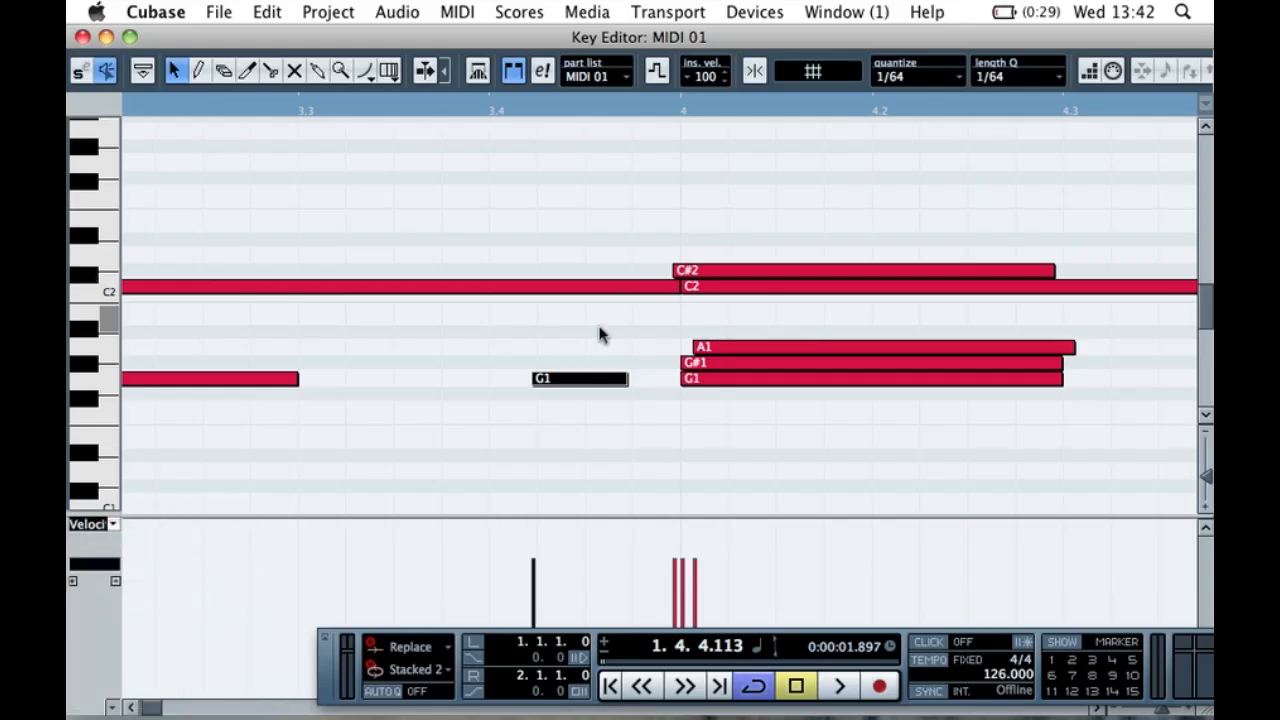
- Lower the short G1 note's velocity well below that of the beat 4 notes, checking it with loop playback
{"action": "left_click", "coordinate": [500, 426]}
{"action": "left_click_drag", "start_coordinate": [502, 347], "coordinate": [557, 412]}
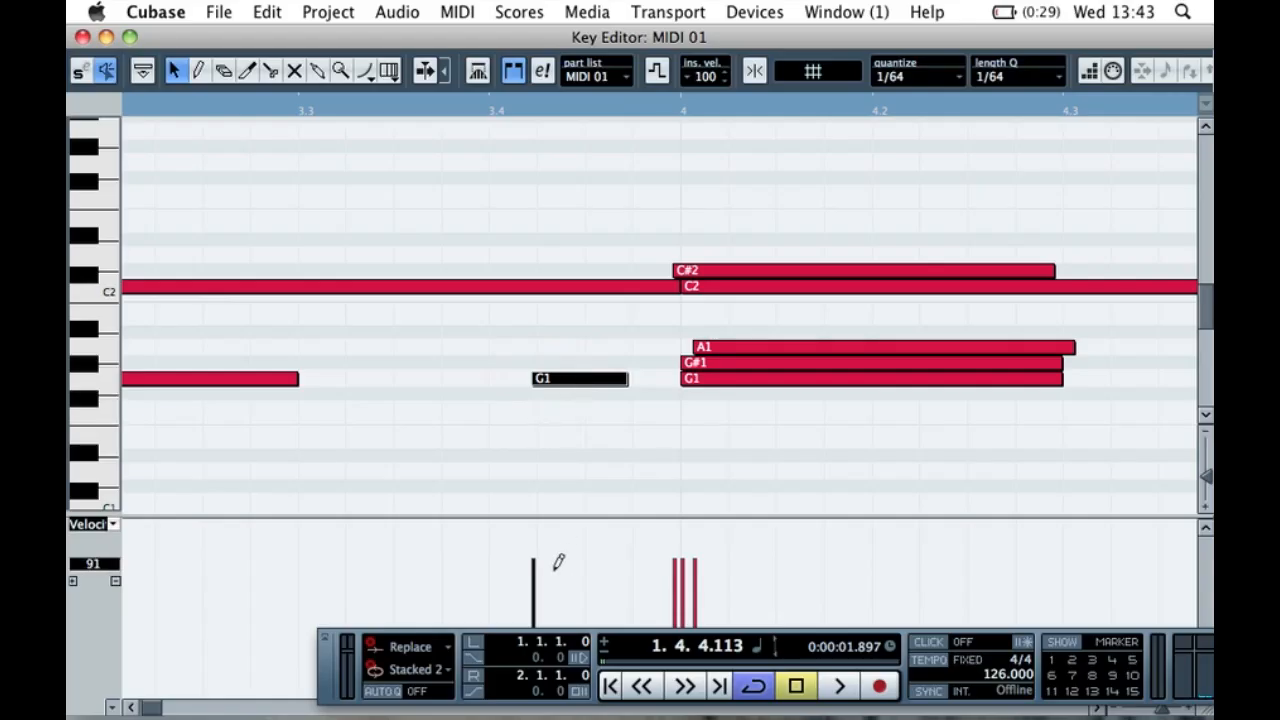
{"action": "left_click", "coordinate": [548, 640]}
{"action": "left_click_drag", "start_coordinate": [322, 665], "coordinate": [325, 505]}
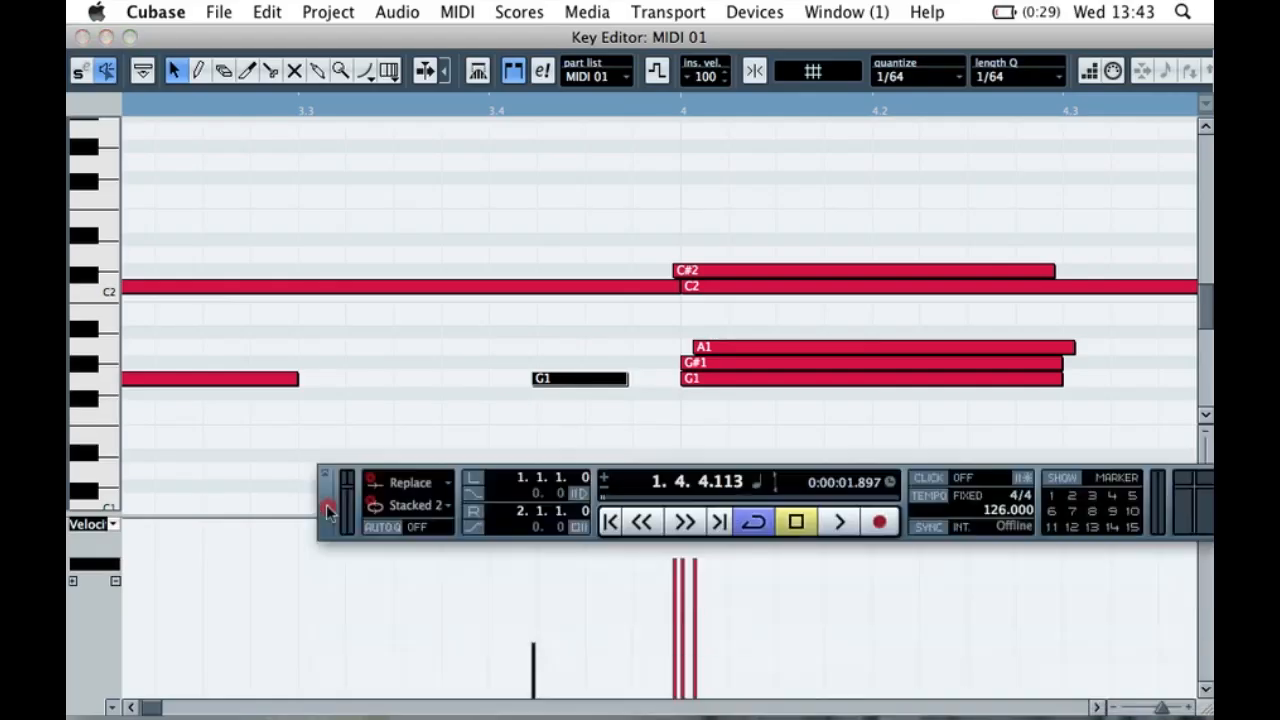
{"action": "left_click", "coordinate": [567, 665]}
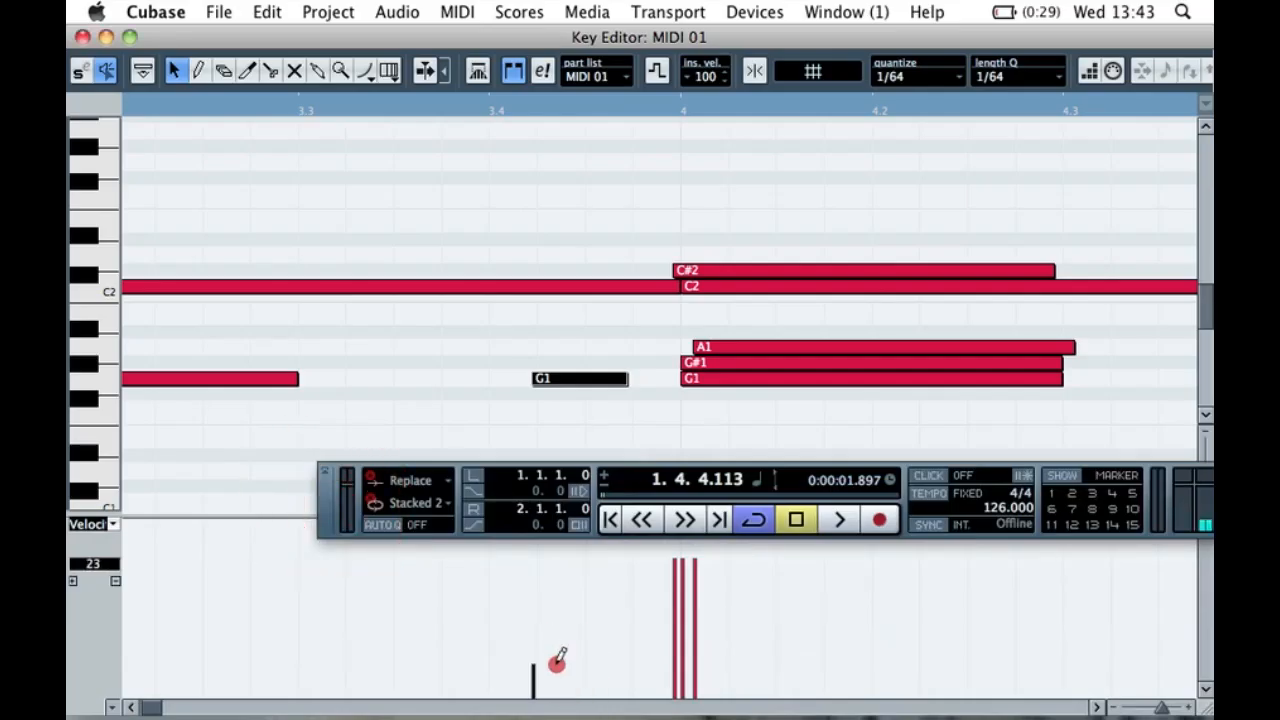
{"action": "key", "text": "space"}
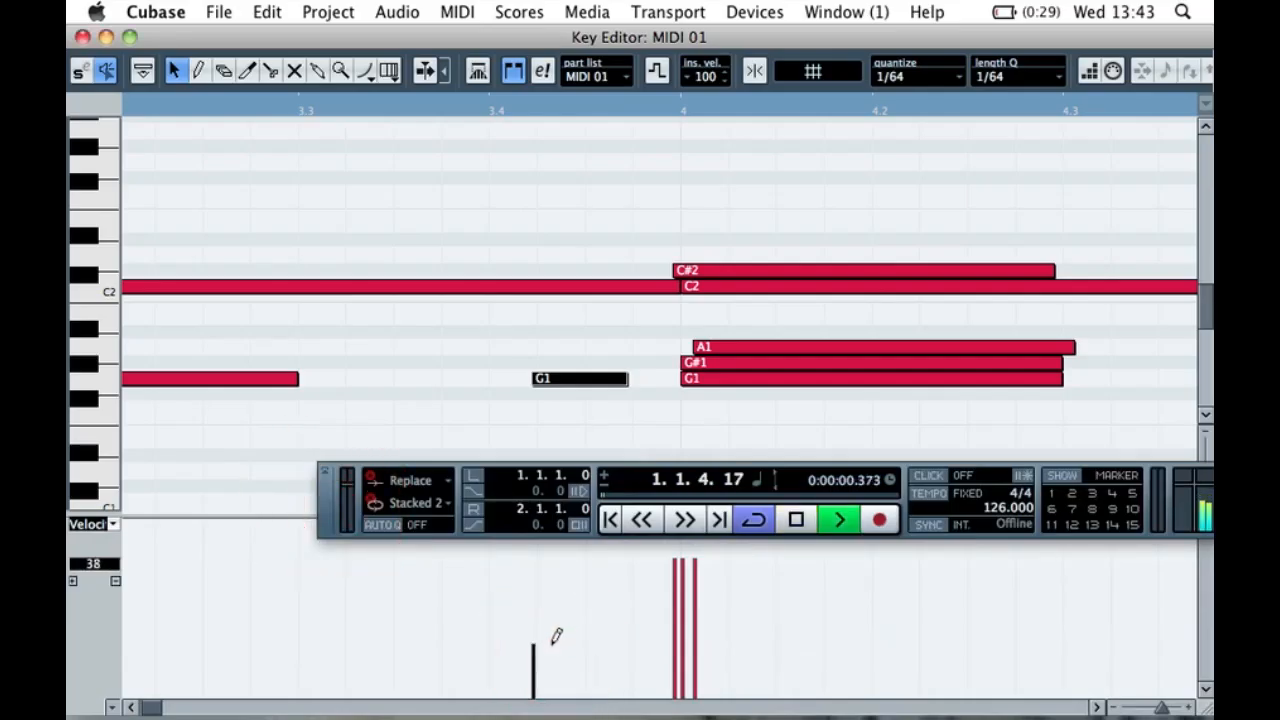
{"action": "left_click", "coordinate": [553, 645]}
{"action": "key", "text": "space"}
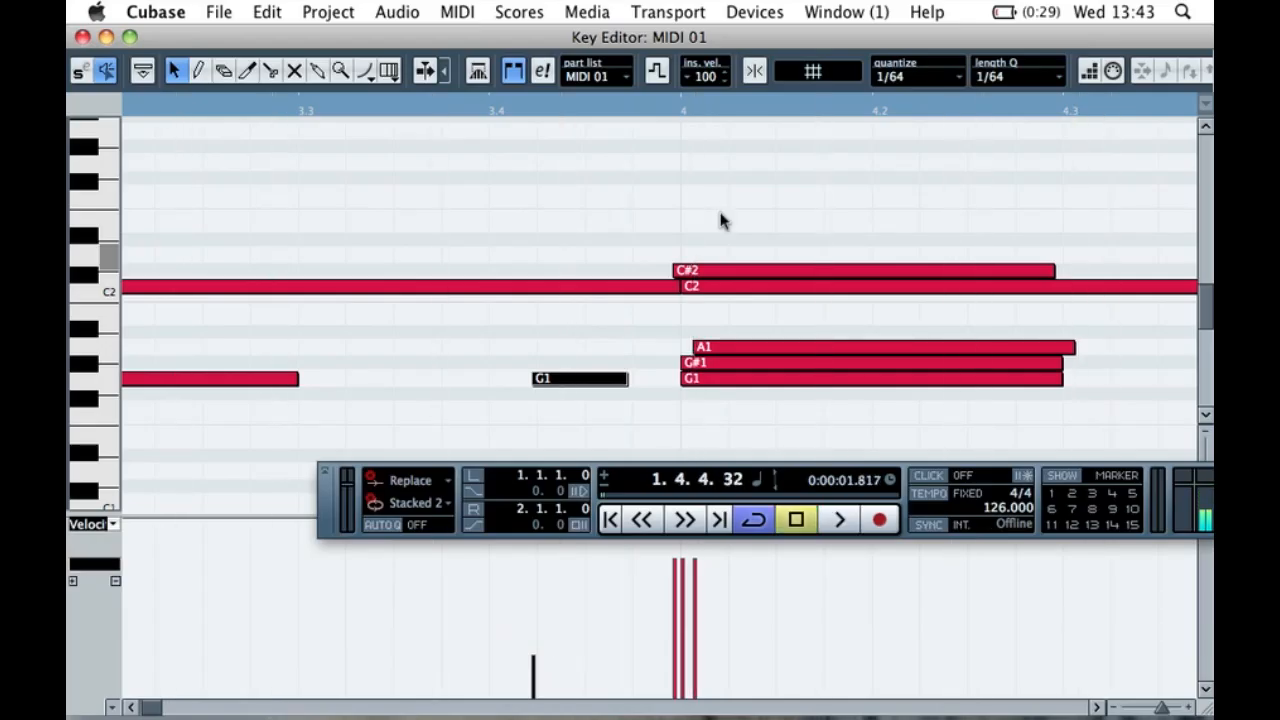
- Fine-tune the short G1 note's timing slightly earlier while the loop plays, and stop playback
{"action": "left_click_drag", "start_coordinate": [556, 387], "coordinate": [554, 388]}
{"action": "key", "text": "space"}
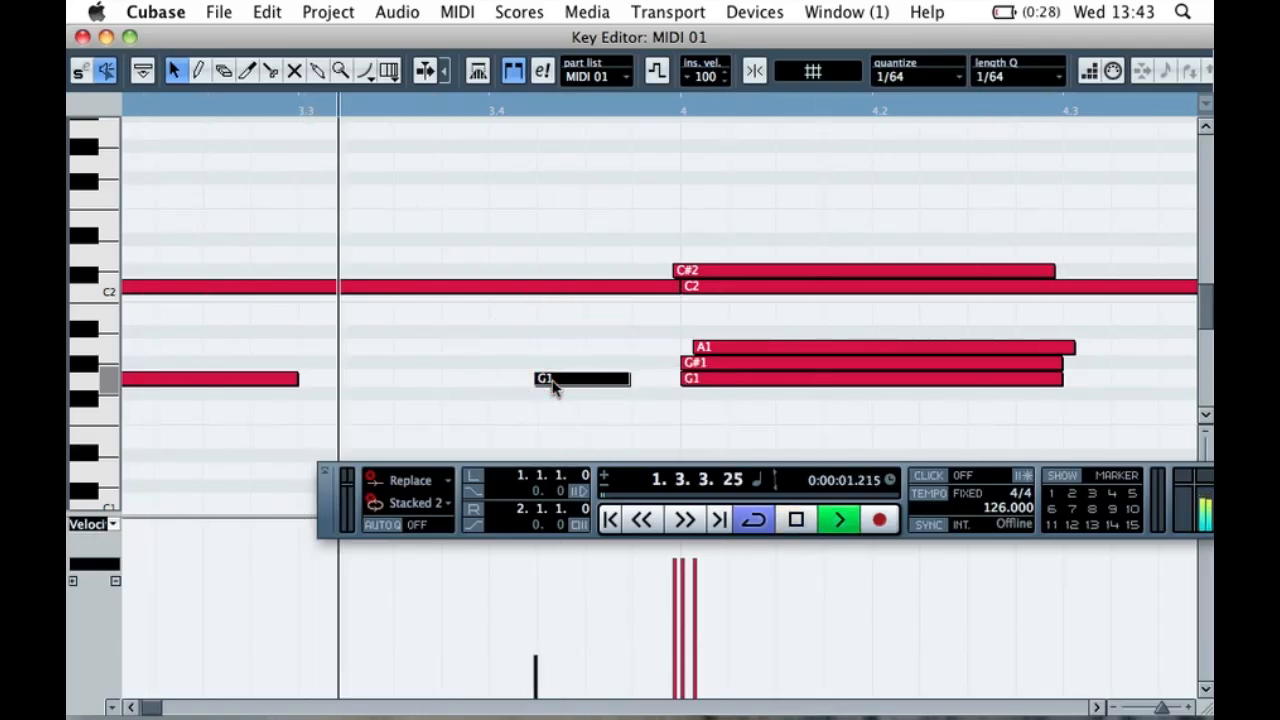
{"action": "left_click_drag", "start_coordinate": [552, 387], "coordinate": [546, 387]}
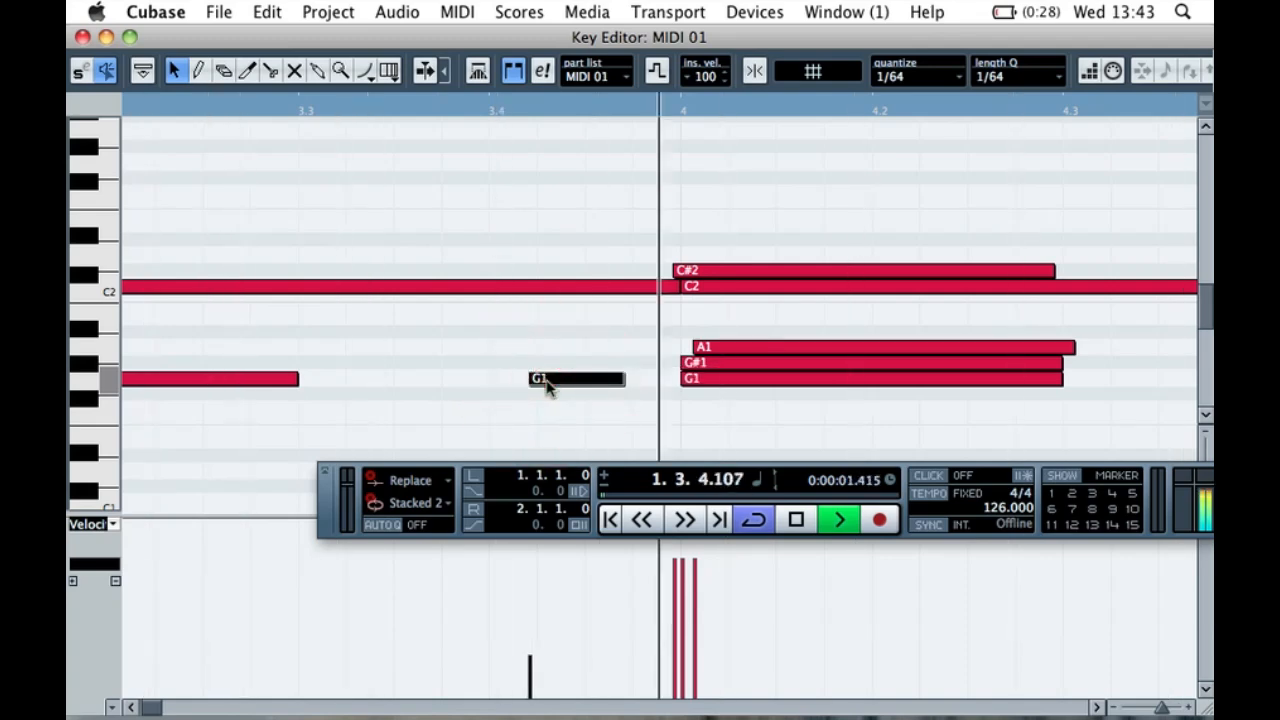
{"action": "key", "text": "space"}
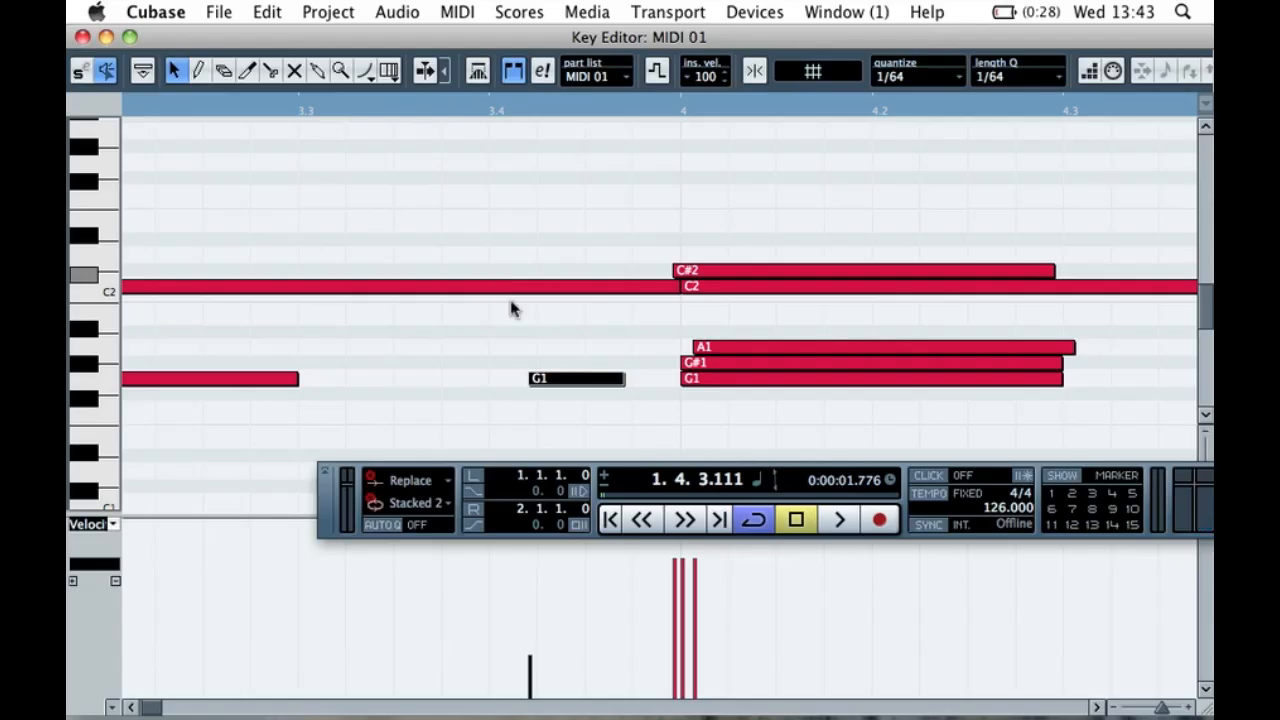
- Audition the F#1 sound and turn snap back on
{"action": "left_click", "coordinate": [86, 405]}
{"action": "left_click", "coordinate": [86, 405]}
{"action": "key", "text": "g"}
{"action": "key", "text": "g"}
{"action": "key", "text": "g"}
{"action": "key", "text": "g"}
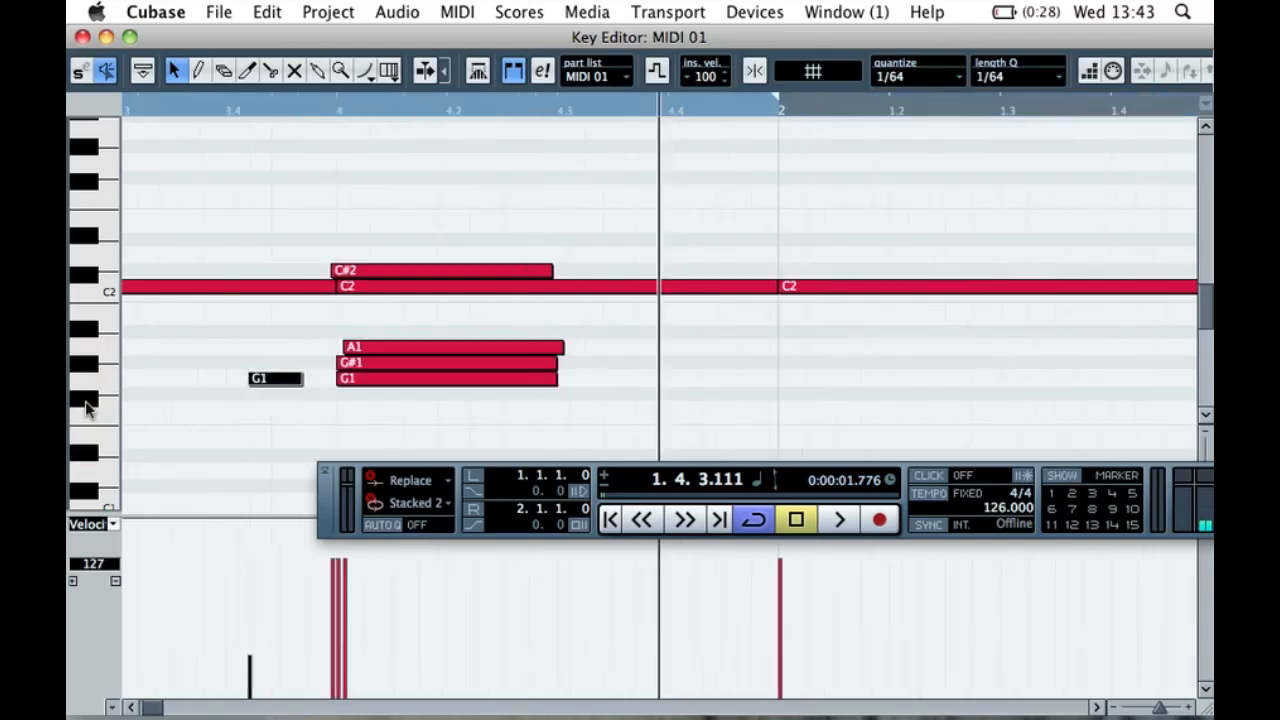
{"action": "left_click", "coordinate": [748, 76]}
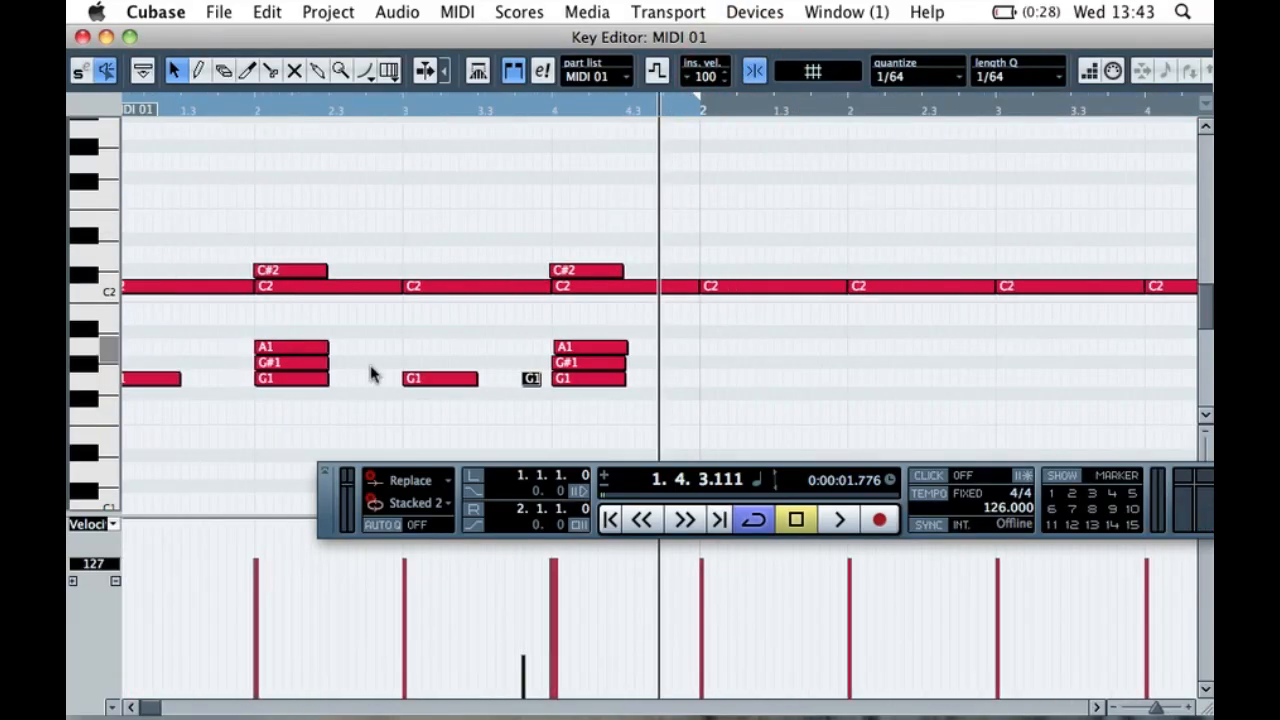
- Play the loop while auditioning the F#1 sound against the pattern, and stop playback
{"action": "key", "text": "space"}
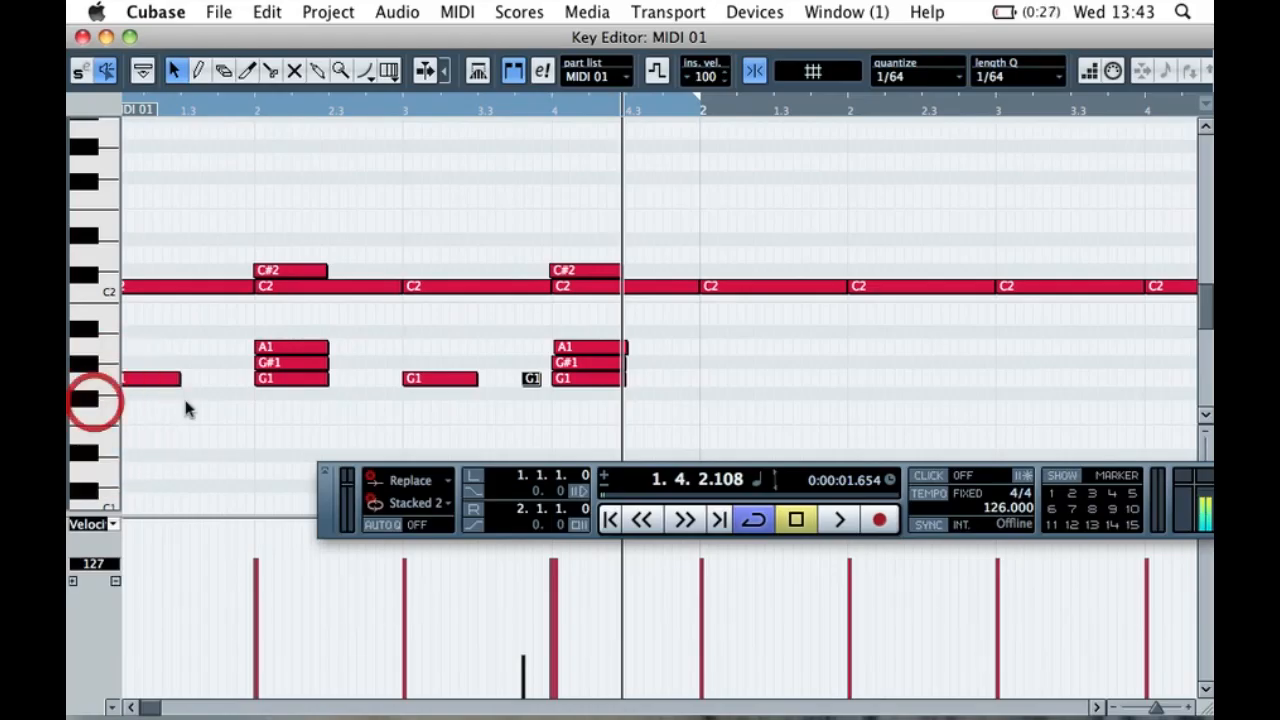
{"action": "key", "text": "space"}
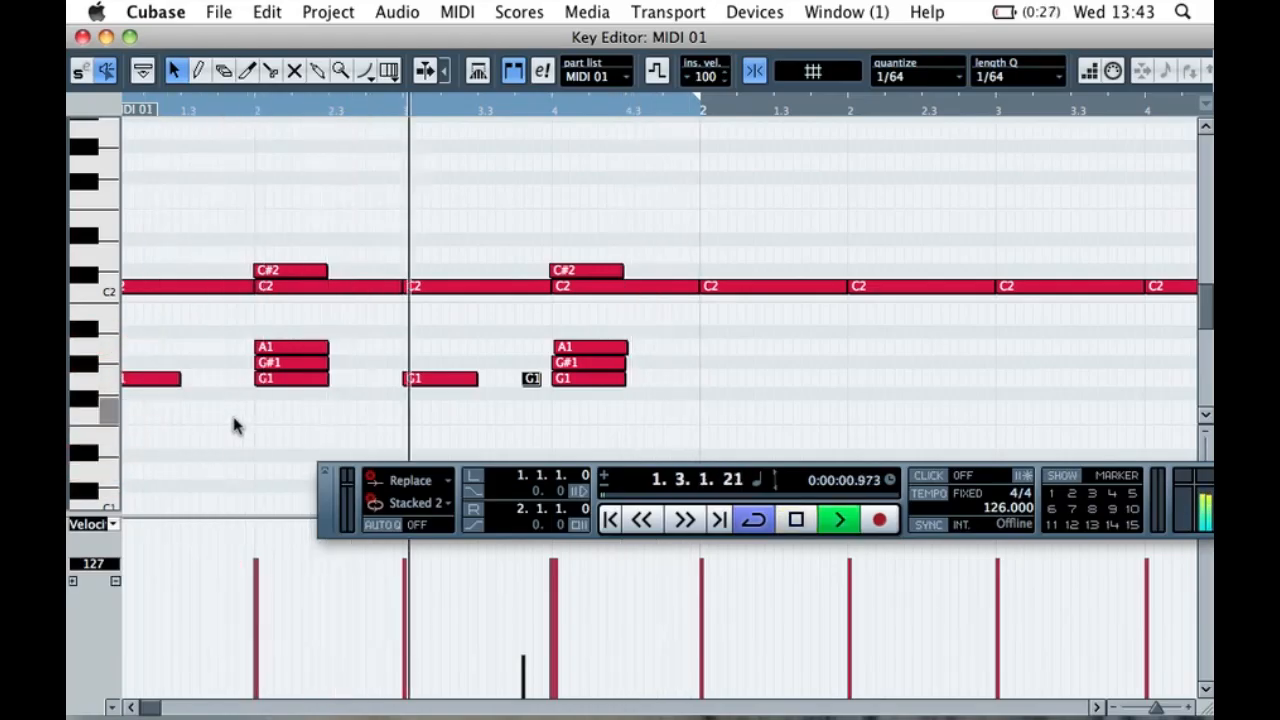
{"action": "key", "text": "space"}
{"action": "key", "text": "h"}
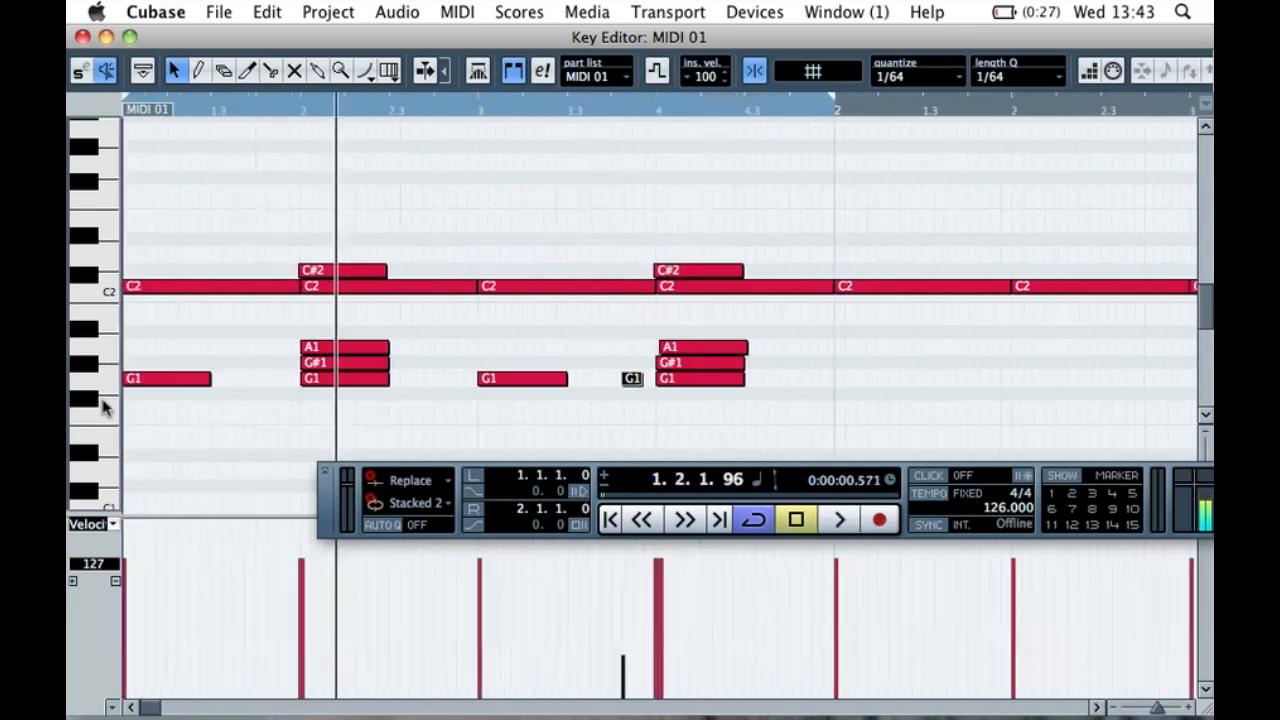
- Add an F#1 note at position 1.4 before beat 2, comparing it with a placement one 1/64 later during loop playback
{"action": "key", "text": "h"}
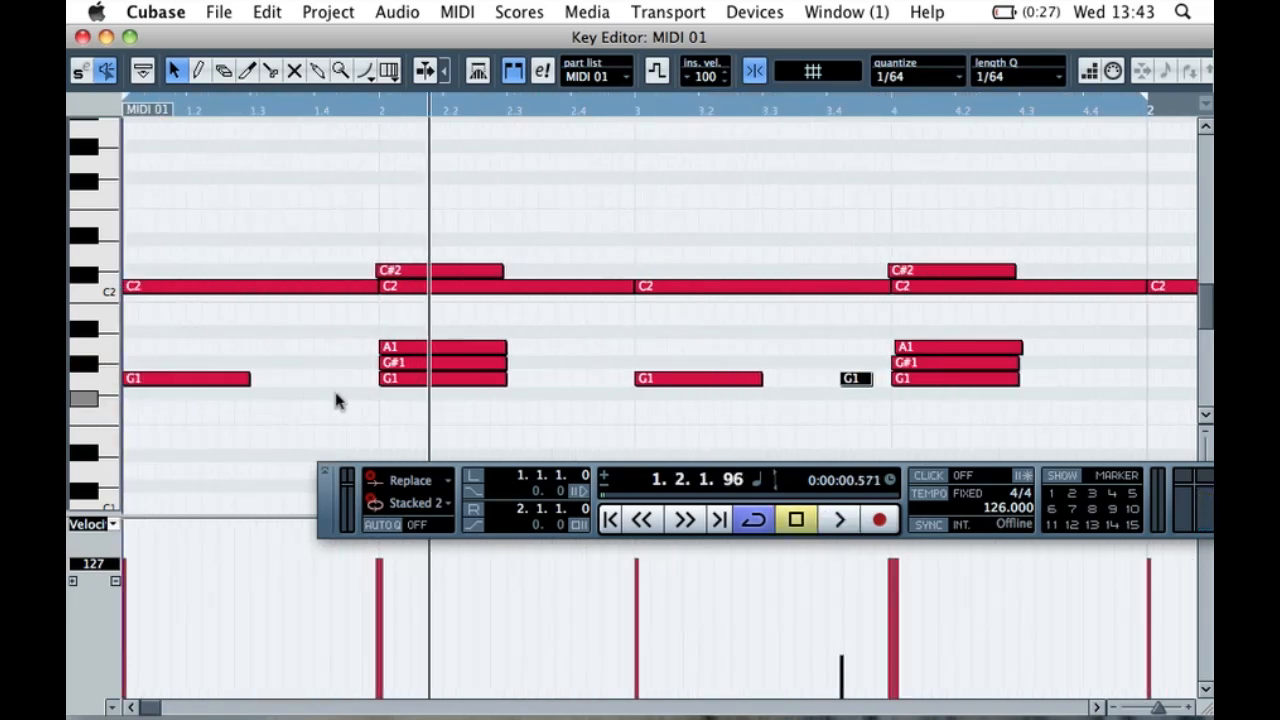
{"action": "key", "text": "space"}
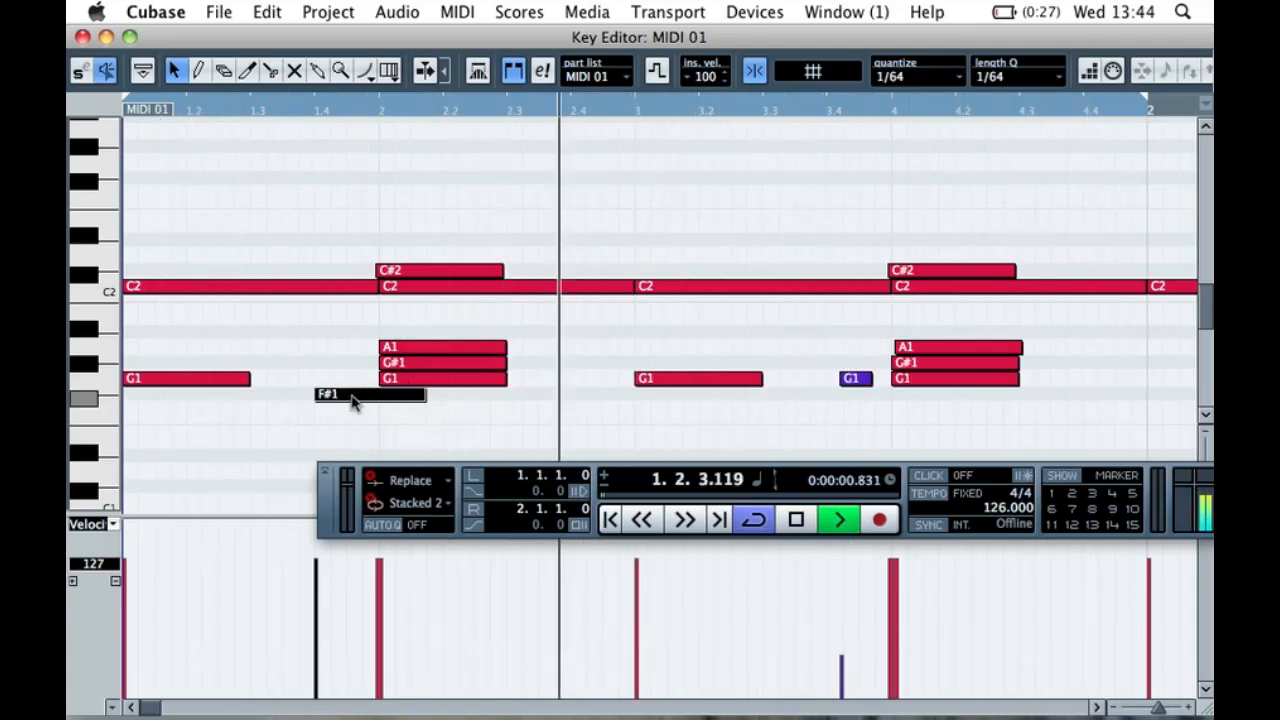
{"action": "mouse_move", "coordinate": [352, 400]}
{"action": "left_mouse_down"}
{"action": "mouse_move", "coordinate": [370, 400]}
{"action": "mouse_move", "coordinate": [357, 394]}
{"action": "left_mouse_up"}
{"action": "key", "text": "space"}
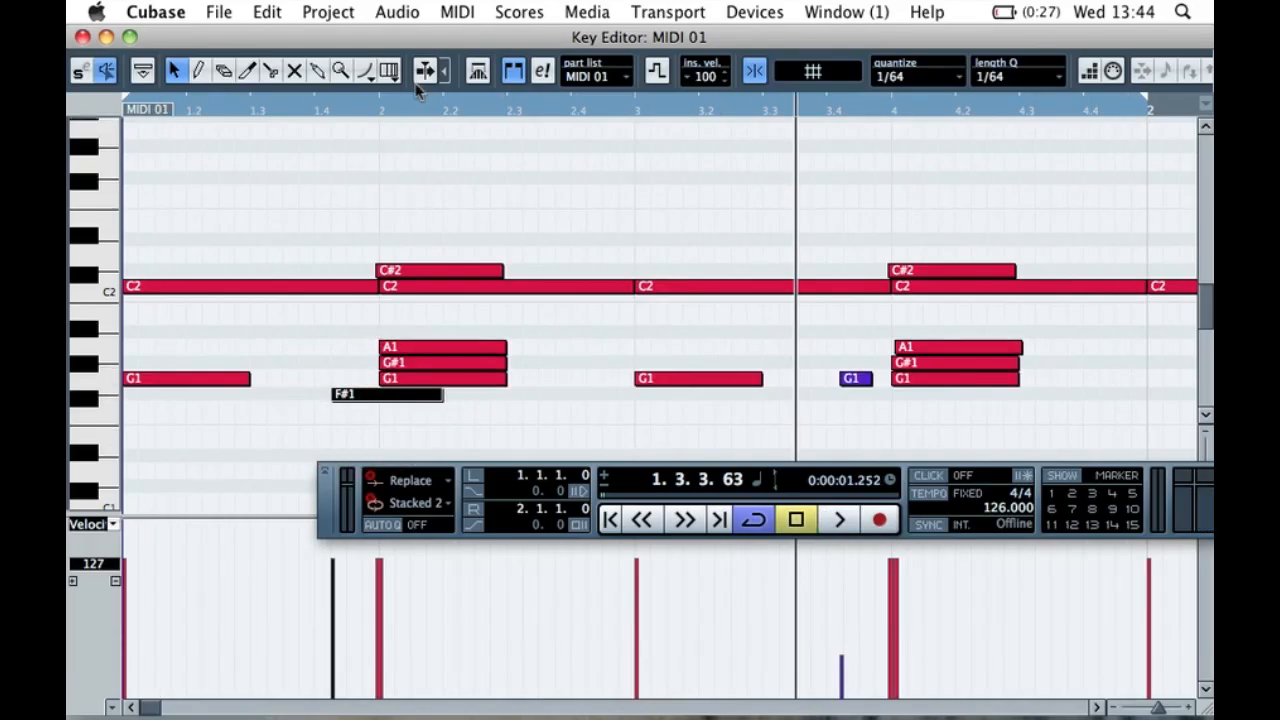
{"action": "key", "text": "space"}
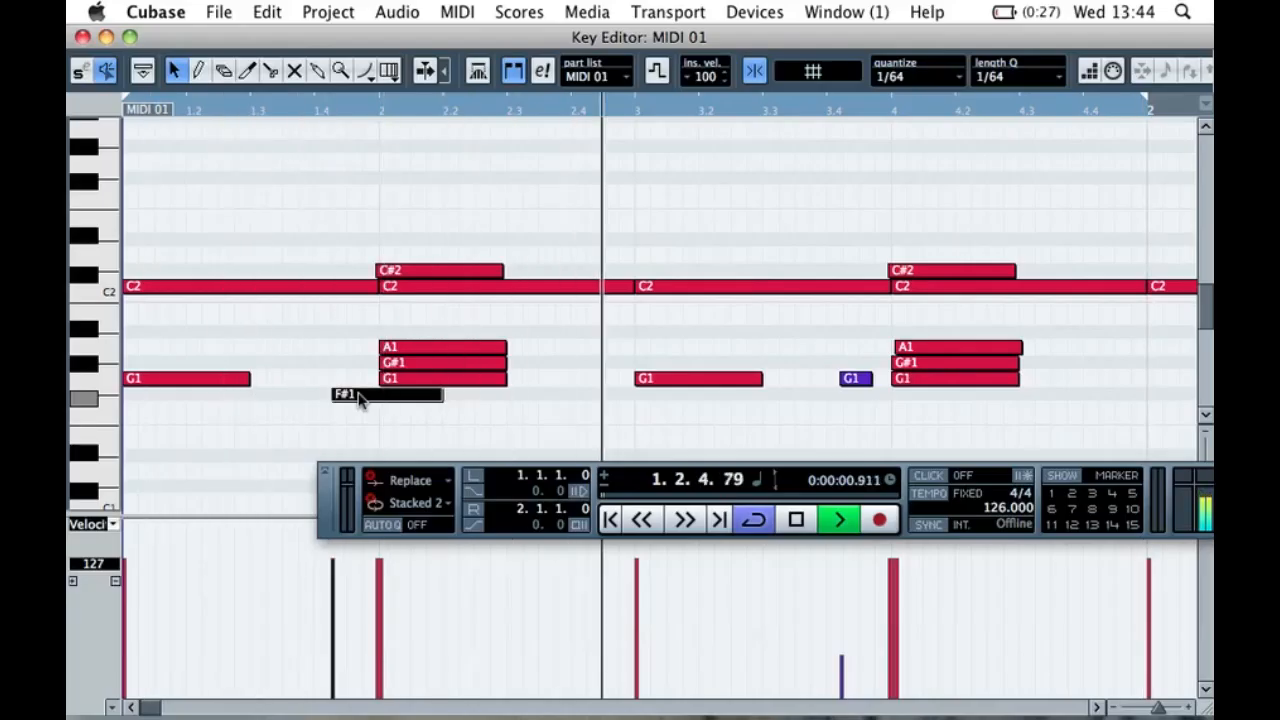
{"action": "left_click_drag", "start_coordinate": [343, 397], "coordinate": [326, 396]}
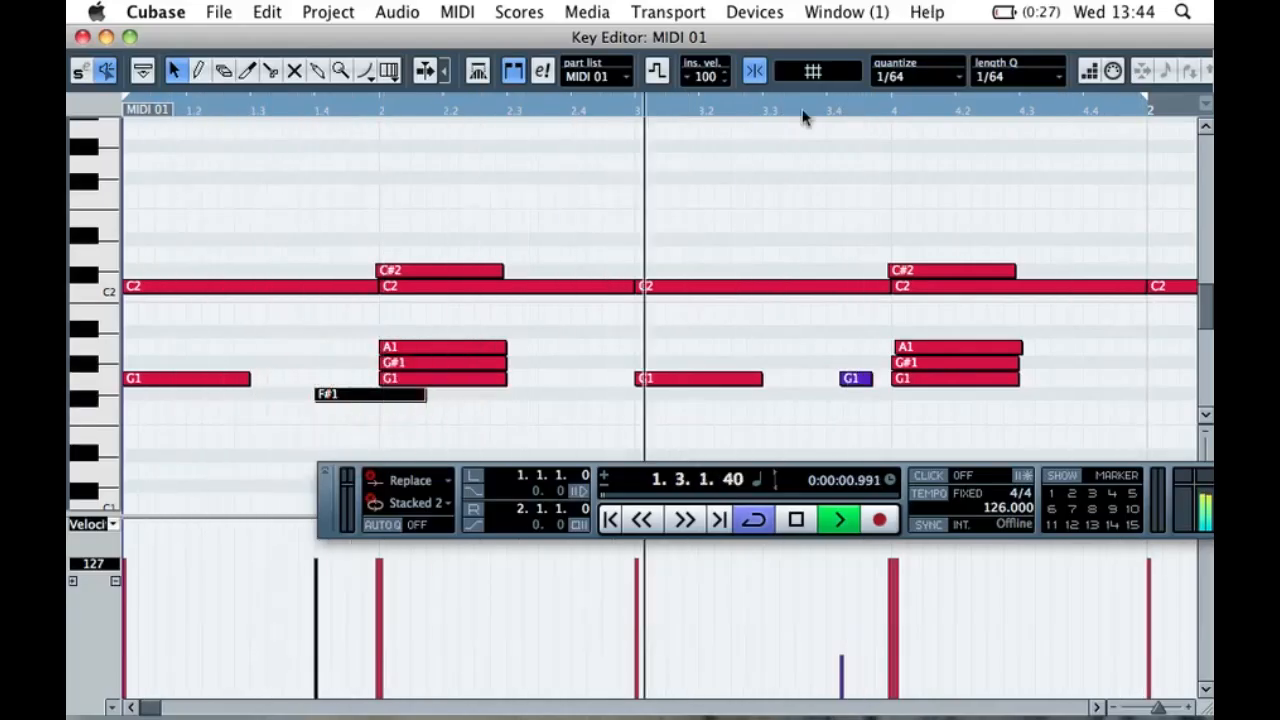
{"action": "key", "text": "space"}
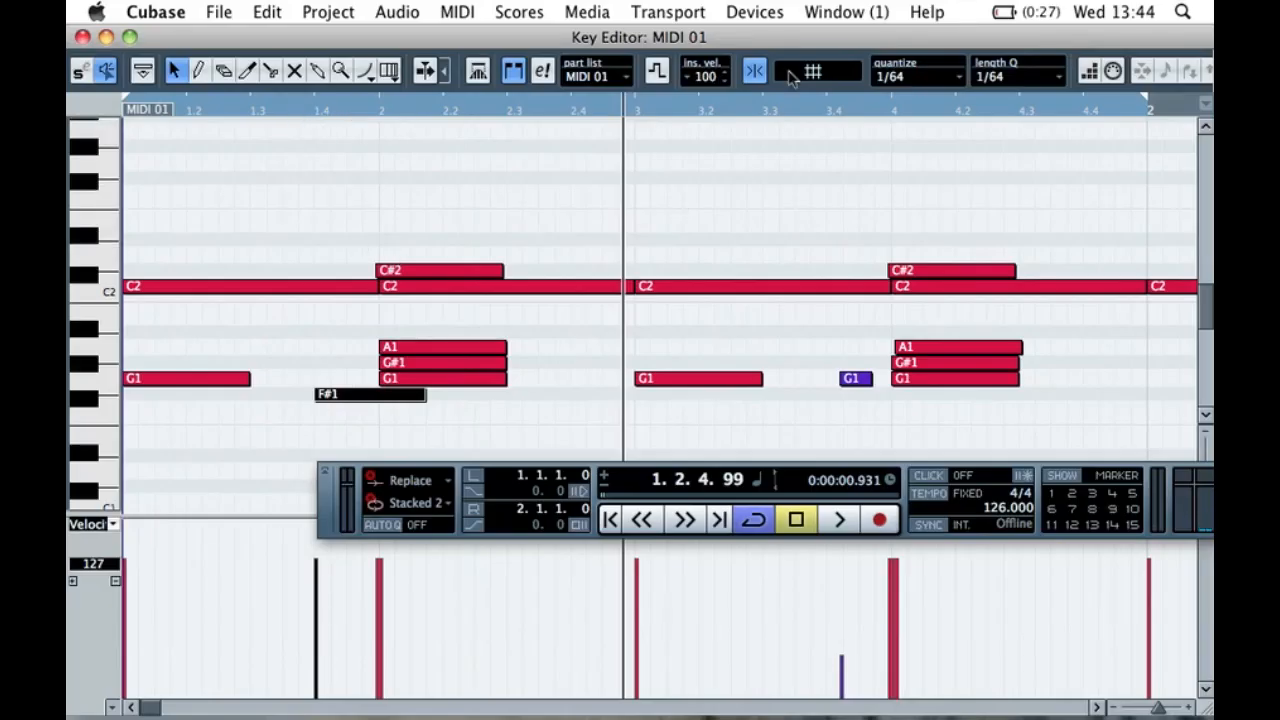
- Turn snap off and fine-tune the F#1 note to start just after 1.4 while the loop plays, and stop playback
{"action": "left_click", "coordinate": [755, 74]}
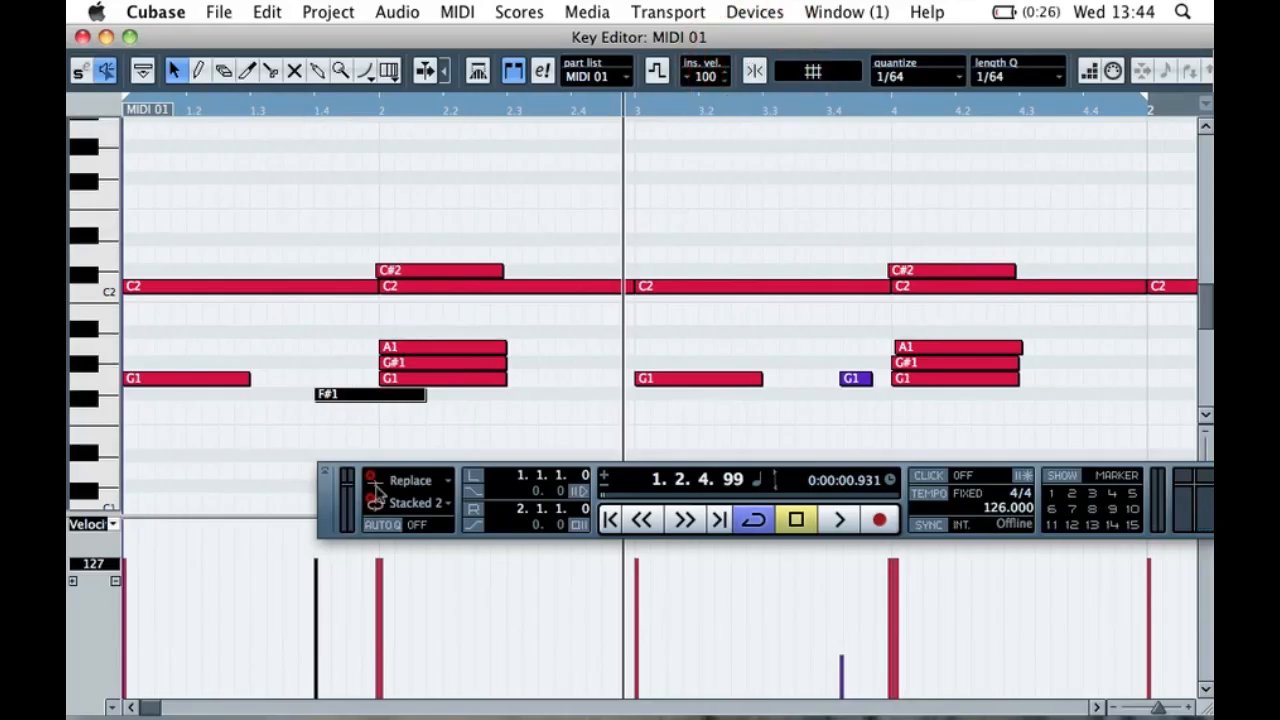
{"action": "left_click_drag", "start_coordinate": [345, 401], "coordinate": [345, 400]}
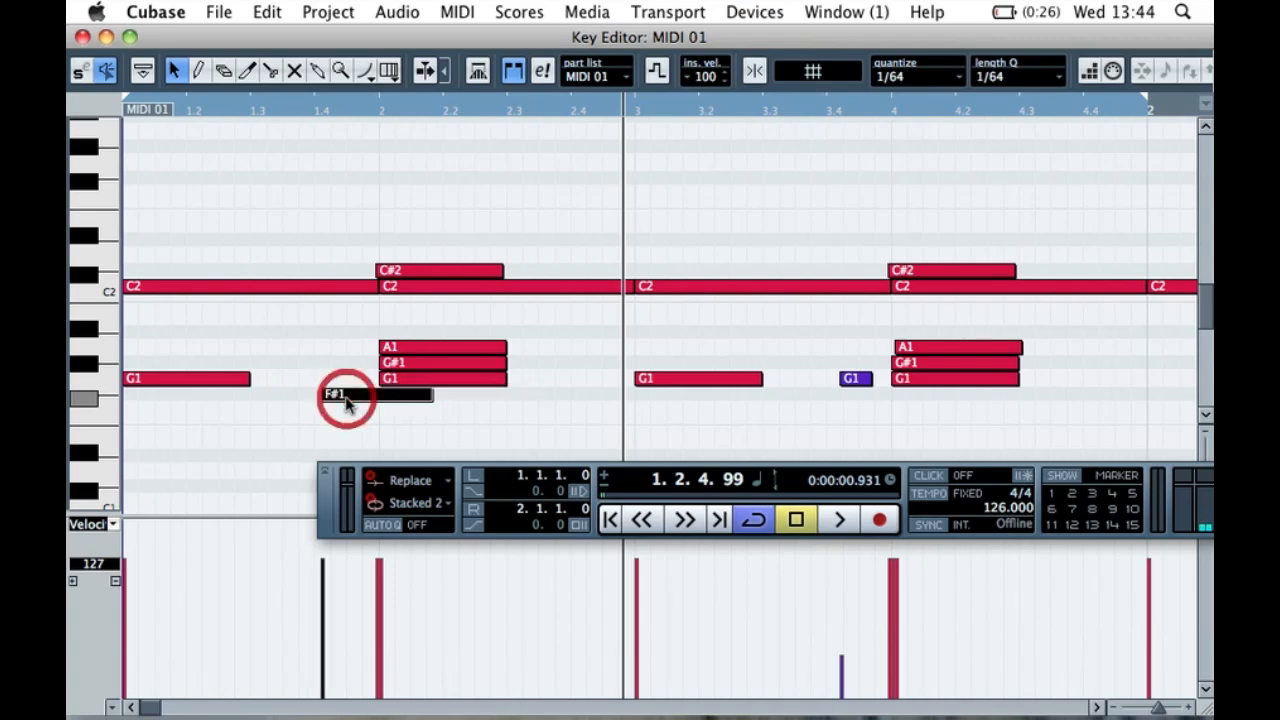
{"action": "key", "text": "space"}
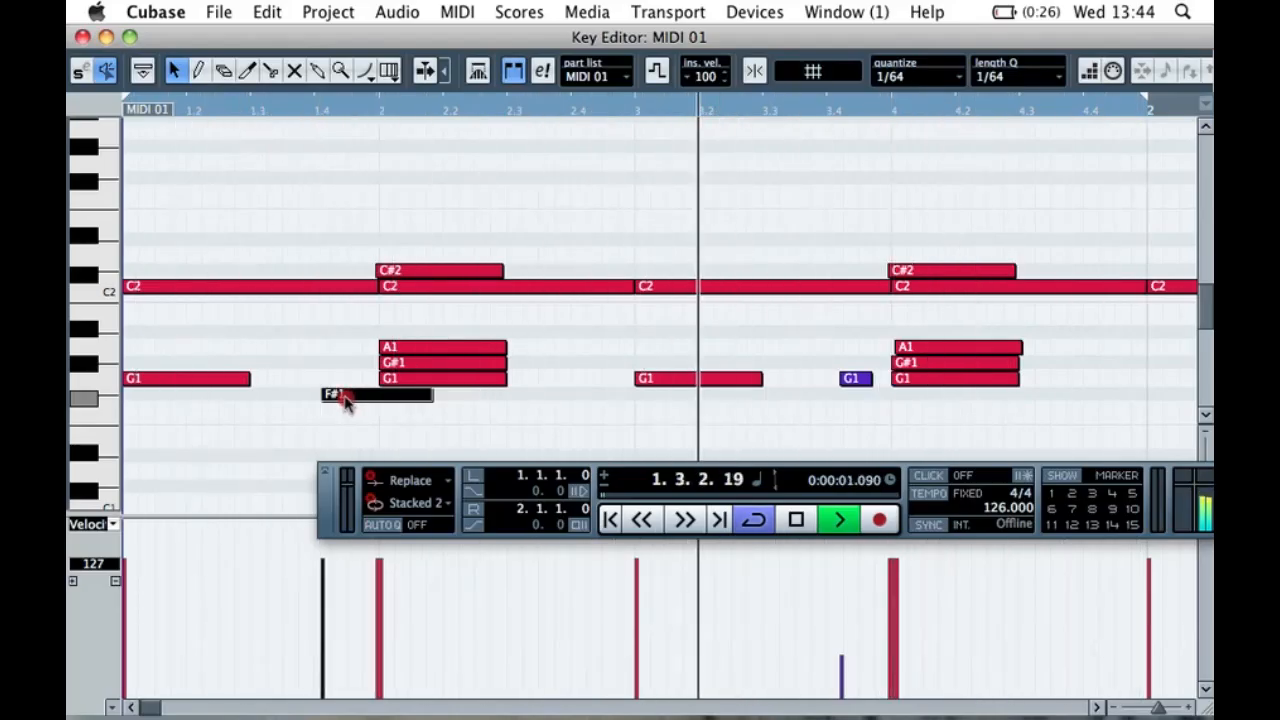
{"action": "left_click_drag", "start_coordinate": [344, 400], "coordinate": [348, 402]}
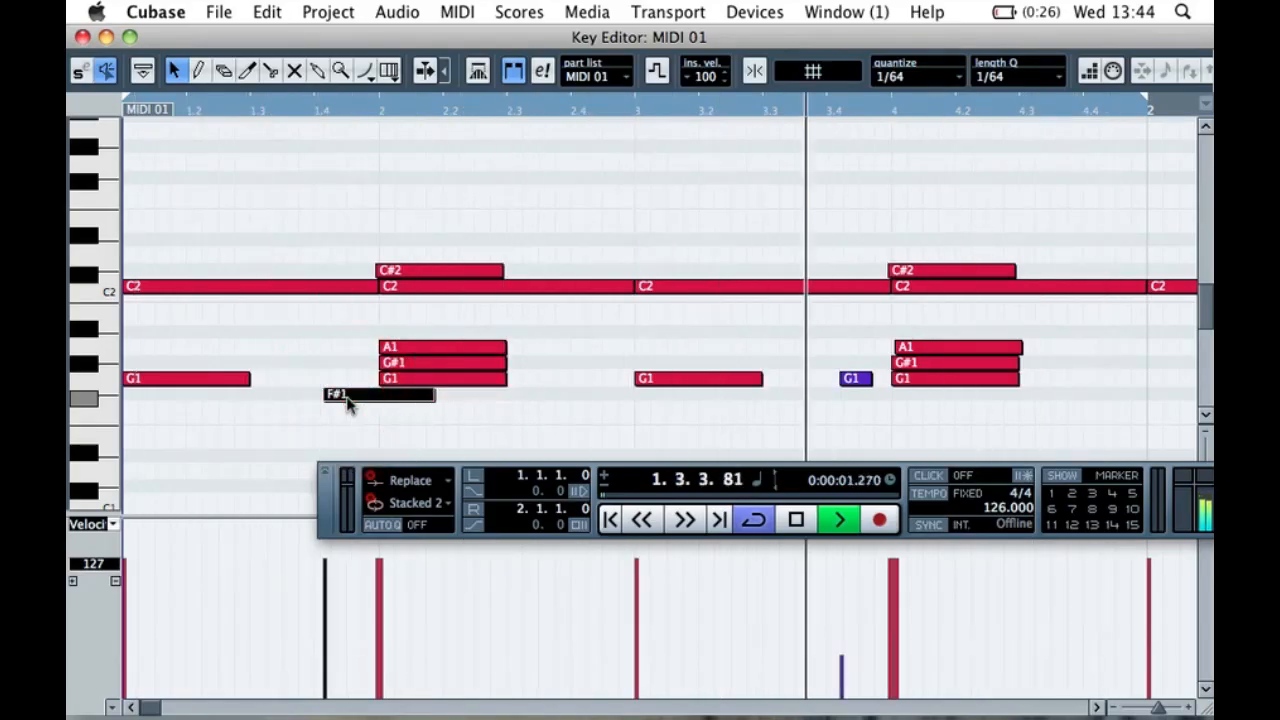
{"action": "left_click_drag", "start_coordinate": [342, 400], "coordinate": [341, 397]}
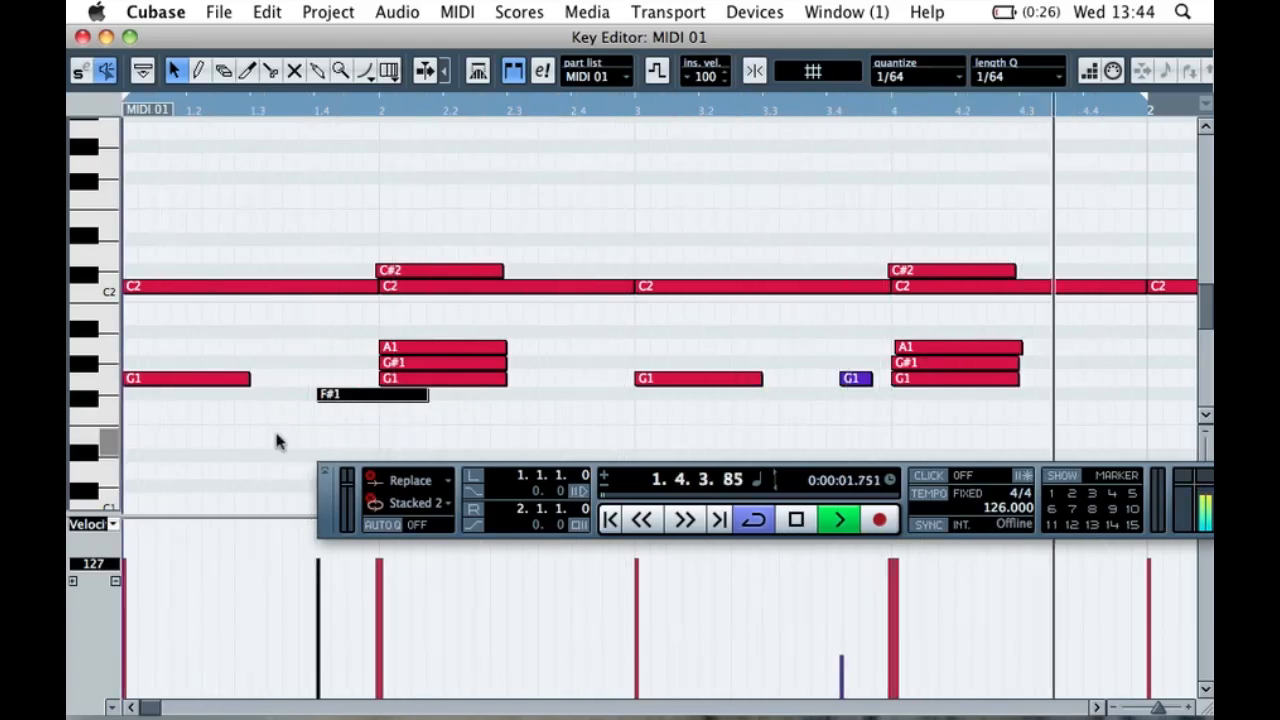
{"action": "key", "text": "space"}
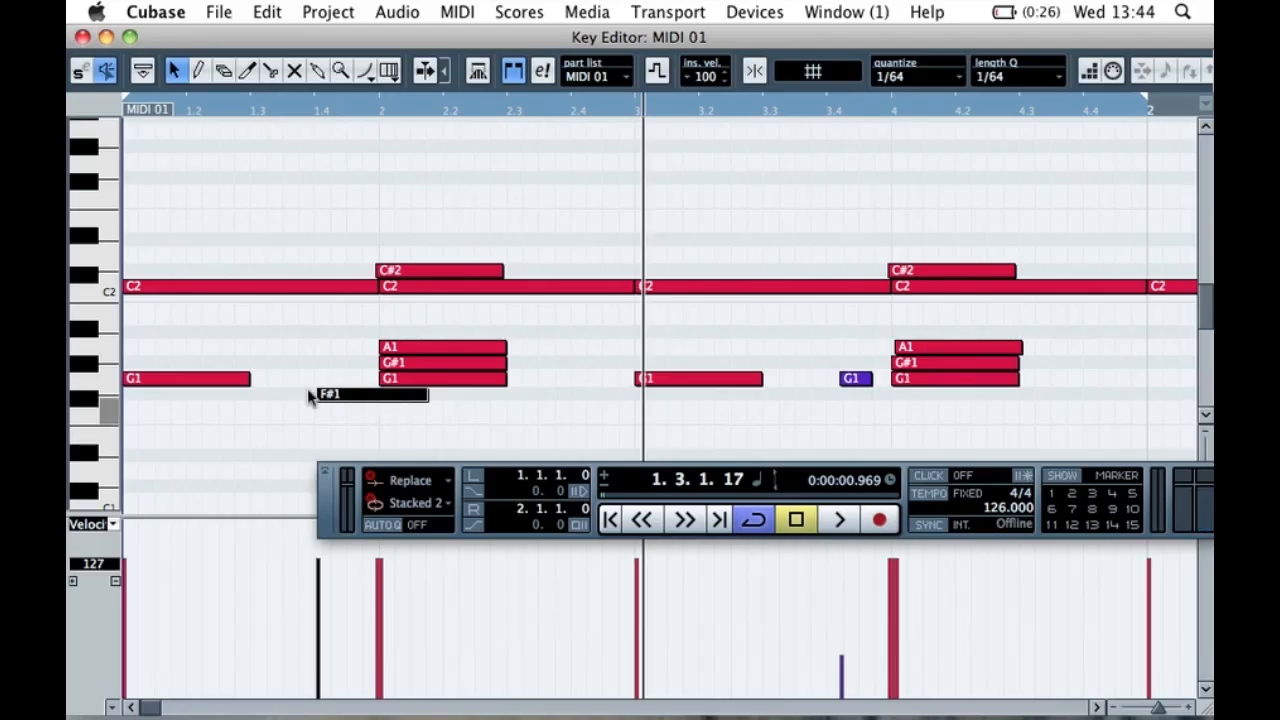
- With snap on, draw an F1 note on beat 2 and copy it to beat 4 during loop playback
{"action": "left_click", "coordinate": [288, 425]}
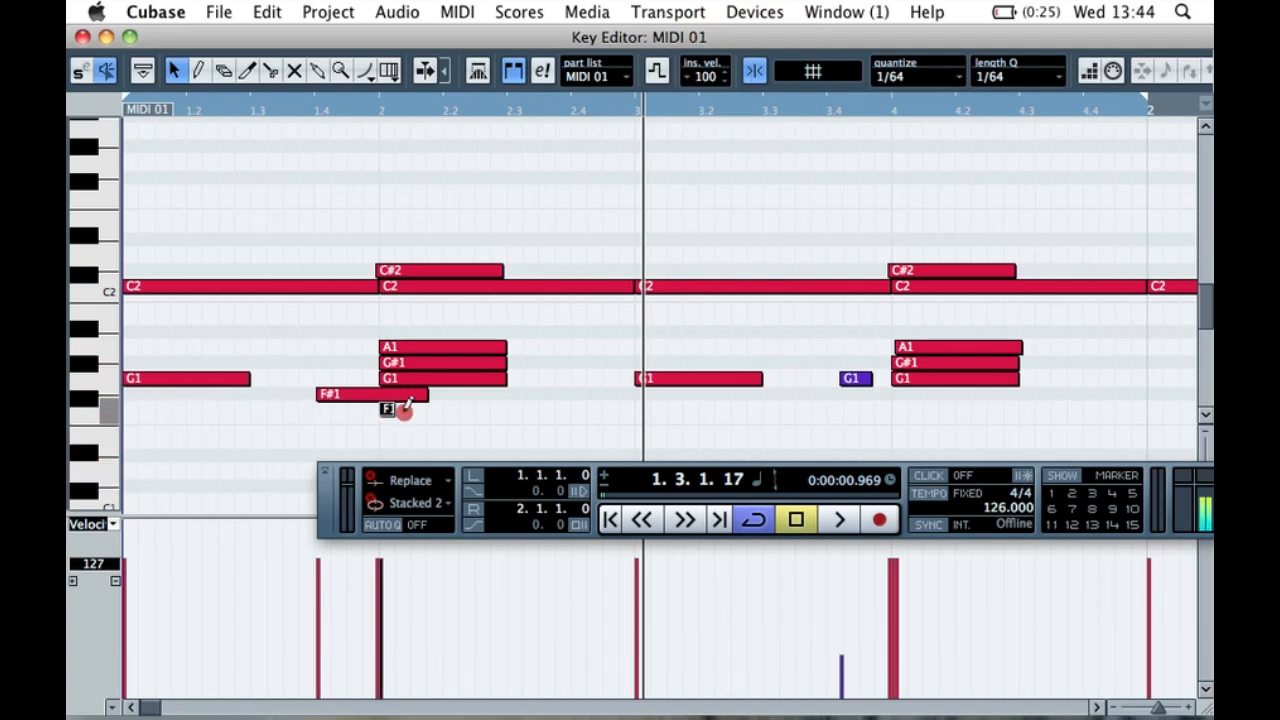
{"action": "key", "text": "space"}
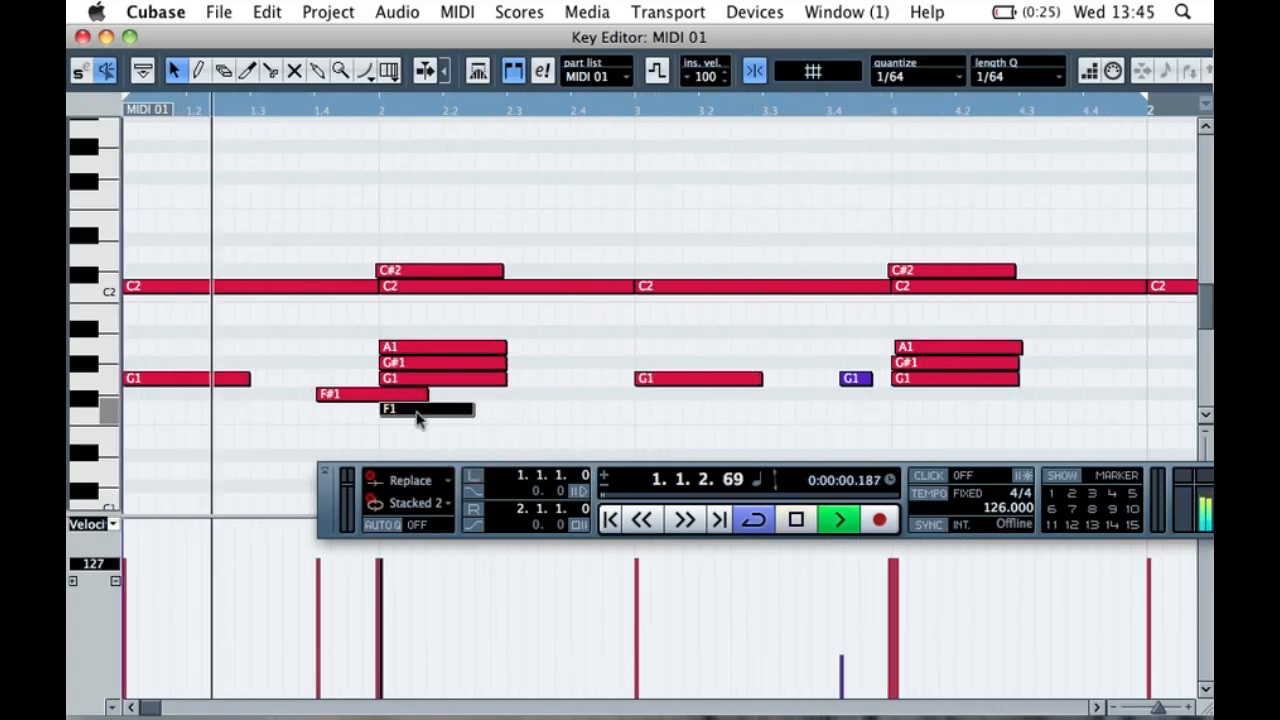
{"action": "left_click_drag", "start_coordinate": [418, 418], "coordinate": [925, 410]}
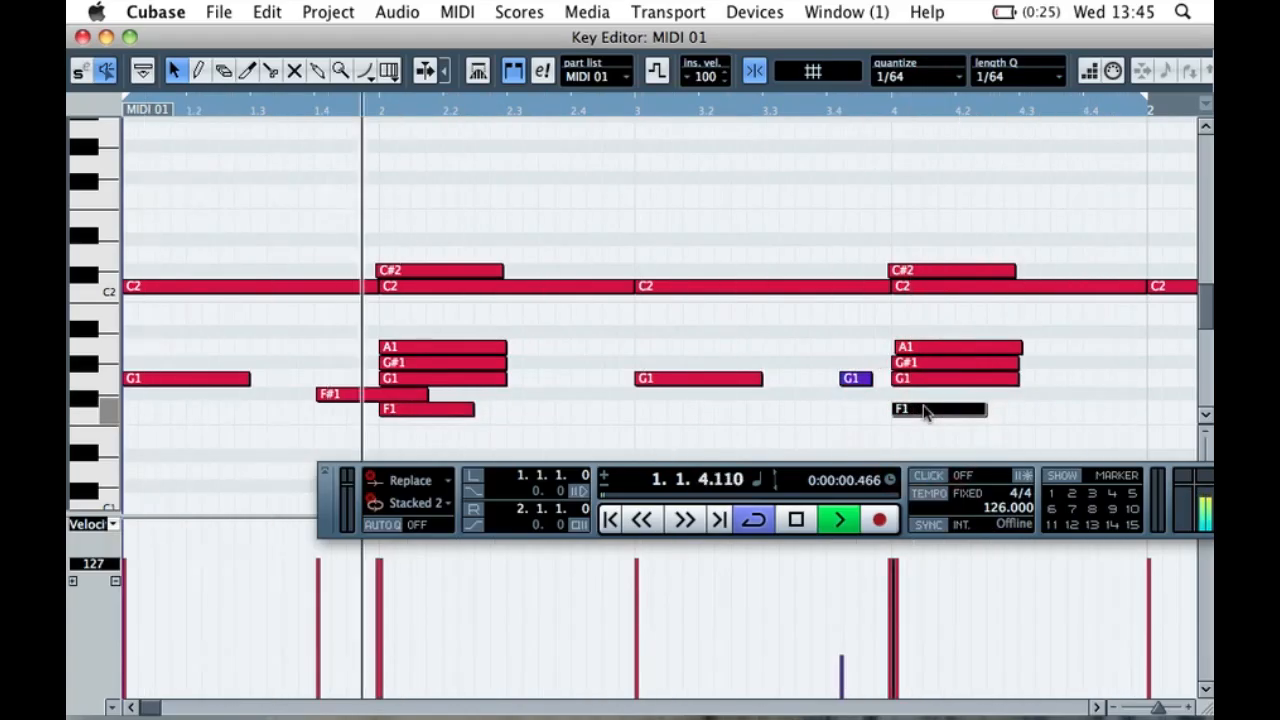
- Turn snap off, nudge the beat 4 F1 note slightly later, and check its timing with loop playback
{"action": "key", "text": "space"}
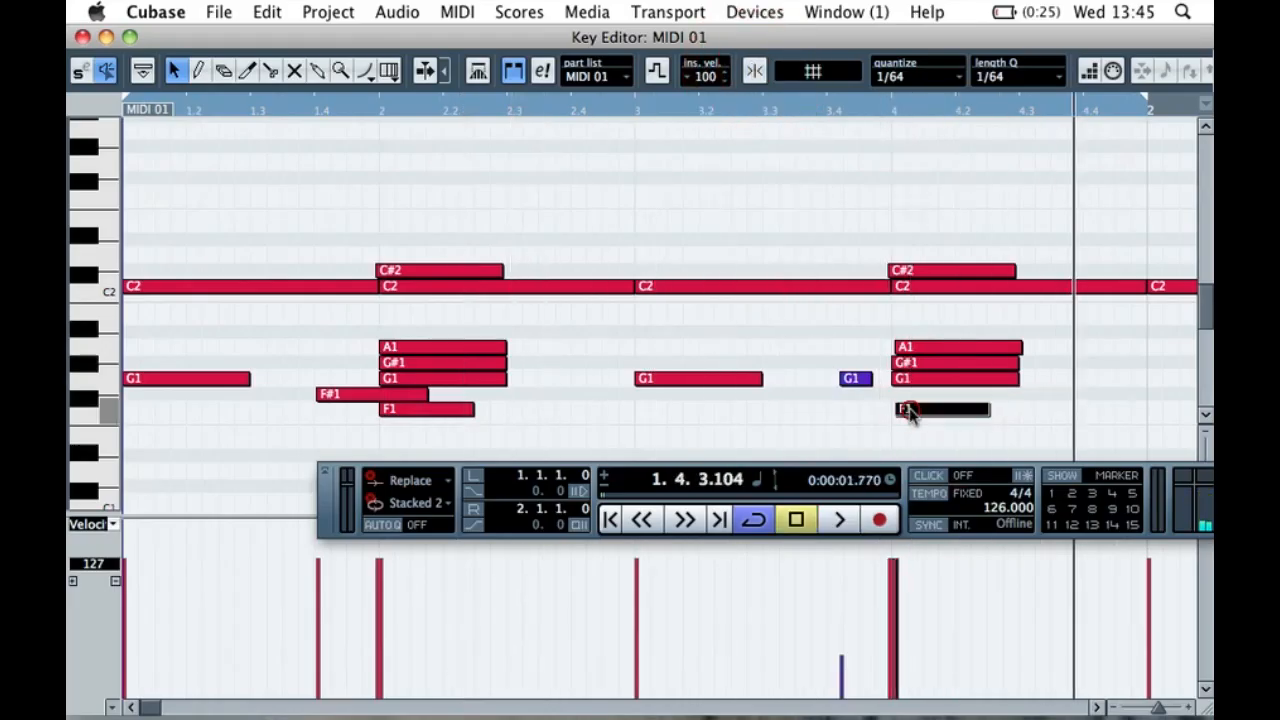
{"action": "key", "text": "space"}
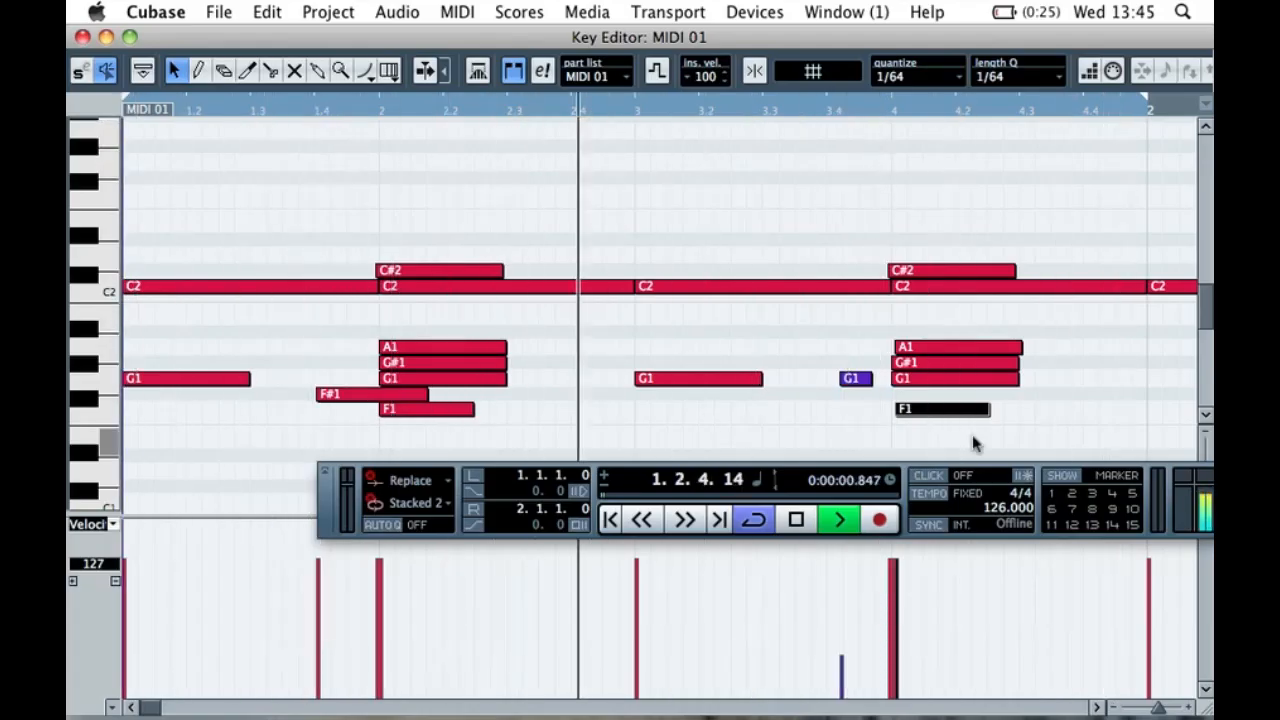
{"action": "left_click_drag", "start_coordinate": [920, 418], "coordinate": [911, 417]}
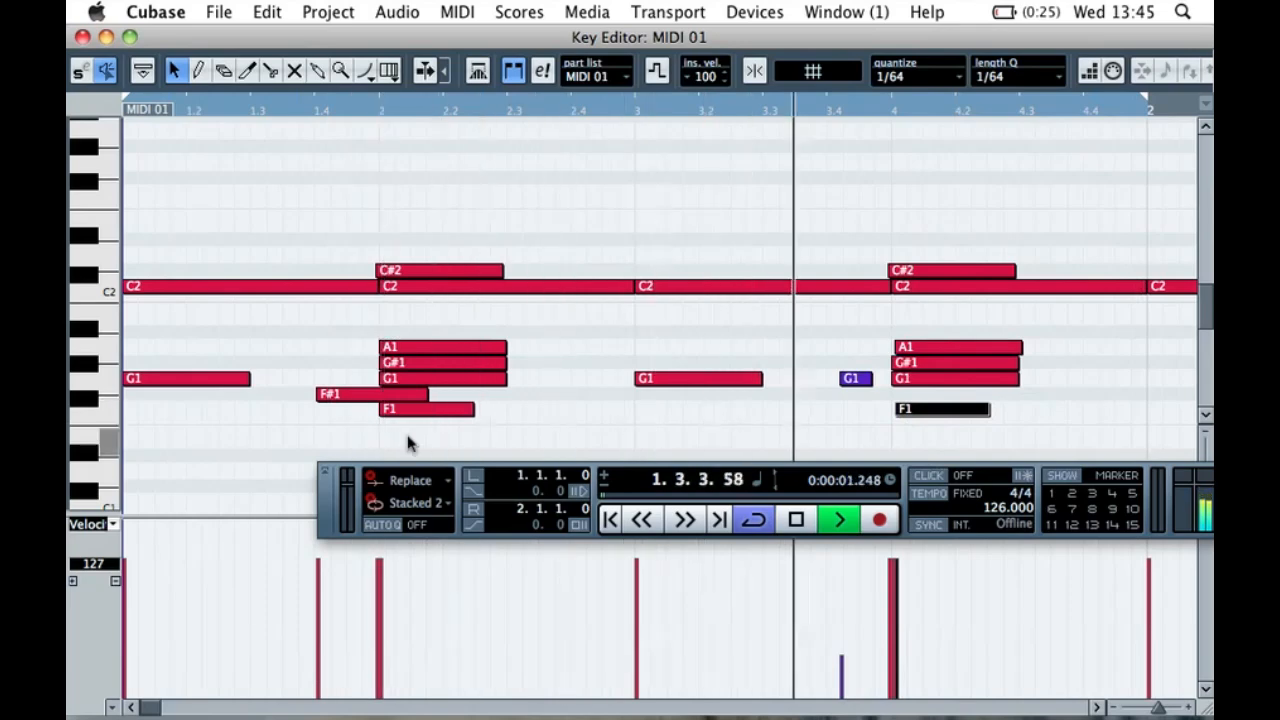
{"action": "key", "text": "space"}
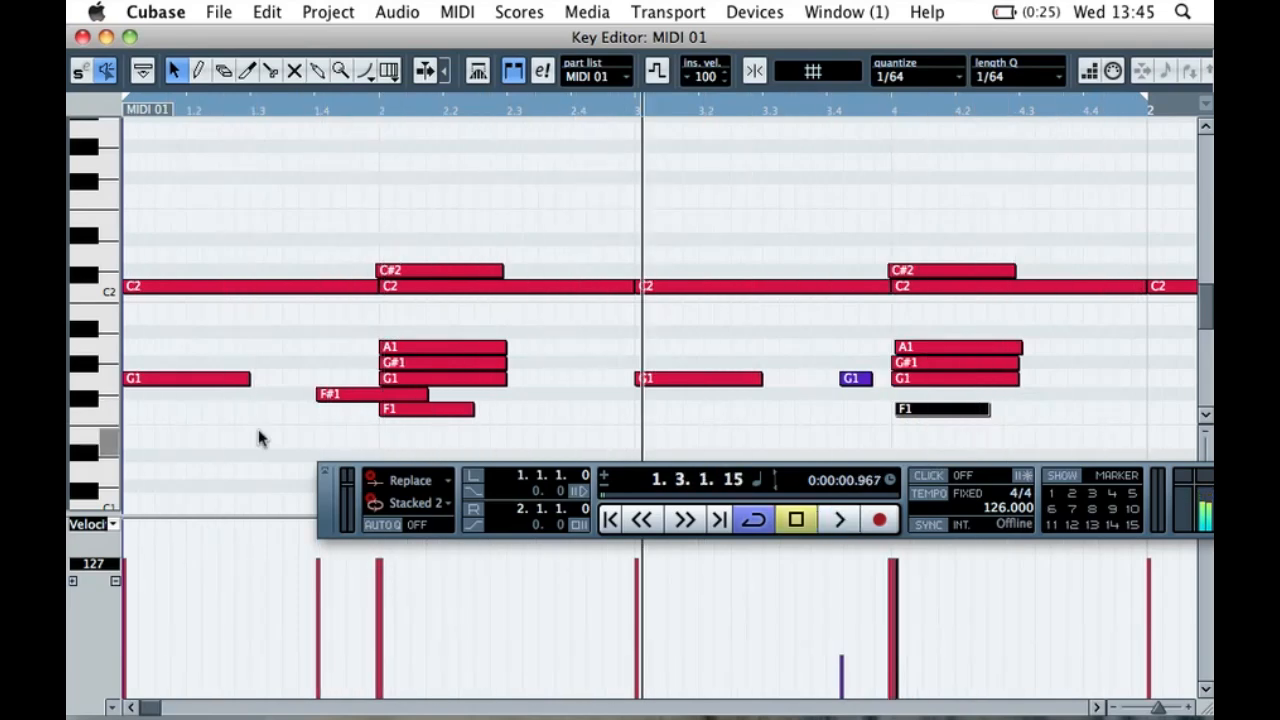
- Audition the E1 sound, draw an E1 note on beat 2 with snap on, and copy it to beat 4
{"action": "left_click", "coordinate": [103, 437]}
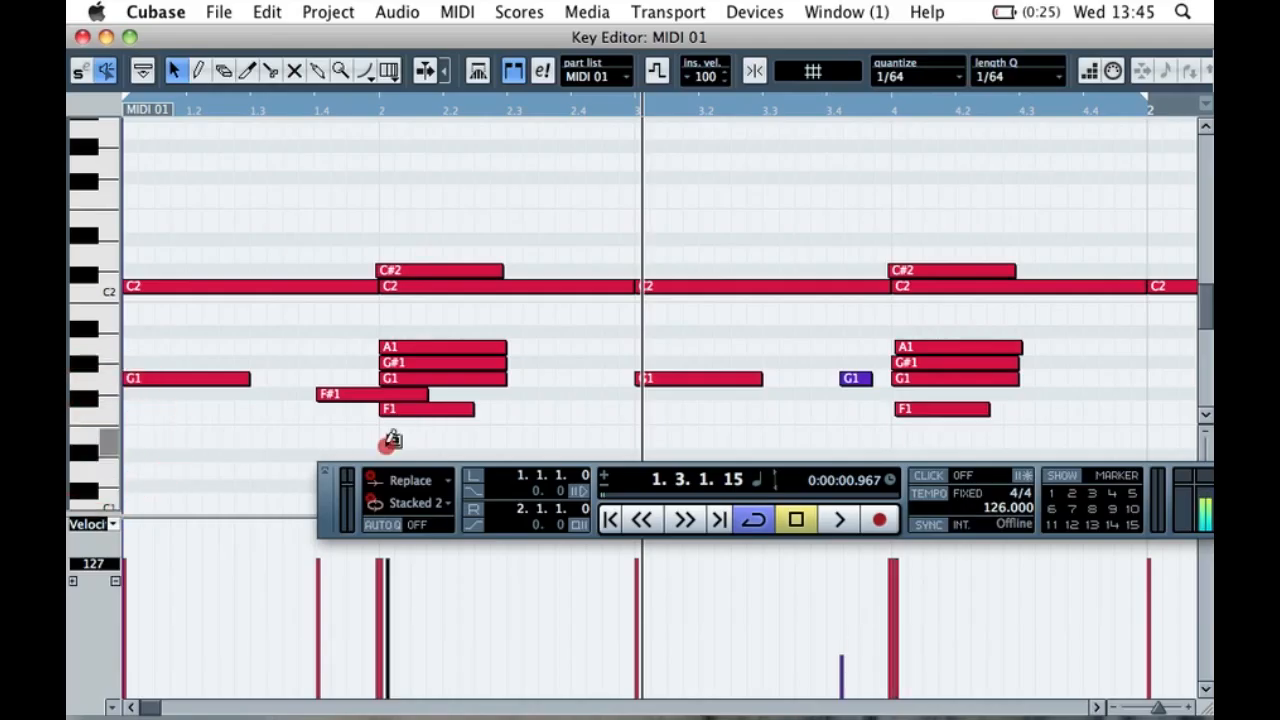
{"action": "left_click_drag", "start_coordinate": [484, 437], "coordinate": [484, 440]}
{"action": "left_click", "coordinate": [754, 70]}
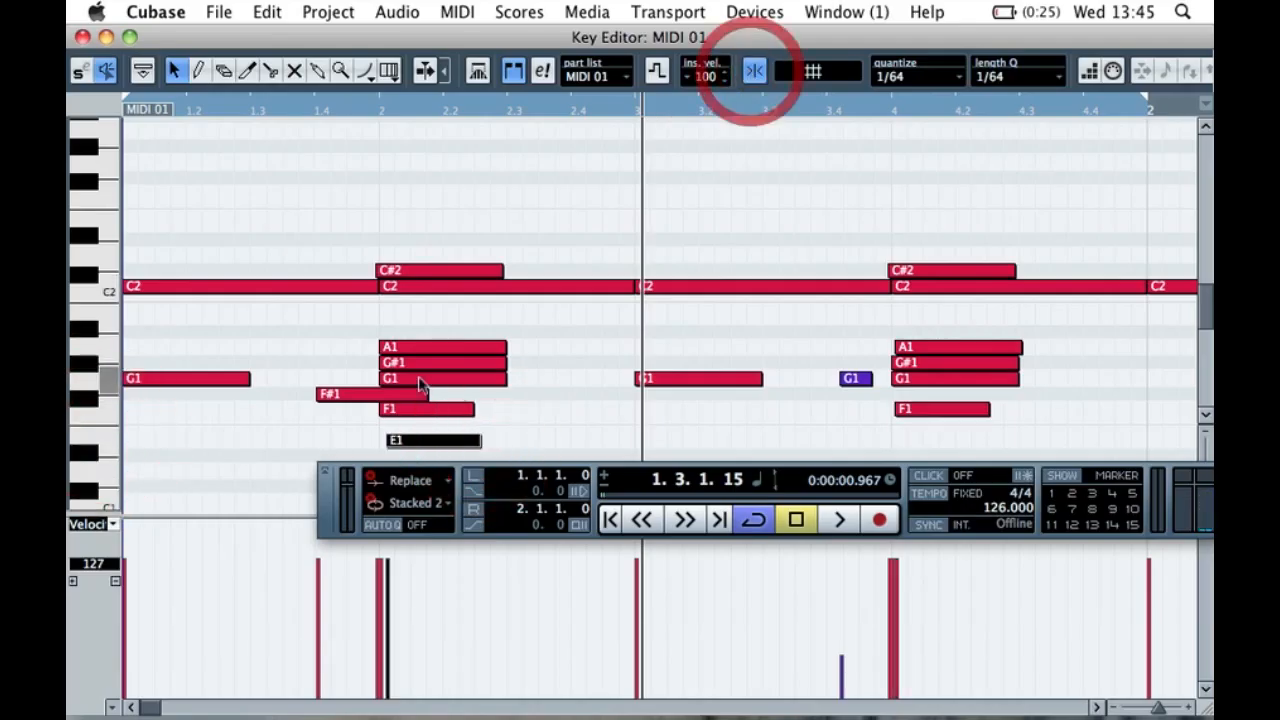
{"action": "left_click_drag", "start_coordinate": [412, 440], "coordinate": [916, 437]}
- Play the loop to check the E1 notes, and move the transport panel down over the velocity lane to uncover the lower notes
{"action": "key", "text": "space"}
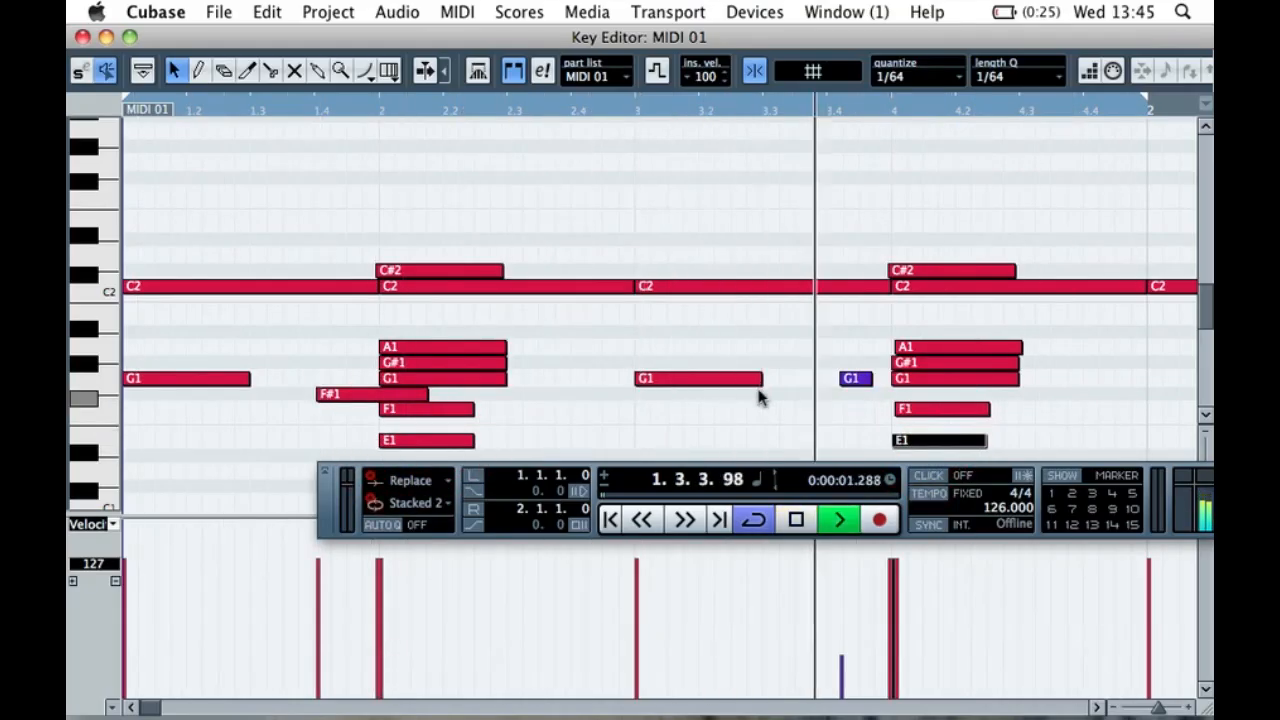
{"action": "left_click", "coordinate": [702, 404]}
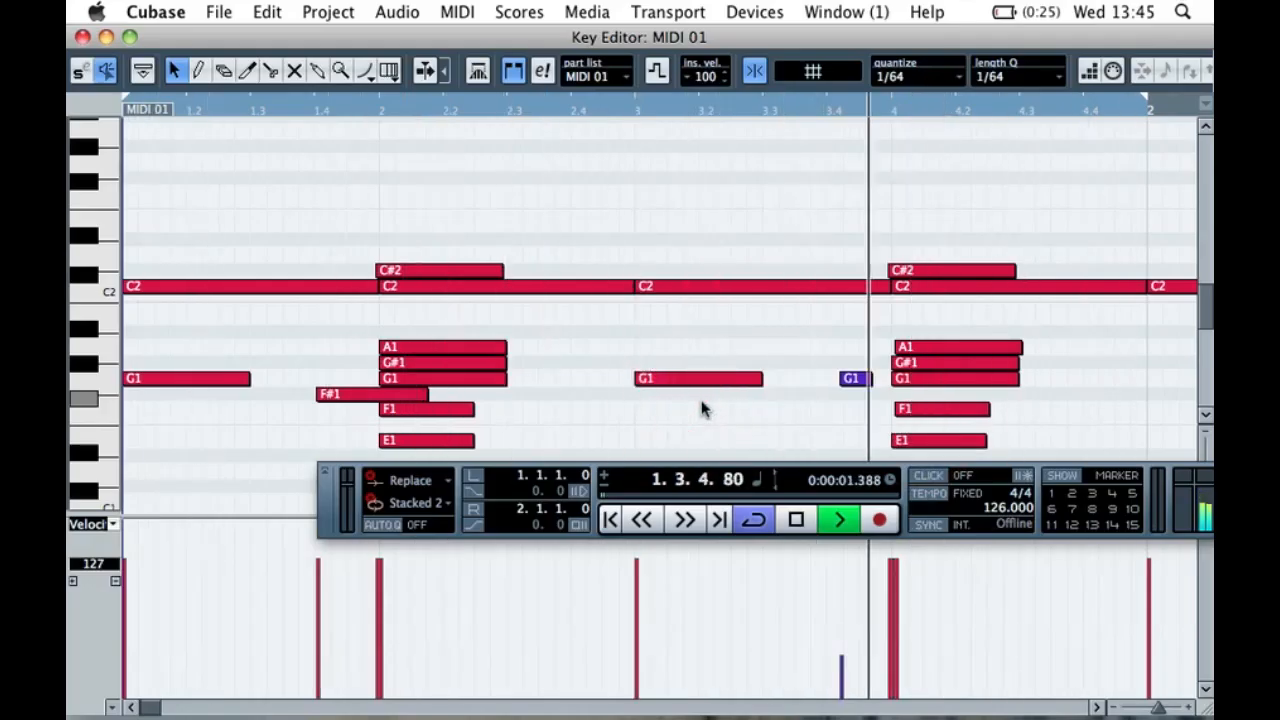
{"action": "left_click_drag", "start_coordinate": [324, 483], "coordinate": [338, 578]}
{"action": "key", "text": "space"}
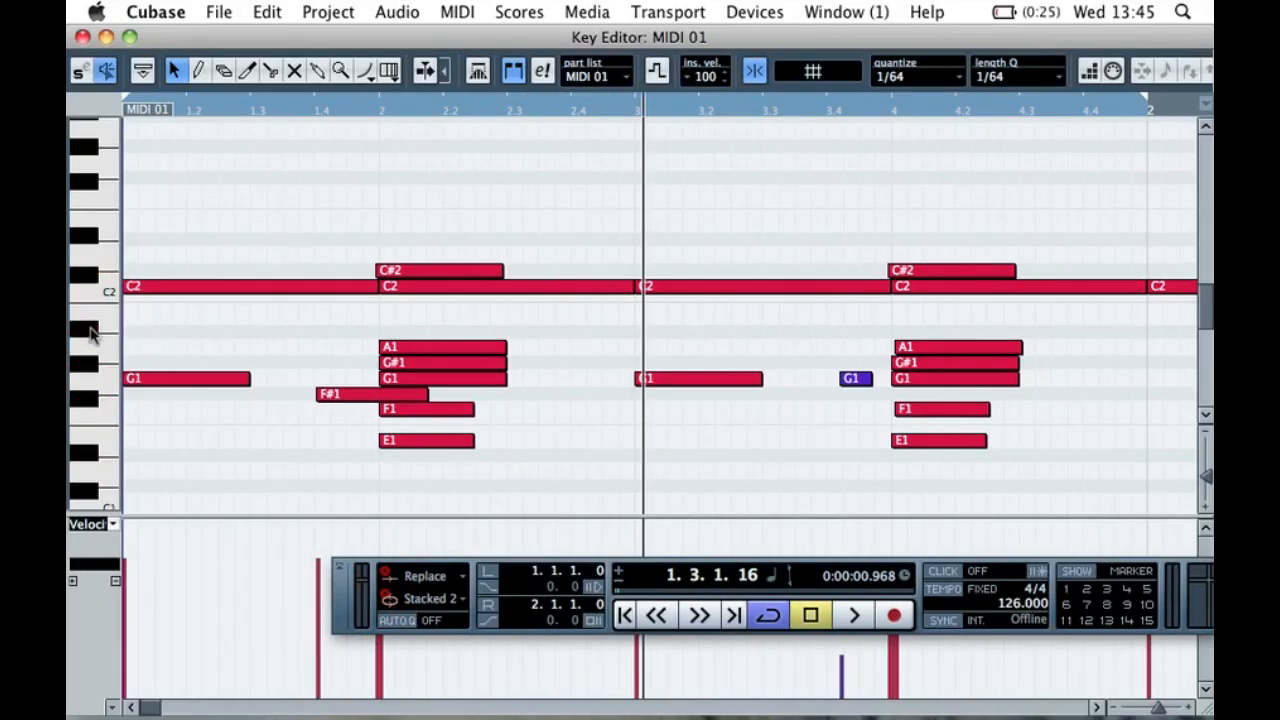
- Audition the A#1 sound against the loop and draw a short A#1 note one 1/64 before beat 3
{"action": "key", "text": "space"}
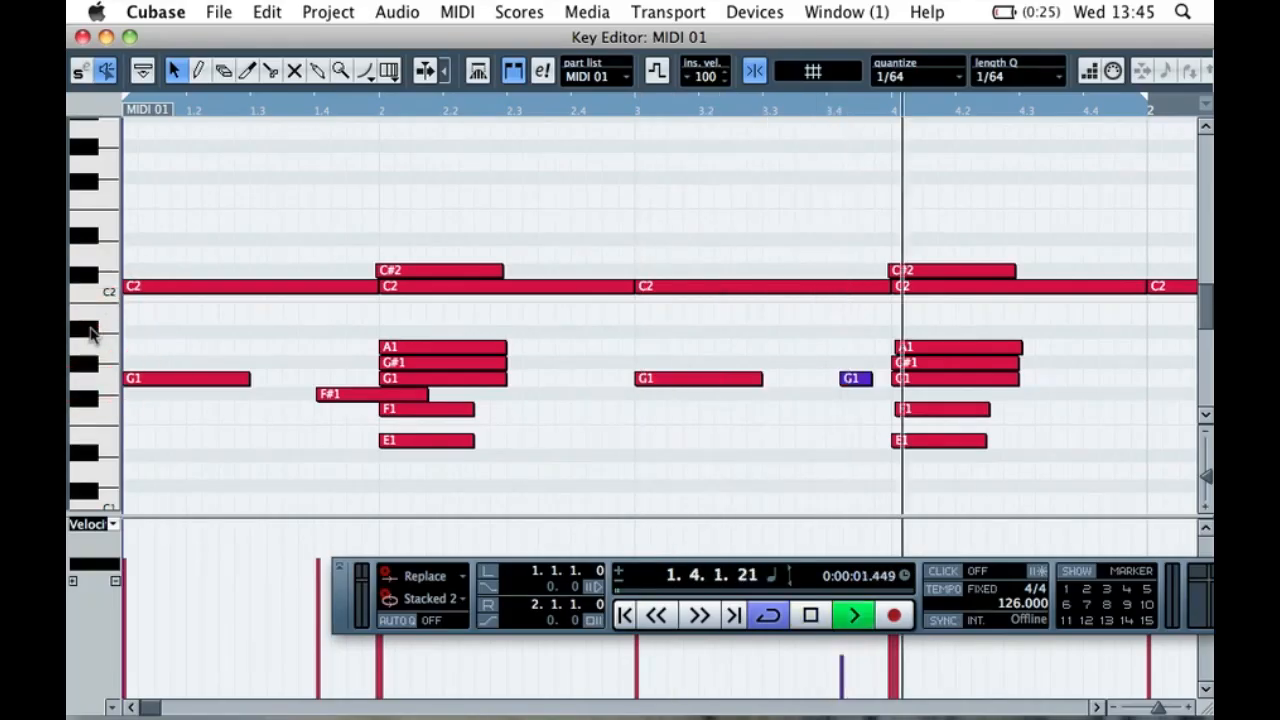
{"action": "left_click", "coordinate": [89, 333]}
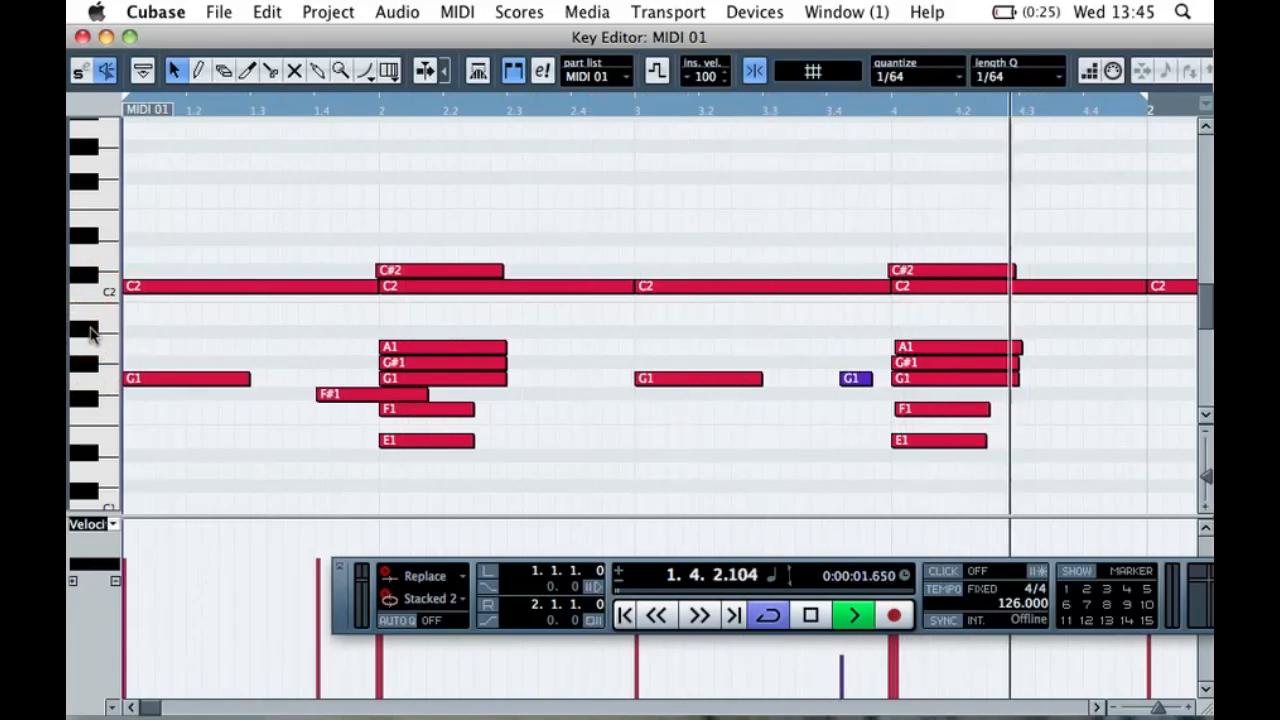
{"action": "key", "text": "space"}
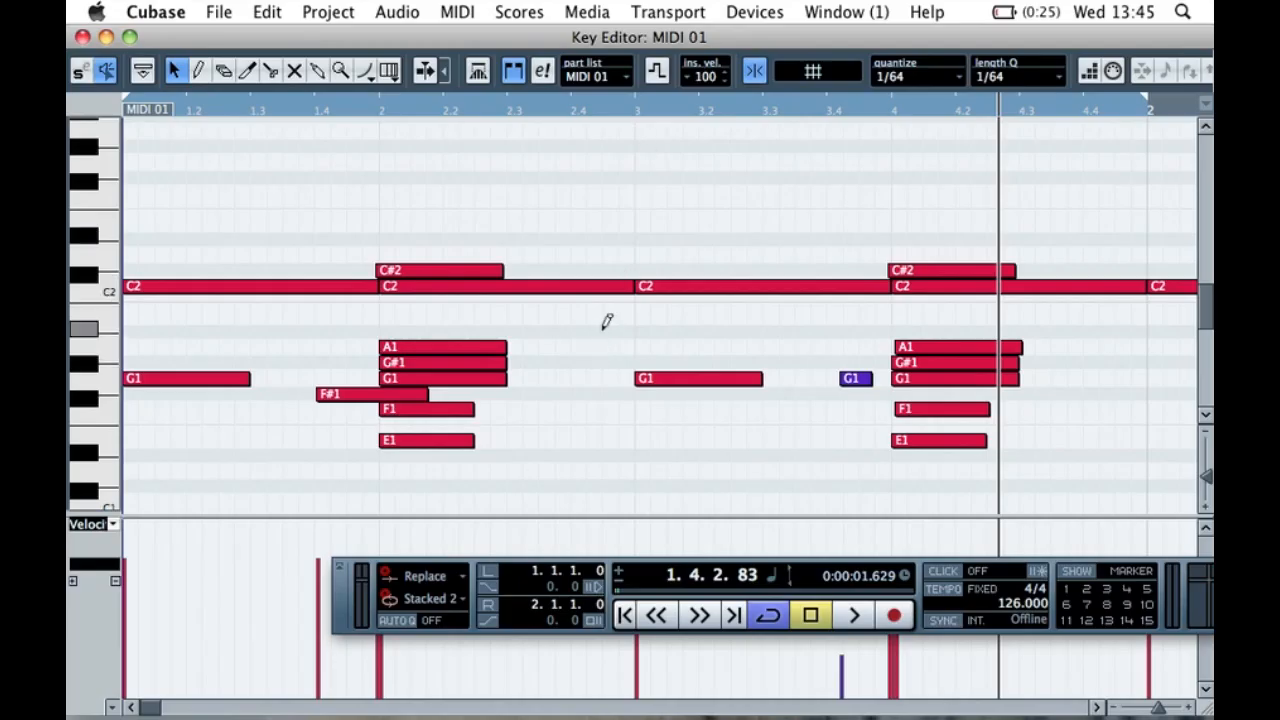
{"action": "key", "text": "space"}
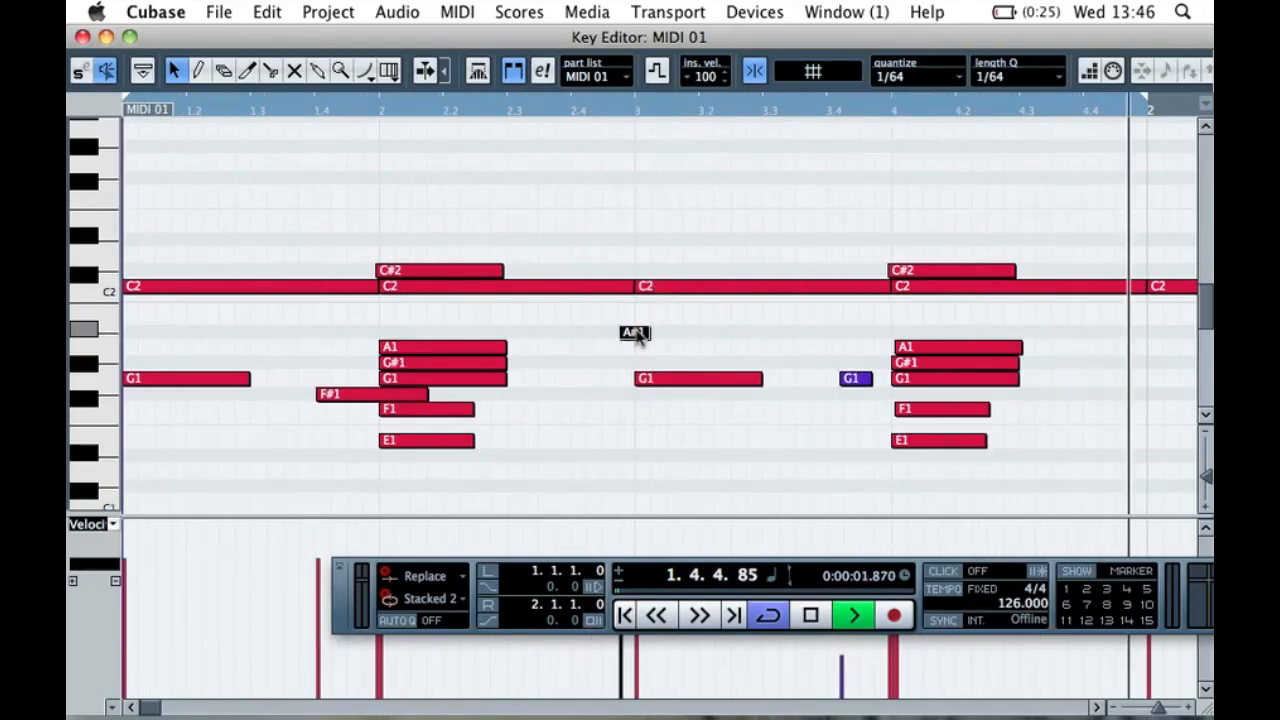
{"action": "key", "text": "space"}
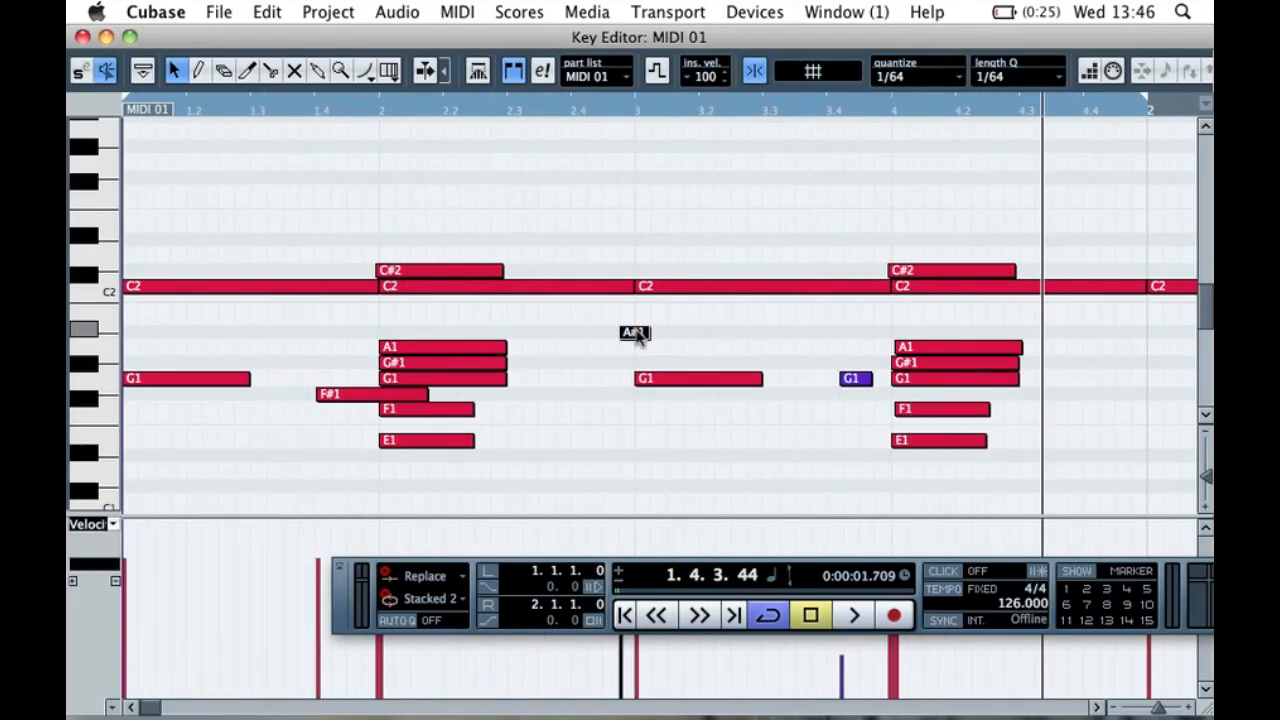
- Turn snap off and fine-tune the A#1 note slightly earlier before beat 3 while the loop plays, and stop playback
{"action": "left_click_drag", "start_coordinate": [610, 110], "coordinate": [703, 249]}
{"action": "scroll", "coordinate": [686, 252], "scroll_direction": "right", "scroll_amount": 3}
{"action": "key", "text": "space"}
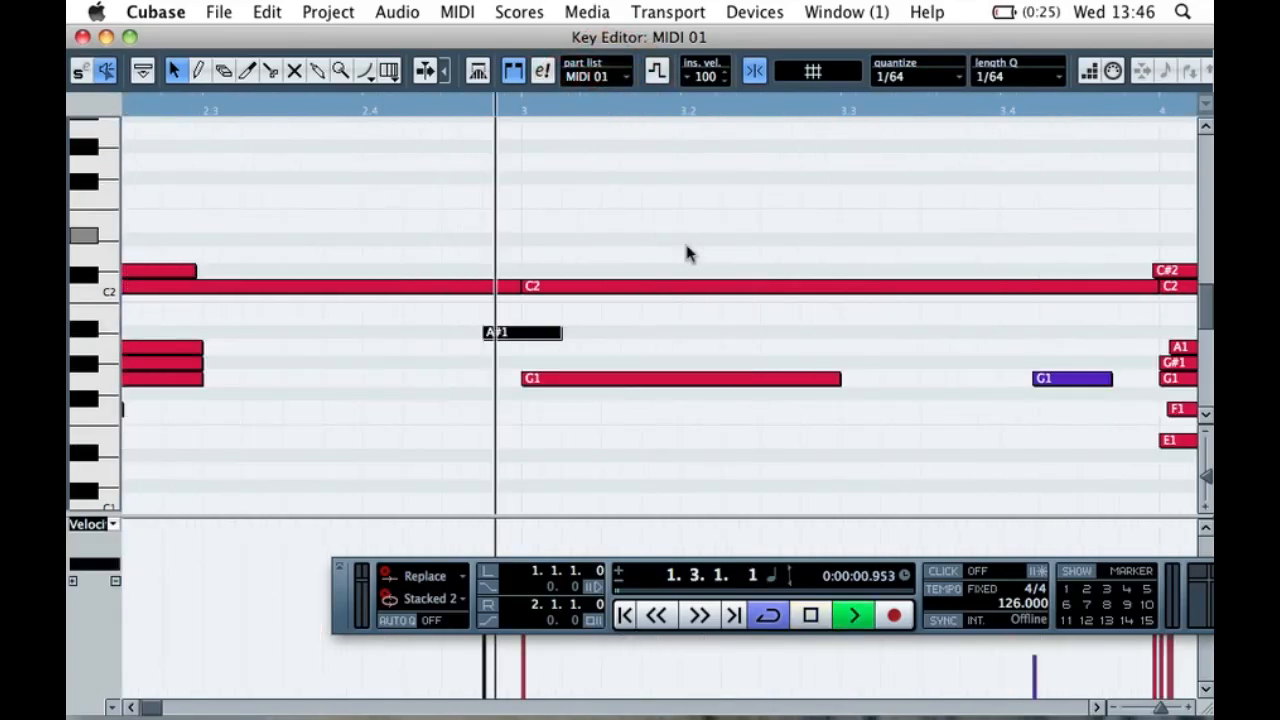
{"action": "left_click", "coordinate": [754, 72]}
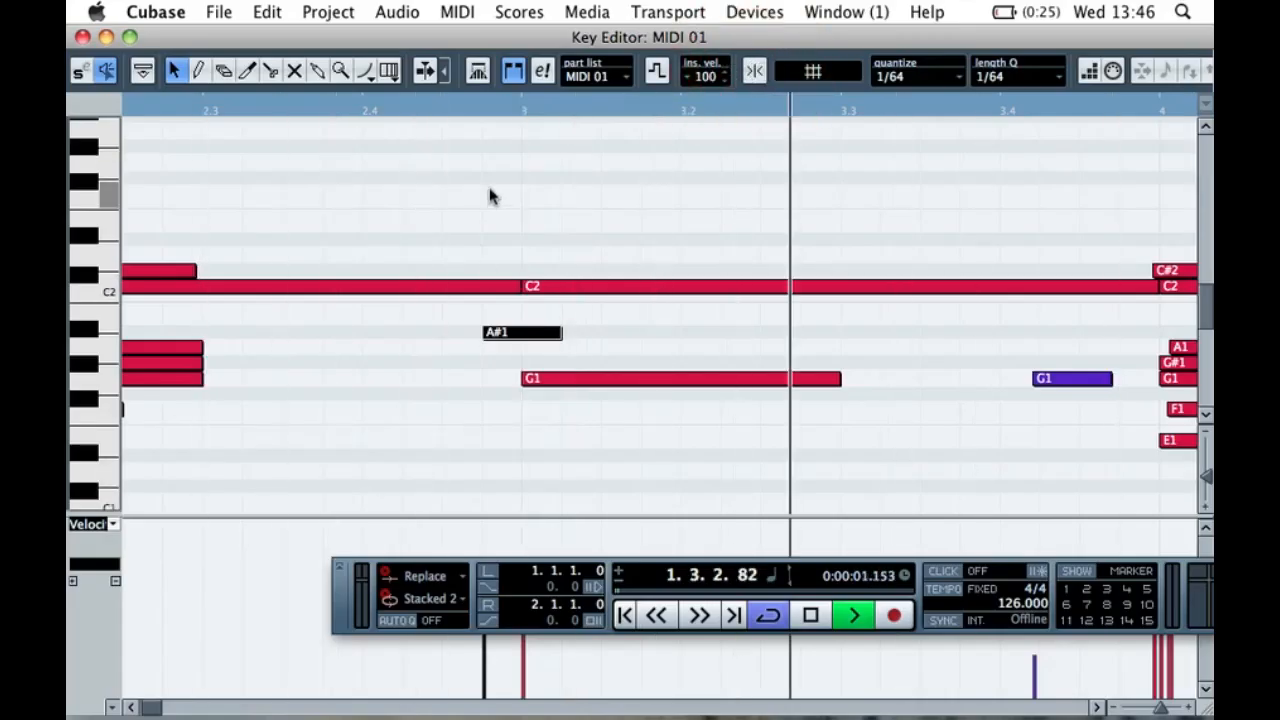
{"action": "left_click_drag", "start_coordinate": [519, 337], "coordinate": [510, 341]}
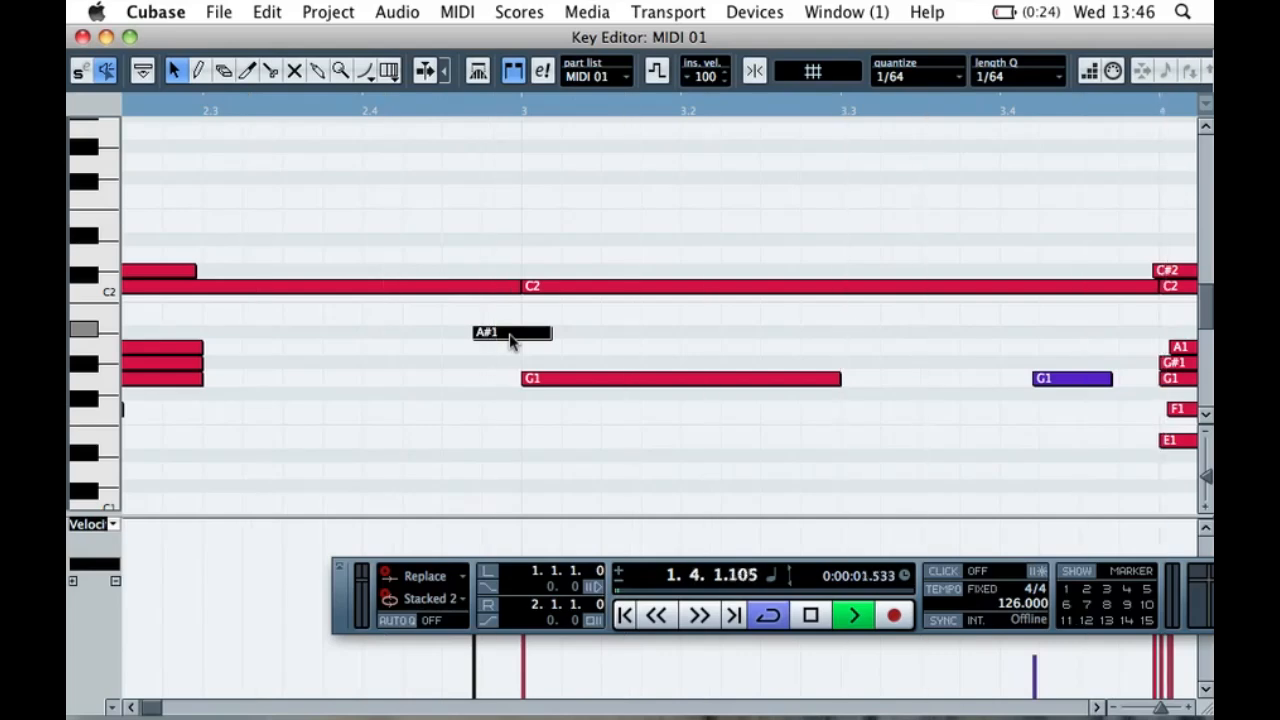
{"action": "left_click_drag", "start_coordinate": [505, 340], "coordinate": [515, 336]}
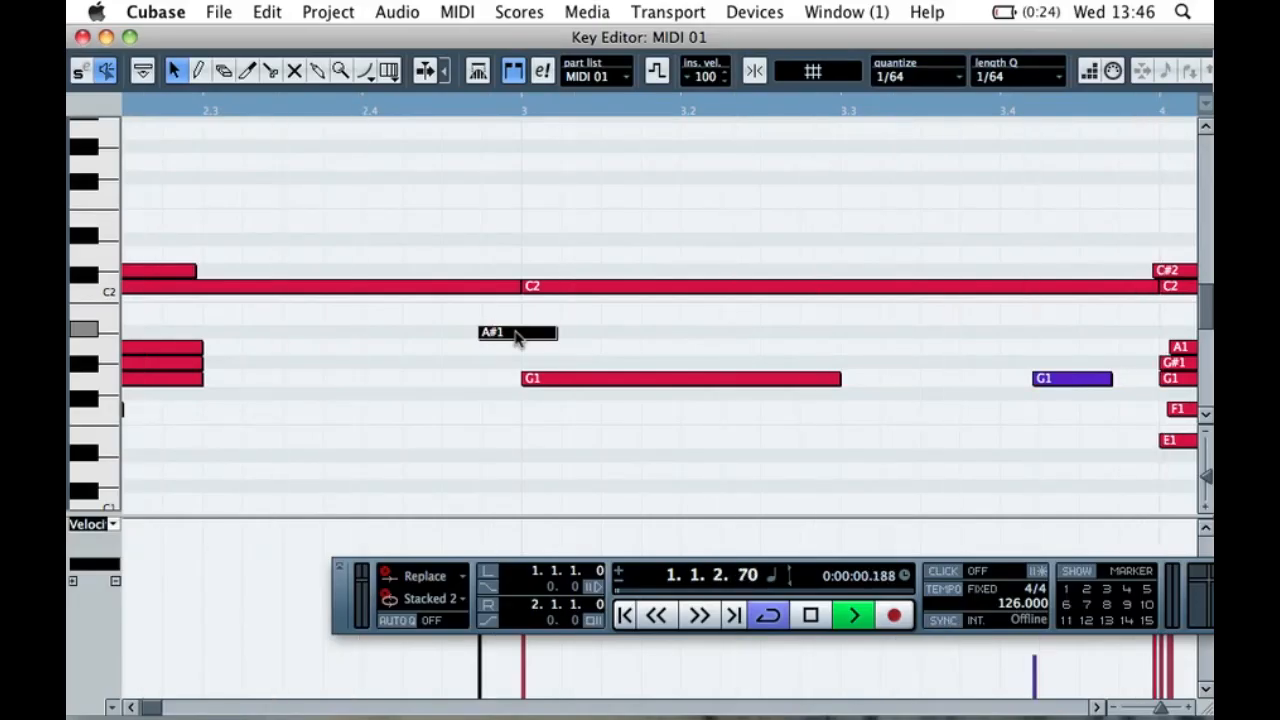
{"action": "key", "text": "space"}
{"action": "key", "text": "g"}
{"action": "key", "text": "g"}
{"action": "key", "text": "g"}
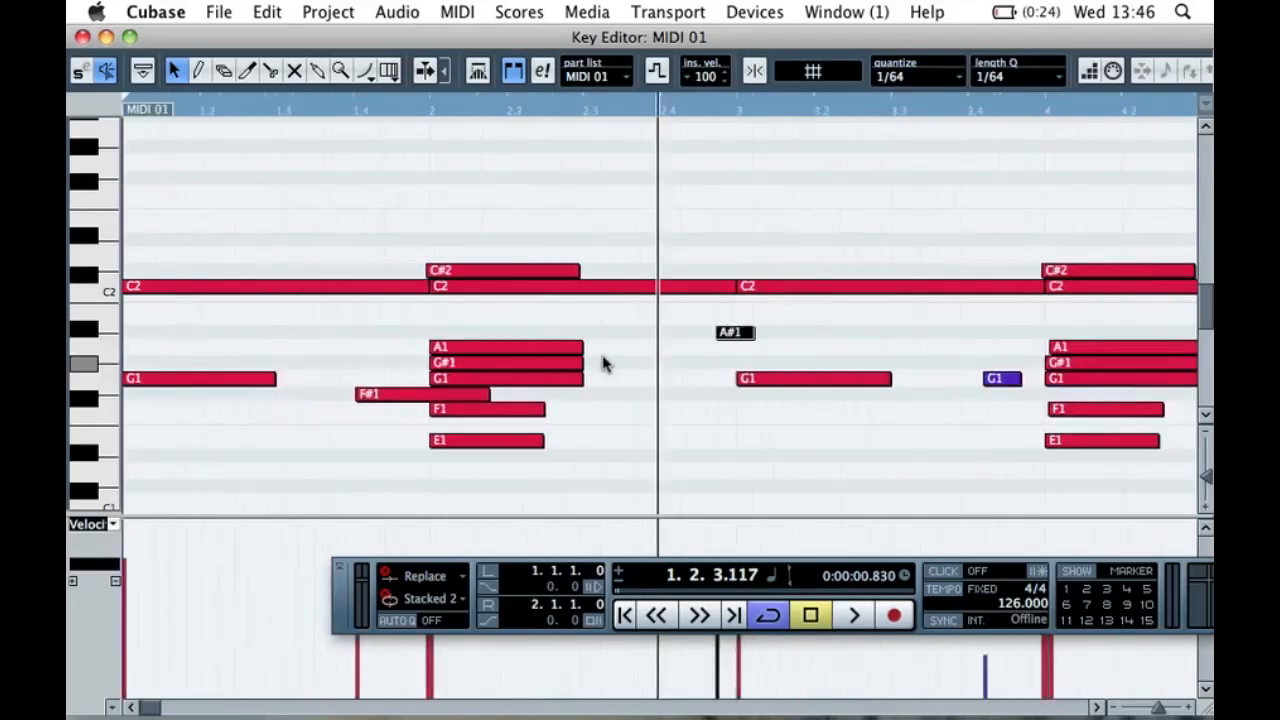
{"action": "key", "text": "h"}
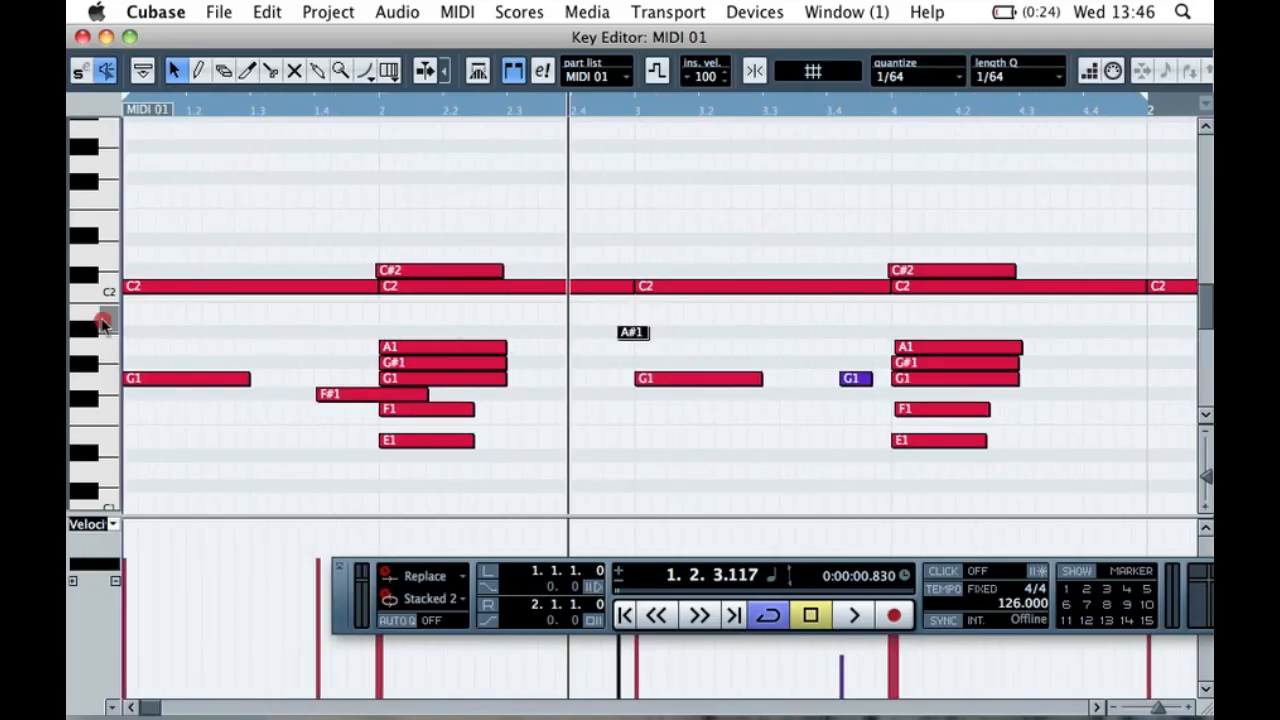
- Audition the B1 sound, turn snap on, and place a 3/64-long B1 note at 1.3, checking it against the loop
{"action": "left_click", "coordinate": [110, 318]}
{"action": "left_click", "coordinate": [752, 72]}
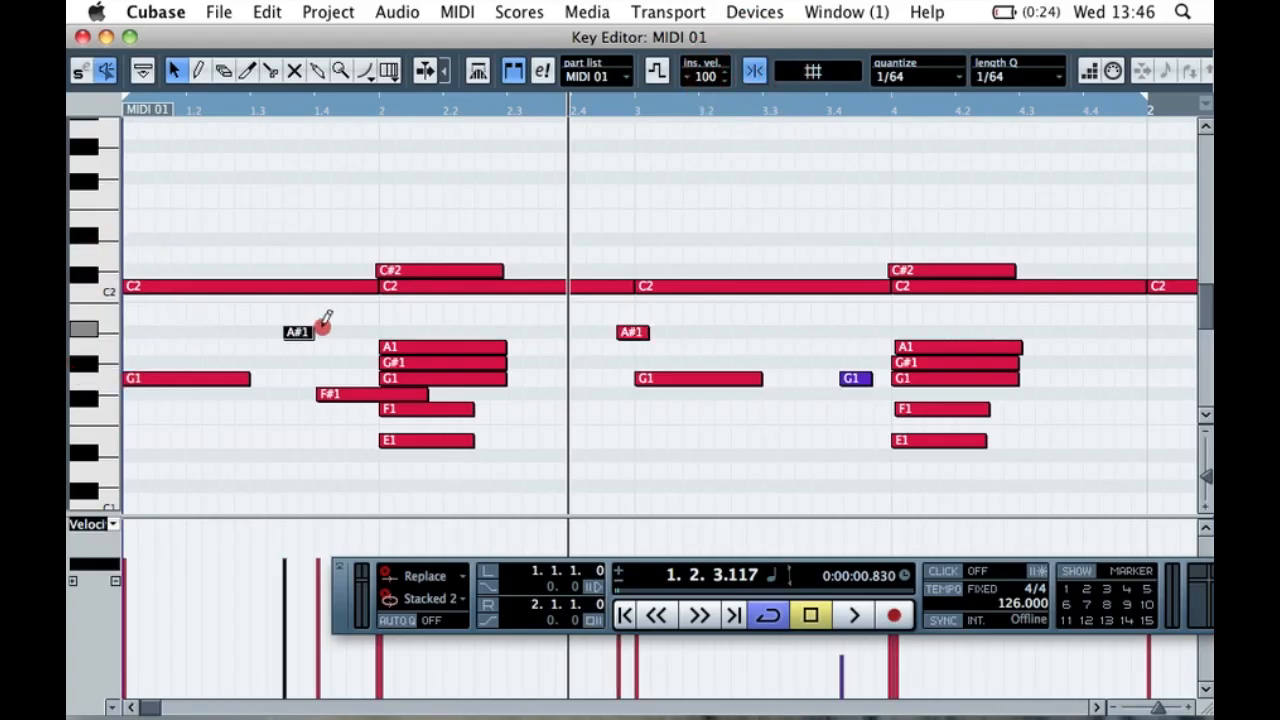
{"action": "key", "text": "space"}
{"action": "left_click_drag", "start_coordinate": [308, 318], "coordinate": [268, 317]}
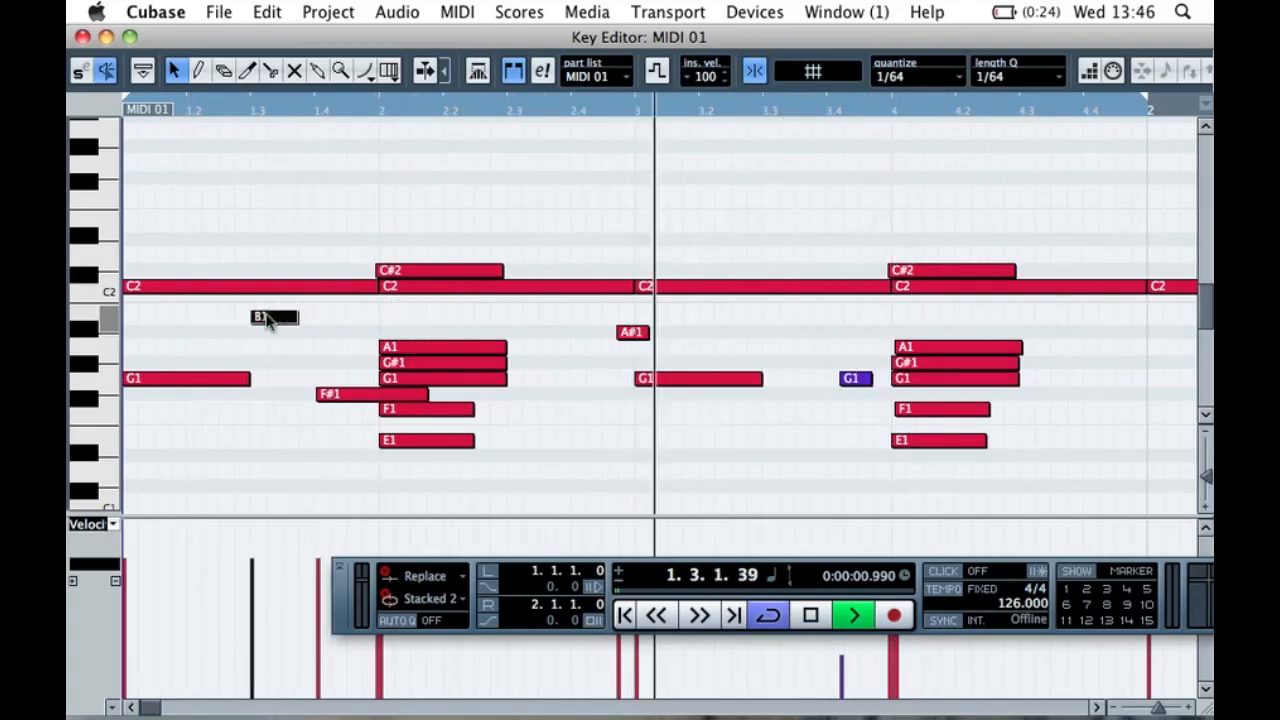
{"action": "key", "text": "space"}
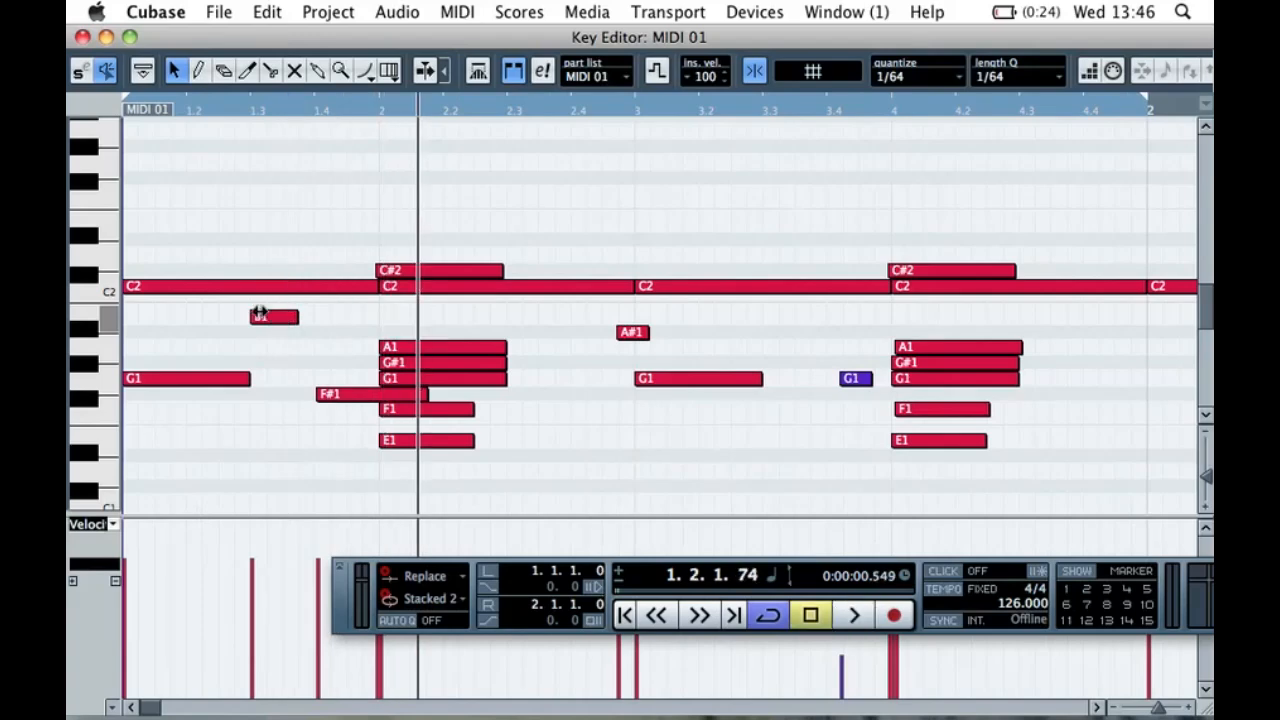
- Copy the B1 note to 2.3, 3.3 and 4.3, and play the loop
{"action": "left_click_drag", "start_coordinate": [254, 321], "coordinate": [520, 318]}
{"action": "left_click_drag", "start_coordinate": [520, 318], "coordinate": [995, 315]}
{"action": "key", "text": "space"}
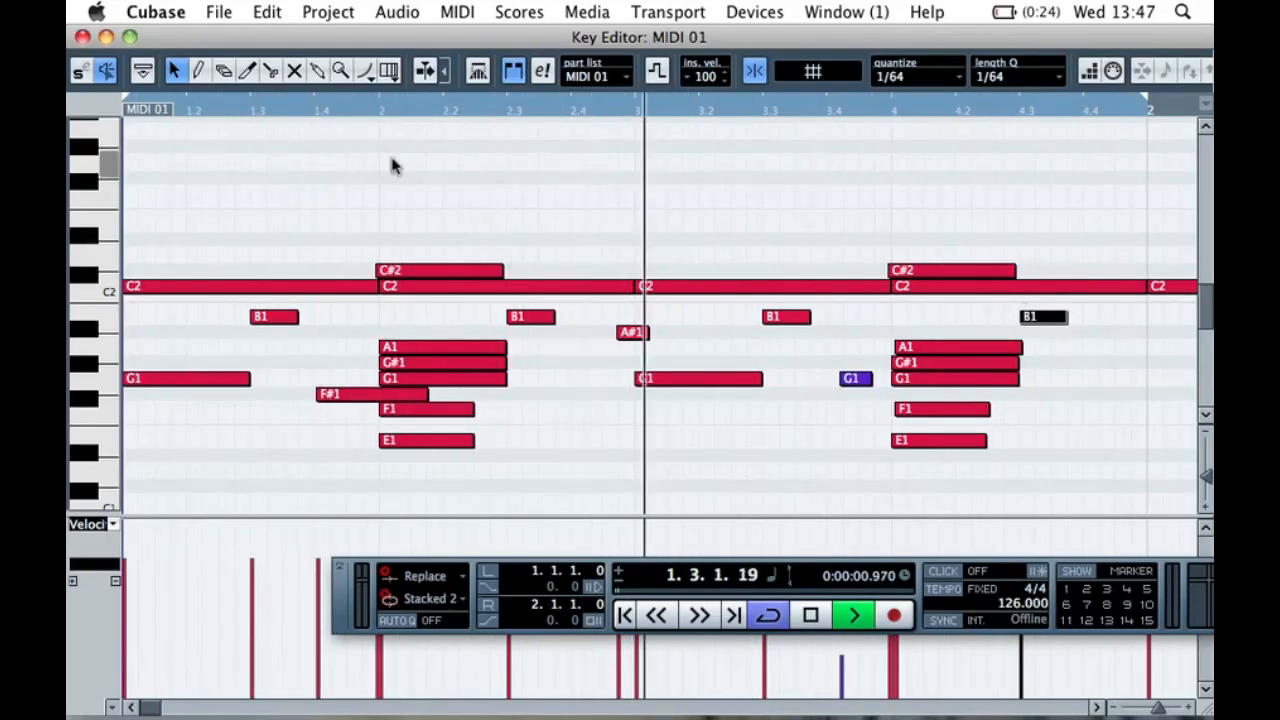
- Turn snap off and shift the first B1 note a few ticks later than 1.3, checking the timing in the loop
{"action": "left_click", "coordinate": [755, 72]}
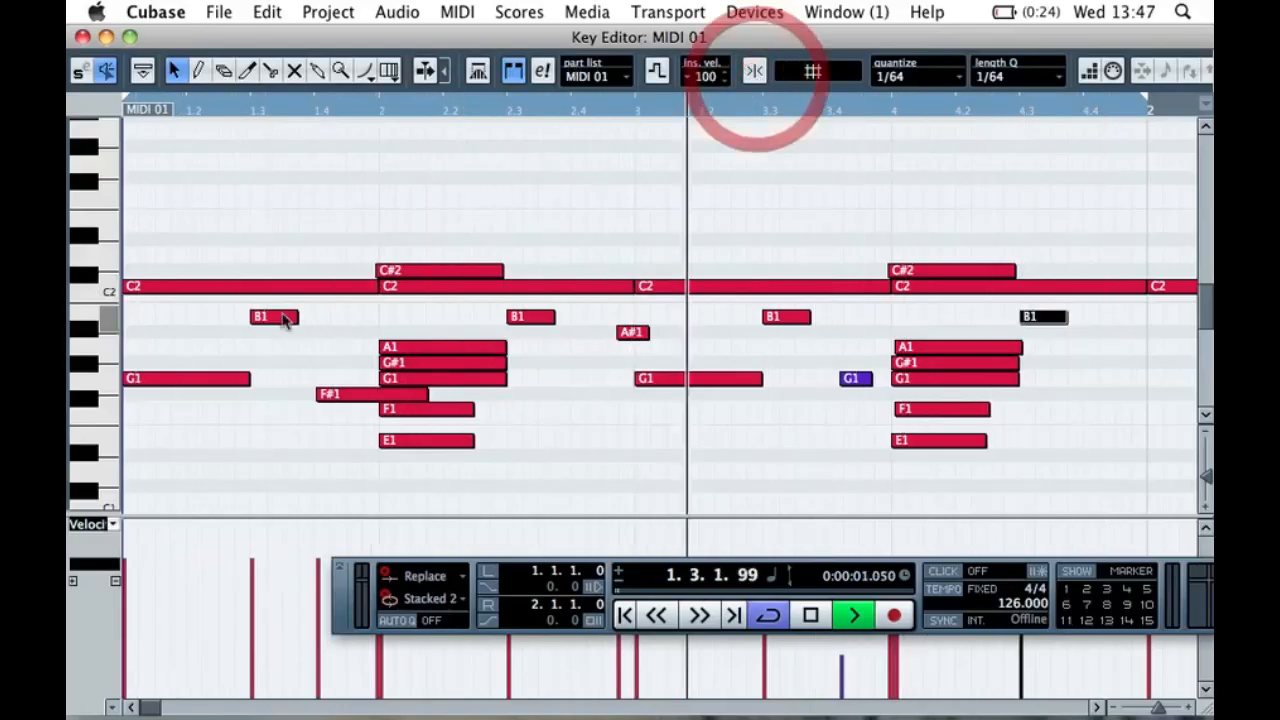
{"action": "key", "text": "space"}
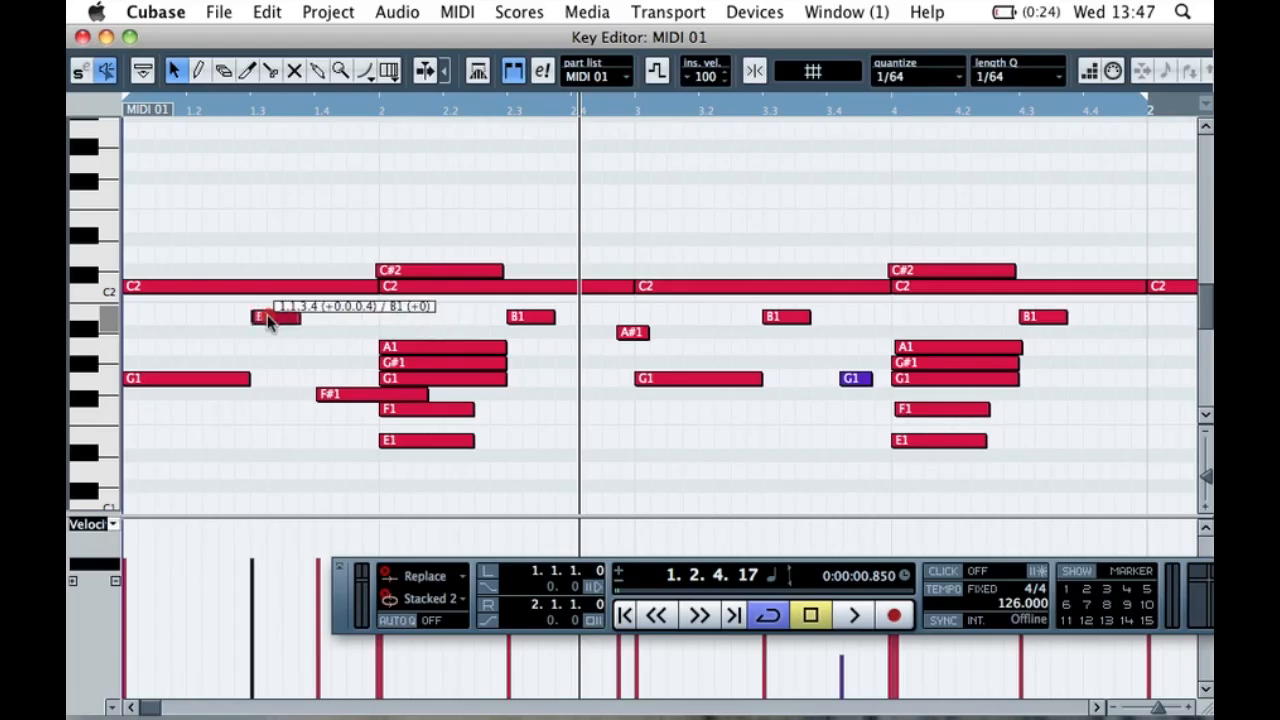
{"action": "left_click", "coordinate": [268, 318]}
{"action": "key", "text": "space"}
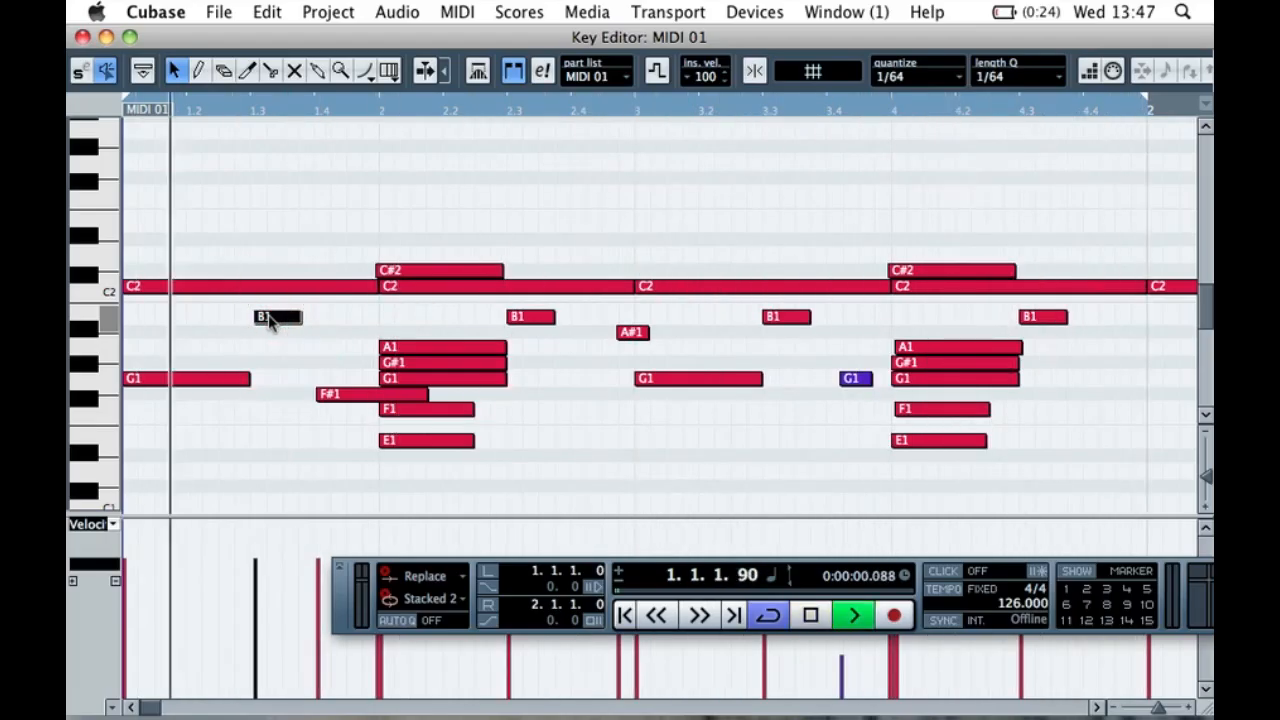
{"action": "left_click", "coordinate": [268, 318]}
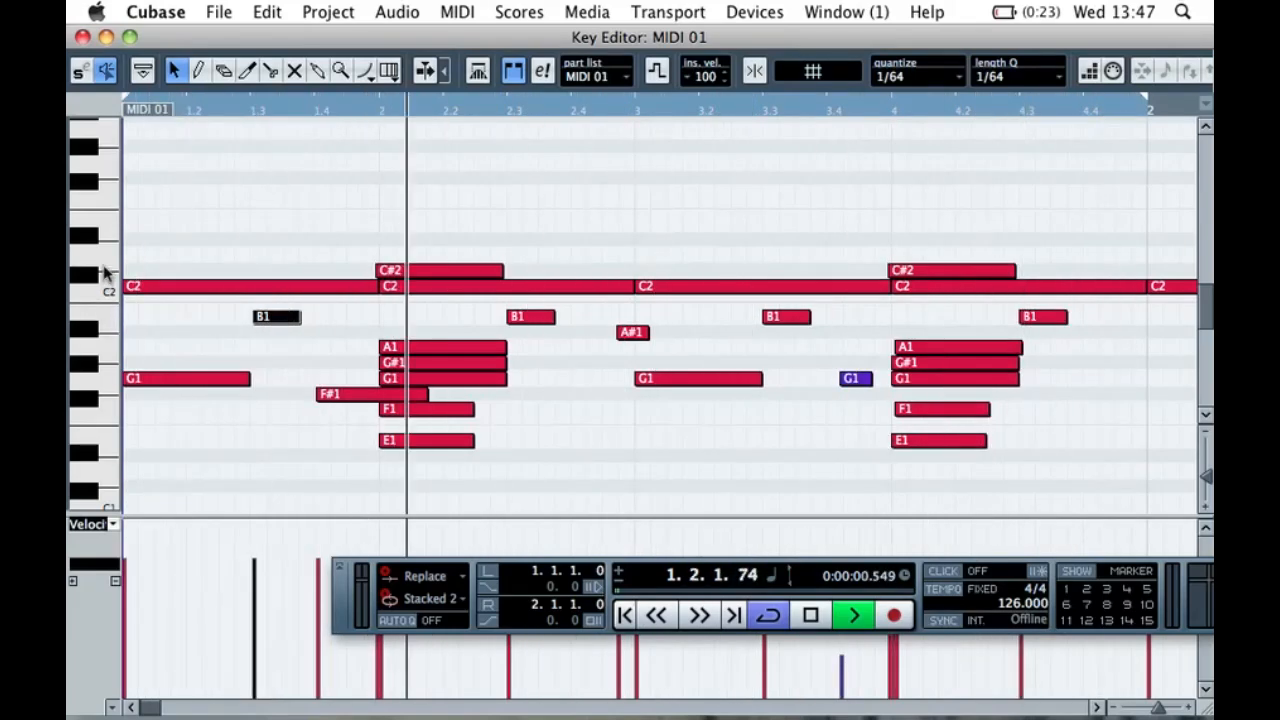
- Draw a D2 note in the first beat, turn snap on, and fit it to start at 1.2 with a length of 3/64
{"action": "key", "text": "space"}
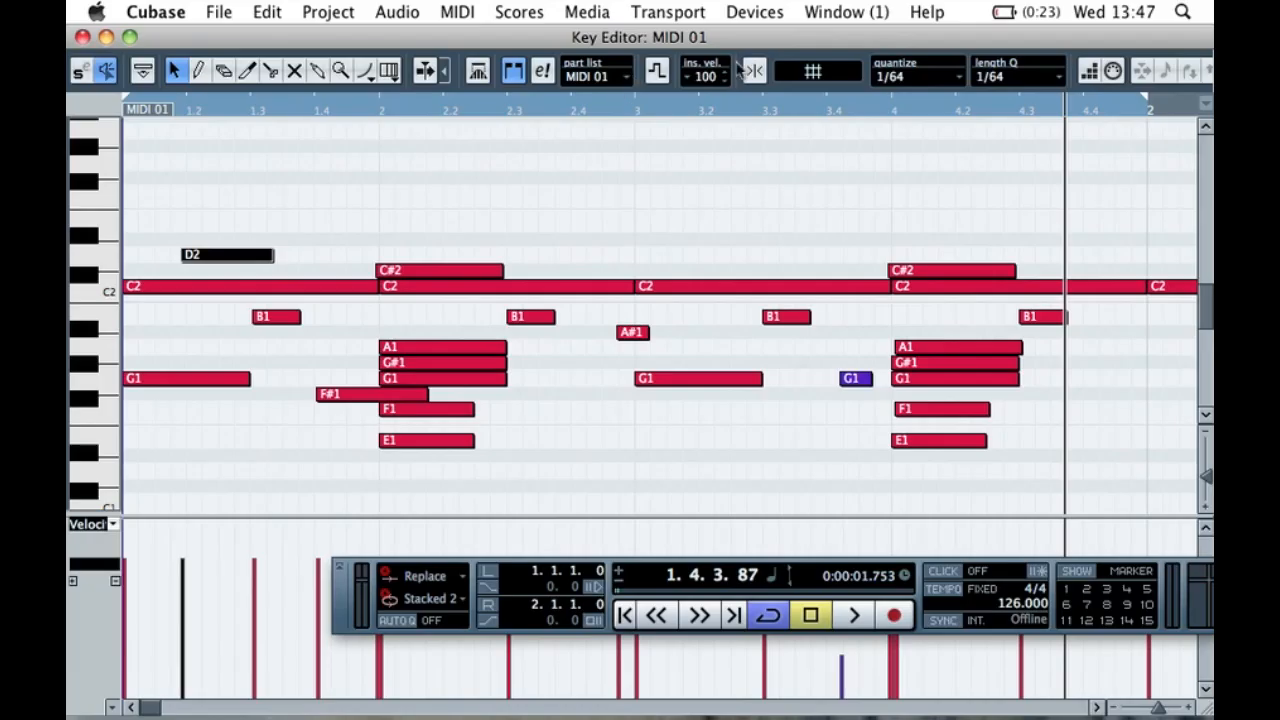
{"action": "key", "text": "space"}
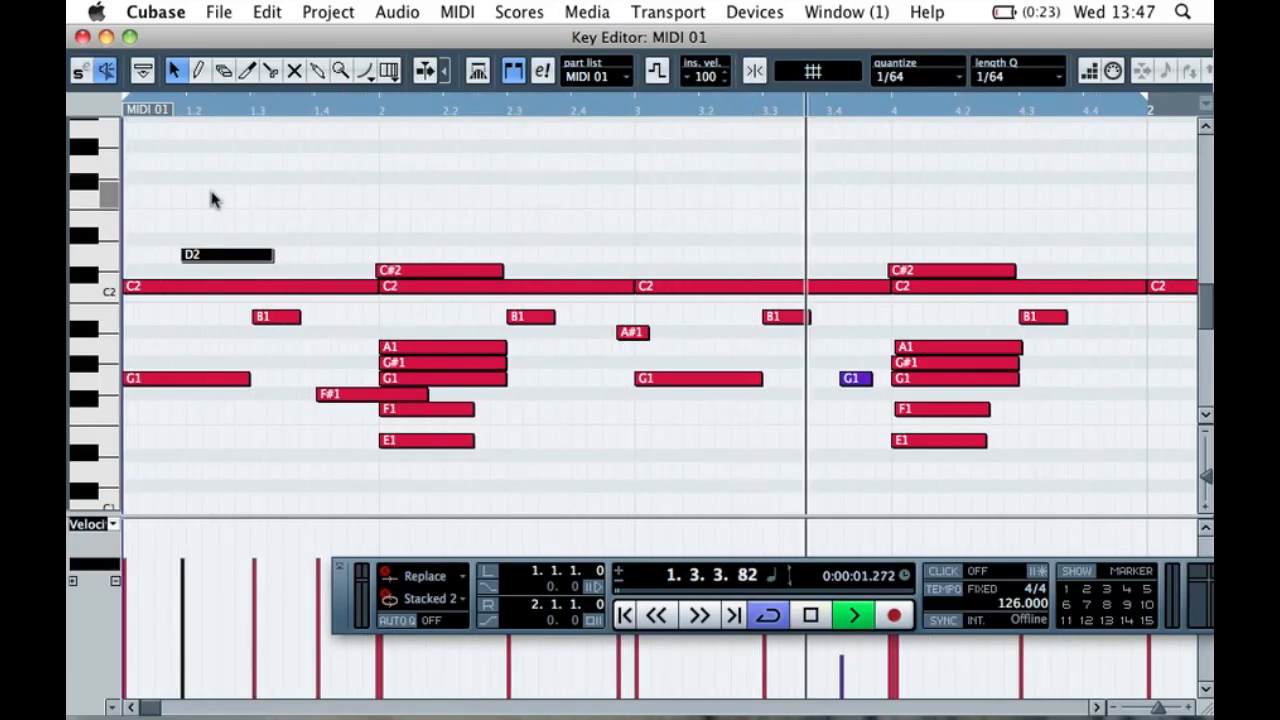
{"action": "left_click", "coordinate": [754, 70]}
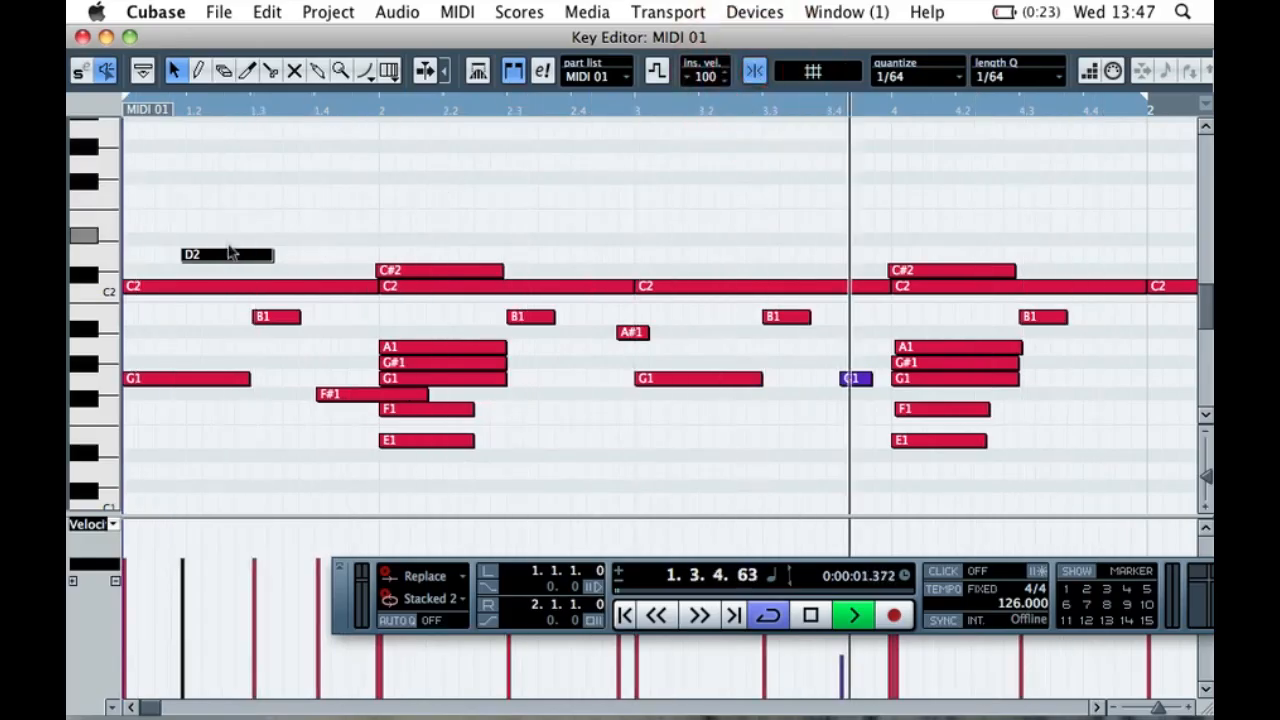
{"action": "mouse_move", "coordinate": [208, 257]}
{"action": "left_mouse_down"}
{"action": "mouse_move", "coordinate": [256, 255]}
{"action": "mouse_move", "coordinate": [231, 256]}
{"action": "left_mouse_up"}
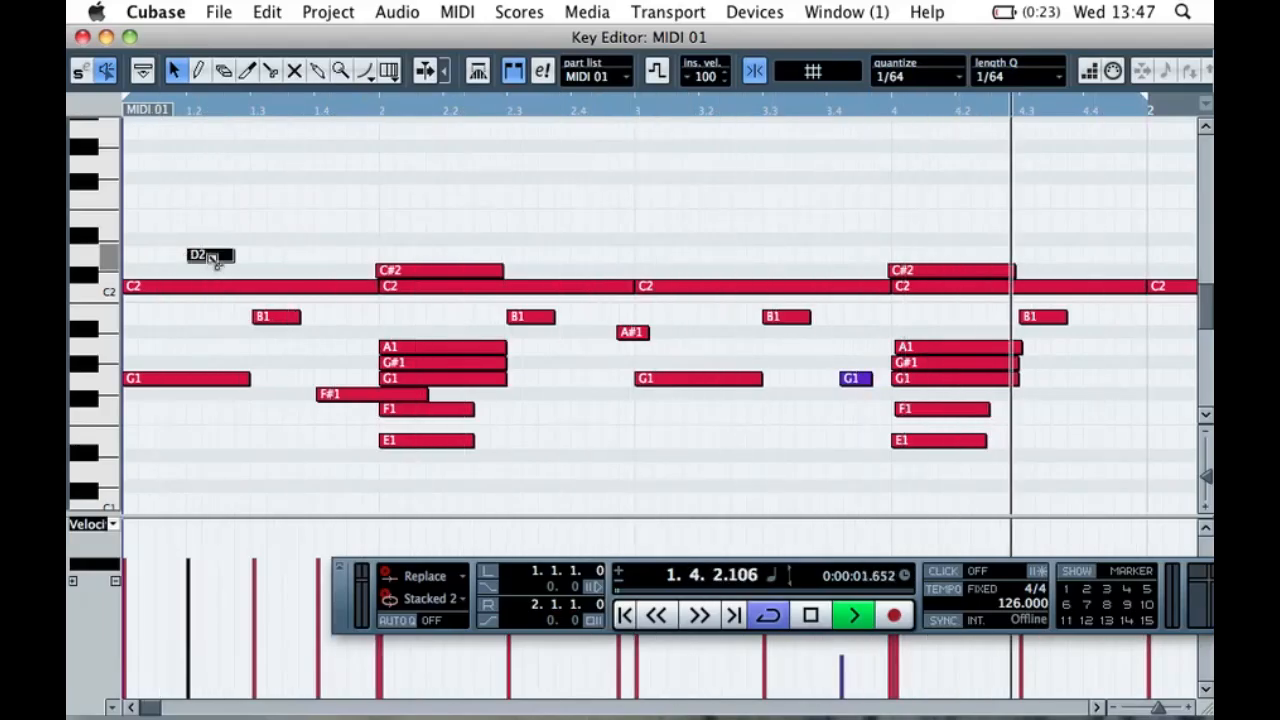
- Copy the D2 note to one 1/64 after 1.3 and to 2.3, 3.3 and 4.3, and stop playback
{"action": "left_click_drag", "start_coordinate": [210, 257], "coordinate": [289, 257]}
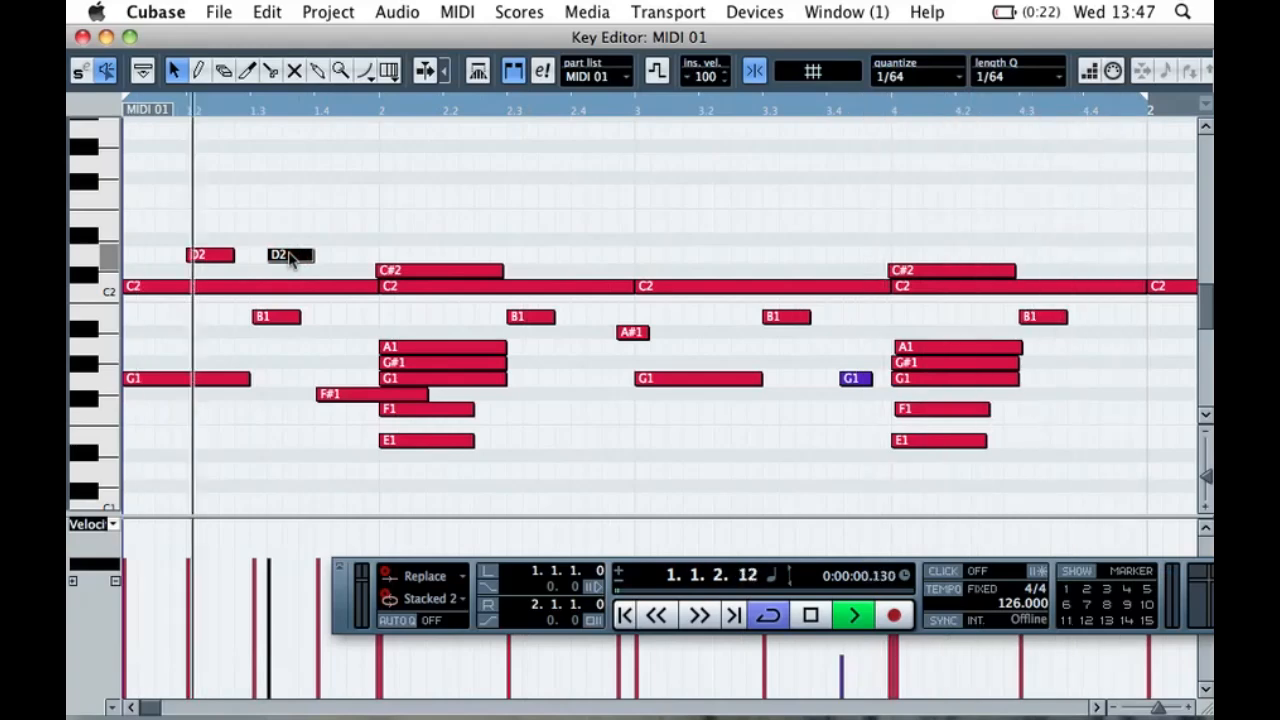
{"action": "left_click_drag", "start_coordinate": [291, 257], "coordinate": [786, 252]}
{"action": "left_click_drag", "start_coordinate": [786, 252], "coordinate": [1050, 256]}
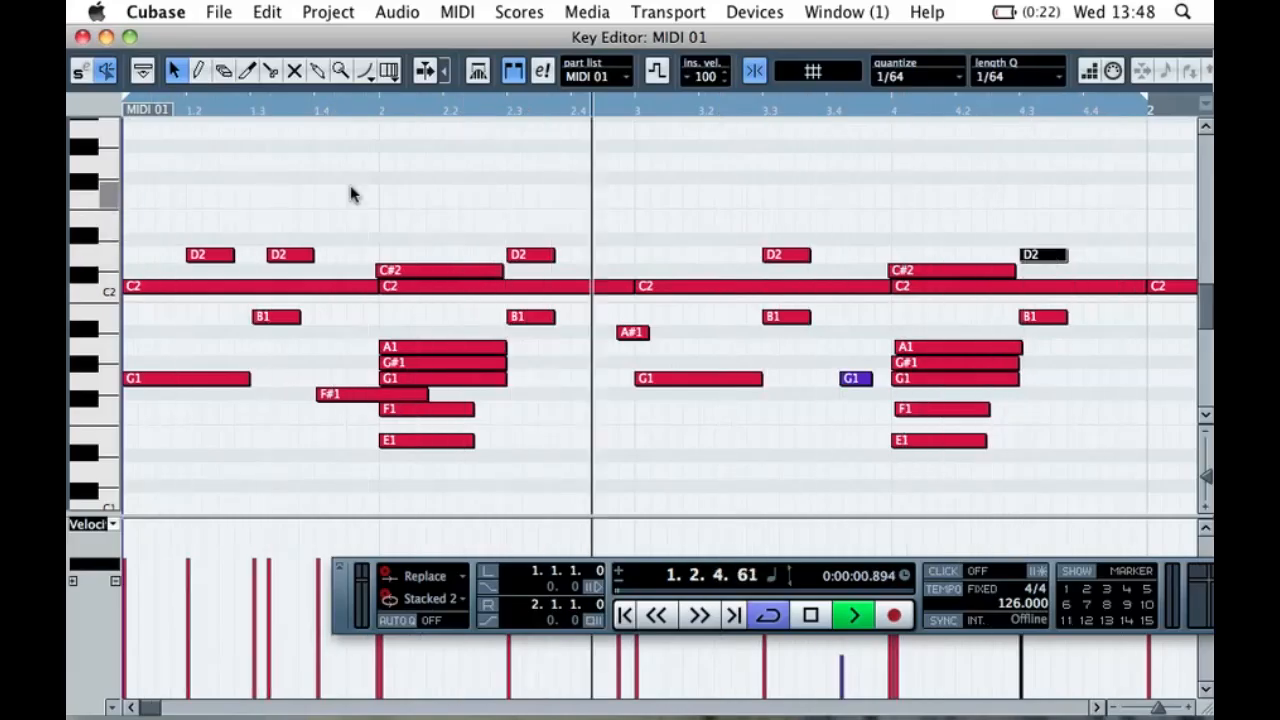
{"action": "key", "text": "space"}
- Turn snap off, shift the second D2 note slightly earlier, and move the last D2 note about 11 ticks later than 4.3
{"action": "left_click", "coordinate": [750, 71]}
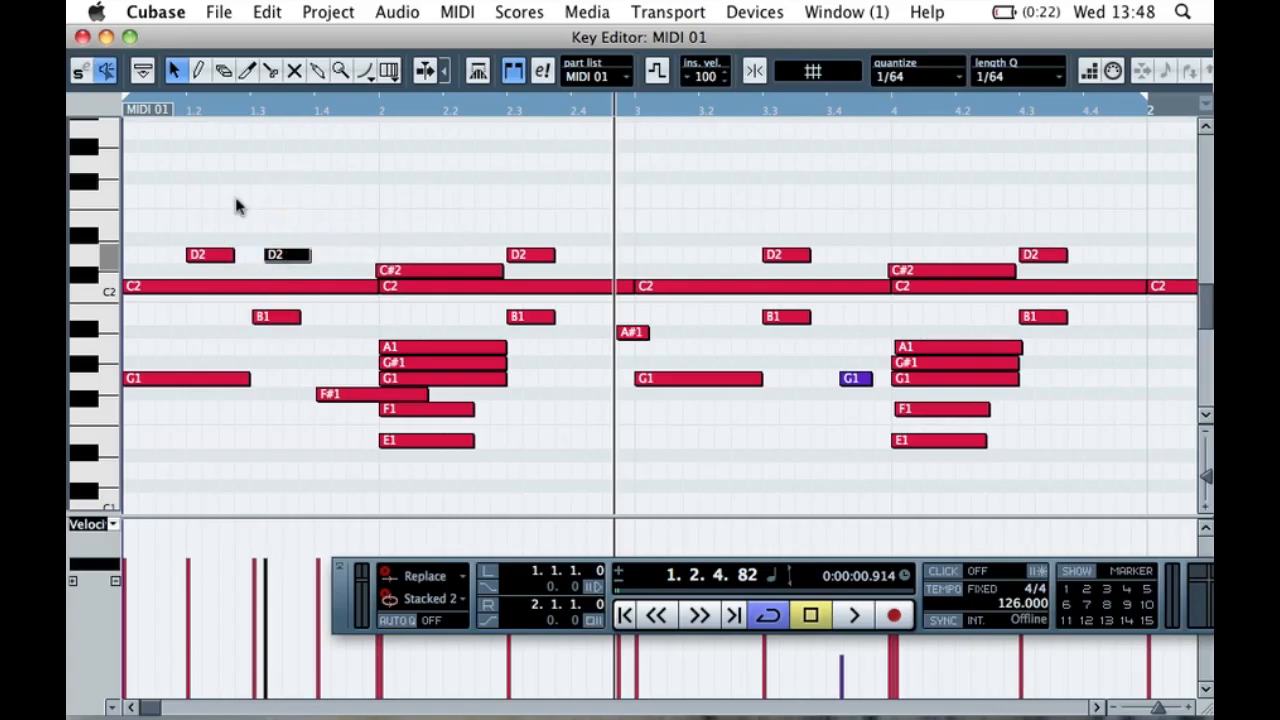
{"action": "key", "text": "space"}
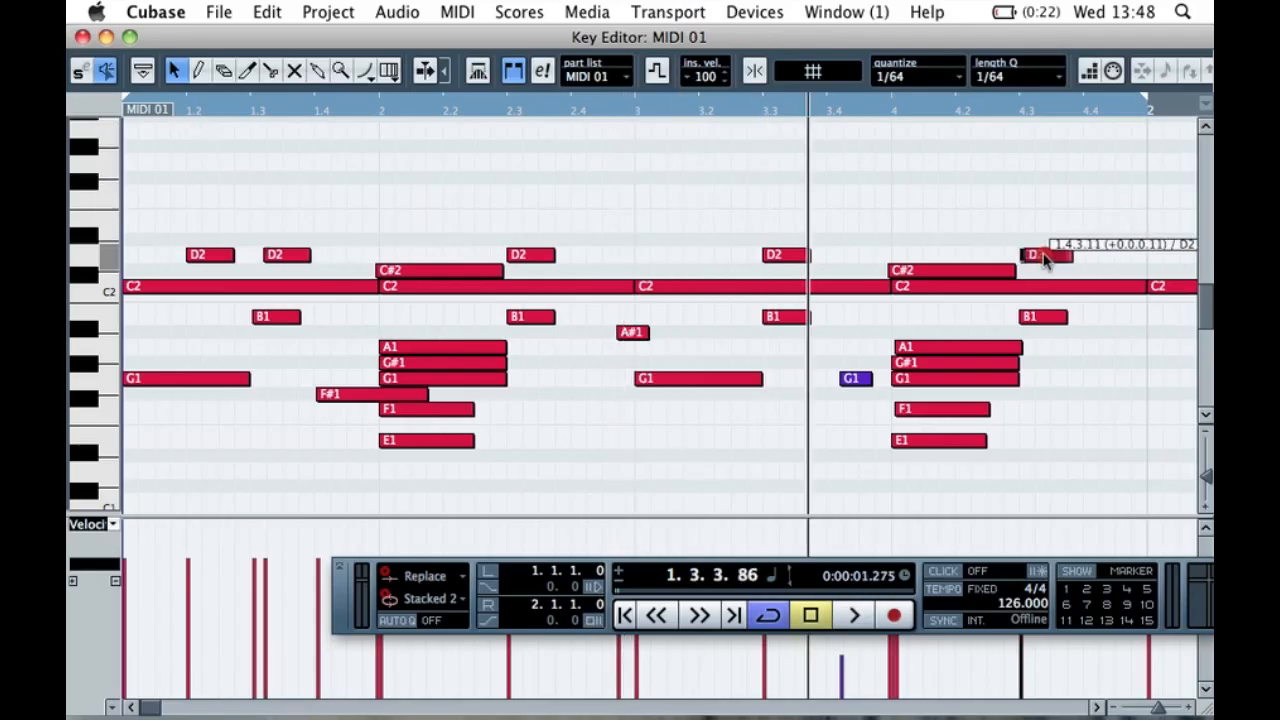
{"action": "left_click_drag", "start_coordinate": [1043, 258], "coordinate": [1045, 259]}
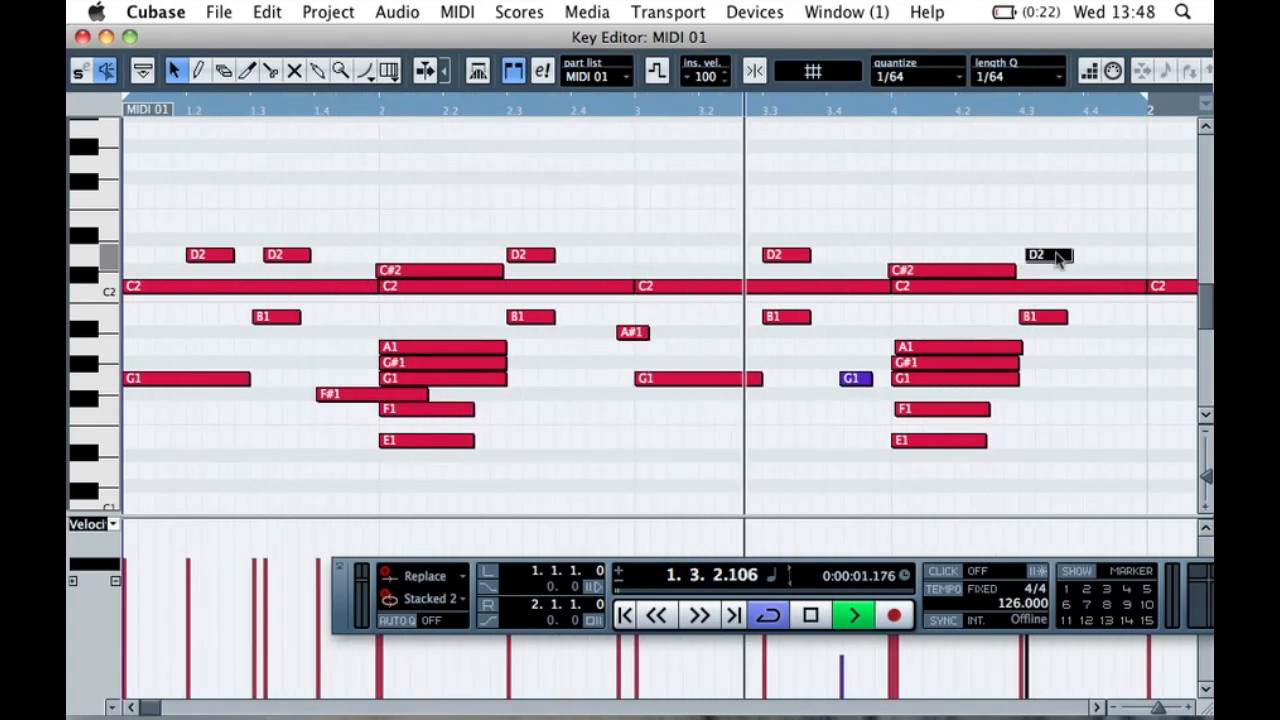
- Replay the loop to check the shifted D2 notes, stop playback, and audition a drum sound on the editor's keyboard
{"action": "key", "text": "space"}
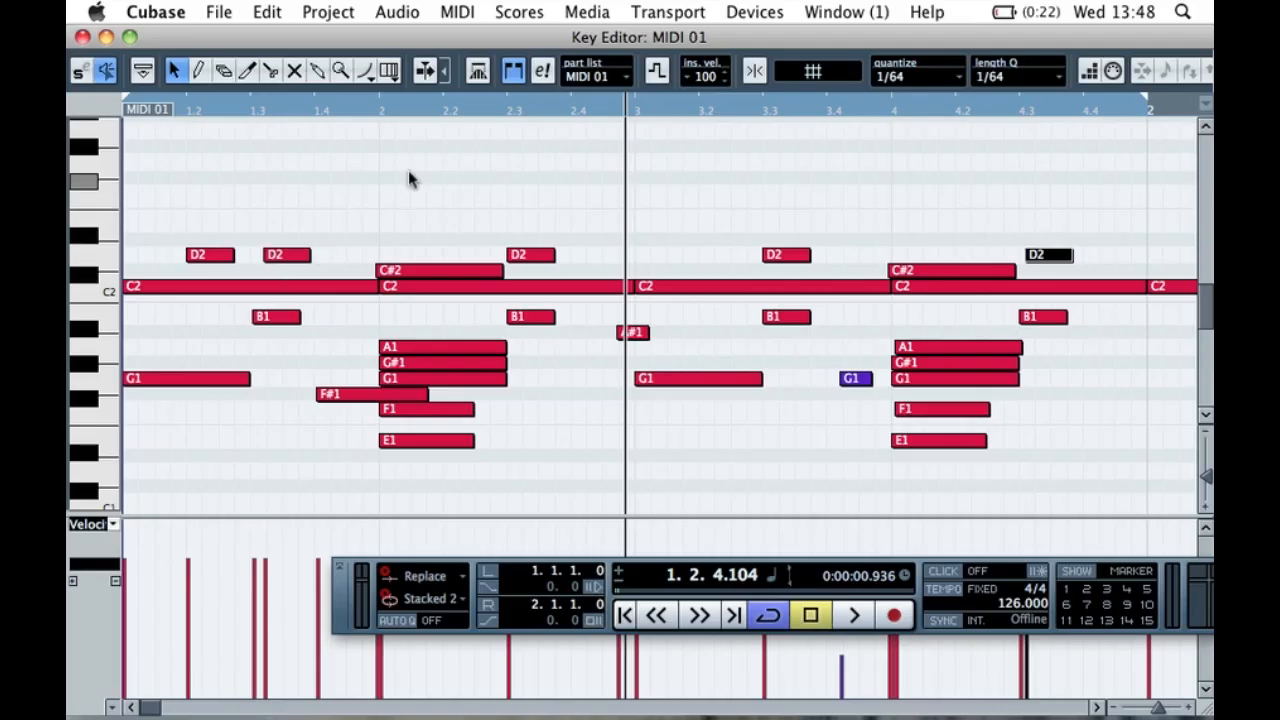
{"action": "key", "text": "space"}
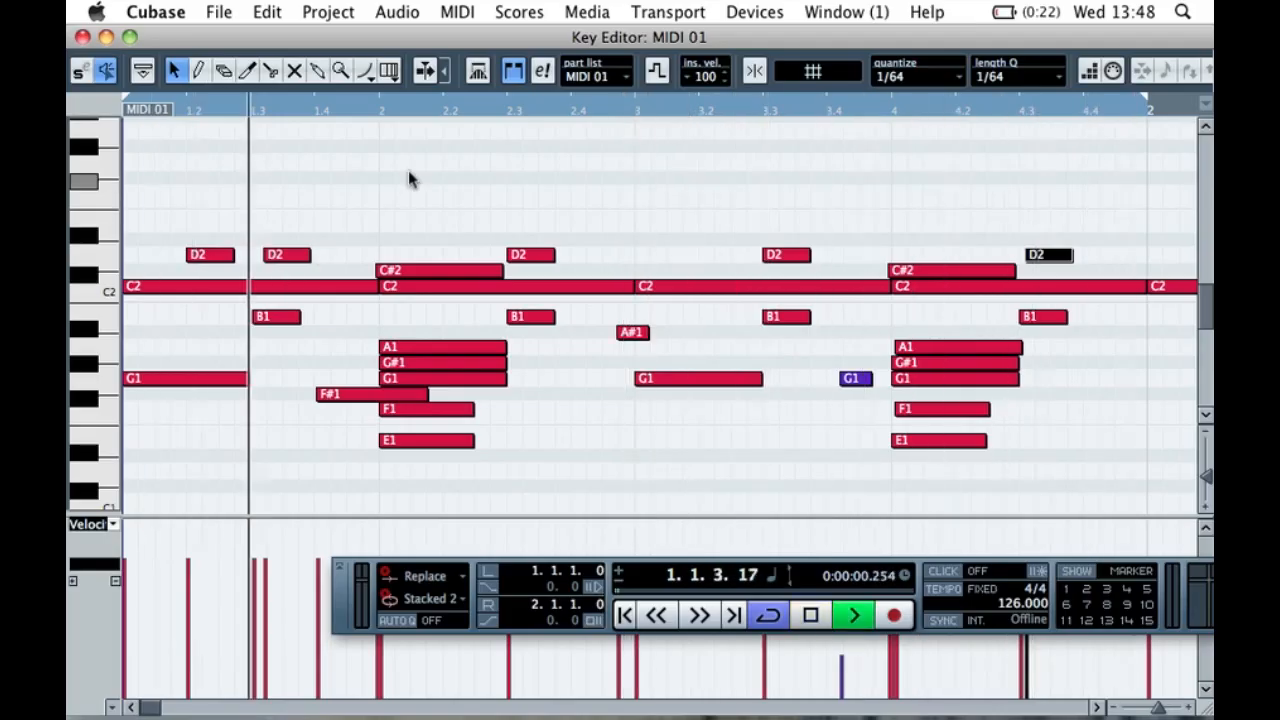
{"action": "key", "text": "space"}
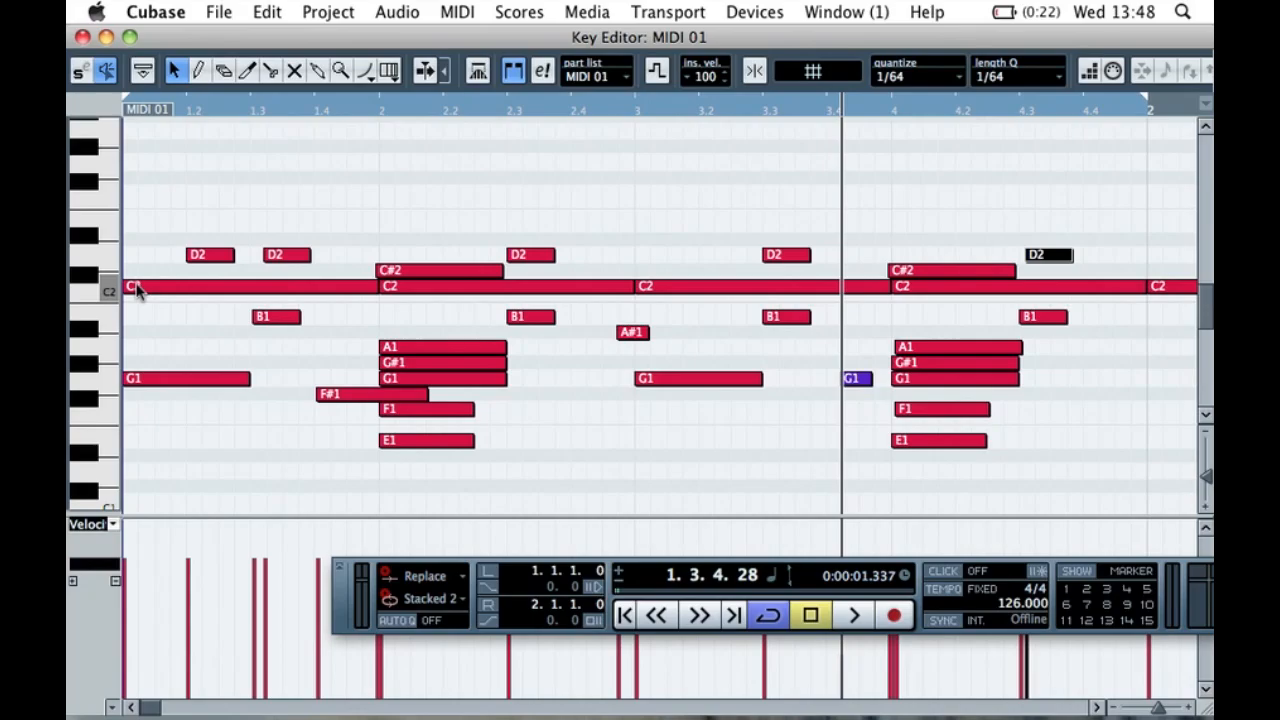
{"action": "left_click", "coordinate": [84, 265]}
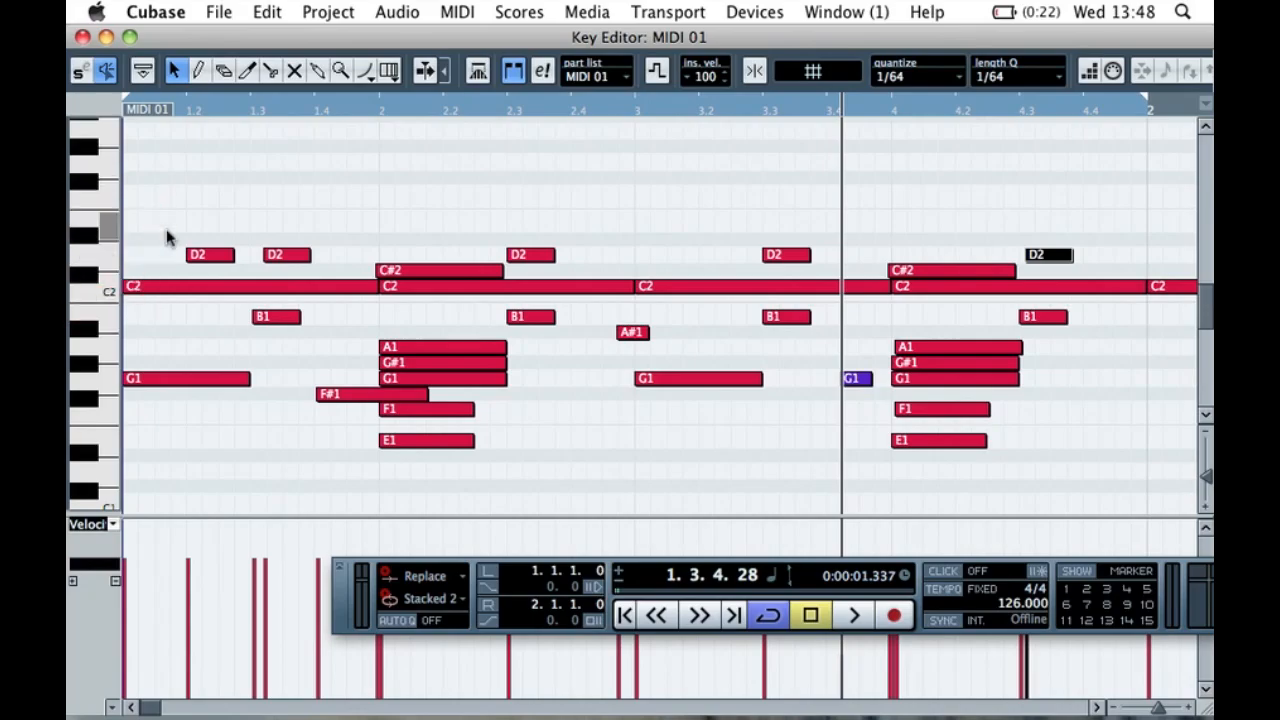
- Play the drum loop, audition the D#2 sound, and add a short D#2 note just after beat 3
{"action": "key", "text": "space"}
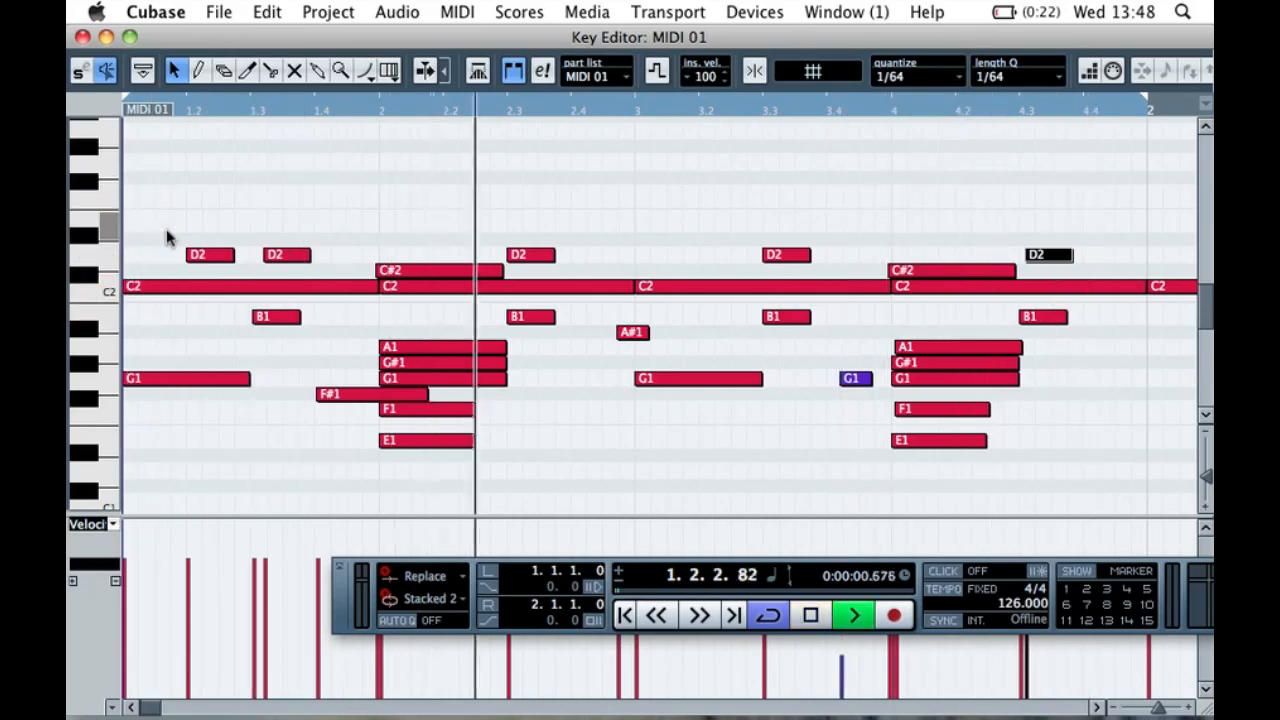
{"action": "key", "text": "space"}
{"action": "left_click", "coordinate": [84, 237]}
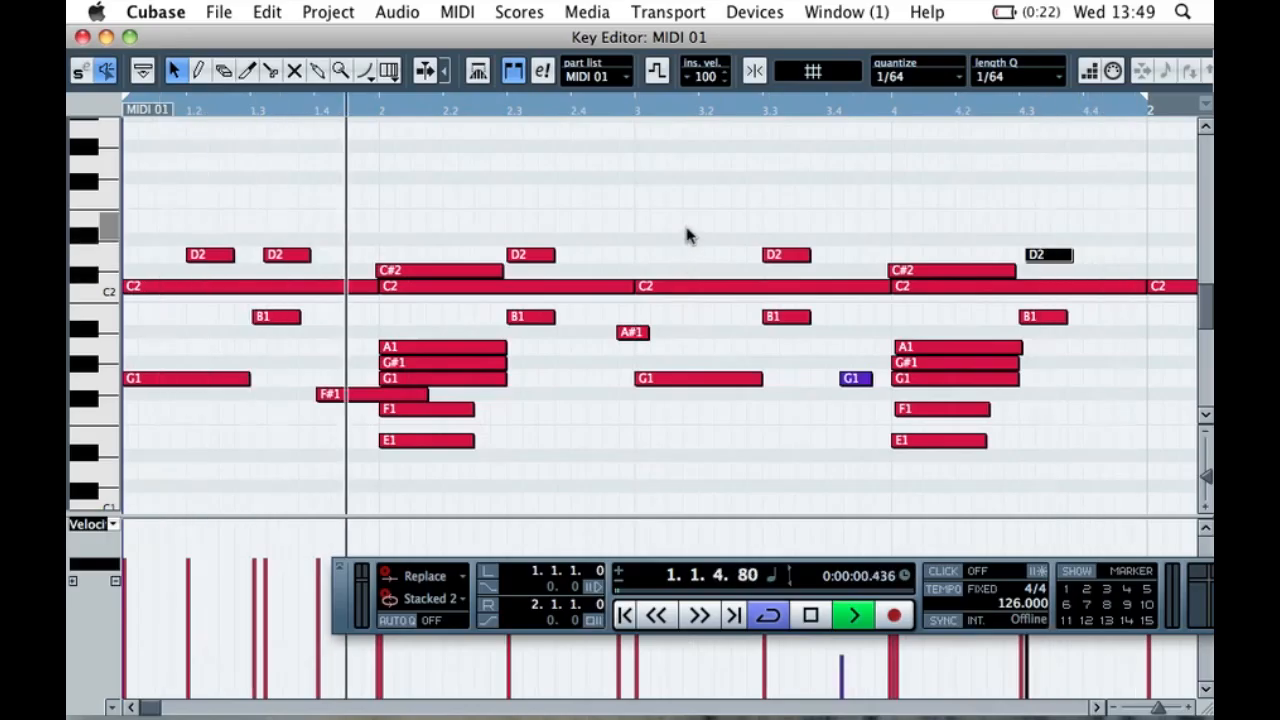
{"action": "key", "text": "space"}
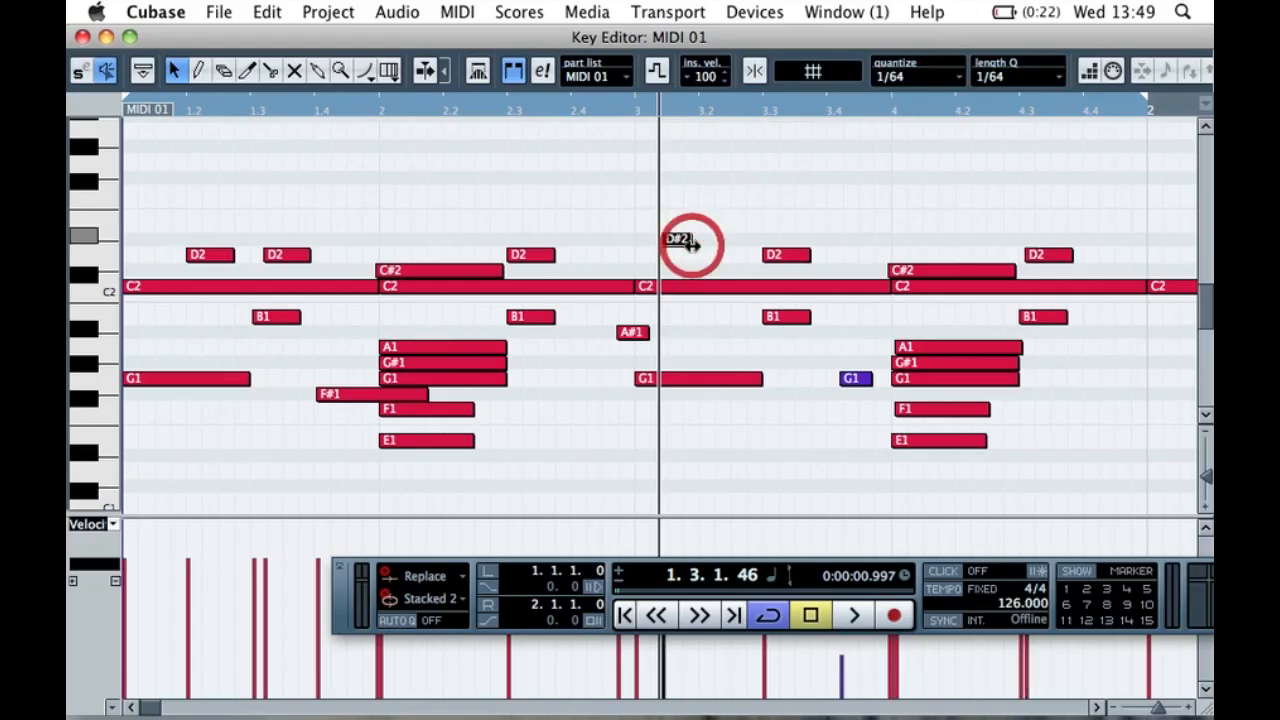
- Move the new D#2 note slightly earlier, closer to beat 3, and check its timing against the looped pattern
{"action": "key", "text": "space"}
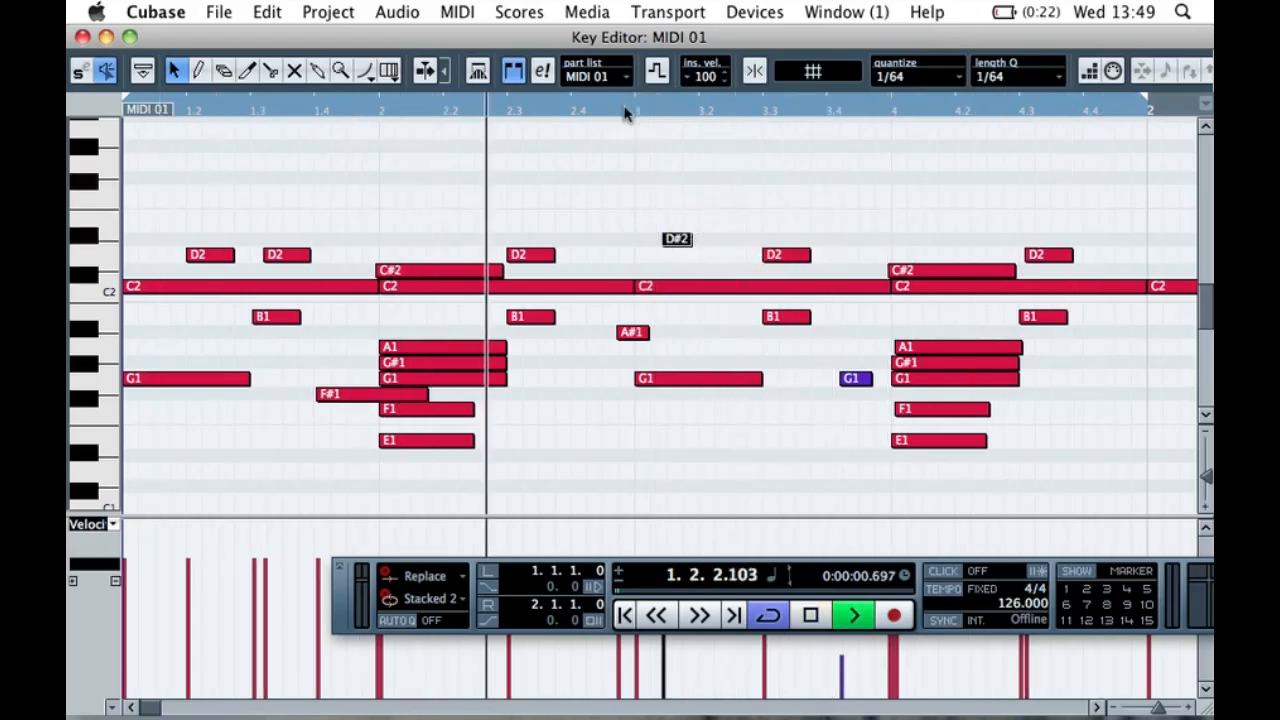
{"action": "key", "text": "space"}
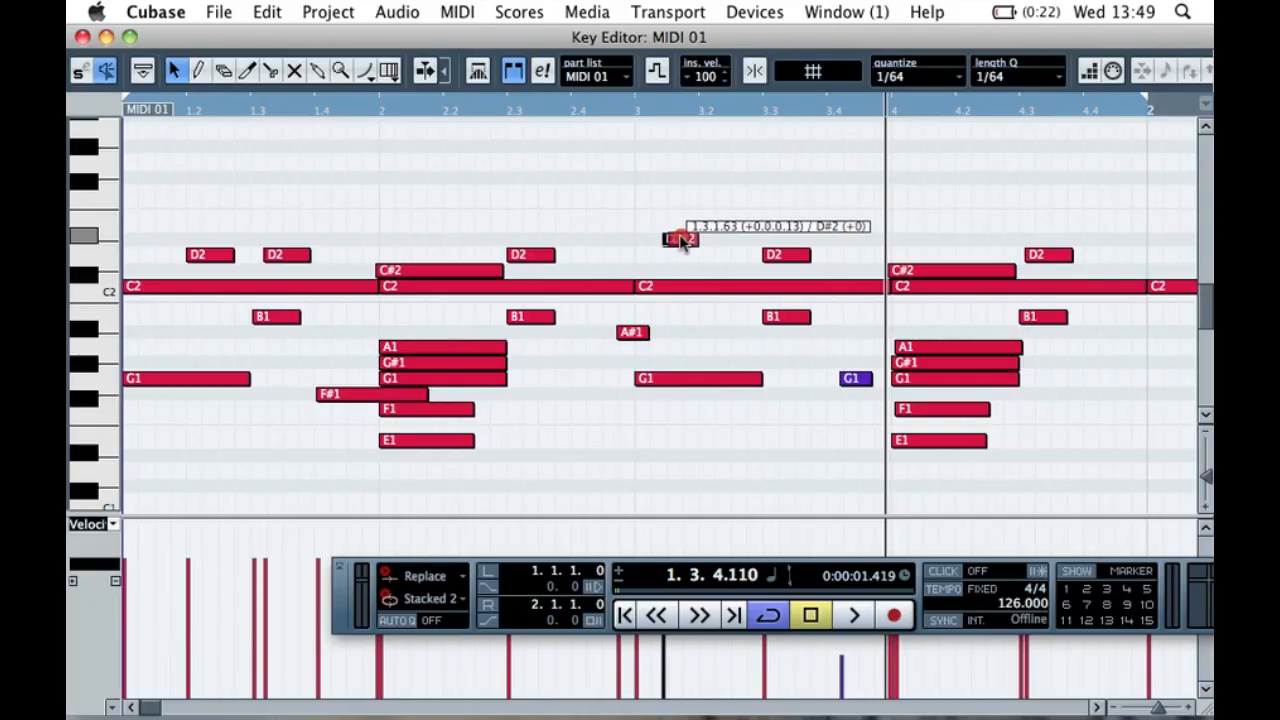
{"action": "left_click_drag", "start_coordinate": [680, 242], "coordinate": [668, 240]}
{"action": "key", "text": "space"}
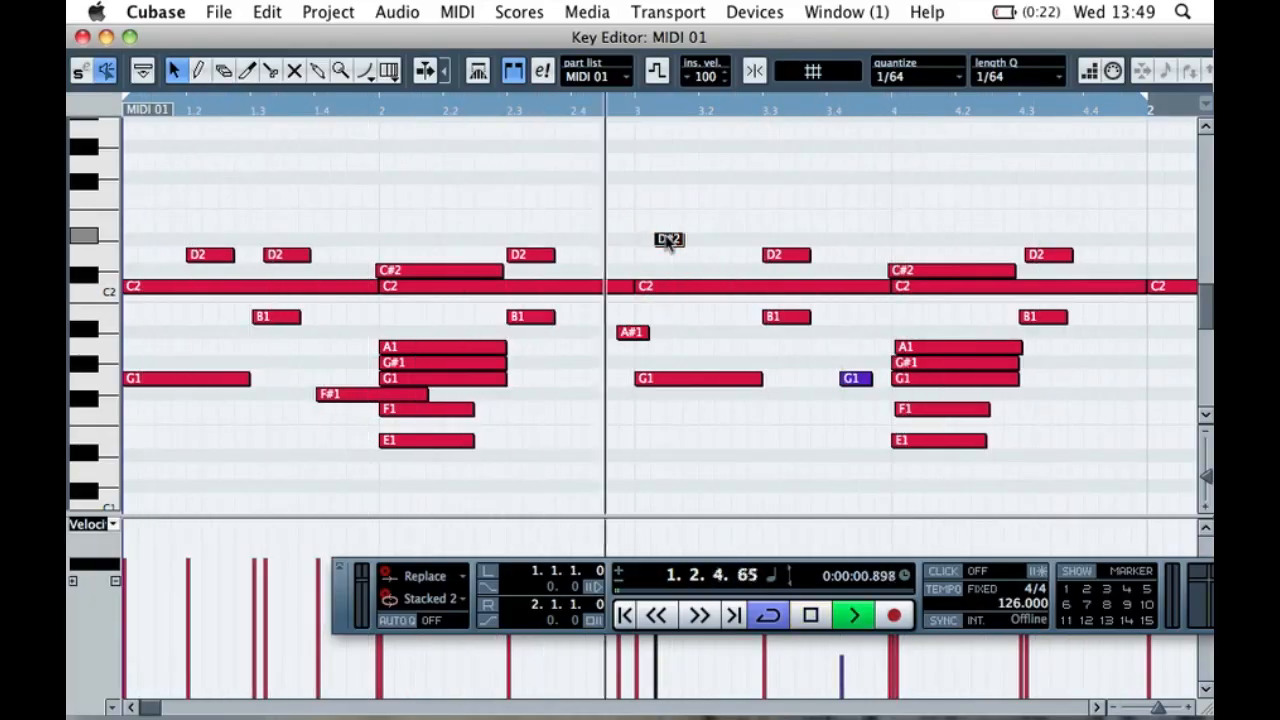
{"action": "key", "text": "space"}
- Try the D#2 note just before beat 3.2, raising it to E2 and back, and shift it to about 1.3.1.104
{"action": "key", "text": "h"}
{"action": "key", "text": "h"}
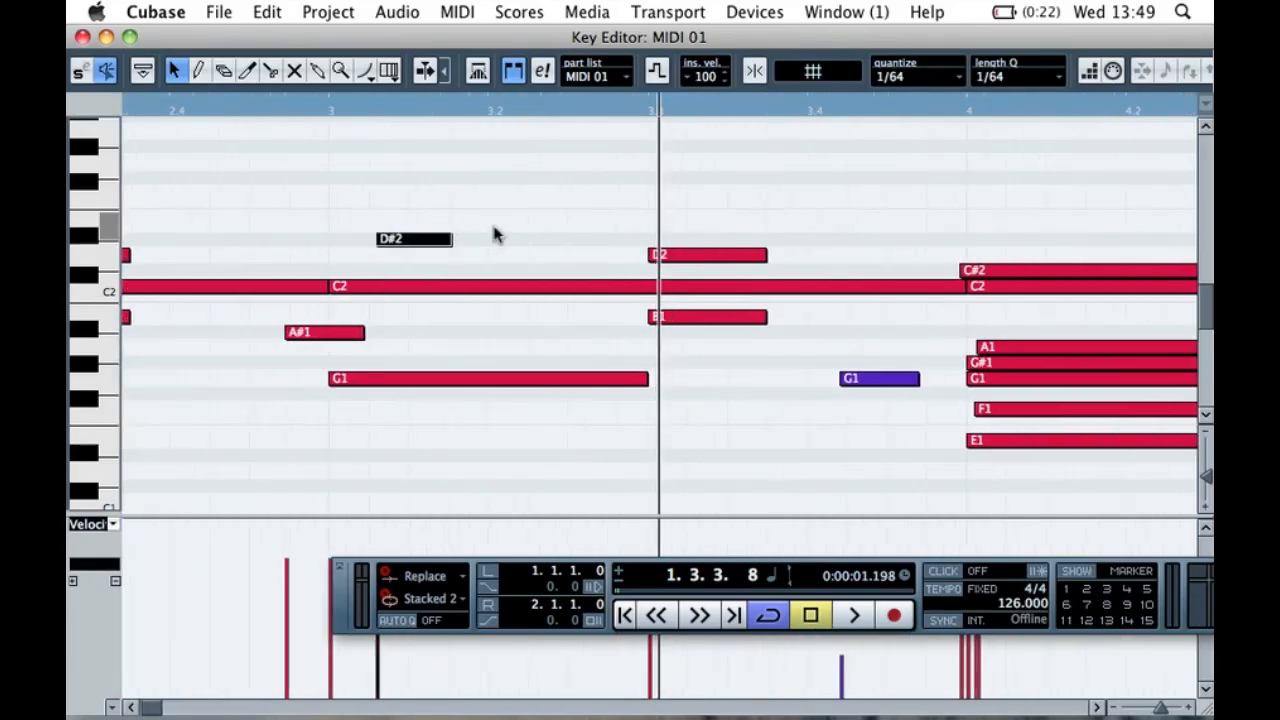
{"action": "left_click", "coordinate": [395, 202]}
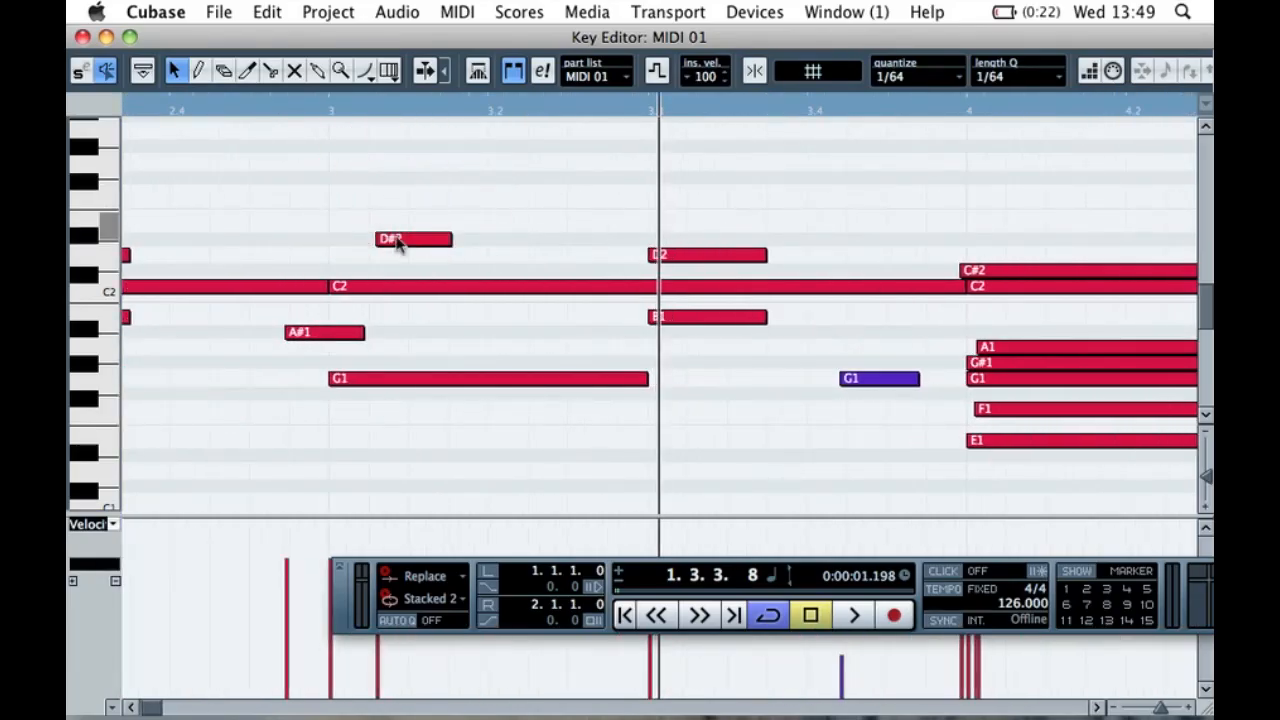
{"action": "mouse_move", "coordinate": [472, 248]}
{"action": "left_mouse_down"}
{"action": "mouse_move", "coordinate": [470, 237]}
{"action": "mouse_move", "coordinate": [484, 255]}
{"action": "mouse_move", "coordinate": [481, 236]}
{"action": "left_mouse_up"}
{"action": "key", "text": "space"}
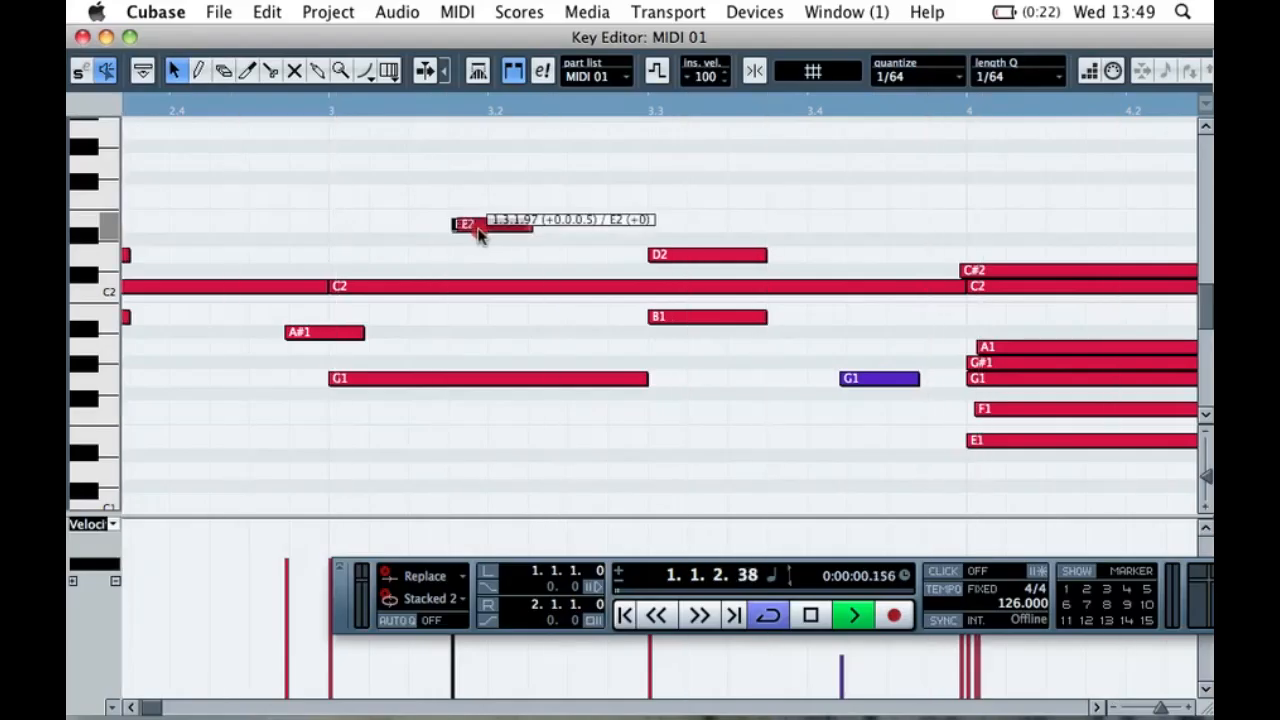
{"action": "mouse_move", "coordinate": [501, 229]}
{"action": "left_mouse_down"}
{"action": "mouse_move", "coordinate": [482, 243]}
{"action": "mouse_move", "coordinate": [492, 240]}
{"action": "left_mouse_up"}
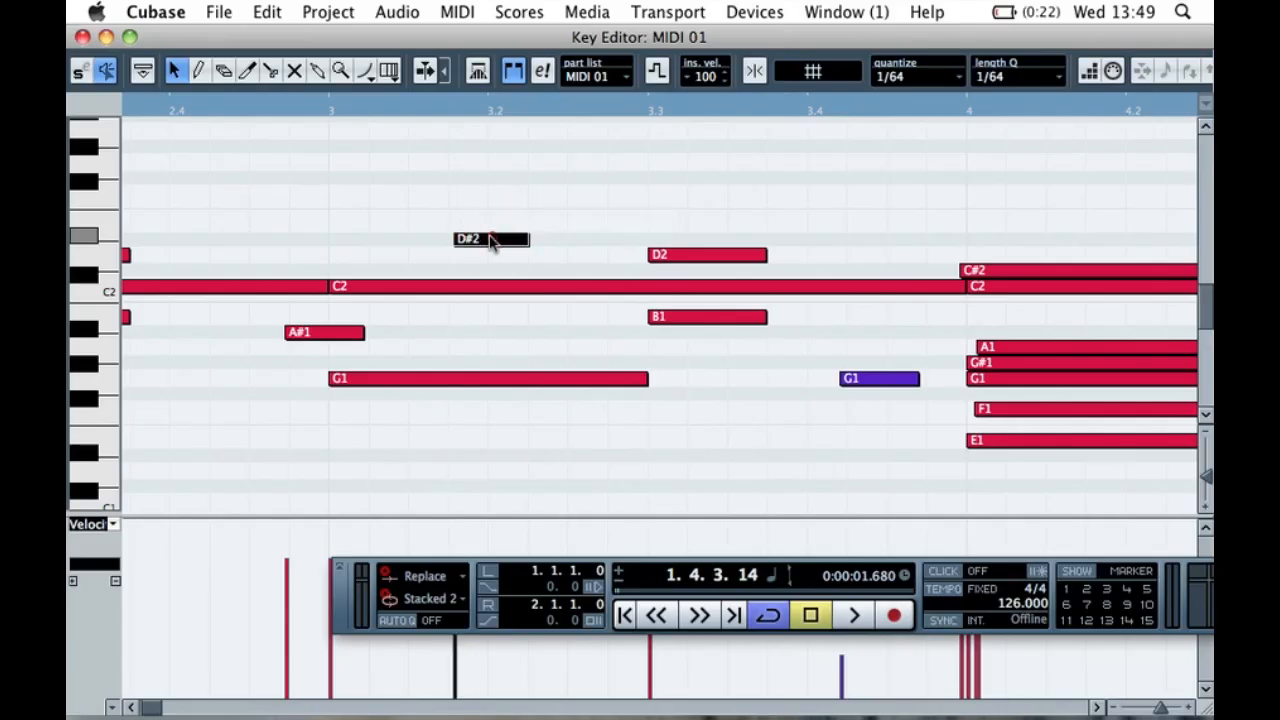
{"action": "key", "text": "space"}
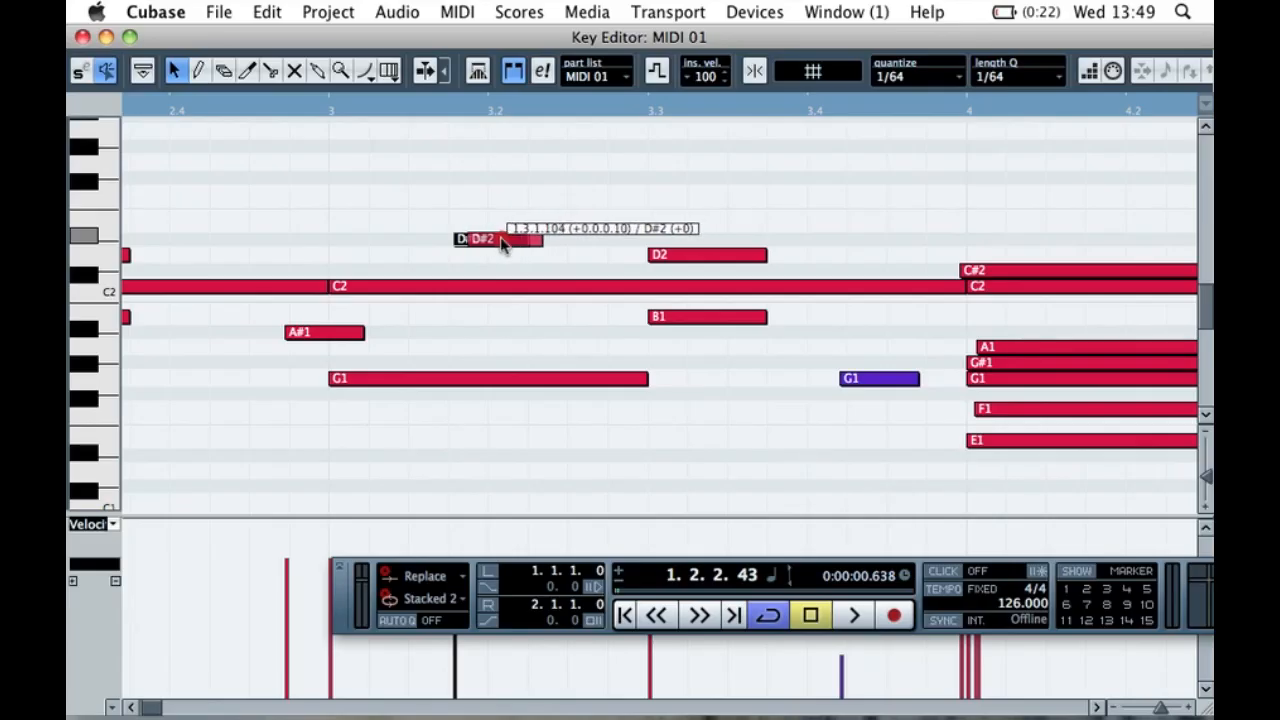
{"action": "left_click_drag", "start_coordinate": [503, 245], "coordinate": [503, 245]}
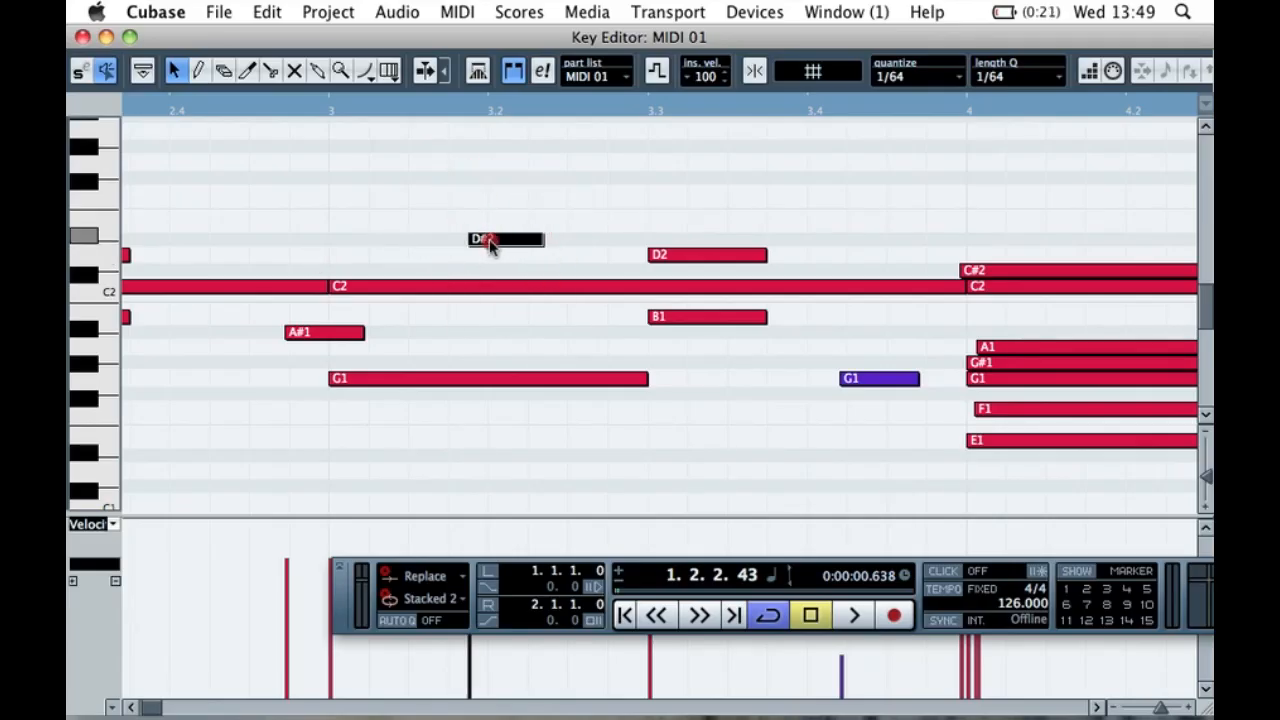
- Reposition the D#2 note a little past midway between beats 3 and 3.2, adjusting it while the loop plays
{"action": "left_click_drag", "start_coordinate": [455, 250], "coordinate": [455, 250]}
{"action": "key", "text": "space"}
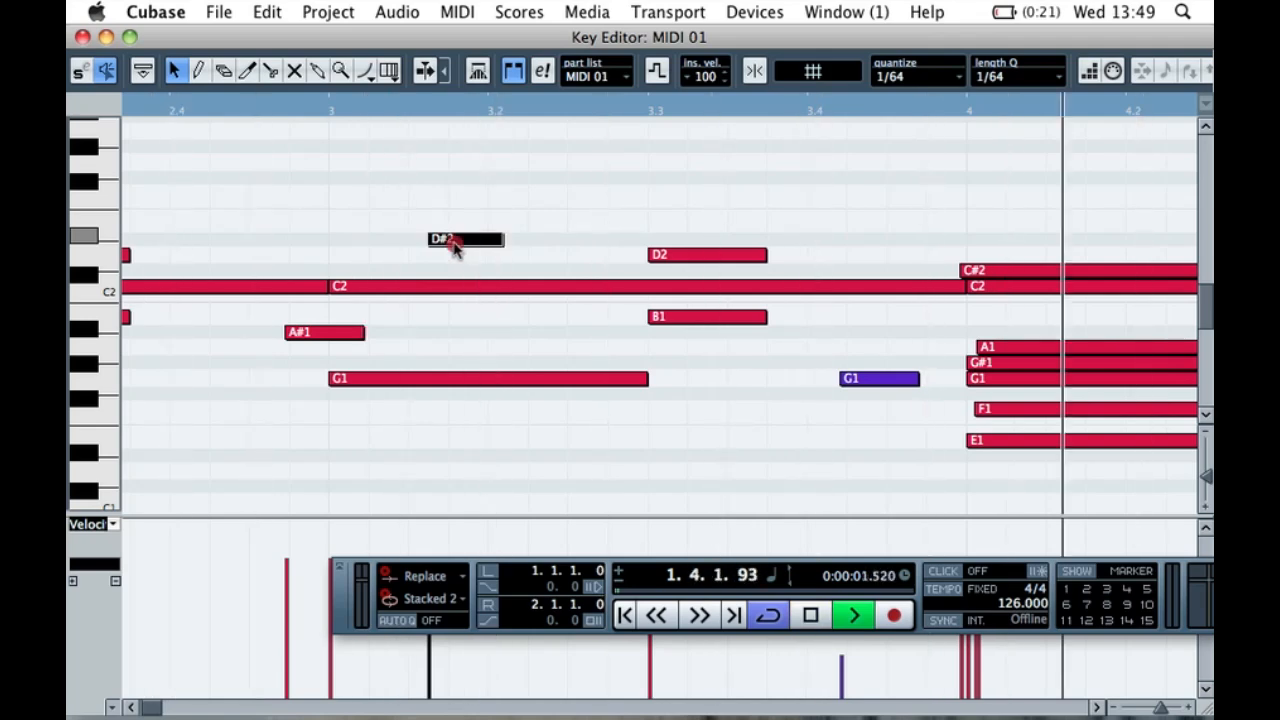
{"action": "left_click_drag", "start_coordinate": [448, 248], "coordinate": [450, 249]}
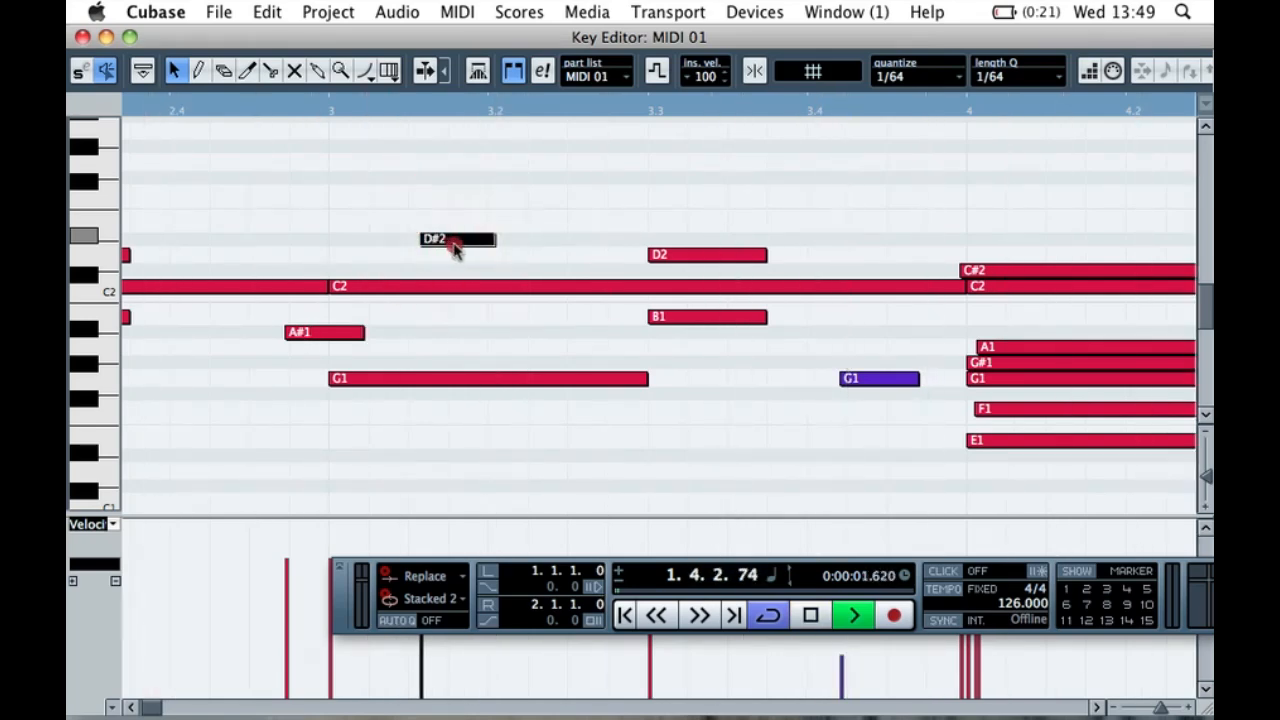
{"action": "mouse_move", "coordinate": [452, 249]}
{"action": "left_mouse_down"}
{"action": "mouse_move", "coordinate": [466, 250]}
{"action": "mouse_move", "coordinate": [455, 250]}
{"action": "left_mouse_up"}
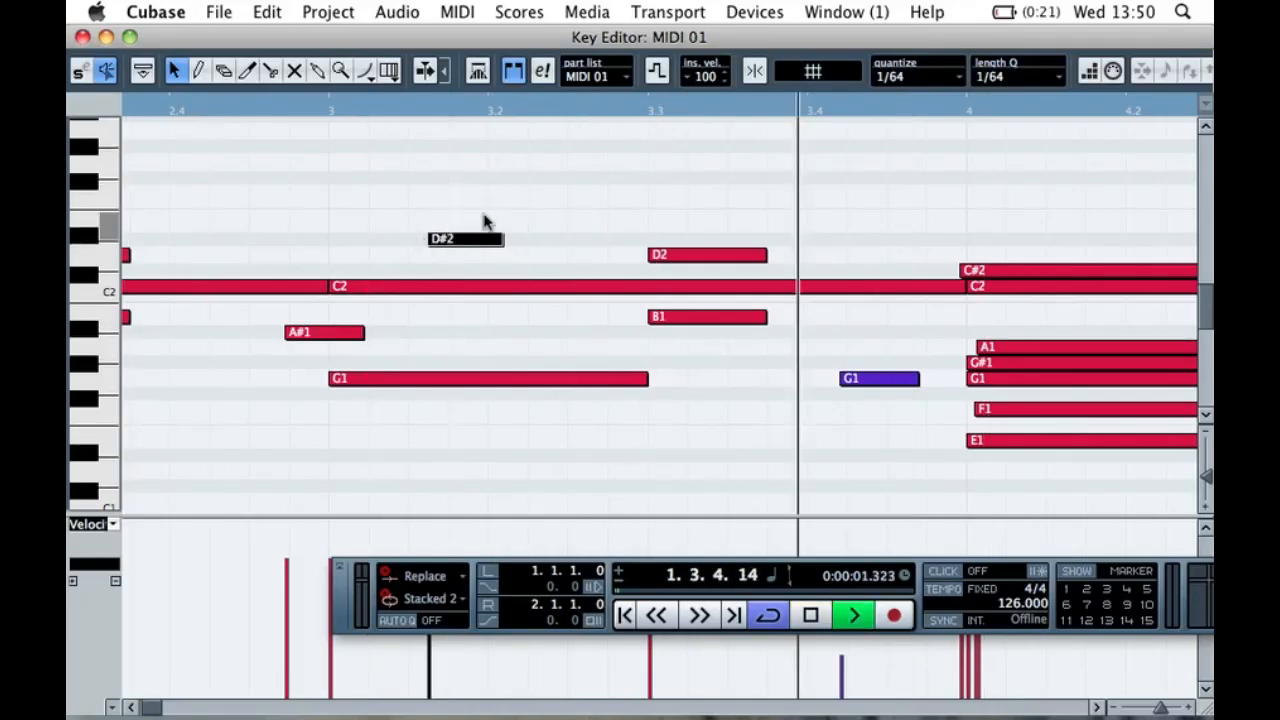
{"action": "key", "text": "space"}
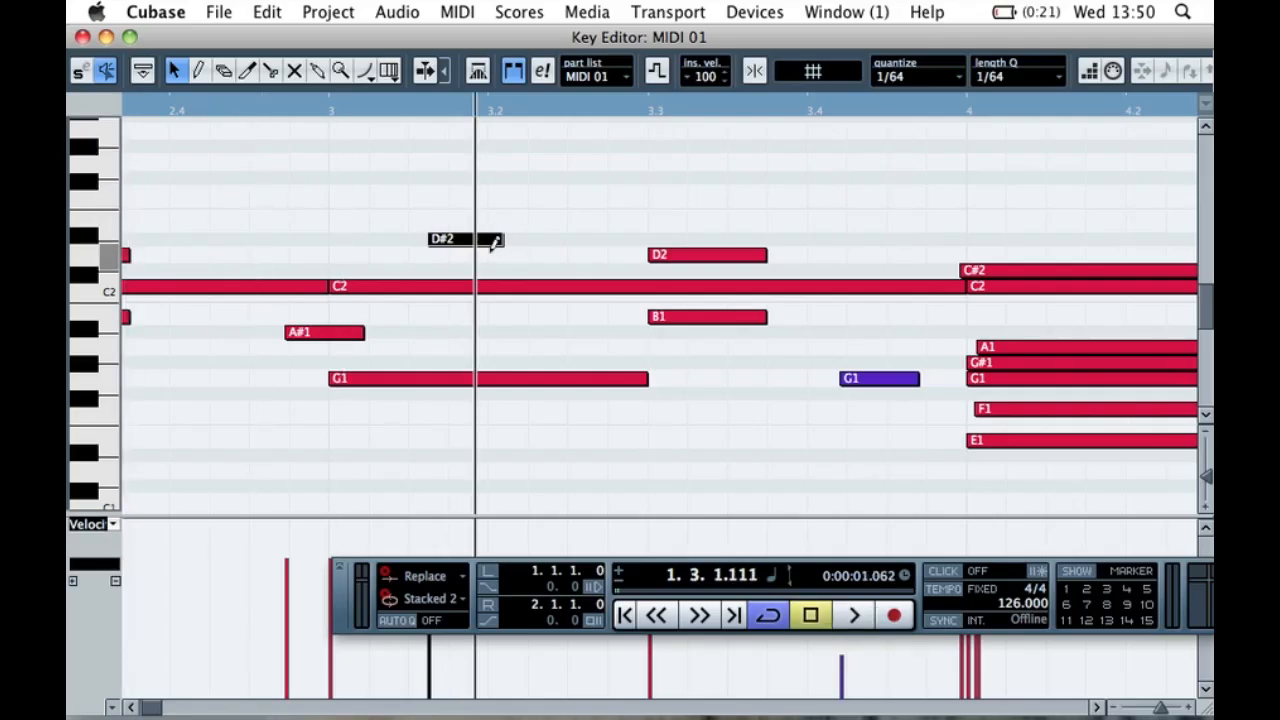
- Copy the D#2 note to just before beat 3.3 and fine-tune the original D#2's timing against the loop
{"action": "left_click_drag", "start_coordinate": [610, 238], "coordinate": [677, 253]}
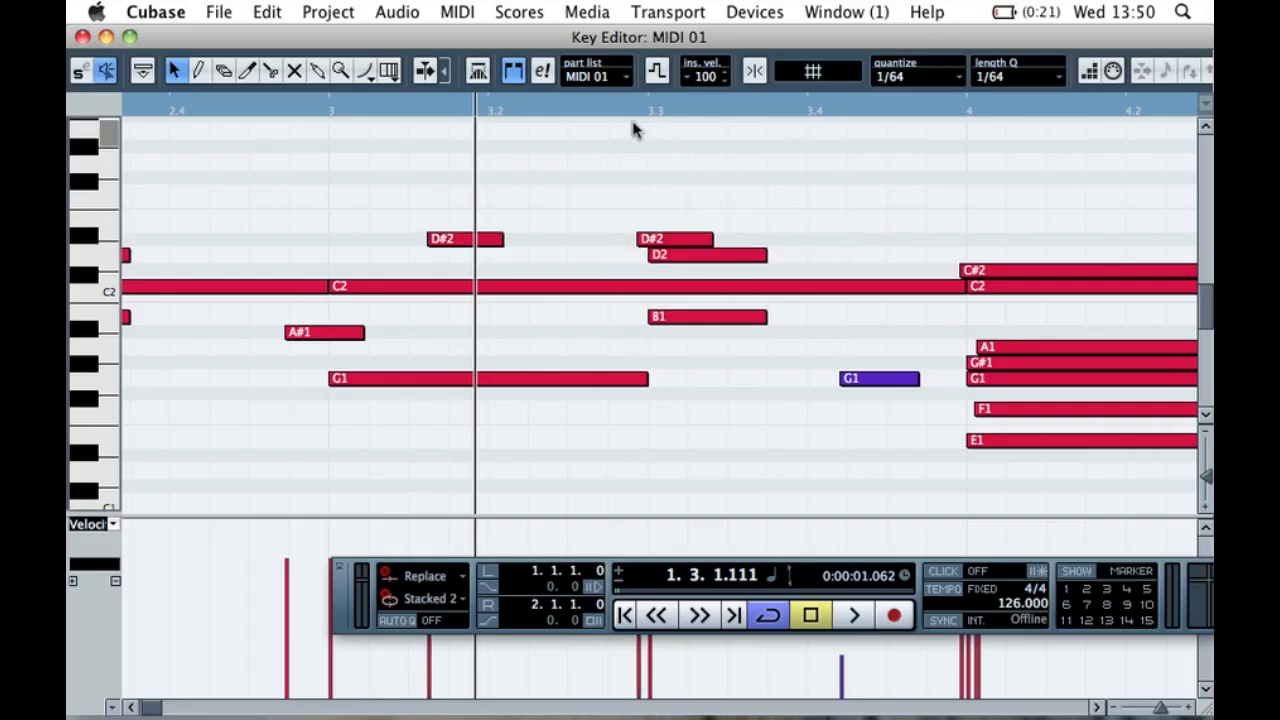
{"action": "key", "text": "space"}
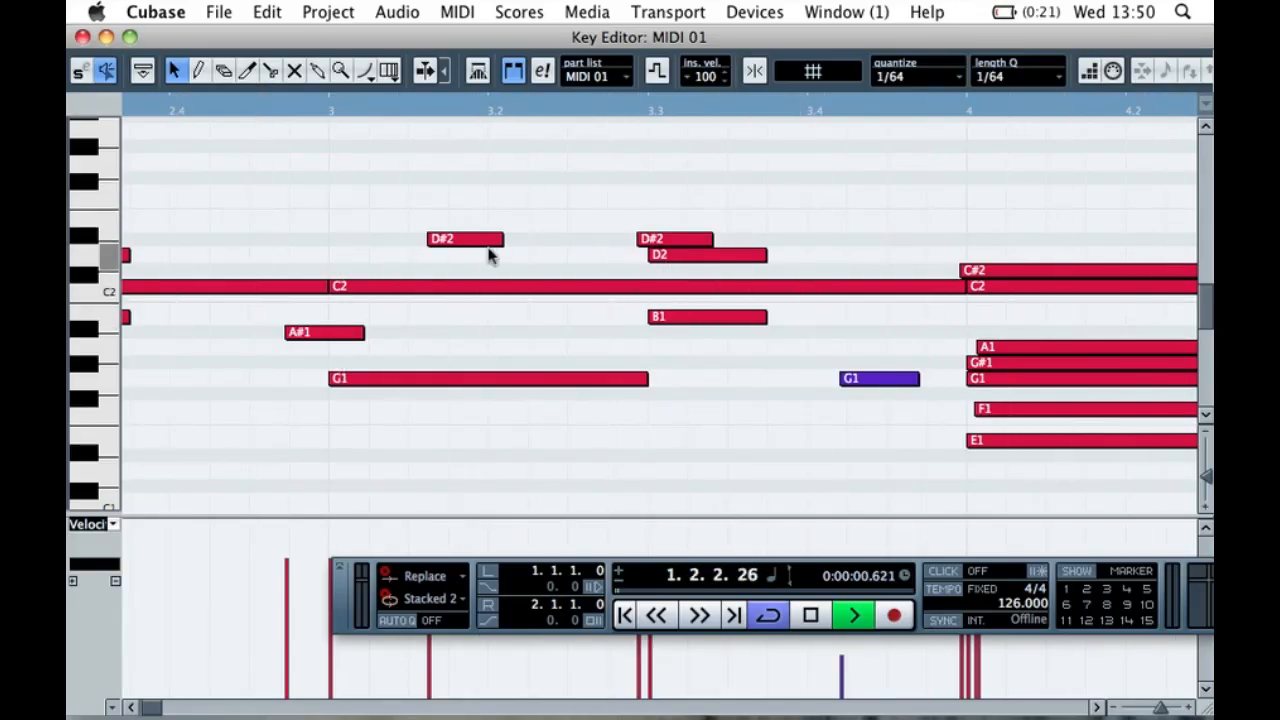
{"action": "mouse_move", "coordinate": [445, 240]}
{"action": "left_mouse_down"}
{"action": "mouse_move", "coordinate": [390, 244]}
{"action": "mouse_move", "coordinate": [450, 244]}
{"action": "left_mouse_up"}
{"action": "key", "text": "space"}
{"action": "key", "text": "space"}
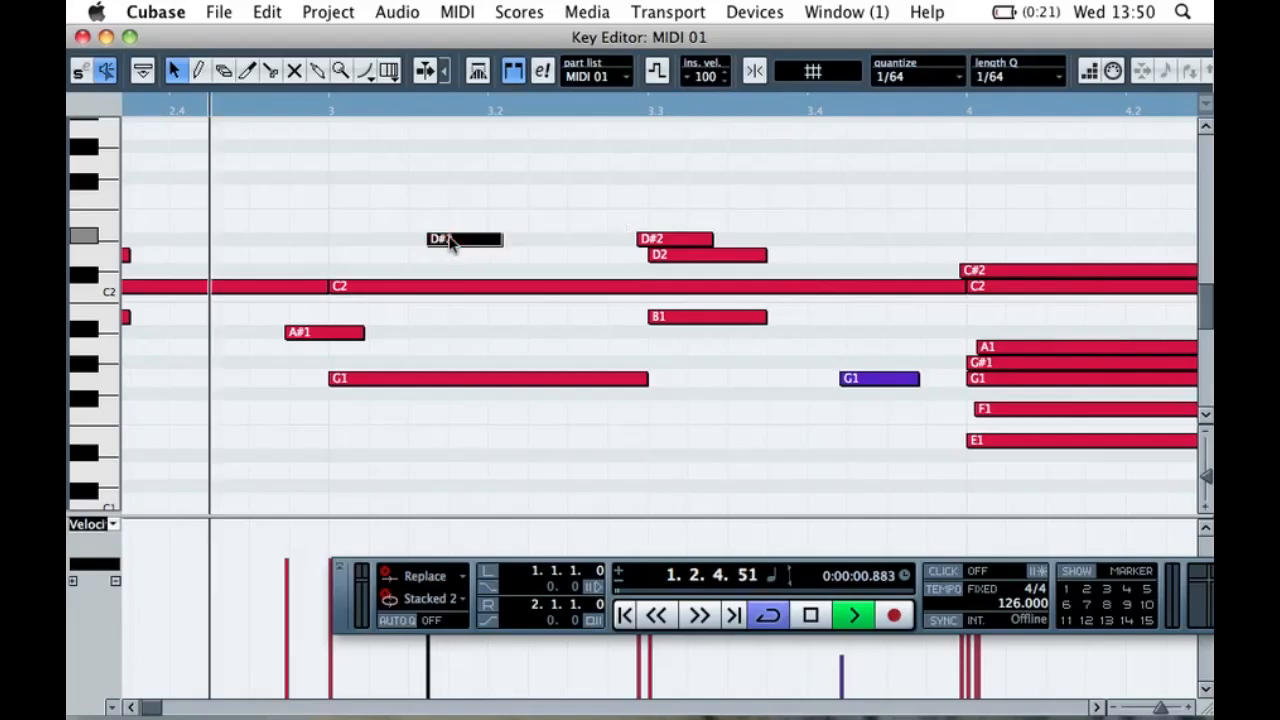
{"action": "left_click", "coordinate": [452, 243]}
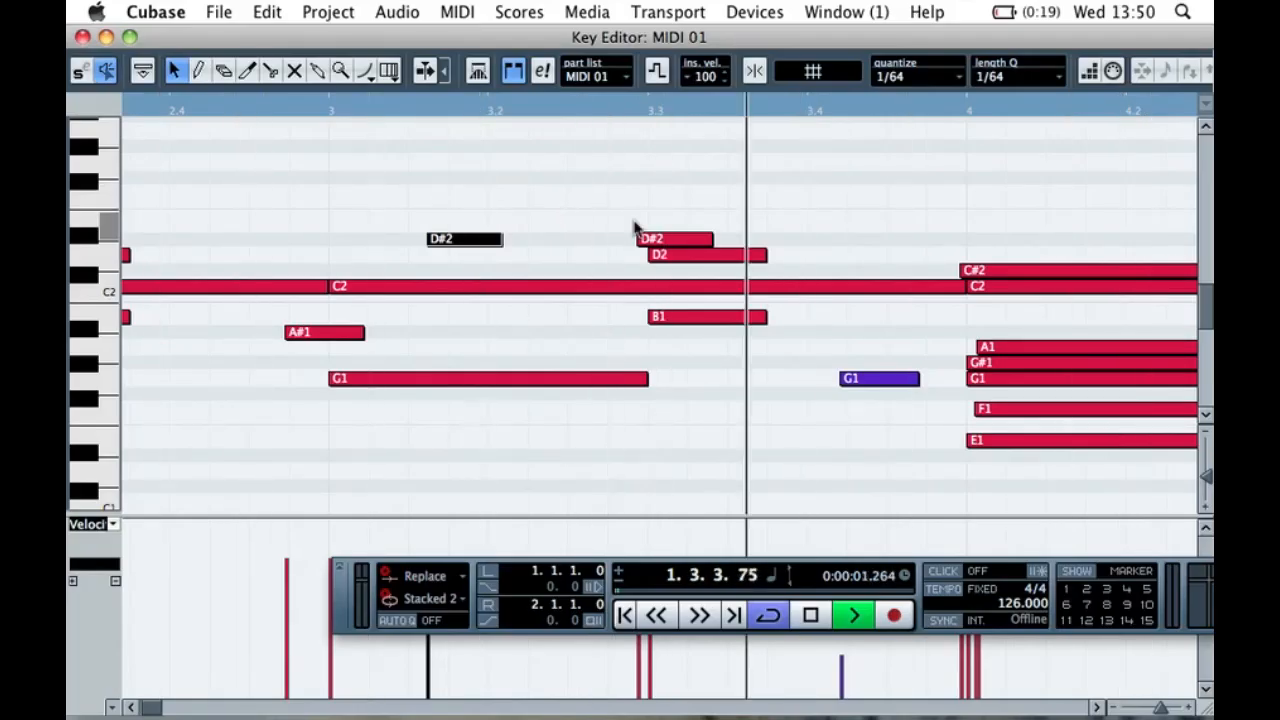
- Nudge both D#2 notes slightly later and check each change against the loop
{"action": "key", "text": "space"}
{"action": "left_click_drag", "start_coordinate": [655, 240], "coordinate": [668, 244]}
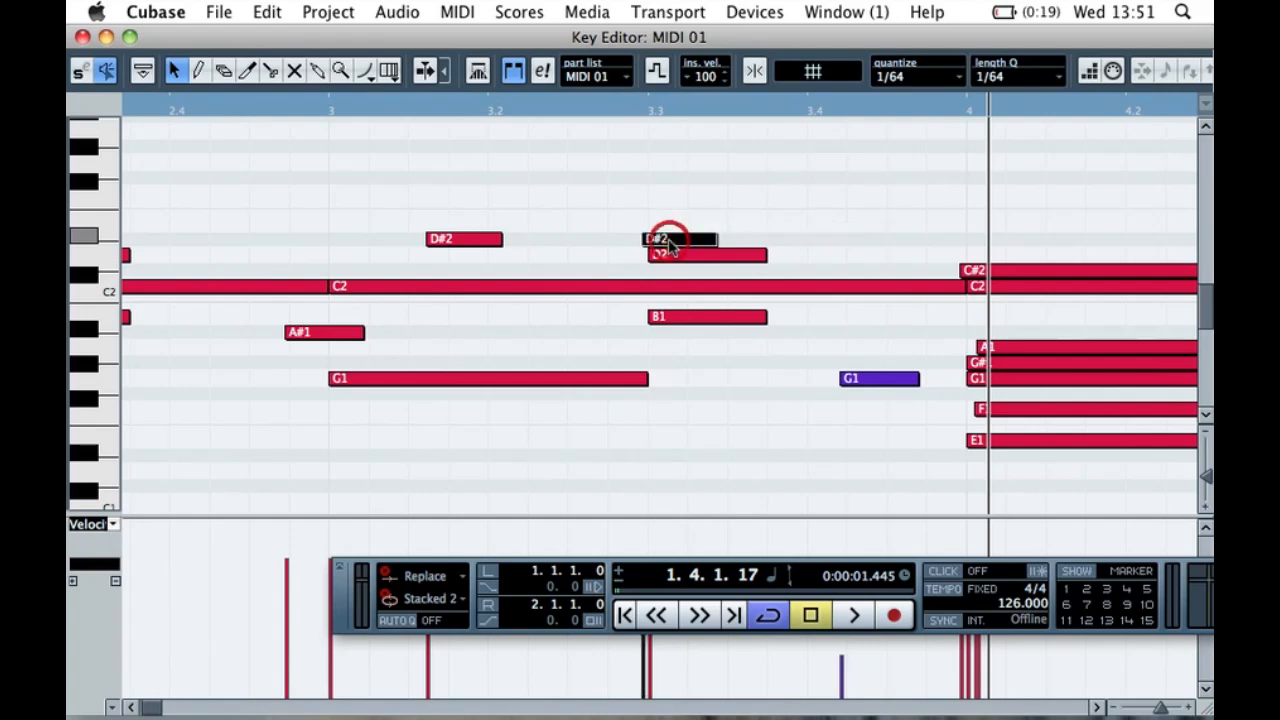
{"action": "key", "text": "space"}
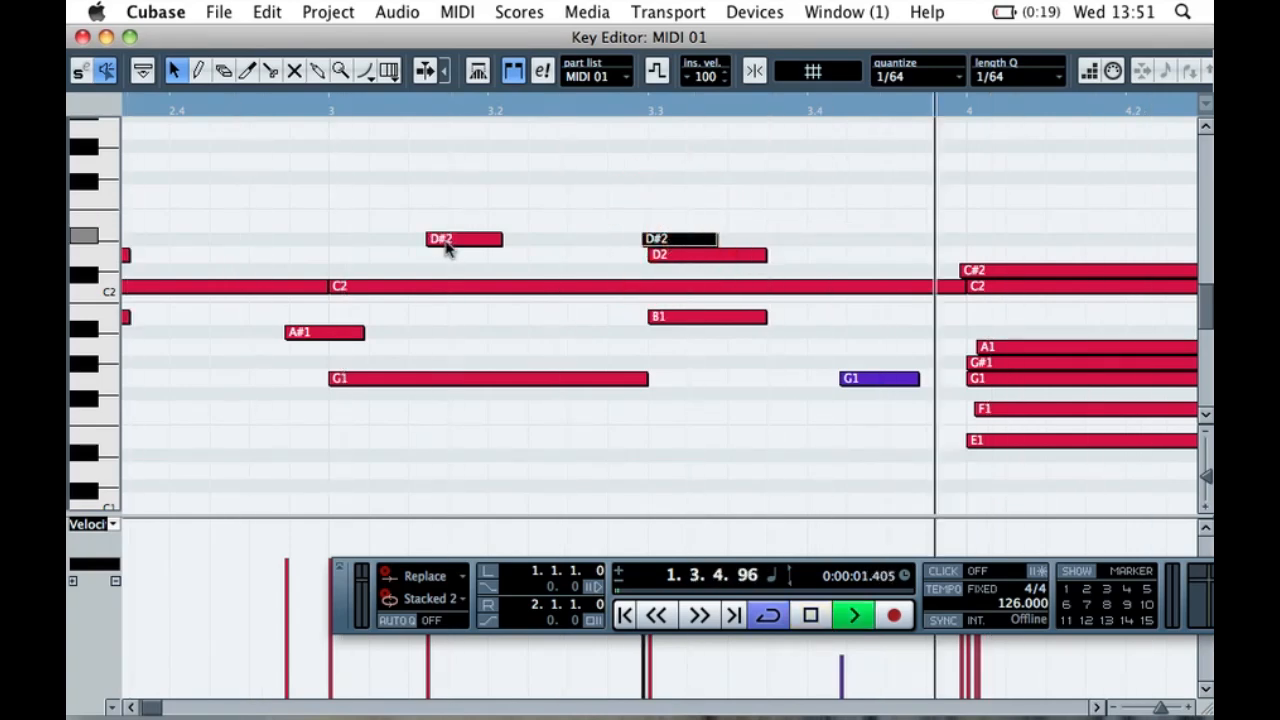
{"action": "key", "text": "space"}
{"action": "left_click_drag", "start_coordinate": [448, 247], "coordinate": [460, 247]}
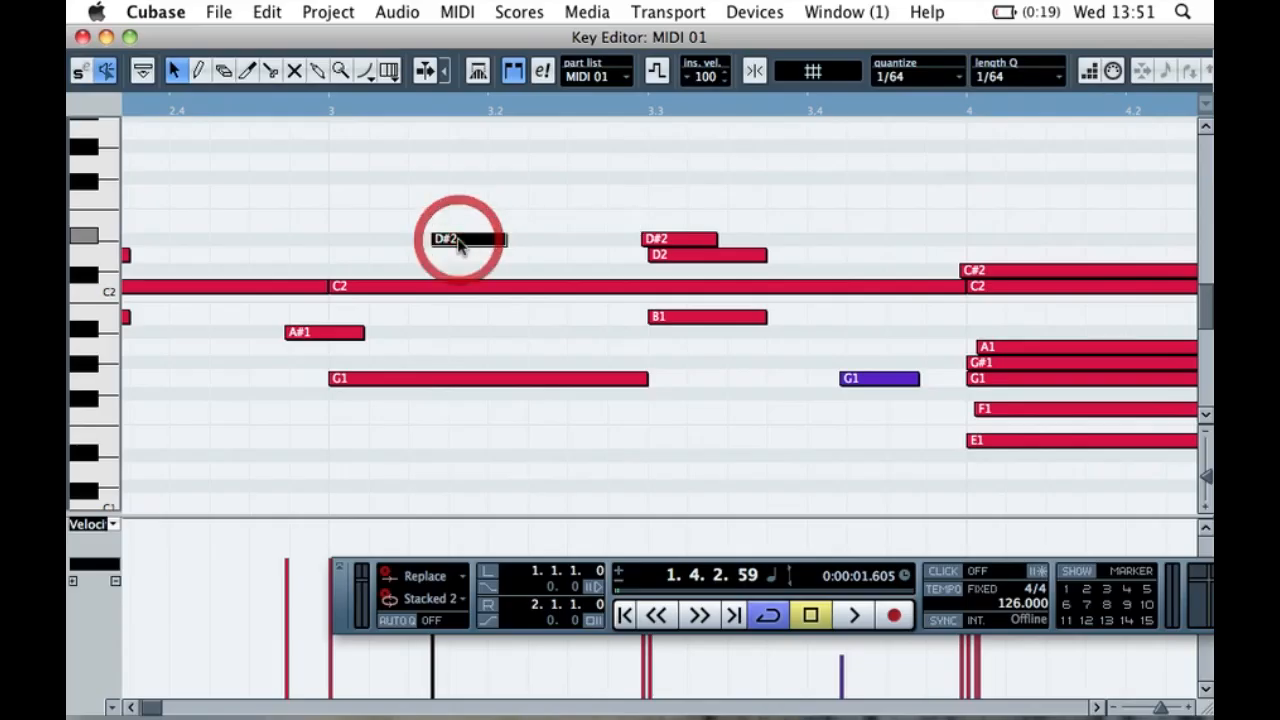
{"action": "key", "text": "space"}
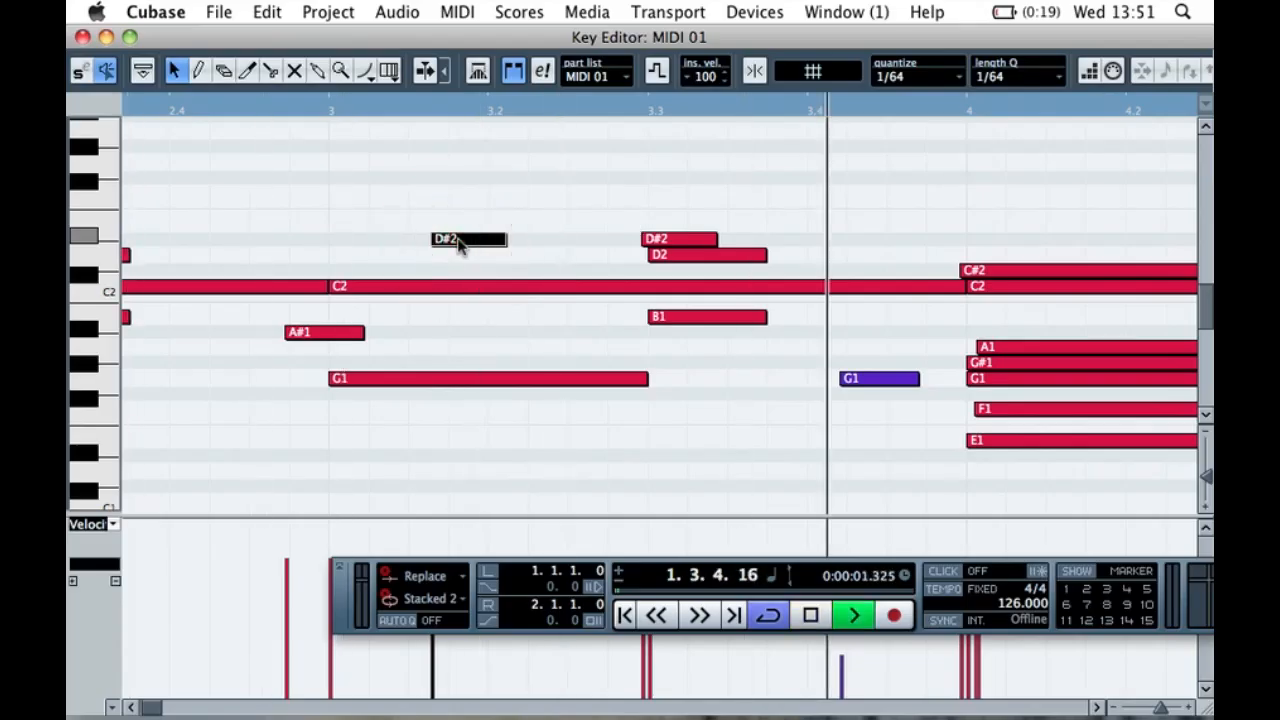
- Select both D#2 notes and move the transport bar up so it no longer covers the velocity lane
{"action": "key", "text": "space"}
{"action": "left_click_drag", "start_coordinate": [704, 200], "coordinate": [458, 244]}
{"action": "left_click", "coordinate": [503, 180]}
{"action": "left_click_drag", "start_coordinate": [688, 187], "coordinate": [480, 246]}
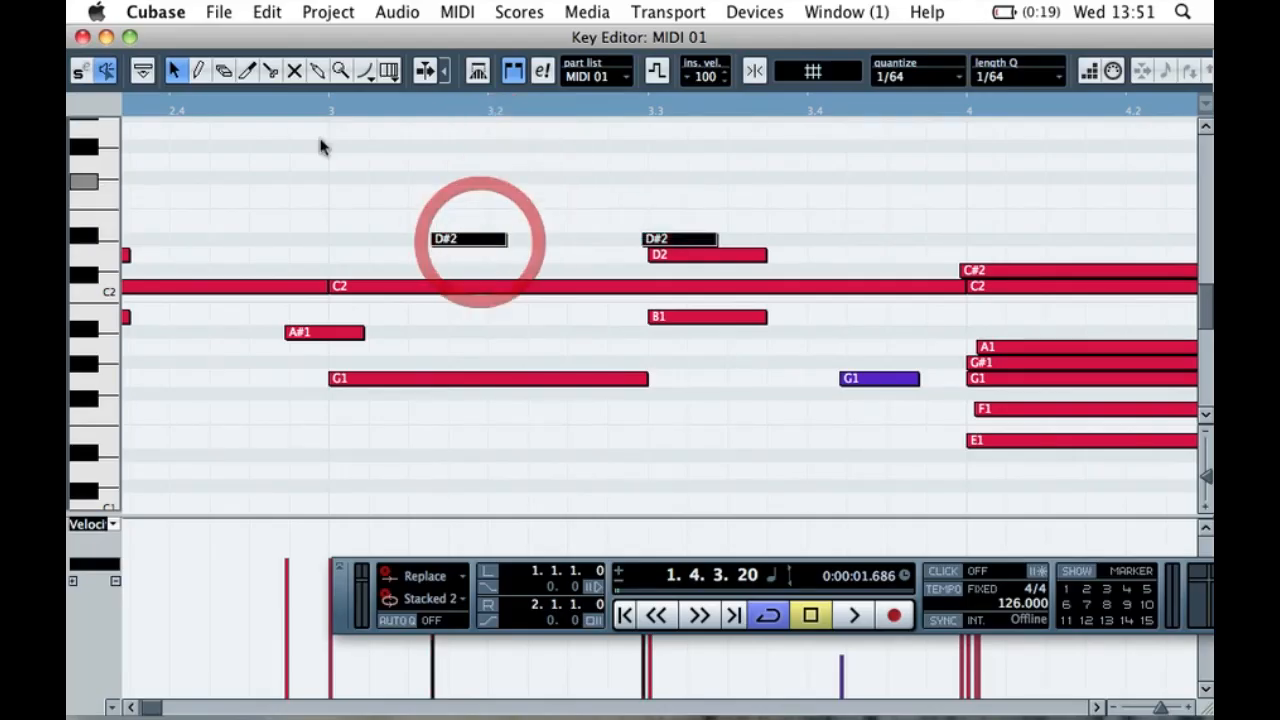
{"action": "left_click_drag", "start_coordinate": [340, 567], "coordinate": [265, 450]}
- Lower the velocities of both D#2 notes, undoing the mistaken edit at the second one, and play the loop
{"action": "left_click_drag", "start_coordinate": [443, 603], "coordinate": [447, 650]}
{"action": "mouse_move", "coordinate": [674, 623]}
{"action": "left_mouse_down"}
{"action": "mouse_move", "coordinate": [674, 657]}
{"action": "mouse_move", "coordinate": [660, 646]}
{"action": "mouse_move", "coordinate": [669, 604]}
{"action": "left_mouse_up"}
{"action": "key", "text": "super+z"}
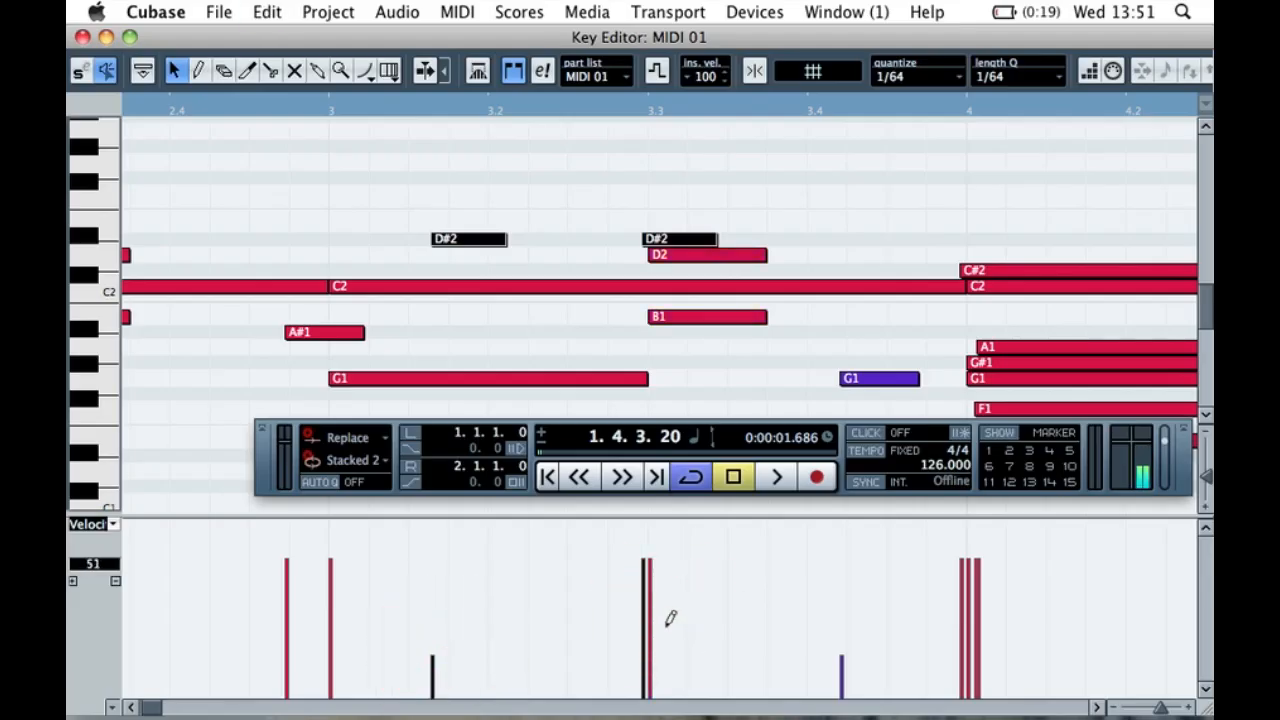
{"action": "left_click_drag", "start_coordinate": [650, 585], "coordinate": [650, 640]}
{"action": "key", "text": "space"}
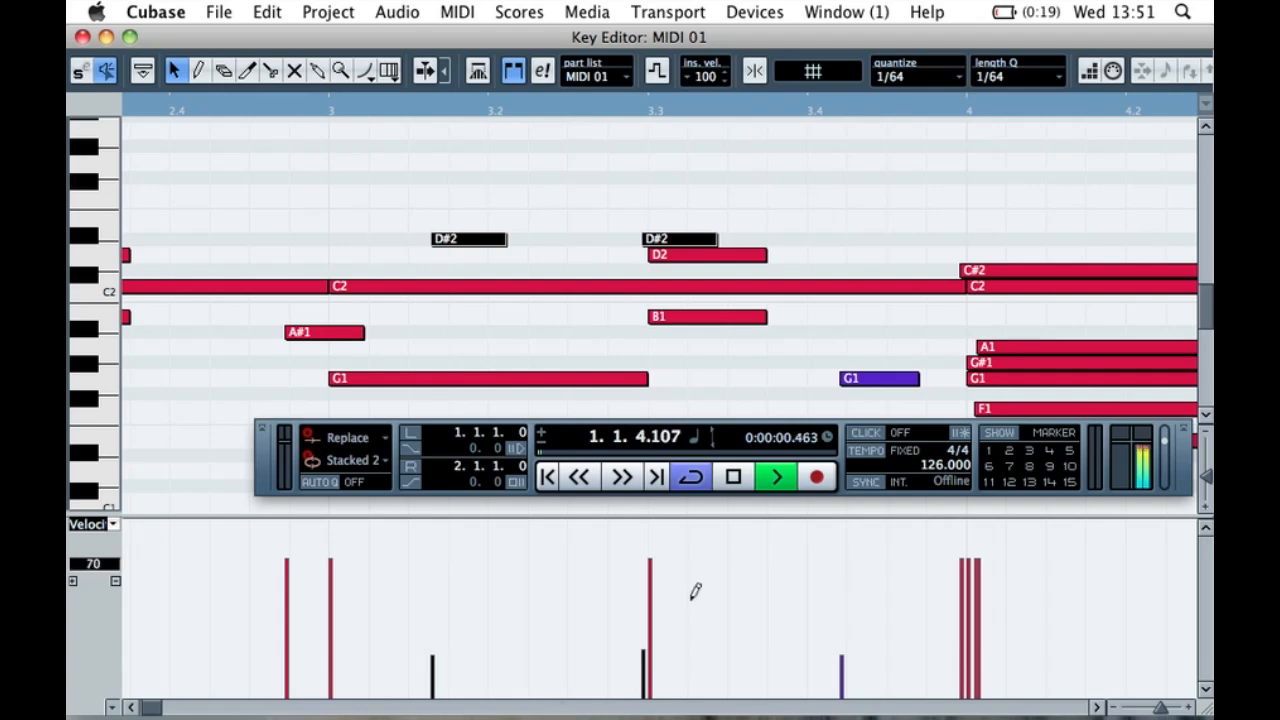
- Fine-tune both D#2 velocities during playback to a similar low level, with the first at about 33, and stop the loop
{"action": "left_click", "coordinate": [646, 620]}
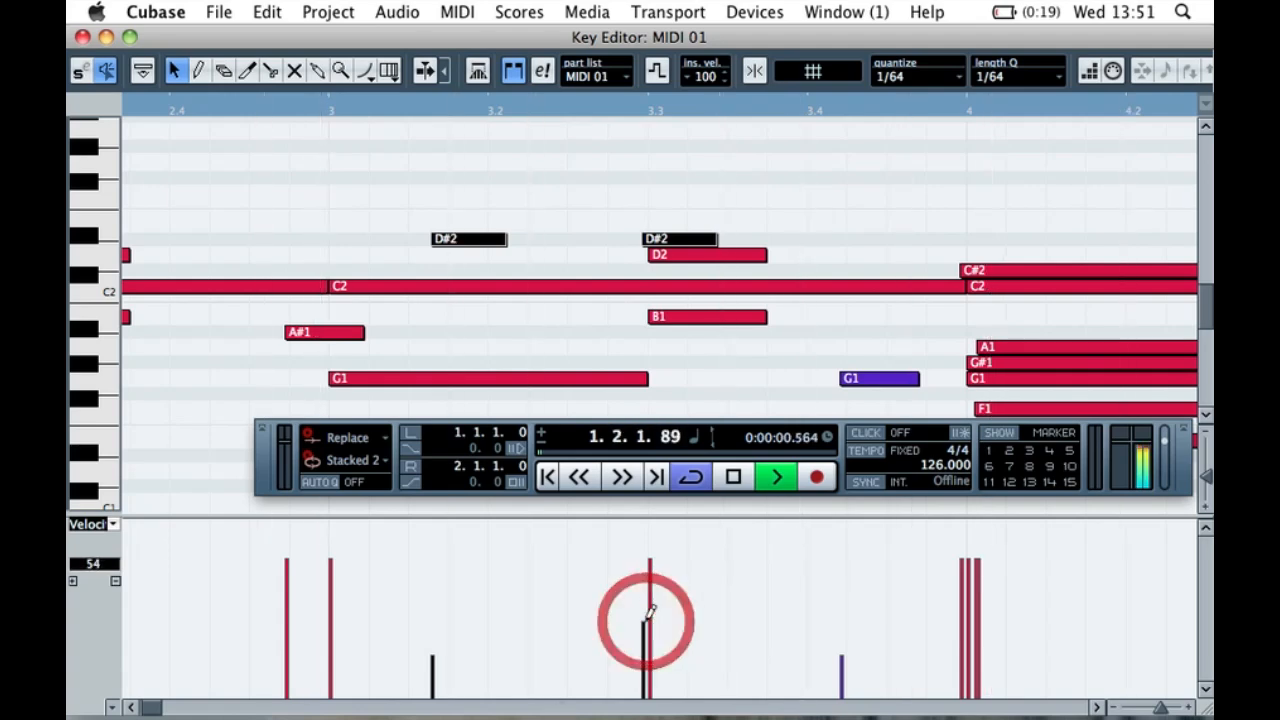
{"action": "left_click", "coordinate": [645, 659]}
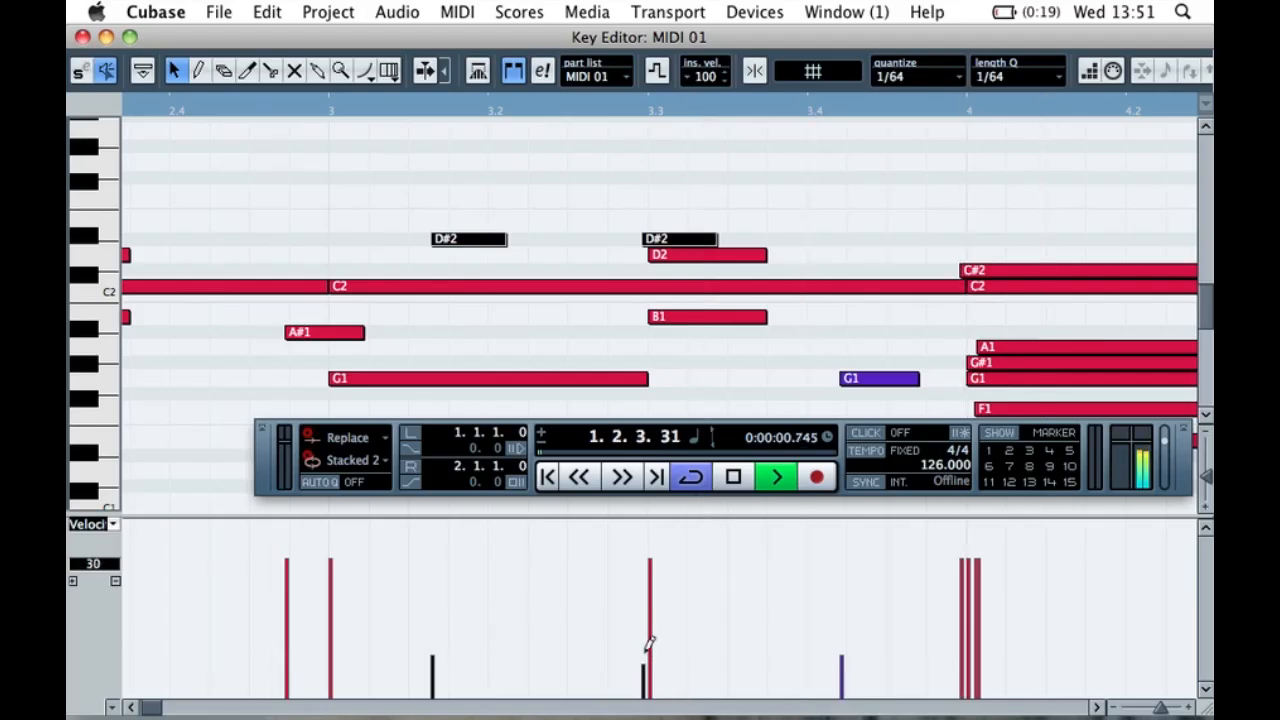
{"action": "left_click", "coordinate": [646, 648]}
{"action": "left_click", "coordinate": [433, 657]}
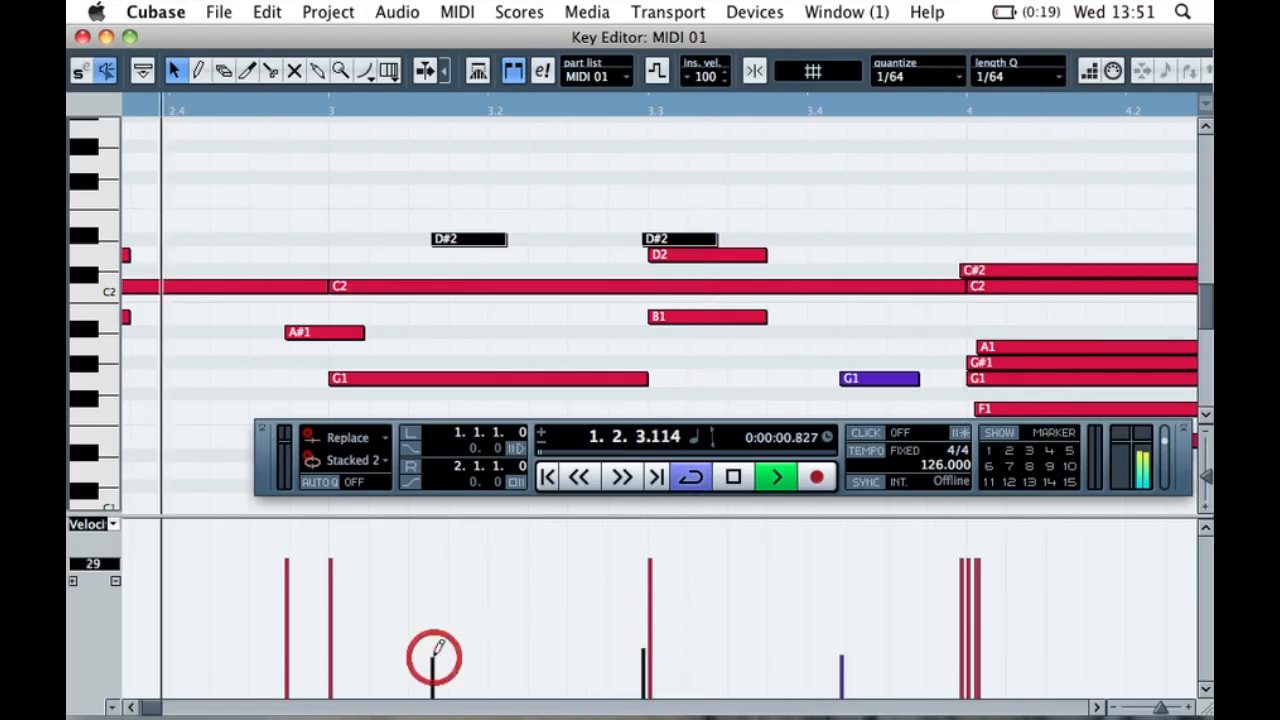
{"action": "left_click", "coordinate": [434, 660]}
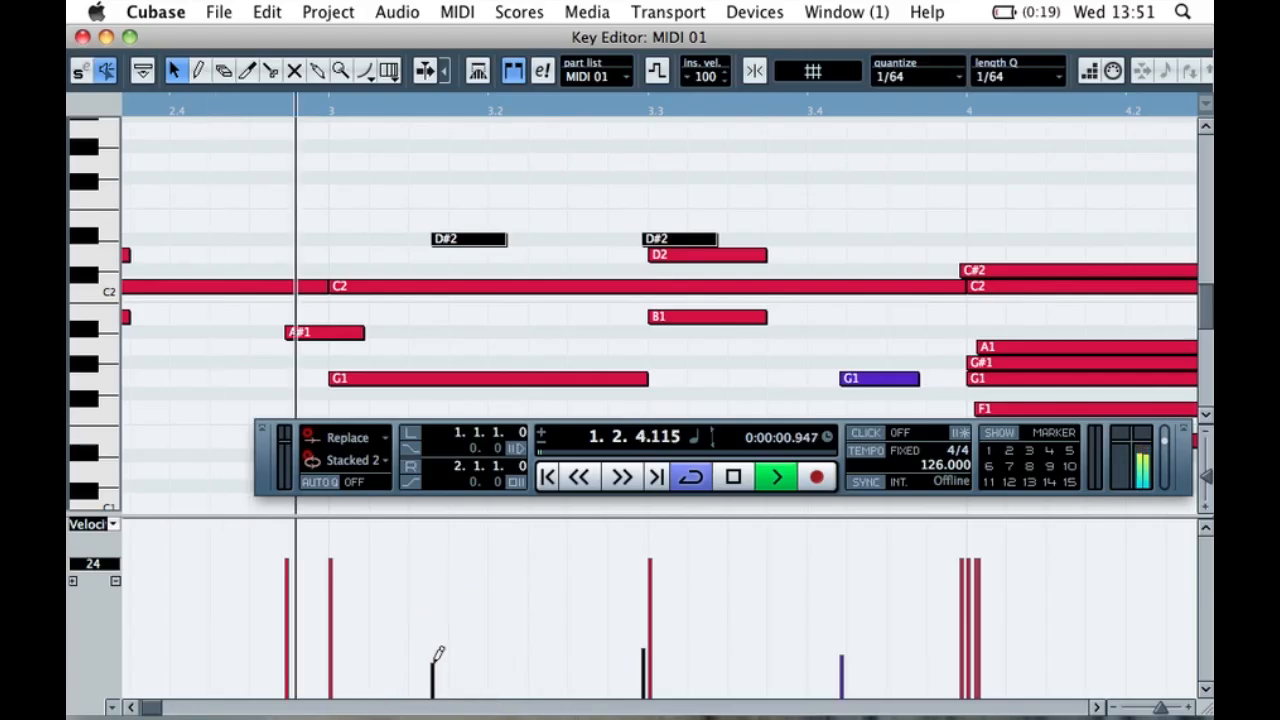
{"action": "left_click", "coordinate": [435, 652]}
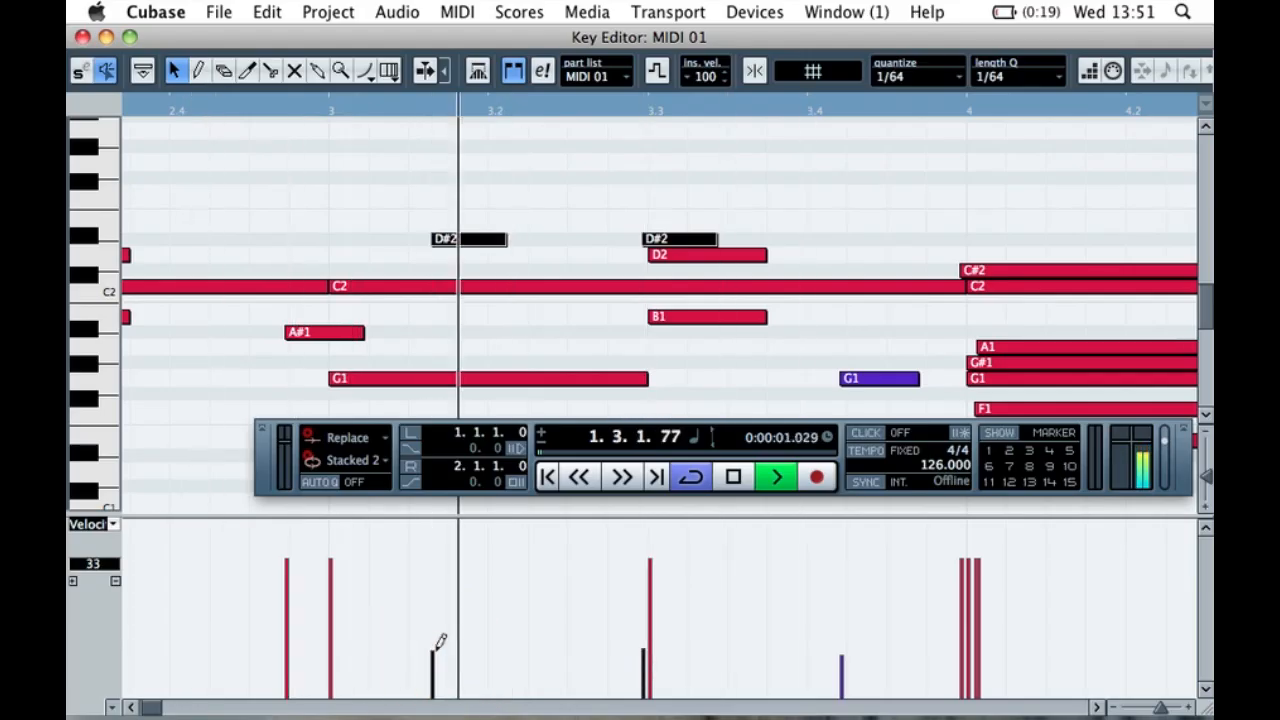
{"action": "key", "text": "space"}
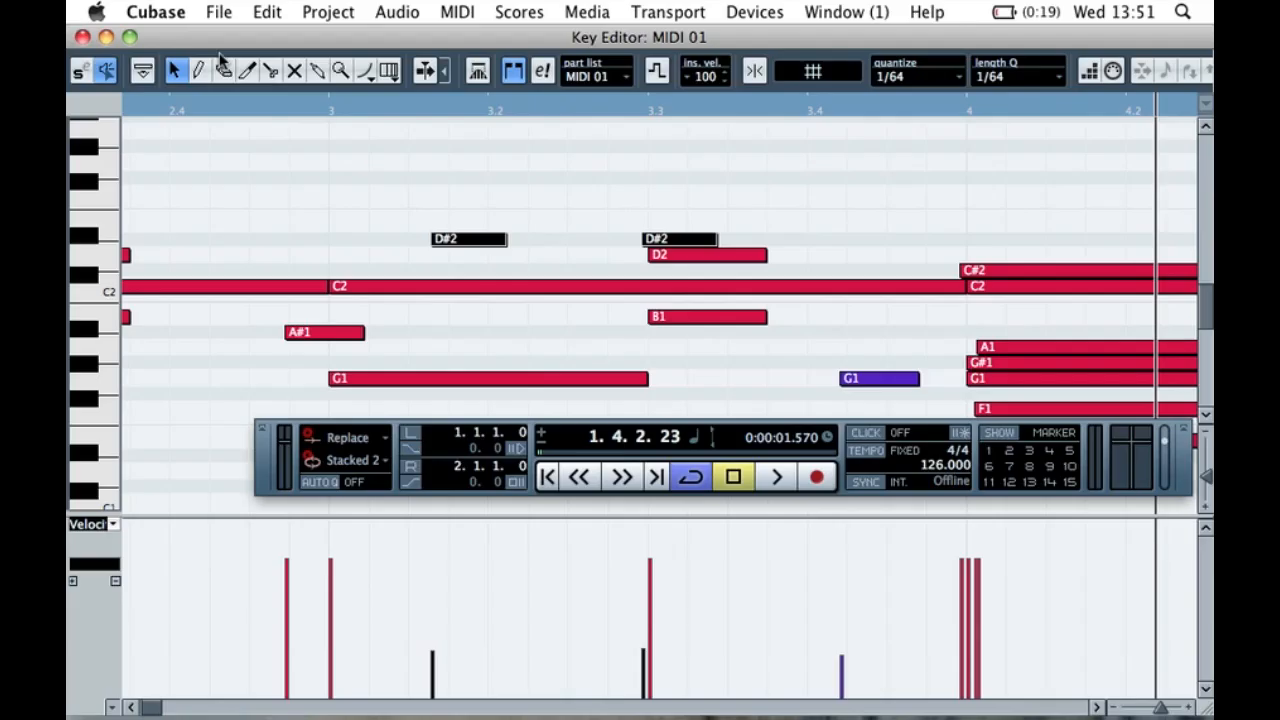
- Zoom out horizontally to view the whole first bar and the notes that follow it
{"action": "key", "text": "g"}
{"action": "key", "text": "g"}
{"action": "key", "text": "g"}
{"action": "key", "text": "g"}
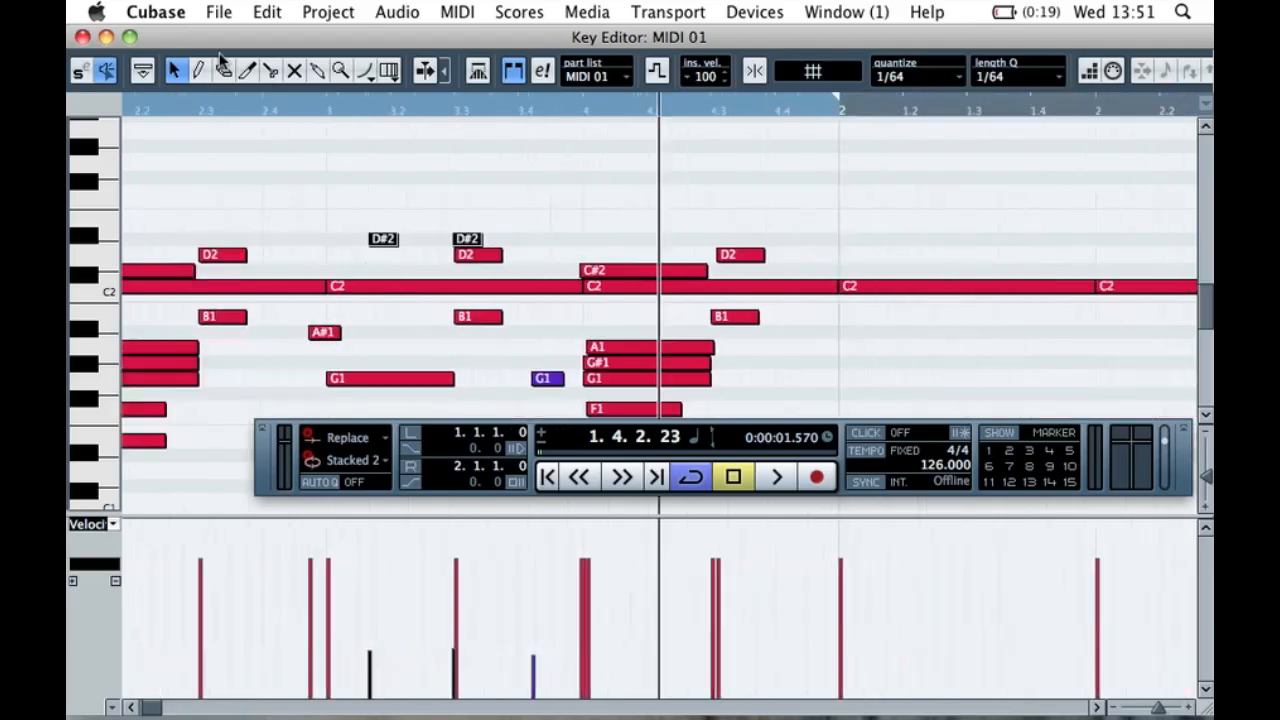
{"action": "key", "text": "h"}
{"action": "key", "text": "h"}
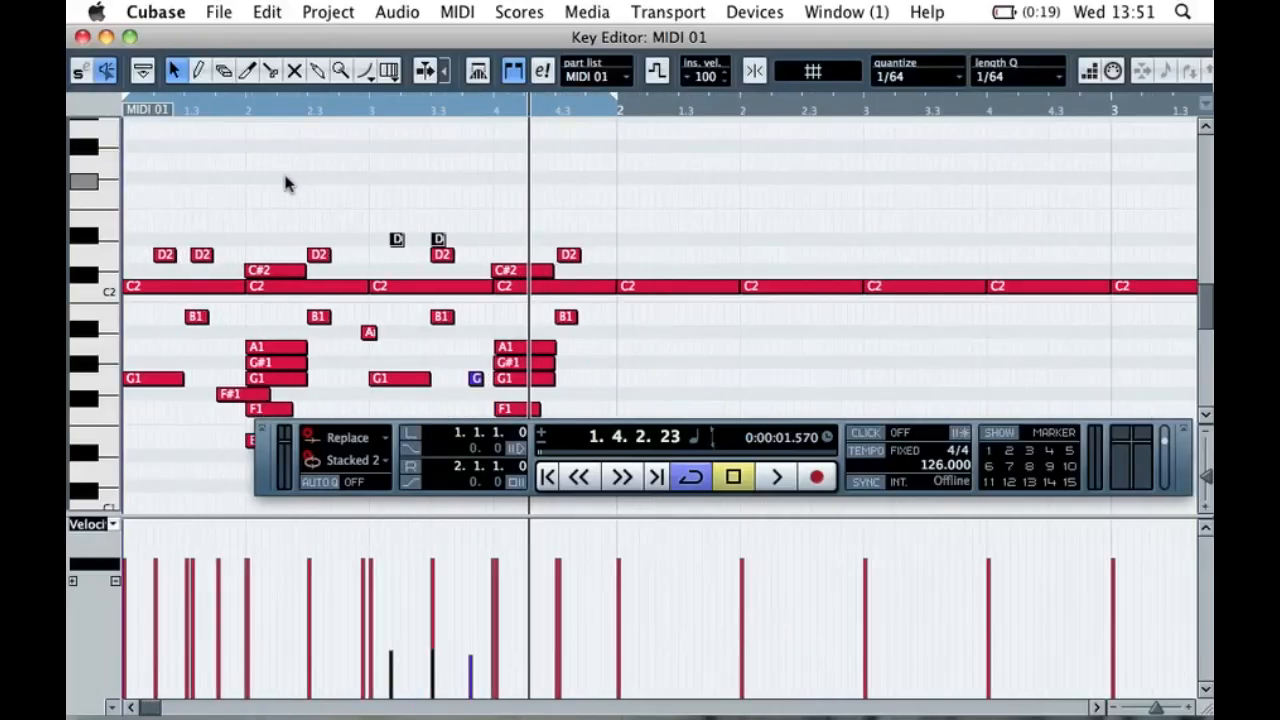
- Close the Key Editor and expand the project window so the whole track list and inspector are in view
{"action": "left_click", "coordinate": [175, 70]}
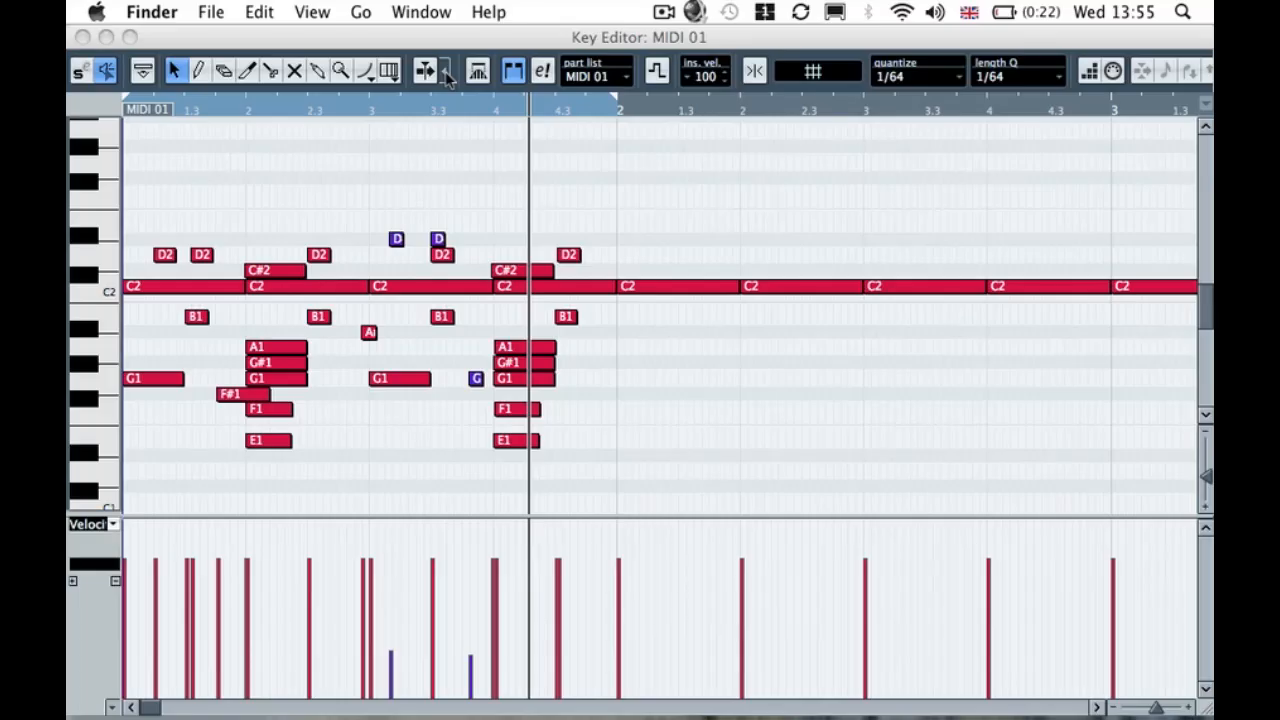
{"action": "left_click", "coordinate": [352, 185]}
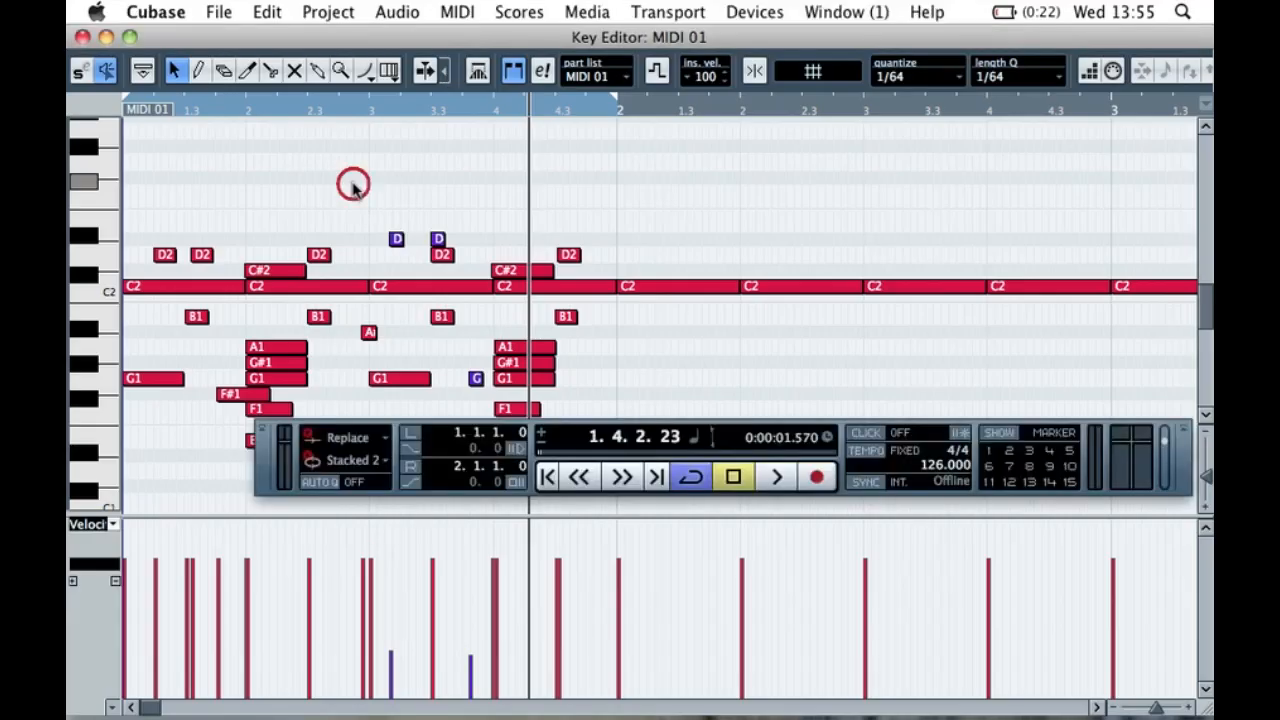
{"action": "left_click", "coordinate": [83, 38]}
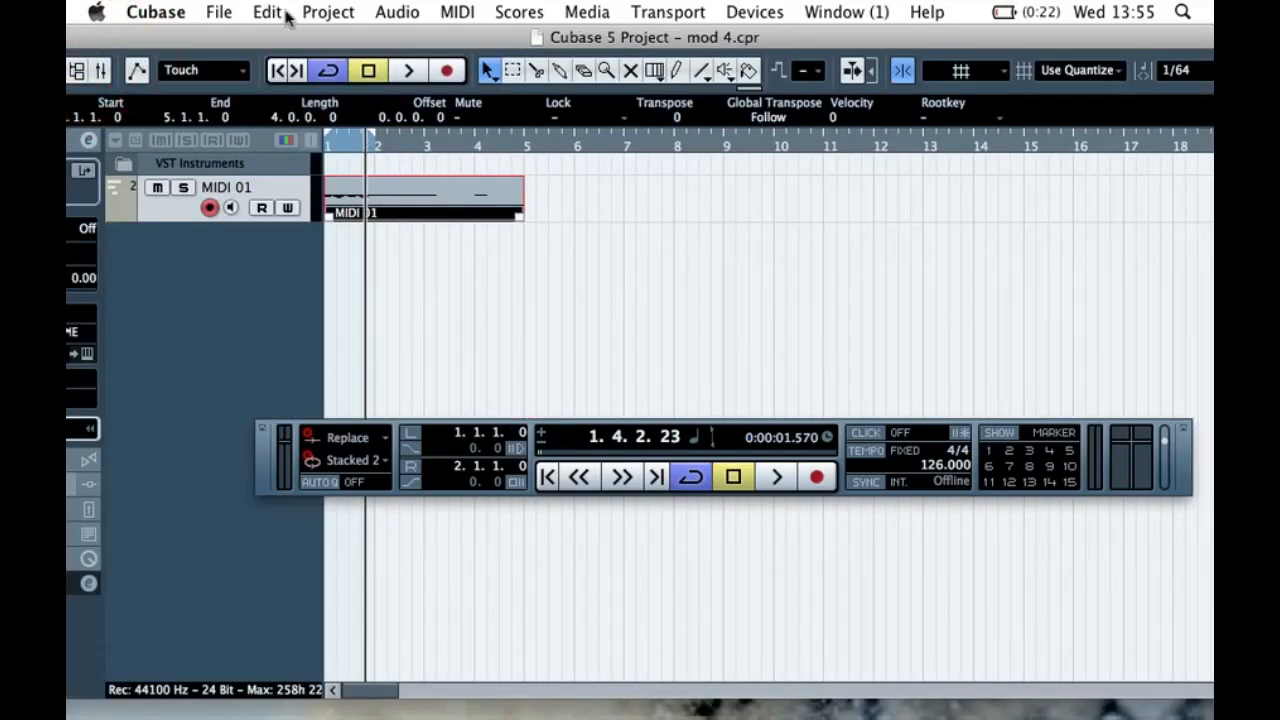
{"action": "left_click_drag", "start_coordinate": [210, 43], "coordinate": [351, 43]}
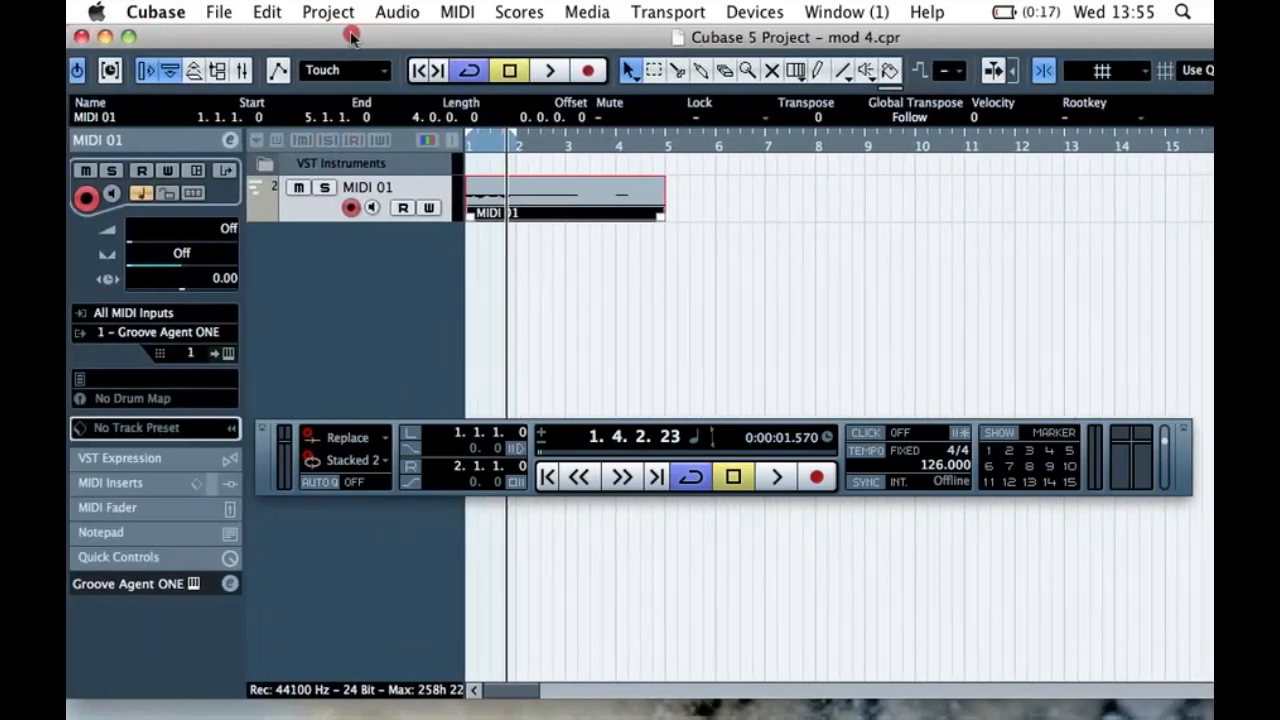
{"action": "left_click", "coordinate": [129, 37]}
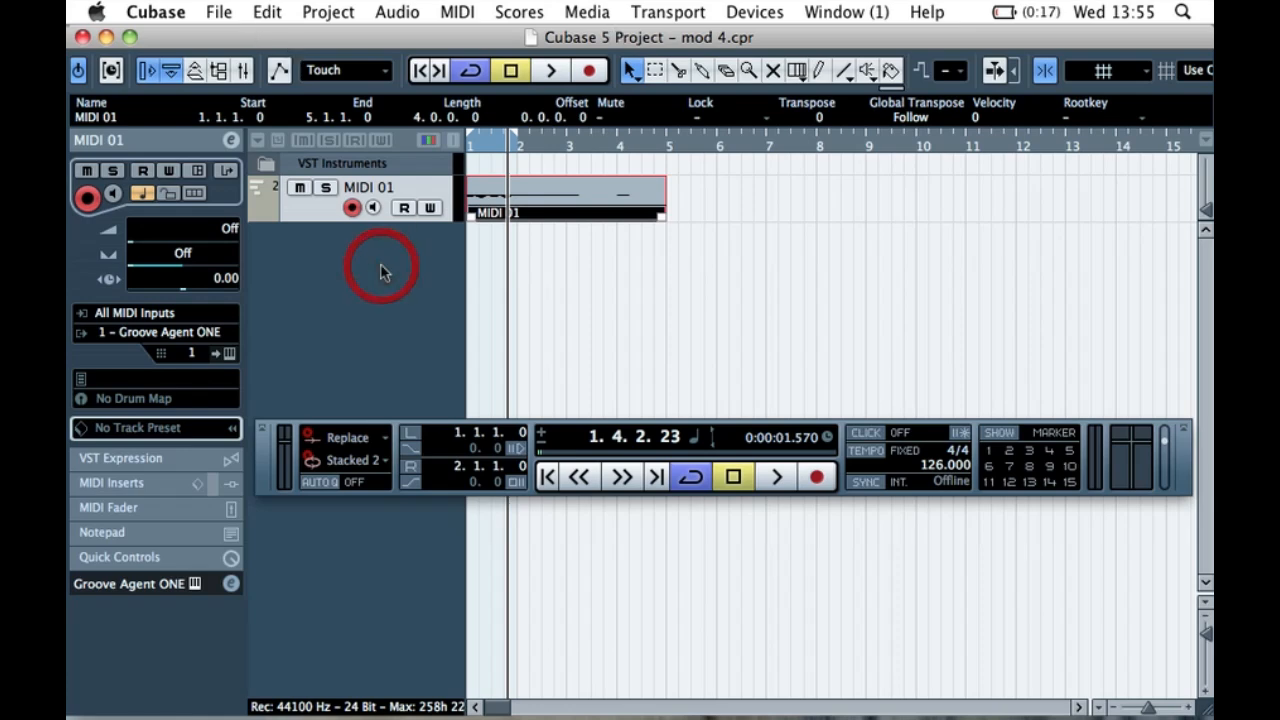
{"action": "left_click", "coordinate": [311, 212]}
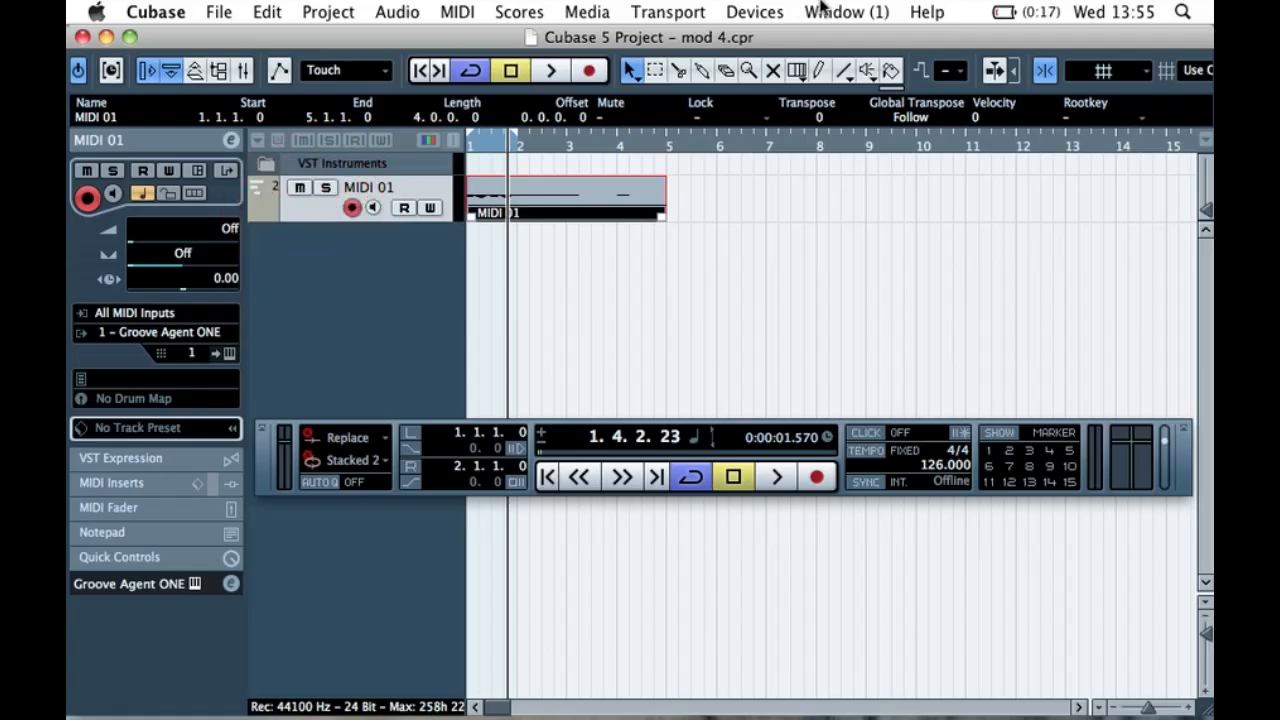
{"action": "left_click", "coordinate": [772, 10]}
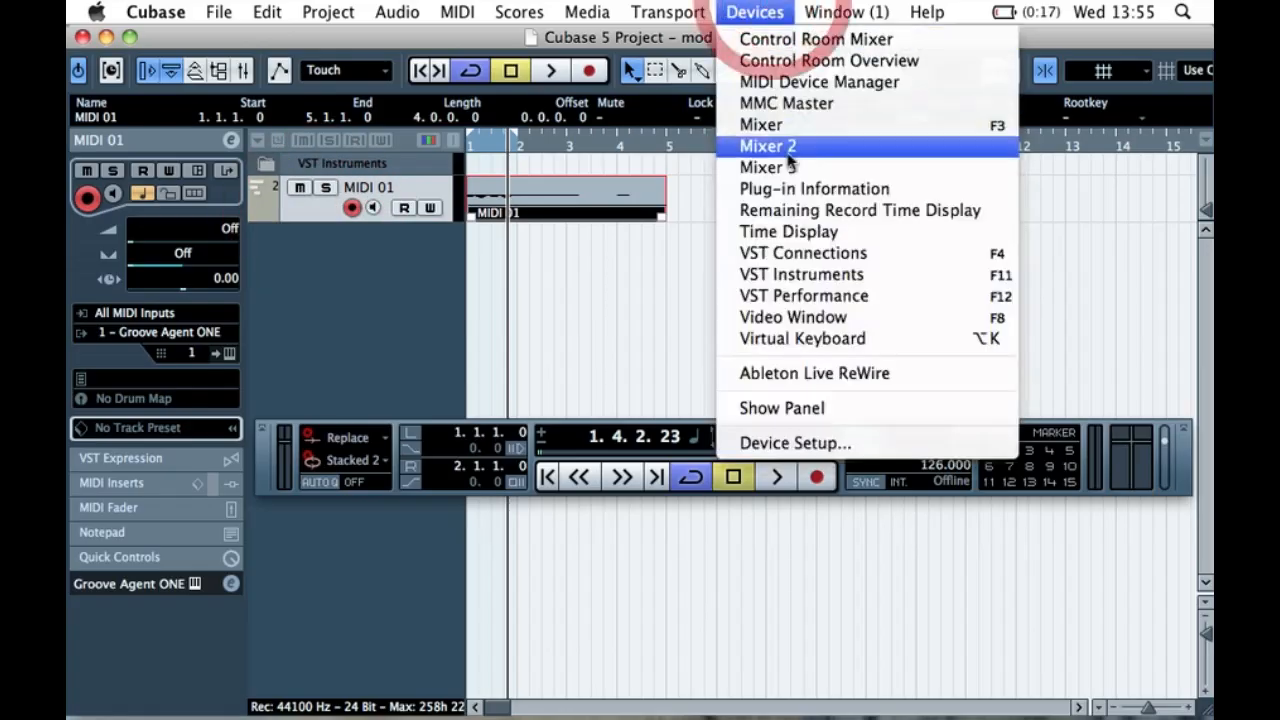
{"action": "left_click", "coordinate": [308, 274]}
{"action": "left_click", "coordinate": [304, 205]}
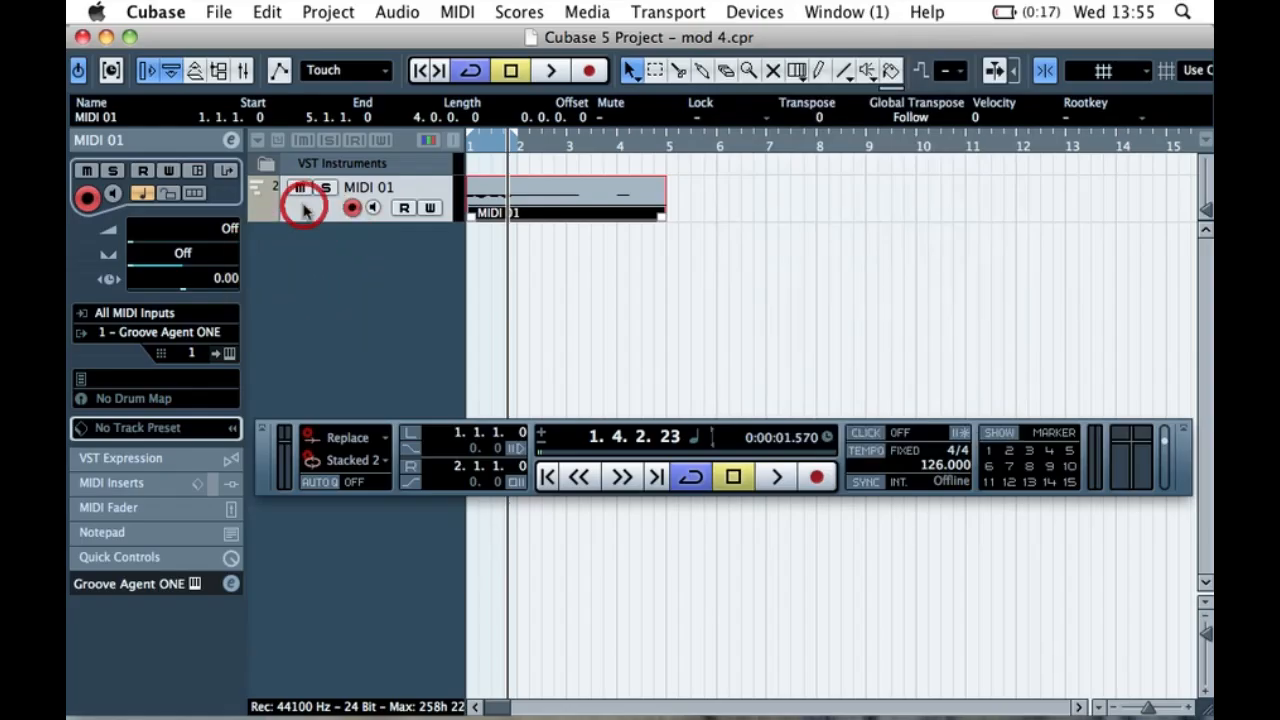
- Rename the MIDI 01 track as Drums
{"action": "double_click", "coordinate": [378, 190]}
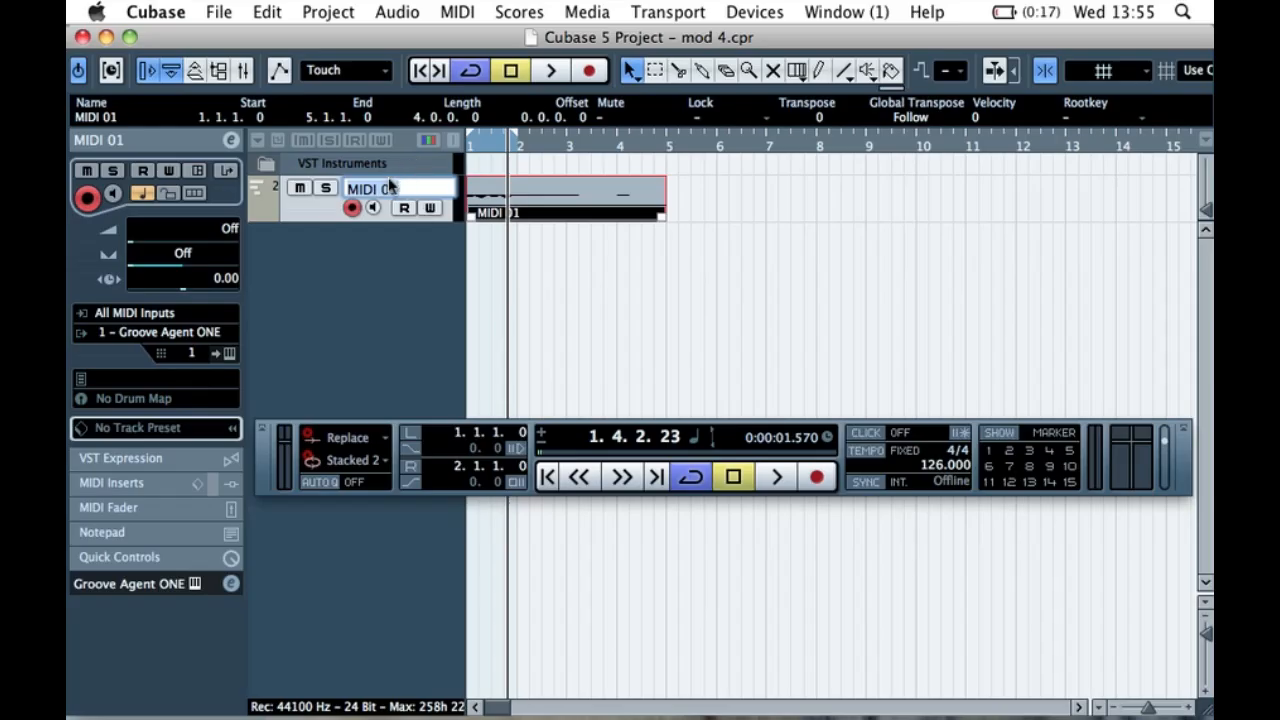
{"action": "type", "text": "Drums"}
{"action": "key", "text": "Return"}
{"action": "left_click", "coordinate": [296, 289]}
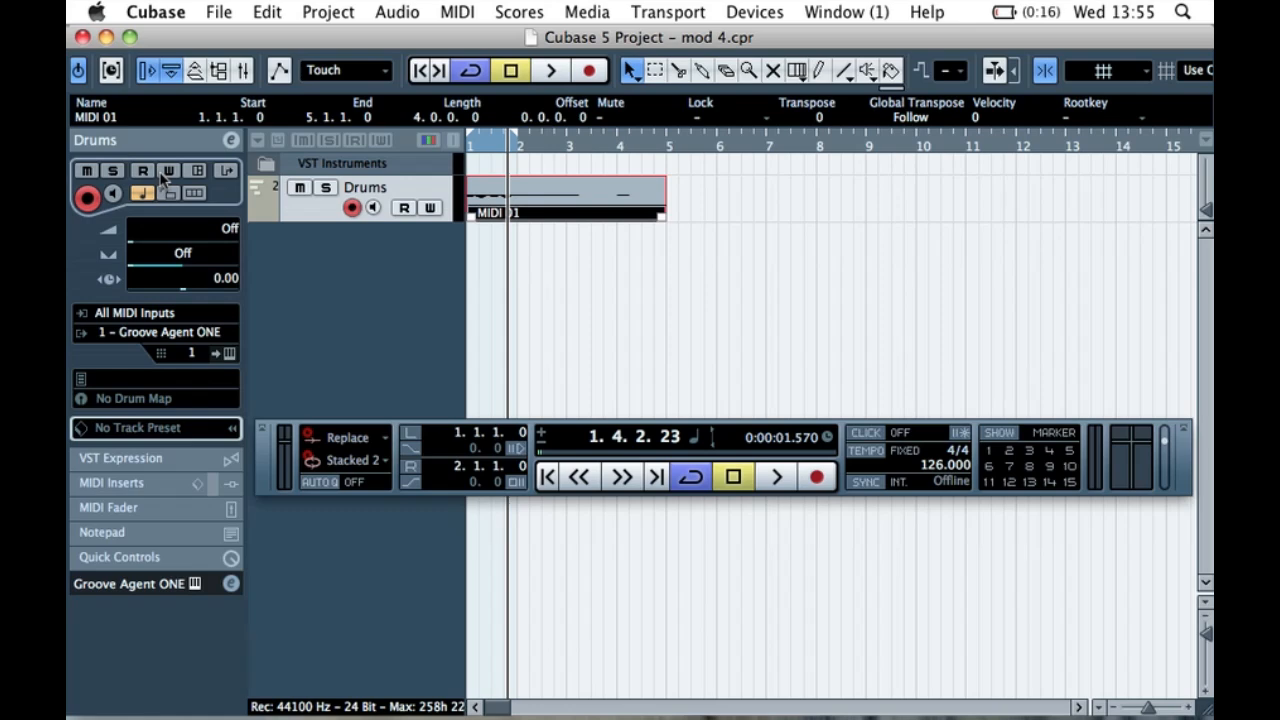
- Open the Drums track's Groove Agent ONE instrument and audition the C2 to D#2 pads and the Snare 2 pad
{"action": "left_click", "coordinate": [229, 354]}
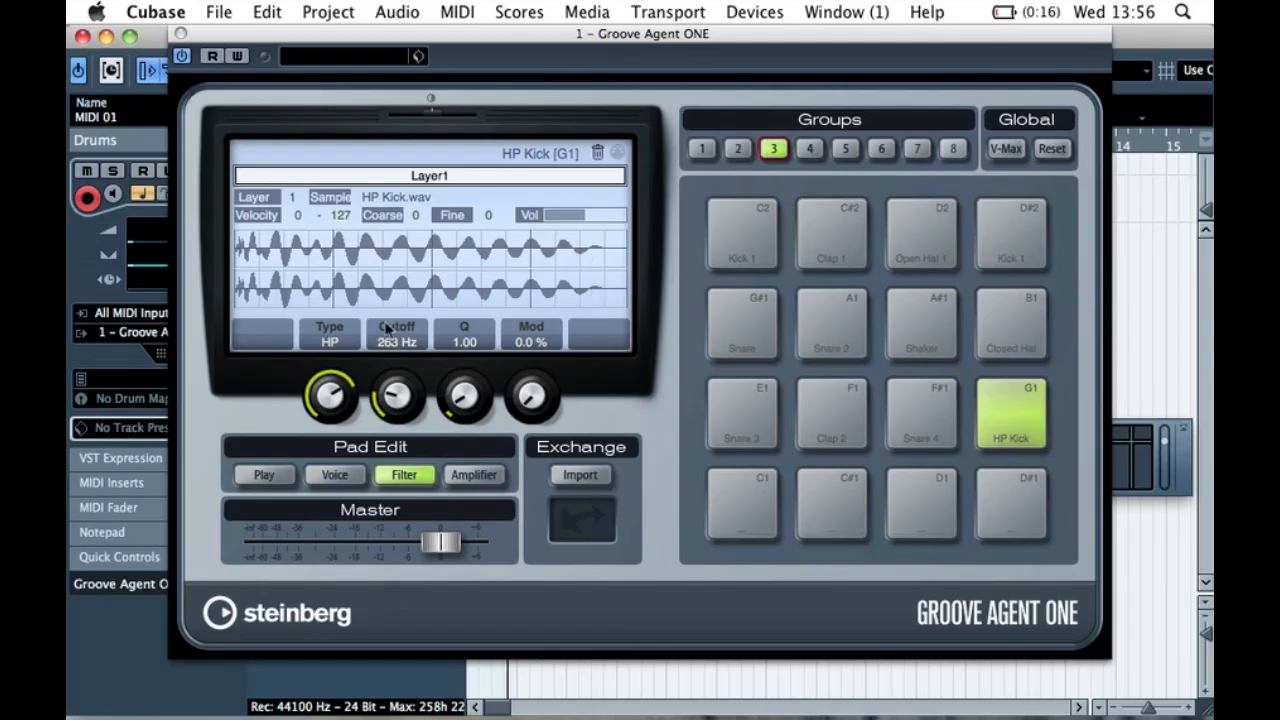
{"action": "left_click", "coordinate": [745, 234]}
{"action": "left_click", "coordinate": [830, 237]}
{"action": "left_click", "coordinate": [920, 232]}
{"action": "left_click", "coordinate": [1018, 245]}
{"action": "left_click", "coordinate": [858, 337]}
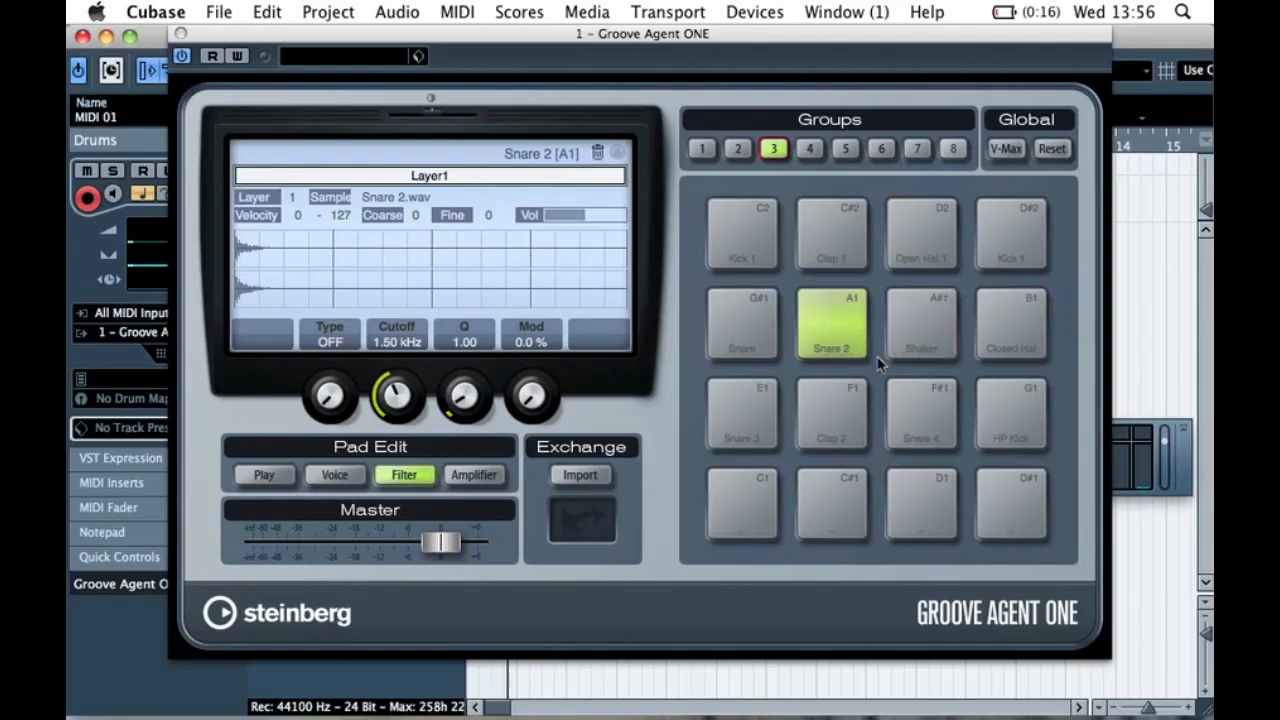
{"action": "left_click", "coordinate": [755, 232]}
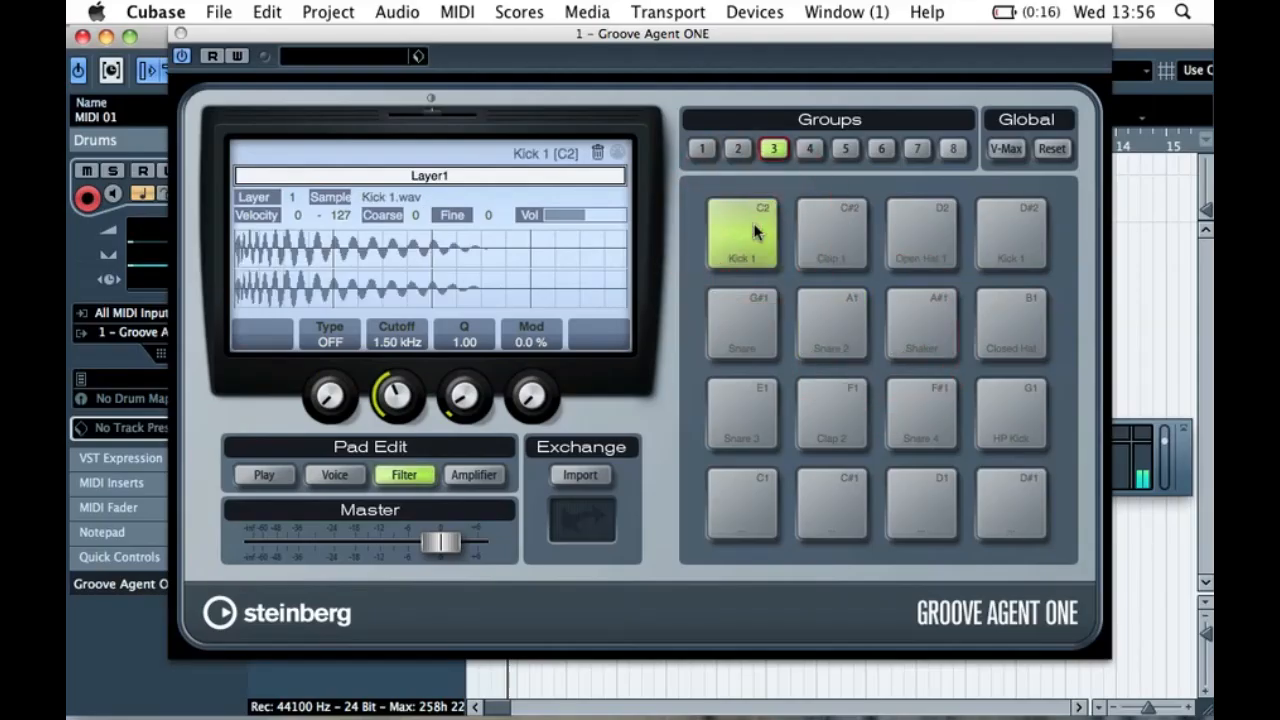
- Apply a high-pass filter with a 157 Hz cutoff to the Clap 1 pad and audition the result
{"action": "left_click", "coordinate": [840, 220]}
{"action": "left_click", "coordinate": [838, 237]}
{"action": "left_click", "coordinate": [822, 238]}
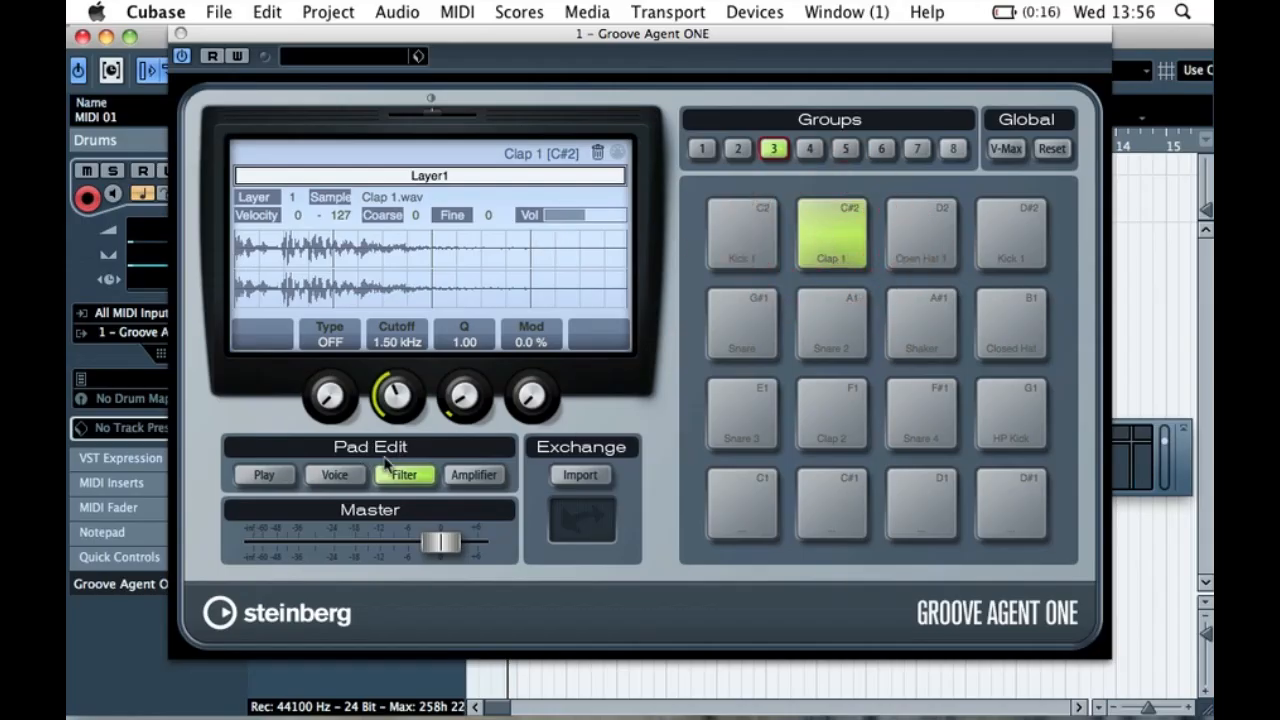
{"action": "left_click_drag", "start_coordinate": [329, 396], "coordinate": [336, 296]}
{"action": "left_click_drag", "start_coordinate": [395, 394], "coordinate": [395, 440]}
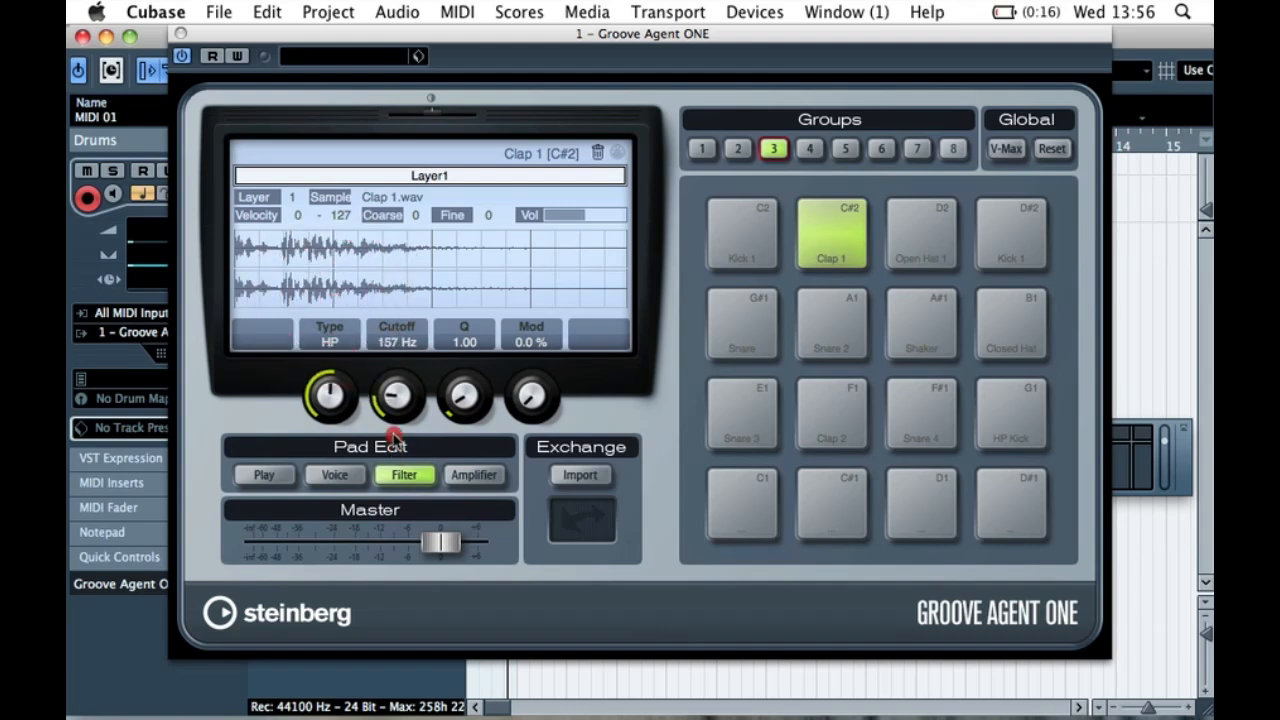
{"action": "left_click", "coordinate": [857, 224]}
{"action": "left_click", "coordinate": [857, 224]}
{"action": "left_click", "coordinate": [857, 224]}
- Start loop playback and shorten the Open Hat 1 pad's amplifier release to 17.0 %
{"action": "left_click", "coordinate": [926, 216]}
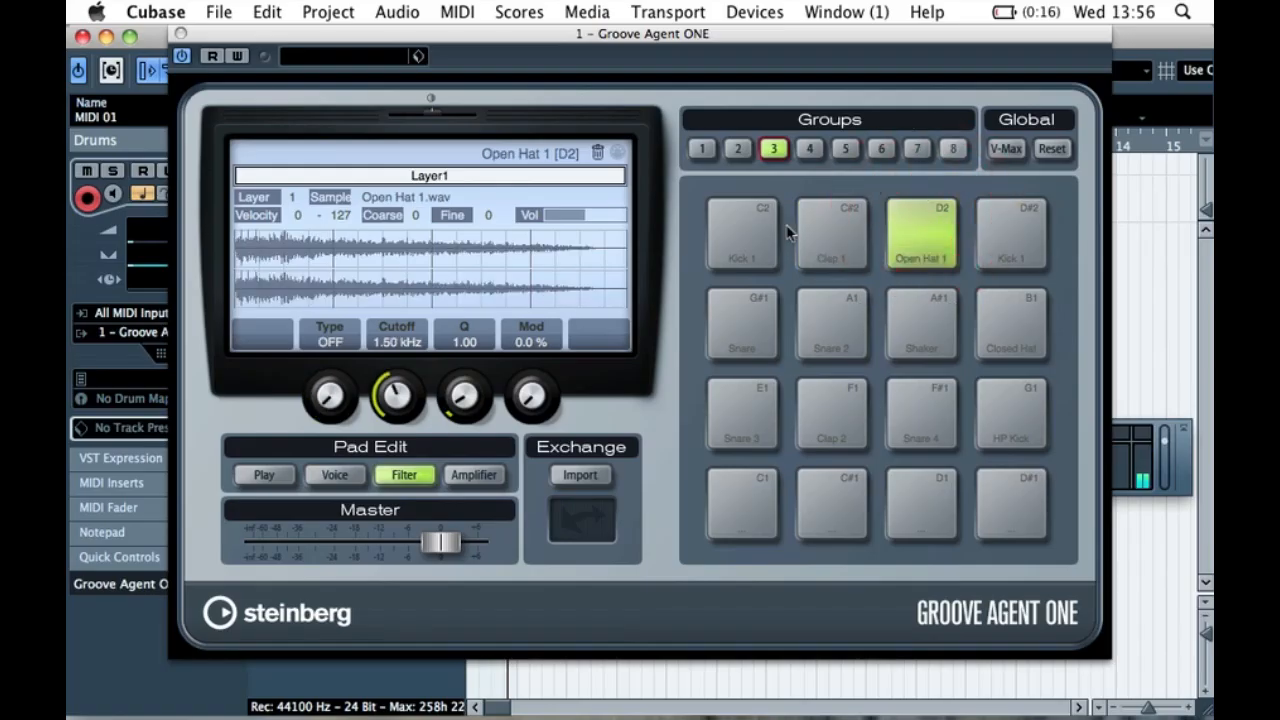
{"action": "key", "text": "space"}
{"action": "left_click", "coordinate": [927, 241]}
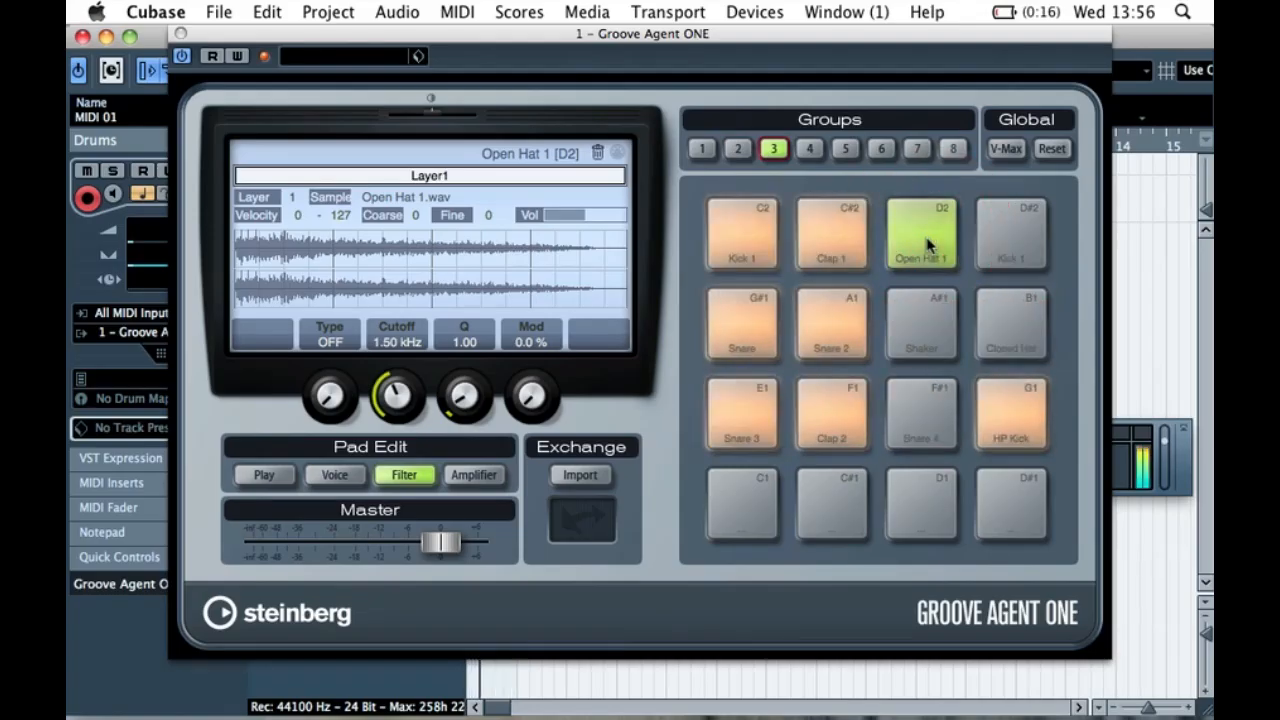
{"action": "left_click", "coordinate": [891, 222]}
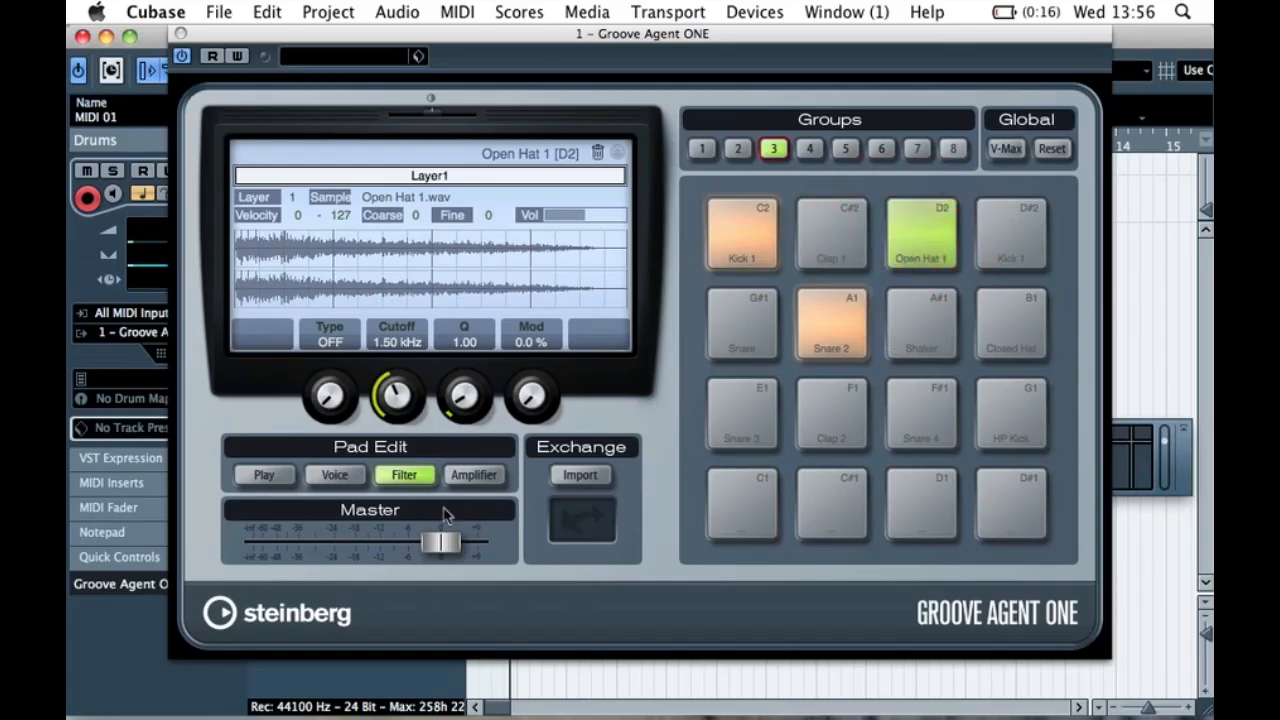
{"action": "left_click", "coordinate": [478, 475]}
{"action": "left_click", "coordinate": [931, 257]}
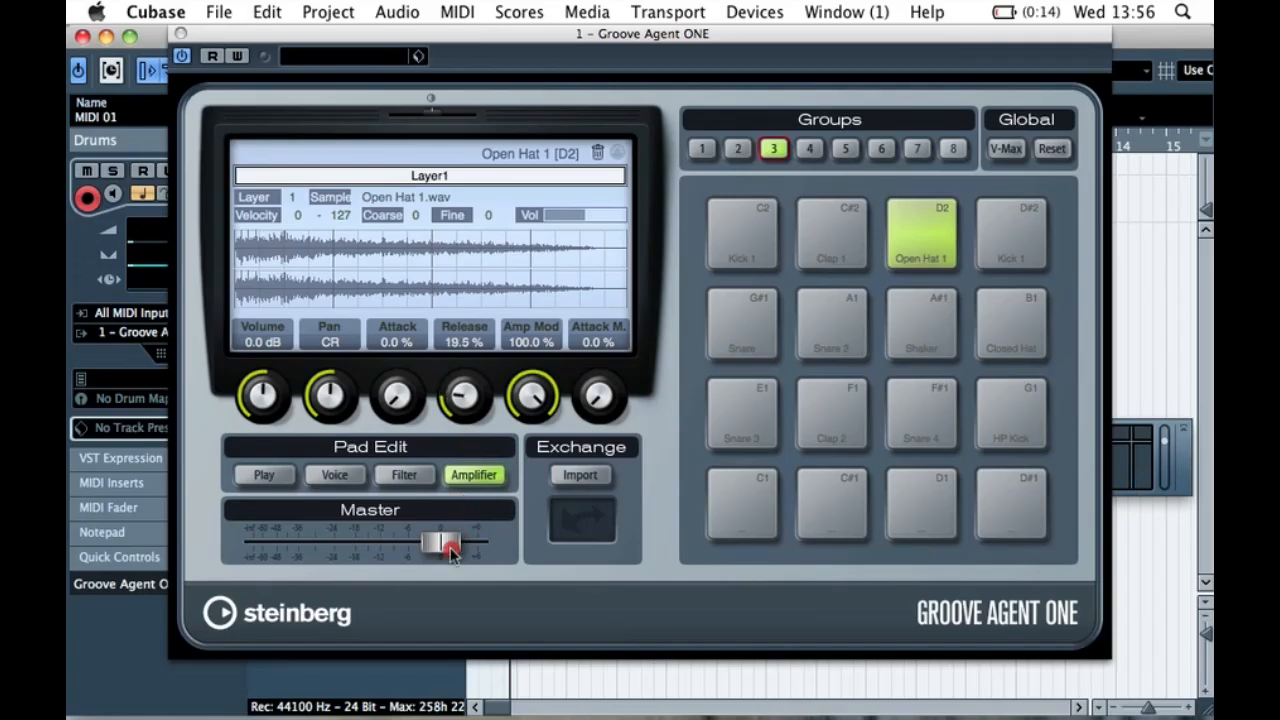
{"action": "left_click", "coordinate": [465, 398]}
{"action": "left_click_drag", "start_coordinate": [465, 398], "coordinate": [467, 401]}
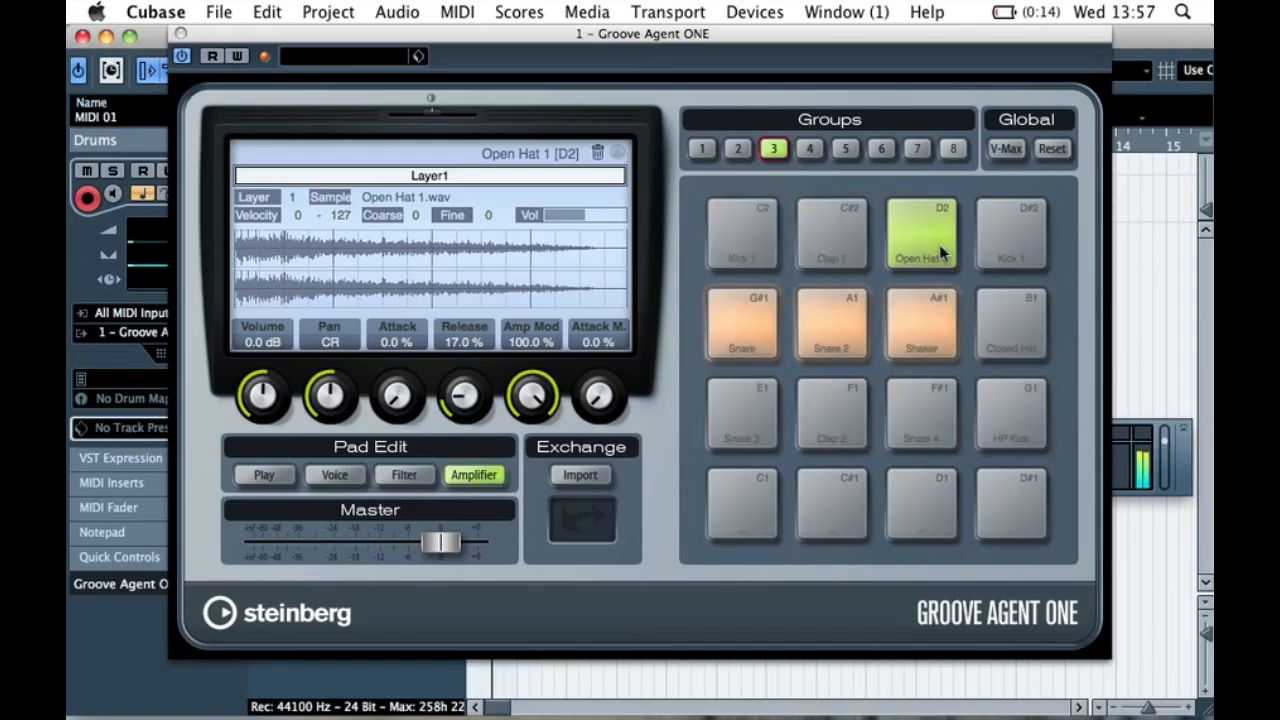
- Apply a high-pass filter with a 332 Hz cutoff to the G#1 Snare pad
{"action": "left_click", "coordinate": [752, 340]}
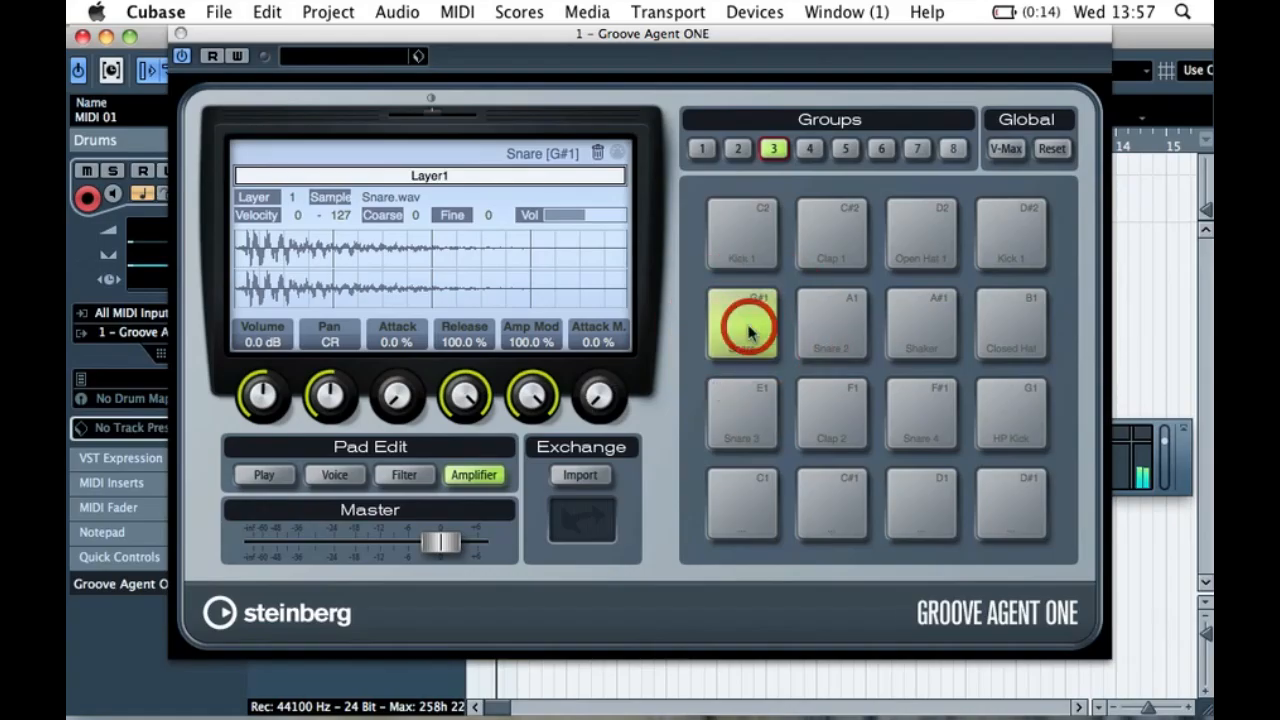
{"action": "left_click", "coordinate": [418, 476]}
{"action": "left_click", "coordinate": [734, 337]}
{"action": "left_click", "coordinate": [336, 328]}
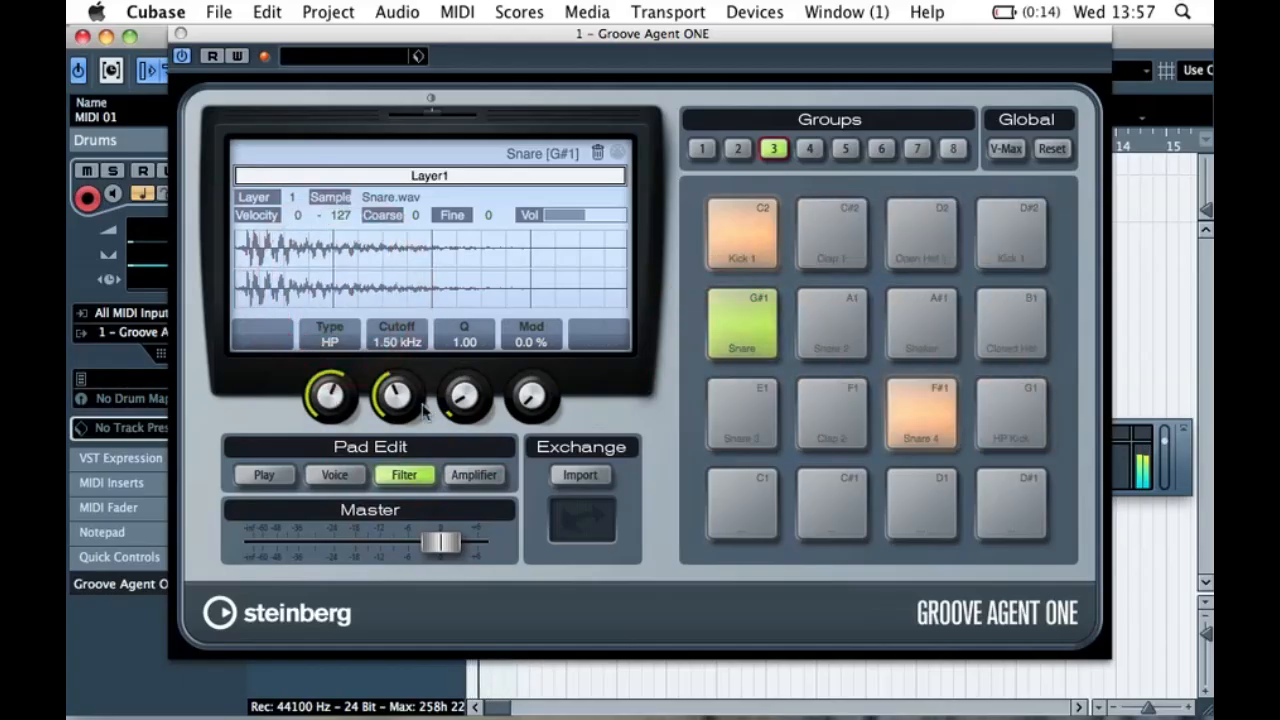
{"action": "left_click_drag", "start_coordinate": [397, 400], "coordinate": [399, 420]}
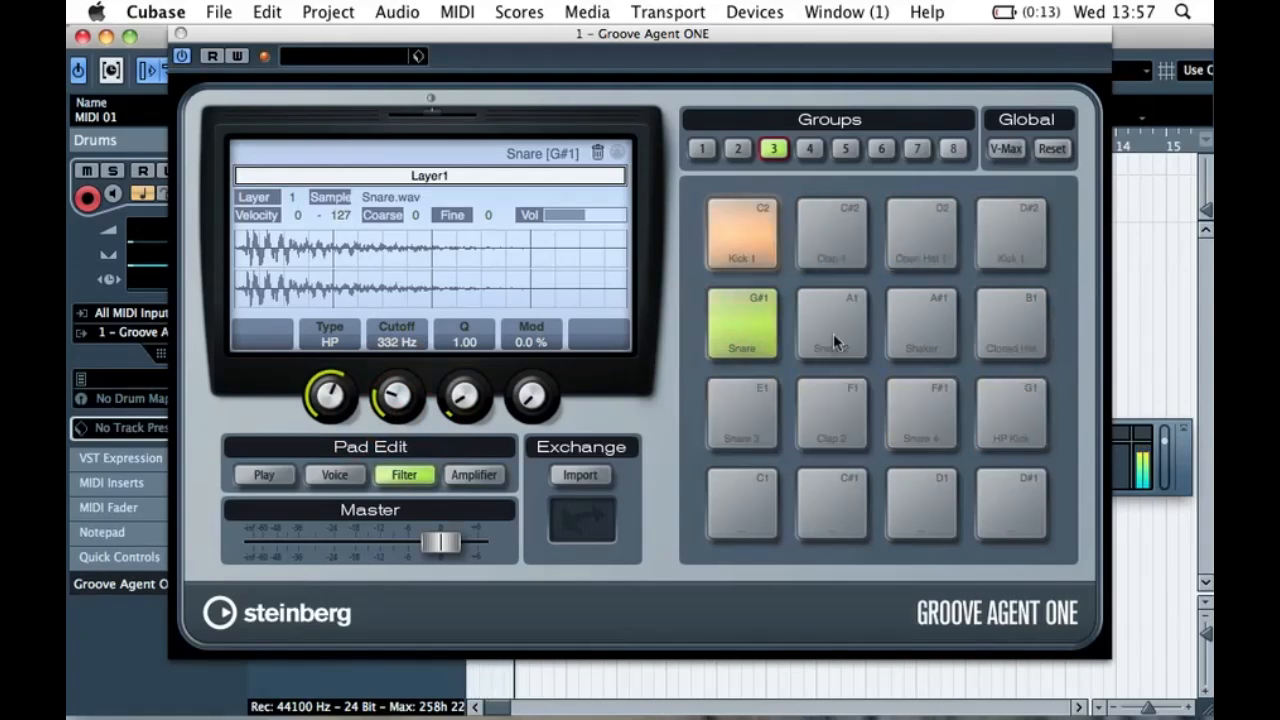
- Audition the Shaker pad, then try different amplifier releases on the Closed Hat pad and leave it at 12.5 %
{"action": "left_click", "coordinate": [946, 335]}
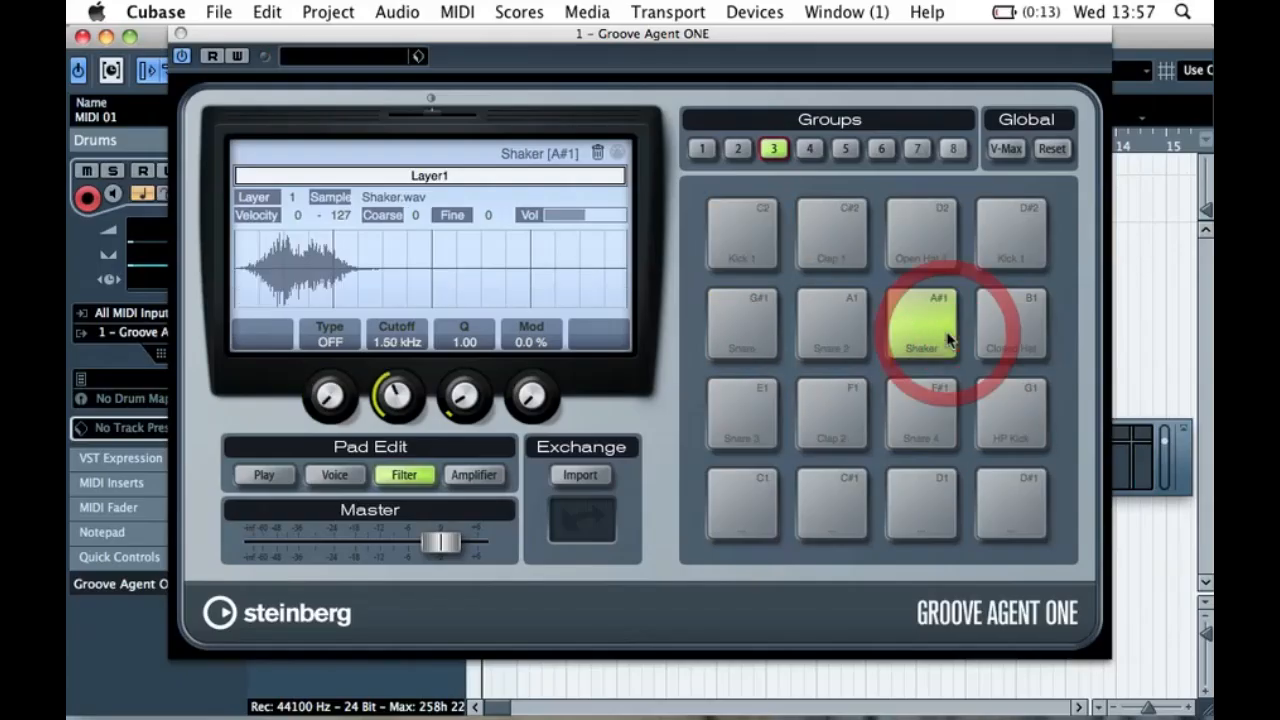
{"action": "left_click", "coordinate": [1012, 335]}
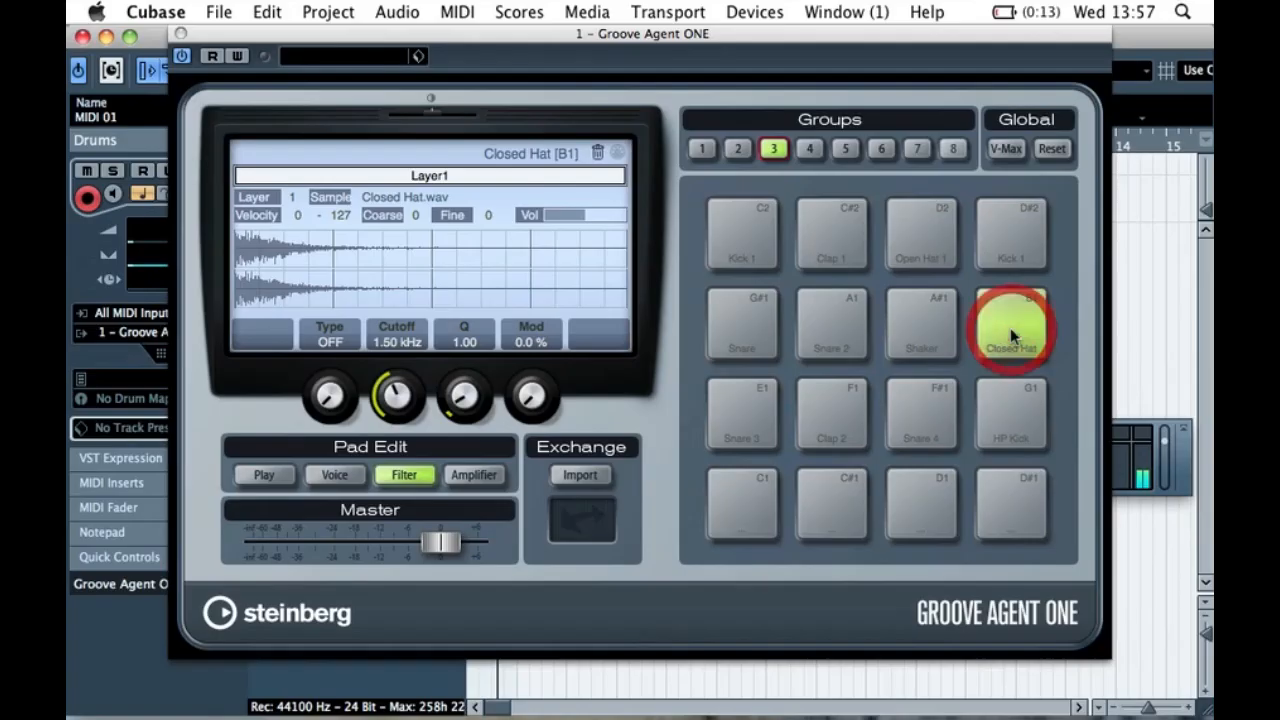
{"action": "left_click", "coordinate": [474, 475]}
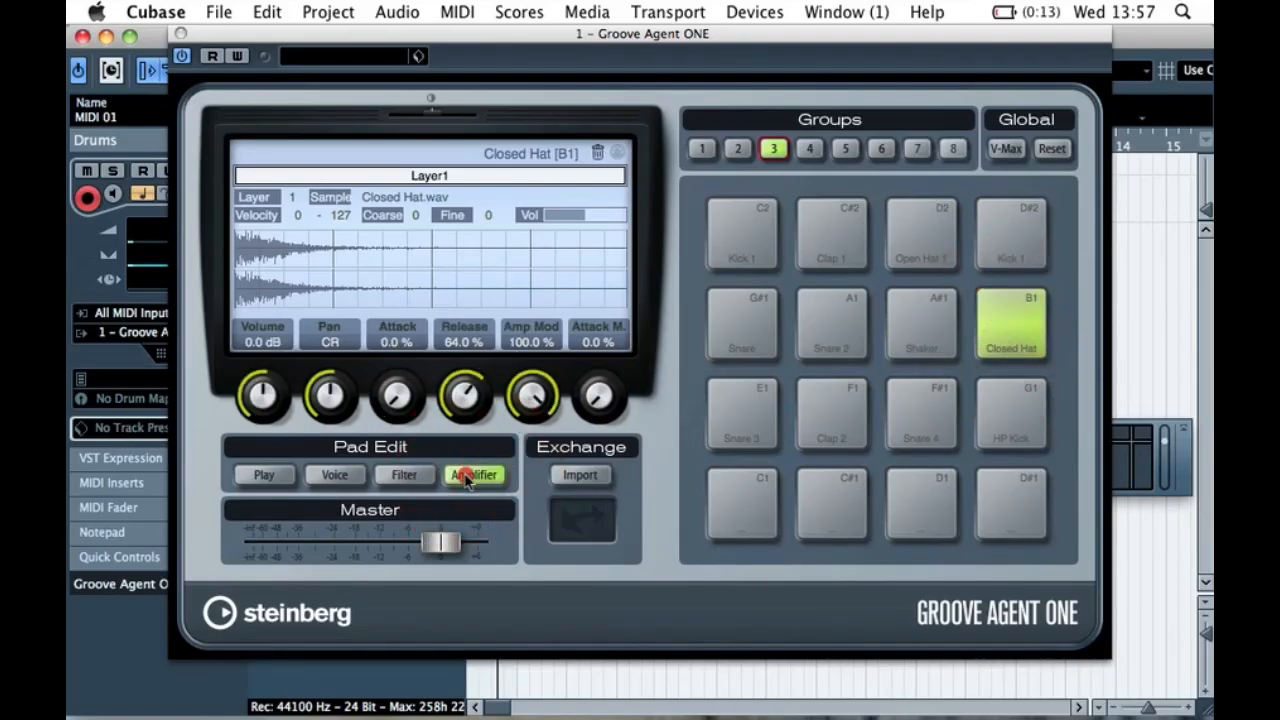
{"action": "left_click_drag", "start_coordinate": [468, 400], "coordinate": [524, 8]}
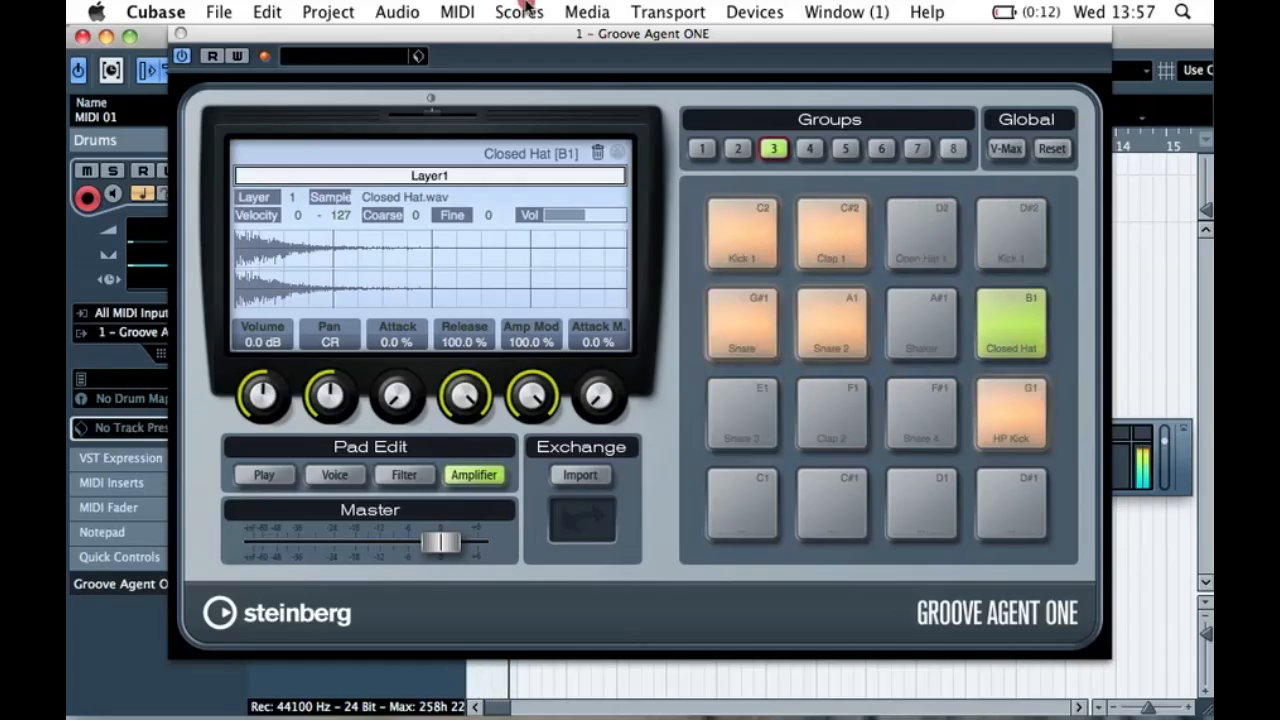
{"action": "left_click_drag", "start_coordinate": [463, 425], "coordinate": [440, 582]}
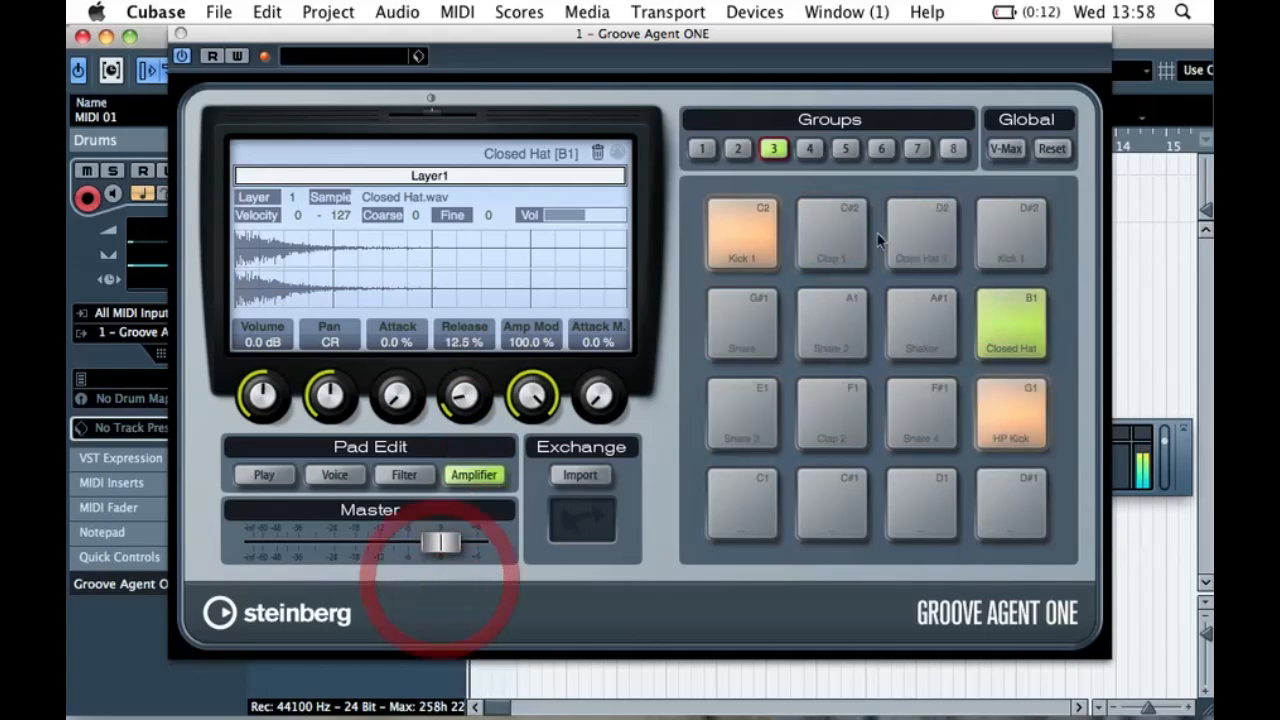
{"action": "left_click", "coordinate": [1007, 341]}
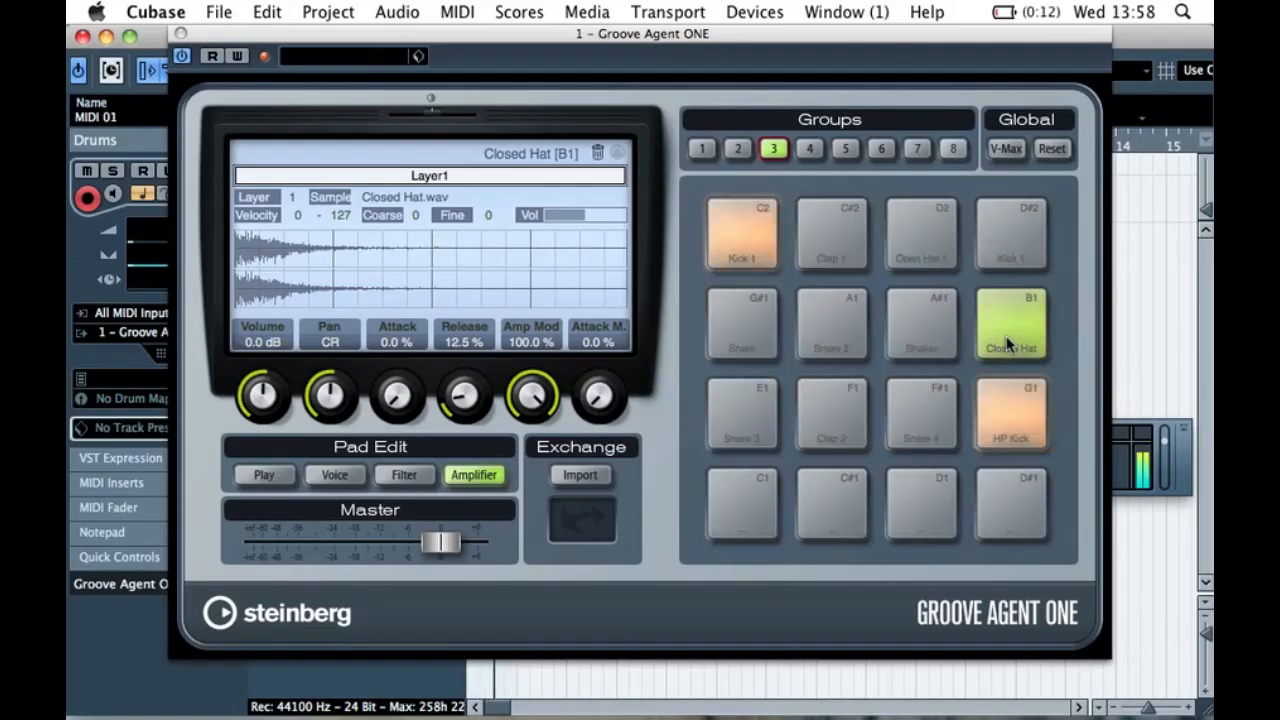
- Audition the Snare 3 pad while varying its amplifier release, and settle on 67.5 %
{"action": "left_click", "coordinate": [747, 408]}
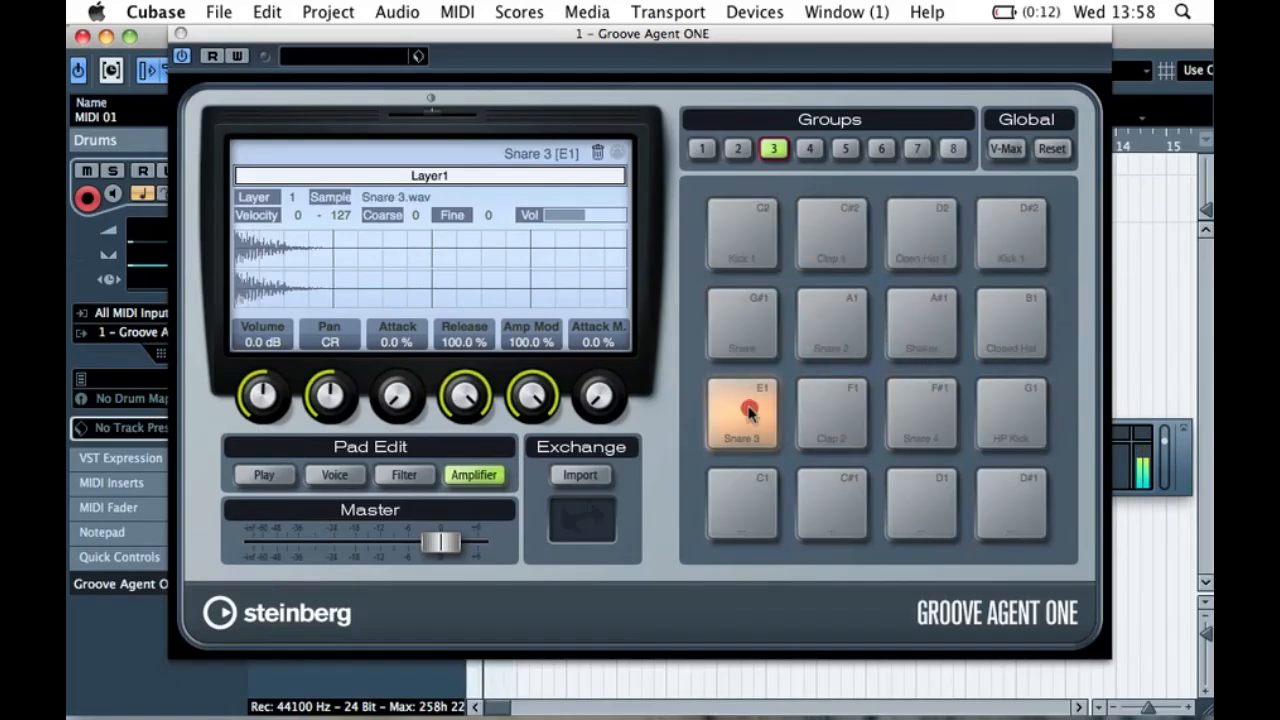
{"action": "left_click", "coordinate": [749, 410]}
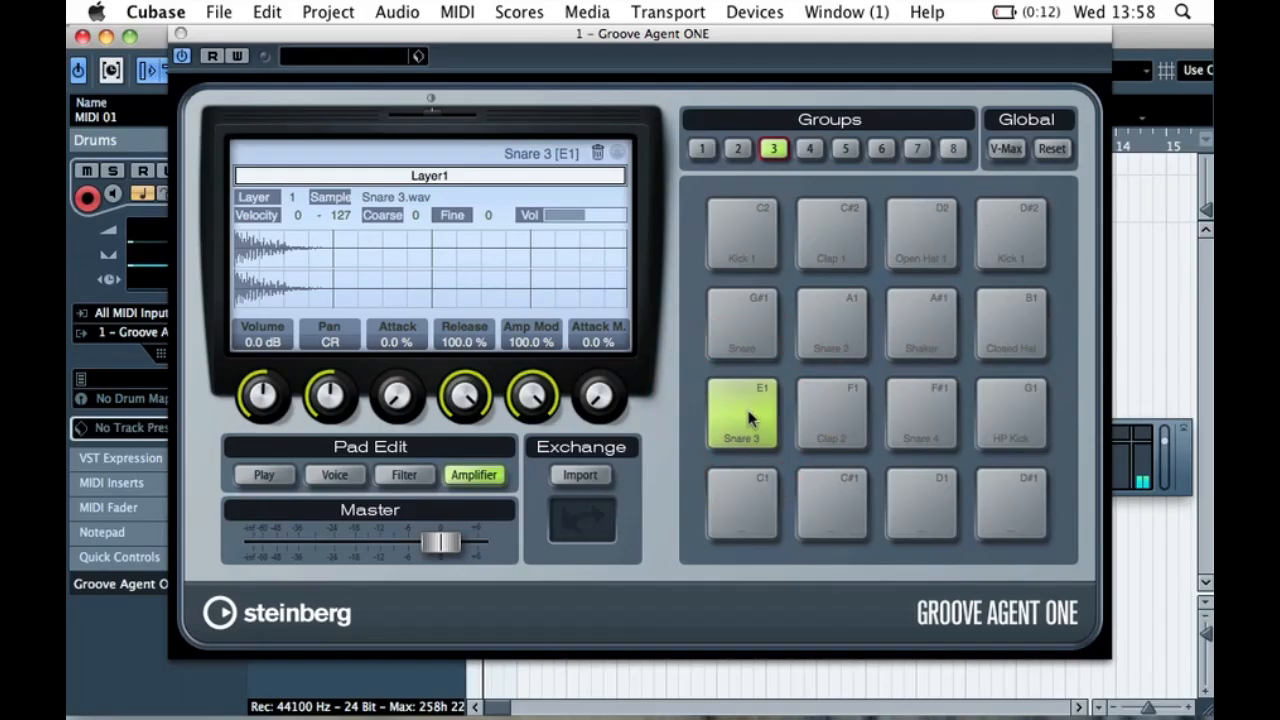
{"action": "left_click", "coordinate": [748, 415]}
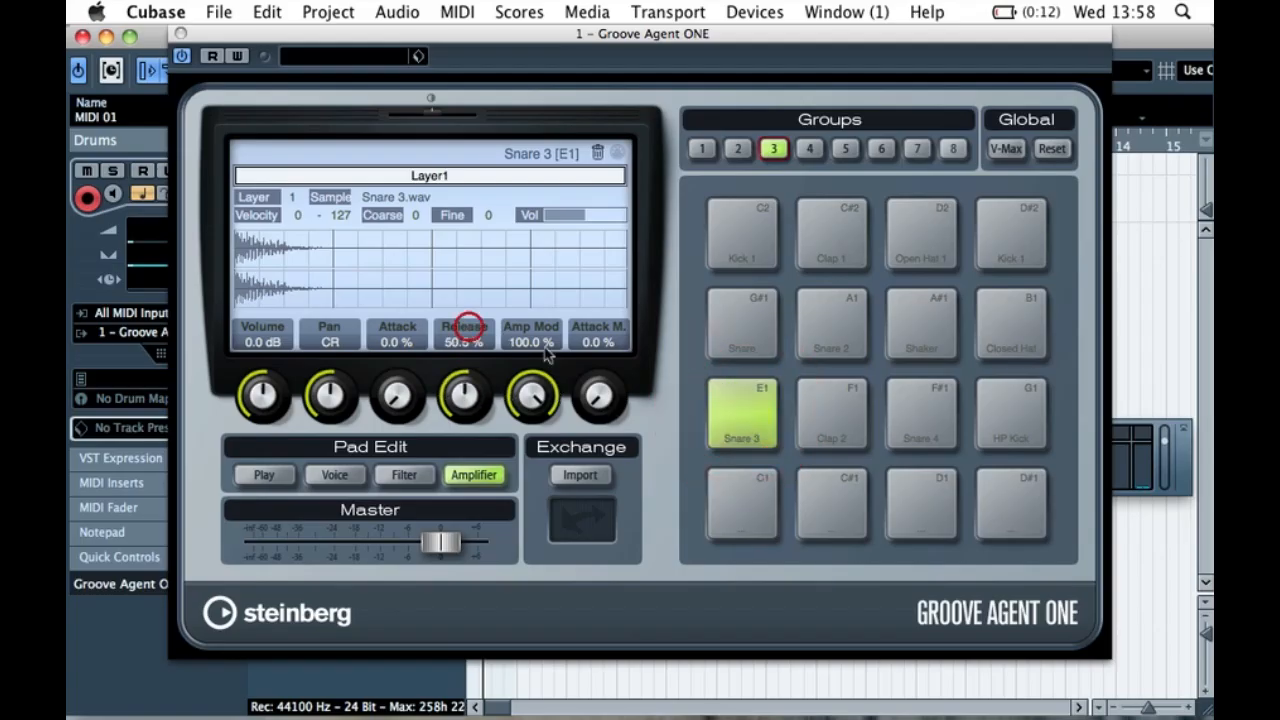
{"action": "left_click_drag", "start_coordinate": [466, 390], "coordinate": [560, 385]}
{"action": "left_click_drag", "start_coordinate": [464, 396], "coordinate": [509, 197]}
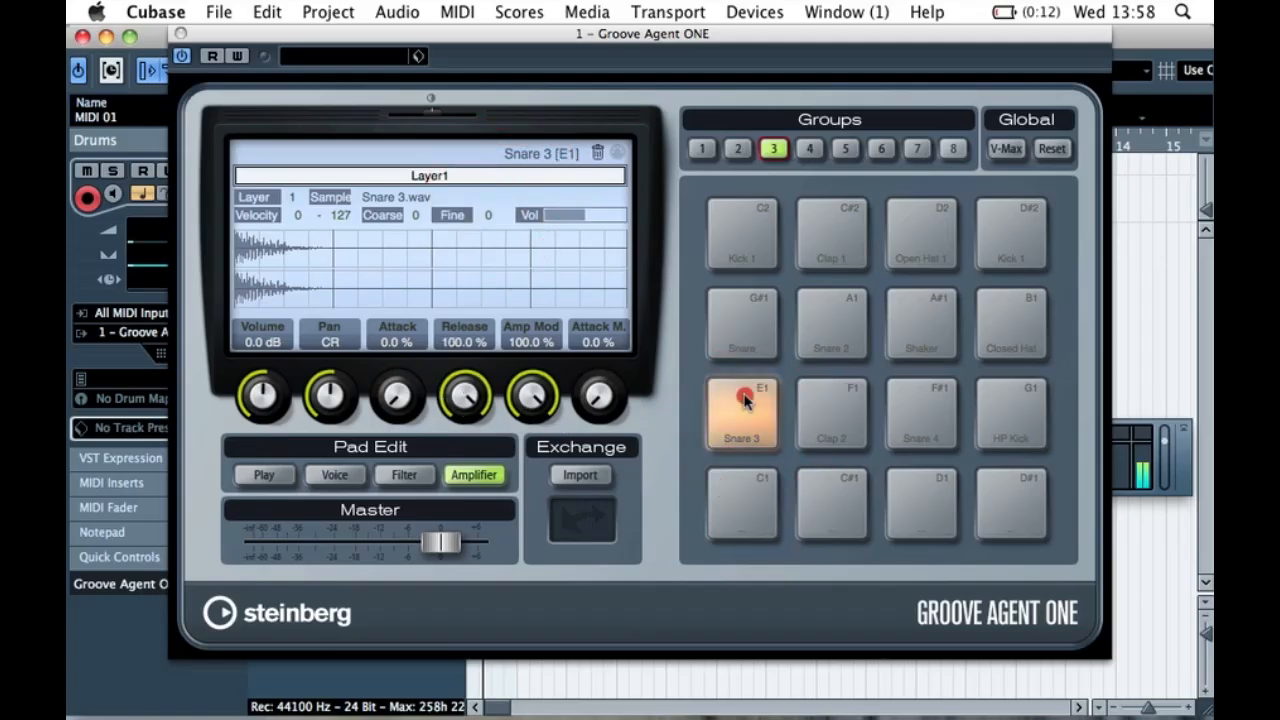
{"action": "left_click", "coordinate": [466, 398]}
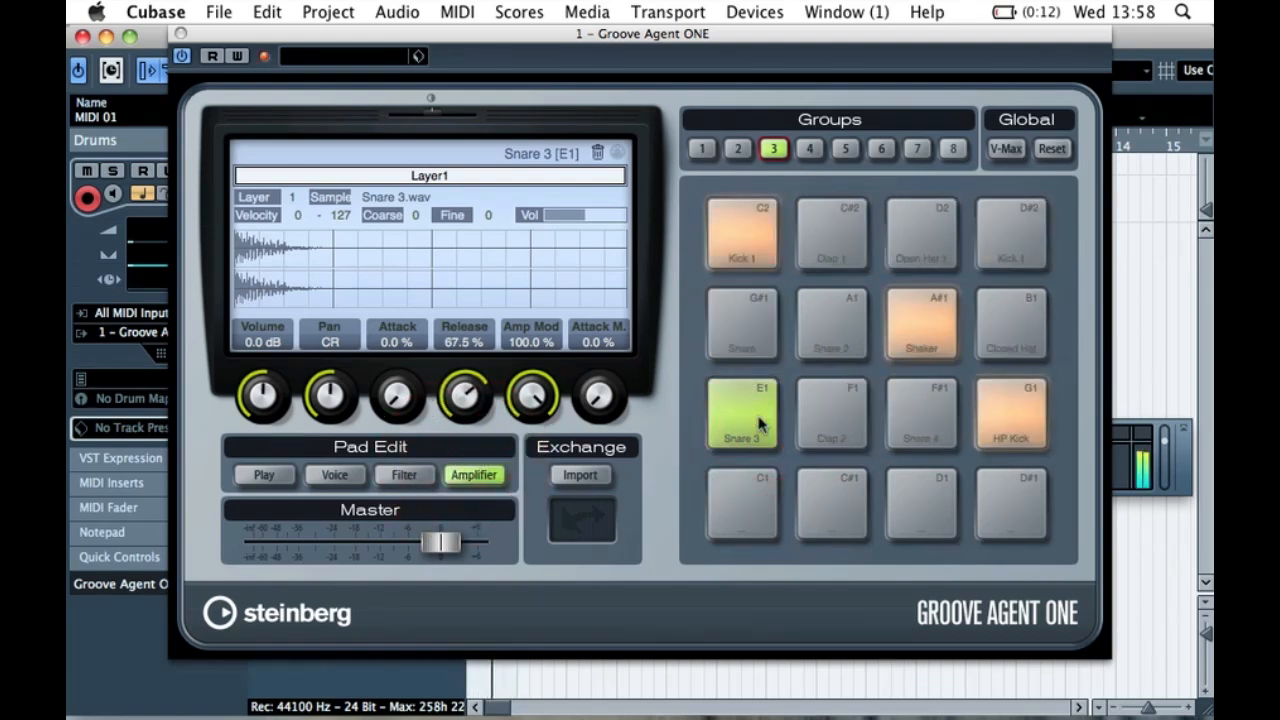
- Try a high-pass filter with a 559 Hz cutoff on the Clap 2 pad
{"action": "left_click", "coordinate": [829, 414]}
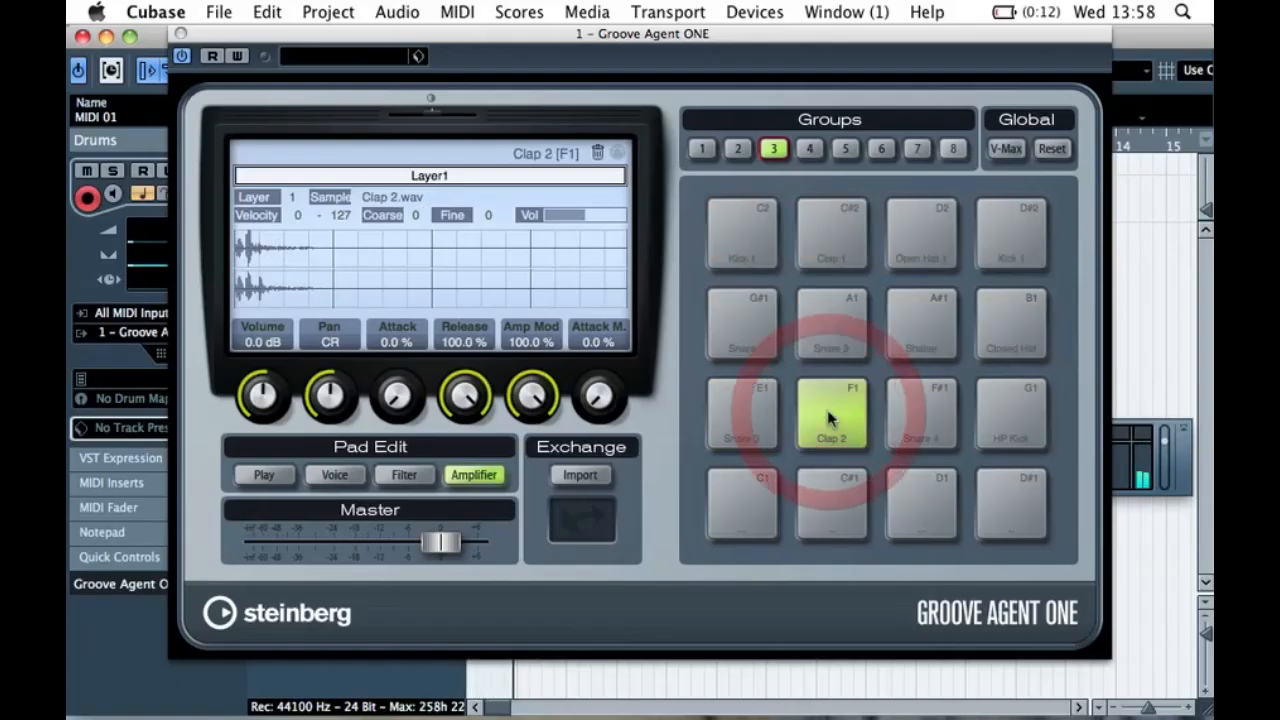
{"action": "left_click", "coordinate": [404, 474]}
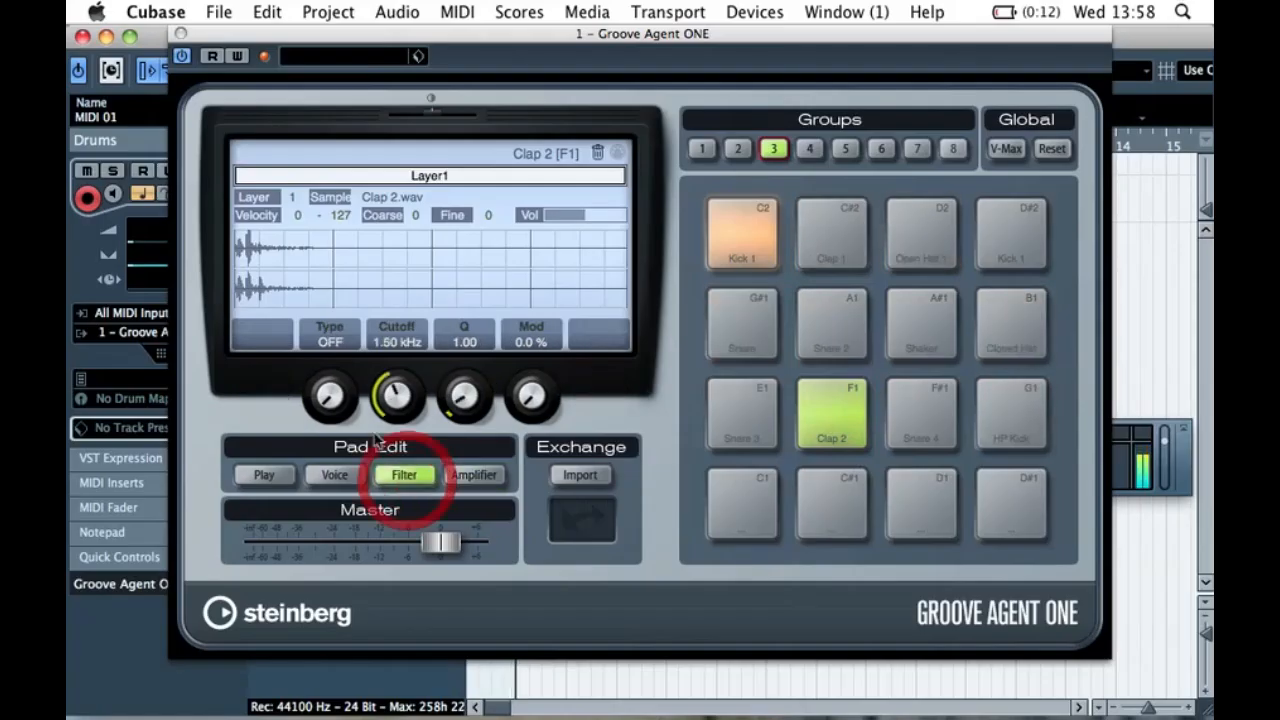
{"action": "left_click", "coordinate": [332, 284]}
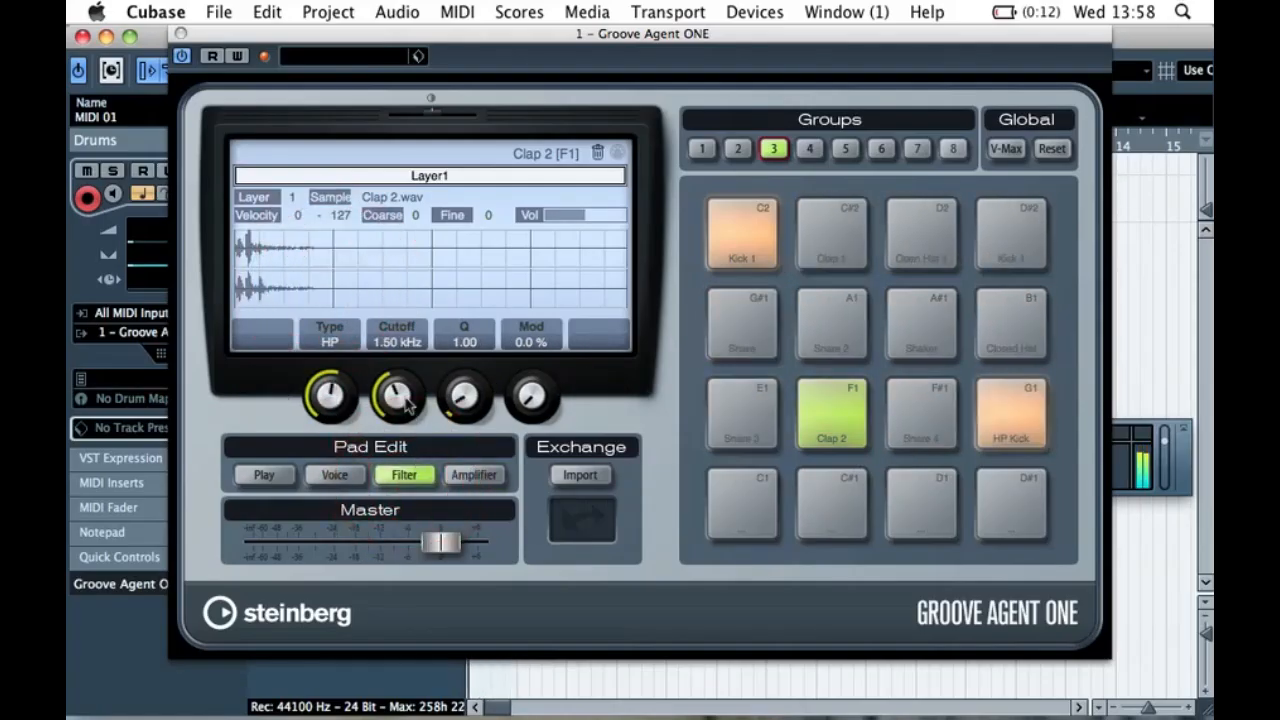
{"action": "left_click_drag", "start_coordinate": [398, 424], "coordinate": [405, 420]}
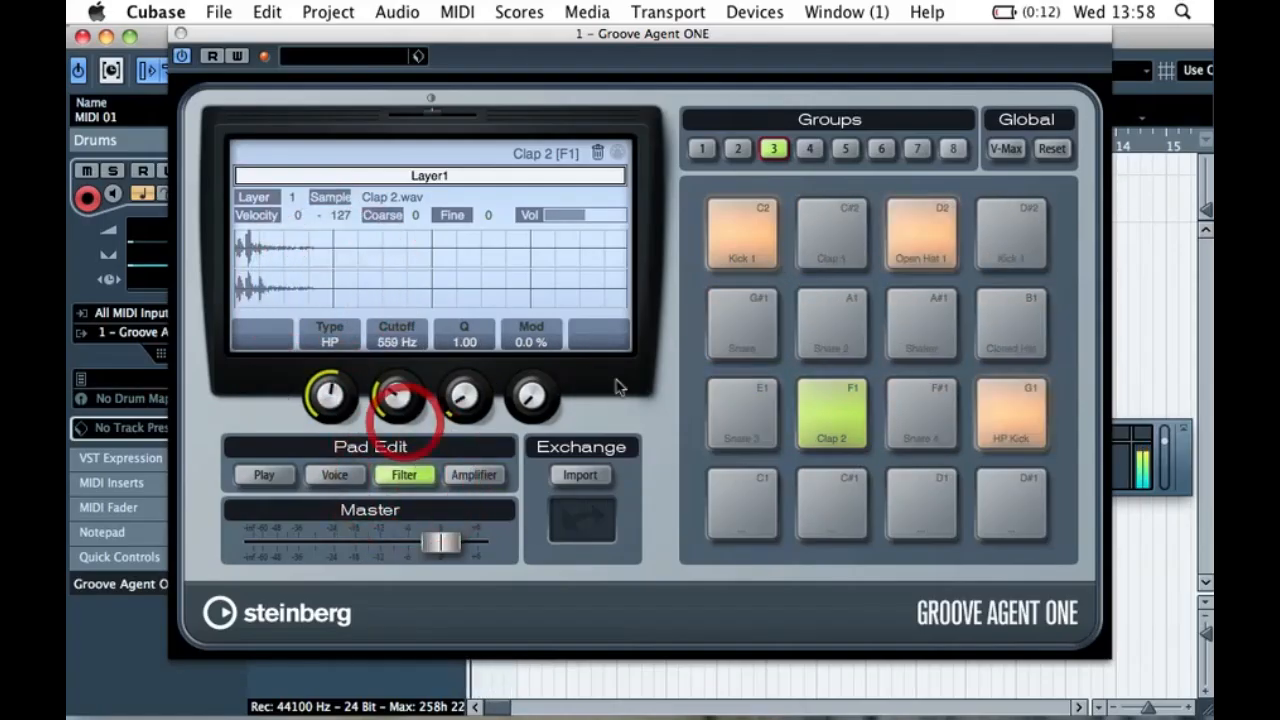
{"action": "left_click", "coordinate": [835, 422]}
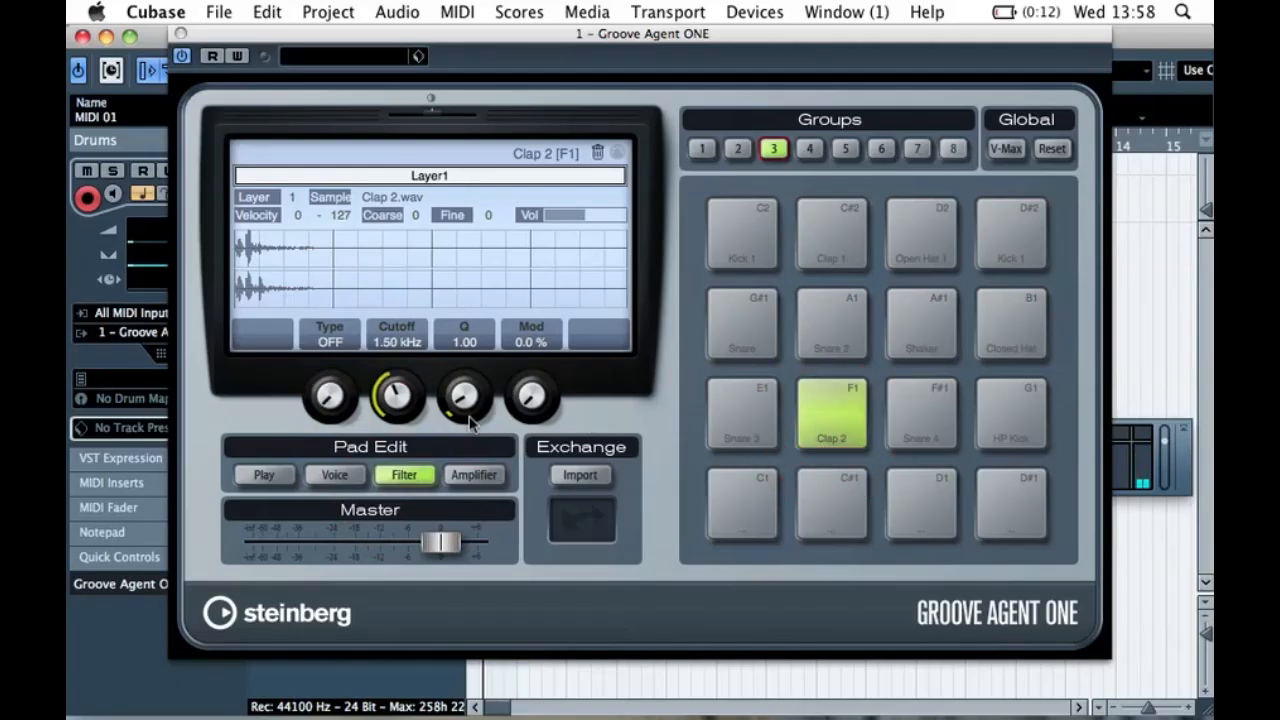
- Step through the loaded pads to compare their sounds and filter settings, including the snares, claps, hats and kicks
{"action": "left_click", "coordinate": [735, 432]}
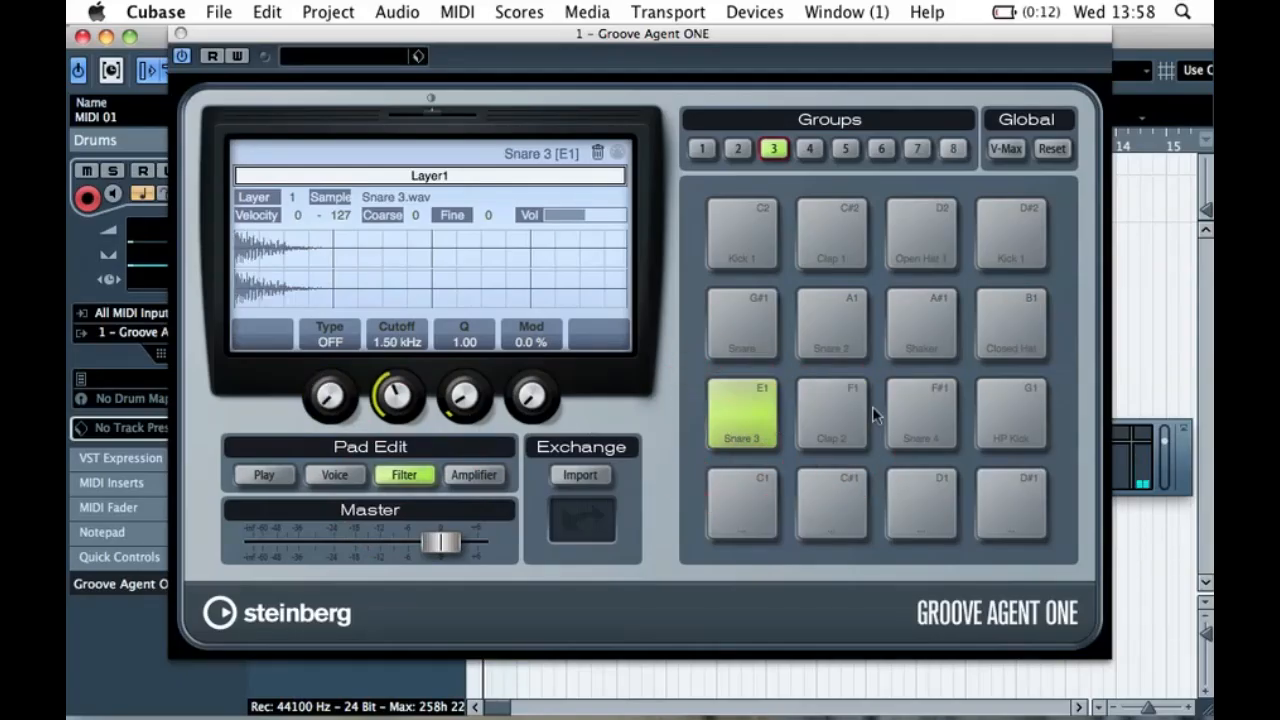
{"action": "left_click", "coordinate": [1002, 328]}
{"action": "left_click", "coordinate": [906, 333]}
{"action": "left_click", "coordinate": [836, 333]}
{"action": "left_click", "coordinate": [763, 325]}
{"action": "left_click", "coordinate": [745, 235]}
{"action": "left_click", "coordinate": [836, 232]}
{"action": "left_click", "coordinate": [930, 222]}
{"action": "left_click", "coordinate": [1018, 234]}
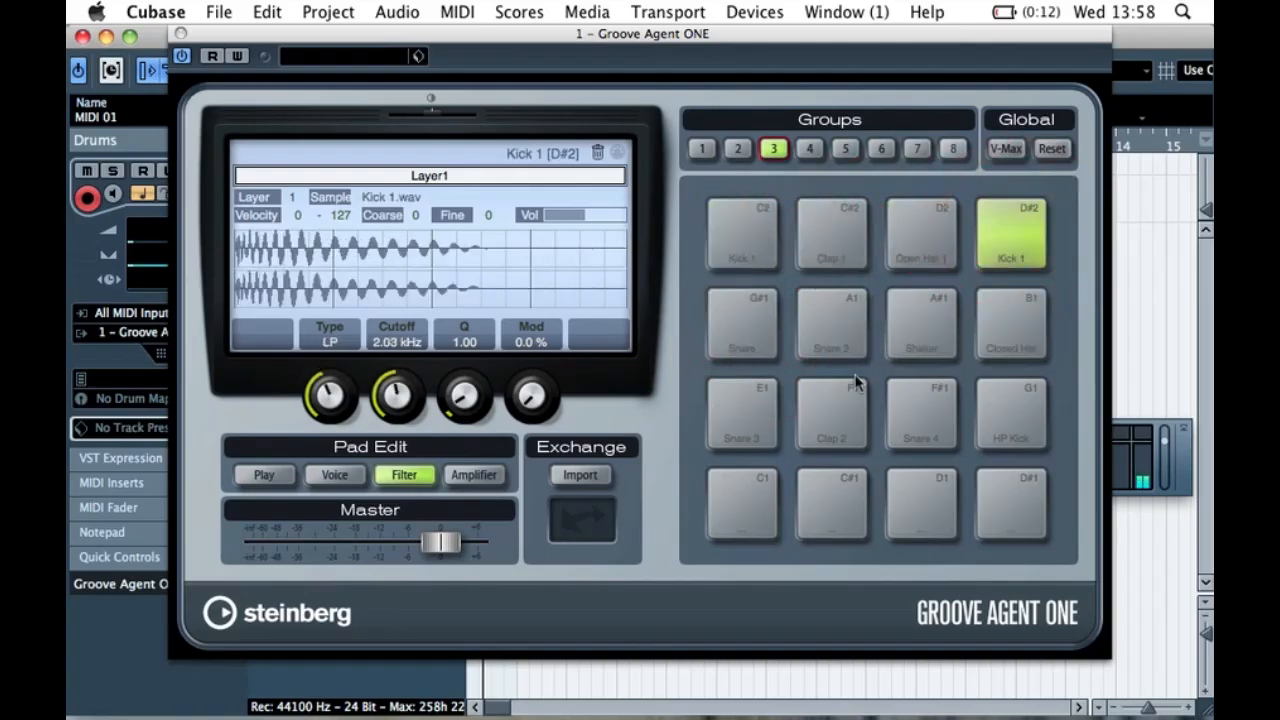
{"action": "left_click", "coordinate": [922, 428]}
{"action": "left_click", "coordinate": [851, 420]}
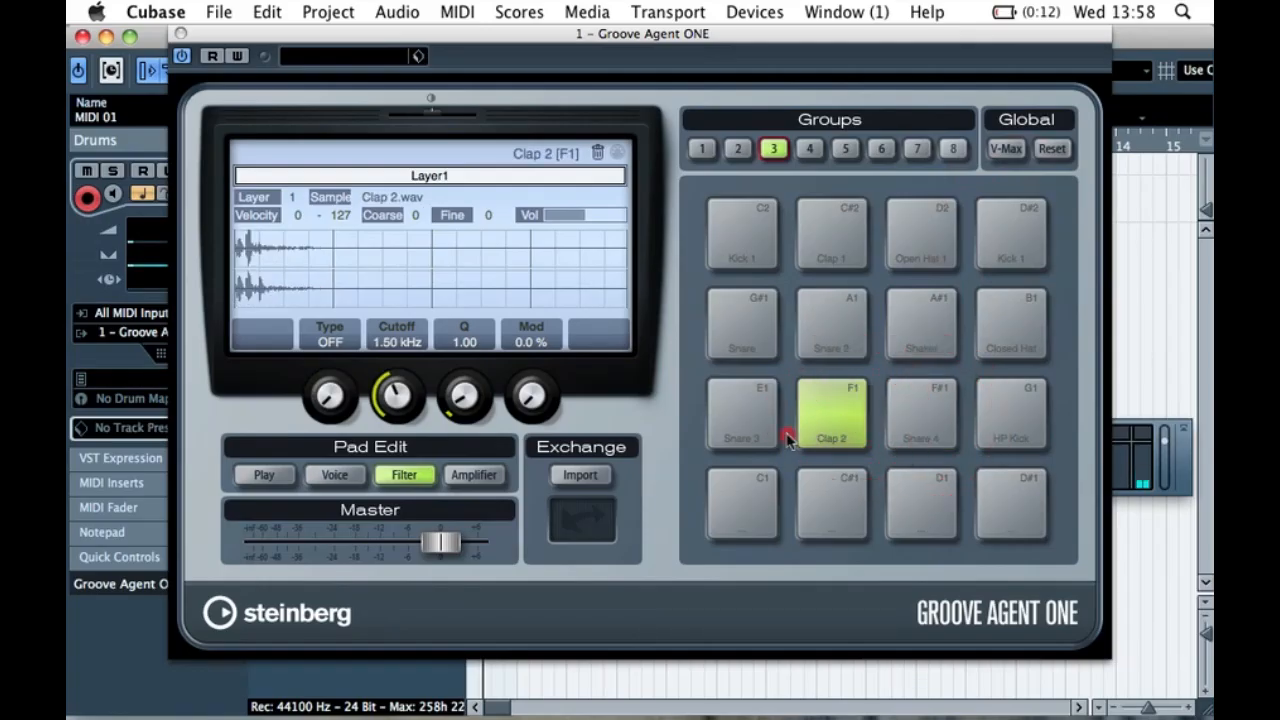
{"action": "left_click", "coordinate": [757, 432]}
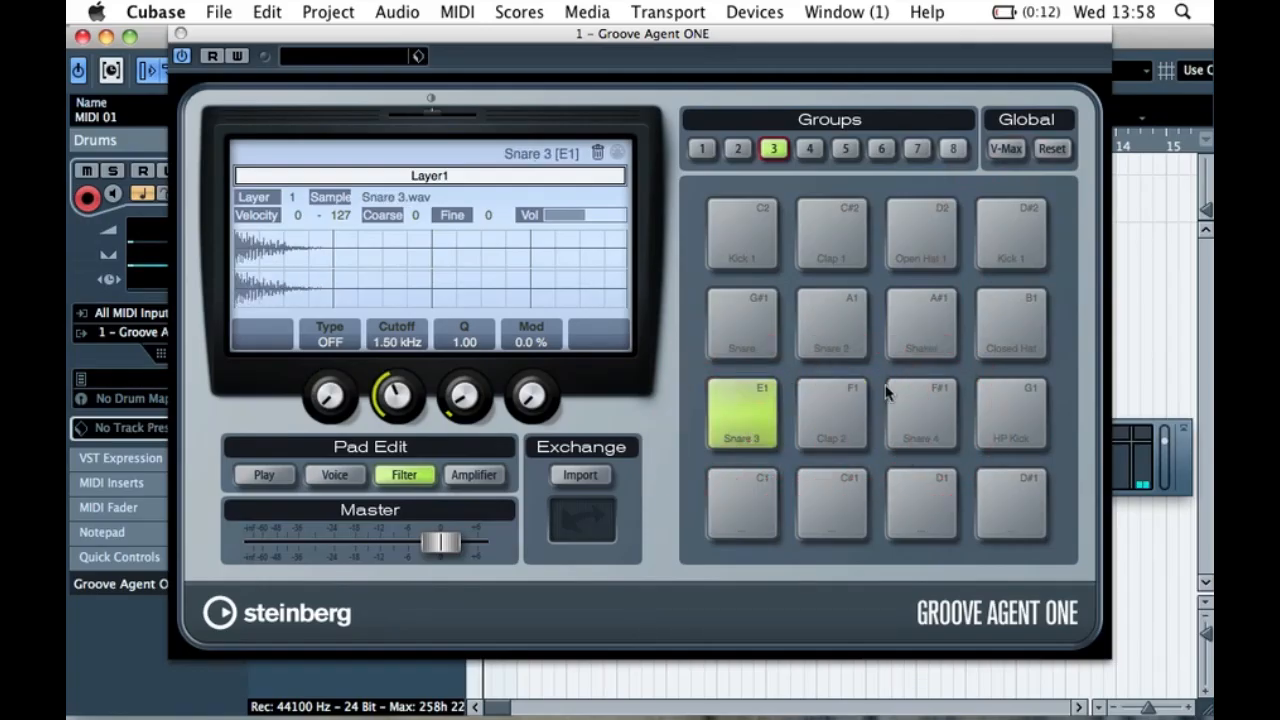
- Review the Clap 2 pad's voice, filter and amplifier settings, and check the Closed Hat pad's filter
{"action": "left_click", "coordinate": [1015, 331]}
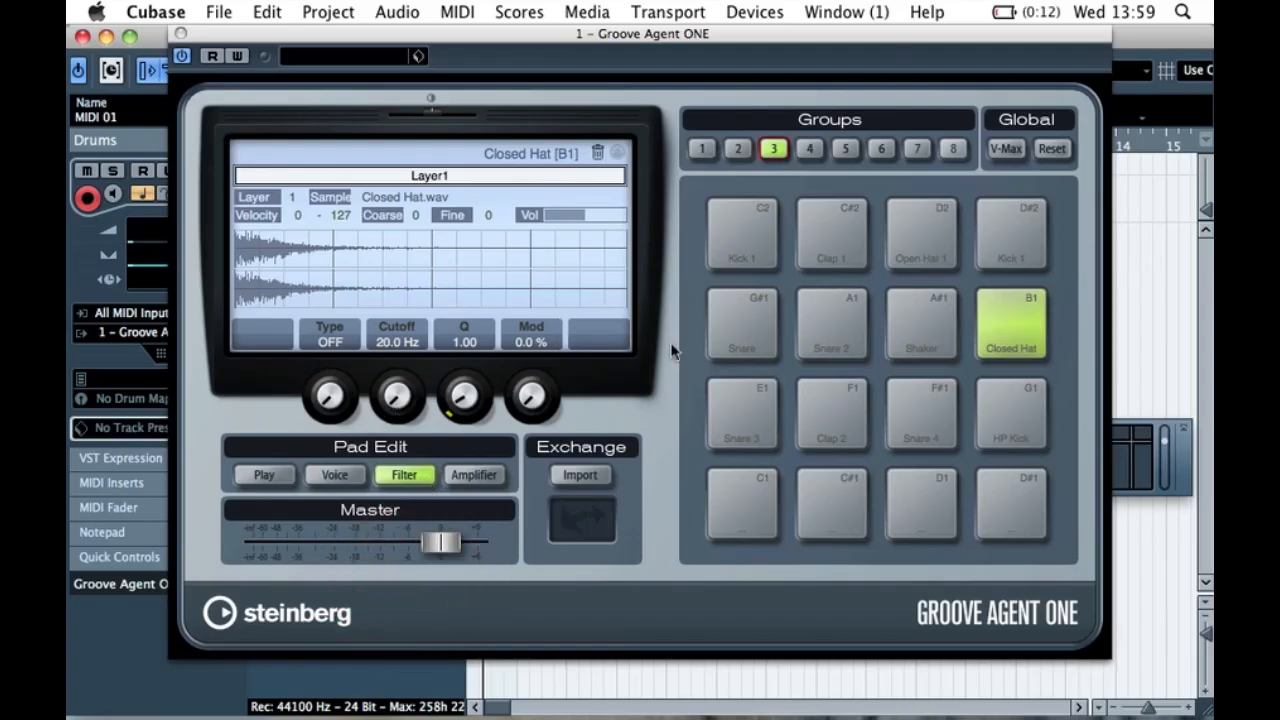
{"action": "left_click", "coordinate": [855, 403]}
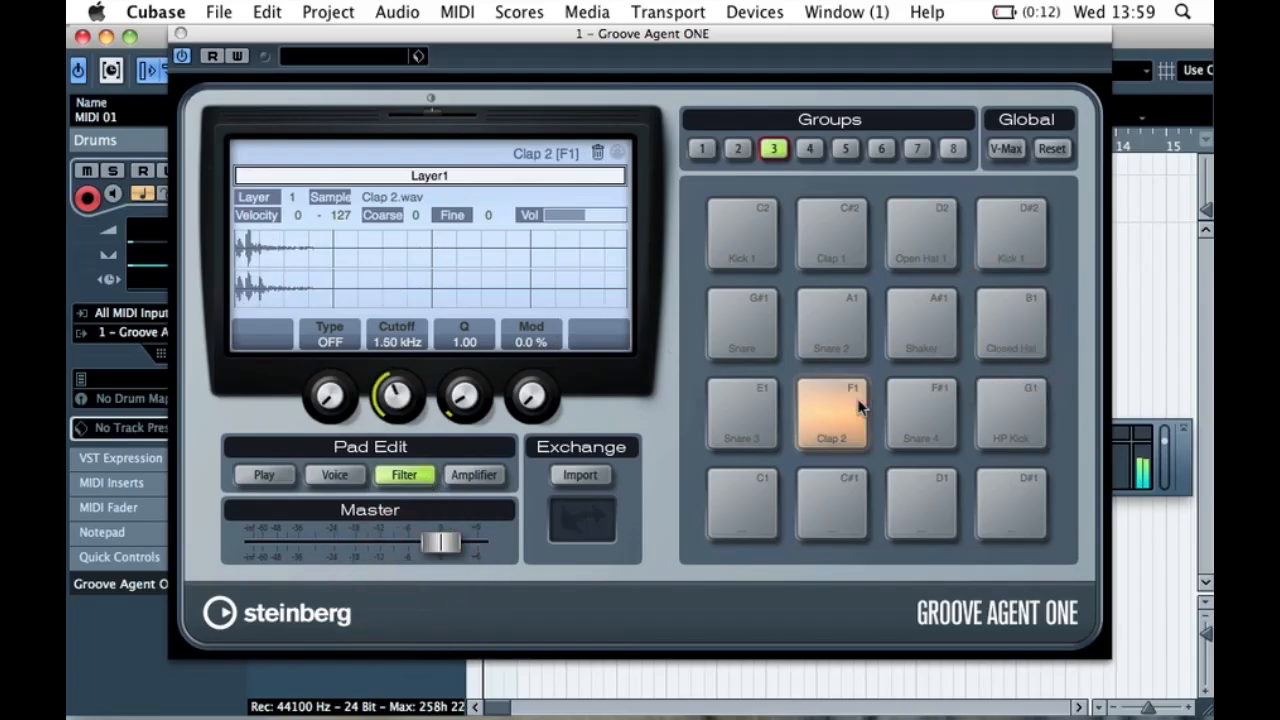
{"action": "left_click", "coordinate": [340, 468]}
{"action": "left_click", "coordinate": [404, 475]}
{"action": "left_click", "coordinate": [473, 475]}
{"action": "left_click", "coordinate": [380, 475]}
{"action": "left_click", "coordinate": [335, 475]}
{"action": "left_click", "coordinate": [406, 475]}
{"action": "left_click", "coordinate": [1020, 314]}
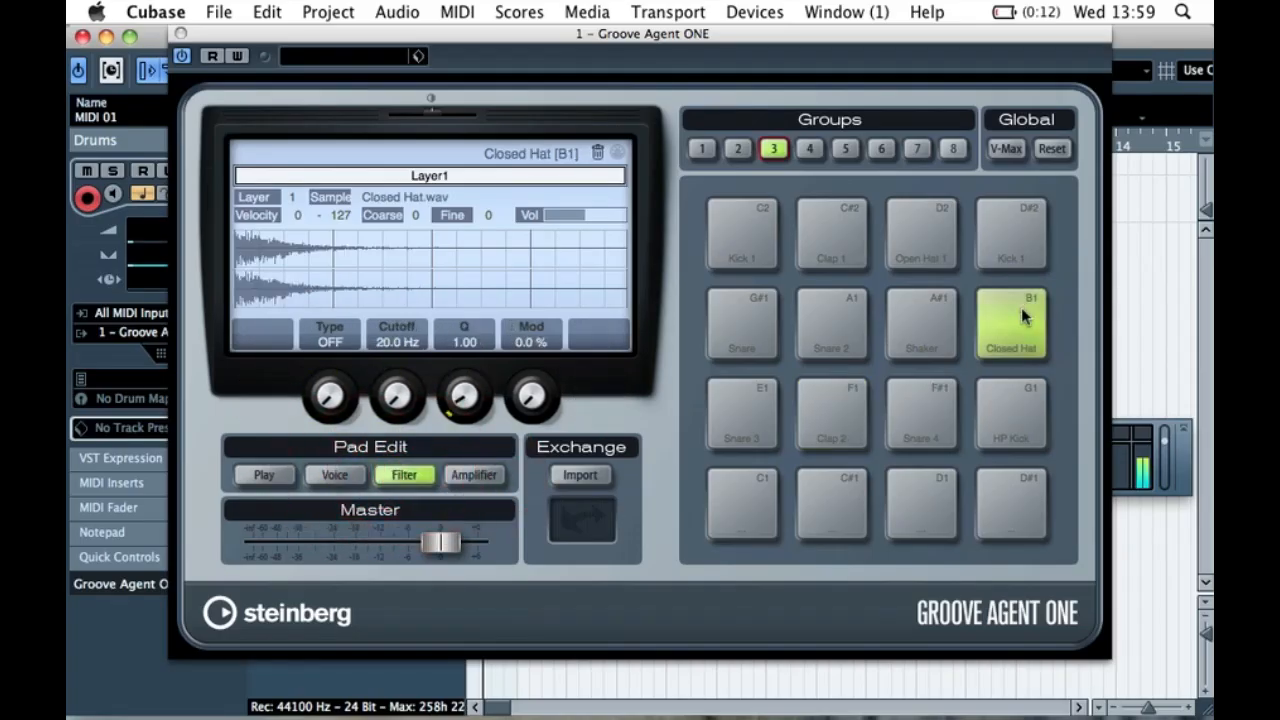
- Apply a high-pass filter with an 840 Hz cutoff to the Clap 2 pad and compare it with Snare 3
{"action": "left_click", "coordinate": [845, 393]}
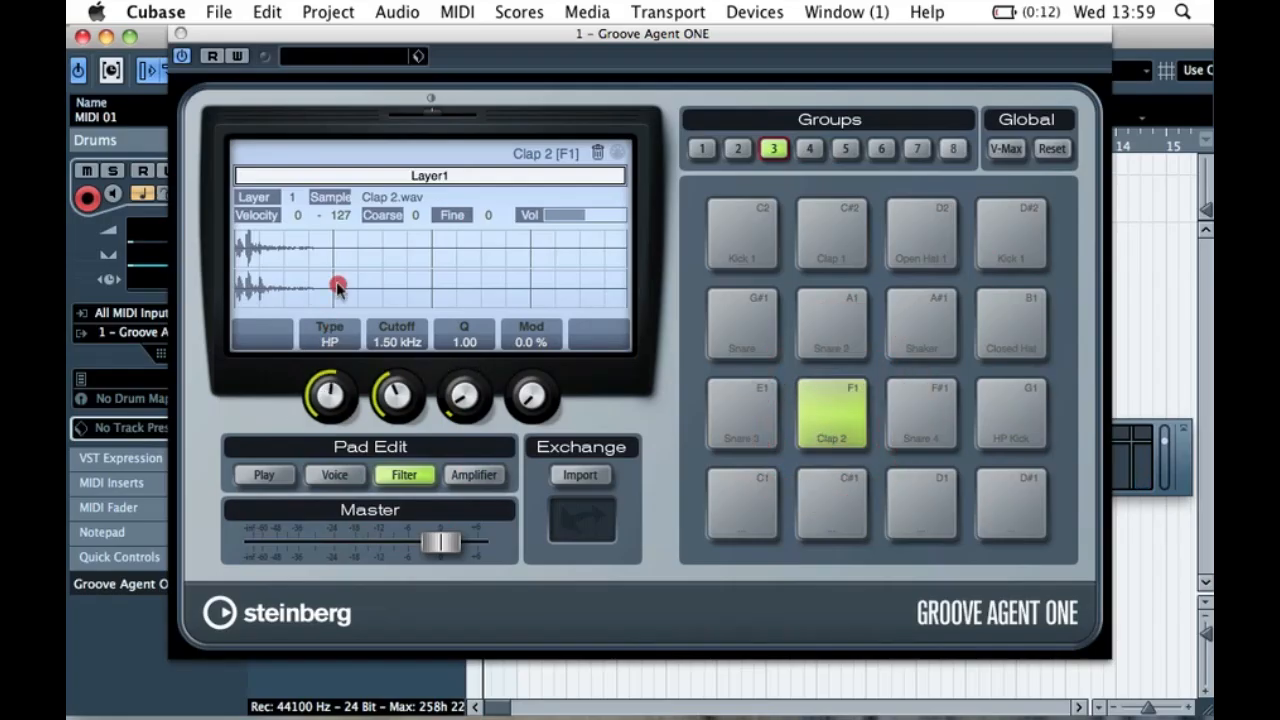
{"action": "left_click", "coordinate": [828, 430]}
{"action": "mouse_move", "coordinate": [398, 405]}
{"action": "left_mouse_down"}
{"action": "mouse_move", "coordinate": [407, 428]}
{"action": "mouse_move", "coordinate": [399, 401]}
{"action": "left_mouse_up"}
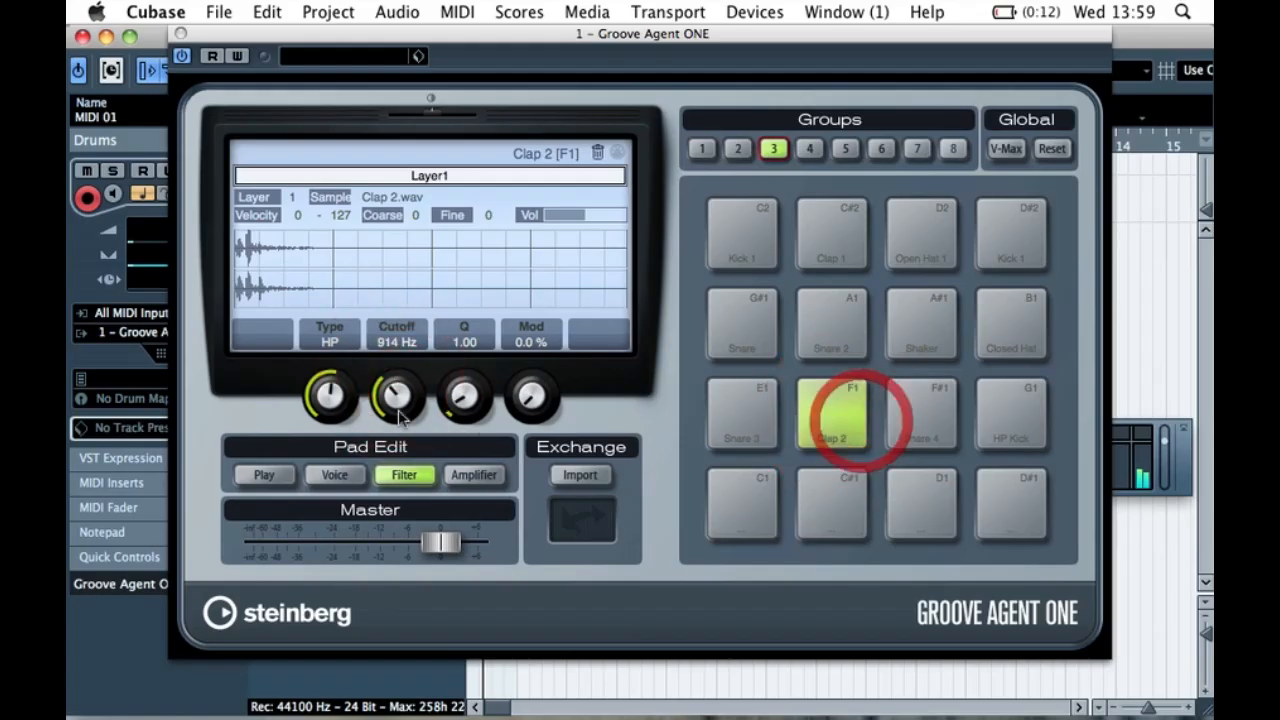
{"action": "left_click_drag", "start_coordinate": [397, 398], "coordinate": [398, 392]}
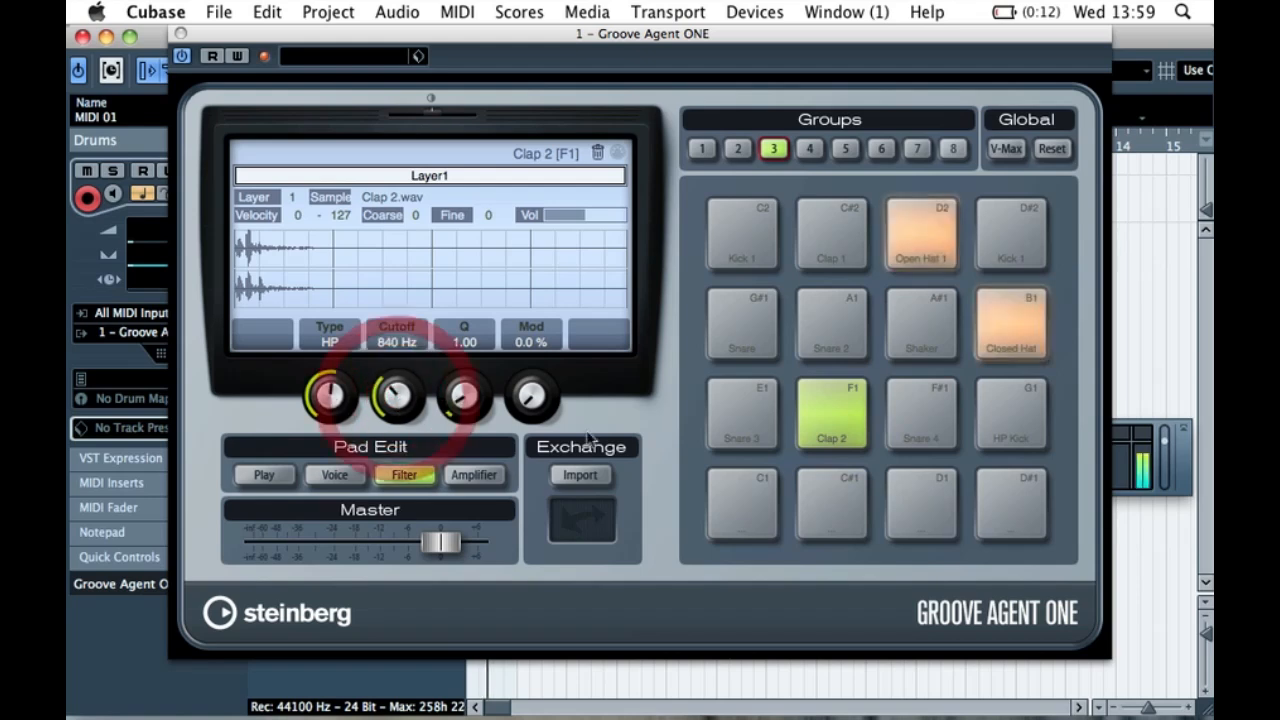
{"action": "left_click", "coordinate": [740, 413]}
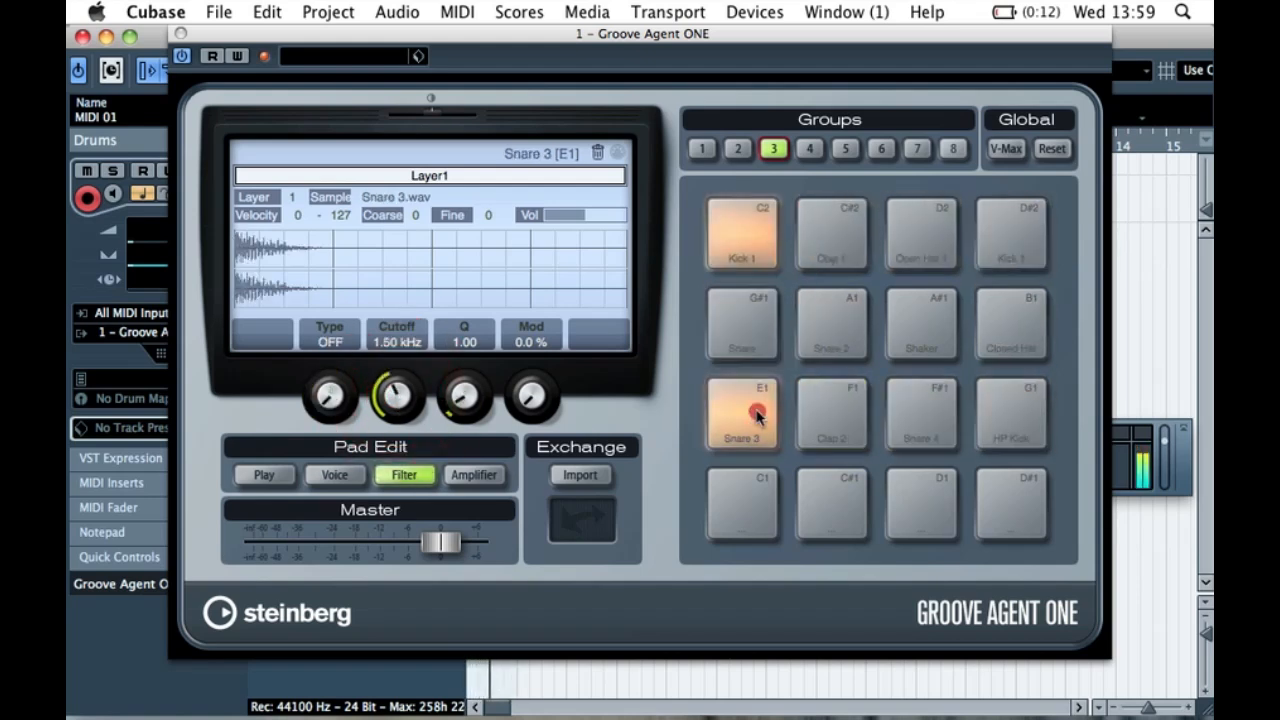
{"action": "left_click", "coordinate": [845, 407]}
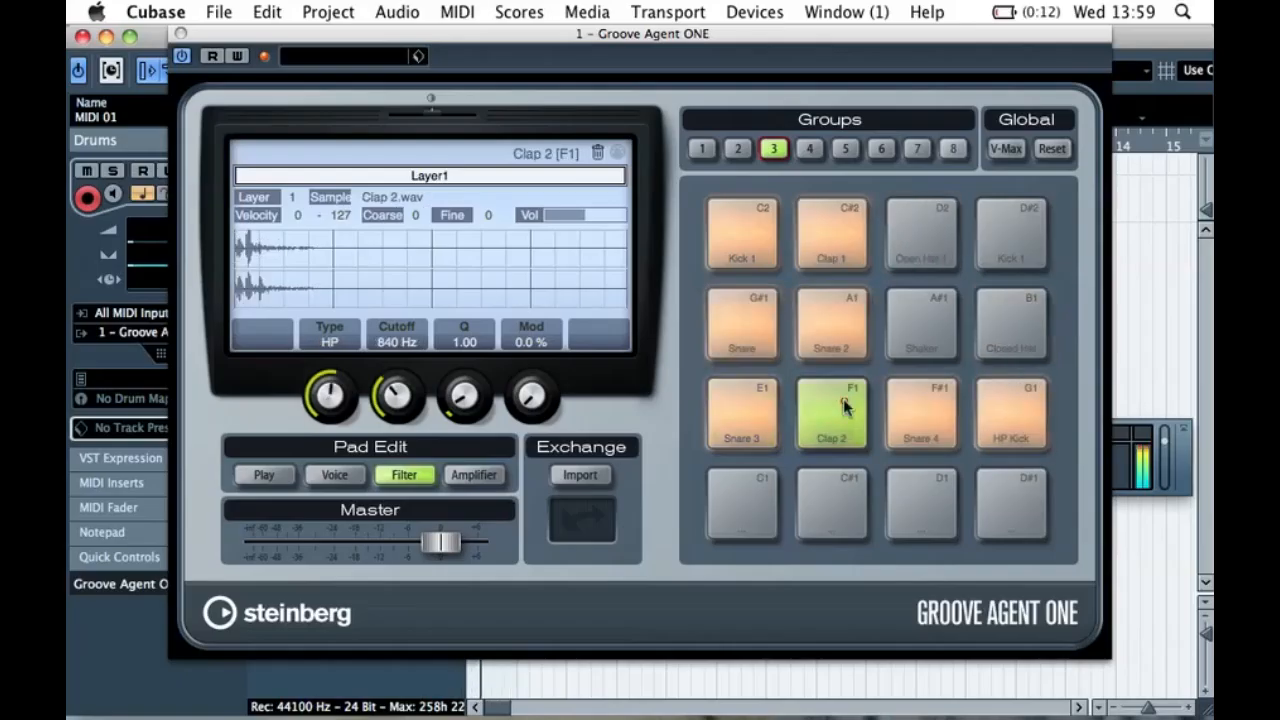
- Audition the Snare 4 pad, shorten its amplifier release to 23.0 %, and stop the loop playback
{"action": "left_click", "coordinate": [928, 410]}
{"action": "left_click", "coordinate": [928, 412]}
{"action": "left_click", "coordinate": [928, 418]}
{"action": "left_click", "coordinate": [928, 418]}
{"action": "left_click", "coordinate": [928, 430]}
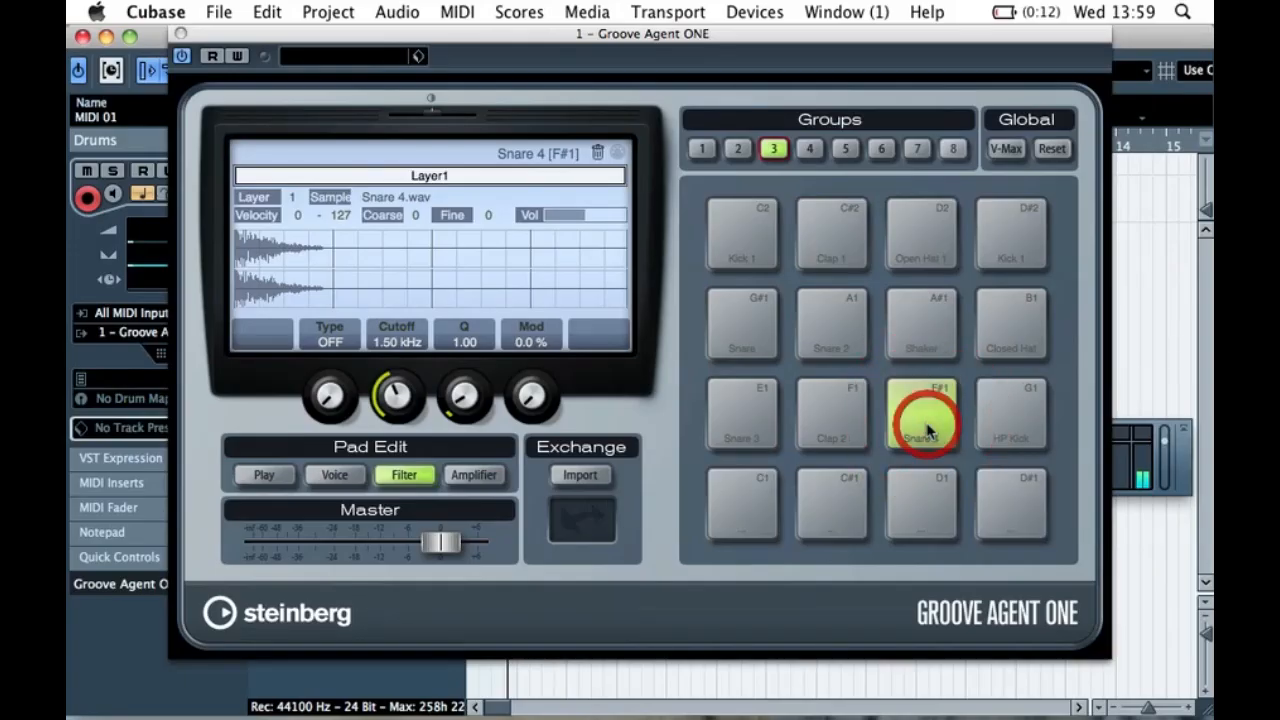
{"action": "left_click", "coordinate": [472, 476]}
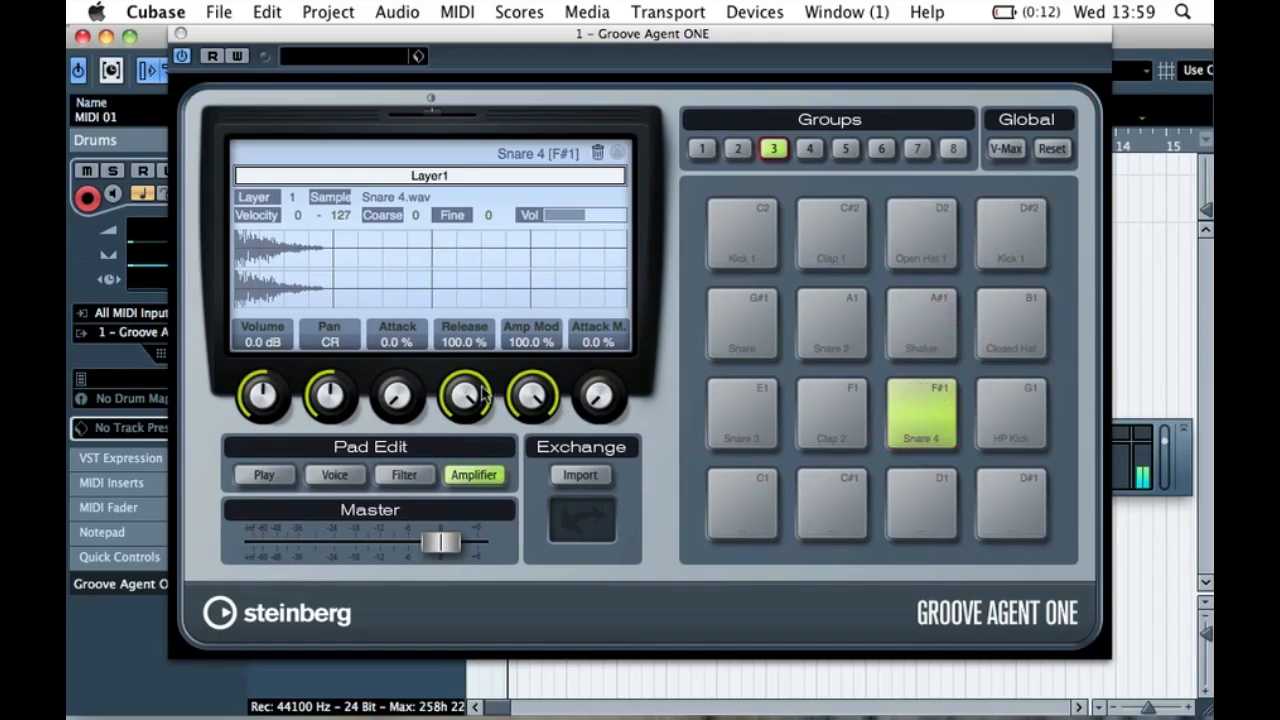
{"action": "left_click", "coordinate": [943, 413]}
{"action": "left_click", "coordinate": [472, 390]}
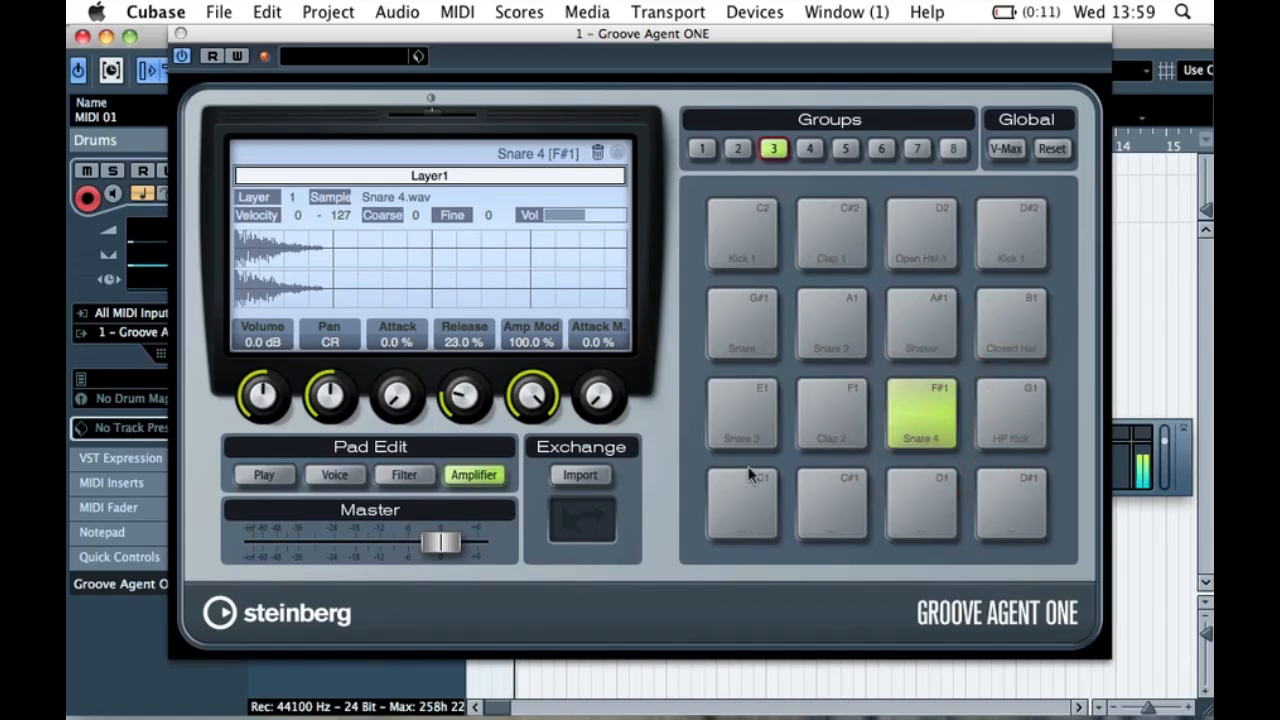
{"action": "key", "text": "space"}
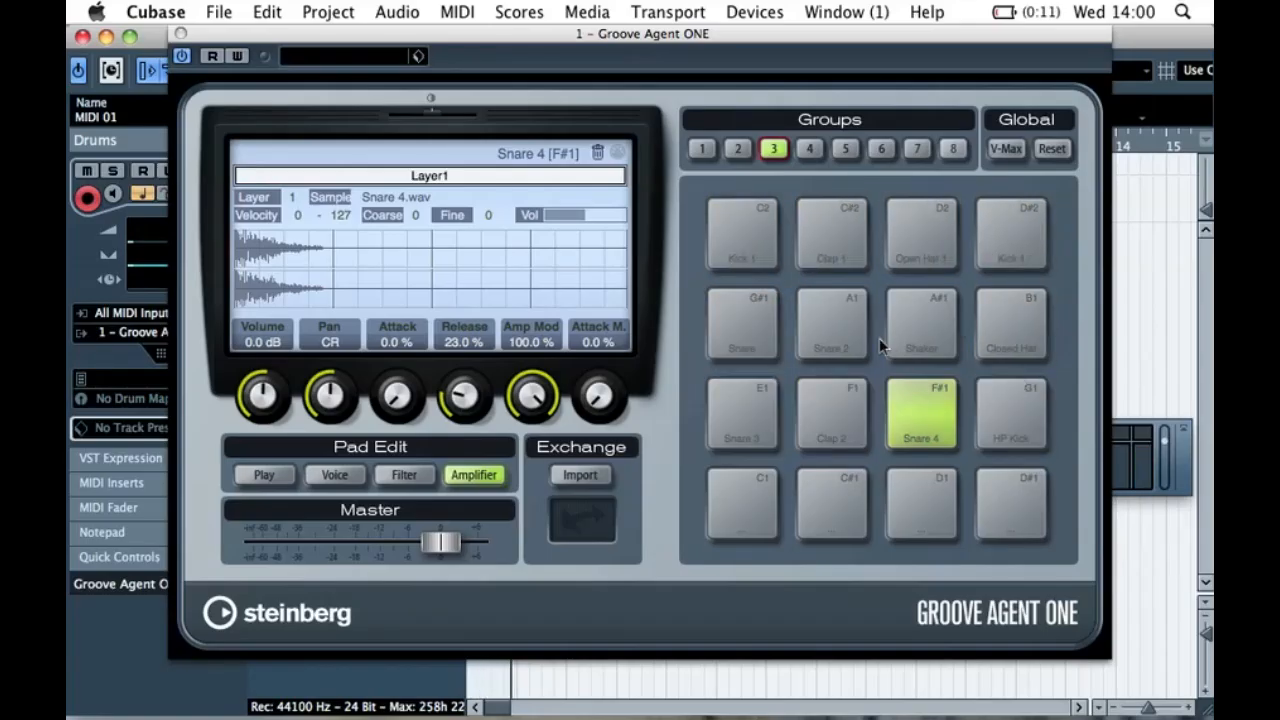
- Audition all twelve loaded pads in order, and replay the C2 Kick 1 and Clap 1 pads
{"action": "left_click", "coordinate": [745, 232]}
{"action": "left_click", "coordinate": [832, 231]}
{"action": "left_click", "coordinate": [932, 232]}
{"action": "left_click", "coordinate": [1008, 231]}
{"action": "left_click", "coordinate": [747, 330]}
{"action": "left_click", "coordinate": [836, 322]}
{"action": "left_click", "coordinate": [936, 325]}
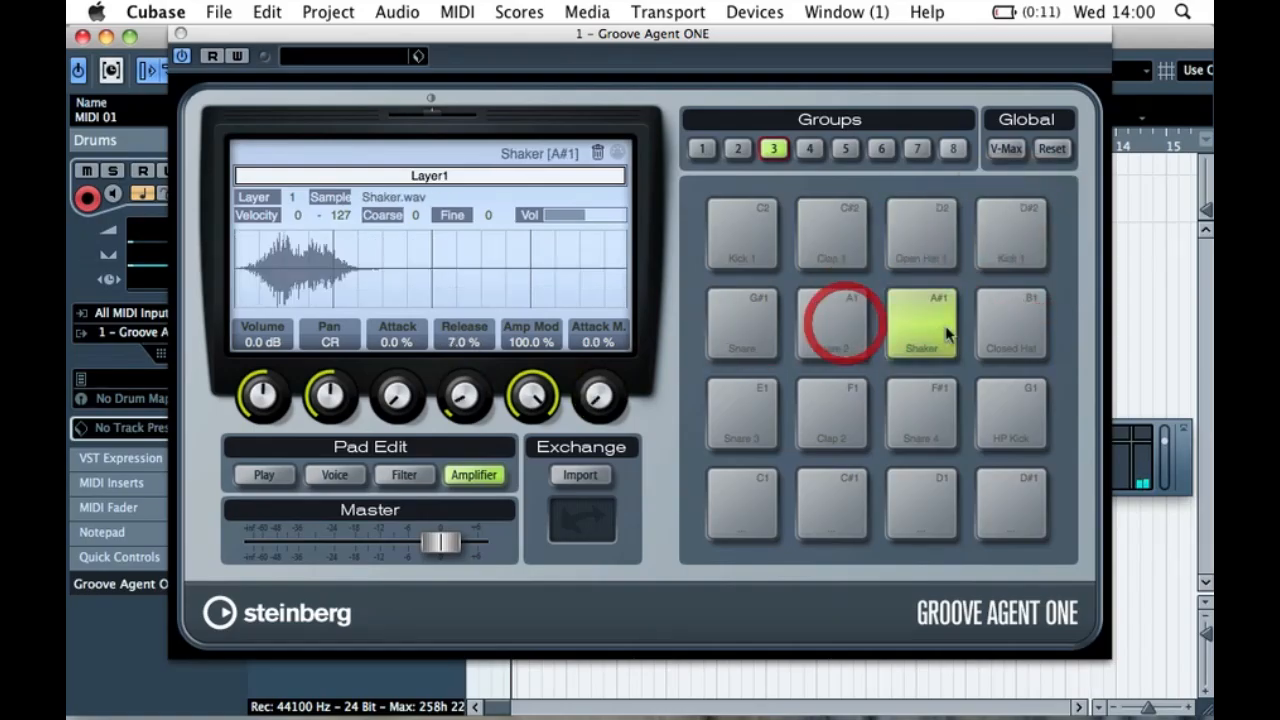
{"action": "left_click", "coordinate": [1010, 322]}
{"action": "left_click", "coordinate": [750, 402]}
{"action": "left_click", "coordinate": [822, 404]}
{"action": "left_click", "coordinate": [900, 405]}
{"action": "left_click", "coordinate": [996, 410]}
{"action": "left_click", "coordinate": [750, 240]}
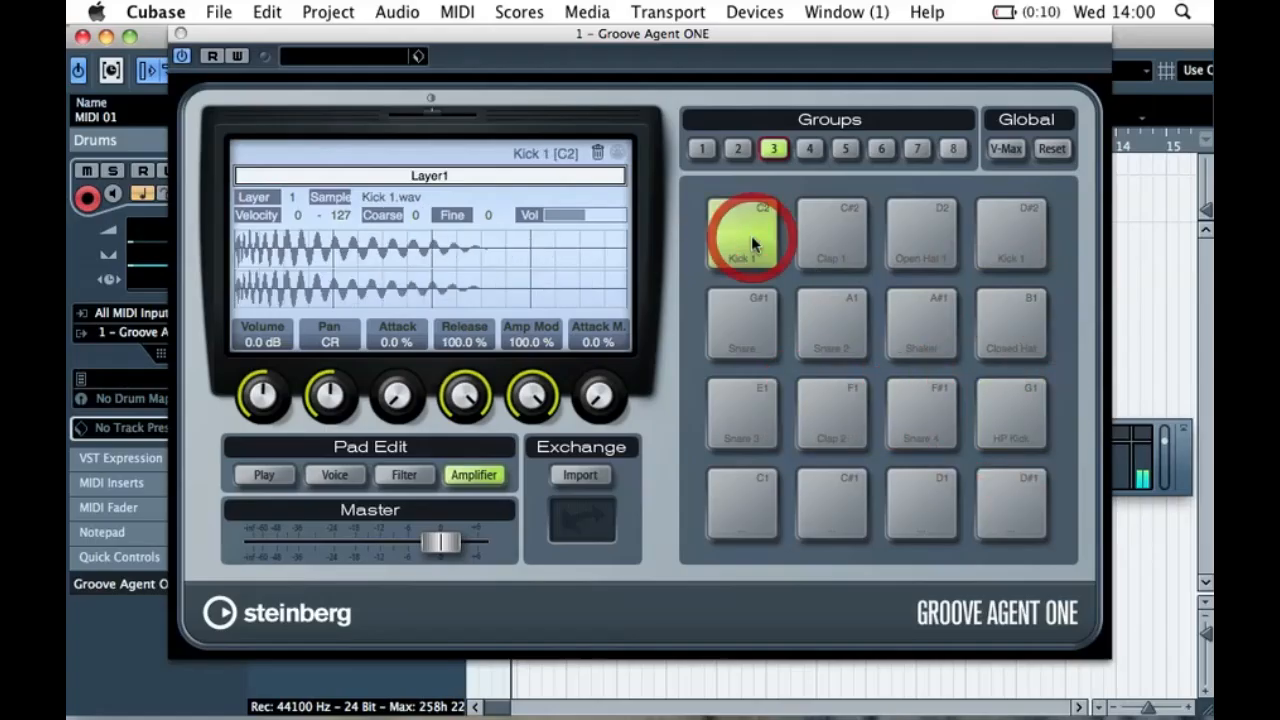
{"action": "left_click", "coordinate": [852, 238]}
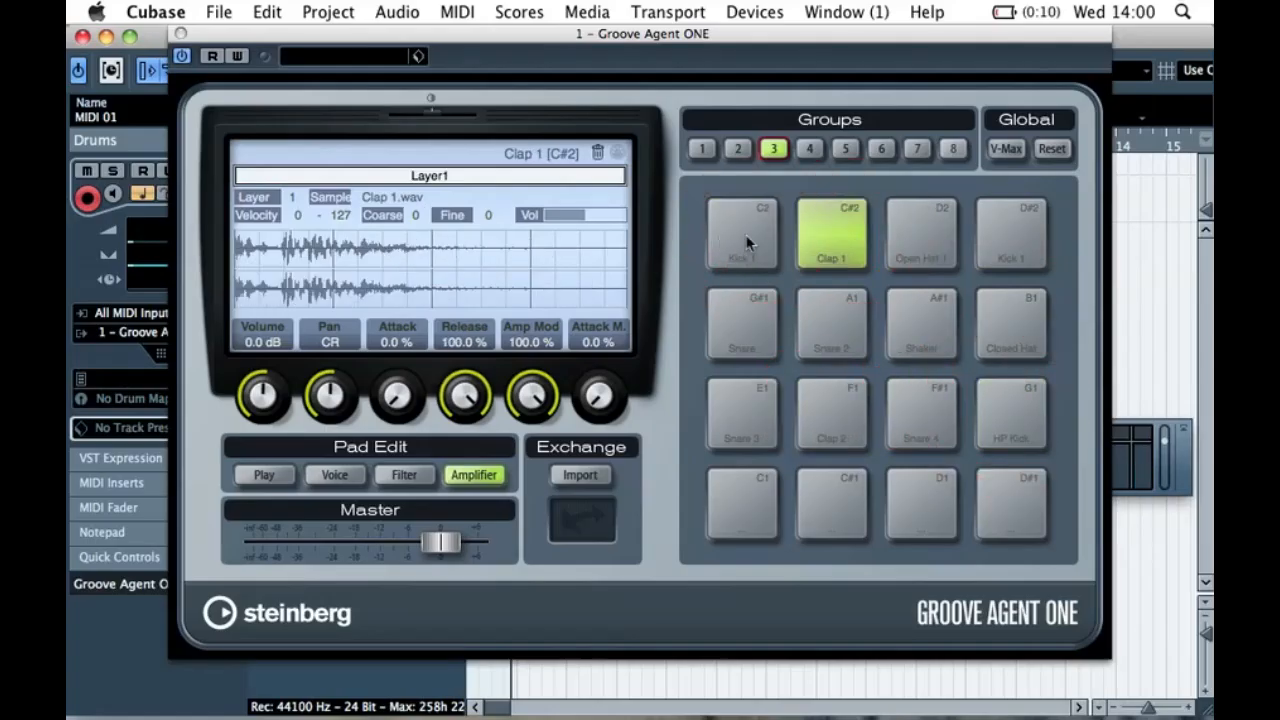
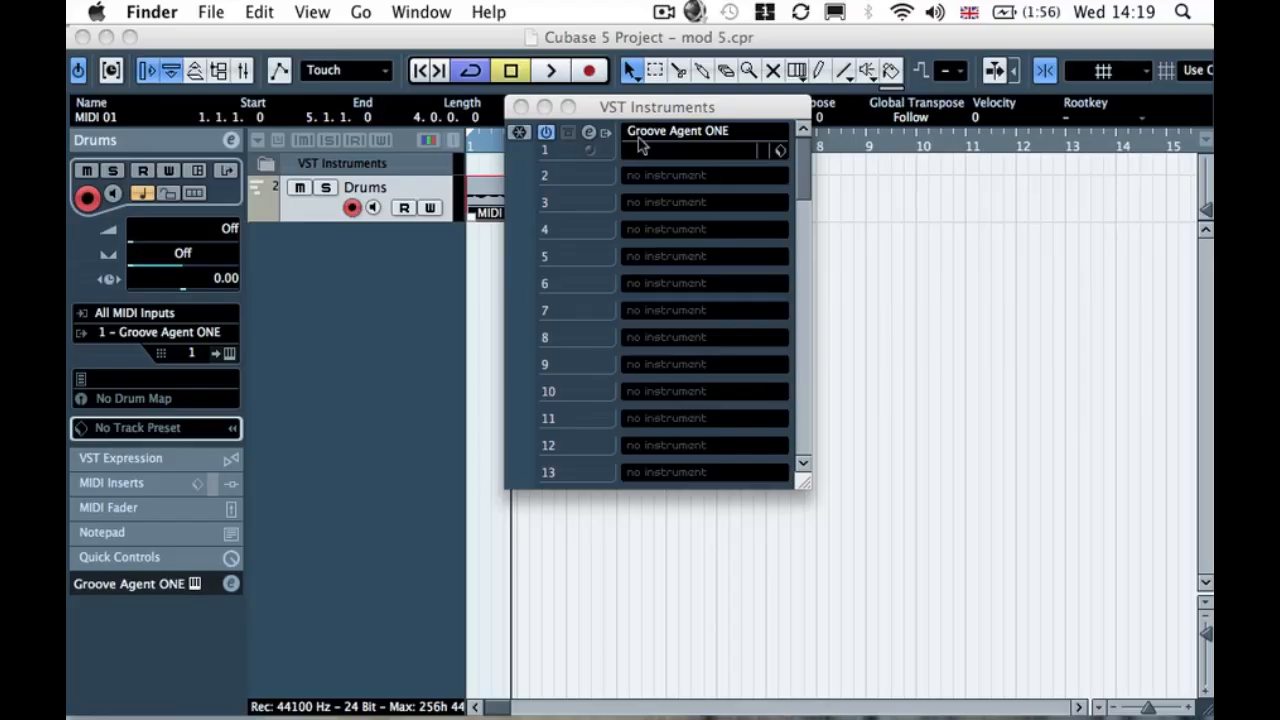
- Open the Groove Agent ONE editor from the VST Instruments rack and reposition it so all its pads are visible
{"action": "left_click", "coordinate": [626, 112]}
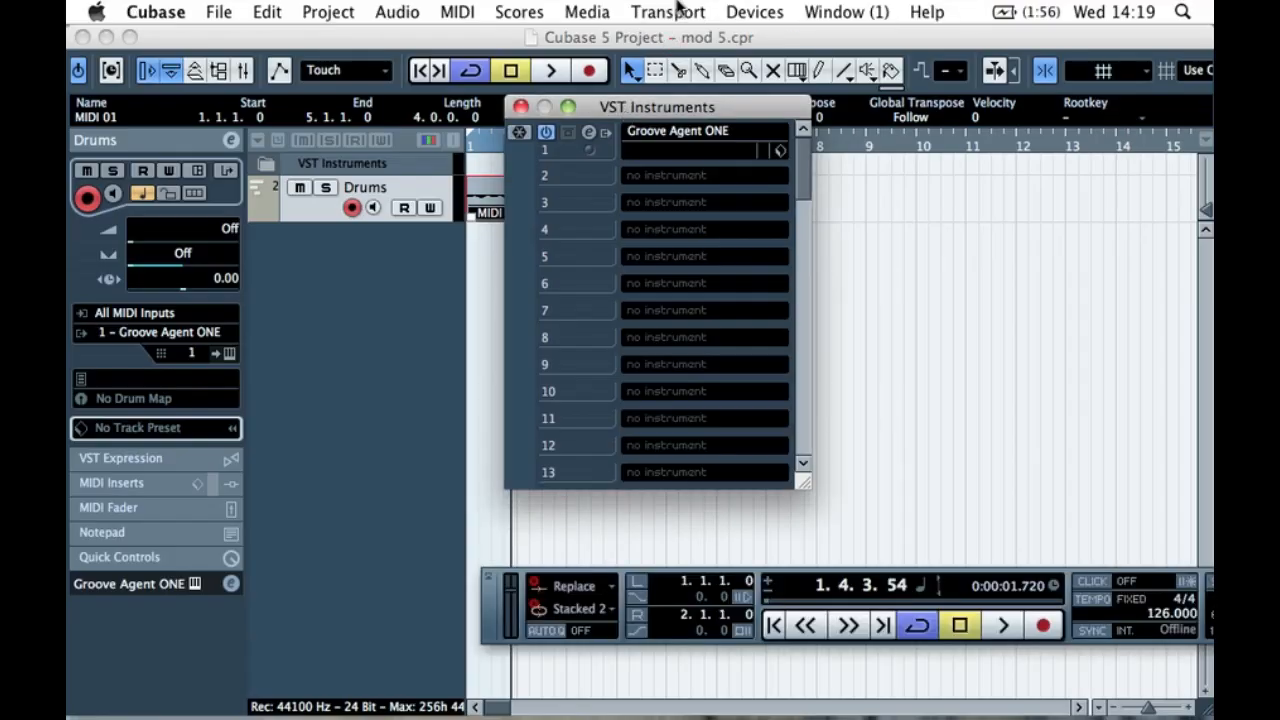
{"action": "left_click", "coordinate": [720, 11]}
{"action": "left_click", "coordinate": [720, 11]}
{"action": "left_click", "coordinate": [588, 141]}
{"action": "left_click_drag", "start_coordinate": [221, 41], "coordinate": [403, 41]}
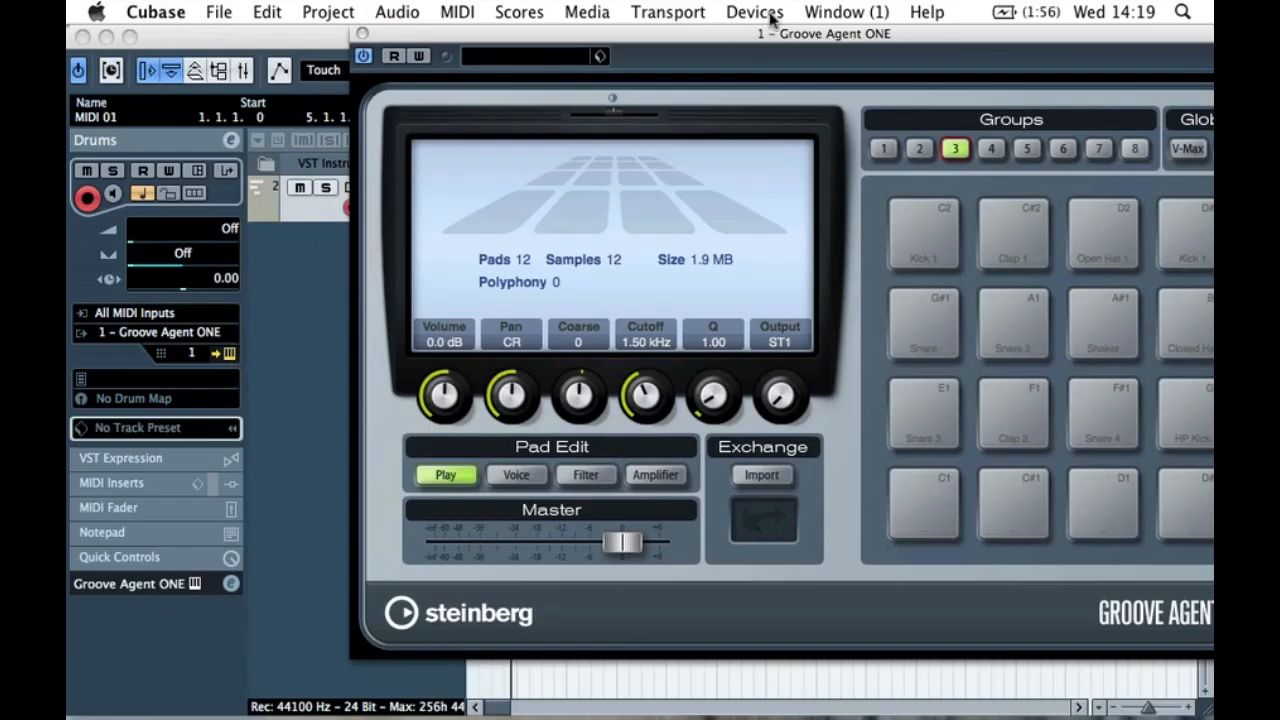
{"action": "left_click_drag", "start_coordinate": [752, 33], "coordinate": [562, 8]}
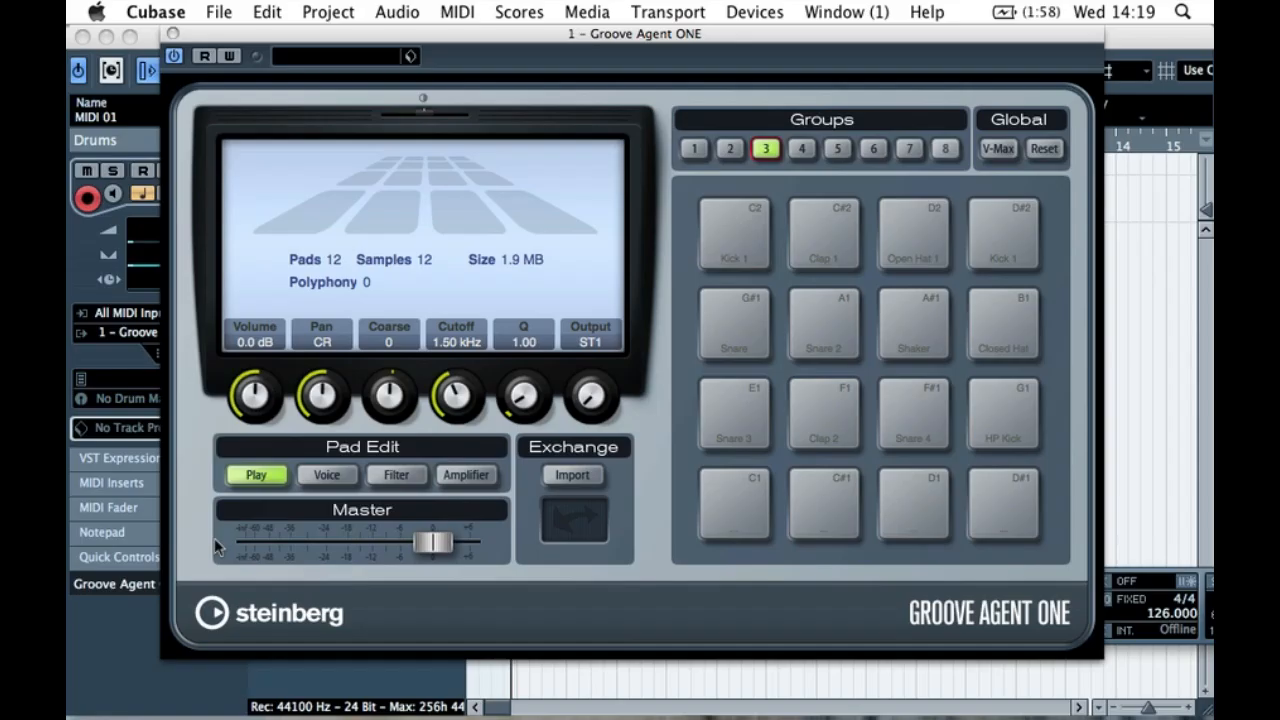
- Turn the volume down to MUTE on the C2 Kick 1, Clap 1, Open Hat 1 and D#2 Kick 1 pads
{"action": "left_click_drag", "start_coordinate": [254, 394], "coordinate": [244, 637]}
{"action": "left_click", "coordinate": [848, 234]}
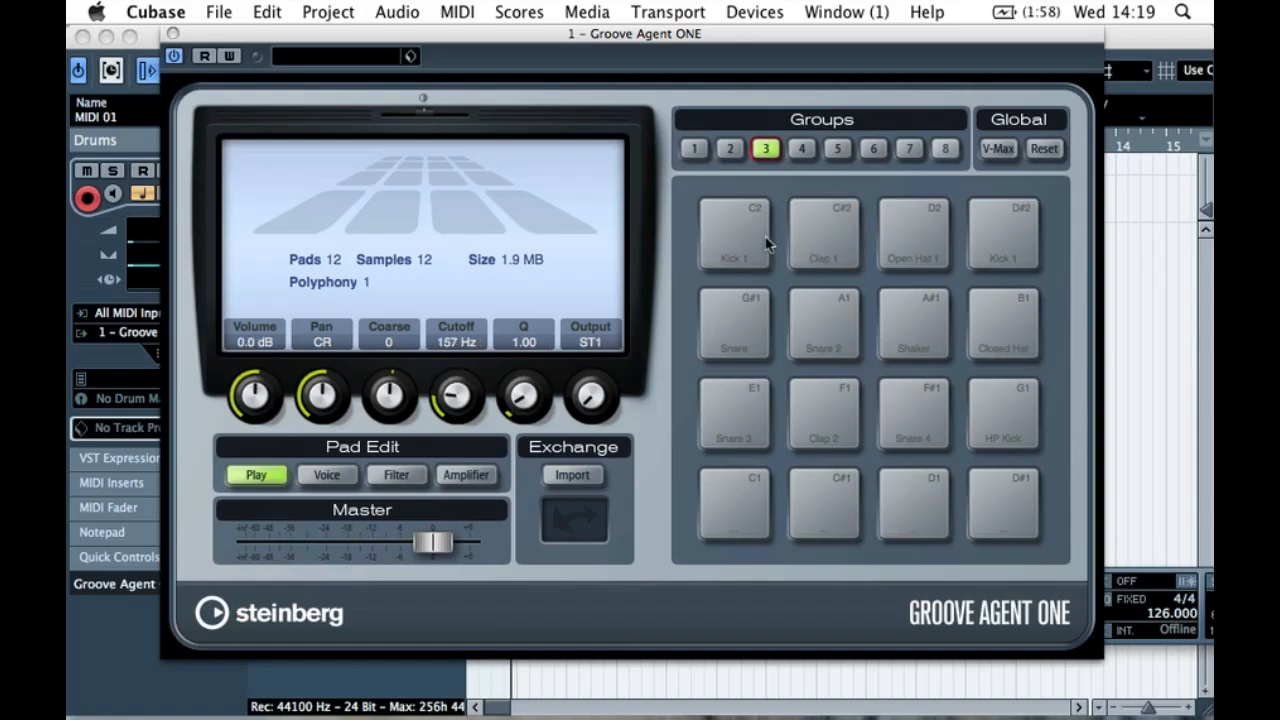
{"action": "left_click_drag", "start_coordinate": [282, 383], "coordinate": [252, 688]}
{"action": "left_click", "coordinate": [916, 223]}
{"action": "left_click_drag", "start_coordinate": [262, 376], "coordinate": [253, 690]}
{"action": "left_click", "coordinate": [990, 245]}
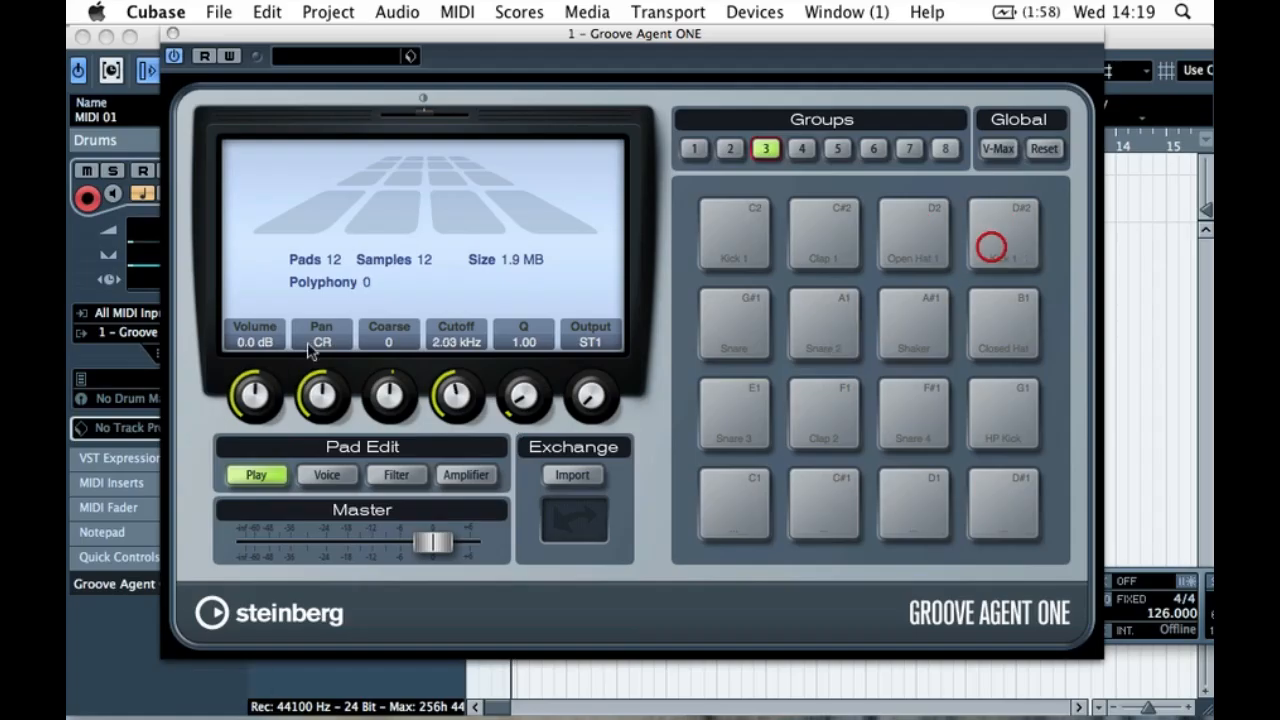
{"action": "left_click_drag", "start_coordinate": [257, 396], "coordinate": [478, 503]}
- Turn the volume down to MUTE on the G#1 Snare, Snare 2, Shaker and Closed Hat pads
{"action": "left_click", "coordinate": [760, 330]}
{"action": "left_click_drag", "start_coordinate": [250, 385], "coordinate": [276, 627]}
{"action": "left_click", "coordinate": [797, 318]}
{"action": "left_click_drag", "start_coordinate": [262, 392], "coordinate": [249, 542]}
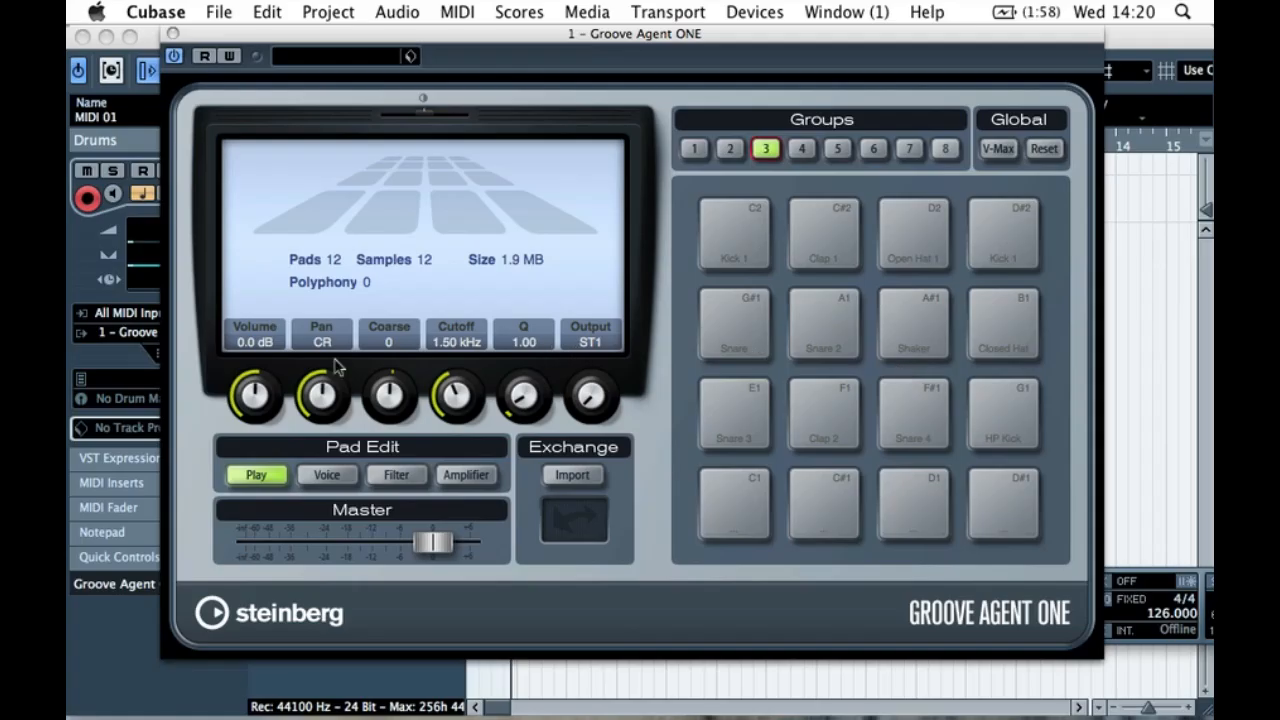
{"action": "left_click_drag", "start_coordinate": [246, 398], "coordinate": [266, 570]}
{"action": "left_click", "coordinate": [1000, 335]}
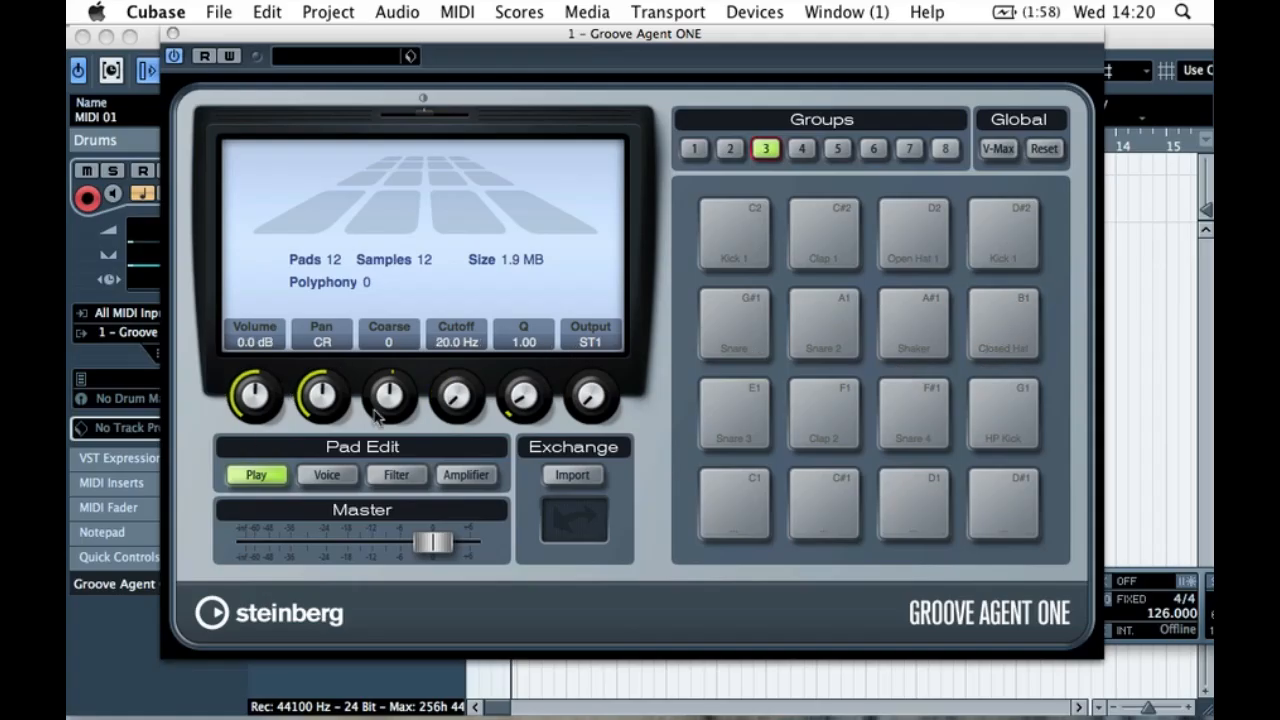
{"action": "left_click_drag", "start_coordinate": [258, 394], "coordinate": [326, 589]}
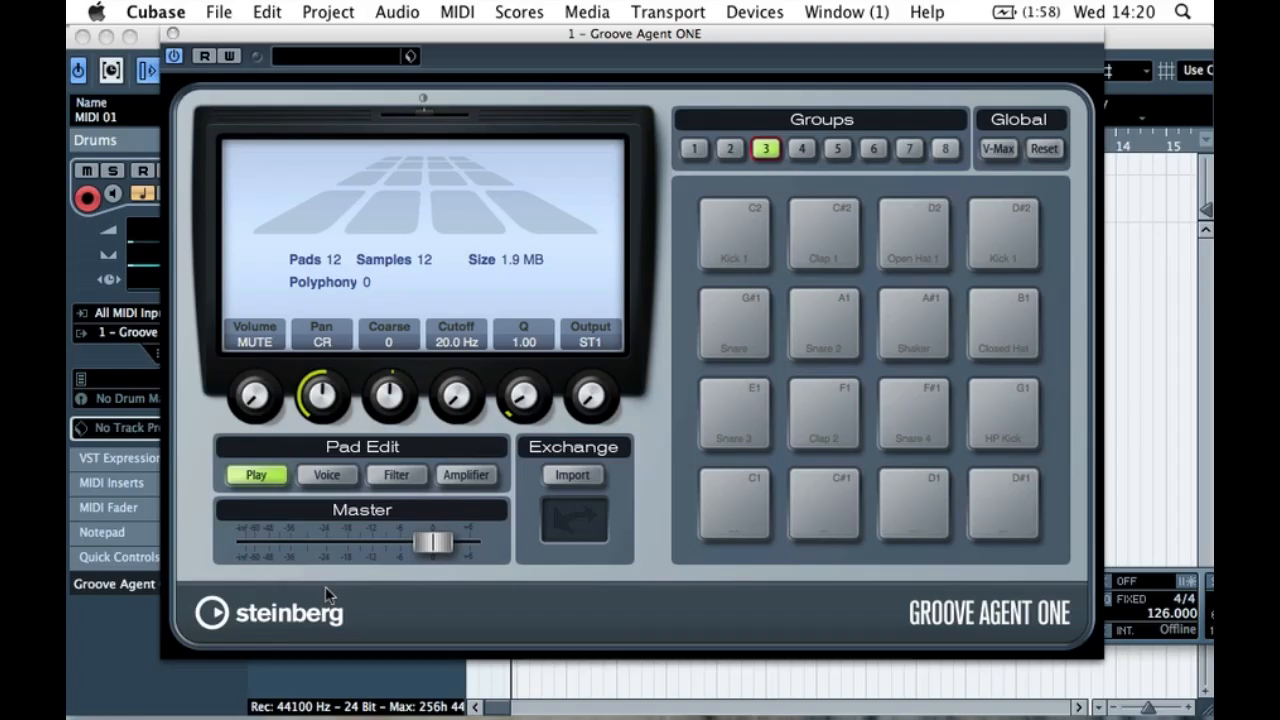
- Turn the volume down to MUTE on the Snare 3, Clap 2, Snare 4 and HP Kick pads
{"action": "left_click", "coordinate": [735, 436]}
{"action": "left_click_drag", "start_coordinate": [257, 393], "coordinate": [262, 490]}
{"action": "left_click", "coordinate": [819, 444]}
{"action": "left_click_drag", "start_coordinate": [257, 393], "coordinate": [260, 520]}
{"action": "left_click", "coordinate": [907, 441]}
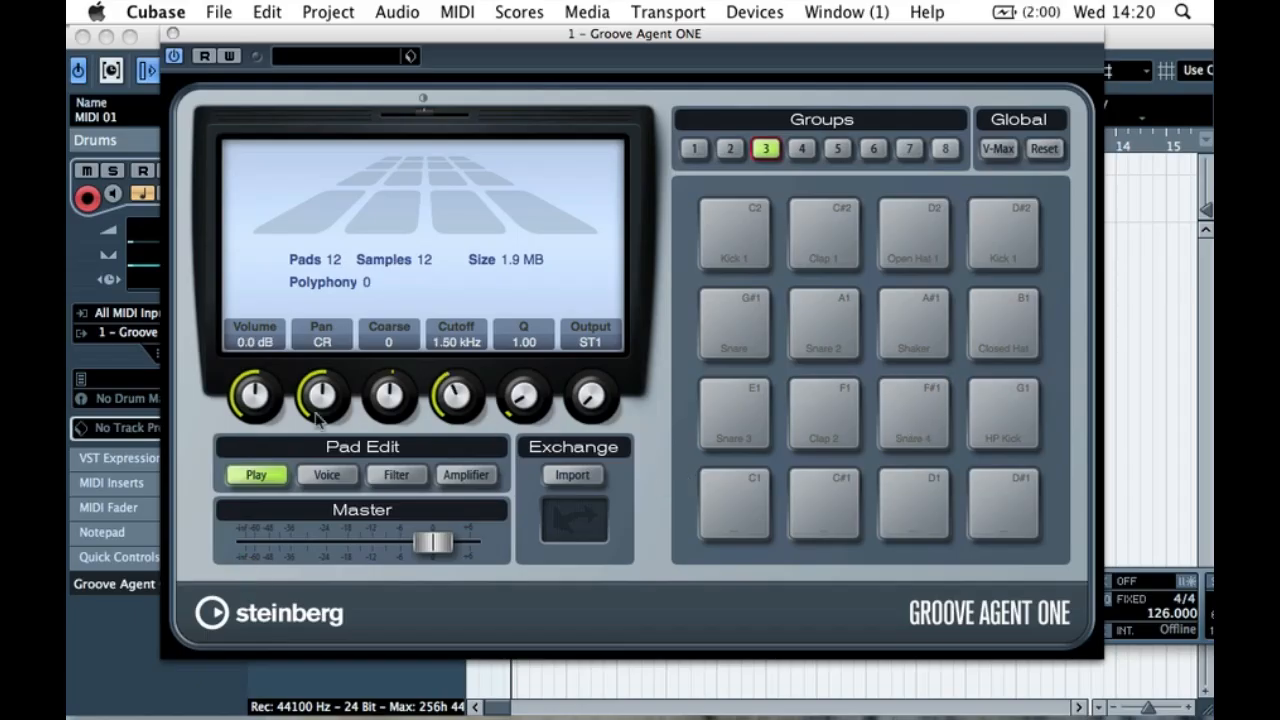
{"action": "left_click_drag", "start_coordinate": [263, 392], "coordinate": [264, 665]}
{"action": "left_click", "coordinate": [971, 418]}
{"action": "left_click_drag", "start_coordinate": [259, 383], "coordinate": [262, 657]}
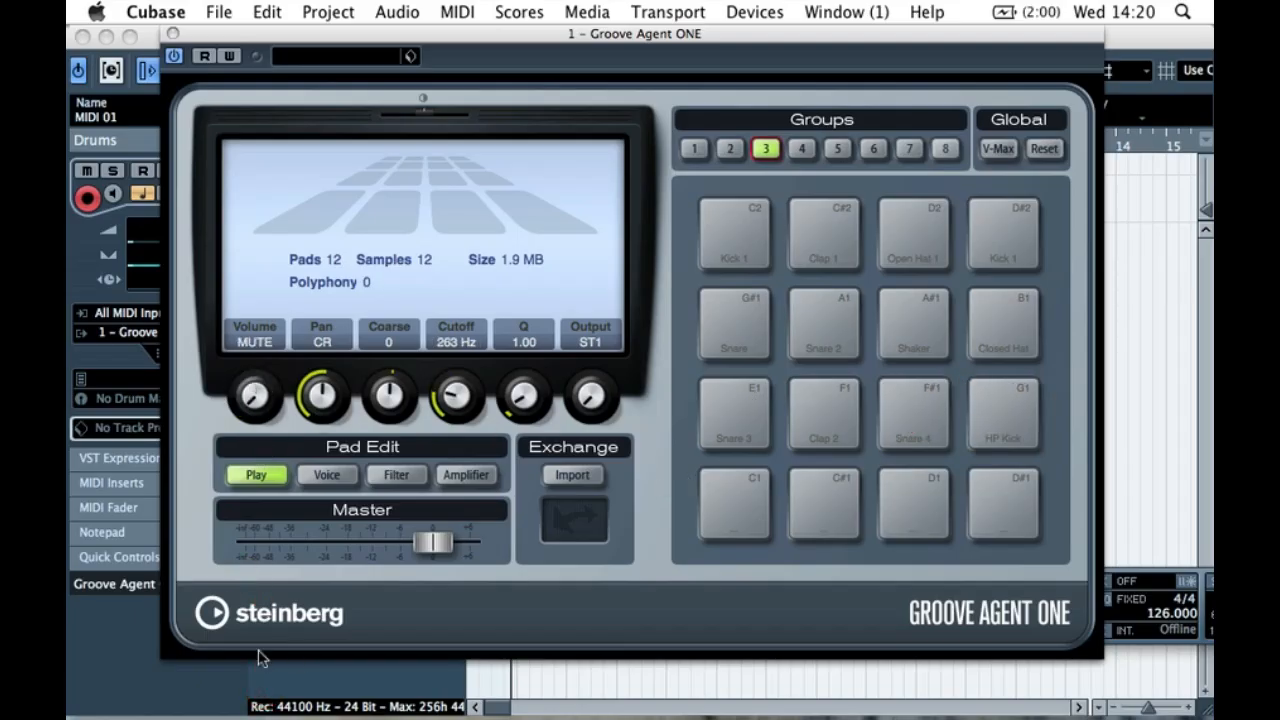
- Check the settings of the Snare, Kick, Clap and Hat pads one after another
{"action": "left_click", "coordinate": [739, 390]}
{"action": "left_click", "coordinate": [826, 355]}
{"action": "left_click", "coordinate": [940, 352]}
{"action": "left_click", "coordinate": [1000, 325]}
{"action": "left_click", "coordinate": [910, 259]}
{"action": "left_click", "coordinate": [822, 244]}
{"action": "left_click", "coordinate": [737, 240]}
{"action": "left_click", "coordinate": [814, 428]}
{"action": "left_click", "coordinate": [920, 428]}
- Raise the volume of the C2 Kick 1 pad to -9.6 dB and of the Open Hat 1 pad to -19 dB
{"action": "left_click_drag", "start_coordinate": [250, 393], "coordinate": [250, 368]}
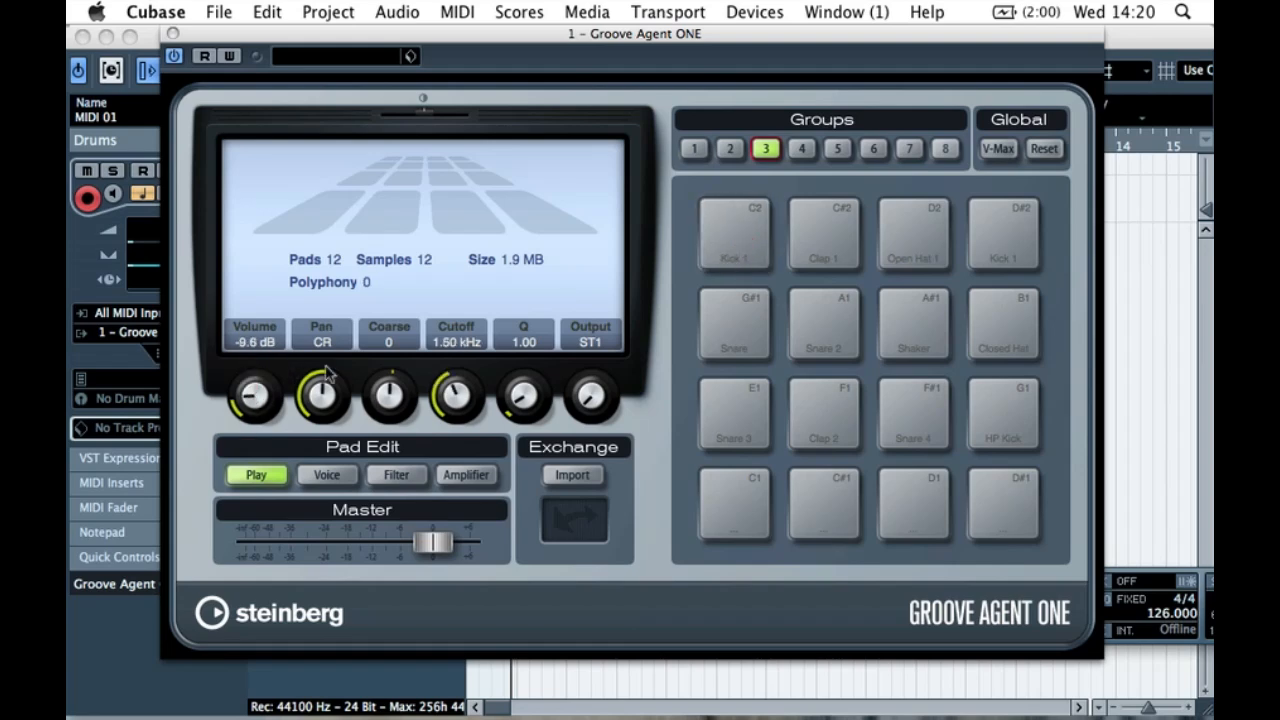
{"action": "scroll", "coordinate": [256, 395], "scroll_direction": "up", "scroll_amount": 1}
{"action": "scroll", "coordinate": [256, 395], "scroll_direction": "up", "scroll_amount": 1}
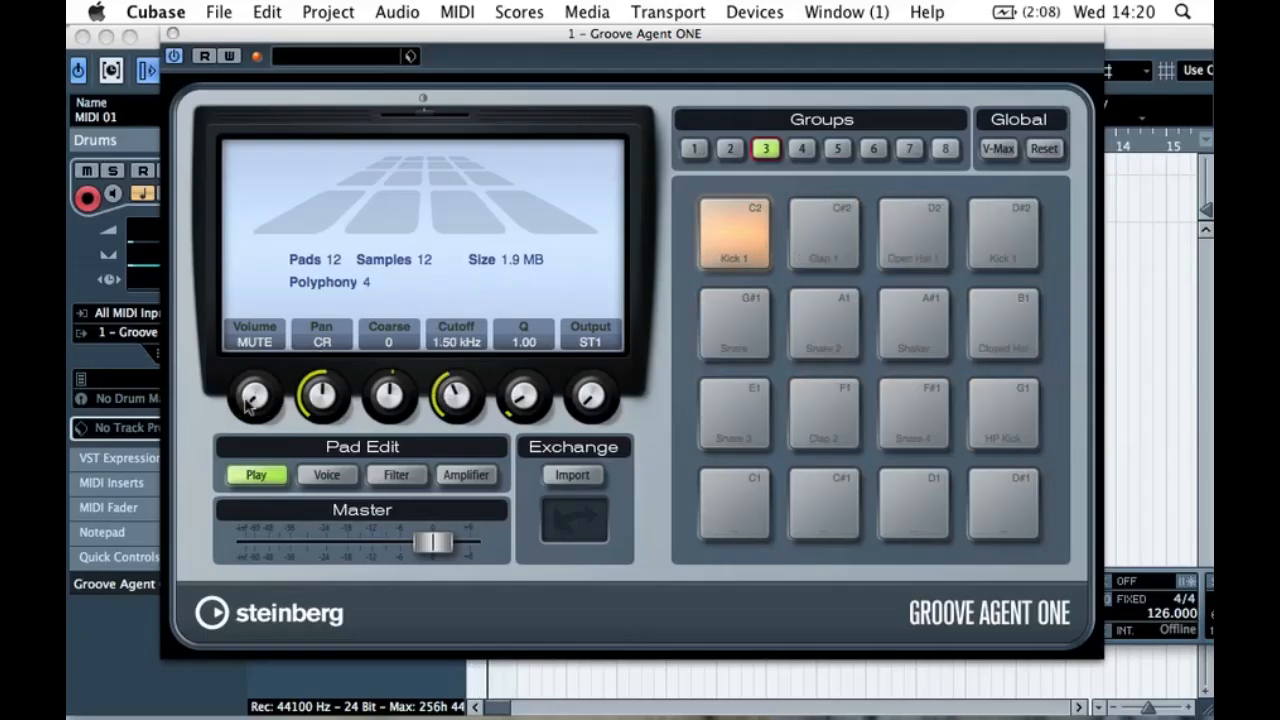
{"action": "mouse_move", "coordinate": [248, 400]}
{"action": "left_mouse_down"}
{"action": "mouse_move", "coordinate": [249, 363]}
{"action": "mouse_move", "coordinate": [244, 386]}
{"action": "left_mouse_up"}
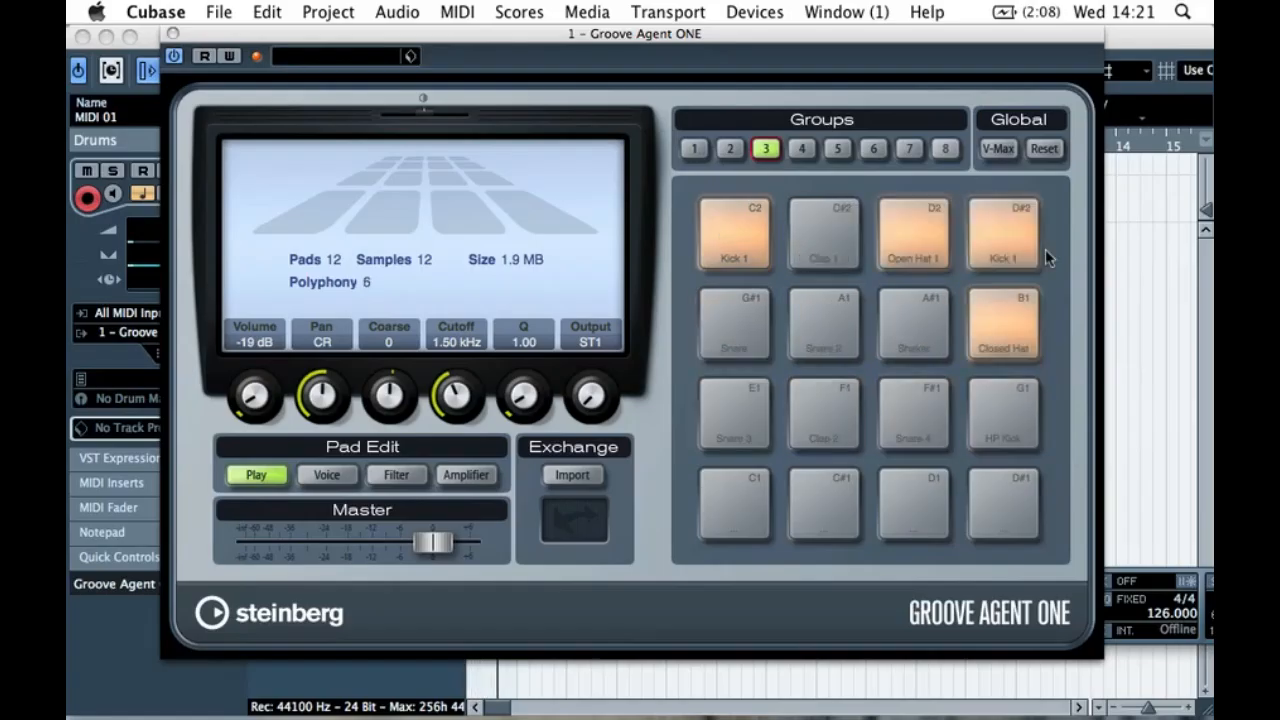
- Set the D#2 Kick 1 pad's volume to -8.2 dB and its pan to R 15
{"action": "left_click", "coordinate": [1002, 242]}
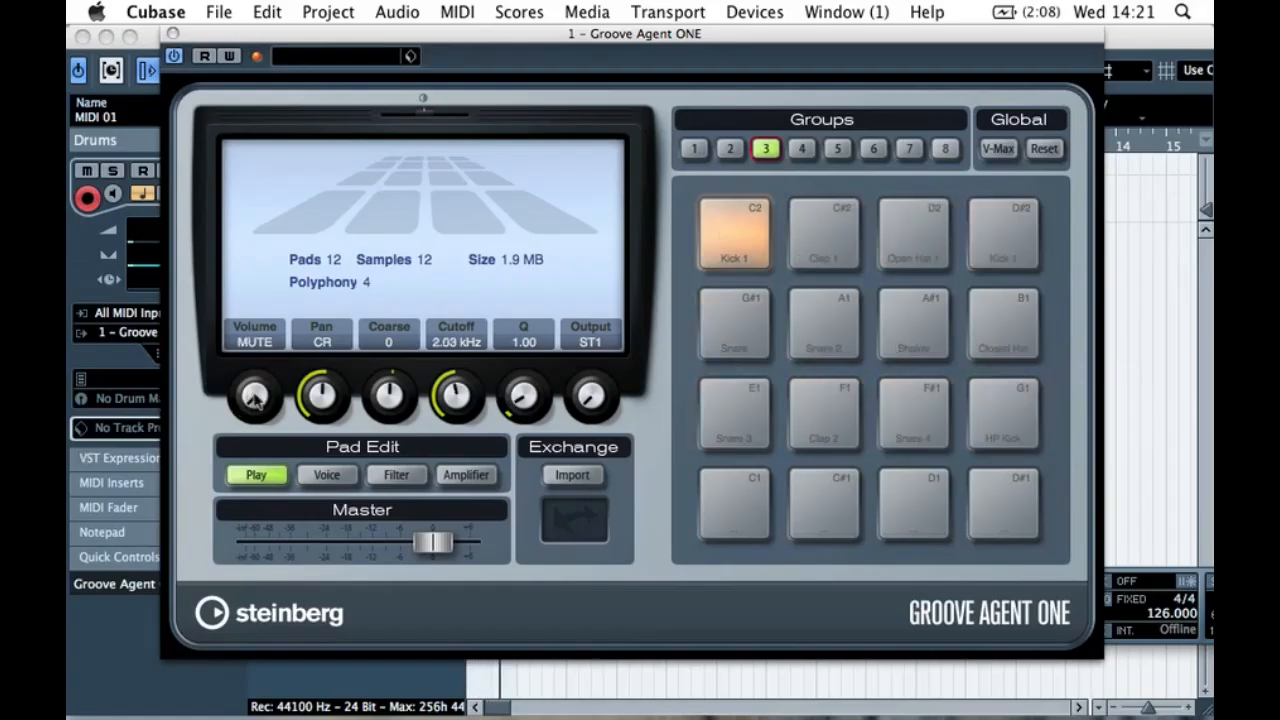
{"action": "left_click_drag", "start_coordinate": [254, 399], "coordinate": [266, 367]}
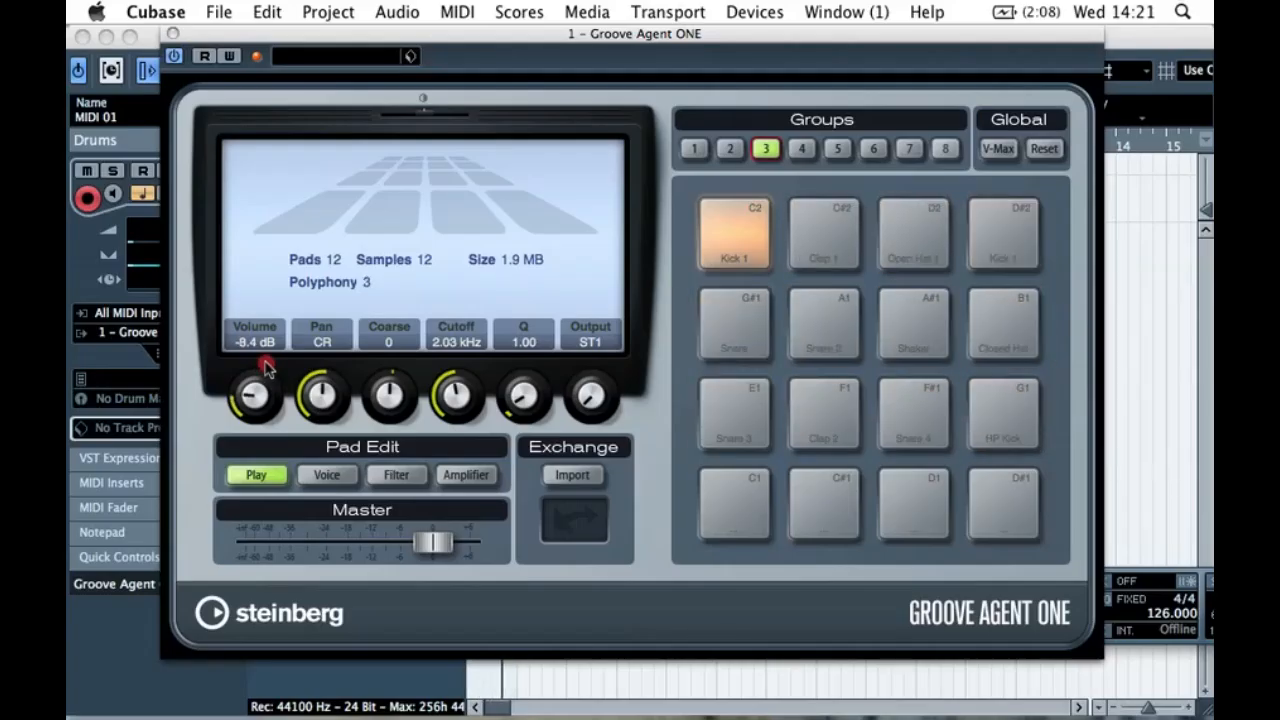
{"action": "left_click_drag", "start_coordinate": [256, 391], "coordinate": [256, 395]}
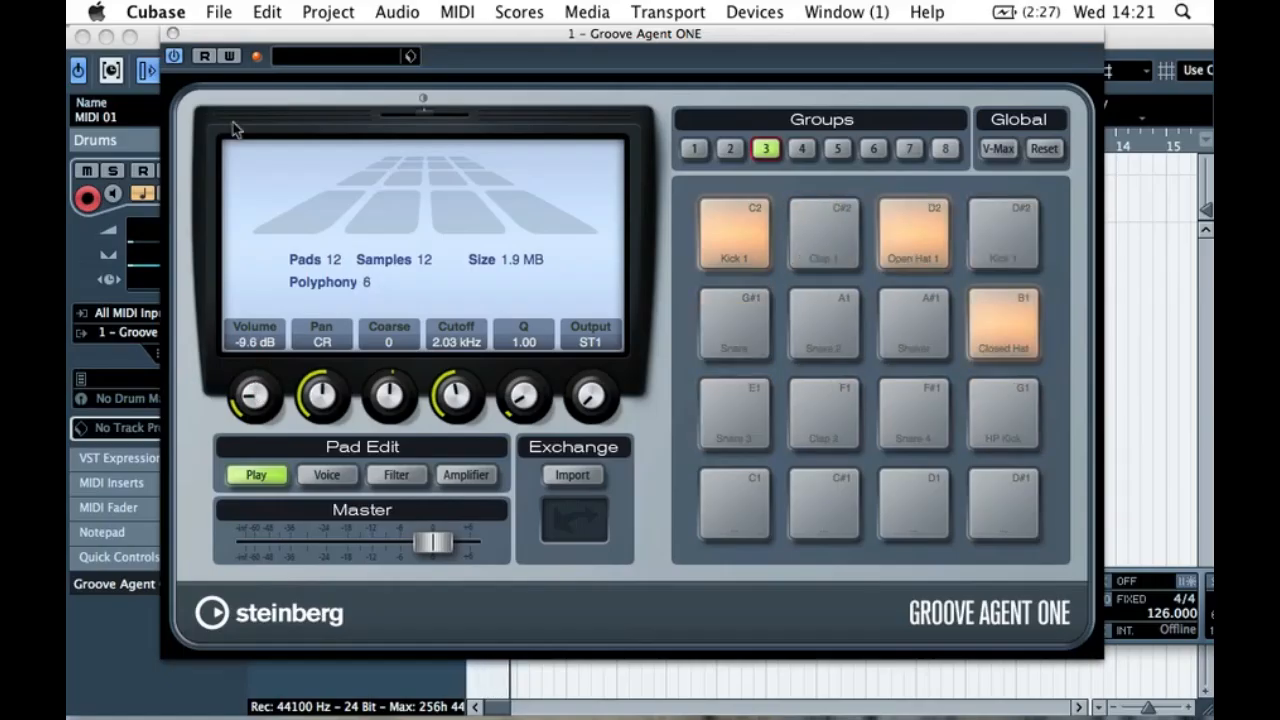
{"action": "left_click_drag", "start_coordinate": [255, 404], "coordinate": [256, 396]}
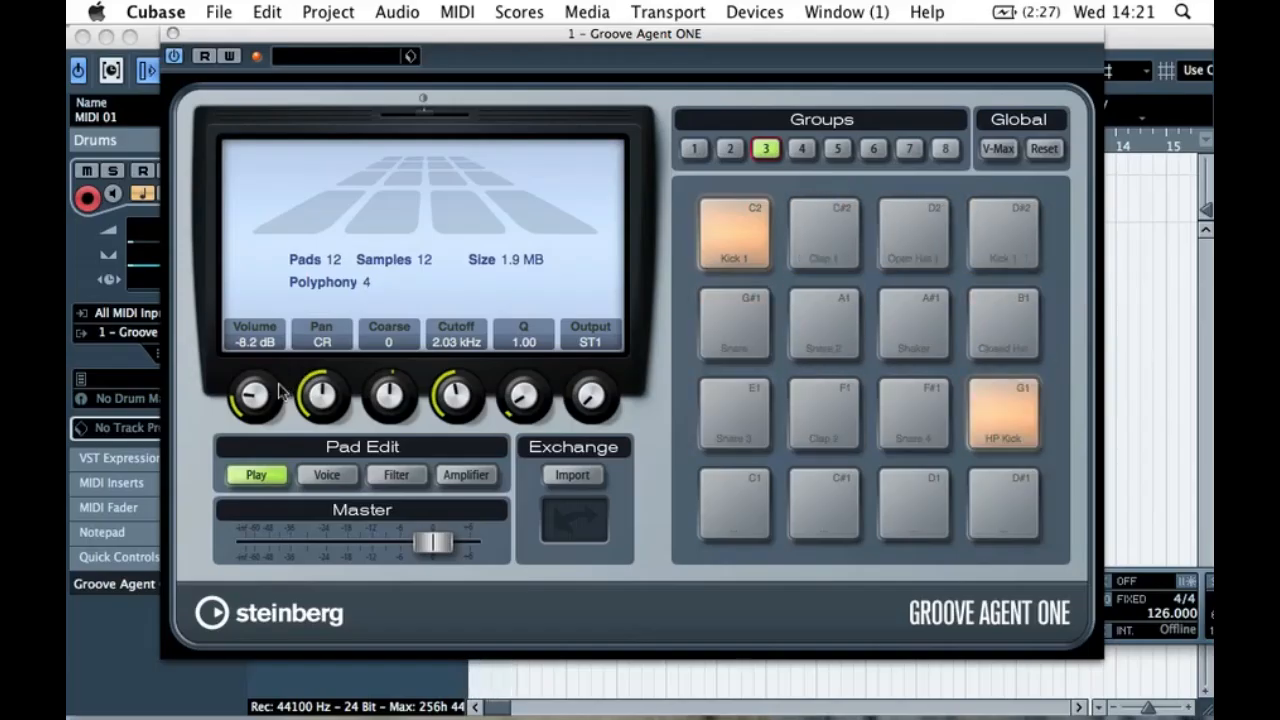
{"action": "left_click_drag", "start_coordinate": [323, 398], "coordinate": [331, 403]}
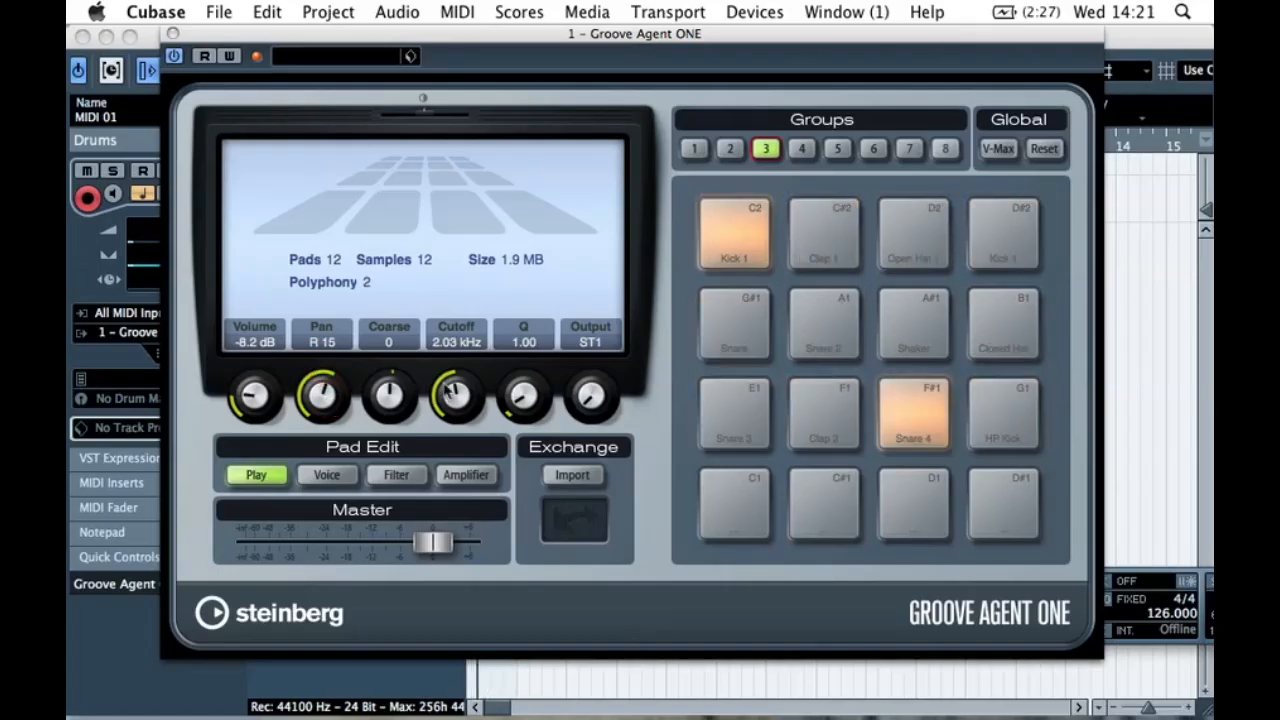
- Set the G#1 Snare pad's volume to -12 dB and its pan to L 10
{"action": "left_click", "coordinate": [759, 330]}
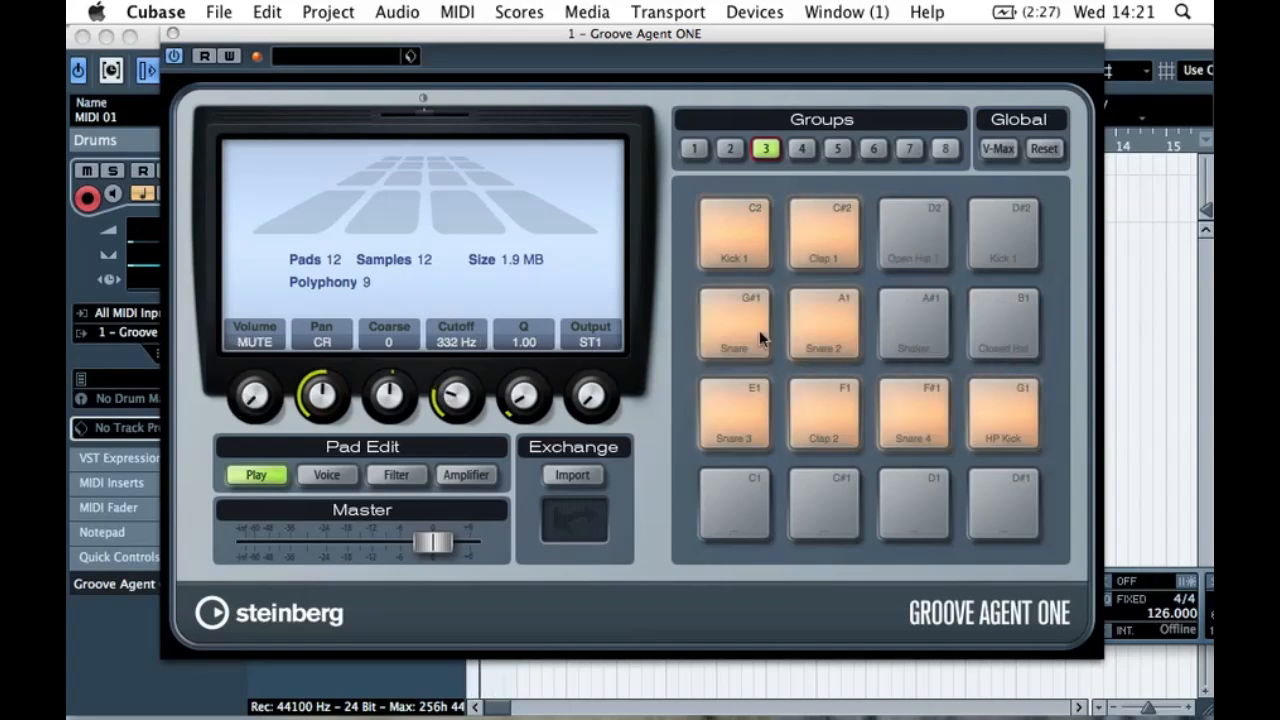
{"action": "left_click_drag", "start_coordinate": [250, 402], "coordinate": [247, 373]}
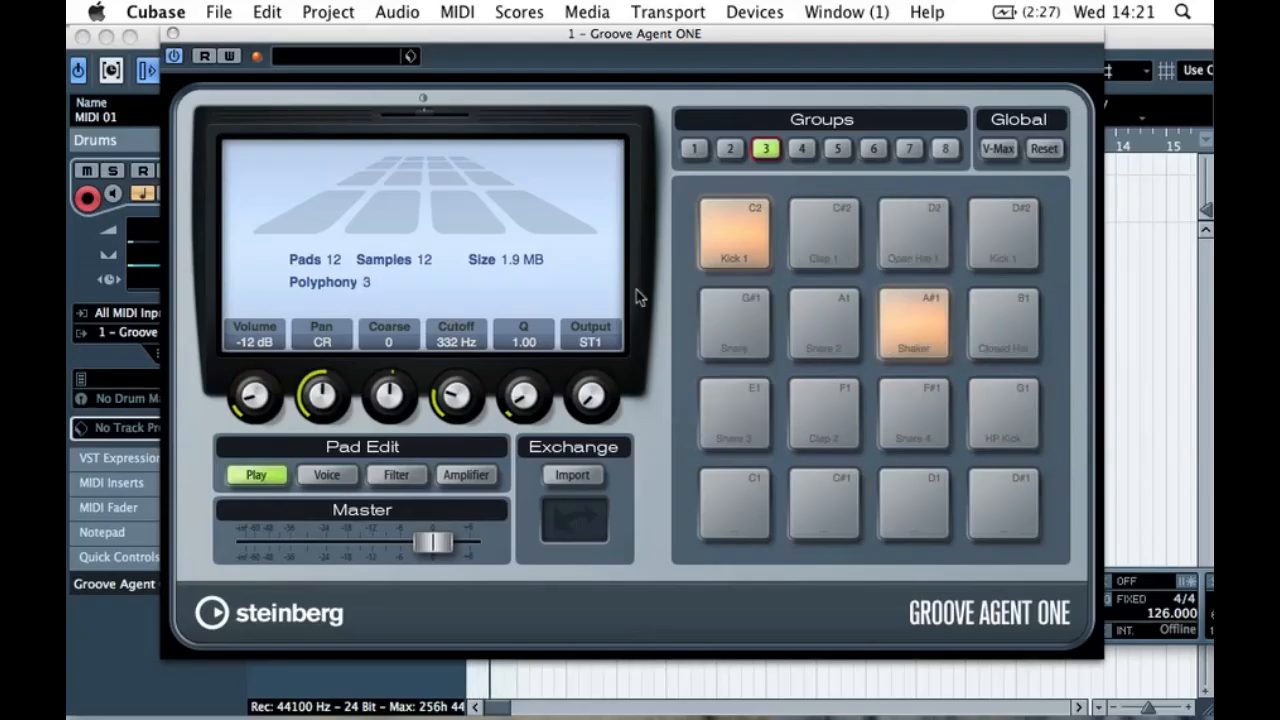
{"action": "mouse_move", "coordinate": [313, 397]}
{"action": "left_mouse_down"}
{"action": "mouse_move", "coordinate": [325, 412]}
{"action": "mouse_move", "coordinate": [323, 397]}
{"action": "left_mouse_up"}
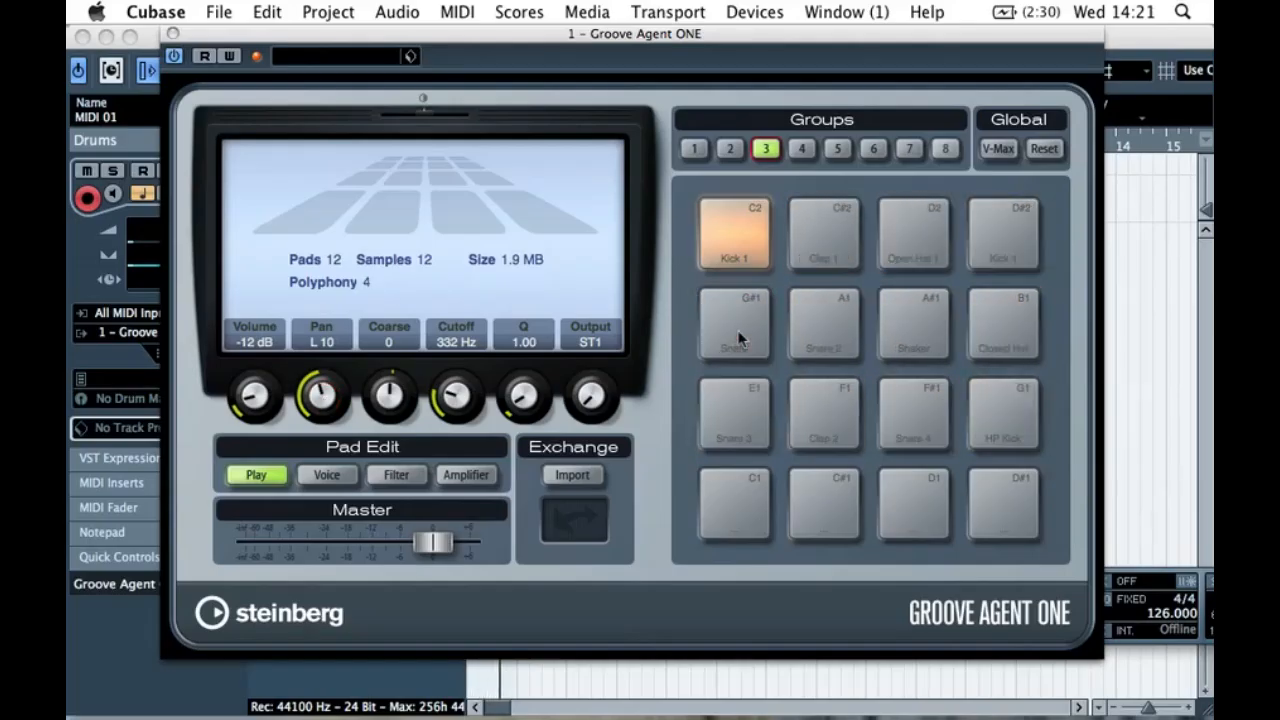
- Set Snare 2 to -14 dB with pan R 9, and set Shaker to -12 dB with its pan shifted left
{"action": "left_click", "coordinate": [840, 344]}
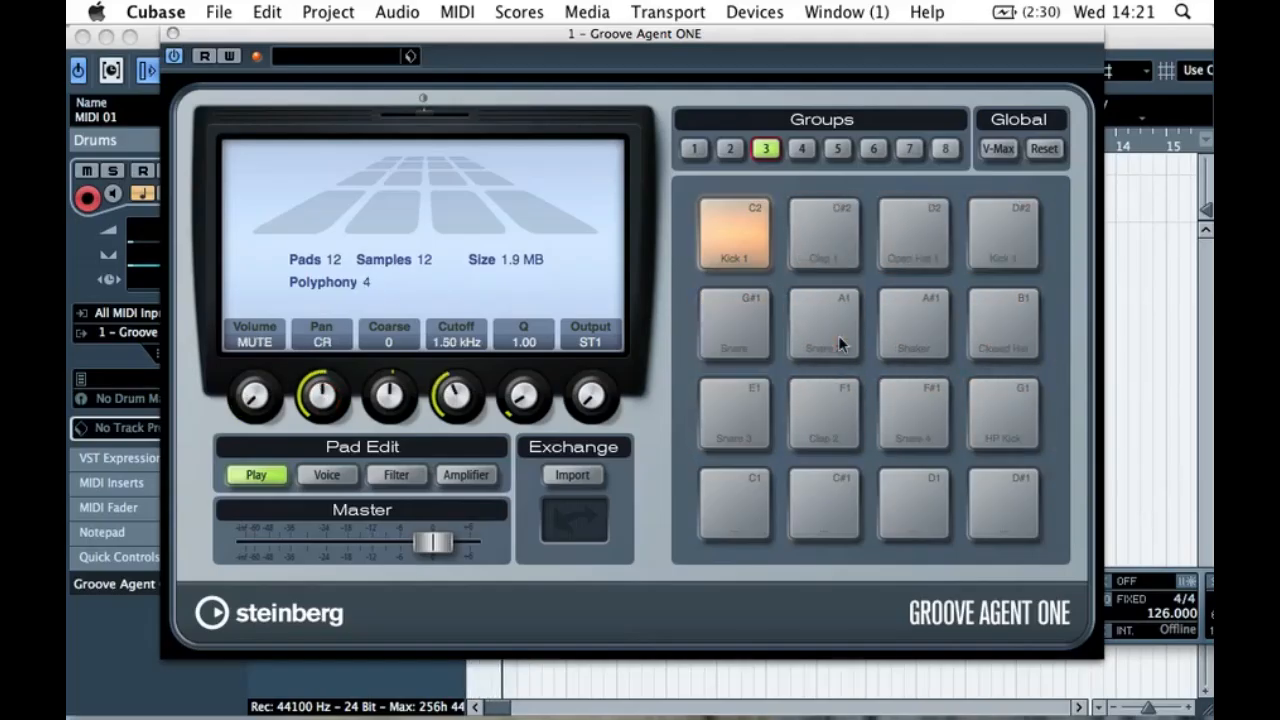
{"action": "mouse_move", "coordinate": [258, 399]}
{"action": "left_mouse_down"}
{"action": "mouse_move", "coordinate": [260, 376]}
{"action": "mouse_move", "coordinate": [260, 401]}
{"action": "left_mouse_up"}
{"action": "left_click_drag", "start_coordinate": [260, 342], "coordinate": [251, 394]}
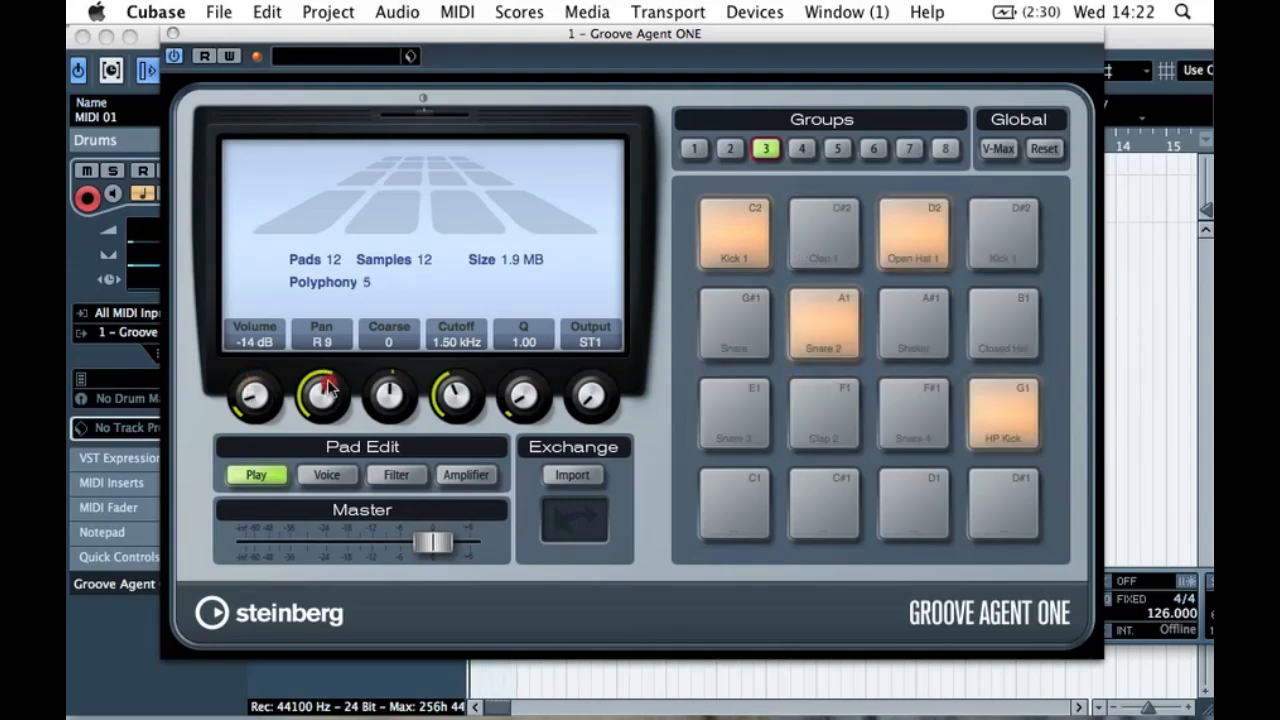
{"action": "left_click_drag", "start_coordinate": [332, 398], "coordinate": [328, 389]}
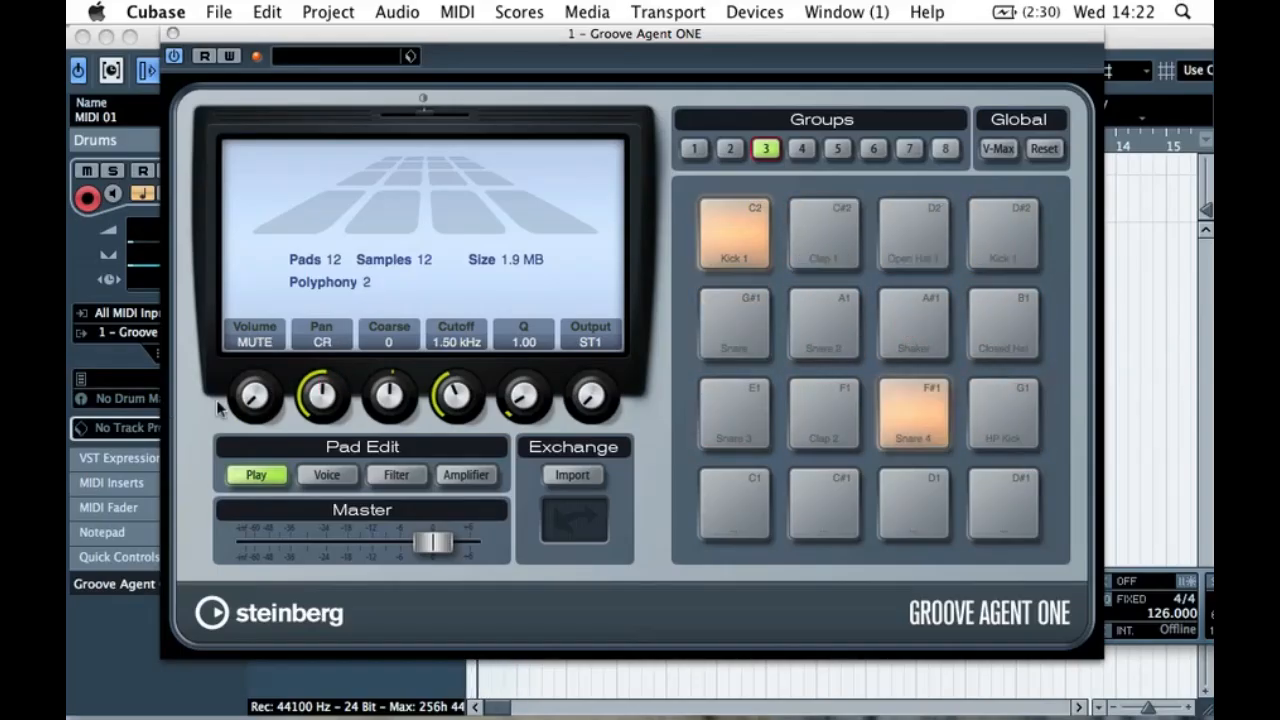
{"action": "left_click_drag", "start_coordinate": [253, 395], "coordinate": [256, 392]}
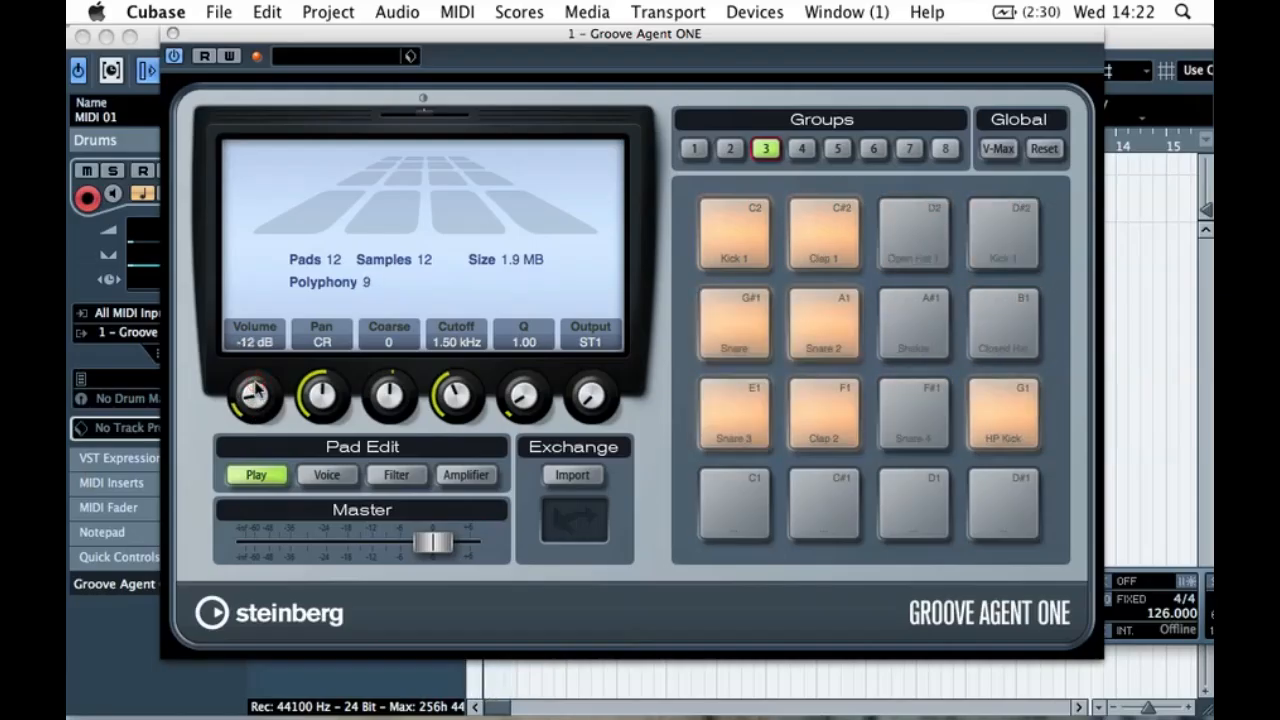
{"action": "left_click_drag", "start_coordinate": [320, 391], "coordinate": [320, 403]}
- Set the Closed Hat pad's volume to -16 dB, and Snare 3 to -16 dB with pan R 10
{"action": "left_click", "coordinate": [1002, 324]}
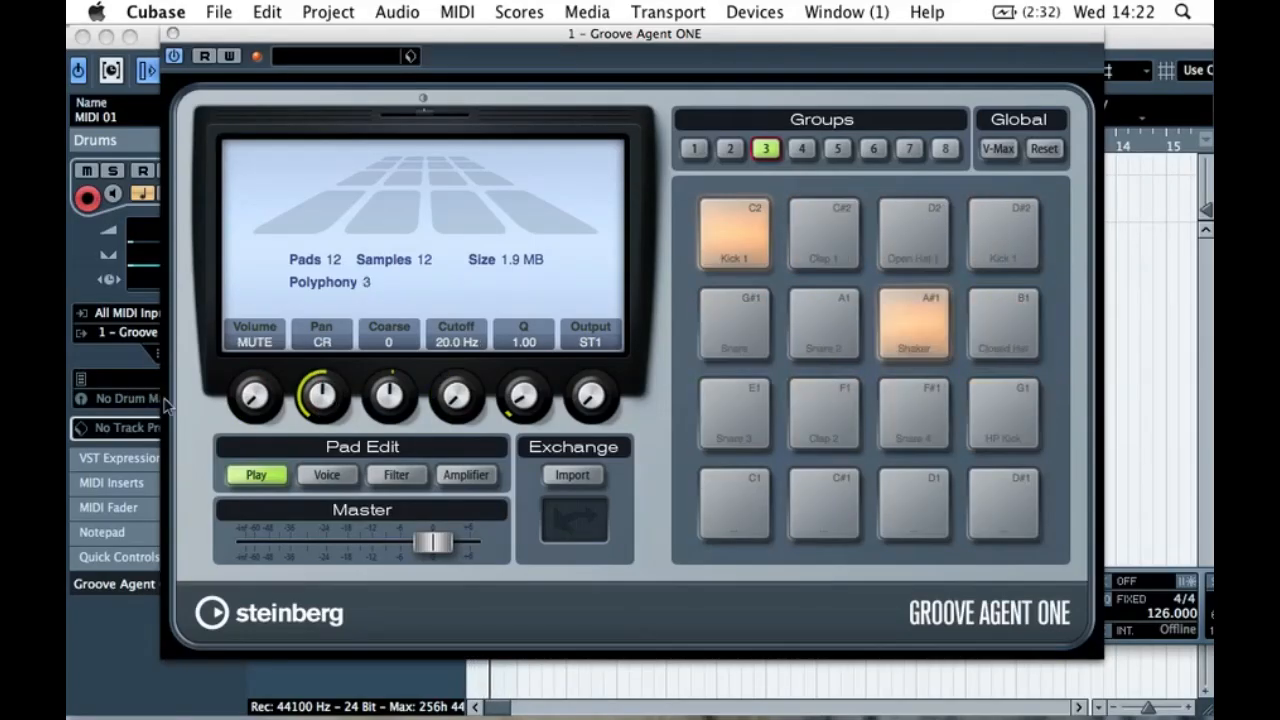
{"action": "mouse_move", "coordinate": [283, 390]}
{"action": "left_mouse_down"}
{"action": "mouse_move", "coordinate": [251, 386]}
{"action": "mouse_move", "coordinate": [271, 323]}
{"action": "mouse_move", "coordinate": [265, 392]}
{"action": "left_mouse_up"}
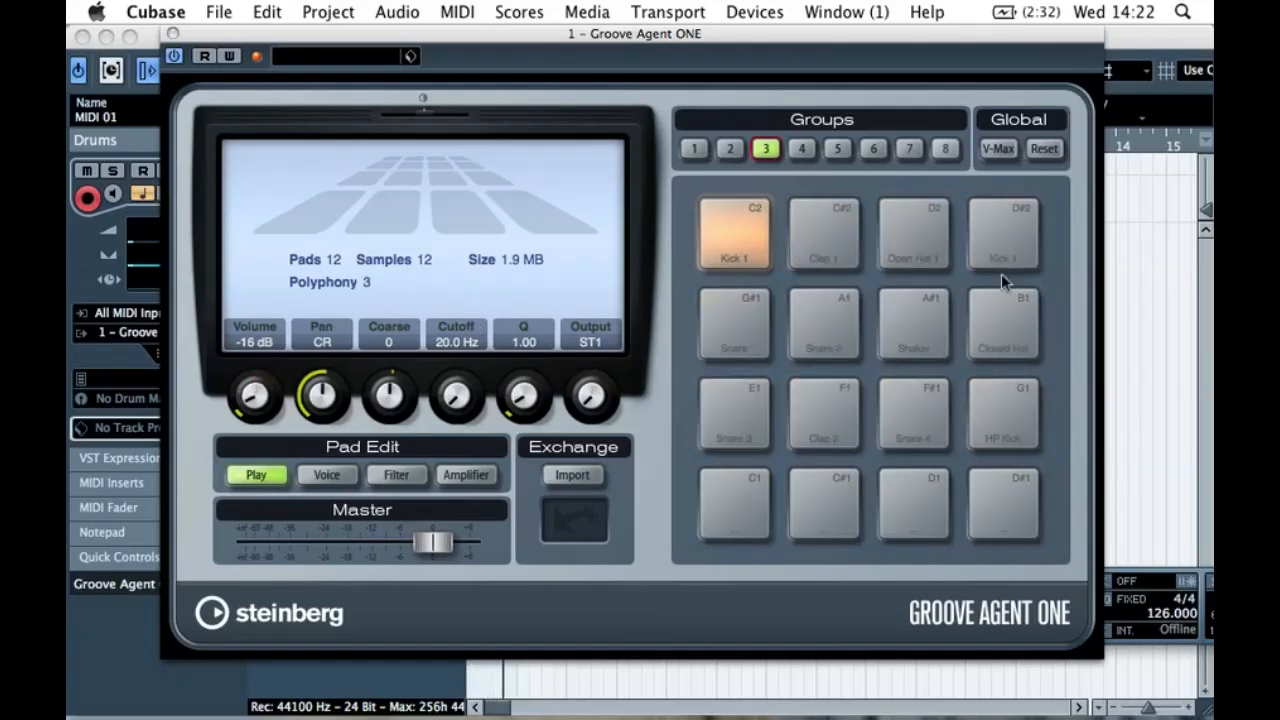
{"action": "mouse_move", "coordinate": [265, 396]}
{"action": "left_mouse_down"}
{"action": "mouse_move", "coordinate": [262, 368]}
{"action": "mouse_move", "coordinate": [256, 381]}
{"action": "left_mouse_up"}
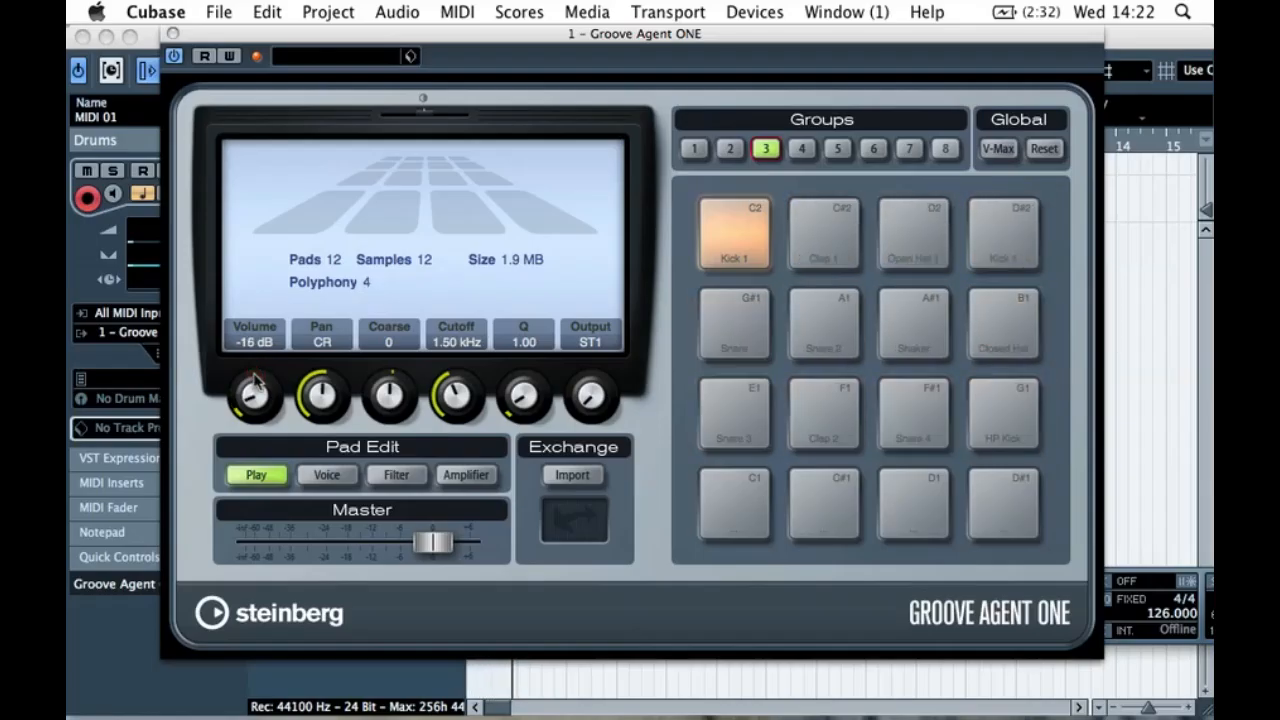
{"action": "left_click_drag", "start_coordinate": [322, 390], "coordinate": [325, 385]}
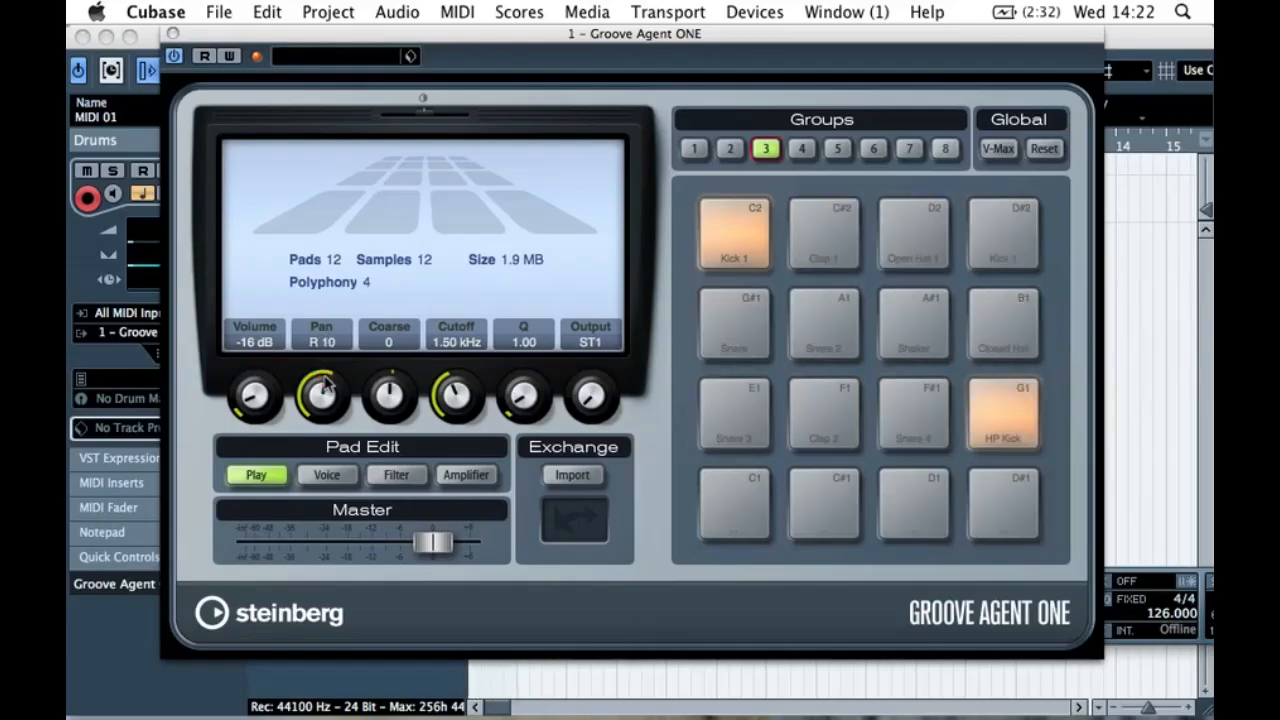
- Set the Clap 2 pad's volume to -5.0 dB and its pan to L 15
{"action": "left_click", "coordinate": [811, 425]}
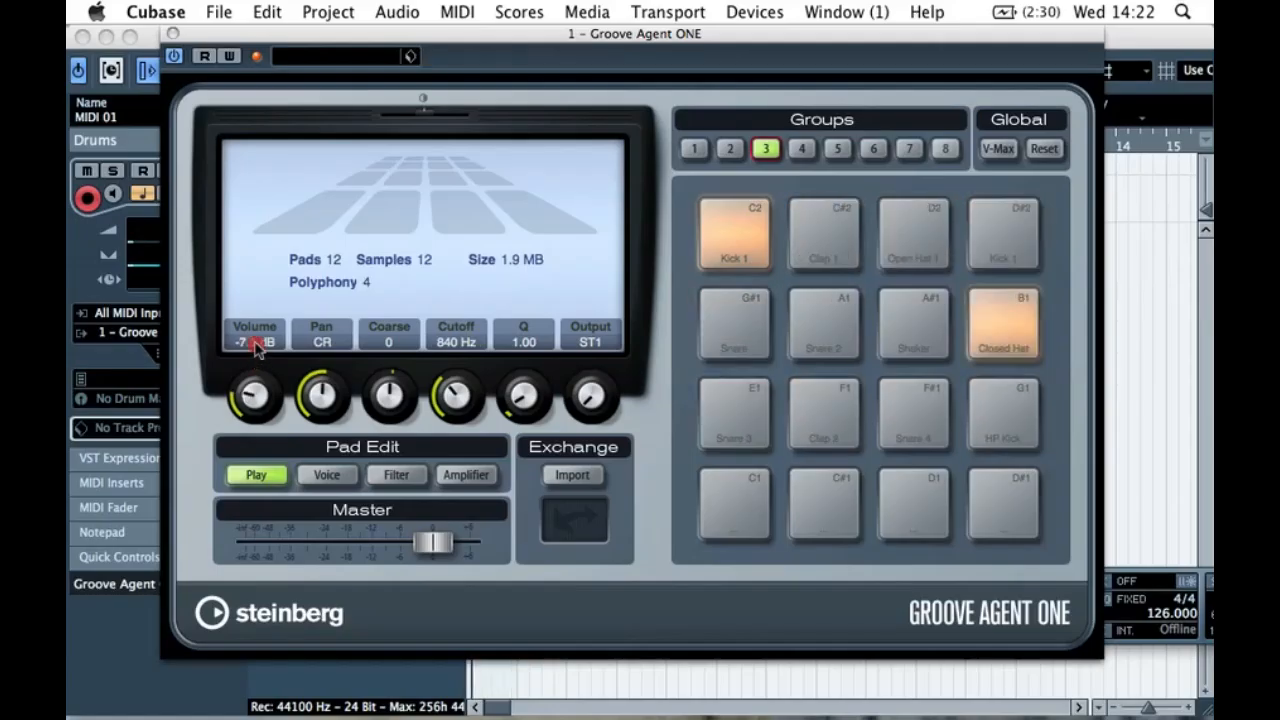
{"action": "left_click_drag", "start_coordinate": [251, 340], "coordinate": [259, 340]}
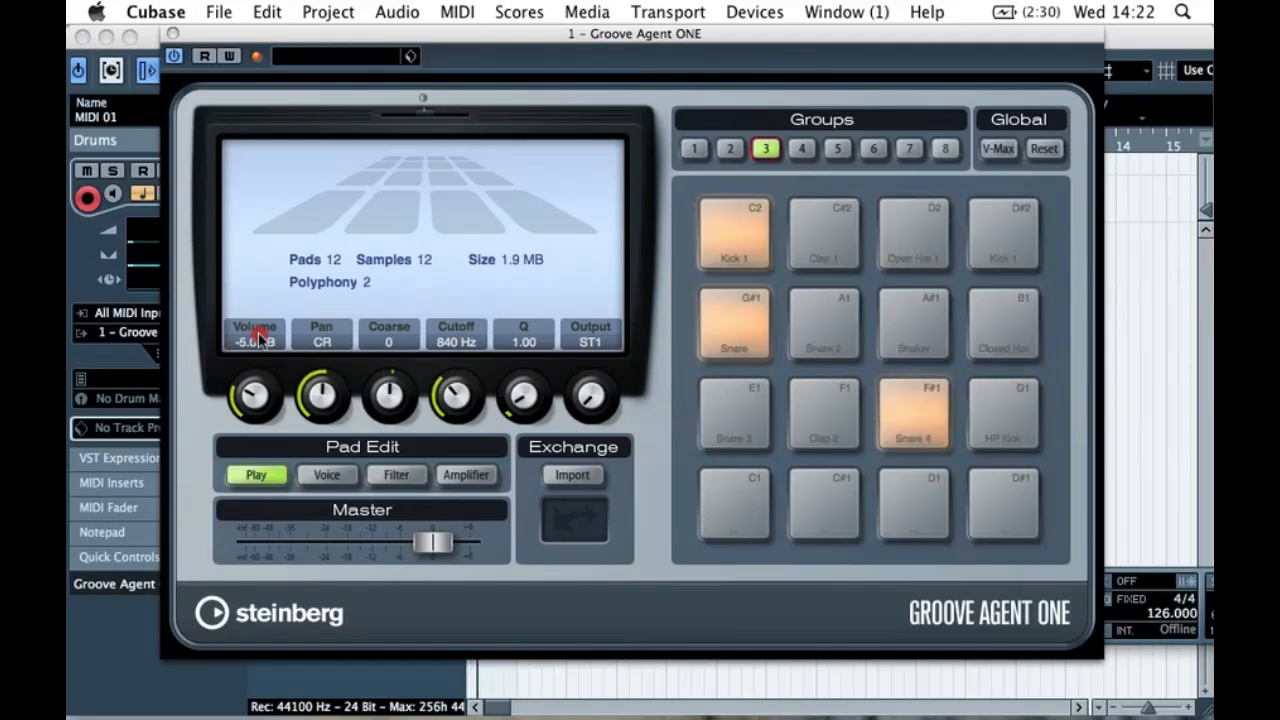
{"action": "left_click_drag", "start_coordinate": [254, 394], "coordinate": [254, 396]}
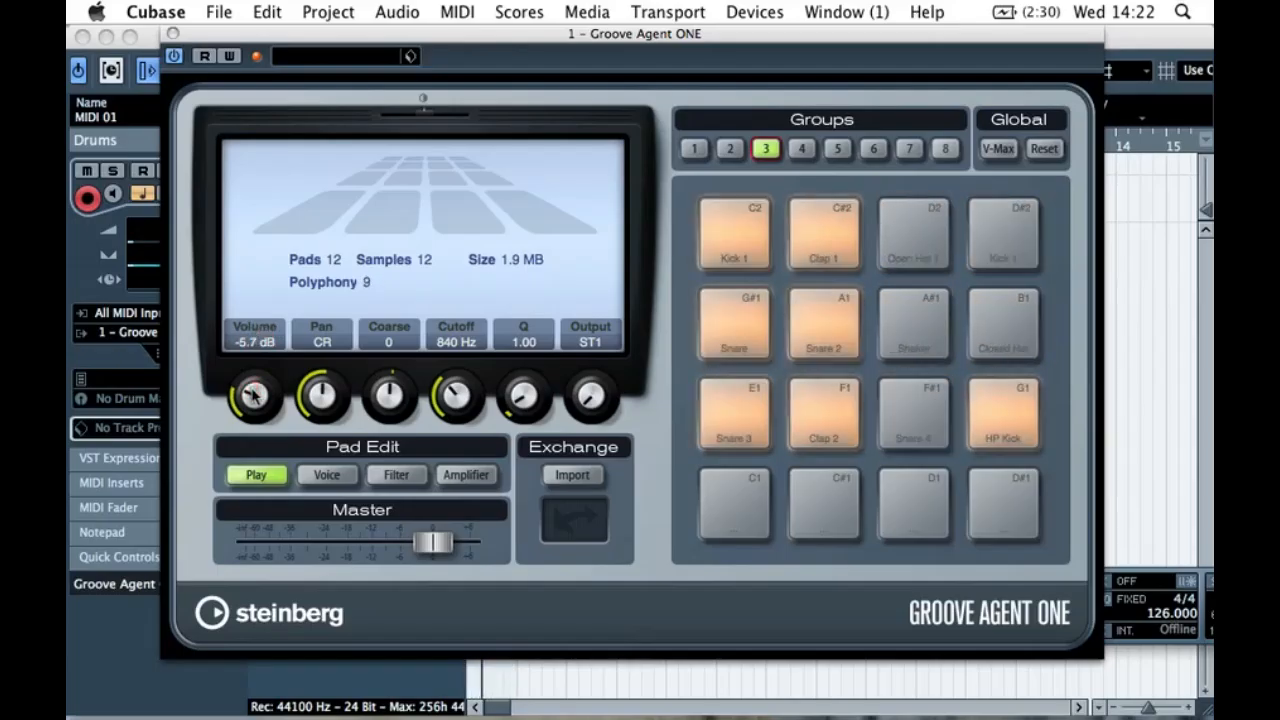
{"action": "scroll", "coordinate": [254, 394], "scroll_direction": "up", "scroll_amount": 2}
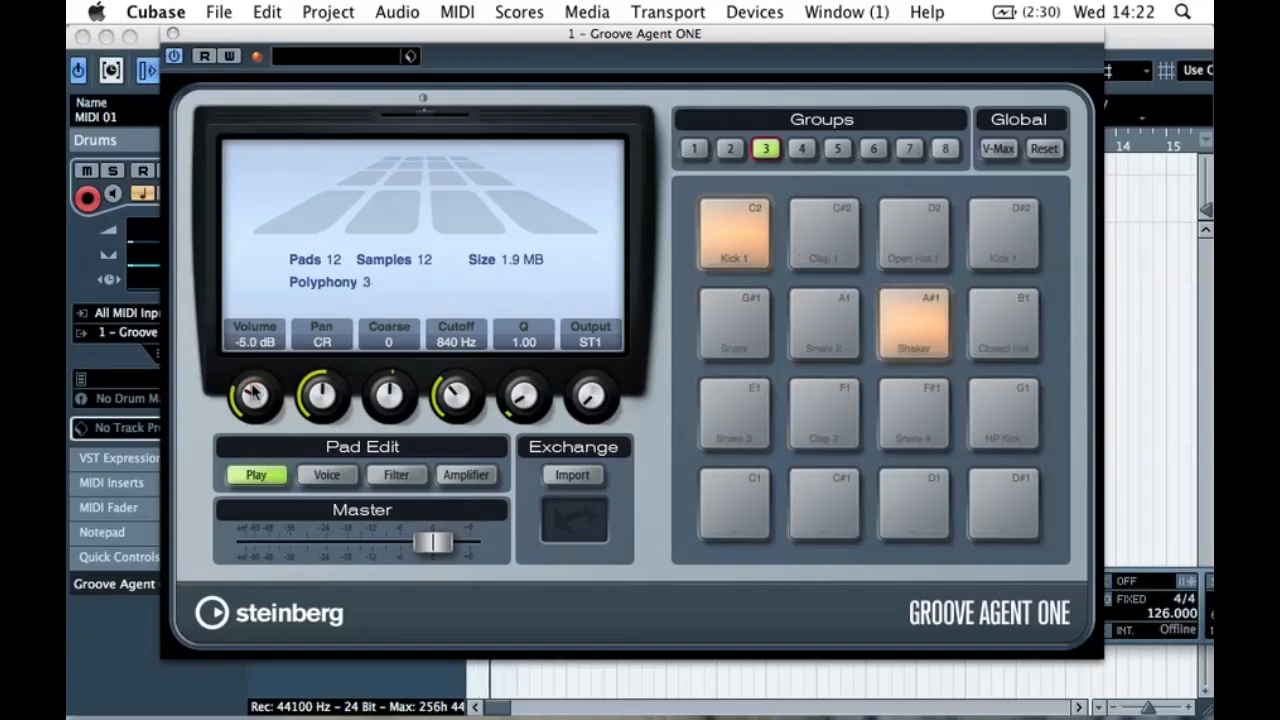
{"action": "scroll", "coordinate": [318, 390], "scroll_direction": "up", "scroll_amount": 6}
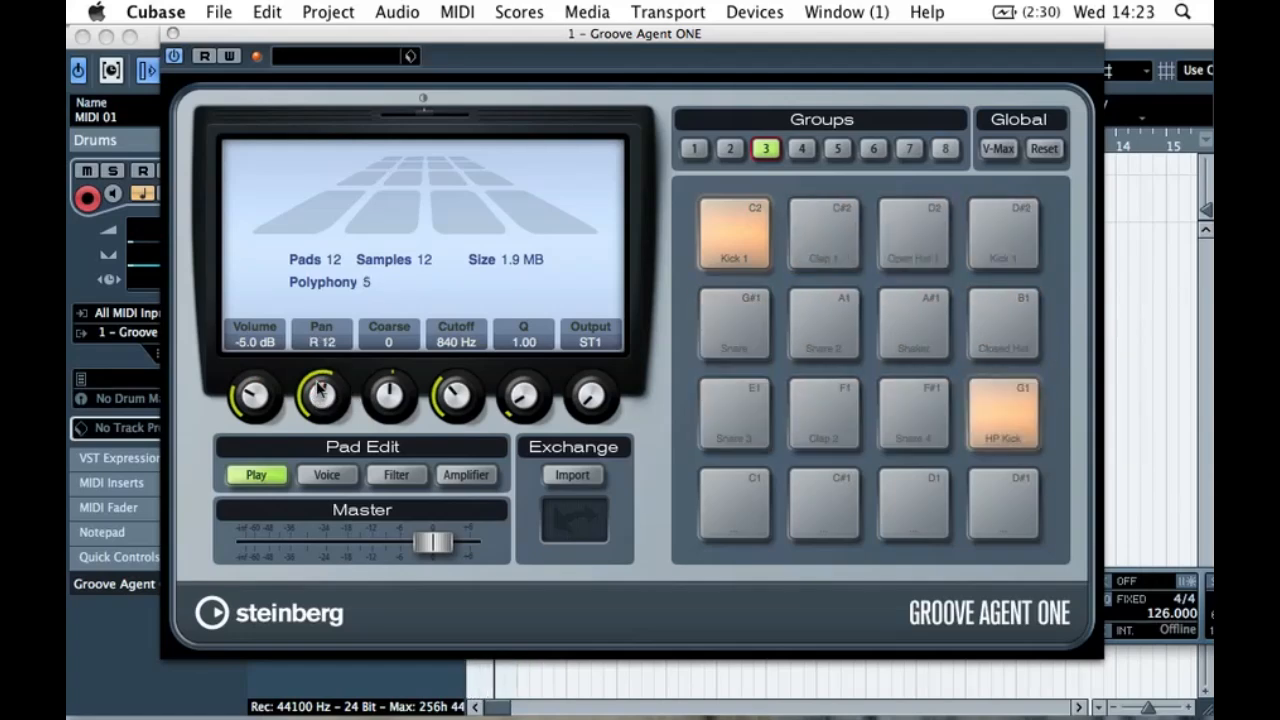
{"action": "left_click_drag", "start_coordinate": [318, 390], "coordinate": [320, 418]}
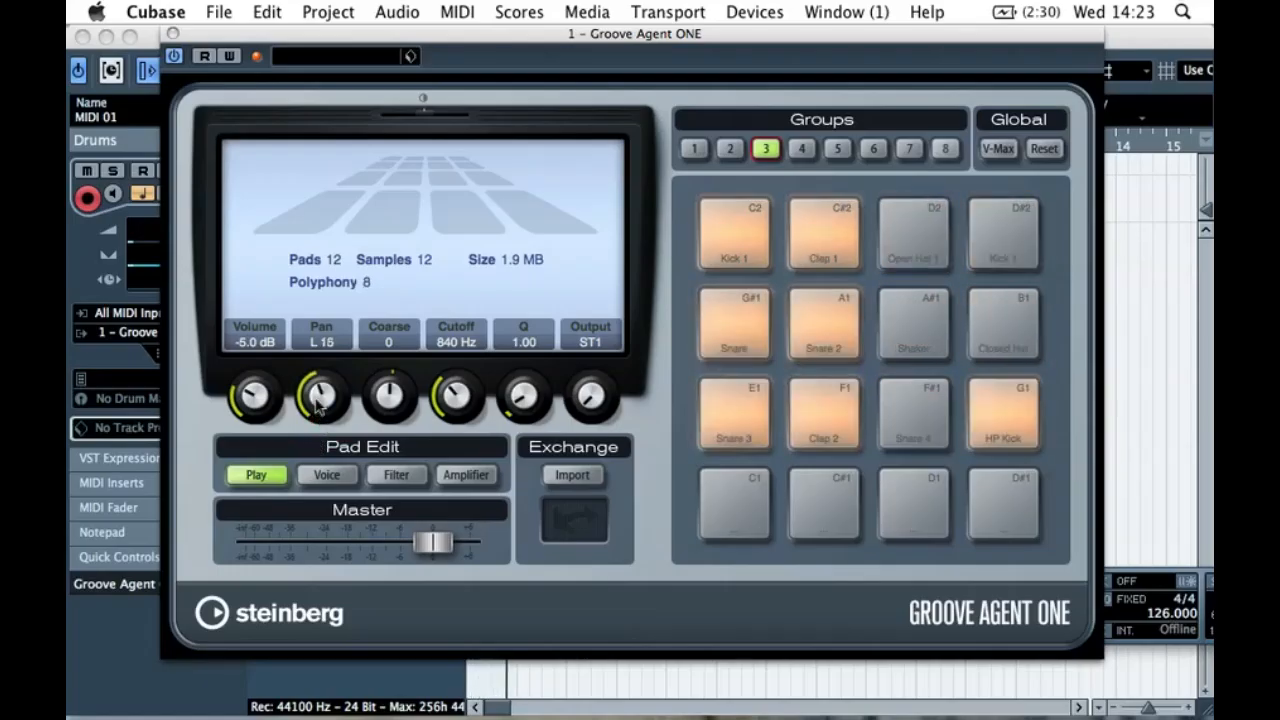
- Set Snare 4 to -18 dB with pan R 17, and raise the HP Kick pad's volume to -8.4 dB
{"action": "left_click", "coordinate": [901, 426]}
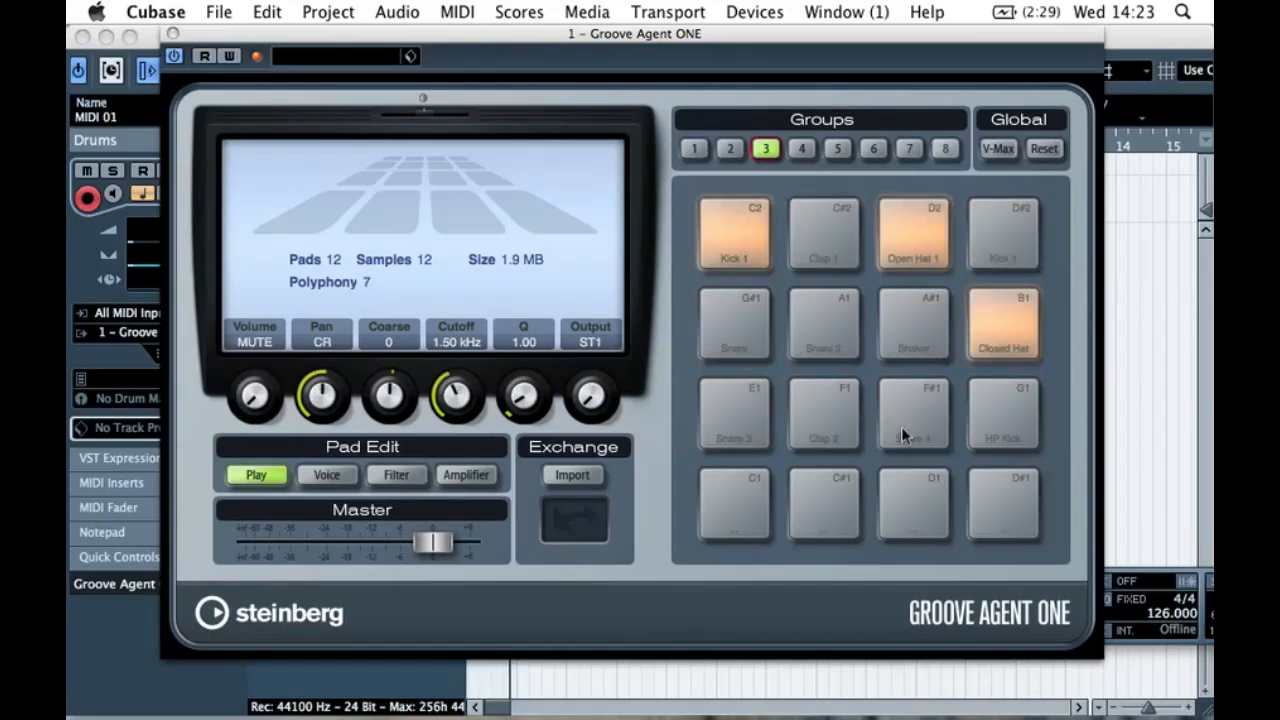
{"action": "mouse_move", "coordinate": [252, 388]}
{"action": "left_mouse_down"}
{"action": "mouse_move", "coordinate": [250, 323]}
{"action": "mouse_move", "coordinate": [257, 405]}
{"action": "mouse_move", "coordinate": [254, 392]}
{"action": "left_mouse_up"}
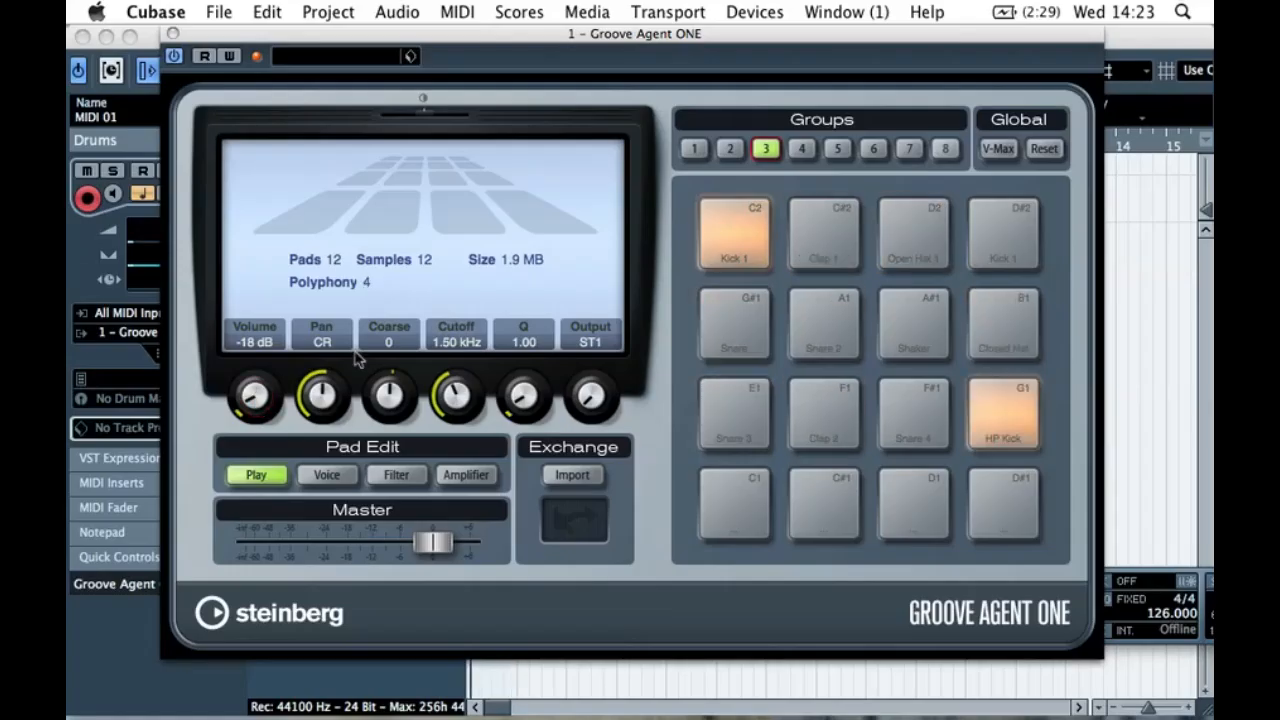
{"action": "left_click_drag", "start_coordinate": [324, 396], "coordinate": [328, 393]}
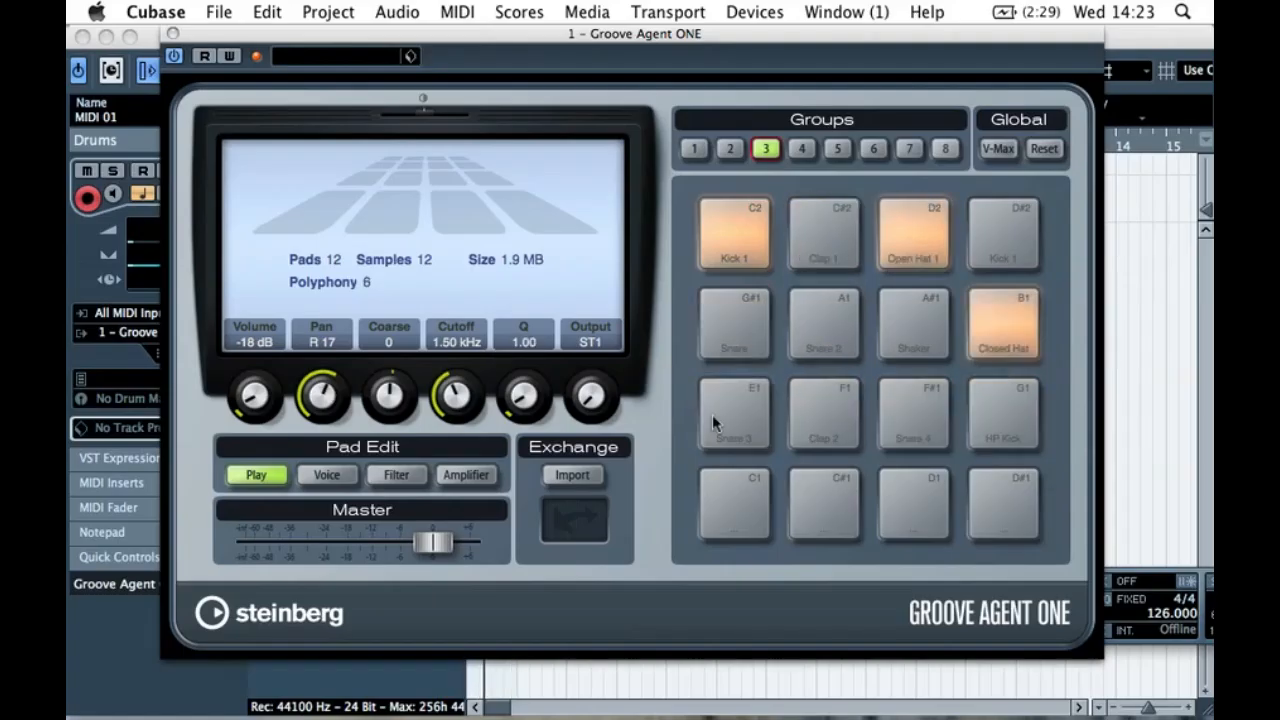
{"action": "left_click", "coordinate": [1029, 407]}
{"action": "left_click_drag", "start_coordinate": [254, 396], "coordinate": [255, 435]}
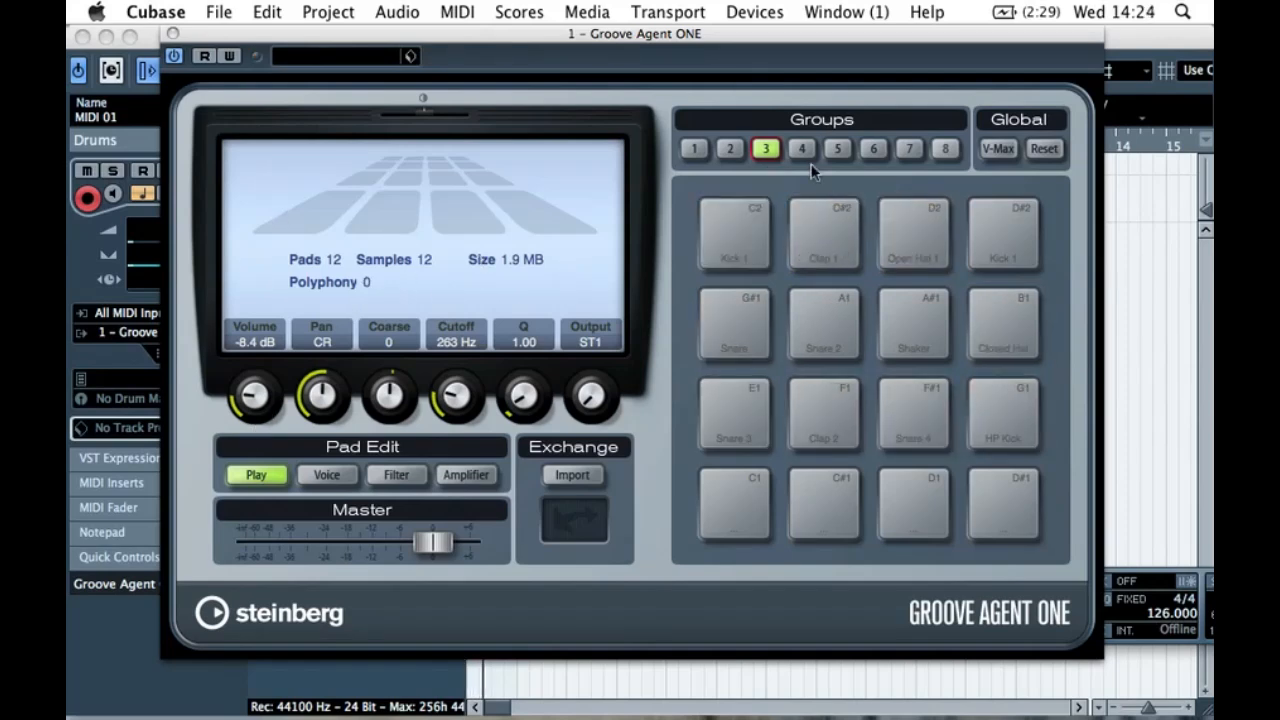
- Review the mix settings of the Clap 1, C2 Kick 1, Snare 2 and Shaker pads
{"action": "left_click", "coordinate": [847, 238]}
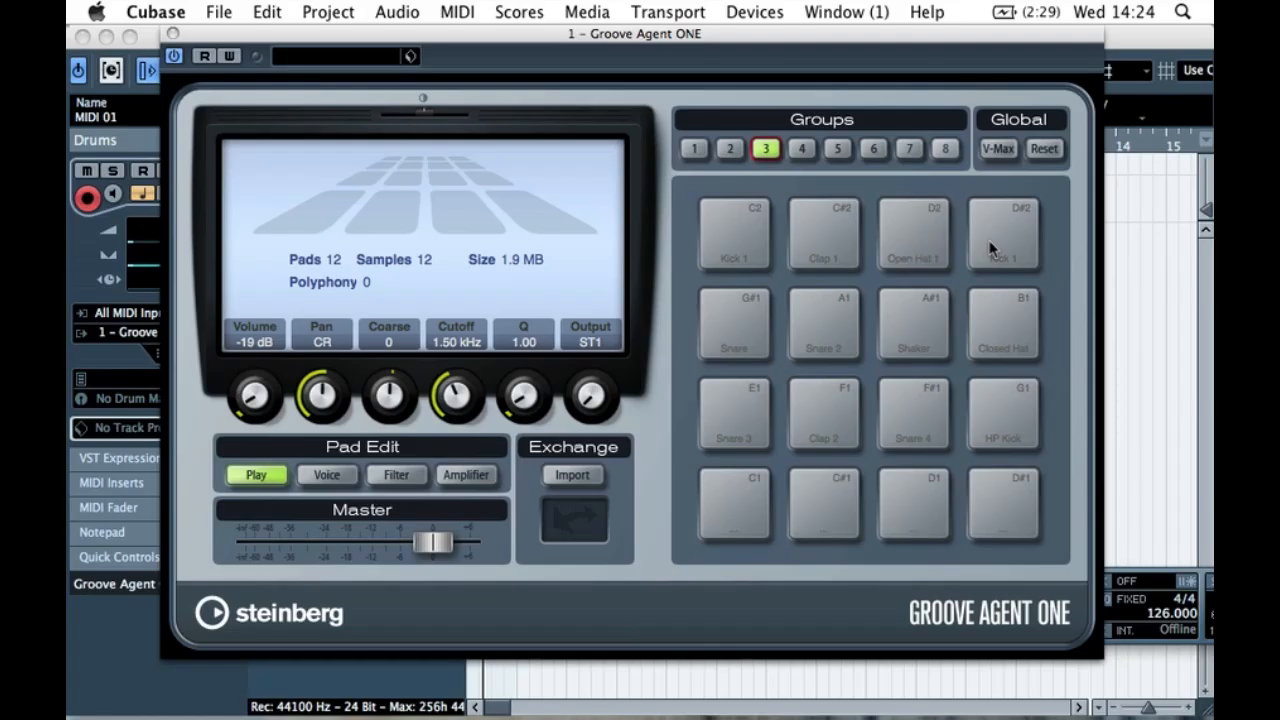
{"action": "left_click", "coordinate": [739, 254]}
{"action": "left_click", "coordinate": [838, 338]}
{"action": "left_click", "coordinate": [908, 334]}
{"action": "left_click", "coordinate": [829, 233]}
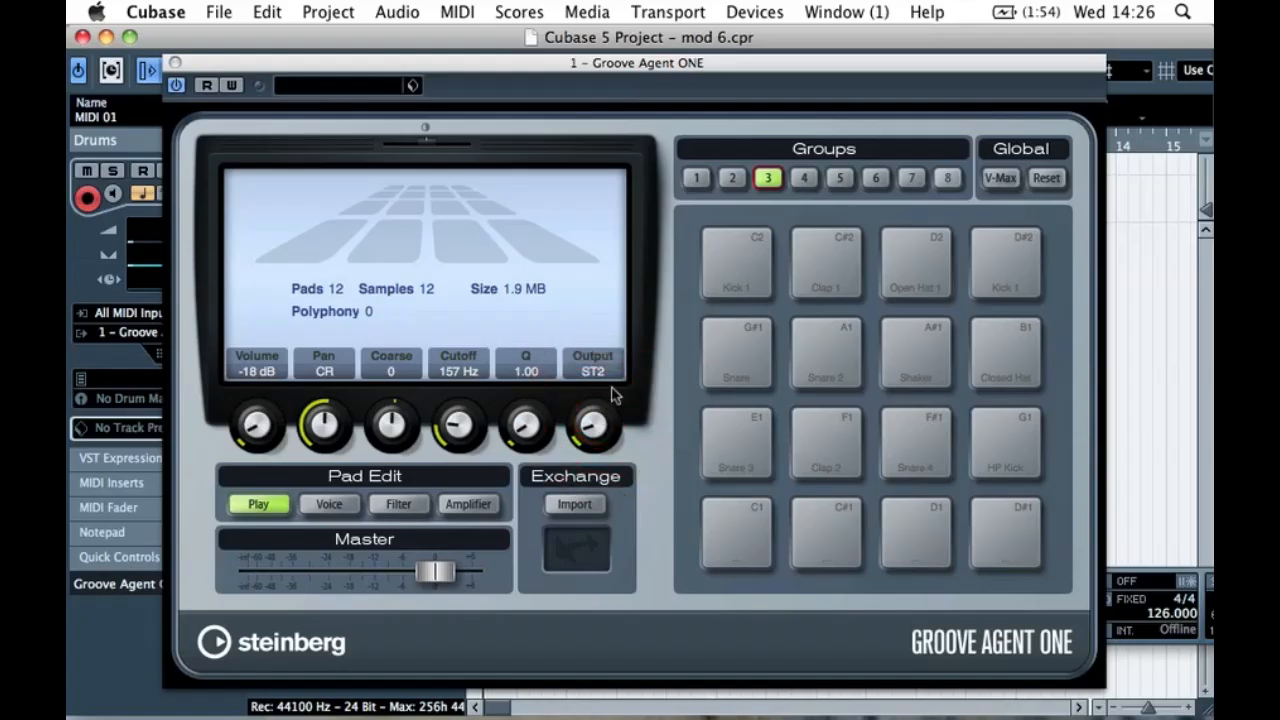
- Route the Open Hat 1, D#2 Kick 1 and G#1 Snare pads to output ST2
{"action": "left_click", "coordinate": [929, 264]}
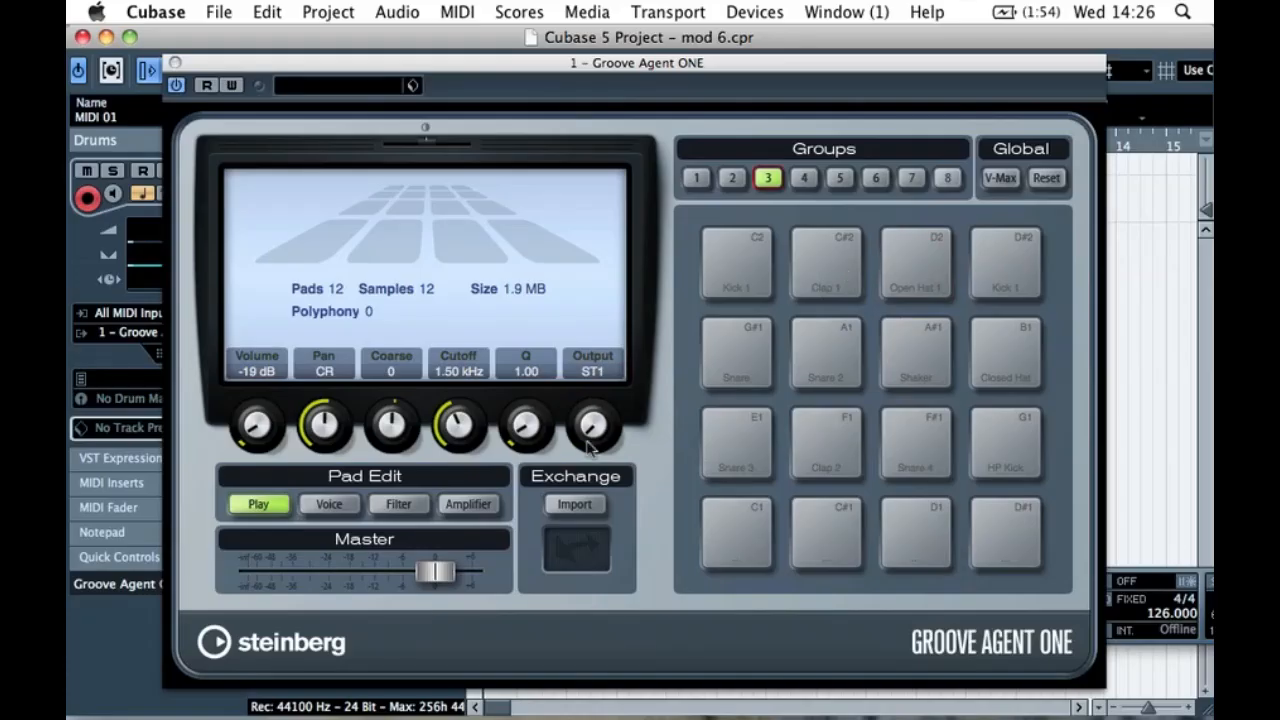
{"action": "left_click_drag", "start_coordinate": [592, 418], "coordinate": [592, 415]}
{"action": "left_click", "coordinate": [1000, 268]}
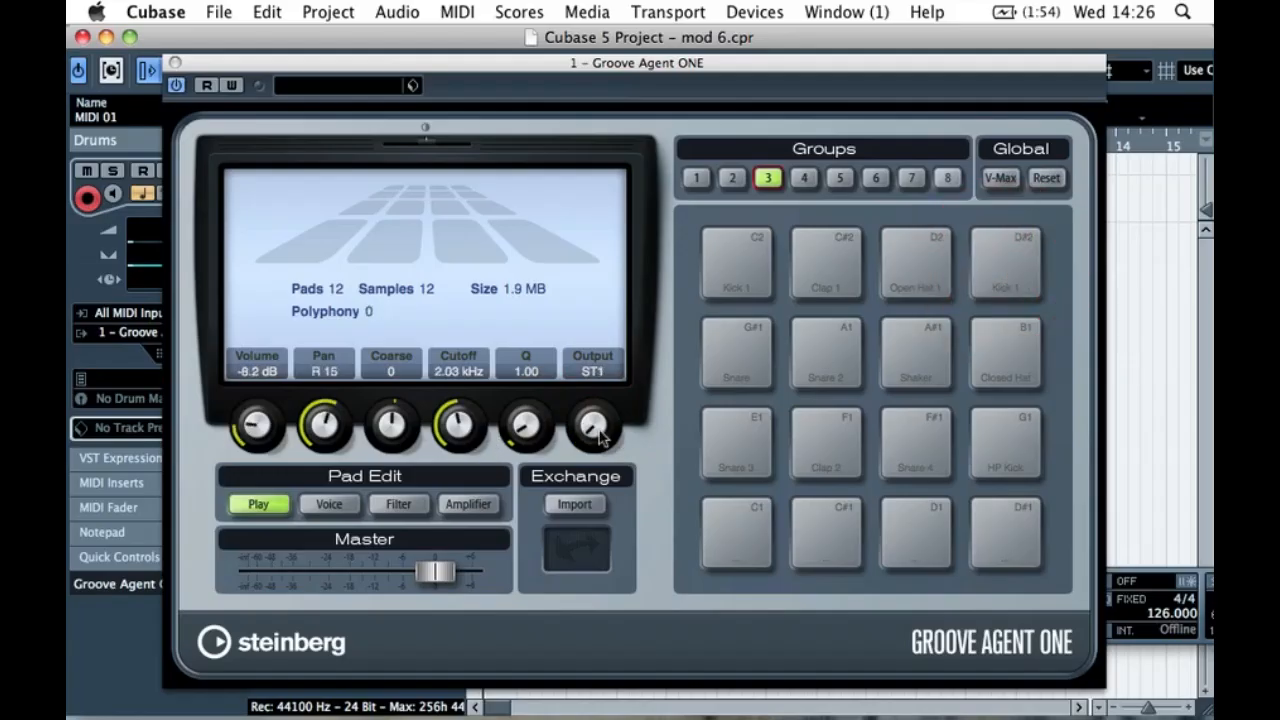
{"action": "left_click", "coordinate": [742, 347]}
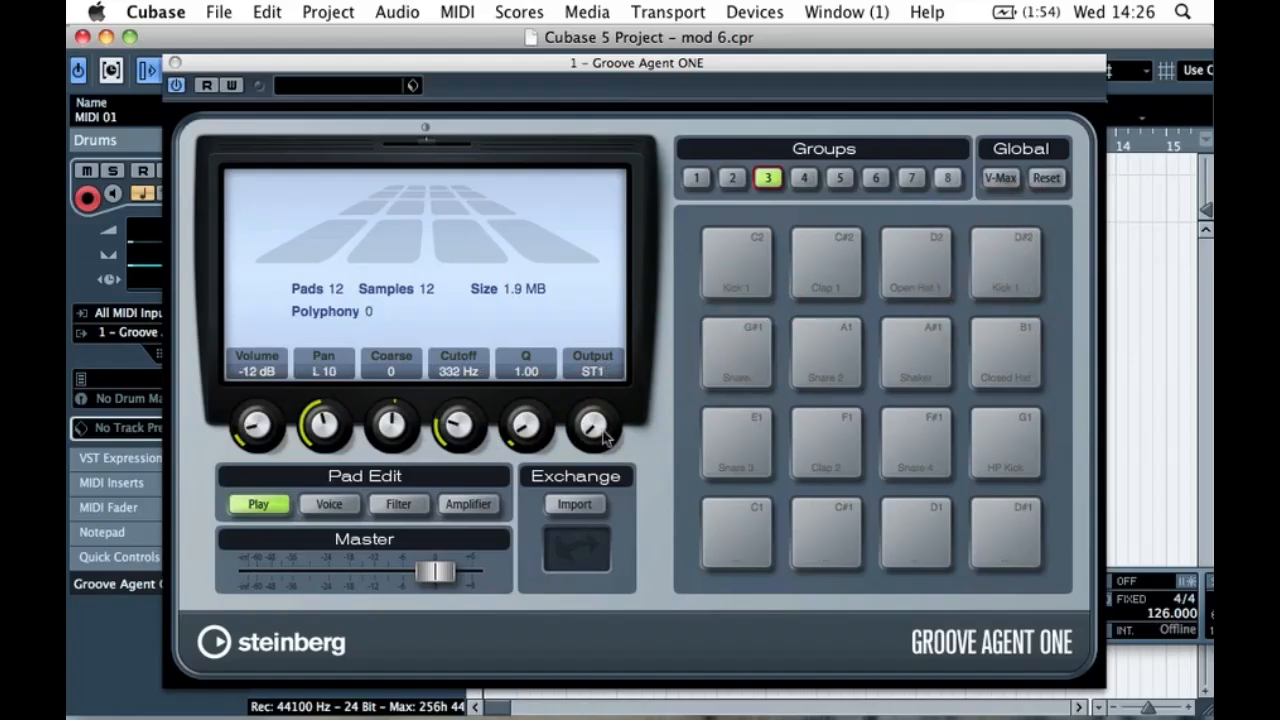
{"action": "left_click_drag", "start_coordinate": [603, 435], "coordinate": [601, 414]}
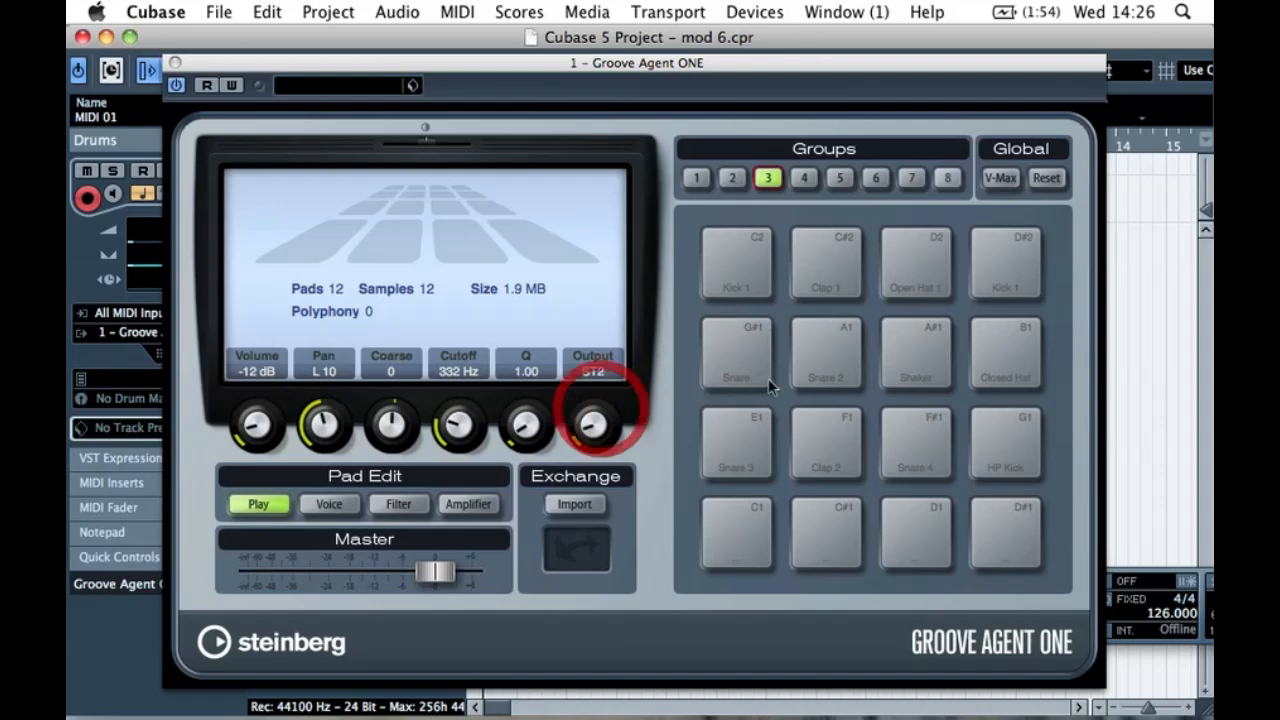
- Route the Snare 2 pad to output ST2, and the Shaker and Closed Hat pads to output ST3
{"action": "left_click", "coordinate": [831, 358]}
{"action": "left_click", "coordinate": [588, 424]}
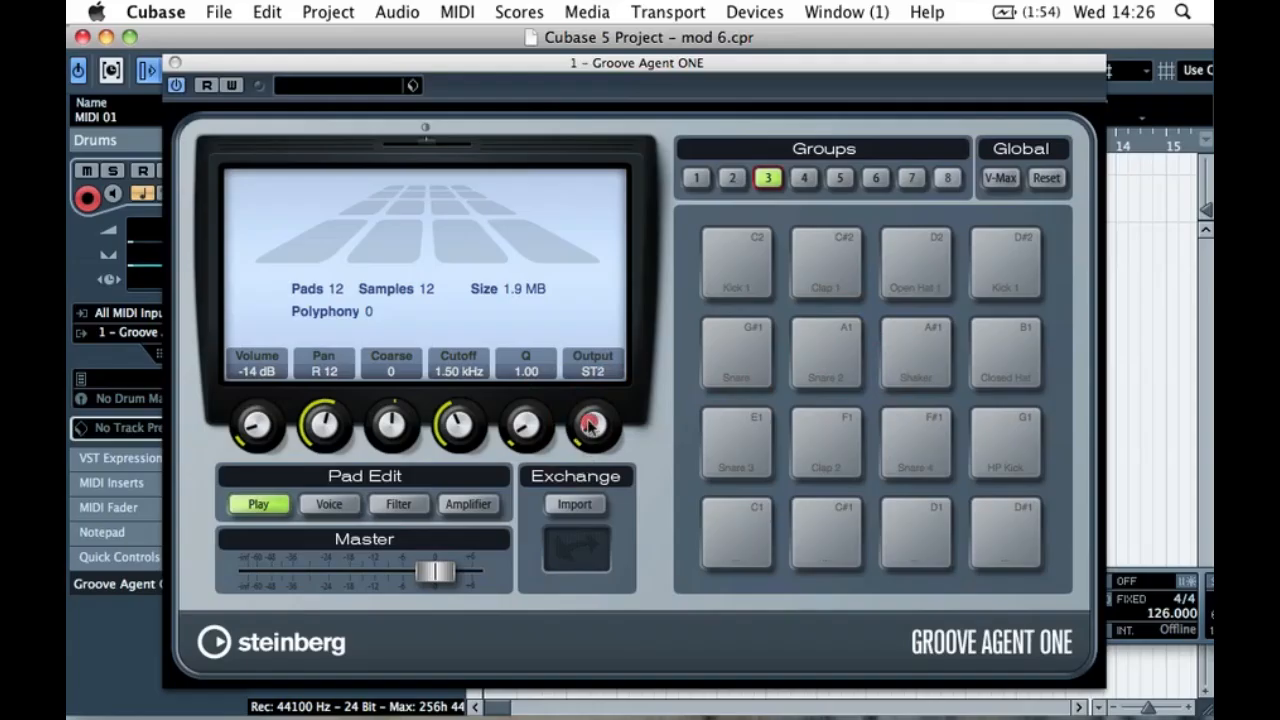
{"action": "left_click", "coordinate": [903, 355]}
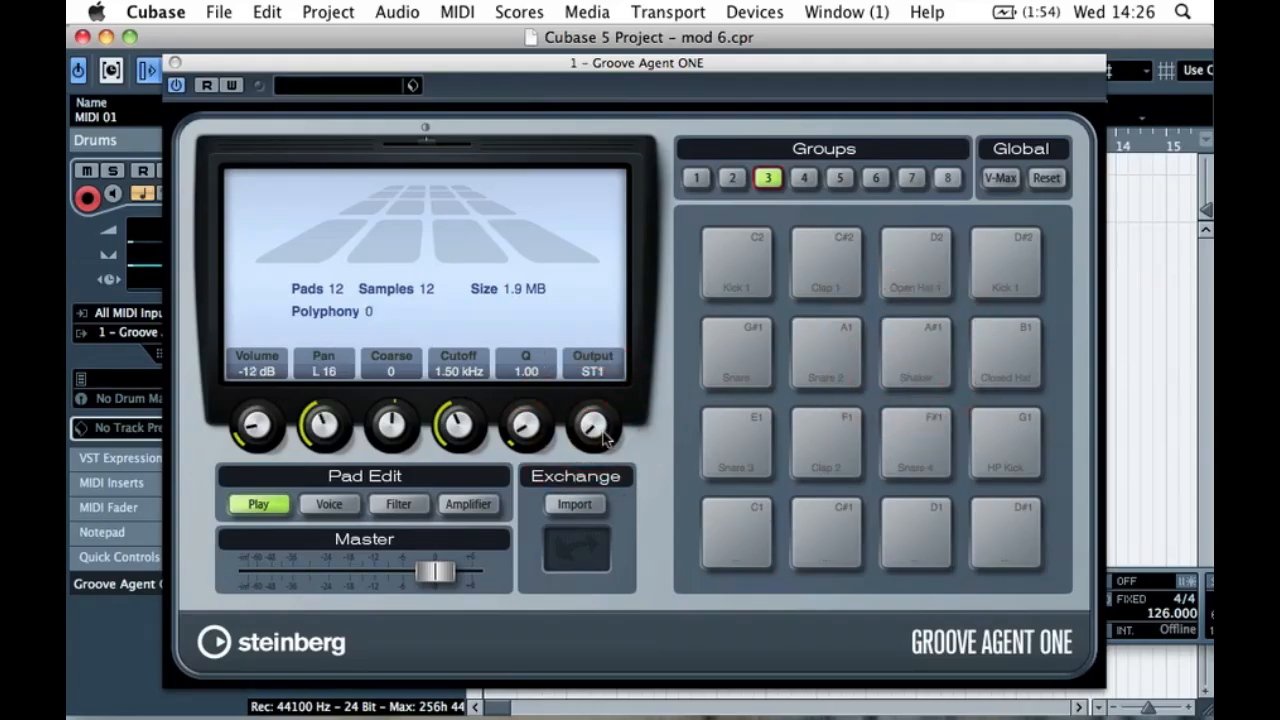
{"action": "left_click_drag", "start_coordinate": [604, 410], "coordinate": [604, 400]}
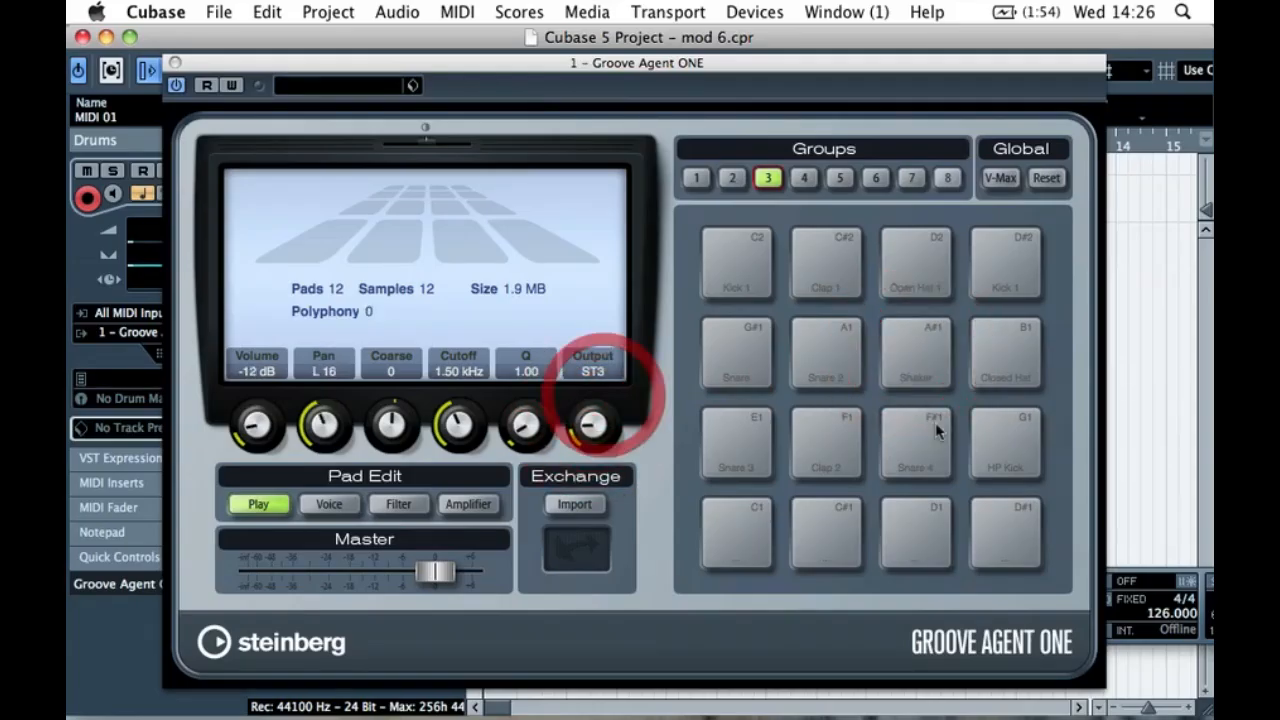
{"action": "left_click", "coordinate": [998, 374]}
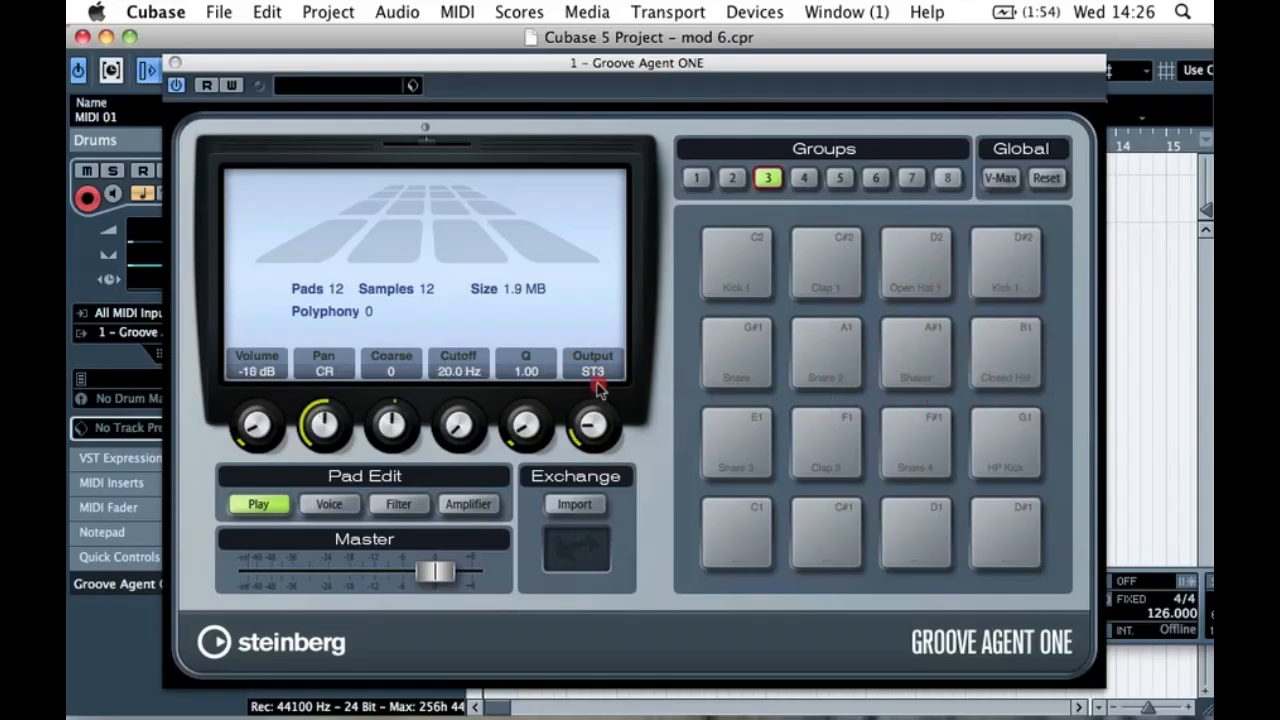
- Route the Snare 3, Clap 2 and Snare 4 pads to output ST2
{"action": "left_click", "coordinate": [730, 455]}
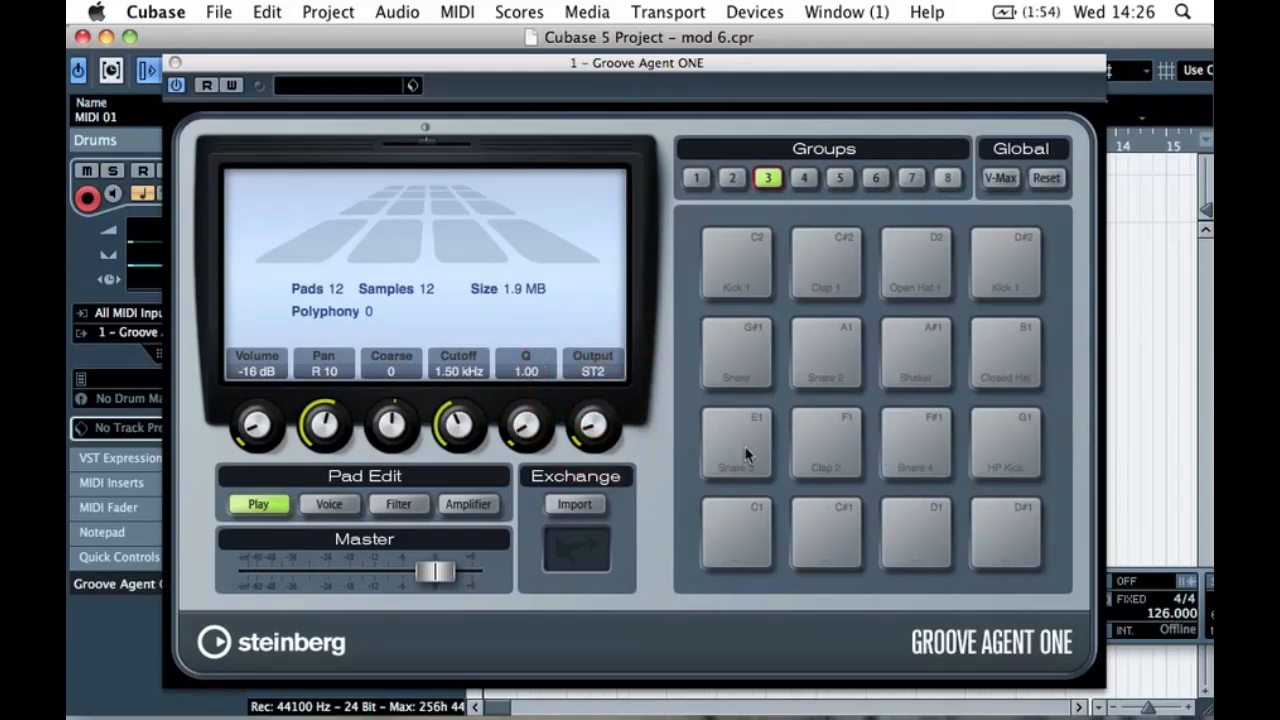
{"action": "left_click", "coordinate": [833, 460]}
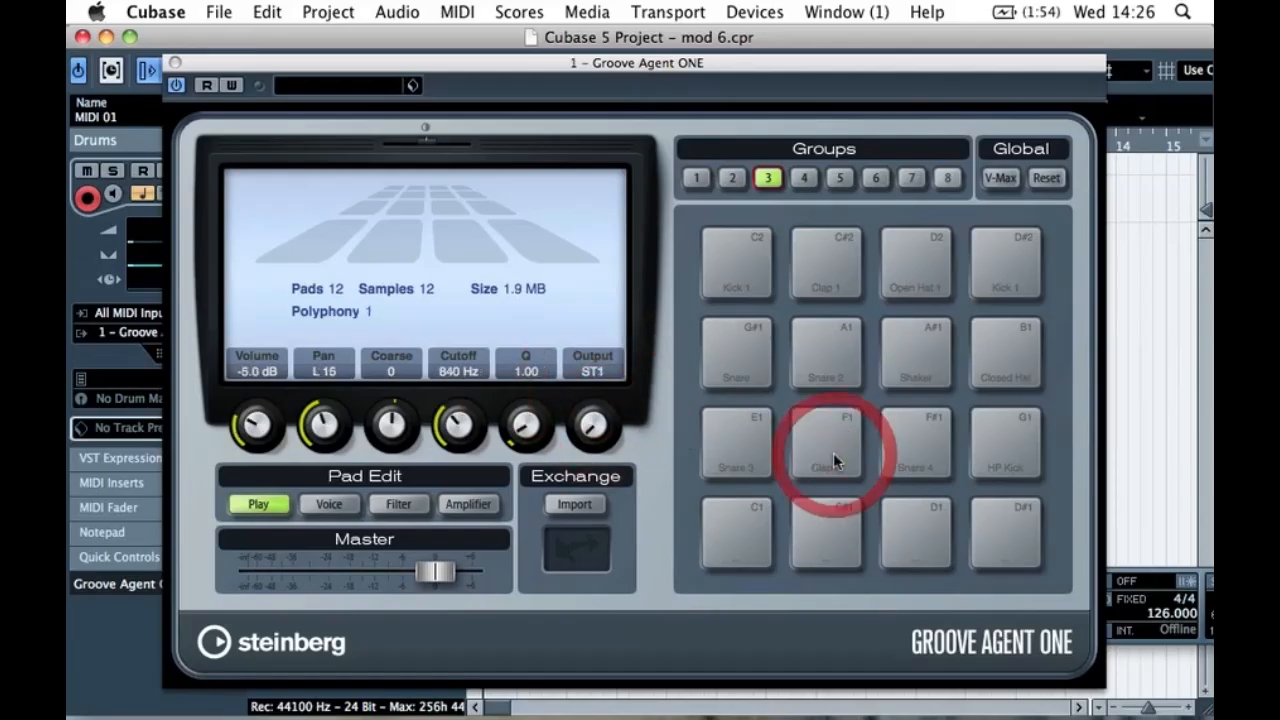
{"action": "left_click", "coordinate": [589, 407]}
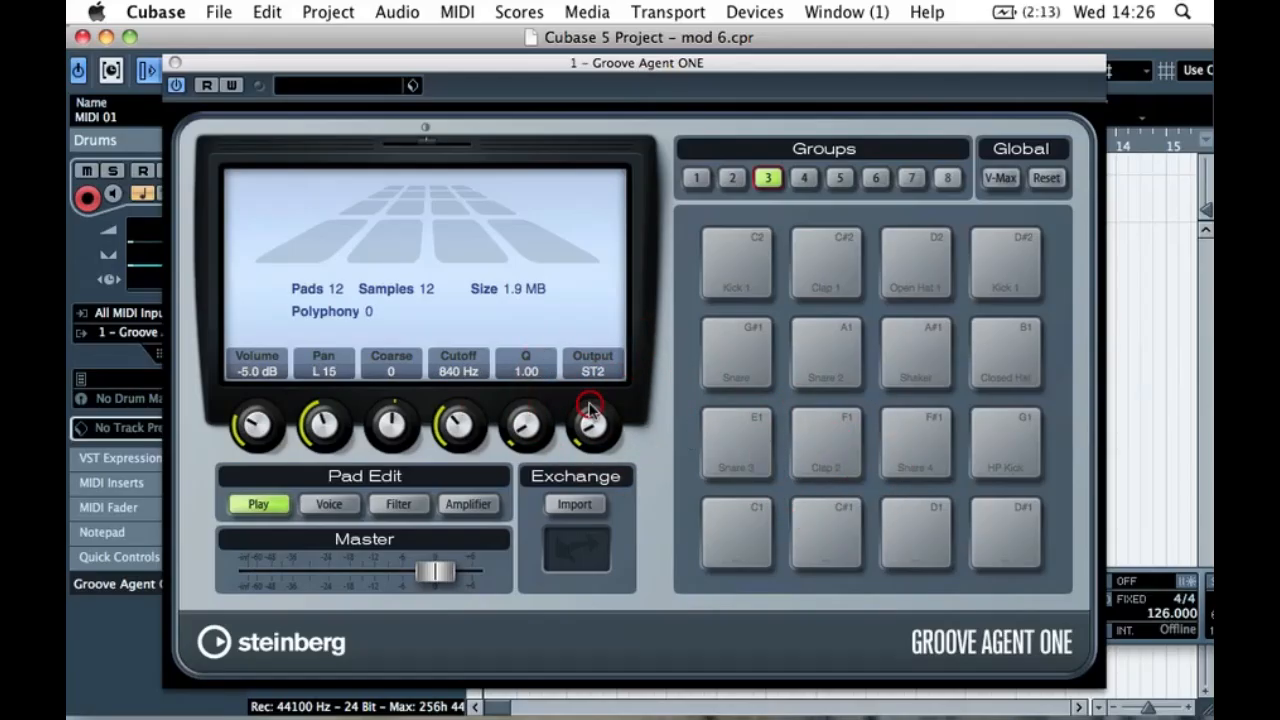
{"action": "left_click", "coordinate": [937, 448]}
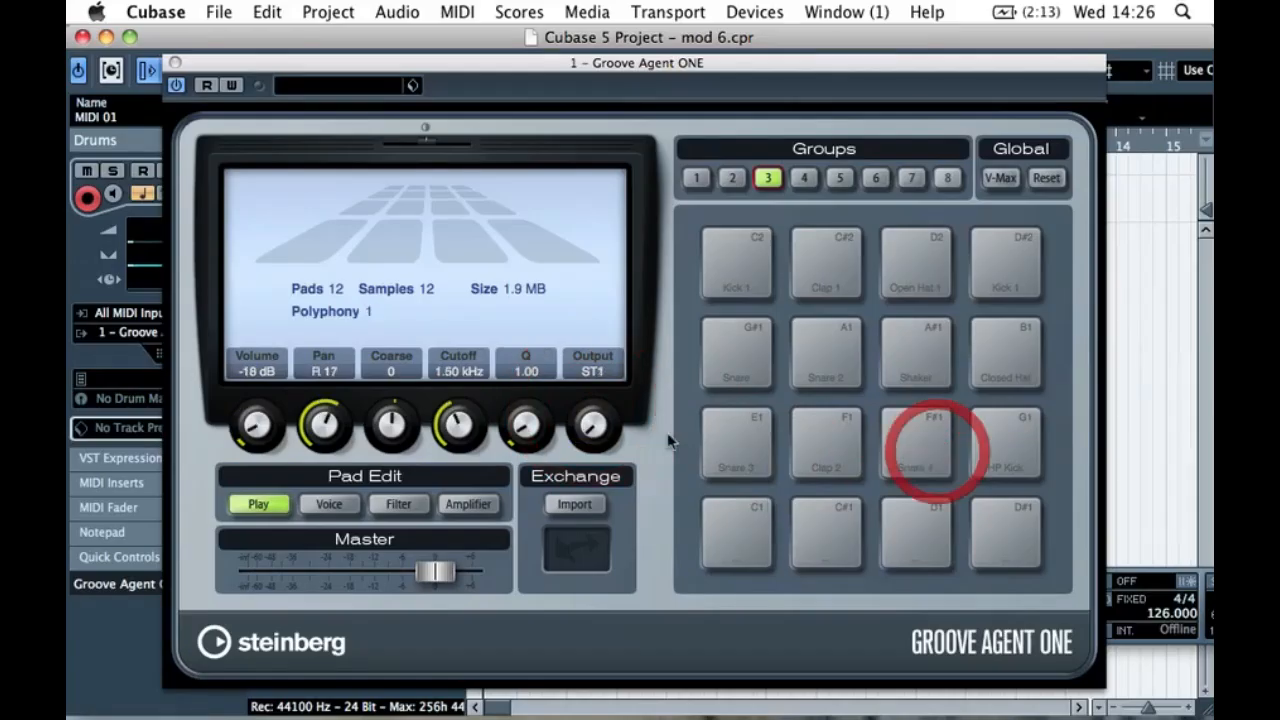
{"action": "left_click", "coordinate": [589, 415]}
- Audition the HP Kick, Snare, Snare 2, Clap 1, Open Hat 1 and D#2 Kick 1 pads and check their output assignments
{"action": "left_click", "coordinate": [1001, 433]}
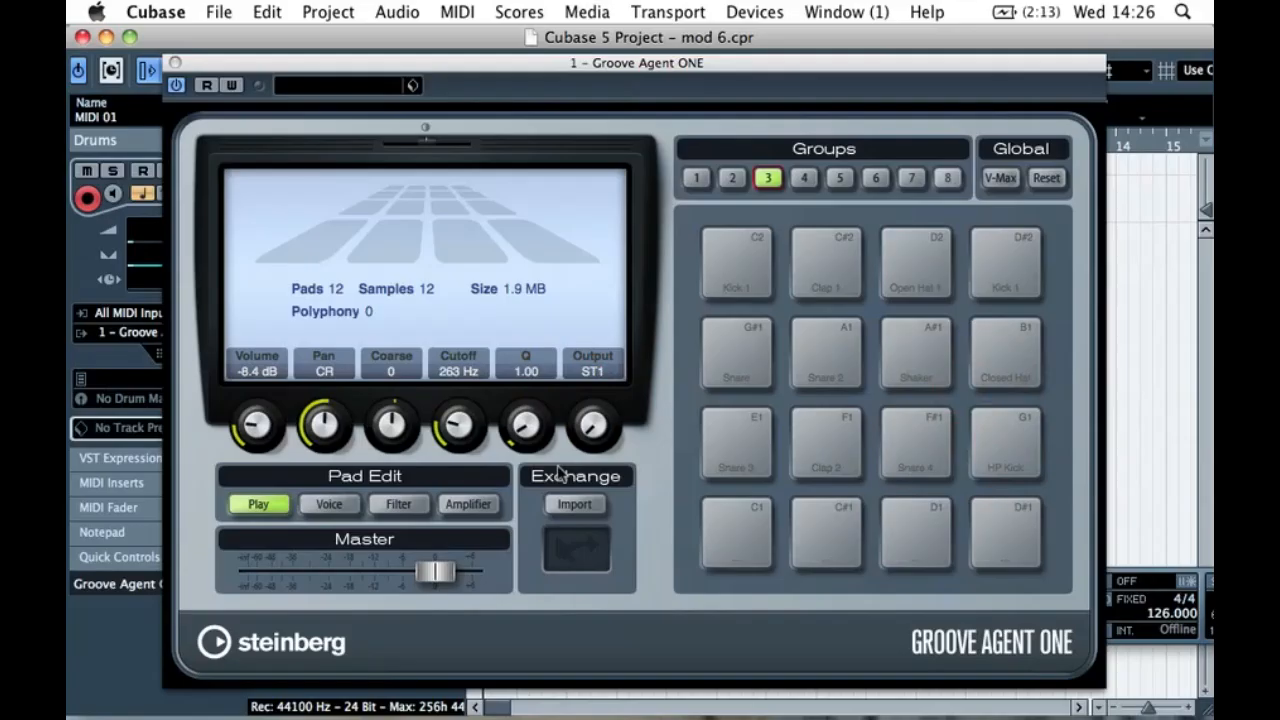
{"action": "left_click", "coordinate": [745, 363]}
{"action": "left_click", "coordinate": [810, 352]}
{"action": "left_click", "coordinate": [833, 278]}
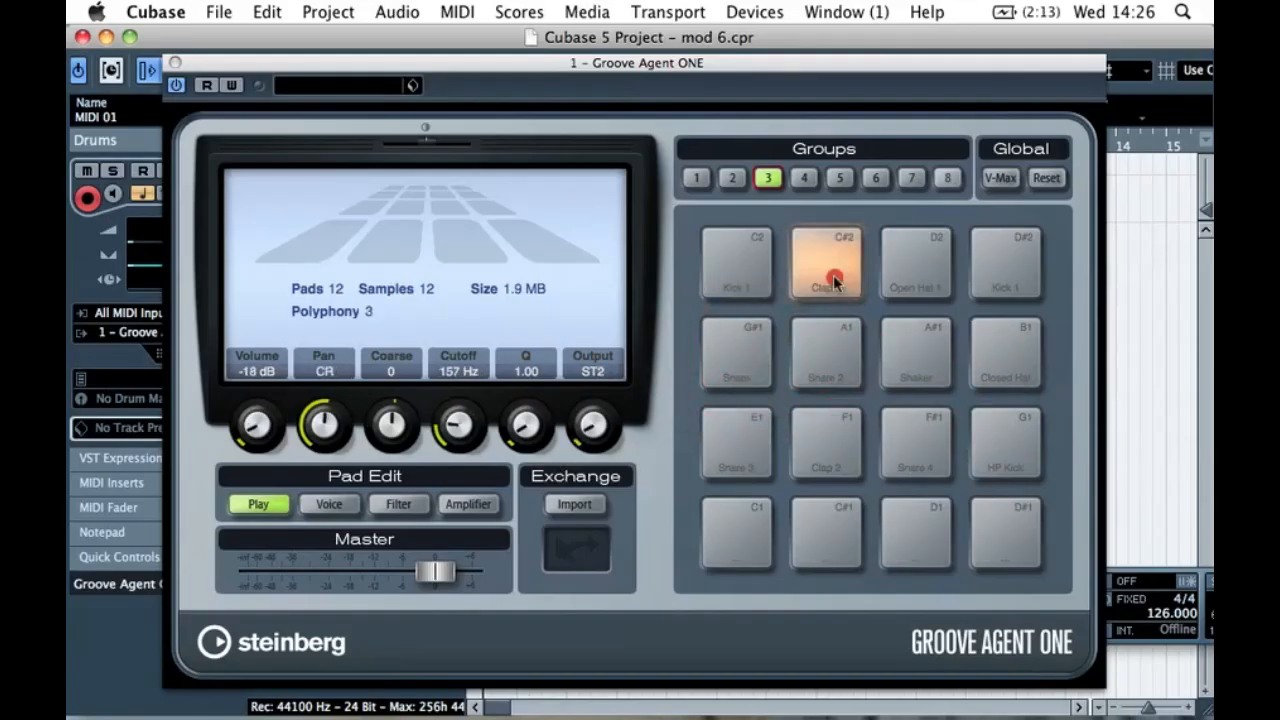
{"action": "left_click", "coordinate": [833, 276]}
{"action": "left_click", "coordinate": [833, 276]}
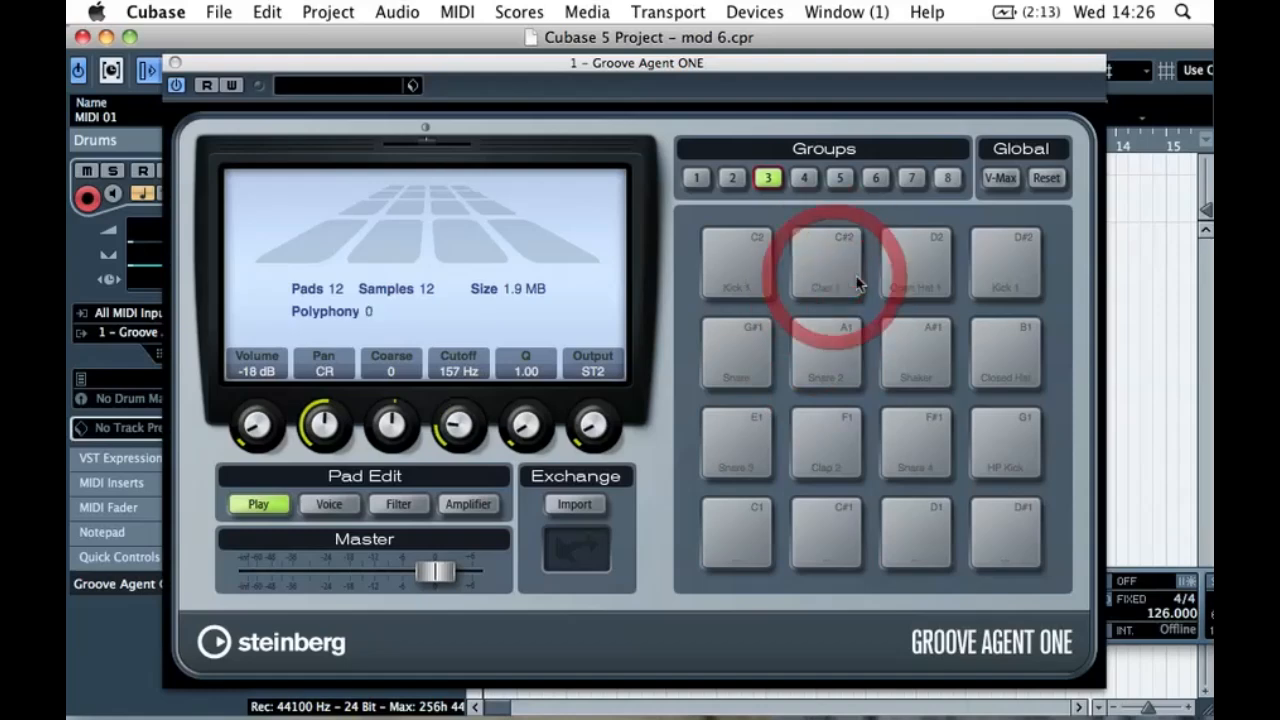
{"action": "left_click", "coordinate": [923, 265]}
{"action": "left_click", "coordinate": [1012, 265]}
{"action": "left_click", "coordinate": [822, 268]}
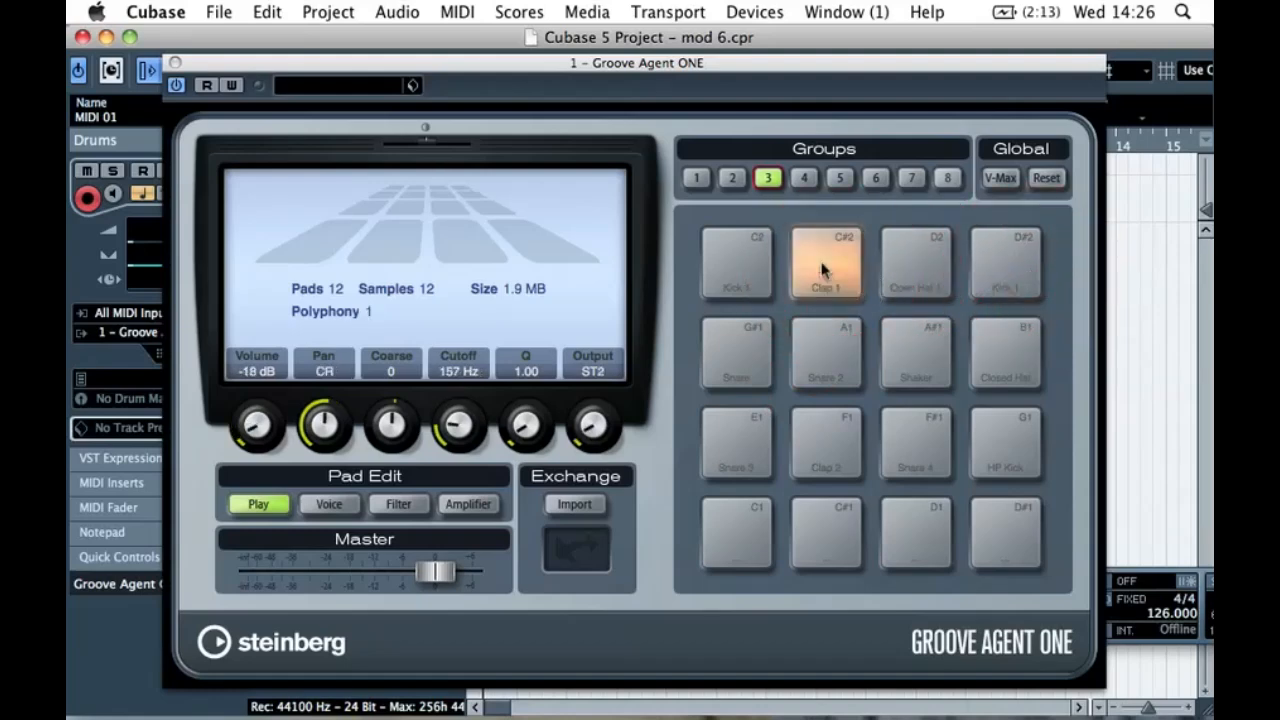
{"action": "left_click", "coordinate": [805, 350]}
{"action": "left_click", "coordinate": [750, 350]}
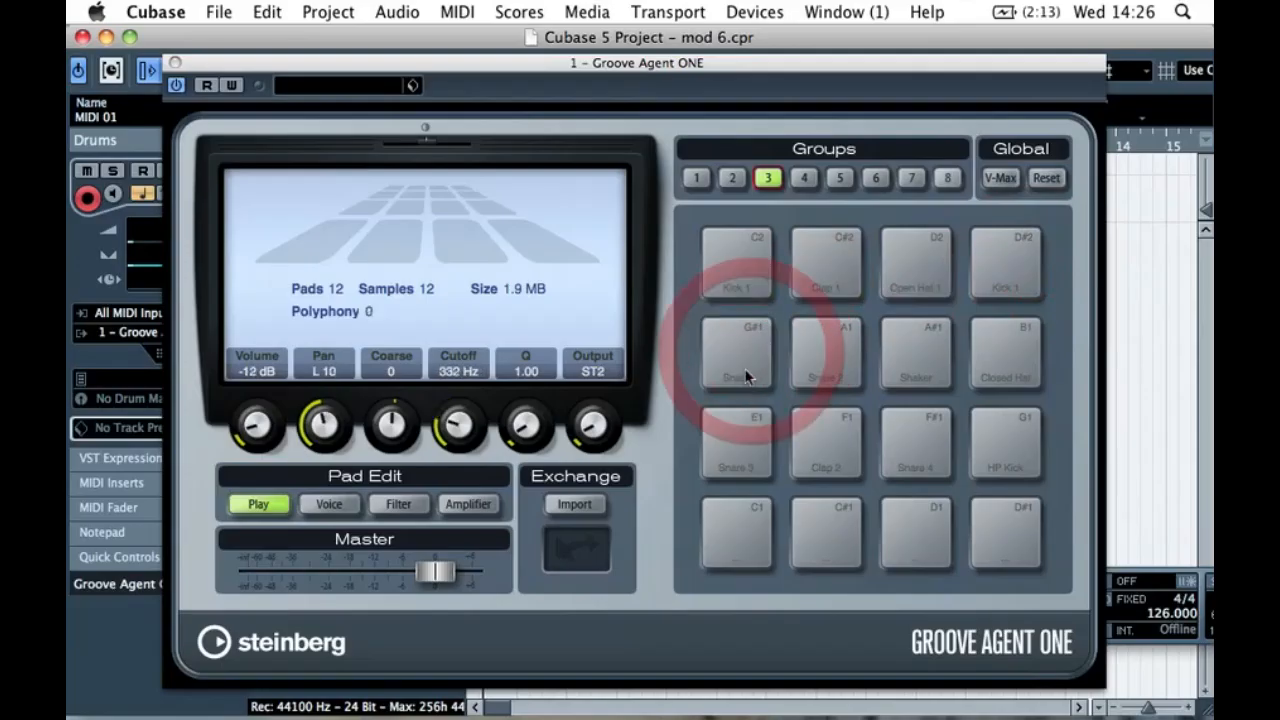
{"action": "left_click", "coordinate": [810, 260]}
{"action": "left_click", "coordinate": [912, 270]}
{"action": "left_click", "coordinate": [836, 366]}
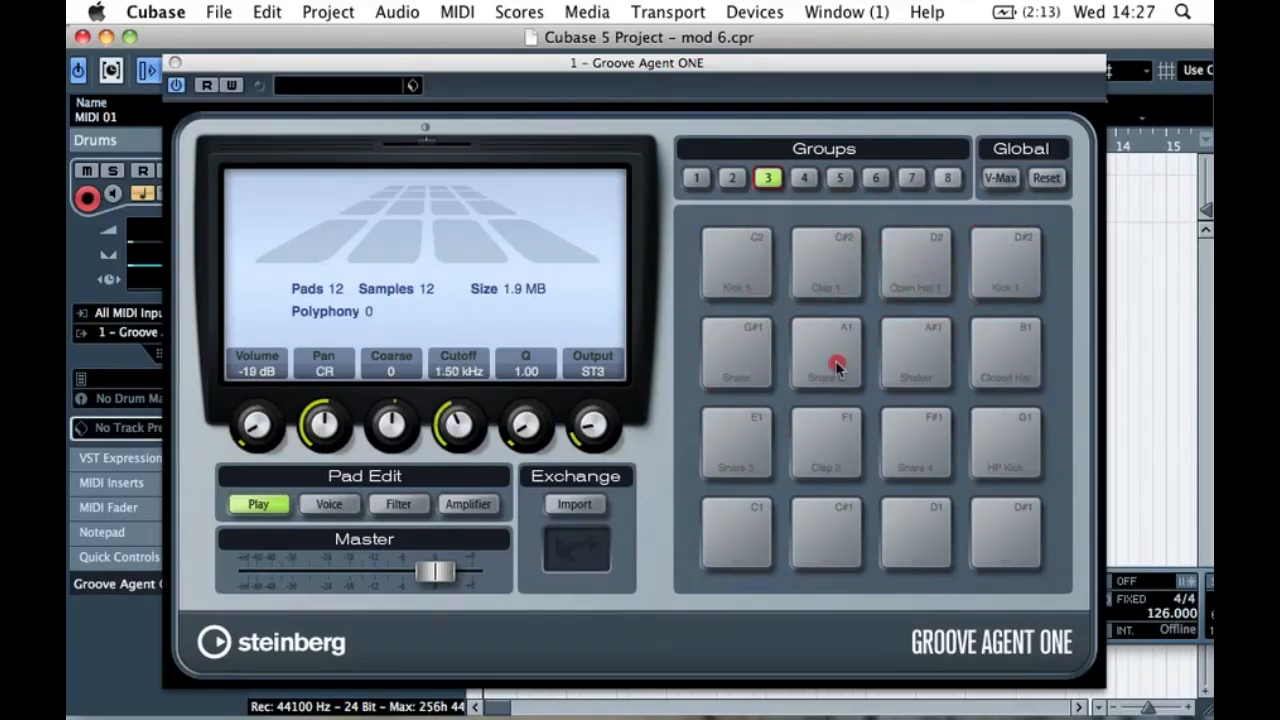
{"action": "left_click", "coordinate": [766, 356]}
{"action": "left_click", "coordinate": [814, 275]}
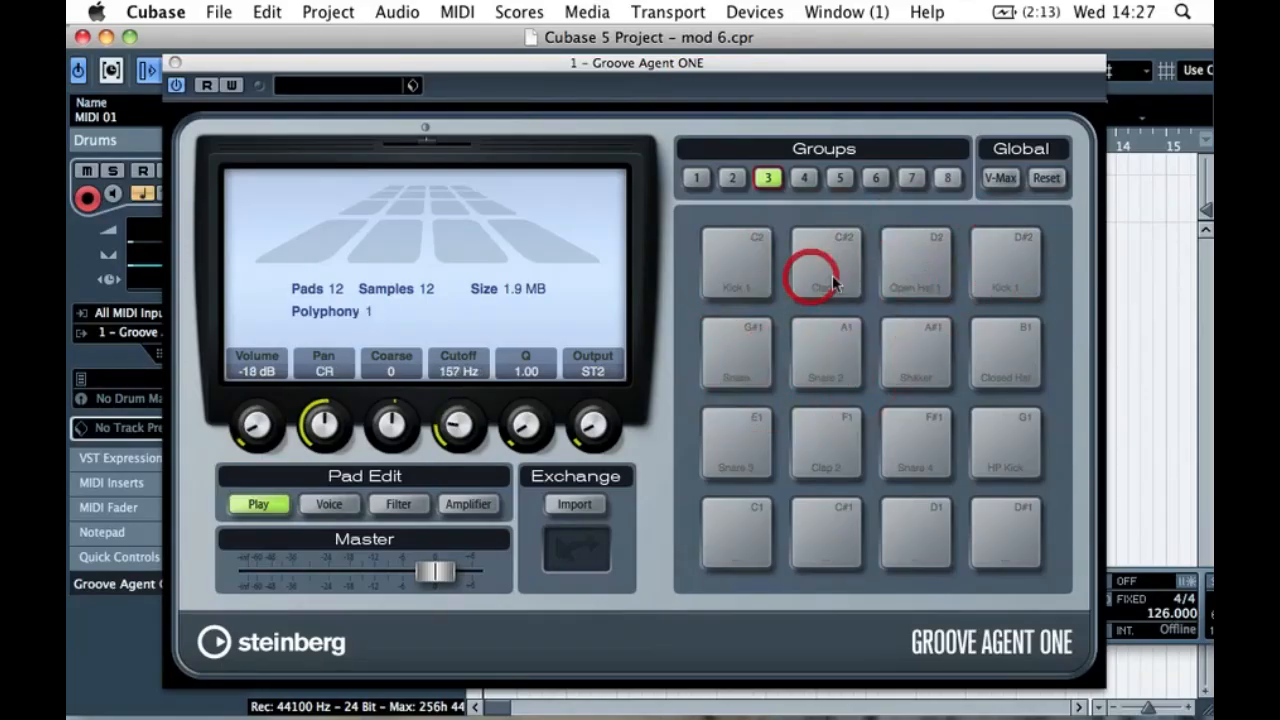
{"action": "left_click", "coordinate": [903, 276]}
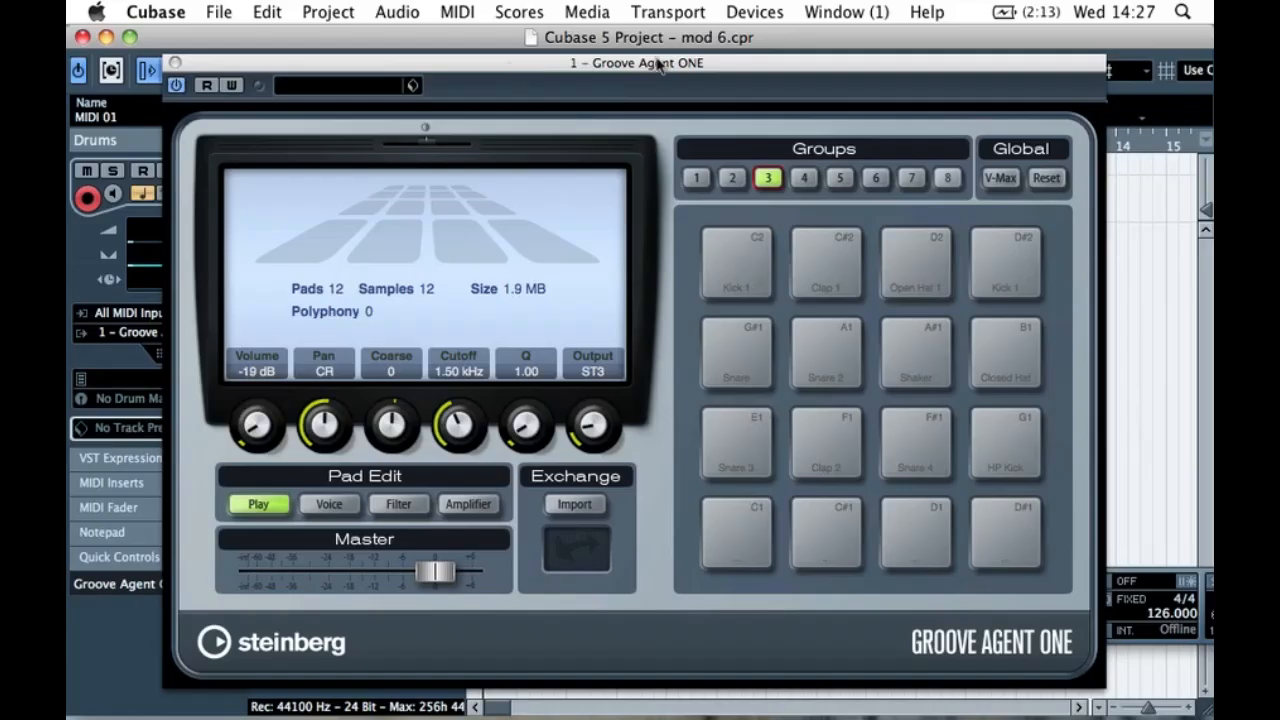
- Close the Groove Agent ONE editor and select the MIDI 01 part on the Drums track
{"action": "left_click_drag", "start_coordinate": [557, 70], "coordinate": [561, 32]}
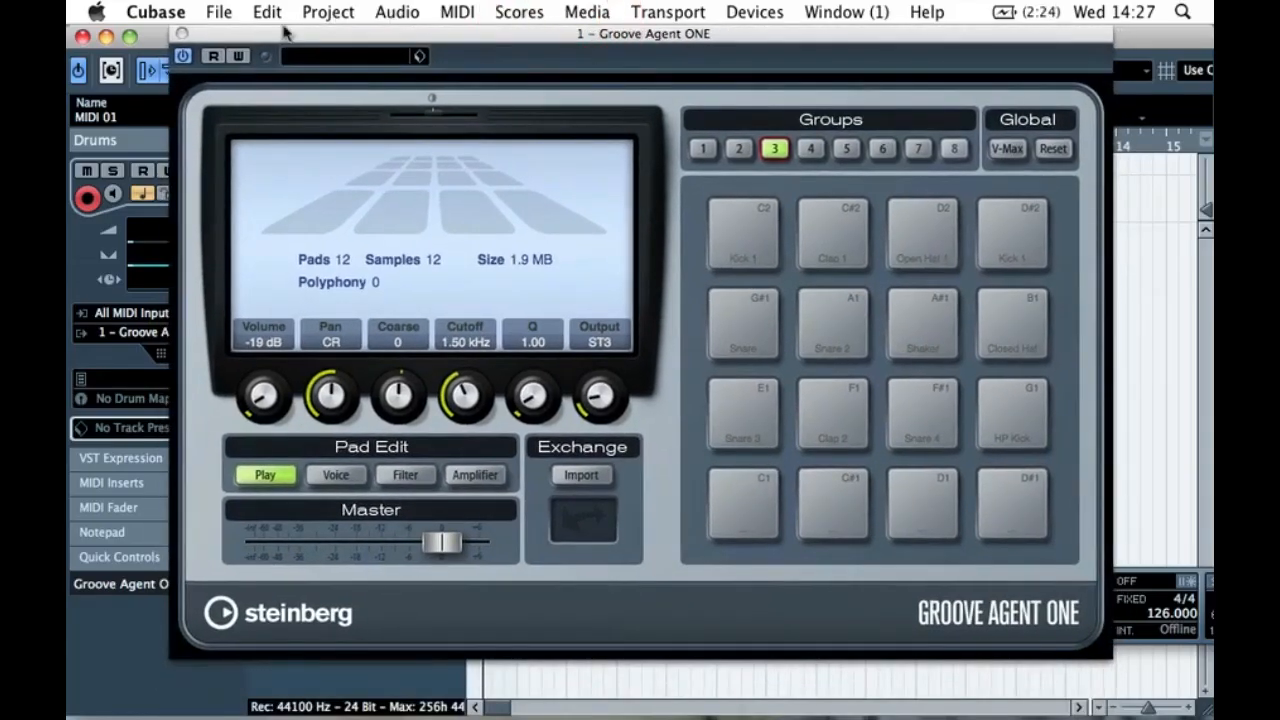
{"action": "left_click", "coordinate": [182, 36]}
{"action": "left_click", "coordinate": [618, 286]}
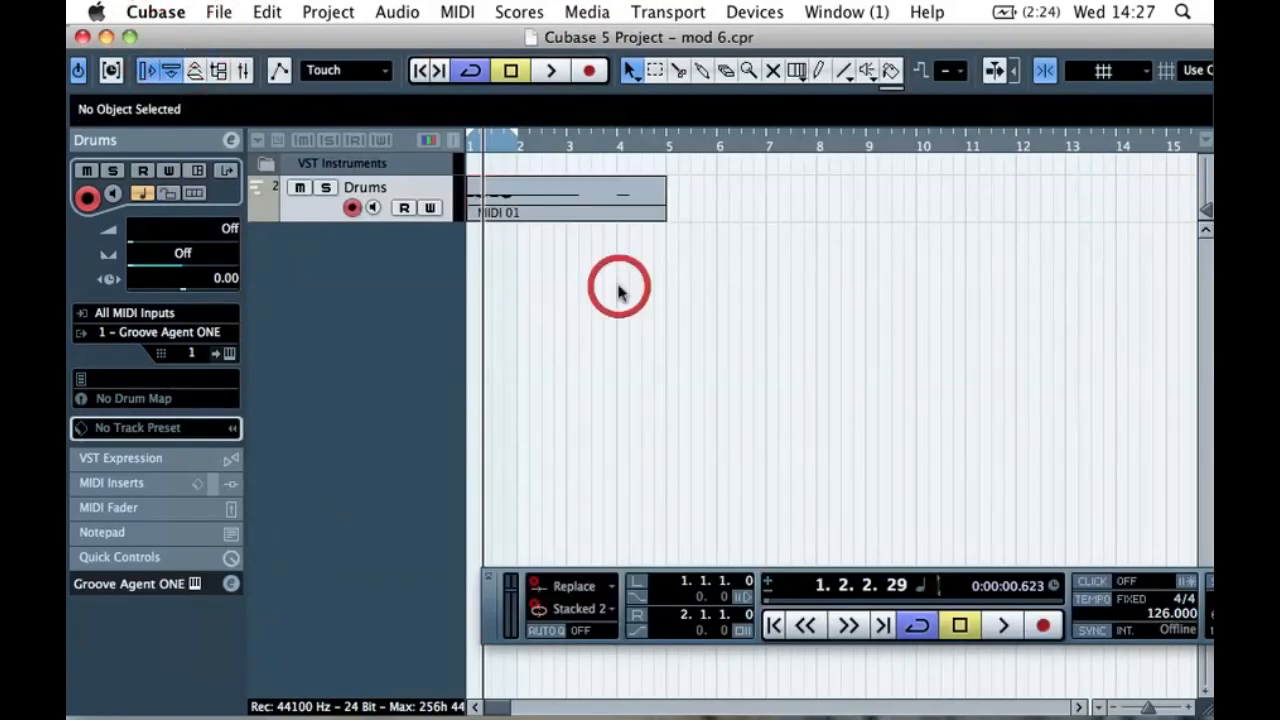
{"action": "left_click", "coordinate": [538, 192]}
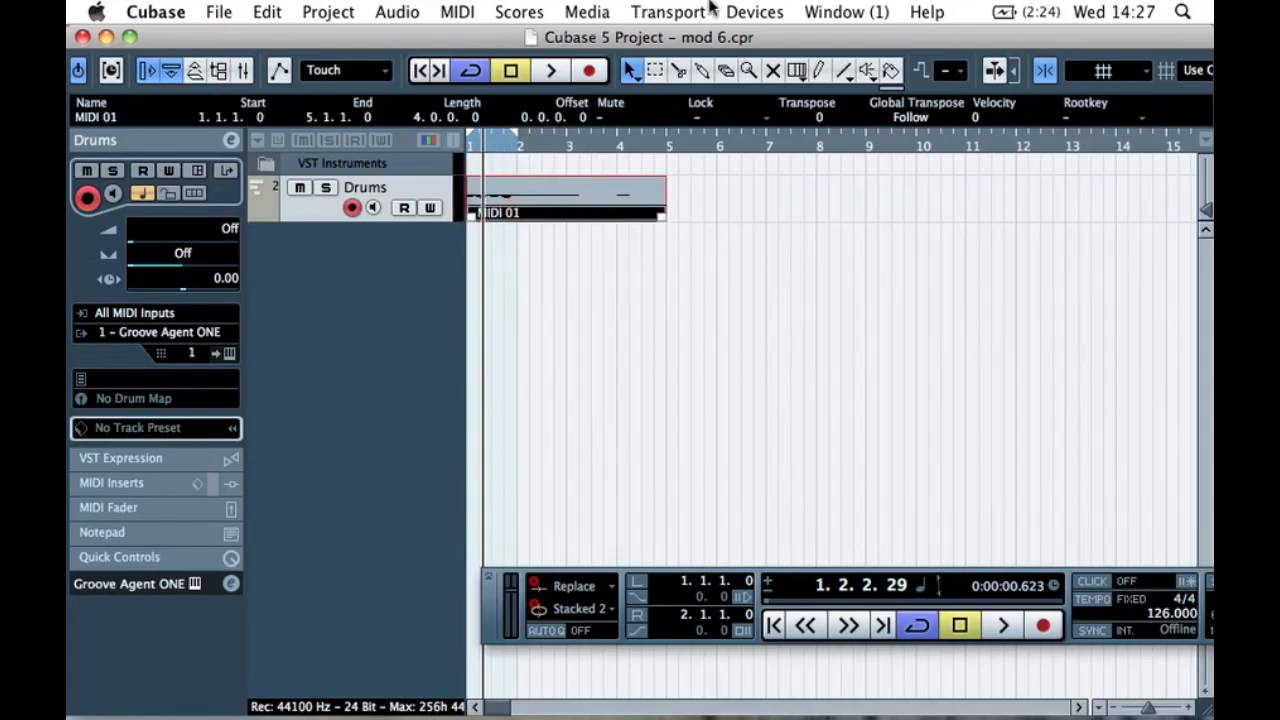
{"action": "left_click", "coordinate": [668, 11]}
{"action": "mouse_move", "coordinate": [742, 8]}
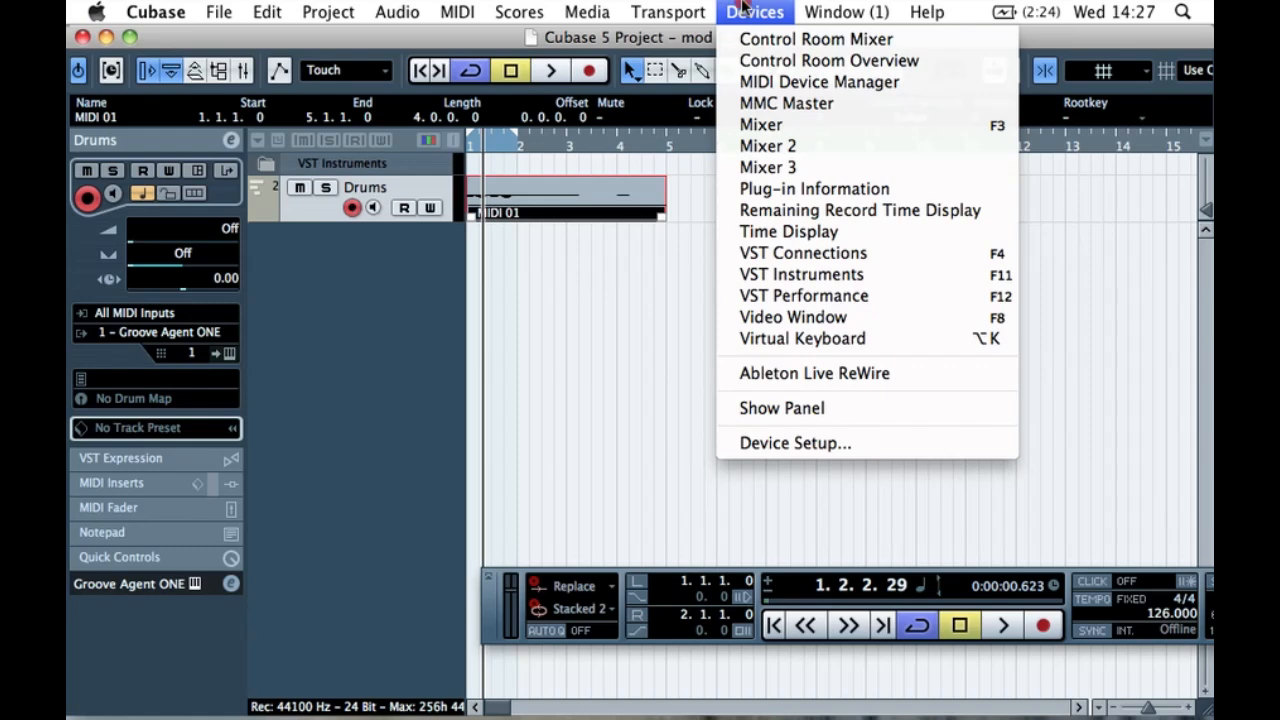
{"action": "left_click", "coordinate": [742, 8]}
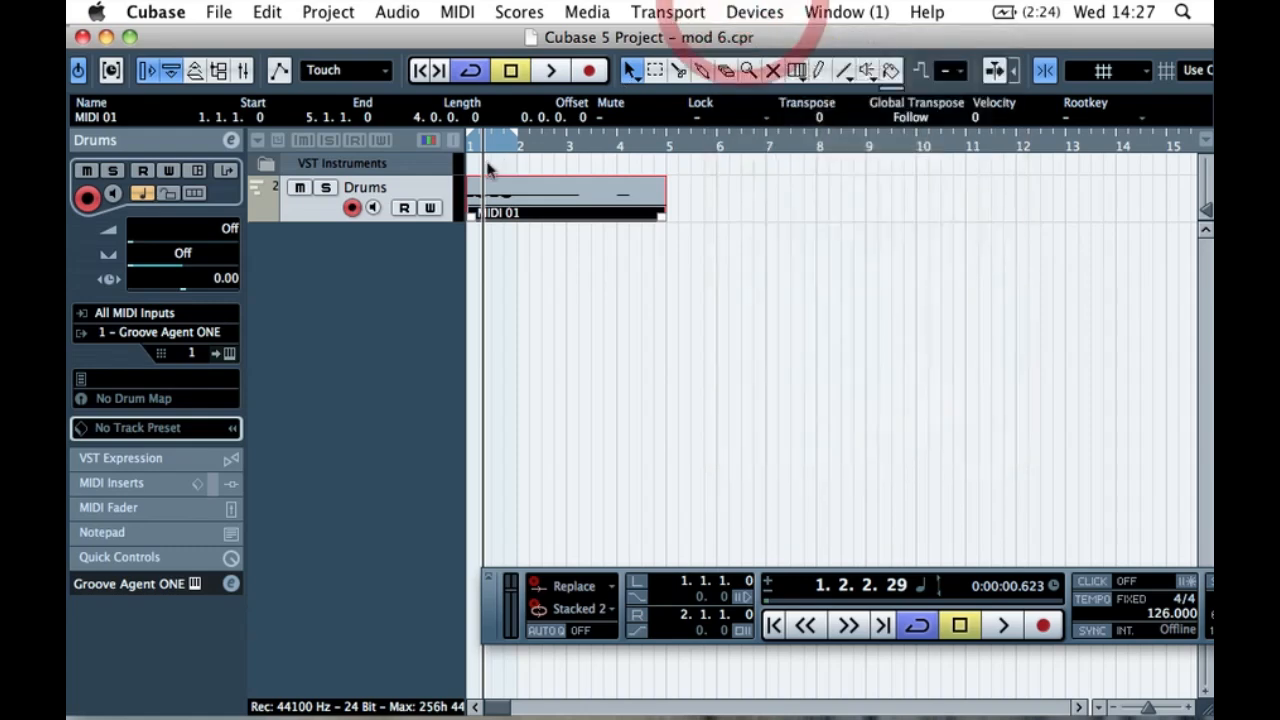
{"action": "right_click", "coordinate": [389, 250]}
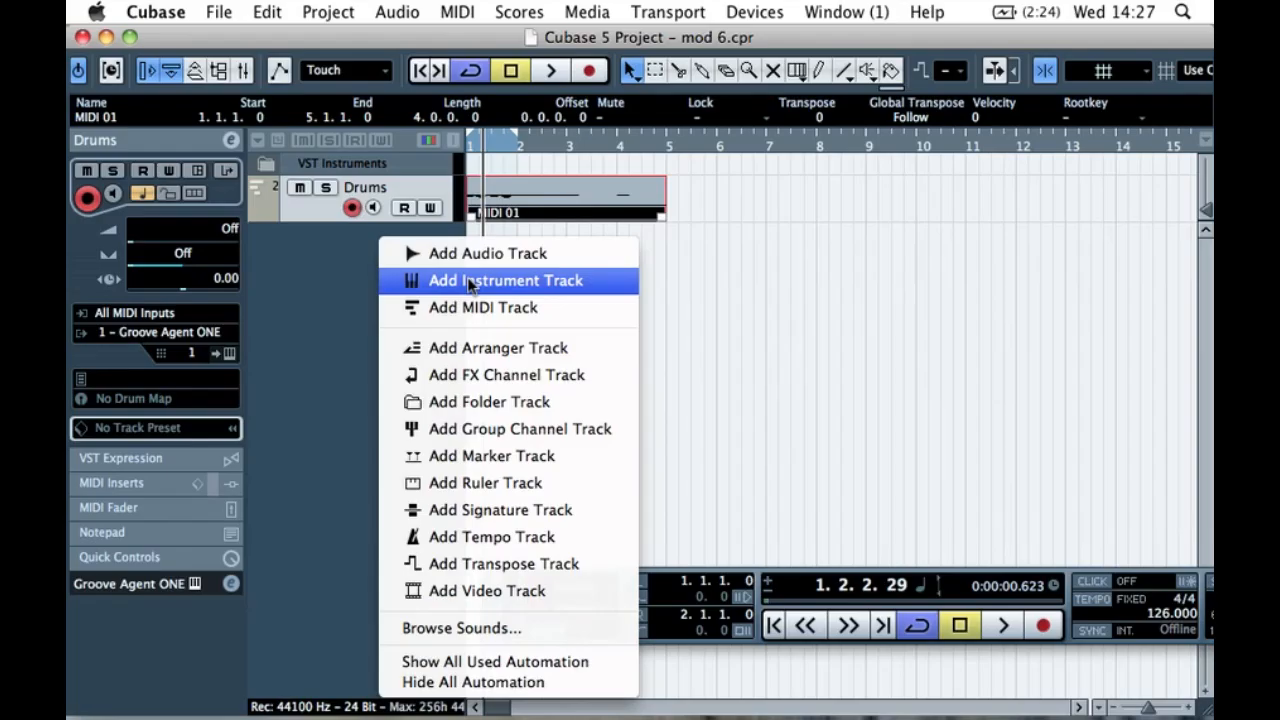
{"action": "left_click", "coordinate": [350, 272]}
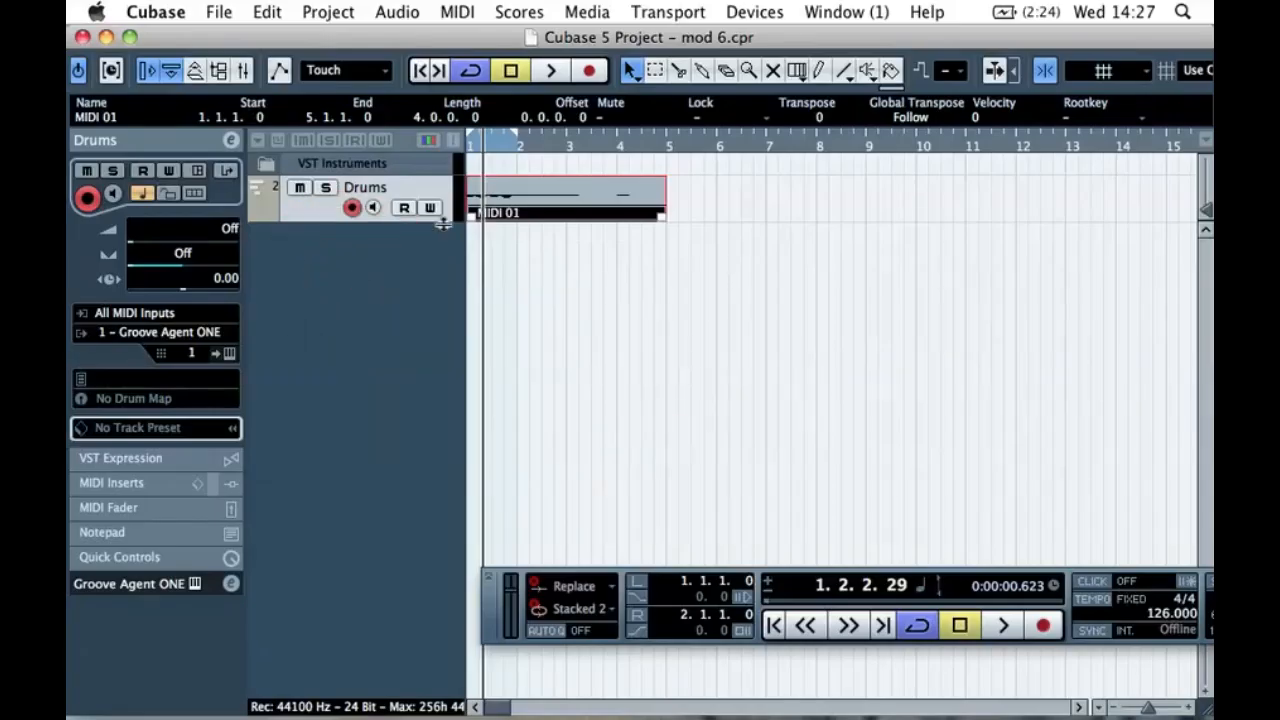
{"action": "left_click", "coordinate": [424, 258]}
- Activate the GAOne 2 and GAOne 3 stereo outputs of Groove Agent ONE in the VST Instruments rack, and close the rack
{"action": "left_click", "coordinate": [745, 10]}
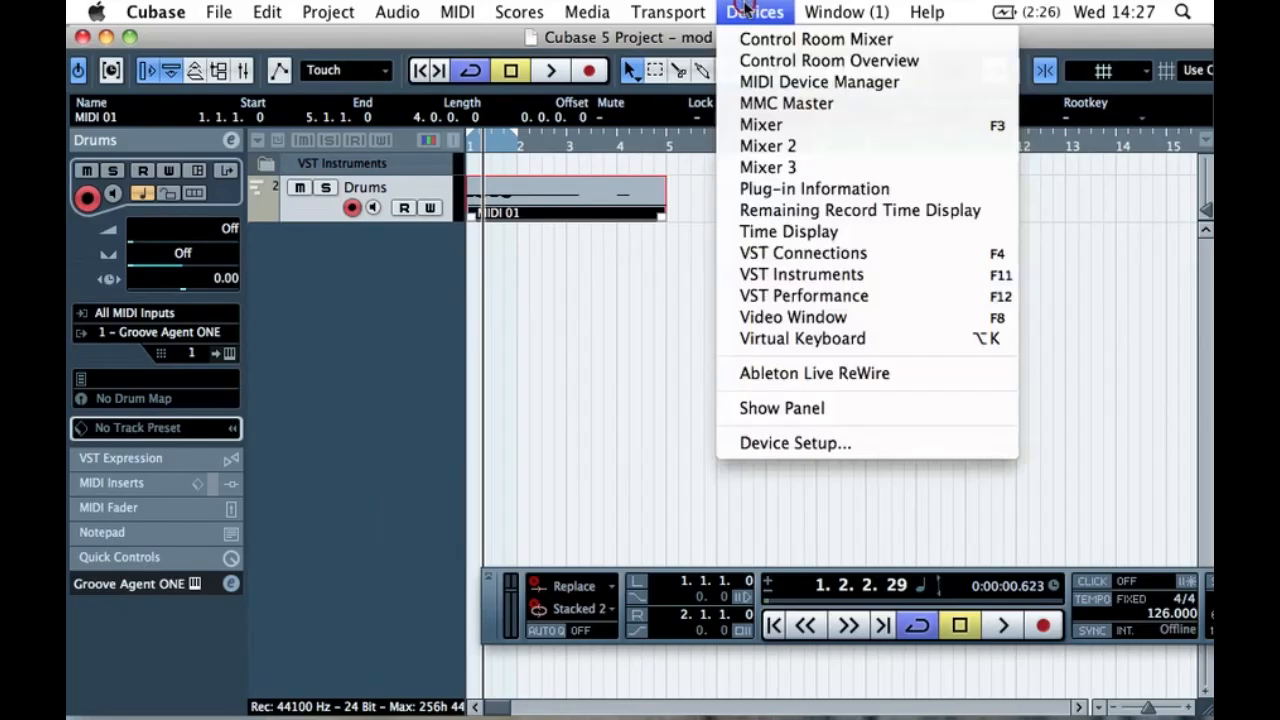
{"action": "left_click", "coordinate": [788, 279]}
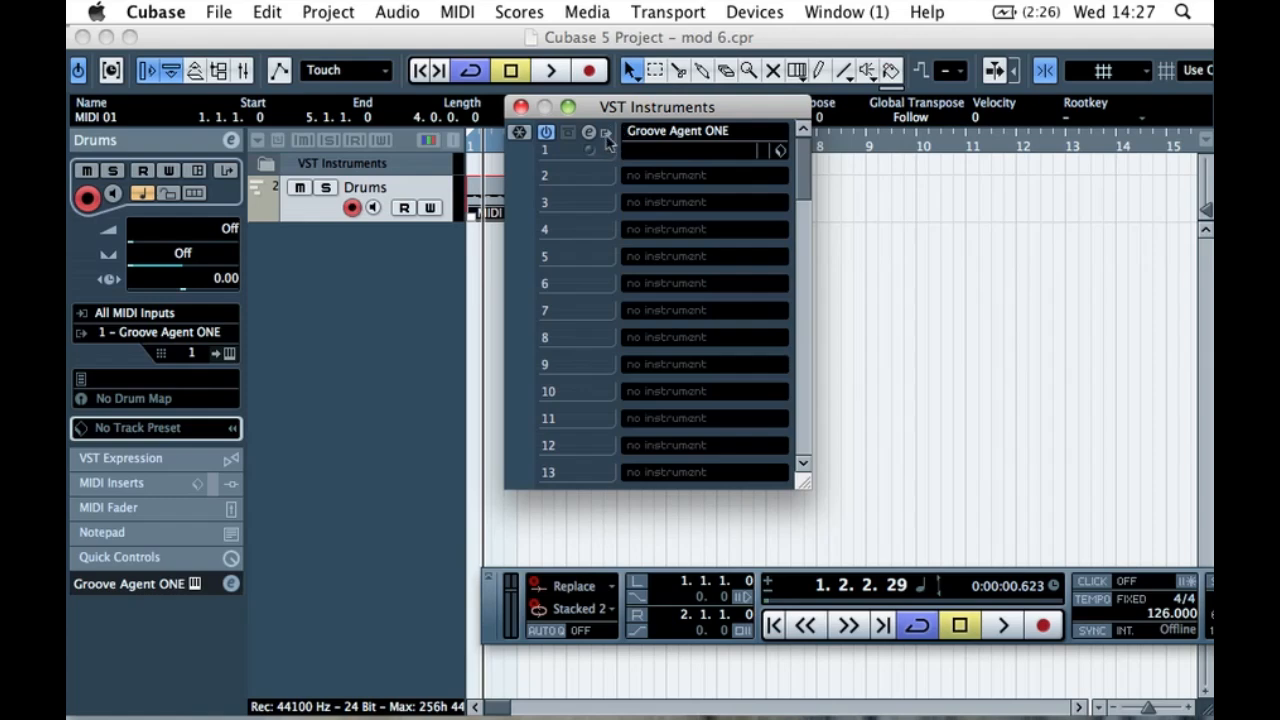
{"action": "left_click", "coordinate": [606, 134]}
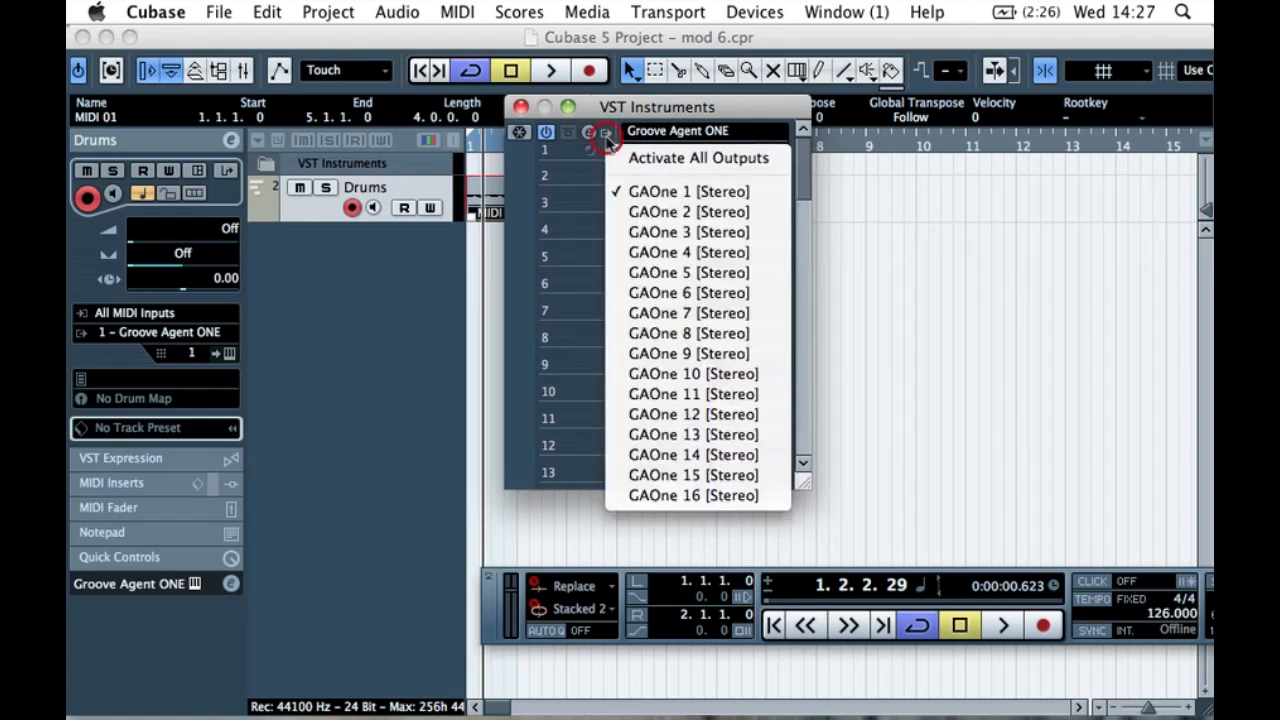
{"action": "left_click", "coordinate": [670, 214]}
{"action": "left_click", "coordinate": [605, 135]}
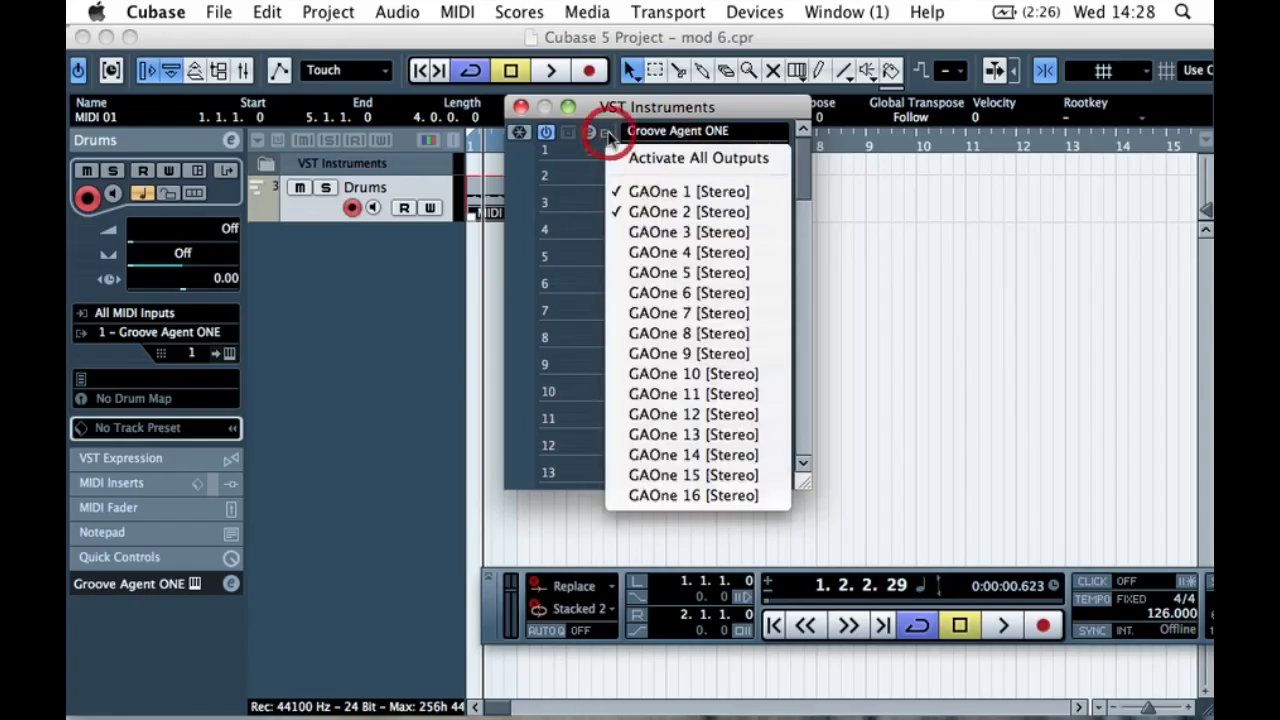
{"action": "left_click", "coordinate": [662, 232]}
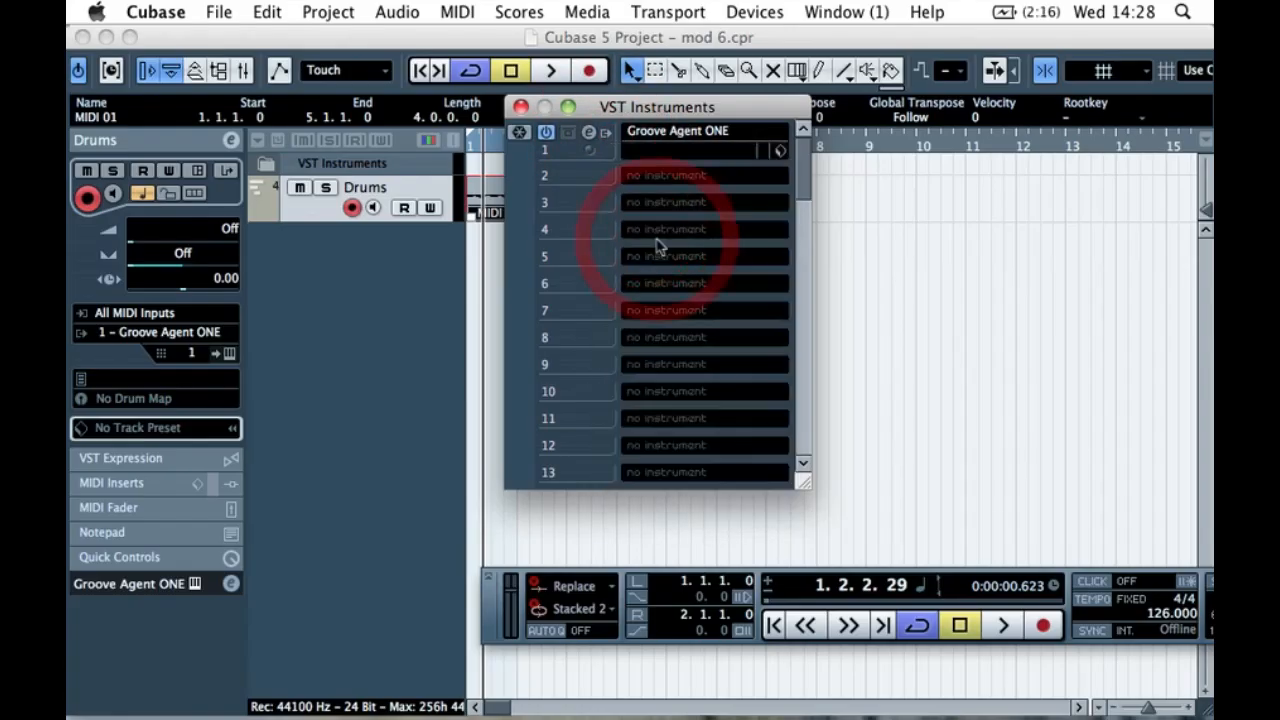
{"action": "left_click", "coordinate": [519, 107]}
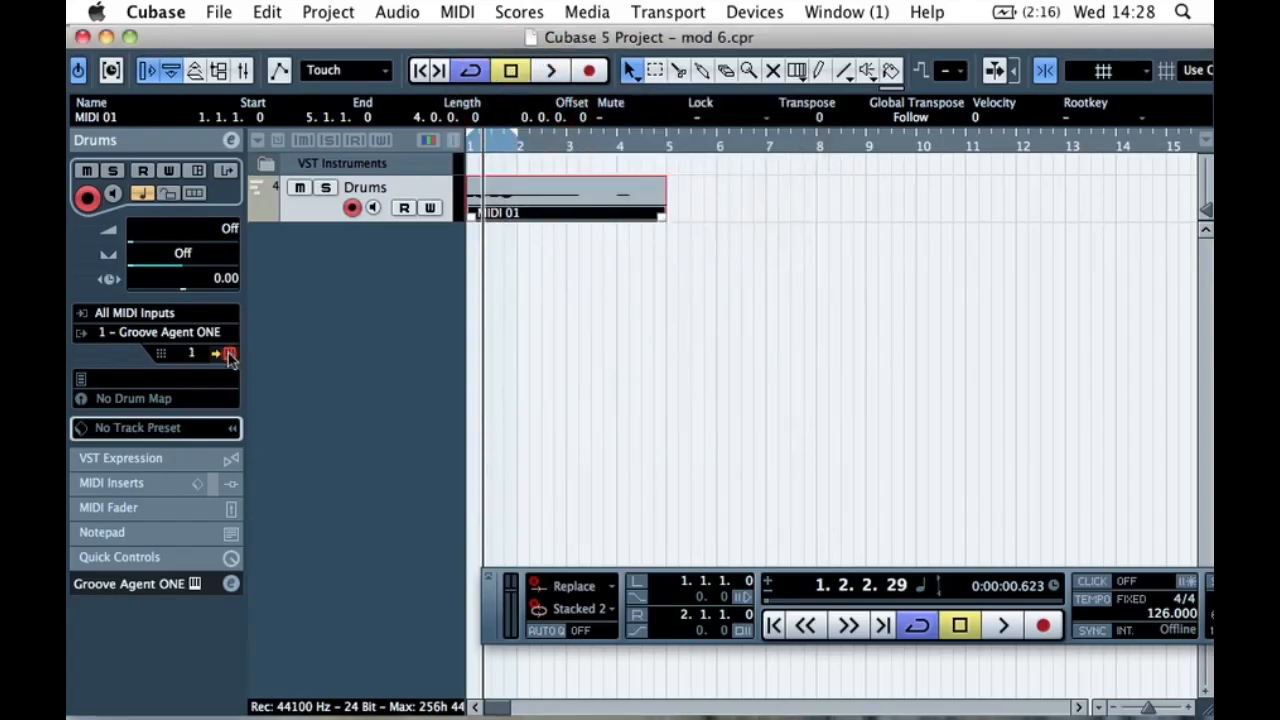
- Reopen Groove Agent ONE, audition the Clap 1, Open Hat 1 and D#2 Kick 1 pads, and close its editor
{"action": "left_click", "coordinate": [229, 355]}
{"action": "left_click", "coordinate": [834, 250]}
{"action": "left_click", "coordinate": [929, 249]}
{"action": "left_click", "coordinate": [1010, 245]}
{"action": "left_click", "coordinate": [899, 241]}
{"action": "left_click", "coordinate": [841, 240]}
{"action": "left_click", "coordinate": [888, 243]}
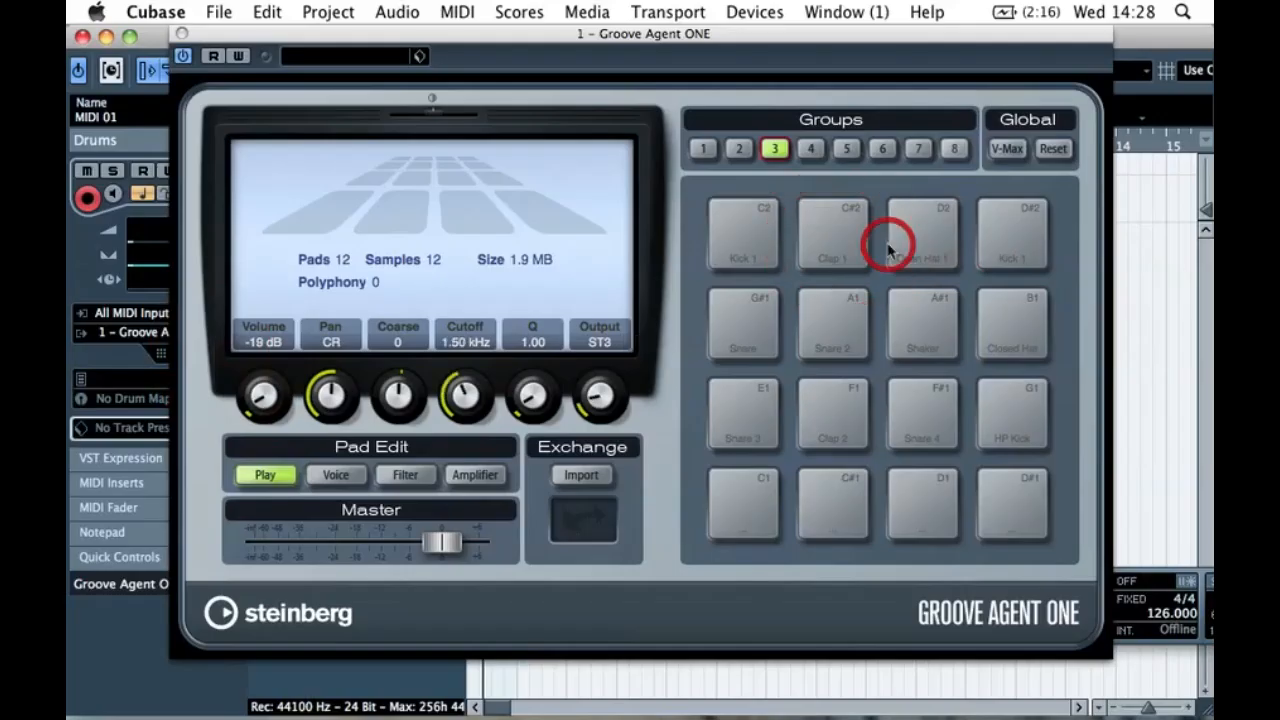
{"action": "left_click", "coordinate": [182, 34]}
{"action": "left_click", "coordinate": [640, 275]}
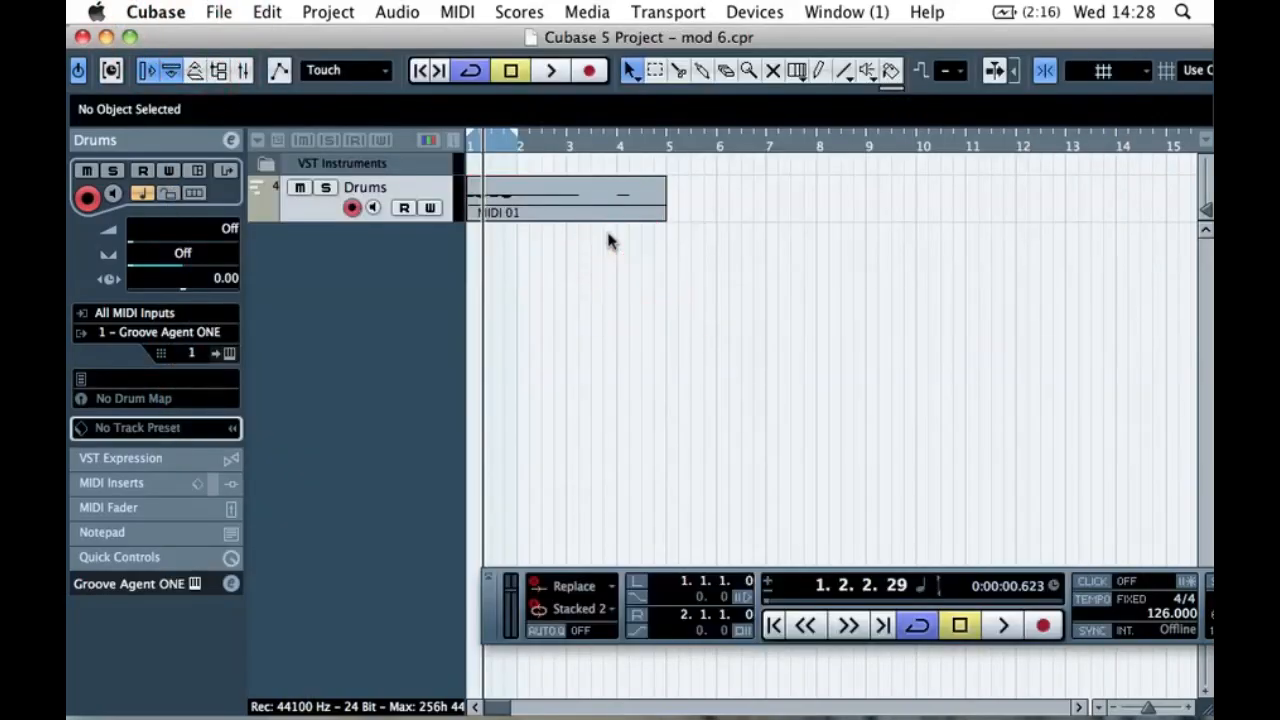
- Switch to the Split tool with the MIDI 01 part on the Drums track deselected
{"action": "left_click", "coordinate": [626, 214]}
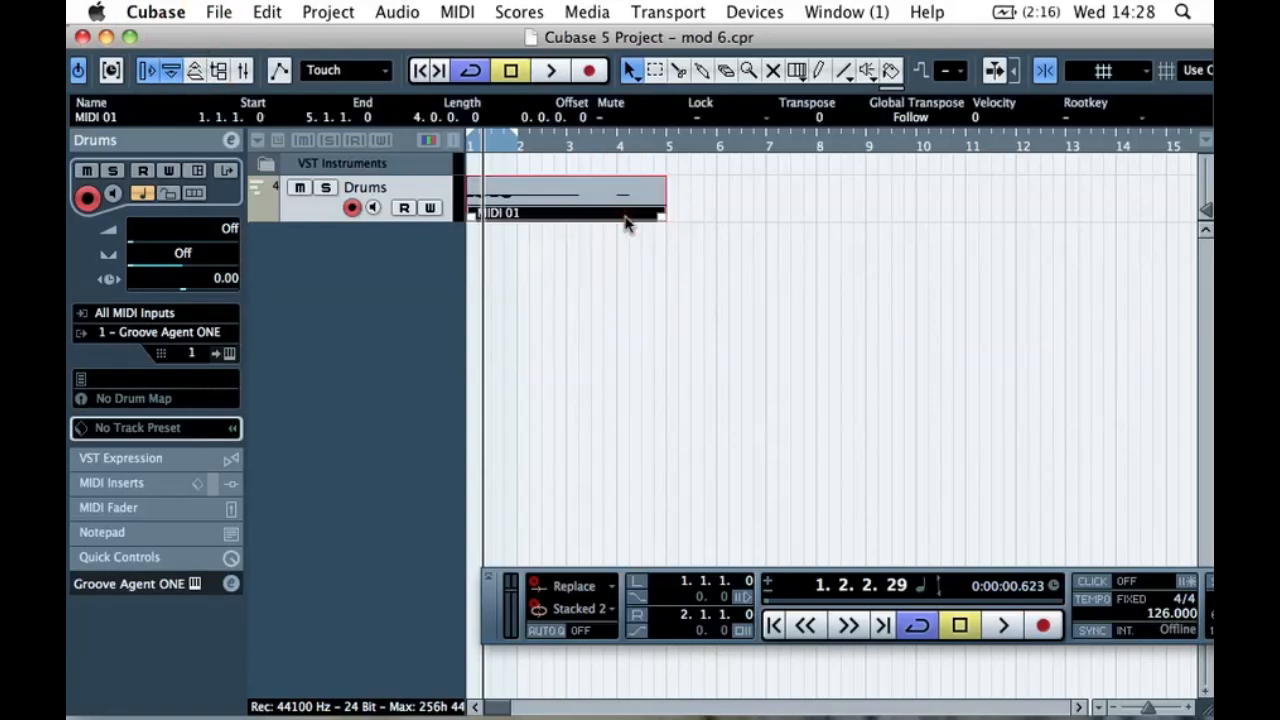
{"action": "left_click", "coordinate": [626, 312]}
{"action": "key", "text": "3"}
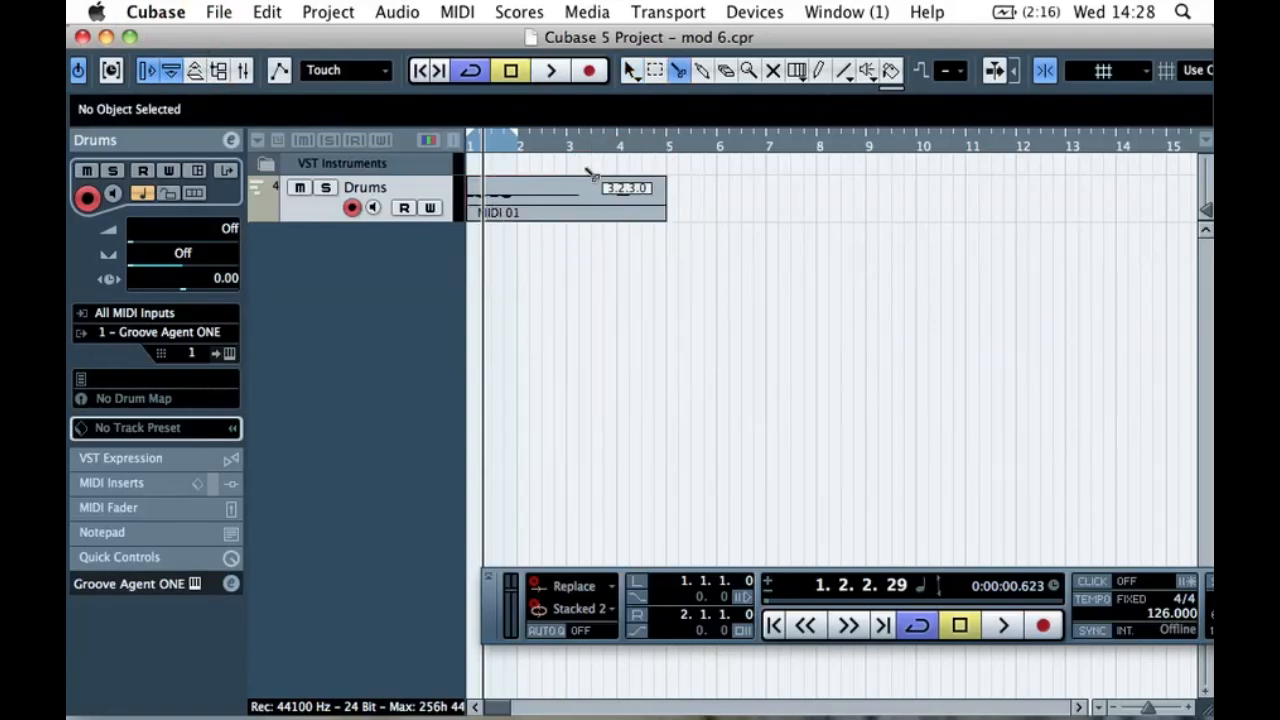
{"action": "key", "text": "1"}
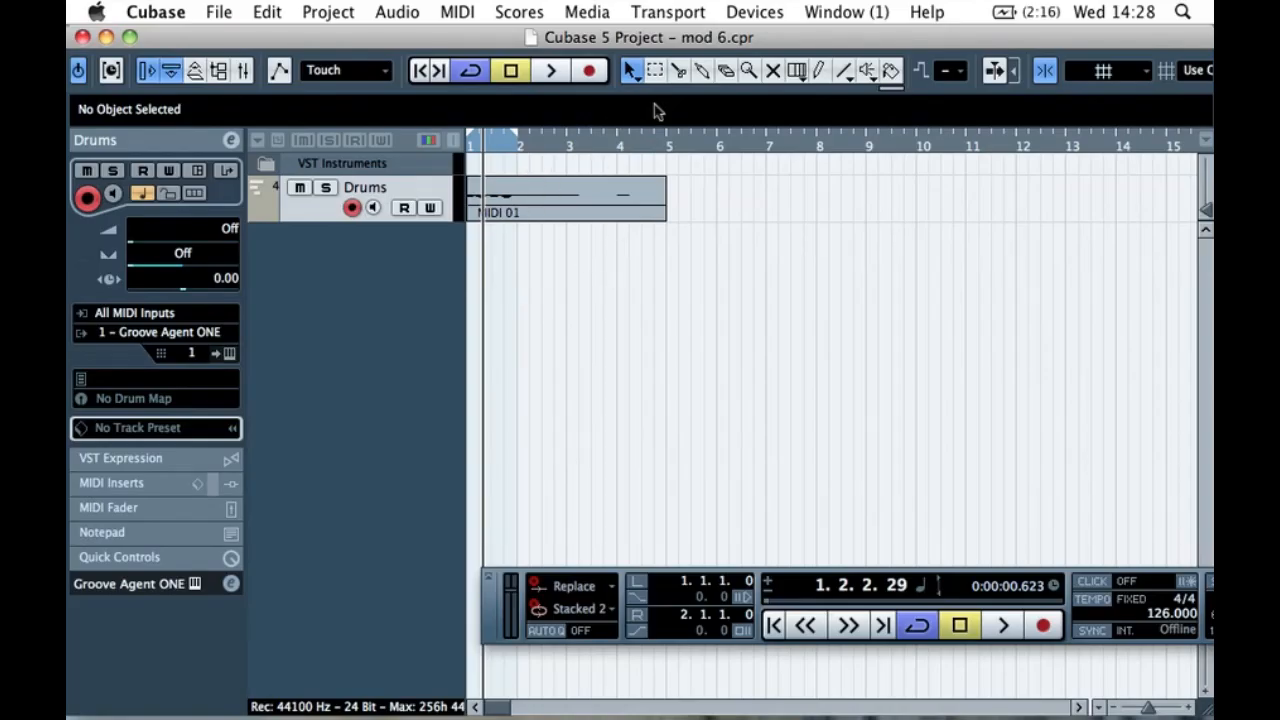
{"action": "key", "text": "3"}
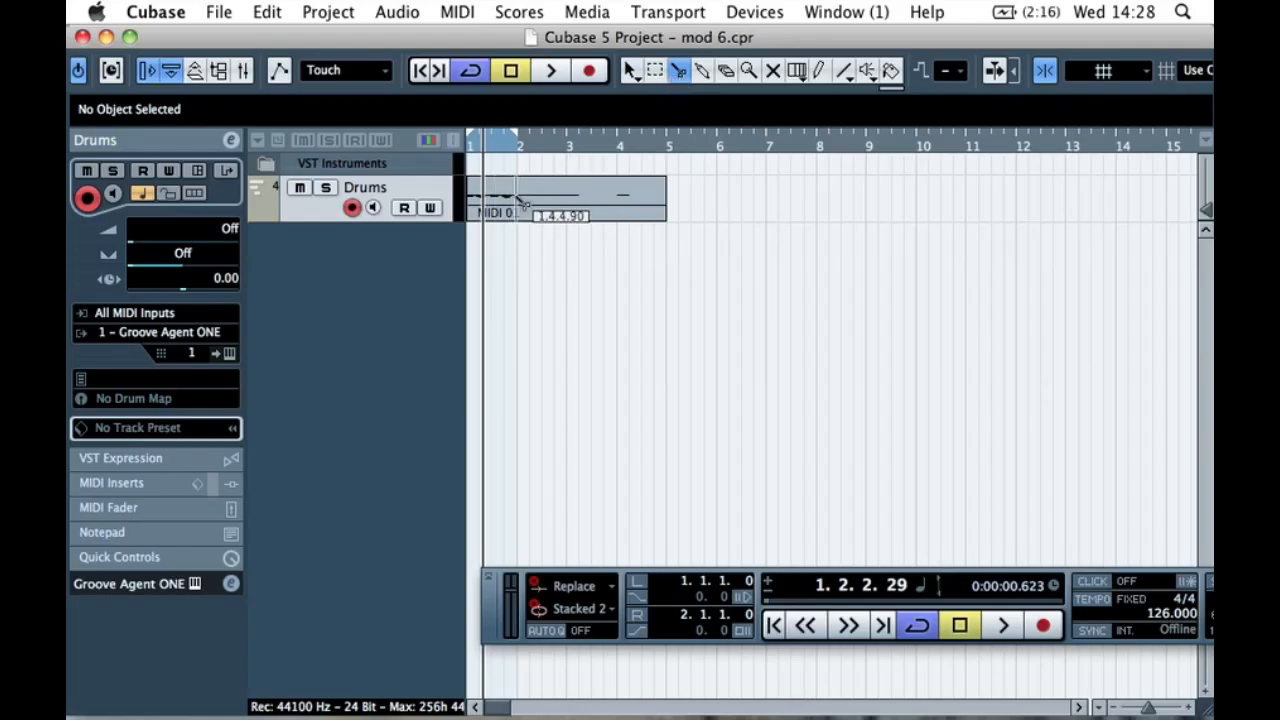
- Resize the project window to a shorter height and reposition it so the full Inspector and track list are in view
{"action": "left_click_drag", "start_coordinate": [1183, 48], "coordinate": [1014, 48]}
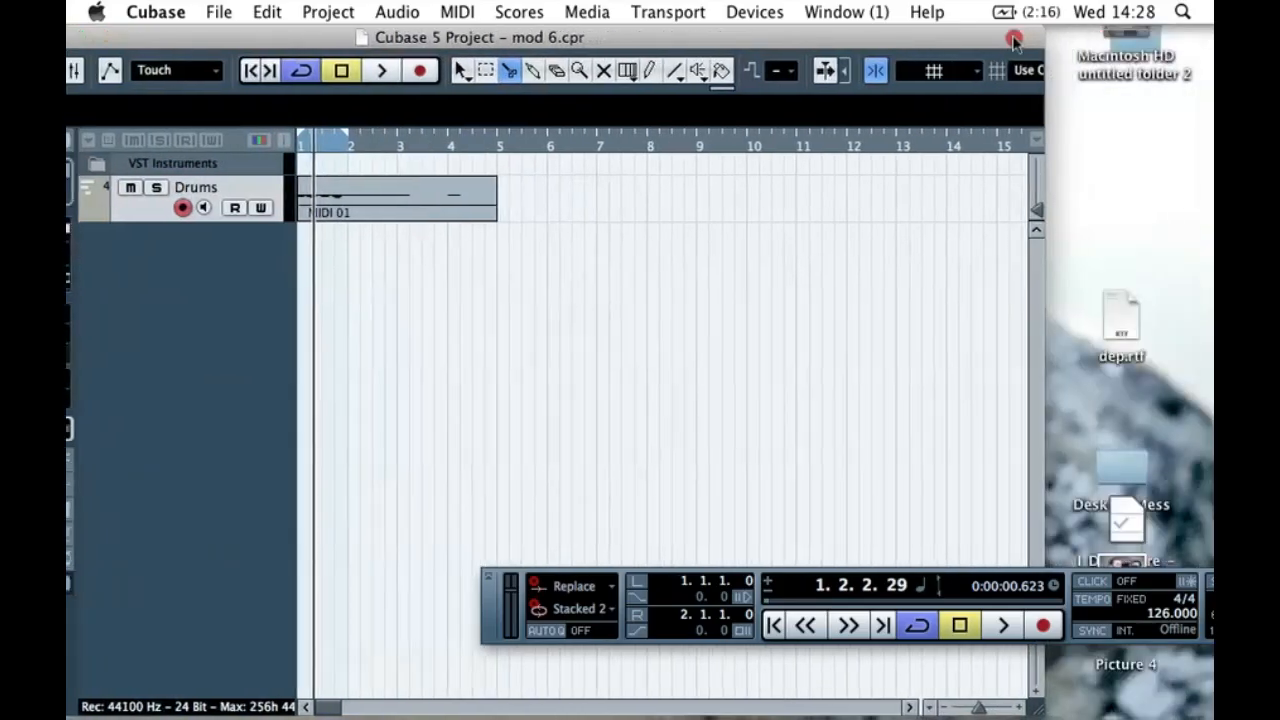
{"action": "left_click_drag", "start_coordinate": [1093, 700], "coordinate": [1157, 663]}
{"action": "left_click", "coordinate": [1160, 72]}
{"action": "left_click", "coordinate": [943, 177]}
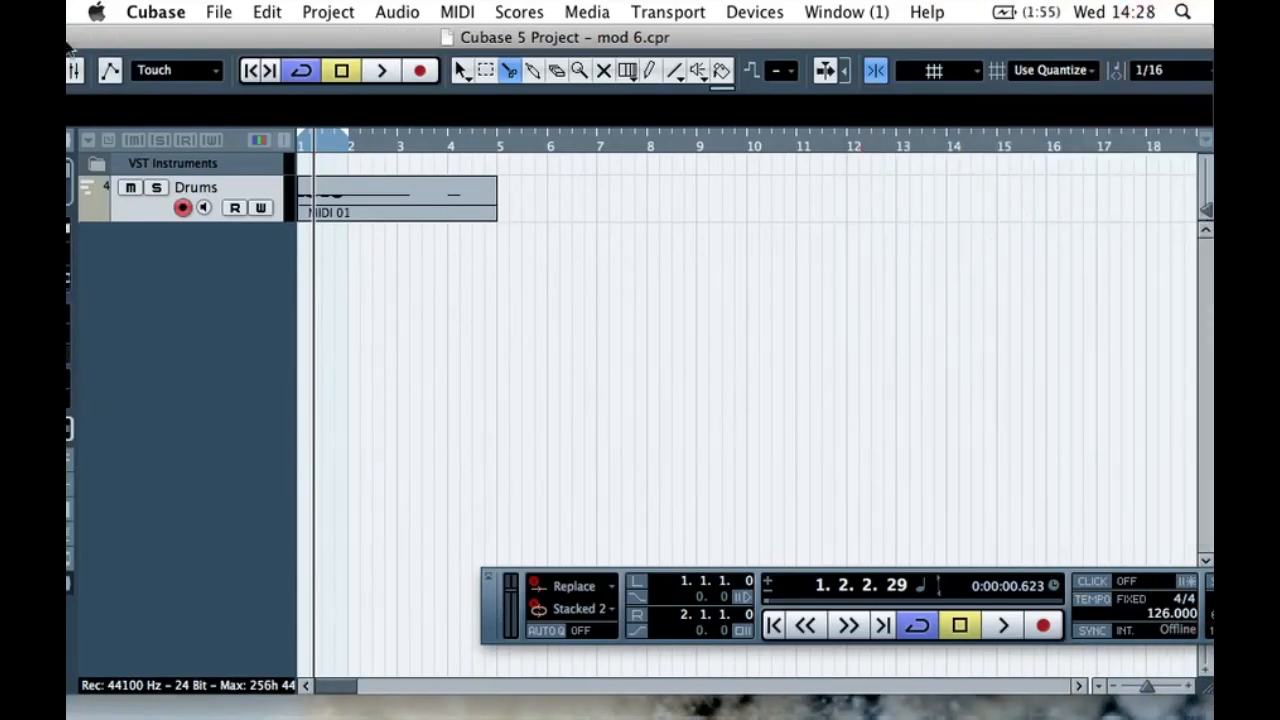
{"action": "left_click_drag", "start_coordinate": [126, 38], "coordinate": [286, 39]}
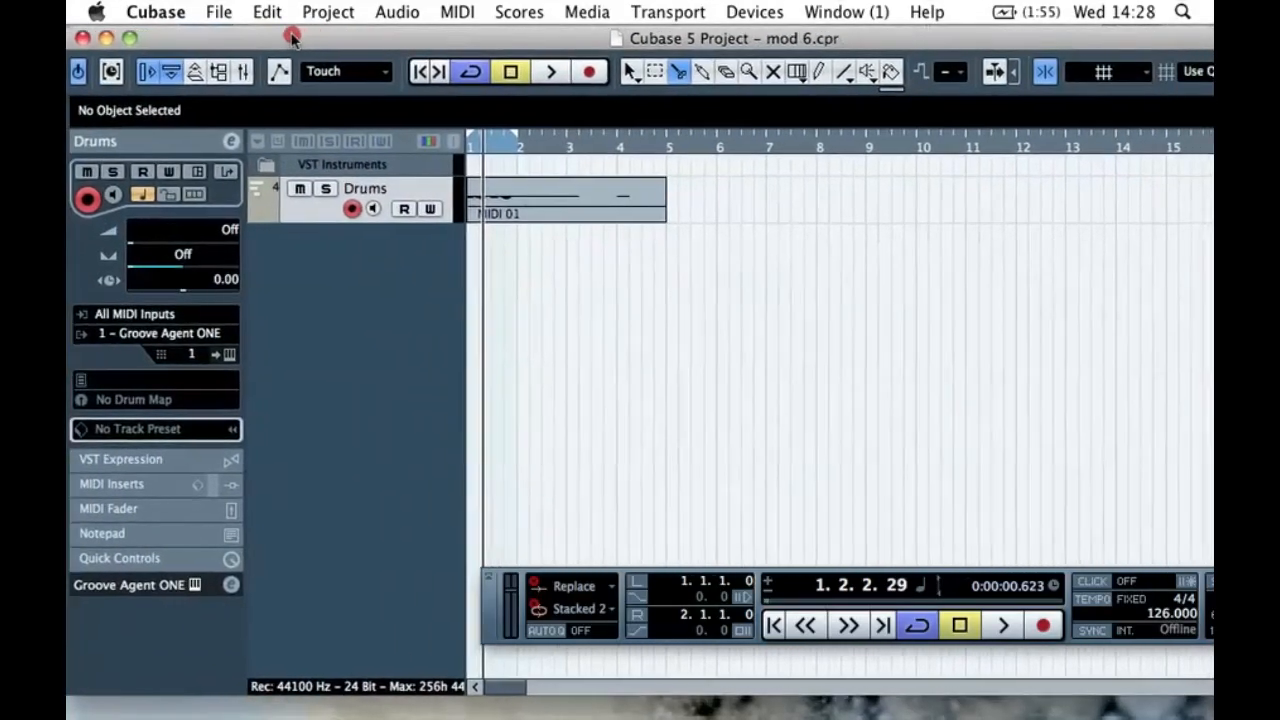
- Split the MIDI 01 part on the Drums track at bar 2 and delete the portion after the cut
{"action": "left_click", "coordinate": [518, 193]}
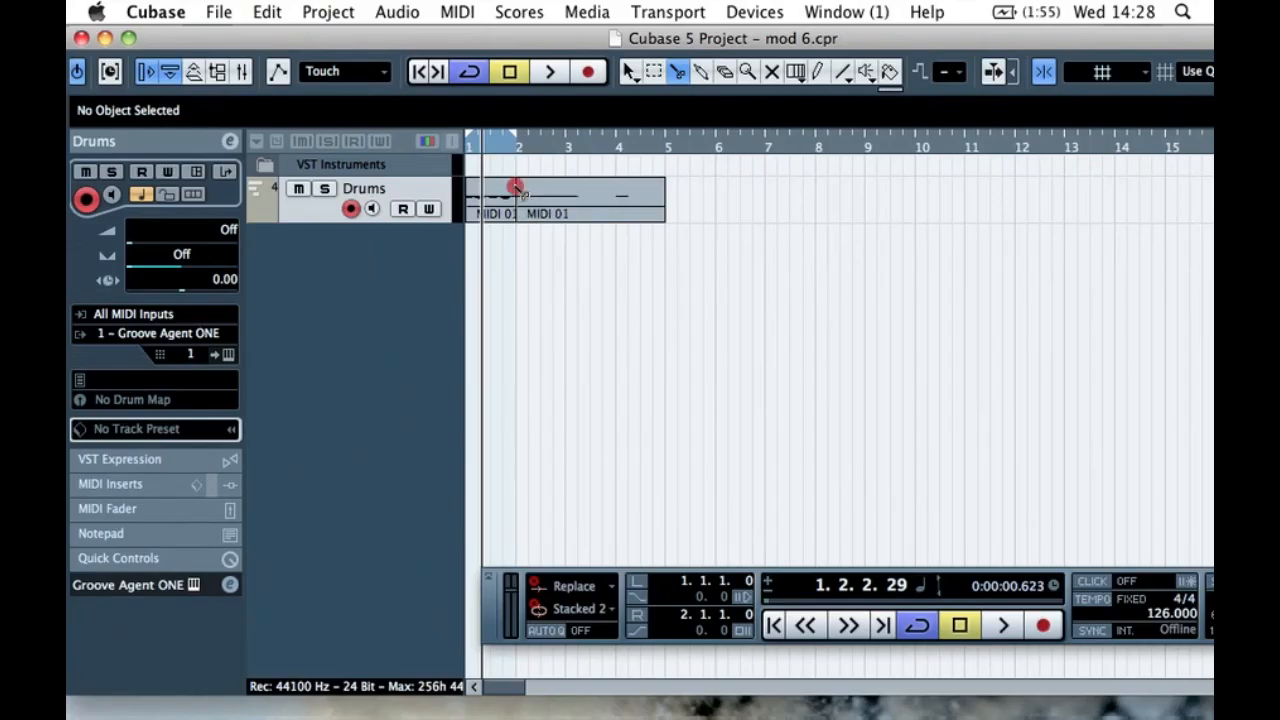
{"action": "key", "text": "1"}
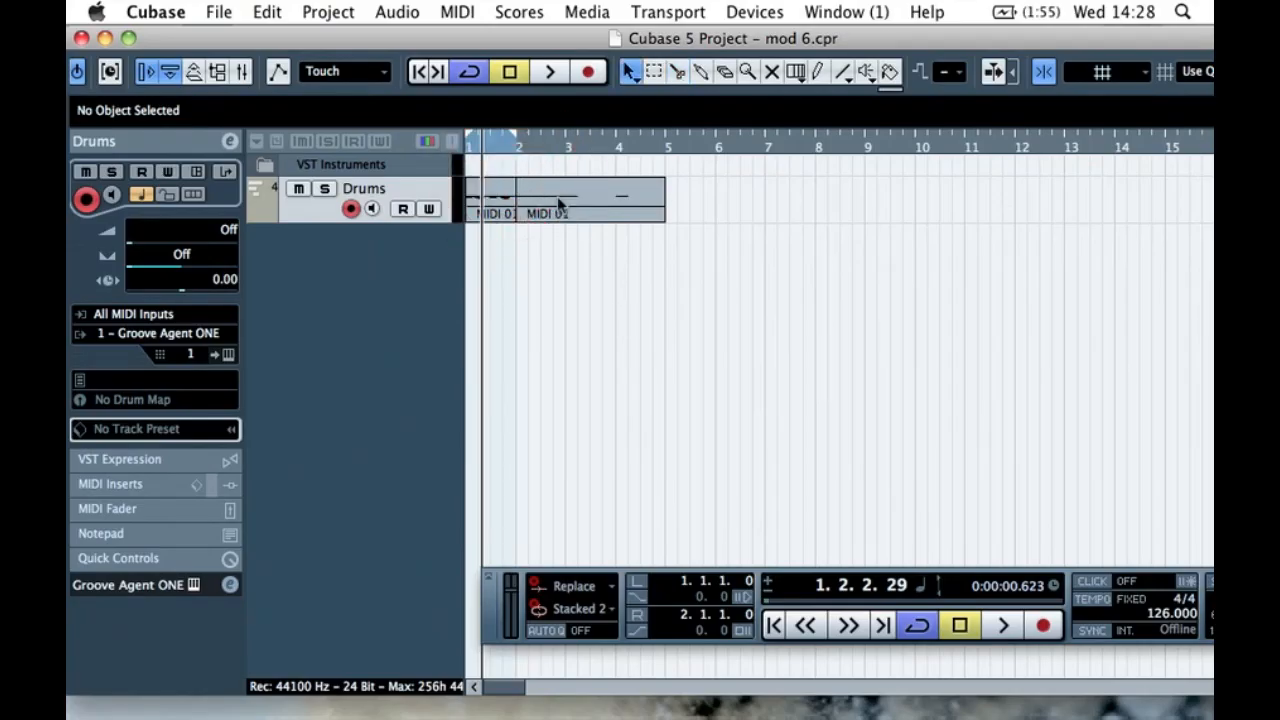
{"action": "left_click", "coordinate": [557, 196]}
{"action": "key", "text": "Delete"}
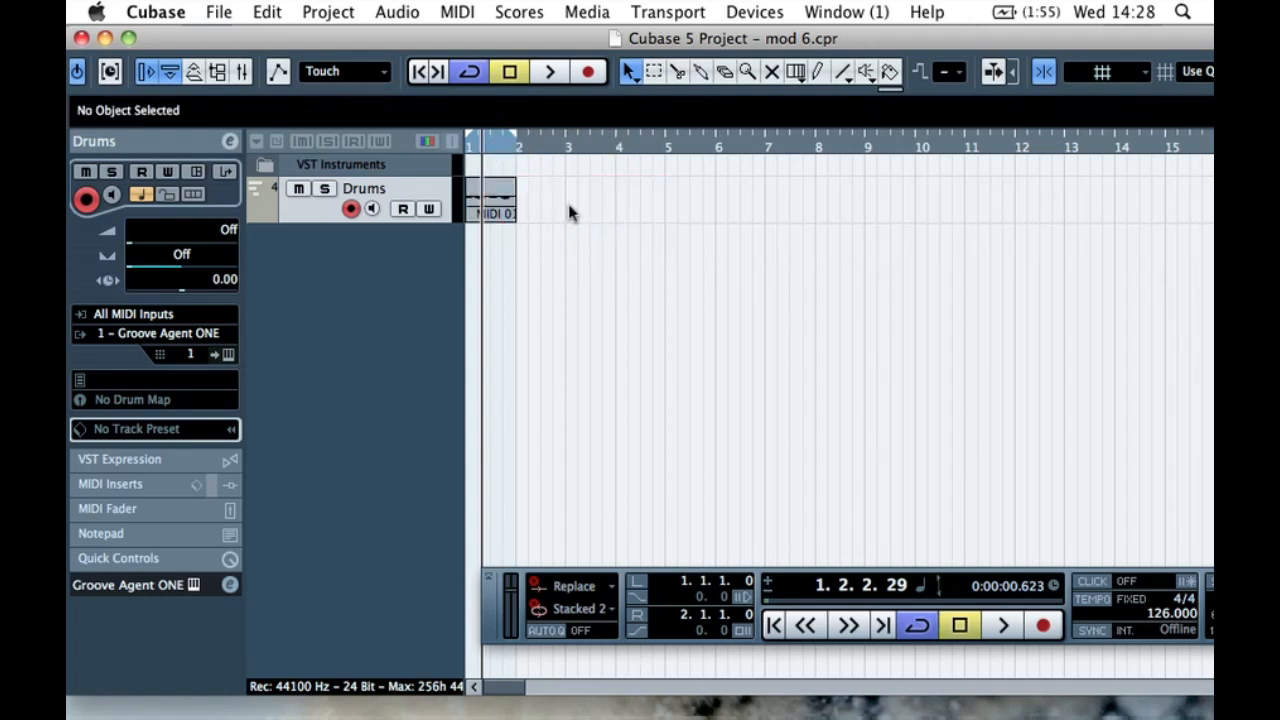
- Add a folder track below the Drums MIDI track and name it Drums
{"action": "left_click", "coordinate": [478, 194]}
{"action": "left_click", "coordinate": [561, 200]}
{"action": "key", "text": "h"}
{"action": "key", "text": "h"}
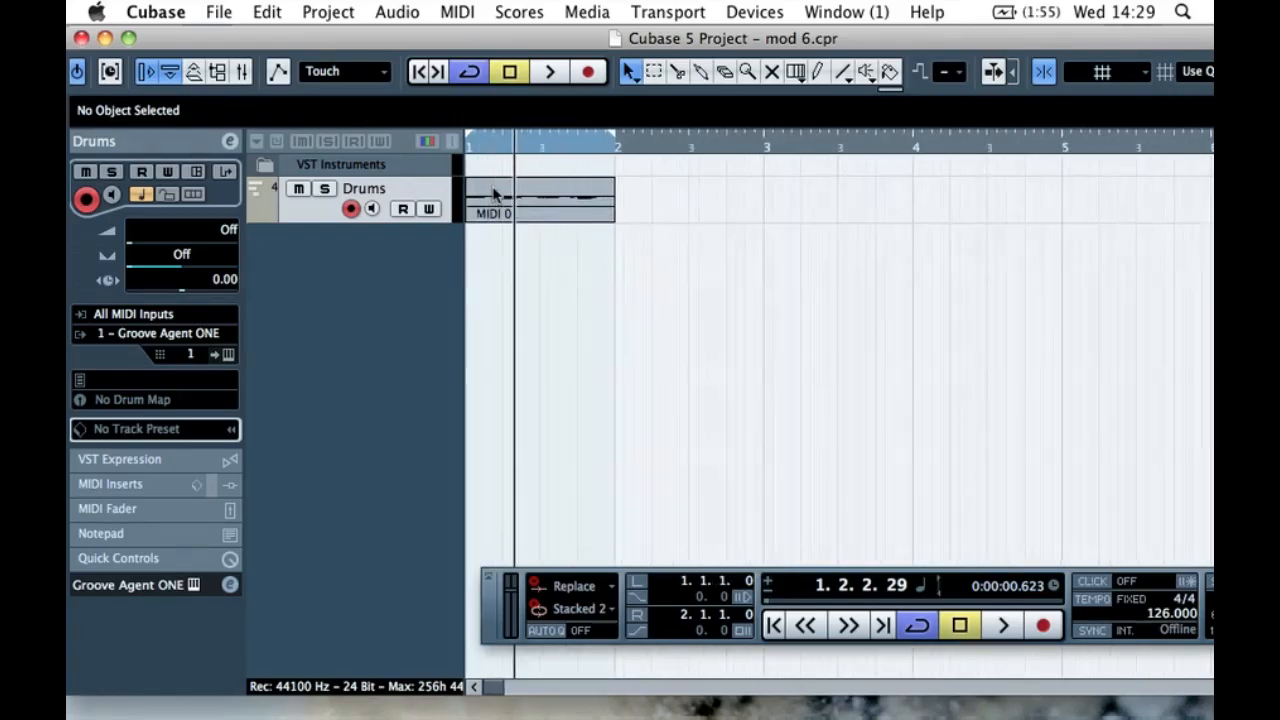
{"action": "left_click", "coordinate": [306, 284]}
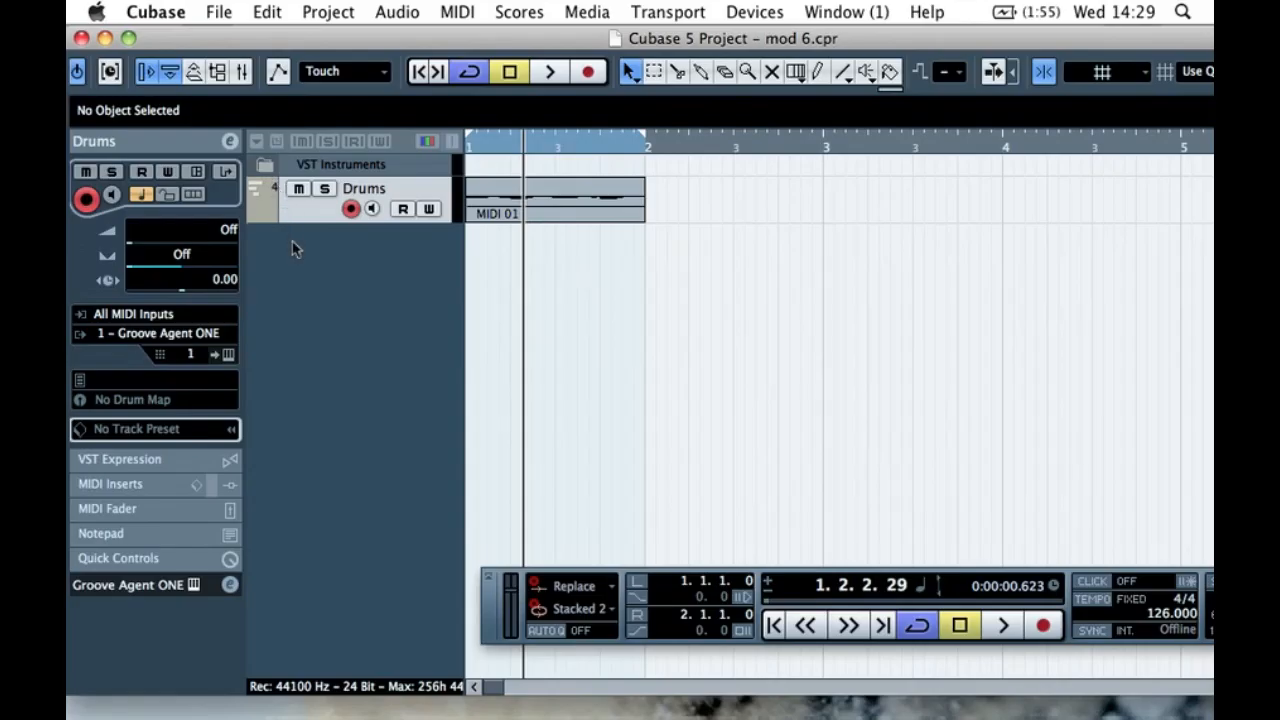
{"action": "left_click", "coordinate": [366, 322]}
{"action": "right_click", "coordinate": [314, 270]}
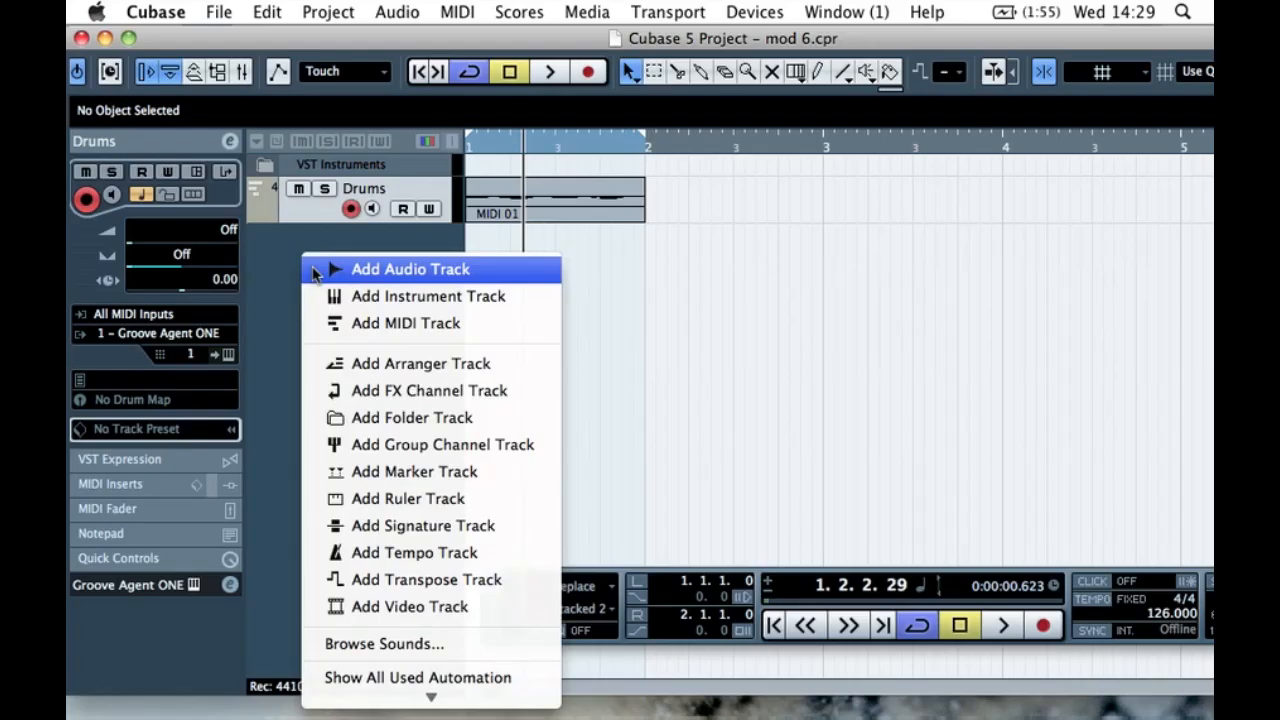
{"action": "left_click", "coordinate": [424, 420]}
{"action": "double_click", "coordinate": [377, 235]}
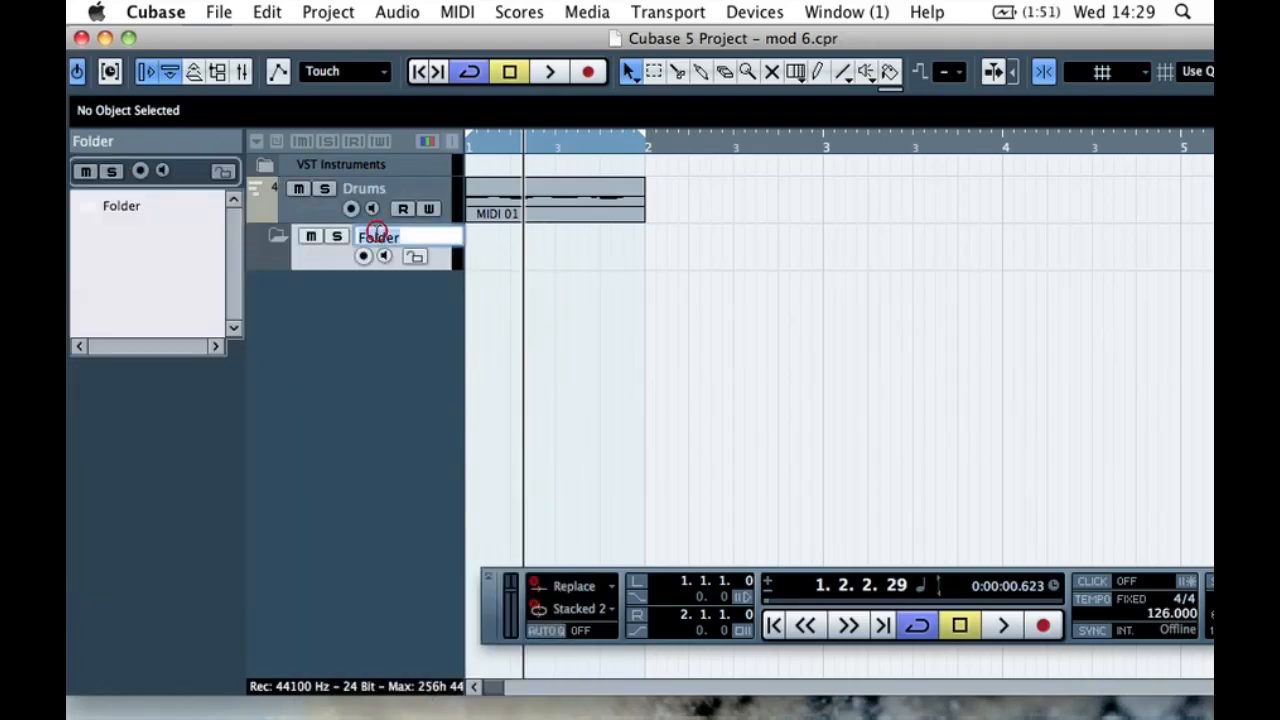
{"action": "type", "text": "Drums"}
{"action": "key", "text": "Return"}
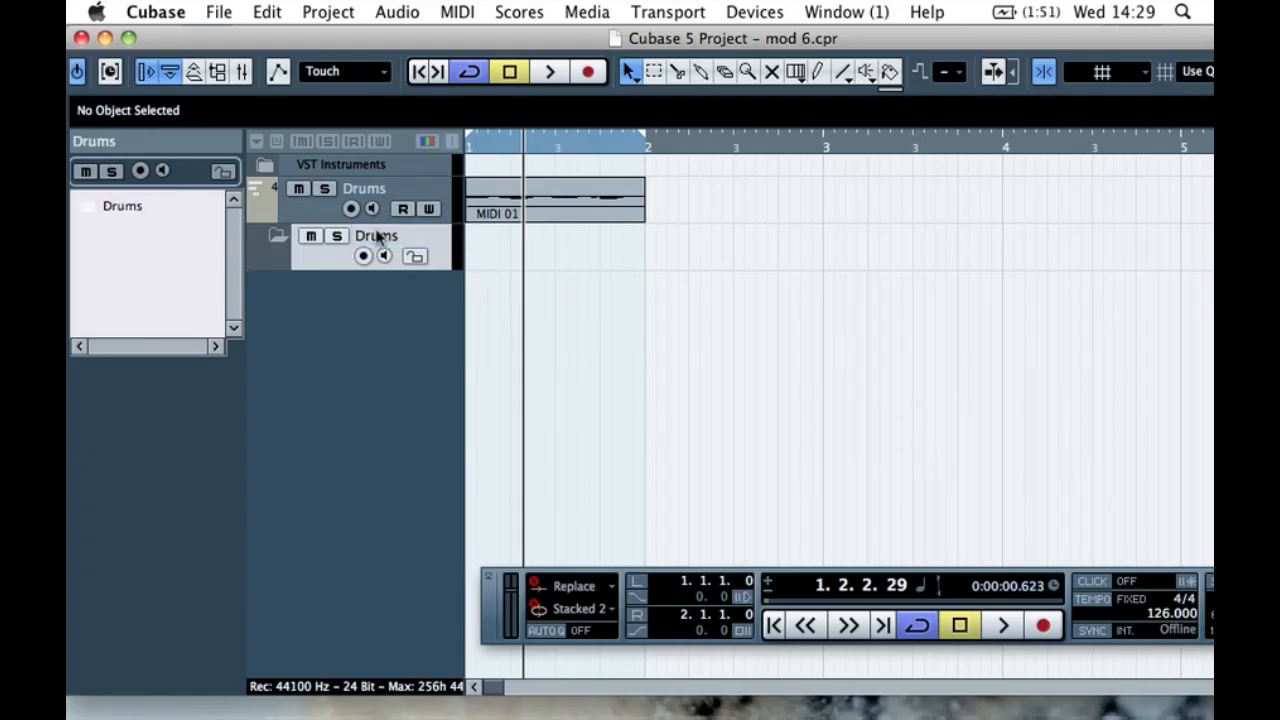
- Add one group channel track with the Stereo configuration
{"action": "left_click", "coordinate": [303, 303]}
{"action": "left_click", "coordinate": [325, 407]}
{"action": "right_click", "coordinate": [335, 325]}
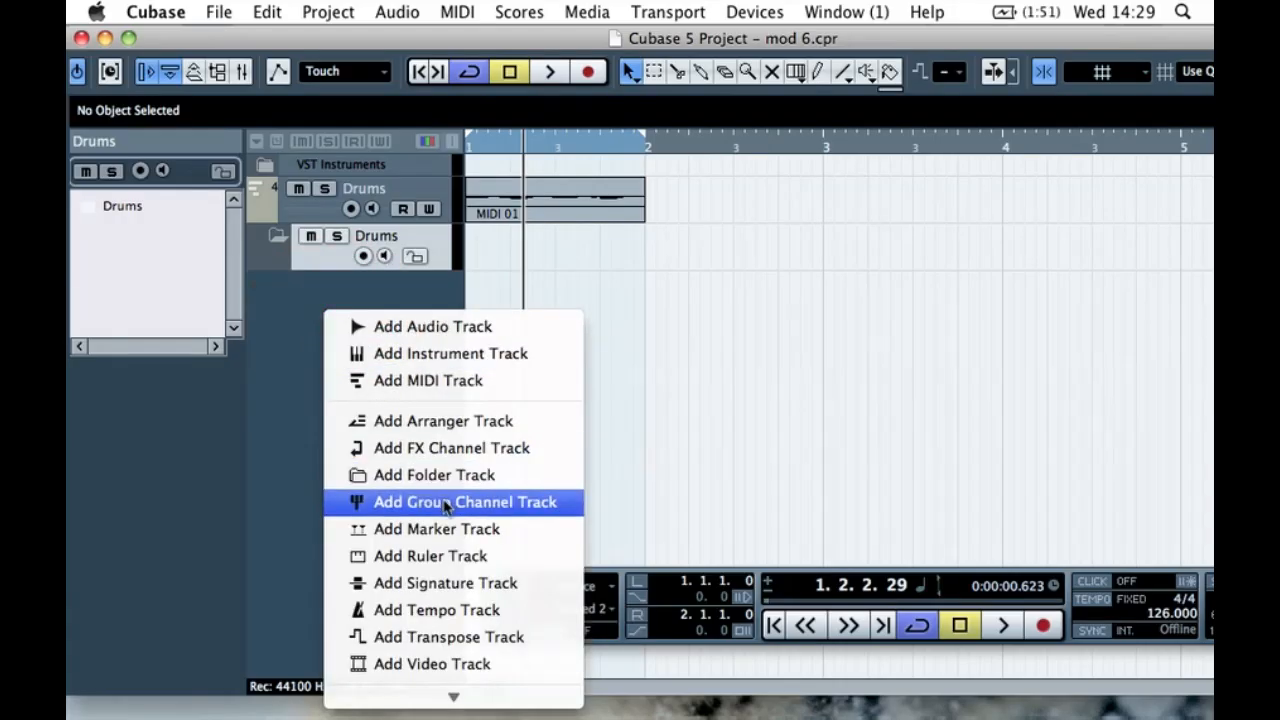
{"action": "left_click", "coordinate": [445, 502]}
{"action": "left_click_drag", "start_coordinate": [995, 546], "coordinate": [556, 306]}
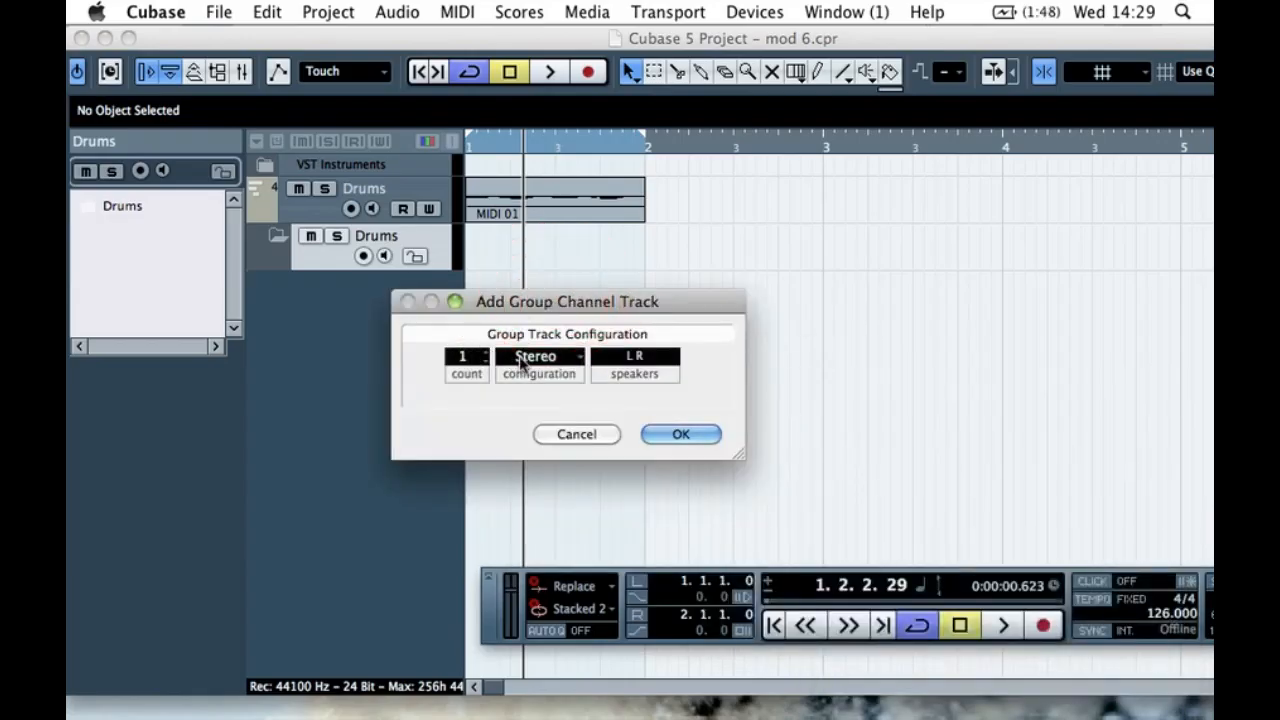
{"action": "left_click", "coordinate": [536, 358]}
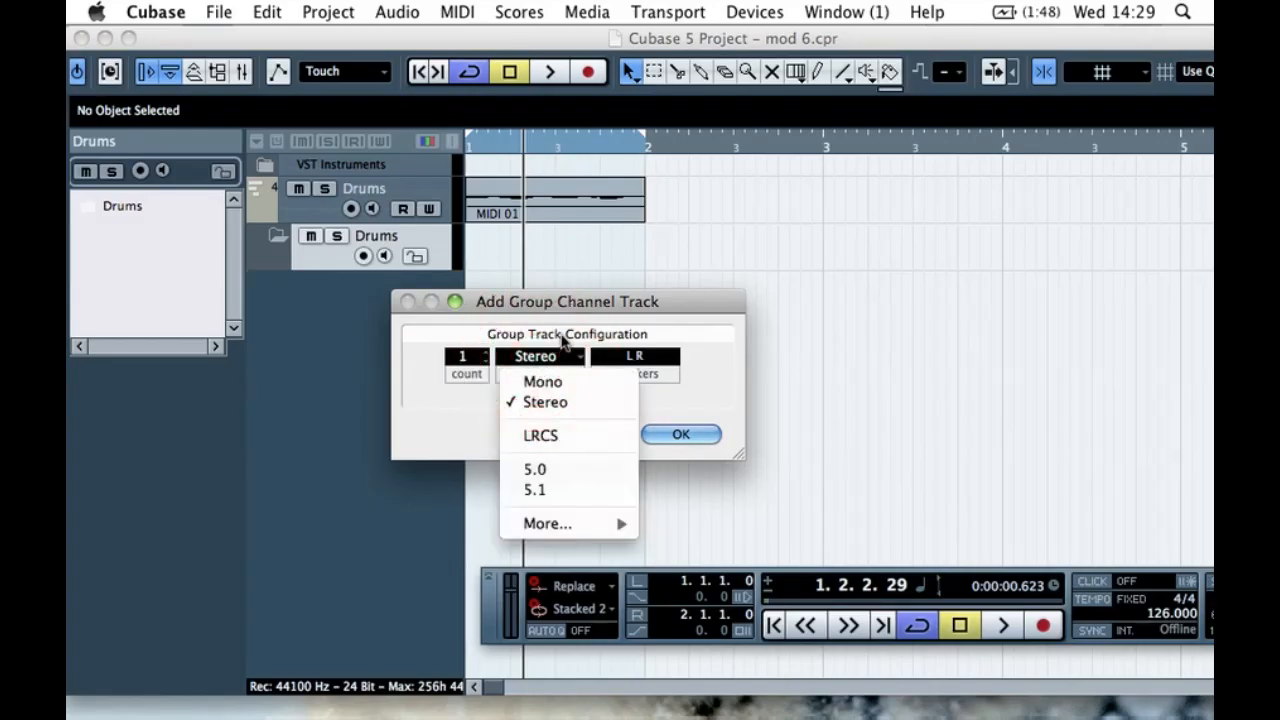
{"action": "left_click", "coordinate": [535, 358]}
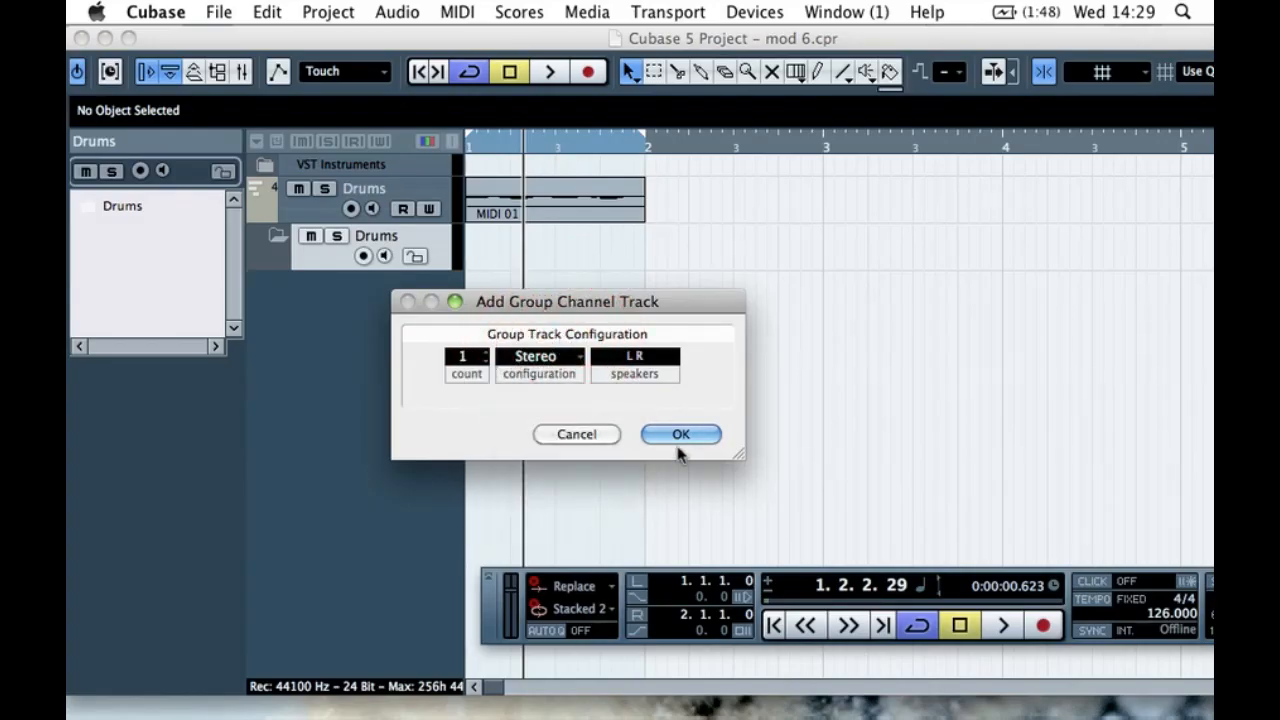
{"action": "left_click", "coordinate": [680, 440]}
- Move the Group 1 track out of the Group Tracks folder to directly below the Drums folder track
{"action": "left_click", "coordinate": [334, 285]}
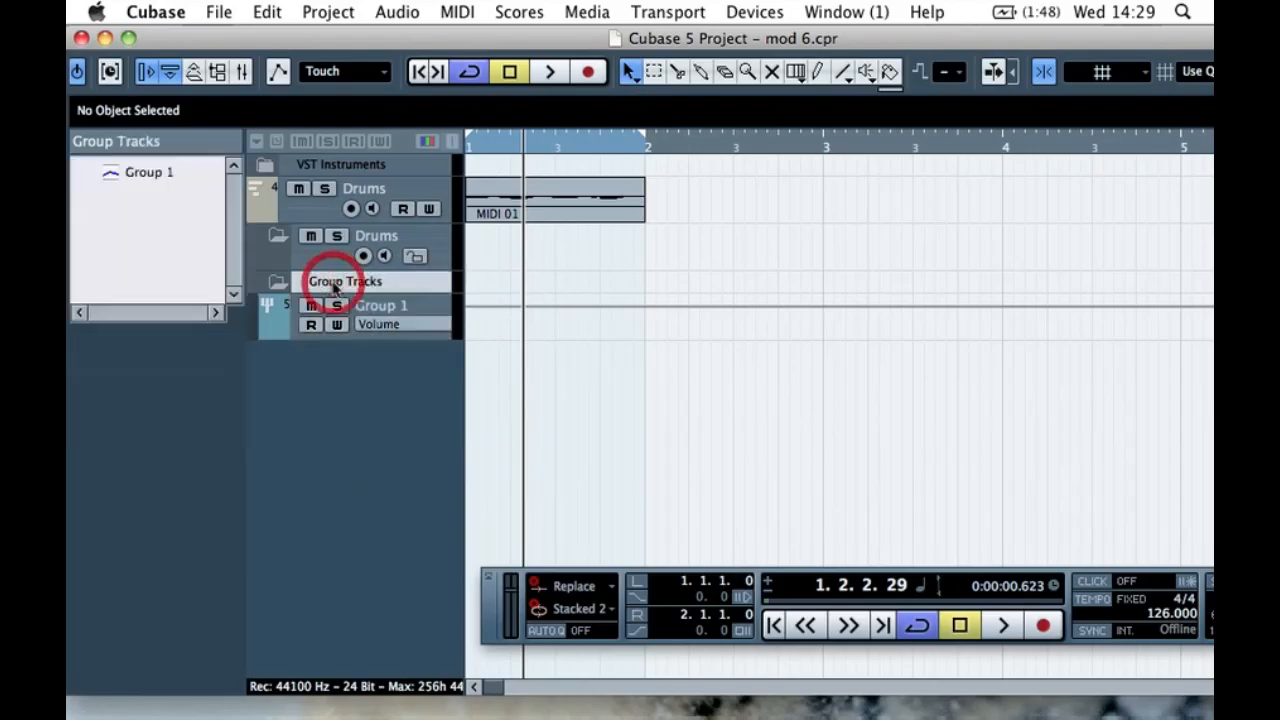
{"action": "left_click", "coordinate": [270, 285]}
{"action": "left_click", "coordinate": [269, 286]}
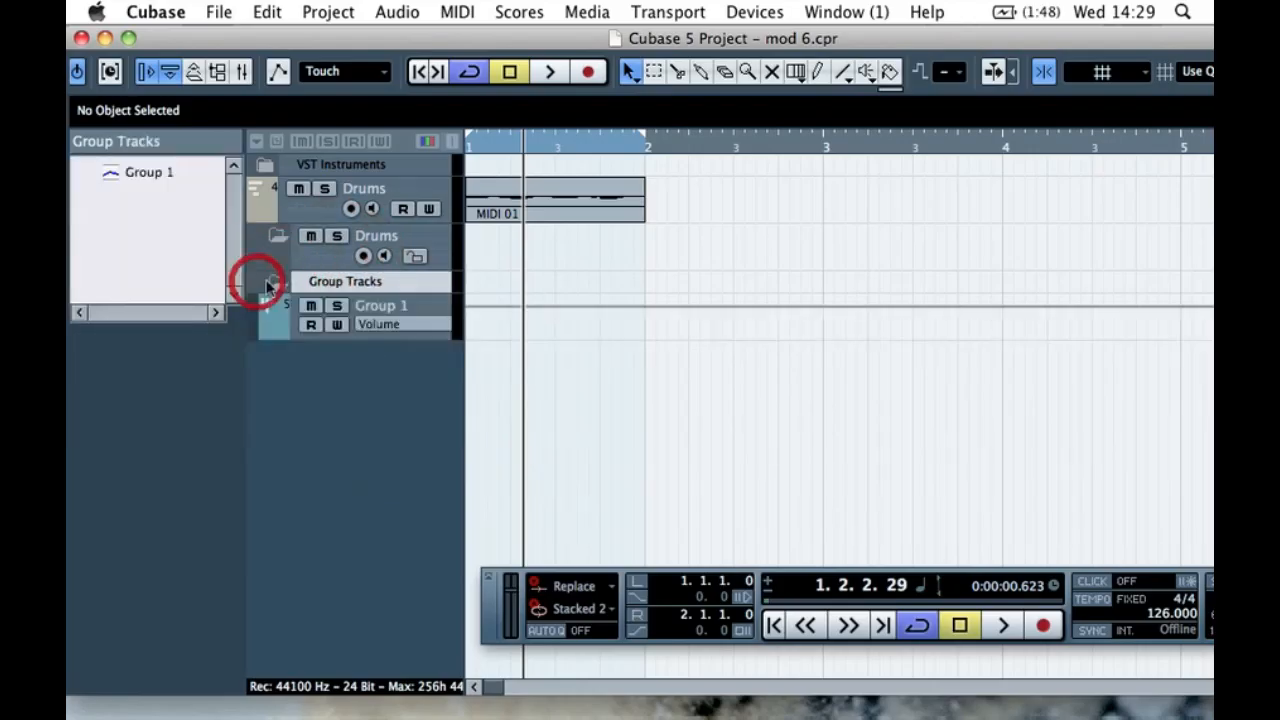
{"action": "left_click", "coordinate": [273, 324]}
{"action": "left_click", "coordinate": [274, 325]}
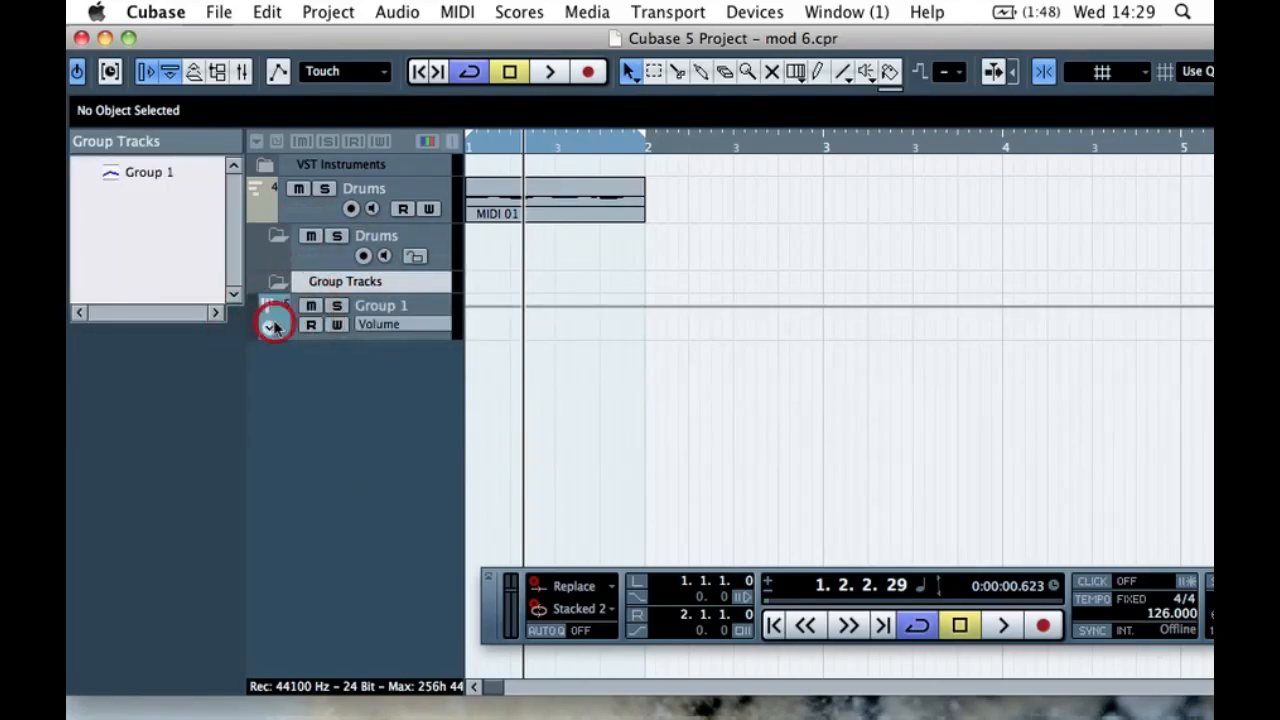
{"action": "left_click_drag", "start_coordinate": [270, 305], "coordinate": [290, 272]}
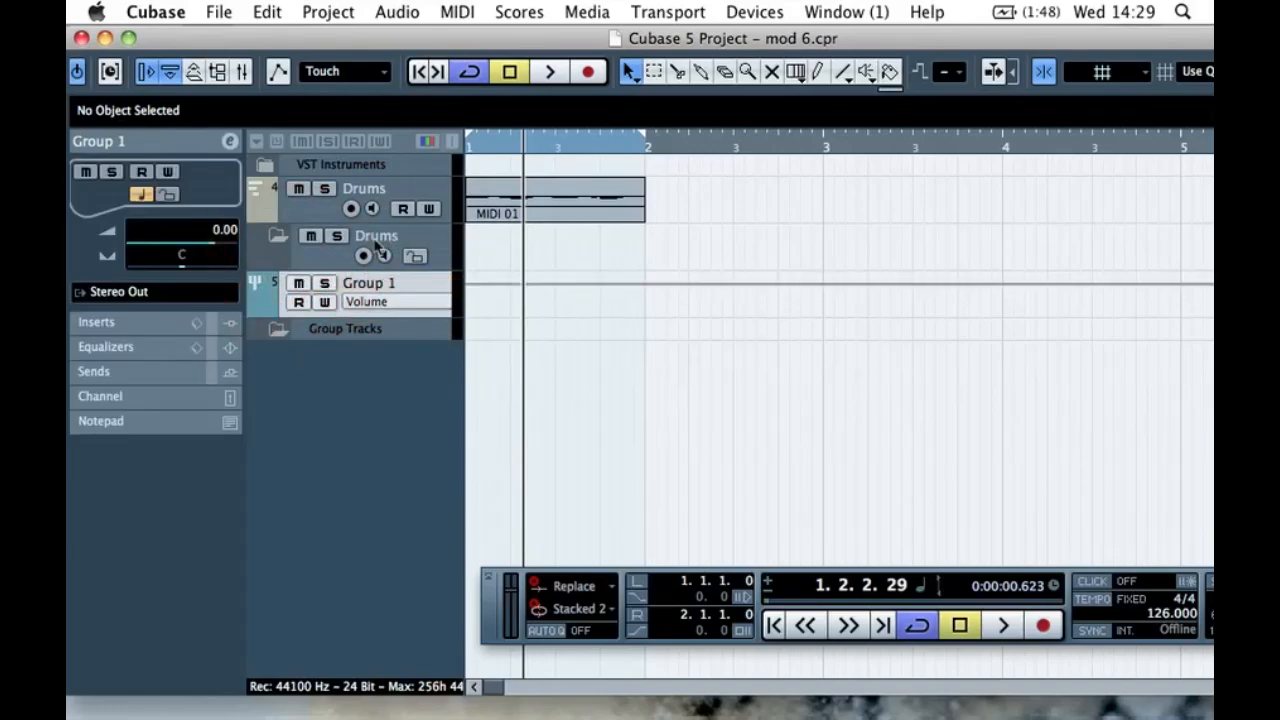
- Rename the Group 1 track as Drum Bus
{"action": "double_click", "coordinate": [382, 283]}
{"action": "type", "text": "Drums"}
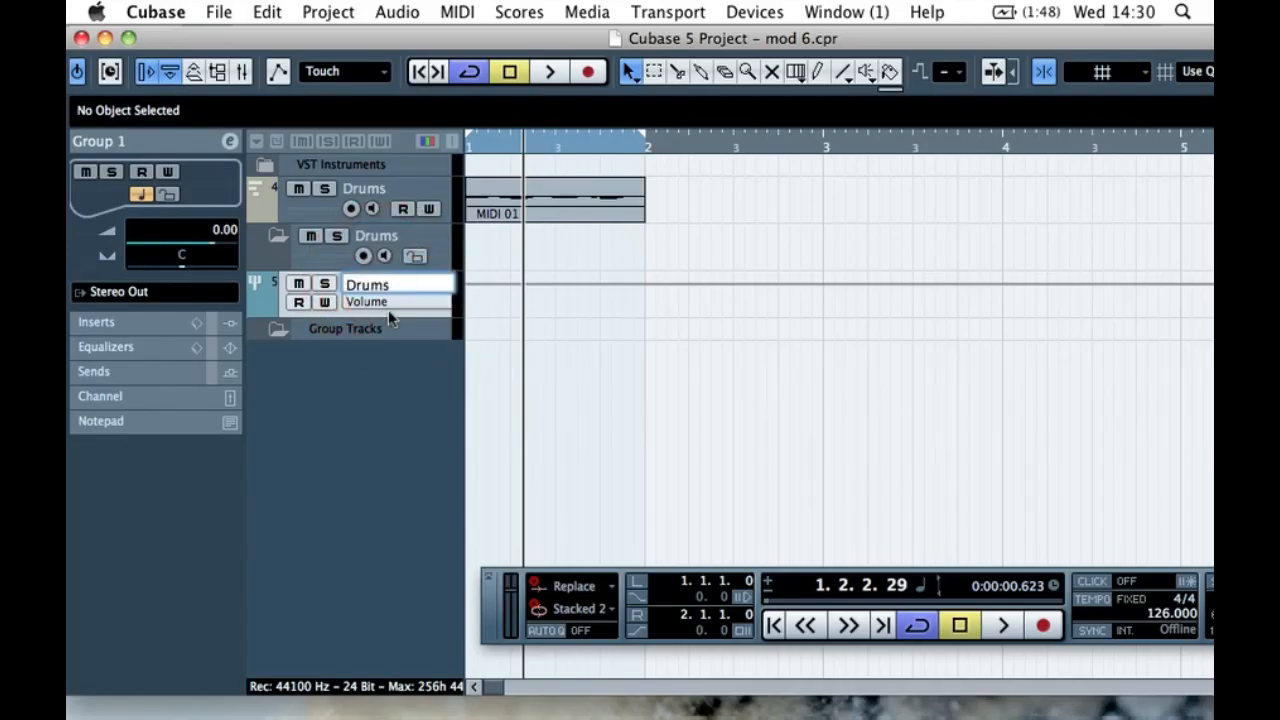
{"action": "type", "text": "Bus"}
{"action": "key", "text": "Return"}
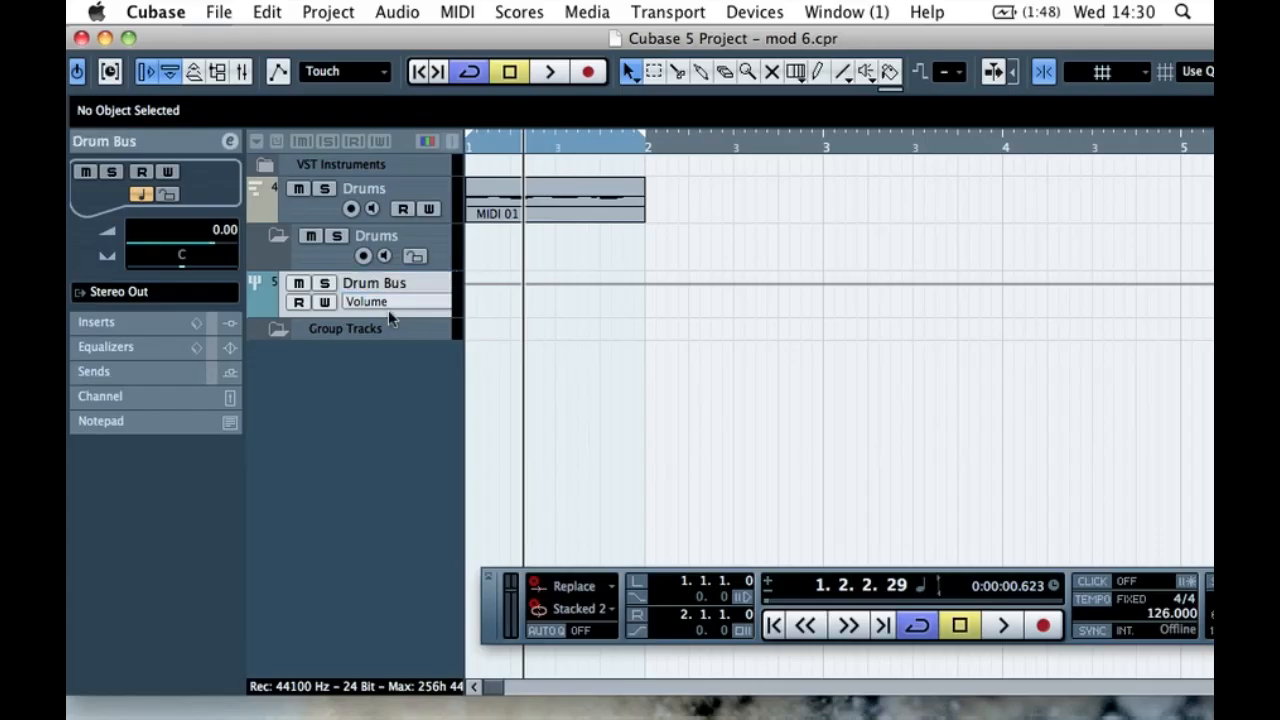
- Delete the empty Group Tracks folder from the track list
{"action": "left_click", "coordinate": [320, 336]}
{"action": "key", "text": "Delete"}
{"action": "left_click", "coordinate": [303, 336]}
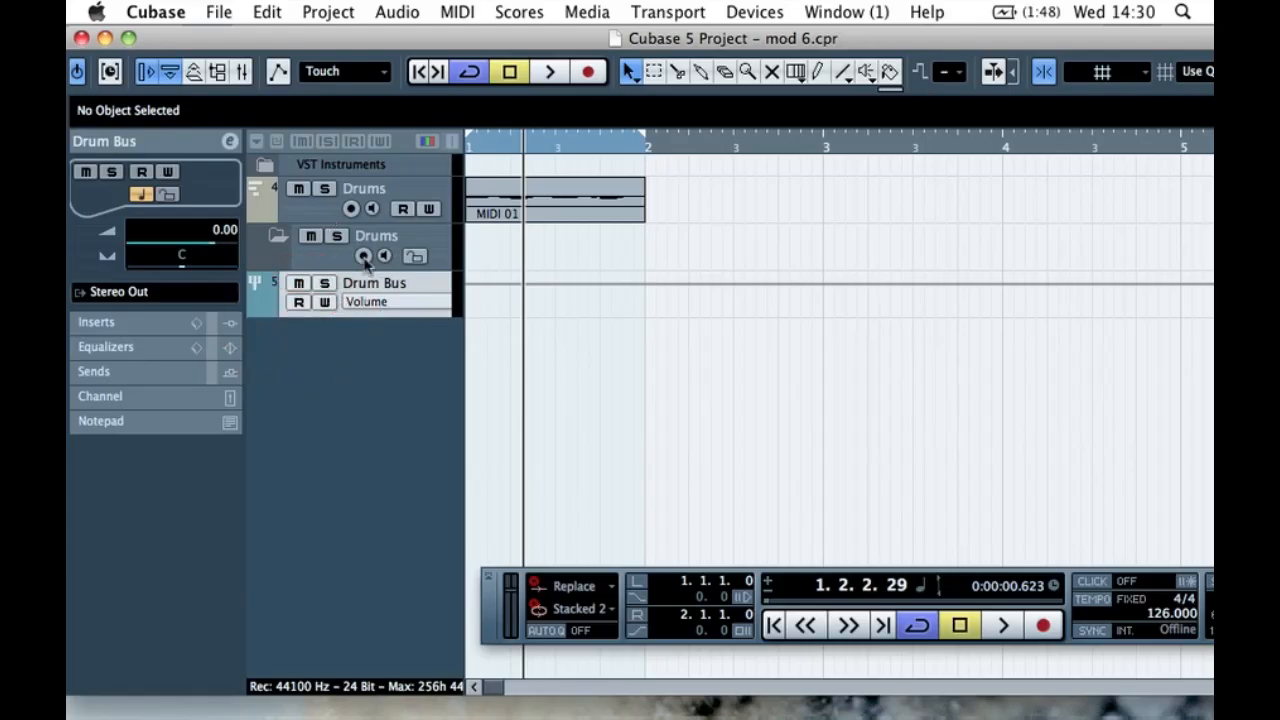
- Expand the VST Instruments and Groove Agent ONE folders and move GAOne 1 below the Groove Agent automation track, directly above GAOne 2
{"action": "left_click", "coordinate": [272, 168]}
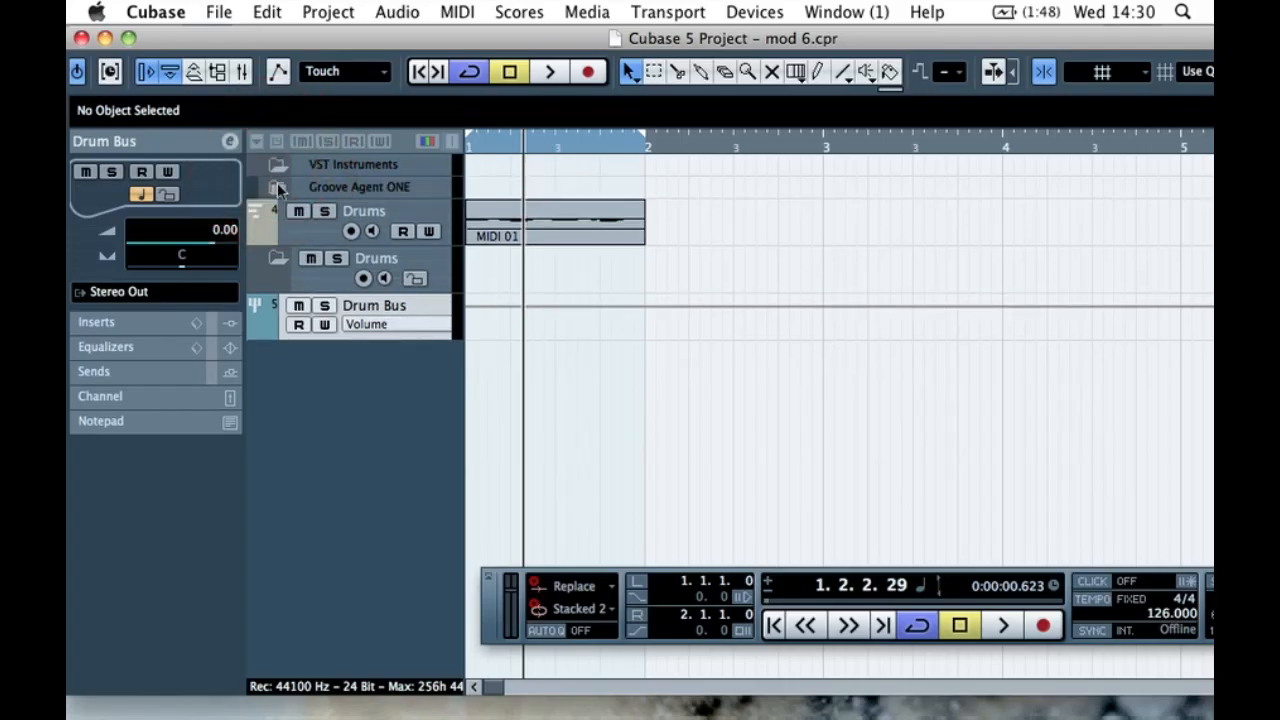
{"action": "left_click", "coordinate": [277, 187]}
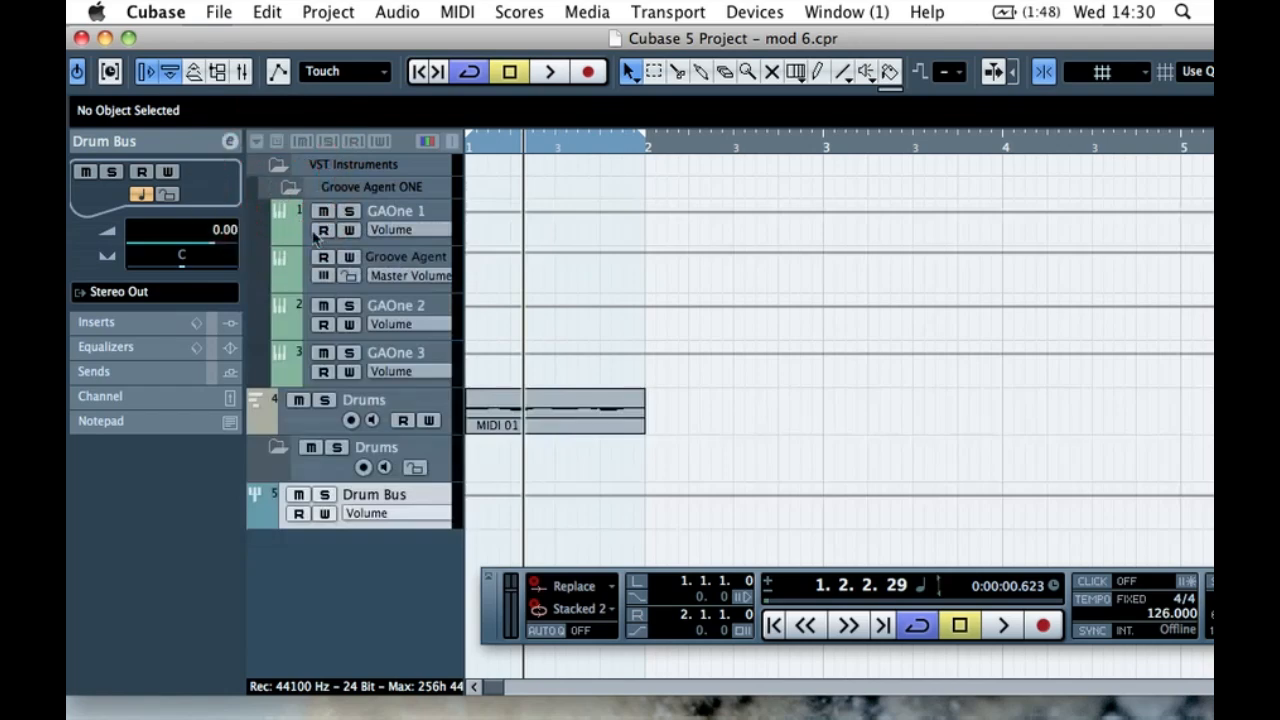
{"action": "left_click", "coordinate": [287, 212]}
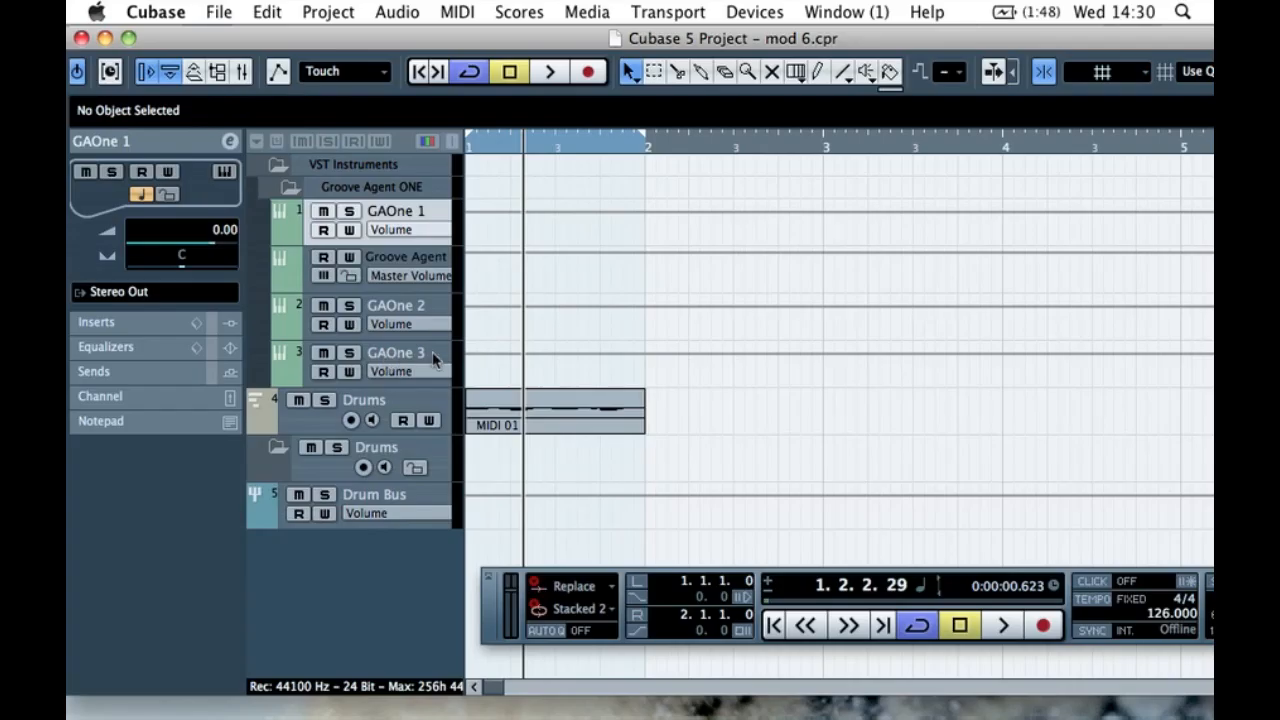
{"action": "left_click_drag", "start_coordinate": [290, 214], "coordinate": [287, 284]}
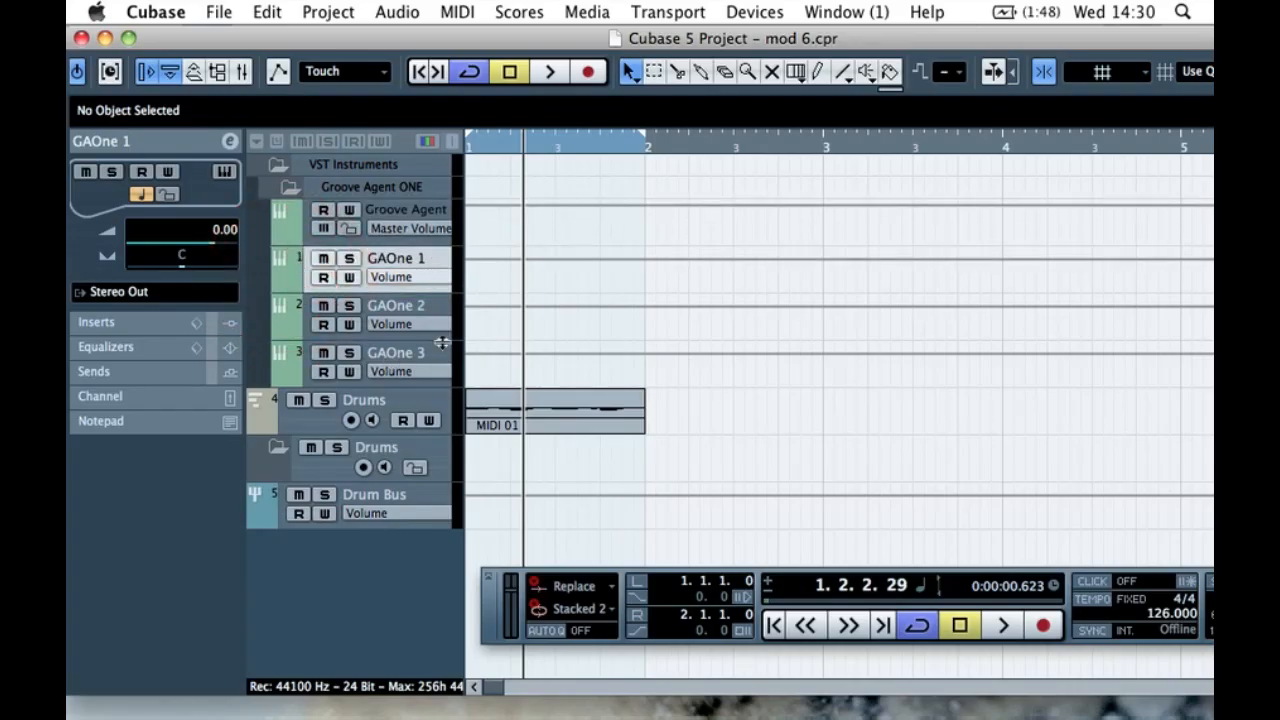
- Rename the GAOne 1 output track as Kicks
{"action": "double_click", "coordinate": [418, 259]}
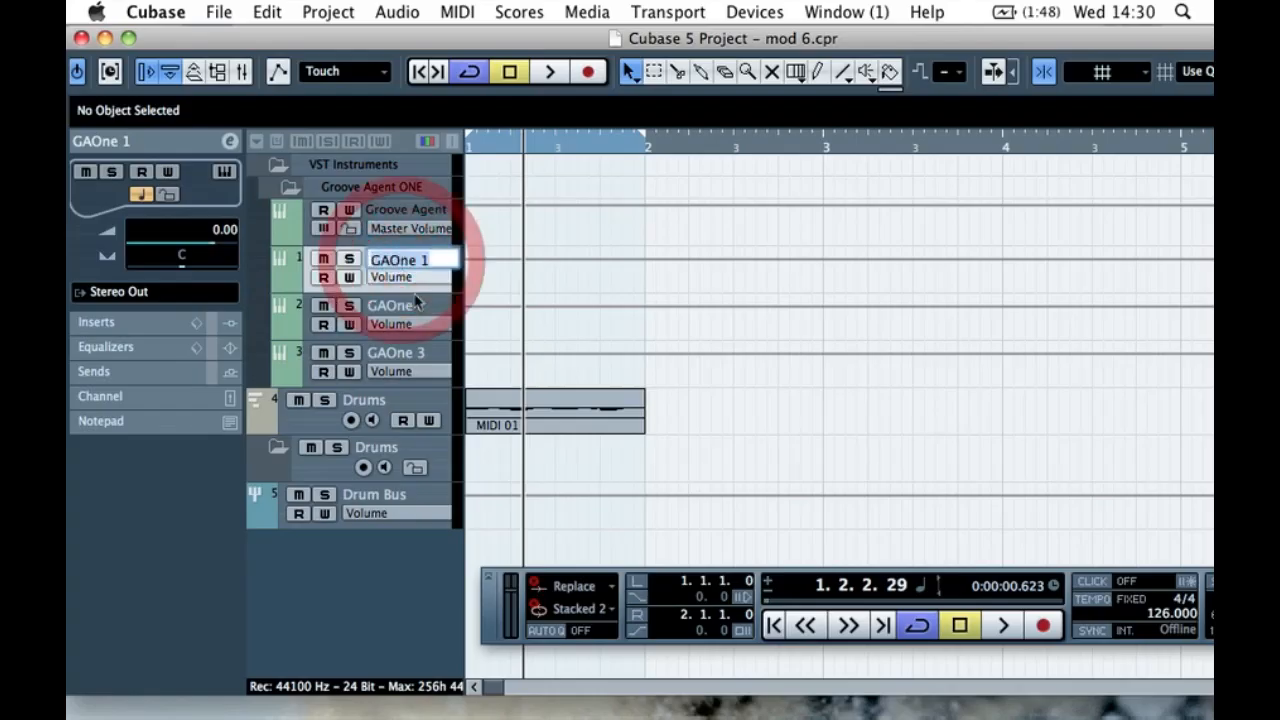
{"action": "type", "text": "k"}
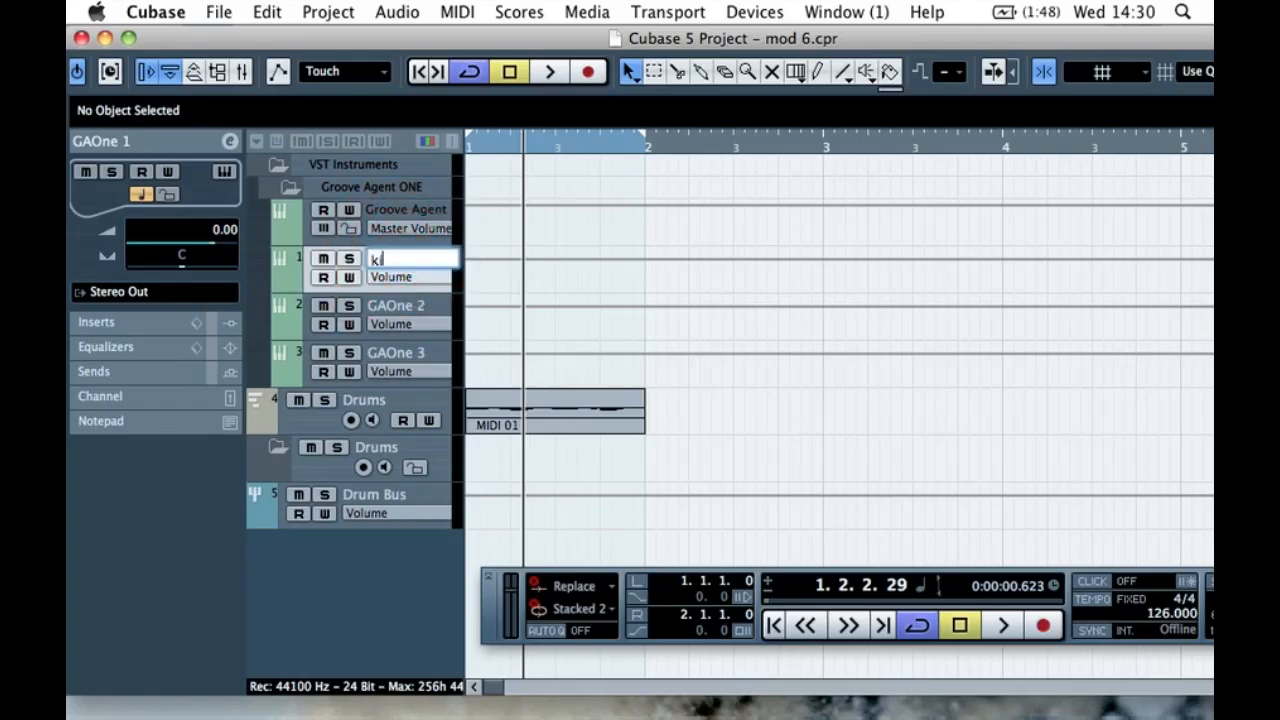
{"action": "type", "text": "icks"}
{"action": "key", "text": "Return"}
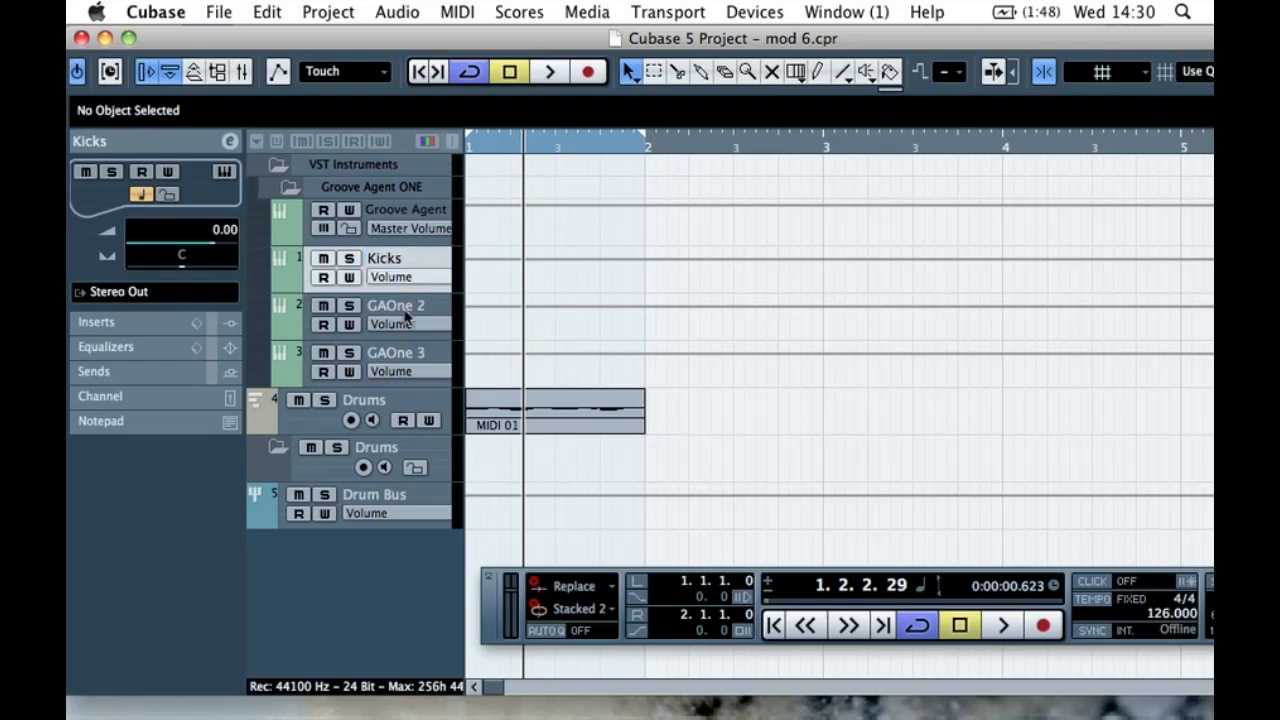
- Rename the GAOne 2 output track as Claps & Snares
{"action": "double_click", "coordinate": [405, 312]}
{"action": "type", "text": "d"}
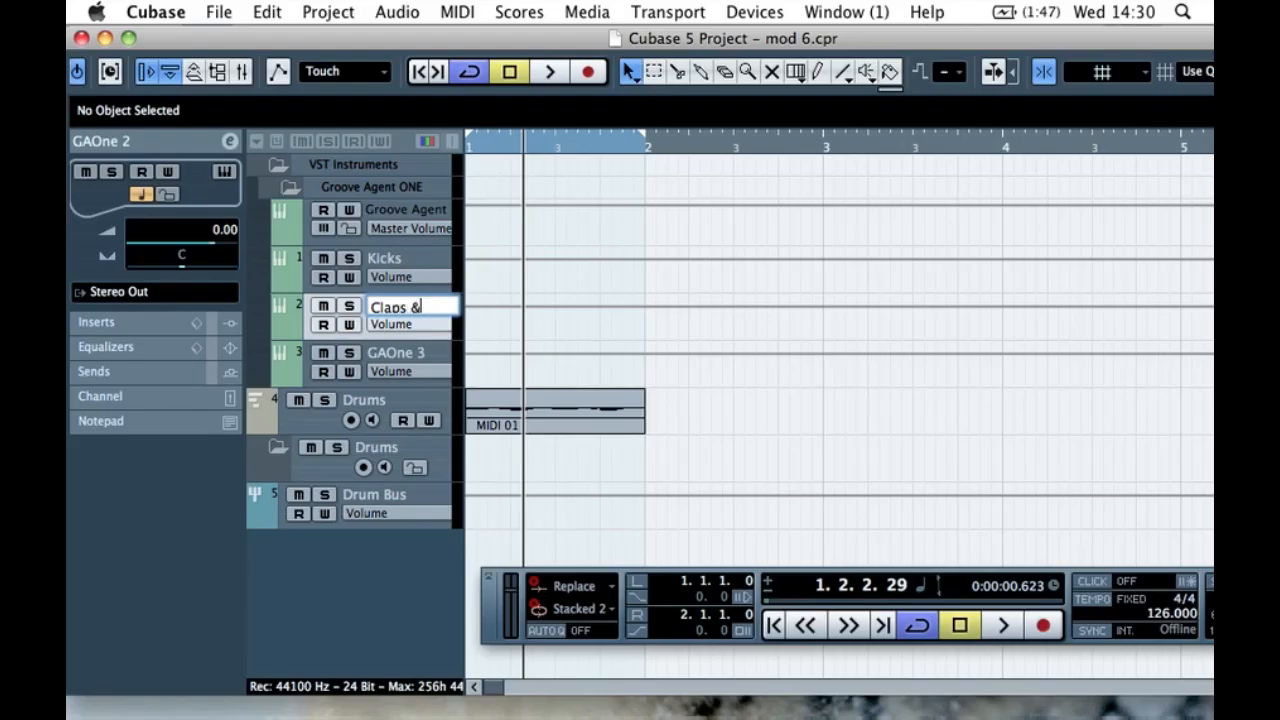
{"action": "type", "text": "laps & Snares"}
{"action": "key", "text": "Return"}
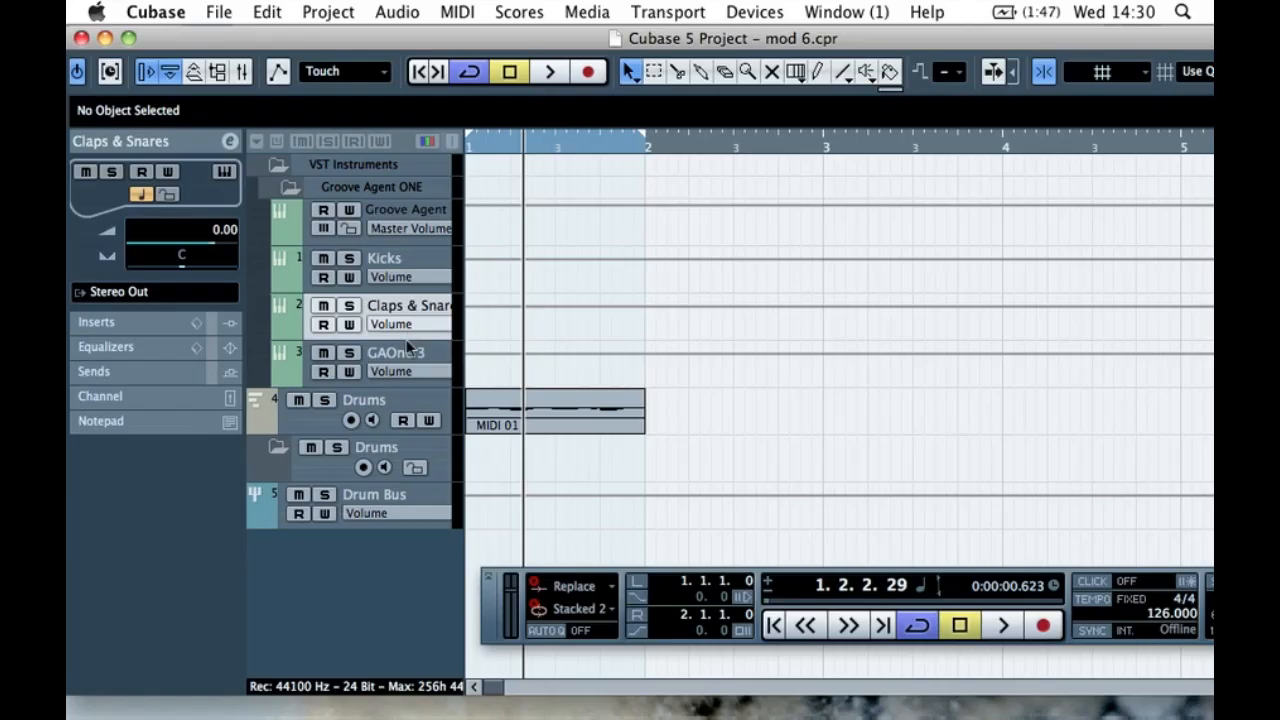
- Rename the GAOne 3 output track as Hats
{"action": "double_click", "coordinate": [393, 354]}
{"action": "type", "text": "Hats"}
{"action": "key", "text": "Return"}
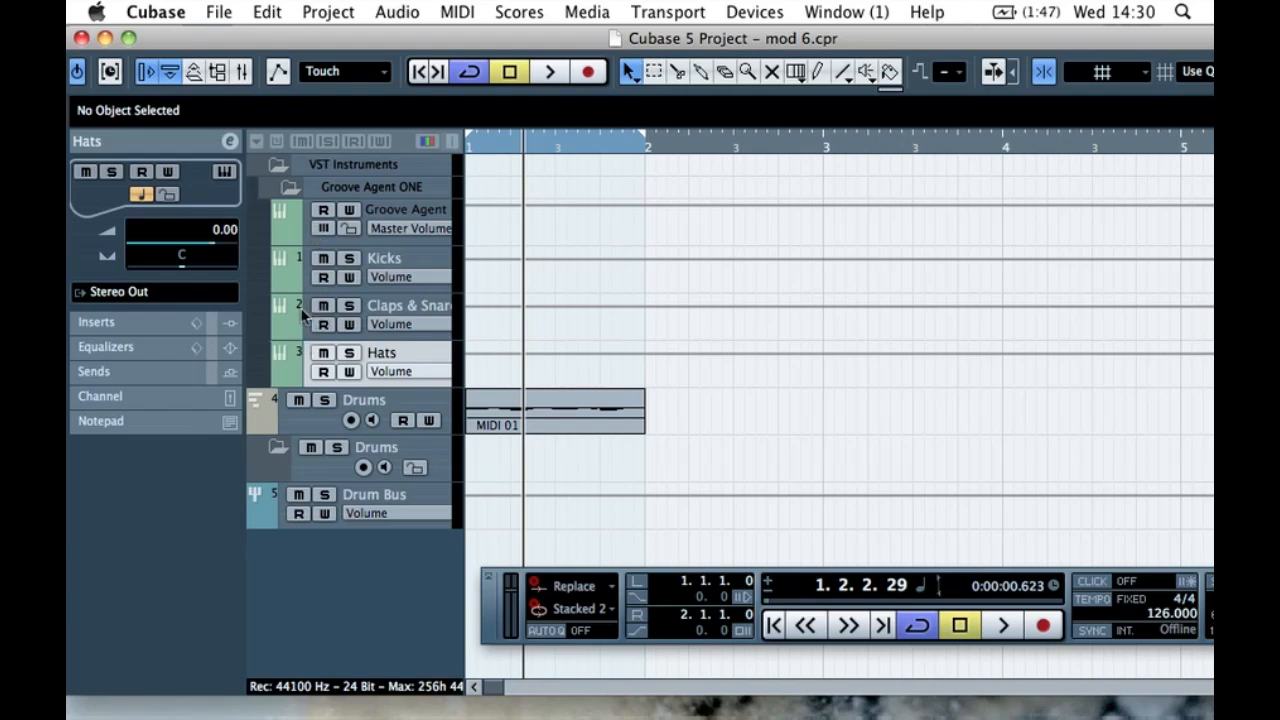
- Route the outputs of the Kicks, Claps & Snares and Hats tracks to the Drum Bus group
{"action": "left_click", "coordinate": [292, 265]}
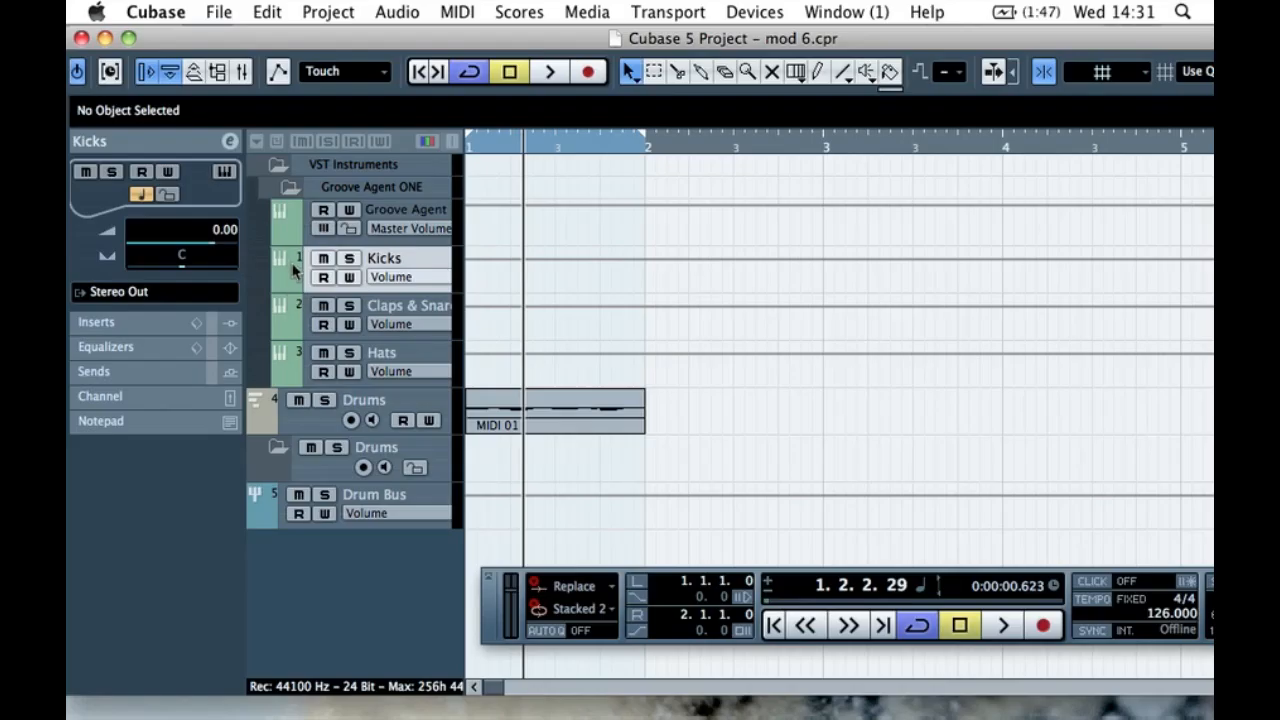
{"action": "left_click", "coordinate": [134, 294]}
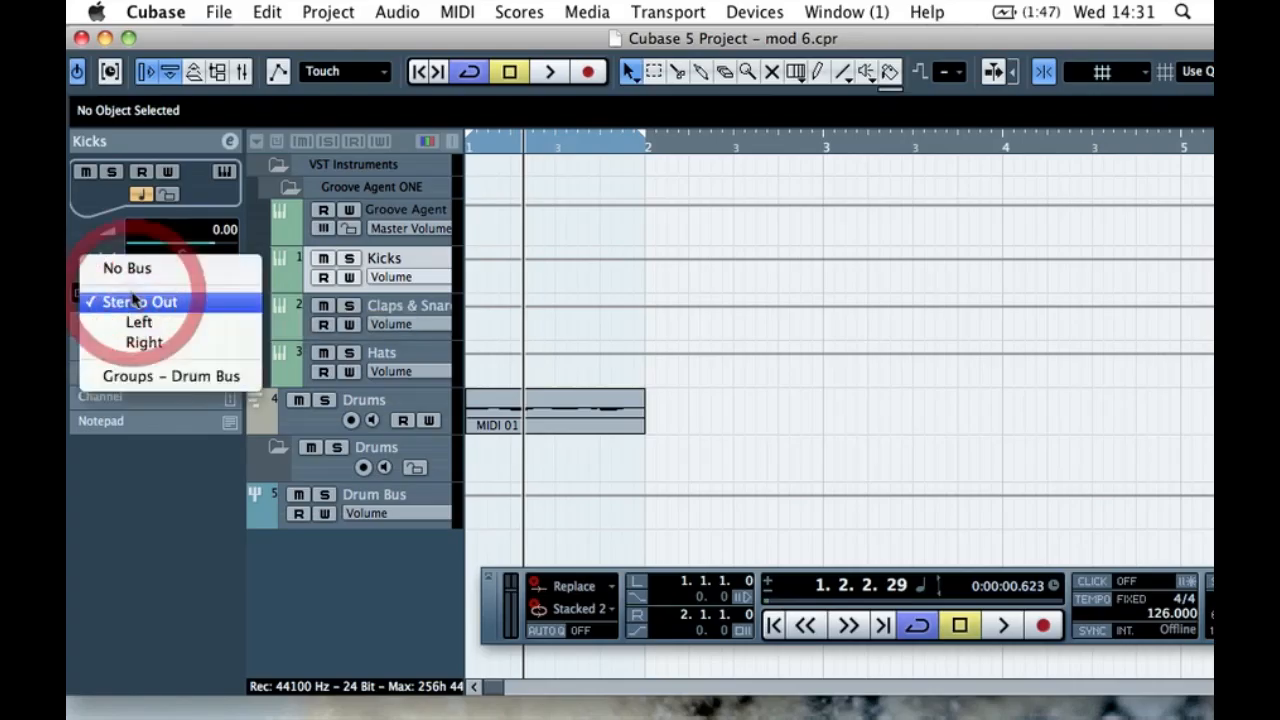
{"action": "left_click", "coordinate": [150, 376]}
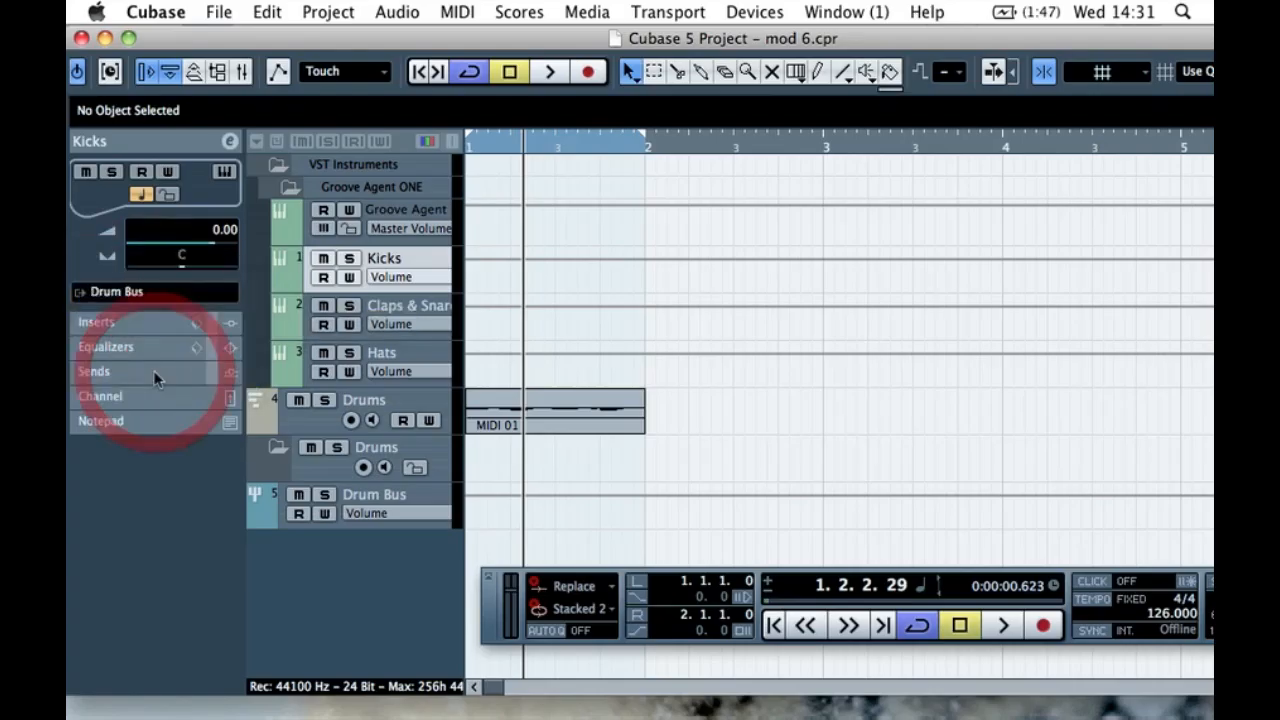
{"action": "left_click", "coordinate": [282, 312]}
{"action": "left_click", "coordinate": [176, 292]}
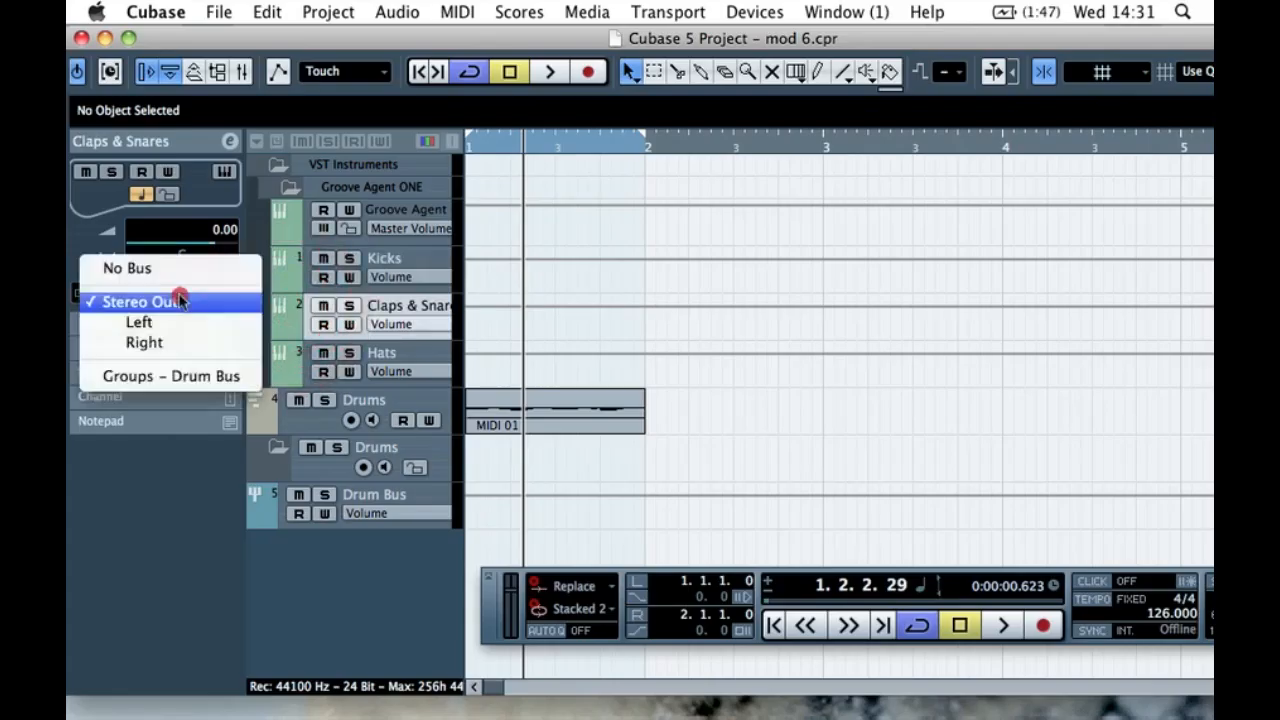
{"action": "left_click", "coordinate": [171, 376]}
{"action": "left_click", "coordinate": [283, 360]}
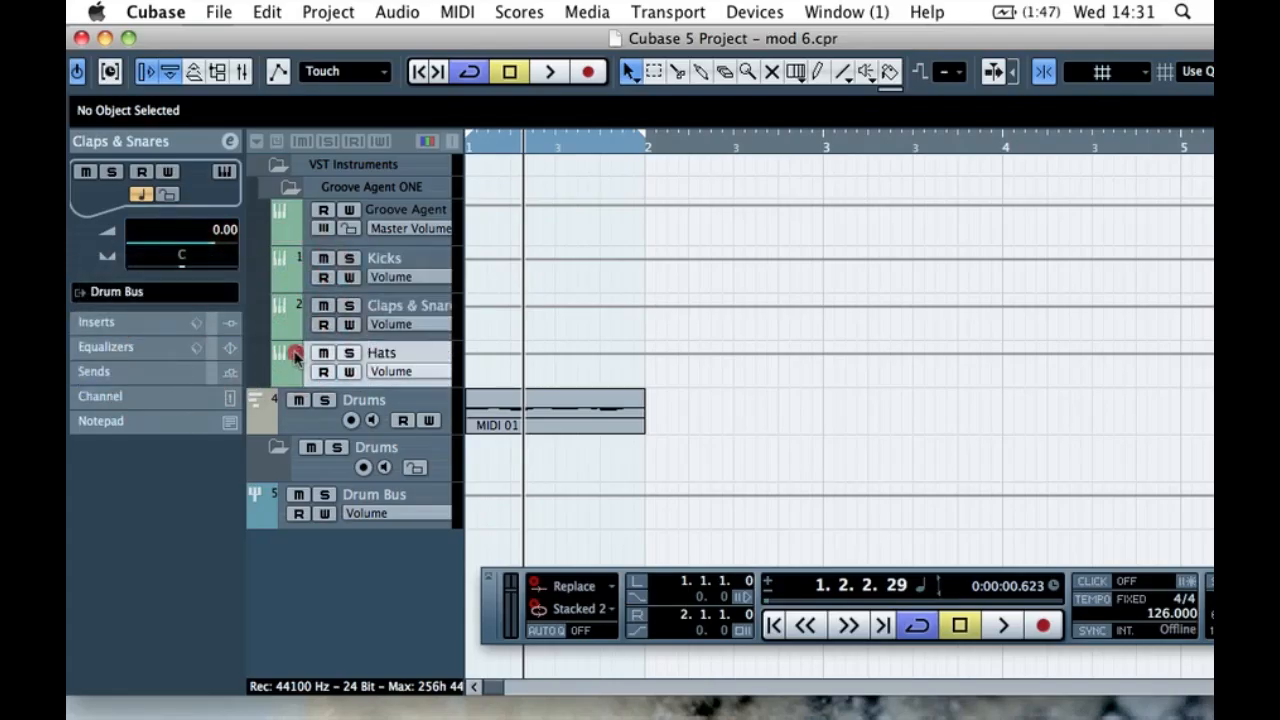
{"action": "left_click", "coordinate": [176, 292]}
{"action": "left_click", "coordinate": [158, 370]}
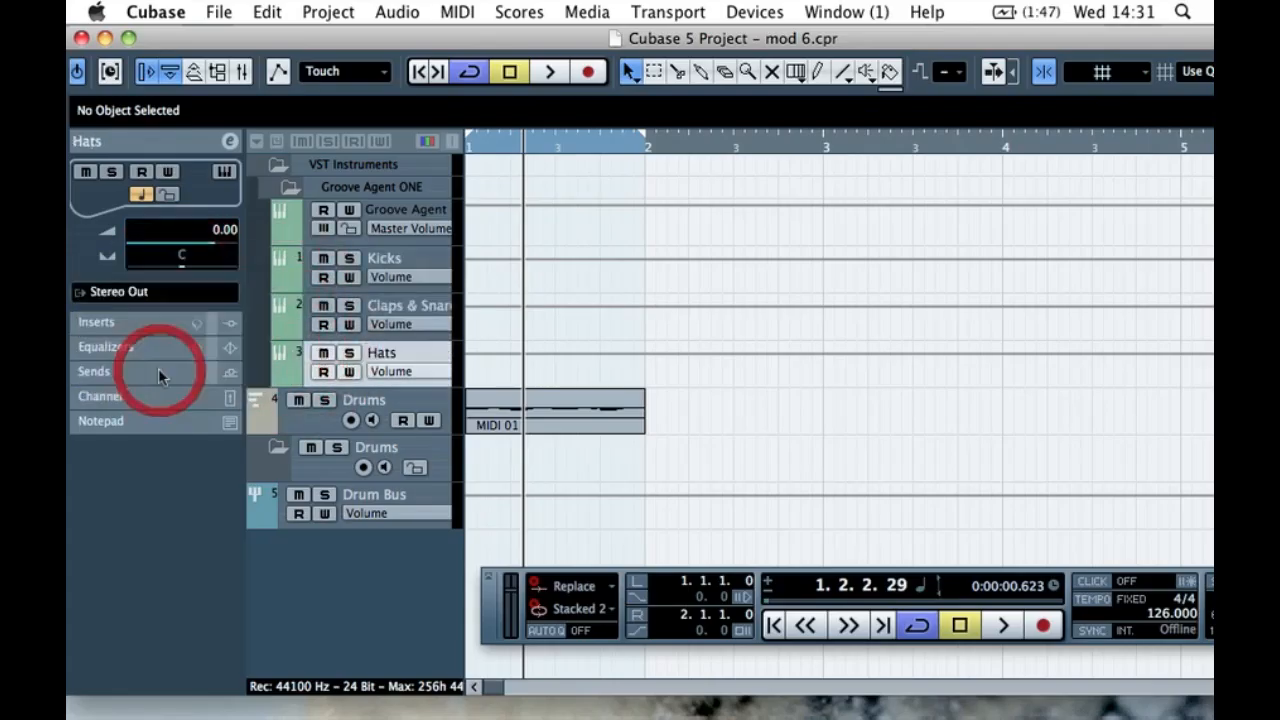
{"action": "left_click", "coordinate": [289, 271]}
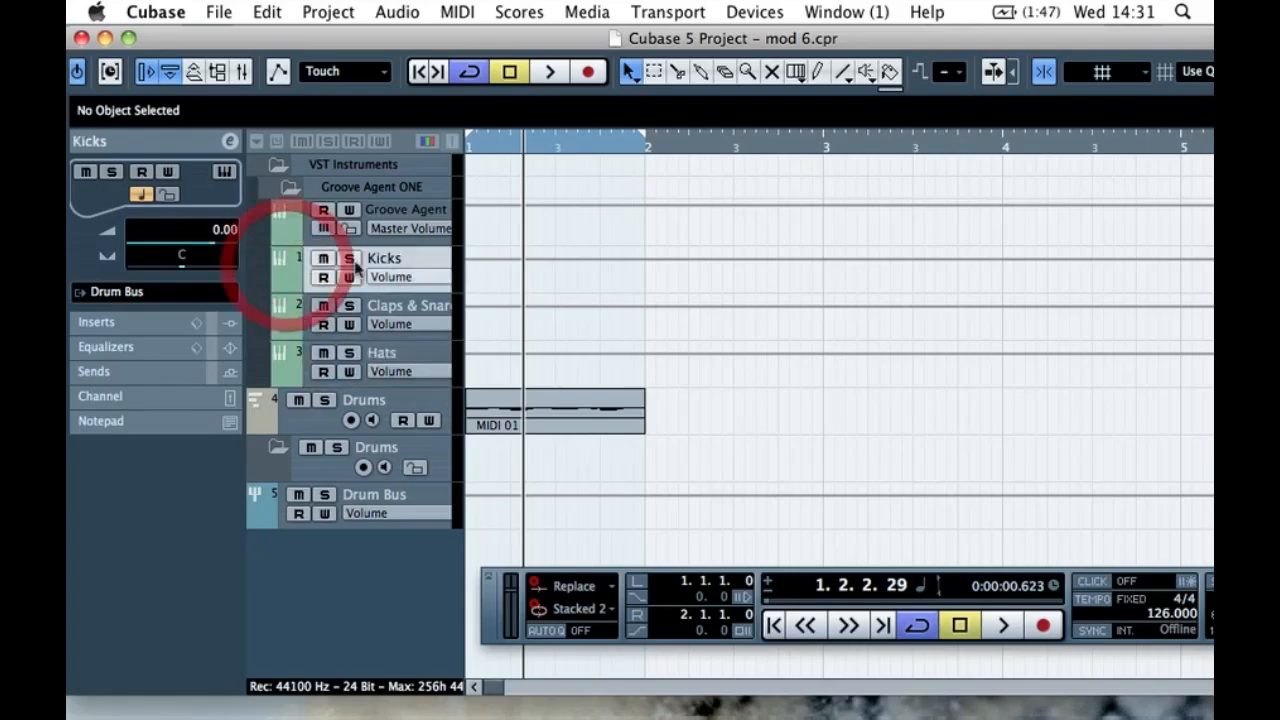
{"action": "left_click", "coordinate": [270, 506]}
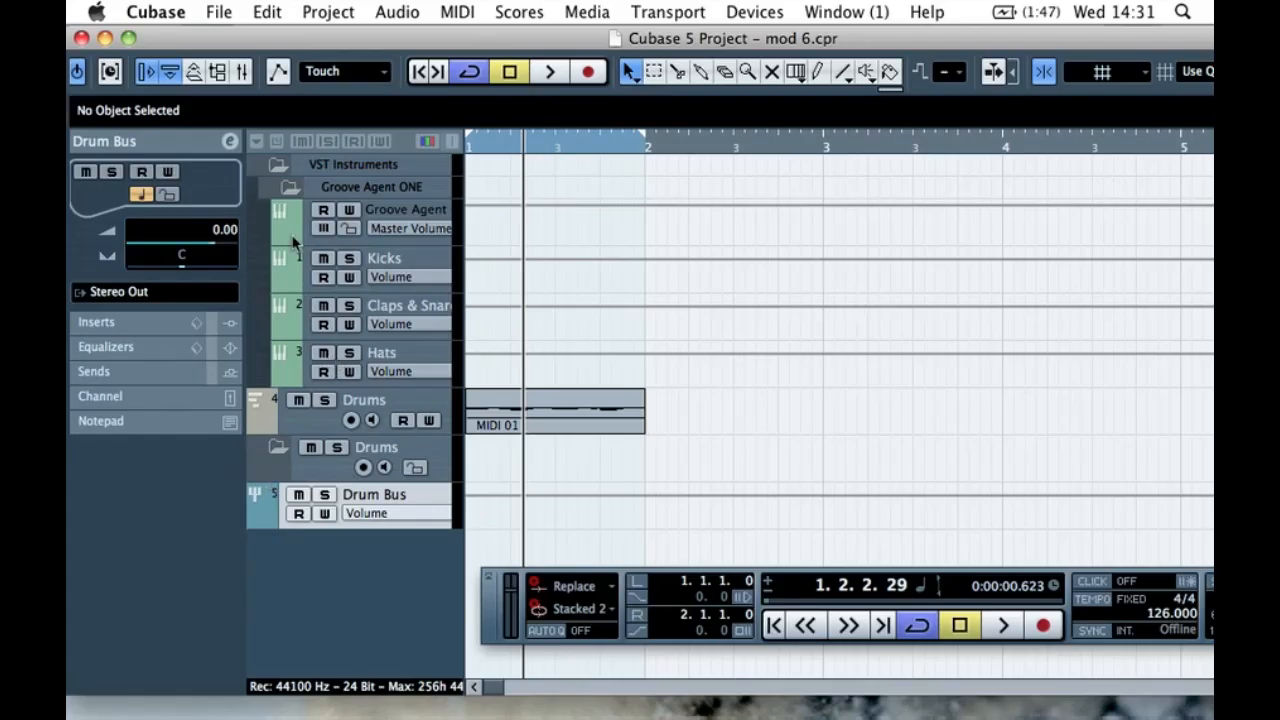
- Move the Kicks track directly above Drum Bus, and the Claps & Snares and Hats tracks into the Drums folder
{"action": "left_click", "coordinate": [294, 269]}
{"action": "left_click_drag", "start_coordinate": [291, 263], "coordinate": [314, 455]}
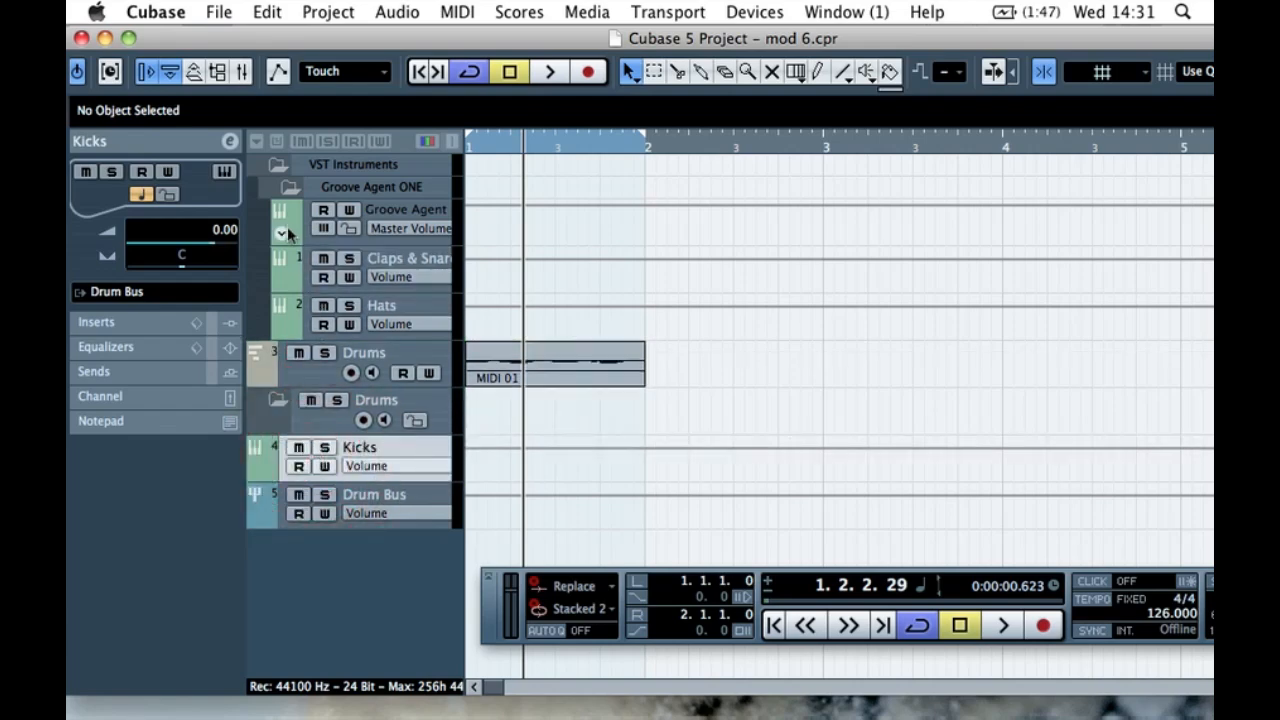
{"action": "left_click_drag", "start_coordinate": [287, 262], "coordinate": [320, 410]}
{"action": "left_click_drag", "start_coordinate": [297, 265], "coordinate": [328, 366]}
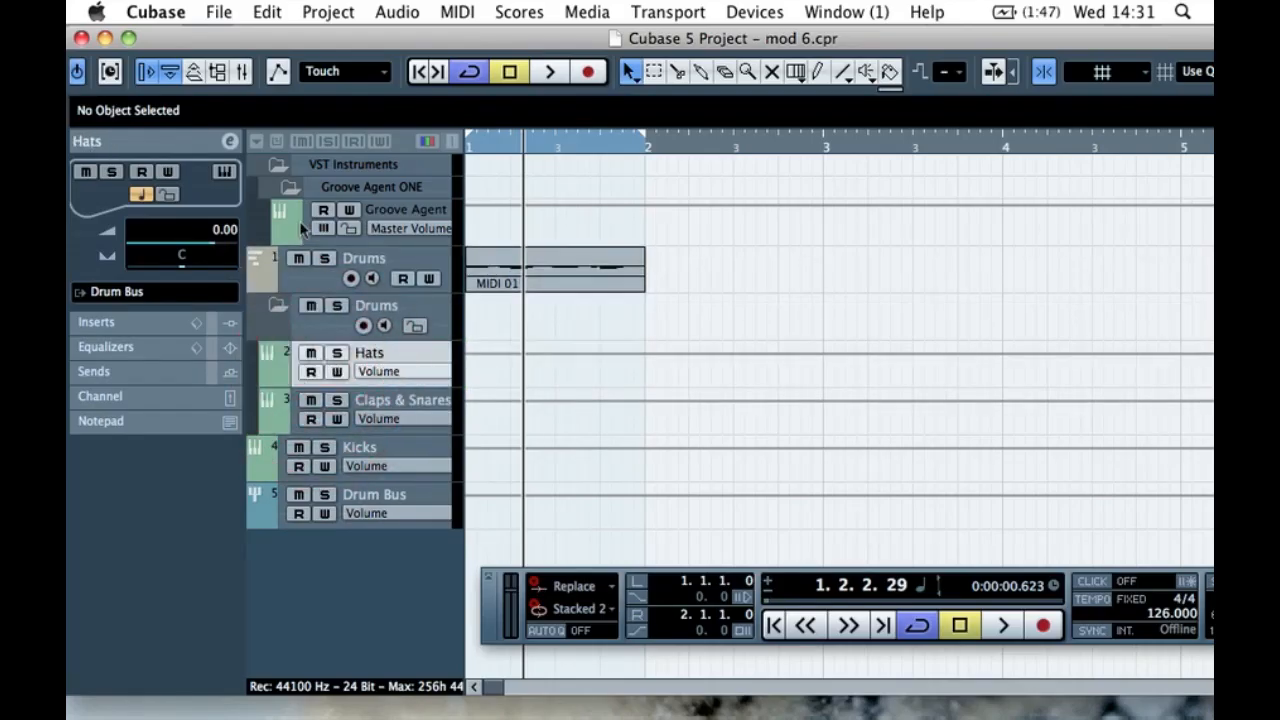
- Collapse the Groove Agent ONE and VST Instruments folders and move VST Instruments to the end of the track list
{"action": "left_click", "coordinate": [288, 189]}
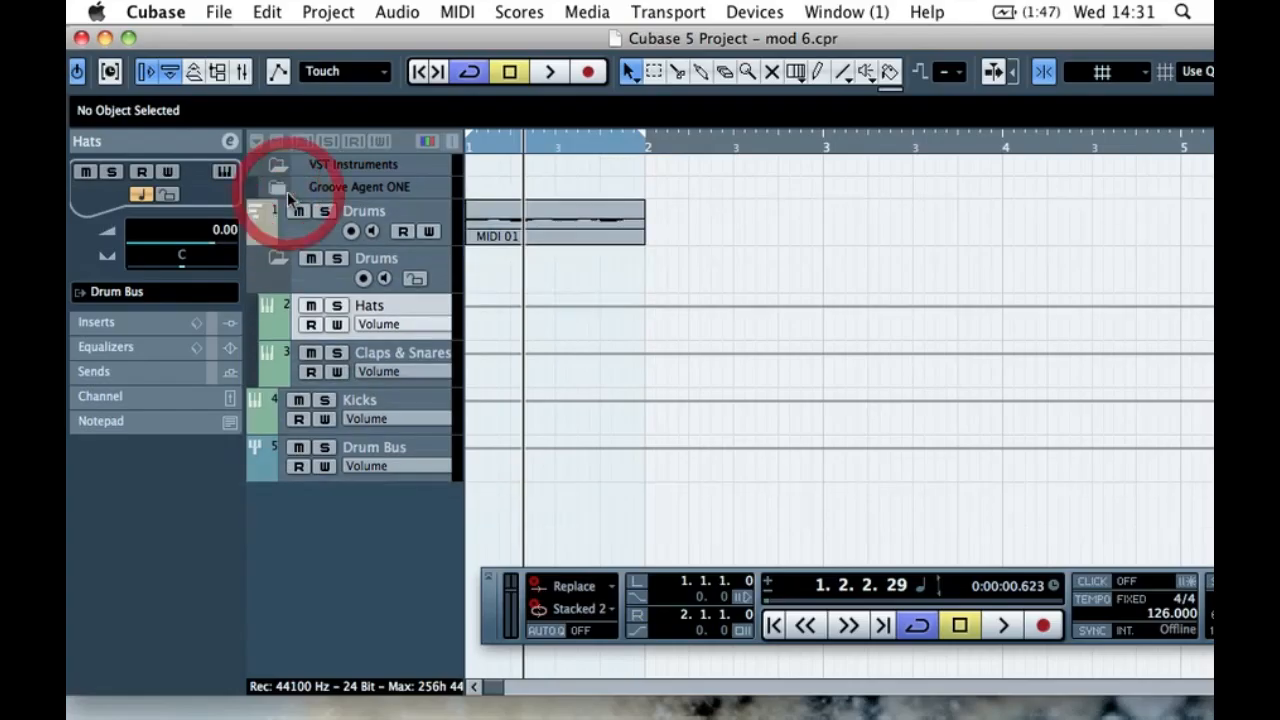
{"action": "left_click", "coordinate": [283, 168]}
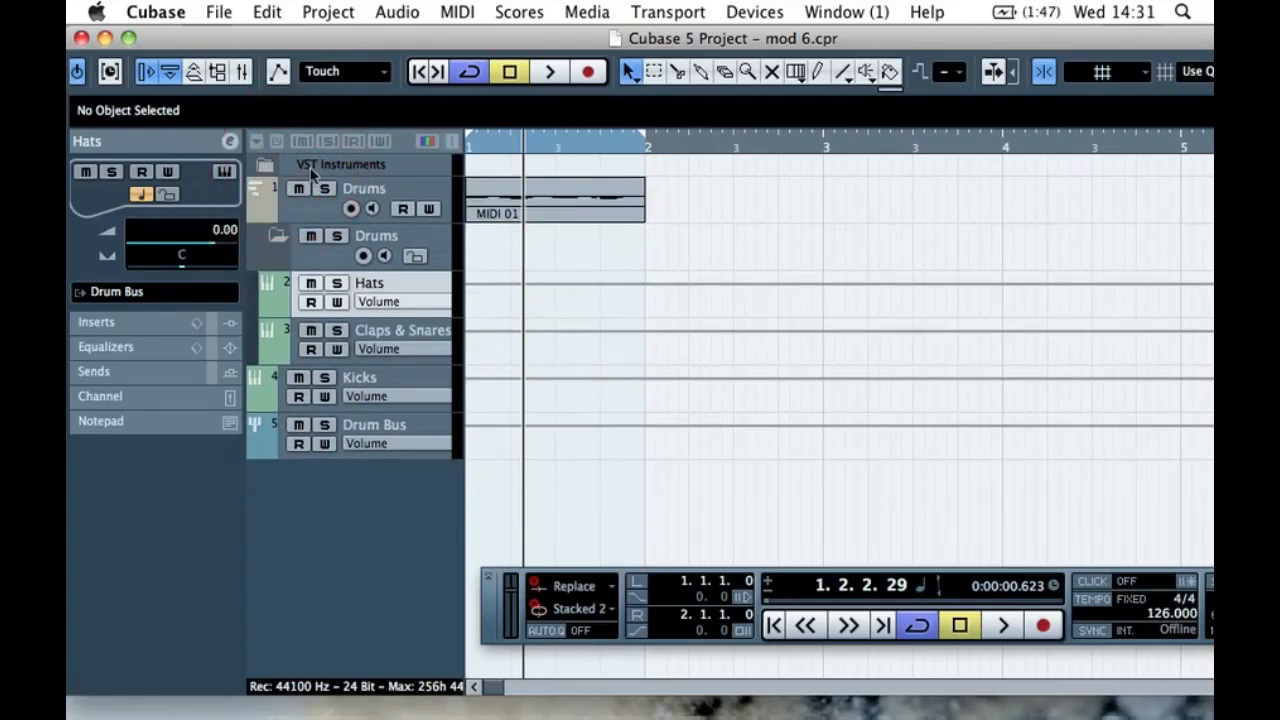
{"action": "left_click_drag", "start_coordinate": [318, 166], "coordinate": [323, 466]}
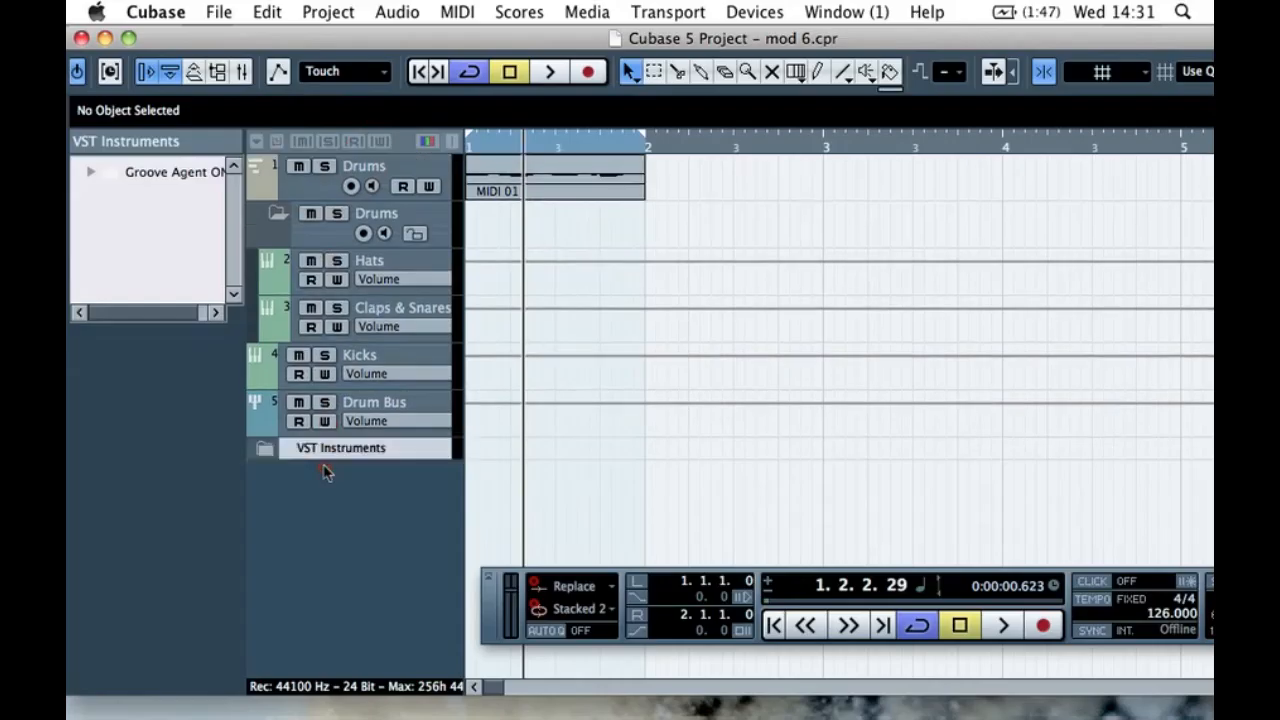
- Move the Kicks output track into the Drums folder, above Hats
{"action": "left_click", "coordinate": [314, 186]}
{"action": "left_click", "coordinate": [320, 221]}
{"action": "left_click_drag", "start_coordinate": [268, 366], "coordinate": [276, 226]}
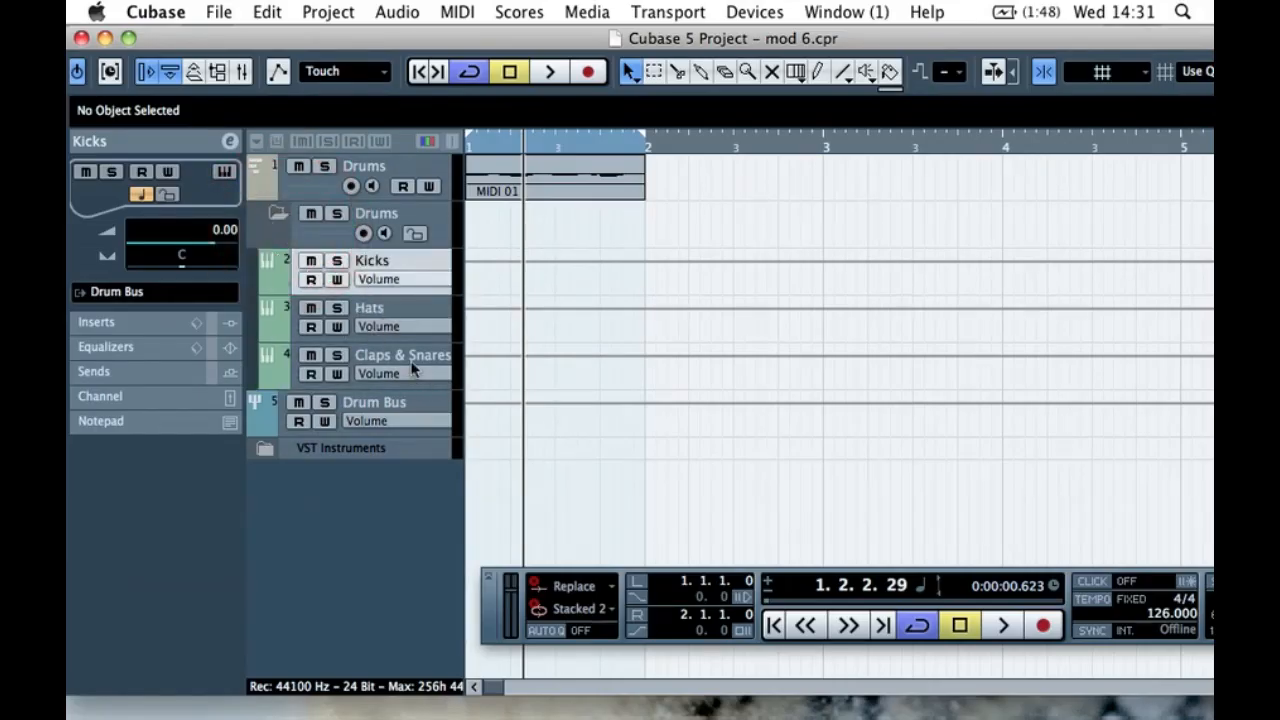
- Add a folder track named Kicks after the Drums folder's tracks and place the Kicks output track directly below it
{"action": "left_click", "coordinate": [310, 240]}
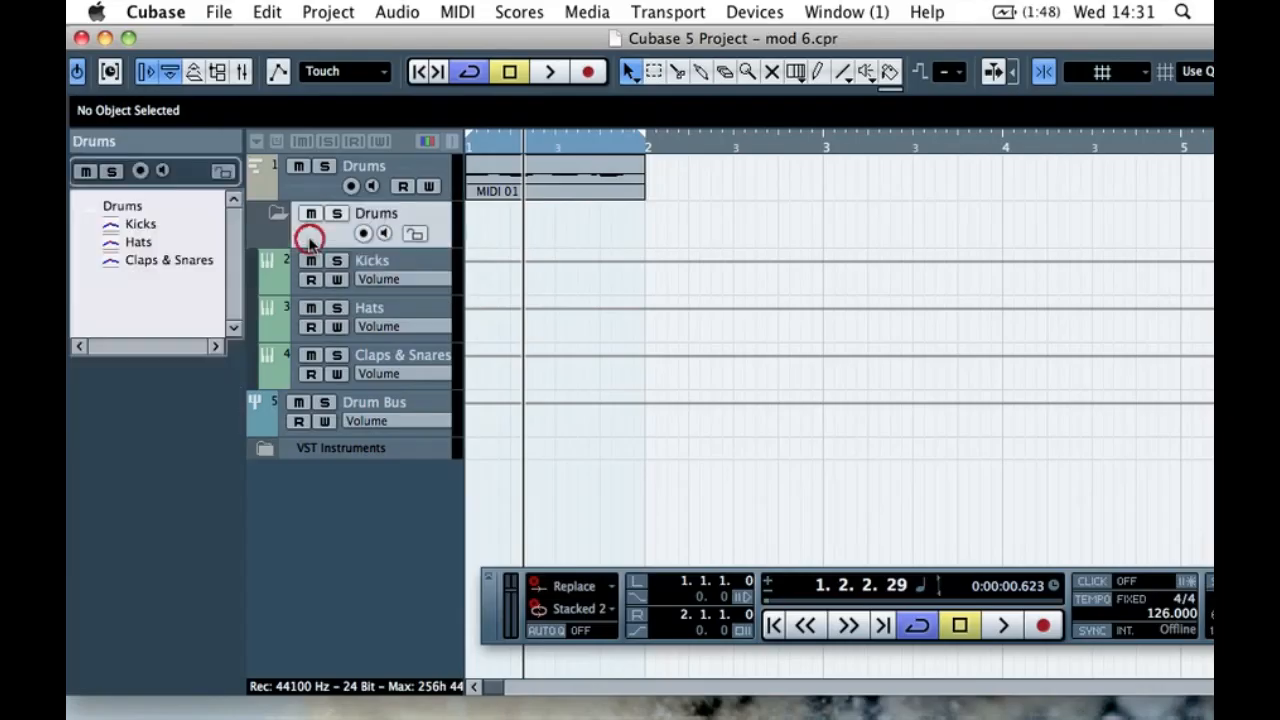
{"action": "right_click", "coordinate": [310, 245]}
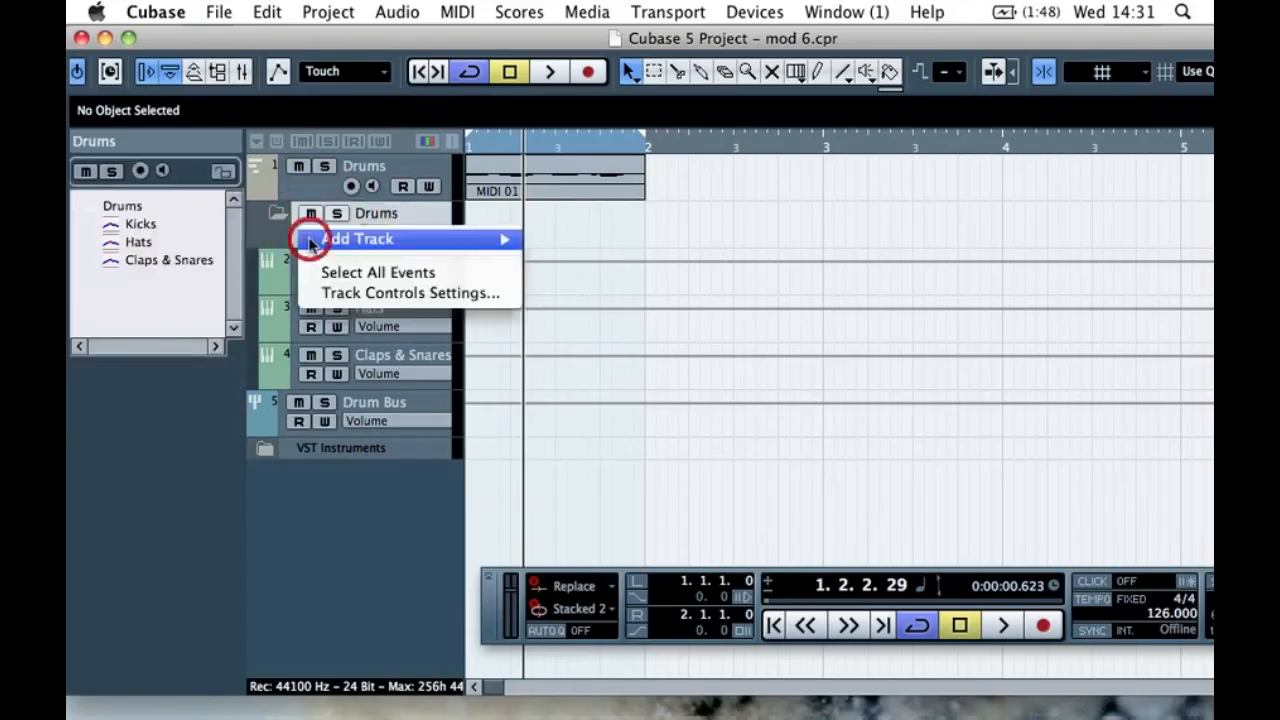
{"action": "mouse_move", "coordinate": [406, 244]}
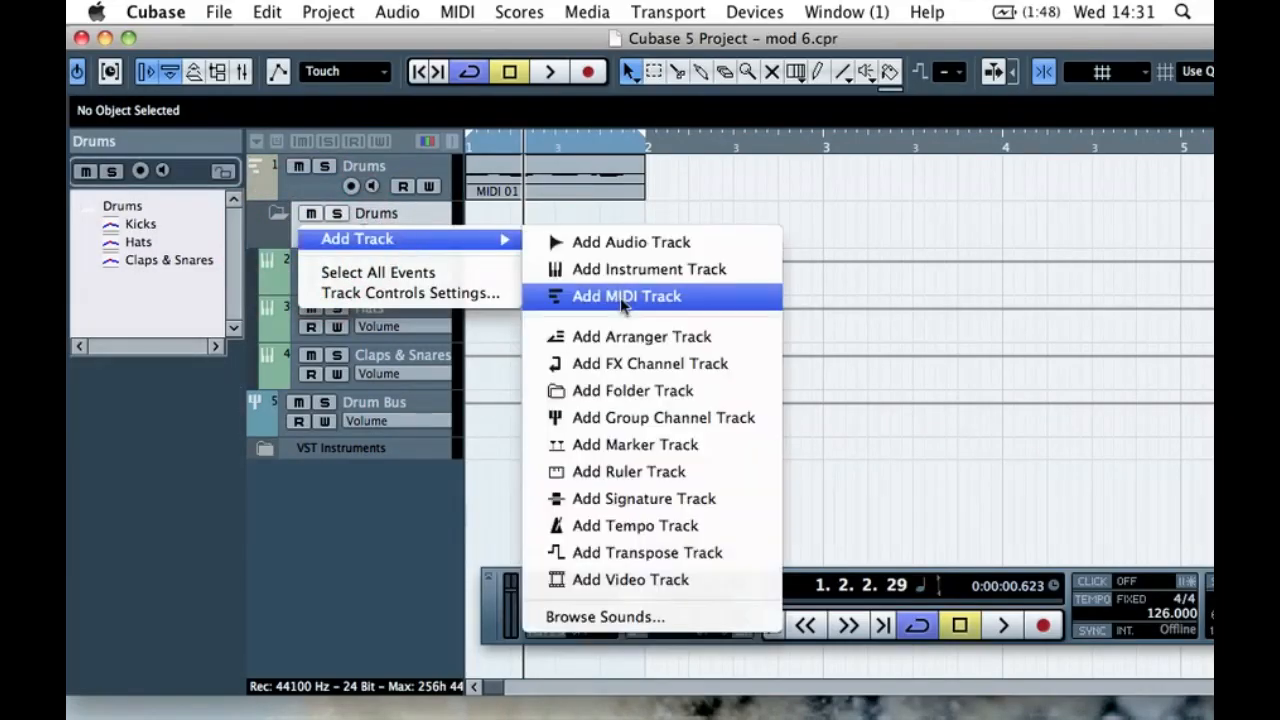
{"action": "left_click", "coordinate": [655, 395]}
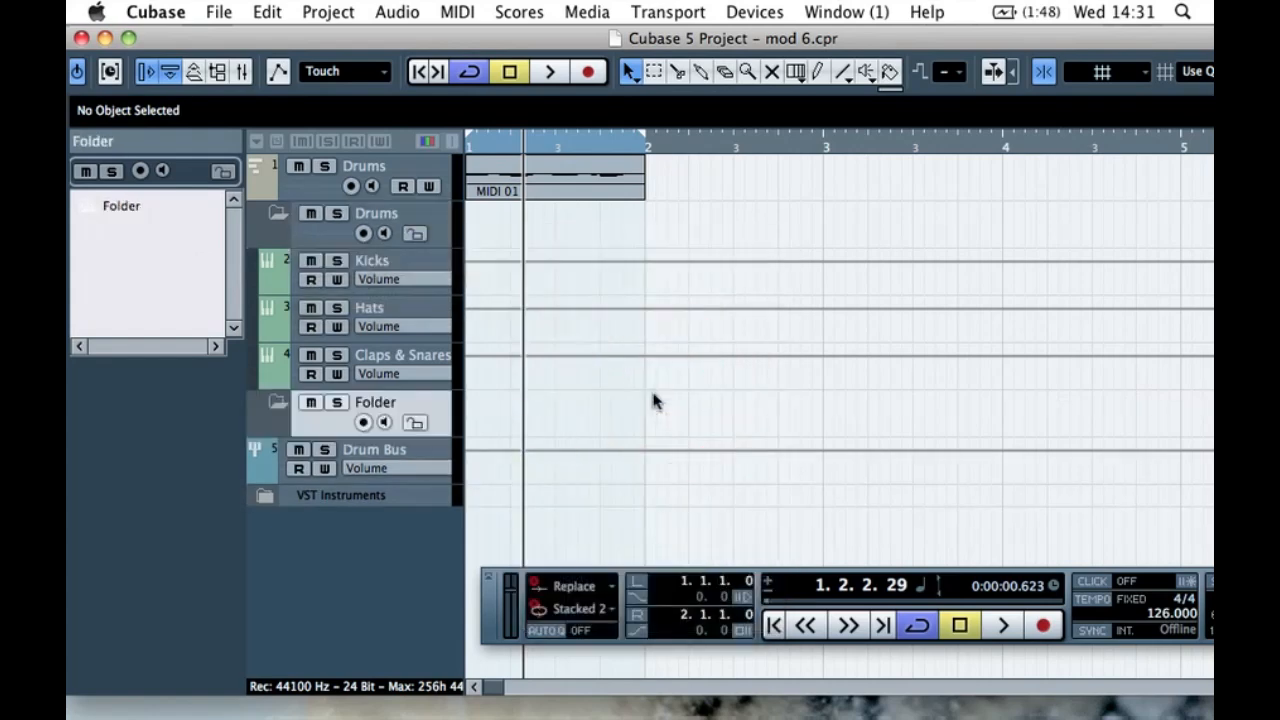
{"action": "double_click", "coordinate": [377, 402]}
{"action": "type", "text": "K"}
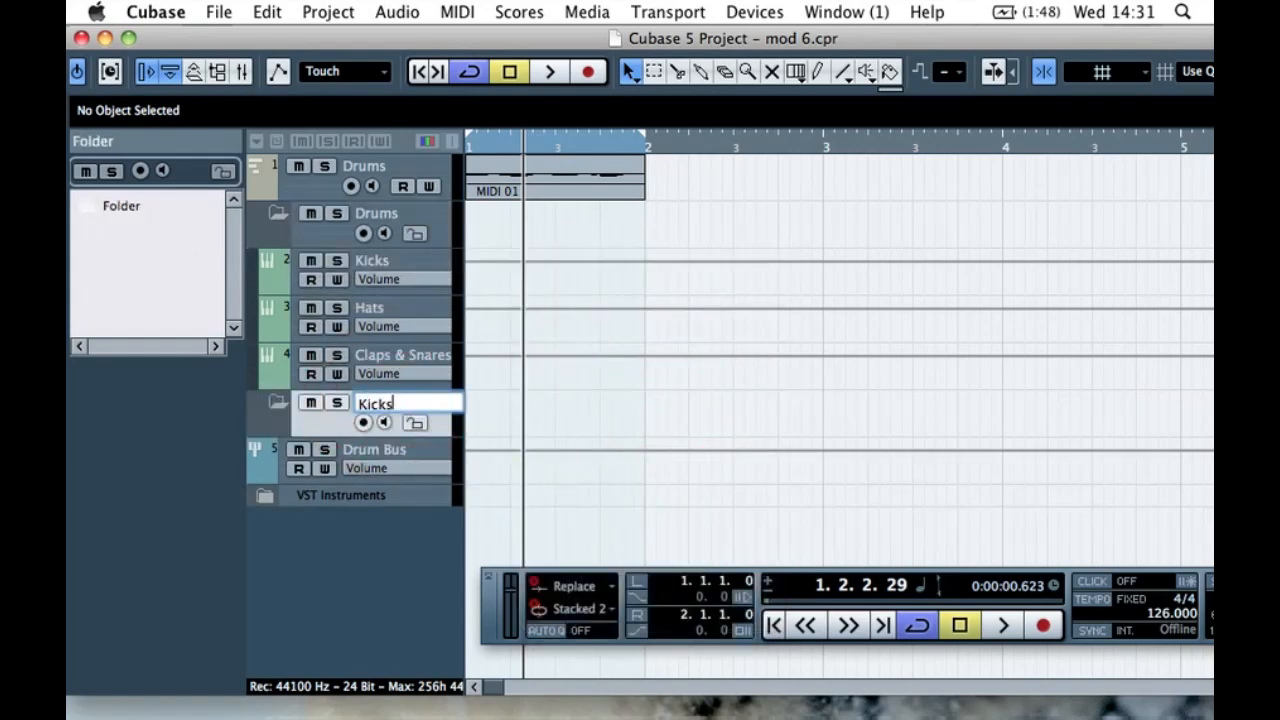
{"action": "type", "text": "icks"}
{"action": "key", "text": "Return"}
{"action": "left_click_drag", "start_coordinate": [288, 268], "coordinate": [287, 420]}
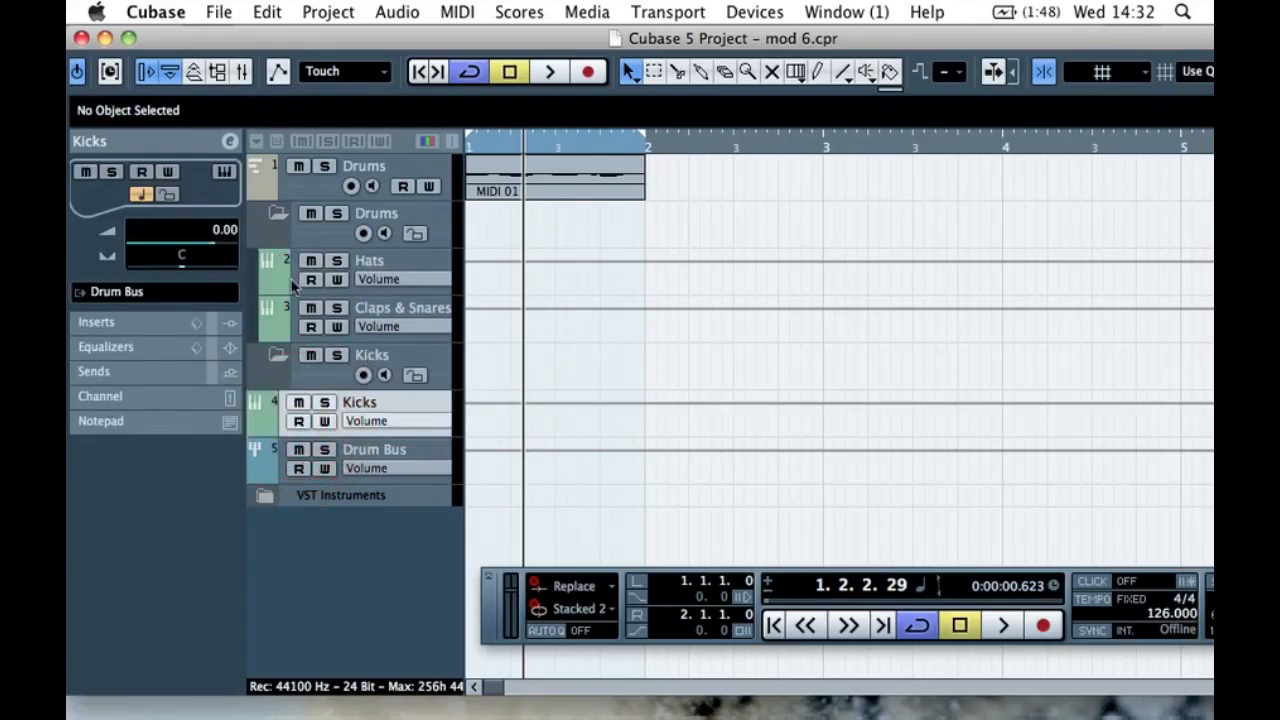
- Add a folder track named Hats above the Kicks folder and place the Hats output track directly below it
{"action": "left_click", "coordinate": [295, 238]}
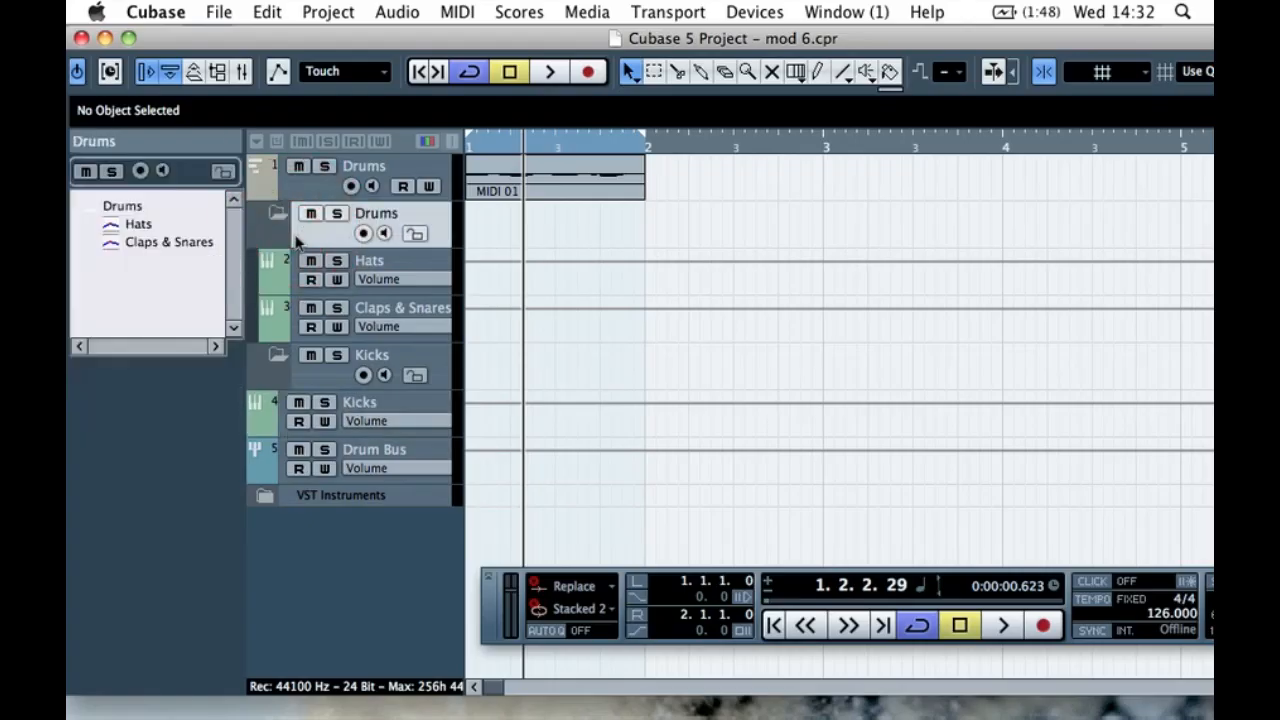
{"action": "right_click", "coordinate": [297, 240]}
{"action": "mouse_move", "coordinate": [330, 237]}
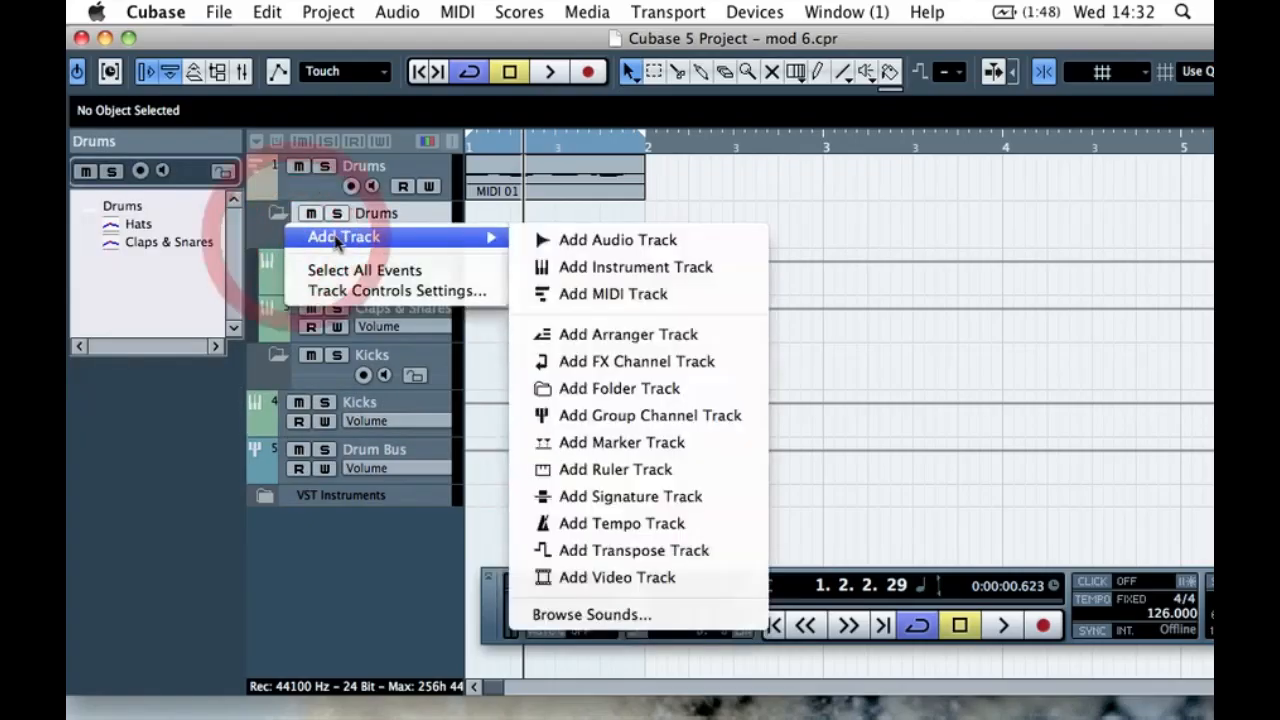
{"action": "left_click", "coordinate": [686, 389]}
{"action": "double_click", "coordinate": [373, 356]}
{"action": "type", "text": "Hats"}
{"action": "key", "text": "Return"}
{"action": "left_click_drag", "start_coordinate": [277, 274], "coordinate": [278, 380]}
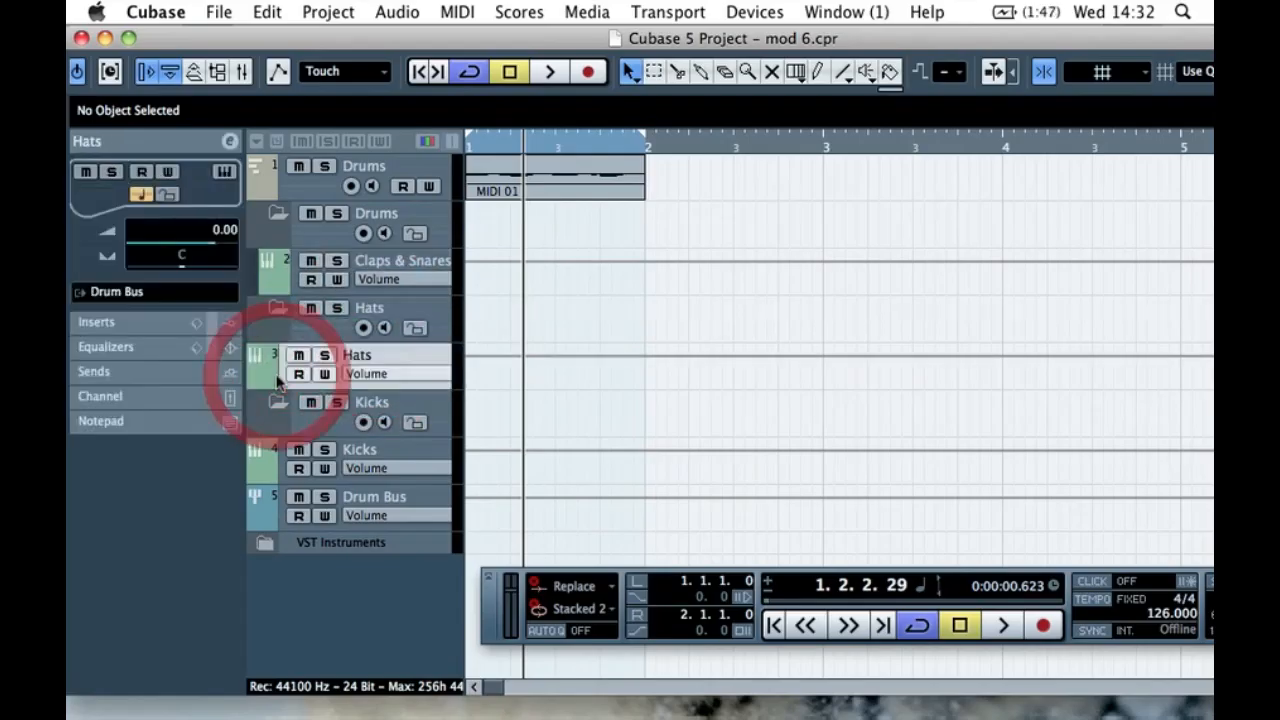
- Add a folder track named Claps & Snares above the Hats folder and place the Claps & Snares output track directly below it
{"action": "left_click", "coordinate": [287, 233]}
{"action": "right_click", "coordinate": [283, 230]}
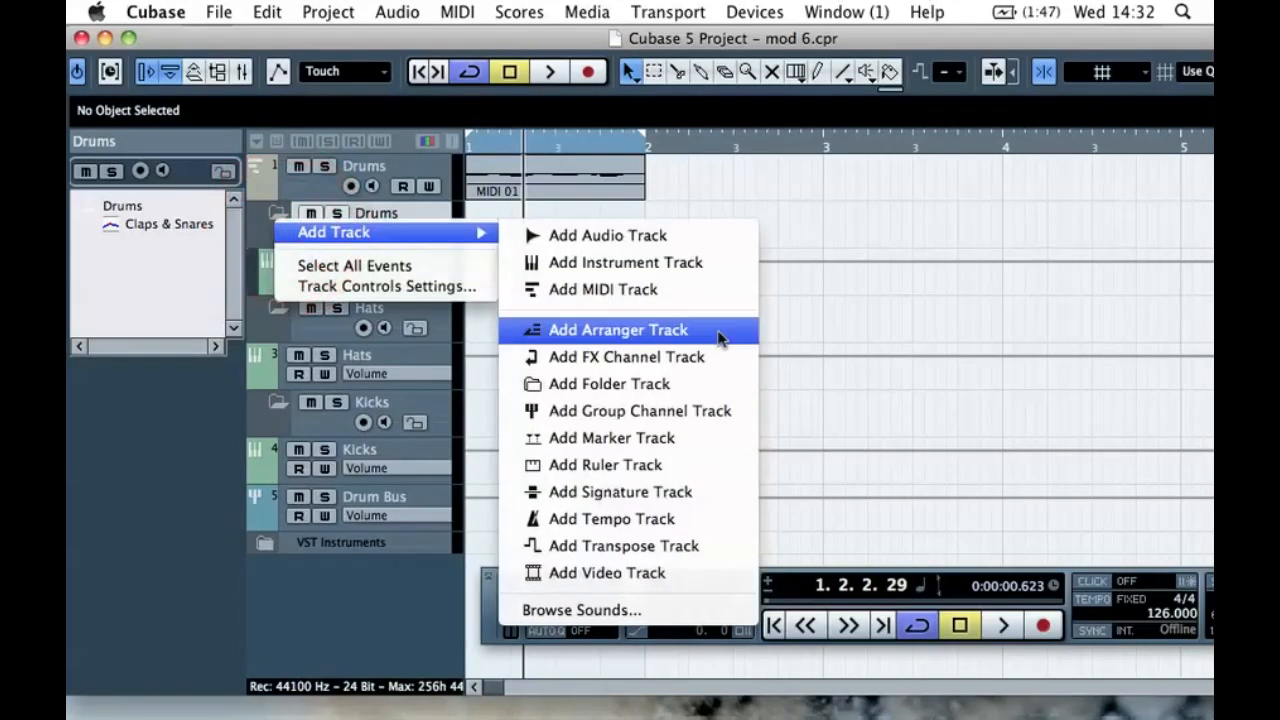
{"action": "left_click", "coordinate": [665, 383]}
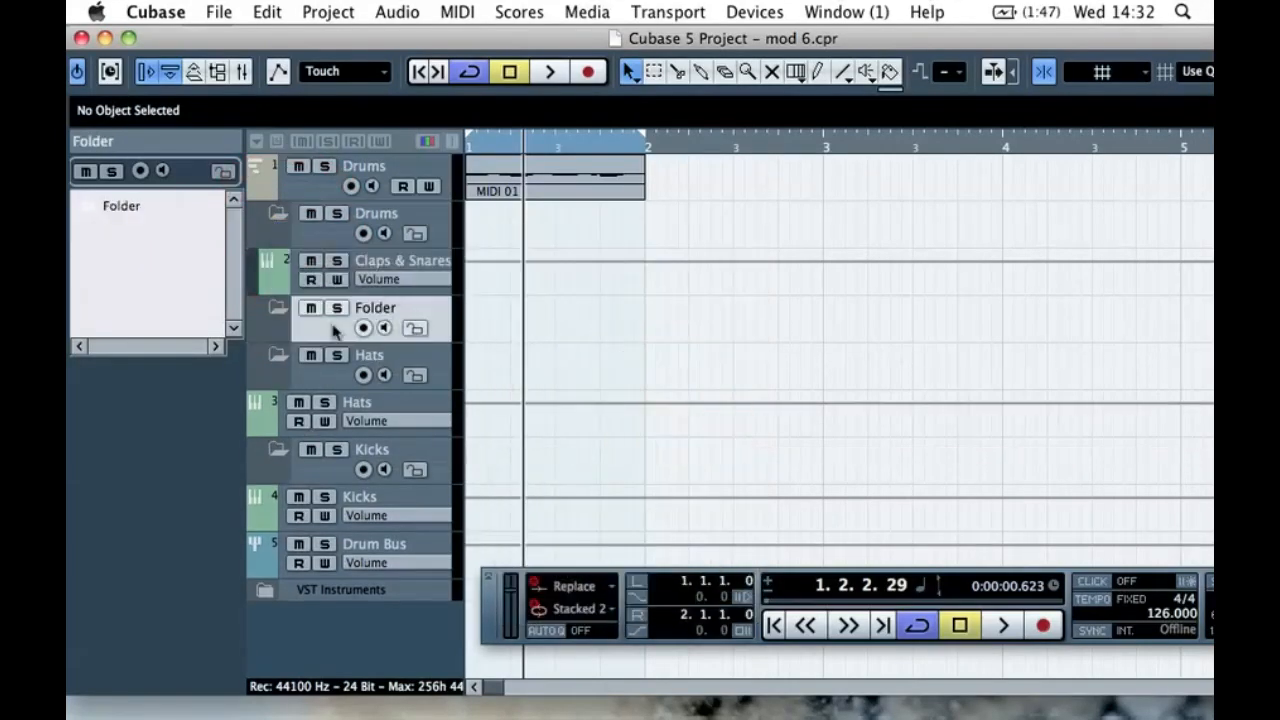
{"action": "double_click", "coordinate": [380, 305]}
{"action": "type", "text": "Claps & Sna"}
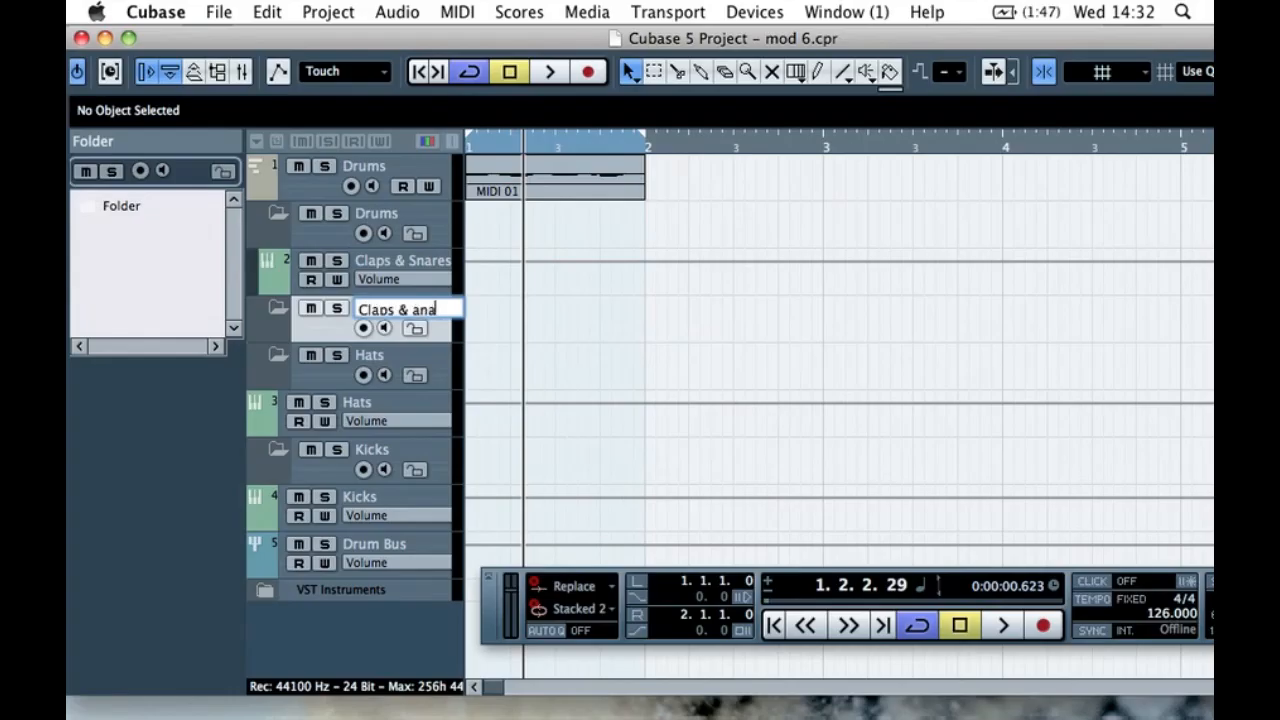
{"action": "type", "text": "res"}
{"action": "key", "text": "Return"}
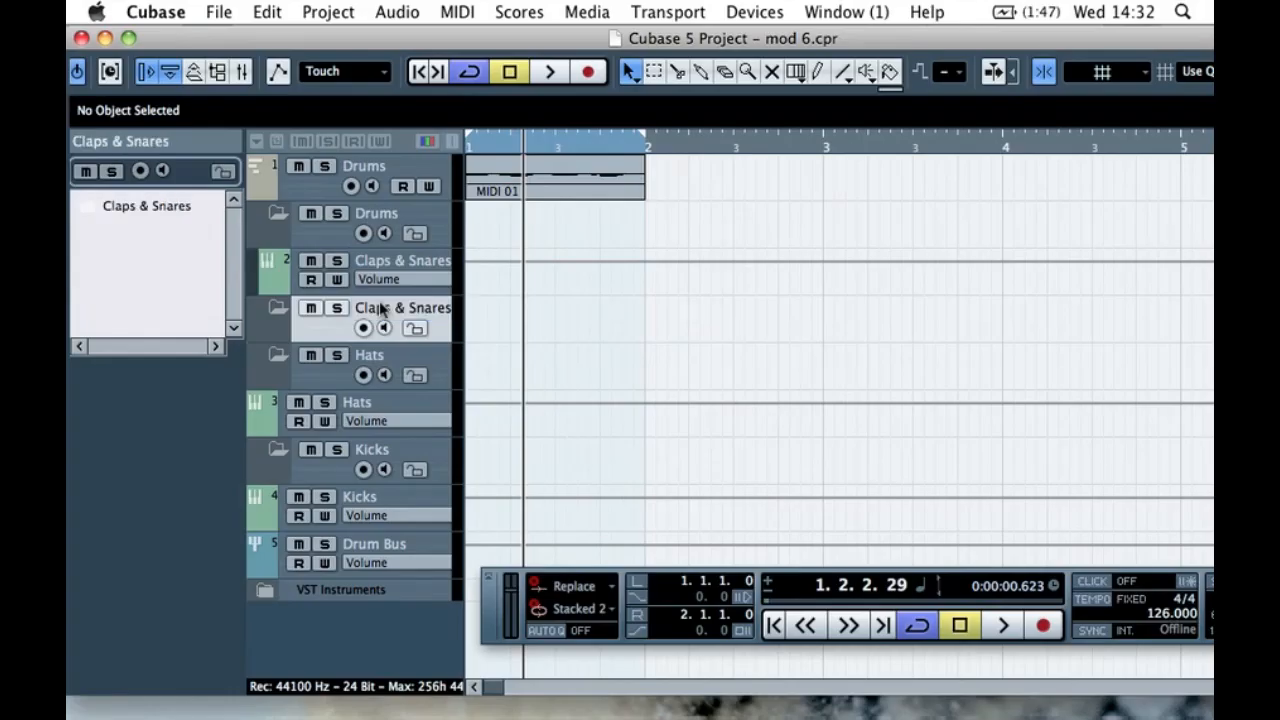
{"action": "left_click_drag", "start_coordinate": [270, 262], "coordinate": [285, 345]}
{"action": "left_click", "coordinate": [268, 260]}
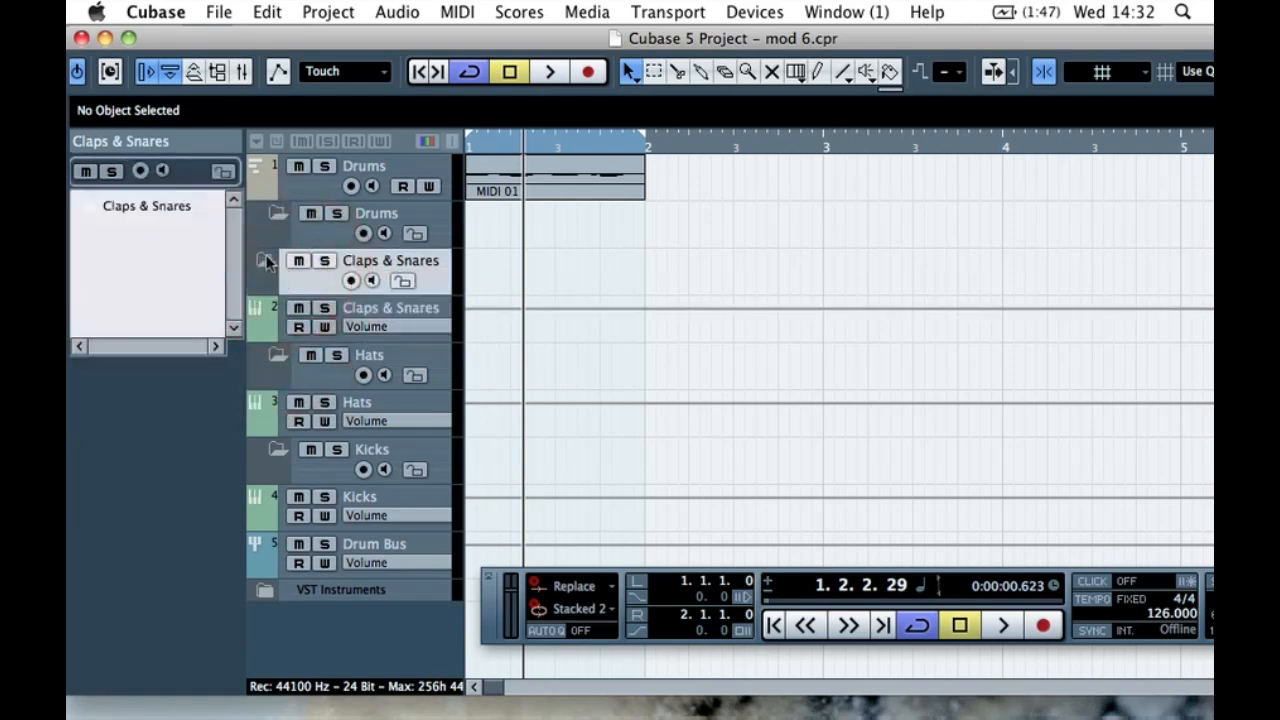
- Move the Claps & Snares, Hats and Kicks folders with their output tracks into the Drums folder and expand it
{"action": "left_click", "coordinate": [277, 216]}
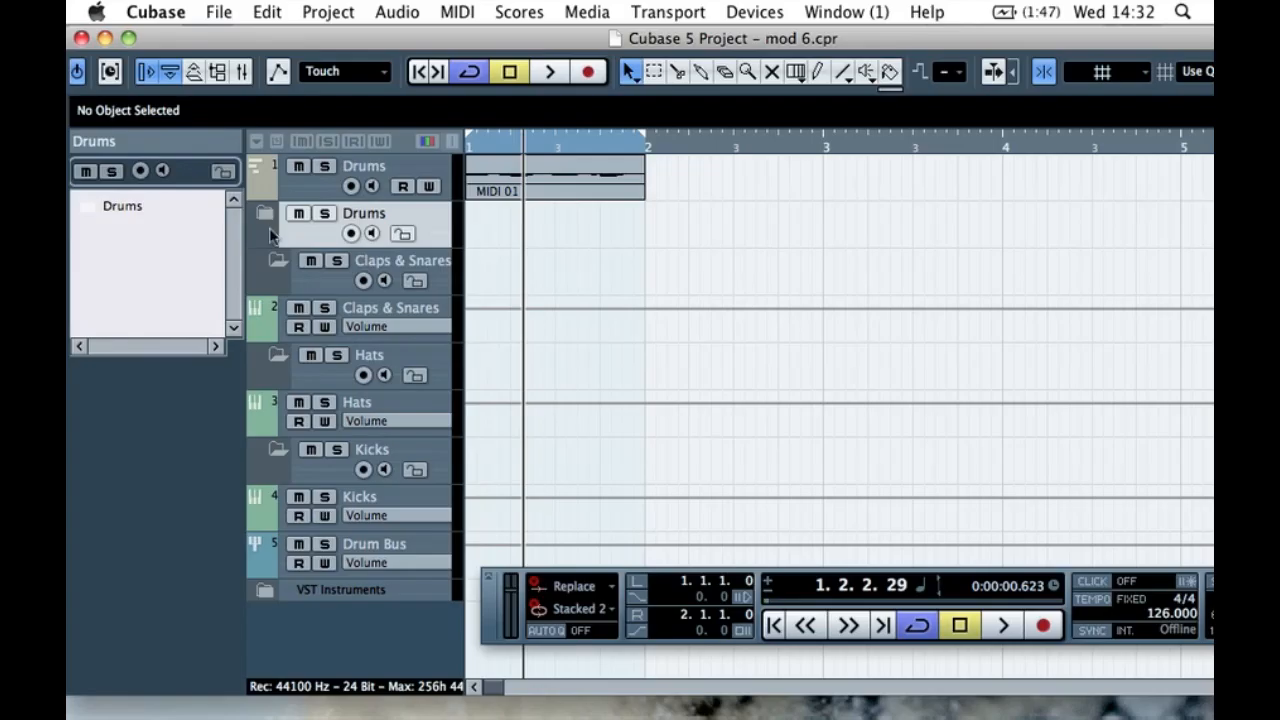
{"action": "left_click", "coordinate": [309, 287]}
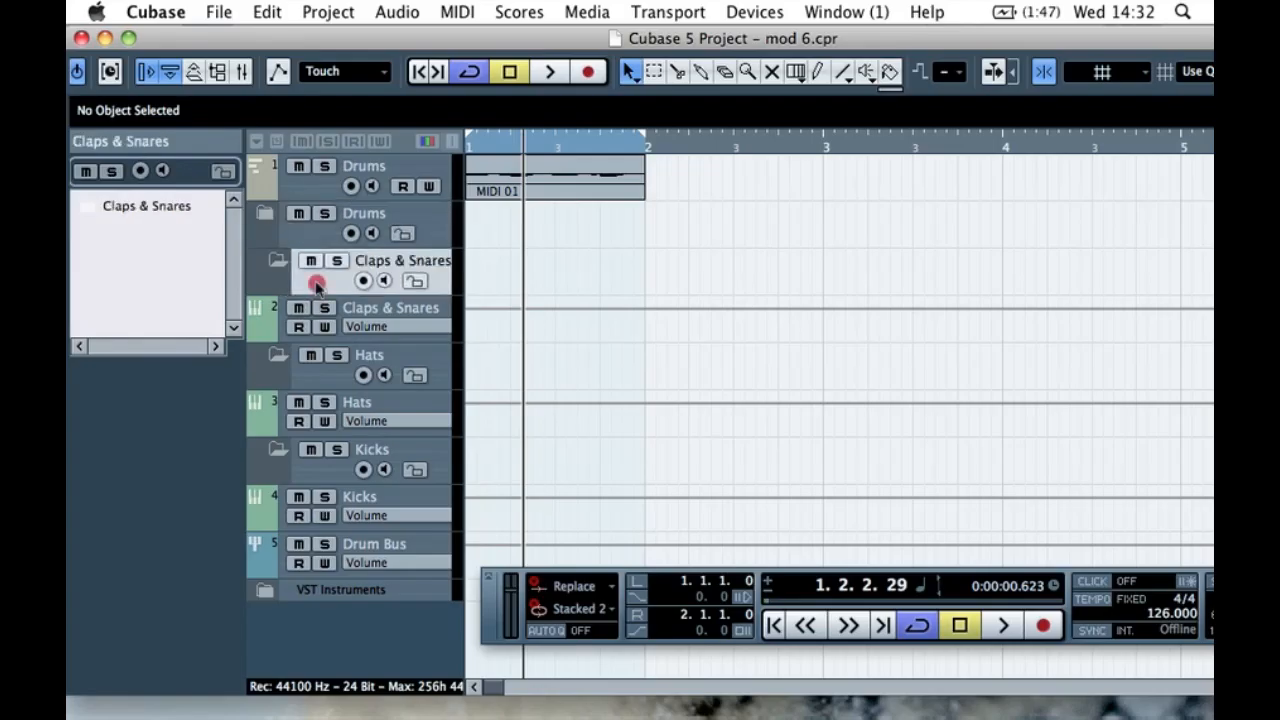
{"action": "left_click", "coordinate": [275, 512], "text": "shift"}
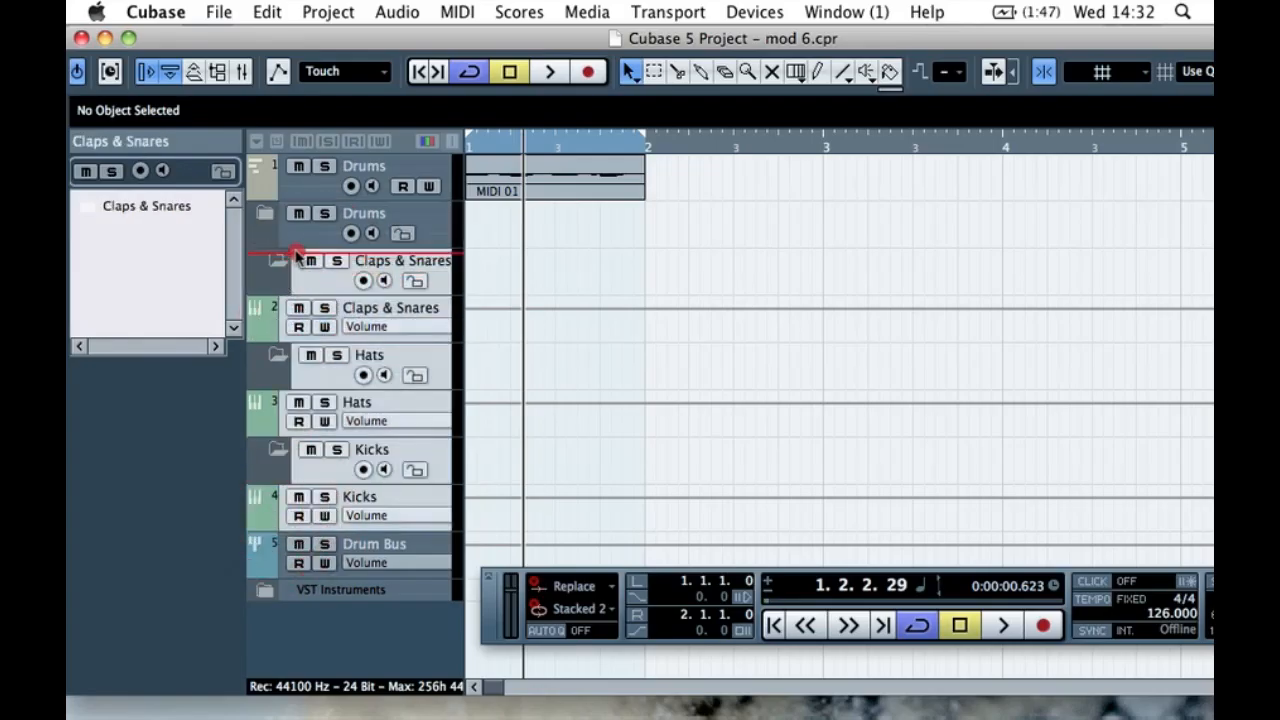
{"action": "left_click", "coordinate": [264, 215]}
{"action": "left_click", "coordinate": [264, 216]}
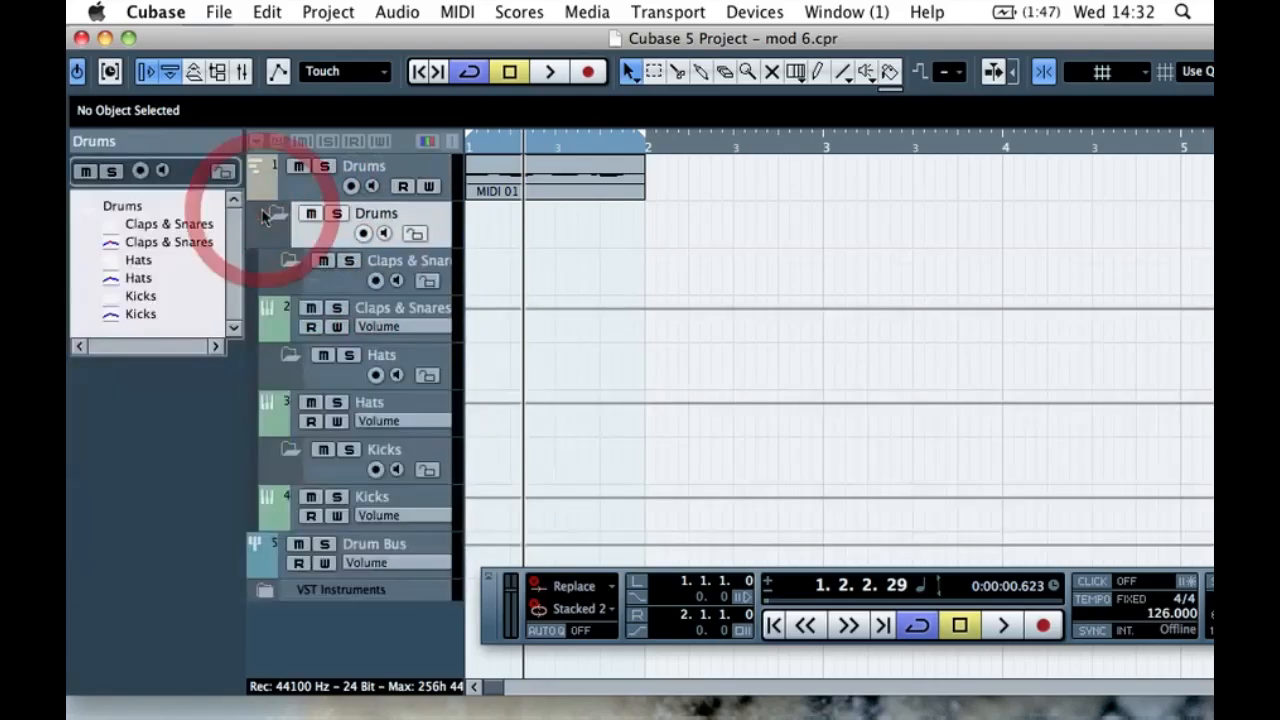
- Collapse the Claps & Snares, Hats and Kicks folders inside the Drums folder
{"action": "left_click", "coordinate": [335, 273]}
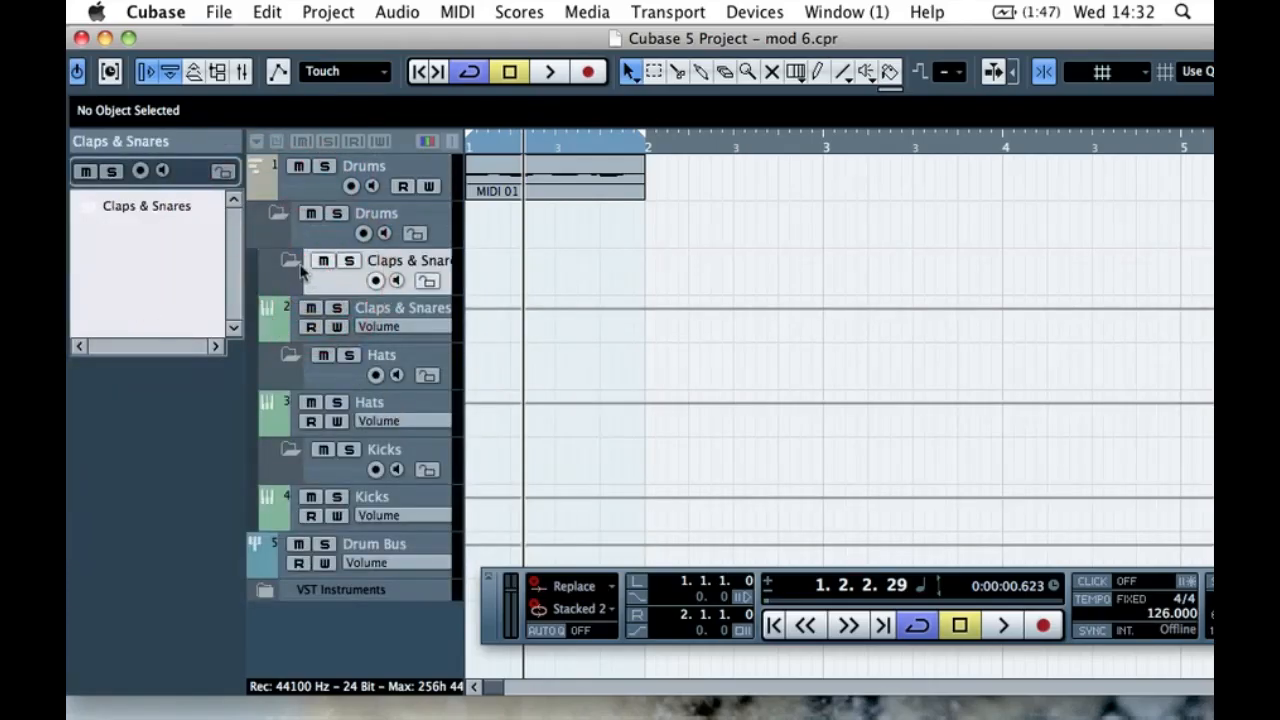
{"action": "left_click", "coordinate": [288, 262]}
{"action": "left_click", "coordinate": [286, 358]}
{"action": "left_click", "coordinate": [288, 450]}
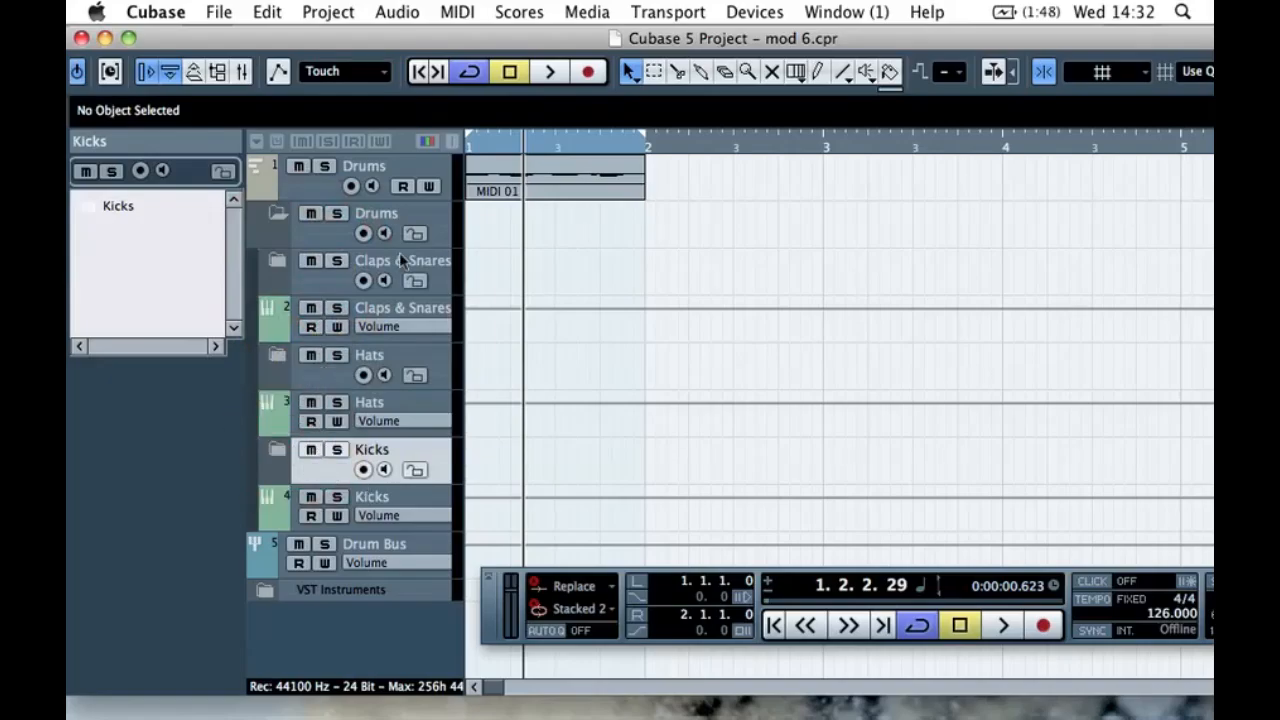
- Review the Claps & Snares, Hats and Kicks subfolders and the Kicks output track inside the Drums folder
{"action": "left_click", "coordinate": [296, 282]}
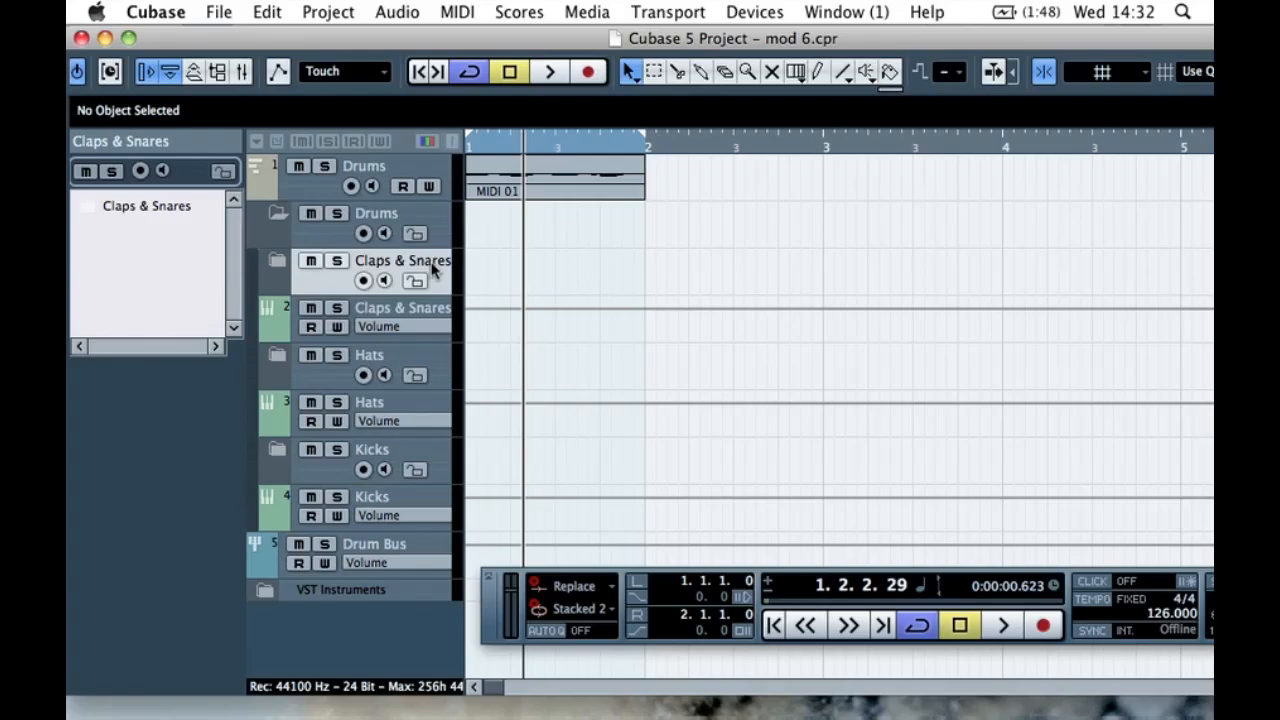
{"action": "left_click", "coordinate": [279, 262]}
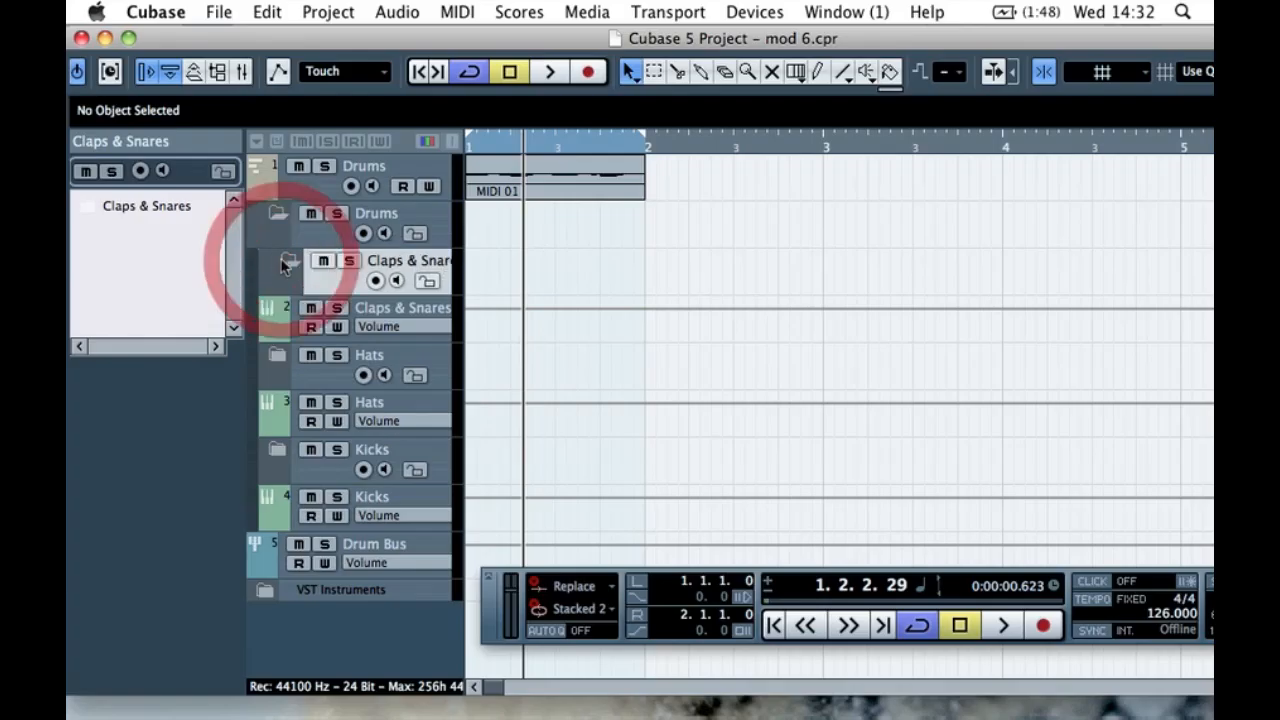
{"action": "left_click", "coordinate": [280, 260]}
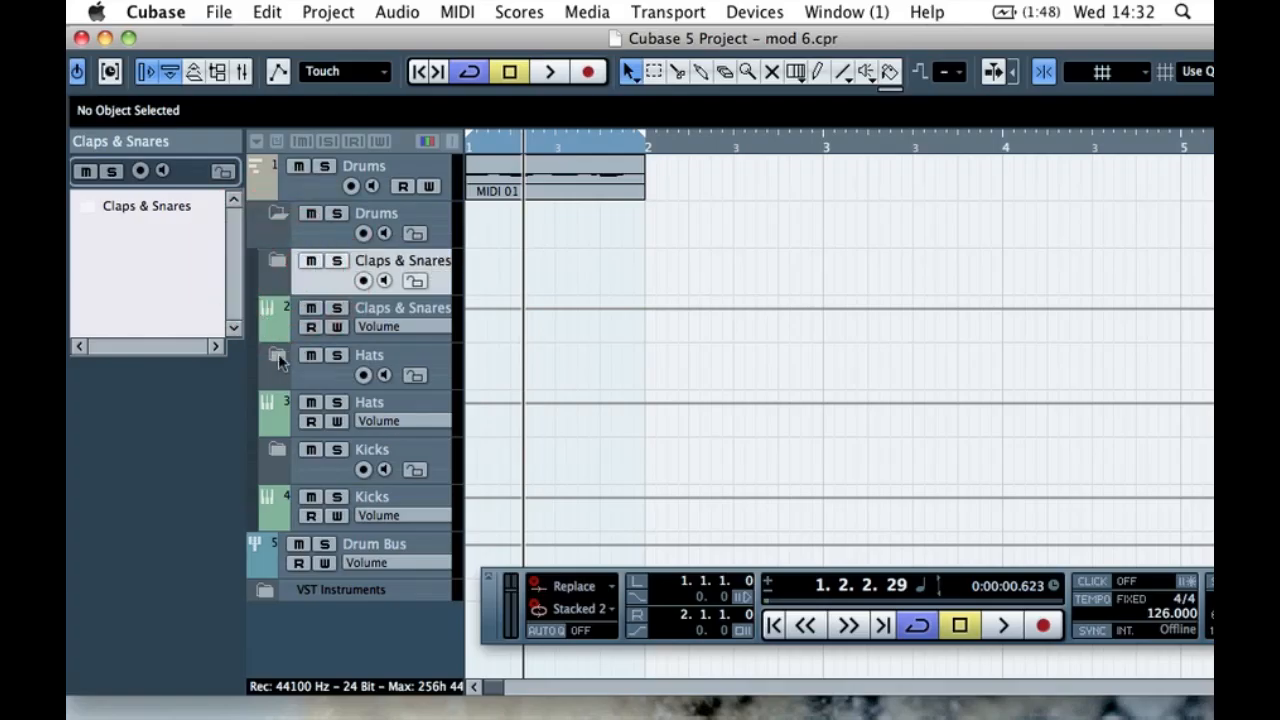
{"action": "left_click", "coordinate": [278, 353]}
{"action": "left_click", "coordinate": [290, 357]}
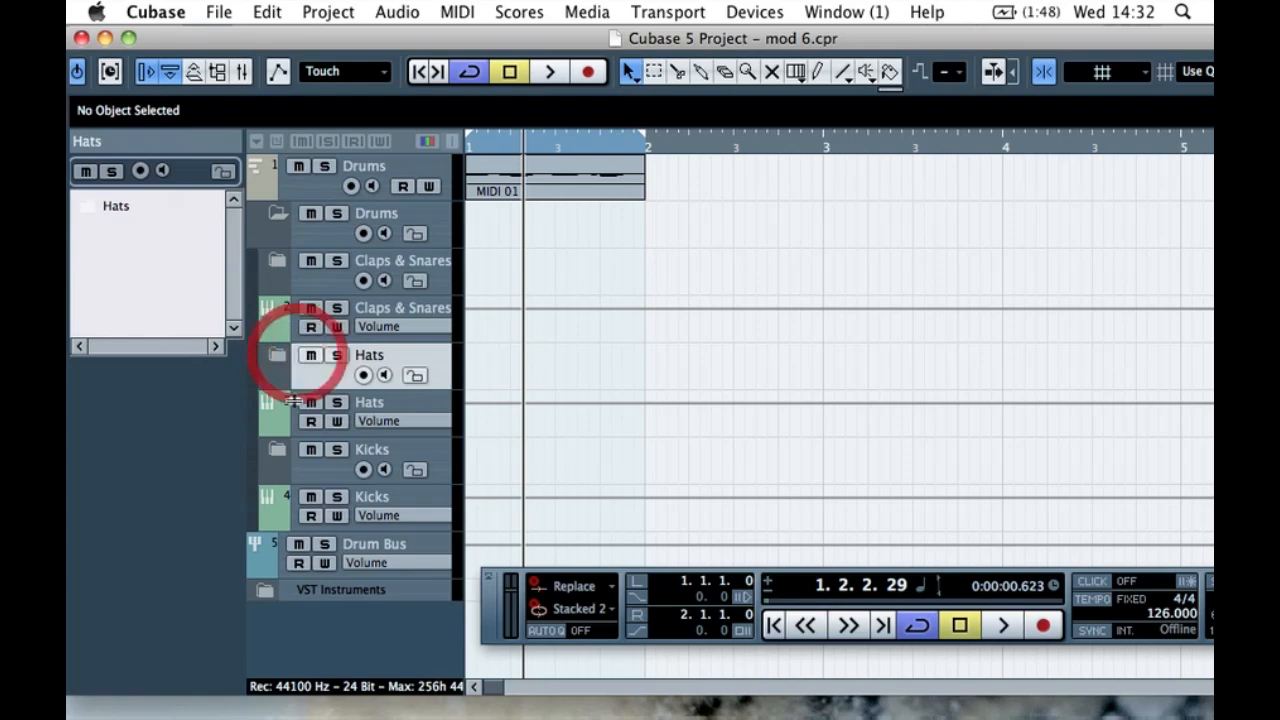
{"action": "left_click", "coordinate": [290, 452]}
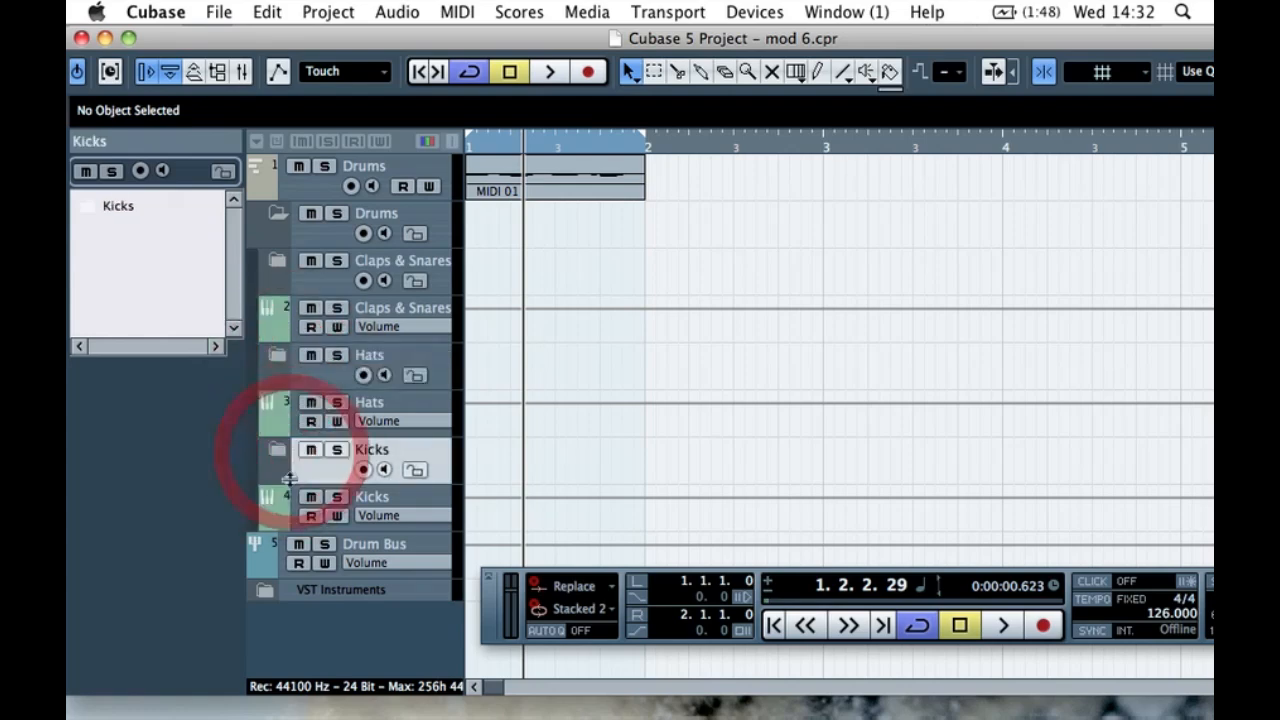
{"action": "left_click", "coordinate": [288, 500]}
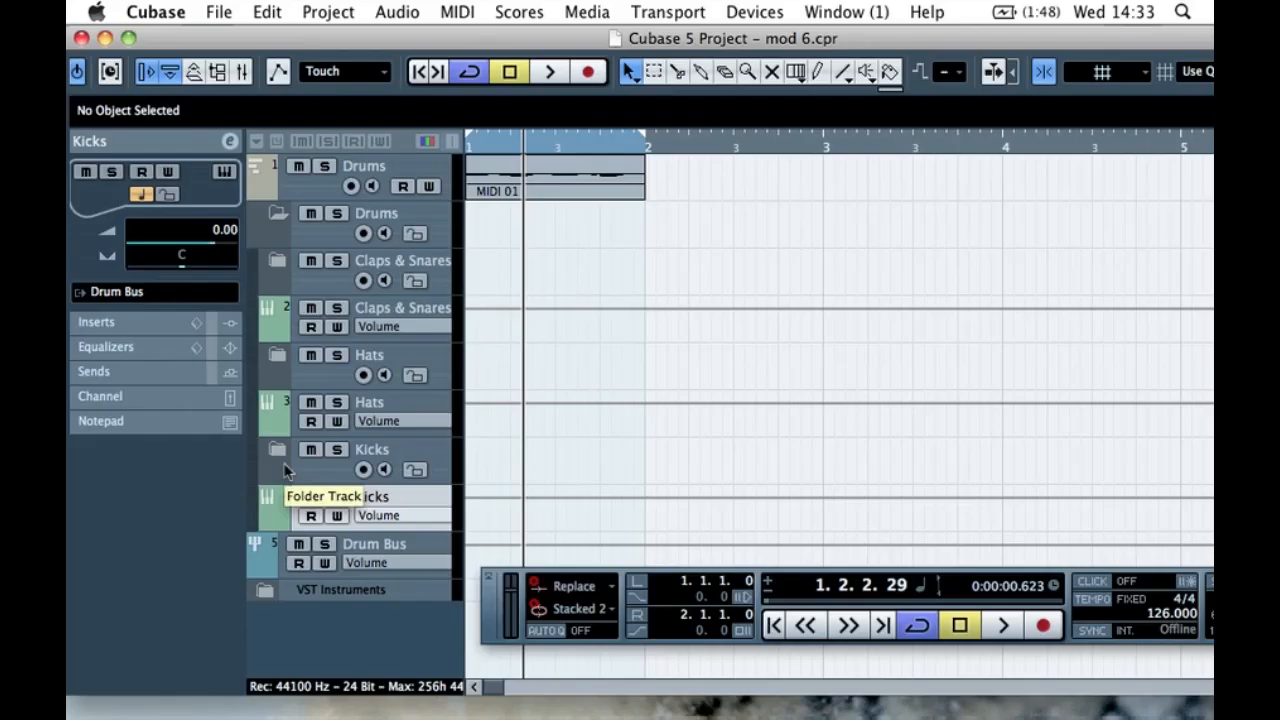
- Collapse the Drums folder and select the Drum Bus track
{"action": "left_click", "coordinate": [278, 213]}
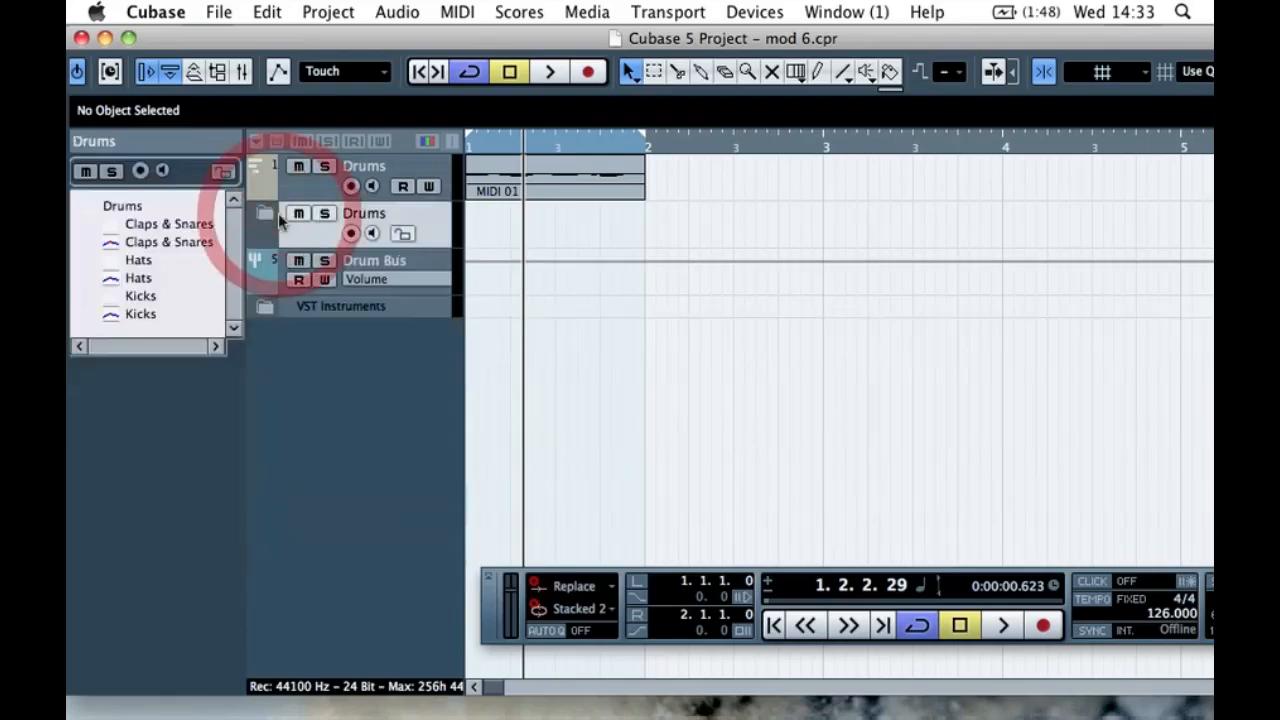
{"action": "left_click", "coordinate": [257, 256]}
{"action": "left_click", "coordinate": [260, 286]}
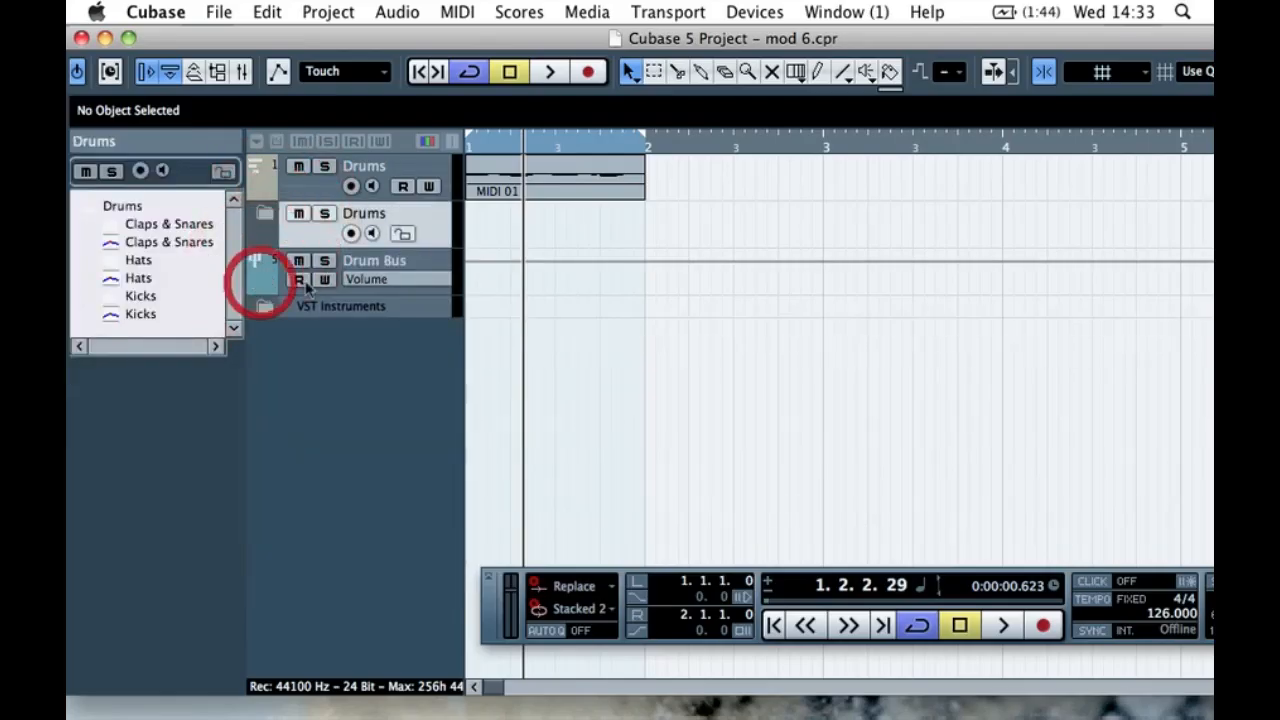
{"action": "left_click", "coordinate": [374, 258]}
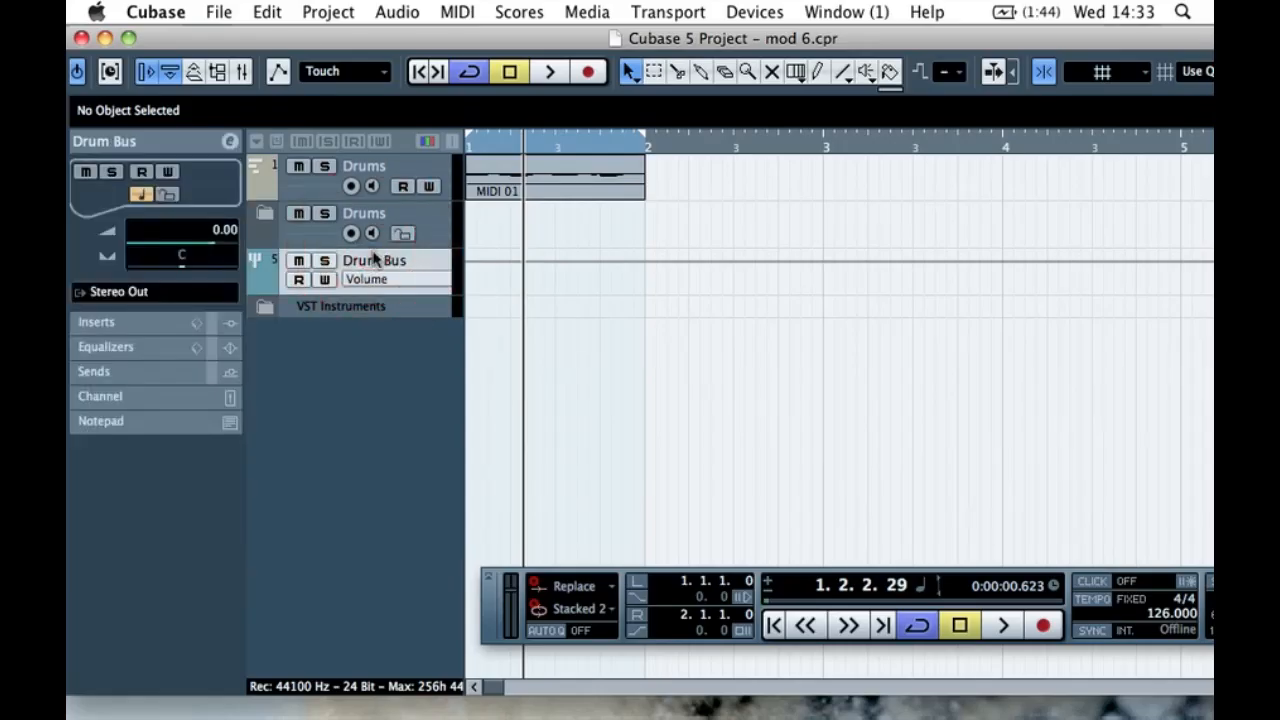
- Expand the Drums folder, check the Claps & Snares subfolder and collapse the Drums folder again
{"action": "left_click", "coordinate": [265, 213]}
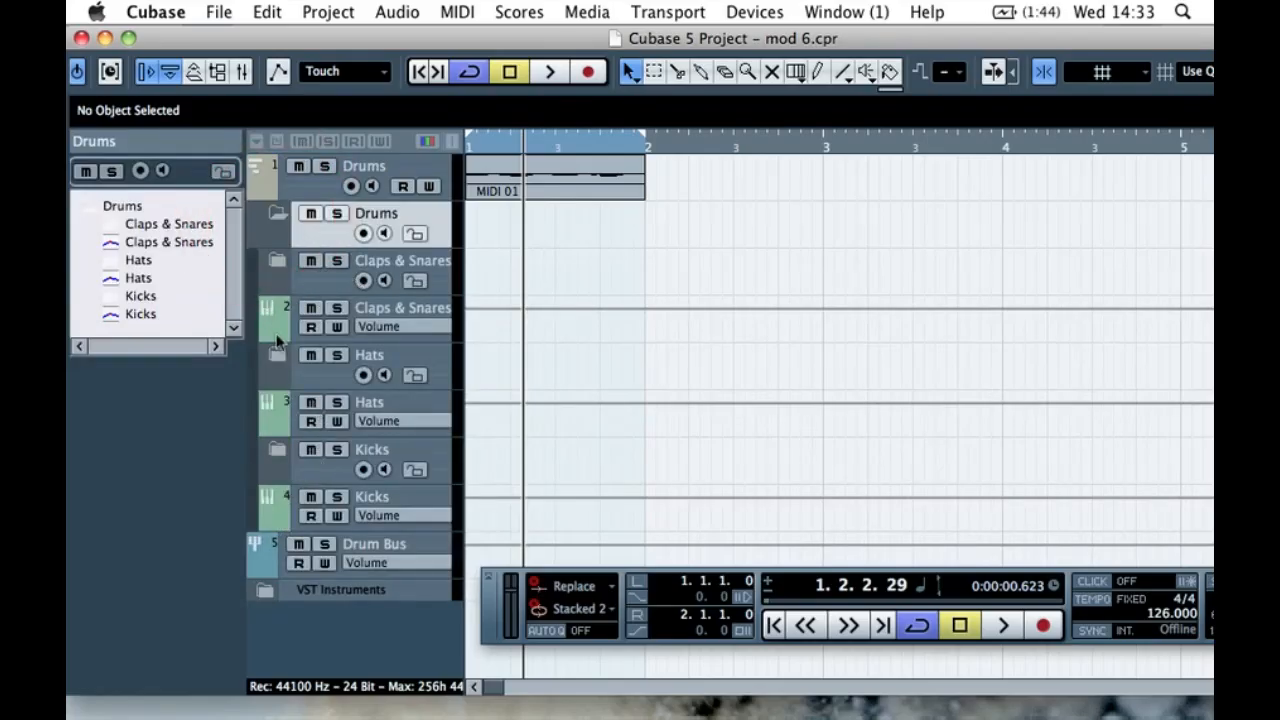
{"action": "left_click", "coordinate": [277, 260]}
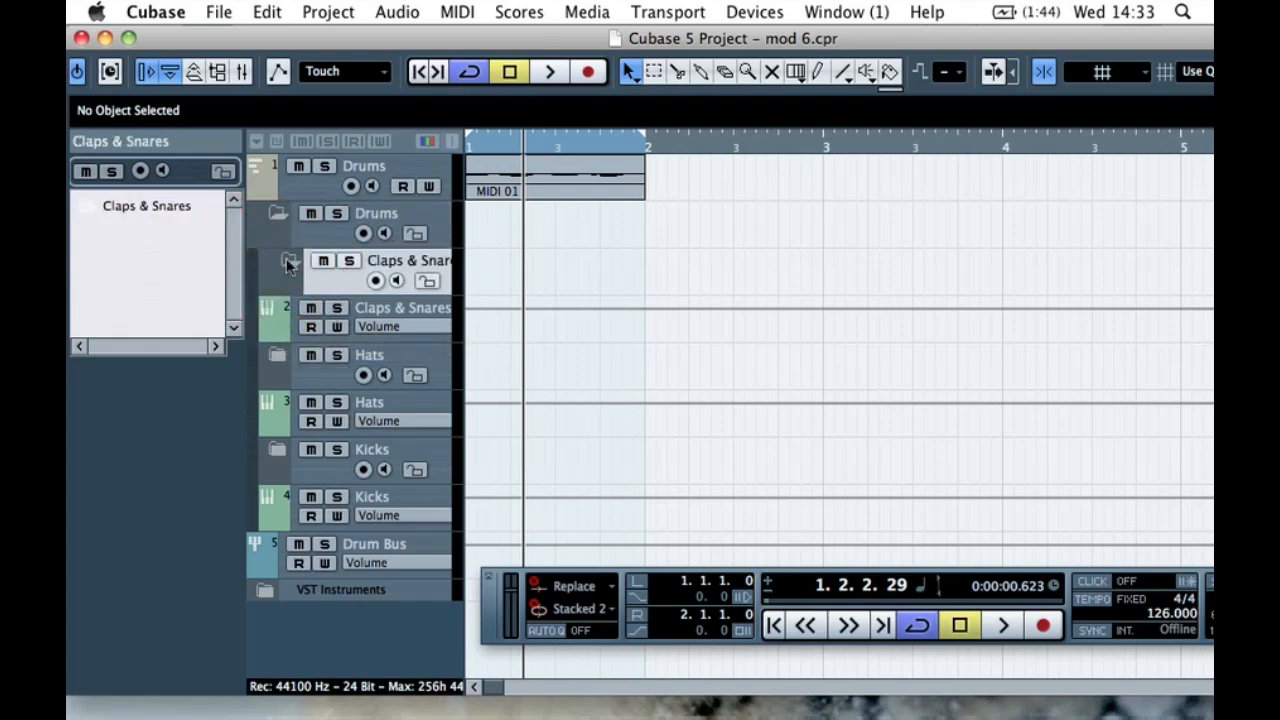
{"action": "left_click", "coordinate": [288, 262]}
{"action": "left_click", "coordinate": [290, 262]}
{"action": "left_click", "coordinate": [280, 215]}
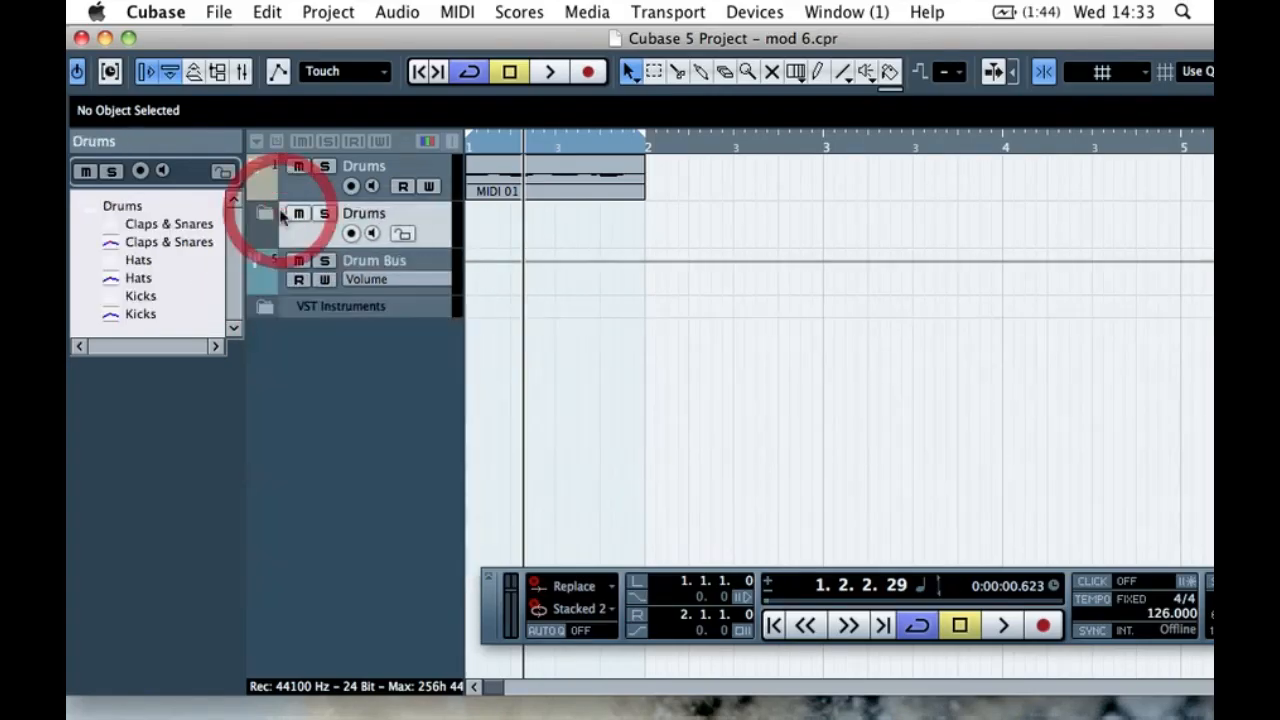
- Expand the Drums folder and play the loop from the start of bar 1
{"action": "left_click", "coordinate": [546, 173]}
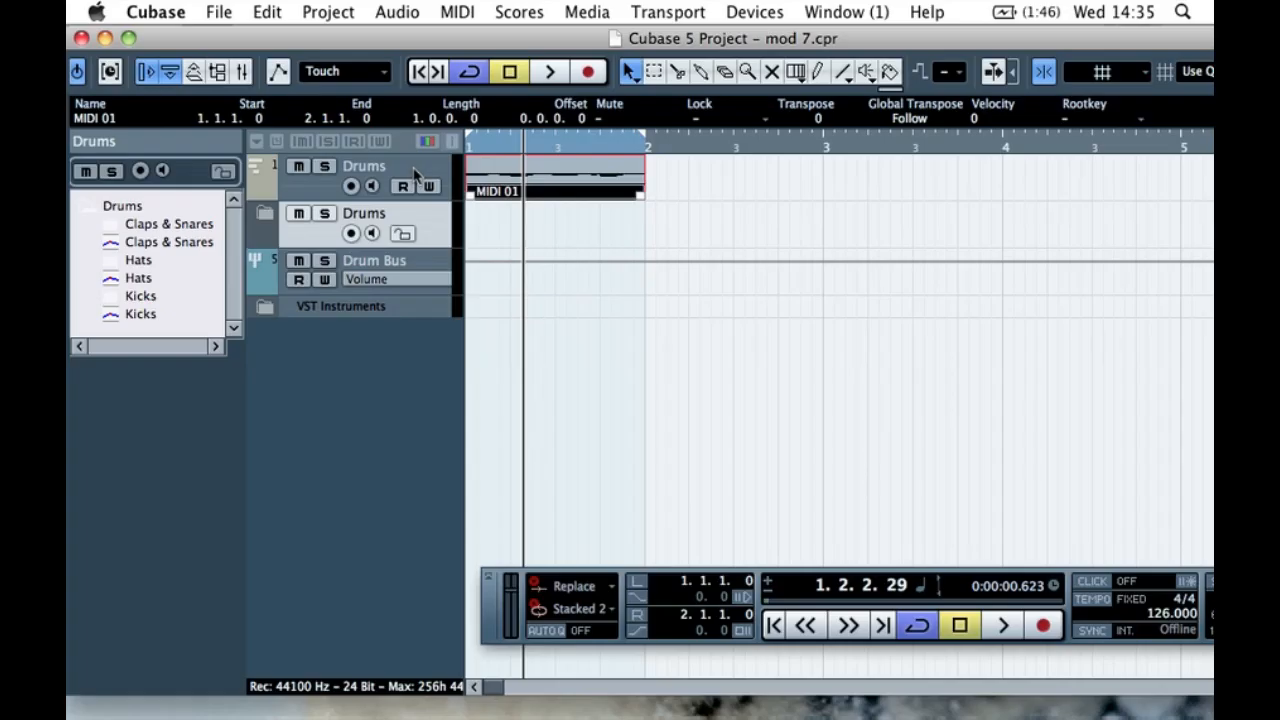
{"action": "left_click", "coordinate": [267, 214]}
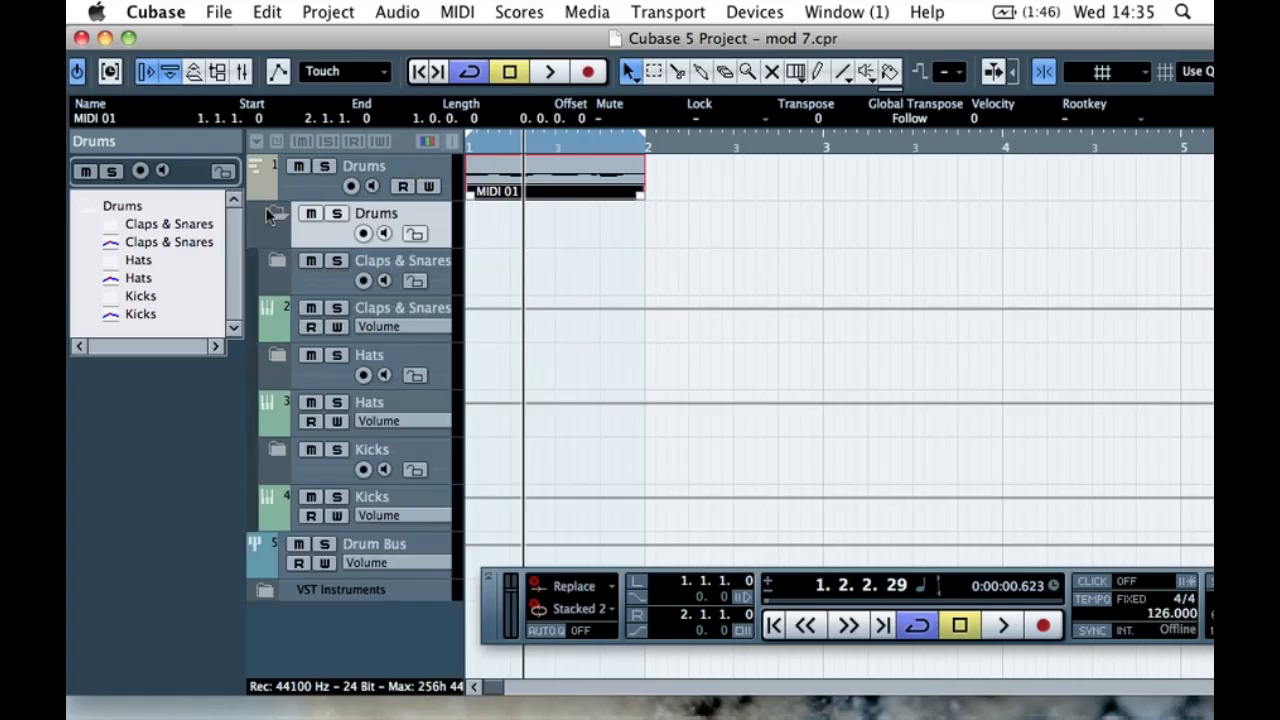
{"action": "left_click", "coordinate": [568, 216]}
{"action": "left_click_drag", "start_coordinate": [510, 153], "coordinate": [437, 143]}
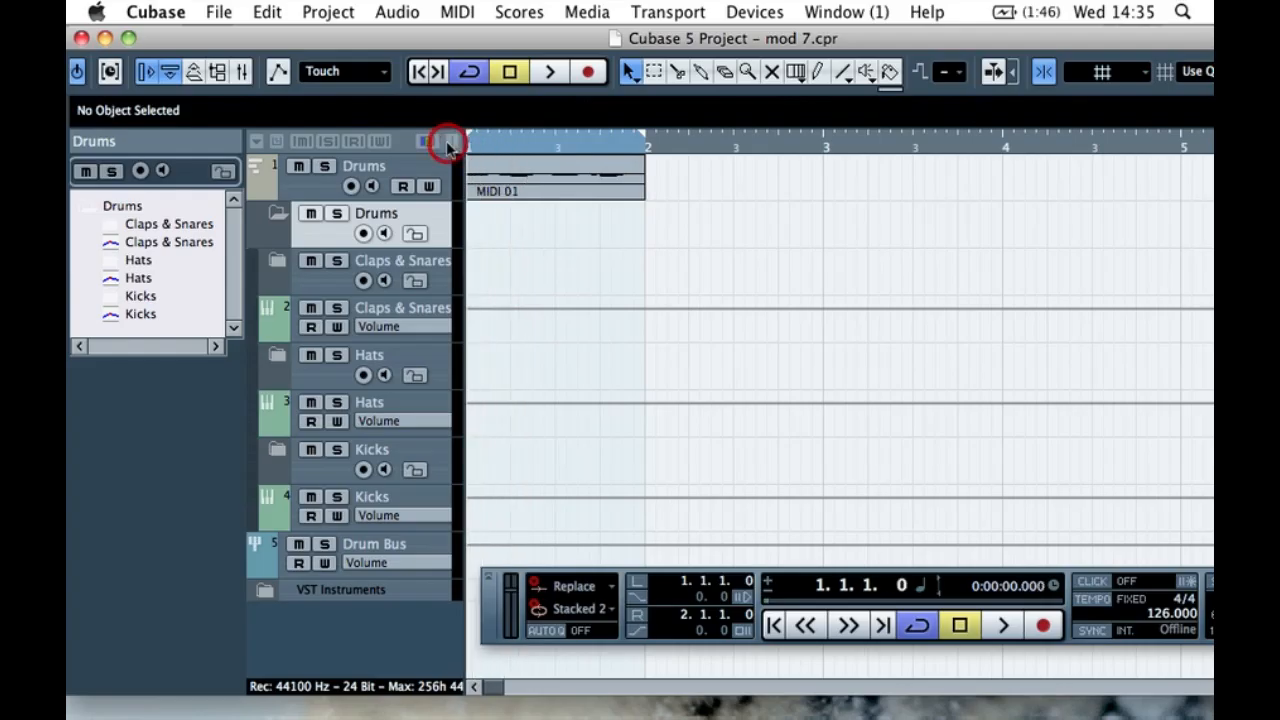
{"action": "key", "text": "space"}
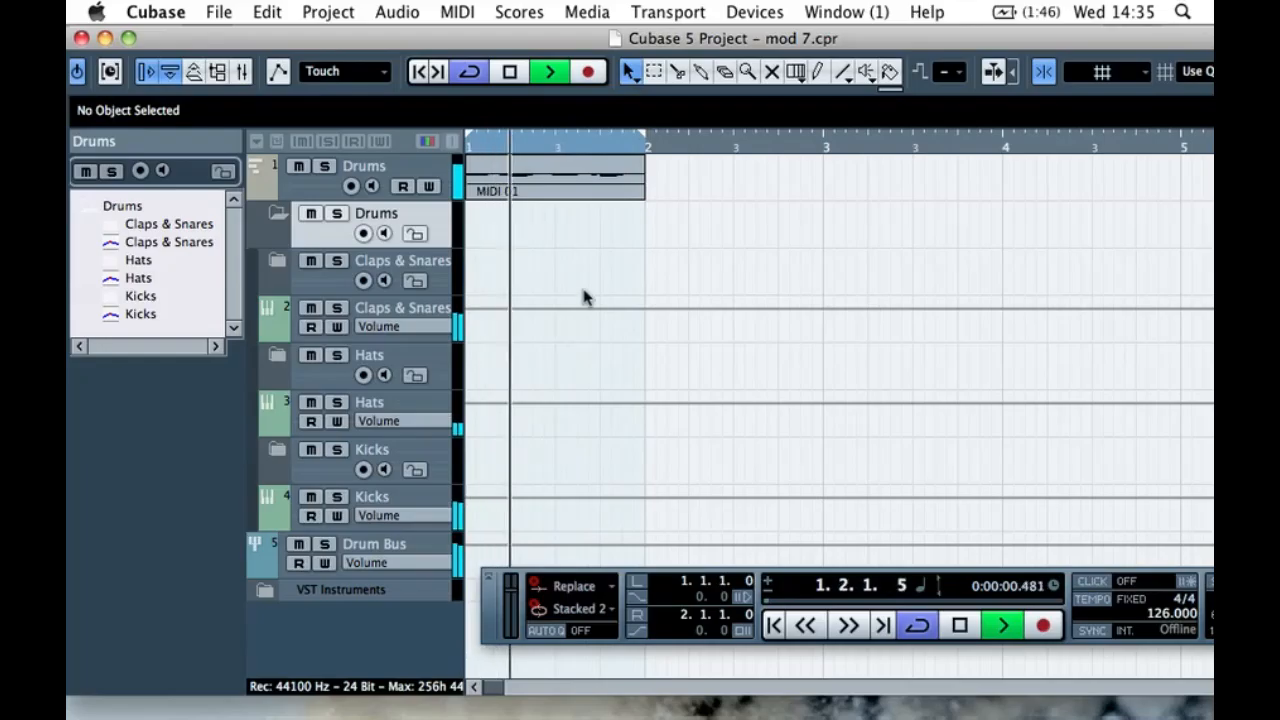
- Audition the Claps & Snares, Hats and Kicks output tracks by soloing each one in turn during playback
{"action": "left_click", "coordinate": [338, 309]}
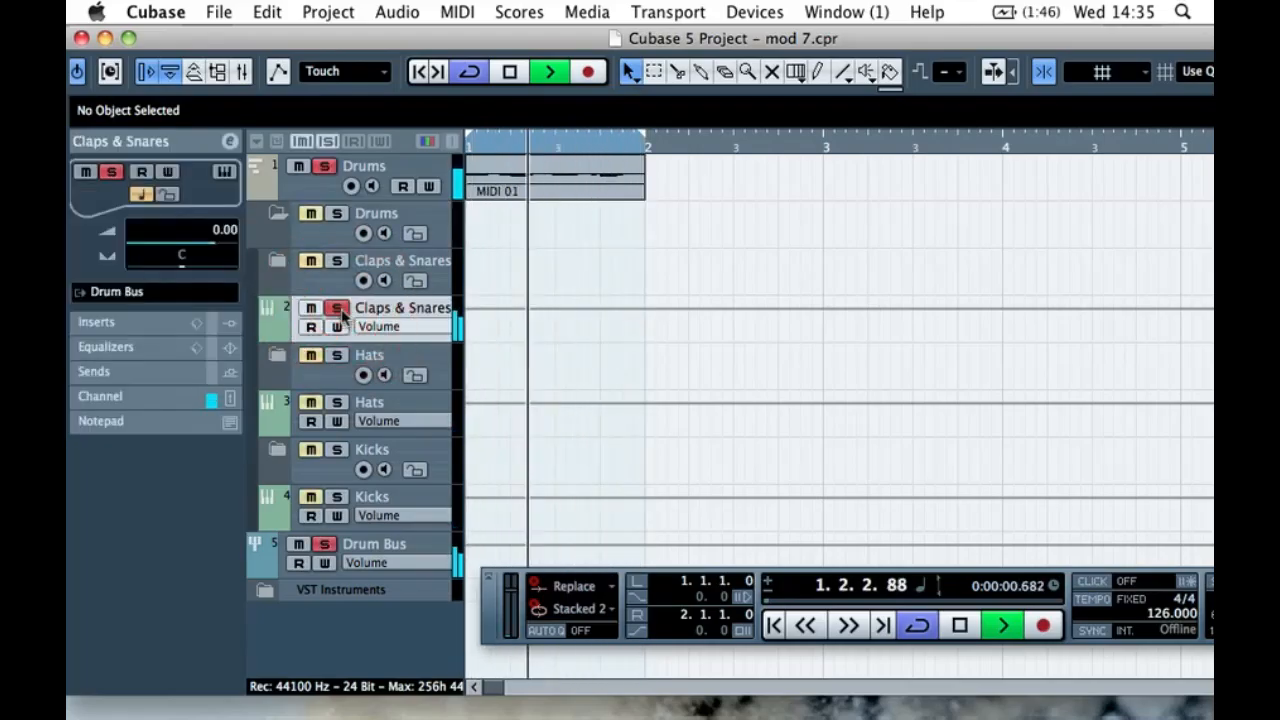
{"action": "left_click", "coordinate": [338, 309]}
{"action": "left_click", "coordinate": [337, 402]}
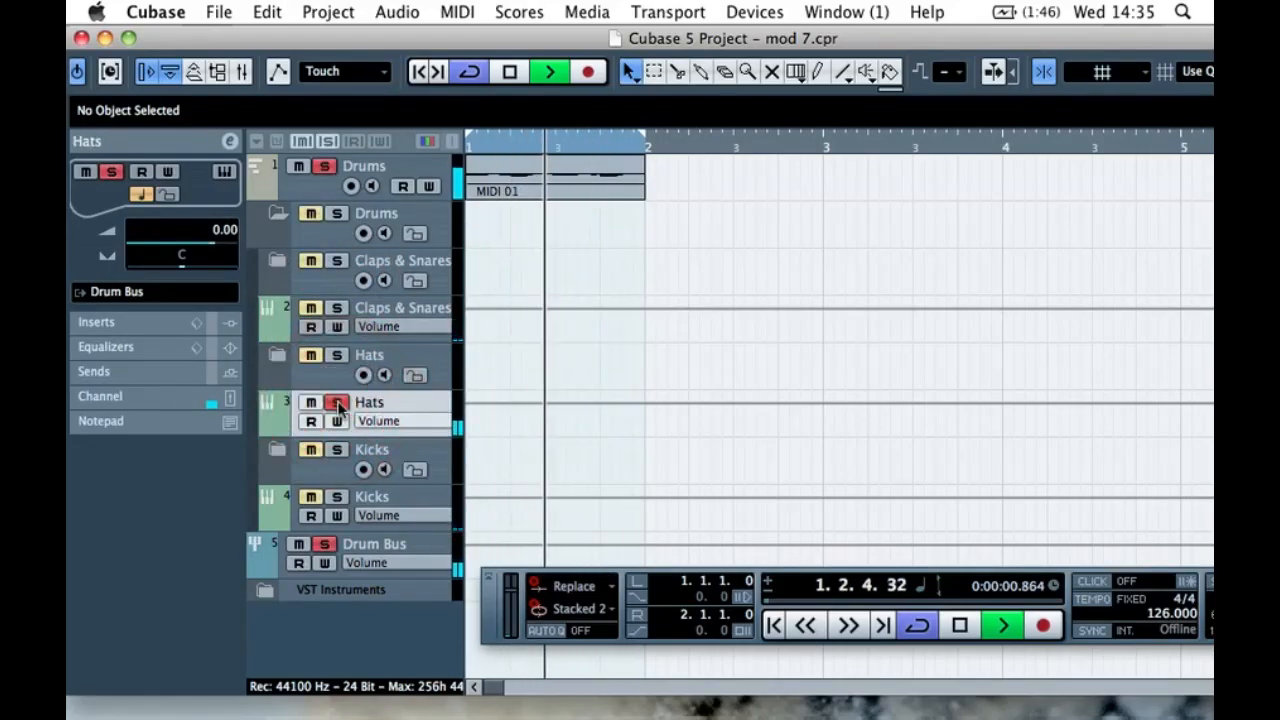
{"action": "left_click", "coordinate": [337, 402]}
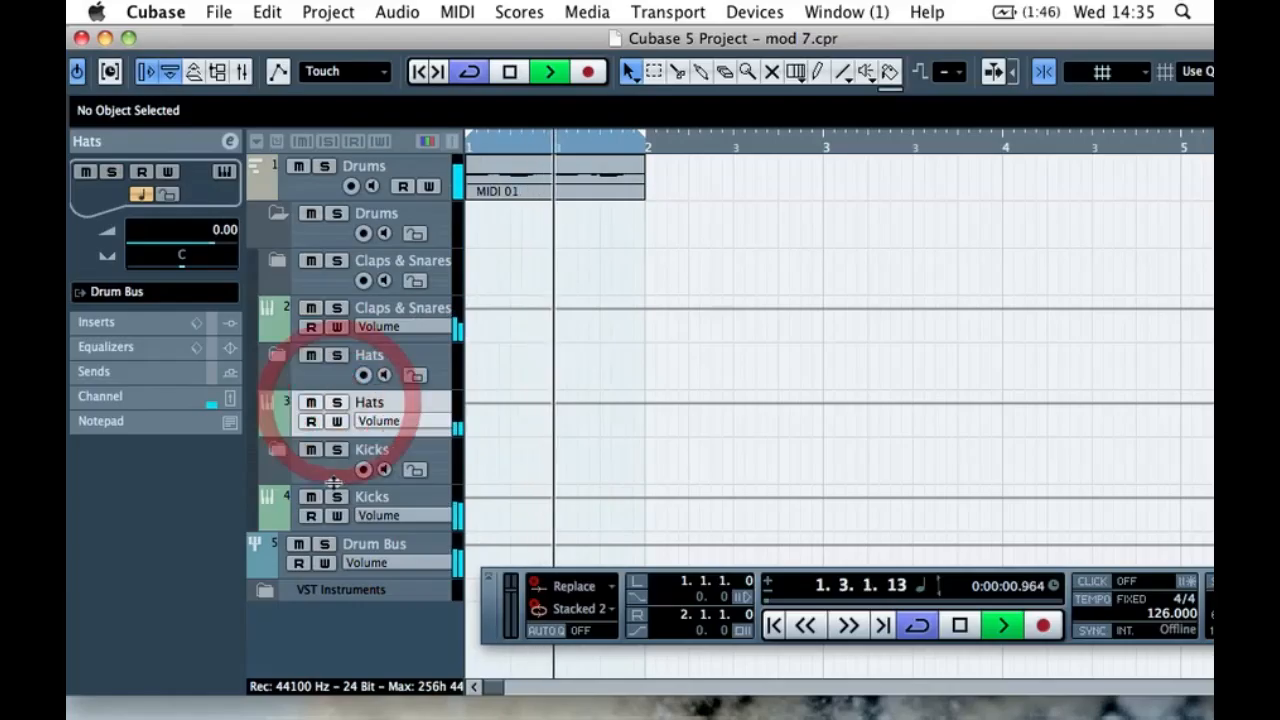
{"action": "left_click", "coordinate": [337, 497]}
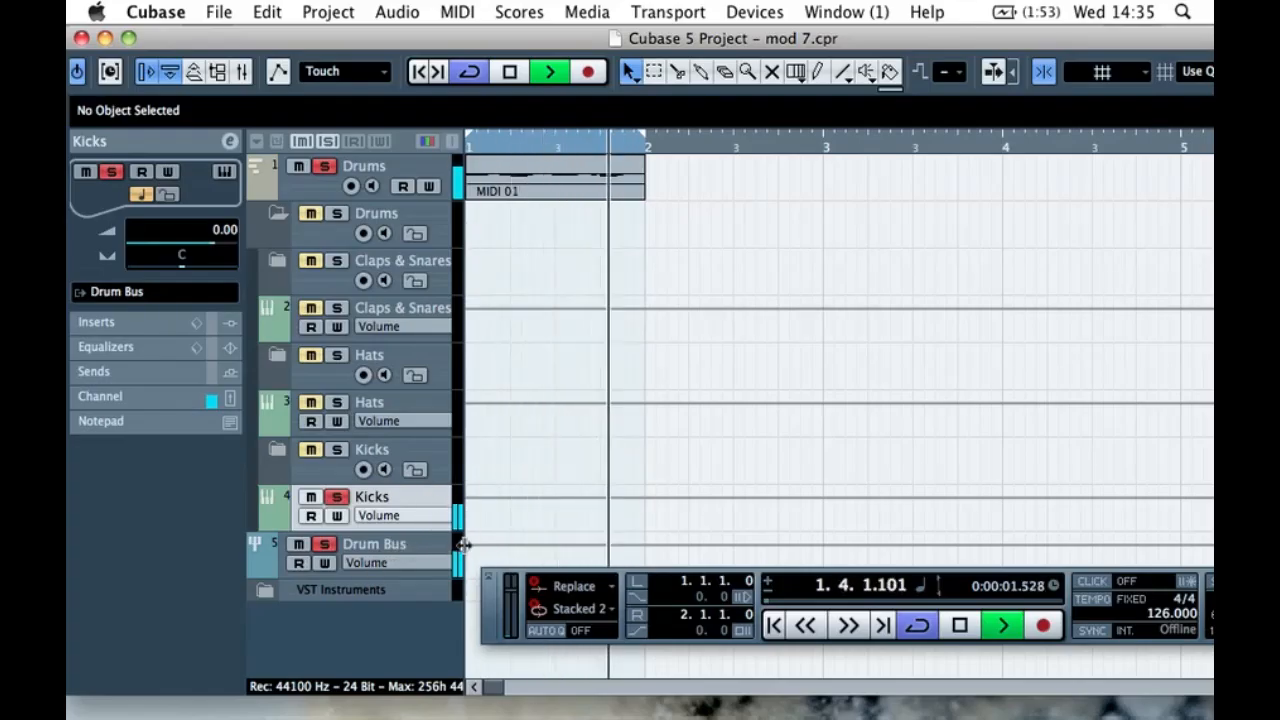
{"action": "left_click", "coordinate": [336, 496]}
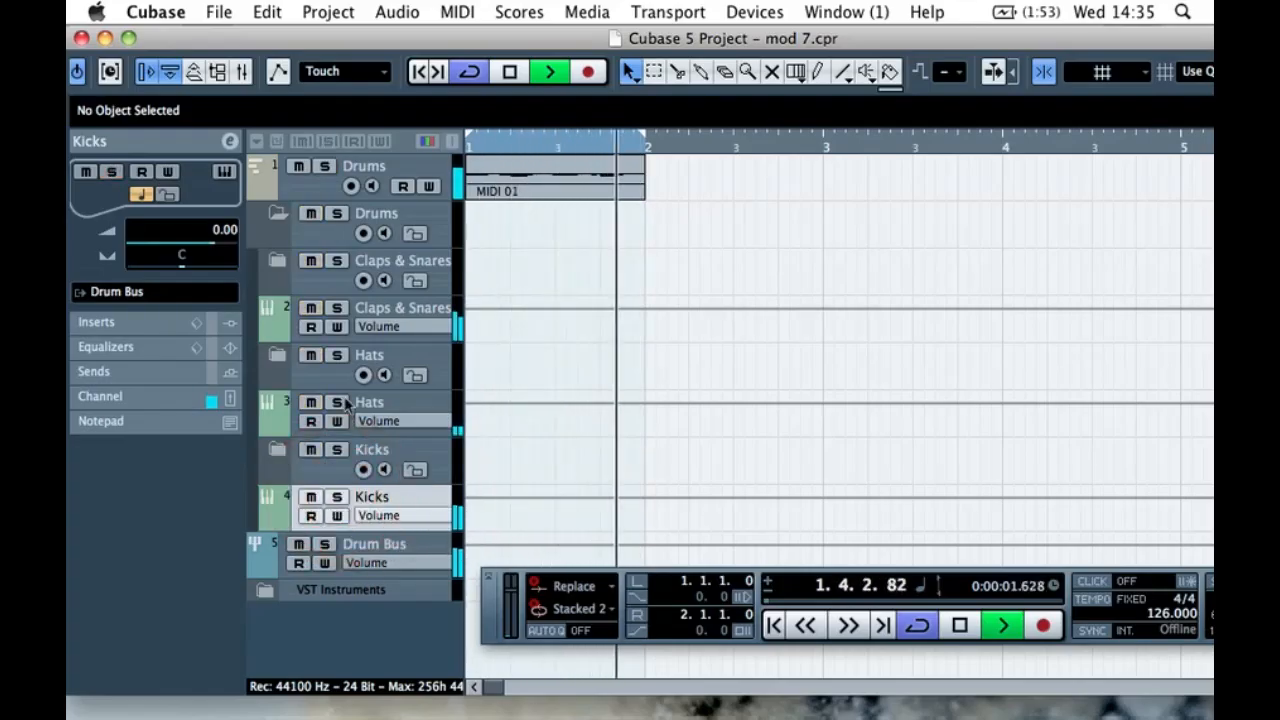
- Solo the Hats and Claps & Snares outputs once more, stop playback and clear the solo
{"action": "left_click", "coordinate": [336, 402]}
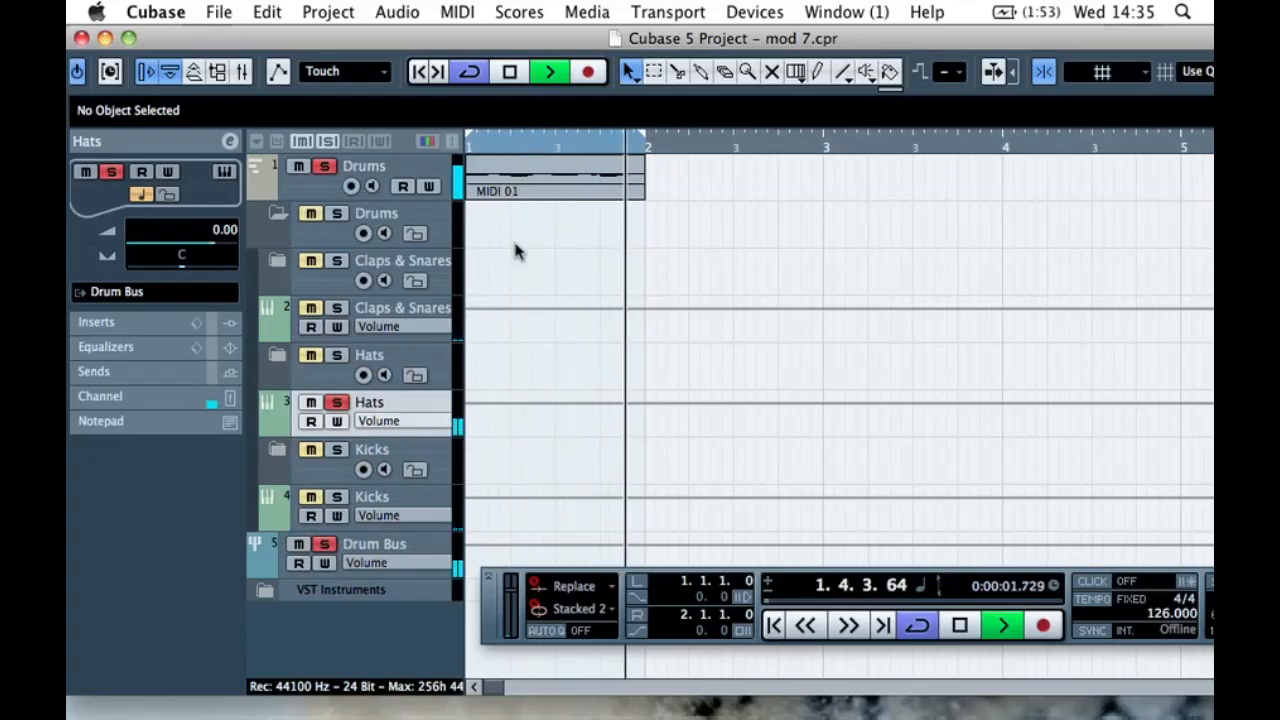
{"action": "left_click", "coordinate": [340, 402]}
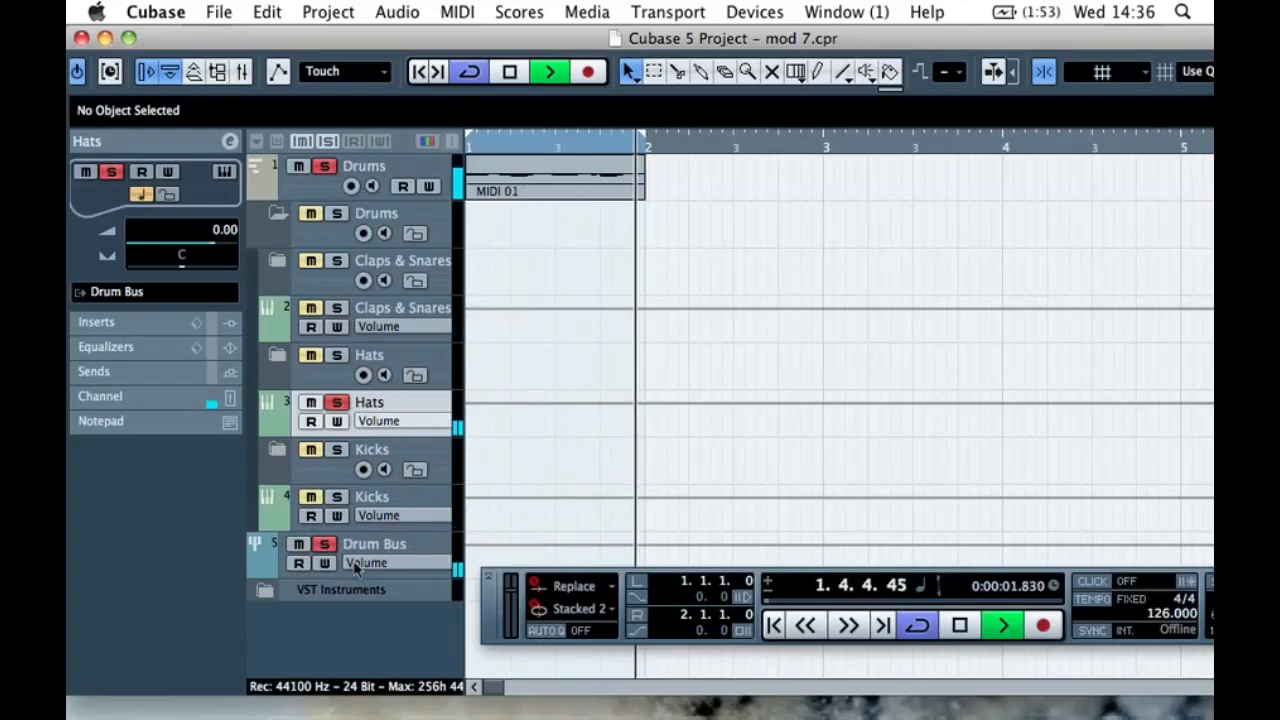
{"action": "left_click", "coordinate": [336, 308]}
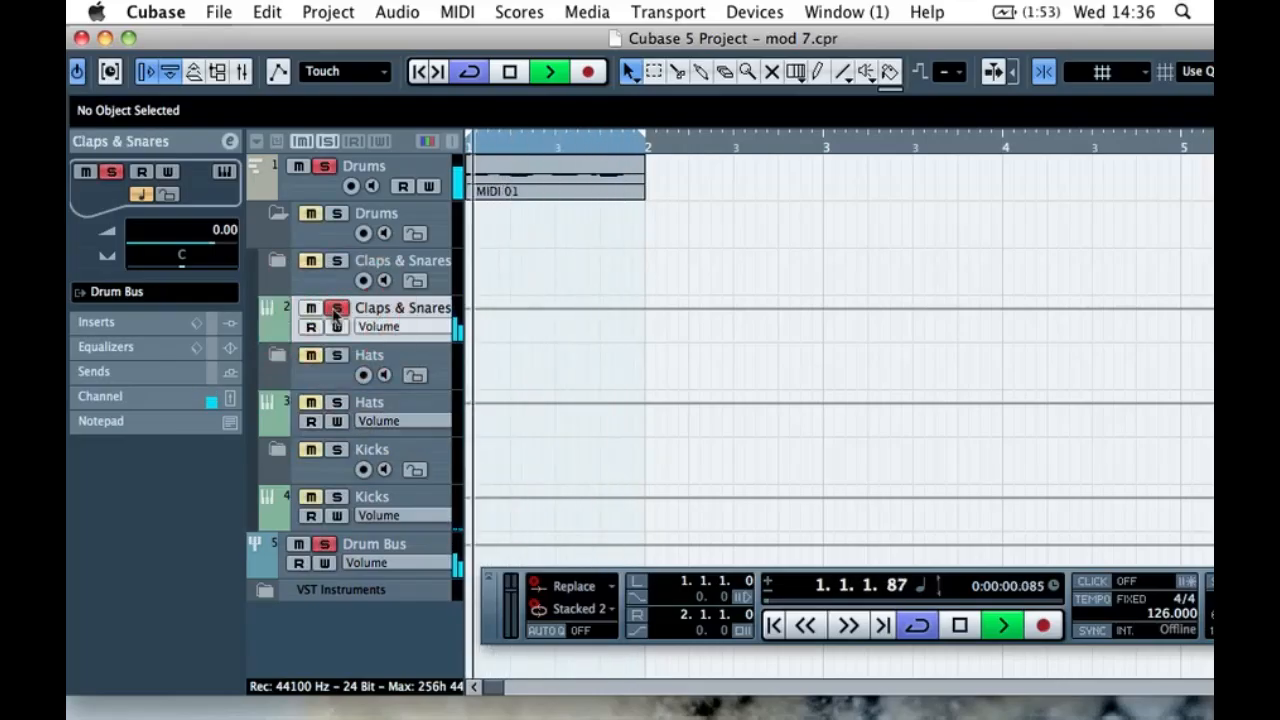
{"action": "key", "text": "space"}
{"action": "left_click", "coordinate": [336, 309]}
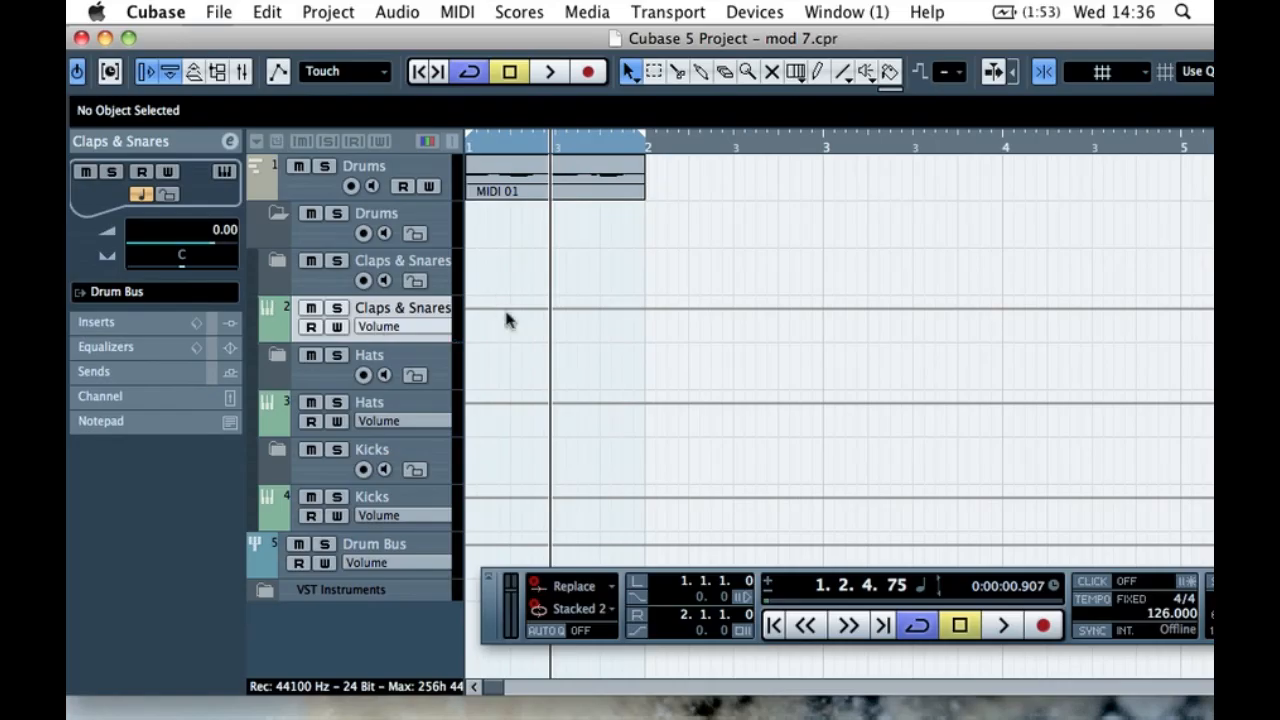
- Select the Drums MIDI track and inspect the notes of its MIDI 01 part in the Key Editor
{"action": "right_click", "coordinate": [517, 179]}
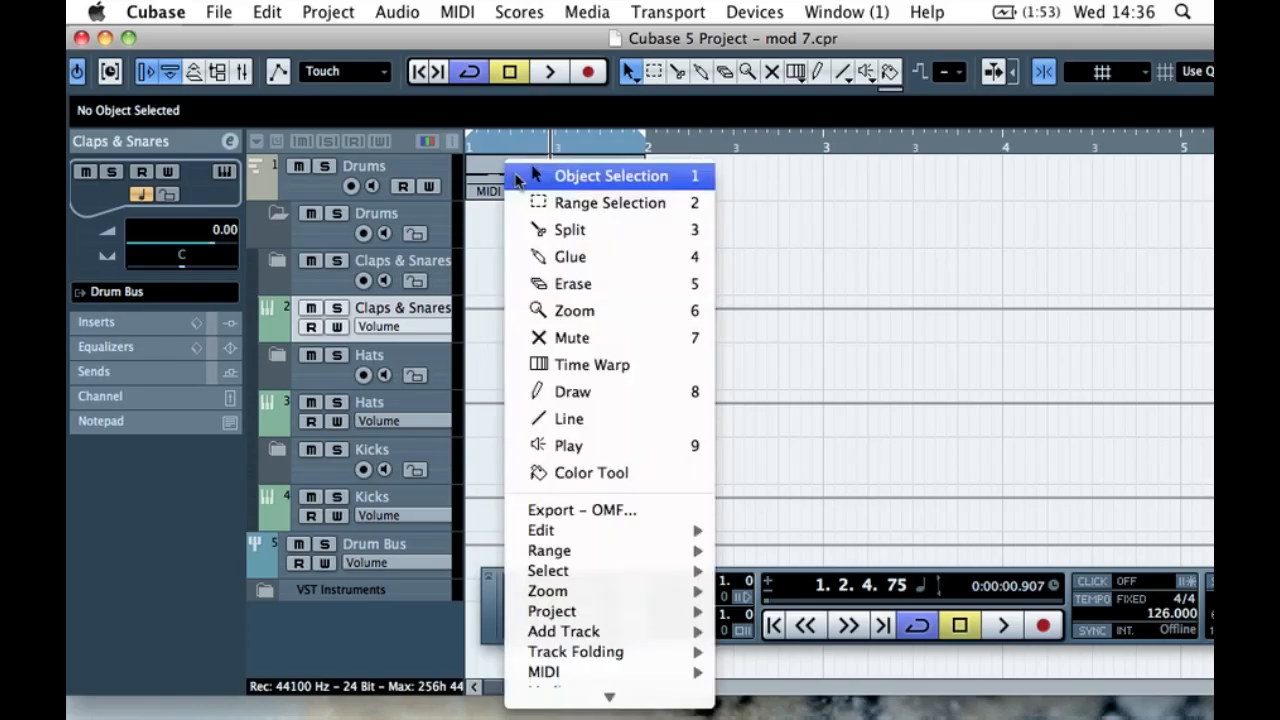
{"action": "left_click", "coordinate": [477, 182]}
{"action": "left_click", "coordinate": [494, 182]}
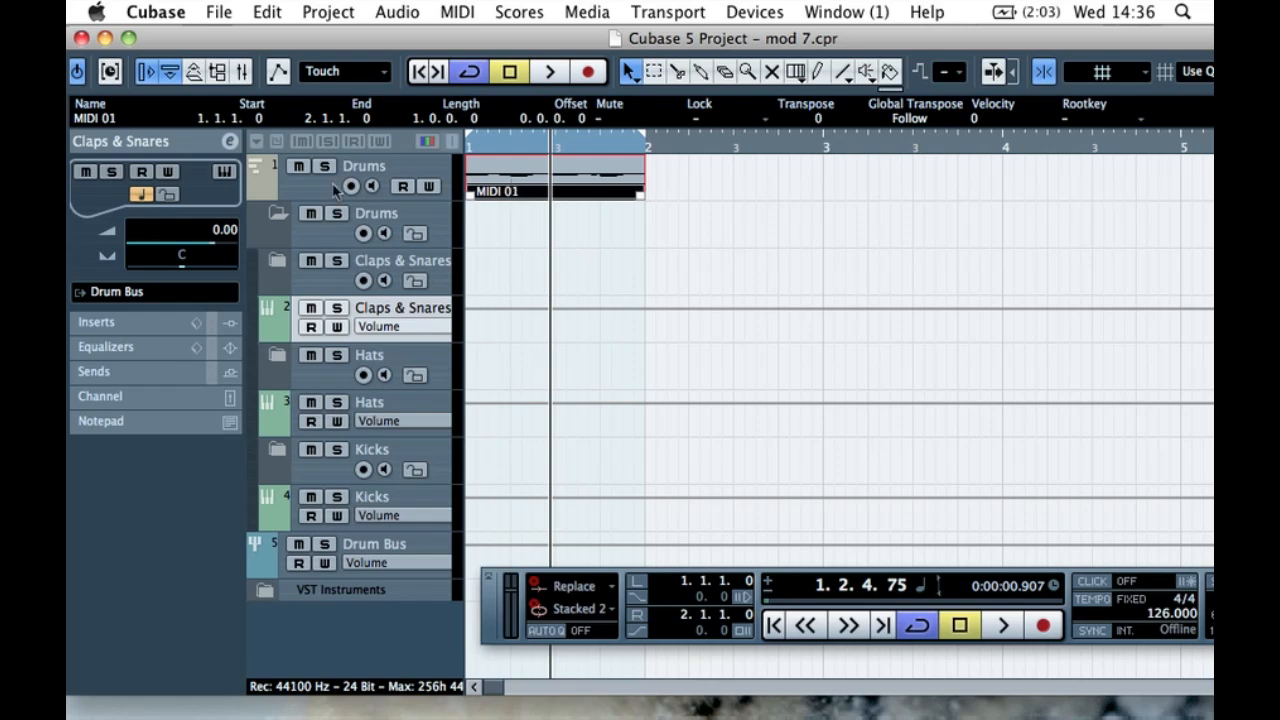
{"action": "mouse_move", "coordinate": [308, 200]}
{"action": "left_mouse_down"}
{"action": "mouse_move", "coordinate": [309, 357]}
{"action": "mouse_move", "coordinate": [307, 203]}
{"action": "left_mouse_up"}
{"action": "left_click", "coordinate": [297, 194]}
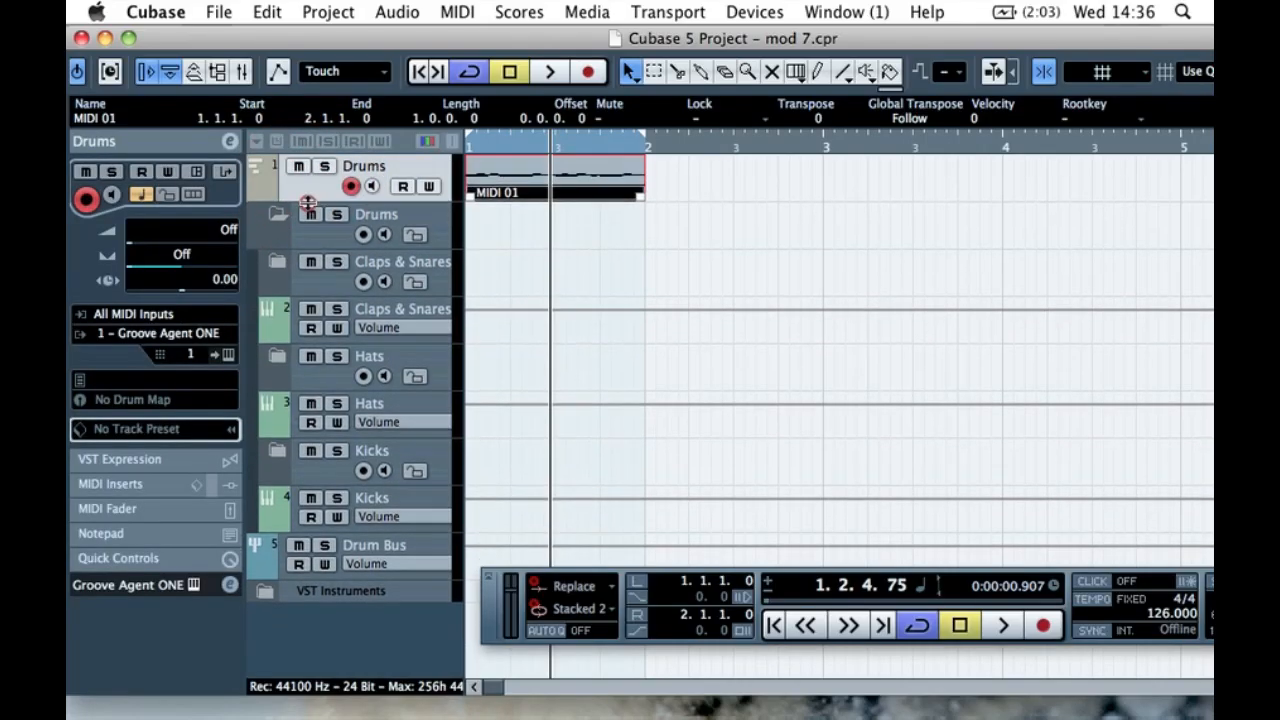
{"action": "left_click", "coordinate": [537, 222]}
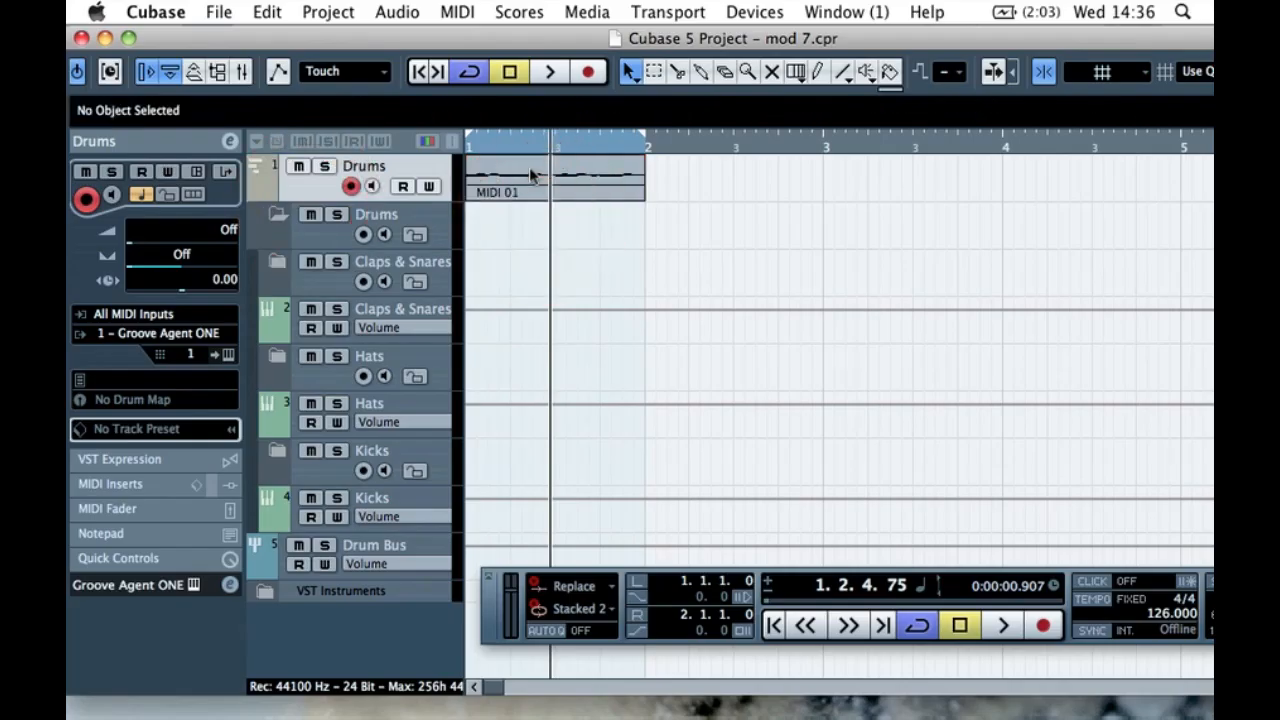
{"action": "double_click", "coordinate": [529, 167]}
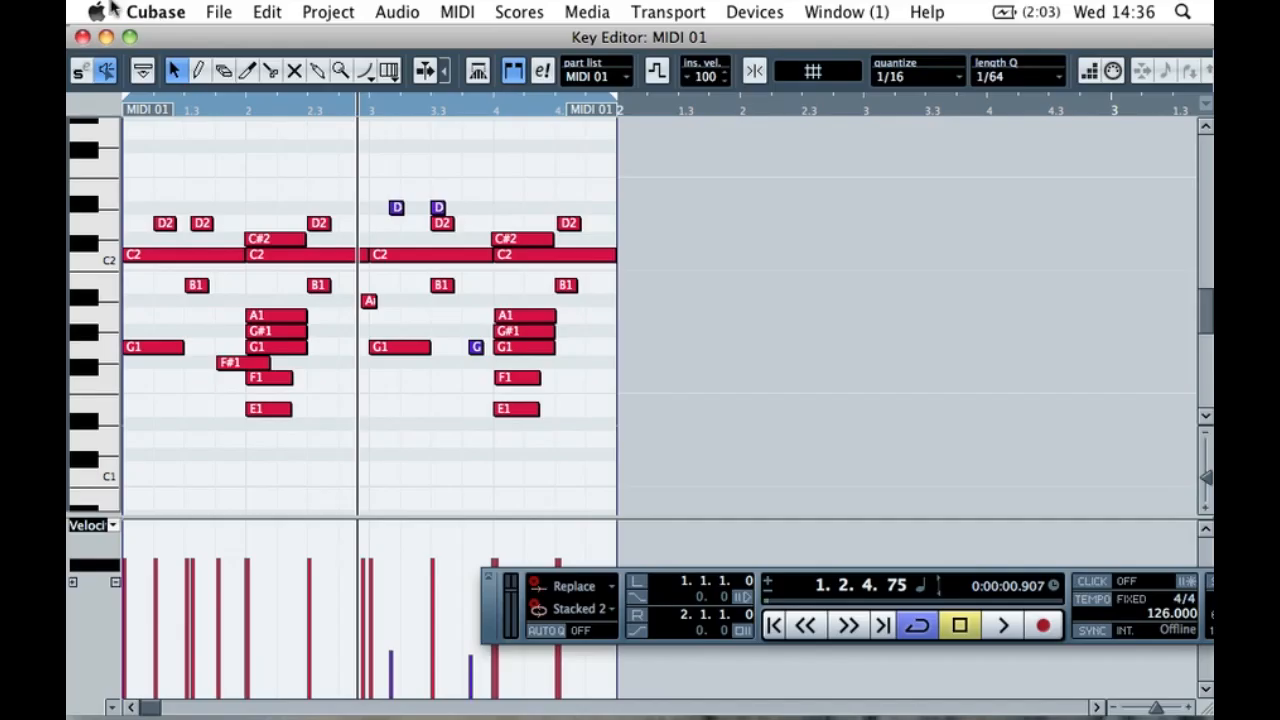
{"action": "left_click", "coordinate": [82, 37]}
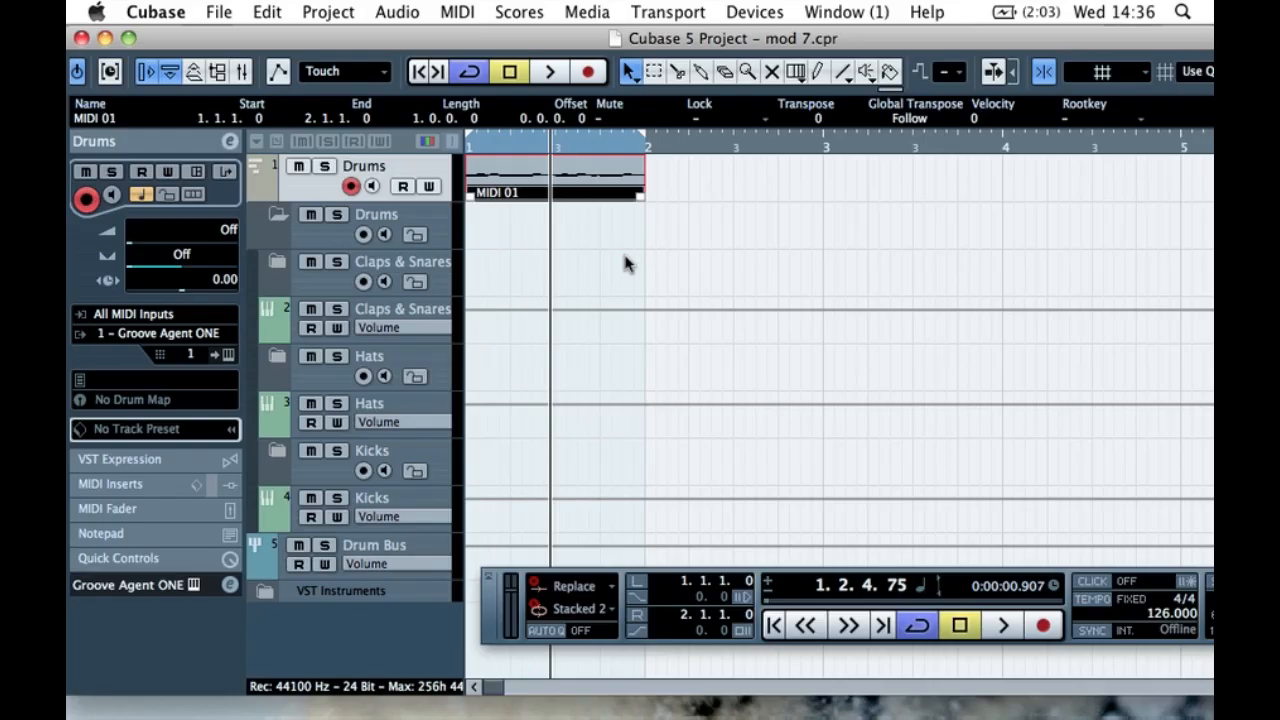
- Dissolve the MIDI 01 part on the Drums track into separate pitches, keeping Optimized Display enabled
{"action": "left_click", "coordinate": [528, 192]}
{"action": "left_click", "coordinate": [514, 222]}
{"action": "left_click", "coordinate": [528, 193]}
{"action": "left_click", "coordinate": [528, 178]}
{"action": "left_click", "coordinate": [457, 11]}
{"action": "left_click", "coordinate": [528, 160]}
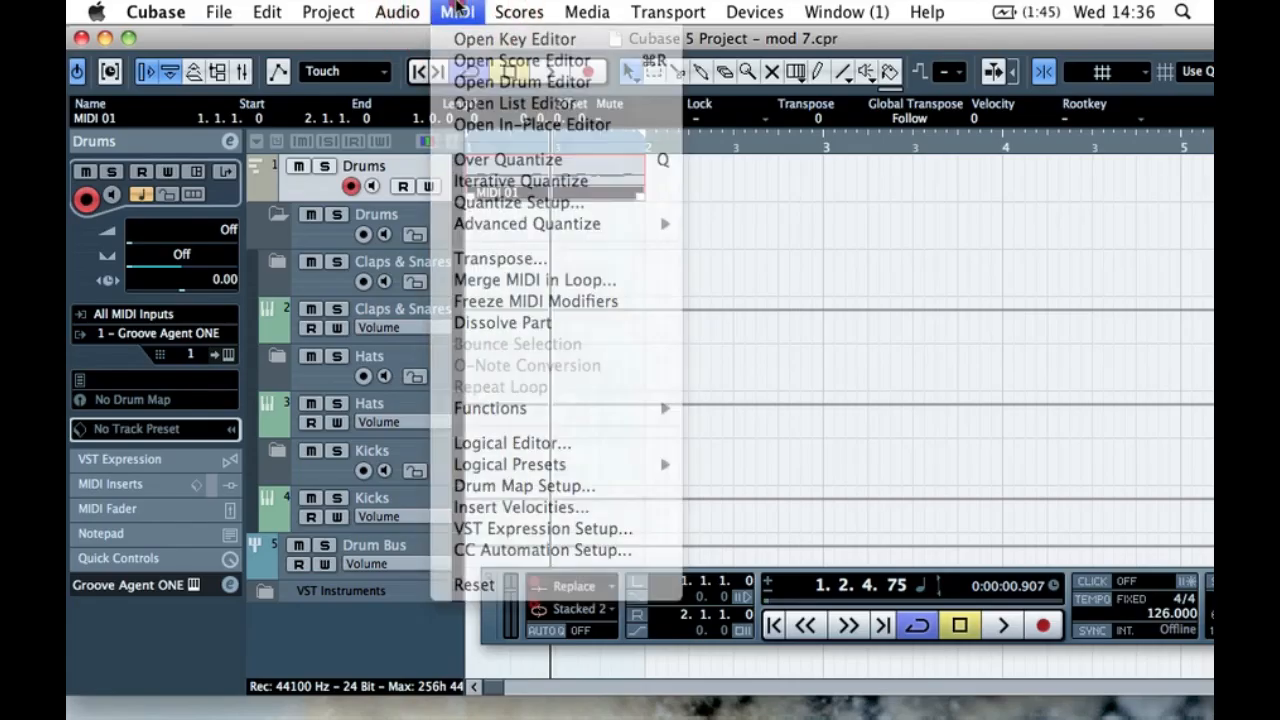
{"action": "right_click", "coordinate": [528, 160]}
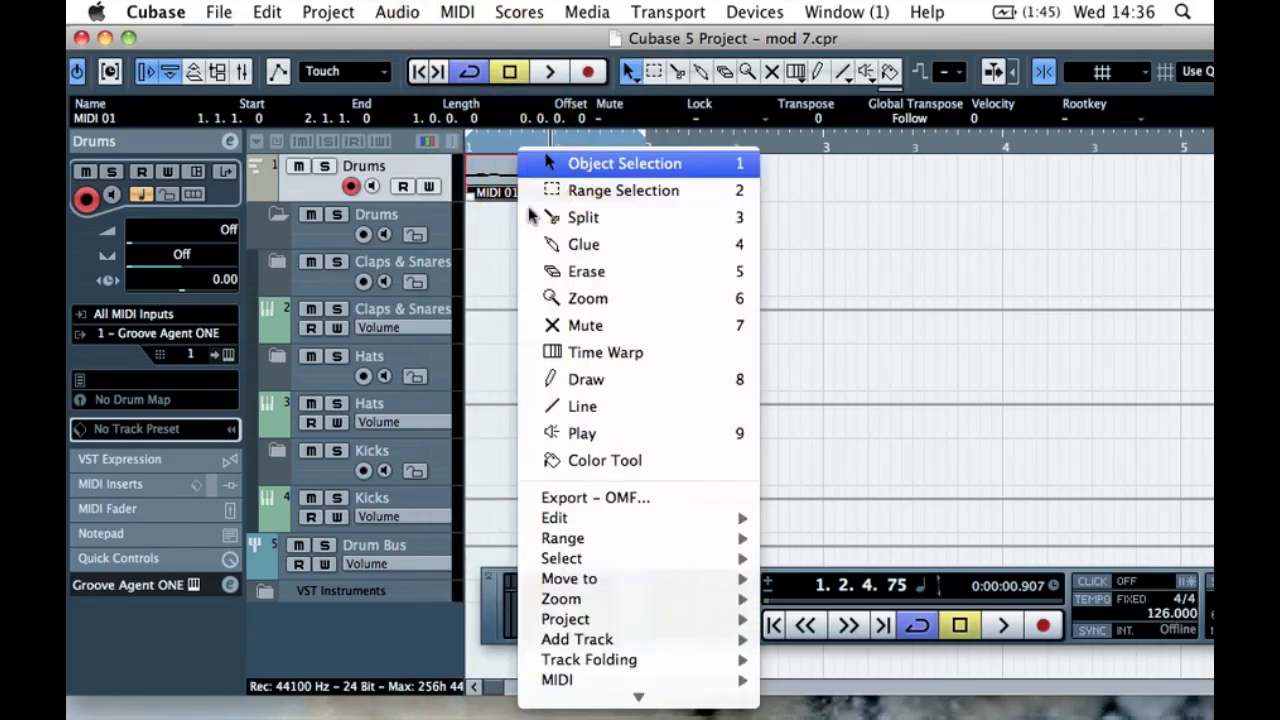
{"action": "mouse_move", "coordinate": [592, 566]}
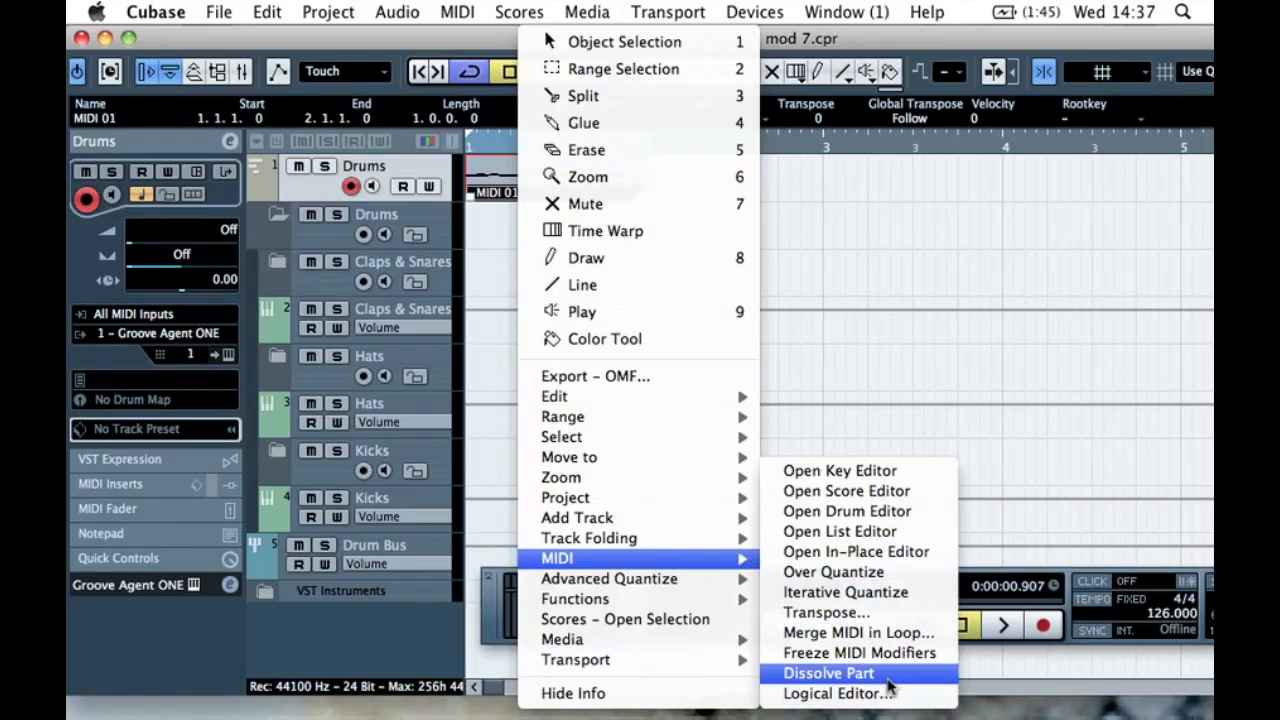
{"action": "left_click", "coordinate": [888, 680]}
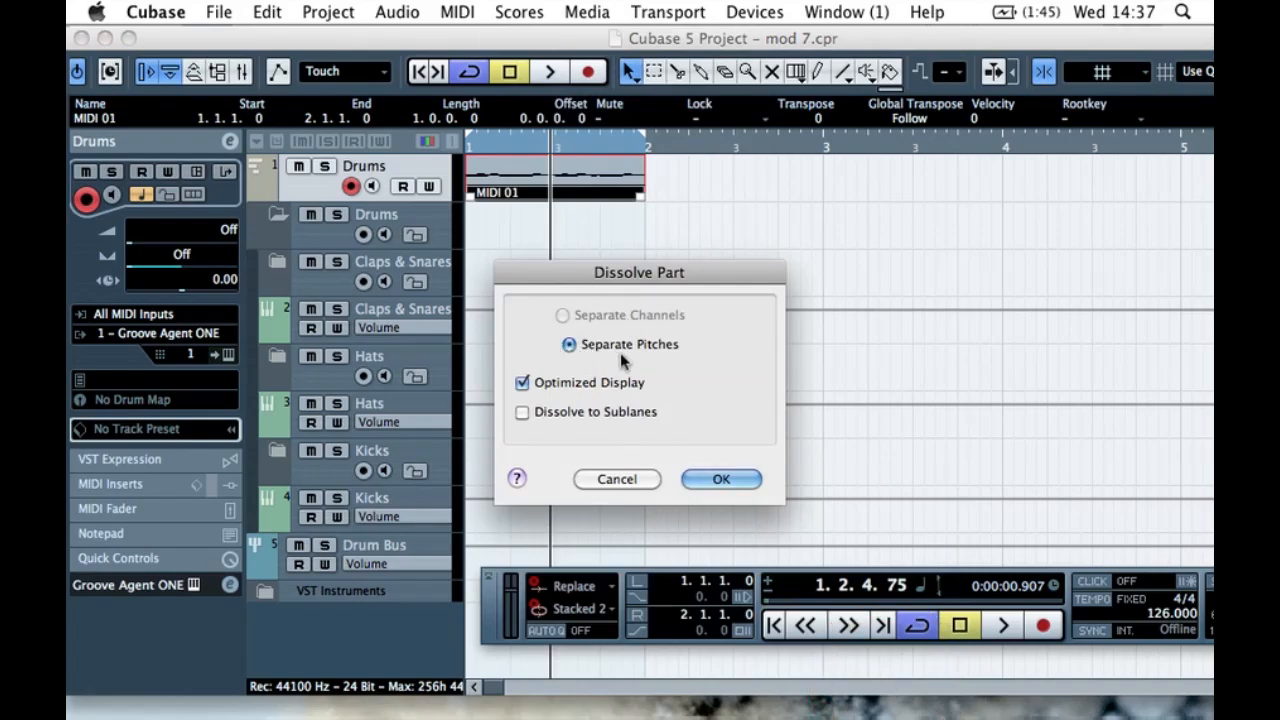
{"action": "left_click", "coordinate": [728, 481]}
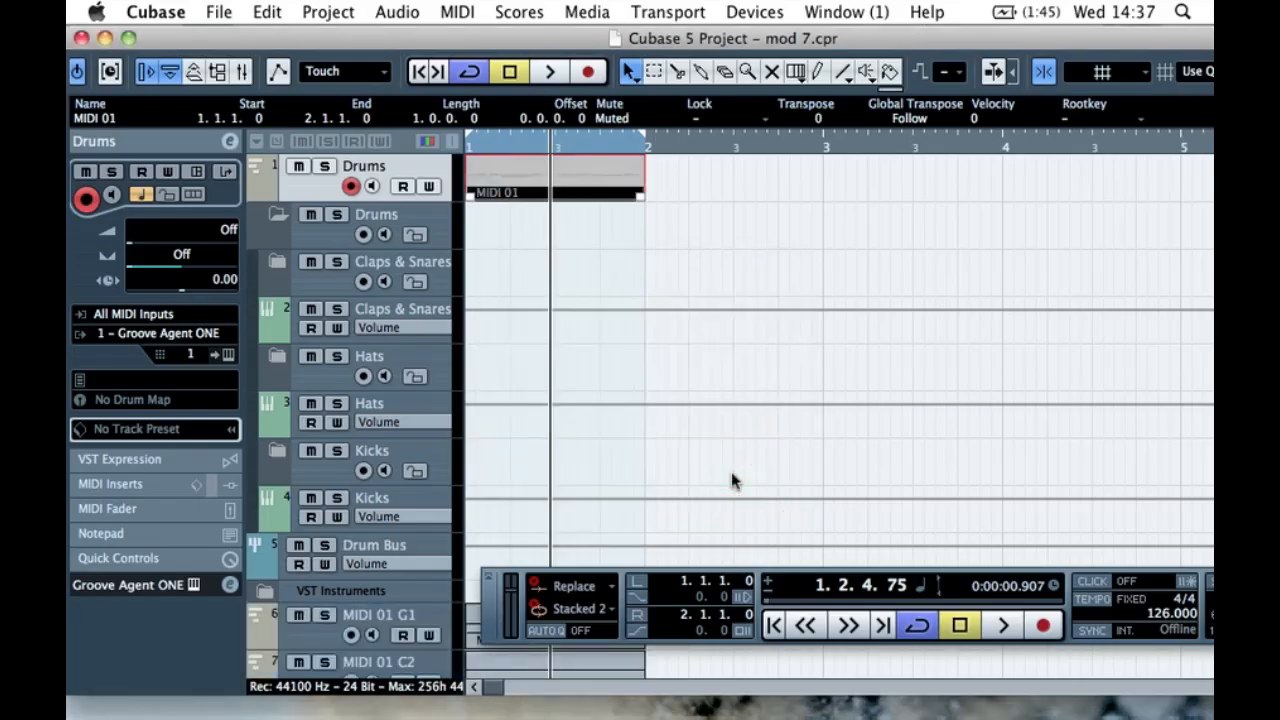
- Audition the dissolved MIDI 01 G1 track in solo and rename the track HP Kick
{"action": "scroll", "coordinate": [515, 254], "scroll_direction": "down", "scroll_amount": 8}
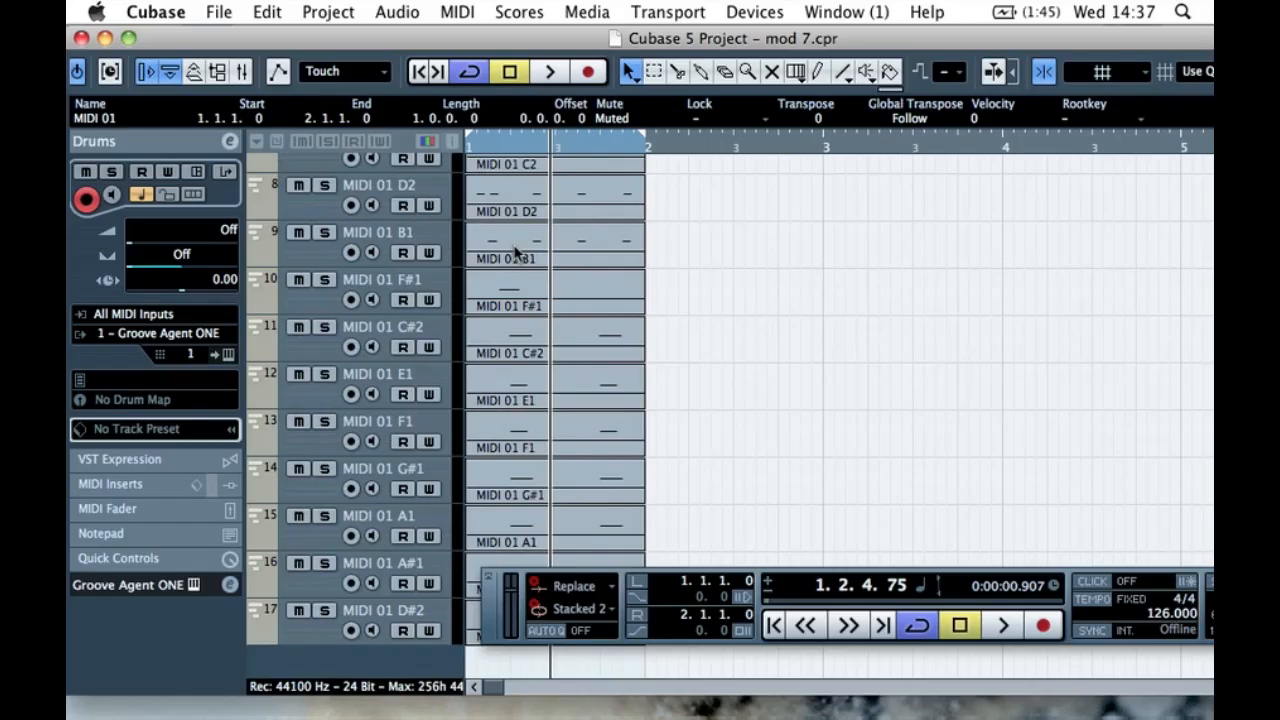
{"action": "scroll", "coordinate": [515, 254], "scroll_direction": "up", "scroll_amount": 2}
{"action": "scroll", "coordinate": [515, 254], "scroll_direction": "up", "scroll_amount": 5}
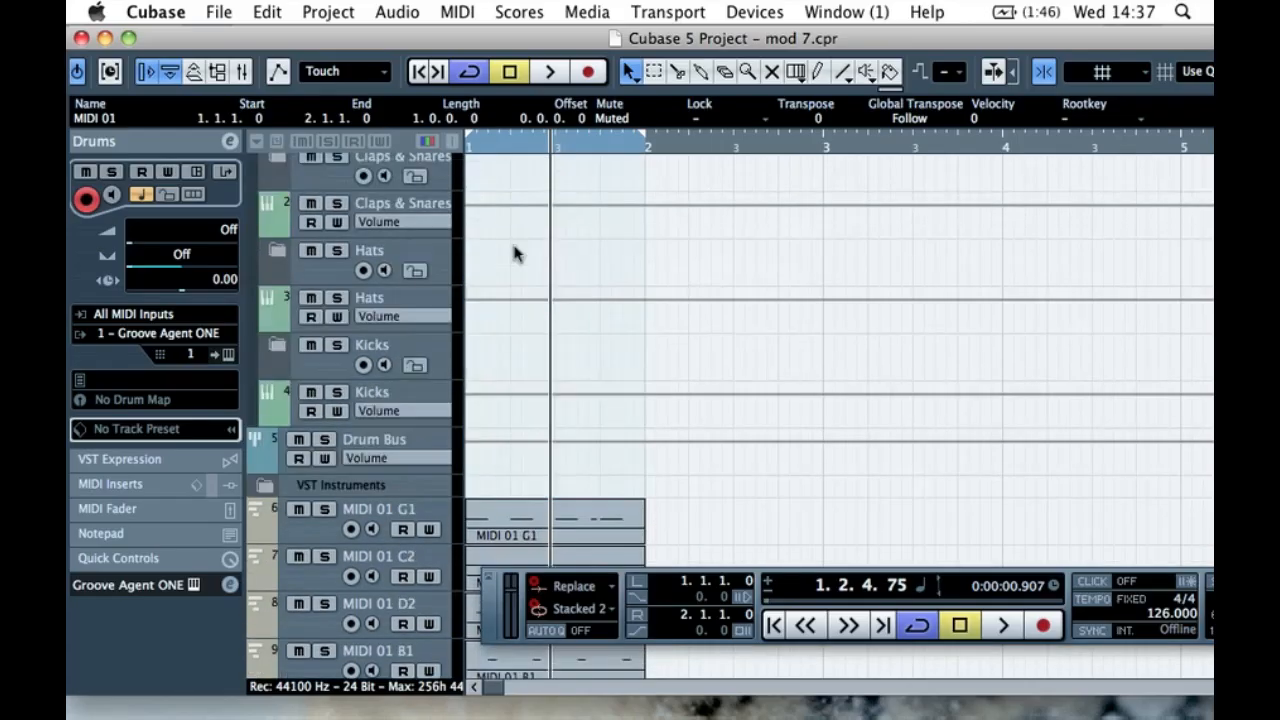
{"action": "scroll", "coordinate": [515, 254], "scroll_direction": "down", "scroll_amount": 7}
{"action": "scroll", "coordinate": [515, 254], "scroll_direction": "up", "scroll_amount": 2}
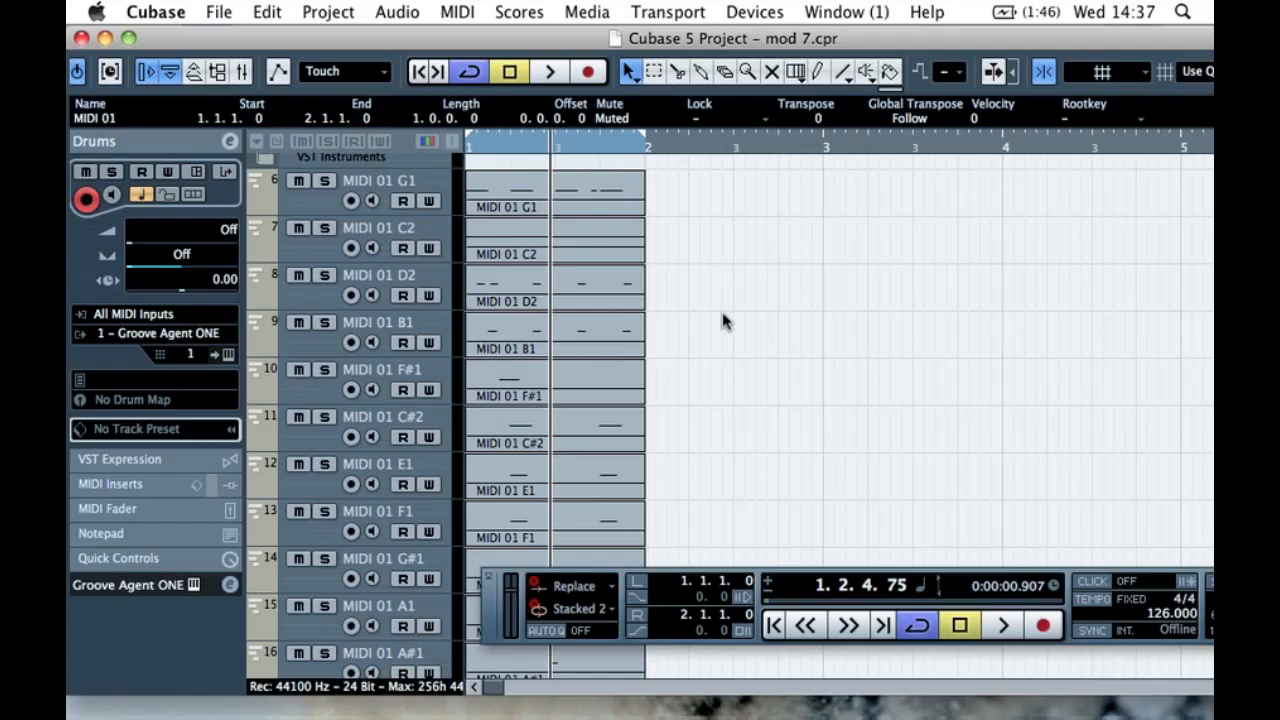
{"action": "left_click", "coordinate": [322, 183]}
{"action": "left_click", "coordinate": [505, 148]}
{"action": "key", "text": "space"}
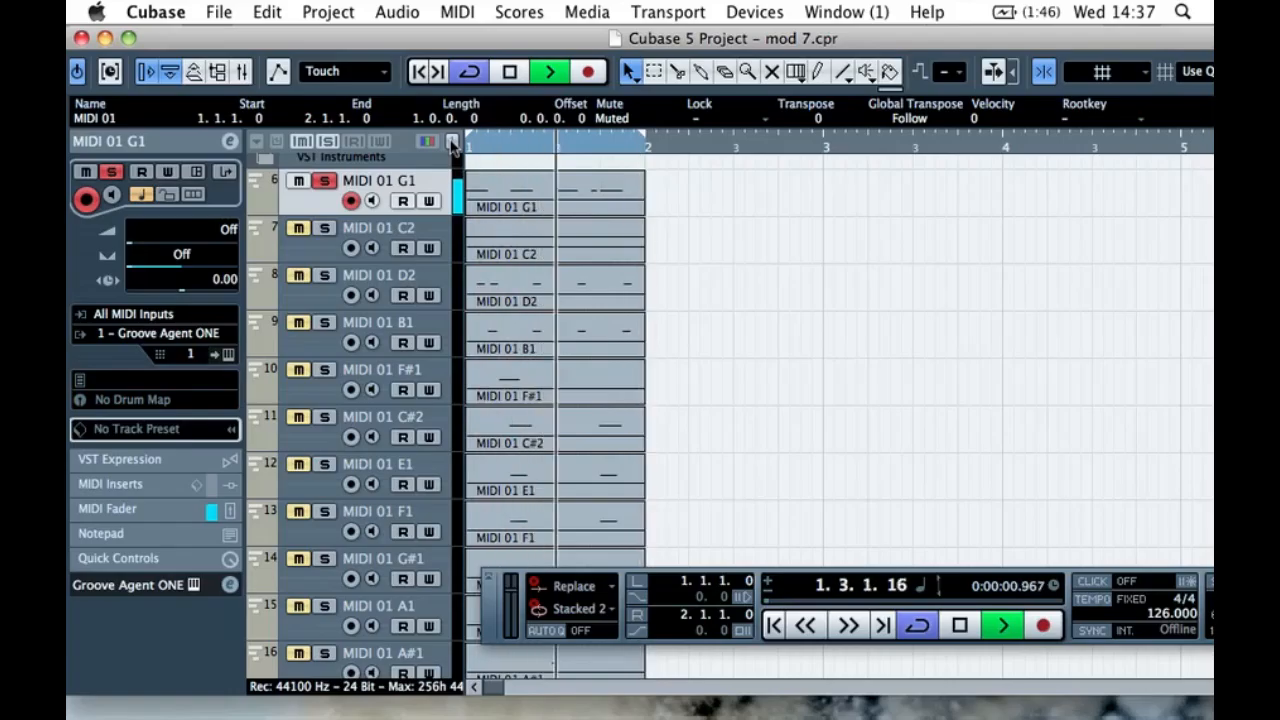
{"action": "key", "text": "space"}
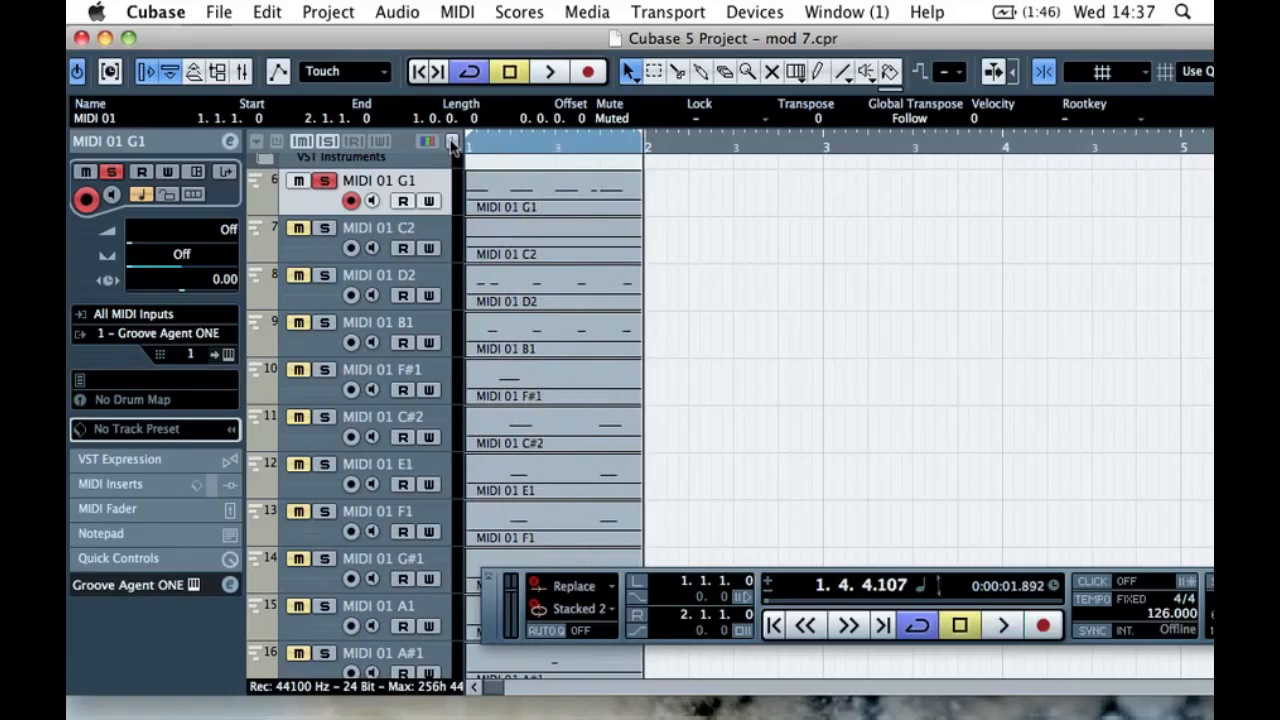
{"action": "double_click", "coordinate": [378, 183]}
{"action": "type", "text": "HP Kick"}
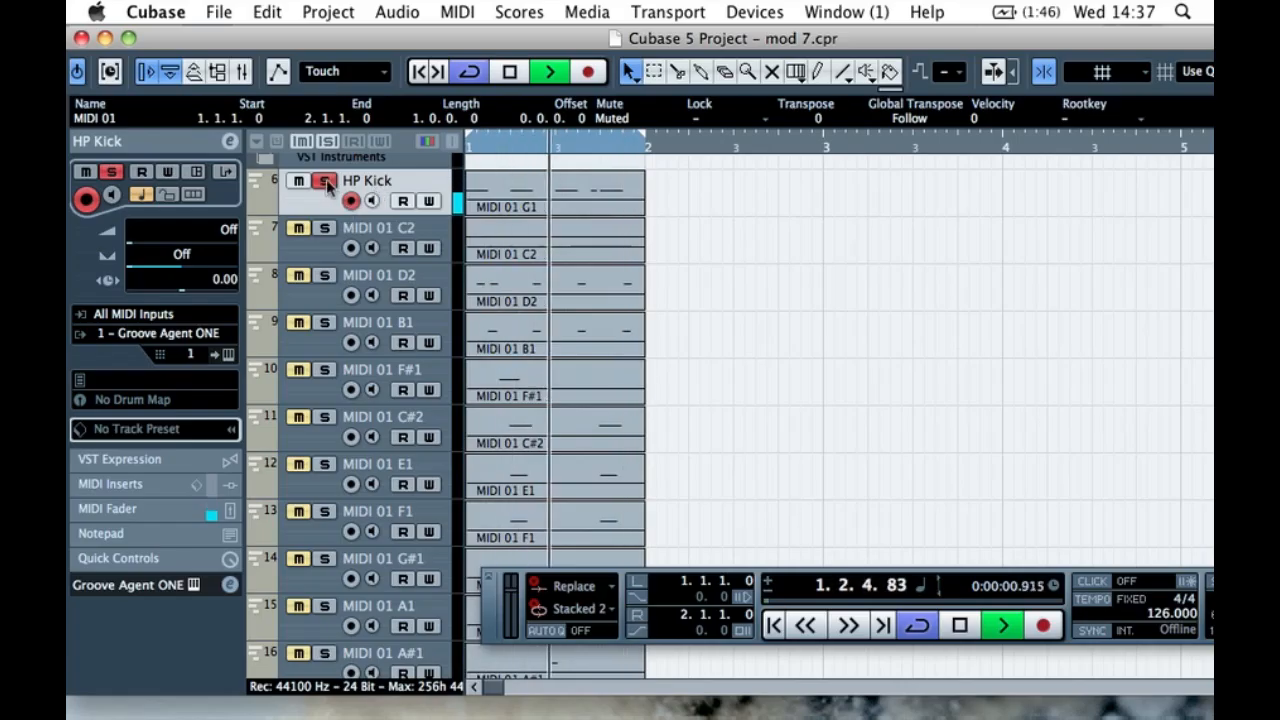
{"action": "key", "text": "space"}
- Solo the MIDI 01 C2 track, play it from the start of bar 1 and rename it Kick
{"action": "left_click", "coordinate": [324, 228]}
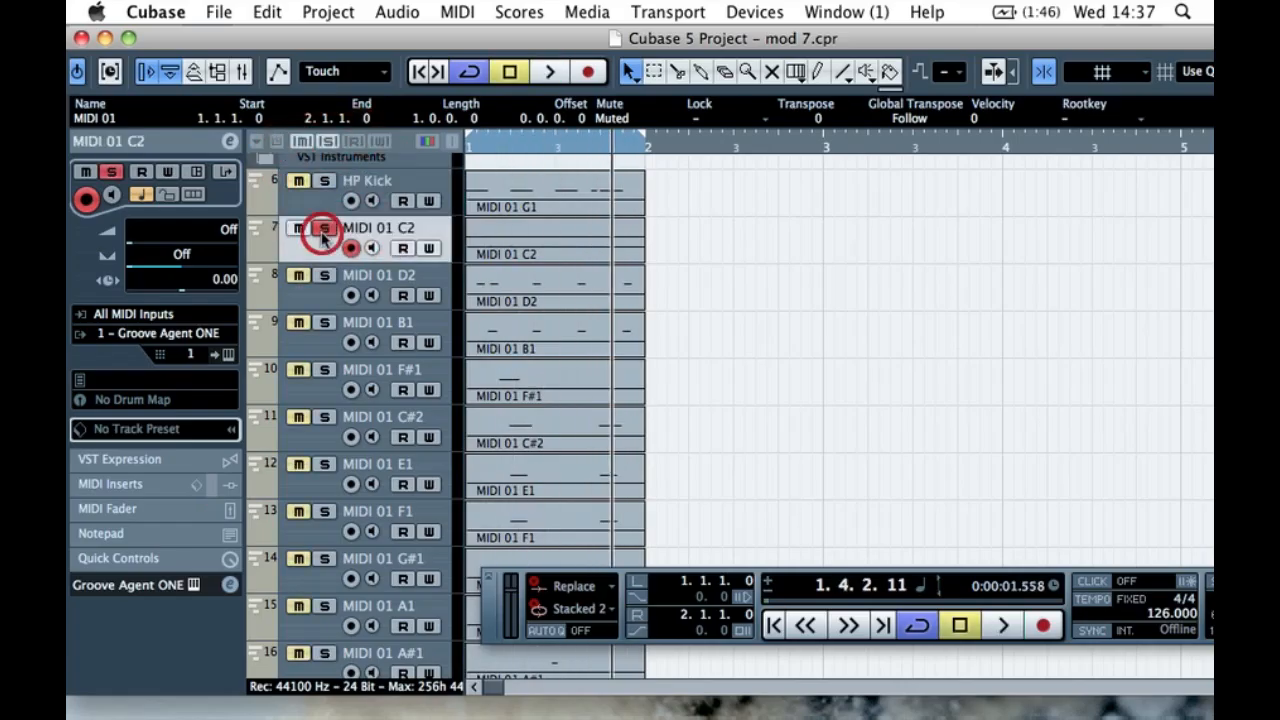
{"action": "left_click", "coordinate": [468, 148]}
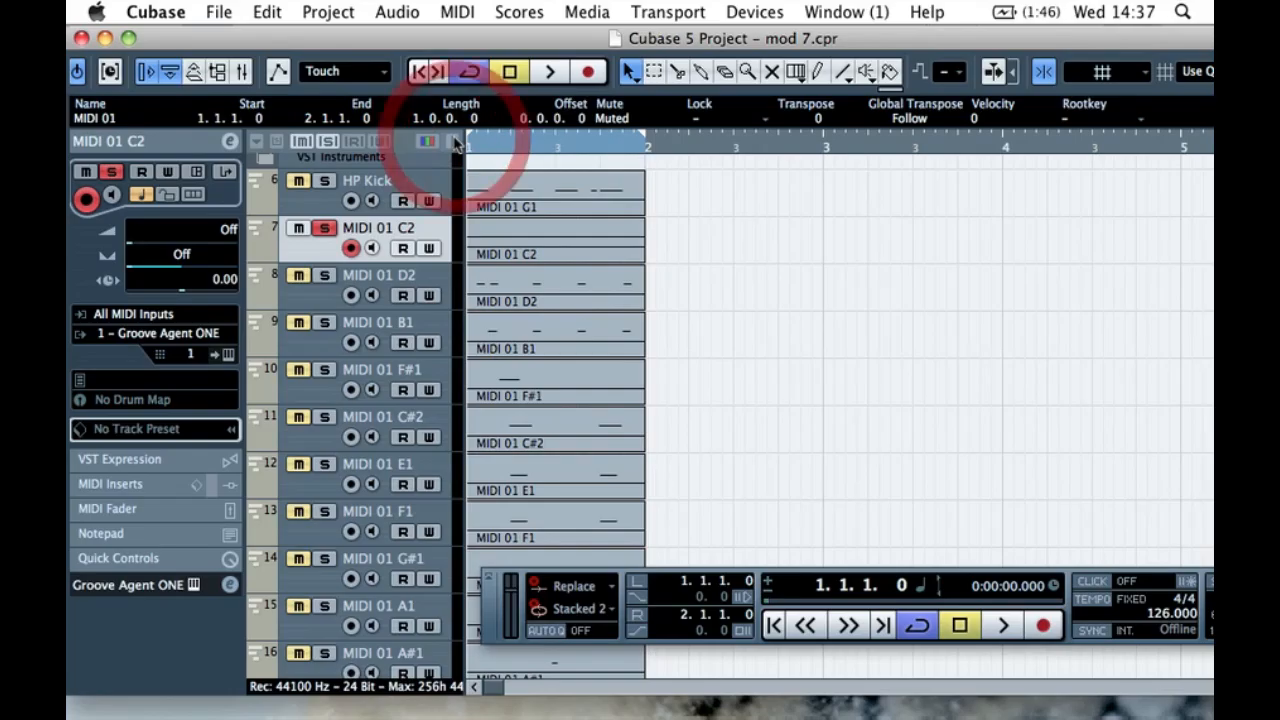
{"action": "key", "text": "space"}
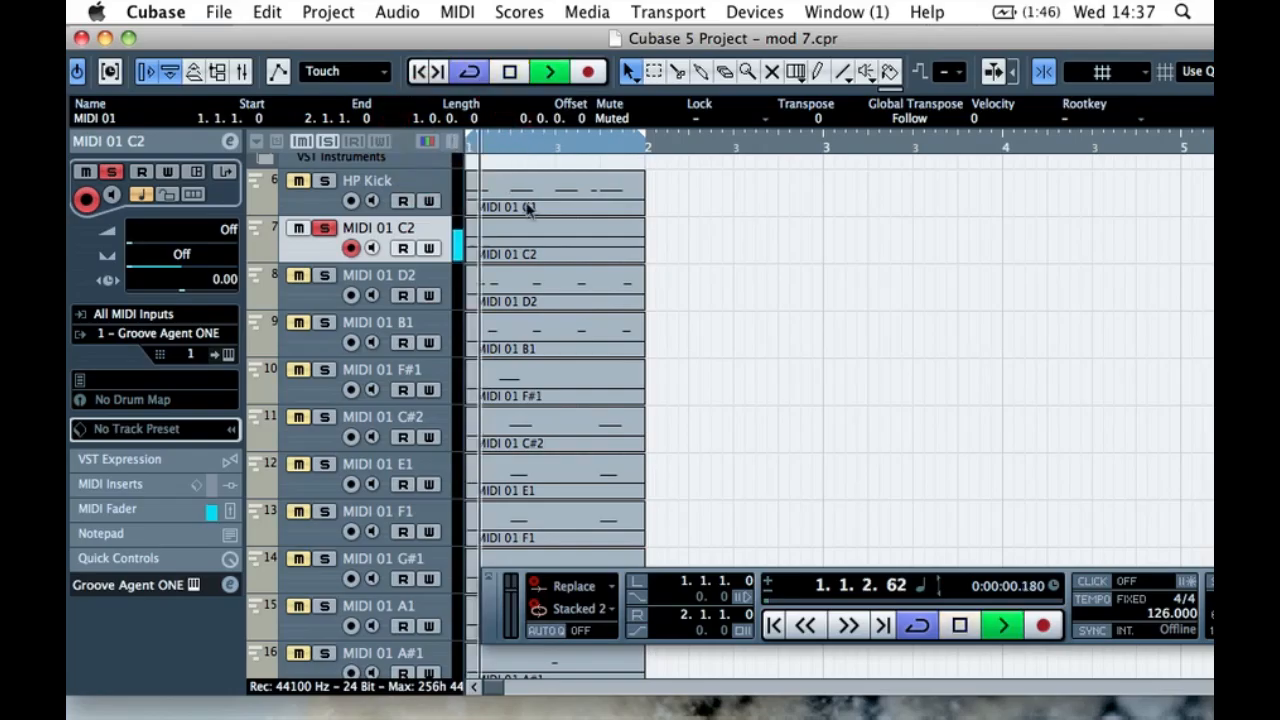
{"action": "double_click", "coordinate": [380, 228]}
{"action": "type", "text": "Kick"}
{"action": "key", "text": "Return"}
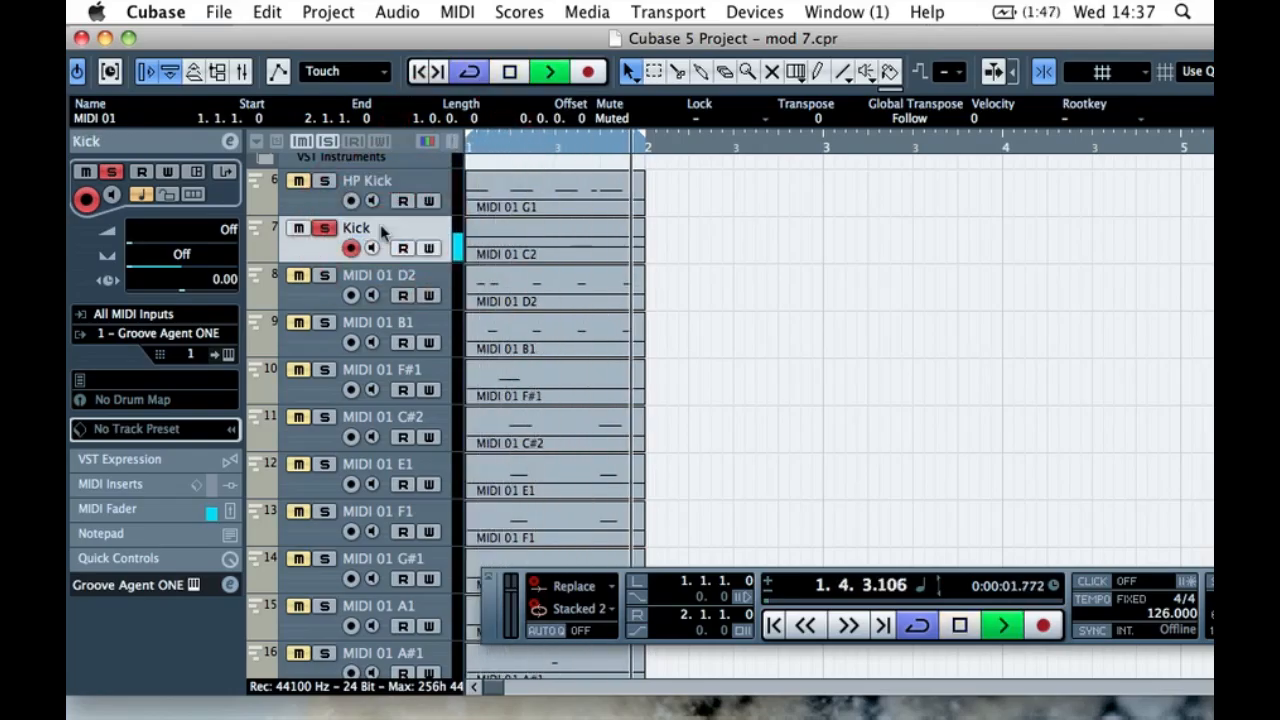
- Audition the MIDI 01 D2 track in solo, stop playback and rename the track Hat
{"action": "left_click", "coordinate": [322, 277]}
{"action": "left_click", "coordinate": [324, 228]}
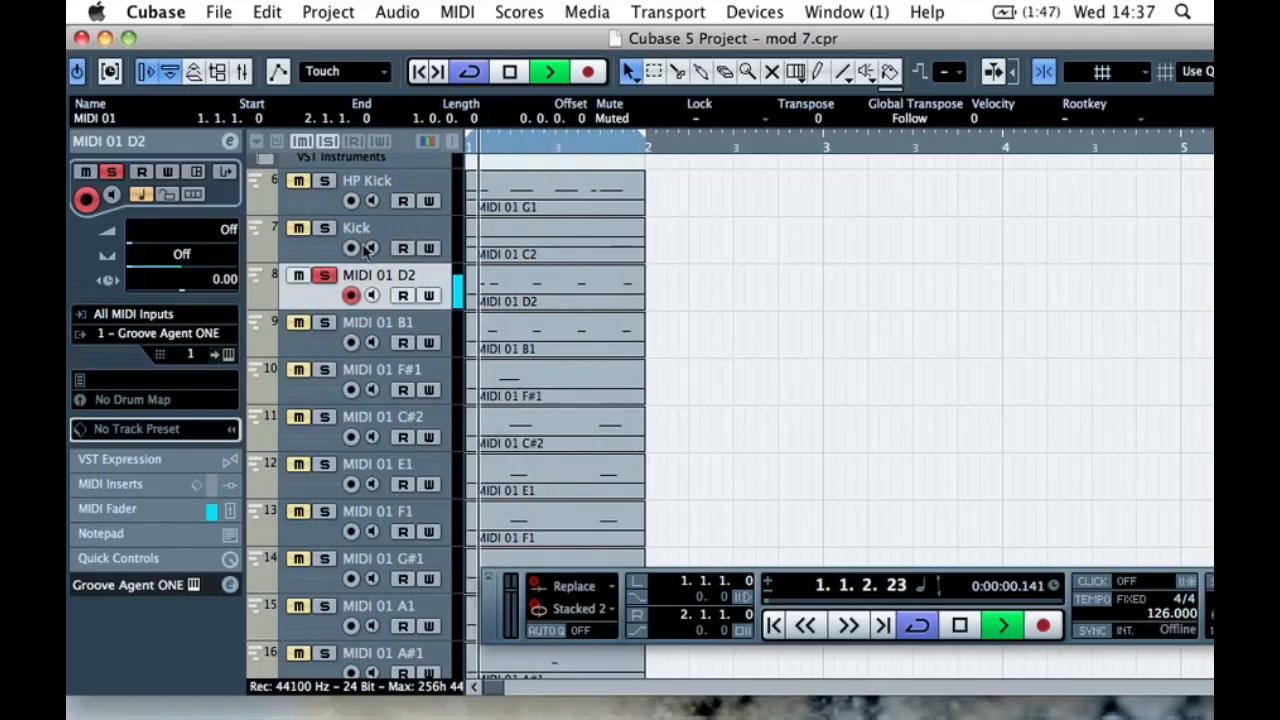
{"action": "key", "text": "space"}
{"action": "left_click", "coordinate": [380, 277]}
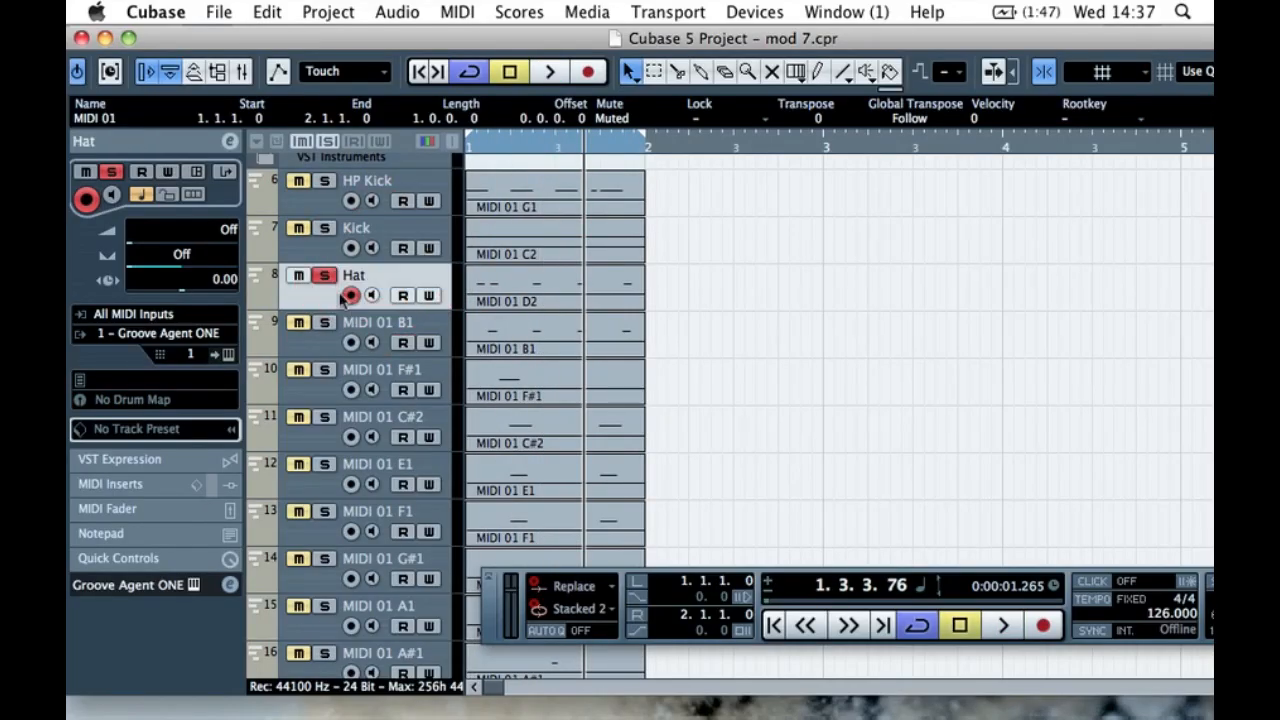
- Check the pad names in Groove Agent ONE against the Hat track's D2 part while auditioning that track in solo
{"action": "scroll", "coordinate": [503, 327], "scroll_direction": "up", "scroll_amount": 5}
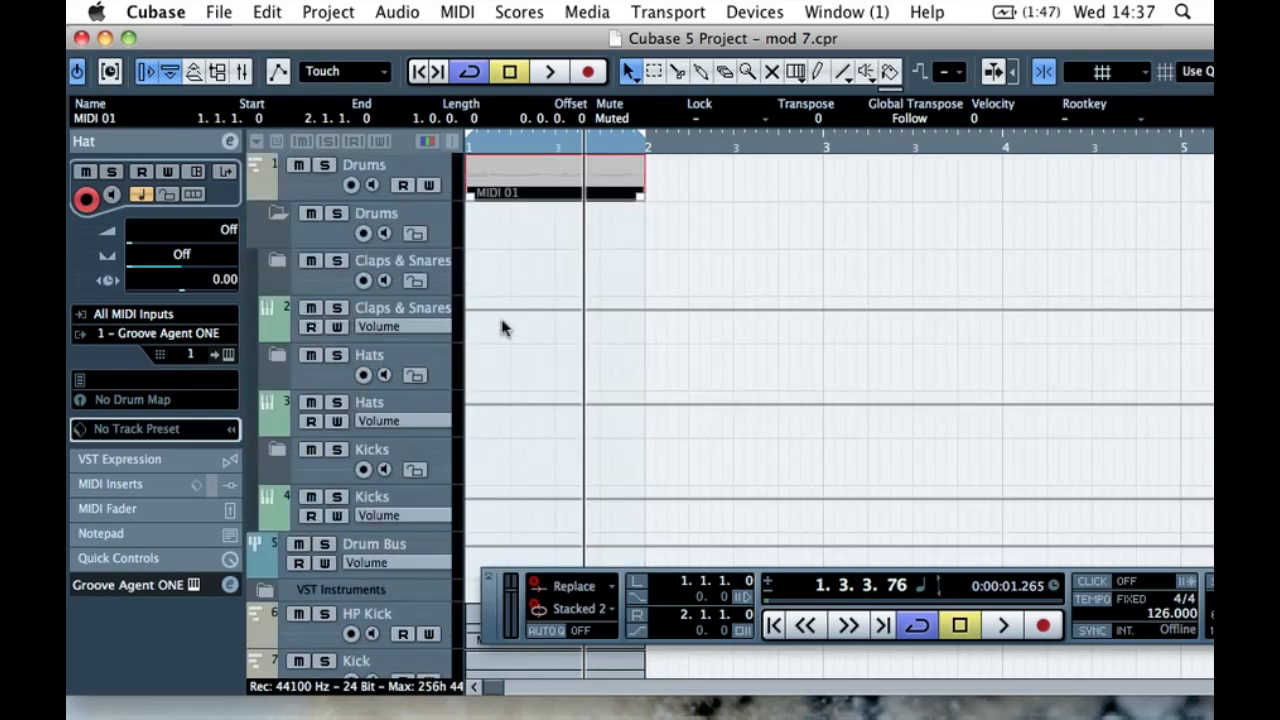
{"action": "scroll", "coordinate": [505, 327], "scroll_direction": "down", "scroll_amount": 5}
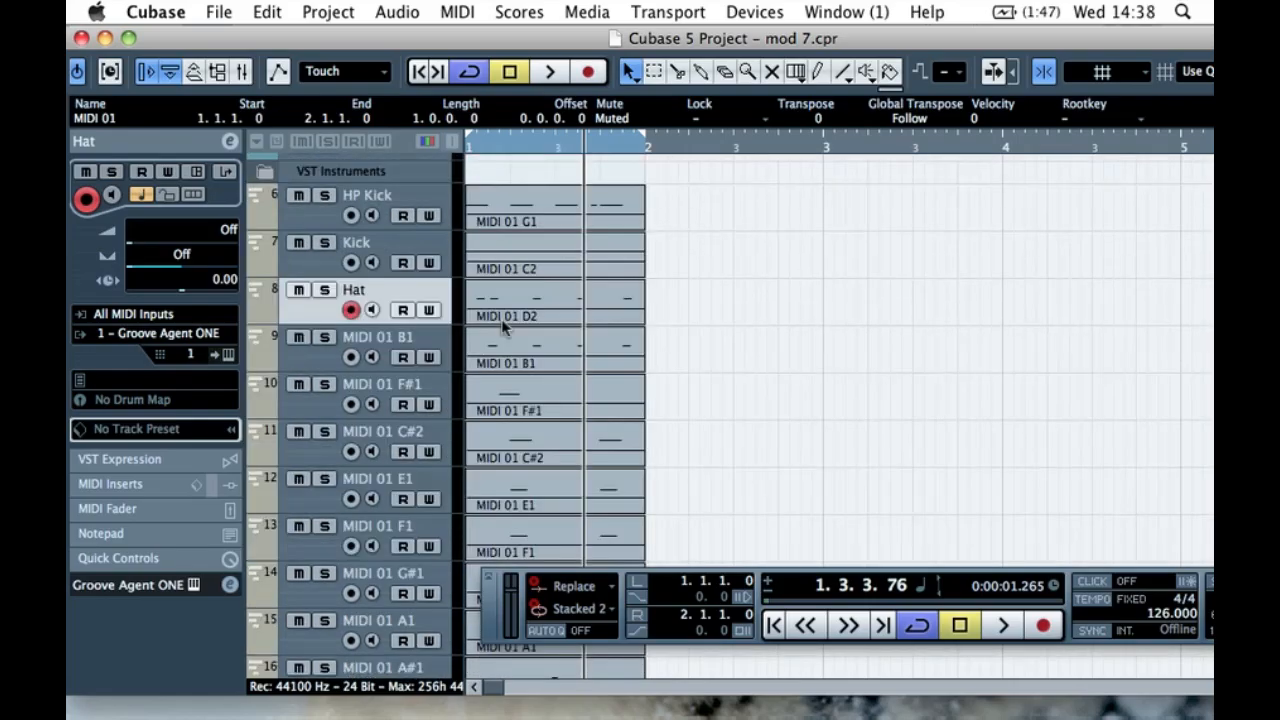
{"action": "left_click", "coordinate": [227, 356]}
{"action": "left_click", "coordinate": [182, 34]}
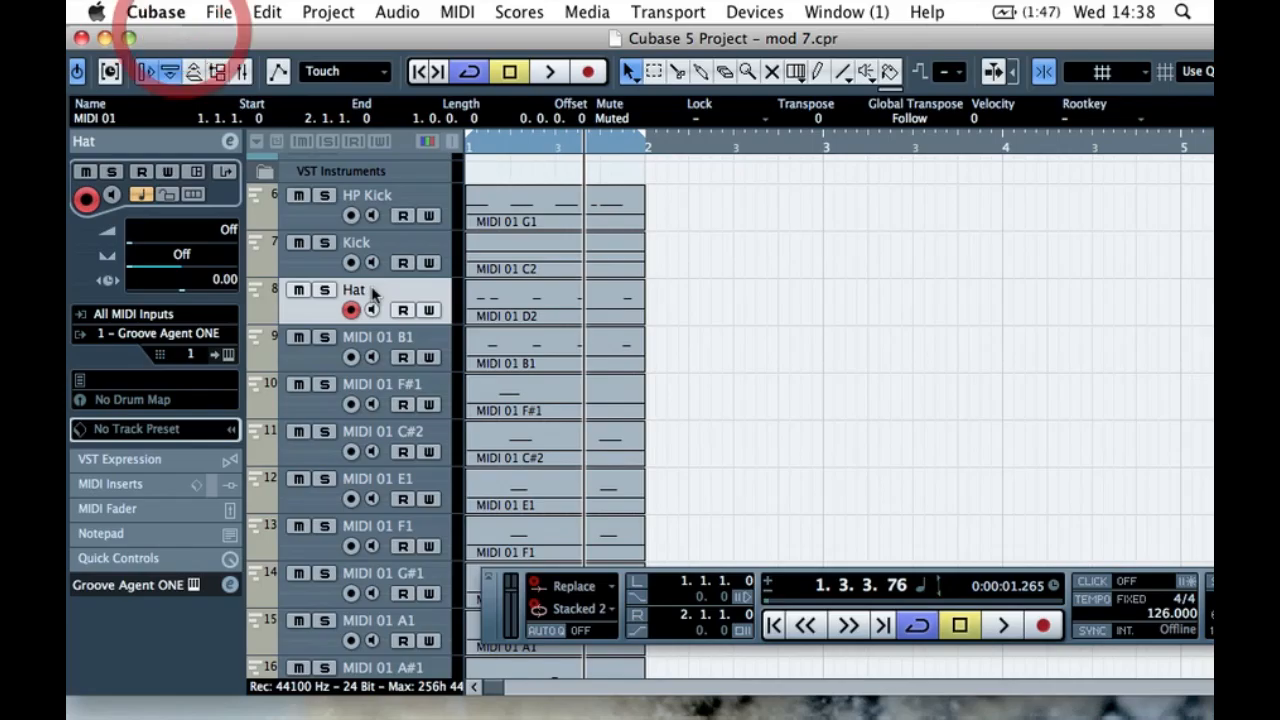
{"action": "left_click", "coordinate": [296, 268]}
{"action": "left_click", "coordinate": [297, 218]}
{"action": "left_click", "coordinate": [303, 264]}
{"action": "left_click", "coordinate": [310, 315]}
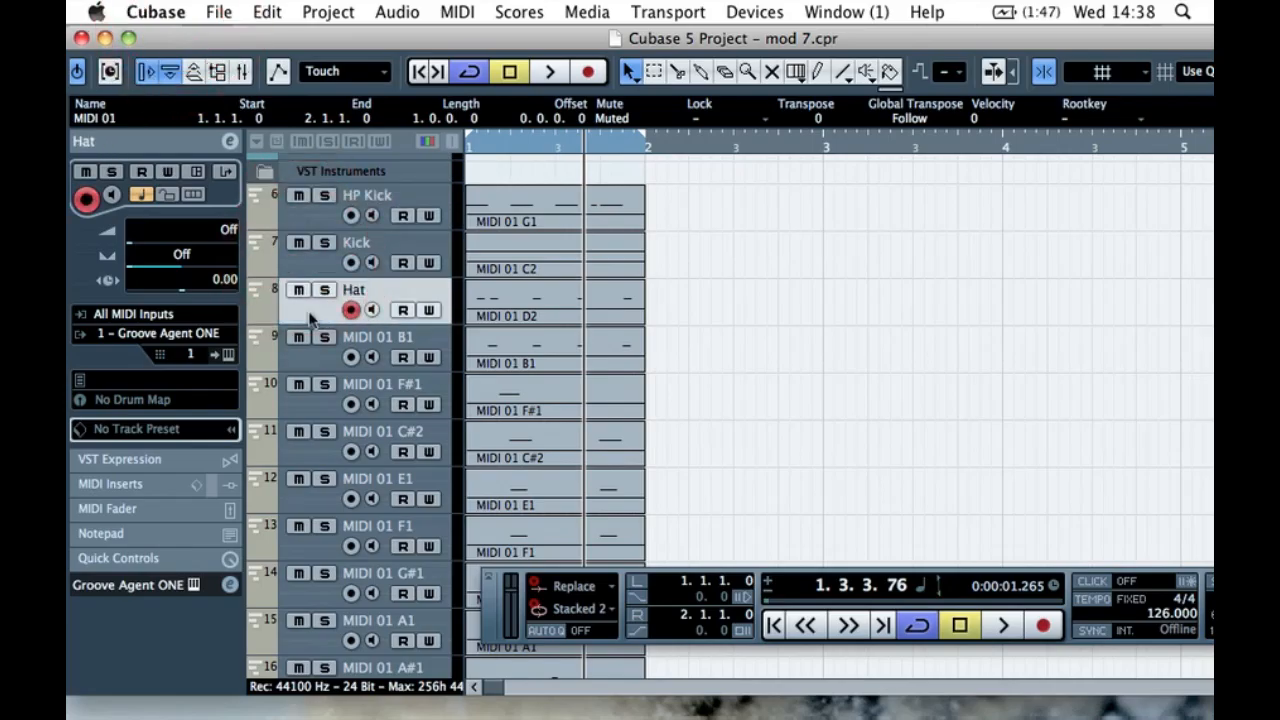
{"action": "left_click", "coordinate": [229, 356]}
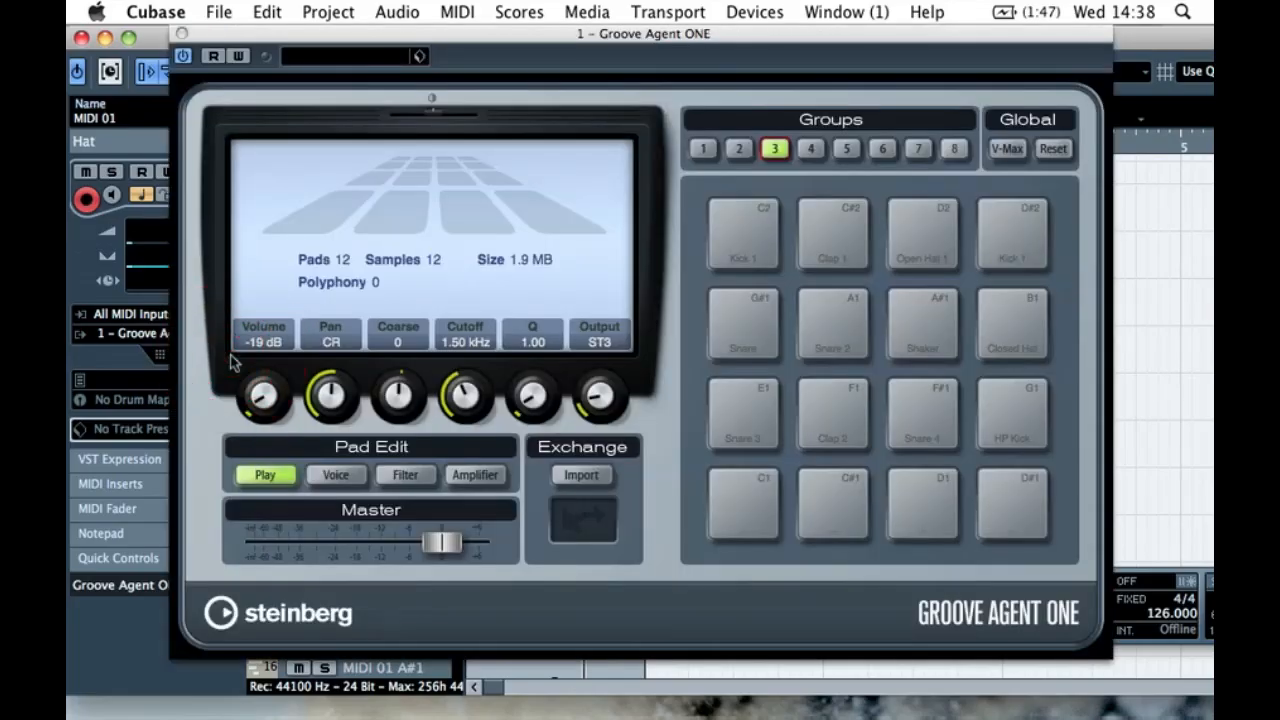
{"action": "left_click", "coordinate": [183, 36]}
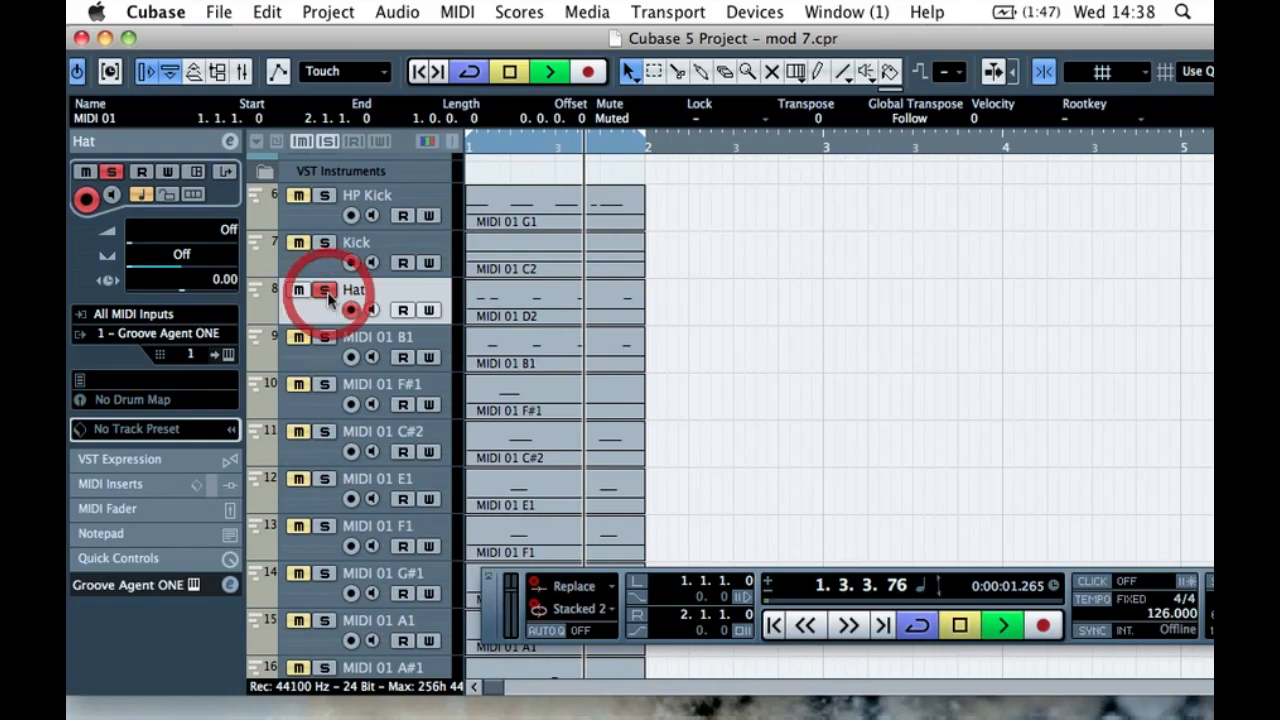
{"action": "left_click", "coordinate": [229, 356]}
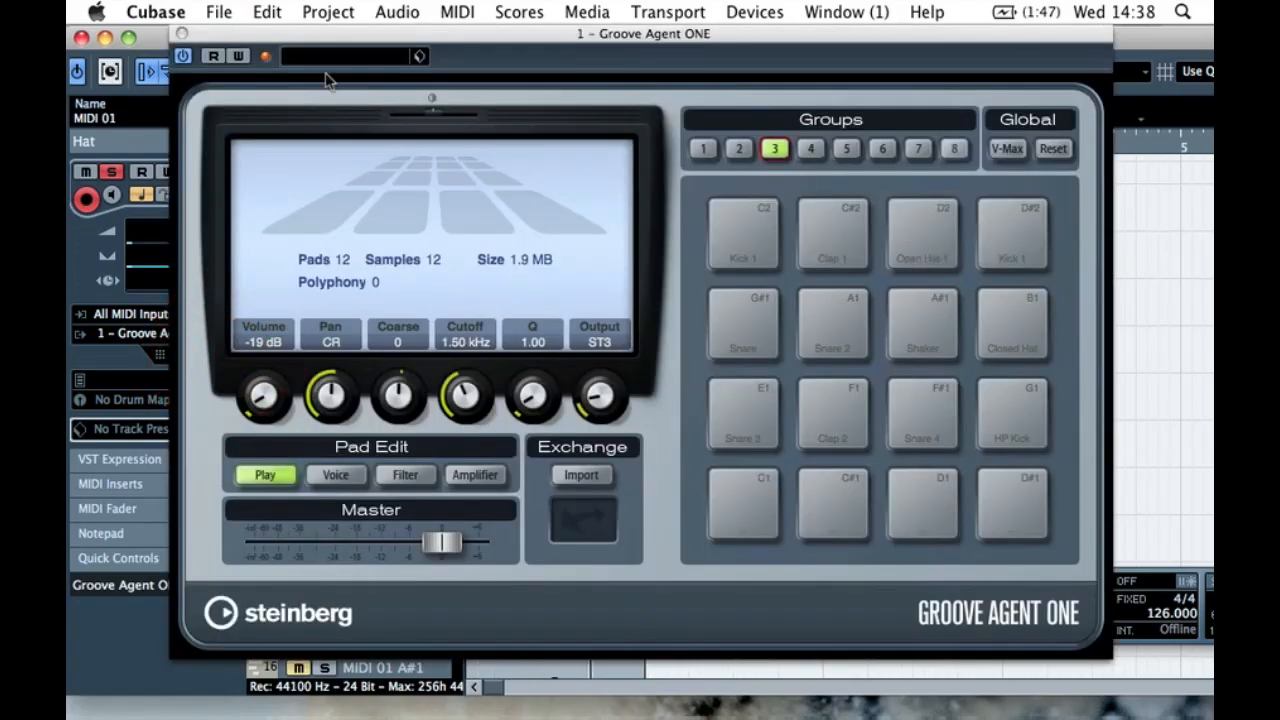
{"action": "left_click", "coordinate": [183, 36]}
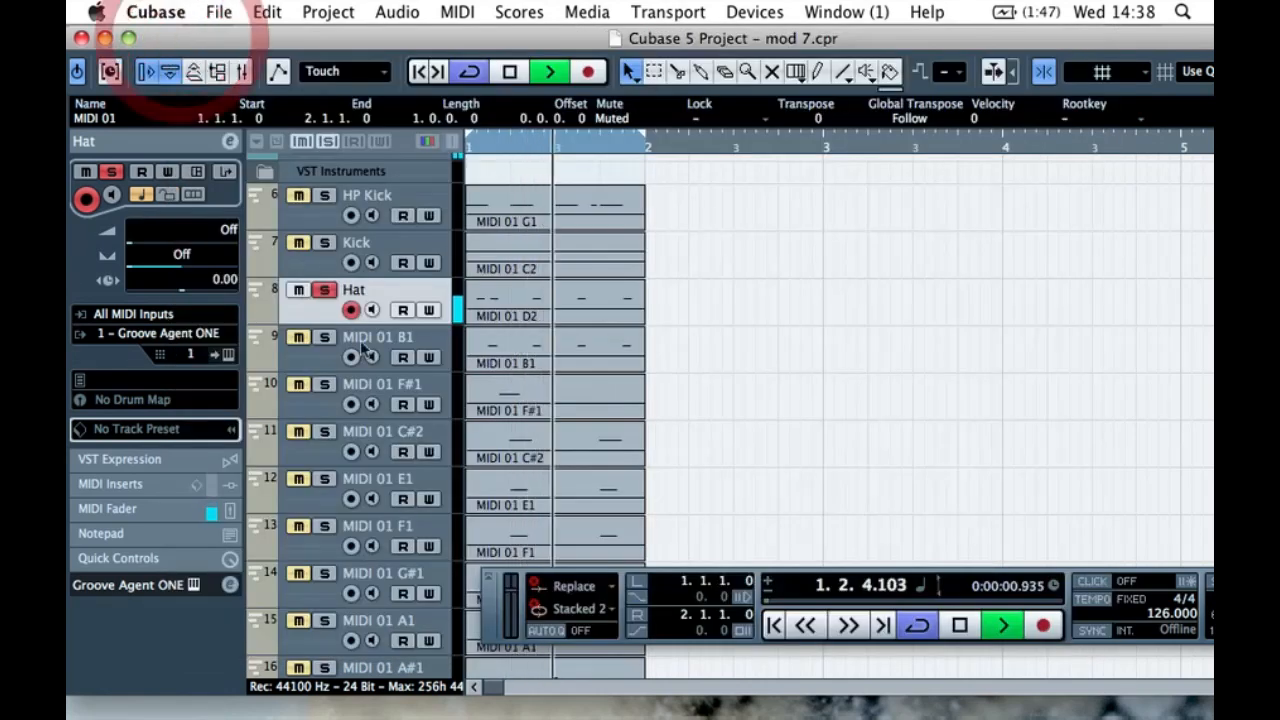
- Rename the Hat track OH 1 and clear its solo
{"action": "double_click", "coordinate": [355, 290]}
{"action": "type", "text": "OH "}
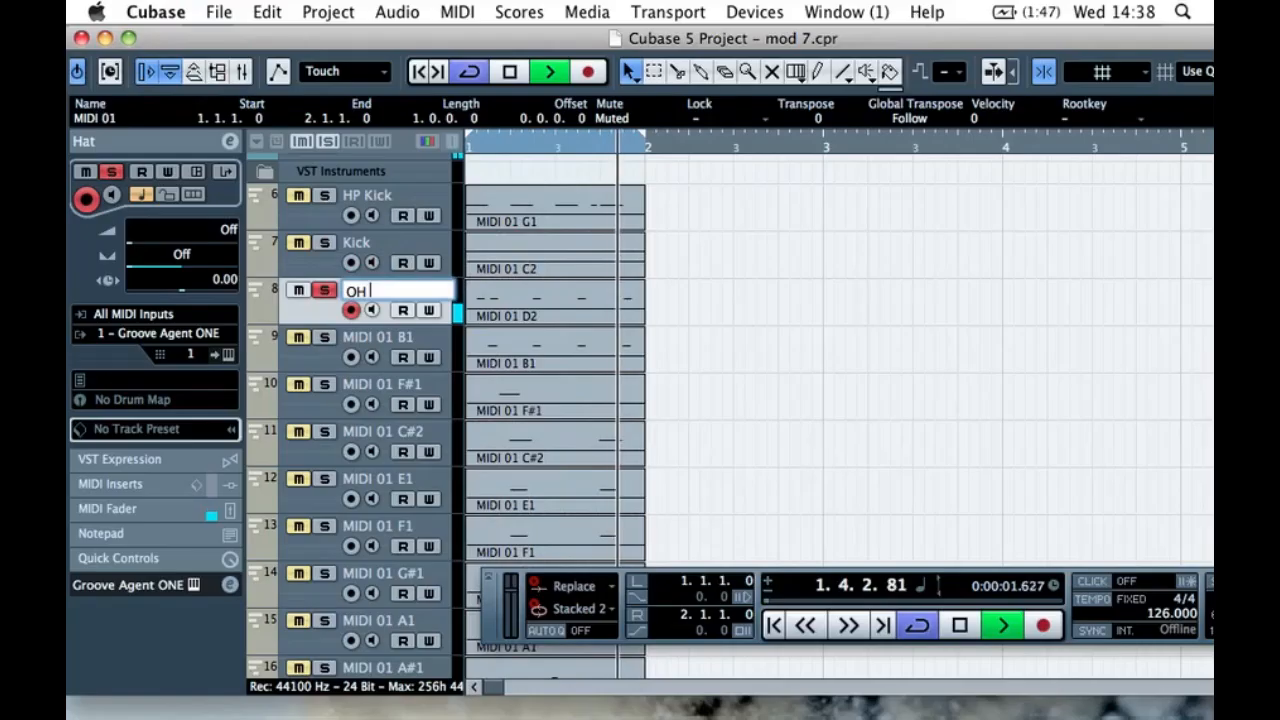
{"action": "type", "text": "1"}
{"action": "key", "text": "Return"}
{"action": "left_click", "coordinate": [324, 290]}
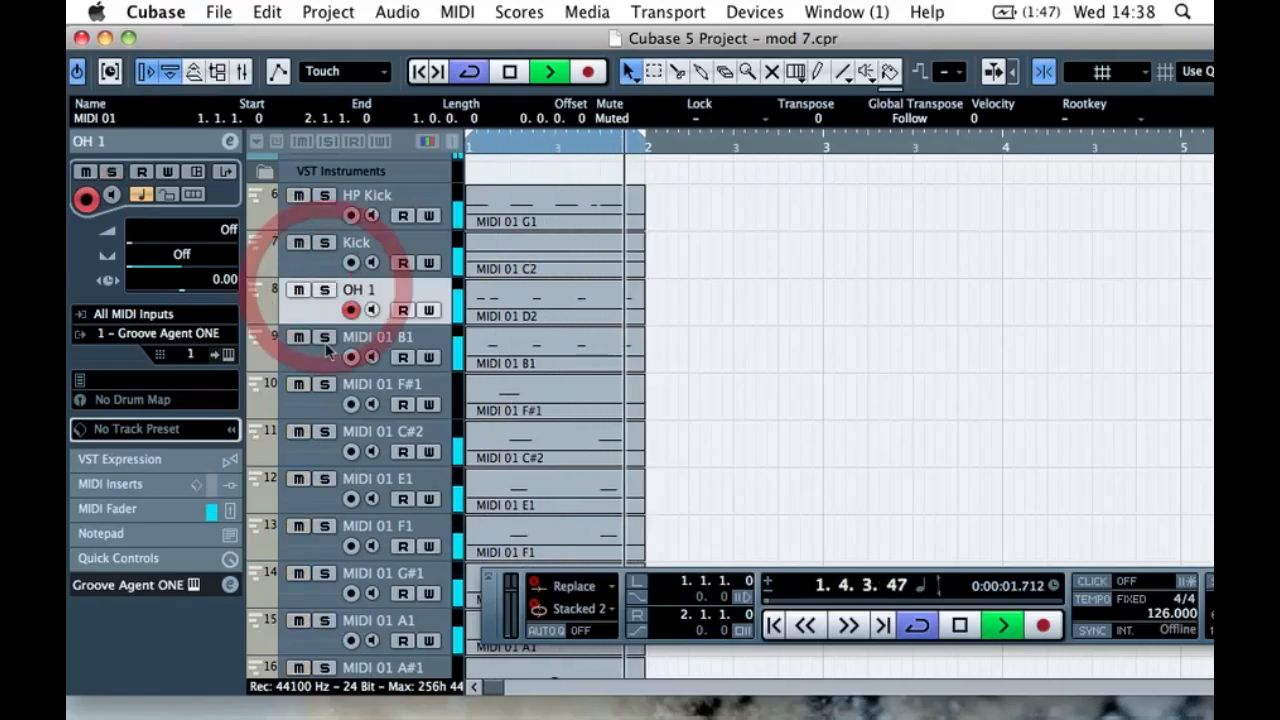
- Solo the MIDI 01 B1 track, check its pad in Groove Agent ONE and rename the track CH 1
{"action": "left_click", "coordinate": [326, 341]}
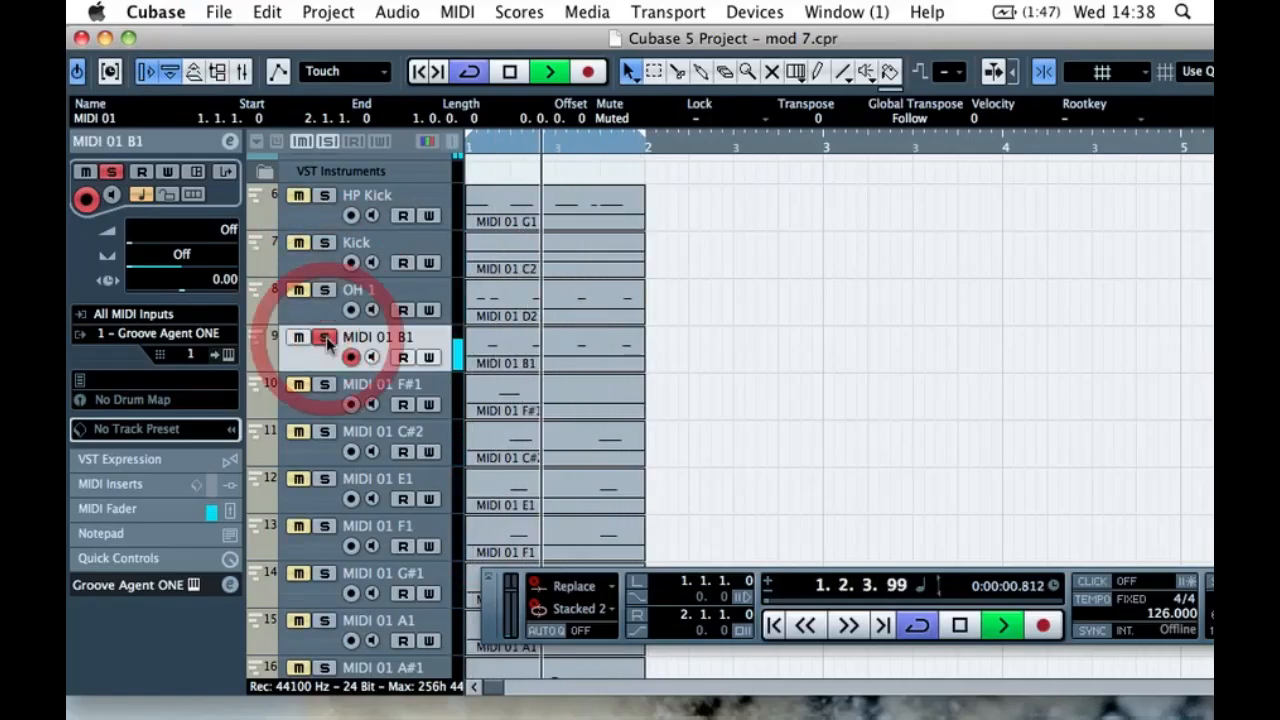
{"action": "left_click", "coordinate": [228, 358]}
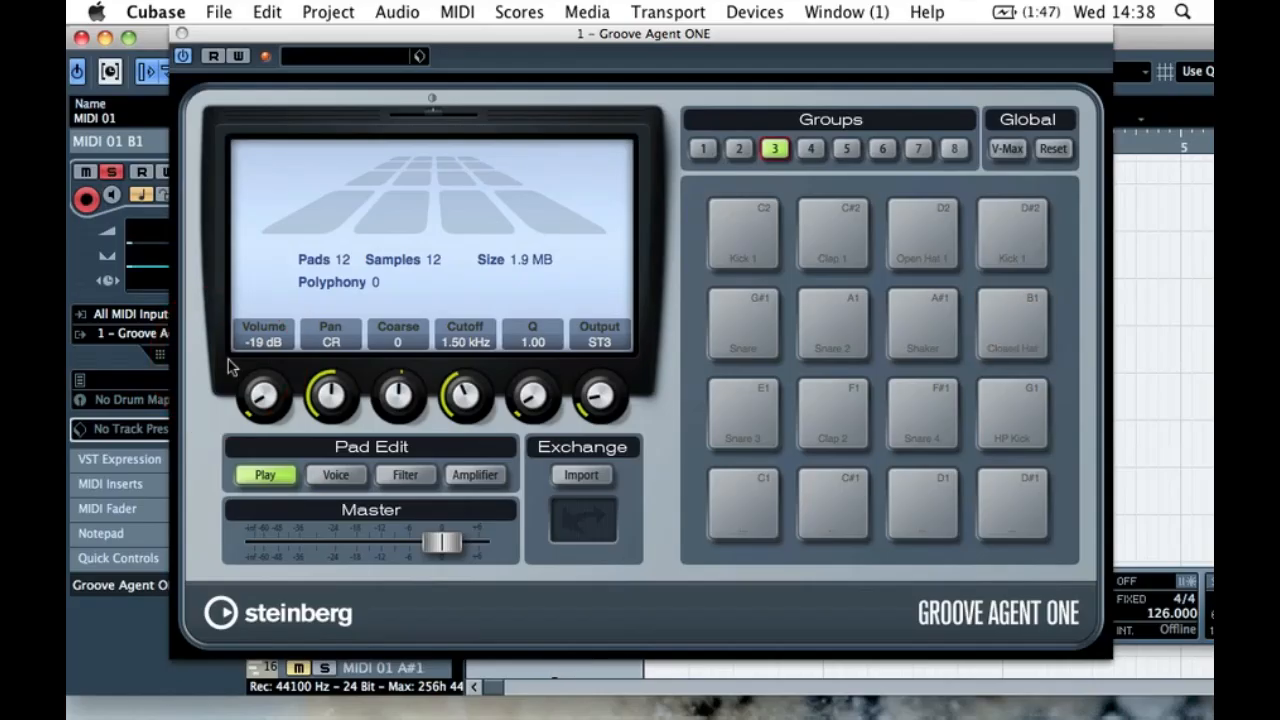
{"action": "left_click", "coordinate": [181, 35]}
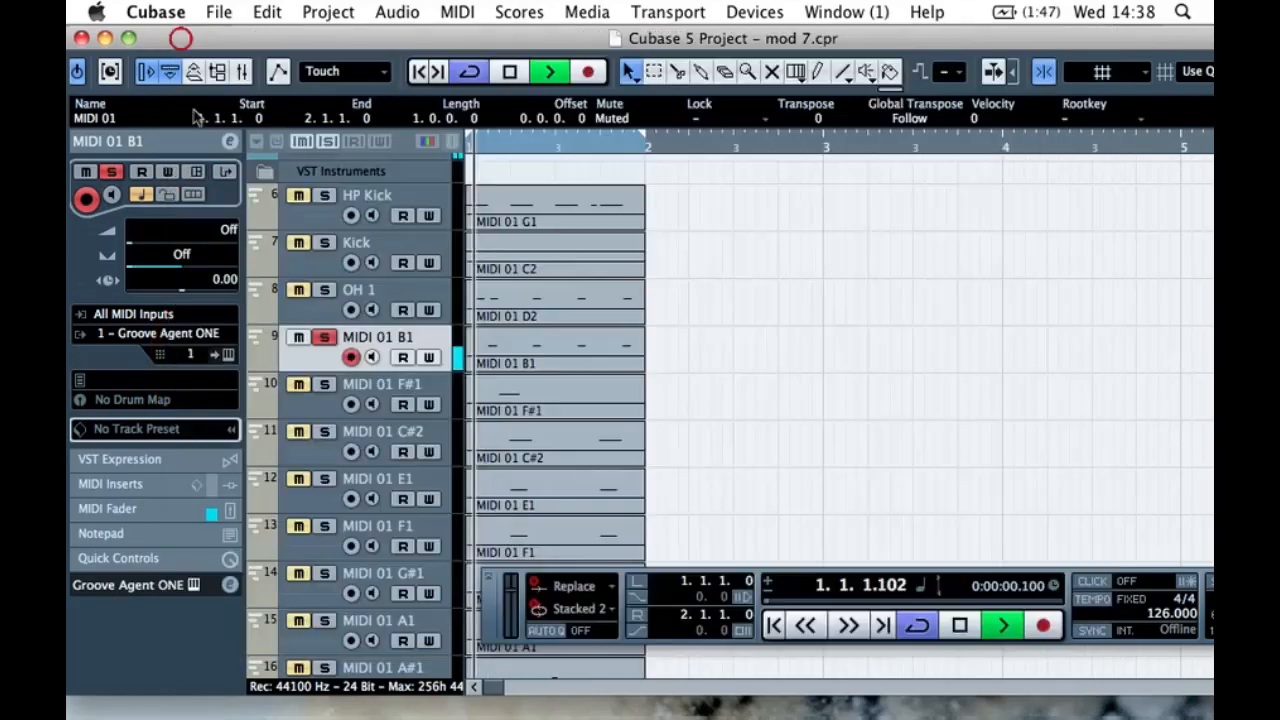
{"action": "double_click", "coordinate": [368, 334]}
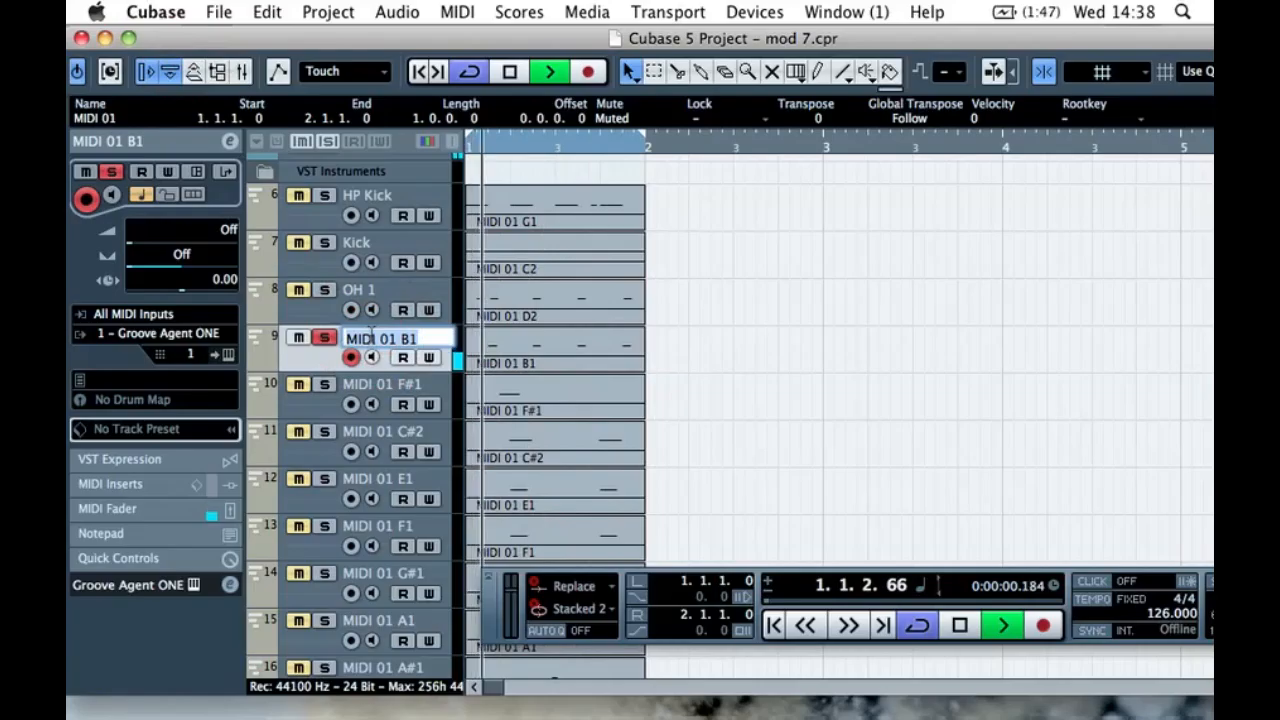
{"action": "key", "text": "BackSpace"}
{"action": "key", "text": "BackSpace"}
{"action": "key", "text": "BackSpace"}
{"action": "key", "text": "BackSpace"}
{"action": "key", "text": "BackSpace"}
{"action": "key", "text": "BackSpace"}
{"action": "key", "text": "BackSpace"}
{"action": "key", "text": "BackSpace"}
{"action": "key", "text": "BackSpace"}
{"action": "key", "text": "BackSpace"}
{"action": "type", "text": "CH 1"}
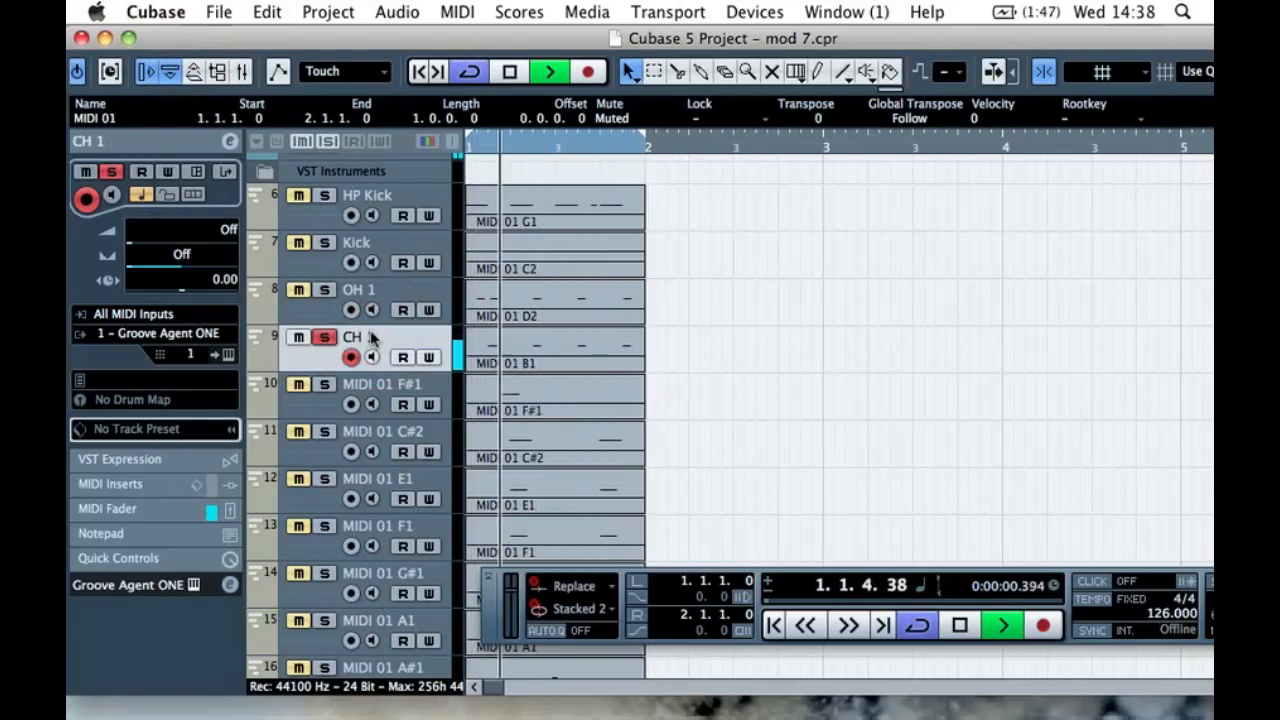
- Solo the MIDI 01 F#1 track, check its pad in Groove Agent ONE and rename the track Snare 4
{"action": "left_click", "coordinate": [326, 386]}
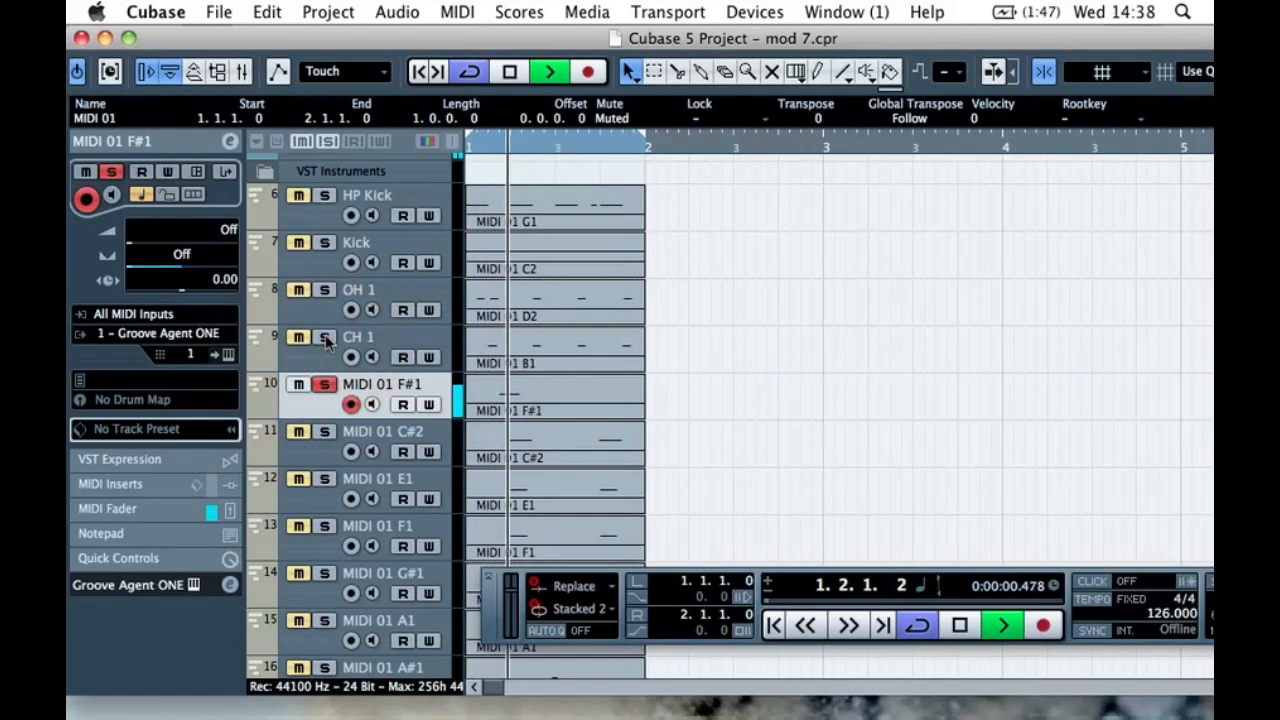
{"action": "left_click", "coordinate": [229, 355]}
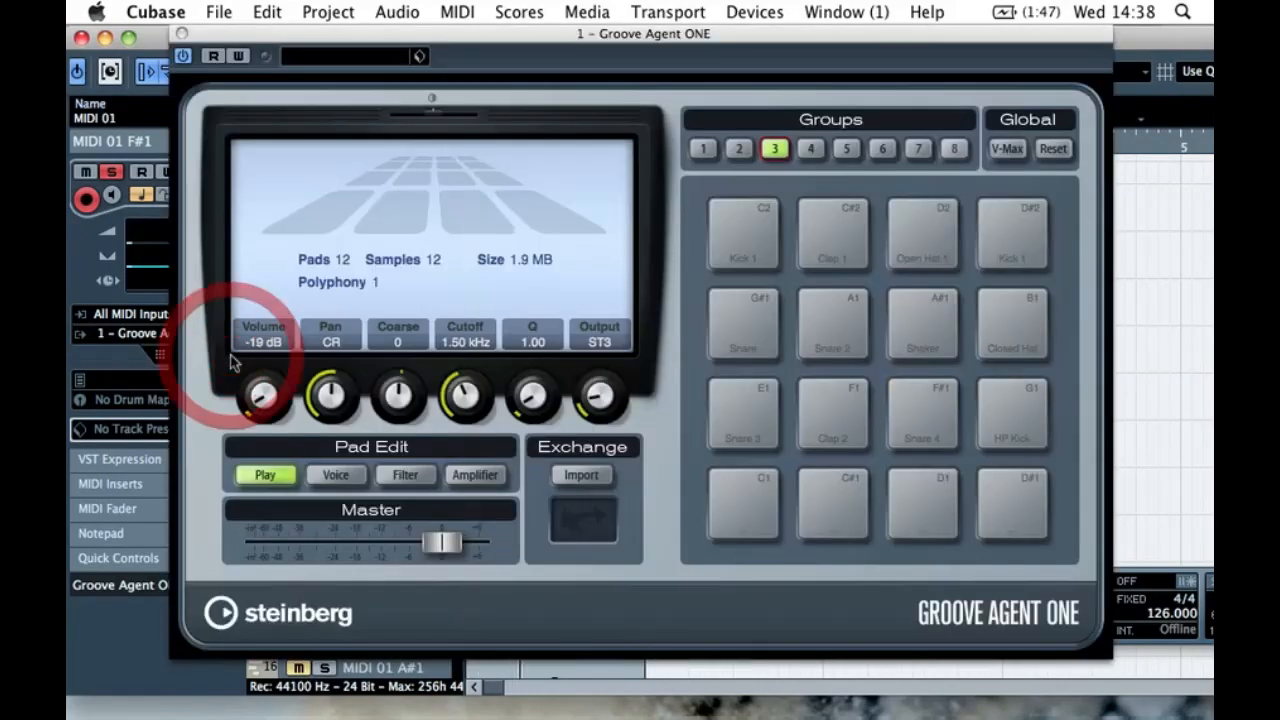
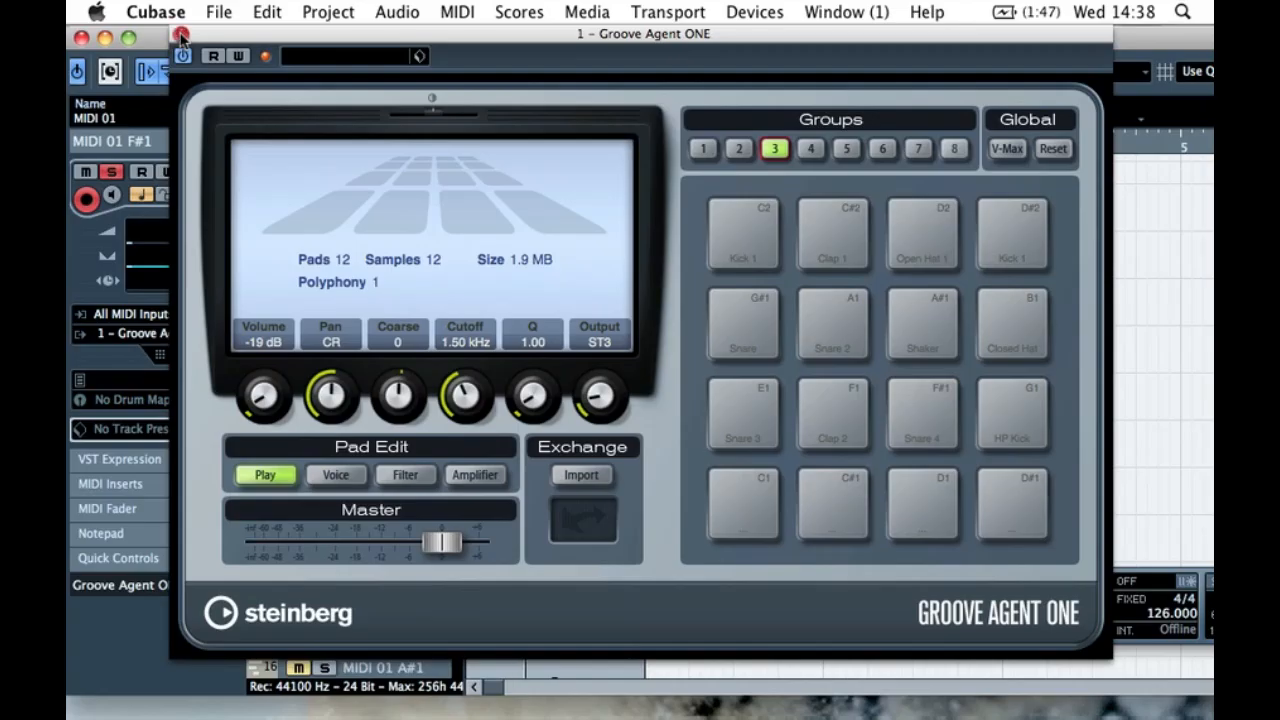
{"action": "left_click", "coordinate": [181, 34]}
{"action": "double_click", "coordinate": [375, 386]}
{"action": "type", "text": "Snare4"}
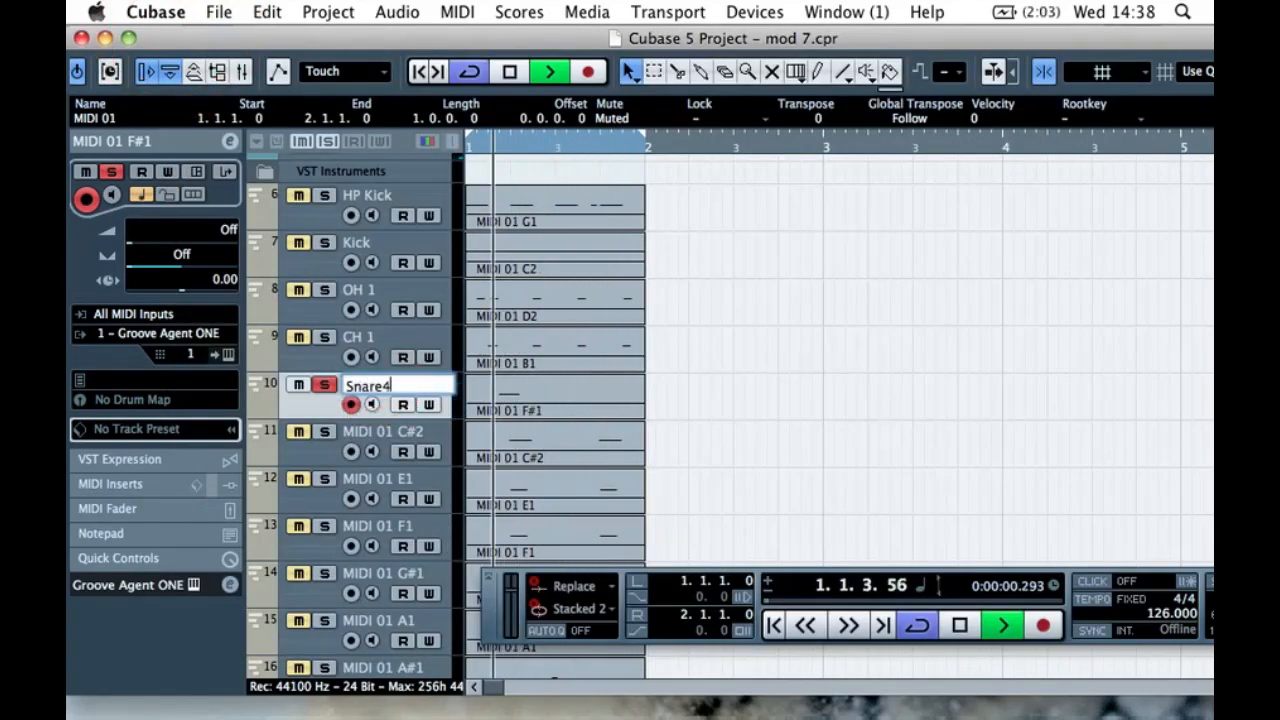
{"action": "key", "text": "BackSpace"}
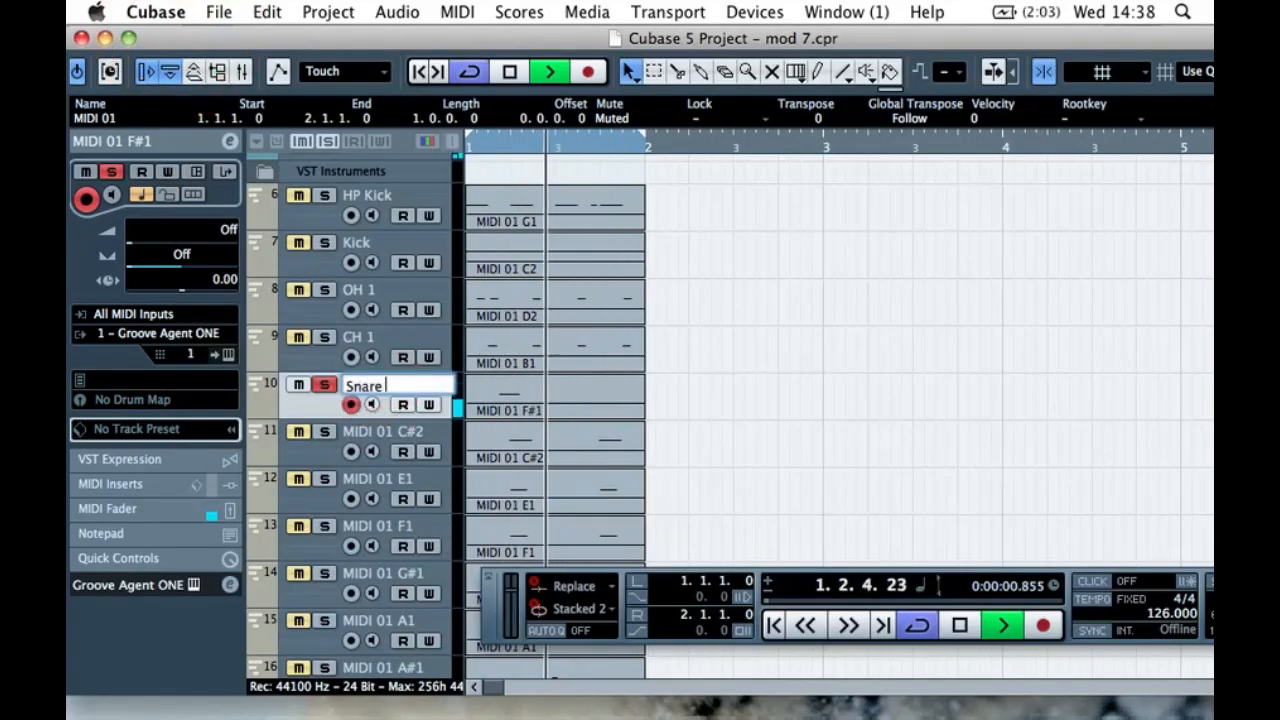
{"action": "key", "text": "Return"}
- Solo the MIDI 01 C#2 track, check its pad in Groove Agent ONE and rename the track Clap 1
{"action": "left_click", "coordinate": [310, 448]}
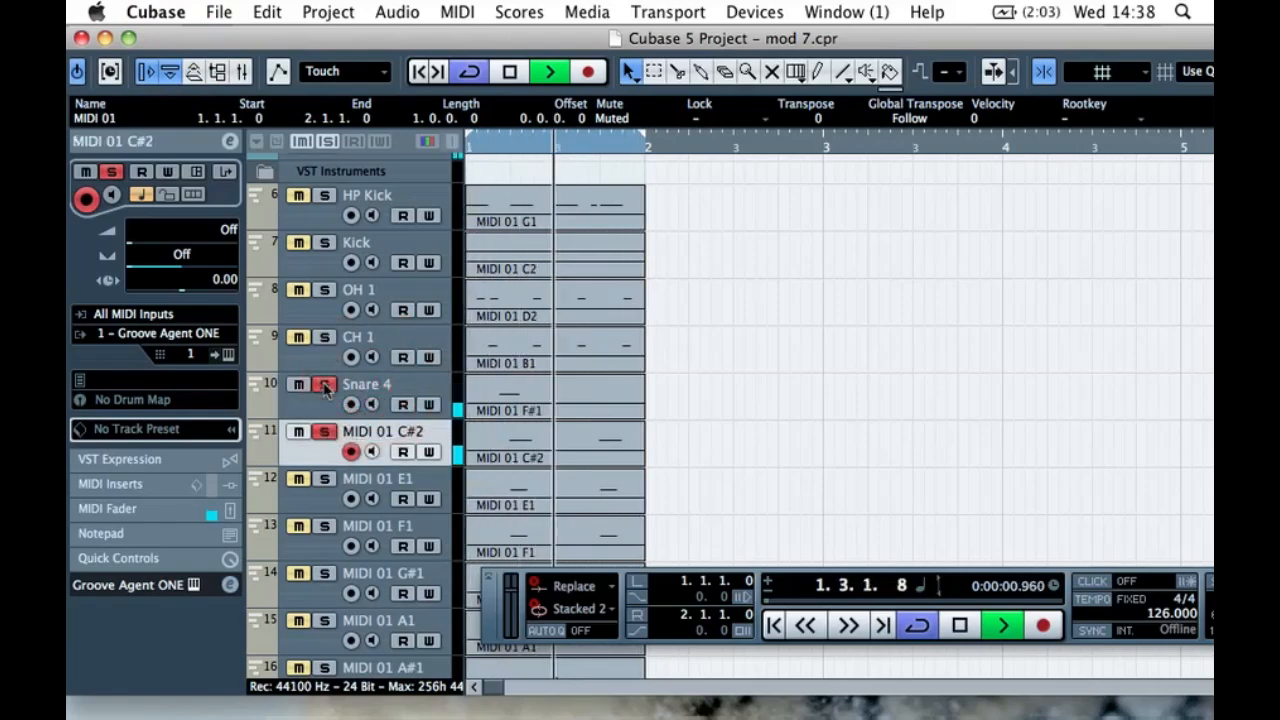
{"action": "left_click", "coordinate": [228, 354]}
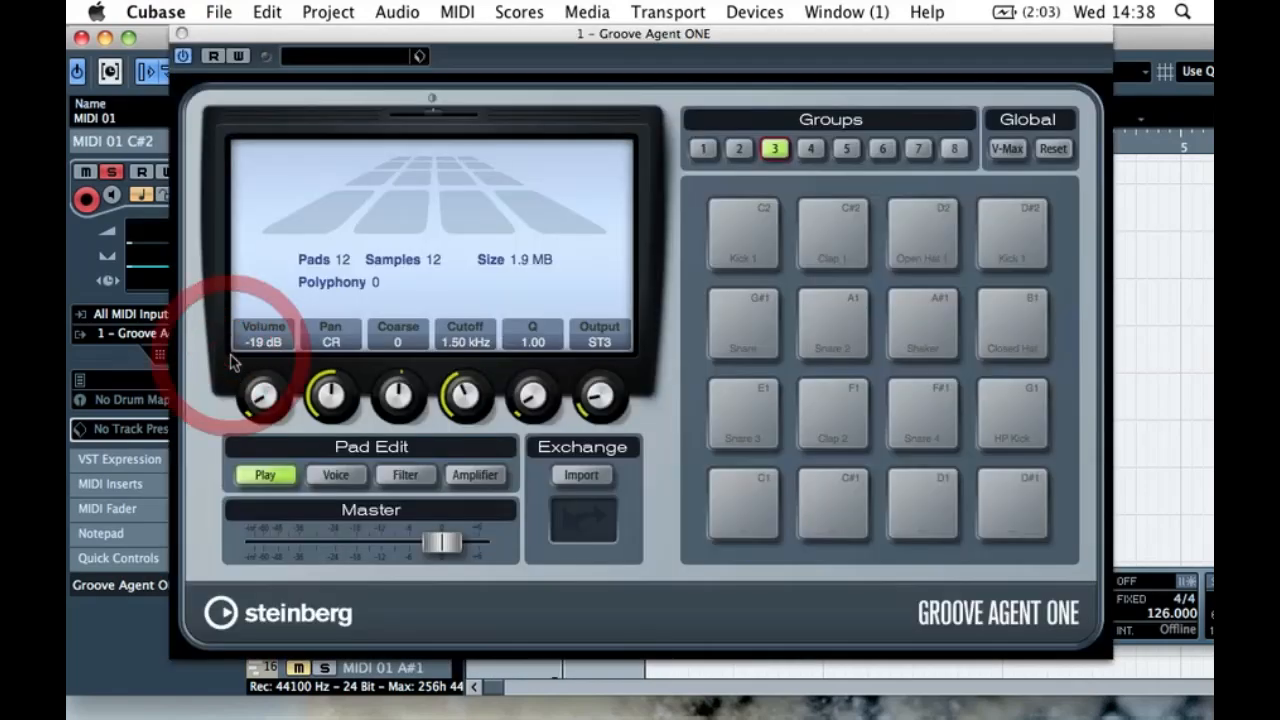
{"action": "left_click", "coordinate": [182, 33]}
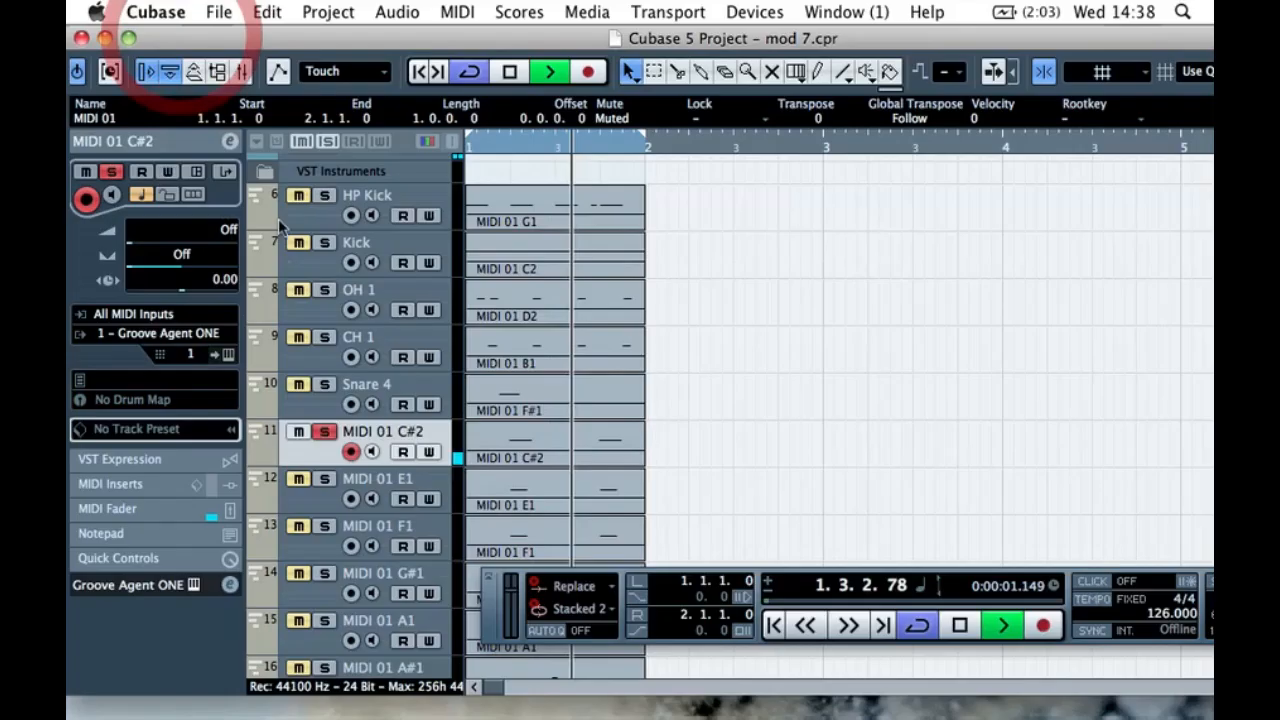
{"action": "double_click", "coordinate": [403, 428]}
{"action": "type", "text": "Cl"}
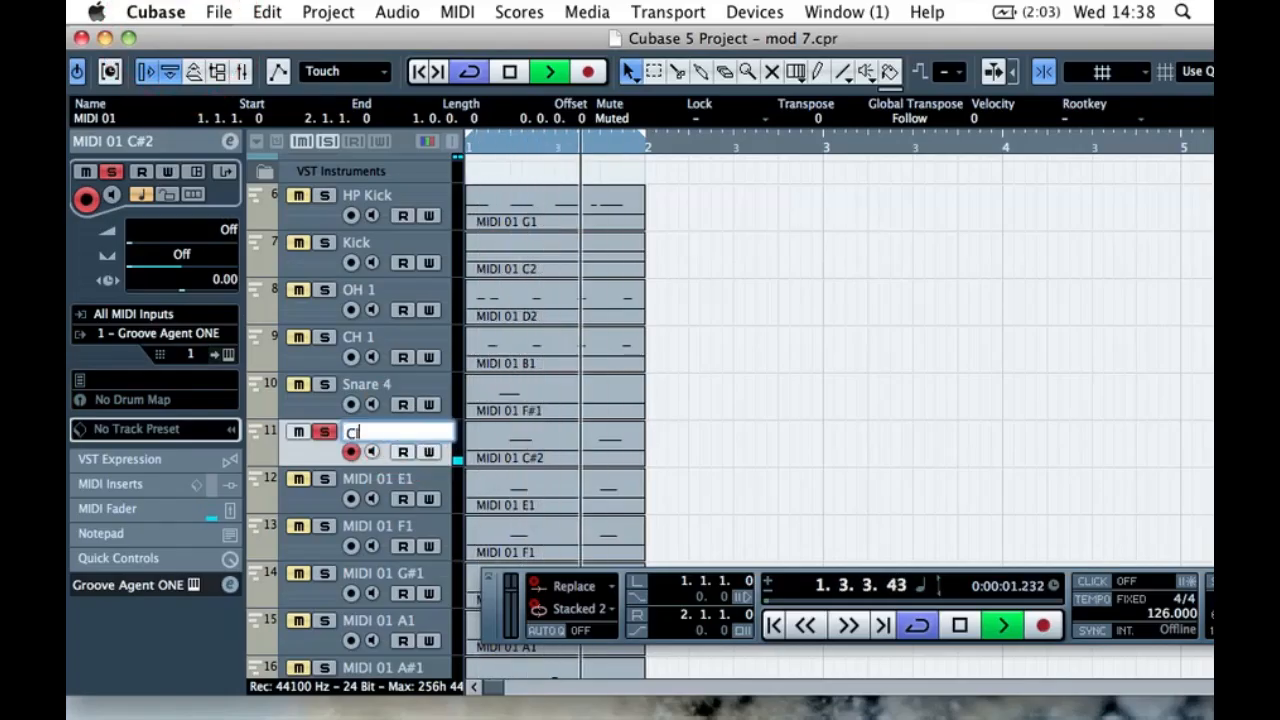
{"action": "type", "text": "ap 1"}
{"action": "key", "text": "Return"}
- Solo the MIDI 01 E1 track, check its pad in Groove Agent ONE and rename the track Snare 3
{"action": "left_click", "coordinate": [325, 478]}
{"action": "left_click", "coordinate": [227, 355]}
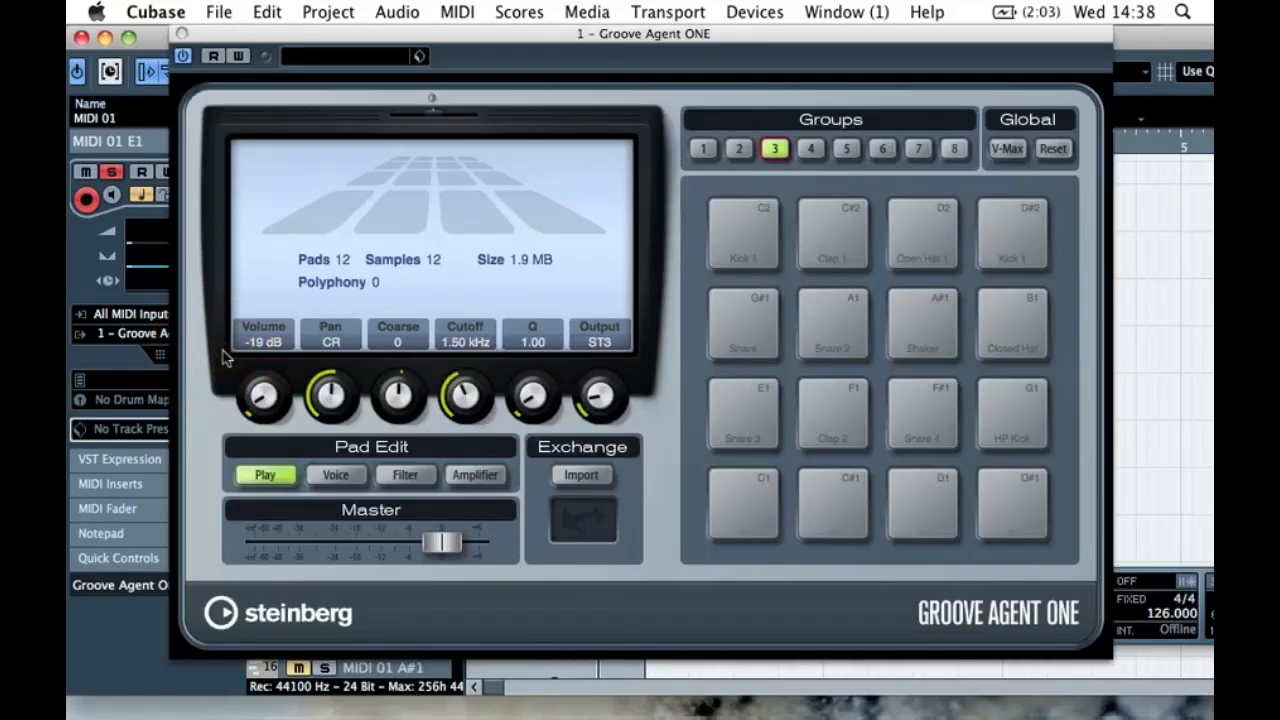
{"action": "left_click", "coordinate": [182, 33]}
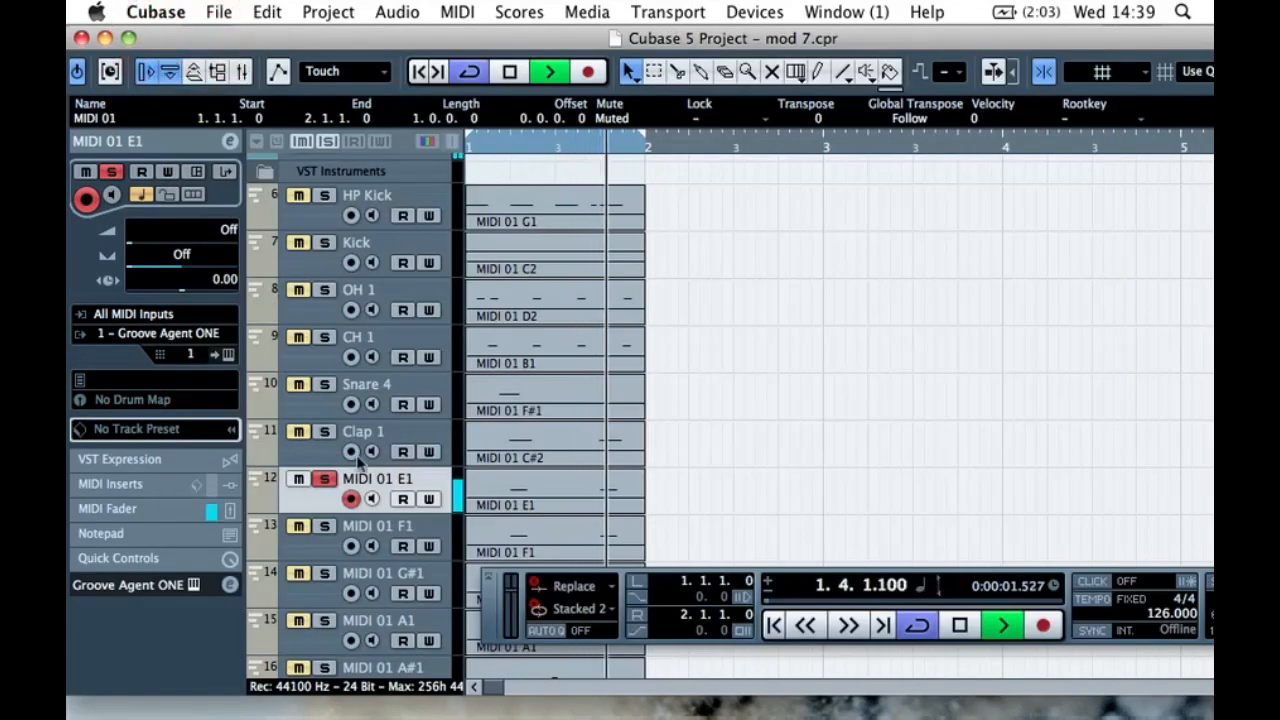
{"action": "double_click", "coordinate": [380, 480]}
{"action": "type", "text": "Snare 3"}
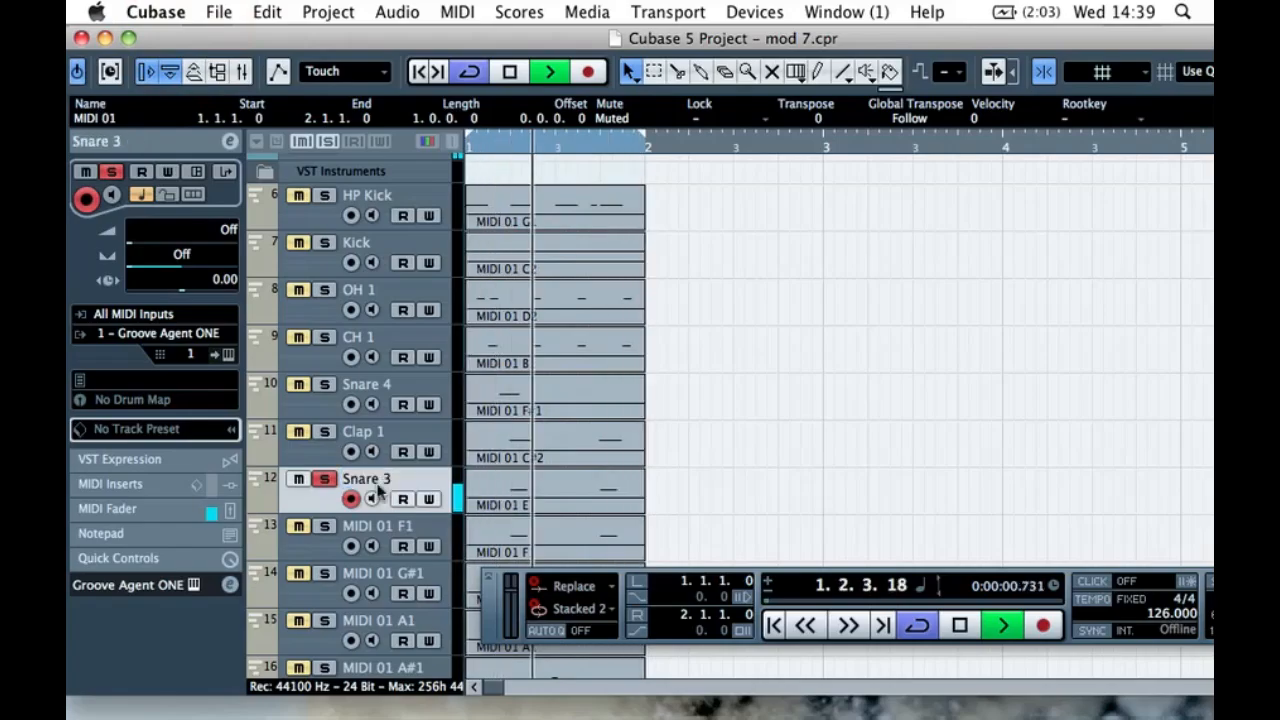
- Solo the MIDI 01 F1 track, check its Groove Agent ONE pad, rename the track Clap 2 and clear its solo
{"action": "left_click", "coordinate": [340, 530]}
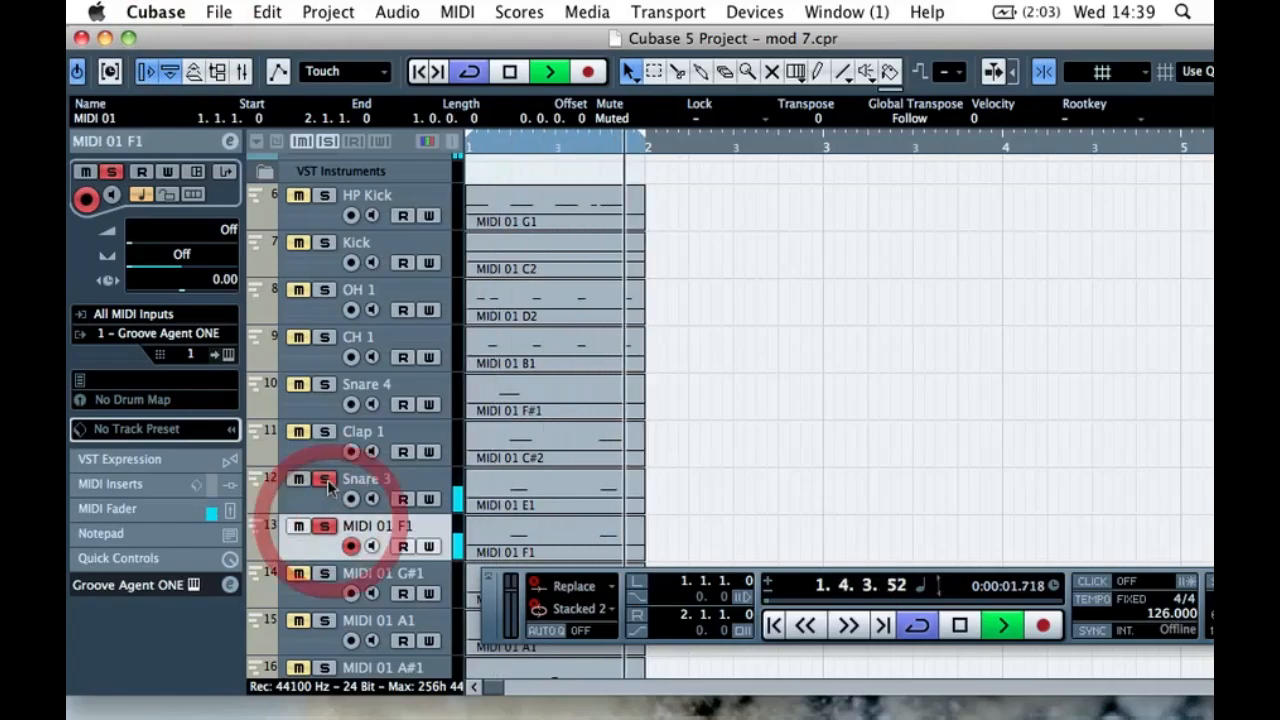
{"action": "left_click", "coordinate": [226, 354]}
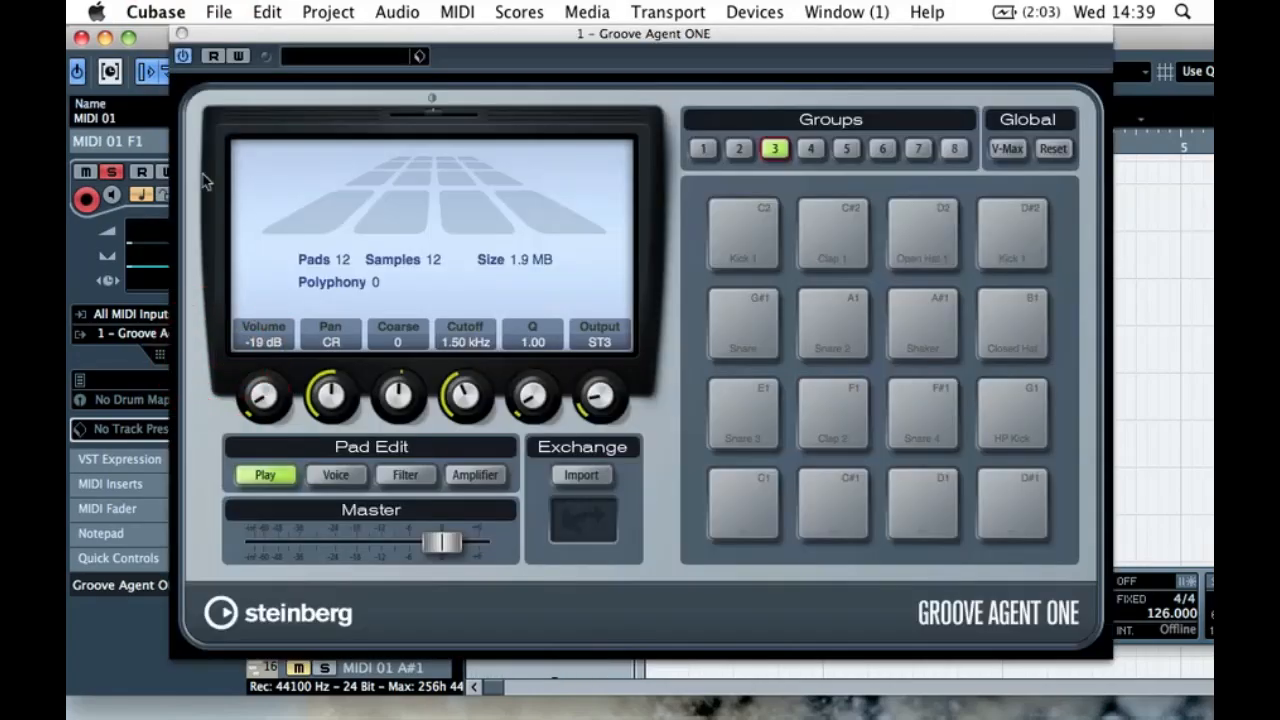
{"action": "left_click", "coordinate": [183, 35]}
{"action": "double_click", "coordinate": [372, 526]}
{"action": "type", "text": "Clap 2"}
{"action": "key", "text": "Return"}
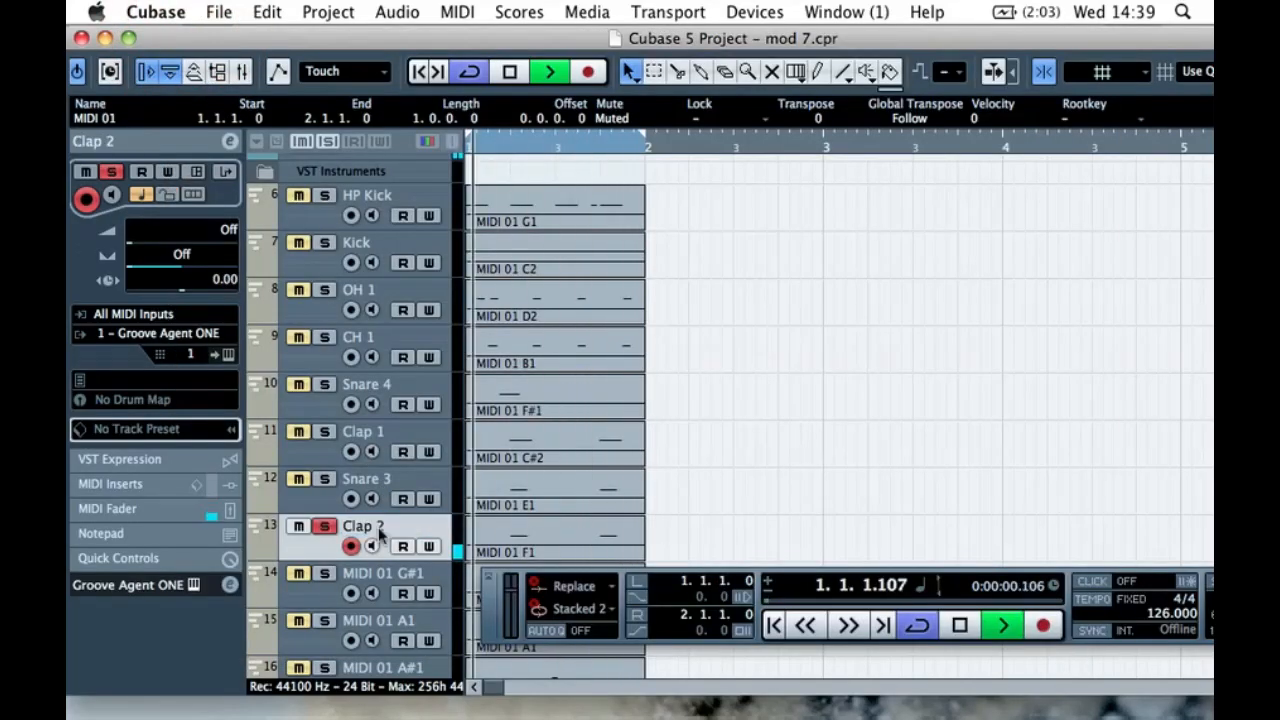
{"action": "left_click", "coordinate": [325, 526]}
- Solo the MIDI 01 G#1 track, check its pad in Groove Agent ONE and rename the track Snare 1
{"action": "left_click", "coordinate": [323, 574]}
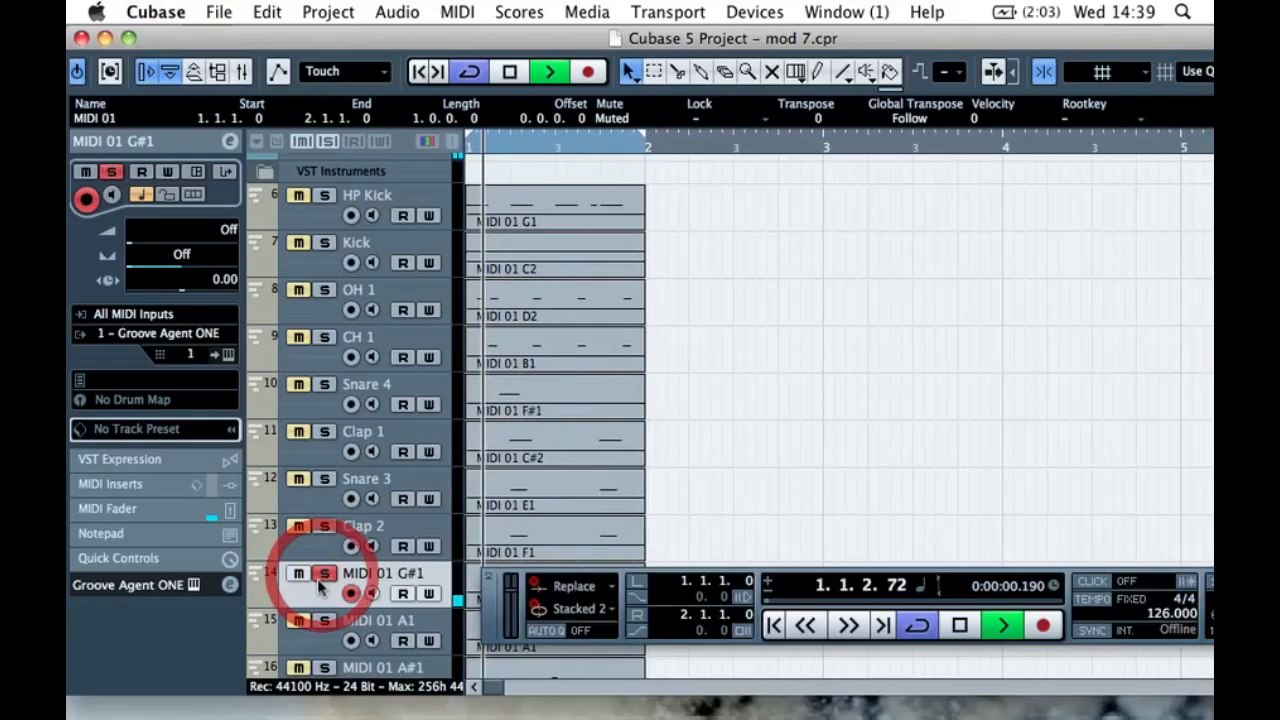
{"action": "left_click", "coordinate": [226, 357]}
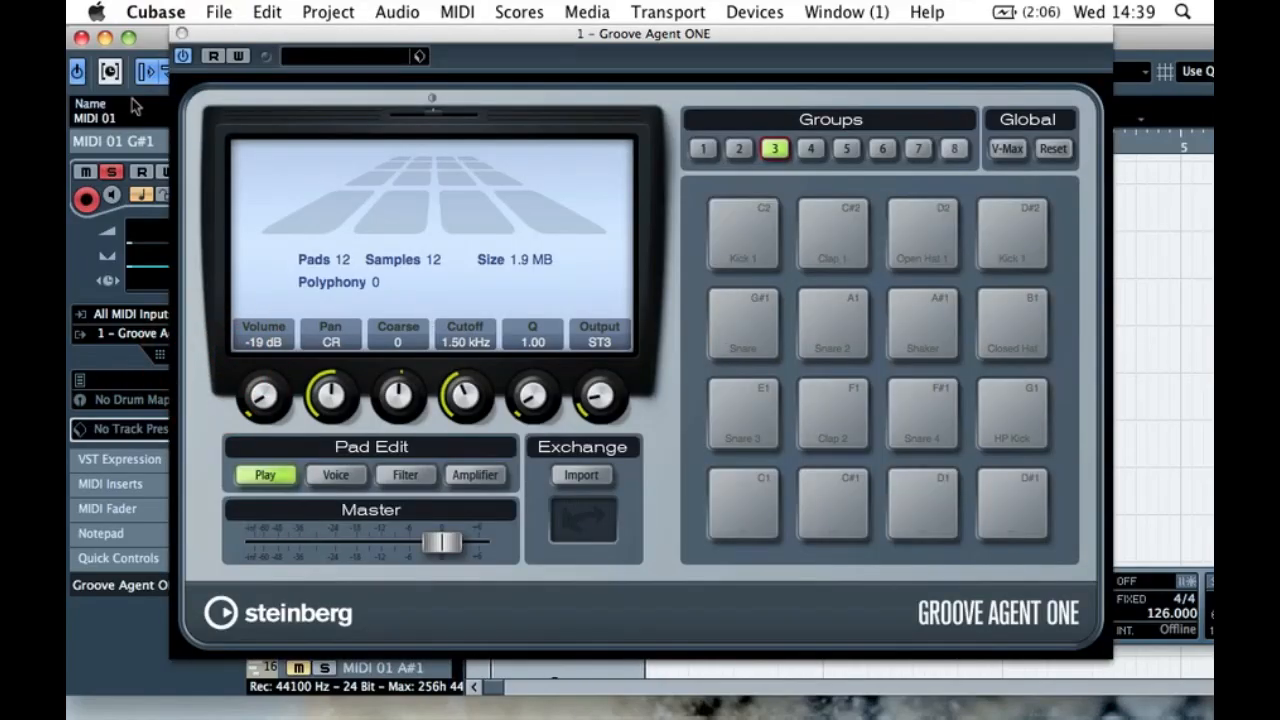
{"action": "left_click", "coordinate": [181, 38]}
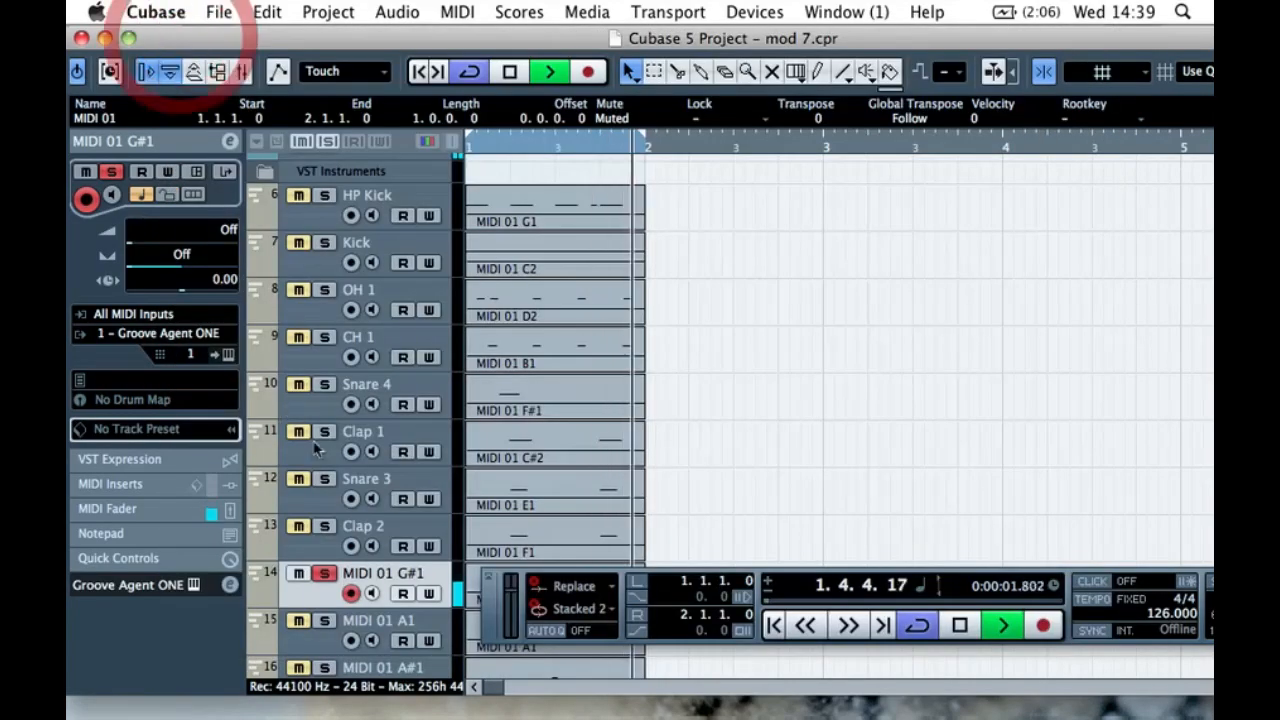
{"action": "double_click", "coordinate": [383, 573]}
{"action": "type", "text": "Snare 1"}
{"action": "key", "text": "Return"}
- Solo the MIDI 01 A1 track, check its pad in Groove Agent ONE and rename the track Snare 2
{"action": "scroll", "coordinate": [385, 575], "scroll_direction": "down", "scroll_amount": 2}
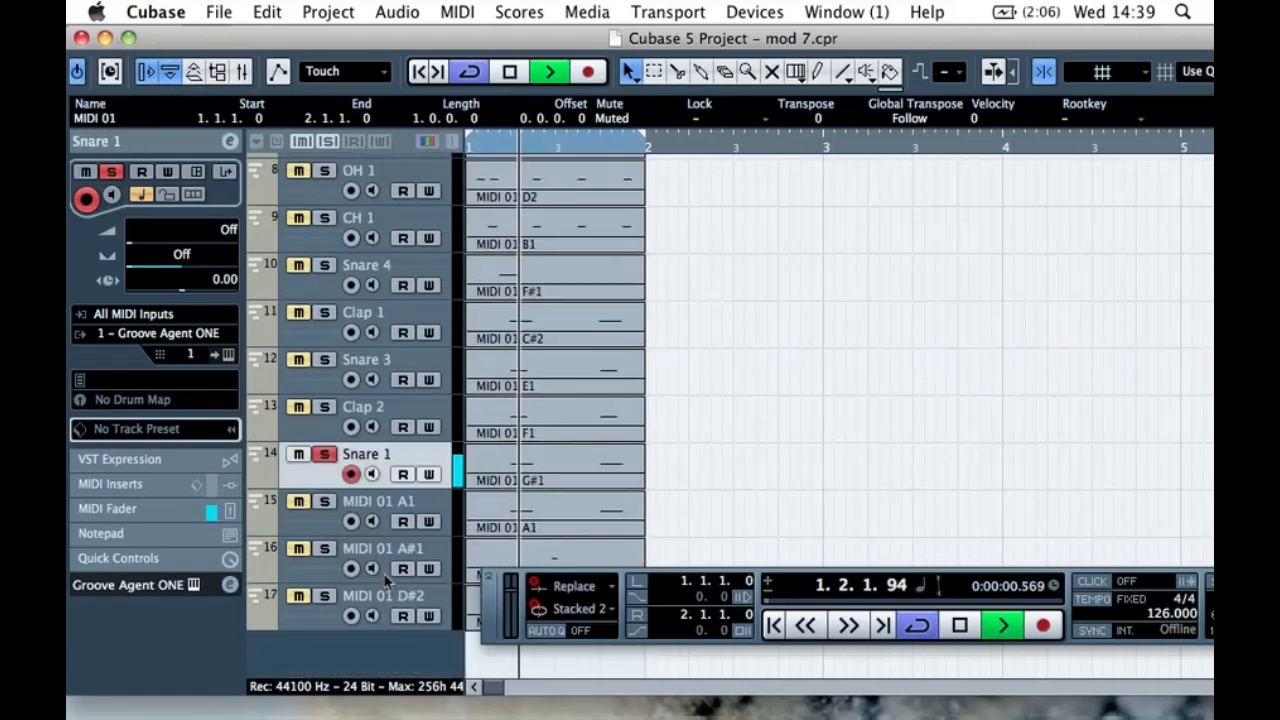
{"action": "left_click", "coordinate": [395, 512]}
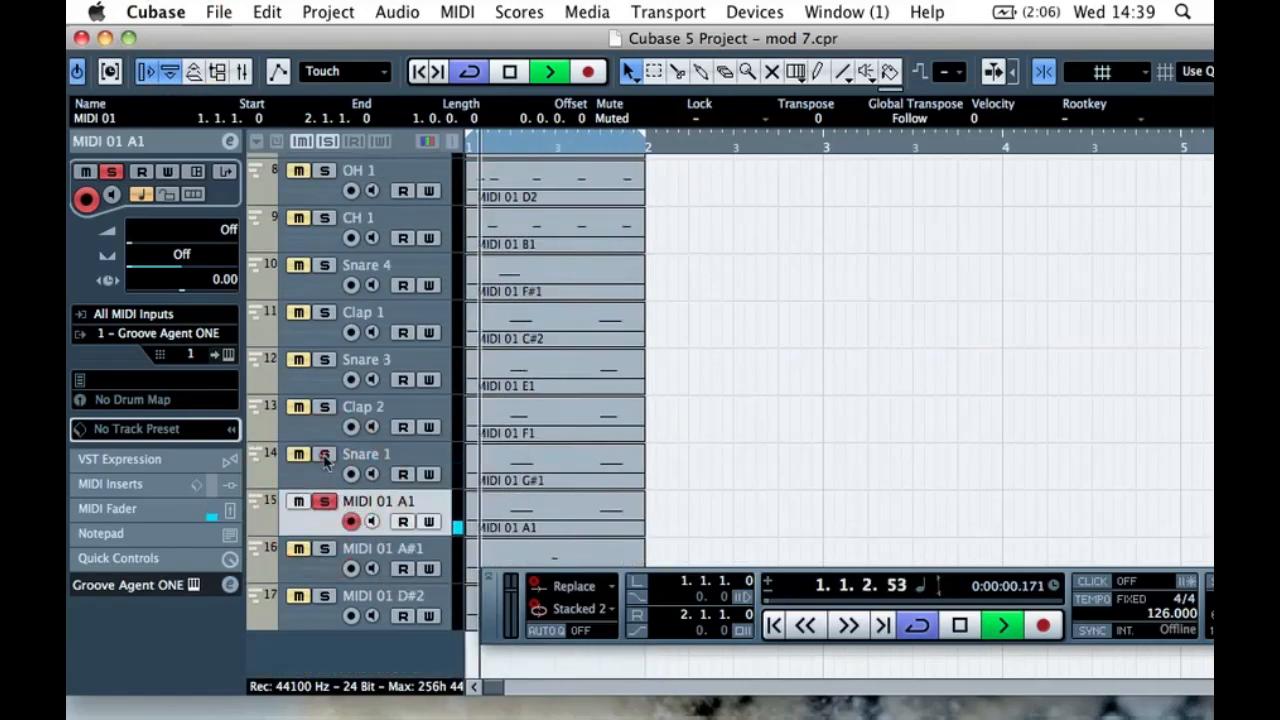
{"action": "left_click", "coordinate": [227, 355]}
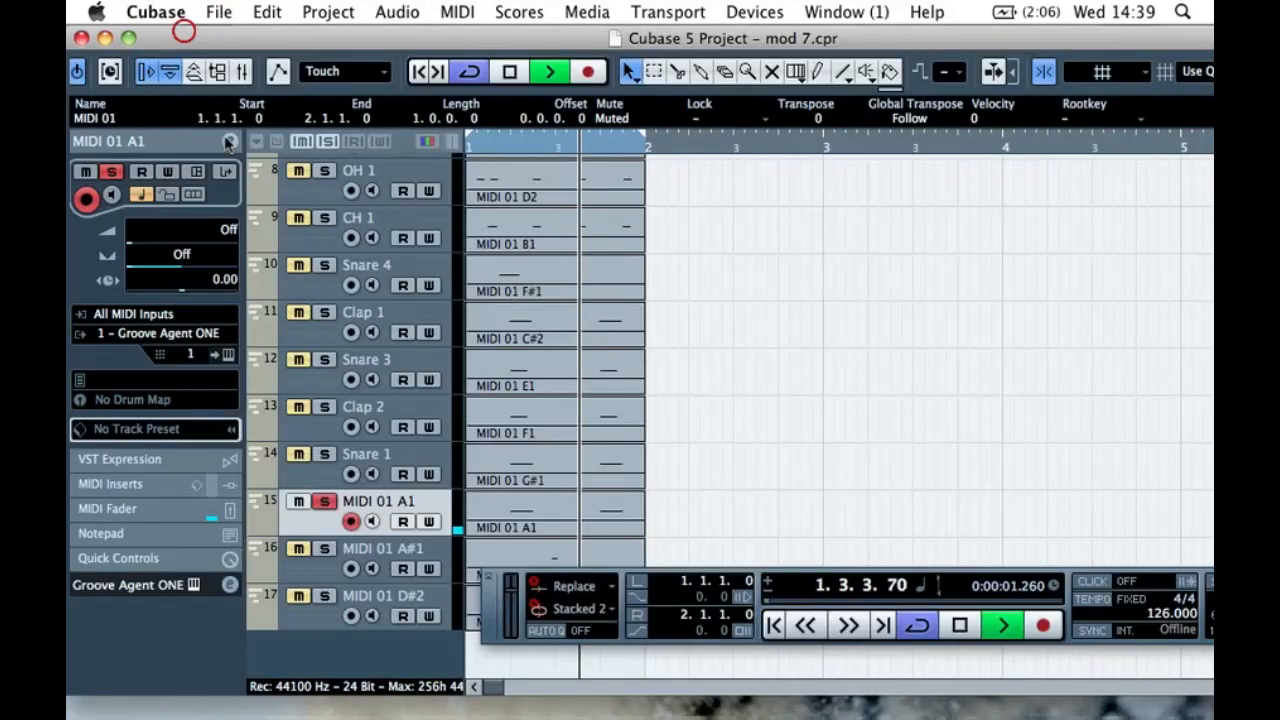
{"action": "left_click", "coordinate": [181, 33]}
{"action": "double_click", "coordinate": [409, 511]}
{"action": "type", "text": "Snare 2"}
{"action": "key", "text": "Return"}
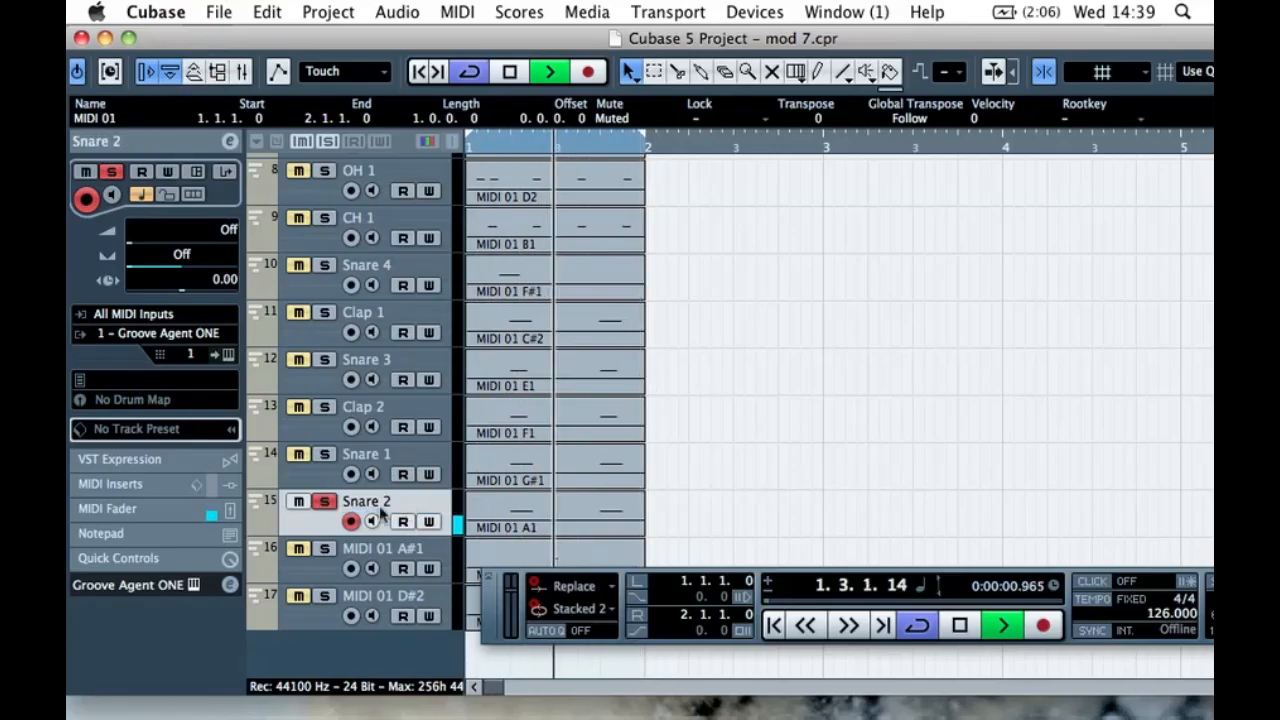
- Solo the MIDI 01 A#1 track and rename it Shaker
{"action": "left_click", "coordinate": [320, 548]}
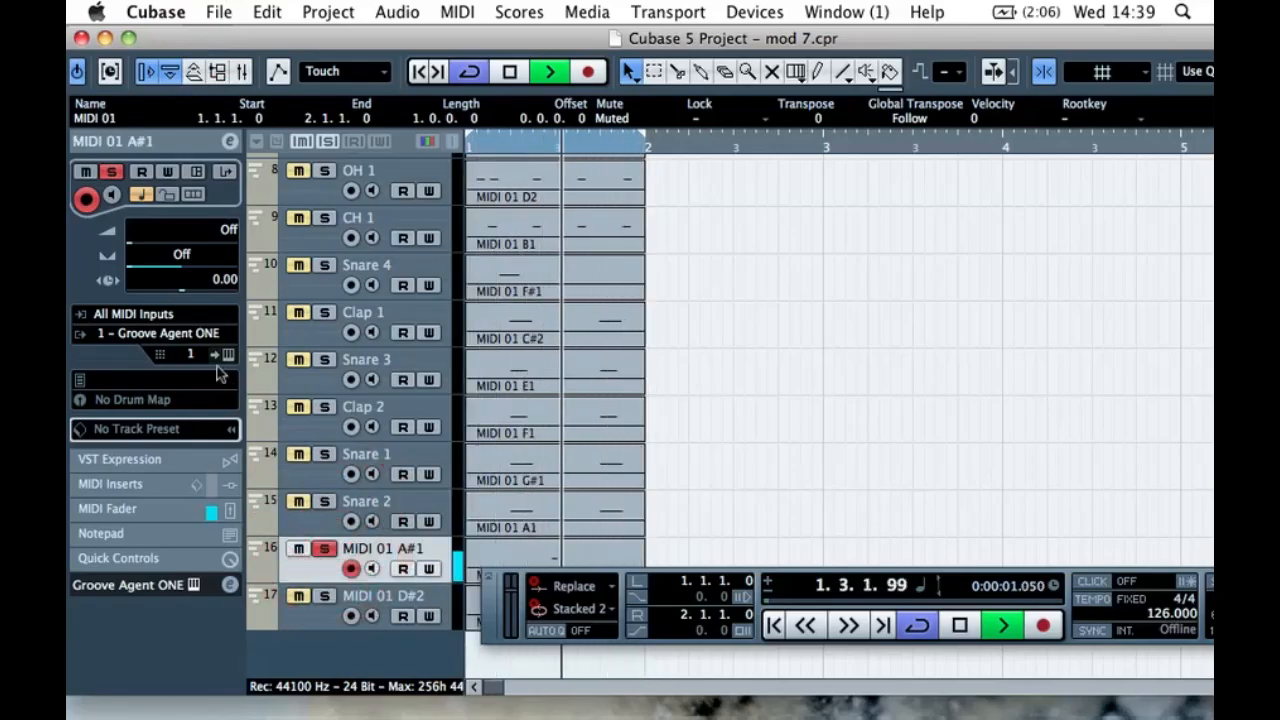
{"action": "double_click", "coordinate": [400, 548]}
{"action": "type", "text": "Shaker"}
{"action": "key", "text": "Return"}
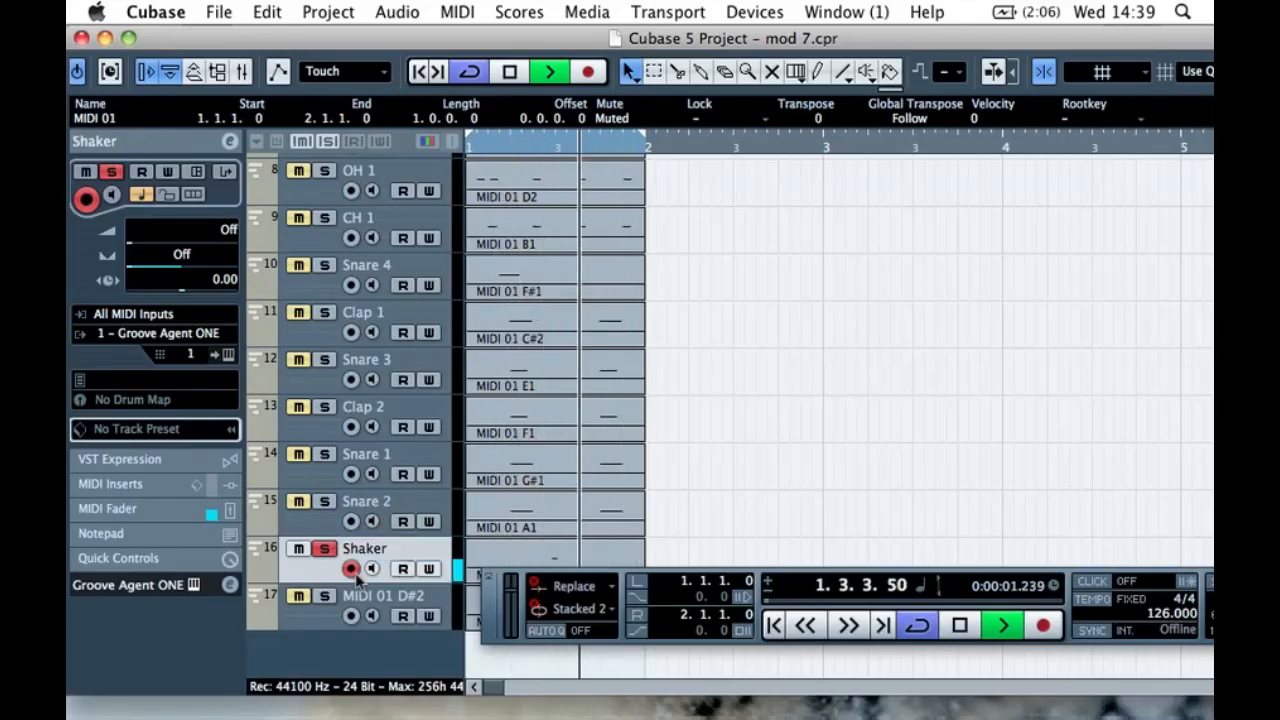
- Rename the MIDI 01 D#2 track LP Kick, stop playback and clear the track's solo
{"action": "key", "text": "Down"}
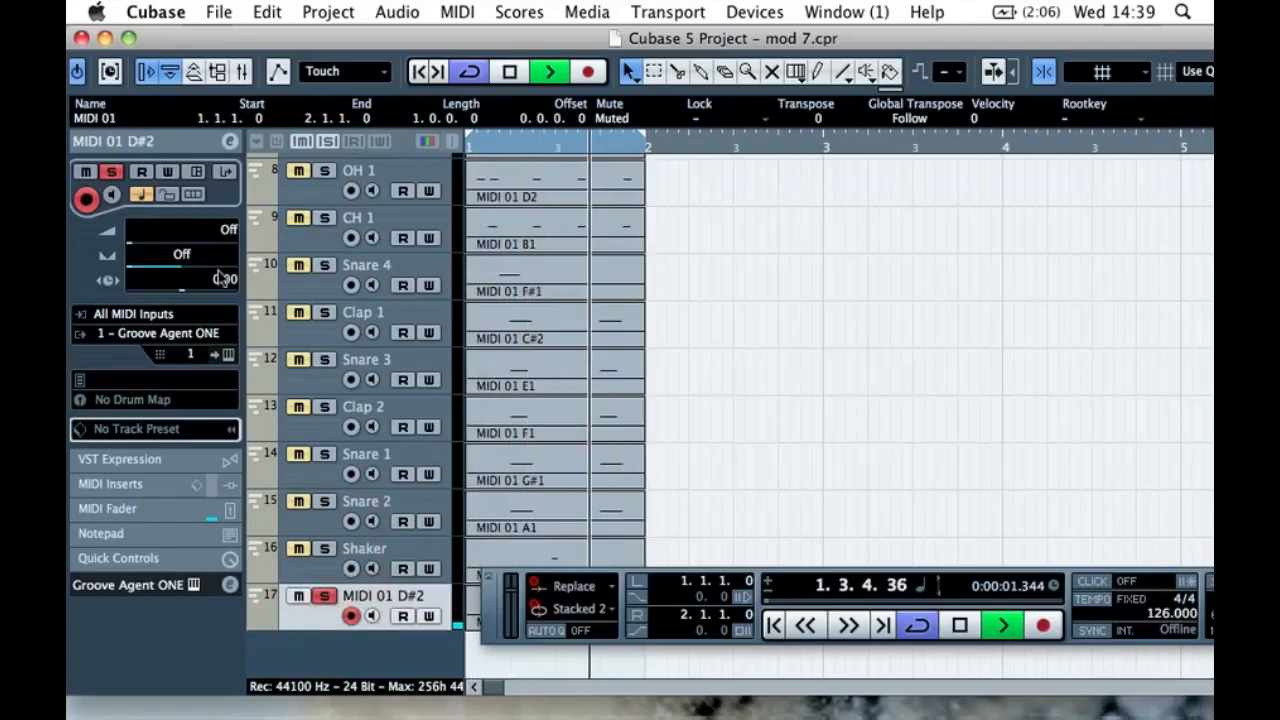
{"action": "double_click", "coordinate": [378, 597]}
{"action": "type", "text": "LP Ki"}
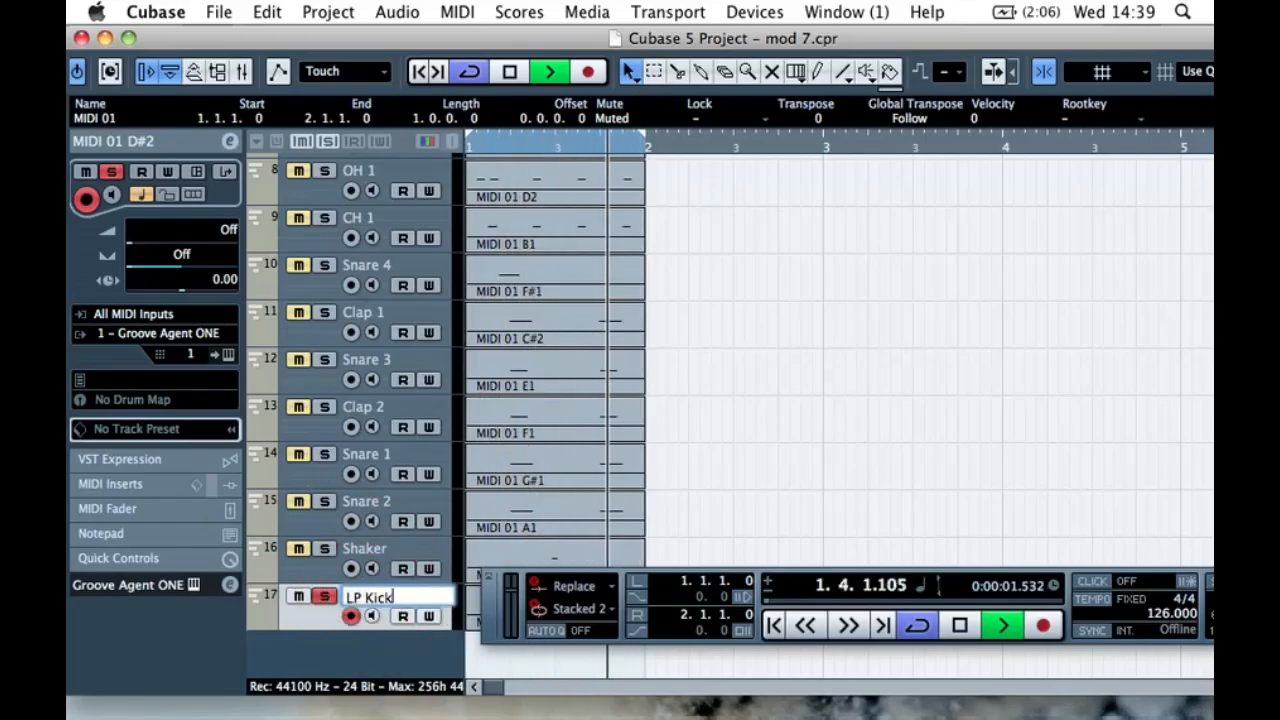
{"action": "type", "text": "ck"}
{"action": "key", "text": "Return"}
{"action": "key", "text": "space"}
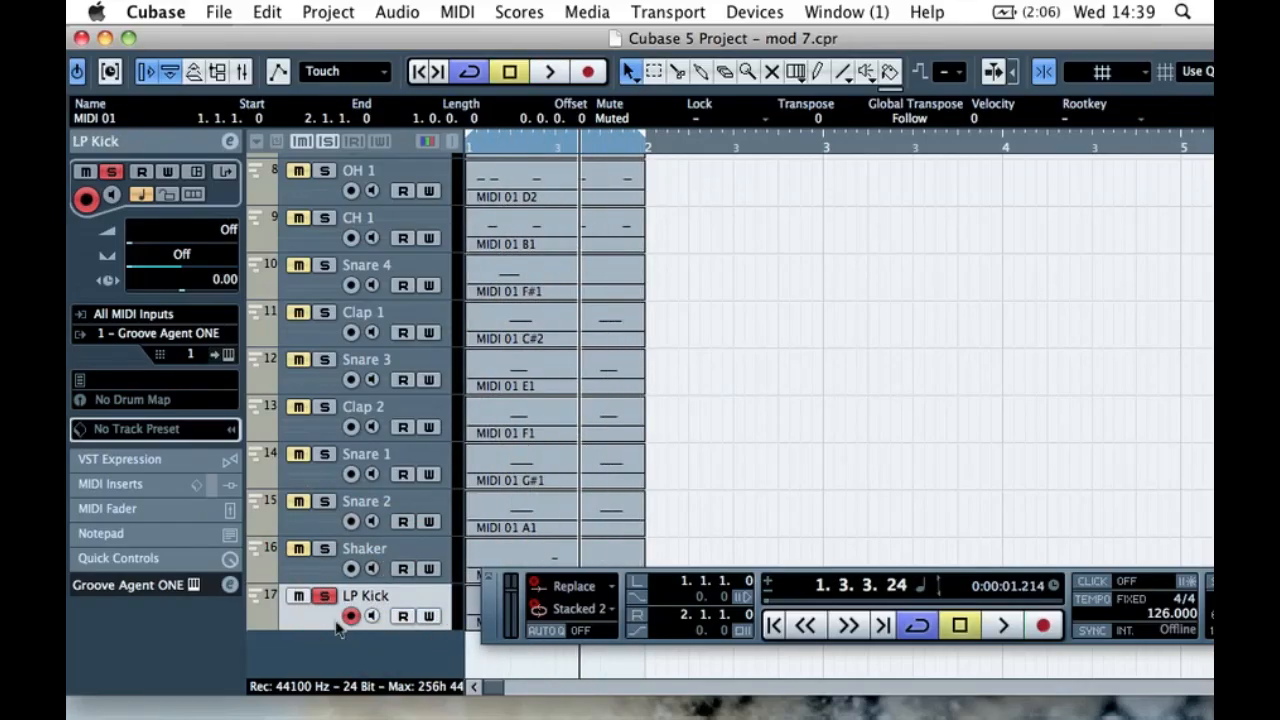
{"action": "left_click", "coordinate": [326, 597]}
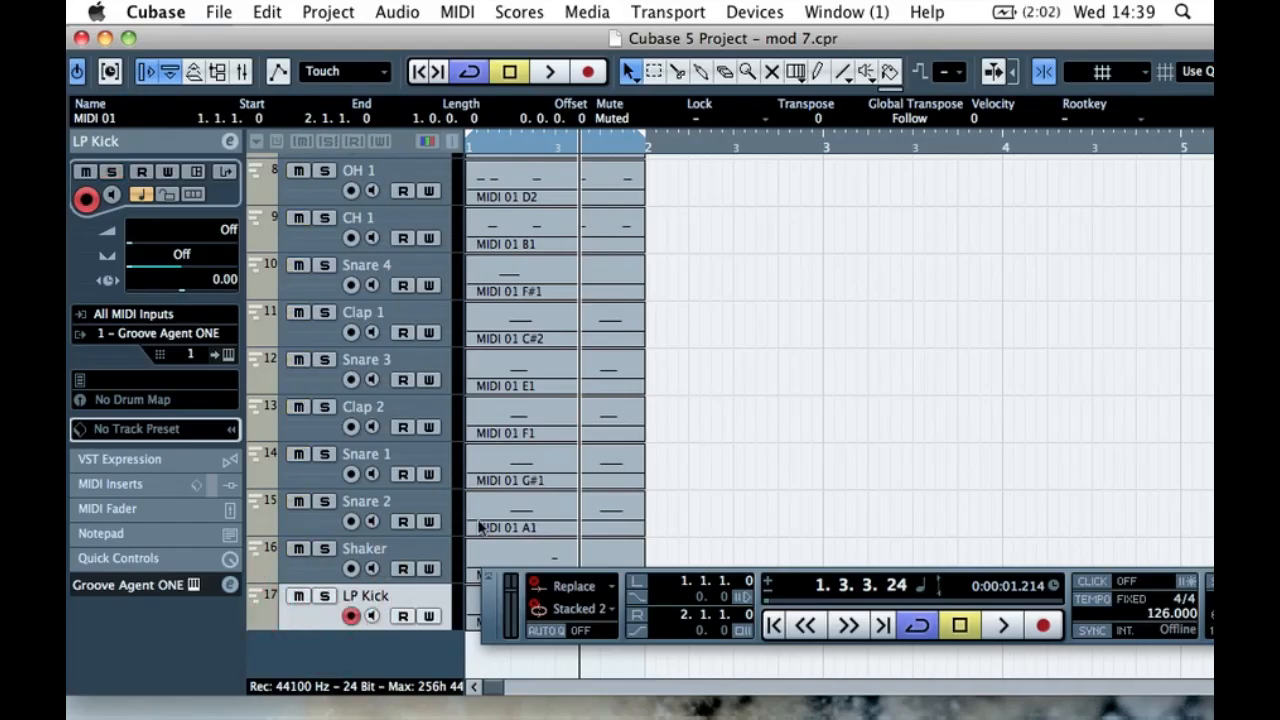
- Move the HP Kick and Kick MIDI tracks into the Kicks folder inside the Drums folder
{"action": "scroll", "coordinate": [599, 491], "scroll_direction": "up", "scroll_amount": 10}
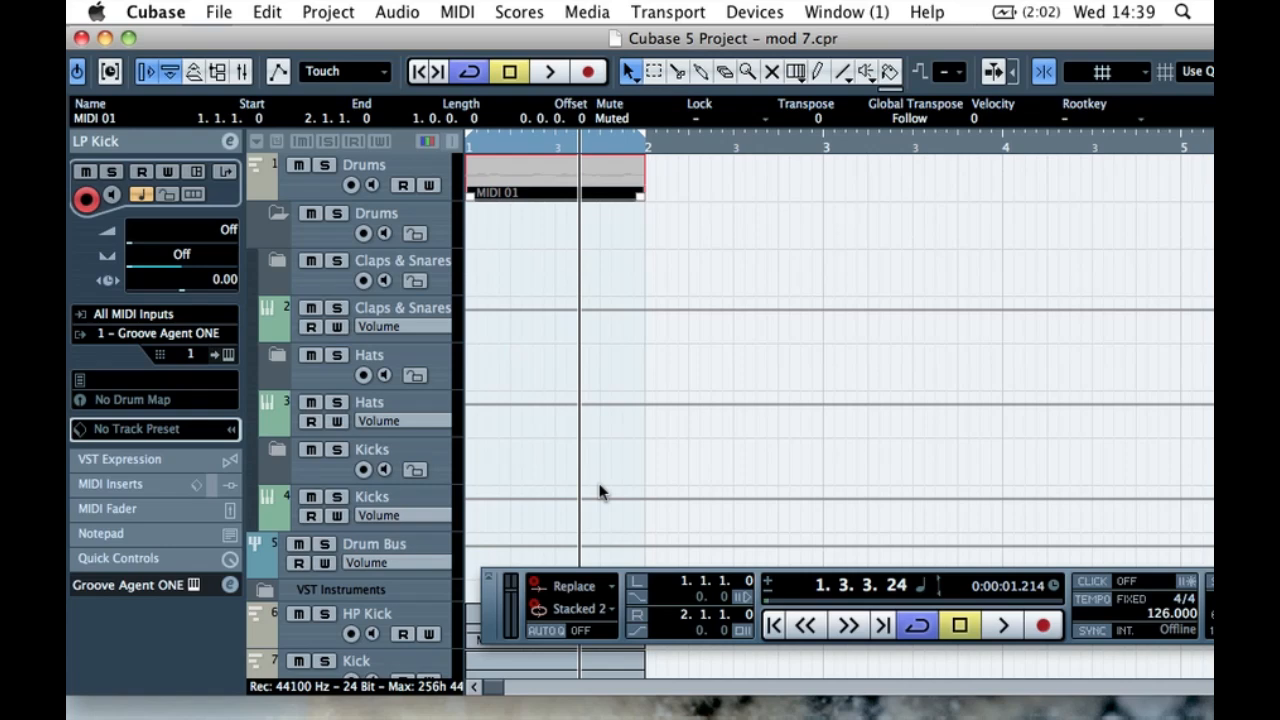
{"action": "scroll", "coordinate": [600, 491], "scroll_direction": "down", "scroll_amount": 3}
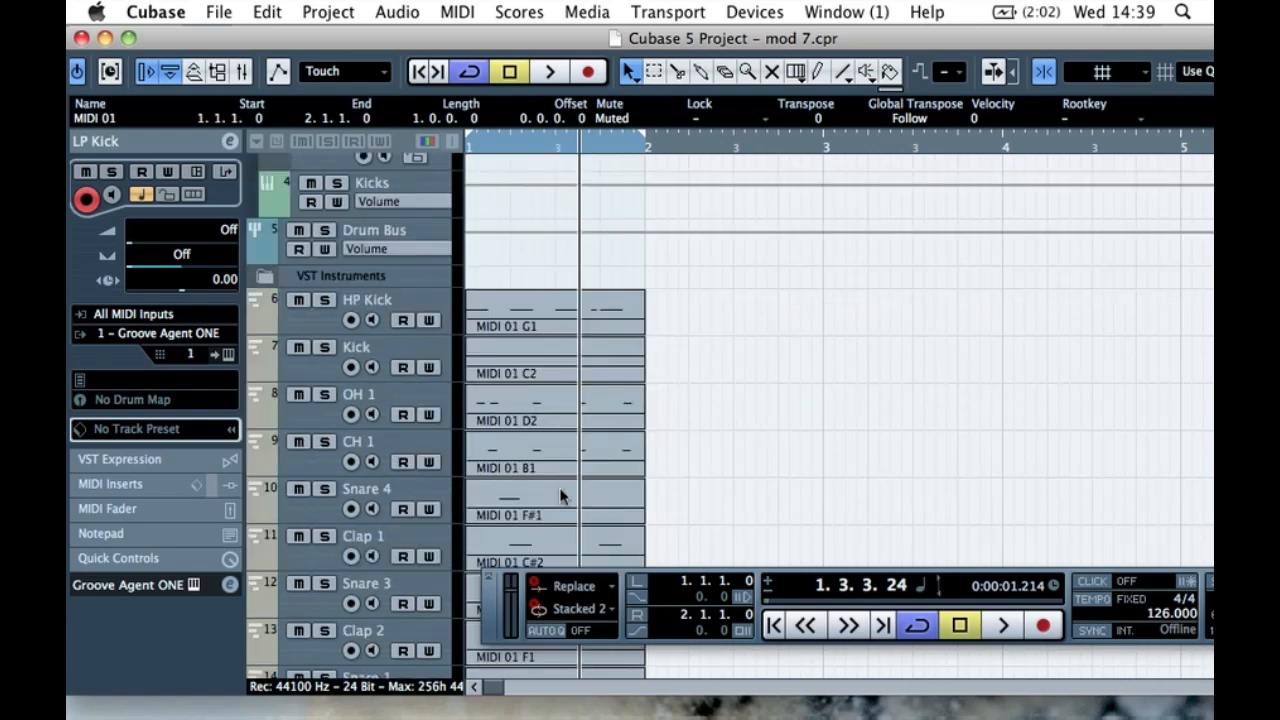
{"action": "scroll", "coordinate": [560, 496], "scroll_direction": "up", "scroll_amount": 2}
{"action": "scroll", "coordinate": [560, 496], "scroll_direction": "up", "scroll_amount": 2}
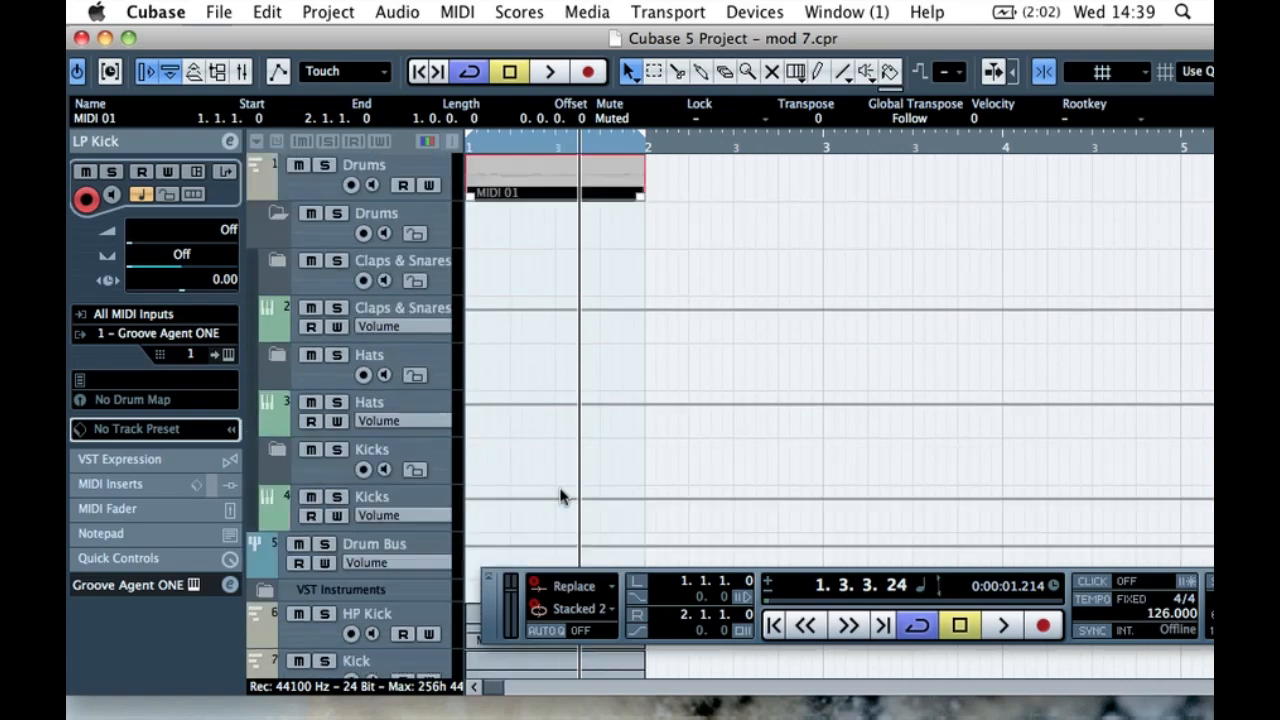
{"action": "scroll", "coordinate": [560, 496], "scroll_direction": "down", "scroll_amount": 2}
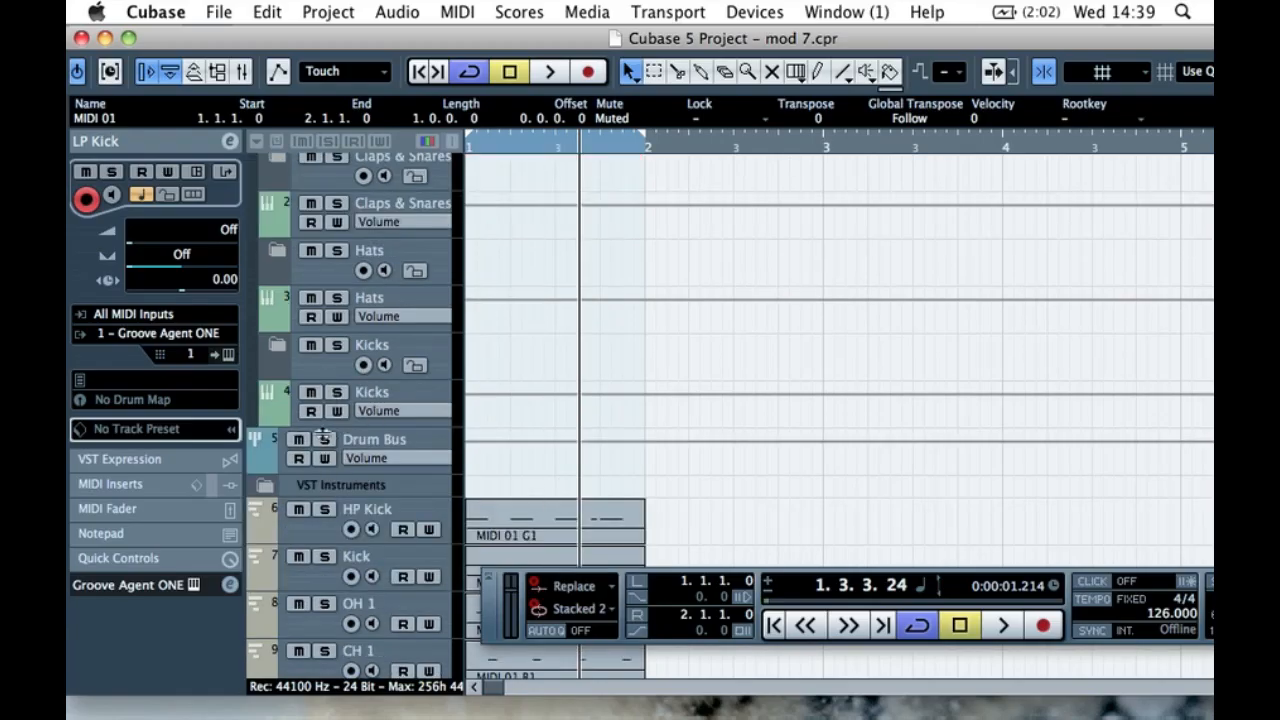
{"action": "left_click", "coordinate": [310, 538]}
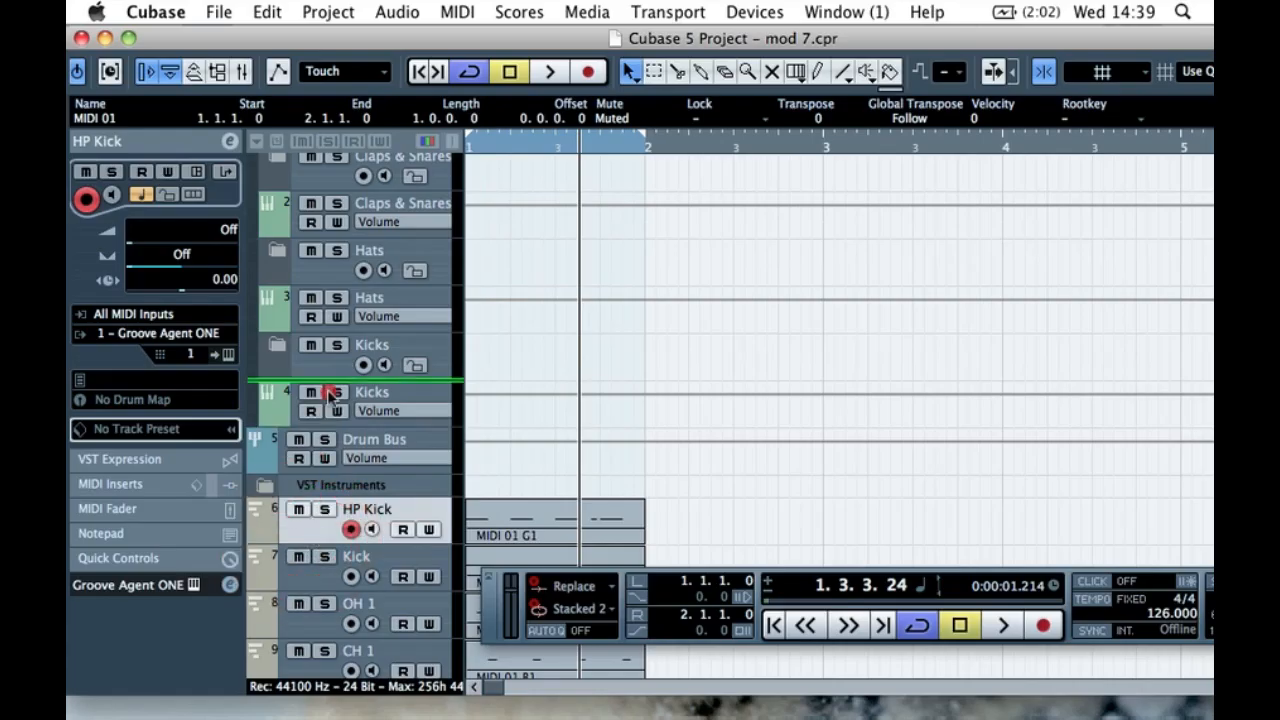
{"action": "left_click_drag", "start_coordinate": [330, 395], "coordinate": [330, 374]}
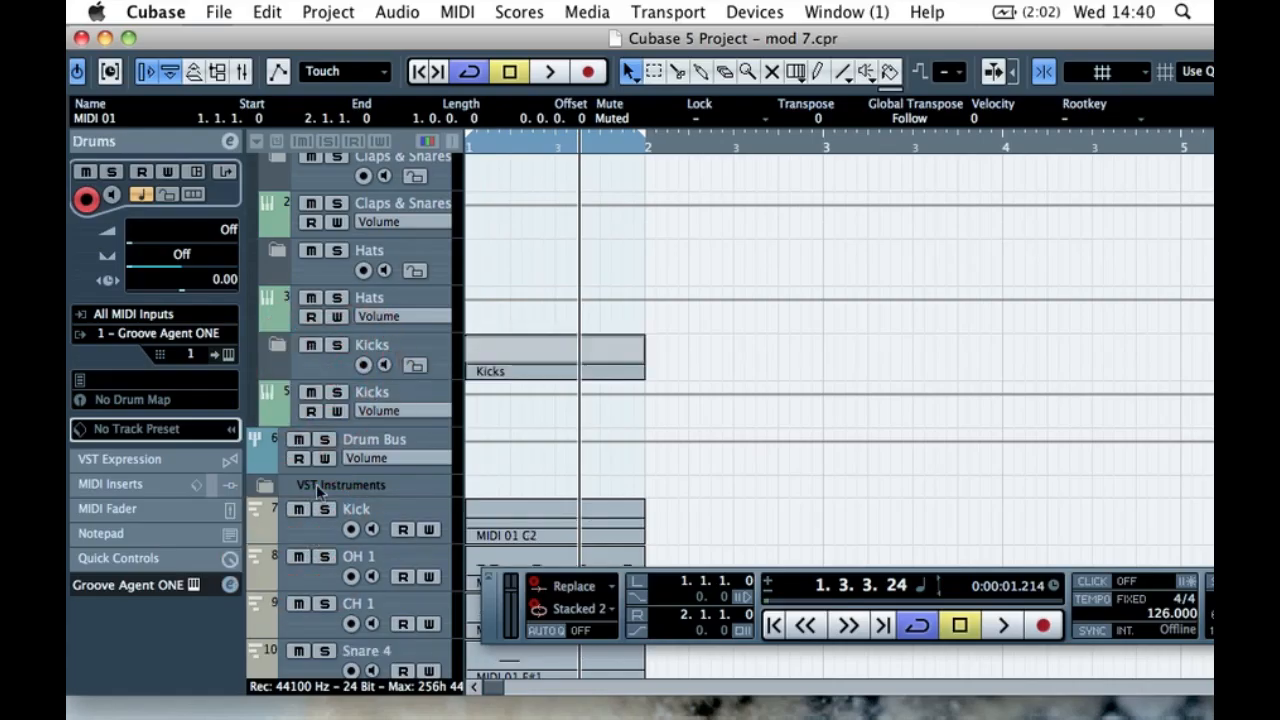
{"action": "left_click_drag", "start_coordinate": [305, 533], "coordinate": [324, 360]}
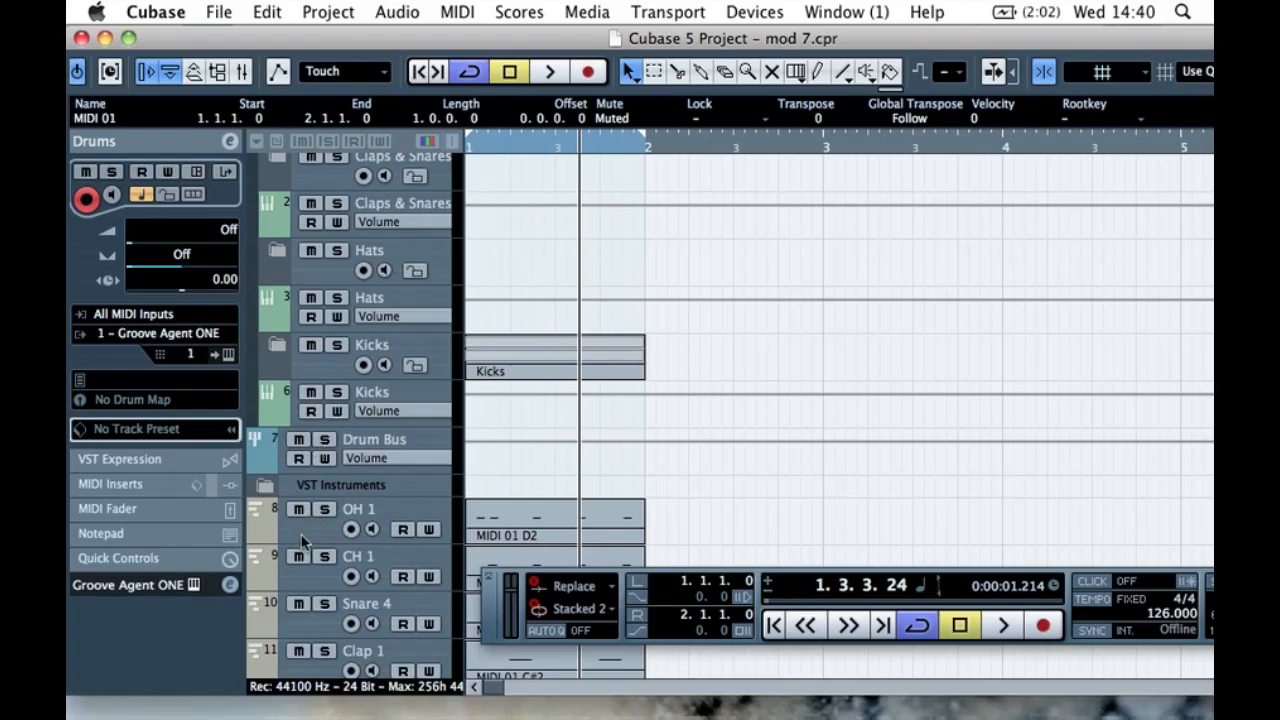
- Move the OH 1 and CH 1 tracks into the Hats folder inside the Drums folder
{"action": "left_click_drag", "start_coordinate": [307, 543], "coordinate": [316, 294]}
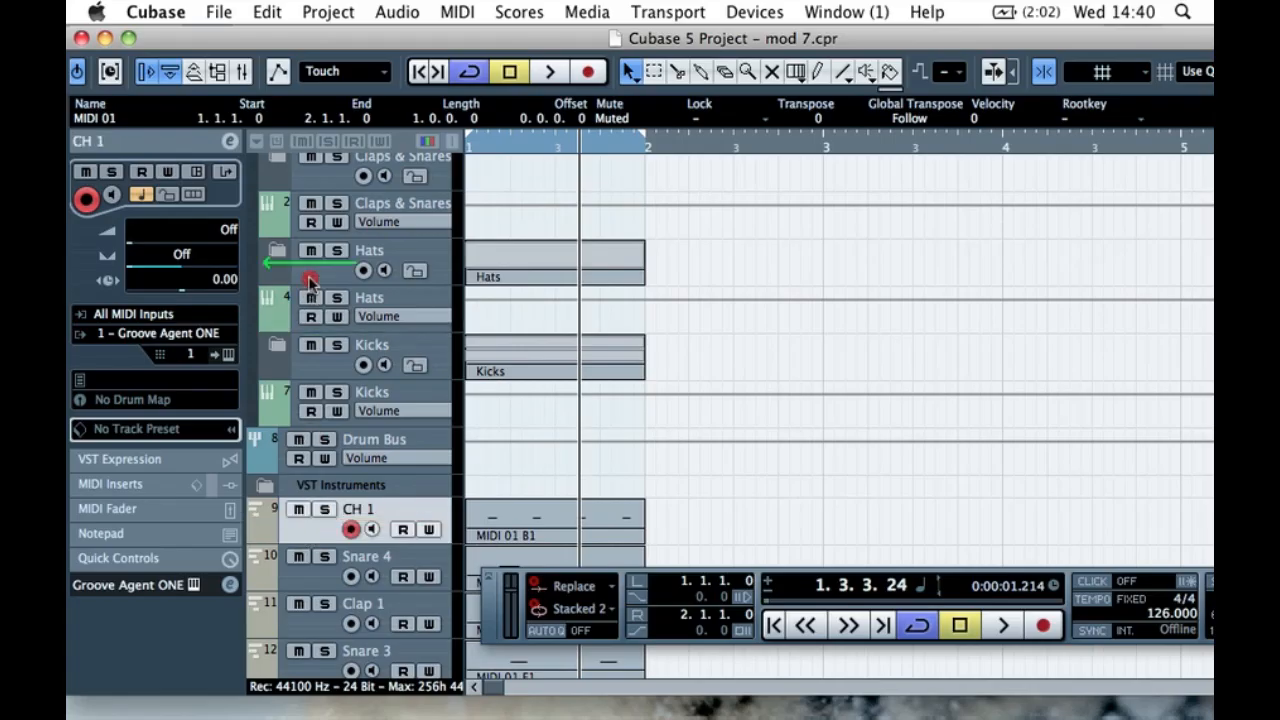
{"action": "left_click_drag", "start_coordinate": [311, 280], "coordinate": [311, 281]}
- Move the Snare 4, Clap 1, Snare 3, Clap 2, Snare 1 and Snare 2 tracks into the Claps & Snares folder
{"action": "left_click_drag", "start_coordinate": [315, 538], "coordinate": [317, 366]}
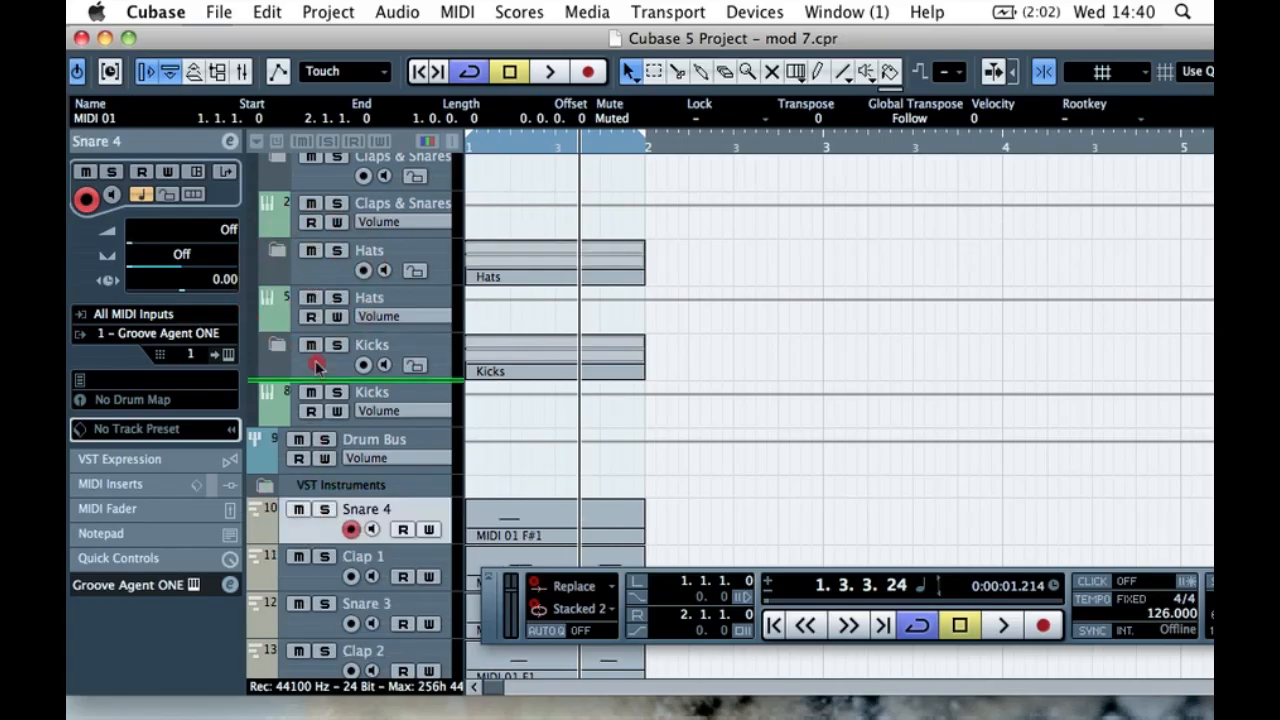
{"action": "left_click_drag", "start_coordinate": [320, 256], "coordinate": [320, 257]}
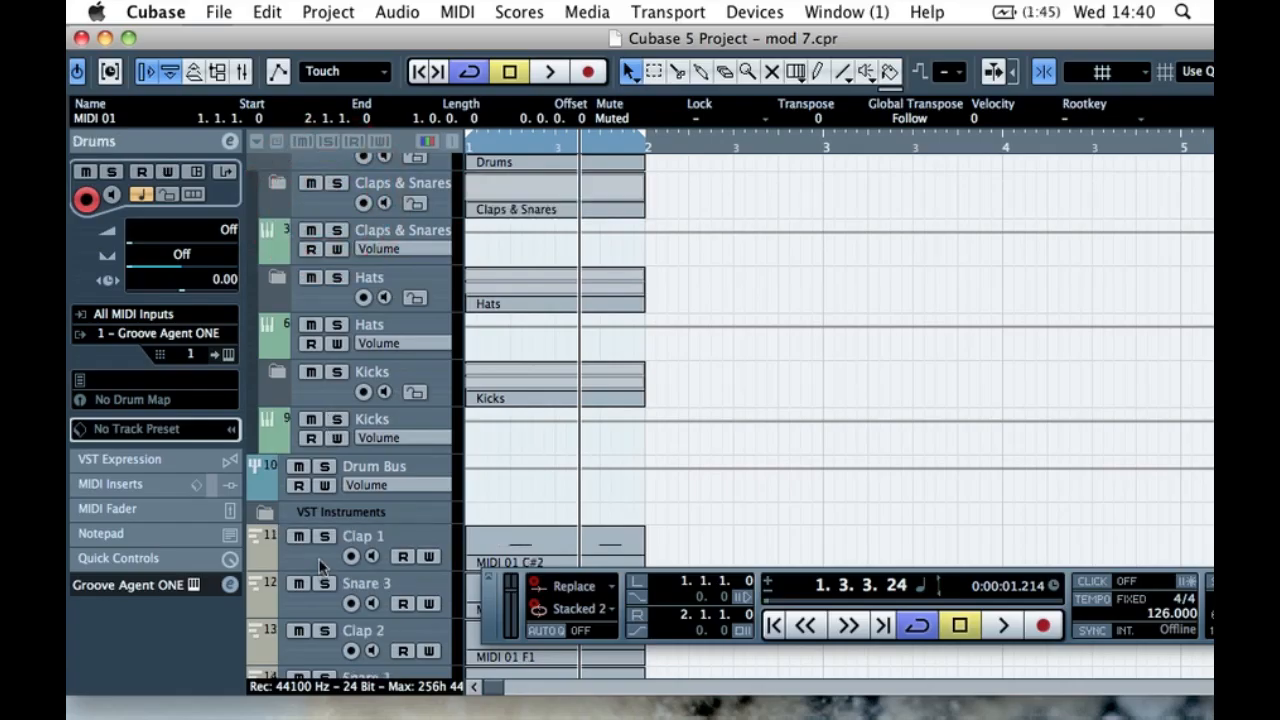
{"action": "left_click_drag", "start_coordinate": [320, 564], "coordinate": [334, 313]}
{"action": "left_click_drag", "start_coordinate": [337, 214], "coordinate": [317, 198]}
{"action": "left_click", "coordinate": [311, 564]}
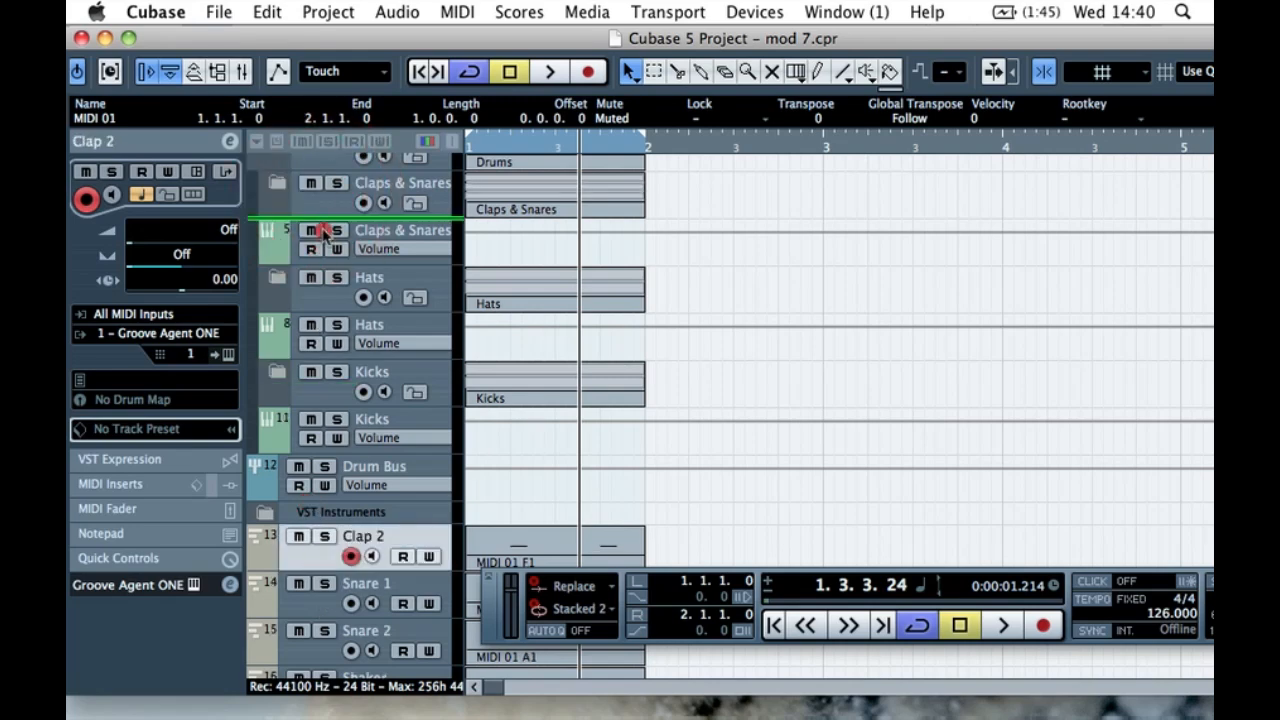
{"action": "left_click_drag", "start_coordinate": [325, 218], "coordinate": [325, 214]}
{"action": "left_click_drag", "start_coordinate": [316, 562], "coordinate": [322, 333]}
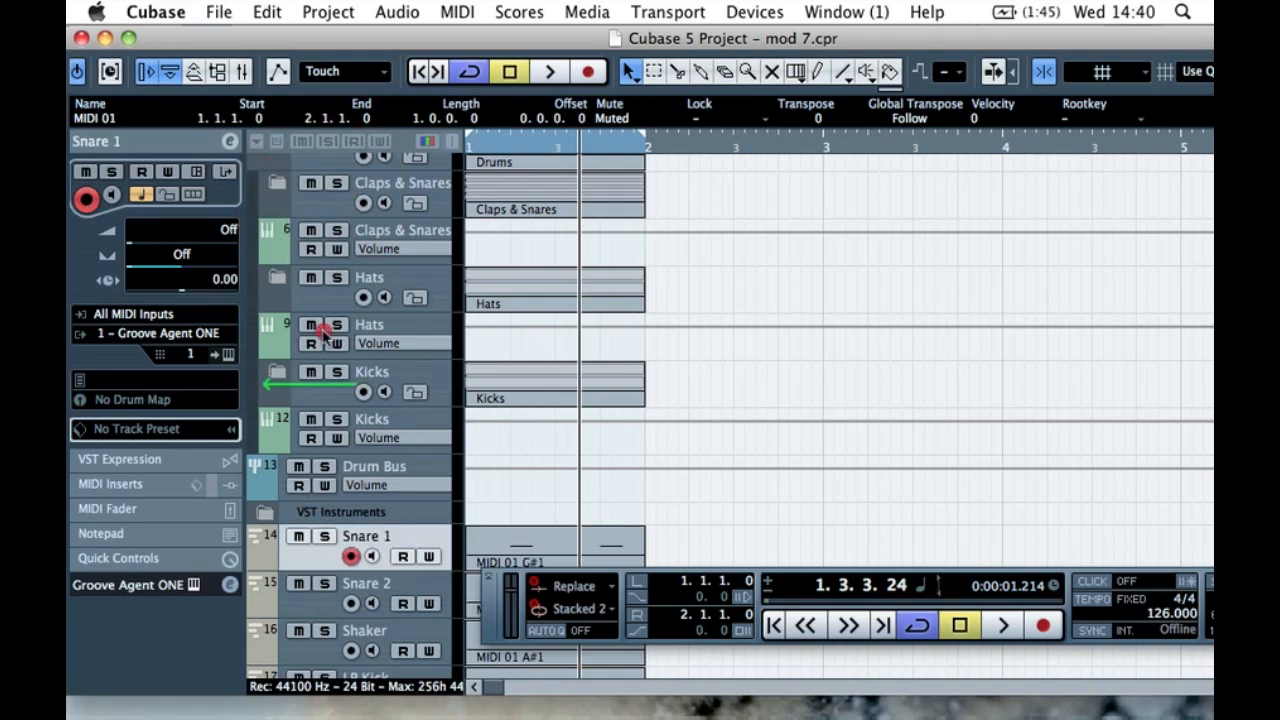
{"action": "left_click_drag", "start_coordinate": [332, 205], "coordinate": [331, 203]}
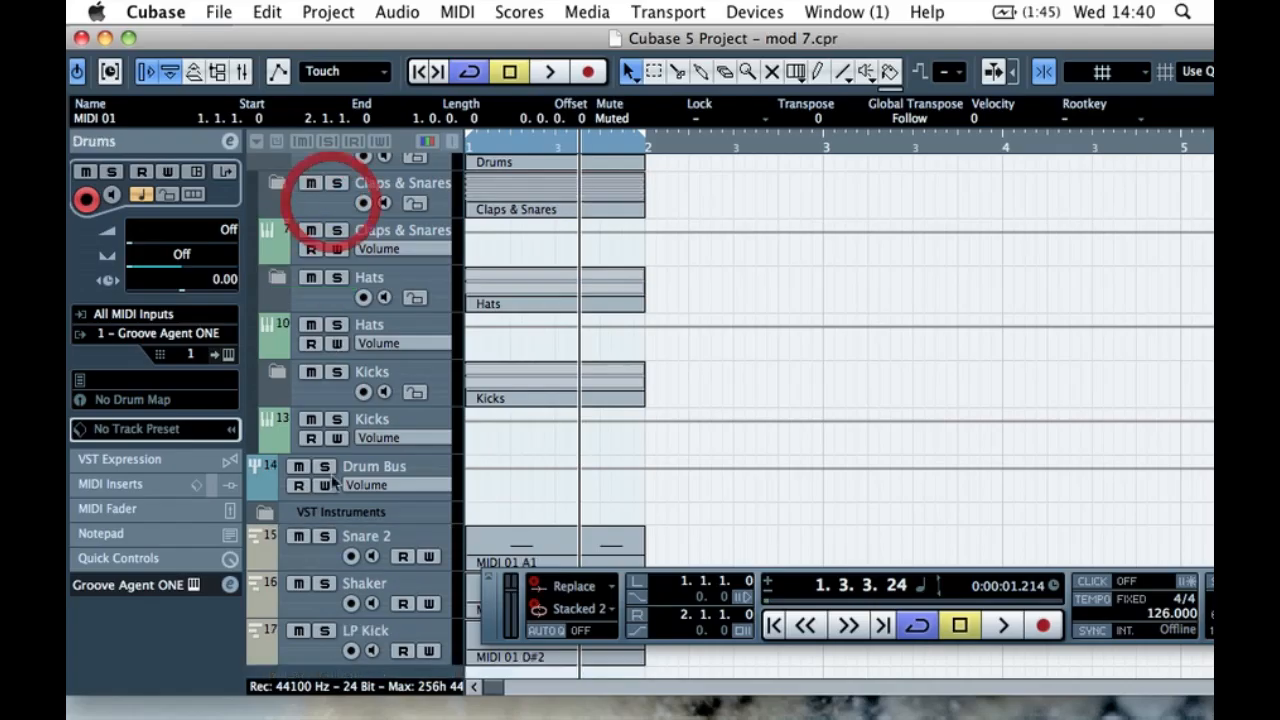
{"action": "left_click", "coordinate": [311, 557]}
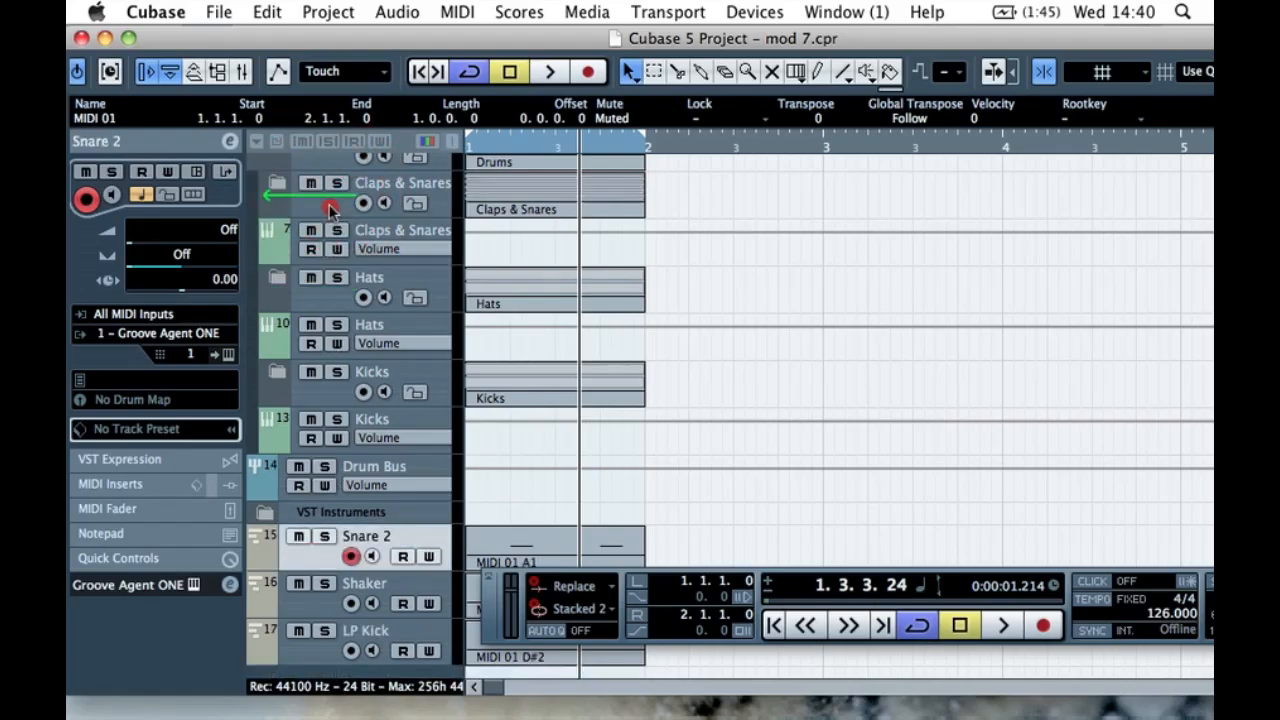
{"action": "left_click_drag", "start_coordinate": [330, 208], "coordinate": [330, 206]}
- Move the Shaker track into the Hats folder and the LP Kick track into the Kicks folder
{"action": "left_click", "coordinate": [314, 549]}
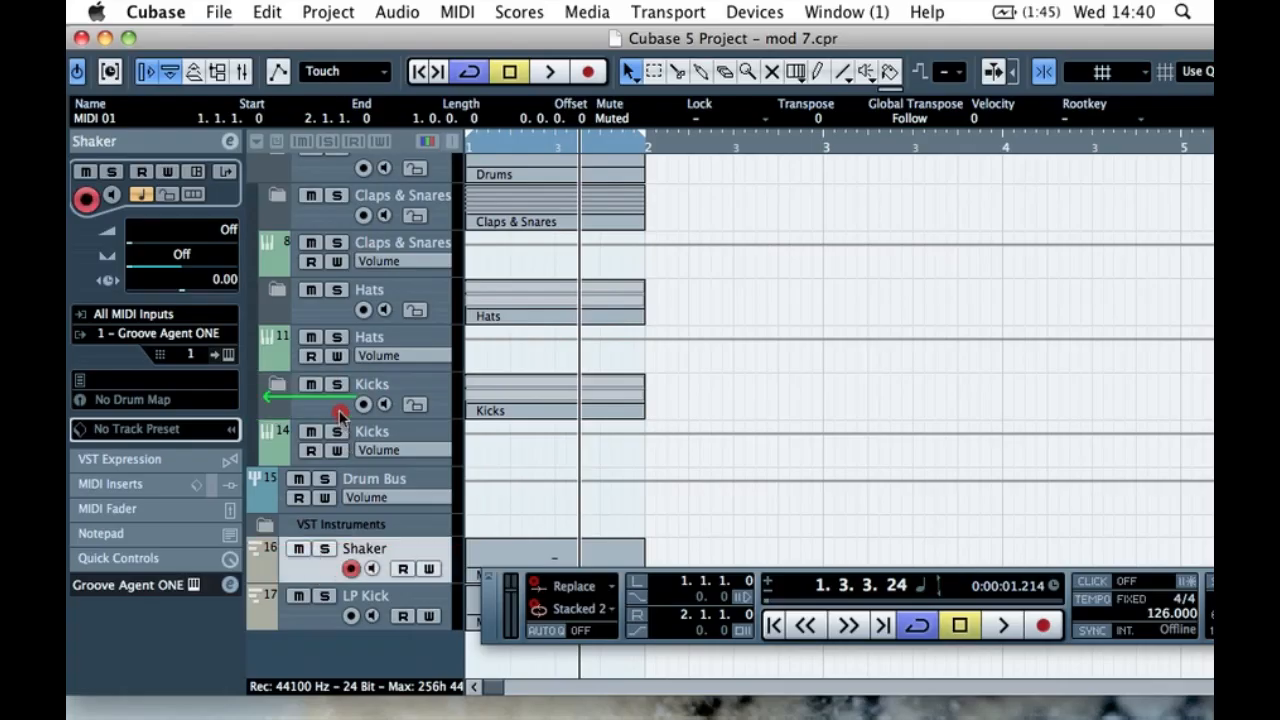
{"action": "left_click_drag", "start_coordinate": [349, 318], "coordinate": [350, 319]}
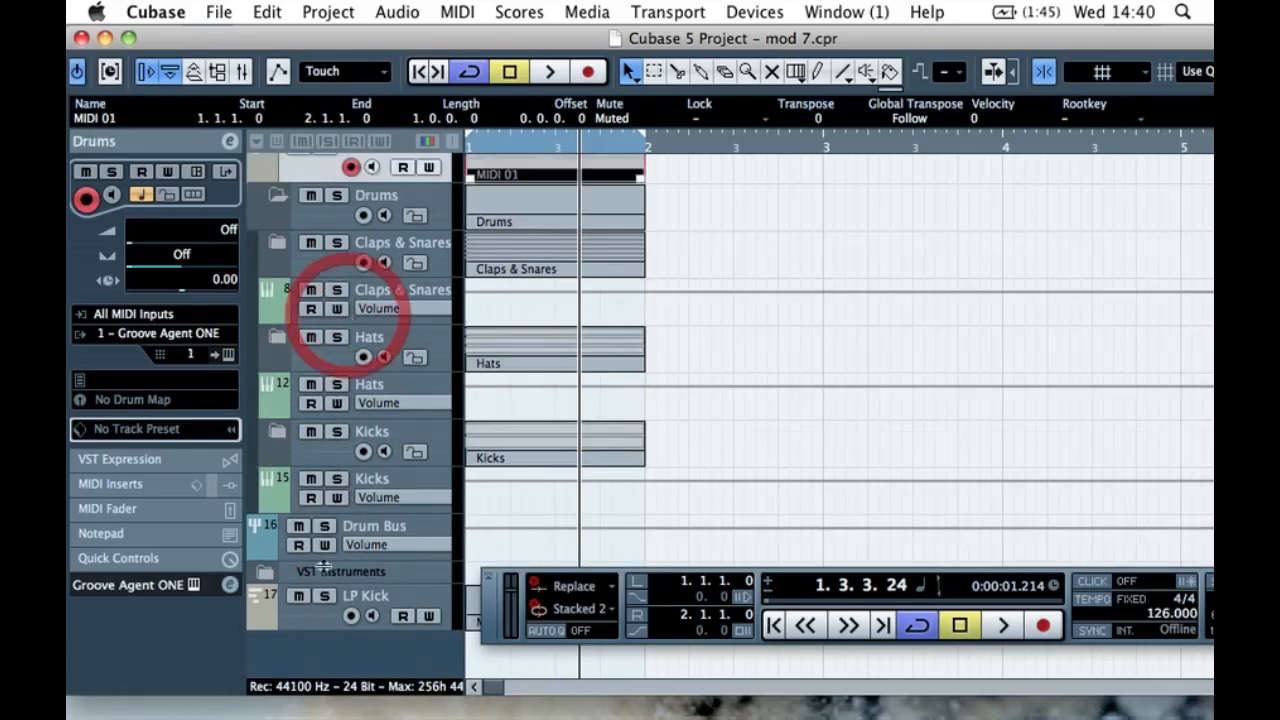
{"action": "left_click", "coordinate": [308, 622]}
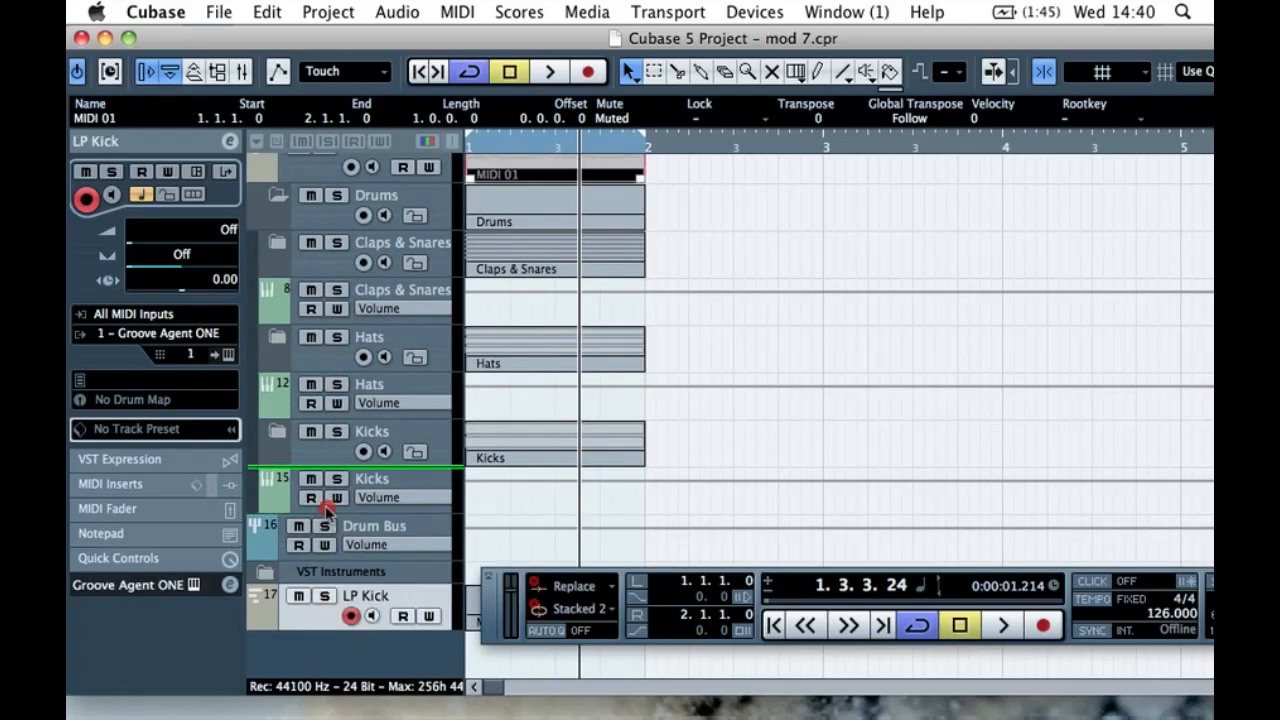
{"action": "left_click_drag", "start_coordinate": [335, 450], "coordinate": [337, 452]}
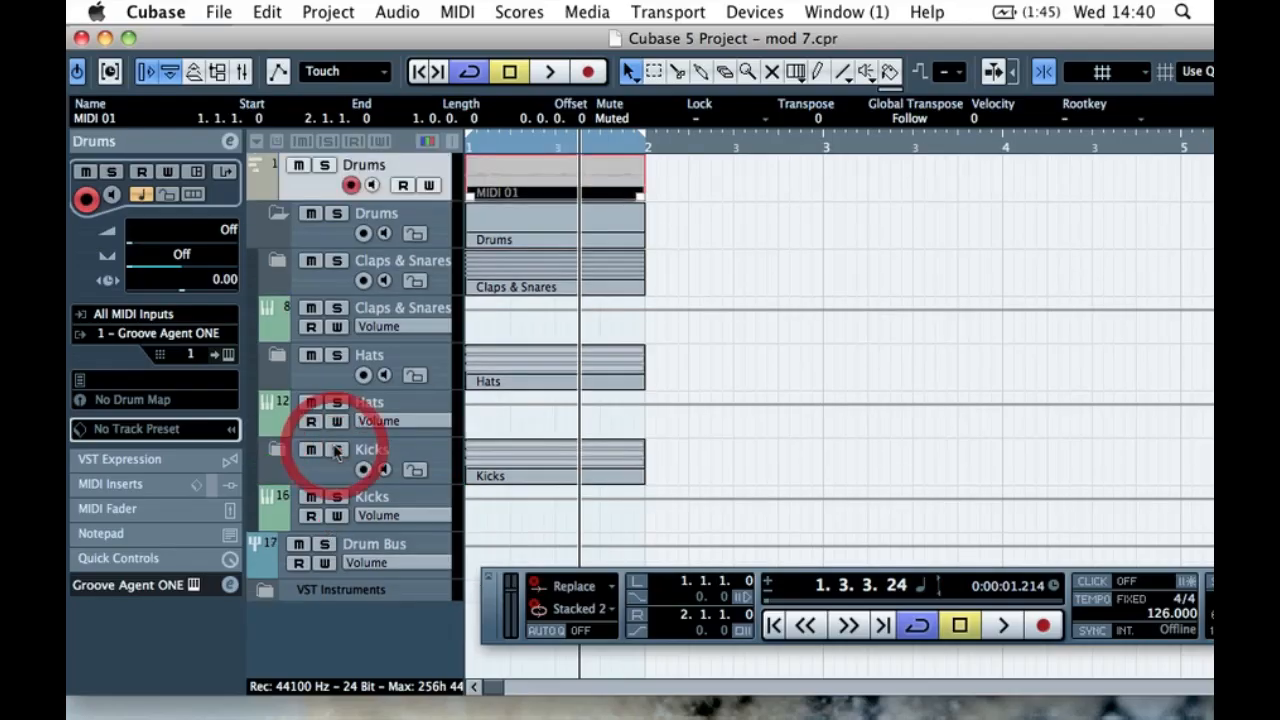
{"action": "left_click", "coordinate": [711, 331]}
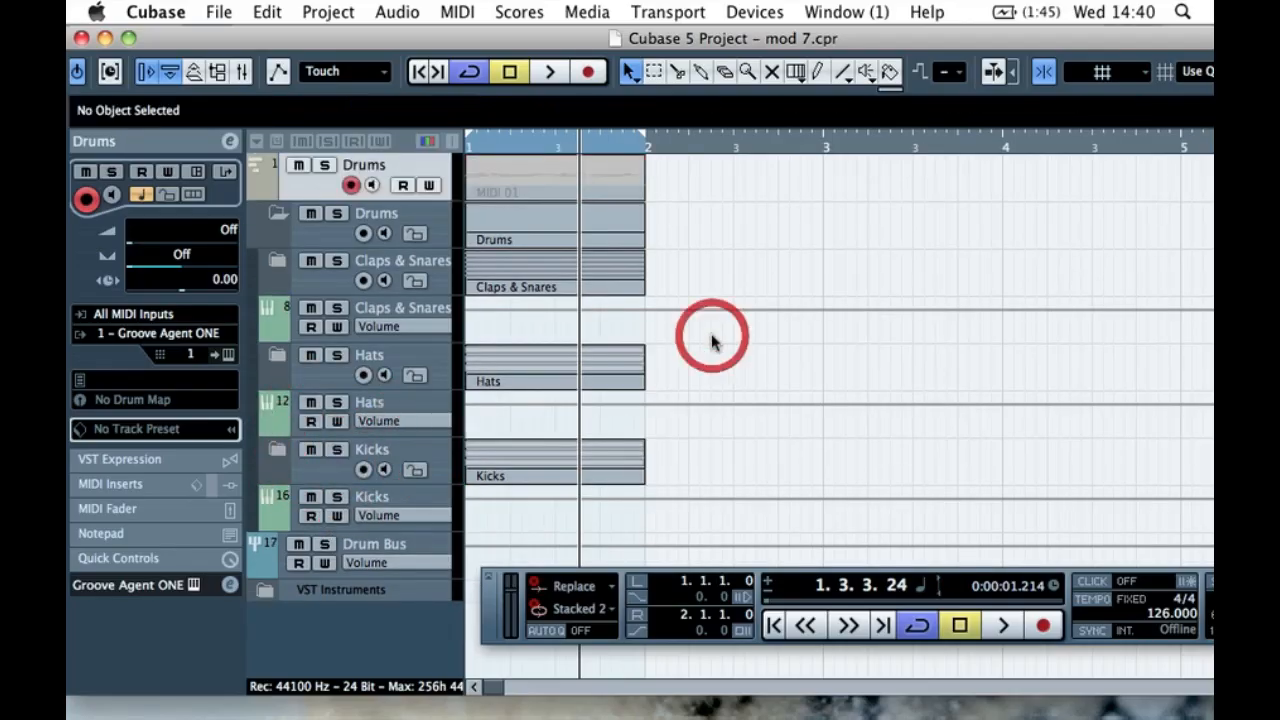
- Reorder the Claps & Snares folder as Snare 1, Snare 2, Snare 3, Snare 4, Clap 1, Clap 2 and collapse it
{"action": "left_click", "coordinate": [278, 260]}
{"action": "left_click", "coordinate": [322, 375]}
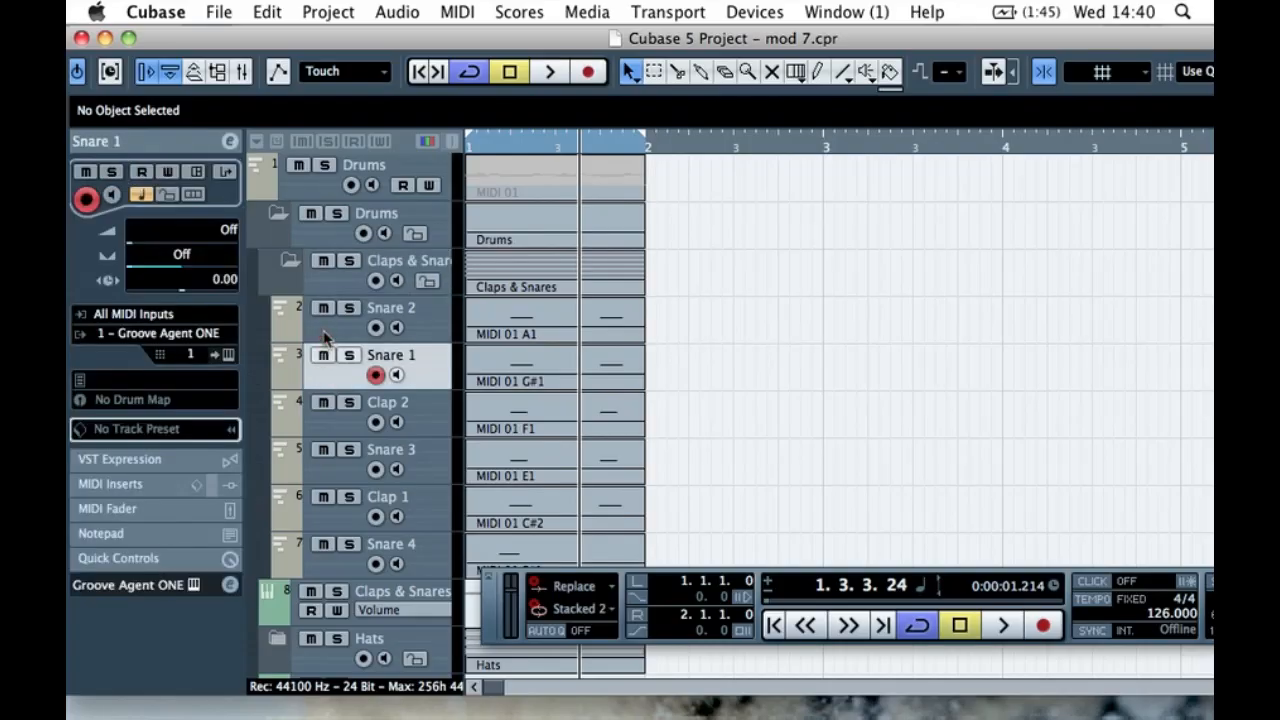
{"action": "left_click_drag", "start_coordinate": [324, 337], "coordinate": [325, 320]}
{"action": "left_click_drag", "start_coordinate": [330, 478], "coordinate": [330, 412]}
{"action": "left_click", "coordinate": [327, 573]}
{"action": "left_click_drag", "start_coordinate": [327, 573], "coordinate": [326, 492]}
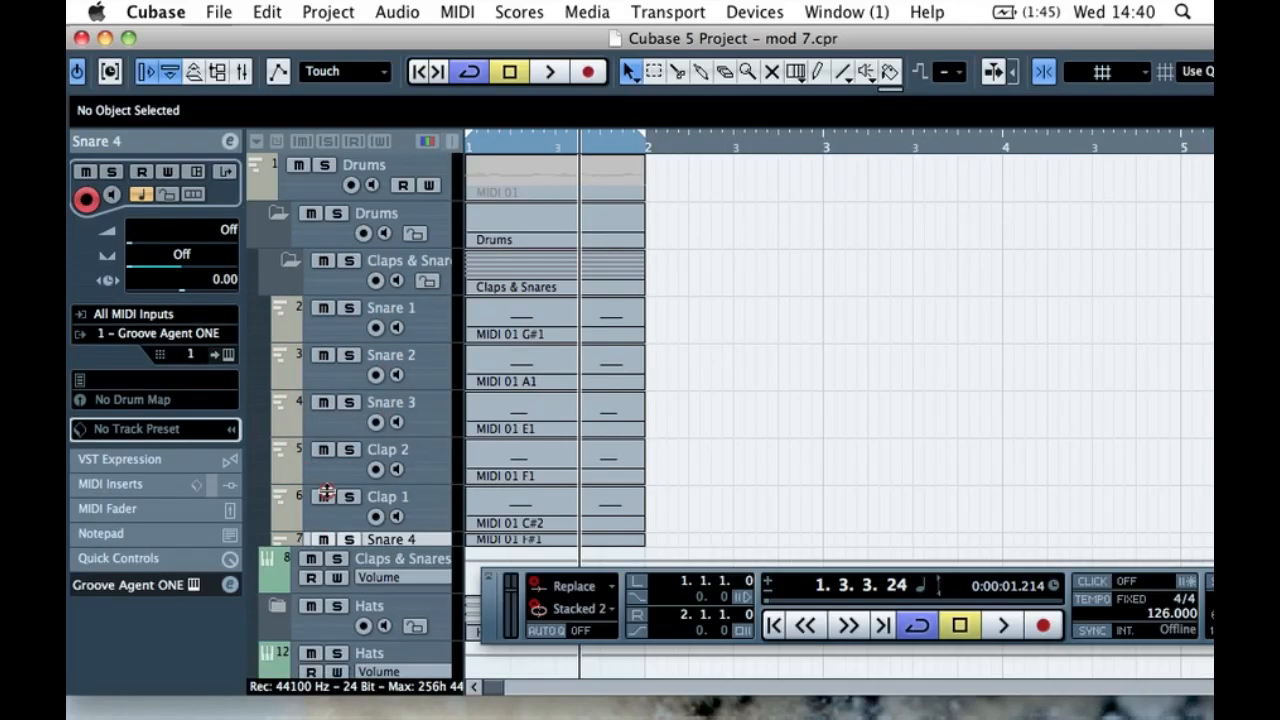
{"action": "left_click_drag", "start_coordinate": [325, 541], "coordinate": [326, 545]}
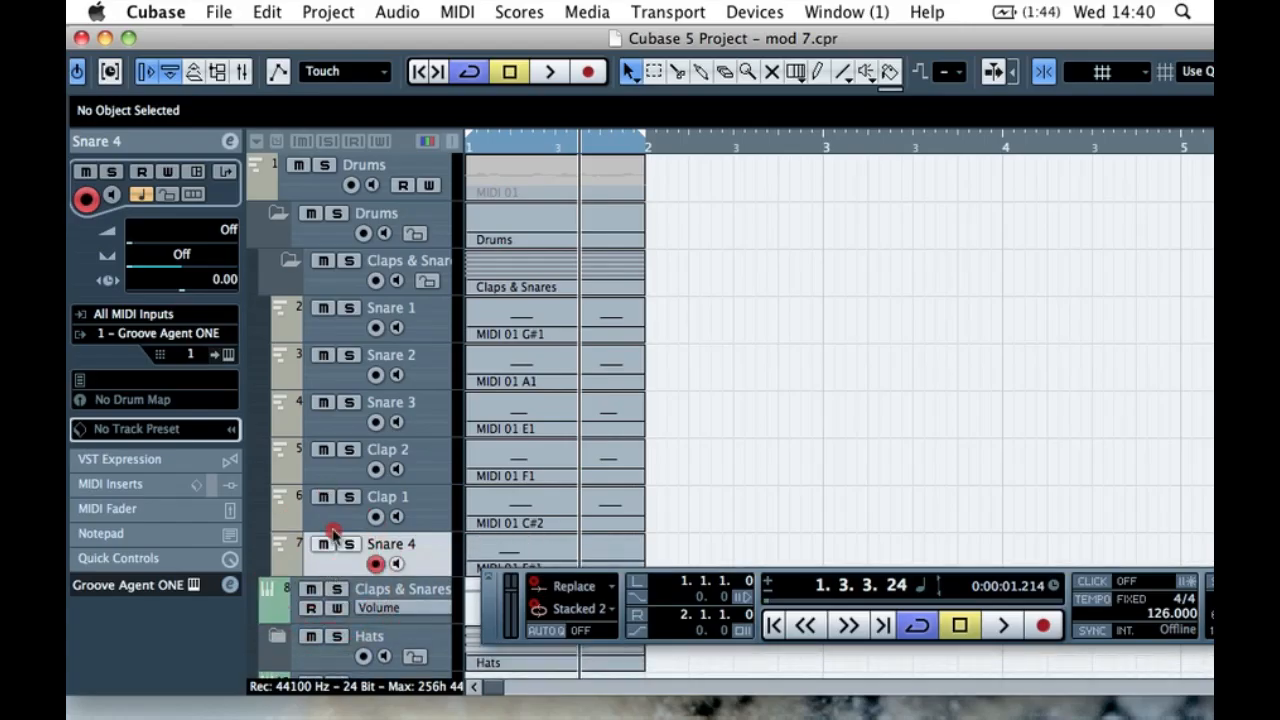
{"action": "left_click_drag", "start_coordinate": [333, 458], "coordinate": [326, 457]}
{"action": "left_click", "coordinate": [332, 567]}
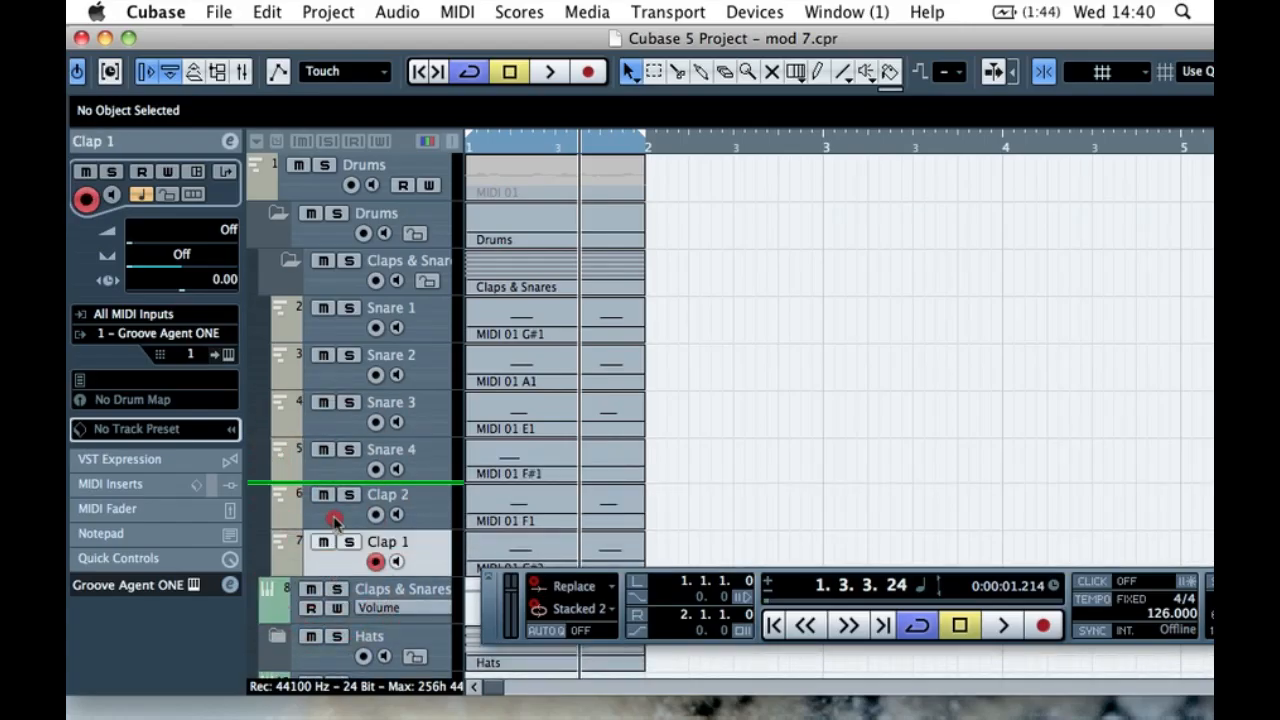
{"action": "left_click_drag", "start_coordinate": [334, 520], "coordinate": [306, 505]}
{"action": "left_click", "coordinate": [289, 262]}
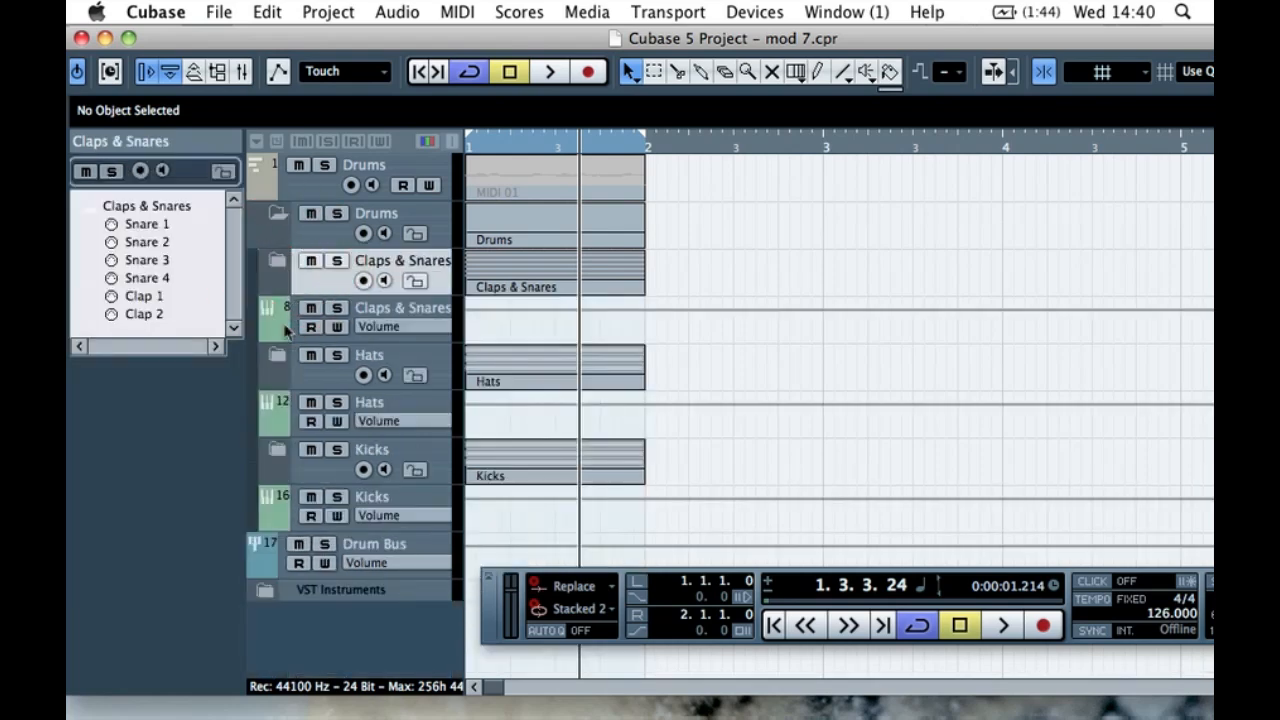
- Check the Hats folder's tracks, place Kick above LP Kick in the Kicks folder and collapse both folders
{"action": "left_click", "coordinate": [280, 358]}
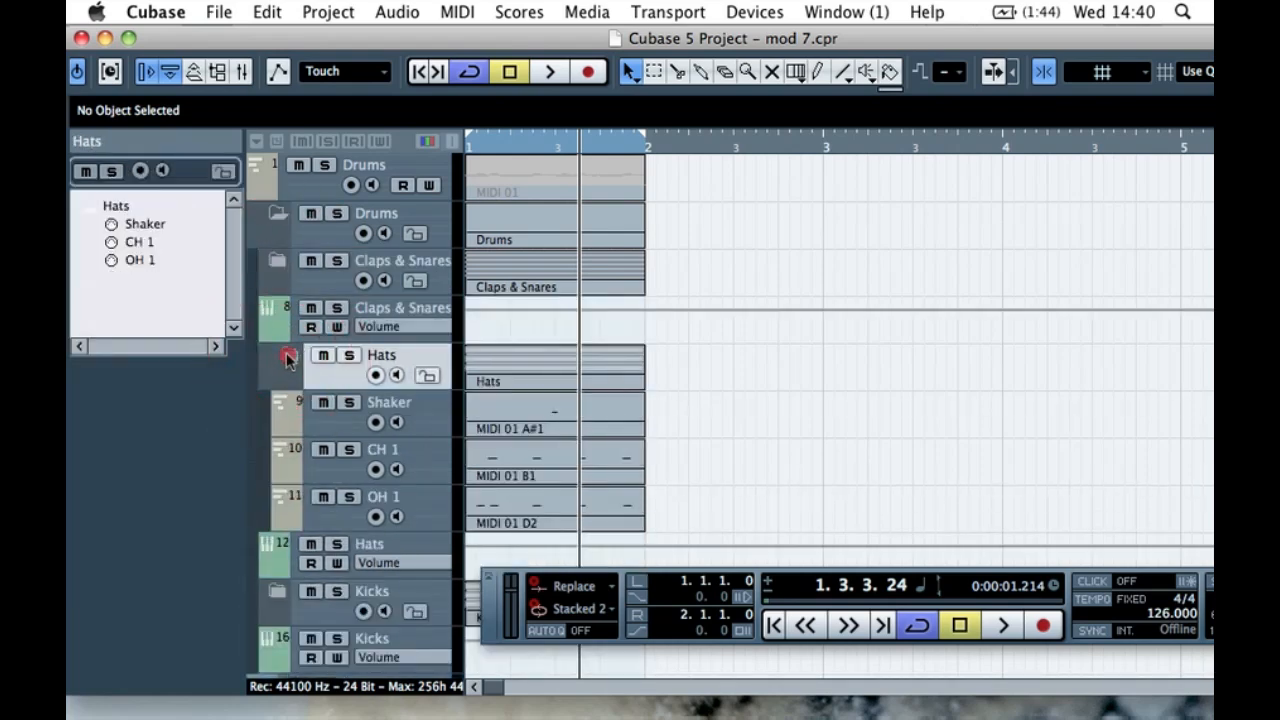
{"action": "left_click", "coordinate": [287, 358]}
{"action": "left_click", "coordinate": [284, 450]}
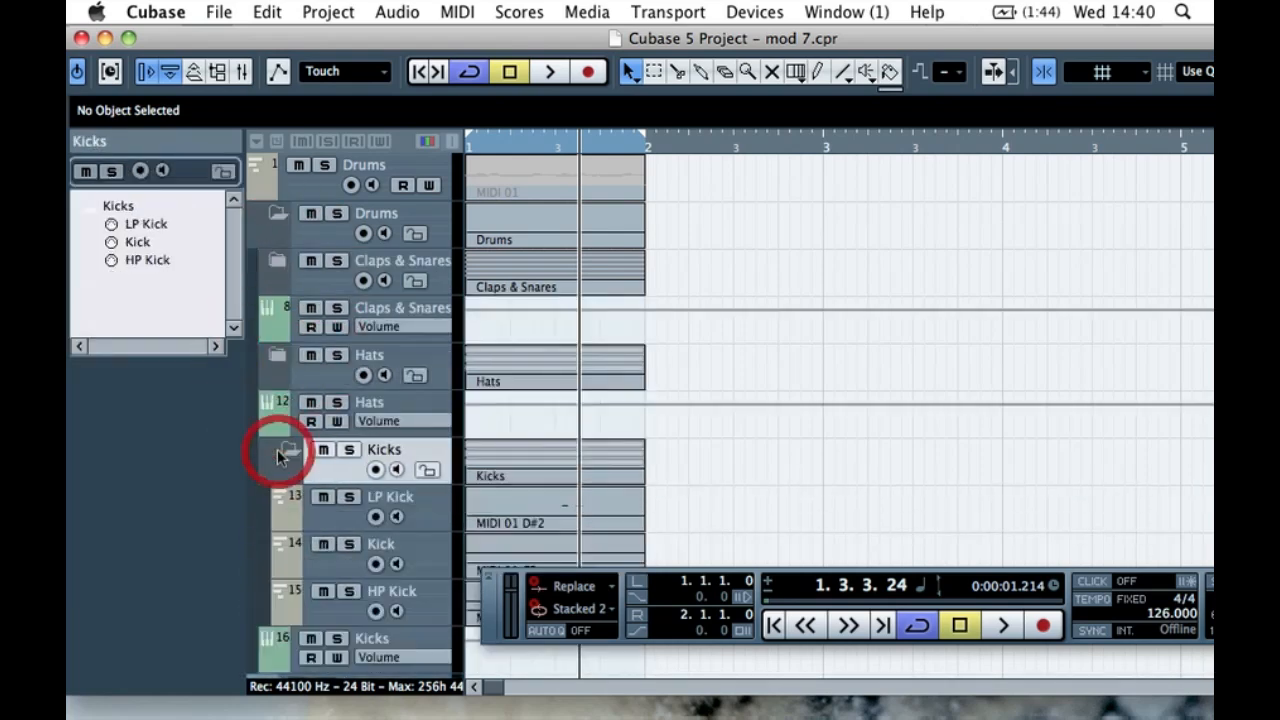
{"action": "left_click", "coordinate": [334, 565]}
{"action": "left_click_drag", "start_coordinate": [336, 527], "coordinate": [336, 525]}
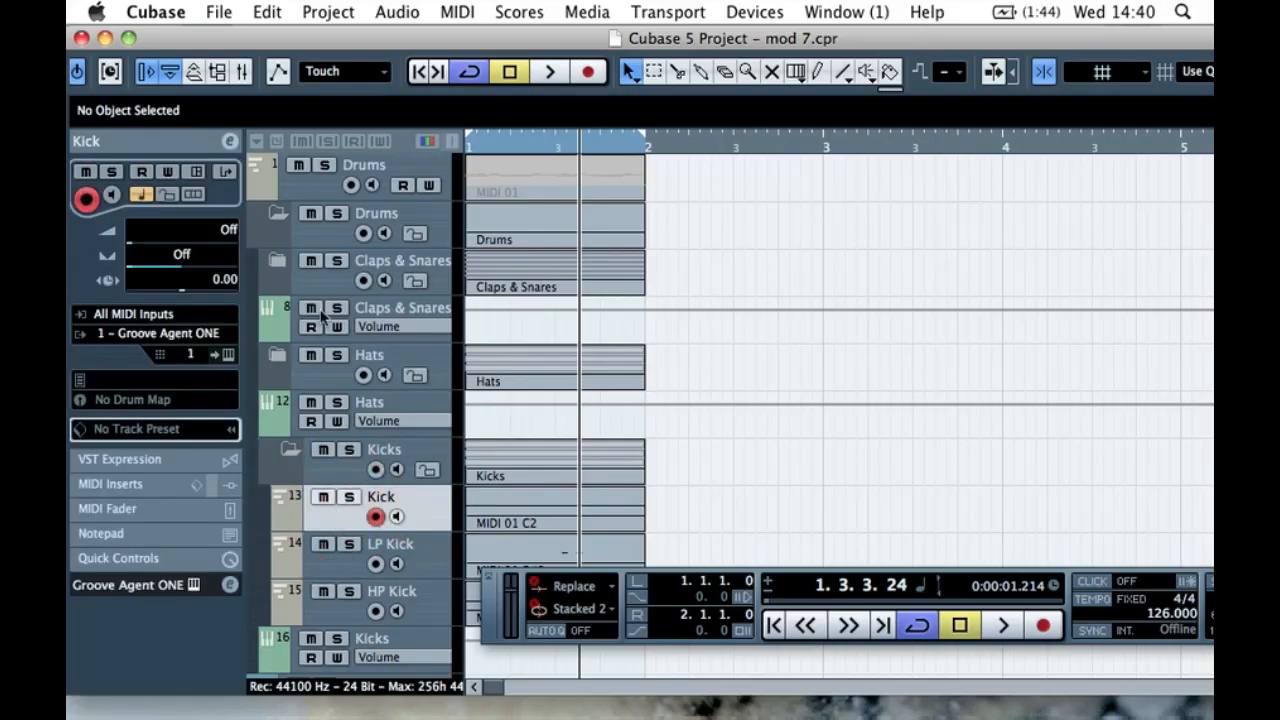
{"action": "left_click", "coordinate": [292, 458]}
{"action": "left_click", "coordinate": [292, 458]}
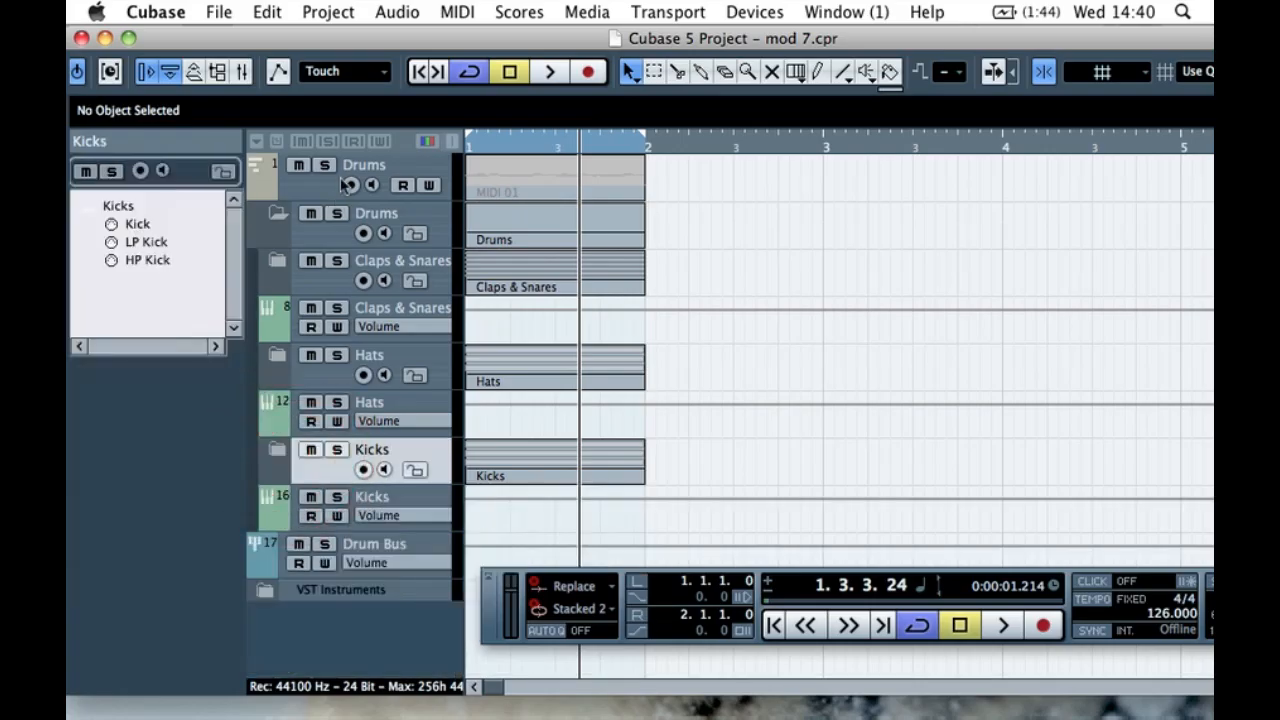
- Collapse the main Drums folder and return the project cursor to the start of bar 1
{"action": "left_click", "coordinate": [278, 218]}
{"action": "left_click", "coordinate": [278, 218]}
{"action": "left_click", "coordinate": [686, 220]}
{"action": "left_click_drag", "start_coordinate": [490, 142], "coordinate": [470, 142]}
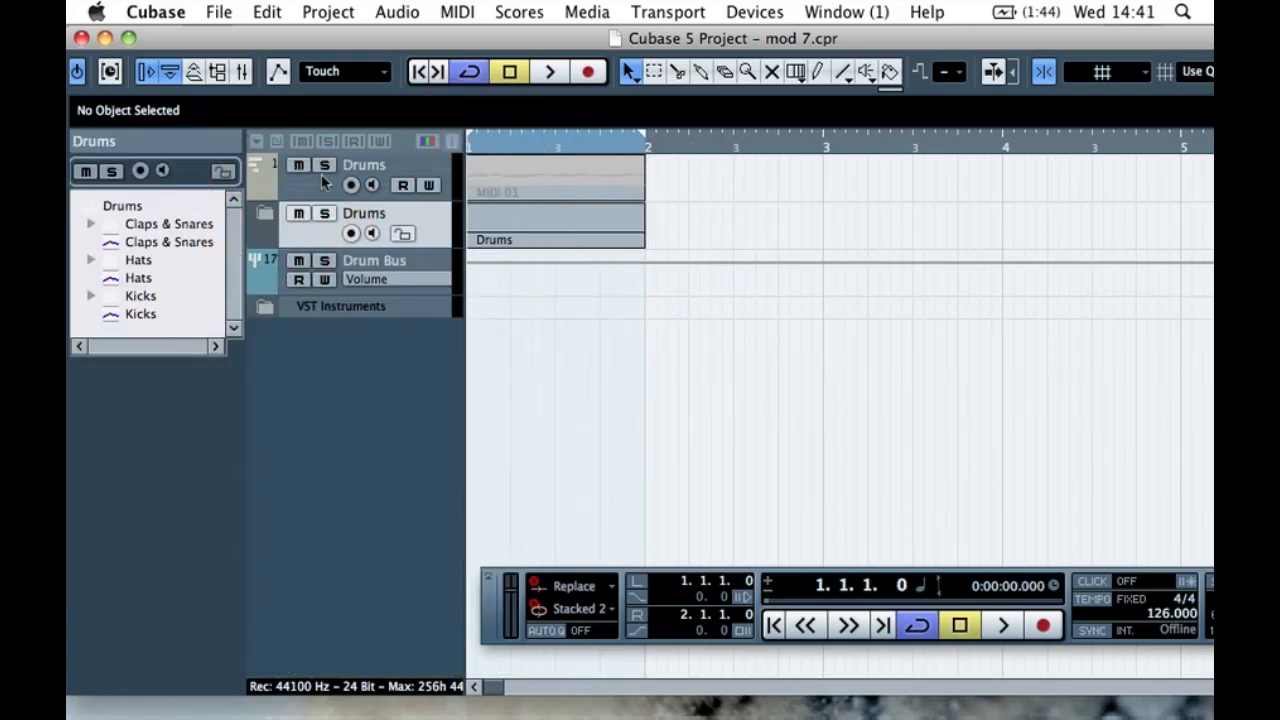
- Remove the original Drums MIDI track that holds the muted MIDI 01 part
{"action": "left_click", "coordinate": [300, 186]}
{"action": "right_click", "coordinate": [297, 189]}
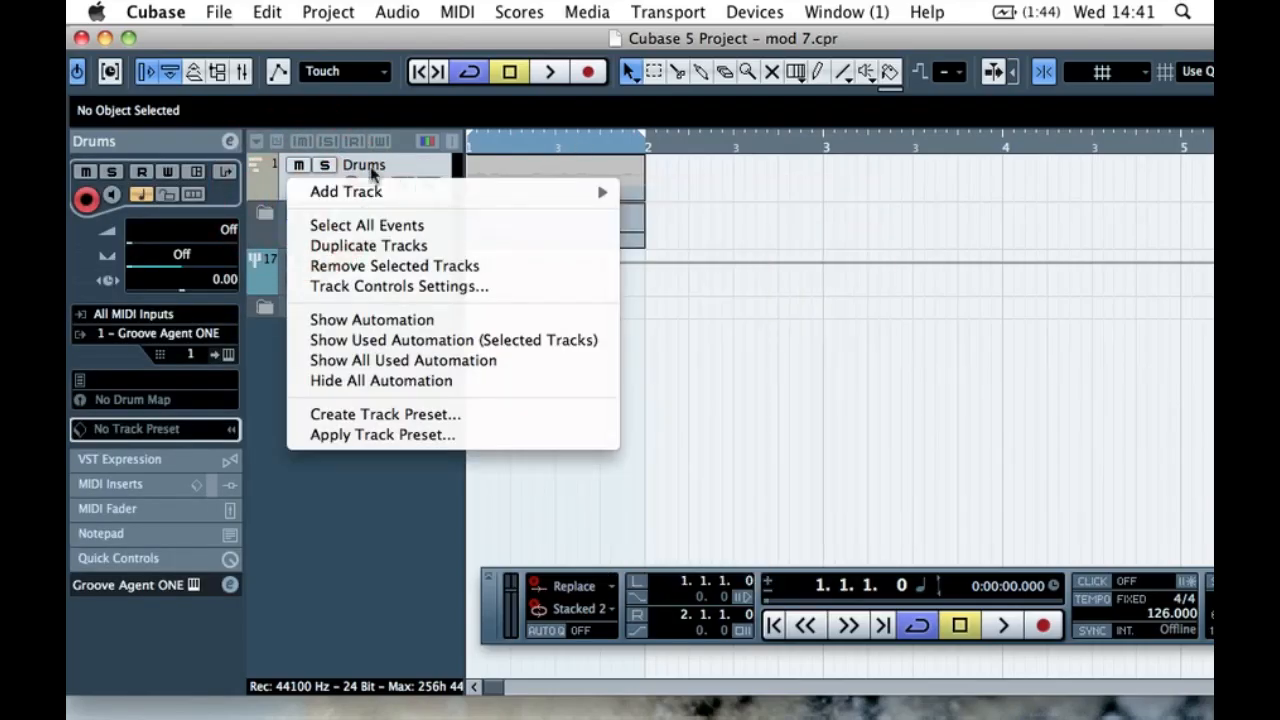
{"action": "left_click", "coordinate": [369, 262]}
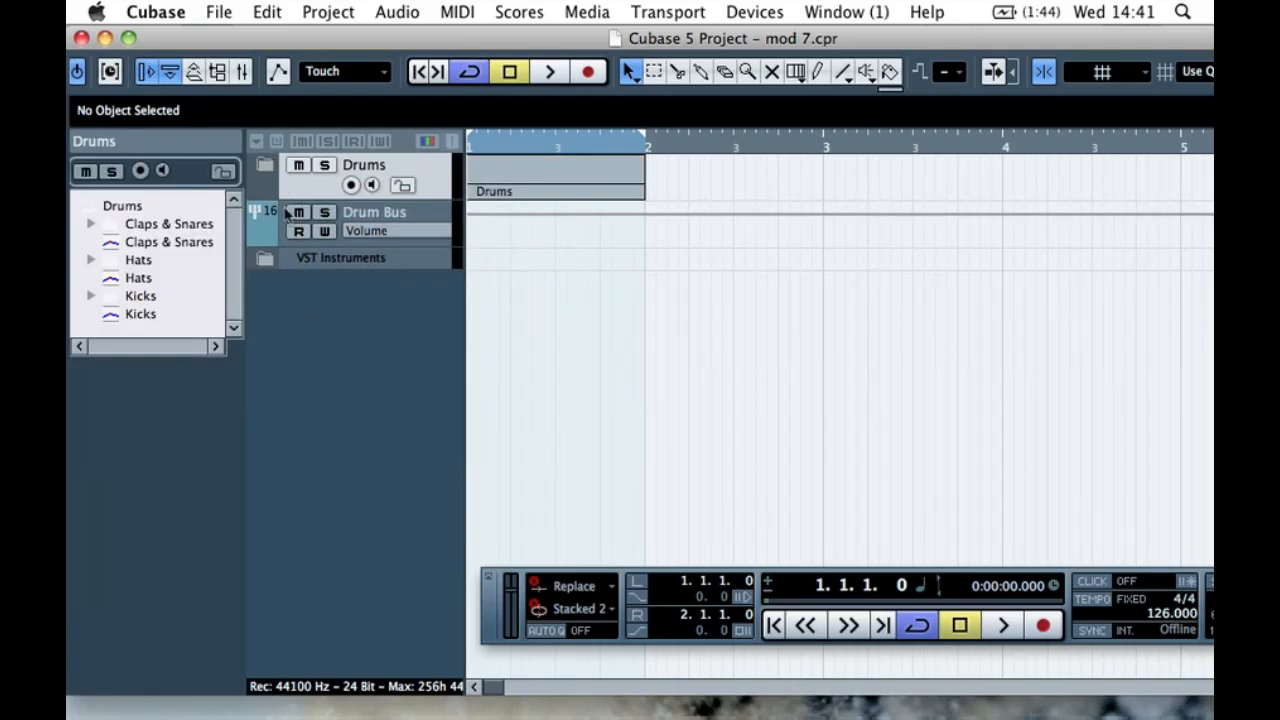
- Play the loop, expand the Drums folder and select its Claps & Snares folder
{"action": "key", "text": "space"}
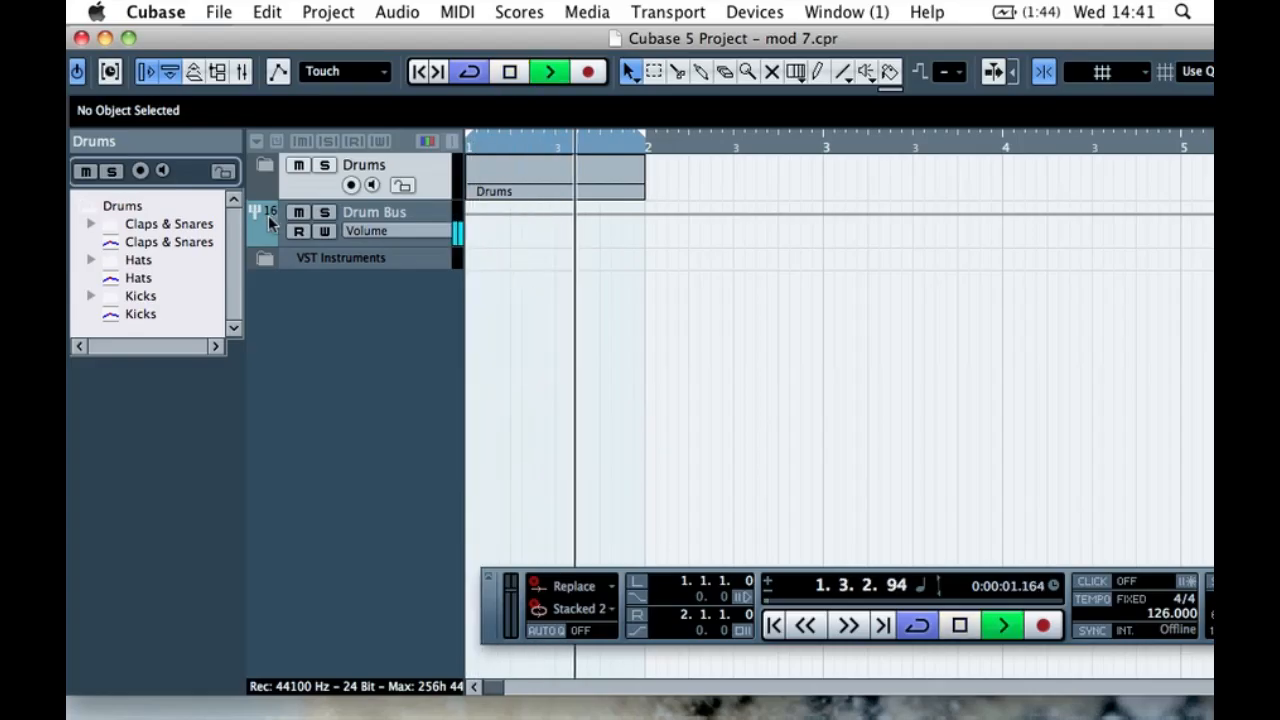
{"action": "left_click", "coordinate": [265, 165]}
{"action": "left_click", "coordinate": [334, 240]}
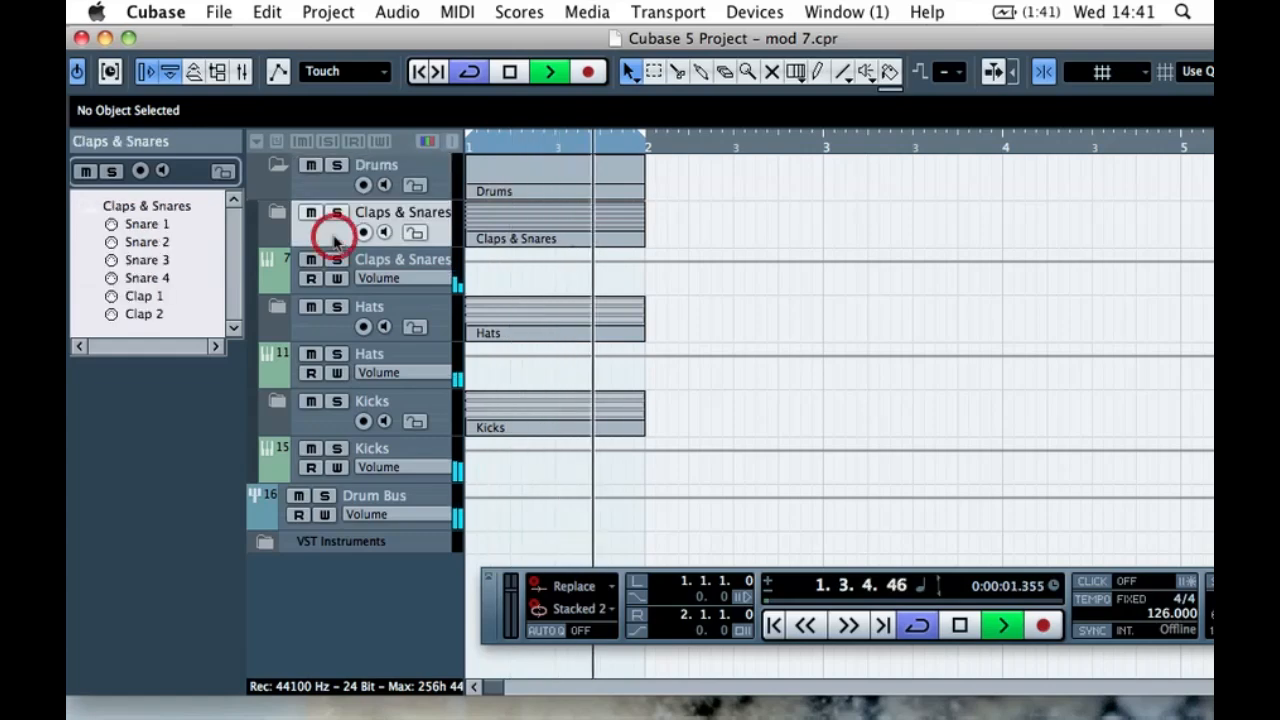
- Examine the tracks inside the Claps & Snares and Hats folders together with their group channels
{"action": "left_click", "coordinate": [278, 212]}
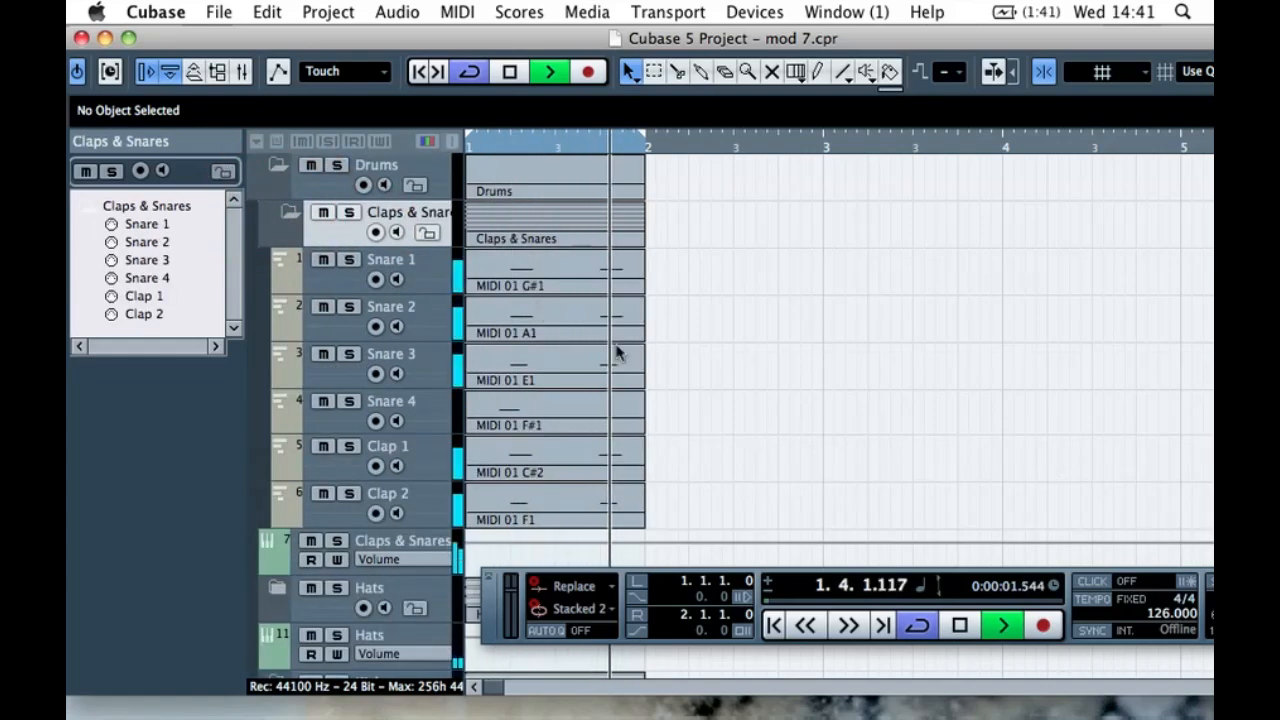
{"action": "left_click", "coordinate": [289, 211]}
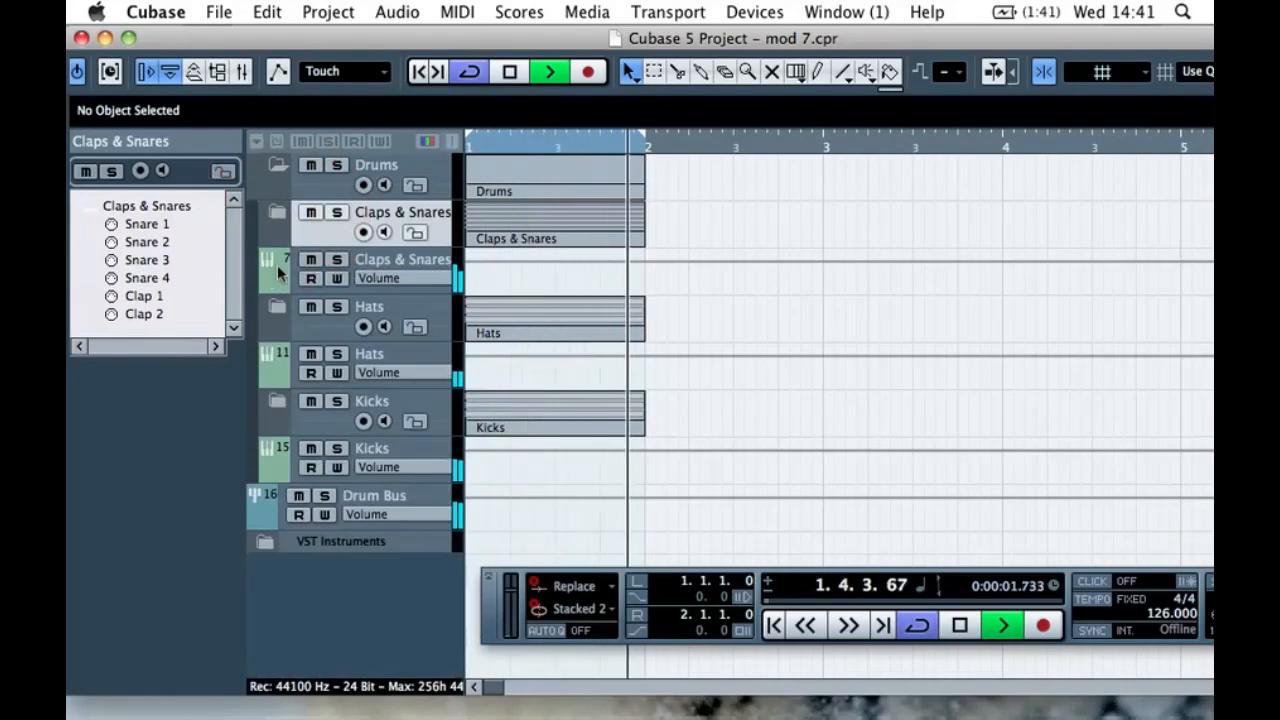
{"action": "left_click", "coordinate": [277, 265]}
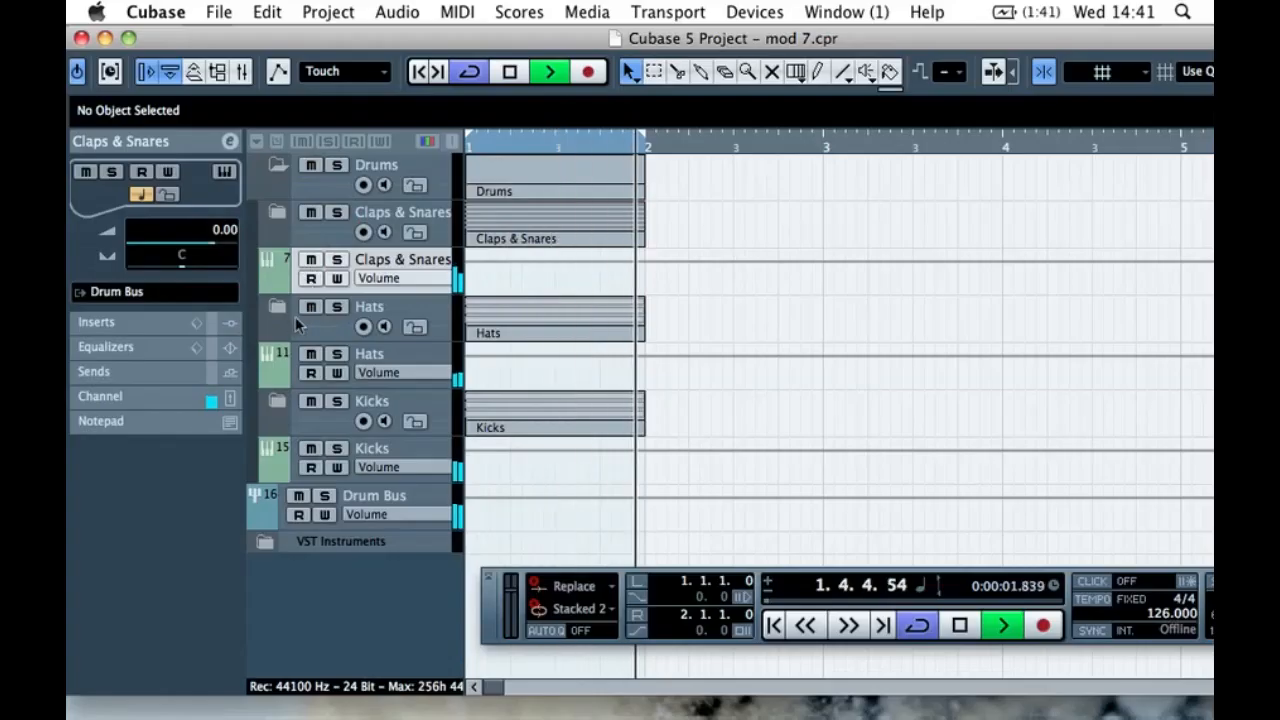
{"action": "left_click", "coordinate": [292, 318]}
{"action": "left_click", "coordinate": [277, 306]}
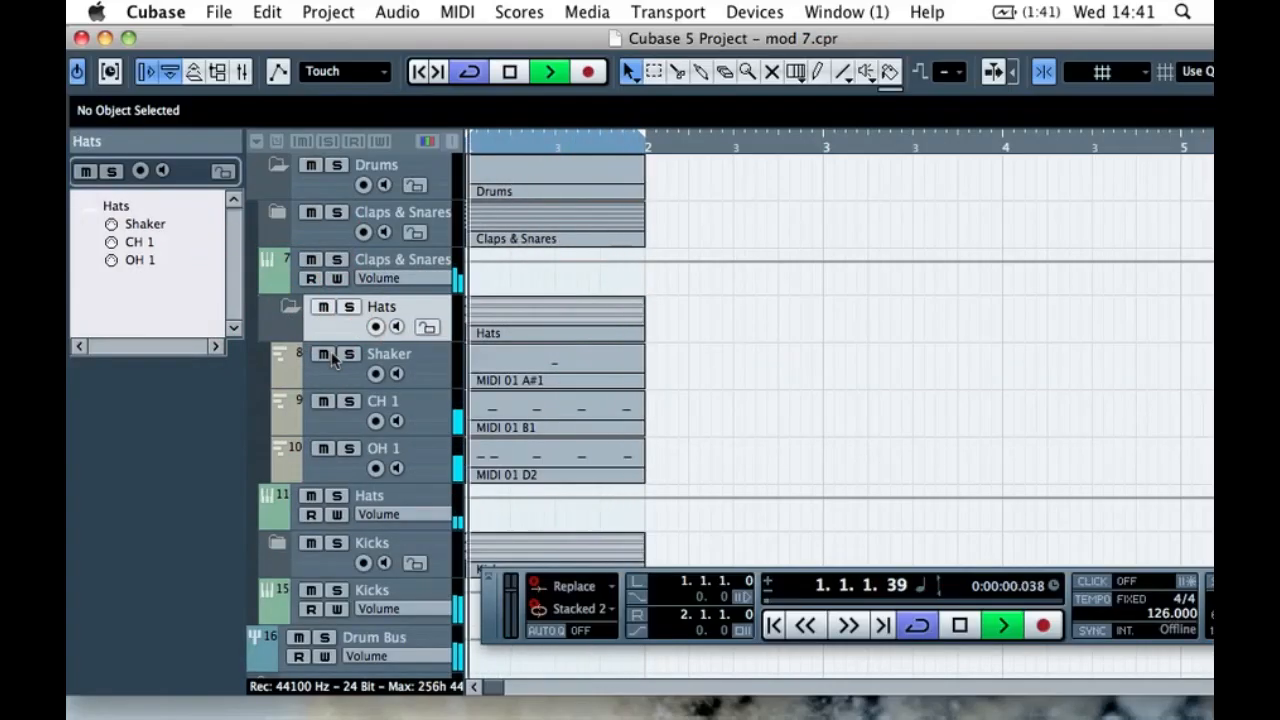
{"action": "left_click", "coordinate": [289, 306]}
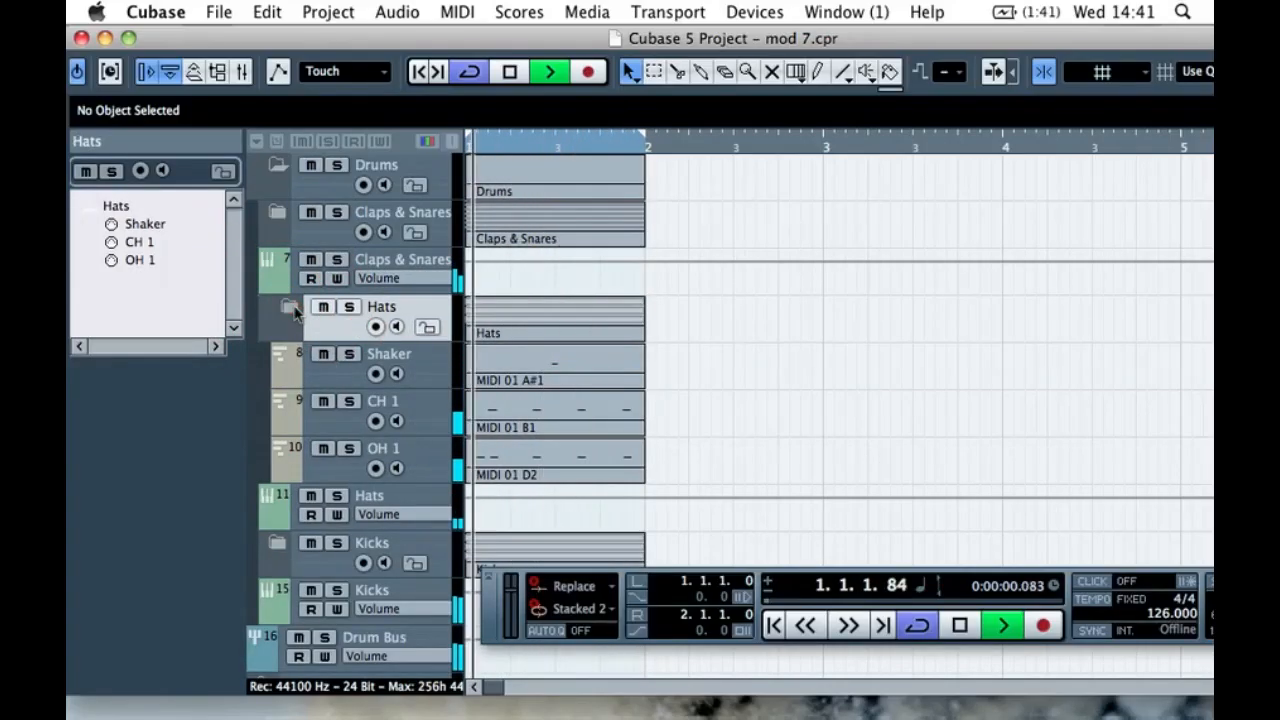
{"action": "left_click", "coordinate": [284, 368]}
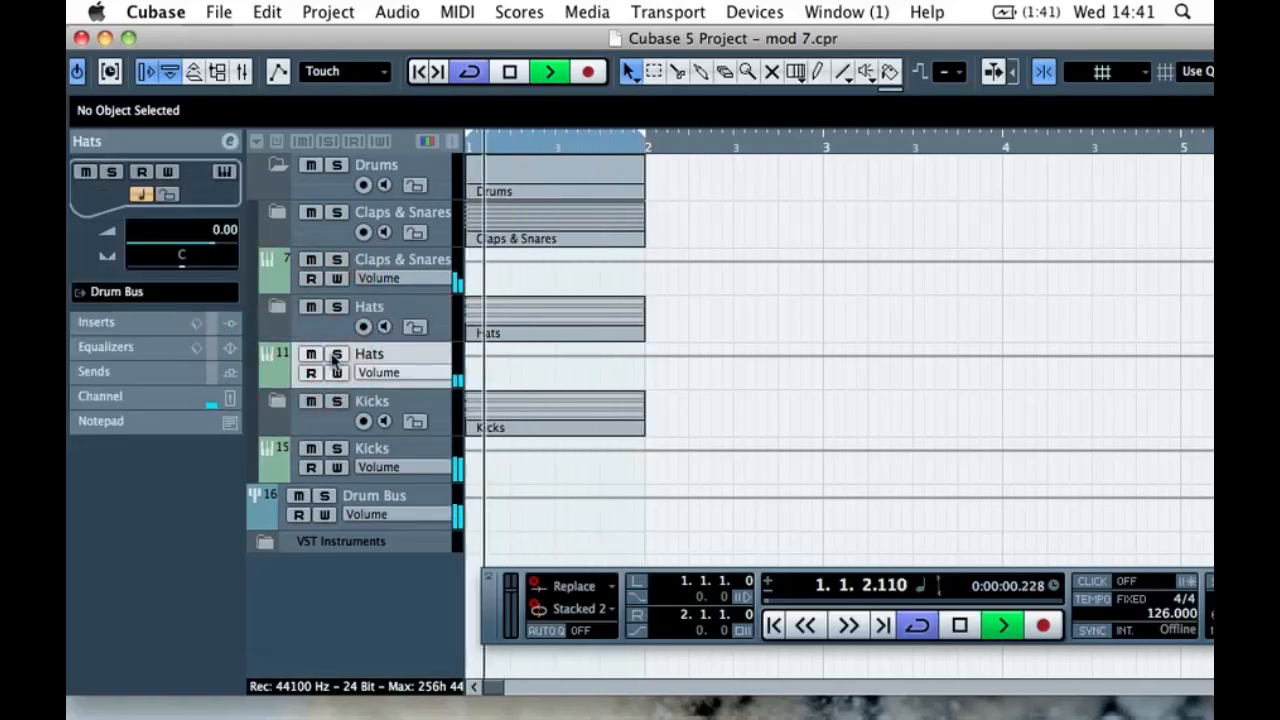
- Expand the Kicks folder, audition the Kick, LP Kick and HP Kick tracks in solo, and clear their solos
{"action": "left_click", "coordinate": [278, 406]}
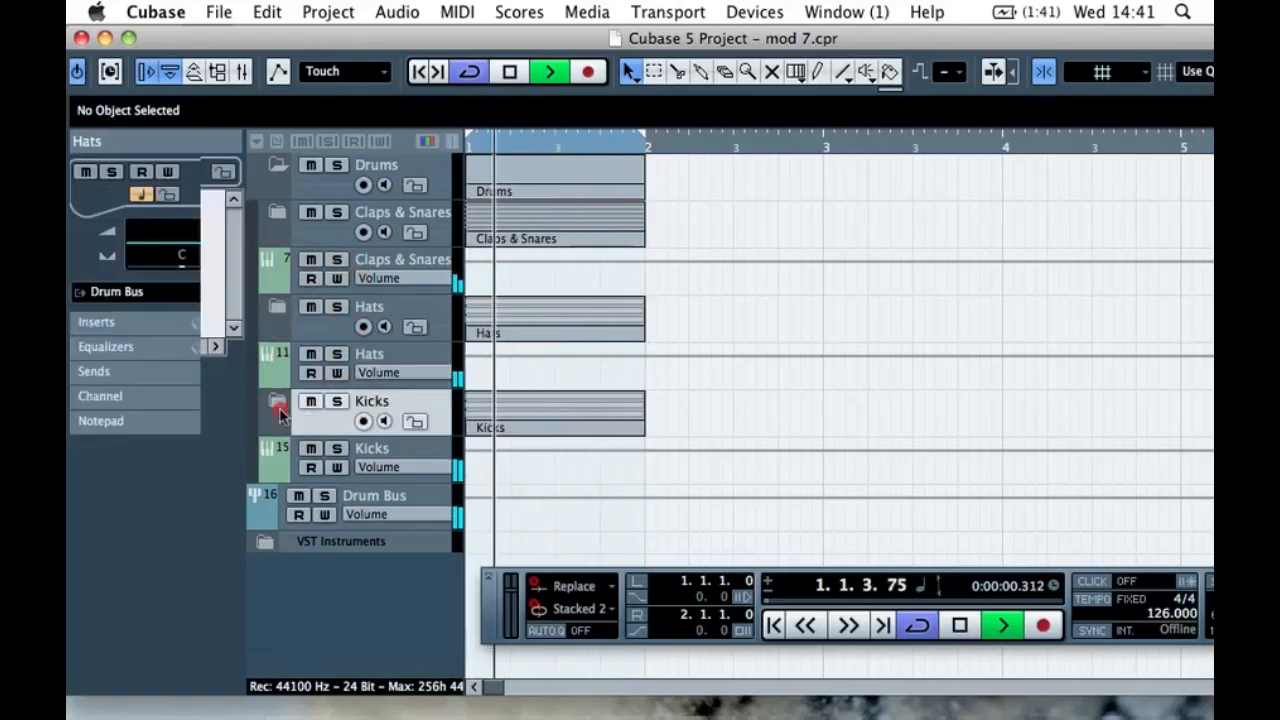
{"action": "left_click", "coordinate": [278, 404]}
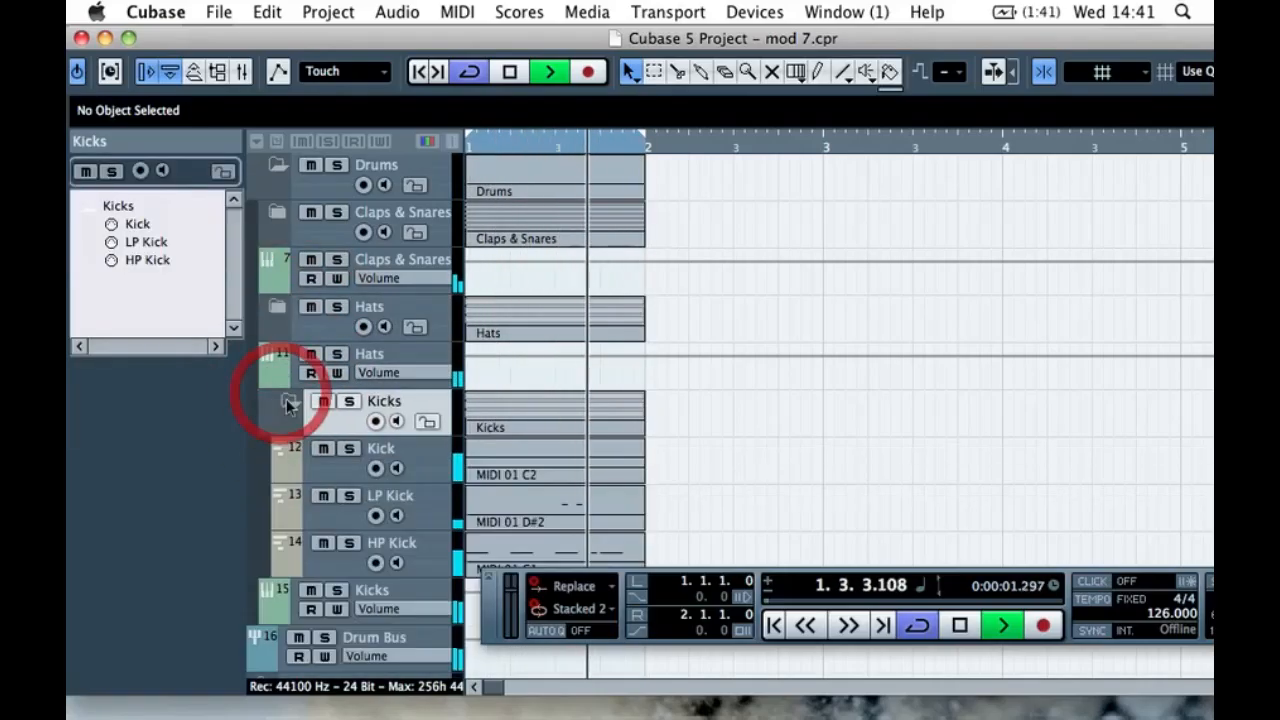
{"action": "left_click", "coordinate": [348, 449]}
{"action": "left_click", "coordinate": [349, 495]}
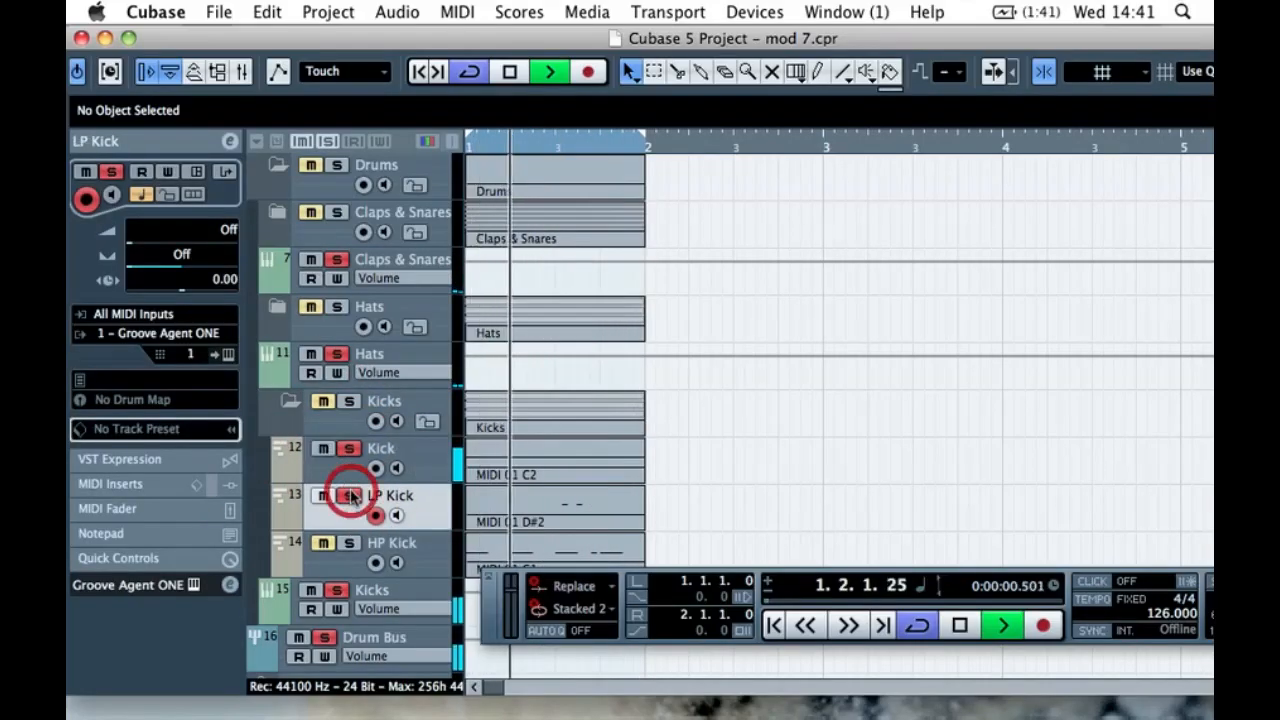
{"action": "left_click", "coordinate": [349, 542]}
{"action": "left_click", "coordinate": [348, 449]}
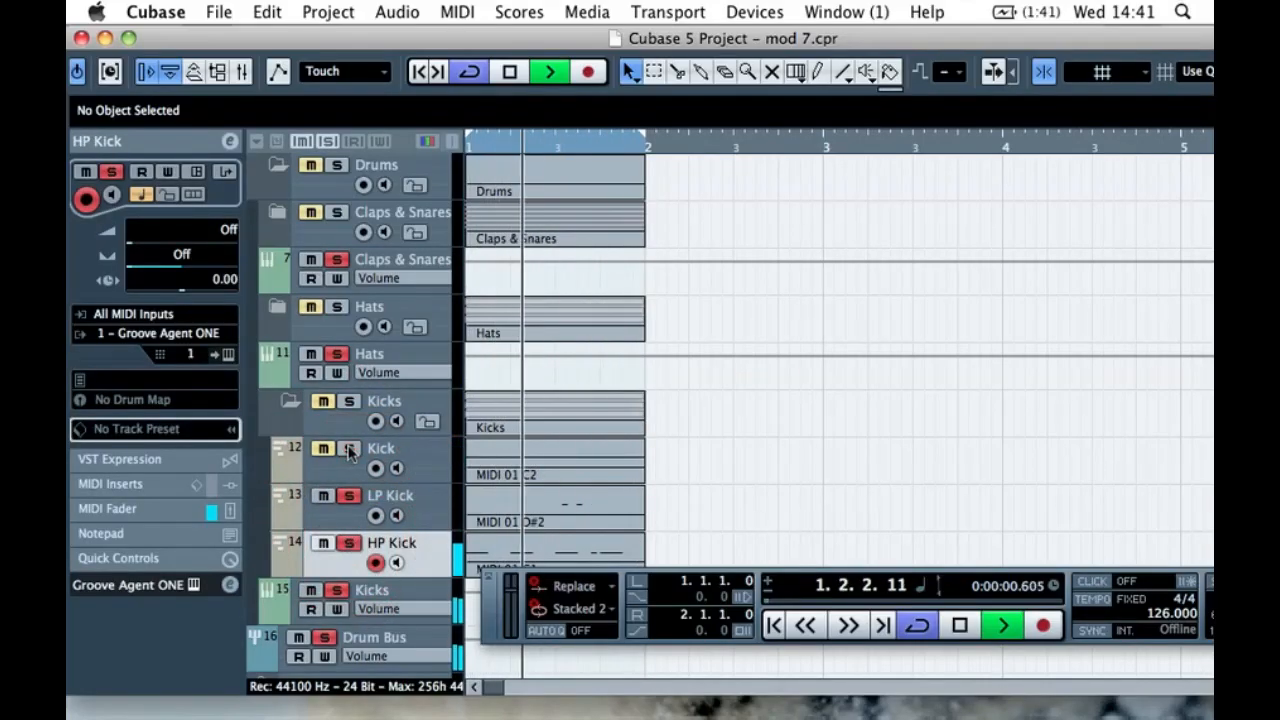
{"action": "left_click", "coordinate": [349, 495]}
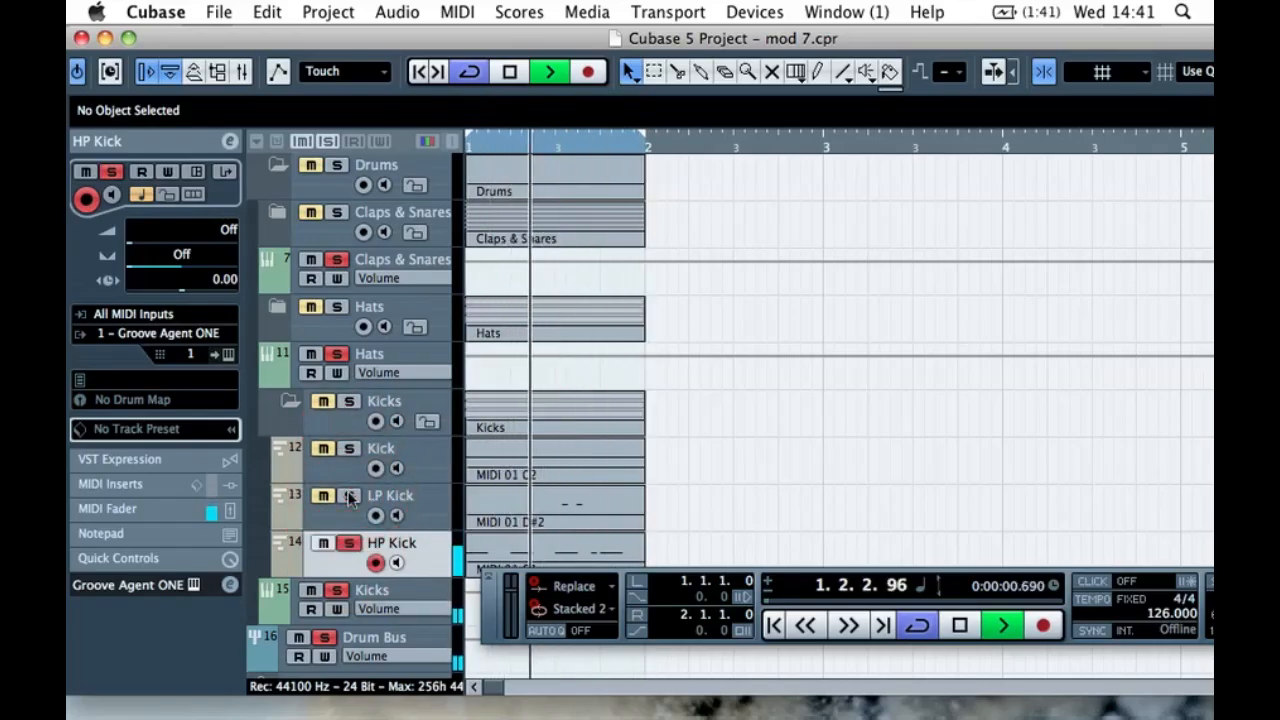
{"action": "scroll", "coordinate": [349, 497], "scroll_direction": "down", "scroll_amount": 2}
{"action": "left_click", "coordinate": [349, 477]}
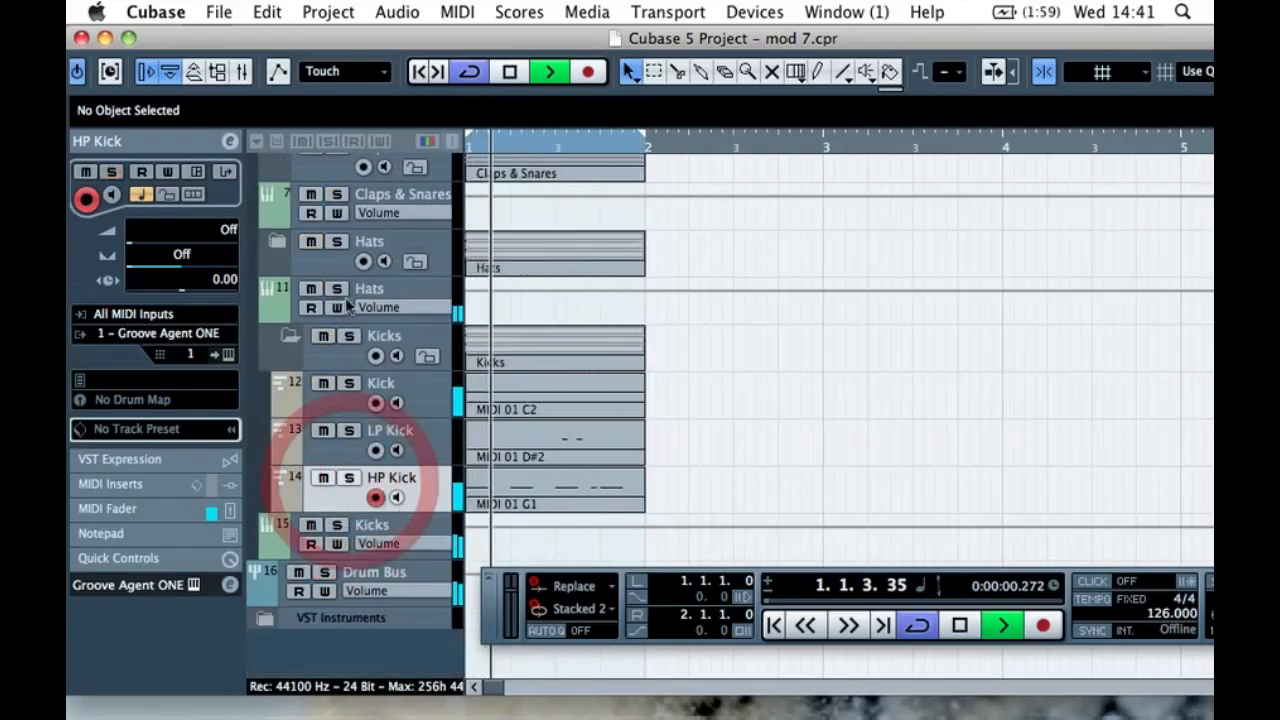
- Review the Kicks group channel and the Drum Bus channel, and collapse the Kicks and Drums folders
{"action": "left_click", "coordinate": [290, 335]}
{"action": "left_click", "coordinate": [278, 462]}
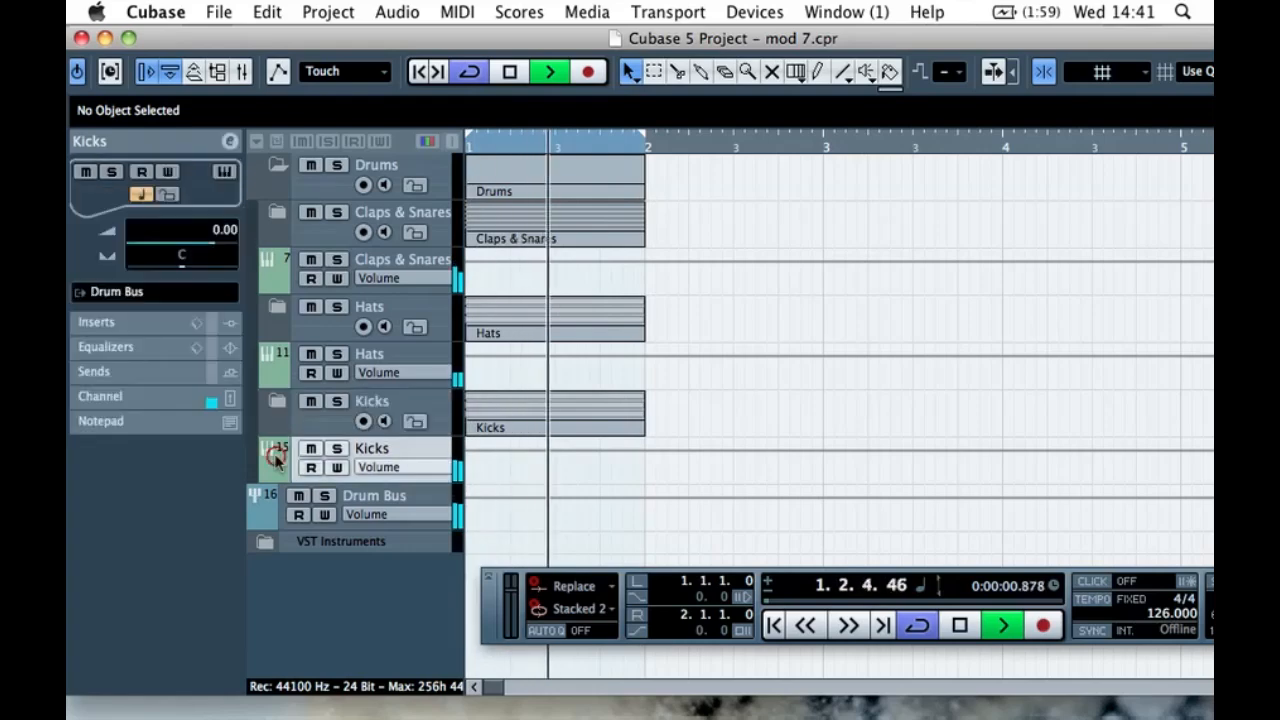
{"action": "left_click", "coordinate": [268, 508]}
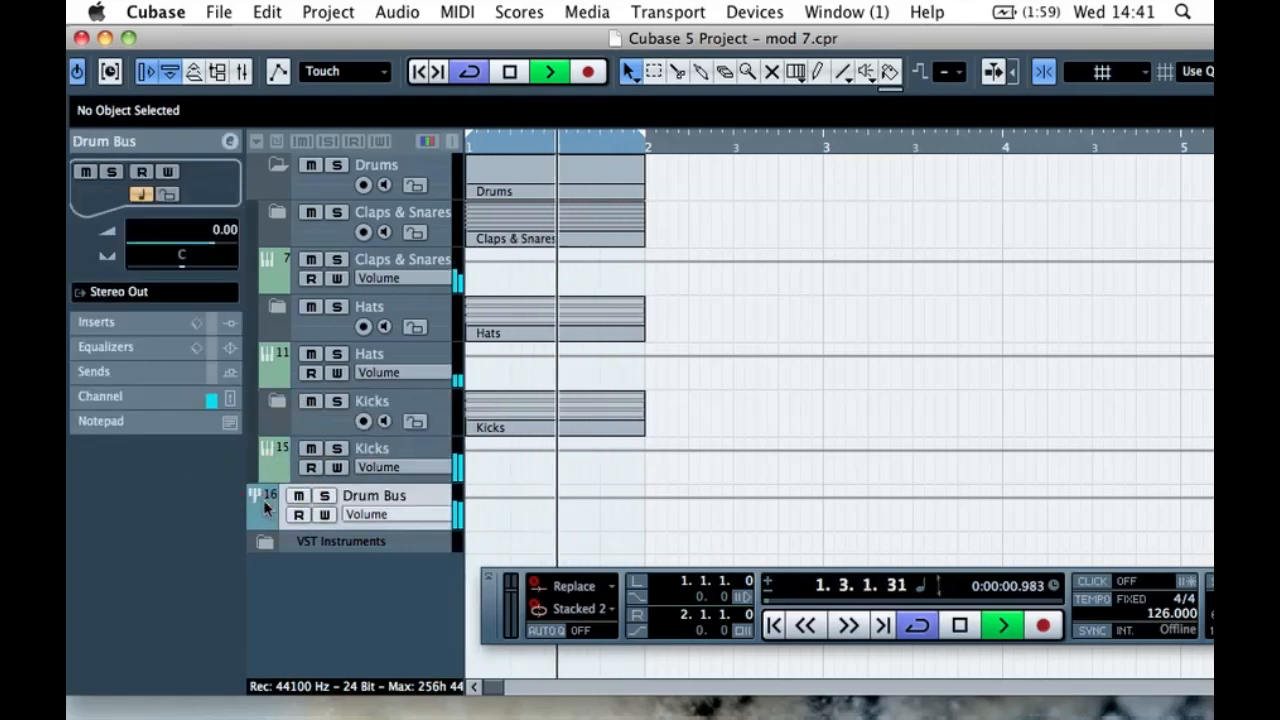
{"action": "left_click", "coordinate": [275, 170]}
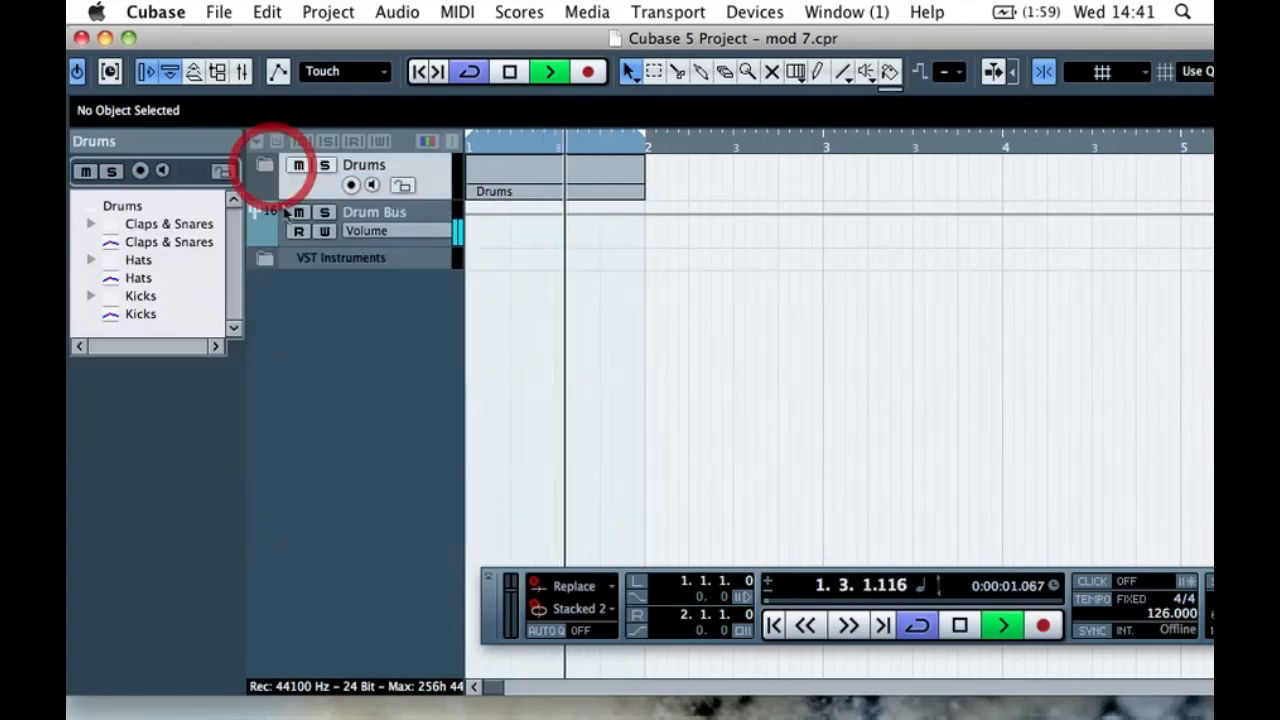
- Try lowering the Drum Bus volume to -0.93 and reset it to 0
{"action": "left_click", "coordinate": [205, 234]}
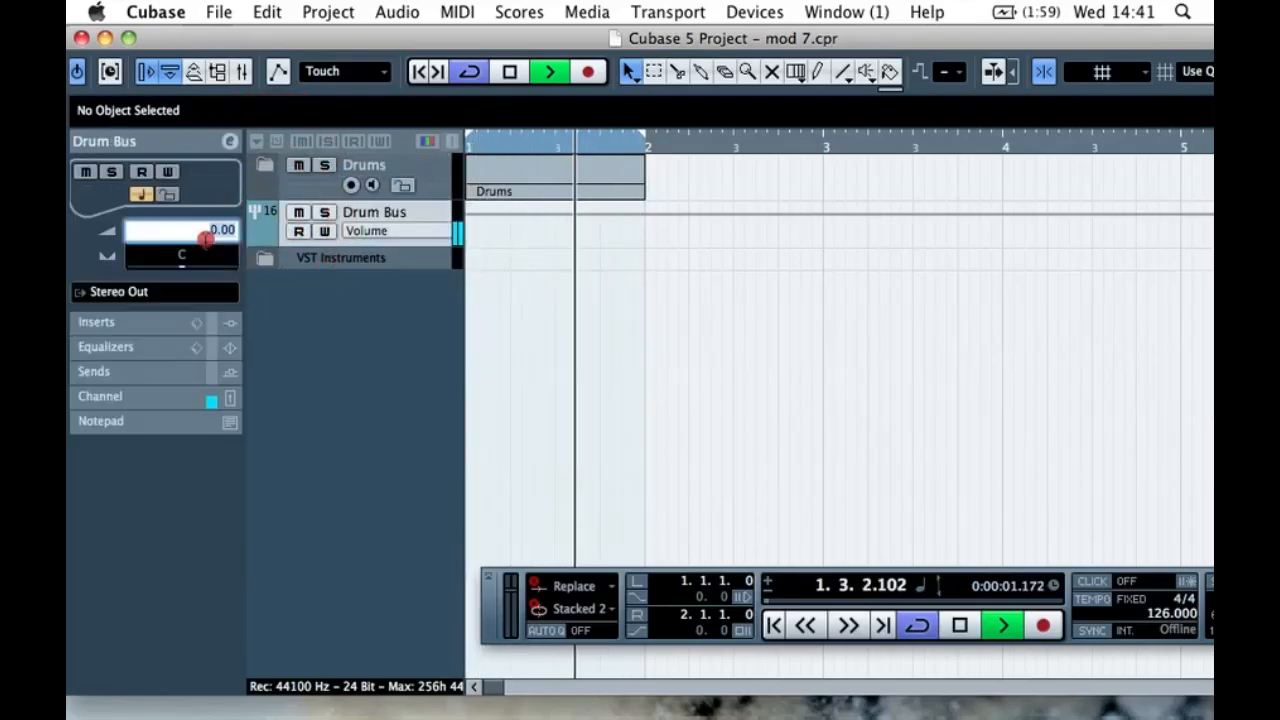
{"action": "left_click", "coordinate": [213, 252]}
{"action": "mouse_move", "coordinate": [213, 252]}
{"action": "left_mouse_down"}
{"action": "mouse_move", "coordinate": [160, 245]}
{"action": "mouse_move", "coordinate": [206, 246]}
{"action": "left_mouse_up"}
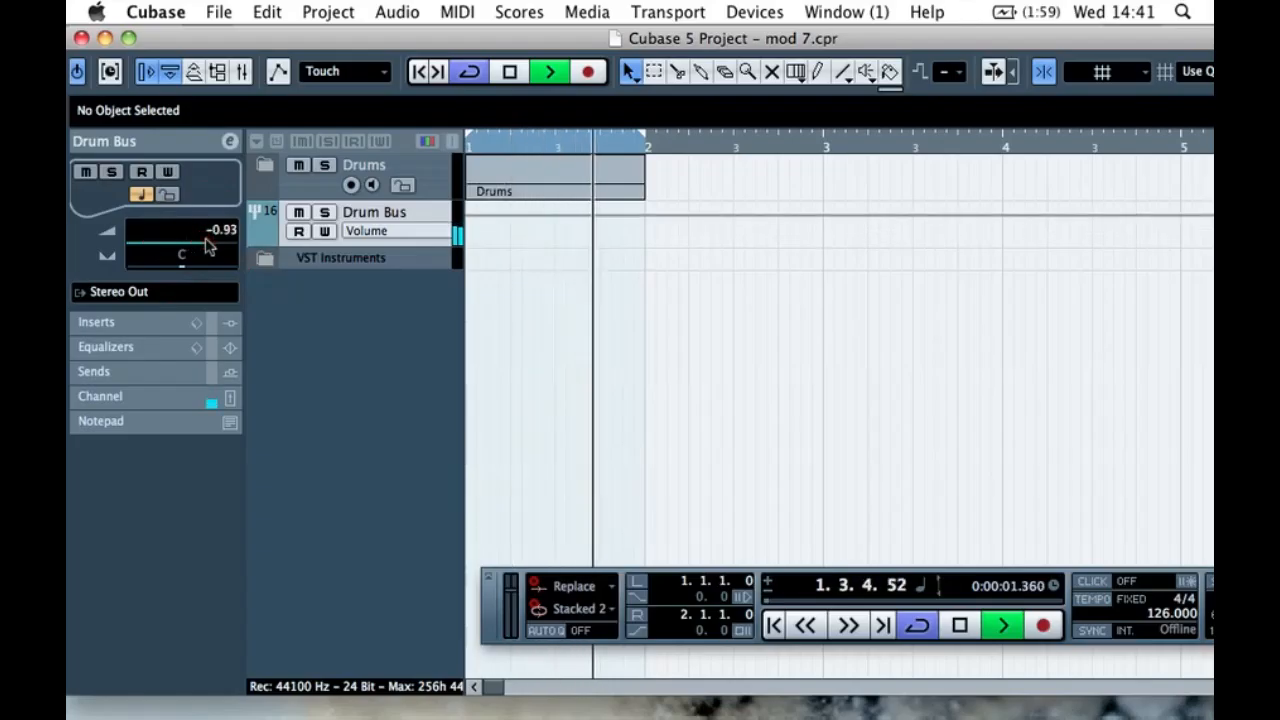
{"action": "double_click", "coordinate": [206, 246]}
{"action": "type", "text": "0"}
{"action": "key", "text": "Return"}
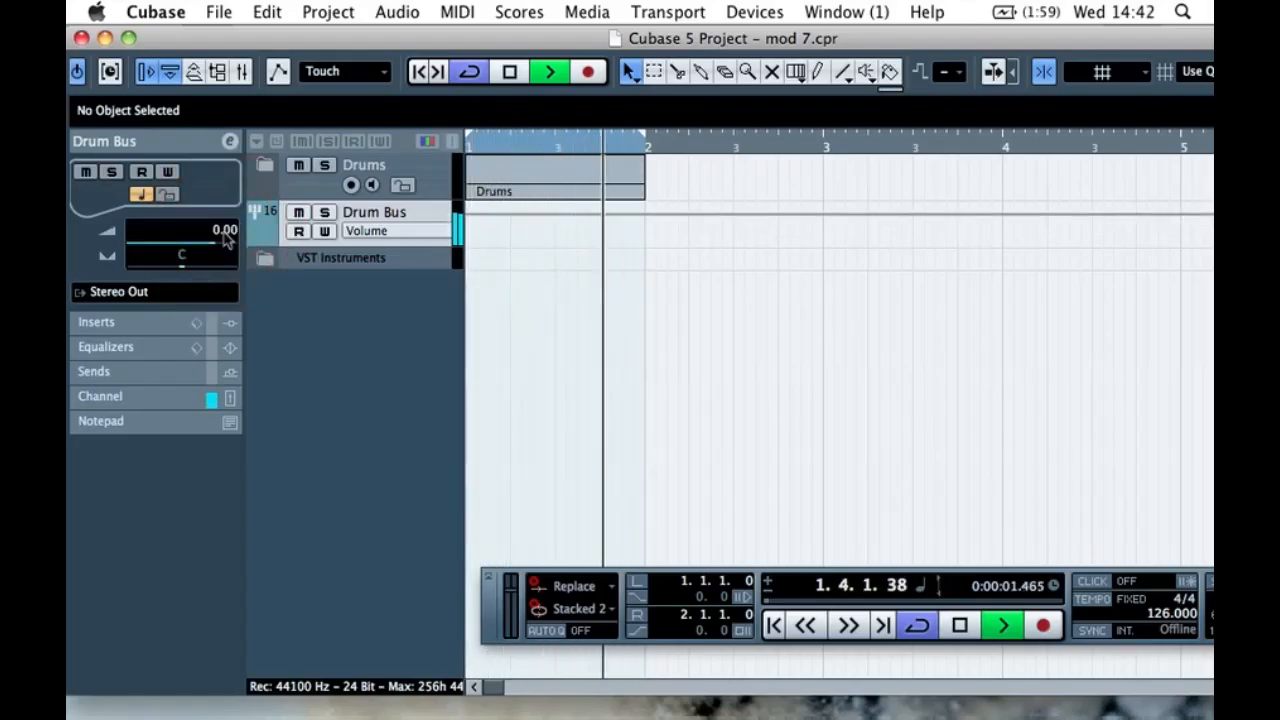
- Stop playback and show the insert slots of the Drum Bus channel
{"action": "key", "text": "space"}
{"action": "left_click", "coordinate": [560, 298]}
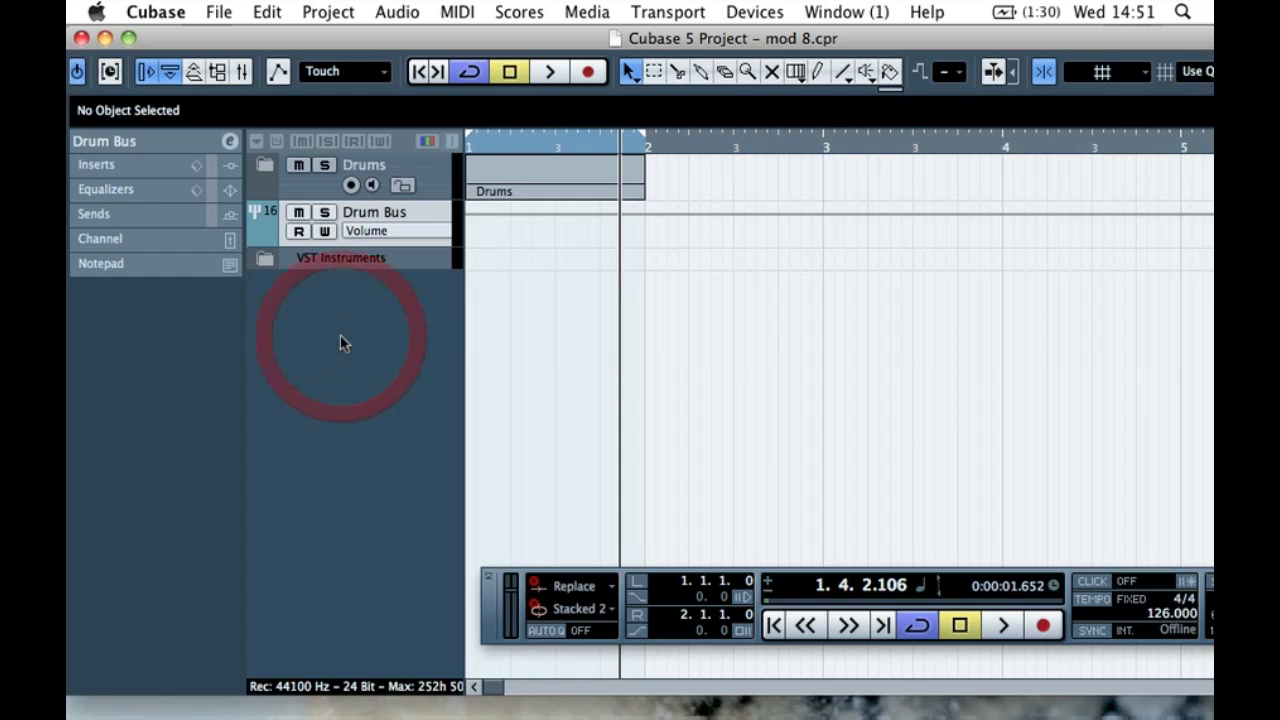
{"action": "left_click", "coordinate": [267, 224]}
{"action": "left_click", "coordinate": [141, 143]}
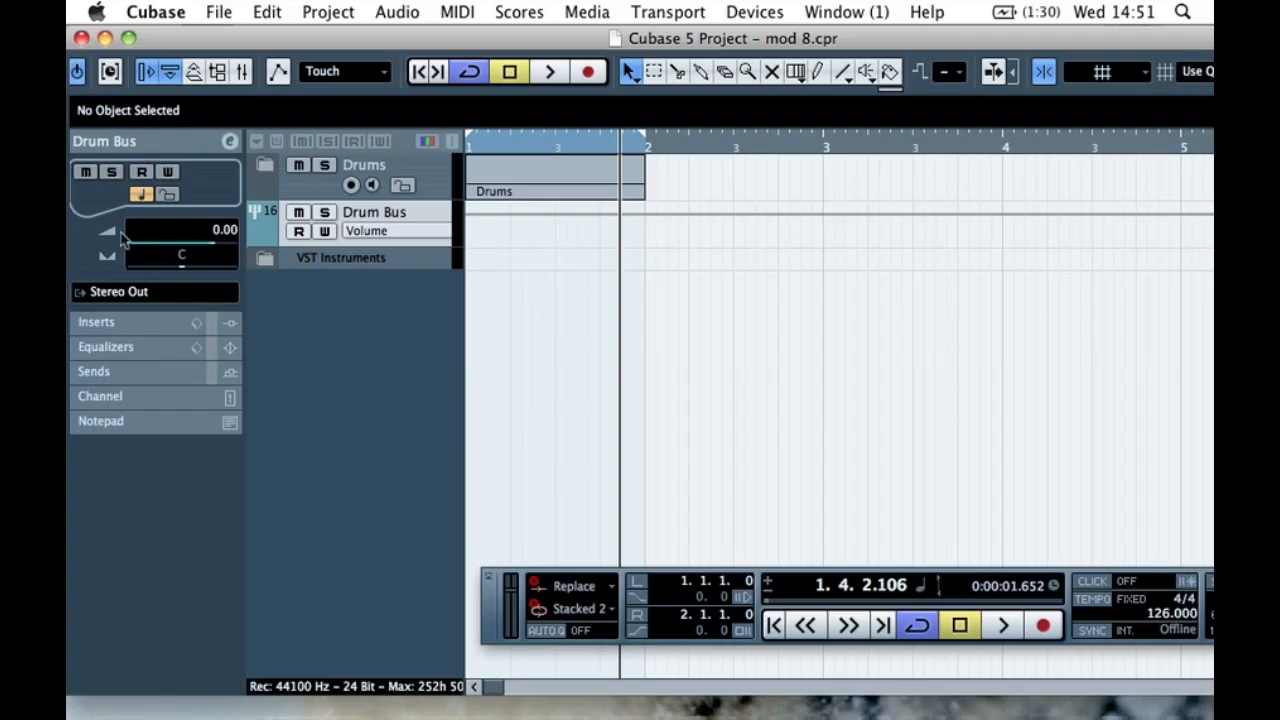
{"action": "left_click", "coordinate": [129, 343]}
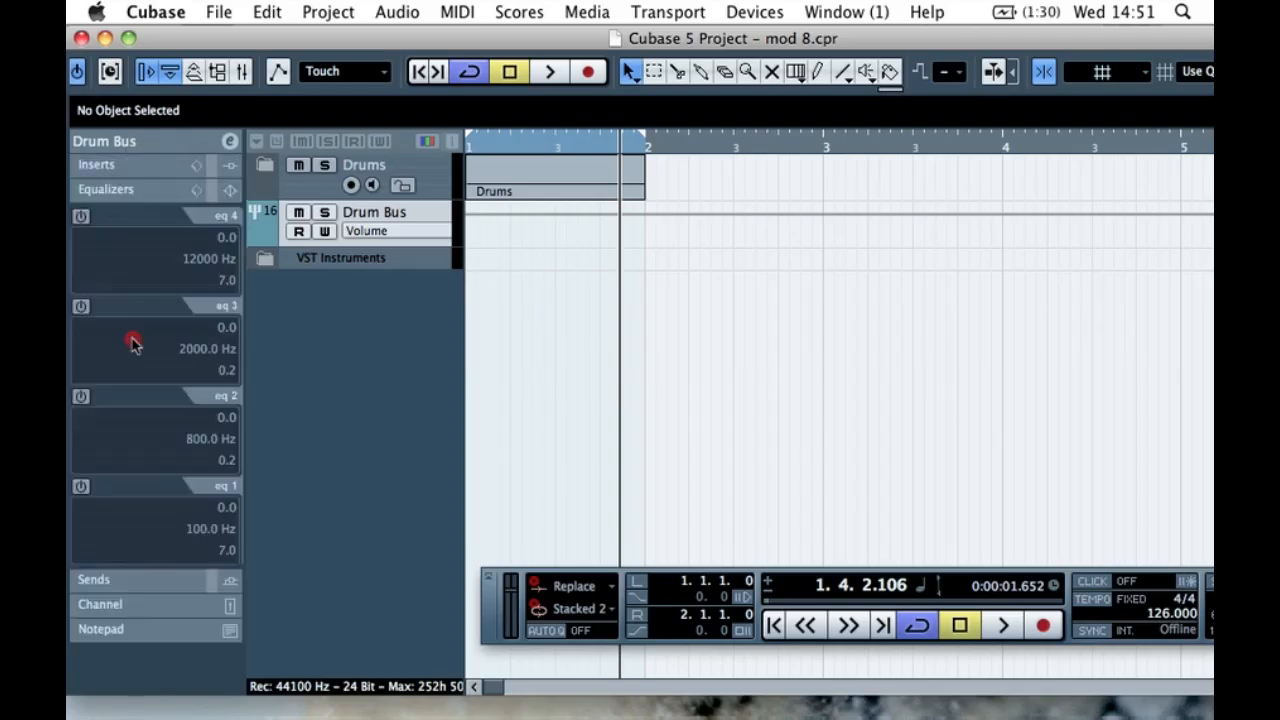
{"action": "left_click", "coordinate": [121, 163]}
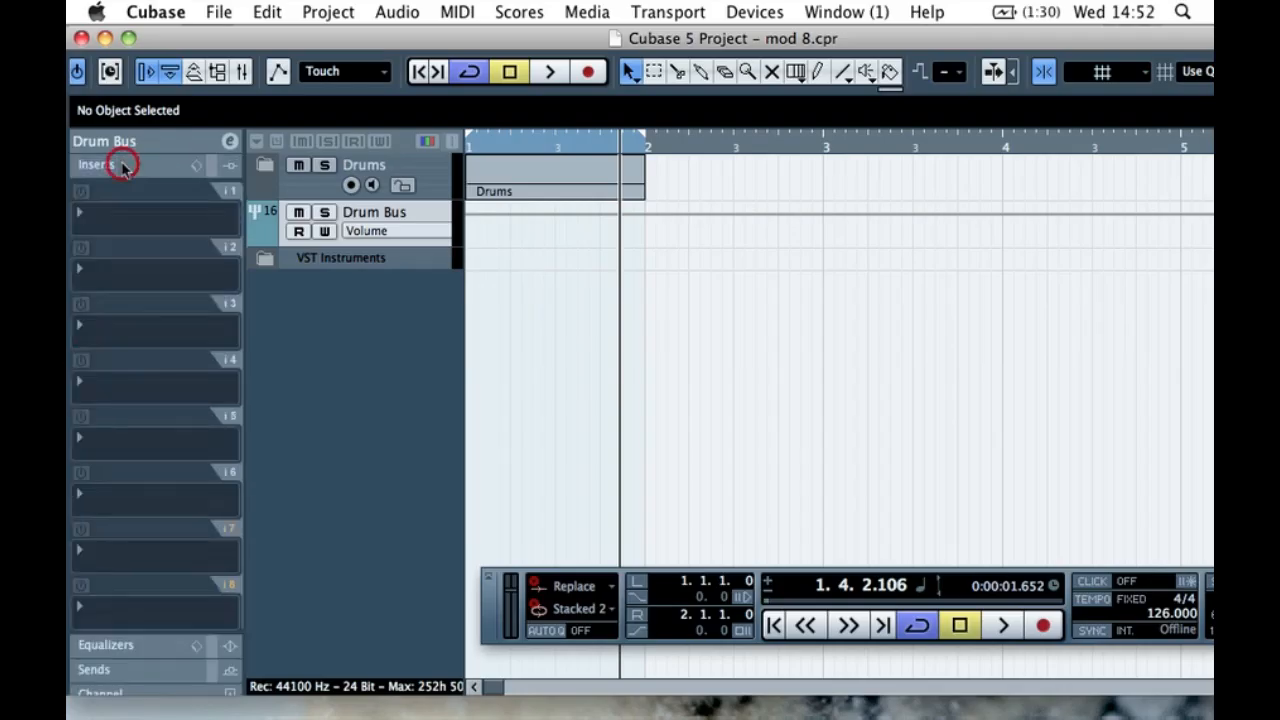
- Load the Dynamics Compressor into the Drum Bus's first insert slot and move its window below the tracks
{"action": "left_click", "coordinate": [146, 222]}
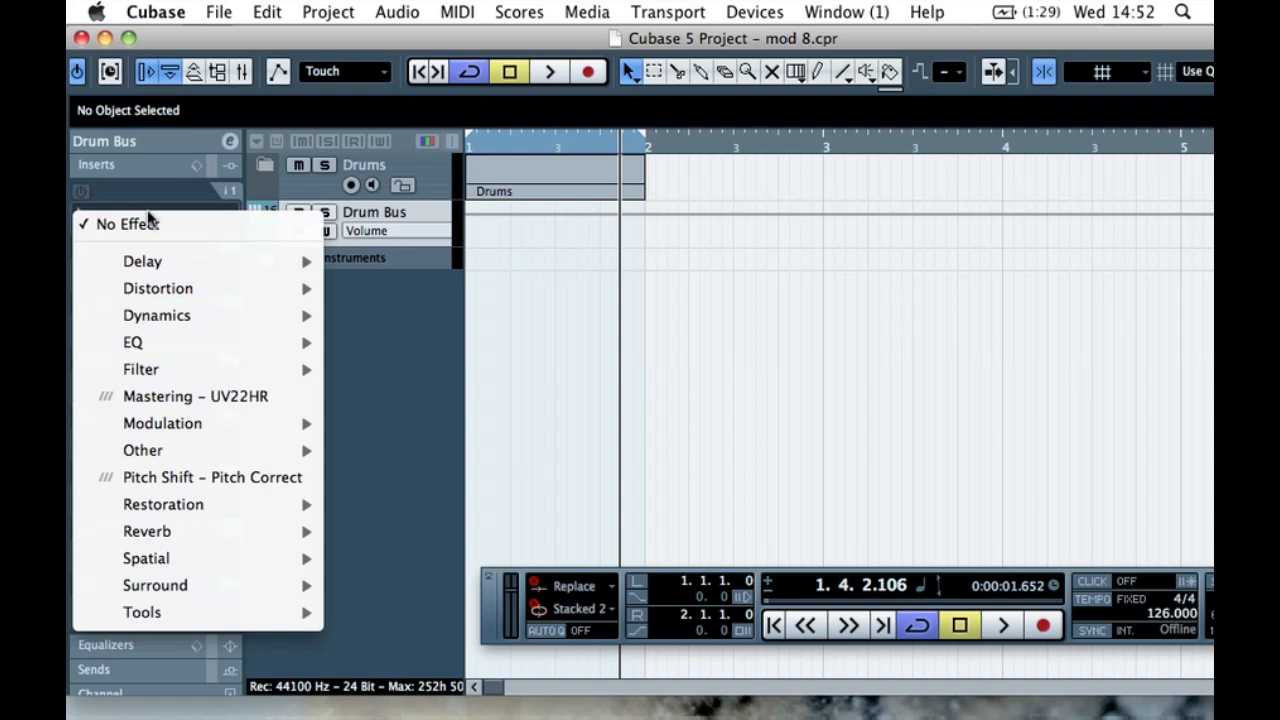
{"action": "mouse_move", "coordinate": [152, 318]}
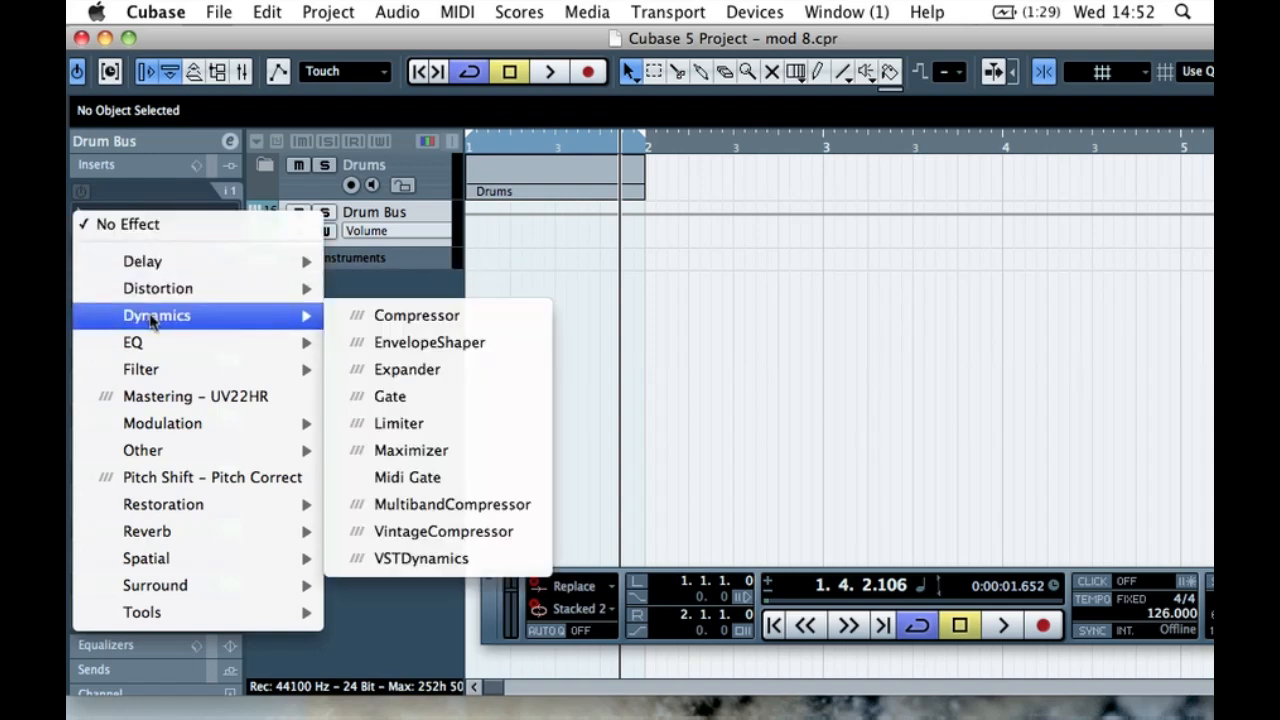
{"action": "left_click", "coordinate": [420, 317]}
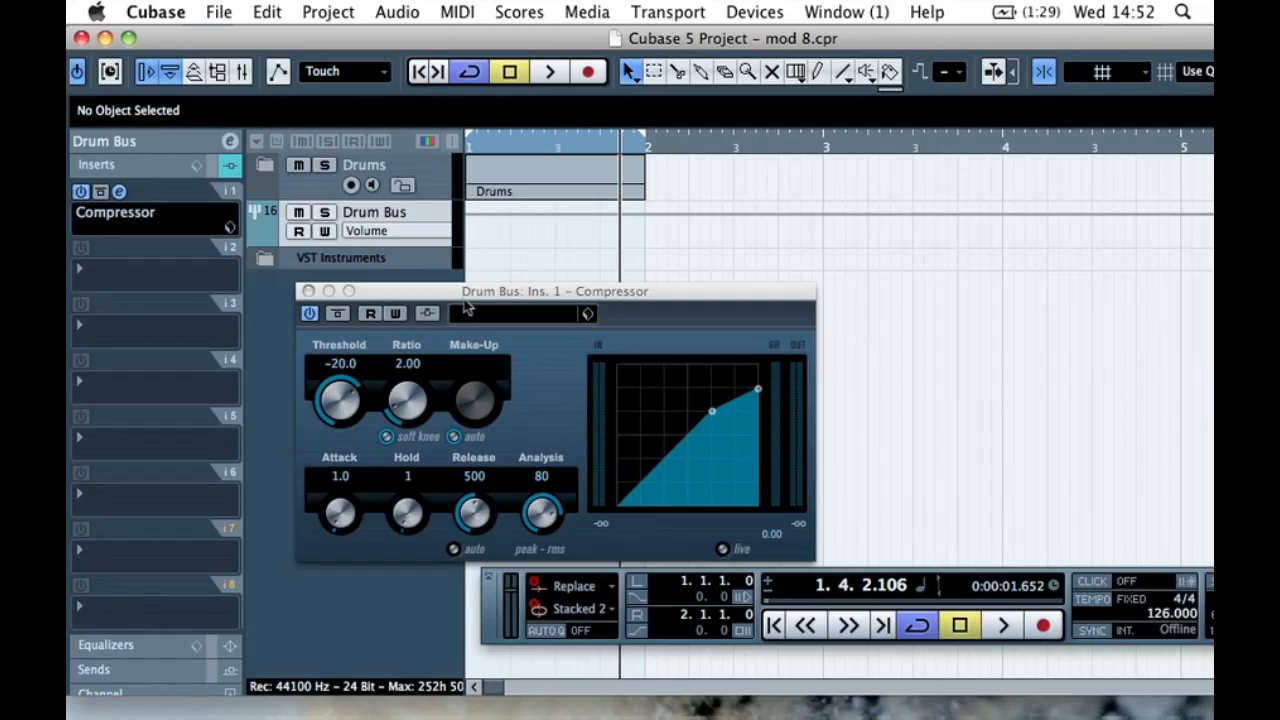
{"action": "left_click_drag", "start_coordinate": [467, 293], "coordinate": [455, 225]}
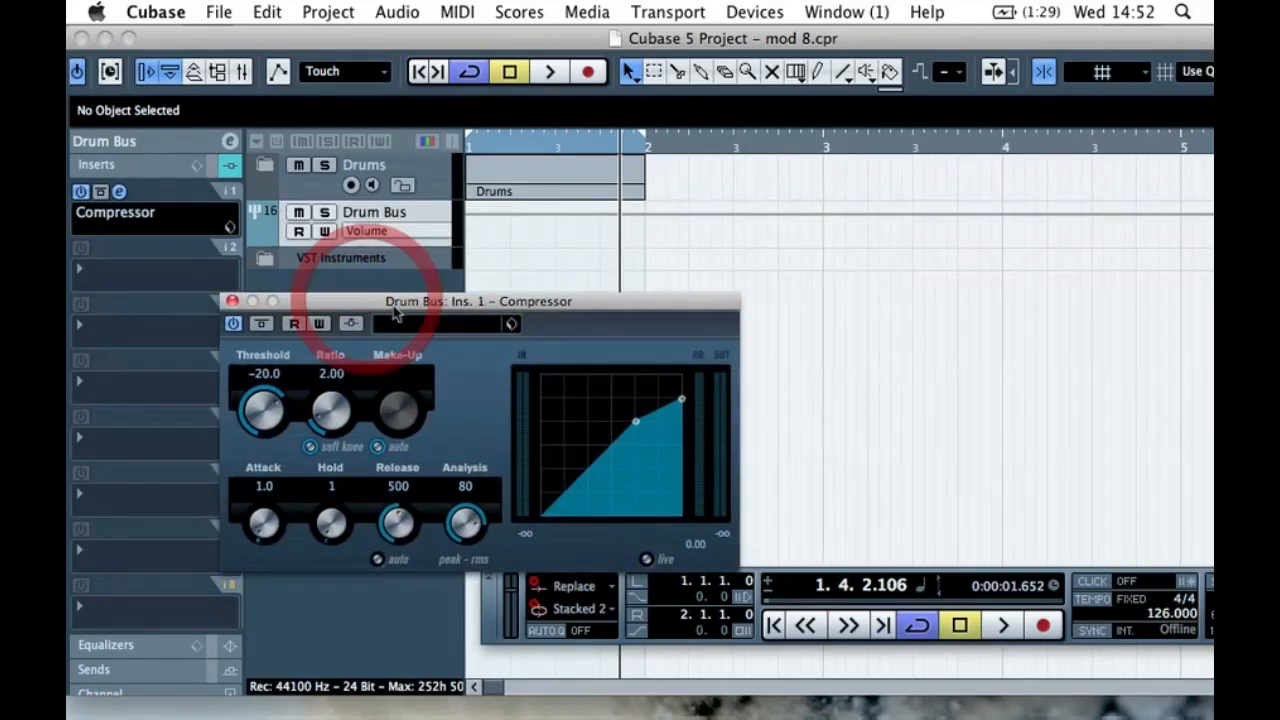
{"action": "left_click_drag", "start_coordinate": [368, 303], "coordinate": [380, 300]}
{"action": "left_click", "coordinate": [405, 303]}
- Play the drum loop and set the compressor's ratio to 8.00 and threshold to -60.0
{"action": "key", "text": "space"}
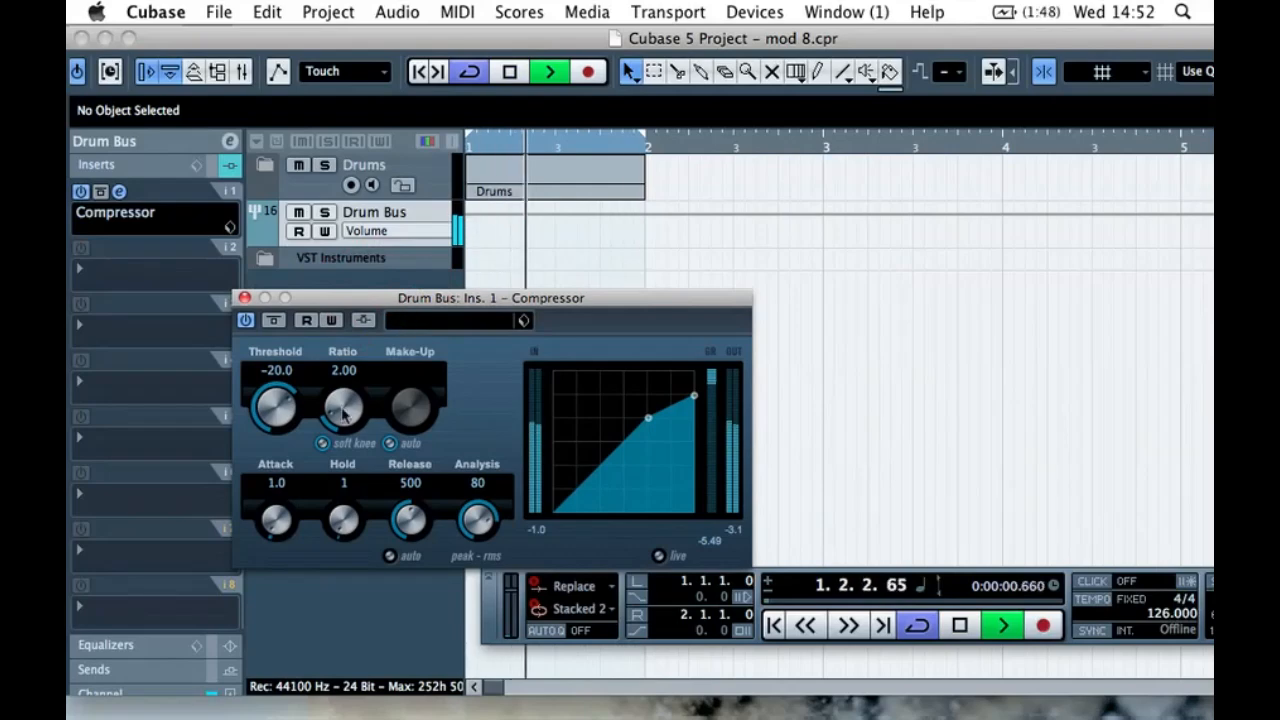
{"action": "left_click_drag", "start_coordinate": [334, 421], "coordinate": [352, 499]}
{"action": "left_click_drag", "start_coordinate": [293, 403], "coordinate": [286, 471]}
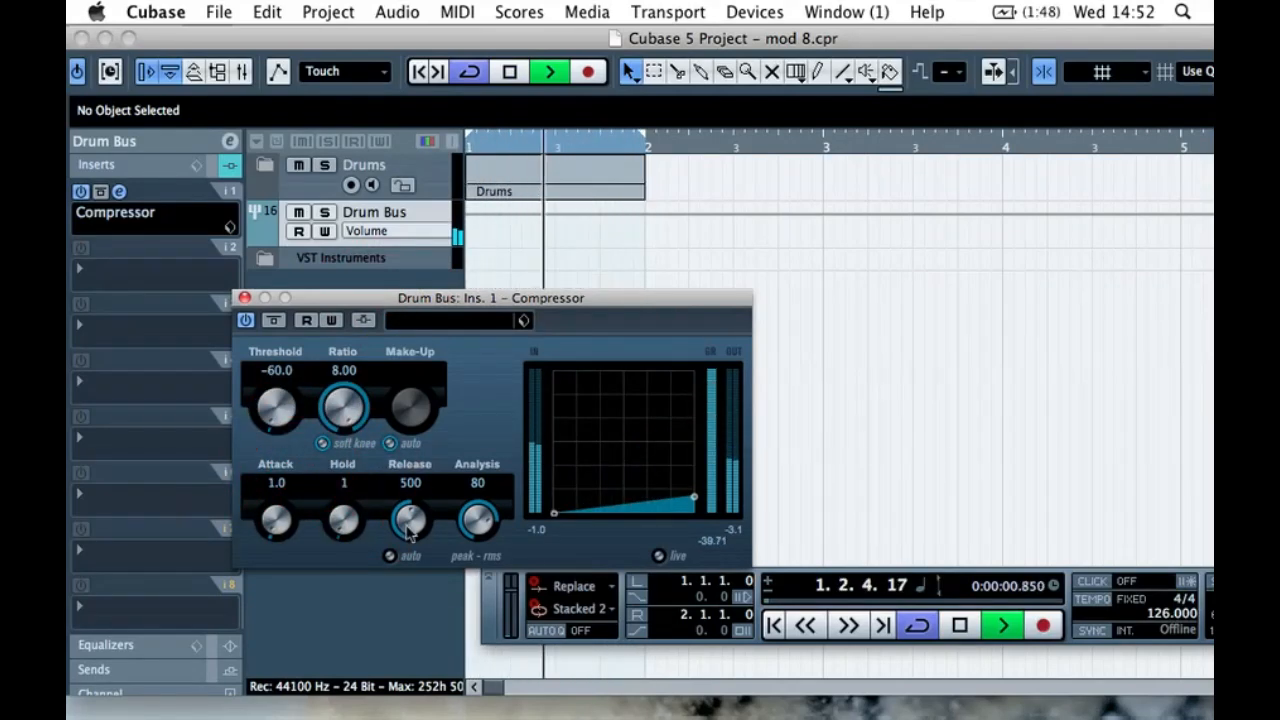
- Turn on automatic release for the compressor and raise its threshold to -29.4
{"action": "left_click", "coordinate": [390, 555]}
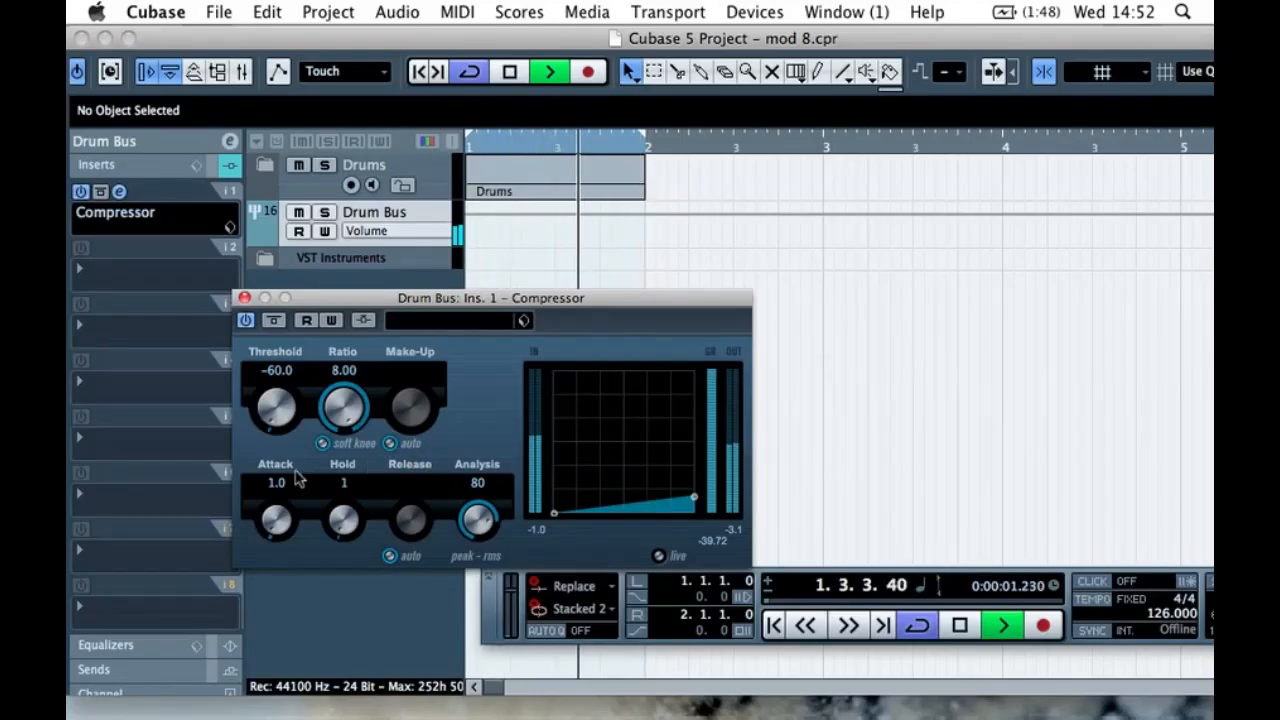
{"action": "scroll", "coordinate": [268, 403], "scroll_direction": "up", "scroll_amount": 8}
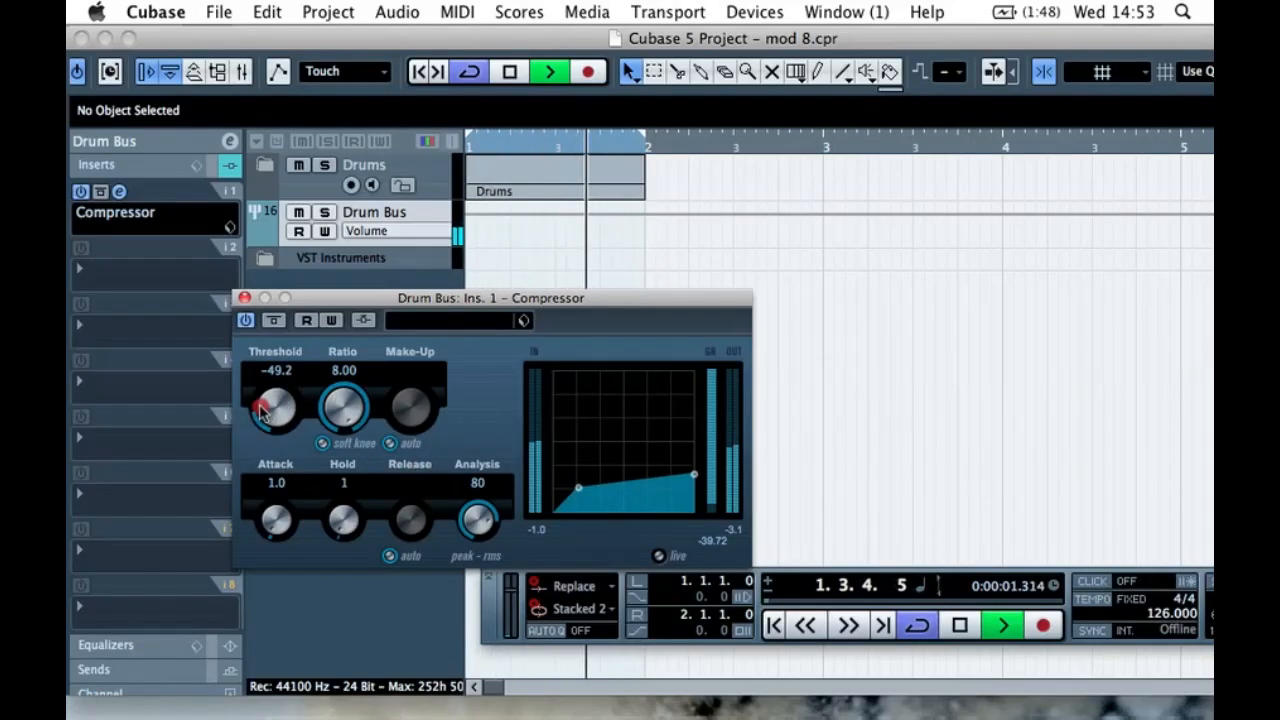
{"action": "scroll", "coordinate": [268, 403], "scroll_direction": "up", "scroll_amount": 4}
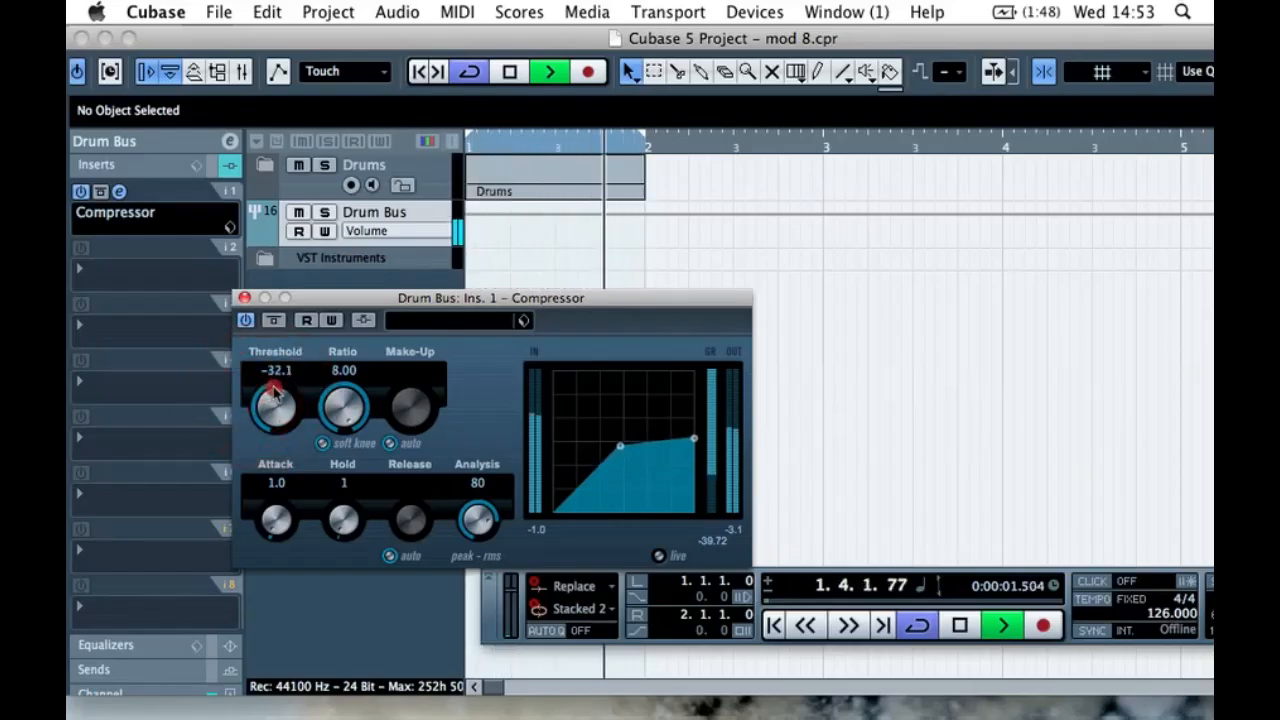
{"action": "scroll", "coordinate": [276, 391], "scroll_direction": "up", "scroll_amount": 2}
{"action": "scroll", "coordinate": [277, 384], "scroll_direction": "down", "scroll_amount": 1}
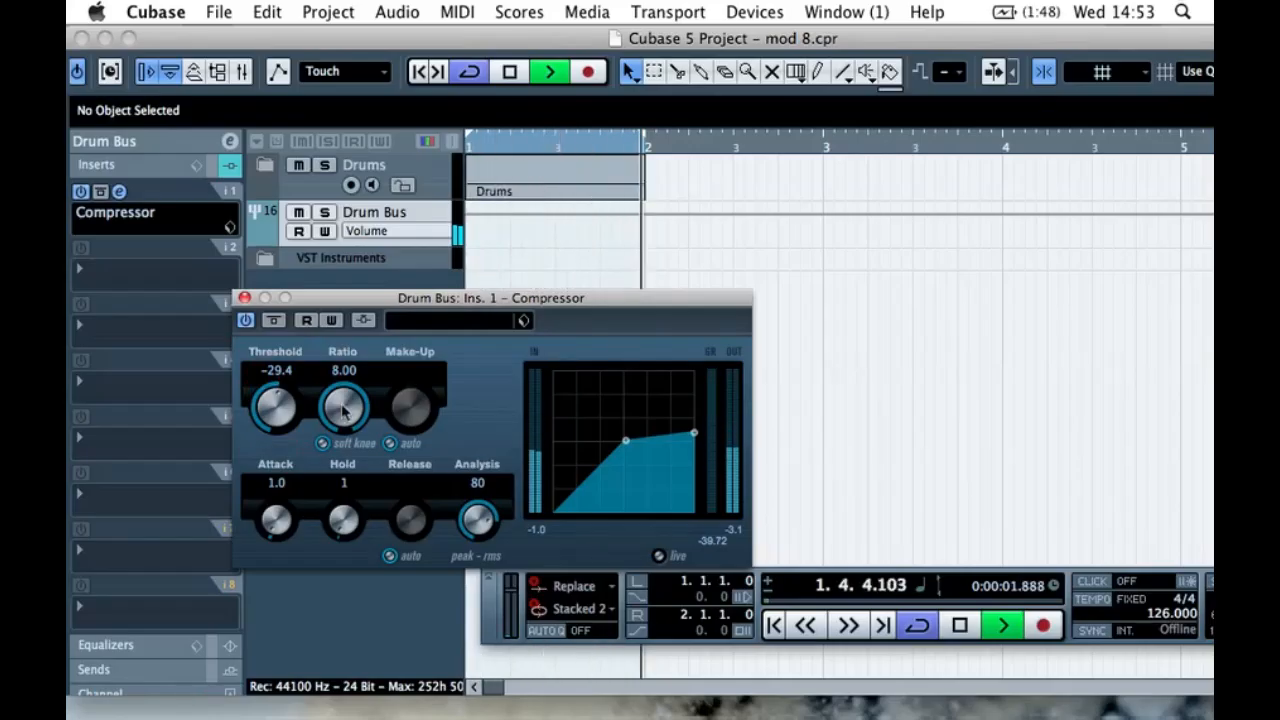
- Reduce the compressor's ratio to 1.57 while the drum loop plays
{"action": "mouse_move", "coordinate": [352, 427]}
{"action": "left_mouse_down"}
{"action": "mouse_move", "coordinate": [333, 398]}
{"action": "mouse_move", "coordinate": [317, 408]}
{"action": "mouse_move", "coordinate": [328, 430]}
{"action": "left_mouse_up"}
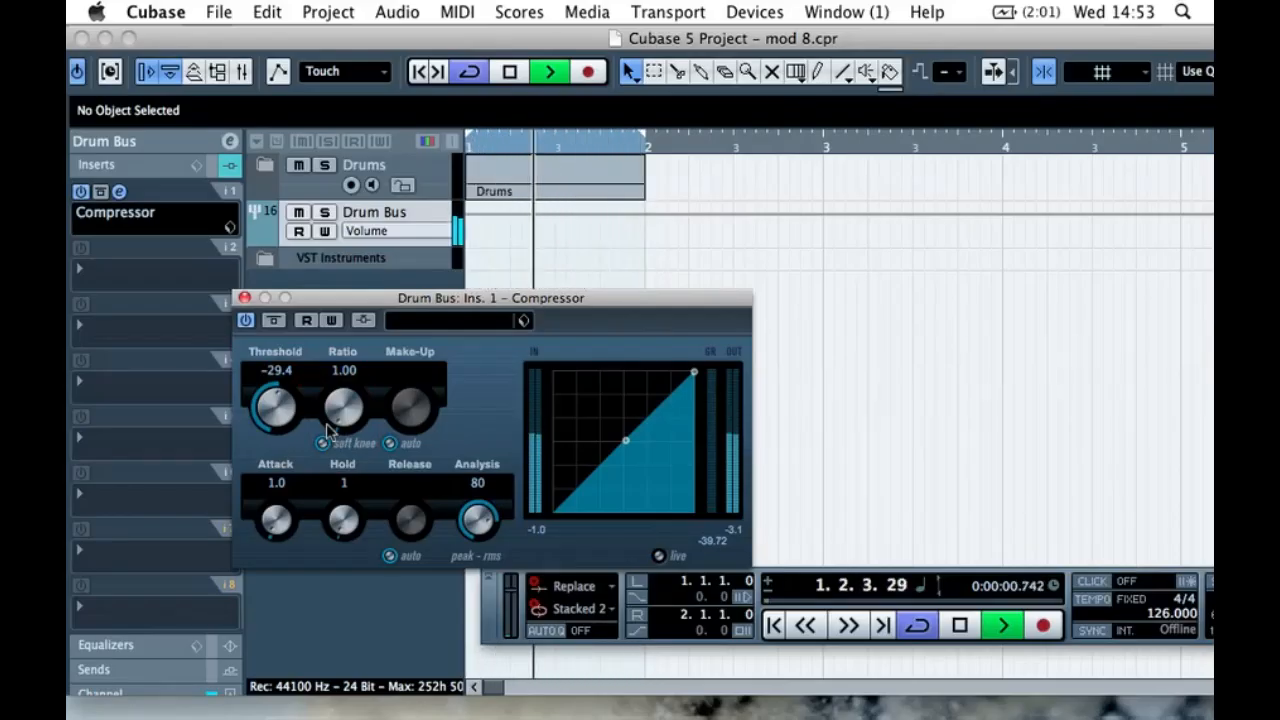
{"action": "left_click_drag", "start_coordinate": [328, 430], "coordinate": [322, 422]}
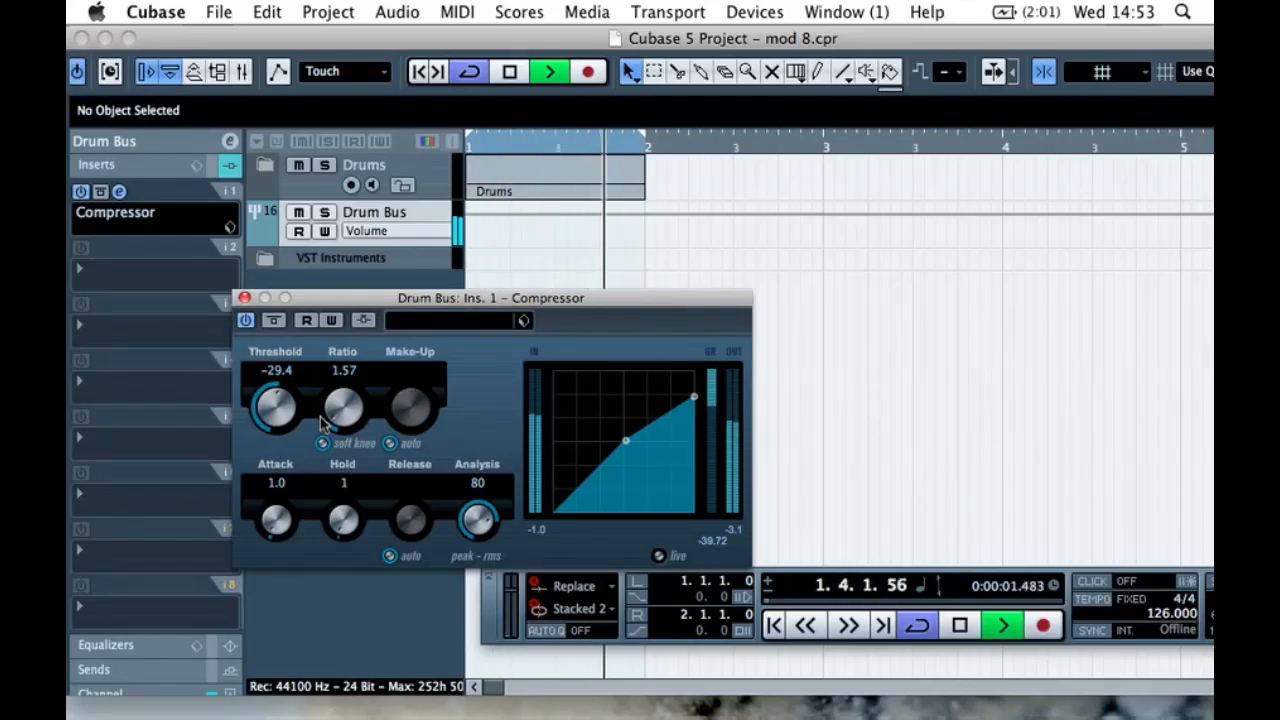
{"action": "mouse_move", "coordinate": [280, 392]}
{"action": "left_mouse_down"}
{"action": "mouse_move", "coordinate": [280, 377]}
{"action": "mouse_move", "coordinate": [295, 398]}
{"action": "mouse_move", "coordinate": [277, 383]}
{"action": "left_mouse_up"}
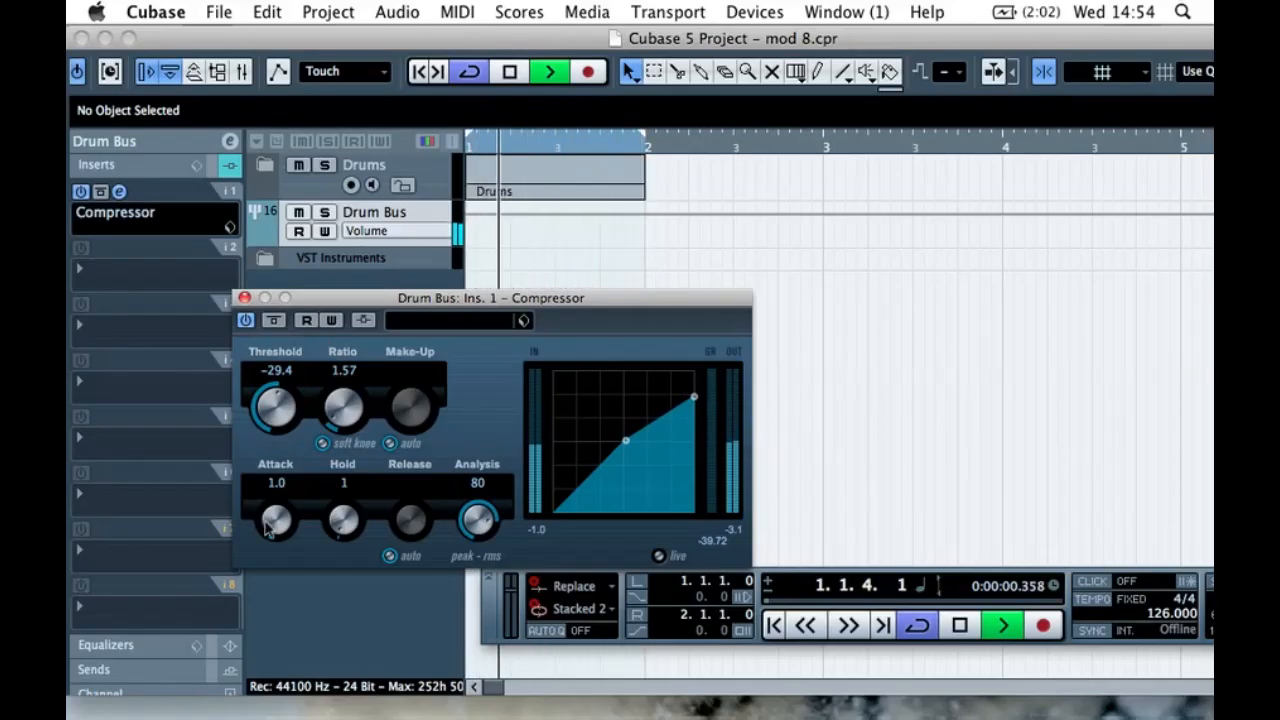
- Set the Drum Bus compressor's attack to 19.9, compare the playing loop with the compressor bypassed and active, and stop playback
{"action": "left_click_drag", "start_coordinate": [268, 530], "coordinate": [248, 522]}
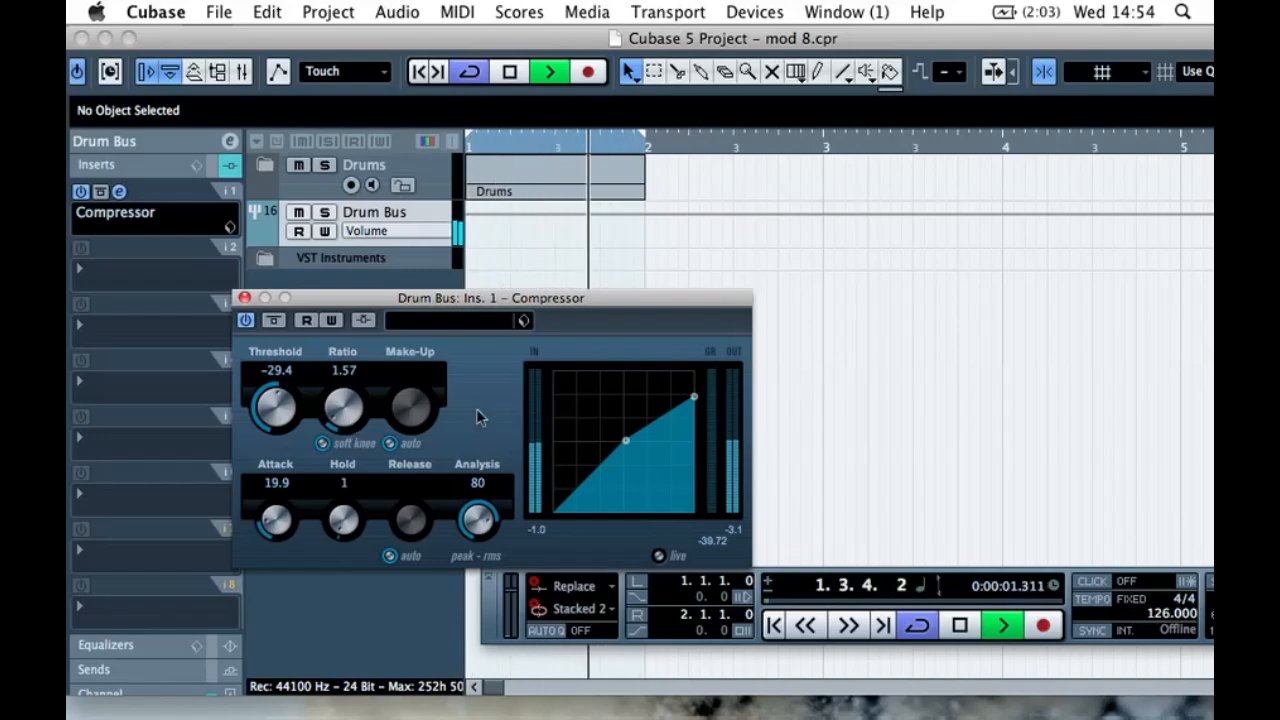
{"action": "left_click", "coordinate": [273, 320]}
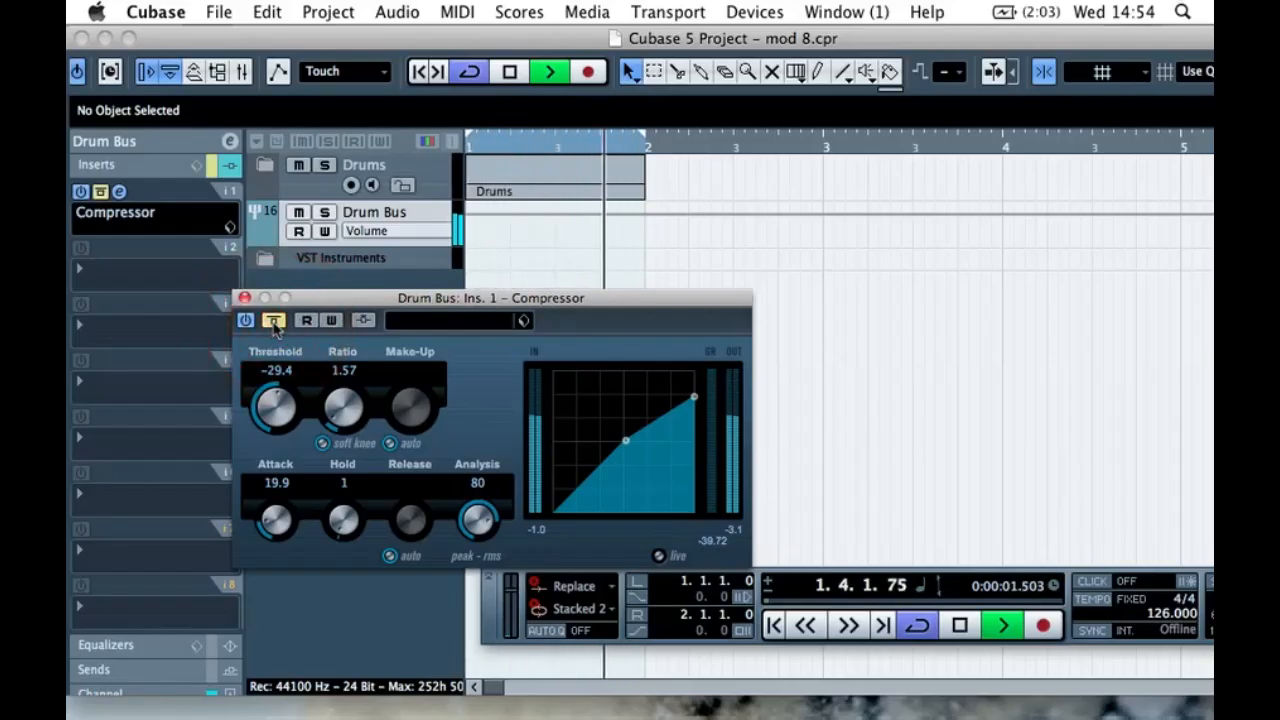
{"action": "left_click", "coordinate": [273, 321]}
{"action": "left_click", "coordinate": [273, 321]}
{"action": "left_click", "coordinate": [273, 321]}
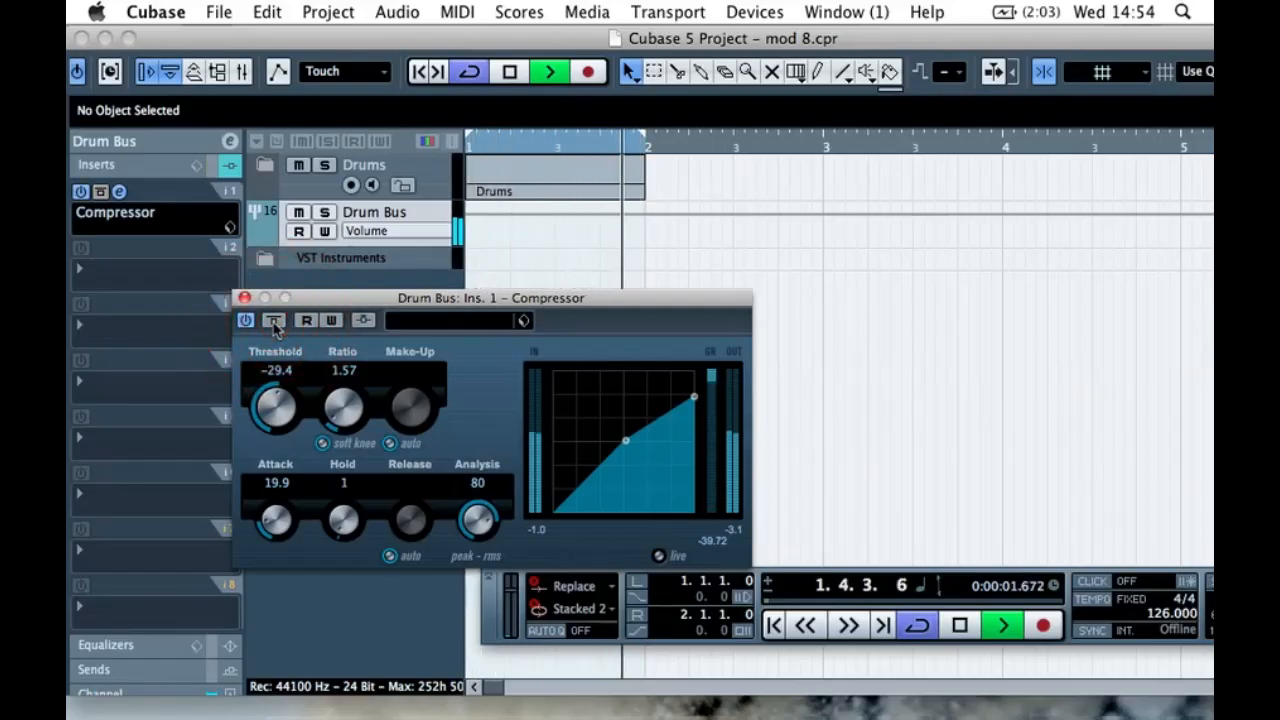
{"action": "key", "text": "space"}
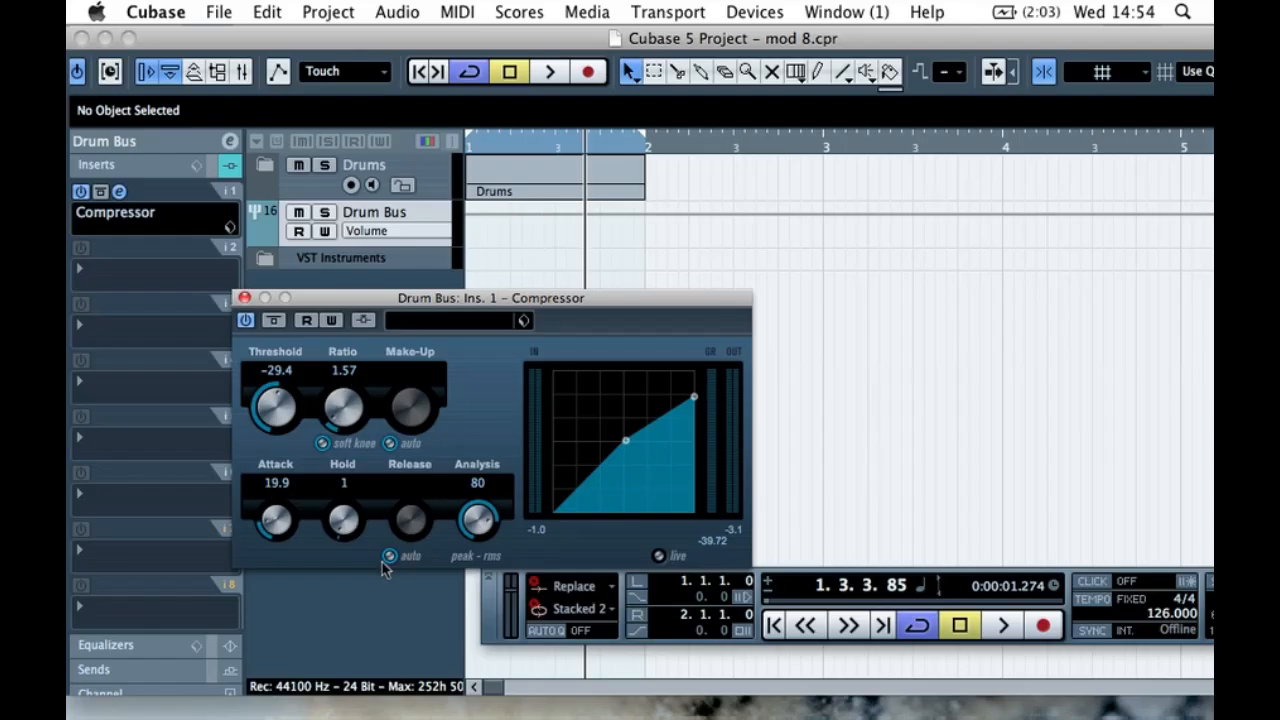
- Close the compressor window and collapse the Drum Bus's Inserts section
{"action": "left_click", "coordinate": [244, 298]}
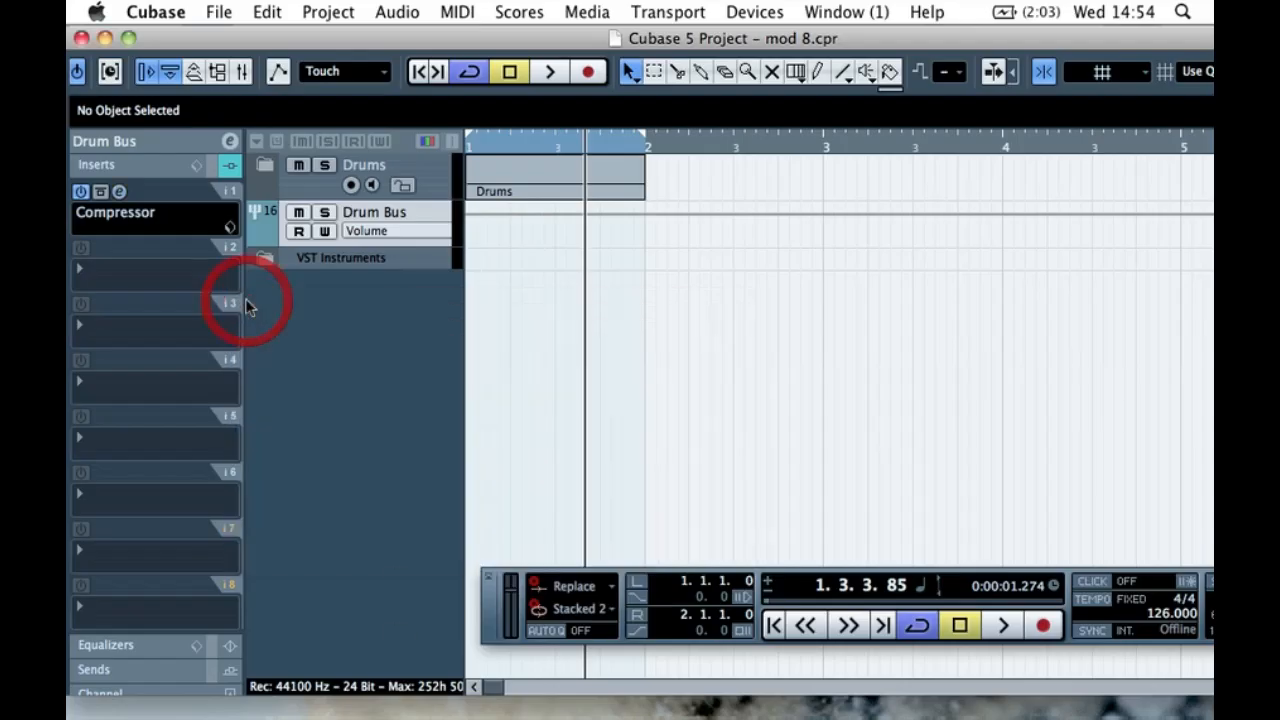
{"action": "left_click", "coordinate": [226, 165]}
{"action": "left_click", "coordinate": [363, 386]}
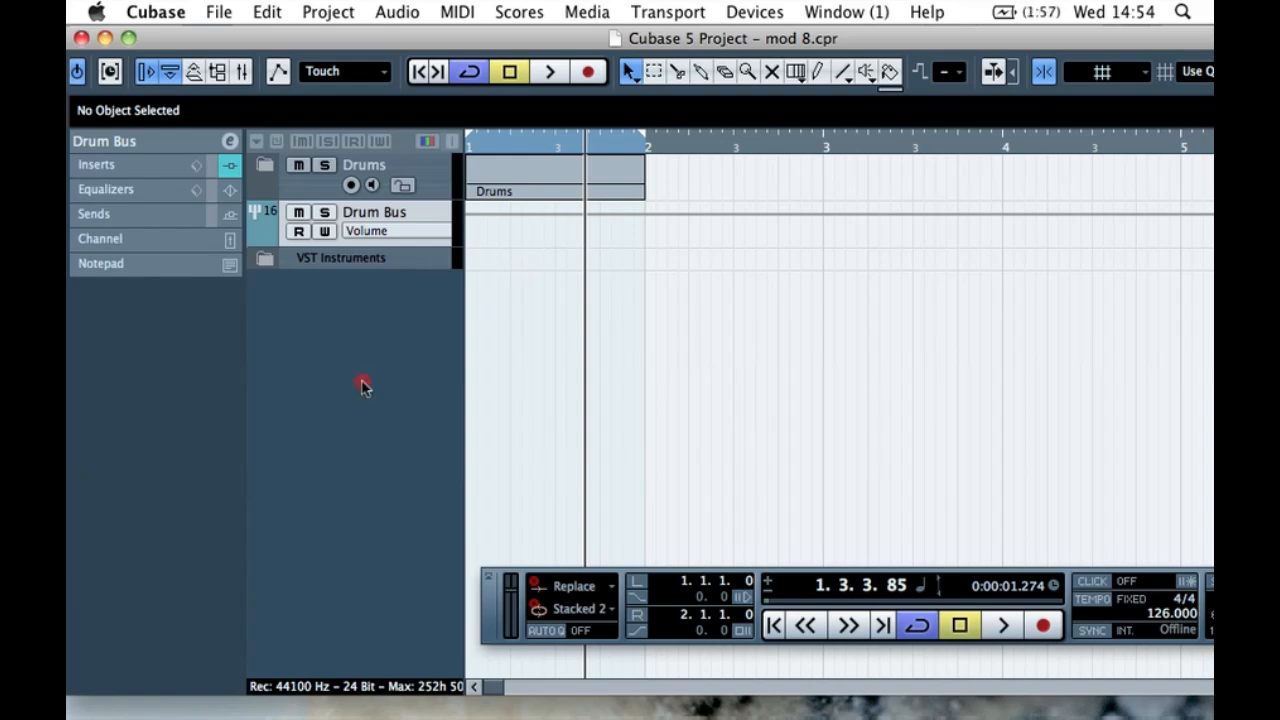
- Add a stereo FX channel track with the REVerence reverb as its effect
{"action": "right_click", "coordinate": [307, 352]}
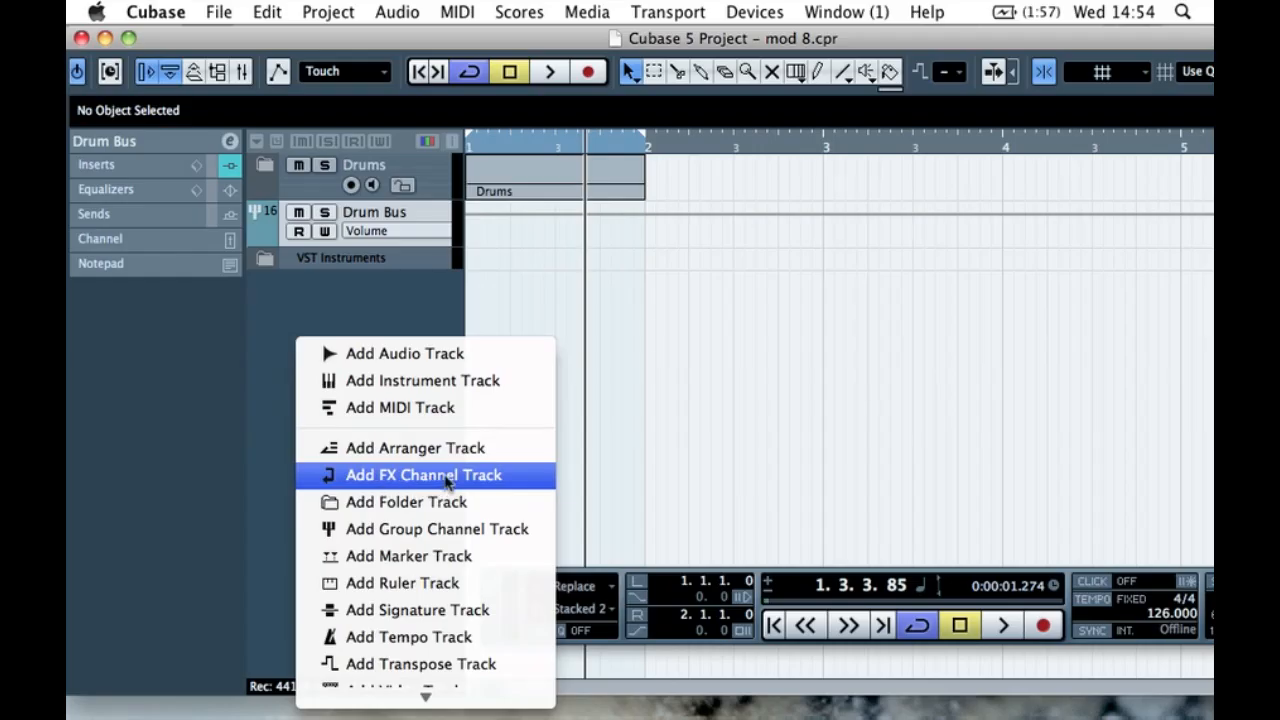
{"action": "left_click", "coordinate": [343, 314]}
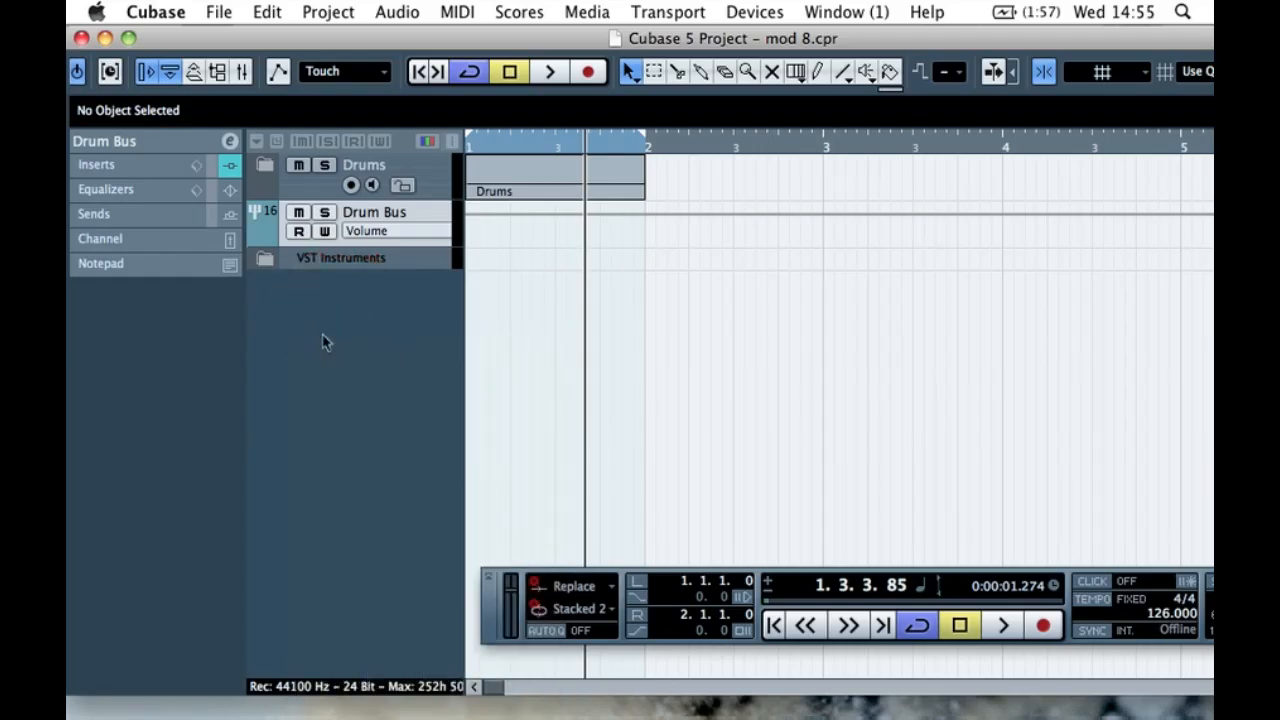
{"action": "right_click", "coordinate": [323, 337]}
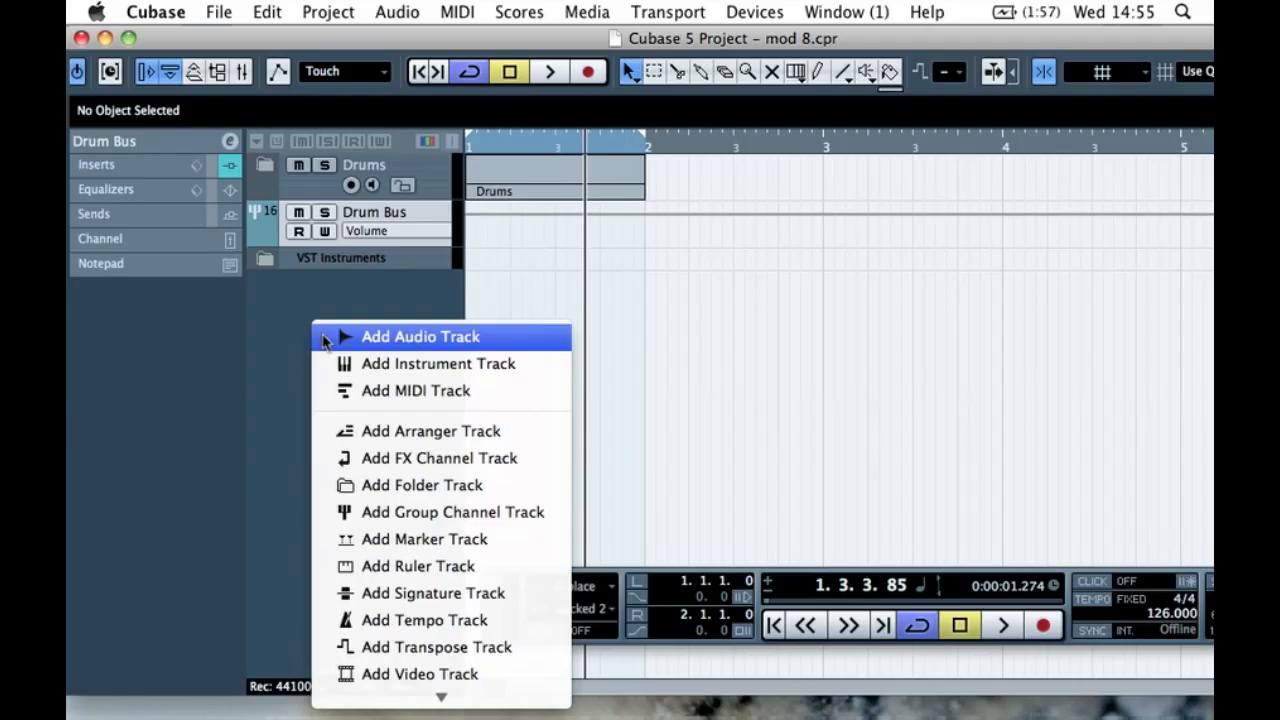
{"action": "left_click", "coordinate": [424, 466]}
{"action": "left_click_drag", "start_coordinate": [918, 548], "coordinate": [531, 177]}
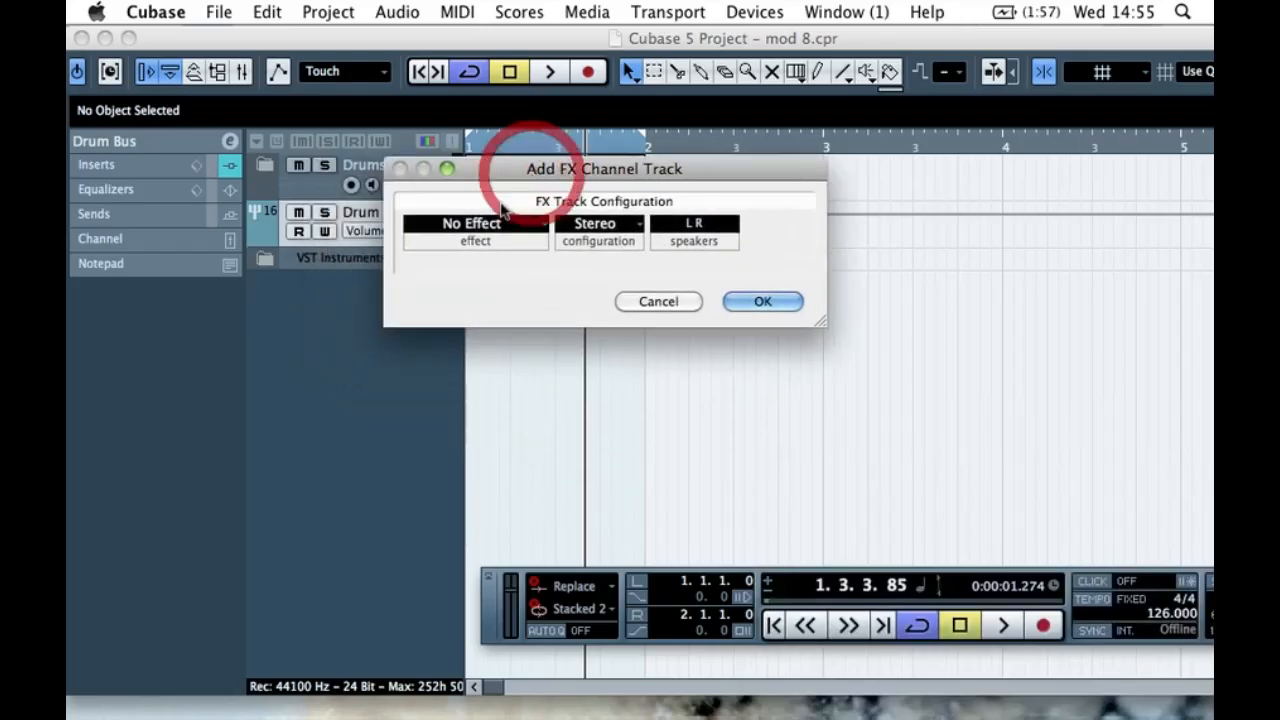
{"action": "left_click", "coordinate": [495, 230]}
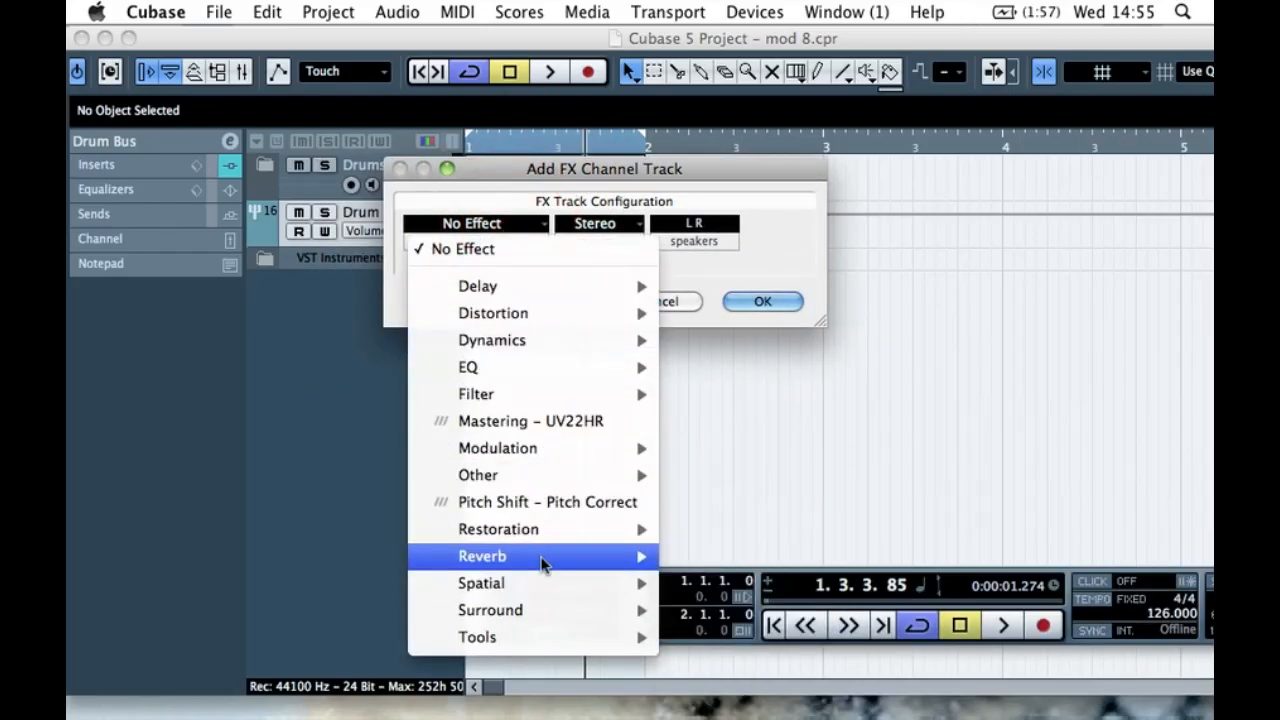
{"action": "mouse_move", "coordinate": [543, 560]}
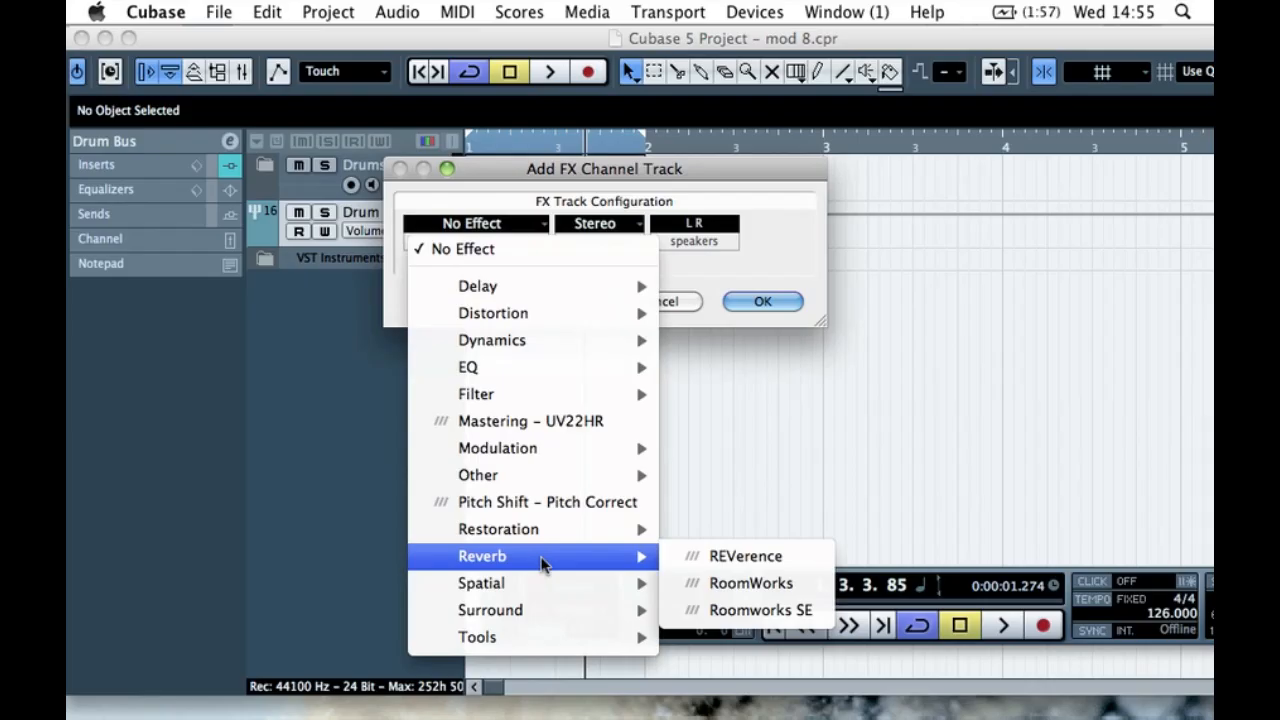
{"action": "left_click", "coordinate": [763, 566]}
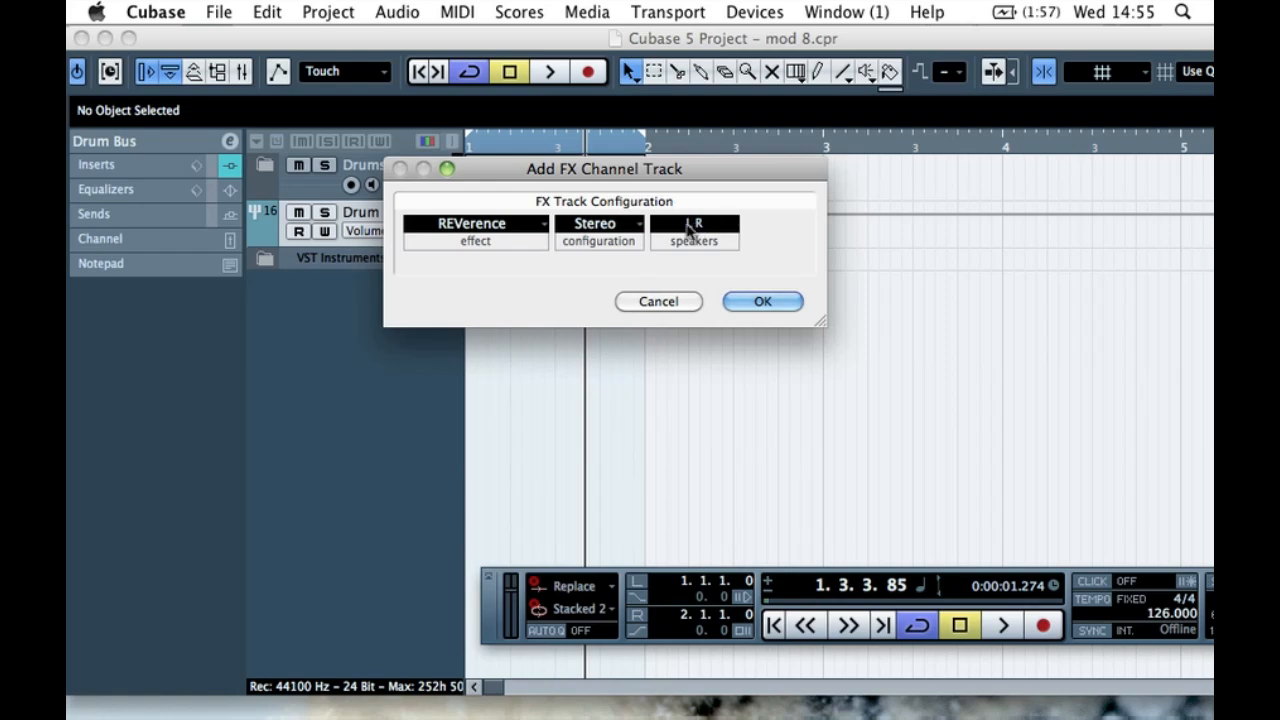
{"action": "left_click", "coordinate": [753, 302]}
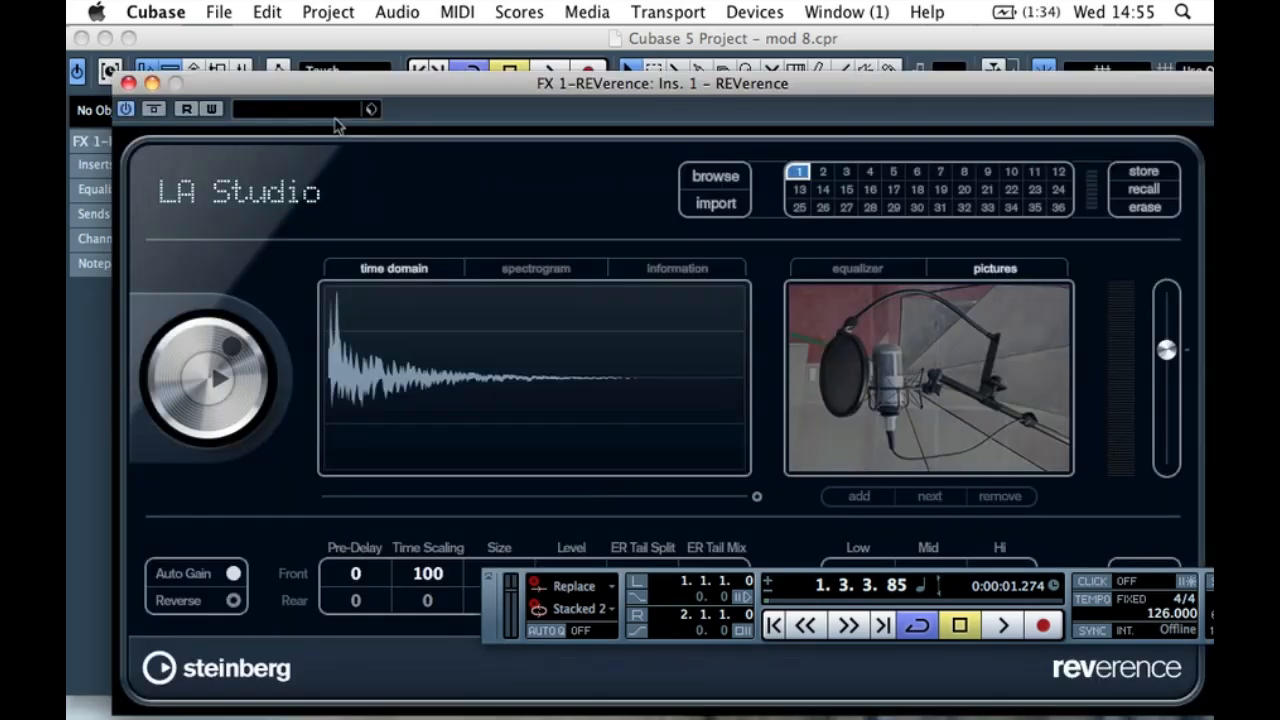
- Try to load the Large Viennese Hall 1a (SR) preset into REVerence
{"action": "left_click_drag", "start_coordinate": [442, 88], "coordinate": [432, 51]}
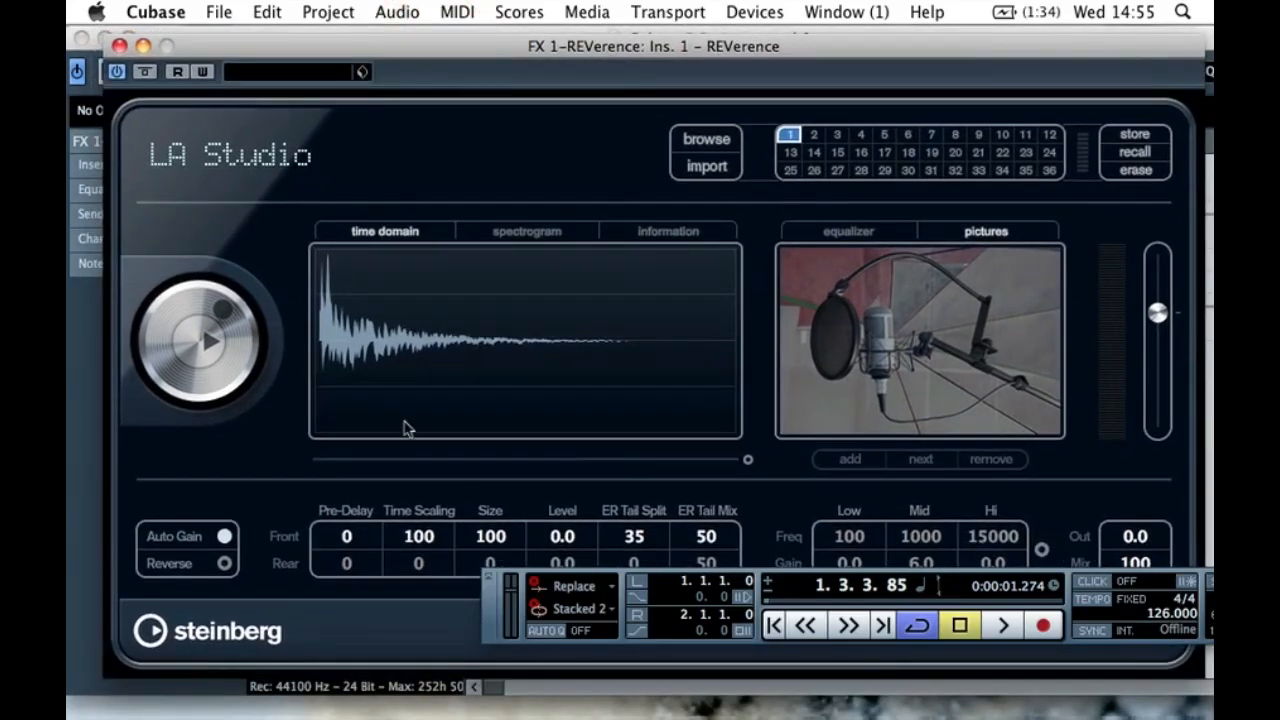
{"action": "left_click", "coordinate": [324, 73]}
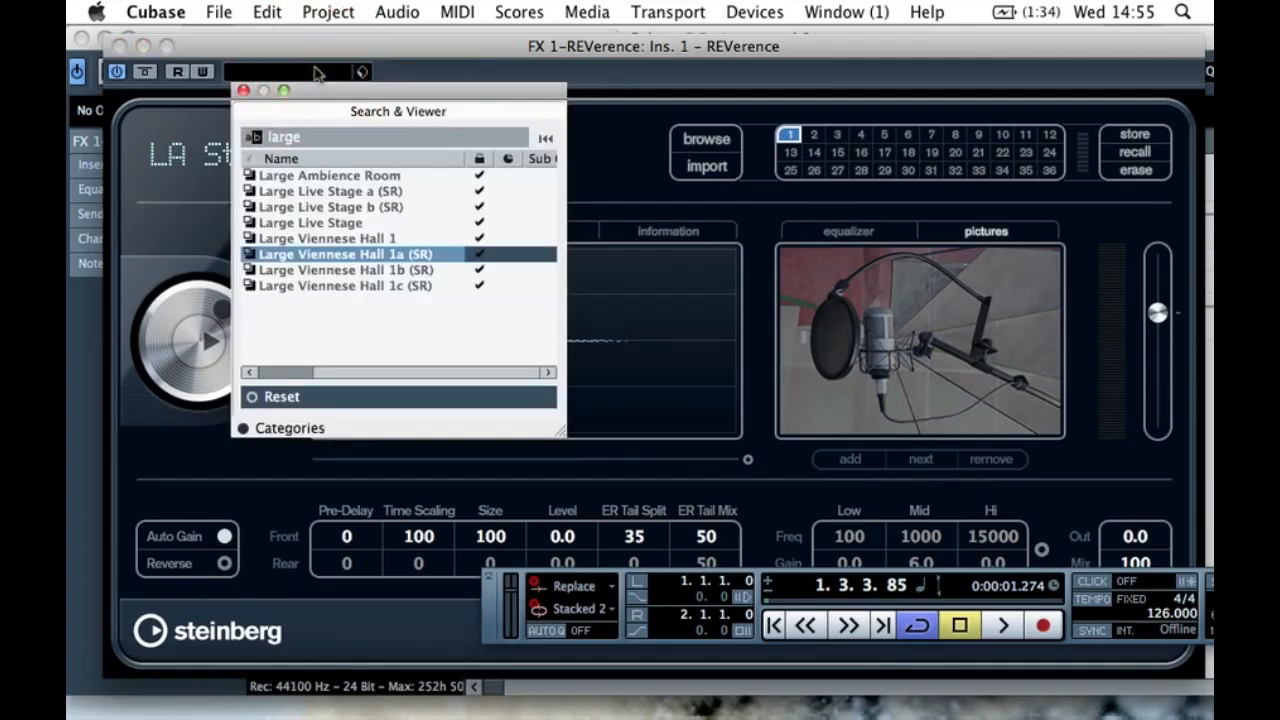
{"action": "left_click", "coordinate": [297, 137]}
{"action": "double_click", "coordinate": [297, 137]}
{"action": "key", "text": "BackSpace"}
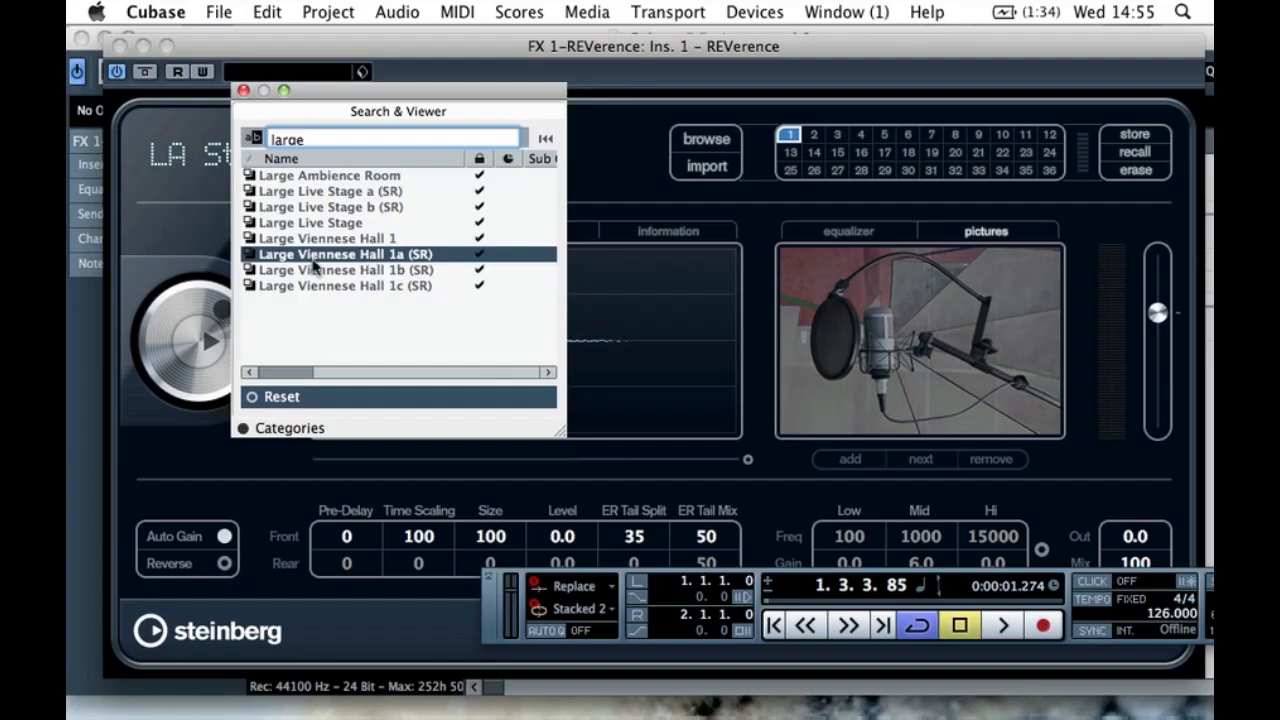
{"action": "double_click", "coordinate": [360, 256]}
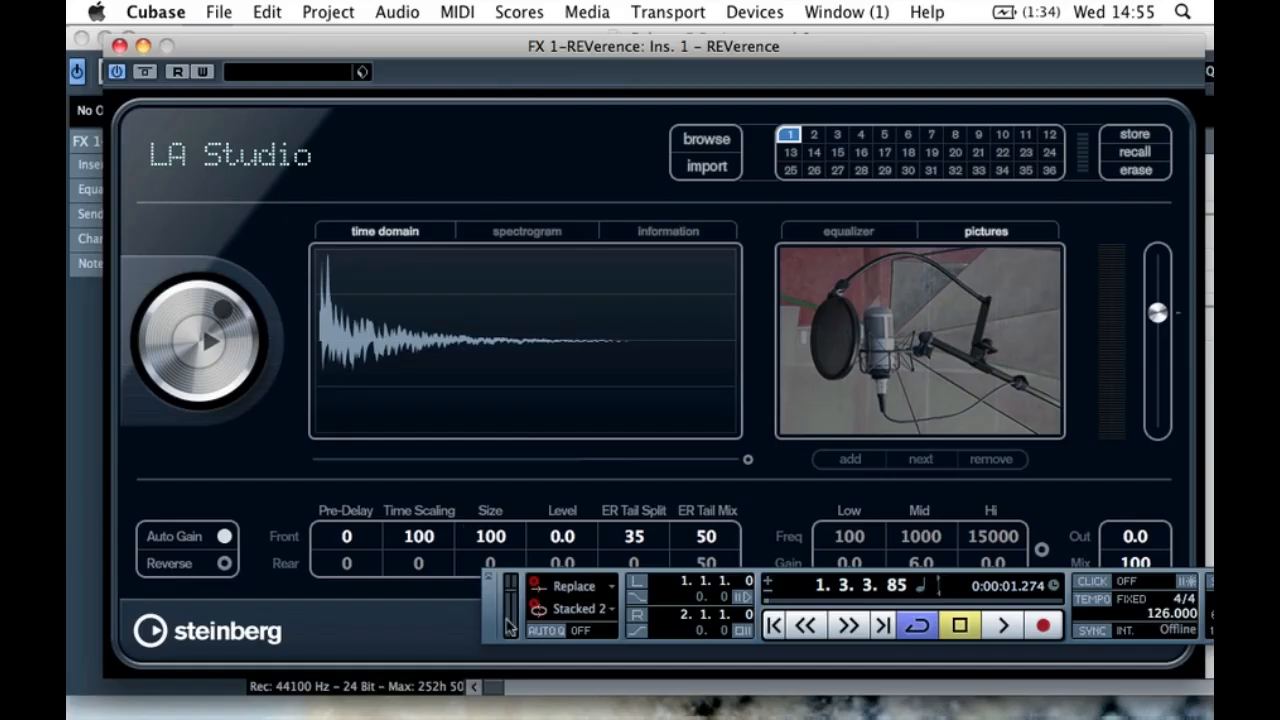
- Uncover REVerence's lower parameters, try its time scaling at 150 and 10 before returning it to about 102, and close the reverb window
{"action": "left_click_drag", "start_coordinate": [494, 600], "coordinate": [446, 680]}
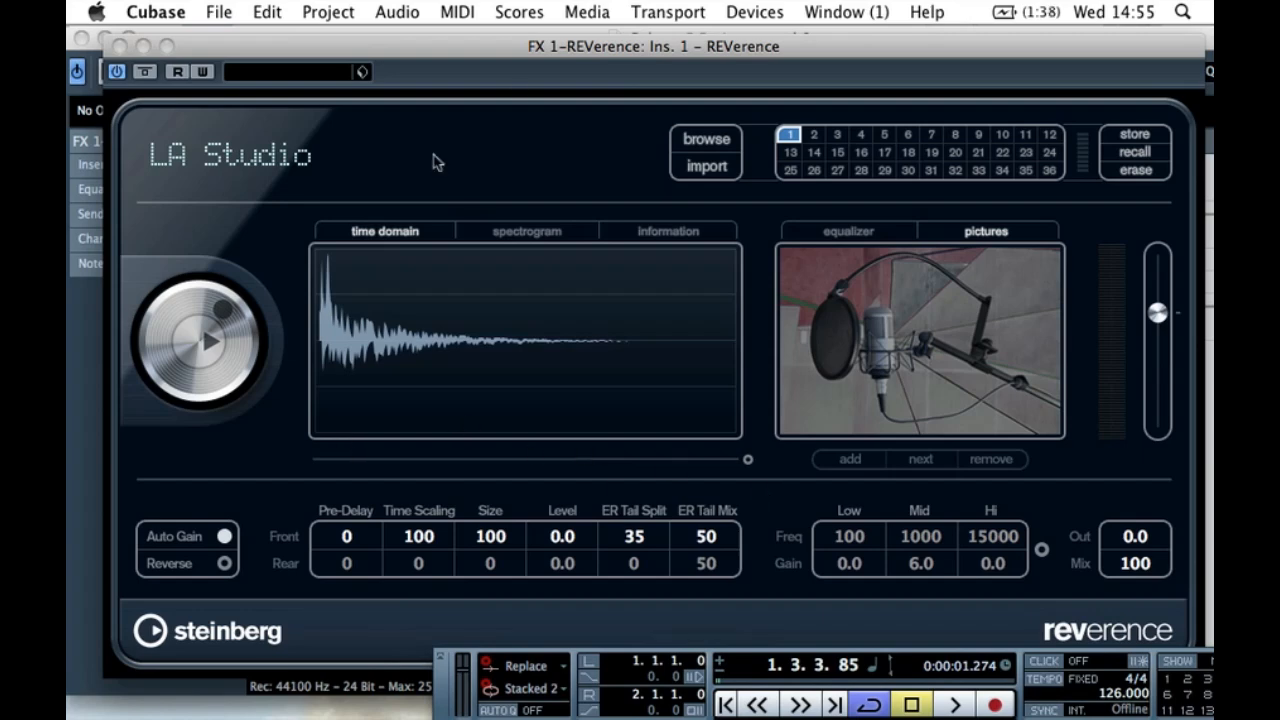
{"action": "left_click_drag", "start_coordinate": [245, 330], "coordinate": [228, 392]}
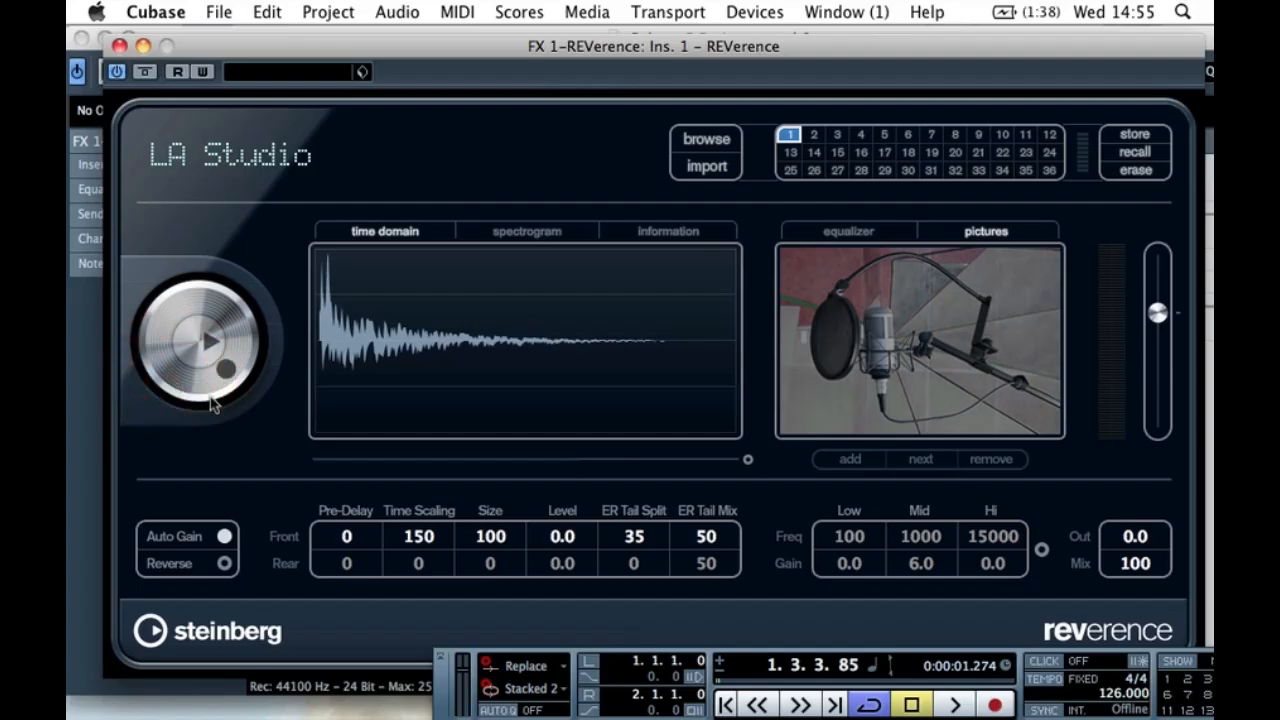
{"action": "left_click_drag", "start_coordinate": [238, 342], "coordinate": [155, 388]}
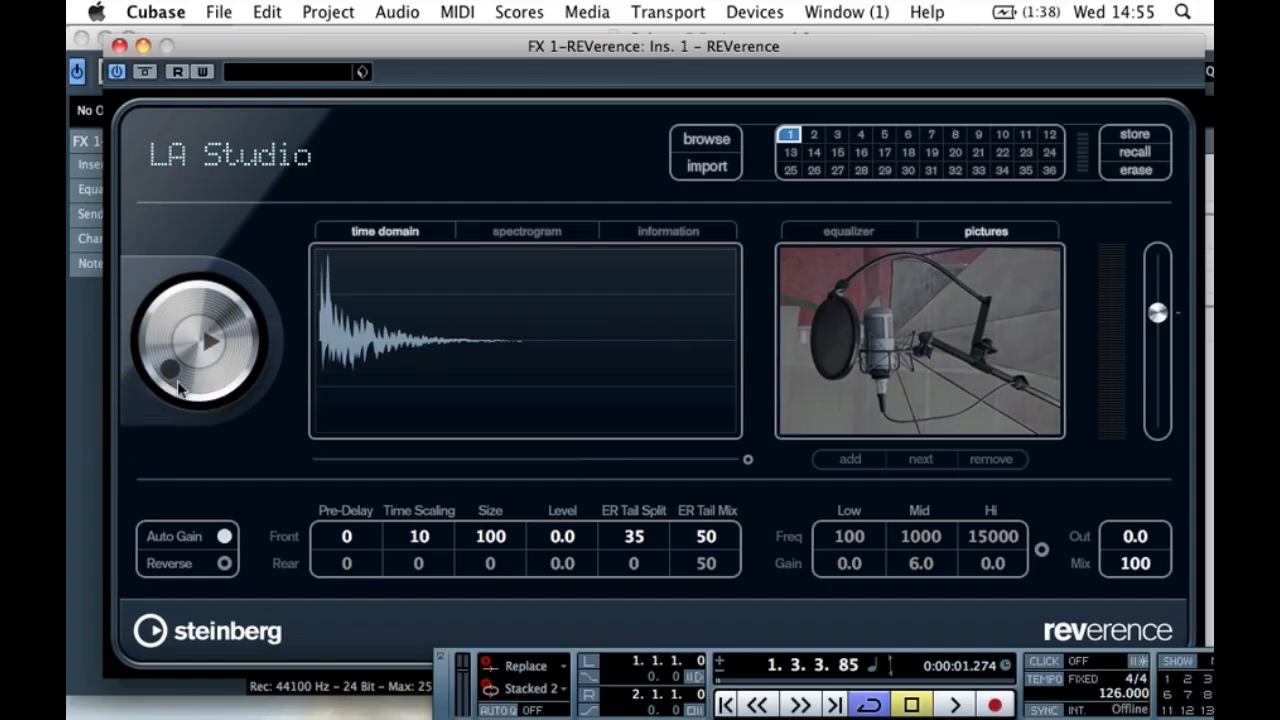
{"action": "left_click_drag", "start_coordinate": [178, 375], "coordinate": [226, 326]}
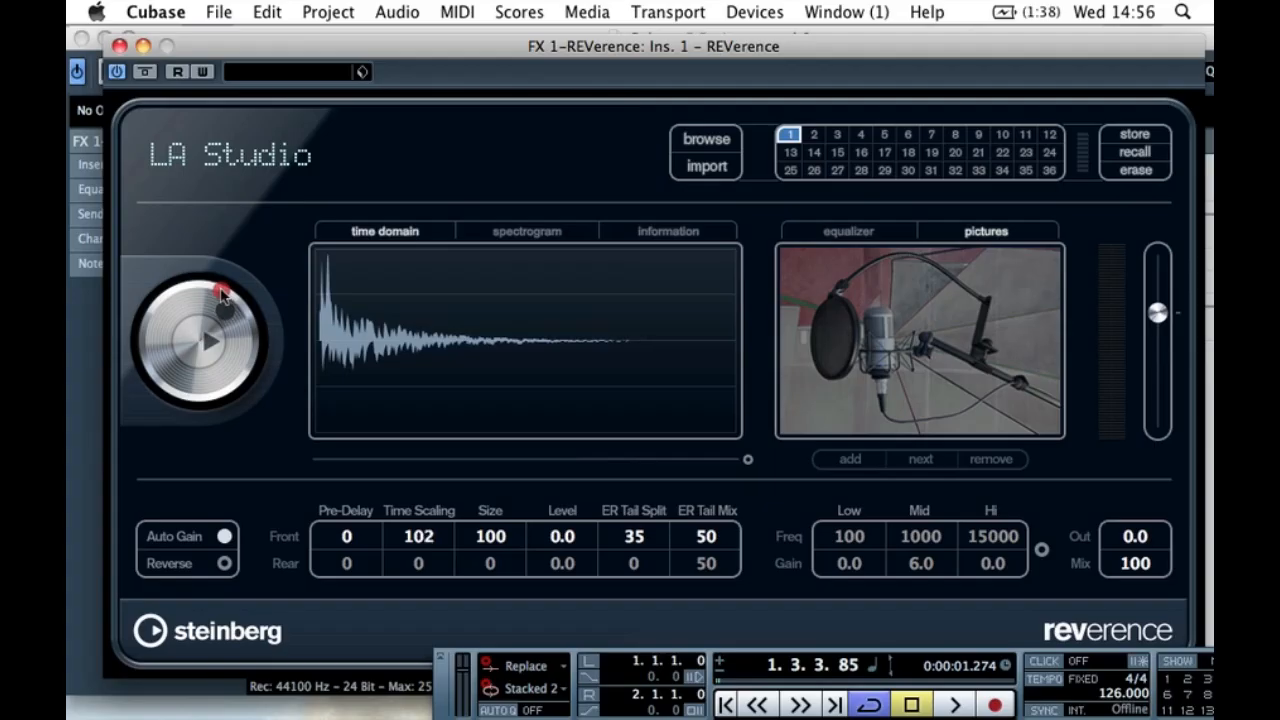
{"action": "left_click_drag", "start_coordinate": [225, 298], "coordinate": [218, 291]}
{"action": "left_click", "coordinate": [119, 46]}
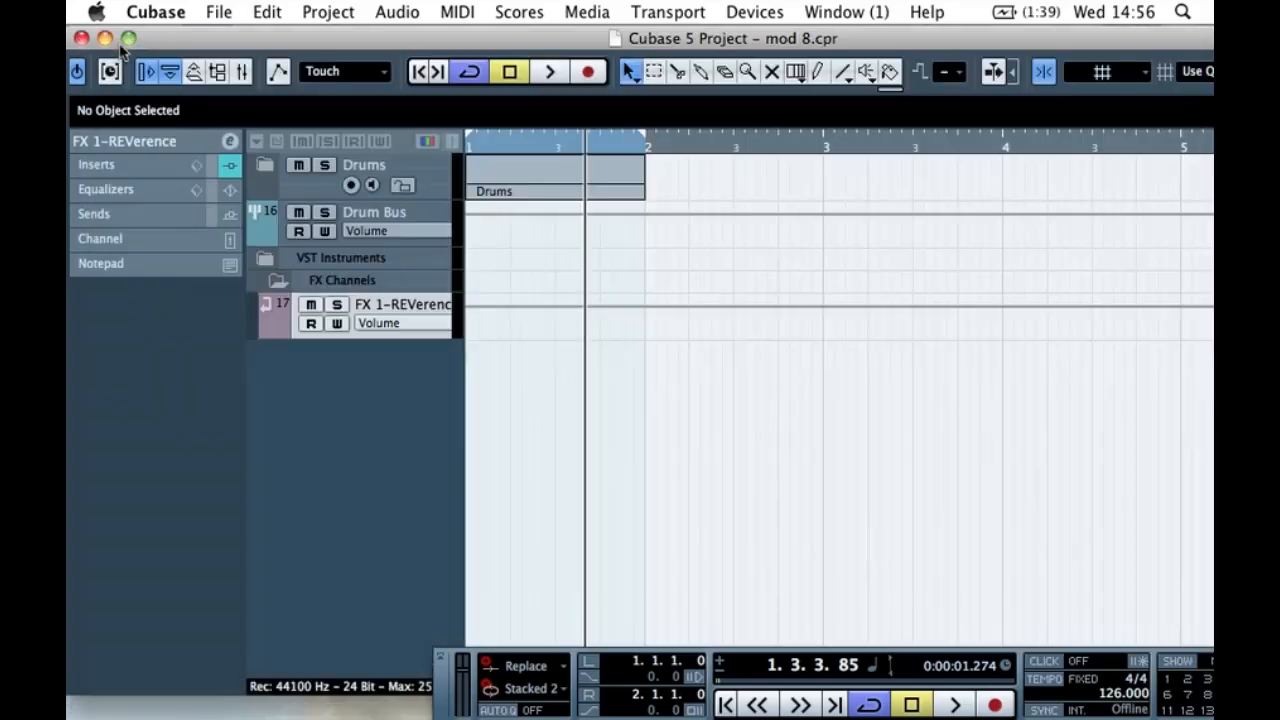
- Expand the Drums folder, select the Claps & Snares instrument track, and briefly play the drum loop
{"action": "left_click", "coordinate": [268, 225]}
{"action": "left_click", "coordinate": [268, 165]}
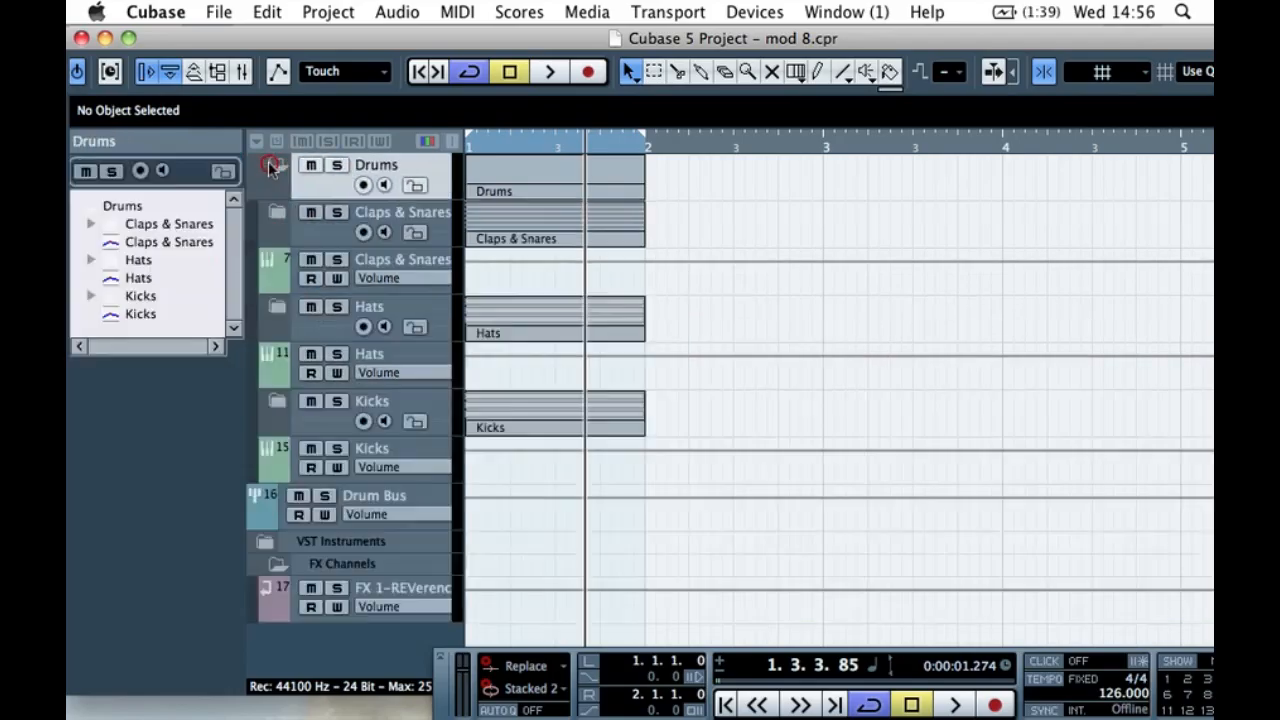
{"action": "left_click", "coordinate": [284, 281]}
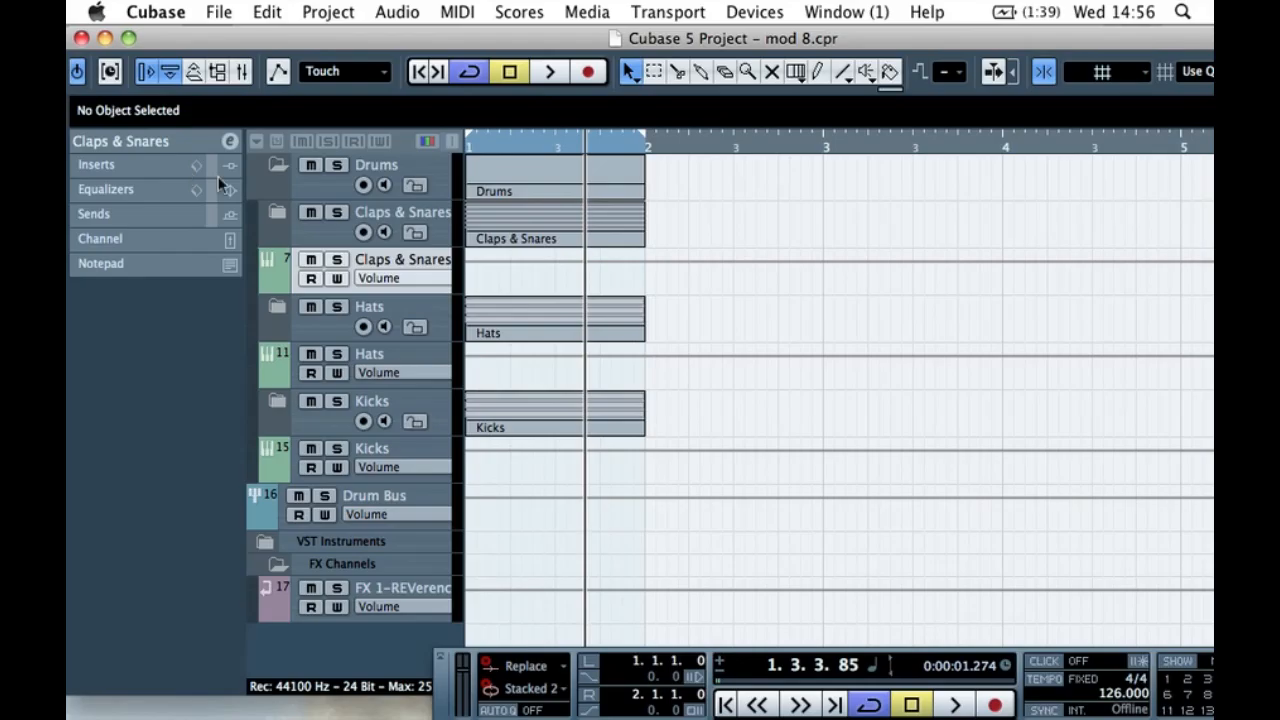
{"action": "key", "text": "space"}
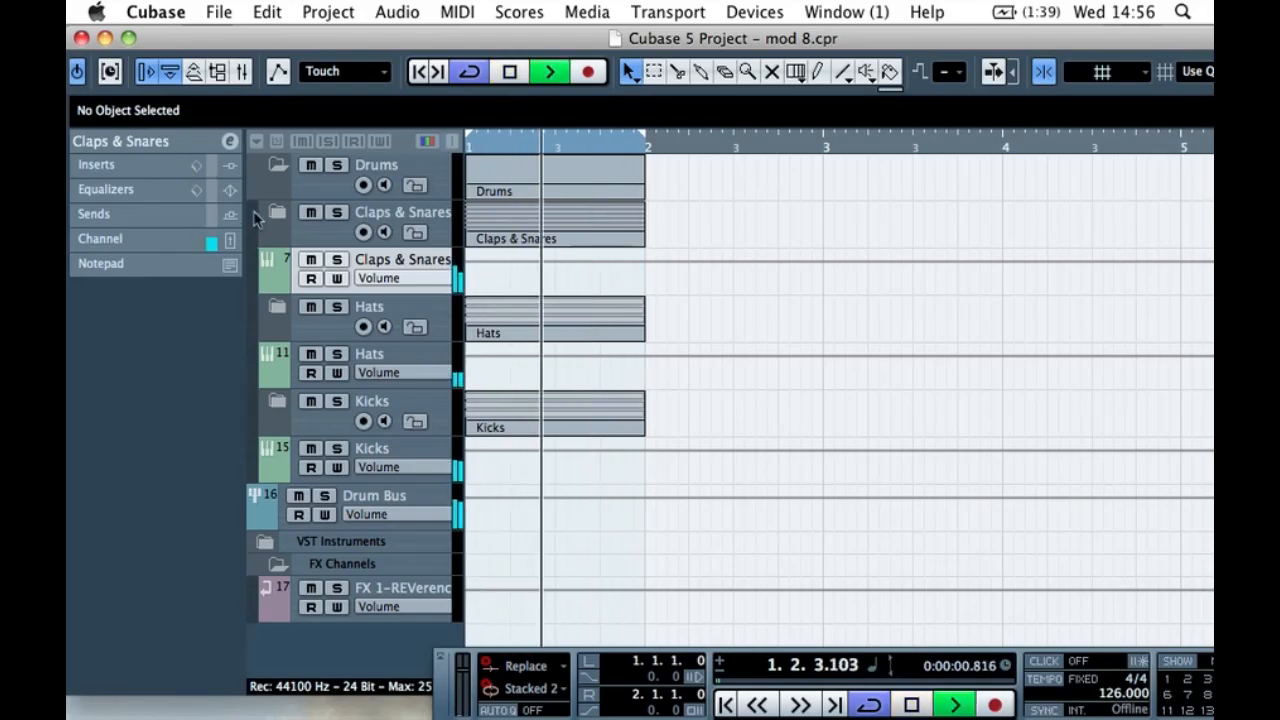
{"action": "key", "text": "space"}
- Solo the Claps & Snares folder and play the loop
{"action": "left_click", "coordinate": [337, 259]}
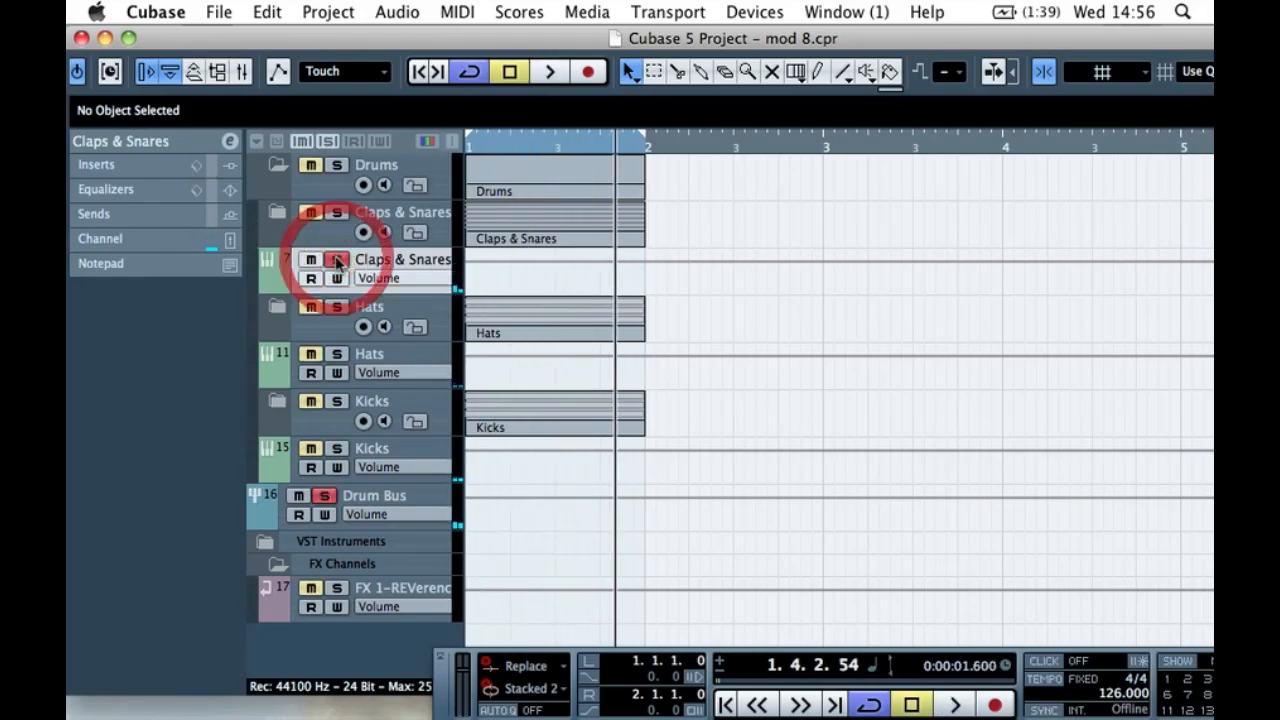
{"action": "key", "text": "space"}
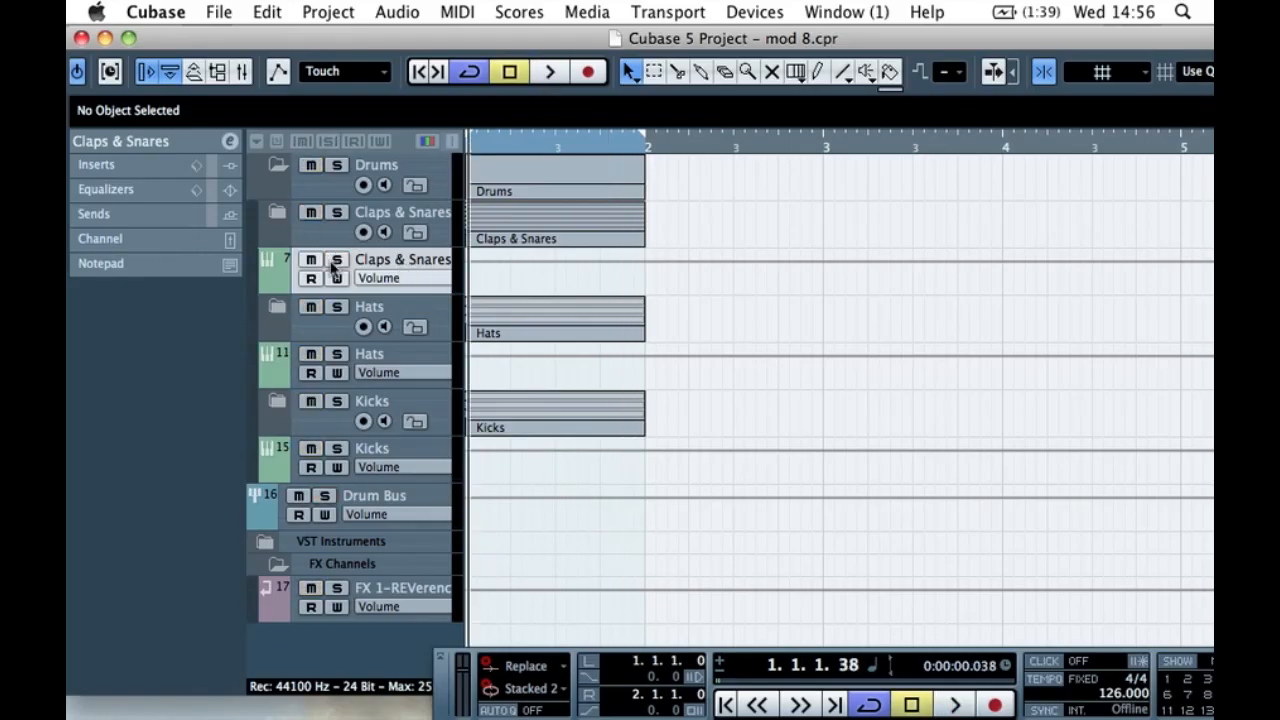
{"action": "left_click", "coordinate": [337, 218]}
{"action": "key", "text": "space"}
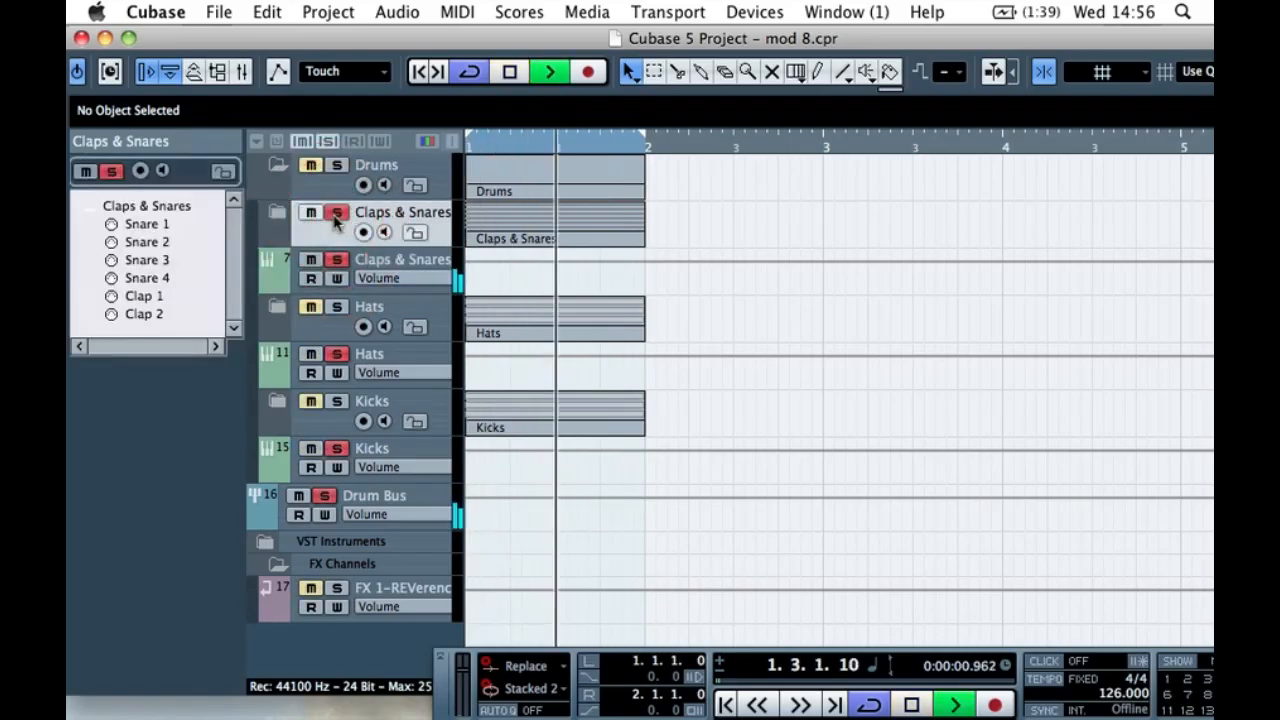
- Route the Claps & Snares instrument track's first send to FX 1-REVerence, activate it, and set its level to -22.15
{"action": "left_click", "coordinate": [284, 261]}
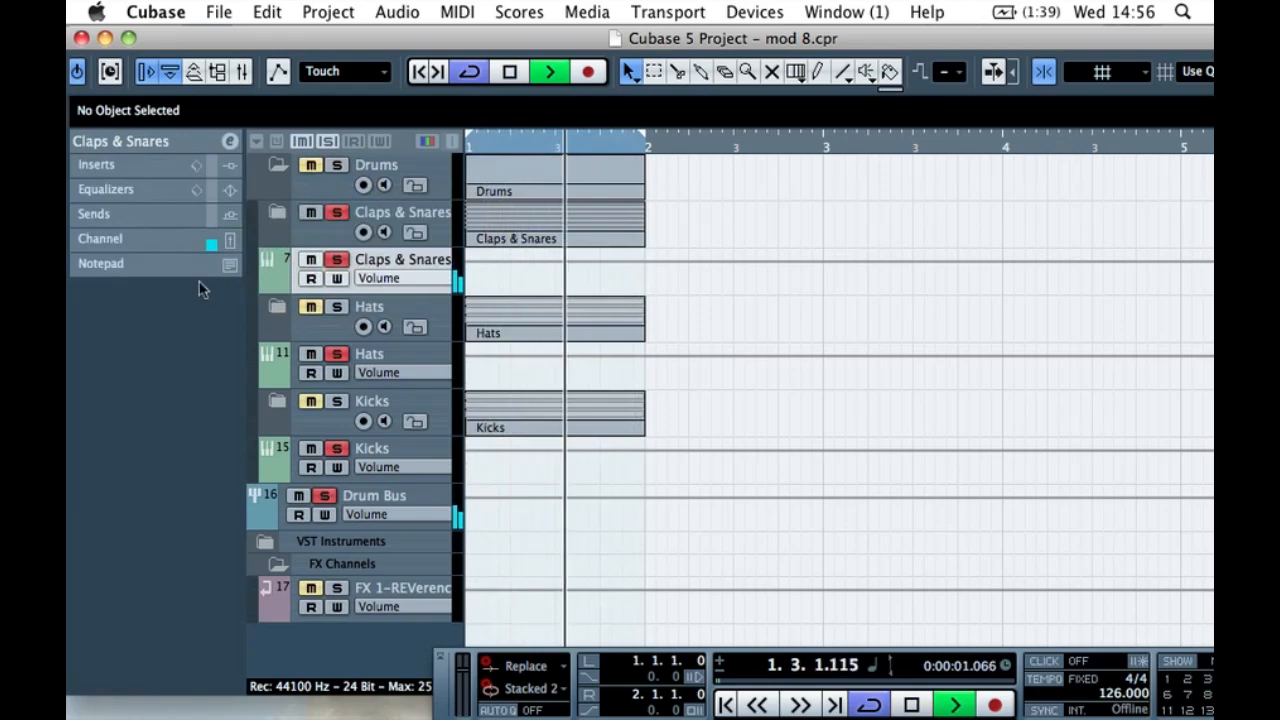
{"action": "left_click", "coordinate": [130, 220]}
{"action": "left_click", "coordinate": [140, 268]}
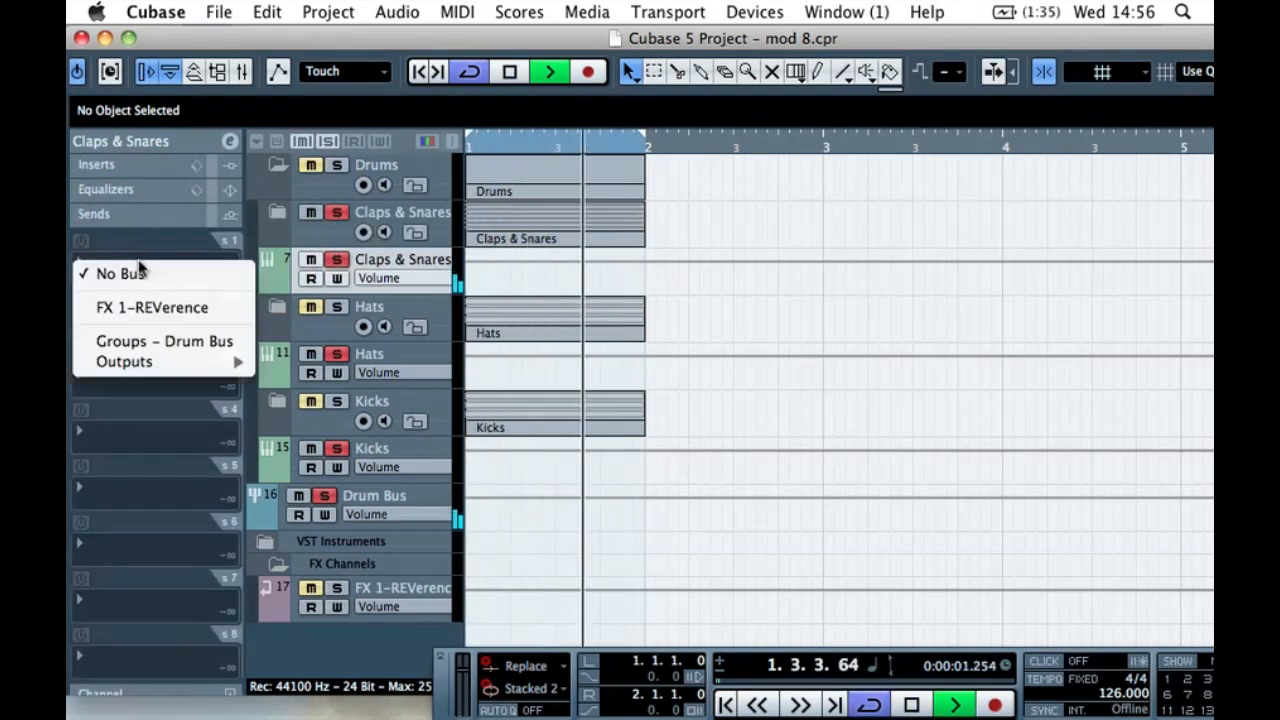
{"action": "left_click", "coordinate": [141, 245]}
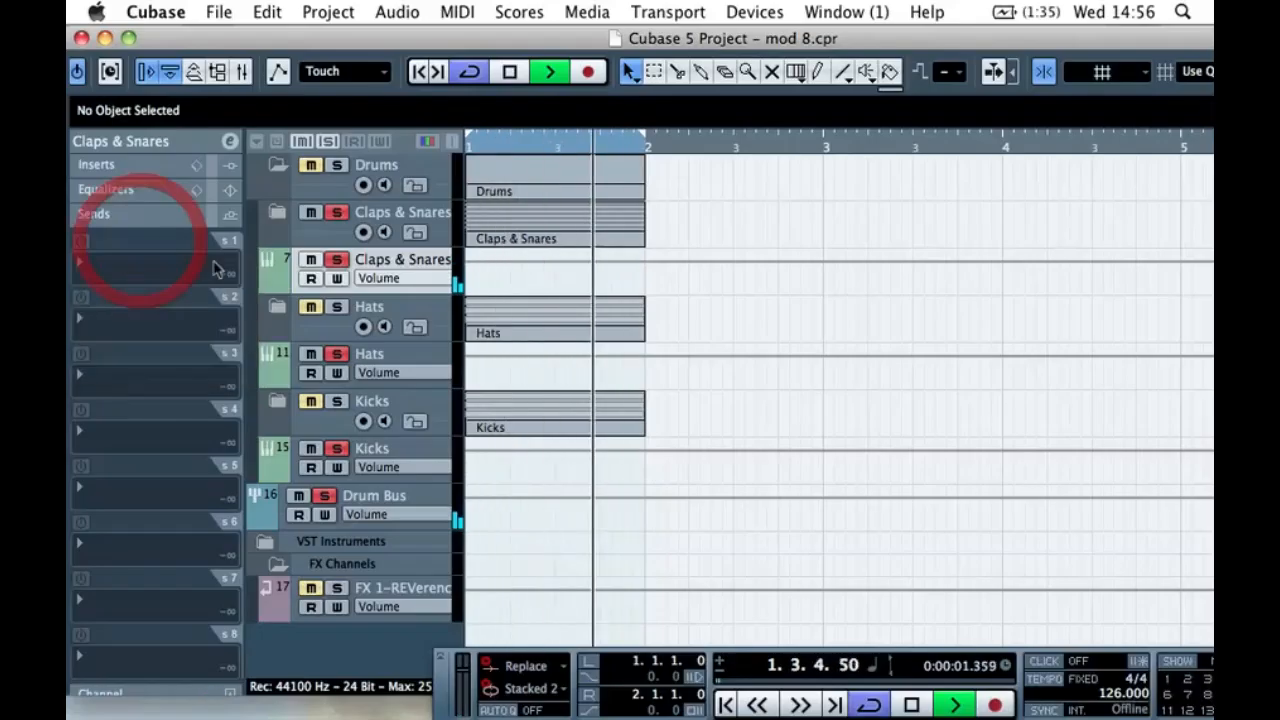
{"action": "left_click", "coordinate": [138, 268]}
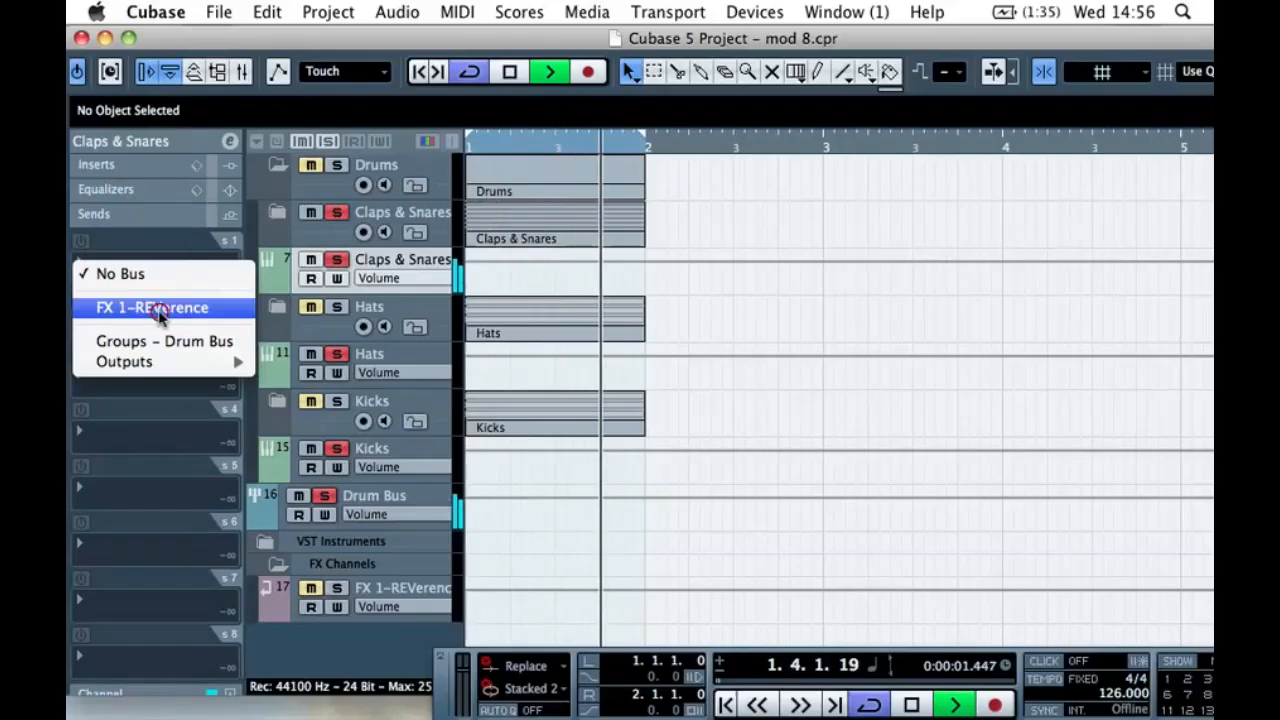
{"action": "left_click", "coordinate": [142, 307]}
{"action": "left_click", "coordinate": [80, 241]}
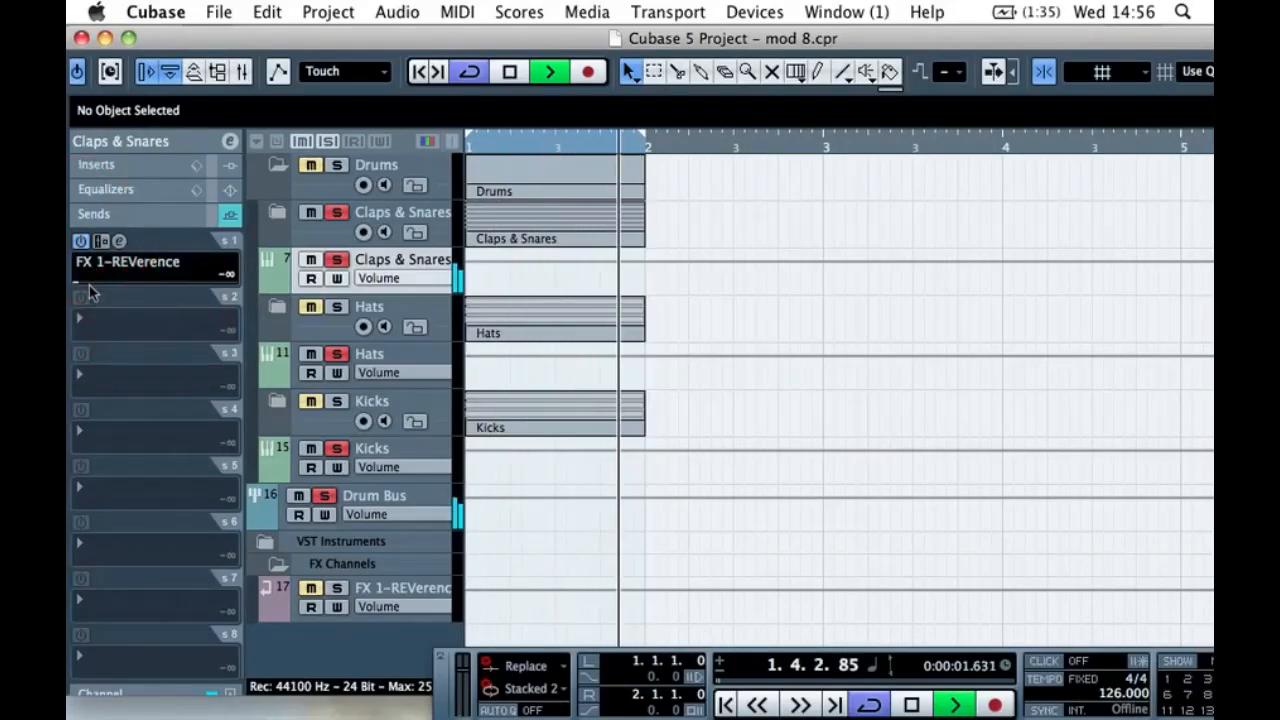
{"action": "left_click_drag", "start_coordinate": [88, 288], "coordinate": [107, 287]}
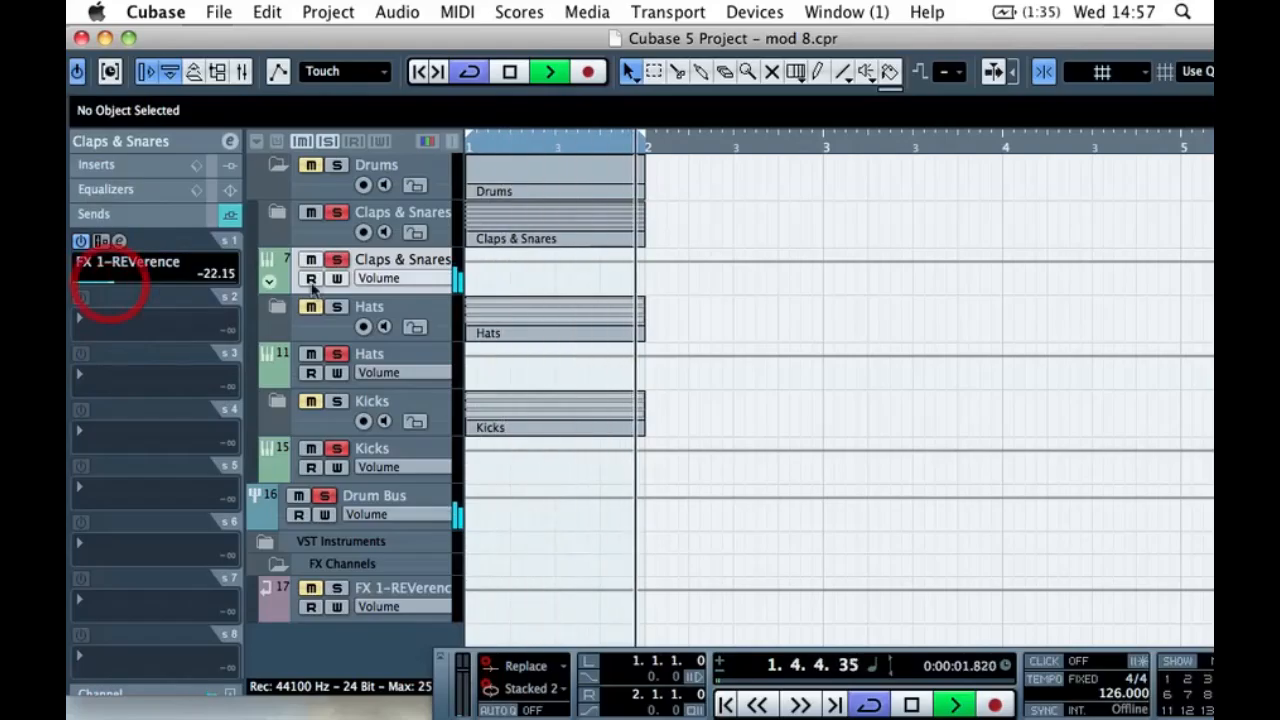
- Set the Claps & Snares instrument track's send to FX 1-REVerence to -19.17 while listening, and stop playback
{"action": "left_click", "coordinate": [342, 218]}
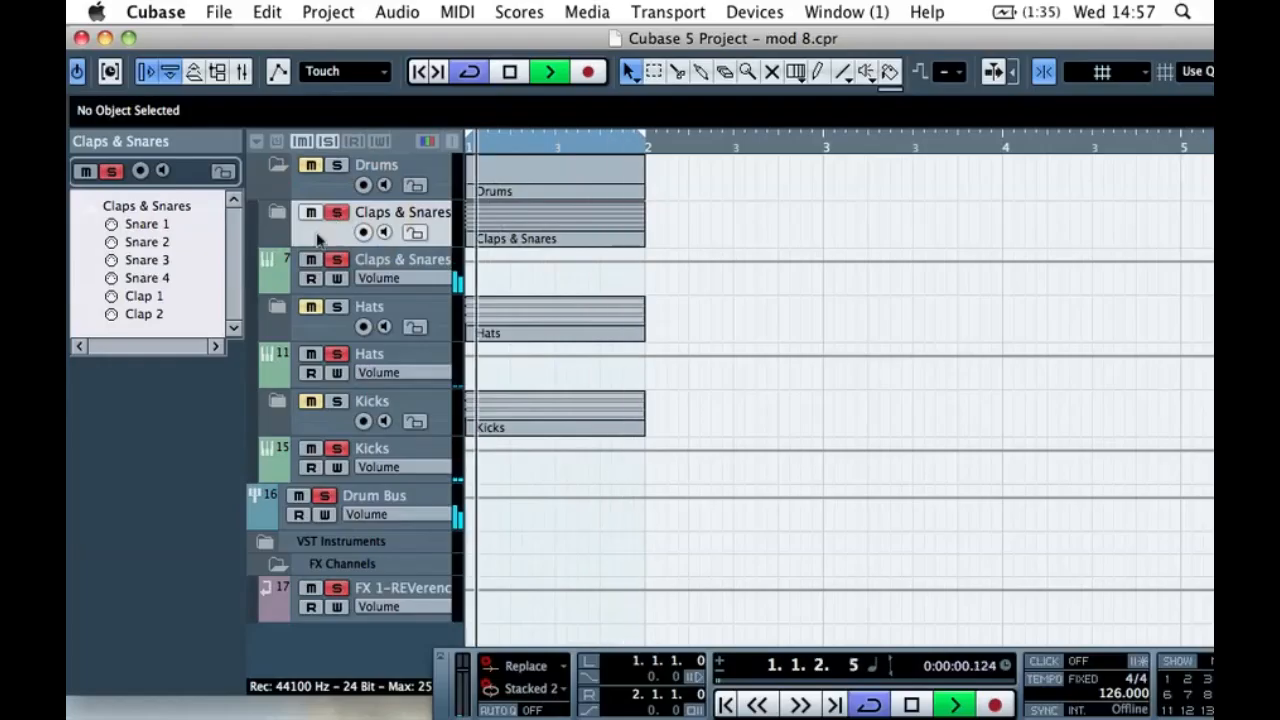
{"action": "left_click", "coordinate": [281, 270]}
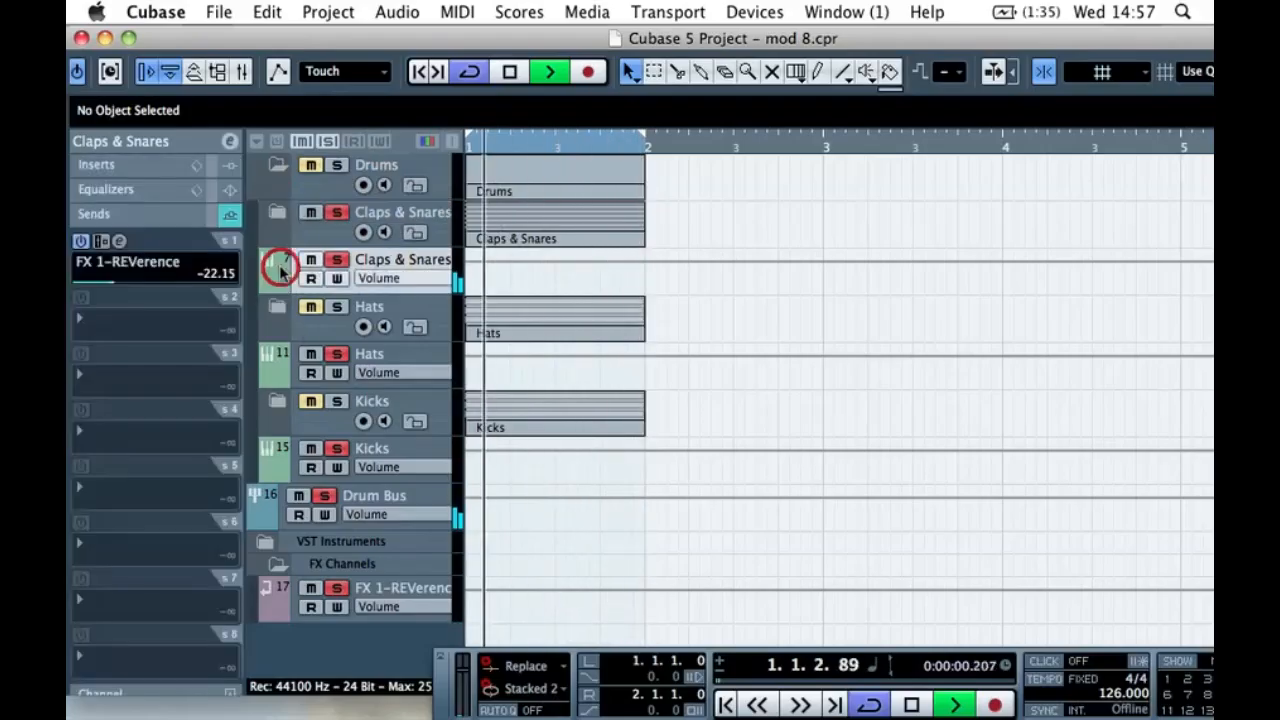
{"action": "mouse_move", "coordinate": [114, 281]}
{"action": "left_mouse_down"}
{"action": "mouse_move", "coordinate": [203, 281]}
{"action": "mouse_move", "coordinate": [118, 287]}
{"action": "left_mouse_up"}
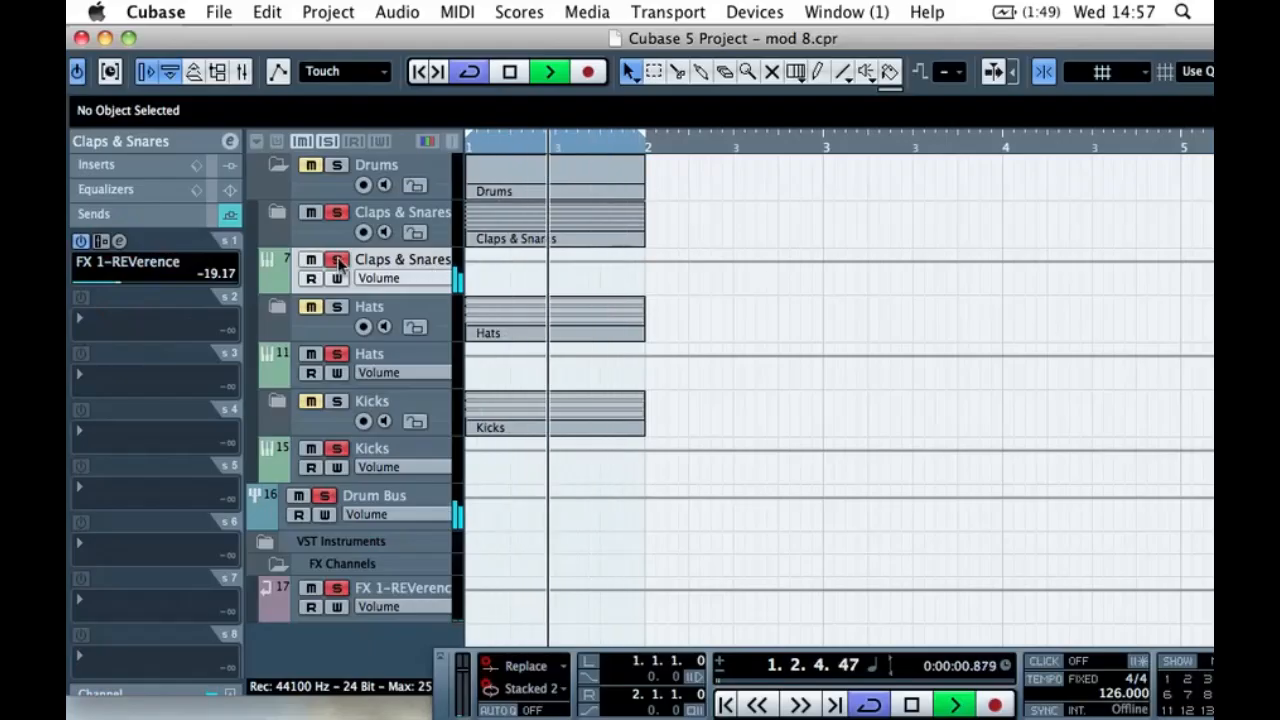
{"action": "key", "text": "space"}
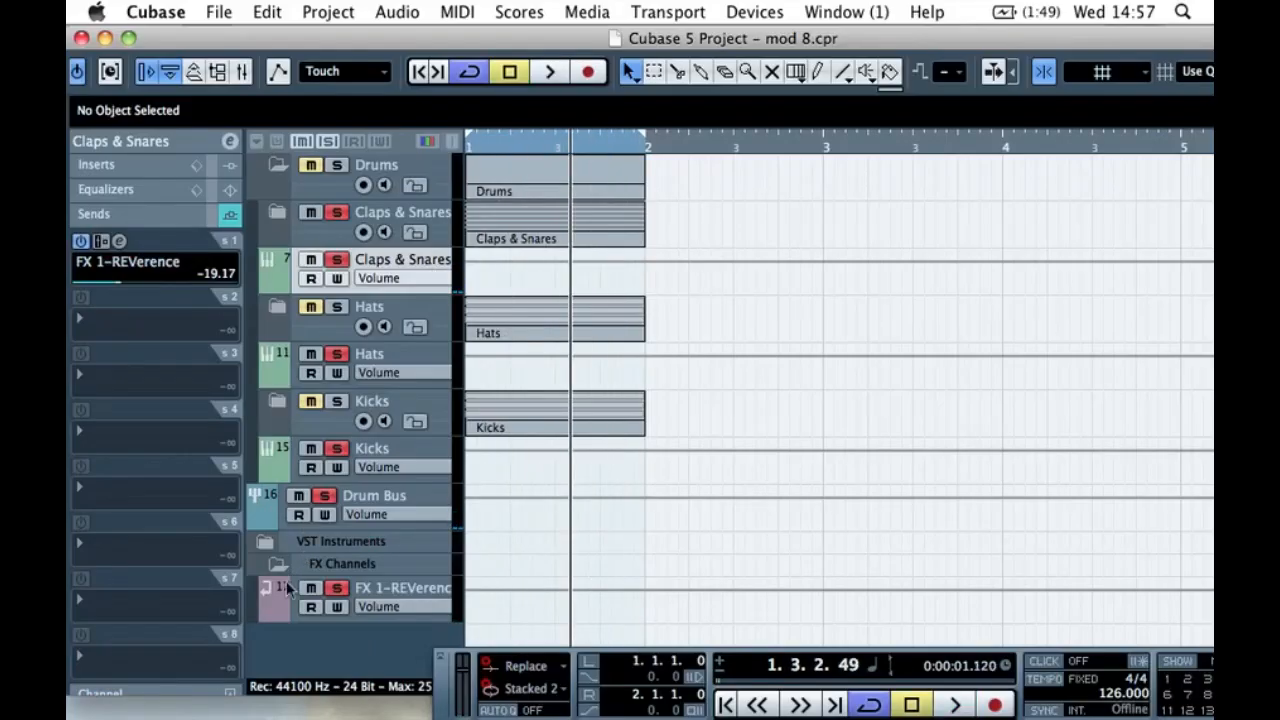
- Select the FX 1-REVerence channel, show its inserts, and move REVerence from the first insert slot to the second
{"action": "left_click", "coordinate": [286, 590]}
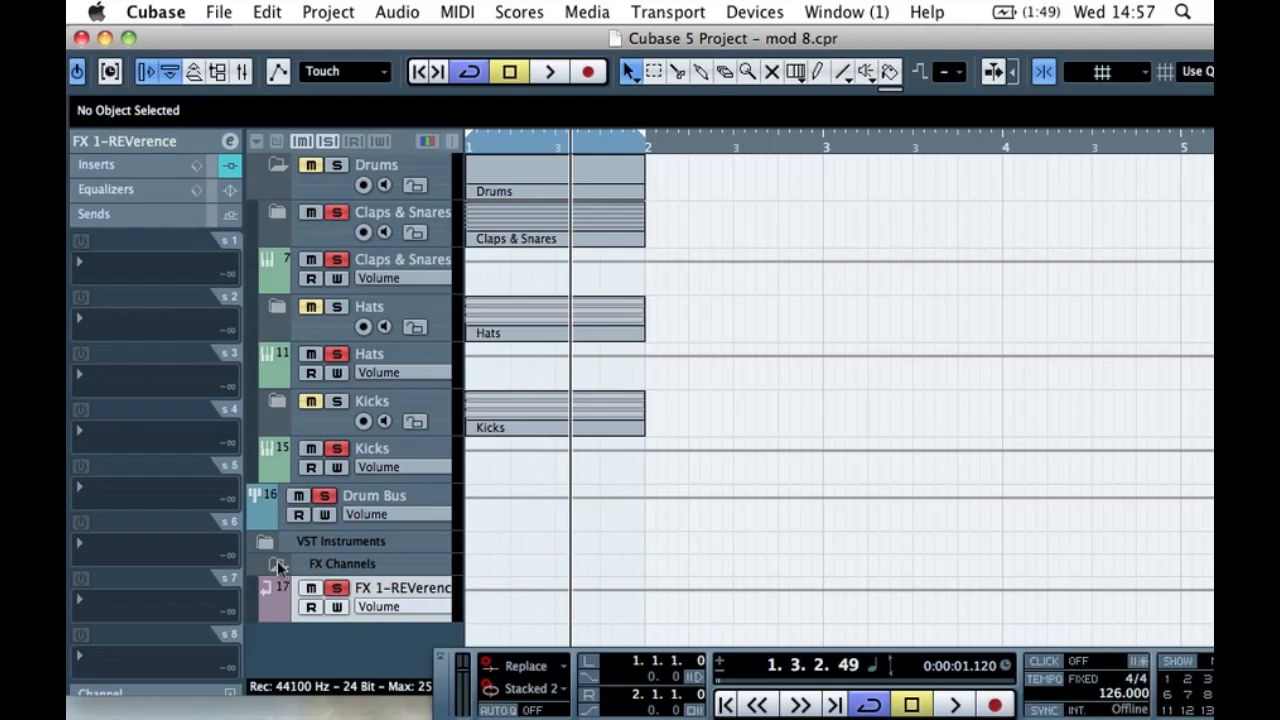
{"action": "left_click", "coordinate": [176, 143]}
{"action": "left_click", "coordinate": [229, 328]}
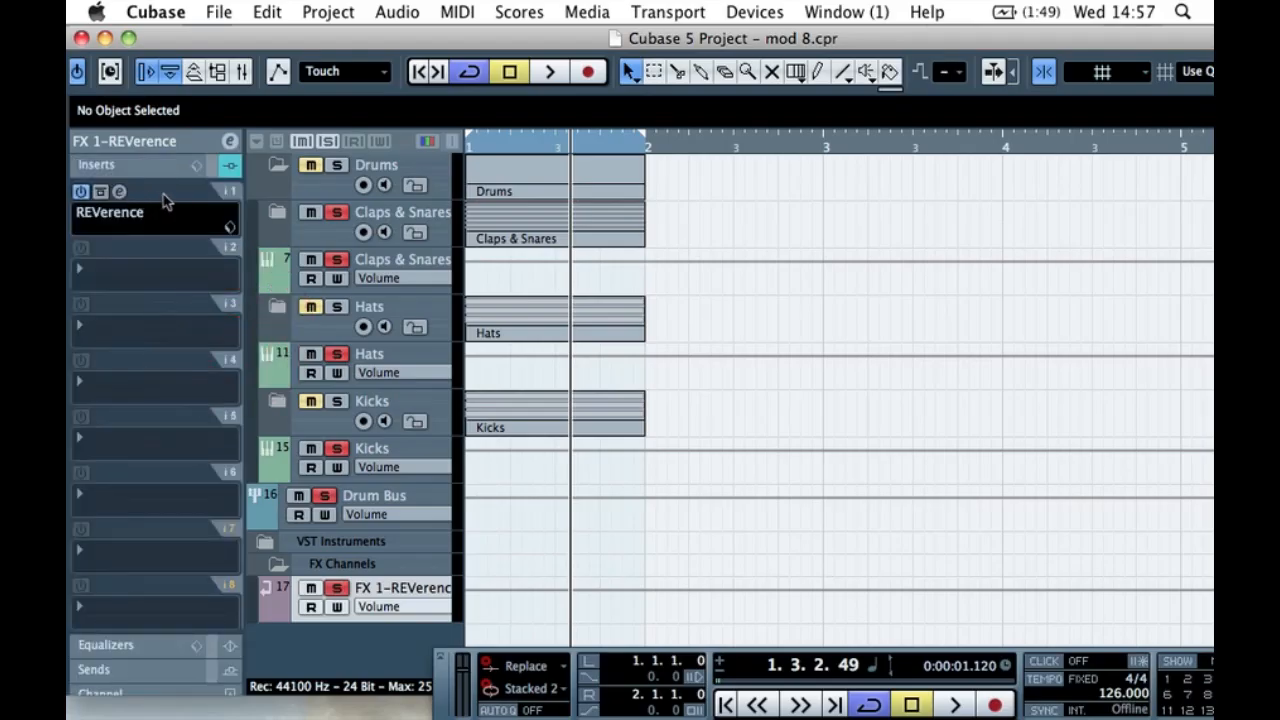
{"action": "left_click_drag", "start_coordinate": [173, 266], "coordinate": [176, 270]}
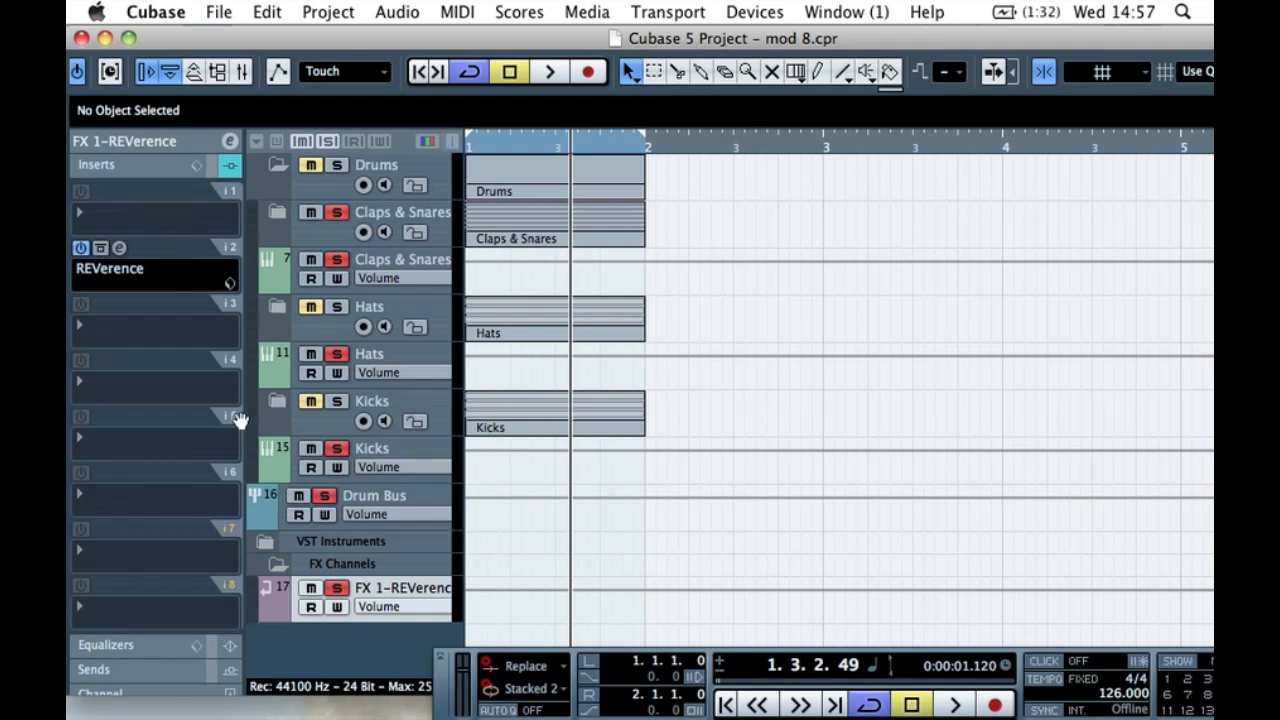
- Load the Tonic filter into the first insert slot of the FX 1-REVerence channel, ahead of the reverb
{"action": "left_click", "coordinate": [153, 215]}
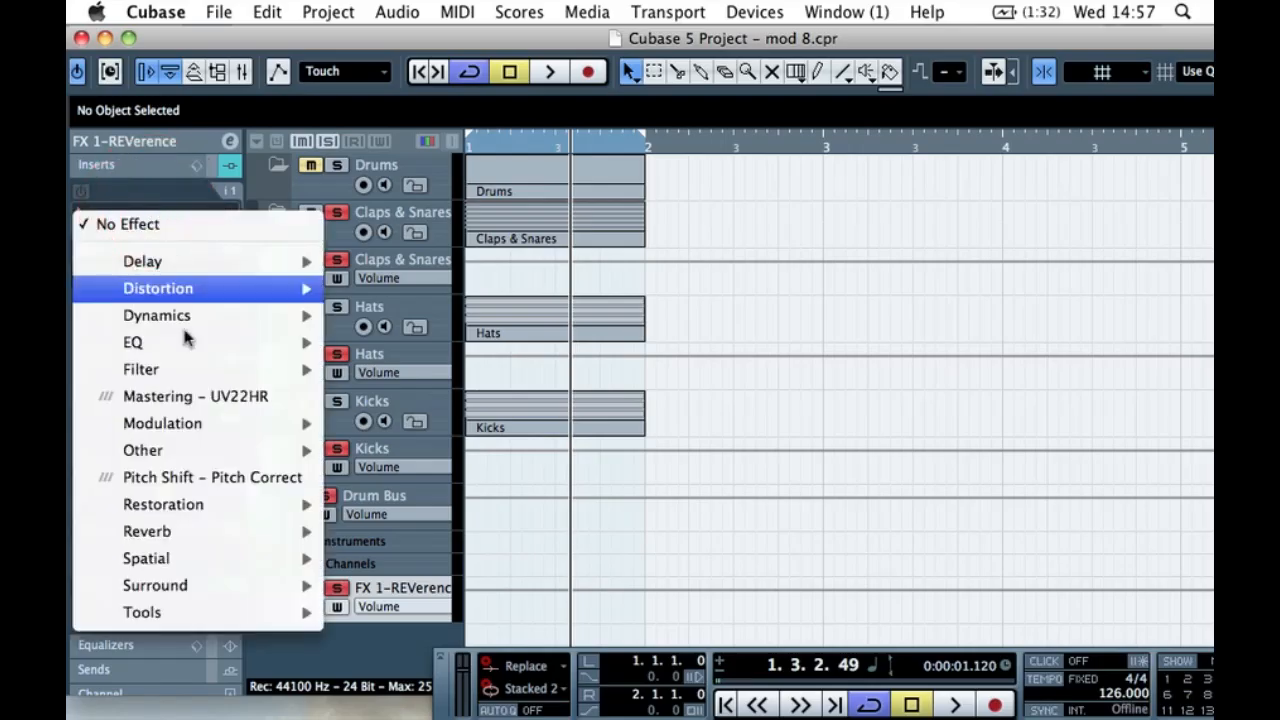
{"action": "left_click", "coordinate": [166, 184]}
{"action": "left_click", "coordinate": [162, 200]}
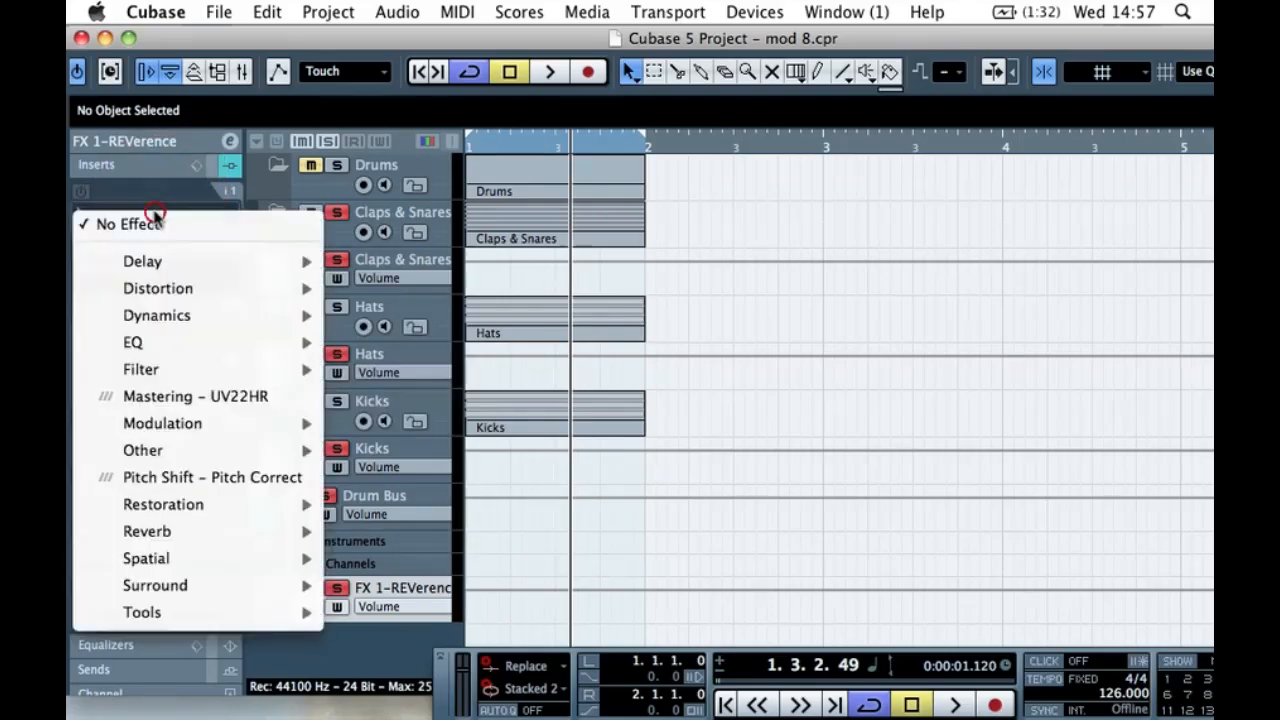
{"action": "mouse_move", "coordinate": [196, 363]}
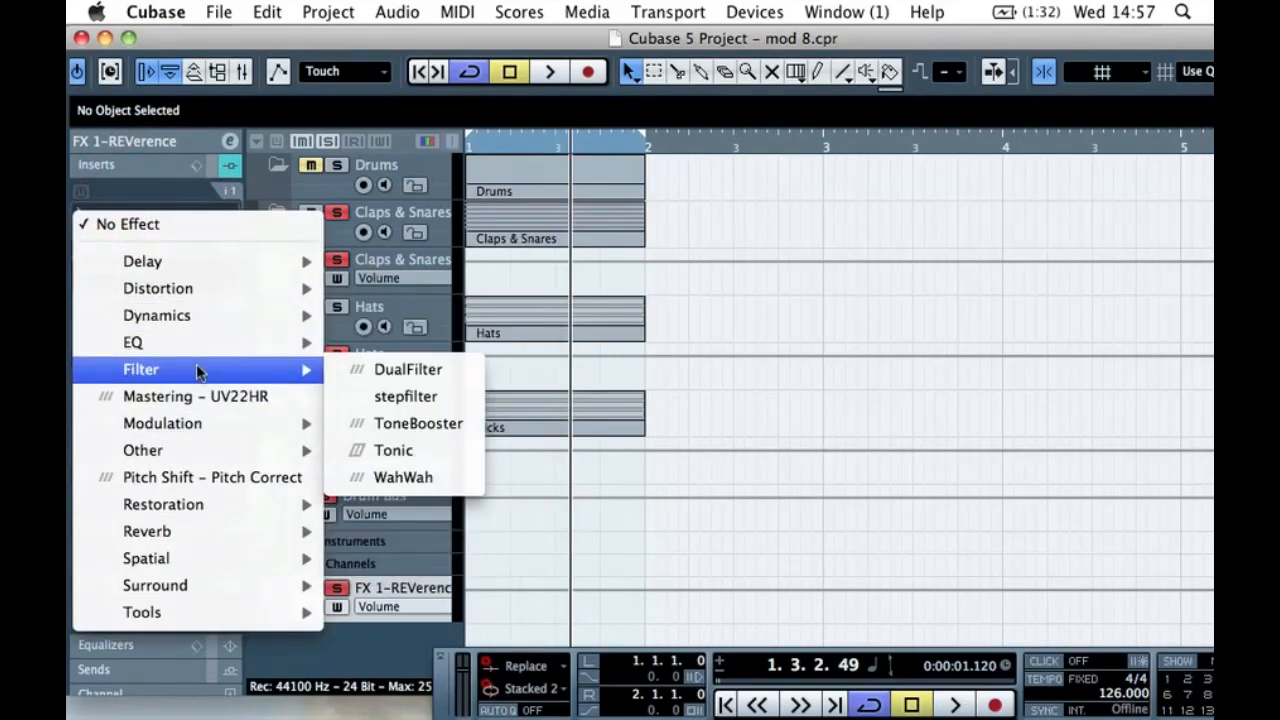
{"action": "left_click", "coordinate": [407, 450]}
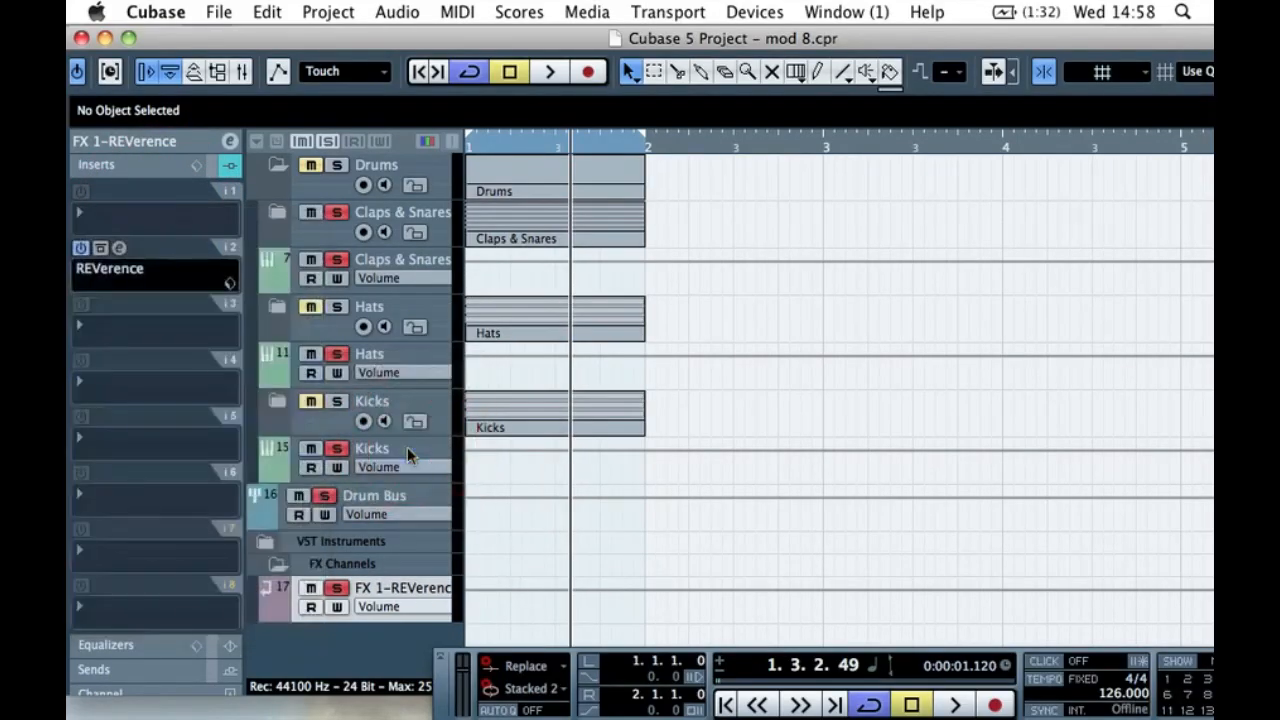
- Turn Tonic's resonance and drive fully down, set its cutoff to 153 Hz, and close the plug-in window
{"action": "left_click_drag", "start_coordinate": [890, 304], "coordinate": [537, 158]}
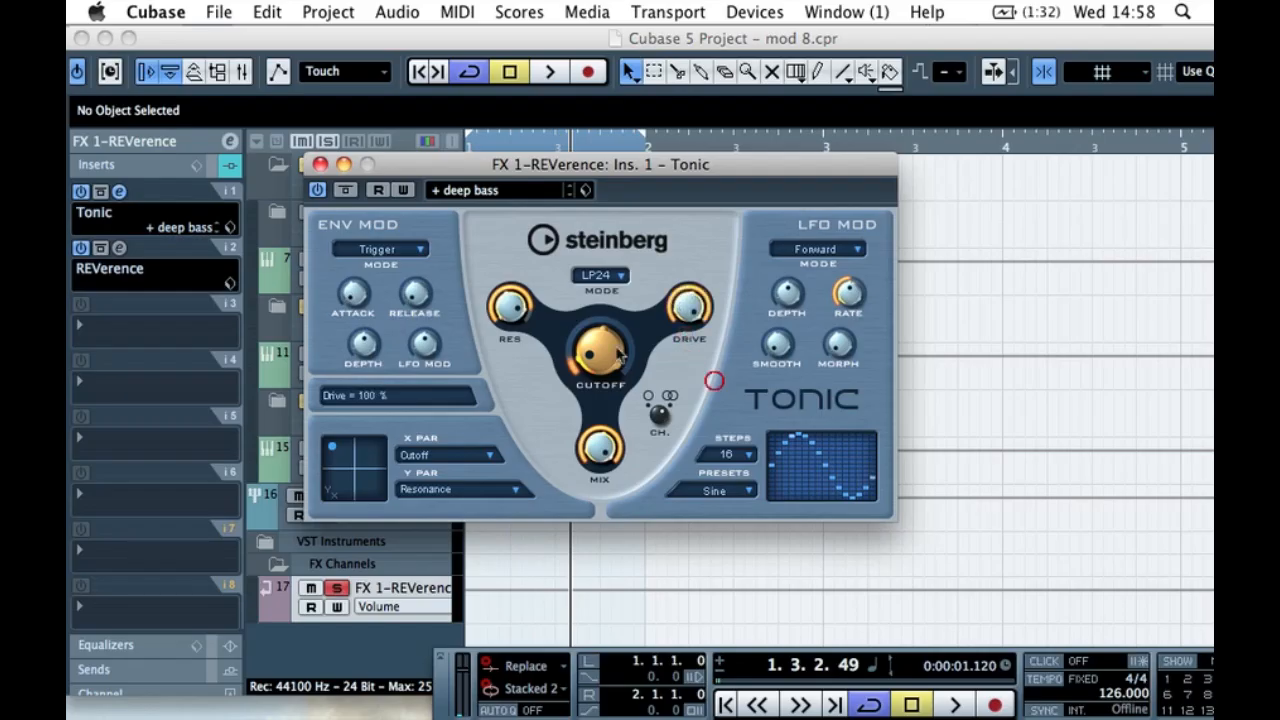
{"action": "left_click", "coordinate": [686, 337]}
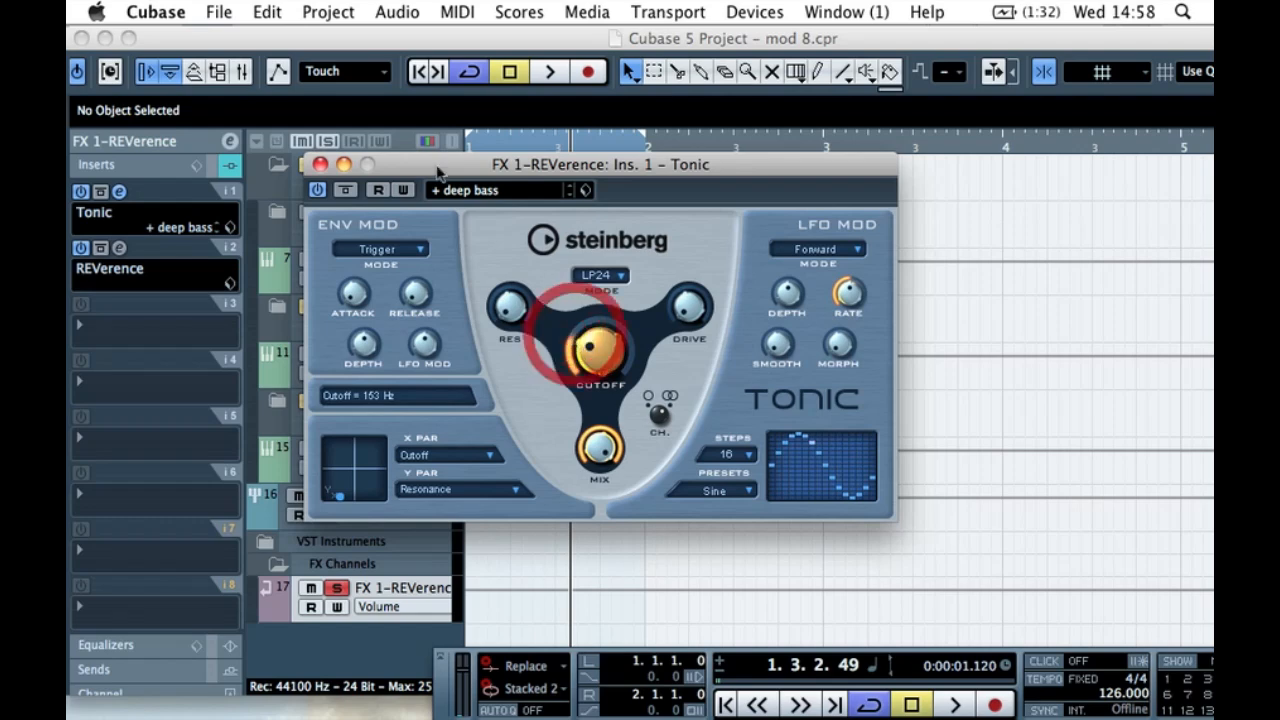
{"action": "left_click", "coordinate": [320, 164]}
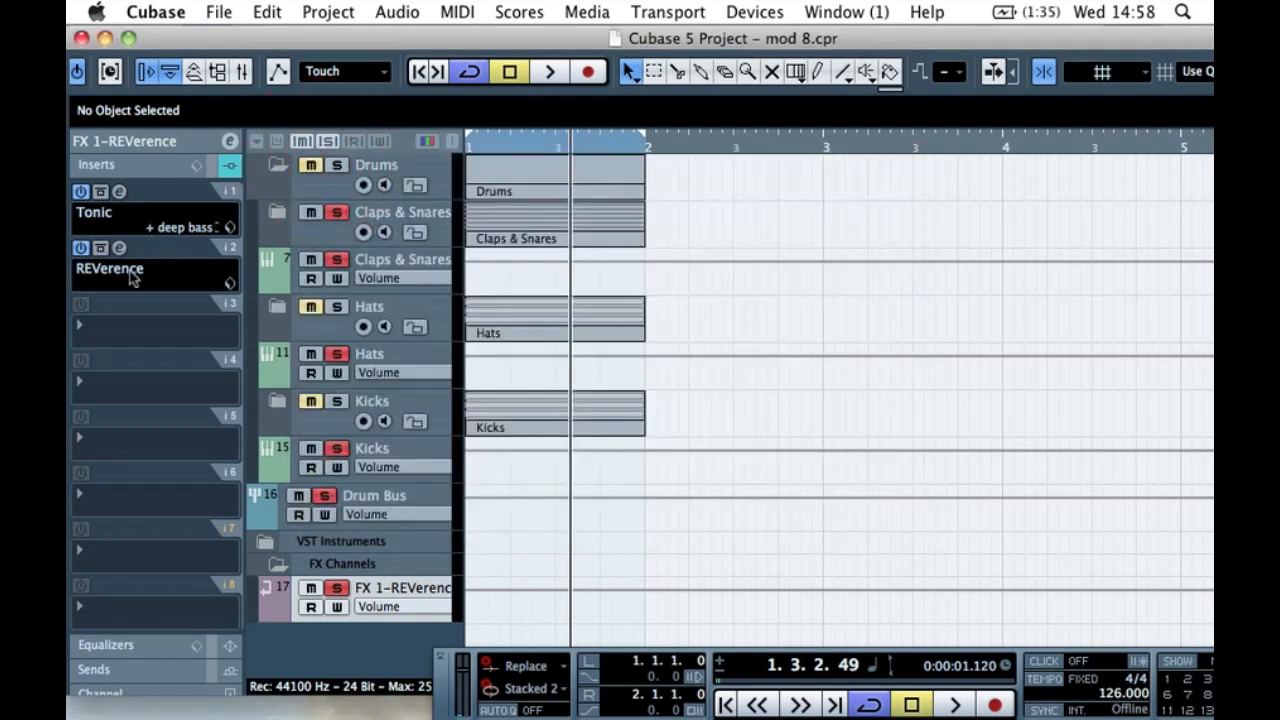
- Play the loop and raise the Claps & Snares instrument track's send to FX 1-REVerence to 2.04
{"action": "key", "text": "space"}
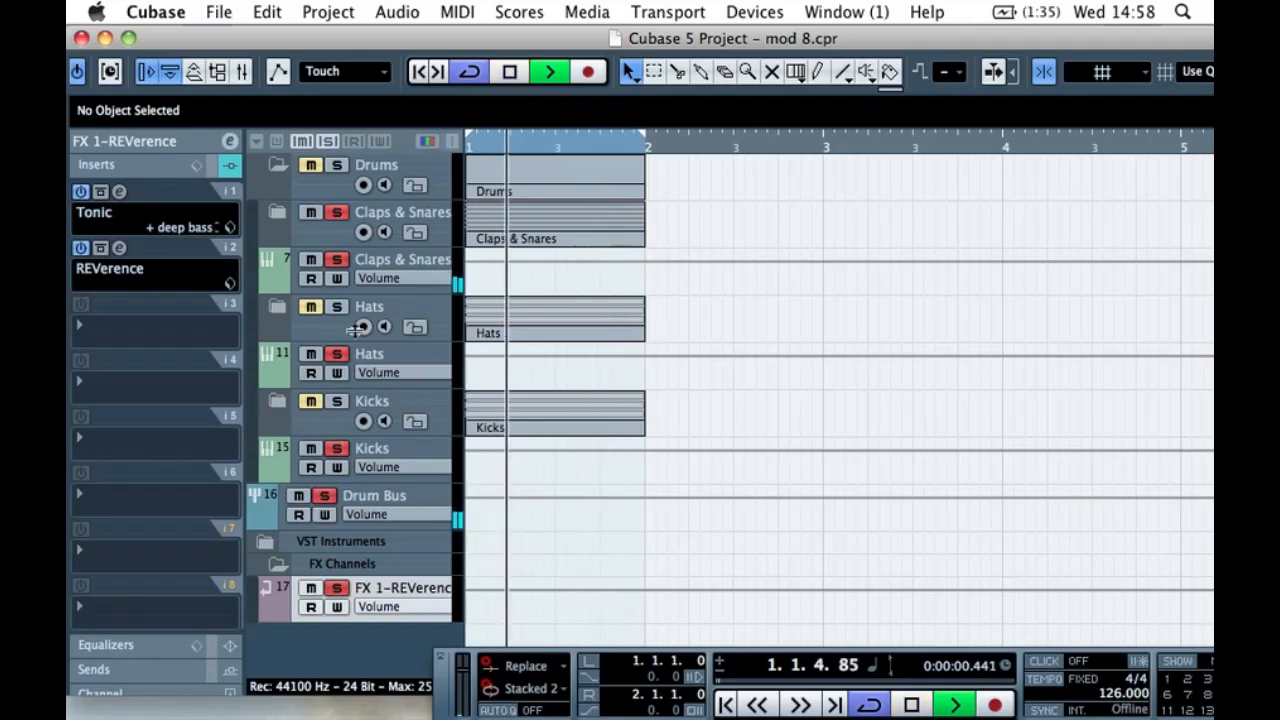
{"action": "left_click", "coordinate": [300, 212]}
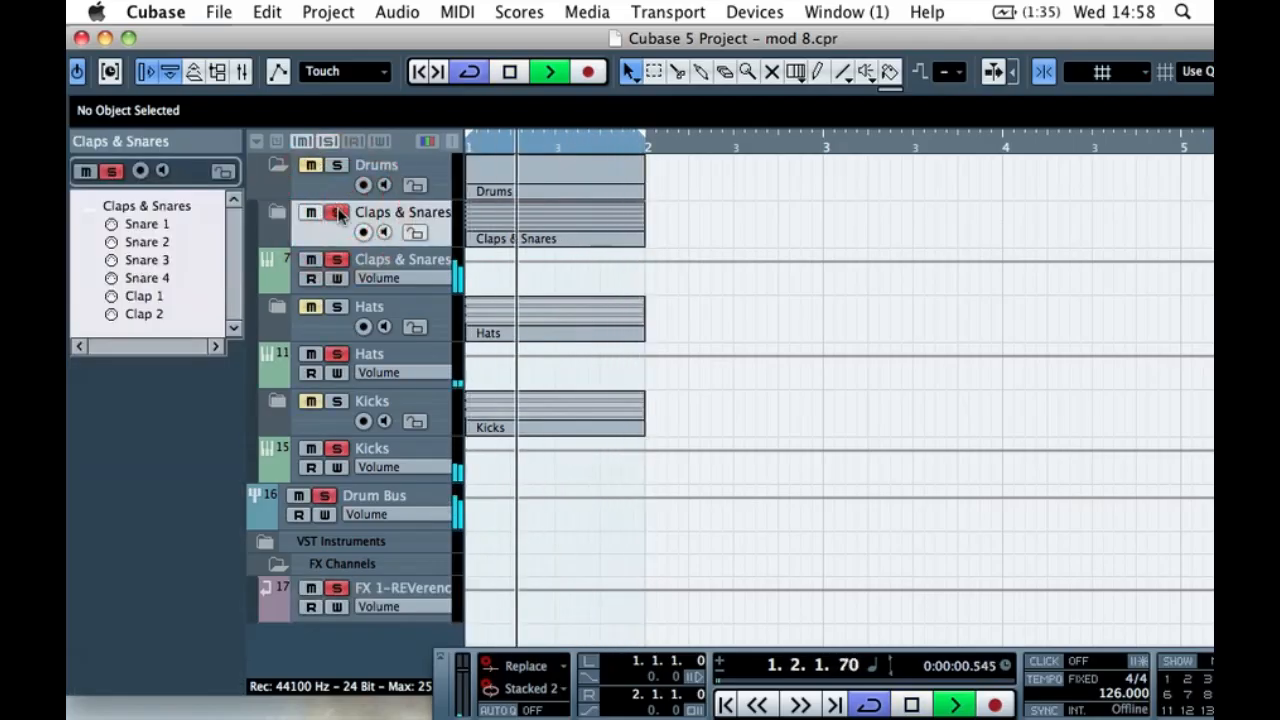
{"action": "key", "text": "Down"}
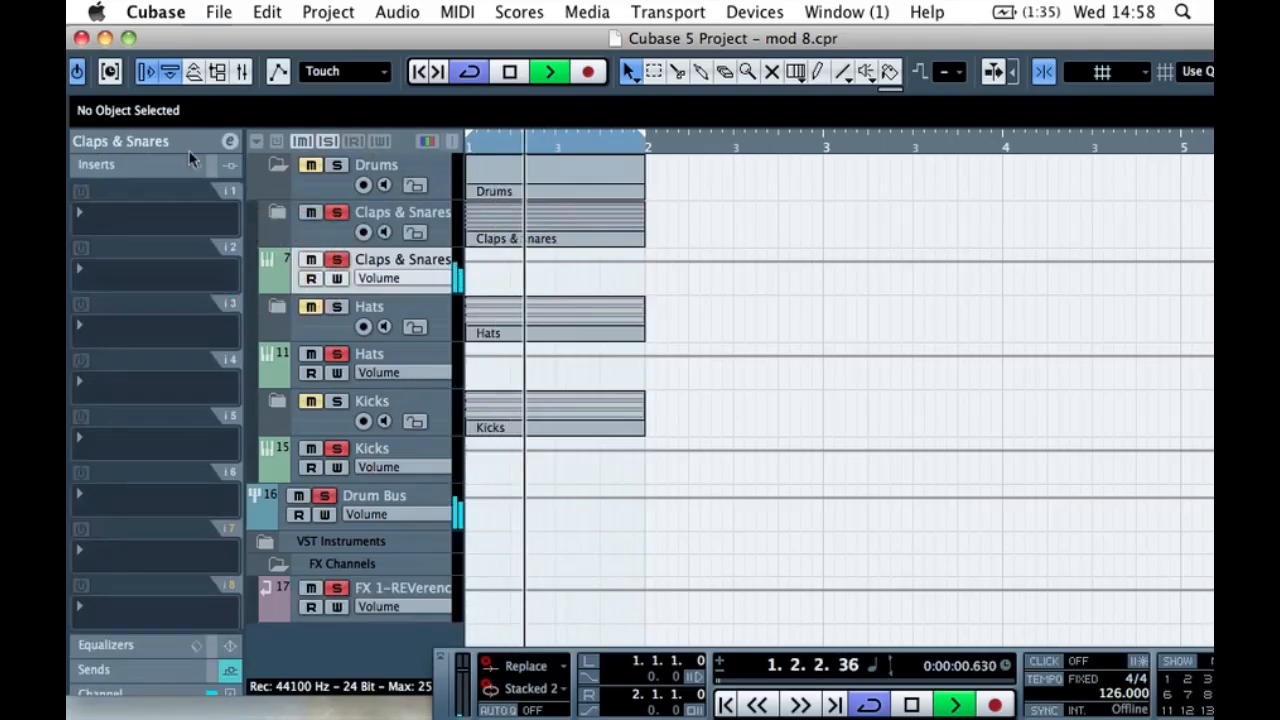
{"action": "left_click", "coordinate": [221, 165]}
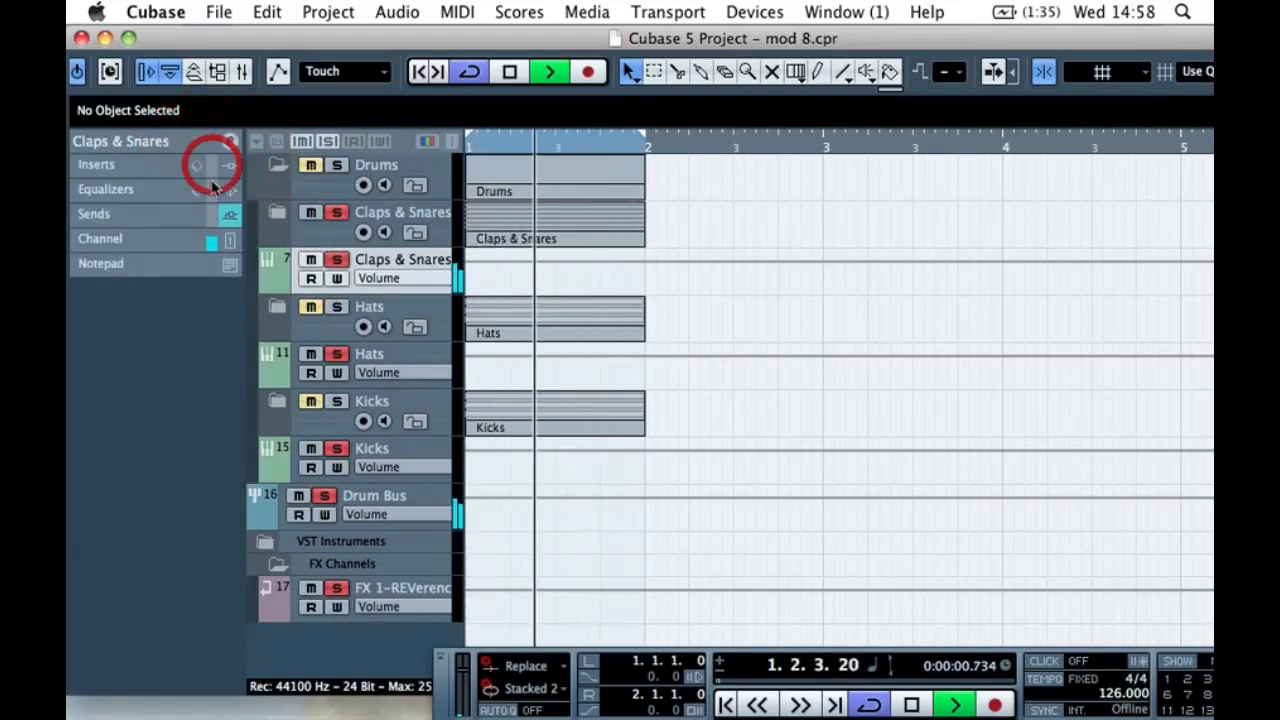
{"action": "left_click", "coordinate": [222, 213]}
{"action": "left_click_drag", "start_coordinate": [135, 284], "coordinate": [205, 286]}
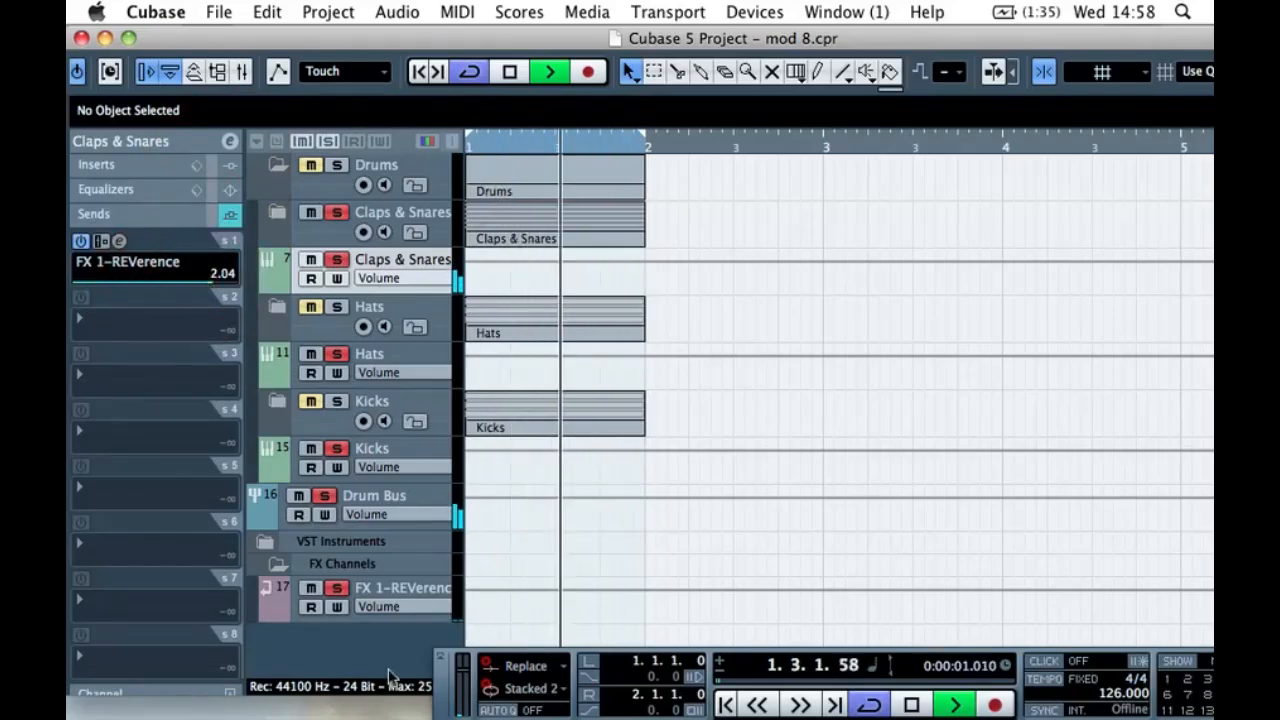
- Clear the Claps & Snares folder's solo and solo the FX 1-REVerence channel to listen to the reverb signal
{"action": "left_click", "coordinate": [338, 589]}
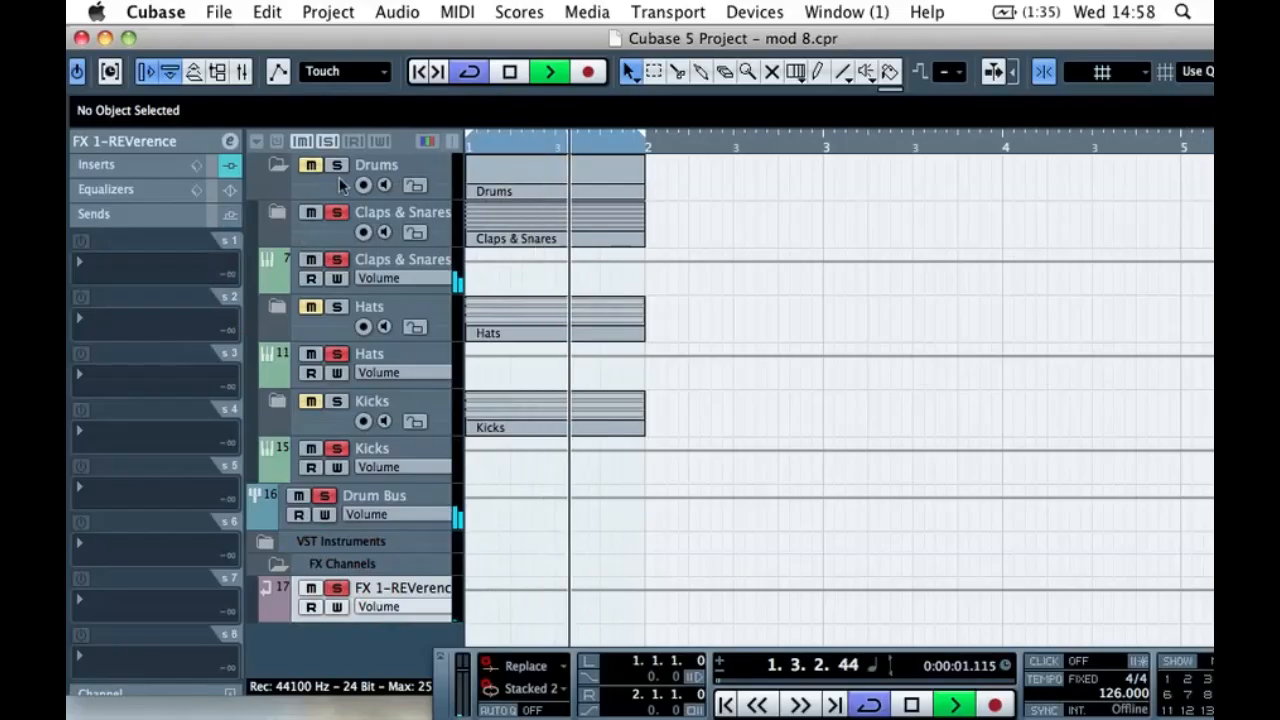
{"action": "left_click", "coordinate": [336, 213]}
{"action": "left_click", "coordinate": [338, 589]}
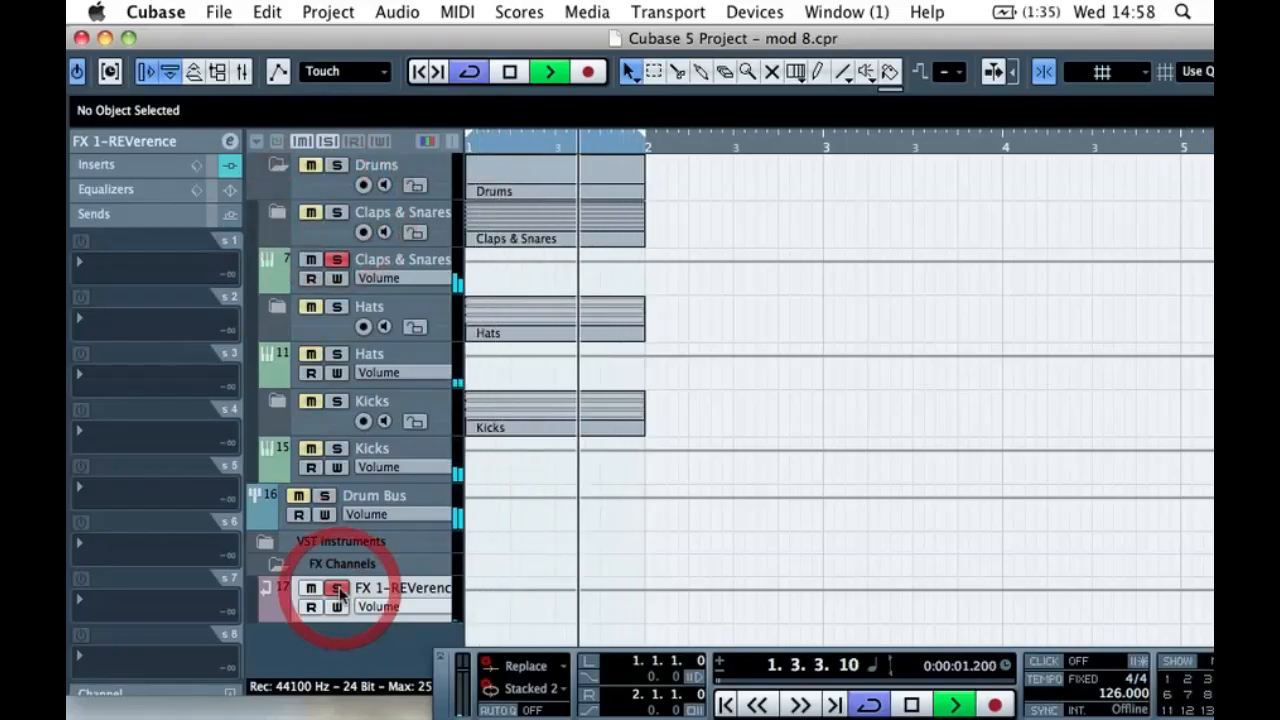
- Switch the FX 1-REVerence channel's Tonic filter to HP mode, adjust its cutoff while listening, and close the plug-in window
{"action": "left_click", "coordinate": [284, 595]}
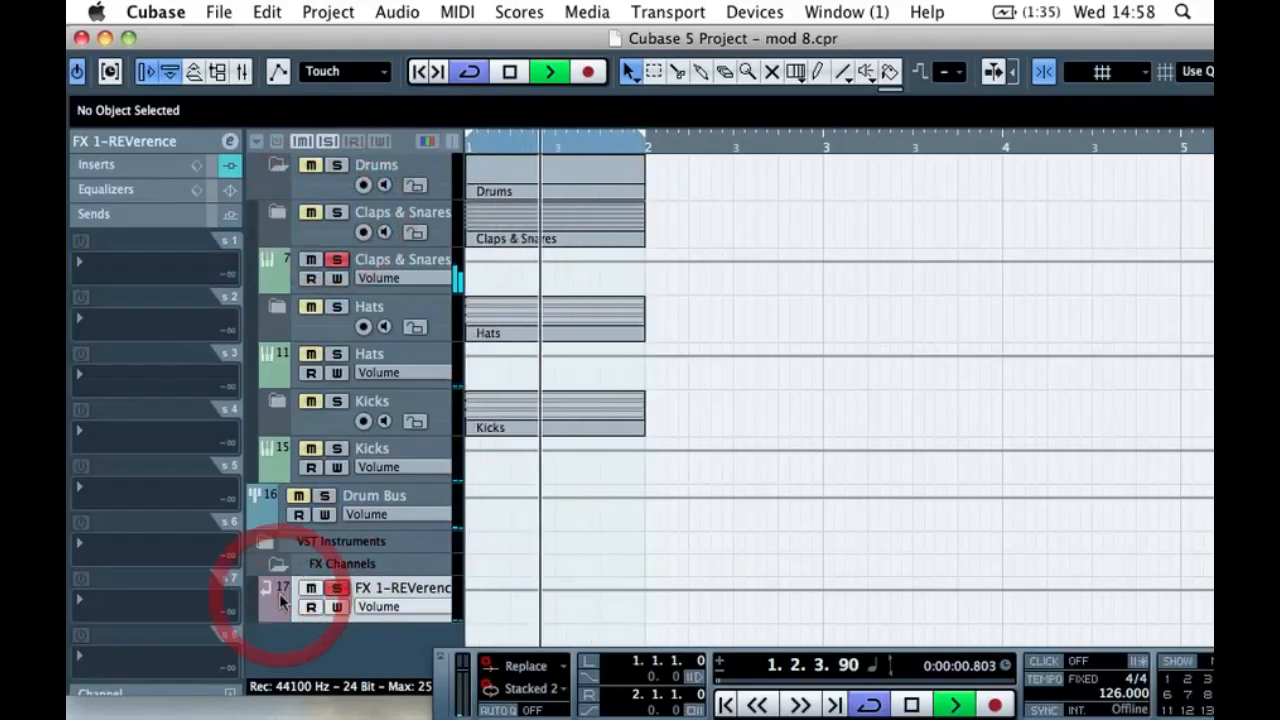
{"action": "left_click", "coordinate": [230, 167]}
{"action": "left_click", "coordinate": [119, 191]}
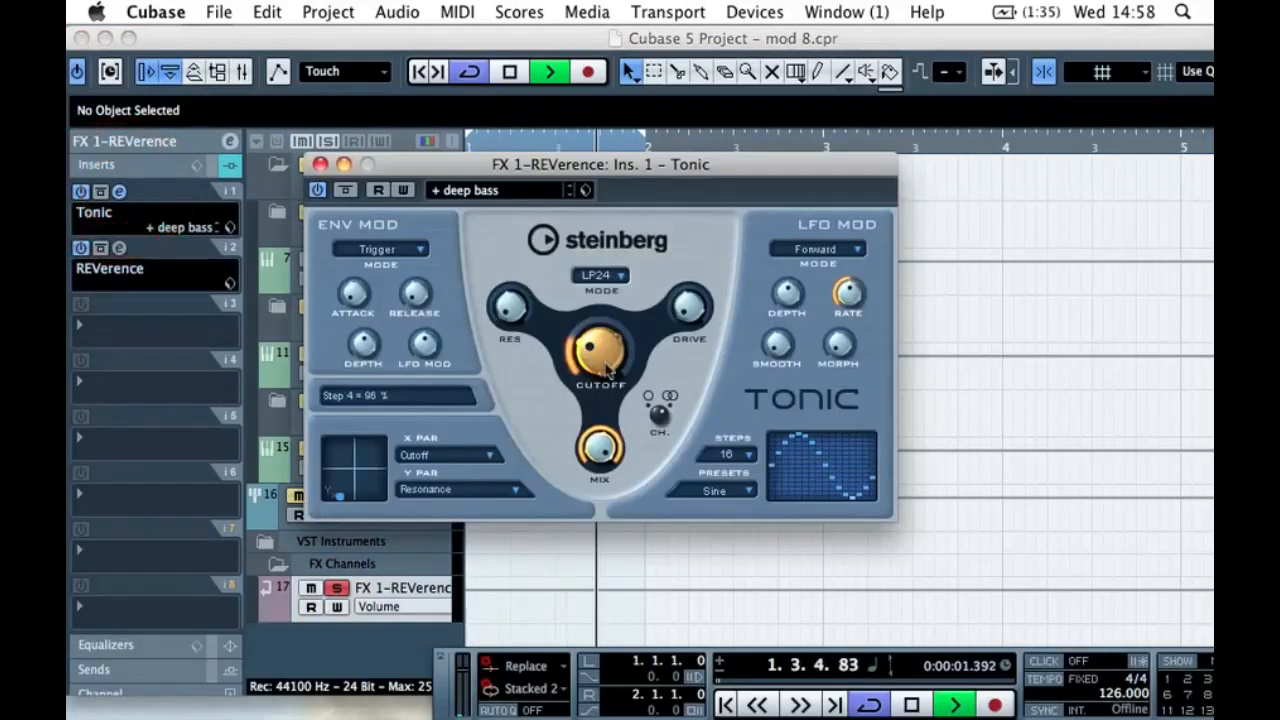
{"action": "left_click", "coordinate": [613, 276]}
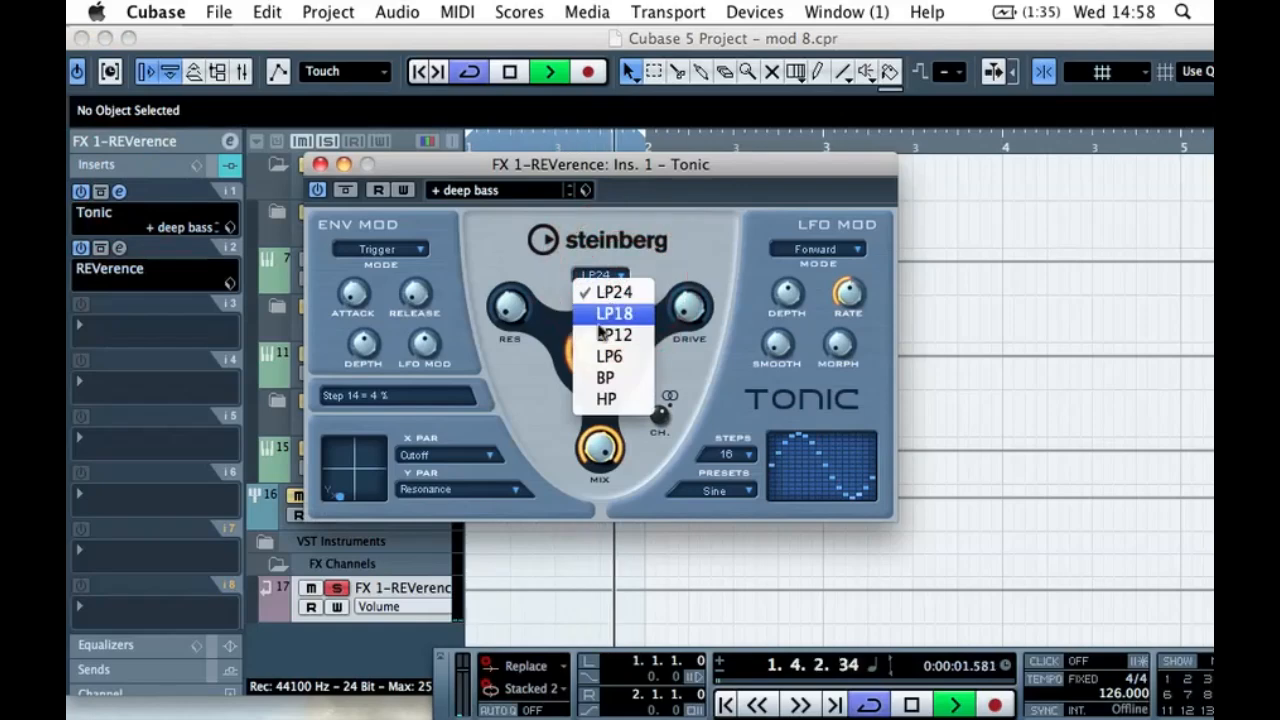
{"action": "left_click", "coordinate": [606, 399]}
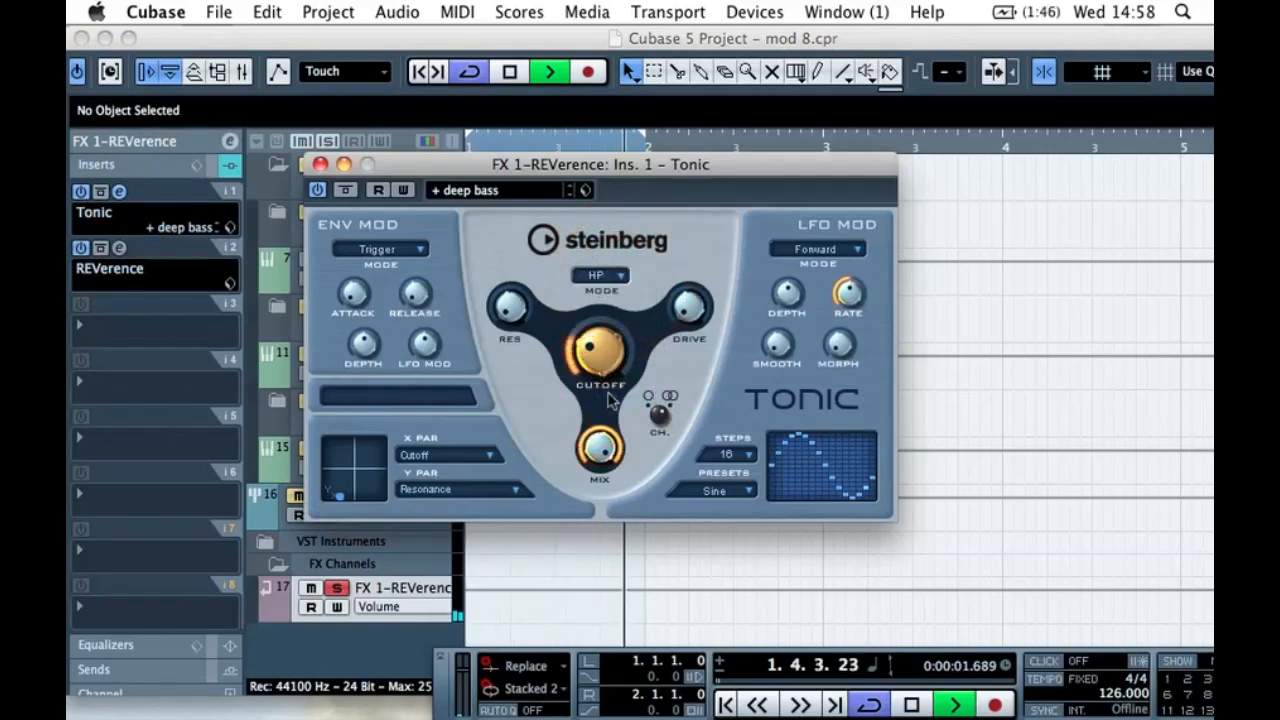
{"action": "left_click", "coordinate": [579, 335]}
{"action": "left_click", "coordinate": [320, 164]}
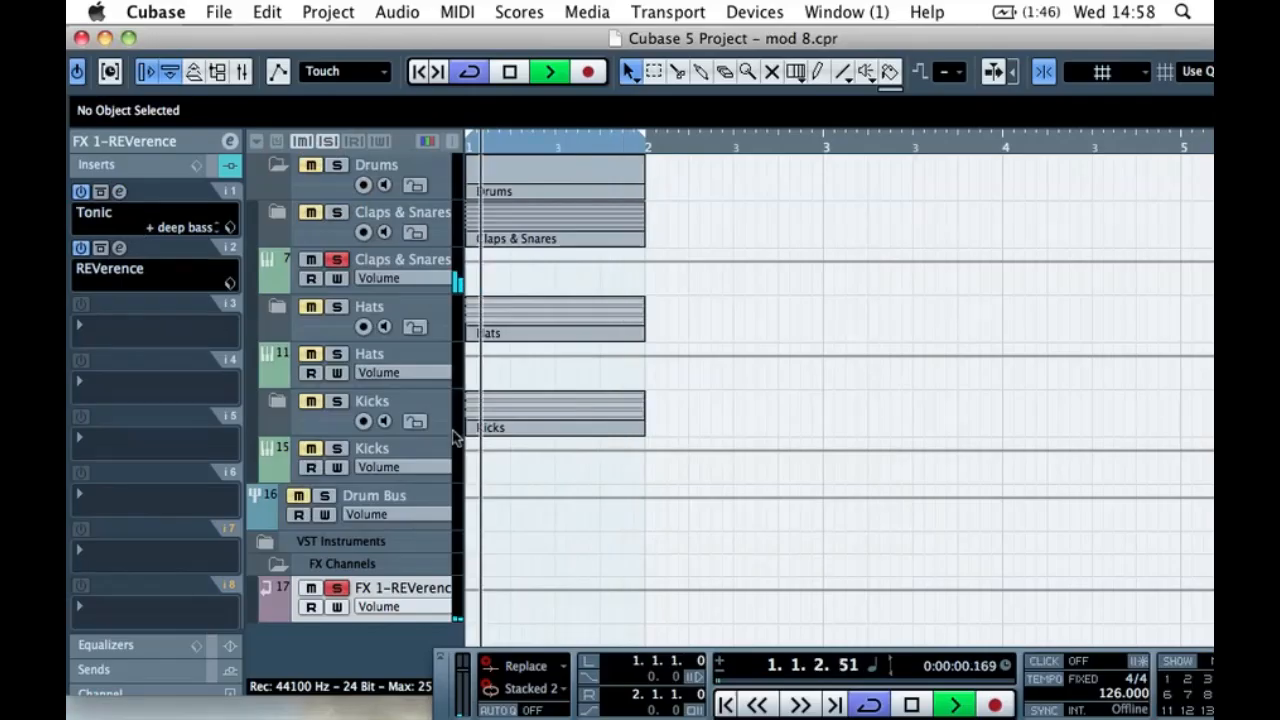
- Clear the remaining solo to hear the full drum mix and lower the Claps & Snares send to FX 1-REVerence
{"action": "left_click", "coordinate": [337, 261]}
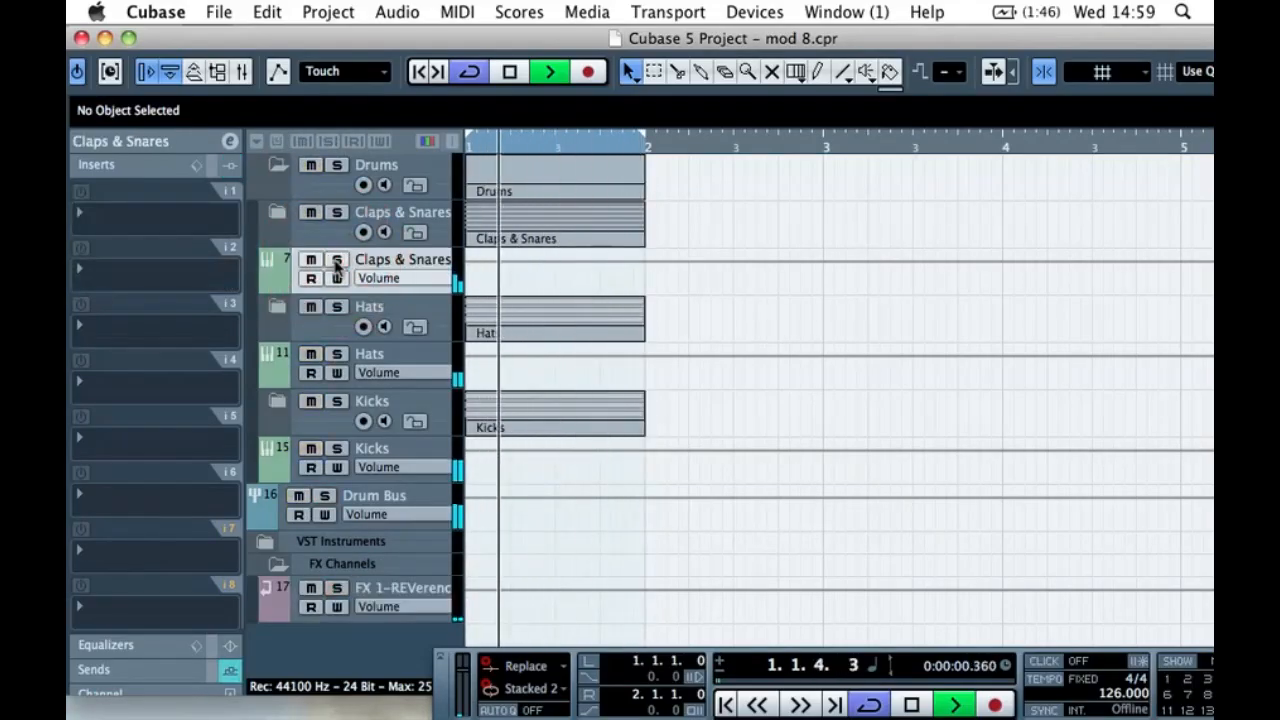
{"action": "left_click", "coordinate": [277, 594]}
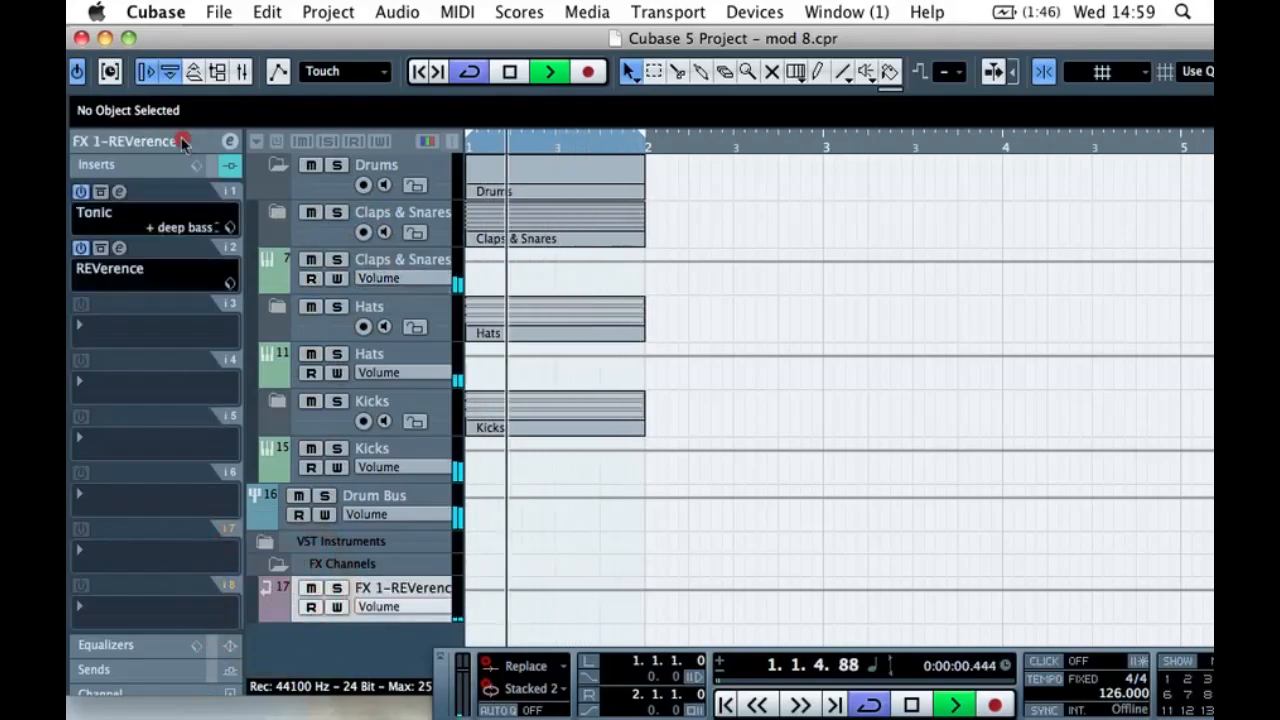
{"action": "left_click", "coordinate": [186, 140]}
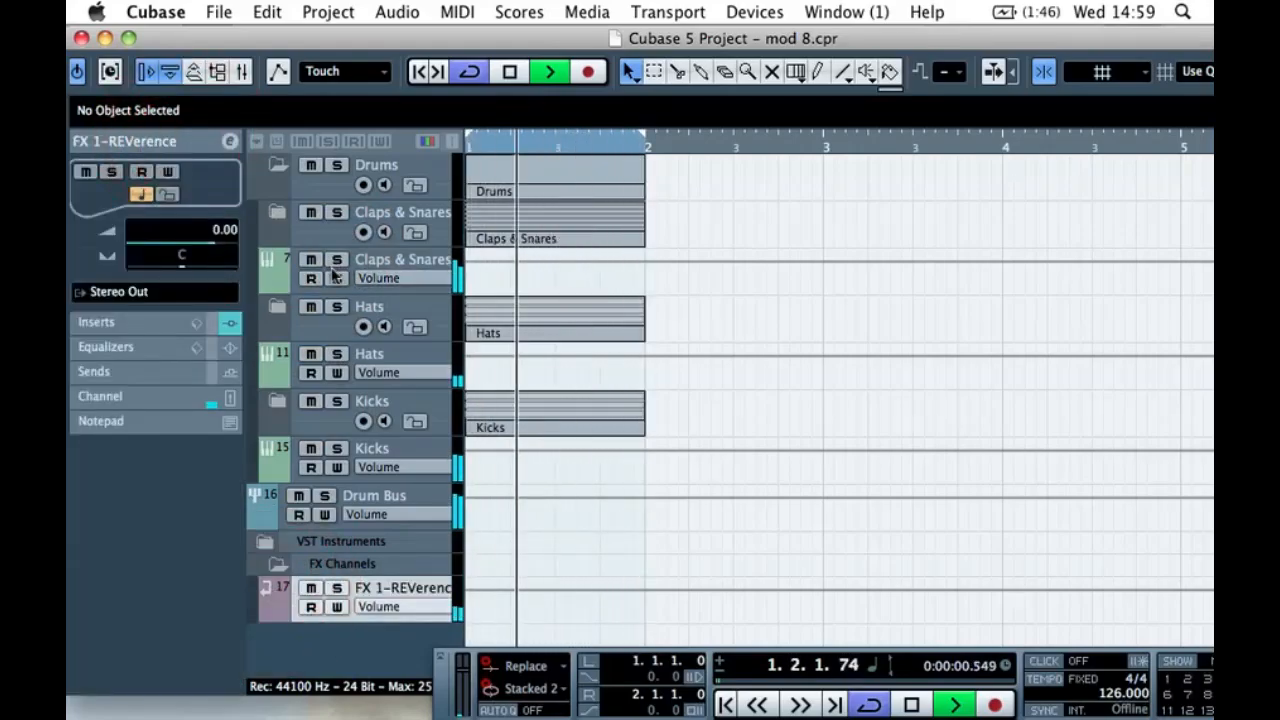
{"action": "left_click", "coordinate": [279, 268]}
{"action": "left_click", "coordinate": [228, 372]}
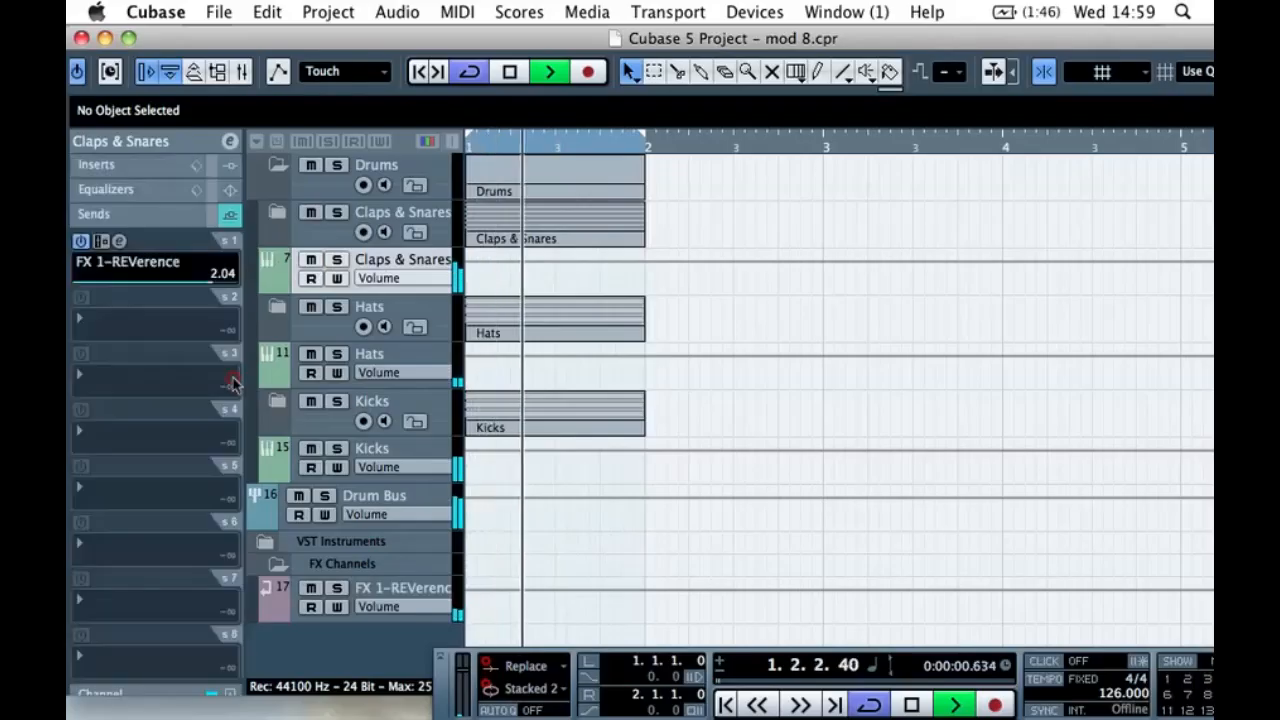
{"action": "left_click_drag", "start_coordinate": [210, 280], "coordinate": [117, 290]}
- Route the Hats instrument track's first send to FX 1-REVerence, activate it, and set its level to -19.17
{"action": "left_click", "coordinate": [262, 352]}
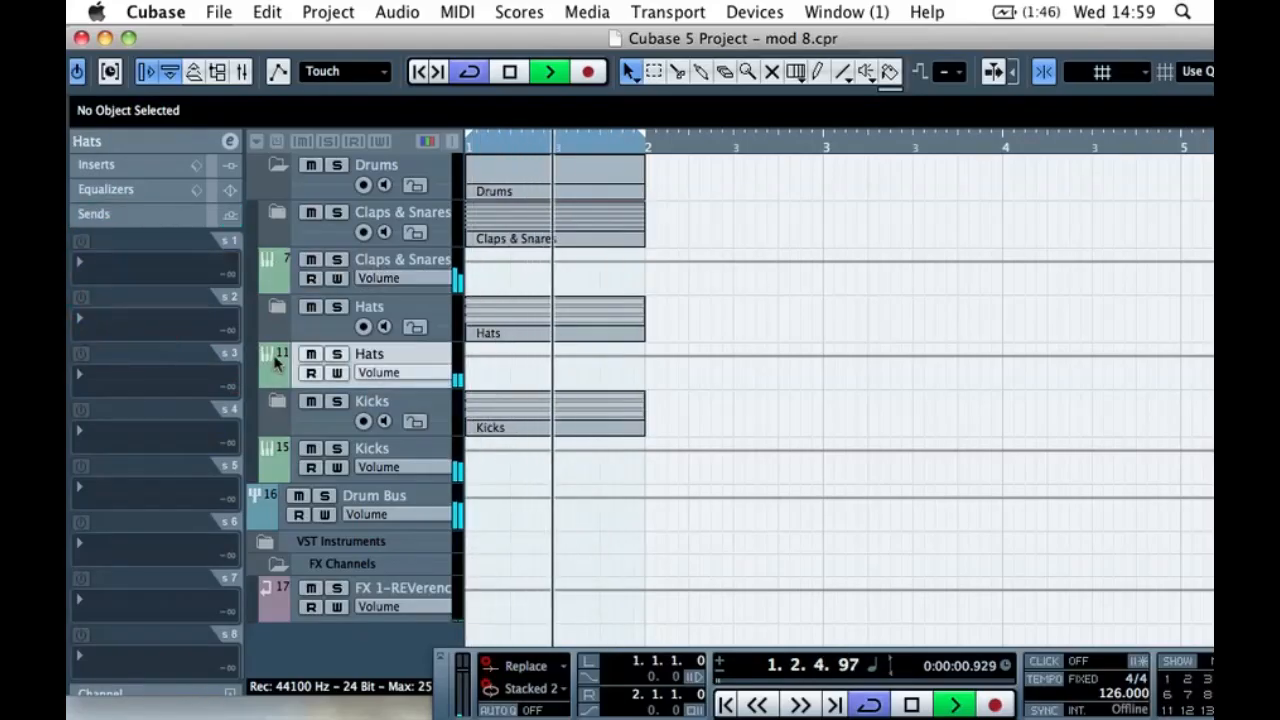
{"action": "left_click", "coordinate": [123, 260]}
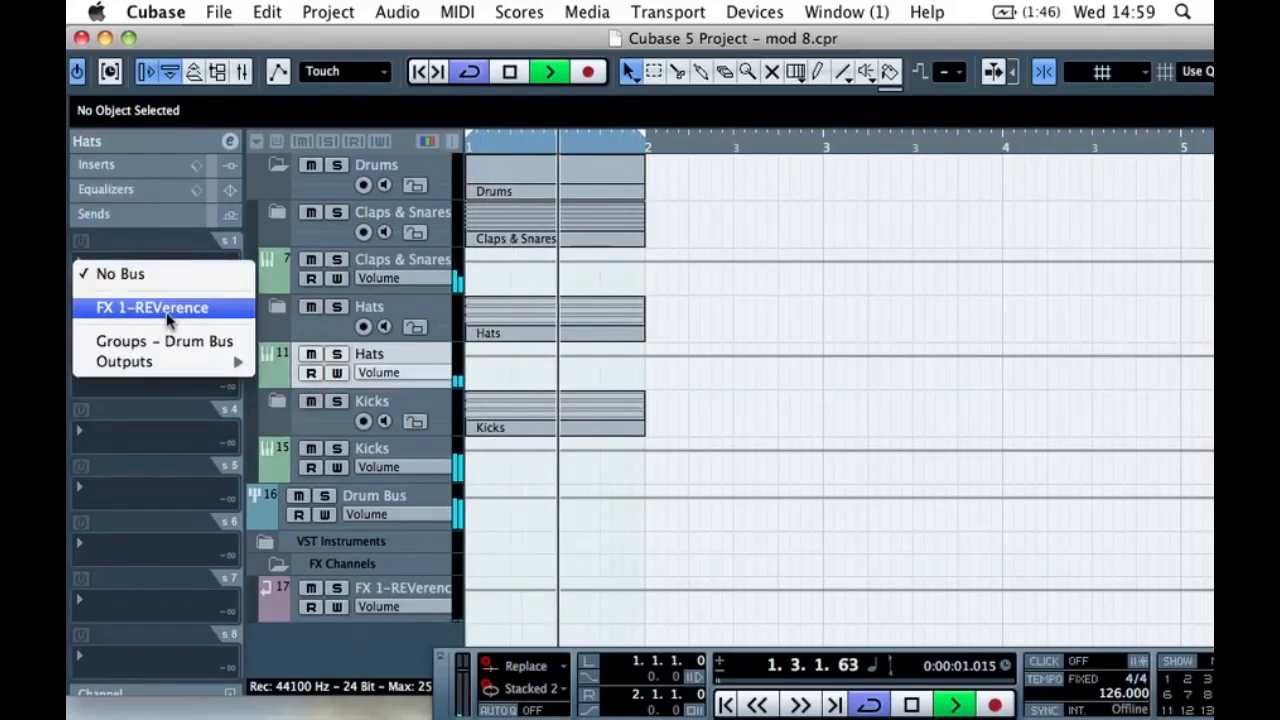
{"action": "left_click", "coordinate": [168, 314]}
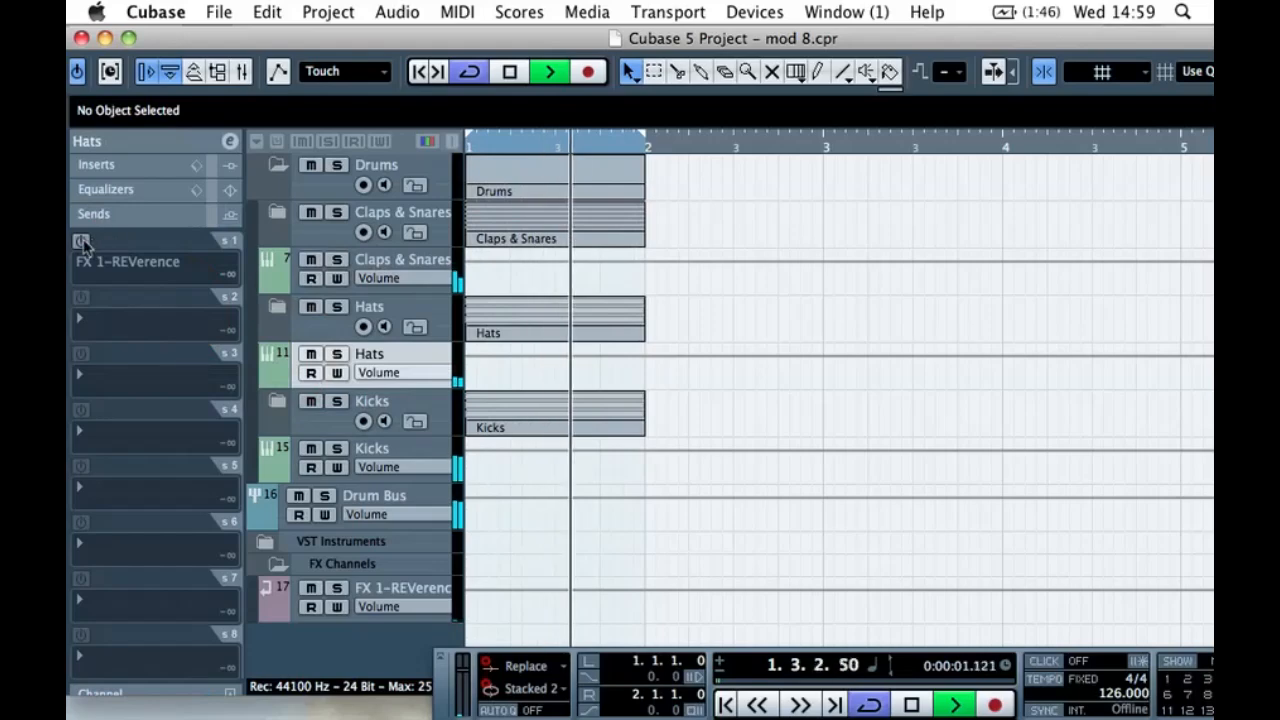
{"action": "left_click", "coordinate": [80, 241]}
{"action": "left_click_drag", "start_coordinate": [100, 283], "coordinate": [119, 283]}
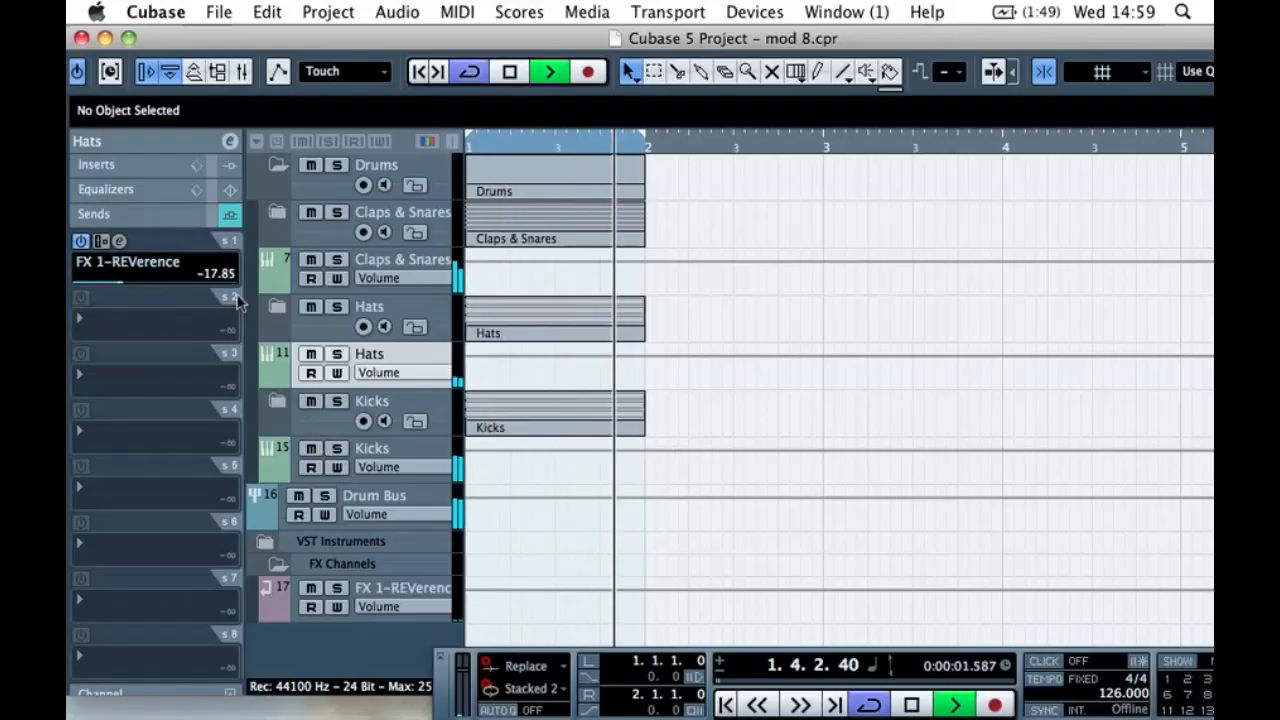
{"action": "left_click", "coordinate": [134, 286]}
{"action": "left_click_drag", "start_coordinate": [138, 290], "coordinate": [120, 287]}
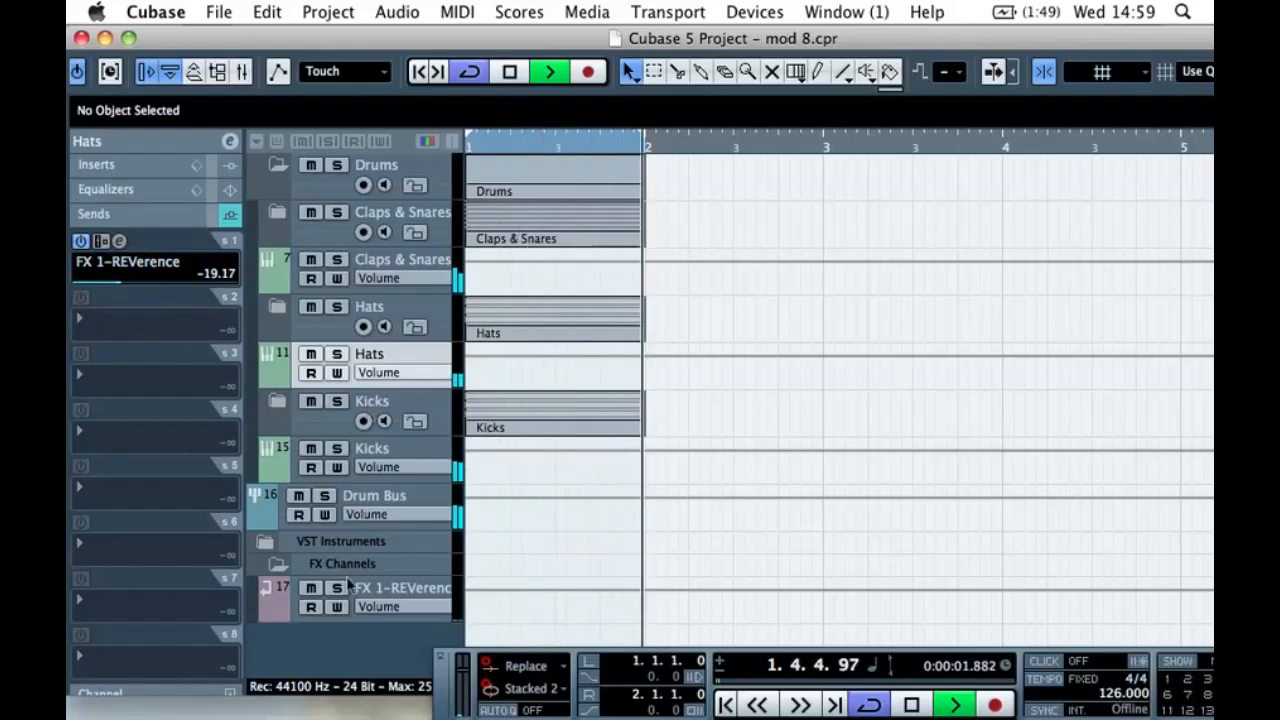
- Open the FX 1-REVerence channel's REVerence plug-in, raise its Time Scaling to 128 while listening, then stop playback and close the plug-in
{"action": "left_click", "coordinate": [275, 594]}
{"action": "left_click", "coordinate": [233, 163]}
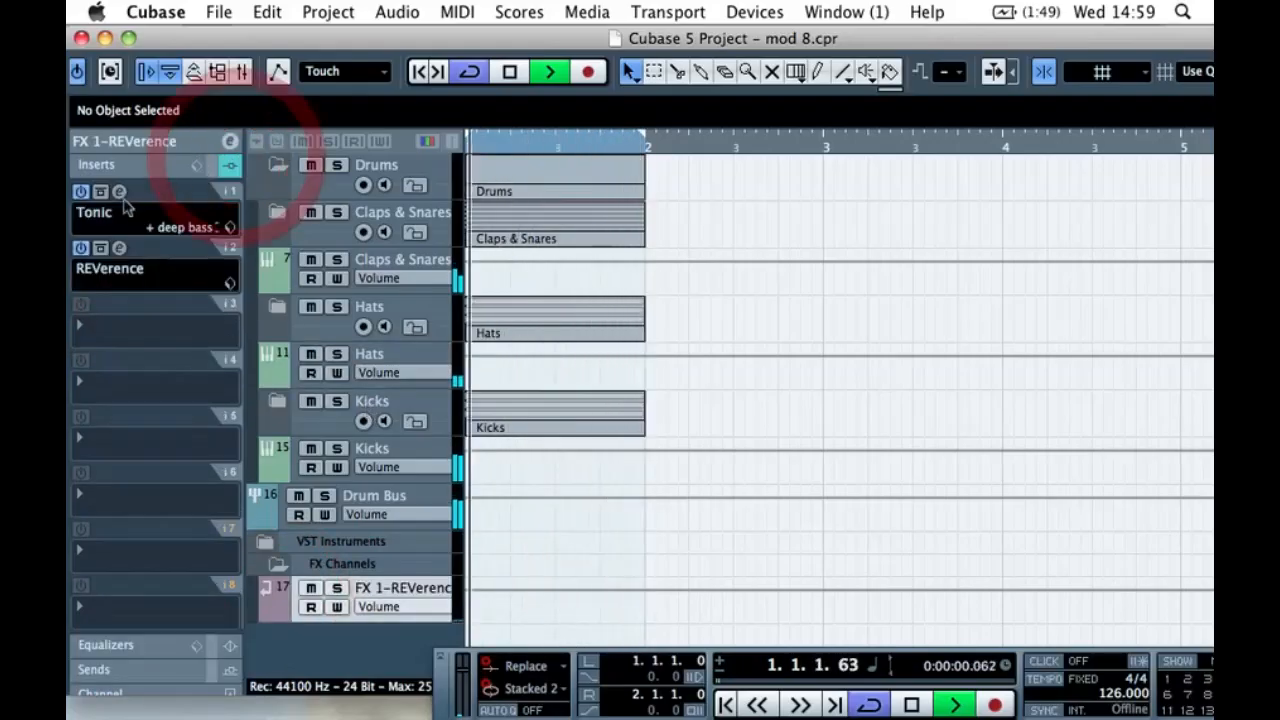
{"action": "left_click", "coordinate": [119, 247]}
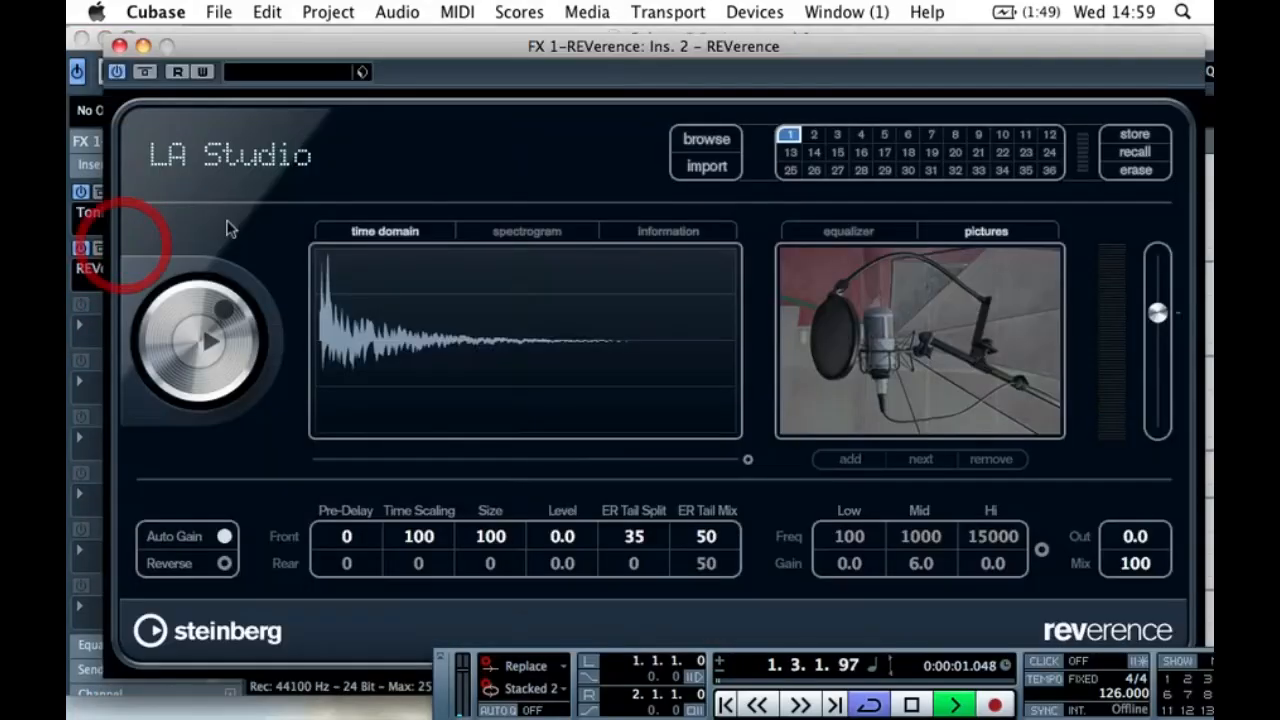
{"action": "left_click", "coordinate": [209, 340]}
{"action": "left_click_drag", "start_coordinate": [209, 340], "coordinate": [242, 338]}
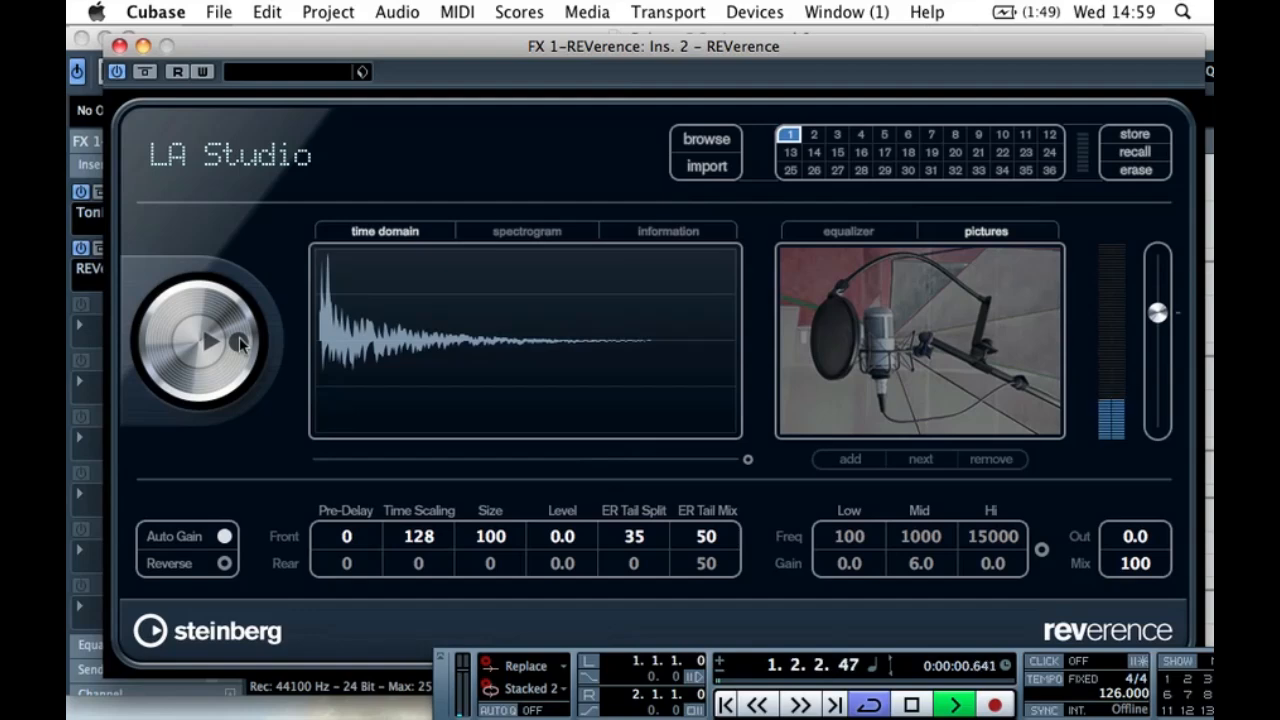
{"action": "key", "text": "space"}
{"action": "left_click", "coordinate": [119, 46]}
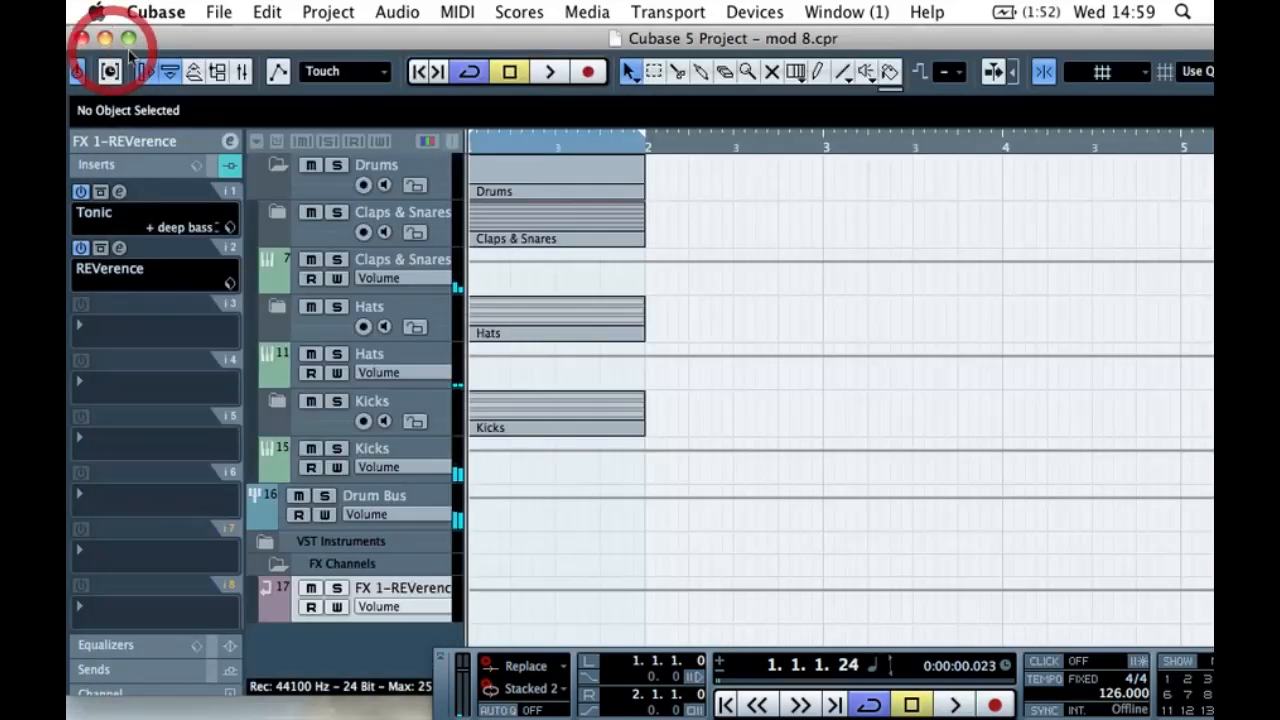
- Solo the FX 1-REVerence channel, restart playback, and reopen its REVerence plug-in
{"action": "left_click", "coordinate": [337, 588]}
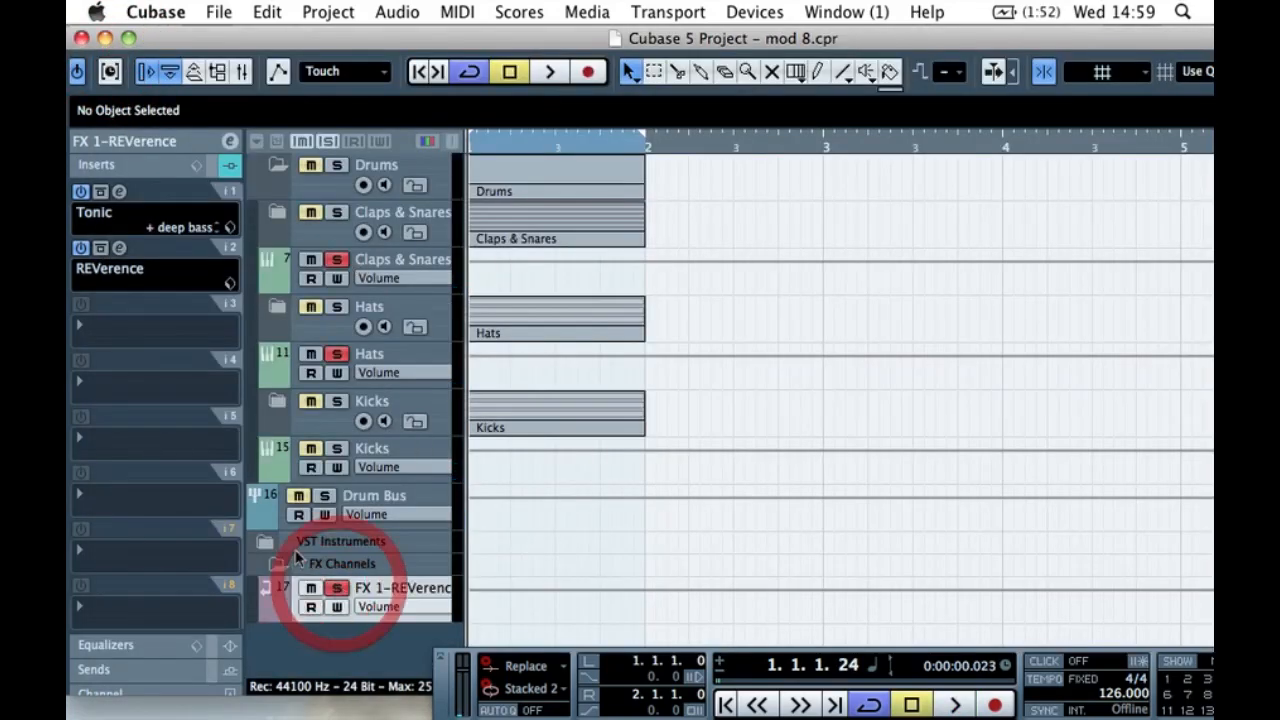
{"action": "key", "text": "space"}
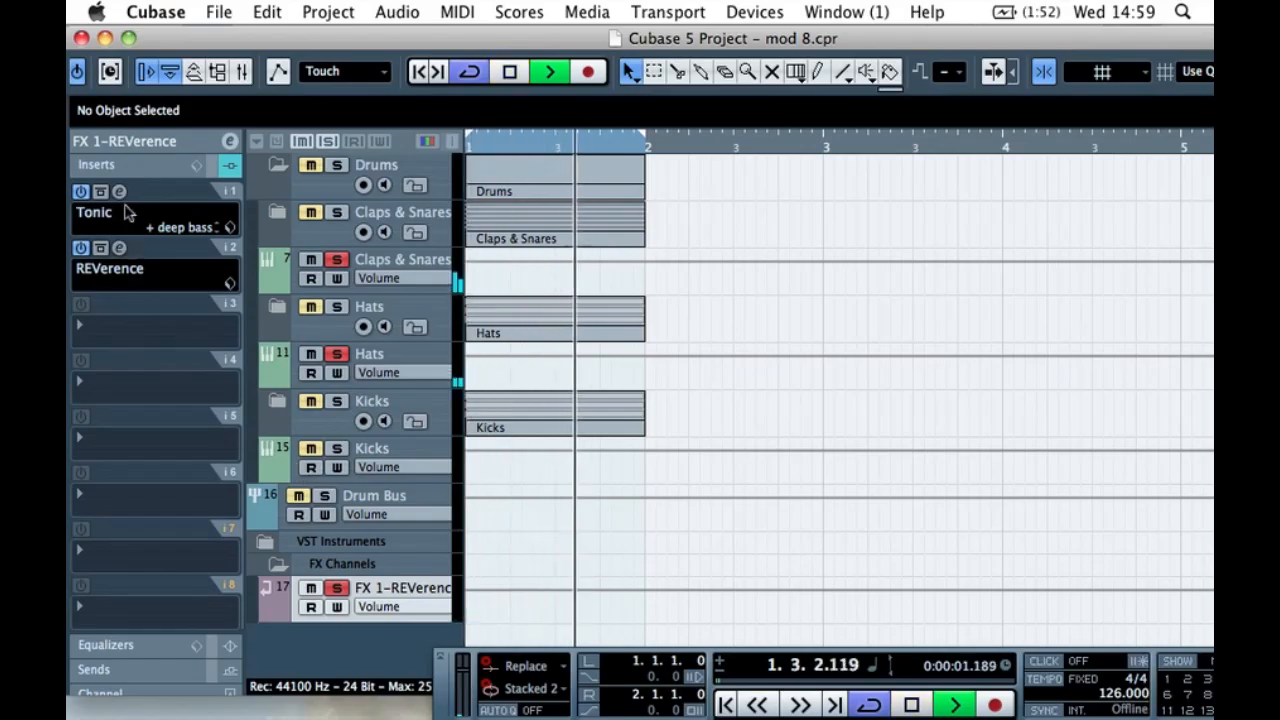
{"action": "left_click", "coordinate": [119, 247]}
- Sweep the REVerence Time Scaling between 10 and 150 while listening to the soloed reverb, and settle on 141
{"action": "left_click_drag", "start_coordinate": [160, 300], "coordinate": [153, 308]}
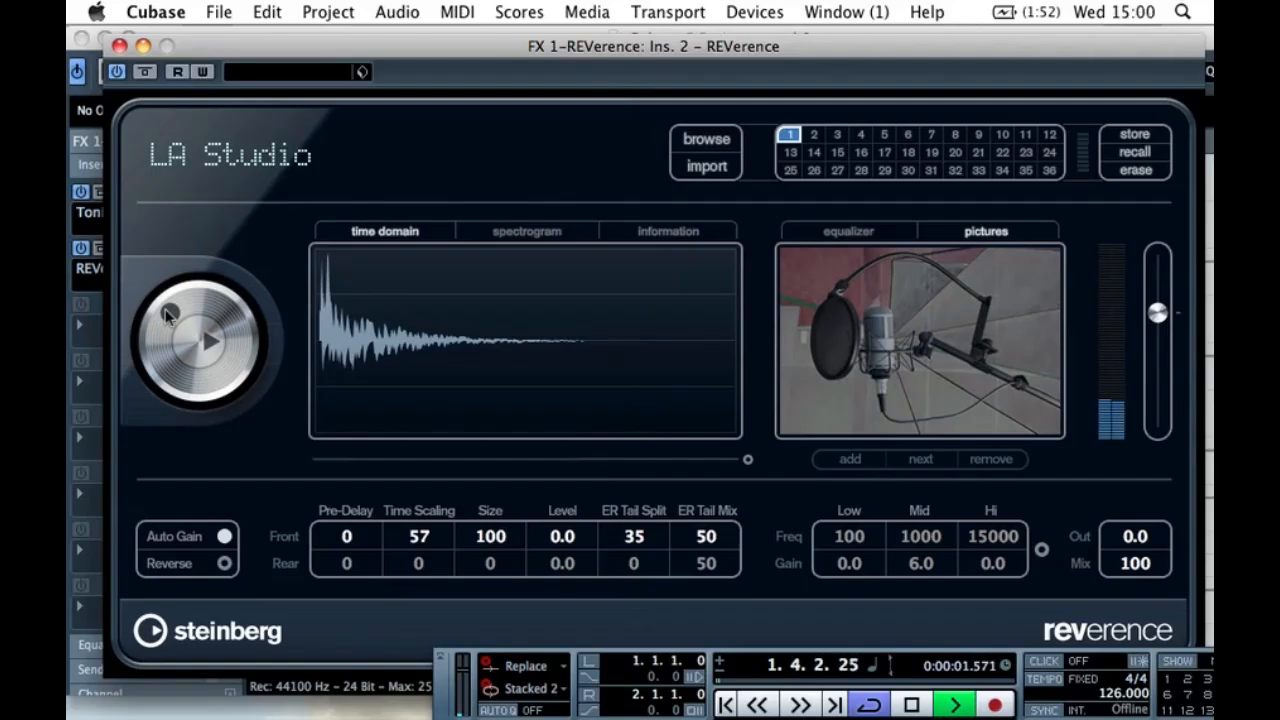
{"action": "left_click_drag", "start_coordinate": [165, 309], "coordinate": [163, 347]}
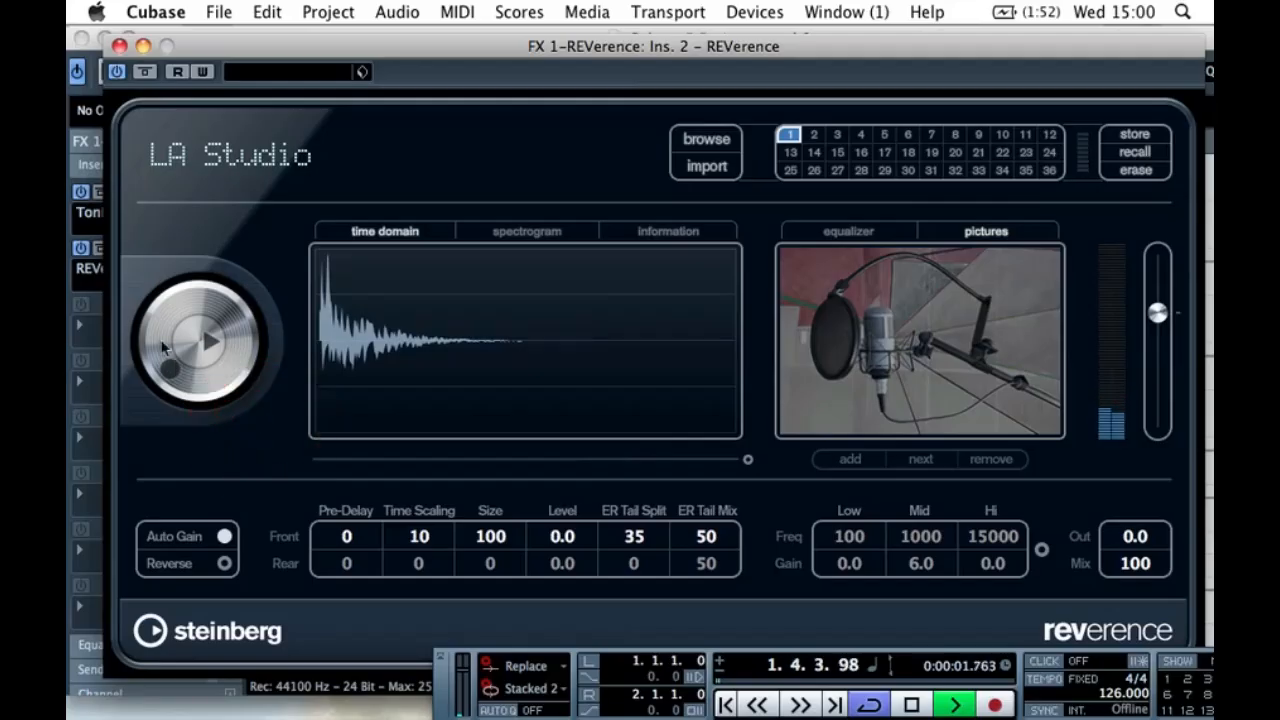
{"action": "left_click_drag", "start_coordinate": [166, 359], "coordinate": [229, 506]}
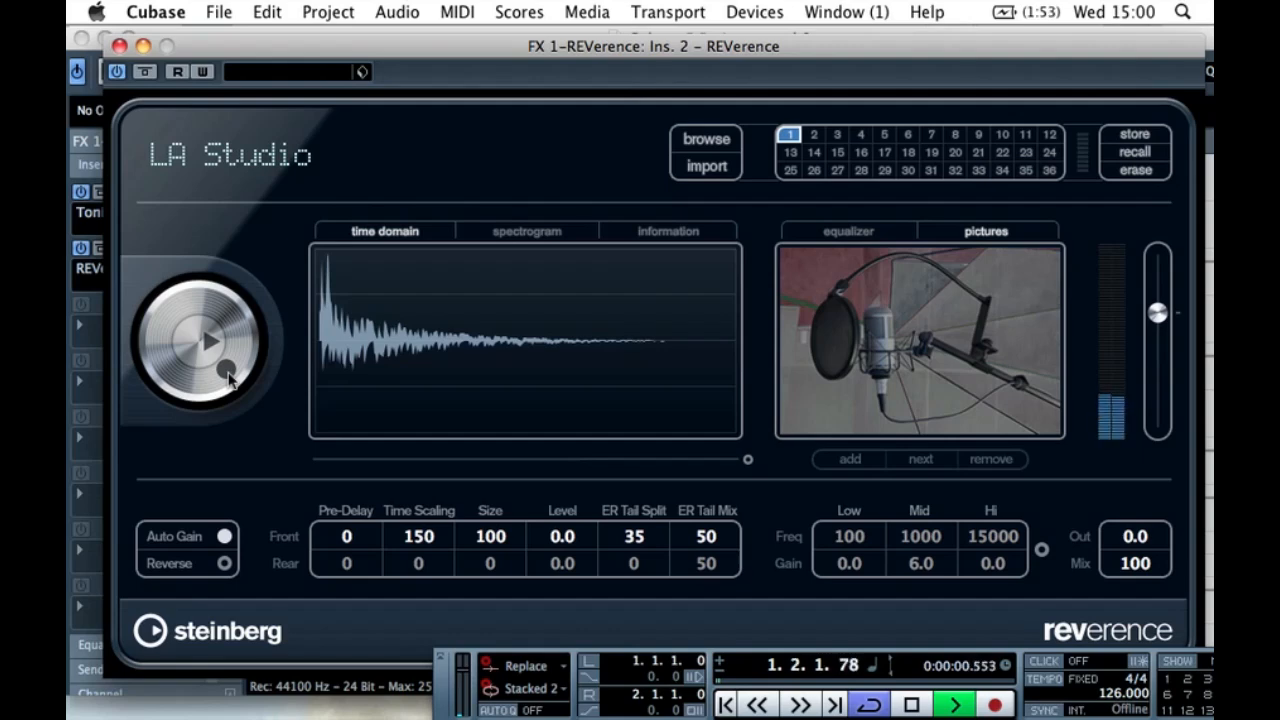
{"action": "left_click_drag", "start_coordinate": [228, 375], "coordinate": [165, 473]}
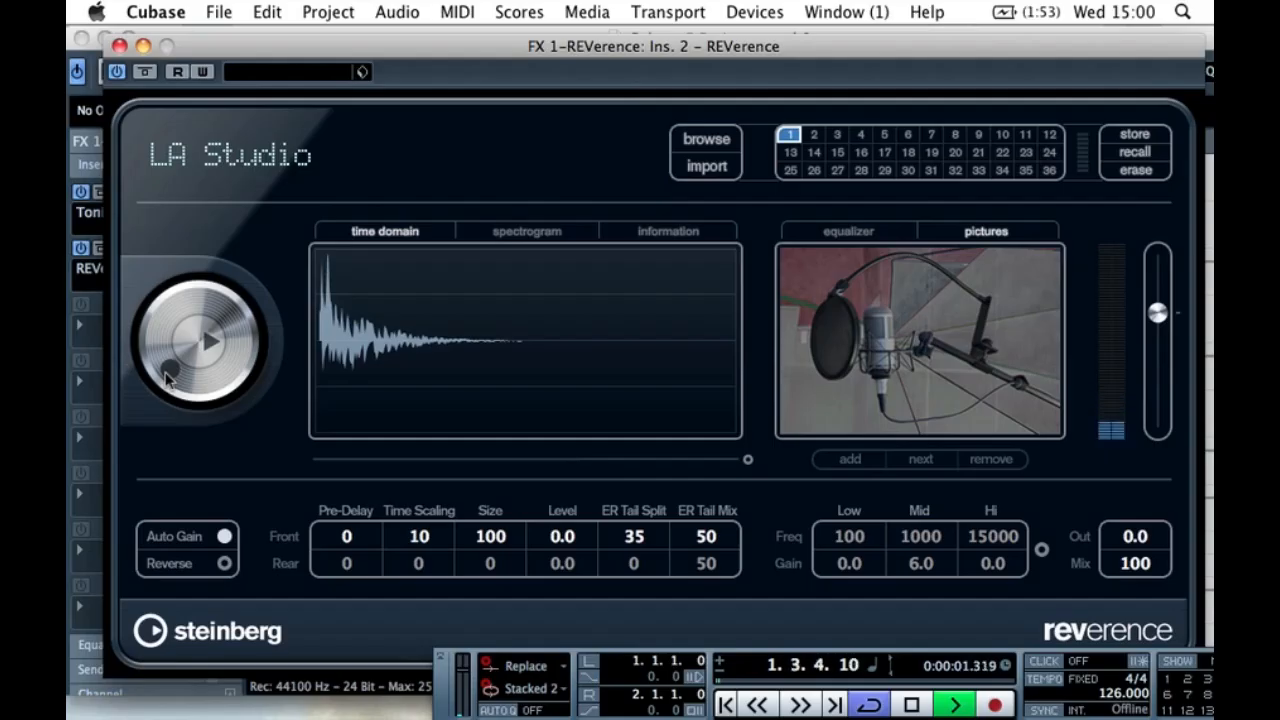
{"action": "left_click_drag", "start_coordinate": [170, 373], "coordinate": [240, 362]}
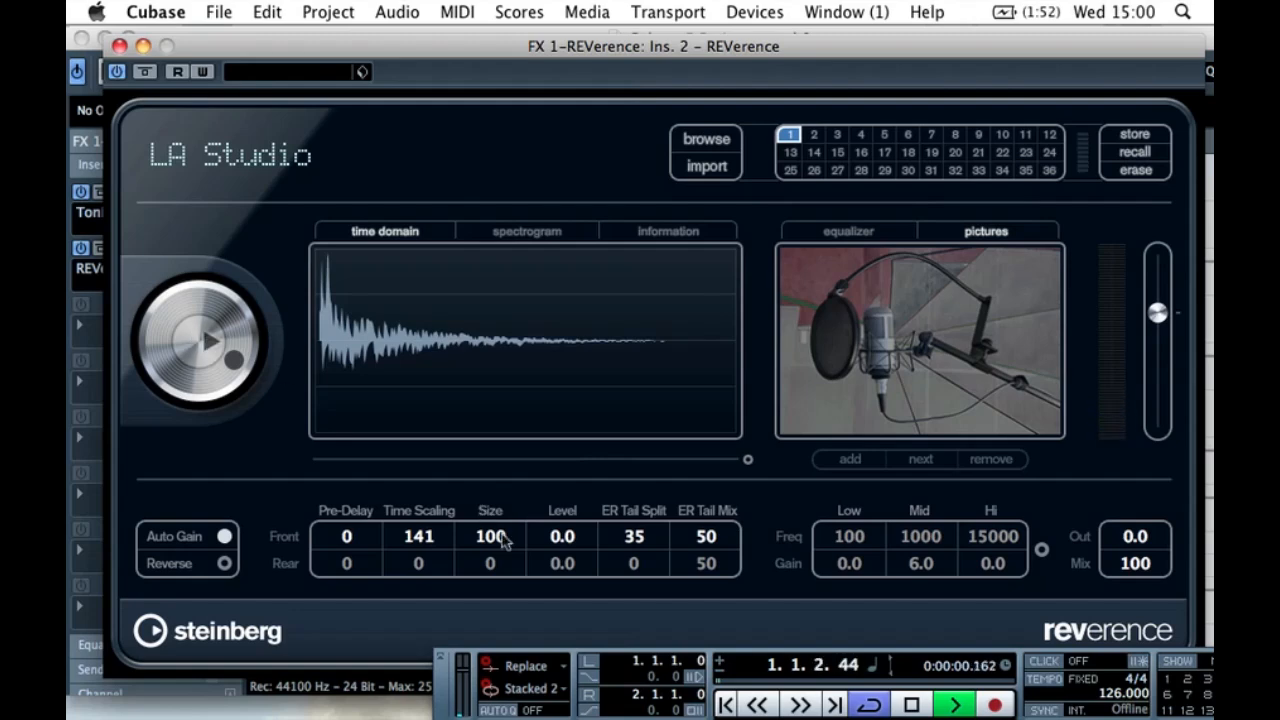
- Try the REVerence Size at 146, bring it back to 102, fine-tune the Time Scaling, and close the plug-in window
{"action": "left_click_drag", "start_coordinate": [505, 540], "coordinate": [505, 540]}
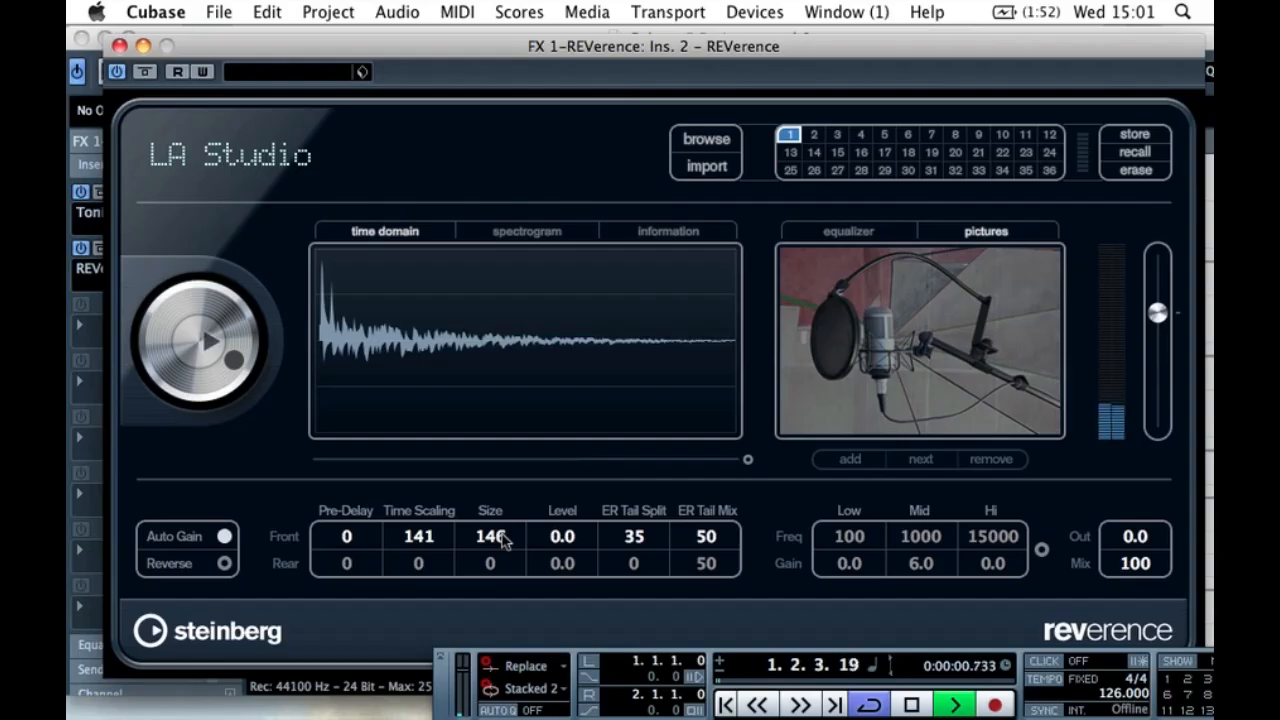
{"action": "left_click_drag", "start_coordinate": [503, 540], "coordinate": [503, 588]}
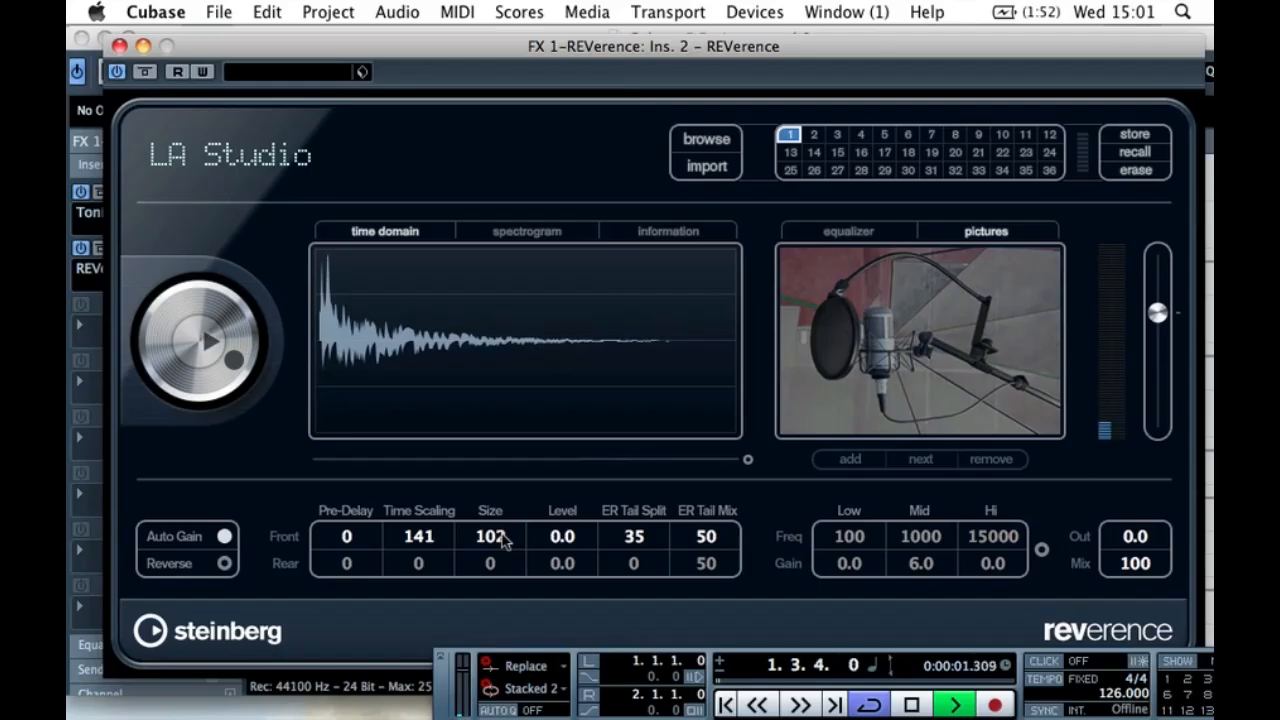
{"action": "left_click_drag", "start_coordinate": [242, 375], "coordinate": [249, 349]}
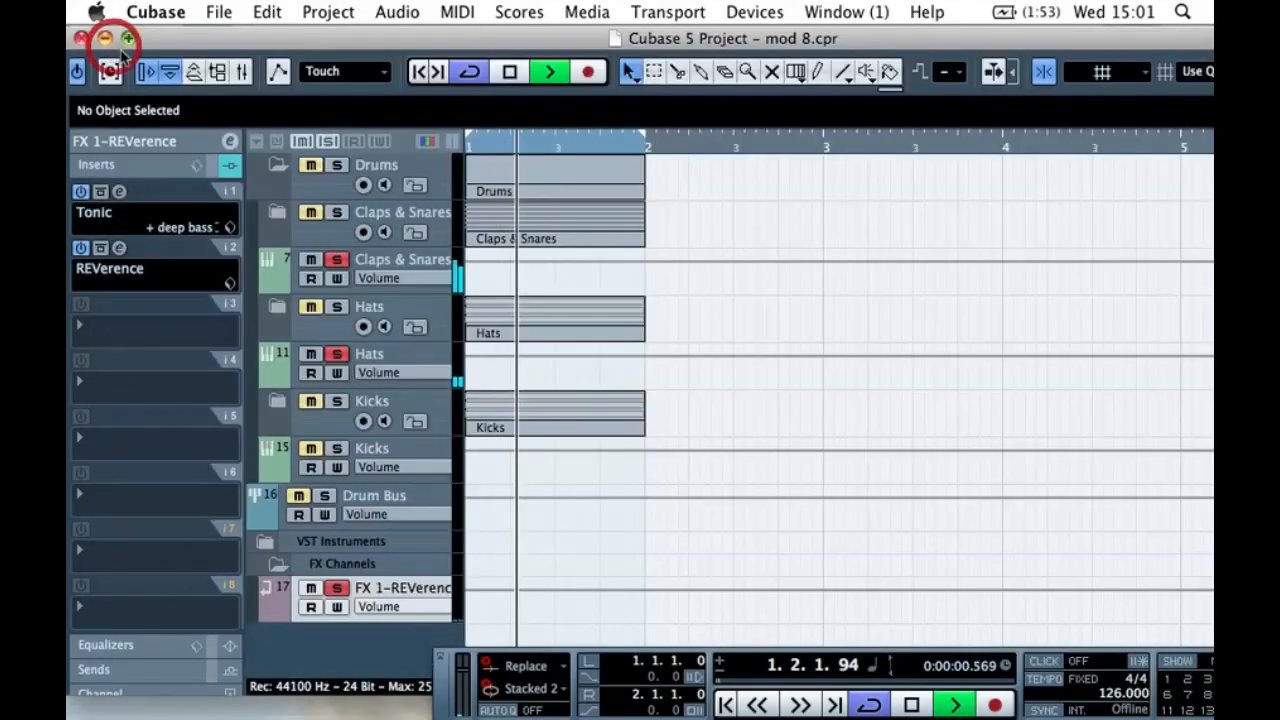
{"action": "left_click", "coordinate": [119, 46]}
- Clear the solos on Claps & Snares, Hats and FX 1-REVerence to hear the full drum mix
{"action": "left_click", "coordinate": [341, 260]}
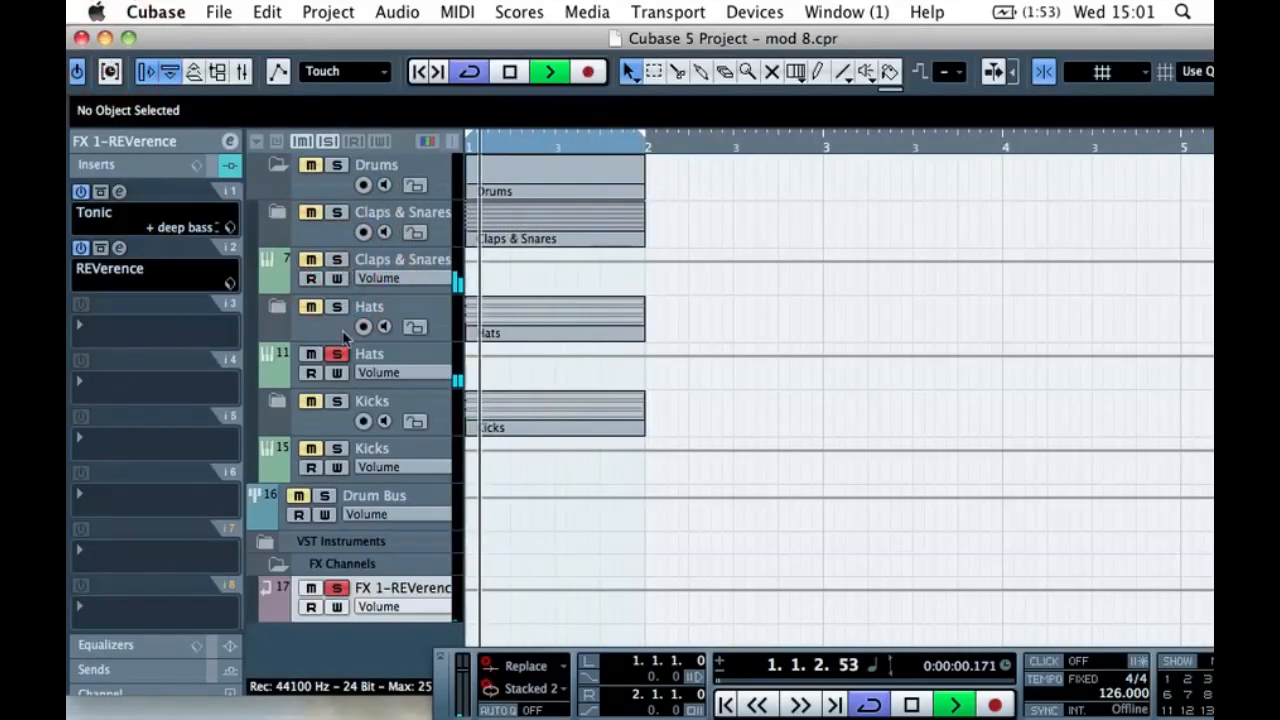
{"action": "left_click", "coordinate": [338, 355]}
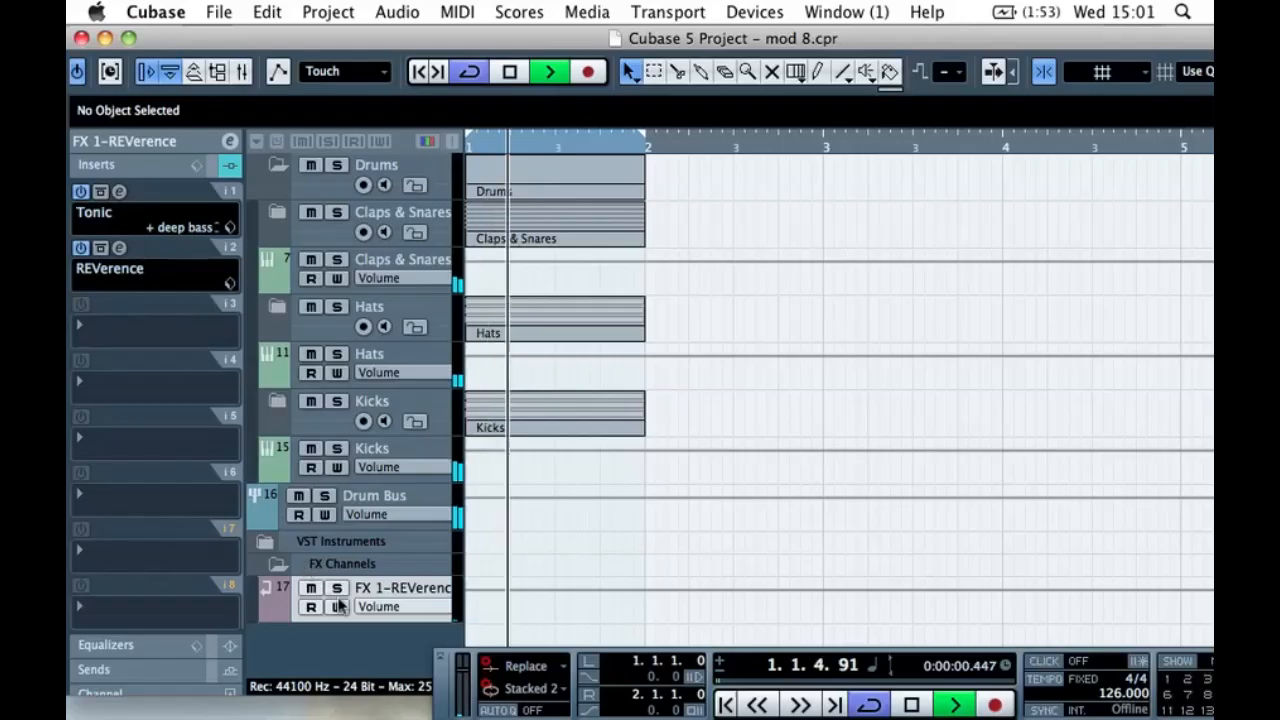
{"action": "left_click", "coordinate": [272, 598]}
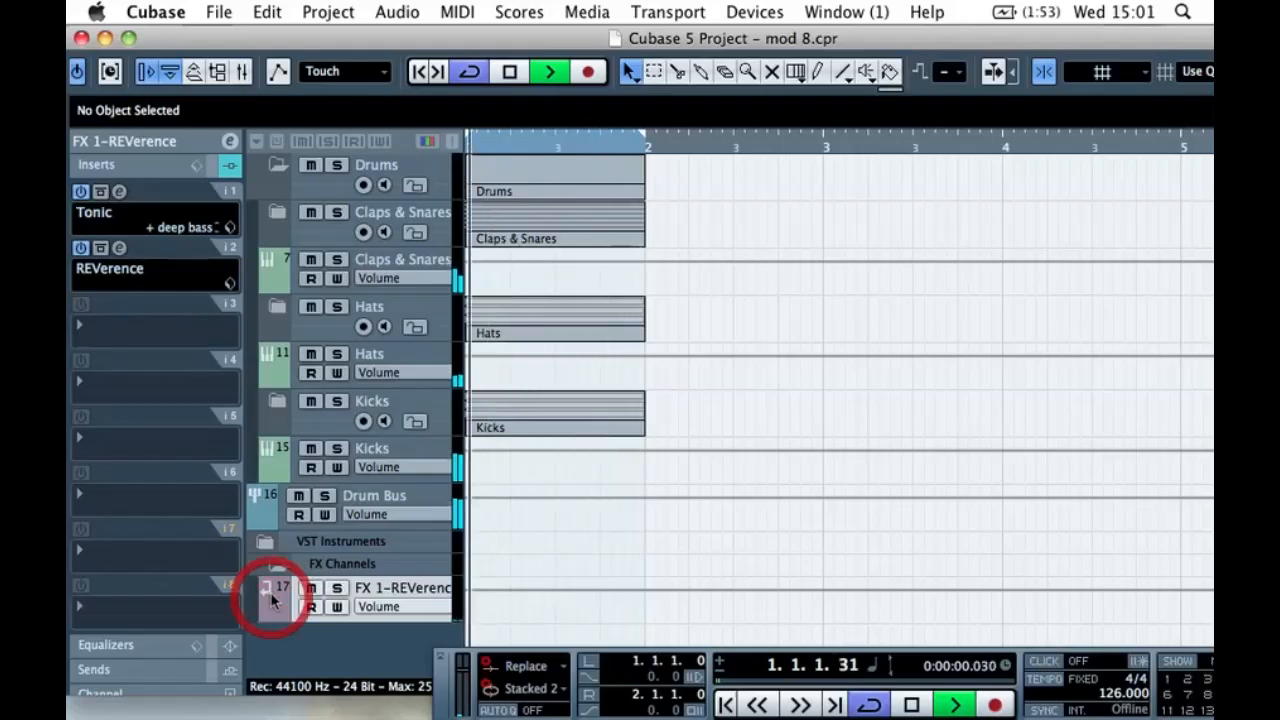
- Route the Kicks instrument track's first send to FX 1-REVerence, activate it, and set its level to -22.15
{"action": "left_click", "coordinate": [279, 460]}
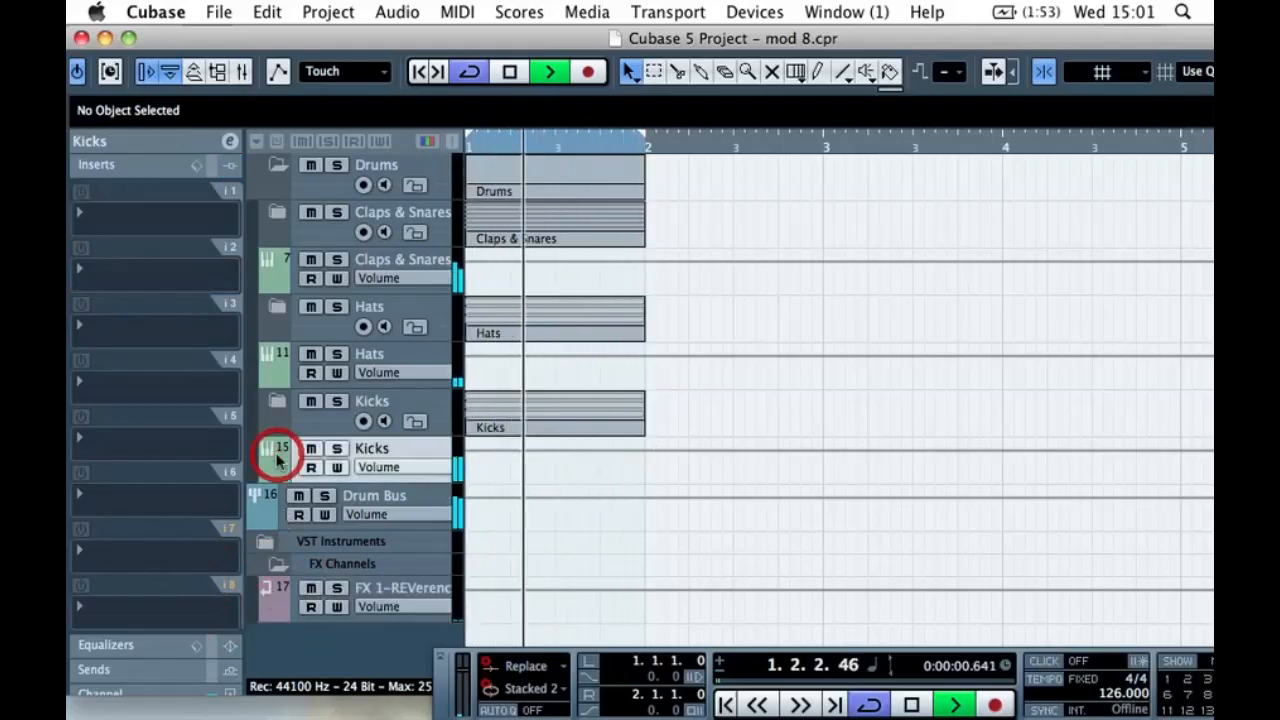
{"action": "left_click", "coordinate": [166, 174]}
{"action": "left_click", "coordinate": [151, 213]}
{"action": "left_click", "coordinate": [126, 251]}
{"action": "left_click", "coordinate": [141, 308]}
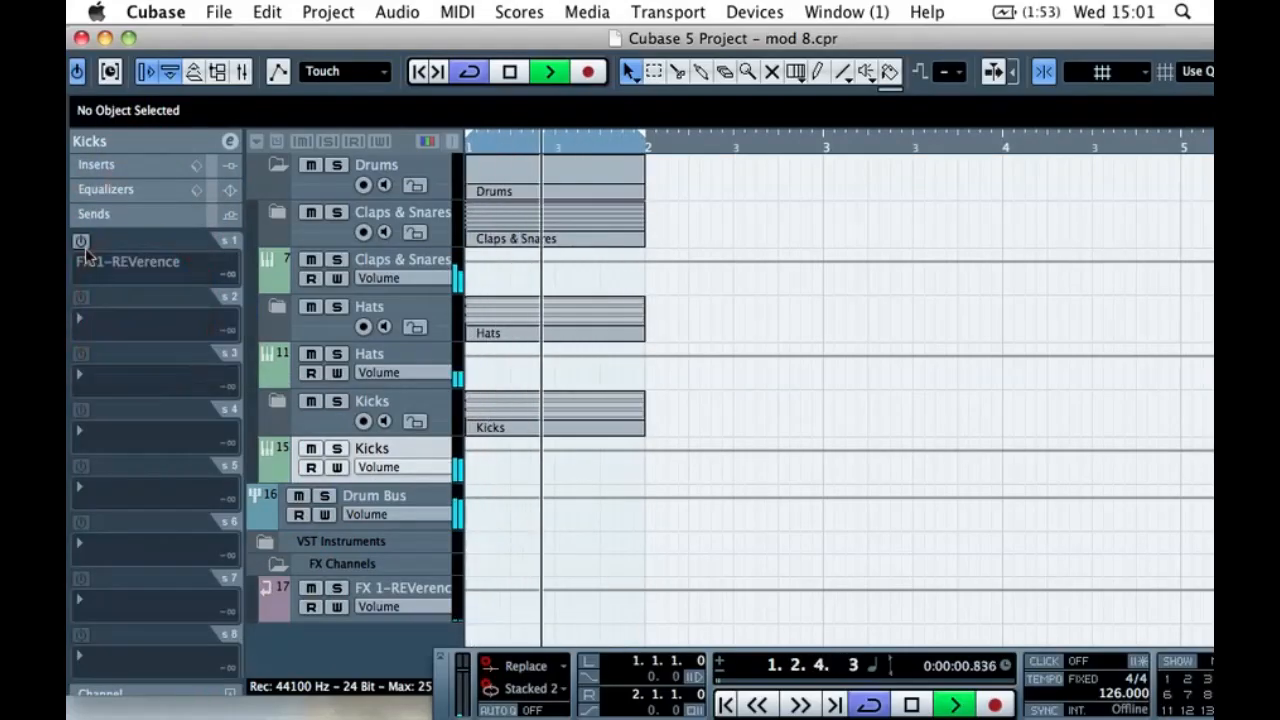
{"action": "mouse_move", "coordinate": [100, 286]}
{"action": "left_mouse_down"}
{"action": "mouse_move", "coordinate": [151, 289]}
{"action": "mouse_move", "coordinate": [123, 288]}
{"action": "left_mouse_up"}
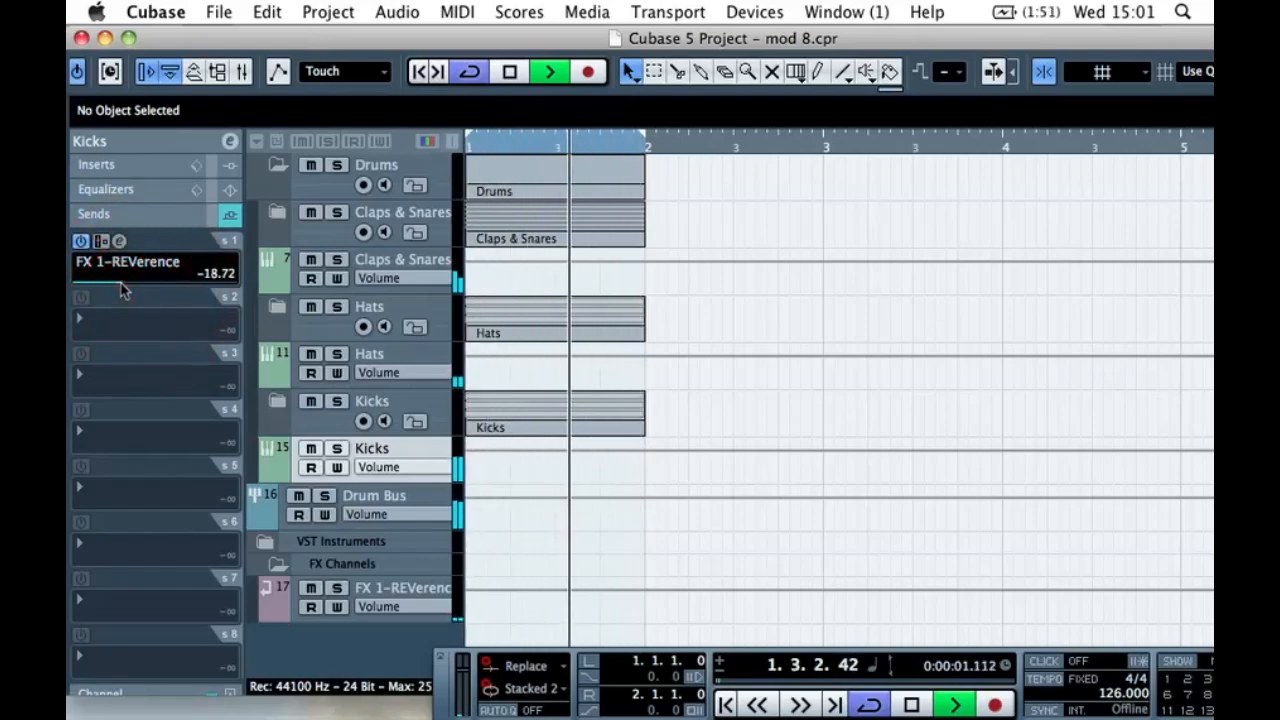
{"action": "left_click_drag", "start_coordinate": [123, 288], "coordinate": [104, 290]}
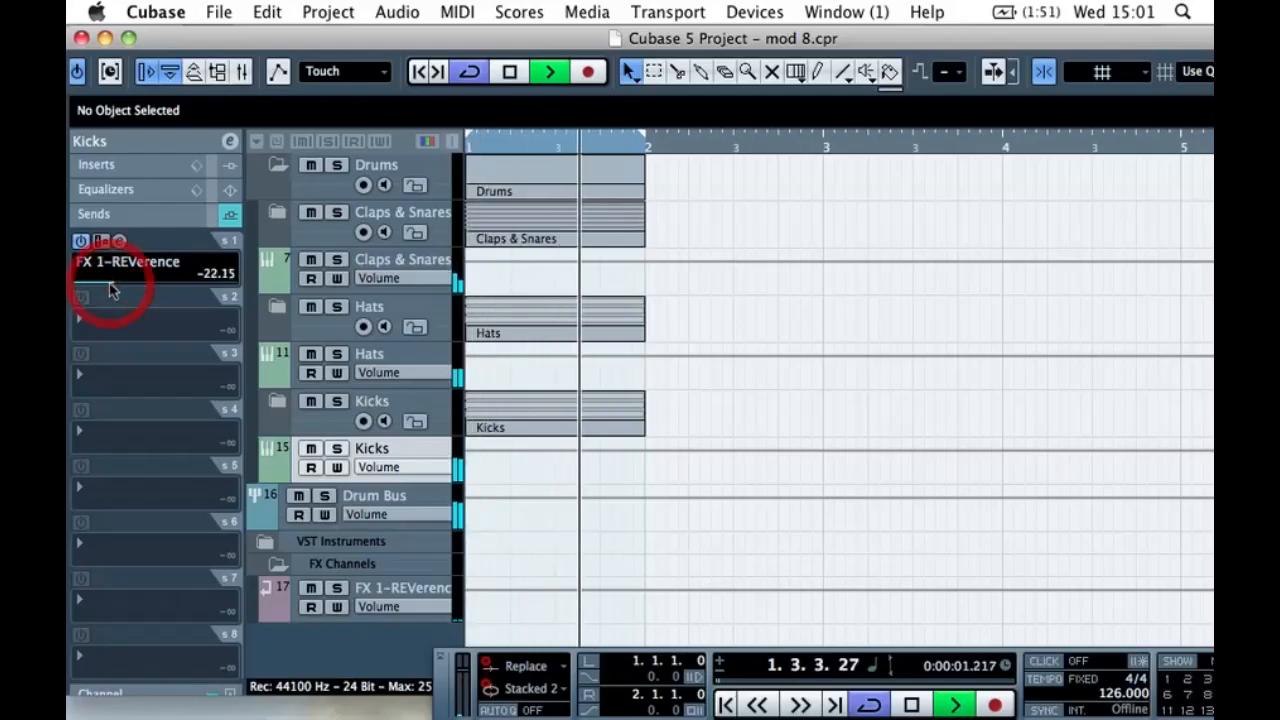
- Solo the Kicks instrument track to listen to it with the reverb, and clear the solo again
{"action": "left_click", "coordinate": [325, 496]}
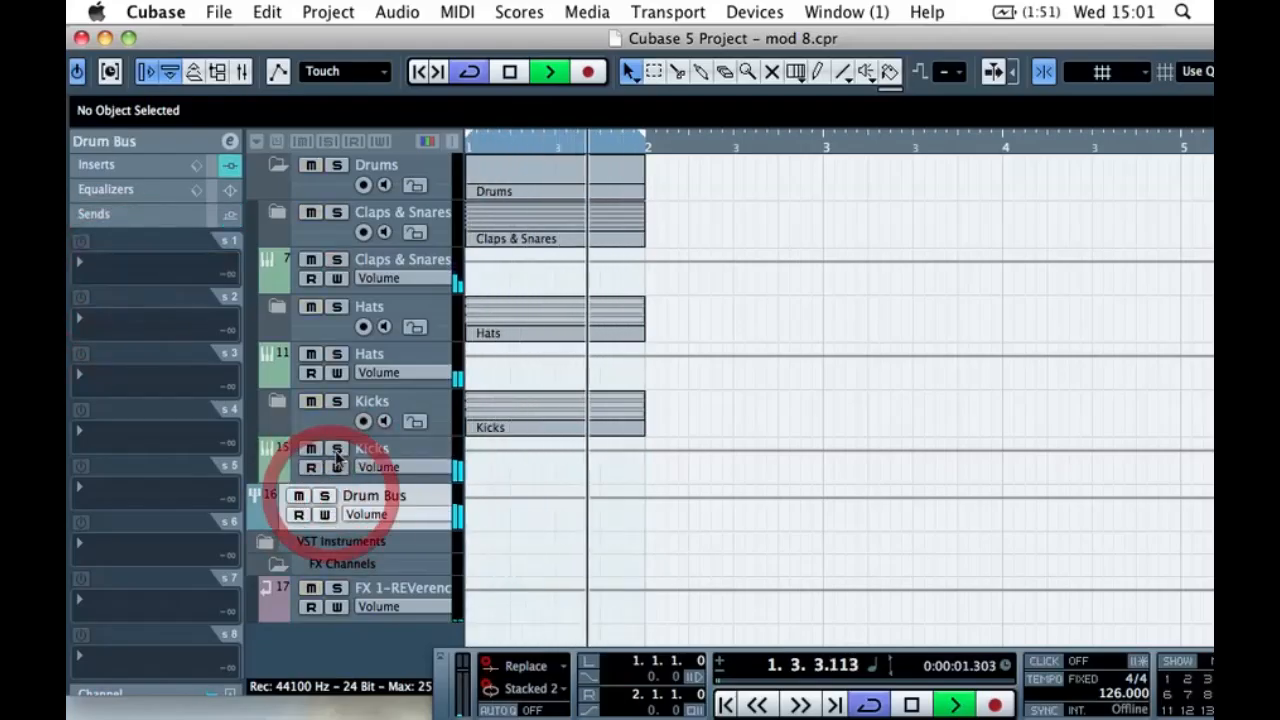
{"action": "left_click", "coordinate": [338, 449]}
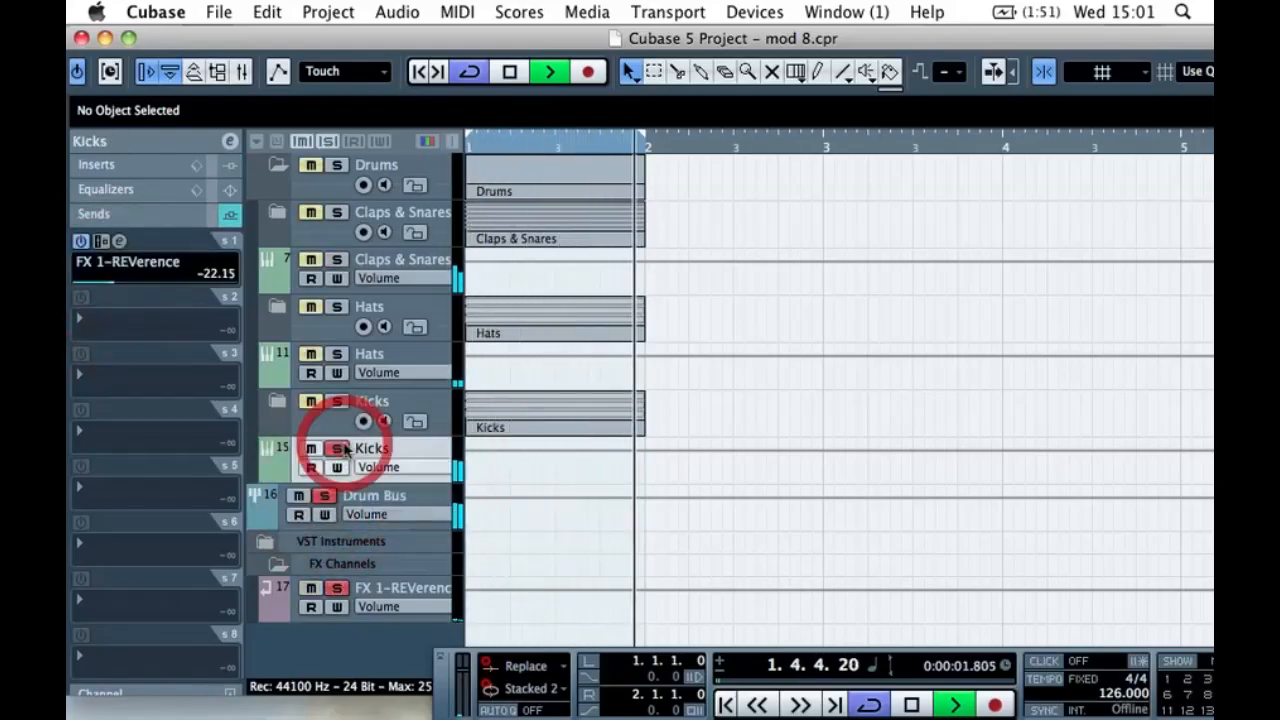
{"action": "left_click", "coordinate": [340, 449]}
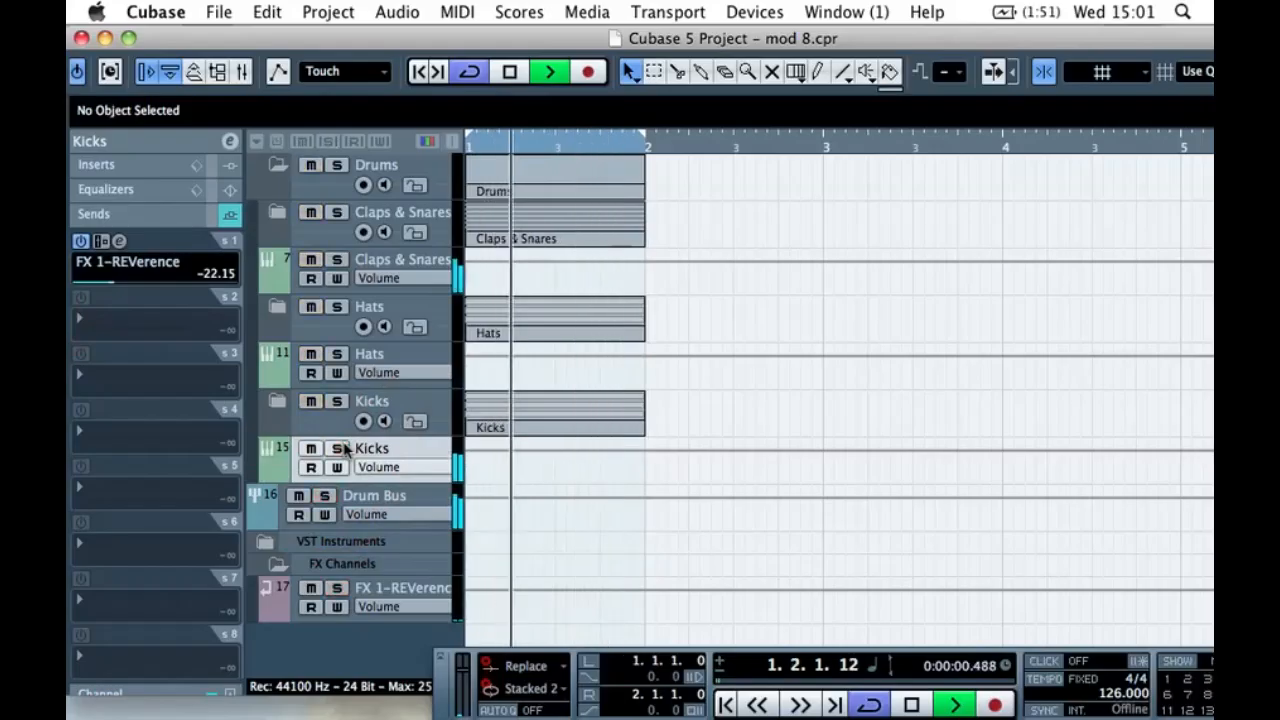
- Compare the mix with the Kicks reverb send off and on, set the send level to -21.10, and stop playback
{"action": "left_click", "coordinate": [80, 242]}
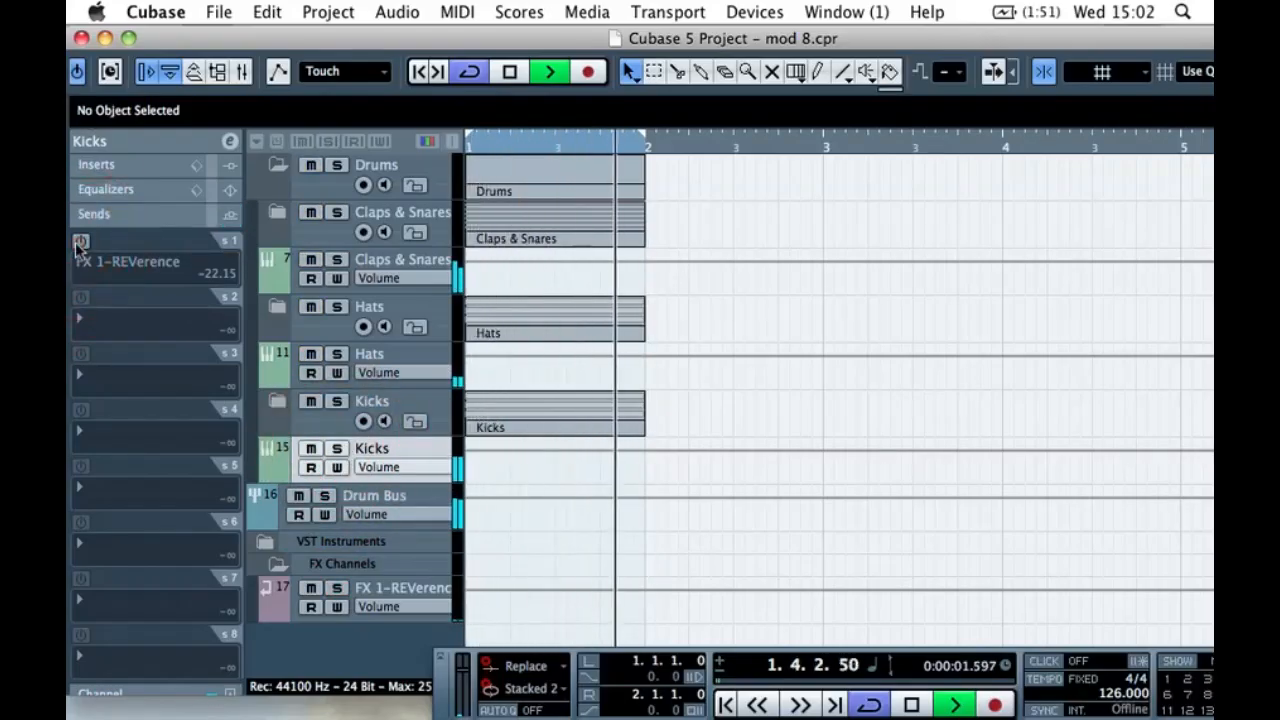
{"action": "left_click", "coordinate": [80, 242]}
{"action": "left_click_drag", "start_coordinate": [114, 284], "coordinate": [110, 288]}
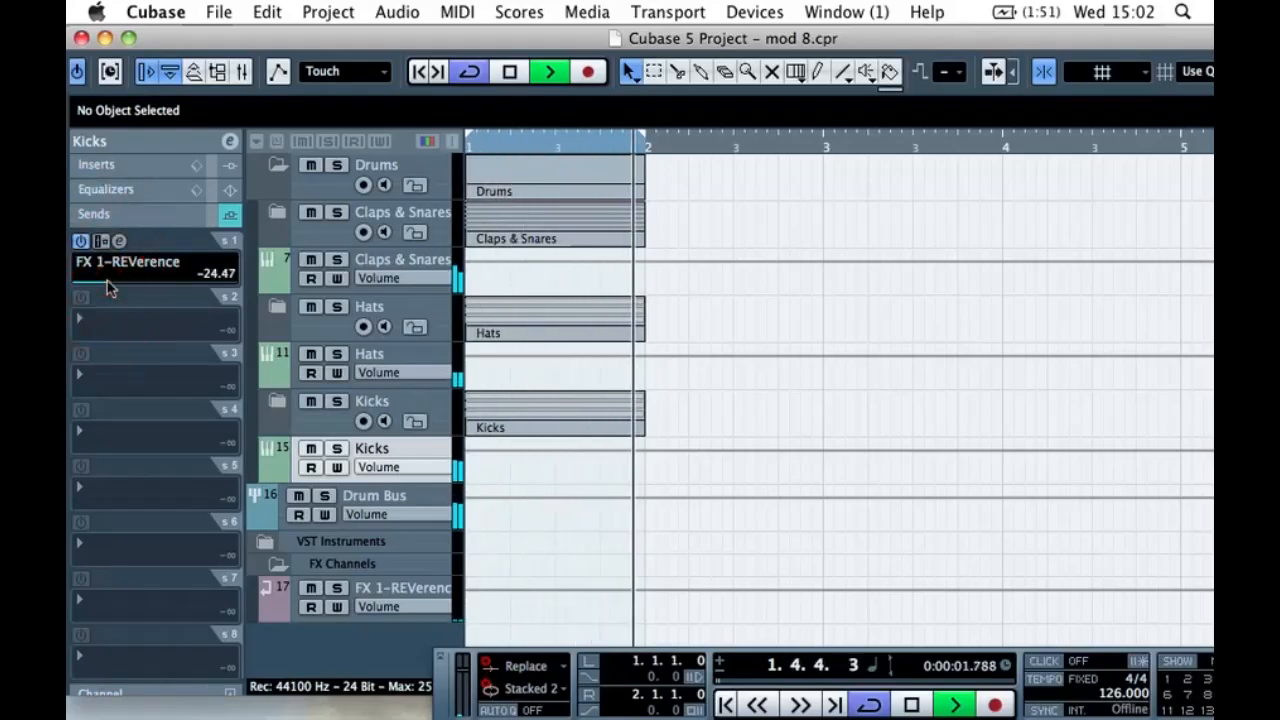
{"action": "left_click_drag", "start_coordinate": [110, 288], "coordinate": [106, 286]}
{"action": "key", "text": "space"}
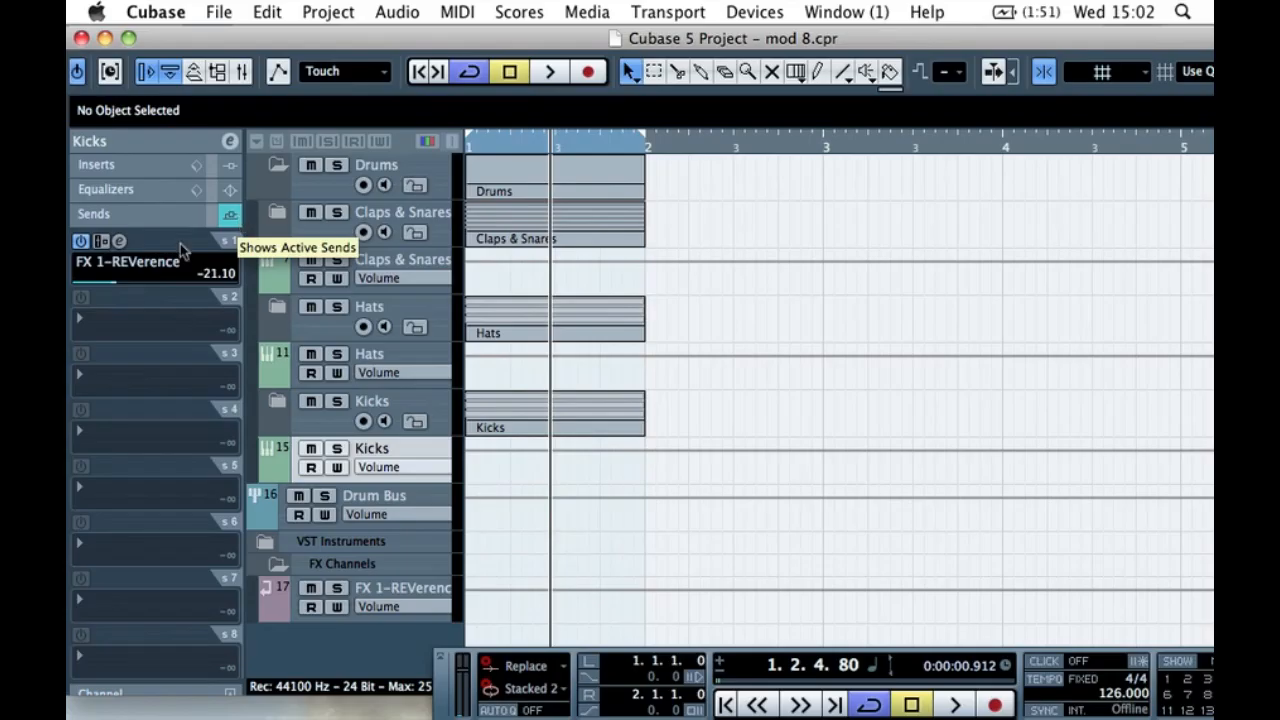
- Collapse the Kicks track's Sends section and the Drums folder, and select the FX 1-REVerence channel
{"action": "left_click", "coordinate": [230, 212]}
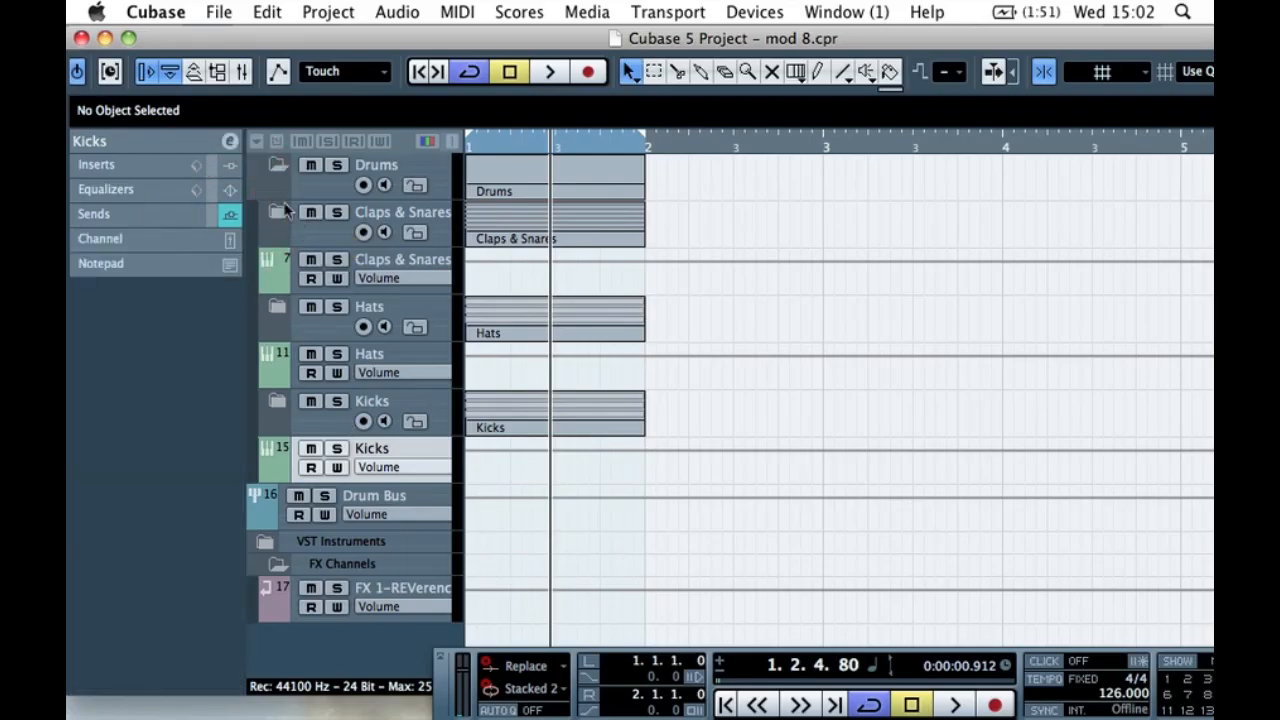
{"action": "left_click", "coordinate": [277, 166]}
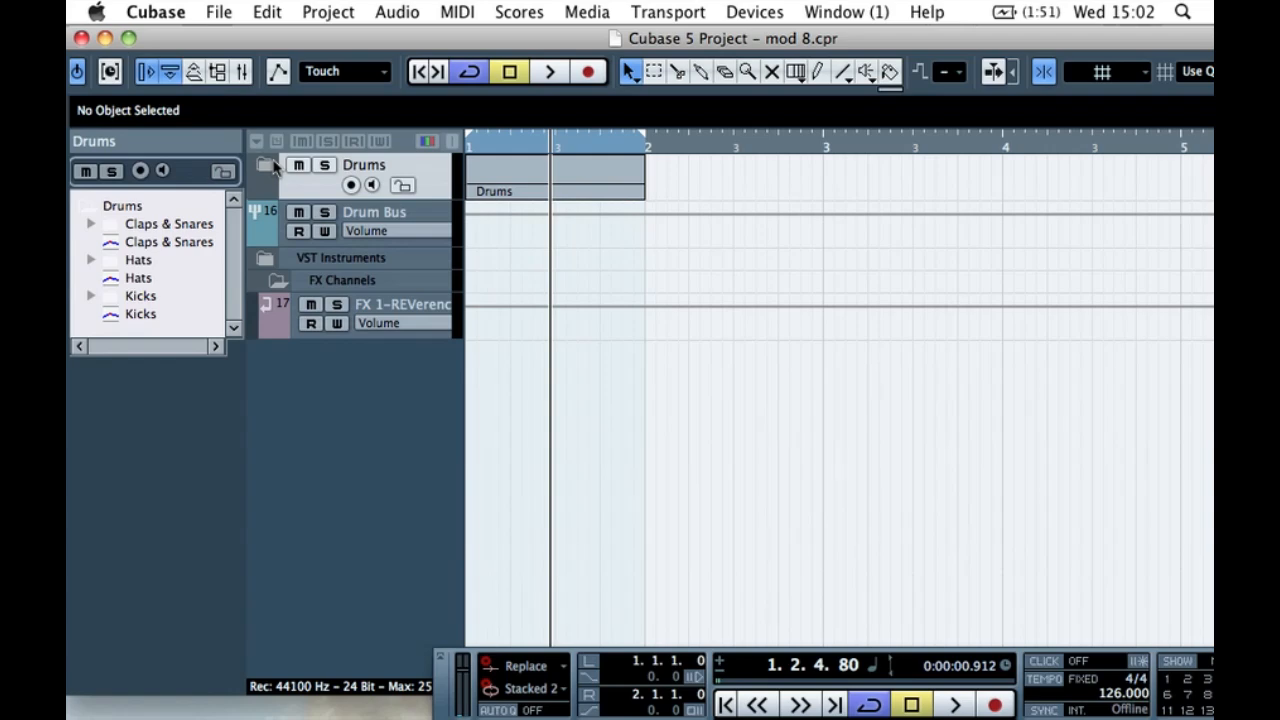
{"action": "left_click", "coordinate": [272, 318]}
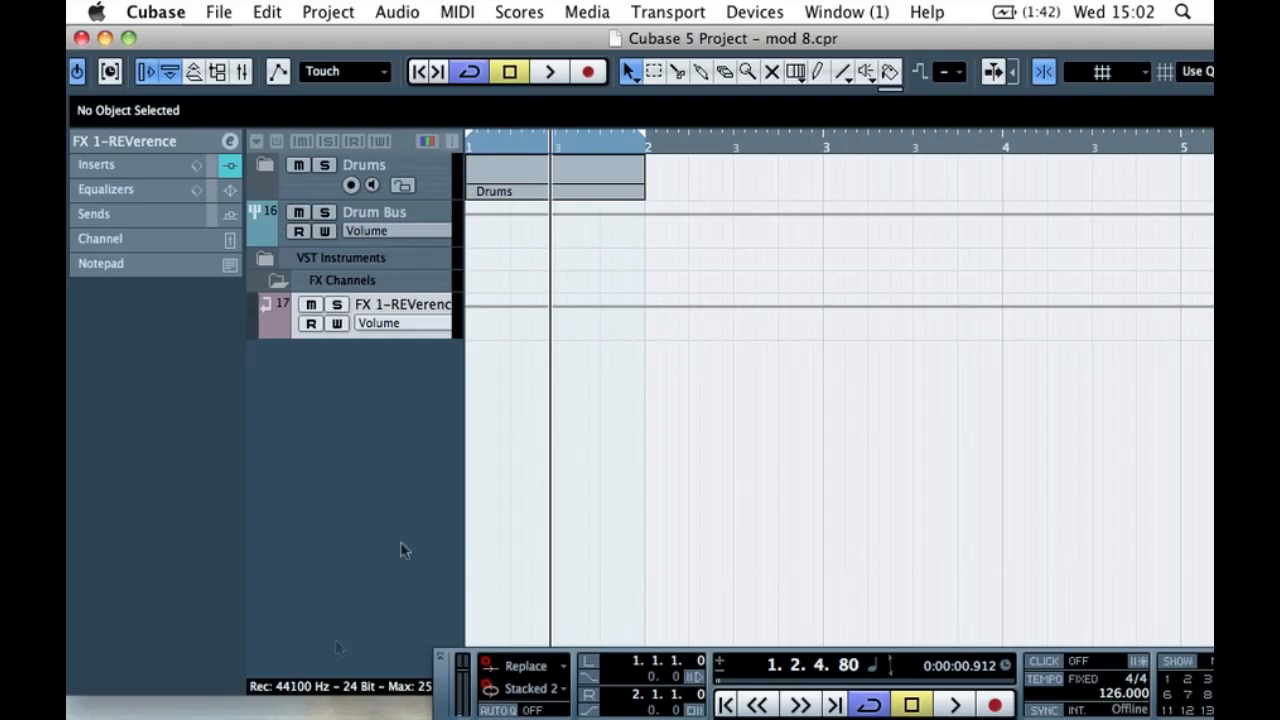
{"action": "mouse_move", "coordinate": [160, 705]}
{"action": "left_click", "coordinate": [96, 699]}
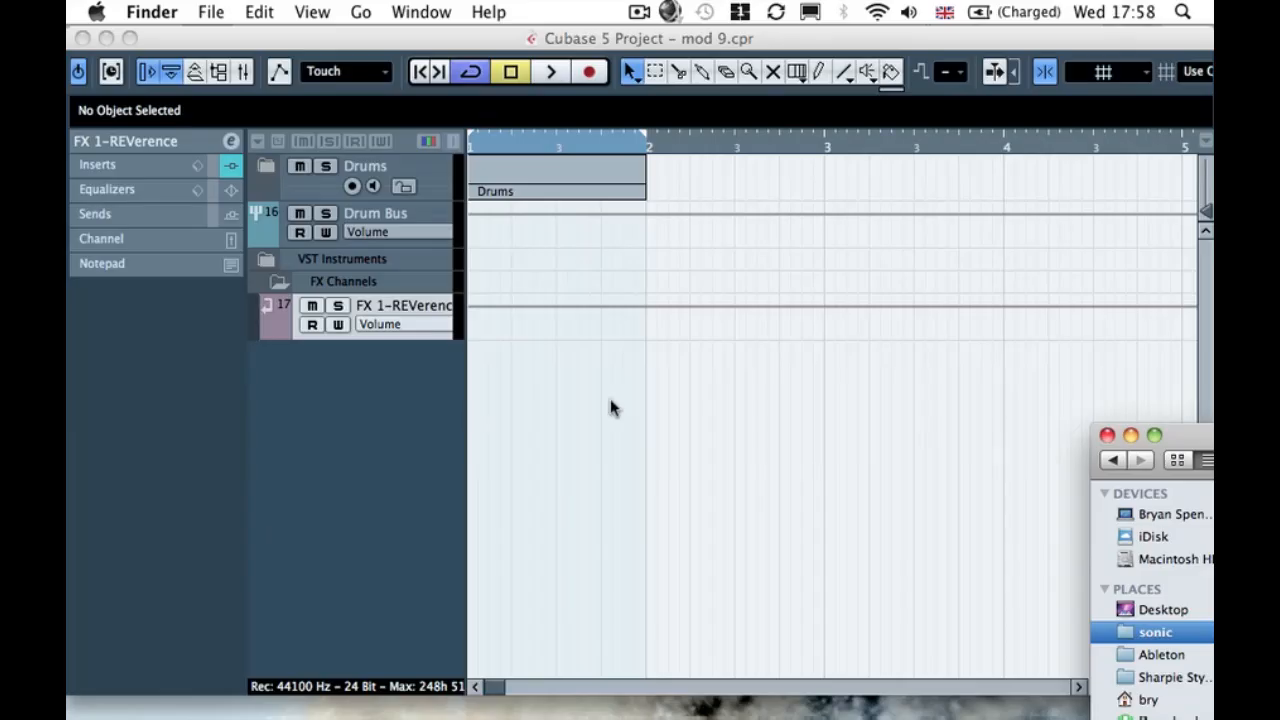
- Switch from Finder back to the Cubase project mod 9 and collapse the FX Channels folder
{"action": "left_click", "coordinate": [612, 408]}
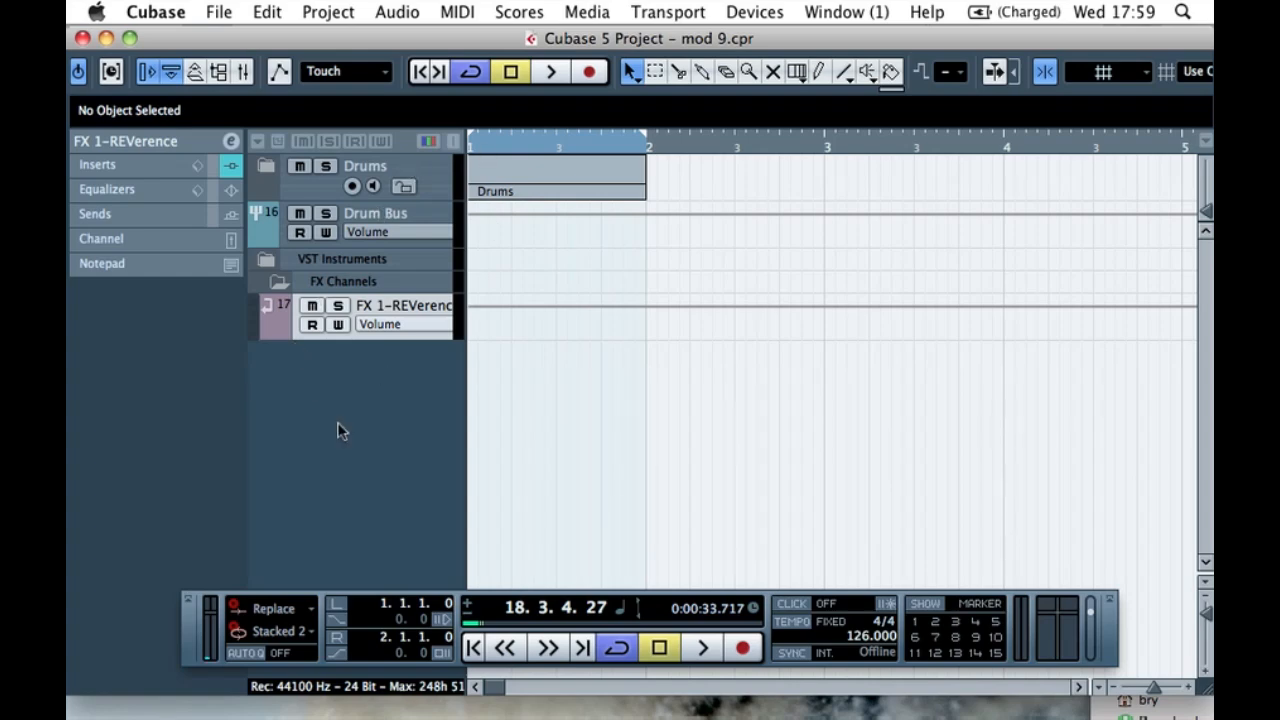
{"action": "left_click", "coordinate": [272, 283]}
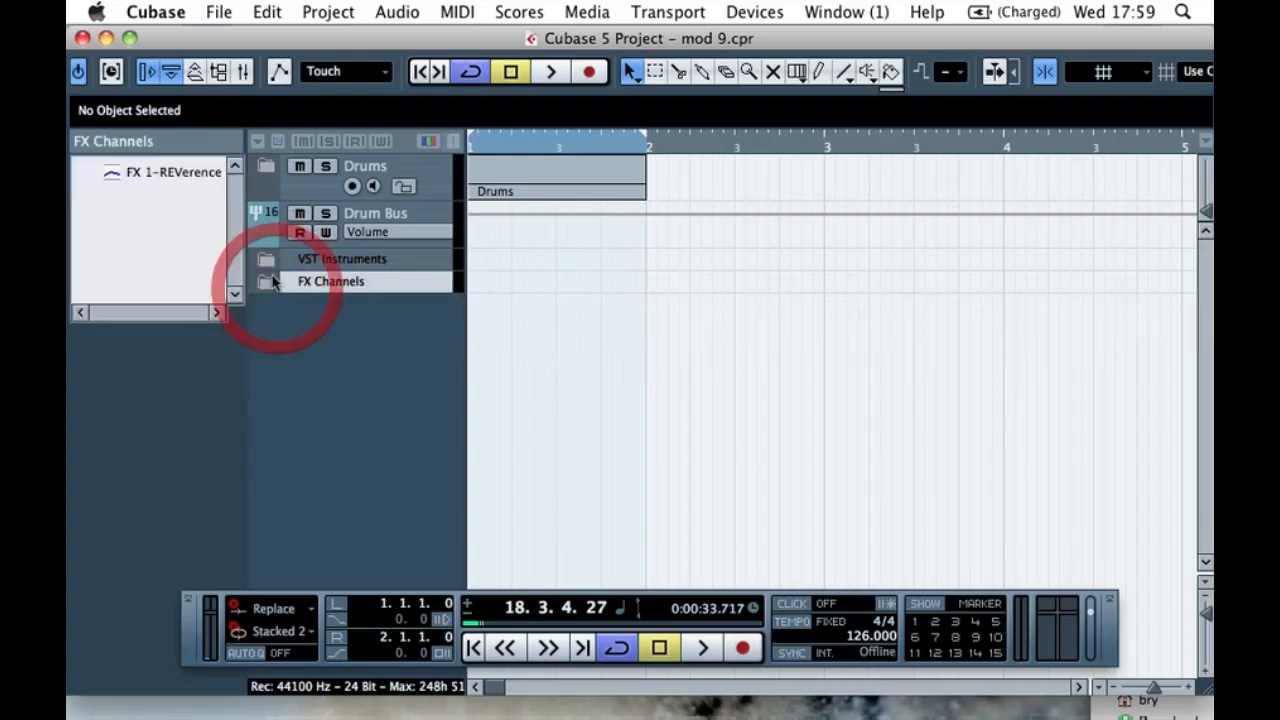
{"action": "left_click", "coordinate": [308, 369]}
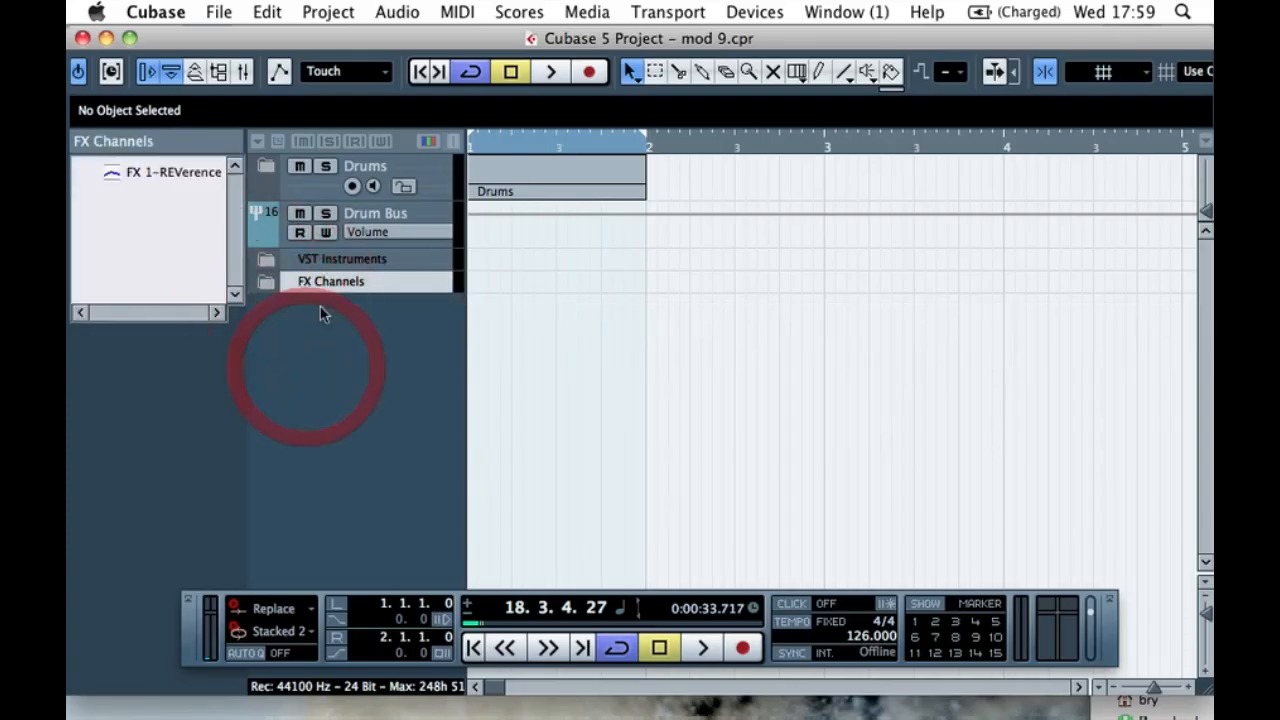
- Add one HALionOne instrument track and place it directly below the Drum Bus track
{"action": "right_click", "coordinate": [305, 372]}
{"action": "left_click", "coordinate": [380, 396]}
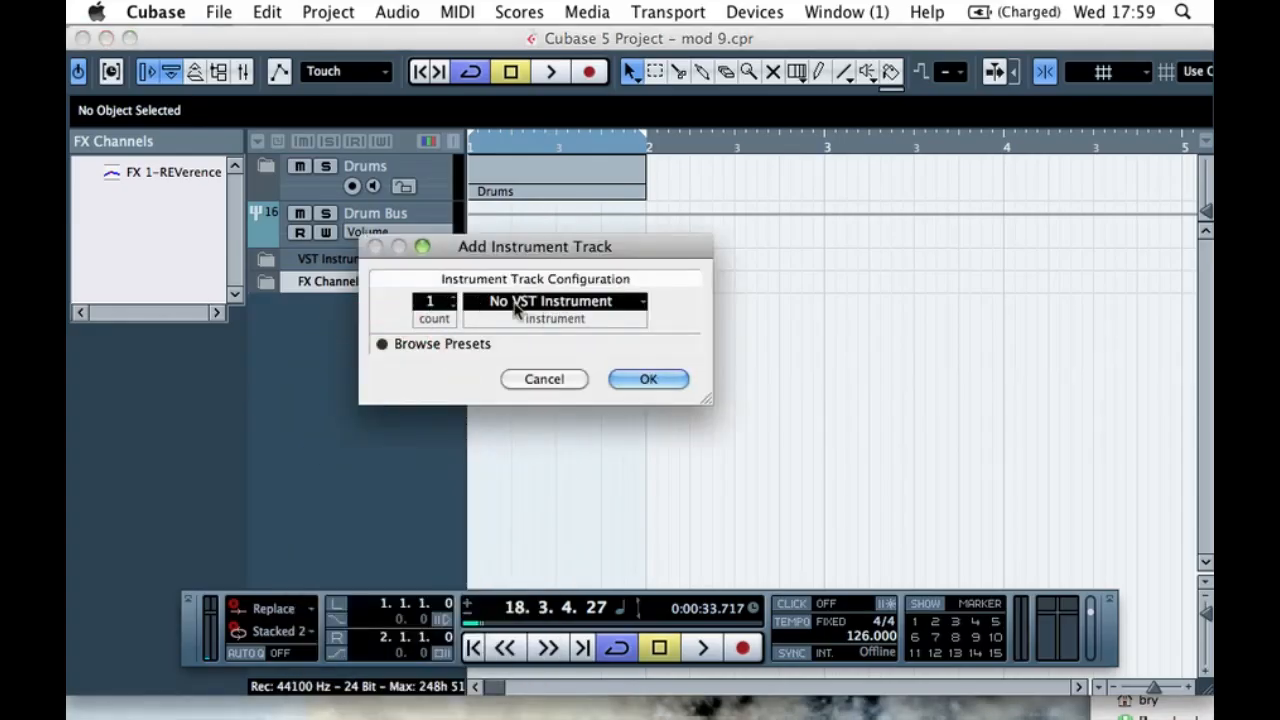
{"action": "left_click", "coordinate": [572, 312]}
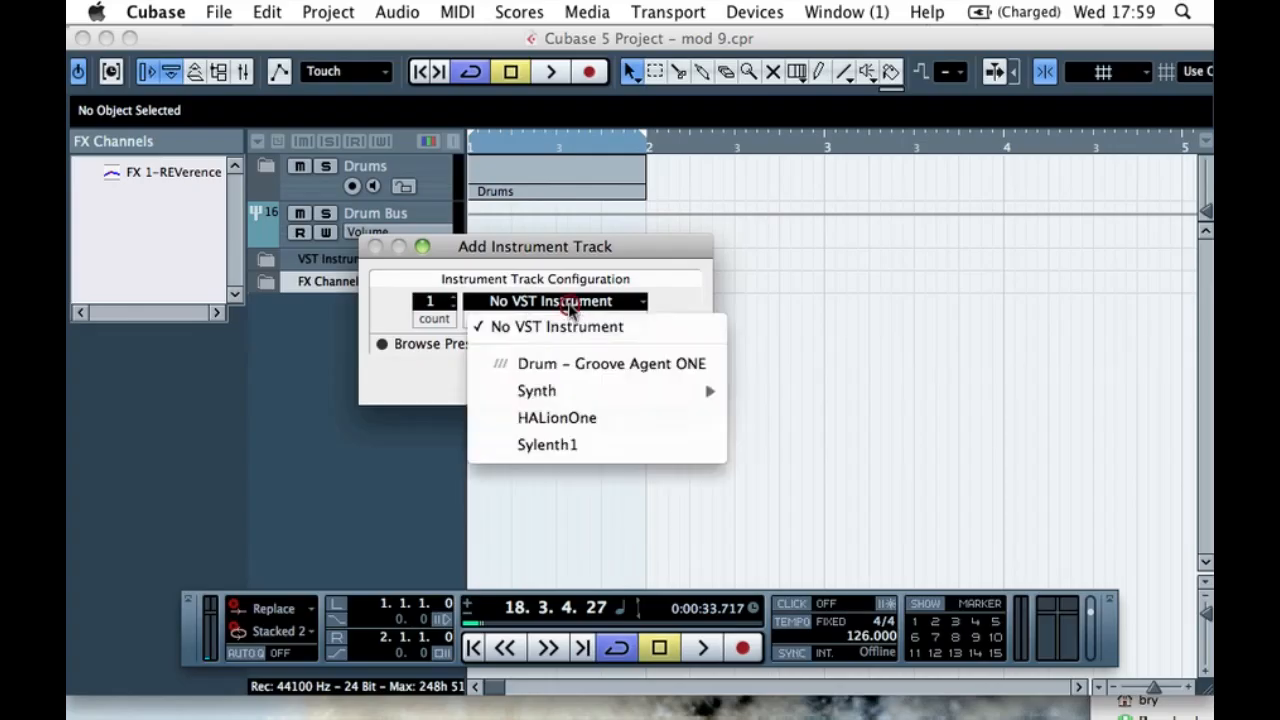
{"action": "left_click", "coordinate": [556, 424]}
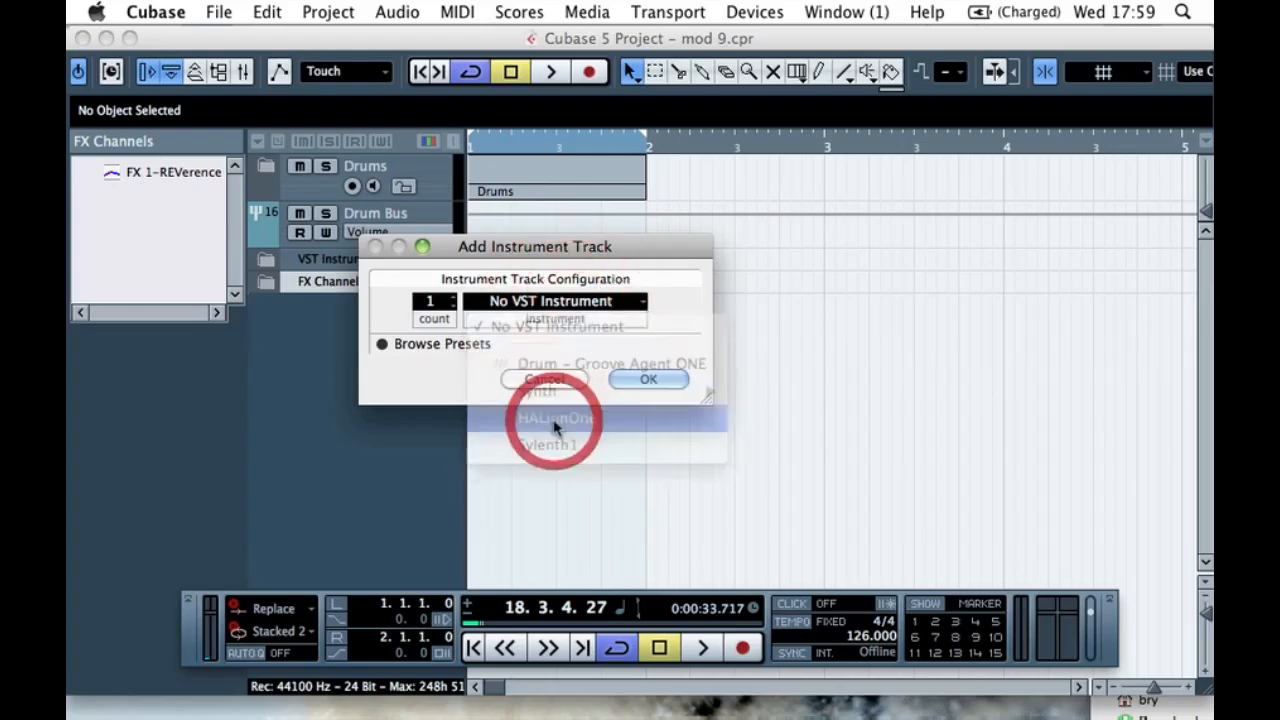
{"action": "left_click", "coordinate": [648, 379]}
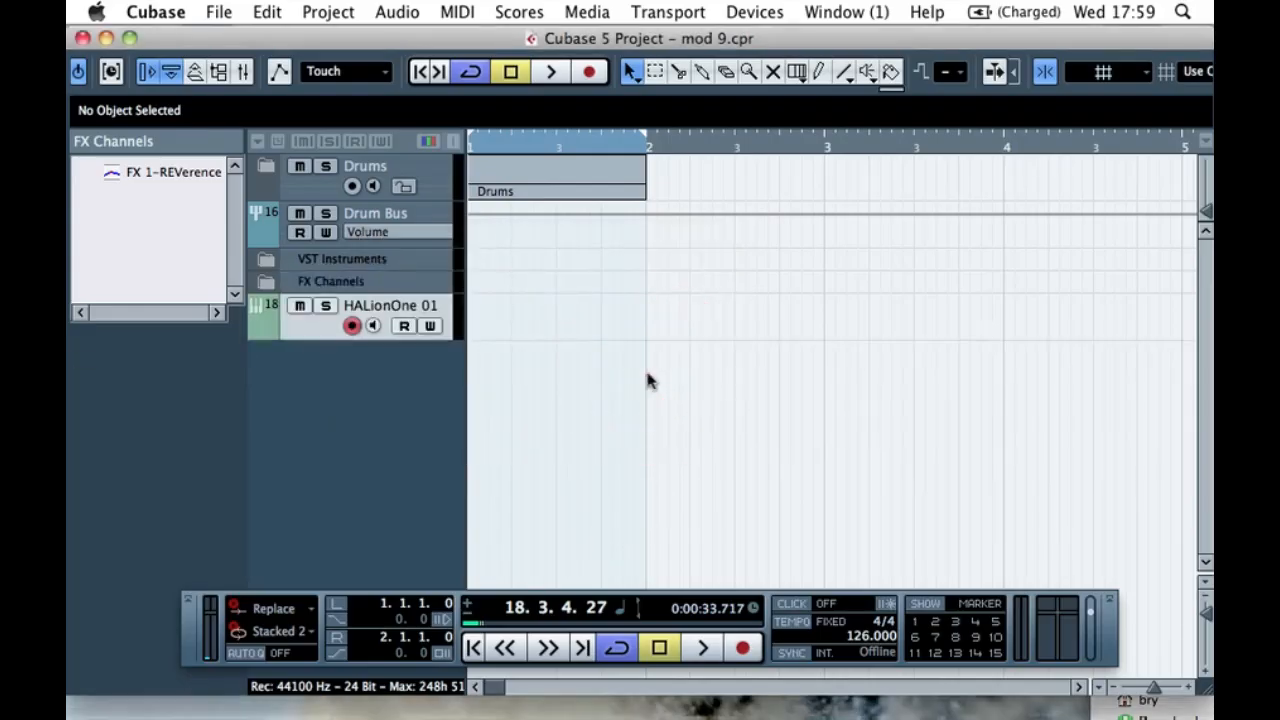
{"action": "left_click_drag", "start_coordinate": [295, 320], "coordinate": [305, 255]}
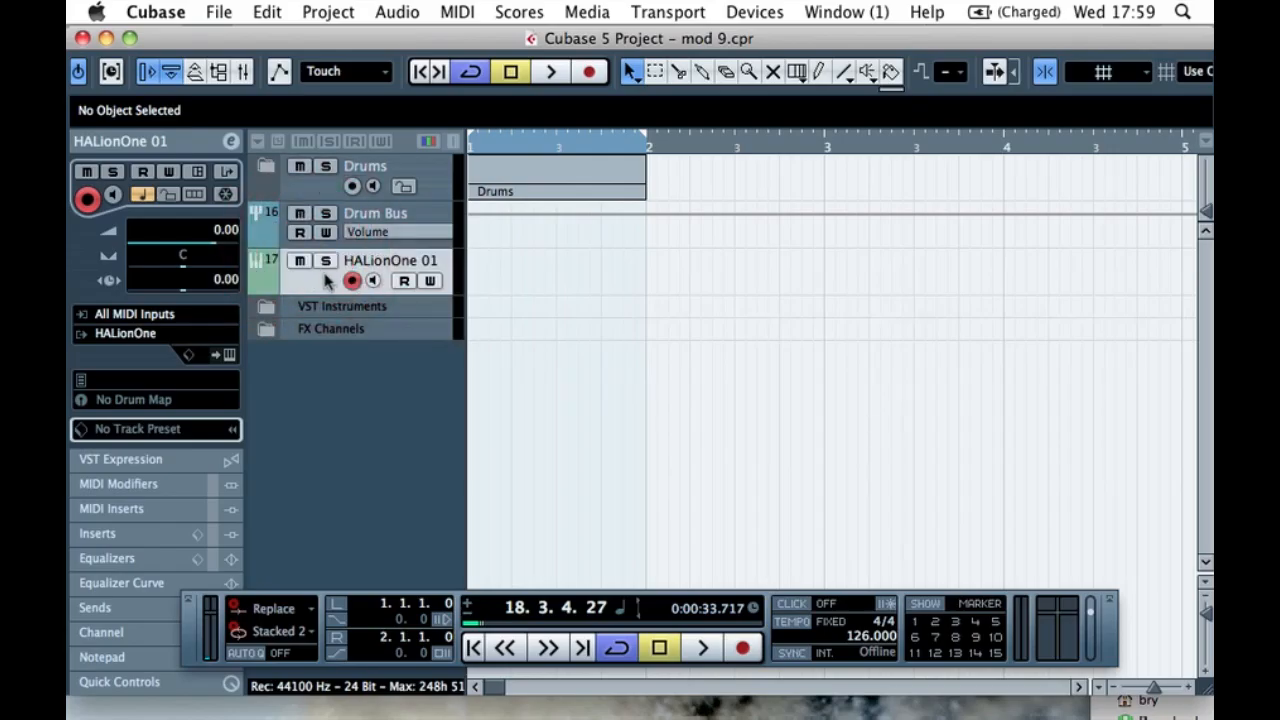
- Open the HALionOne instrument, search its presets for "guitar steel" and load Bright Steel Guitar
{"action": "left_click", "coordinate": [229, 355]}
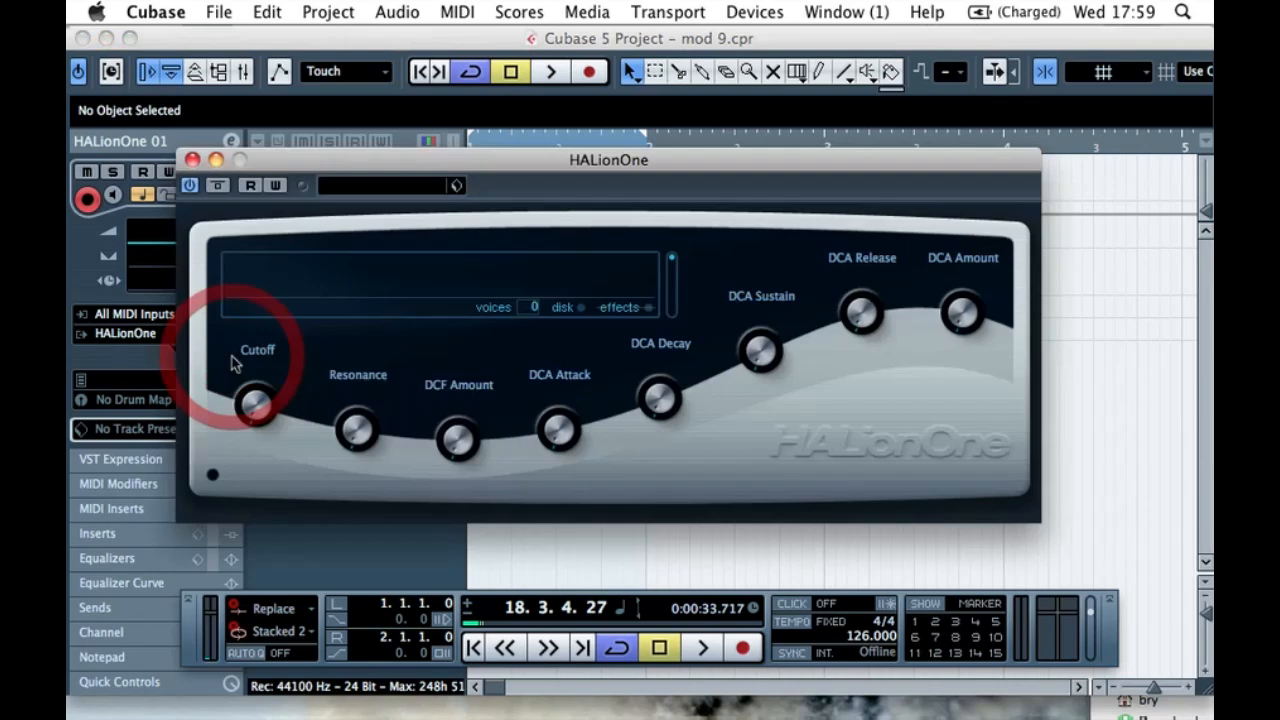
{"action": "left_click_drag", "start_coordinate": [592, 175], "coordinate": [642, 161]}
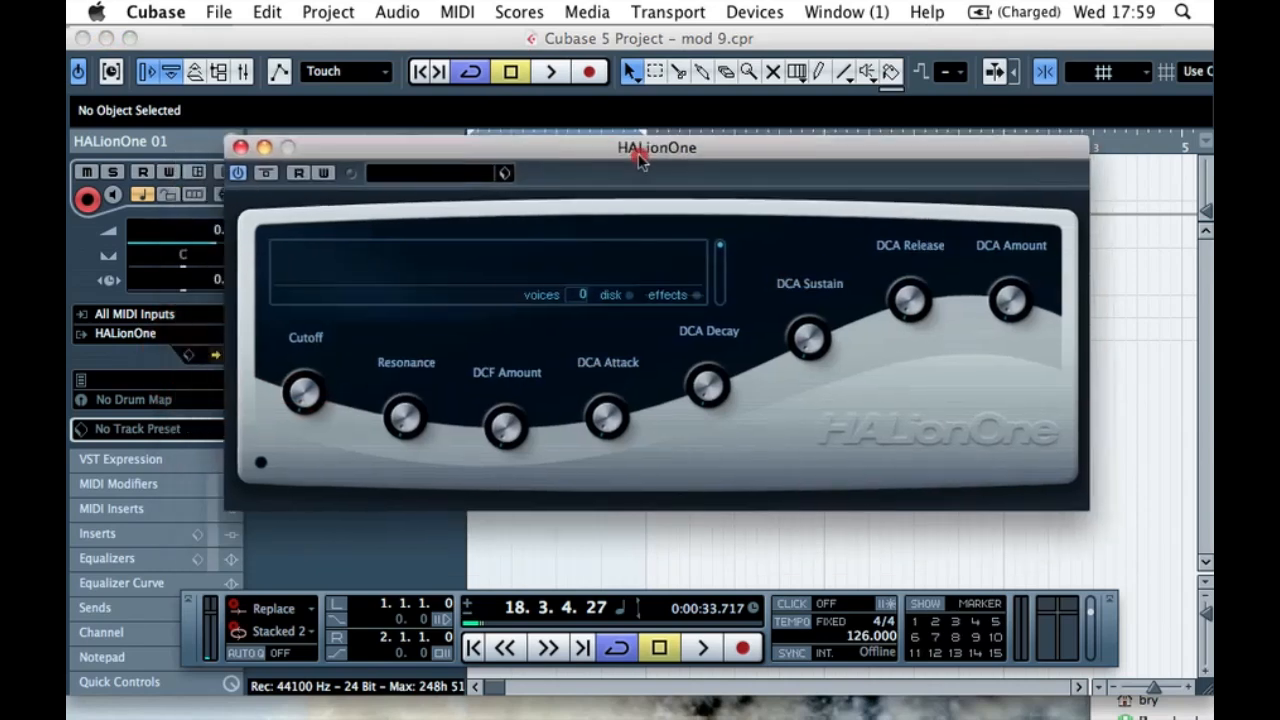
{"action": "left_click", "coordinate": [459, 175]}
{"action": "left_click", "coordinate": [450, 239]}
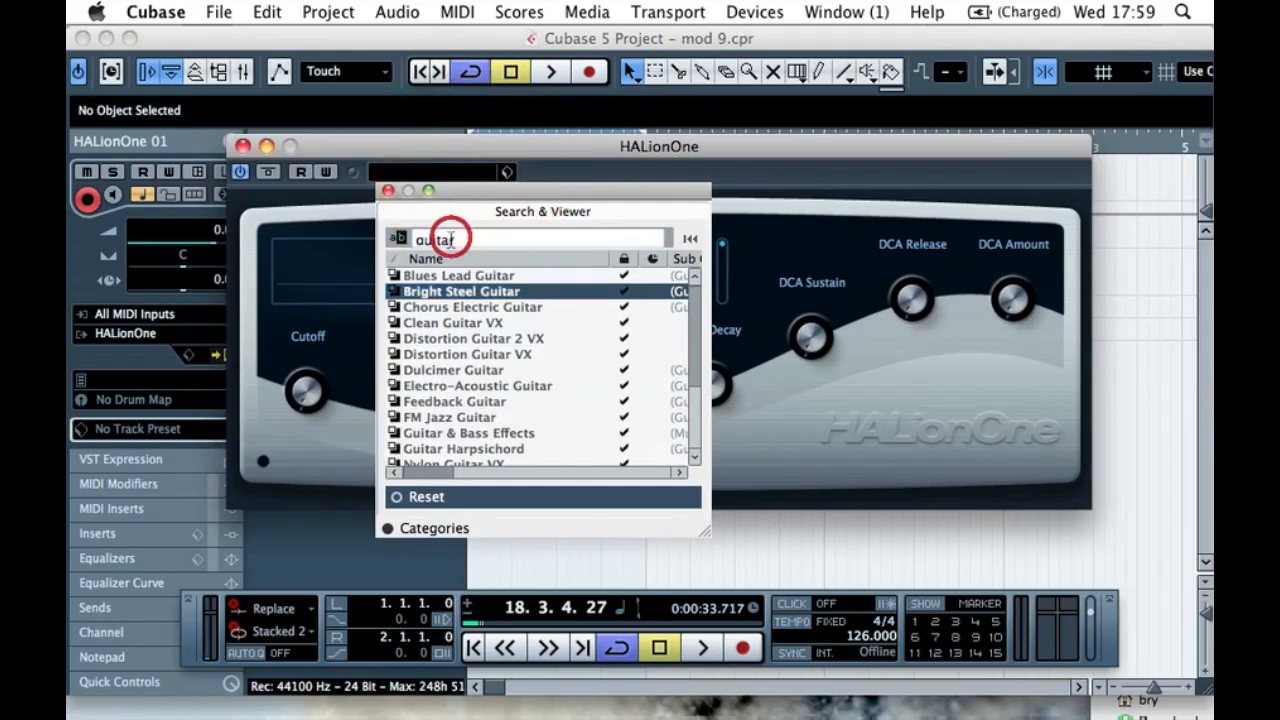
{"action": "left_click", "coordinate": [451, 237]}
{"action": "left_click", "coordinate": [472, 240]}
{"action": "left_click", "coordinate": [401, 239]}
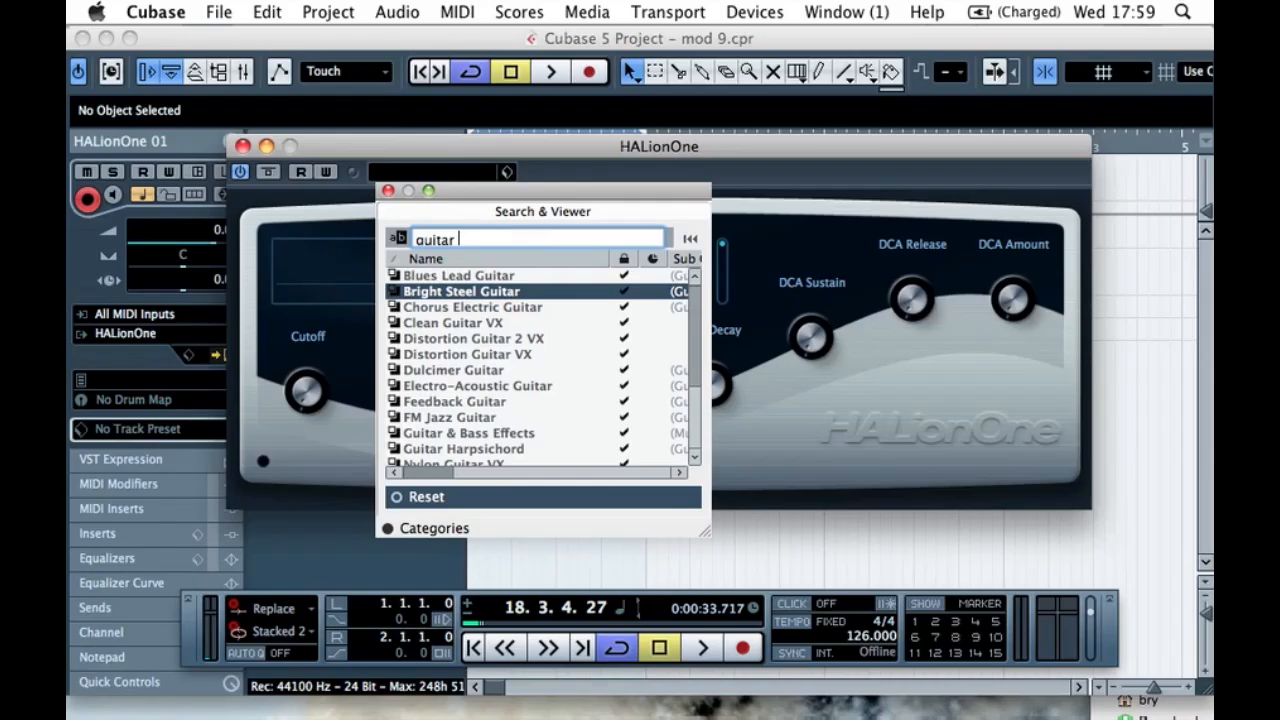
{"action": "type", "text": "steel"}
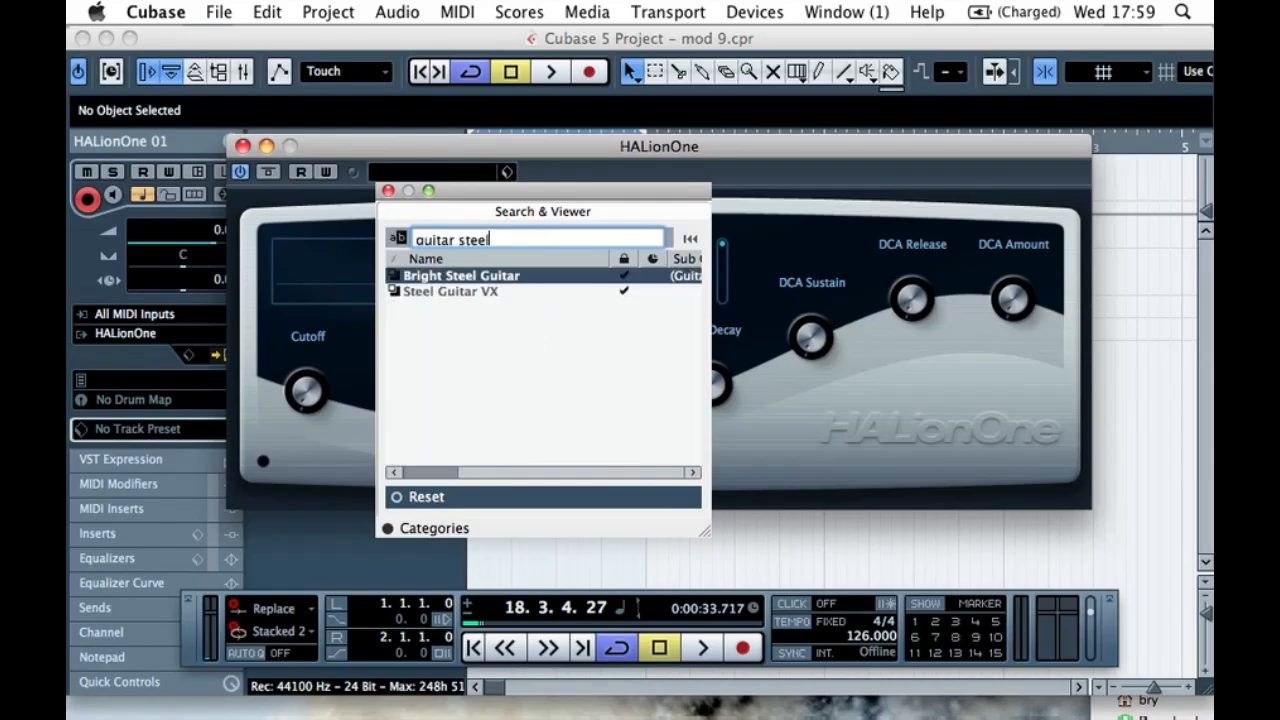
{"action": "double_click", "coordinate": [476, 277]}
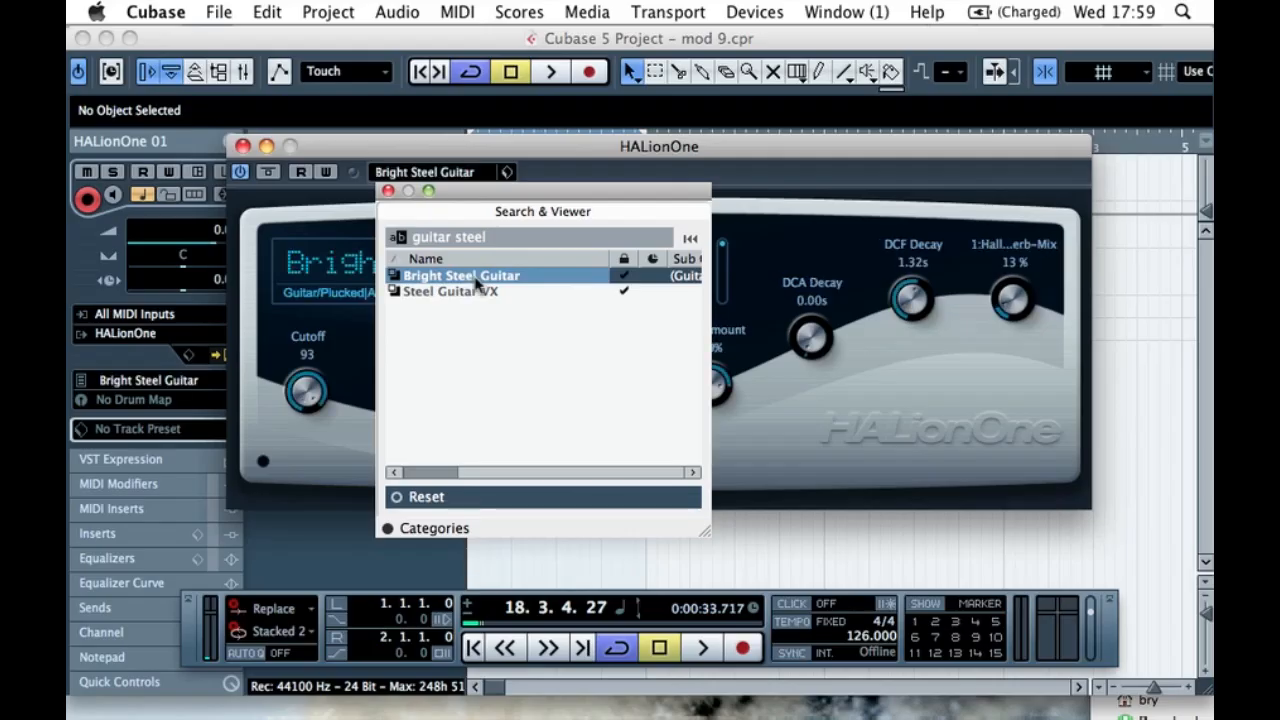
{"action": "double_click", "coordinate": [474, 279]}
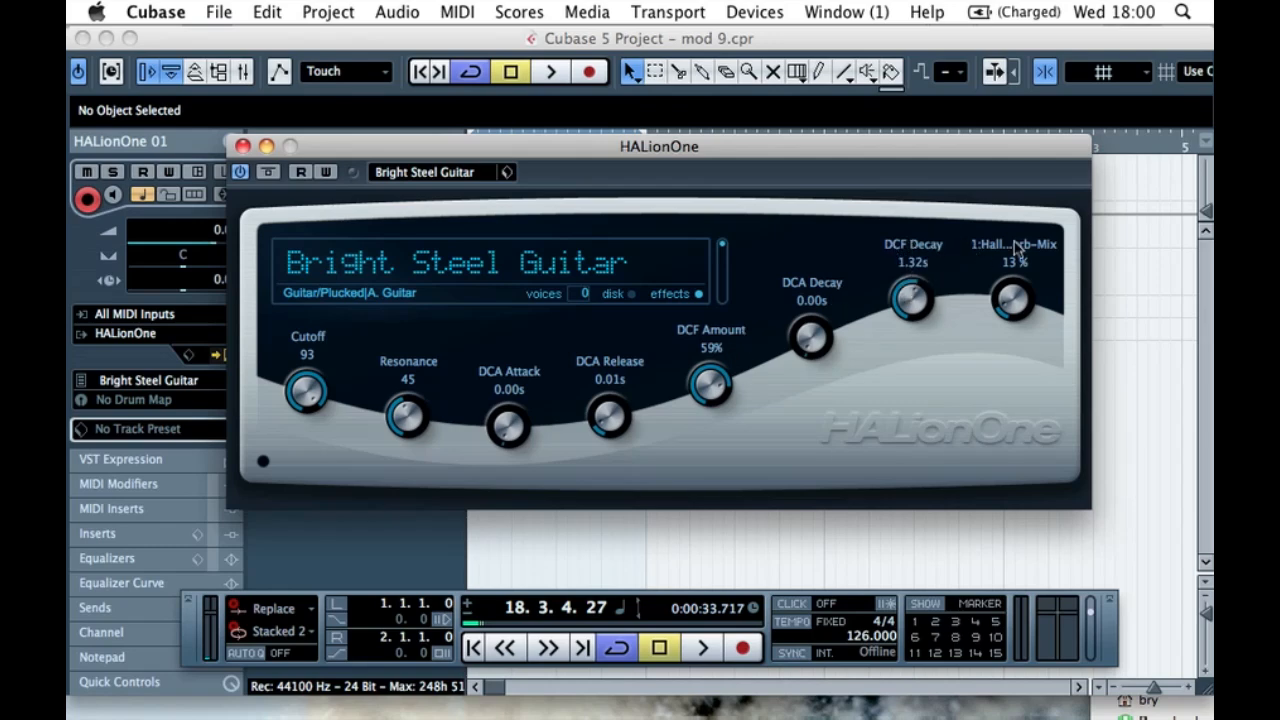
- Set the HALionOne Hall Reverb mix to 0 % and audition the guitar sound with the virtual keyboard
{"action": "left_click_drag", "start_coordinate": [1007, 310], "coordinate": [1020, 335]}
{"action": "key", "text": "alt+k"}
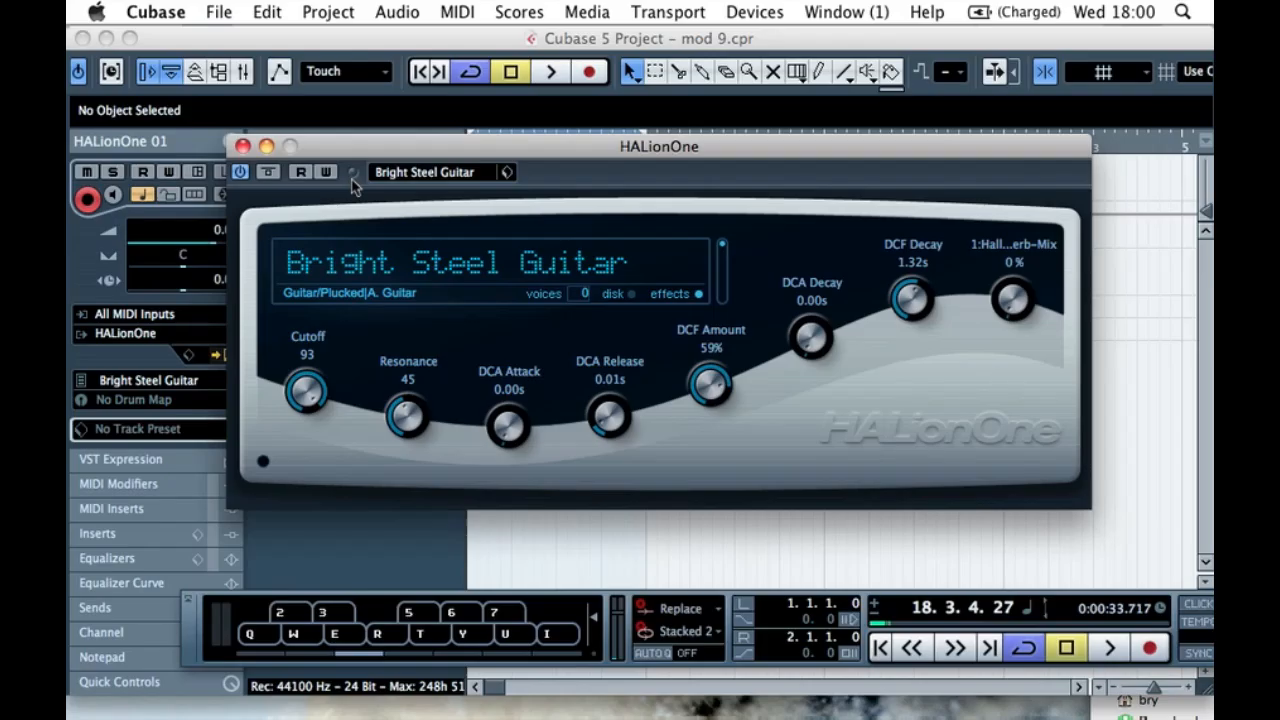
{"action": "left_click", "coordinate": [294, 636]}
{"action": "key", "text": "r"}
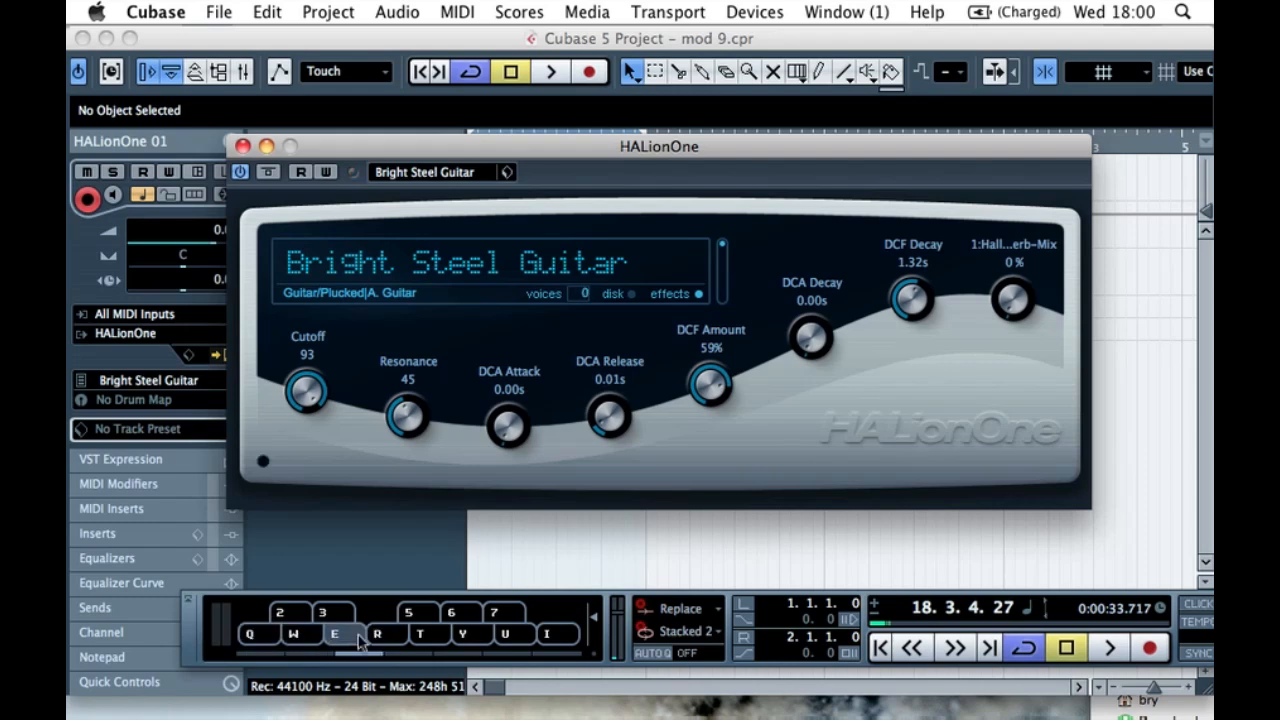
{"action": "key", "text": "y"}
{"action": "key", "text": "q"}
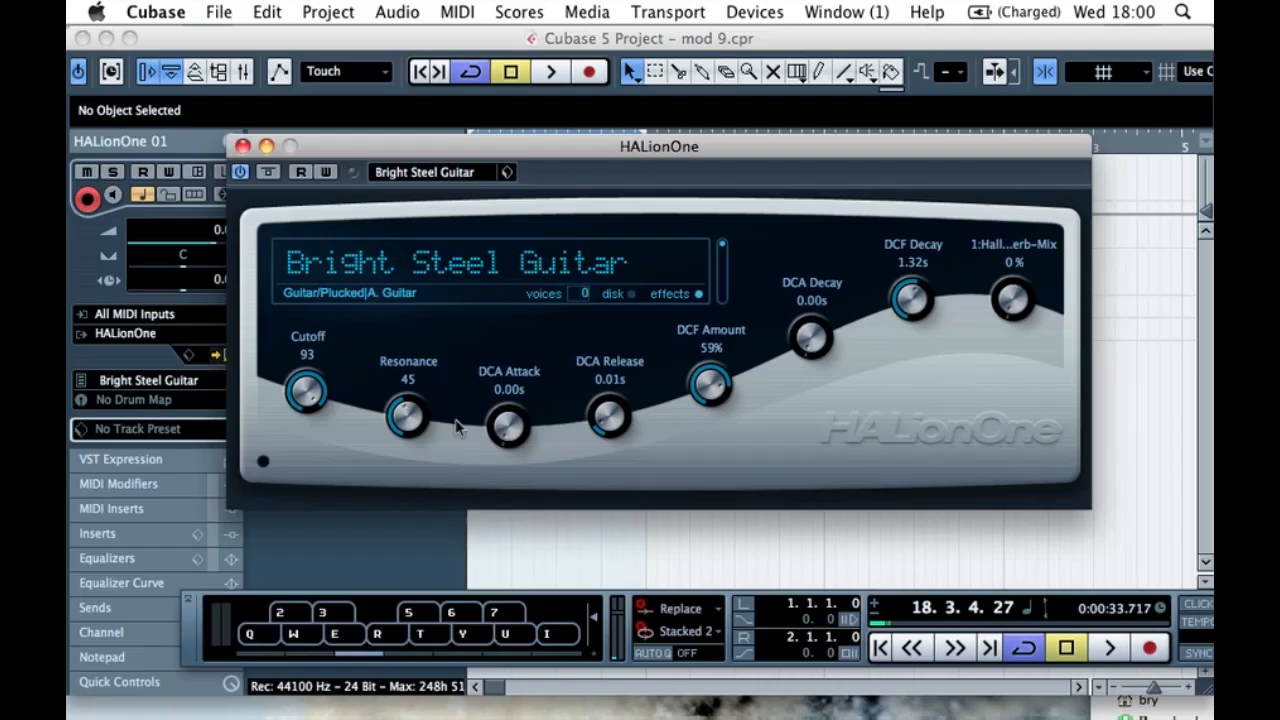
- Set the HALionOne Cutoff to 100 and play test notes to hear it
{"action": "left_click_drag", "start_coordinate": [385, 146], "coordinate": [659, 167]}
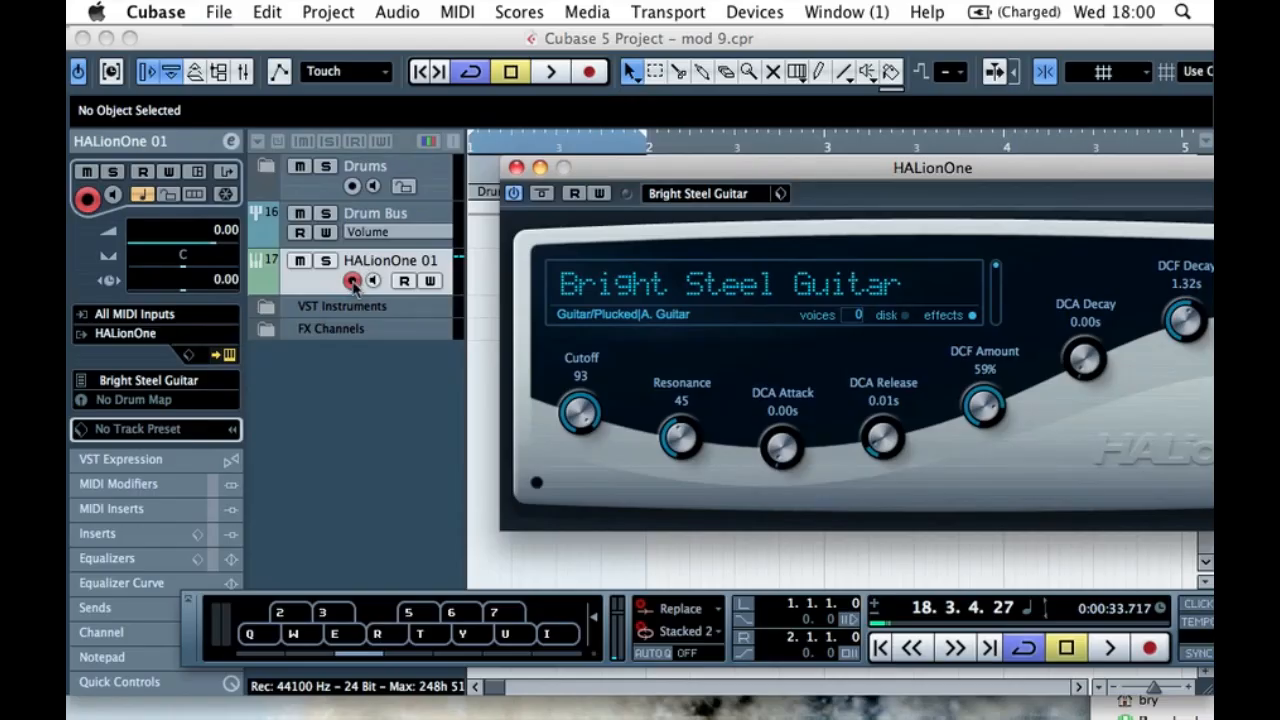
{"action": "left_click_drag", "start_coordinate": [688, 175], "coordinate": [362, 158]}
{"action": "left_click_drag", "start_coordinate": [254, 404], "coordinate": [267, 437]}
{"action": "key", "text": "e"}
{"action": "key", "text": "e"}
- Try a DCA Attack of 1.89 s while playing test notes, and return it to 0.00 s
{"action": "left_click_drag", "start_coordinate": [462, 447], "coordinate": [468, 432]}
{"action": "key", "text": "e"}
{"action": "key", "text": "e"}
{"action": "key", "text": "e"}
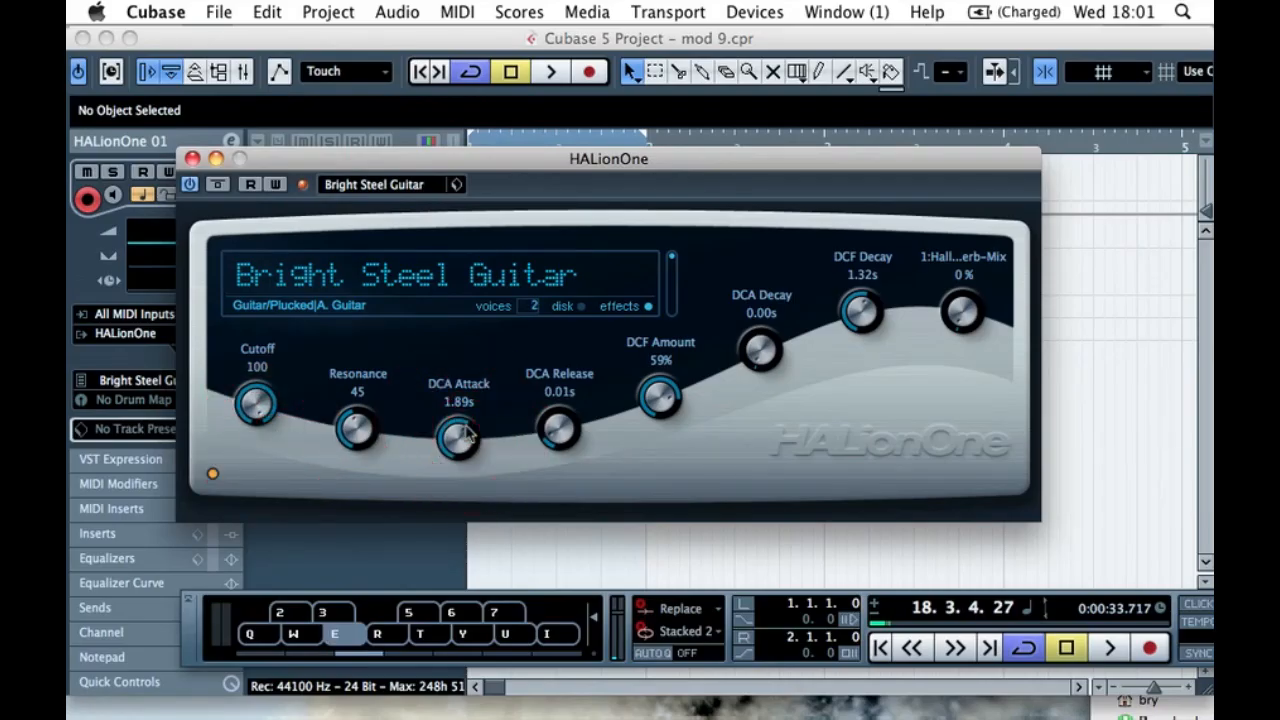
{"action": "left_click_drag", "start_coordinate": [468, 432], "coordinate": [449, 526]}
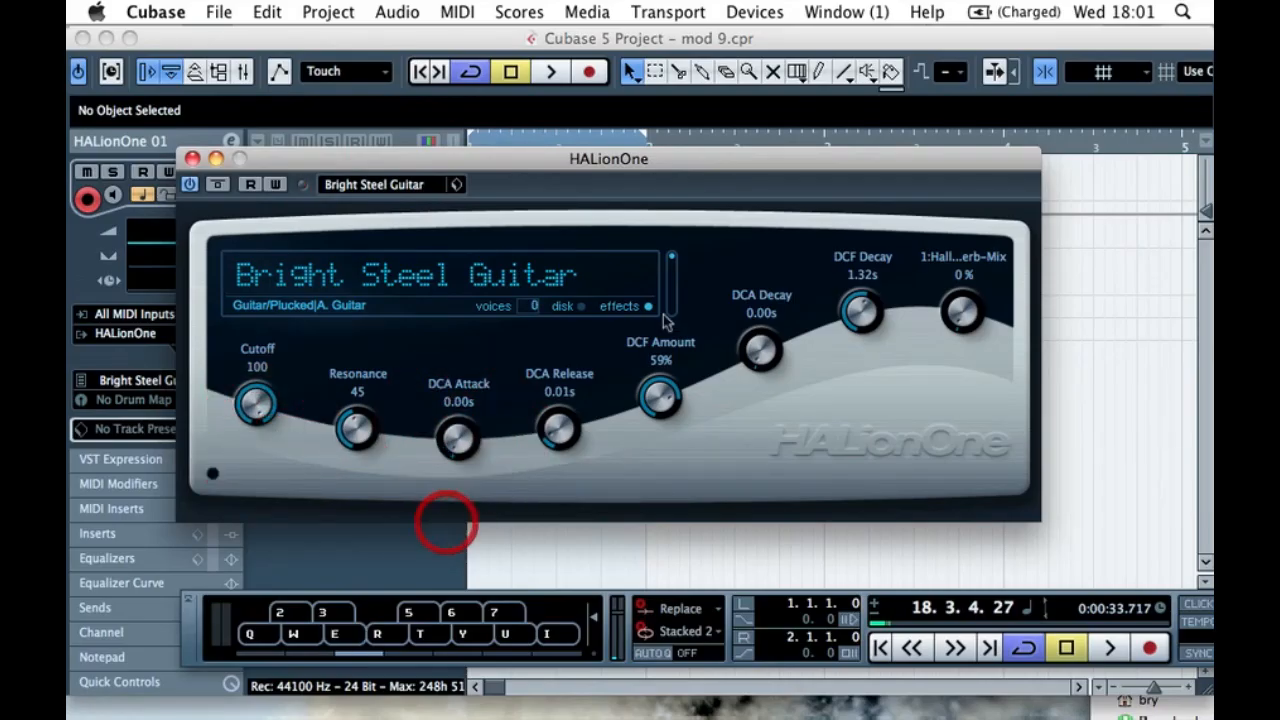
- Try the Hall Reverb mix at 55 %, and return it to 0 %
{"action": "left_click_drag", "start_coordinate": [963, 314], "coordinate": [970, 310]}
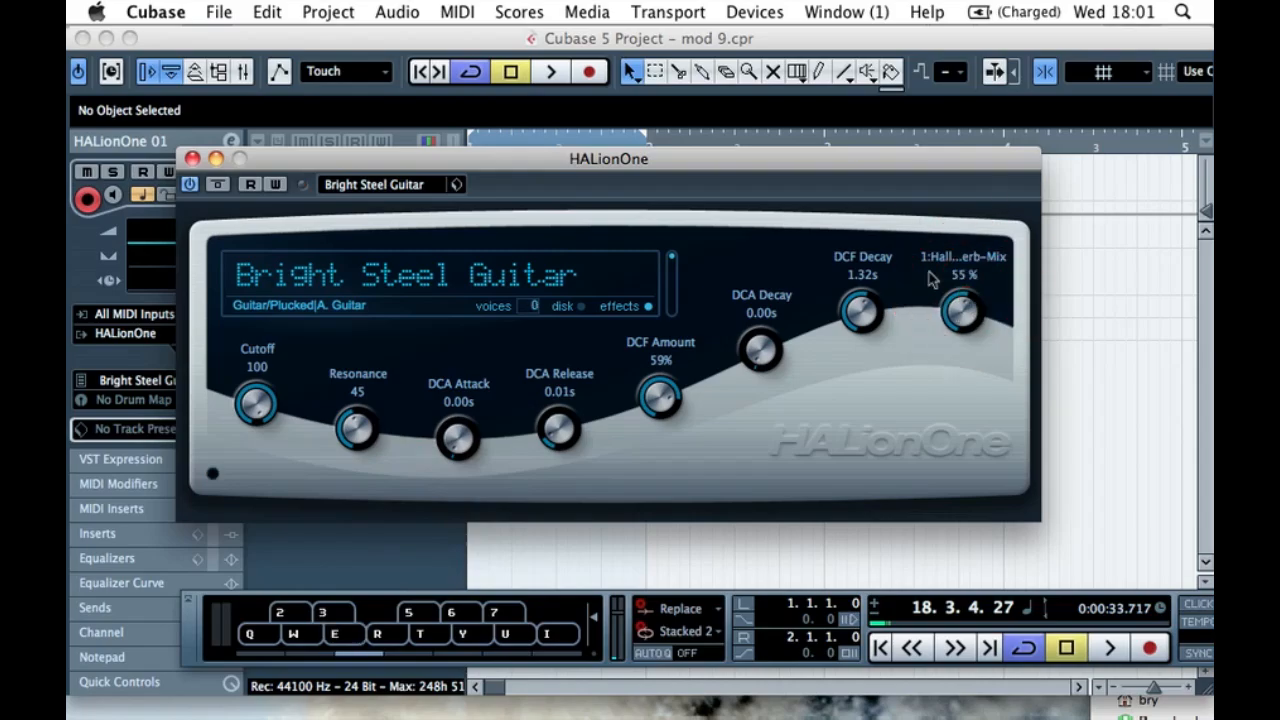
{"action": "left_click_drag", "start_coordinate": [960, 300], "coordinate": [1006, 391]}
{"action": "left_click_drag", "start_coordinate": [960, 300], "coordinate": [996, 386]}
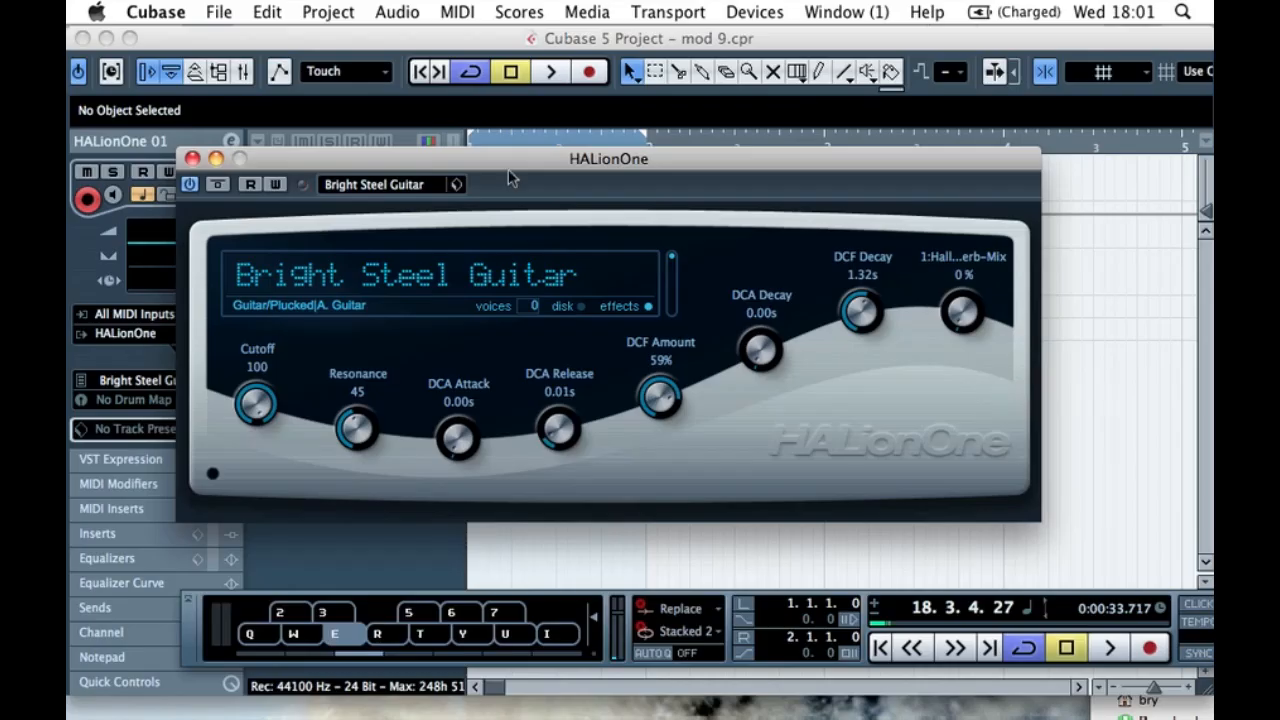
- Close the HALionOne editor and expand the HALionOne 01 track's Inserts section, playing a test note
{"action": "left_click", "coordinate": [192, 158]}
{"action": "left_click", "coordinate": [371, 363]}
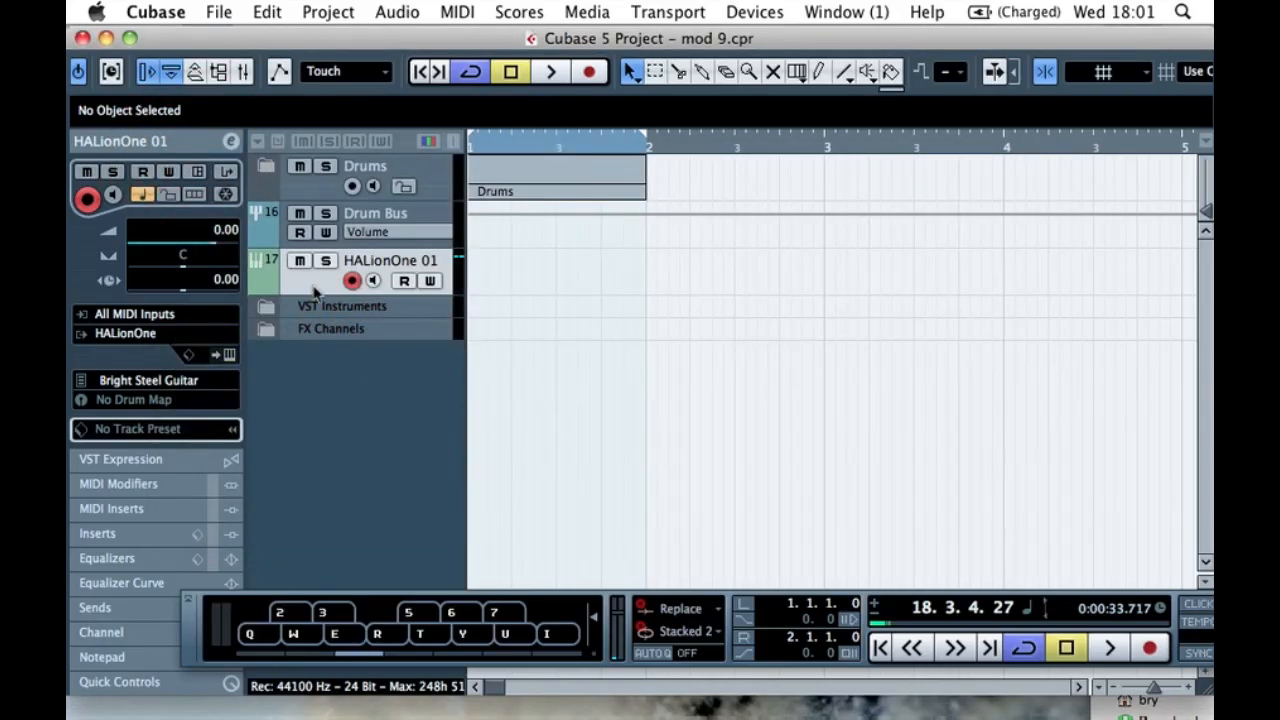
{"action": "left_click", "coordinate": [195, 139]}
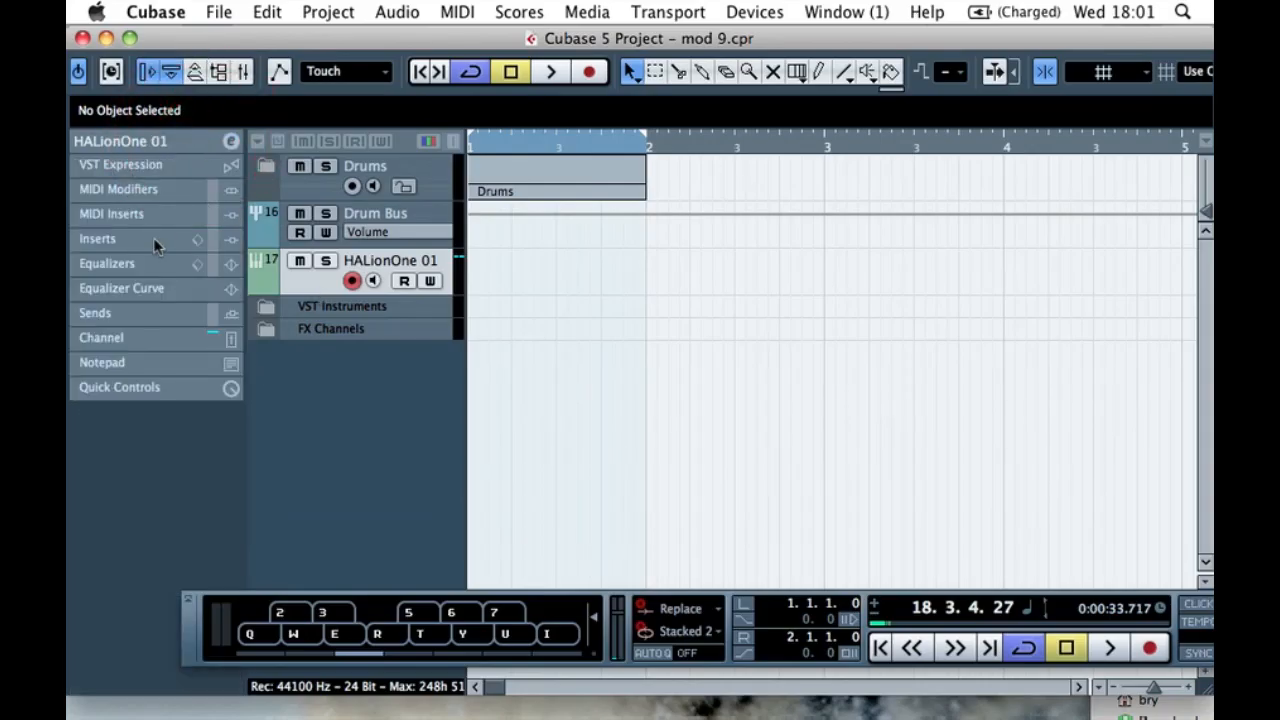
{"action": "left_click", "coordinate": [125, 242]}
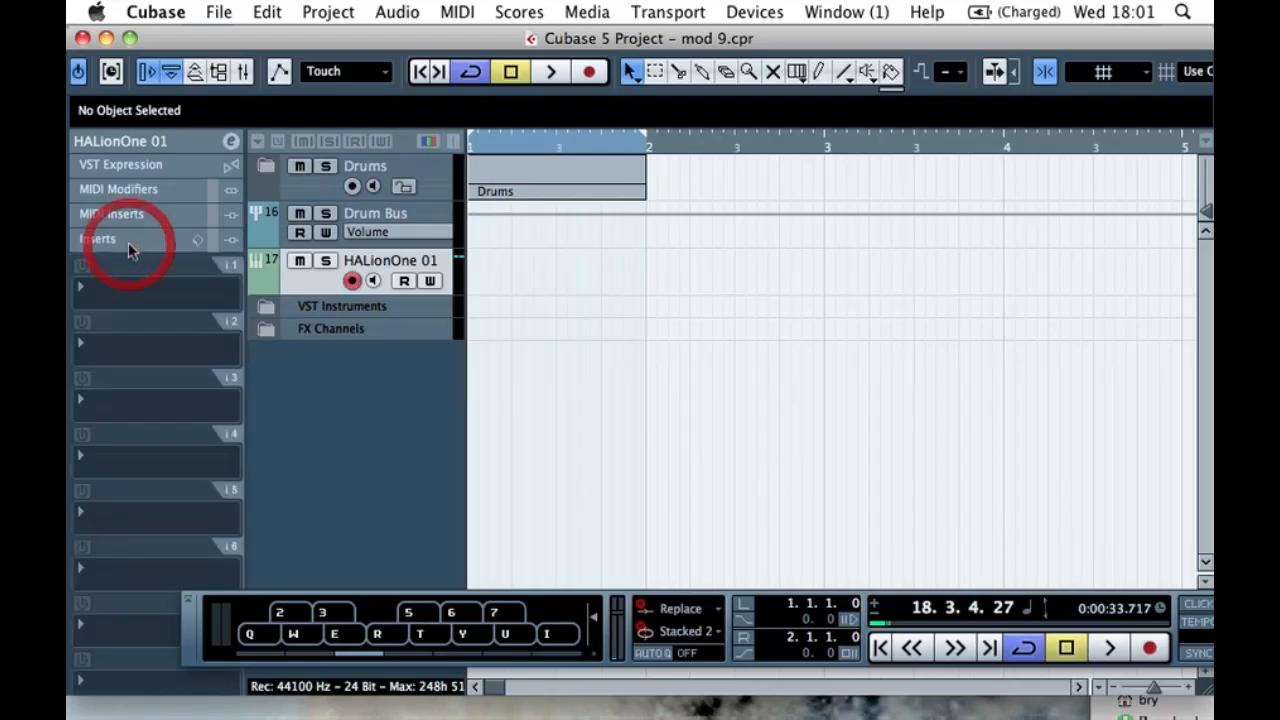
{"action": "key", "text": "e"}
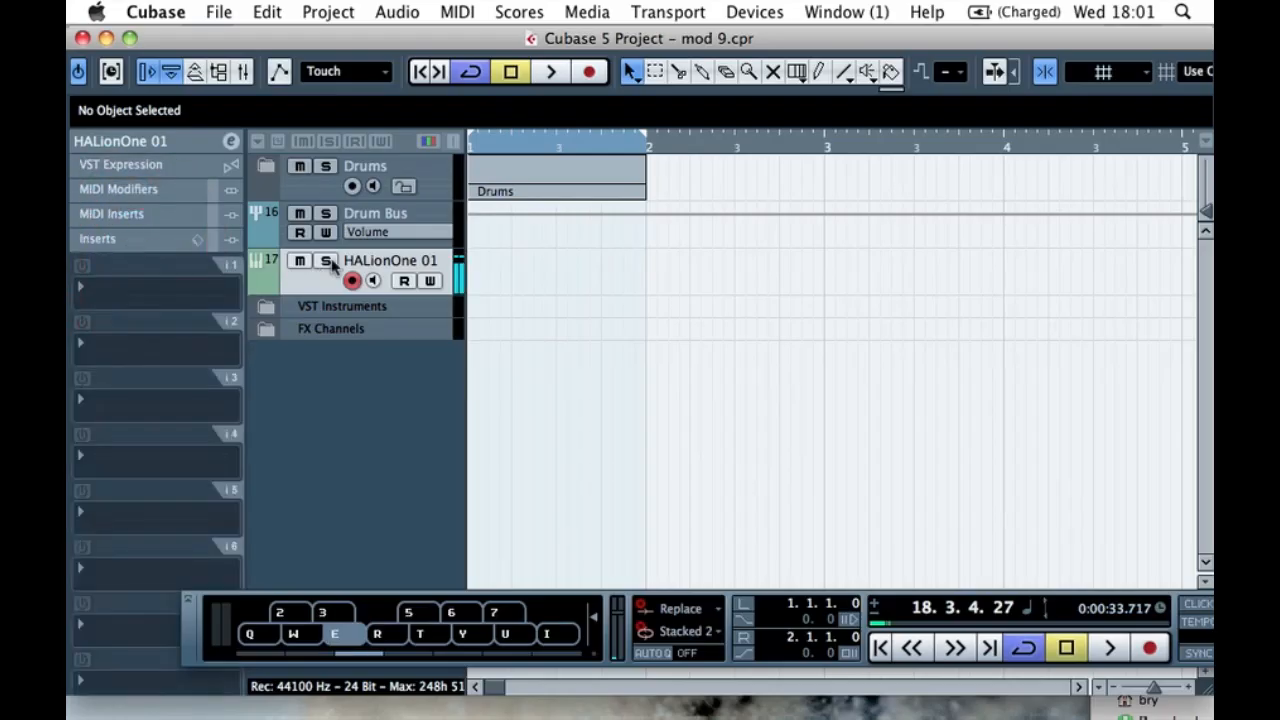
- Load the Tonic filter into the first insert slot of the HALionOne 01 track
{"action": "left_click", "coordinate": [124, 289]}
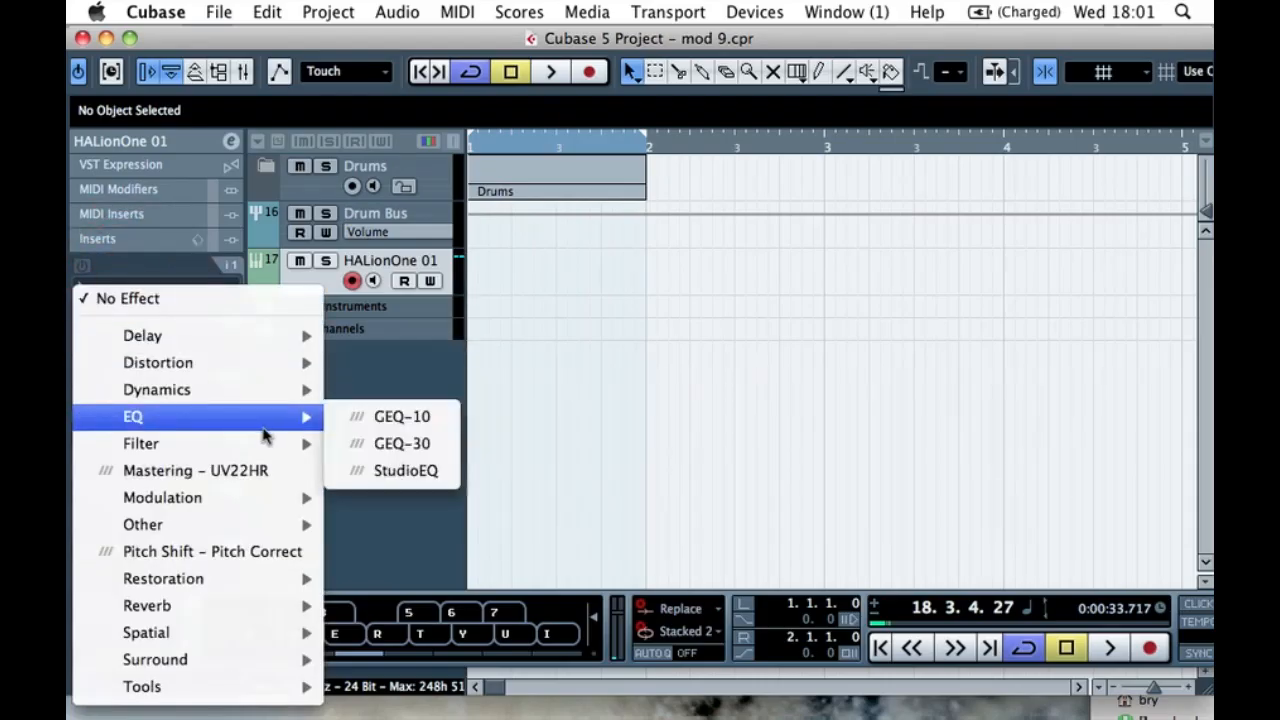
{"action": "mouse_move", "coordinate": [224, 441]}
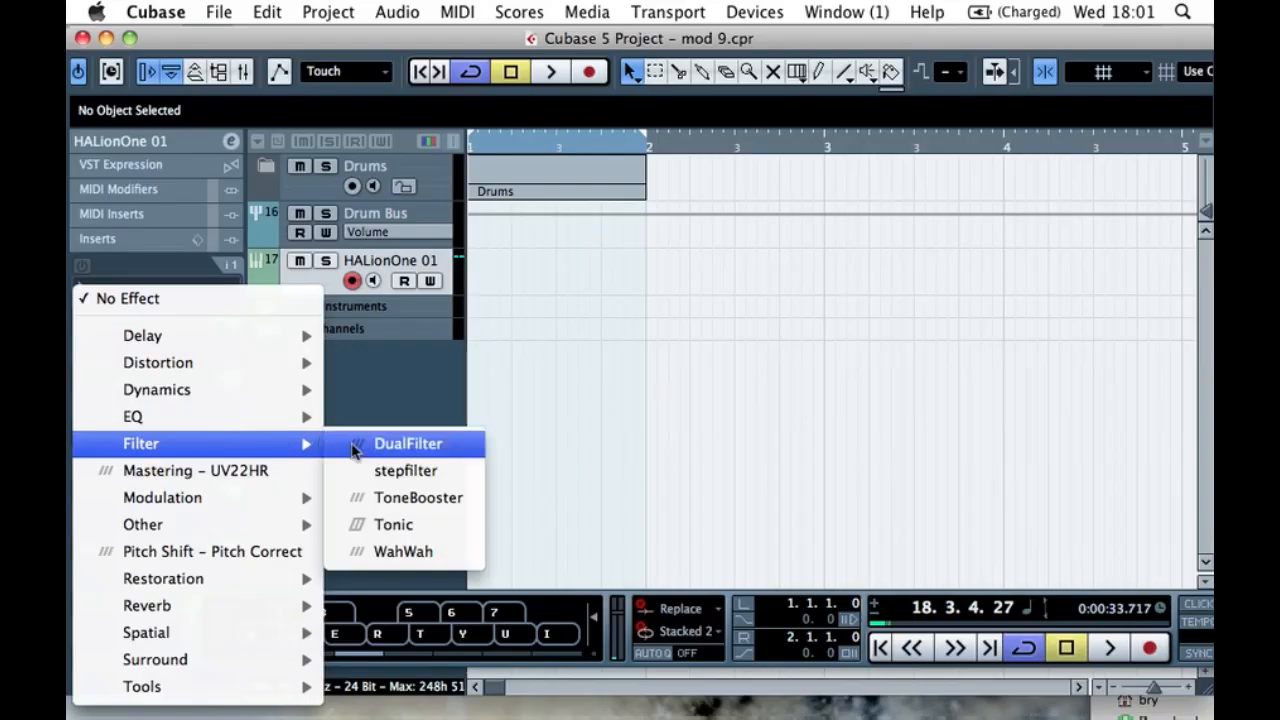
{"action": "left_click", "coordinate": [408, 522]}
{"action": "left_click_drag", "start_coordinate": [947, 440], "coordinate": [504, 137]}
- Adjust Tonic's Mix, Resonance and Cutoff and set Drive to 70 % while playing test notes, and close its window
{"action": "left_click_drag", "start_coordinate": [560, 424], "coordinate": [557, 520]}
{"action": "left_click_drag", "start_coordinate": [476, 285], "coordinate": [509, 337]}
{"action": "left_click_drag", "start_coordinate": [651, 279], "coordinate": [647, 314]}
{"action": "left_click_drag", "start_coordinate": [537, 336], "coordinate": [583, 311]}
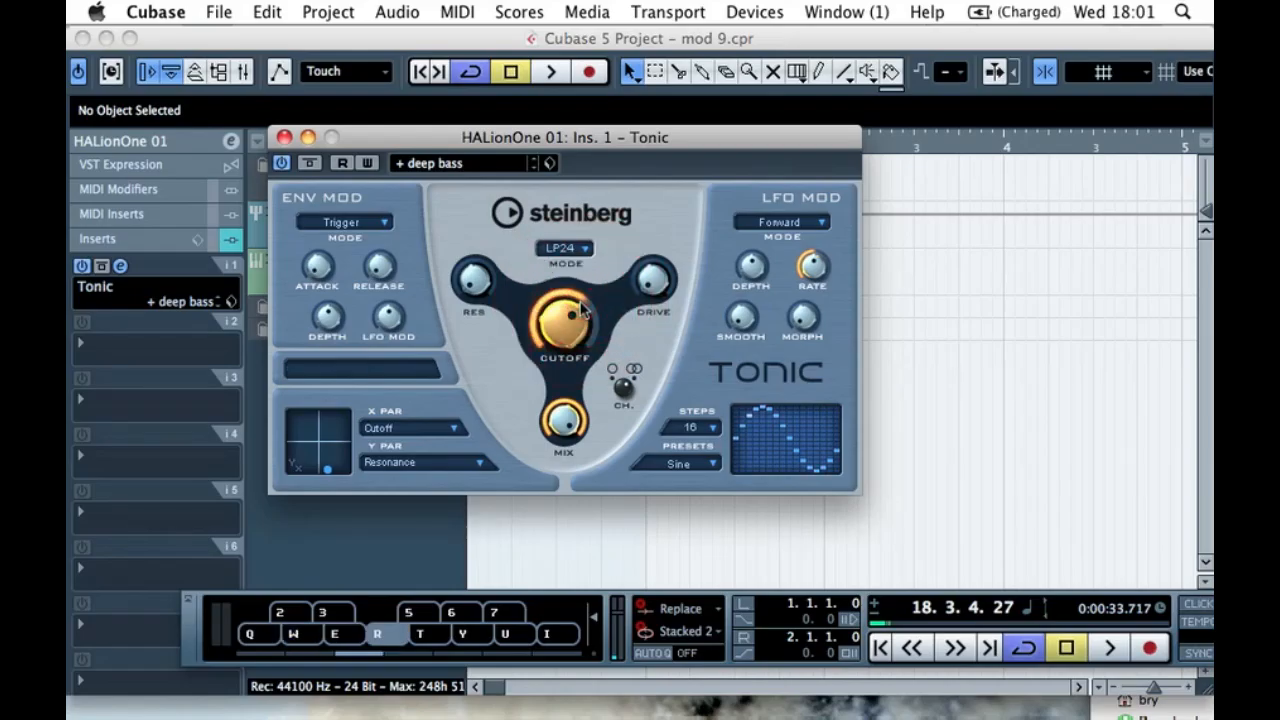
{"action": "left_click_drag", "start_coordinate": [666, 268], "coordinate": [658, 275]}
{"action": "key", "text": "e"}
{"action": "left_click_drag", "start_coordinate": [671, 272], "coordinate": [673, 279]}
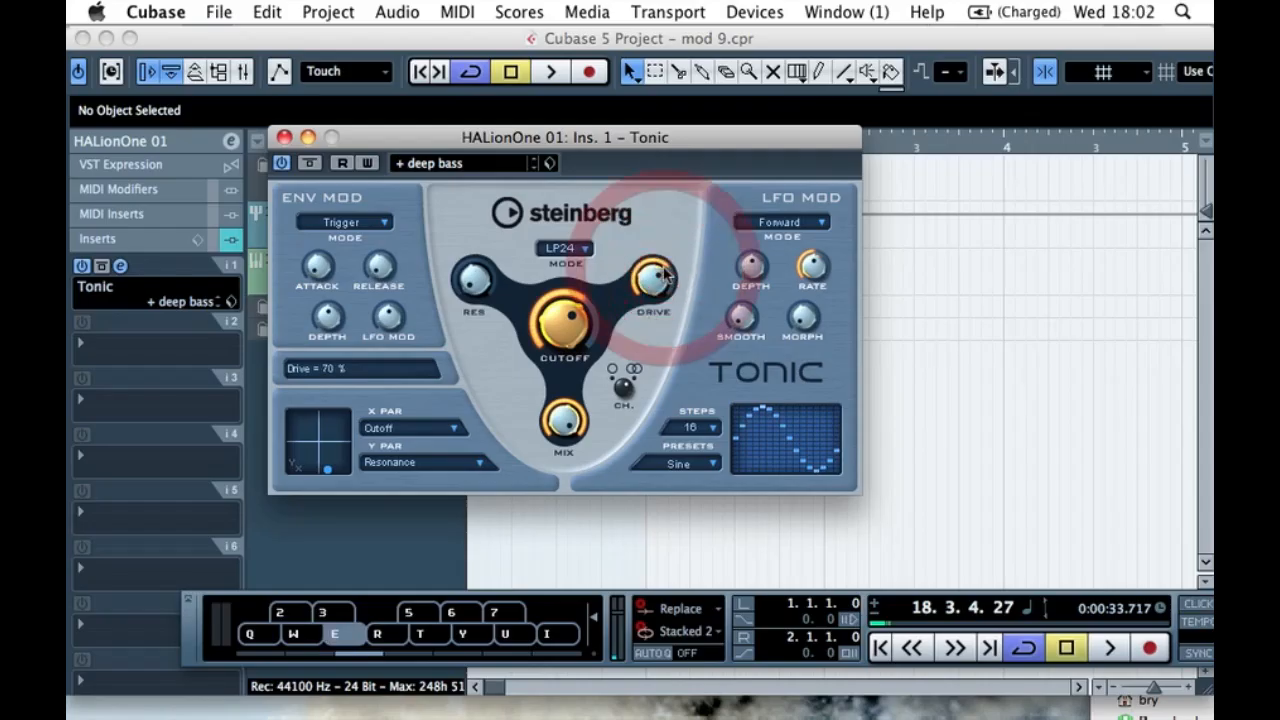
{"action": "left_click", "coordinate": [284, 136]}
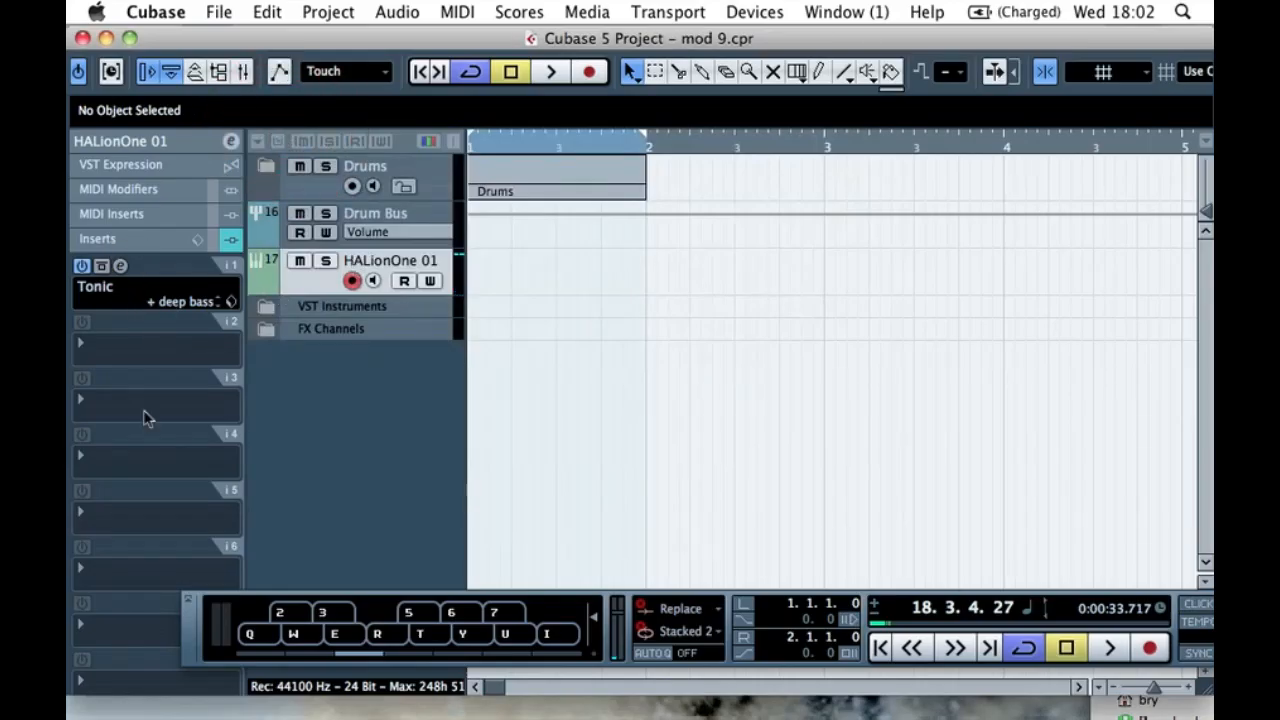
- Load the AmpSimulator distortion effect into the track's second insert slot and bring its window into view
{"action": "left_click", "coordinate": [145, 320]}
{"action": "mouse_move", "coordinate": [218, 417]}
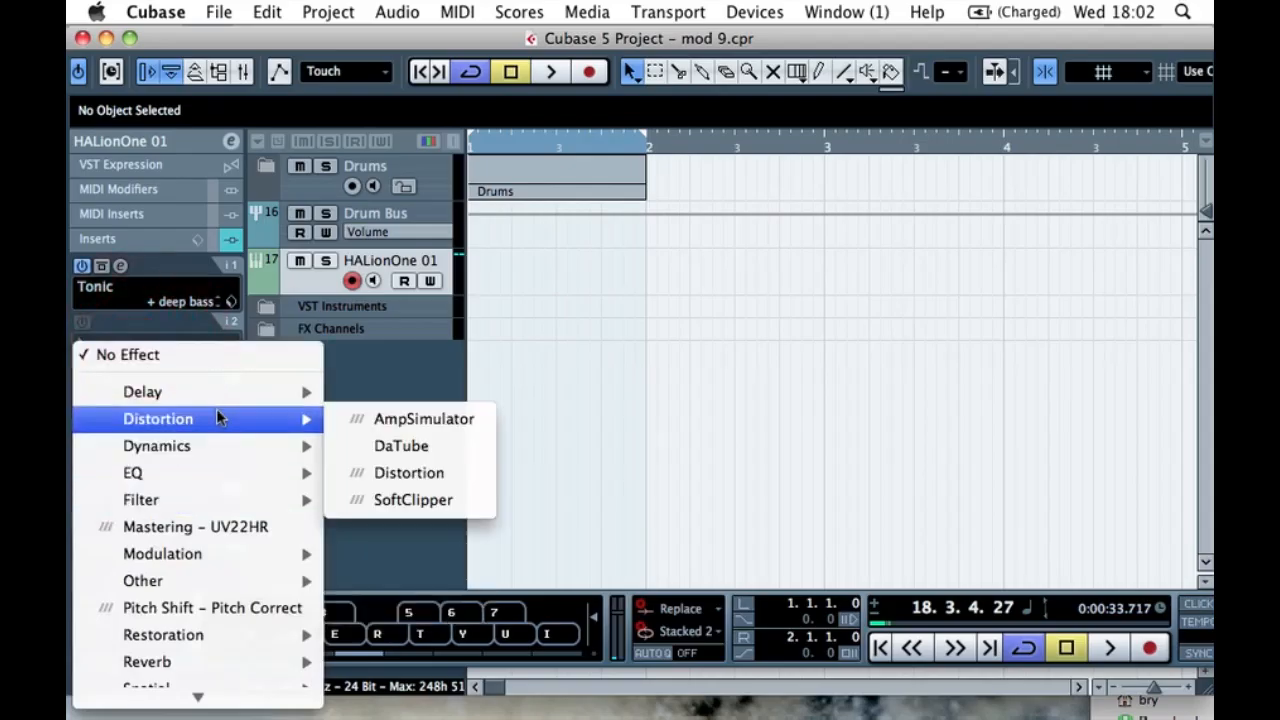
{"action": "left_click", "coordinate": [388, 420]}
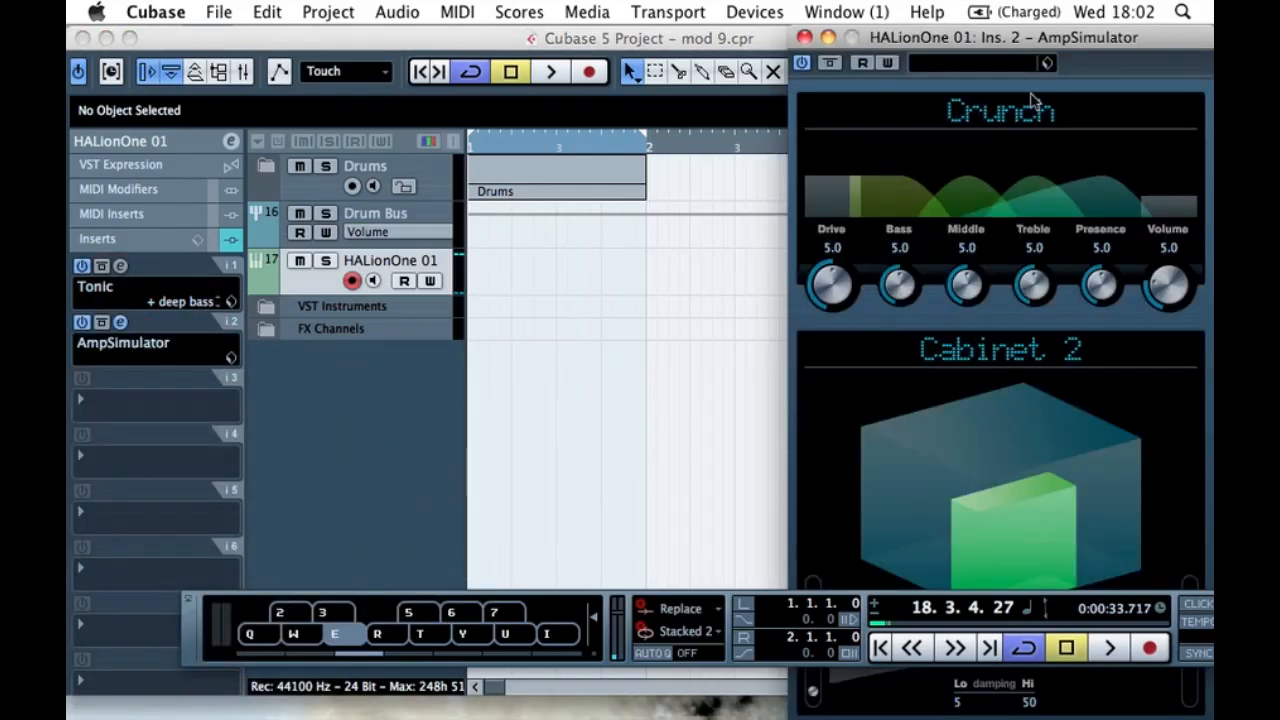
{"action": "left_click_drag", "start_coordinate": [1060, 42], "coordinate": [693, 37]}
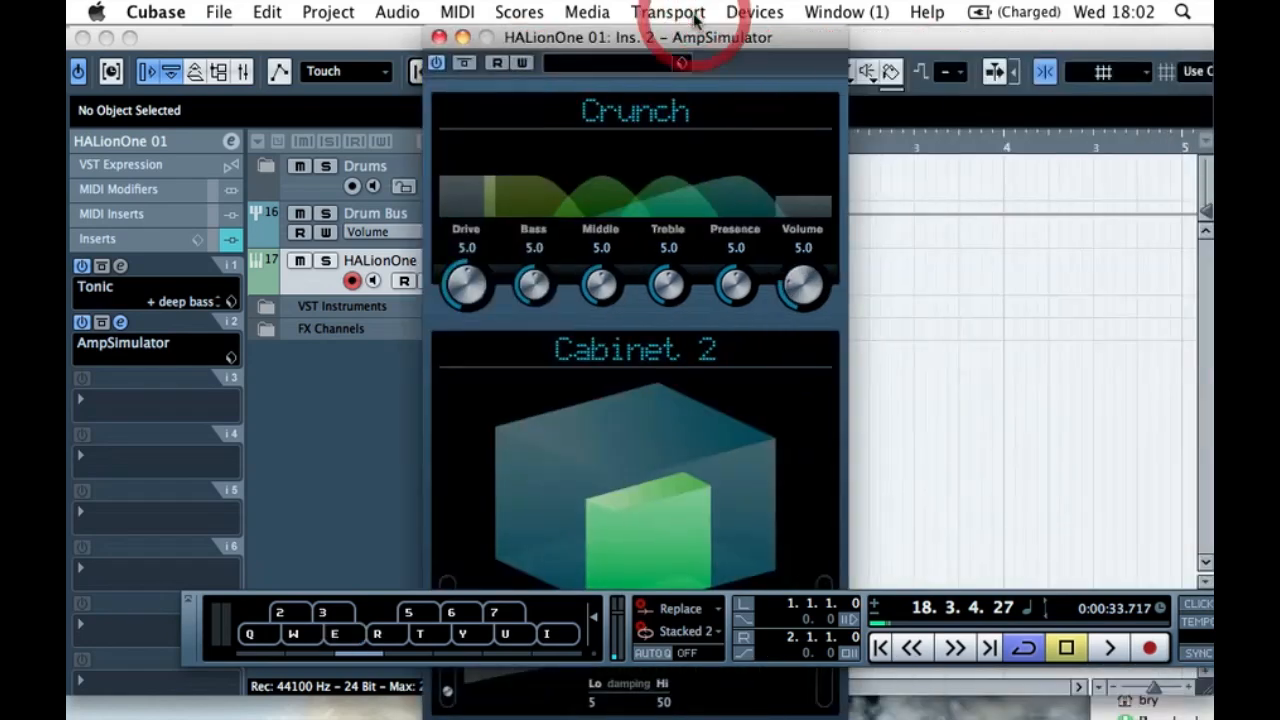
- Search the AmpSimulator presets for "rock" and choose the Rockstar preset
{"action": "left_click", "coordinate": [649, 62]}
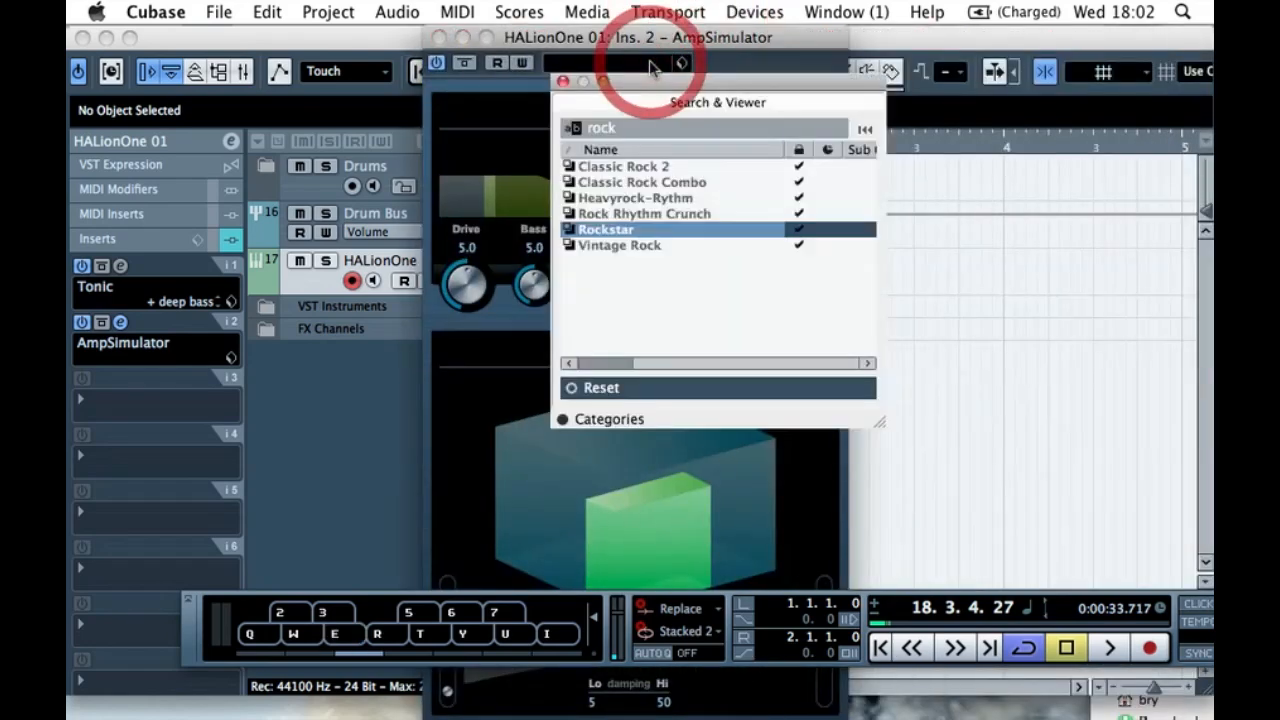
{"action": "left_click", "coordinate": [612, 130]}
{"action": "left_click", "coordinate": [614, 130]}
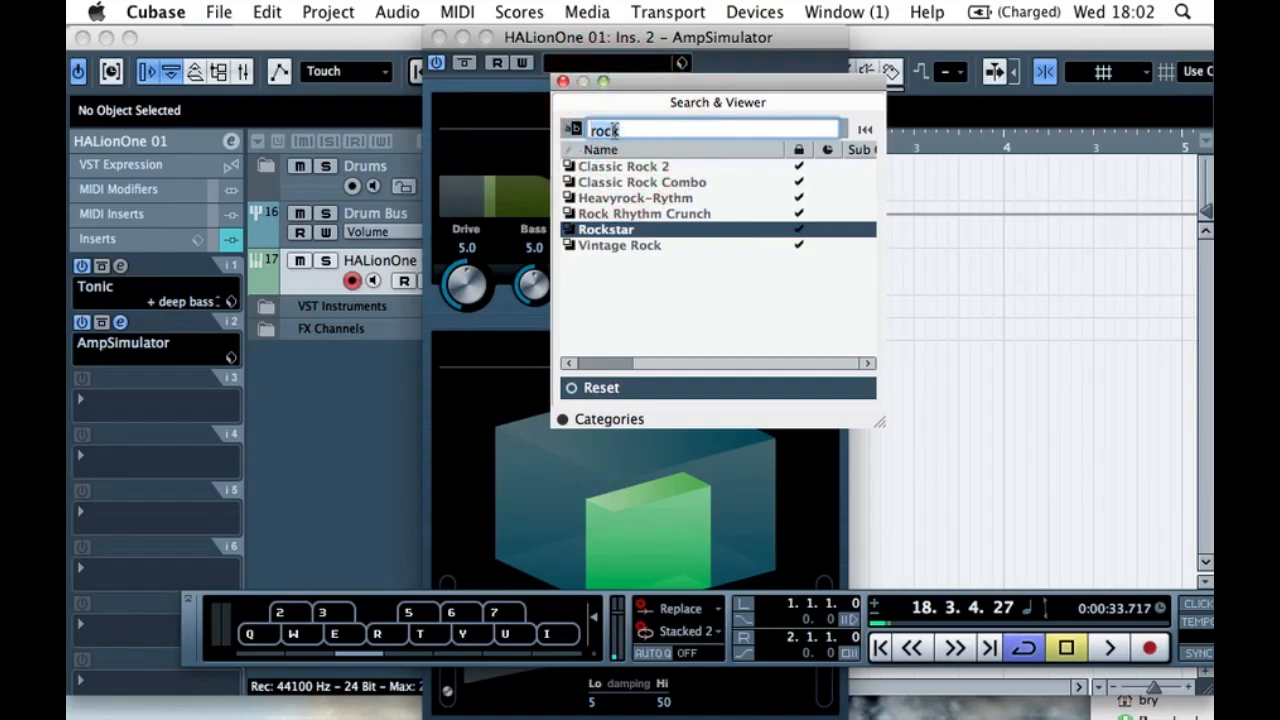
{"action": "type", "text": "rock"}
{"action": "double_click", "coordinate": [620, 230]}
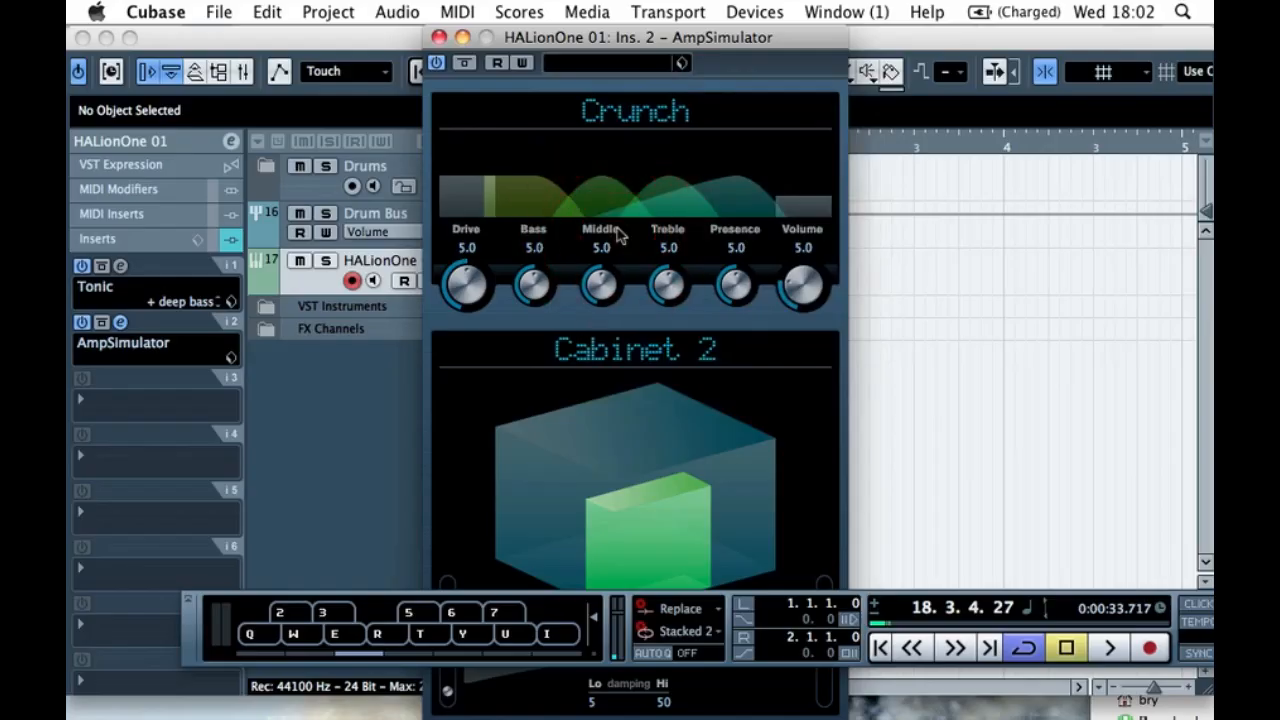
- Move the AmpSimulator window aside and load the Rockstar preset from its preset browser
{"action": "left_click_drag", "start_coordinate": [615, 40], "coordinate": [512, 40]}
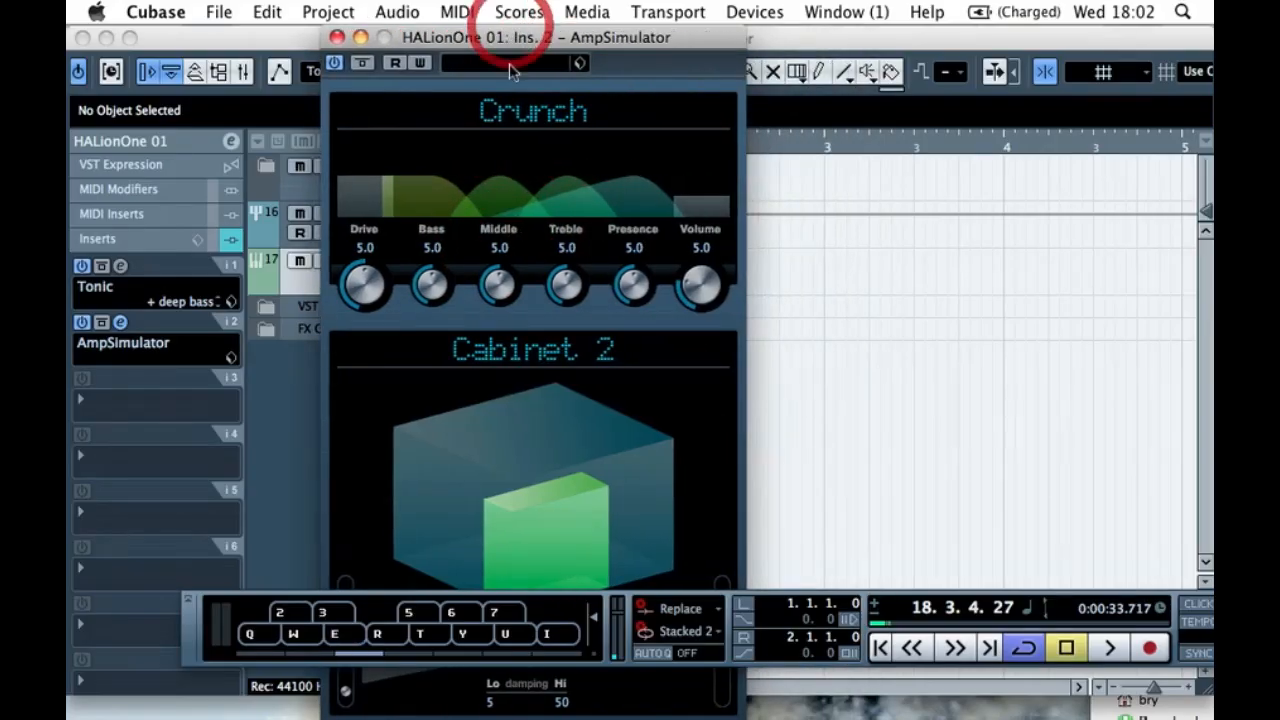
{"action": "left_click", "coordinate": [530, 63]}
{"action": "left_click", "coordinate": [522, 231]}
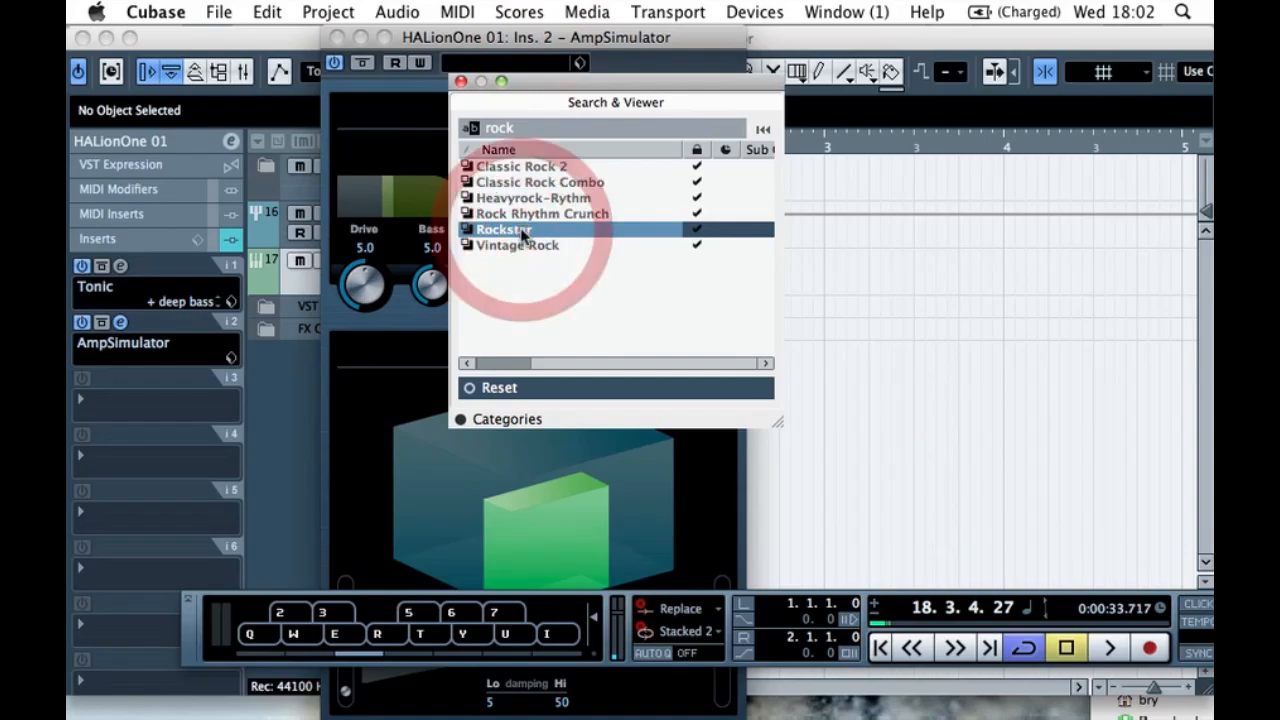
{"action": "double_click", "coordinate": [522, 231]}
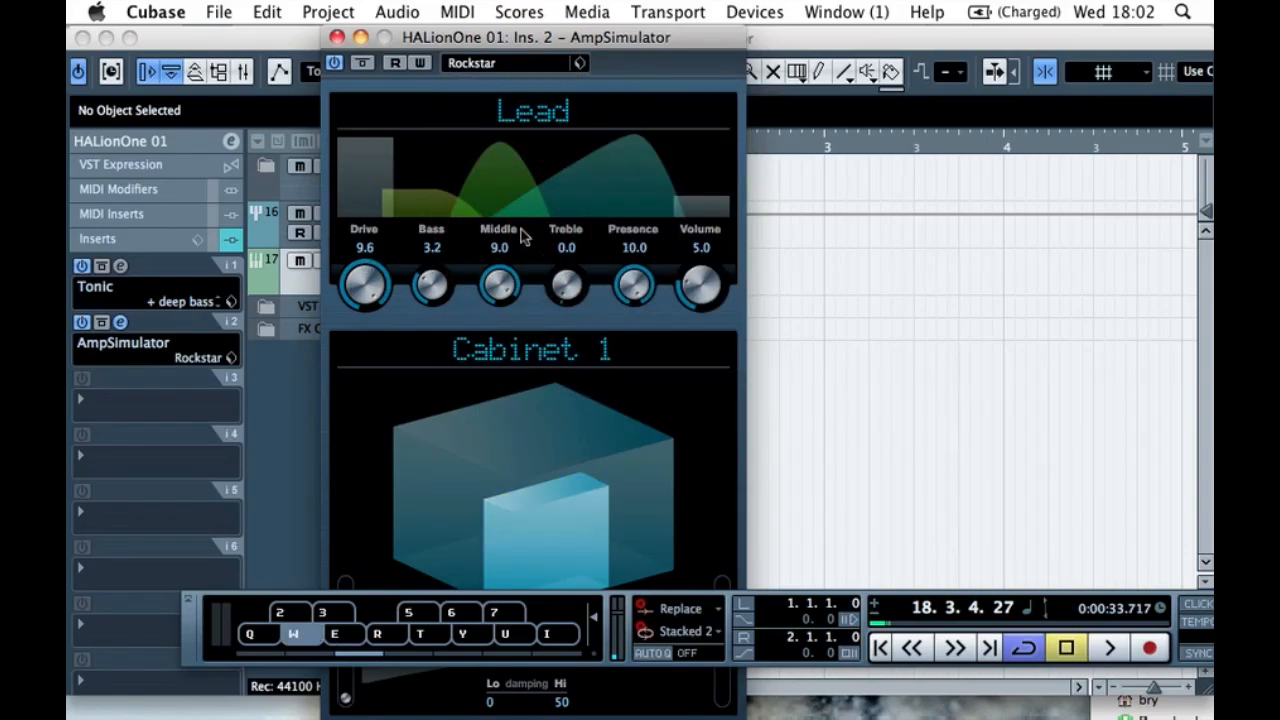
- Audition the Rockstar sound in different octaves of the virtual keyboard, and close the AmpSimulator window
{"action": "key", "text": "q"}
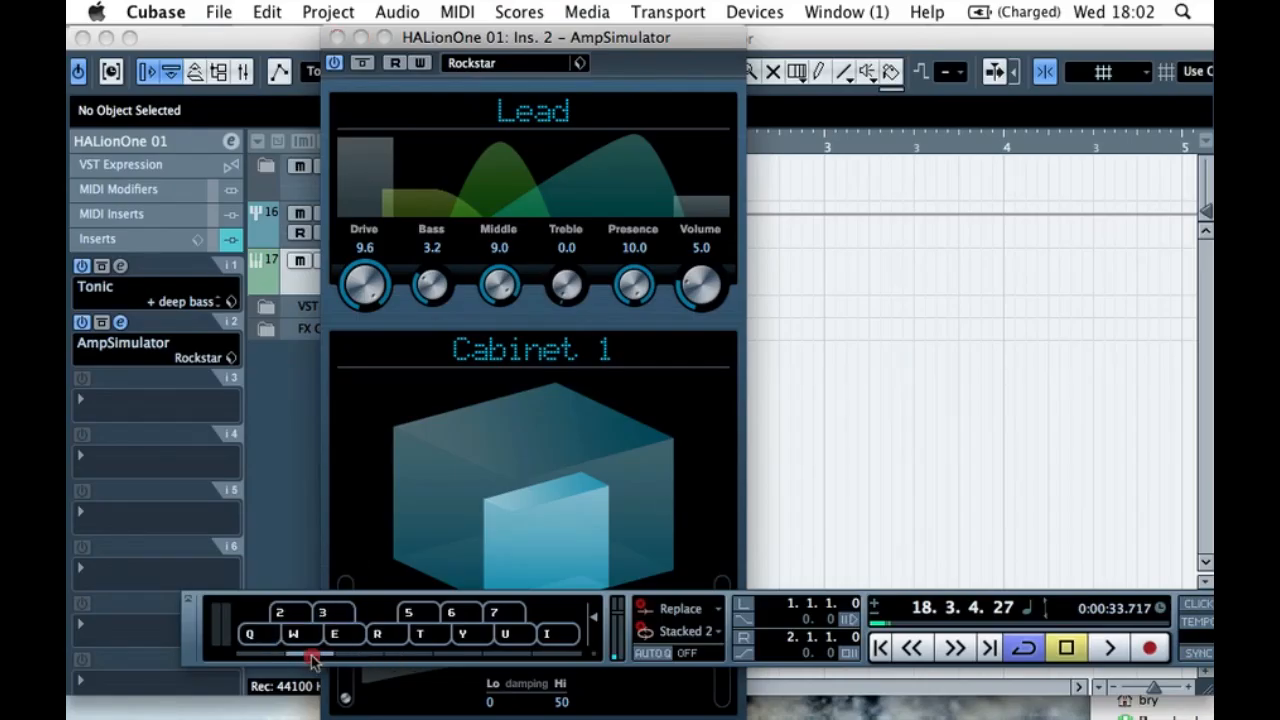
{"action": "key", "text": "q"}
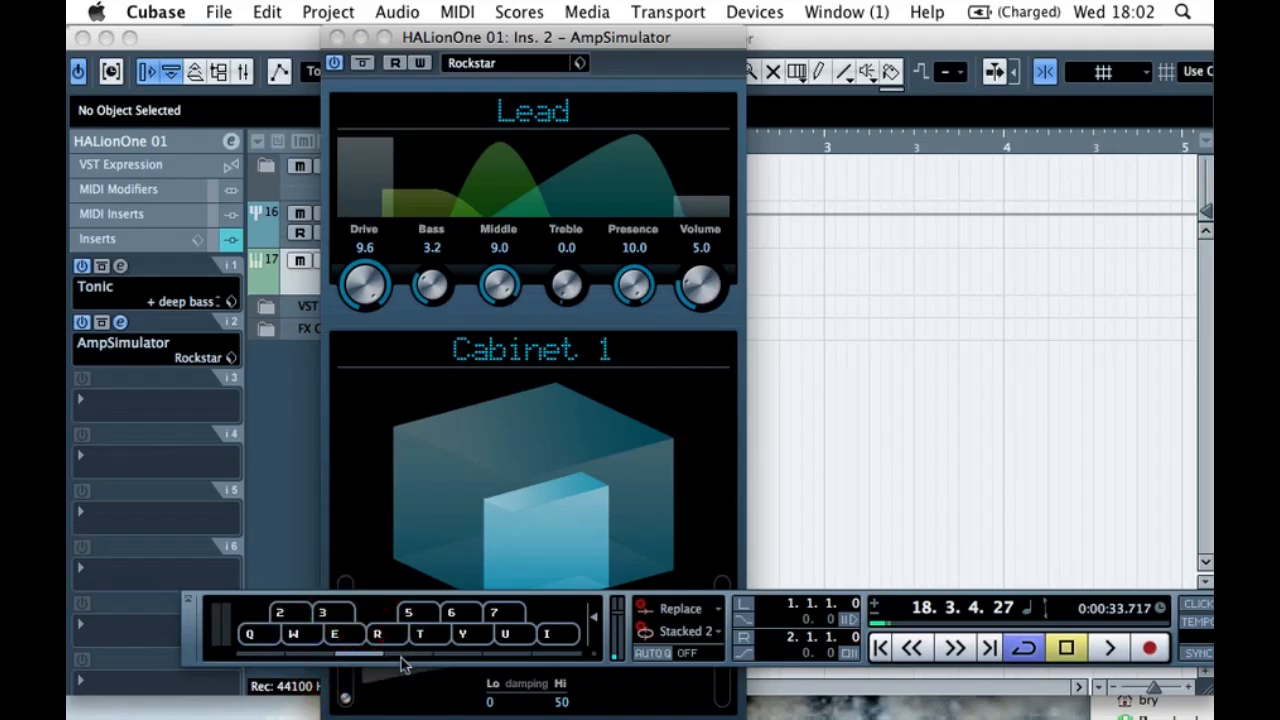
{"action": "left_click_drag", "start_coordinate": [403, 656], "coordinate": [508, 656]}
{"action": "left_click", "coordinate": [337, 37]}
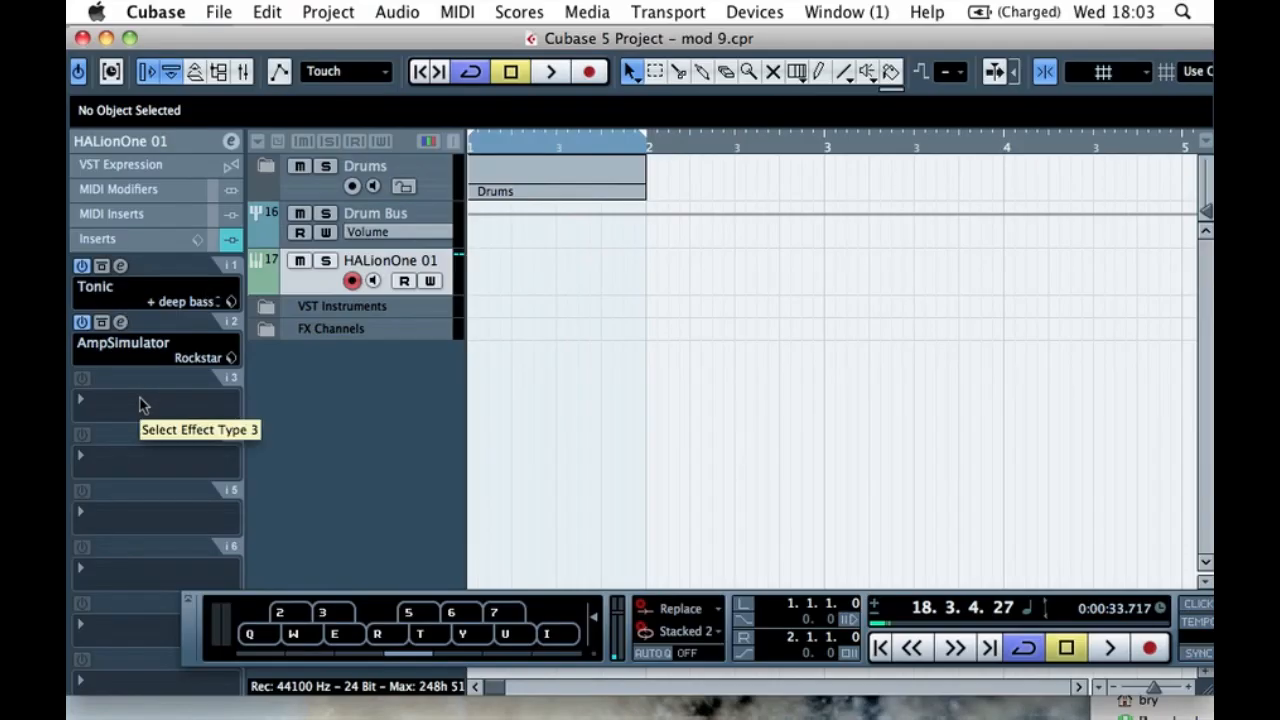
- Draw a one-bar MIDI part from bar 1 to bar 2 on the HALionOne 01 track and return to the selection tool
{"action": "left_click", "coordinate": [491, 276]}
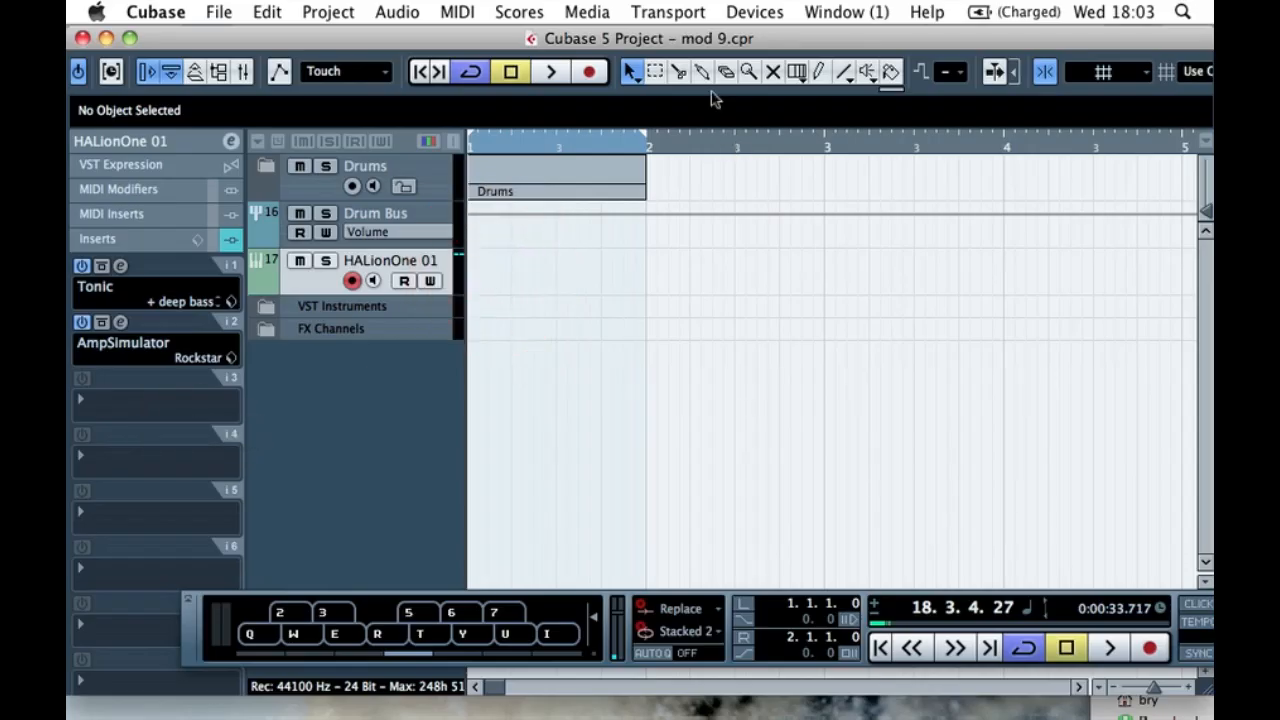
{"action": "left_click", "coordinate": [815, 73]}
{"action": "left_click_drag", "start_coordinate": [478, 260], "coordinate": [648, 254]}
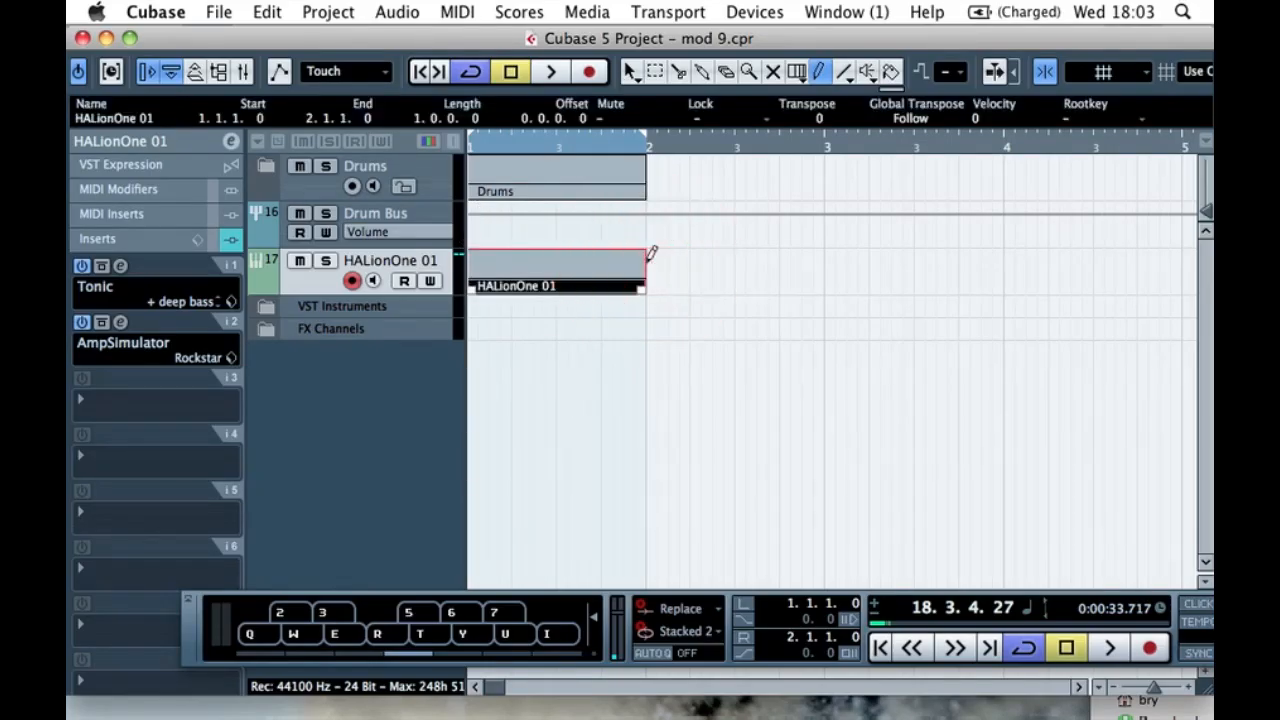
{"action": "left_click", "coordinate": [628, 70]}
{"action": "left_click", "coordinate": [695, 272]}
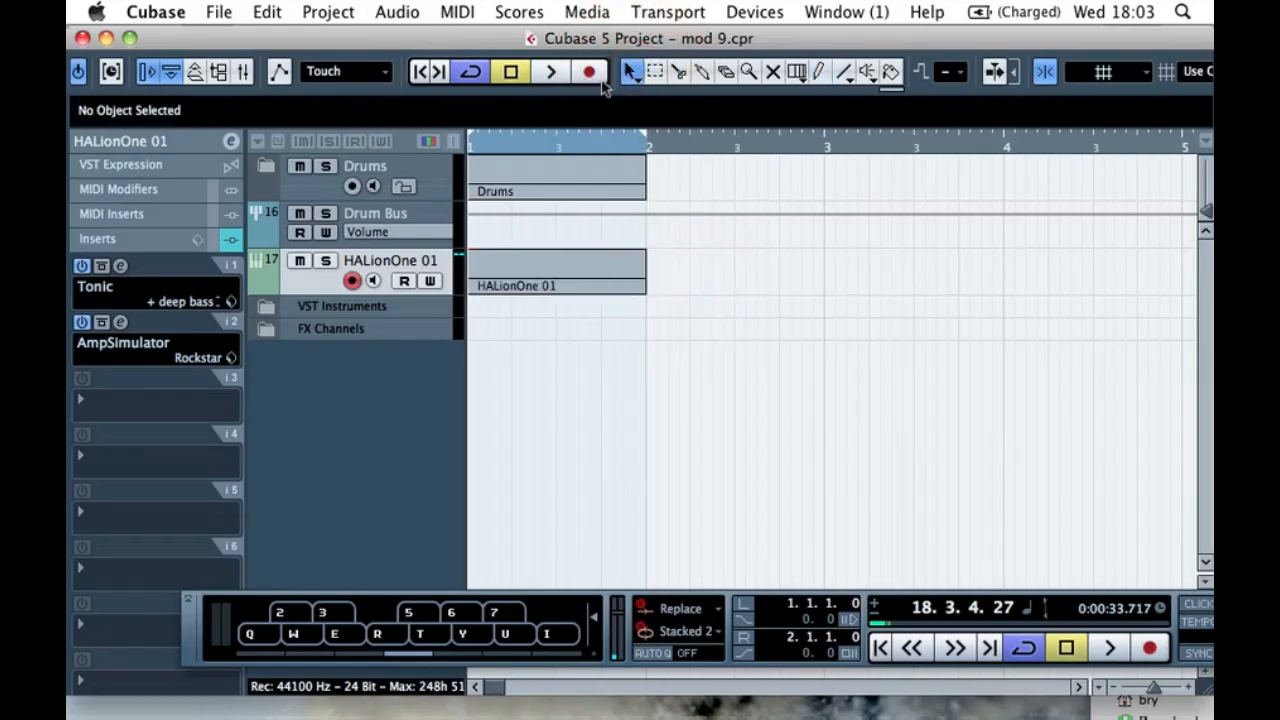
- Start loop playback and open the HALionOne 01 part in the Key Editor
{"action": "left_click", "coordinate": [509, 148]}
{"action": "key", "text": "space"}
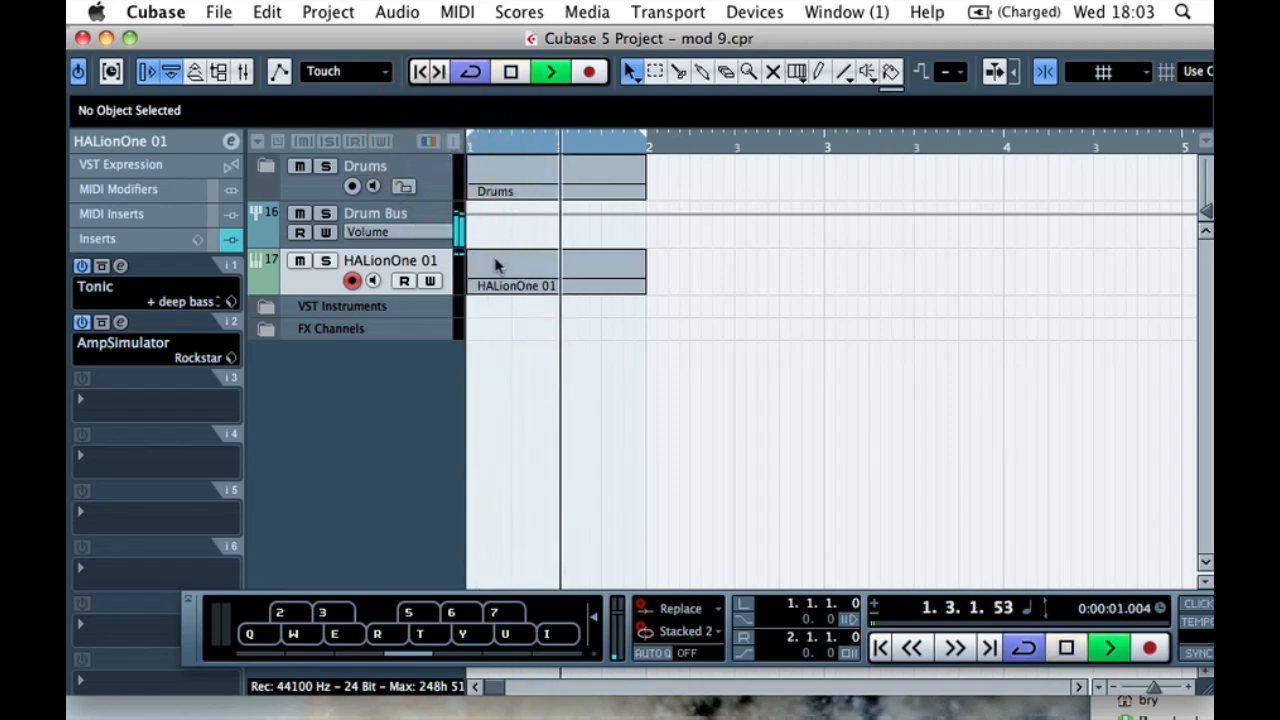
{"action": "left_click", "coordinate": [499, 272]}
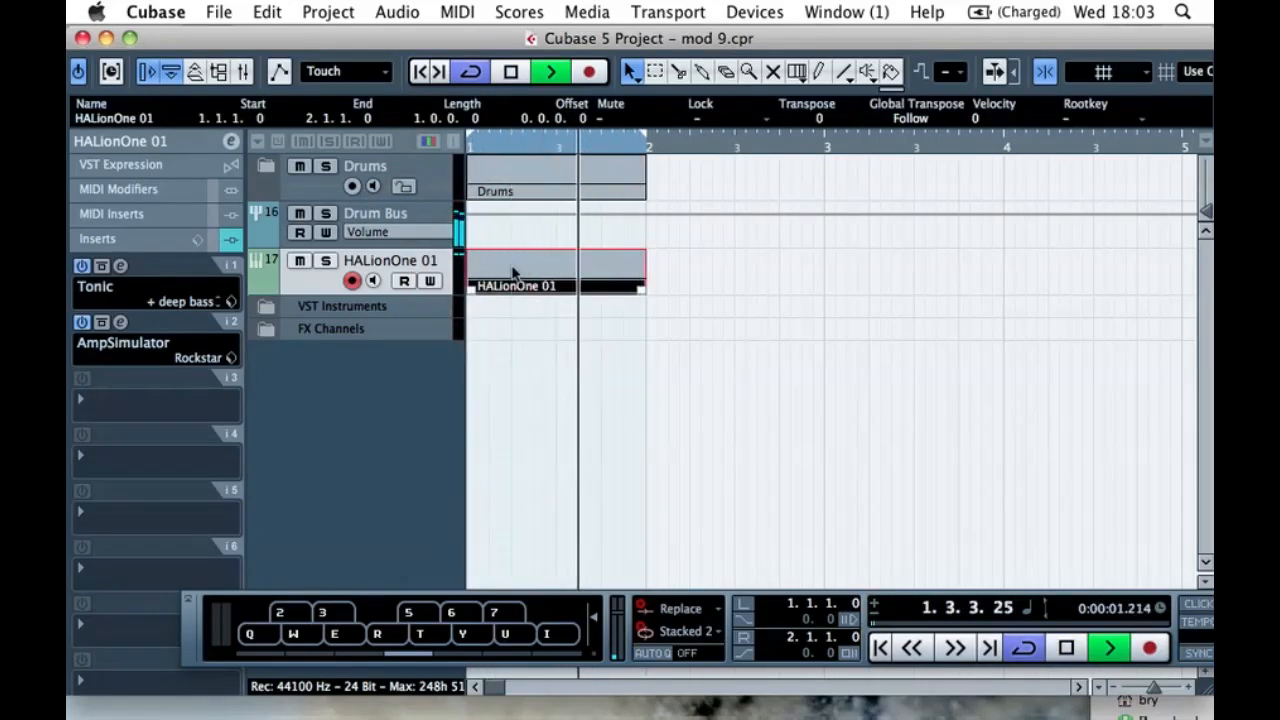
{"action": "double_click", "coordinate": [514, 266]}
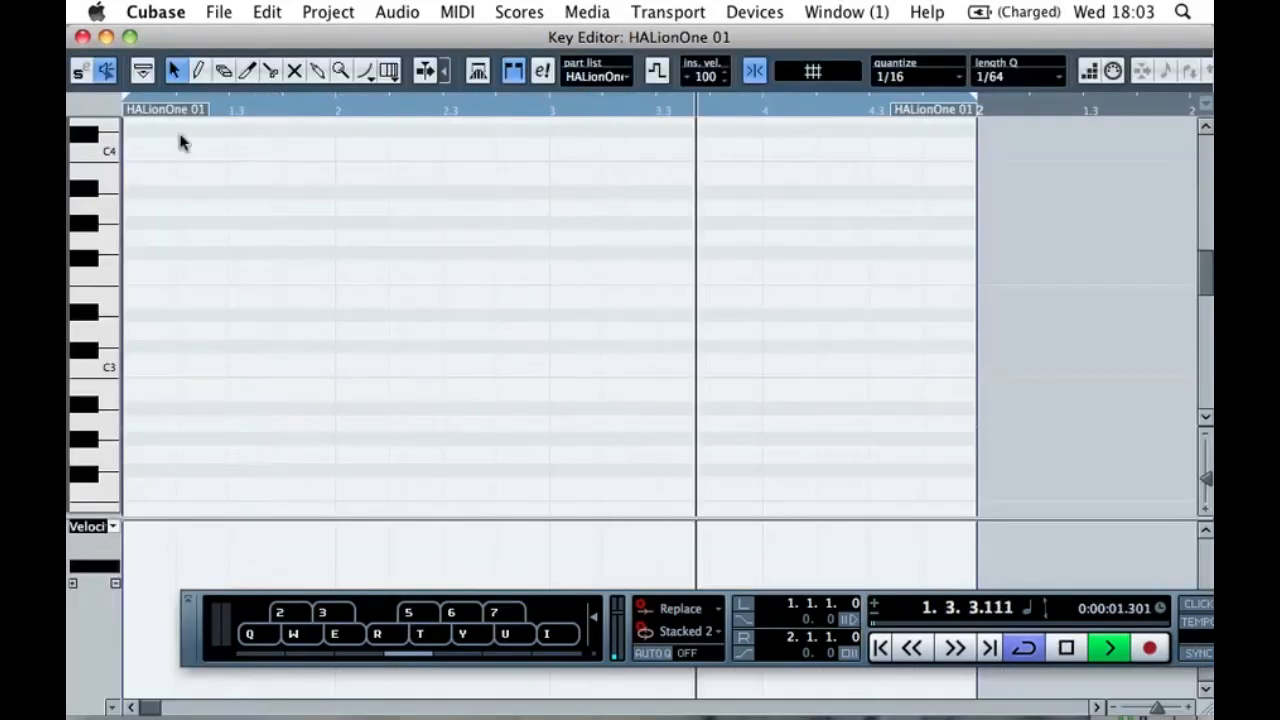
- Audition several notes around C3 on the Key Editor's piano keys while the drum loop plays
{"action": "left_click", "coordinate": [104, 368]}
{"action": "left_click", "coordinate": [94, 450]}
{"action": "left_click", "coordinate": [91, 329]}
{"action": "left_click", "coordinate": [86, 314]}
{"action": "left_click", "coordinate": [90, 352]}
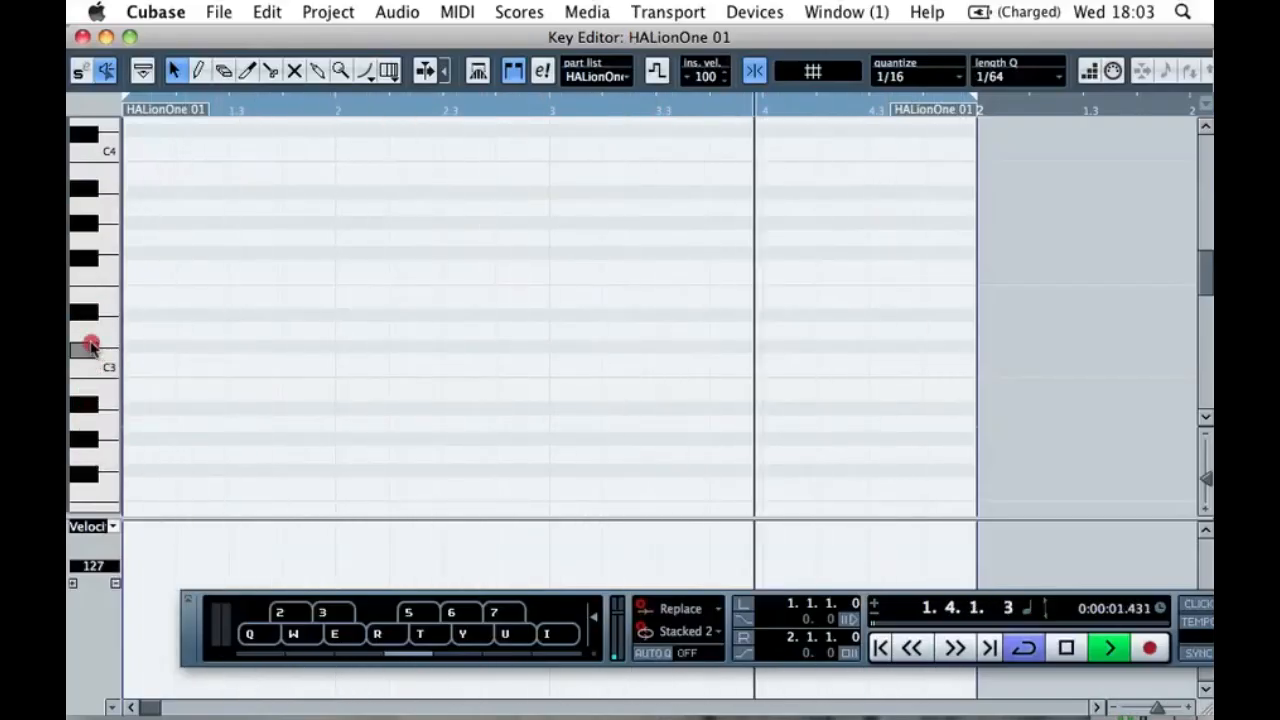
{"action": "left_click", "coordinate": [100, 362]}
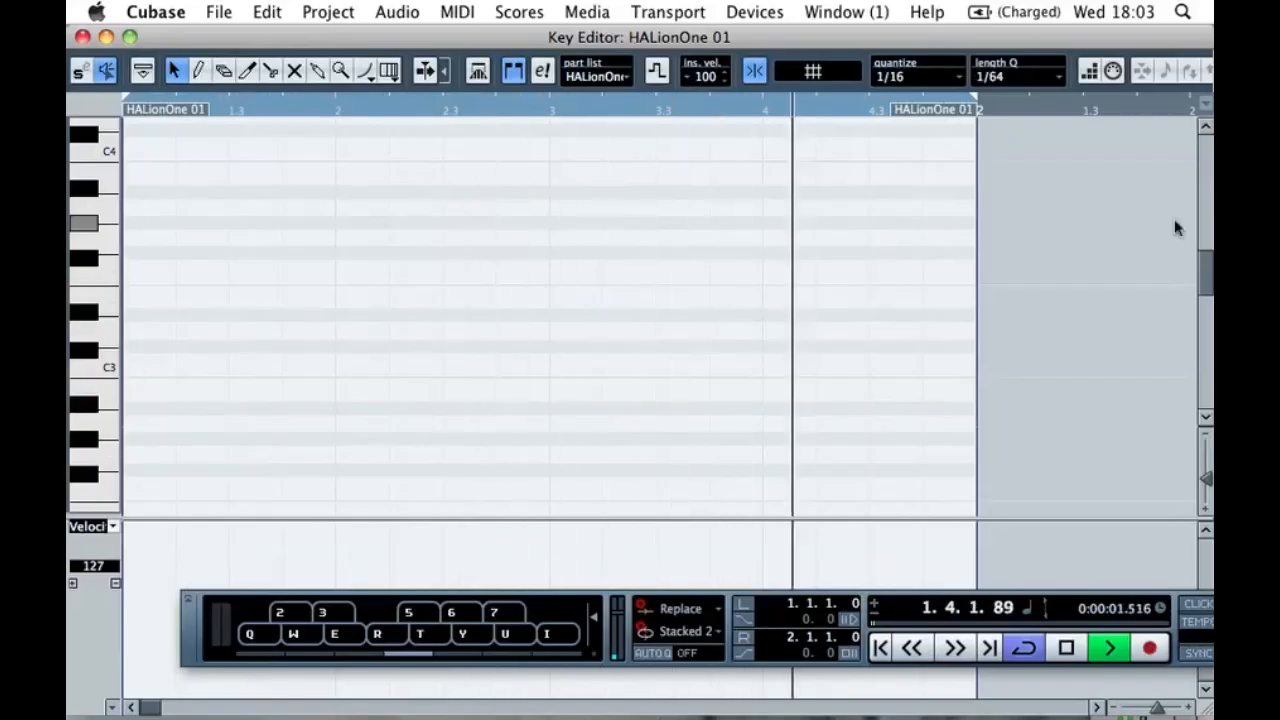
- Audition low notes between C1 and D#1 on the piano keys to find a riff over the drums, and stop playback
{"action": "left_click_drag", "start_coordinate": [1206, 272], "coordinate": [1207, 312]}
{"action": "left_click", "coordinate": [86, 257]}
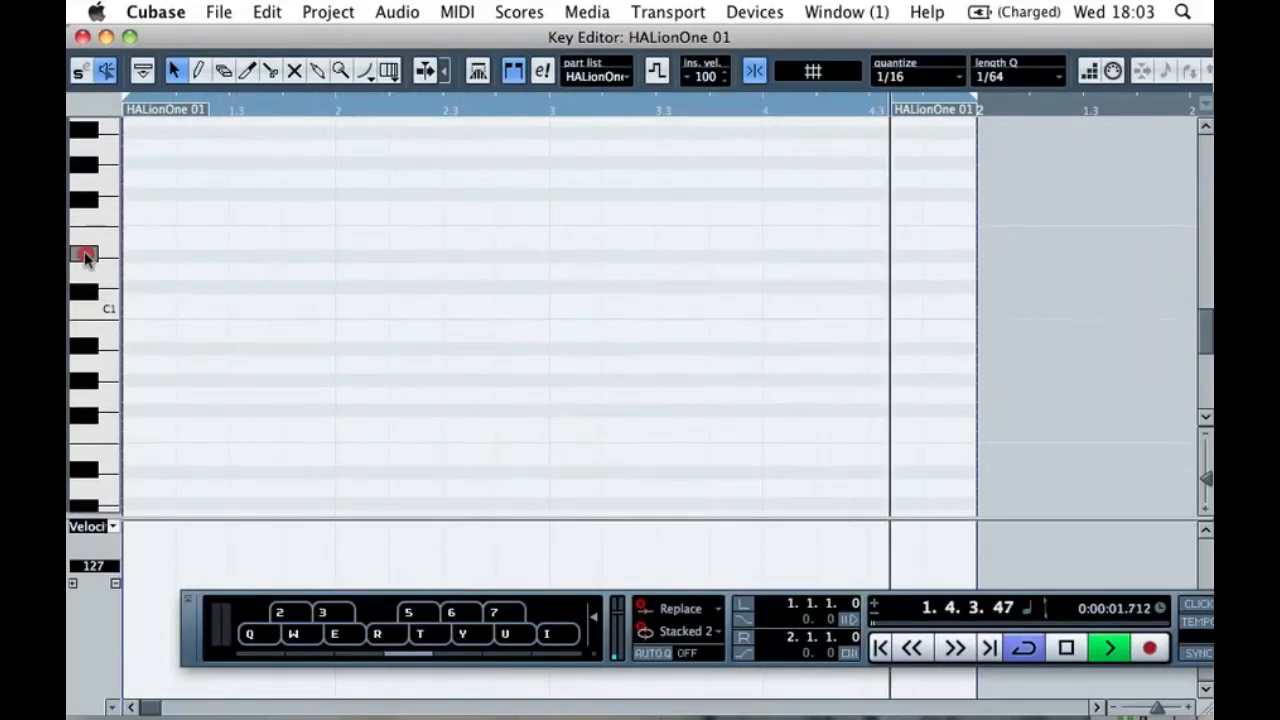
{"action": "left_click", "coordinate": [93, 272]}
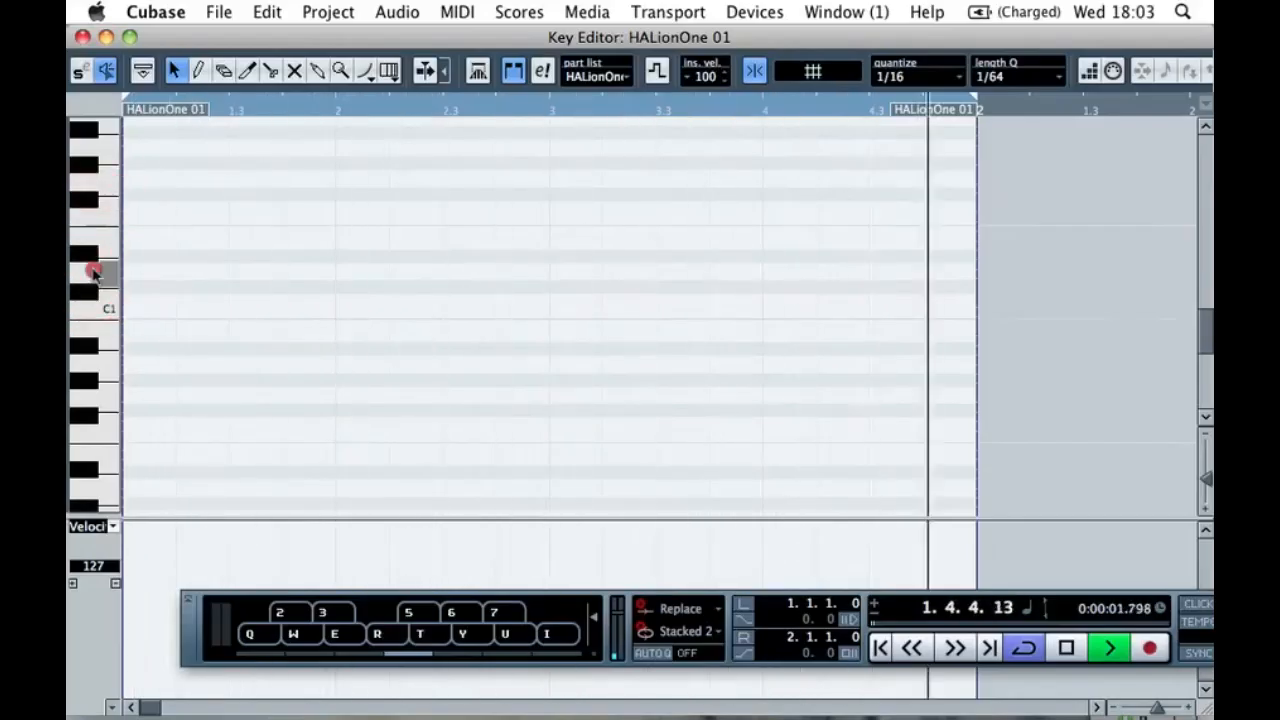
{"action": "left_click", "coordinate": [91, 288]}
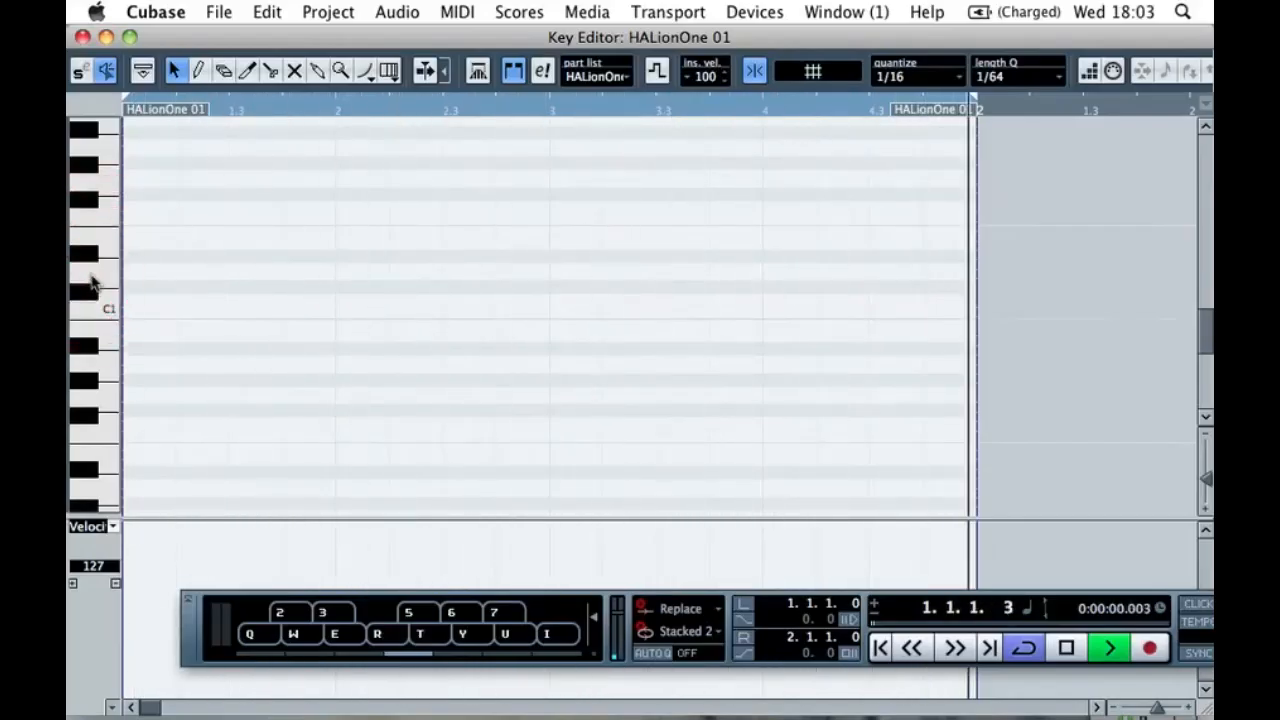
{"action": "left_click", "coordinate": [91, 263]}
{"action": "left_click", "coordinate": [91, 263]}
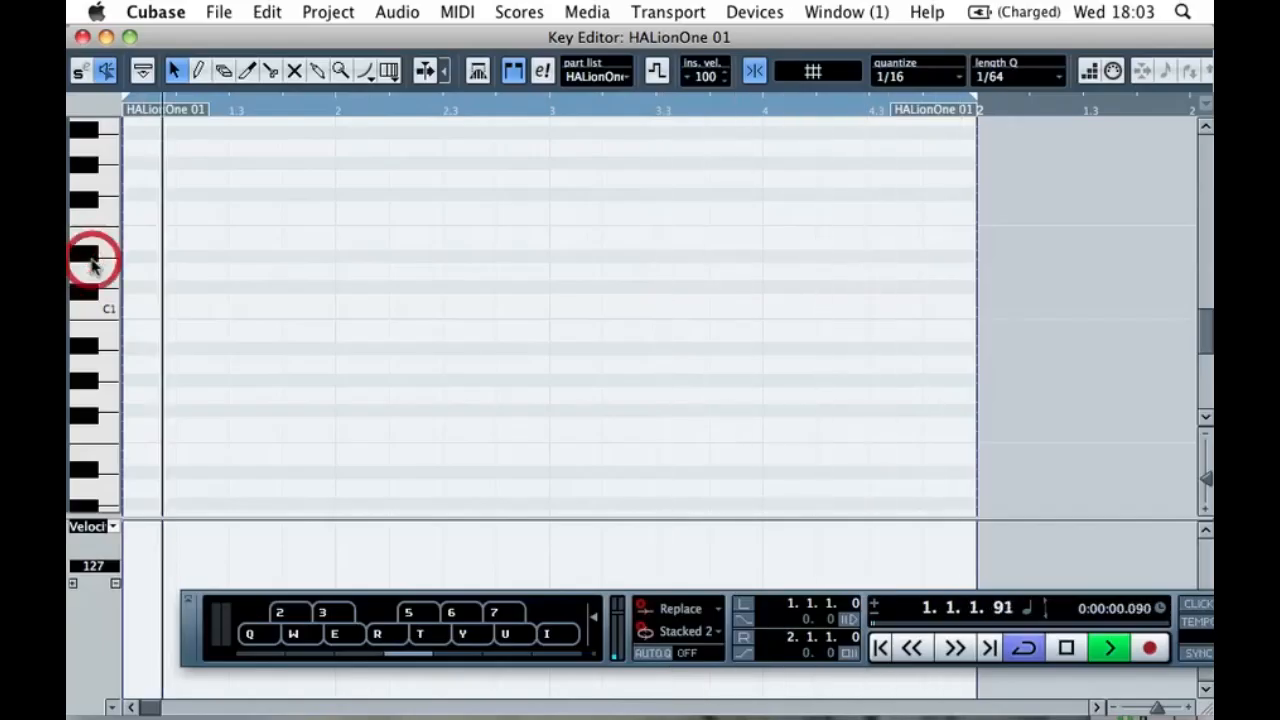
{"action": "left_click", "coordinate": [91, 263]}
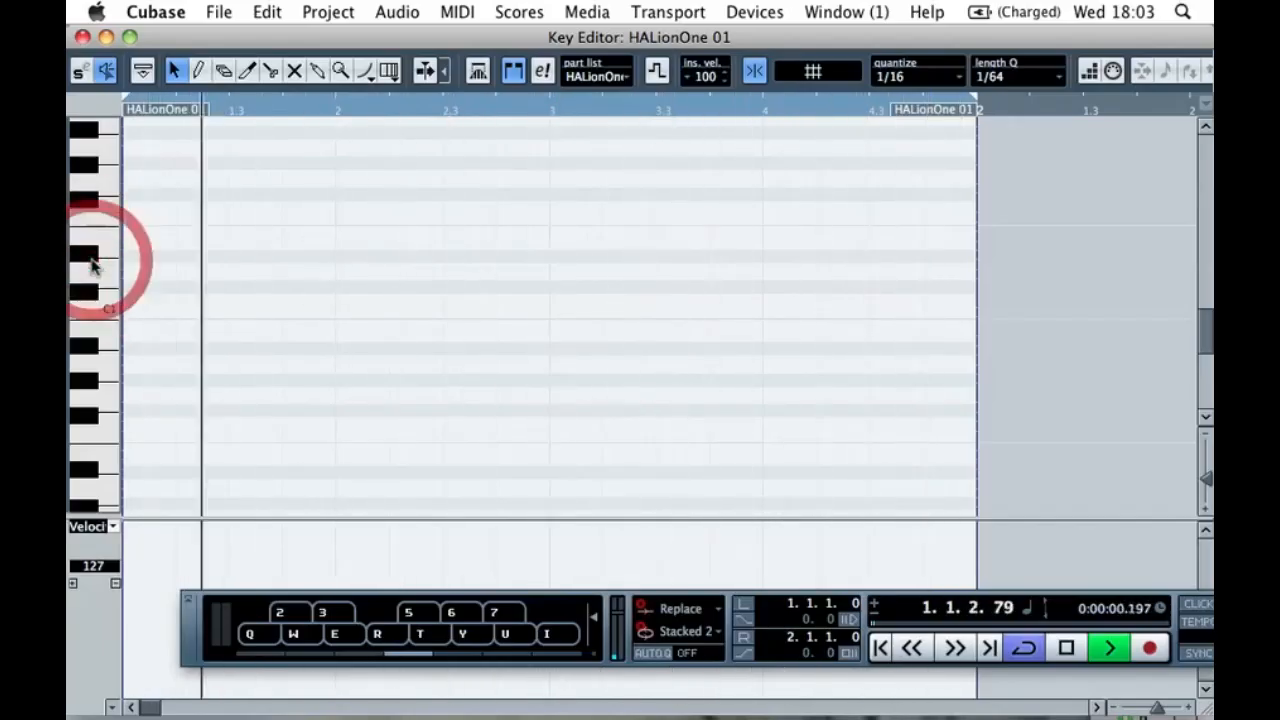
{"action": "left_click", "coordinate": [91, 263]}
{"action": "left_click", "coordinate": [91, 263]}
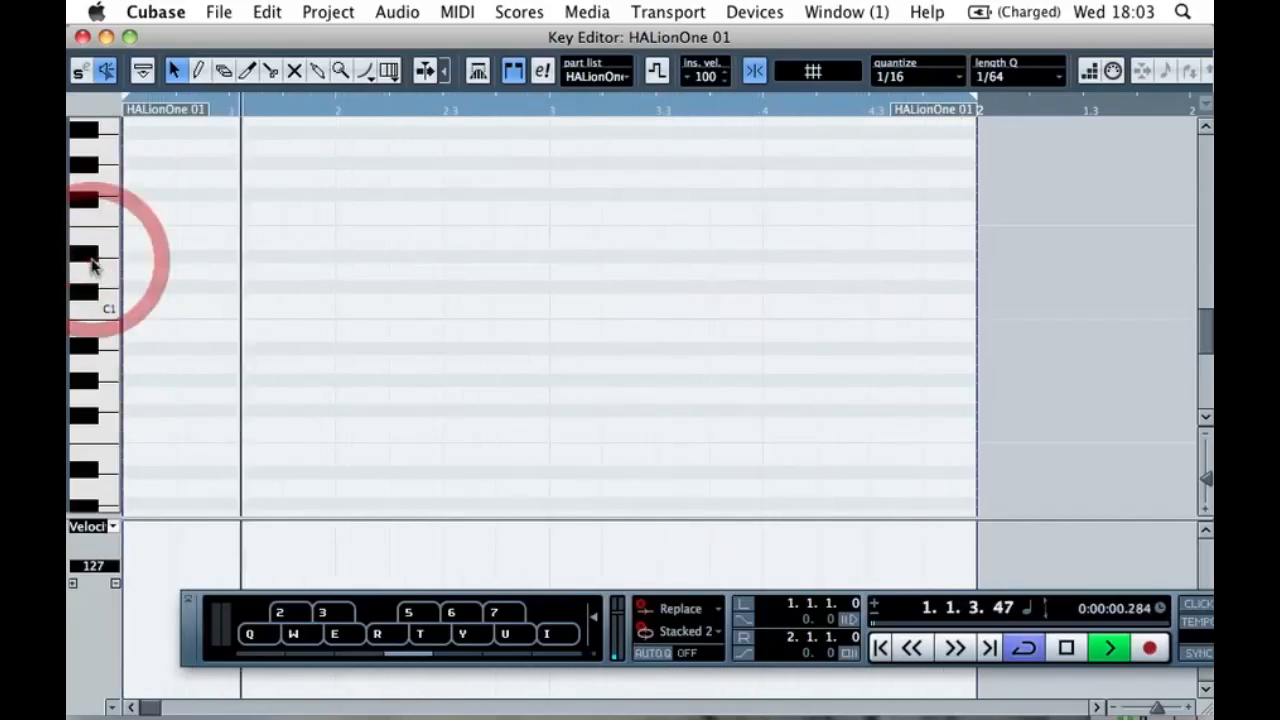
{"action": "left_click", "coordinate": [91, 263]}
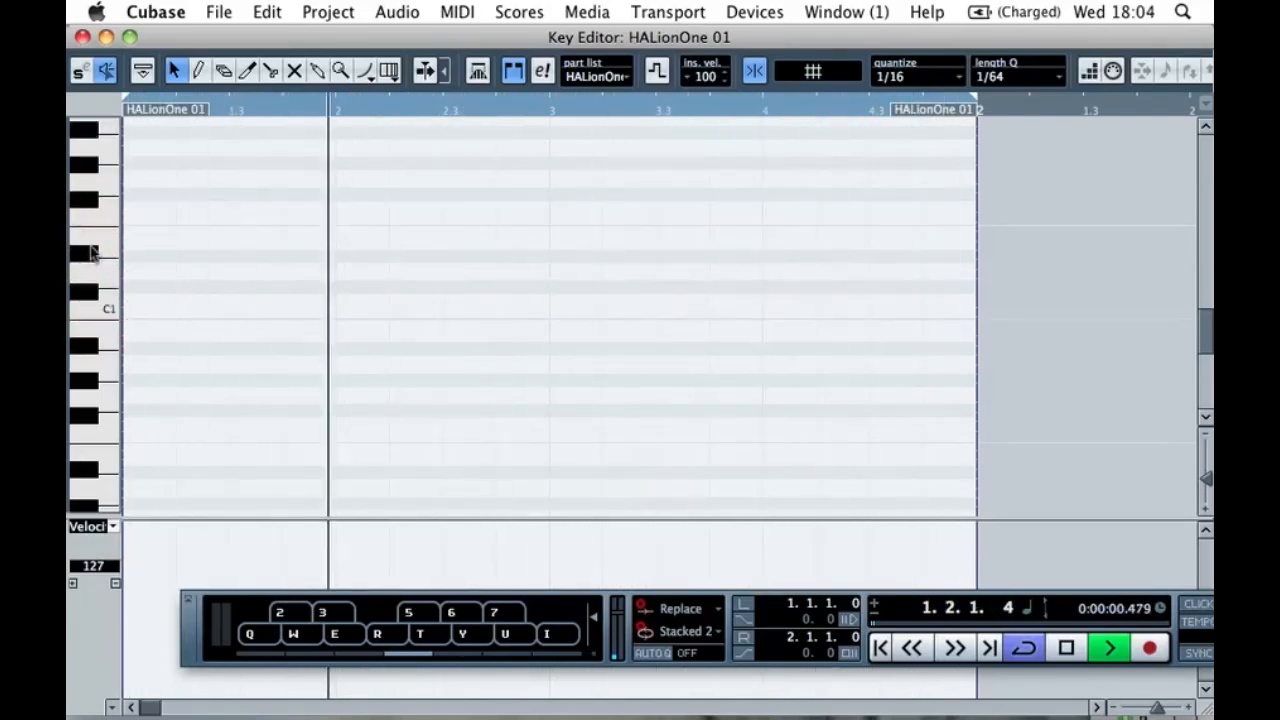
{"action": "left_click", "coordinate": [89, 256]}
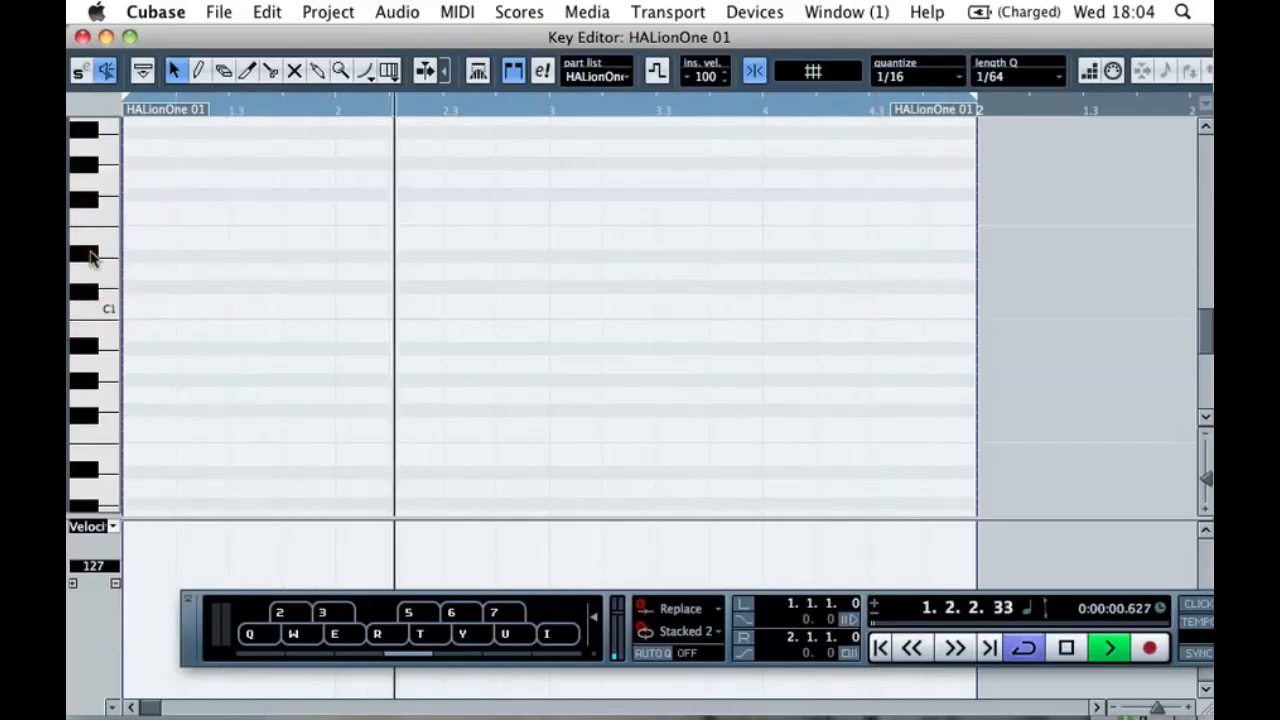
{"action": "left_click", "coordinate": [89, 256]}
{"action": "left_click", "coordinate": [89, 256]}
{"action": "left_click", "coordinate": [89, 256]}
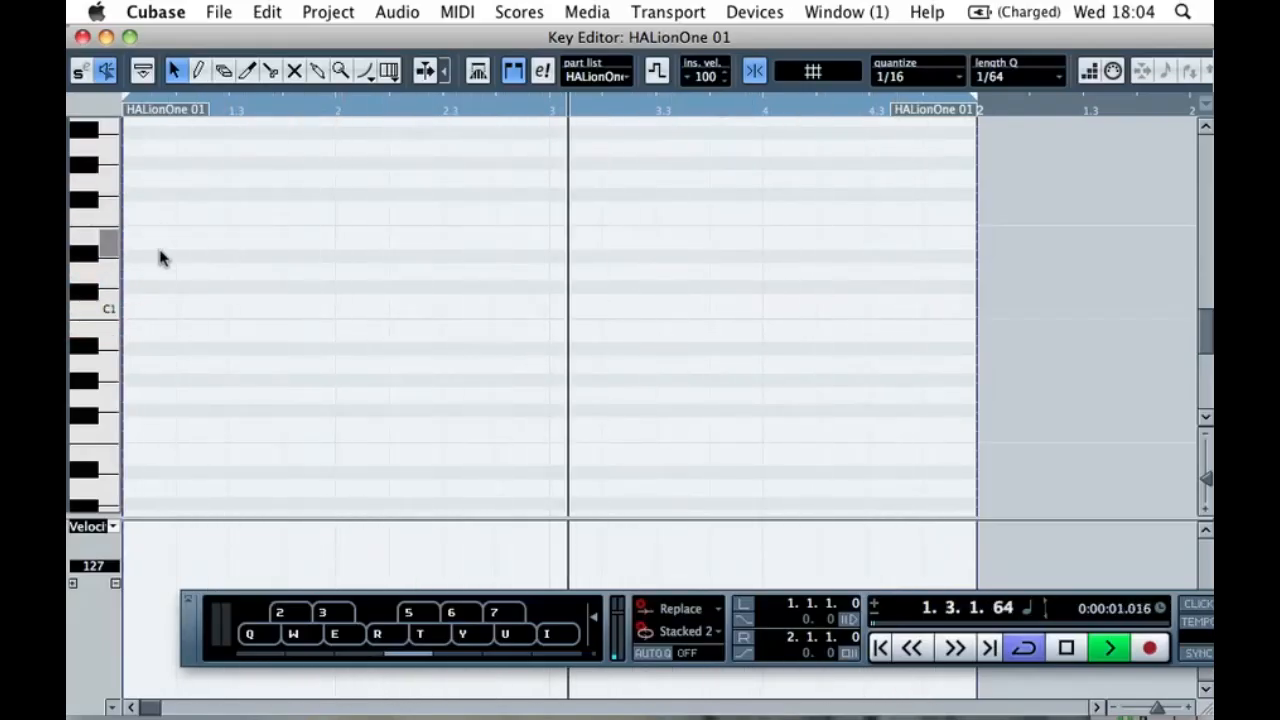
{"action": "key", "text": "space"}
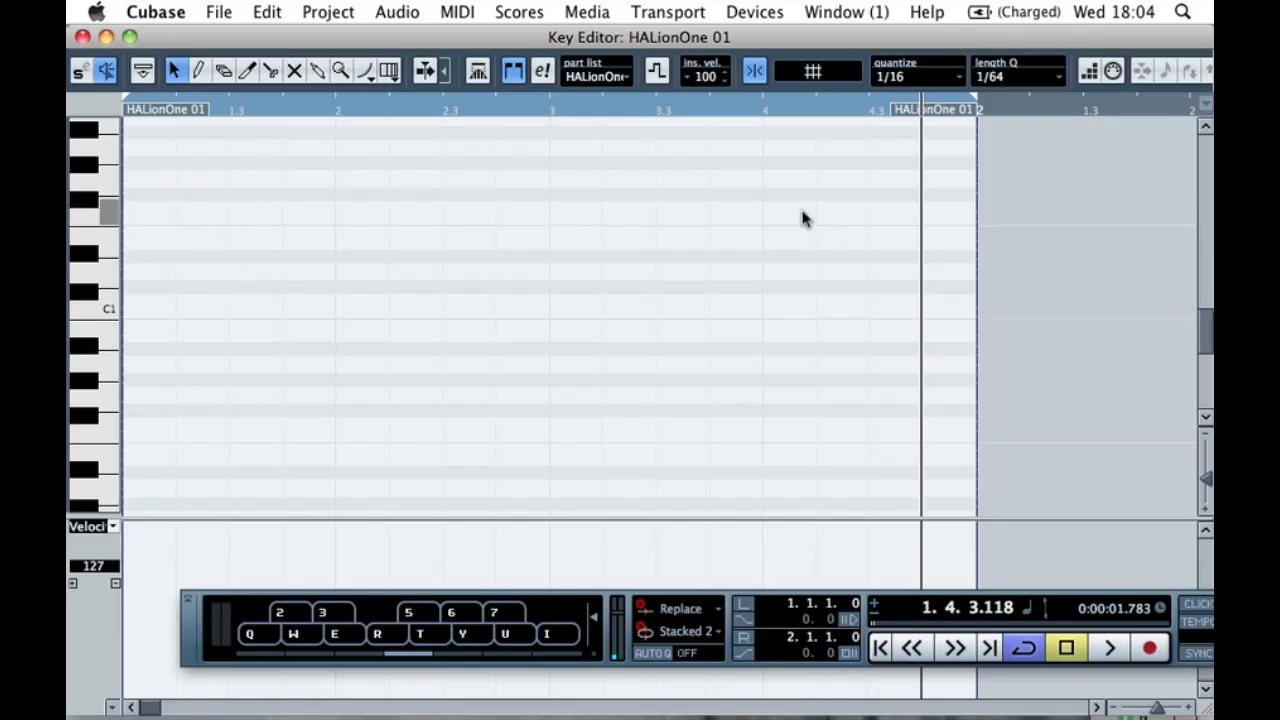
- Set the length quantize to 1/16 and draw a D#1 note at the start of the bar
{"action": "left_click", "coordinate": [1045, 80]}
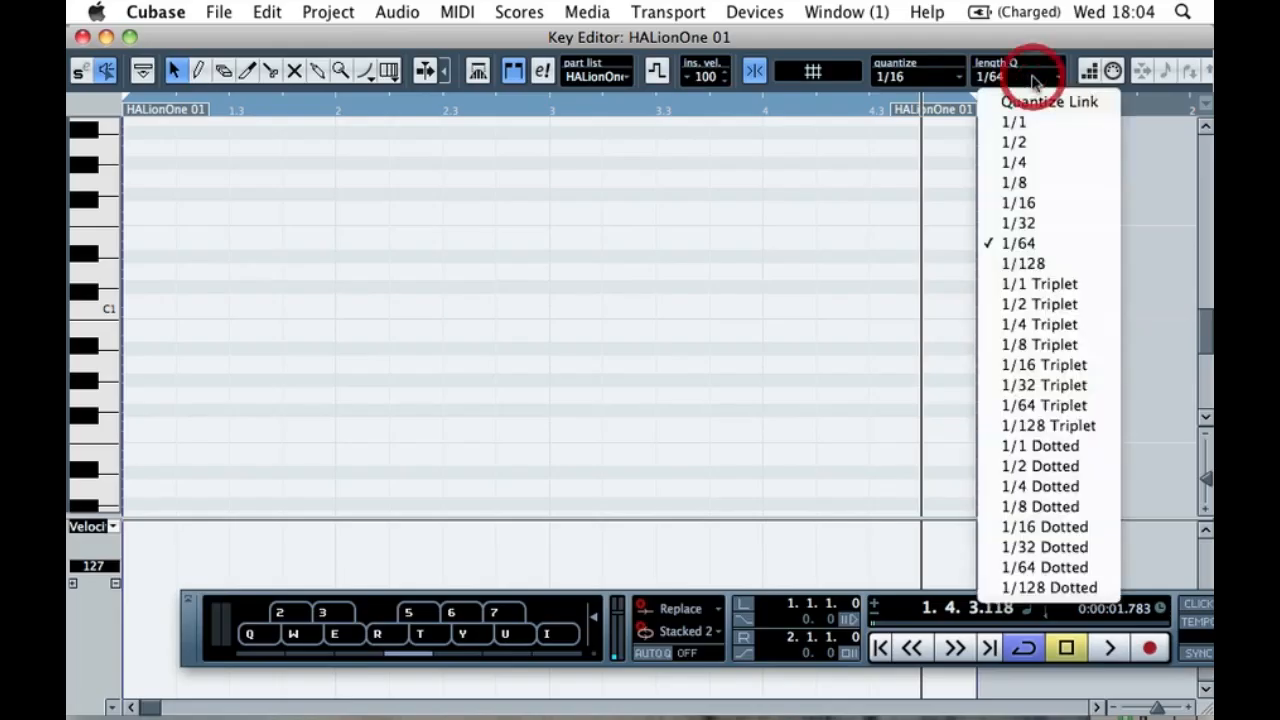
{"action": "left_click", "coordinate": [1030, 204]}
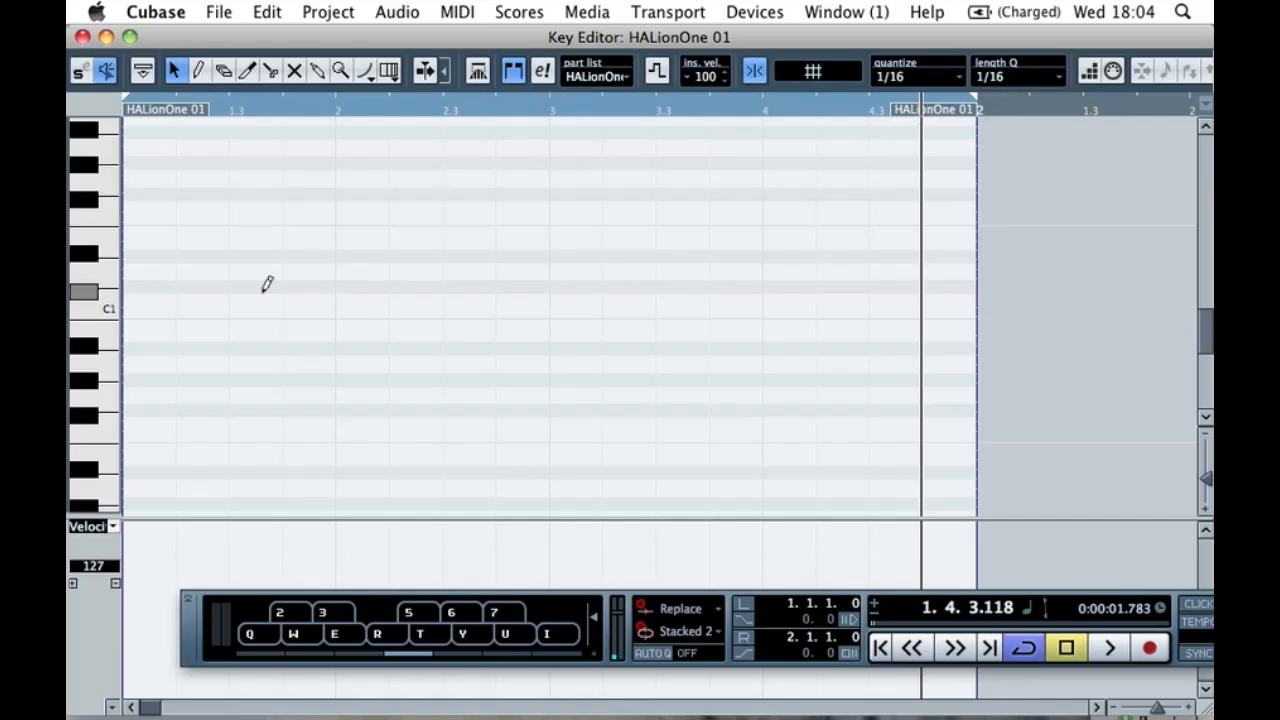
{"action": "left_click", "coordinate": [153, 256]}
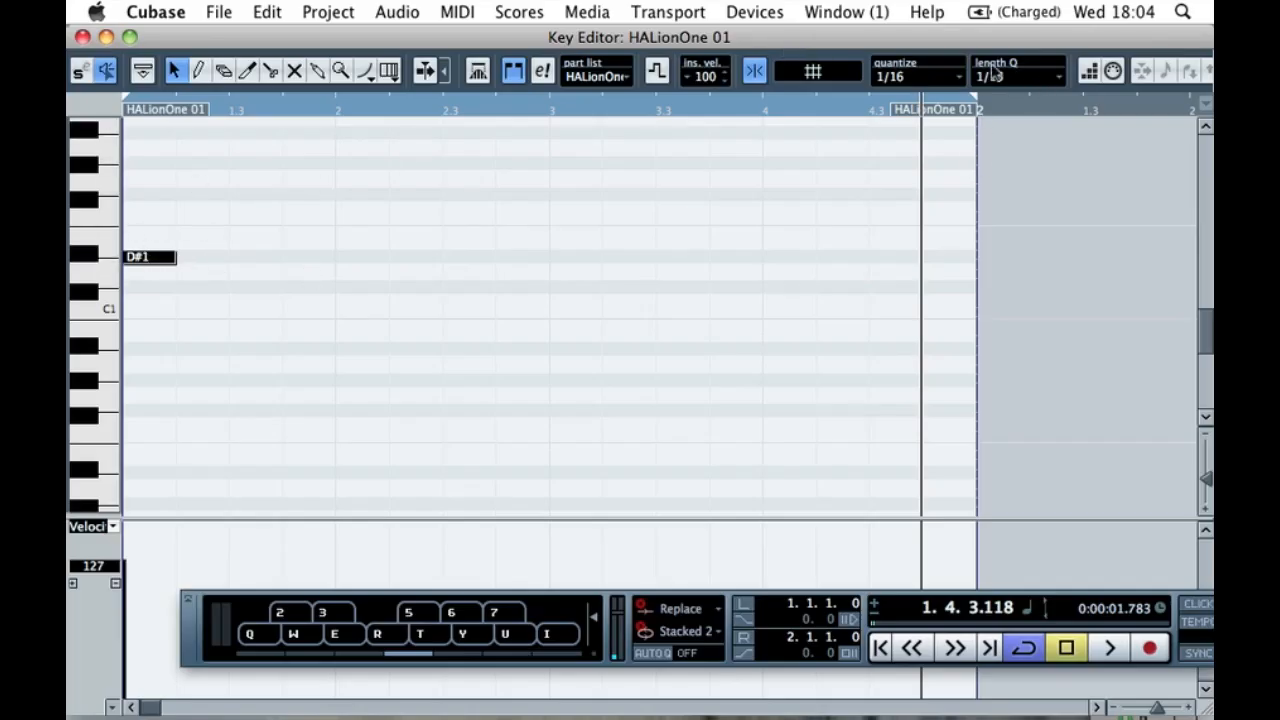
- Set the length quantize to 1/64 and shorten the first D#1 note to a 1/64 length
{"action": "left_click", "coordinate": [1023, 76]}
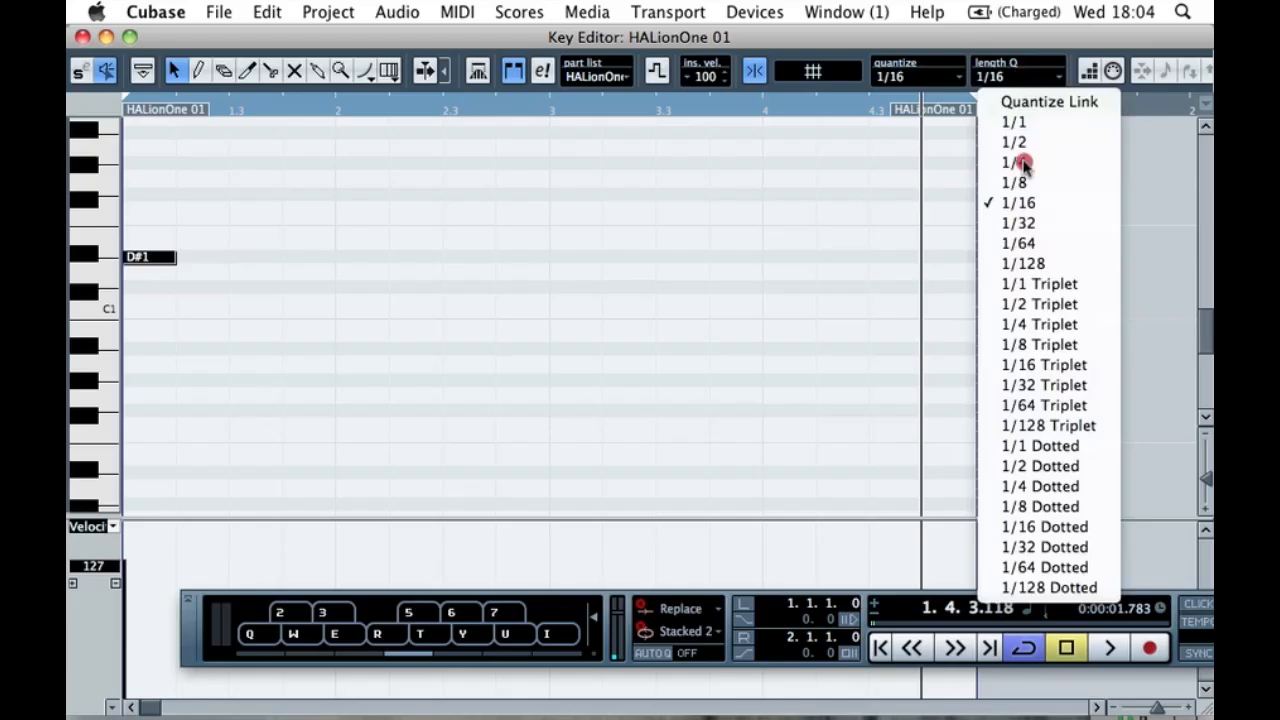
{"action": "left_click", "coordinate": [1032, 248]}
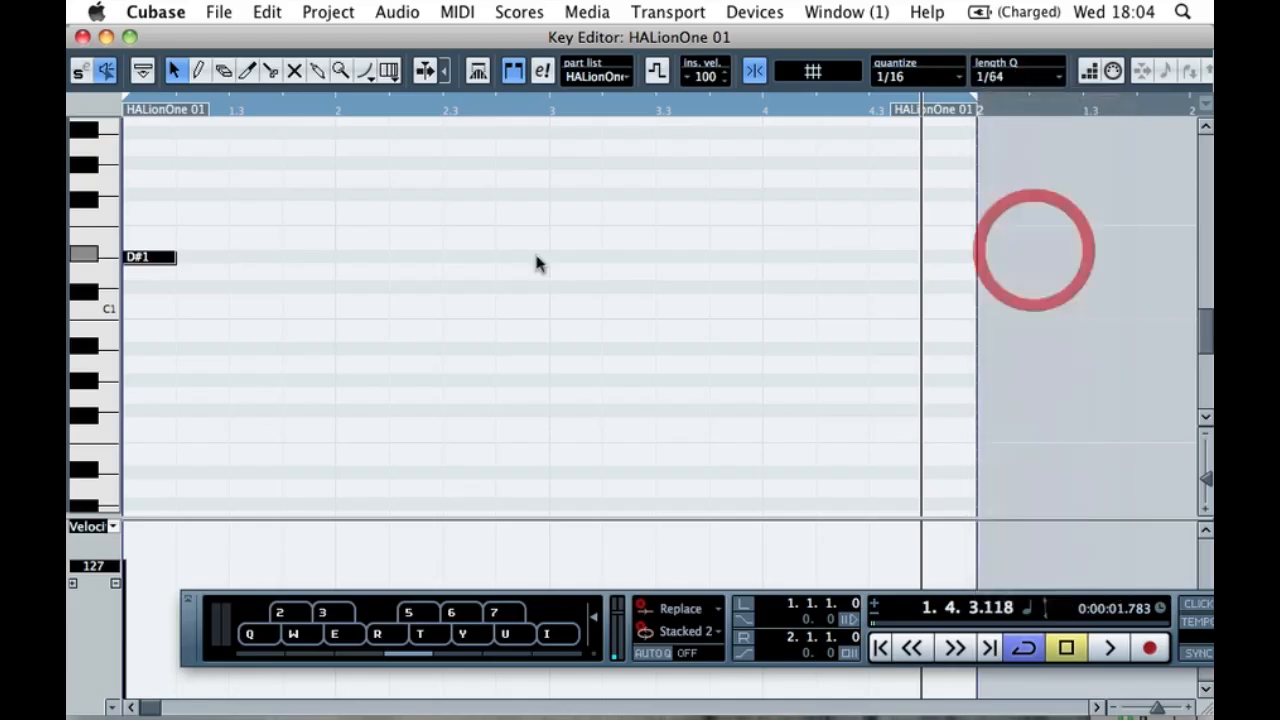
{"action": "left_click_drag", "start_coordinate": [176, 258], "coordinate": [131, 258]}
- Draw sixteenth D#1 notes at 1.1.2 and 1.1.4, a 1/64 one at 1.2.2 and a longer one at 1.2.3, playing the loop meanwhile
{"action": "left_click", "coordinate": [186, 260]}
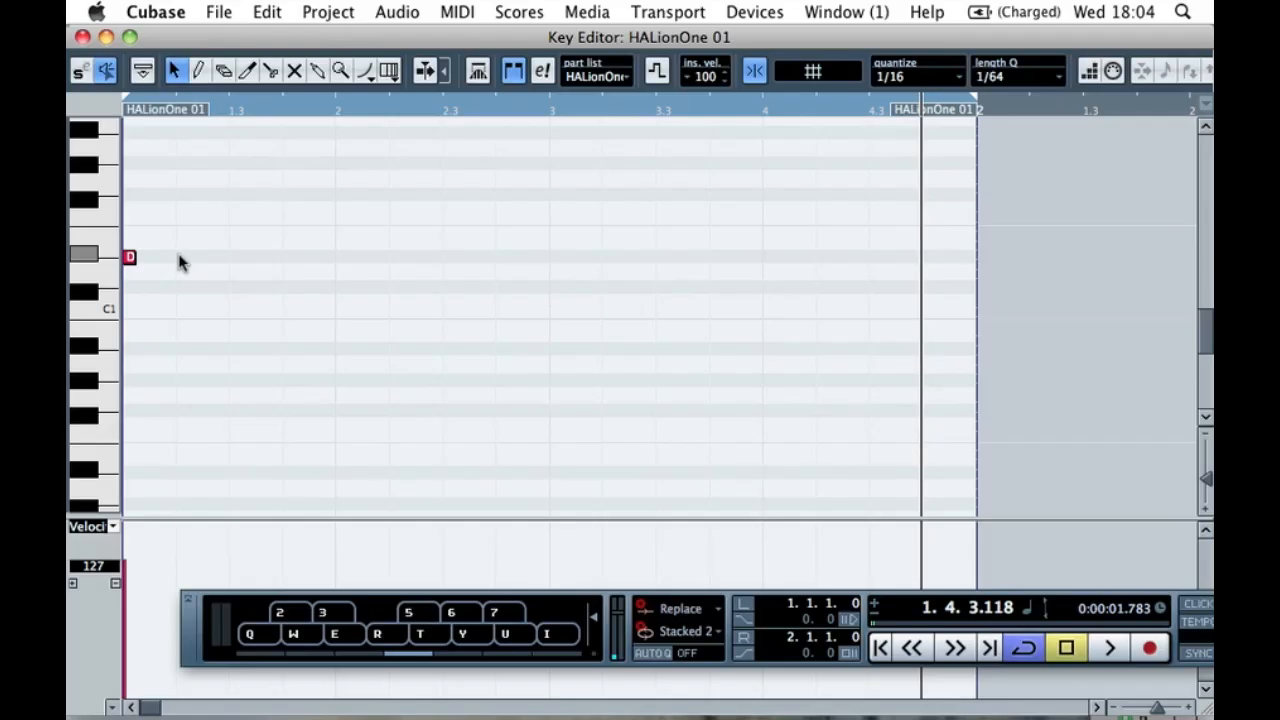
{"action": "left_click", "coordinate": [184, 256]}
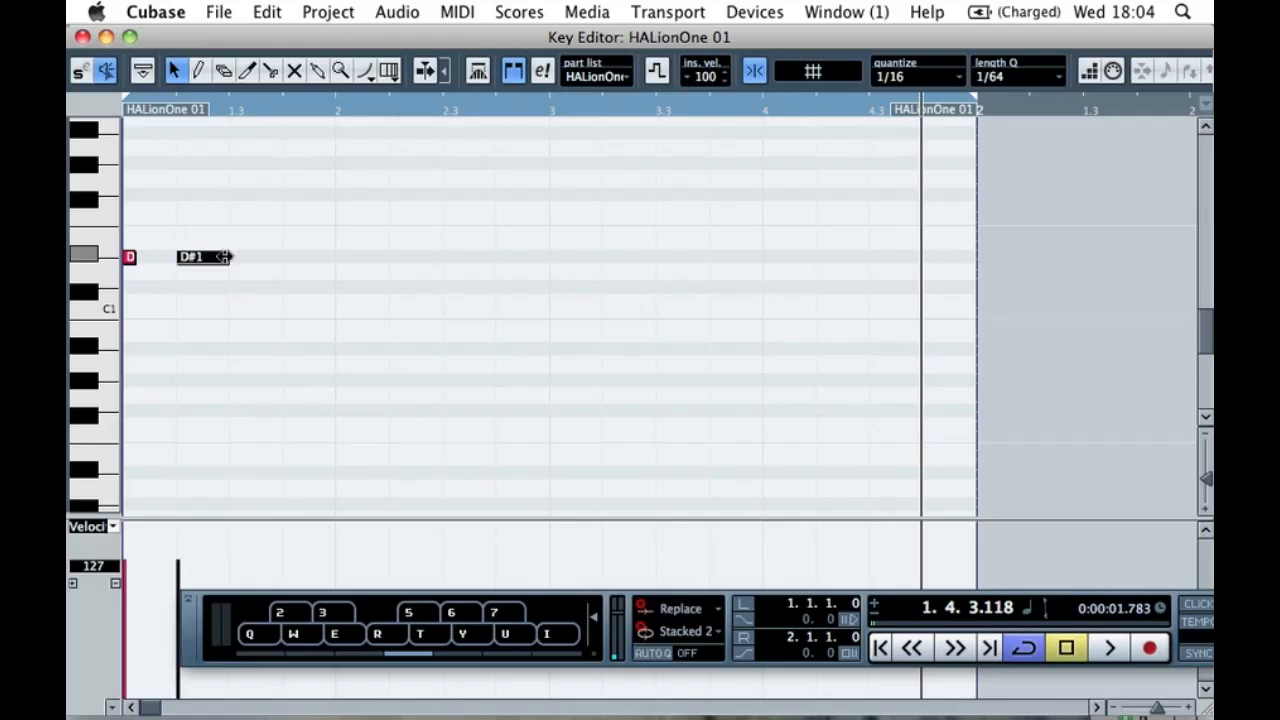
{"action": "key", "text": "space"}
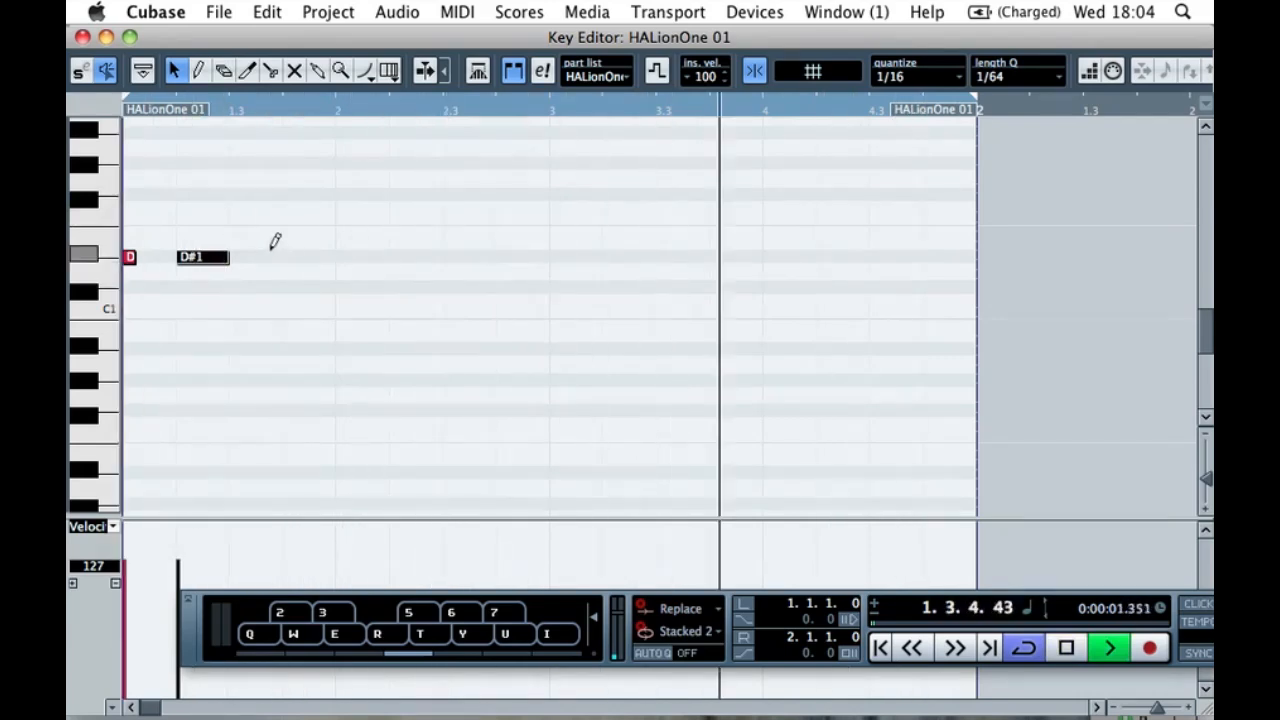
{"action": "left_click", "coordinate": [287, 257]}
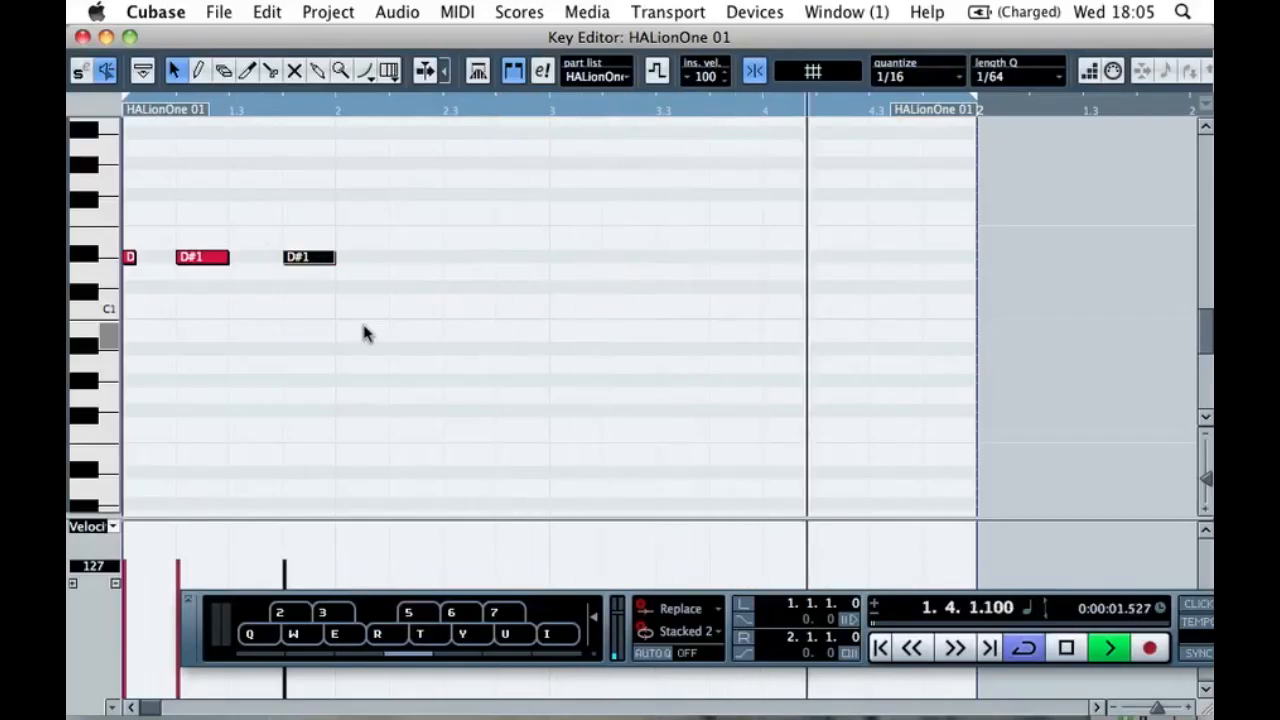
{"action": "left_click", "coordinate": [399, 257]}
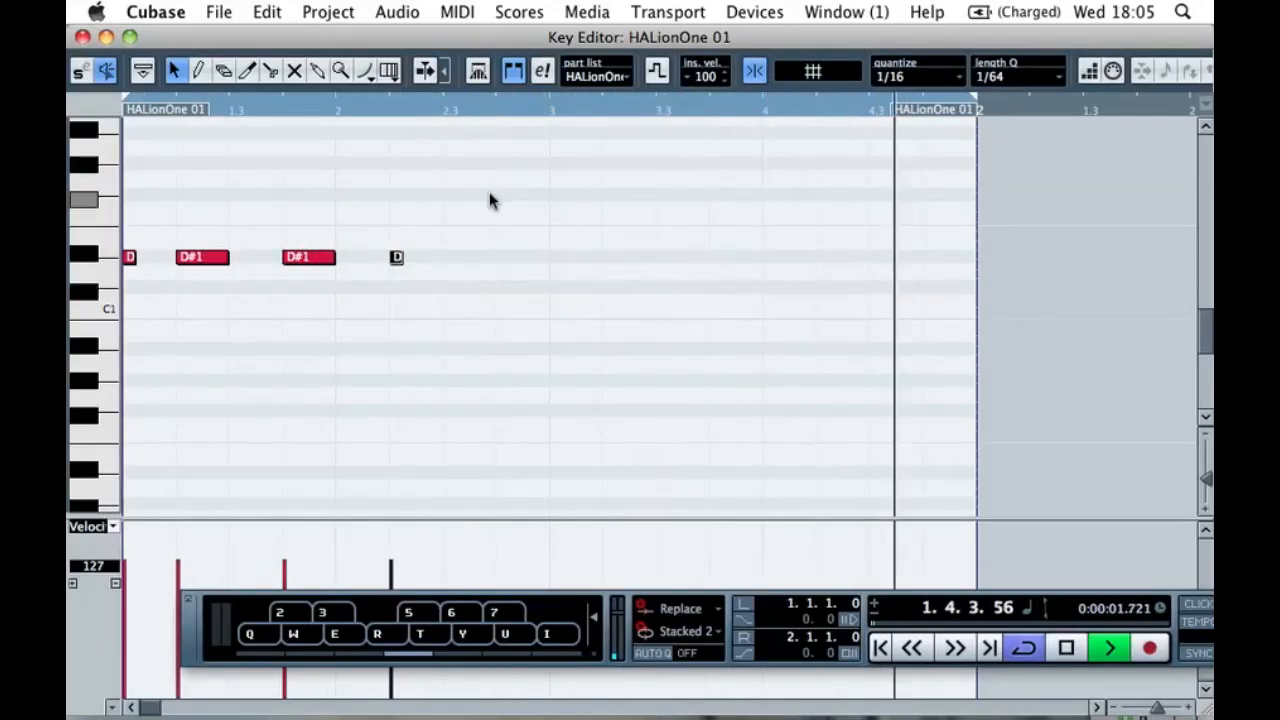
{"action": "left_click_drag", "start_coordinate": [447, 257], "coordinate": [510, 257]}
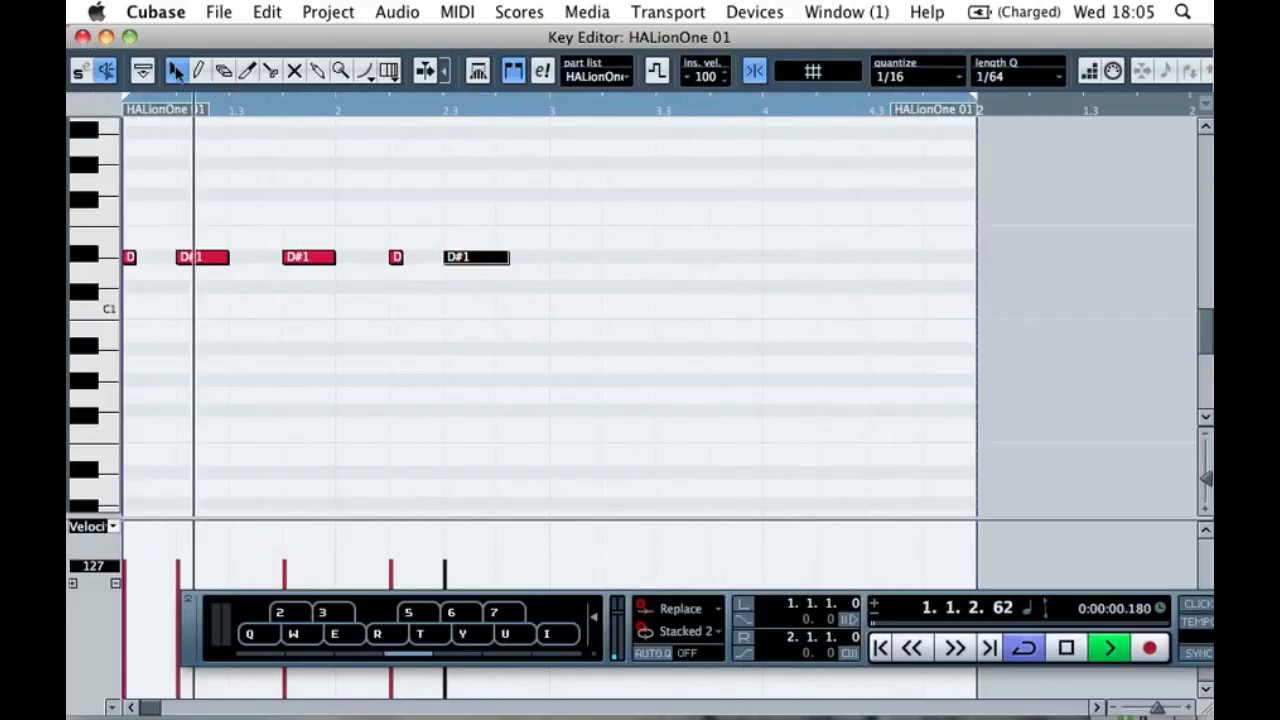
- Stop playback, close the Key Editor on the finished riff and deselect the part in the project window
{"action": "left_click", "coordinate": [175, 70]}
{"action": "left_click", "coordinate": [269, 166]}
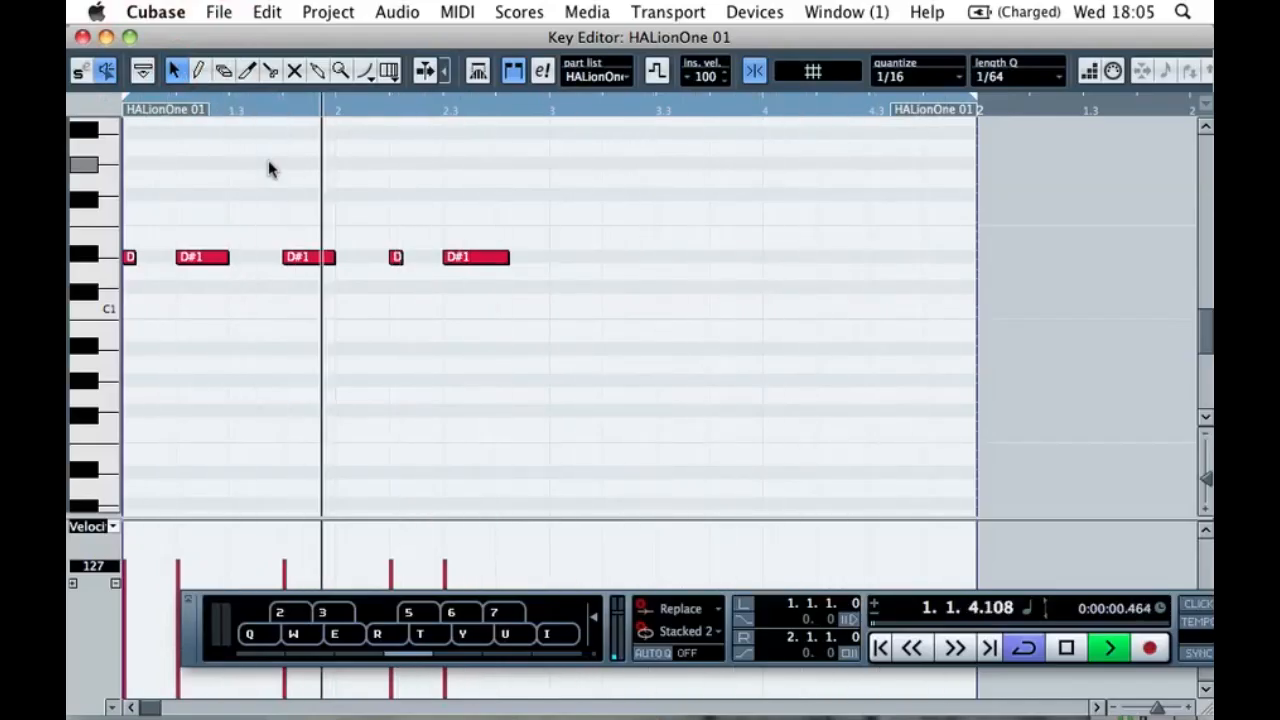
{"action": "key", "text": "space"}
{"action": "left_click", "coordinate": [84, 37]}
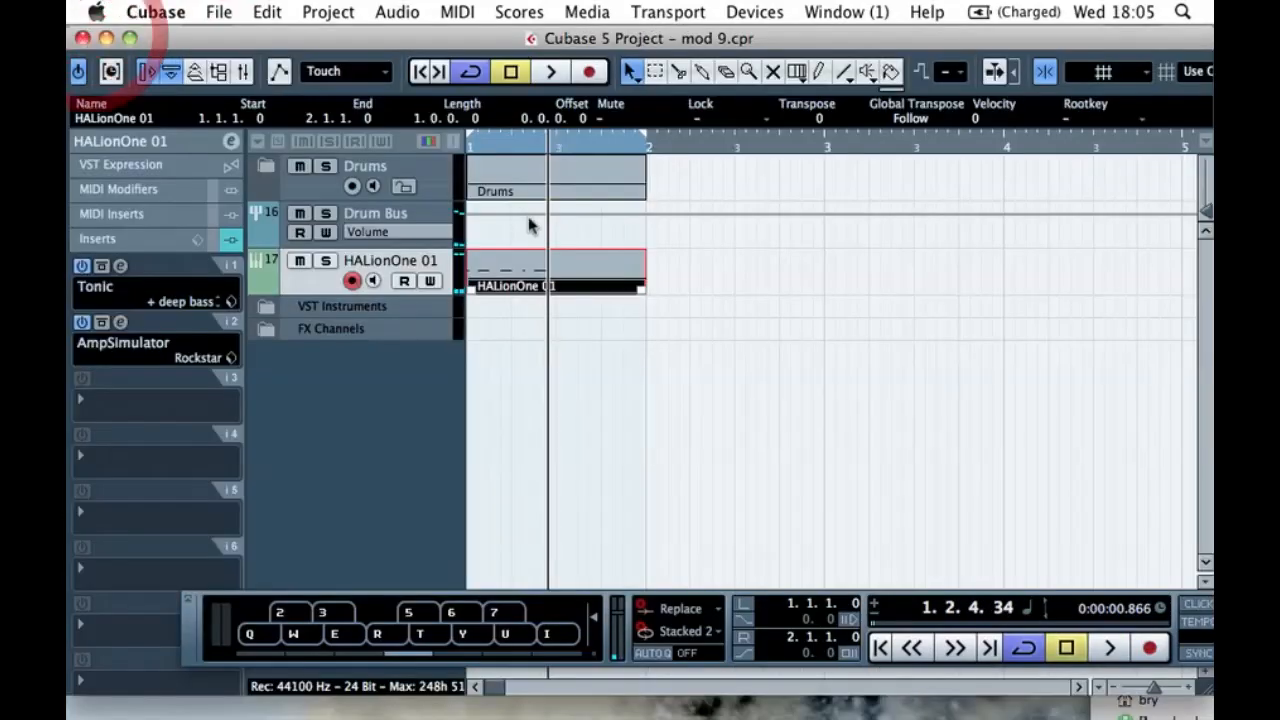
{"action": "left_click", "coordinate": [717, 249]}
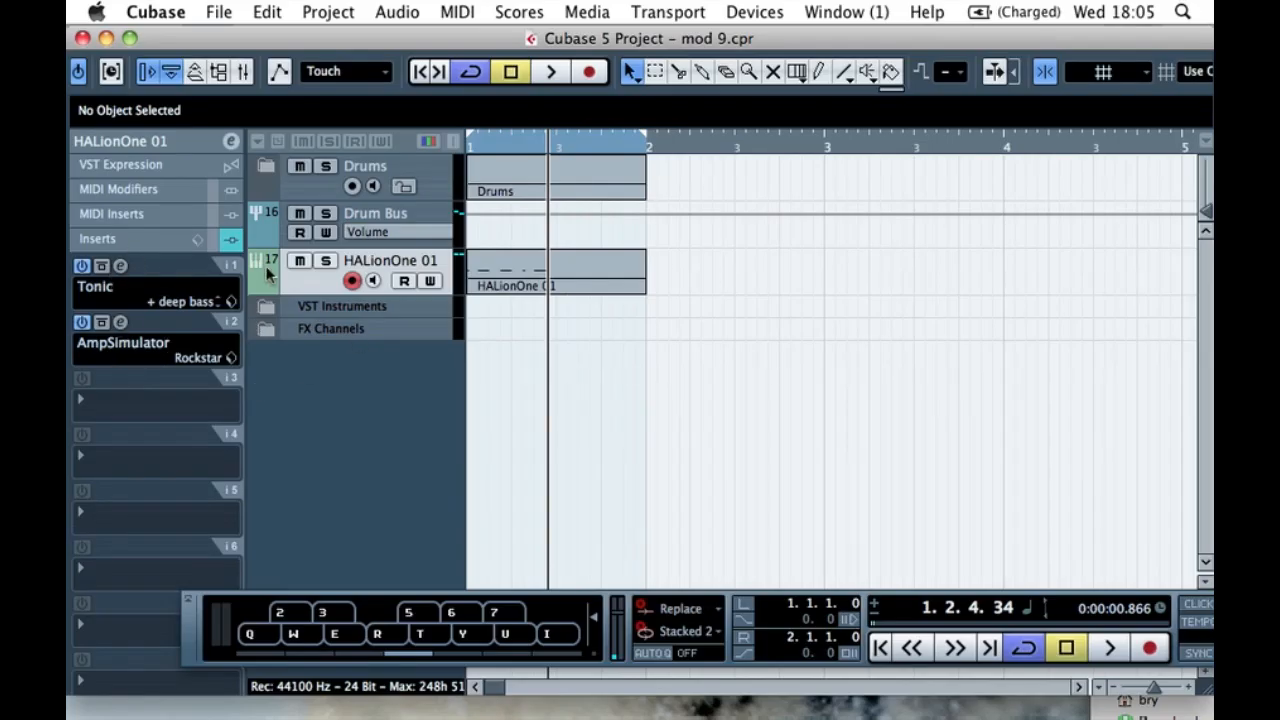
- Load StereoDelay into the third insert slot of the HALionOne 01 track
{"action": "left_click", "coordinate": [143, 403]}
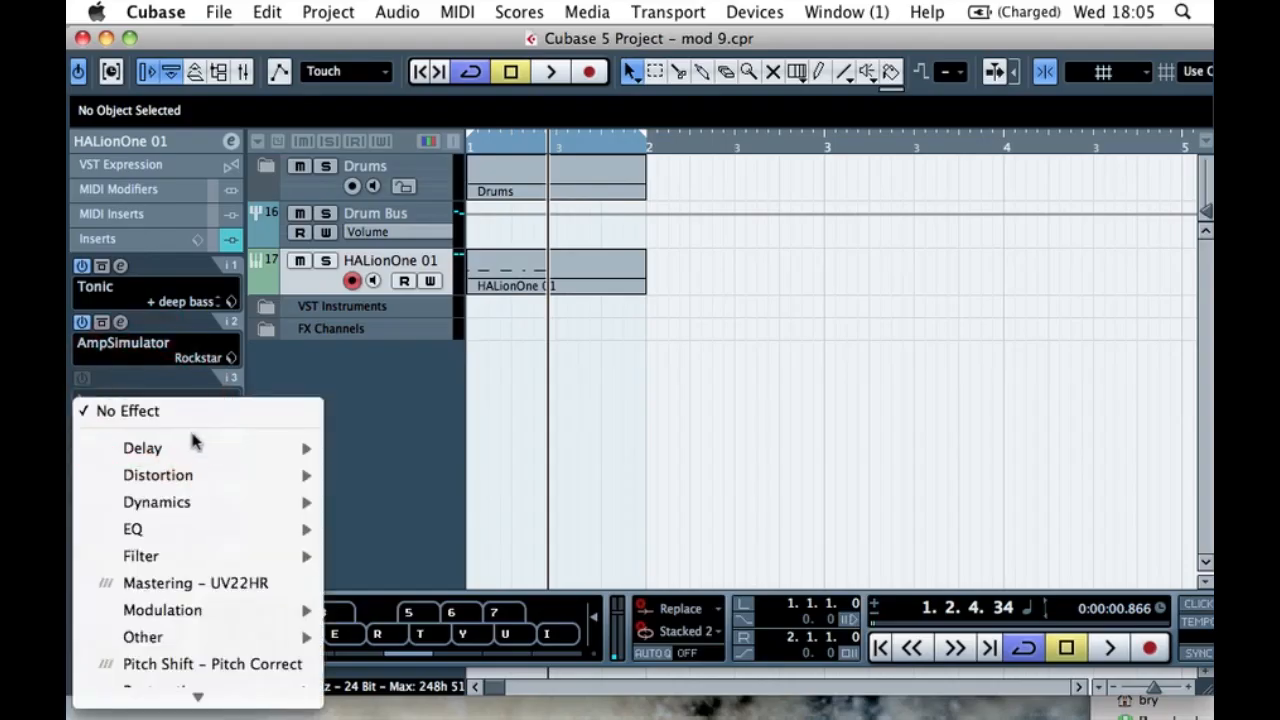
{"action": "mouse_move", "coordinate": [214, 451]}
{"action": "left_click", "coordinate": [408, 530]}
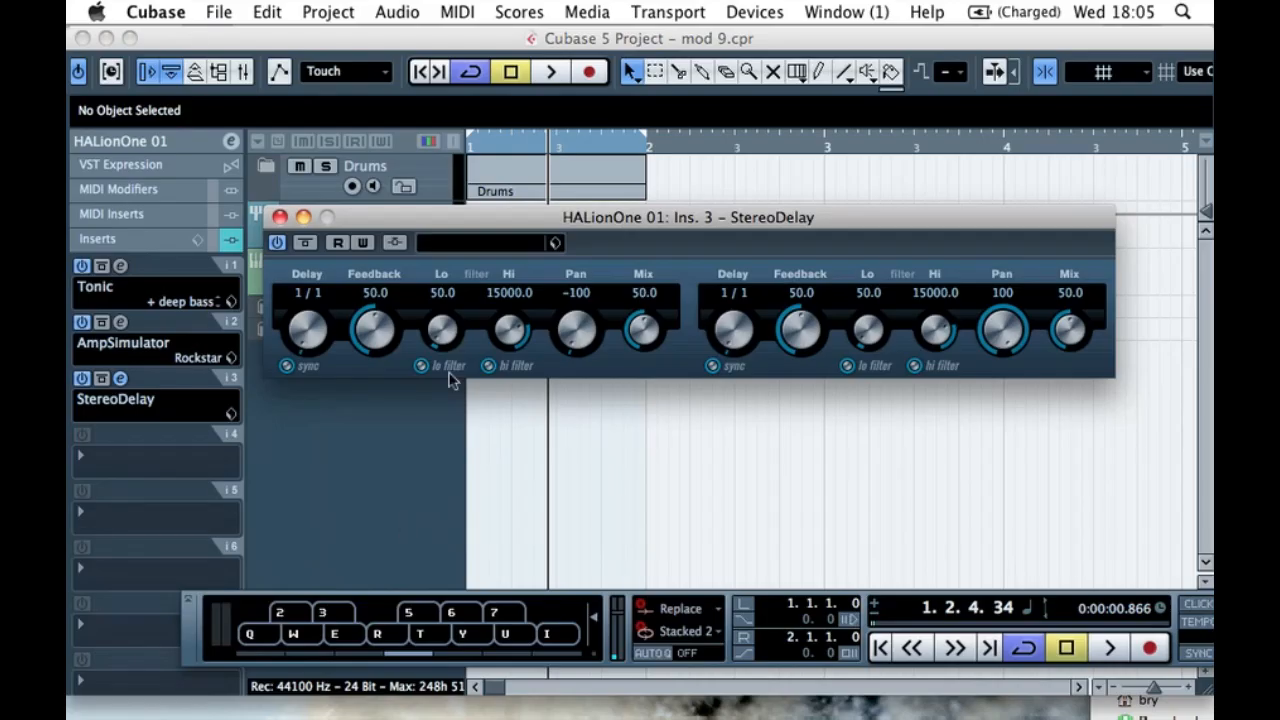
- Switch off the lo filter, hi filter and tempo sync on both StereoDelay channels
{"action": "left_click", "coordinate": [422, 366]}
{"action": "left_click", "coordinate": [516, 368]}
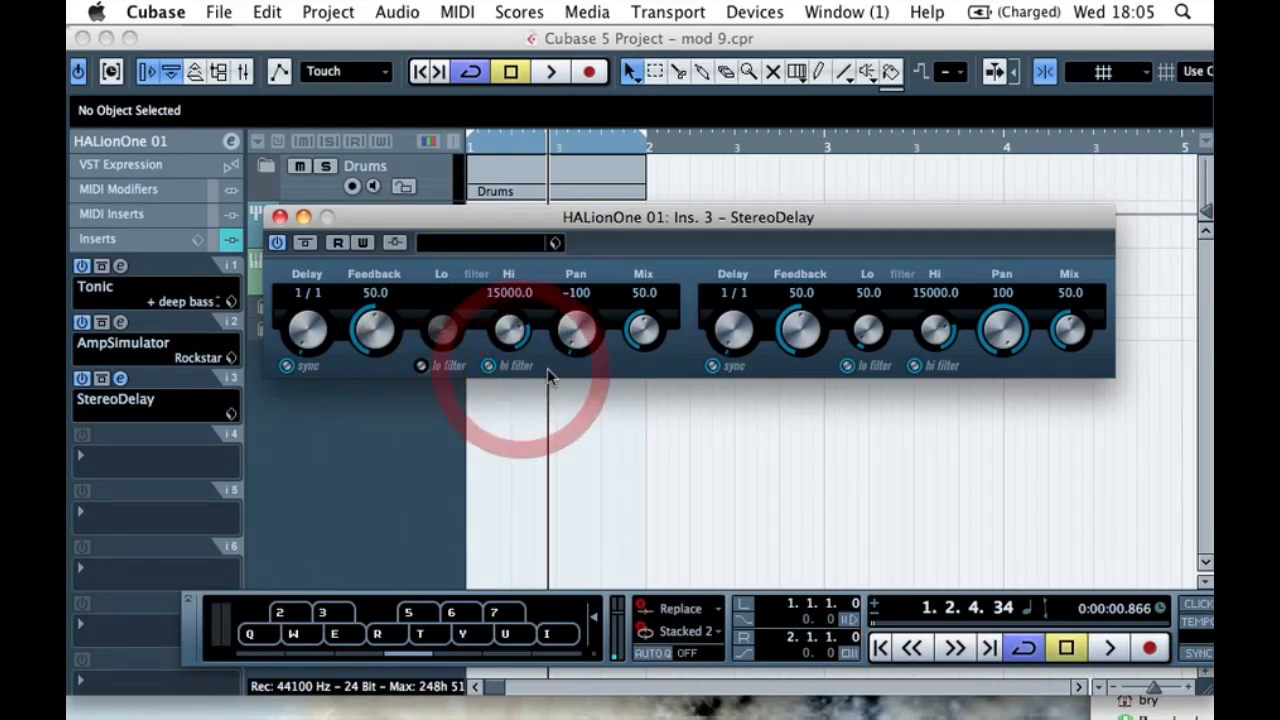
{"action": "left_click", "coordinate": [488, 366]}
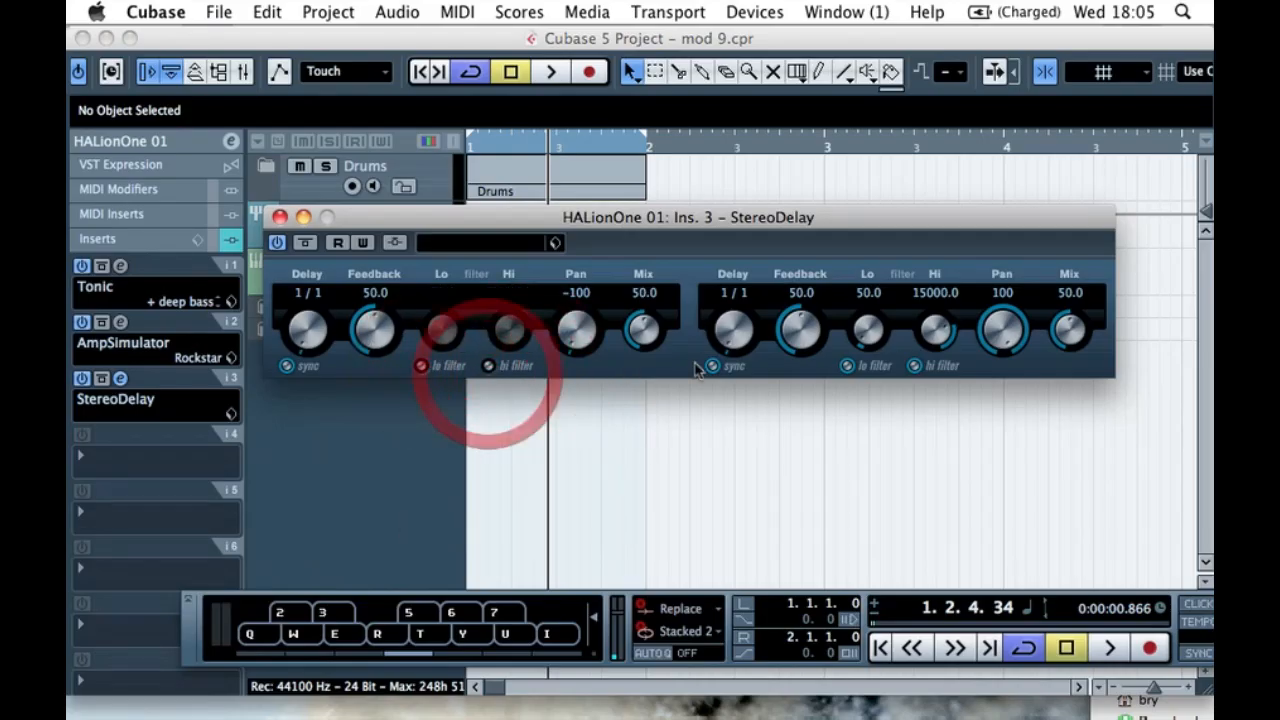
{"action": "left_click", "coordinate": [846, 366]}
{"action": "left_click", "coordinate": [912, 366]}
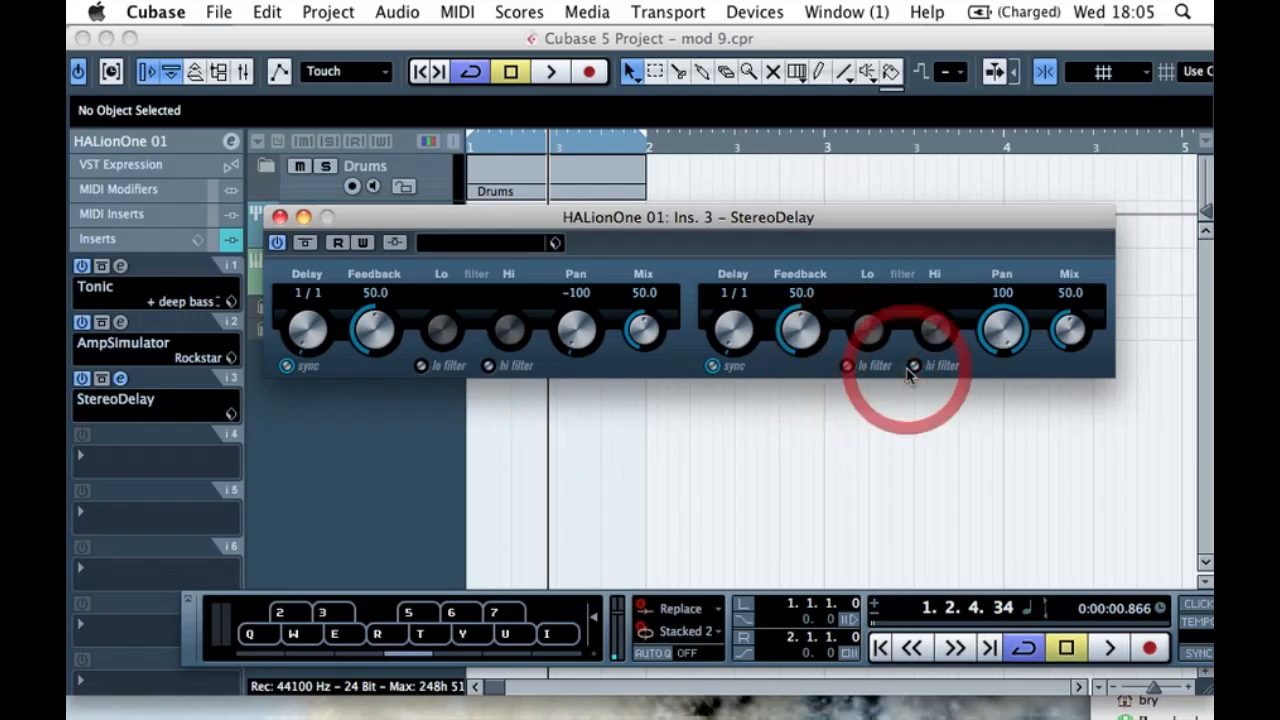
{"action": "left_click", "coordinate": [286, 366]}
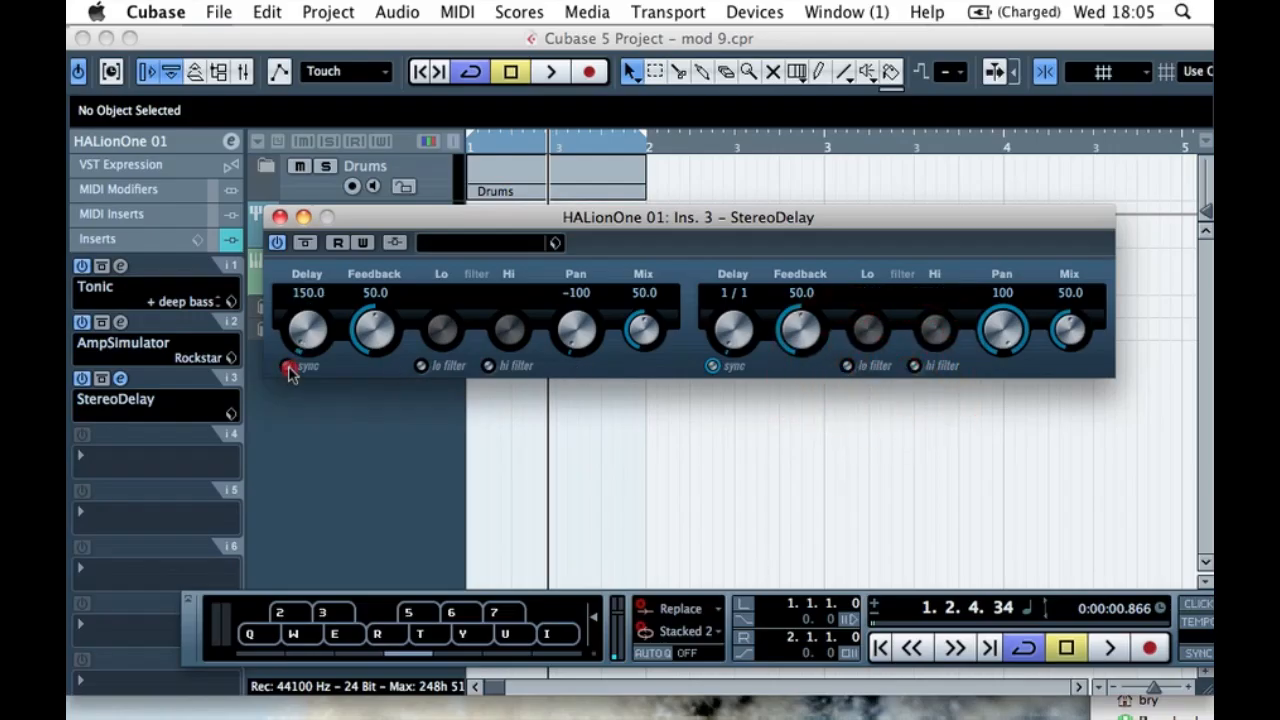
{"action": "left_click", "coordinate": [712, 366]}
- Set the first channel's delay time to 0.1 and the second channel's to 20.0
{"action": "left_click_drag", "start_coordinate": [297, 345], "coordinate": [322, 362]}
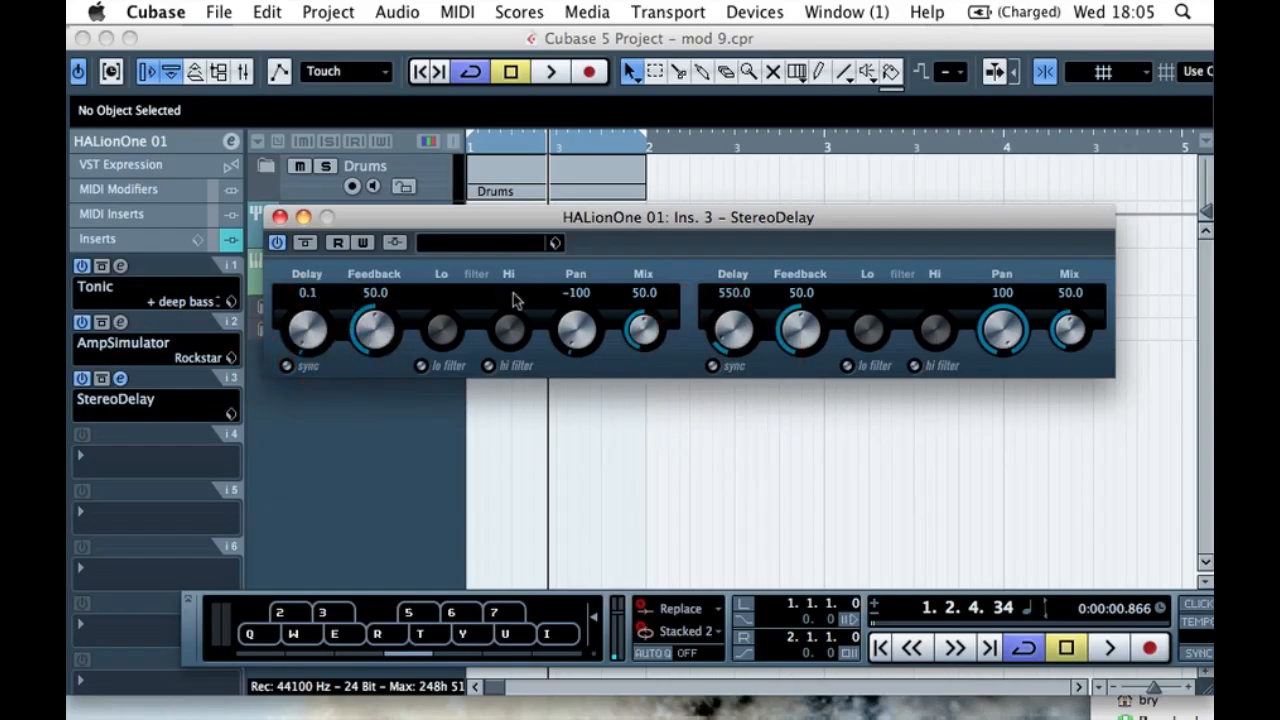
{"action": "left_click_drag", "start_coordinate": [721, 342], "coordinate": [716, 358]}
{"action": "left_click", "coordinate": [735, 293]}
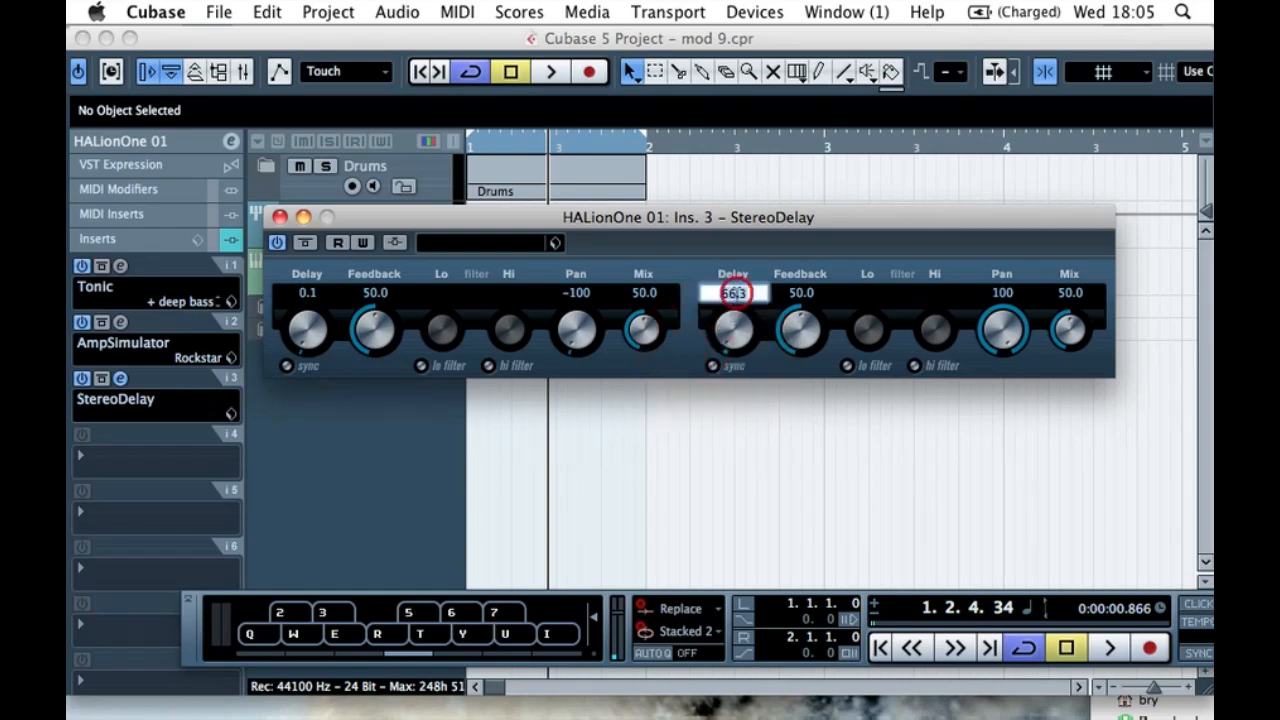
{"action": "type", "text": "20"}
{"action": "key", "text": "Return"}
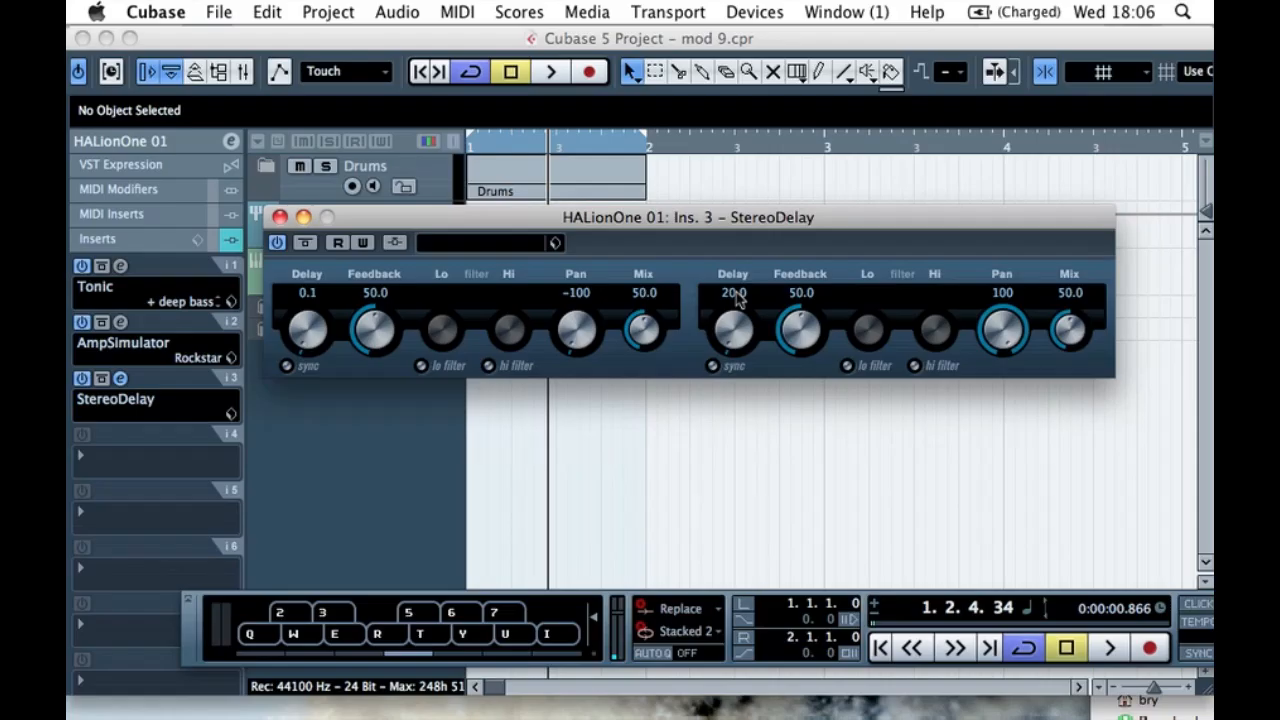
- Raise the mix of both delay channels to 100, with their pans kept at -100 and 100
{"action": "left_click_drag", "start_coordinate": [645, 330], "coordinate": [652, 388]}
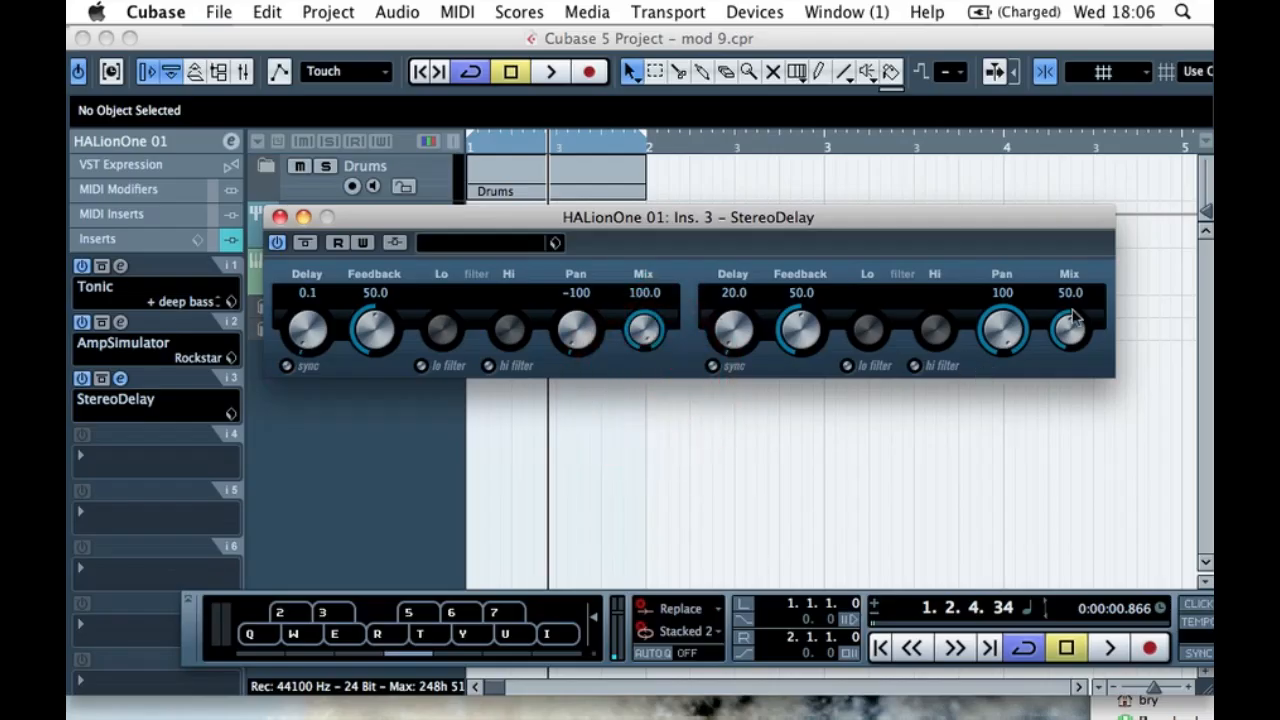
{"action": "left_click_drag", "start_coordinate": [1070, 318], "coordinate": [1071, 391]}
{"action": "left_click_drag", "start_coordinate": [575, 330], "coordinate": [543, 377]}
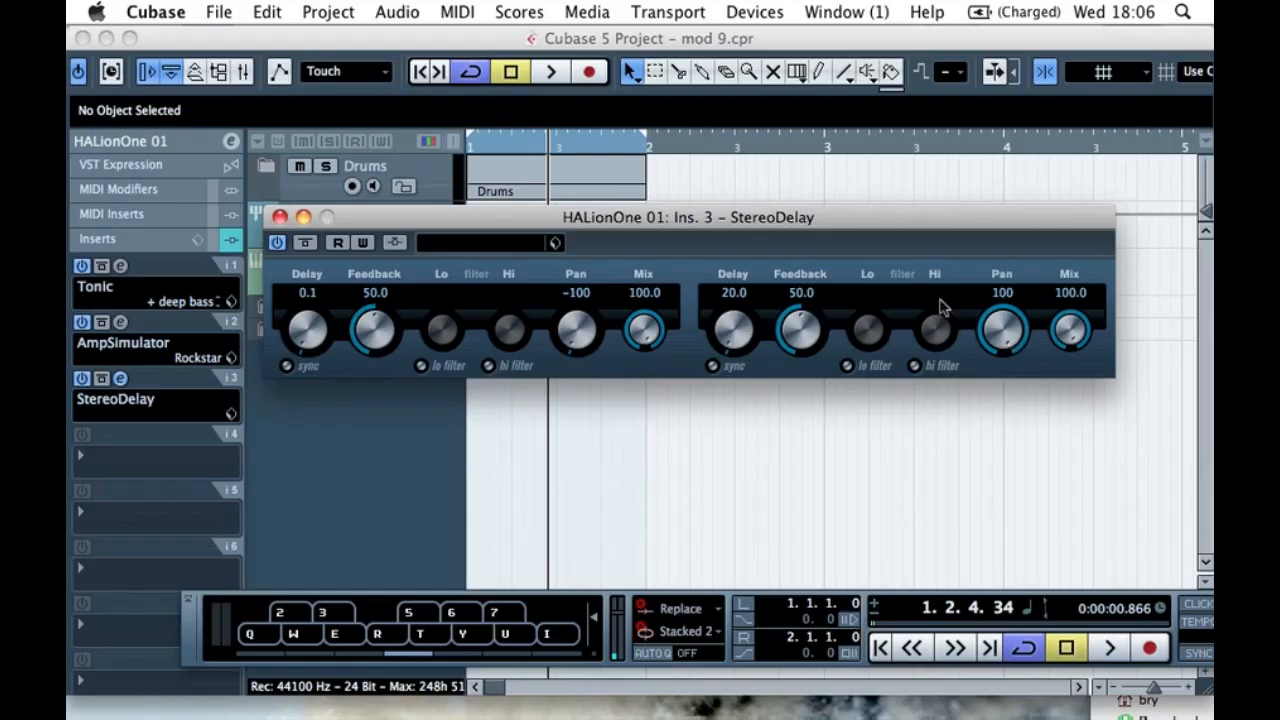
{"action": "left_click_drag", "start_coordinate": [1020, 333], "coordinate": [1020, 423]}
- Play the loop, try narrower pan positions on both delay channels and set both feedback values to 0
{"action": "key", "text": "space"}
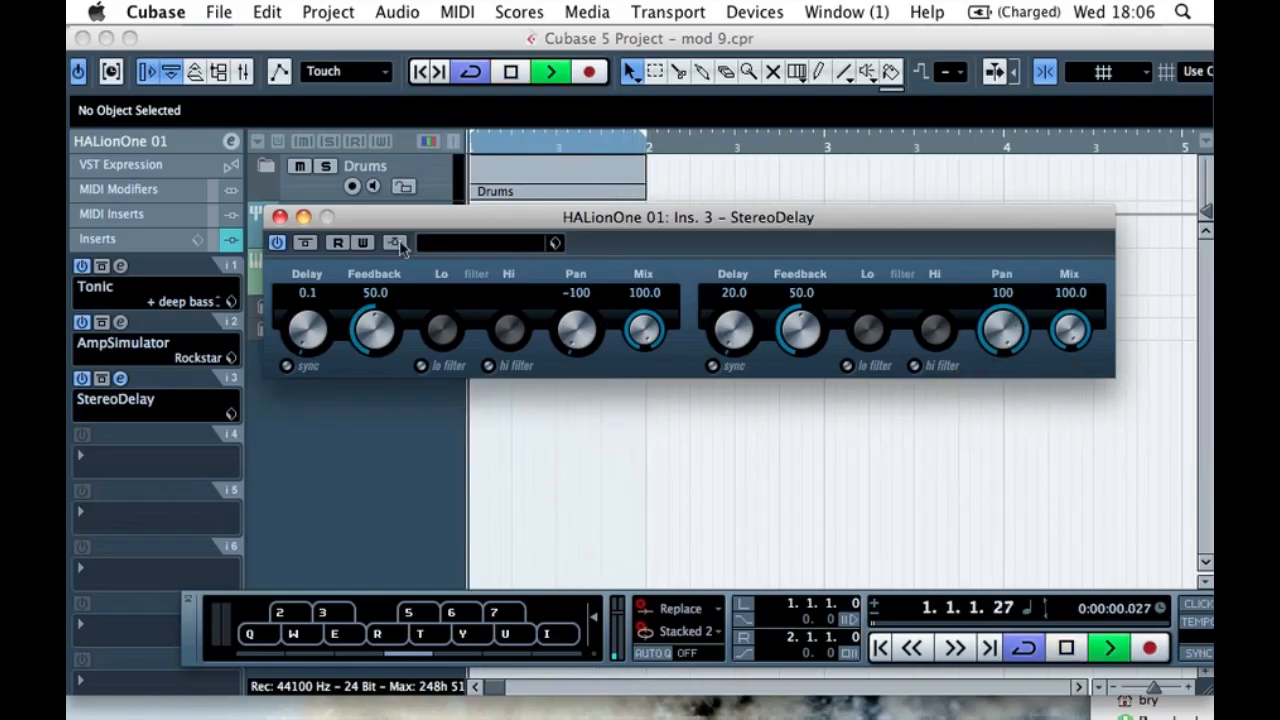
{"action": "left_click_drag", "start_coordinate": [566, 342], "coordinate": [563, 289]}
{"action": "mouse_move", "coordinate": [1012, 310]}
{"action": "left_mouse_down"}
{"action": "mouse_move", "coordinate": [1016, 298]}
{"action": "mouse_move", "coordinate": [1022, 312]}
{"action": "left_mouse_up"}
{"action": "left_click_drag", "start_coordinate": [563, 312], "coordinate": [566, 334]}
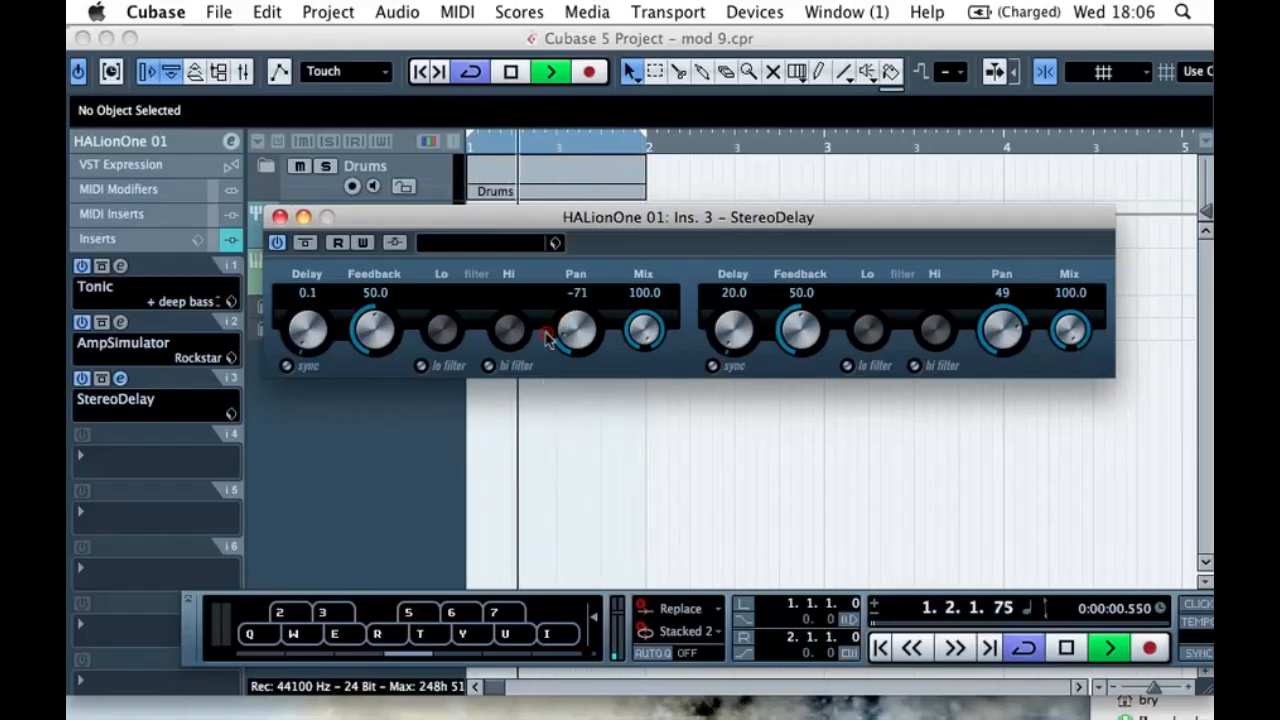
{"action": "left_click_drag", "start_coordinate": [1003, 333], "coordinate": [1024, 340]}
{"action": "left_click_drag", "start_coordinate": [370, 328], "coordinate": [400, 398]}
{"action": "left_click_drag", "start_coordinate": [800, 417], "coordinate": [801, 425]}
- Set the delay pans to -68 and 69, then stop playback and close the StereoDelay window
{"action": "left_click_drag", "start_coordinate": [568, 324], "coordinate": [571, 322]}
{"action": "left_click_drag", "start_coordinate": [1017, 308], "coordinate": [1010, 316]}
{"action": "left_click_drag", "start_coordinate": [573, 313], "coordinate": [540, 333]}
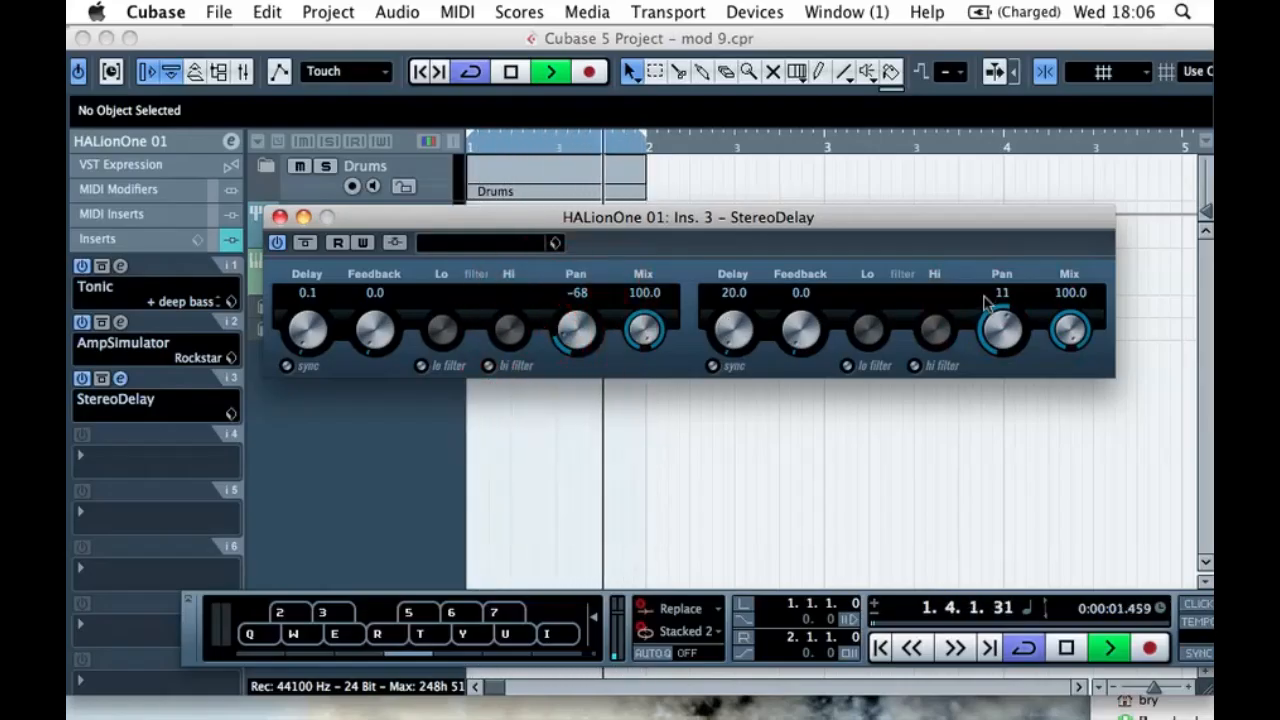
{"action": "left_click_drag", "start_coordinate": [1016, 316], "coordinate": [1030, 338]}
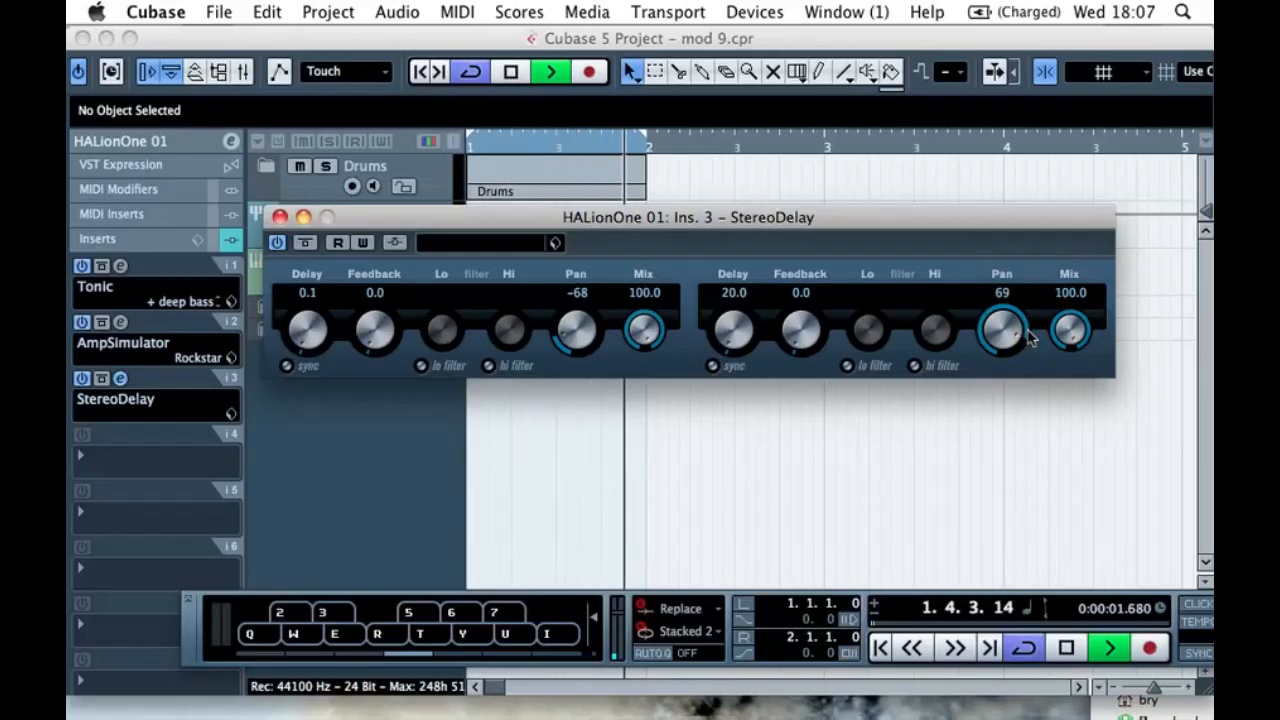
{"action": "key", "text": "space"}
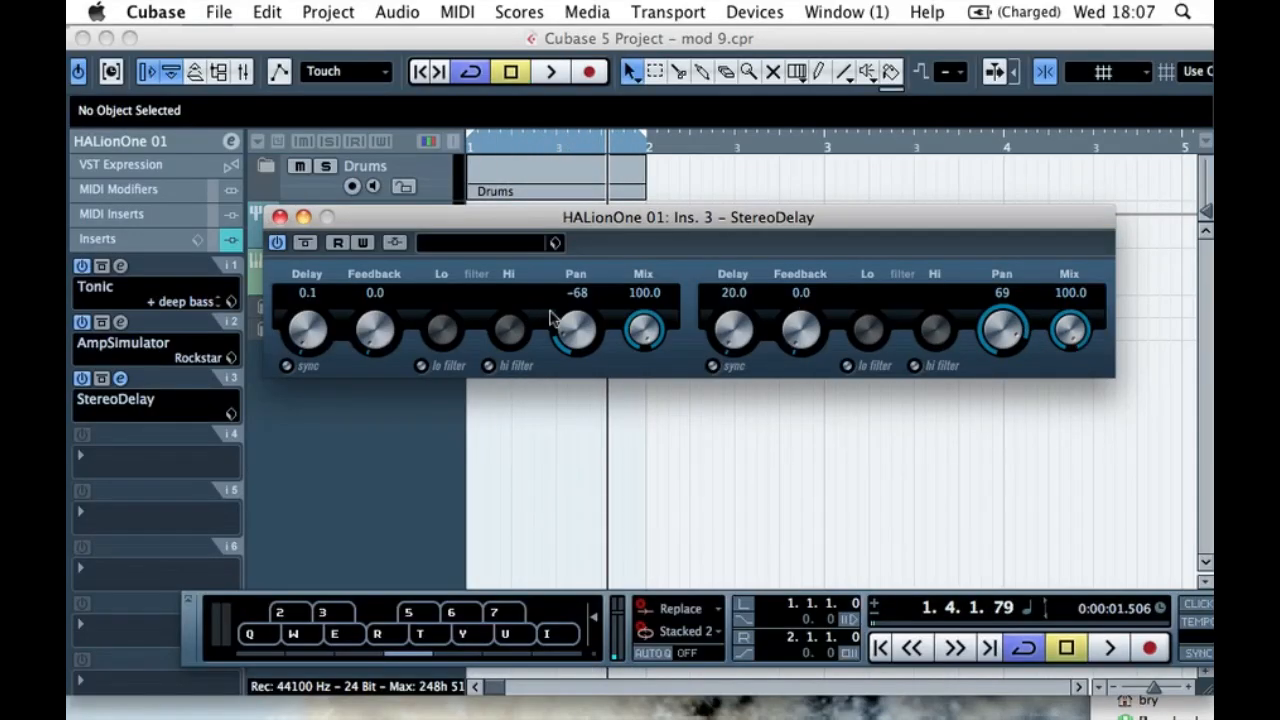
{"action": "left_click", "coordinate": [280, 217]}
- Rename the HALionOne 01 track as Guitar
{"action": "double_click", "coordinate": [394, 260]}
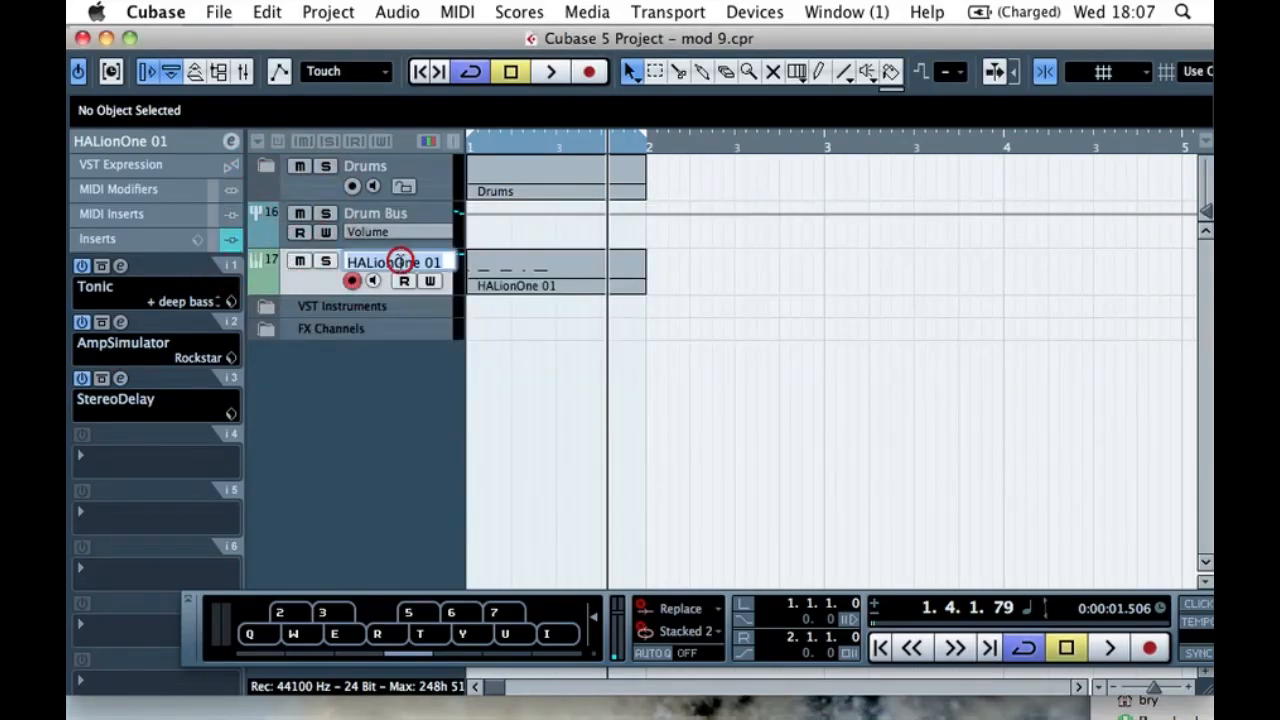
{"action": "type", "text": "d"}
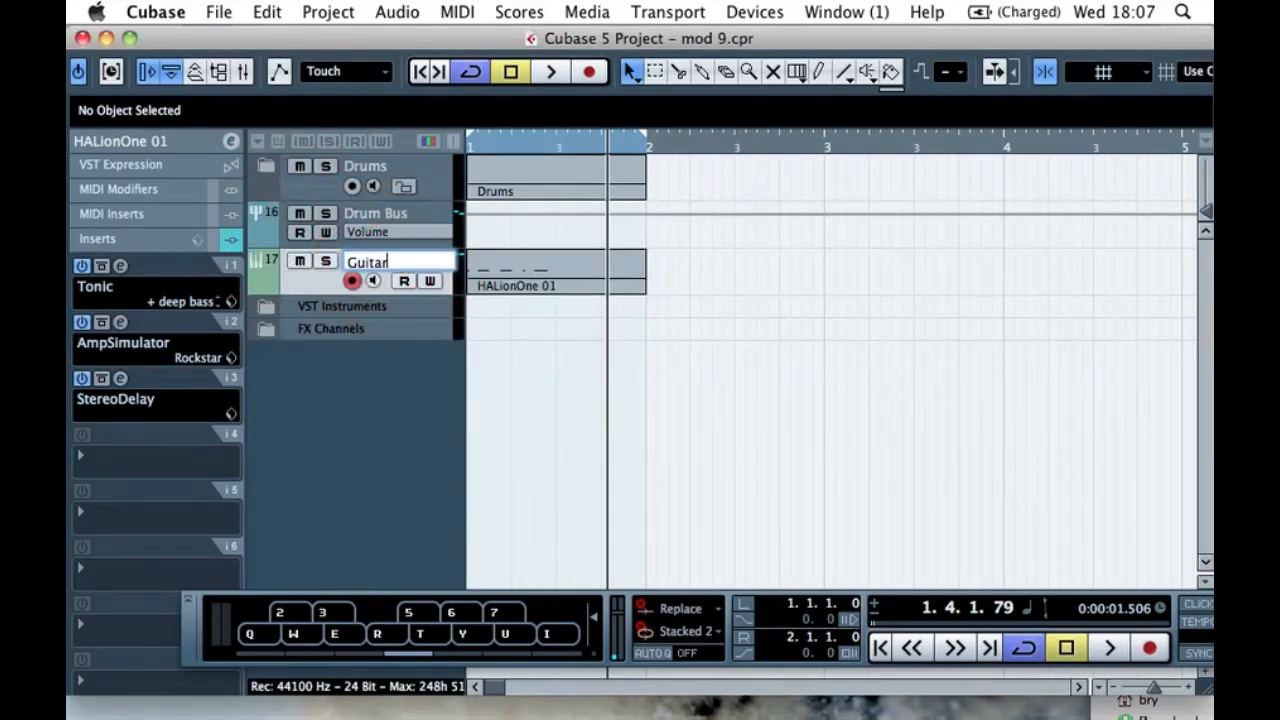
{"action": "key", "text": "Return"}
- Lower the Guitar track's volume to -11.11 while playing the loop against the drums
{"action": "left_click", "coordinate": [172, 148]}
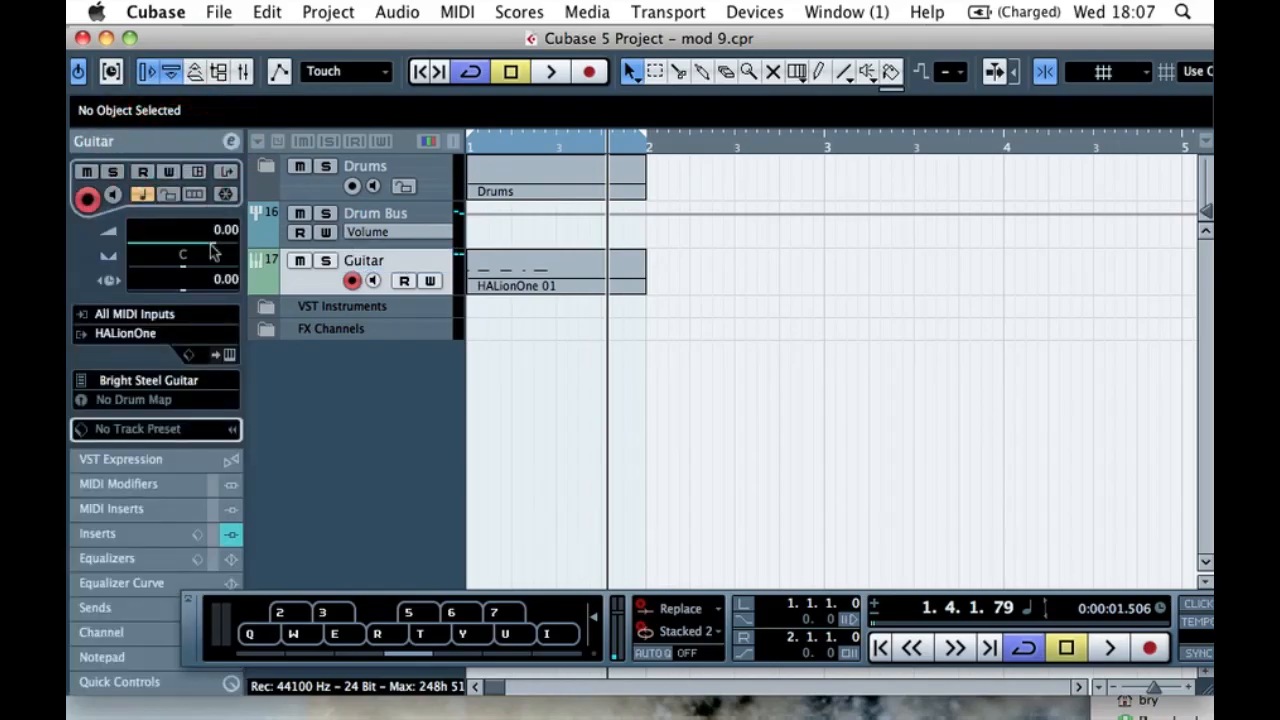
{"action": "left_click_drag", "start_coordinate": [215, 250], "coordinate": [177, 248]}
{"action": "key", "text": "space"}
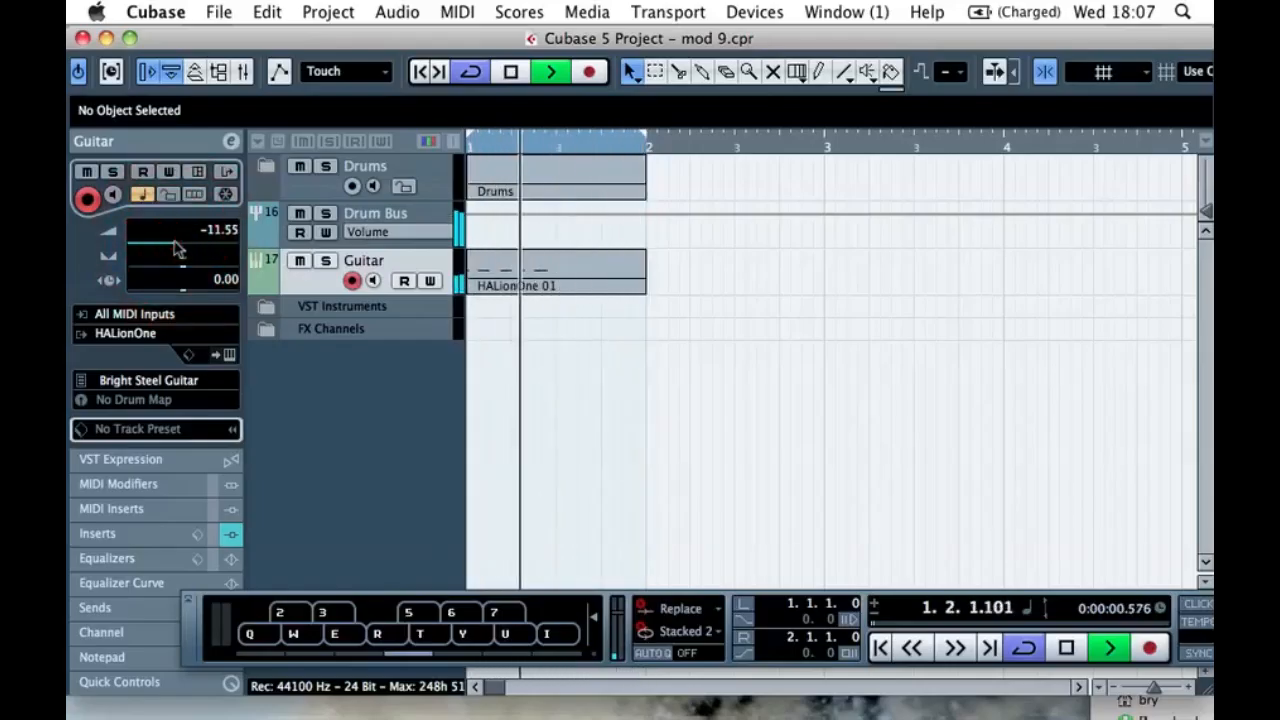
{"action": "mouse_move", "coordinate": [177, 249]}
{"action": "left_mouse_down"}
{"action": "mouse_move", "coordinate": [189, 252]}
{"action": "mouse_move", "coordinate": [177, 250]}
{"action": "left_mouse_up"}
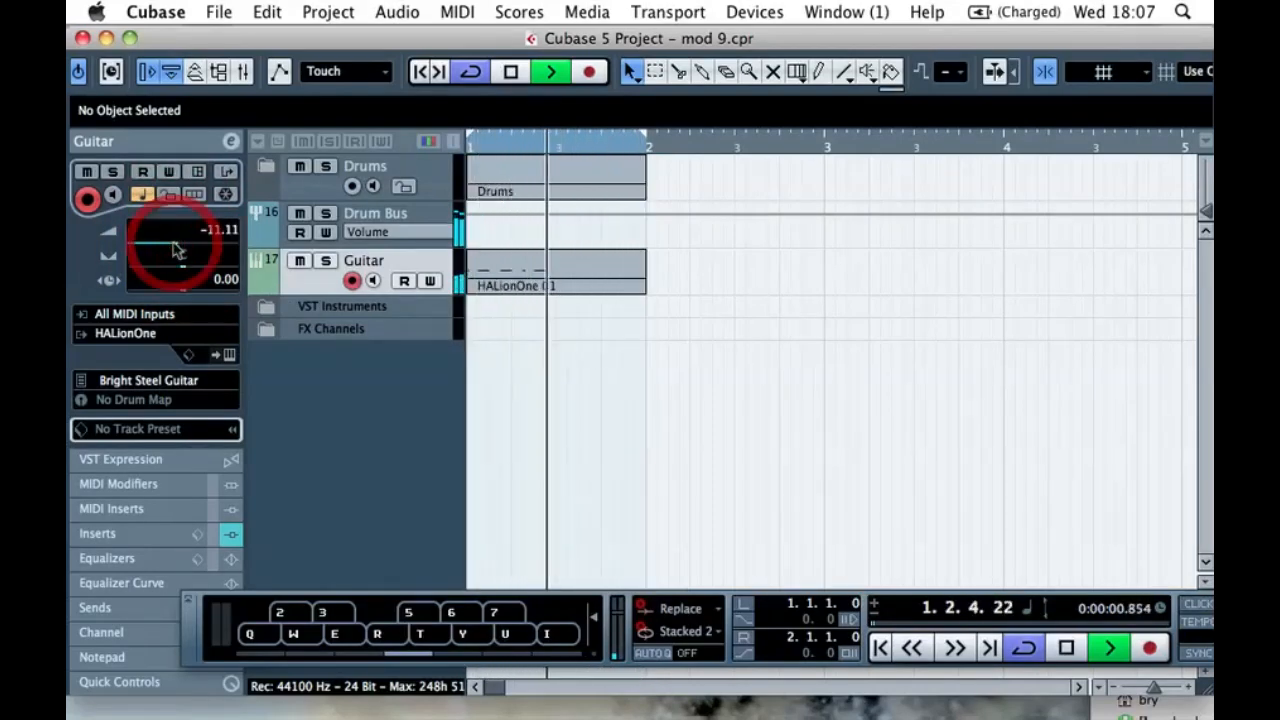
{"action": "key", "text": "space"}
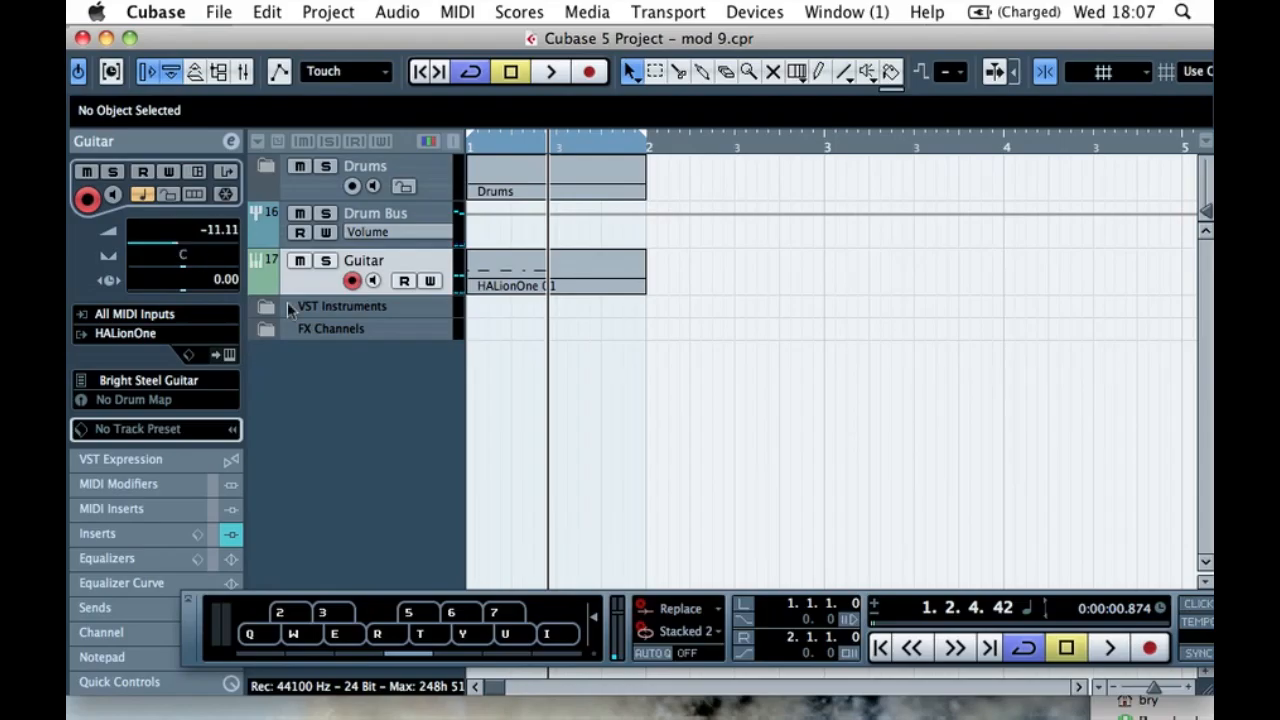
- Listen to the guitar and drums together from the start of the loop, with the Guitar track unsoloed
{"action": "left_click", "coordinate": [571, 323]}
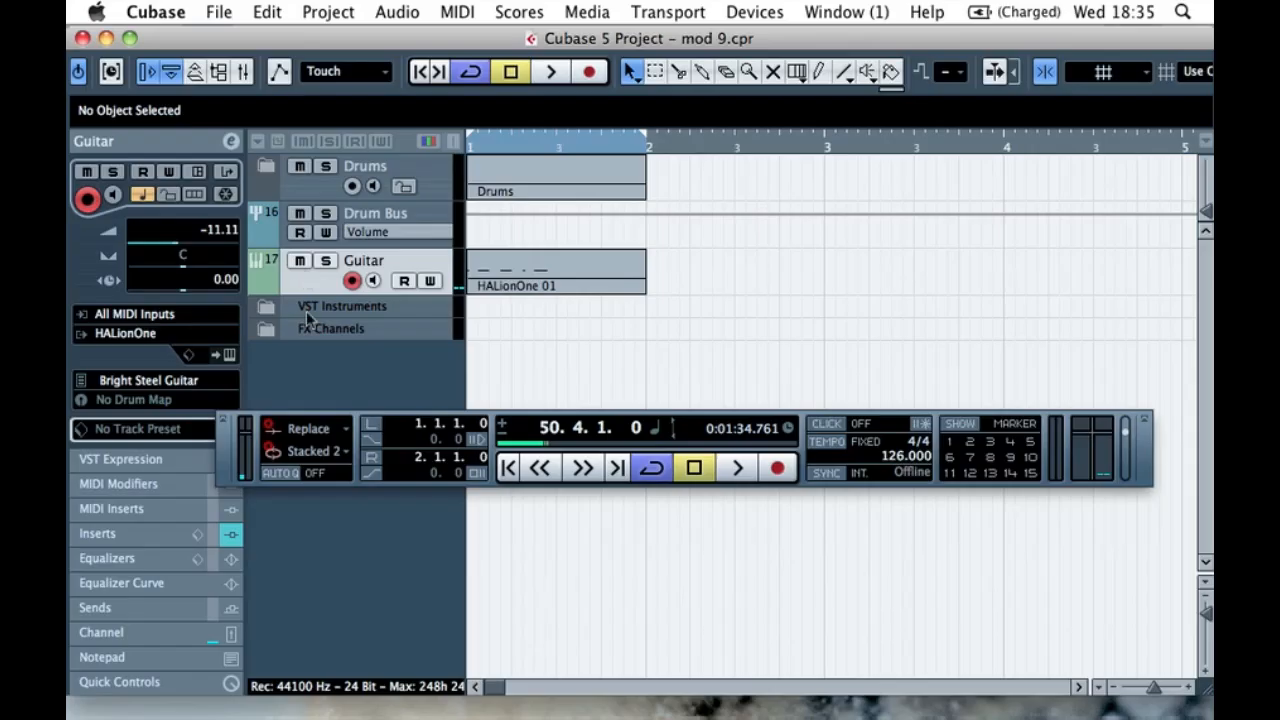
{"action": "left_click", "coordinate": [326, 261]}
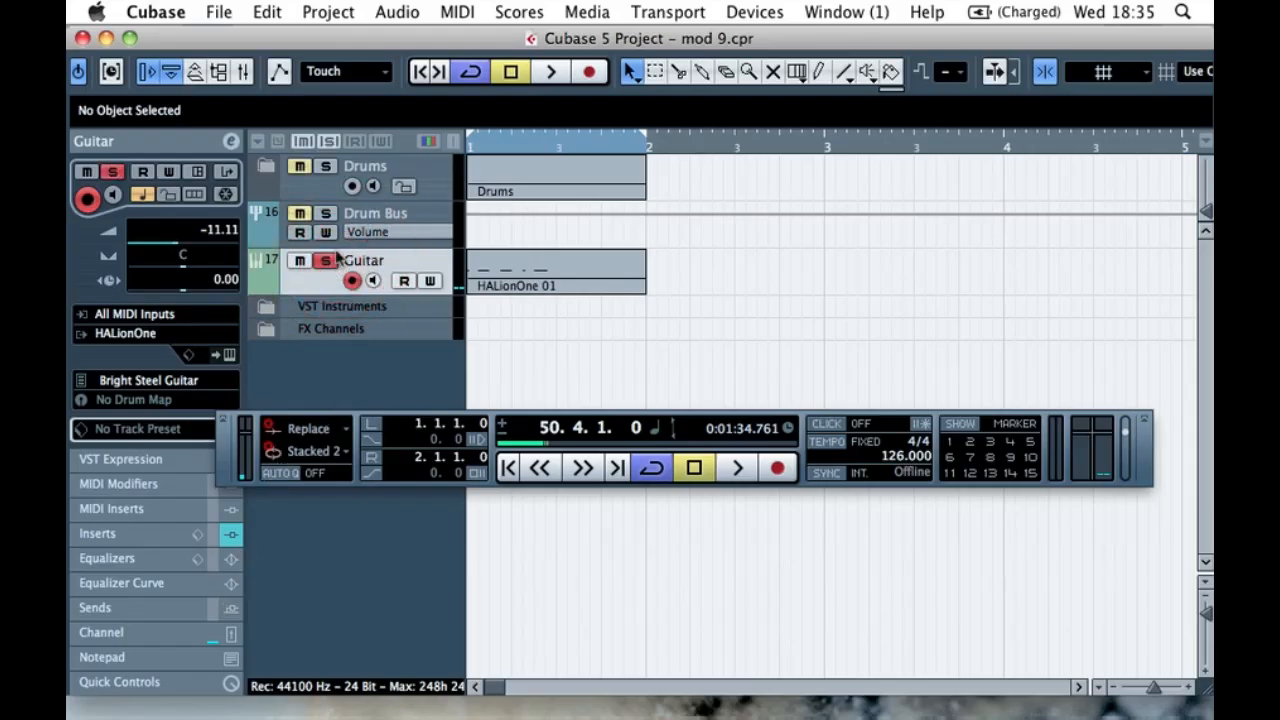
{"action": "left_click", "coordinate": [326, 261]}
{"action": "key", "text": "space"}
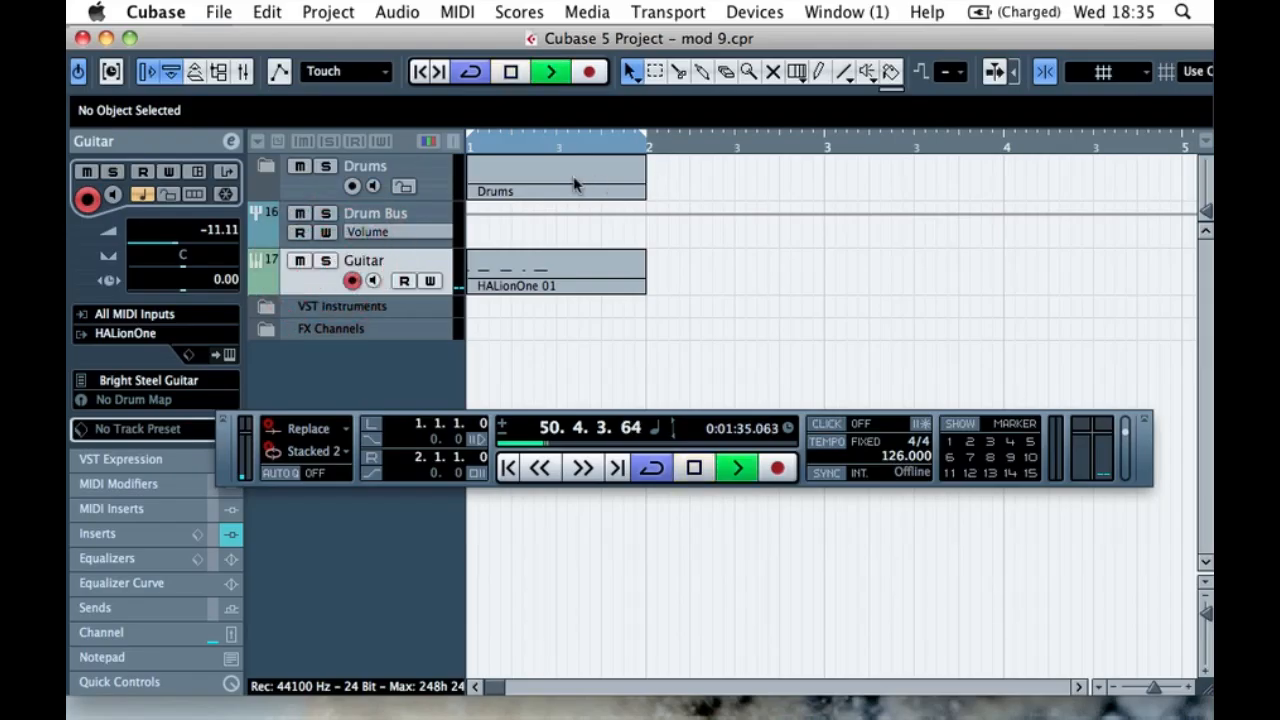
{"action": "left_click", "coordinate": [452, 147]}
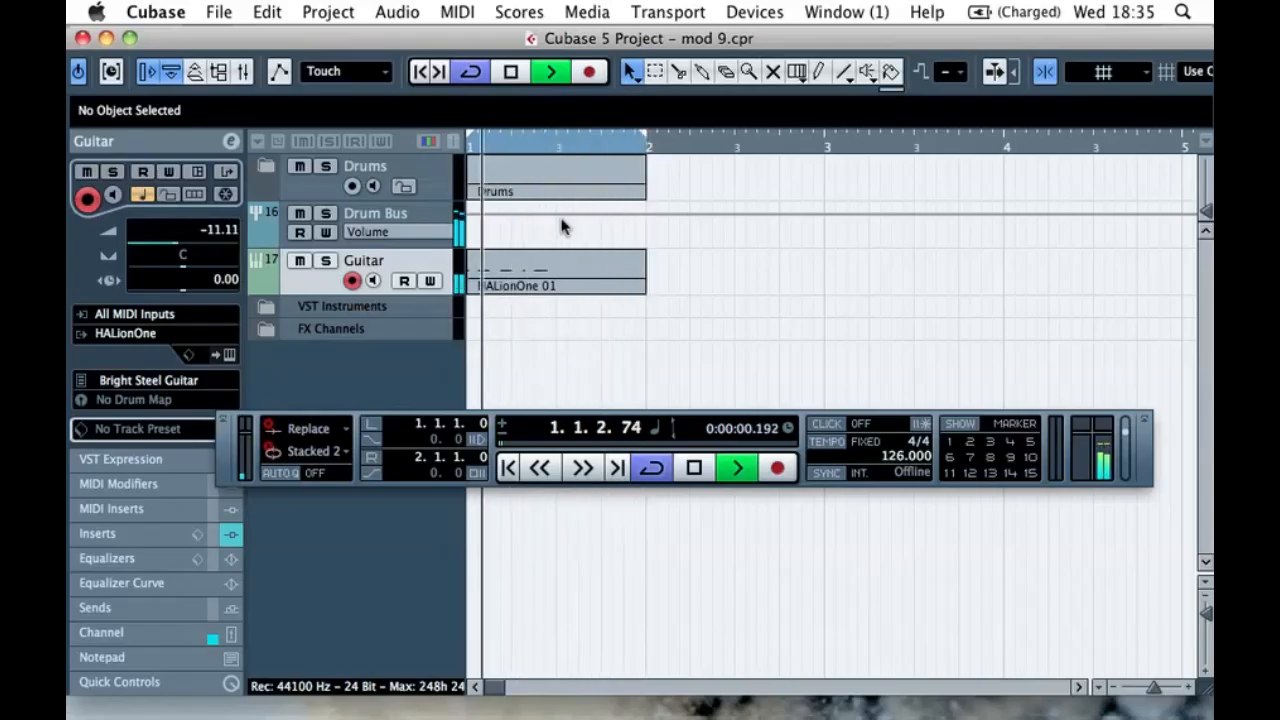
{"action": "key", "text": "space"}
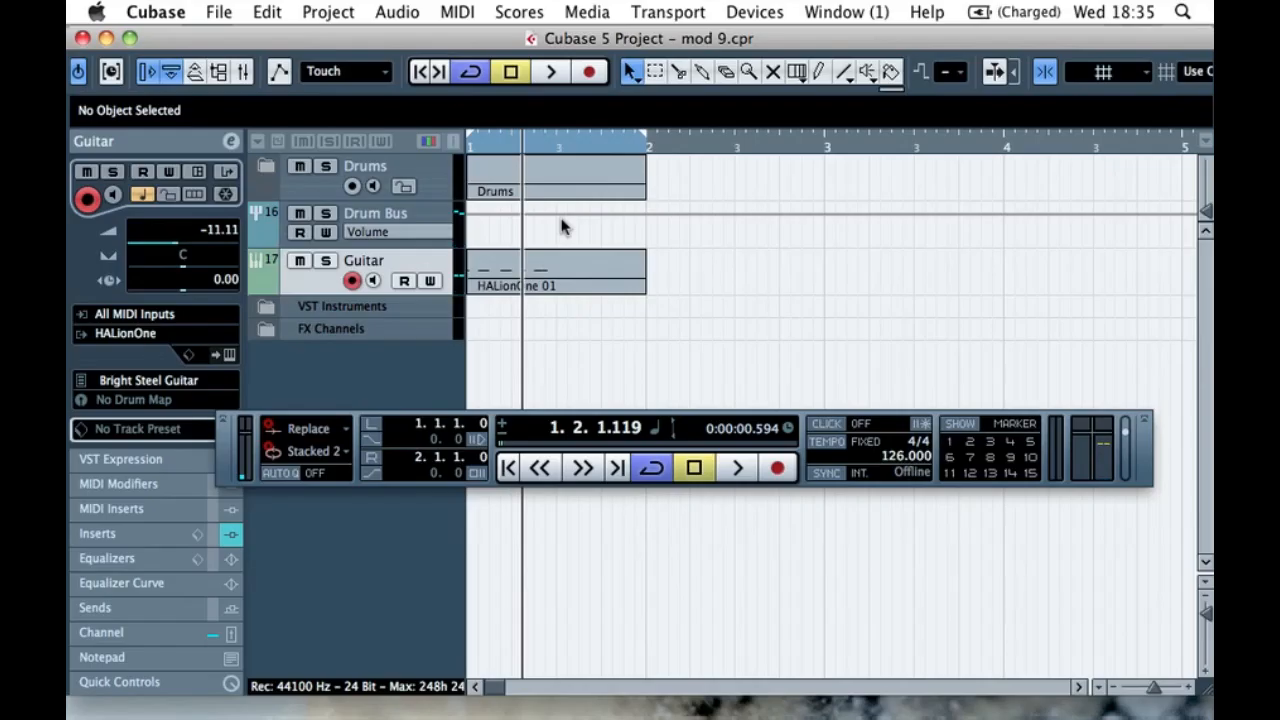
- Add a second stereo FX channel track with REVerence as its effect to the FX Channels folder
{"action": "left_click", "coordinate": [266, 329]}
{"action": "left_click_drag", "start_coordinate": [222, 447], "coordinate": [222, 572]}
{"action": "right_click", "coordinate": [345, 428]}
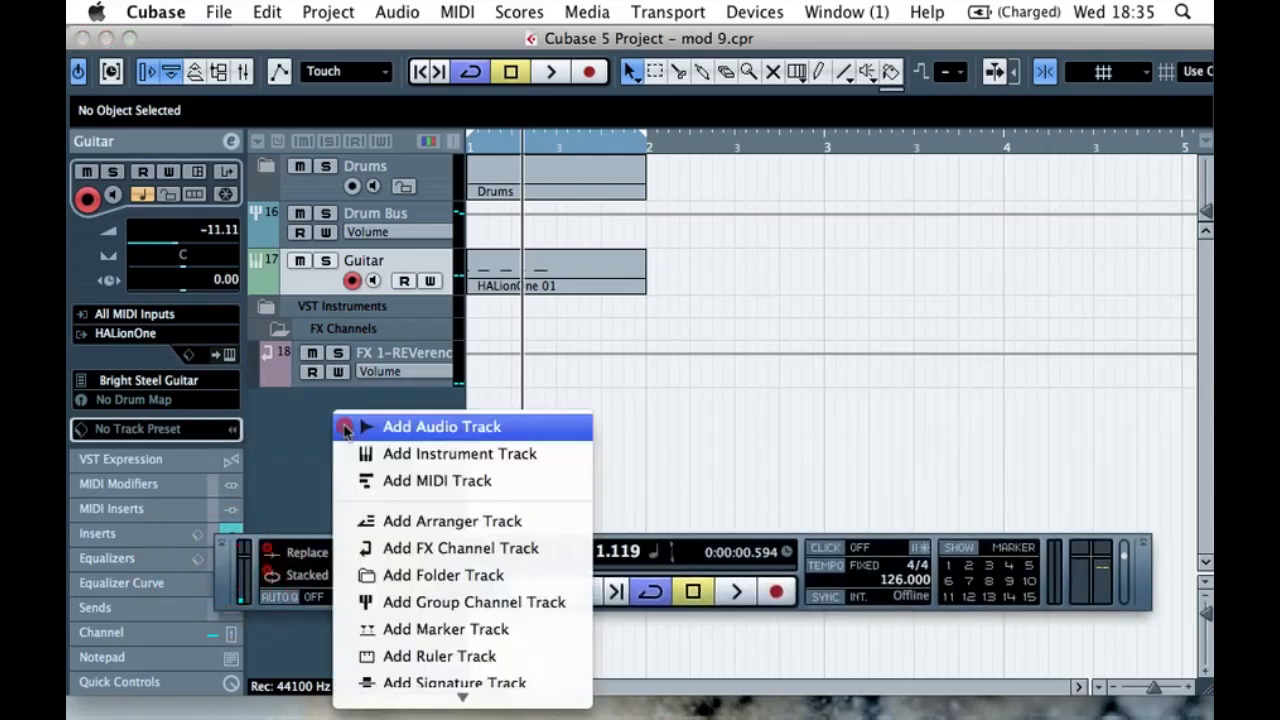
{"action": "left_click", "coordinate": [440, 556]}
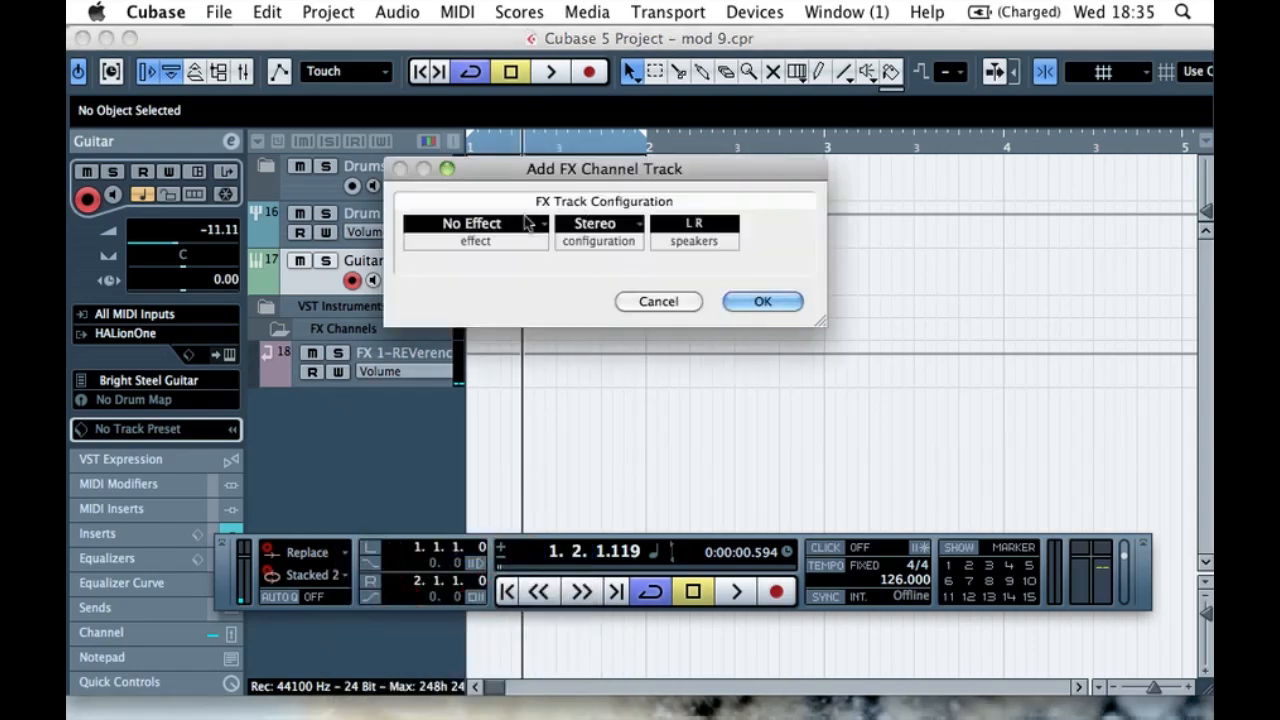
{"action": "left_click", "coordinate": [517, 228]}
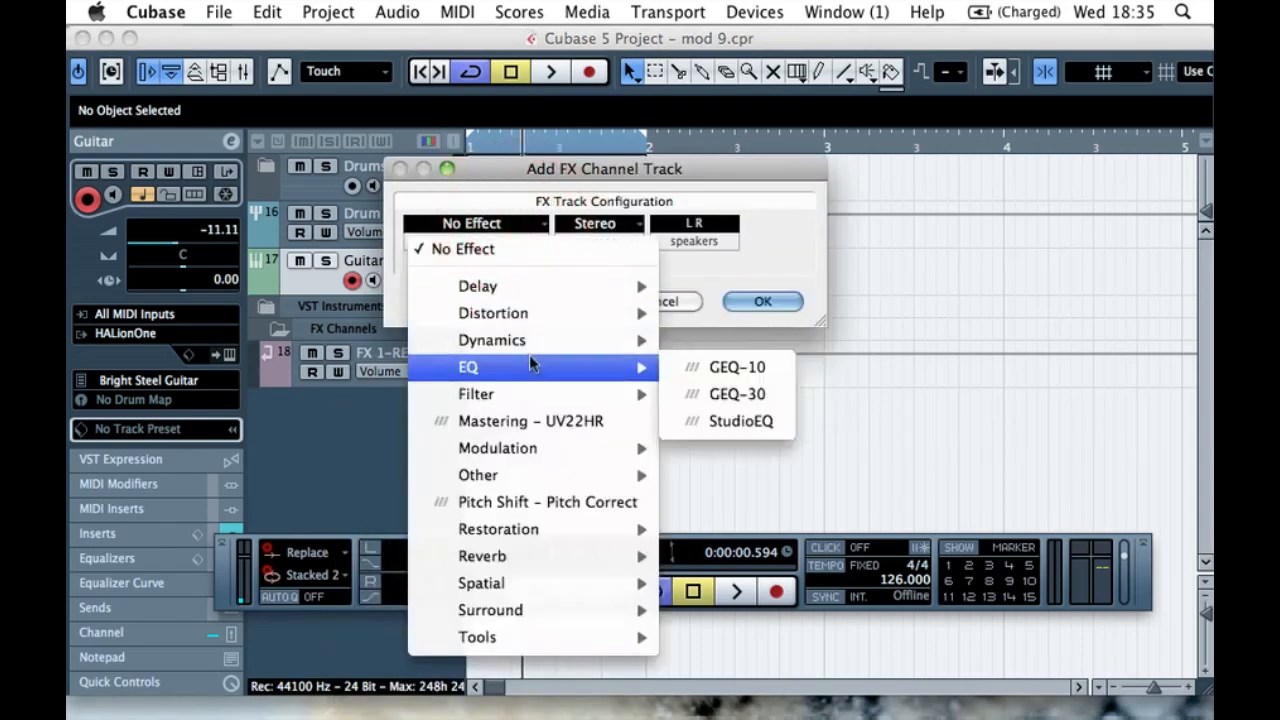
{"action": "mouse_move", "coordinate": [533, 557]}
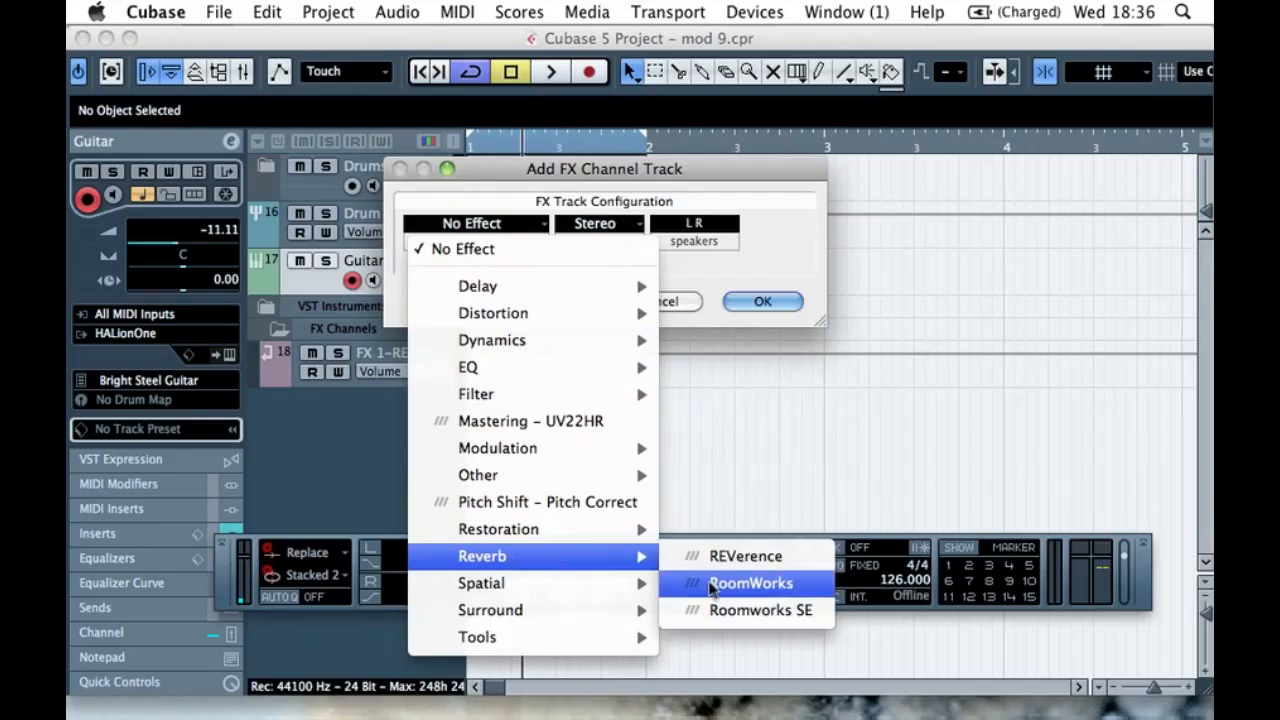
{"action": "left_click", "coordinate": [745, 556]}
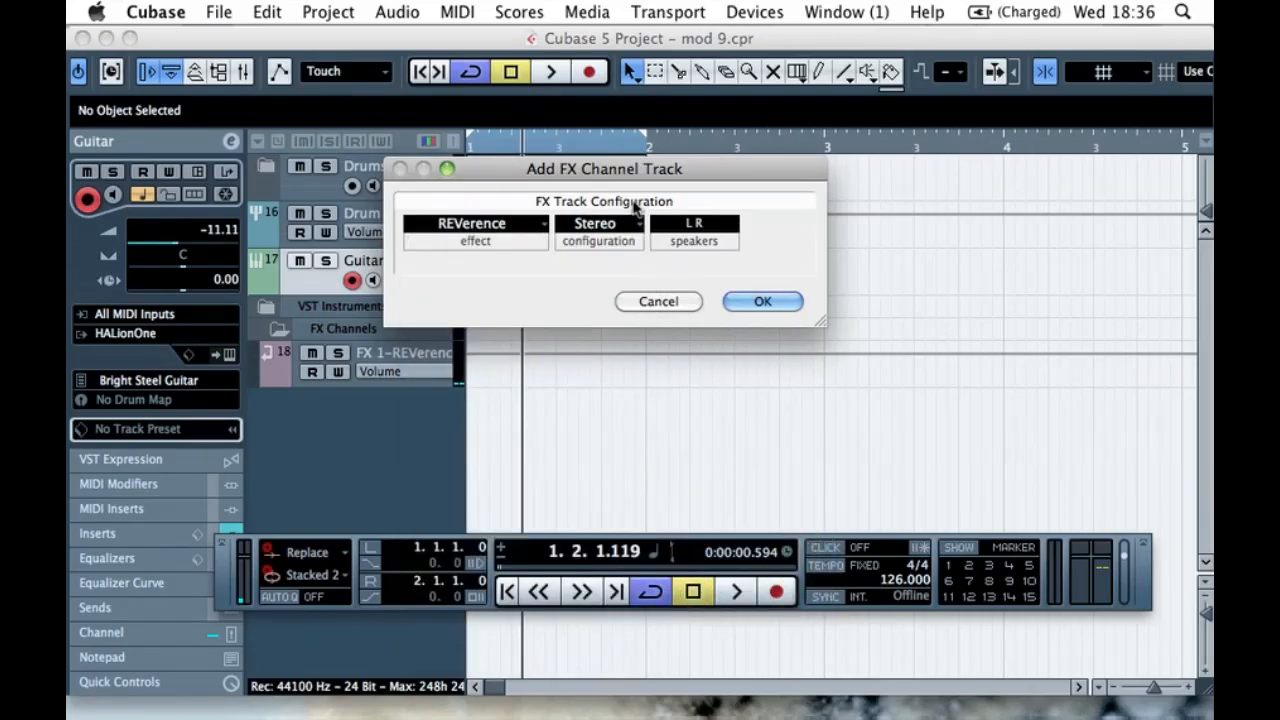
{"action": "left_click", "coordinate": [764, 302]}
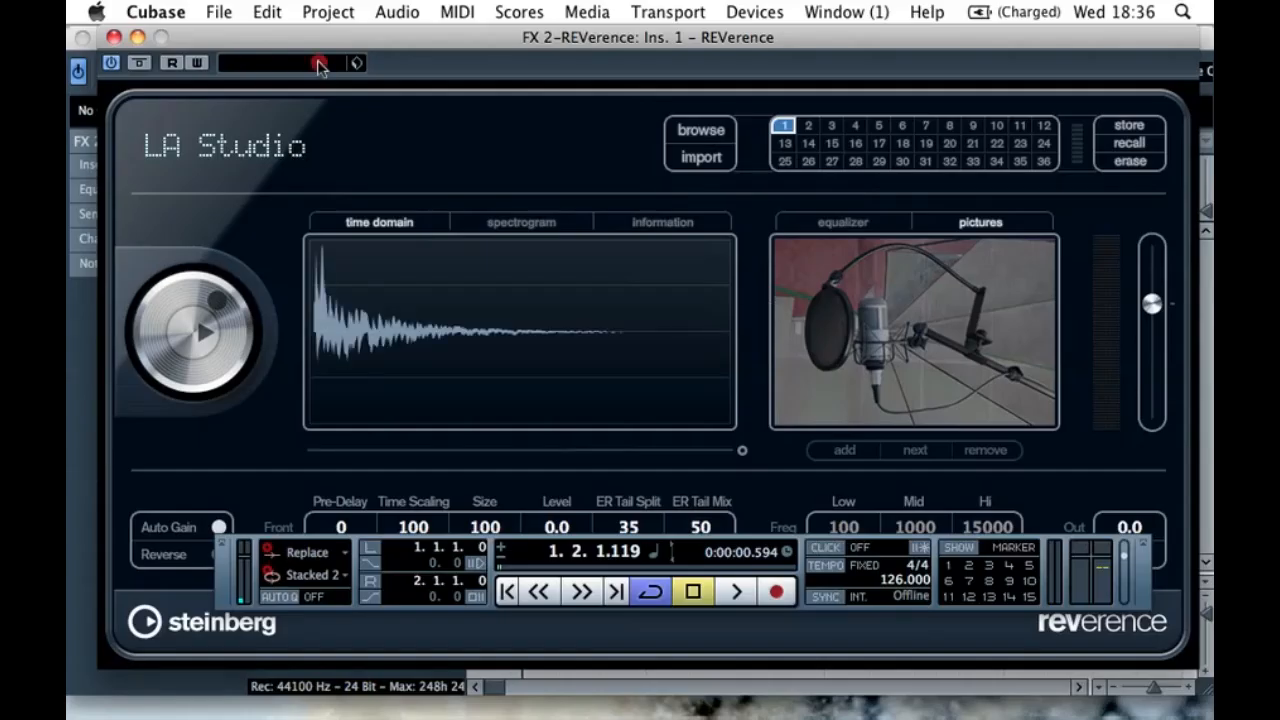
- Search the REVerence presets for "room", load Echo Room b, and close the effect window
{"action": "left_click", "coordinate": [318, 64]}
{"action": "left_click", "coordinate": [291, 128]}
{"action": "key", "text": "BackSpace"}
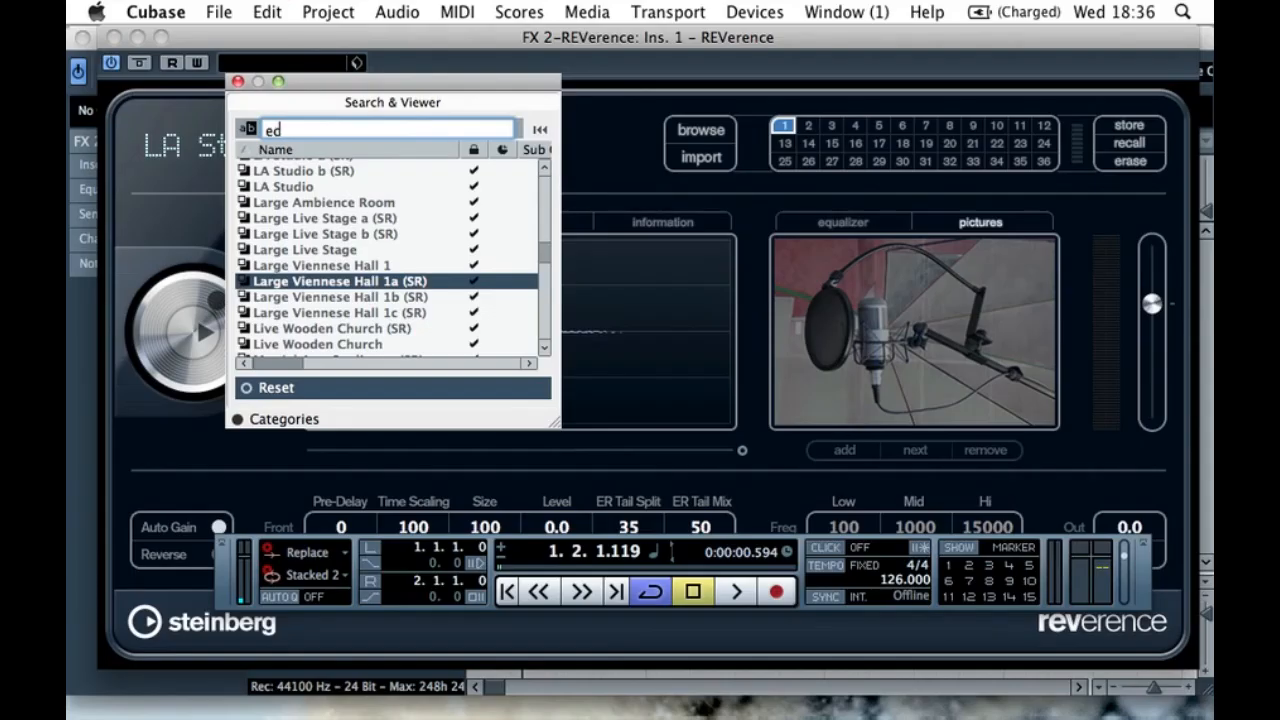
{"action": "type", "text": "oom"}
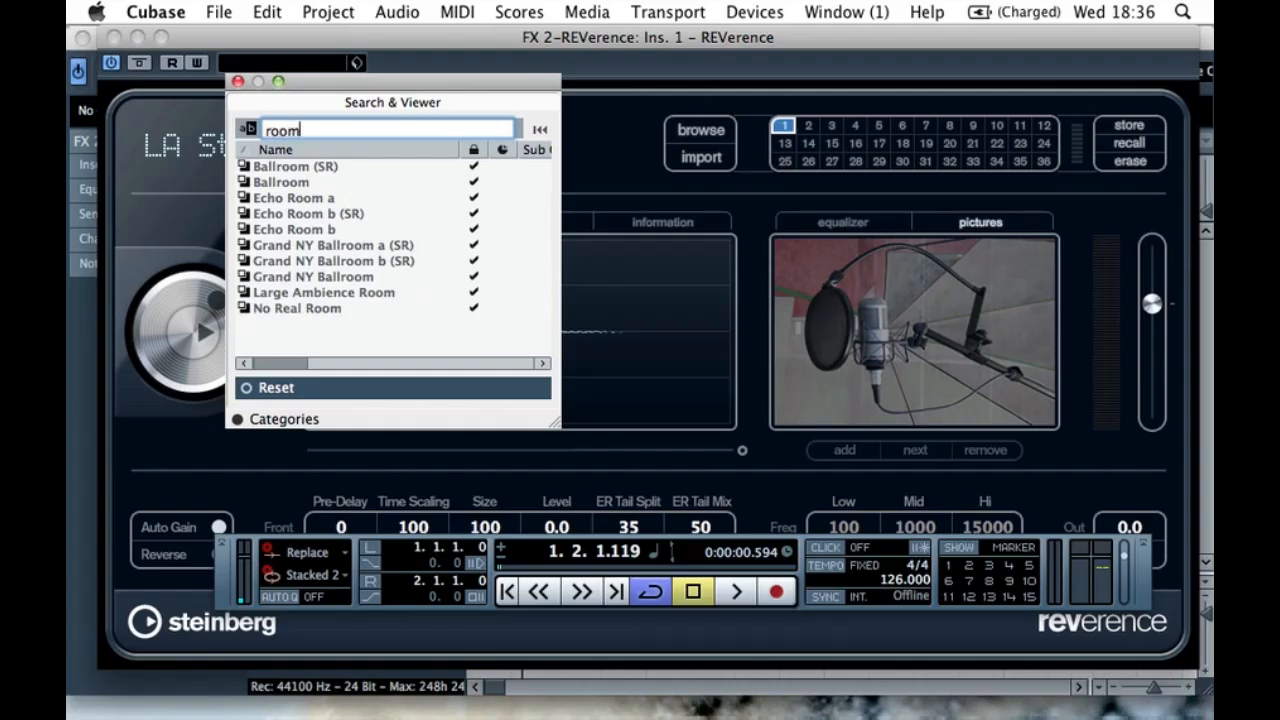
{"action": "left_click", "coordinate": [291, 199]}
{"action": "left_click", "coordinate": [295, 230]}
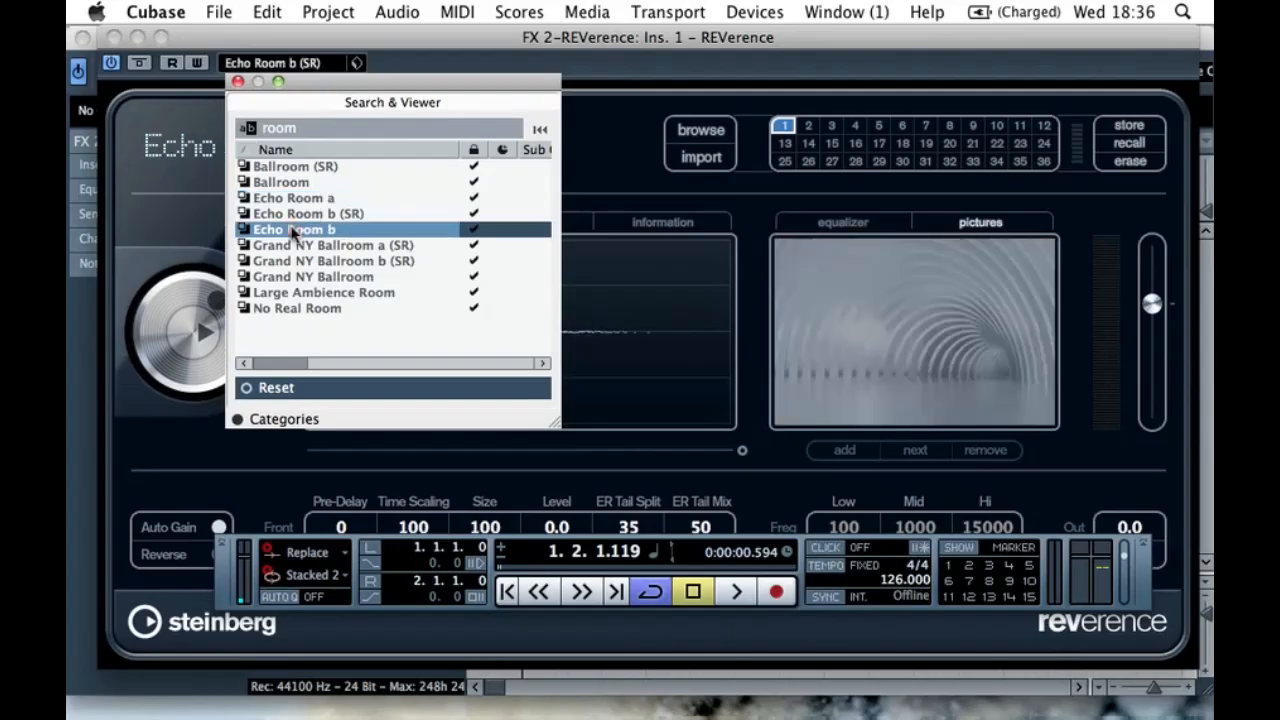
{"action": "double_click", "coordinate": [295, 230]}
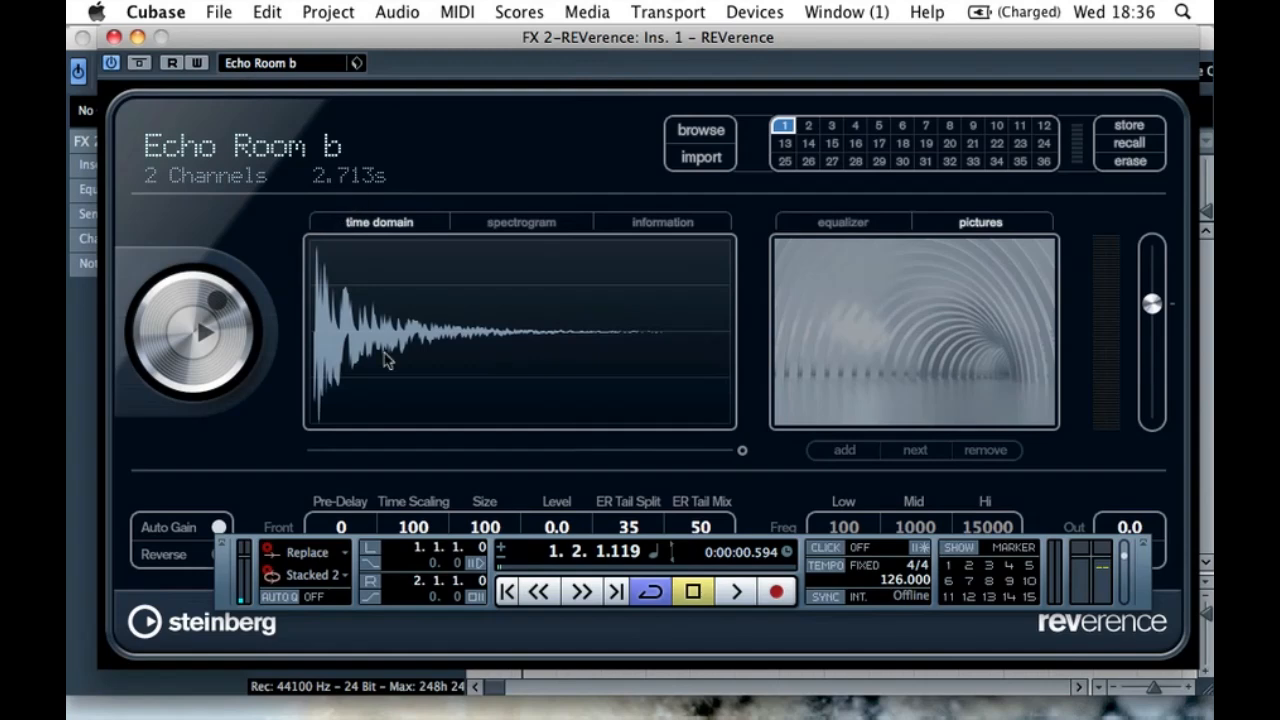
{"action": "left_click", "coordinate": [114, 38]}
- Route the Guitar track's first send to FX 2-REVerence
{"action": "left_click", "coordinate": [314, 289]}
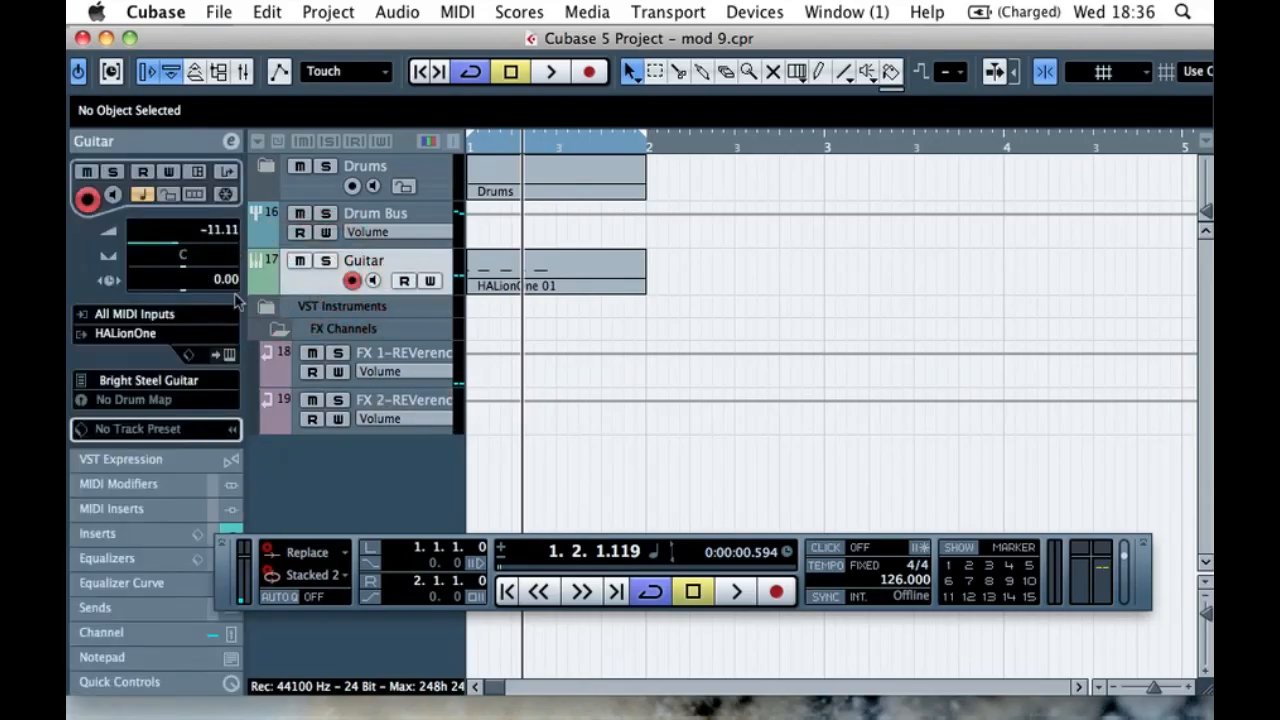
{"action": "left_click", "coordinate": [172, 148]}
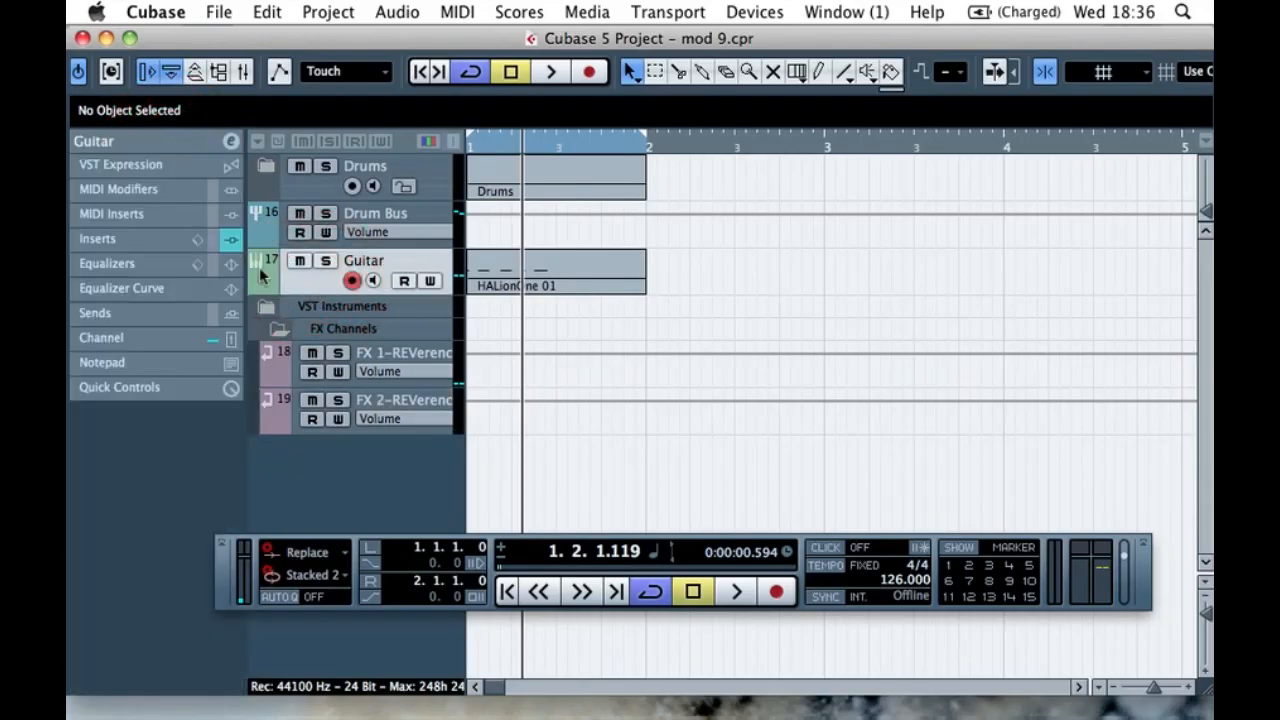
{"action": "left_click", "coordinate": [228, 313]}
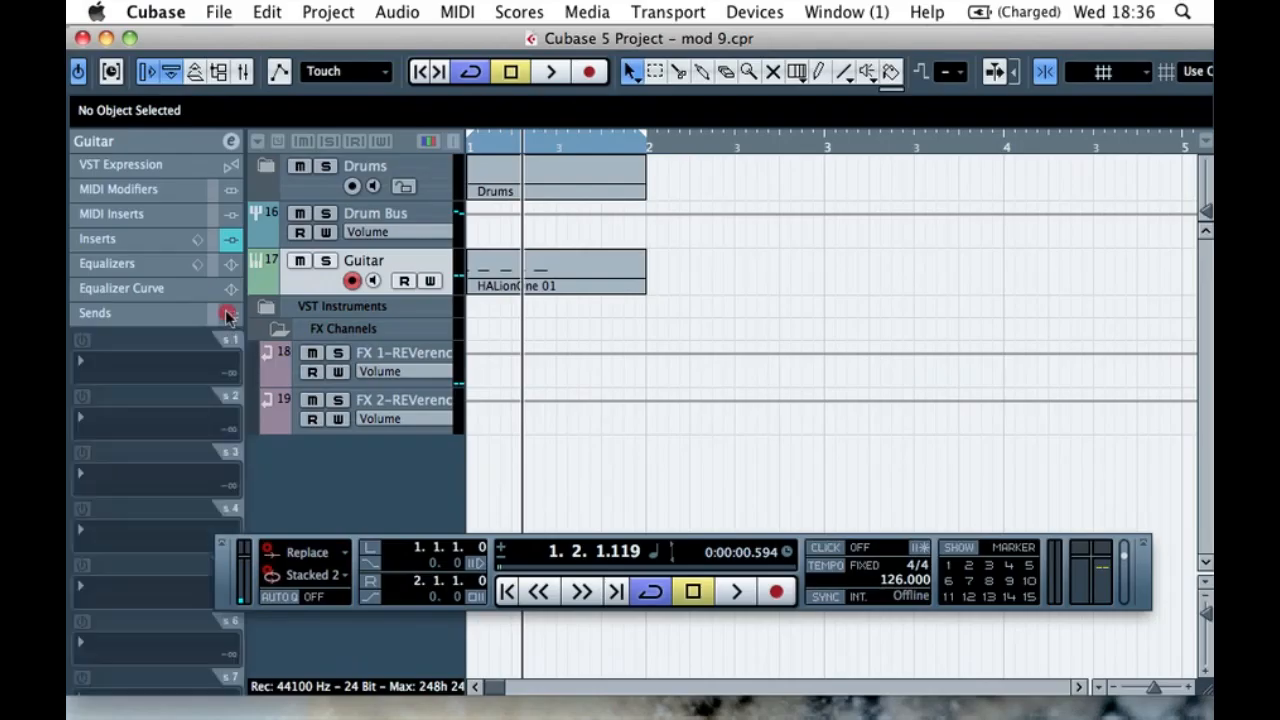
{"action": "left_click", "coordinate": [170, 370]}
{"action": "left_click", "coordinate": [158, 428]}
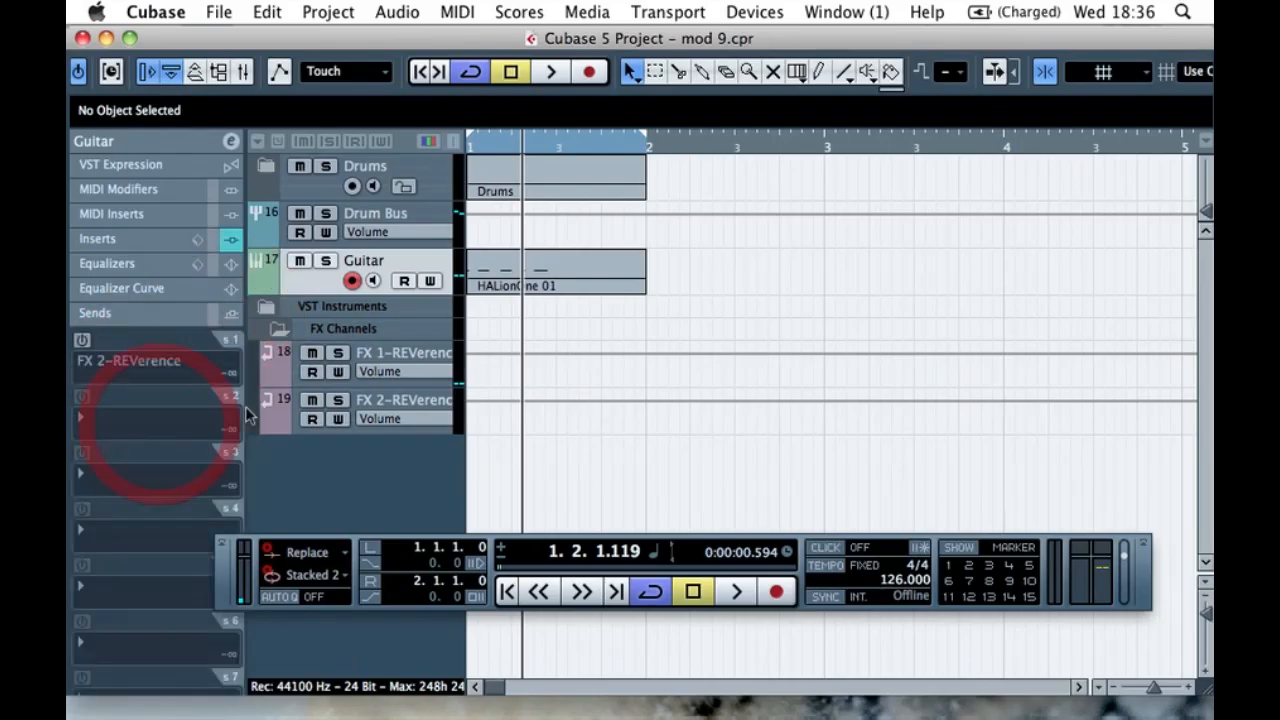
- Rename the FX 2-REVerence track as Room Reverb
{"action": "double_click", "coordinate": [420, 400]}
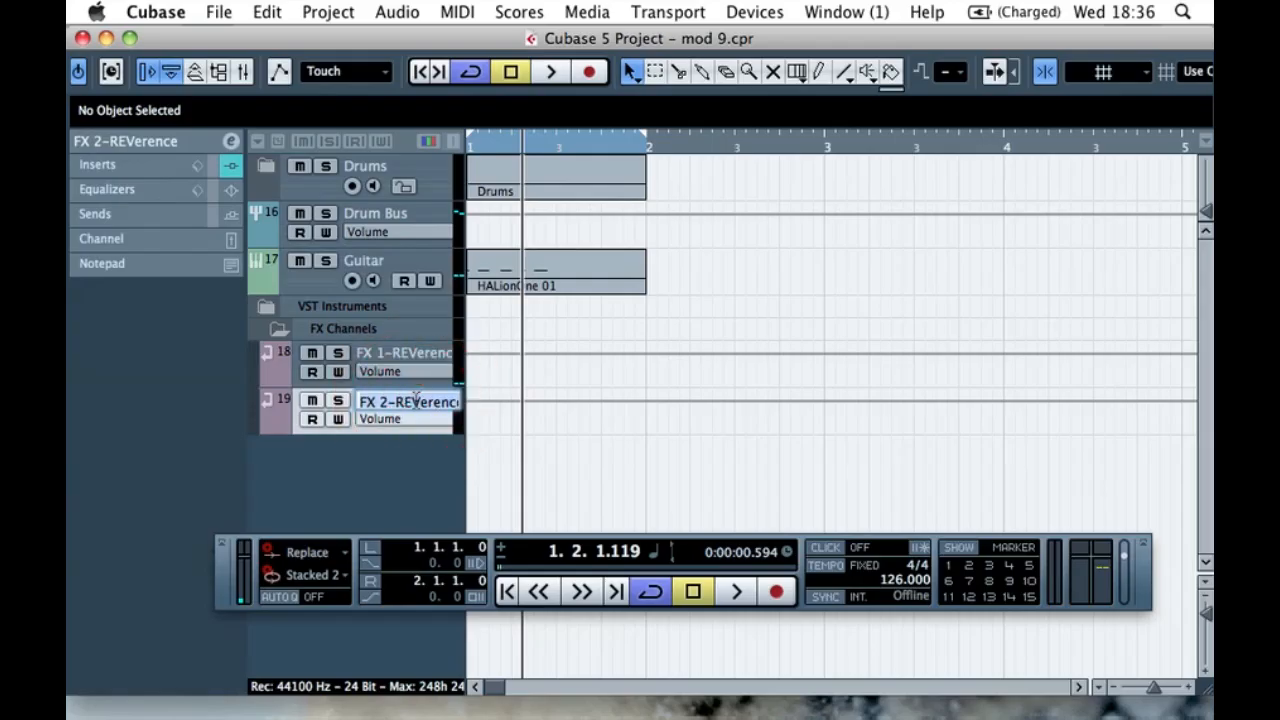
{"action": "type", "text": "s"}
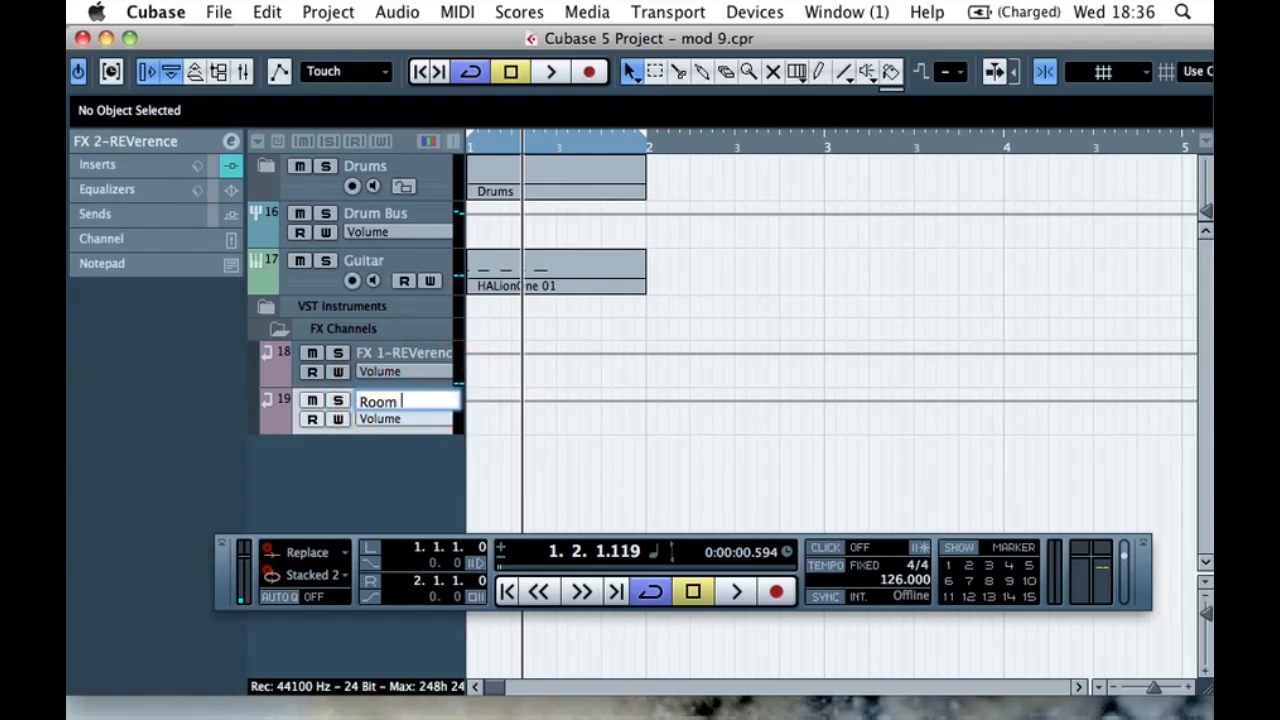
{"action": "key", "text": "Return"}
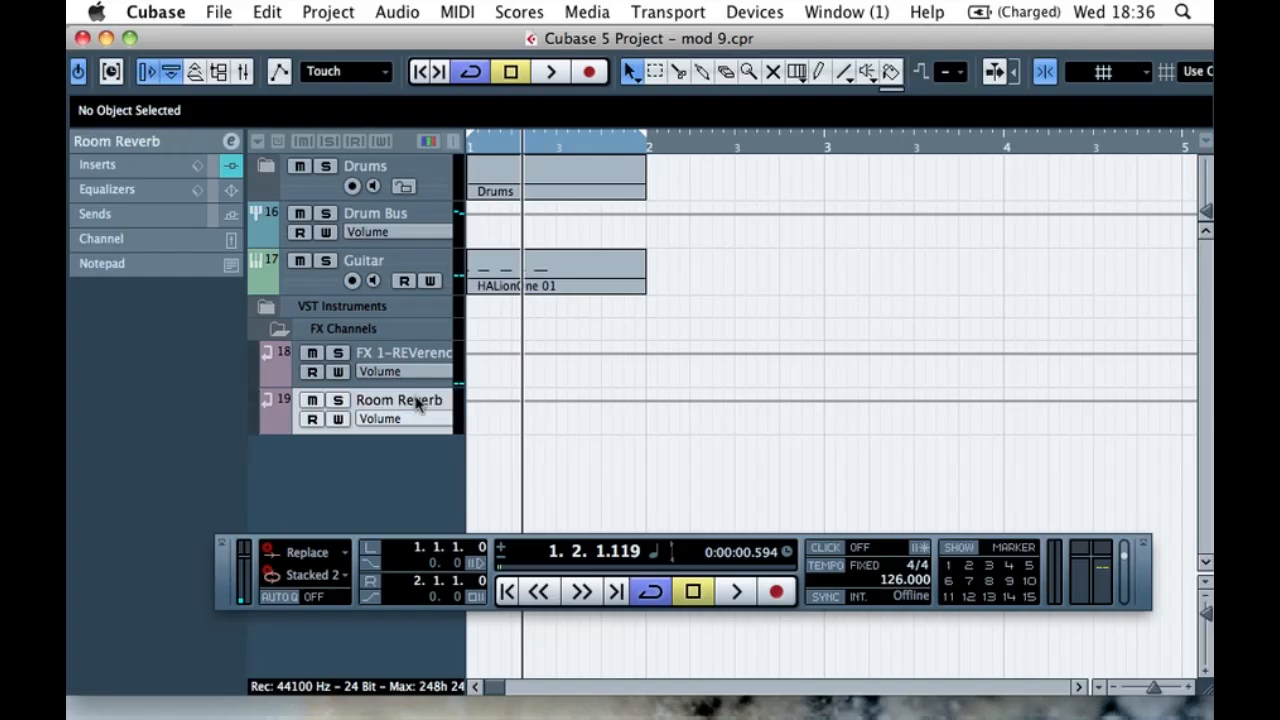
{"action": "left_click", "coordinate": [364, 486]}
- Activate the Guitar track's Room Reverb send and set its level to -17.85 while playing the loop
{"action": "left_click", "coordinate": [312, 279]}
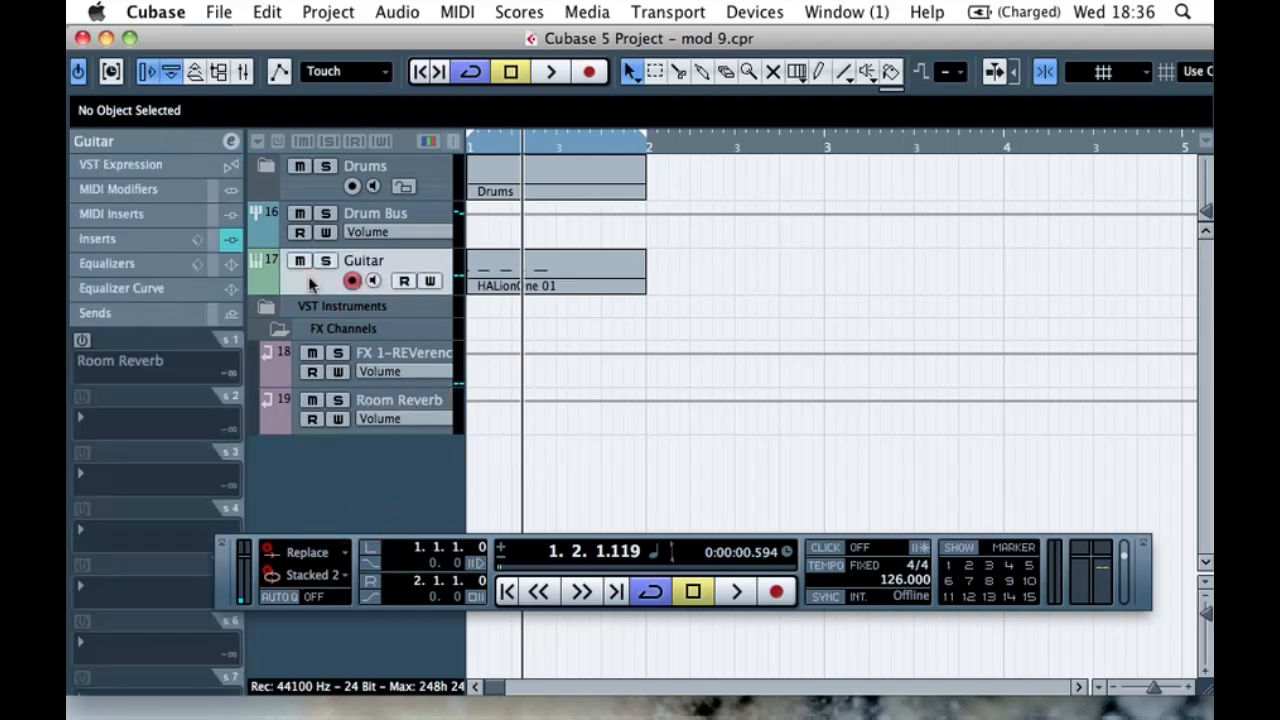
{"action": "left_click", "coordinate": [82, 340]}
{"action": "left_click_drag", "start_coordinate": [85, 378], "coordinate": [136, 380]}
{"action": "key", "text": "space"}
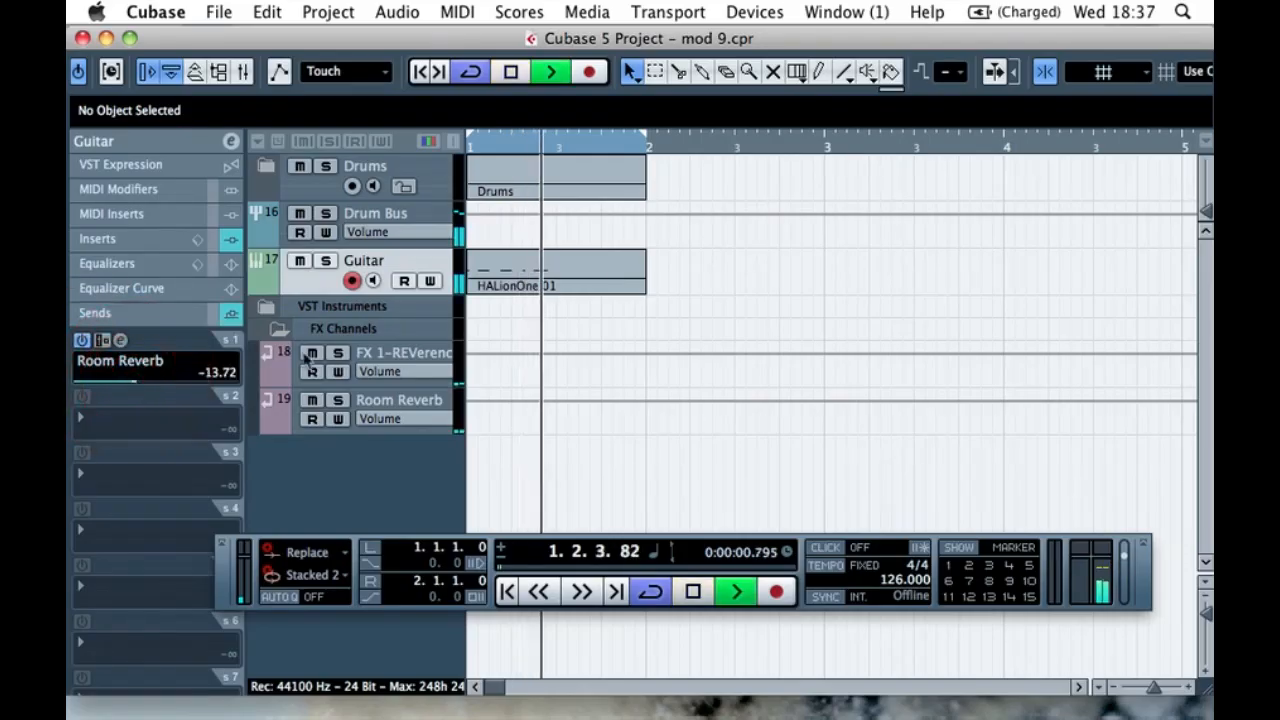
{"action": "left_click", "coordinate": [131, 384]}
{"action": "left_click_drag", "start_coordinate": [131, 384], "coordinate": [119, 387]}
- Reduce the time scaling of Room Reverb's REVerence to 10, then close the effect window
{"action": "left_click", "coordinate": [269, 421]}
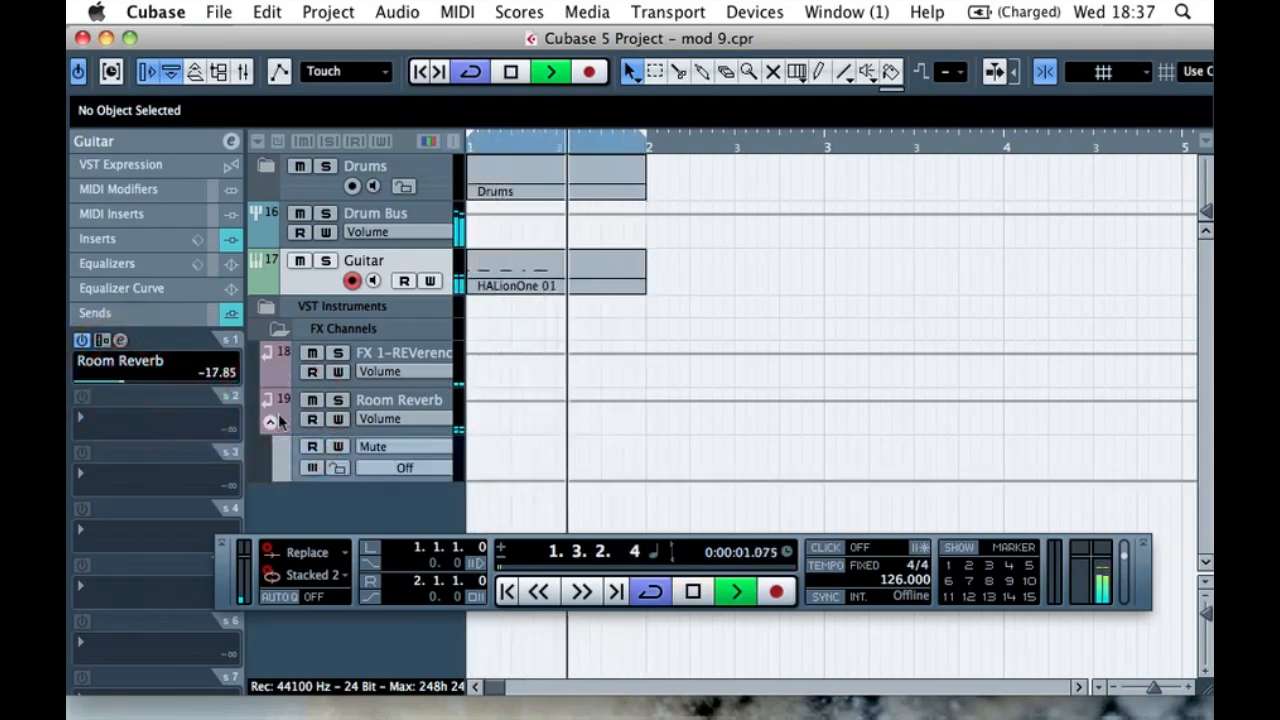
{"action": "left_click", "coordinate": [276, 421]}
{"action": "left_click", "coordinate": [215, 158]}
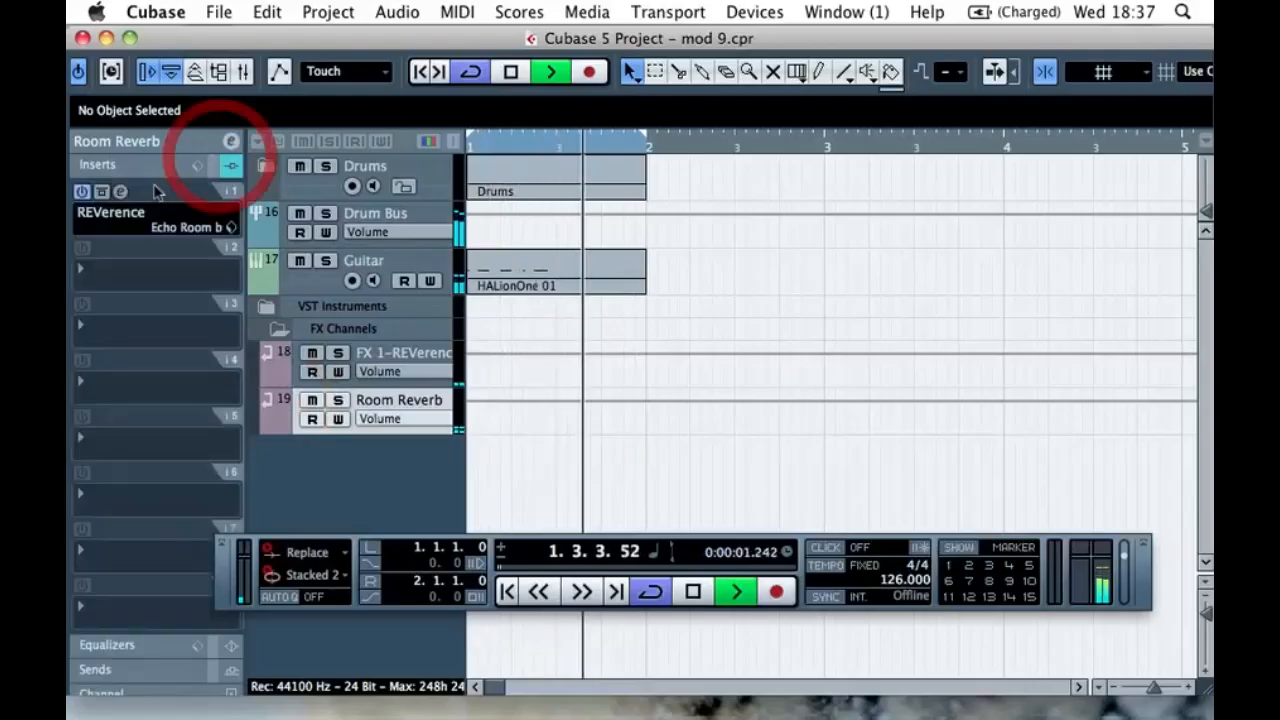
{"action": "left_click", "coordinate": [120, 191]}
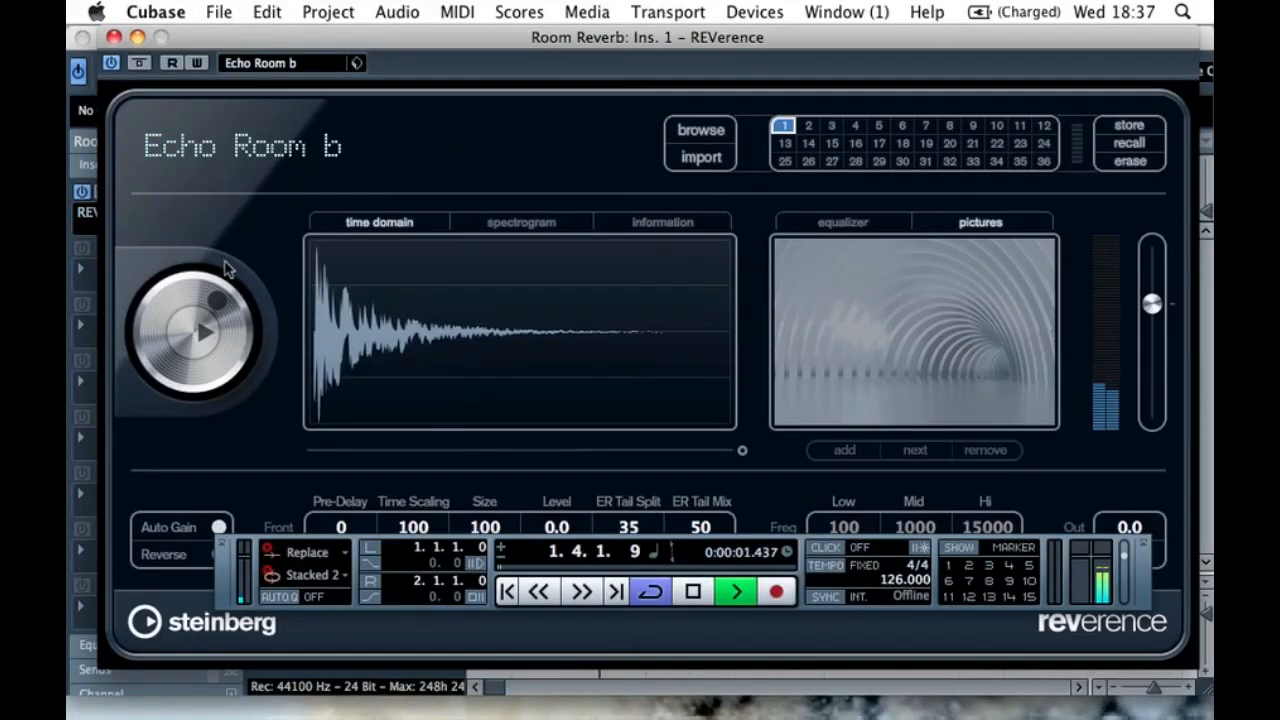
{"action": "mouse_move", "coordinate": [215, 305]}
{"action": "left_mouse_down"}
{"action": "mouse_move", "coordinate": [158, 342]}
{"action": "mouse_move", "coordinate": [162, 358]}
{"action": "left_mouse_up"}
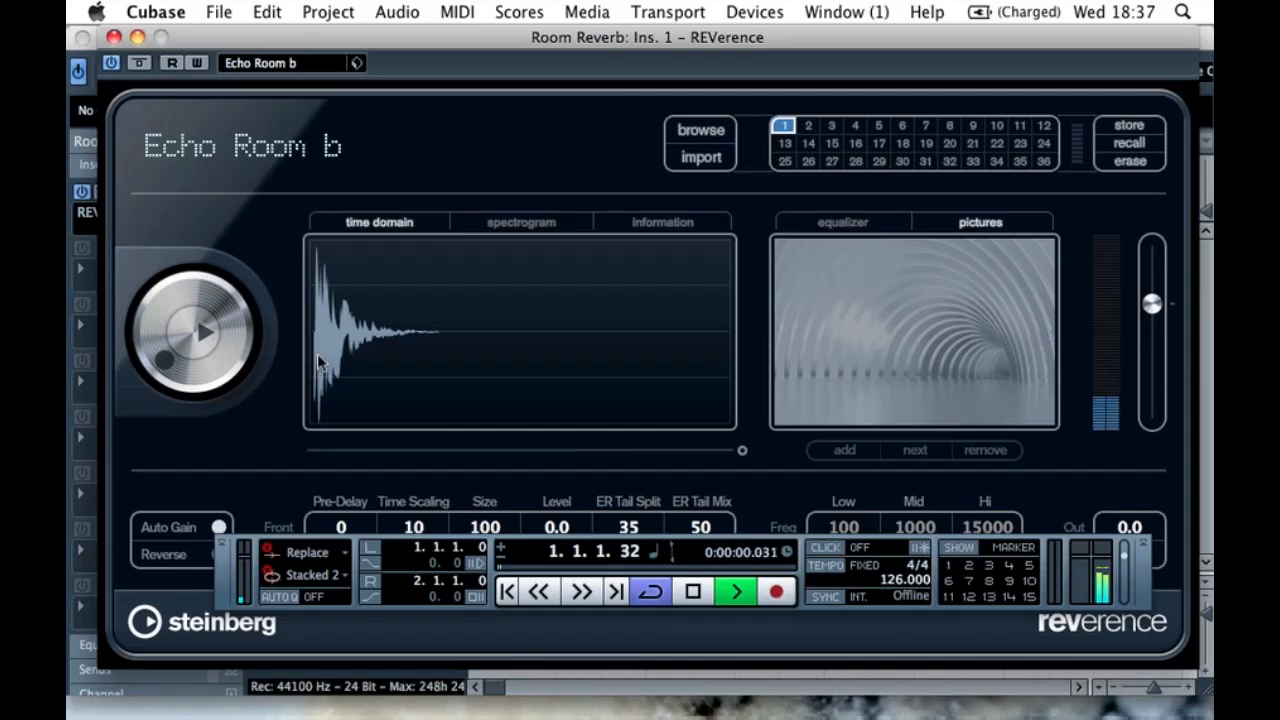
{"action": "left_click", "coordinate": [113, 37]}
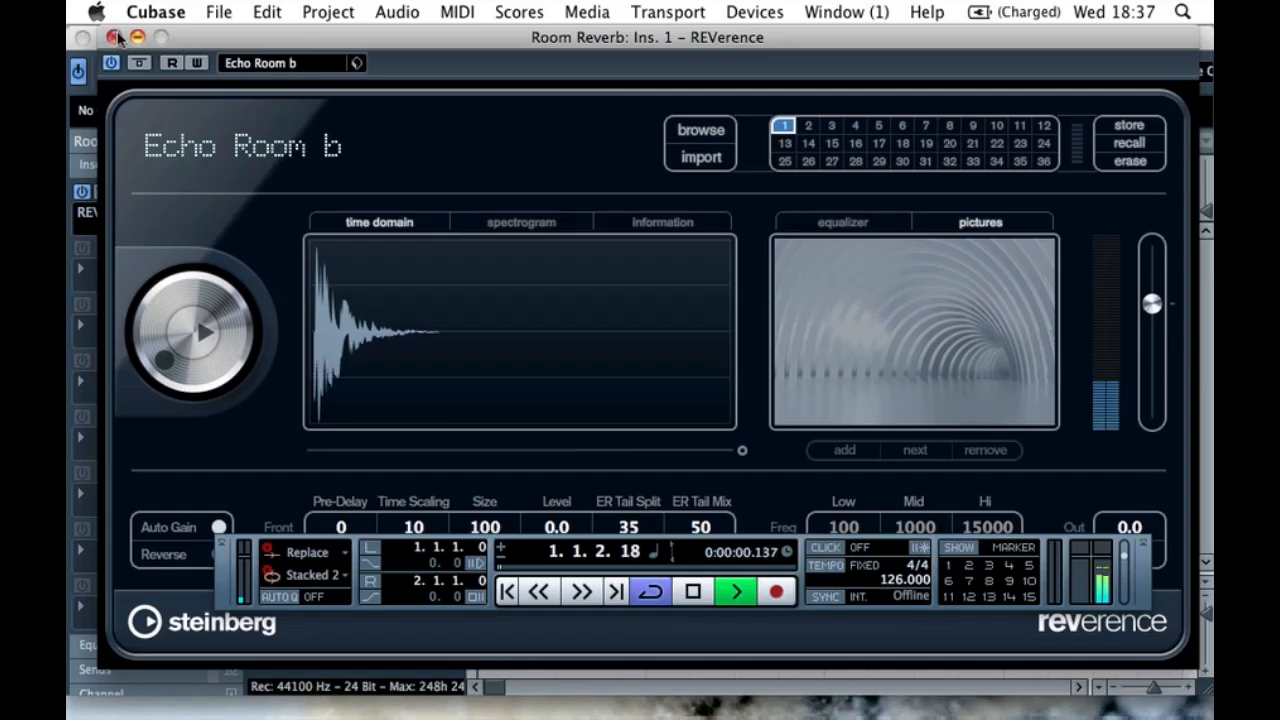
- Solo the Guitar and Room Reverb tracks and set the REVerence room size to 50
{"action": "left_click", "coordinate": [324, 260]}
{"action": "left_click", "coordinate": [336, 401]}
{"action": "left_click", "coordinate": [120, 341]}
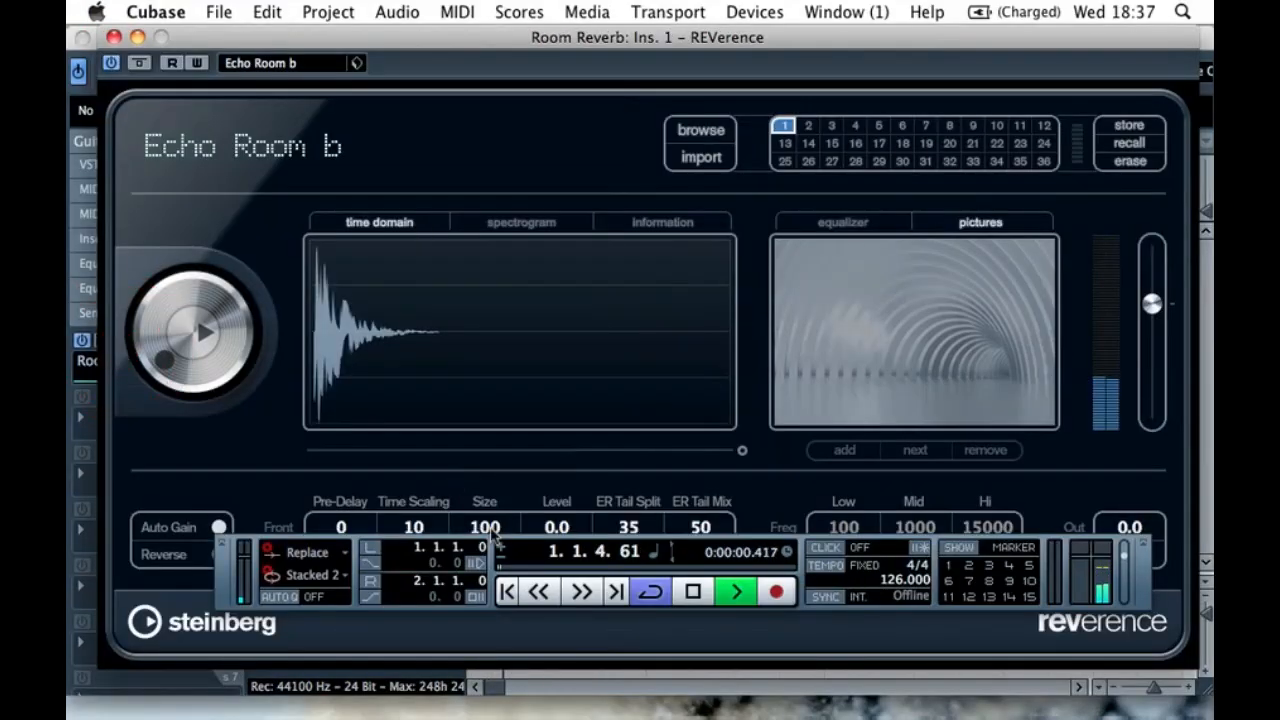
{"action": "left_click", "coordinate": [540, 525]}
{"action": "left_click_drag", "start_coordinate": [540, 500], "coordinate": [540, 592]}
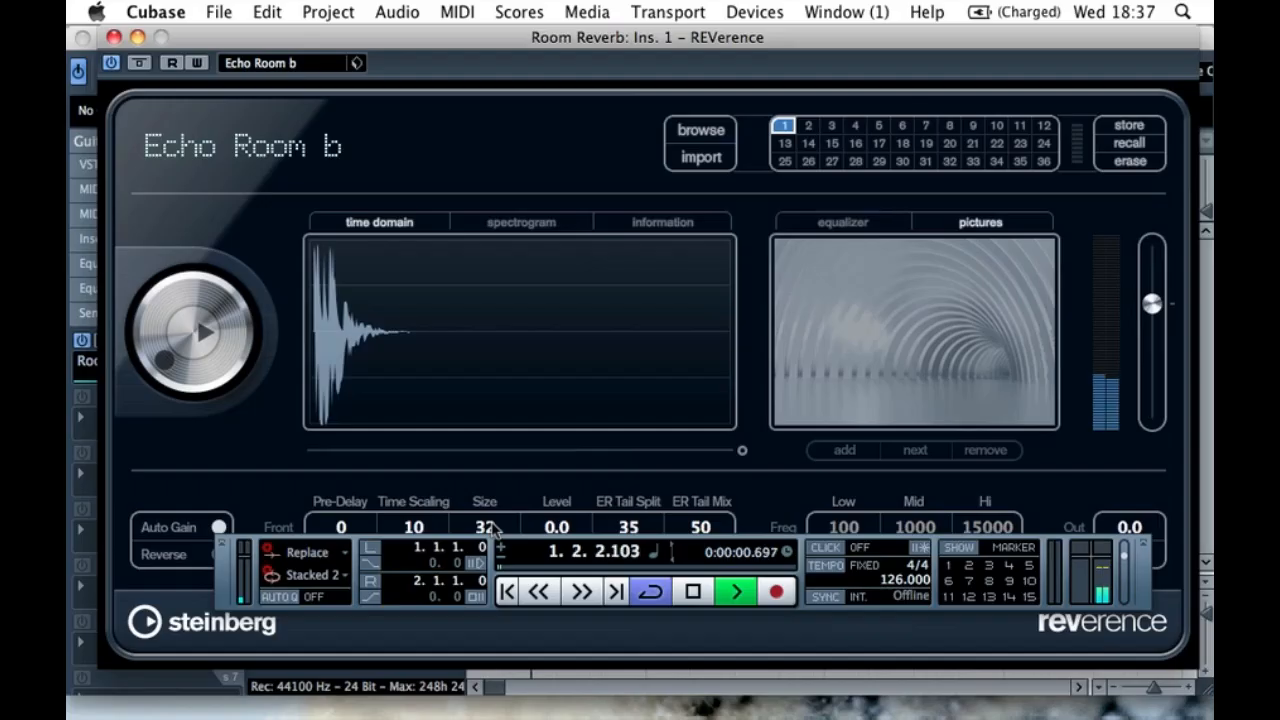
{"action": "left_click_drag", "start_coordinate": [492, 530], "coordinate": [540, 568]}
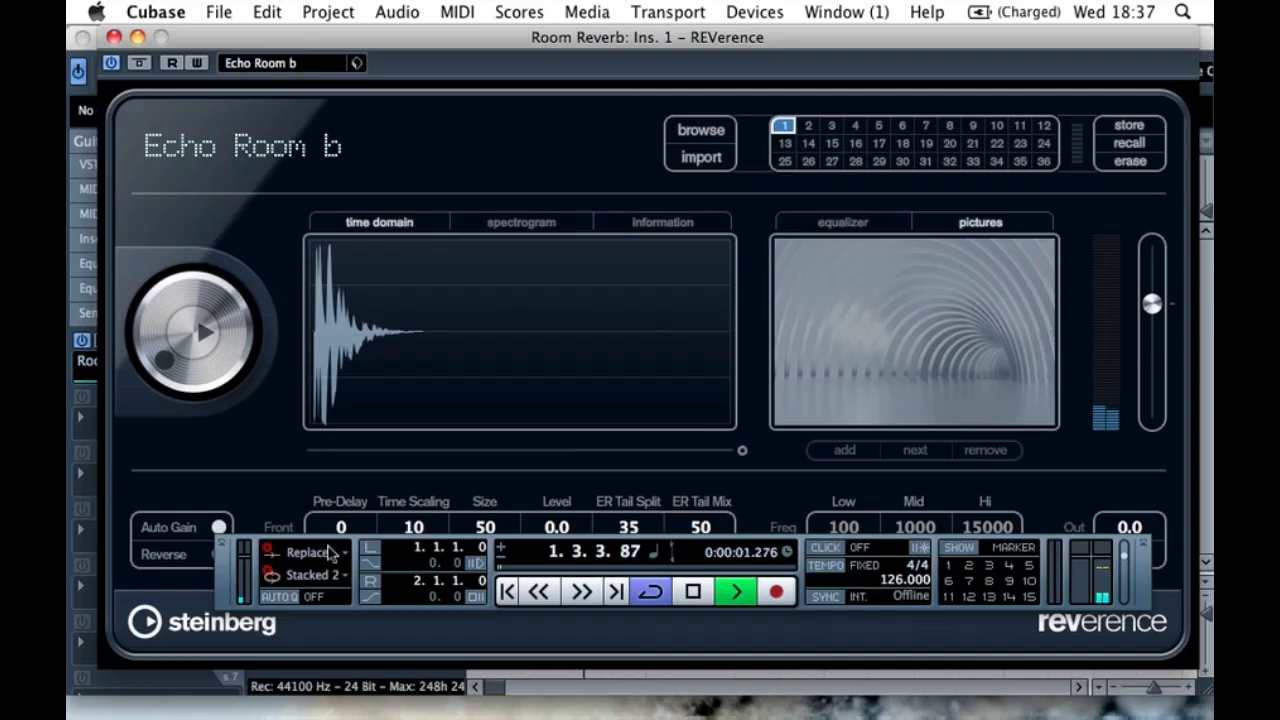
- Move the transport clear of the REVerence parameters, set ER Tail Split to 2, and close the effect window
{"action": "left_click_drag", "start_coordinate": [220, 560], "coordinate": [185, 643]}
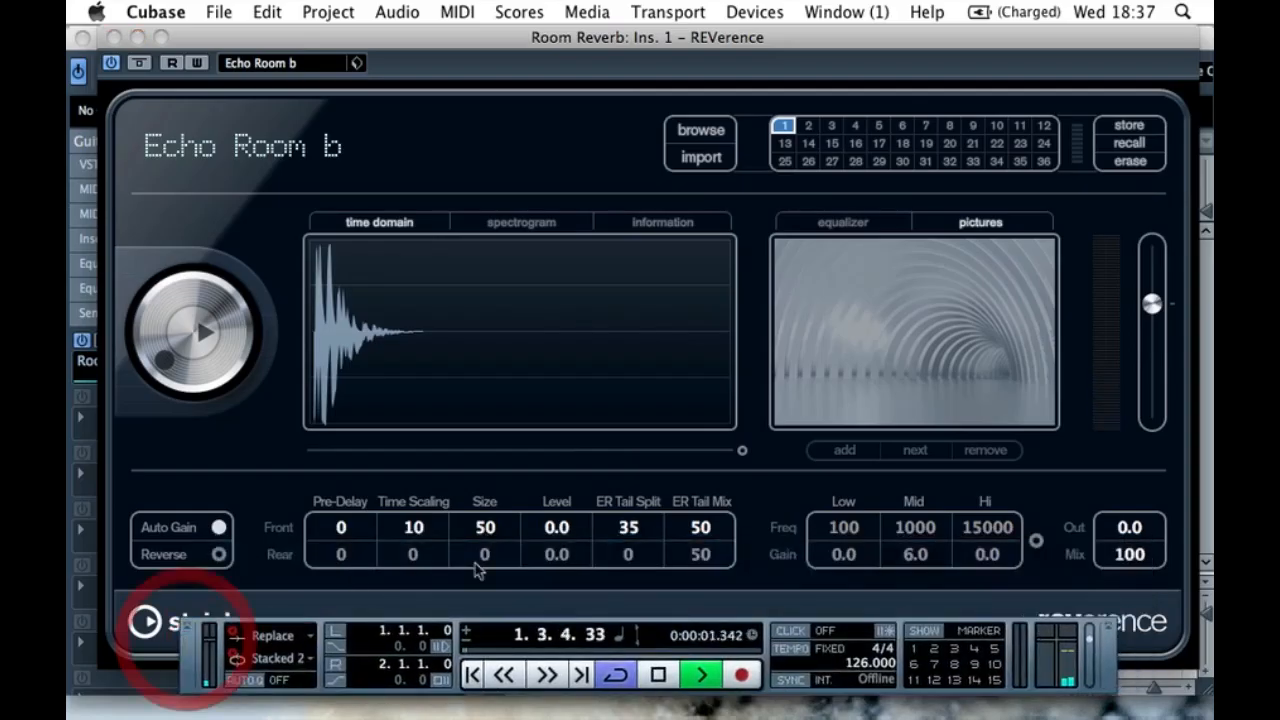
{"action": "left_click_drag", "start_coordinate": [620, 527], "coordinate": [623, 610]}
{"action": "mouse_move", "coordinate": [626, 527]}
{"action": "left_mouse_down"}
{"action": "mouse_move", "coordinate": [627, 548]}
{"action": "mouse_move", "coordinate": [632, 535]}
{"action": "left_mouse_up"}
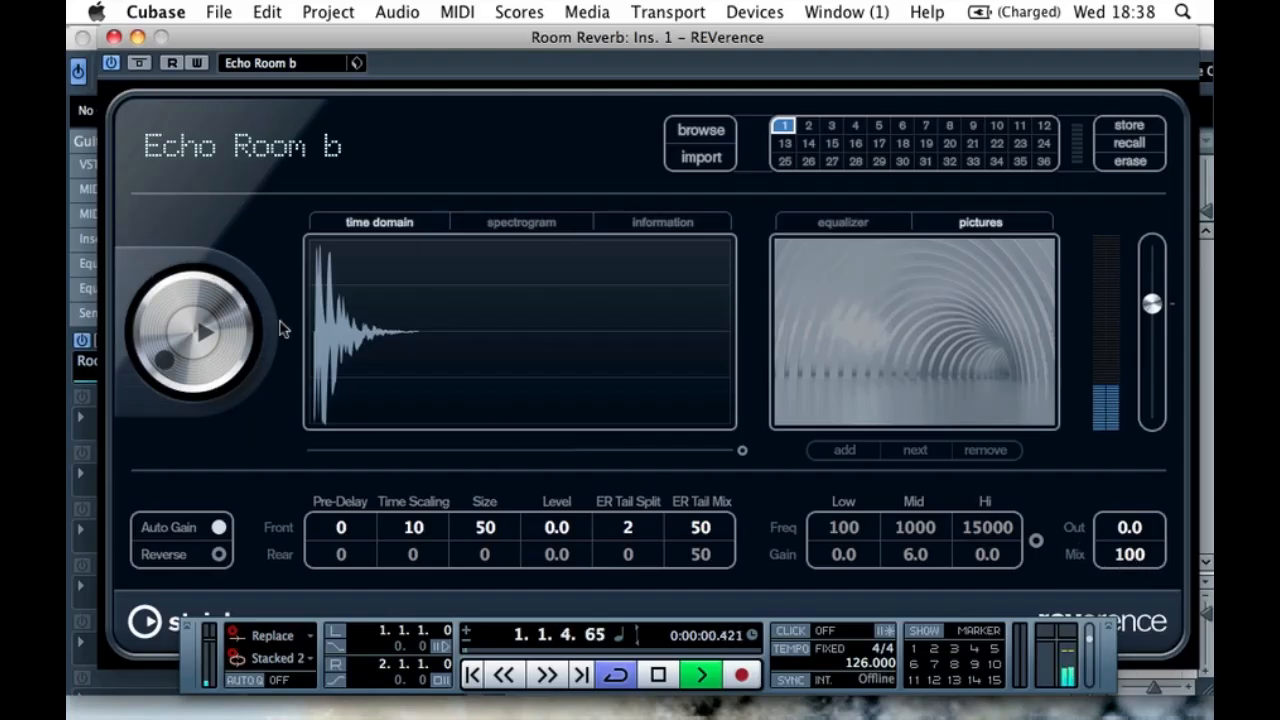
{"action": "left_click", "coordinate": [114, 37]}
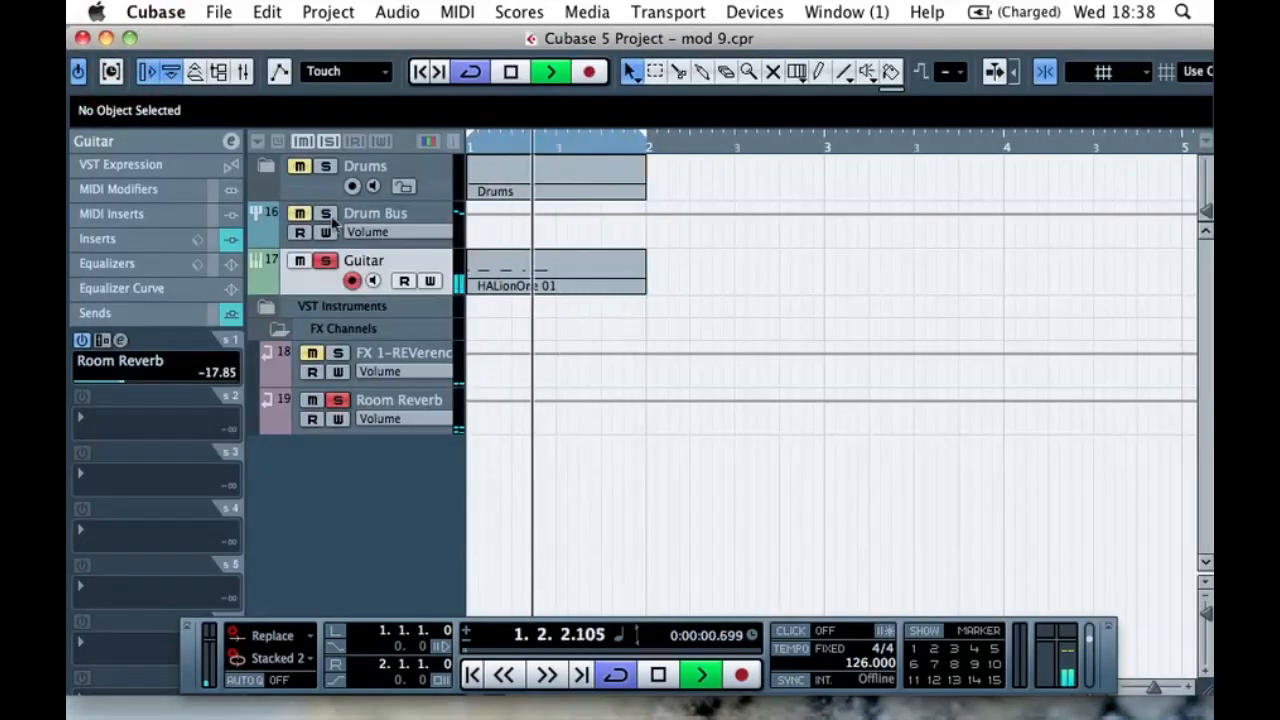
- Raise the Guitar's Room Reverb send to -13.72 against the unsoloed mix, and compare the sound with the send off and on
{"action": "left_click", "coordinate": [114, 382]}
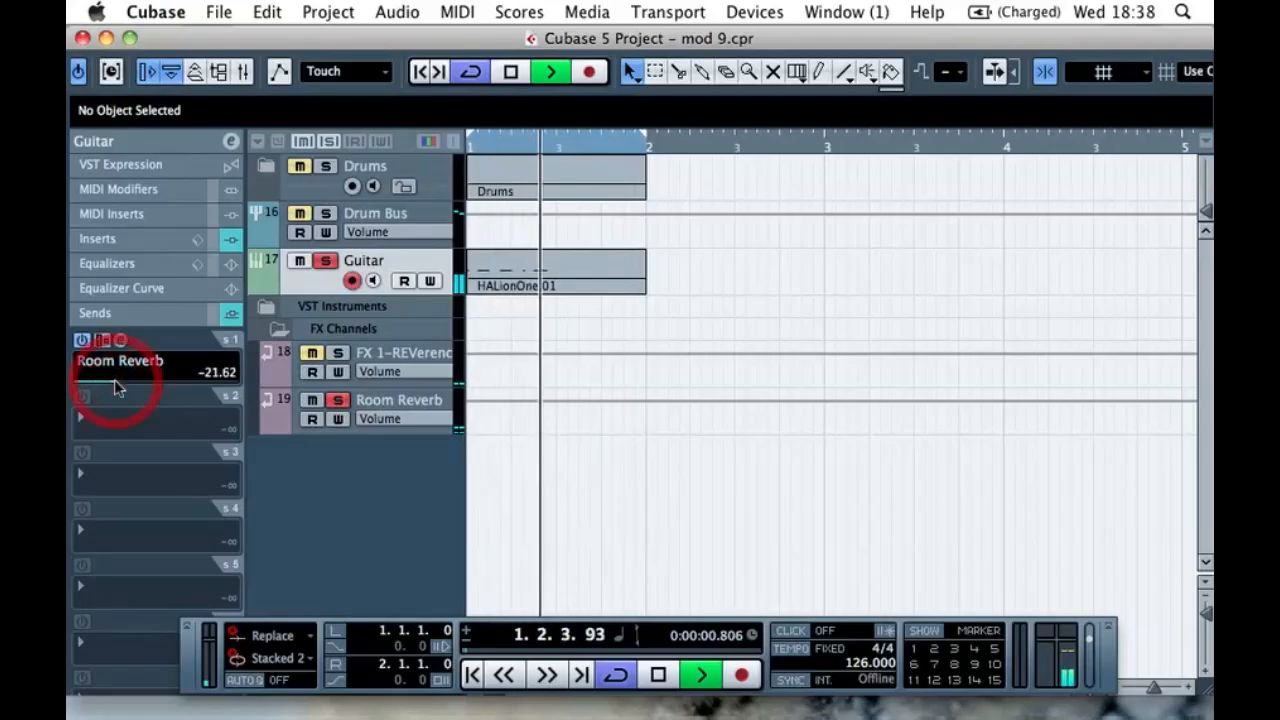
{"action": "left_click_drag", "start_coordinate": [140, 388], "coordinate": [129, 380]}
{"action": "left_click", "coordinate": [325, 261]}
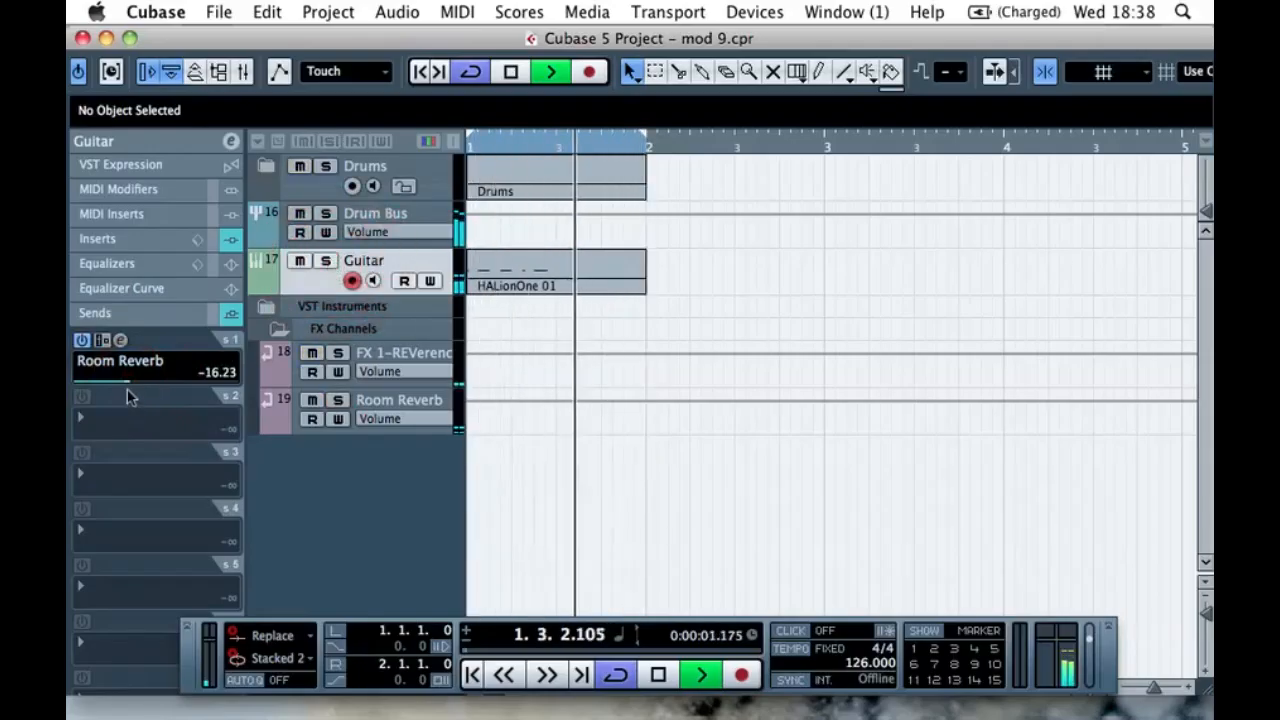
{"action": "left_click_drag", "start_coordinate": [131, 388], "coordinate": [136, 388]}
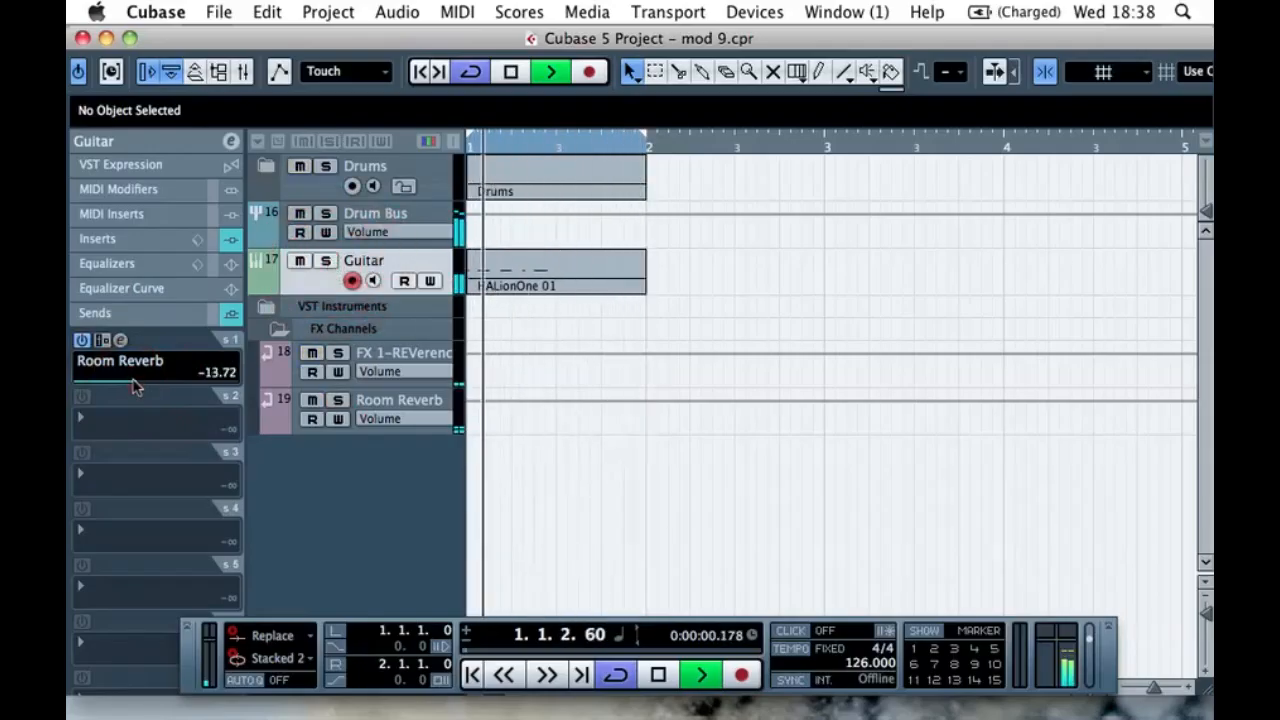
{"action": "left_click", "coordinate": [82, 340]}
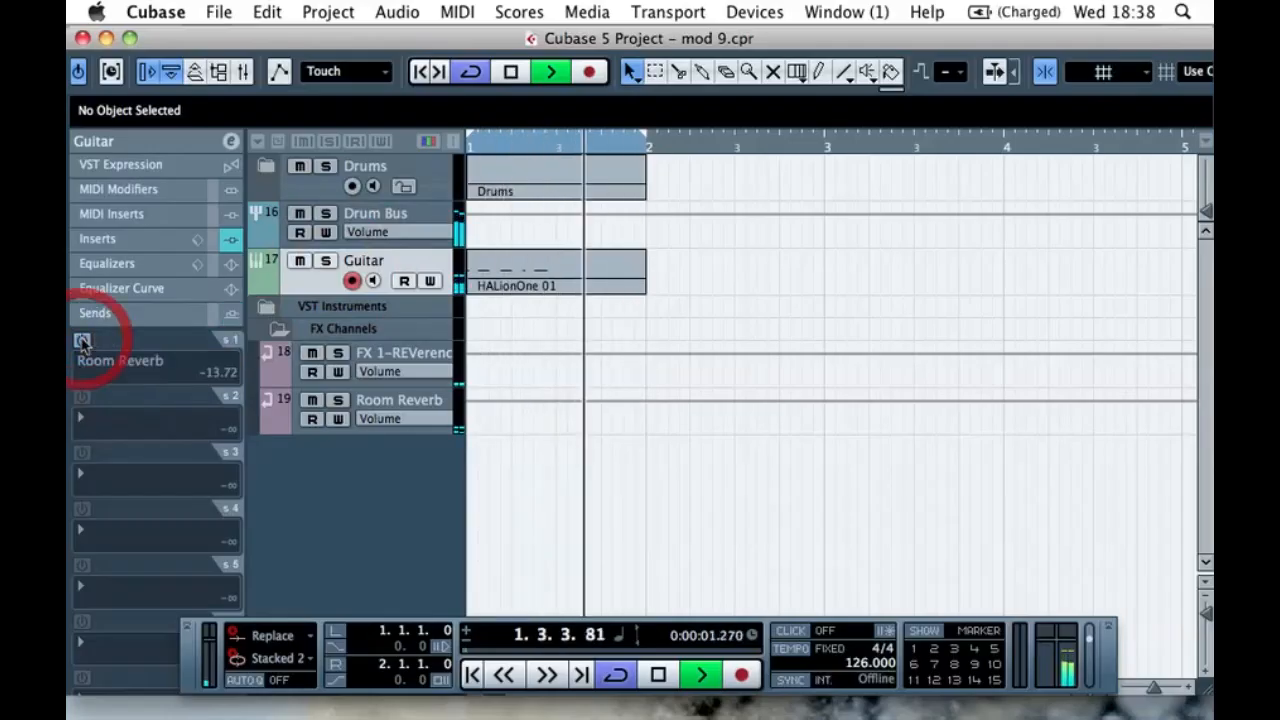
{"action": "left_click", "coordinate": [82, 340]}
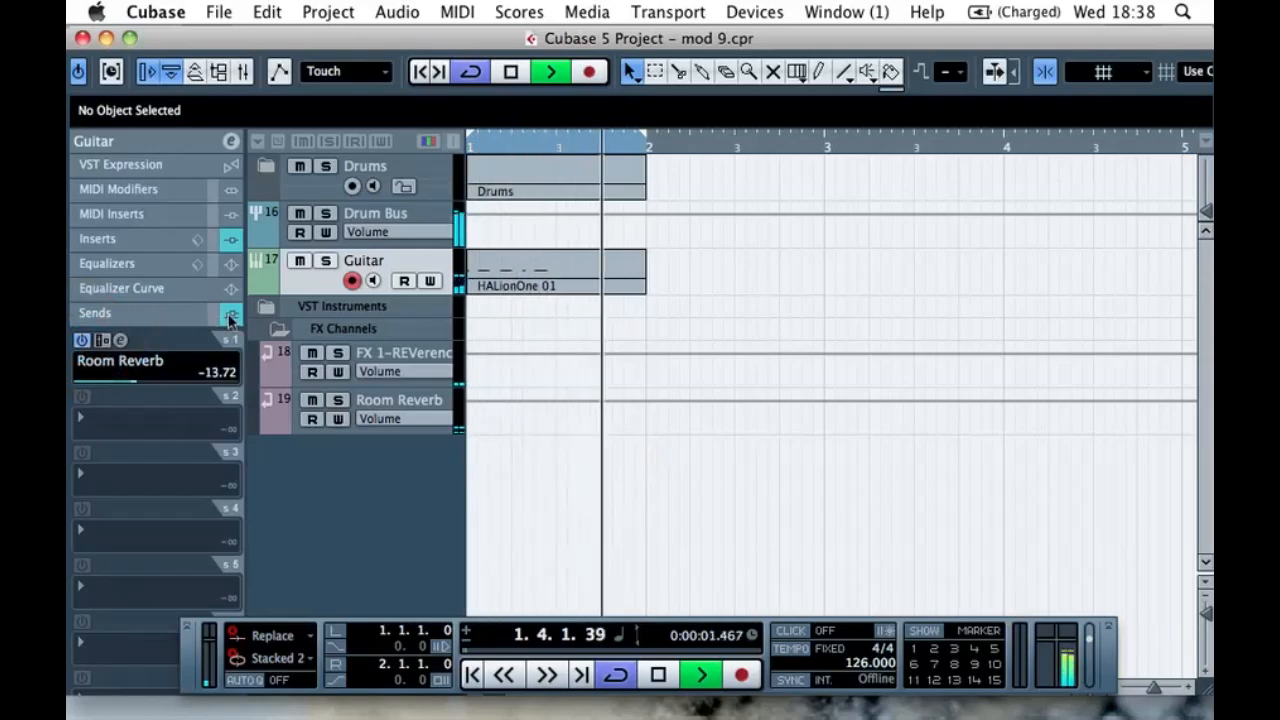
- Collapse the Guitar track's sends and stop playback
{"action": "left_click", "coordinate": [214, 314]}
{"action": "key", "text": "space"}
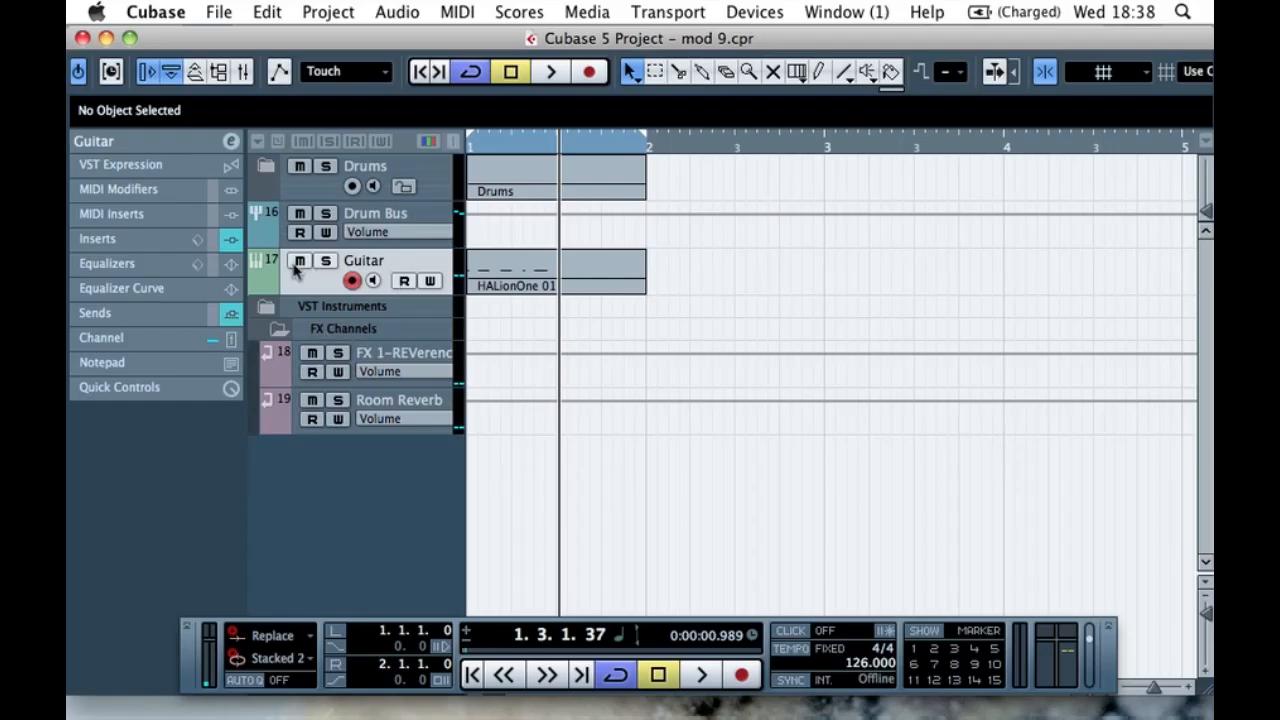
{"action": "left_click", "coordinate": [663, 263]}
{"action": "key", "text": "g"}
{"action": "key", "text": "g"}
{"action": "key", "text": "g"}
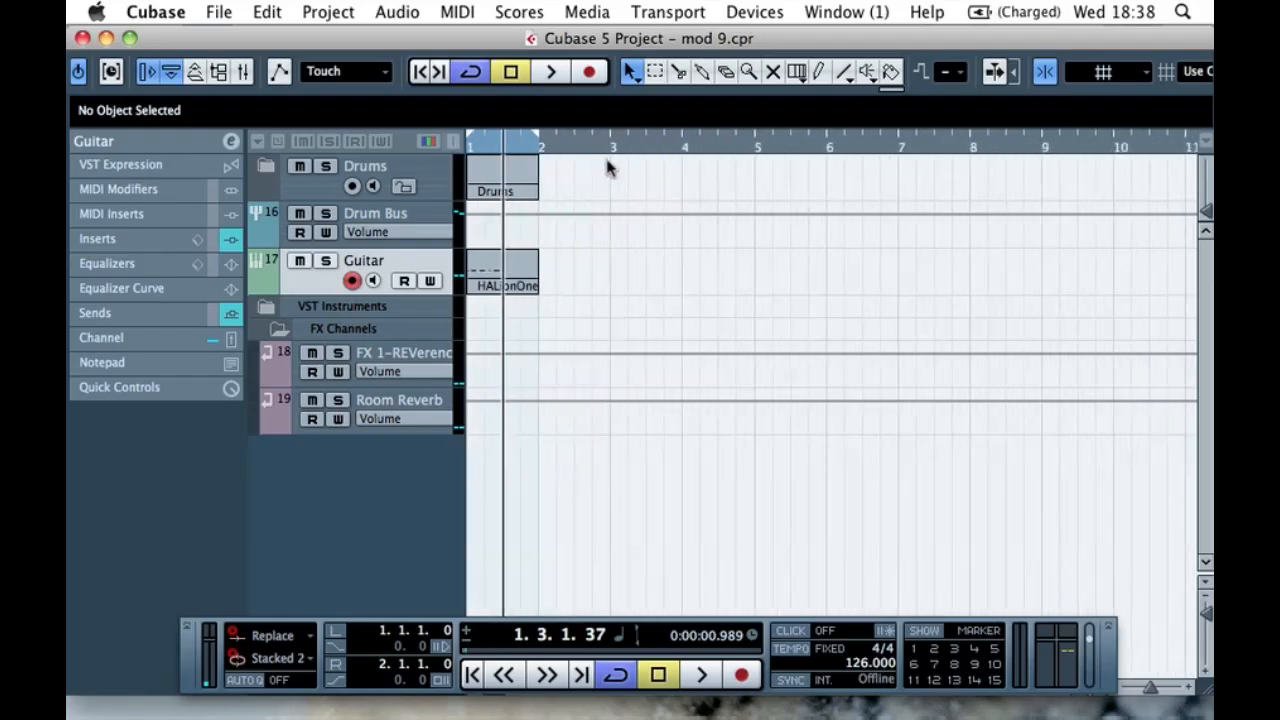
{"action": "left_click", "coordinate": [608, 186]}
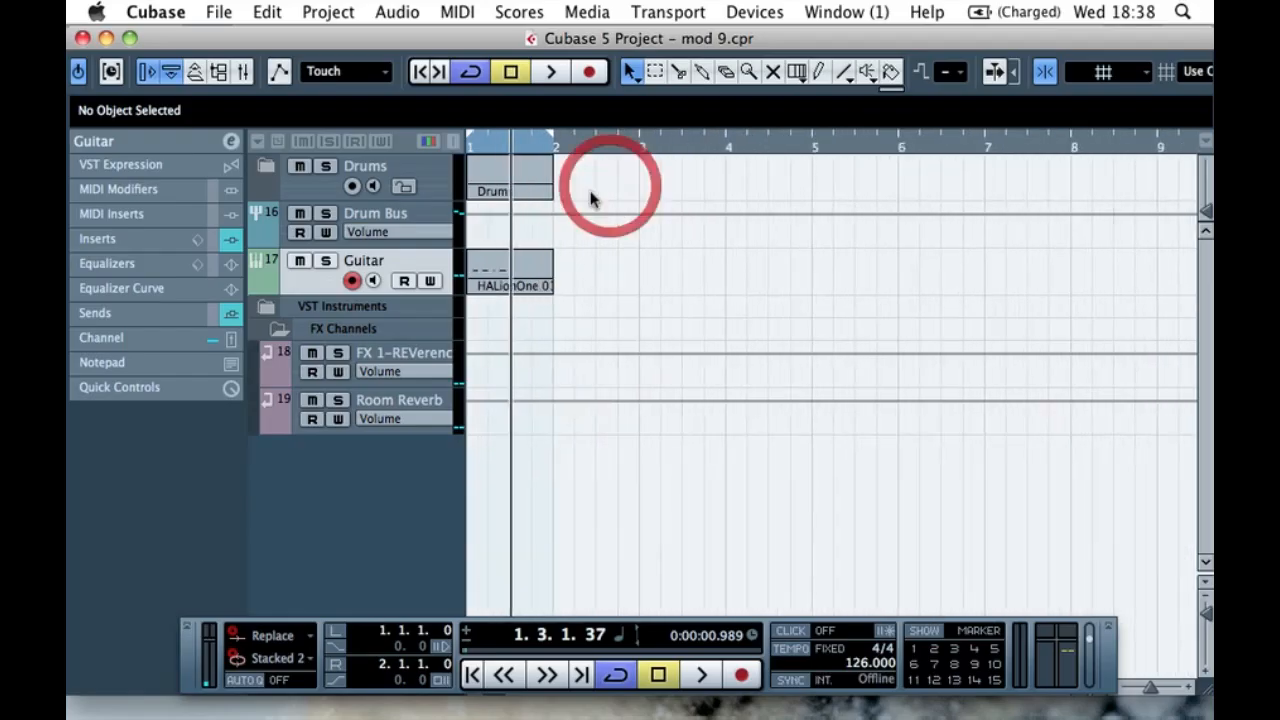
- Copy the one-bar Drums part into bar 2 and delete that copy
{"action": "left_click", "coordinate": [524, 194]}
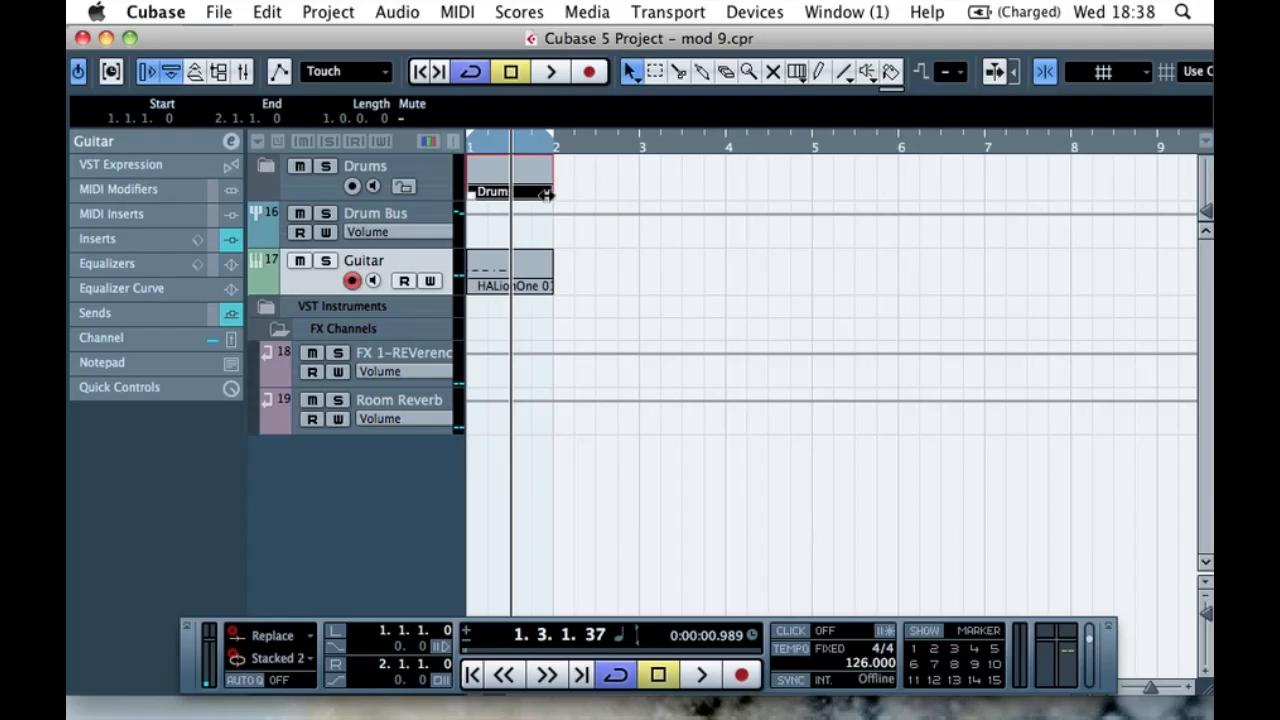
{"action": "left_click_drag", "start_coordinate": [553, 186], "coordinate": [628, 191]}
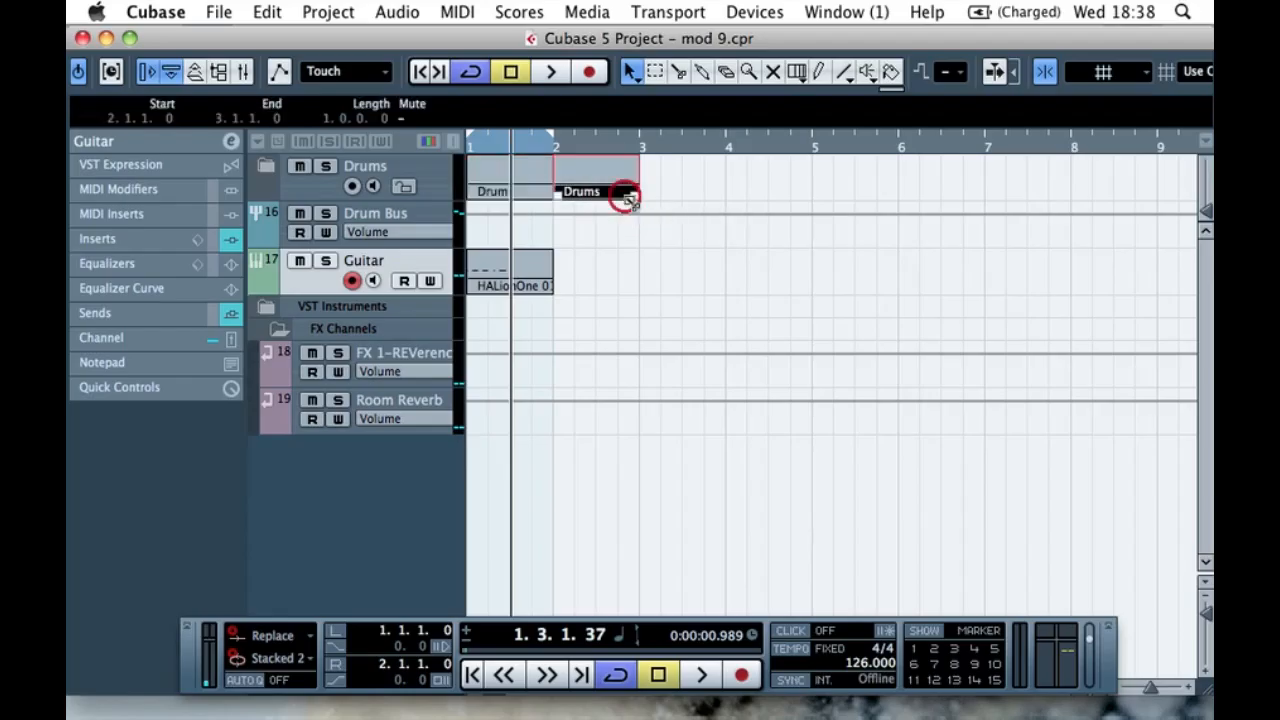
{"action": "key", "text": "Delete"}
{"action": "left_click", "coordinate": [636, 190]}
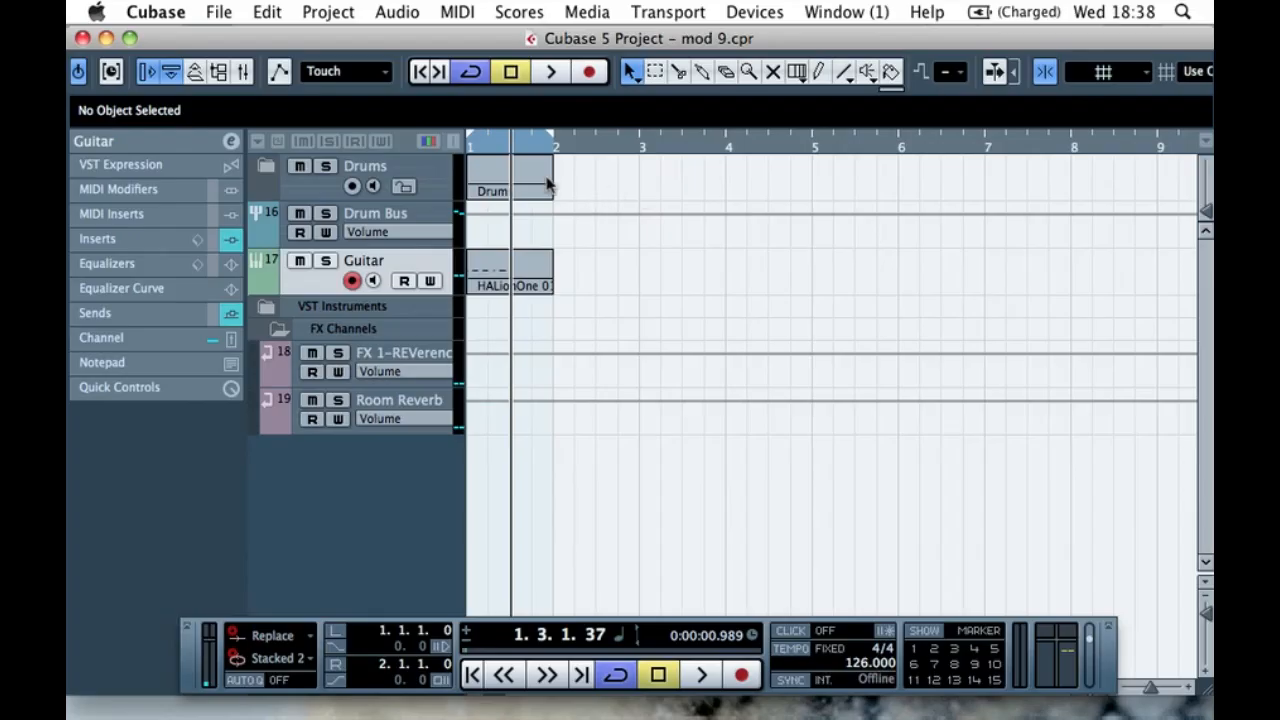
- Repeat the Drums part and the HALionOne 01 guitar part three times each, filling bars 1 to 4
{"action": "left_click", "coordinate": [516, 183]}
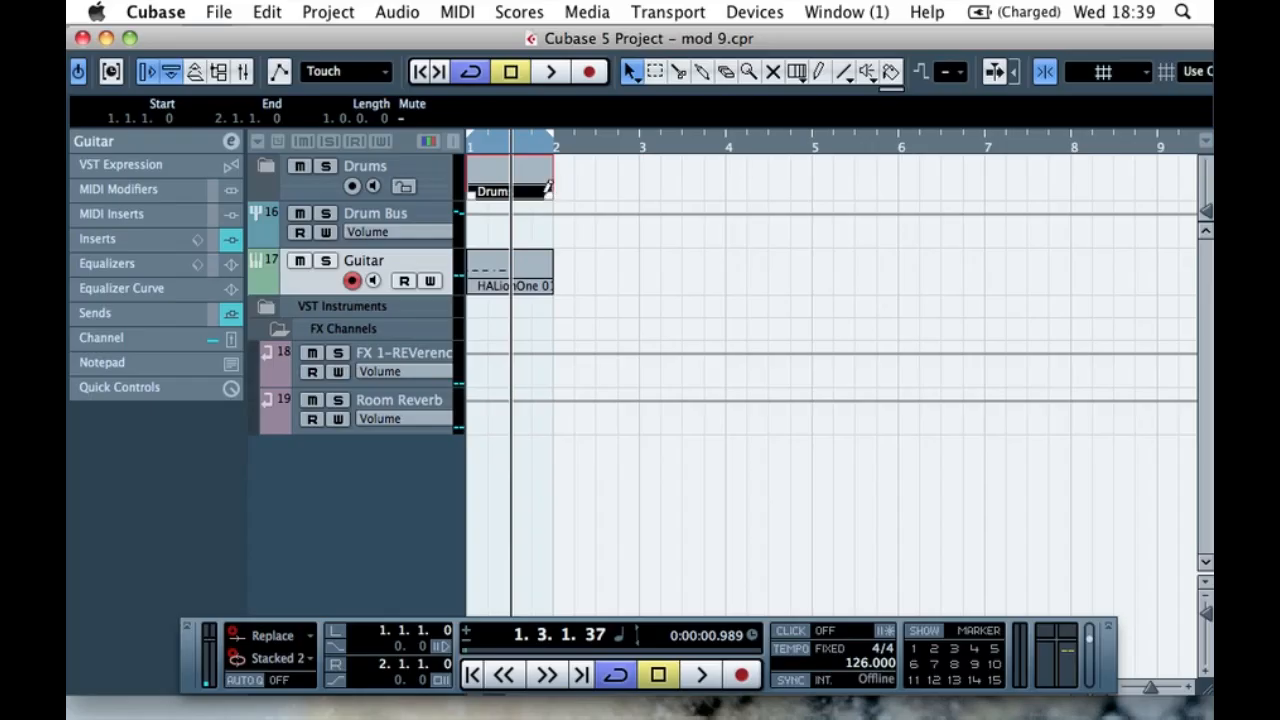
{"action": "left_click_drag", "start_coordinate": [550, 190], "coordinate": [607, 190]}
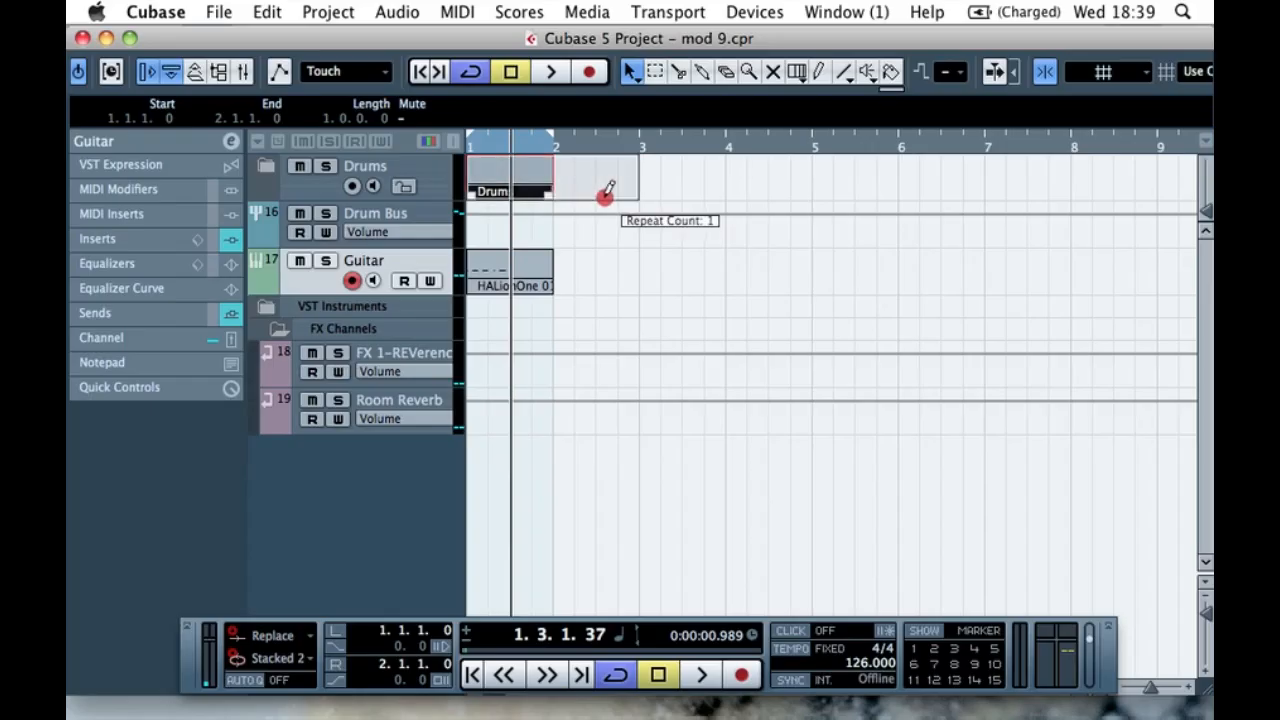
{"action": "left_click_drag", "start_coordinate": [607, 189], "coordinate": [750, 165]}
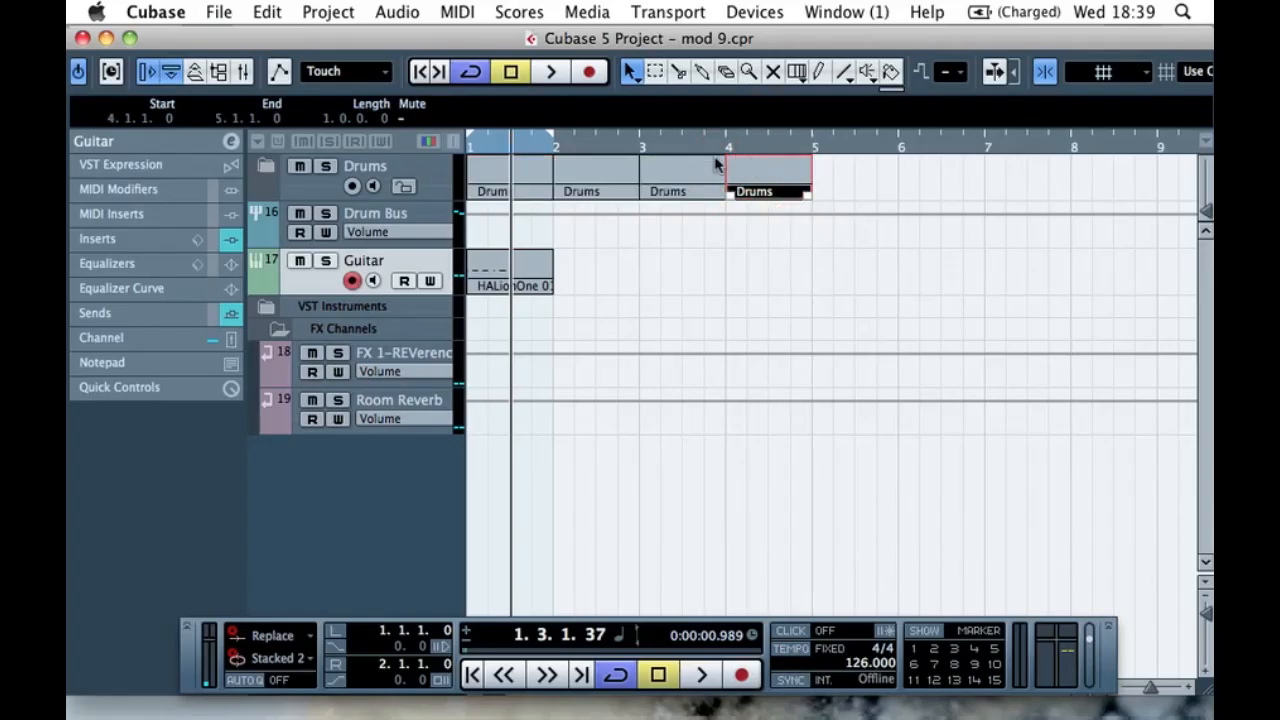
{"action": "left_click", "coordinate": [533, 269]}
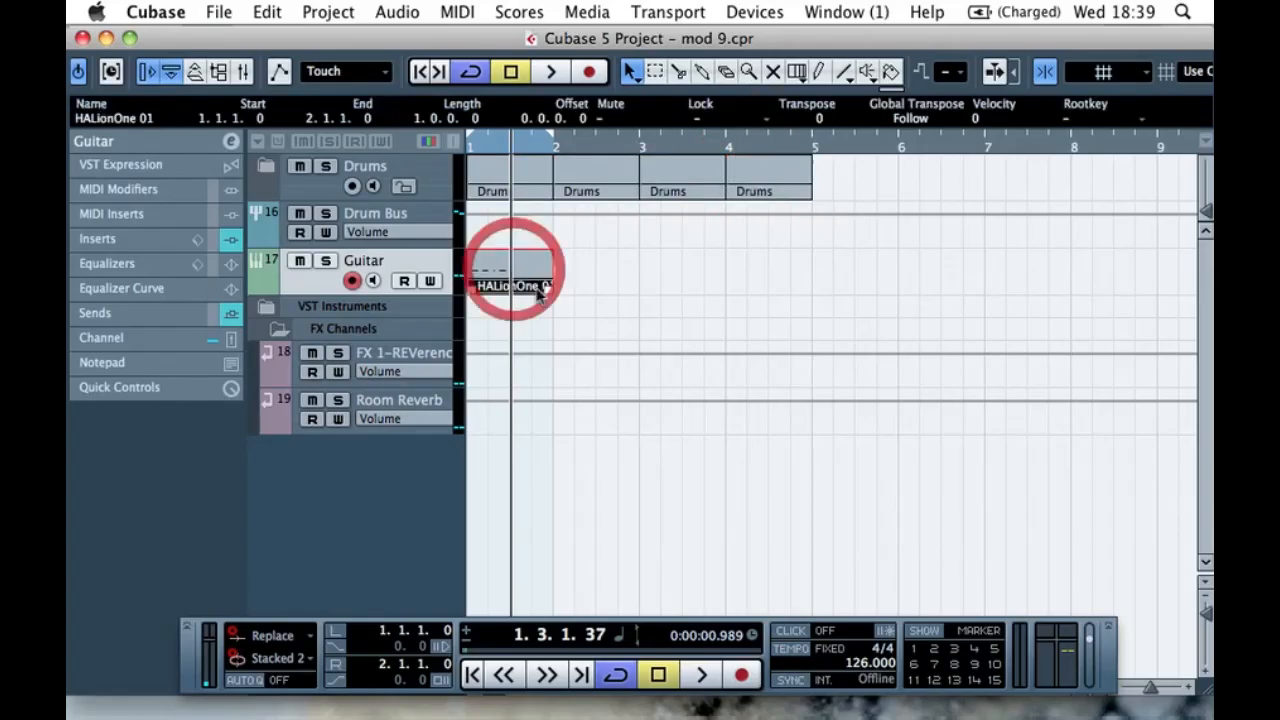
{"action": "left_click_drag", "start_coordinate": [553, 282], "coordinate": [800, 282]}
- Extend the cycle range to the start of bar 5 and play back the repeated parts
{"action": "key", "text": "space"}
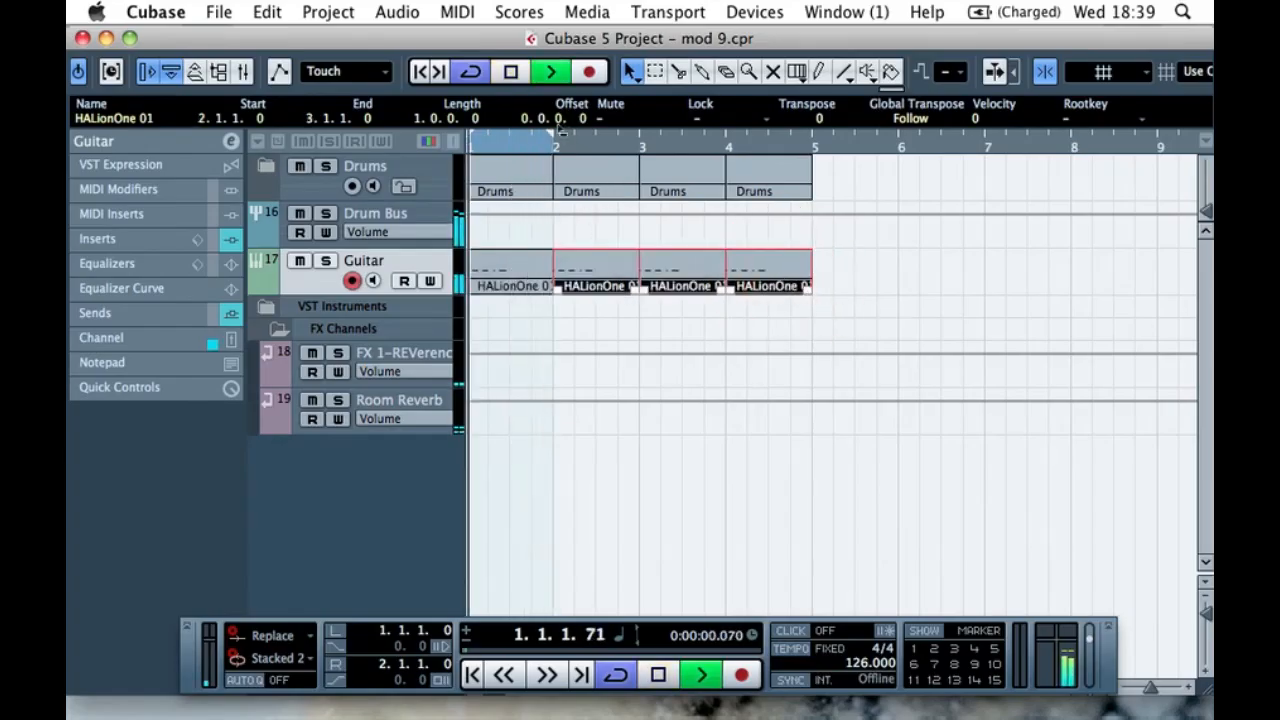
{"action": "left_click", "coordinate": [583, 140]}
{"action": "left_click_drag", "start_coordinate": [583, 140], "coordinate": [814, 142]}
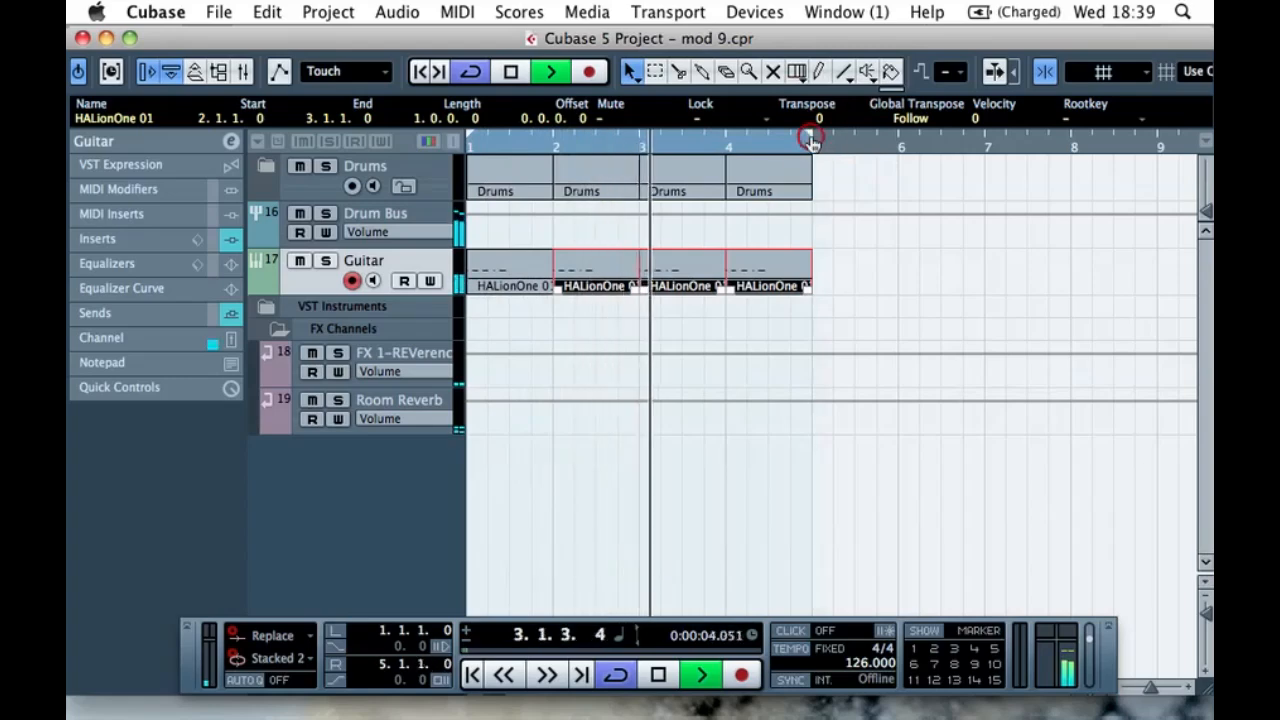
{"action": "left_click", "coordinate": [865, 274]}
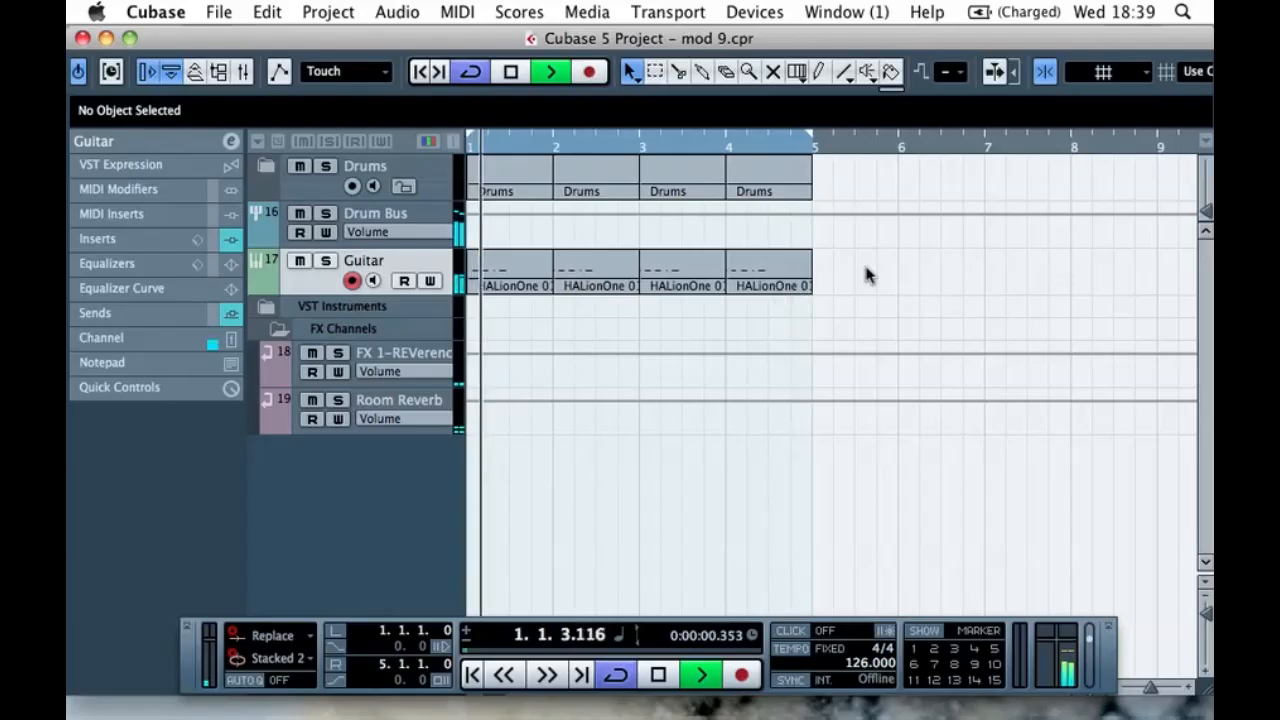
{"action": "key", "text": "space"}
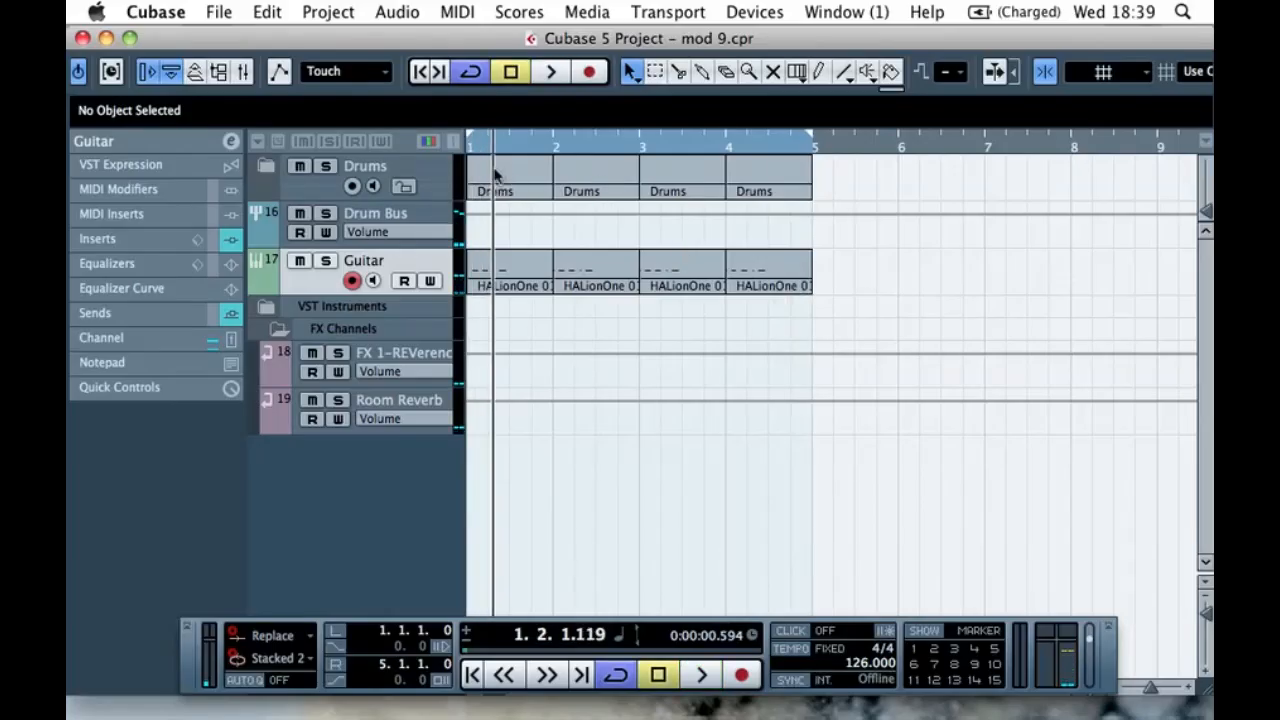
{"action": "key", "text": "space"}
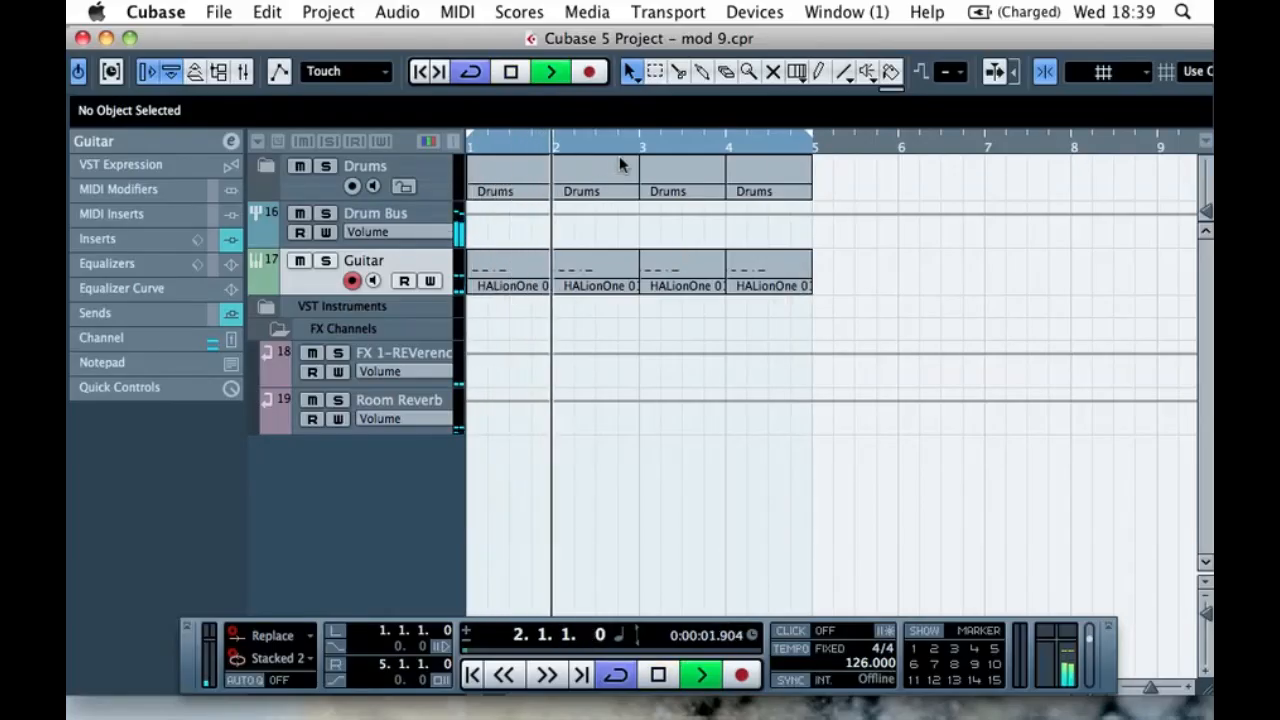
{"action": "key", "text": "space"}
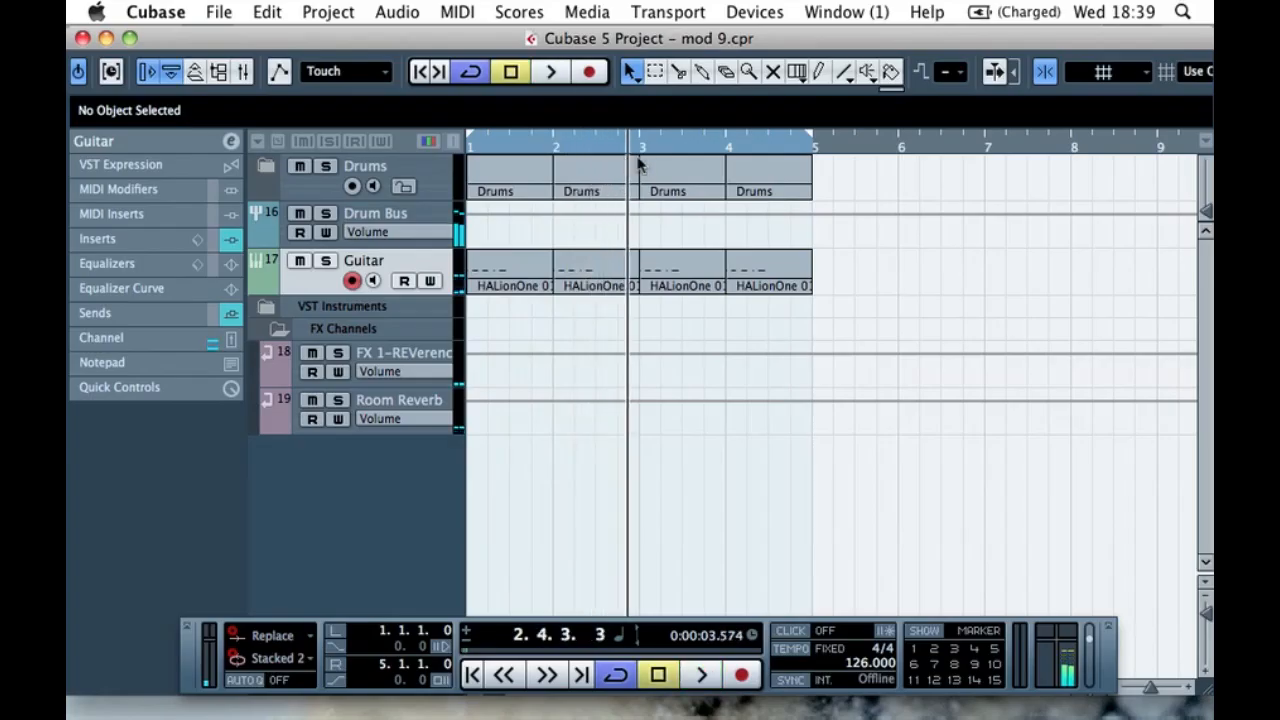
- Shorten the cycle range by hand, select all four Drums parts and set the locators to that selection
{"action": "left_click_drag", "start_coordinate": [810, 135], "coordinate": [615, 140]}
{"action": "left_click_drag", "start_coordinate": [713, 145], "coordinate": [812, 145]}
{"action": "left_click_drag", "start_coordinate": [813, 137], "coordinate": [585, 137]}
{"action": "left_click", "coordinate": [849, 177]}
{"action": "left_click_drag", "start_coordinate": [890, 168], "coordinate": [523, 177]}
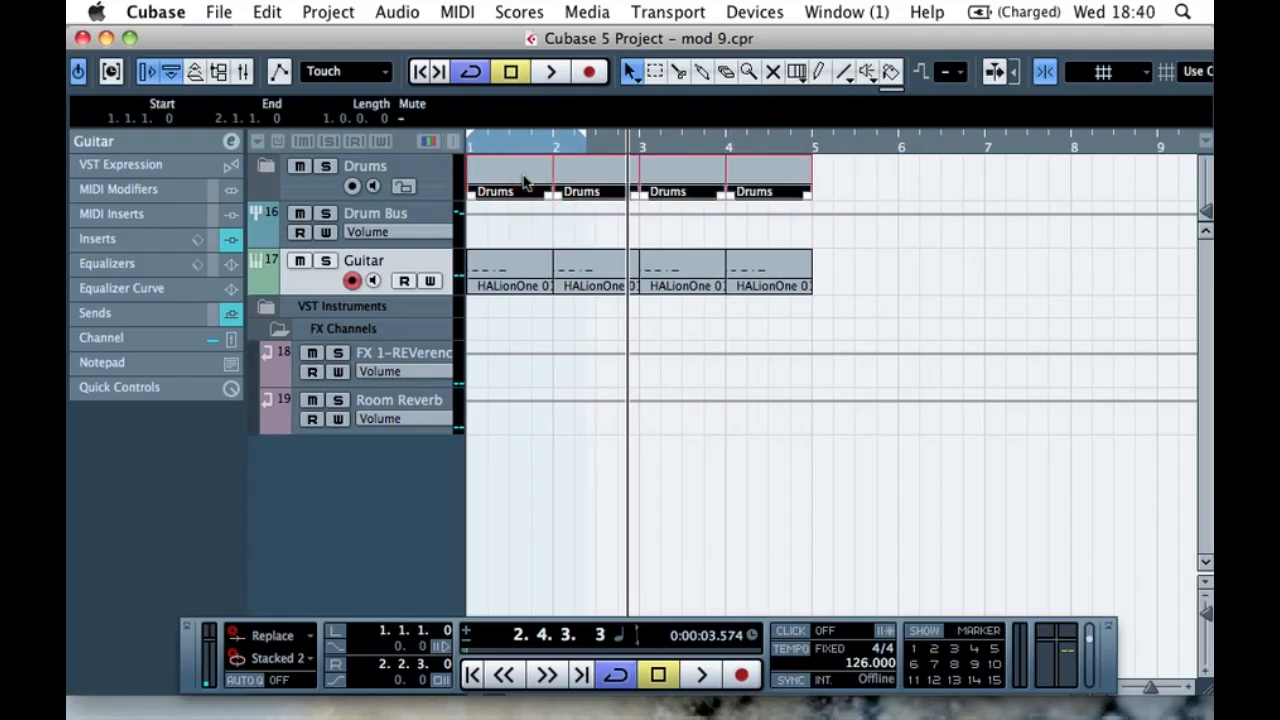
{"action": "key", "text": "p"}
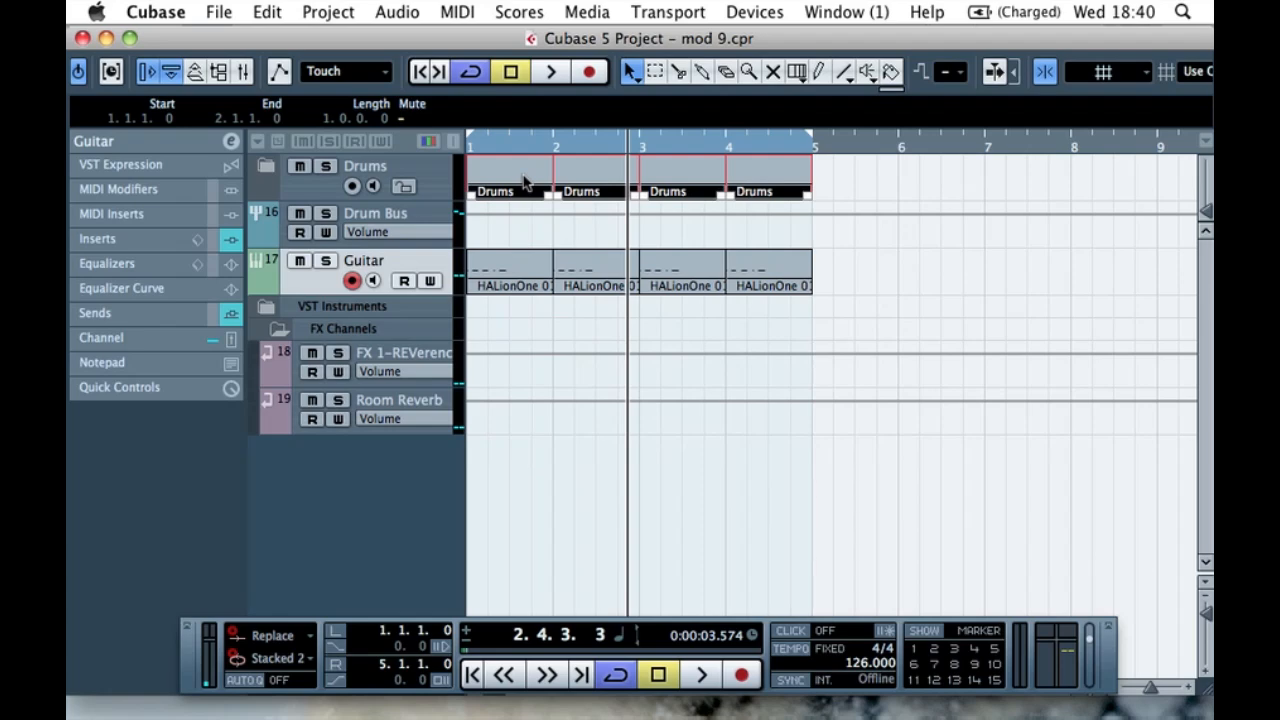
- Set the locators to the guitar part in bar 3 and play that bar
{"action": "left_click", "coordinate": [729, 317]}
{"action": "left_click", "coordinate": [695, 289]}
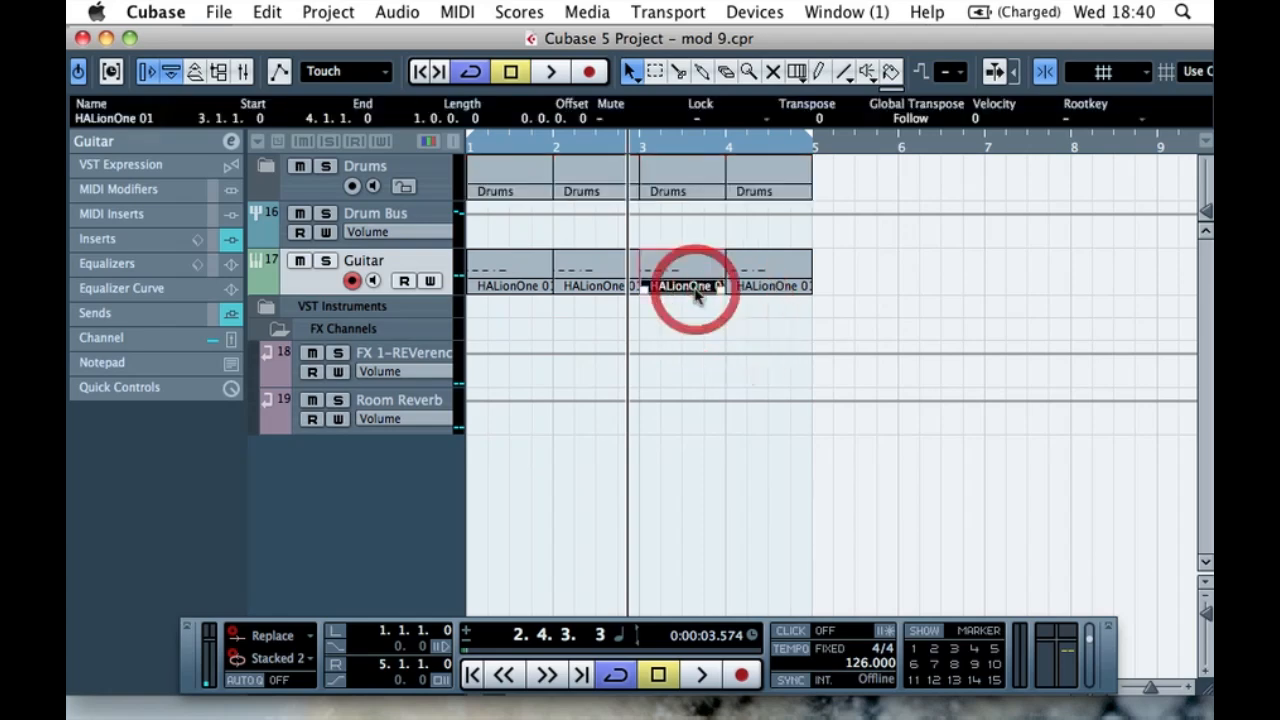
{"action": "key", "text": "p"}
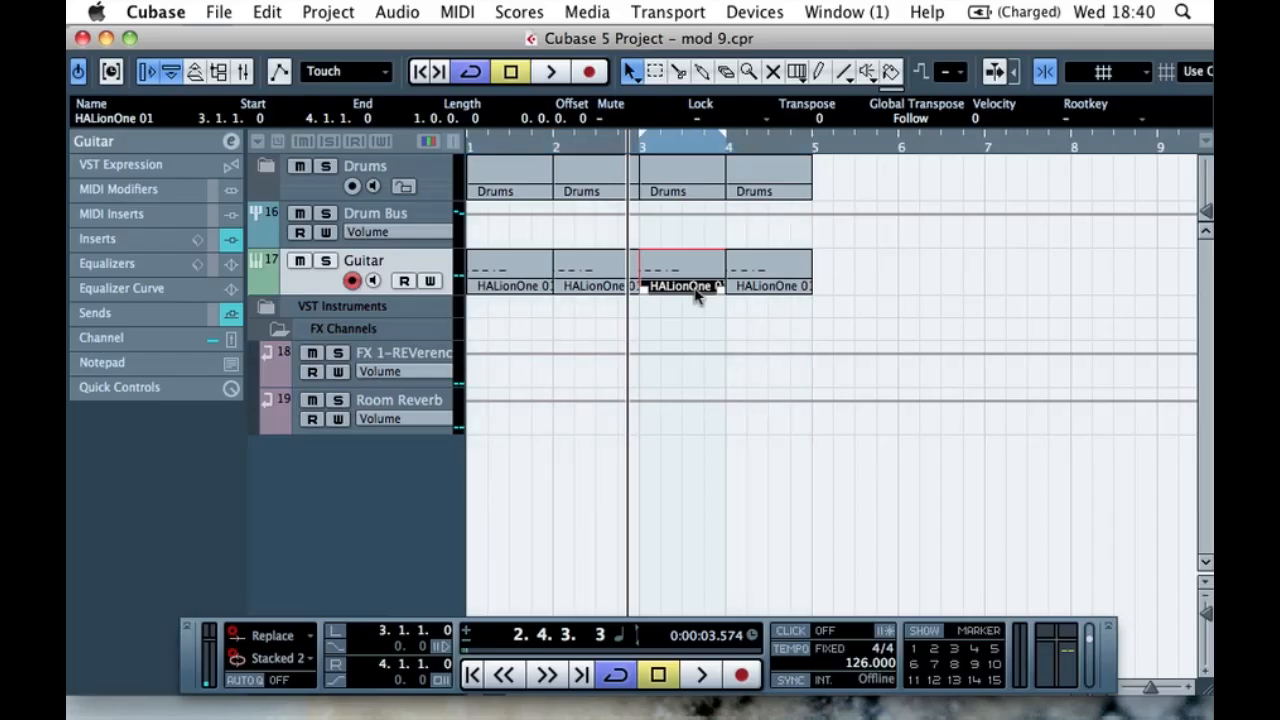
{"action": "key", "text": "space"}
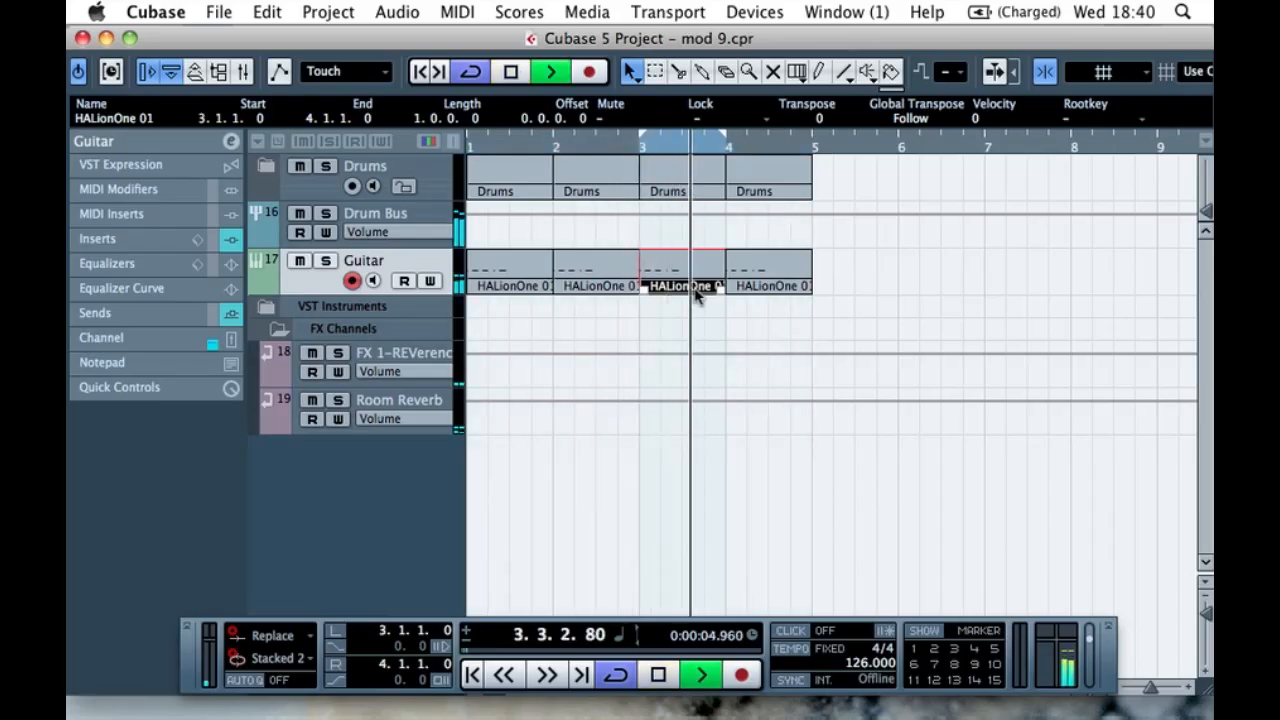
{"action": "key", "text": "space"}
- Set the locators around all Drums and guitar parts, from bar 1 to bar 5, and clear the selection
{"action": "left_click_drag", "start_coordinate": [848, 294], "coordinate": [503, 190]}
{"action": "key", "text": "p"}
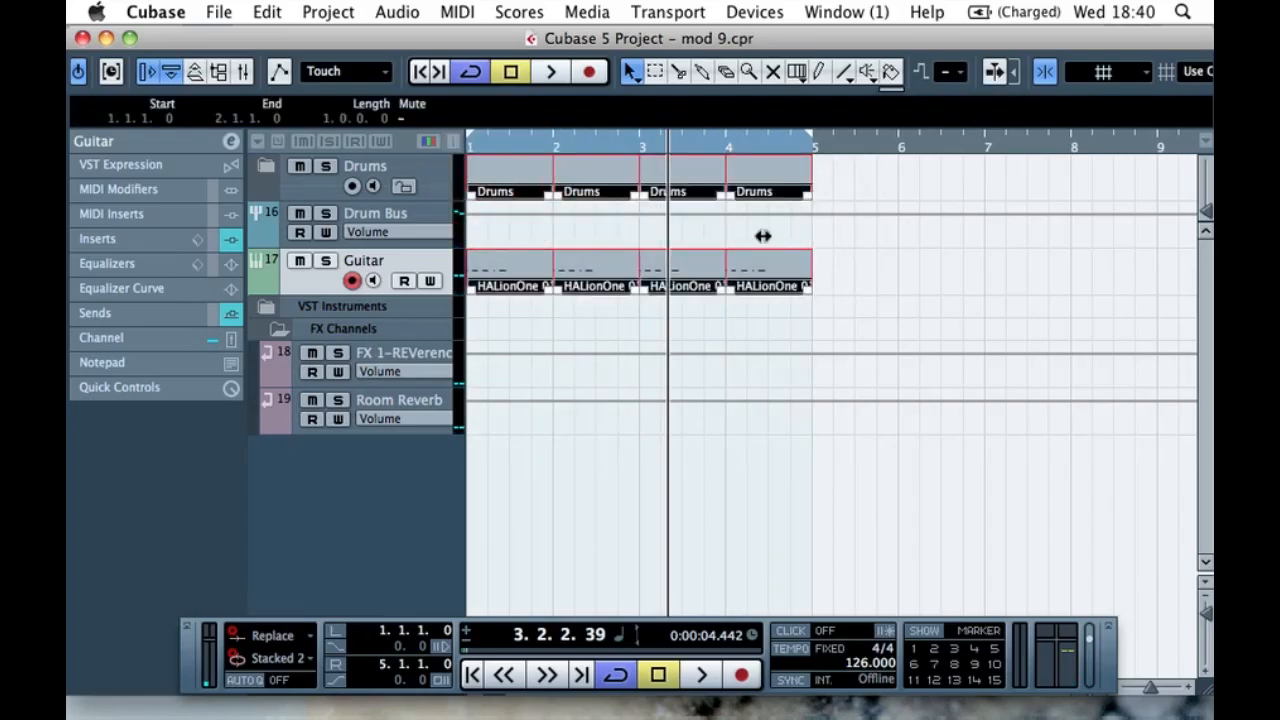
{"action": "left_click", "coordinate": [900, 300]}
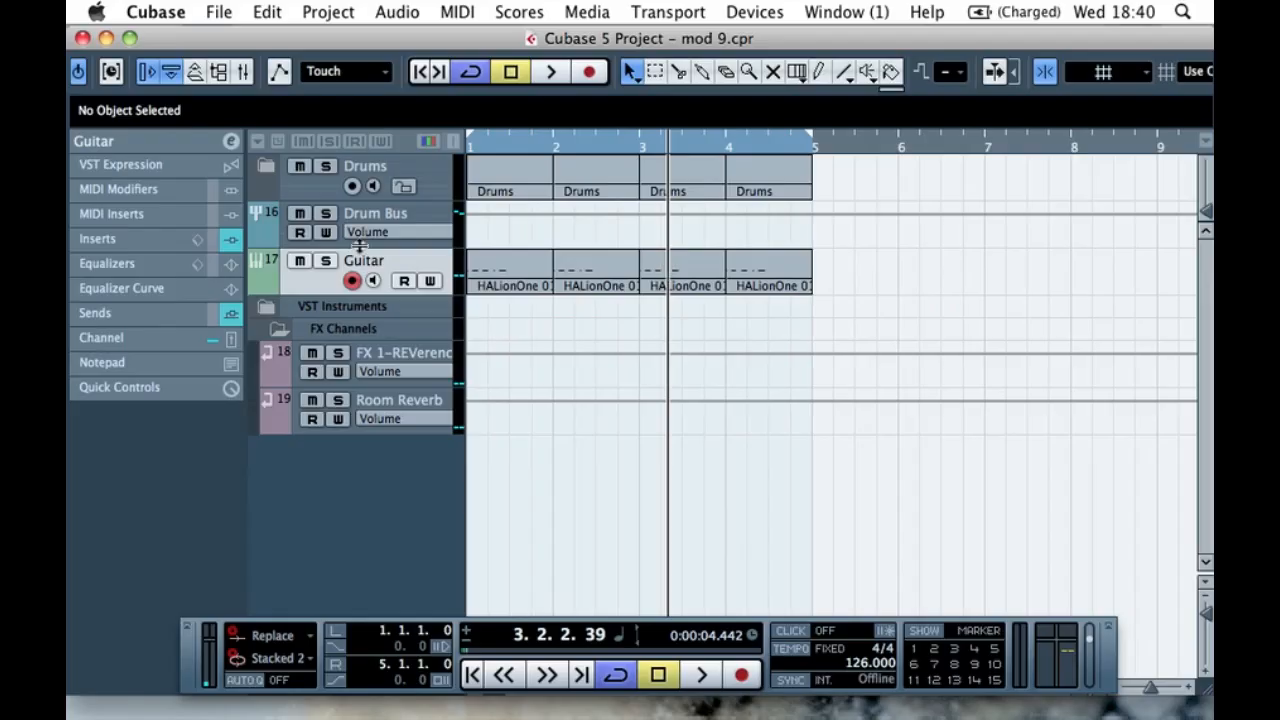
- Add one instrument track below Guitar with the Prologue synth as its VST instrument
{"action": "right_click", "coordinate": [308, 286]}
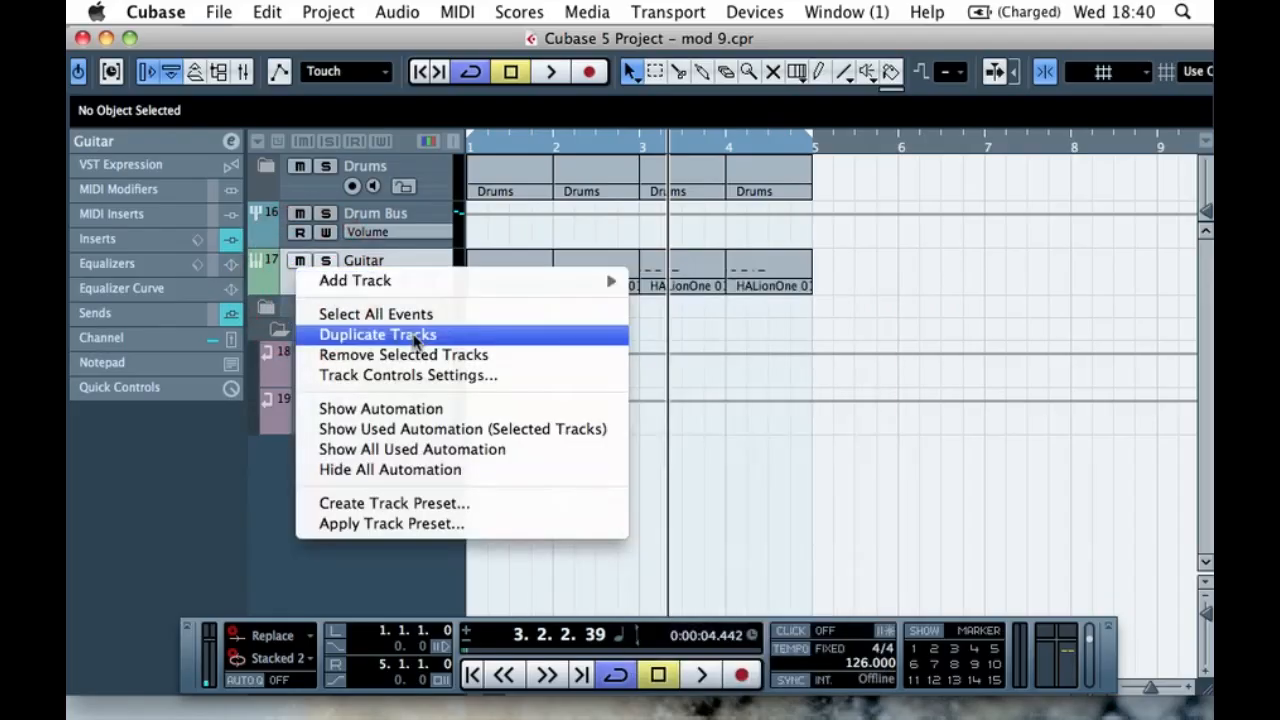
{"action": "mouse_move", "coordinate": [376, 281]}
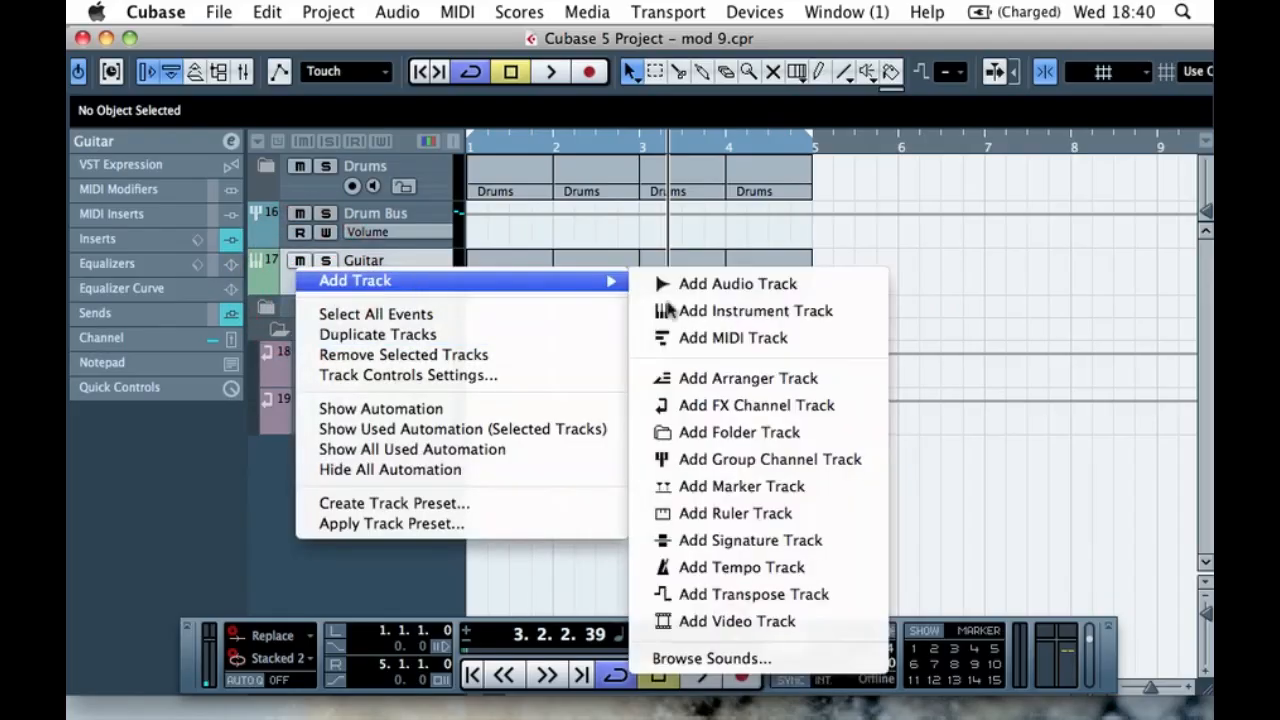
{"action": "left_click", "coordinate": [731, 319]}
{"action": "left_click", "coordinate": [607, 308]}
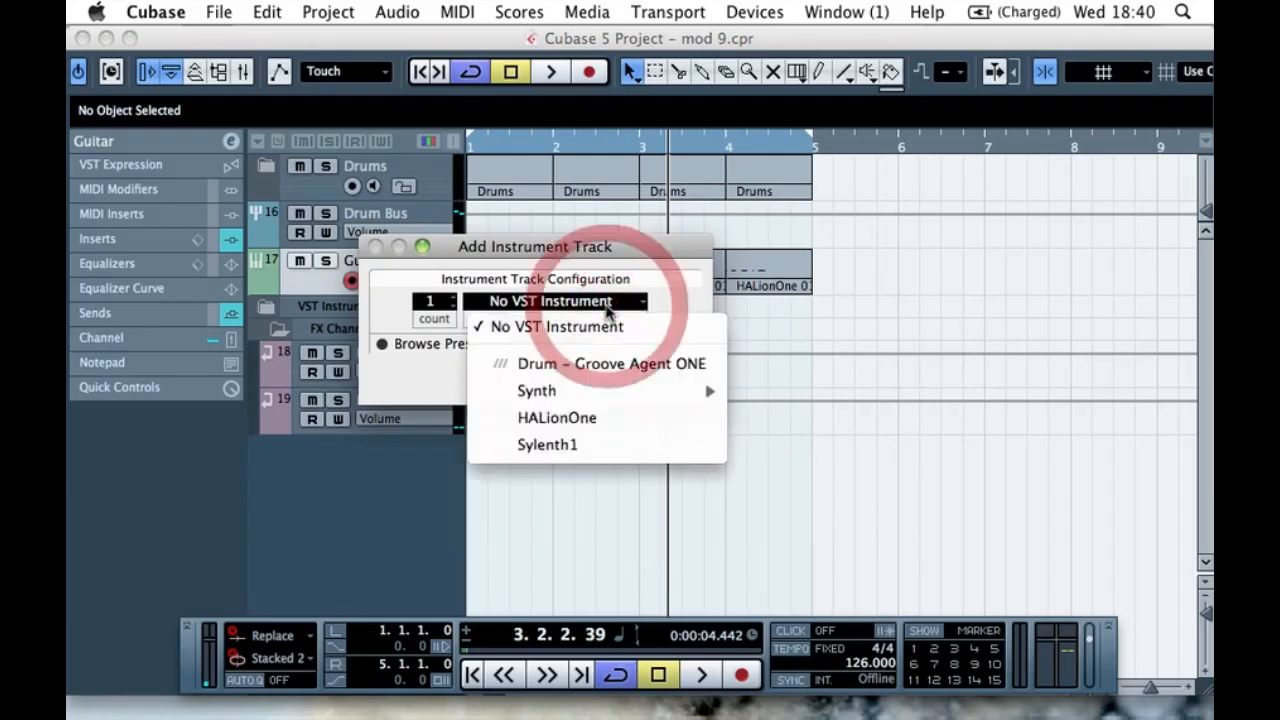
{"action": "mouse_move", "coordinate": [601, 387]}
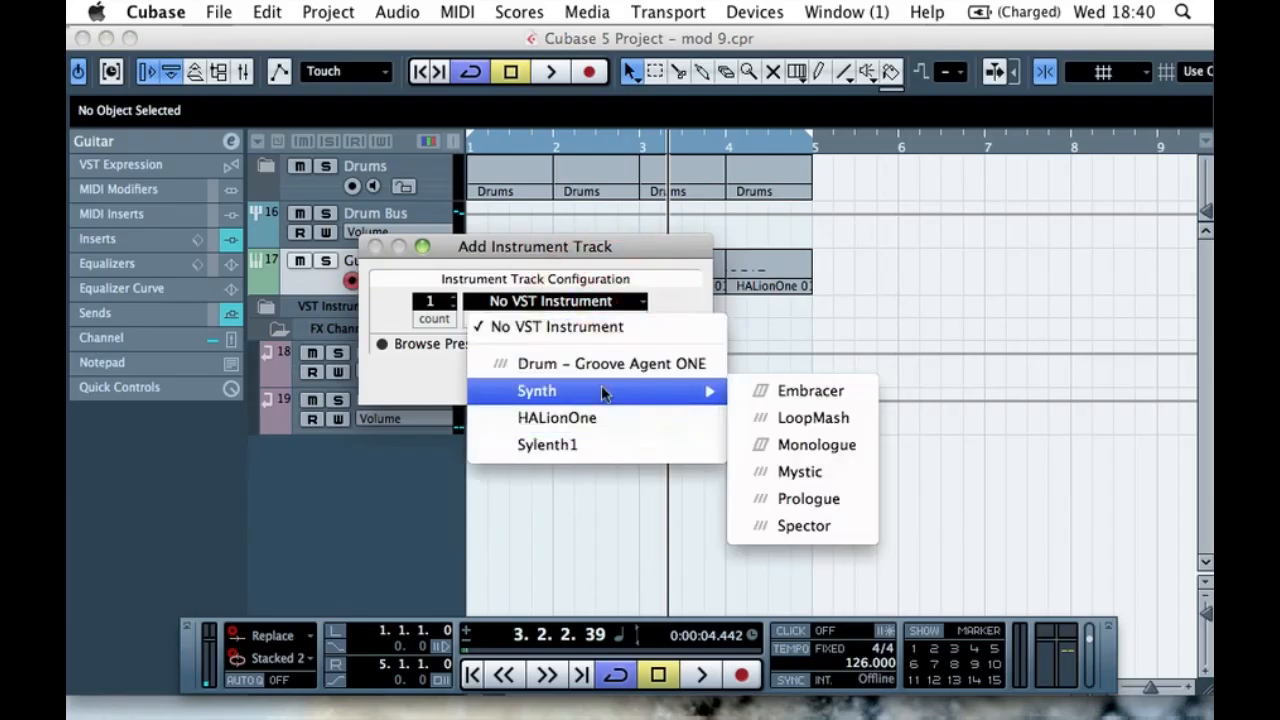
{"action": "left_click", "coordinate": [801, 498]}
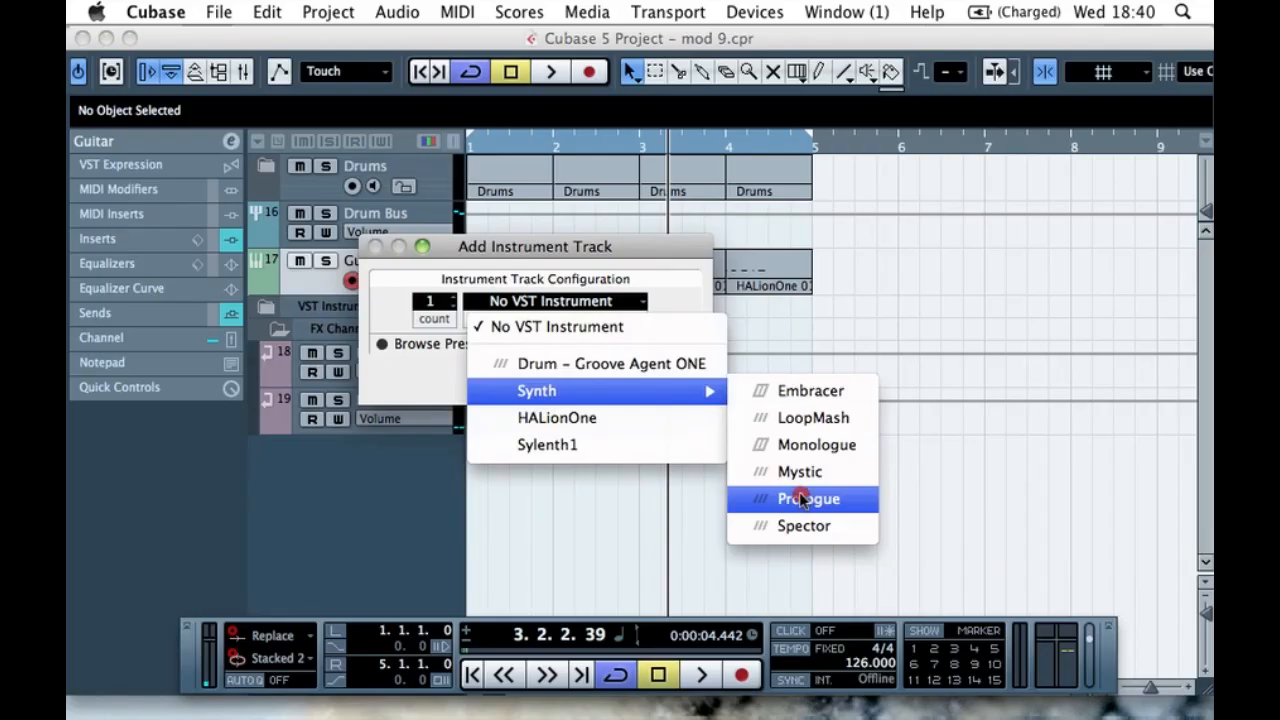
{"action": "left_click", "coordinate": [645, 378]}
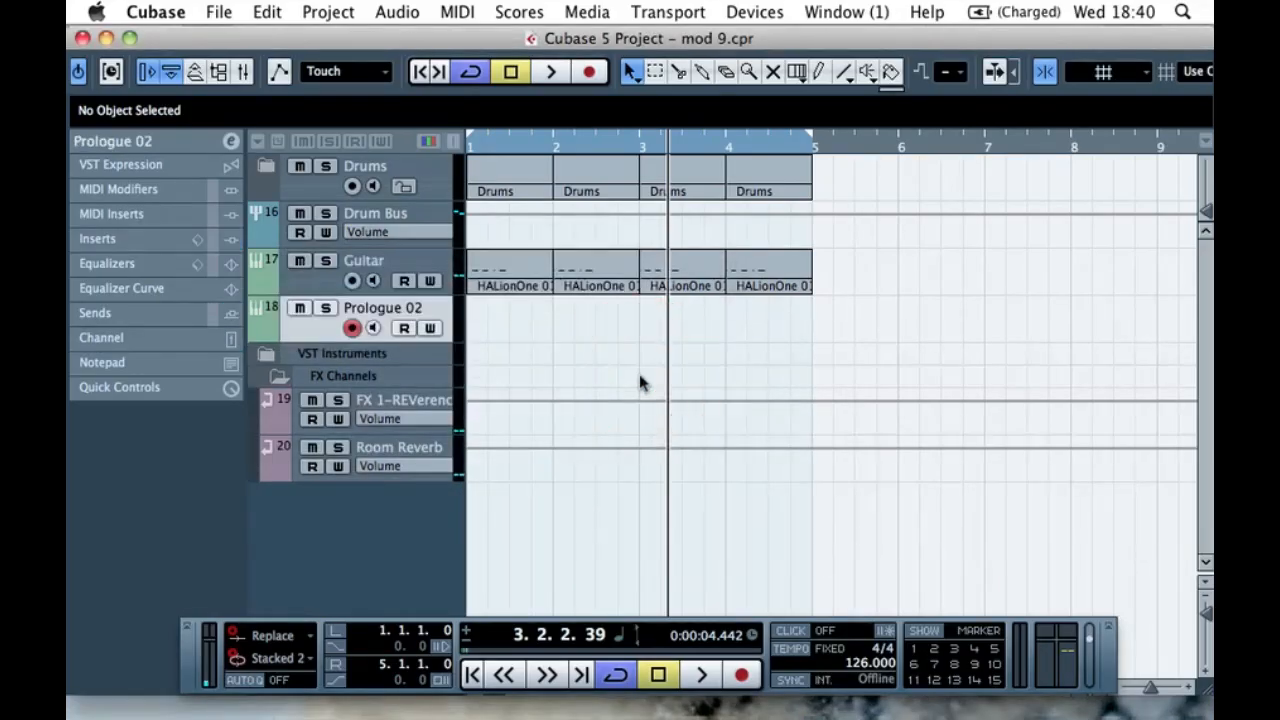
- Rename the new Prologue track as Electro Bass
{"action": "double_click", "coordinate": [385, 308]}
{"action": "type", "text": "d"}
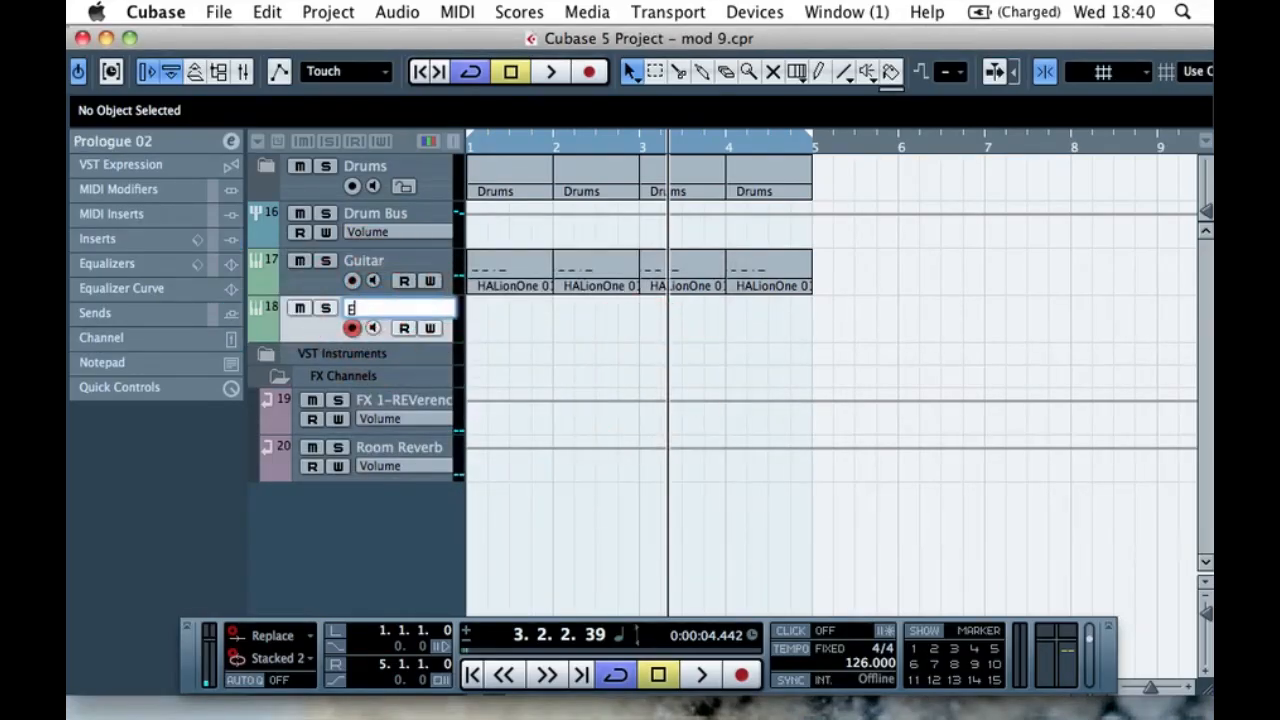
{"action": "type", "text": "lectro Bass"}
{"action": "key", "text": "Return"}
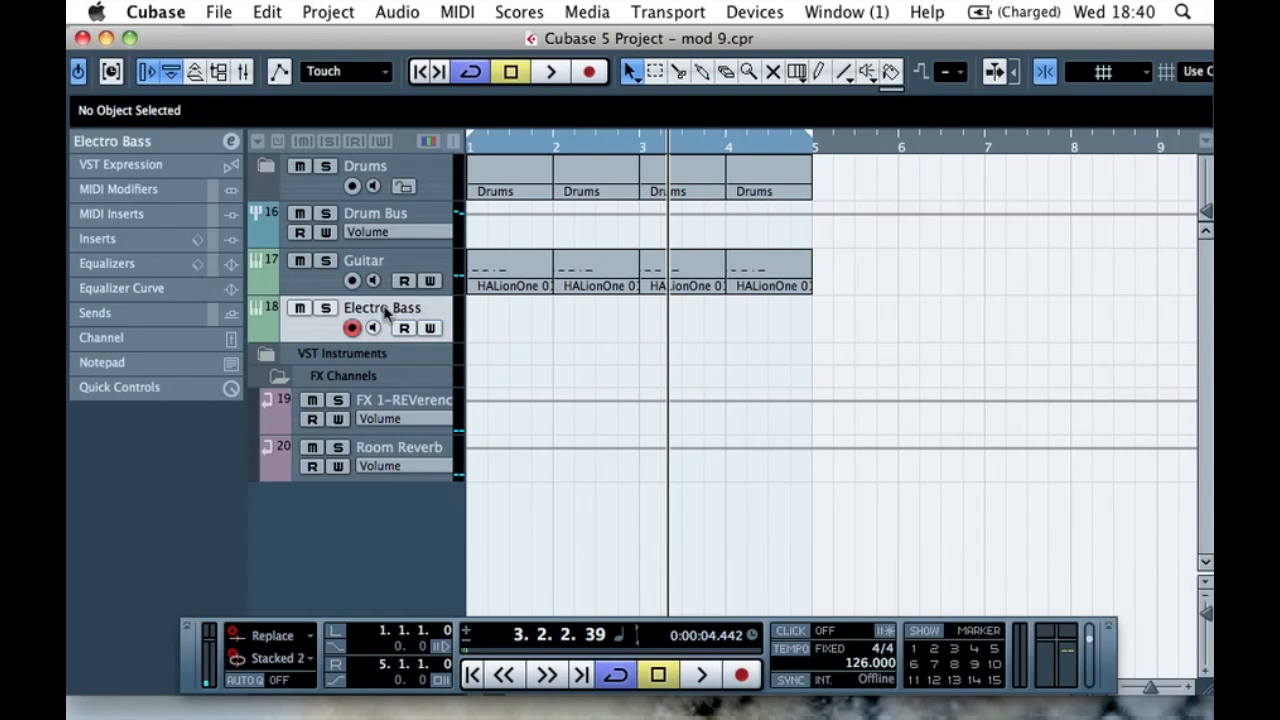
{"action": "left_click", "coordinate": [487, 316]}
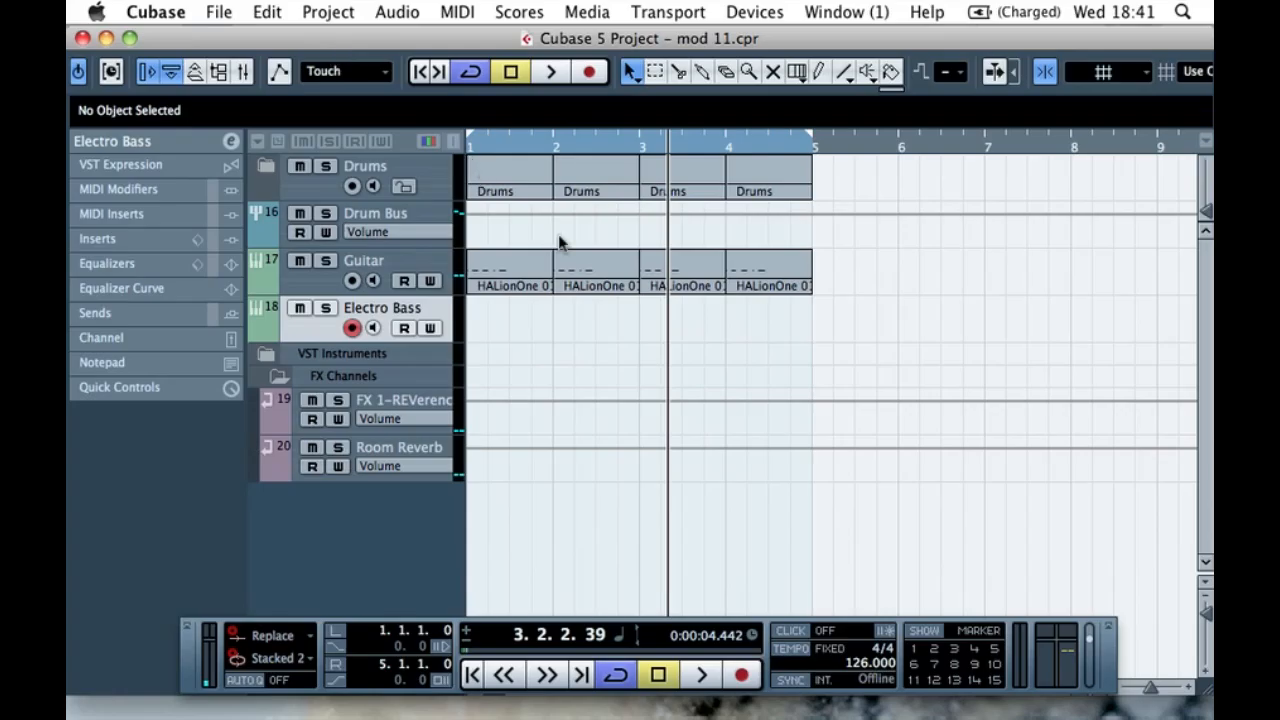
{"action": "left_click", "coordinate": [527, 325]}
- Switch to Finder, locate the Electro Bass.fxp patch in the desktop Sample Pack's Sylenth Patches folder, and return to Cubase
{"action": "left_click", "coordinate": [104, 706]}
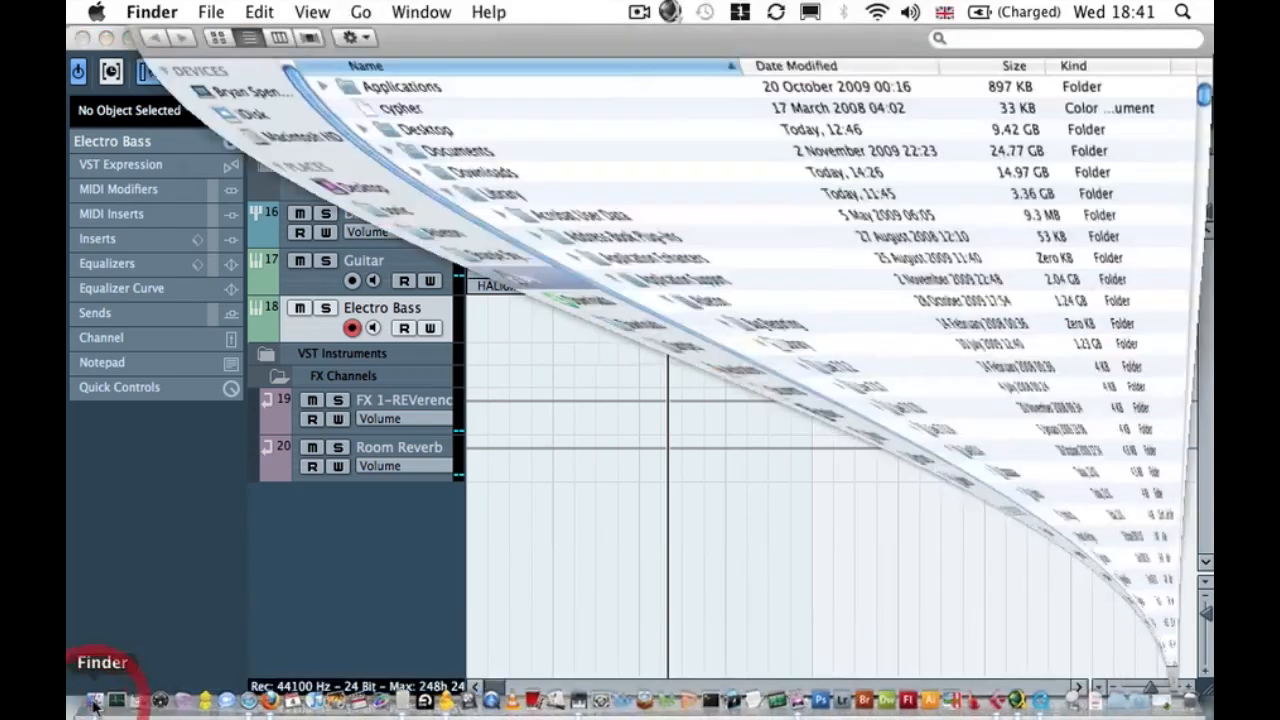
{"action": "left_click", "coordinate": [197, 211]}
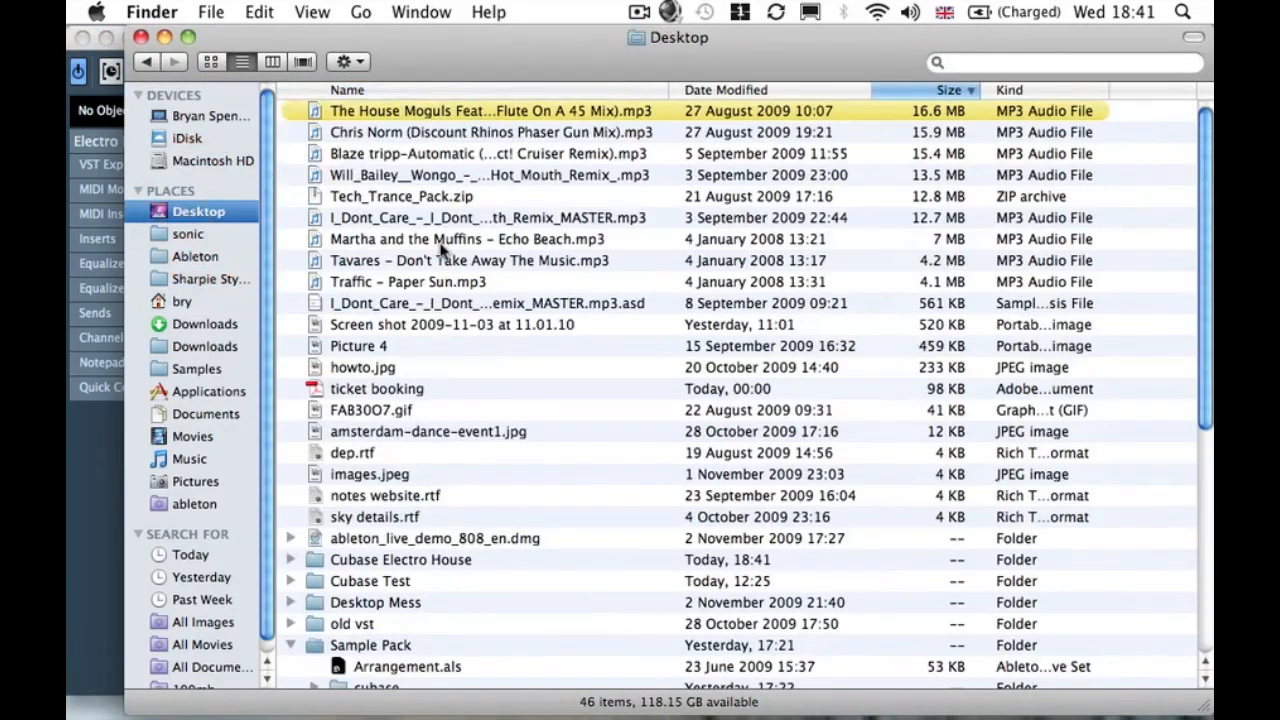
{"action": "scroll", "coordinate": [340, 420], "scroll_direction": "down", "scroll_amount": 10}
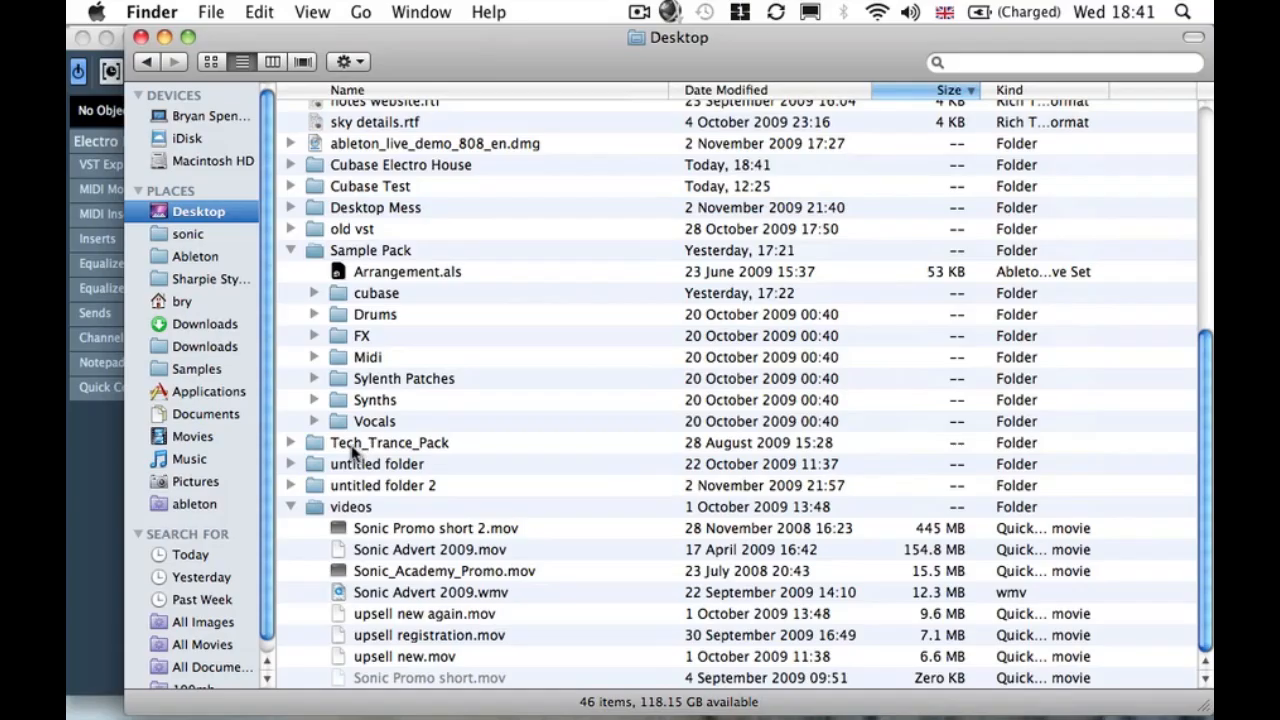
{"action": "double_click", "coordinate": [314, 250]}
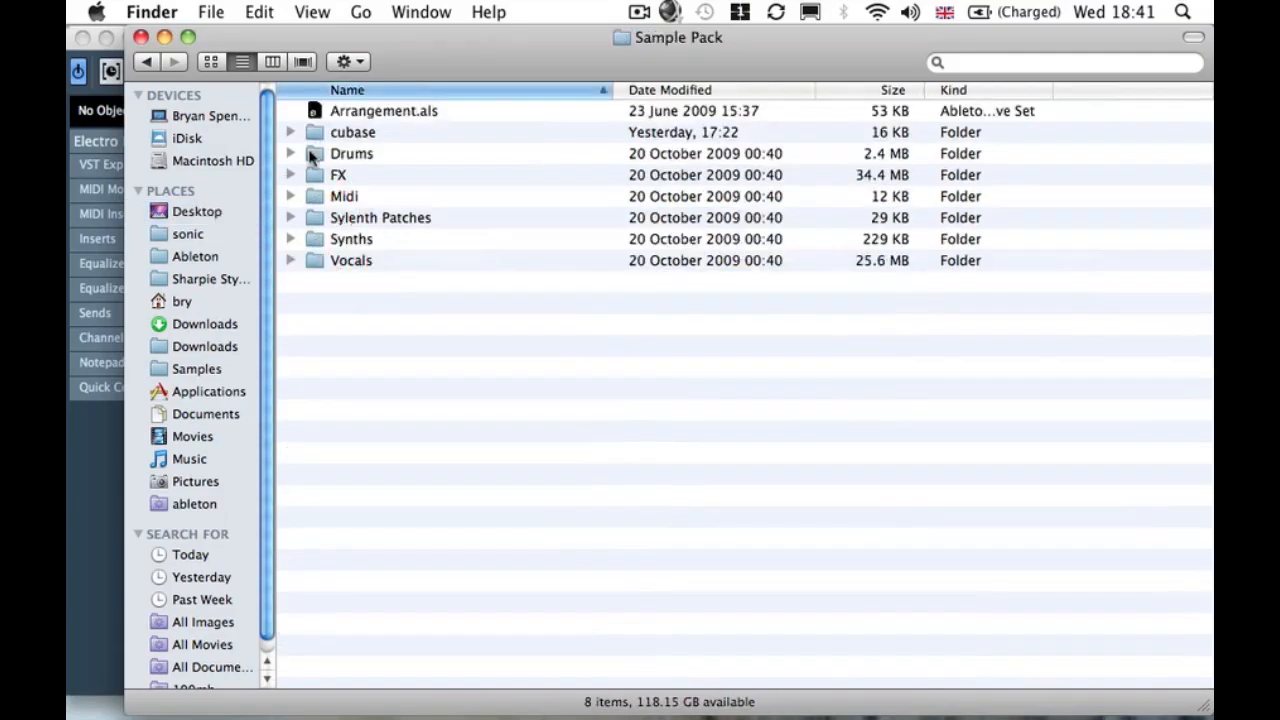
{"action": "left_click", "coordinate": [289, 218]}
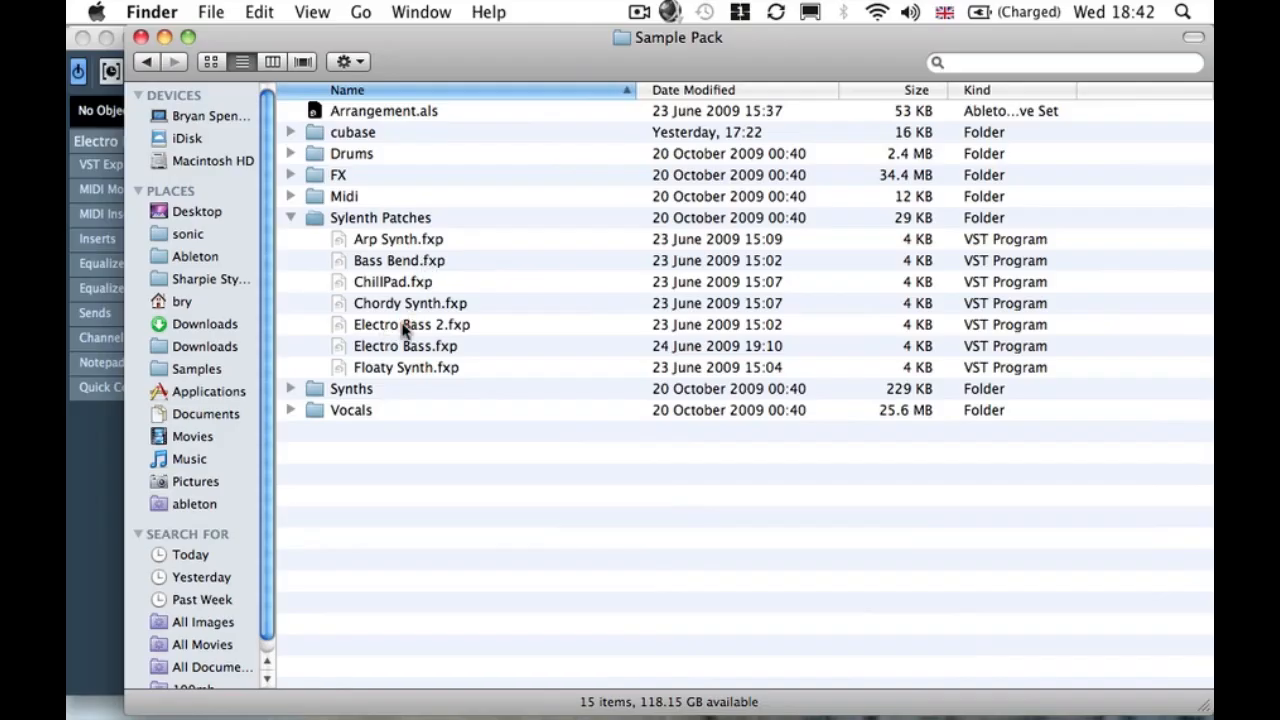
{"action": "left_click", "coordinate": [404, 326]}
{"action": "left_click", "coordinate": [408, 346]}
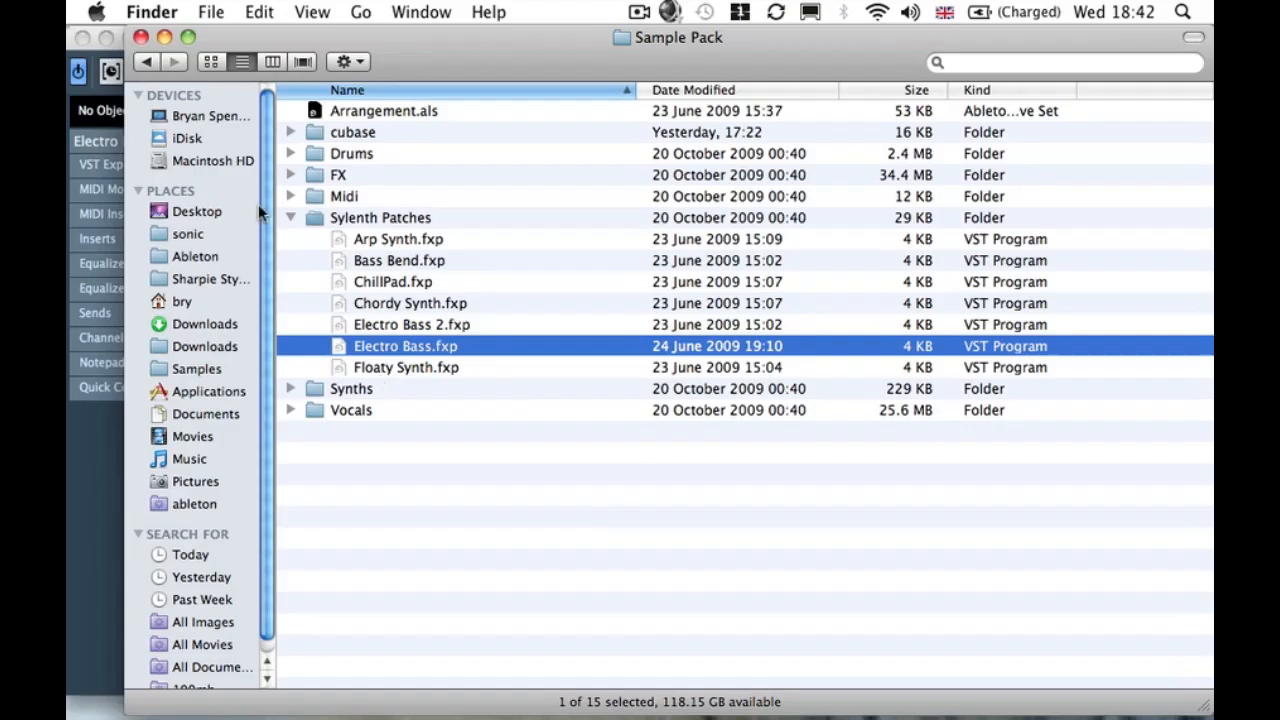
{"action": "left_click", "coordinate": [141, 38]}
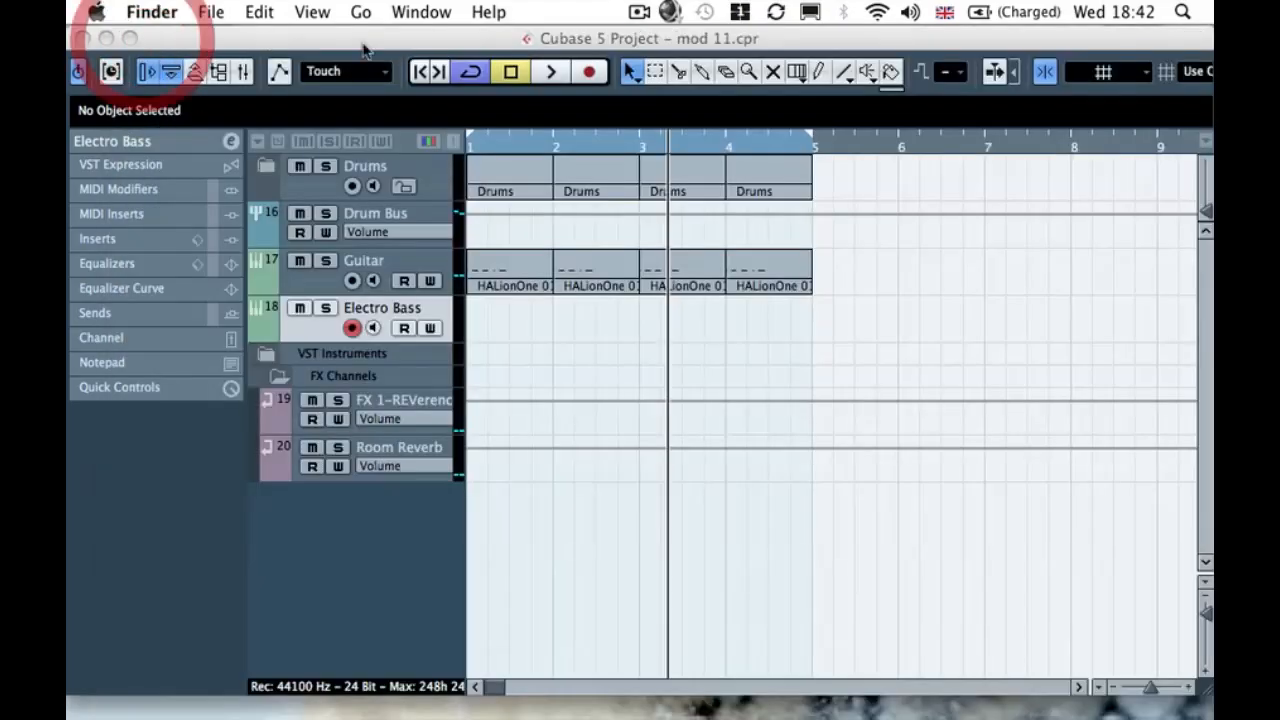
{"action": "left_click", "coordinate": [414, 40]}
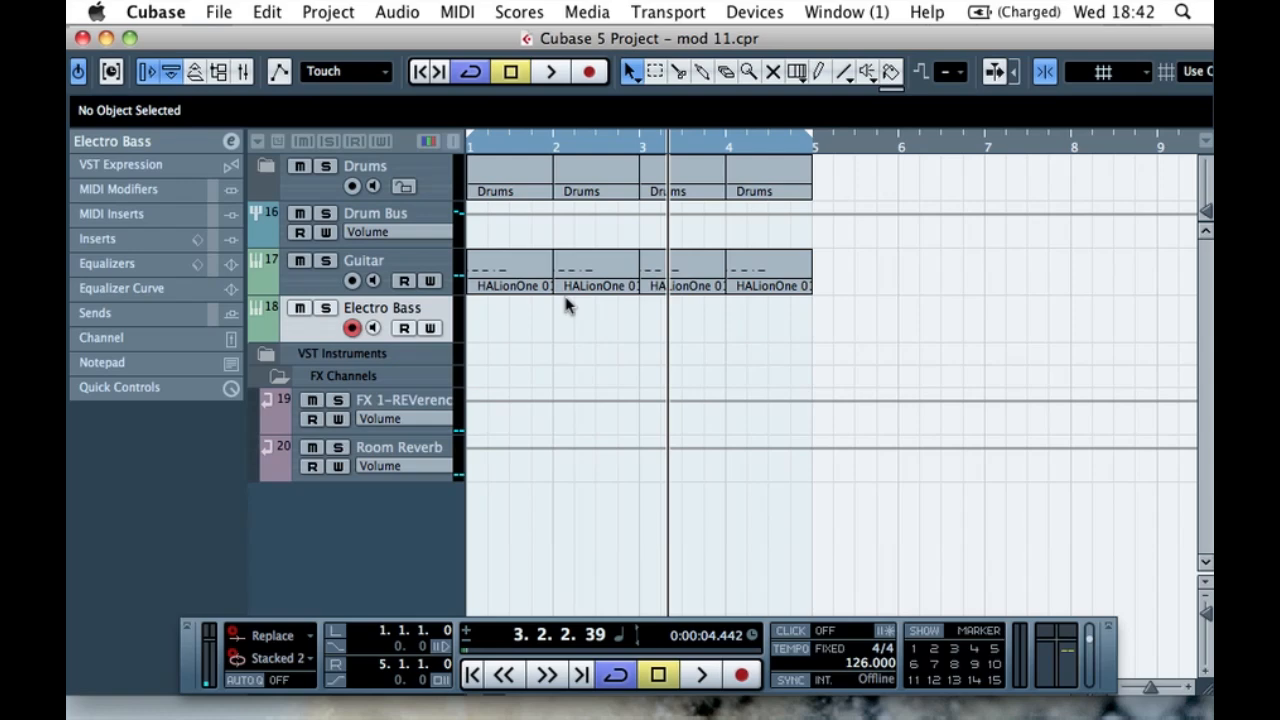
- Copy the four Guitar parts onto the Electro Bass track at bars 1 to 4 and start playback
{"action": "left_click", "coordinate": [544, 310]}
{"action": "left_click_drag", "start_coordinate": [800, 322], "coordinate": [514, 337]}
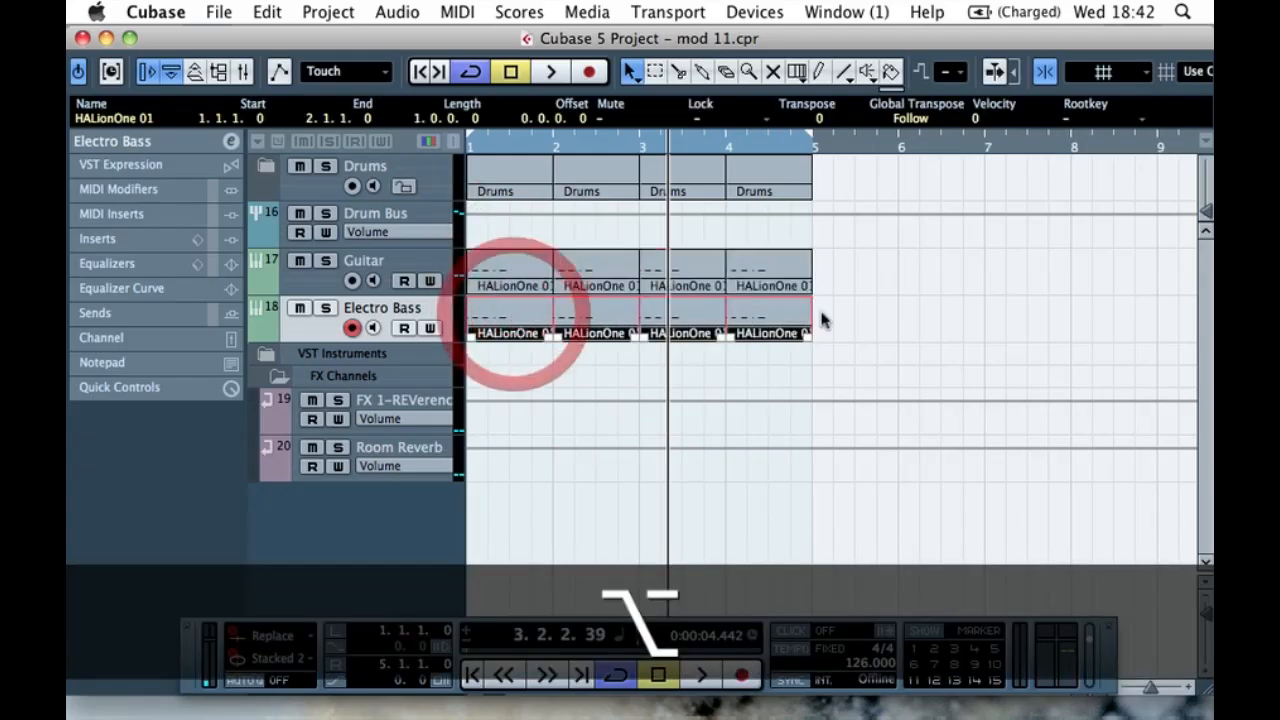
{"action": "left_click", "coordinate": [823, 312]}
{"action": "key", "text": "space"}
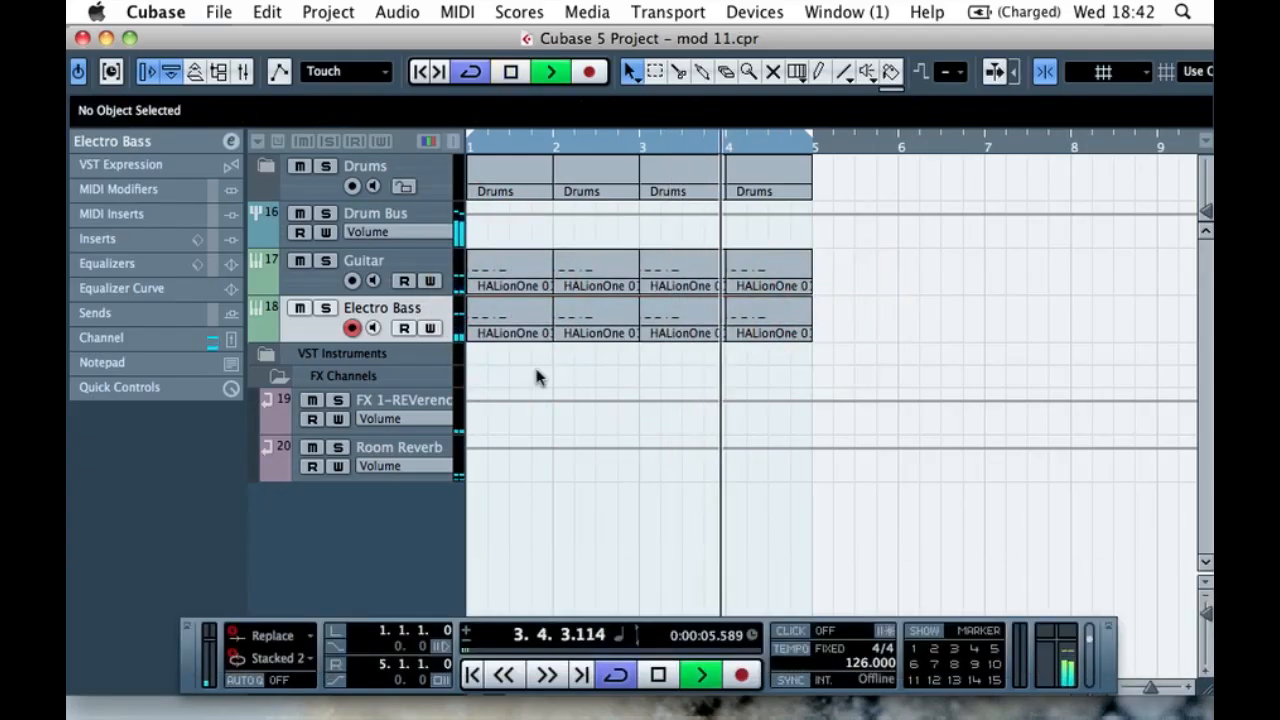
- Stop playback and open the Prologue editor for Electro Bass, moving the transport off its lower section
{"action": "left_click", "coordinate": [298, 307]}
{"action": "left_click", "coordinate": [200, 141]}
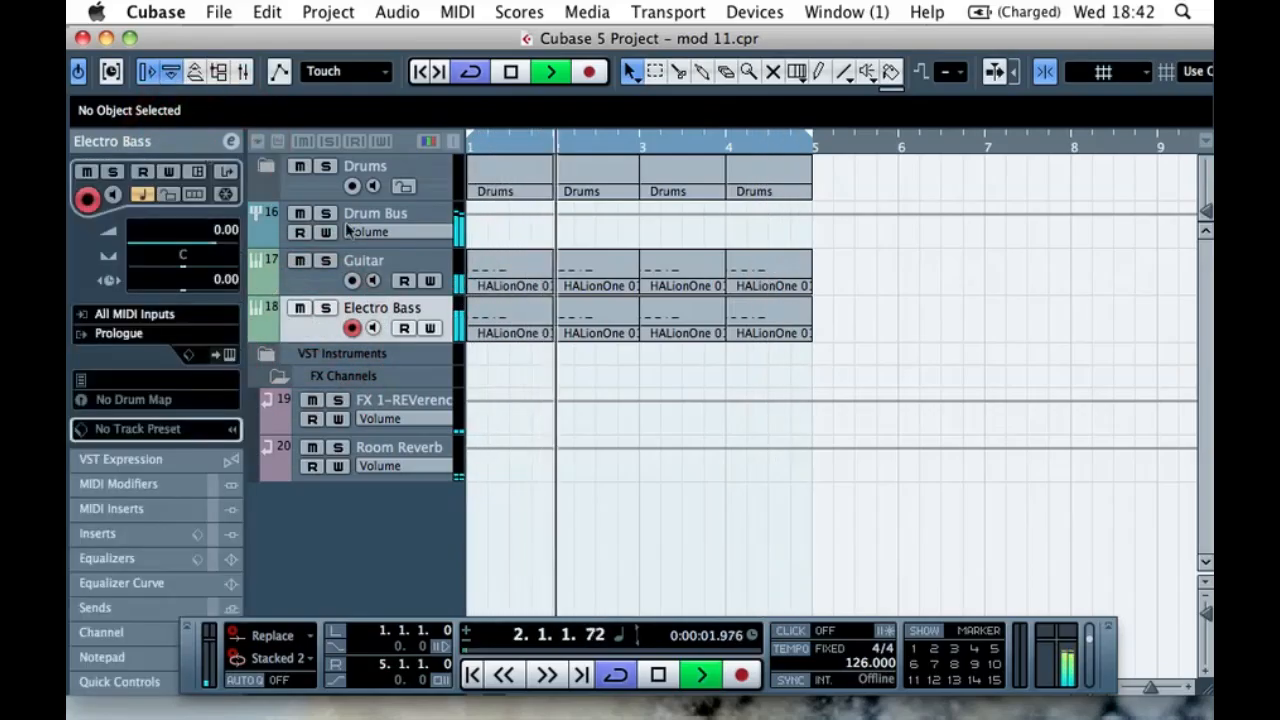
{"action": "key", "text": "space"}
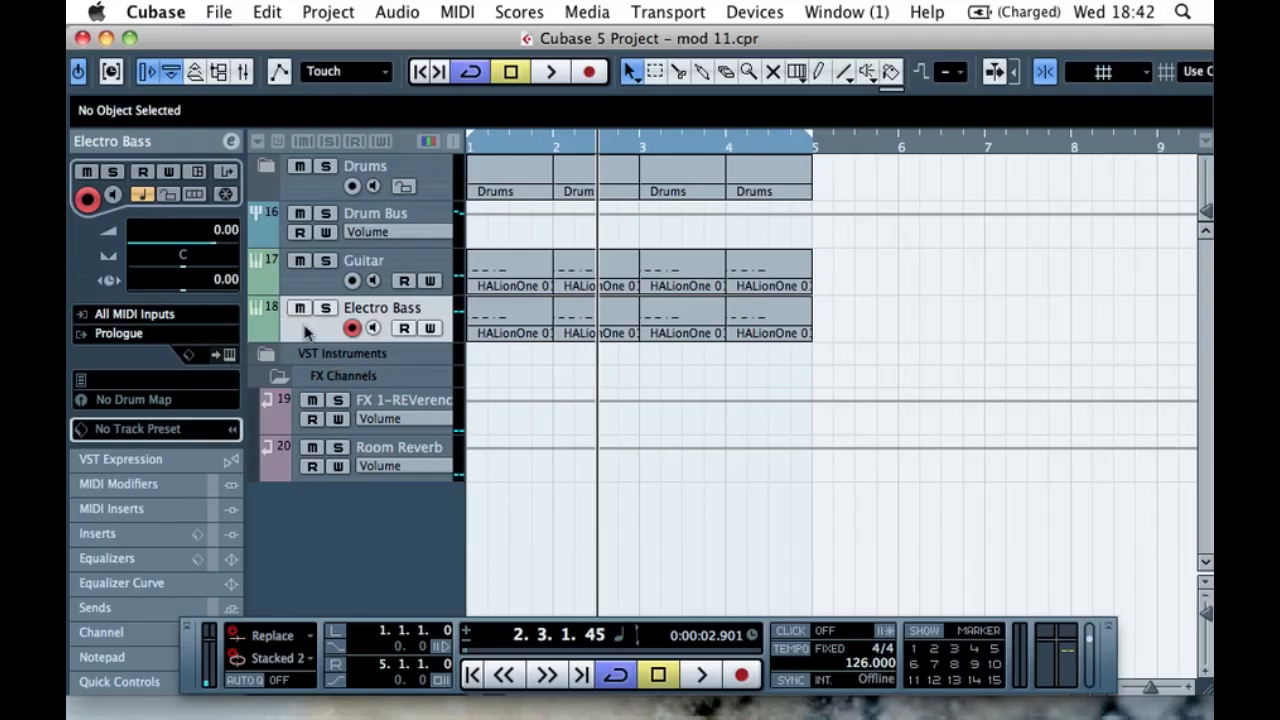
{"action": "left_click", "coordinate": [230, 360]}
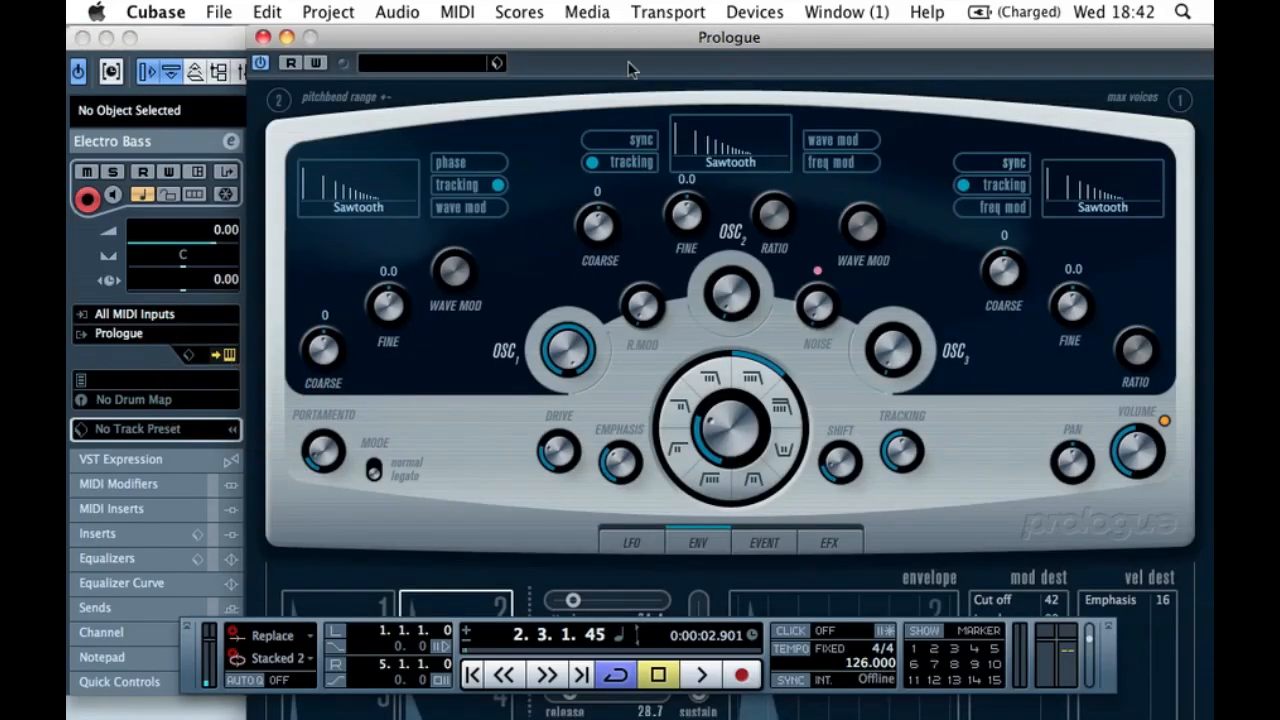
{"action": "left_click_drag", "start_coordinate": [672, 38], "coordinate": [584, 38]}
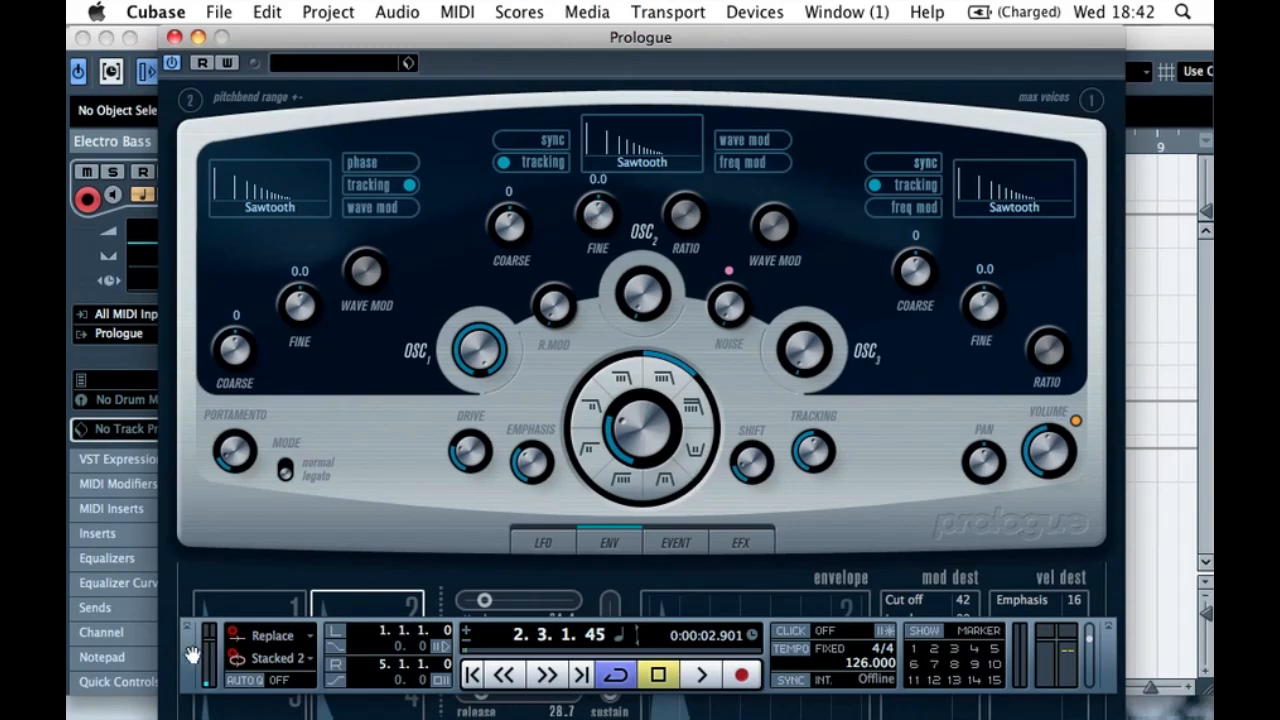
{"action": "left_click_drag", "start_coordinate": [189, 651], "coordinate": [294, 175]}
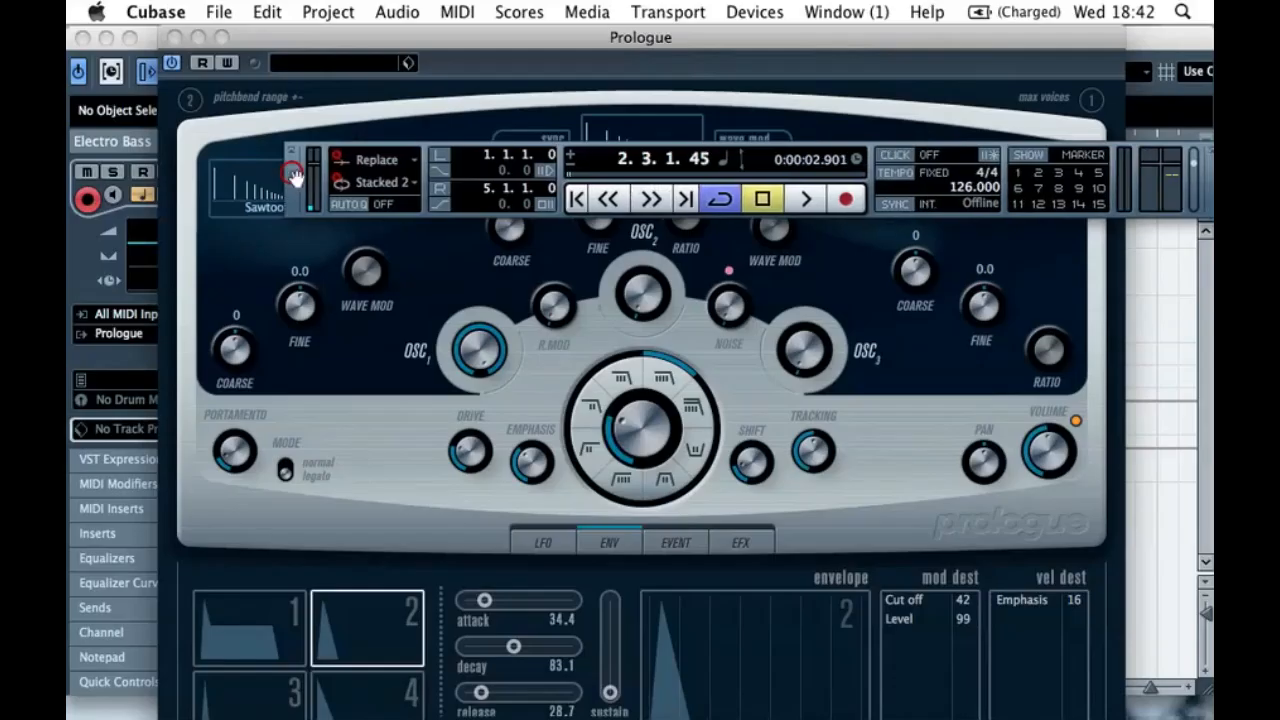
- Turn the Prologue filter's emphasis, shift, tracking and drive down to minimum and open the cutoff fully
{"action": "left_click", "coordinate": [558, 506]}
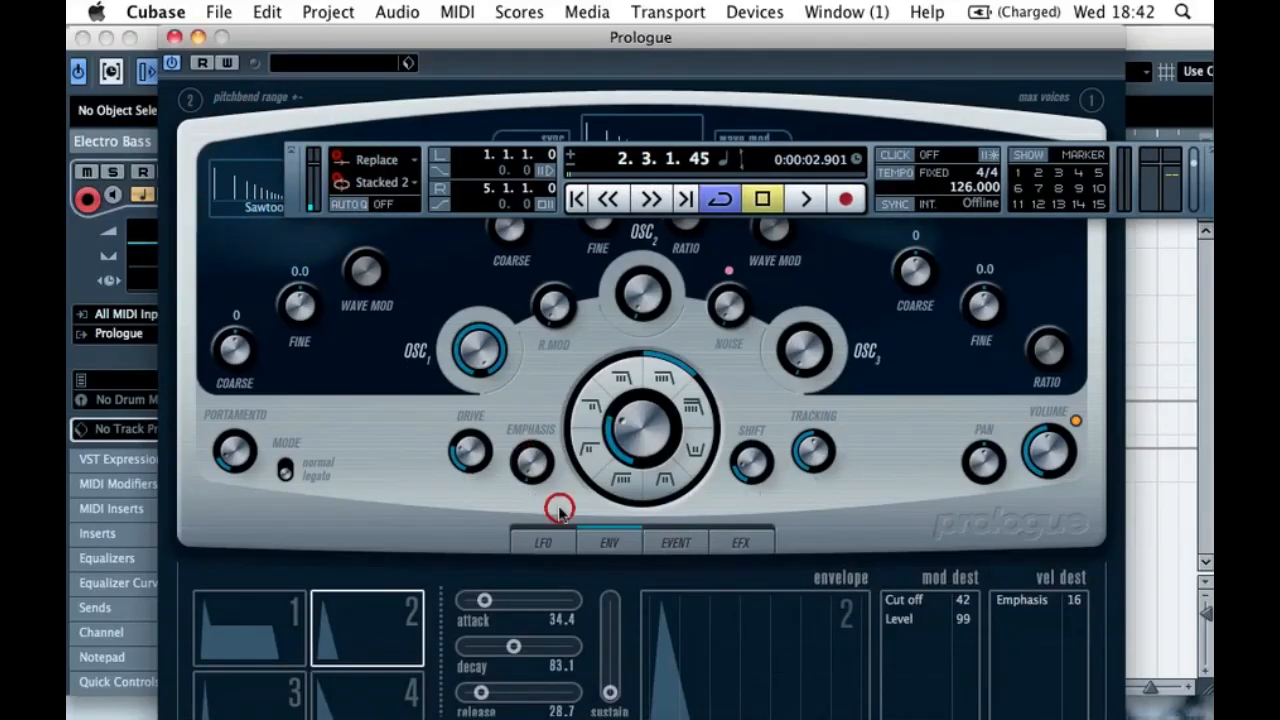
{"action": "left_click", "coordinate": [745, 468]}
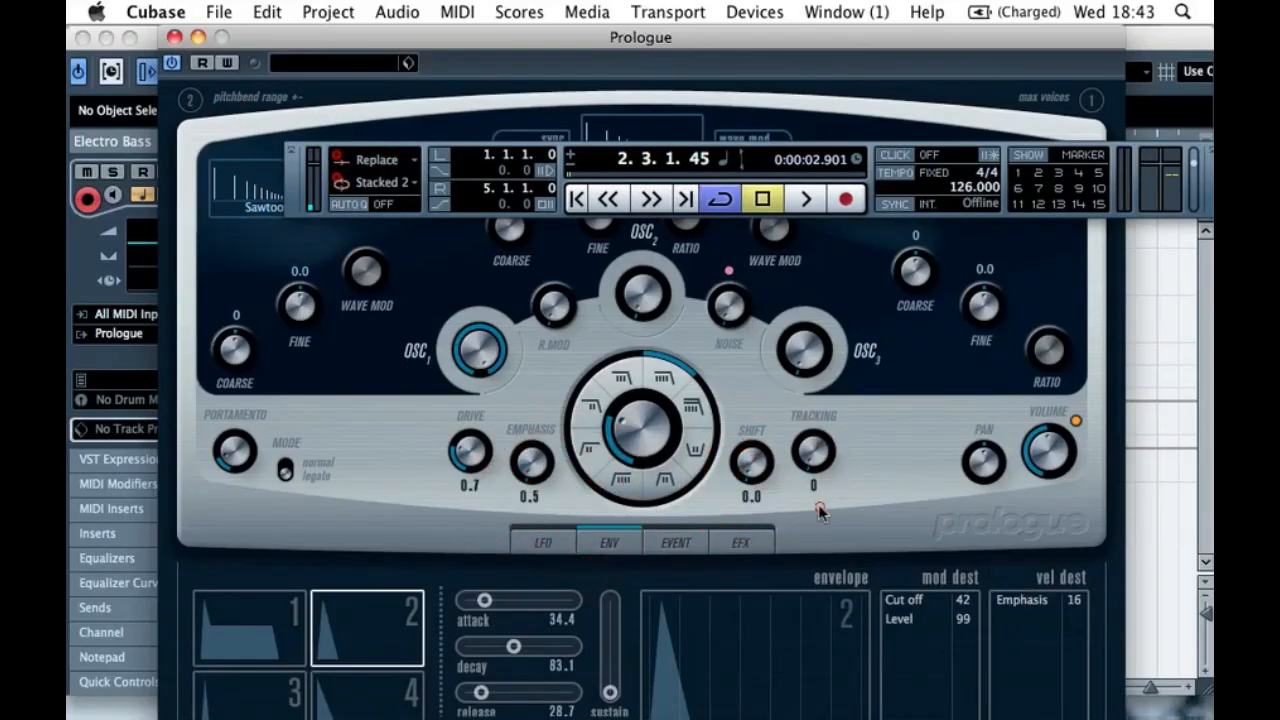
{"action": "mouse_move", "coordinate": [643, 455]}
{"action": "left_click_drag", "start_coordinate": [643, 455], "coordinate": [657, 450]}
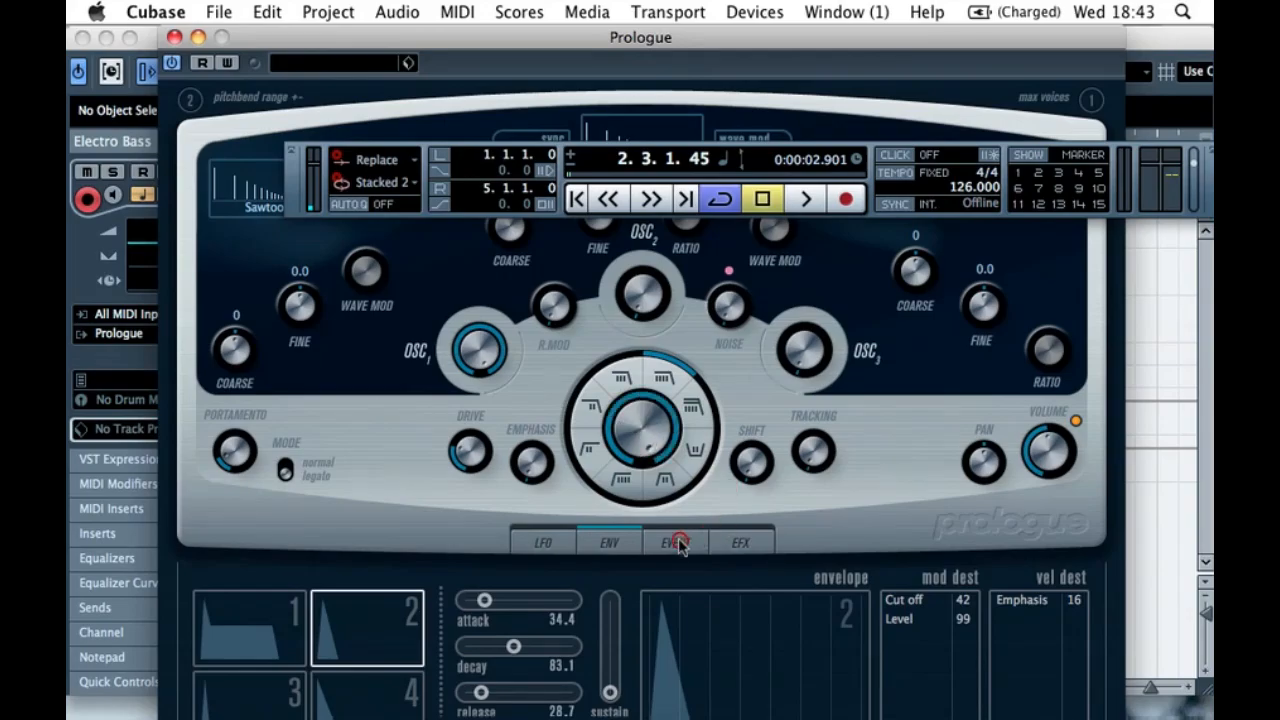
{"action": "left_click", "coordinate": [468, 455]}
- Set envelope 2's Cut off and Level modulation destinations and its Emphasis velocity destination to Off
{"action": "left_click", "coordinate": [924, 602]}
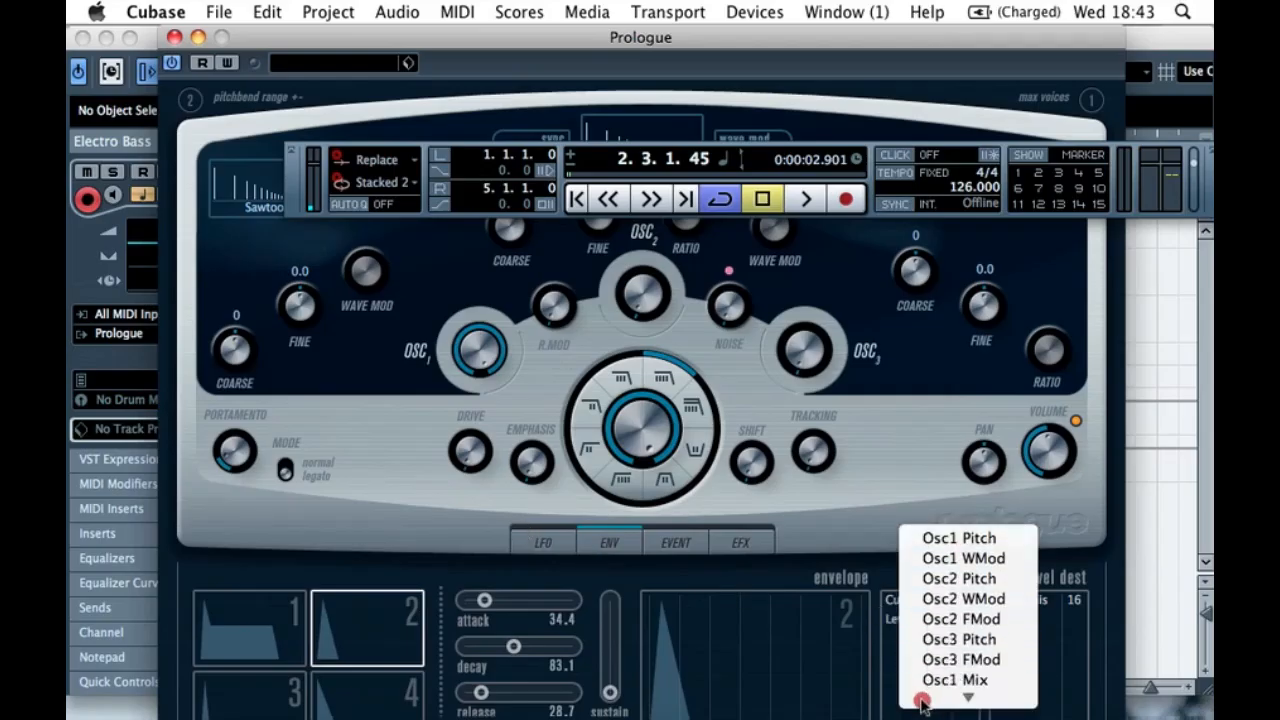
{"action": "left_click", "coordinate": [926, 690]}
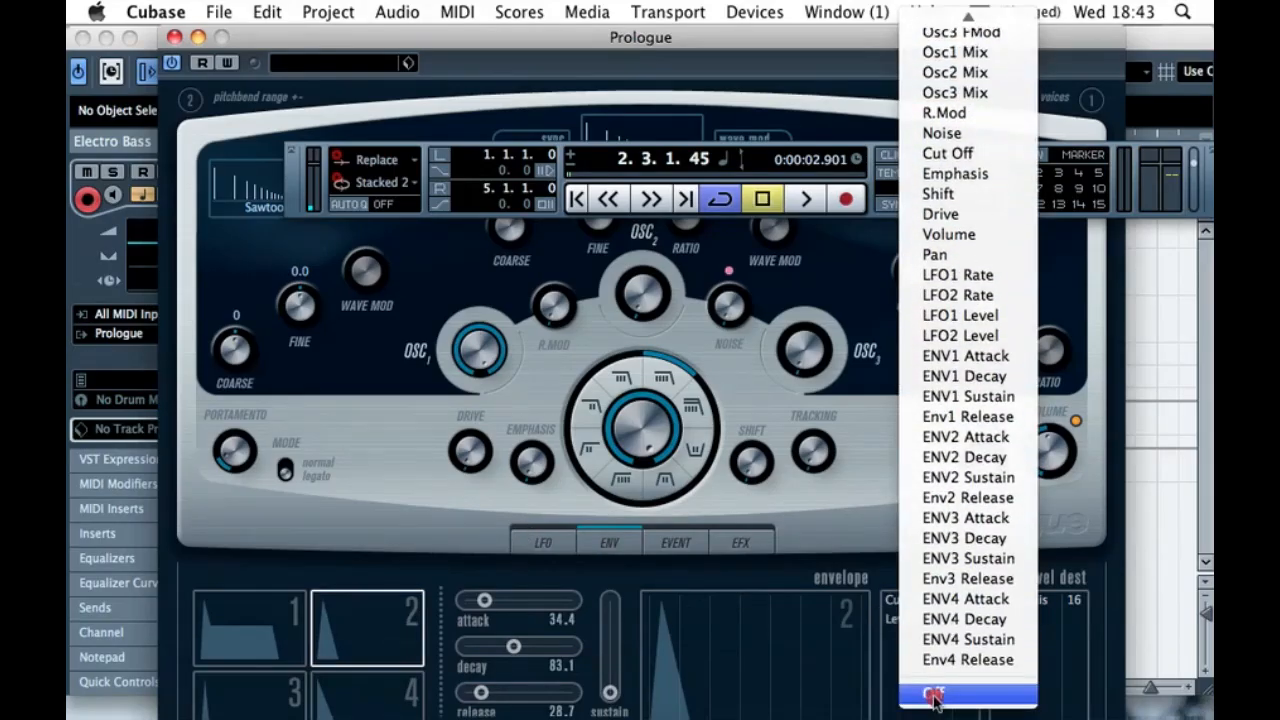
{"action": "left_click", "coordinate": [910, 602]}
{"action": "mouse_move", "coordinate": [932, 713]}
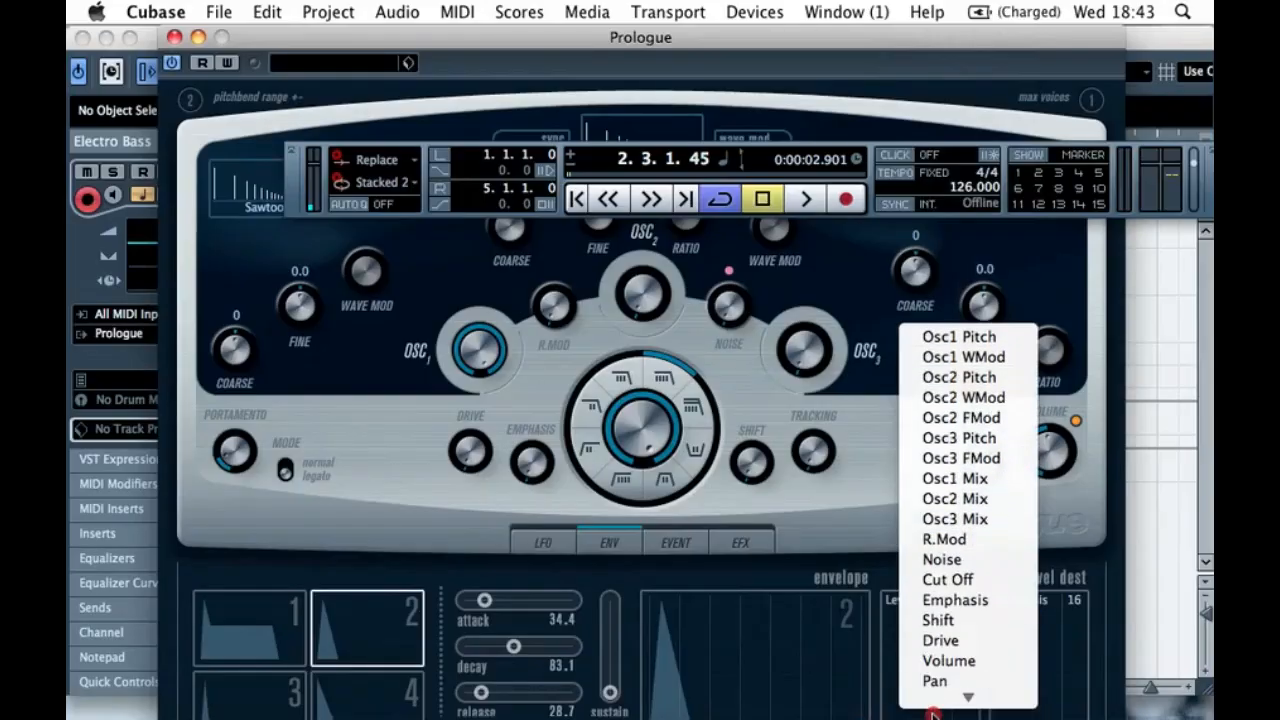
{"action": "left_click", "coordinate": [938, 688]}
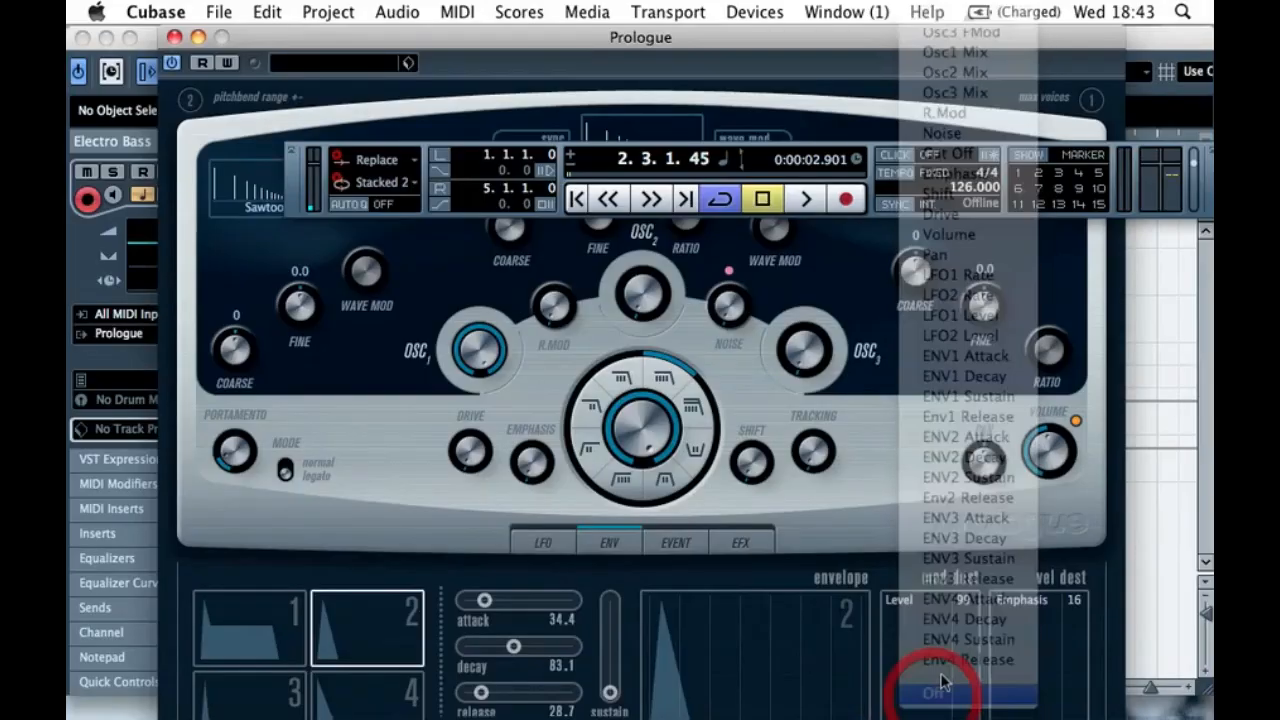
{"action": "left_click", "coordinate": [1017, 604]}
{"action": "mouse_move", "coordinate": [1040, 708]}
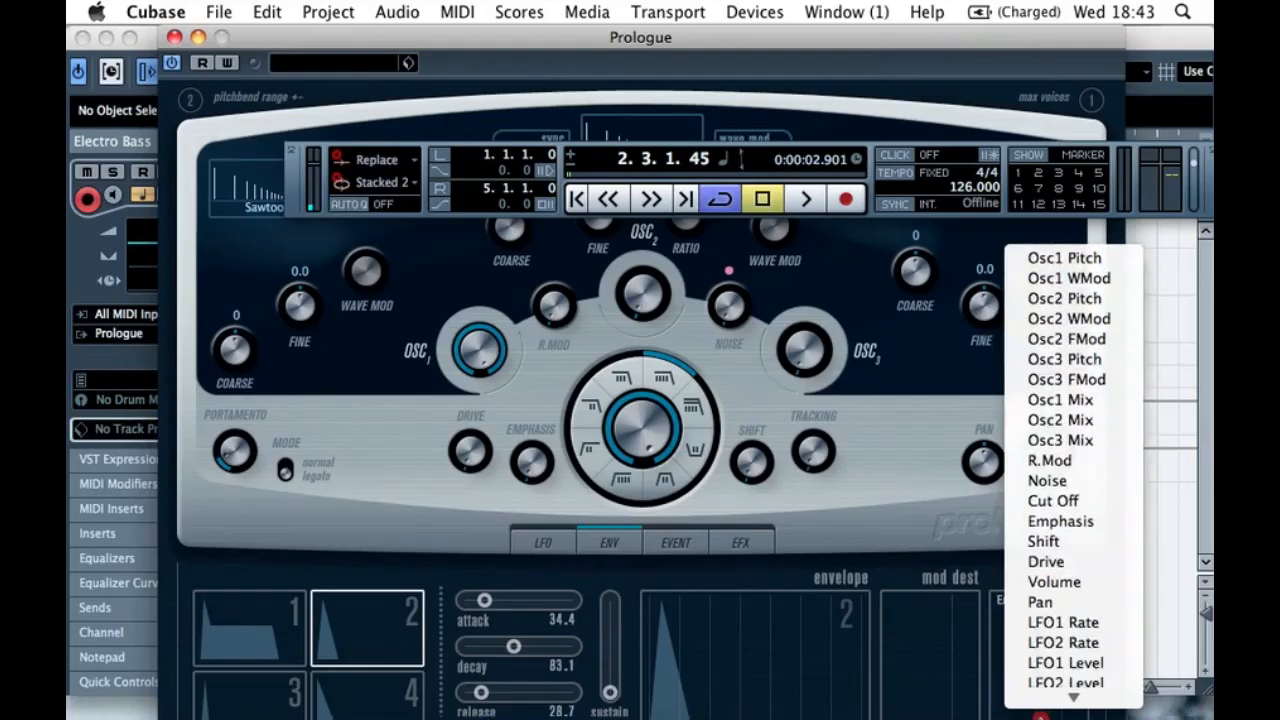
{"action": "left_click", "coordinate": [1039, 698]}
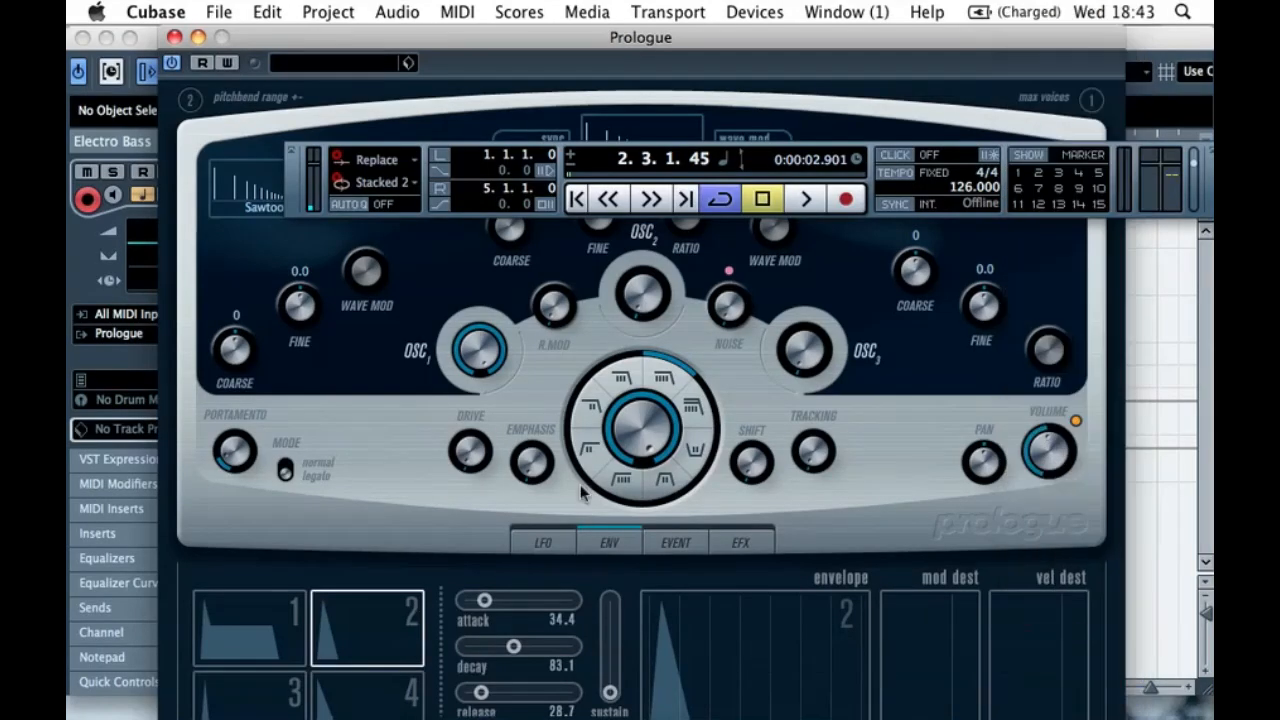
- Check Prologue's event, effects and envelope settings and set LFO 1's modulation destination to Off
{"action": "left_click", "coordinate": [675, 541]}
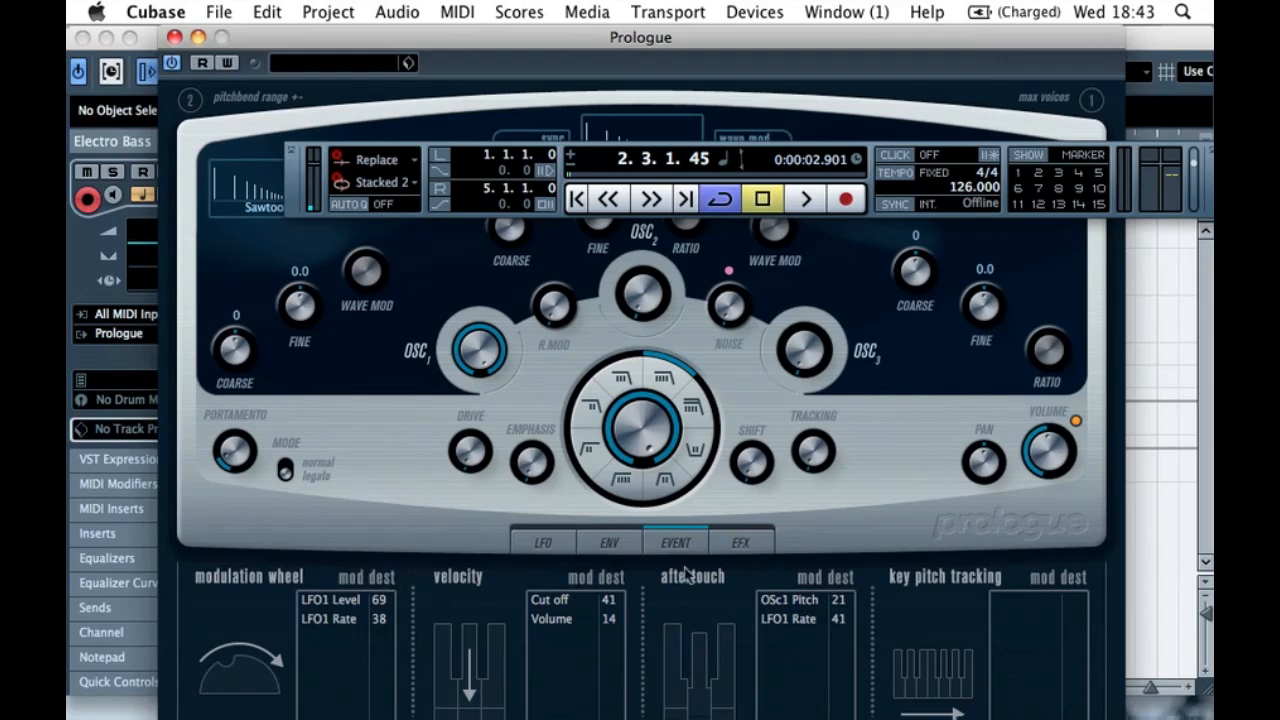
{"action": "left_click", "coordinate": [745, 545]}
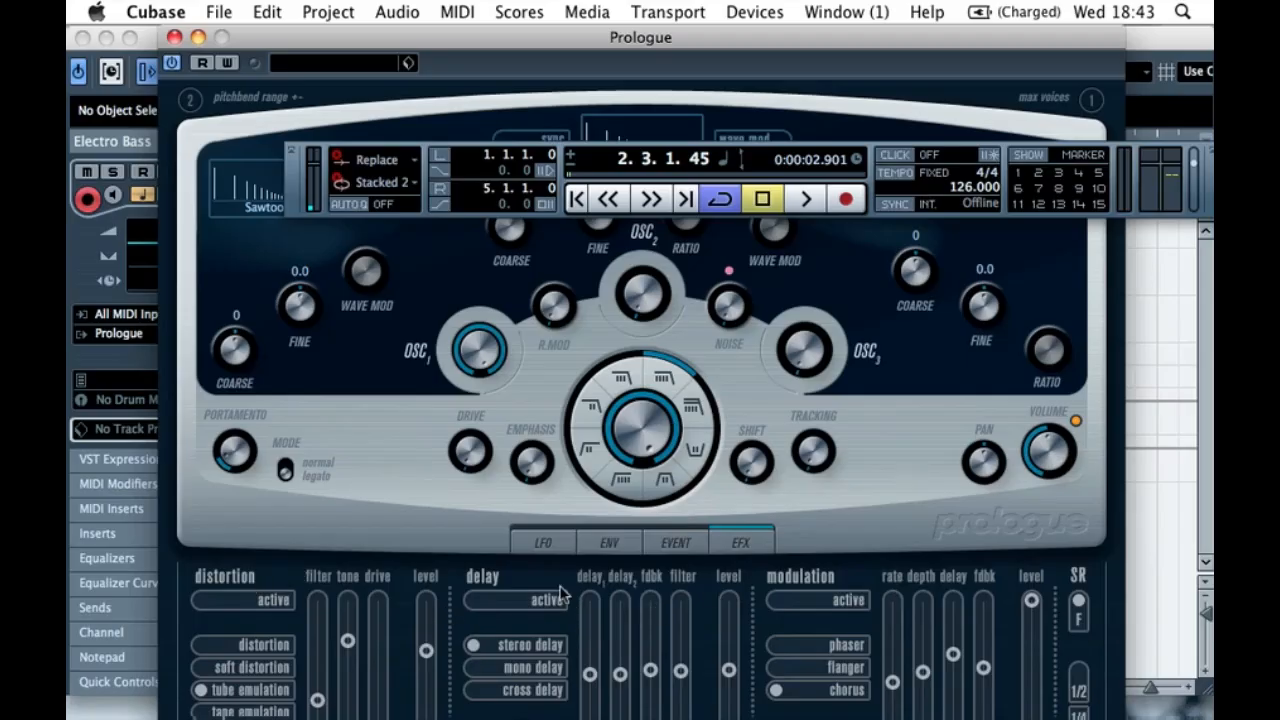
{"action": "left_click", "coordinate": [625, 543]}
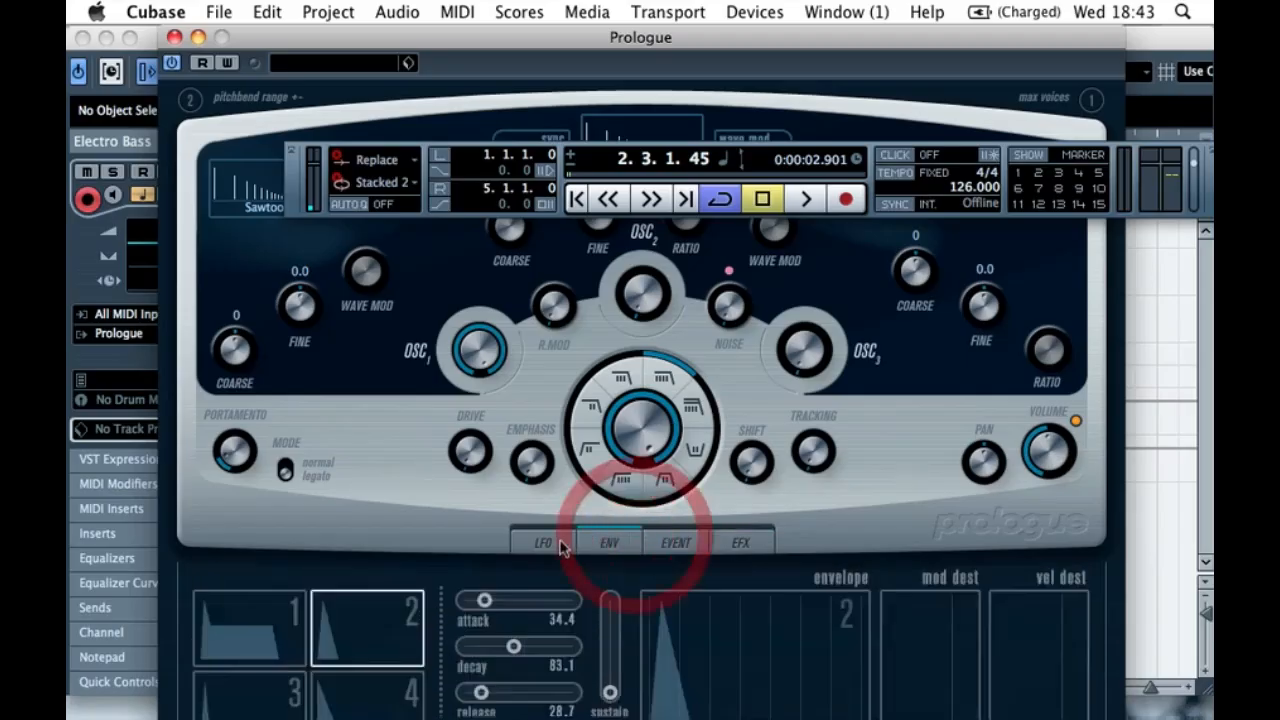
{"action": "left_click", "coordinate": [545, 543]}
{"action": "left_click", "coordinate": [444, 603]}
{"action": "mouse_move", "coordinate": [483, 700]}
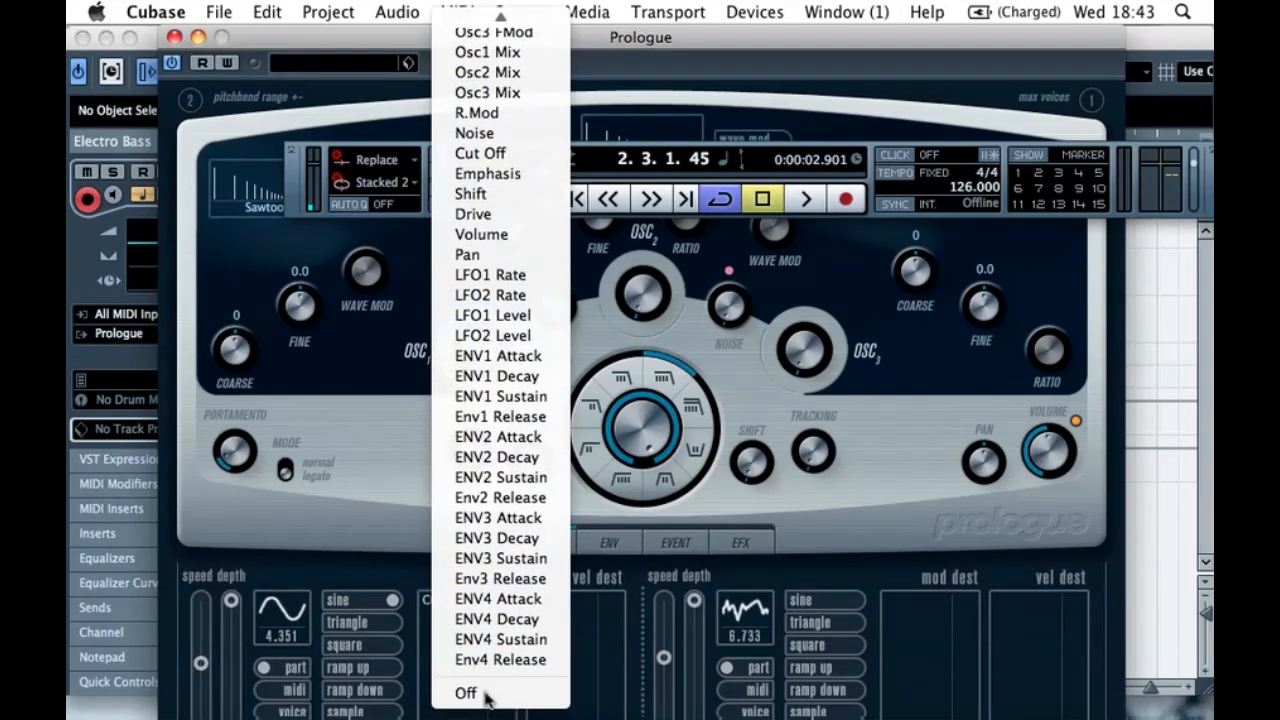
{"action": "left_click", "coordinate": [486, 694]}
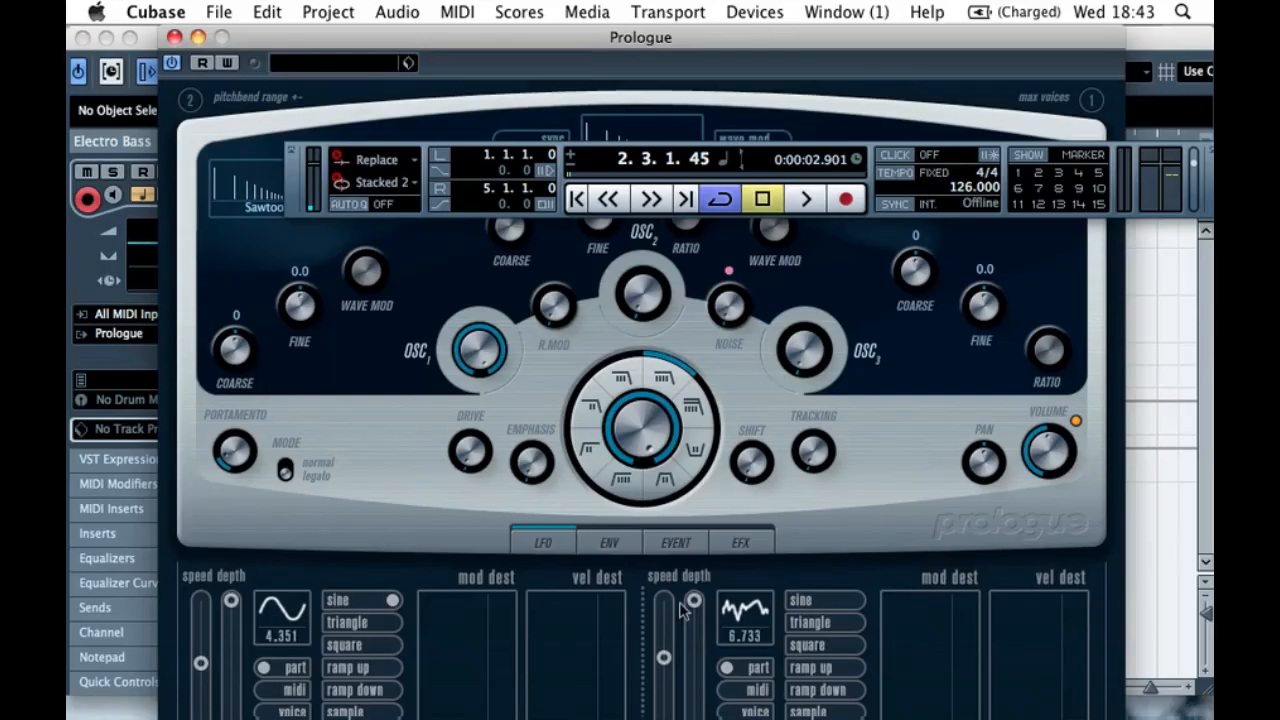
{"action": "left_click", "coordinate": [608, 542]}
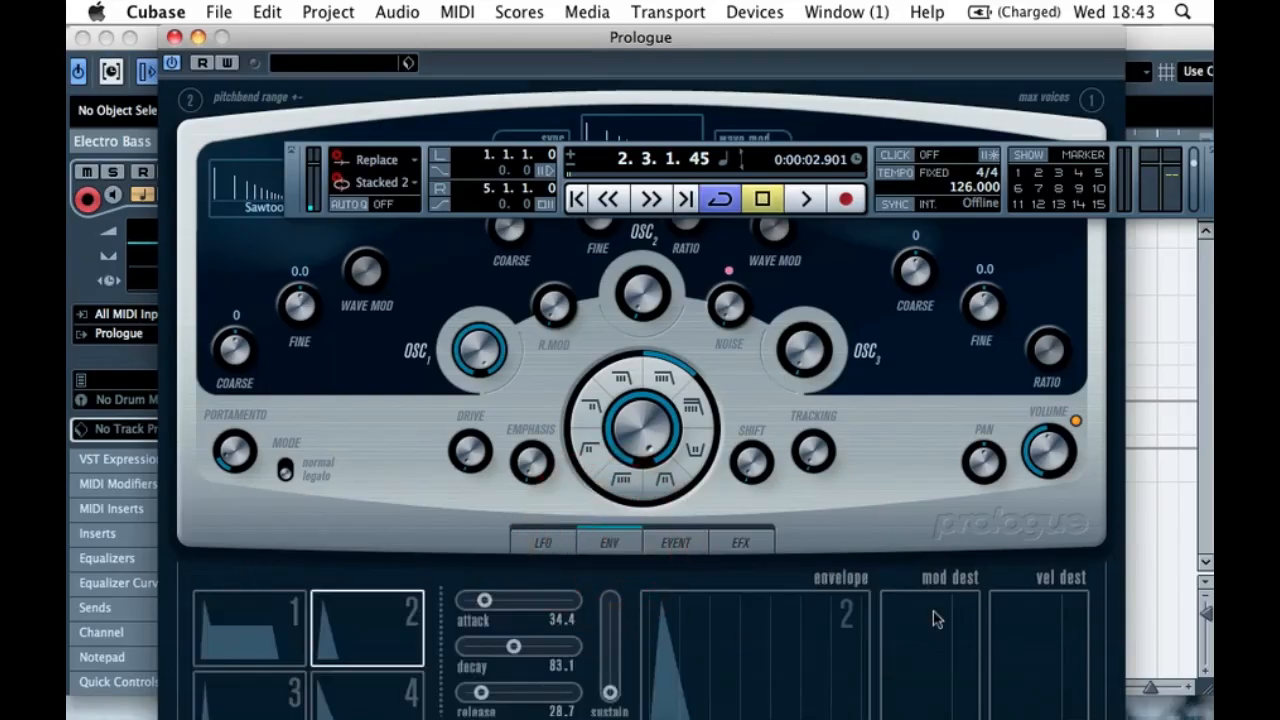
{"action": "left_click", "coordinate": [541, 541]}
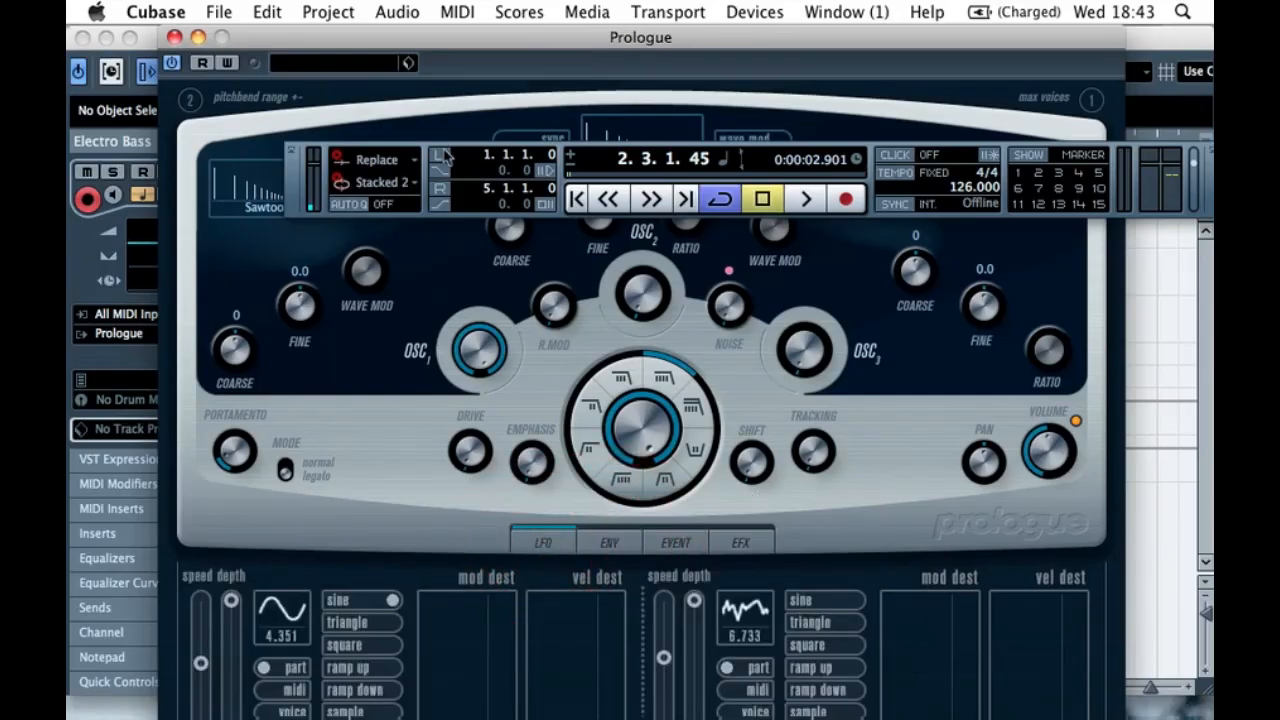
- Play the loop with Electro Bass soloed, reopen Prologue with its upper oscillator controls uncovered, and stop playback
{"action": "key", "text": "space"}
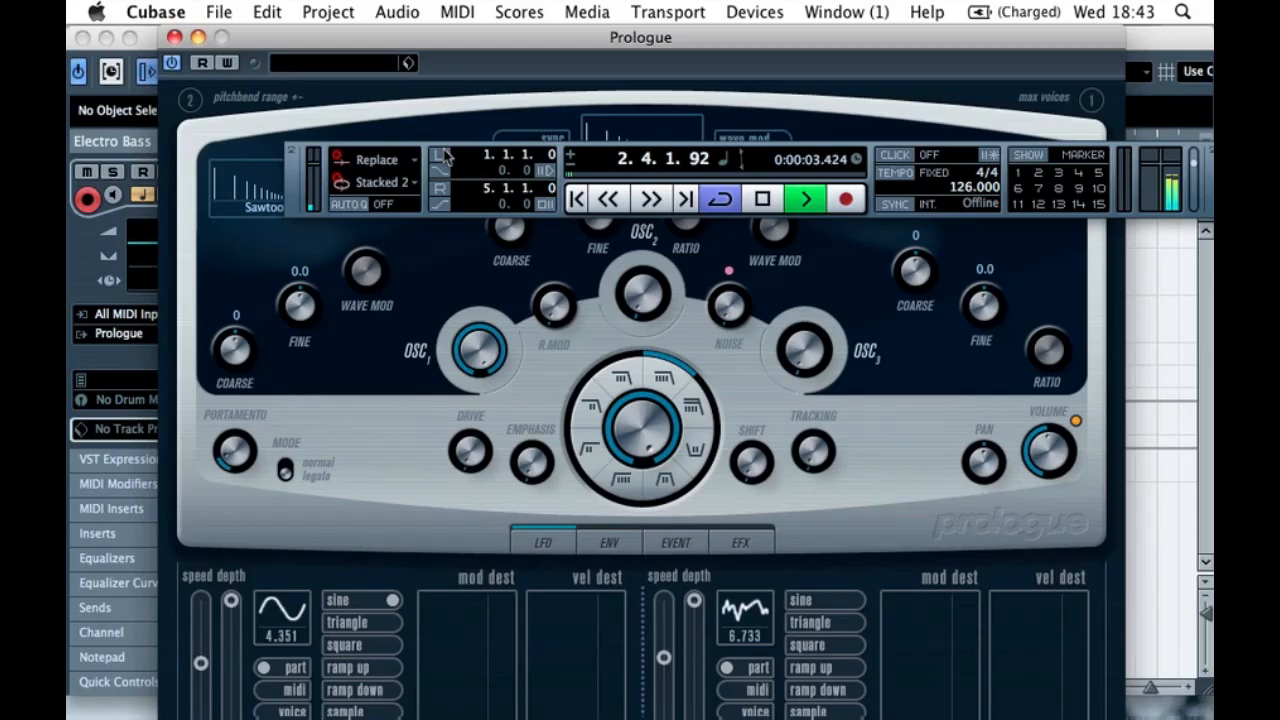
{"action": "left_click", "coordinate": [174, 37]}
{"action": "left_click", "coordinate": [325, 307]}
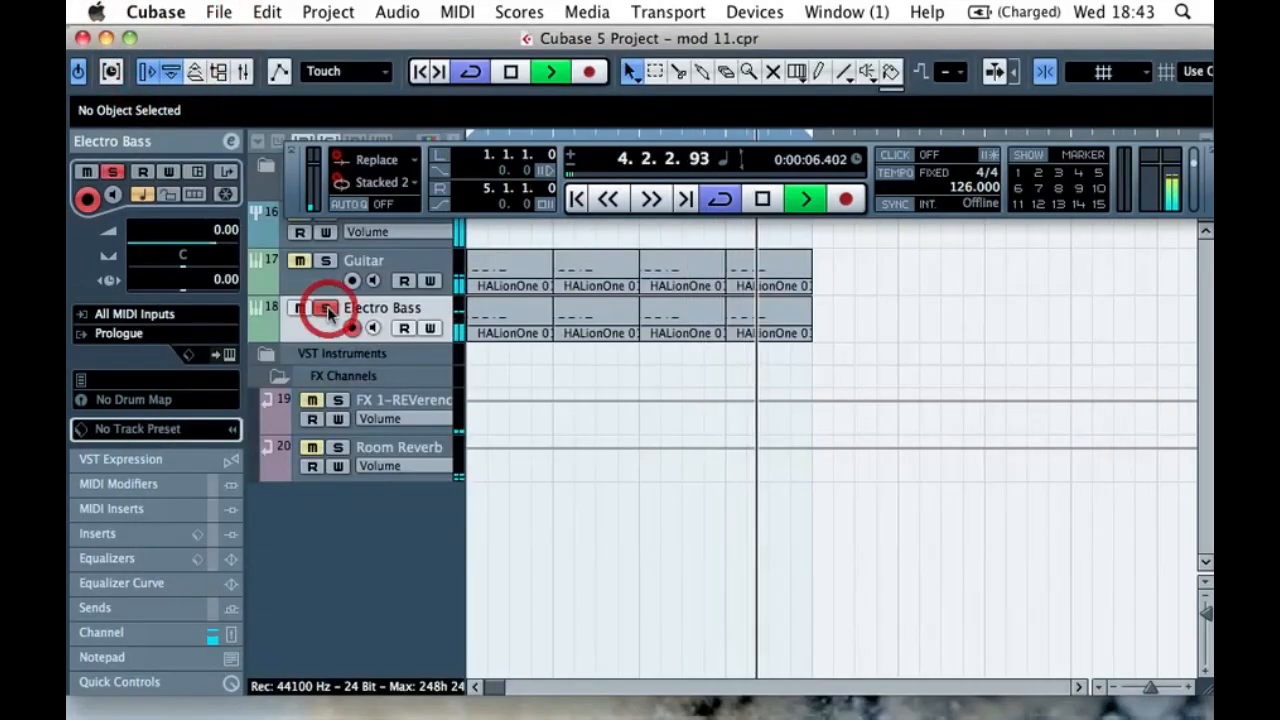
{"action": "left_click", "coordinate": [229, 354]}
{"action": "left_click_drag", "start_coordinate": [326, 171], "coordinate": [706, 390]}
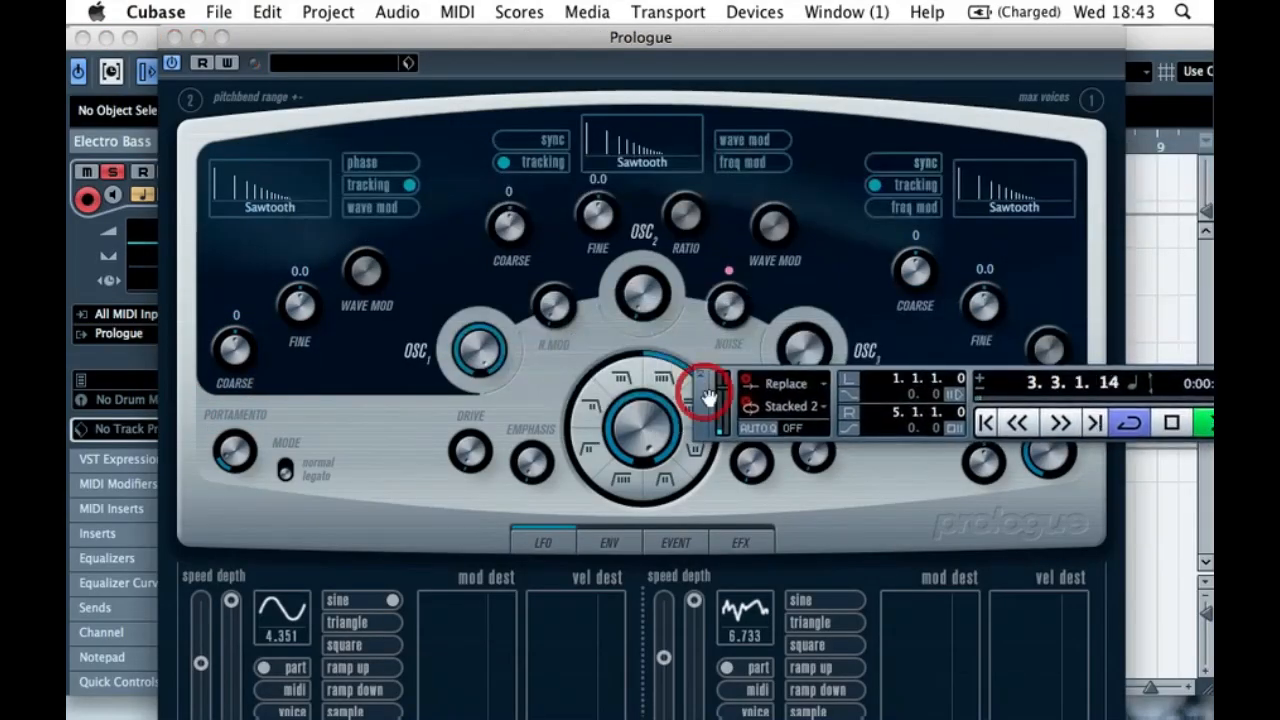
{"action": "key", "text": "space"}
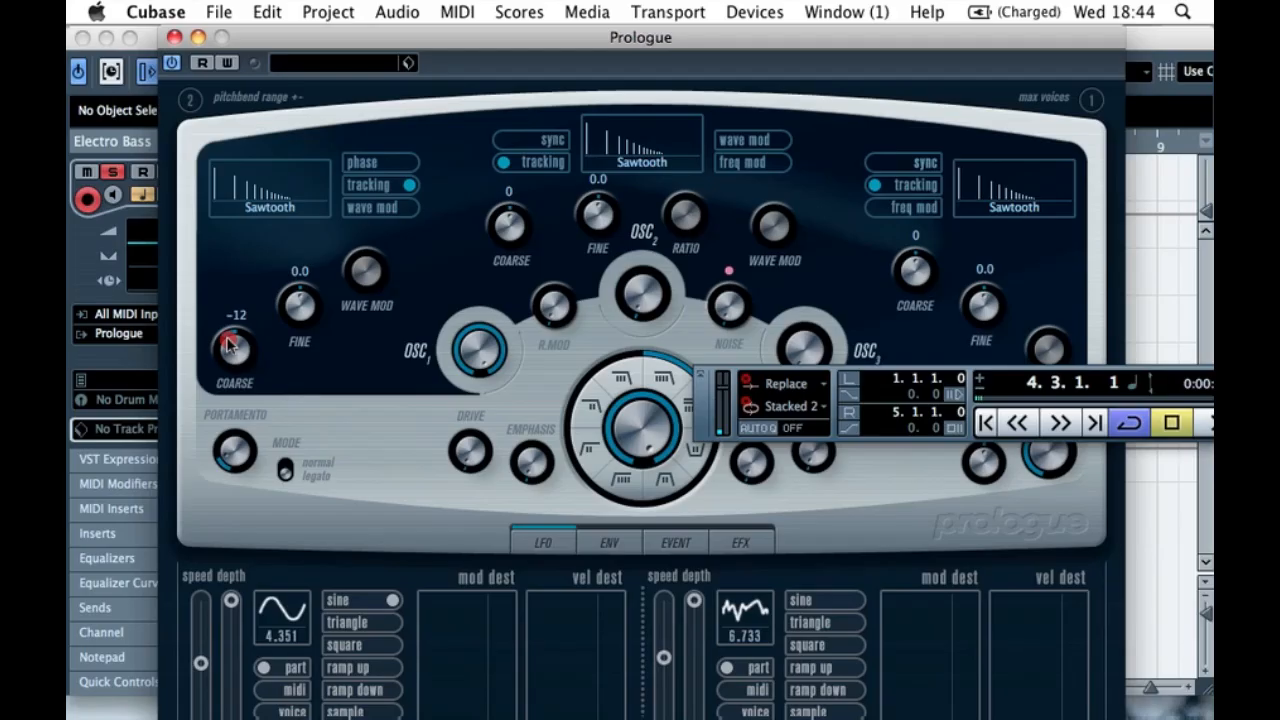
- During loop playback, lower oscillator 1 to about half level and set oscillator 2 to a Sine wave at about half level
{"action": "key", "text": "space"}
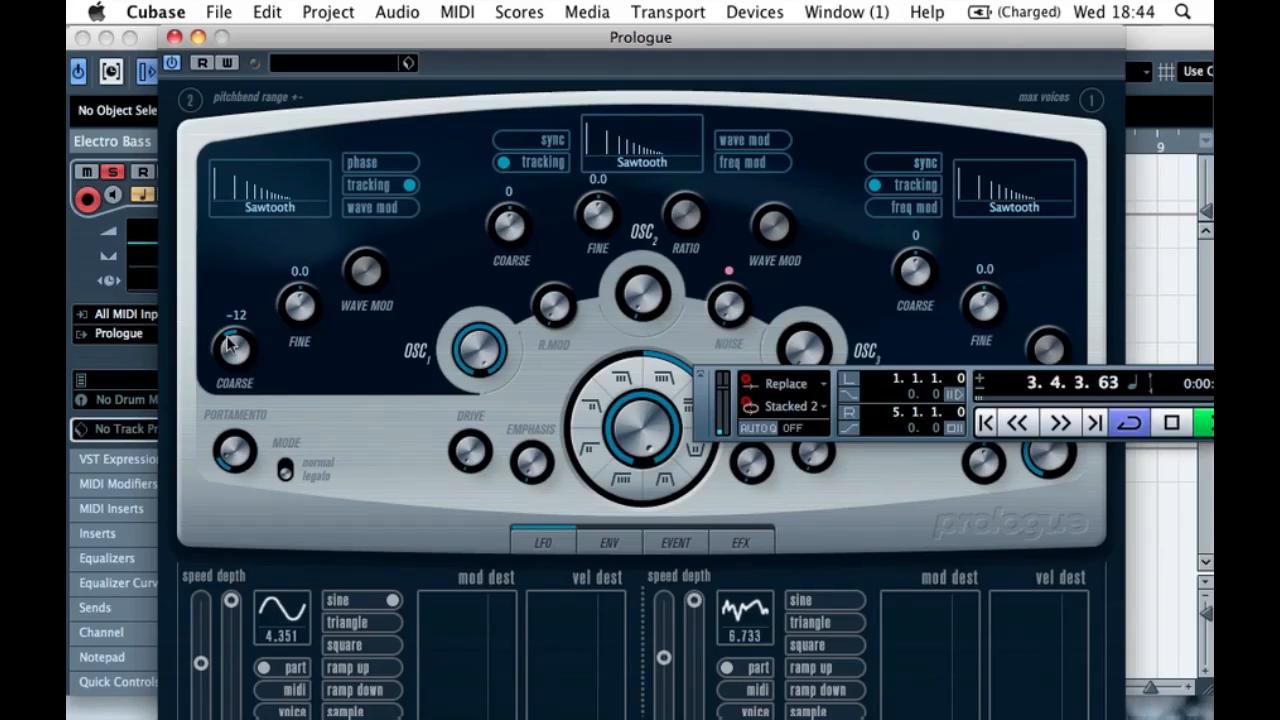
{"action": "left_click", "coordinate": [485, 350]}
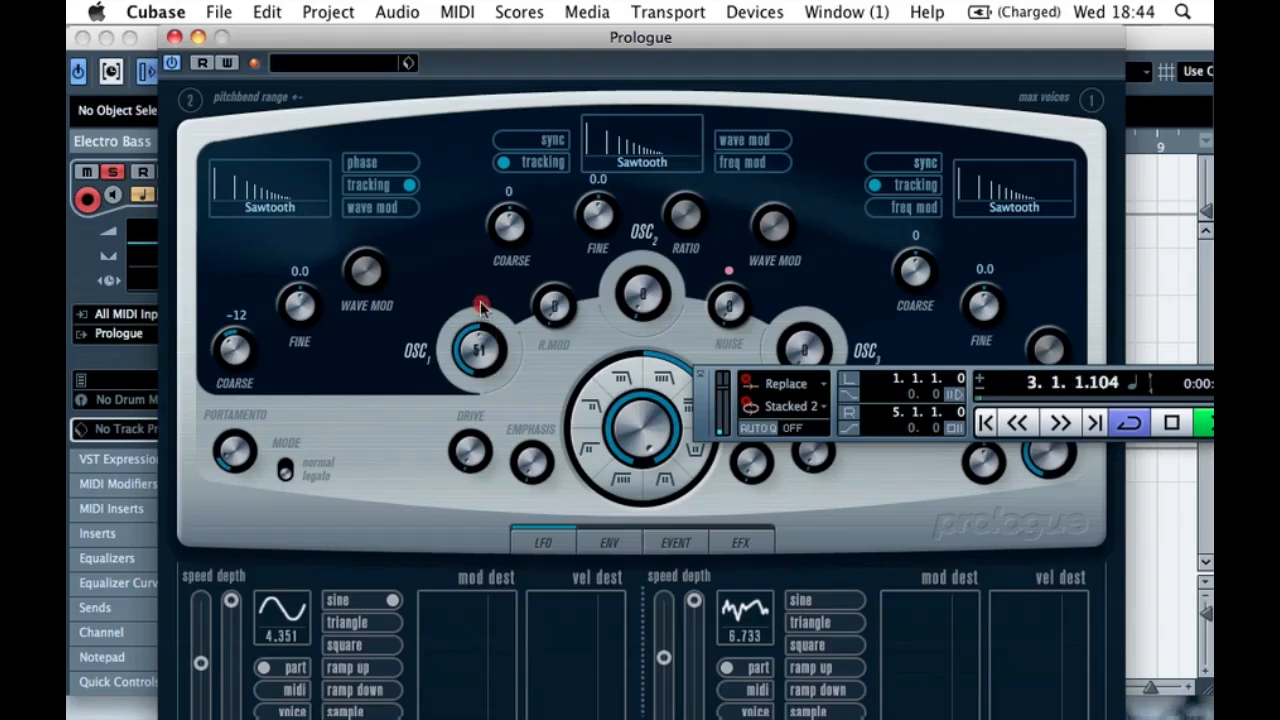
{"action": "left_click", "coordinate": [634, 176]}
{"action": "left_click", "coordinate": [650, 270]}
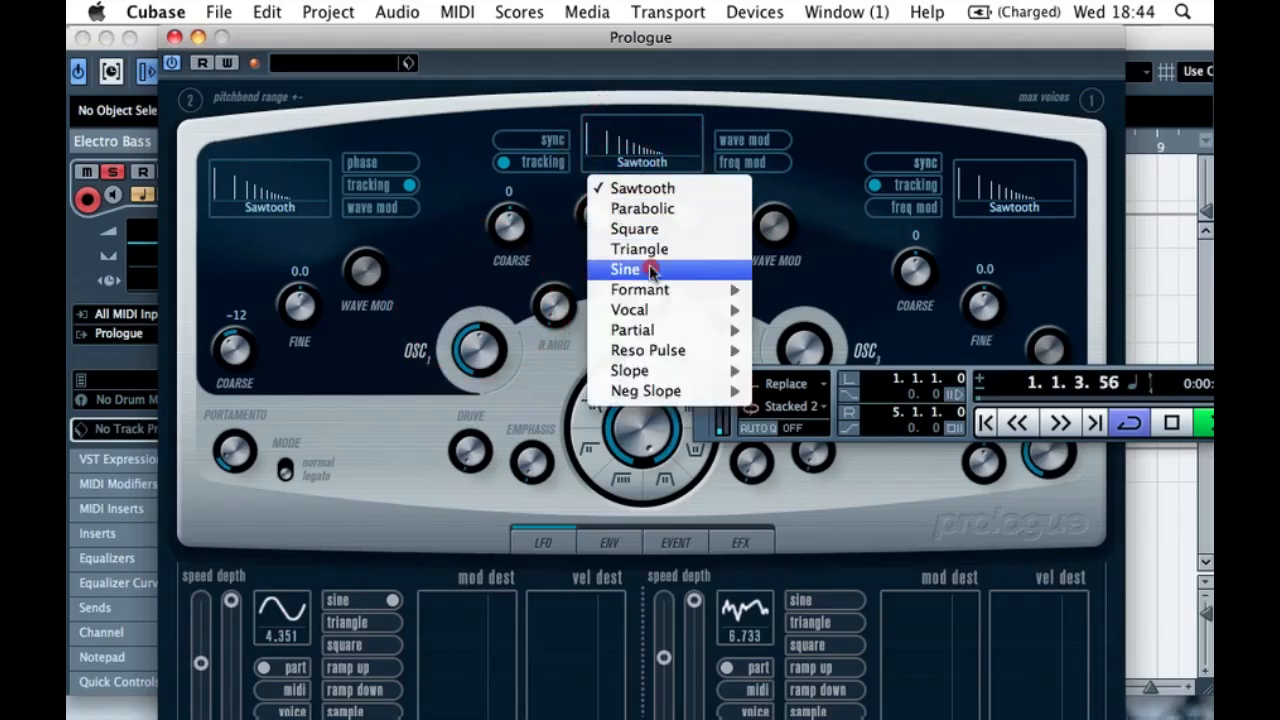
{"action": "left_click_drag", "start_coordinate": [636, 291], "coordinate": [643, 260]}
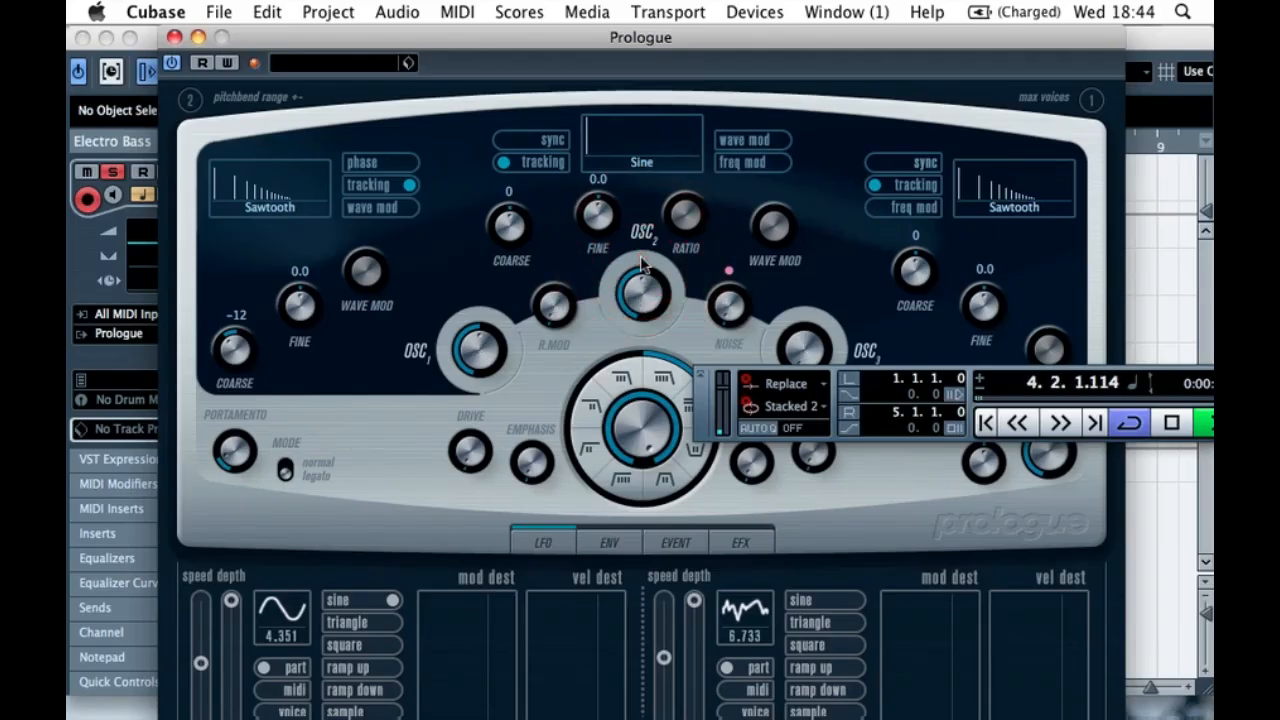
- Move the transport off the synth controls, then set oscillator 3 to a Square wave at about half level with coarse tuning 12
{"action": "left_click_drag", "start_coordinate": [712, 400], "coordinate": [512, 531]}
{"action": "left_click_drag", "start_coordinate": [804, 362], "coordinate": [808, 318]}
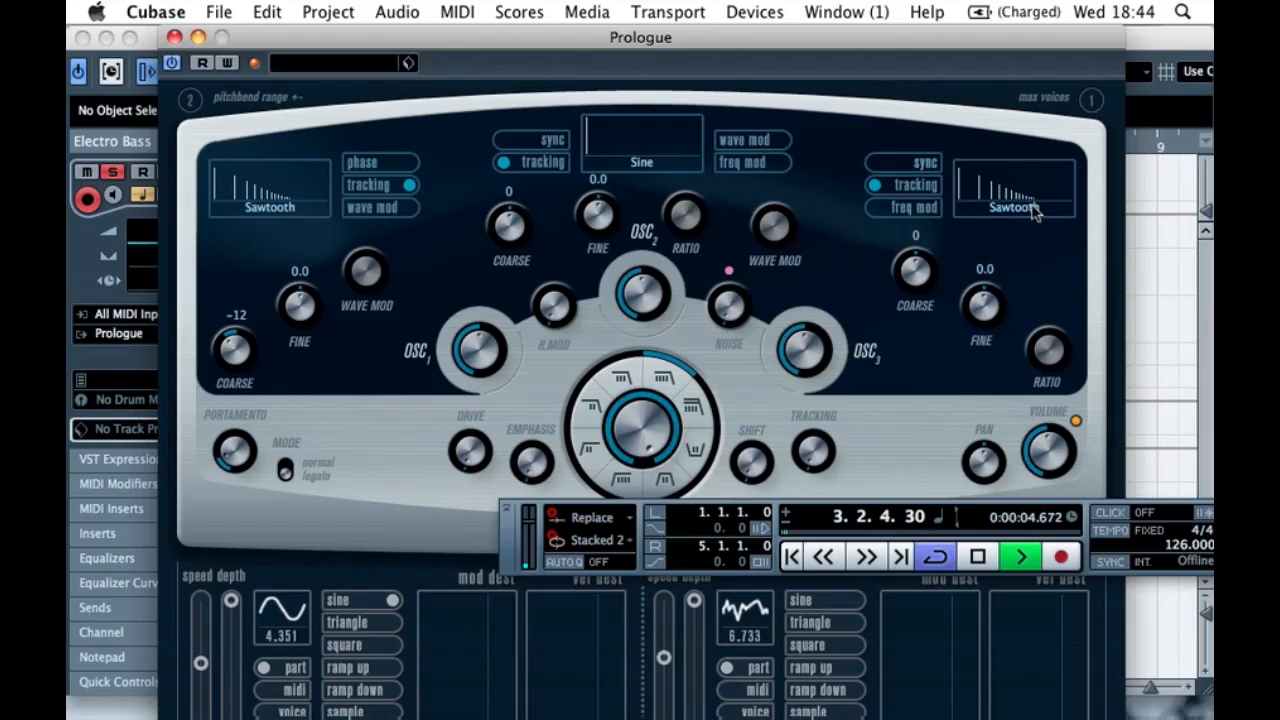
{"action": "left_click", "coordinate": [1027, 205]}
{"action": "left_click", "coordinate": [1015, 276]}
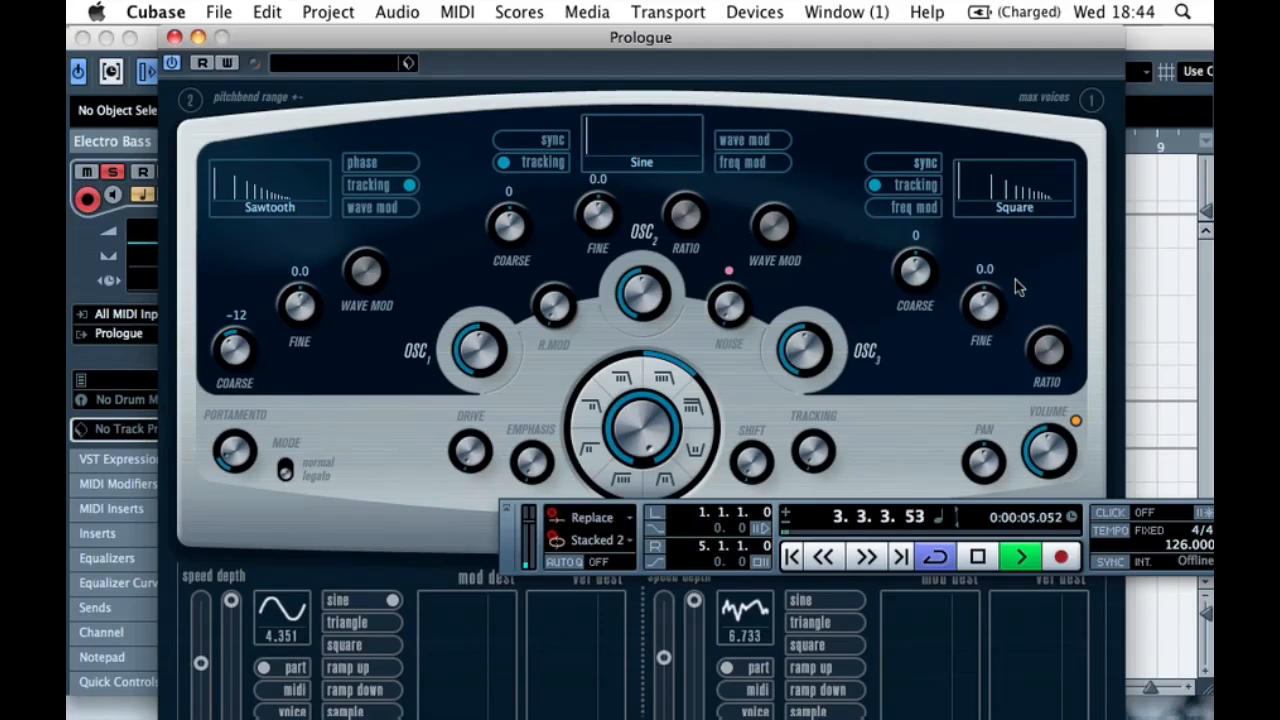
{"action": "left_click", "coordinate": [924, 265]}
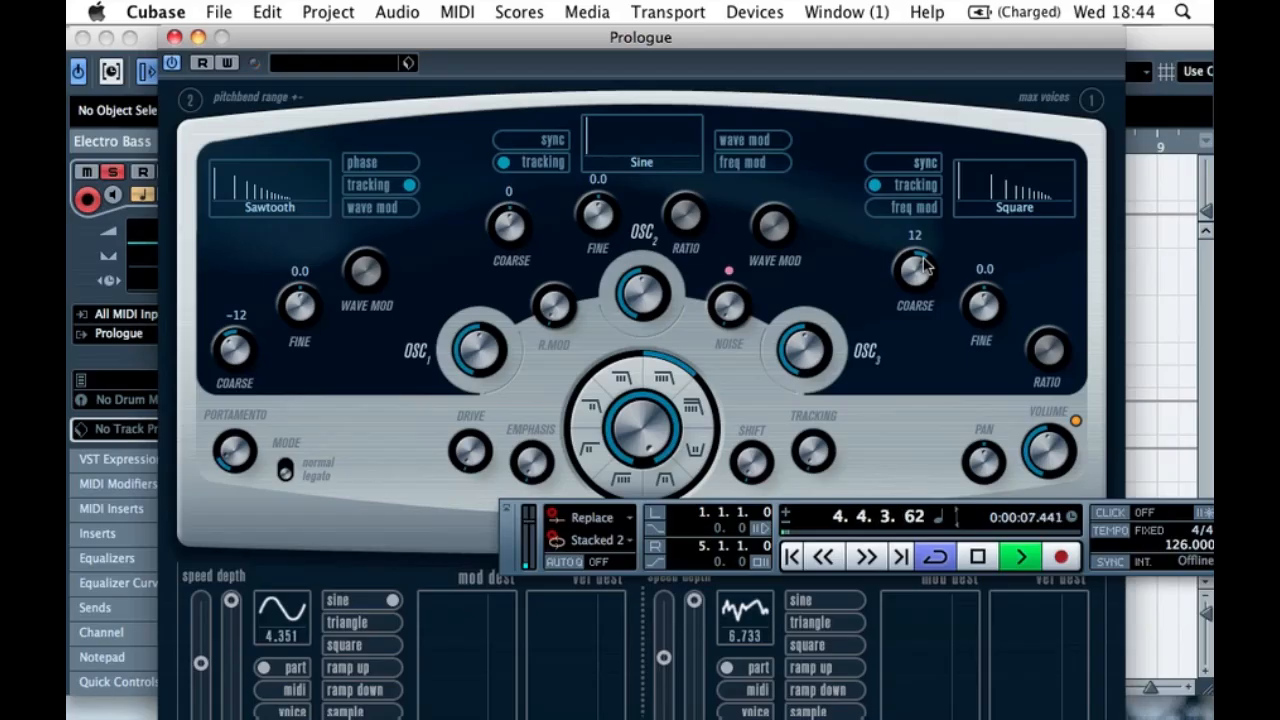
- Try different filter drive amounts while the loop plays and settle the drive at 12.0
{"action": "mouse_move", "coordinate": [456, 455]}
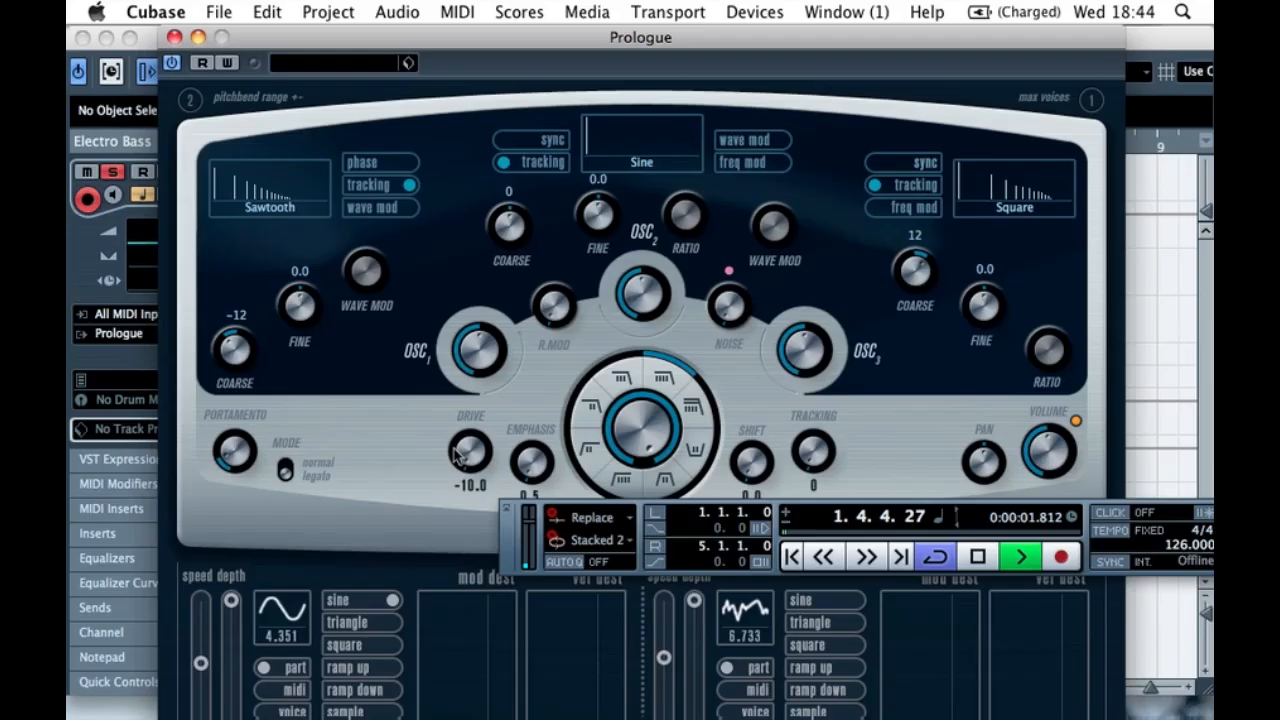
{"action": "scroll", "coordinate": [458, 453], "scroll_direction": "up", "scroll_amount": 5}
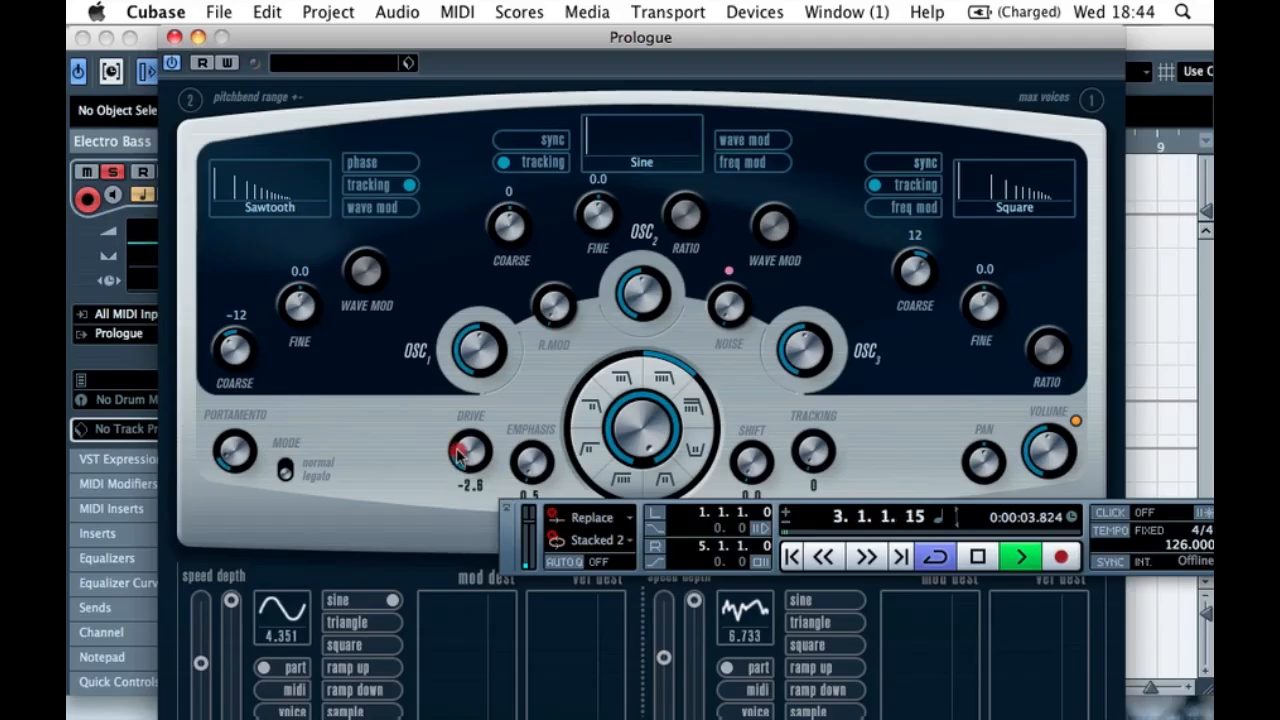
{"action": "left_click_drag", "start_coordinate": [452, 462], "coordinate": [480, 418]}
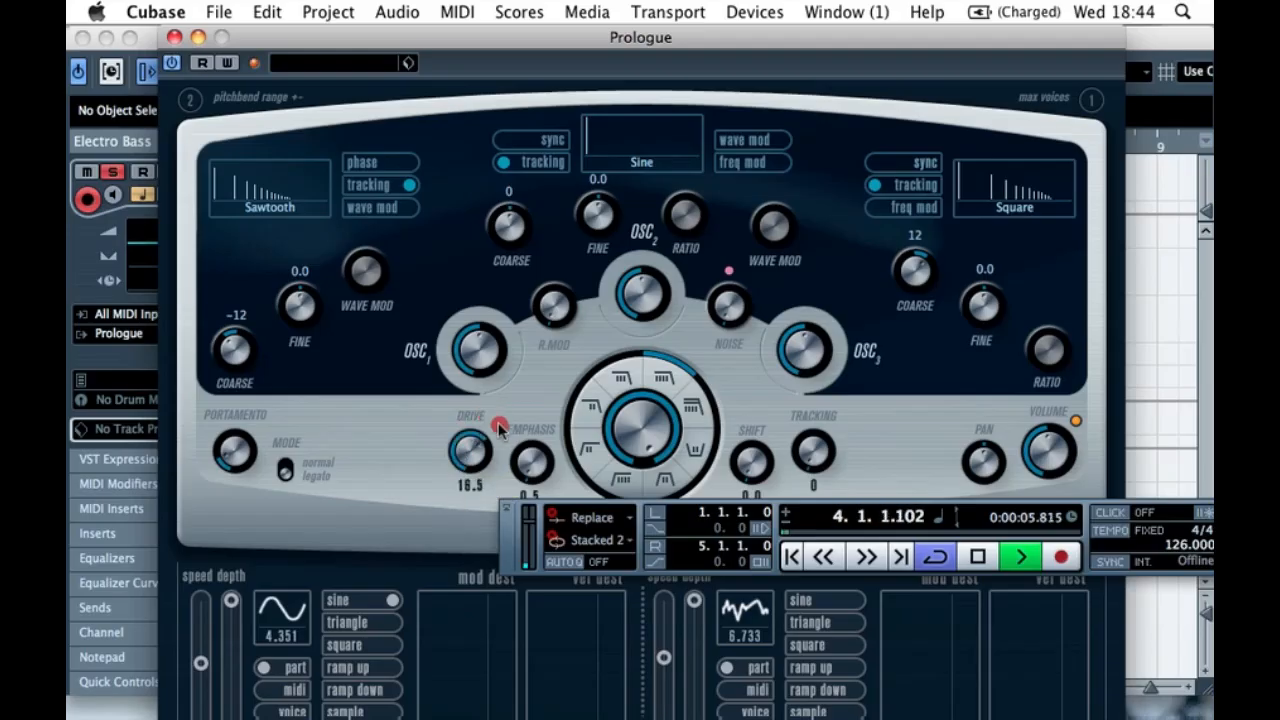
{"action": "left_click", "coordinate": [497, 447]}
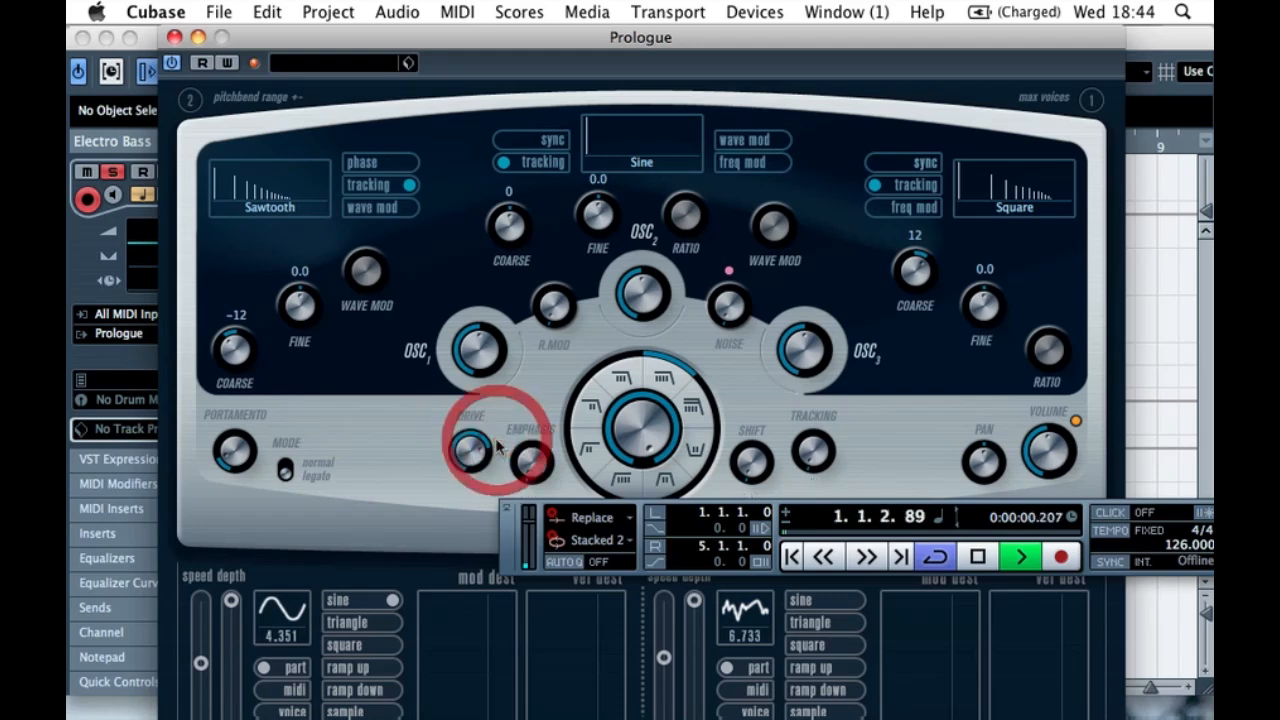
{"action": "left_click_drag", "start_coordinate": [476, 437], "coordinate": [453, 432]}
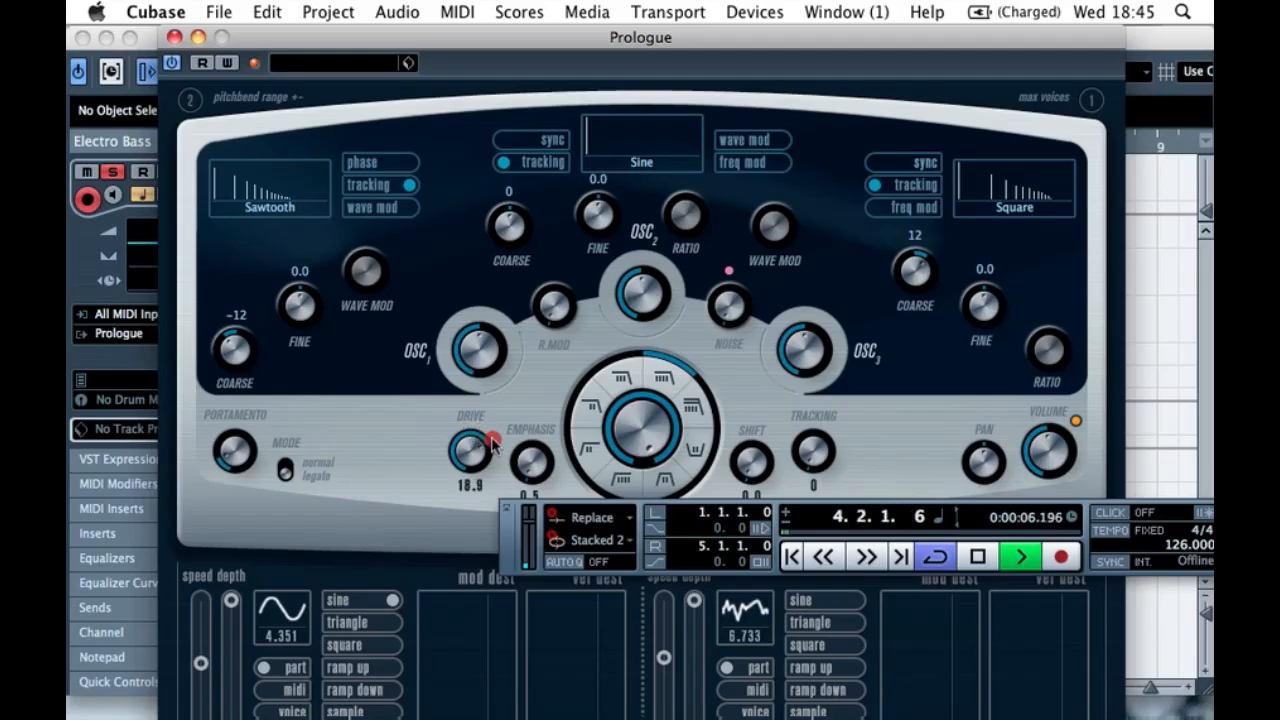
{"action": "left_click", "coordinate": [491, 447]}
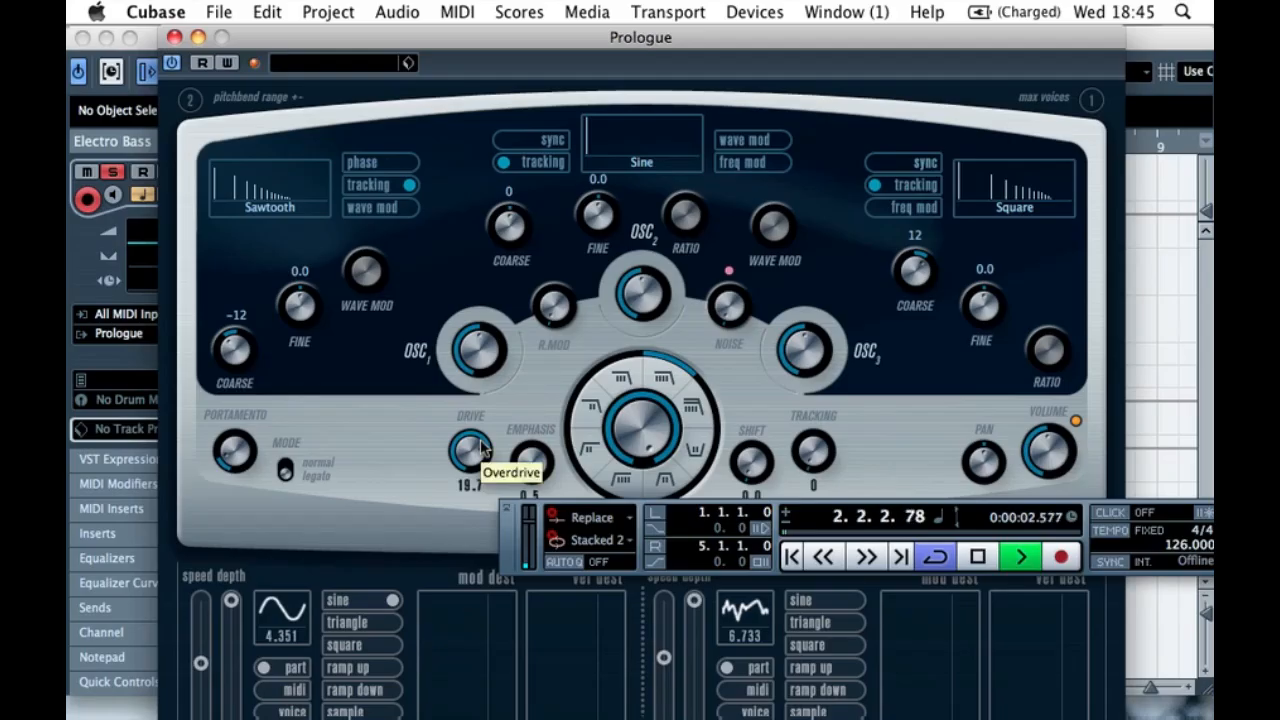
{"action": "left_click_drag", "start_coordinate": [484, 447], "coordinate": [478, 440]}
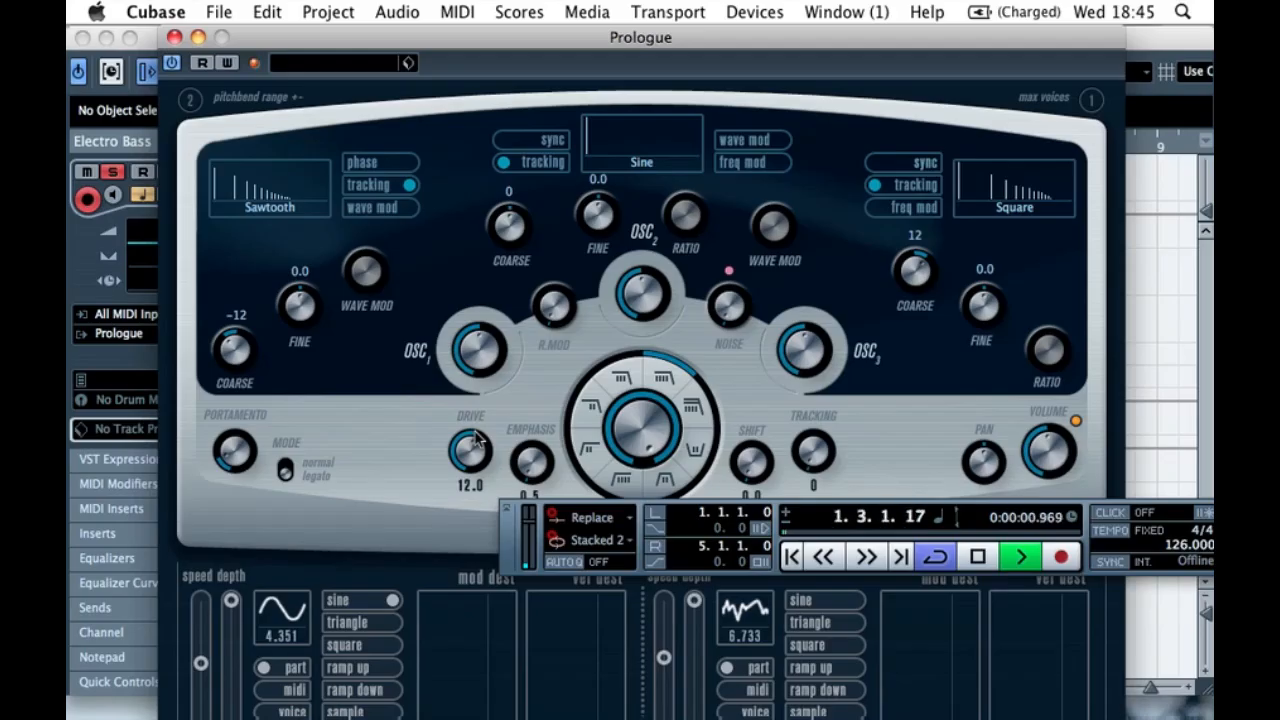
- Close the synth window, unsolo Electro Bass and play the full loop, comparing it with the Guitar track muted and unmuted
{"action": "key", "text": "space"}
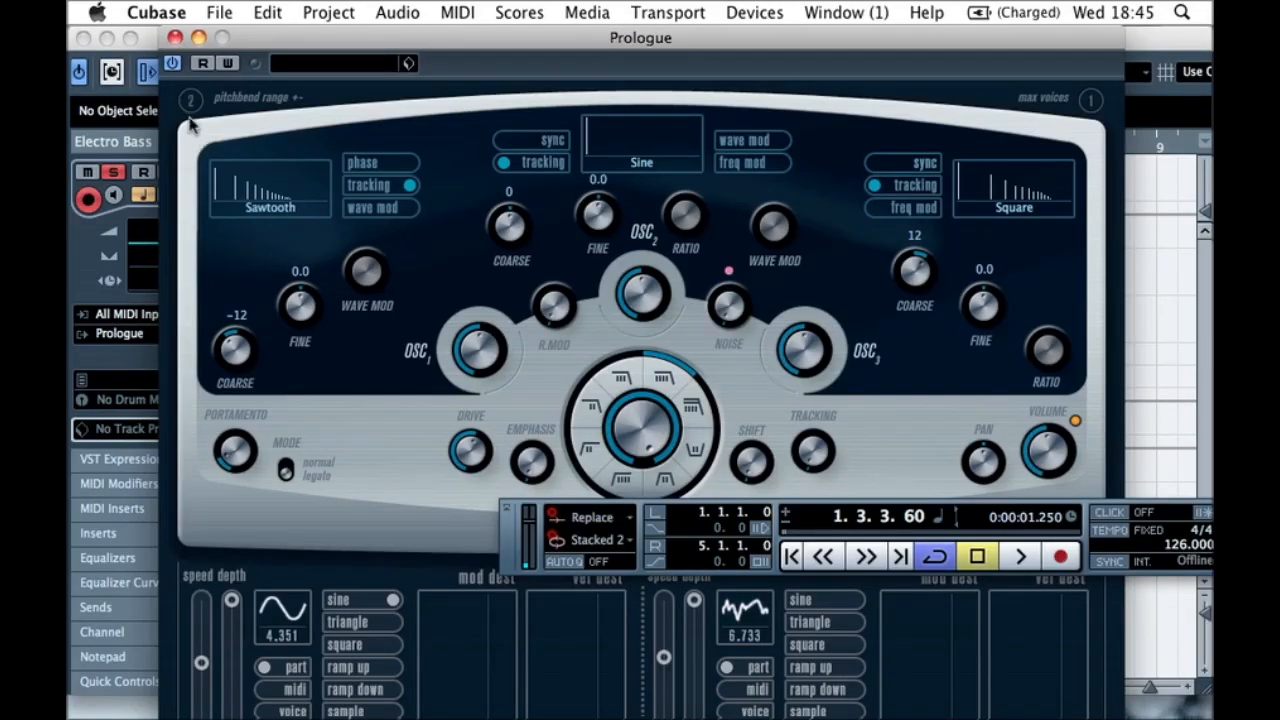
{"action": "left_click", "coordinate": [174, 38]}
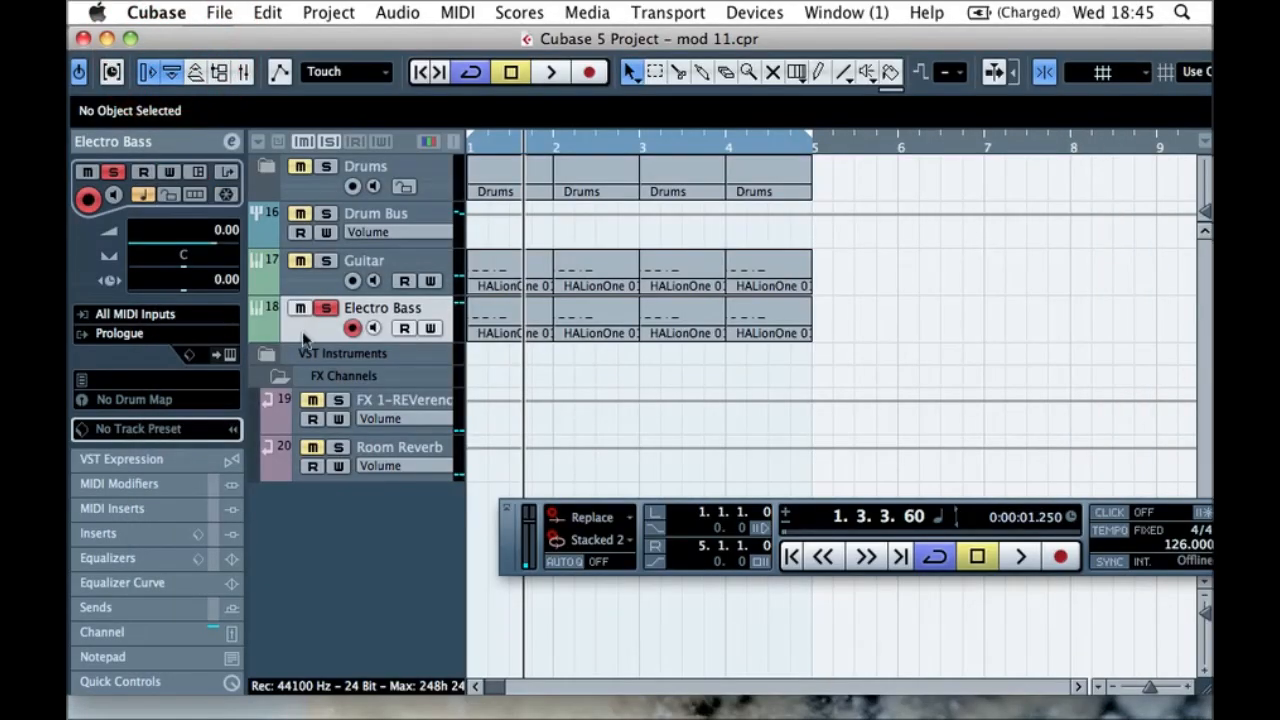
{"action": "left_click", "coordinate": [325, 308]}
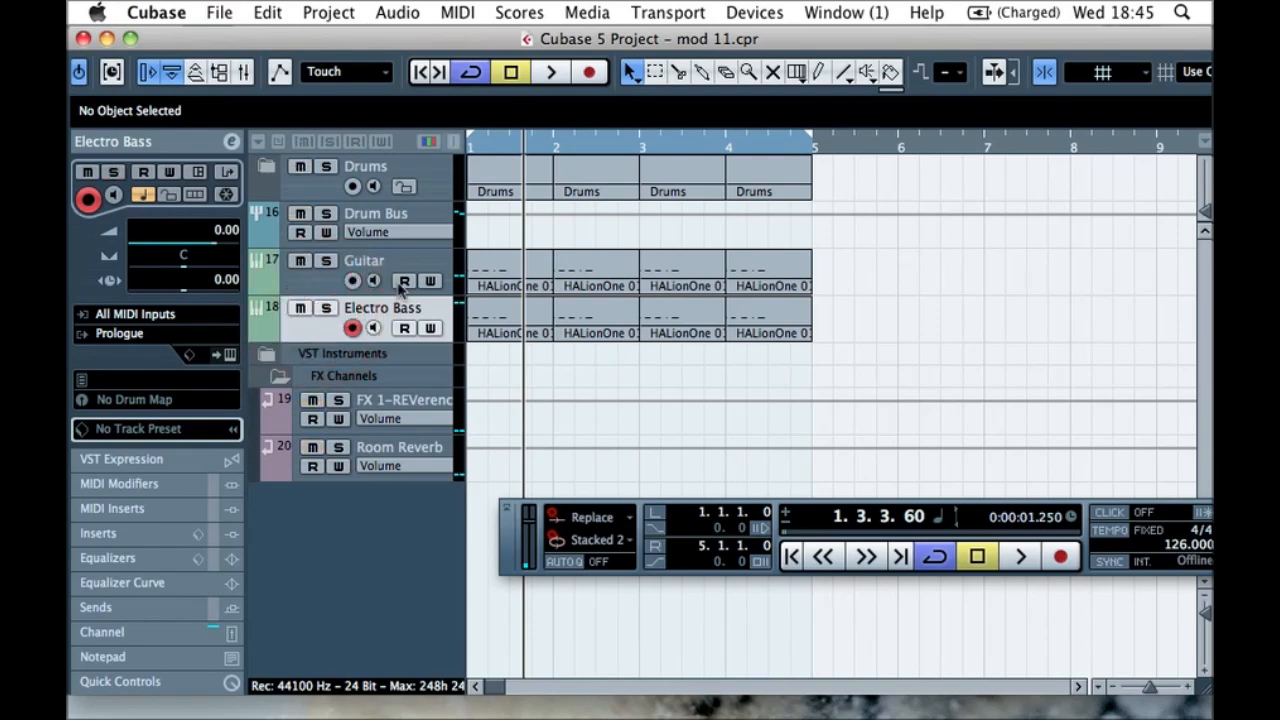
{"action": "key", "text": "space"}
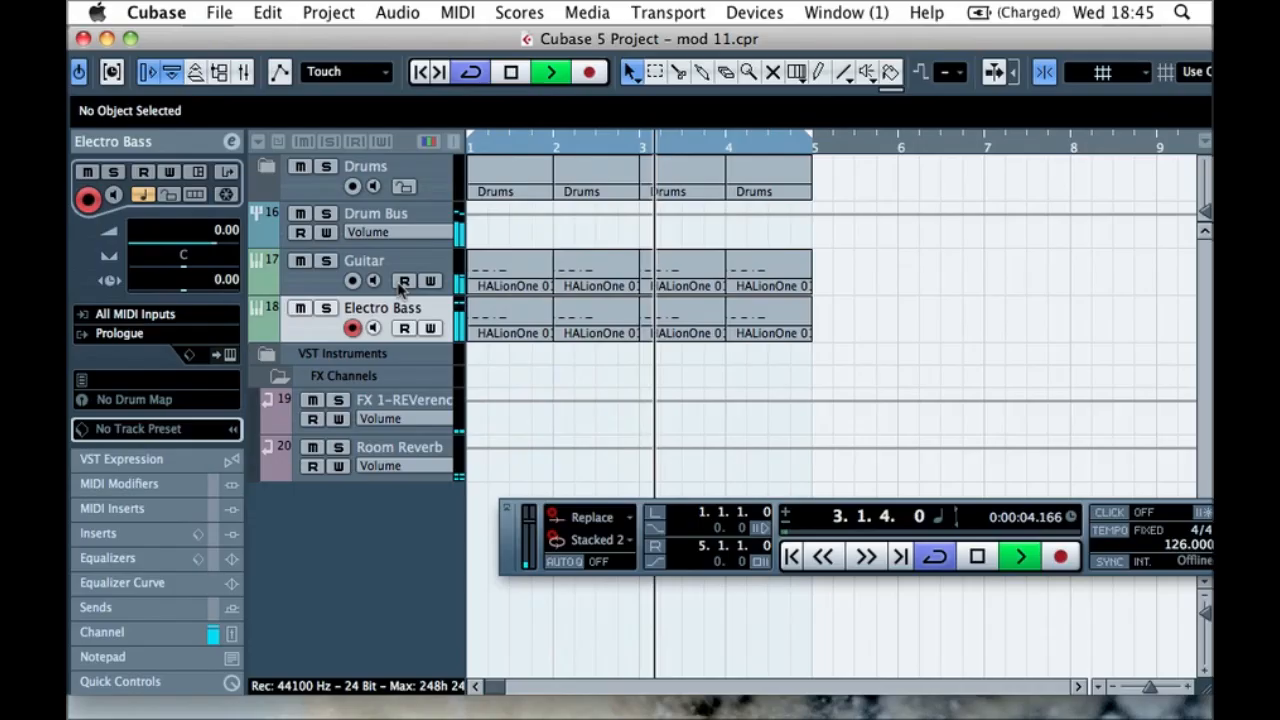
{"action": "left_click", "coordinate": [300, 261]}
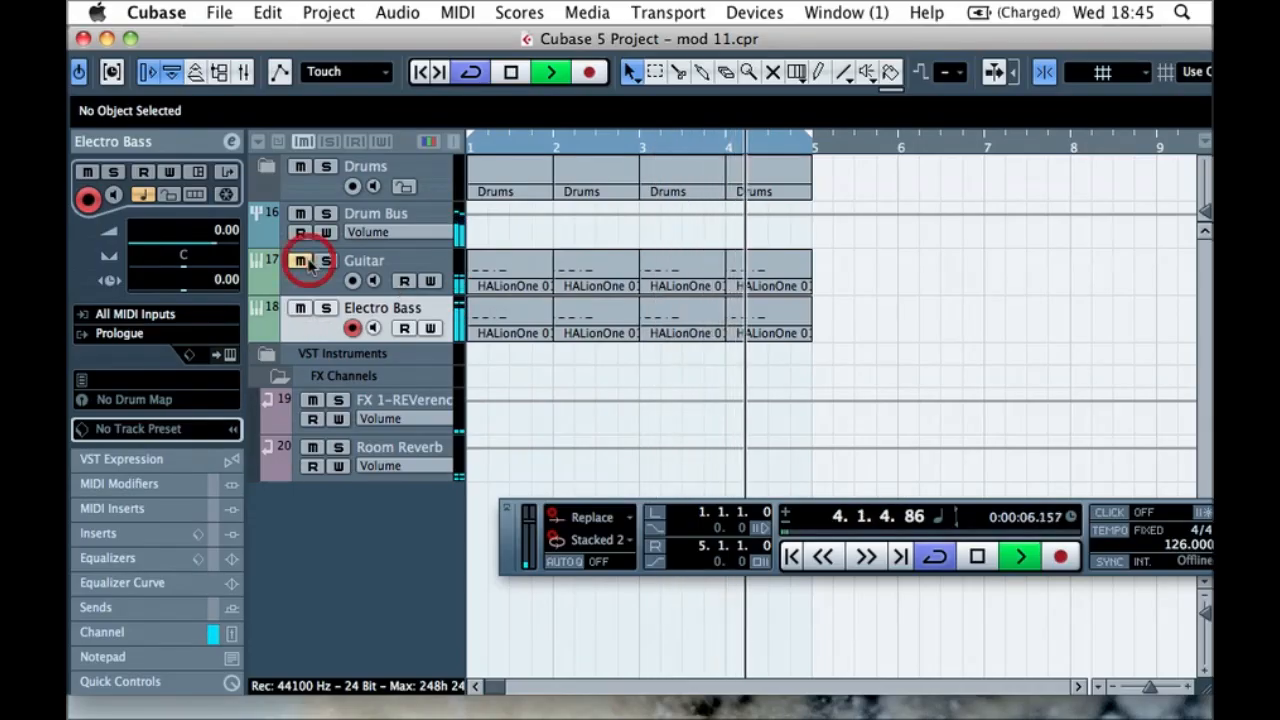
{"action": "left_click", "coordinate": [300, 261]}
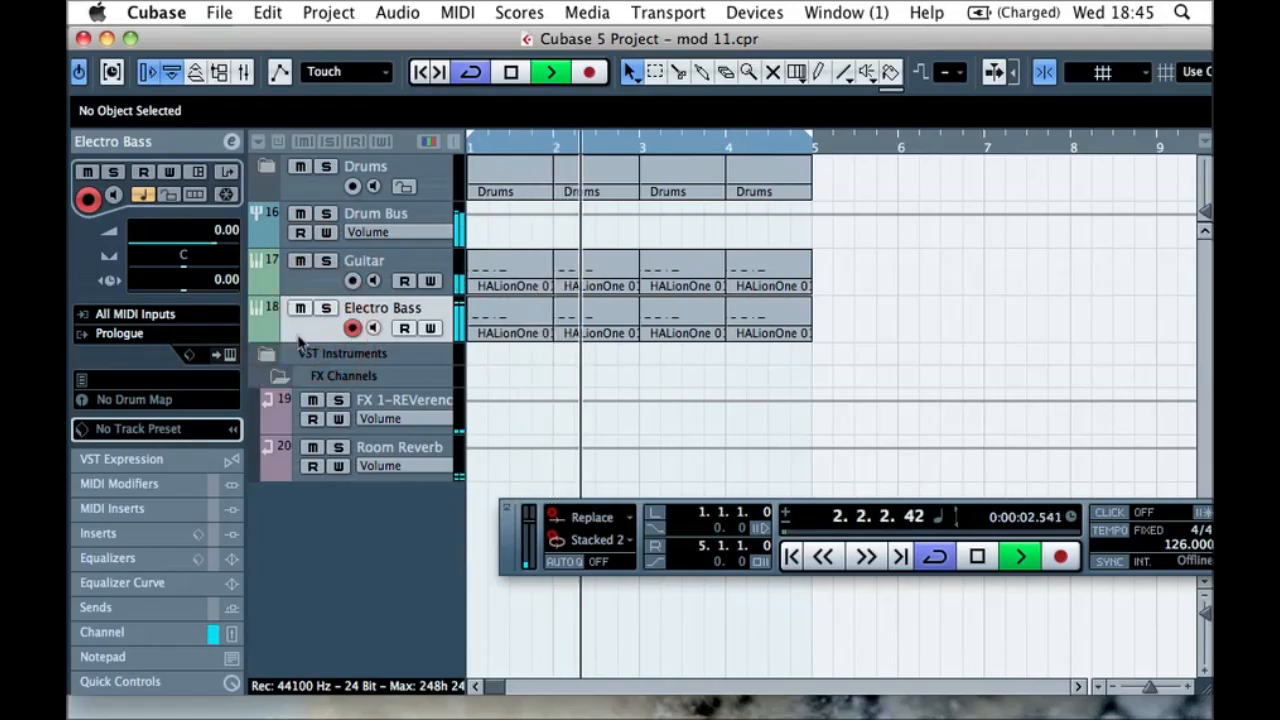
{"action": "key", "text": "space"}
- Open the effect choices for Electro Bass's first insert slot and look through the EQ effects
{"action": "left_click", "coordinate": [156, 144]}
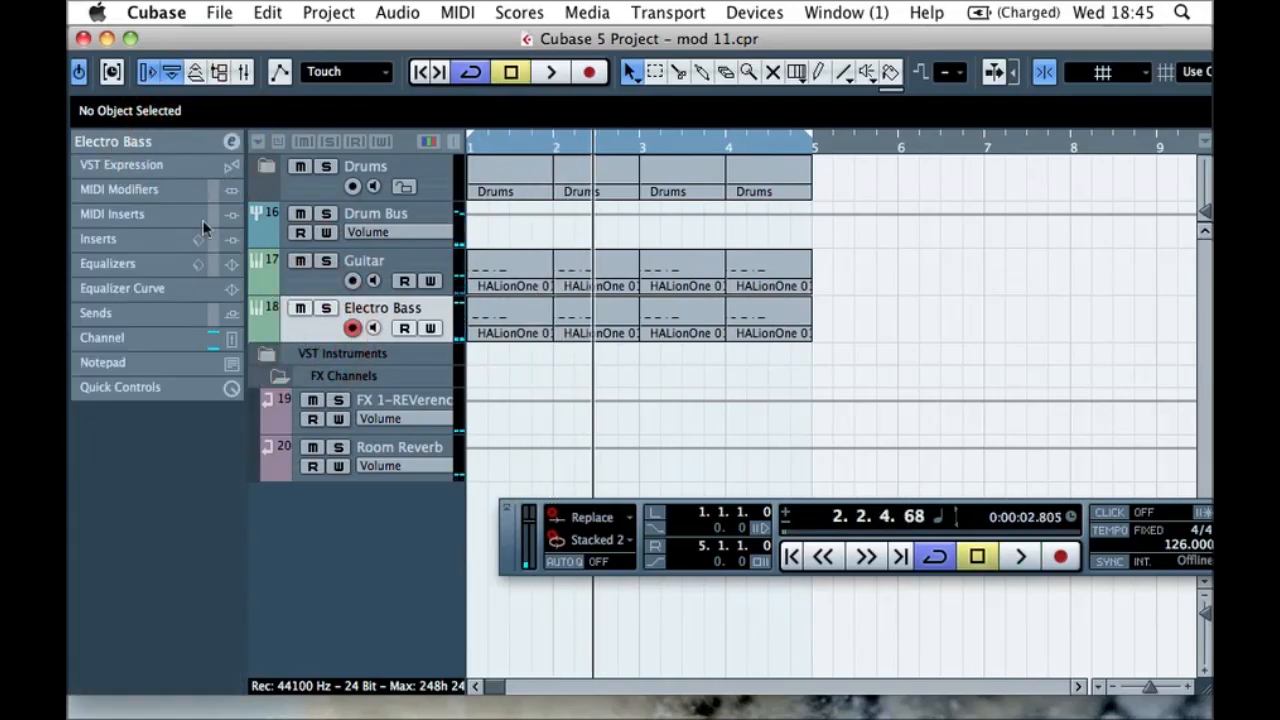
{"action": "left_click", "coordinate": [218, 240]}
{"action": "left_click", "coordinate": [128, 288]}
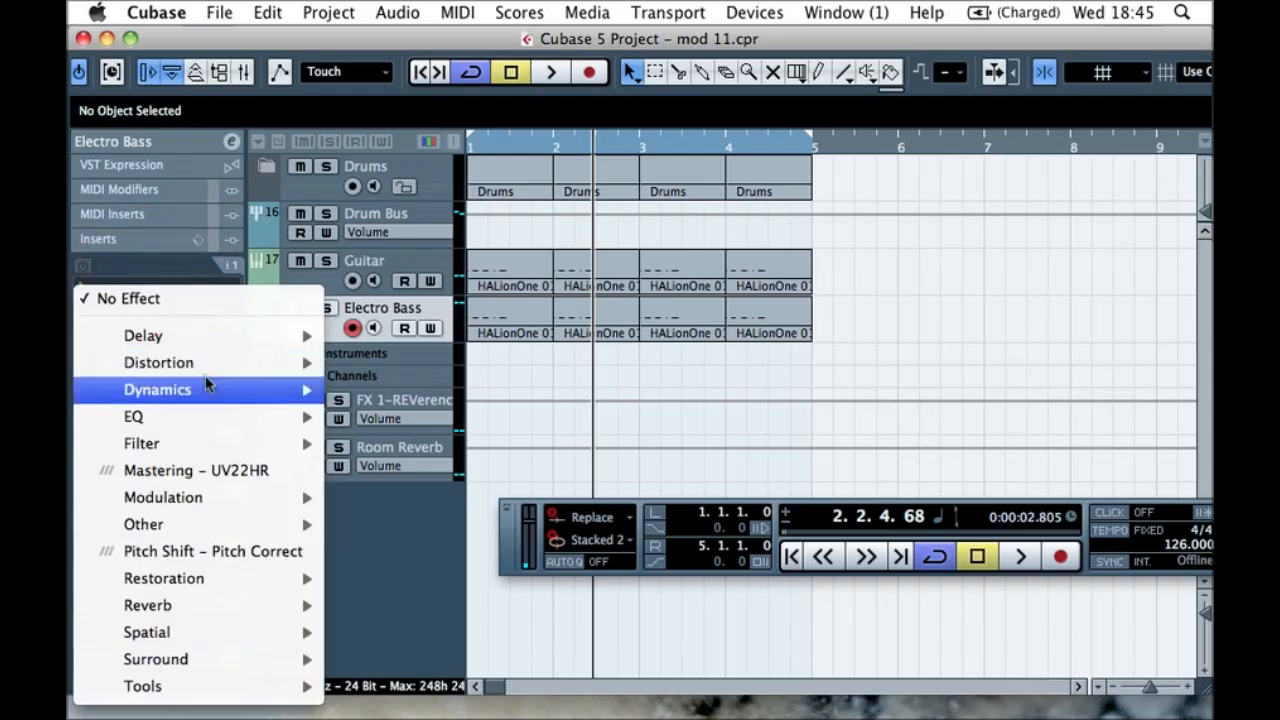
{"action": "mouse_move", "coordinate": [208, 421]}
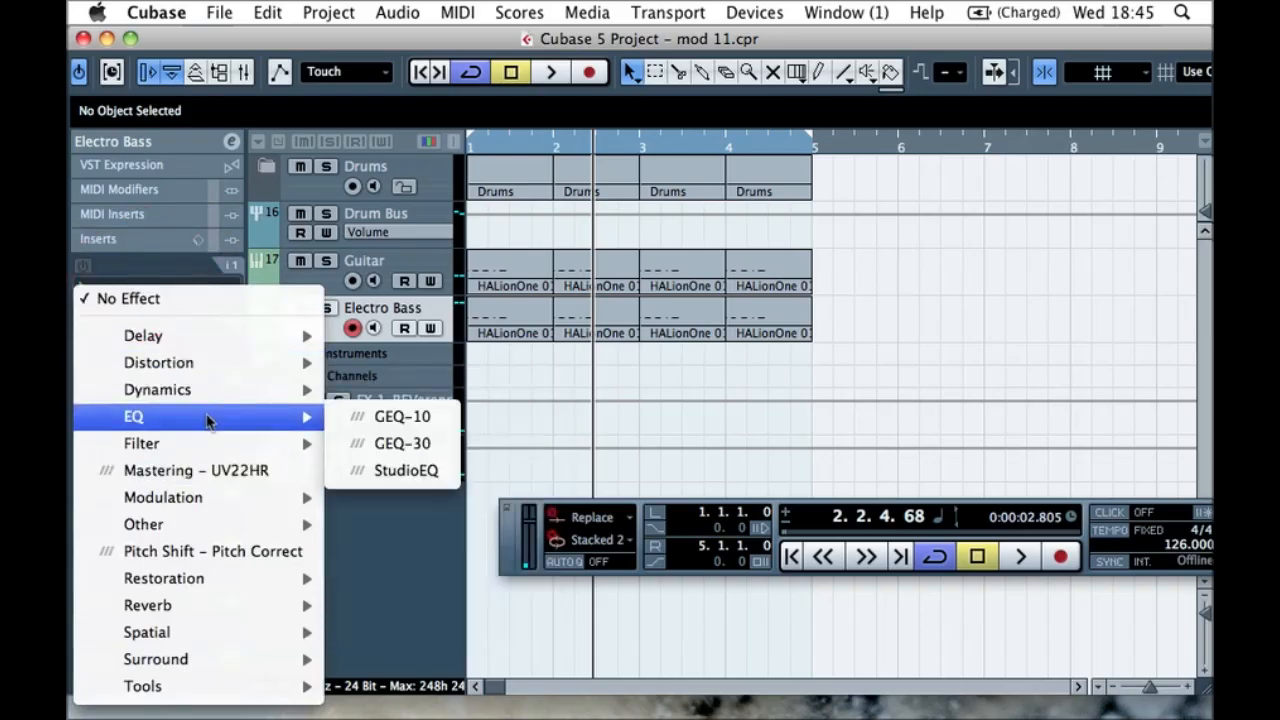
- Insert StudioEQ in the Electro Bass track's first insert slot and solo the track during looped playback with the EQ editor open
{"action": "left_click", "coordinate": [406, 472]}
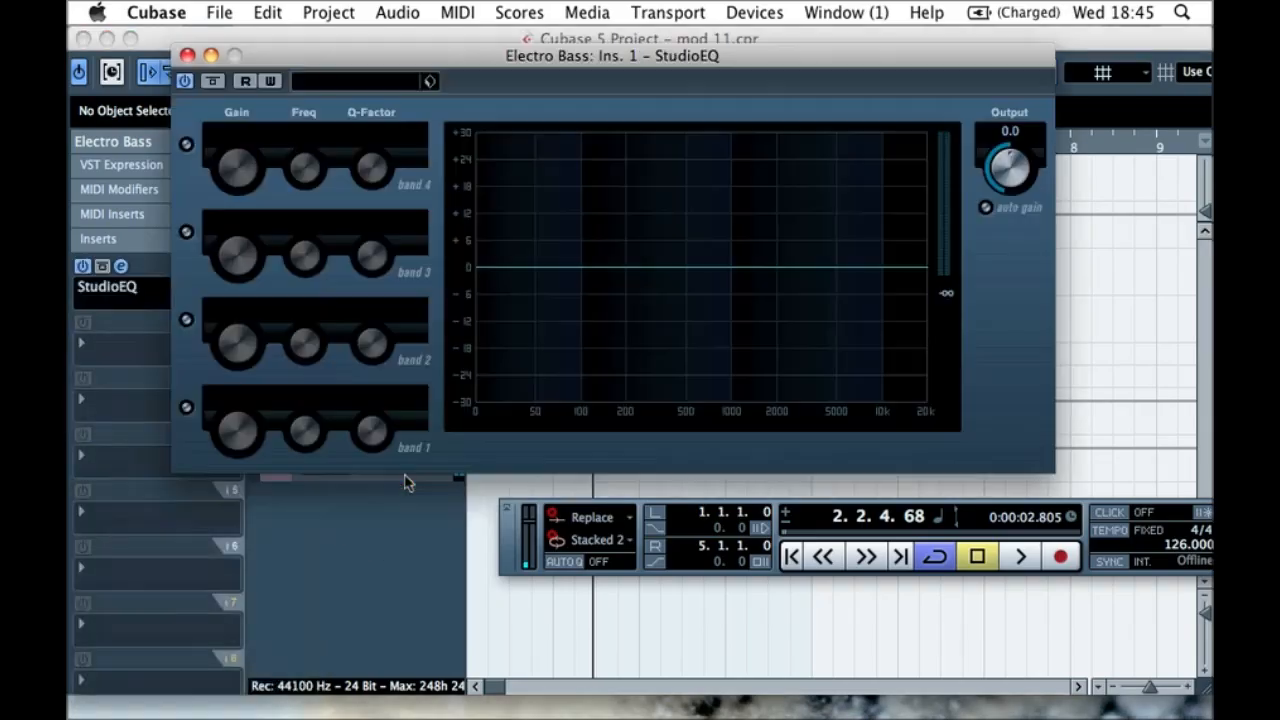
{"action": "key", "text": "space"}
{"action": "left_click_drag", "start_coordinate": [268, 58], "coordinate": [560, 258]}
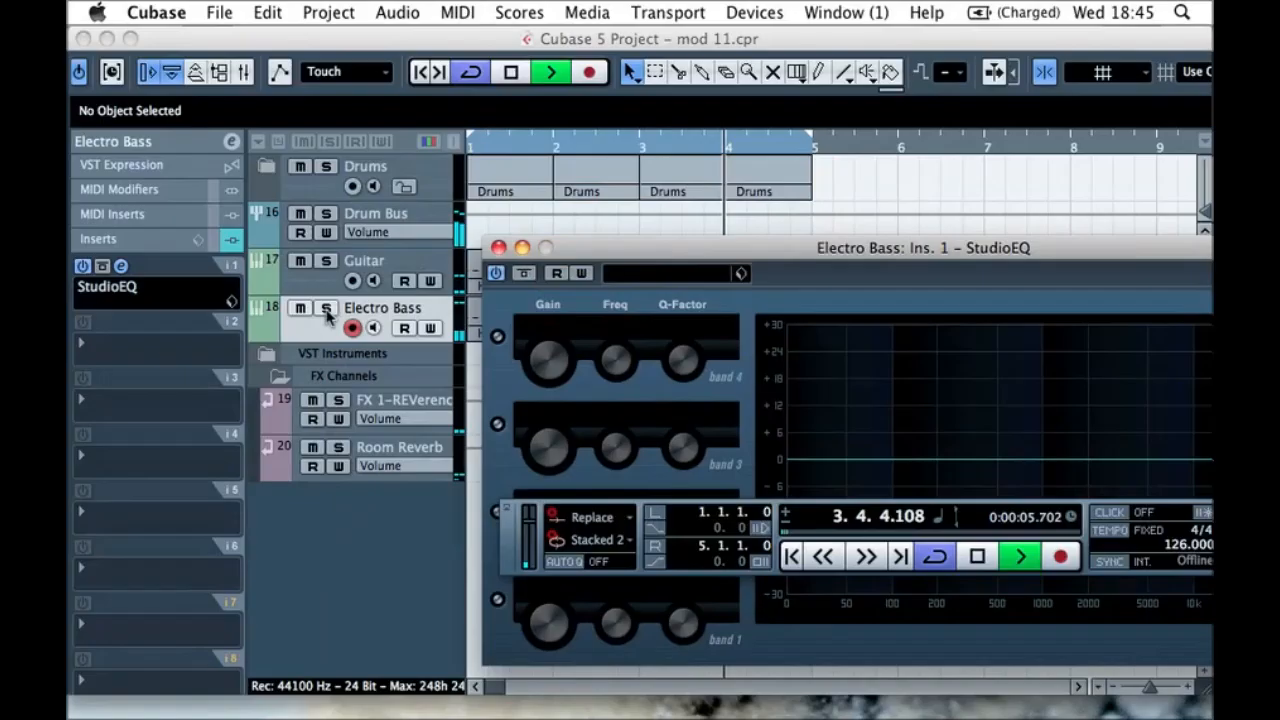
{"action": "left_click", "coordinate": [335, 315]}
{"action": "left_click", "coordinate": [121, 265]}
{"action": "left_click_drag", "start_coordinate": [521, 235], "coordinate": [385, 184]}
- Enable band 4 of StudioEQ and set its filter type to Peak, then stop playback
{"action": "left_click", "coordinate": [161, 265]}
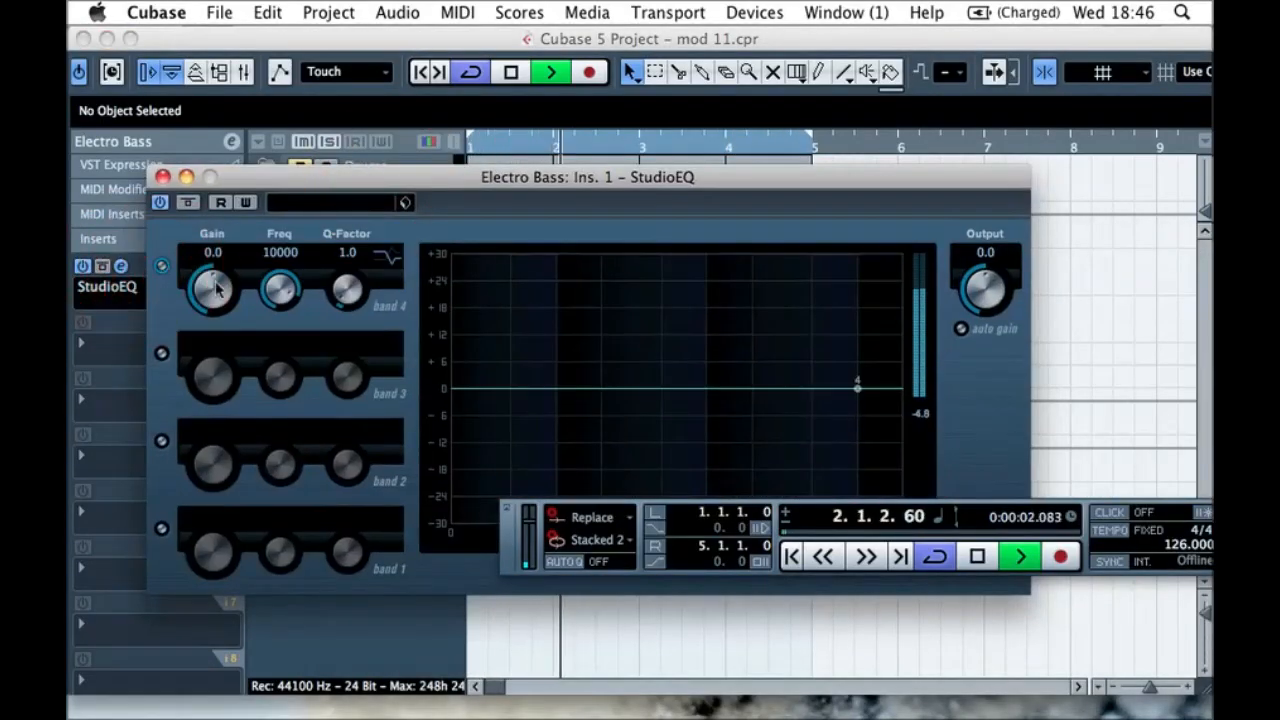
{"action": "left_click", "coordinate": [396, 262]}
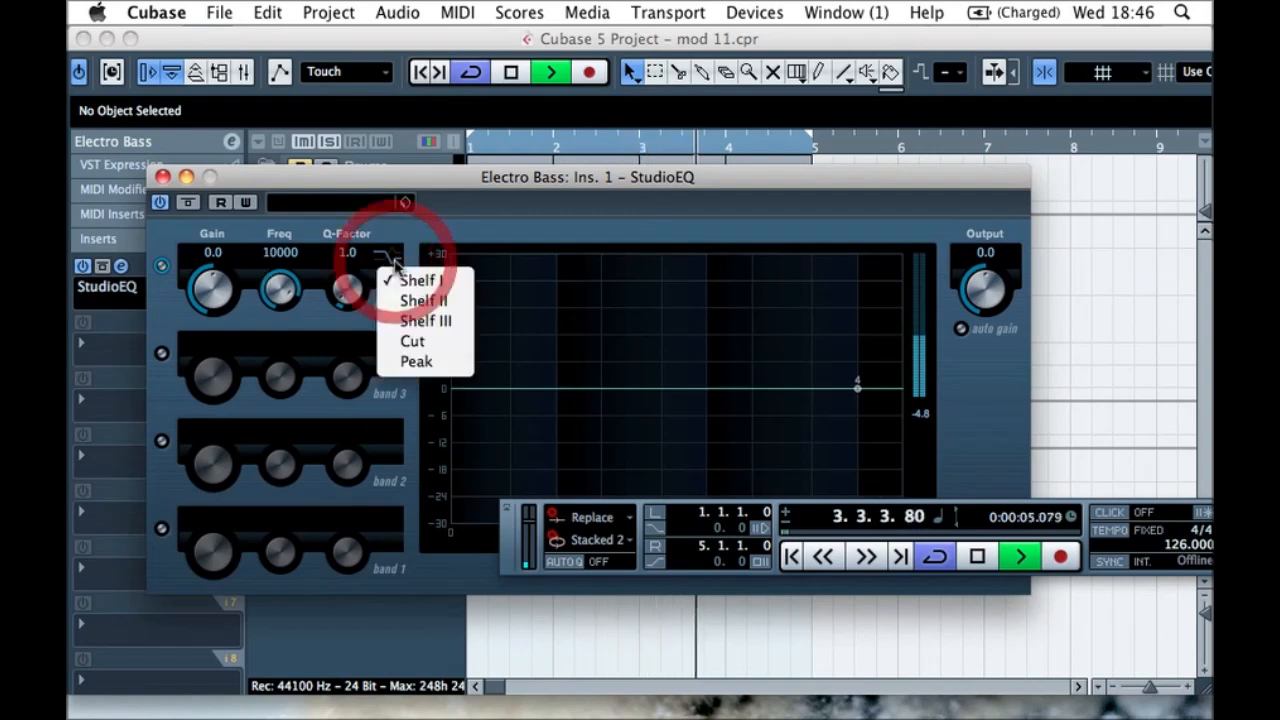
{"action": "left_click", "coordinate": [412, 362]}
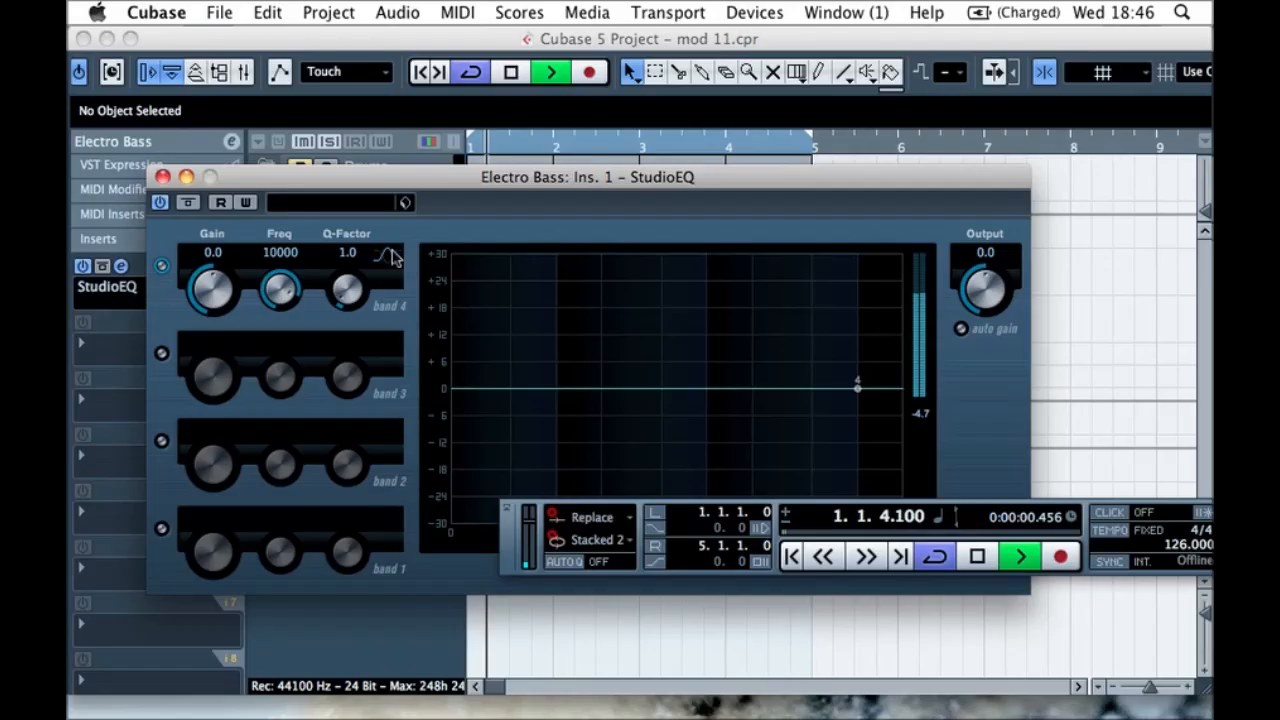
{"action": "key", "text": "space"}
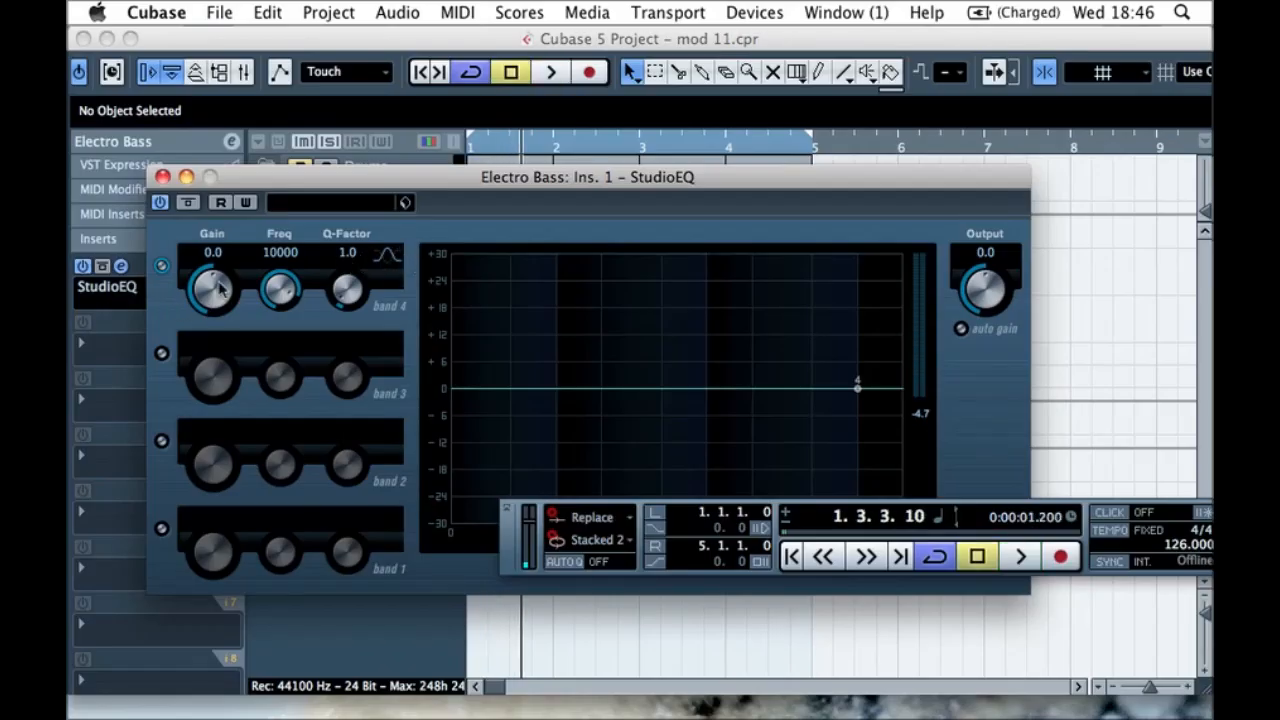
- Set band 4 to a gain of 5.9, a frequency of 114 and a Q-factor of 1.3 while auditioning the bass
{"action": "left_click_drag", "start_coordinate": [230, 281], "coordinate": [262, 280]}
{"action": "key", "text": "space"}
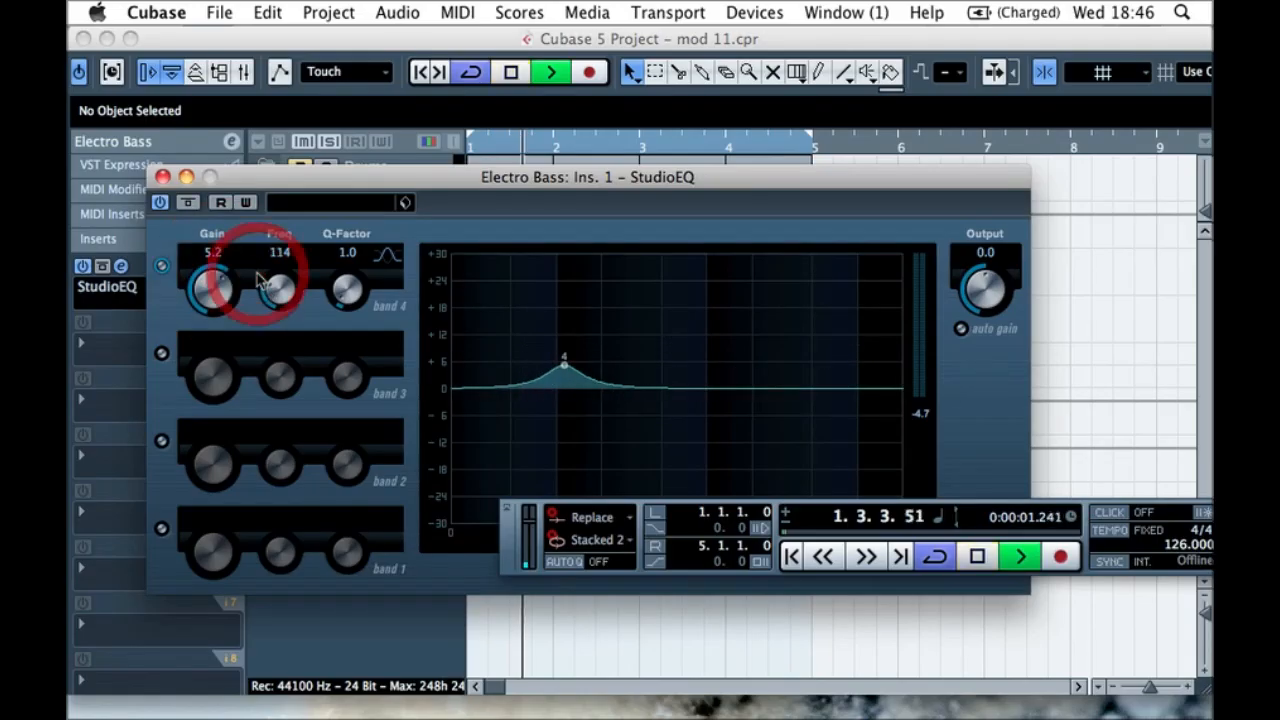
{"action": "mouse_move", "coordinate": [210, 280]}
{"action": "left_mouse_down"}
{"action": "mouse_move", "coordinate": [190, 300]}
{"action": "mouse_move", "coordinate": [222, 276]}
{"action": "left_mouse_up"}
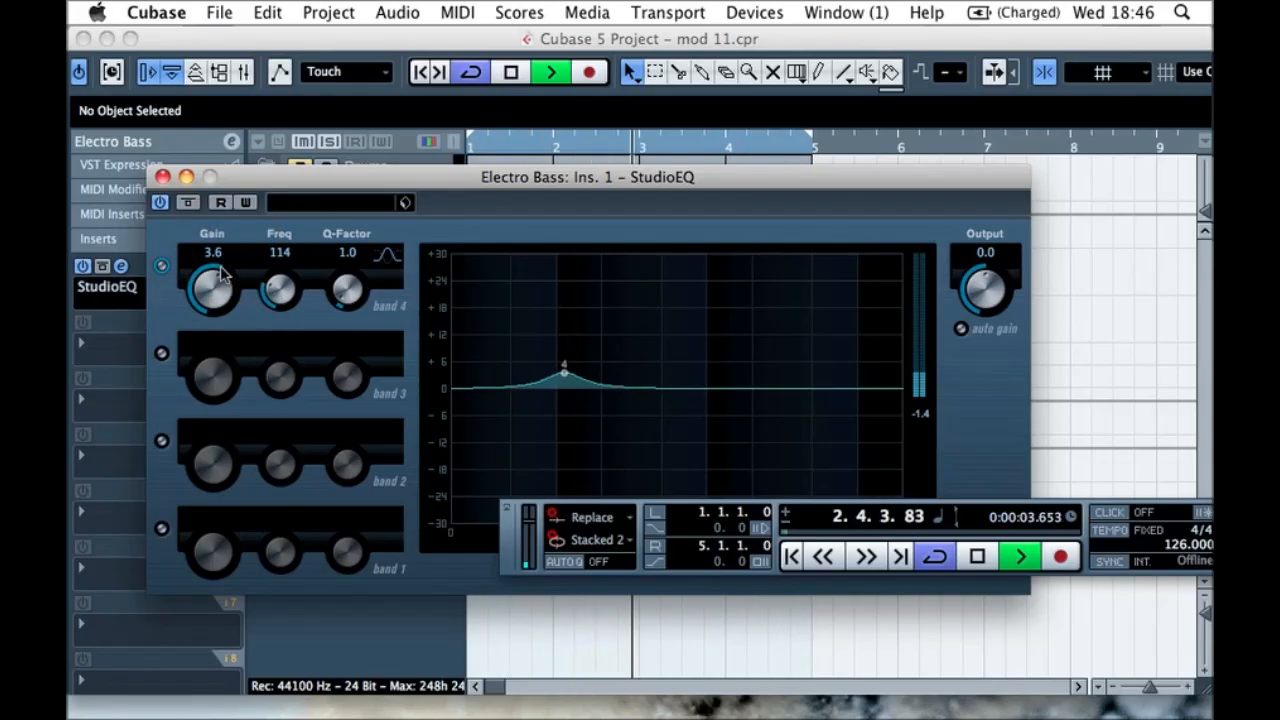
{"action": "left_click_drag", "start_coordinate": [222, 275], "coordinate": [228, 276]}
{"action": "key", "text": "space"}
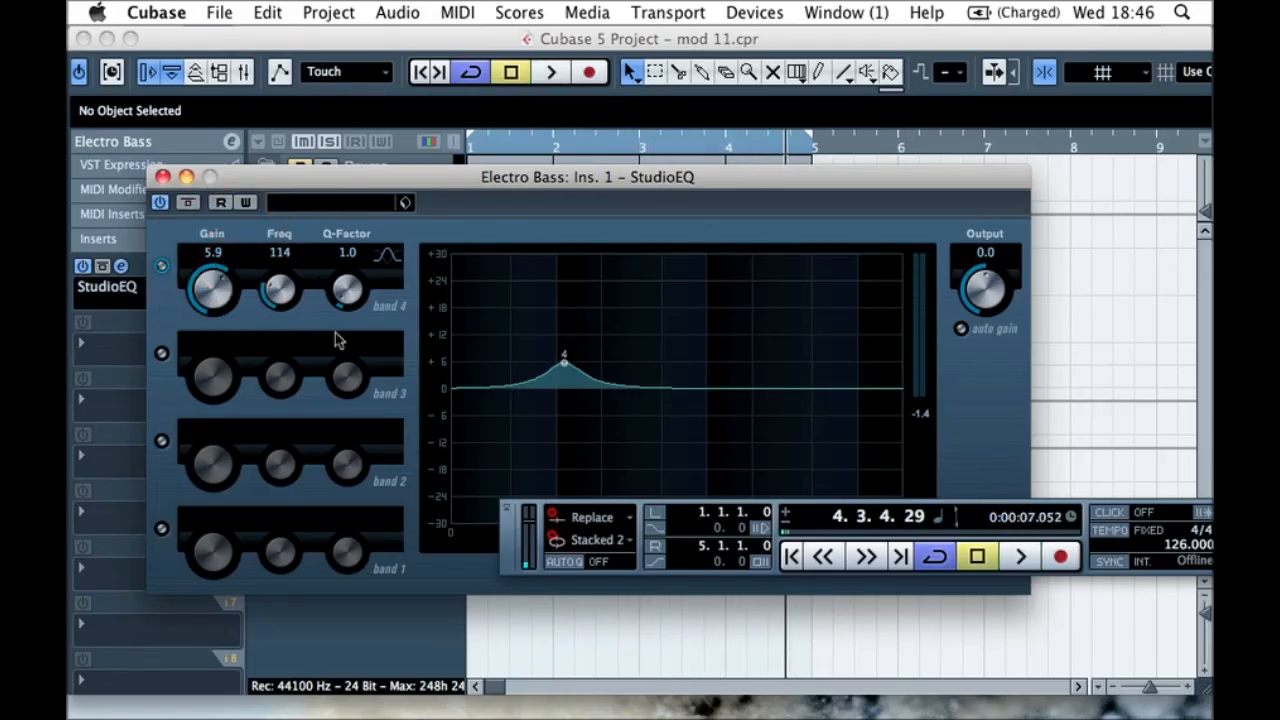
{"action": "key", "text": "space"}
{"action": "left_click_drag", "start_coordinate": [343, 293], "coordinate": [336, 304]}
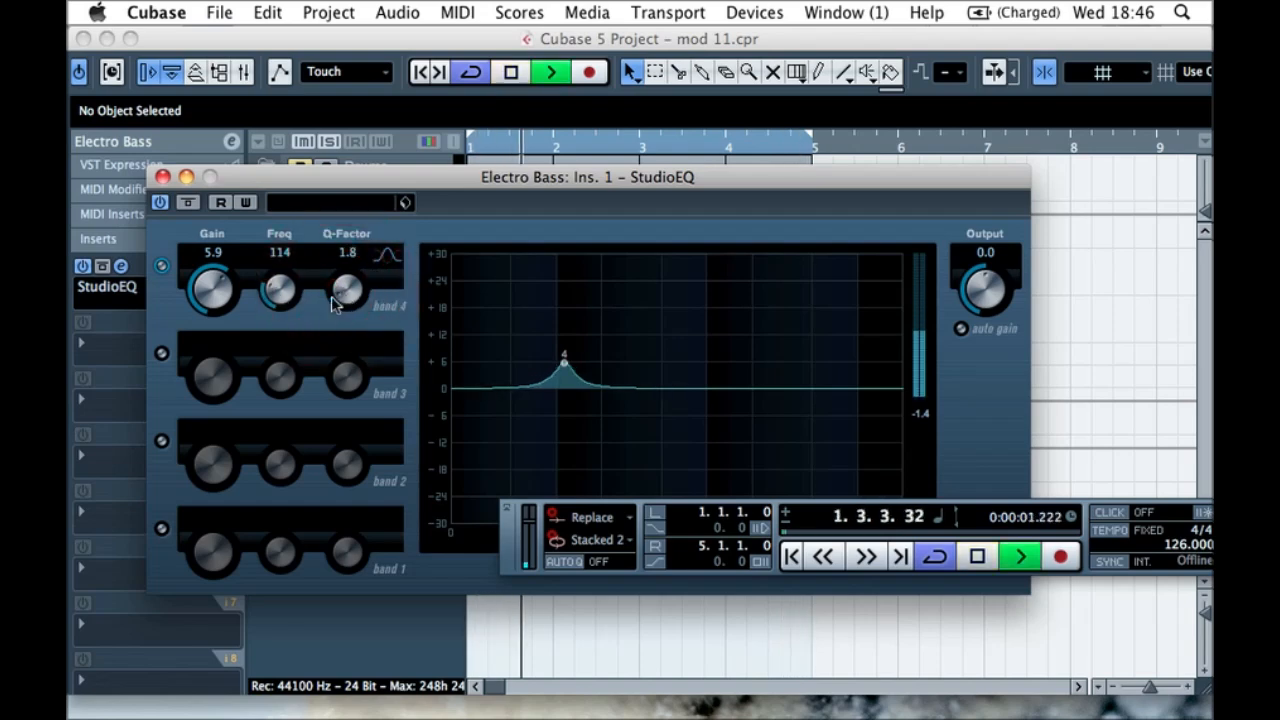
{"action": "left_click_drag", "start_coordinate": [333, 303], "coordinate": [312, 294]}
- Compare the bass sound with band 4 switched off and on, and stop playback
{"action": "left_click", "coordinate": [163, 266]}
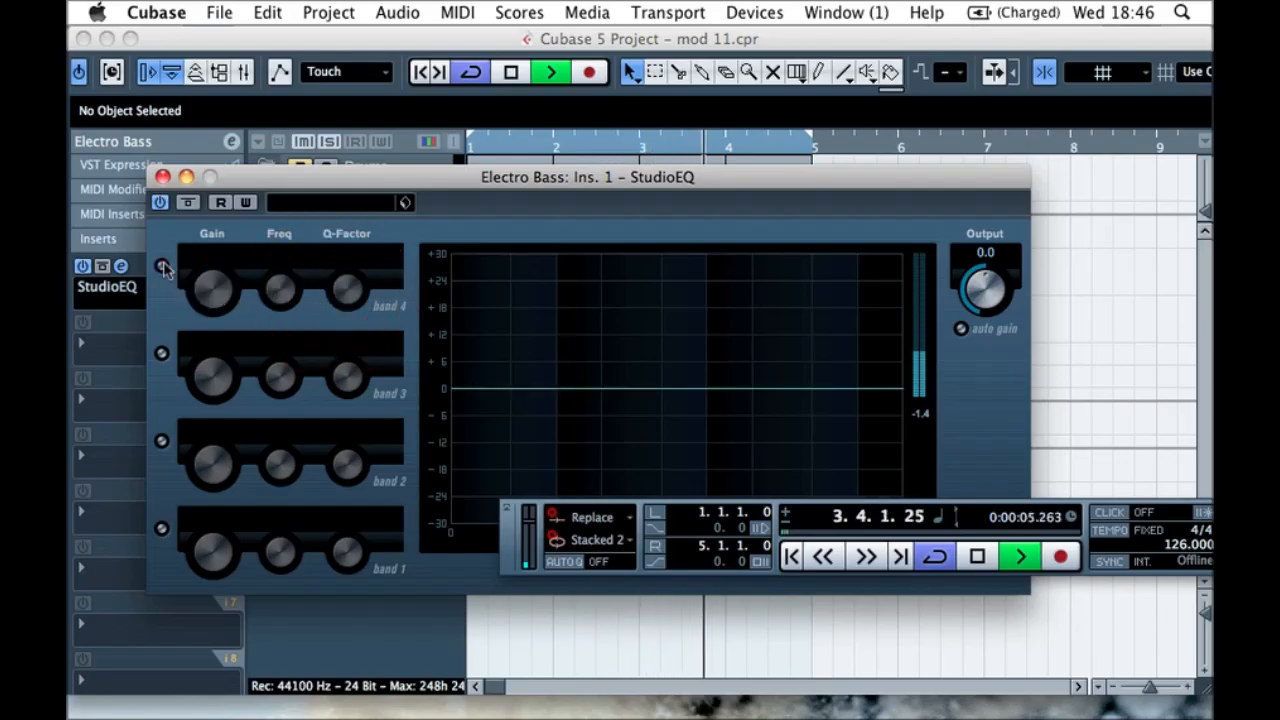
{"action": "left_click", "coordinate": [163, 266]}
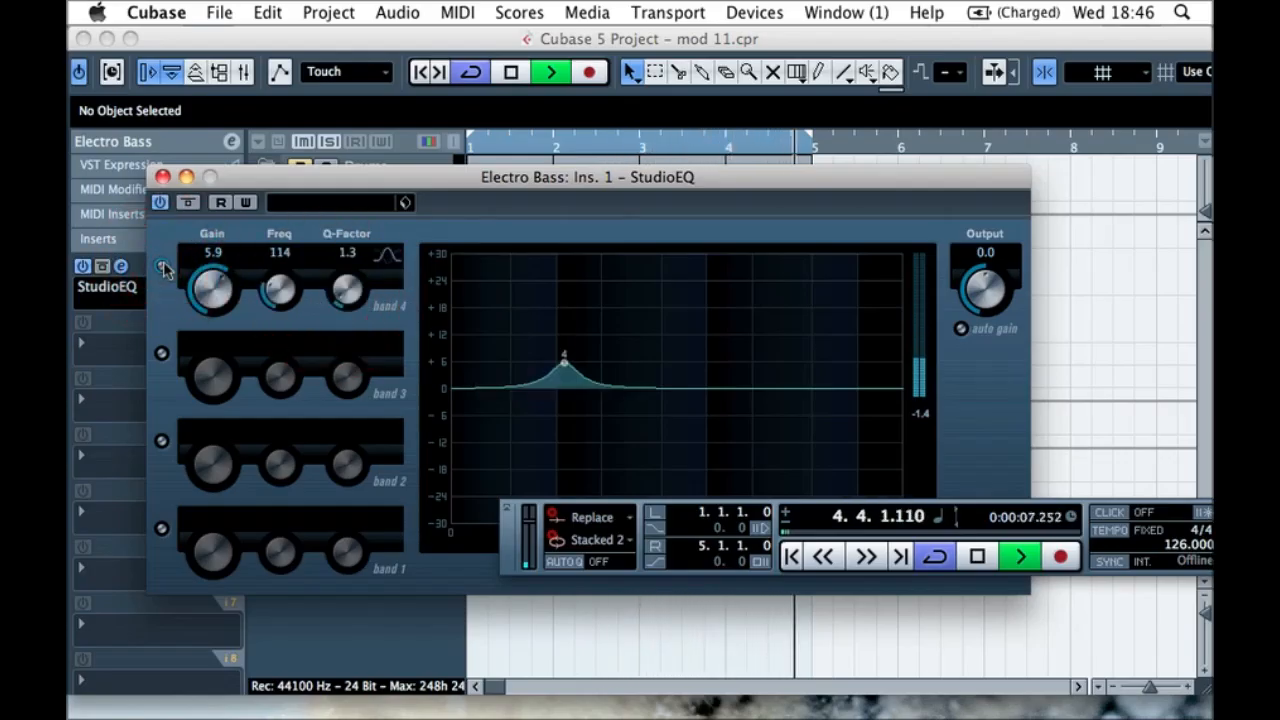
{"action": "key", "text": "space"}
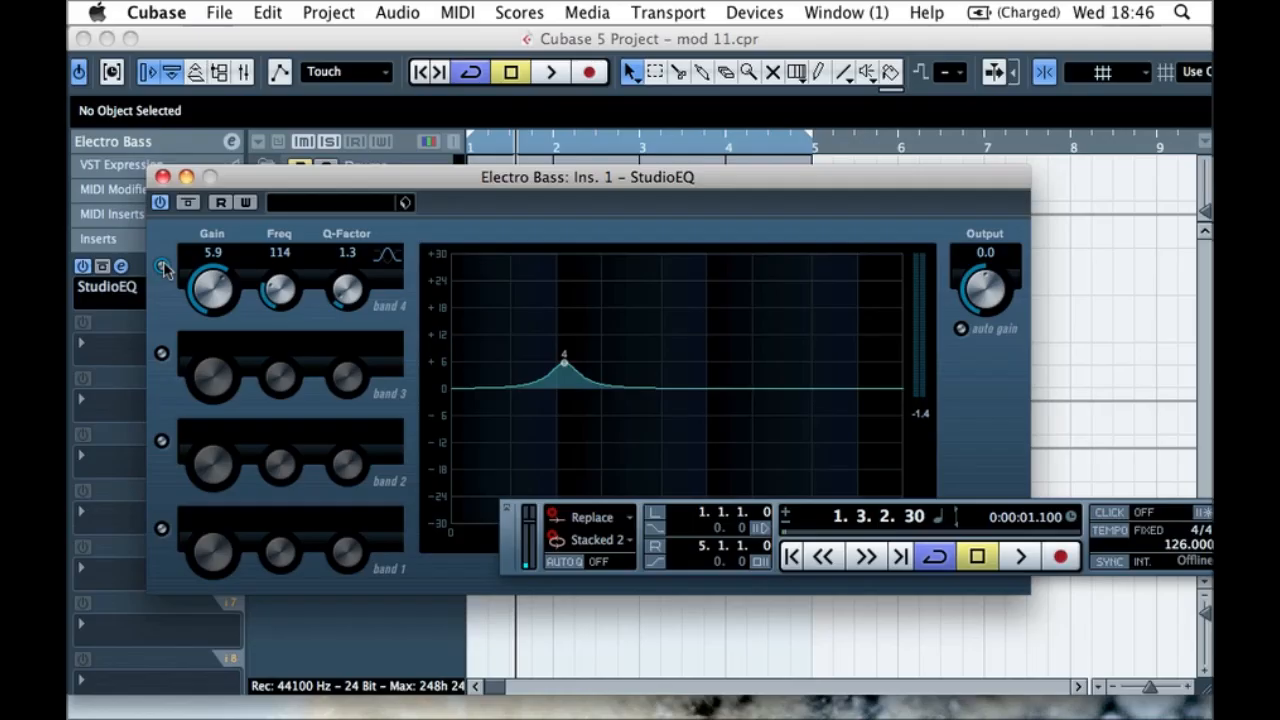
- Enable band 3 and set its gain to 4.1 and its frequency to 1000 during playback
{"action": "left_click", "coordinate": [162, 354]}
{"action": "key", "text": "space"}
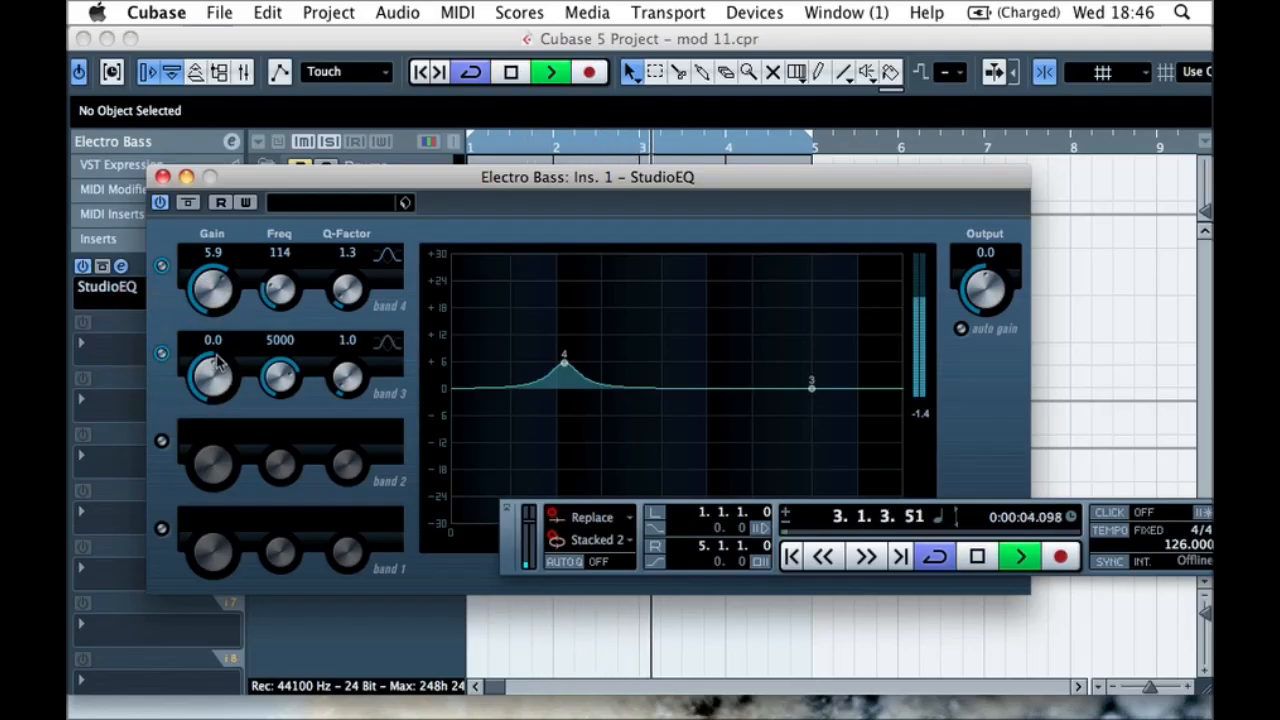
{"action": "left_click_drag", "start_coordinate": [217, 366], "coordinate": [218, 345]}
{"action": "left_click_drag", "start_coordinate": [285, 378], "coordinate": [224, 362]}
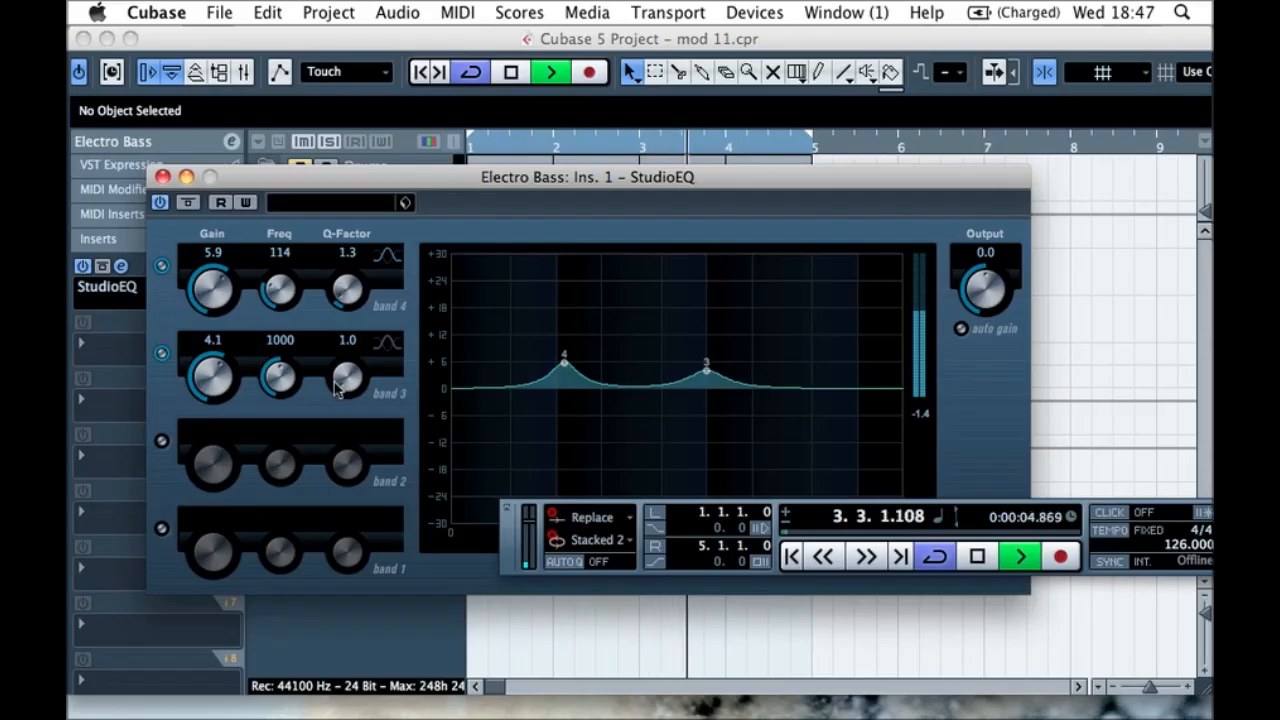
- Enable band 2 and set its gain to 3.7 and its frequency to 7519
{"action": "left_click", "coordinate": [162, 440]}
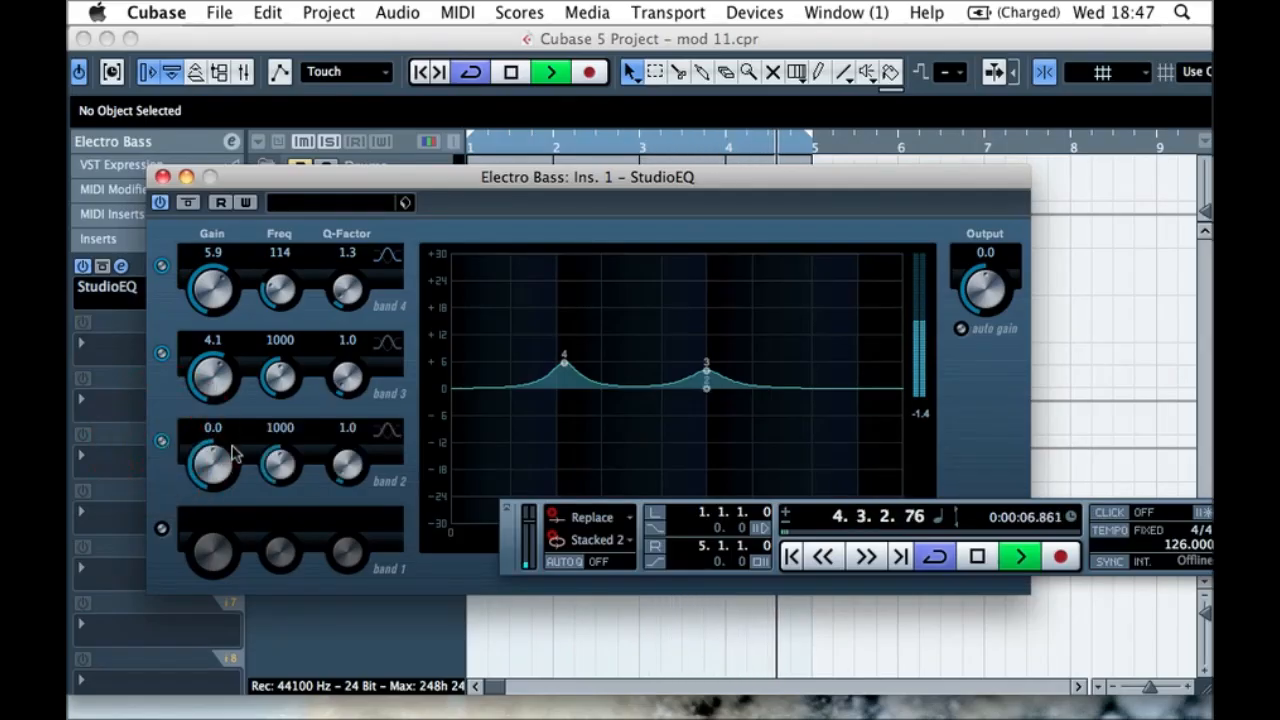
{"action": "left_click_drag", "start_coordinate": [222, 453], "coordinate": [304, 467]}
{"action": "left_click_drag", "start_coordinate": [302, 468], "coordinate": [300, 457]}
{"action": "mouse_move", "coordinate": [222, 460]}
{"action": "left_mouse_down"}
{"action": "mouse_move", "coordinate": [230, 430]}
{"action": "mouse_move", "coordinate": [230, 452]}
{"action": "mouse_move", "coordinate": [223, 443]}
{"action": "left_mouse_up"}
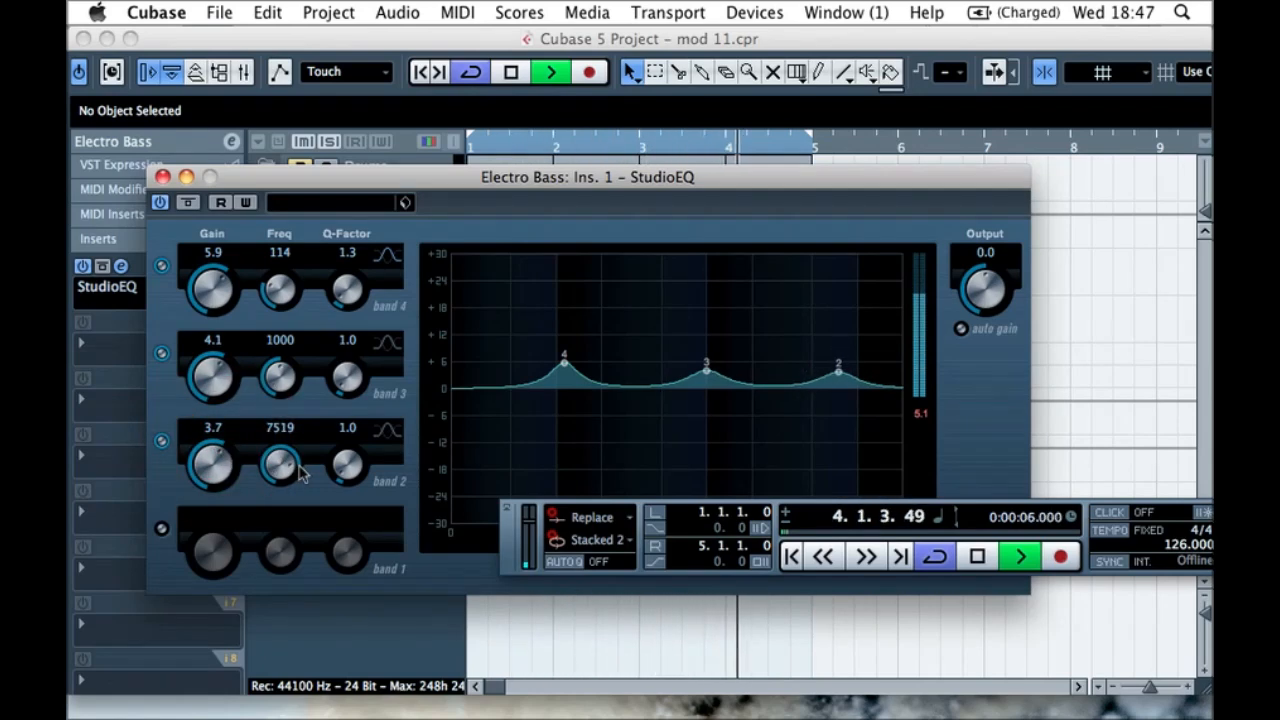
{"action": "left_click_drag", "start_coordinate": [300, 475], "coordinate": [303, 469]}
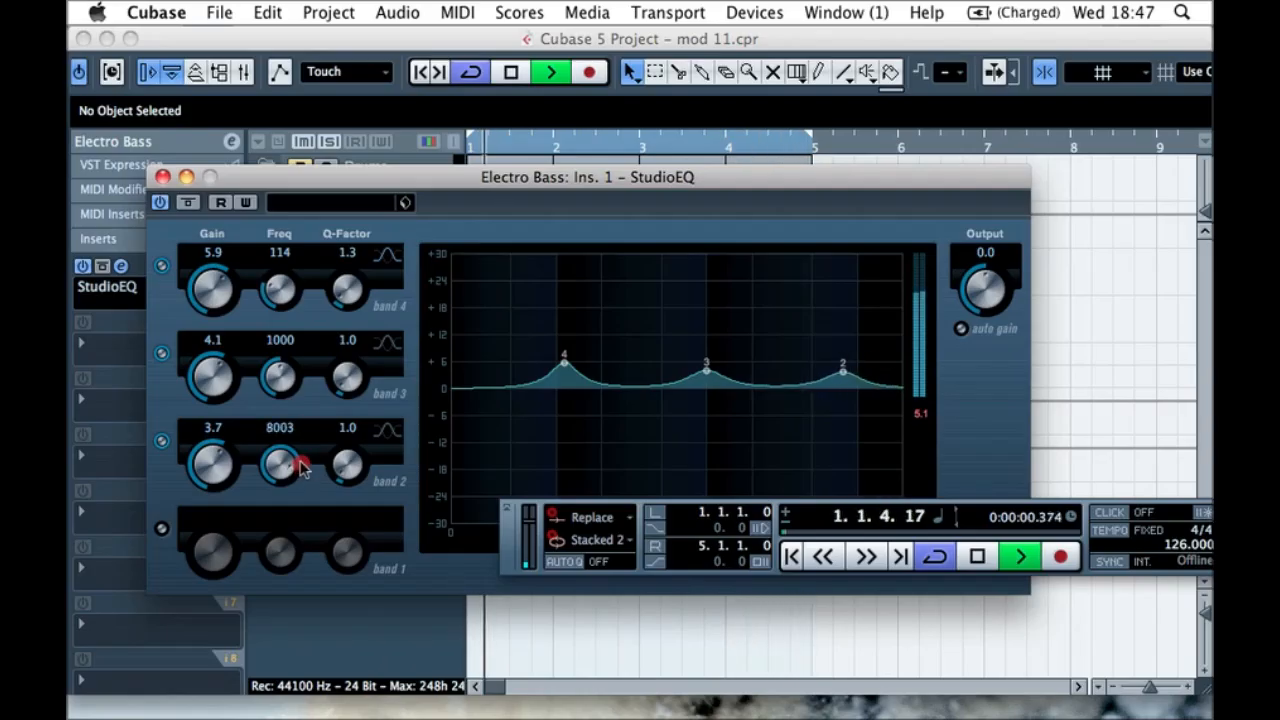
- Audition the equalised bass once more, stop playback and close the StudioEQ editor
{"action": "key", "text": "space"}
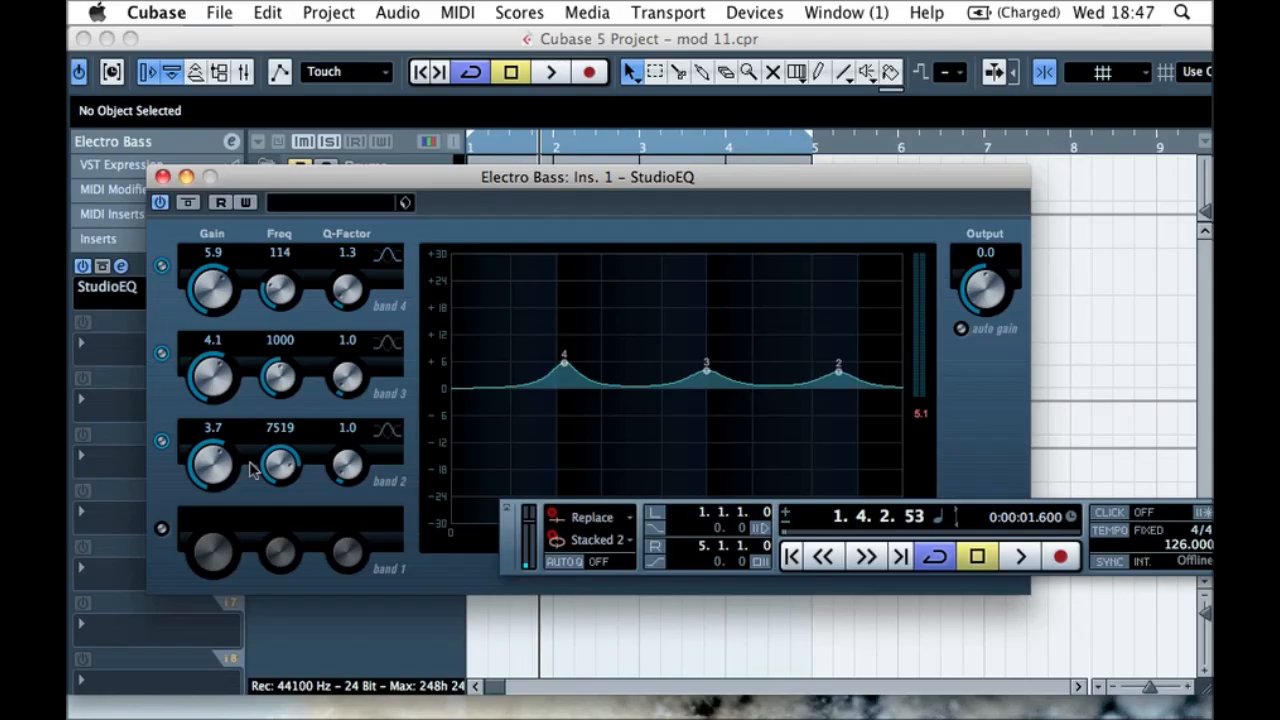
{"action": "key", "text": "space"}
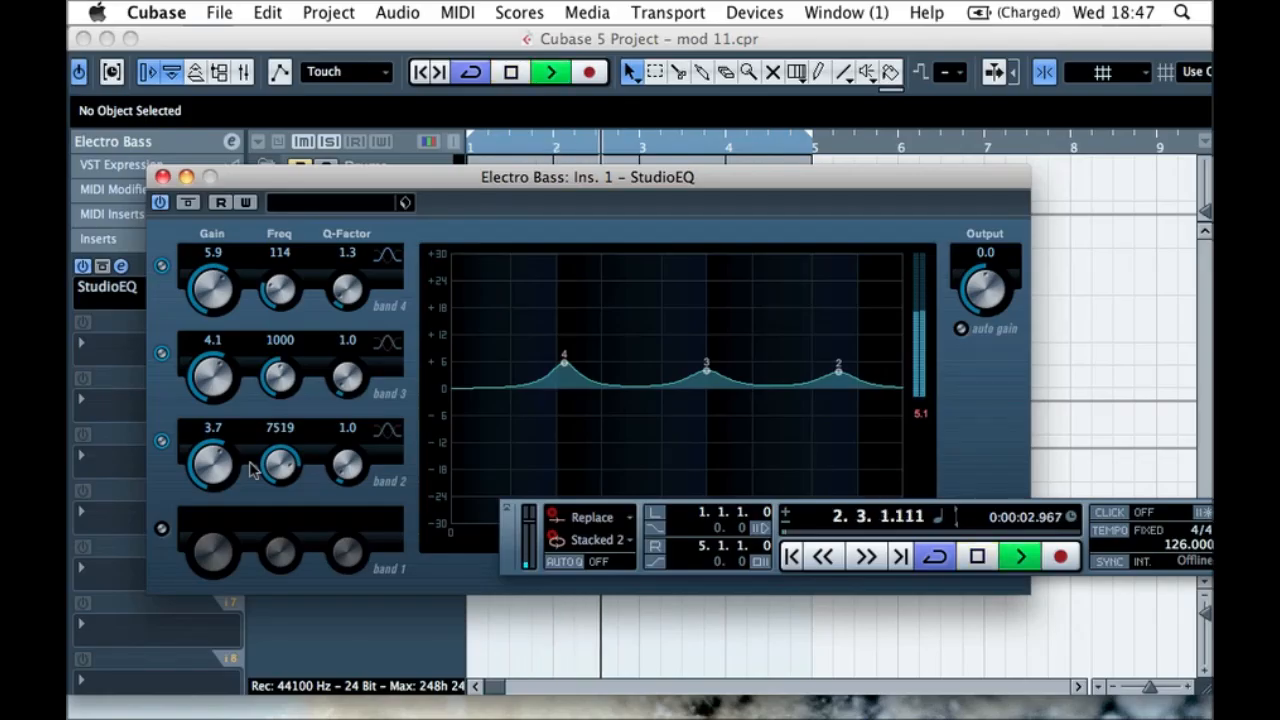
{"action": "key", "text": "space"}
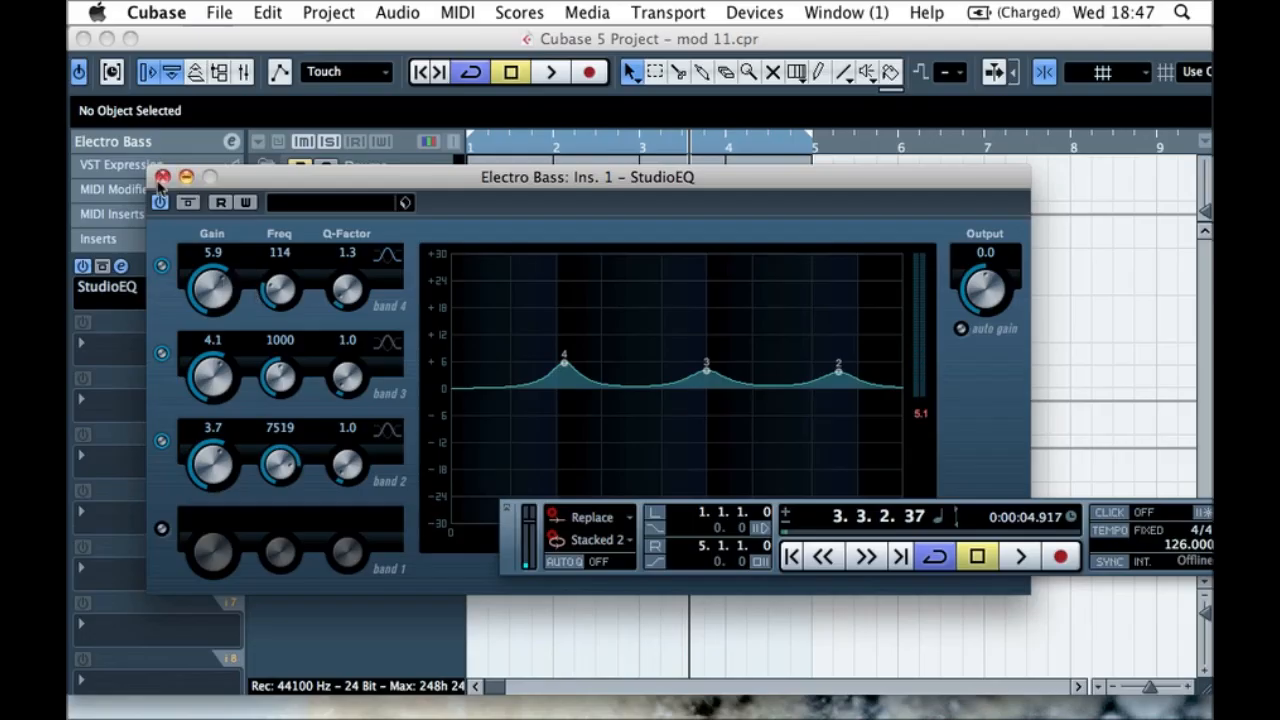
{"action": "left_click", "coordinate": [161, 178]}
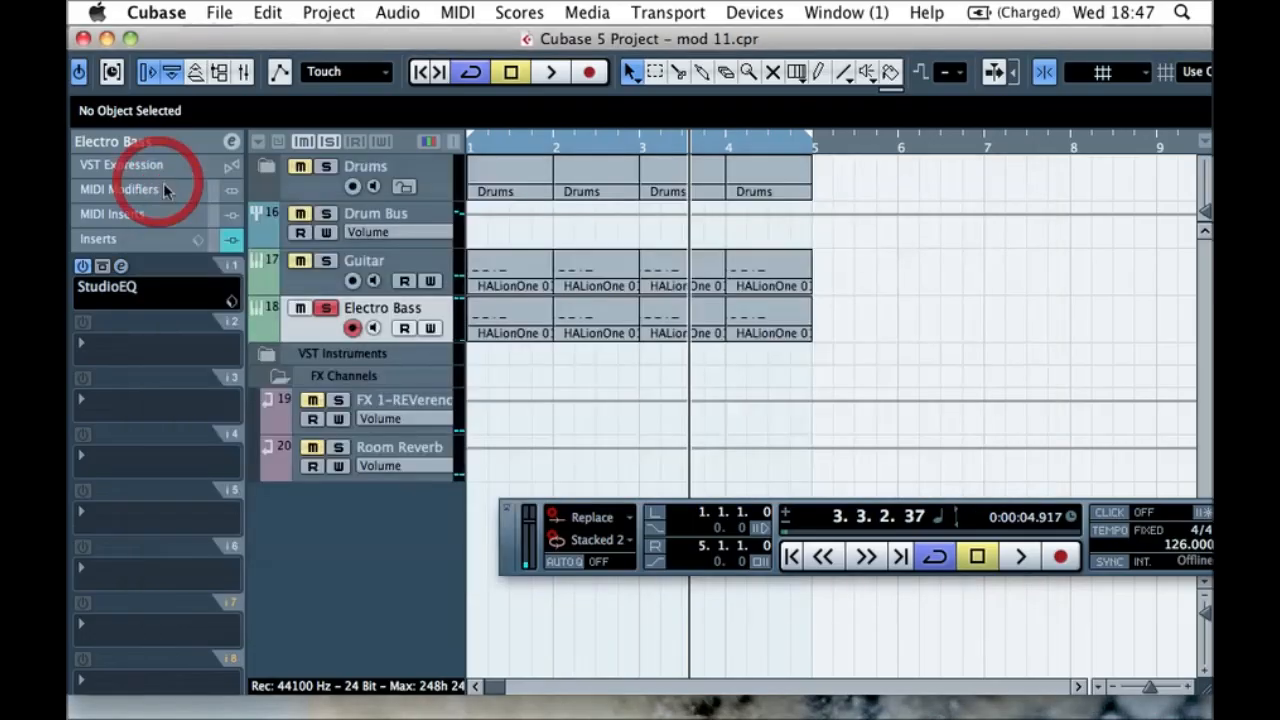
- Move StudioEQ to the second insert slot and back to the first
{"action": "left_click", "coordinate": [162, 269]}
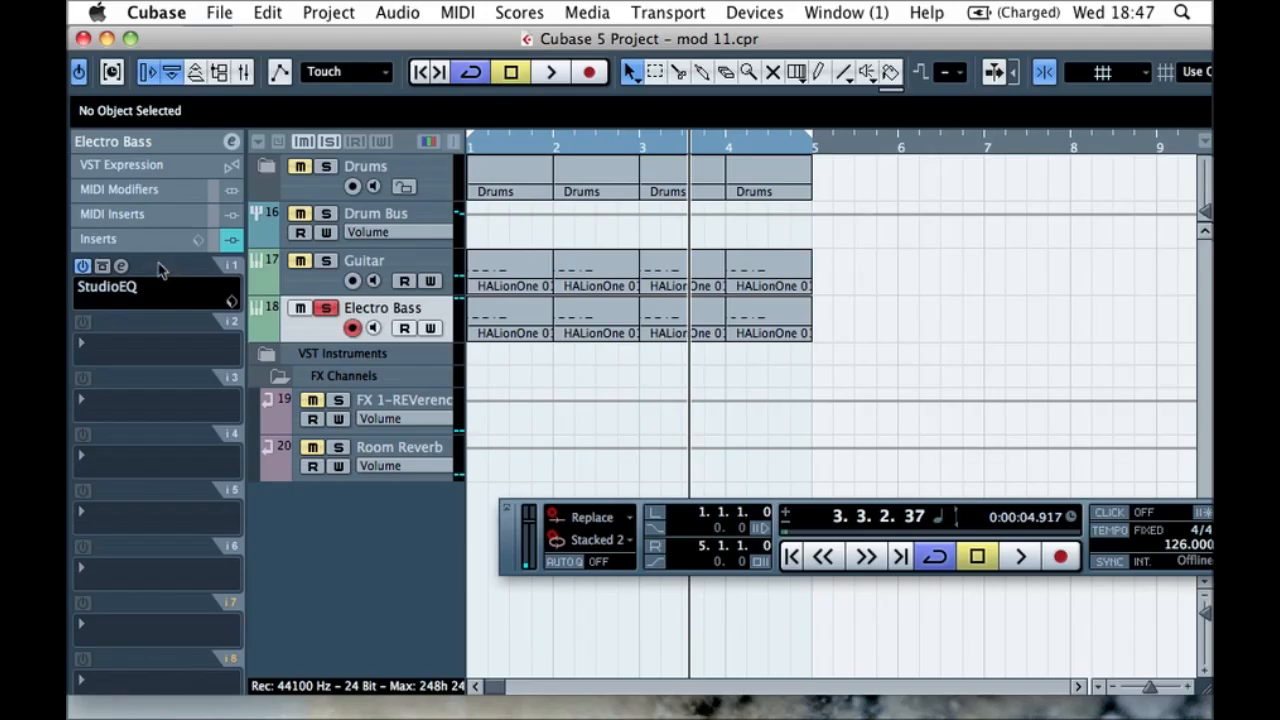
{"action": "left_click_drag", "start_coordinate": [162, 335], "coordinate": [164, 340]}
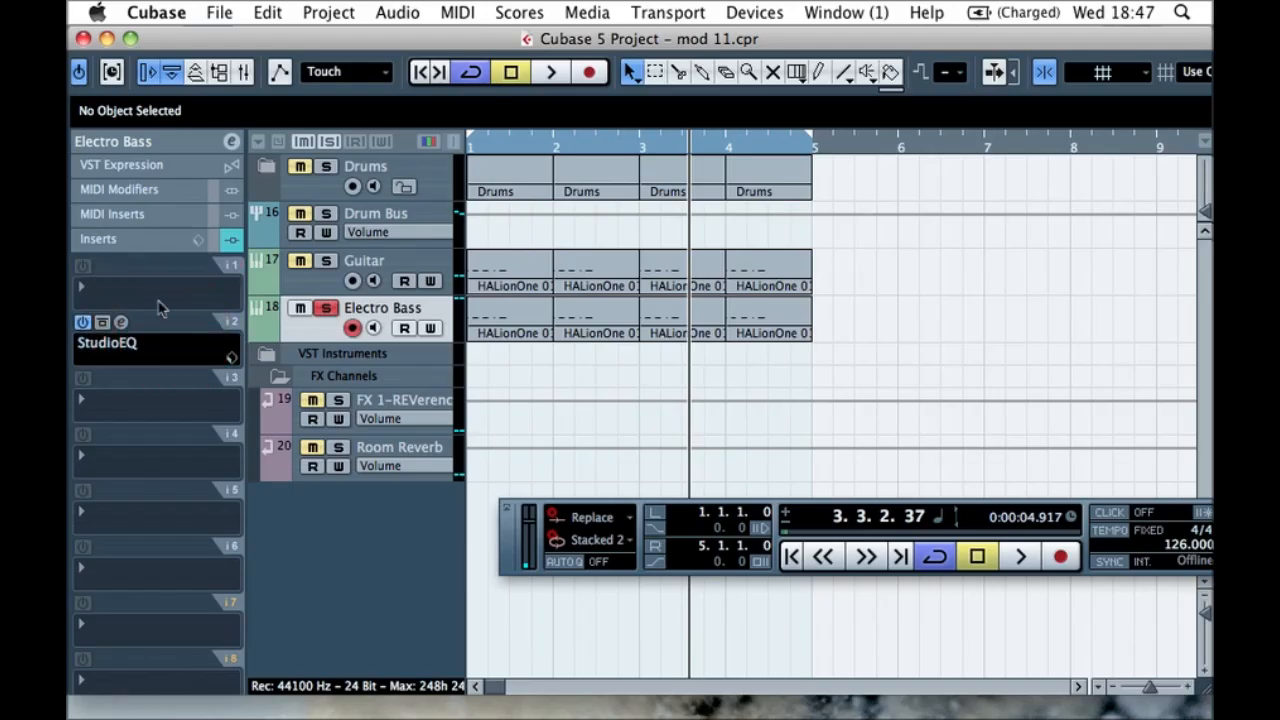
{"action": "left_click_drag", "start_coordinate": [160, 335], "coordinate": [168, 277]}
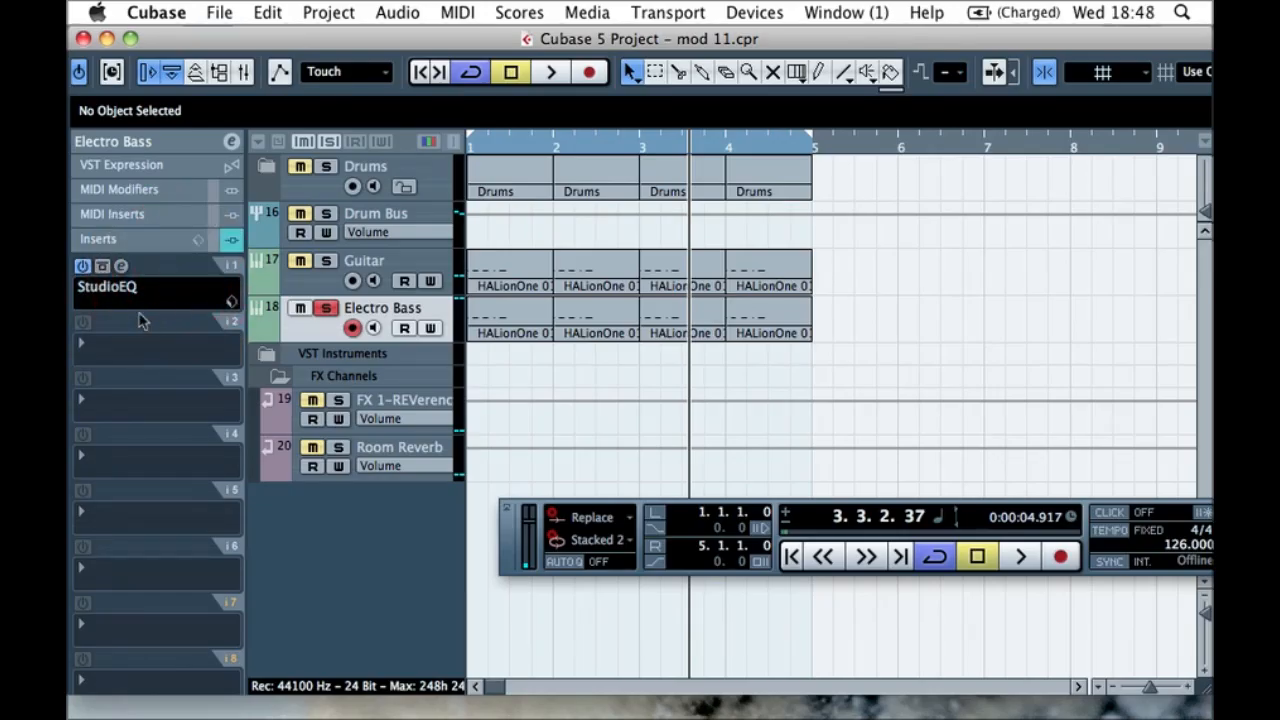
- Insert the Compressor dynamics effect in the Electro Bass track's second insert slot
{"action": "left_click", "coordinate": [147, 348]}
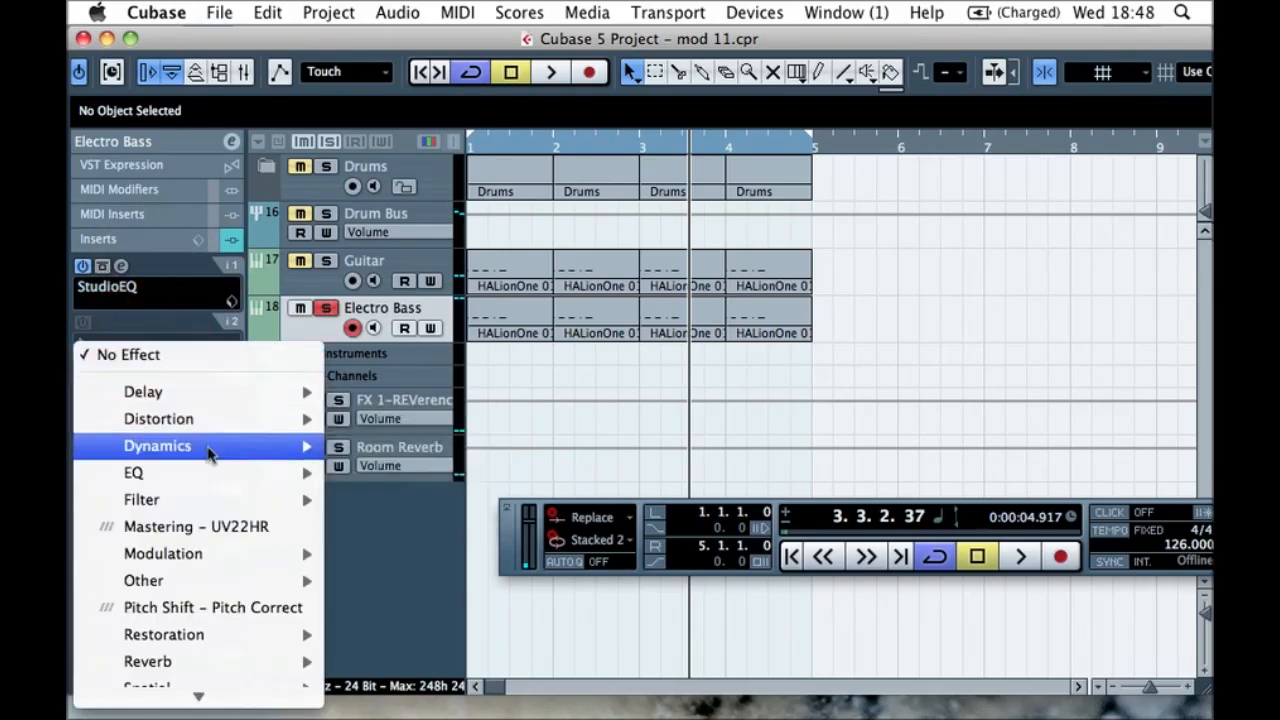
{"action": "mouse_move", "coordinate": [280, 445]}
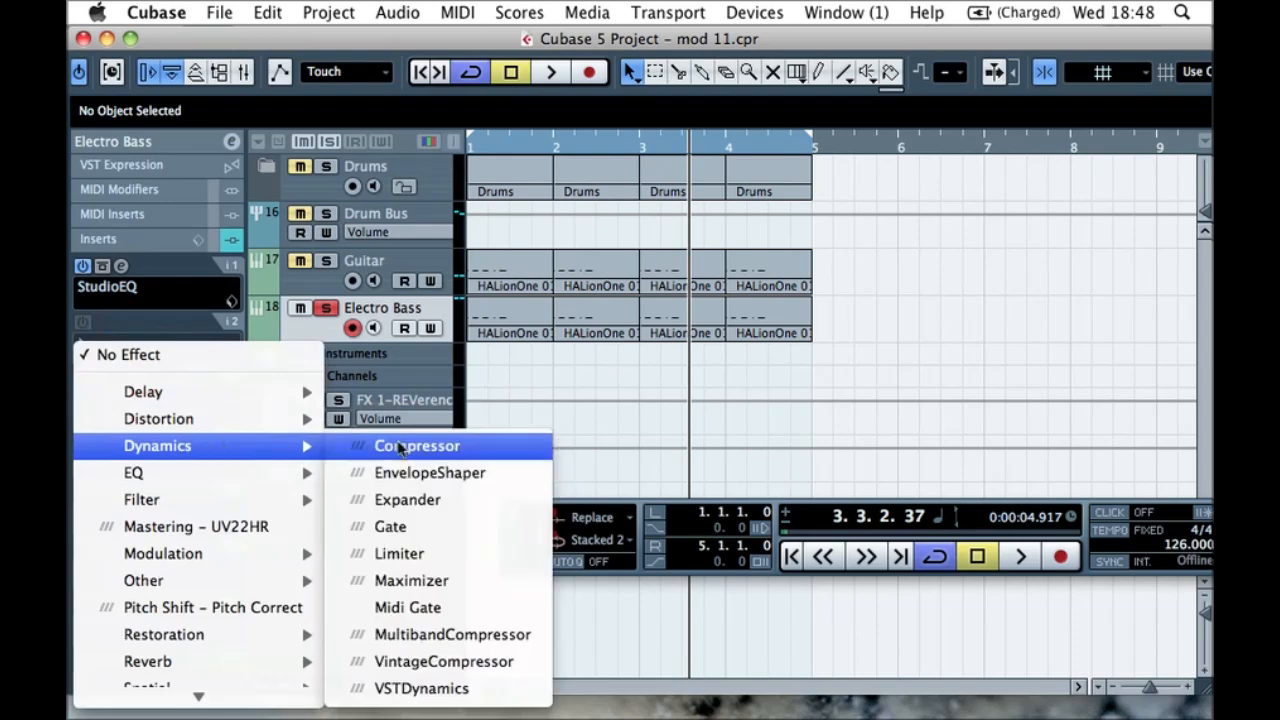
{"action": "left_click", "coordinate": [405, 449]}
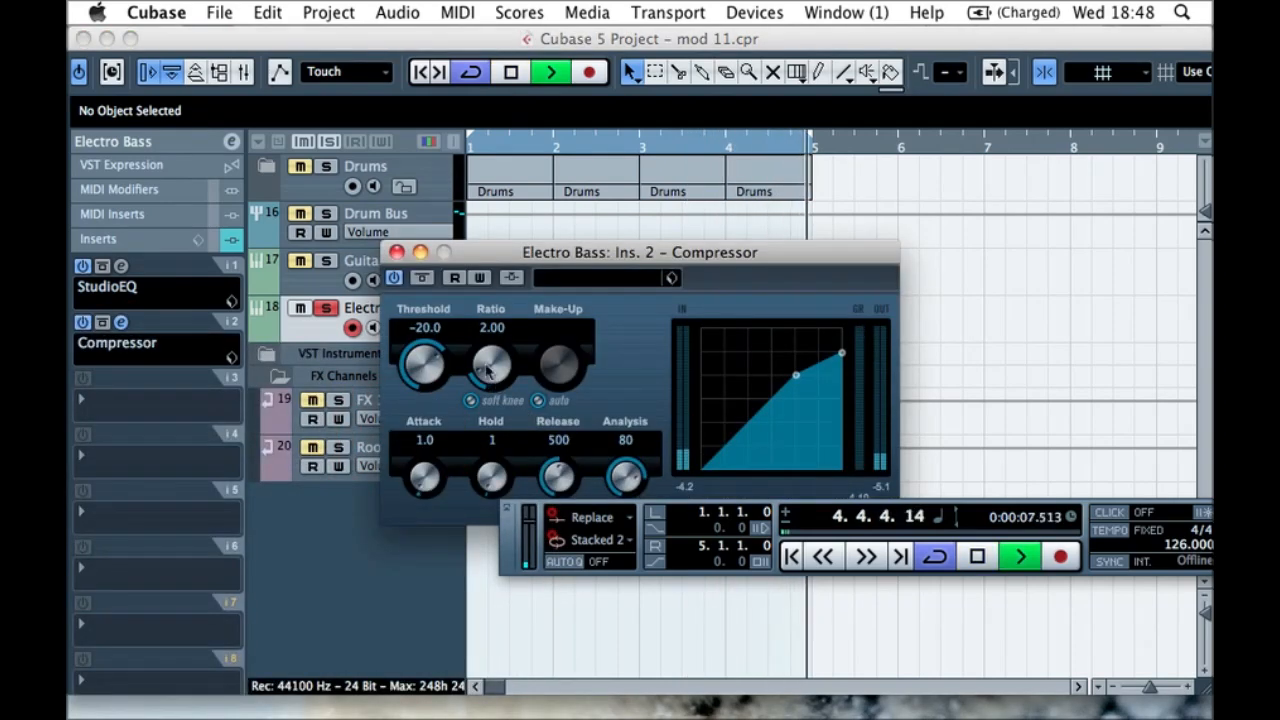
- Set the compressor's threshold to -28.1 and ratio to 7.36, and turn off soft knee
{"action": "left_click_drag", "start_coordinate": [426, 338], "coordinate": [431, 353]}
{"action": "left_click_drag", "start_coordinate": [514, 342], "coordinate": [514, 356]}
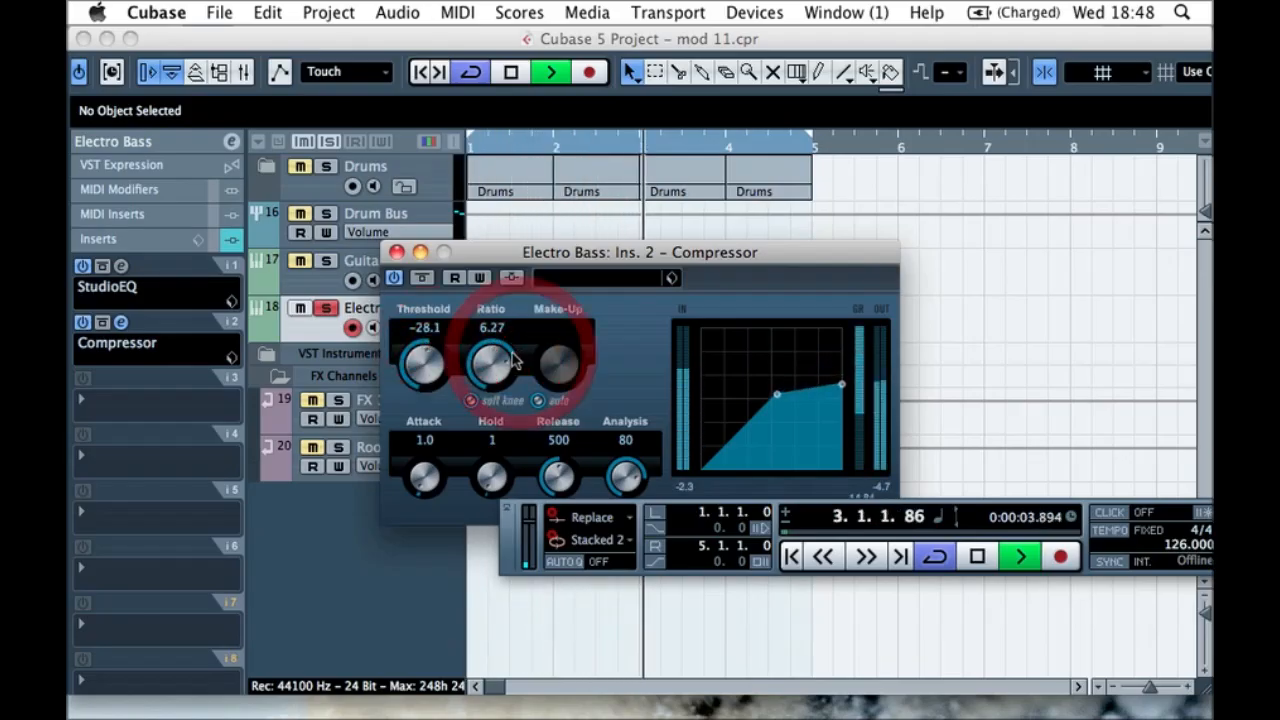
{"action": "left_click_drag", "start_coordinate": [514, 360], "coordinate": [480, 400]}
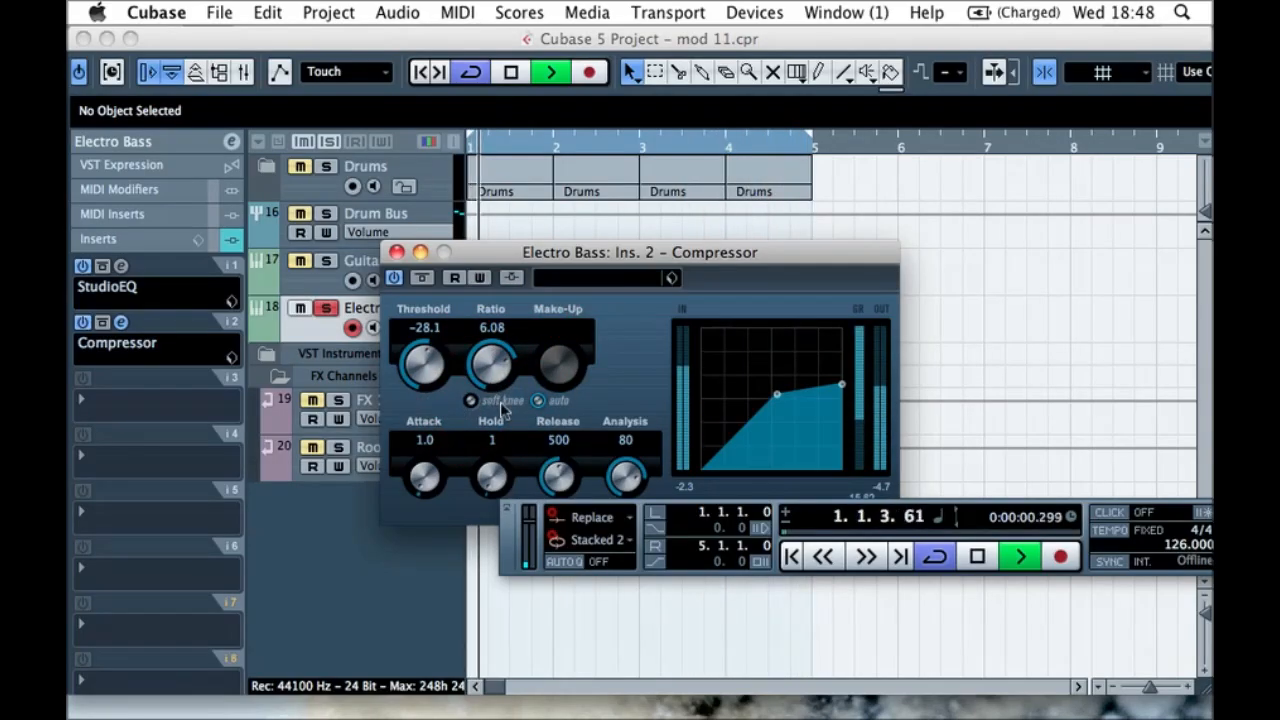
{"action": "left_click_drag", "start_coordinate": [514, 358], "coordinate": [516, 378]}
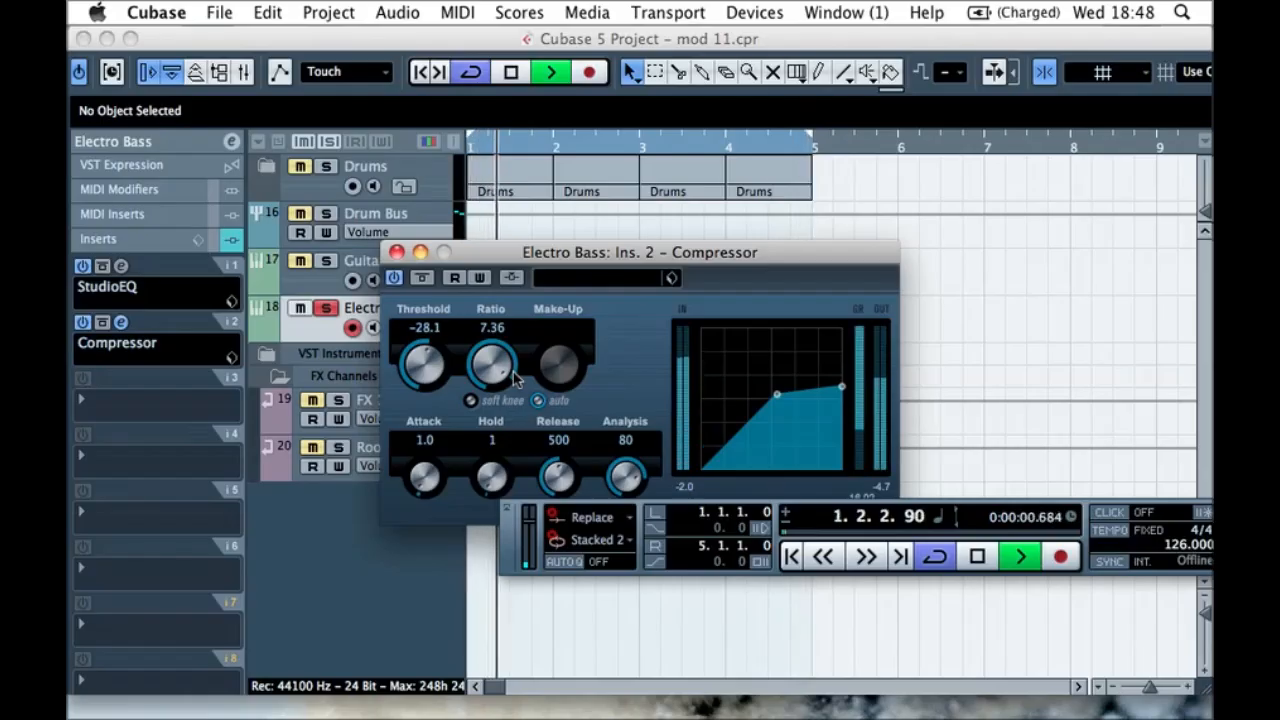
- Turn on the compressor's automatic release and set its Analysis value to 59 while listening to the bass
{"action": "left_click_drag", "start_coordinate": [518, 540], "coordinate": [513, 604]}
{"action": "left_click", "coordinate": [536, 514]}
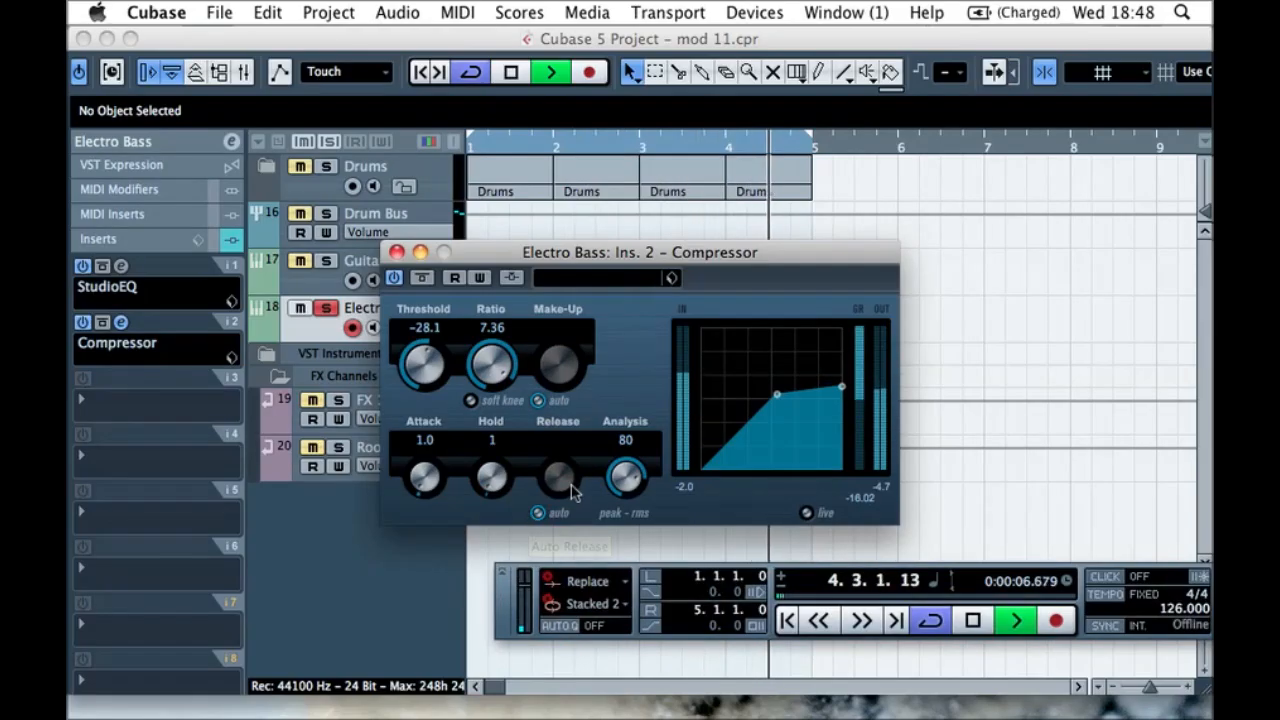
{"action": "left_click_drag", "start_coordinate": [648, 478], "coordinate": [626, 558]}
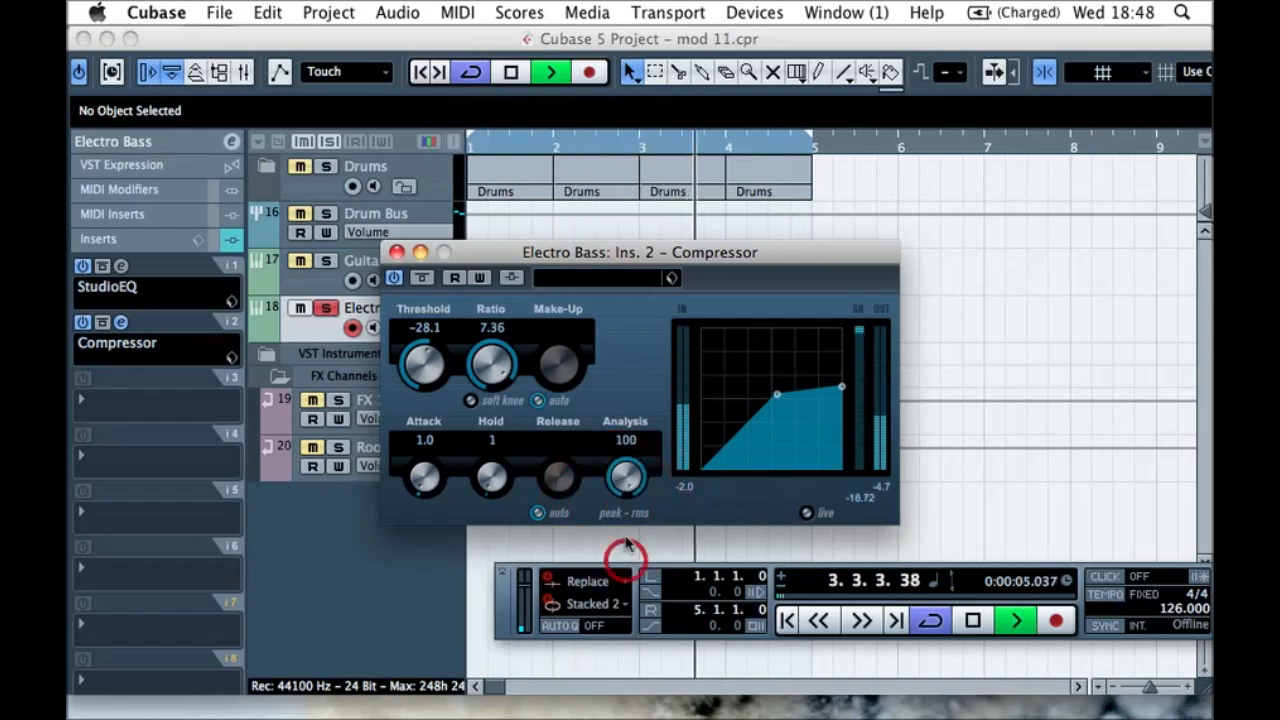
{"action": "left_click_drag", "start_coordinate": [640, 492], "coordinate": [579, 583]}
{"action": "left_click_drag", "start_coordinate": [621, 490], "coordinate": [648, 482]}
{"action": "left_click", "coordinate": [633, 486]}
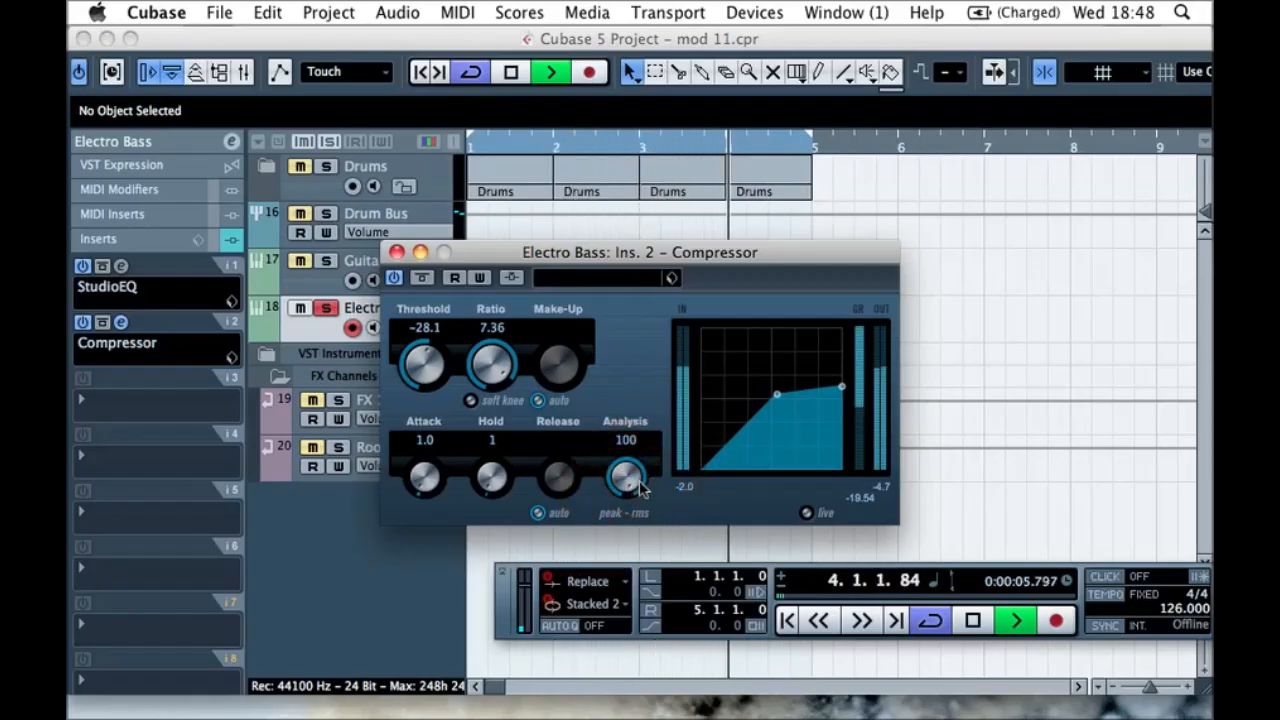
{"action": "left_click_drag", "start_coordinate": [640, 487], "coordinate": [640, 458]}
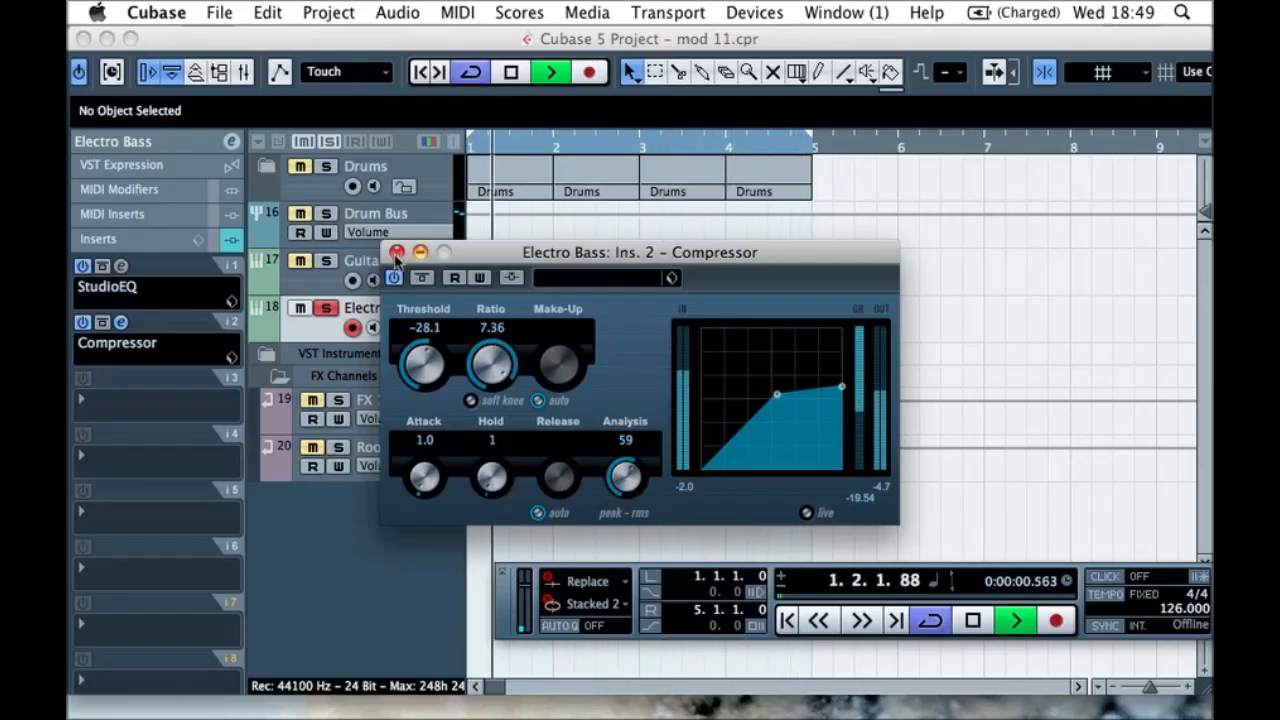
- Close the compressor and view the Electro Bass track's Prologue instrument settings, closing the instrument when finished
{"action": "left_click", "coordinate": [395, 255]}
{"action": "left_click", "coordinate": [229, 240]}
{"action": "left_click", "coordinate": [180, 170]}
{"action": "left_click", "coordinate": [162, 140]}
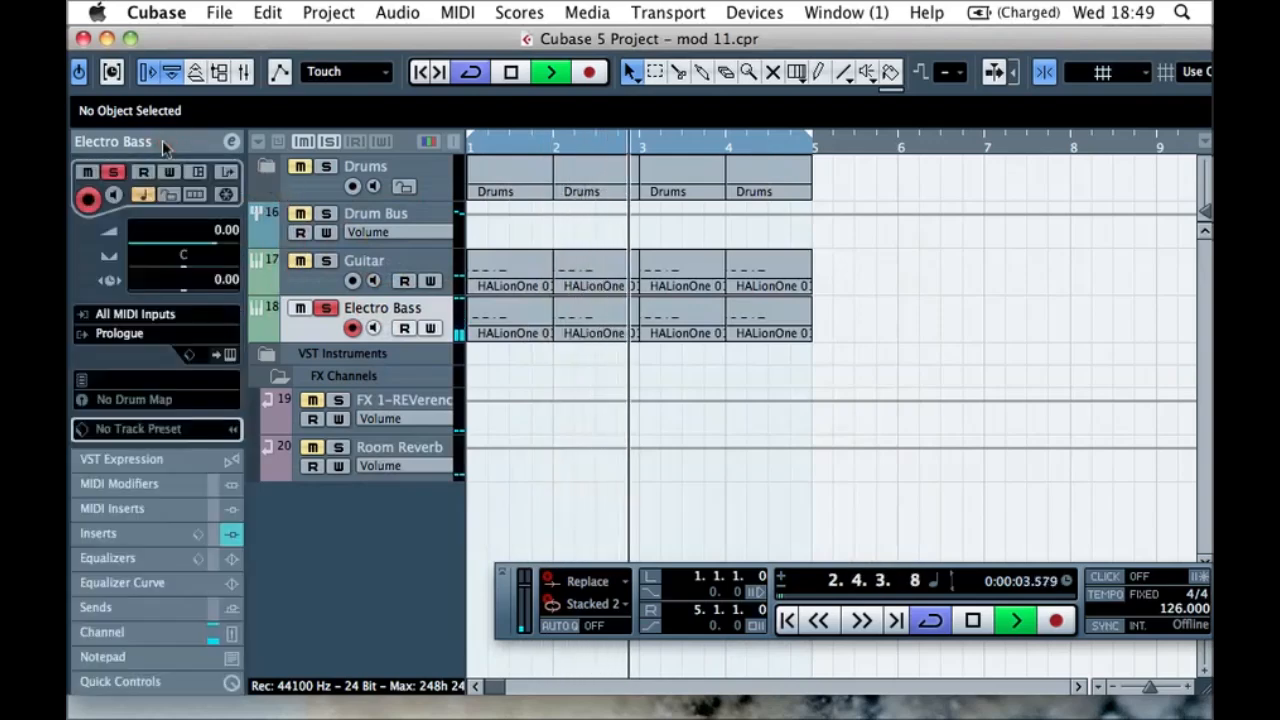
{"action": "left_click", "coordinate": [233, 362]}
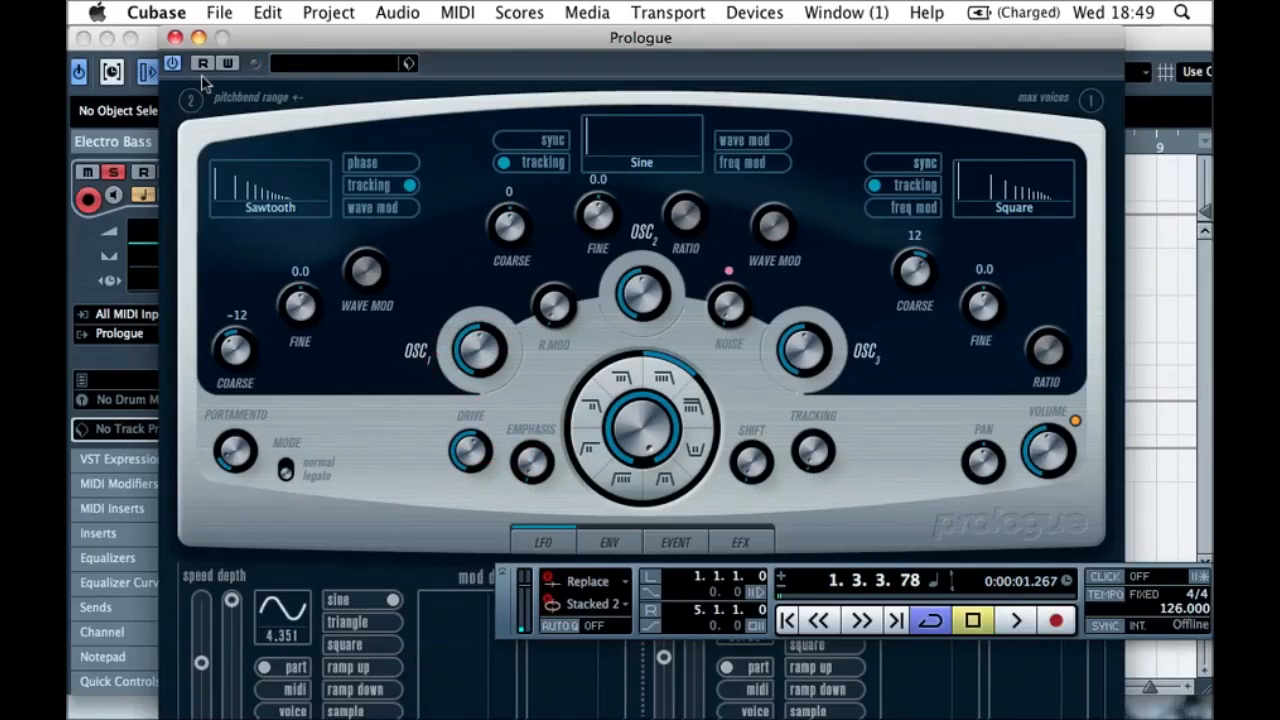
{"action": "left_click", "coordinate": [176, 39]}
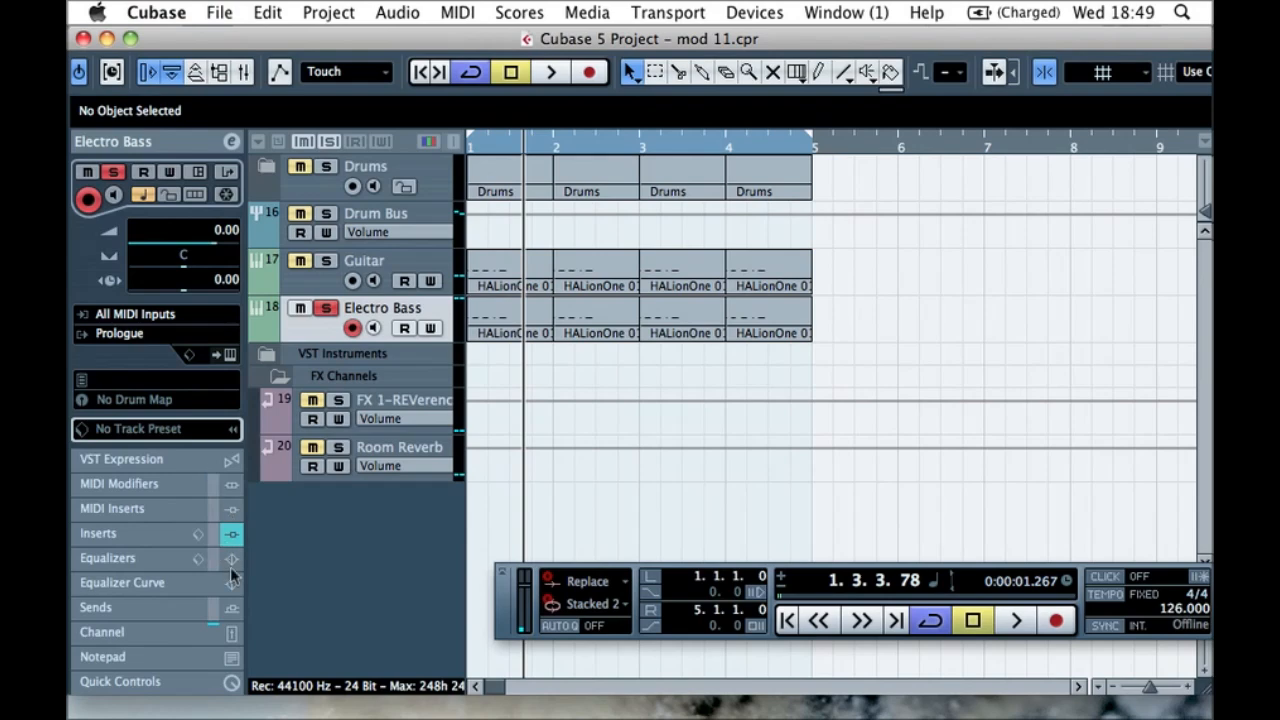
- Route the Electro Bass track's first send to FX 1-REVerence, switch it on and raise its level during playback
{"action": "left_click", "coordinate": [231, 607]}
{"action": "left_click", "coordinate": [150, 372]}
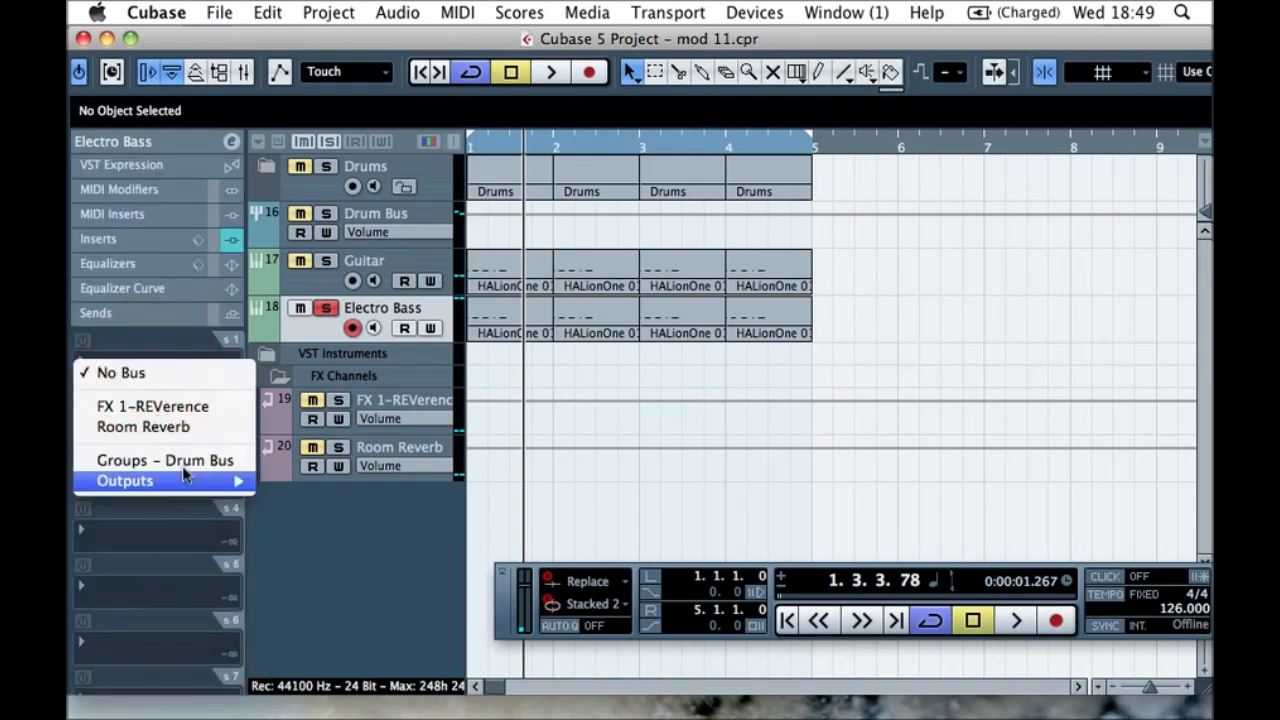
{"action": "left_click", "coordinate": [150, 406]}
{"action": "left_click", "coordinate": [82, 340]}
{"action": "key", "text": "space"}
{"action": "left_click_drag", "start_coordinate": [100, 382], "coordinate": [129, 380]}
- Fine-tune the reverb send level to -15.11 and unsolo the Electro Bass to hear it with the other tracks
{"action": "left_click", "coordinate": [325, 308]}
{"action": "left_click", "coordinate": [325, 308]}
{"action": "left_click_drag", "start_coordinate": [136, 390], "coordinate": [133, 389]}
{"action": "left_click", "coordinate": [325, 308]}
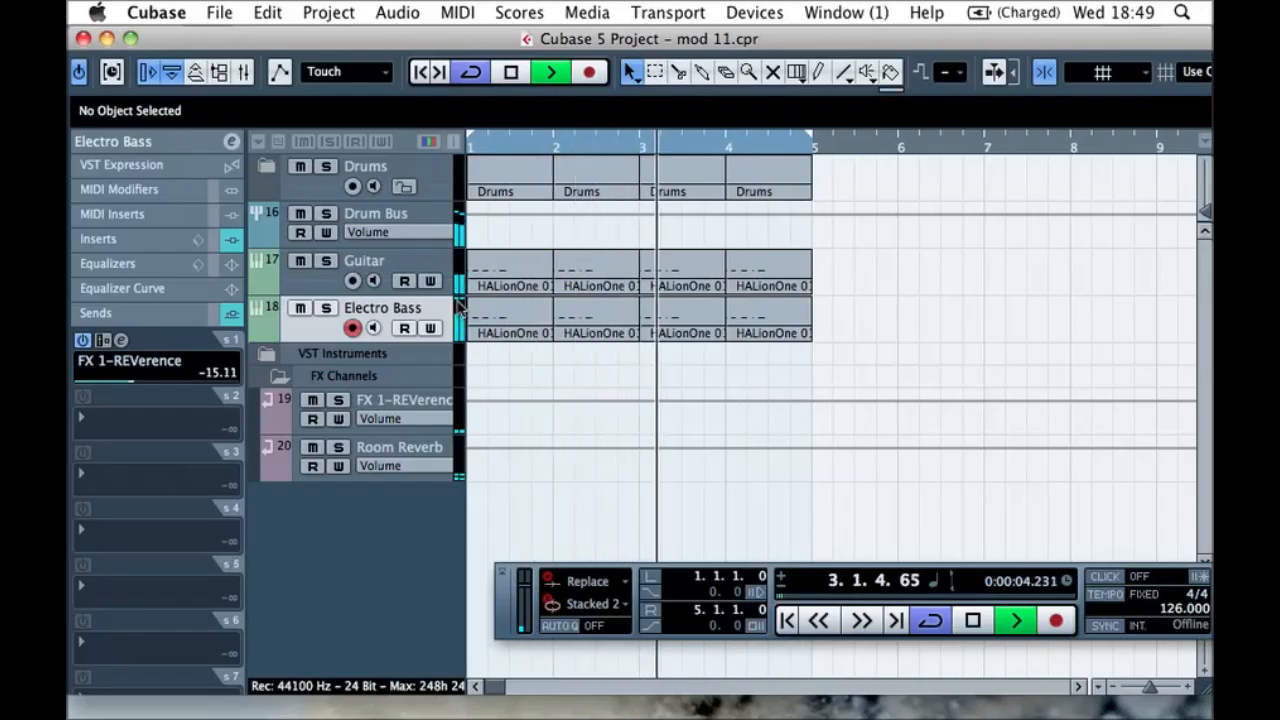
{"action": "key", "text": "space"}
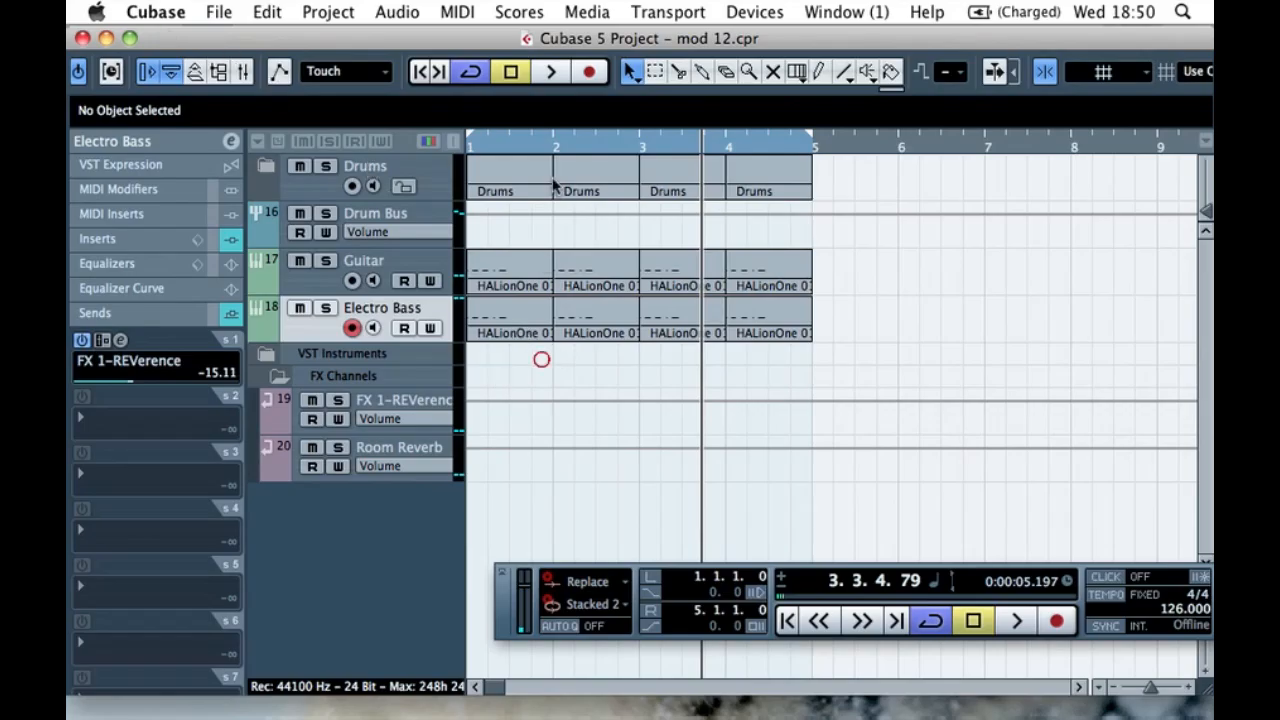
- Return to the start of the mod 12 project and play through the four-bar loop
{"action": "left_click_drag", "start_coordinate": [521, 150], "coordinate": [448, 150]}
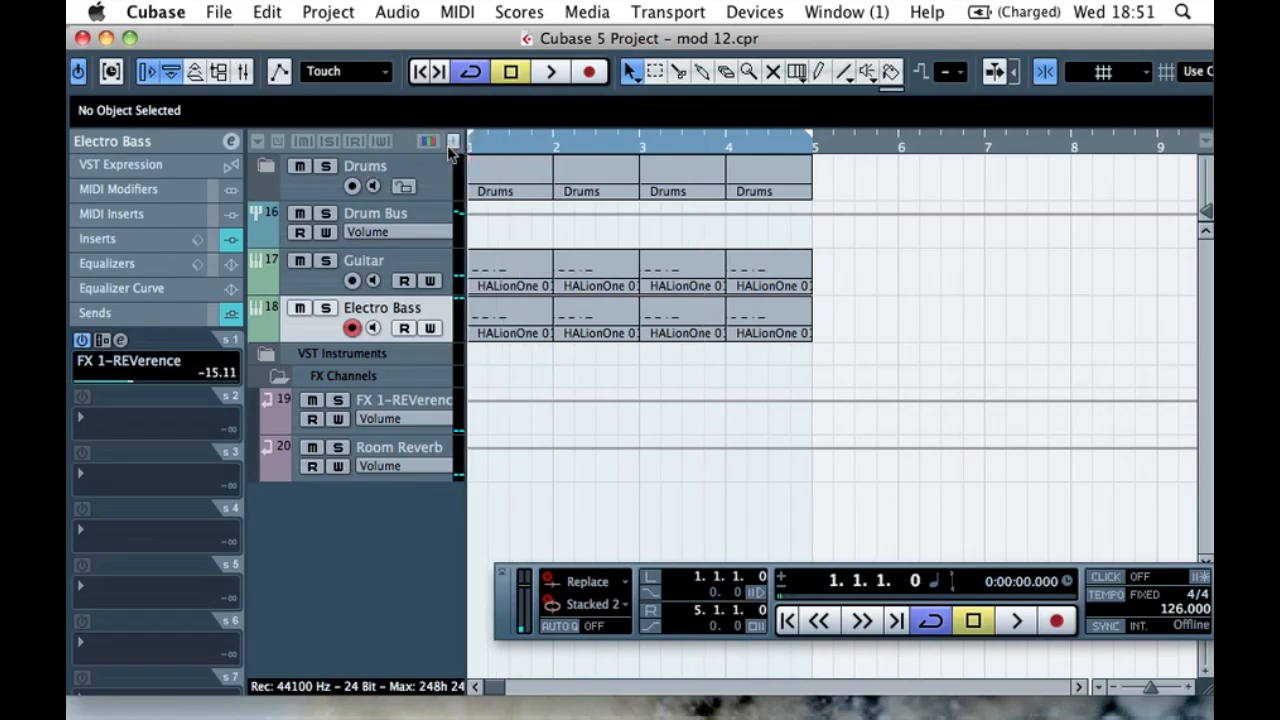
{"action": "key", "text": "space"}
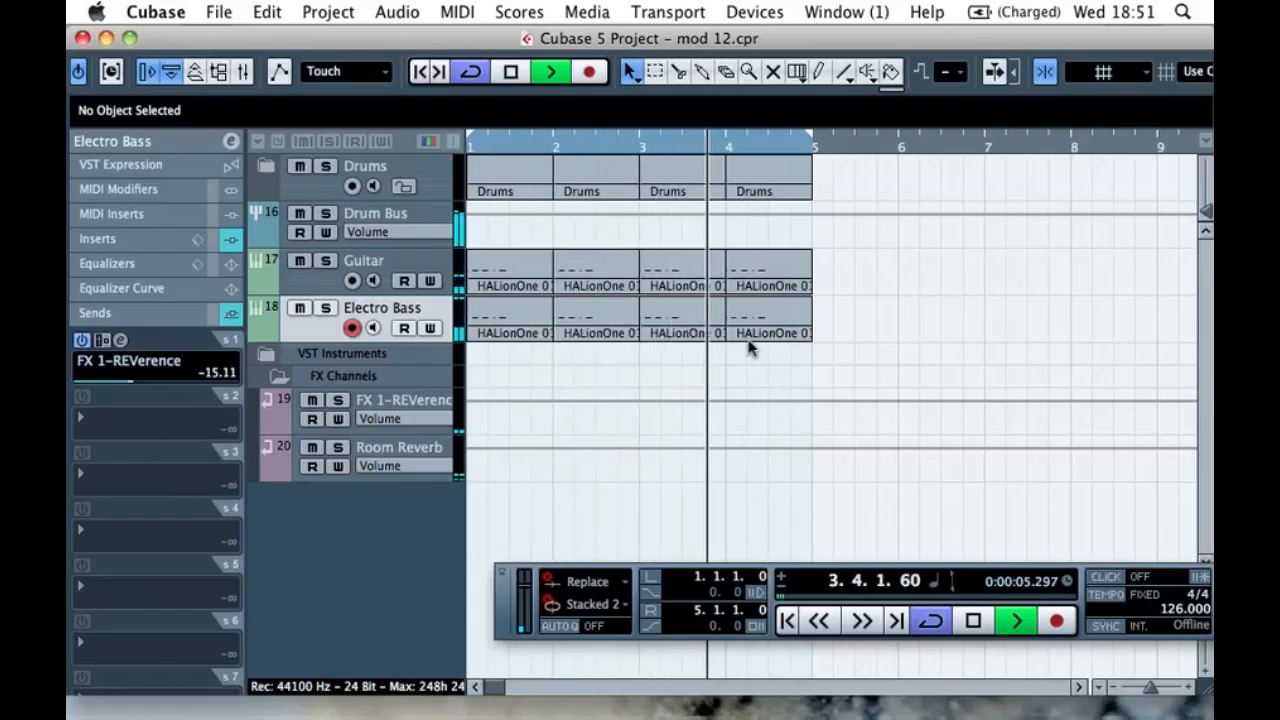
{"action": "left_click", "coordinate": [722, 378]}
{"action": "key", "text": "space"}
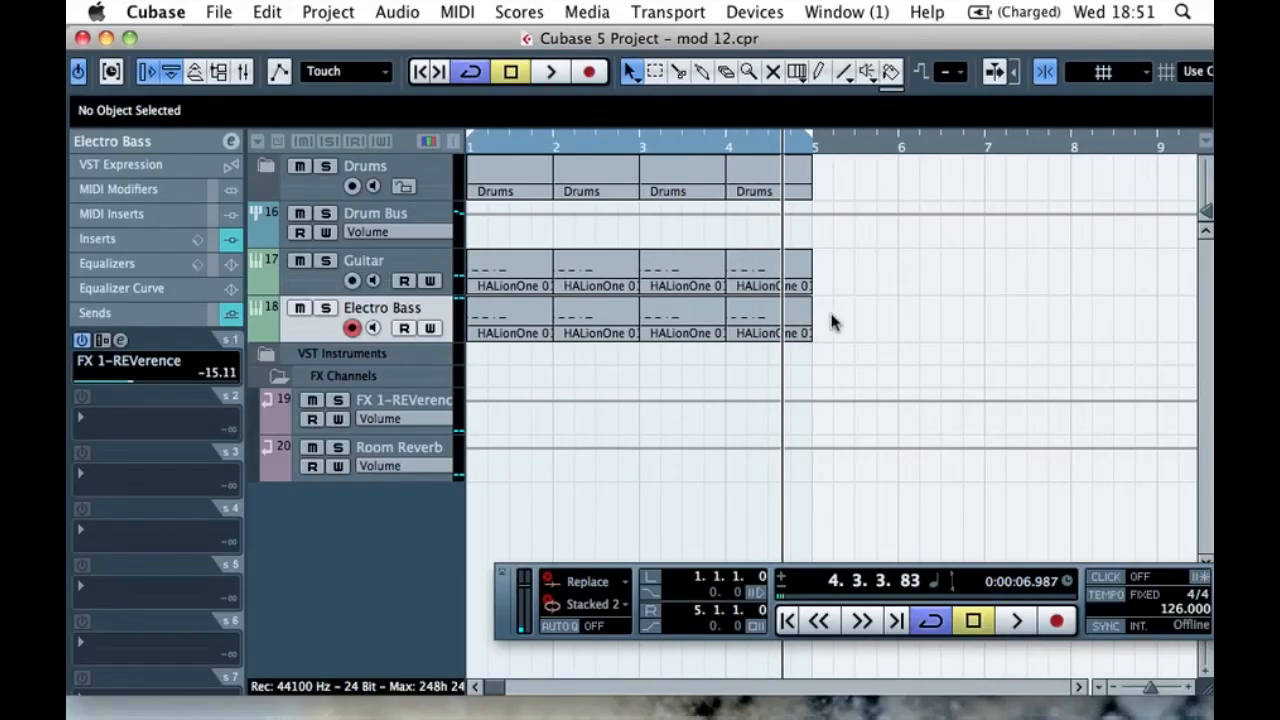
- Set the loop range to the Electro Bass part in bar 4 and play it back
{"action": "left_click", "coordinate": [772, 322]}
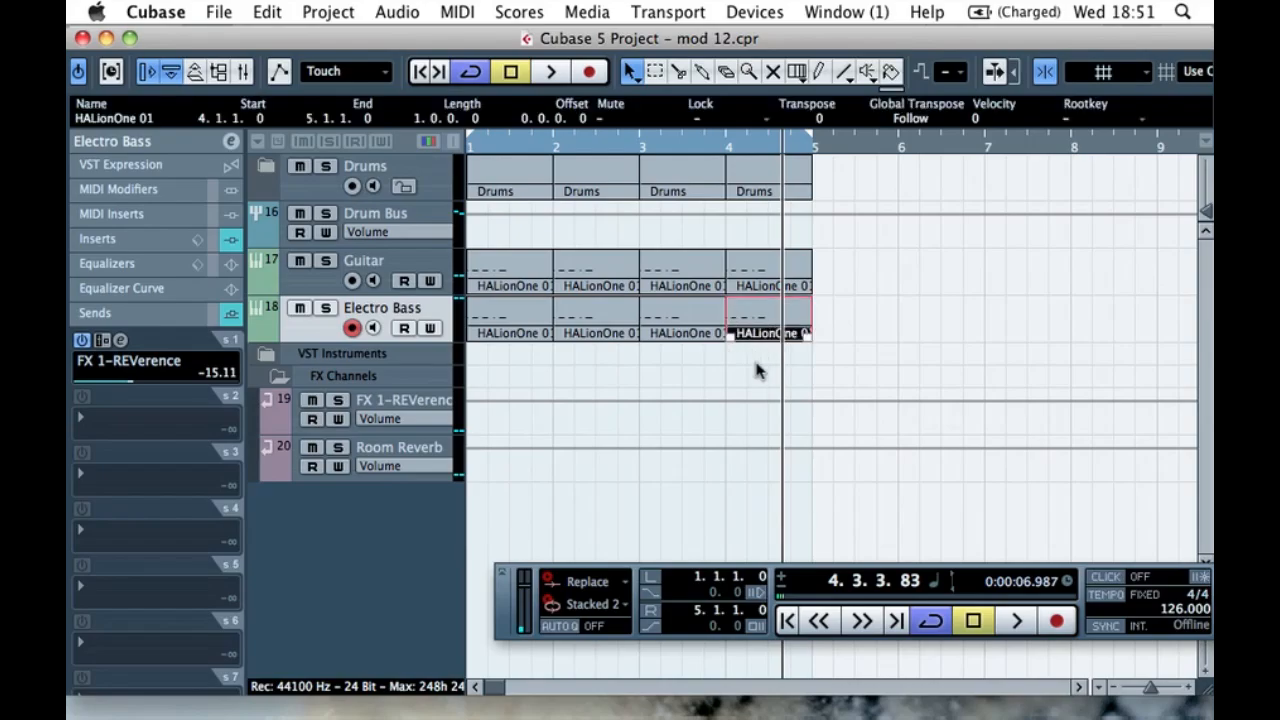
{"action": "key", "text": "p"}
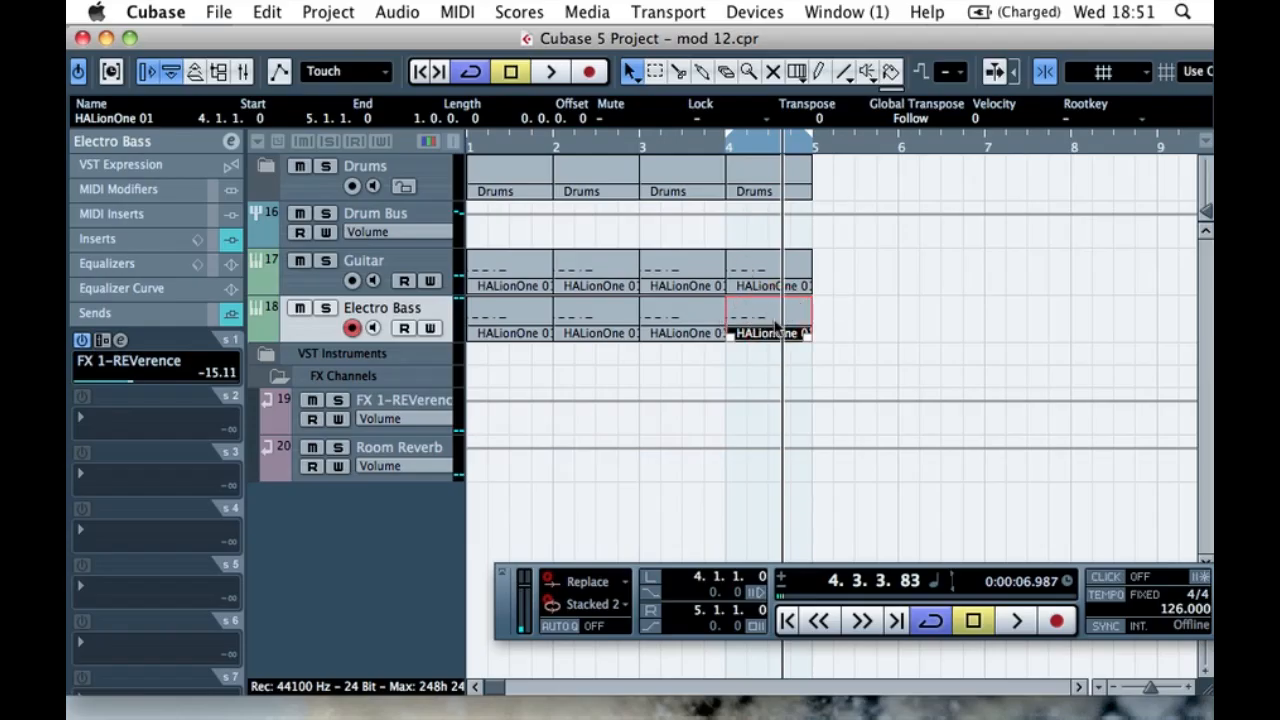
{"action": "key", "text": "space"}
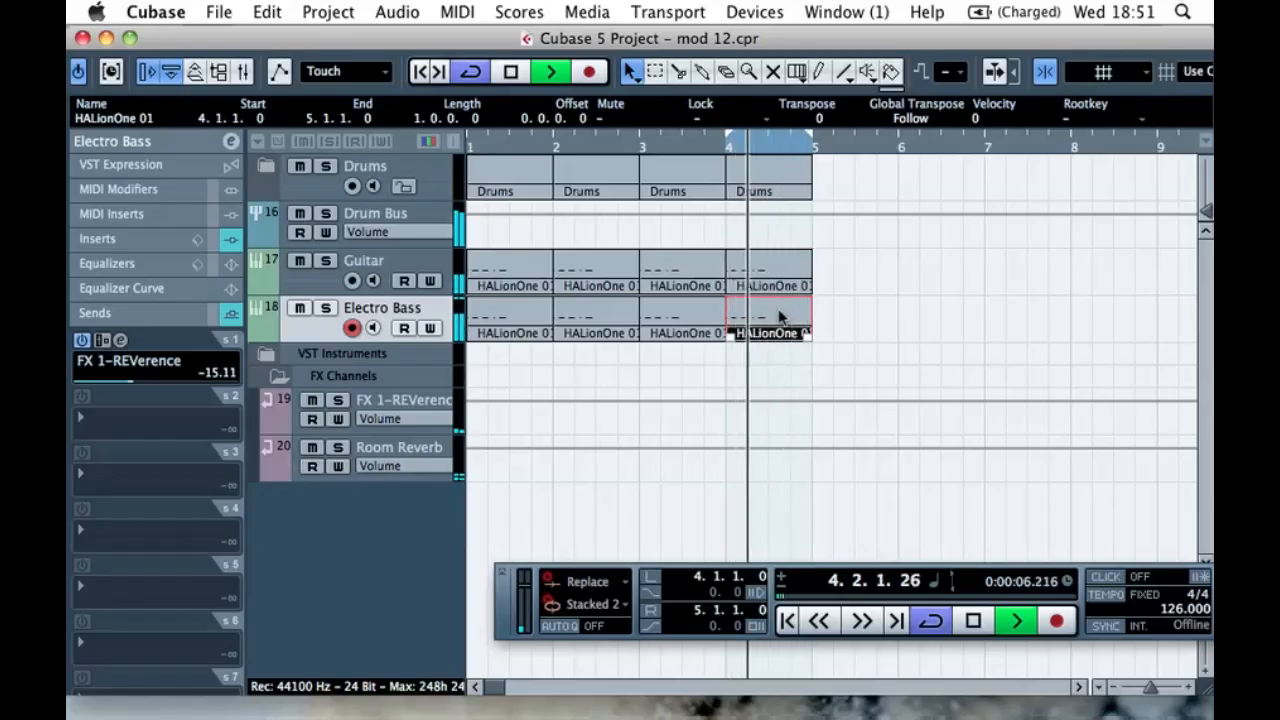
{"action": "key", "text": "space"}
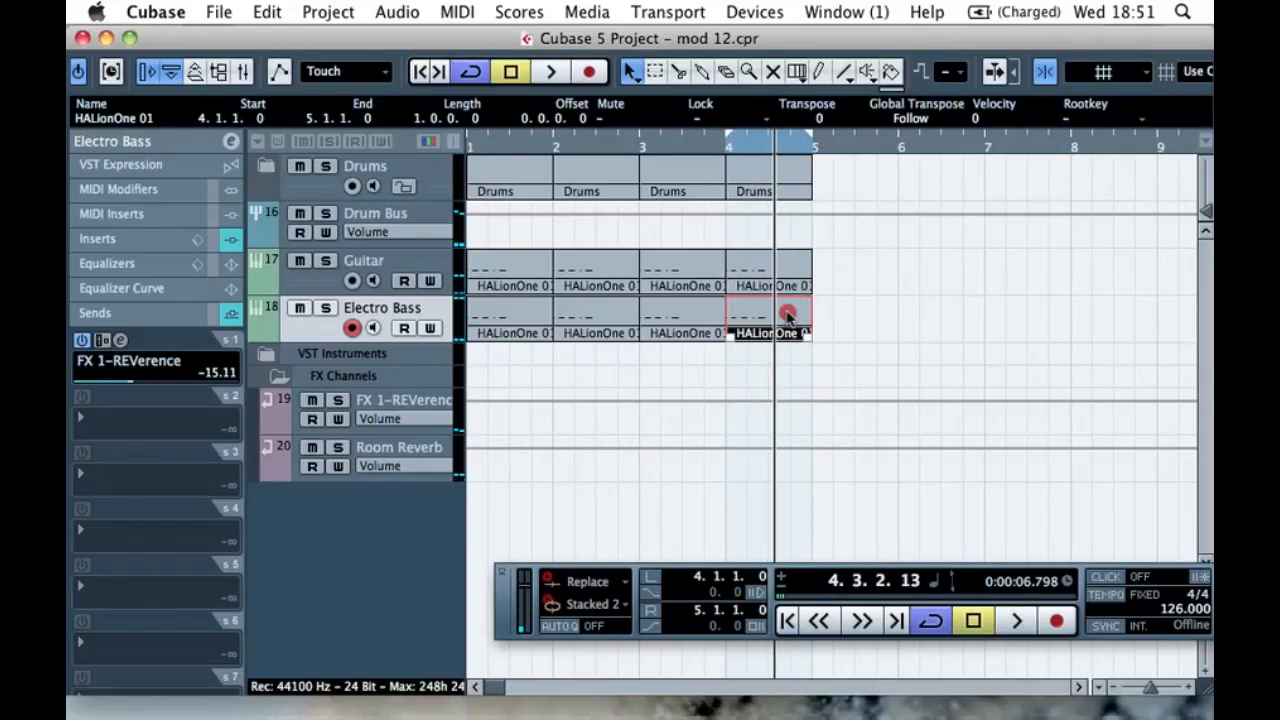
- Open the bar 4 bass part in the Key Editor and draw a long D#1 note starting on beat 4
{"action": "double_click", "coordinate": [787, 318]}
{"action": "key", "text": "h"}
{"action": "key", "text": "h"}
{"action": "key", "text": "h"}
{"action": "key", "text": "h"}
{"action": "key", "text": "h"}
{"action": "key", "text": "h"}
{"action": "key", "text": "h"}
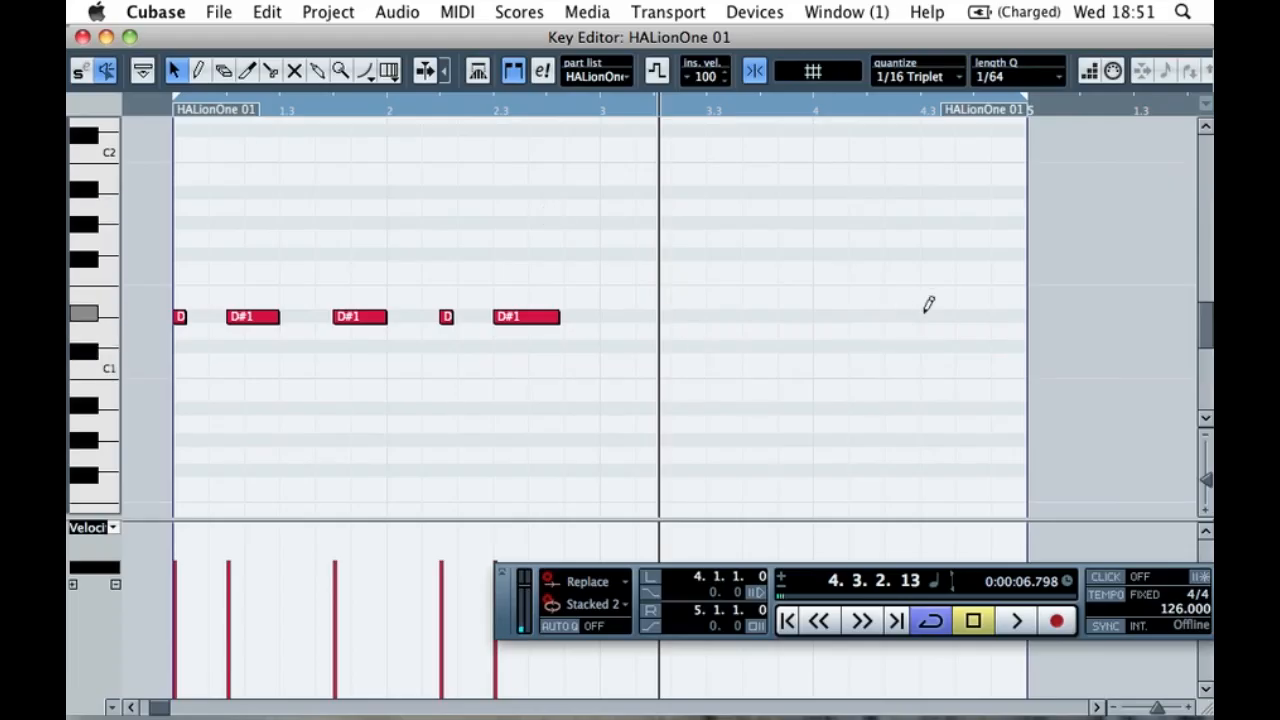
{"action": "key", "text": "space"}
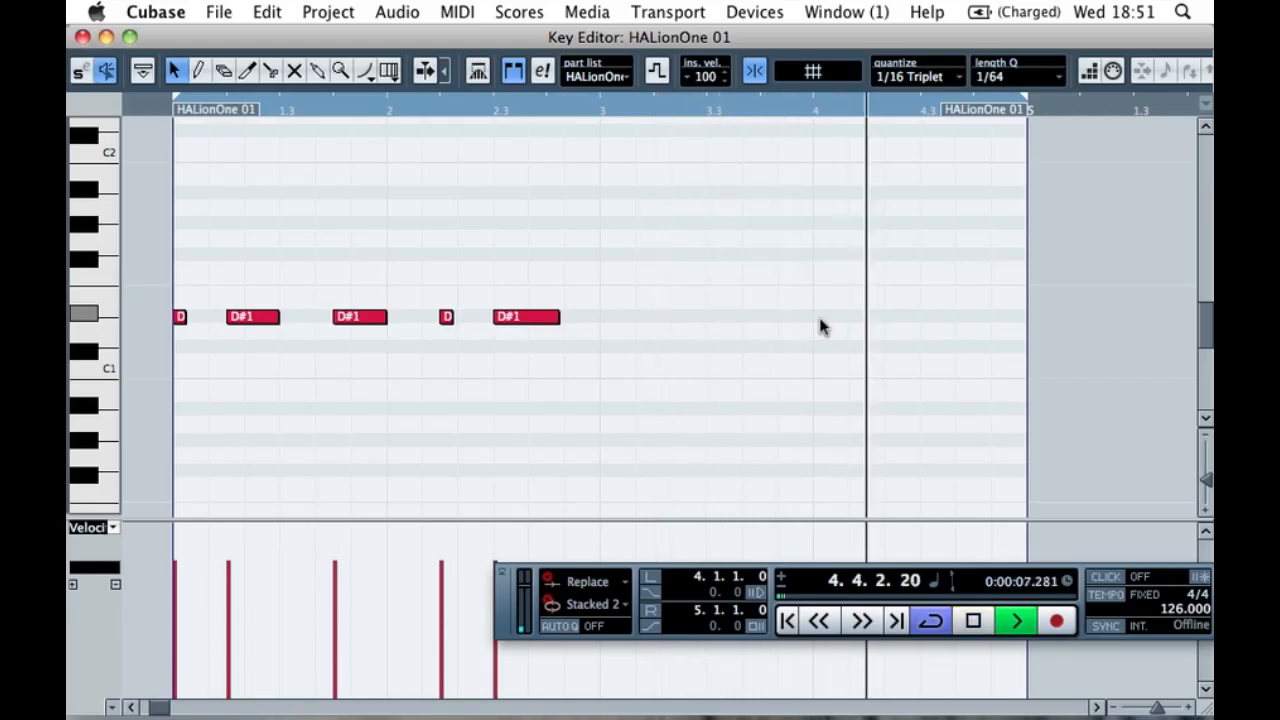
{"action": "left_click_drag", "start_coordinate": [818, 316], "coordinate": [986, 314]}
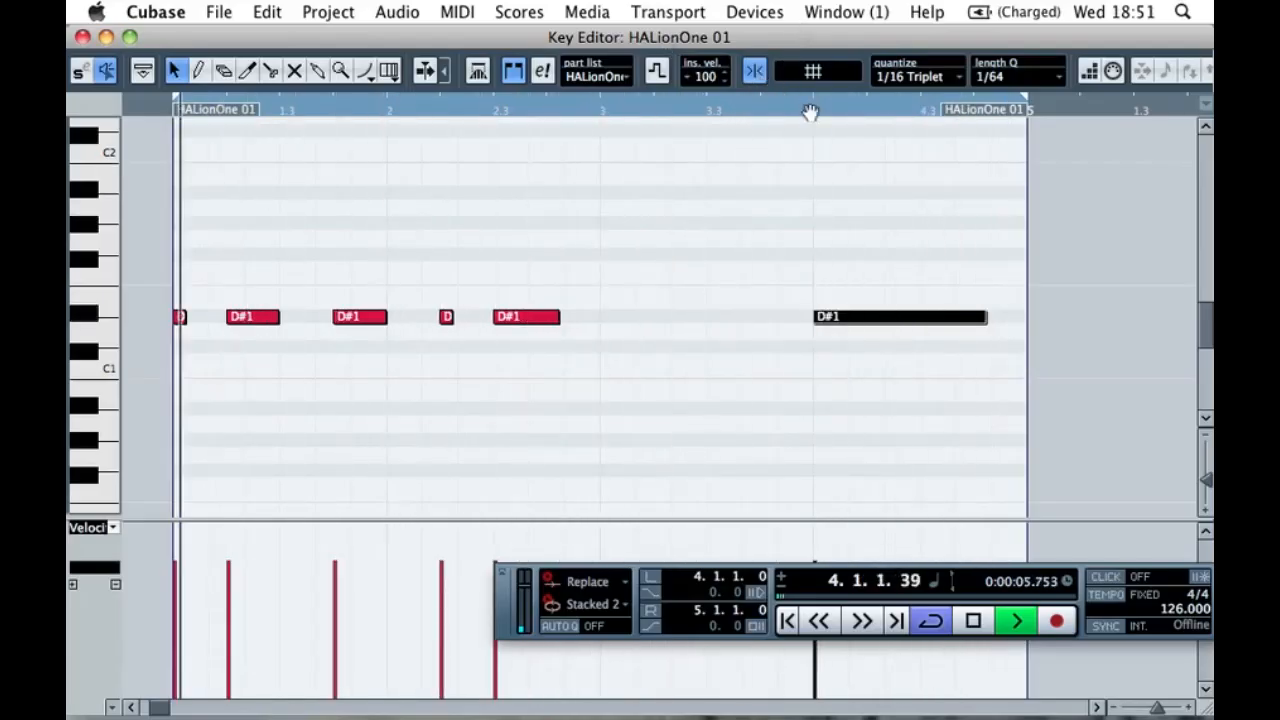
- Set the Key Editor's quantize value to 1/64 and listen to the part with the long note
{"action": "left_click", "coordinate": [928, 85]}
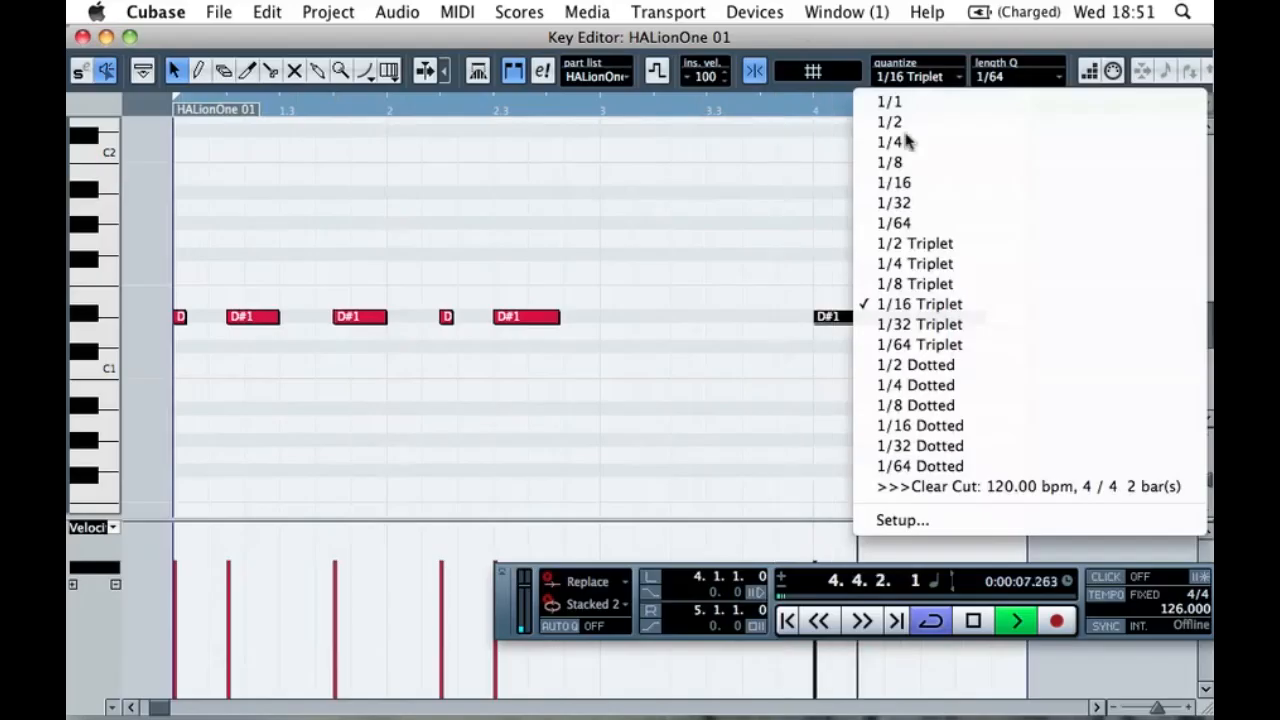
{"action": "left_click", "coordinate": [905, 218]}
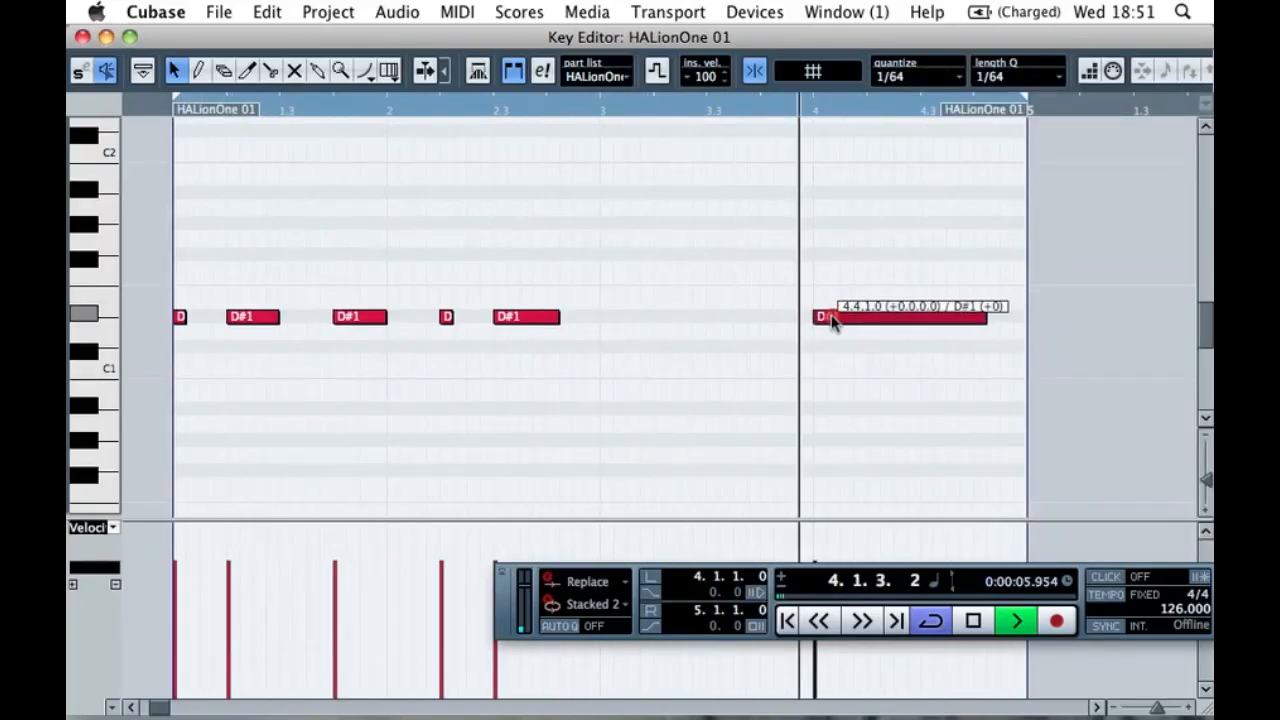
{"action": "left_click", "coordinate": [863, 298]}
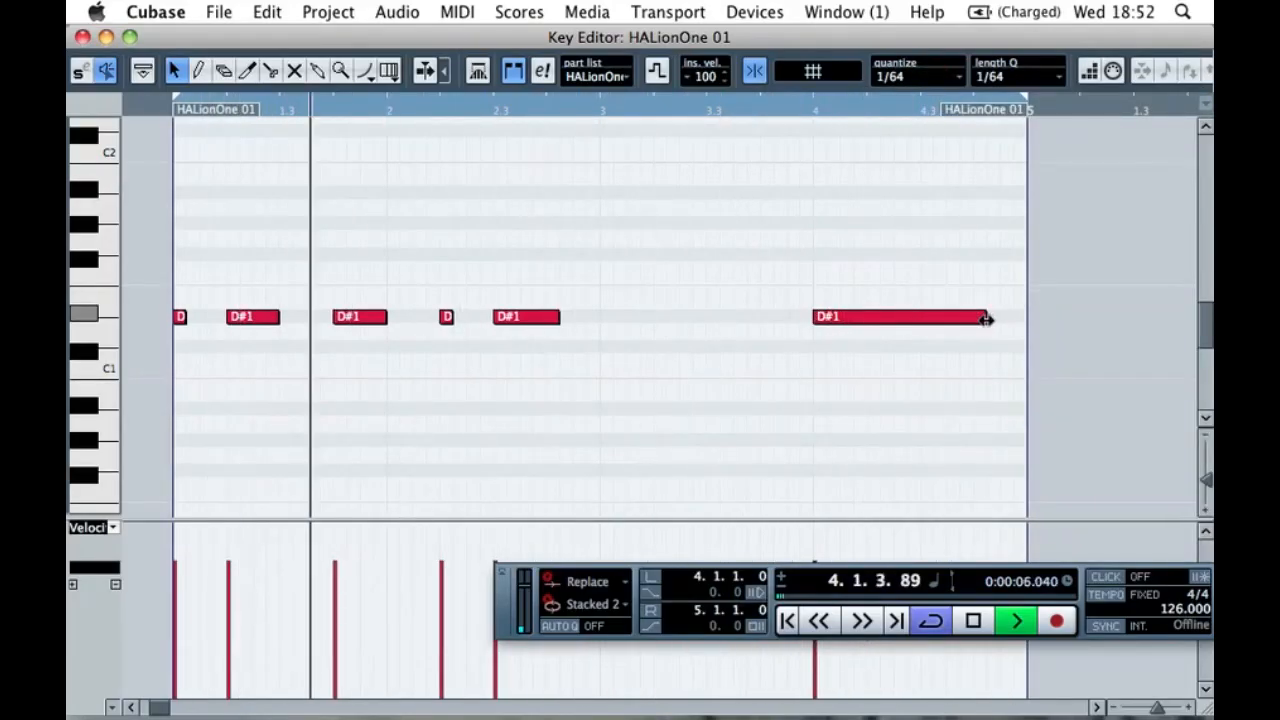
{"action": "key", "text": "space"}
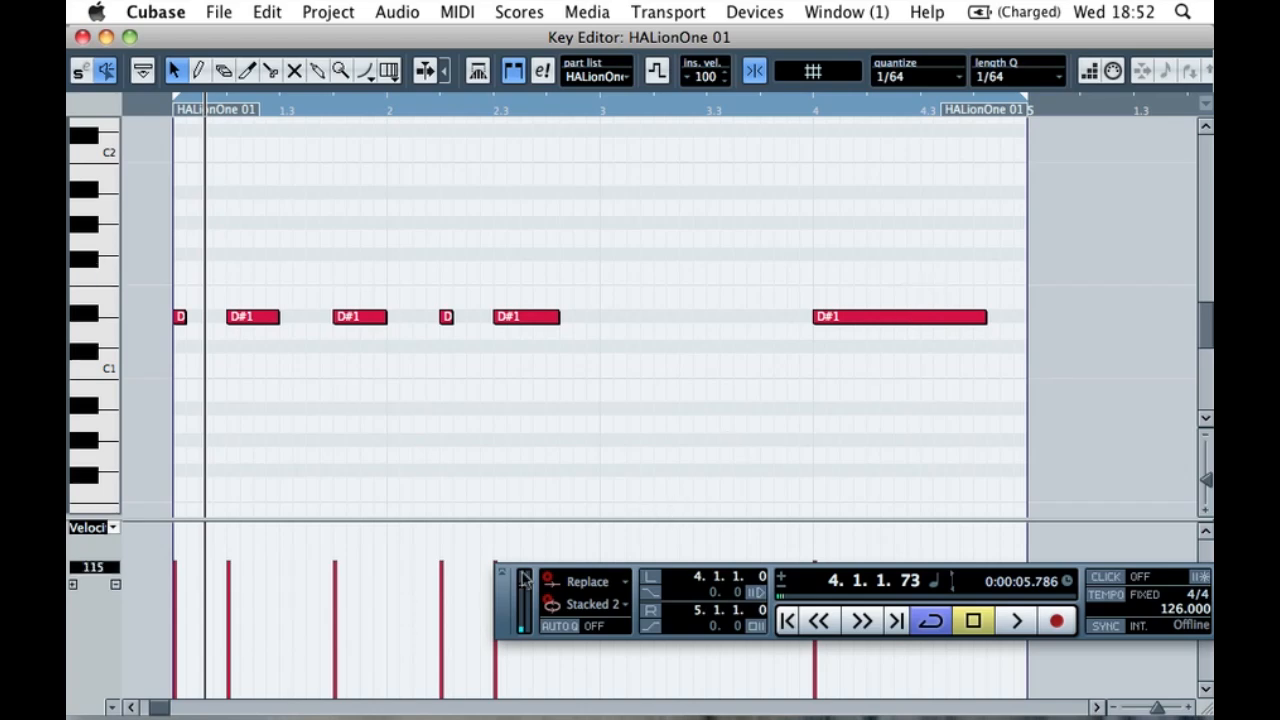
- Show pitchbend in the controller lane and place zero-value points before and after the long D#1 note
{"action": "mouse_move", "coordinate": [501, 607]}
{"action": "left_mouse_down"}
{"action": "mouse_move", "coordinate": [458, 490]}
{"action": "mouse_move", "coordinate": [363, 464]}
{"action": "left_mouse_up"}
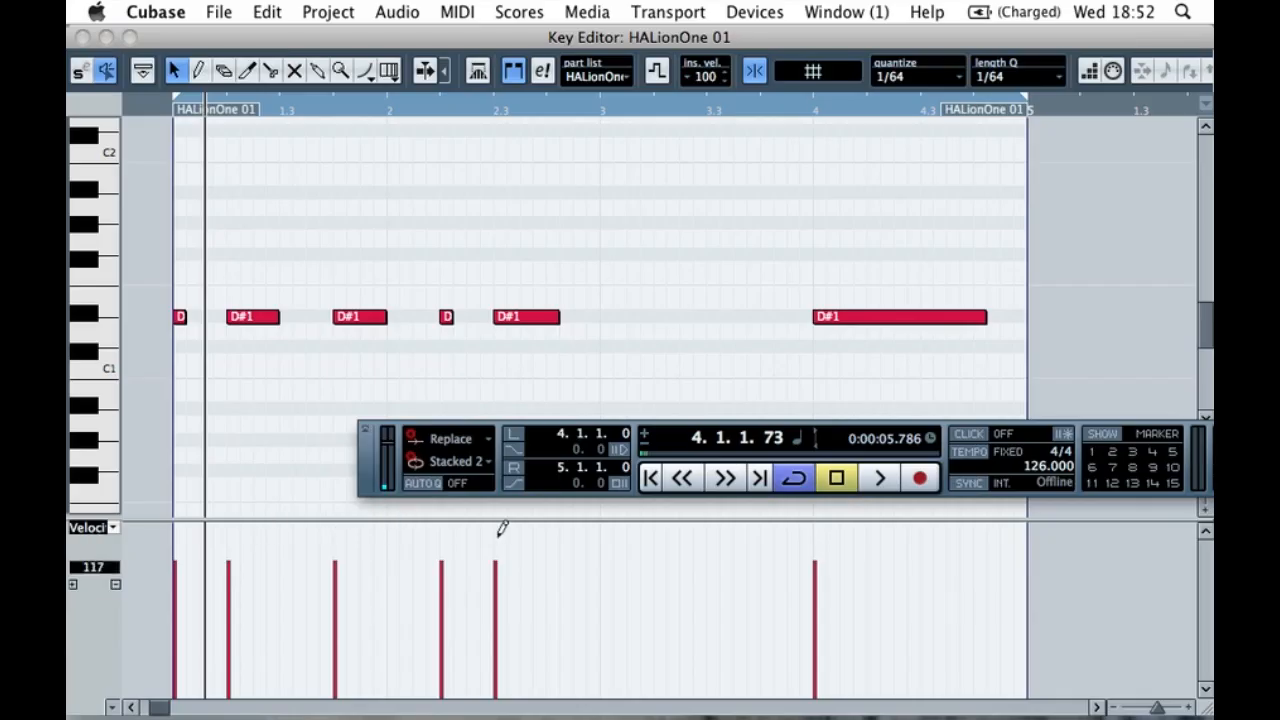
{"action": "left_click", "coordinate": [100, 528]}
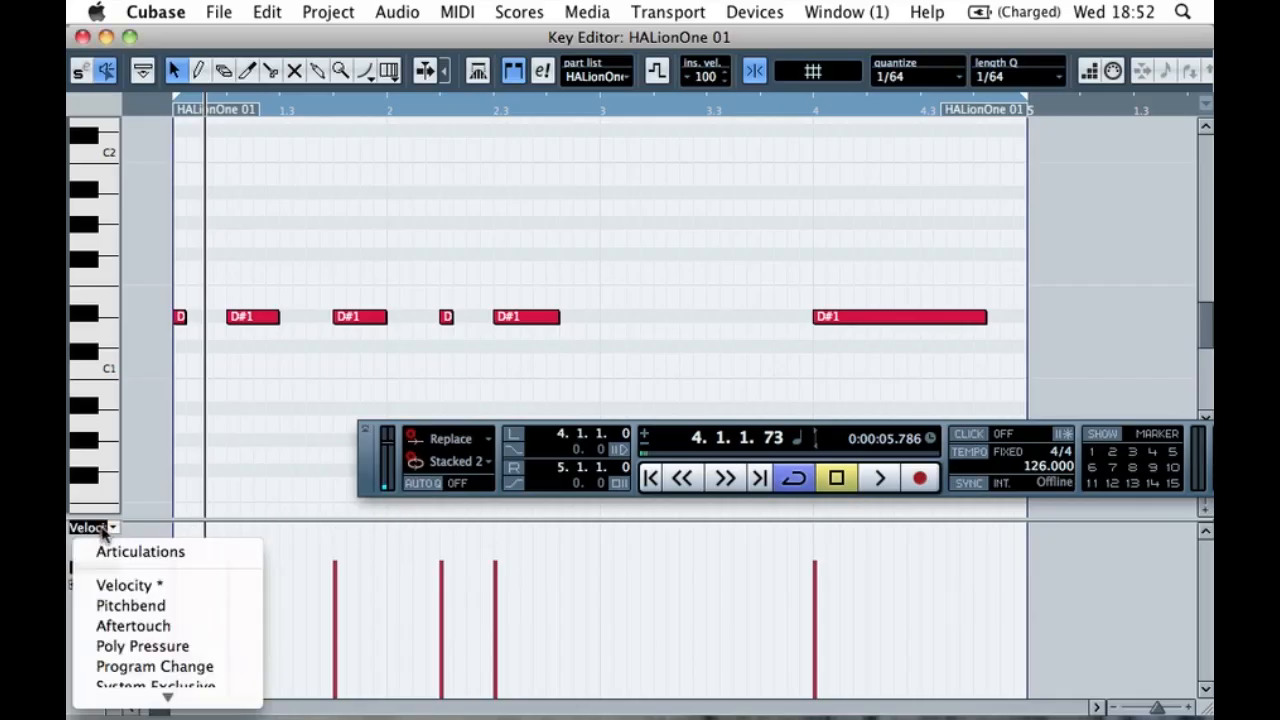
{"action": "mouse_move", "coordinate": [167, 697]}
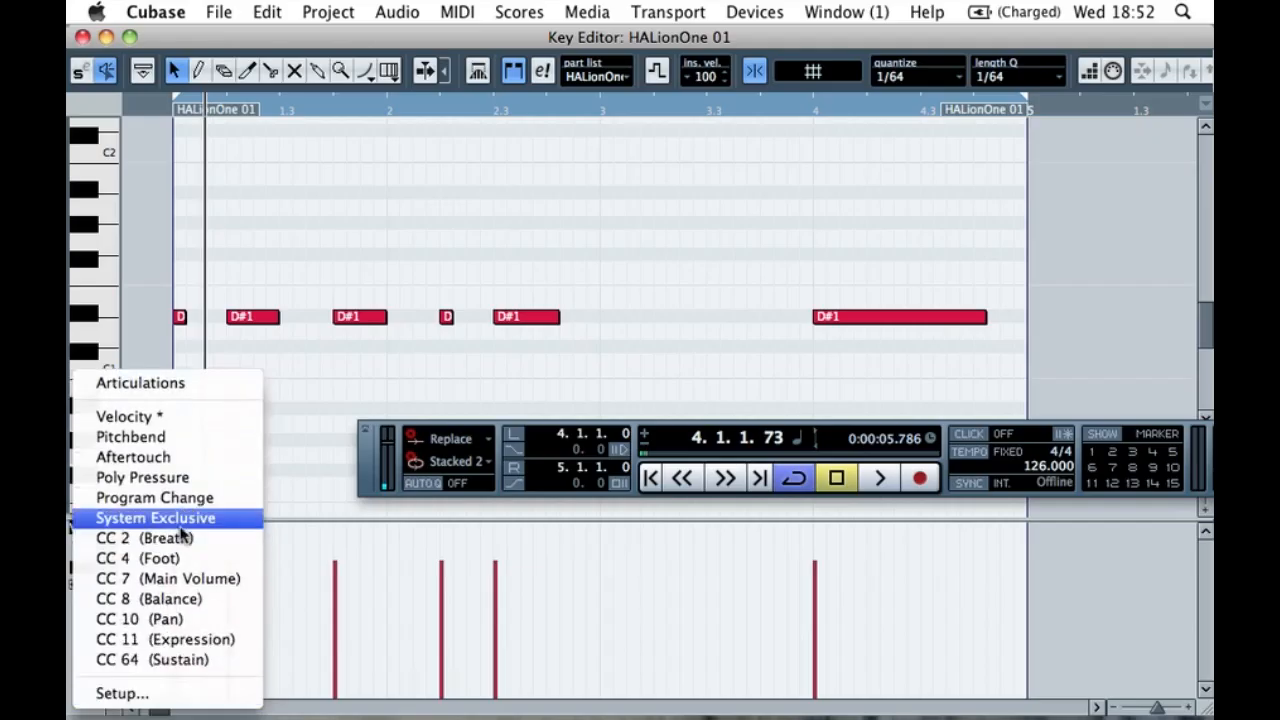
{"action": "left_click", "coordinate": [147, 444]}
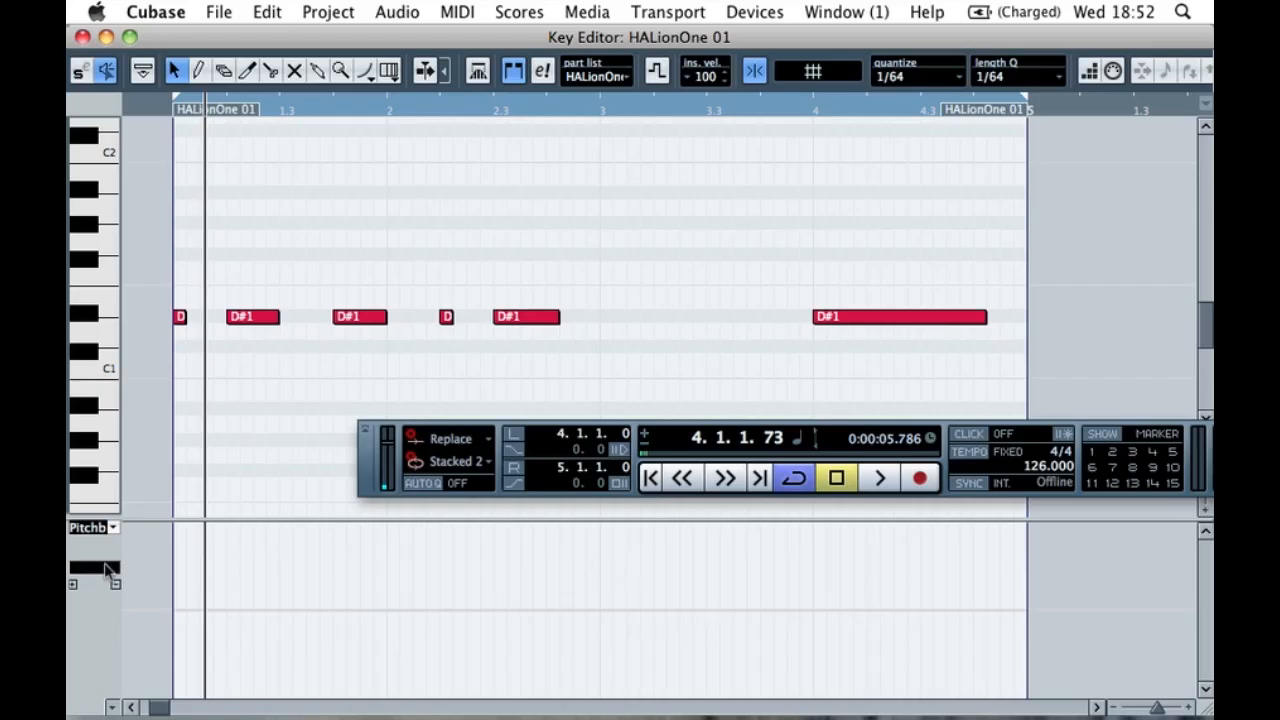
{"action": "left_click", "coordinate": [728, 609], "text": "alt"}
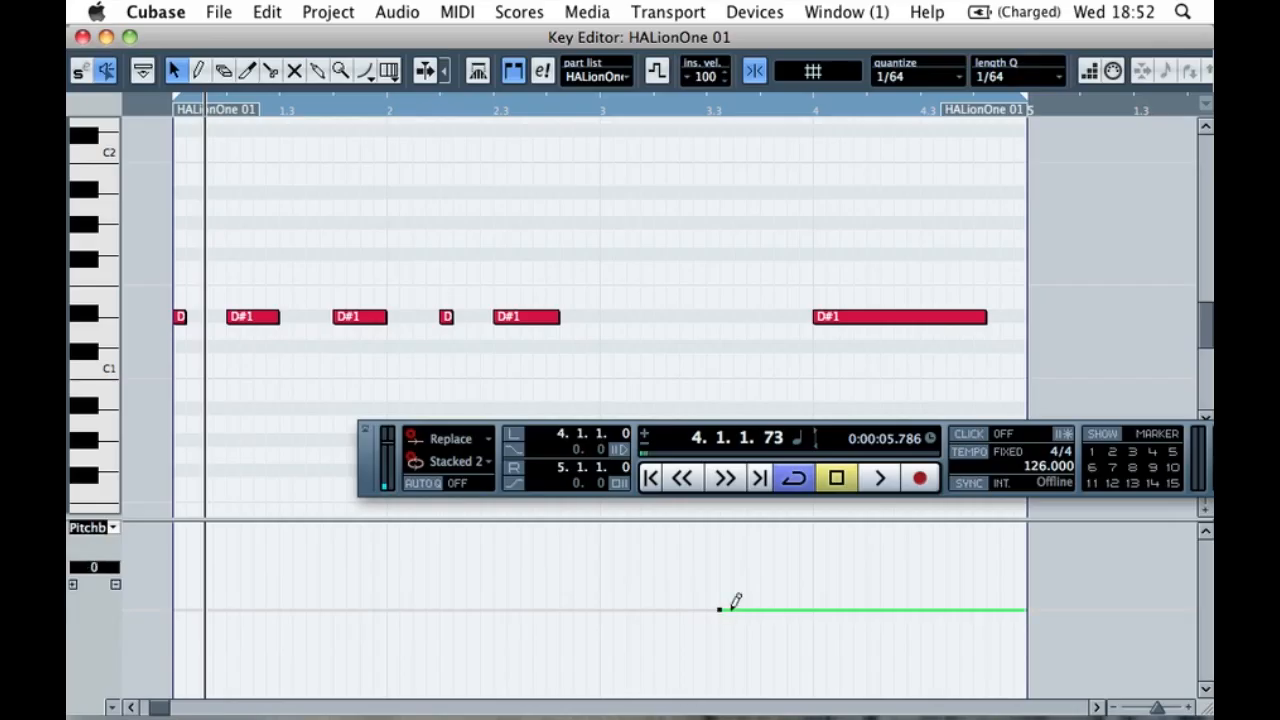
{"action": "left_click", "coordinate": [1014, 609]}
- With snap off, draw a parabolic pitchbend curve rising from 0 to about 4122 under the long note, and listen to it
{"action": "left_click", "coordinate": [365, 72]}
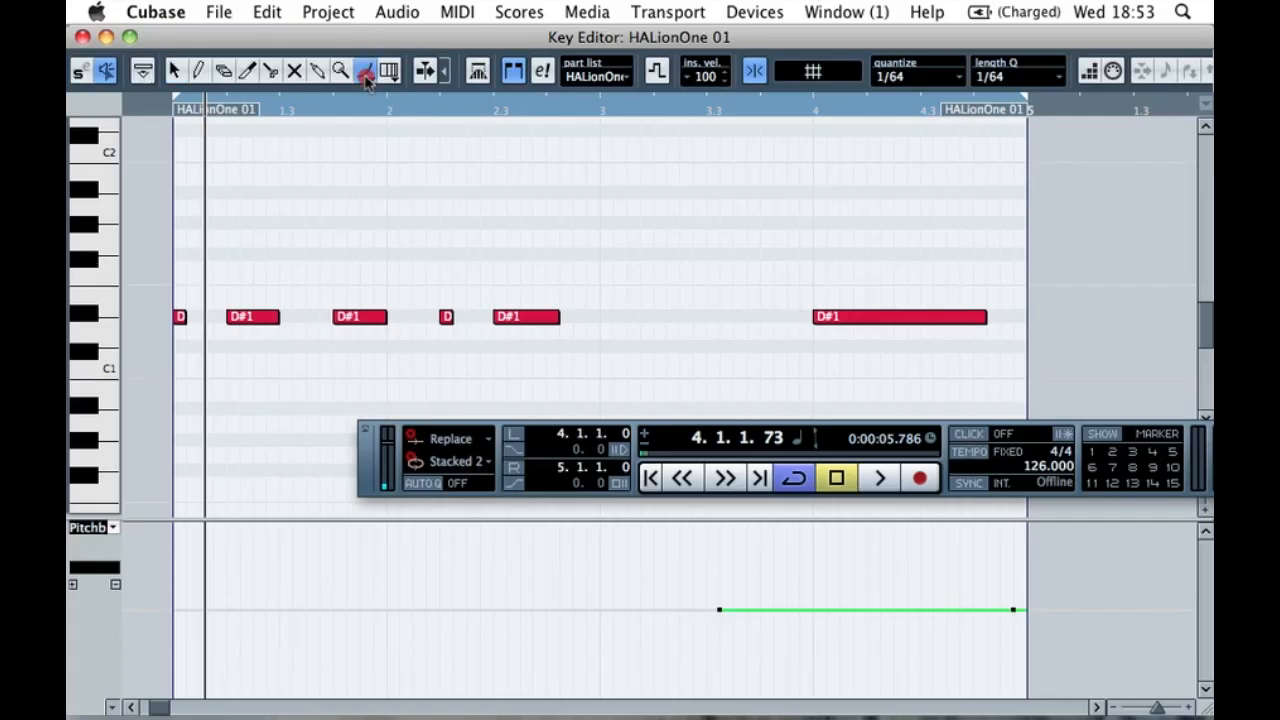
{"action": "mouse_move", "coordinate": [359, 77]}
{"action": "left_mouse_down"}
{"action": "mouse_move", "coordinate": [418, 88]}
{"action": "mouse_move", "coordinate": [378, 92]}
{"action": "mouse_move", "coordinate": [435, 126]}
{"action": "mouse_move", "coordinate": [390, 112]}
{"action": "mouse_move", "coordinate": [405, 68]}
{"action": "mouse_move", "coordinate": [413, 198]}
{"action": "mouse_move", "coordinate": [398, 89]}
{"action": "left_mouse_up"}
{"action": "left_click", "coordinate": [754, 72]}
{"action": "left_click", "coordinate": [755, 74]}
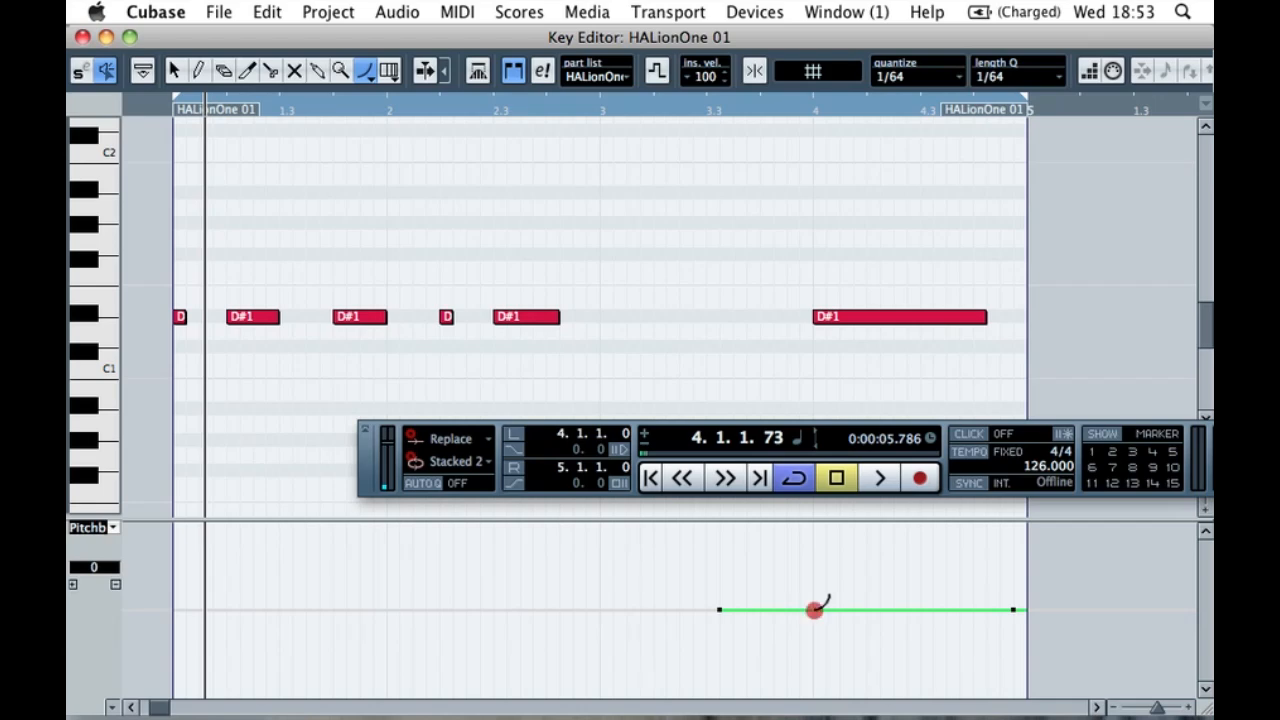
{"action": "mouse_move", "coordinate": [815, 608]}
{"action": "left_mouse_down"}
{"action": "mouse_move", "coordinate": [983, 572]}
{"action": "mouse_move", "coordinate": [988, 558]}
{"action": "left_mouse_up"}
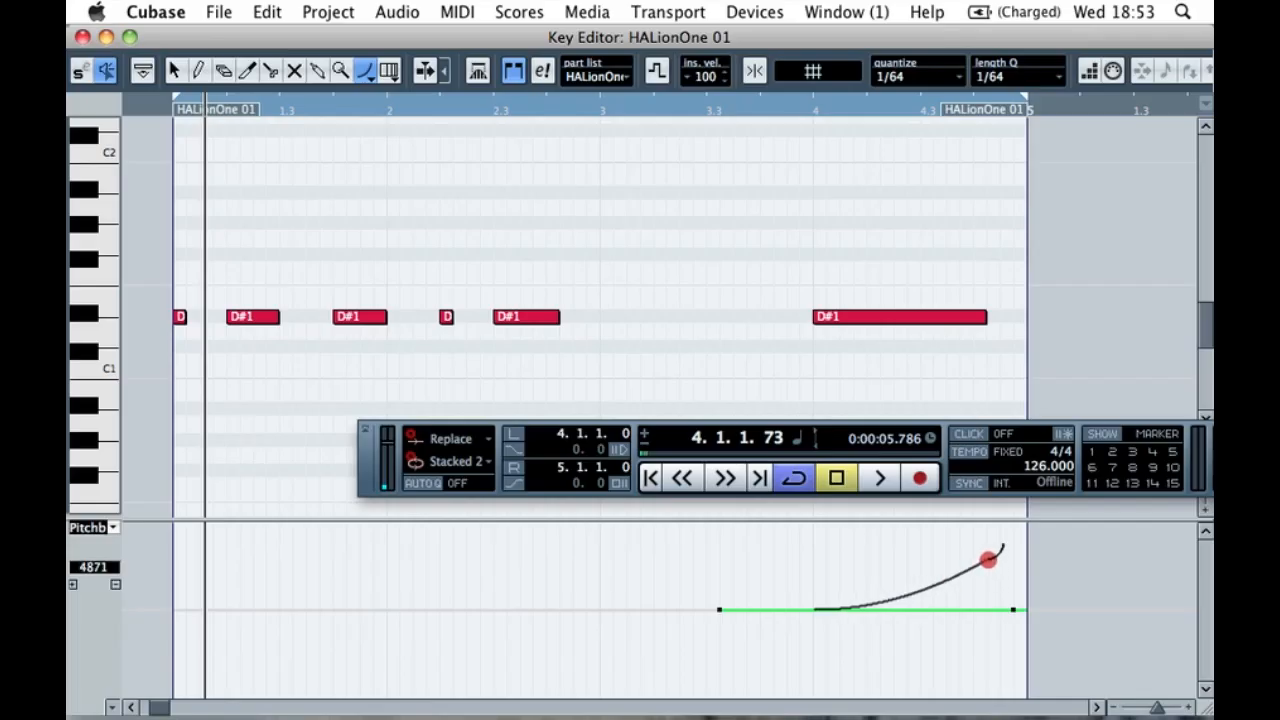
{"action": "left_click_drag", "start_coordinate": [988, 558], "coordinate": [986, 567]}
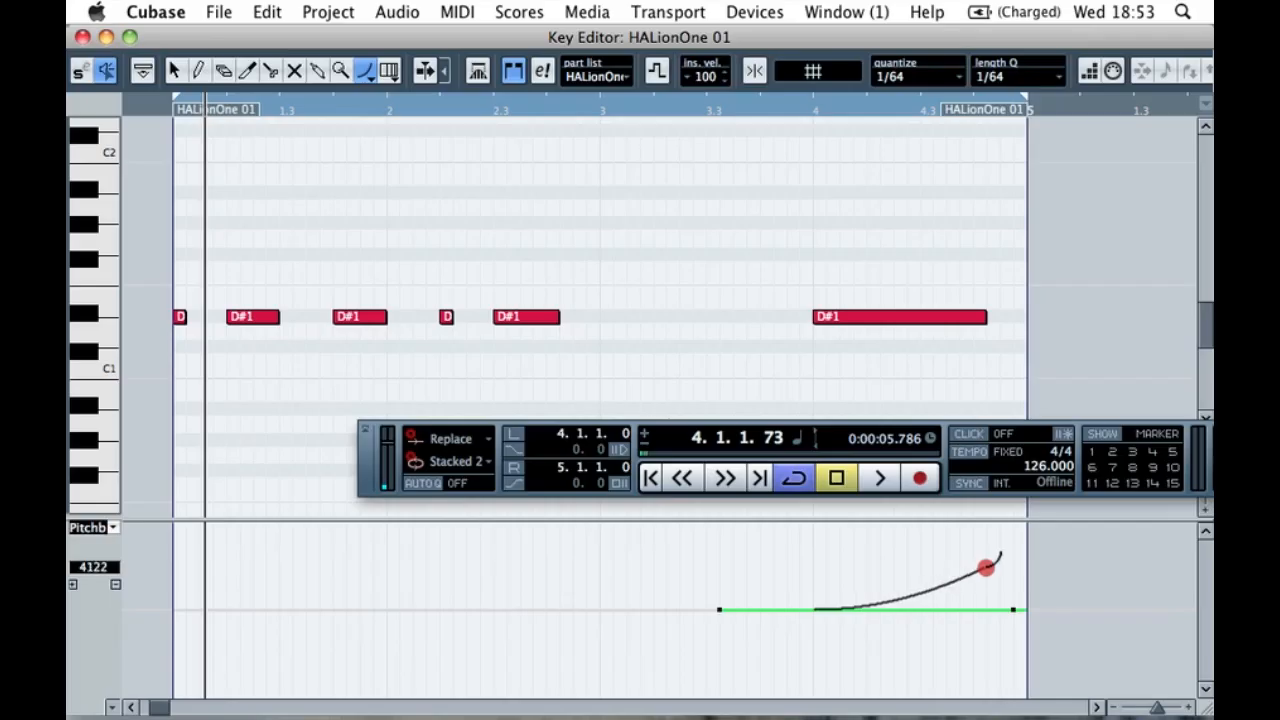
{"action": "left_click_drag", "start_coordinate": [986, 567], "coordinate": [984, 568]}
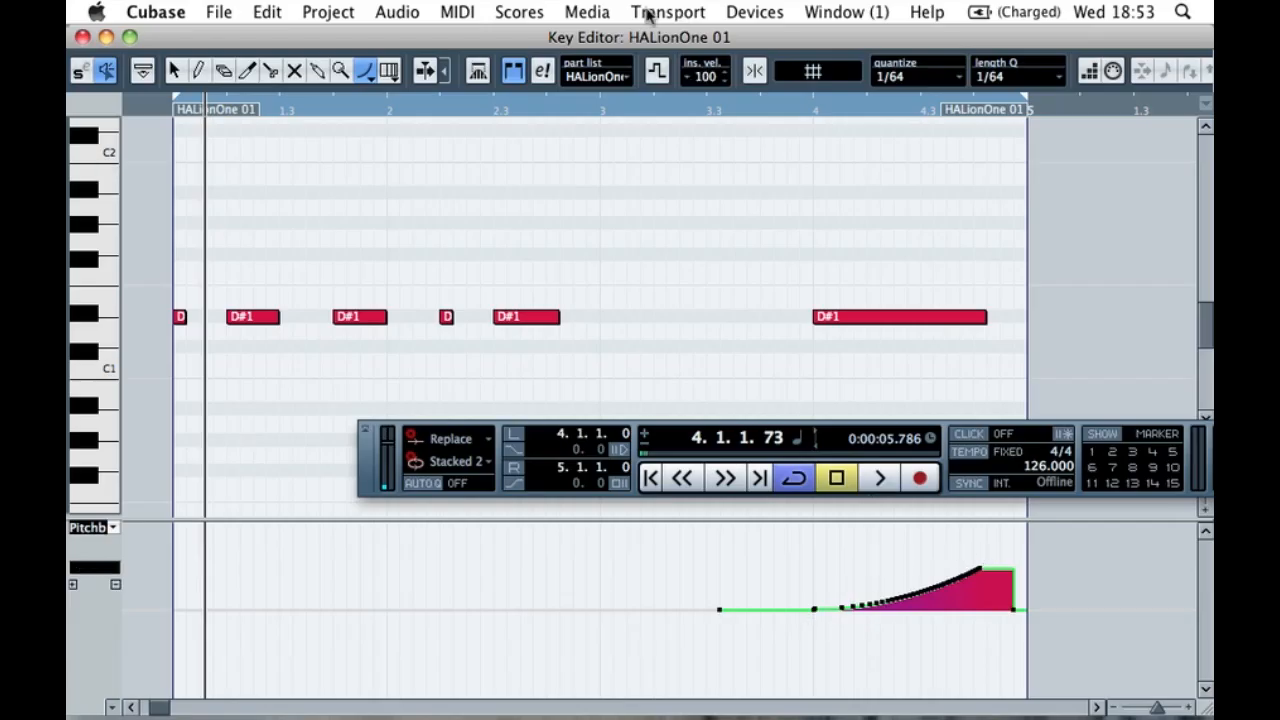
{"action": "left_click", "coordinate": [172, 72]}
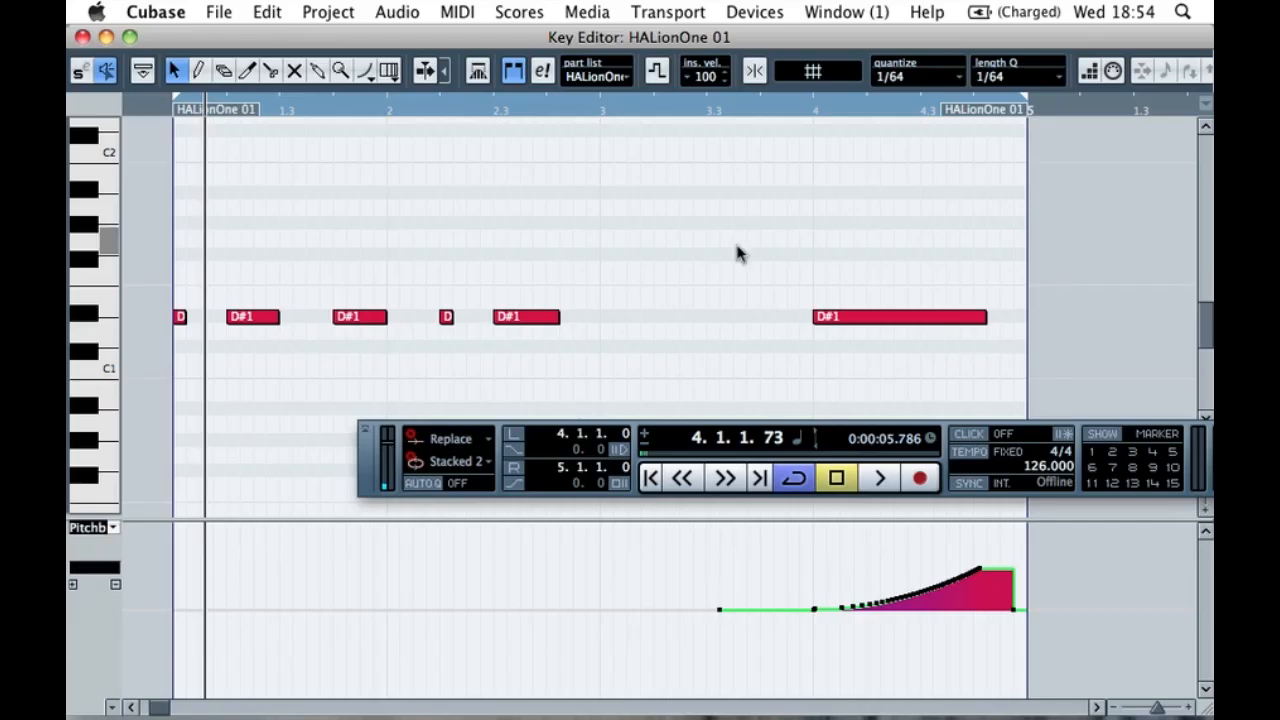
{"action": "key", "text": "space"}
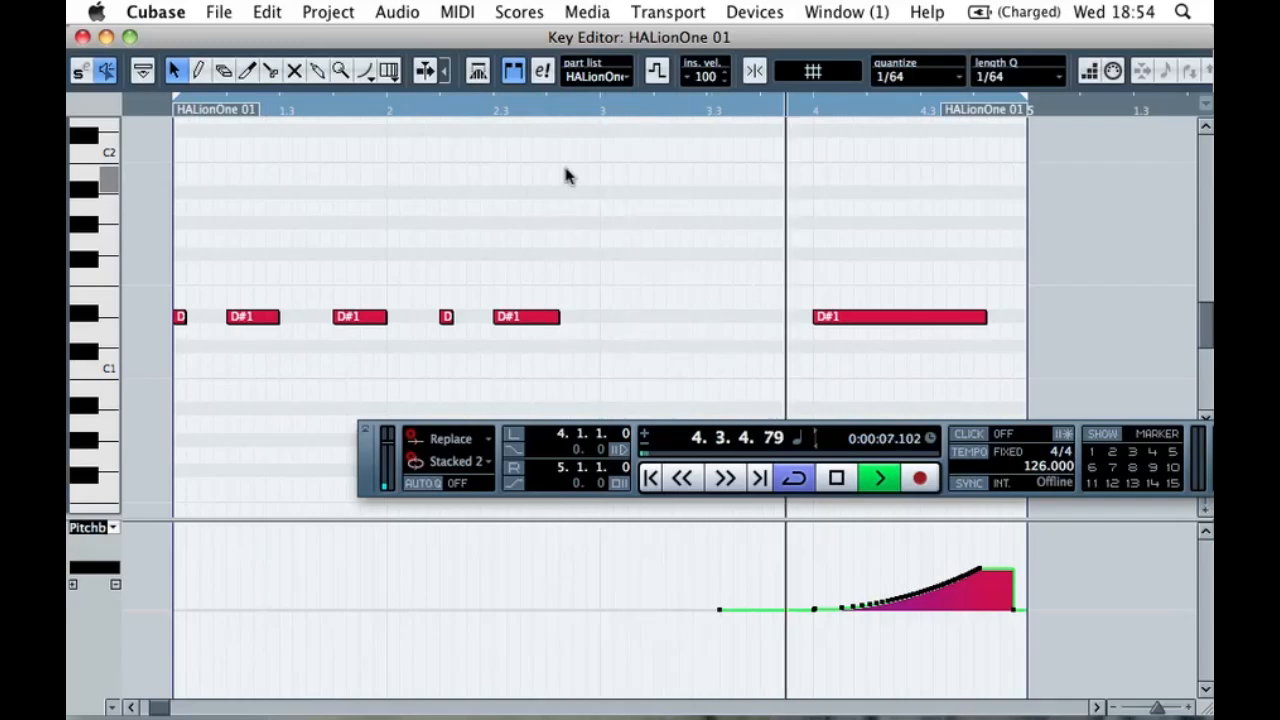
{"action": "key", "text": "space"}
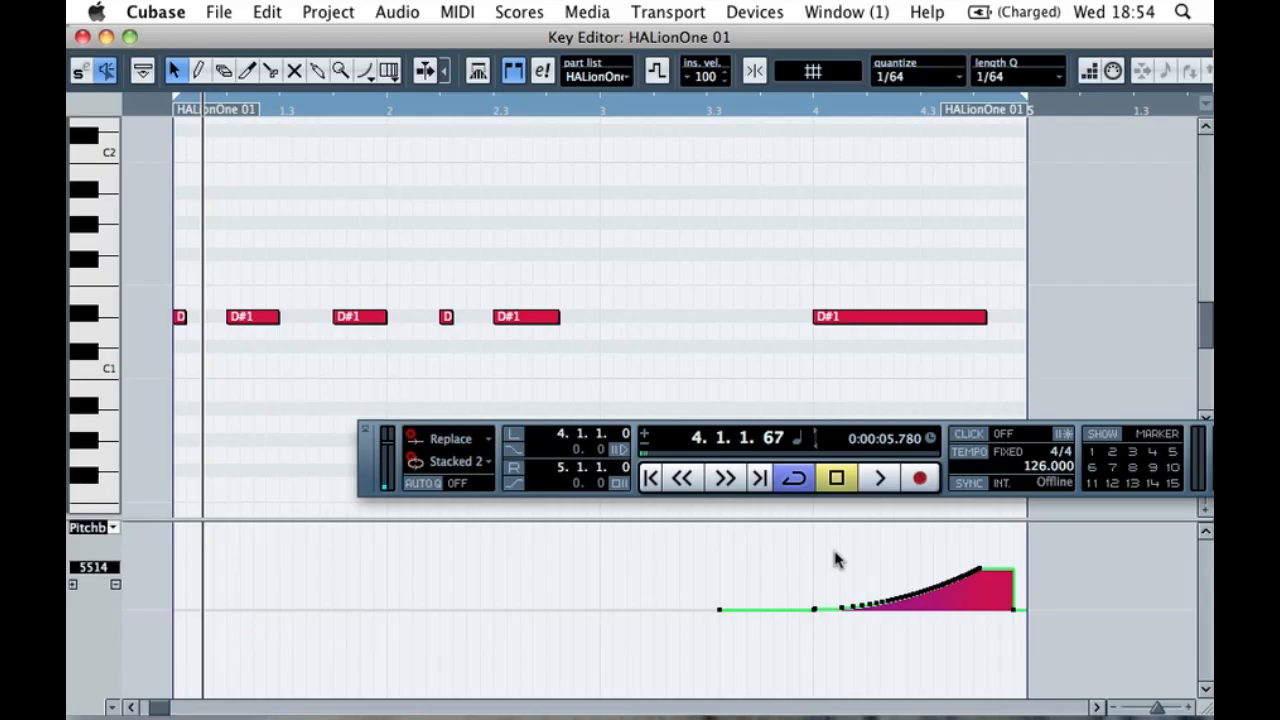
- Close the Key Editor and show the Electro Bass track's basic settings in the Inspector
{"action": "left_click", "coordinate": [82, 37]}
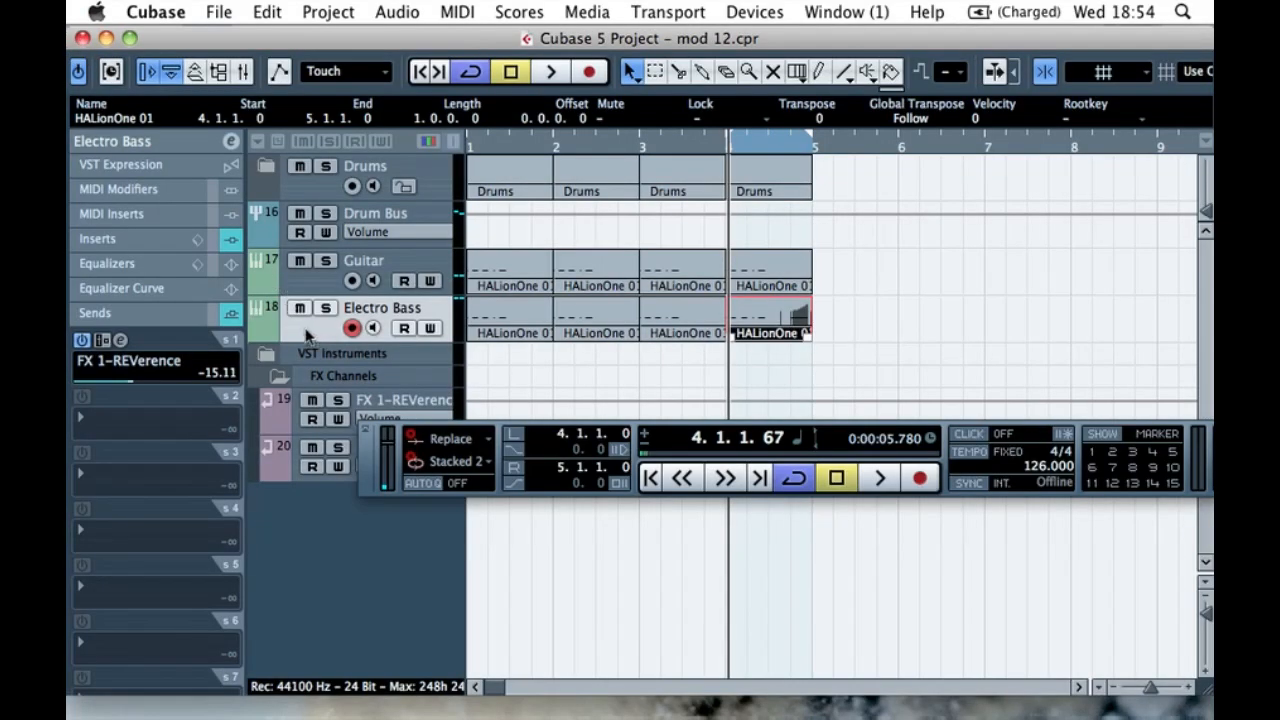
{"action": "left_click", "coordinate": [187, 143]}
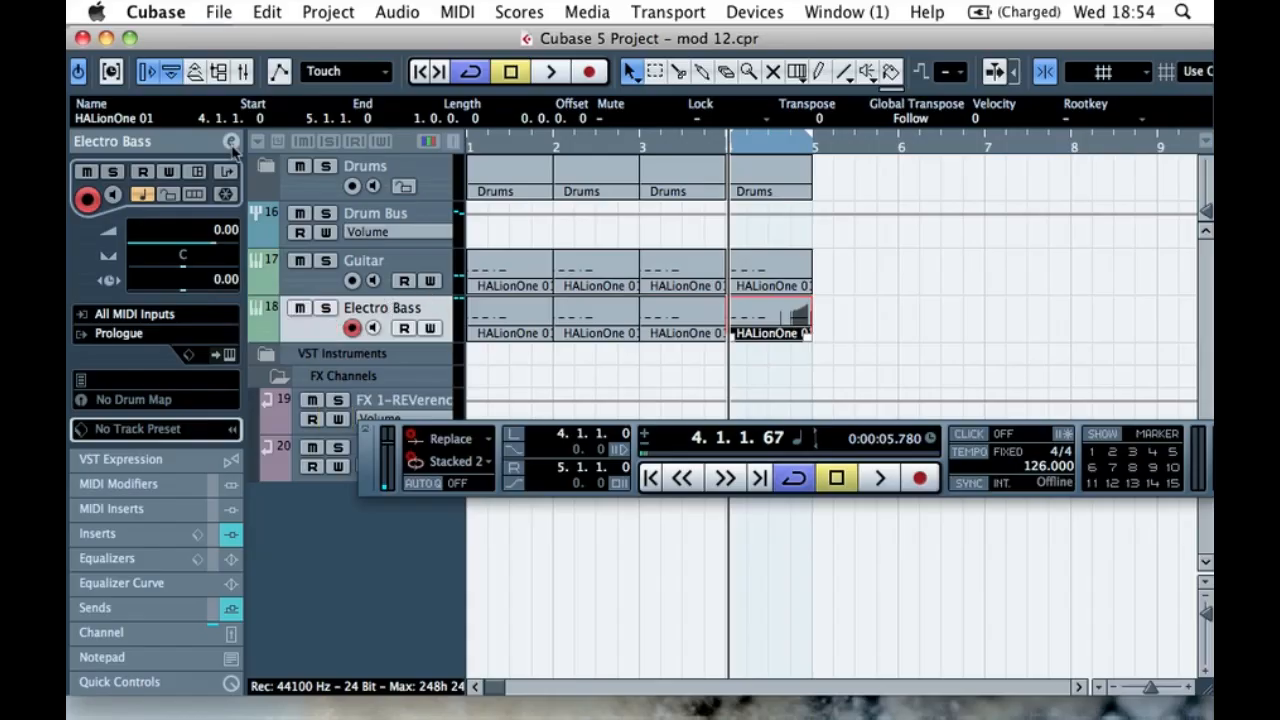
- Open the Electro Bass track's Prologue instrument and set its pitchbend range to 5
{"action": "left_click", "coordinate": [165, 142]}
{"action": "left_click", "coordinate": [165, 142]}
{"action": "left_click", "coordinate": [229, 357]}
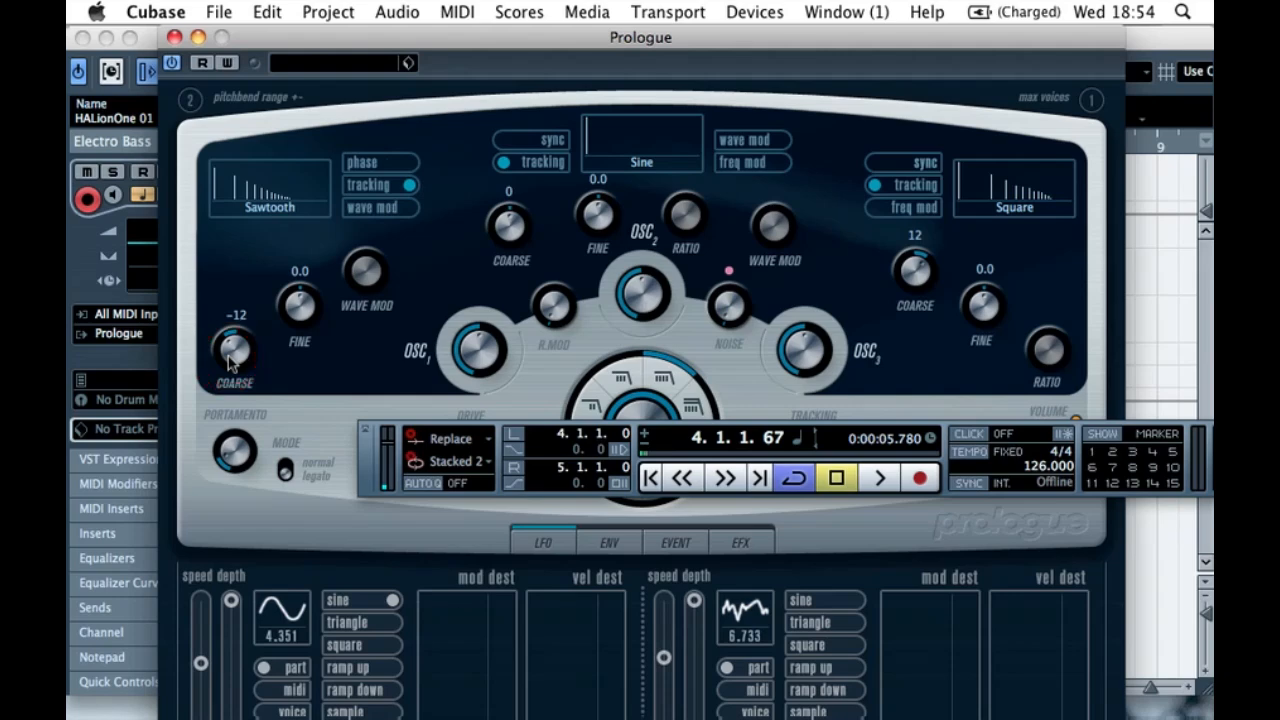
{"action": "left_click", "coordinate": [192, 101]}
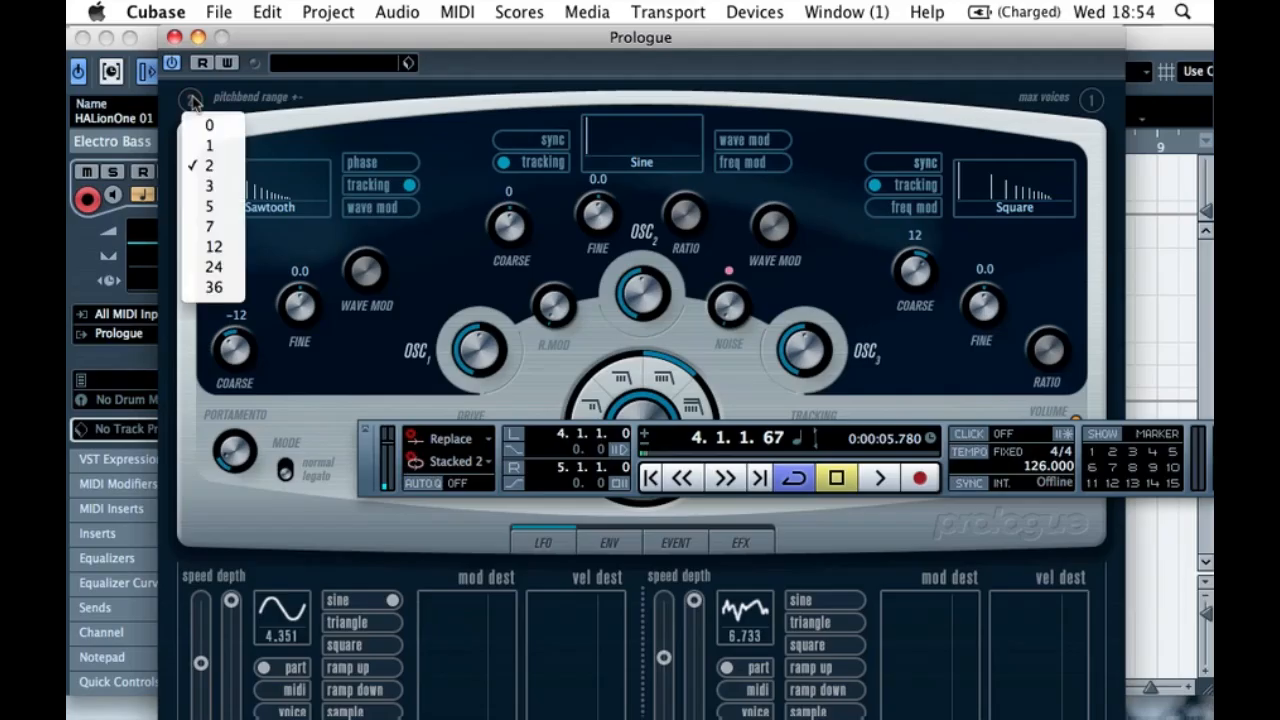
{"action": "left_click", "coordinate": [210, 206]}
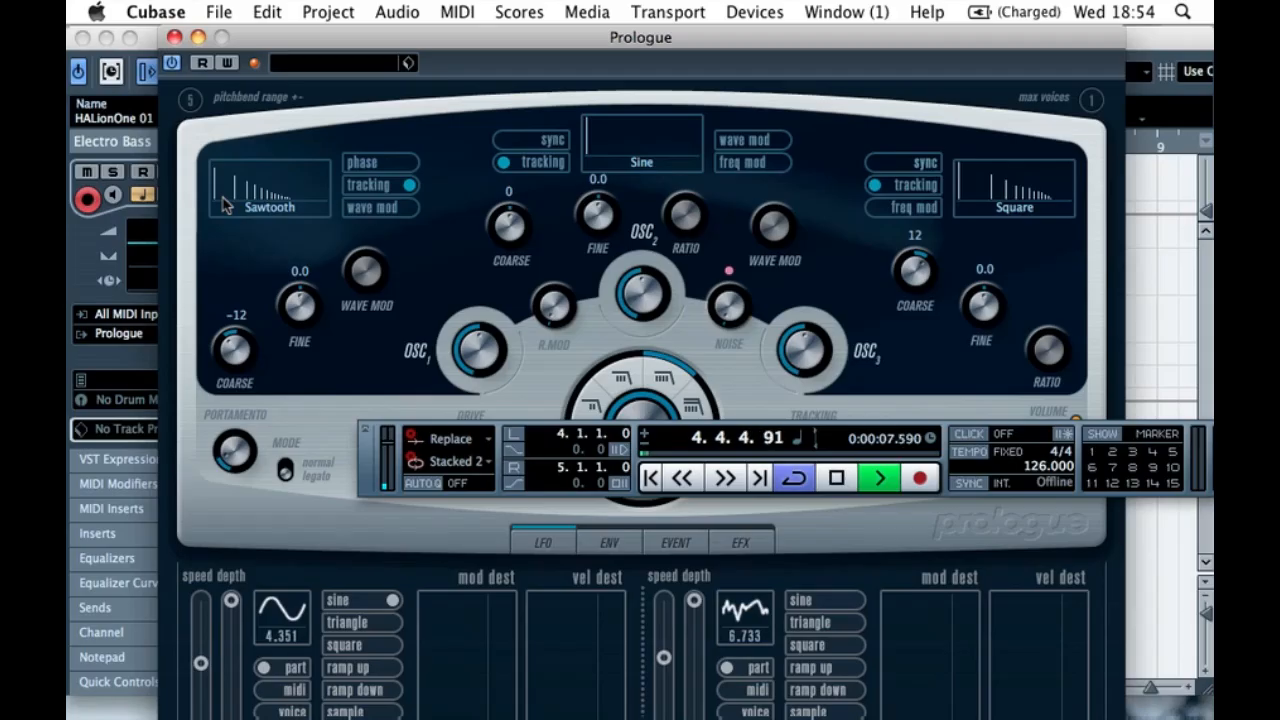
- Try pitchbend ranges of 3, 24 and 36 in Prologue while the loop plays
{"action": "left_click", "coordinate": [190, 103]}
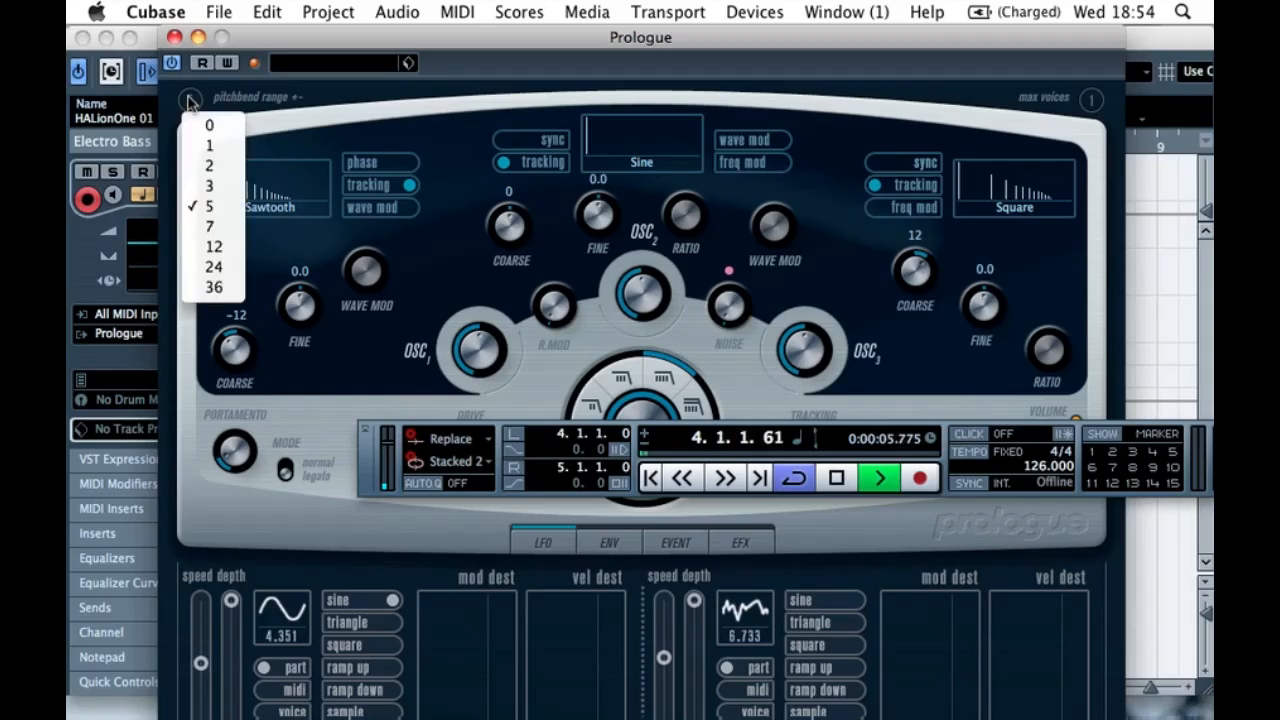
{"action": "left_click", "coordinate": [222, 186]}
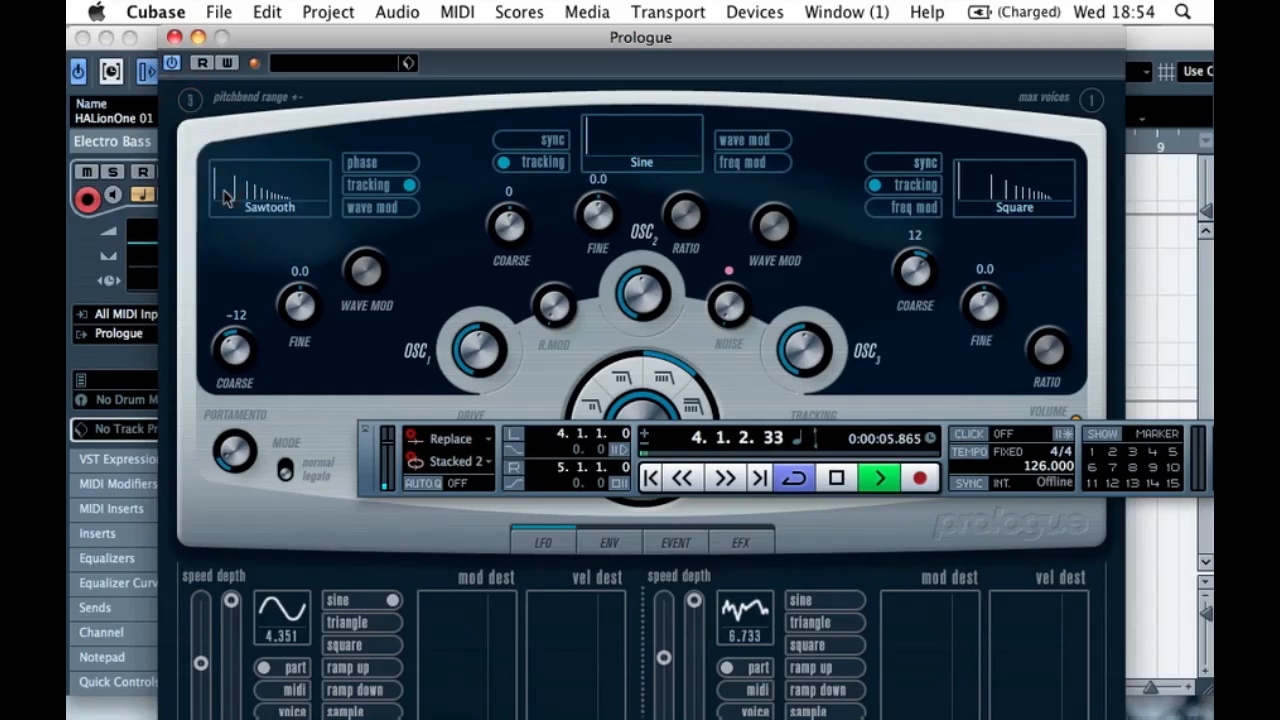
{"action": "left_click", "coordinate": [192, 104]}
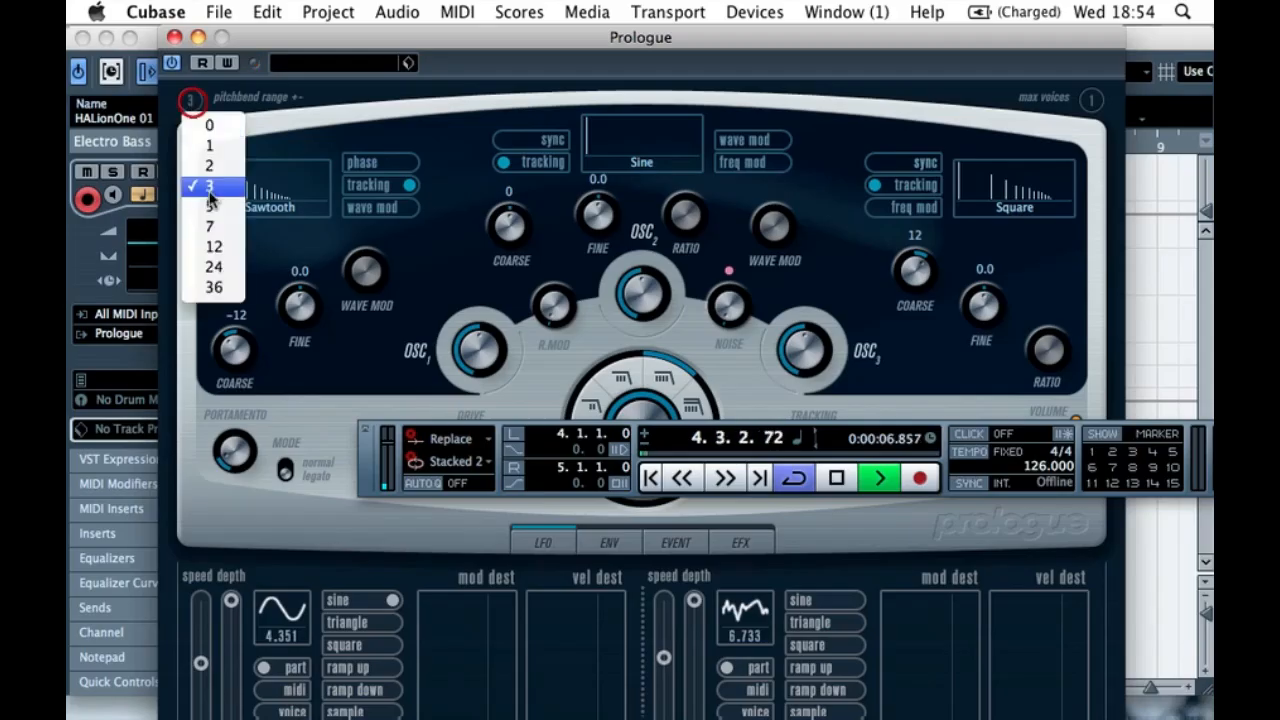
{"action": "left_click", "coordinate": [222, 270]}
{"action": "left_click", "coordinate": [190, 101]}
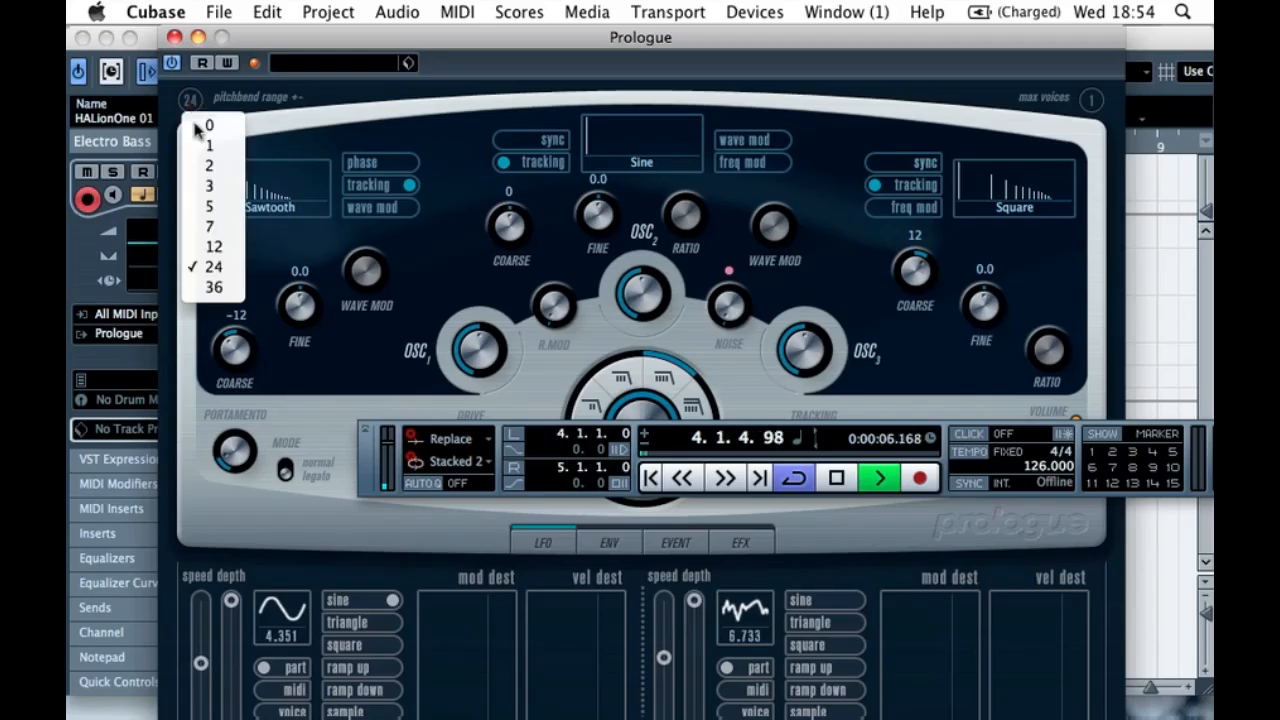
{"action": "left_click", "coordinate": [216, 289]}
- Set Prologue's pitchbend range to 3, listen to it and close the instrument window
{"action": "left_click", "coordinate": [191, 100]}
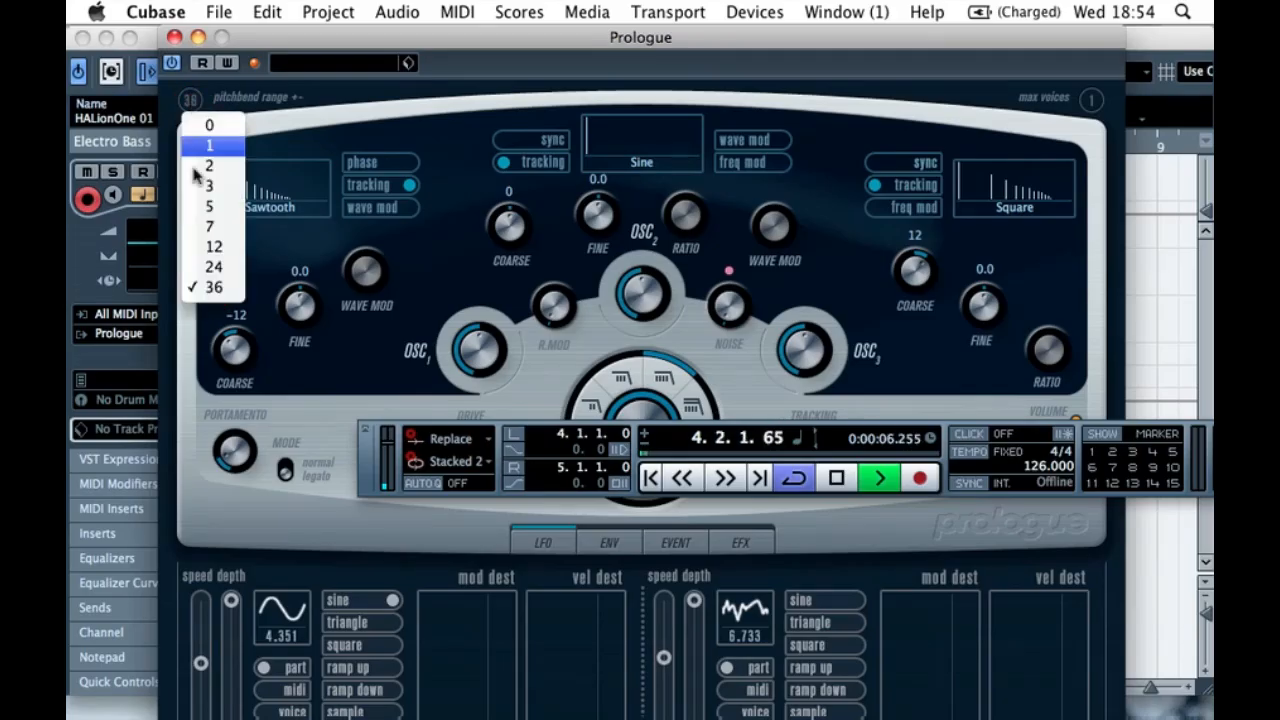
{"action": "left_click", "coordinate": [222, 188]}
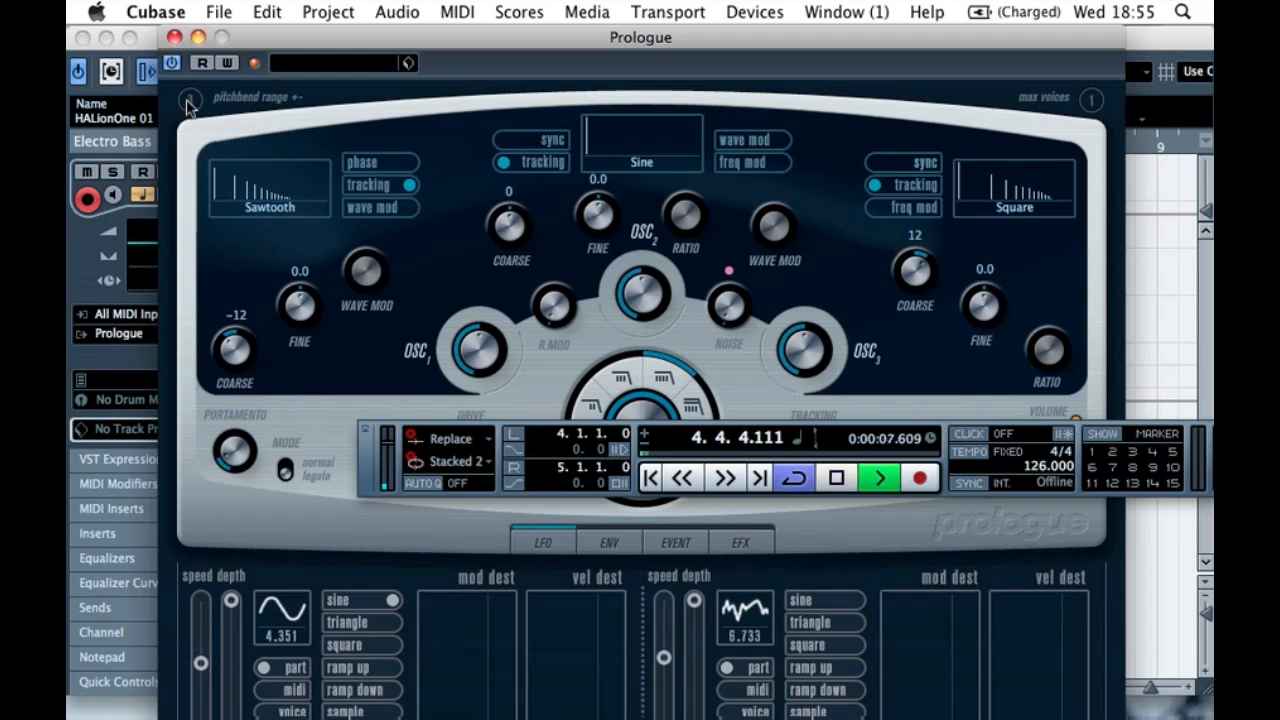
{"action": "left_click", "coordinate": [174, 38]}
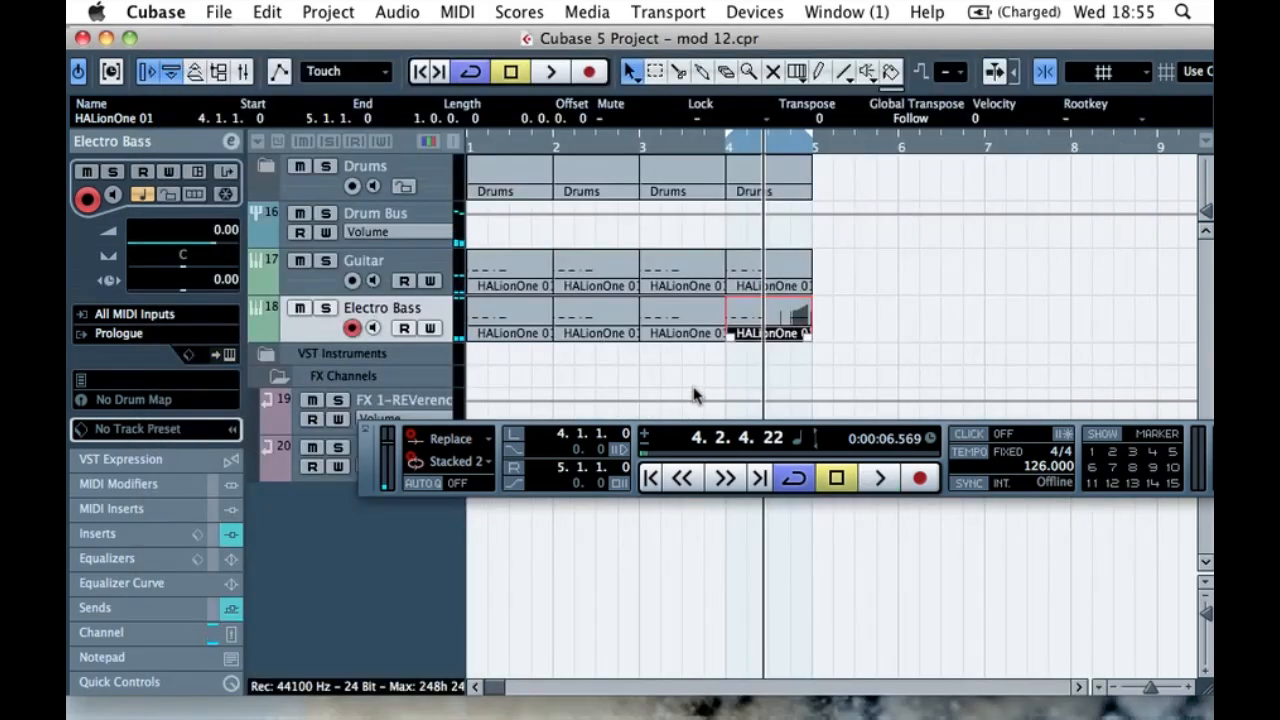
- Extend the loop range to run from bar 1 to bar 5 and listen to the whole arrangement
{"action": "left_click", "coordinate": [640, 355]}
{"action": "left_click_drag", "start_coordinate": [731, 140], "coordinate": [328, 163]}
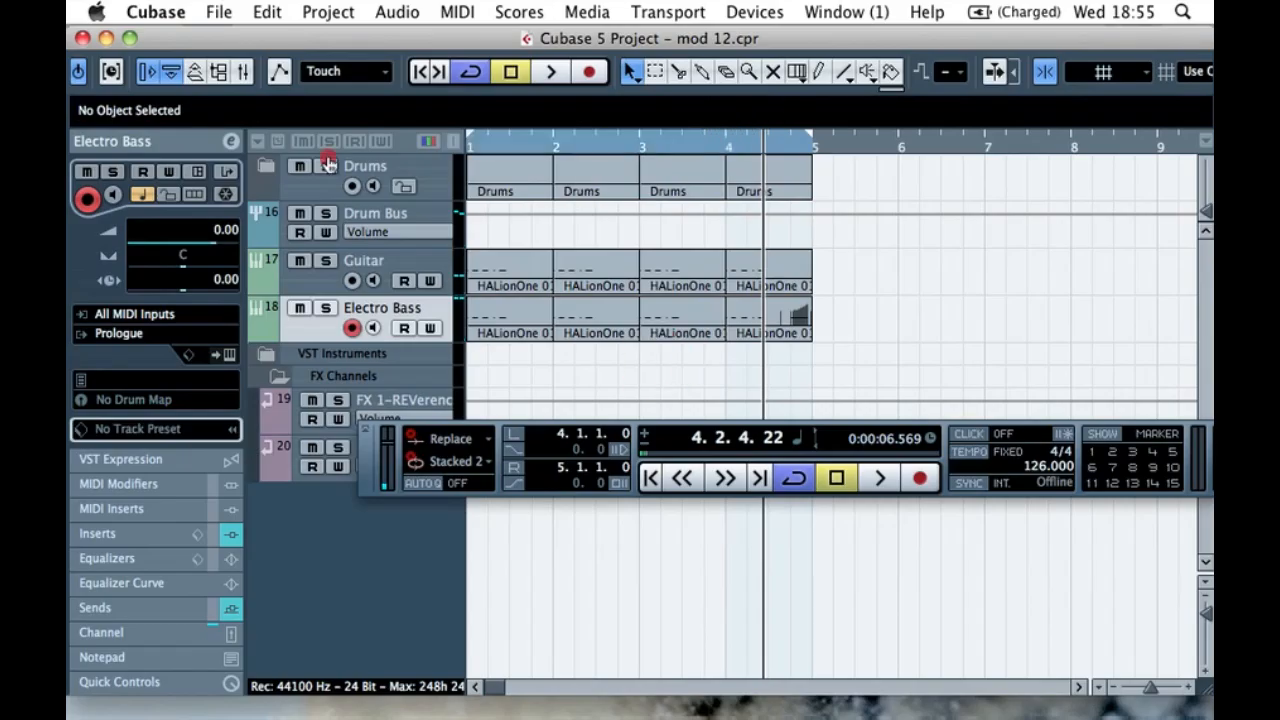
{"action": "key", "text": "space"}
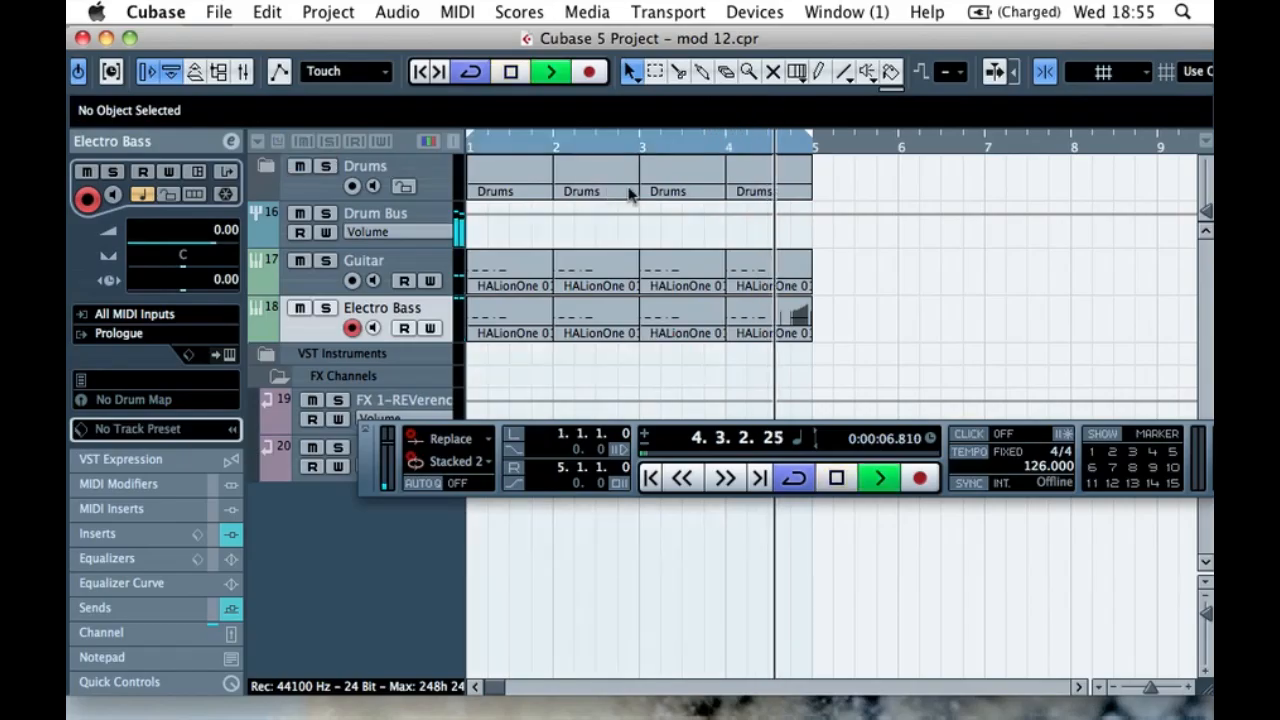
{"action": "key", "text": "space"}
{"action": "left_click", "coordinate": [844, 315]}
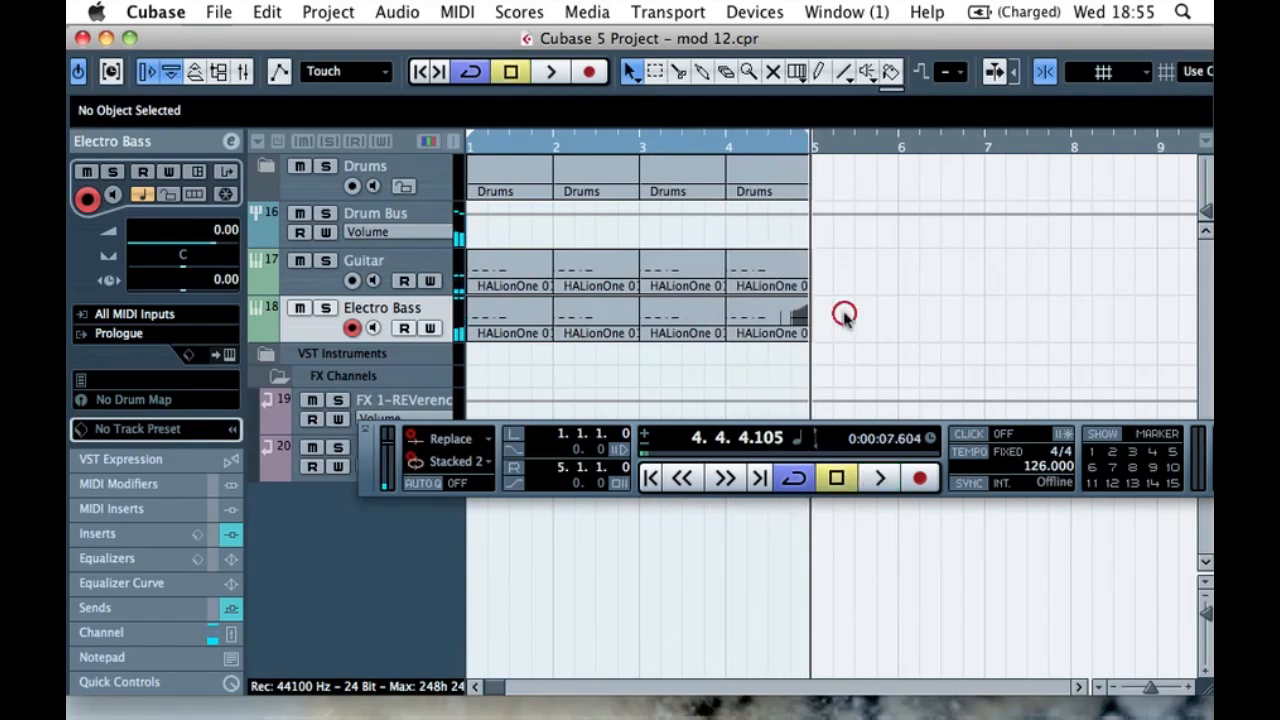
- Open the bar 2 Electro Bass part in the Key Editor and set both quantize and length quantize to 1/16 Triplet
{"action": "left_click", "coordinate": [586, 318]}
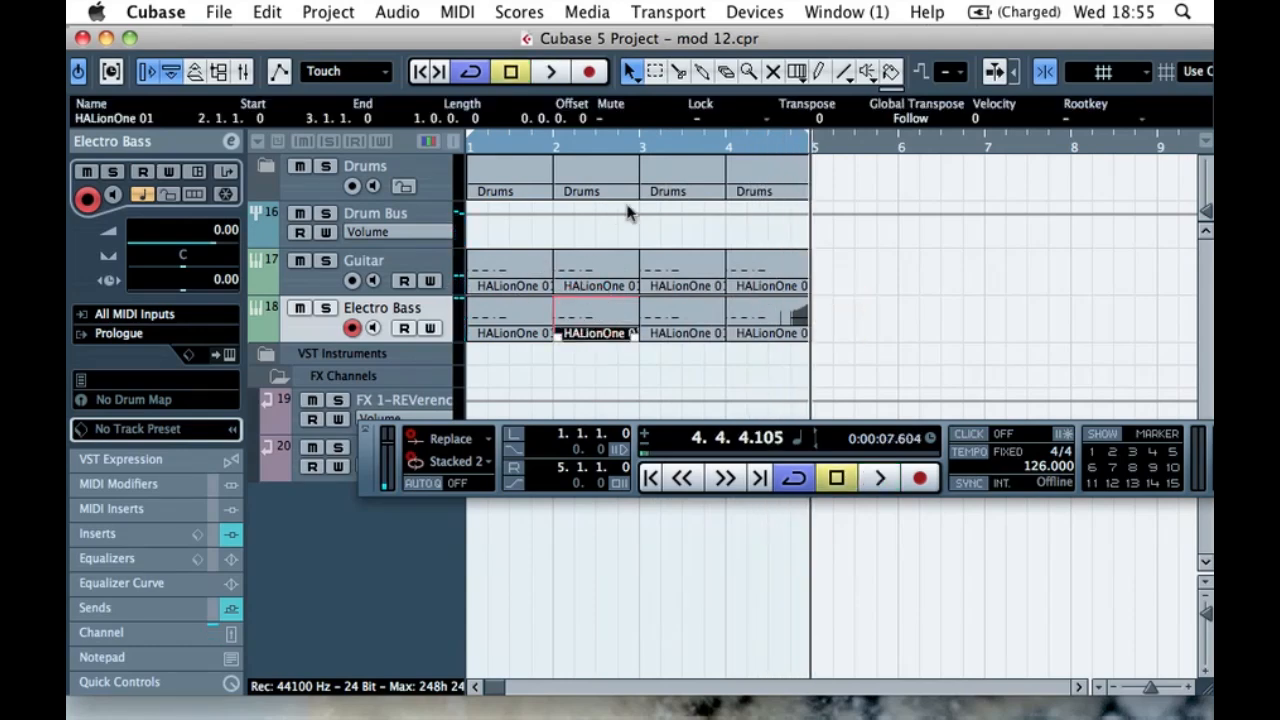
{"action": "double_click", "coordinate": [595, 319]}
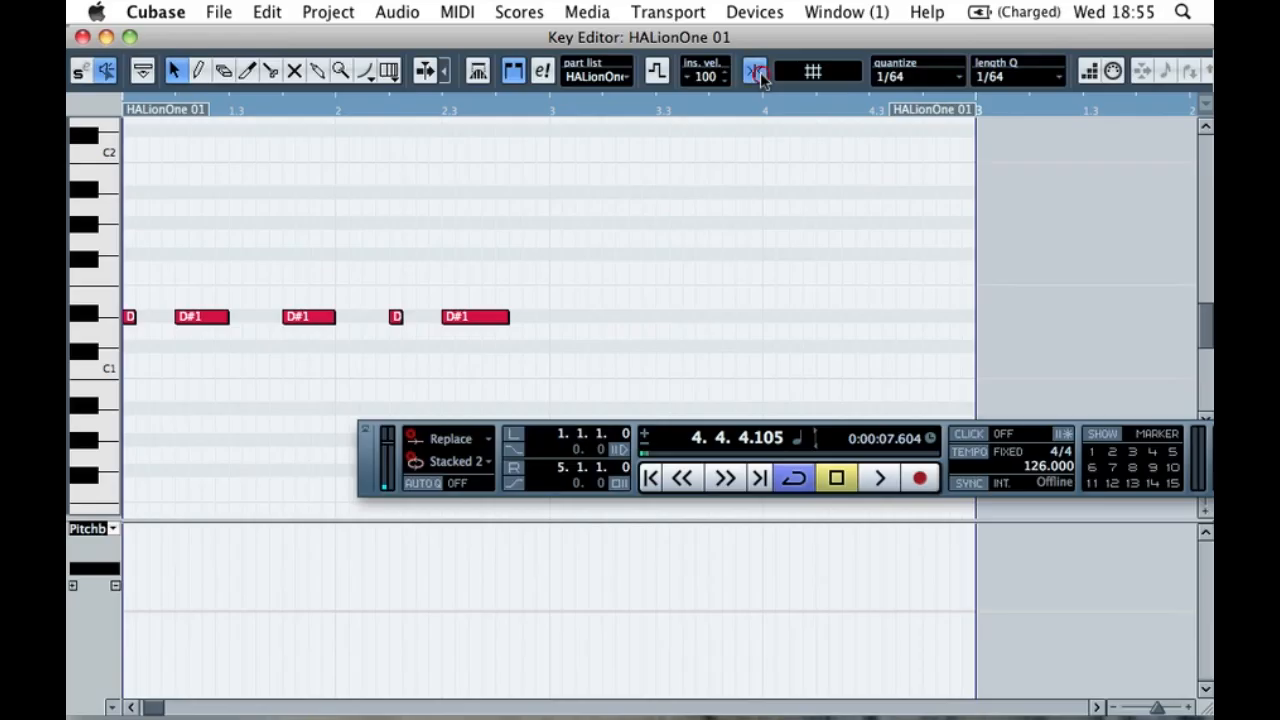
{"action": "left_click", "coordinate": [950, 79]}
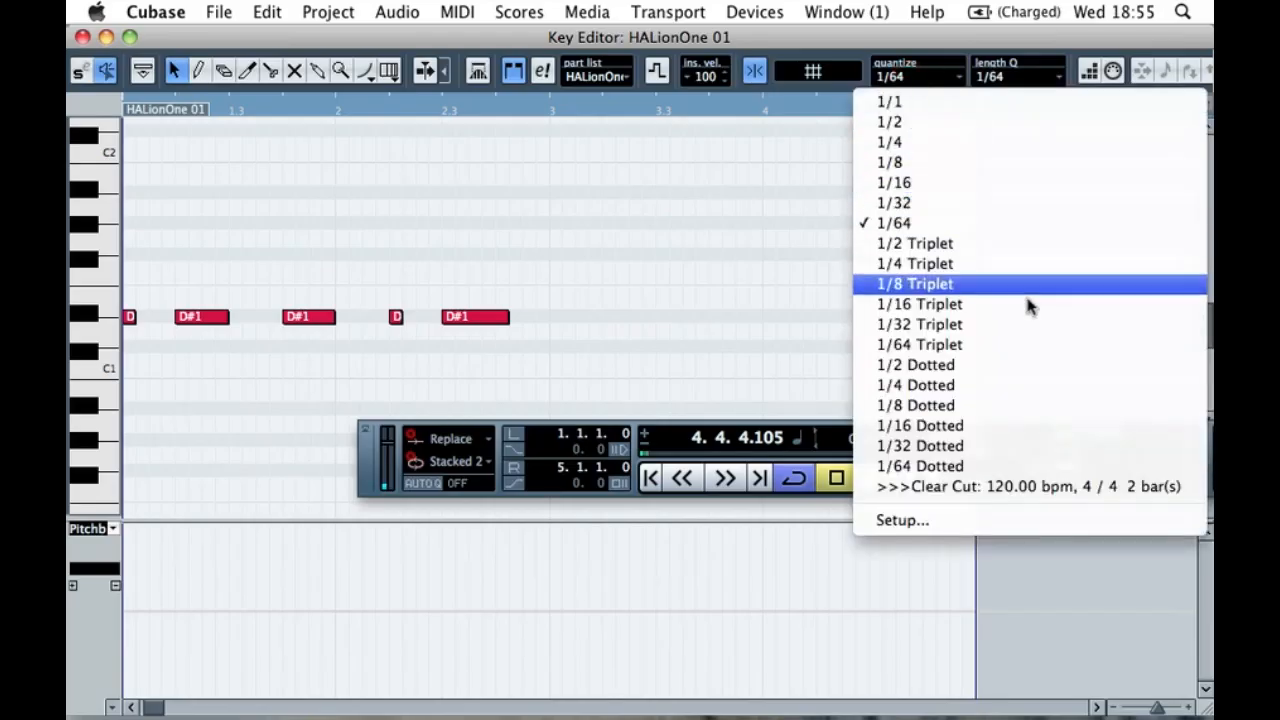
{"action": "left_click", "coordinate": [990, 304]}
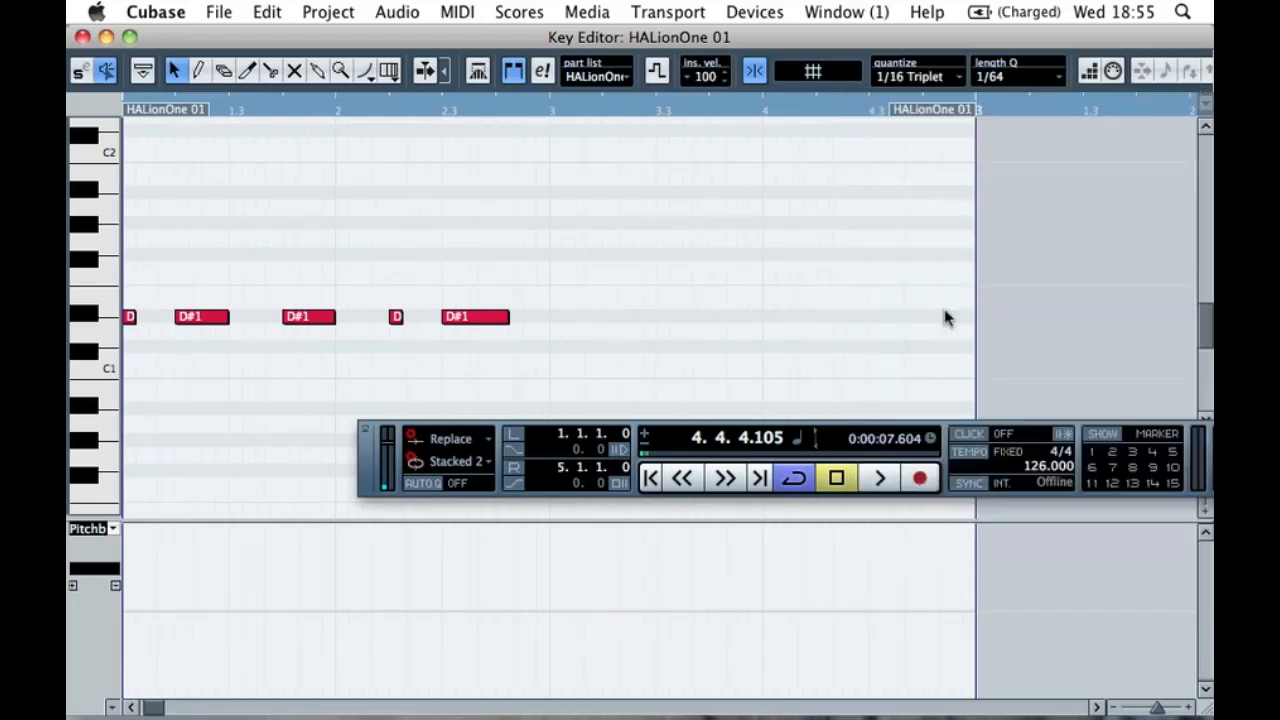
{"action": "left_click", "coordinate": [1011, 78]}
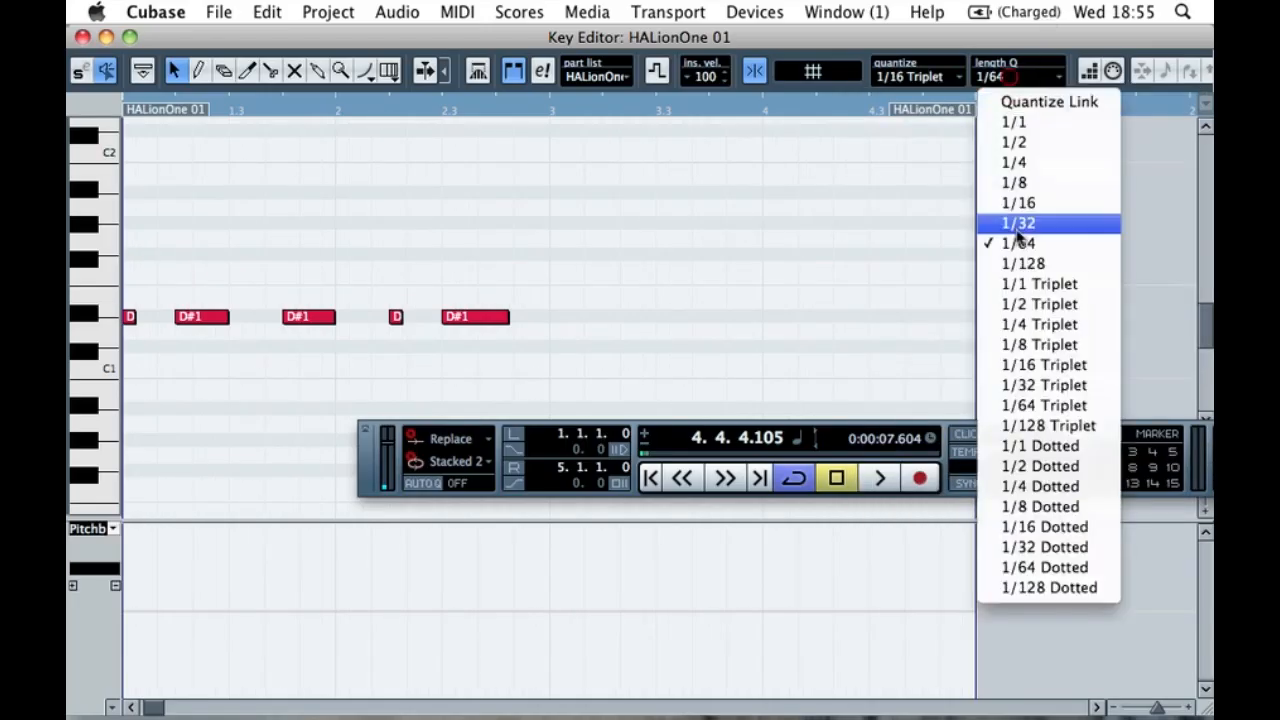
{"action": "left_click", "coordinate": [1050, 366]}
- Loop playback over the bar 2 Electro Bass part and reopen that part in the Key Editor
{"action": "key", "text": "space"}
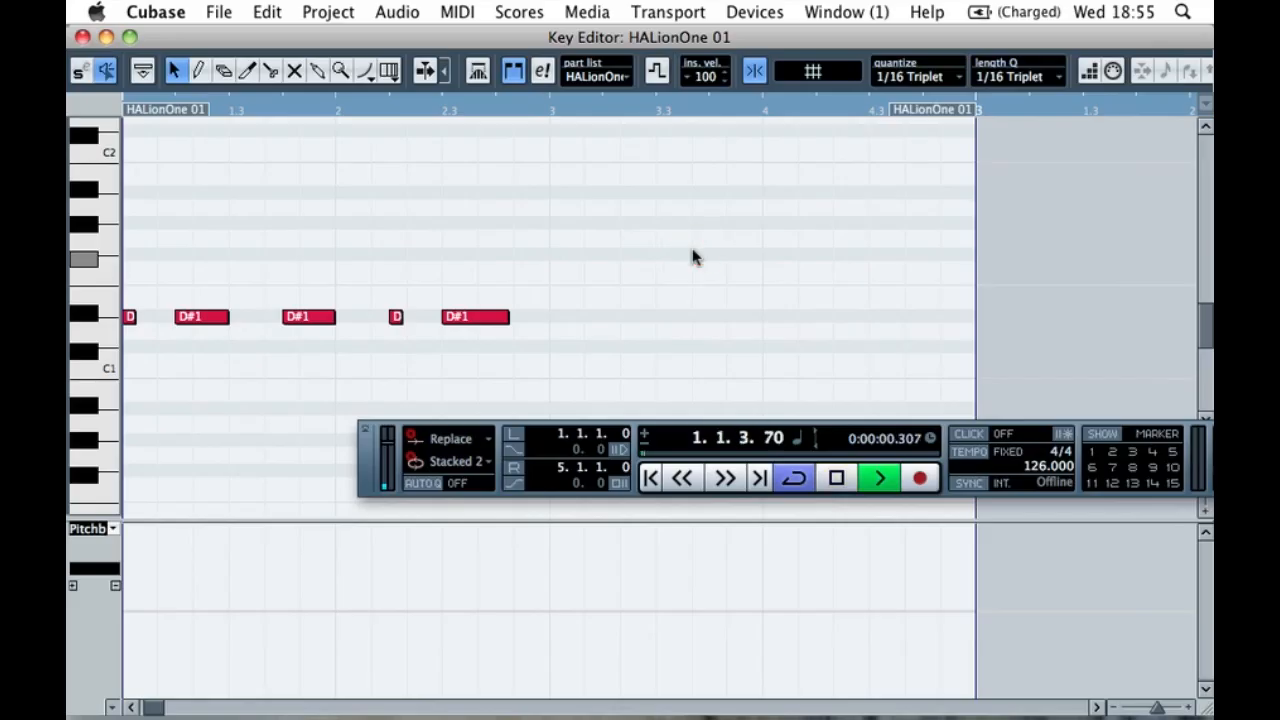
{"action": "left_click", "coordinate": [80, 39]}
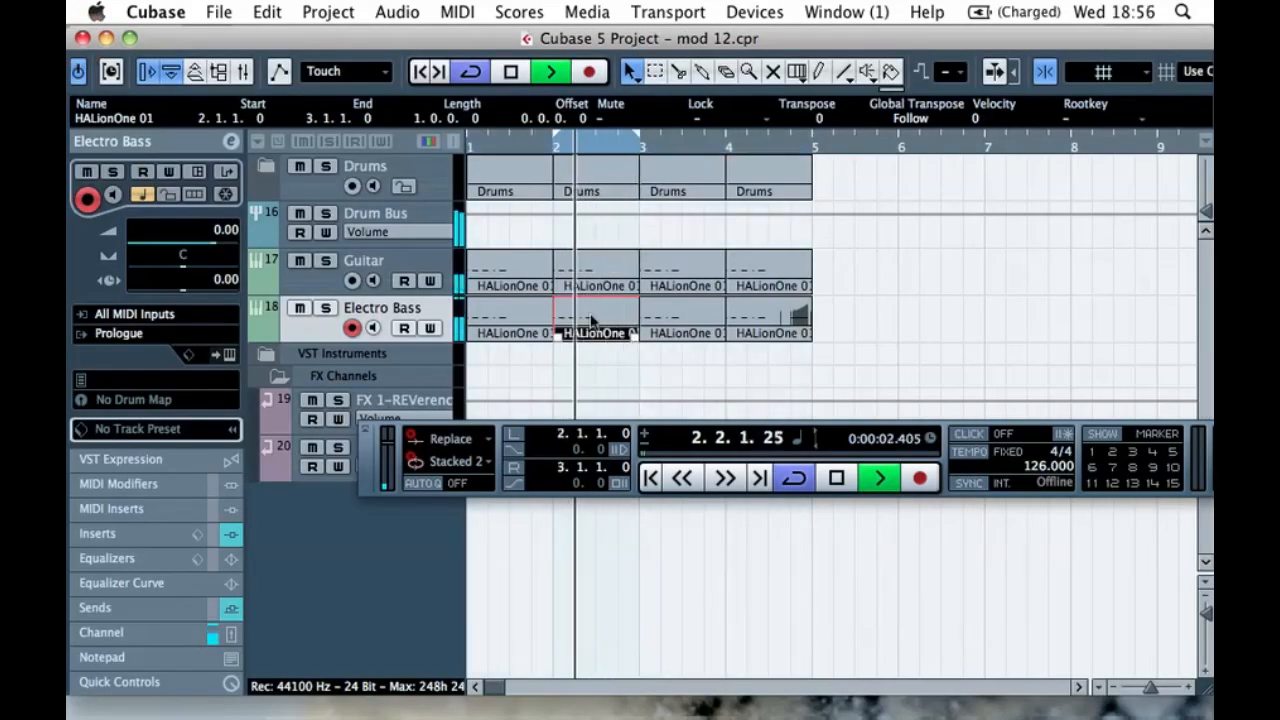
{"action": "key", "text": "Return"}
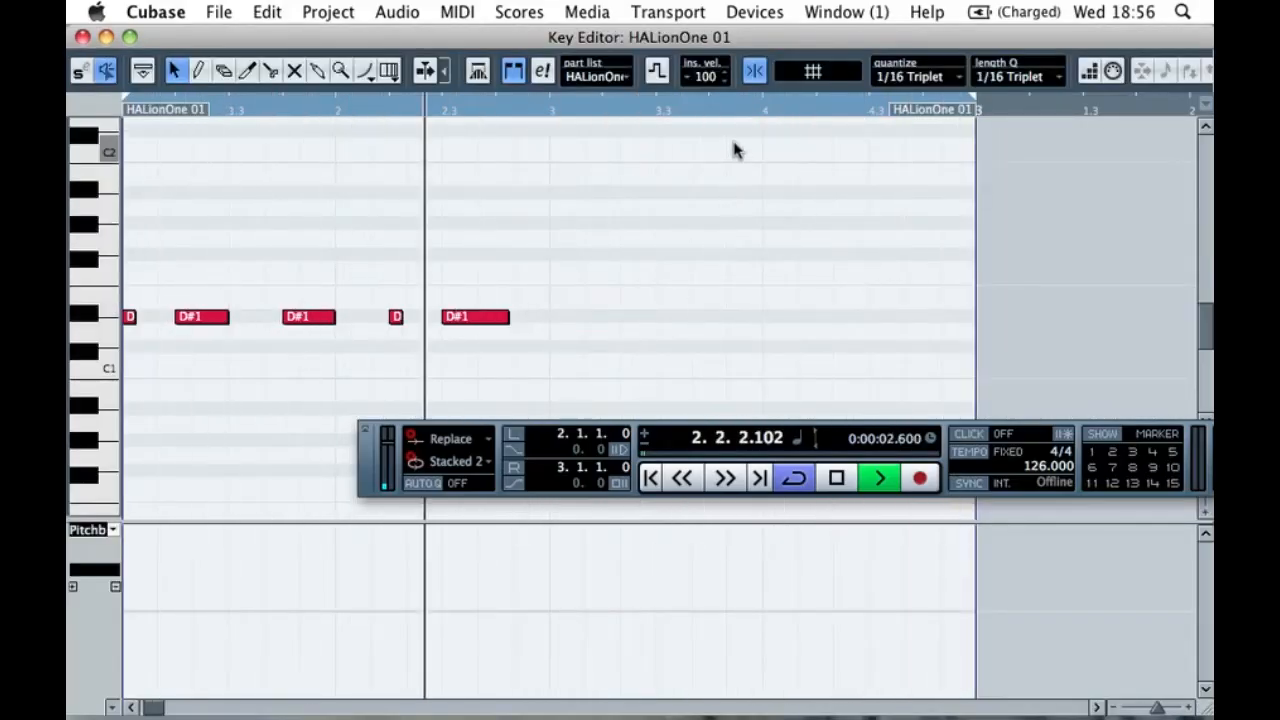
- Add three evenly spaced D#2 triplet notes in the last beat of the part
{"action": "scroll", "coordinate": [730, 210], "scroll_direction": "up", "scroll_amount": 2}
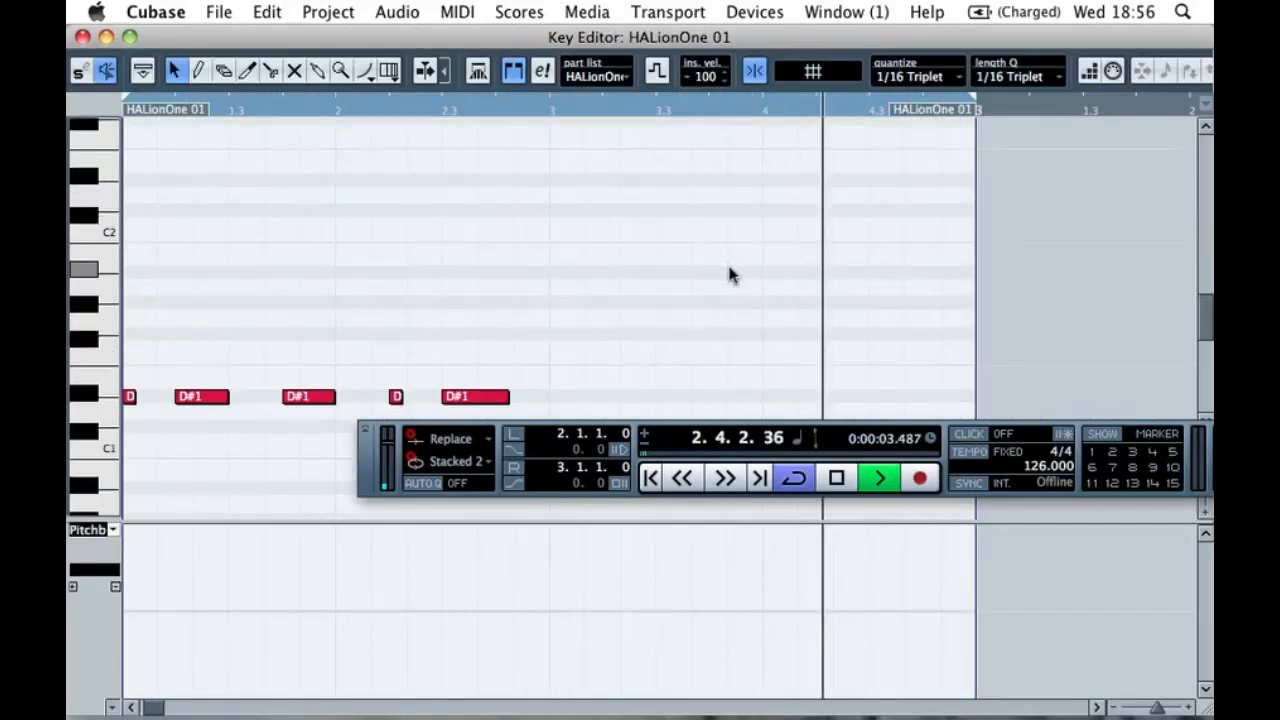
{"action": "left_click", "coordinate": [770, 180], "text": "alt"}
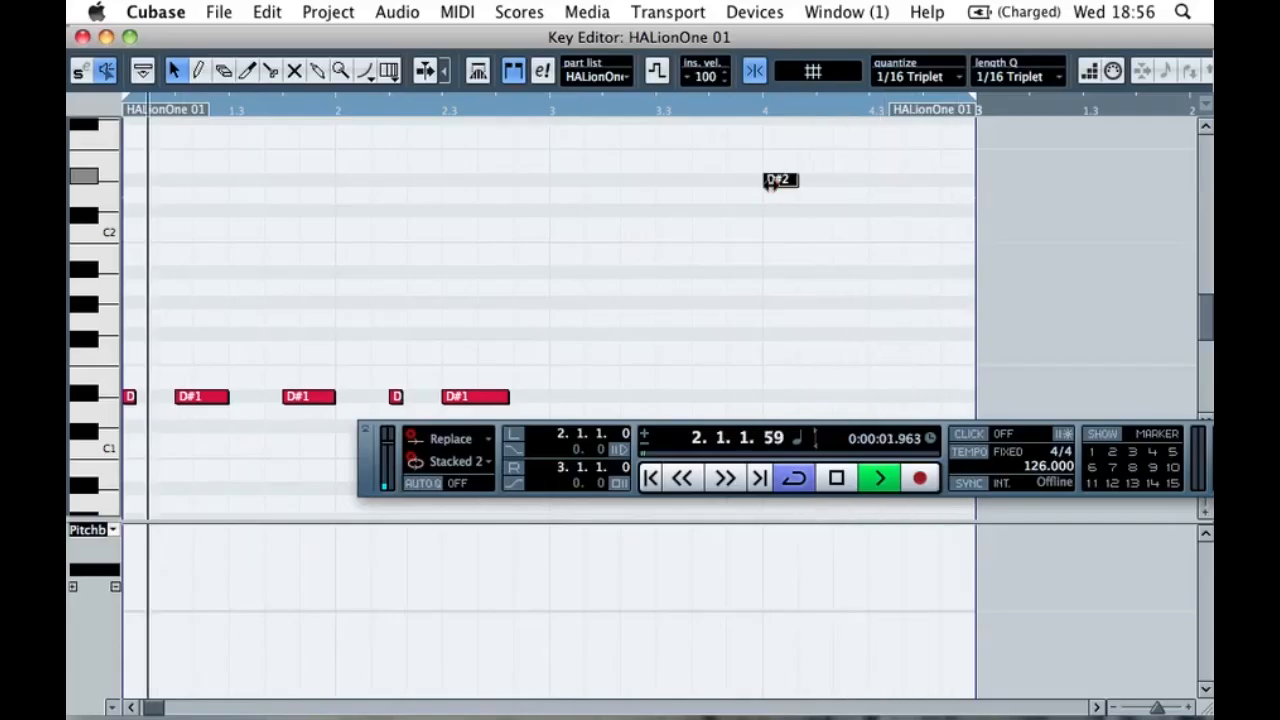
{"action": "left_click", "coordinate": [845, 179], "text": "alt"}
{"action": "left_click", "coordinate": [934, 179], "text": "alt"}
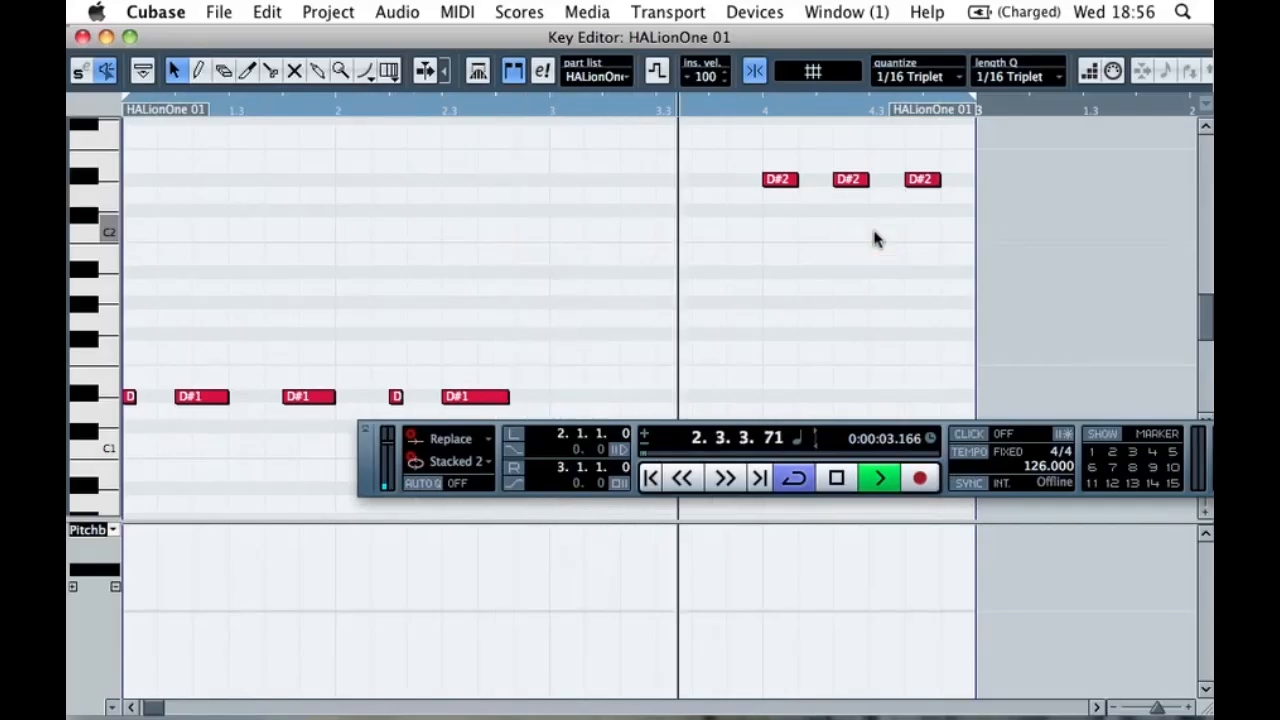
- Close the Key Editor, then loop bars 1 to 5 and play the arrangement from the start
{"action": "left_click", "coordinate": [82, 37]}
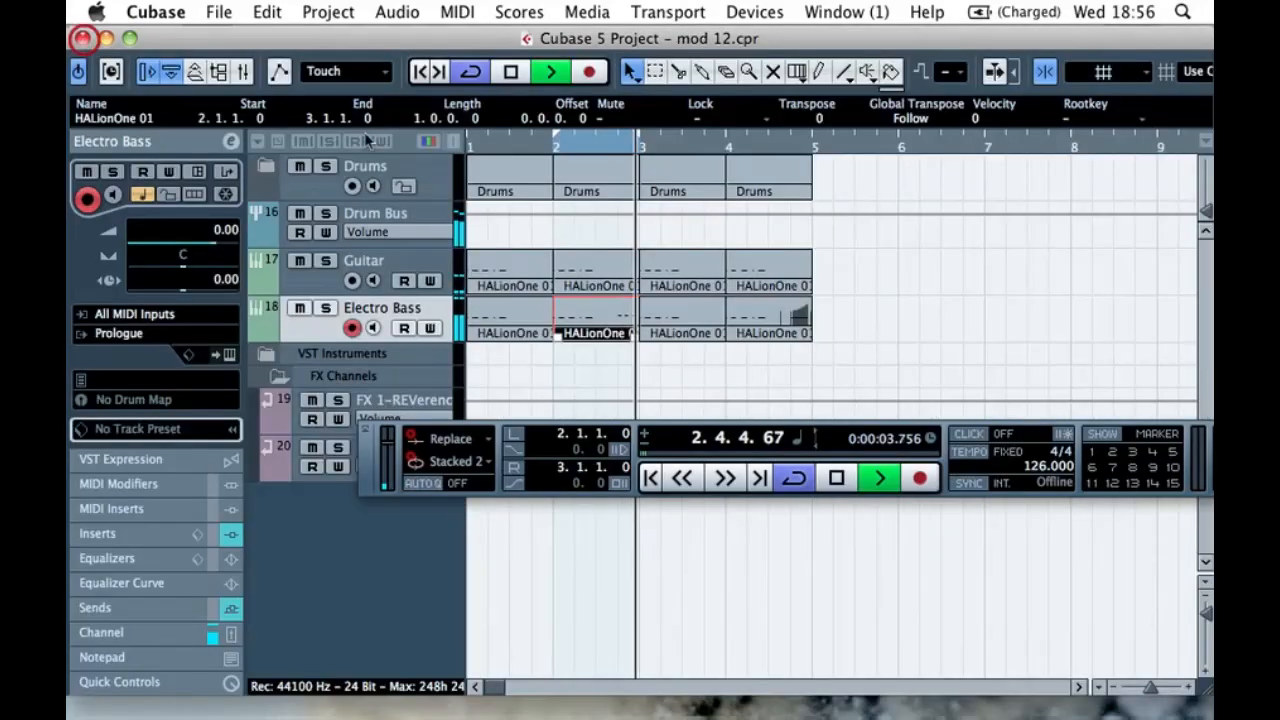
{"action": "left_click", "coordinate": [852, 316]}
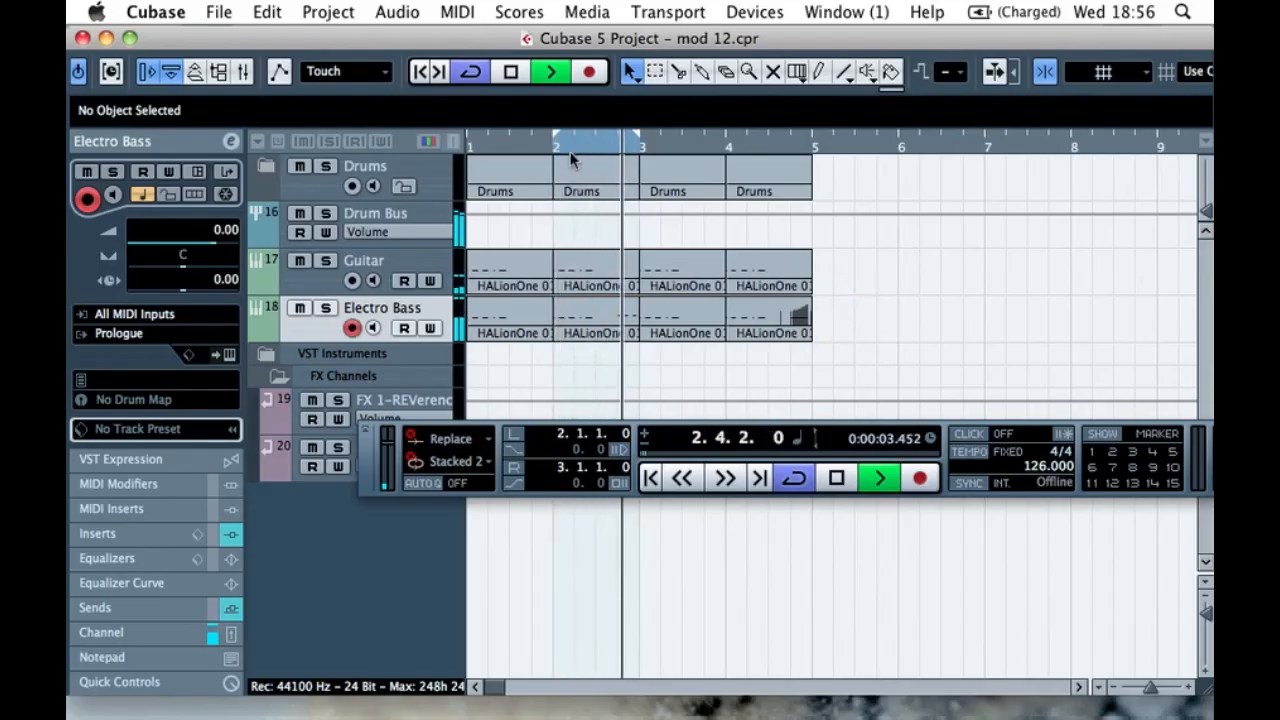
{"action": "left_click_drag", "start_coordinate": [886, 308], "coordinate": [525, 327]}
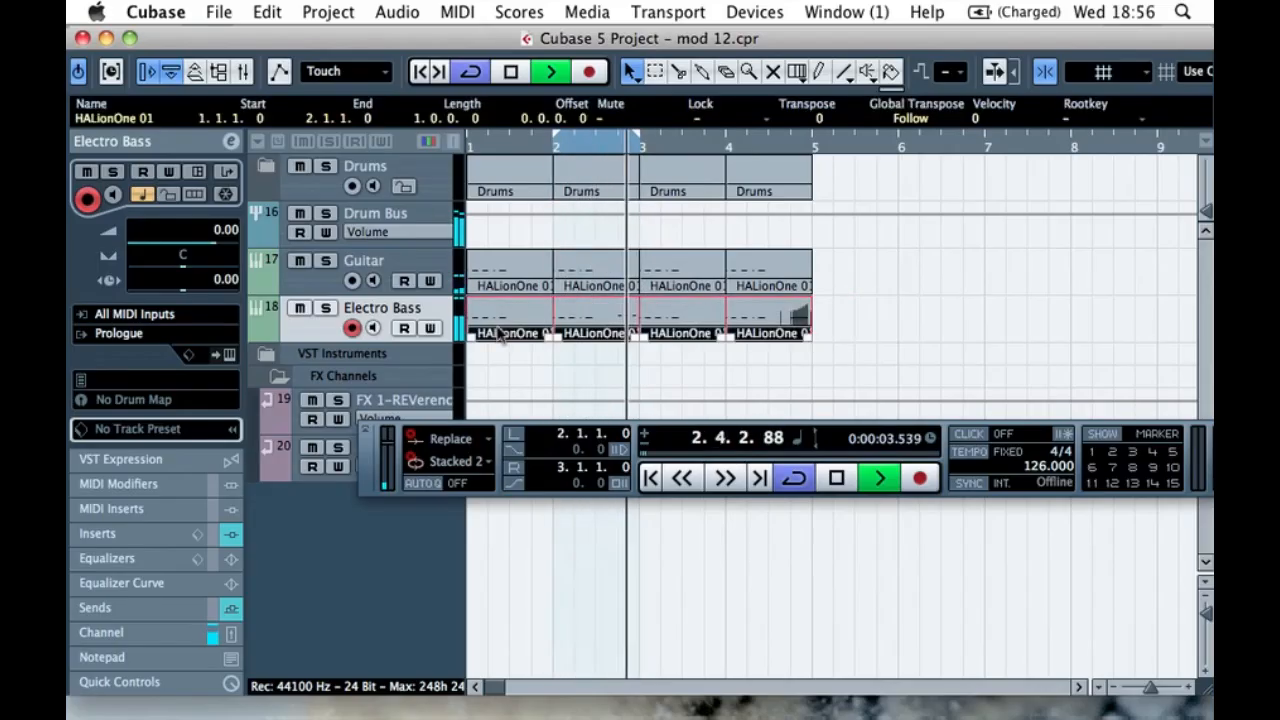
{"action": "key", "text": "space"}
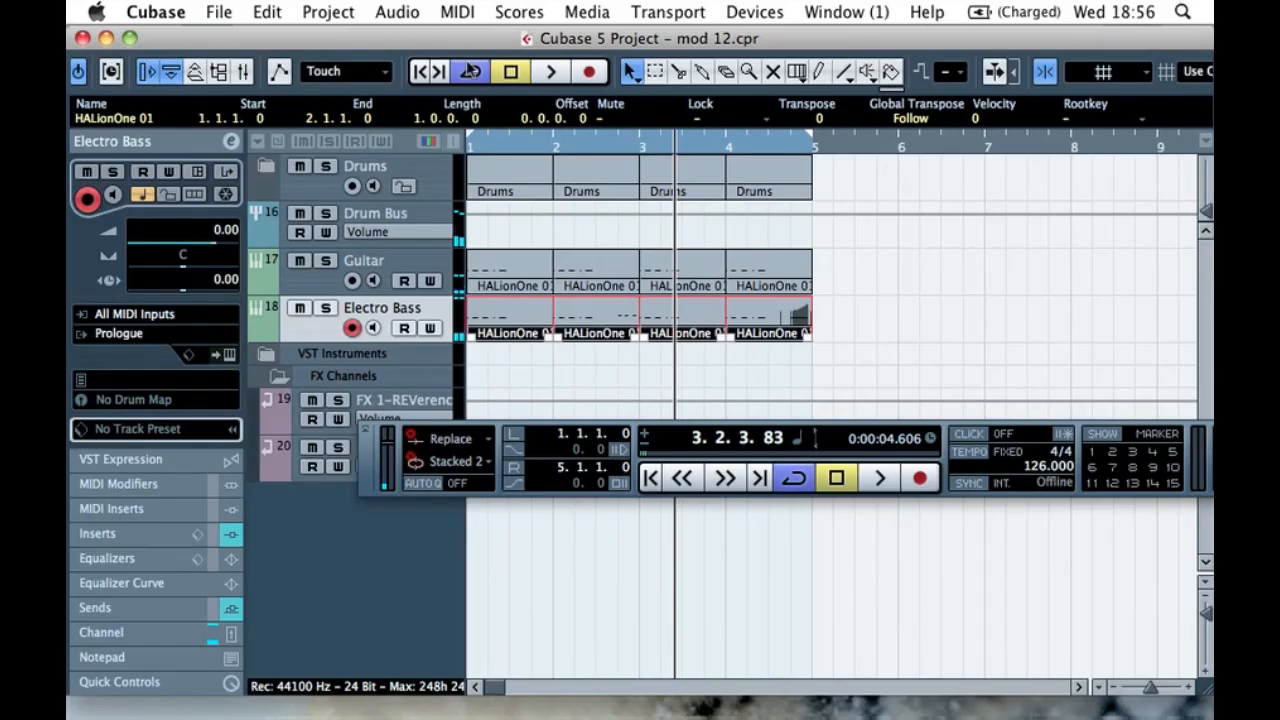
{"action": "left_click", "coordinate": [424, 75]}
{"action": "left_click", "coordinate": [552, 74]}
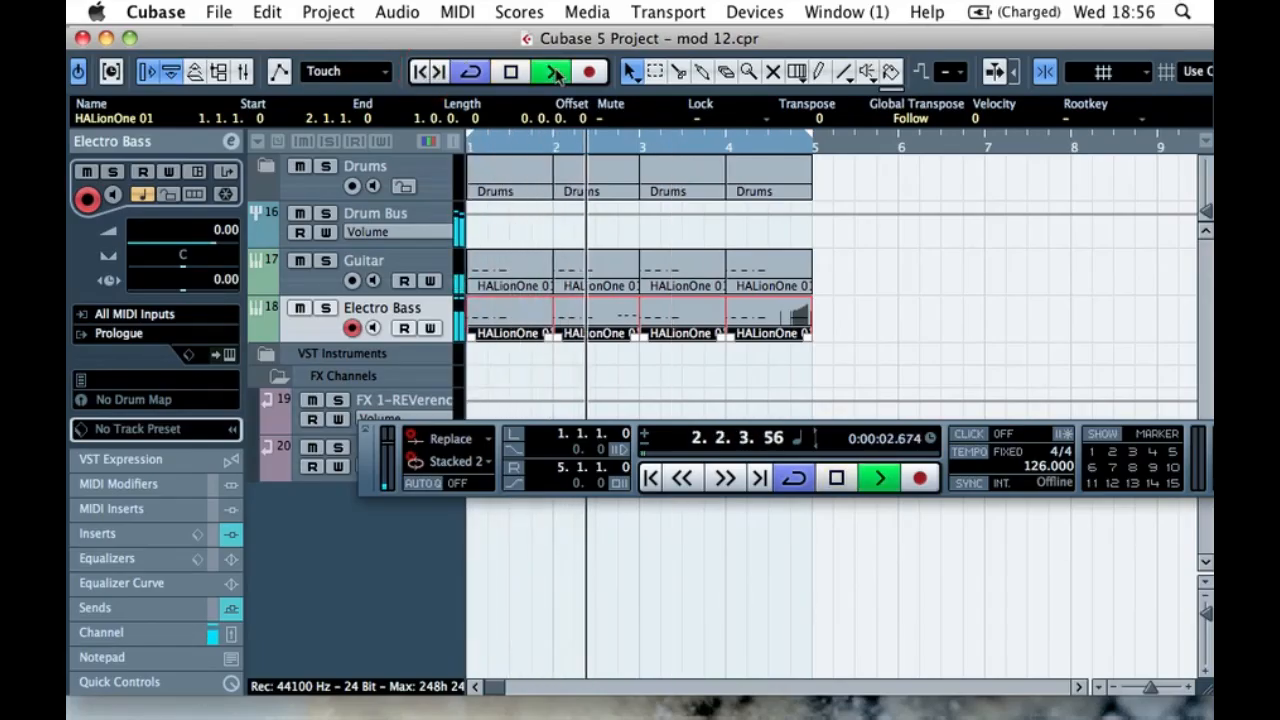
{"action": "key", "text": "space"}
{"action": "left_click", "coordinate": [950, 365]}
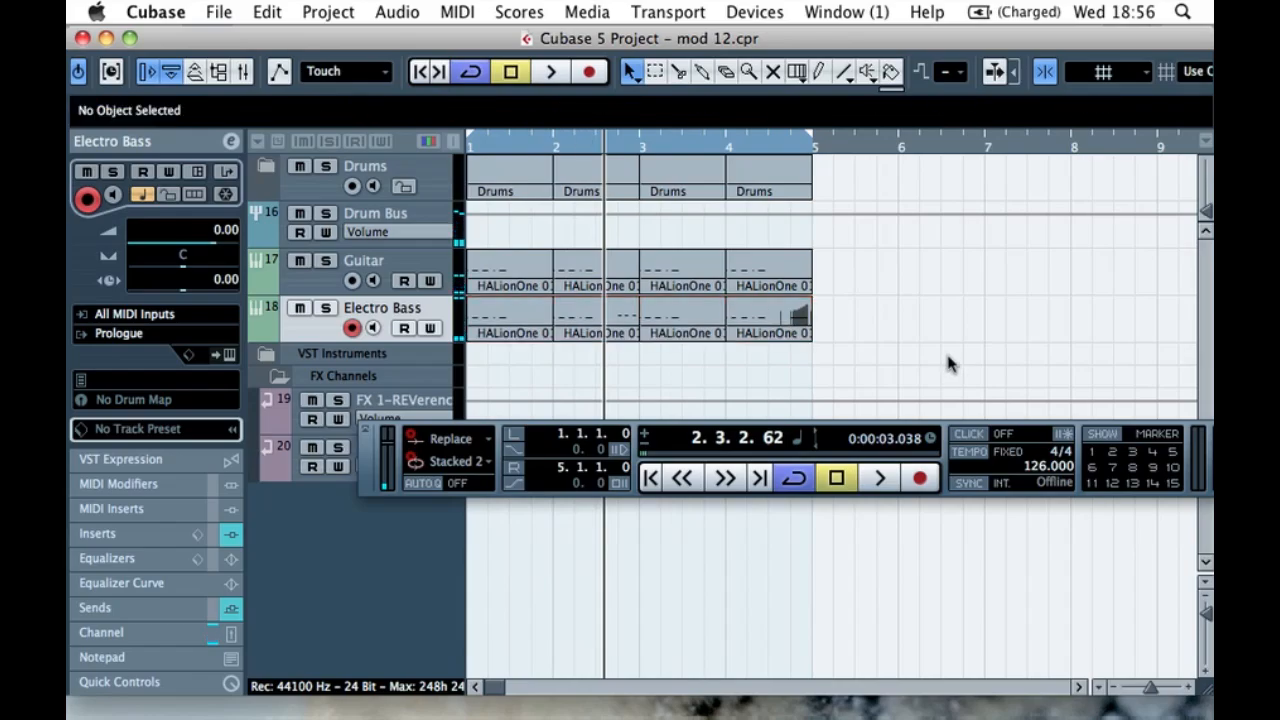
- Swap the bar 2 and bar 4 Electro Bass parts, putting the pitch-bent part in bar 2, and return the playback position to bar 1
{"action": "left_click", "coordinate": [584, 334]}
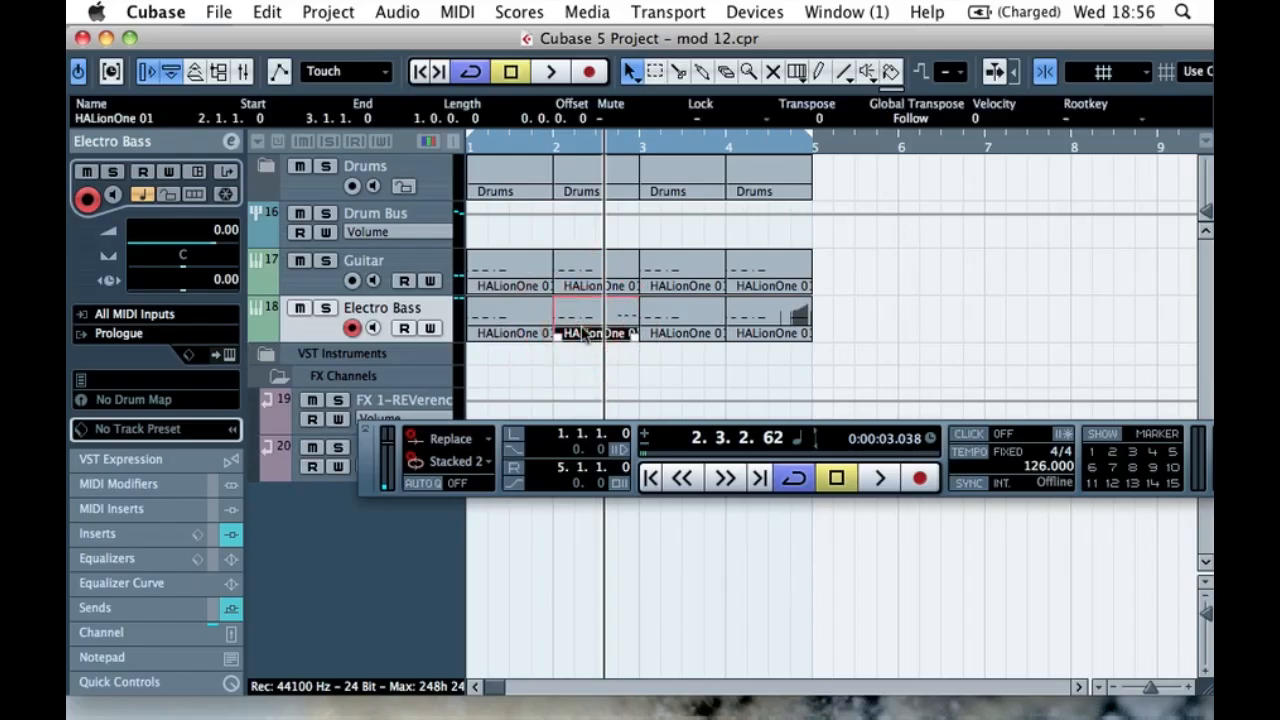
{"action": "left_click_drag", "start_coordinate": [568, 332], "coordinate": [888, 318]}
{"action": "left_click_drag", "start_coordinate": [771, 317], "coordinate": [598, 308]}
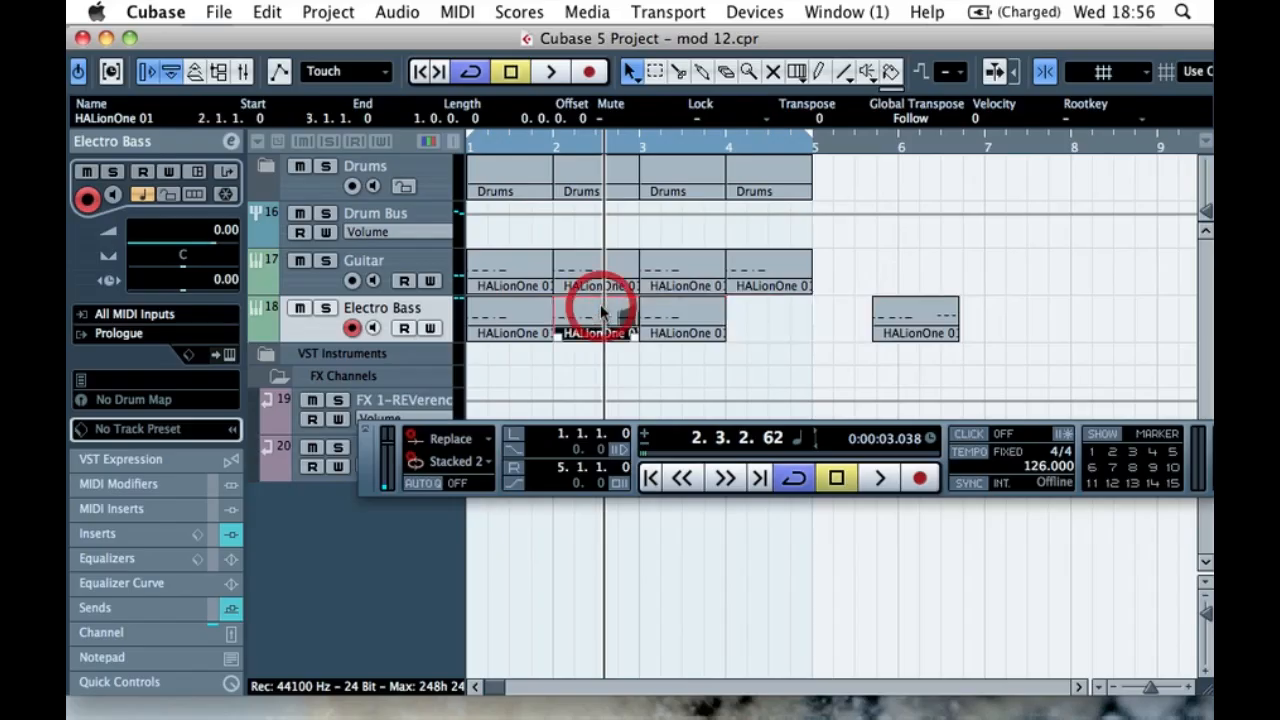
{"action": "left_click", "coordinate": [903, 314]}
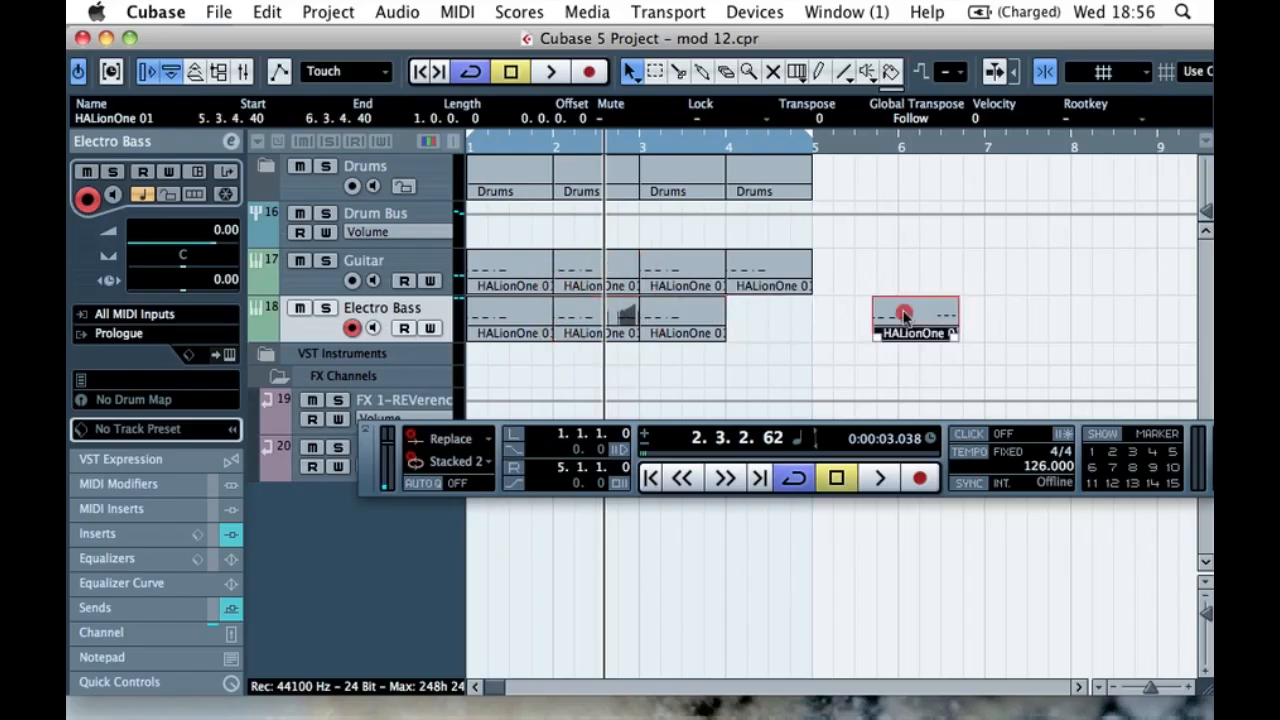
{"action": "mouse_move", "coordinate": [750, 313]}
{"action": "left_mouse_down"}
{"action": "mouse_move", "coordinate": [795, 313]}
{"action": "mouse_move", "coordinate": [766, 318]}
{"action": "left_mouse_up"}
{"action": "left_click", "coordinate": [880, 318]}
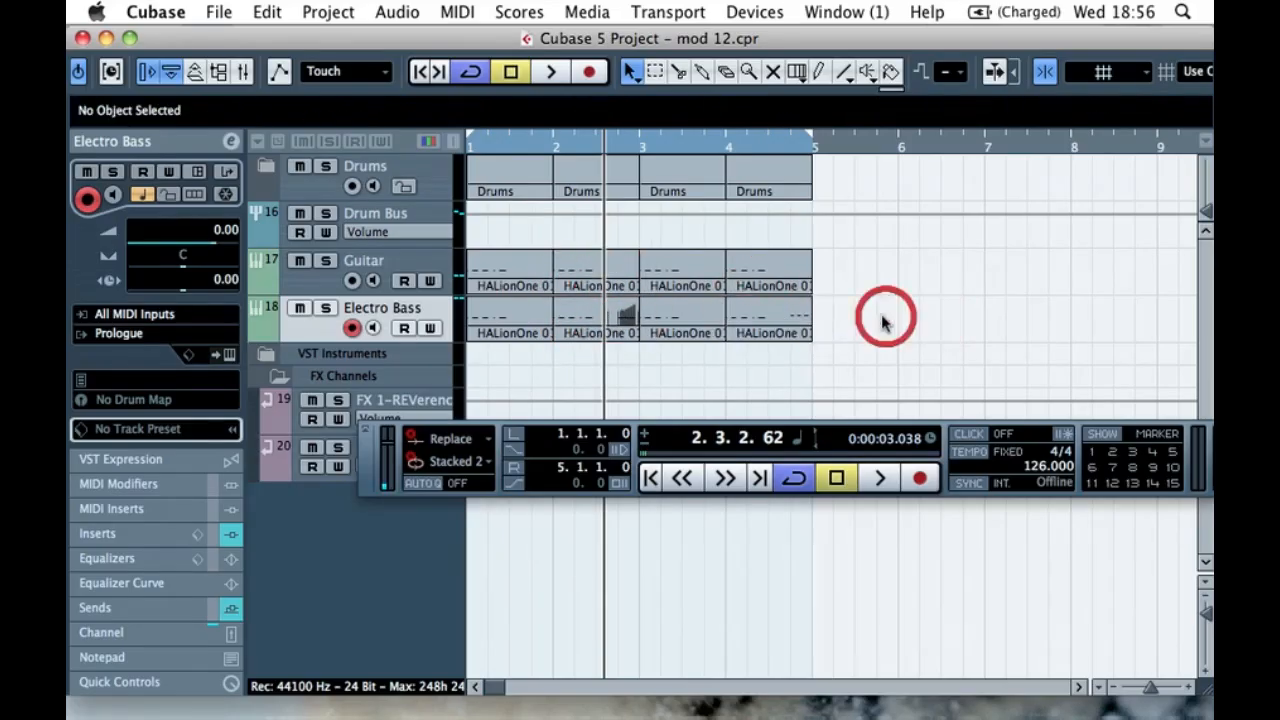
{"action": "left_click_drag", "start_coordinate": [485, 148], "coordinate": [395, 150]}
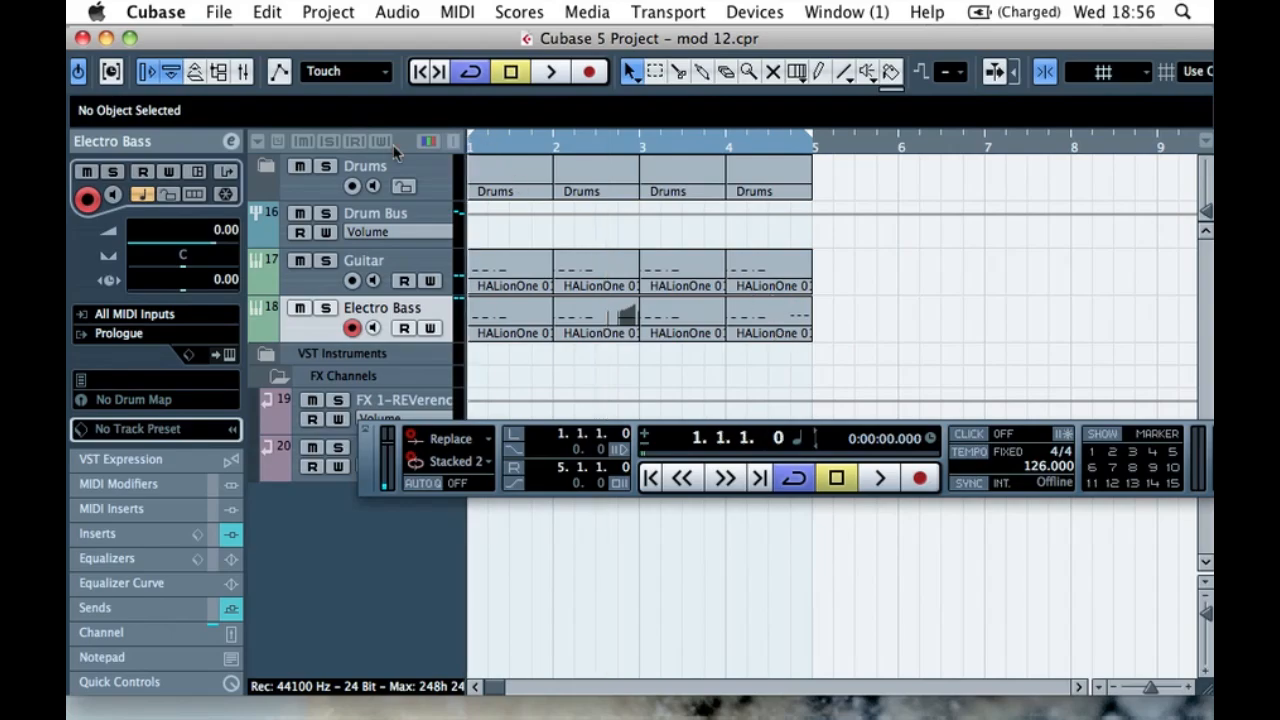
- Swap the bar 2 and bar 4 Electro Bass parts, putting the pitch-bent part in bar 4, and audition the loop from bar 1
{"action": "key", "text": "space"}
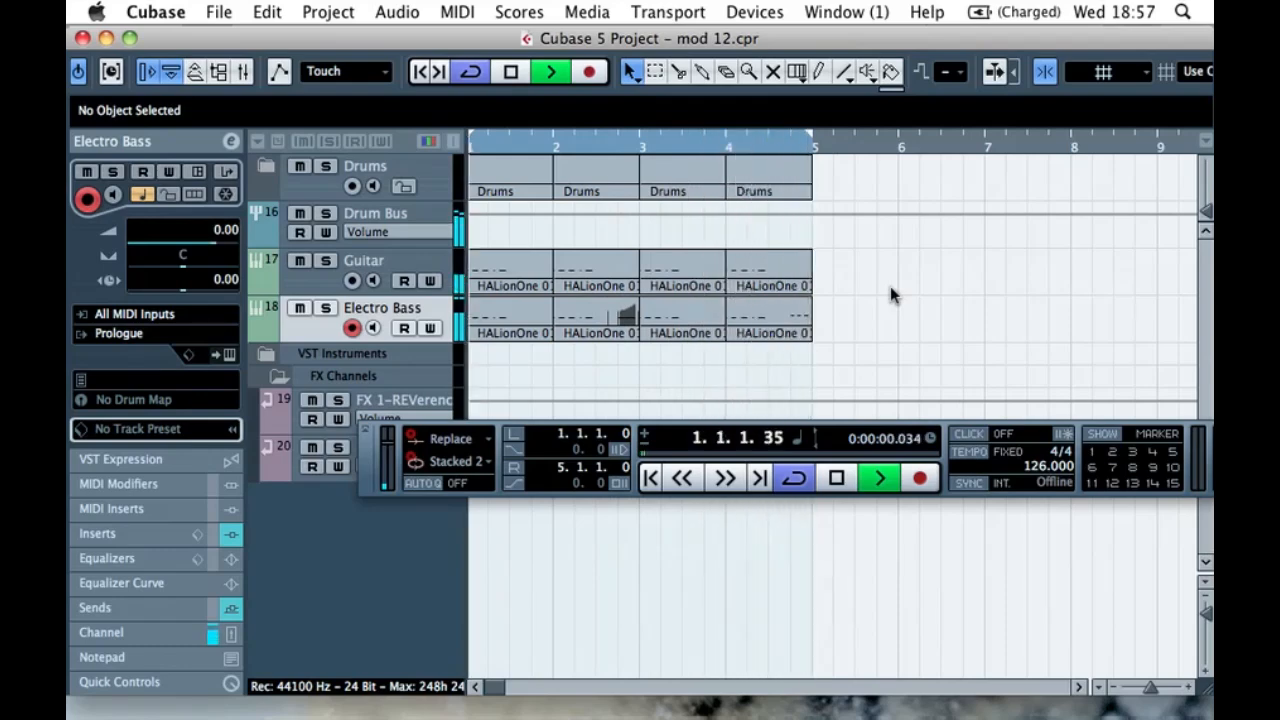
{"action": "key", "text": "space"}
{"action": "left_click_drag", "start_coordinate": [594, 322], "coordinate": [888, 328]}
{"action": "left_click_drag", "start_coordinate": [777, 325], "coordinate": [605, 328]}
{"action": "left_click_drag", "start_coordinate": [858, 333], "coordinate": [758, 325]}
{"action": "key", "text": "space"}
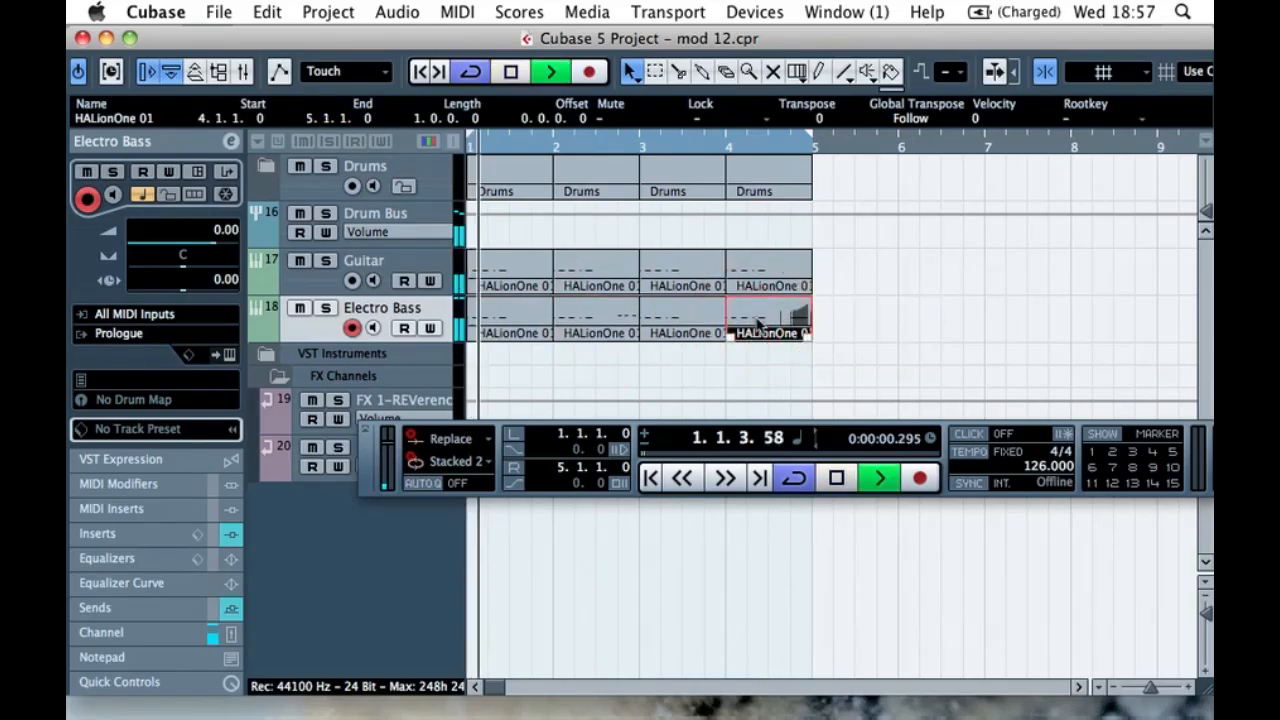
{"action": "left_click", "coordinate": [595, 360]}
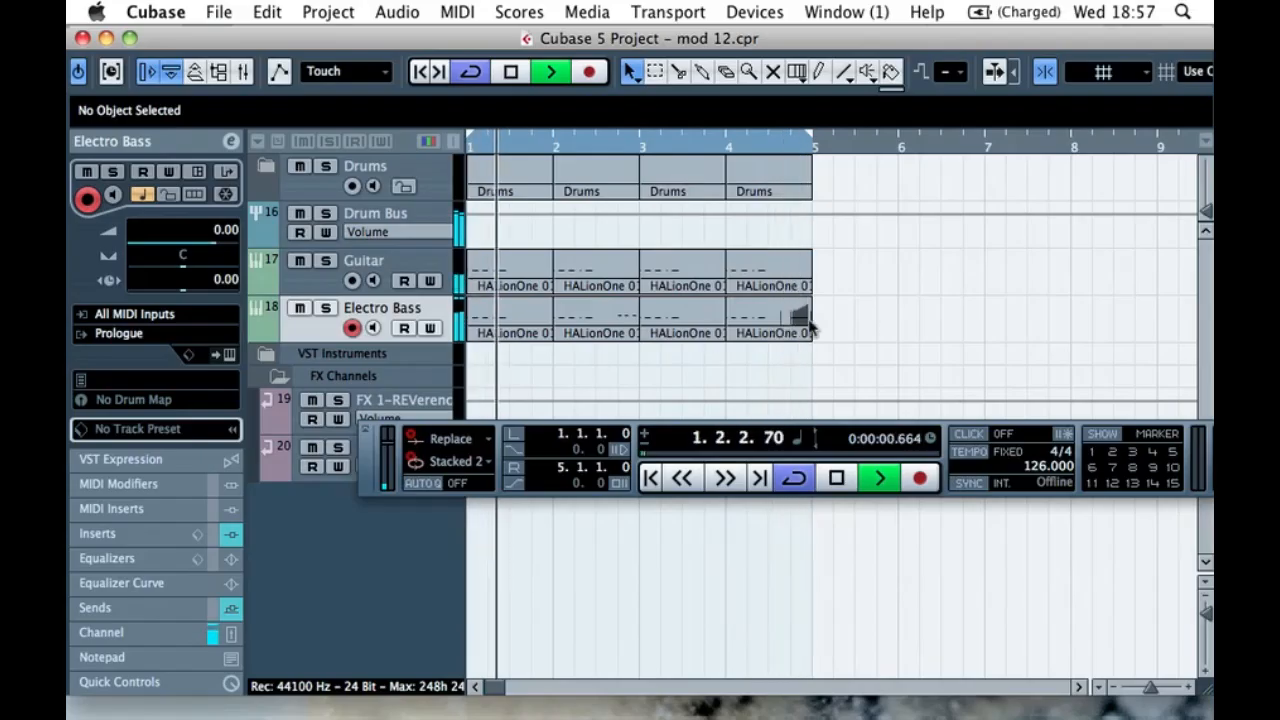
{"action": "key", "text": "space"}
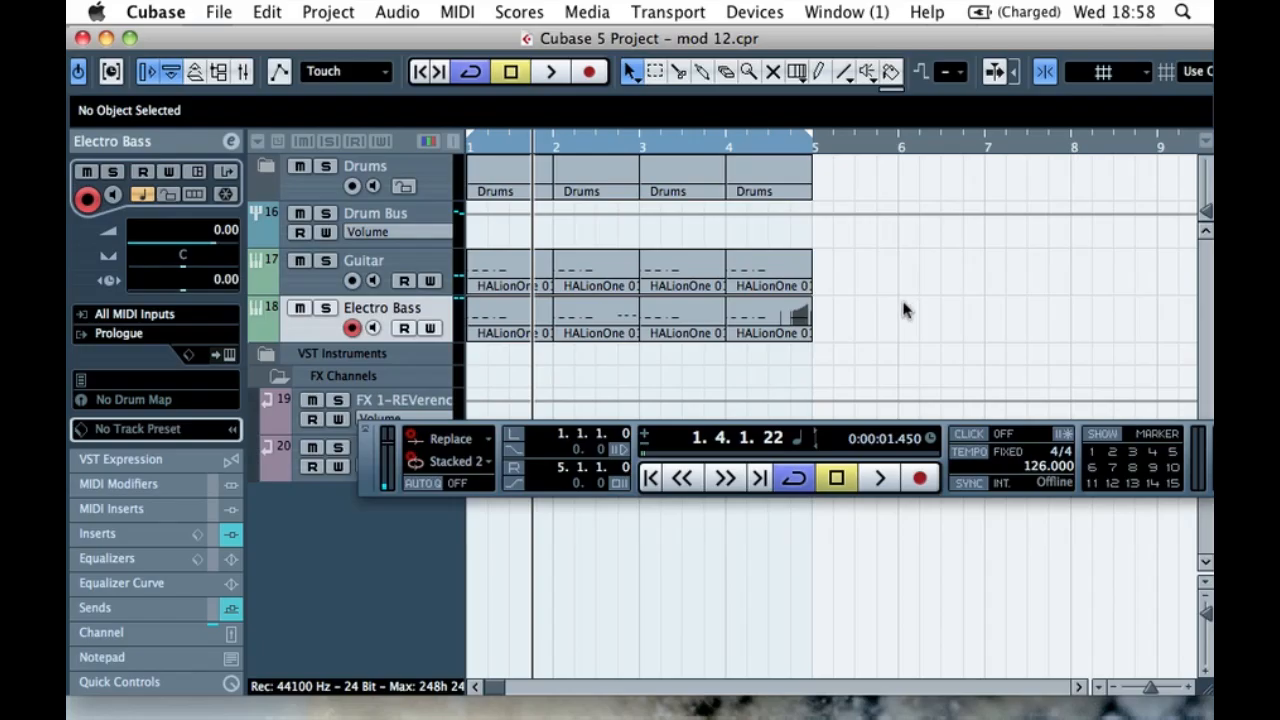
- Select all Drums, Guitar and Electro Bass parts in bars 1 to 4 and repeat them once to fill bars 5 to 8
{"action": "left_click", "coordinate": [610, 335]}
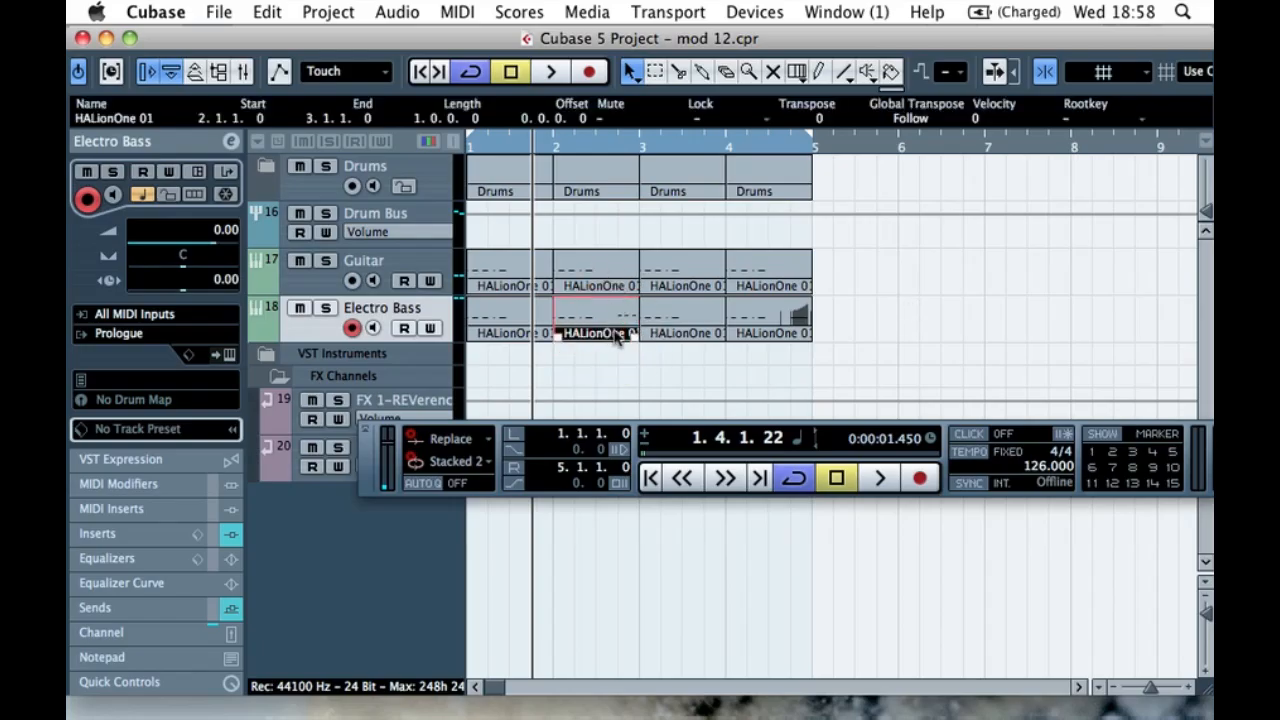
{"action": "left_click", "coordinate": [820, 318]}
{"action": "left_click_drag", "start_coordinate": [525, 320], "coordinate": [505, 182]}
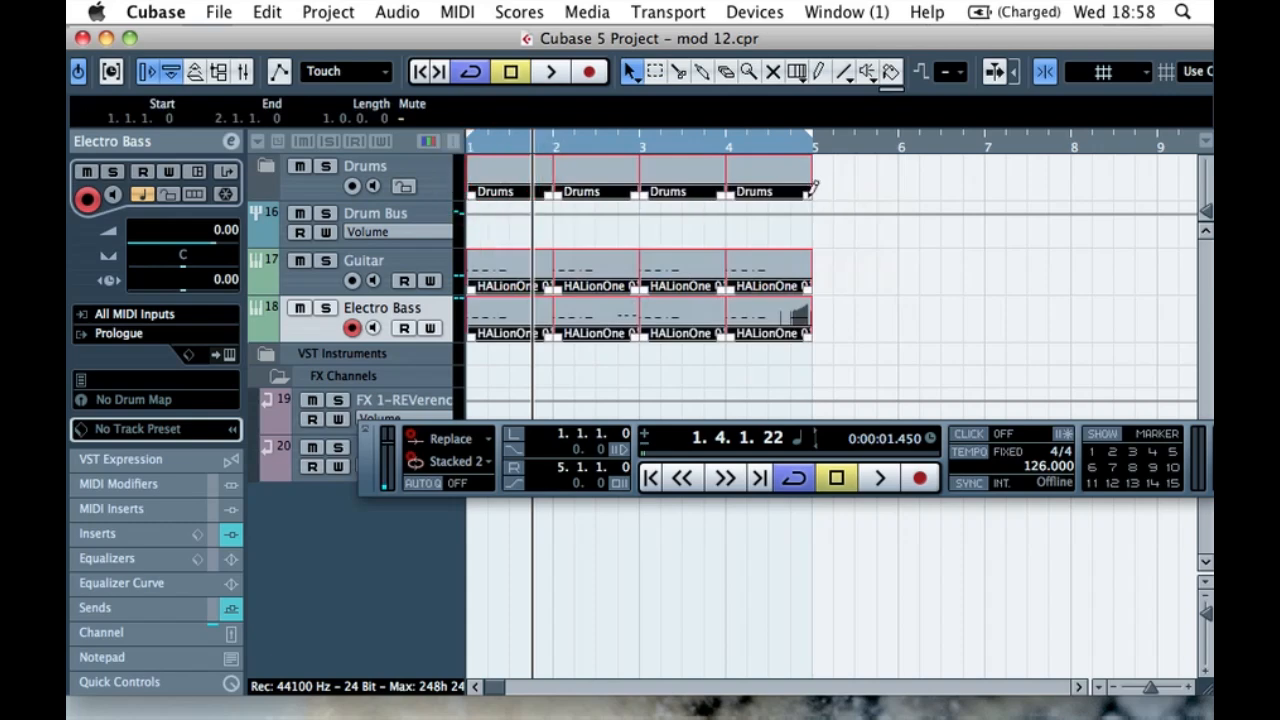
{"action": "left_click_drag", "start_coordinate": [812, 190], "coordinate": [860, 200]}
{"action": "left_click", "coordinate": [913, 372]}
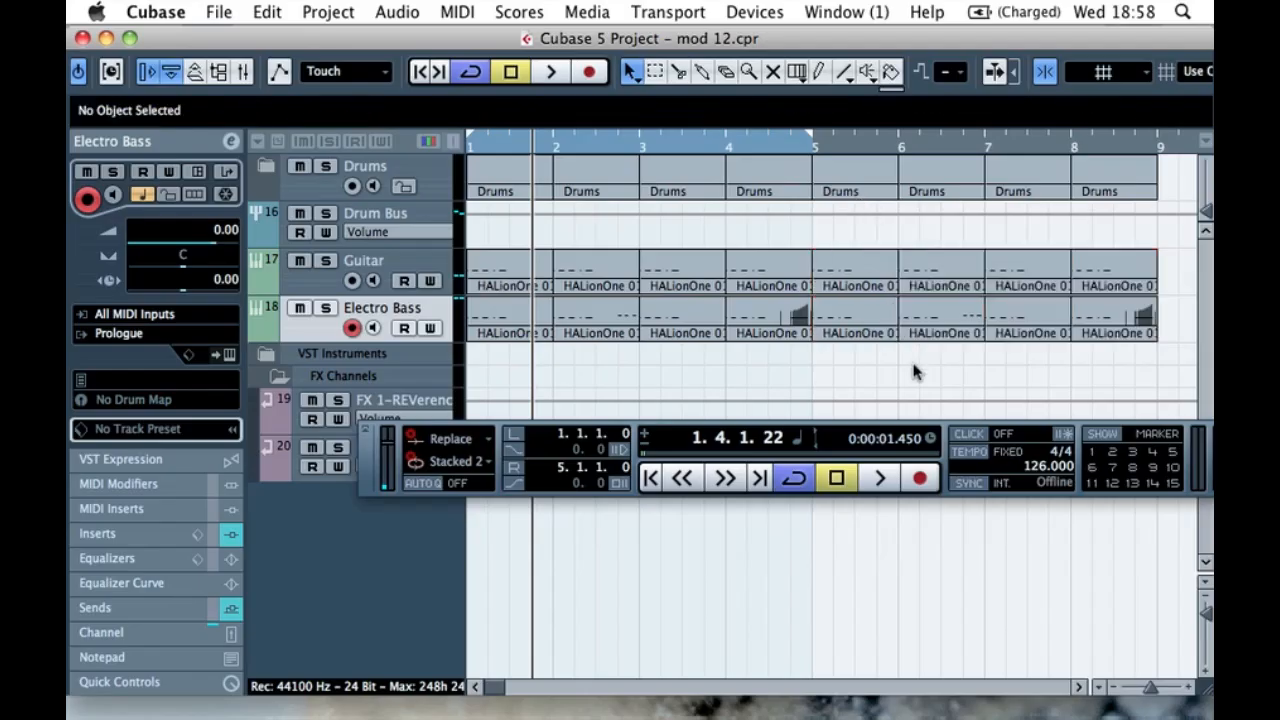
- Replace the triplet-fill Electro Bass part in bar 2 with a copy of the plain bar 1 part
{"action": "left_click", "coordinate": [596, 328]}
{"action": "key", "text": "ctrl+Right"}
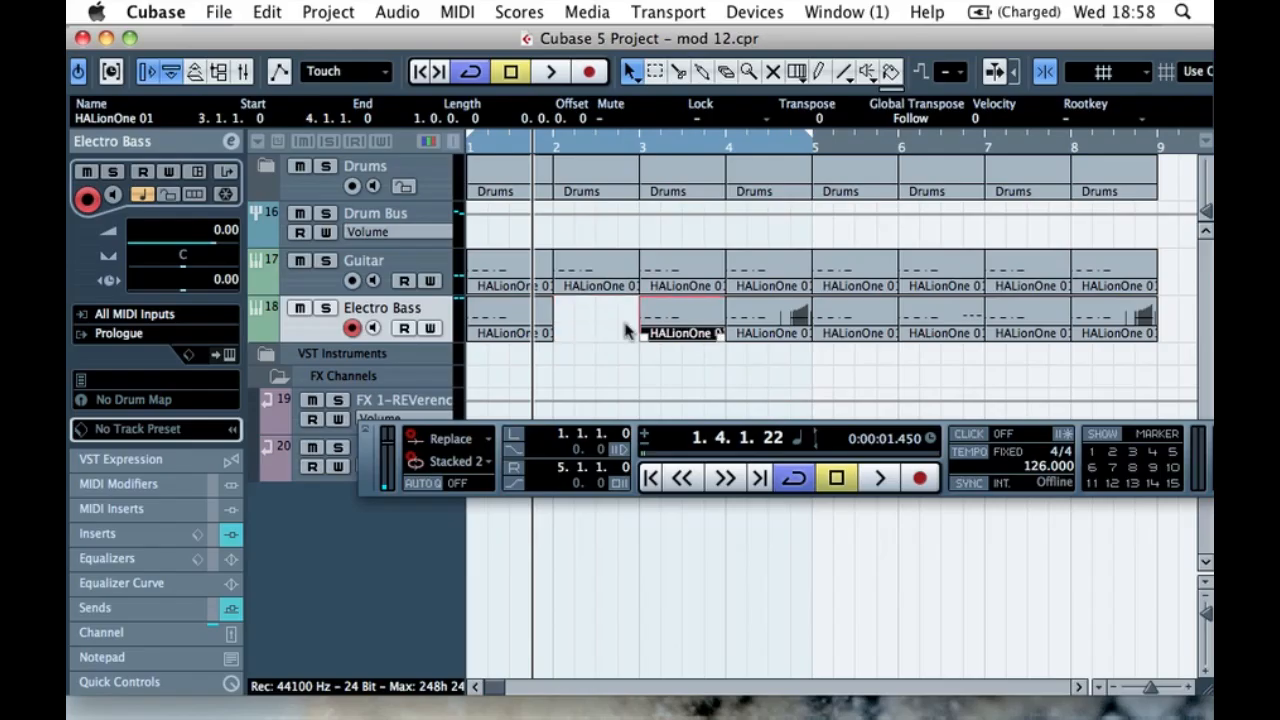
{"action": "left_click", "coordinate": [596, 333]}
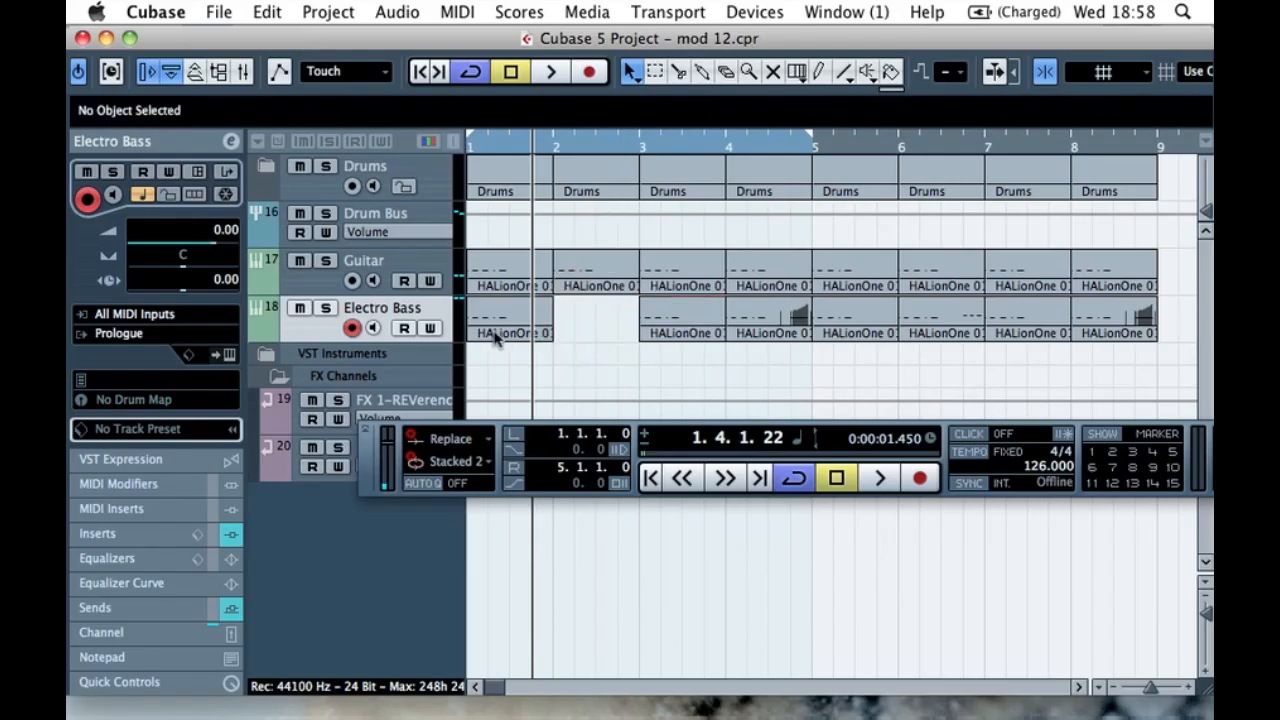
{"action": "left_click_drag", "start_coordinate": [489, 333], "coordinate": [567, 324]}
{"action": "left_click", "coordinate": [577, 397]}
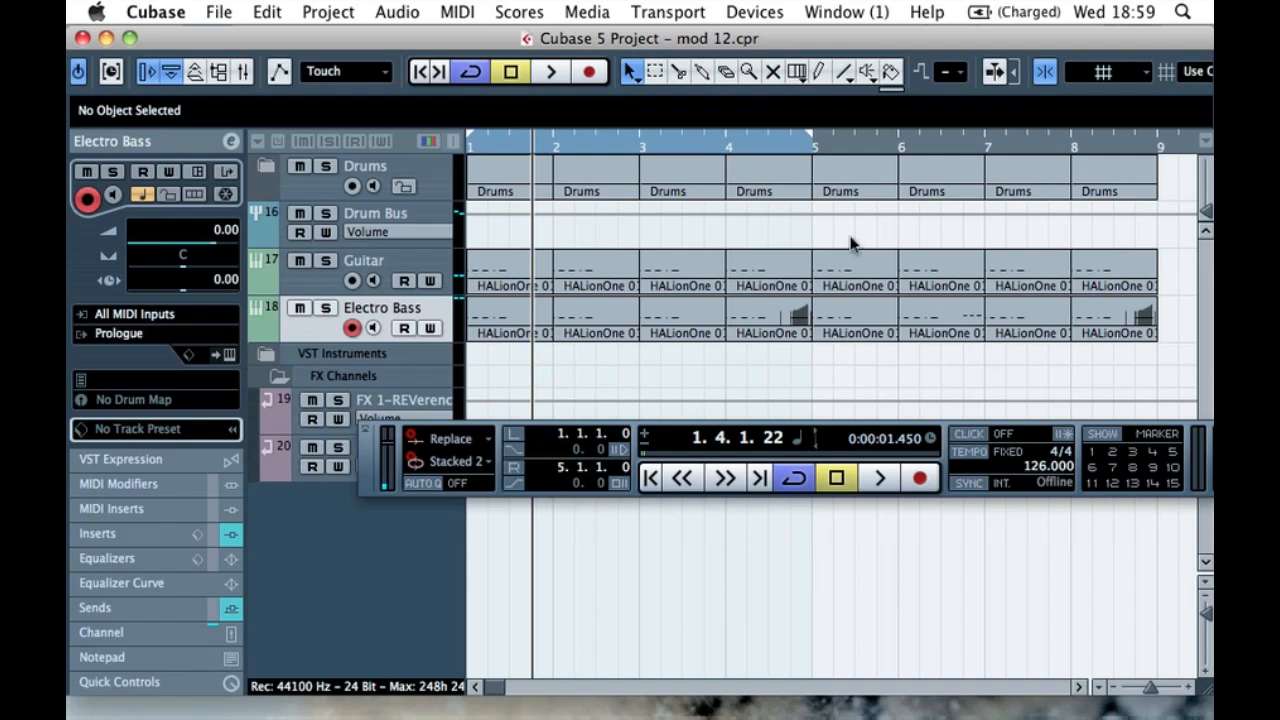
- Set the loop range to the full row of Electro Bass parts, bars 1 to 9, and play the extended arrangement
{"action": "left_click_drag", "start_coordinate": [1077, 323], "coordinate": [460, 323]}
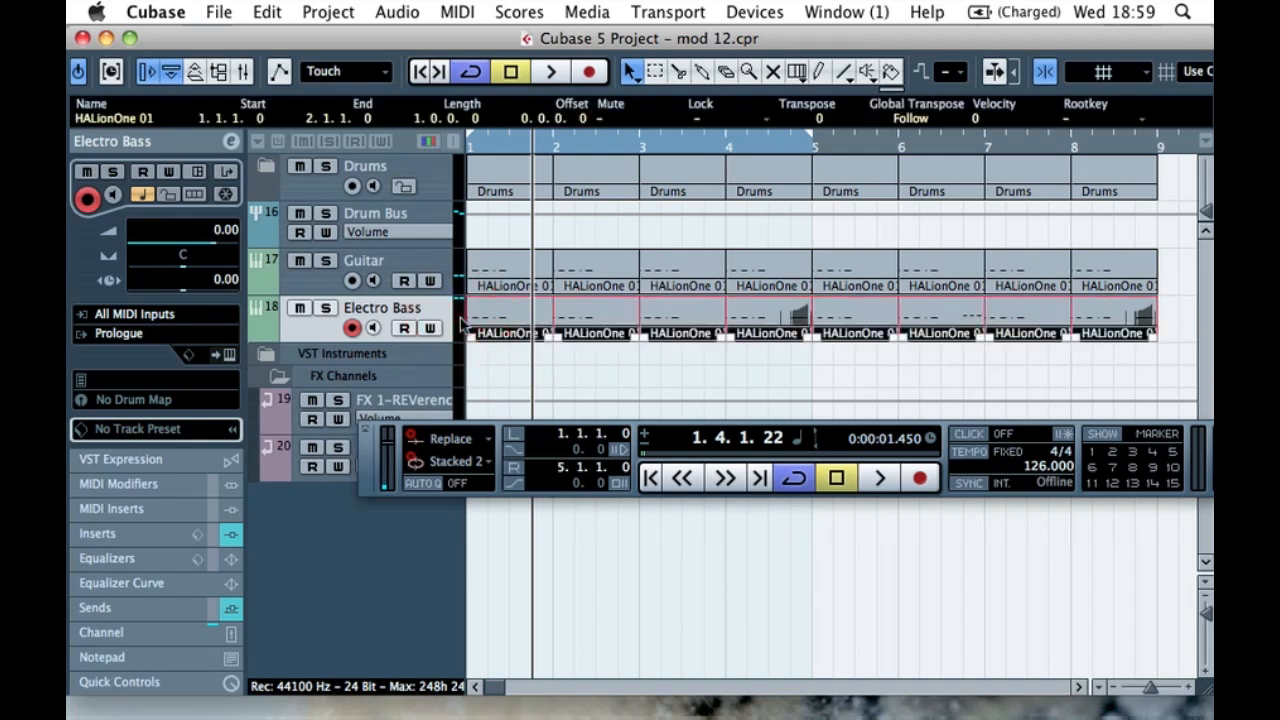
{"action": "key", "text": "space"}
{"action": "key", "text": "period"}
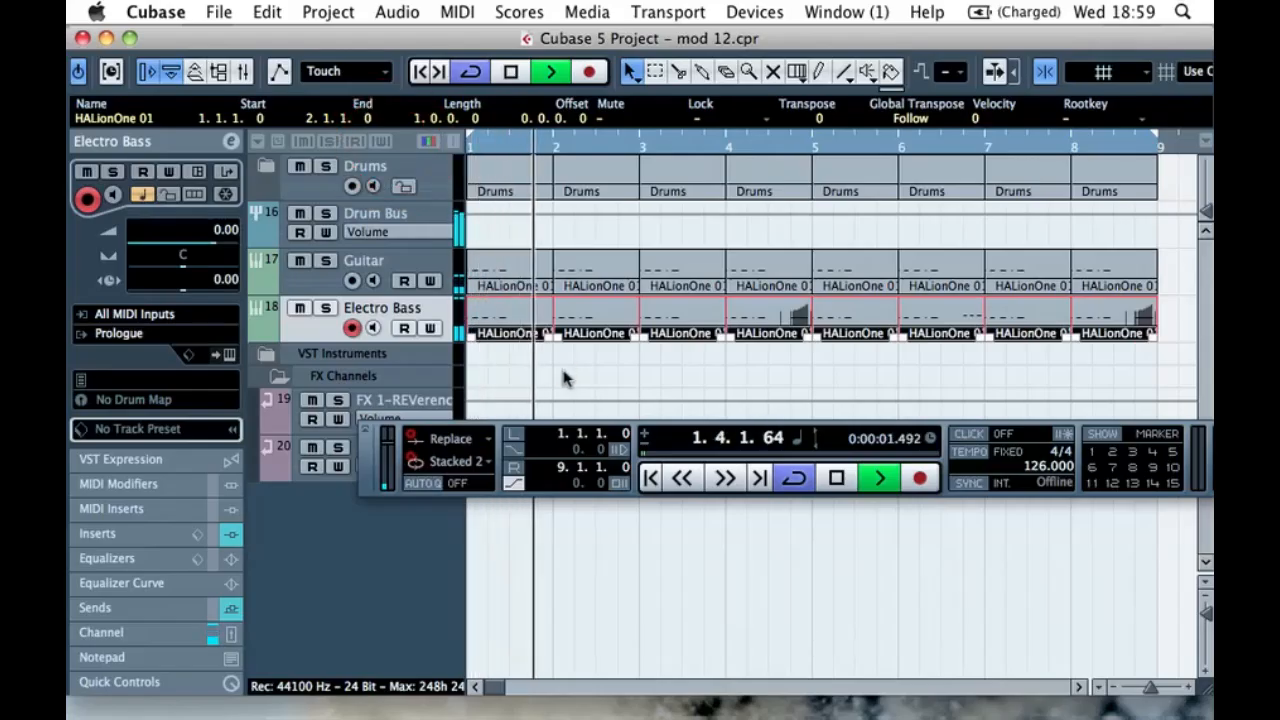
{"action": "left_click", "coordinate": [563, 378]}
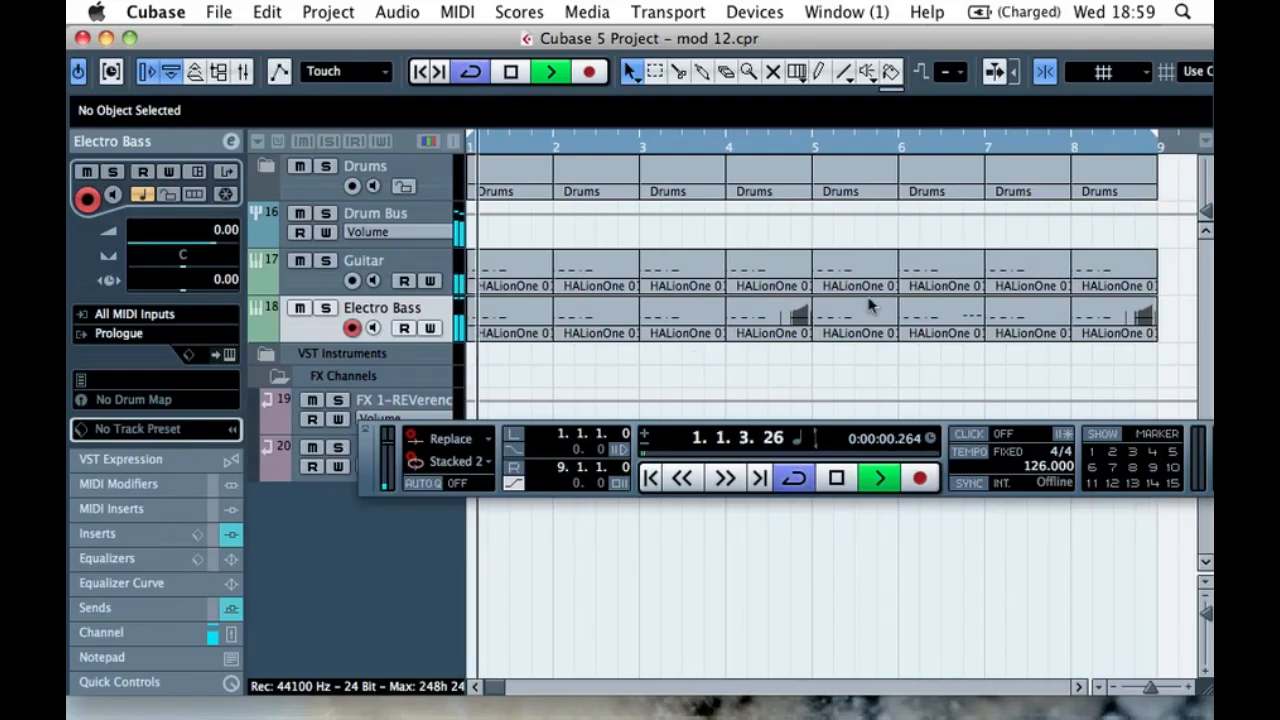
{"action": "key", "text": "space"}
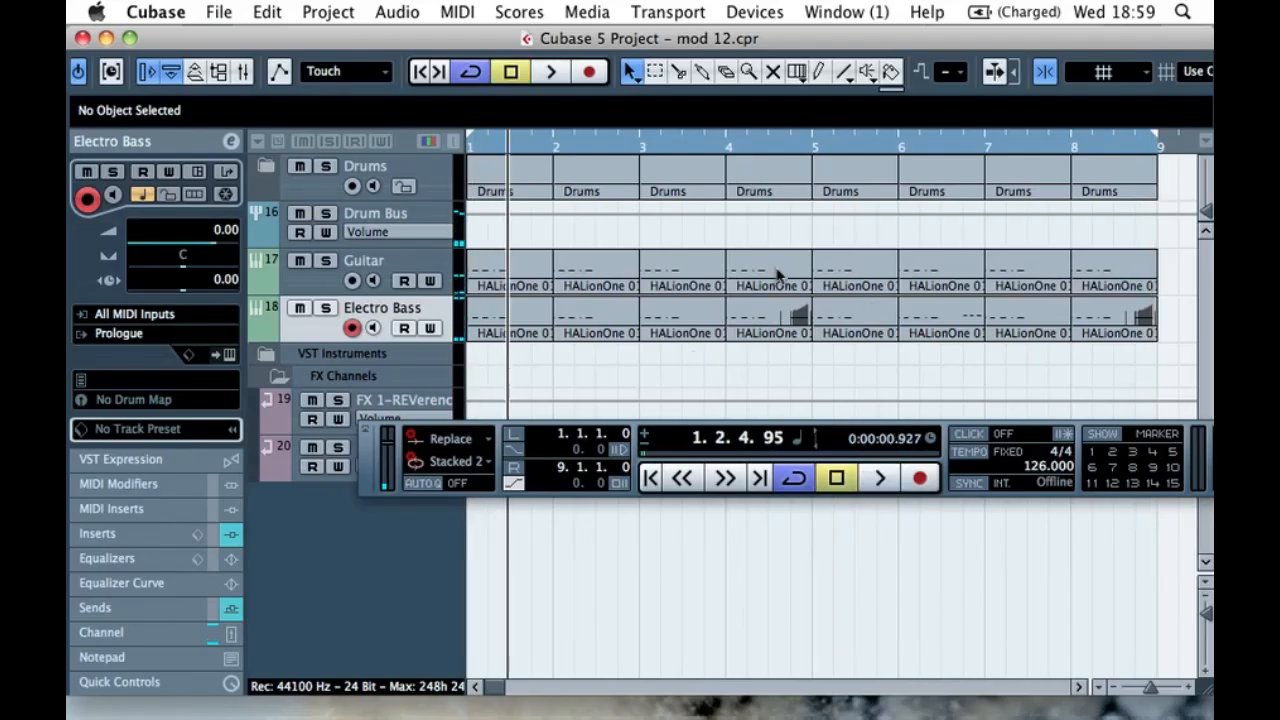
- Replace the Guitar parts in bars 4 and 8 with copies of the pitch-bent Electro Bass parts from the same bars
{"action": "left_click", "coordinate": [778, 275]}
{"action": "key", "text": "Delete"}
{"action": "left_click_drag", "start_coordinate": [765, 311], "coordinate": [780, 278]}
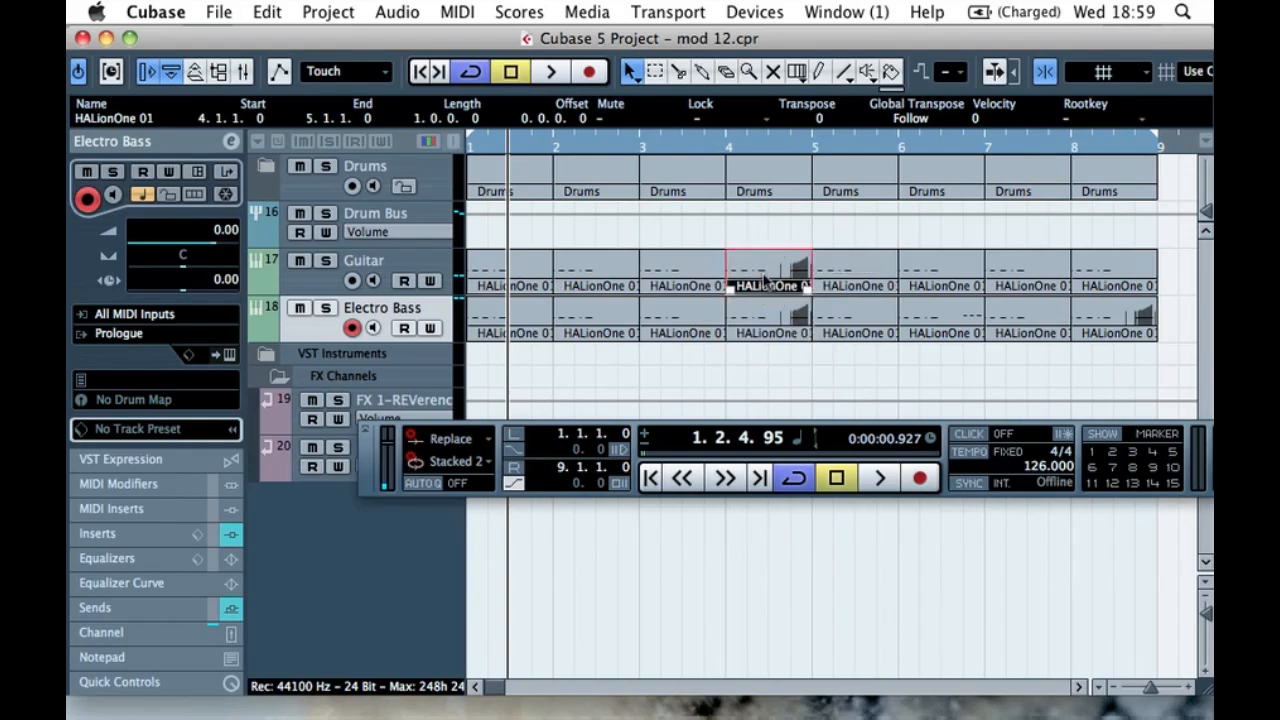
{"action": "left_click", "coordinate": [1152, 278]}
{"action": "key", "text": "Delete"}
{"action": "left_click_drag", "start_coordinate": [1126, 300], "coordinate": [1115, 280]}
- Play the arrangement from bar 4 to hear the pitch bends on both tracks, stop it and clear the selection
{"action": "key", "text": "space"}
{"action": "left_click", "coordinate": [742, 145]}
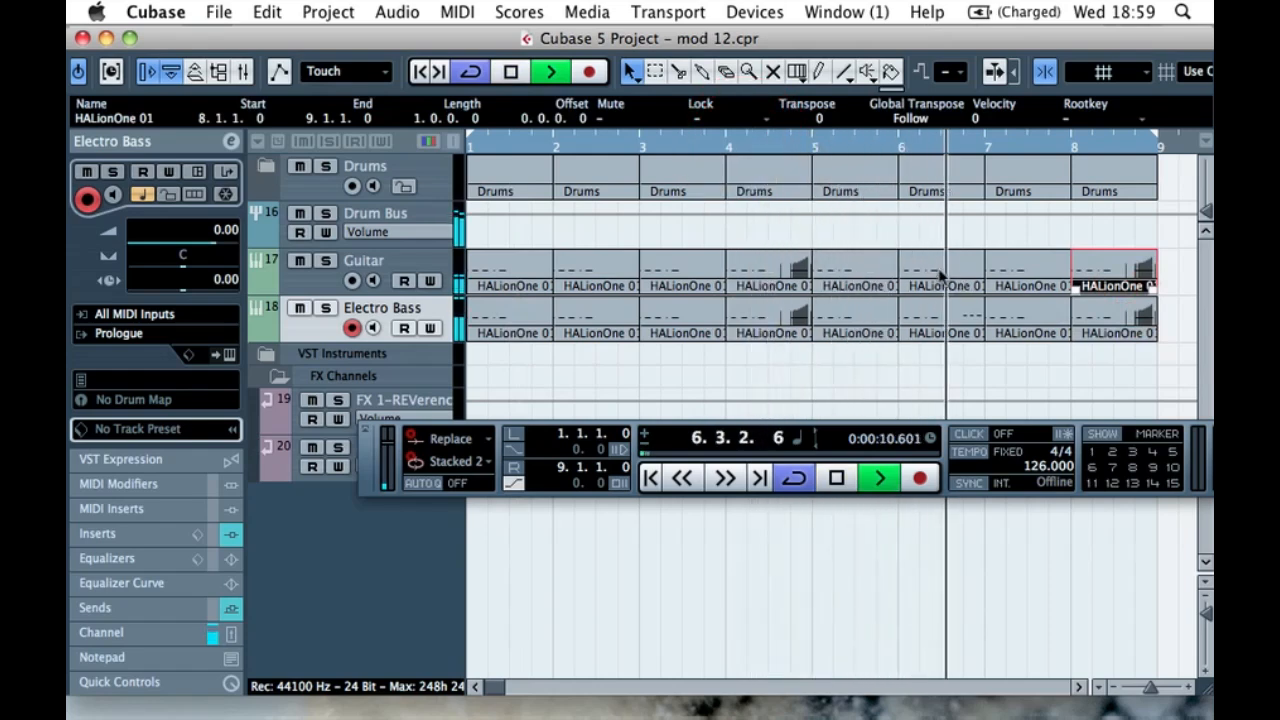
{"action": "key", "text": "space"}
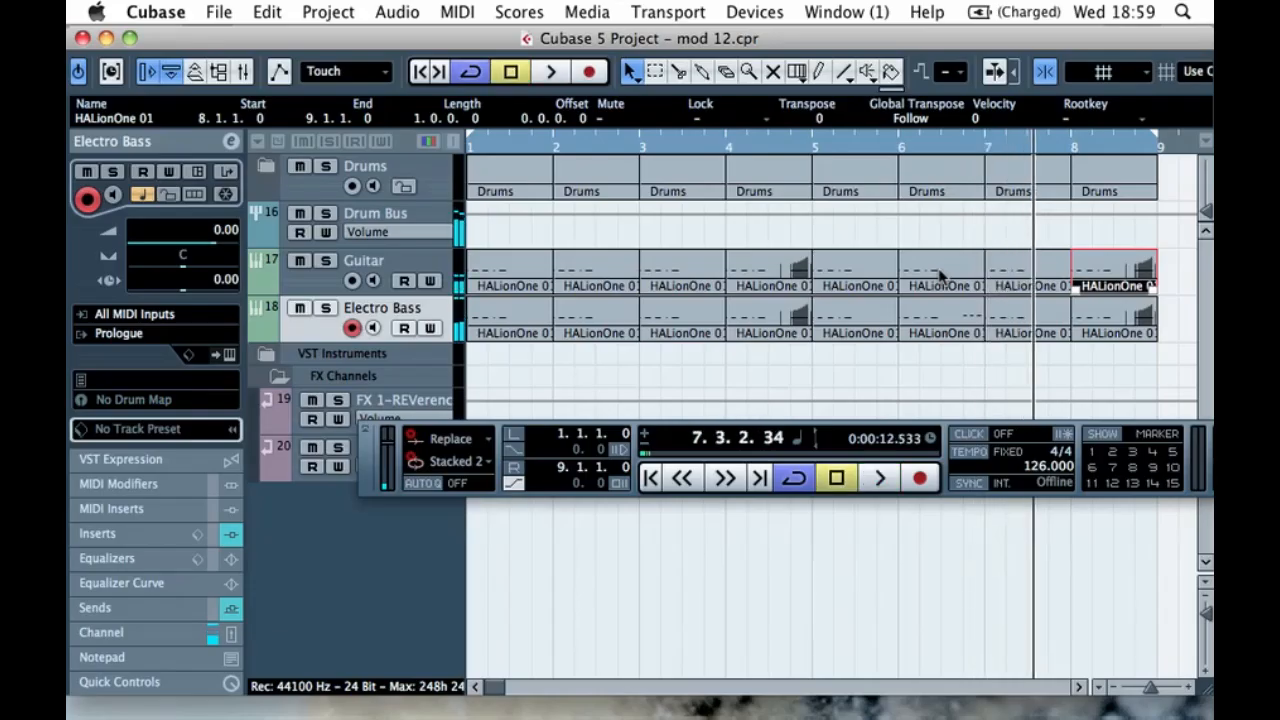
{"action": "left_click", "coordinate": [791, 372]}
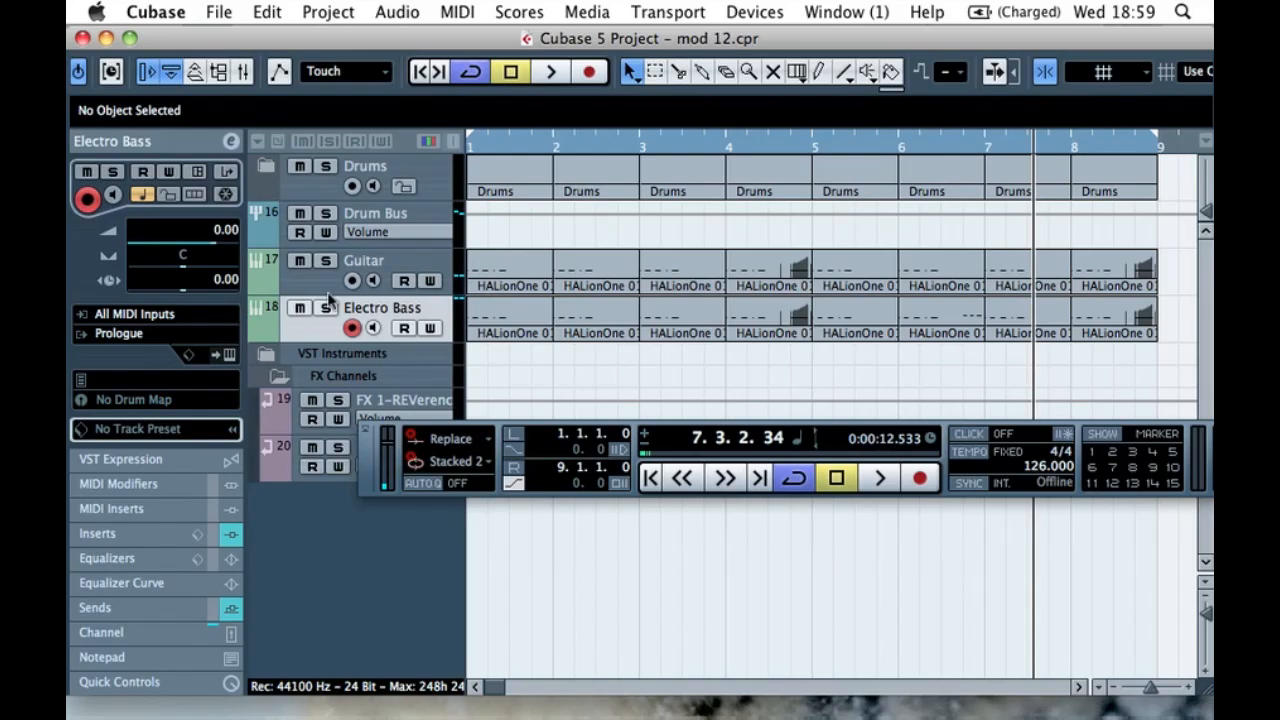
- Collapse the Electro Bass basic track settings and review the track's send and insert effects
{"action": "left_click", "coordinate": [192, 147]}
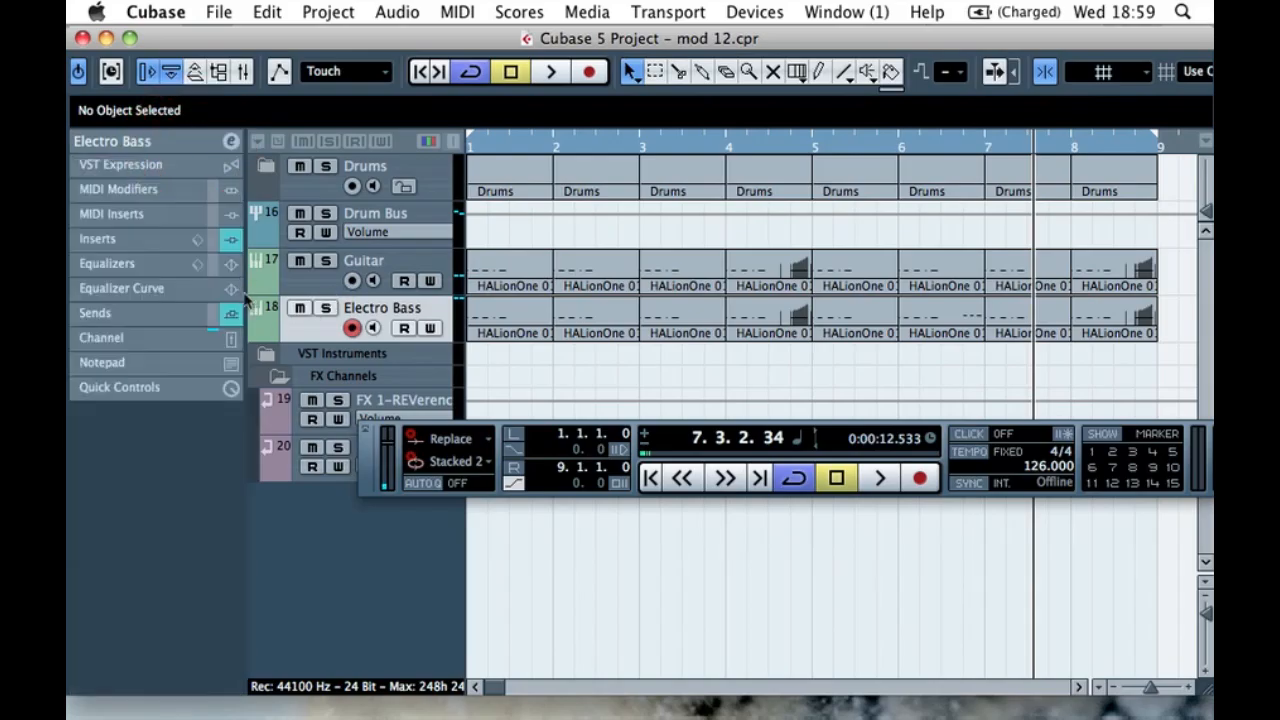
{"action": "left_click", "coordinate": [231, 313]}
{"action": "left_click", "coordinate": [231, 315]}
{"action": "left_click", "coordinate": [231, 240]}
{"action": "left_click", "coordinate": [231, 240]}
{"action": "left_click", "coordinate": [231, 313]}
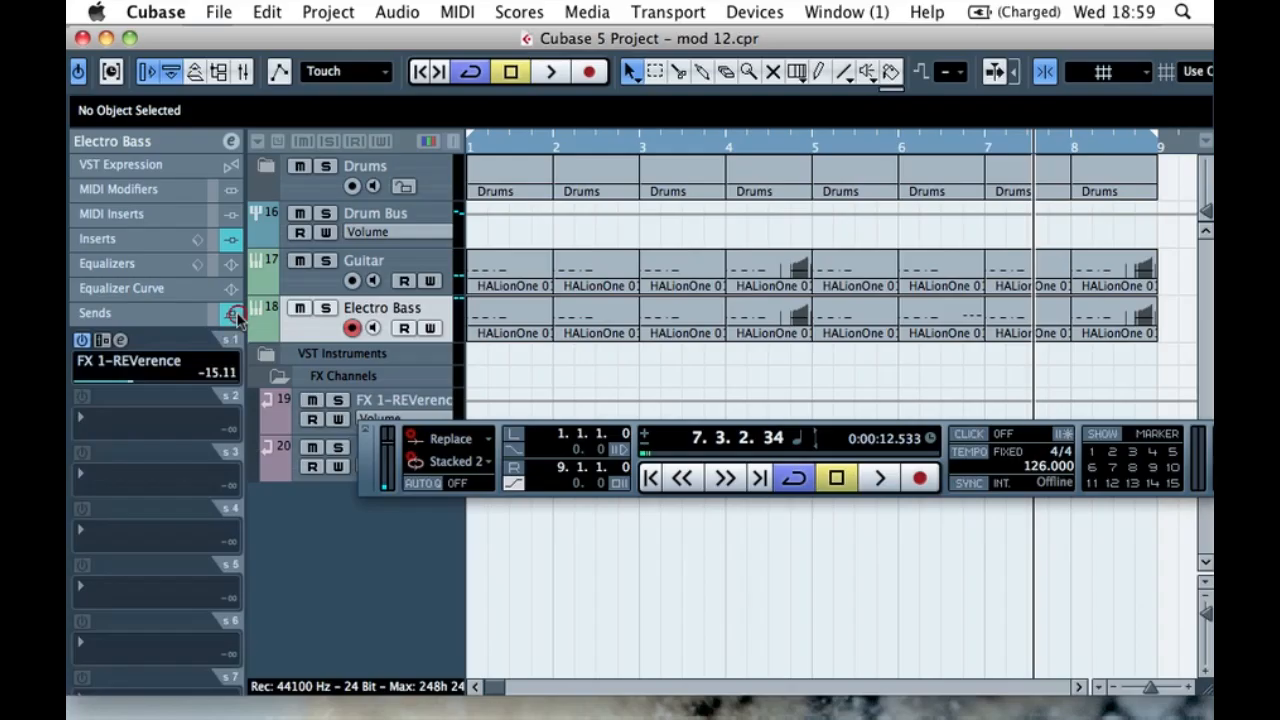
{"action": "left_click", "coordinate": [231, 314]}
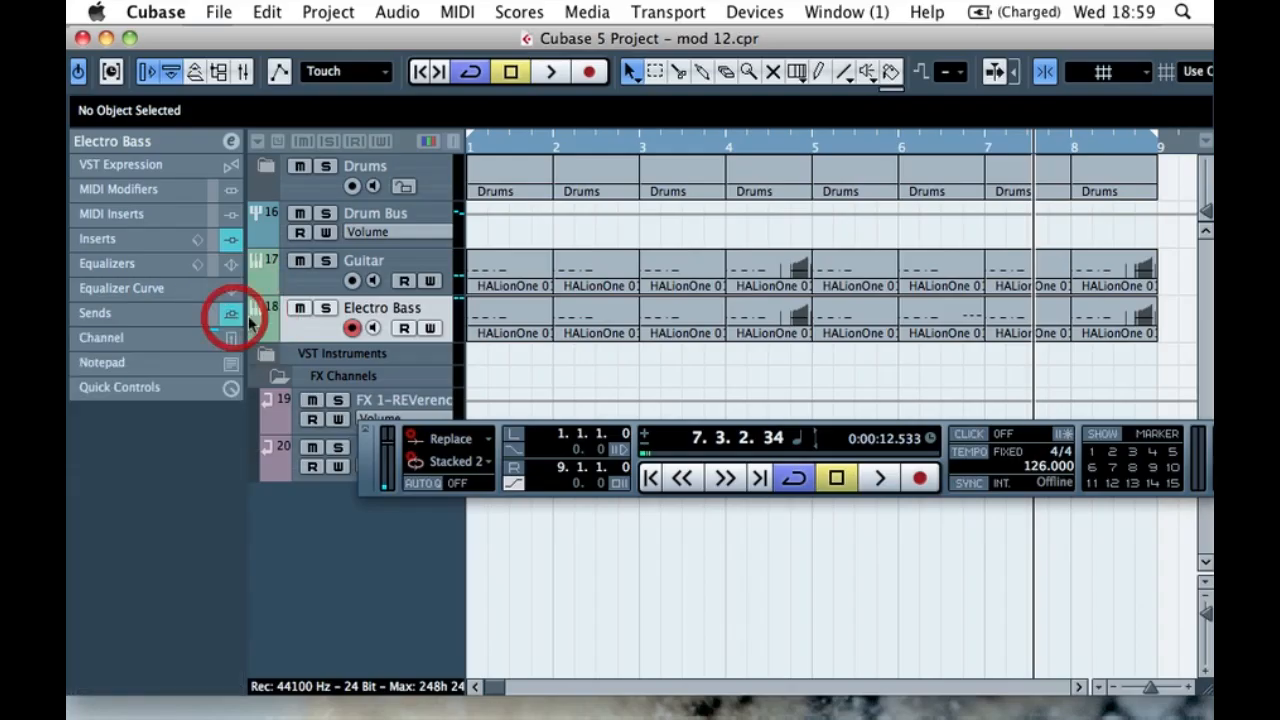
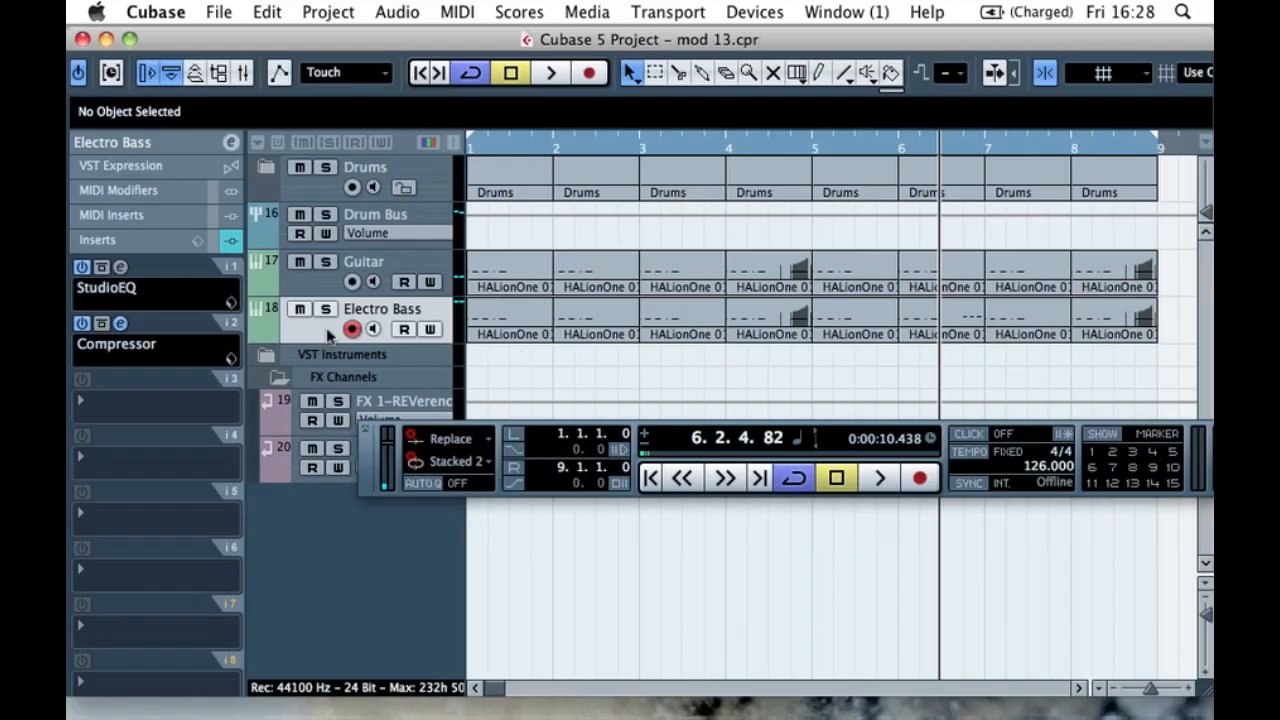
- Move the transport clear of the track list and add a stereo FX channel track with the PingPongDelay effect
{"action": "left_click_drag", "start_coordinate": [368, 457], "coordinate": [227, 602]}
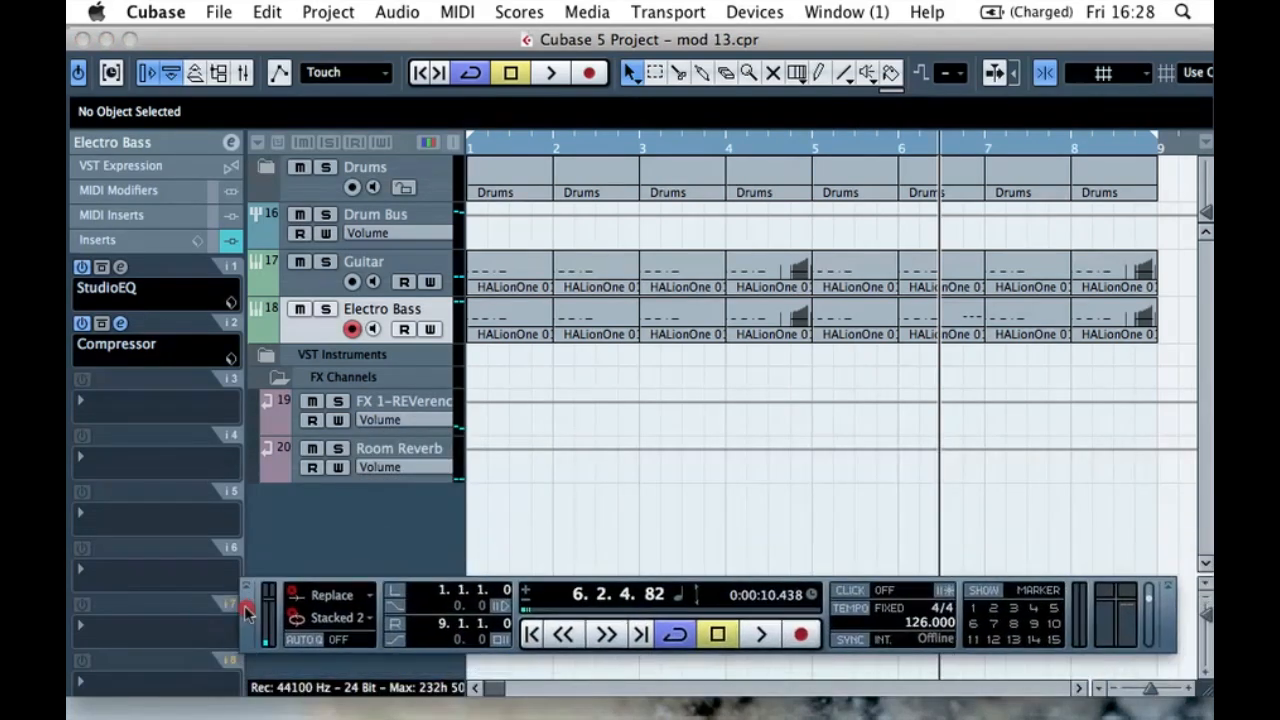
{"action": "left_click", "coordinate": [319, 512]}
{"action": "right_click", "coordinate": [322, 513]}
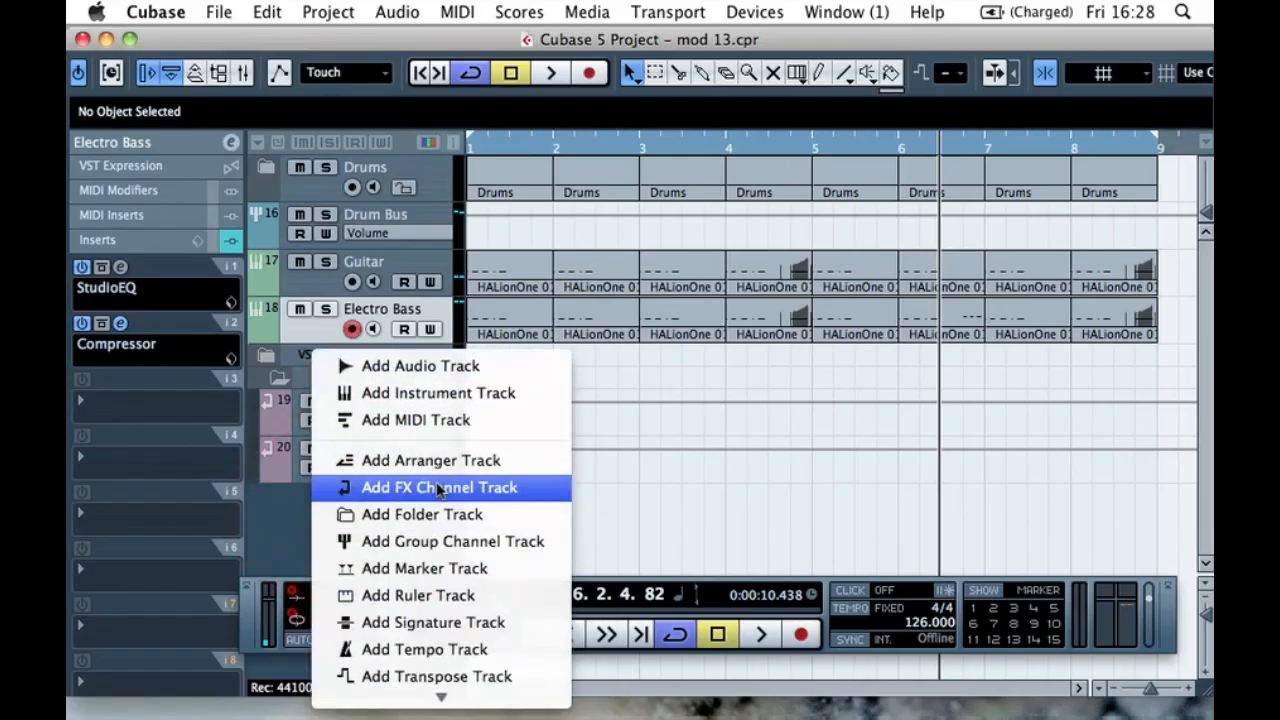
{"action": "left_click", "coordinate": [435, 490]}
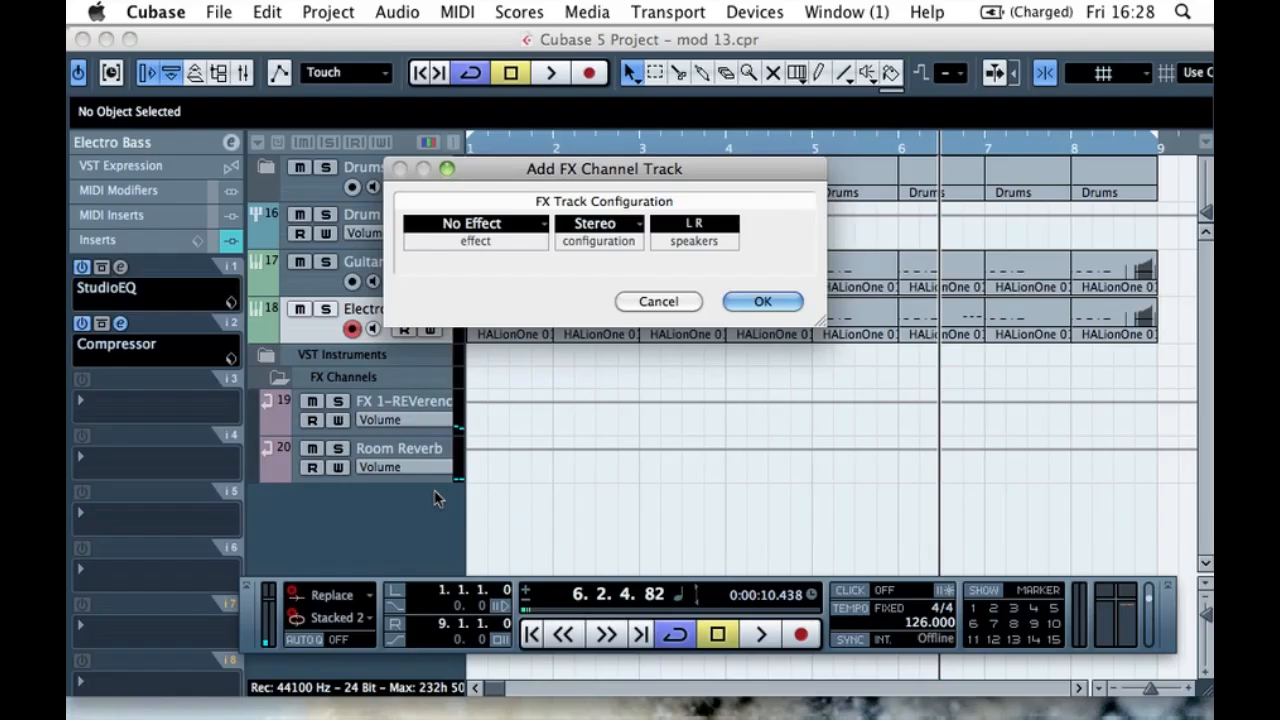
{"action": "left_click", "coordinate": [463, 222]}
{"action": "mouse_move", "coordinate": [490, 284]}
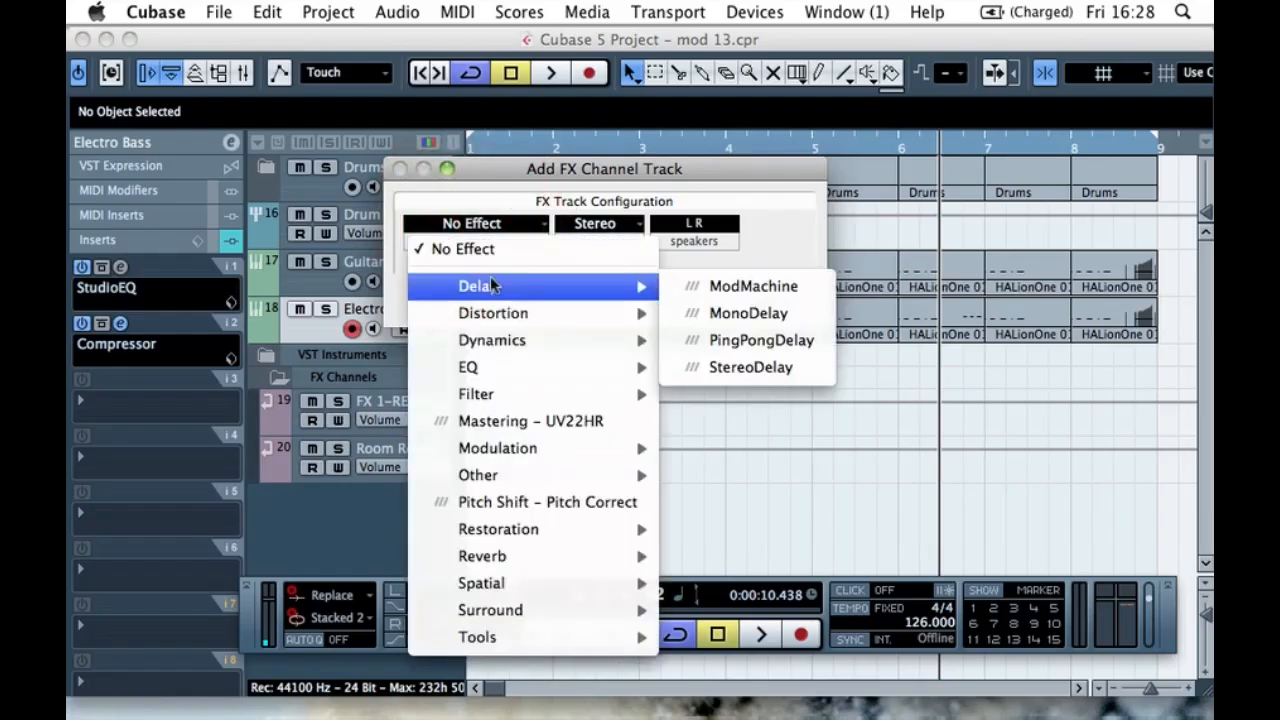
{"action": "left_click", "coordinate": [785, 342]}
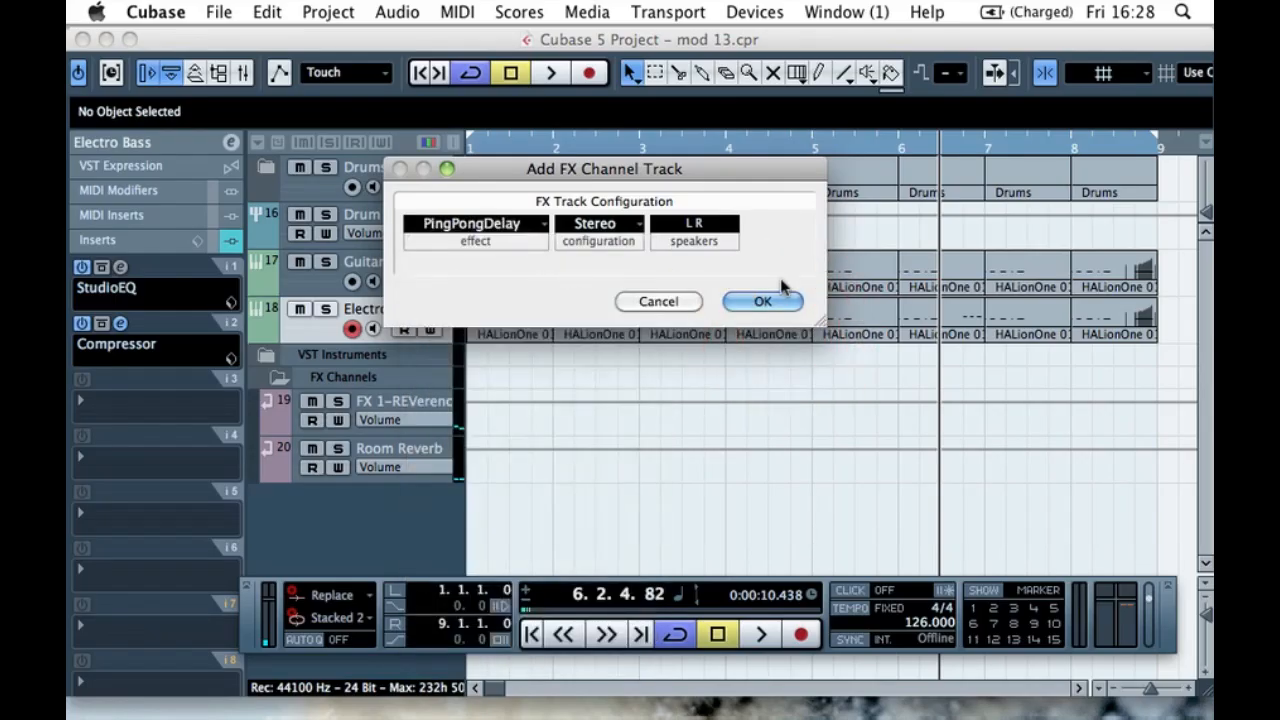
{"action": "left_click", "coordinate": [763, 302]}
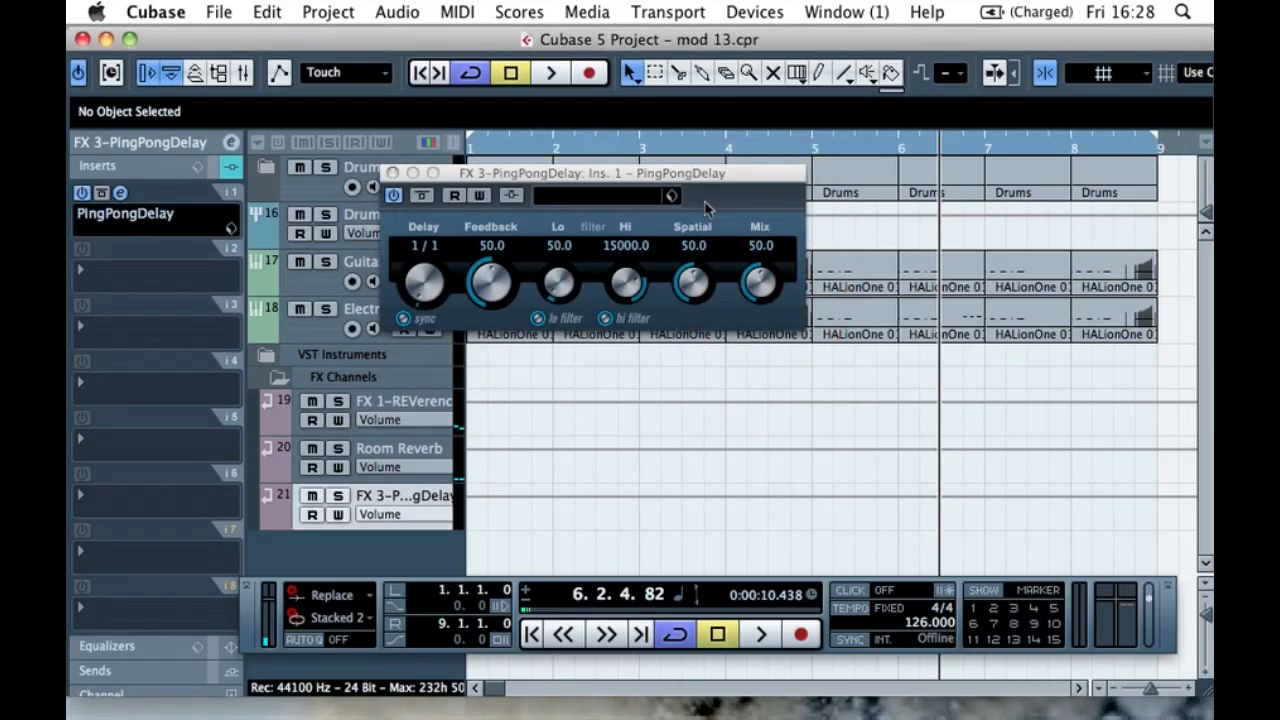
- Turn off the PingPongDelay's lo and hi filters and move its window clear of the track list
{"action": "left_click", "coordinate": [537, 318]}
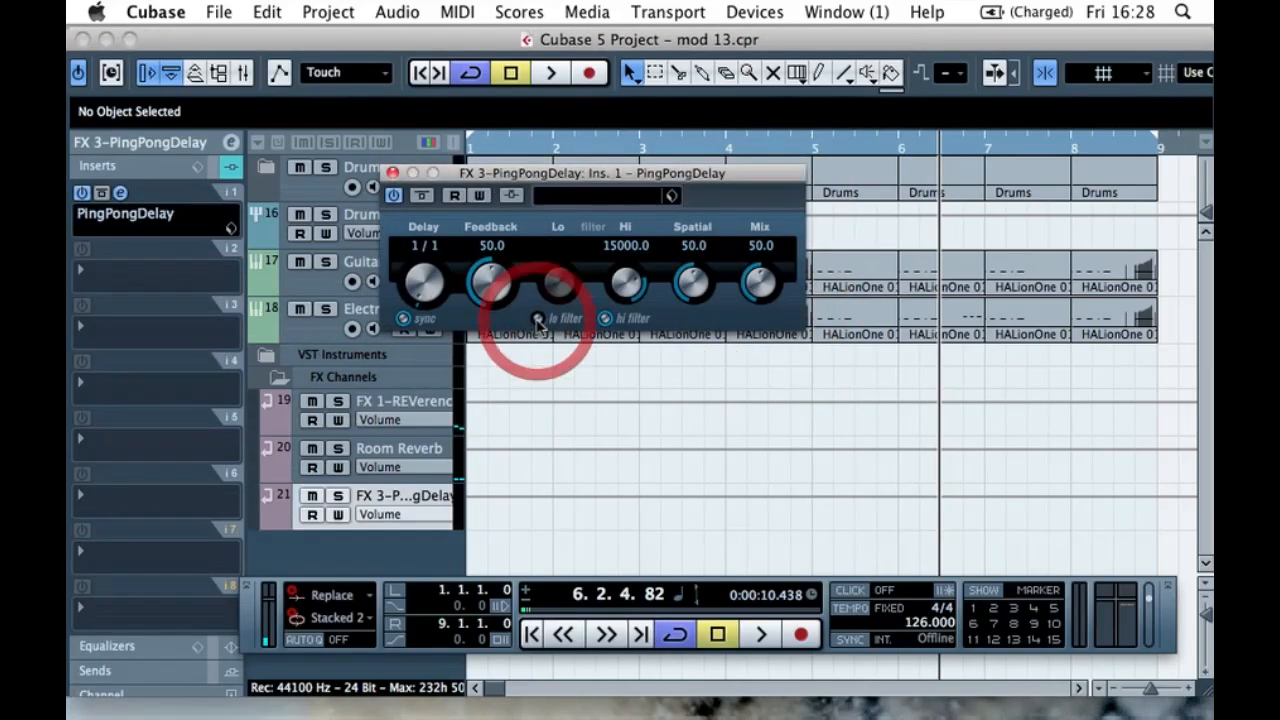
{"action": "left_click", "coordinate": [605, 318]}
{"action": "left_click_drag", "start_coordinate": [482, 172], "coordinate": [851, 279]}
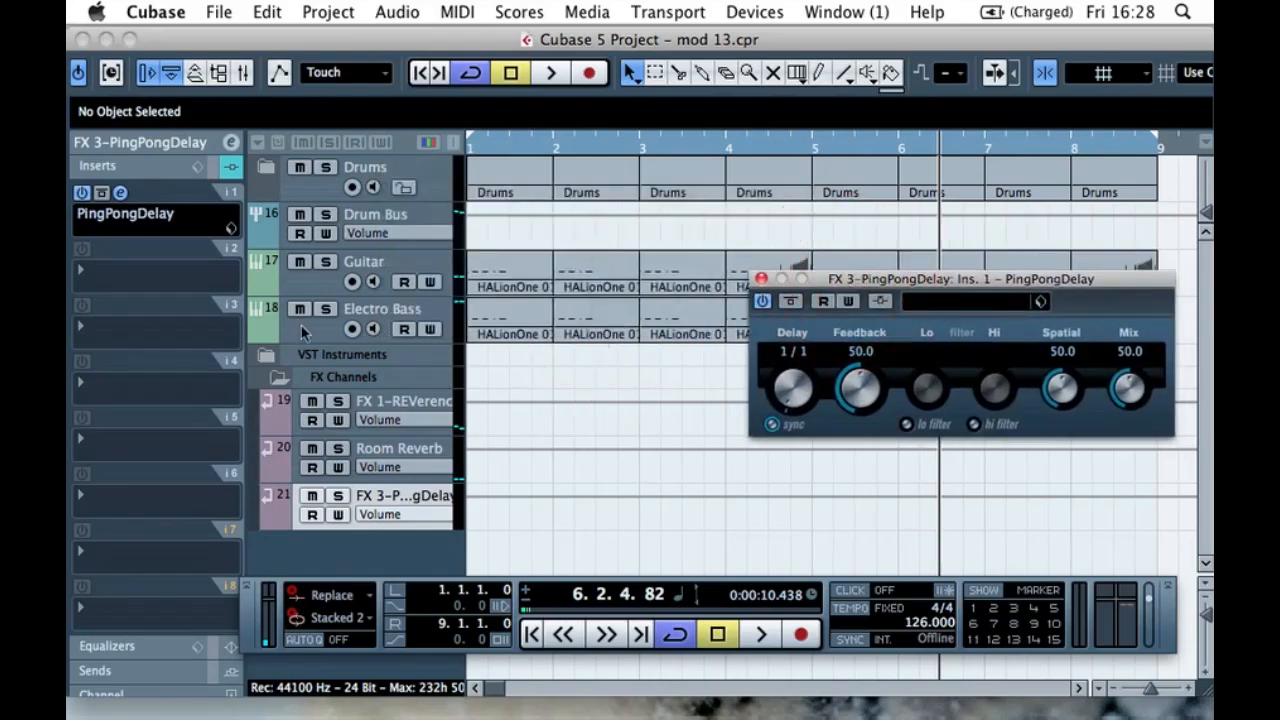
- Route the second Electro Bass send to FX 3-PingPongDelay, activate it and set its level to about -15.47
{"action": "left_click", "coordinate": [302, 333]}
{"action": "left_click", "coordinate": [232, 244]}
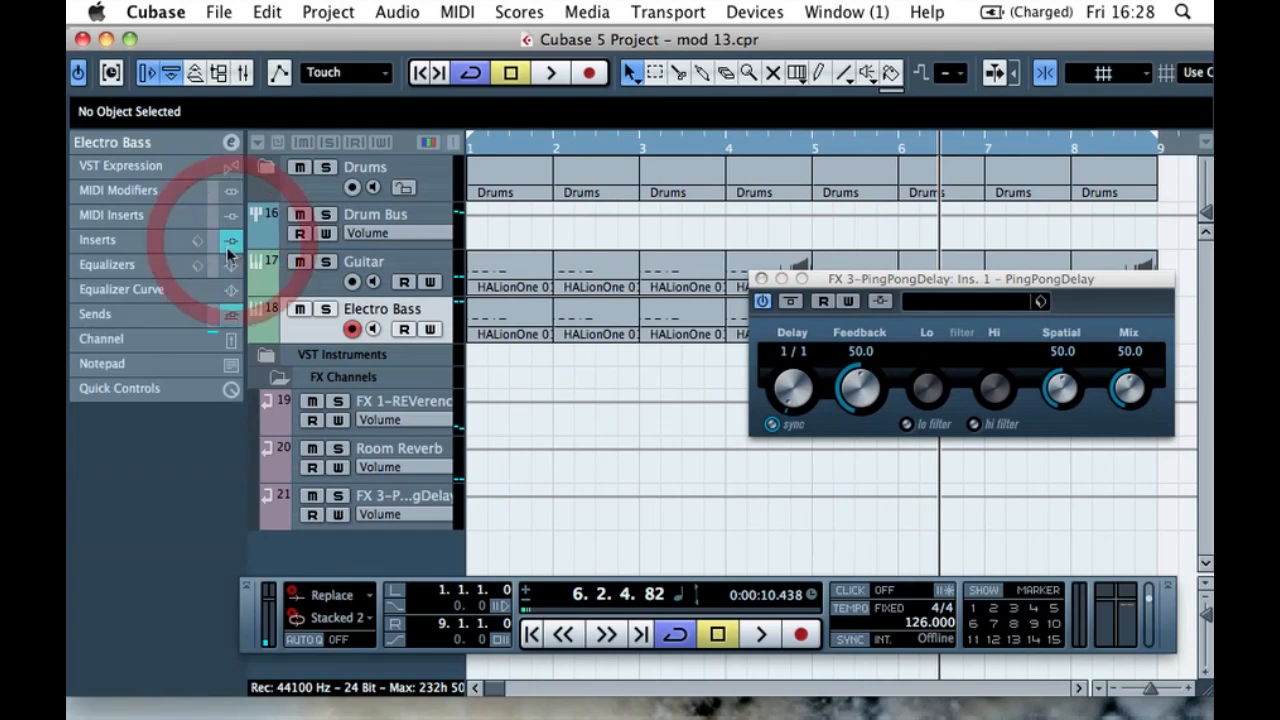
{"action": "left_click", "coordinate": [230, 317]}
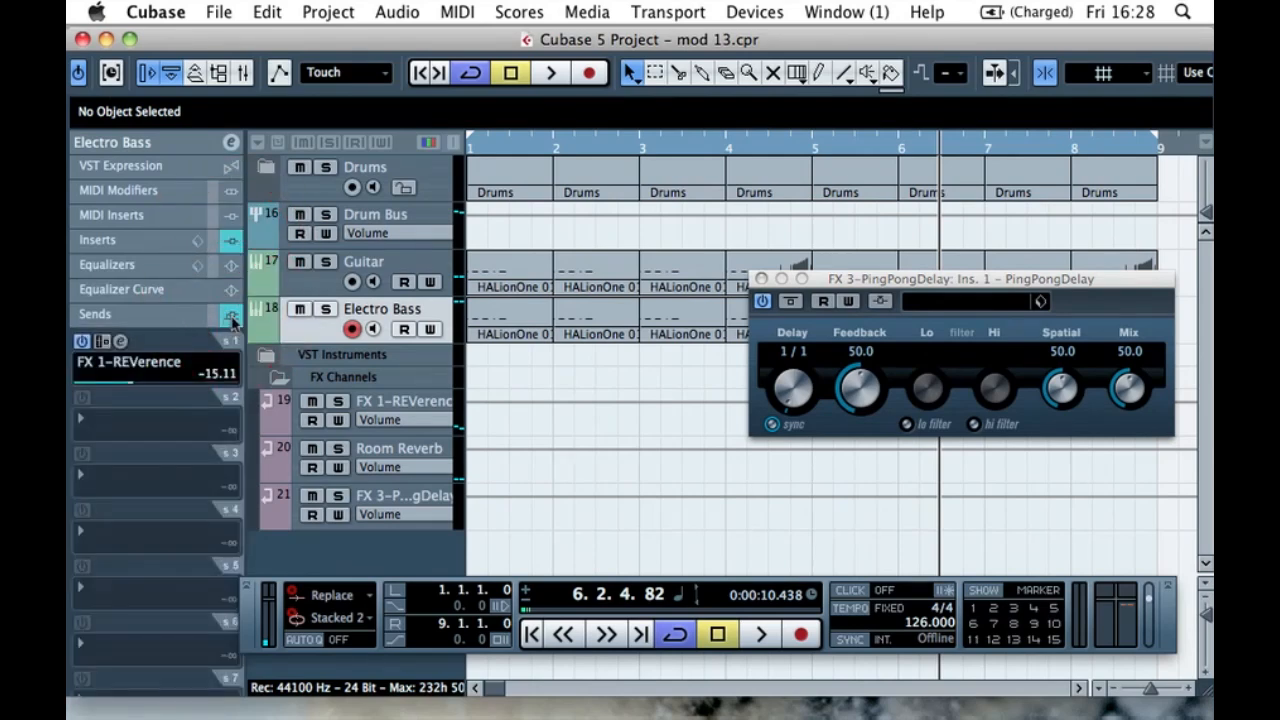
{"action": "left_click", "coordinate": [114, 427]}
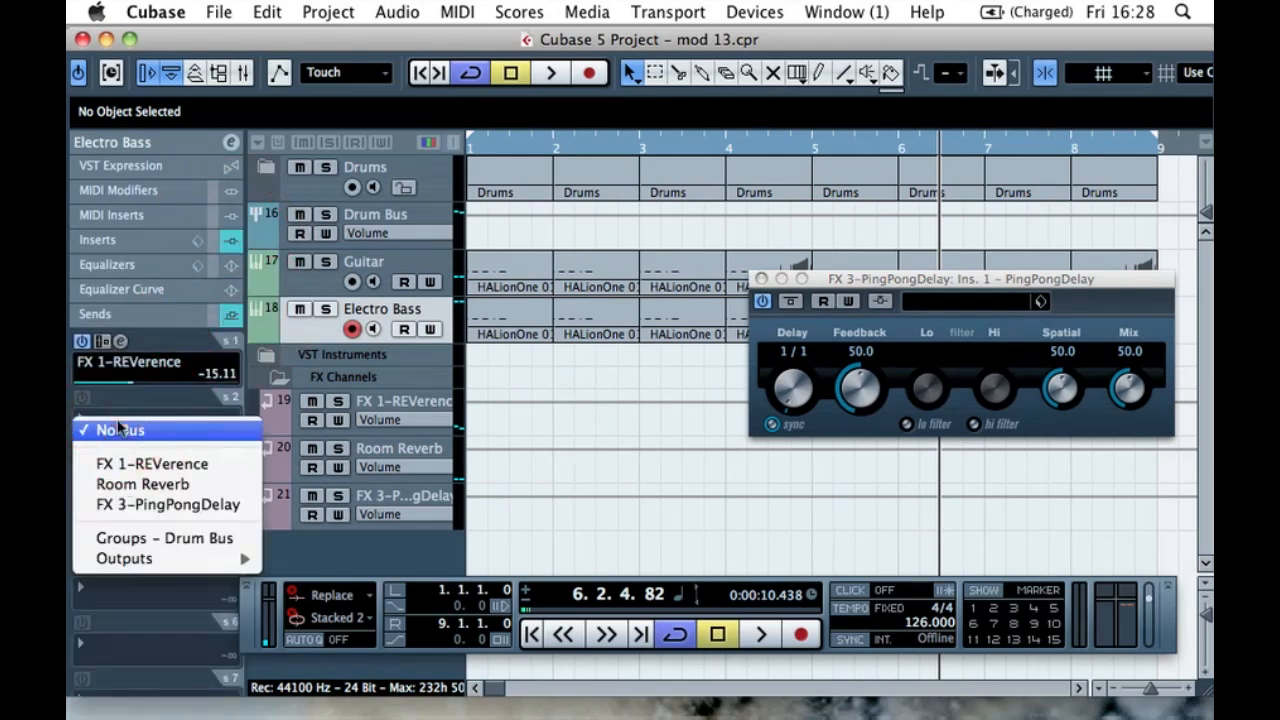
{"action": "left_click", "coordinate": [166, 505]}
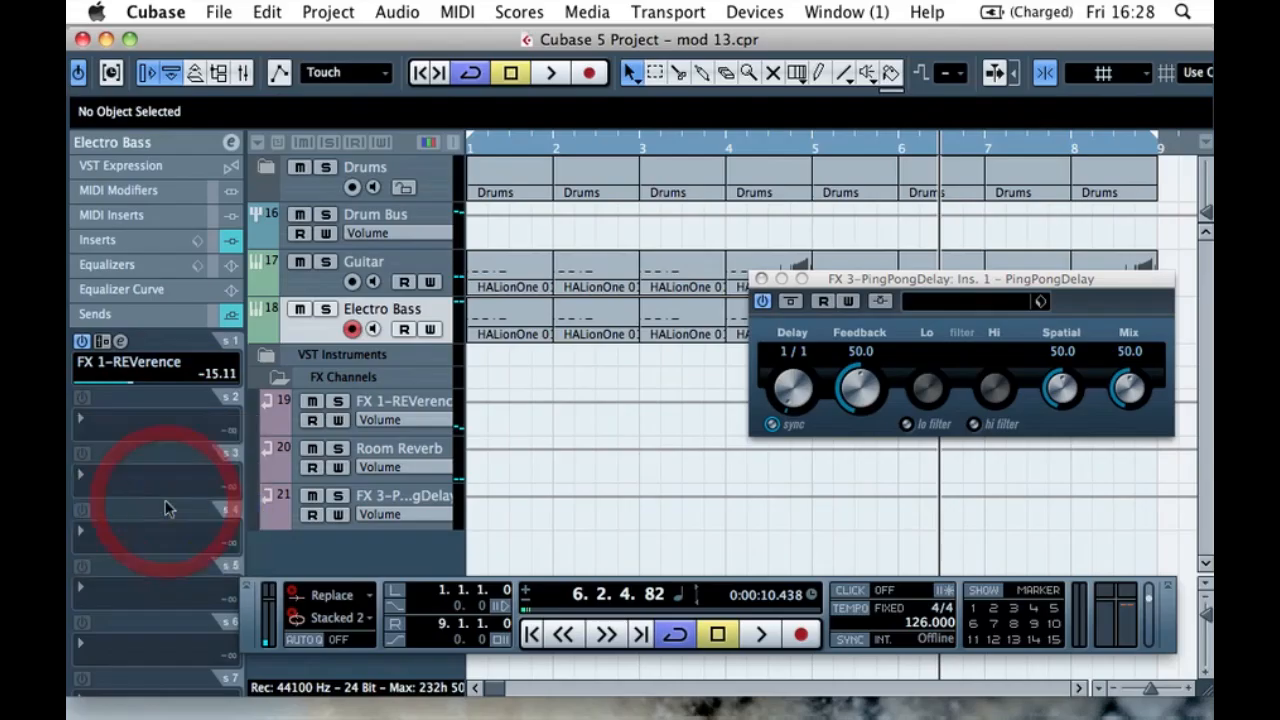
{"action": "left_click", "coordinate": [82, 397]}
{"action": "left_click", "coordinate": [130, 438]}
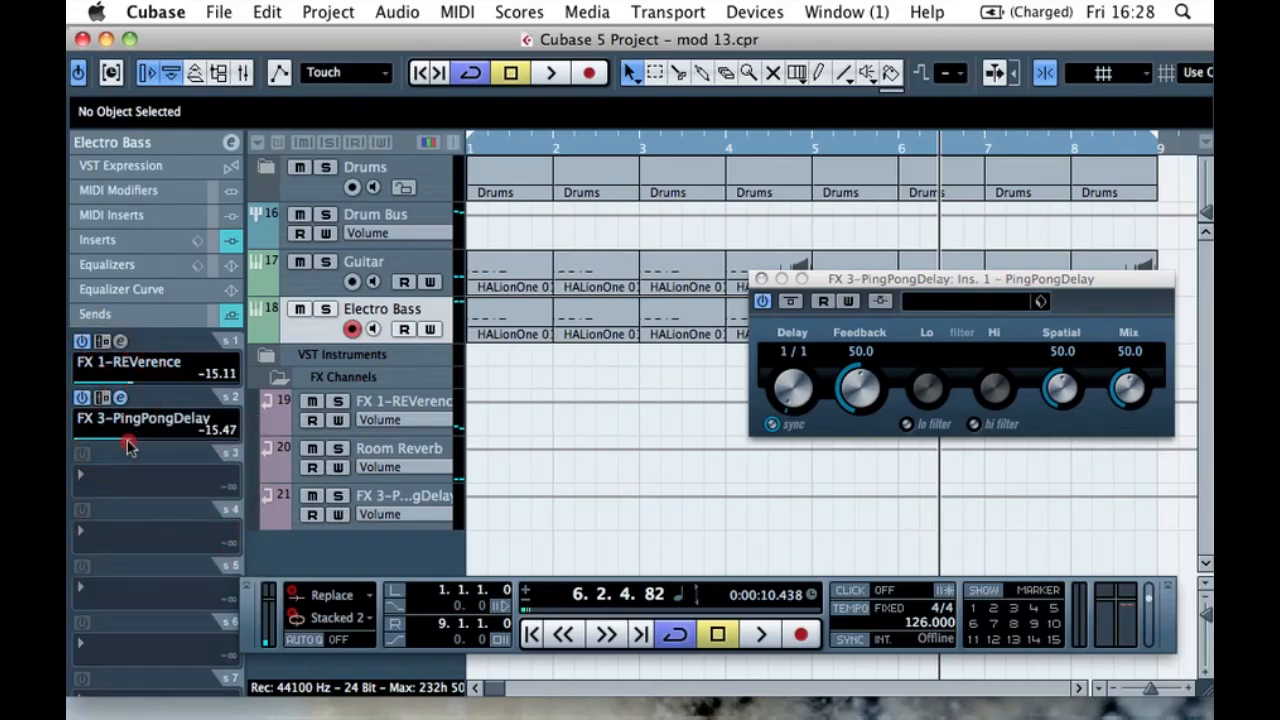
- Solo the Electro Bass, audition it with the ping-pong delay and move the delay window beside the track list
{"action": "left_click", "coordinate": [327, 309]}
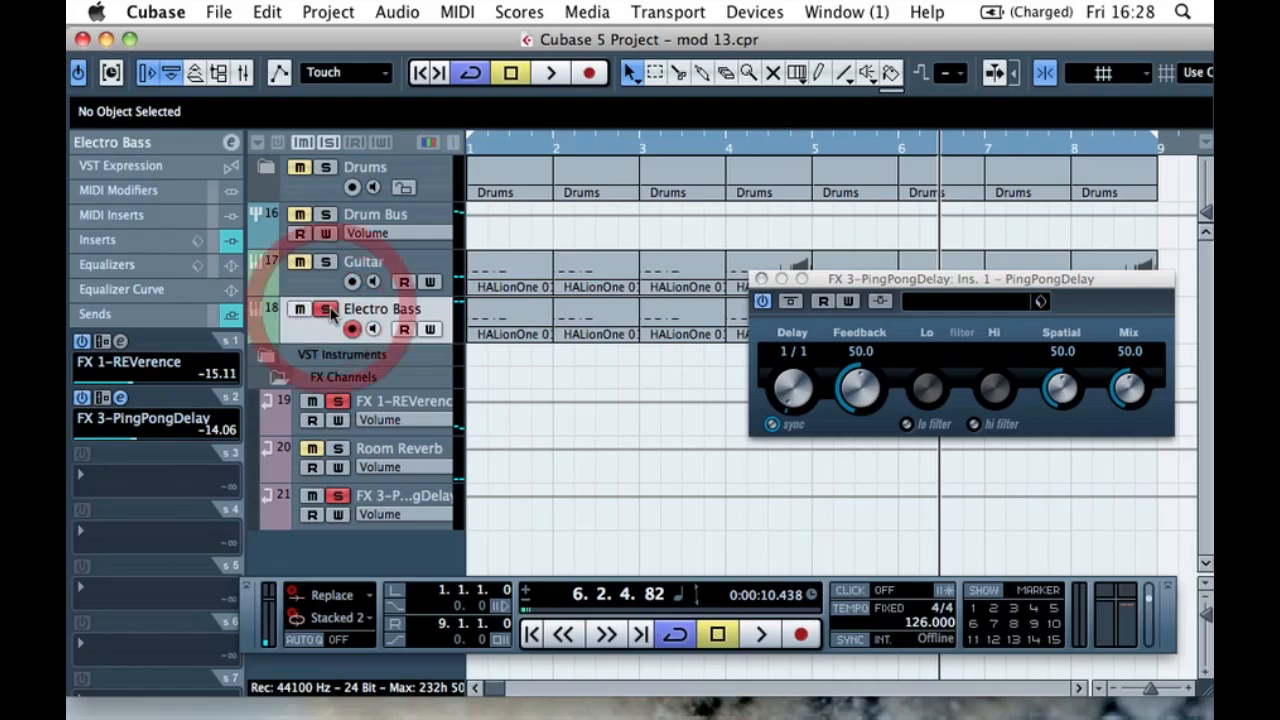
{"action": "key", "text": "space"}
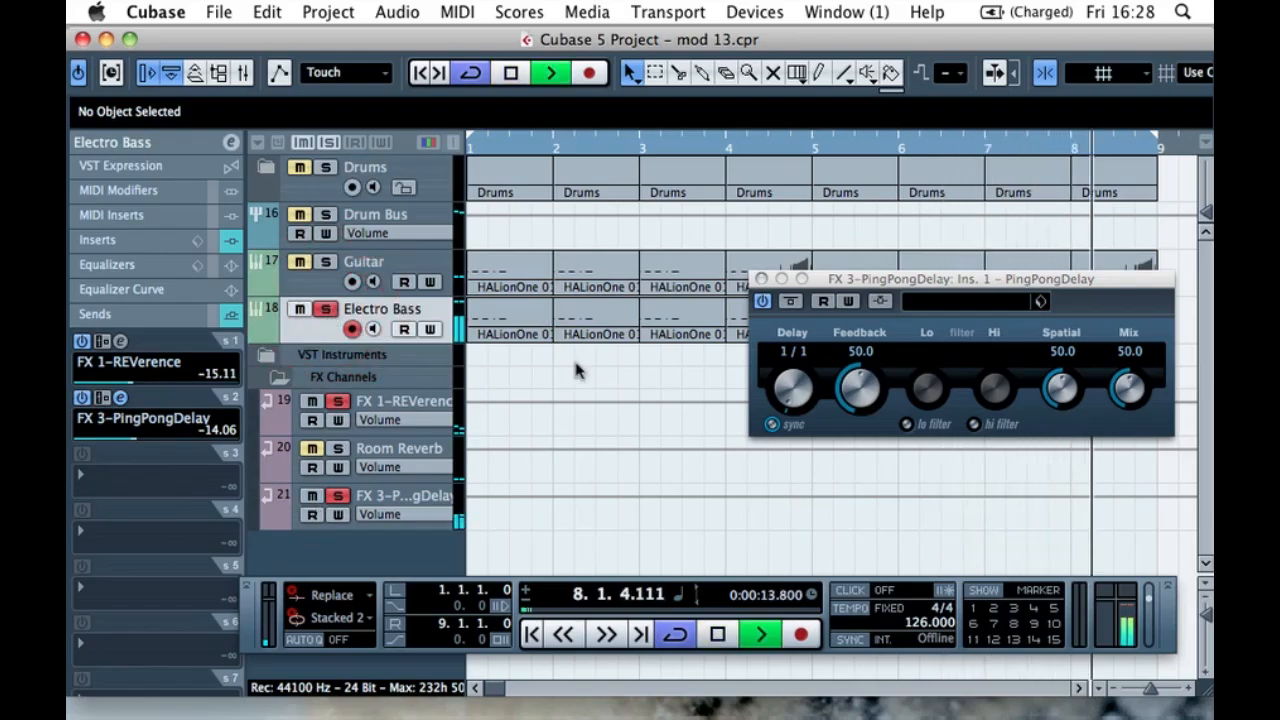
{"action": "left_click_drag", "start_coordinate": [895, 289], "coordinate": [539, 167]}
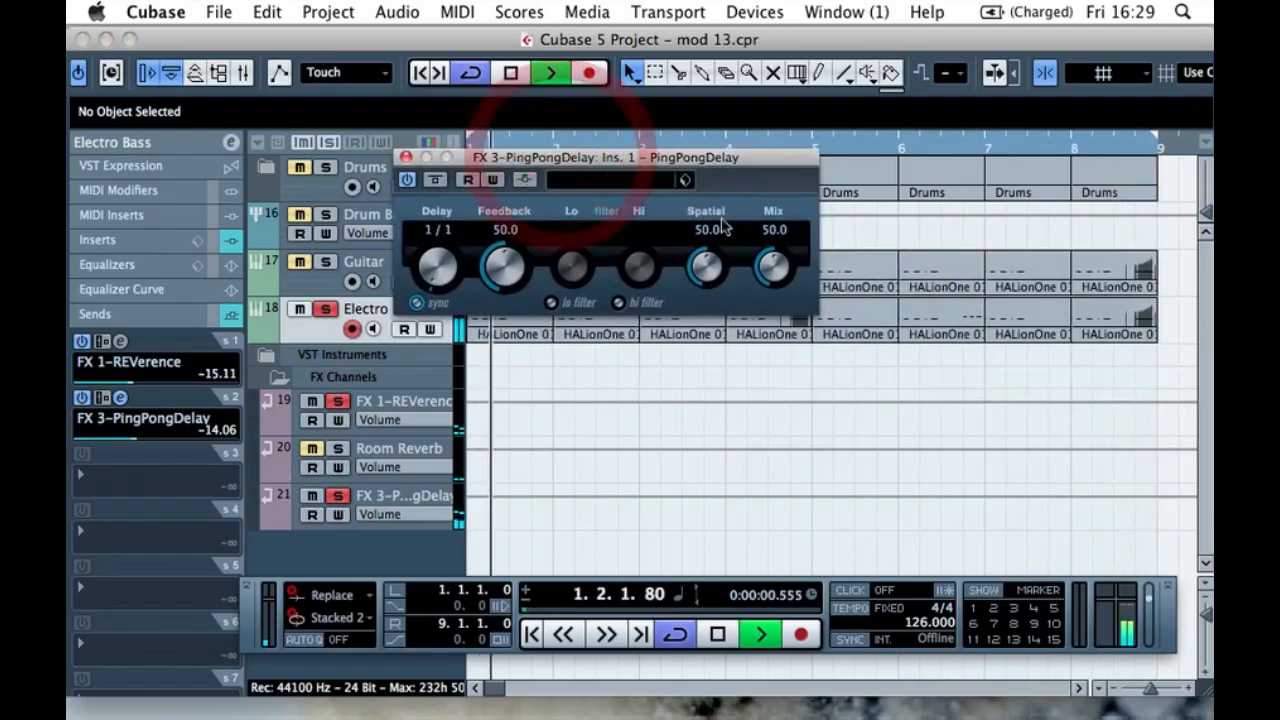
{"action": "key", "text": "space"}
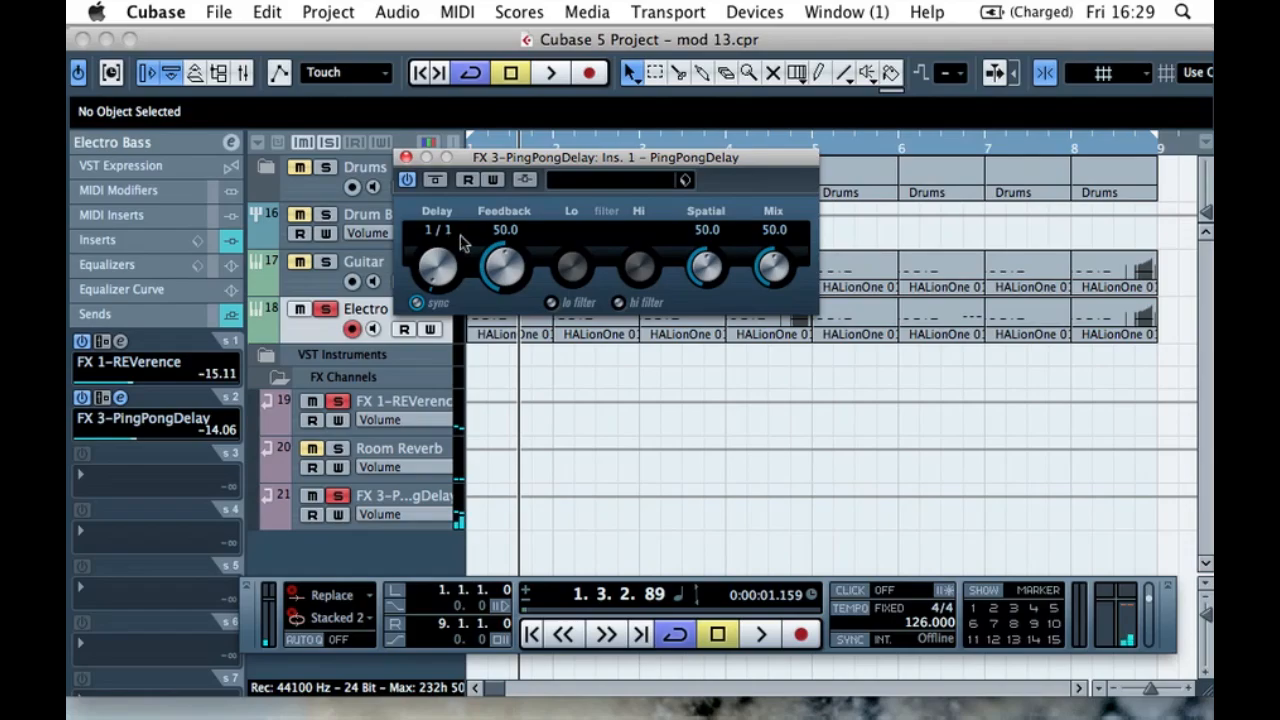
- Set the PingPongDelay's delay time to 1/16 D and its feedback to about 18.5 while auditioning the loop
{"action": "left_click_drag", "start_coordinate": [427, 283], "coordinate": [466, 280]}
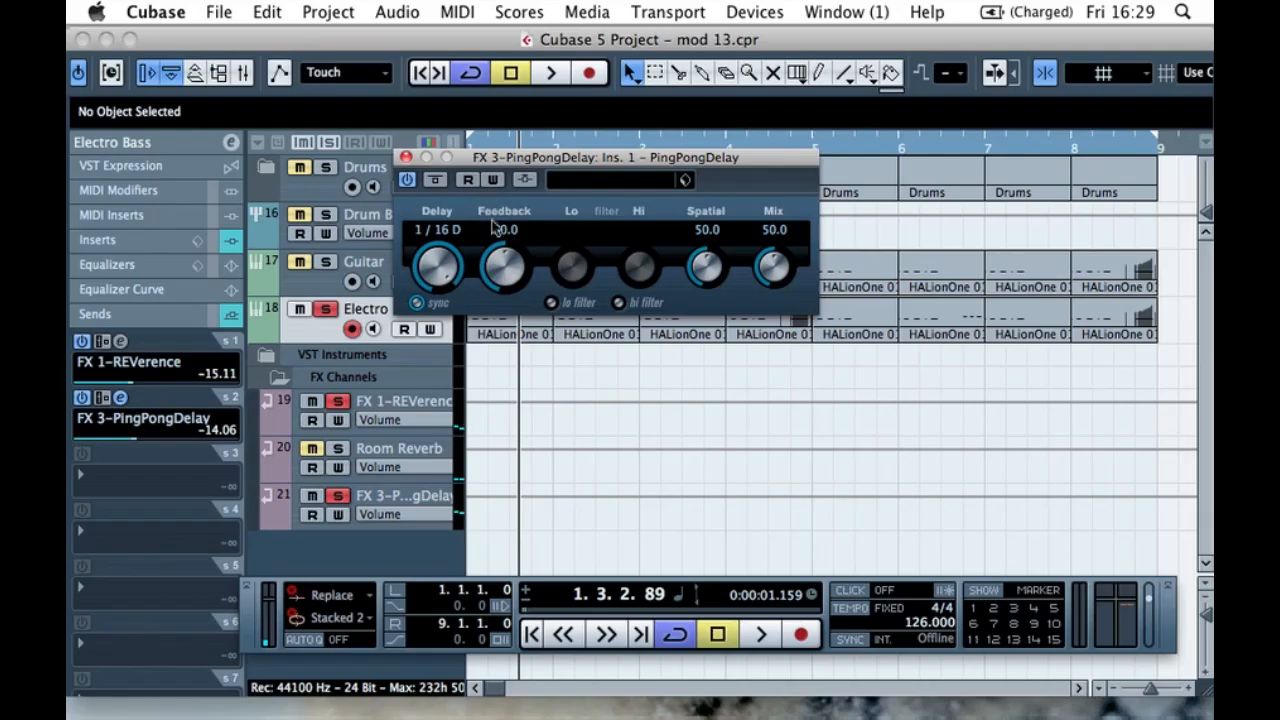
{"action": "key", "text": "space"}
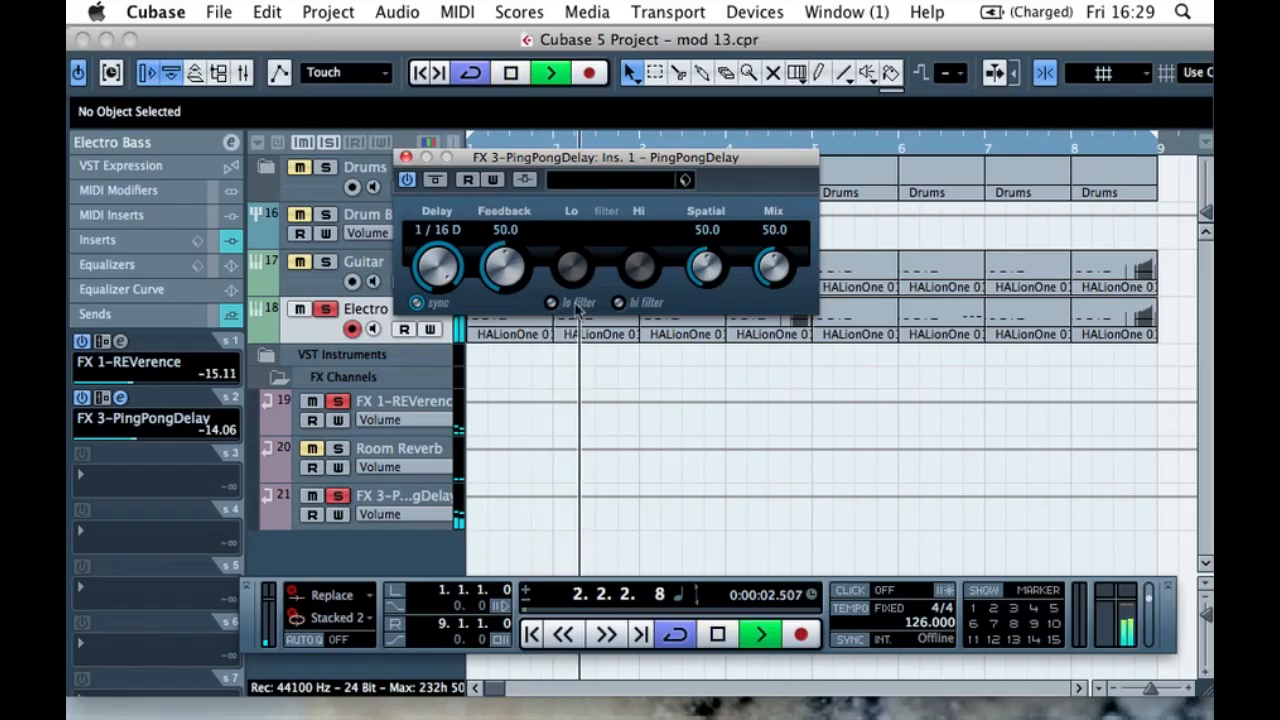
{"action": "left_click_drag", "start_coordinate": [500, 252], "coordinate": [480, 268]}
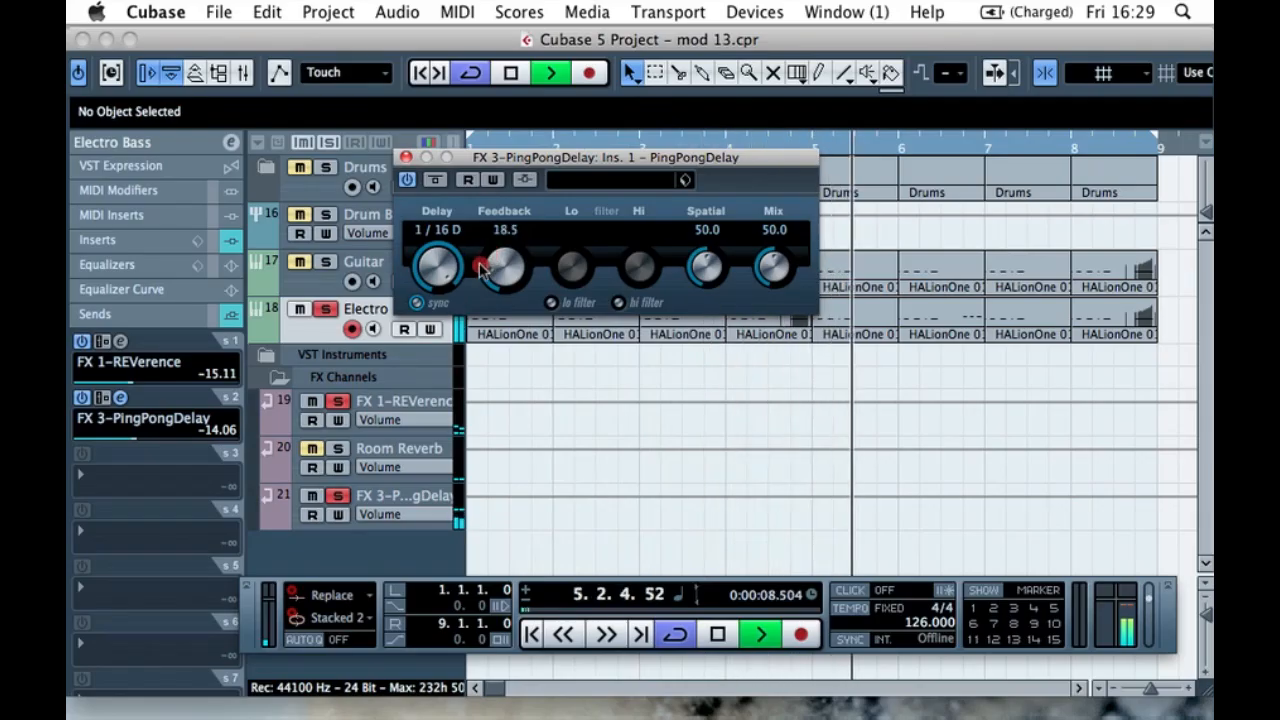
{"action": "key", "text": "space"}
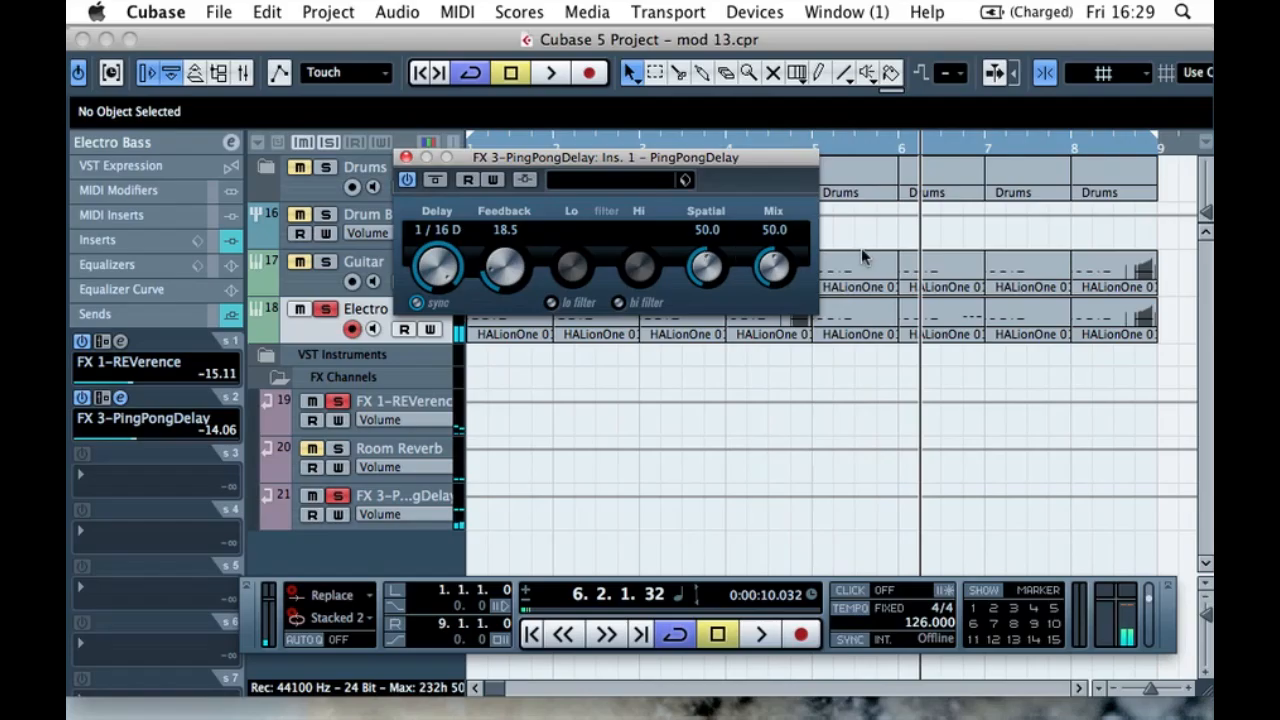
- Set the PingPongDelay's mix to 100 and widen its spatial value to about 65.3, auditioning the soloed bass
{"action": "left_click_drag", "start_coordinate": [777, 258], "coordinate": [766, 371]}
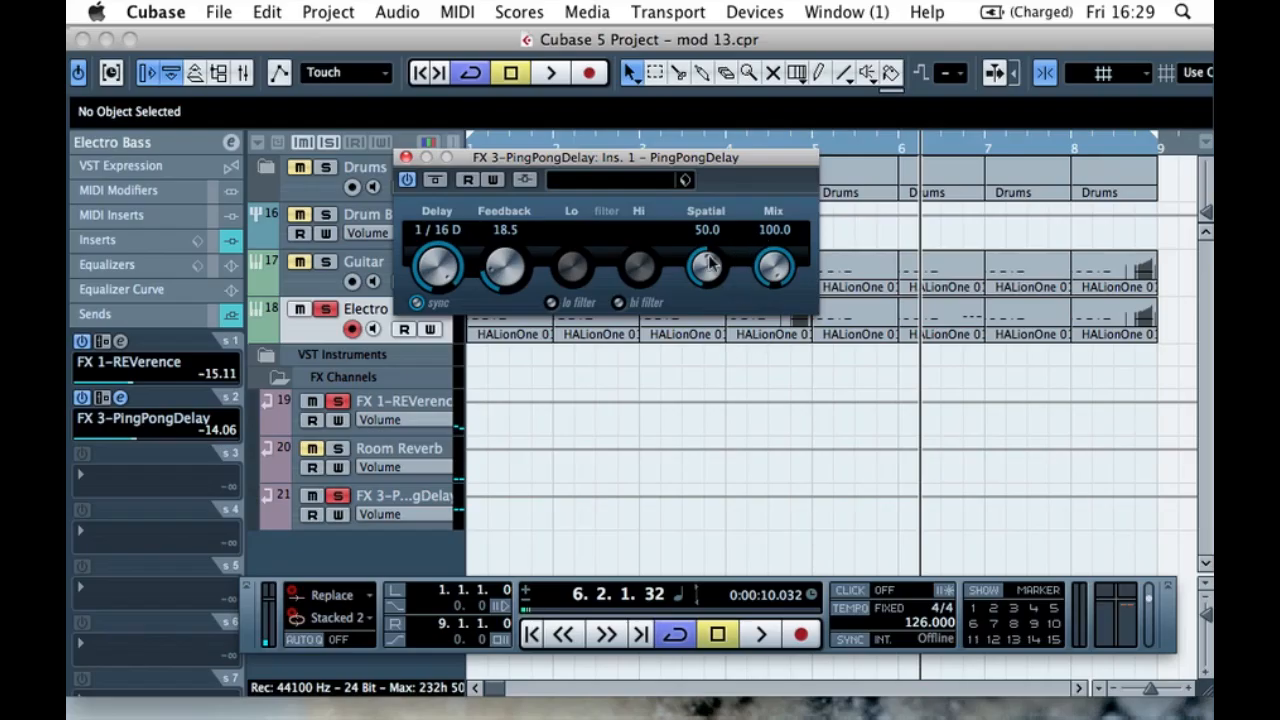
{"action": "key", "text": "space"}
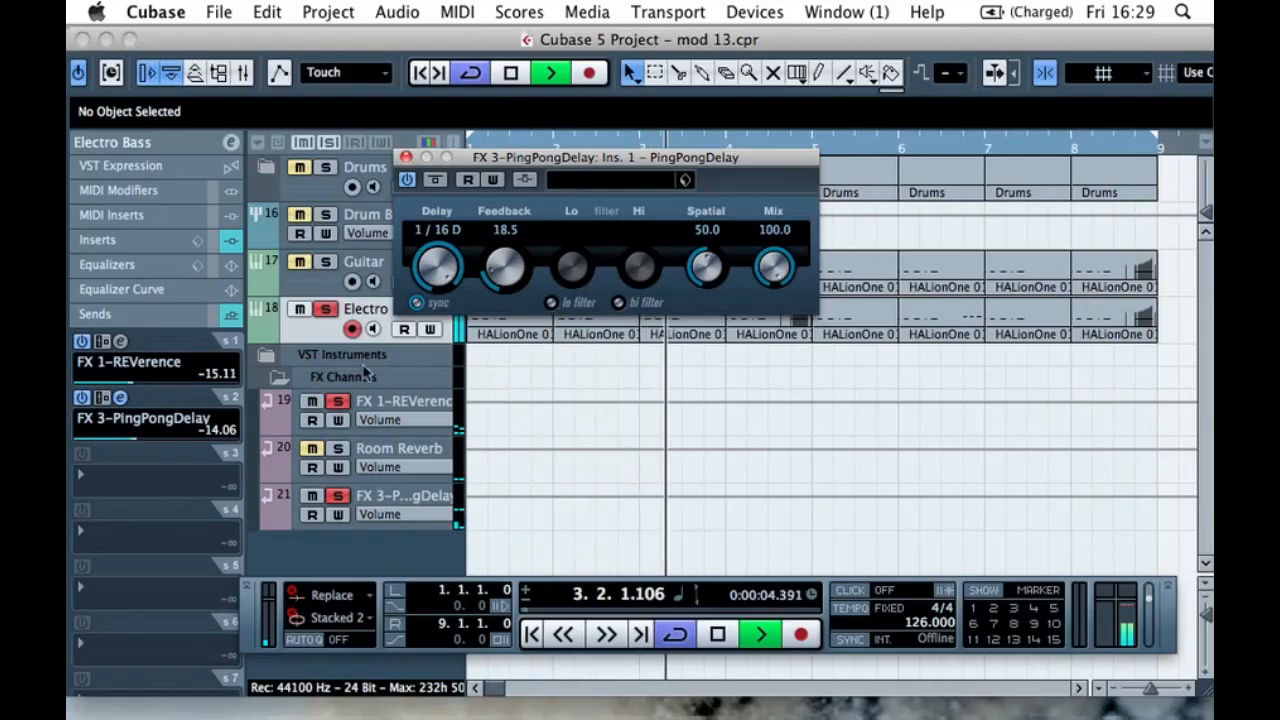
{"action": "mouse_move", "coordinate": [706, 268]}
{"action": "left_mouse_down"}
{"action": "mouse_move", "coordinate": [707, 288]}
{"action": "mouse_move", "coordinate": [688, 284]}
{"action": "mouse_move", "coordinate": [700, 278]}
{"action": "left_mouse_up"}
{"action": "left_click_drag", "start_coordinate": [708, 248], "coordinate": [751, 225]}
{"action": "key", "text": "space"}
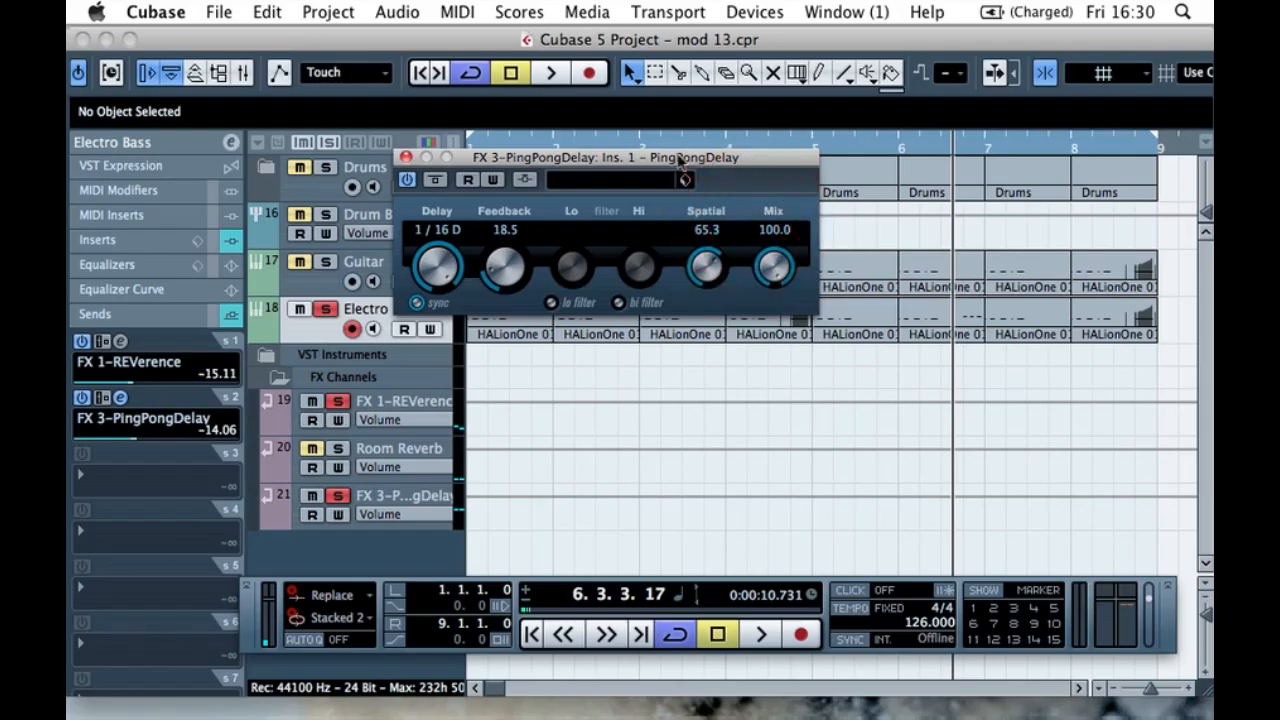
- Raise the PingPongDelay's feedback to about 60.3 while the soloed Electro Bass plays
{"action": "key", "text": "space"}
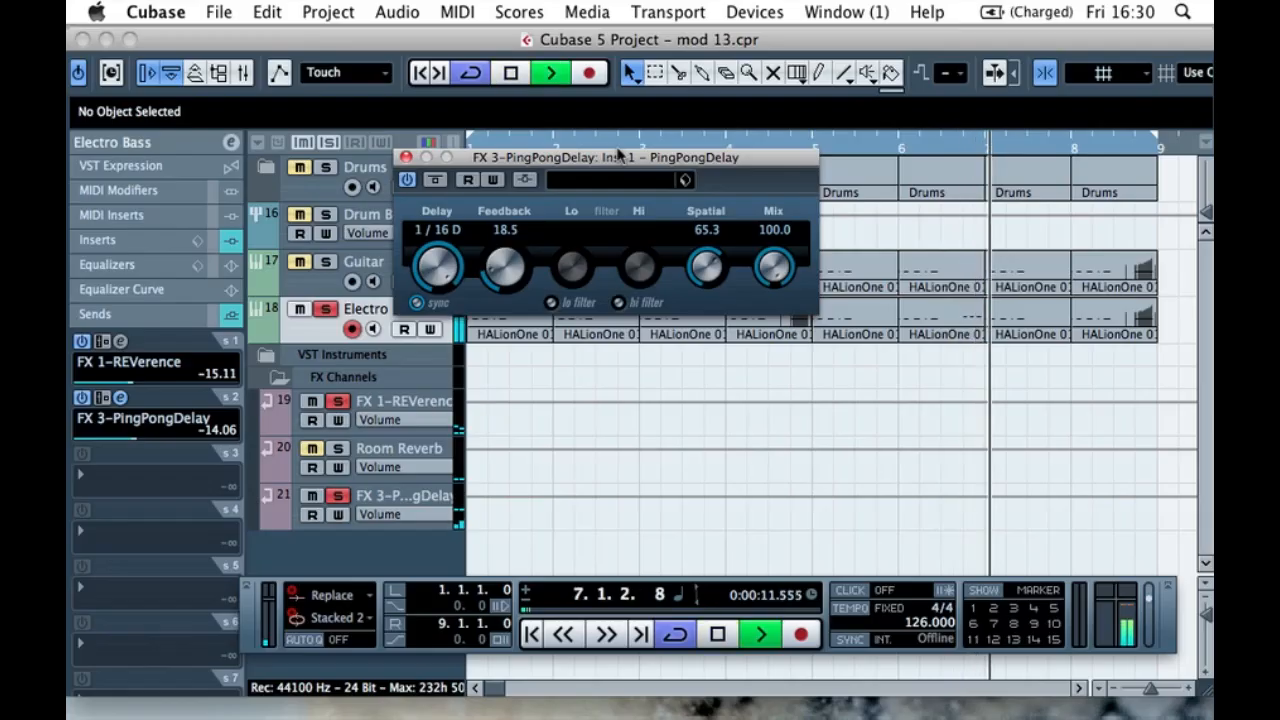
{"action": "left_click_drag", "start_coordinate": [505, 272], "coordinate": [518, 255]}
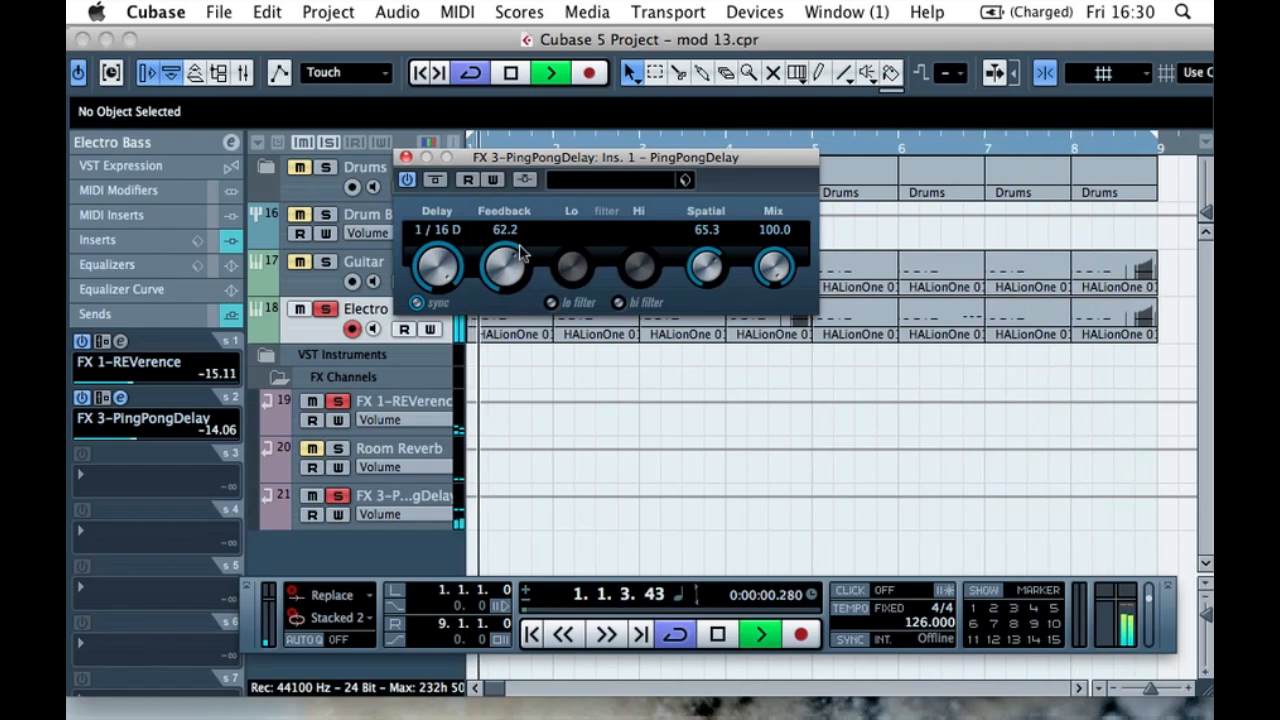
{"action": "left_click_drag", "start_coordinate": [518, 257], "coordinate": [518, 263]}
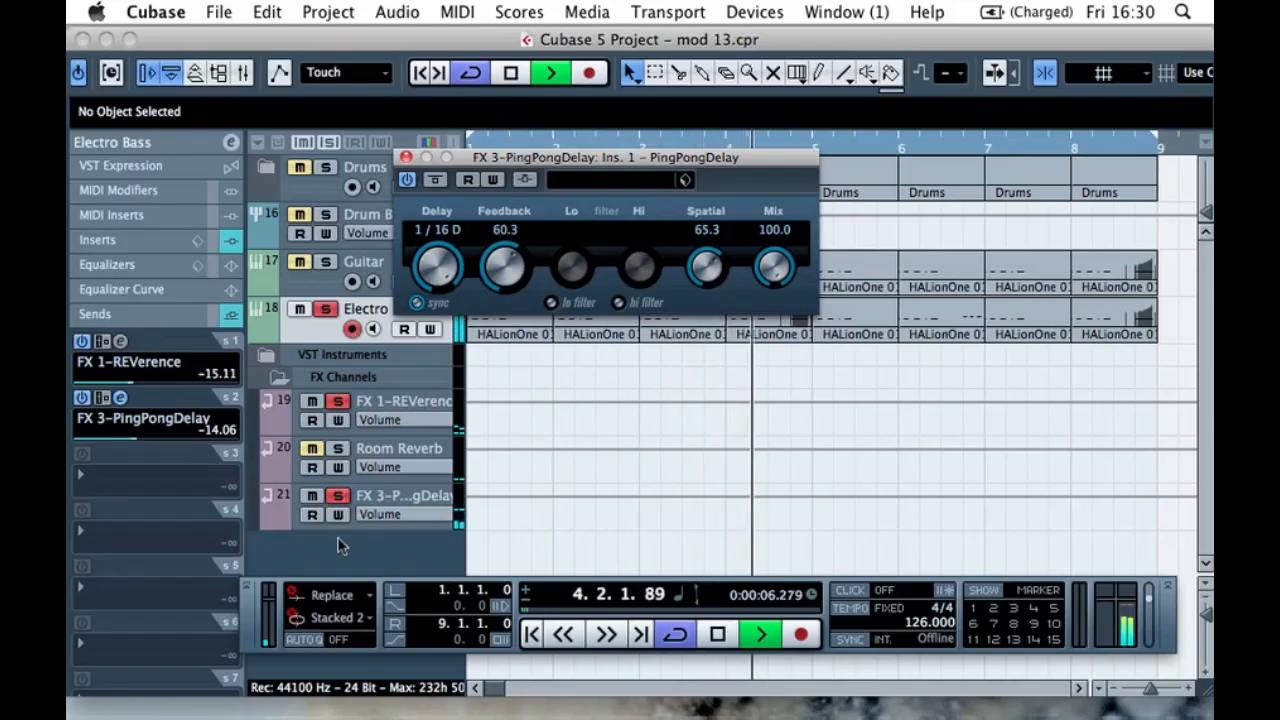
- Select the FX 3-PingPongDelay channel, show its basic track settings and lower its volume to about -12.94
{"action": "left_click", "coordinate": [286, 510]}
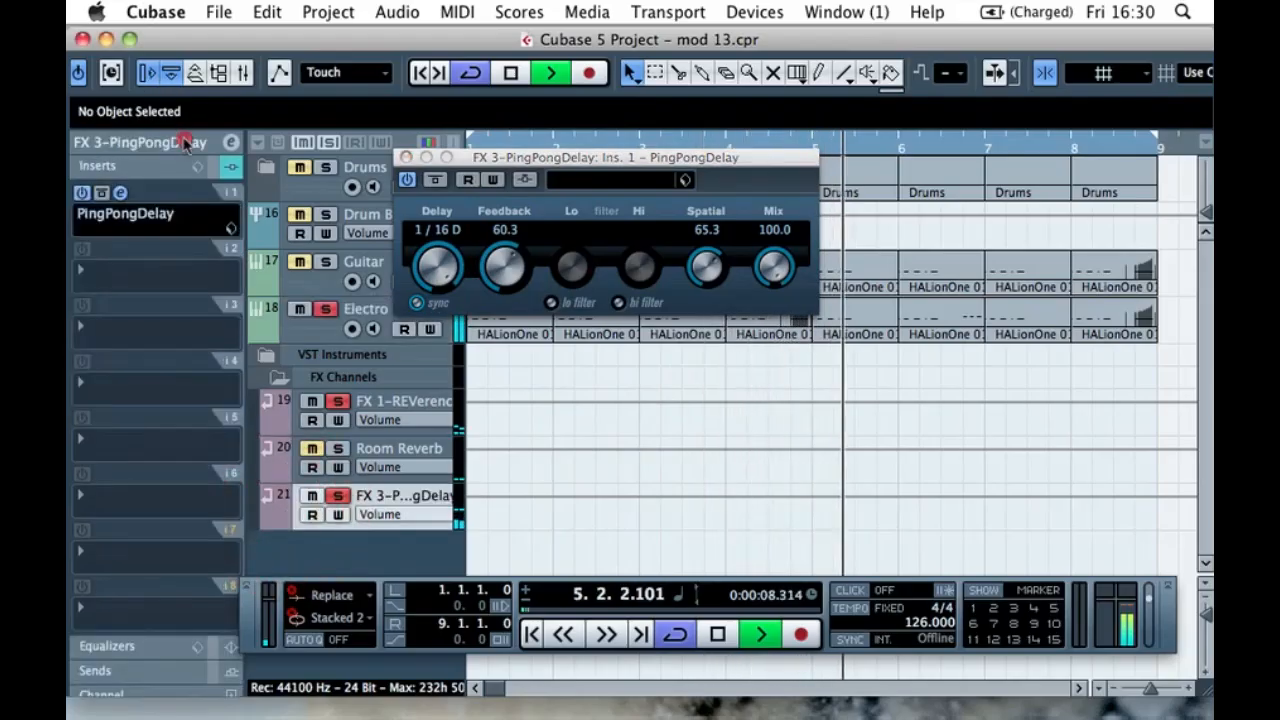
{"action": "left_click", "coordinate": [185, 143]}
{"action": "left_click_drag", "start_coordinate": [216, 248], "coordinate": [178, 251]}
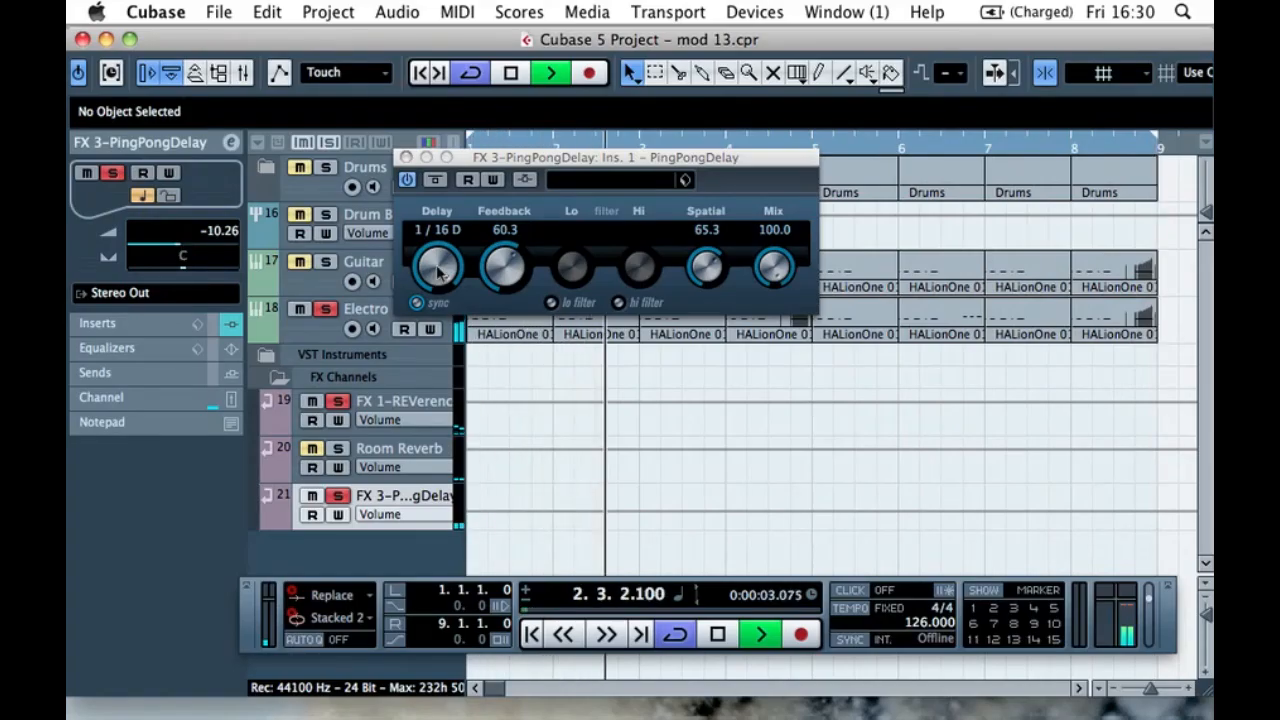
{"action": "key", "text": "space"}
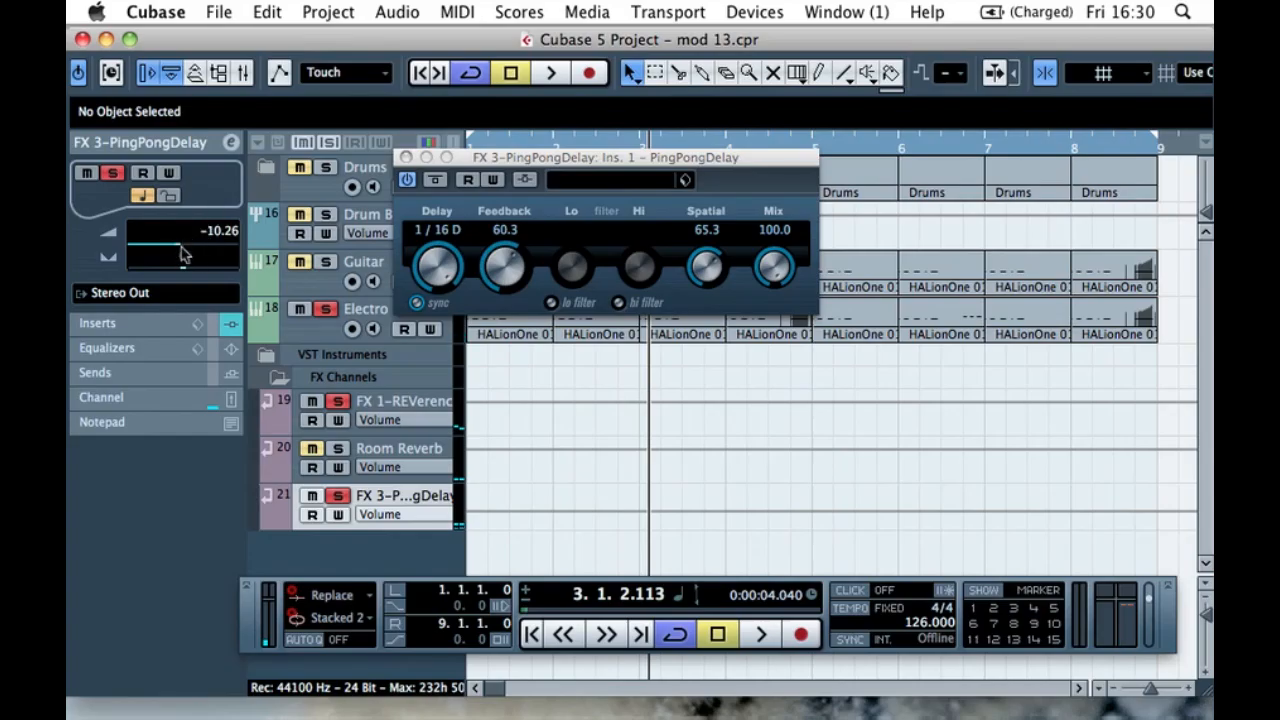
{"action": "left_click_drag", "start_coordinate": [180, 252], "coordinate": [174, 249]}
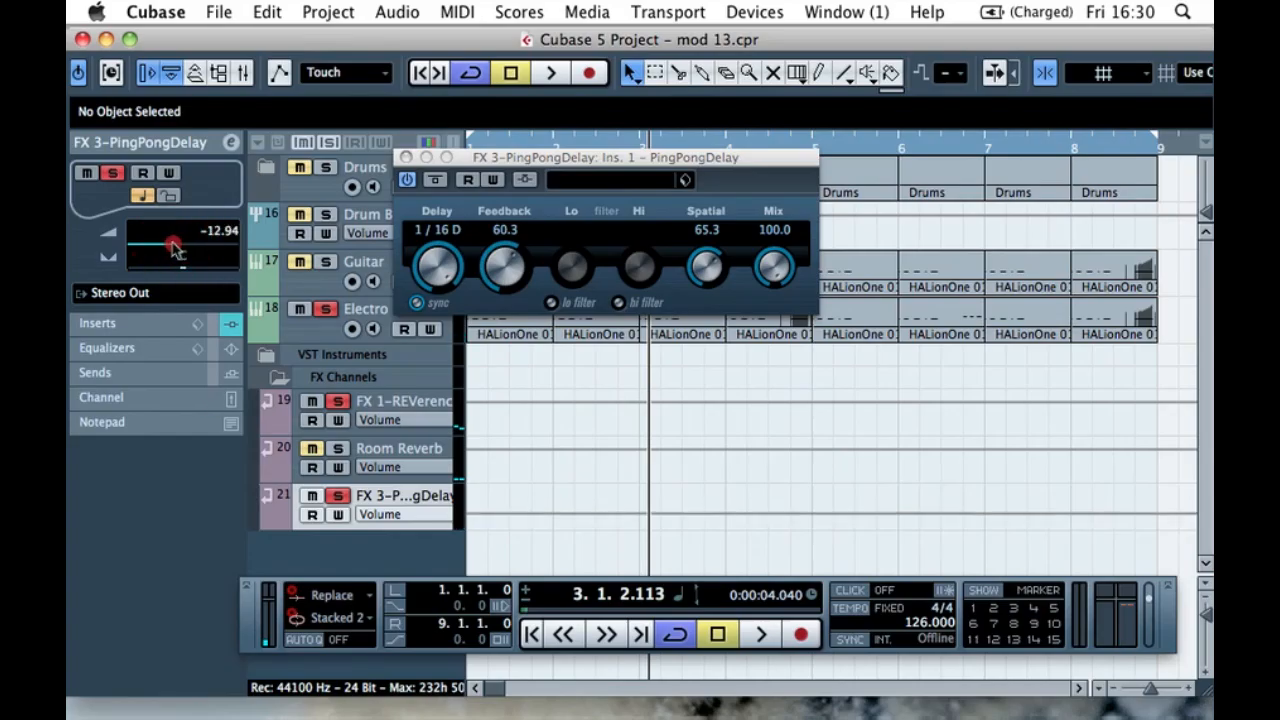
- Turn on the PingPongDelay's lo filter at about 381.2 and reduce the feedback to about 48.9 during playback
{"action": "left_click", "coordinate": [553, 302]}
{"action": "left_click_drag", "start_coordinate": [568, 272], "coordinate": [576, 262]}
{"action": "key", "text": "space"}
{"action": "left_click", "coordinate": [585, 284]}
{"action": "left_click_drag", "start_coordinate": [585, 284], "coordinate": [570, 261]}
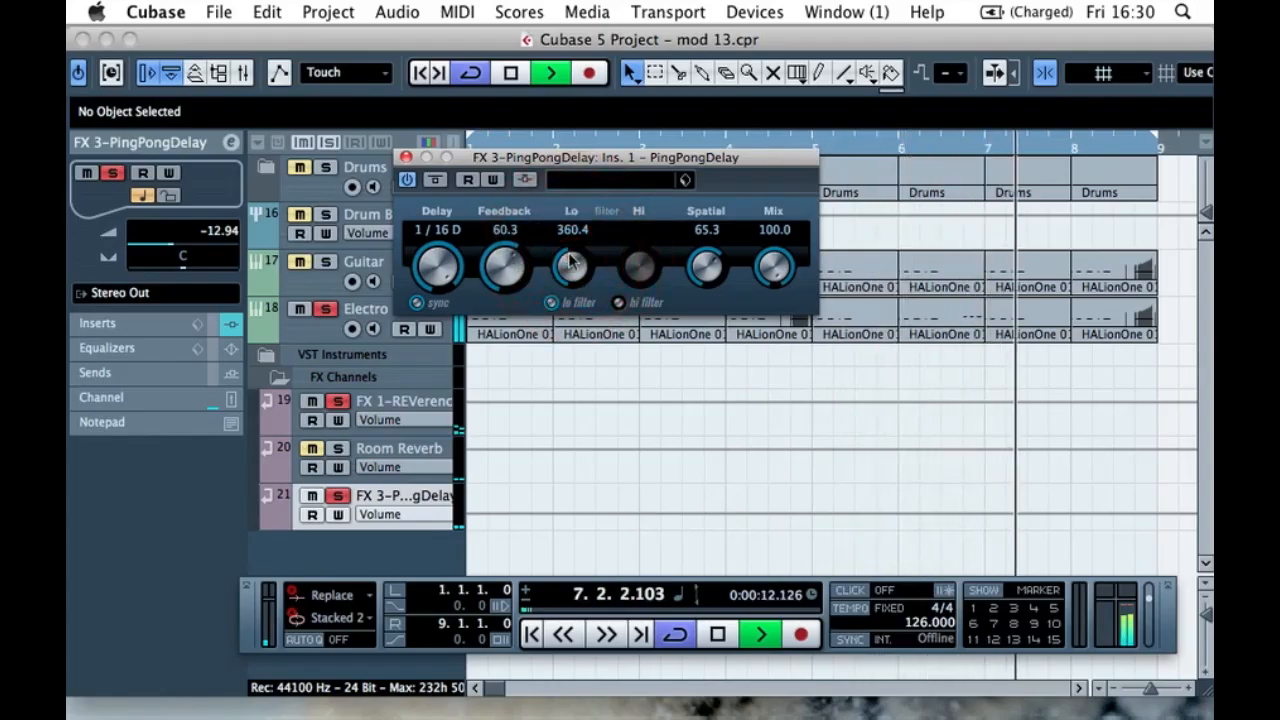
{"action": "left_click_drag", "start_coordinate": [570, 261], "coordinate": [571, 258]}
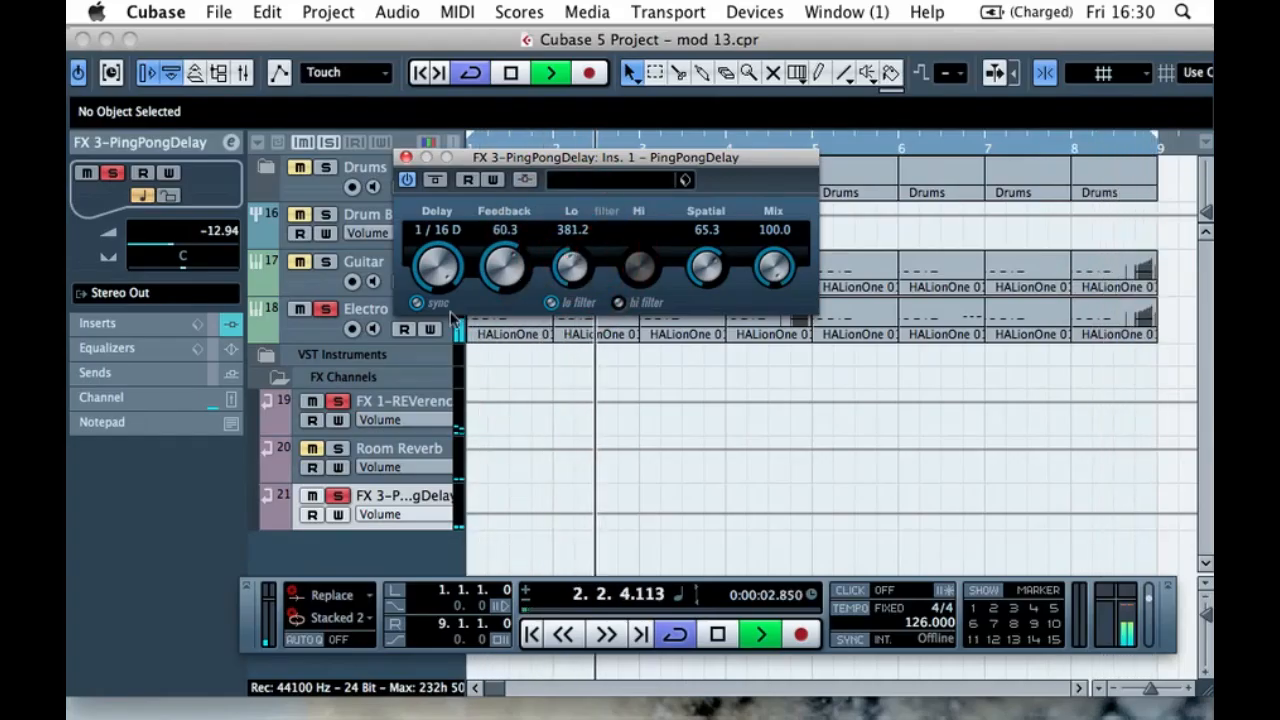
{"action": "left_click_drag", "start_coordinate": [504, 250], "coordinate": [507, 254]}
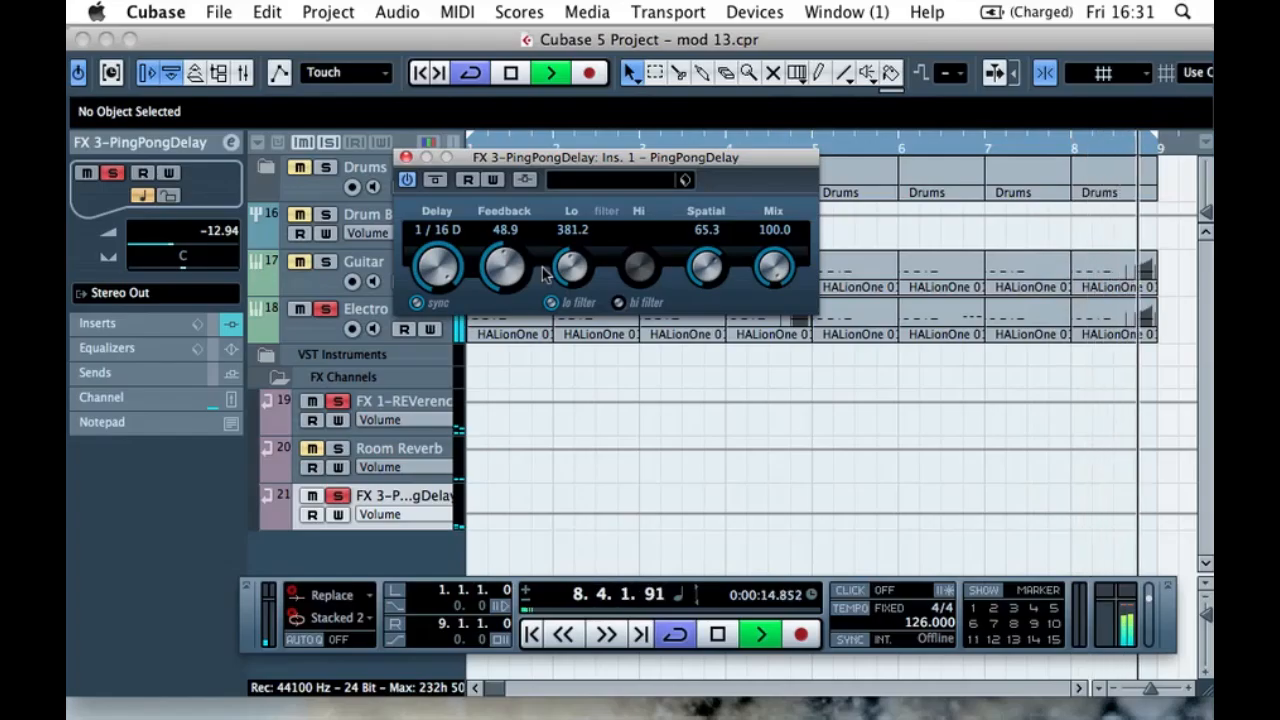
{"action": "key", "text": "space"}
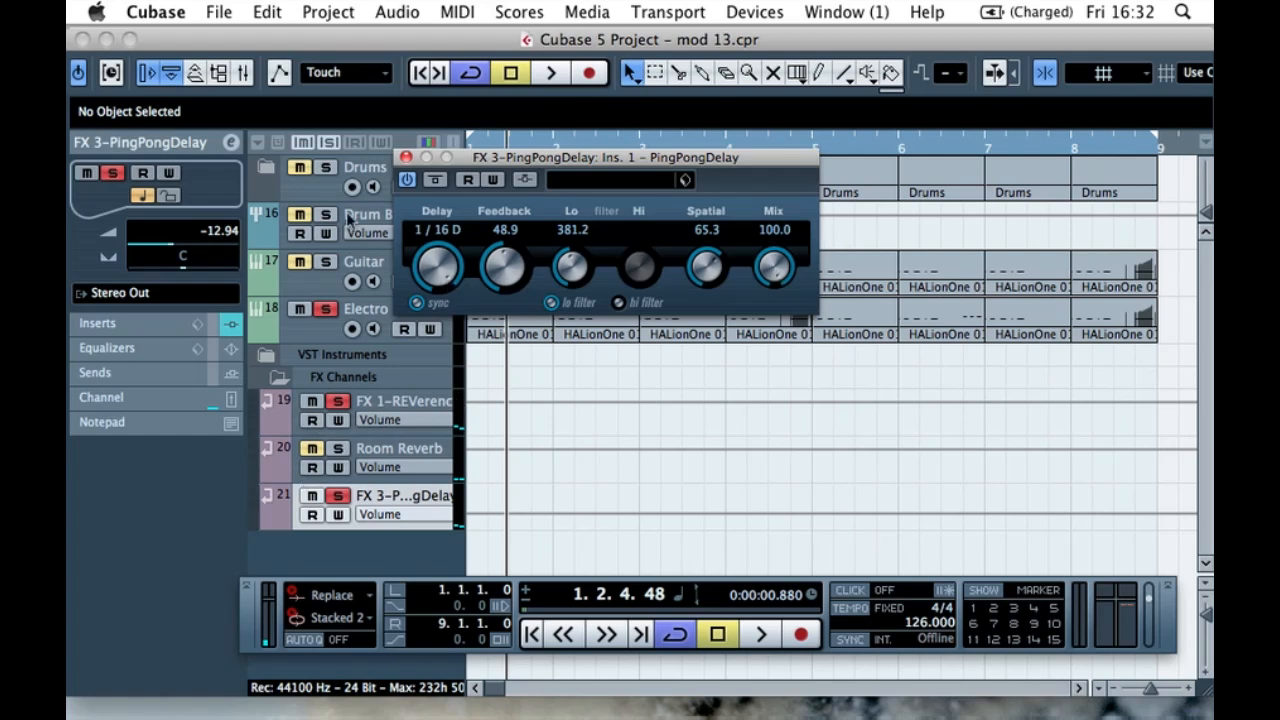
- Unsolo the Electro Bass and, with the full mix playing, set the PingPongDelay's feedback to about 59.4 and lo filter to about 199.2
{"action": "left_click_drag", "start_coordinate": [533, 161], "coordinate": [783, 269]}
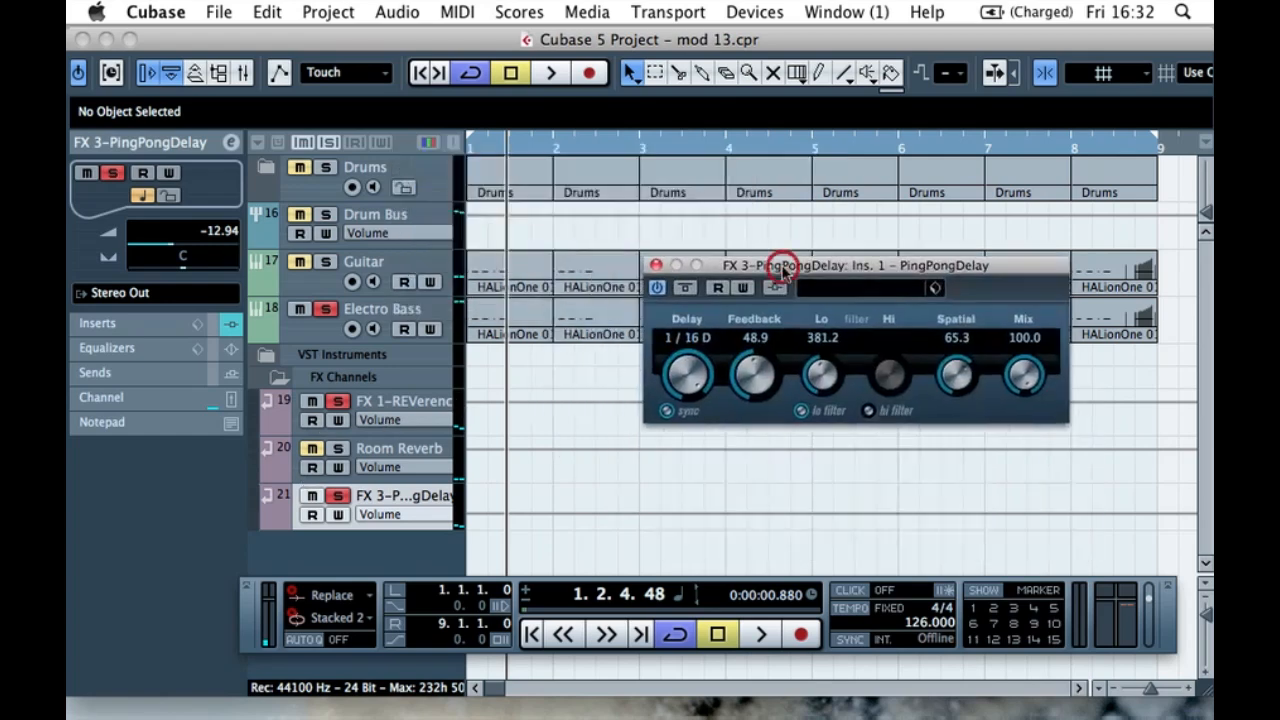
{"action": "left_click", "coordinate": [318, 314]}
{"action": "key", "text": "space"}
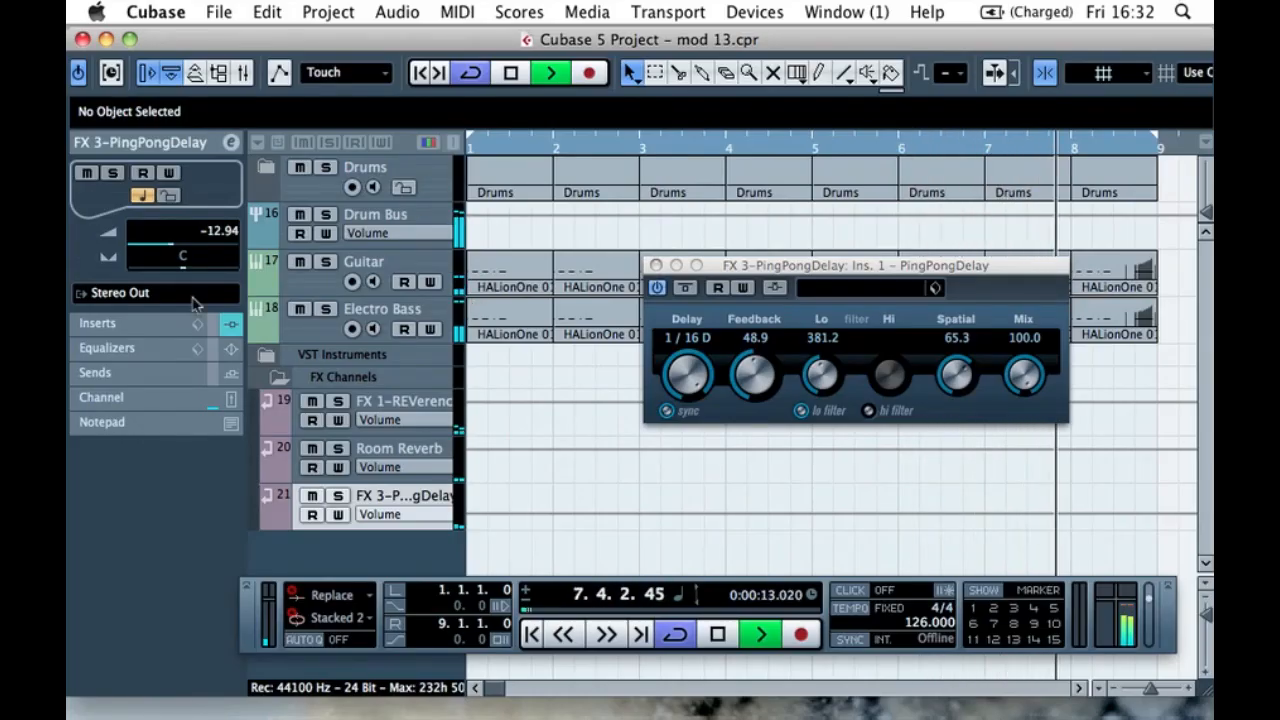
{"action": "left_click", "coordinate": [295, 513]}
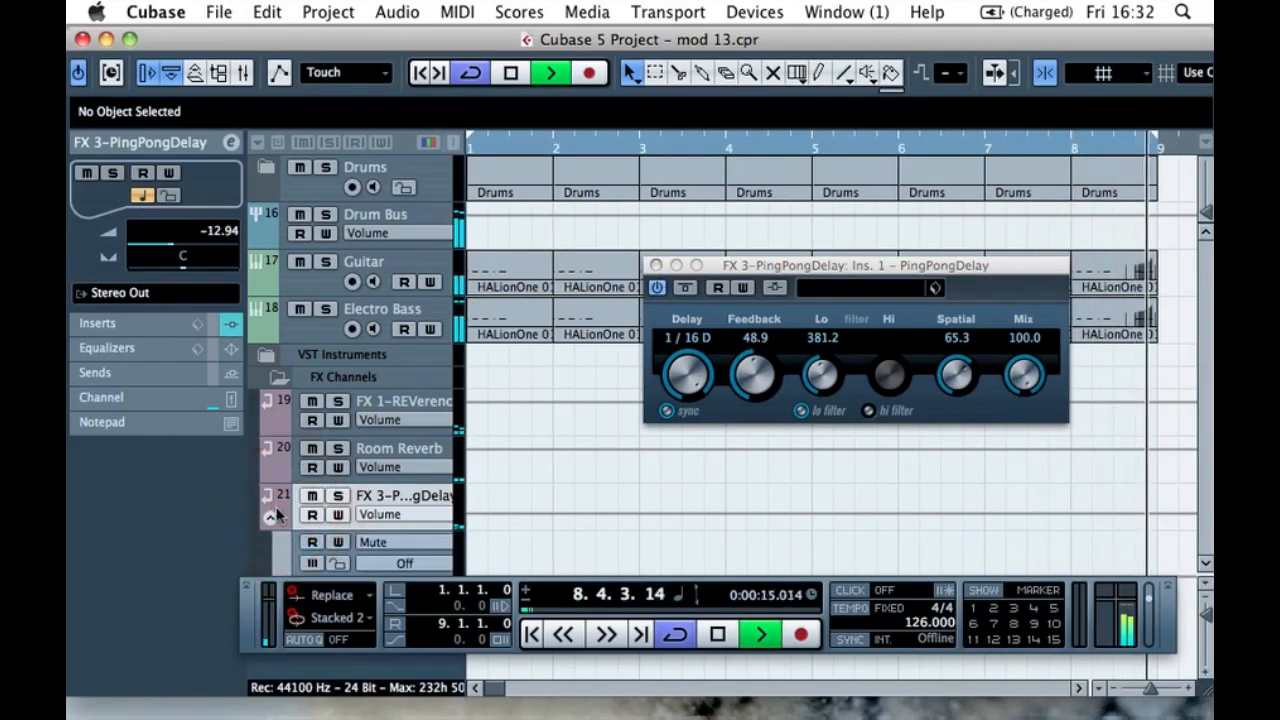
{"action": "left_click", "coordinate": [295, 513]}
{"action": "left_click_drag", "start_coordinate": [770, 362], "coordinate": [768, 355]}
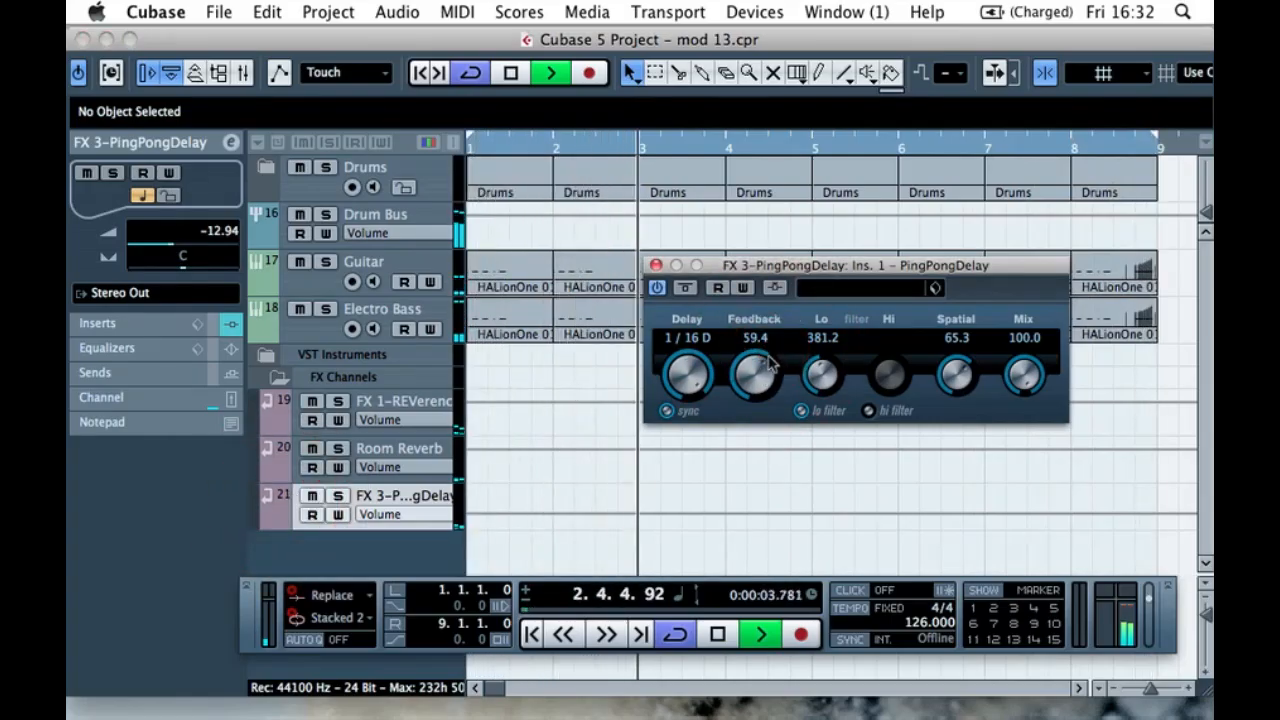
{"action": "left_click_drag", "start_coordinate": [820, 372], "coordinate": [812, 375]}
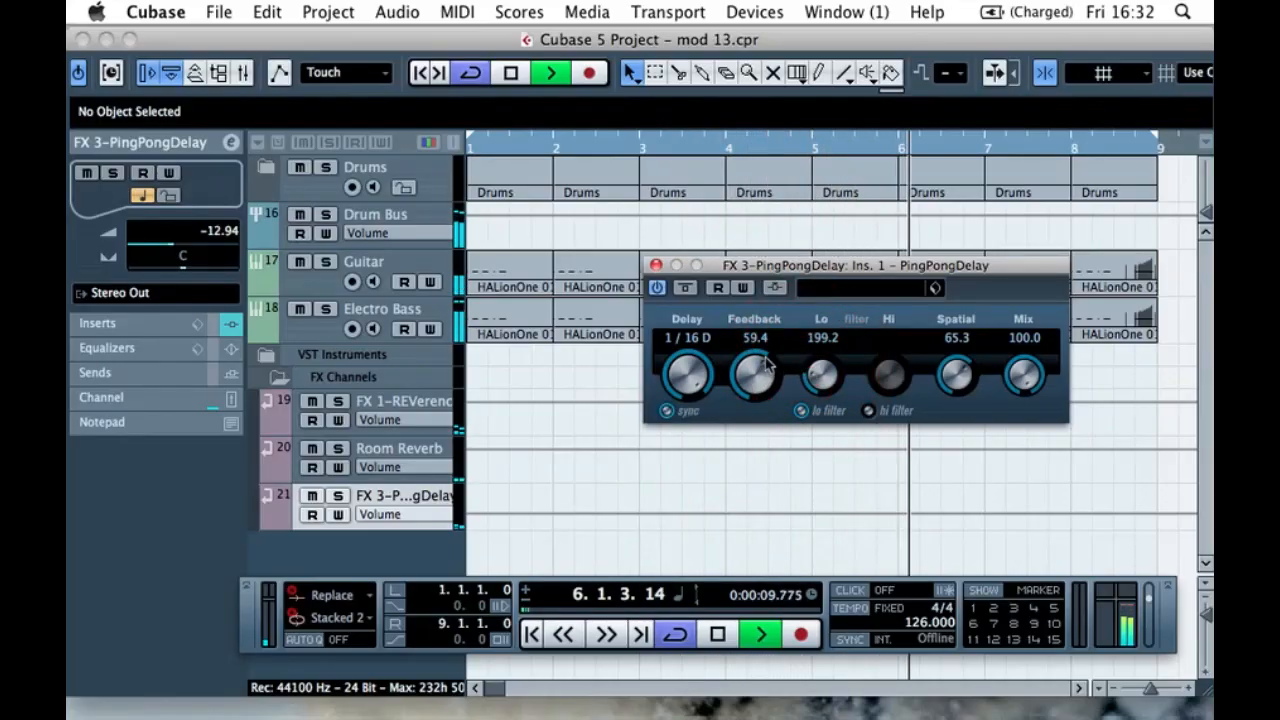
- Check the delay on the soloed Electro Bass, stop playback and close the PingPongDelay window
{"action": "left_click", "coordinate": [322, 310]}
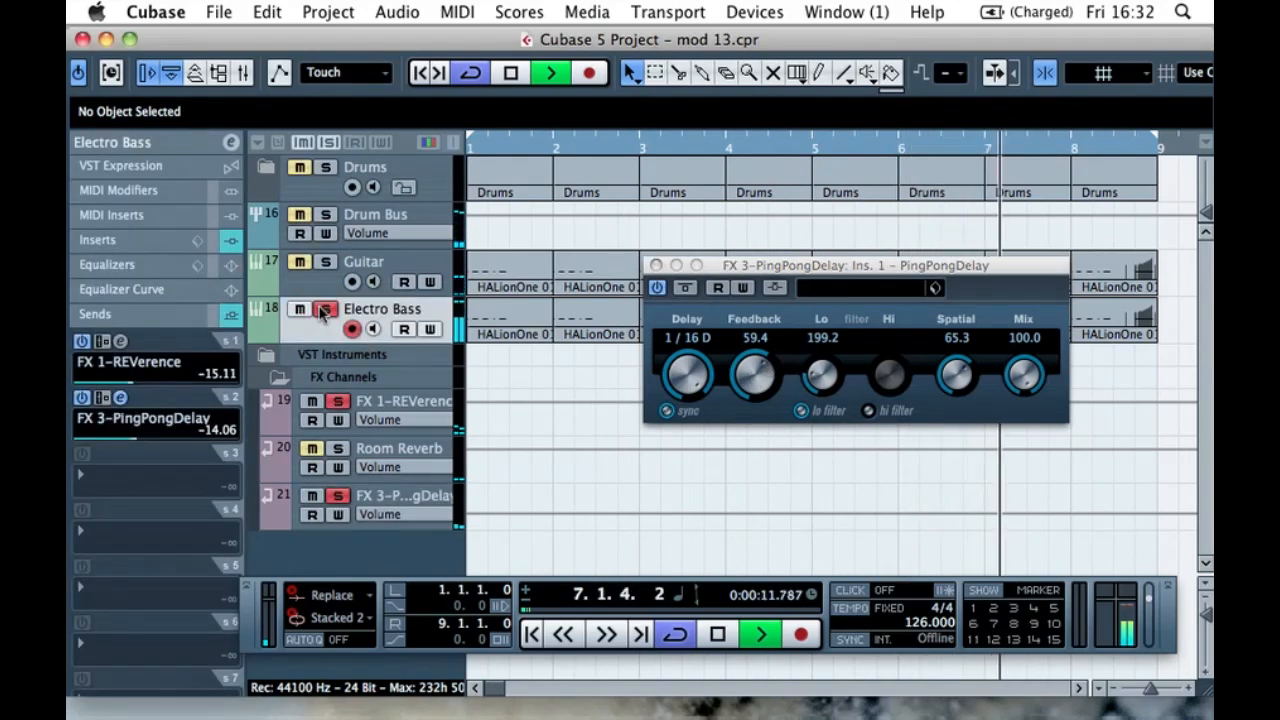
{"action": "key", "text": "space"}
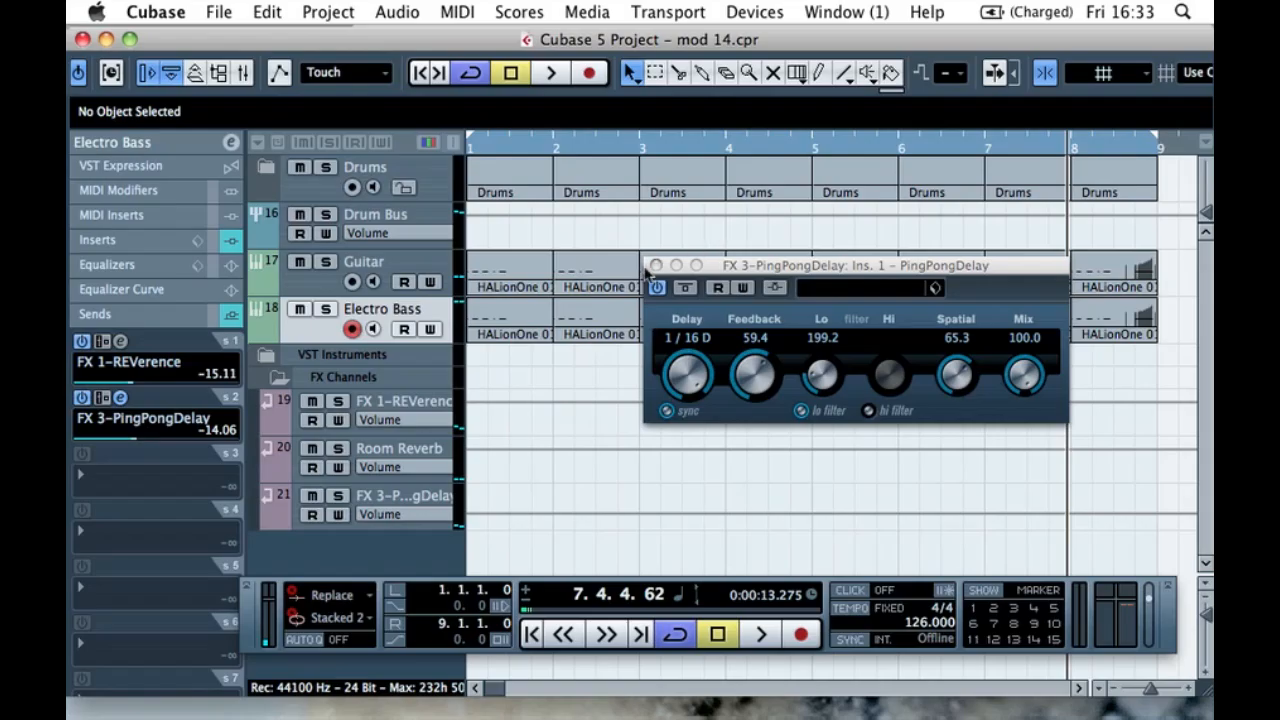
{"action": "left_click", "coordinate": [656, 265]}
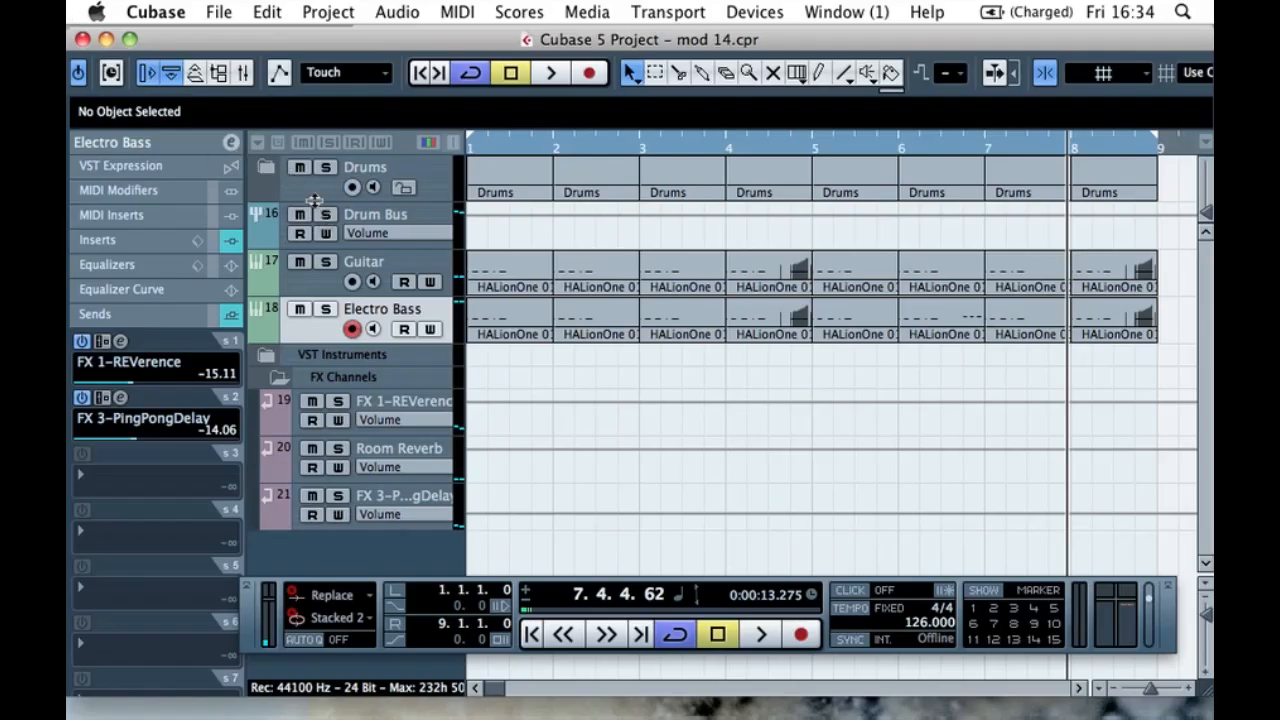
- Expand the Drums folder, add one MIDI track and place it first inside the folder, above Claps & Snares
{"action": "left_click", "coordinate": [268, 171]}
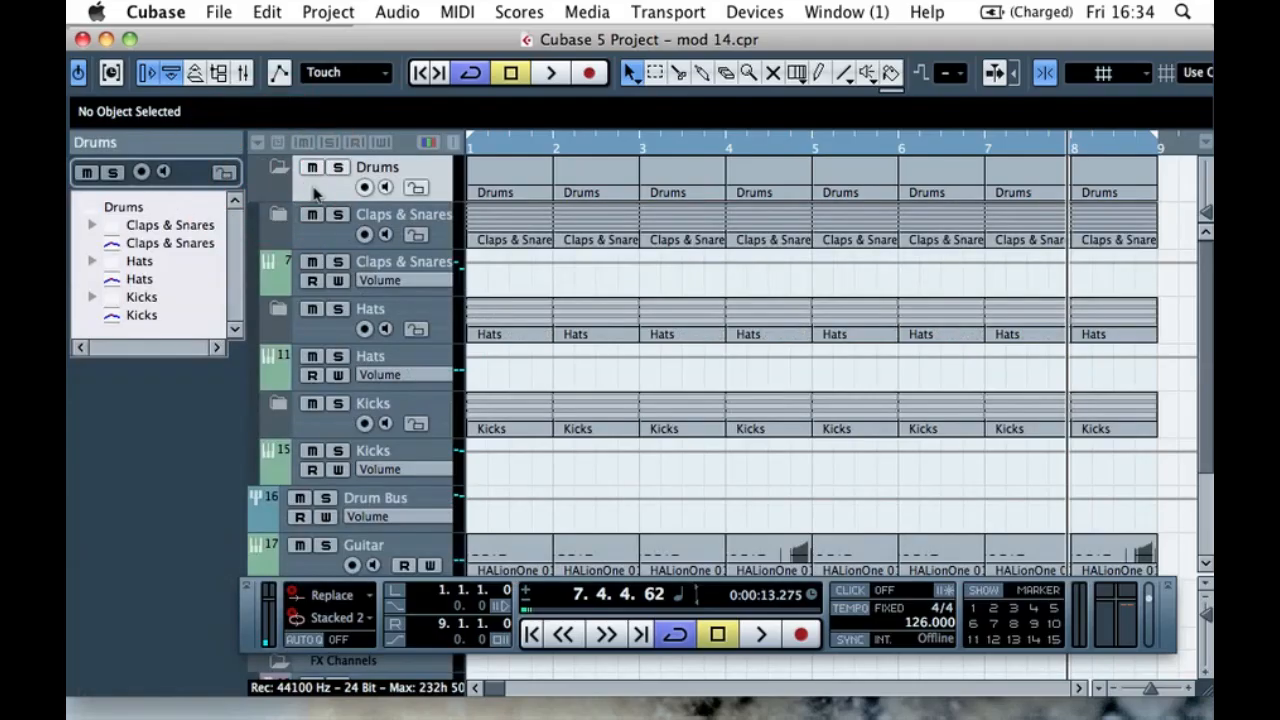
{"action": "right_click", "coordinate": [304, 178]}
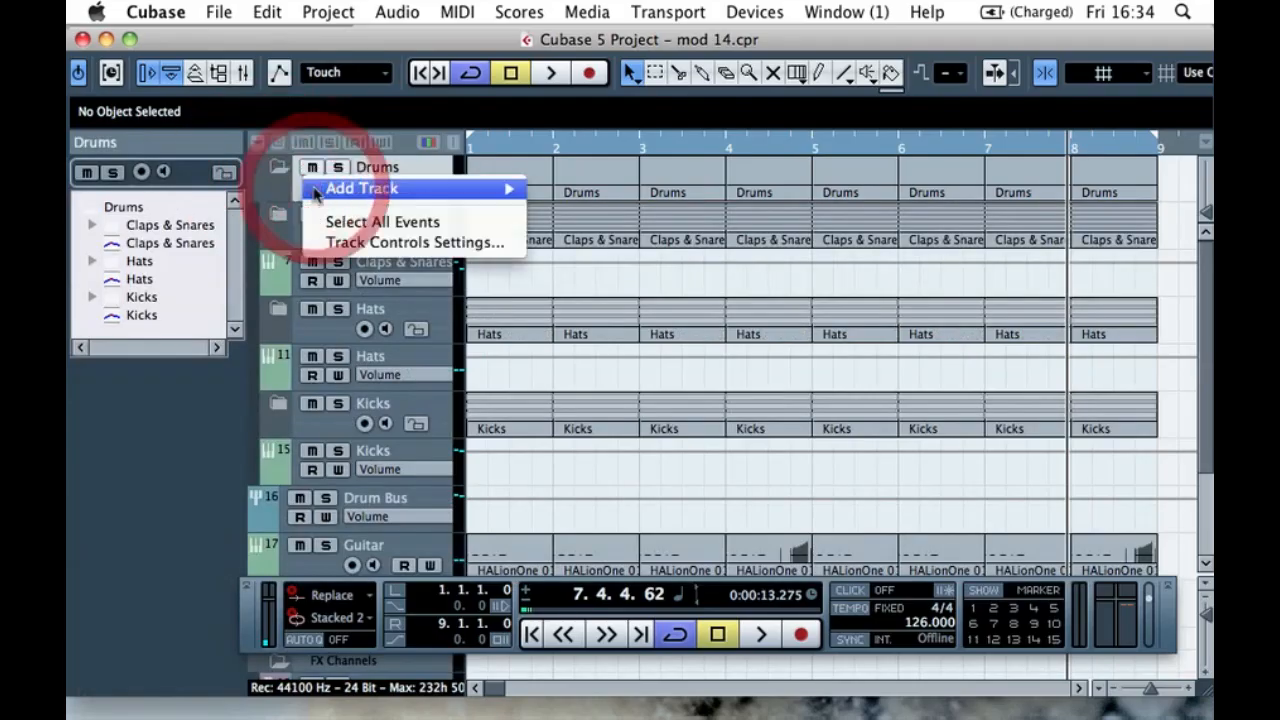
{"action": "mouse_move", "coordinate": [500, 189]}
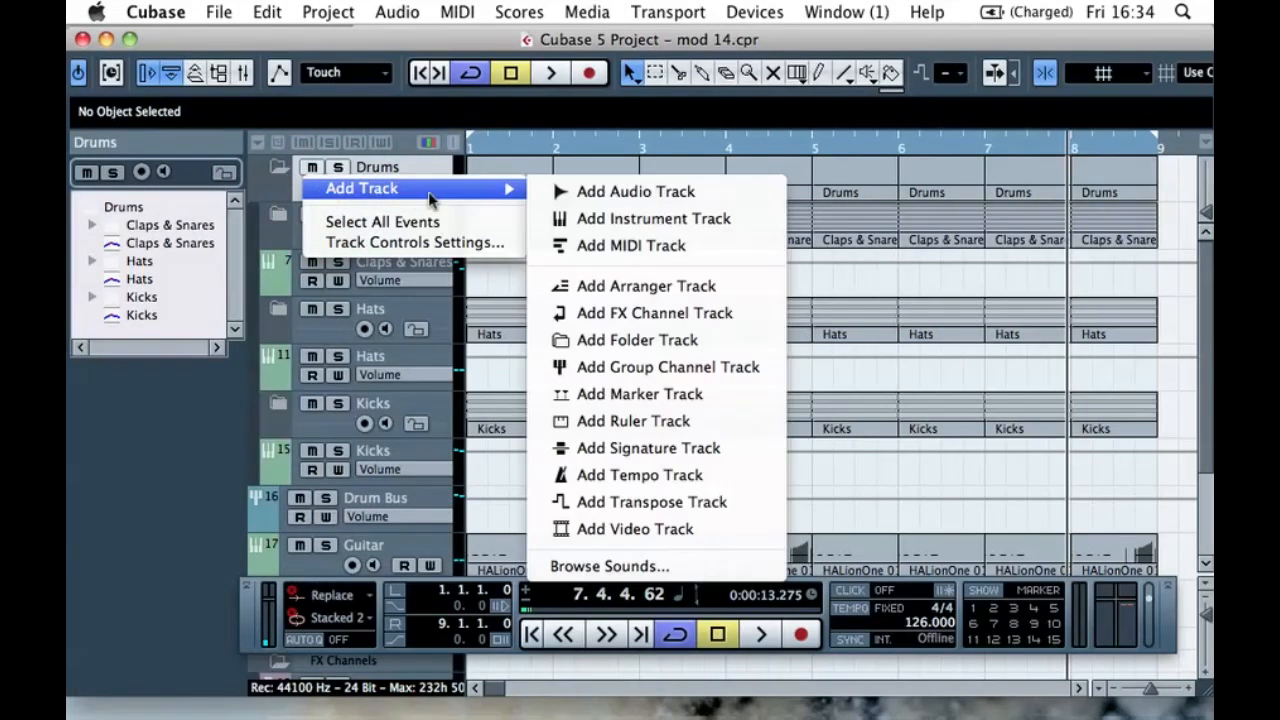
{"action": "left_click", "coordinate": [600, 243]}
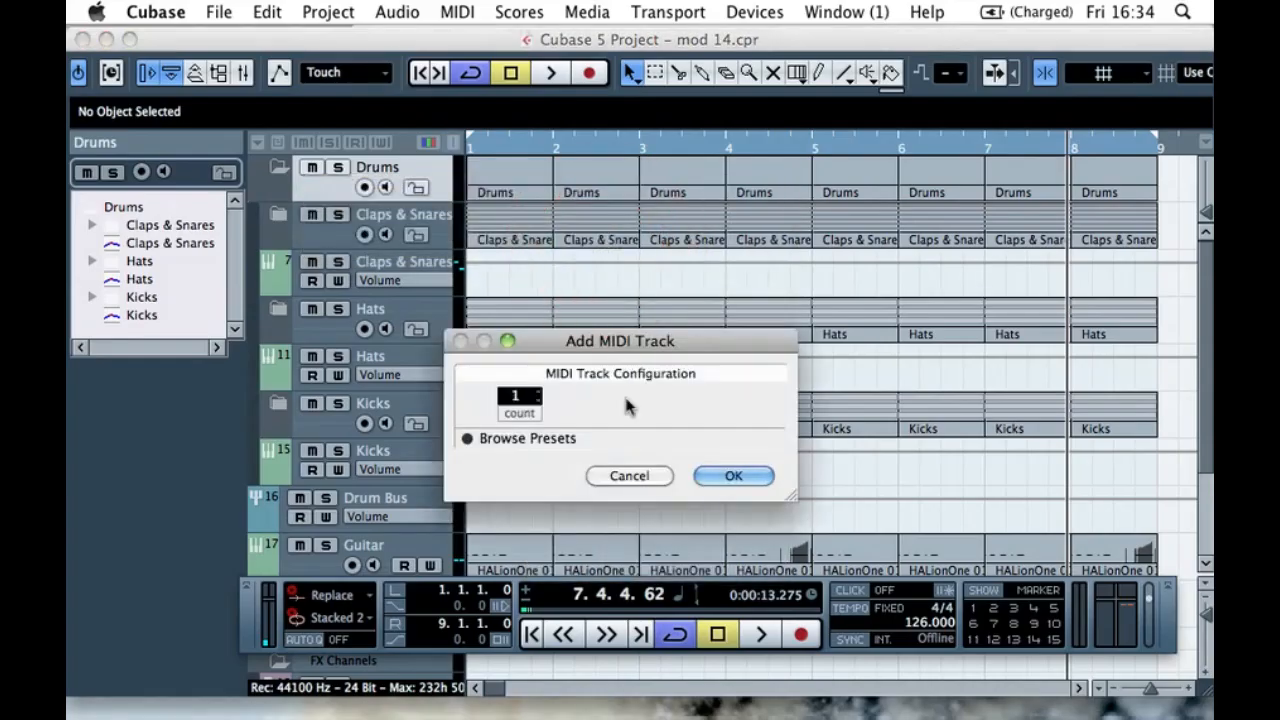
{"action": "left_click", "coordinate": [718, 477]}
{"action": "left_click_drag", "start_coordinate": [328, 510], "coordinate": [323, 200]}
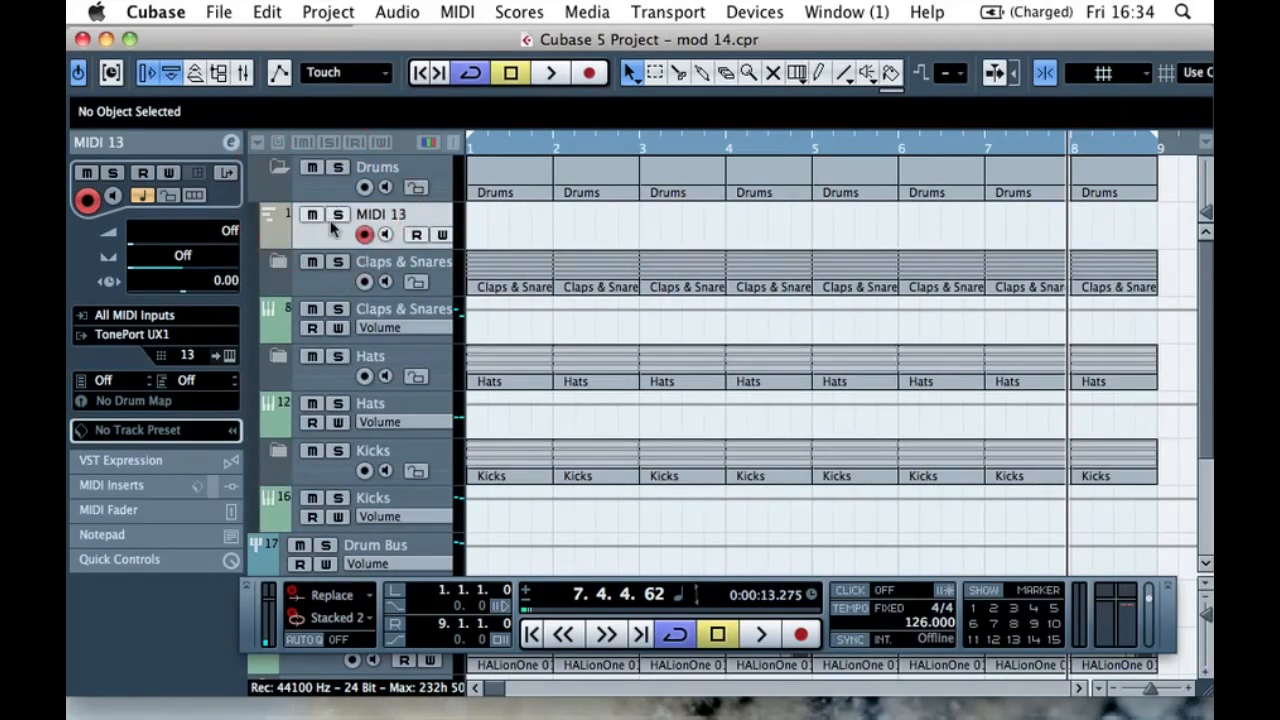
- Rename the new MIDI track in the Drums folder as SC - Trigger
{"action": "left_click", "coordinate": [318, 236]}
{"action": "double_click", "coordinate": [395, 213]}
{"action": "type", "text": "Trigger"}
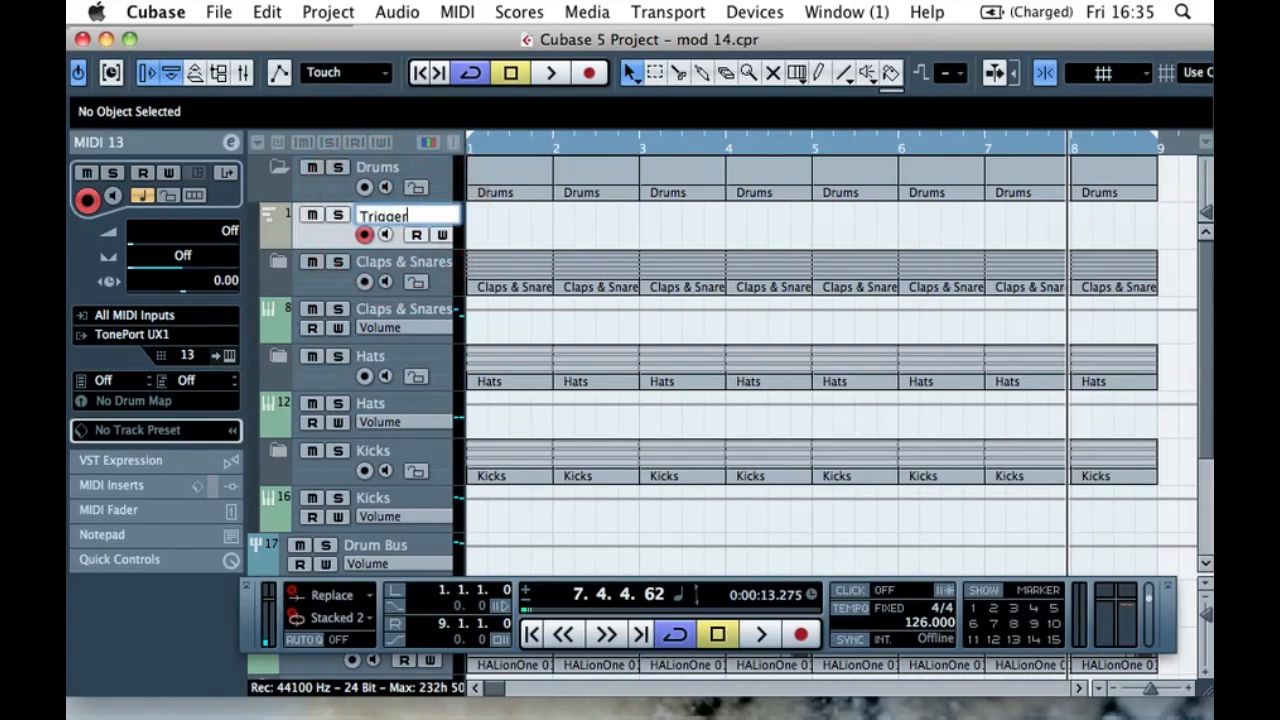
{"action": "key", "text": "Return"}
{"action": "left_click", "coordinate": [372, 220]}
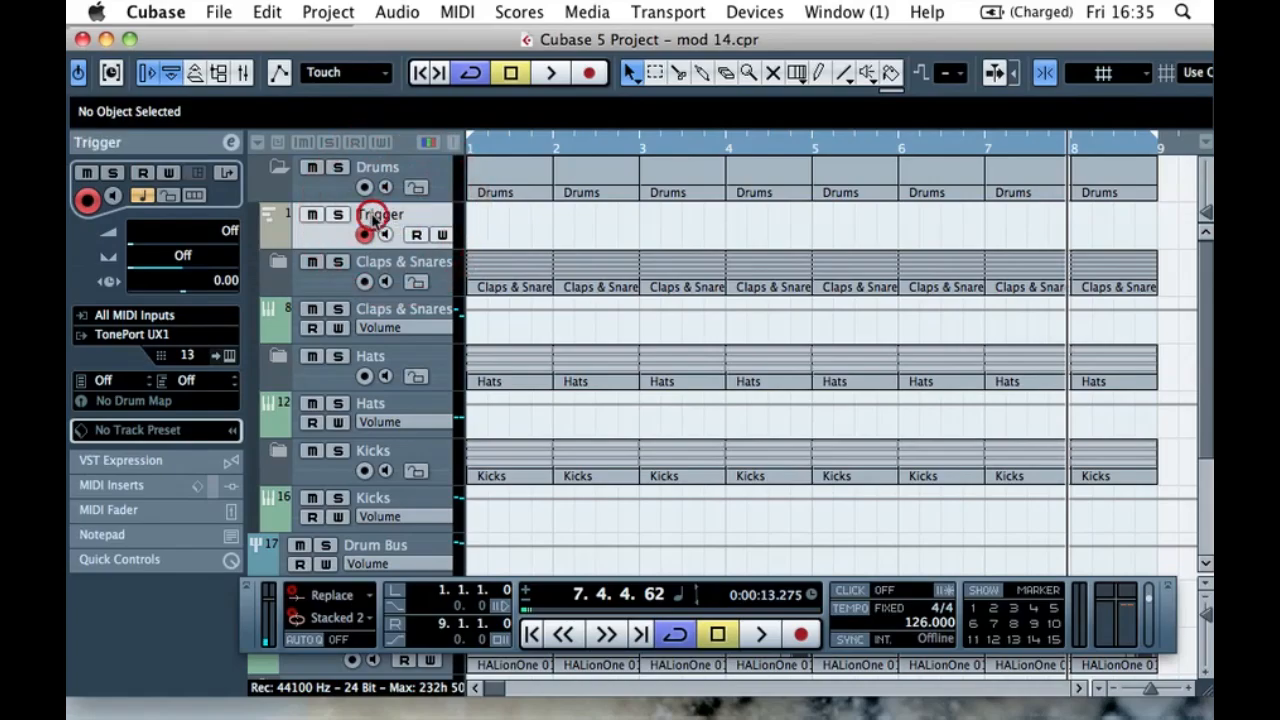
{"action": "type", "text": "SC -"}
{"action": "key", "text": "Return"}
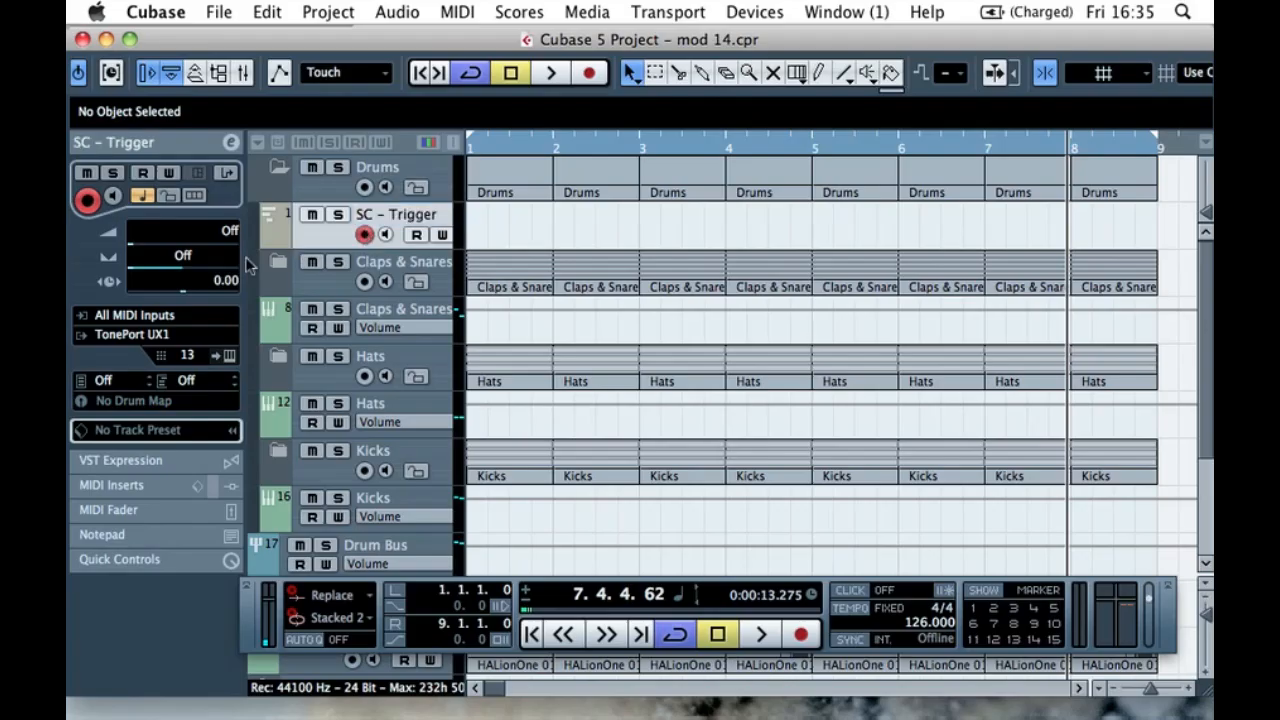
- Activate the GAOne 4 [Stereo] output of Groove Agent ONE in the VST Instruments rack and close the rack
{"action": "left_click", "coordinate": [313, 244]}
{"action": "left_click", "coordinate": [780, 10]}
{"action": "left_click", "coordinate": [810, 280]}
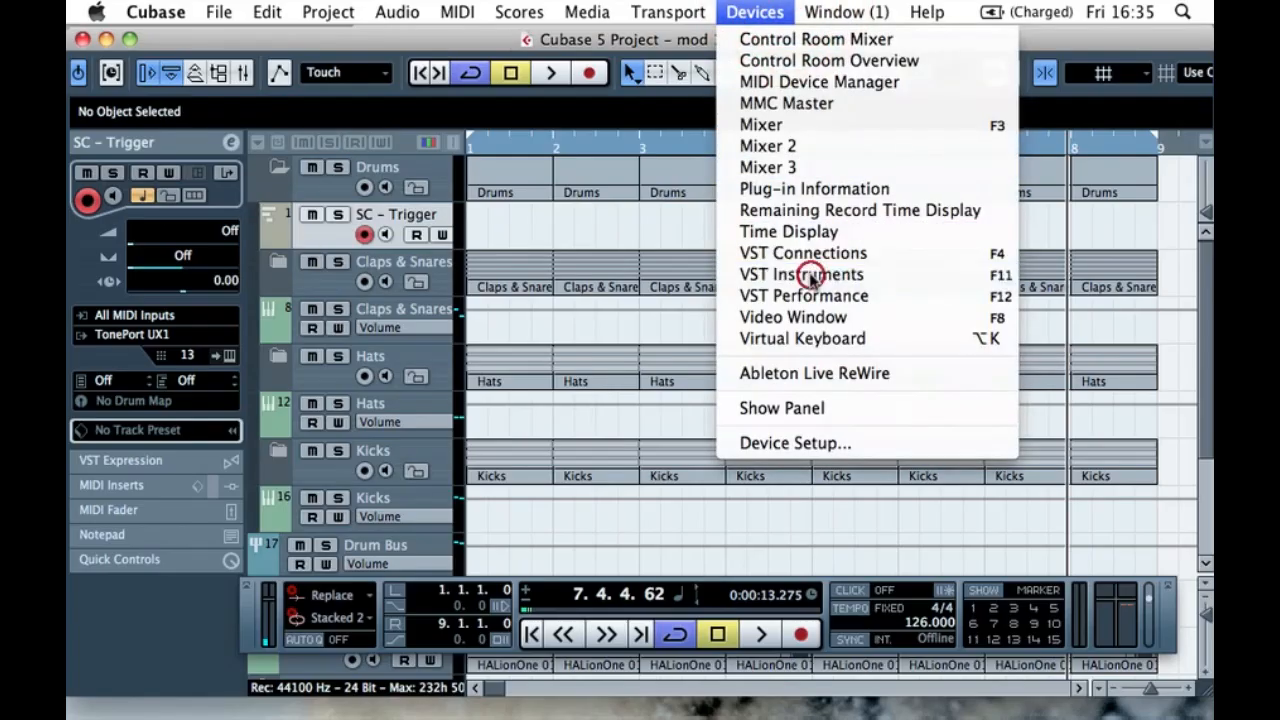
{"action": "left_click", "coordinate": [606, 133]}
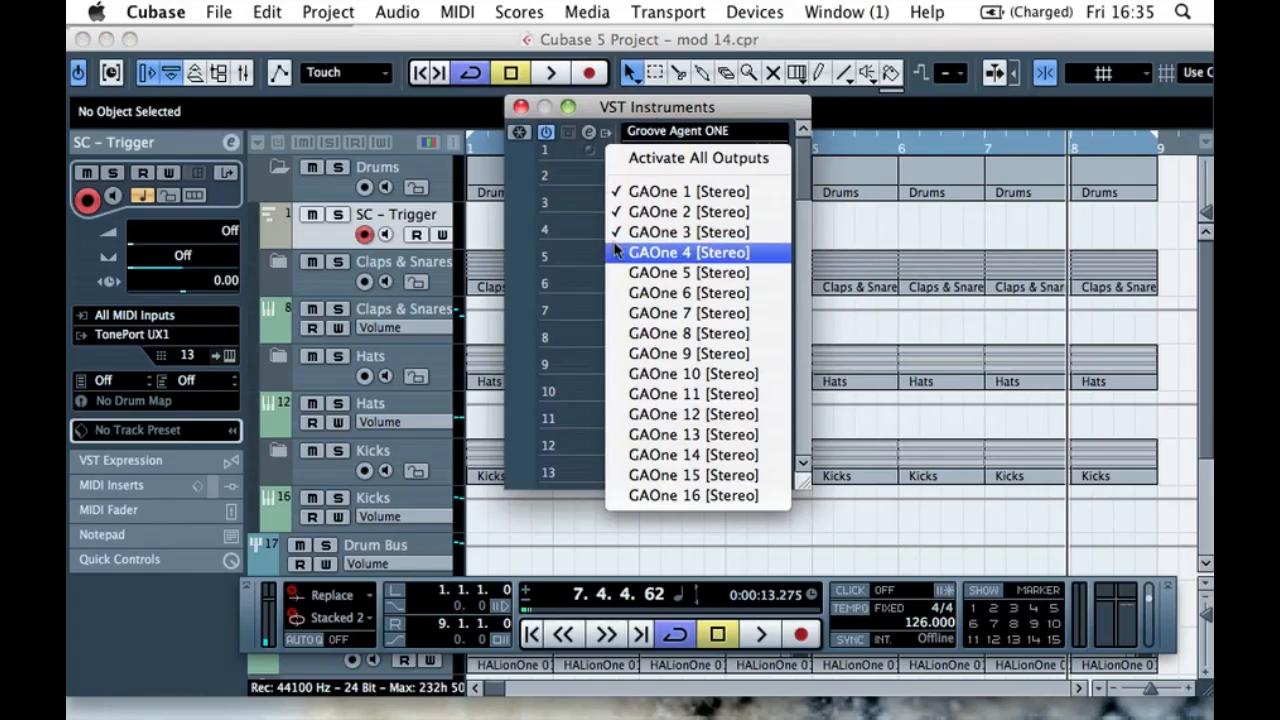
{"action": "left_click", "coordinate": [696, 258]}
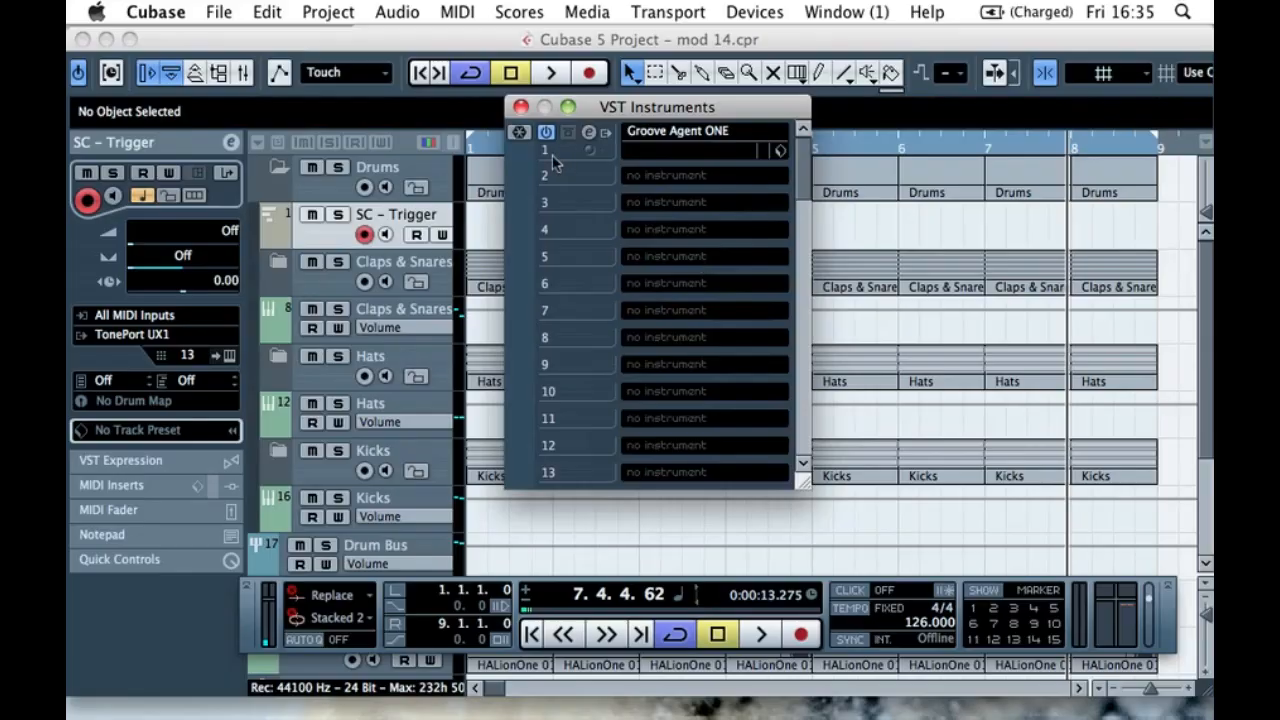
{"action": "left_click", "coordinate": [520, 107]}
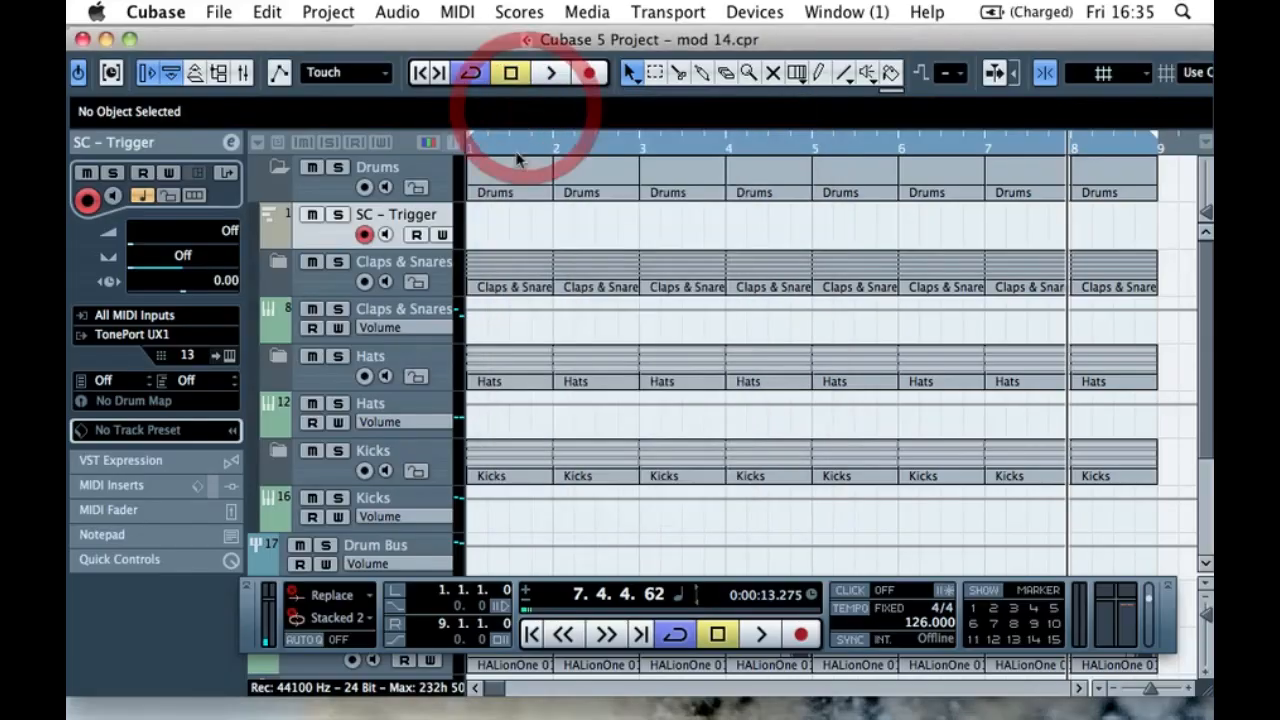
- Rename Groove Agent ONE's GAOne 4 channel track as SC - Trigger and move it into the Drums folder
{"action": "left_click", "coordinate": [285, 170]}
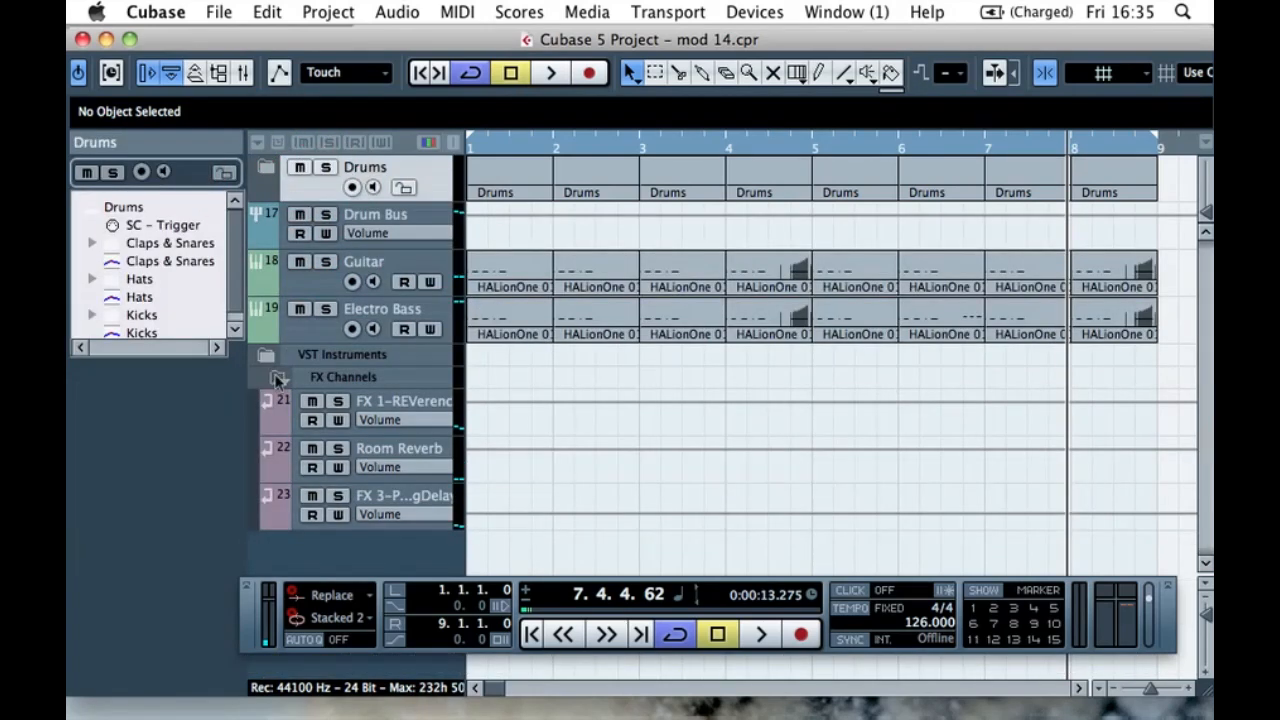
{"action": "left_click", "coordinate": [278, 379]}
{"action": "left_click", "coordinate": [276, 355]}
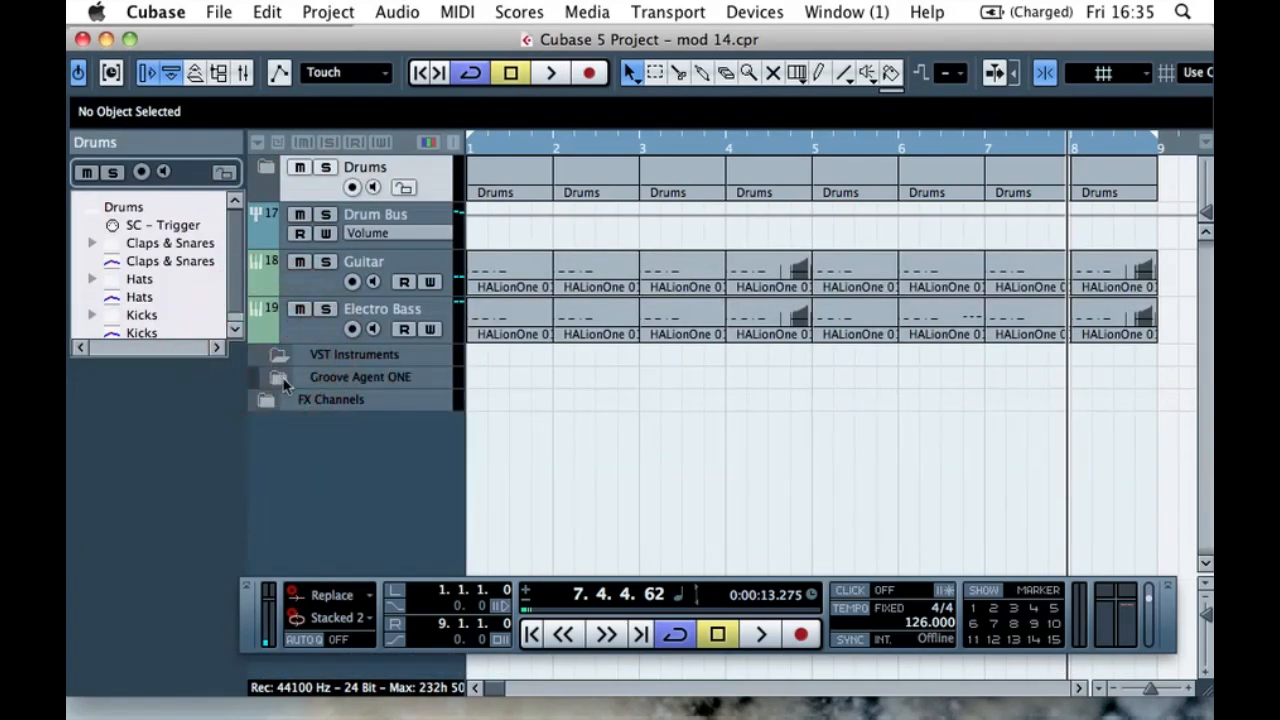
{"action": "left_click", "coordinate": [280, 380]}
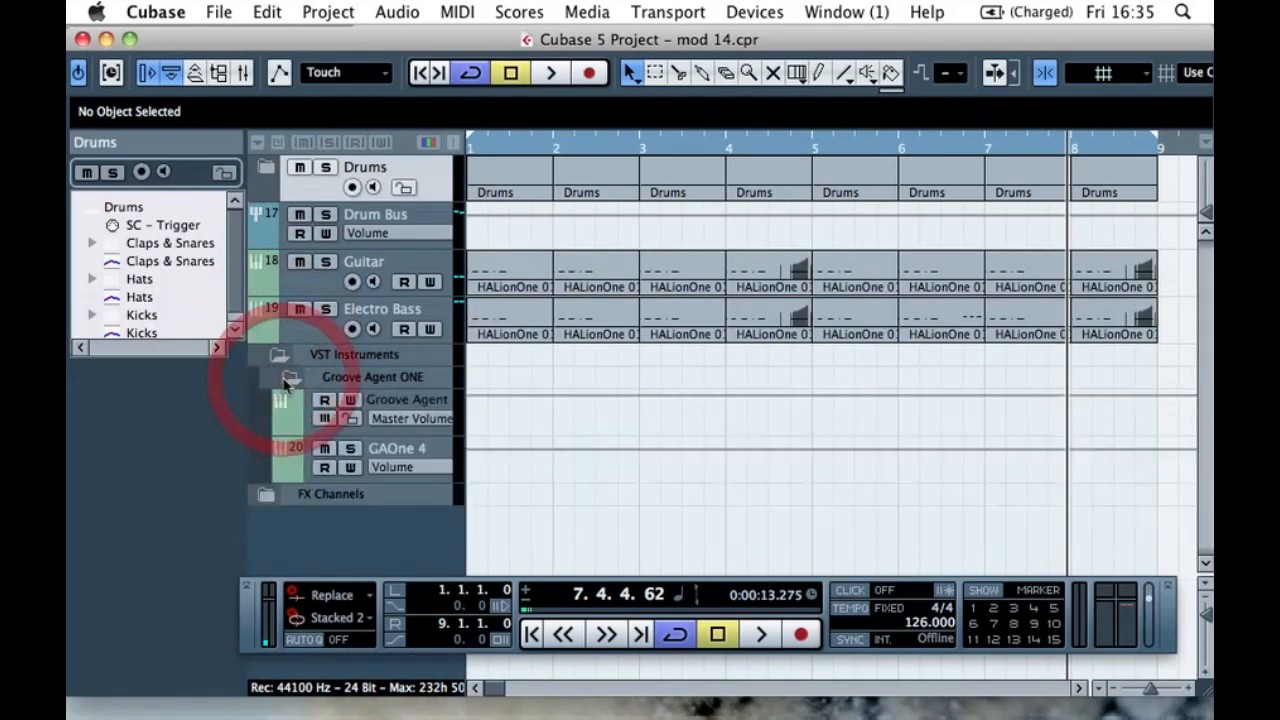
{"action": "left_click", "coordinate": [396, 455]}
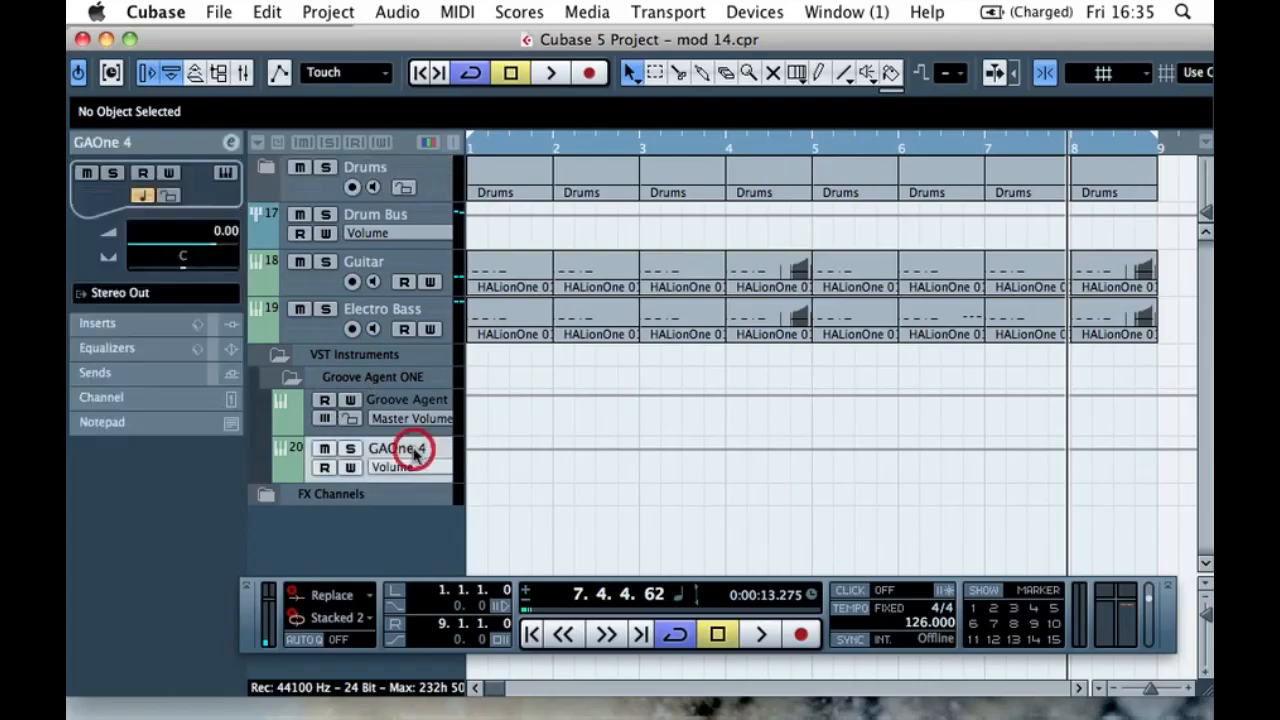
{"action": "left_click", "coordinate": [288, 458]}
{"action": "double_click", "coordinate": [408, 450]}
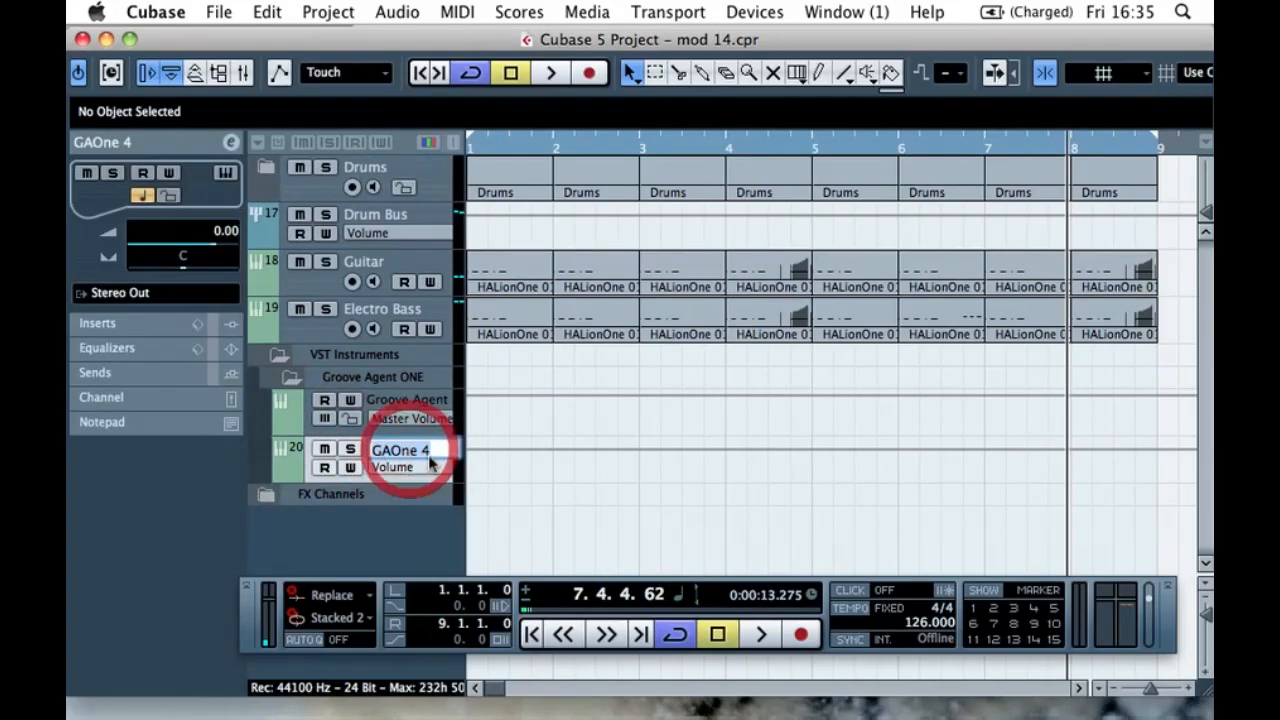
{"action": "type", "text": "sd"}
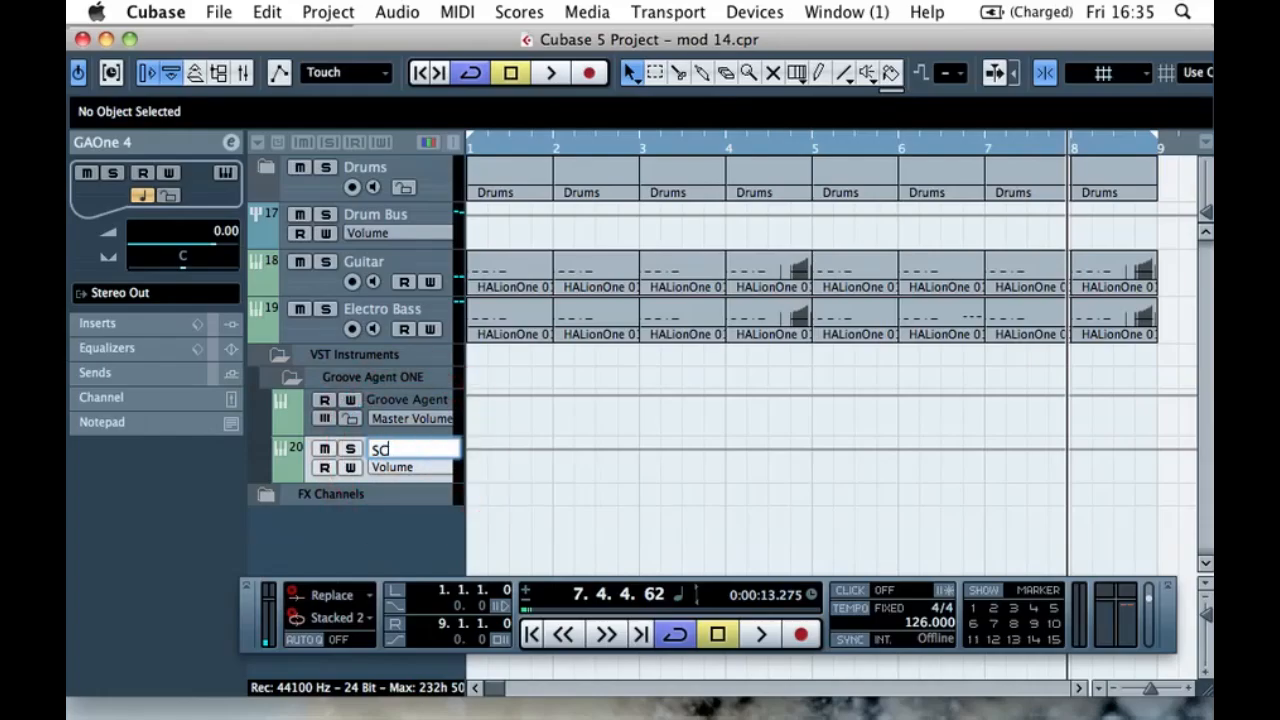
{"action": "key", "text": "Return"}
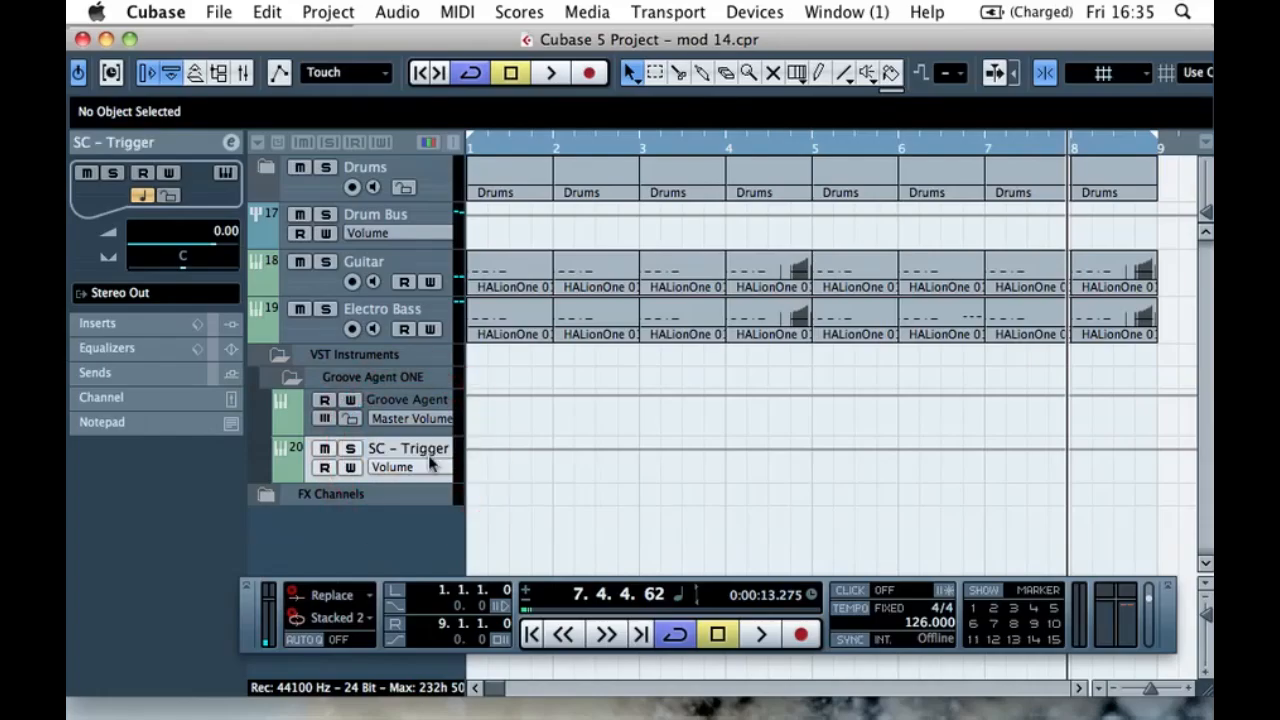
{"action": "left_click_drag", "start_coordinate": [292, 455], "coordinate": [326, 190]}
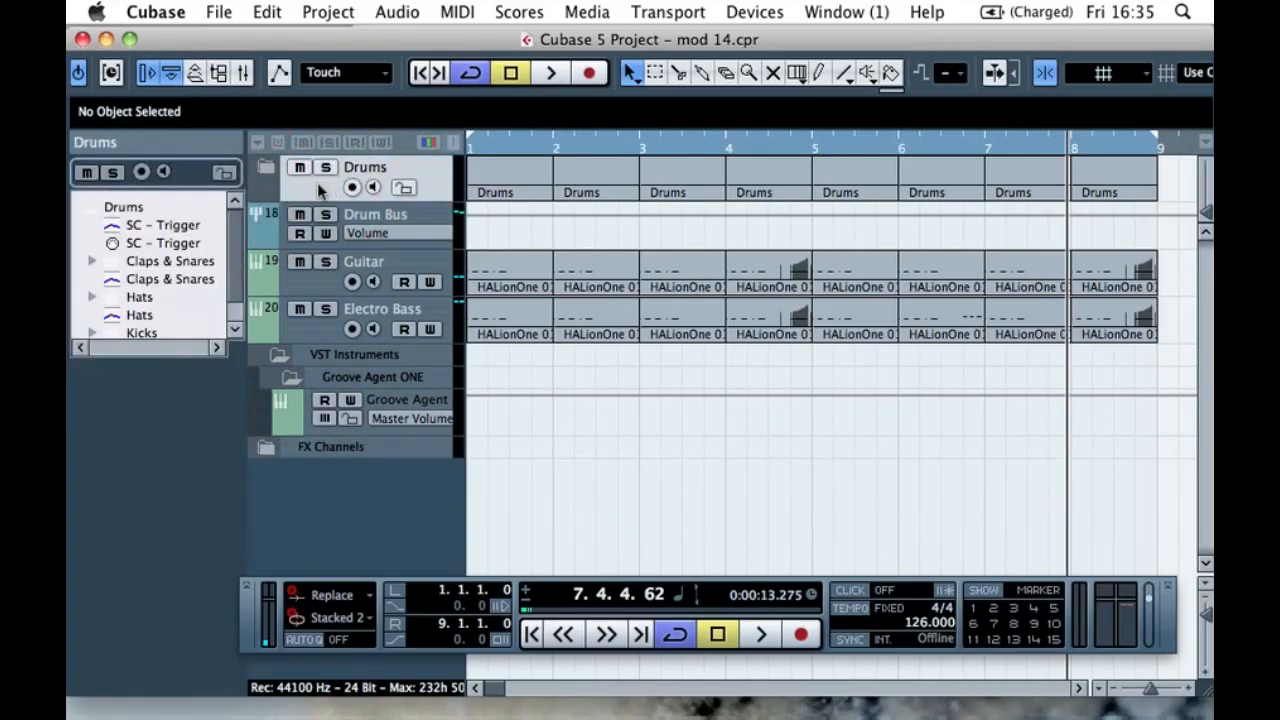
{"action": "left_click", "coordinate": [266, 168]}
- Add a folder track directly below the SC - Trigger MIDI track and name it Side Chain
{"action": "left_click", "coordinate": [314, 285]}
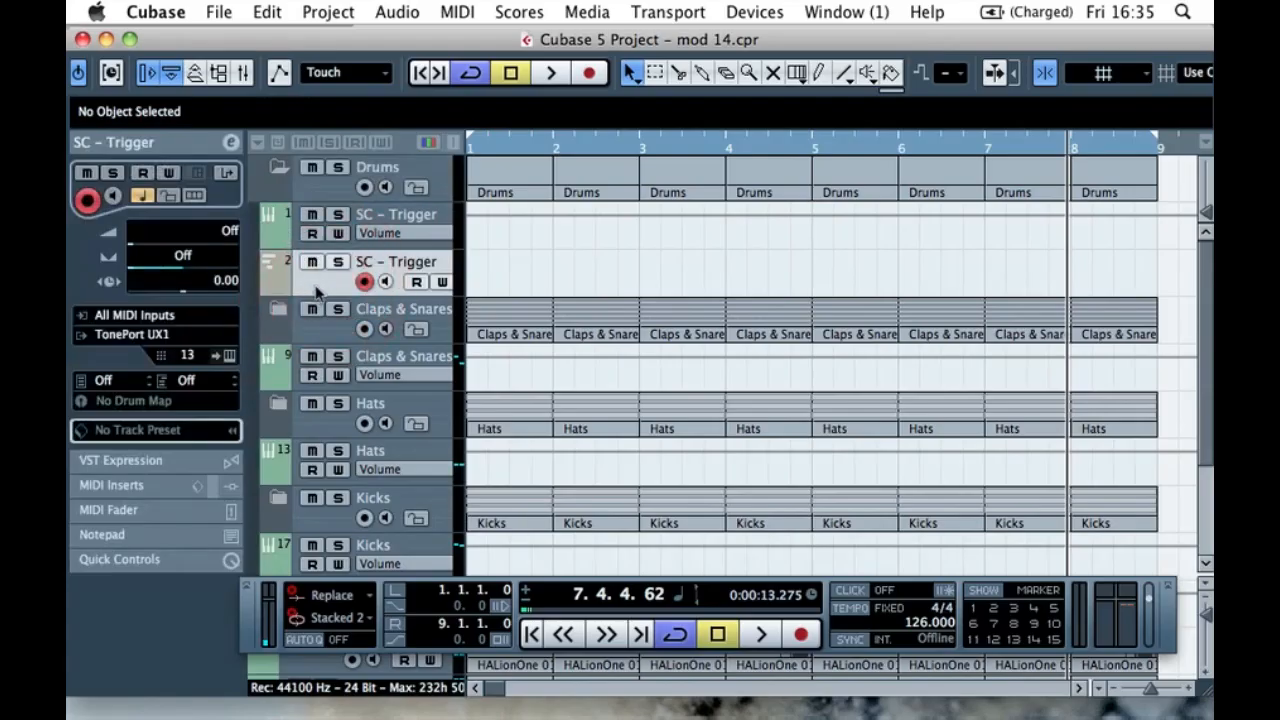
{"action": "right_click", "coordinate": [315, 287]}
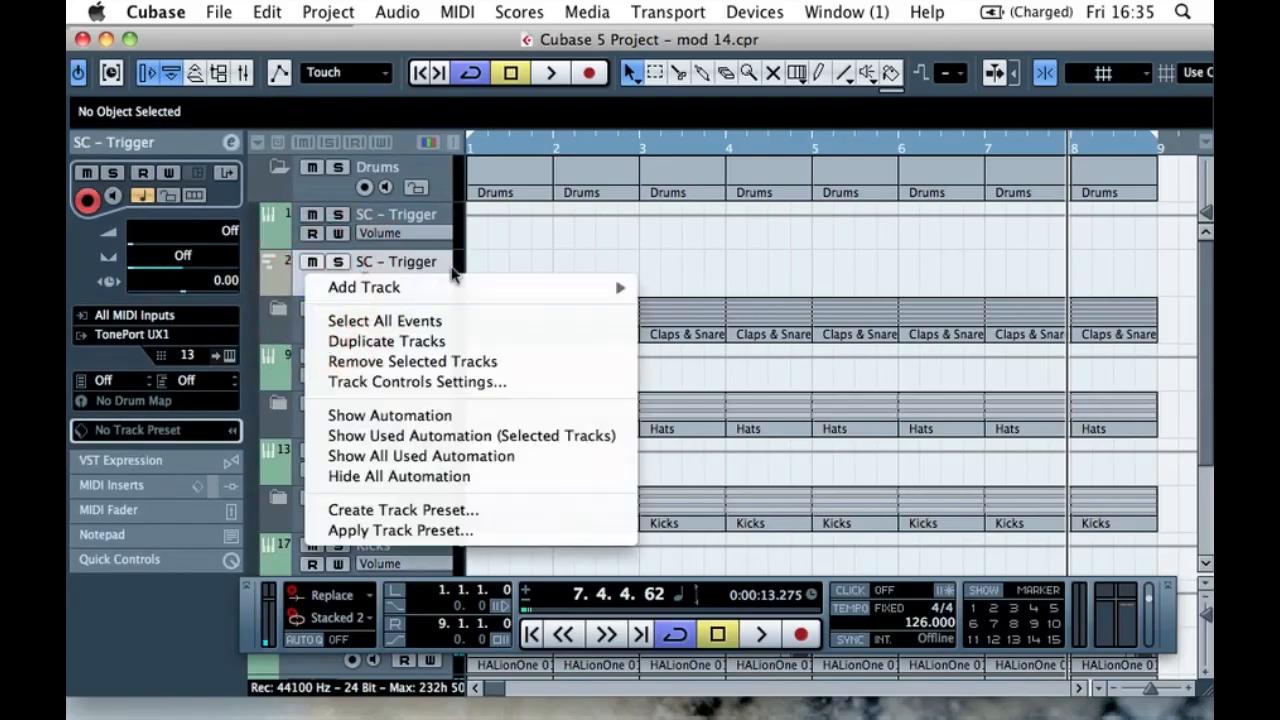
{"action": "mouse_move", "coordinate": [460, 287]}
{"action": "left_click", "coordinate": [780, 438]}
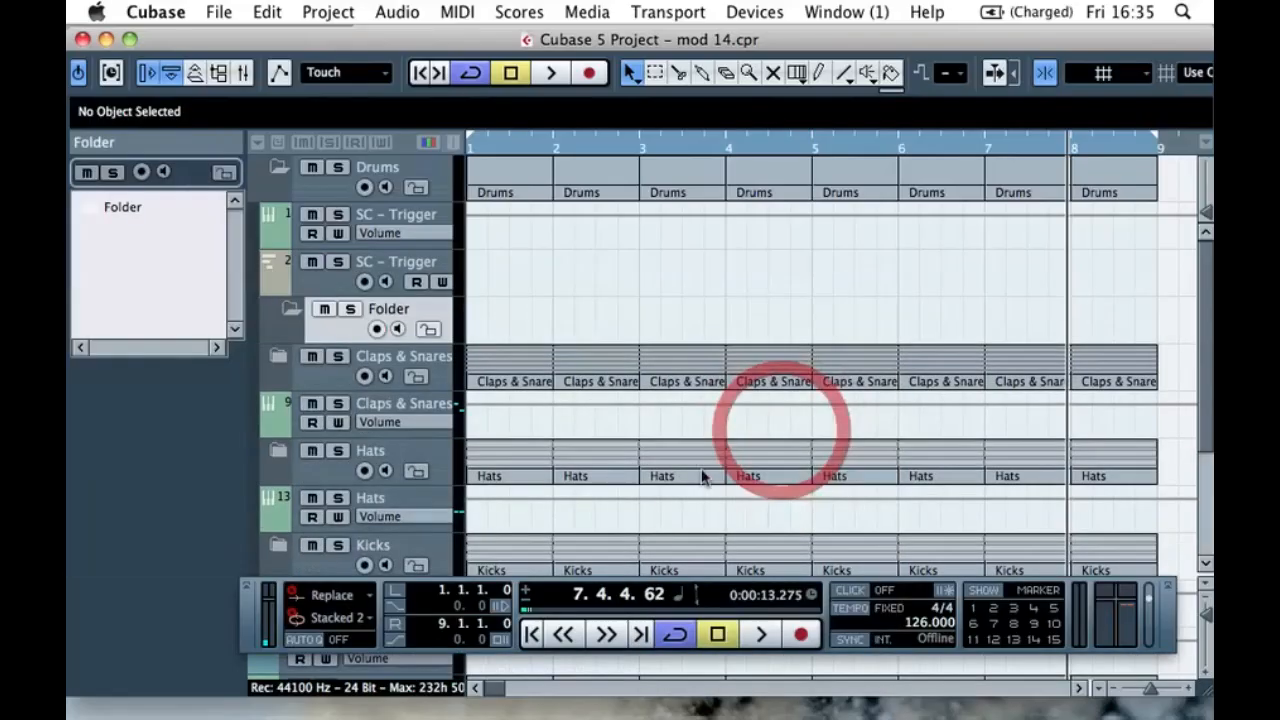
{"action": "double_click", "coordinate": [392, 310]}
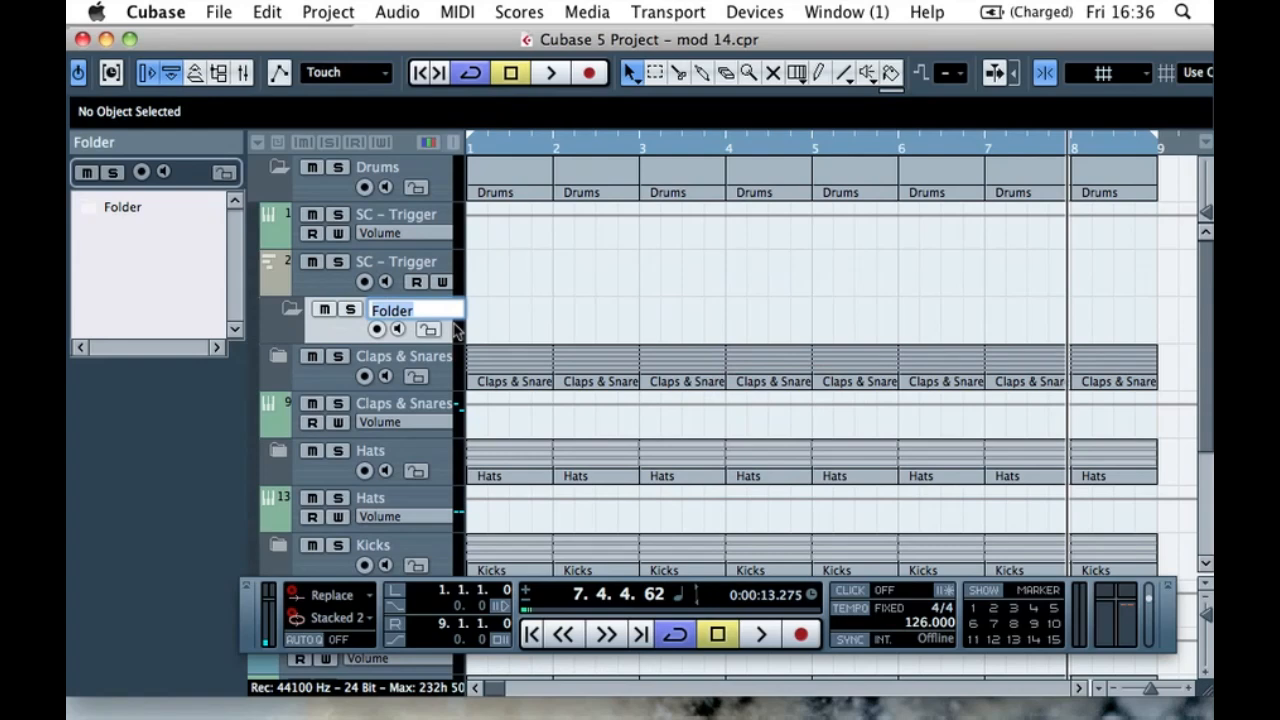
{"action": "type", "text": "Side Chain"}
{"action": "key", "text": "Return"}
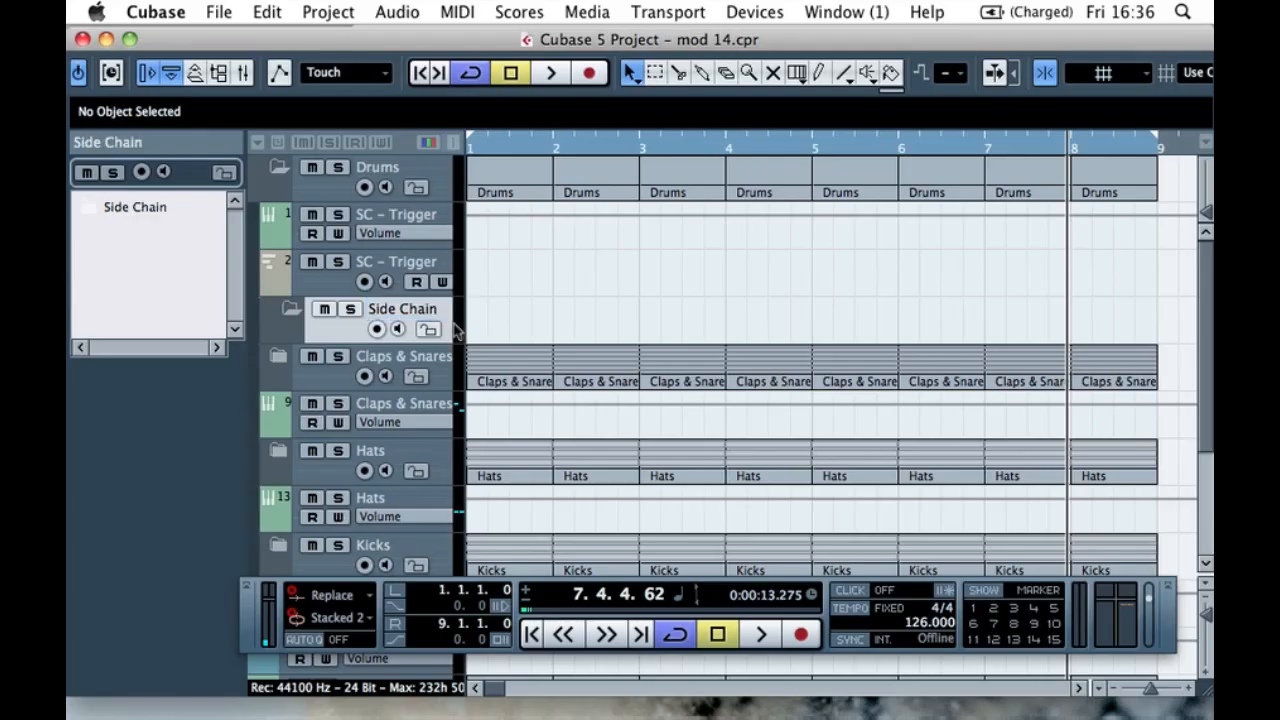
- Move the SC - Trigger MIDI track into the Side Chain folder and check the nesting by collapsing and expanding the folder
{"action": "left_click_drag", "start_coordinate": [364, 285], "coordinate": [331, 309]}
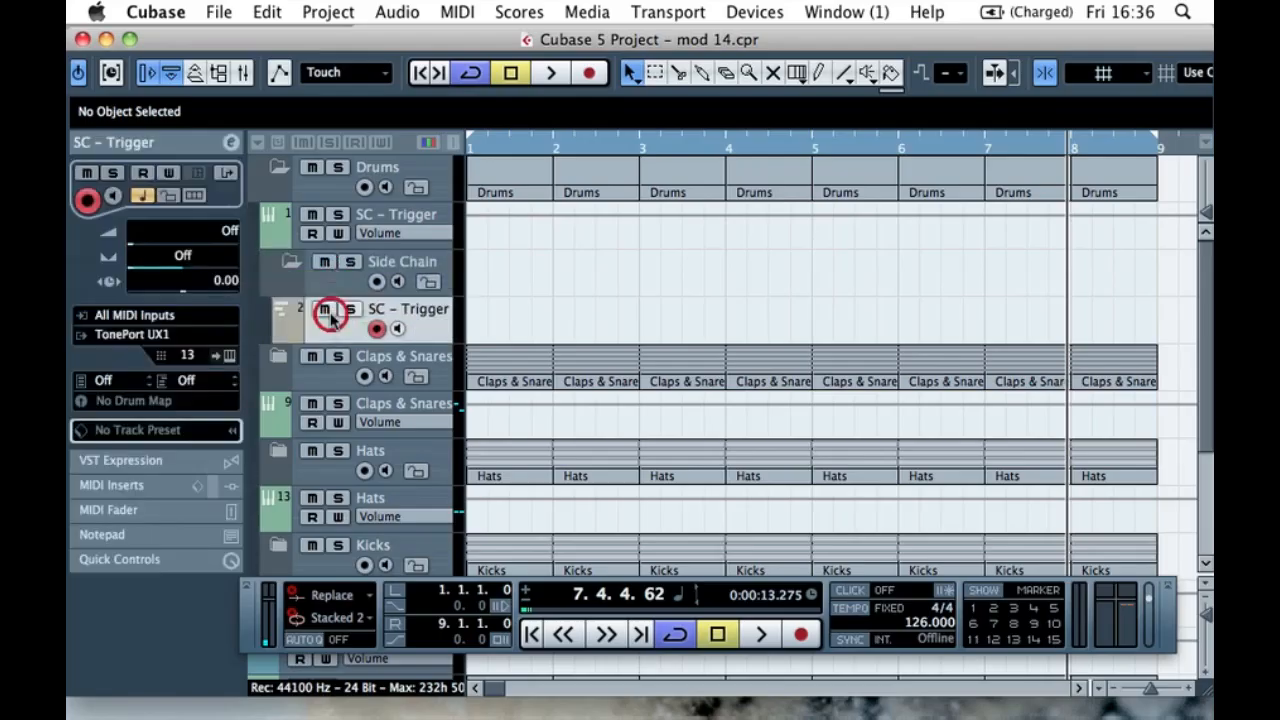
{"action": "left_click", "coordinate": [281, 262]}
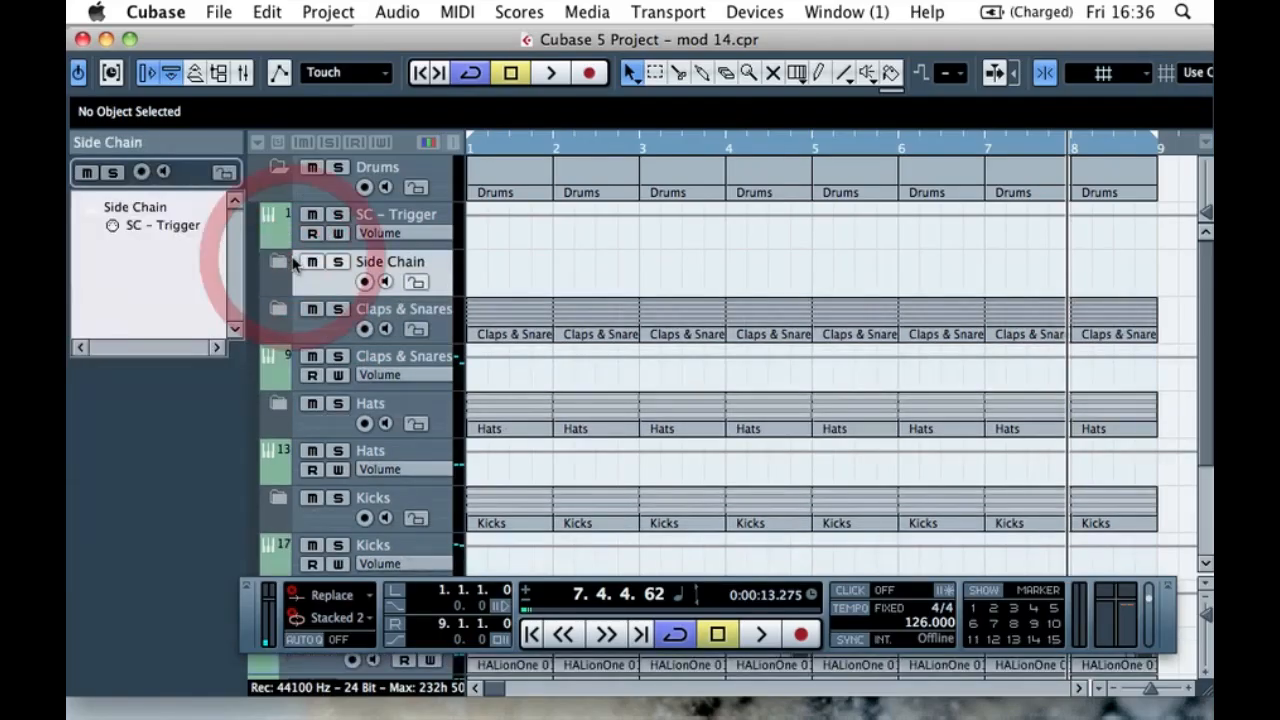
{"action": "left_click", "coordinate": [281, 262]}
{"action": "left_click", "coordinate": [340, 335]}
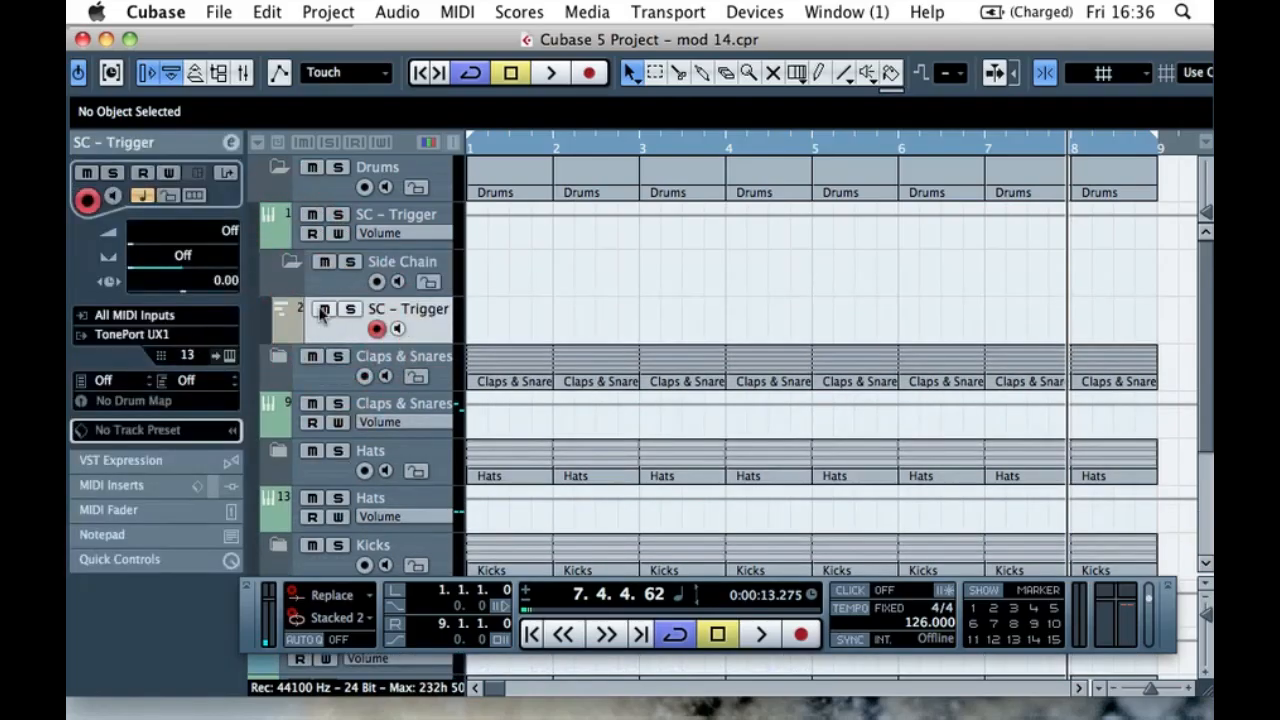
{"action": "left_click", "coordinate": [291, 262]}
{"action": "left_click", "coordinate": [291, 262]}
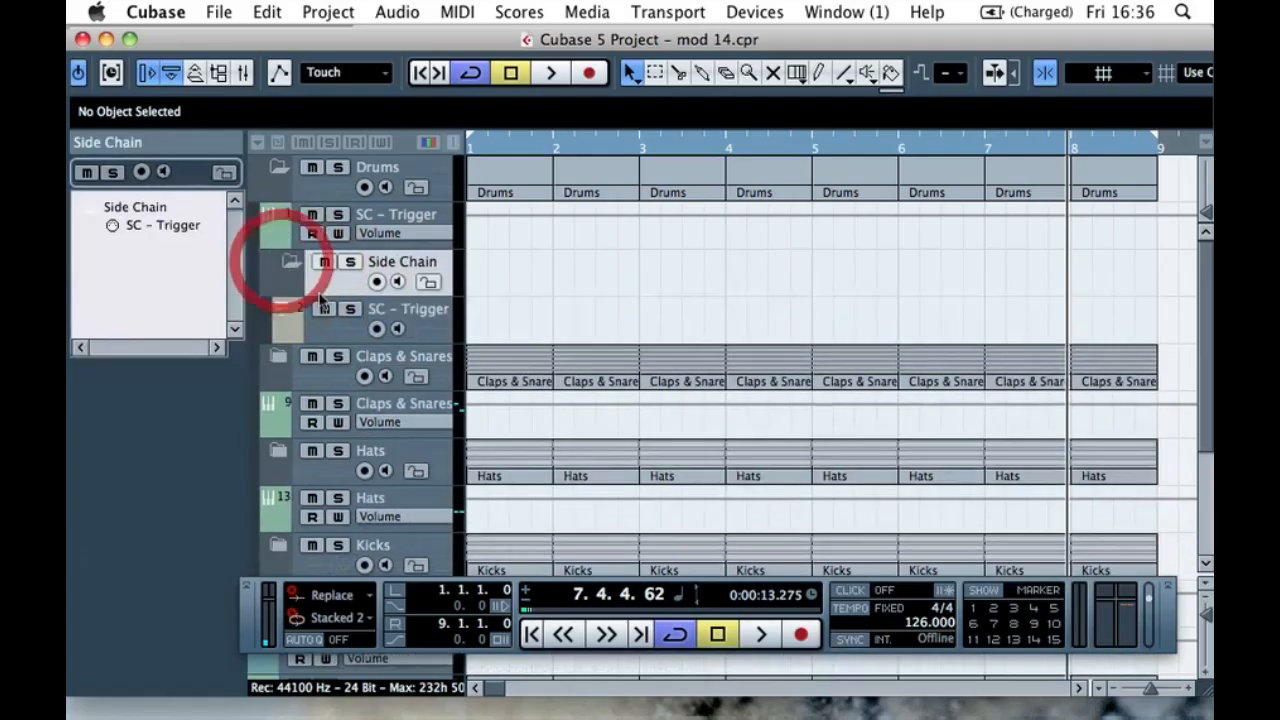
- Route the SC - Trigger MIDI track's output to Groove Agent ONE
{"action": "left_click", "coordinate": [309, 320]}
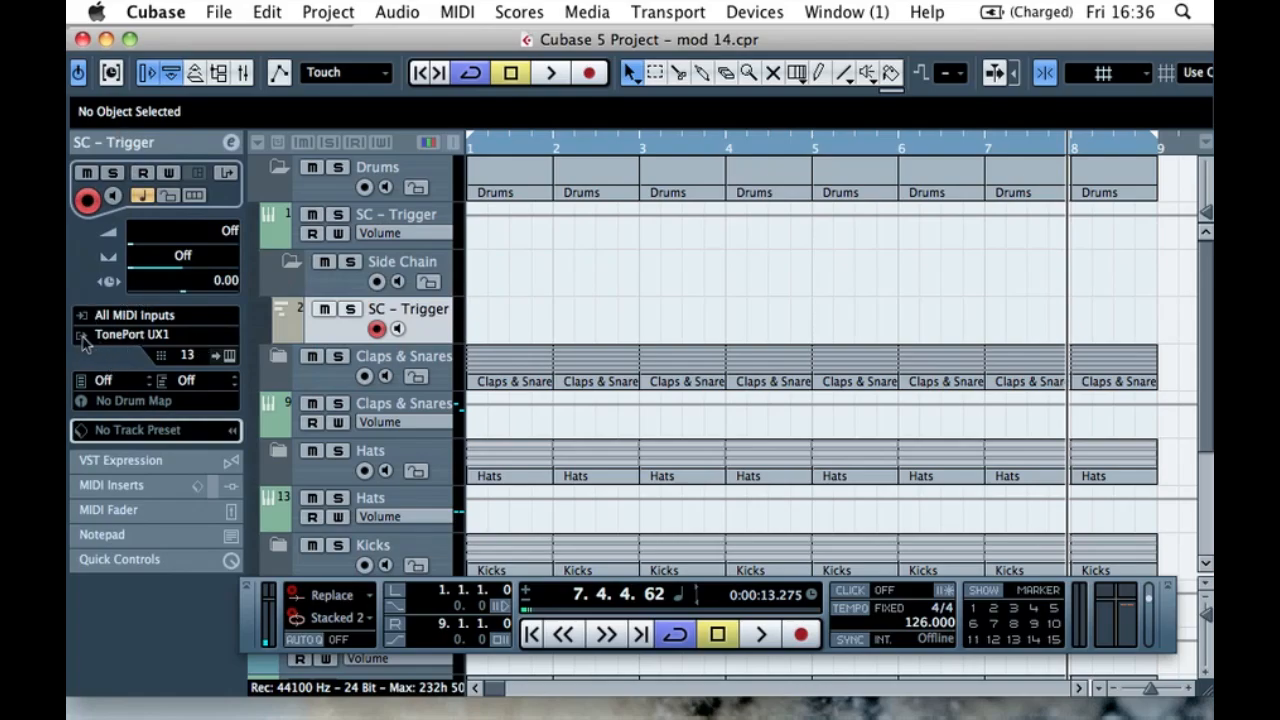
{"action": "left_click", "coordinate": [120, 343]}
{"action": "left_click", "coordinate": [157, 395]}
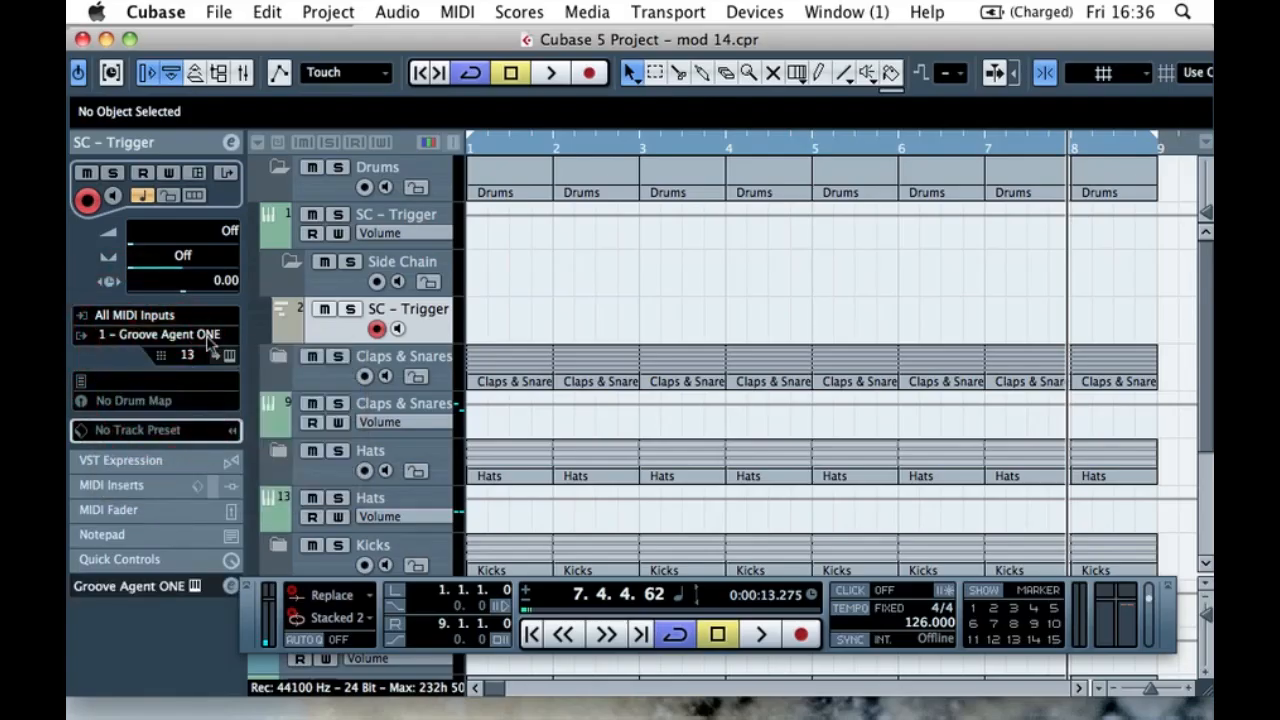
{"action": "left_click", "coordinate": [517, 314]}
- Open Groove Agent ONE from the SC - Trigger MIDI track and check pads C2, D2, D#2 and C1
{"action": "scroll", "coordinate": [517, 318], "scroll_direction": "down", "scroll_amount": 3}
{"action": "scroll", "coordinate": [500, 318], "scroll_direction": "up", "scroll_amount": 3}
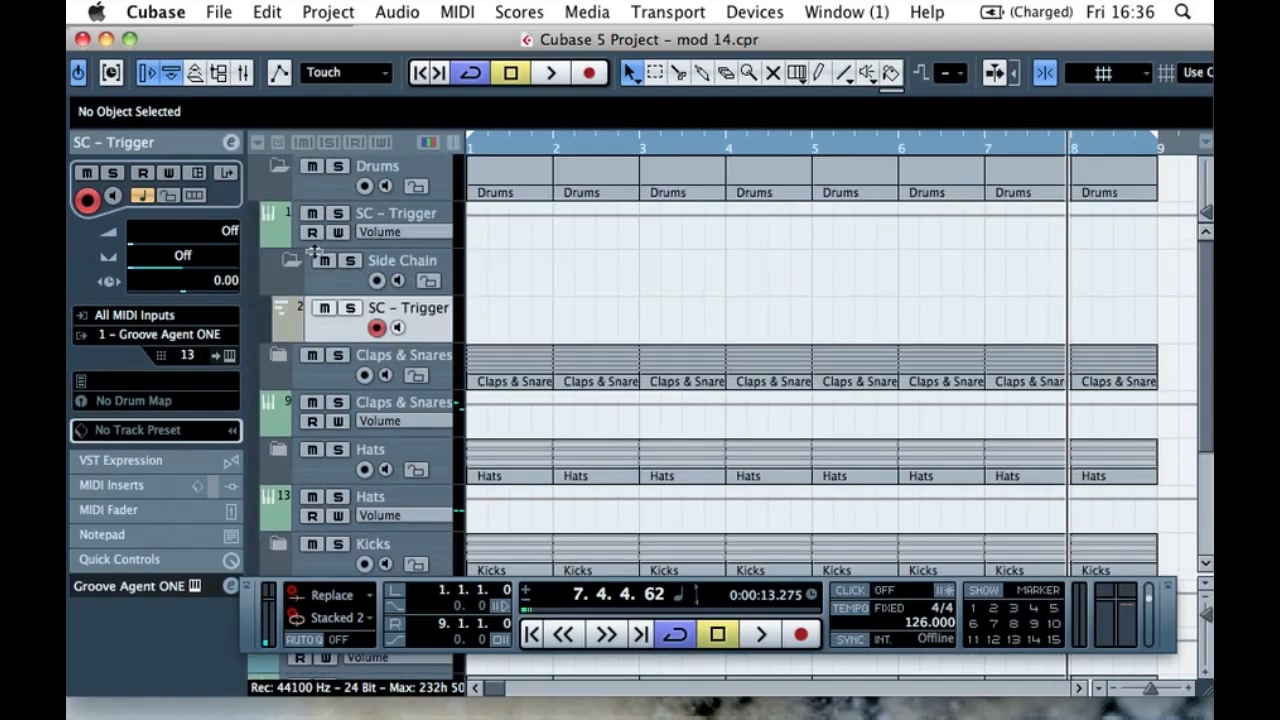
{"action": "left_click", "coordinate": [287, 268]}
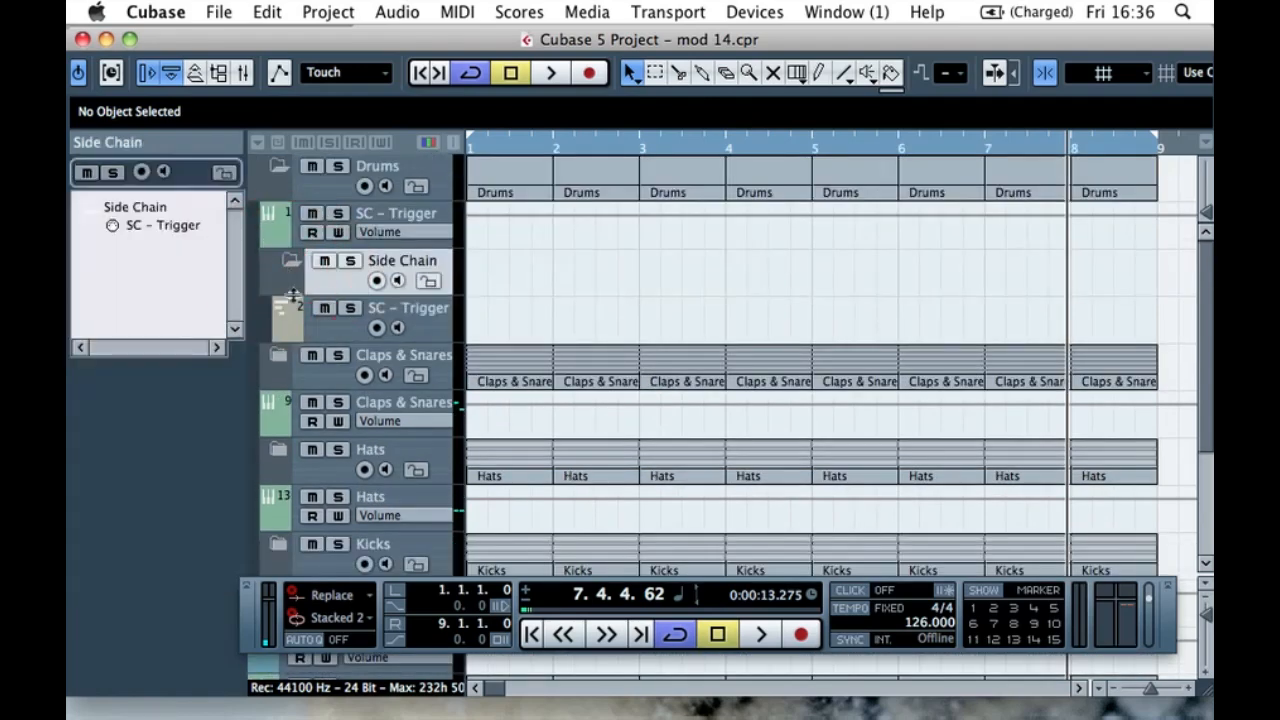
{"action": "left_click", "coordinate": [325, 330]}
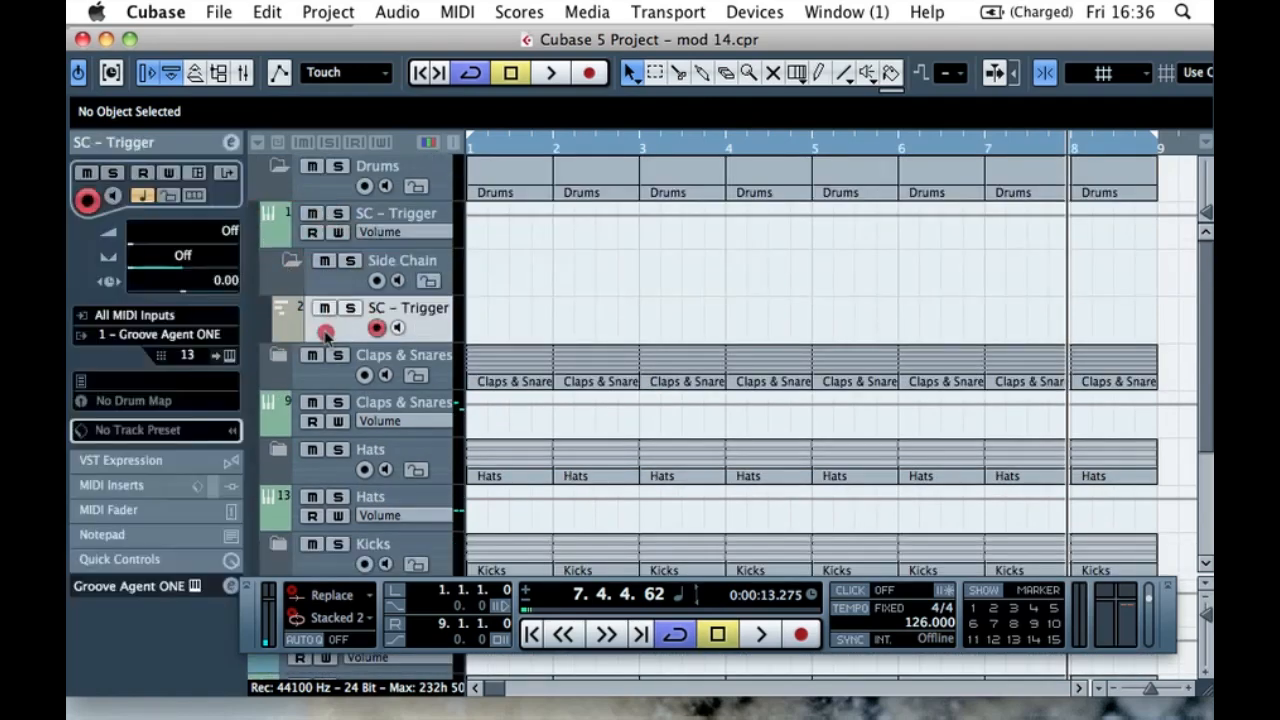
{"action": "left_click", "coordinate": [229, 362]}
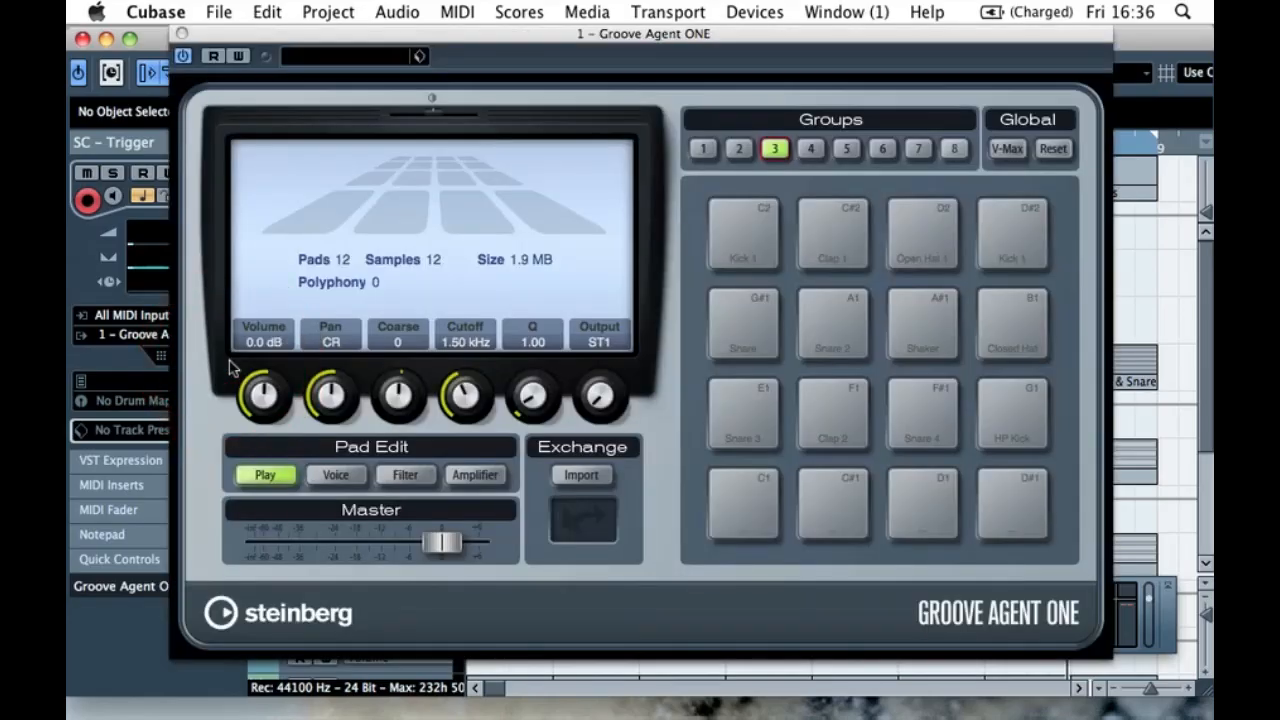
{"action": "left_click", "coordinate": [766, 256]}
{"action": "left_click", "coordinate": [951, 246]}
{"action": "left_click", "coordinate": [1000, 246]}
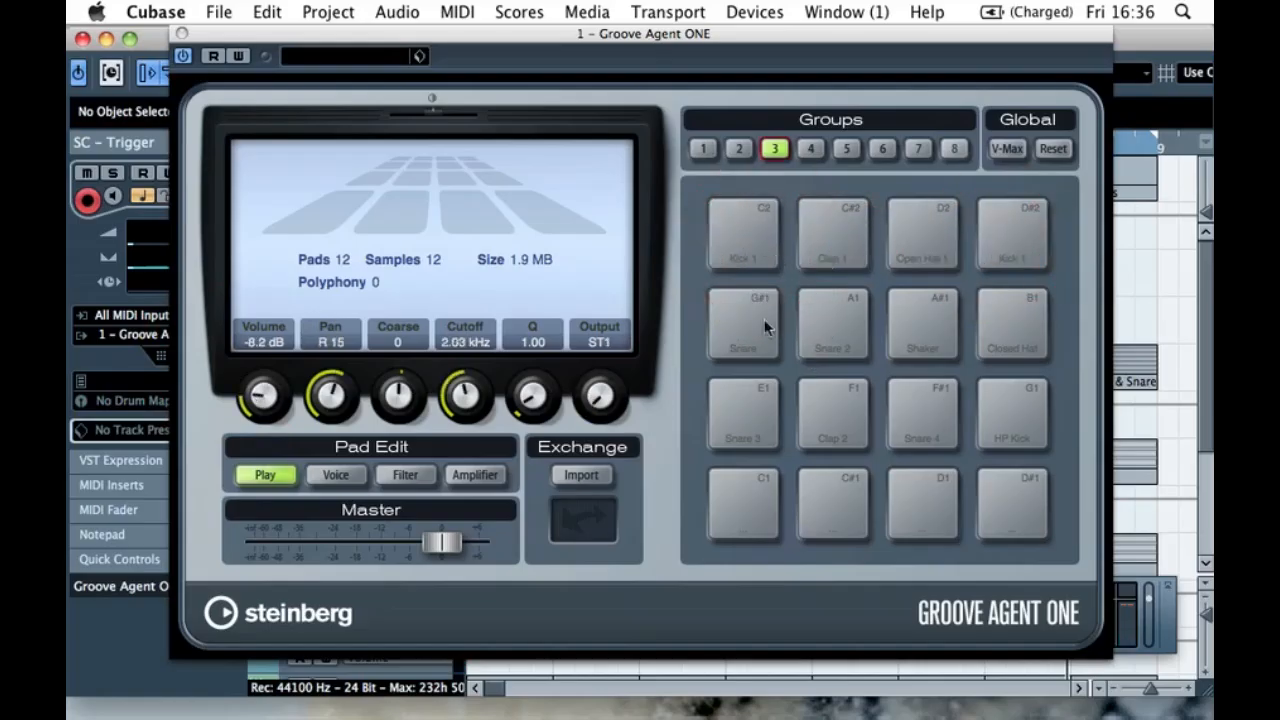
{"action": "left_click", "coordinate": [755, 503]}
{"action": "left_click", "coordinate": [762, 508]}
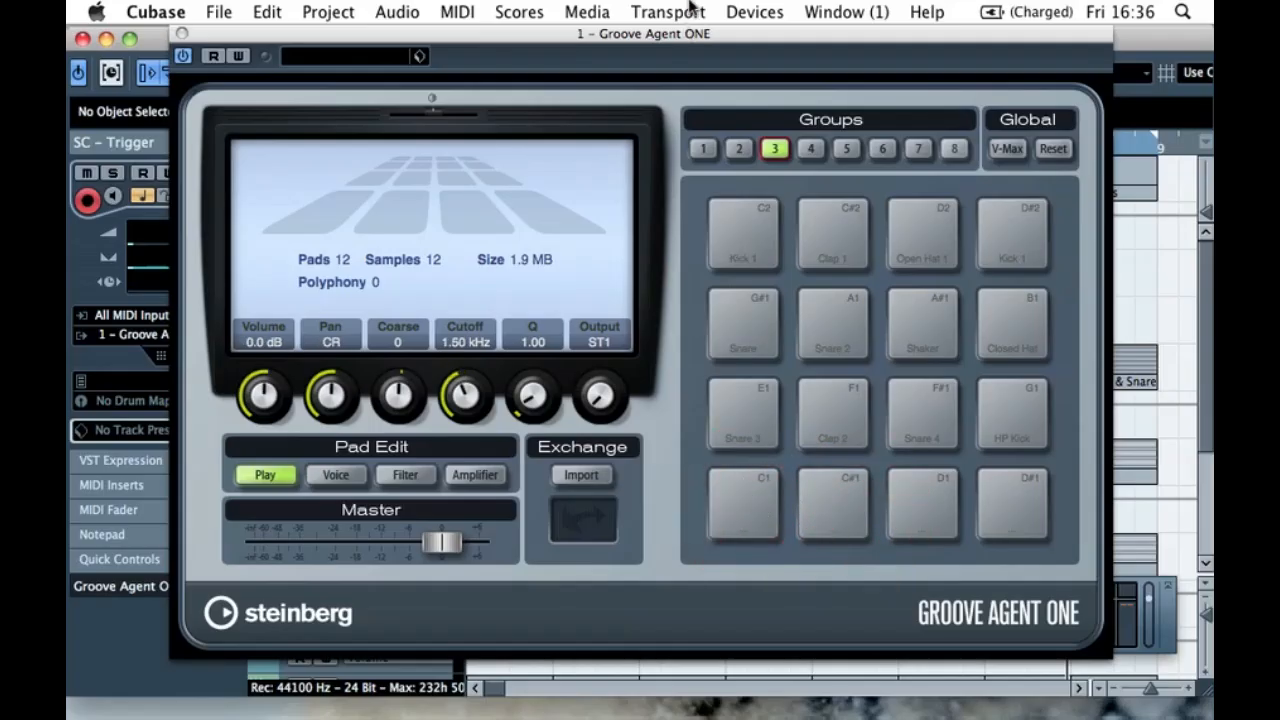
- Open the Pool and arrange it beside the Groove Agent ONE pads with the drum samples in view
{"action": "left_click_drag", "start_coordinate": [749, 44], "coordinate": [607, 30]}
{"action": "key", "text": "super+p"}
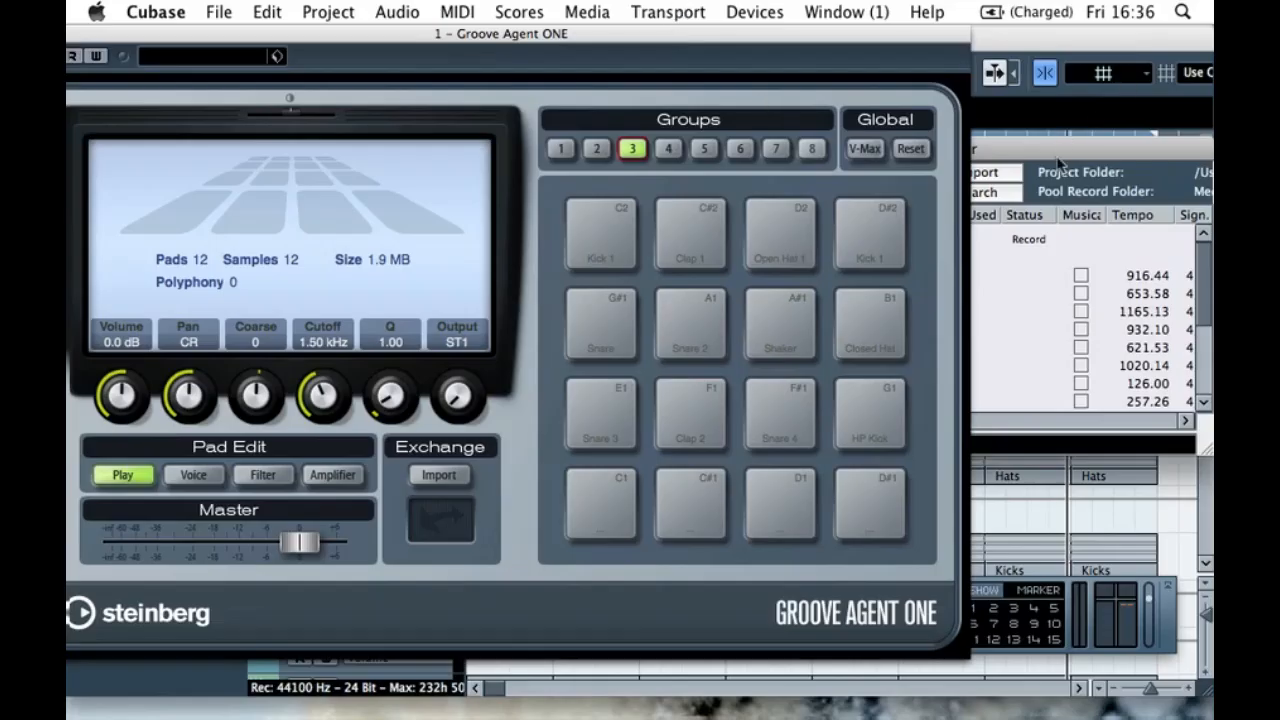
{"action": "left_click_drag", "start_coordinate": [766, 34], "coordinate": [369, 26]}
{"action": "left_click_drag", "start_coordinate": [769, 145], "coordinate": [720, 141]}
{"action": "scroll", "coordinate": [724, 232], "scroll_direction": "down", "scroll_amount": 2}
- Assign the Kick 1 sample from the Pool to Groove Agent ONE's C1 pad and audition the pad
{"action": "left_click", "coordinate": [716, 233]}
{"action": "right_click", "coordinate": [716, 233]}
{"action": "left_click", "coordinate": [668, 318]}
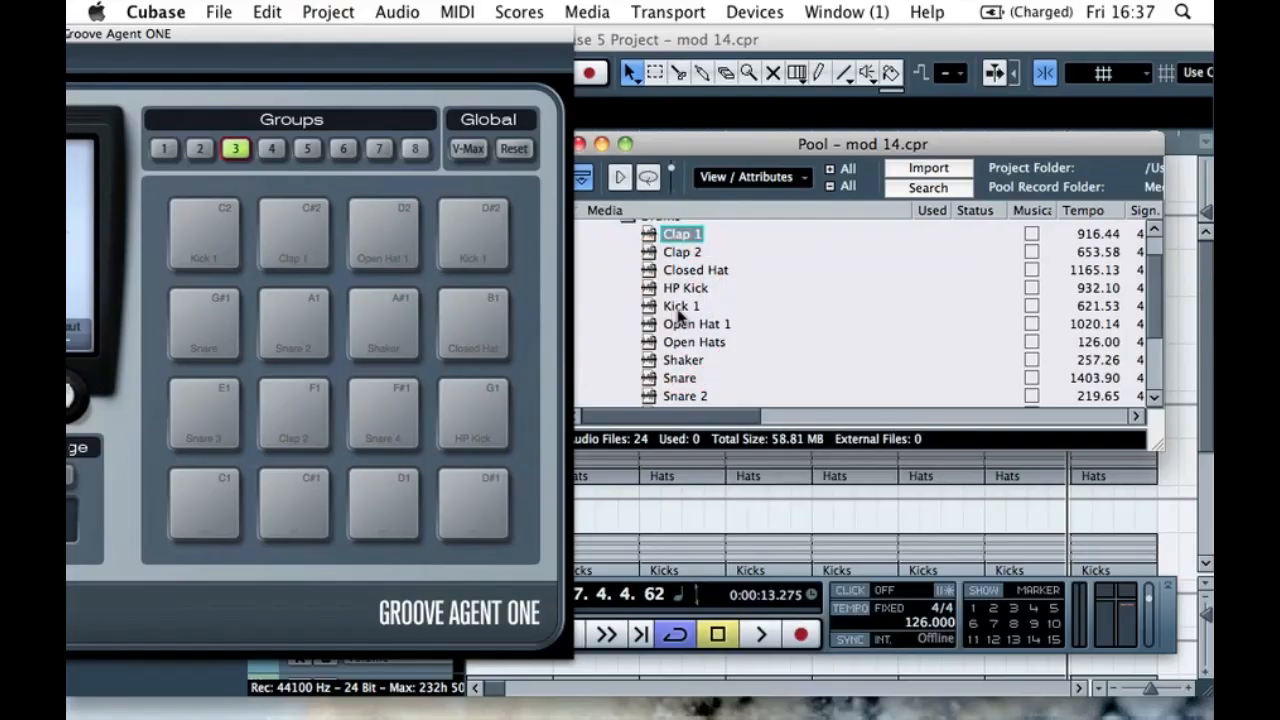
{"action": "left_click", "coordinate": [680, 305]}
{"action": "left_click_drag", "start_coordinate": [677, 308], "coordinate": [230, 502]}
{"action": "left_click", "coordinate": [230, 502]}
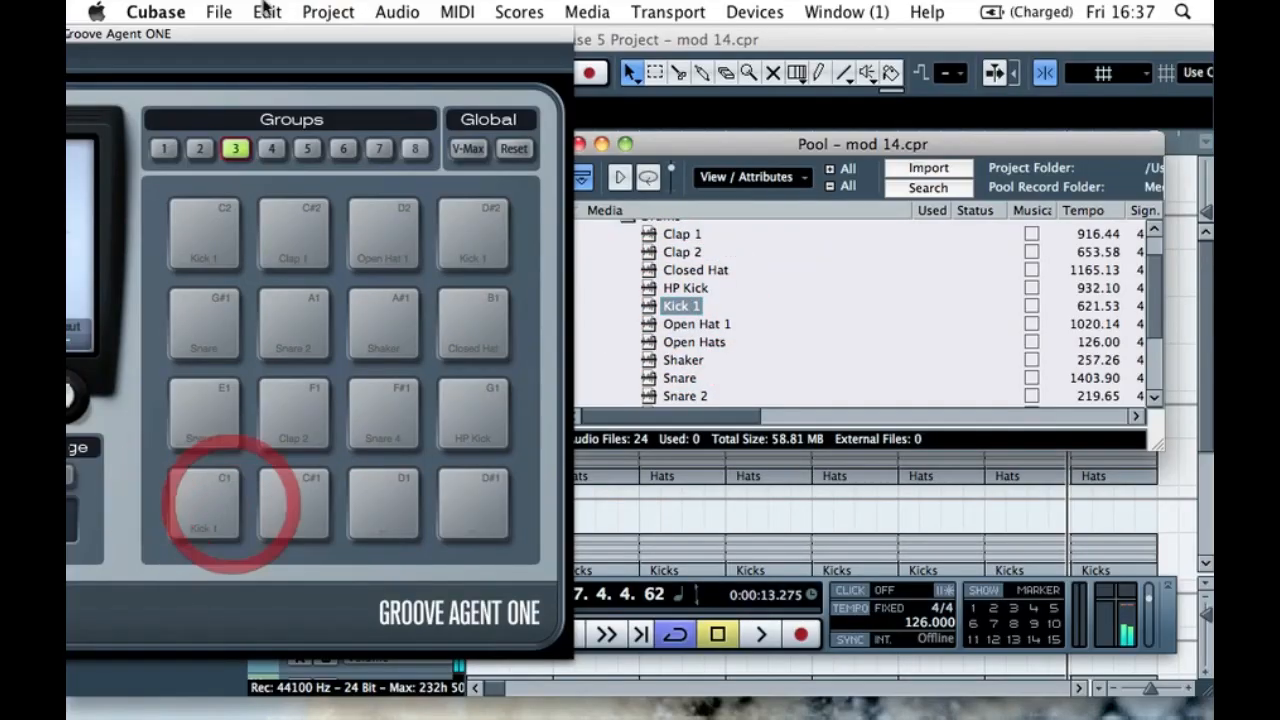
- Set the C1 kick pad's volume to -7.1 dB in Groove Agent ONE, auditioning it against the C2 kick pad
{"action": "left_click_drag", "start_coordinate": [225, 35], "coordinate": [709, 9]}
{"action": "left_click", "coordinate": [681, 235]}
{"action": "left_click", "coordinate": [683, 240]}
{"action": "left_click_drag", "start_coordinate": [683, 240], "coordinate": [689, 527]}
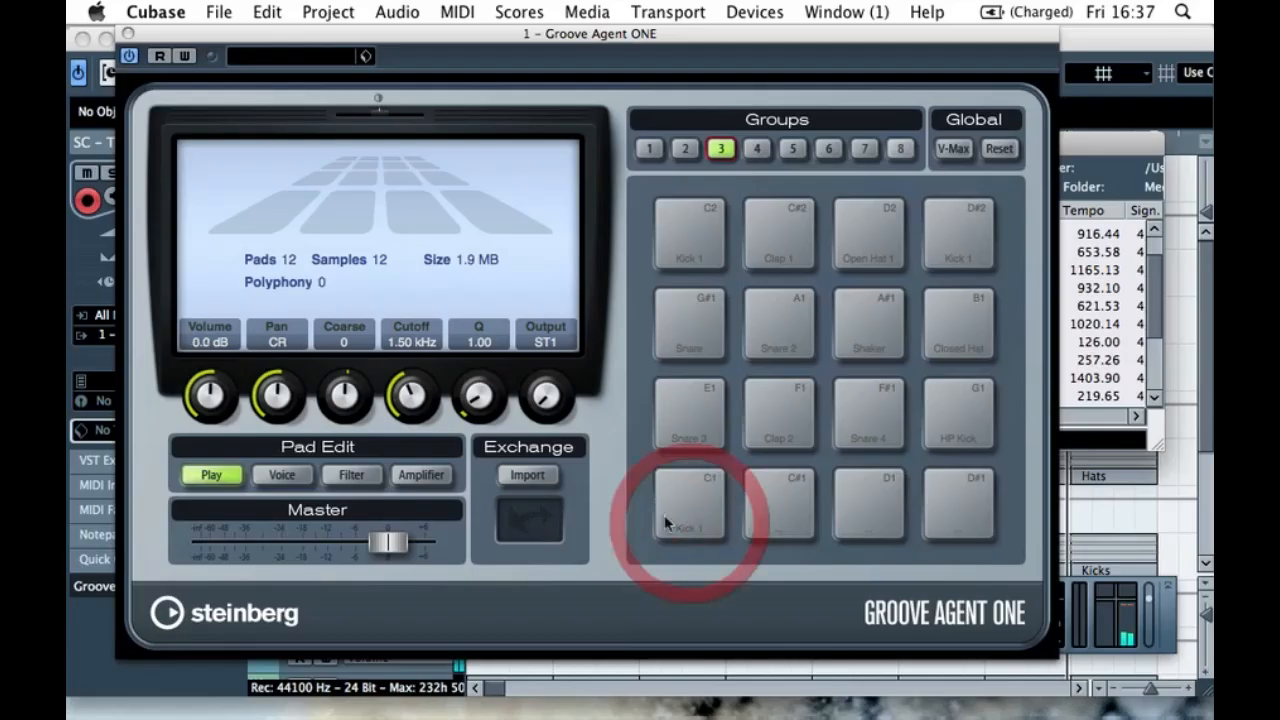
{"action": "left_click_drag", "start_coordinate": [206, 393], "coordinate": [208, 456]}
{"action": "left_click", "coordinate": [688, 240]}
{"action": "left_click", "coordinate": [690, 238]}
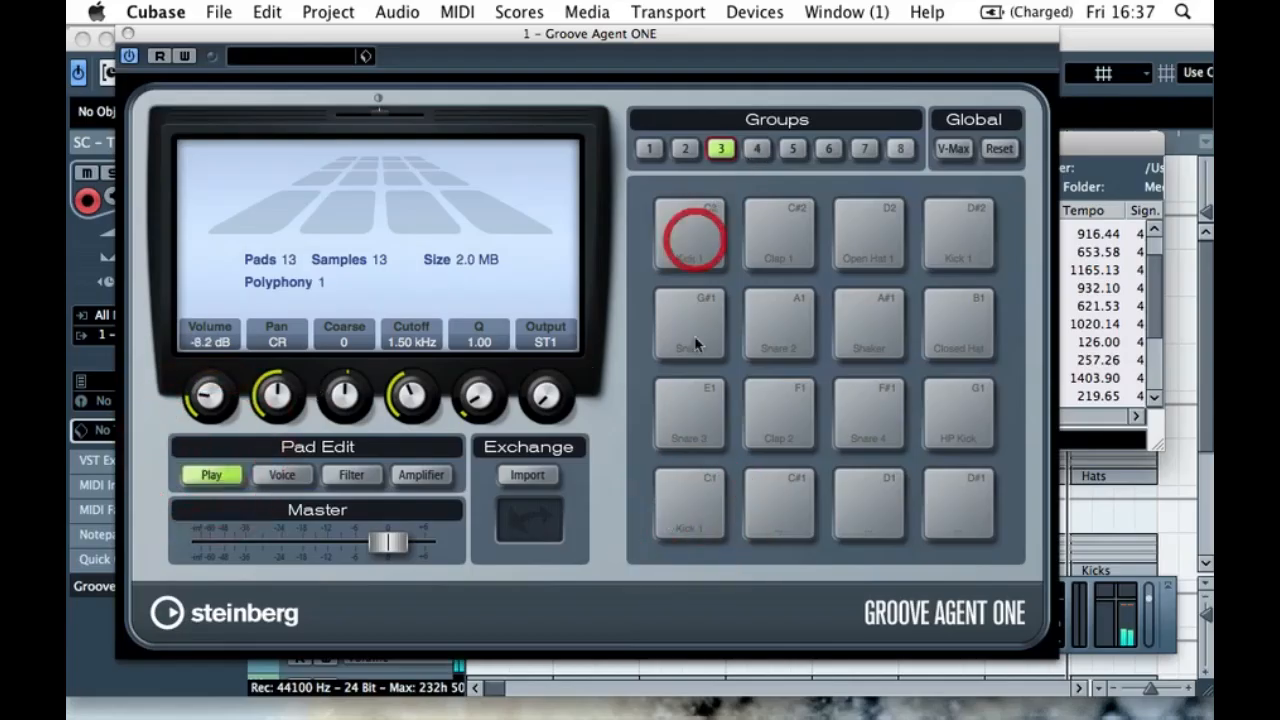
{"action": "left_click", "coordinate": [697, 515]}
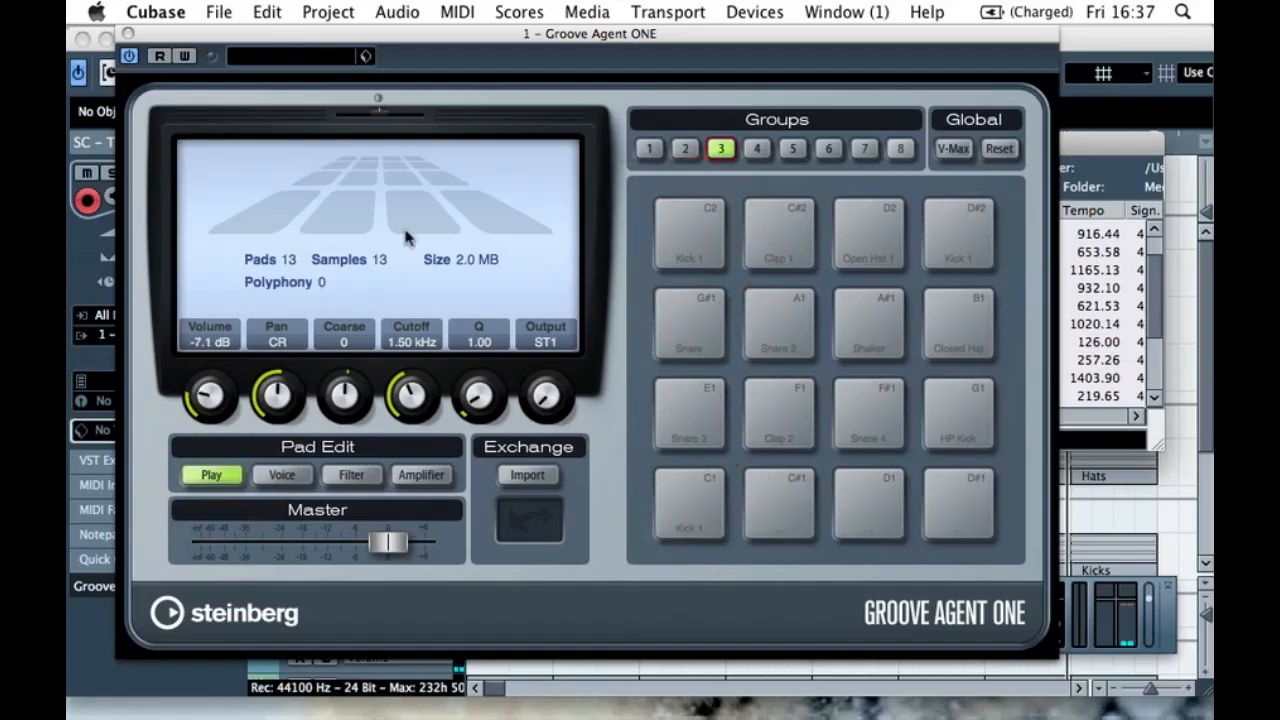
- Route the C1 kick pad to output ST4 in Groove Agent ONE and audition it
{"action": "left_click", "coordinate": [707, 516]}
{"action": "left_click_drag", "start_coordinate": [545, 398], "coordinate": [540, 345]}
{"action": "left_click", "coordinate": [691, 492]}
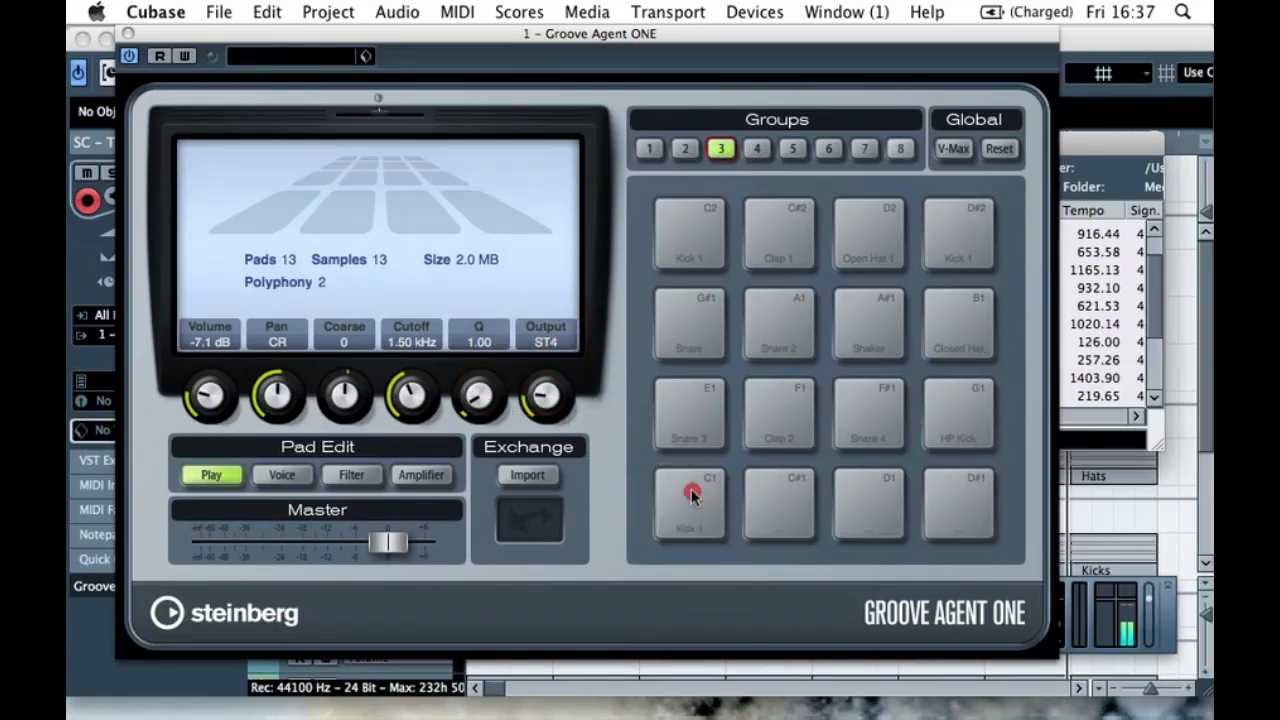
- Lower the C1 pad's volume to -8.4 dB, audition the pad, and return to the project's track arrangement
{"action": "left_click_drag", "start_coordinate": [207, 390], "coordinate": [205, 390]}
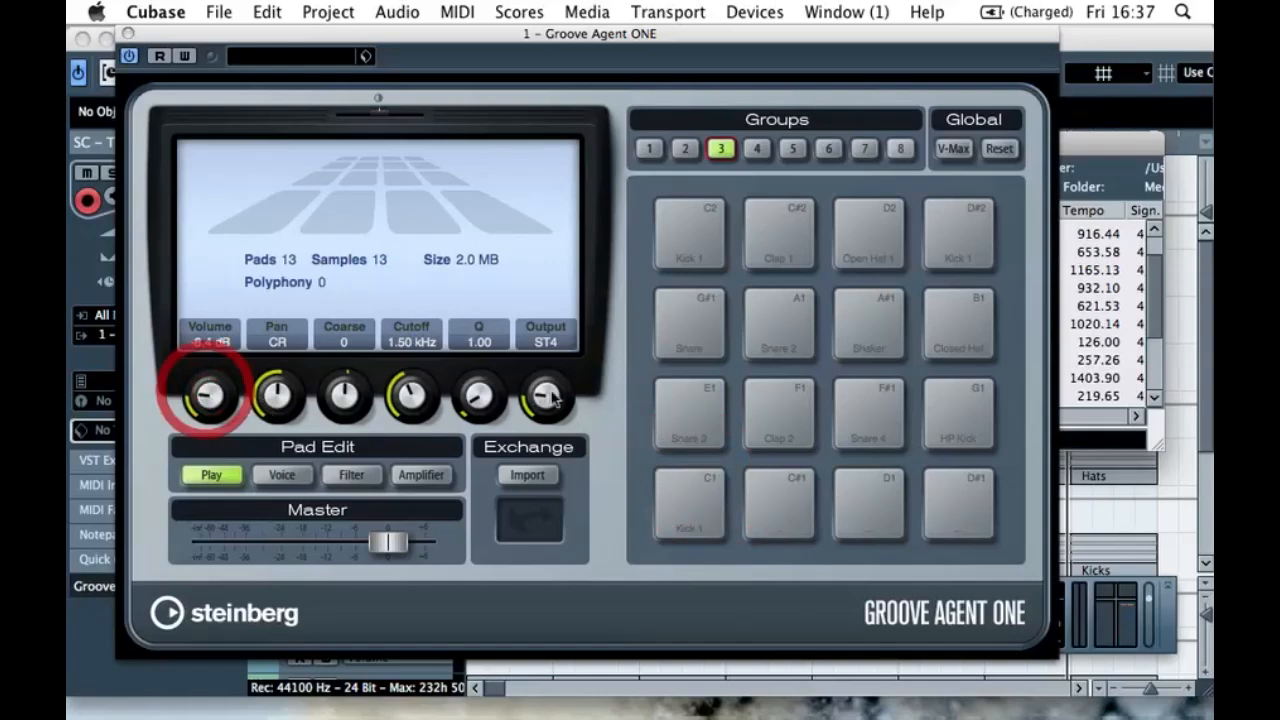
{"action": "left_click", "coordinate": [679, 507]}
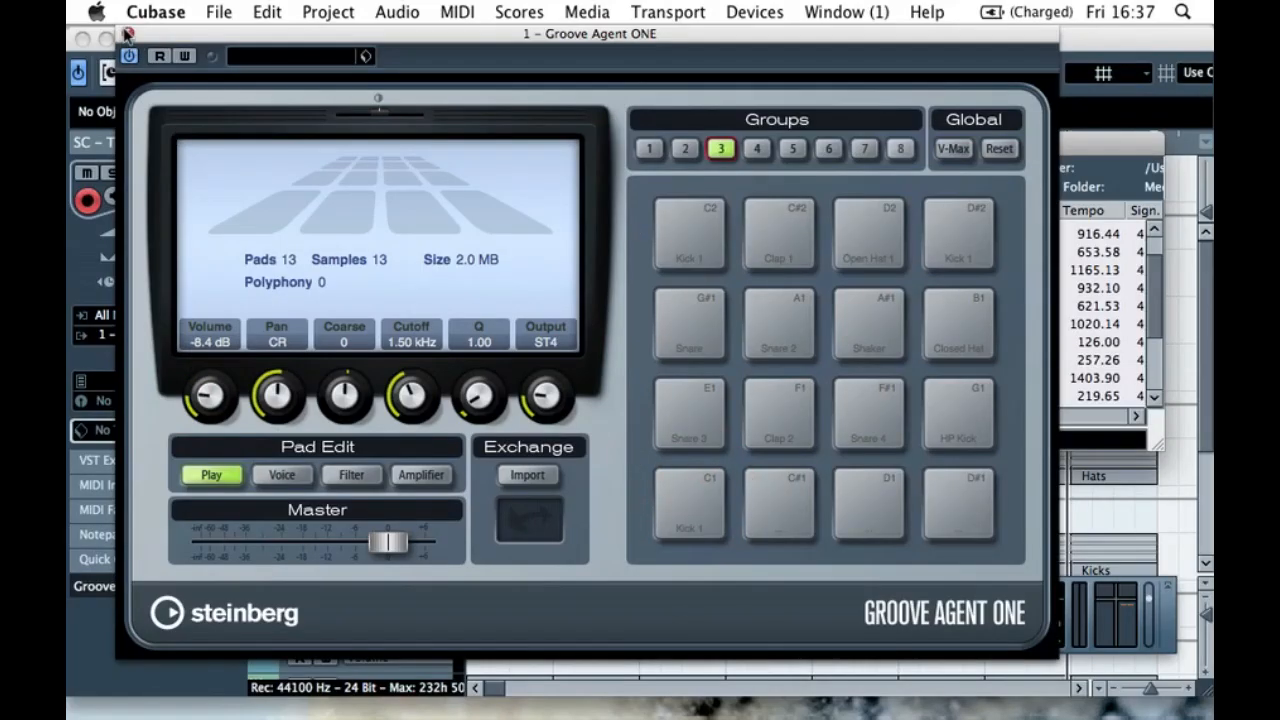
{"action": "left_click", "coordinate": [704, 494]}
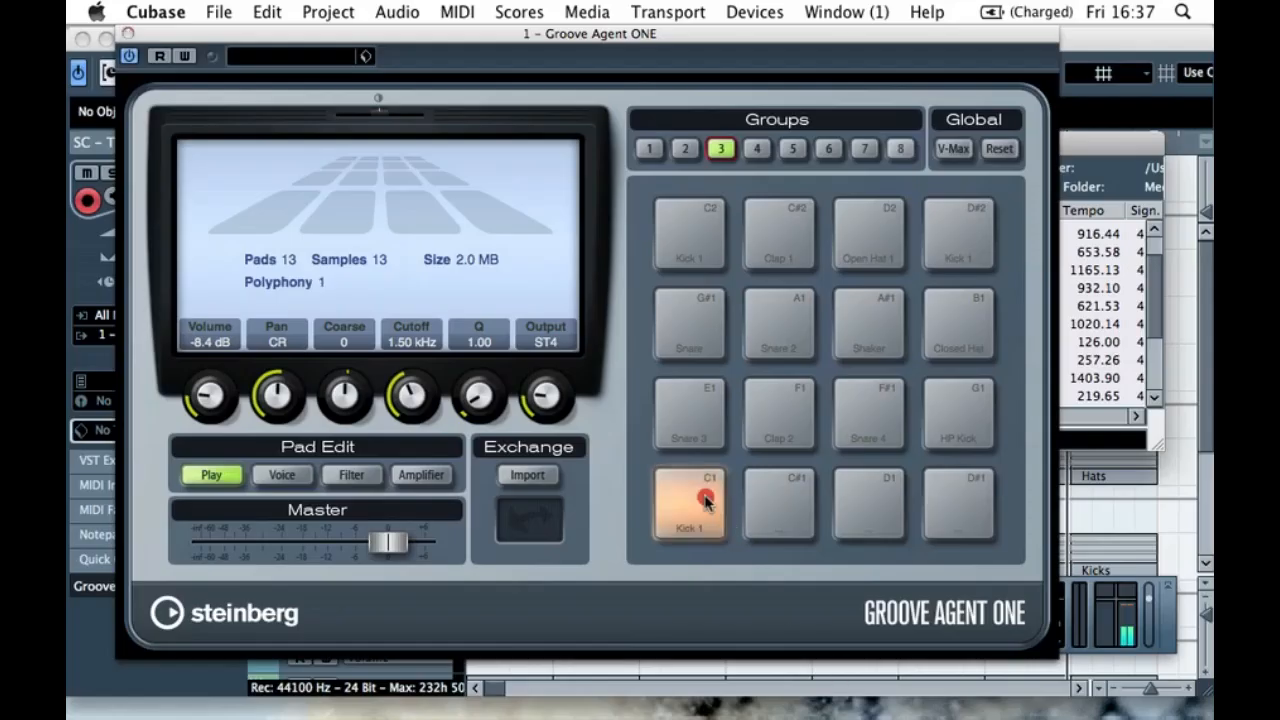
{"action": "left_click_drag", "start_coordinate": [201, 26], "coordinate": [680, 26]}
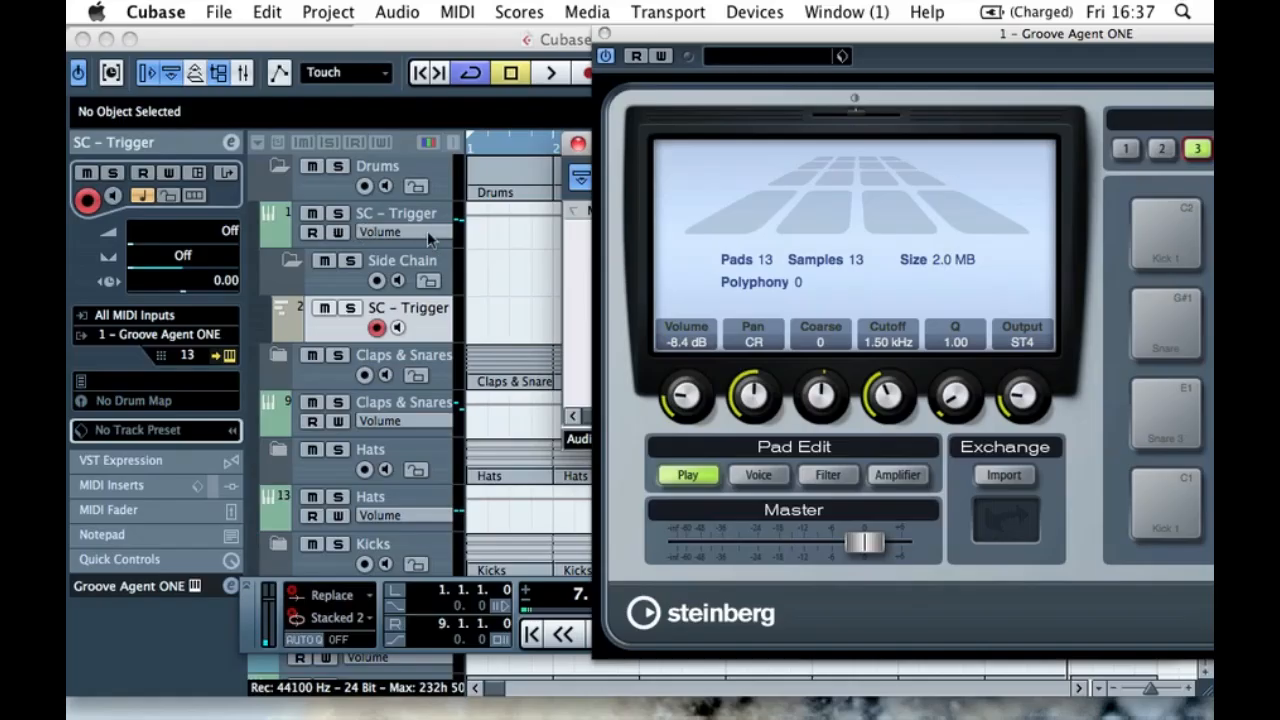
{"action": "left_click", "coordinate": [1174, 505]}
{"action": "left_click", "coordinate": [604, 34]}
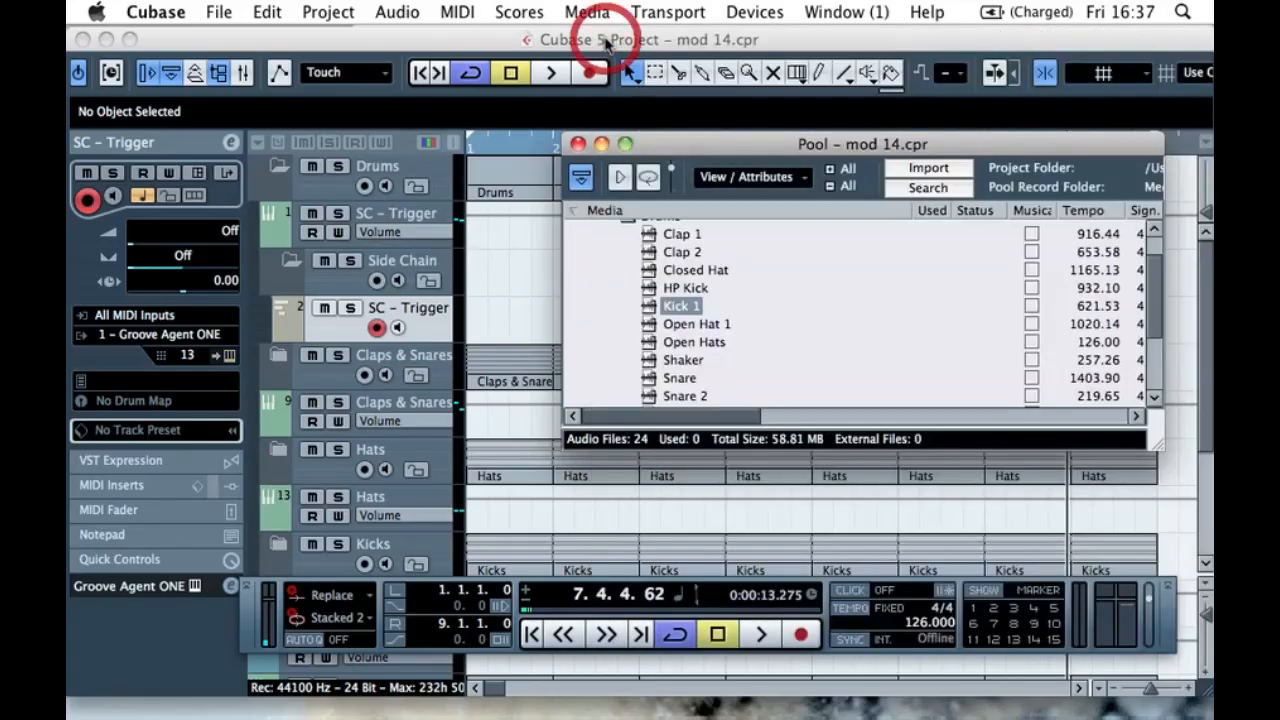
{"action": "left_click", "coordinate": [531, 312]}
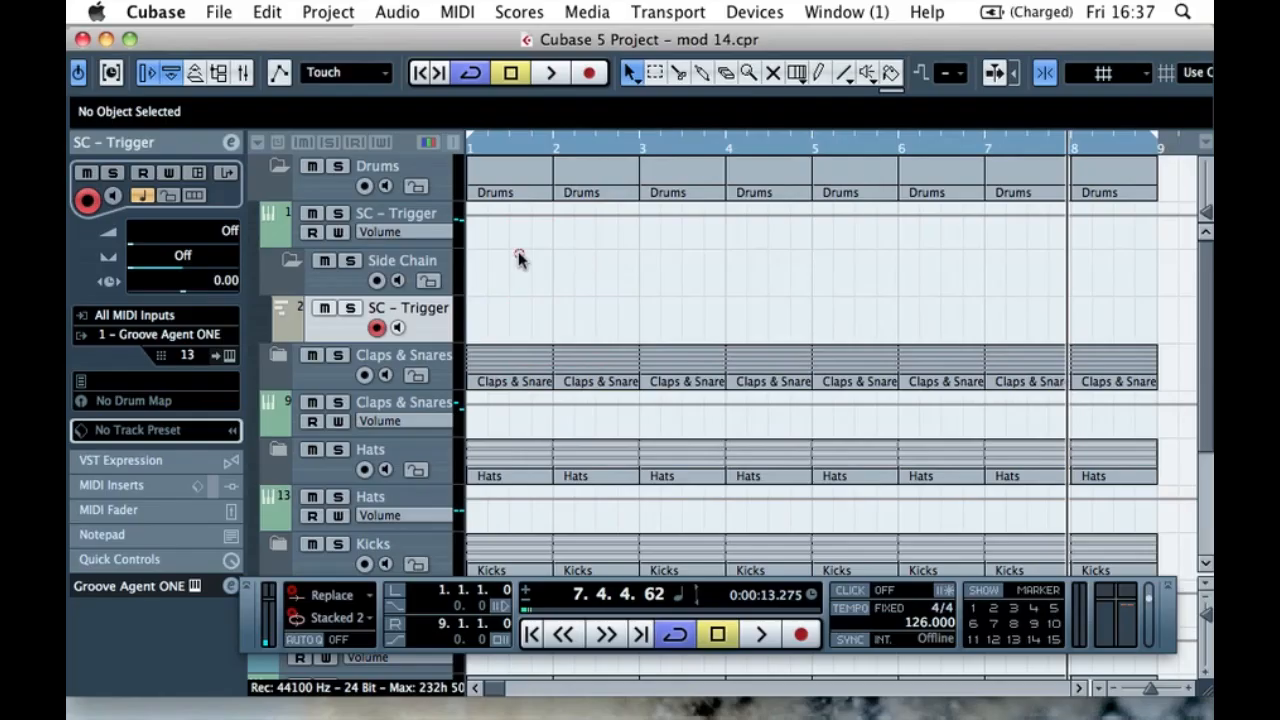
{"action": "left_click", "coordinate": [489, 331]}
- Set the SC - Trigger instrument channel's output to No Bus
{"action": "left_click", "coordinate": [283, 222]}
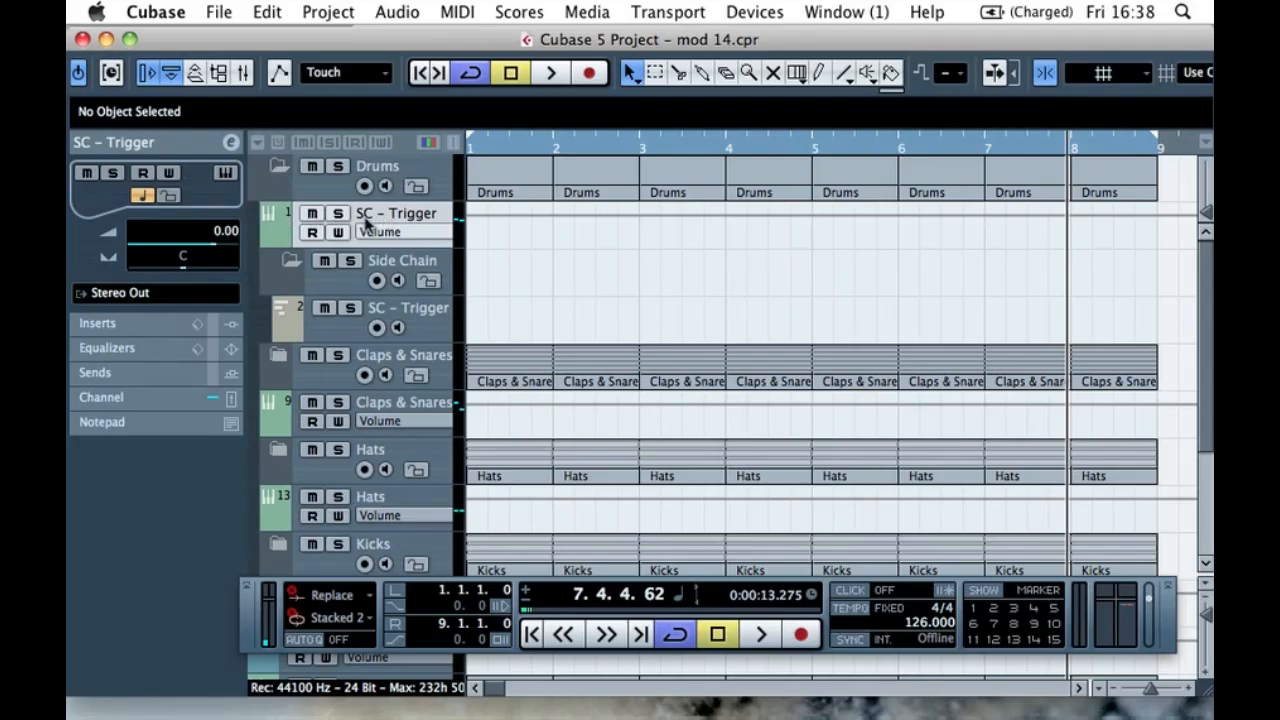
{"action": "left_click", "coordinate": [281, 217]}
{"action": "left_click", "coordinate": [133, 300]}
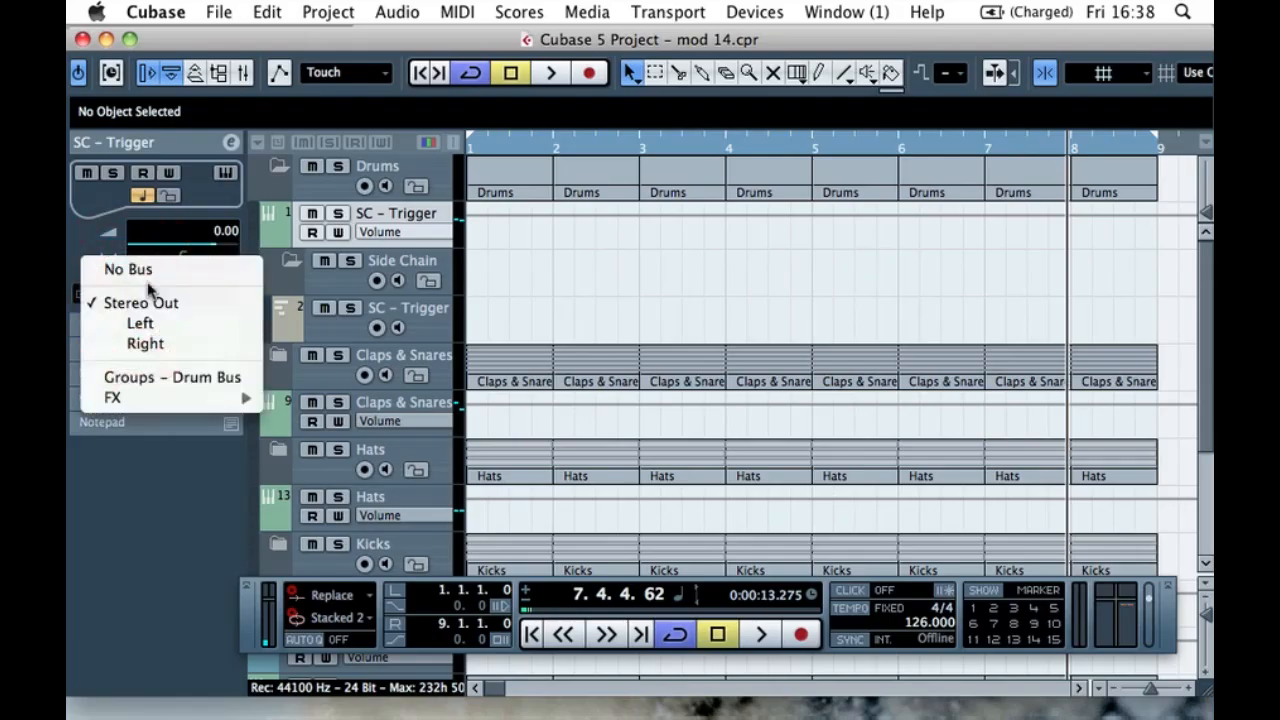
{"action": "left_click", "coordinate": [158, 272]}
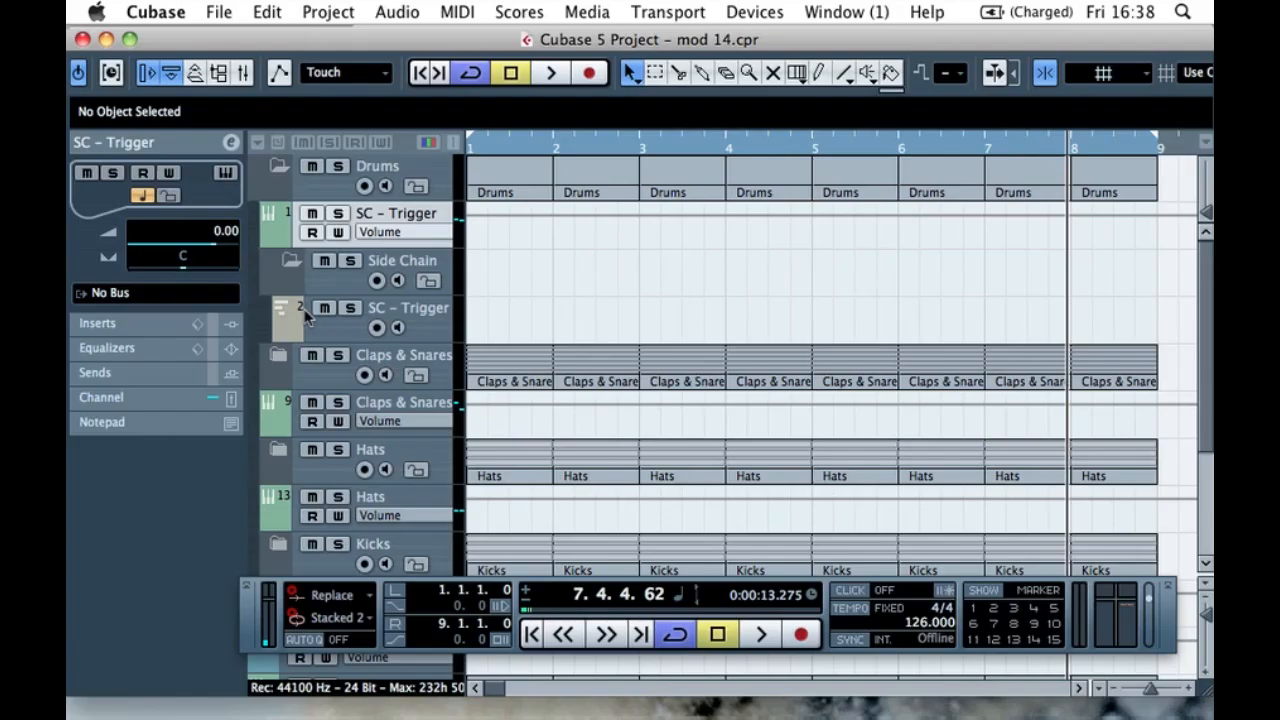
- Reopen Groove Agent ONE from the SC - Trigger MIDI track, audition the C1 pad repeatedly, and close the instrument
{"action": "left_click", "coordinate": [316, 341]}
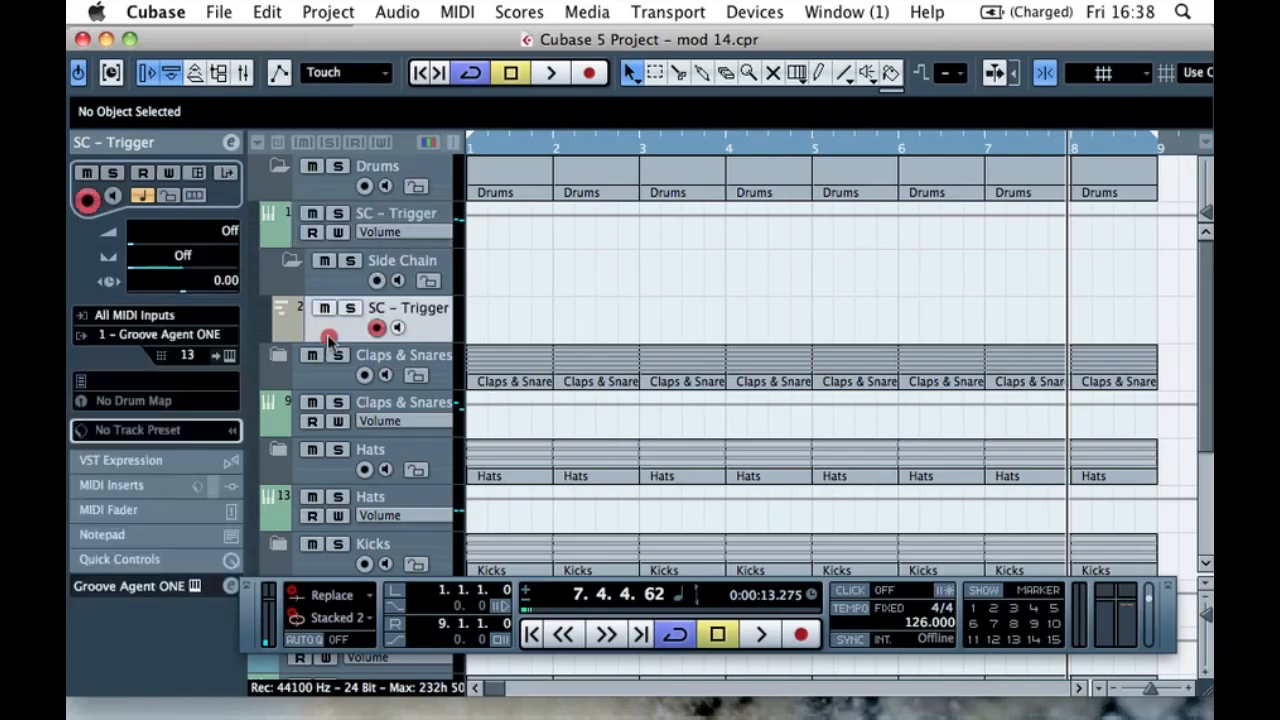
{"action": "left_click", "coordinate": [227, 357]}
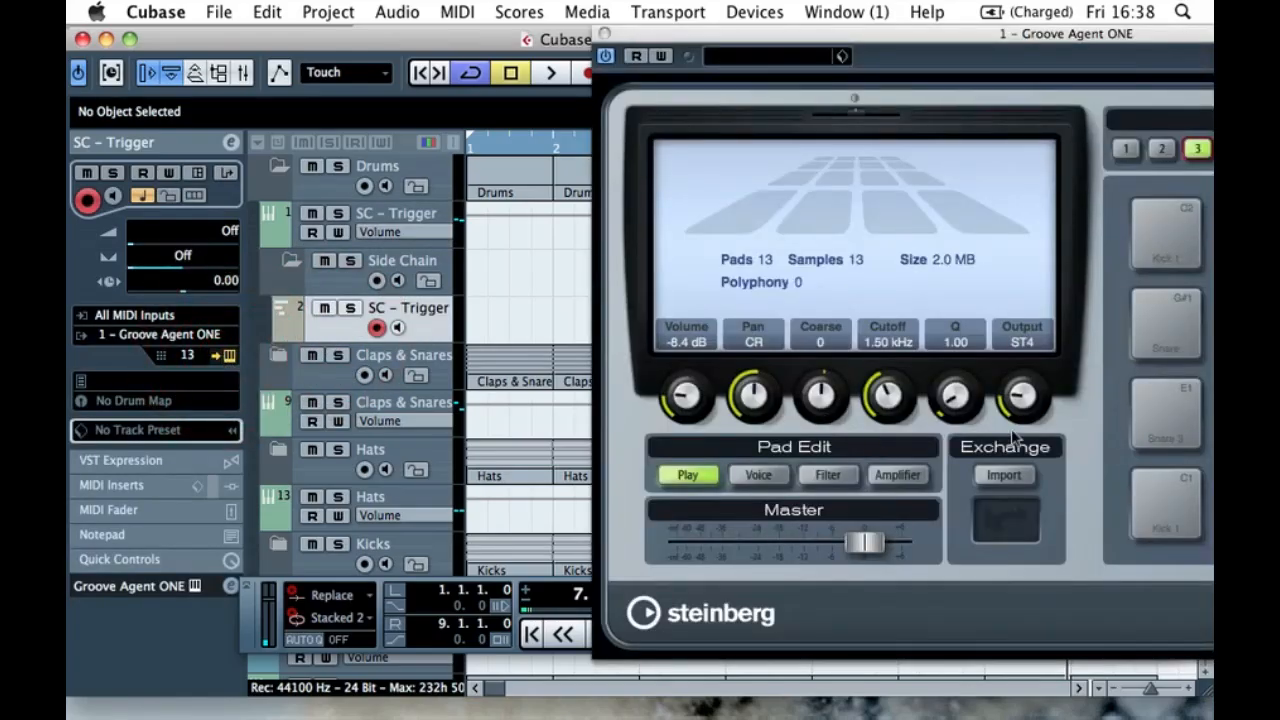
{"action": "left_click", "coordinate": [1156, 506]}
{"action": "left_click", "coordinate": [1156, 506]}
{"action": "left_click", "coordinate": [1156, 506]}
{"action": "left_click", "coordinate": [1180, 512]}
{"action": "left_click", "coordinate": [604, 33]}
{"action": "left_click", "coordinate": [524, 273]}
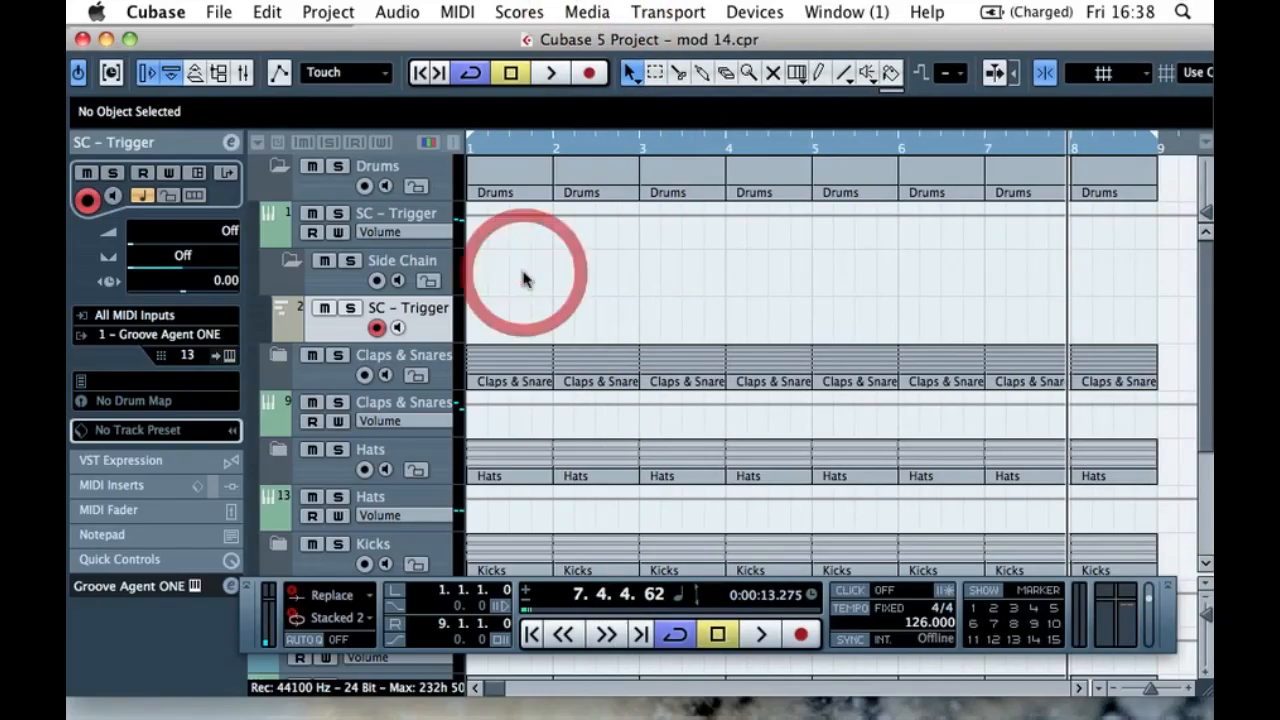
- Set the cycle range from bar 1 to bar 2 and create a one-bar MIDI part on the SC - Trigger track
{"action": "scroll", "coordinate": [511, 295], "scroll_direction": "down", "scroll_amount": 3}
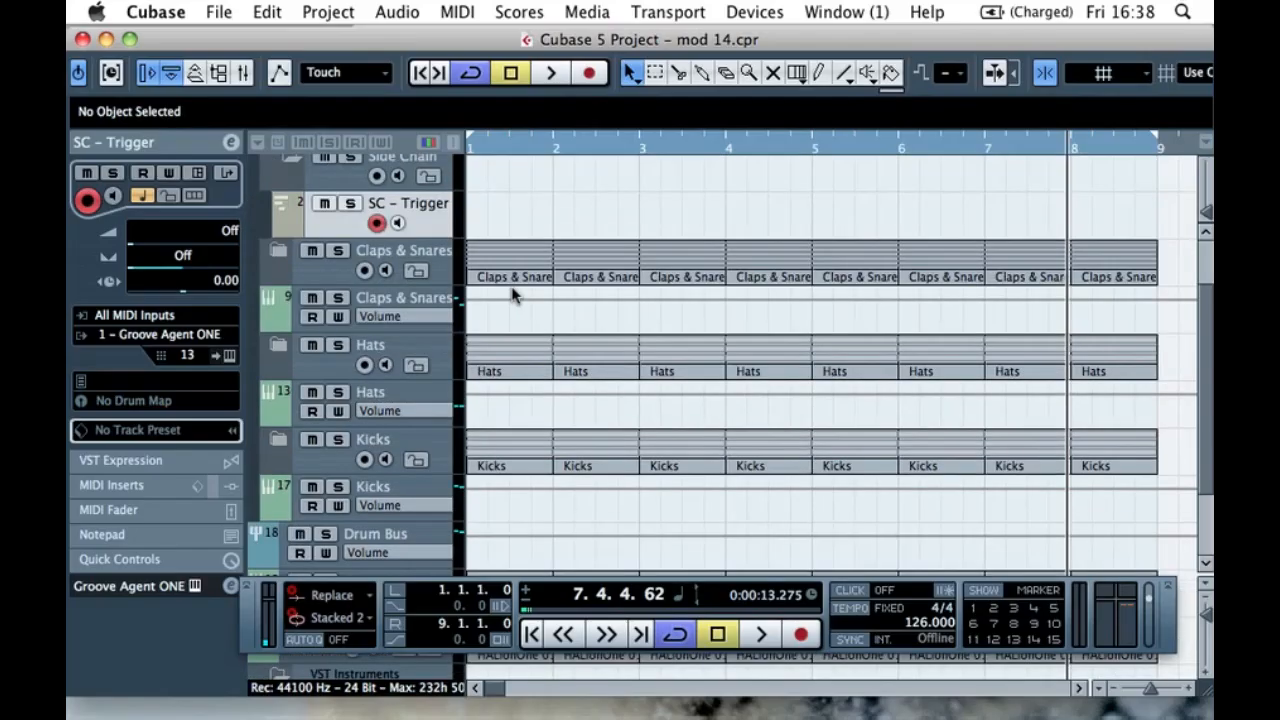
{"action": "scroll", "coordinate": [492, 313], "scroll_direction": "up", "scroll_amount": 3}
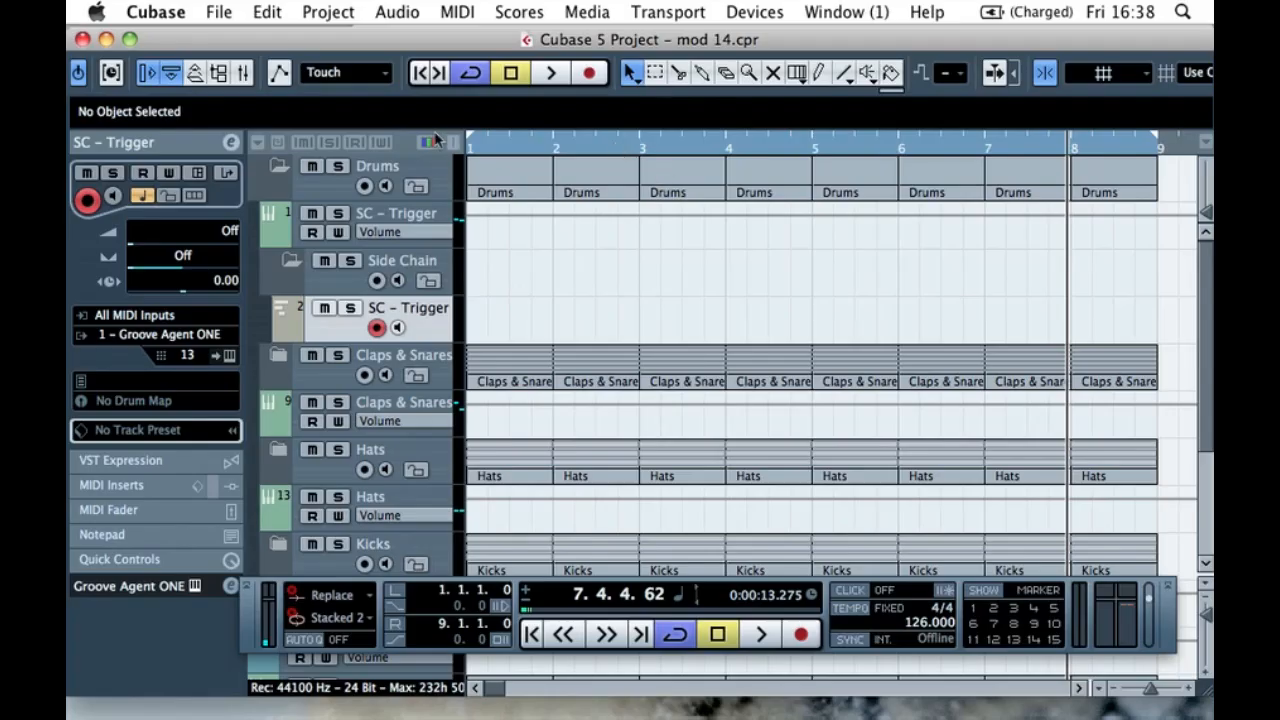
{"action": "left_click_drag", "start_coordinate": [1157, 140], "coordinate": [553, 147]}
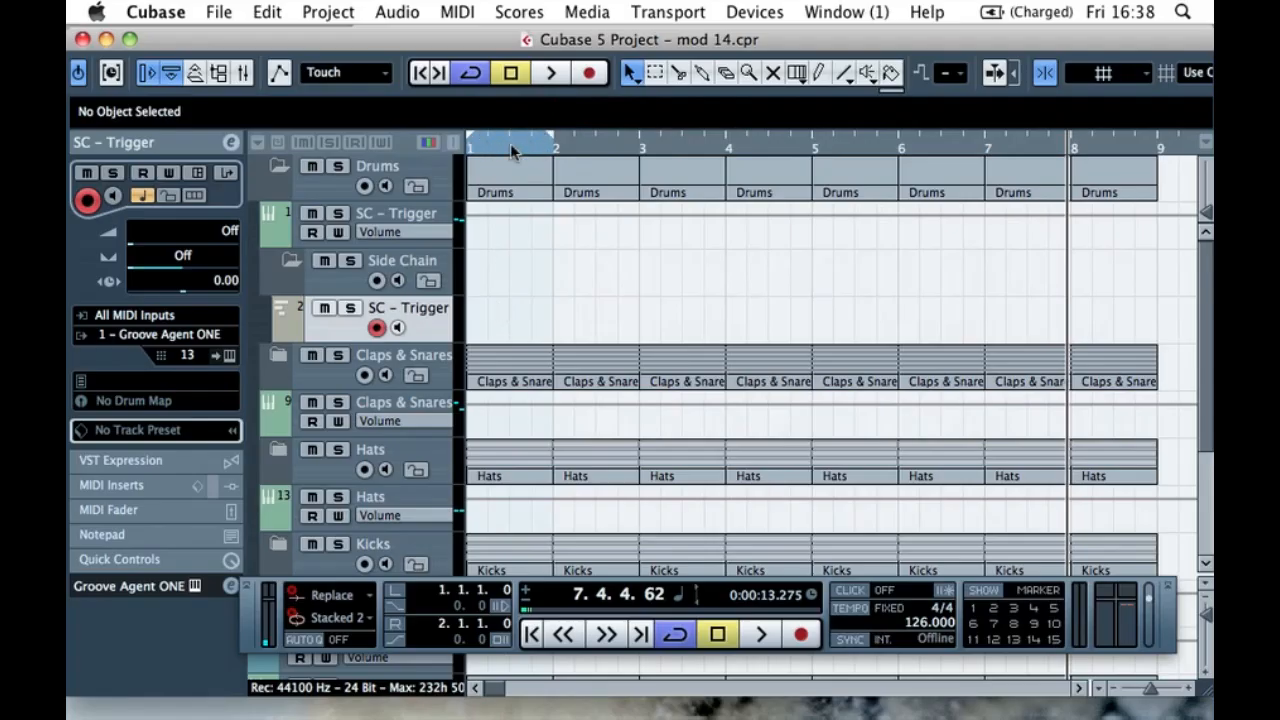
{"action": "left_click", "coordinate": [509, 303]}
{"action": "double_click", "coordinate": [515, 309]}
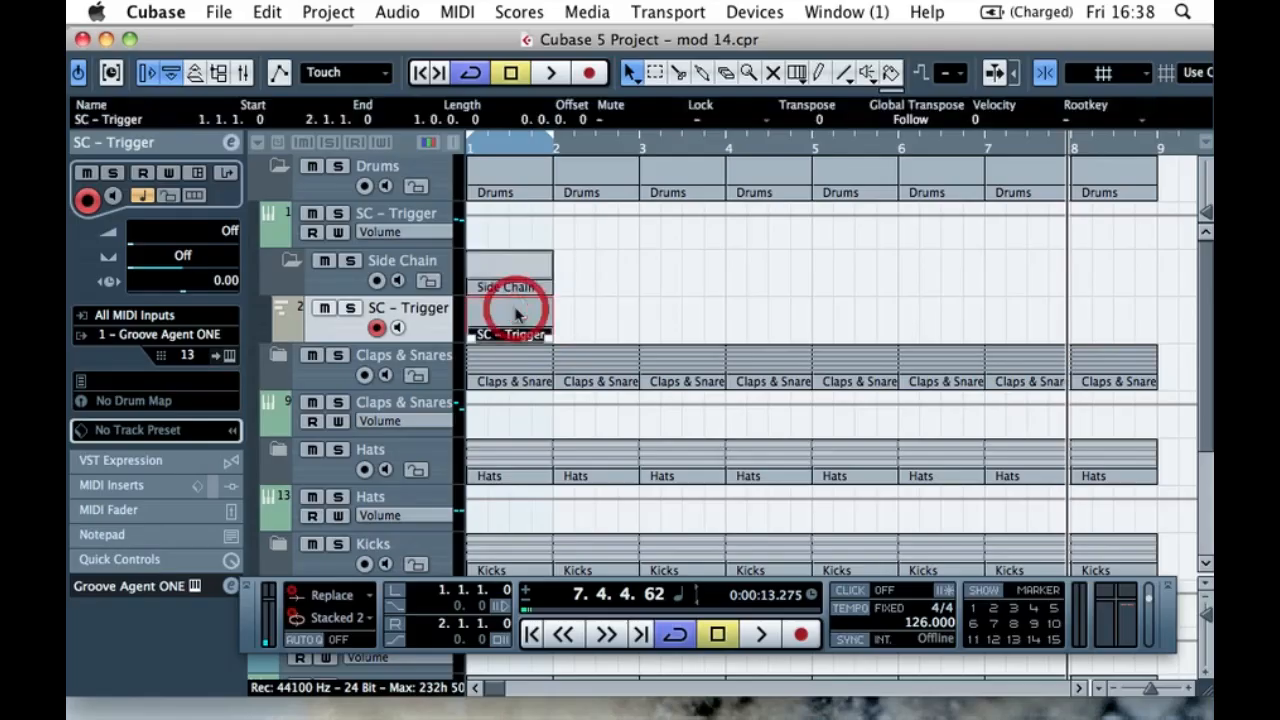
- Open the SC - Trigger part in the Key Editor, bring the C1 row into view, and audition the C1 key
{"action": "left_click", "coordinate": [606, 308]}
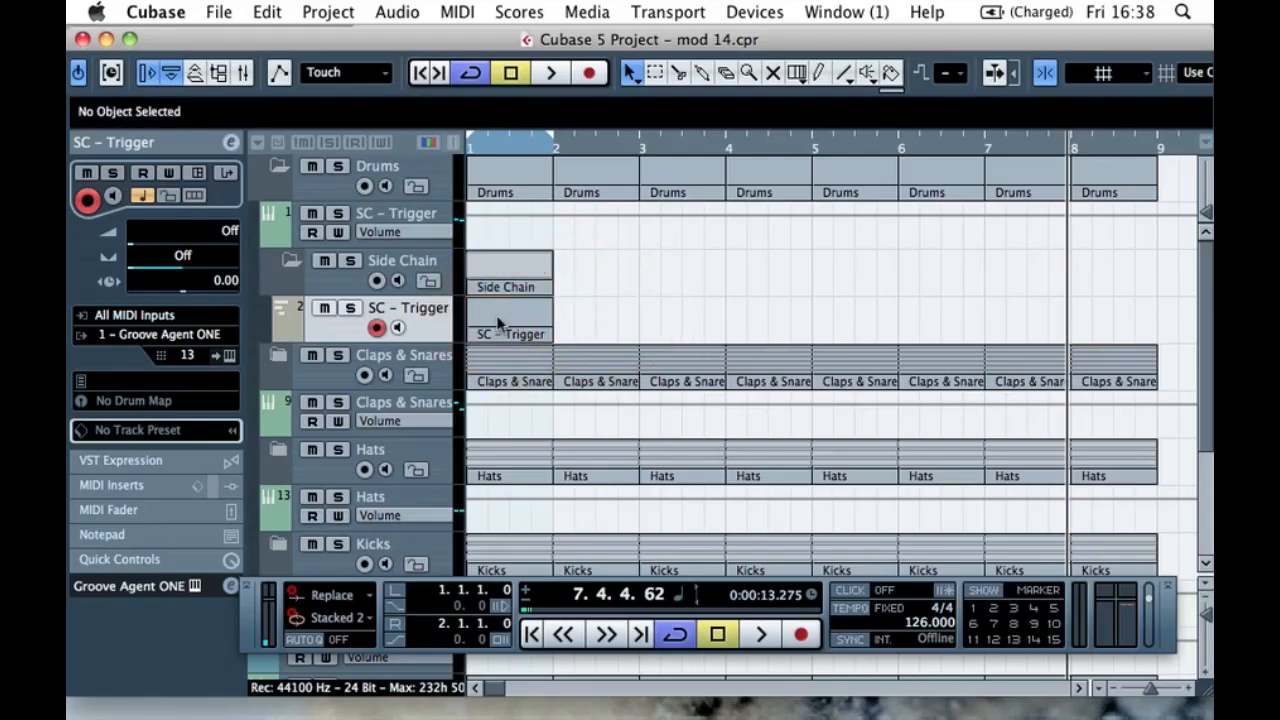
{"action": "double_click", "coordinate": [497, 318]}
{"action": "left_click", "coordinate": [103, 349]}
{"action": "left_click", "coordinate": [84, 136]}
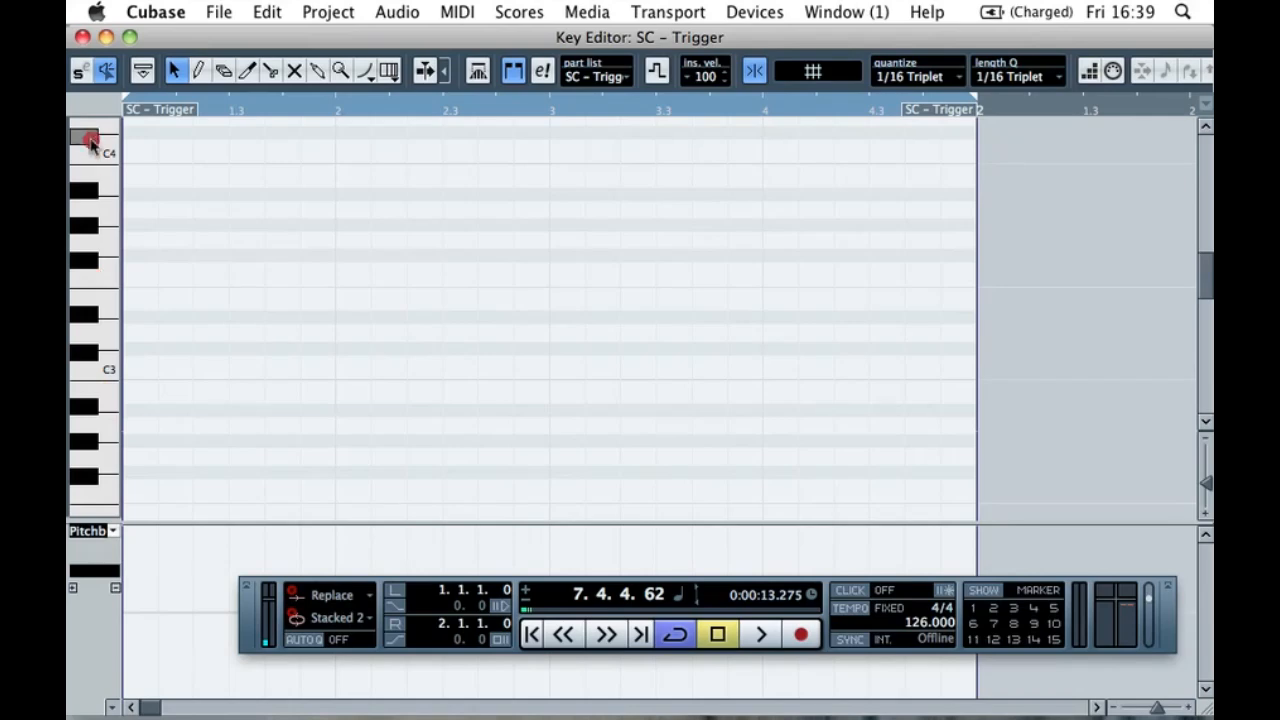
{"action": "left_click", "coordinate": [112, 258]}
{"action": "left_click_drag", "start_coordinate": [1208, 285], "coordinate": [1208, 335]}
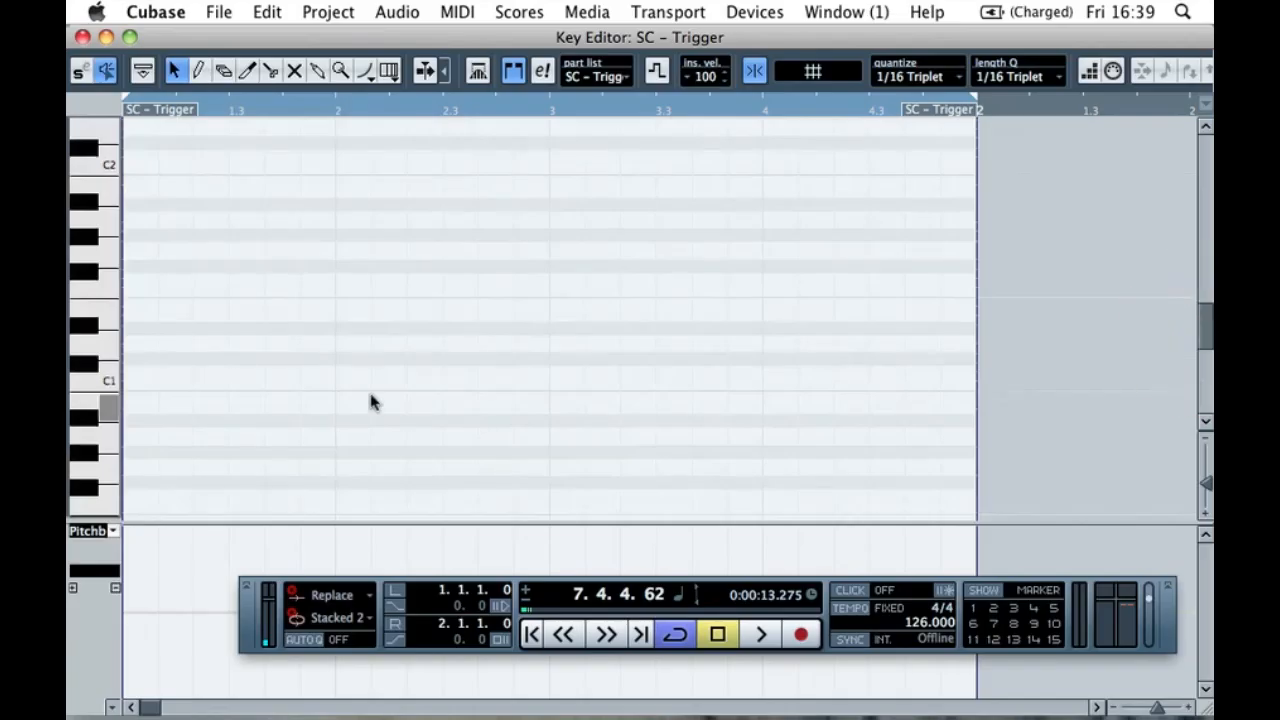
{"action": "left_click", "coordinate": [97, 377]}
{"action": "left_click", "coordinate": [103, 150]}
{"action": "left_click", "coordinate": [108, 340]}
{"action": "left_click", "coordinate": [106, 377]}
{"action": "left_click", "coordinate": [106, 377]}
- Move the Key Editor aside to watch the track meters while auditioning C1, and restore the editor to full size
{"action": "left_click", "coordinate": [130, 37]}
{"action": "left_click_drag", "start_coordinate": [571, 92], "coordinate": [839, 50]}
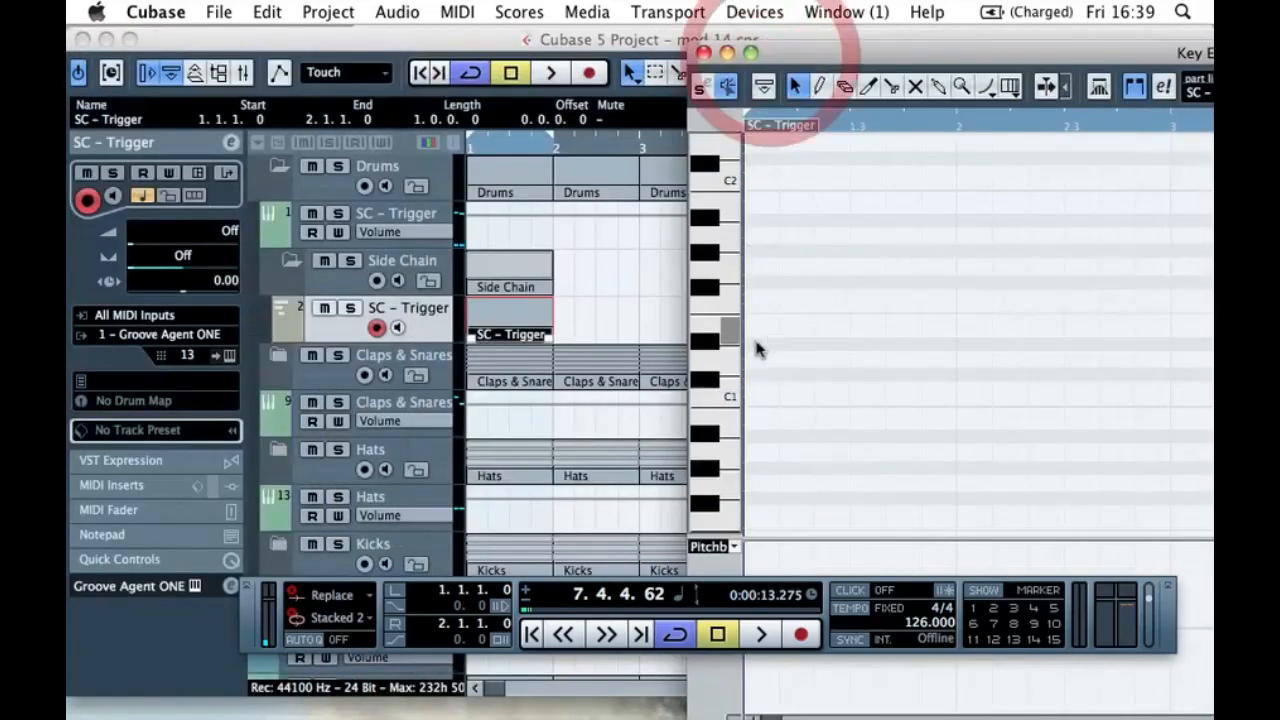
{"action": "left_click", "coordinate": [730, 393]}
{"action": "left_click", "coordinate": [730, 393]}
{"action": "left_click", "coordinate": [730, 394]}
{"action": "left_click", "coordinate": [729, 396]}
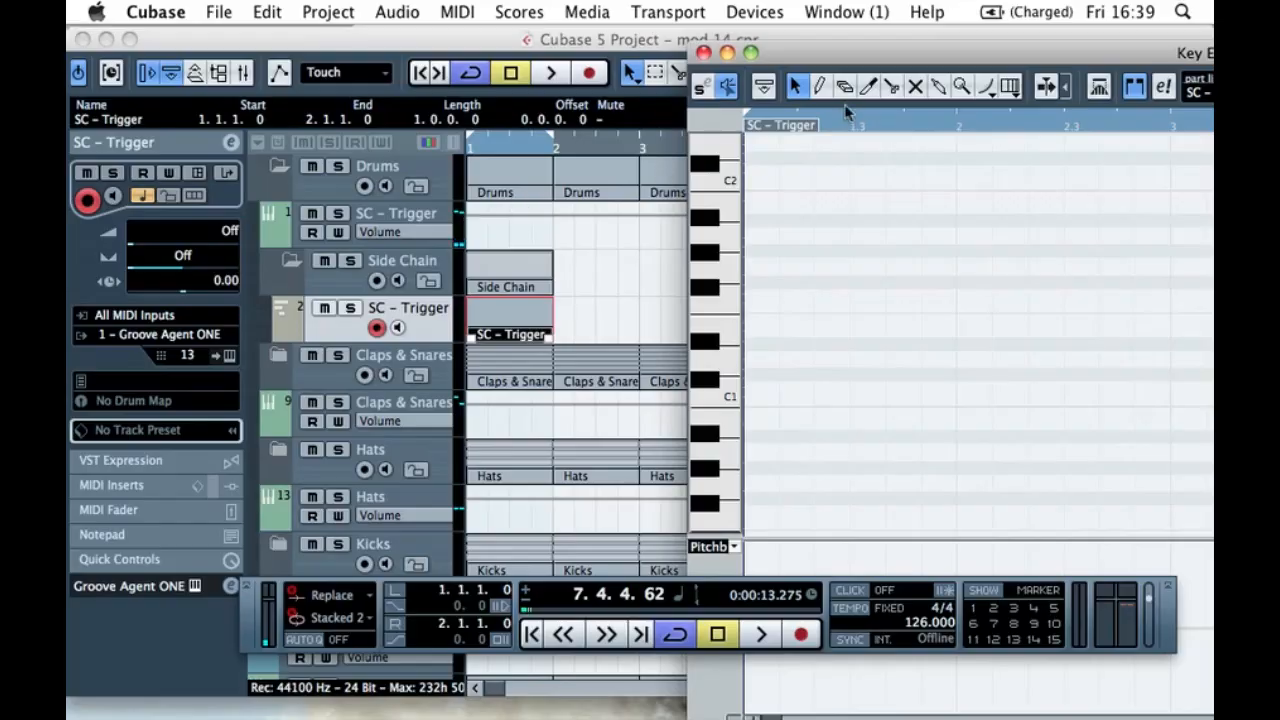
{"action": "double_click", "coordinate": [900, 50]}
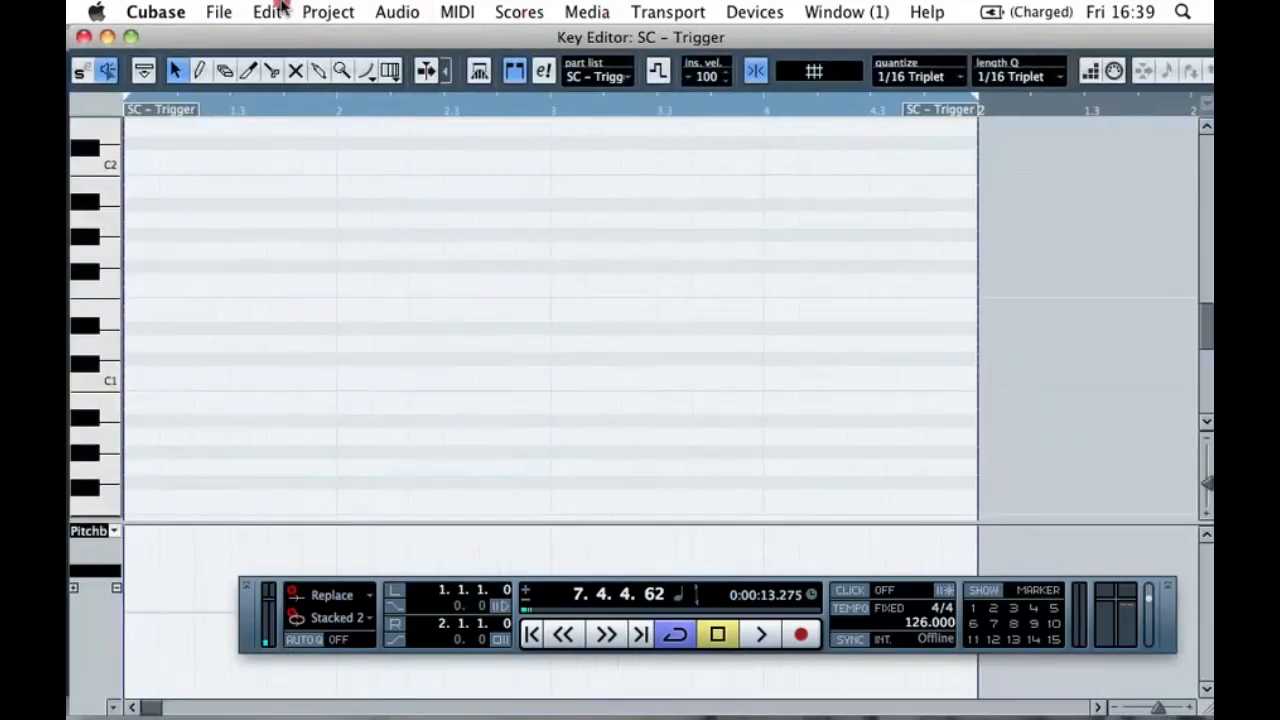
- Draw four C1 notes on beats 1, 2, 3 and 4 of the SC - Trigger part and close the Key Editor
{"action": "left_click", "coordinate": [197, 70]}
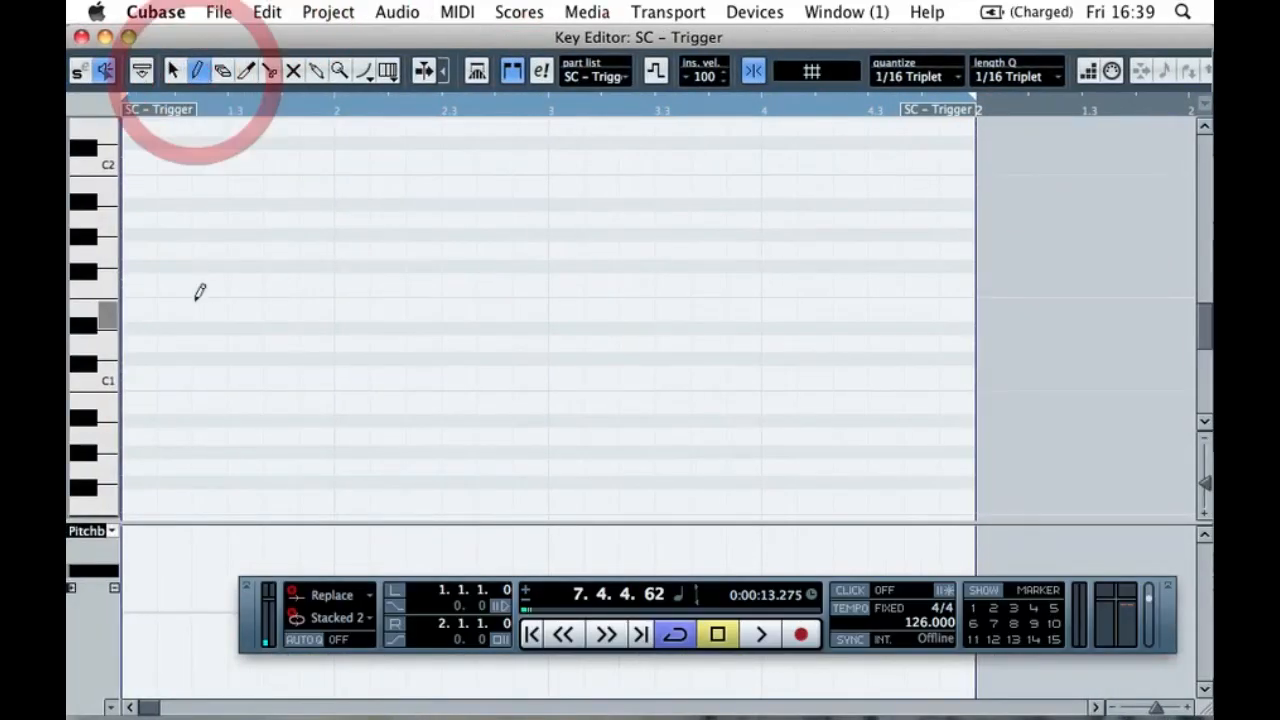
{"action": "left_click", "coordinate": [137, 375]}
{"action": "left_click", "coordinate": [347, 375]}
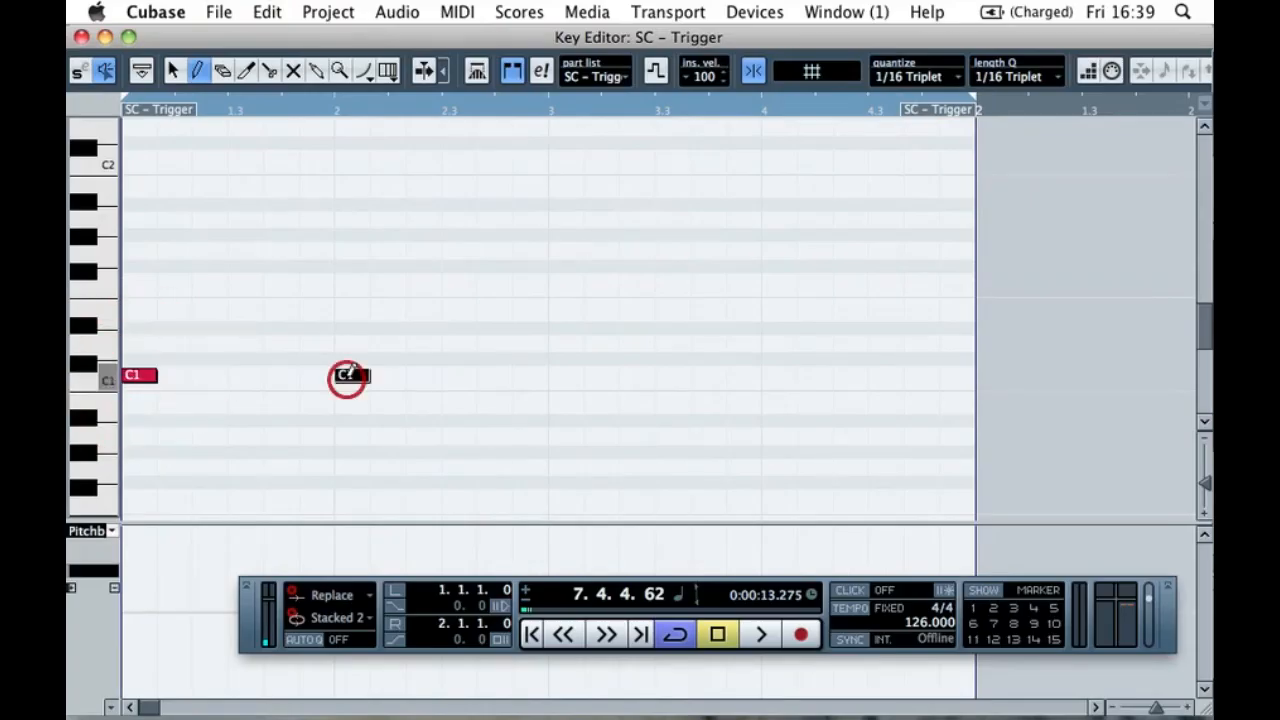
{"action": "left_click", "coordinate": [566, 375]}
{"action": "left_click", "coordinate": [779, 375]}
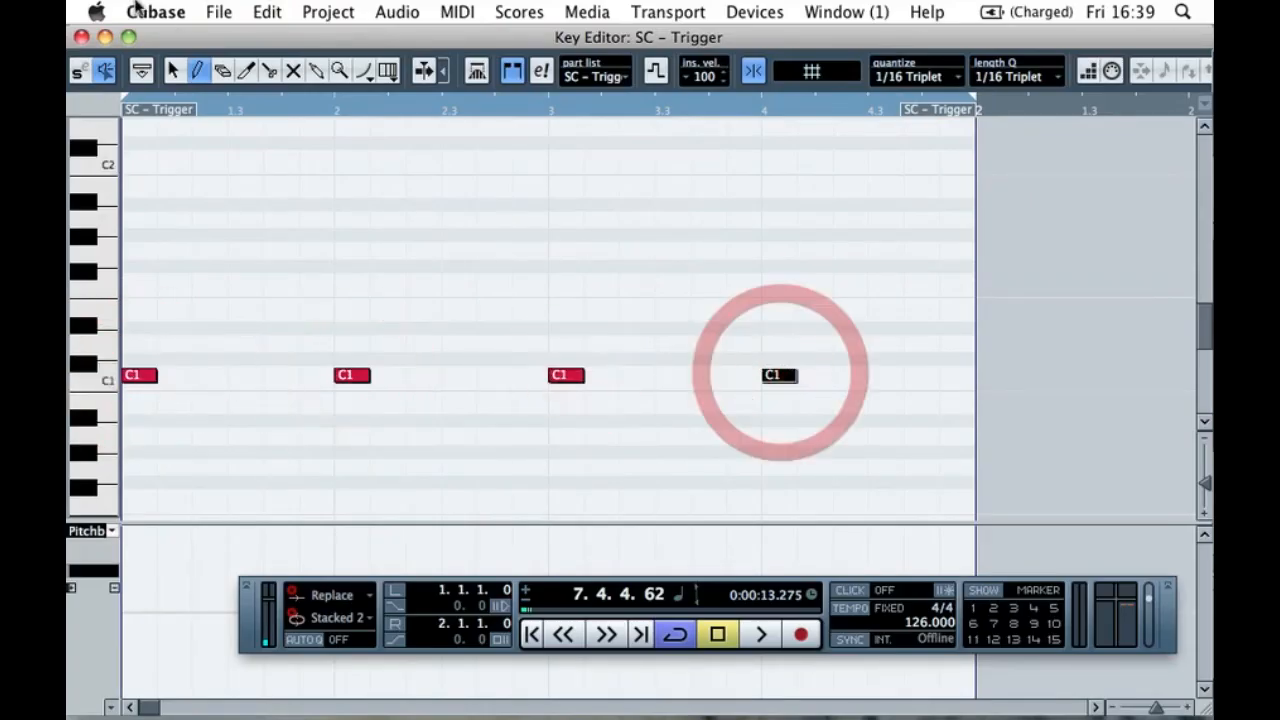
{"action": "left_click", "coordinate": [82, 37]}
- Play the one-bar loop, solo the Side Chain folder to check the trigger, and stop playback and clear the solo
{"action": "left_click", "coordinate": [488, 136]}
{"action": "key", "text": "space"}
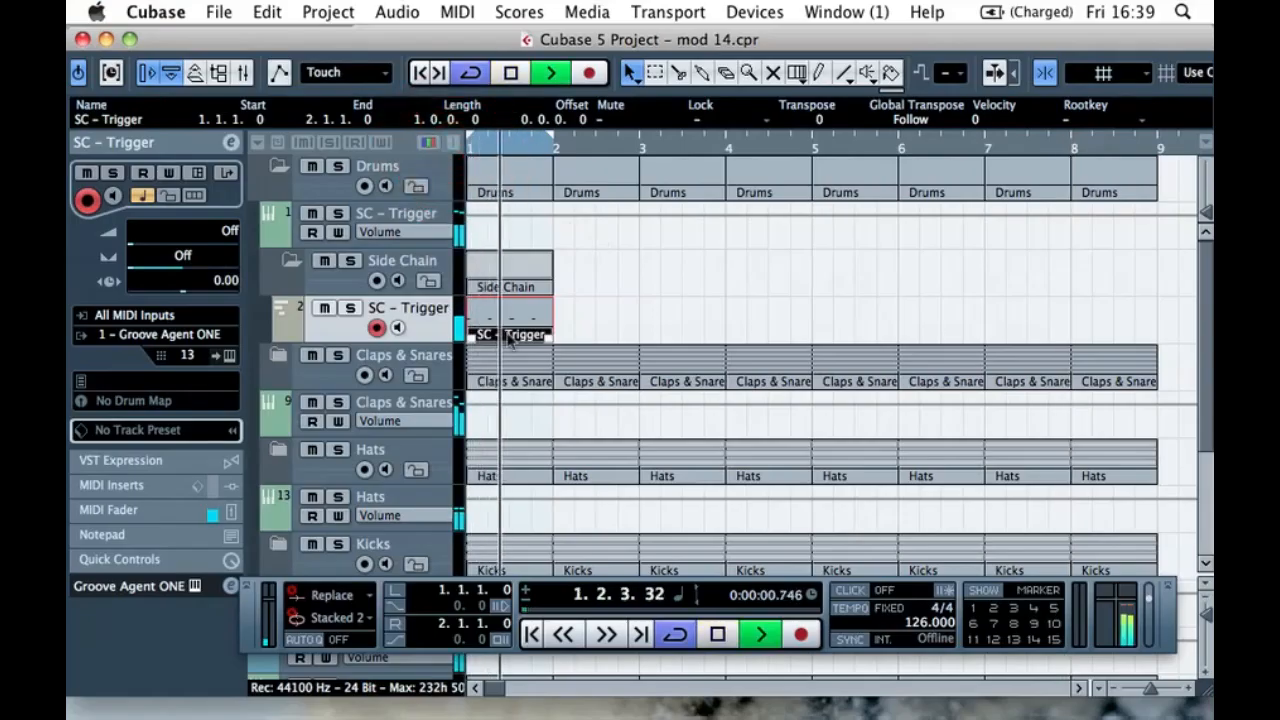
{"action": "left_click", "coordinate": [352, 261]}
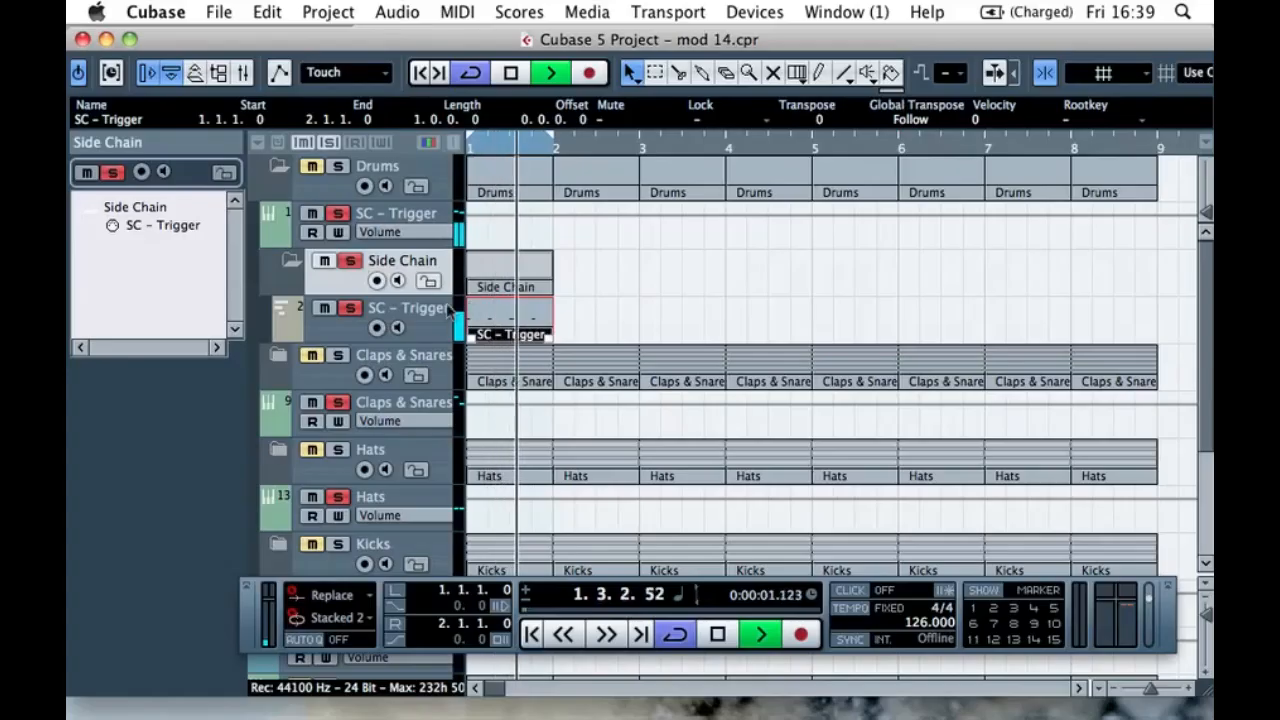
{"action": "key", "text": "space"}
{"action": "left_click", "coordinate": [337, 214]}
{"action": "left_click", "coordinate": [347, 259]}
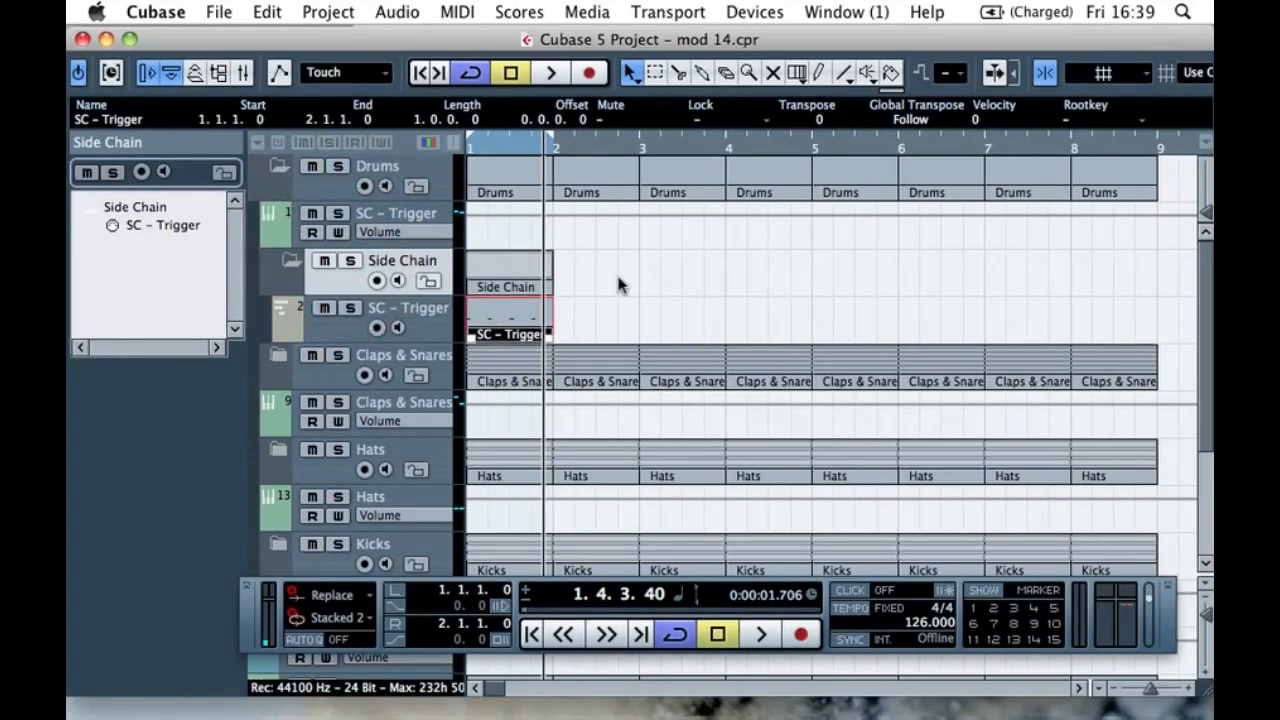
- Open the Groove Agent ONE instrument from the SC - Trigger MIDI track, check the Kick 1 pad on C1, and close the instrument
{"action": "left_click", "coordinate": [618, 286]}
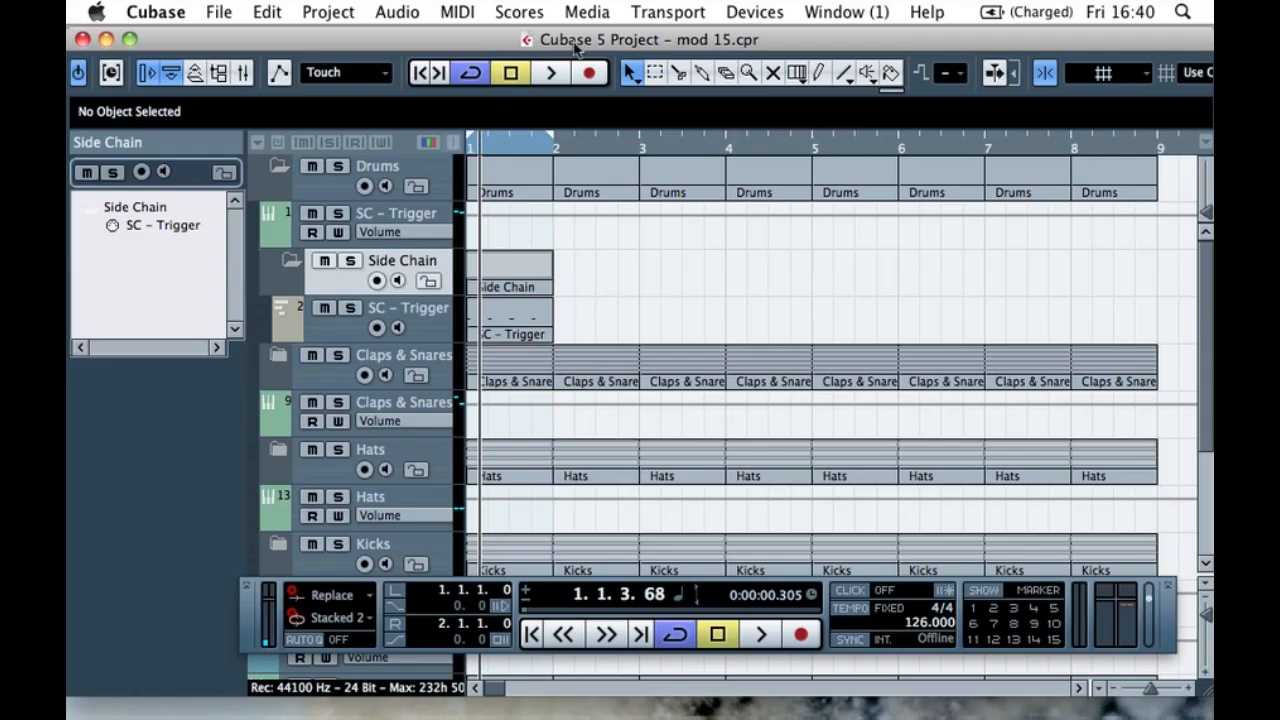
{"action": "left_click", "coordinate": [603, 286]}
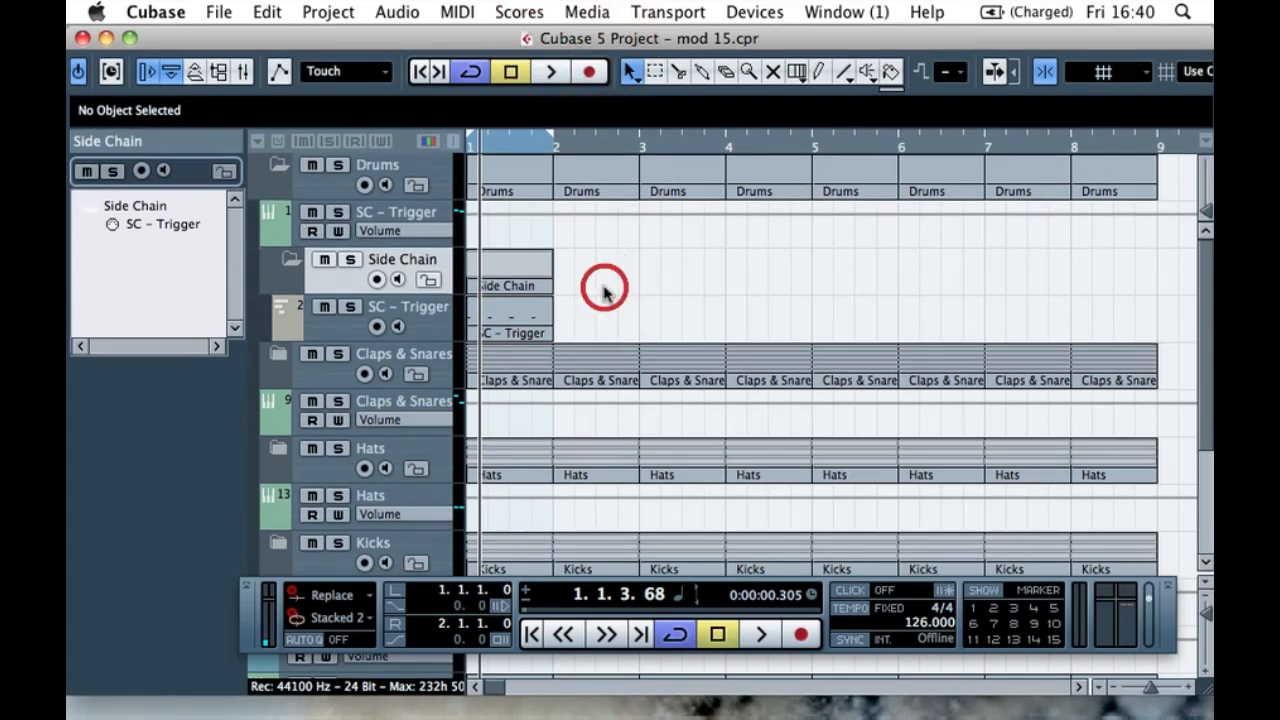
{"action": "left_click", "coordinate": [300, 337]}
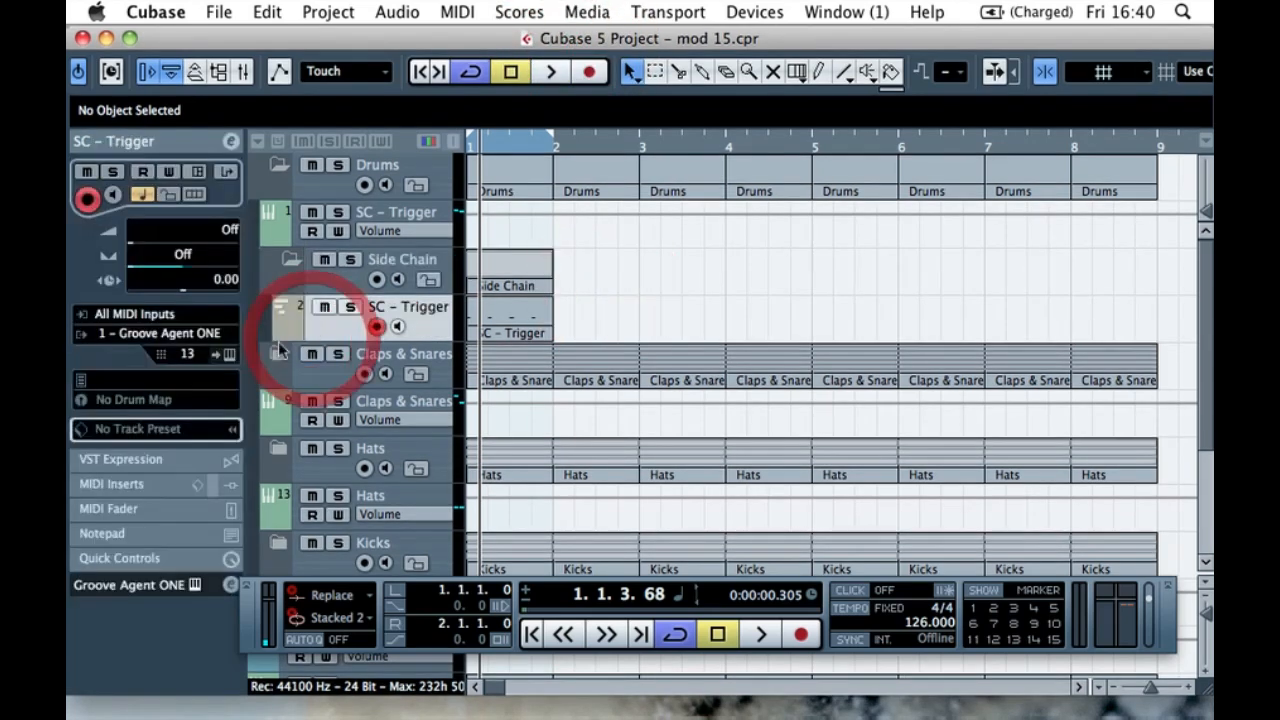
{"action": "left_click", "coordinate": [282, 350]}
{"action": "left_click_drag", "start_coordinate": [1050, 40], "coordinate": [931, 40]}
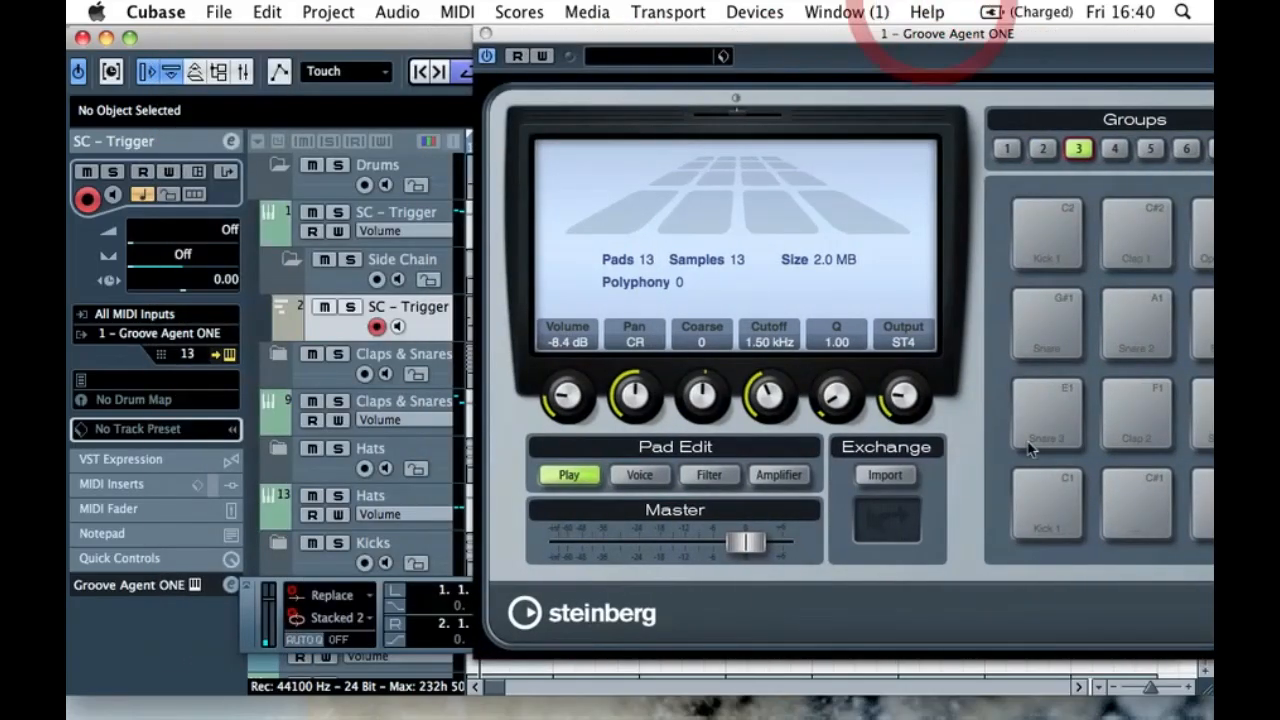
{"action": "left_click", "coordinate": [1040, 502]}
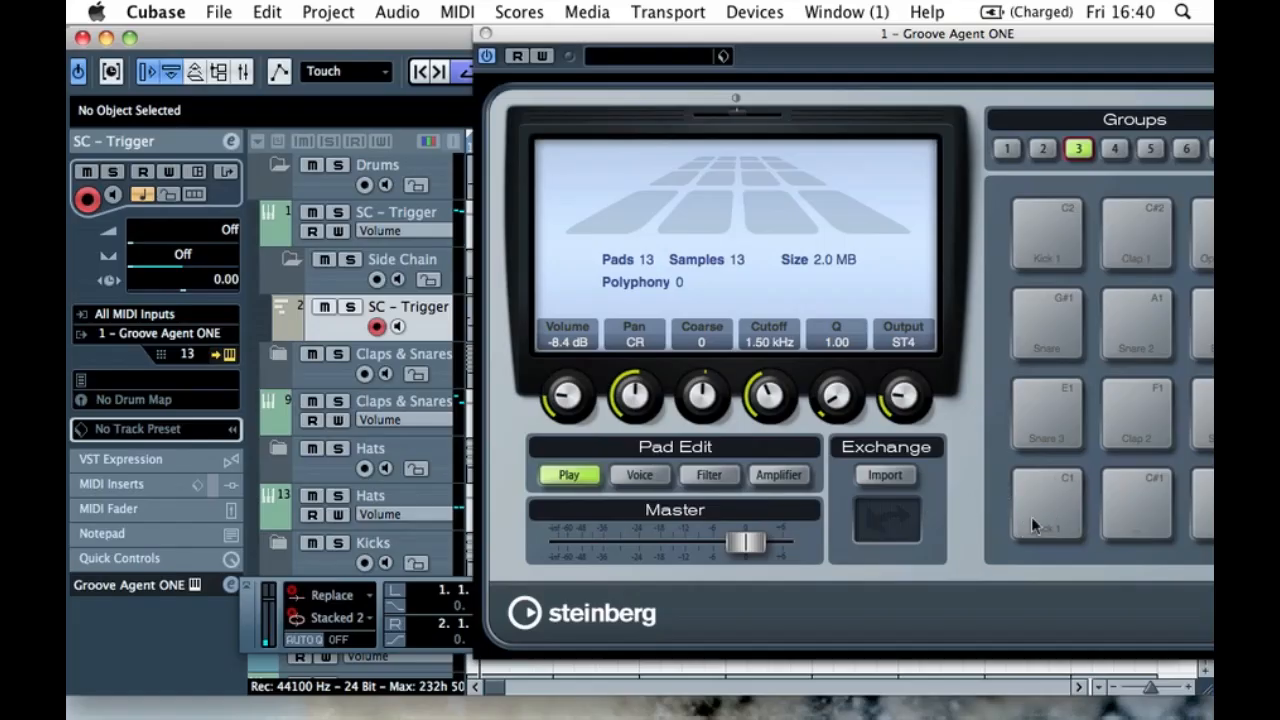
{"action": "left_click", "coordinate": [485, 33]}
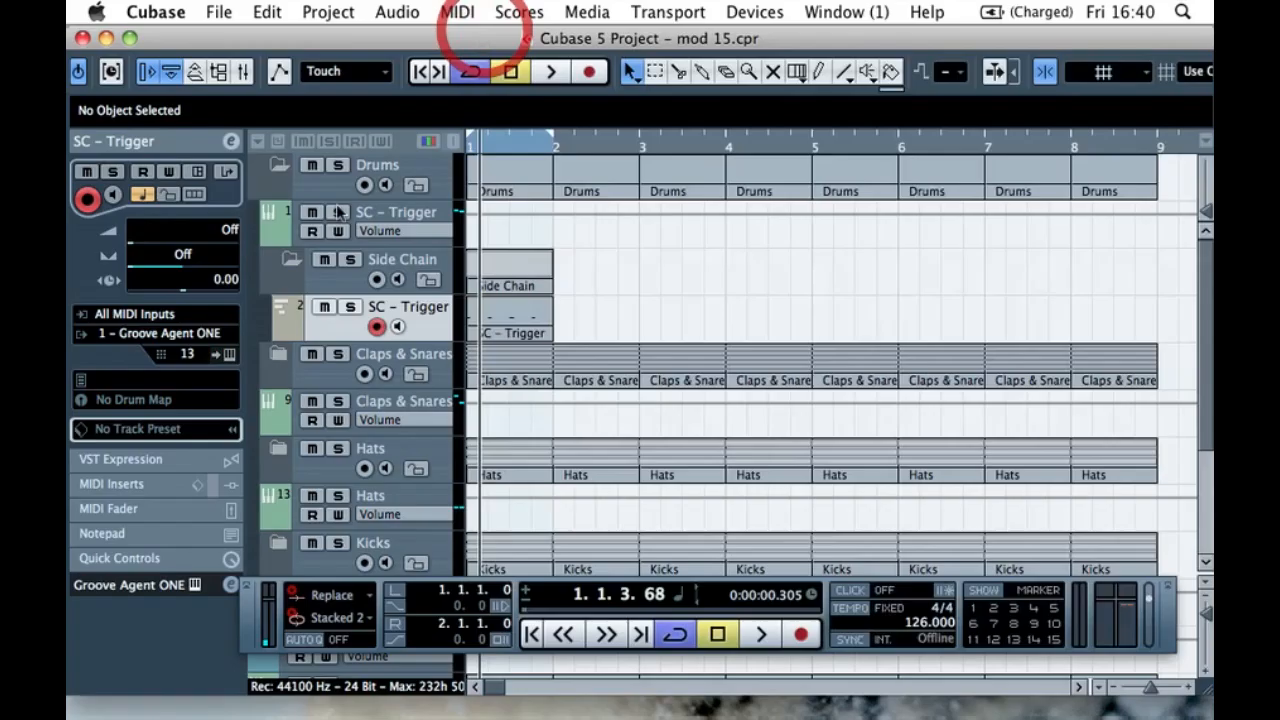
- Collapse the Drums folder, select the Electro Bass track, and show its insert effects
{"action": "left_click", "coordinate": [279, 224]}
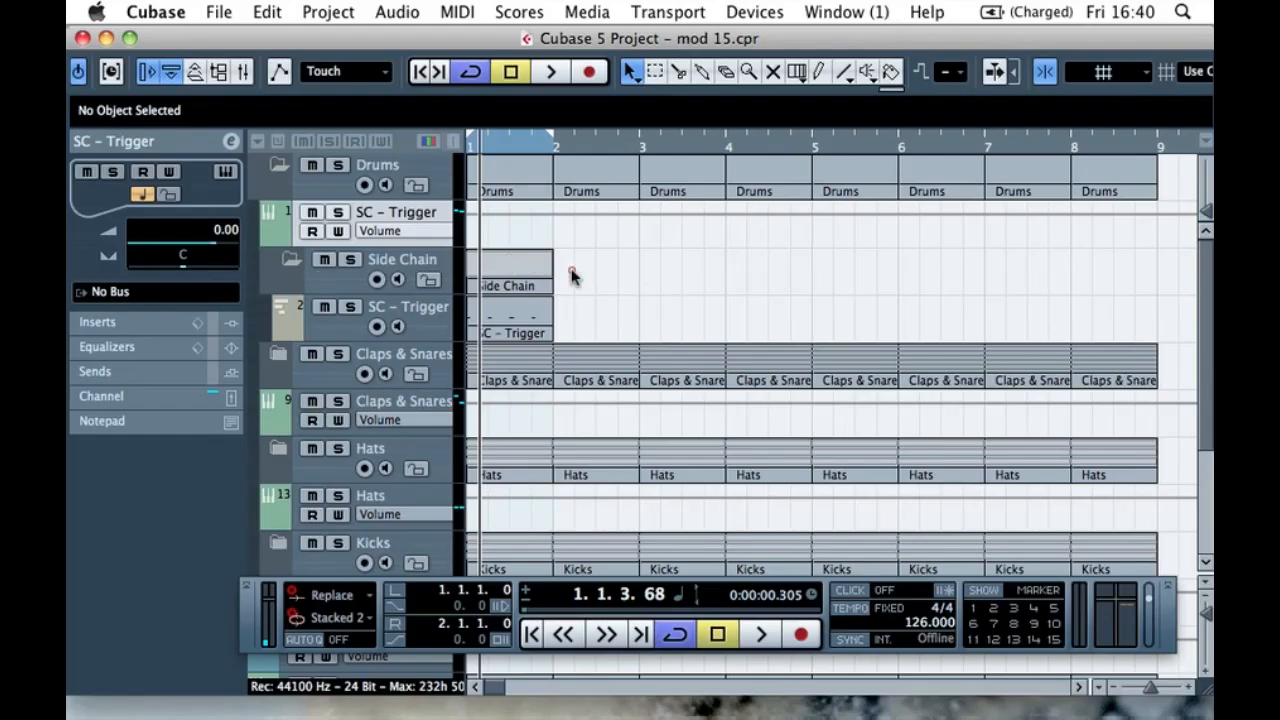
{"action": "scroll", "coordinate": [571, 277], "scroll_direction": "down", "scroll_amount": 5}
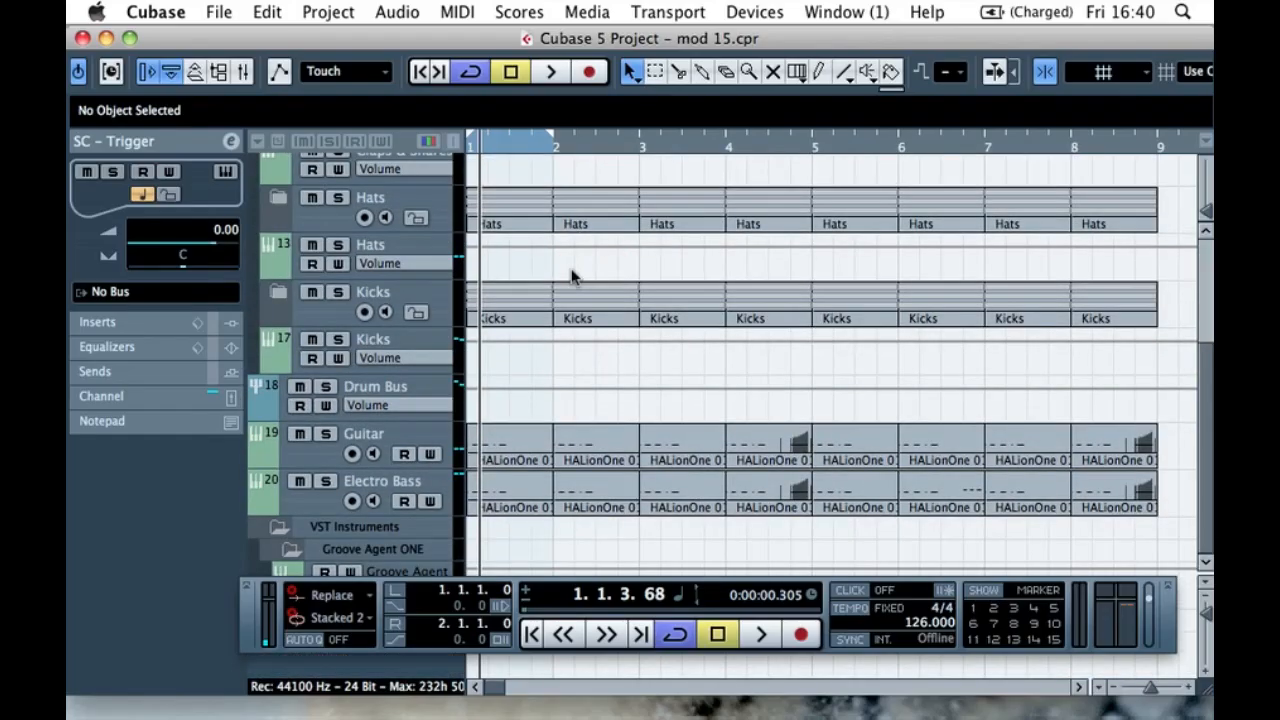
{"action": "scroll", "coordinate": [571, 277], "scroll_direction": "up", "scroll_amount": 5}
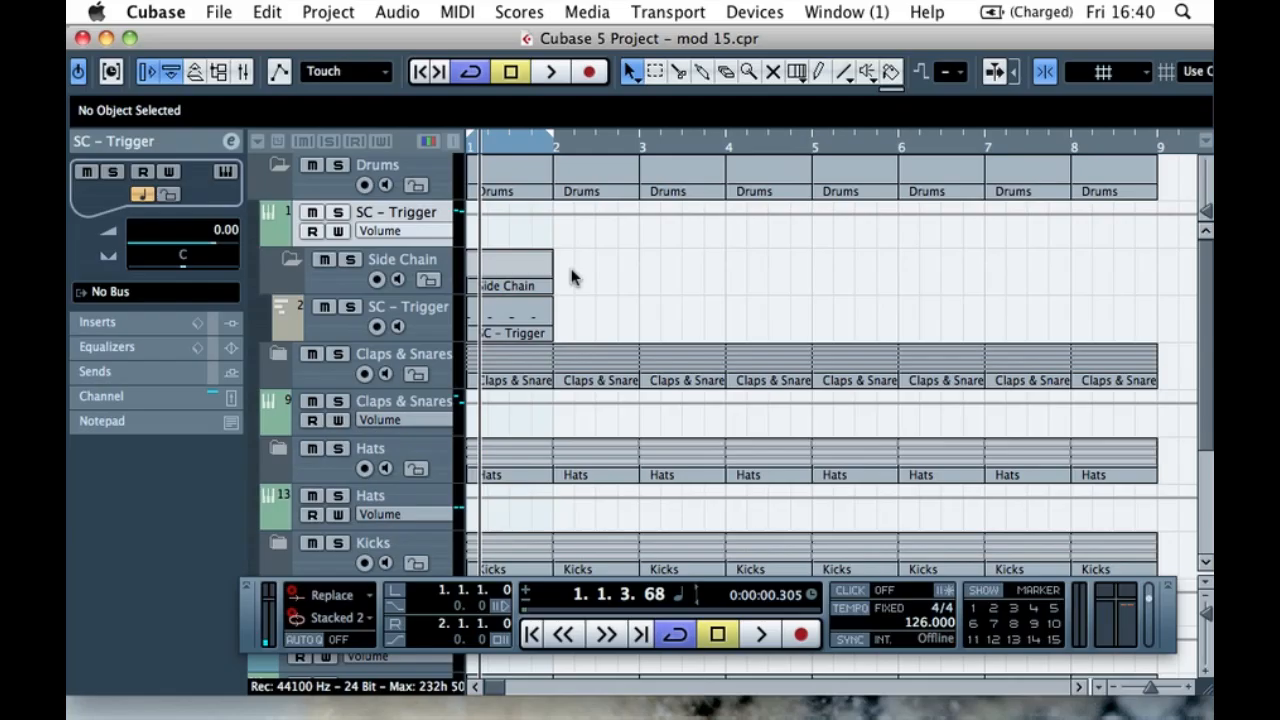
{"action": "left_click", "coordinate": [281, 165]}
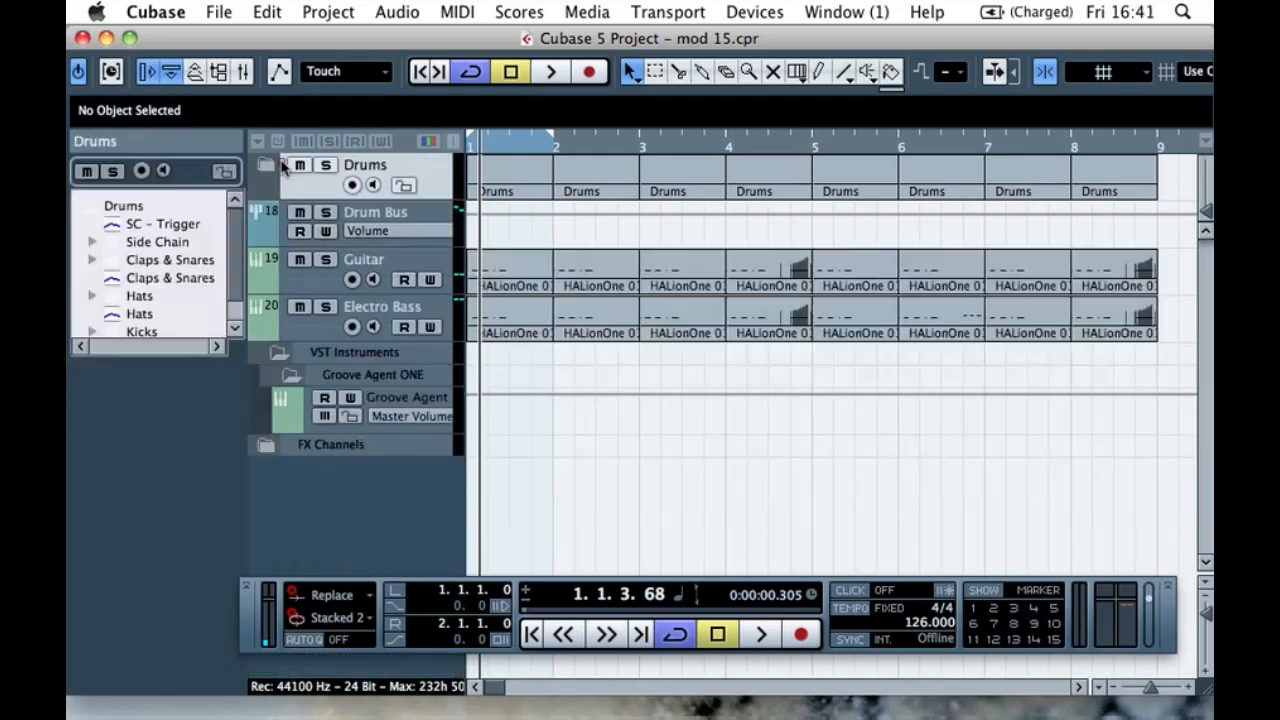
{"action": "left_click", "coordinate": [318, 339]}
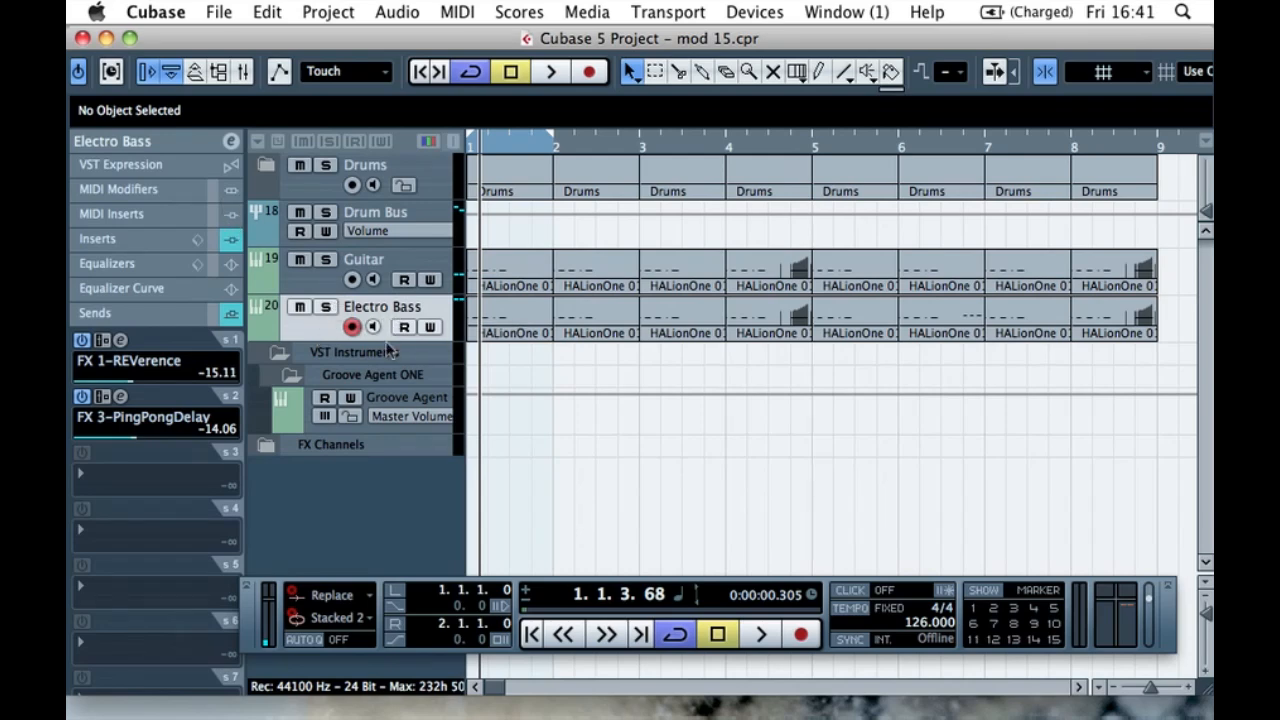
{"action": "left_click", "coordinate": [232, 240]}
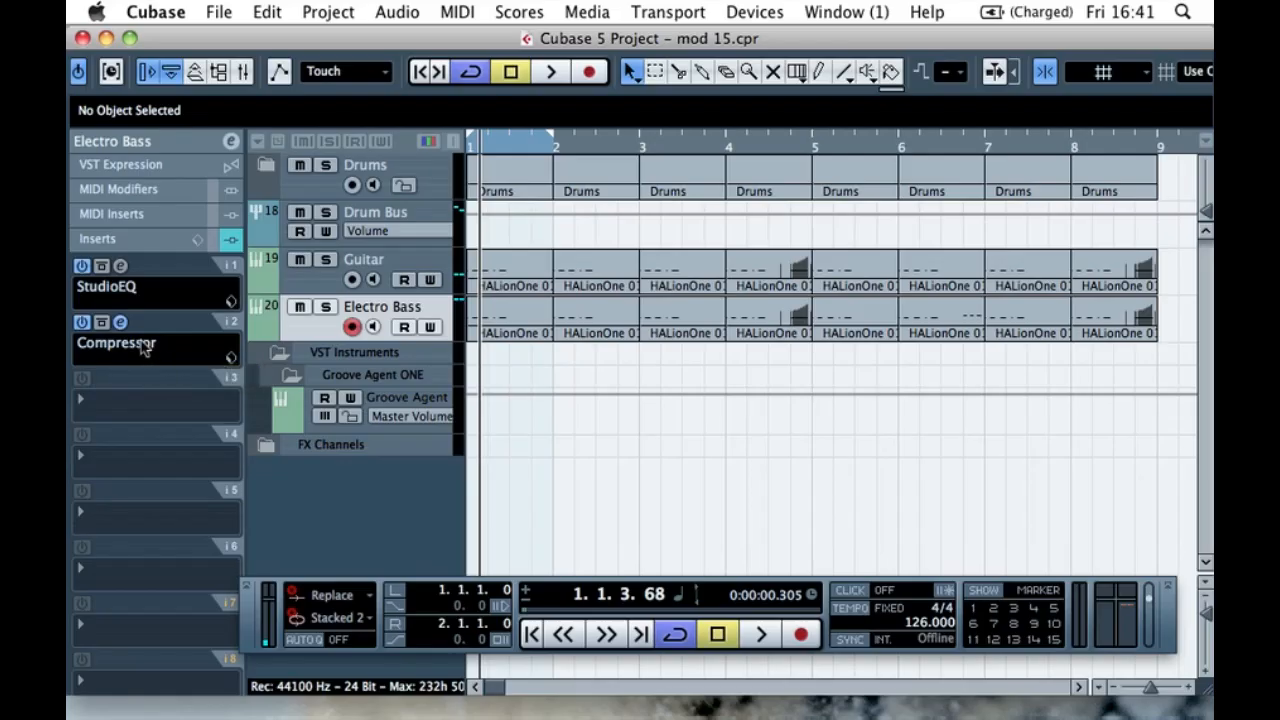
- Load a Compressor from the Dynamics effects into the Electro Bass track's third insert slot, keeping its editor open
{"action": "left_click", "coordinate": [156, 406]}
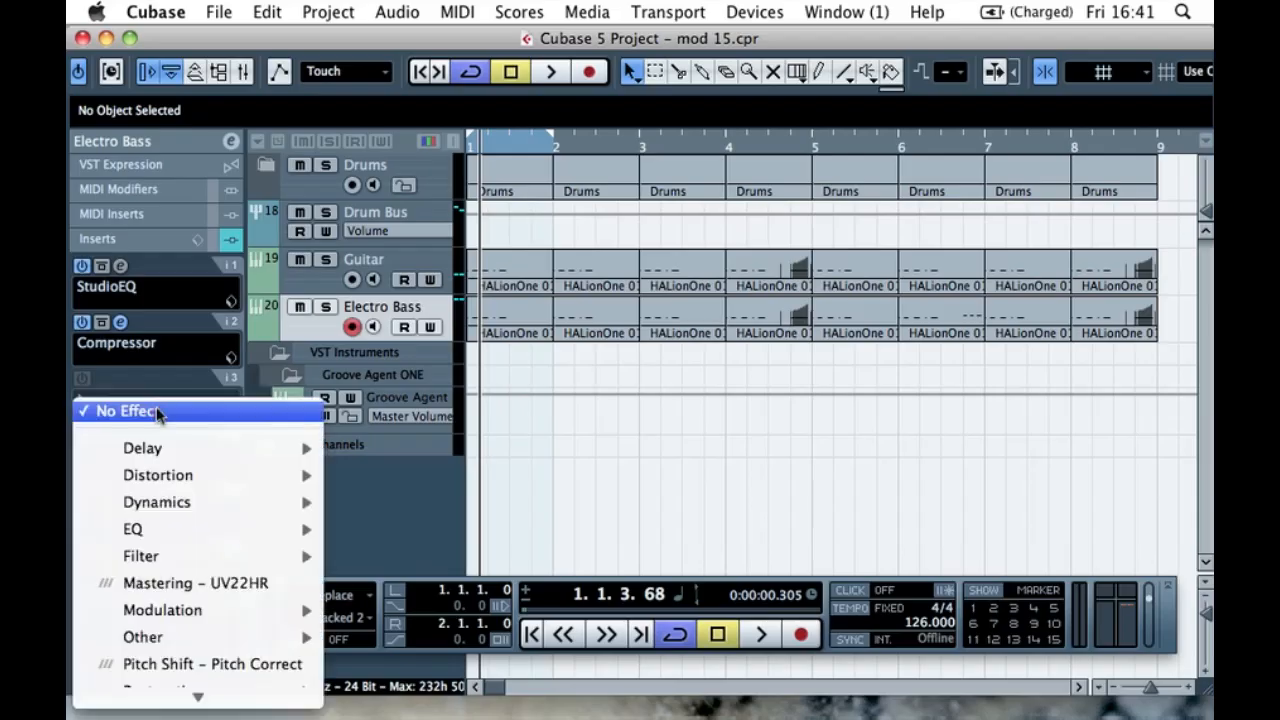
{"action": "mouse_move", "coordinate": [185, 458]}
{"action": "mouse_move", "coordinate": [220, 496]}
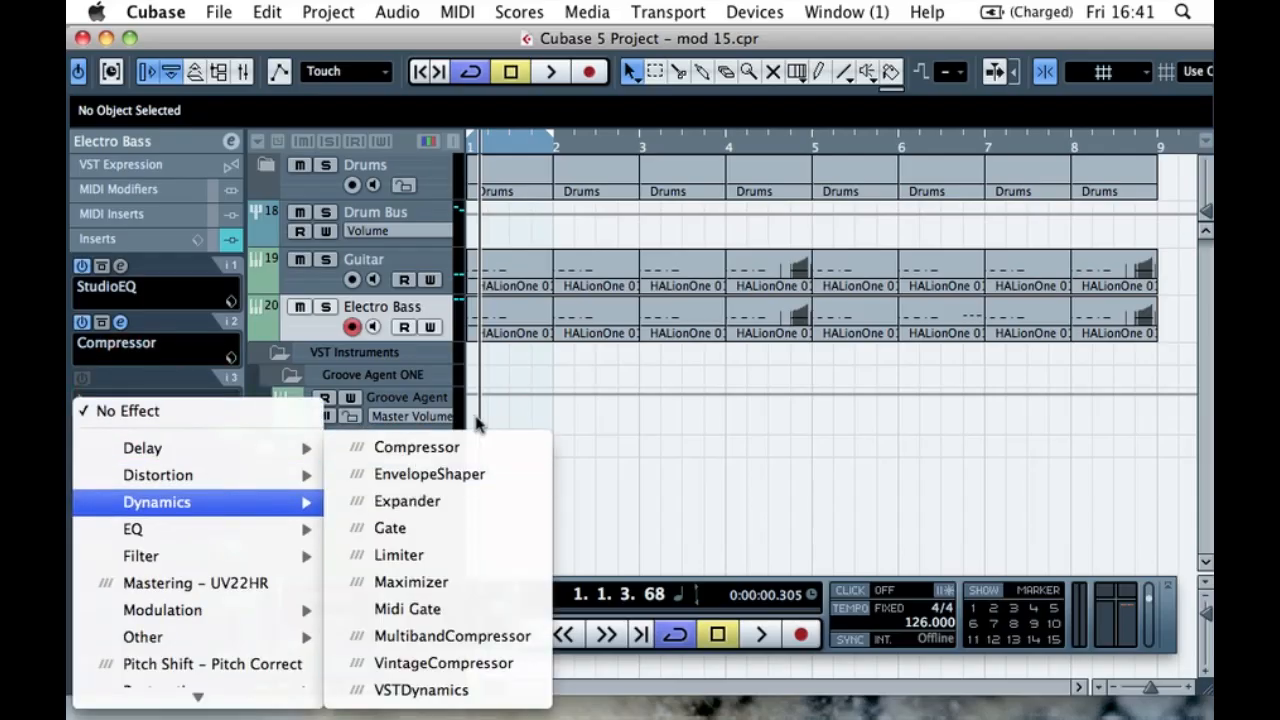
{"action": "left_click", "coordinate": [124, 363]}
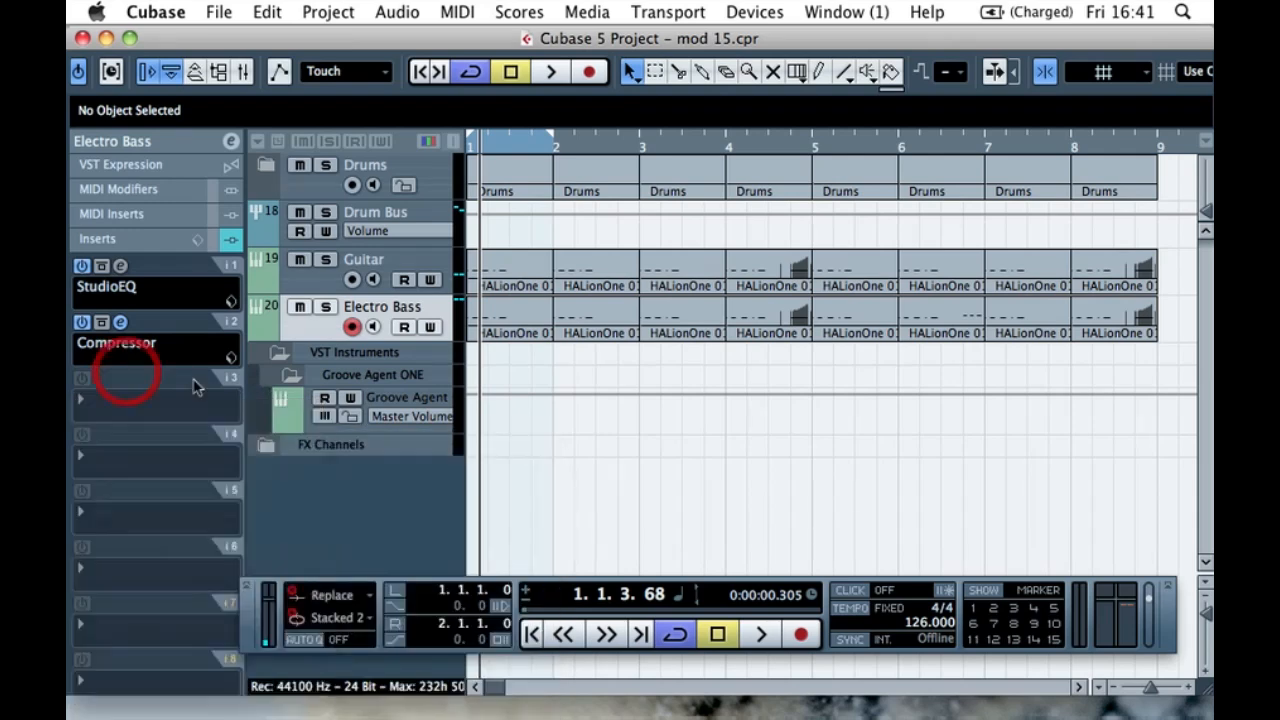
{"action": "left_click", "coordinate": [132, 410]}
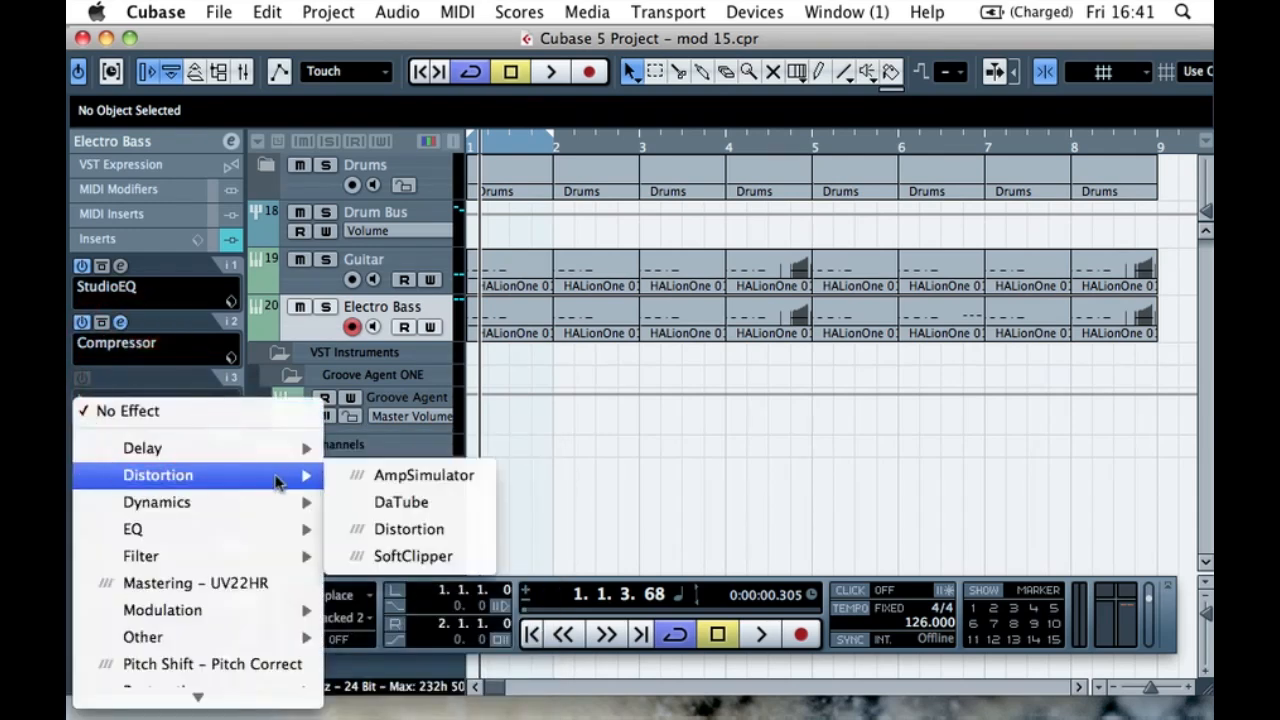
{"action": "mouse_move", "coordinate": [257, 500]}
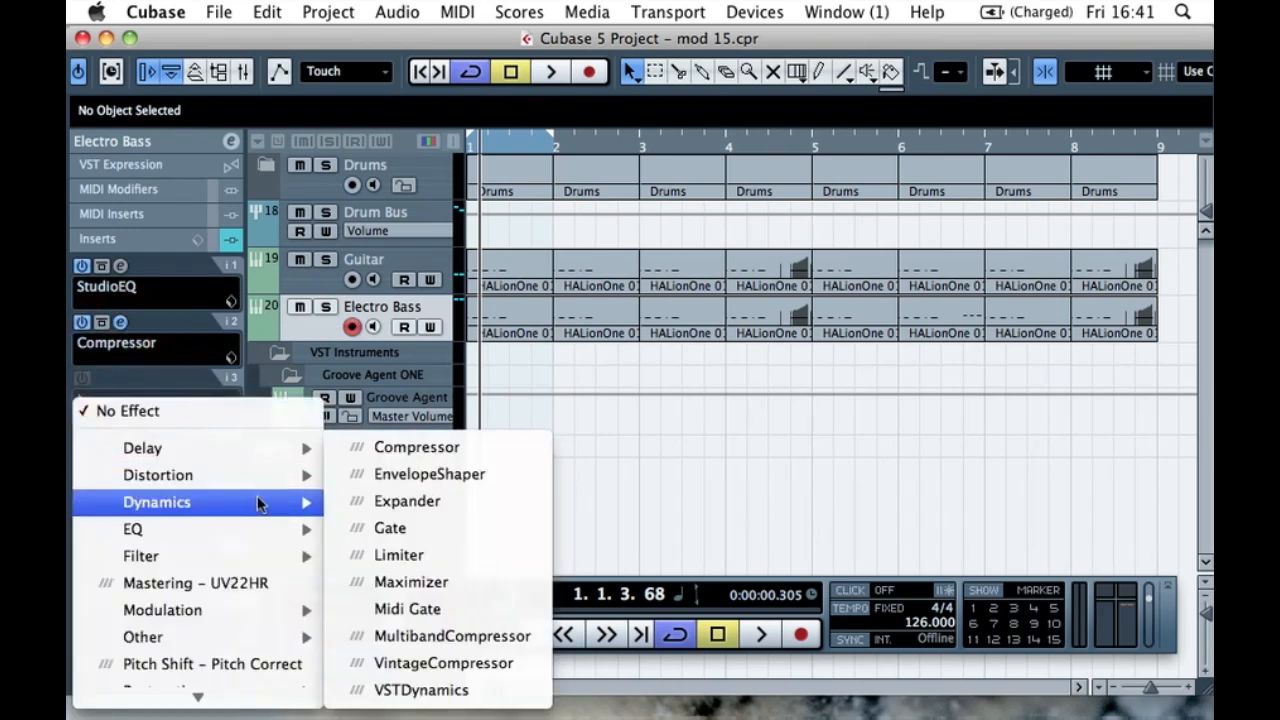
{"action": "left_click", "coordinate": [435, 452]}
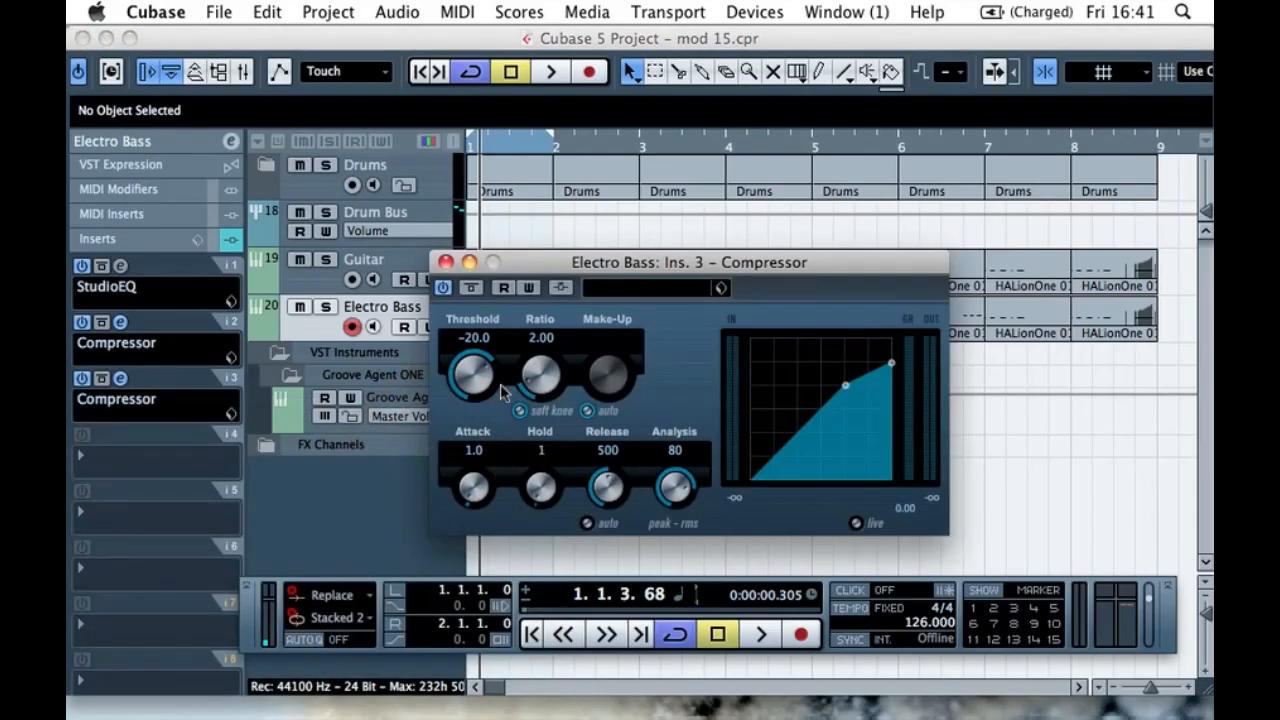
{"action": "left_click", "coordinate": [584, 255]}
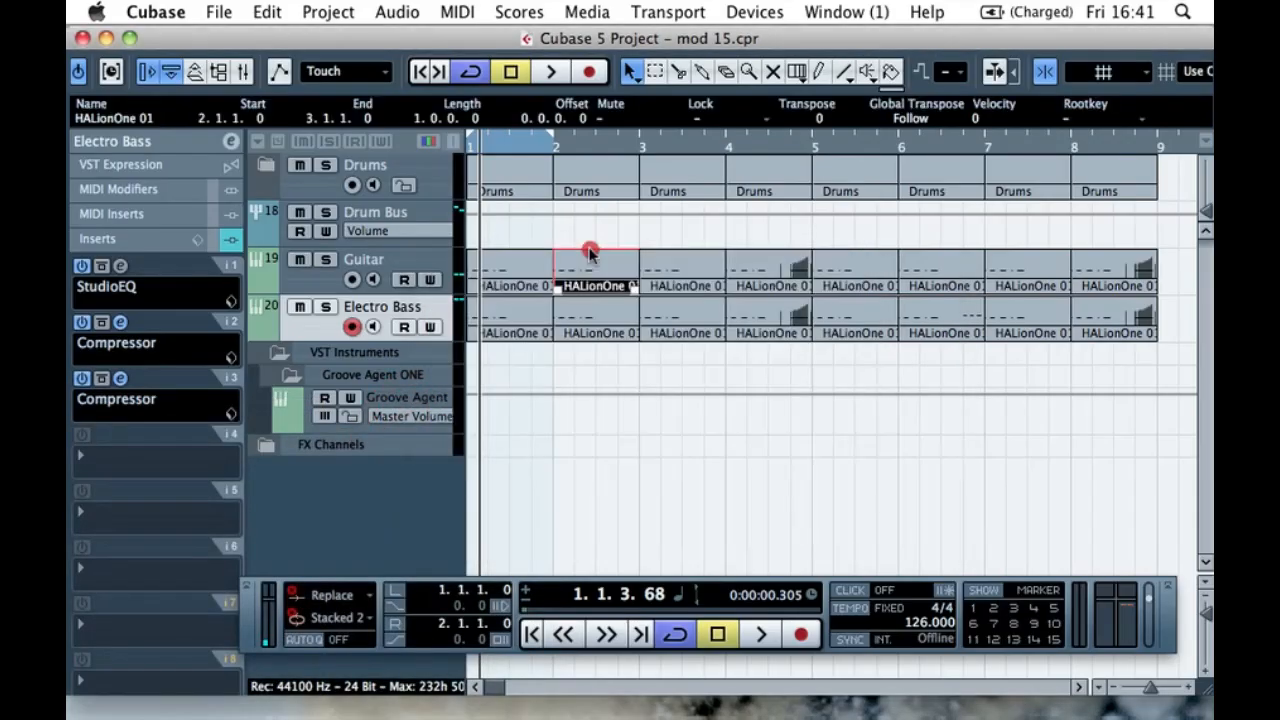
{"action": "left_click", "coordinate": [120, 379]}
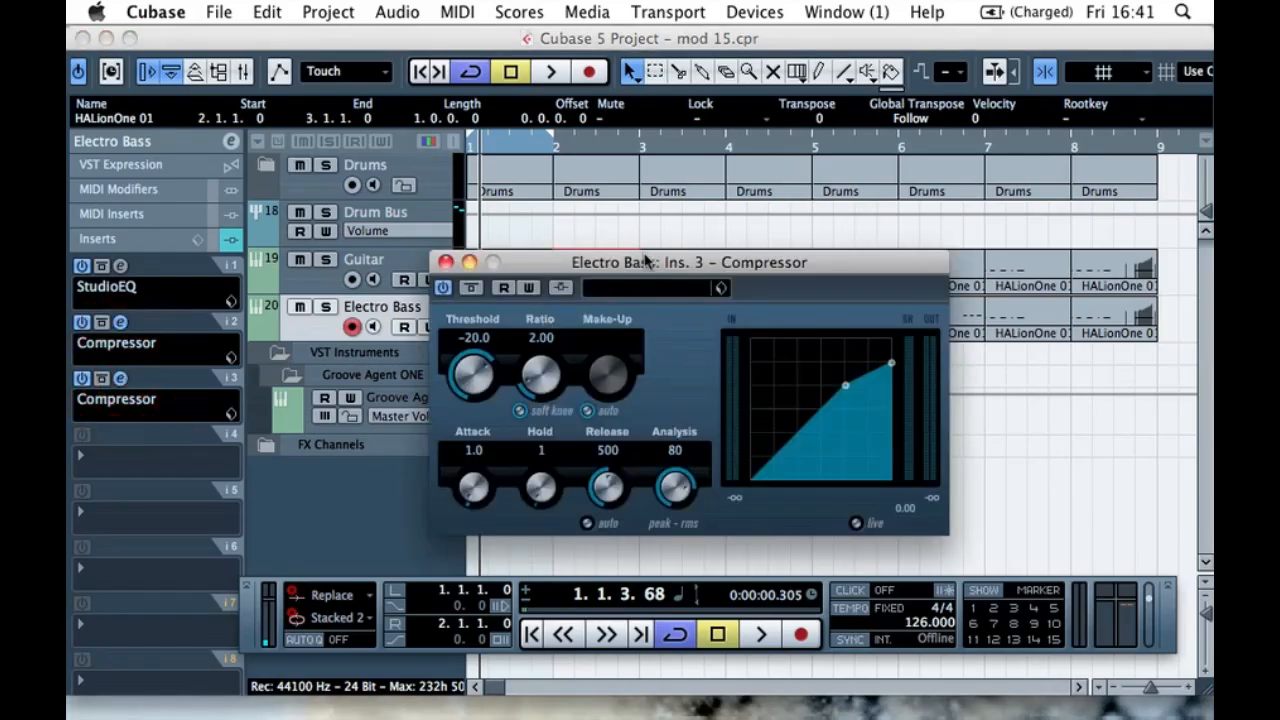
{"action": "left_click_drag", "start_coordinate": [645, 260], "coordinate": [521, 241]}
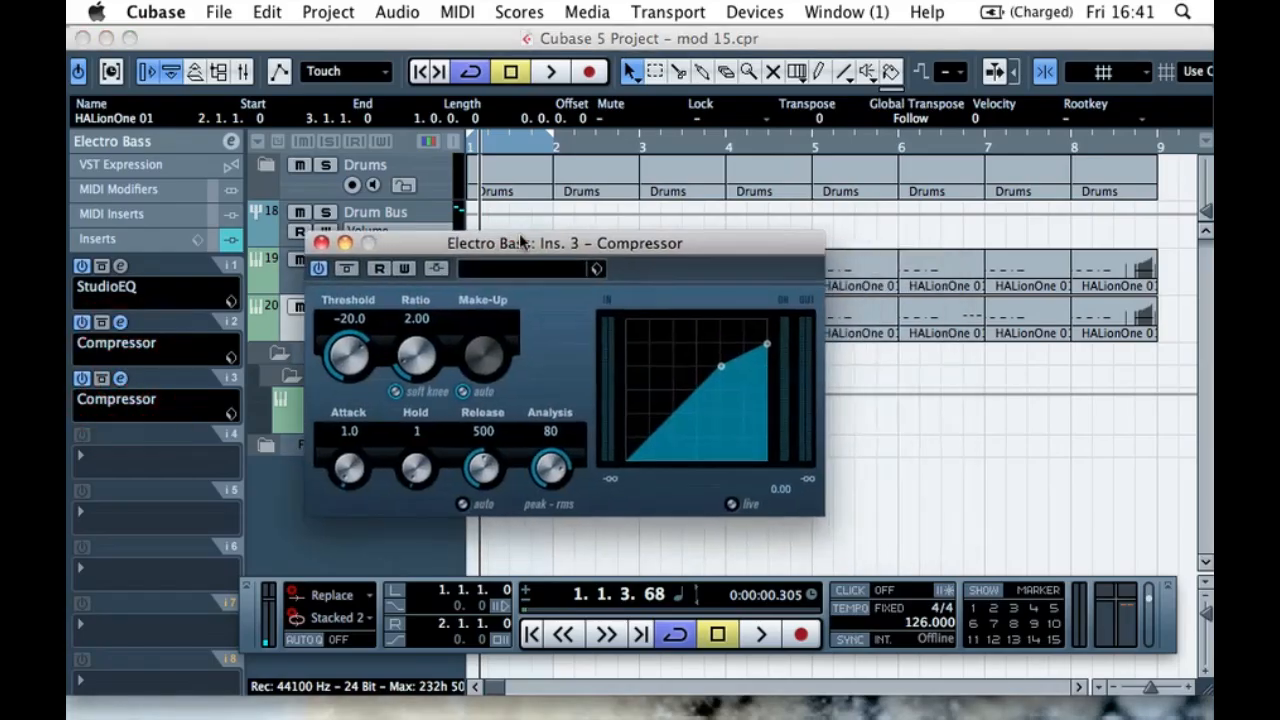
- Activate the side-chain input on the Electro Bass track's new Compressor, with a threshold of -30.6 and a ratio of 5.00
{"action": "left_click", "coordinate": [436, 268]}
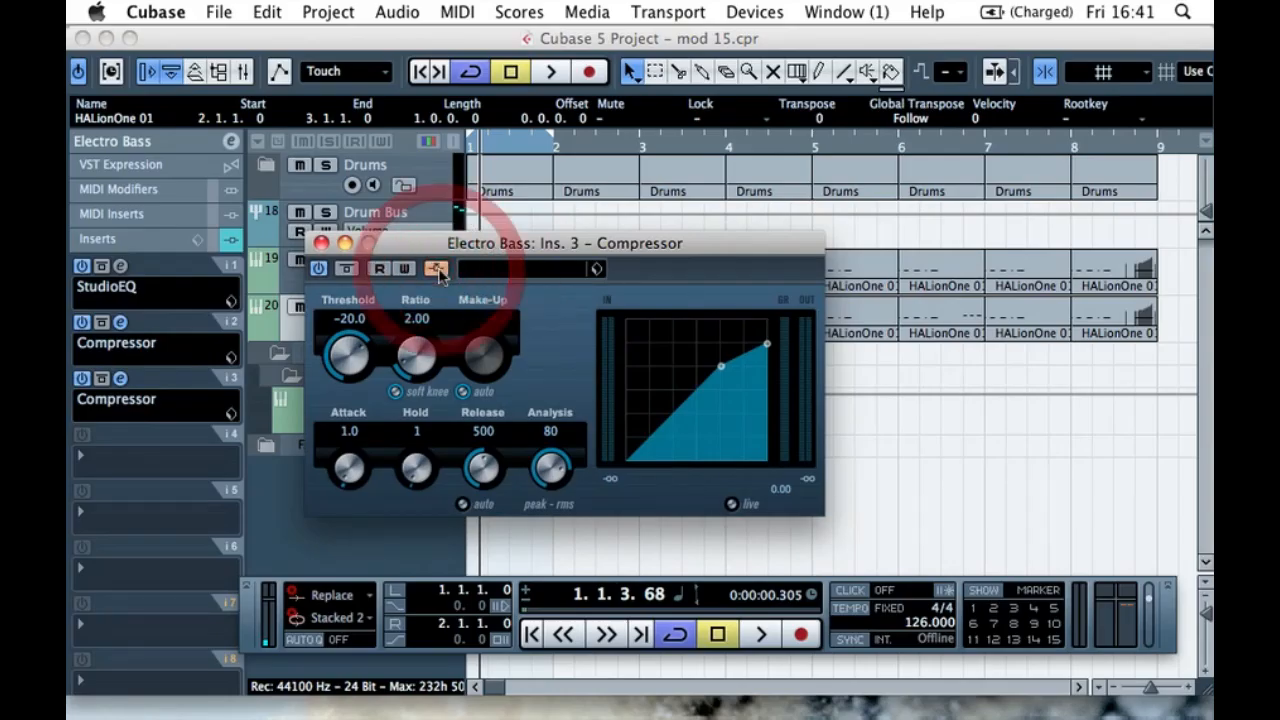
{"action": "left_click_drag", "start_coordinate": [400, 355], "coordinate": [438, 345]}
{"action": "mouse_move", "coordinate": [345, 338]}
{"action": "left_mouse_down"}
{"action": "mouse_move", "coordinate": [338, 330]}
{"action": "mouse_move", "coordinate": [348, 340]}
{"action": "left_mouse_up"}
{"action": "left_click", "coordinate": [437, 342]}
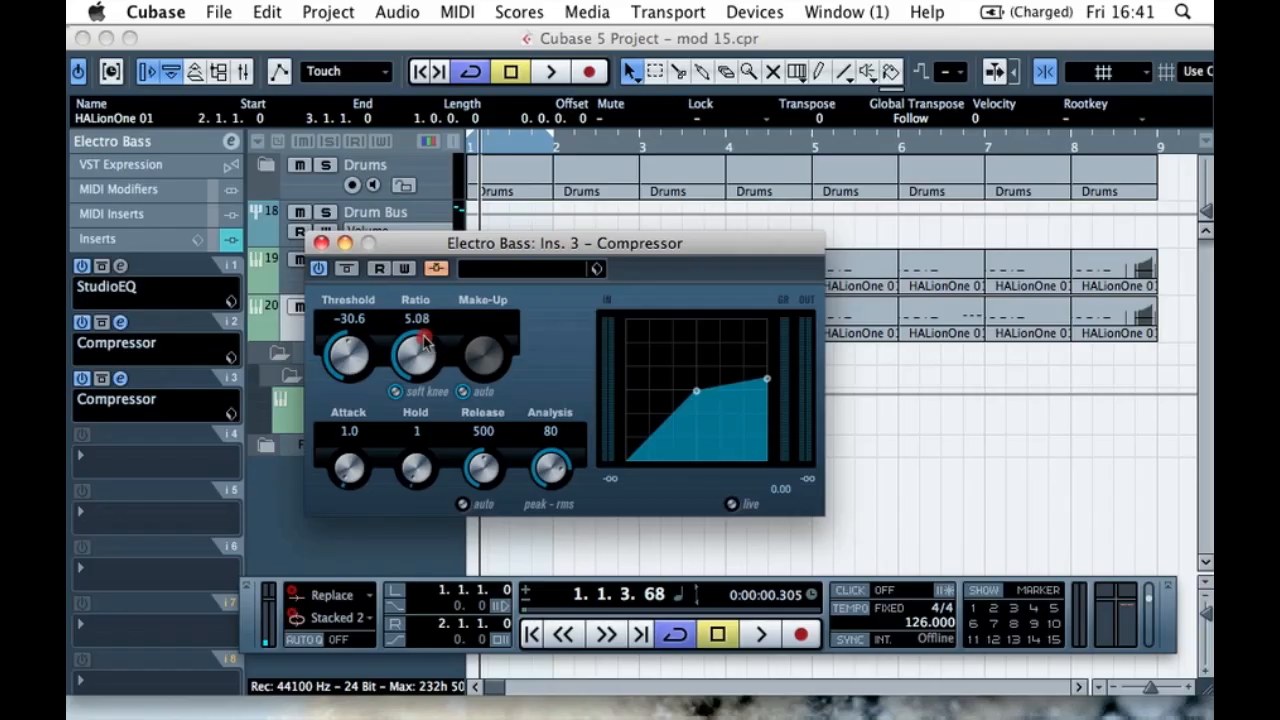
{"action": "left_click_drag", "start_coordinate": [421, 338], "coordinate": [427, 342]}
- Play the loop to compare the bass compressor's gain reduction with side-chaining on and off, ending stopped with side-chaining active
{"action": "left_click_drag", "start_coordinate": [445, 248], "coordinate": [773, 258]}
{"action": "key", "text": "space"}
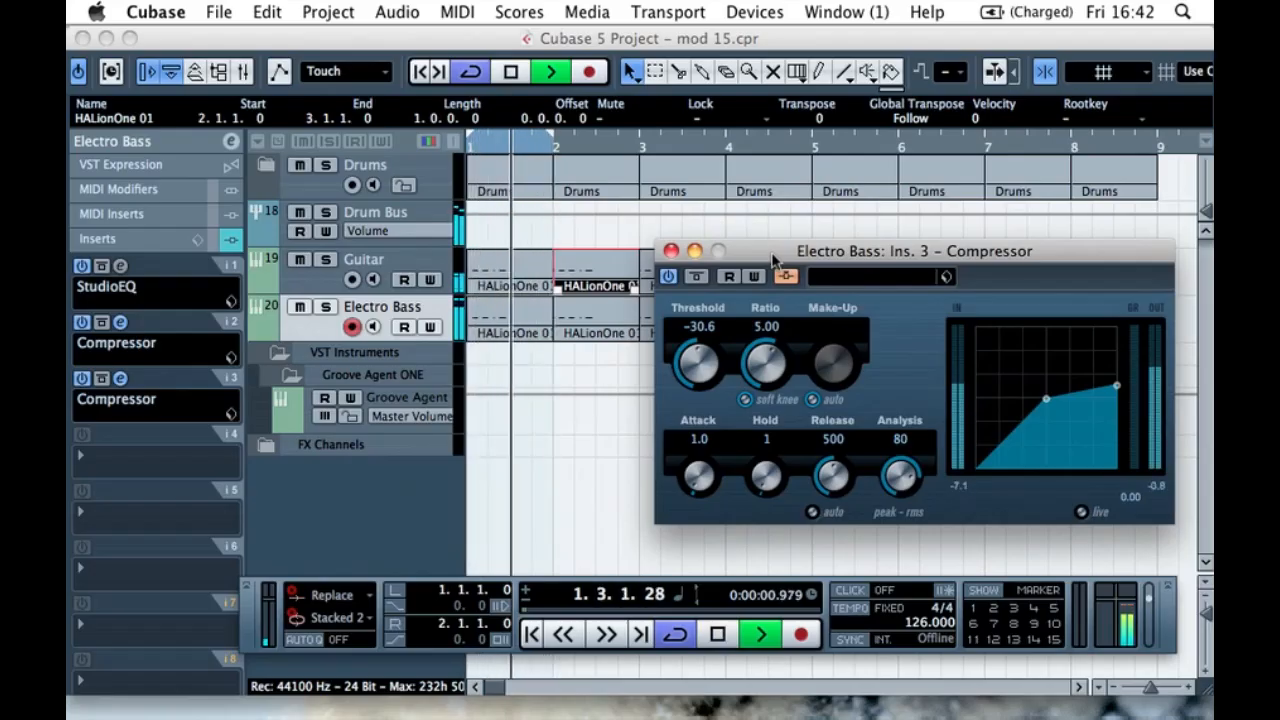
{"action": "left_click_drag", "start_coordinate": [998, 254], "coordinate": [730, 245]}
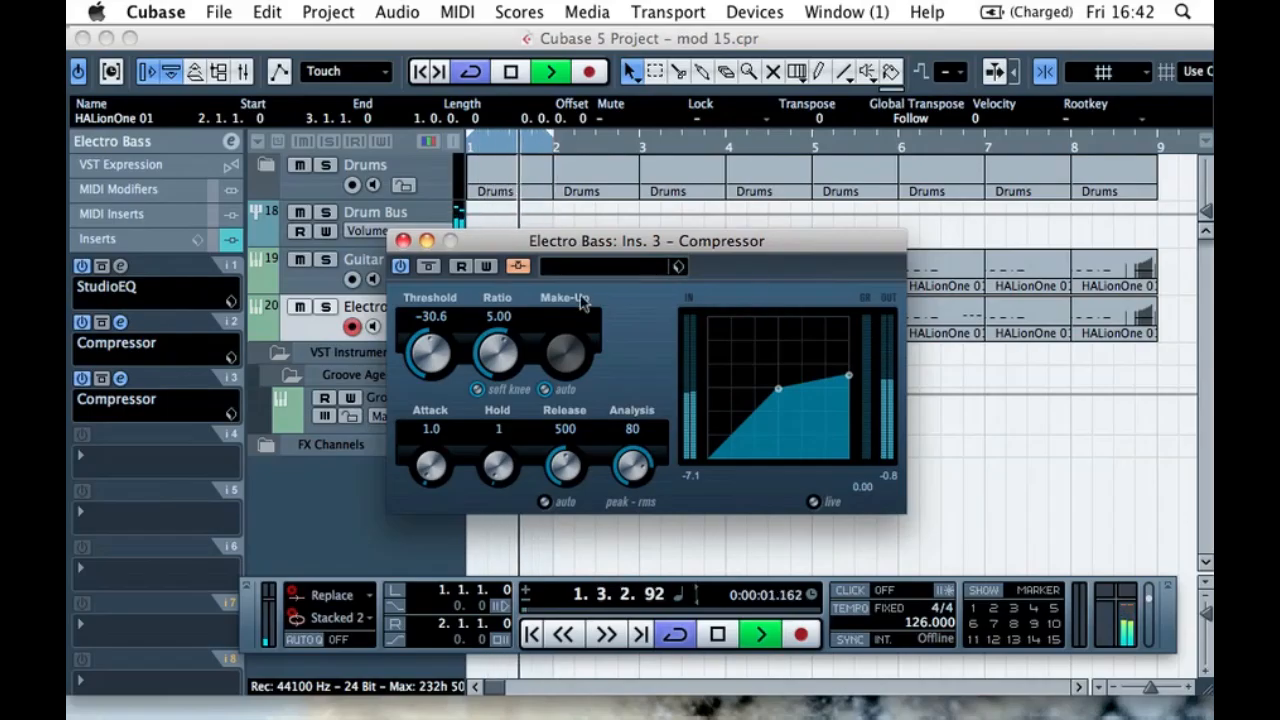
{"action": "left_click", "coordinate": [518, 266]}
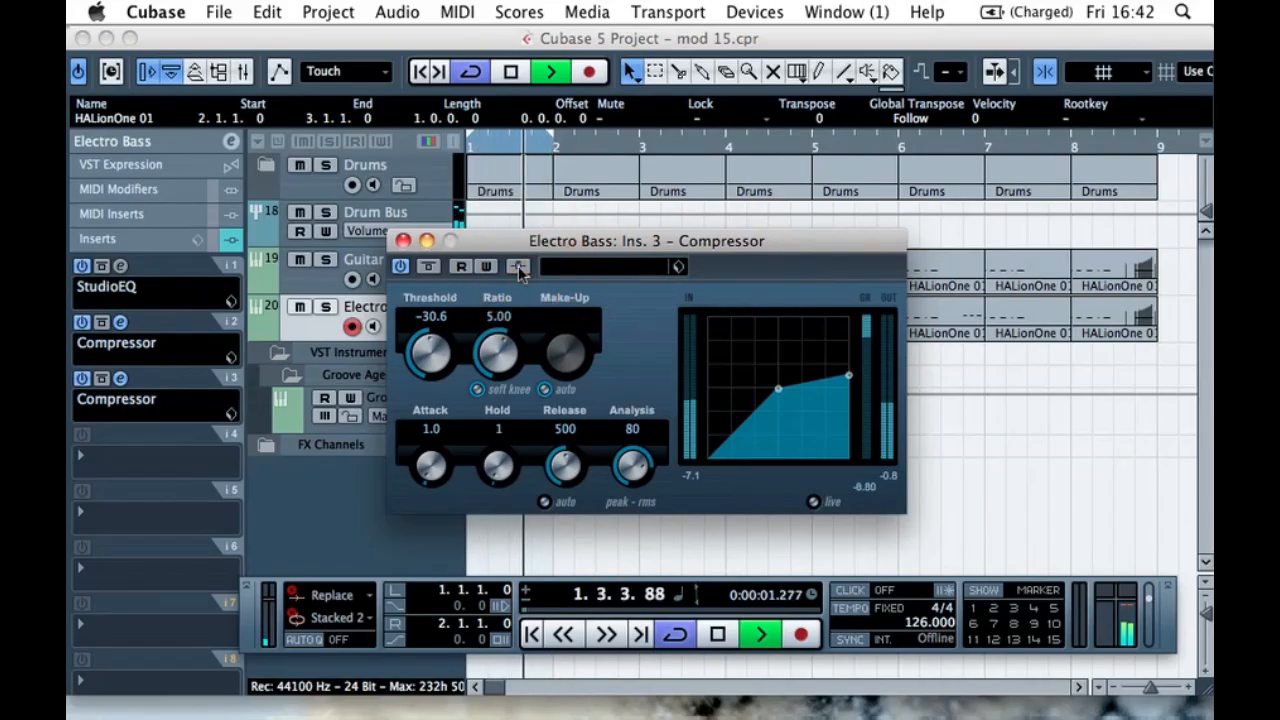
{"action": "key", "text": "space"}
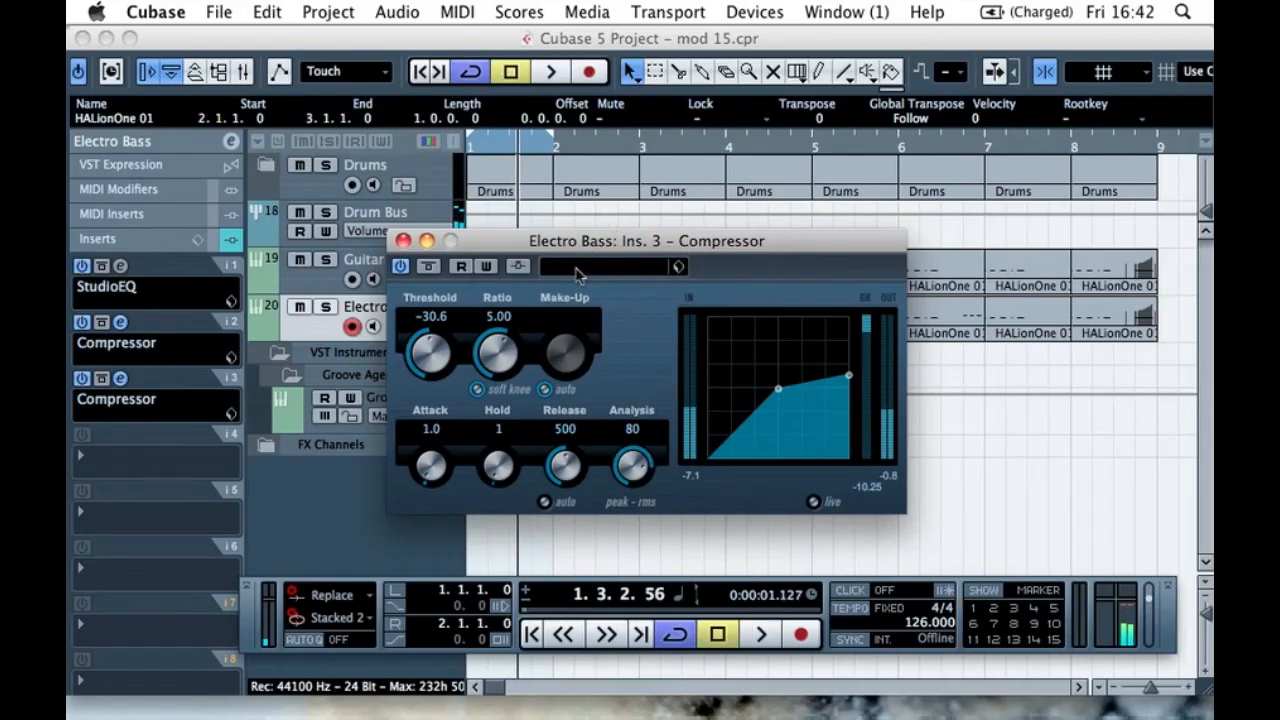
{"action": "left_click", "coordinate": [518, 266]}
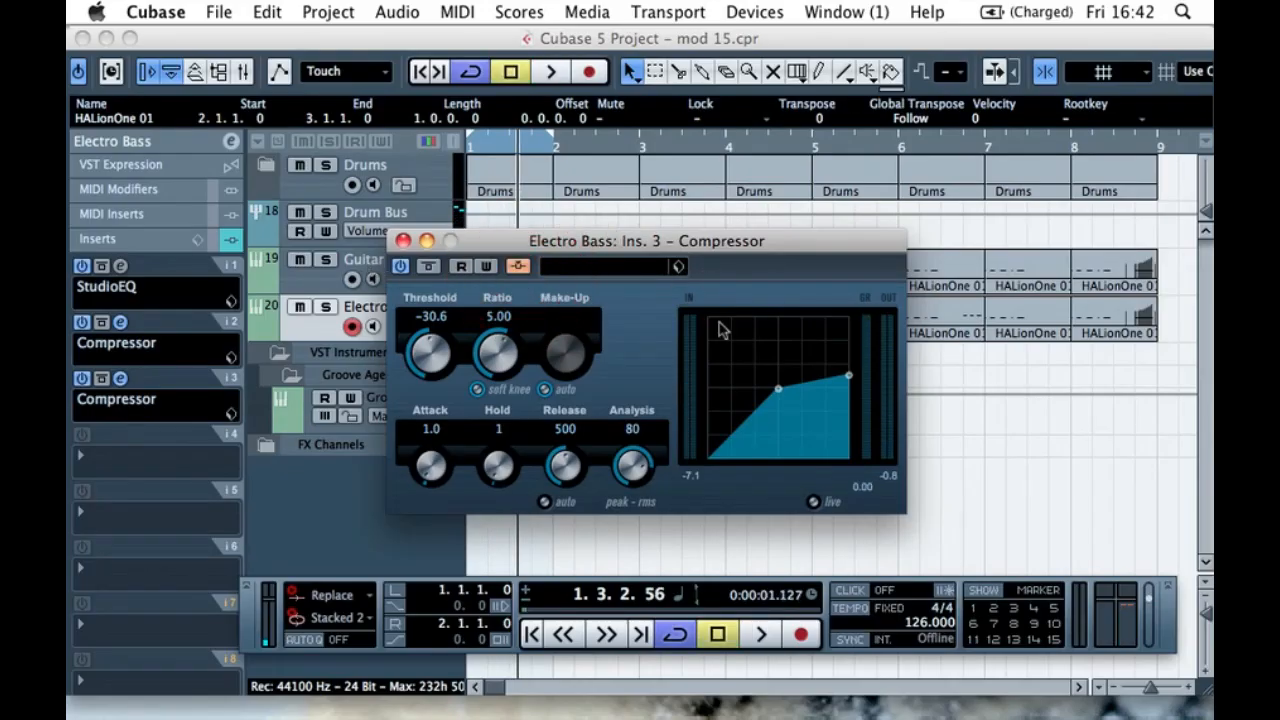
{"action": "key", "text": "space"}
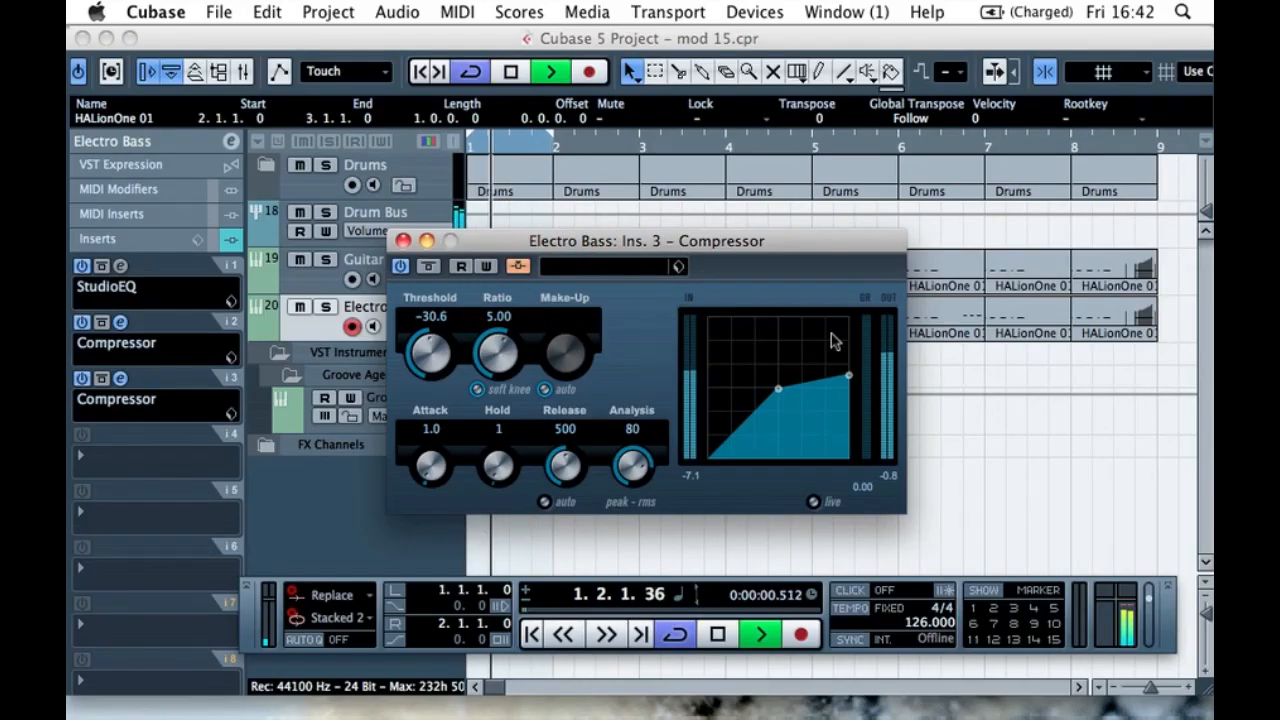
{"action": "key", "text": "space"}
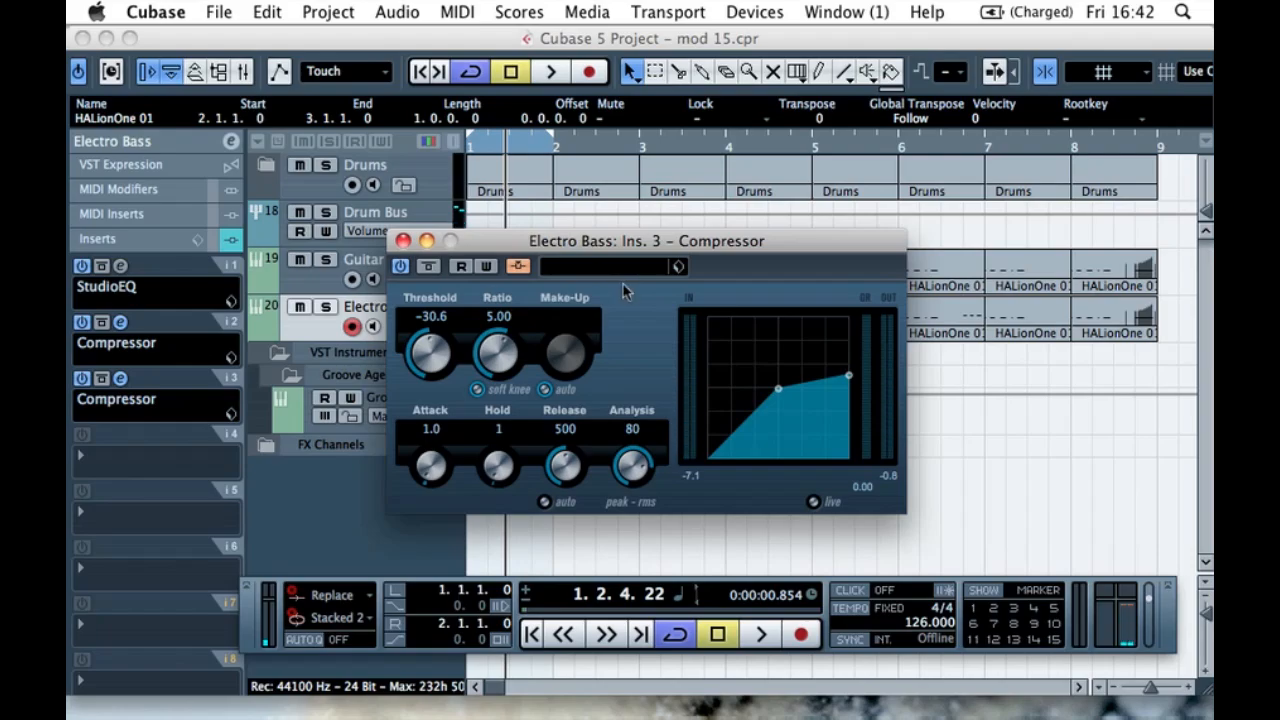
- Close the Electro Bass compressor editor and expand the Drums folder
{"action": "left_click_drag", "start_coordinate": [510, 245], "coordinate": [532, 211]}
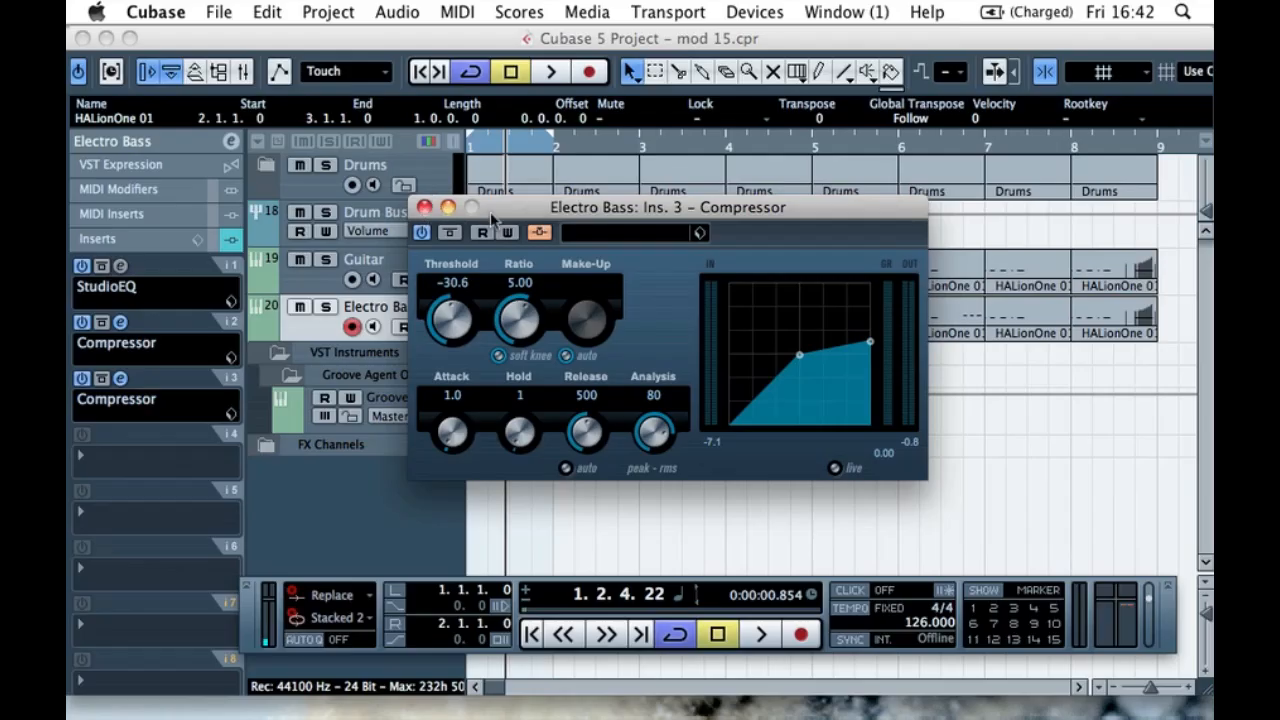
{"action": "left_click", "coordinate": [424, 208]}
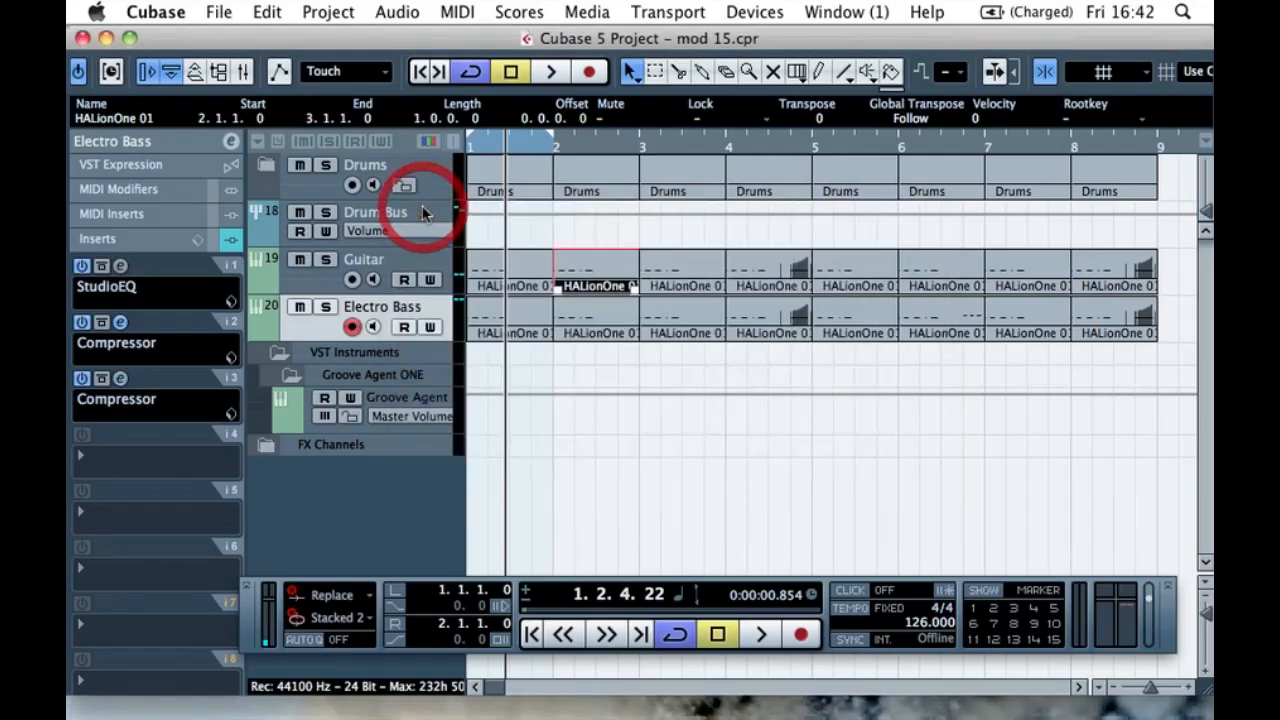
{"action": "left_click", "coordinate": [297, 190]}
{"action": "left_click", "coordinate": [266, 164]}
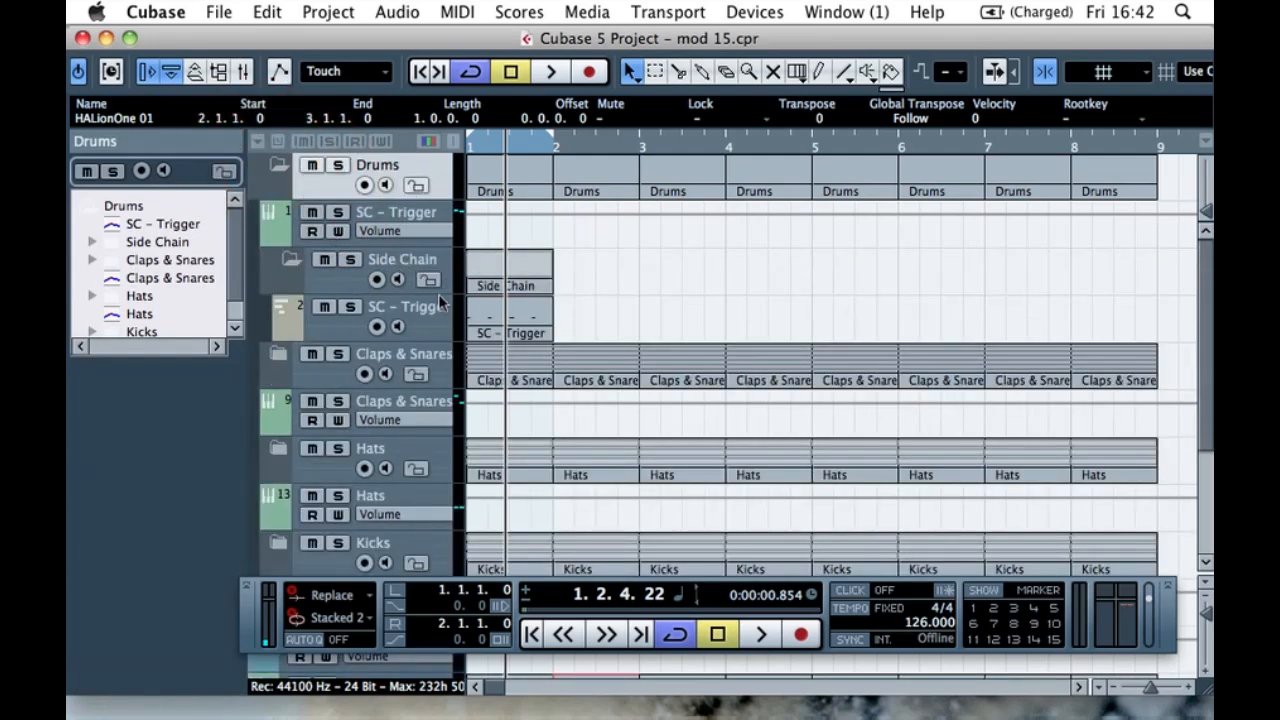
- Collapse the Side Chain folder and reveal the automation lane of the SC - Trigger output channel
{"action": "left_click", "coordinate": [287, 280]}
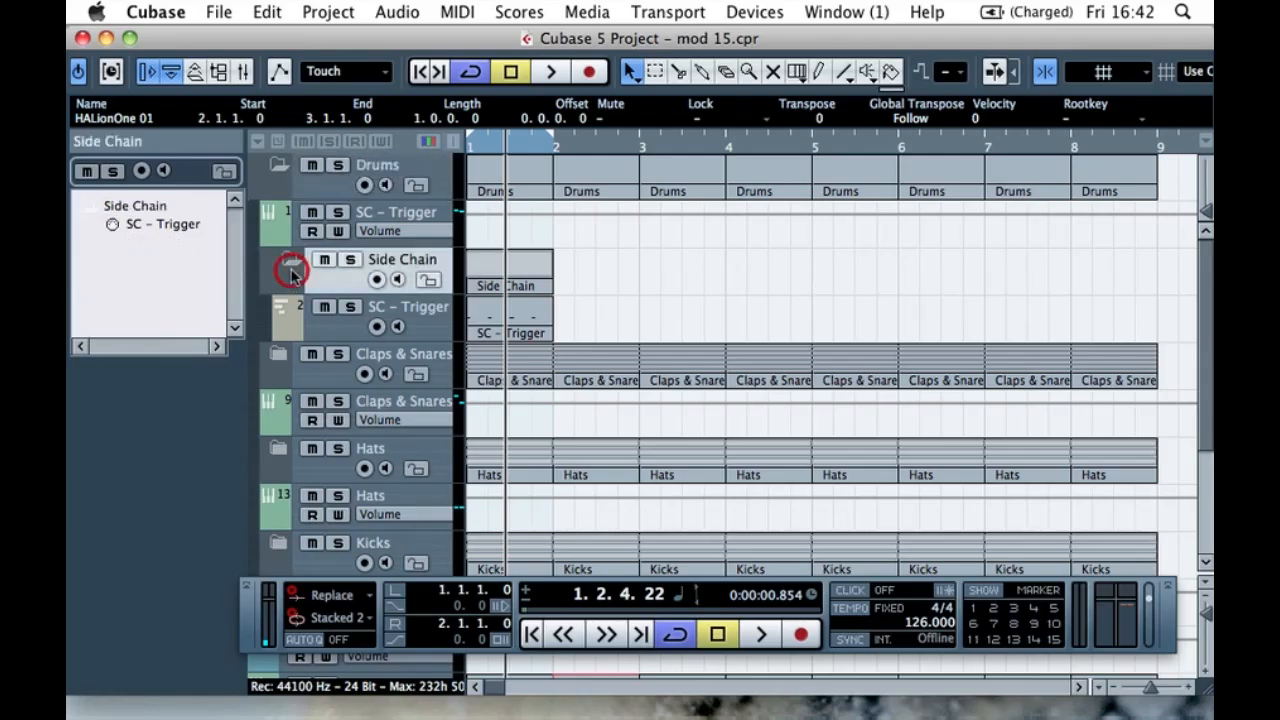
{"action": "left_click", "coordinate": [291, 260]}
{"action": "left_click", "coordinate": [277, 226]}
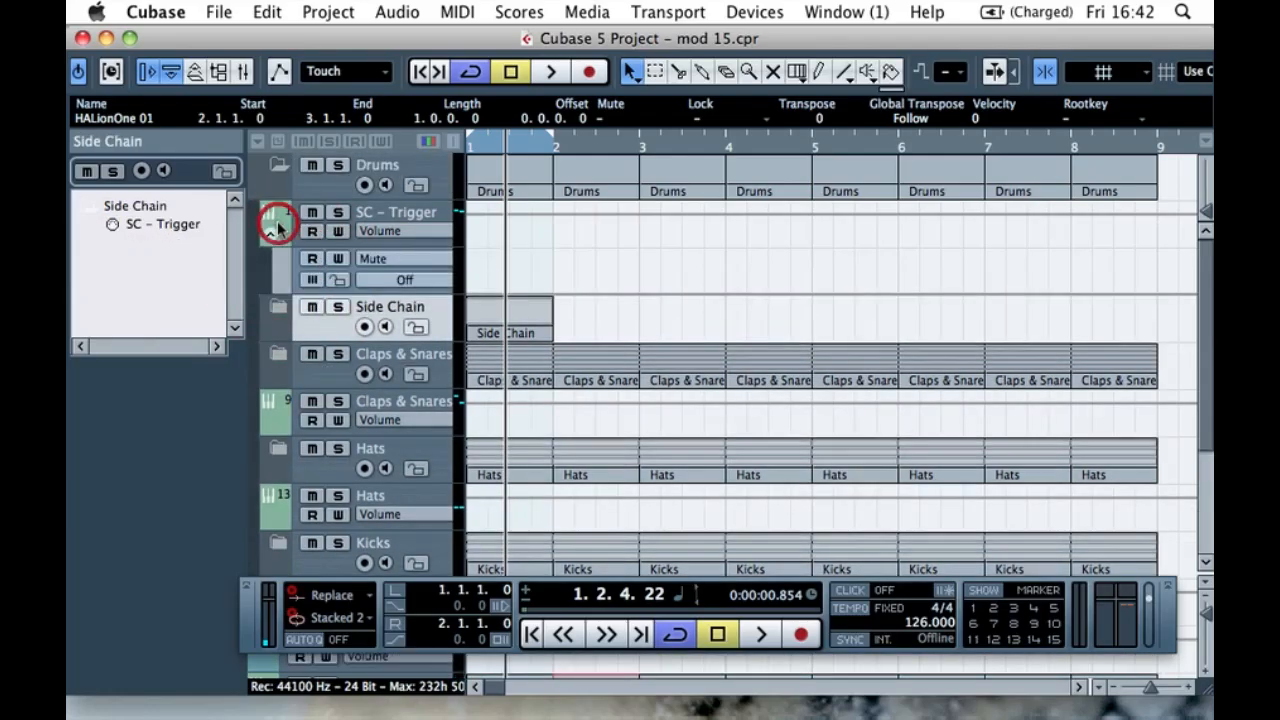
- Hide the SC - Trigger channel's automation lane and route its first send to the Electro Bass insert 3 Compressor side-chain
{"action": "left_click", "coordinate": [277, 225]}
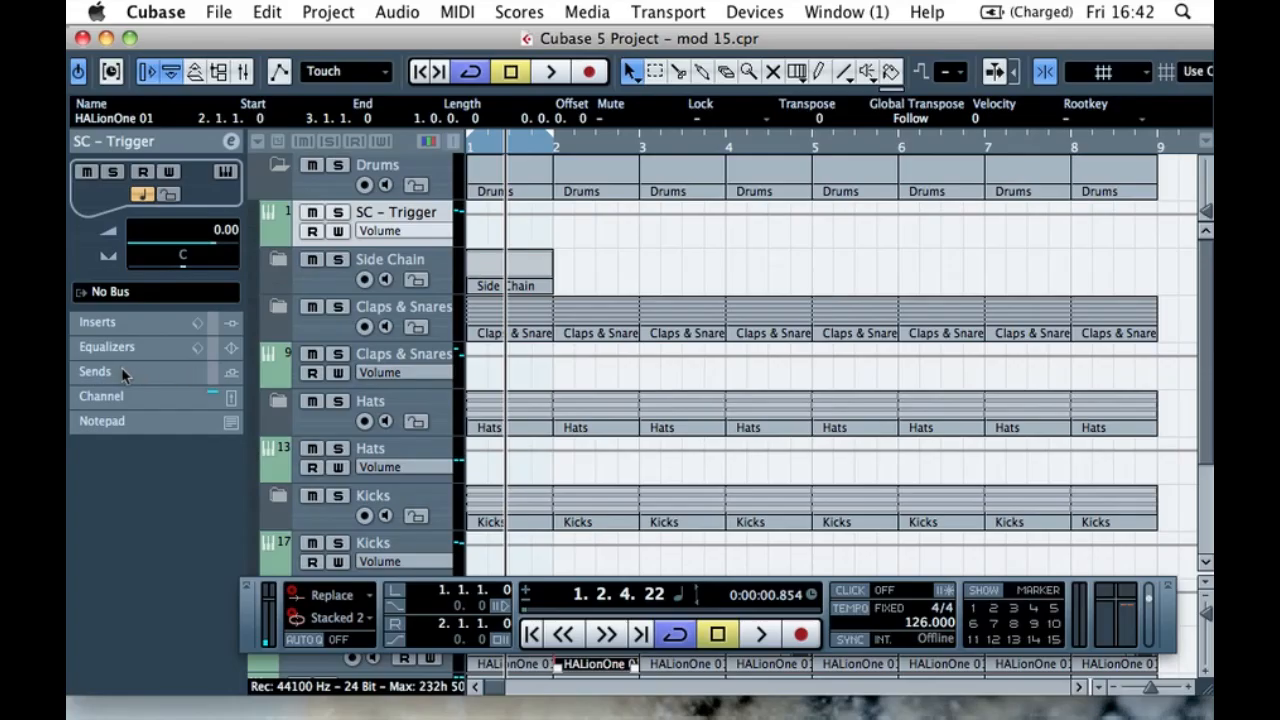
{"action": "left_click", "coordinate": [210, 368]}
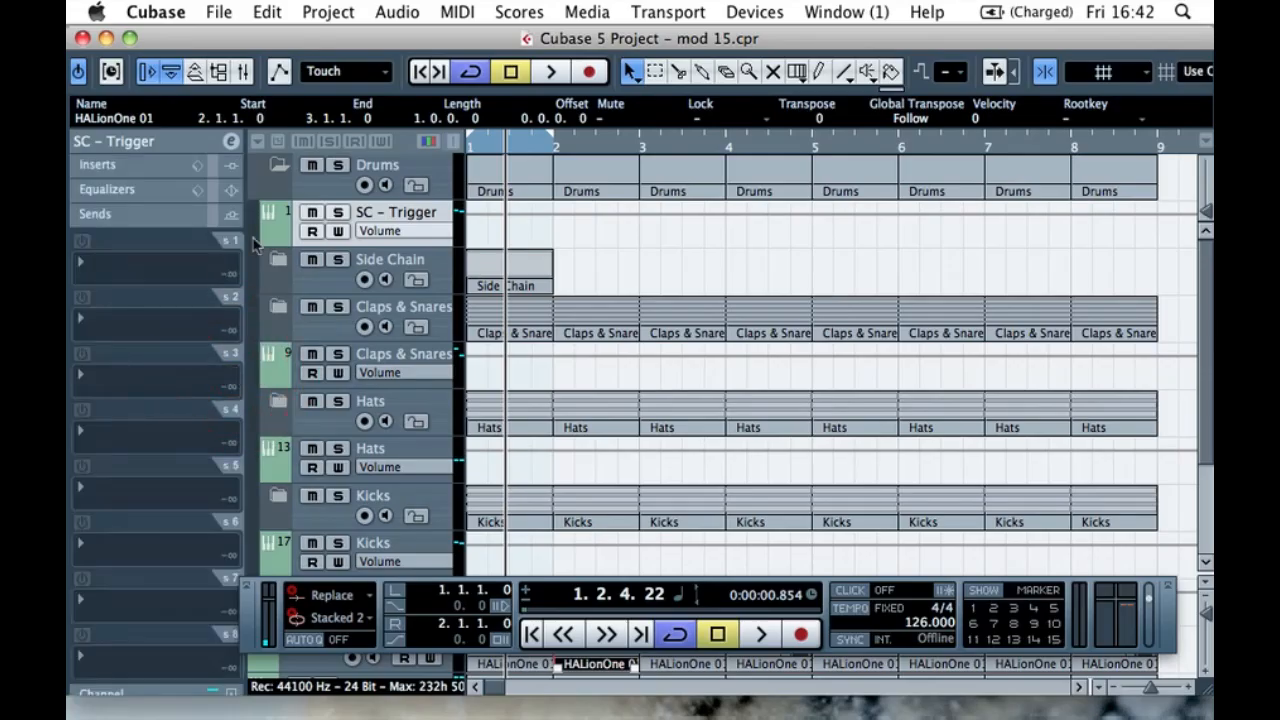
{"action": "left_click", "coordinate": [122, 265]}
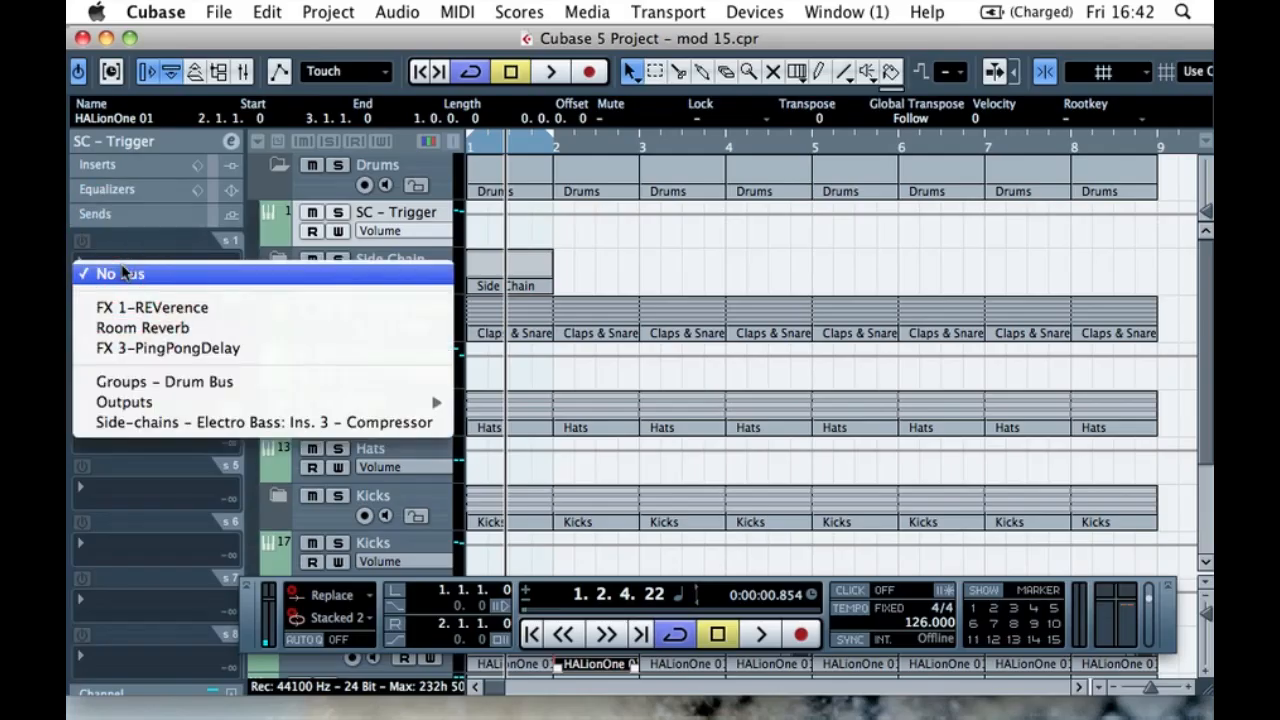
{"action": "left_click", "coordinate": [253, 422]}
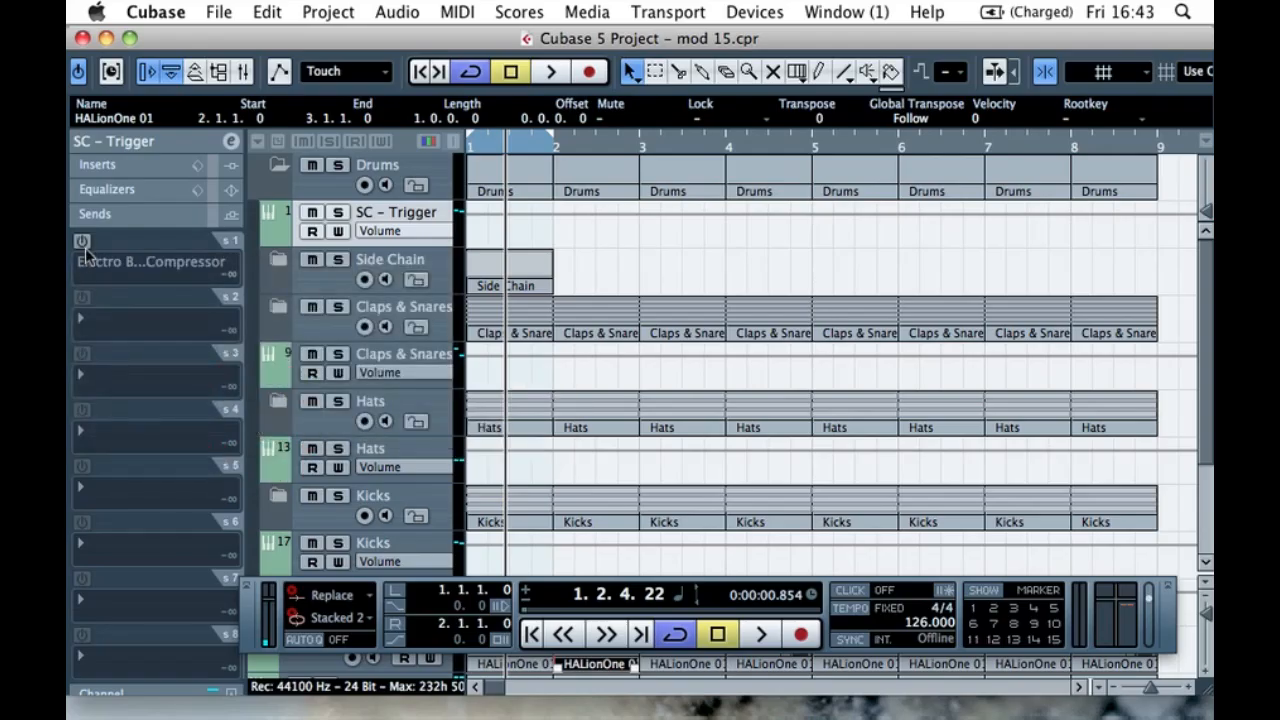
- Activate the SC - Trigger side-chain send, raise its level to about 0.55, and collapse the channel's sends
{"action": "left_click", "coordinate": [82, 241]}
{"action": "left_click_drag", "start_coordinate": [95, 284], "coordinate": [153, 285]}
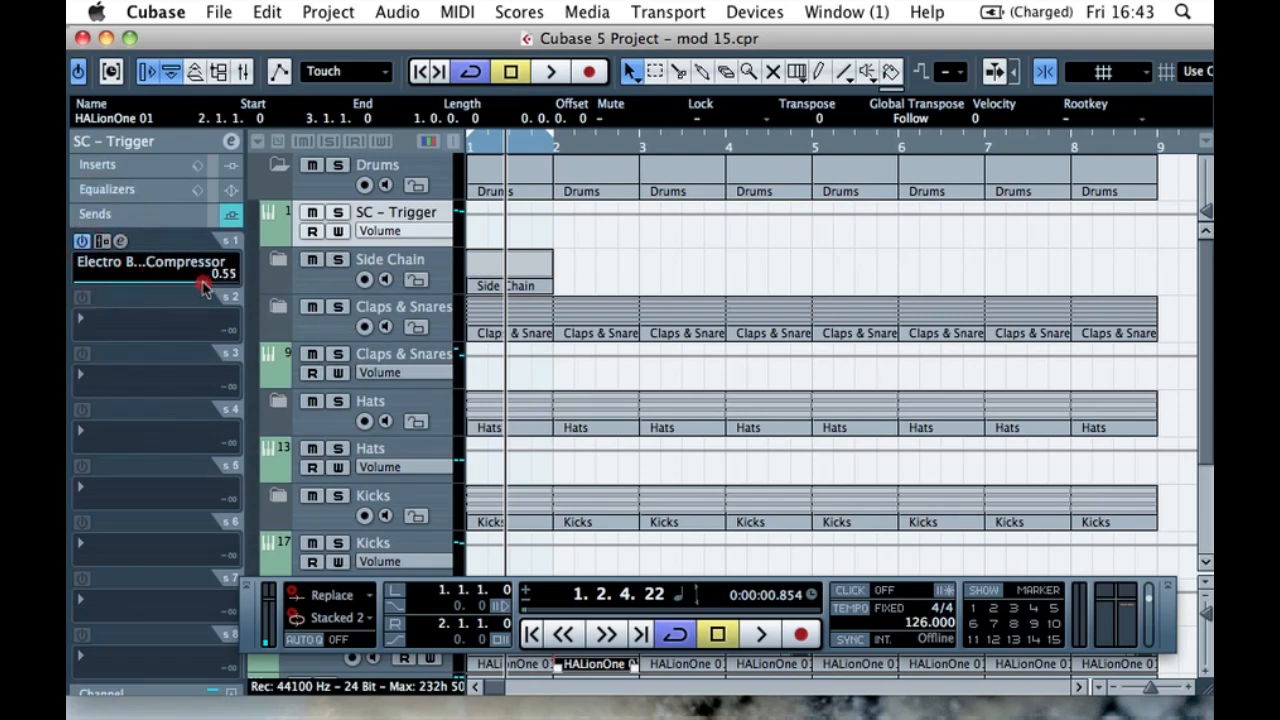
{"action": "left_click_drag", "start_coordinate": [202, 286], "coordinate": [200, 286]}
{"action": "left_click", "coordinate": [229, 218]}
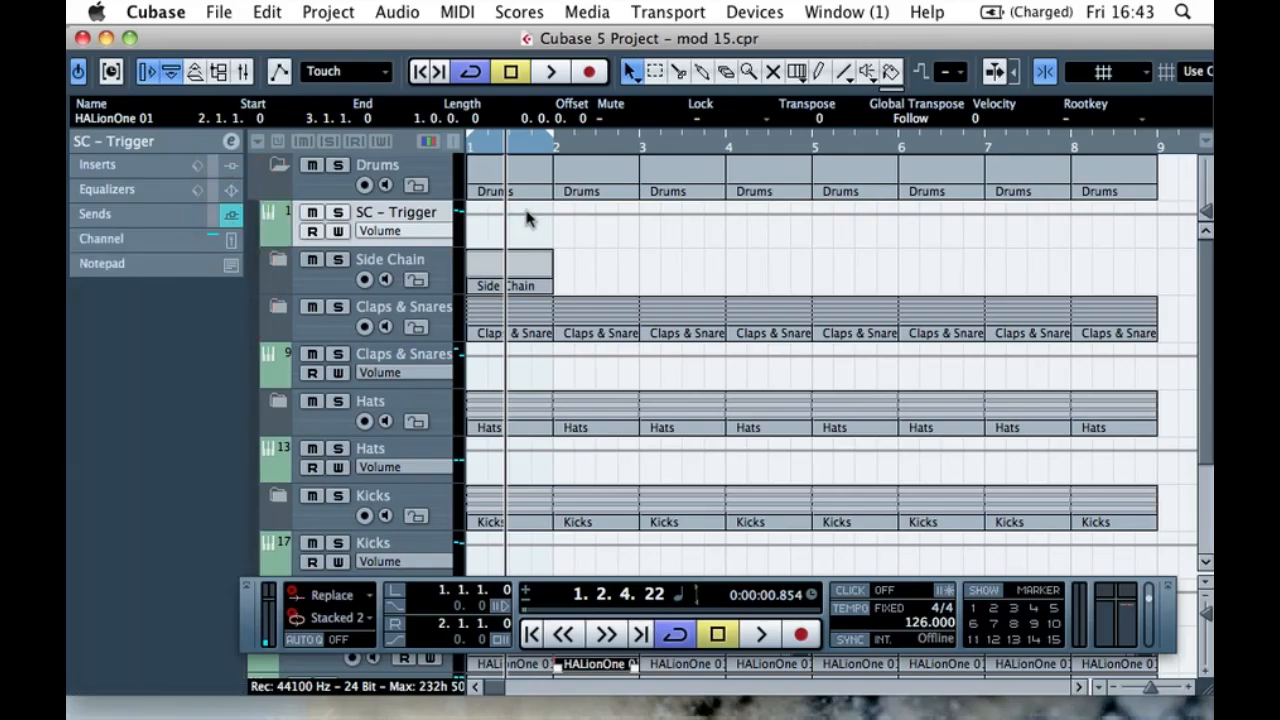
- Collapse the Drums folder and open the Electro Bass insert 3 Compressor, placing its editor clear of the track list
{"action": "scroll", "coordinate": [494, 285], "scroll_direction": "down", "scroll_amount": 4}
{"action": "scroll", "coordinate": [491, 277], "scroll_direction": "up", "scroll_amount": 4}
{"action": "left_click", "coordinate": [278, 166]}
{"action": "left_click", "coordinate": [300, 322]}
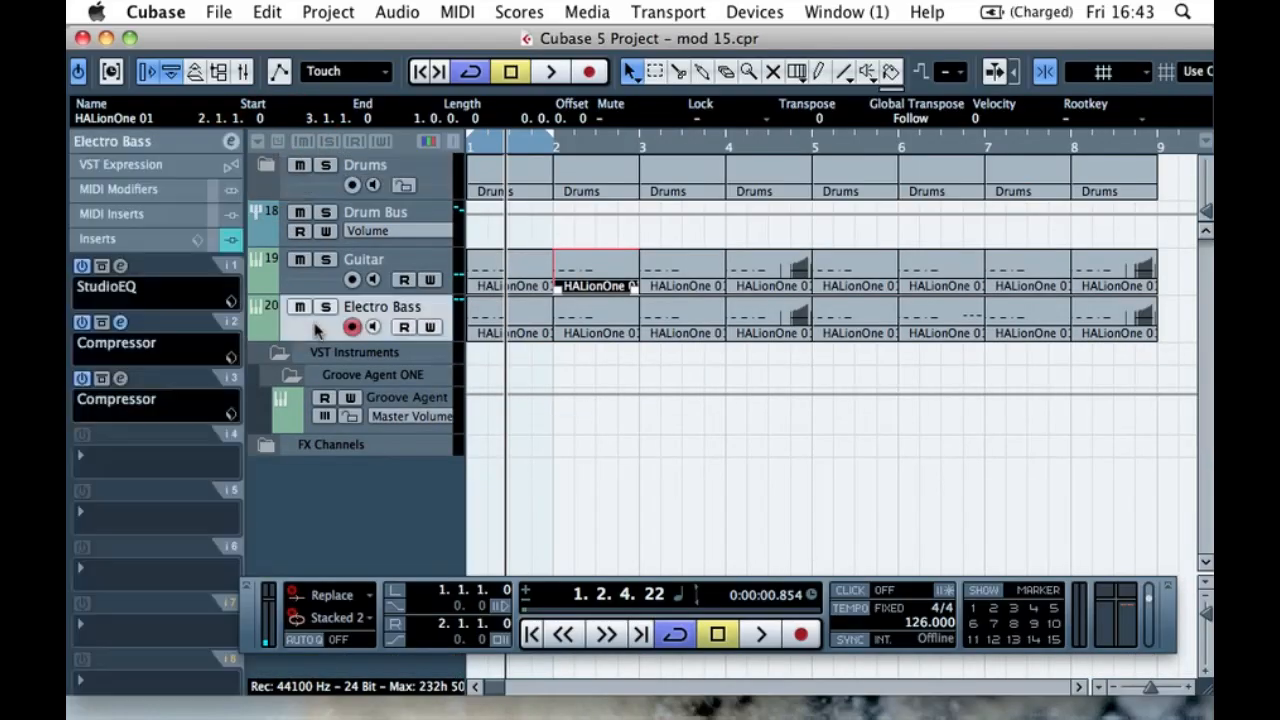
{"action": "left_click", "coordinate": [120, 379]}
{"action": "left_click_drag", "start_coordinate": [660, 214], "coordinate": [792, 231]}
- Play the loop and set the bass compressor's ratio to 8.00 and threshold to -51.3
{"action": "key", "text": "space"}
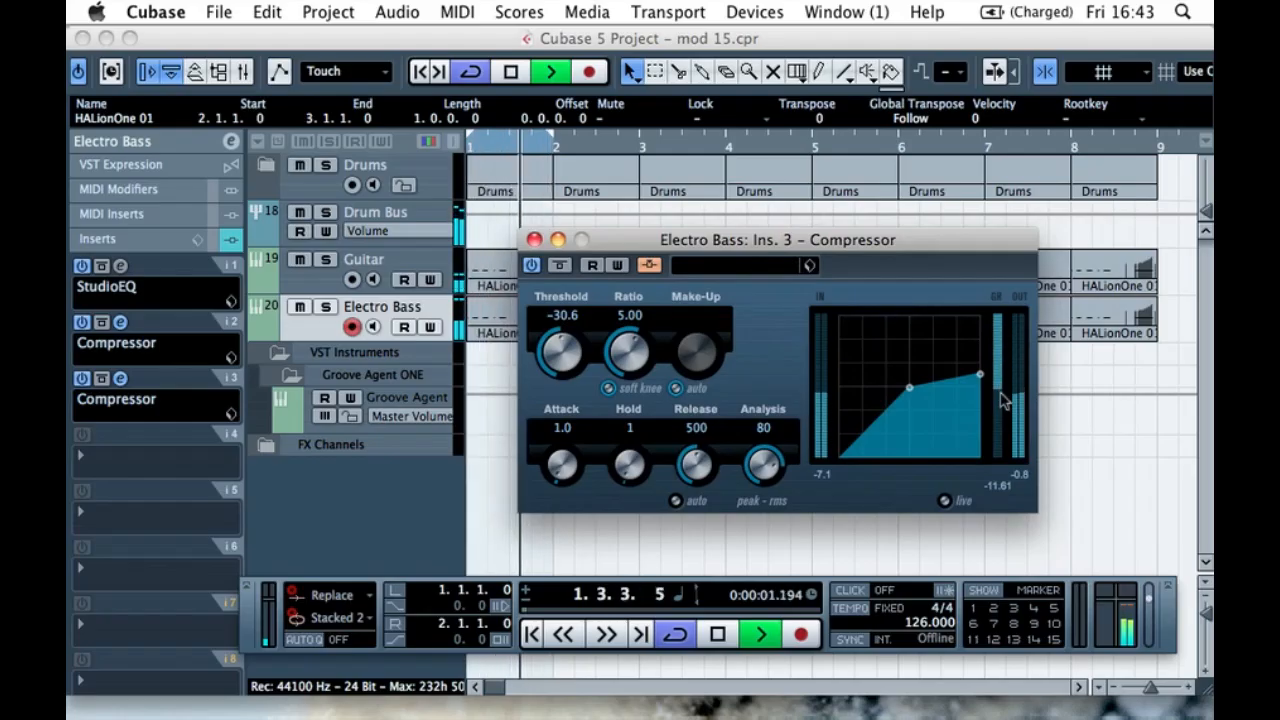
{"action": "left_click", "coordinate": [645, 378]}
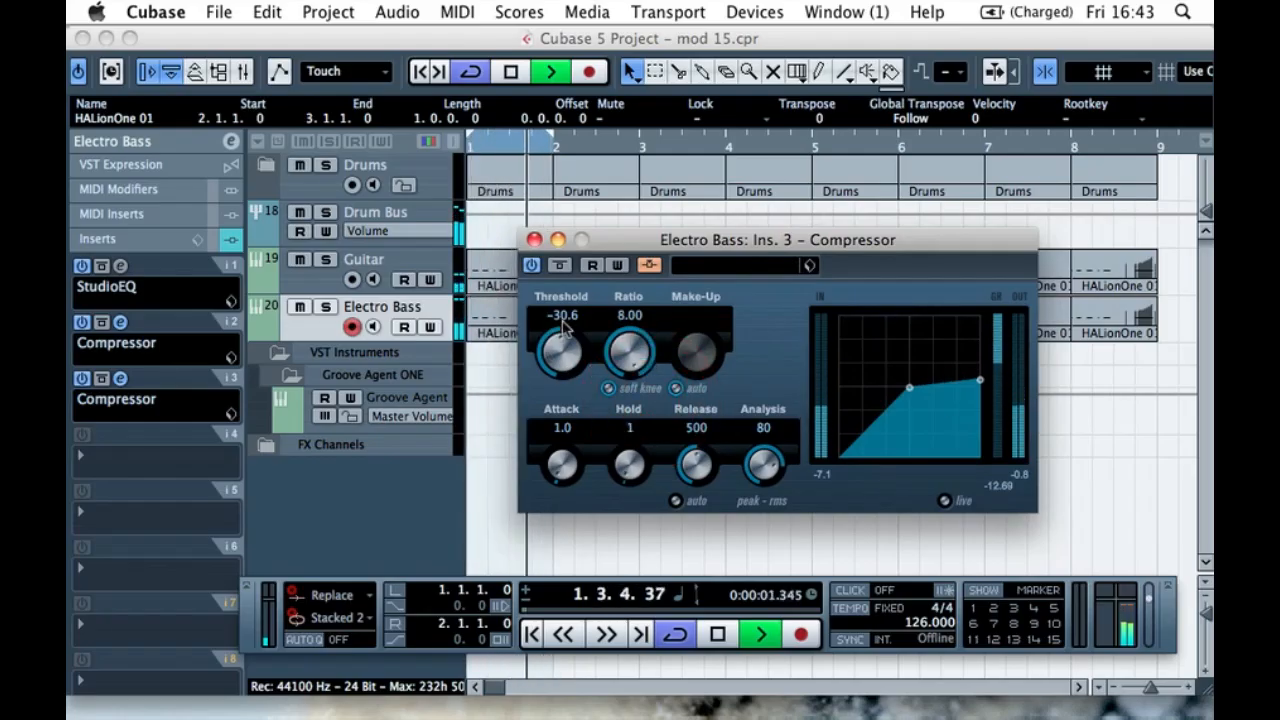
{"action": "left_click_drag", "start_coordinate": [543, 349], "coordinate": [540, 358]}
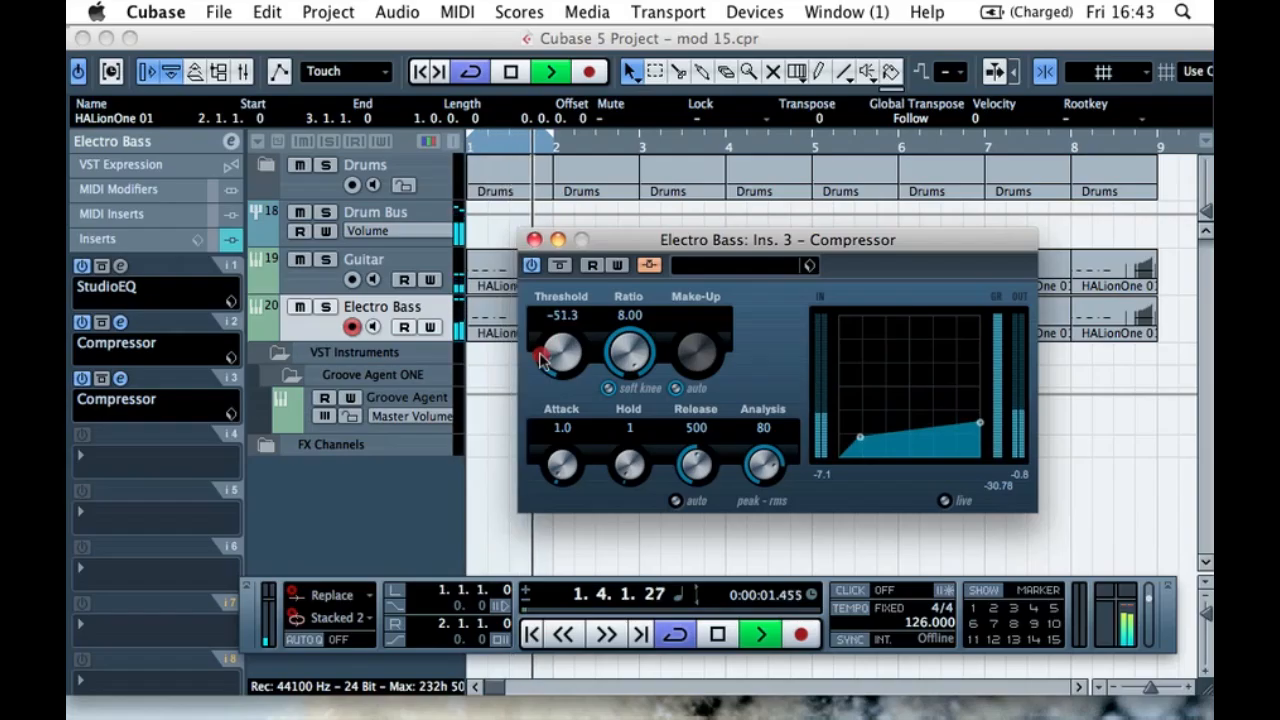
- Try soloing the Electro Bass track and the Drums folder, ending with playback stopped and every solo cleared
{"action": "left_click", "coordinate": [325, 306]}
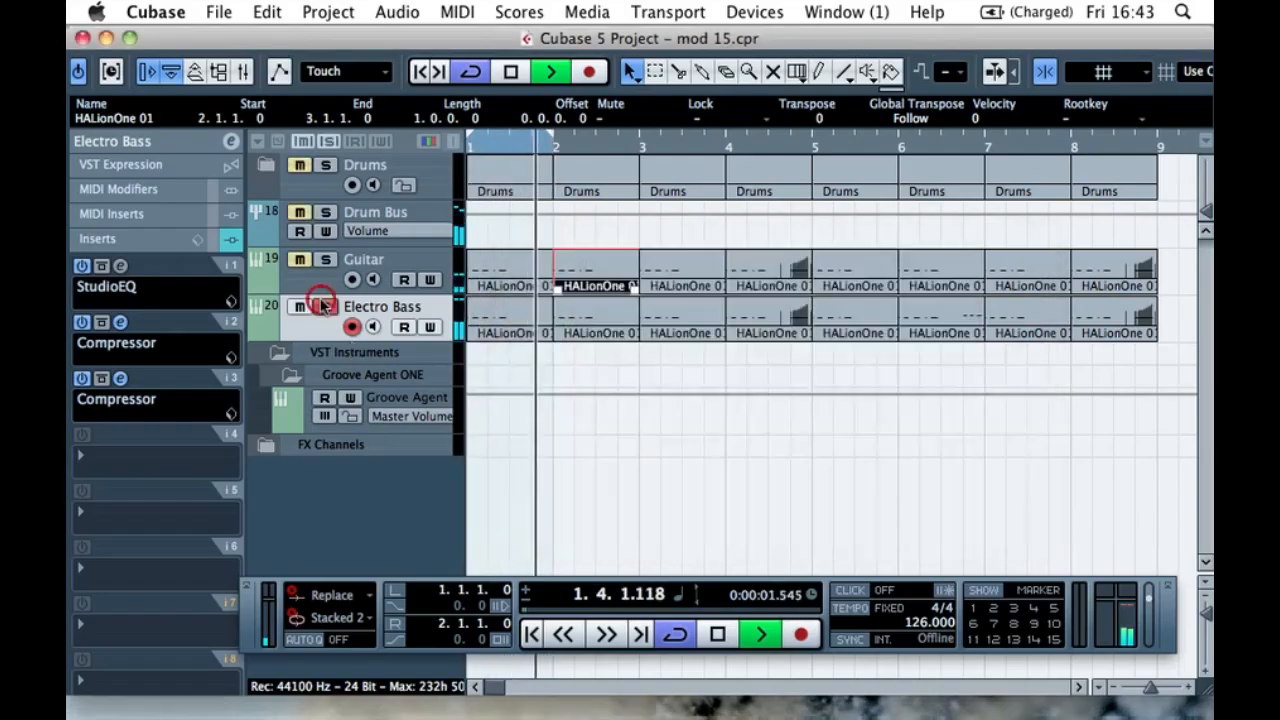
{"action": "left_click", "coordinate": [120, 379]}
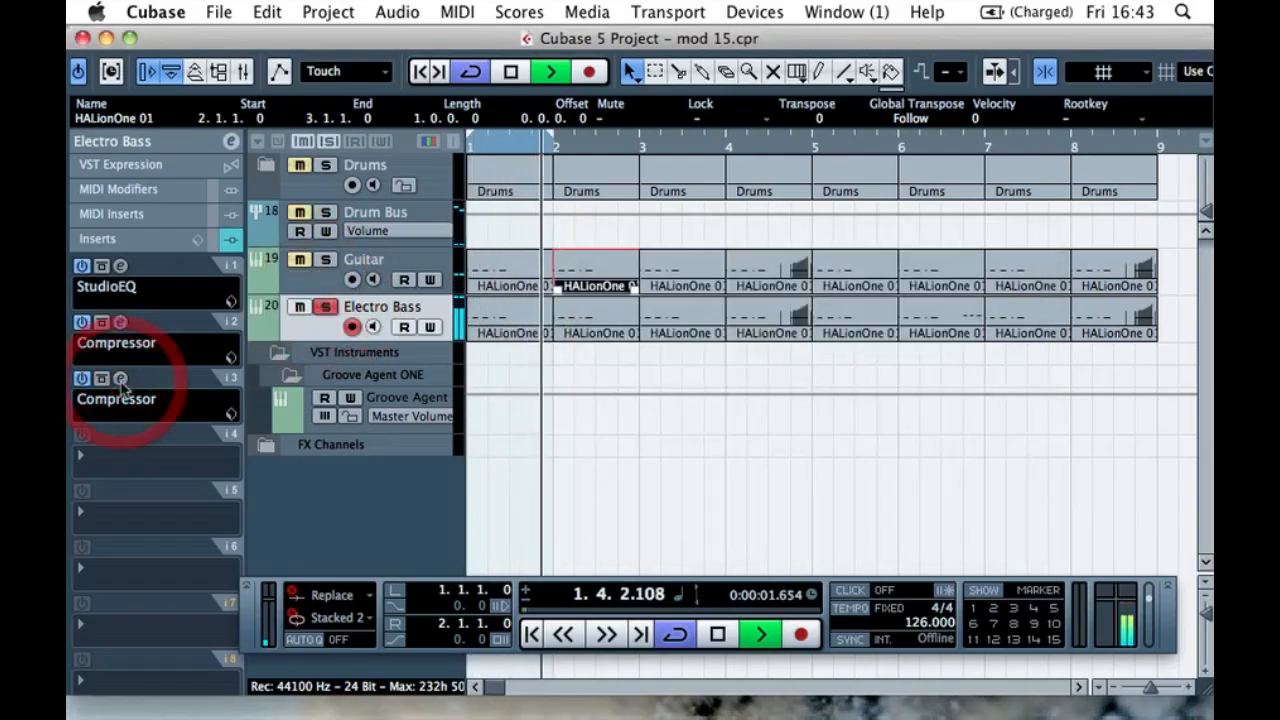
{"action": "key", "text": "space"}
{"action": "left_click", "coordinate": [269, 166]}
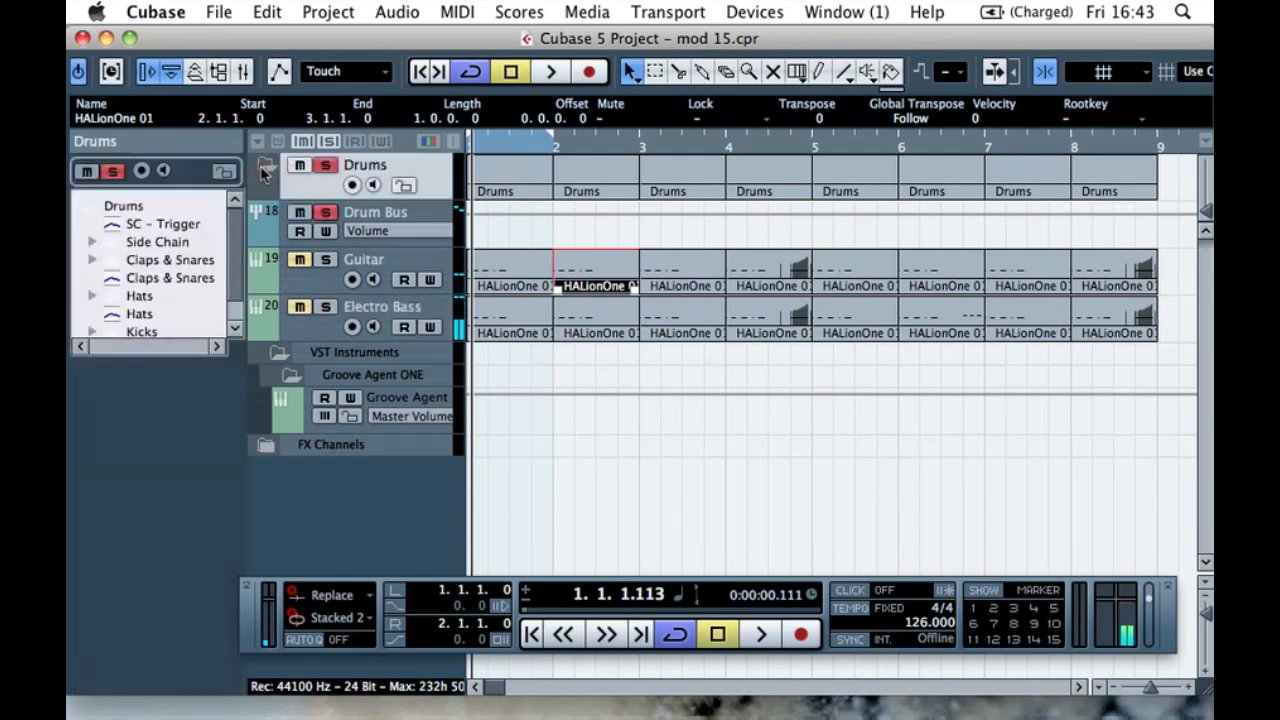
{"action": "left_click", "coordinate": [278, 166]}
{"action": "left_click", "coordinate": [337, 165]}
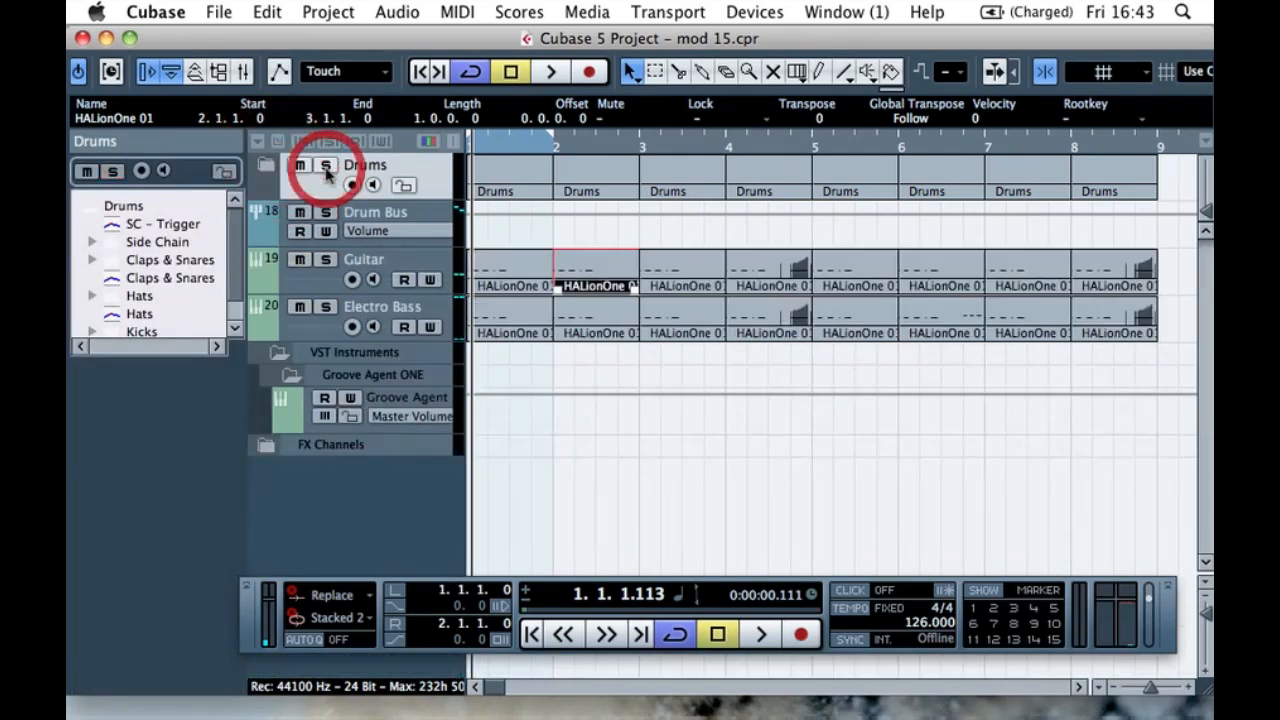
- Play the loop with SC - Trigger soloed, switch the solo to the whole Drums folder, and clear it
{"action": "left_click", "coordinate": [278, 166]}
{"action": "left_click", "coordinate": [337, 212]}
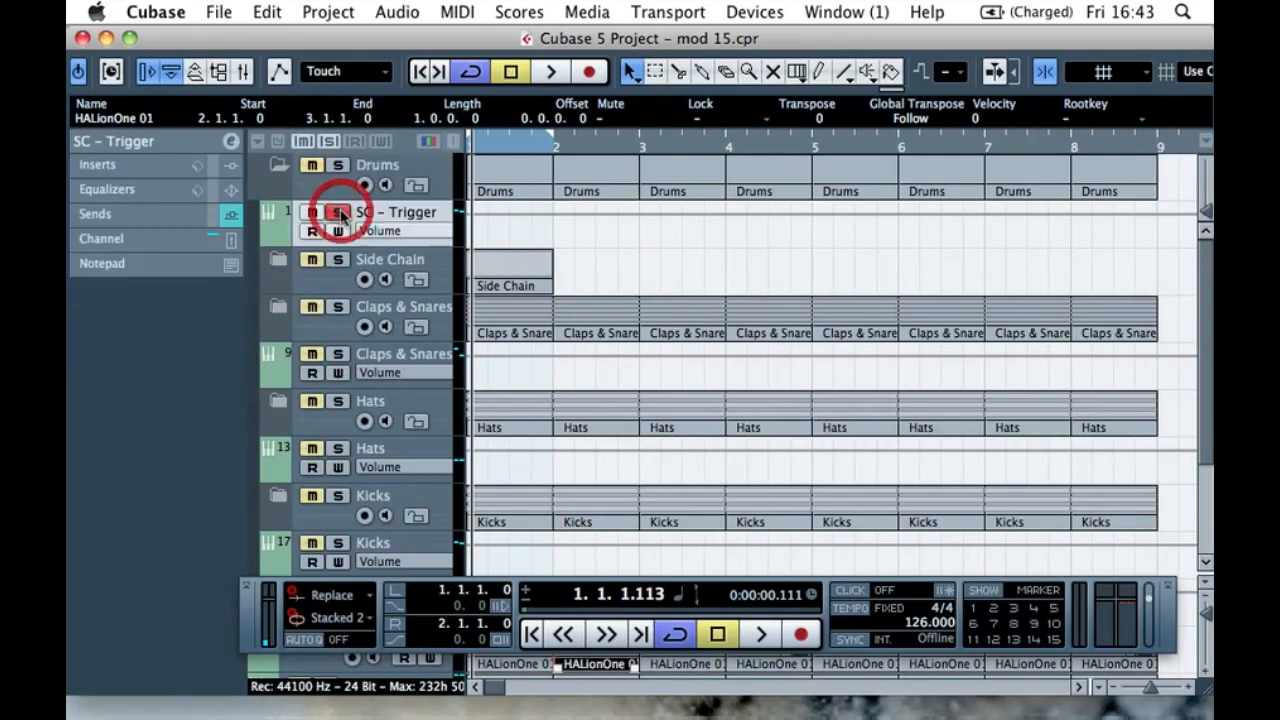
{"action": "key", "text": "space"}
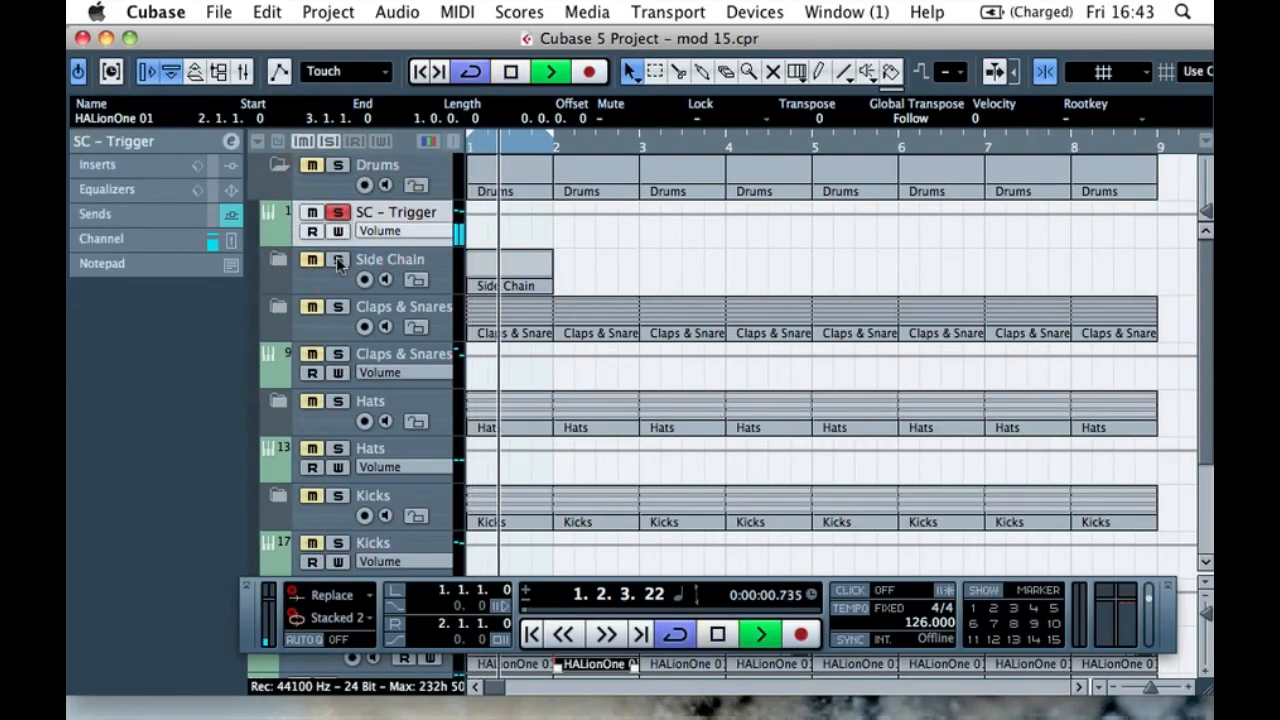
{"action": "left_click", "coordinate": [278, 166]}
{"action": "left_click", "coordinate": [337, 165]}
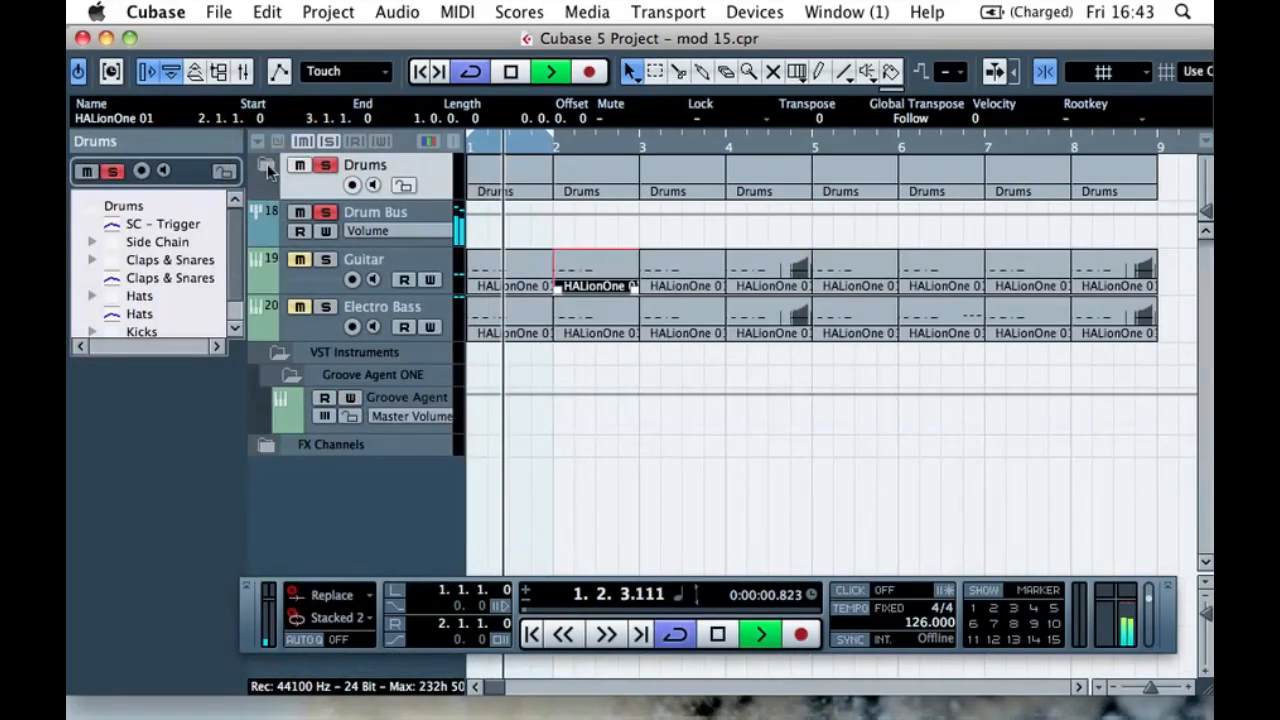
{"action": "left_click", "coordinate": [278, 166]}
{"action": "left_click", "coordinate": [337, 165]}
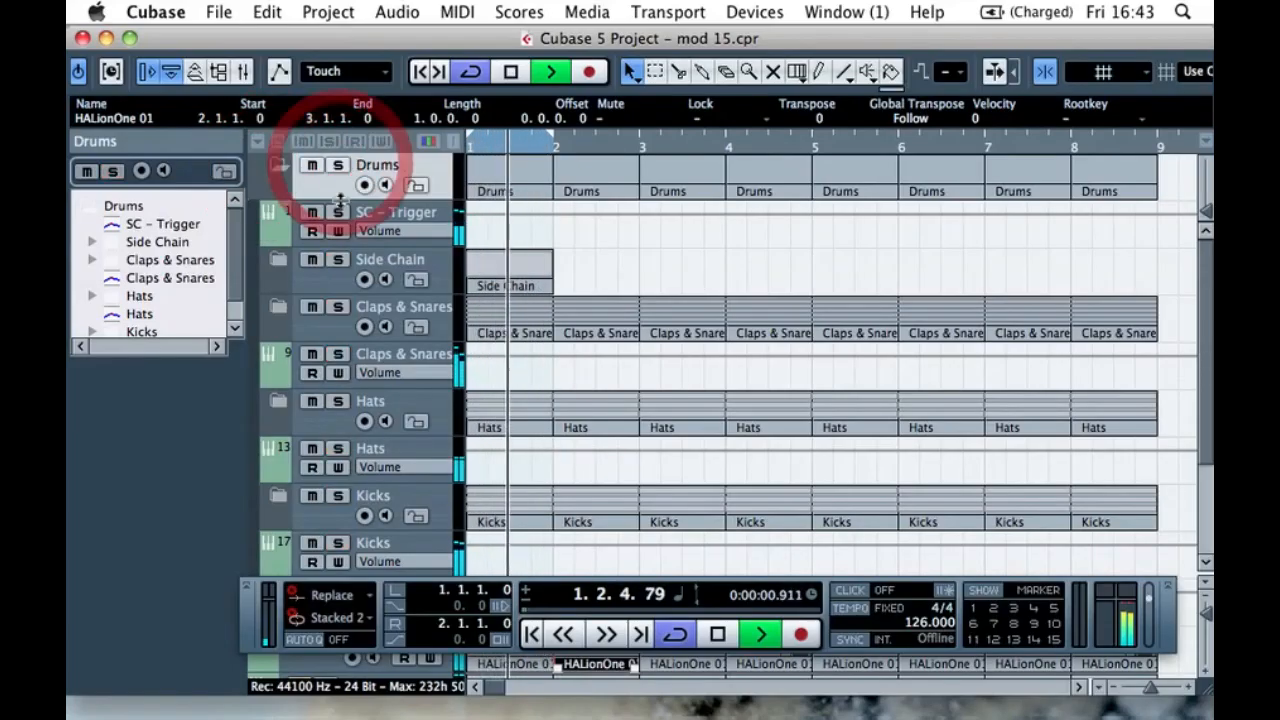
- Solo the SC - Trigger channel together with Electro Bass and open the bass track's insert 3 Compressor
{"action": "left_click", "coordinate": [337, 212]}
{"action": "scroll", "coordinate": [530, 240], "scroll_direction": "down", "scroll_amount": 4}
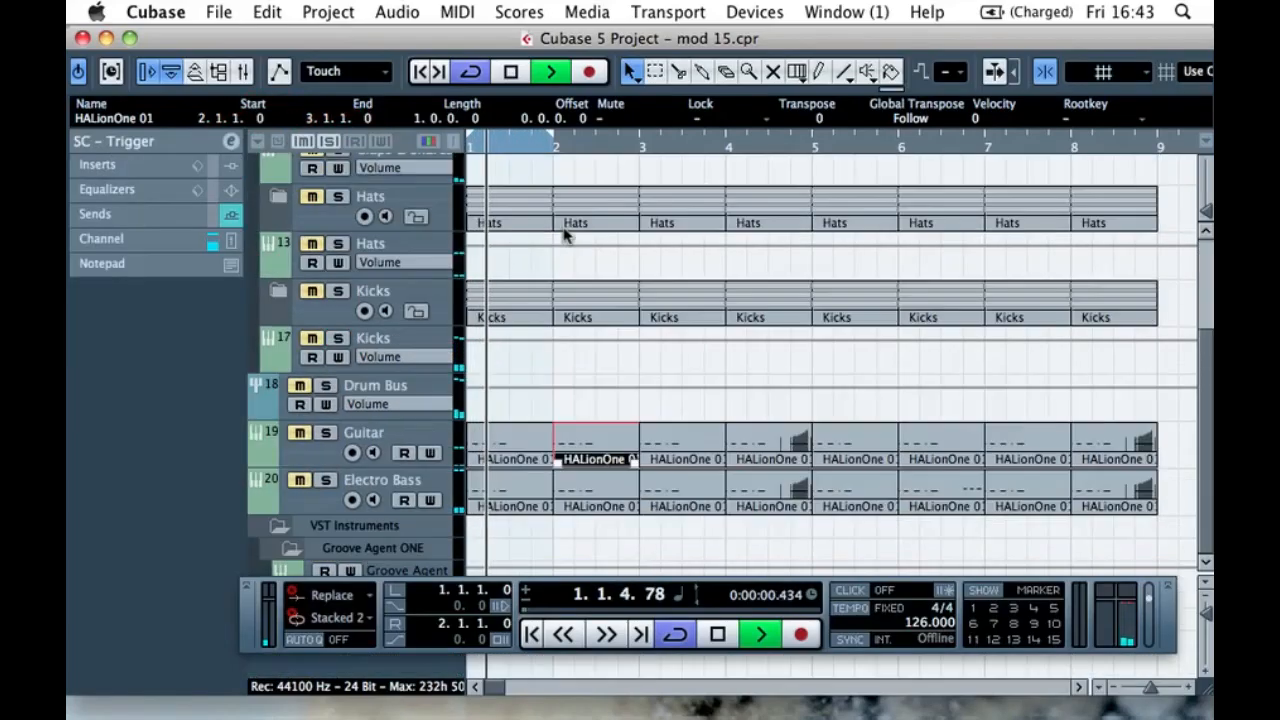
{"action": "left_click", "coordinate": [325, 481]}
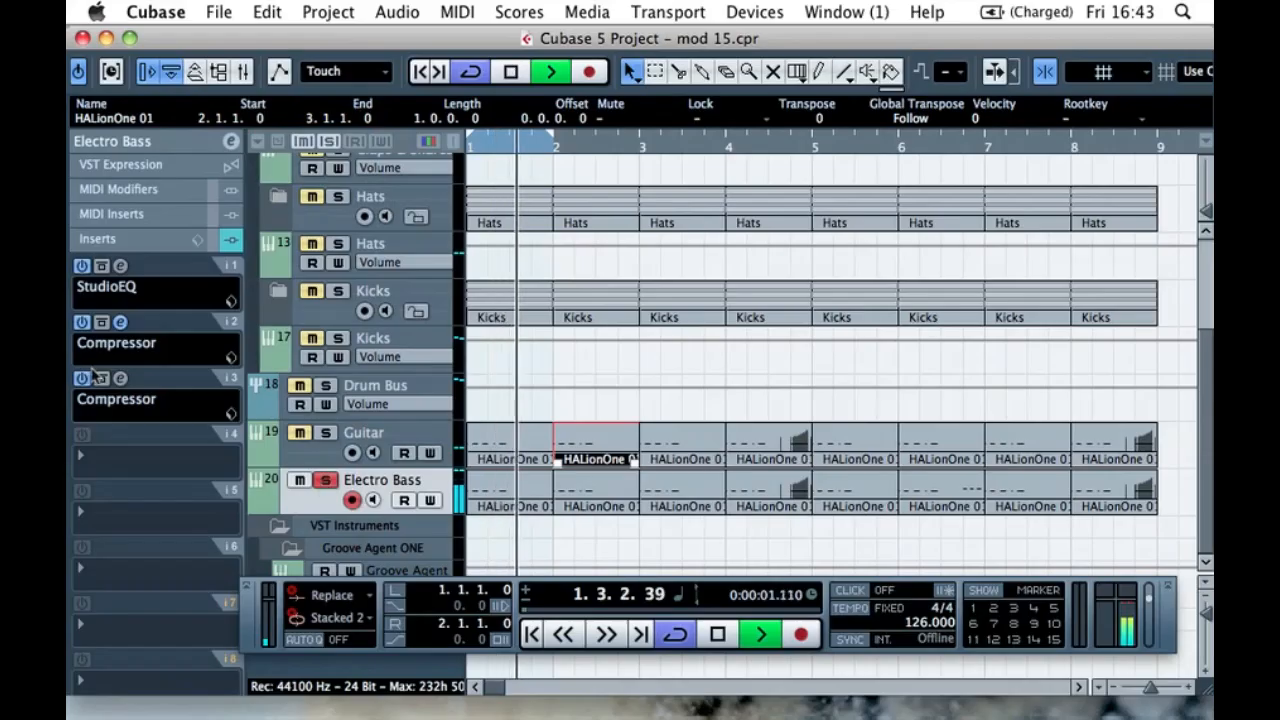
{"action": "left_click", "coordinate": [120, 378]}
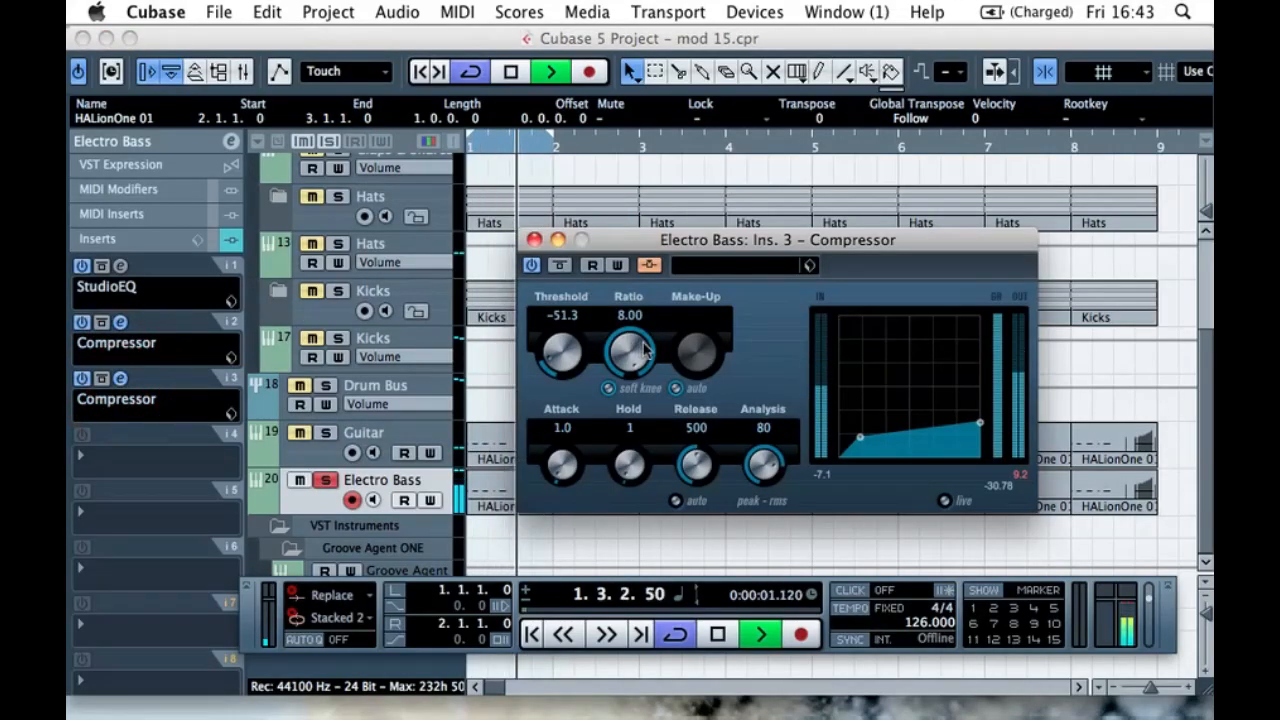
- Try a bass compressor ratio of 8.00, a threshold of -33.3 and a release of 95 while the loop plays
{"action": "left_click_drag", "start_coordinate": [648, 362], "coordinate": [632, 342]}
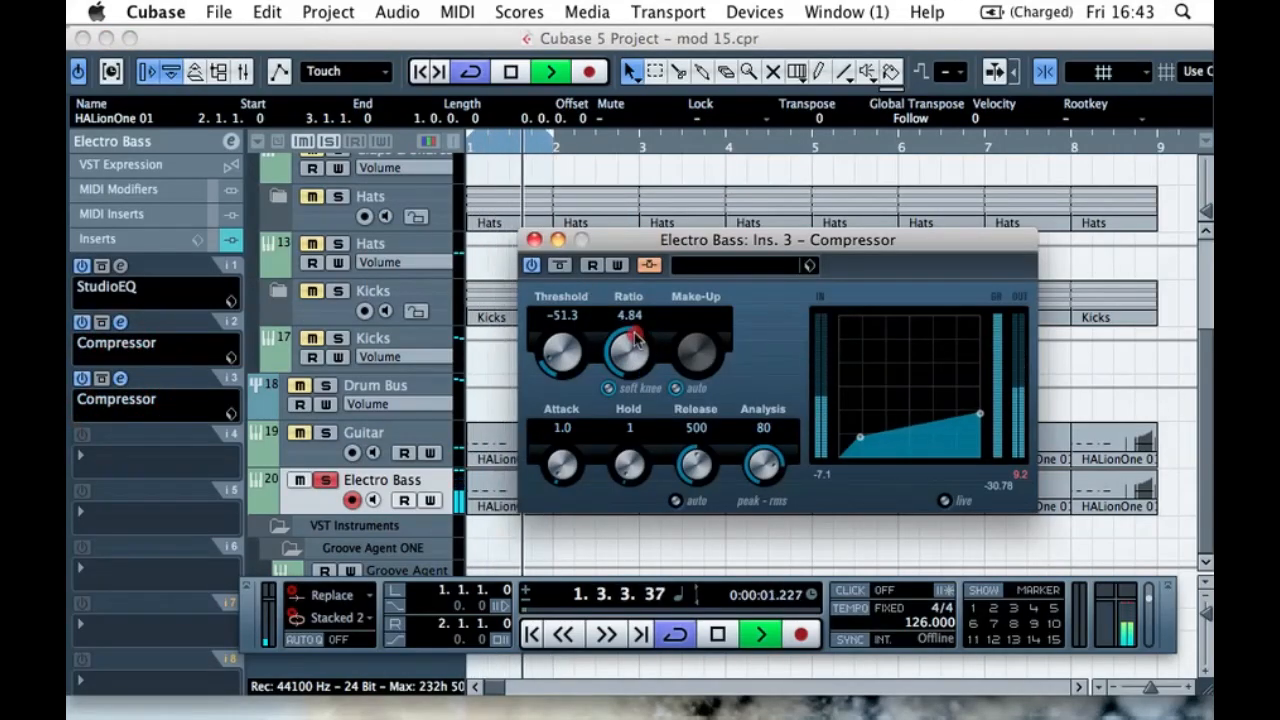
{"action": "left_click_drag", "start_coordinate": [555, 362], "coordinate": [570, 334]}
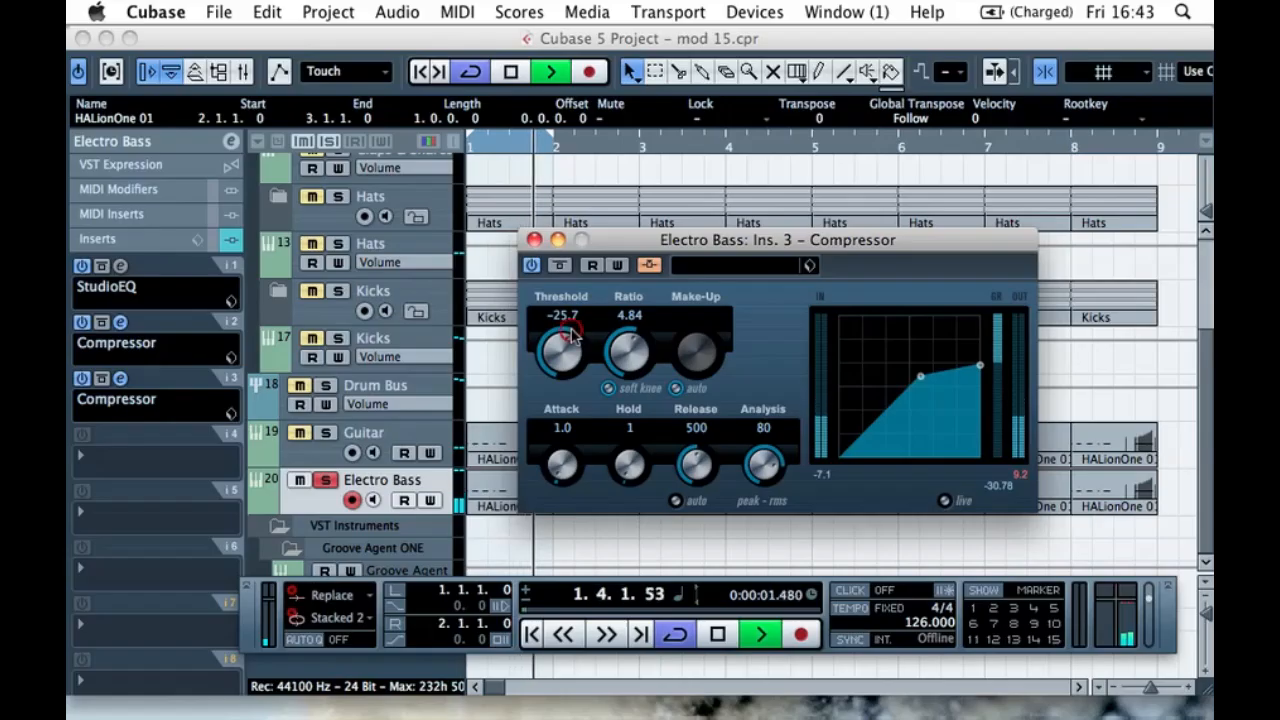
{"action": "left_click_drag", "start_coordinate": [700, 458], "coordinate": [681, 472]}
{"action": "mouse_move", "coordinate": [628, 350]}
{"action": "left_mouse_down"}
{"action": "mouse_move", "coordinate": [632, 330]}
{"action": "mouse_move", "coordinate": [558, 333]}
{"action": "left_mouse_up"}
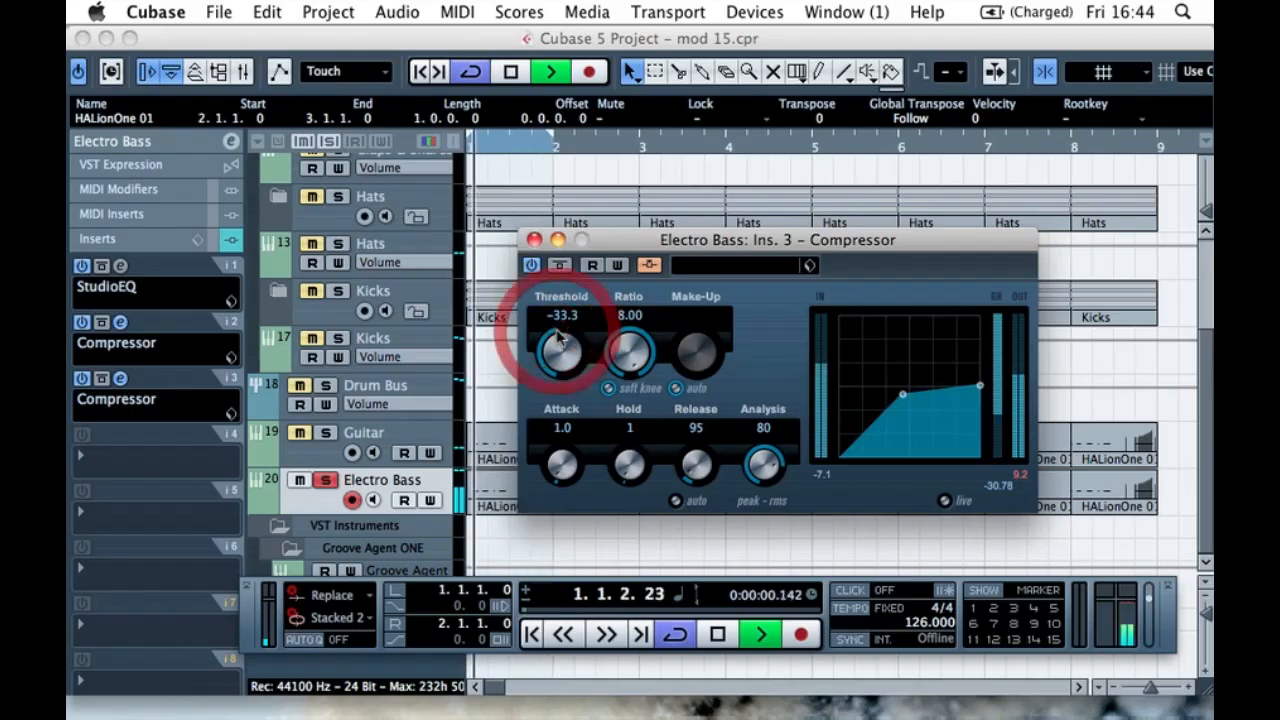
- Set the bass compressor's release to 124, threshold to -26.1 and ratio to 5.84 during playback
{"action": "left_click_drag", "start_coordinate": [688, 478], "coordinate": [676, 473]}
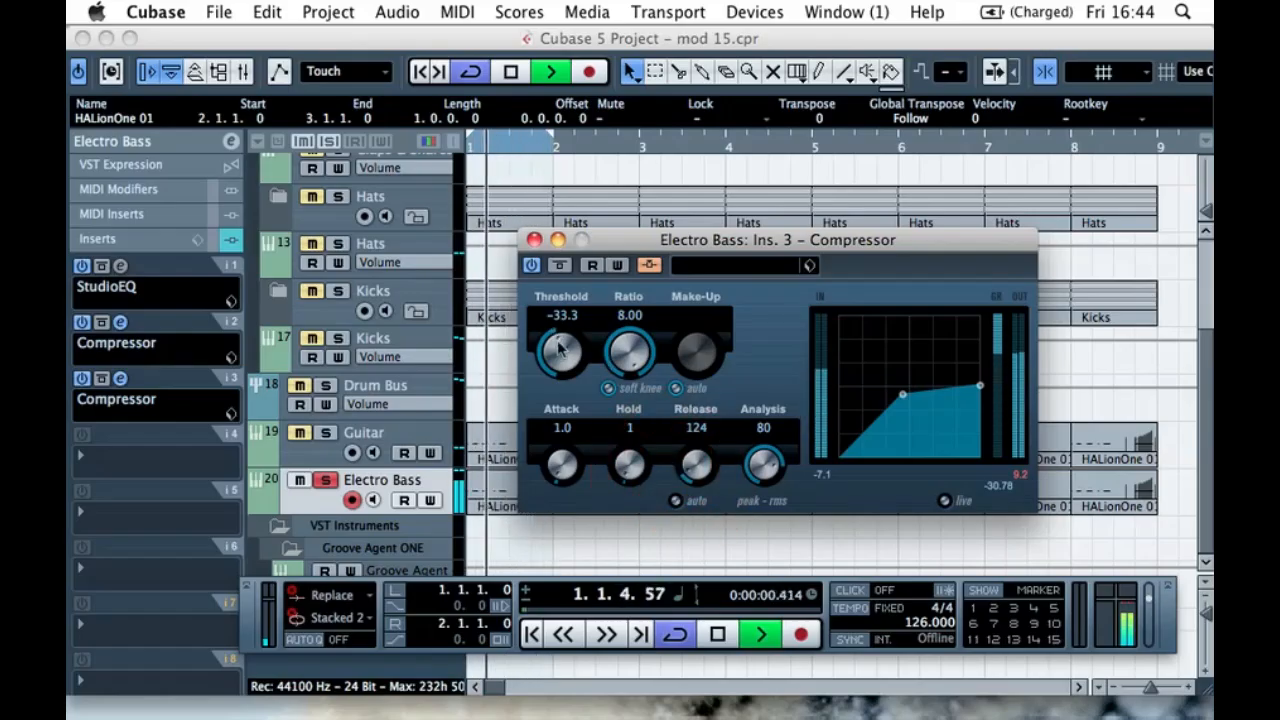
{"action": "mouse_move", "coordinate": [628, 348]}
{"action": "left_mouse_down"}
{"action": "mouse_move", "coordinate": [625, 337]}
{"action": "mouse_move", "coordinate": [568, 341]}
{"action": "left_mouse_up"}
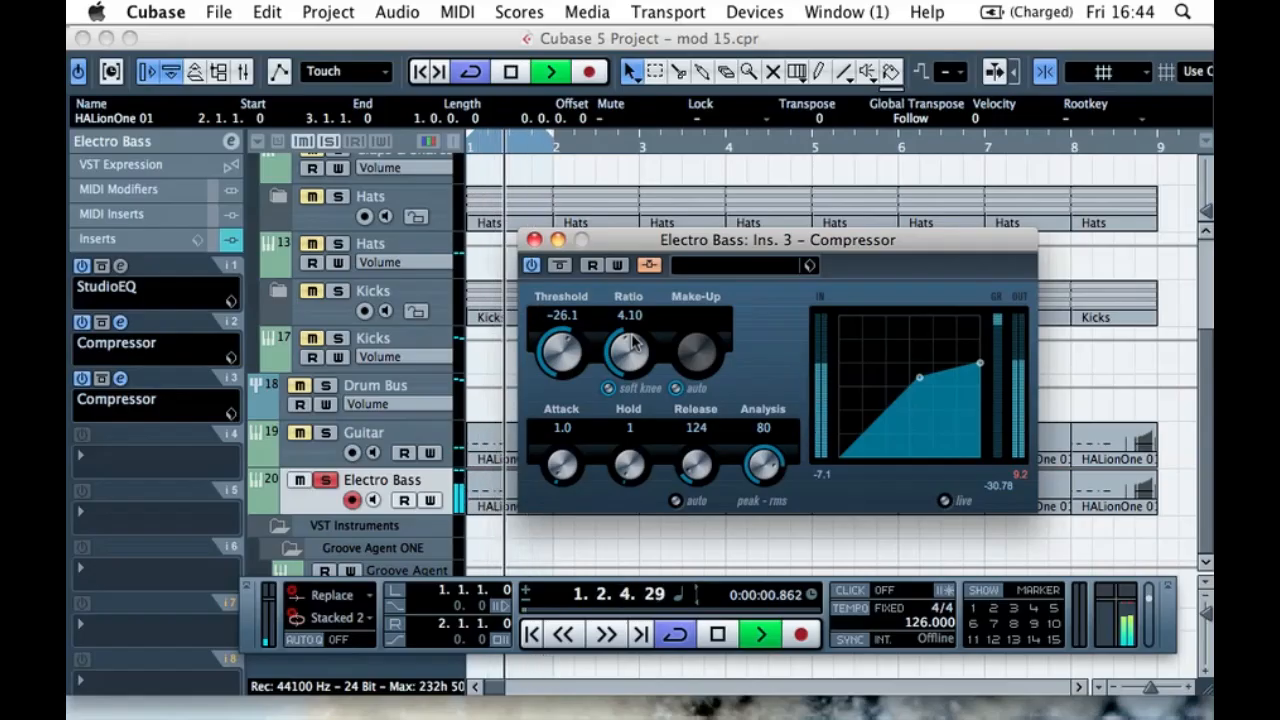
{"action": "left_click_drag", "start_coordinate": [621, 339], "coordinate": [648, 345]}
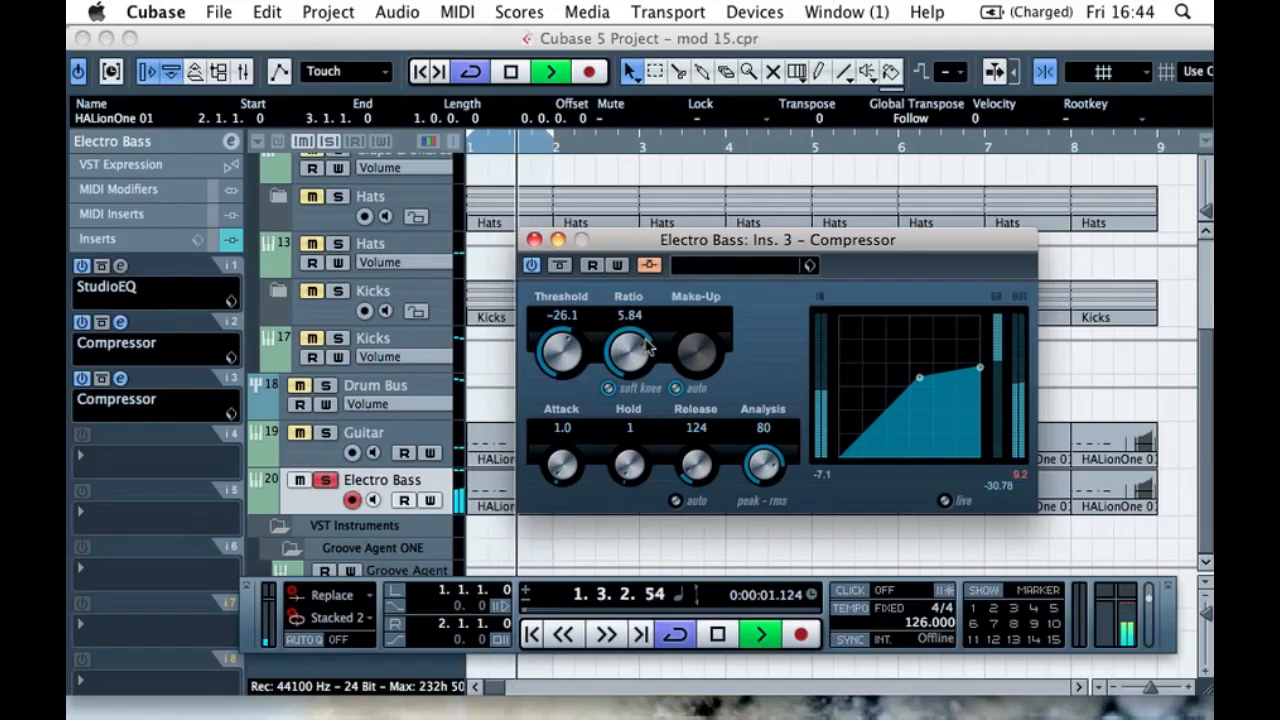
- Set the bass compressor's threshold to -28.2 and attack to 25.0, restarting loop playback to audition the pumping
{"action": "mouse_move", "coordinate": [560, 350]}
{"action": "left_mouse_down"}
{"action": "mouse_move", "coordinate": [557, 458]}
{"action": "mouse_move", "coordinate": [541, 456]}
{"action": "mouse_move", "coordinate": [558, 442]}
{"action": "mouse_move", "coordinate": [557, 482]}
{"action": "mouse_move", "coordinate": [541, 472]}
{"action": "left_mouse_up"}
{"action": "key", "text": "space"}
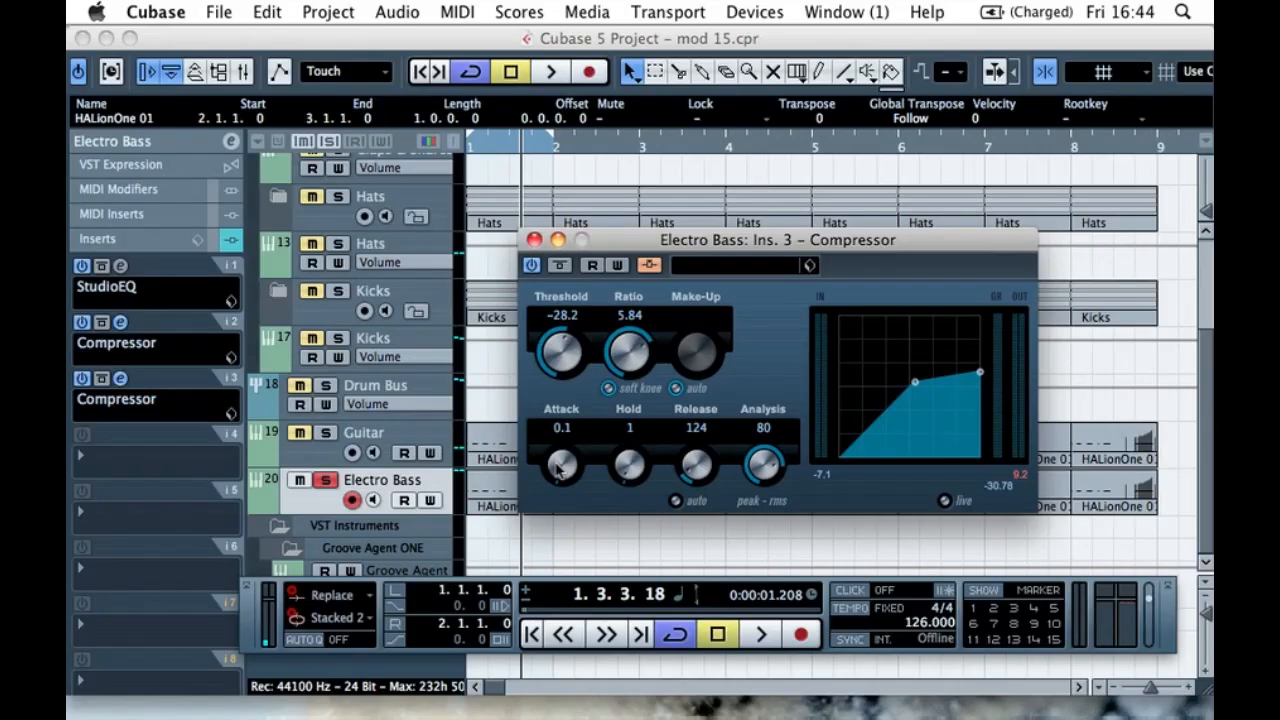
{"action": "key", "text": "space"}
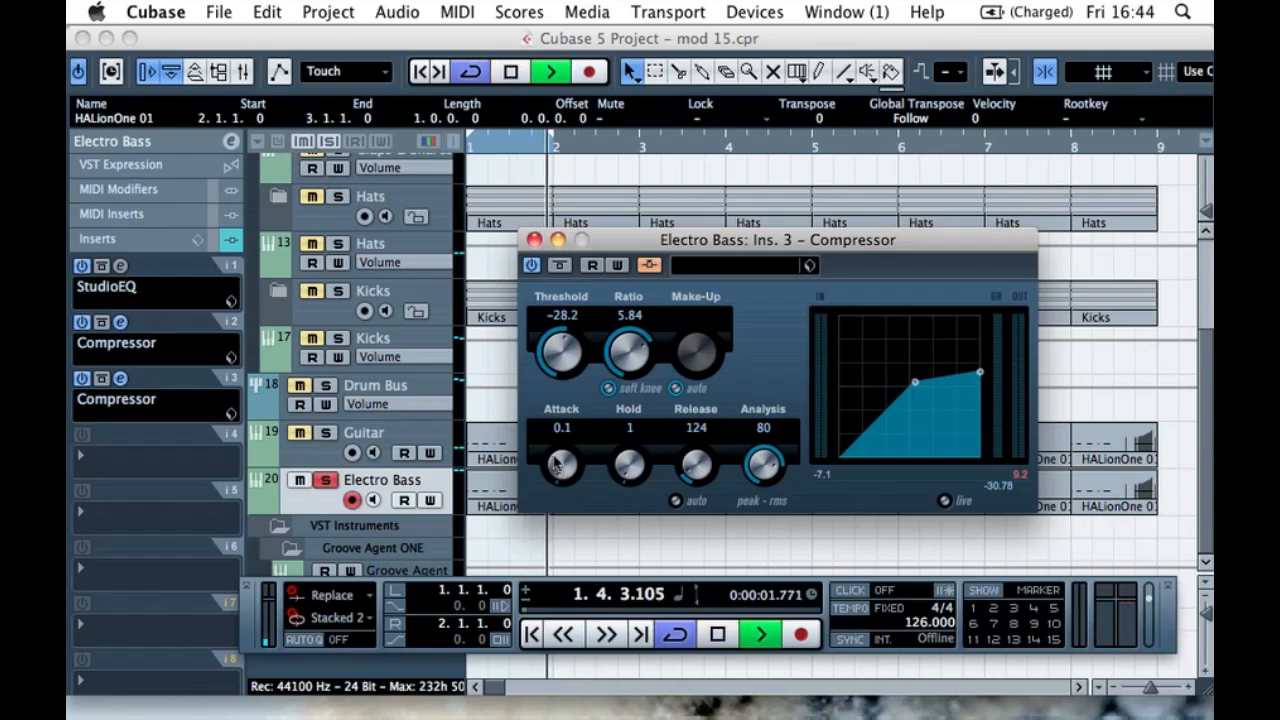
{"action": "left_click_drag", "start_coordinate": [558, 470], "coordinate": [533, 458]}
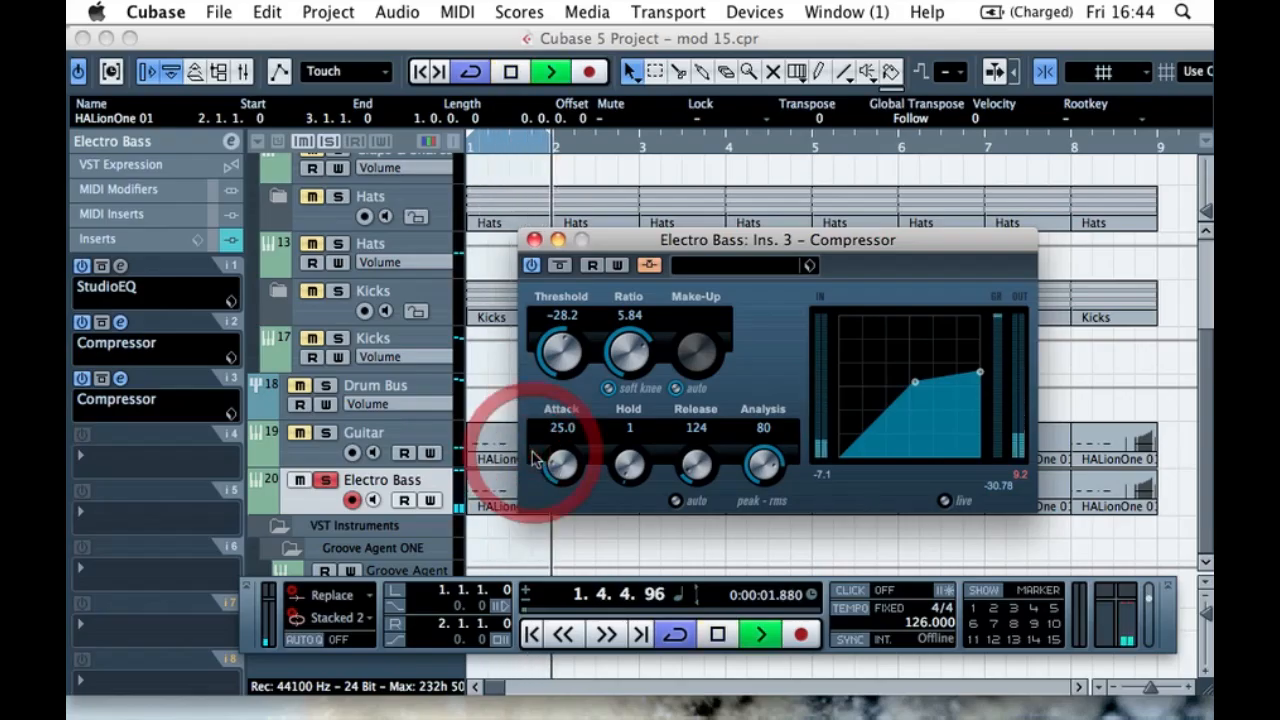
{"action": "key", "text": "space"}
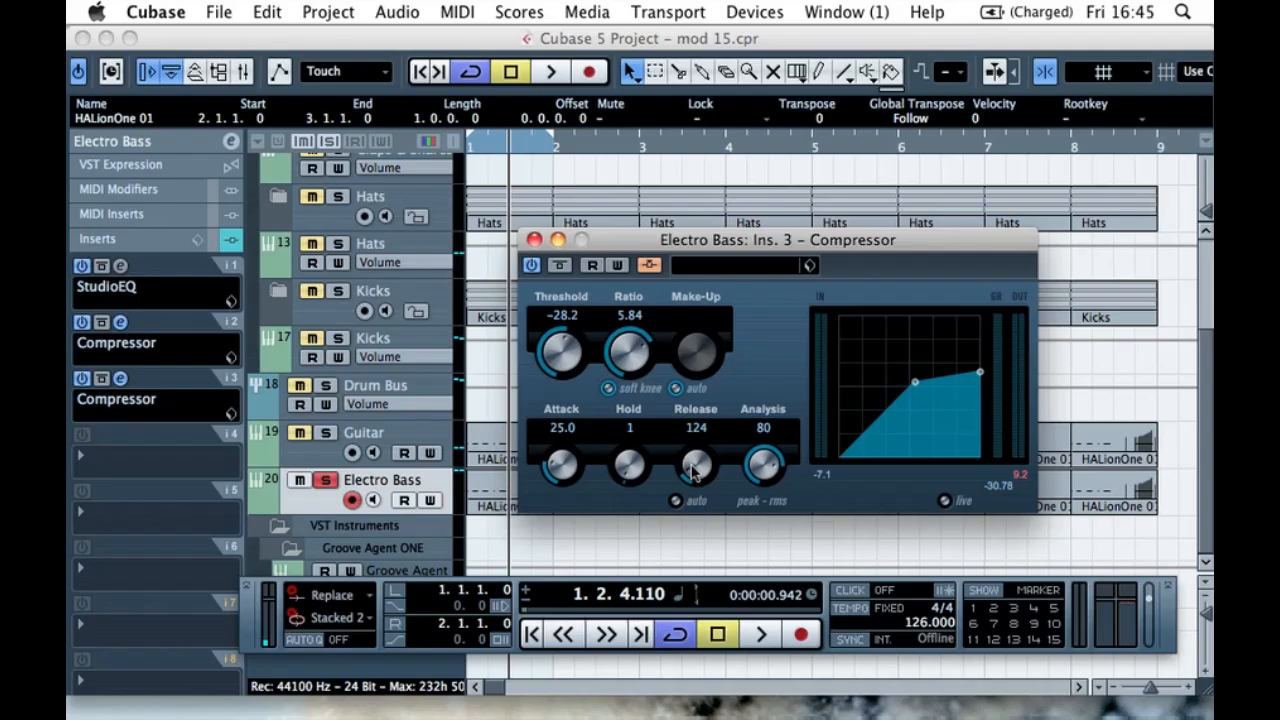
{"action": "key", "text": "space"}
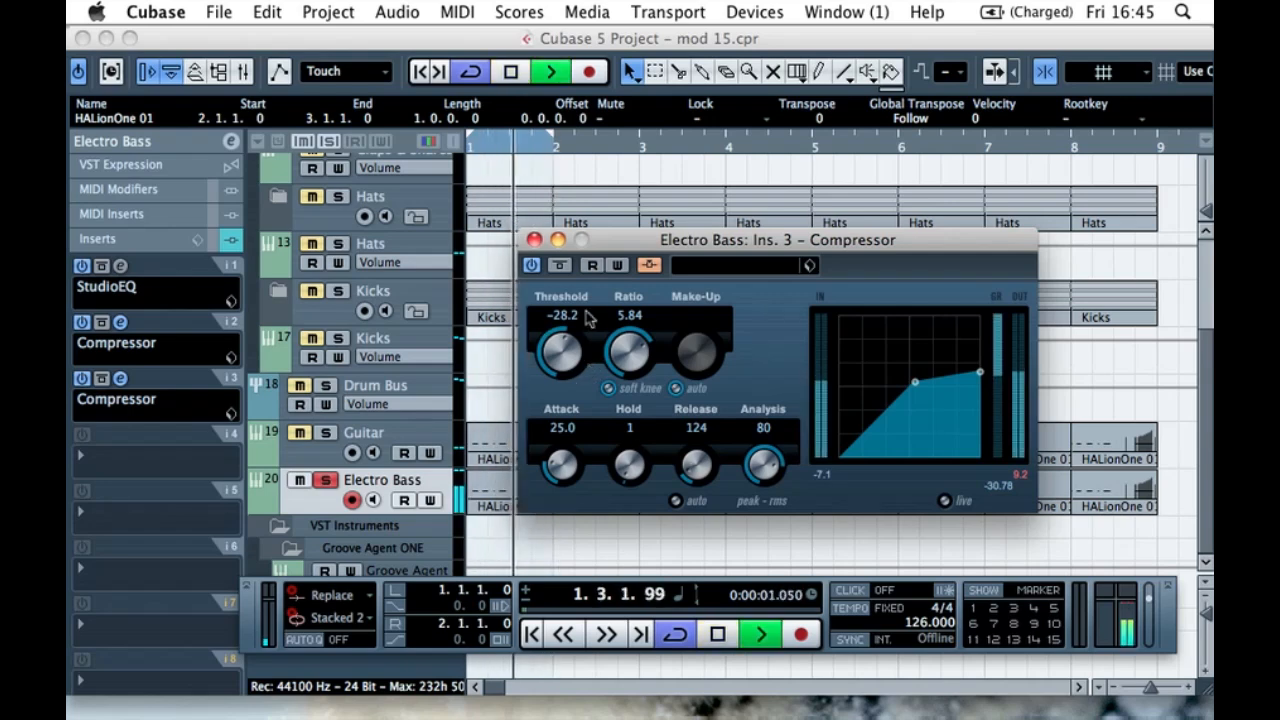
- Clear the solos on Electro Bass and SC - Trigger and collapse the Drums folder while the loop keeps playing
{"action": "left_click", "coordinate": [326, 482]}
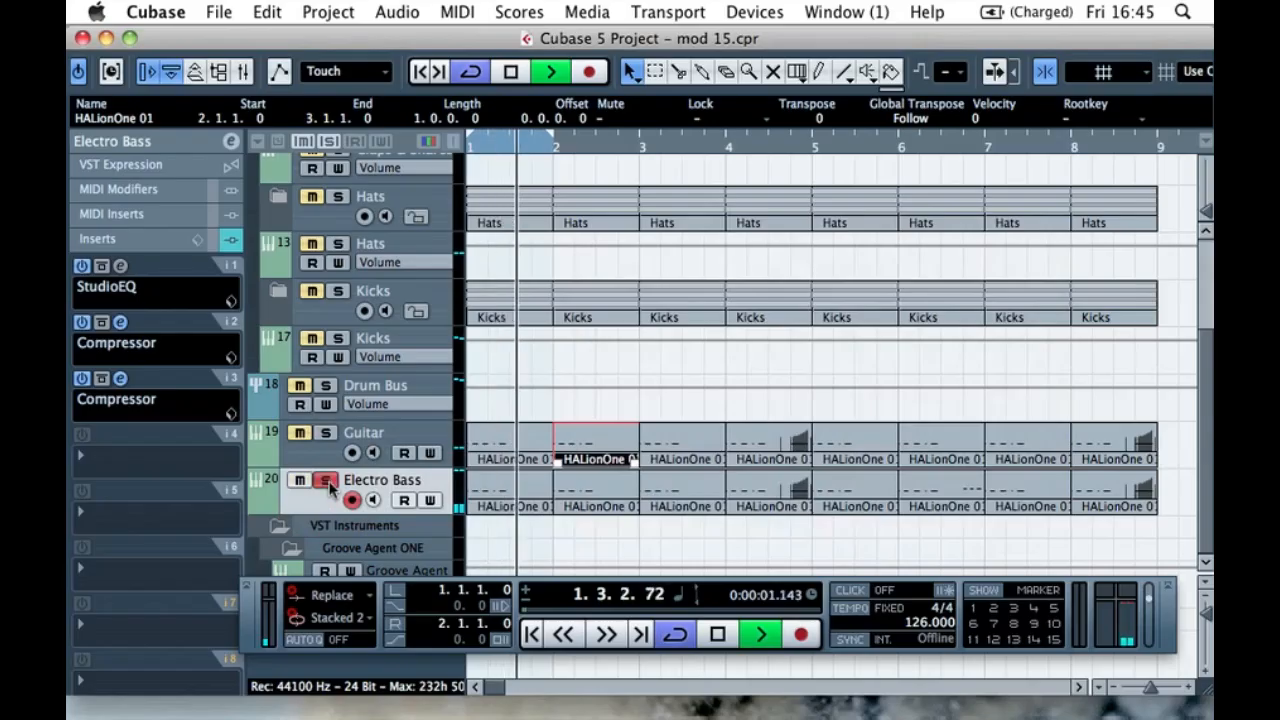
{"action": "scroll", "coordinate": [332, 470], "scroll_direction": "up", "scroll_amount": 5}
{"action": "left_click", "coordinate": [338, 212]}
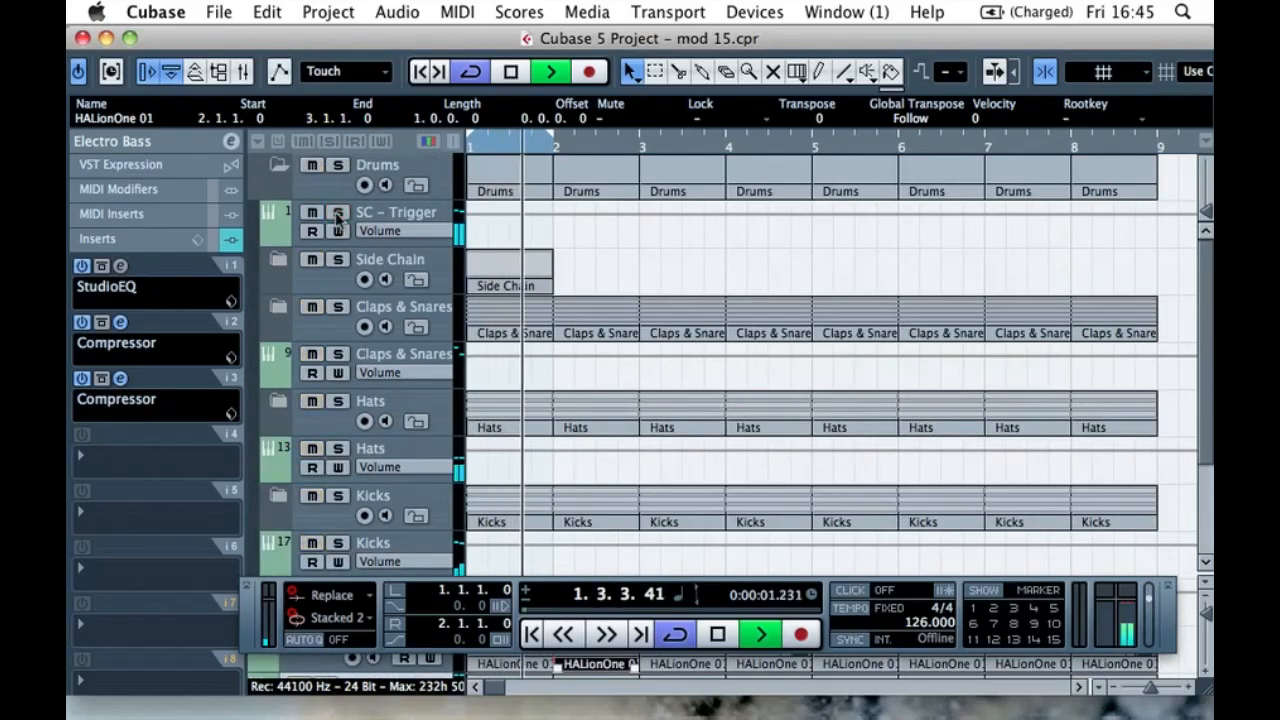
{"action": "left_click", "coordinate": [277, 165]}
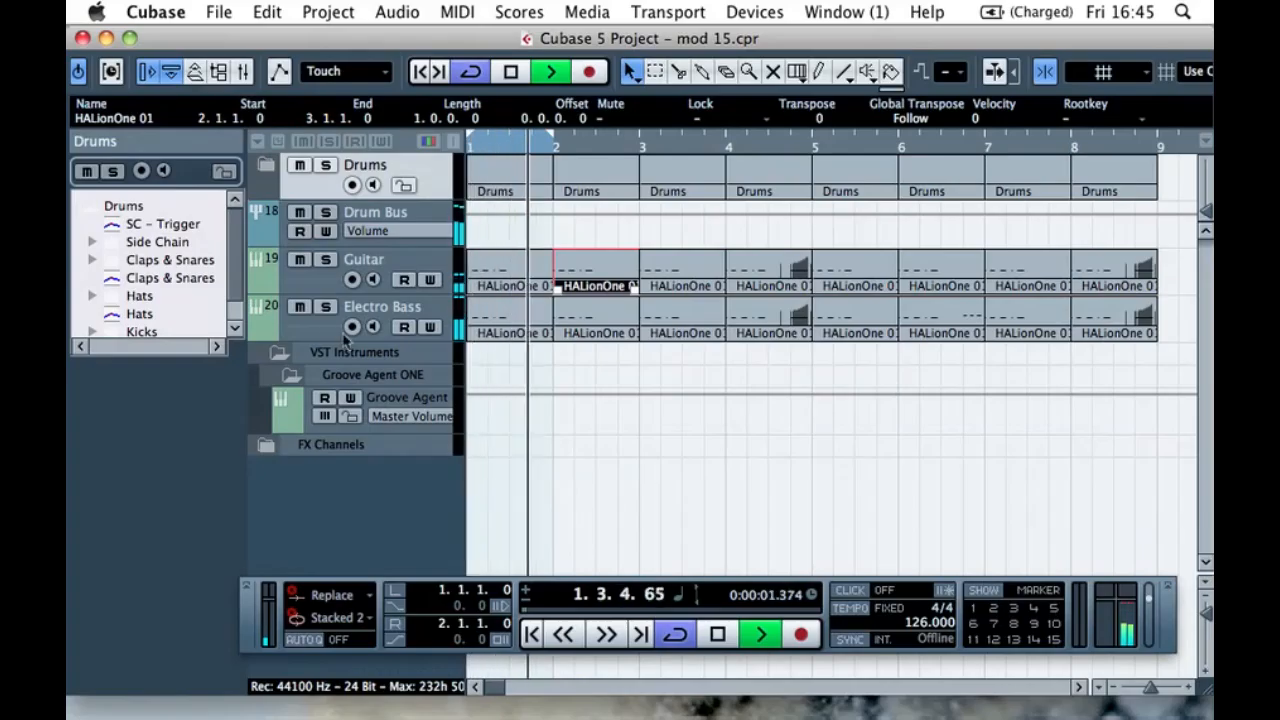
- Compare the Electro Bass with its second compressor bypassed and active while the loop plays
{"action": "left_click", "coordinate": [295, 330]}
{"action": "left_click", "coordinate": [101, 378]}
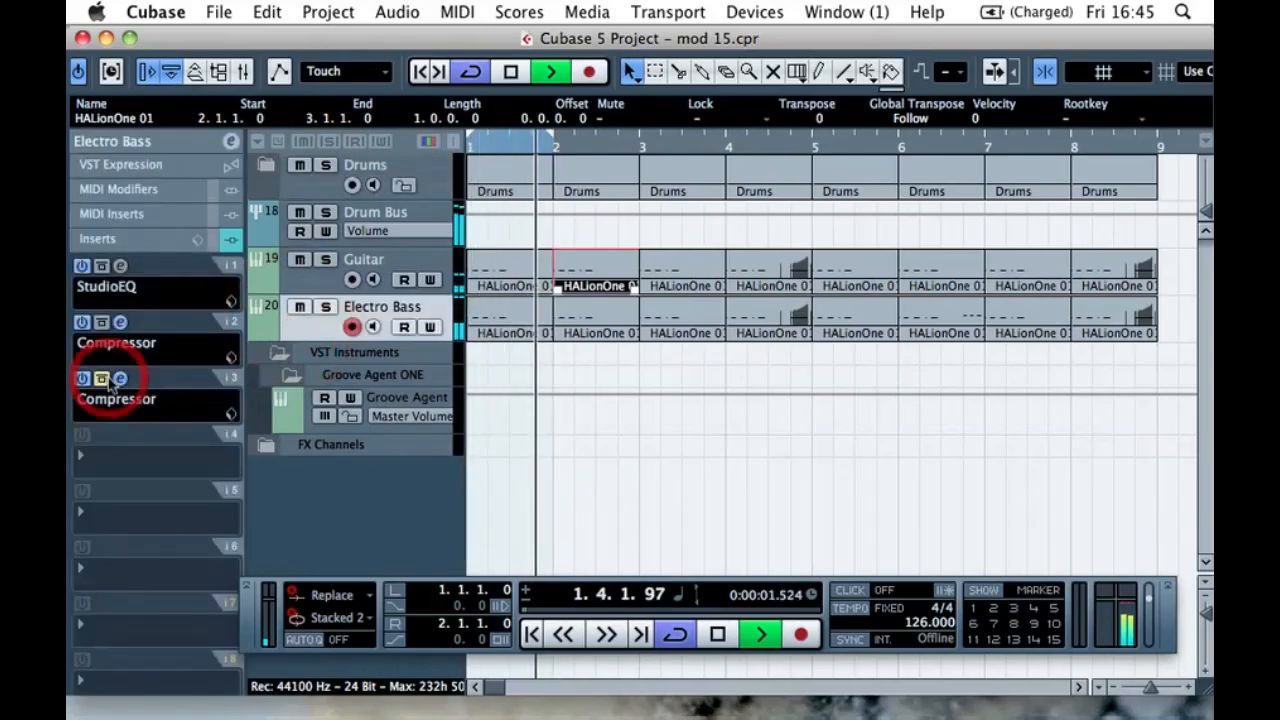
{"action": "left_click", "coordinate": [101, 378]}
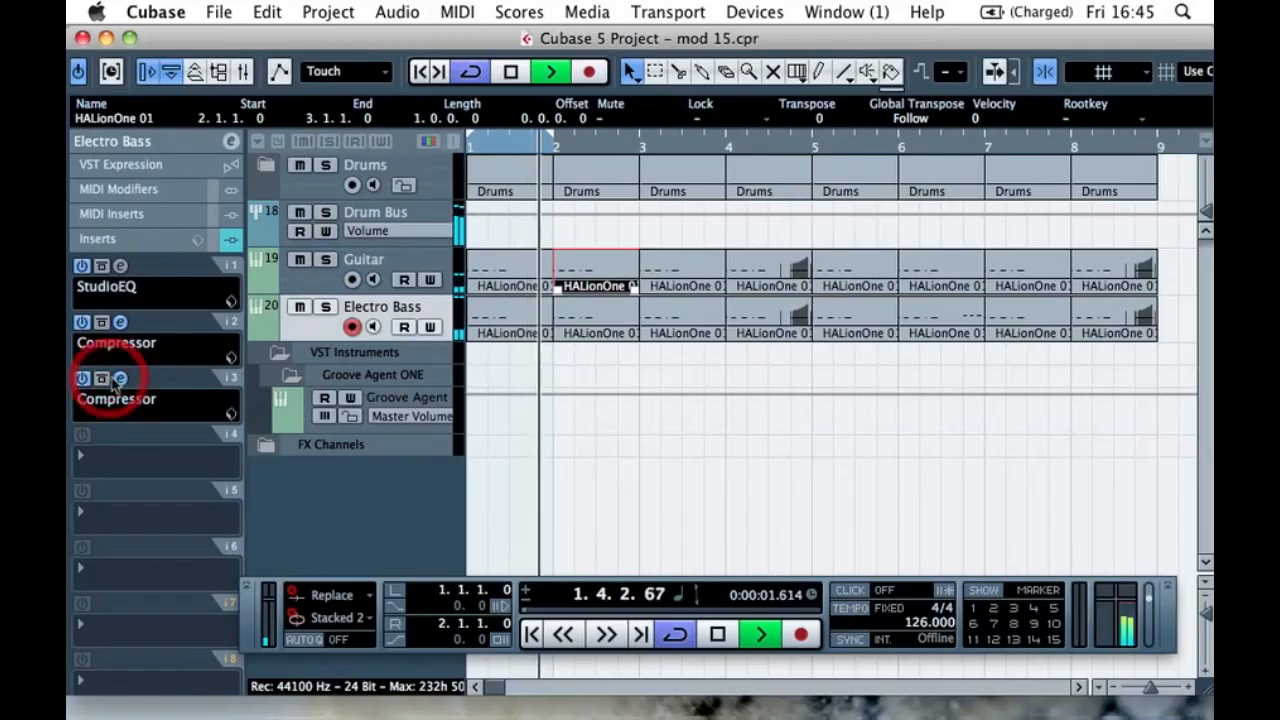
- Set the second Electro Bass compressor to threshold -20.4, ratio 4.78 and attack 16.8 during playback, ending with playback stopped and its editor closed
{"action": "left_click", "coordinate": [120, 378]}
{"action": "left_click_drag", "start_coordinate": [655, 345], "coordinate": [615, 341]}
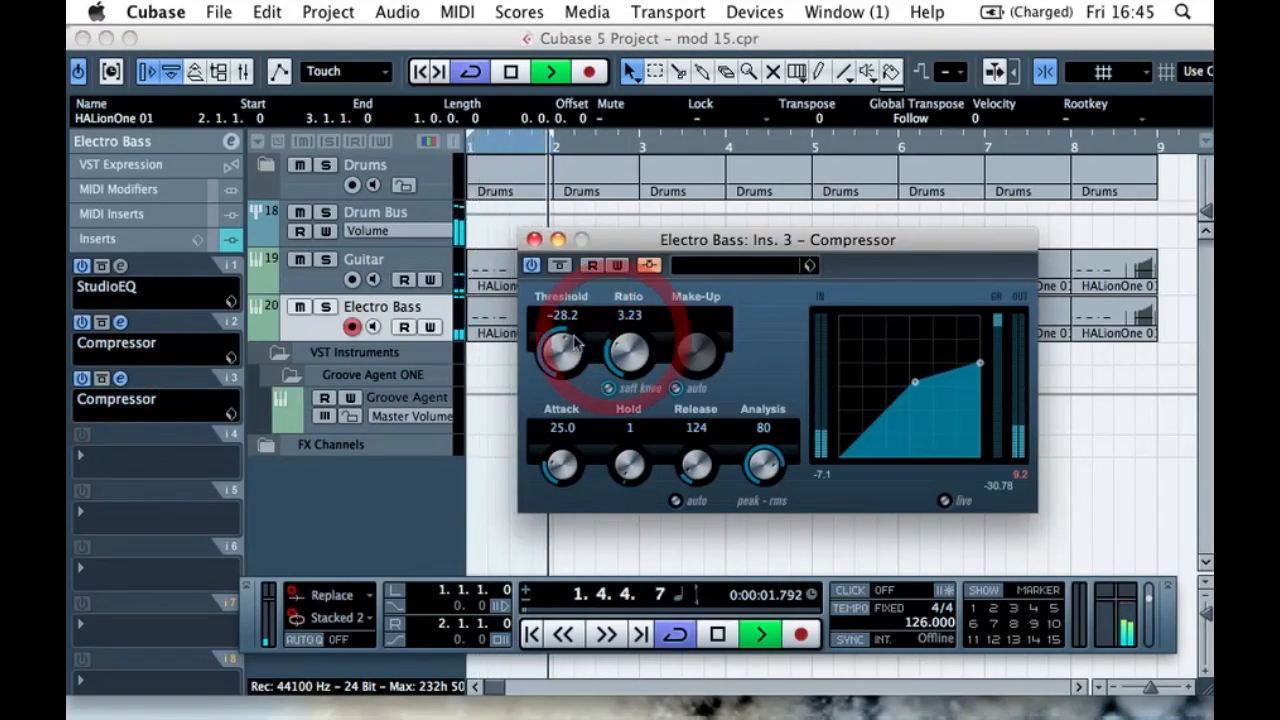
{"action": "left_click_drag", "start_coordinate": [563, 345], "coordinate": [625, 343]}
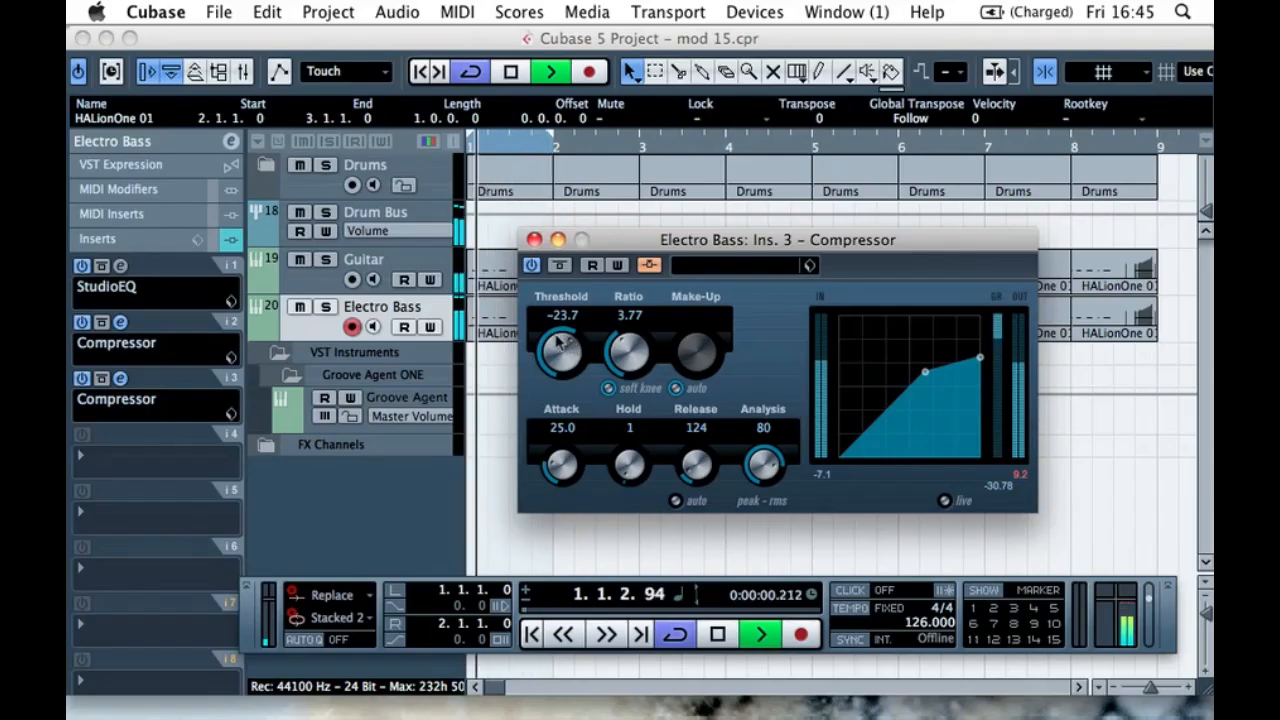
{"action": "mouse_move", "coordinate": [560, 343]}
{"action": "left_mouse_down"}
{"action": "mouse_move", "coordinate": [588, 357]}
{"action": "mouse_move", "coordinate": [566, 348]}
{"action": "left_mouse_up"}
{"action": "left_click_drag", "start_coordinate": [556, 465], "coordinate": [547, 472]}
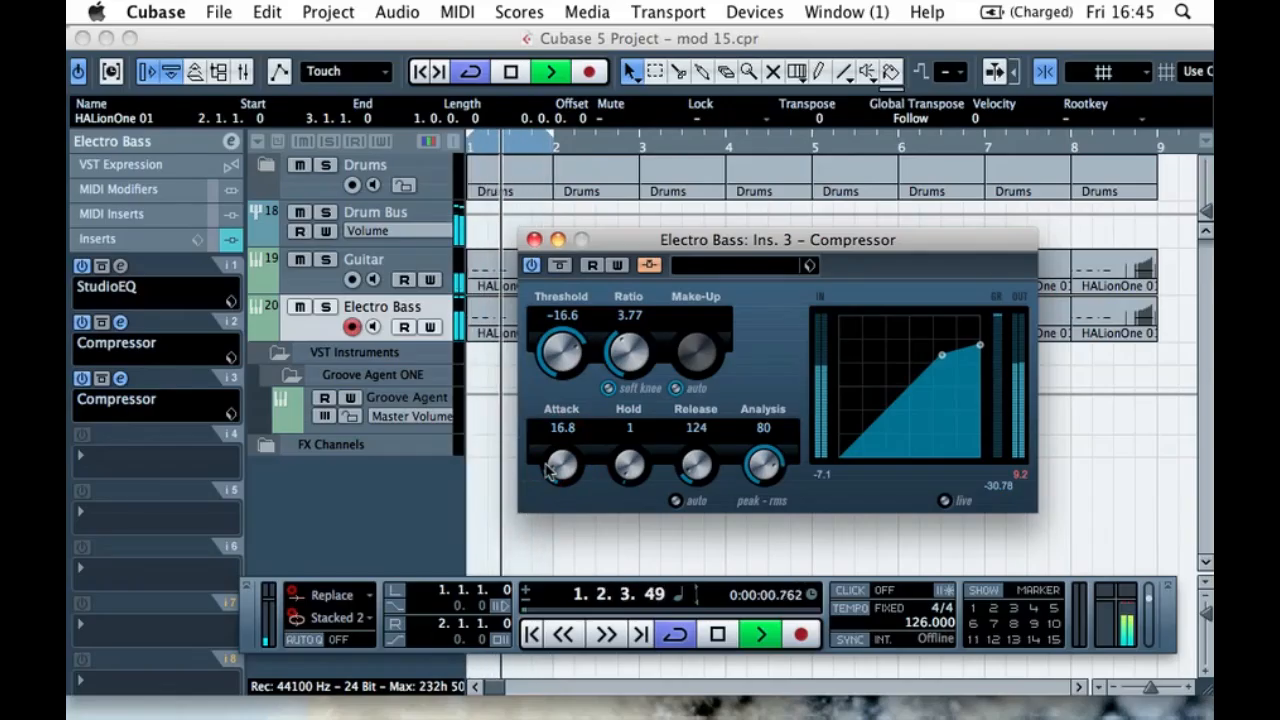
{"action": "left_click_drag", "start_coordinate": [637, 345], "coordinate": [560, 358]}
{"action": "key", "text": "space"}
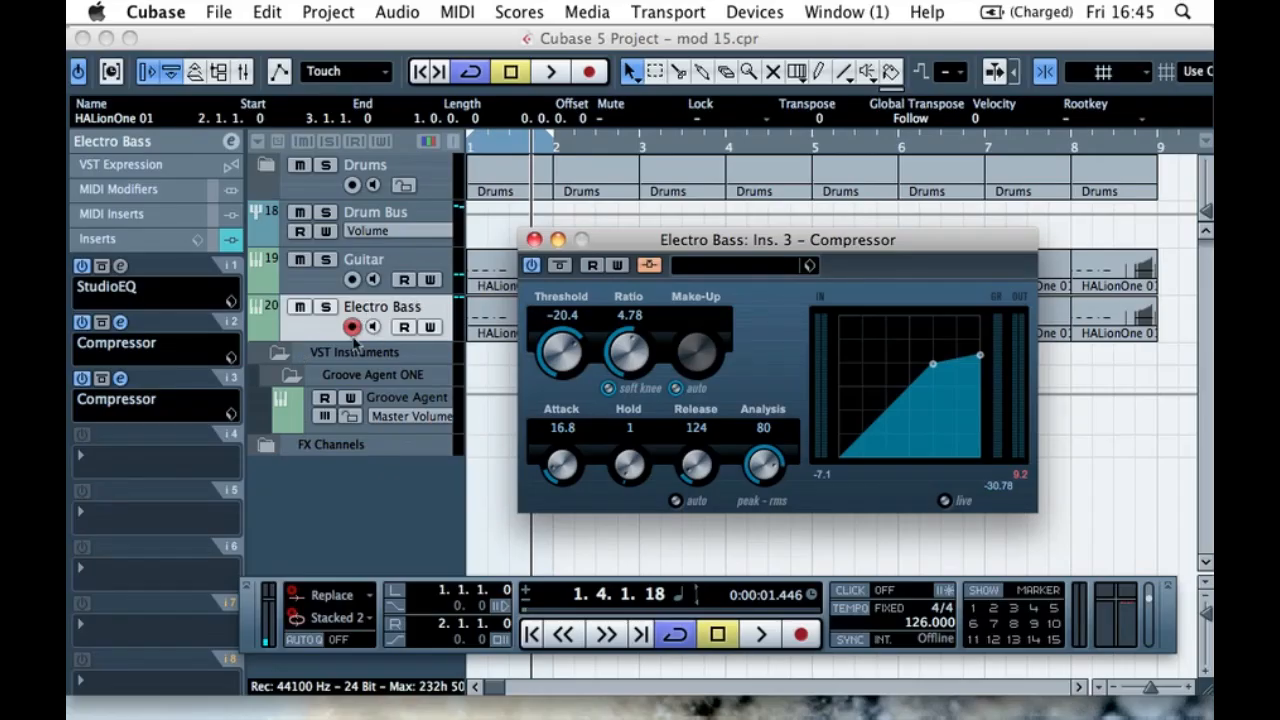
{"action": "left_click", "coordinate": [534, 240]}
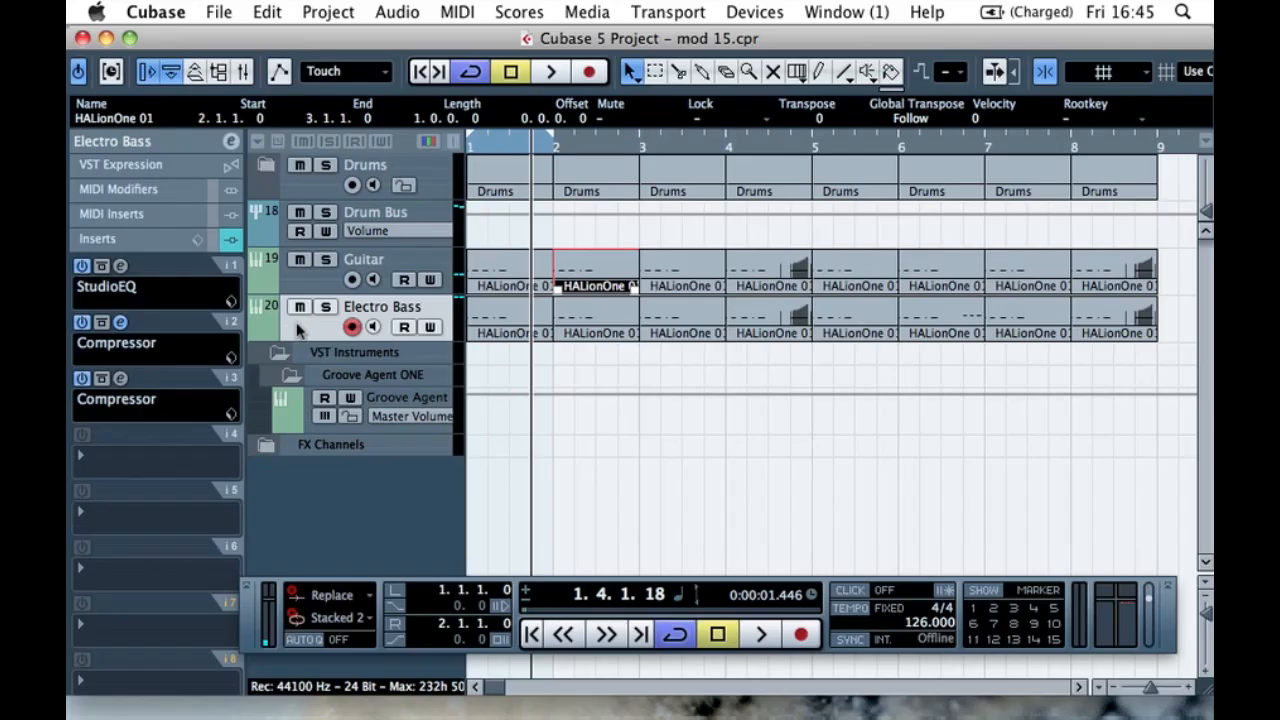
- Expand the Drums folder and repeat the one-bar Side Chain folder part from bar 1 up to bar 9
{"action": "left_click", "coordinate": [343, 290]}
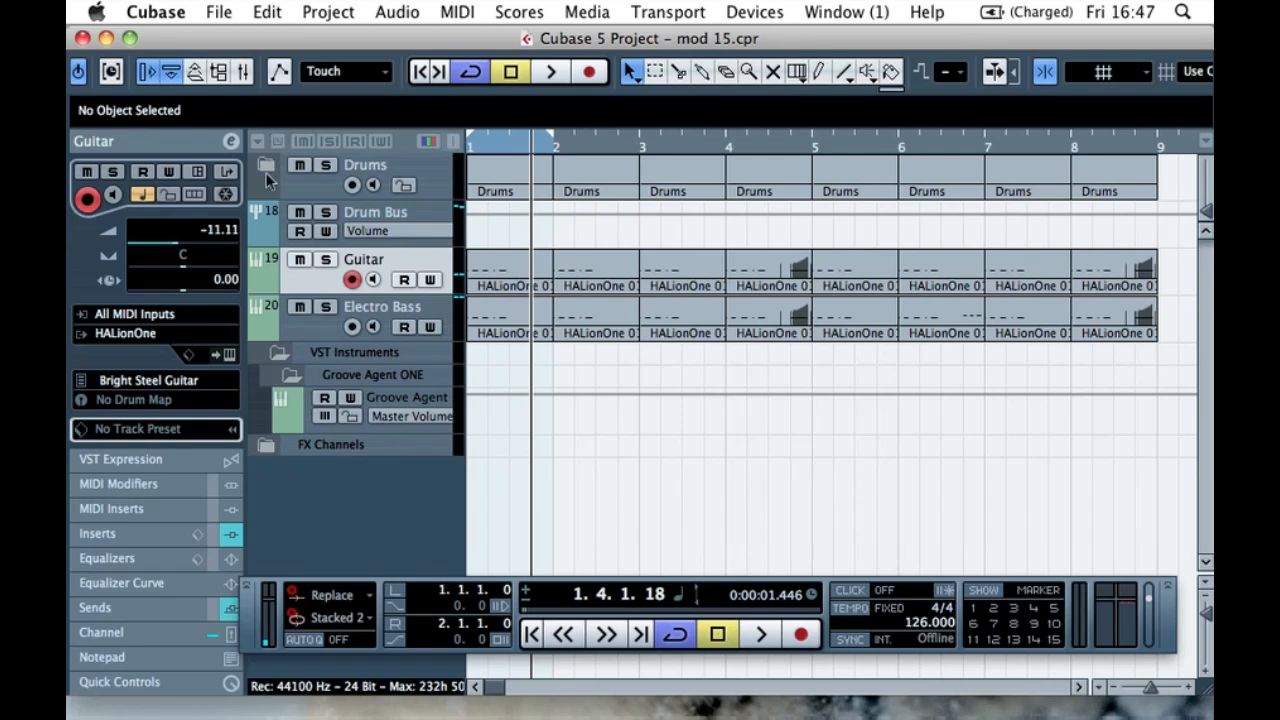
{"action": "left_click", "coordinate": [266, 172]}
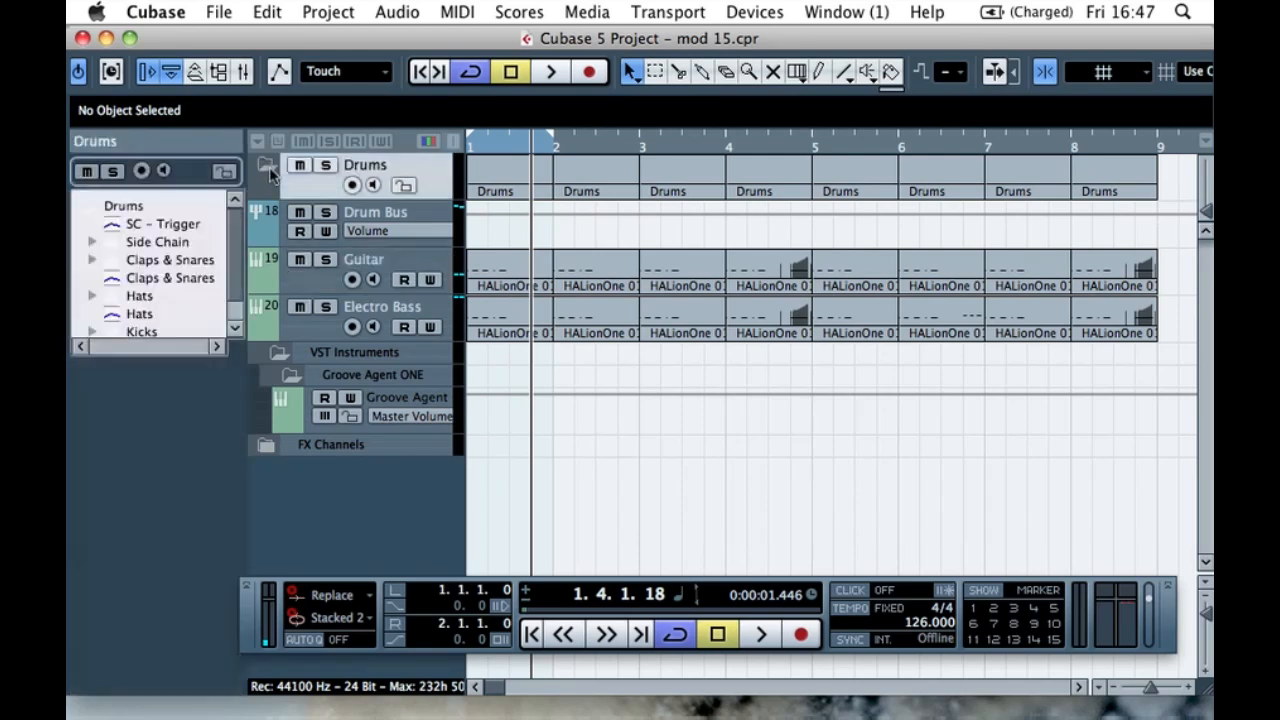
{"action": "left_click", "coordinate": [533, 263]}
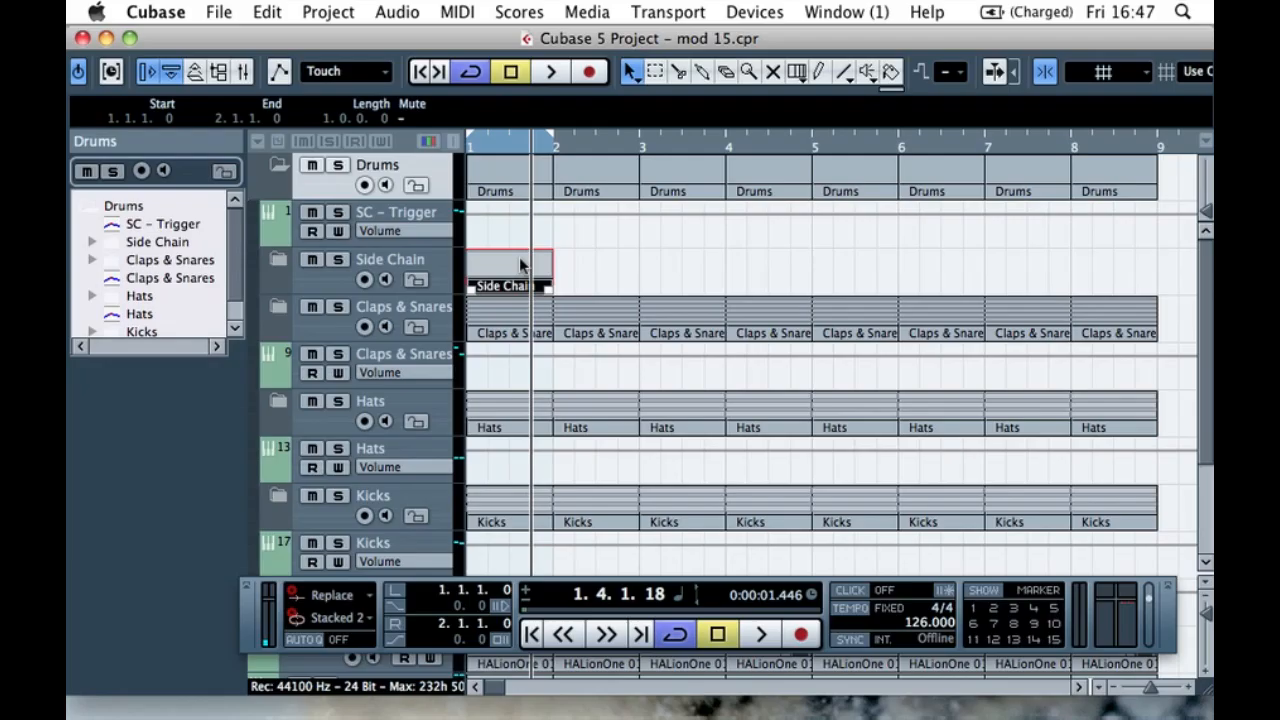
{"action": "left_click_drag", "start_coordinate": [507, 268], "coordinate": [1126, 222]}
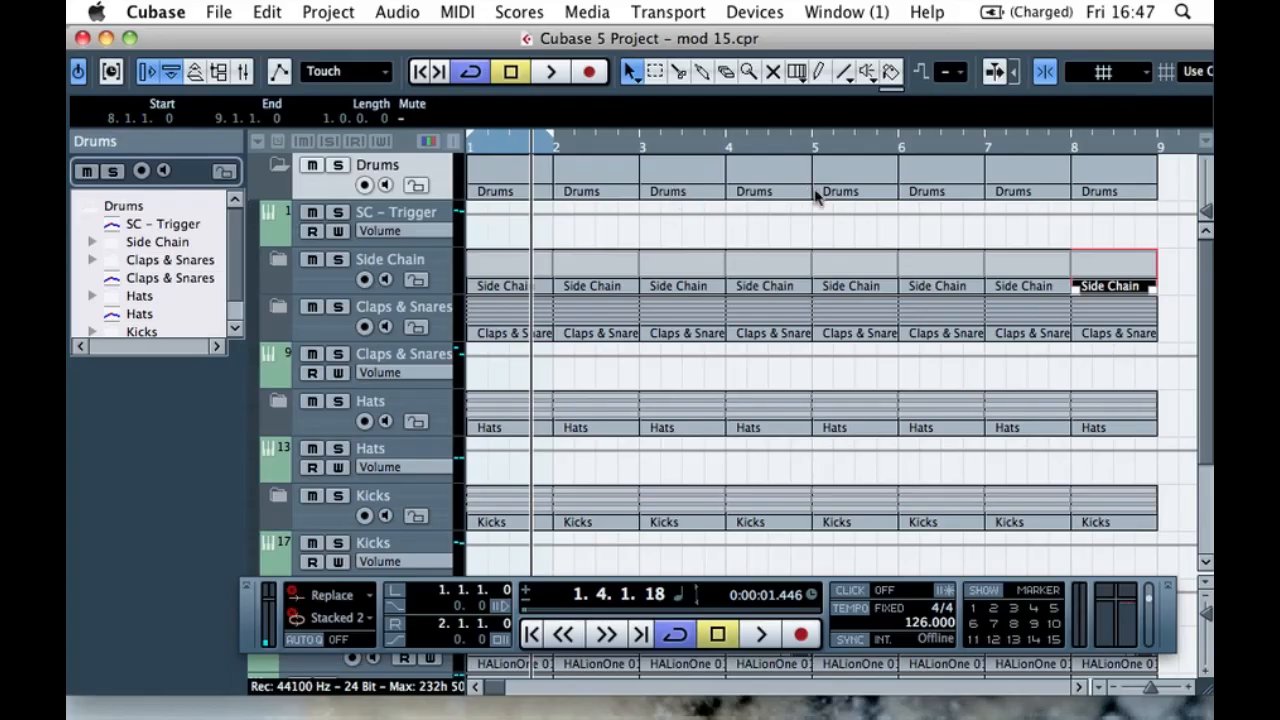
- Set the locators around all the Side Chain parts, from bar 1 to bar 9, and briefly play the arrangement
{"action": "left_click_drag", "start_coordinate": [1186, 286], "coordinate": [512, 270]}
{"action": "key", "text": "p"}
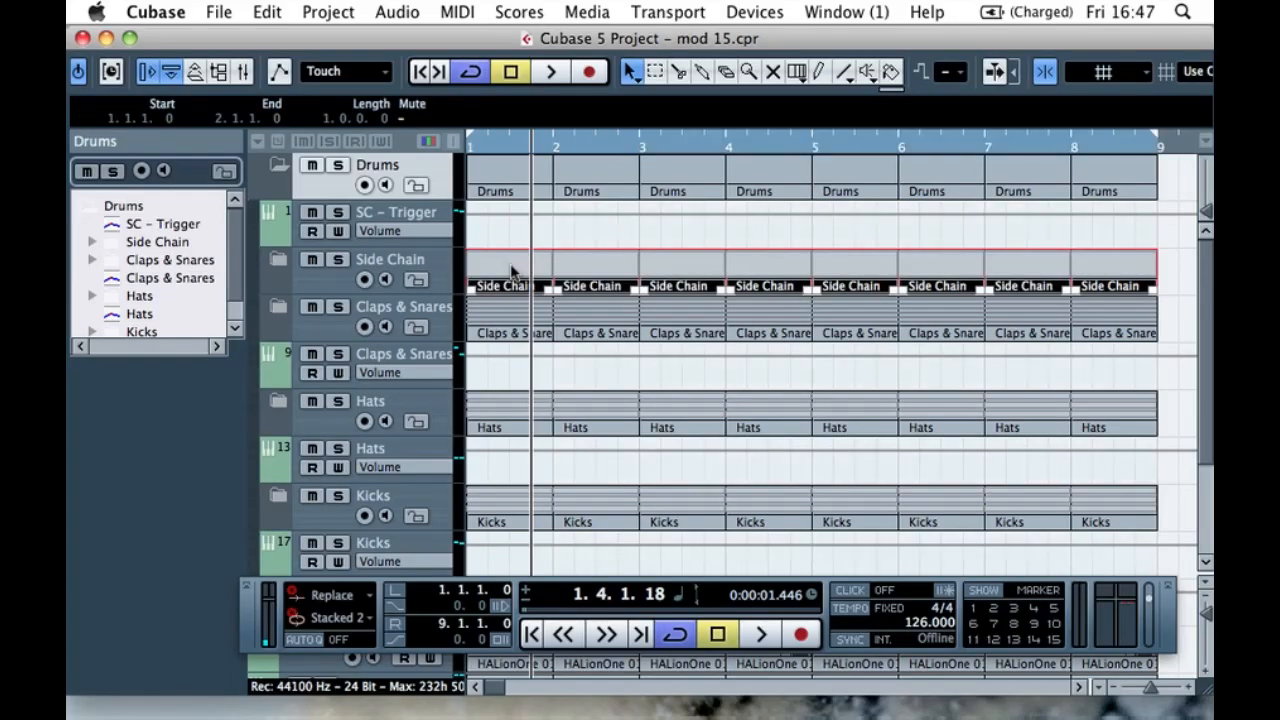
{"action": "key", "text": "space"}
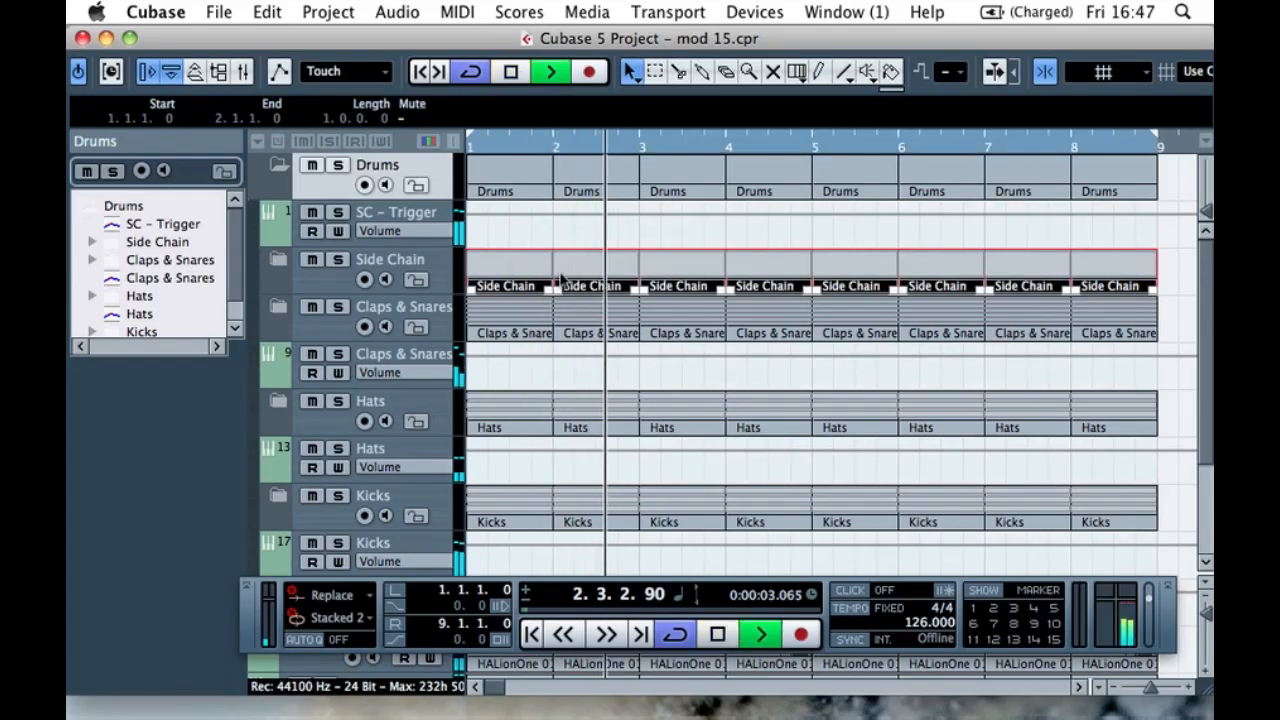
{"action": "key", "text": "space"}
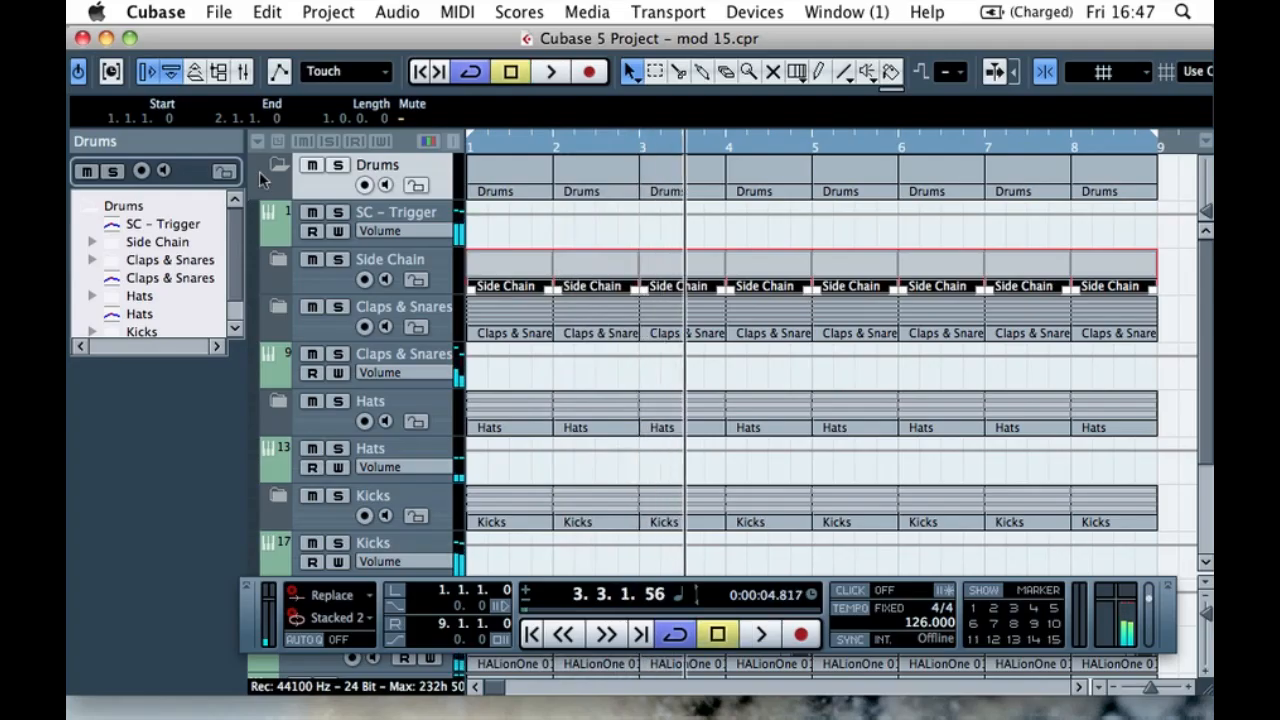
- Collapse the Drums folder and add a new folder track named Trigger below it
{"action": "left_click", "coordinate": [277, 170]}
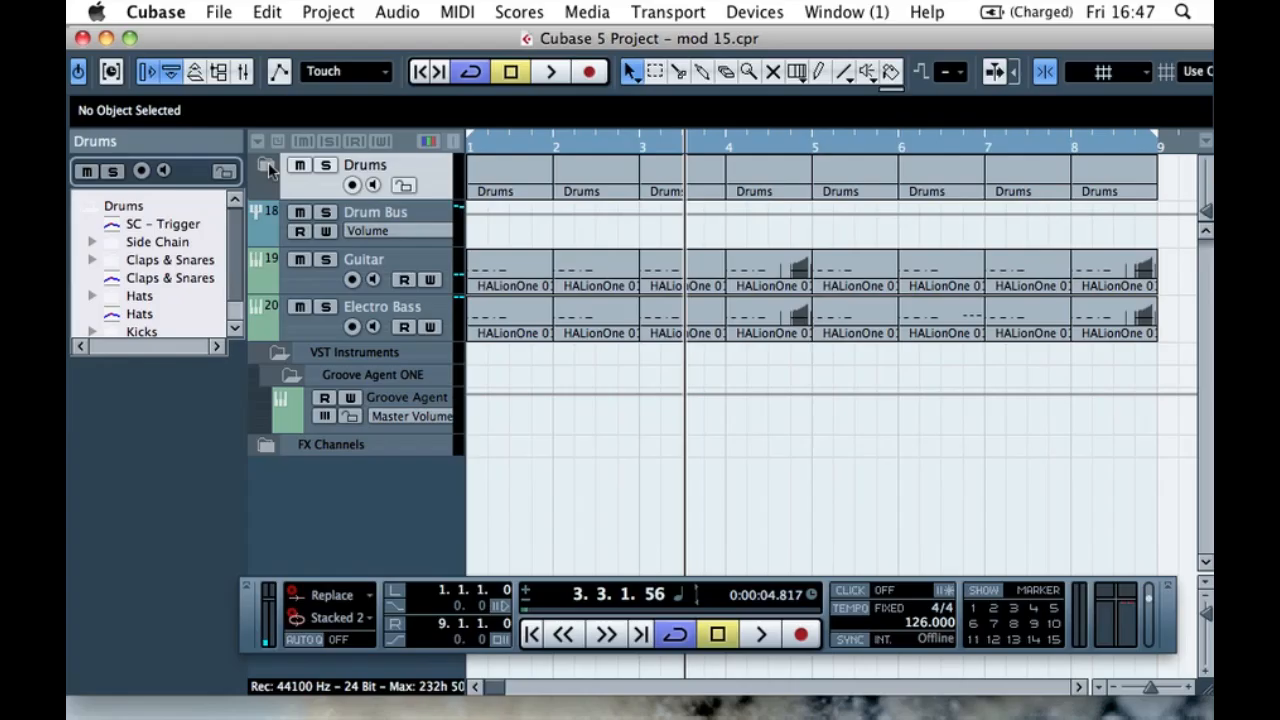
{"action": "right_click", "coordinate": [305, 187]}
{"action": "mouse_move", "coordinate": [338, 187]}
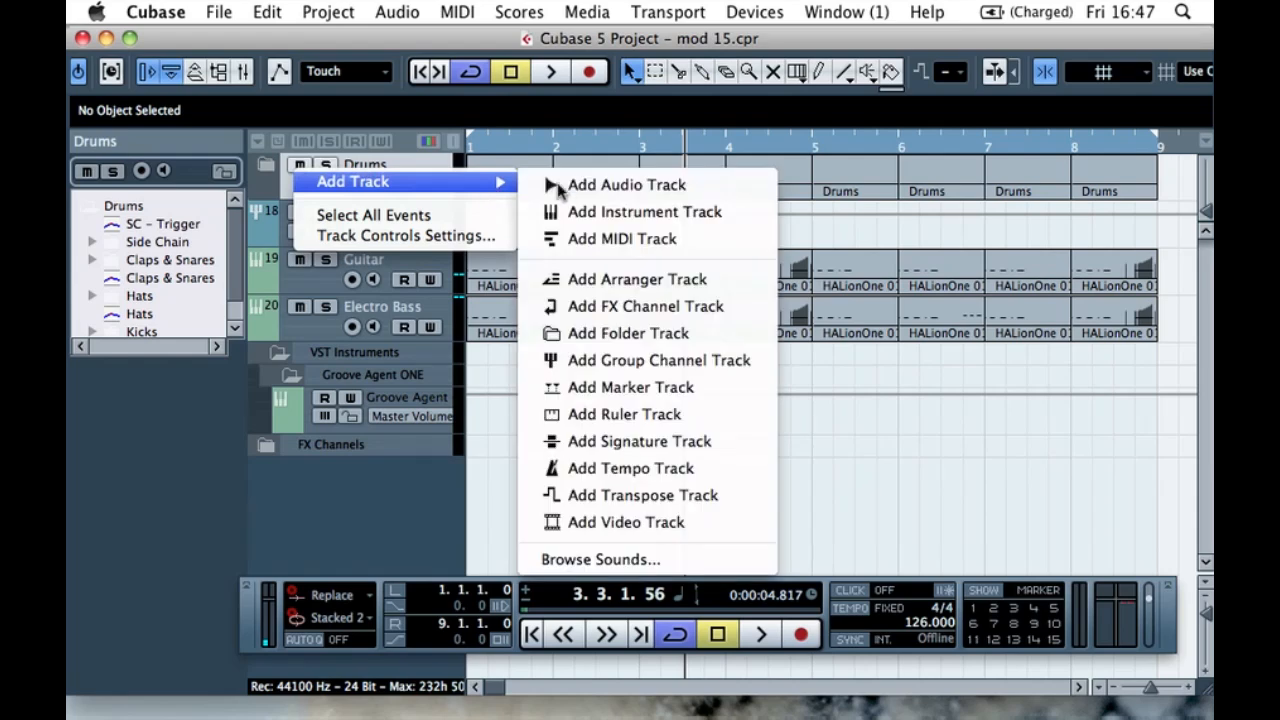
{"action": "left_click", "coordinate": [634, 342]}
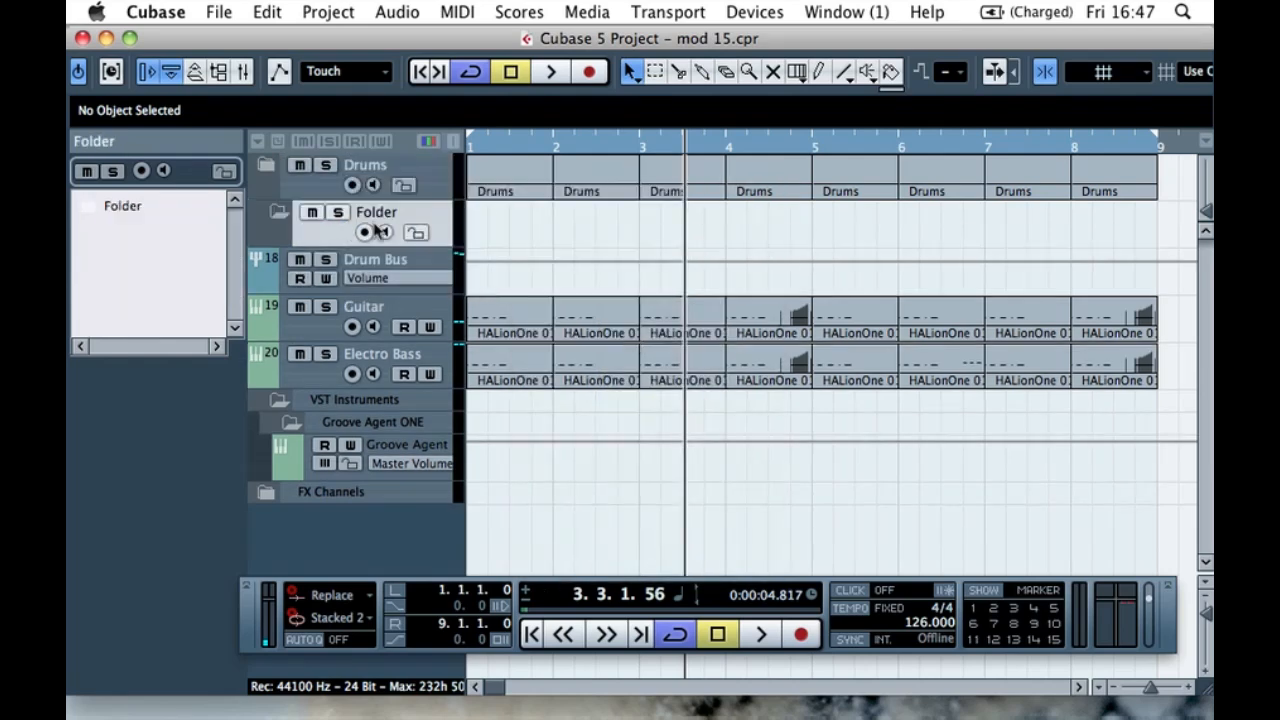
{"action": "double_click", "coordinate": [377, 214]}
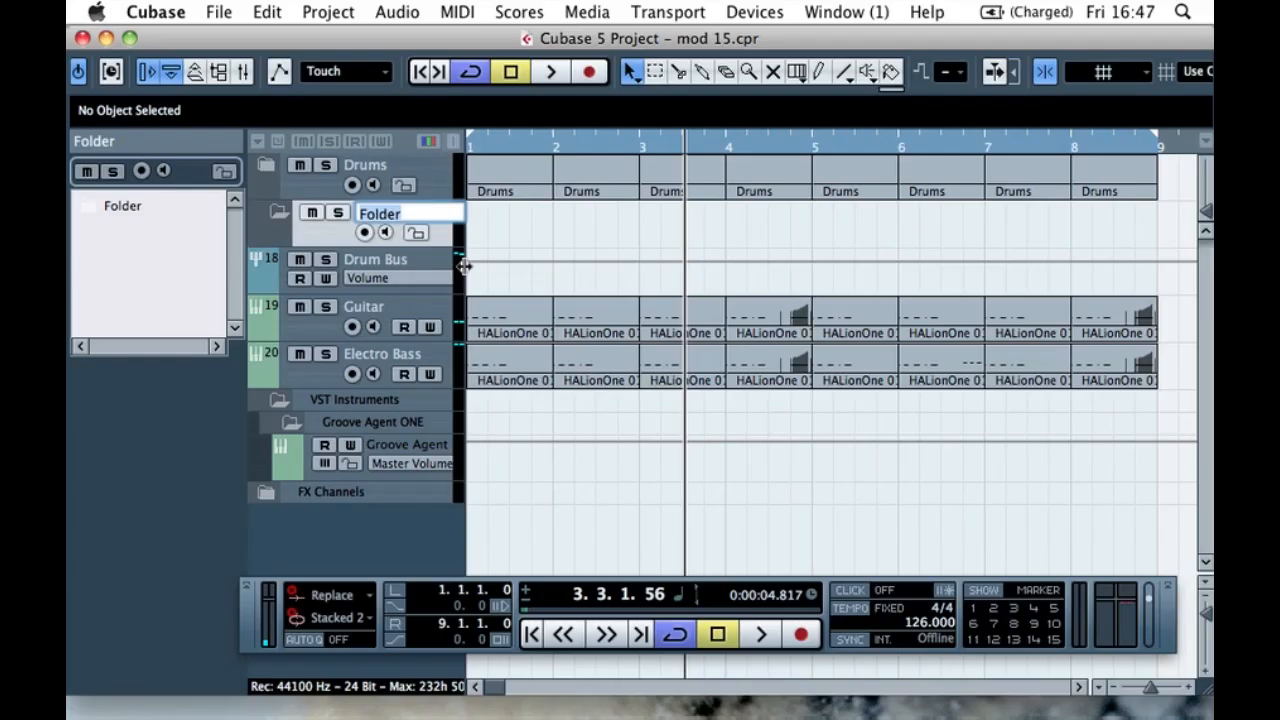
{"action": "type", "text": "T"}
{"action": "key", "text": "Return"}
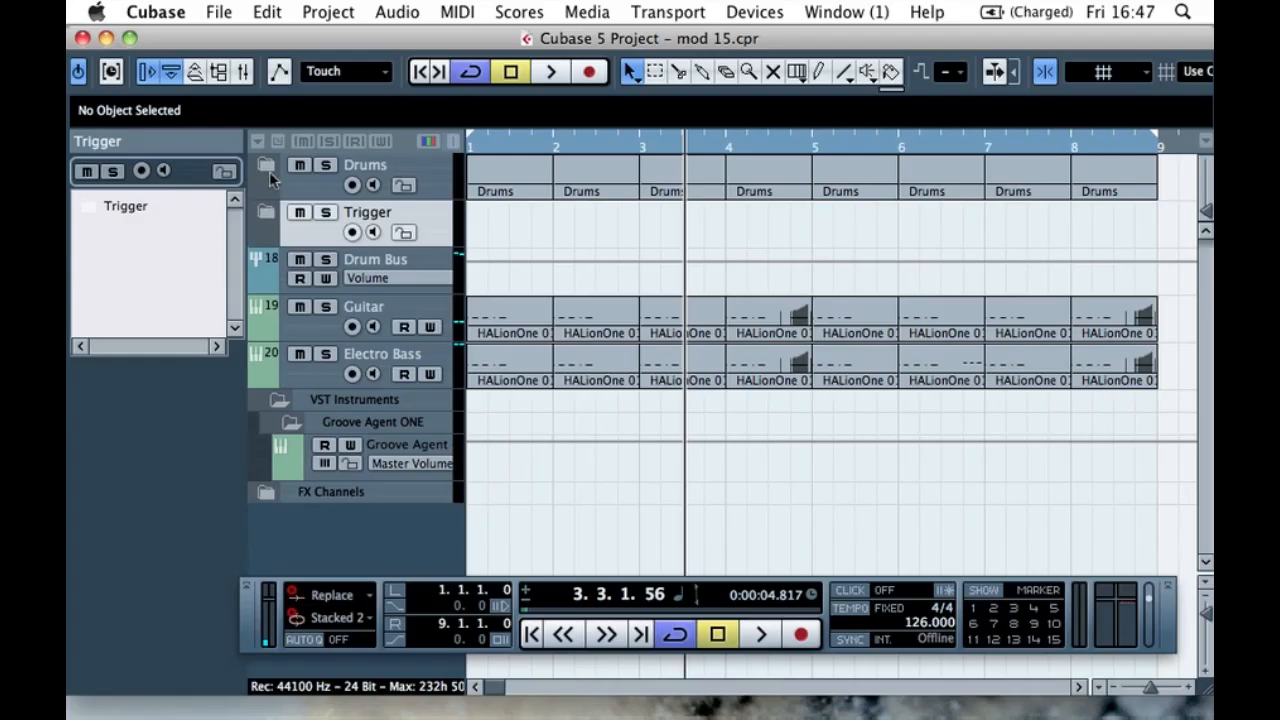
- Move the Side Chain folder and the SC - Trigger instrument channel out of Drums into the Trigger folder
{"action": "left_click", "coordinate": [268, 170]}
{"action": "left_click", "coordinate": [316, 287]}
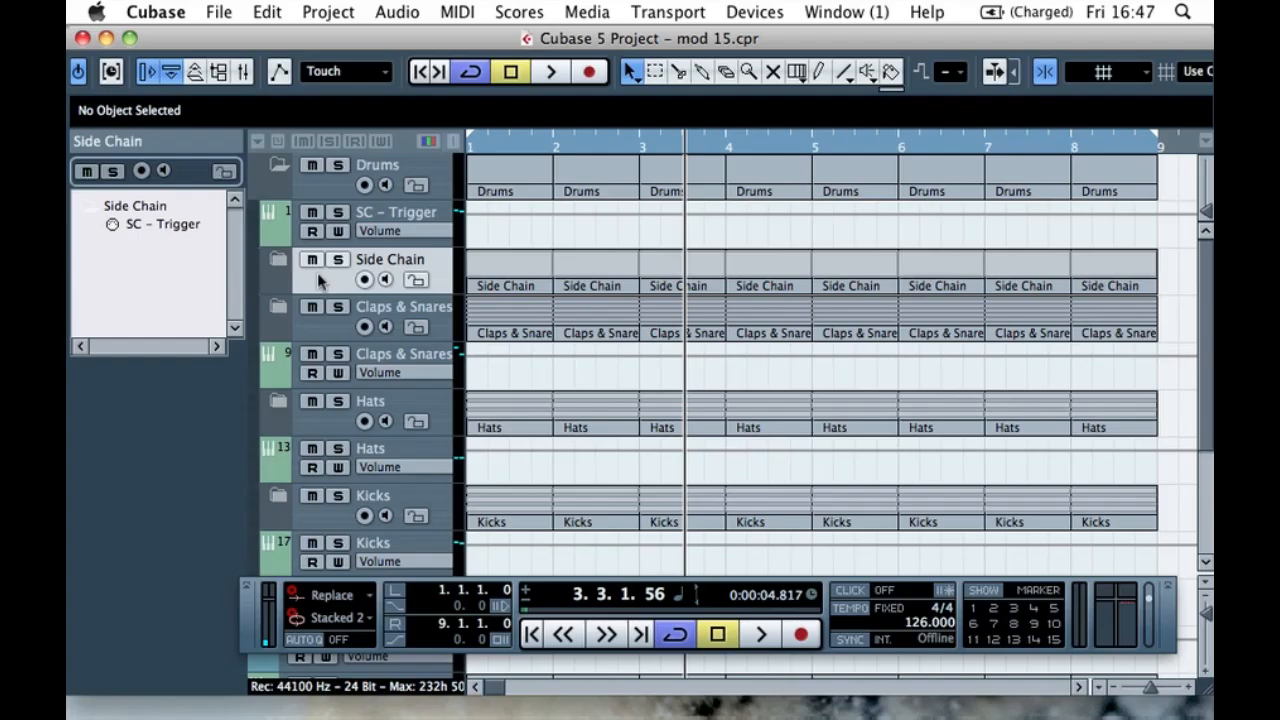
{"action": "scroll", "coordinate": [326, 513], "scroll_direction": "down", "scroll_amount": 3}
{"action": "left_click_drag", "start_coordinate": [306, 683], "coordinate": [325, 352]}
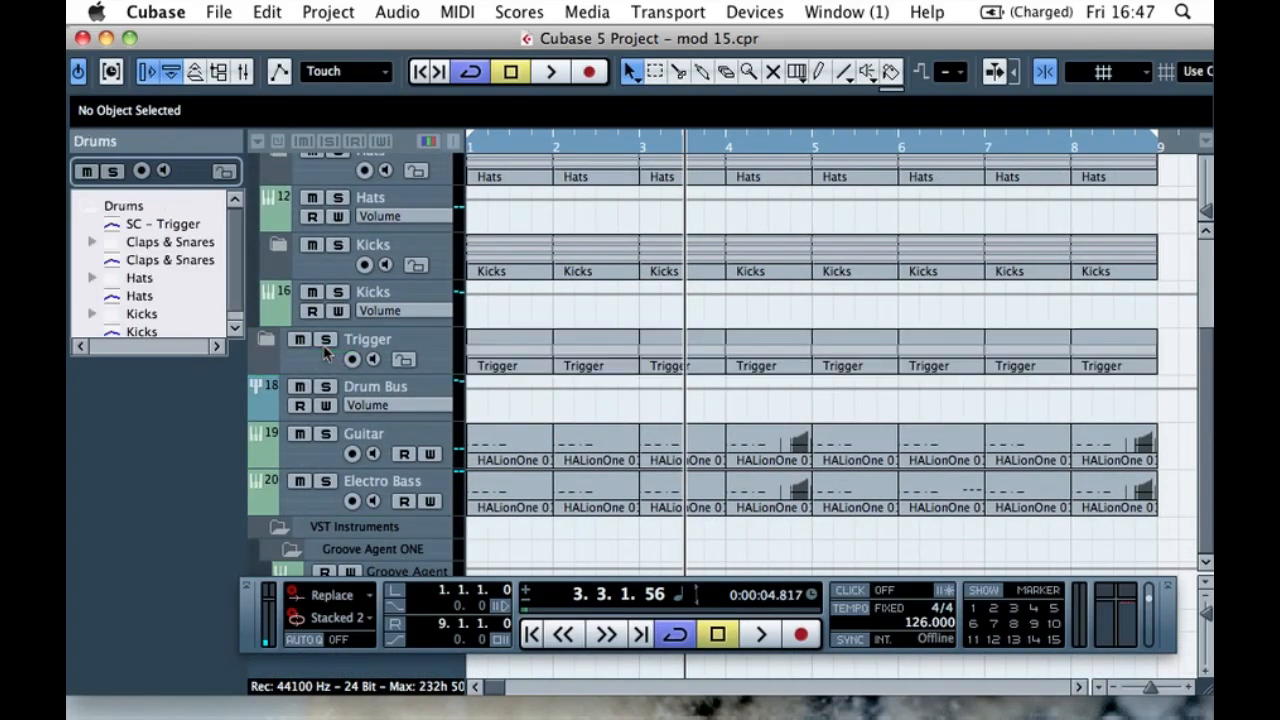
{"action": "scroll", "coordinate": [325, 352], "scroll_direction": "up", "scroll_amount": 5}
{"action": "left_click", "coordinate": [287, 220]}
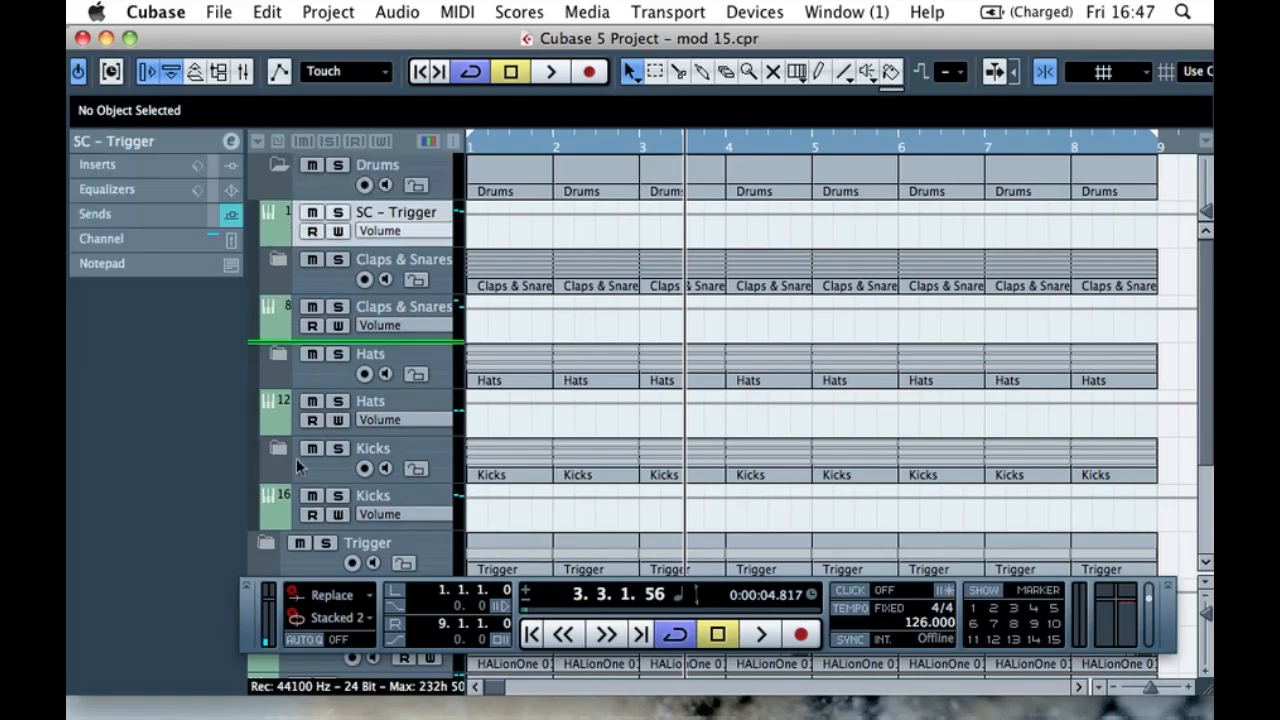
{"action": "key", "text": "Delete"}
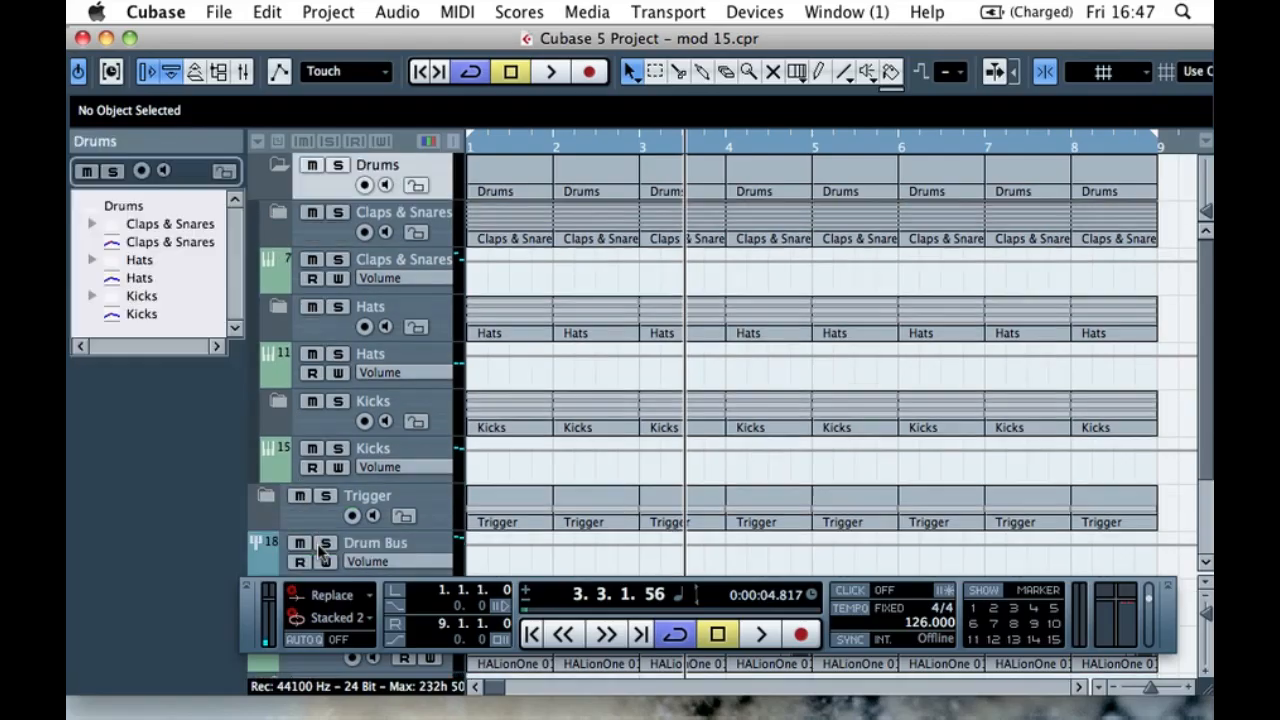
- Collapse Drums, expand Trigger and Side Chain, and move the SC - Trigger MIDI track directly into the Trigger folder
{"action": "left_click", "coordinate": [276, 168]}
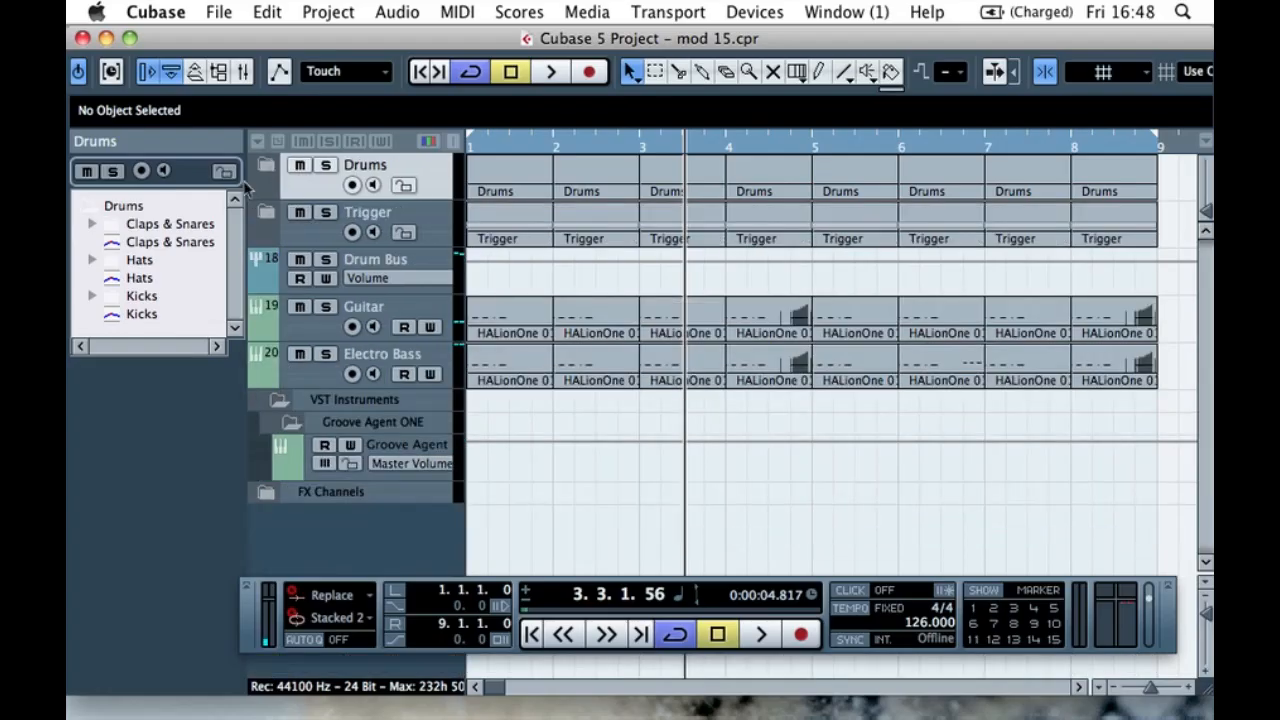
{"action": "left_click", "coordinate": [266, 212]}
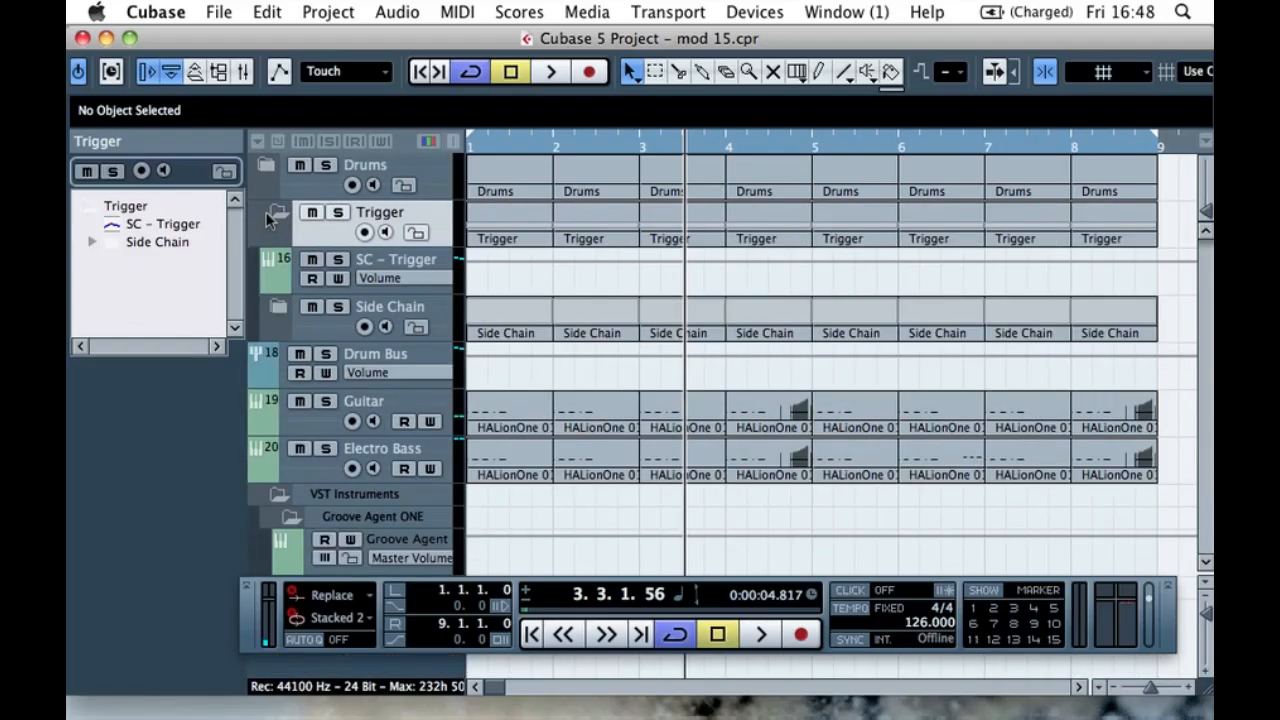
{"action": "left_click", "coordinate": [280, 306]}
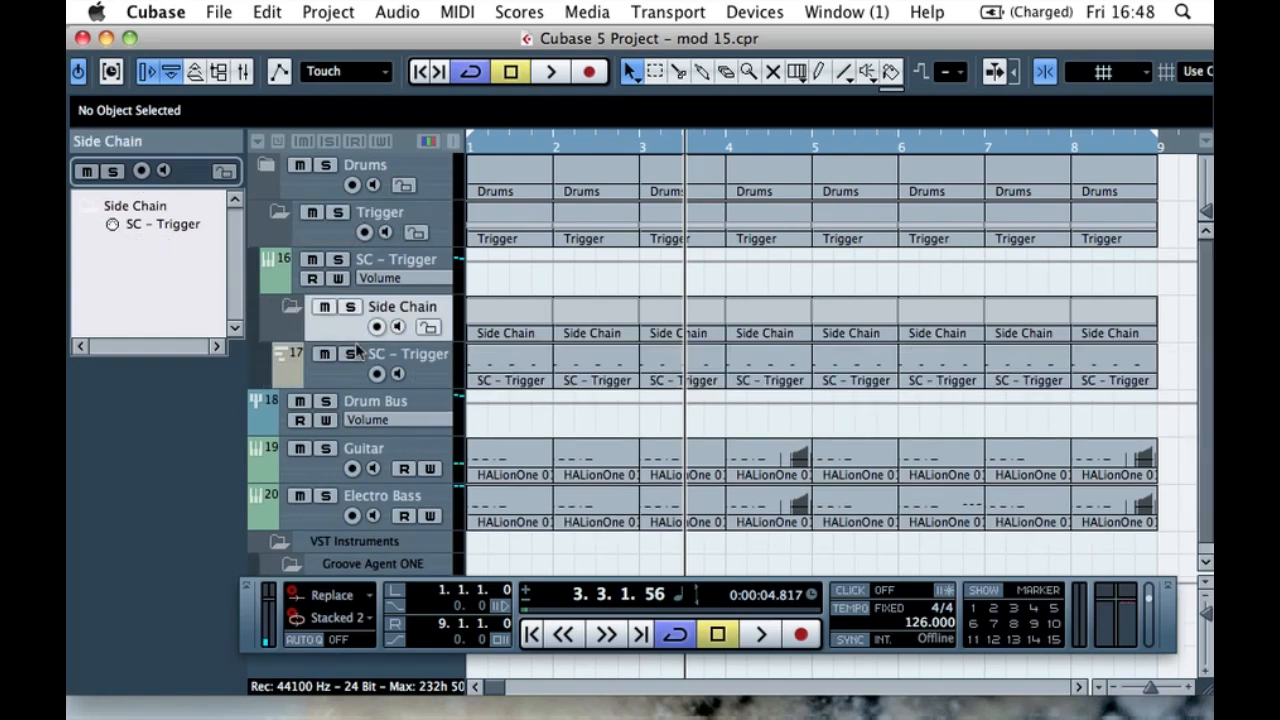
{"action": "left_click_drag", "start_coordinate": [327, 369], "coordinate": [360, 285]}
- Remove the empty Side Chain folder track from the Trigger folder
{"action": "left_click", "coordinate": [326, 388]}
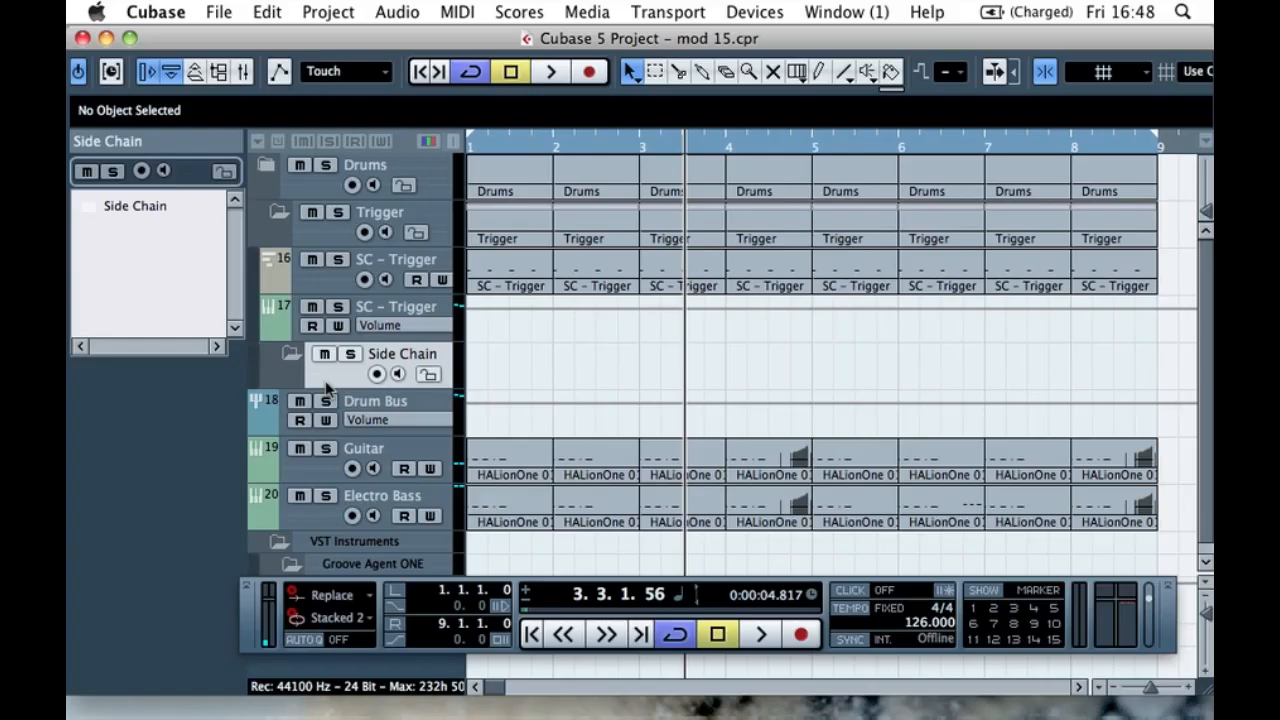
{"action": "right_click", "coordinate": [330, 380]}
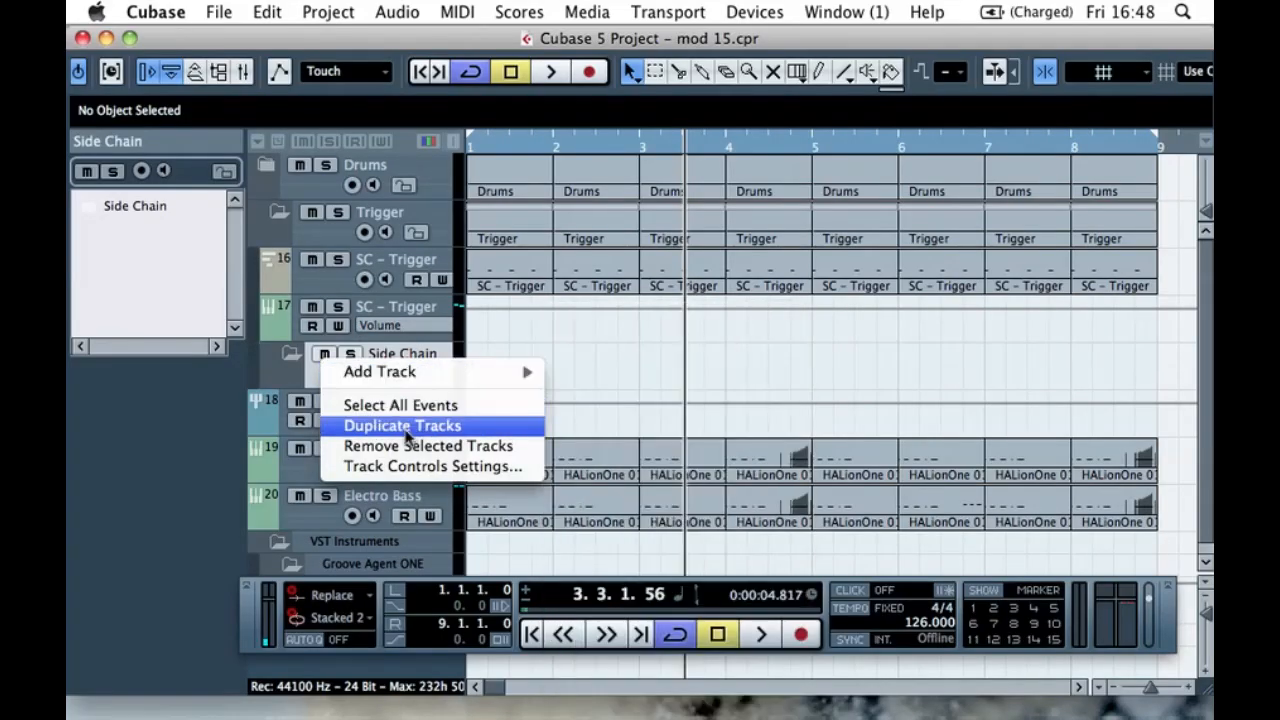
{"action": "left_click", "coordinate": [326, 379]}
{"action": "right_click", "coordinate": [326, 379]}
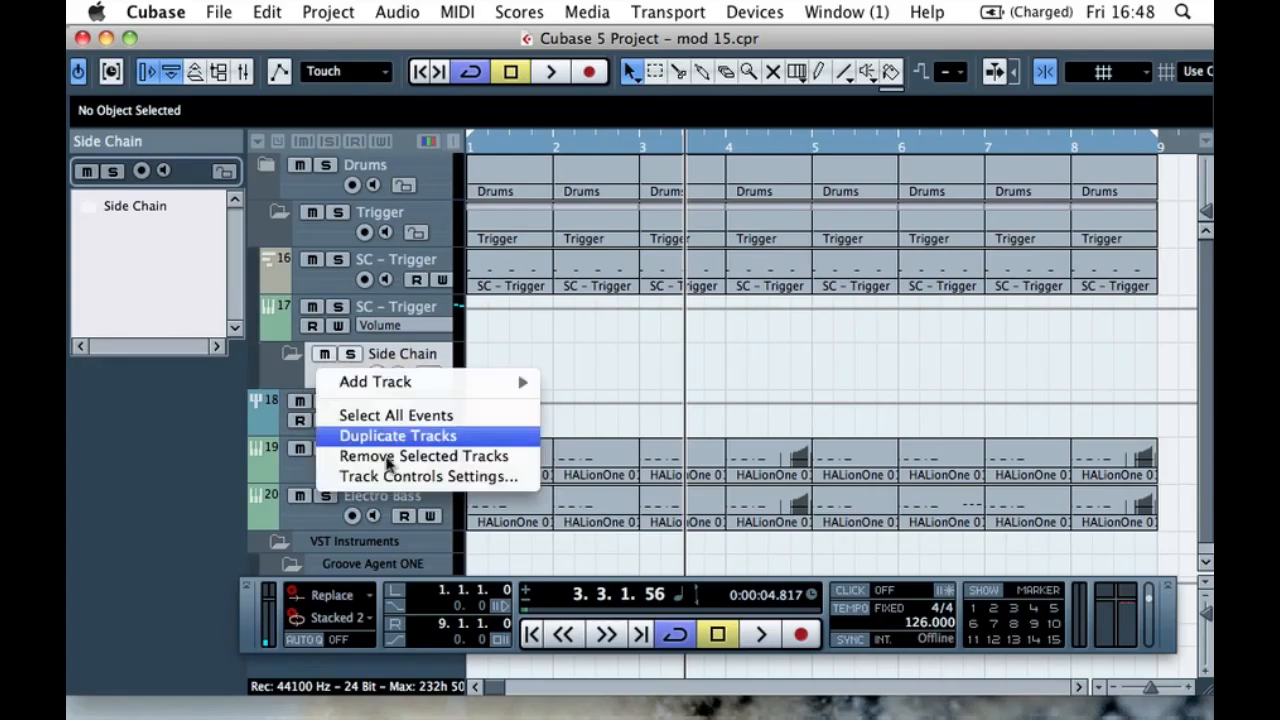
{"action": "left_click", "coordinate": [408, 456]}
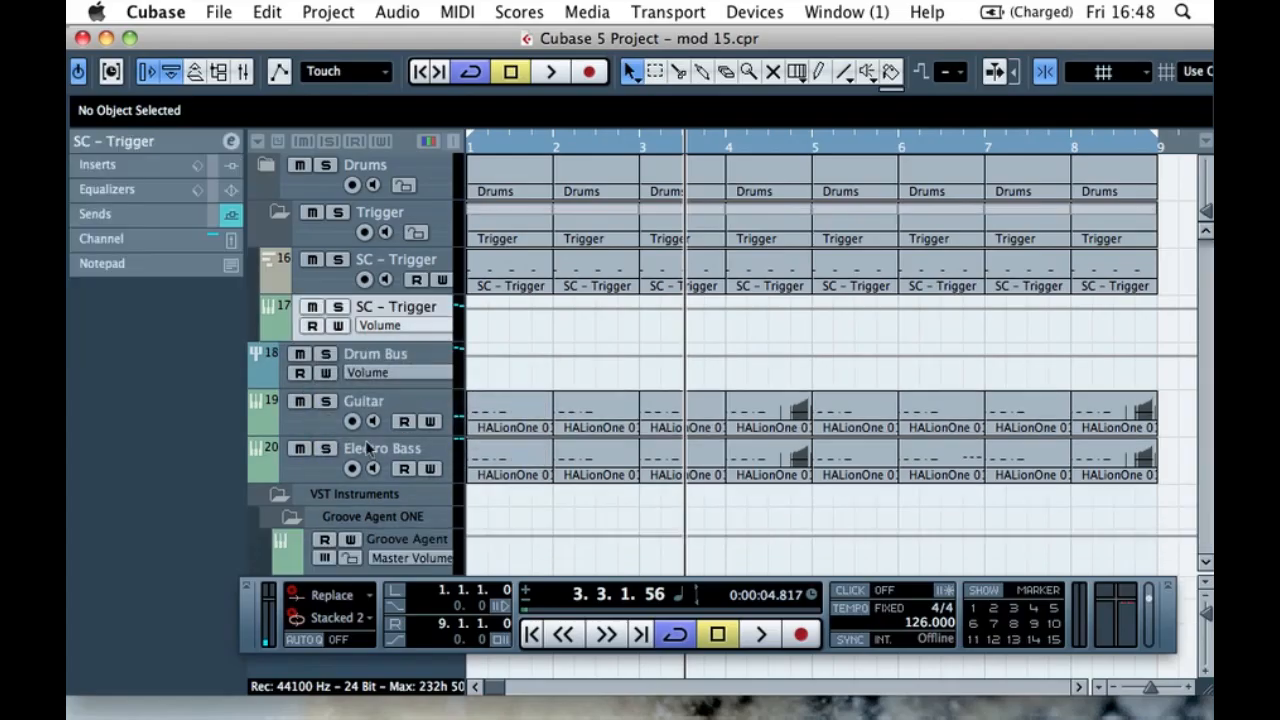
- Check the SC - Trigger MIDI track and instrument channel inside the Trigger folder, leaving the folder collapsed
{"action": "left_click", "coordinate": [268, 211]}
{"action": "left_click", "coordinate": [266, 165]}
{"action": "left_click", "coordinate": [266, 165]}
{"action": "left_click", "coordinate": [268, 209]}
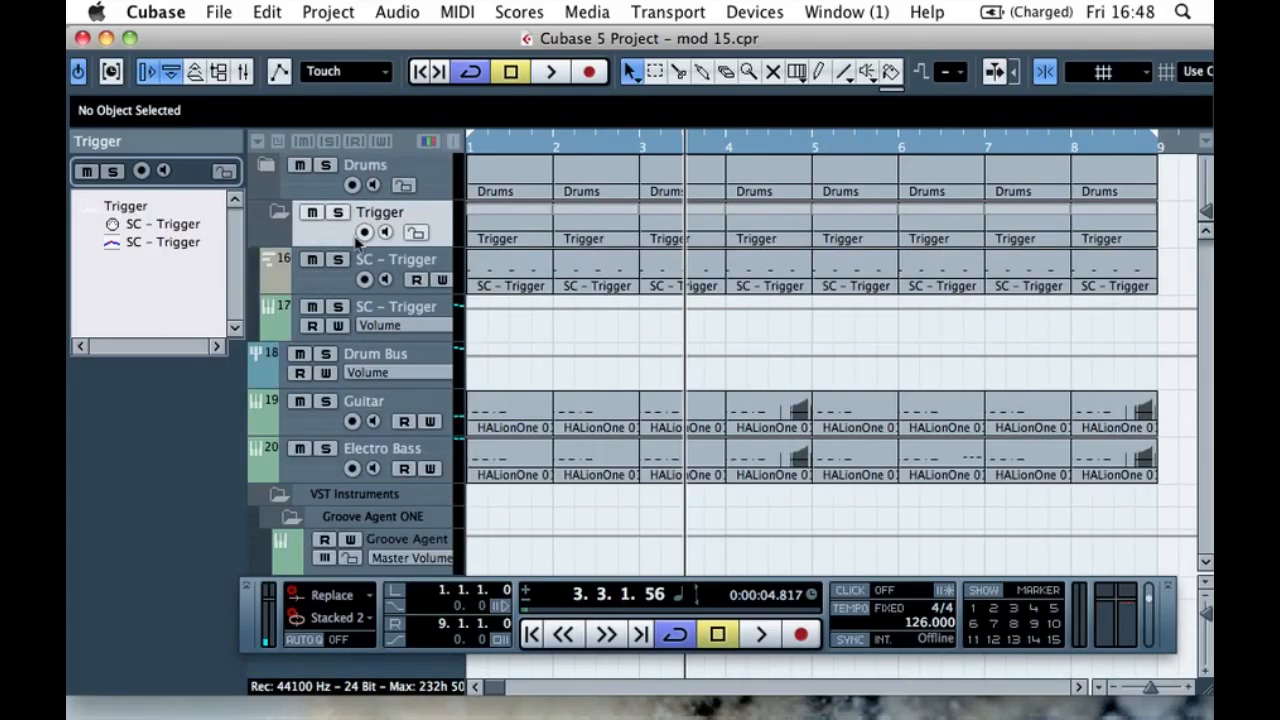
{"action": "left_click", "coordinate": [291, 328]}
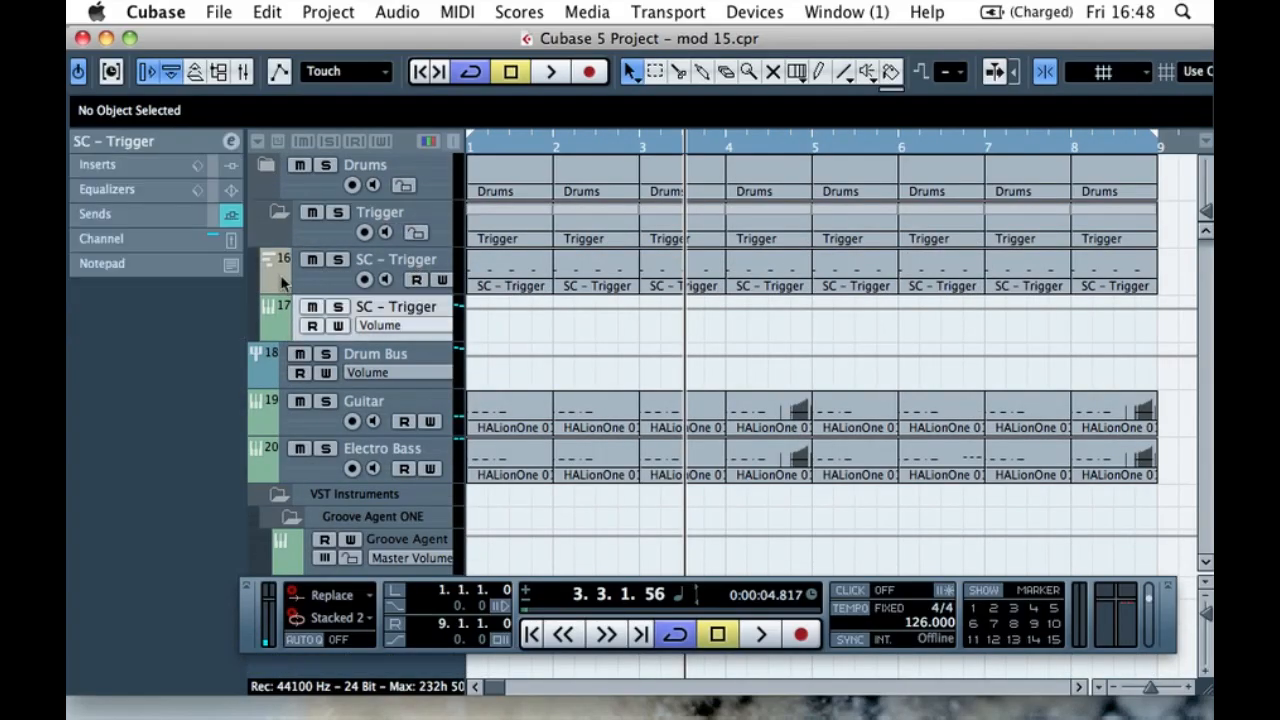
{"action": "left_click", "coordinate": [283, 283]}
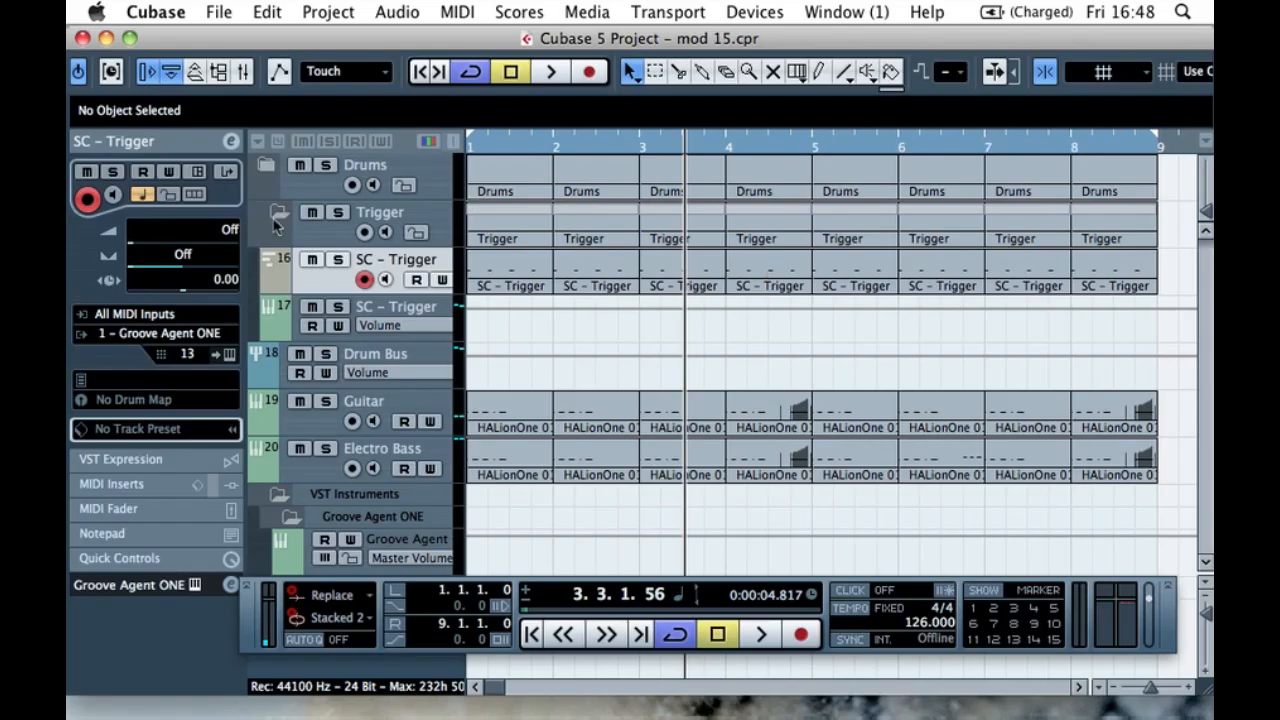
{"action": "left_click", "coordinate": [278, 214]}
- Select the last Trigger folder part, in bar 8
{"action": "left_click", "coordinate": [655, 232]}
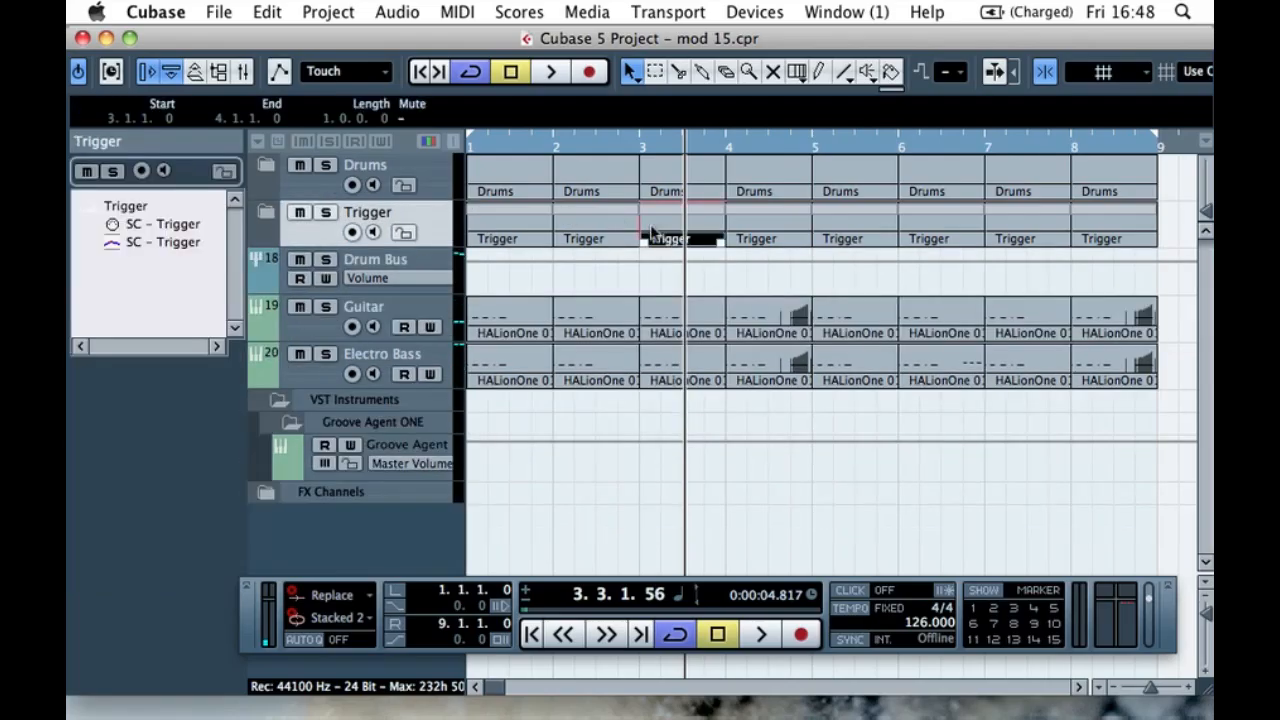
{"action": "left_click", "coordinate": [1126, 237]}
{"action": "left_click_drag", "start_coordinate": [1118, 237], "coordinate": [1122, 224]}
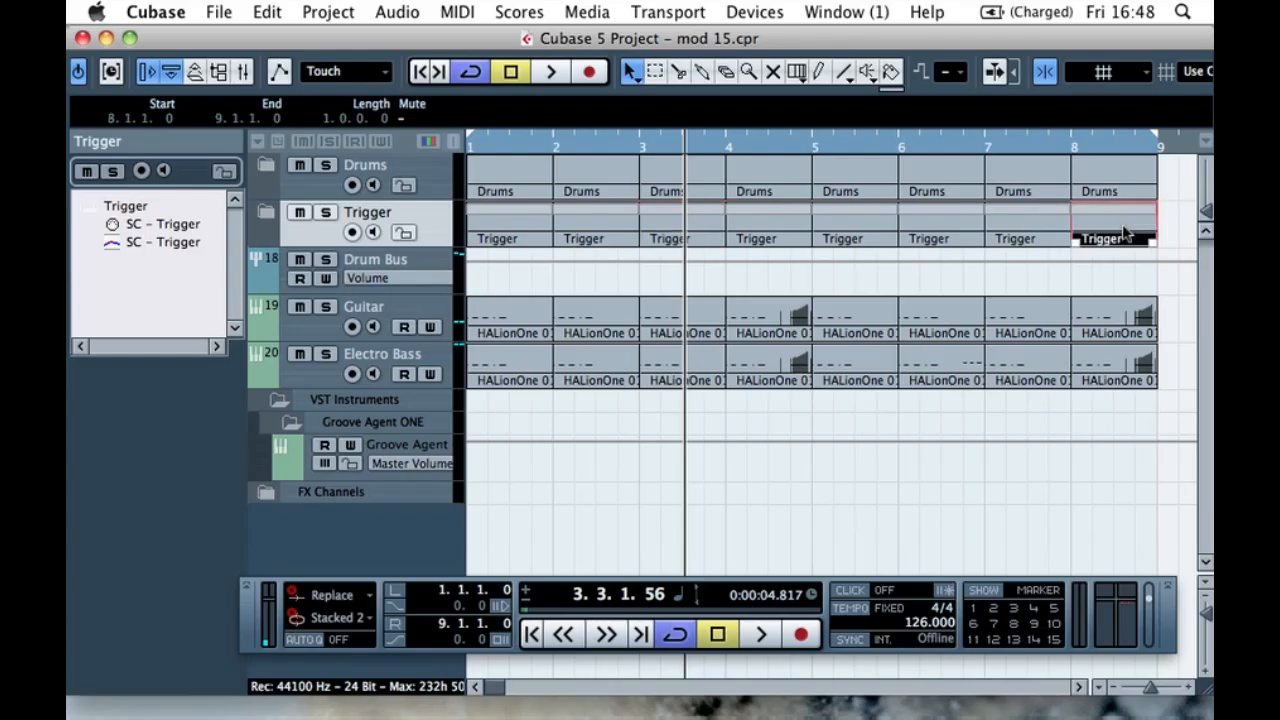
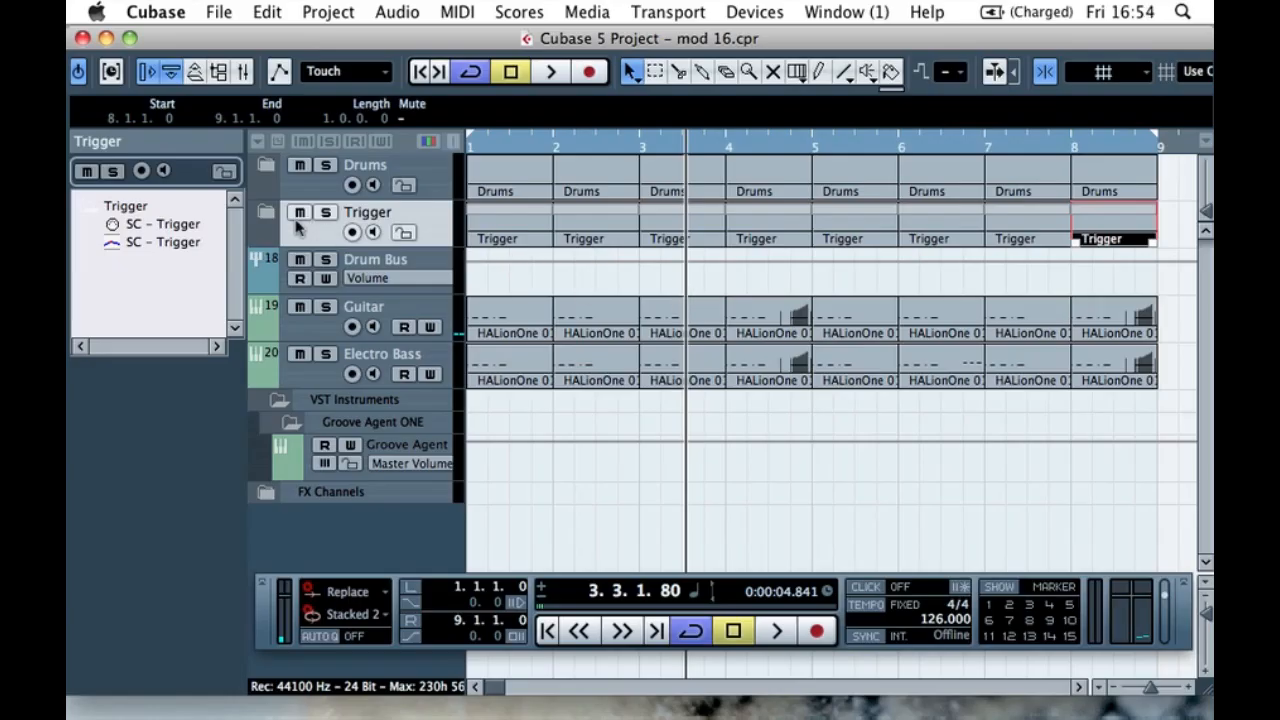
- Check the SC - Trigger MIDI track's Groove Agent ONE routing inside the Trigger folder, leaving the folder collapsed
{"action": "left_click", "coordinate": [266, 211]}
{"action": "left_click", "coordinate": [333, 288]}
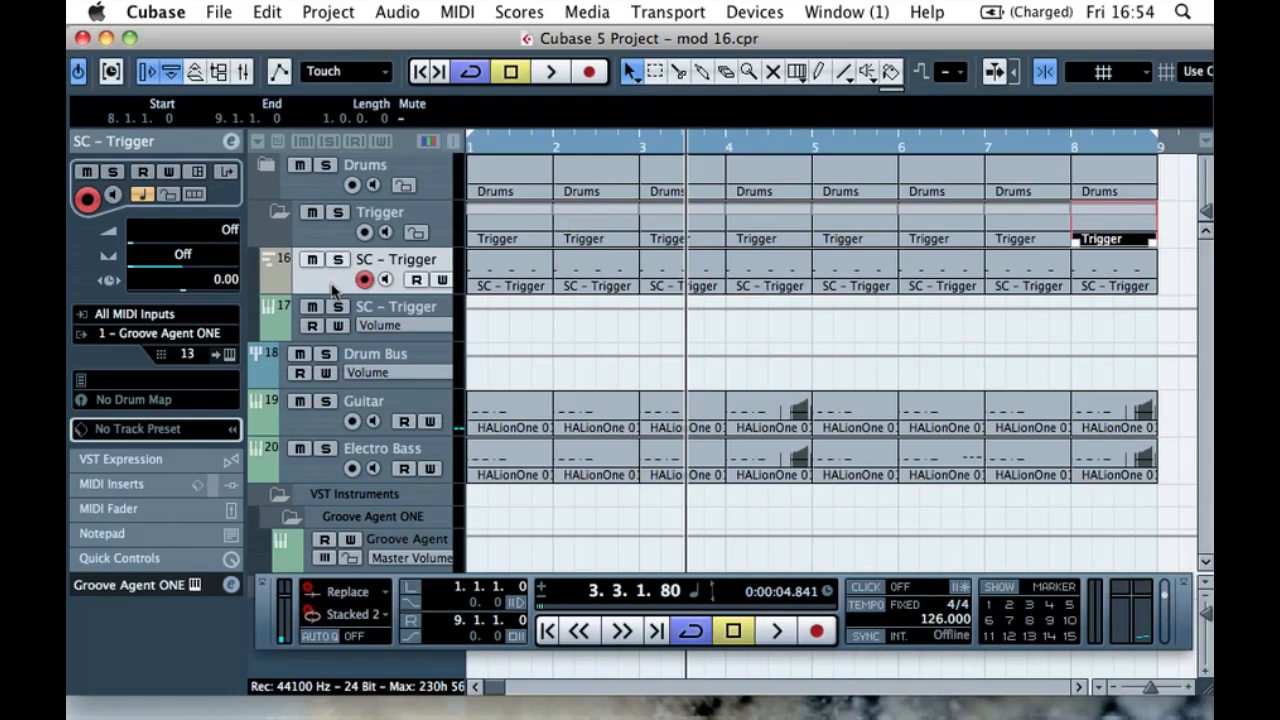
{"action": "left_click", "coordinate": [280, 212]}
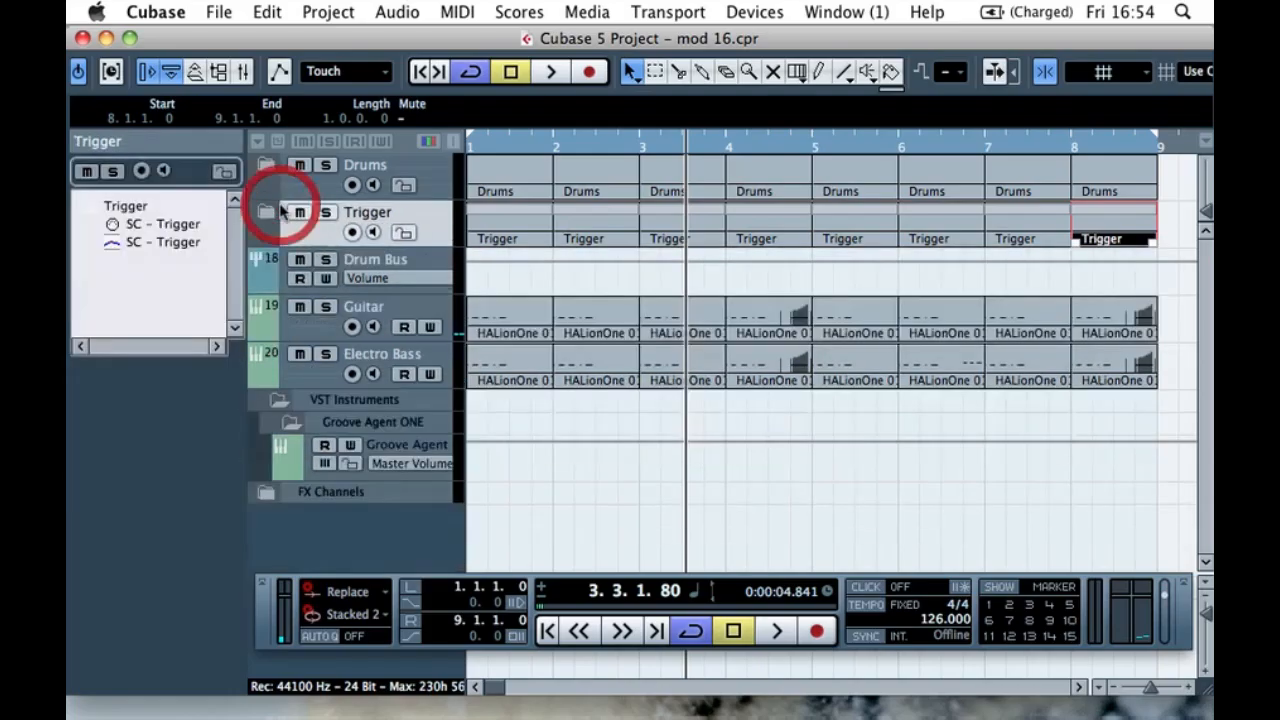
- Add one instrument track loaded with Groove Agent ONE directly below the Trigger folder
{"action": "right_click", "coordinate": [316, 243]}
{"action": "mouse_move", "coordinate": [398, 243]}
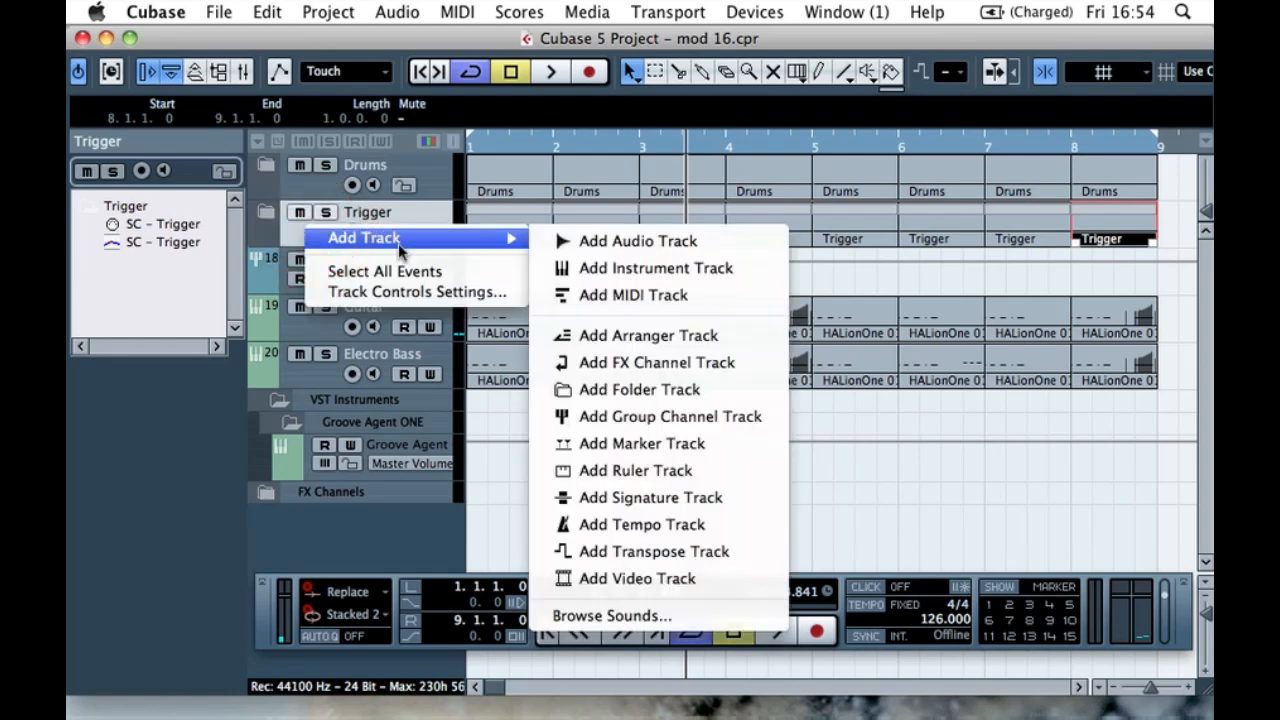
{"action": "left_click", "coordinate": [604, 267]}
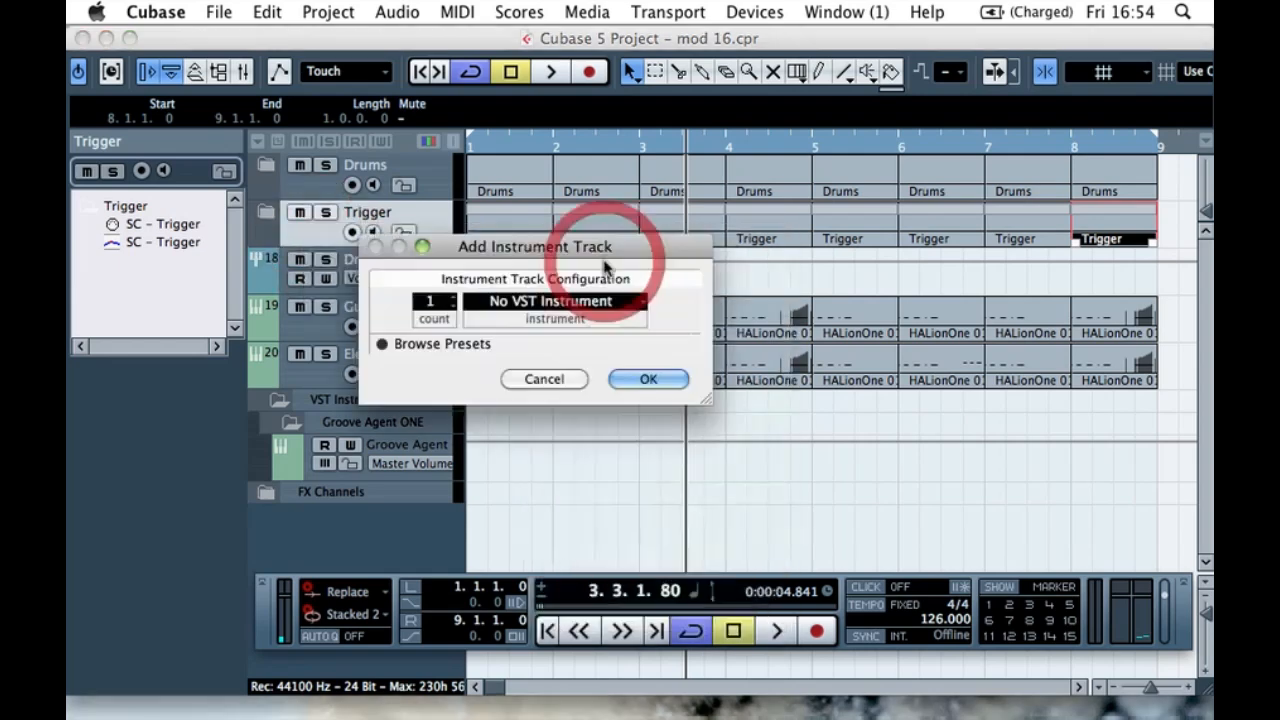
{"action": "left_click", "coordinate": [598, 300]}
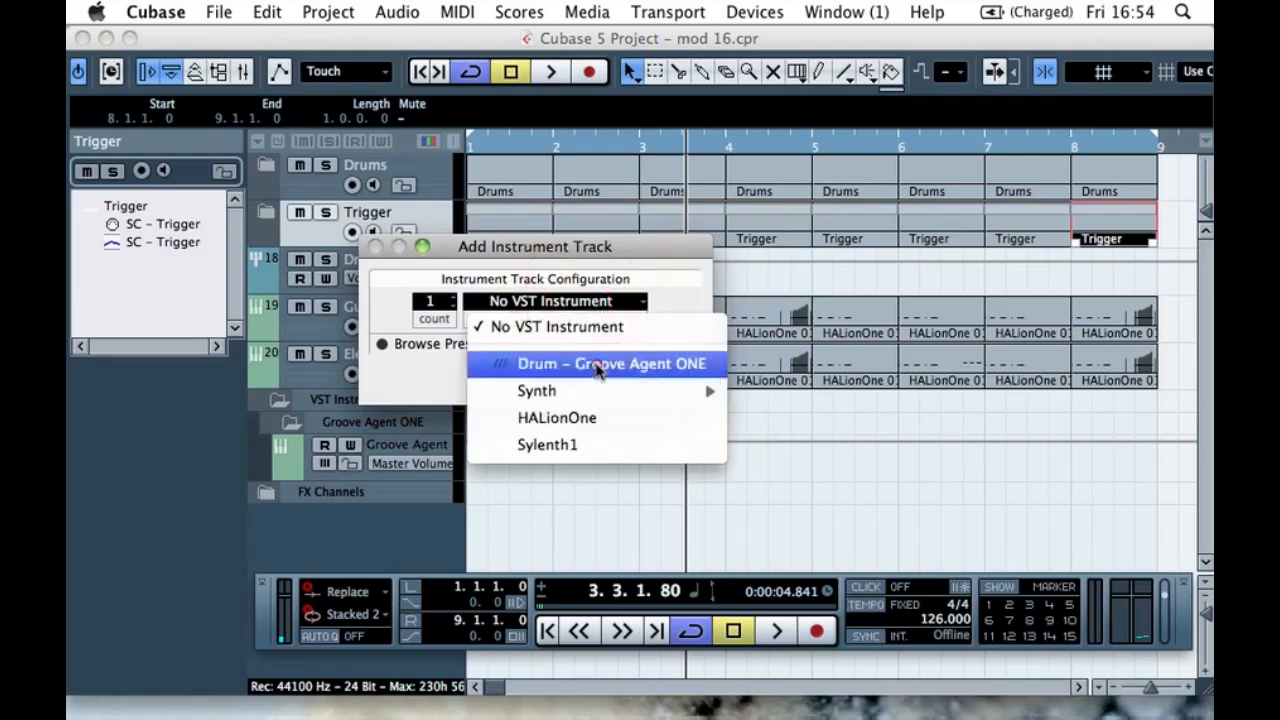
{"action": "left_click", "coordinate": [594, 369]}
{"action": "left_click", "coordinate": [662, 379]}
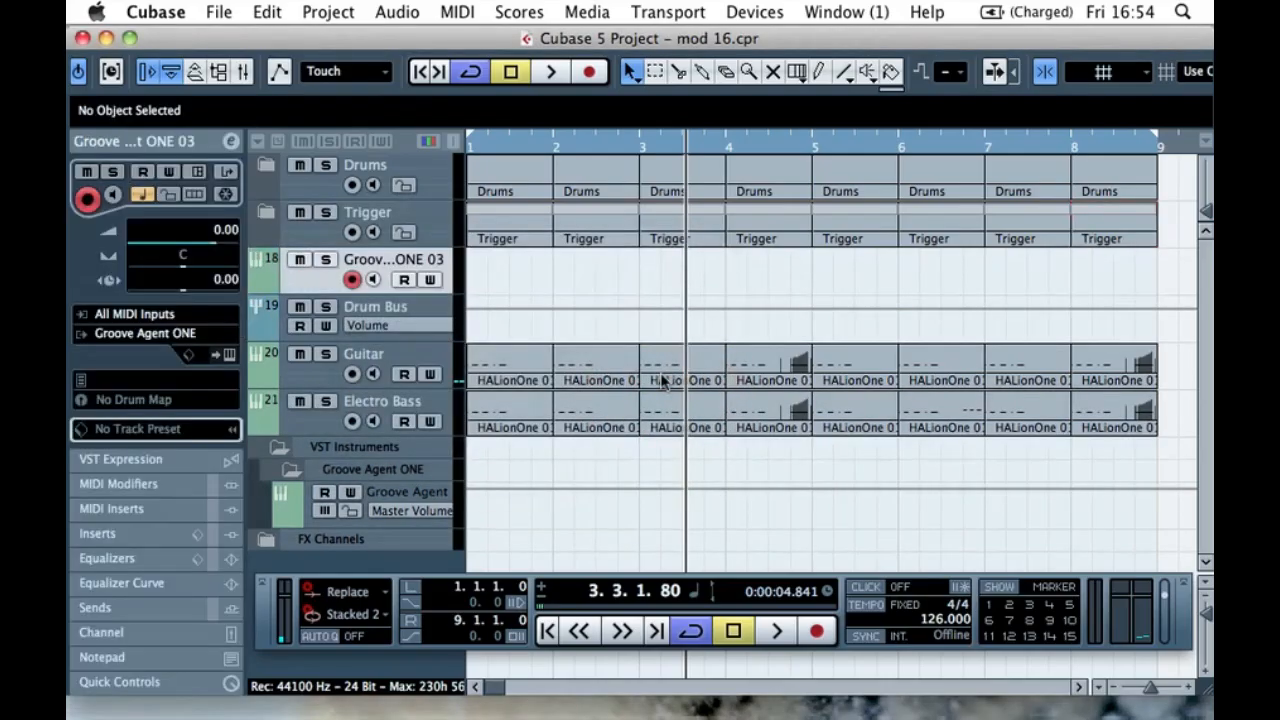
- Copy the bar 1 SC - Trigger part onto the new Groove Agent ONE track and check its notes in the Key Editor
{"action": "left_click", "coordinate": [491, 270]}
{"action": "left_click", "coordinate": [266, 212]}
{"action": "left_click_drag", "start_coordinate": [516, 280], "coordinate": [516, 372]}
{"action": "left_click", "coordinate": [280, 211]}
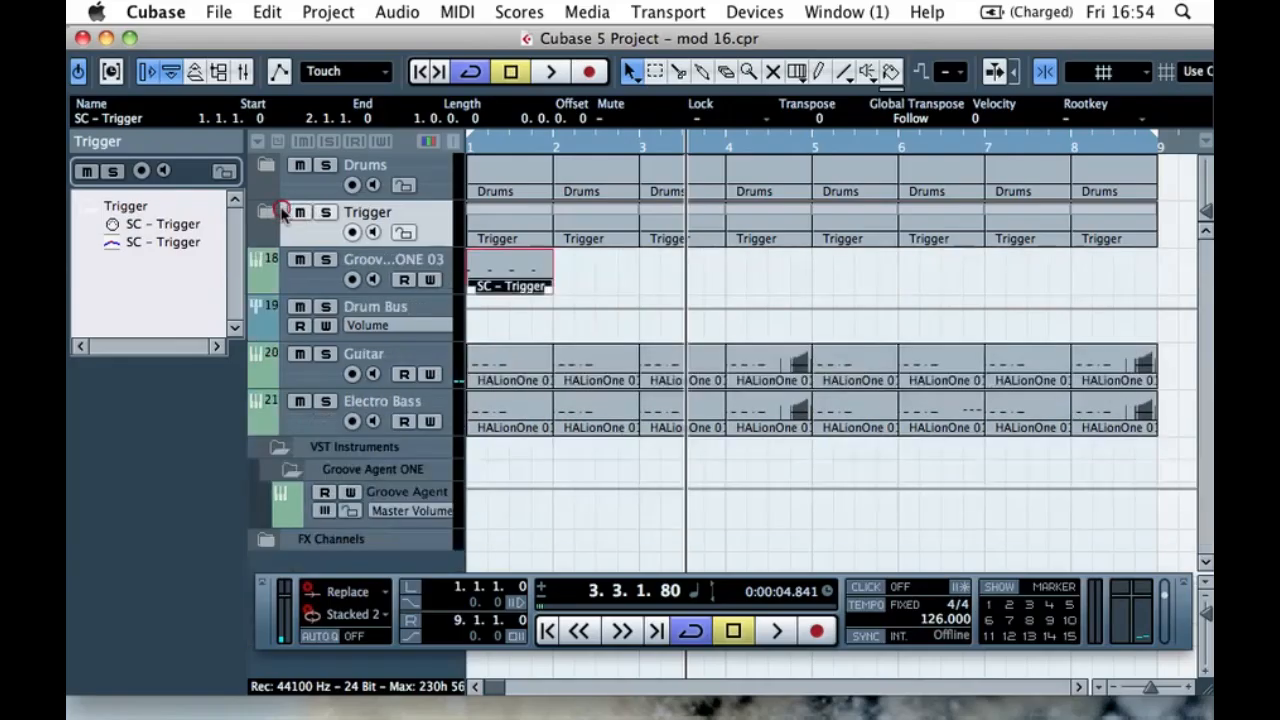
{"action": "double_click", "coordinate": [548, 283]}
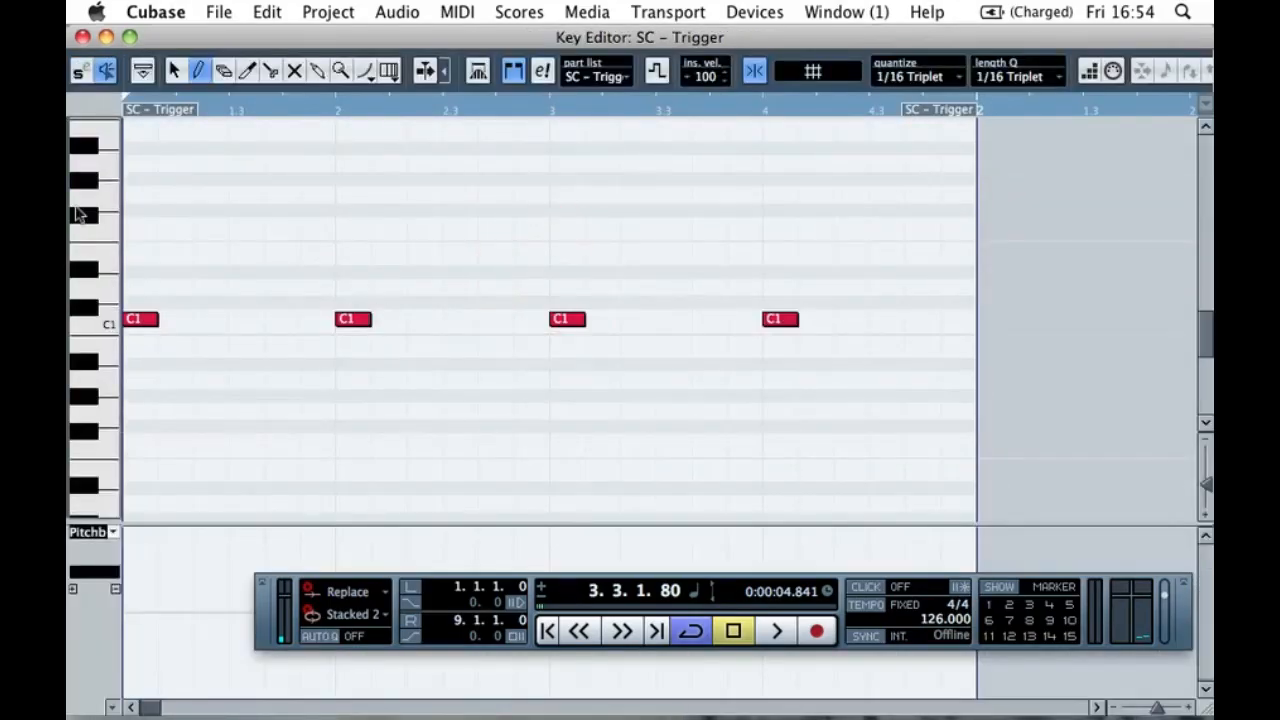
{"action": "left_click", "coordinate": [82, 37]}
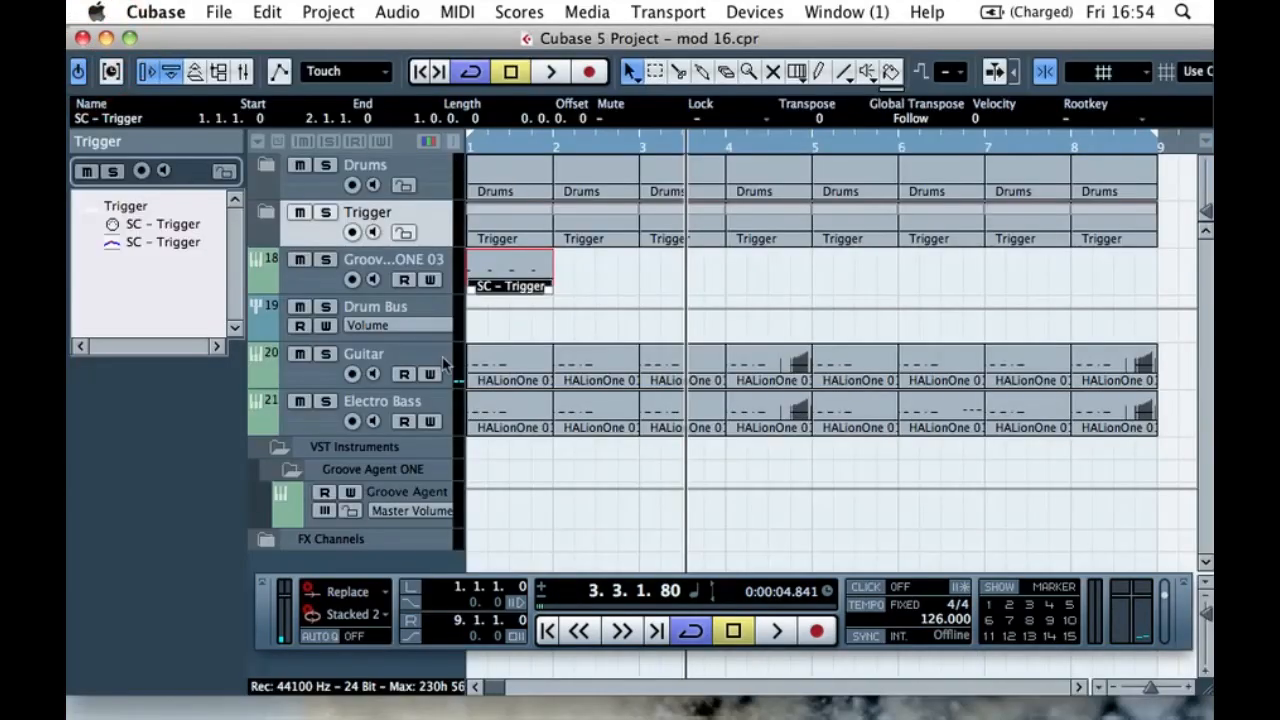
- Open the new track's Groove Agent ONE instrument and place the project's audio Pool beside its pads
{"action": "left_click", "coordinate": [315, 277]}
{"action": "left_click", "coordinate": [230, 355]}
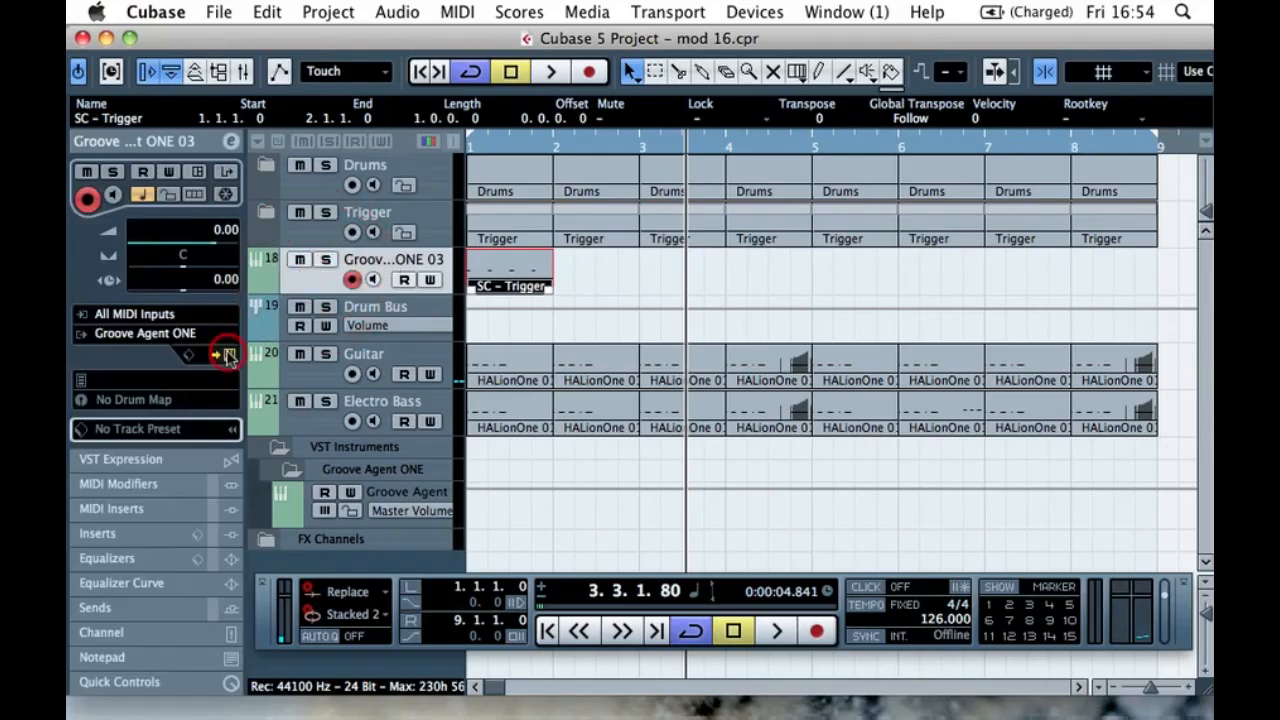
{"action": "left_click", "coordinate": [768, 512]}
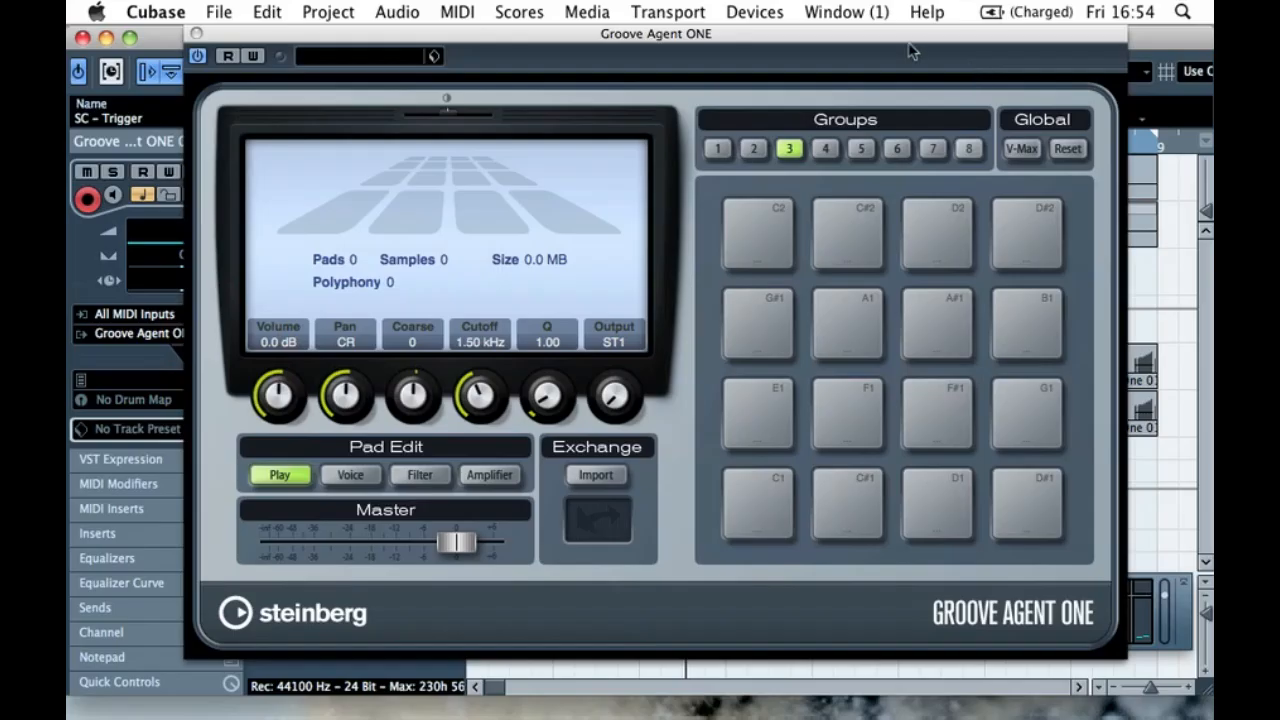
{"action": "left_click_drag", "start_coordinate": [930, 32], "coordinate": [569, 48]}
{"action": "left_click", "coordinate": [876, 268]}
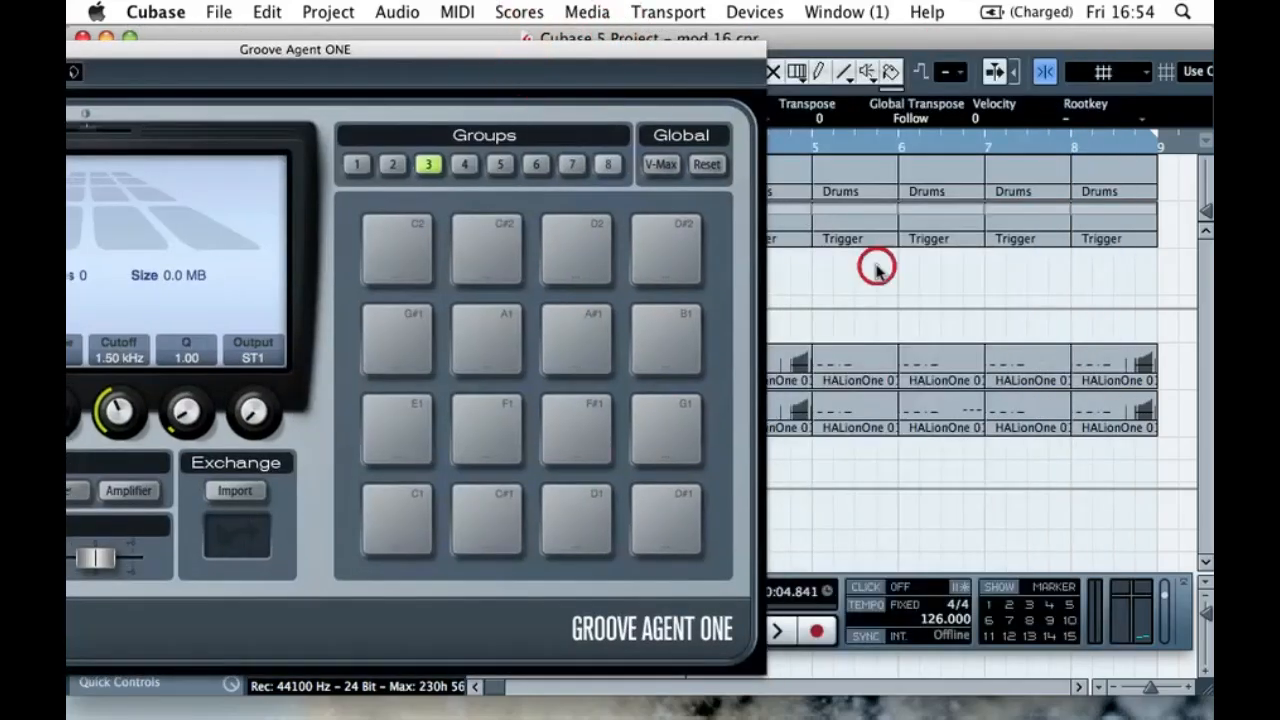
{"action": "key", "text": "super+p"}
{"action": "left_click_drag", "start_coordinate": [1083, 163], "coordinate": [1127, 140]}
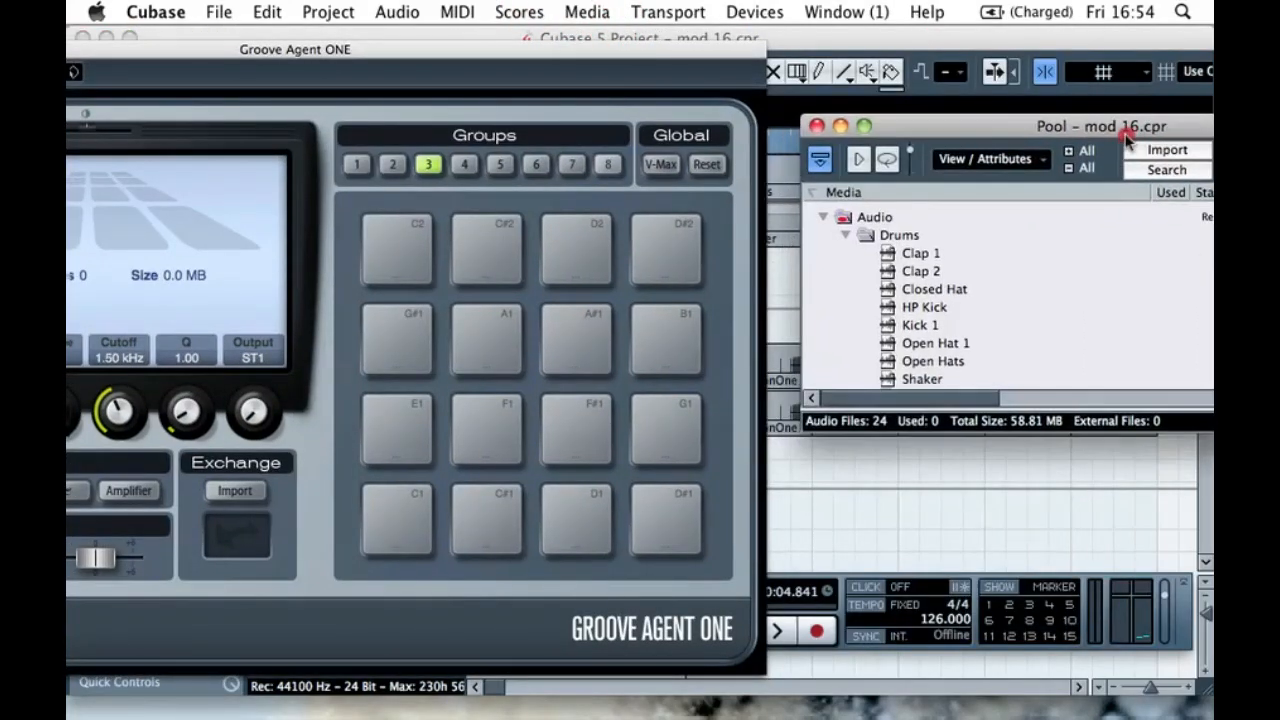
- Load Kick 1 from the Pool onto the C1 pad, audition it, and close the instrument and Pool windows
{"action": "scroll", "coordinate": [940, 280], "scroll_direction": "down", "scroll_amount": 2}
{"action": "left_click_drag", "start_coordinate": [918, 251], "coordinate": [395, 515]}
{"action": "left_click", "coordinate": [408, 510]}
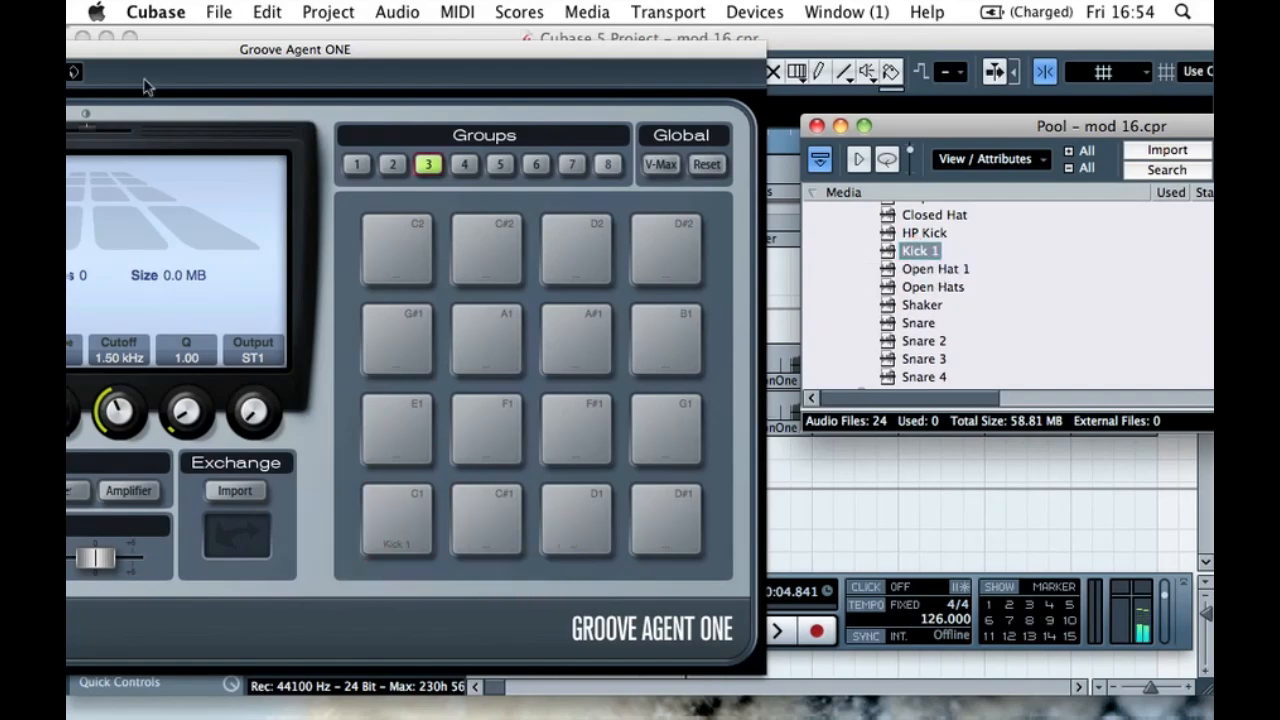
{"action": "left_click_drag", "start_coordinate": [140, 49], "coordinate": [606, 52]}
{"action": "left_click", "coordinate": [300, 50]}
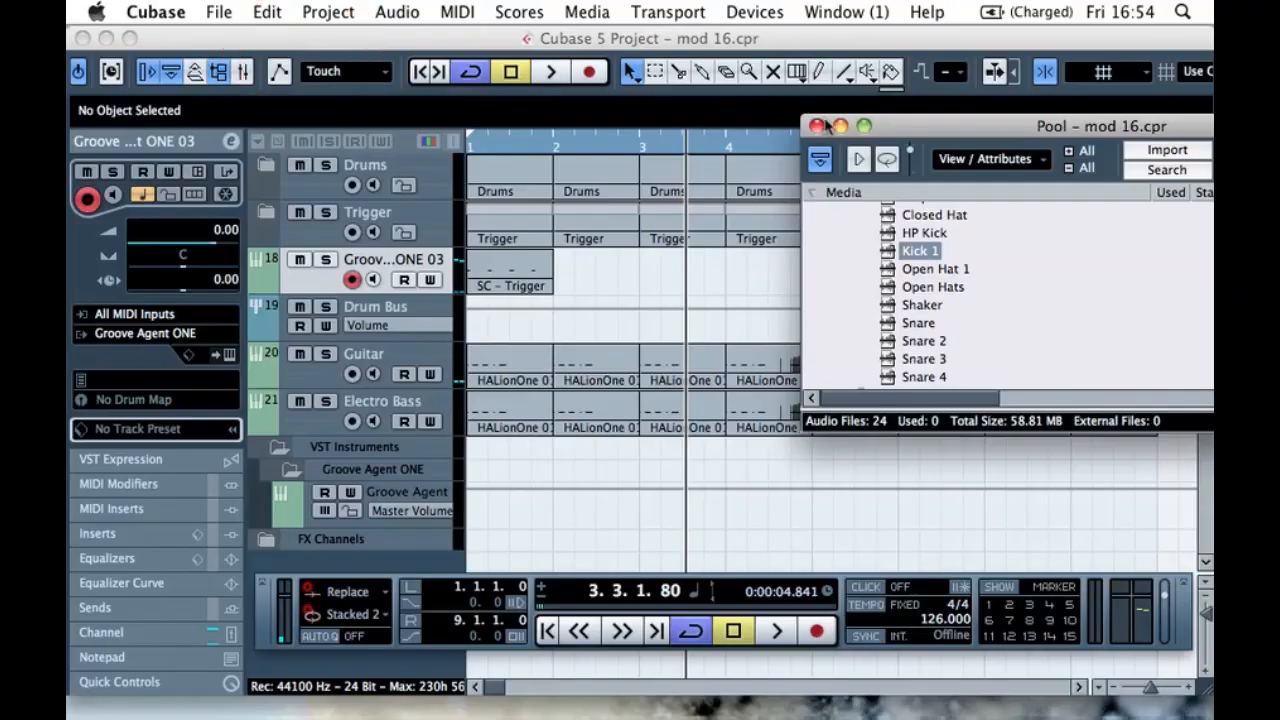
{"action": "left_click", "coordinate": [816, 126]}
- Play the arrangement from bar 1 with the new Groove Agent ONE track soloed
{"action": "left_click", "coordinate": [486, 146]}
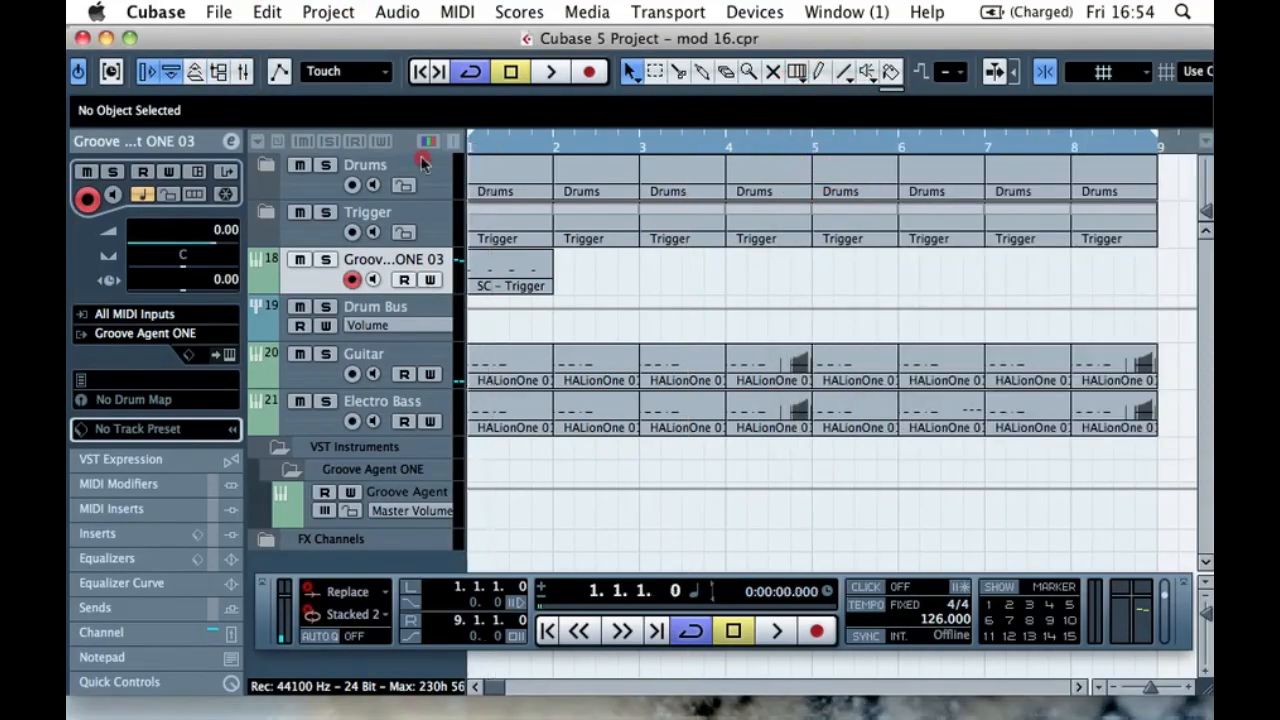
{"action": "left_click_drag", "start_coordinate": [477, 148], "coordinate": [425, 160]}
{"action": "key", "text": "space"}
{"action": "left_click", "coordinate": [325, 262]}
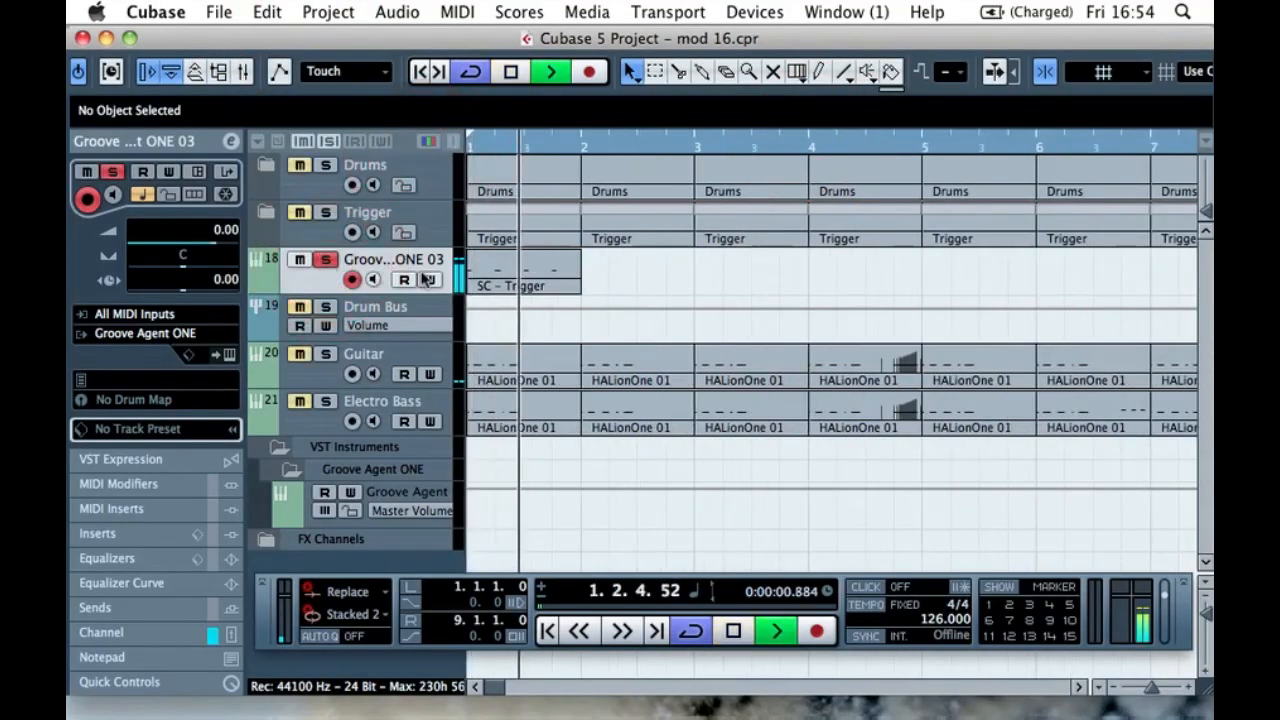
- Stop playback and rename the Groove Agent ONE instrument track as sc trigger
{"action": "key", "text": "space"}
{"action": "left_click_drag", "start_coordinate": [679, 236], "coordinate": [660, 258]}
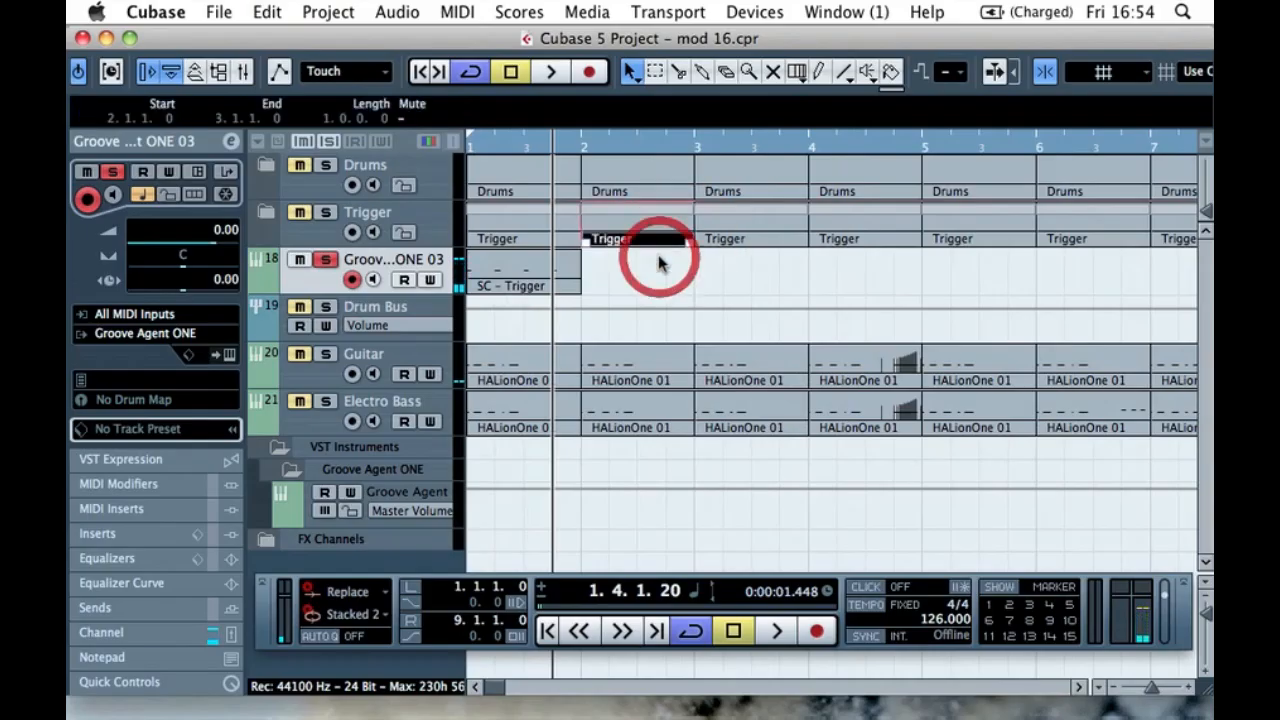
{"action": "left_click", "coordinate": [646, 253]}
{"action": "double_click", "coordinate": [388, 260]}
{"action": "type", "text": "sc trigg"}
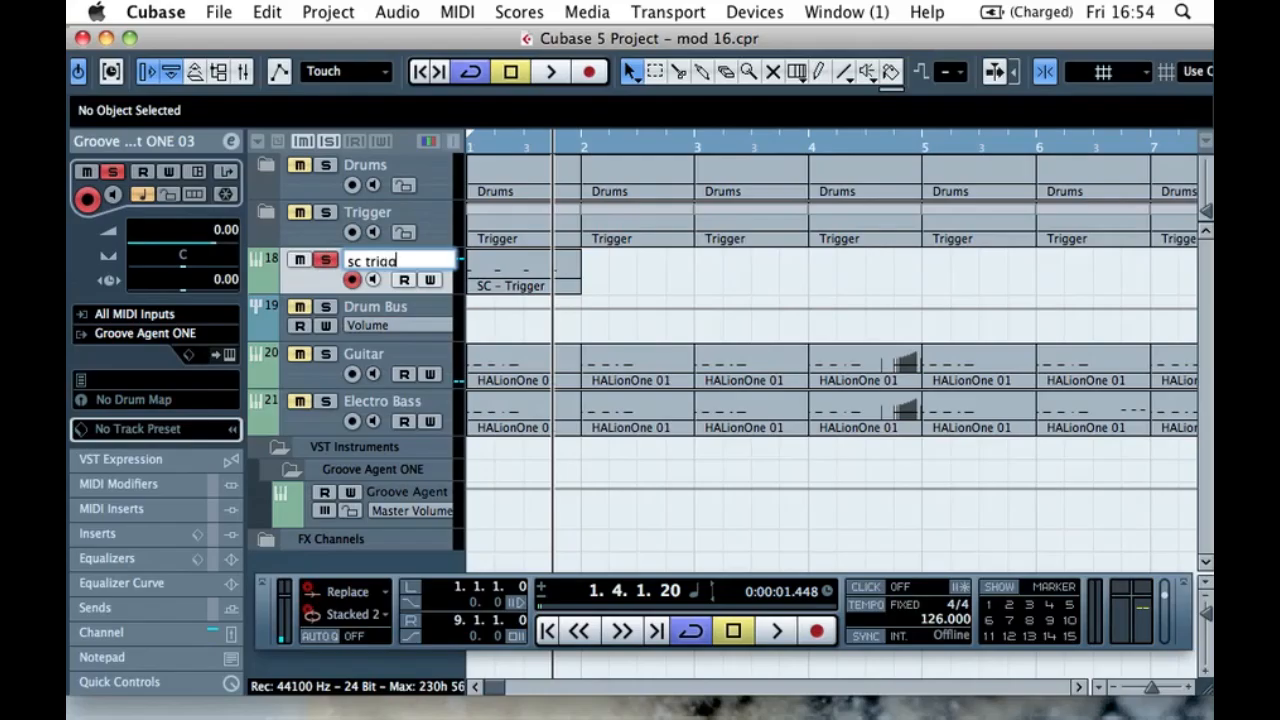
{"action": "type", "text": "er"}
{"action": "key", "text": "Return"}
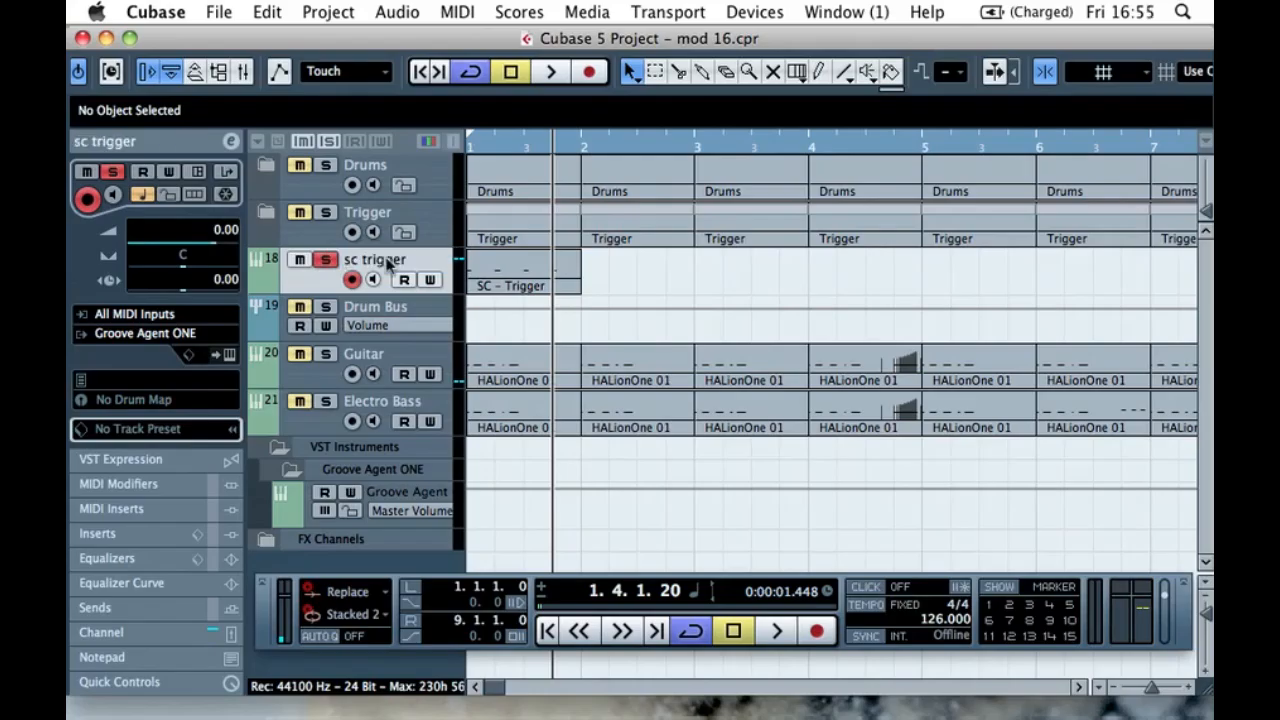
- Route the first send of sc trigger to the Electro Bass compressor side-chain, activate it and set its level to 1.33
{"action": "left_click", "coordinate": [233, 608]}
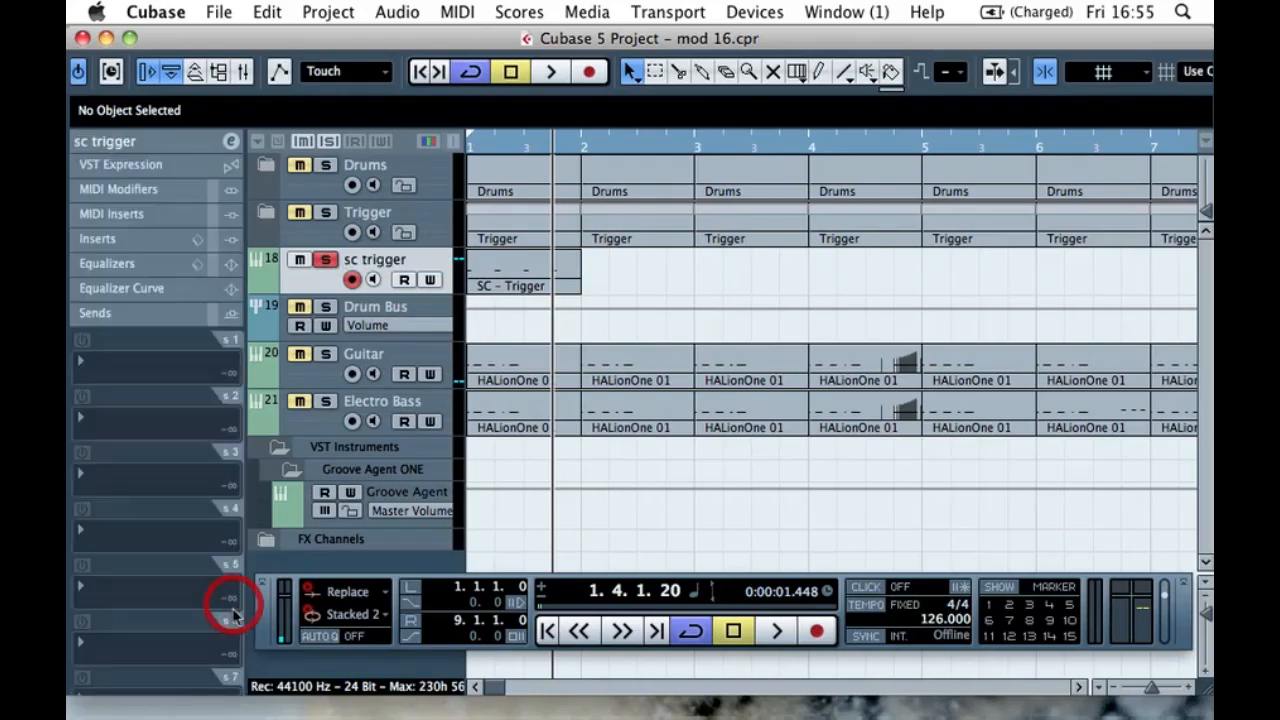
{"action": "left_click", "coordinate": [157, 364]}
{"action": "left_click", "coordinate": [165, 521]}
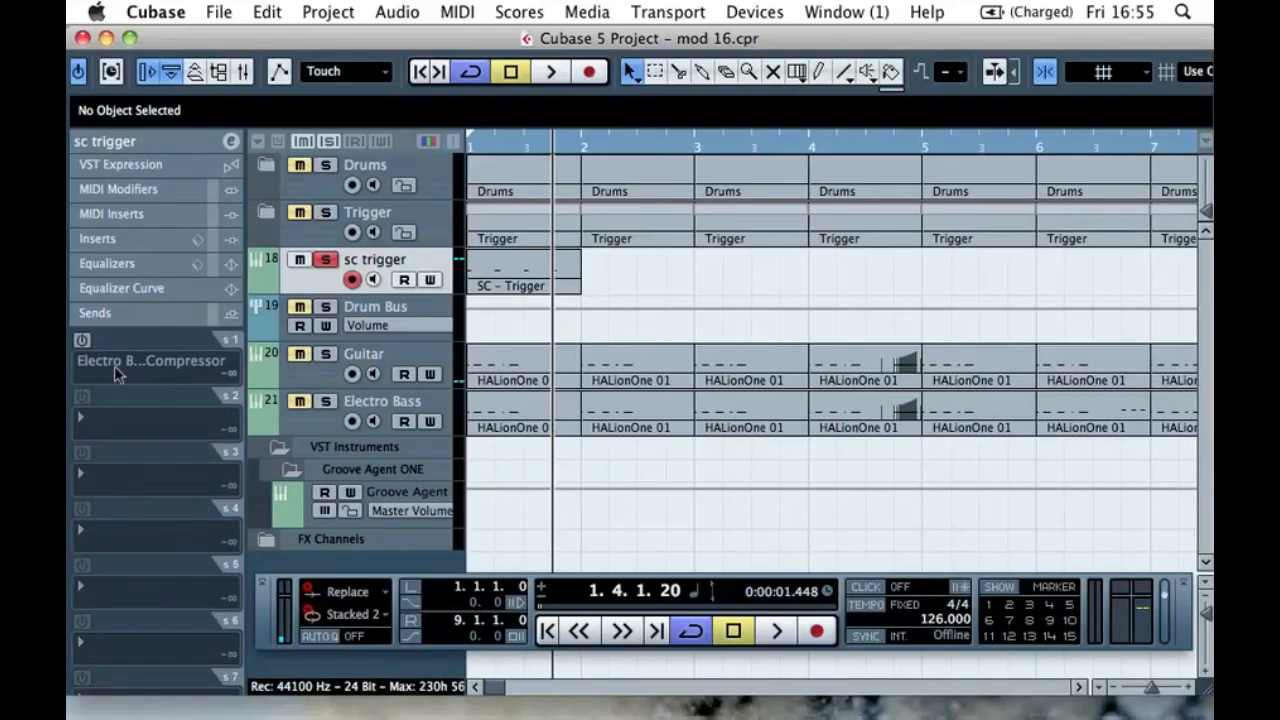
{"action": "left_click", "coordinate": [84, 342]}
{"action": "left_click_drag", "start_coordinate": [100, 380], "coordinate": [207, 392]}
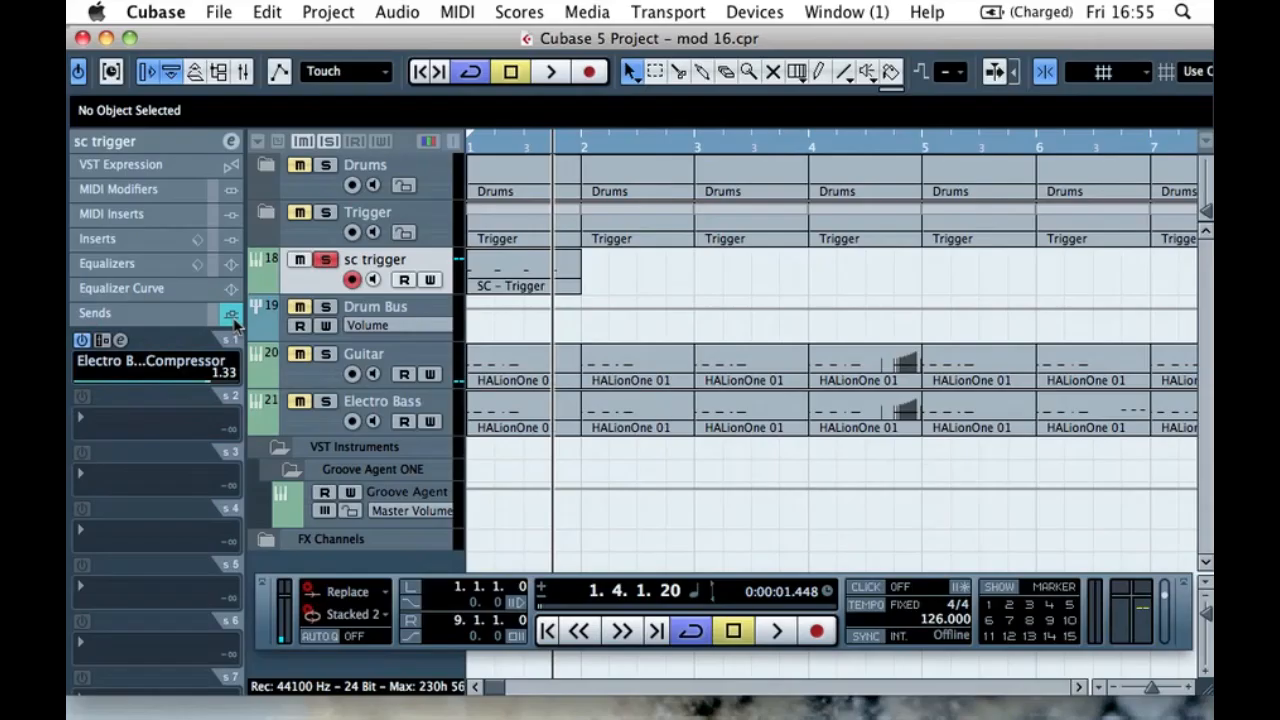
- Inspect the output routing of the SC - Trigger instrument channel inside the Trigger folder, and reselect the sc trigger track
{"action": "left_click", "coordinate": [231, 315]}
{"action": "left_click", "coordinate": [158, 138]}
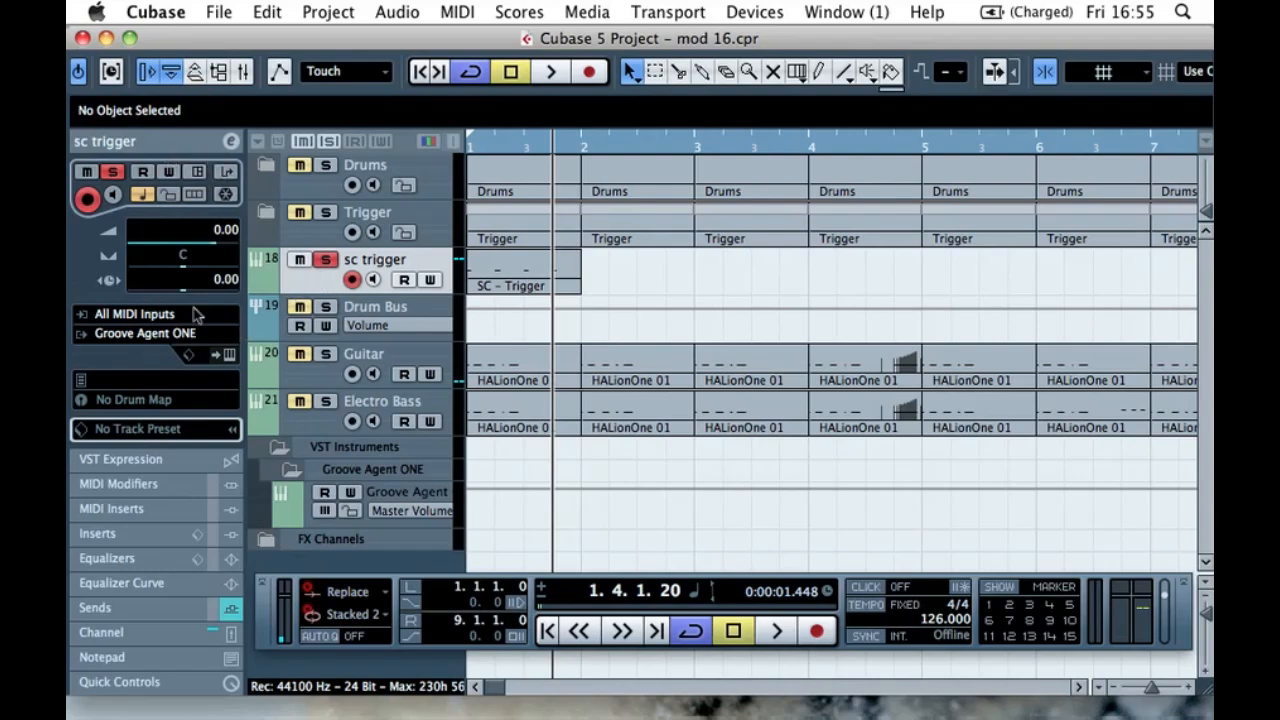
{"action": "left_click", "coordinate": [265, 222]}
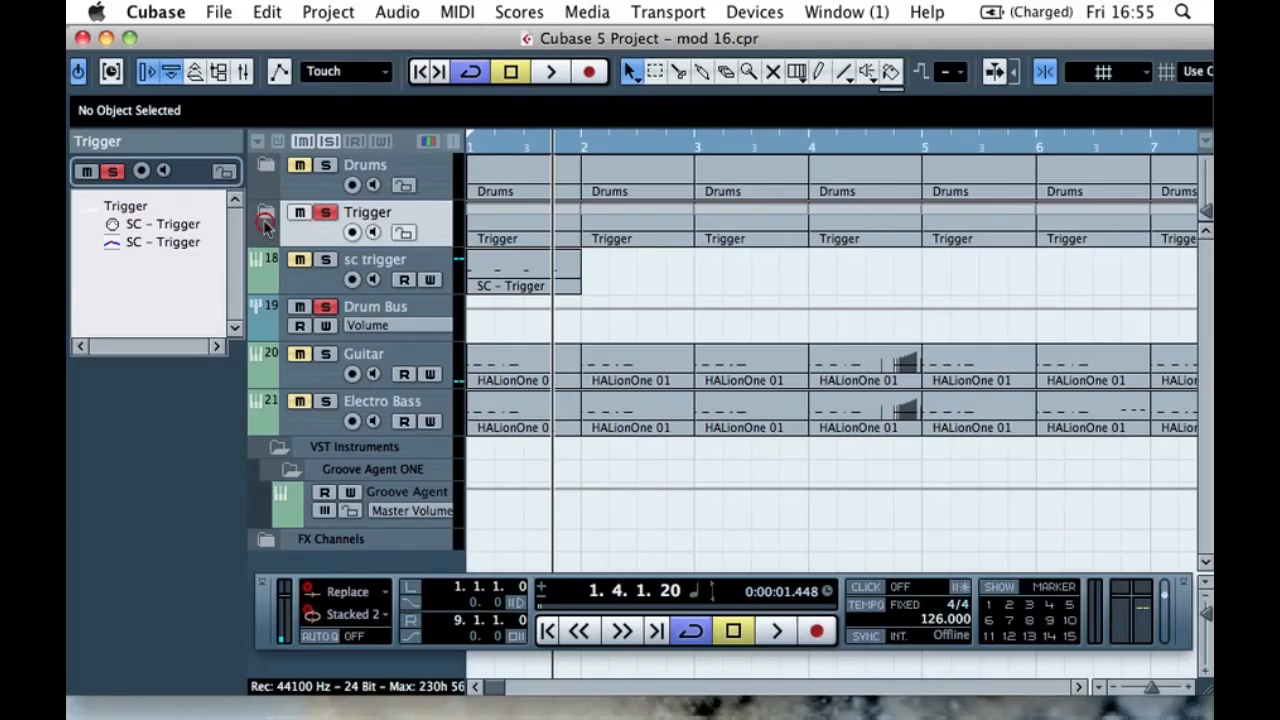
{"action": "left_click", "coordinate": [265, 218]}
{"action": "left_click", "coordinate": [283, 330]}
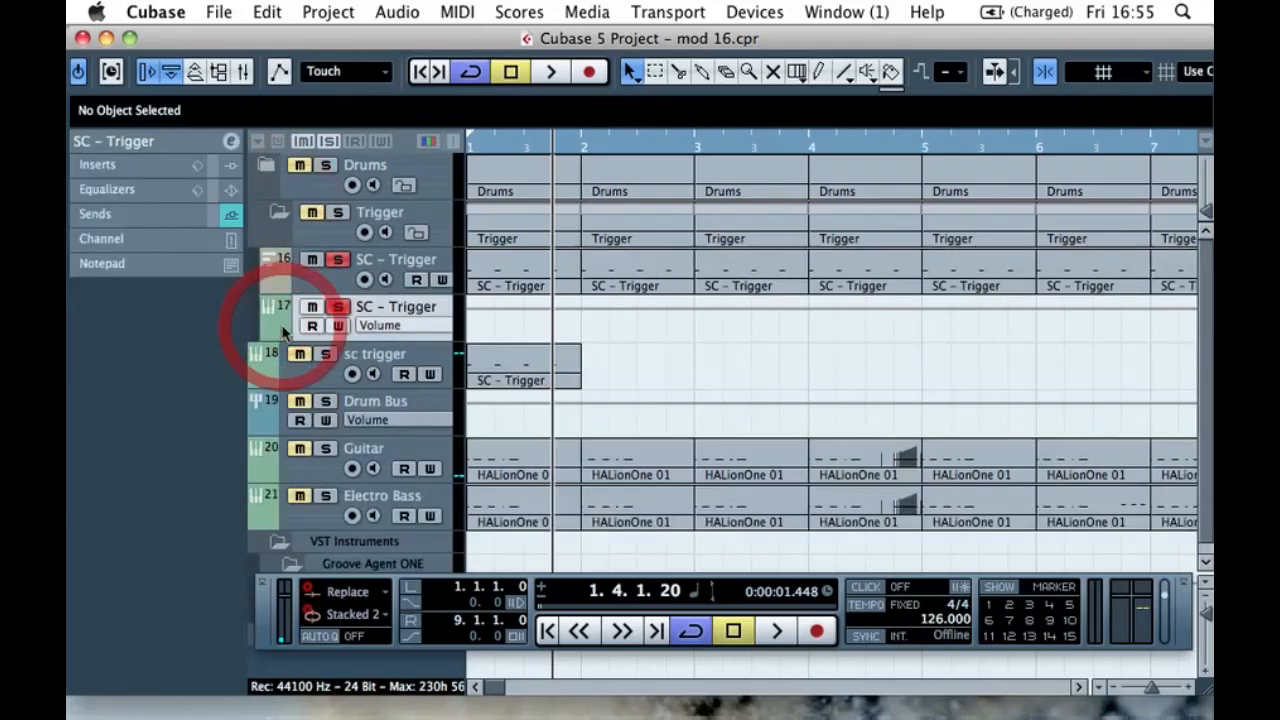
{"action": "left_click", "coordinate": [228, 147]}
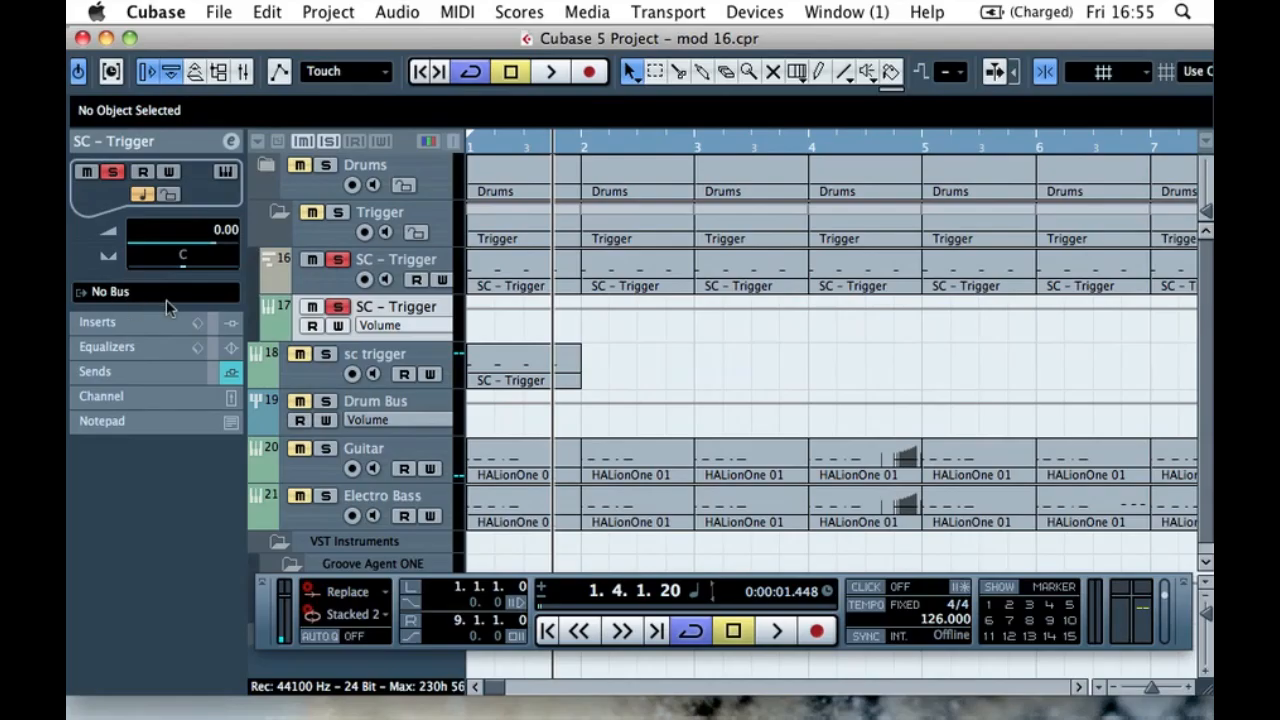
{"action": "left_click", "coordinate": [308, 380]}
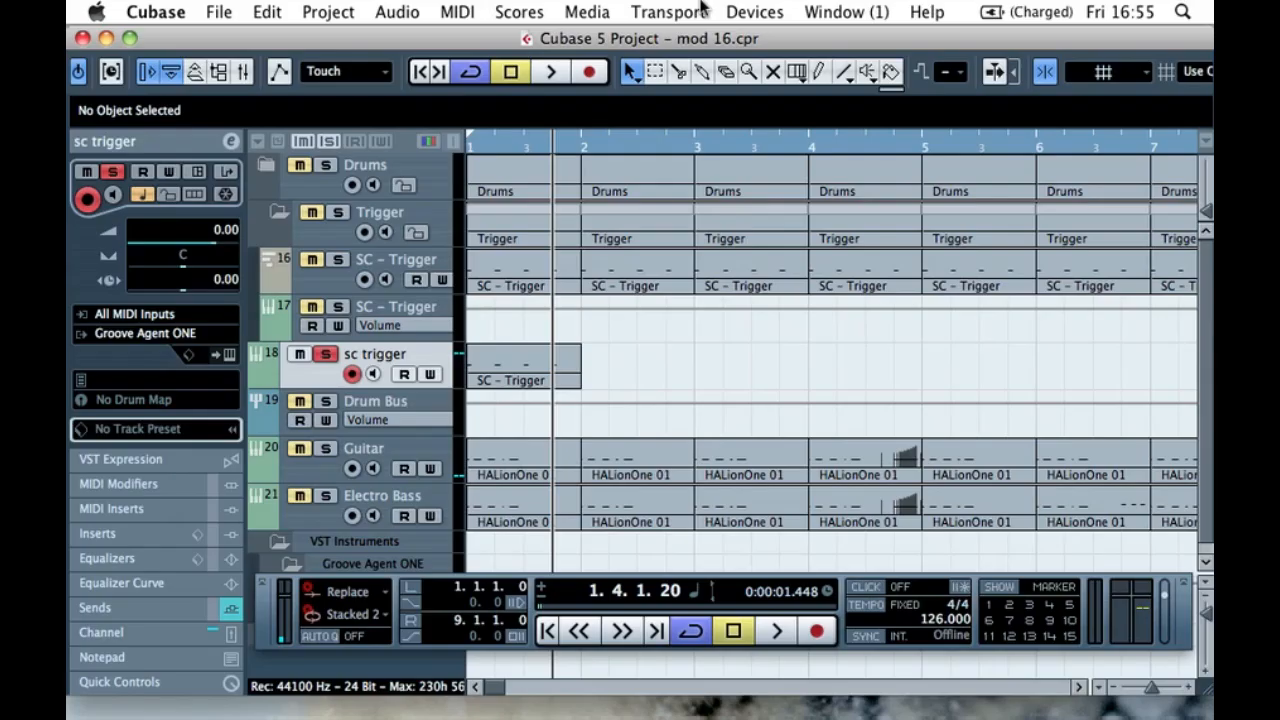
{"action": "left_click", "coordinate": [745, 12]}
{"action": "left_click", "coordinate": [788, 274]}
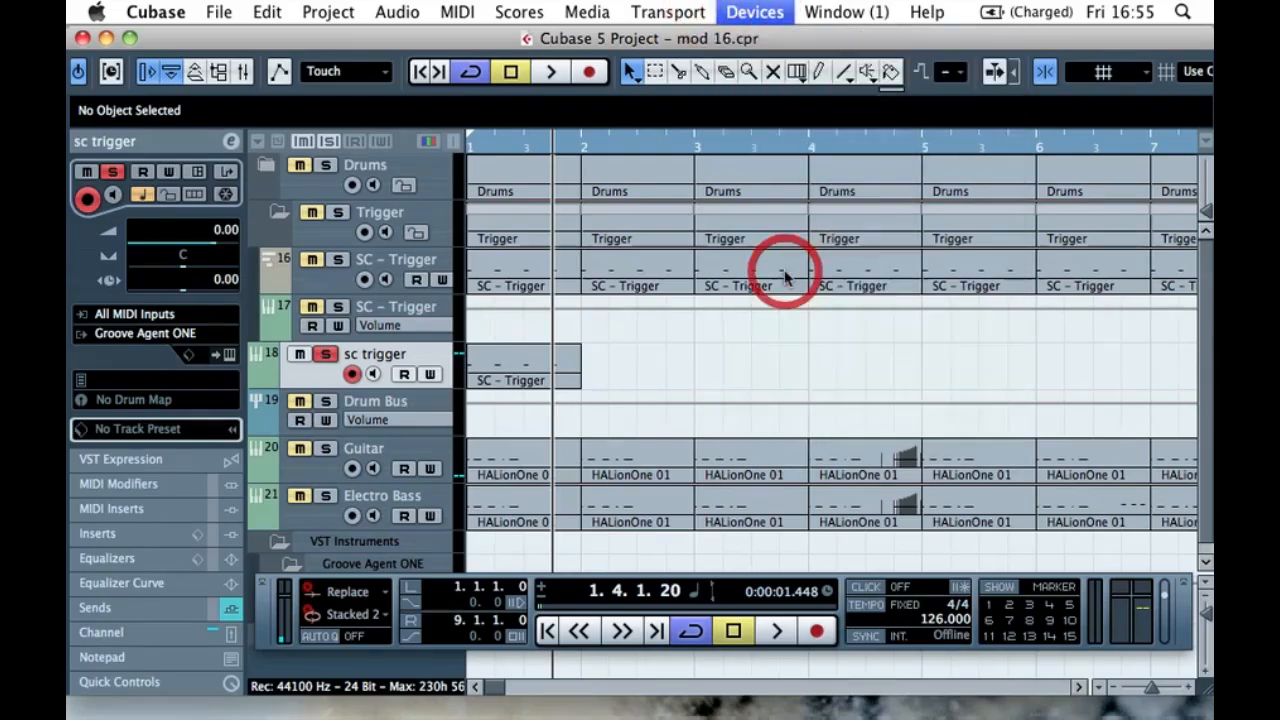
{"action": "left_click", "coordinate": [520, 107]}
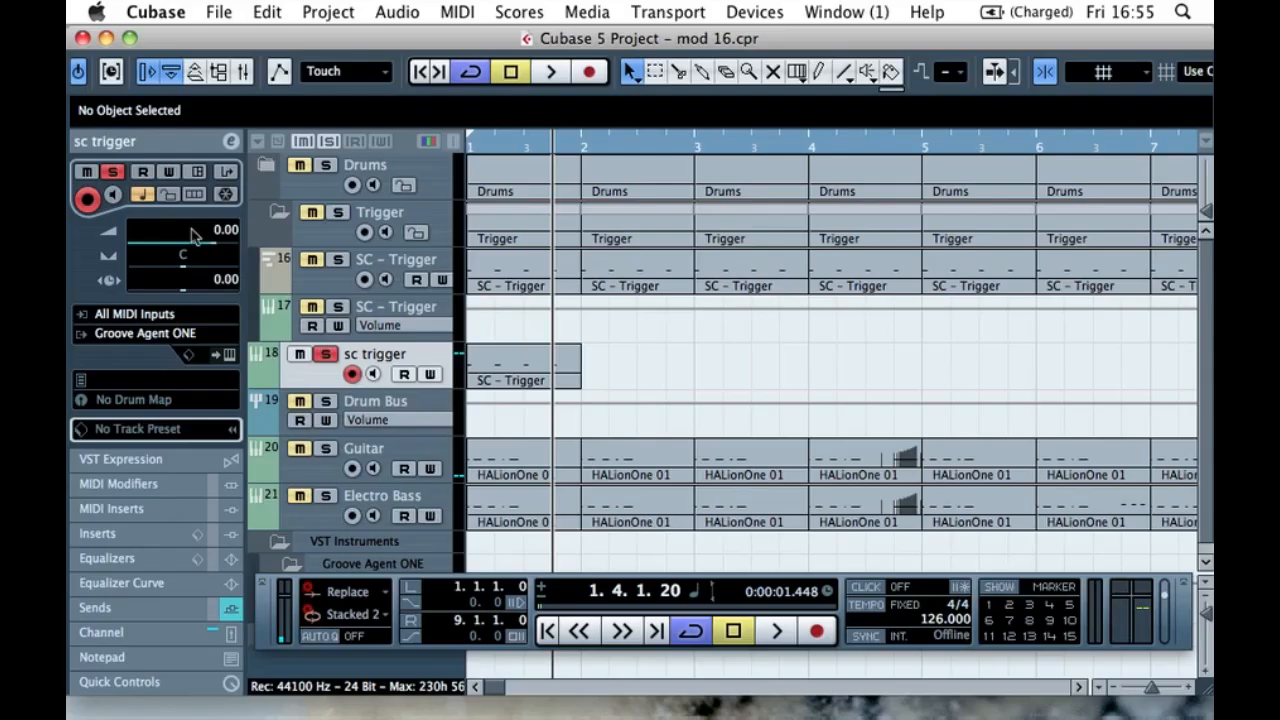
- Set the output of the sc trigger channel to No Bus in its channel settings and test it with a short playback
{"action": "left_click", "coordinate": [231, 143]}
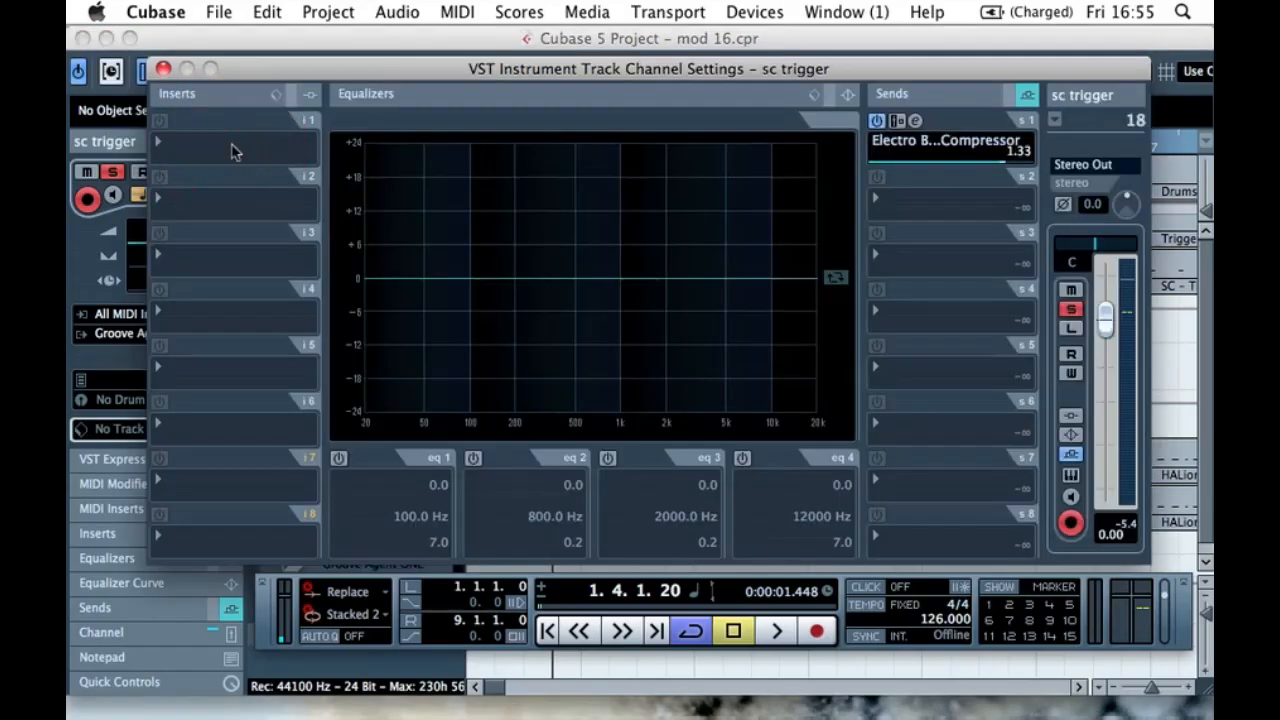
{"action": "left_click", "coordinate": [1080, 168]}
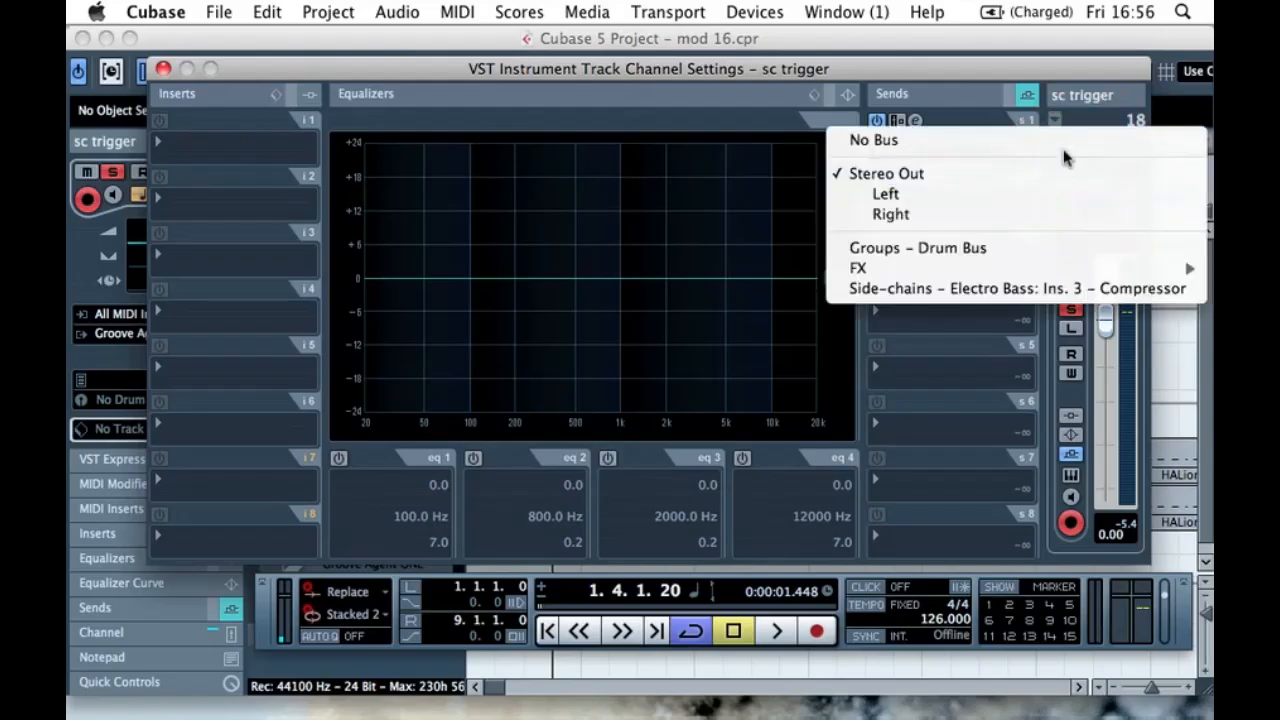
{"action": "left_click", "coordinate": [1064, 150]}
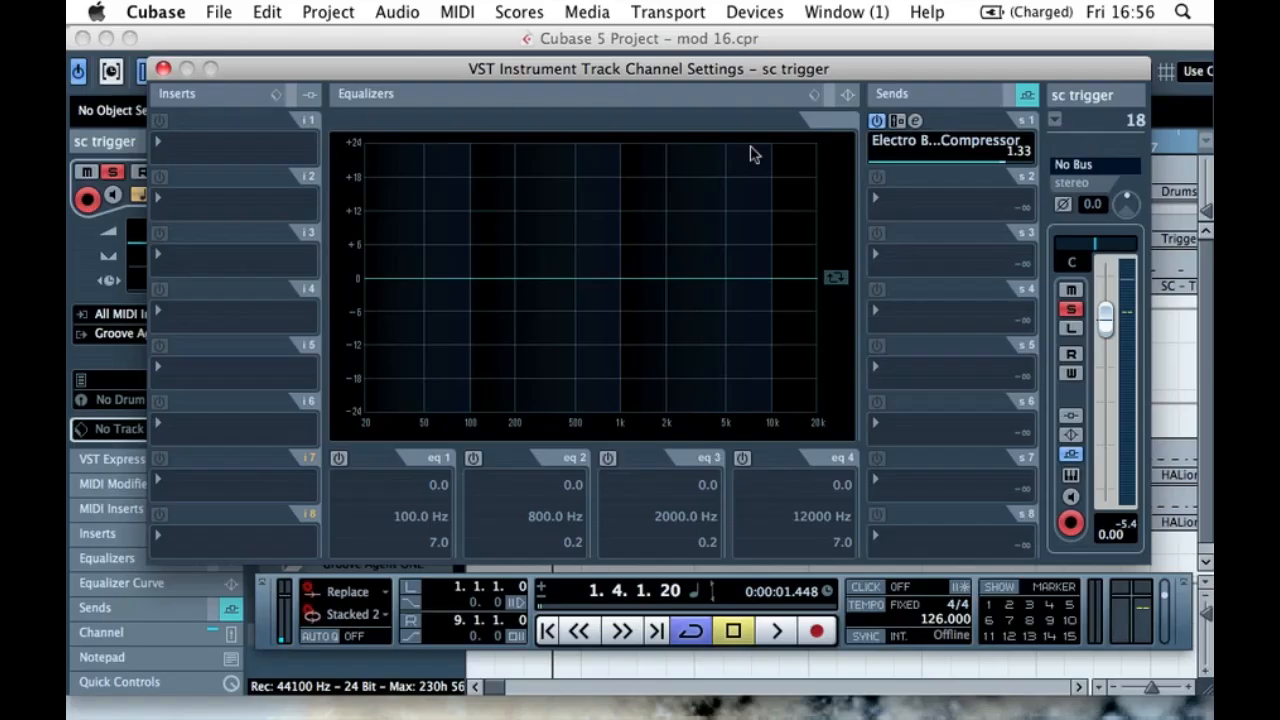
{"action": "left_click", "coordinate": [164, 68]}
{"action": "key", "text": "space"}
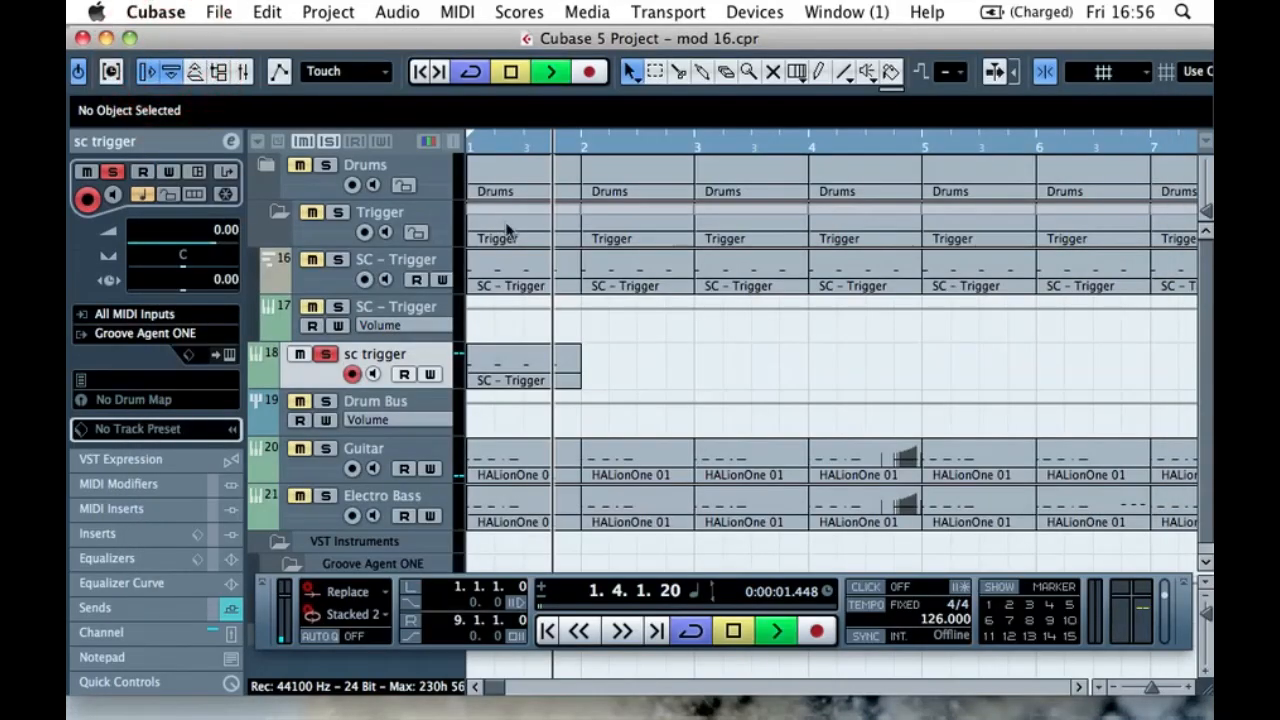
{"action": "left_click", "coordinate": [466, 145]}
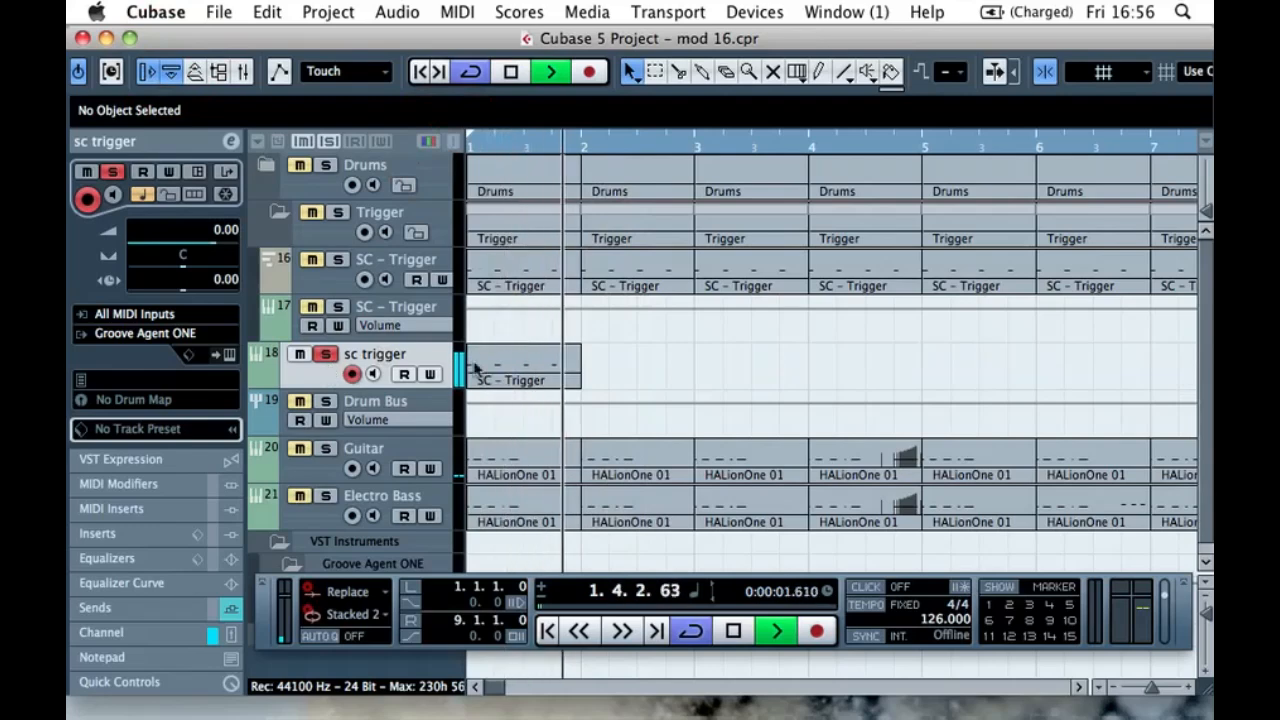
{"action": "key", "text": "space"}
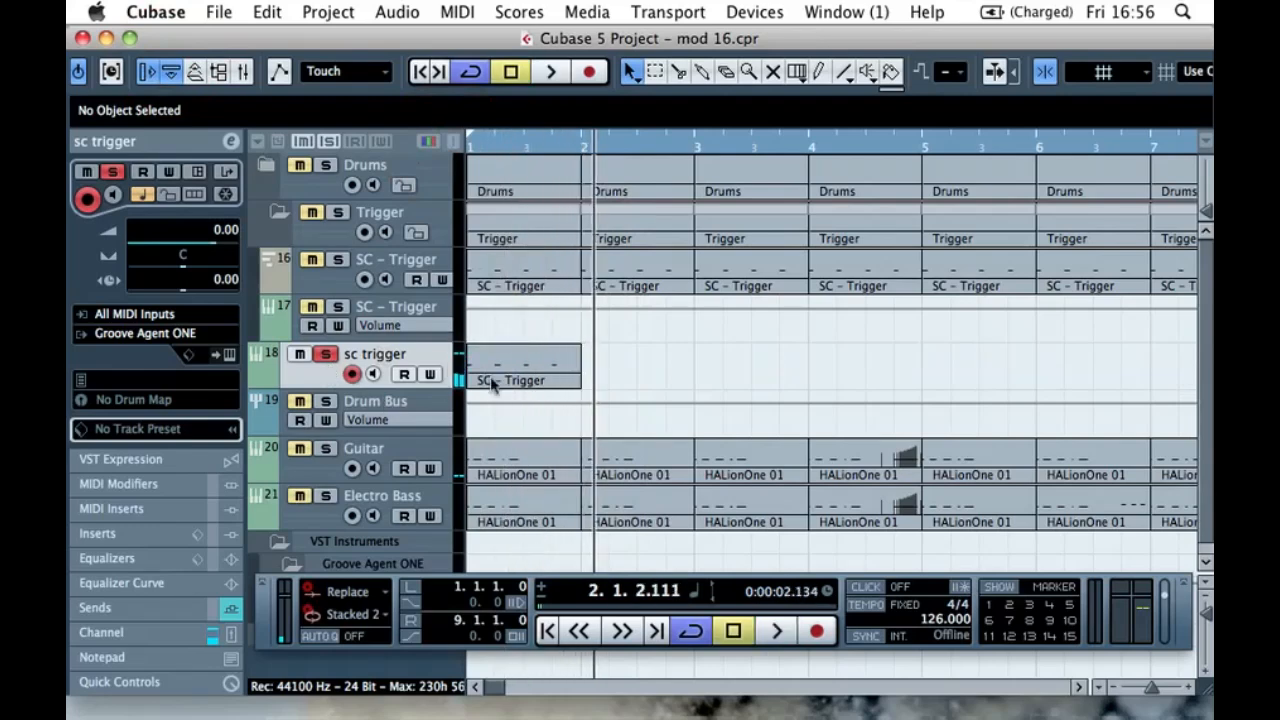
- Remove the sc trigger track from the project and clear the remaining solo and mute states
{"action": "right_click", "coordinate": [295, 374]}
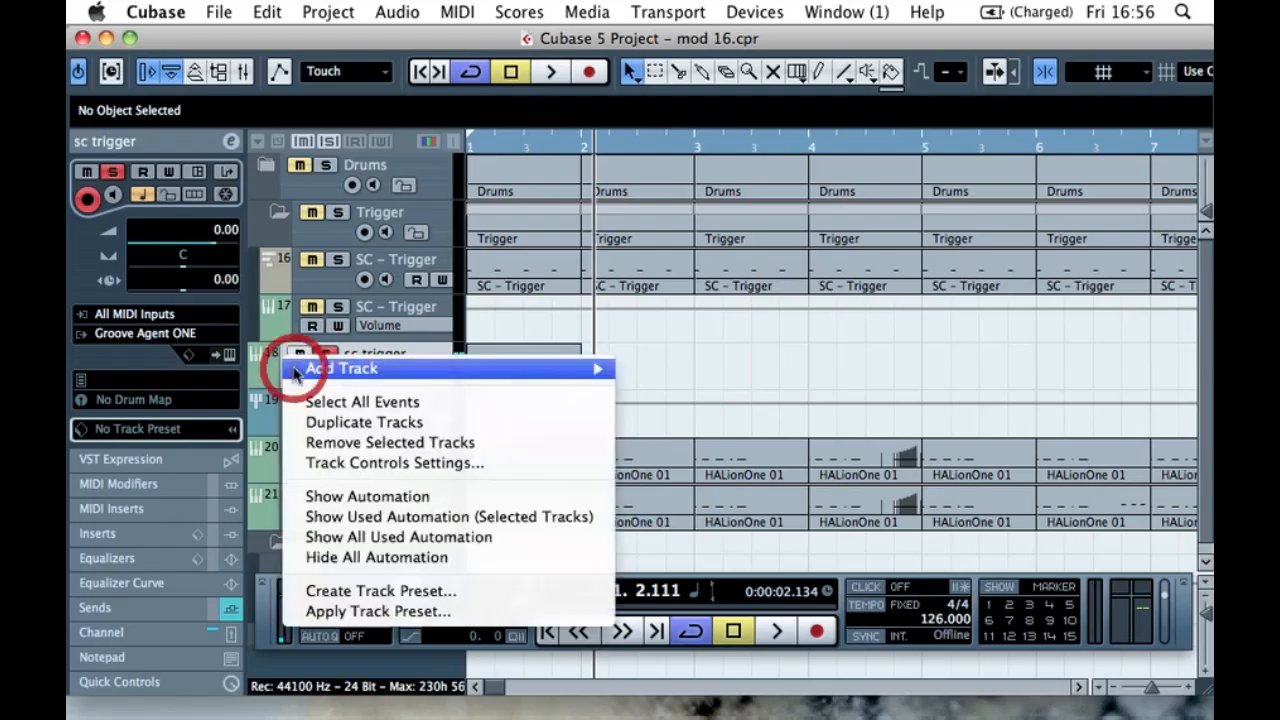
{"action": "left_click", "coordinate": [375, 443]}
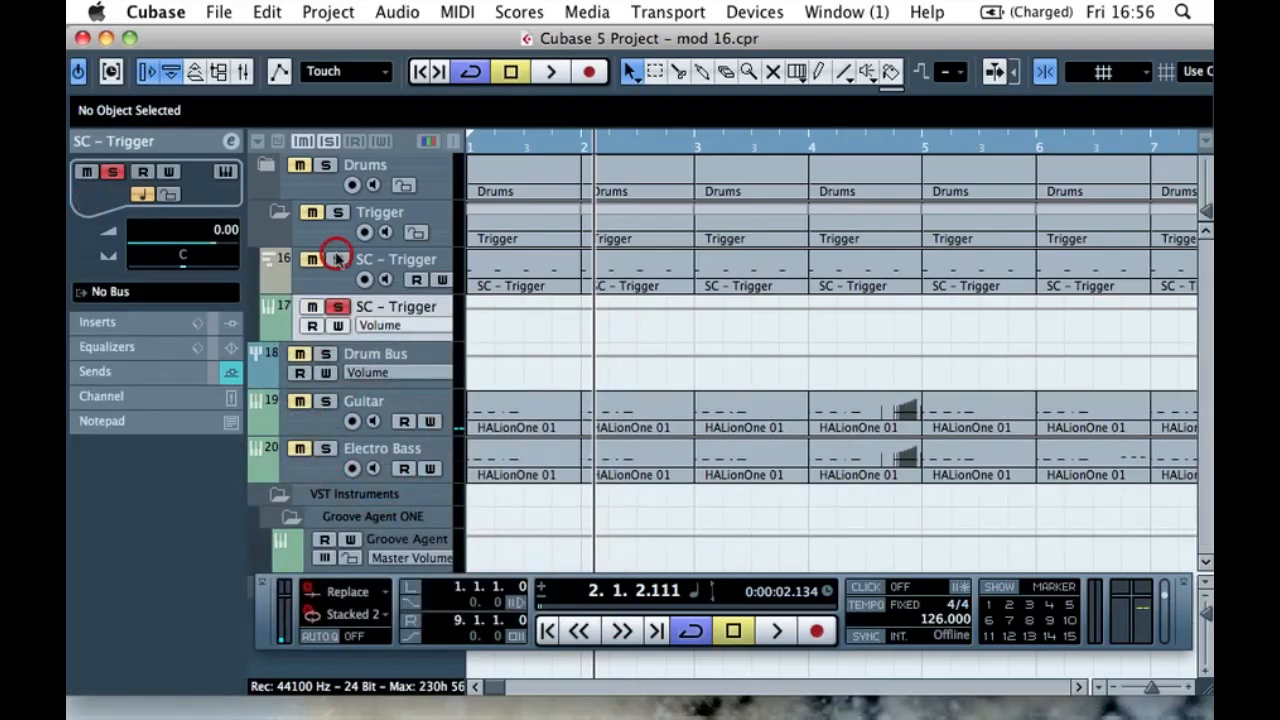
{"action": "left_click", "coordinate": [337, 306]}
{"action": "left_click", "coordinate": [305, 142]}
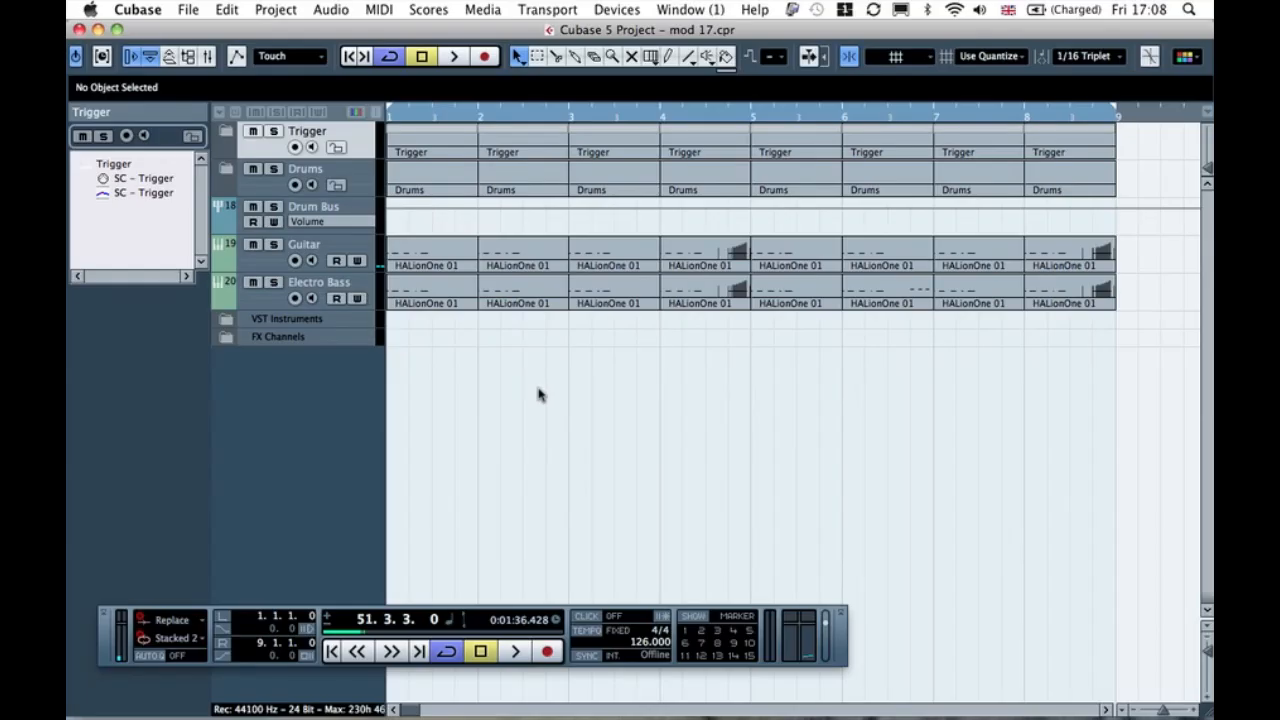
- Add one instrument track using the Prologue synth
{"action": "right_click", "coordinate": [258, 402]}
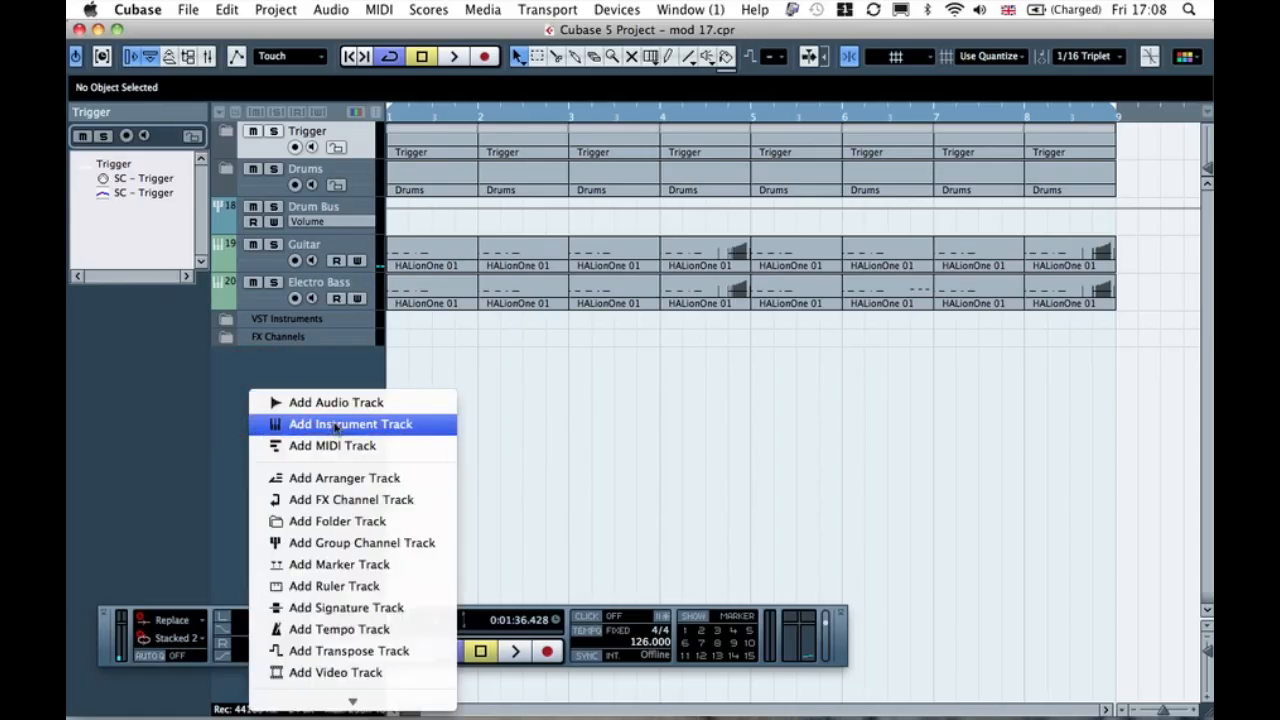
{"action": "left_click", "coordinate": [356, 424]}
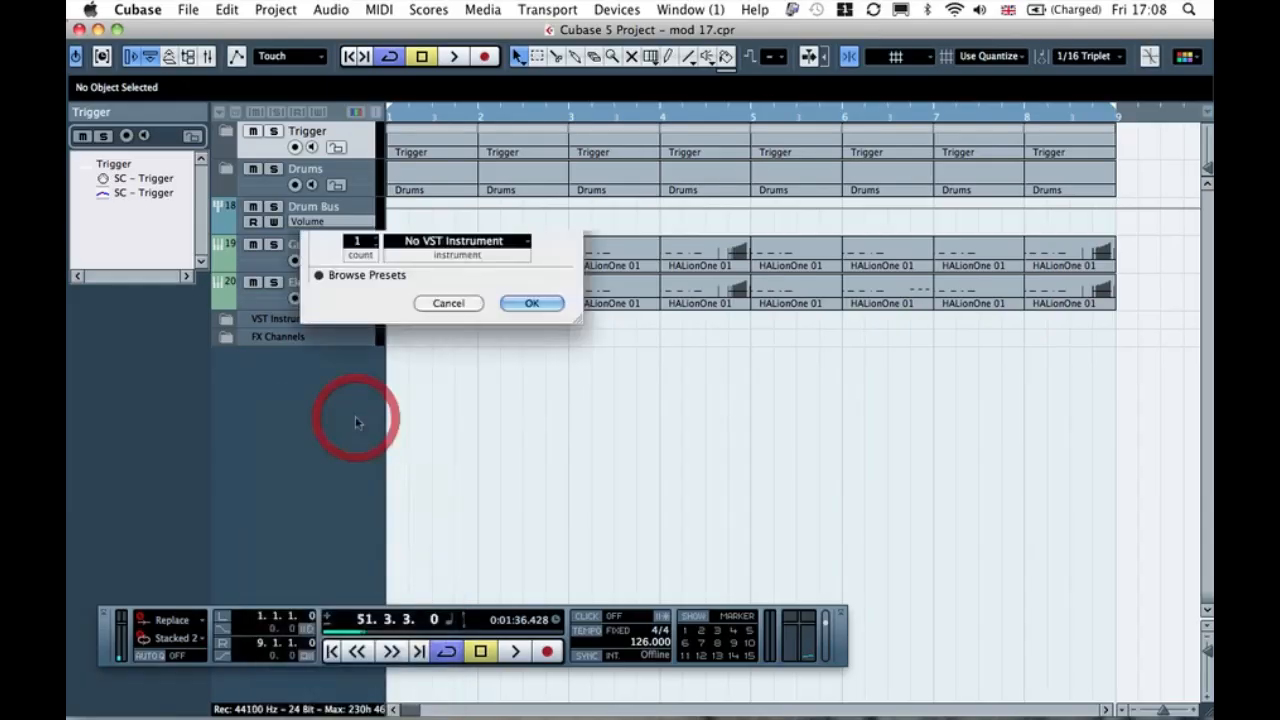
{"action": "left_click", "coordinate": [450, 242]}
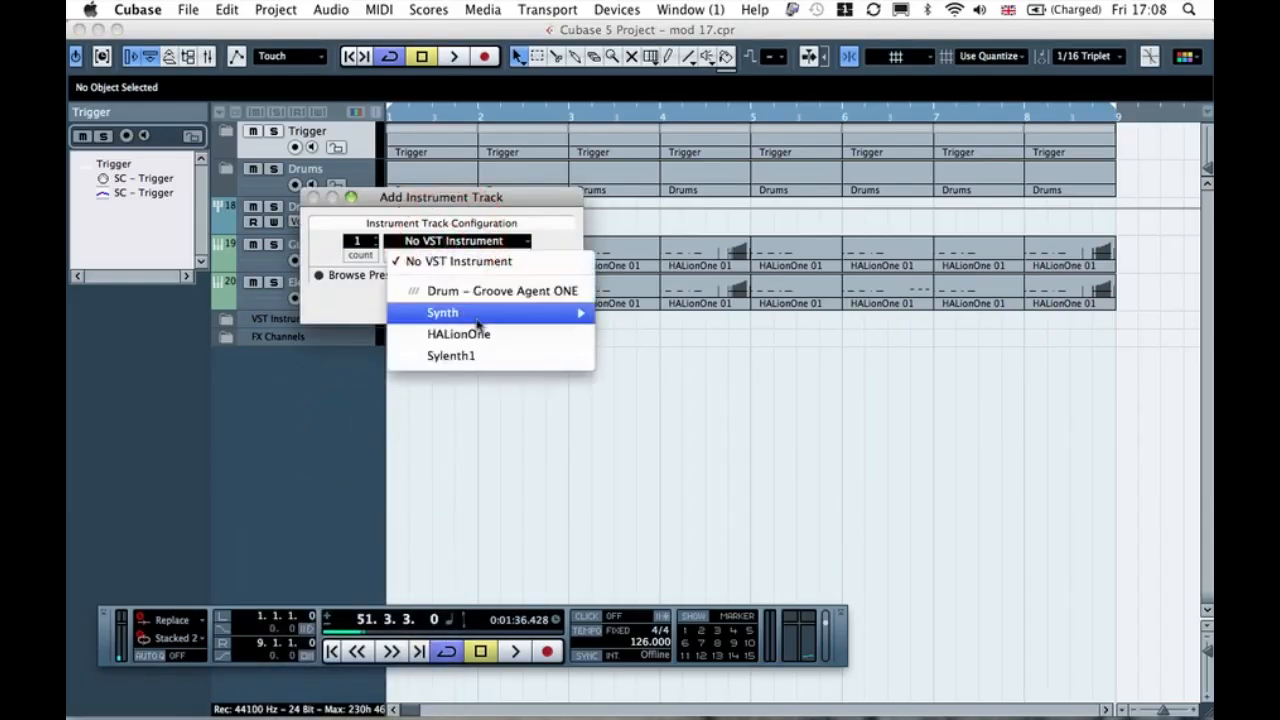
{"action": "mouse_move", "coordinate": [478, 314]}
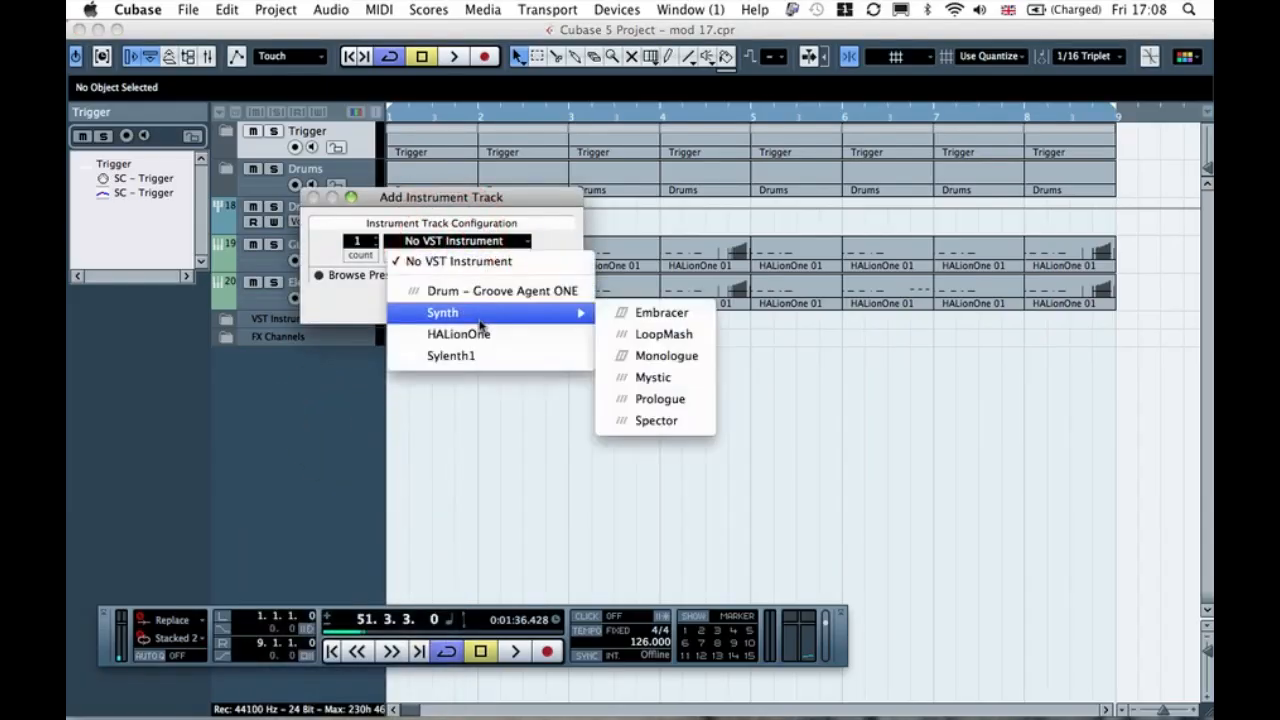
{"action": "left_click", "coordinate": [675, 398]}
{"action": "left_click", "coordinate": [530, 303]}
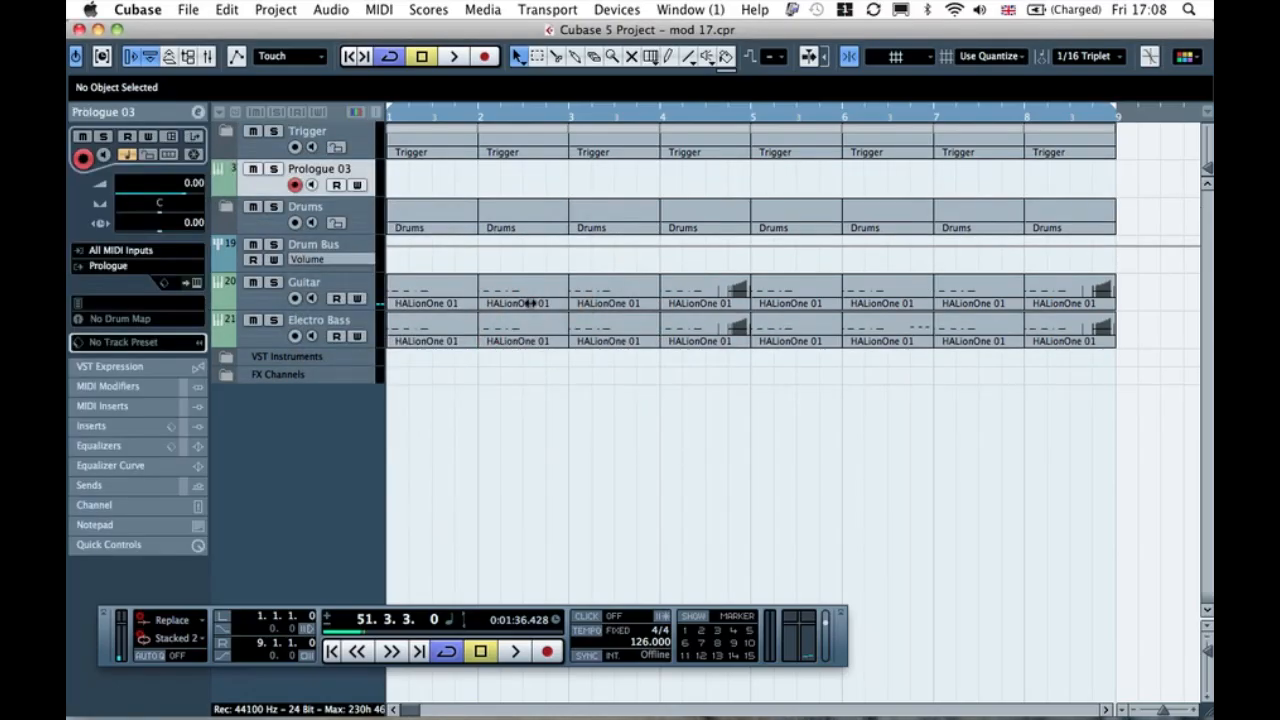
- Show the virtual keyboard and play a few notes to audition the Prologue track
{"action": "key", "text": "alt+k"}
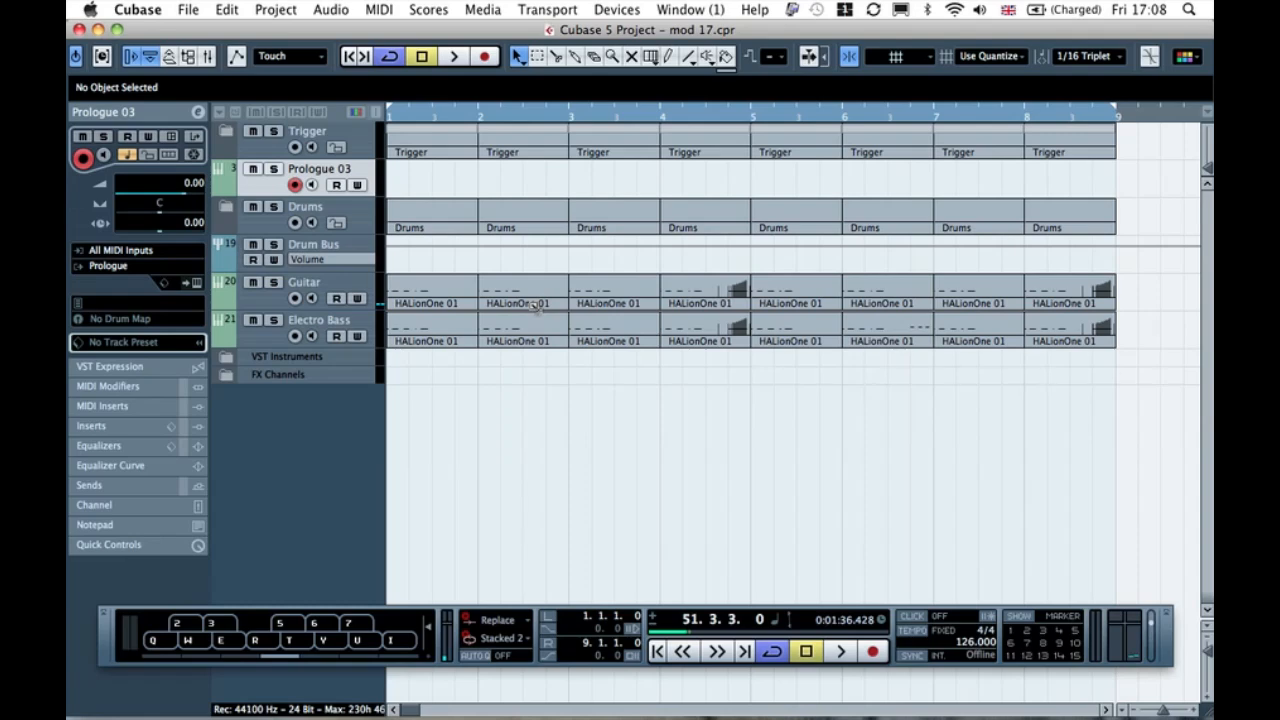
{"action": "key", "text": "q"}
{"action": "key", "text": "e"}
{"action": "key", "text": "w"}
- Rename the Prologue track as Floaty Synth and move it below the Electro Bass track
{"action": "double_click", "coordinate": [330, 170]}
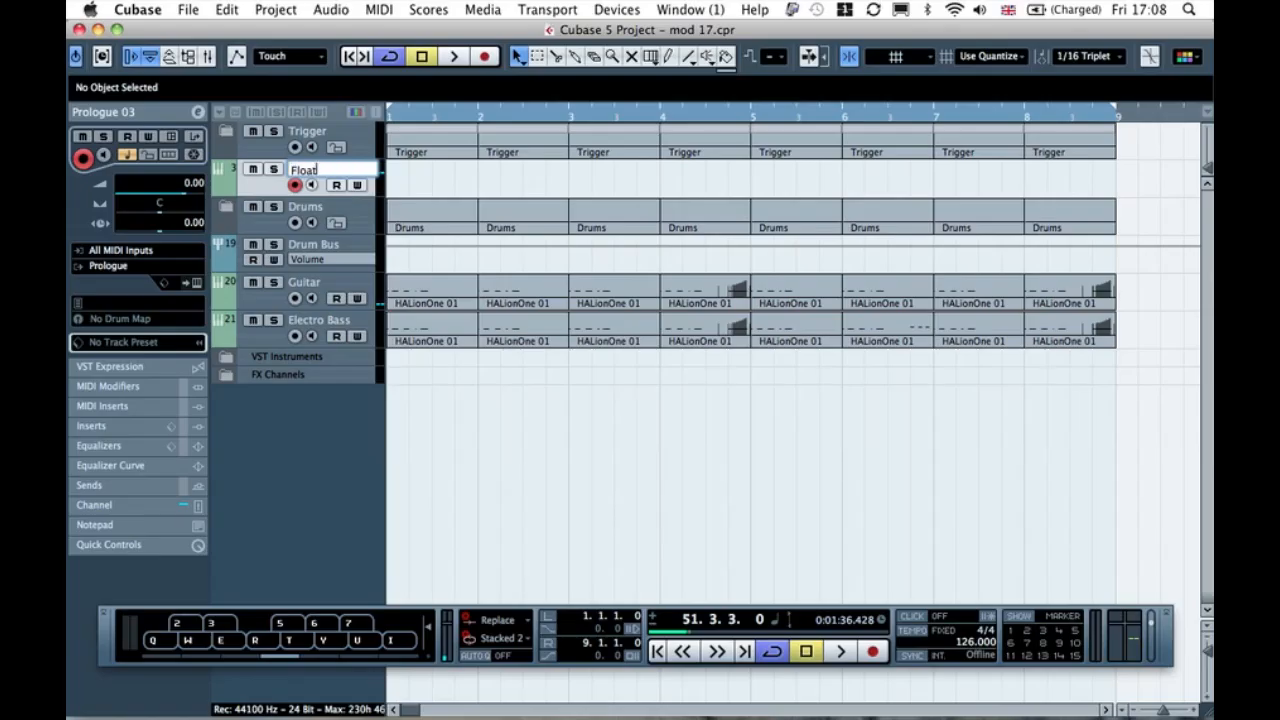
{"action": "key", "text": "Return"}
{"action": "left_click_drag", "start_coordinate": [257, 189], "coordinate": [277, 338]}
{"action": "left_click", "coordinate": [257, 336]}
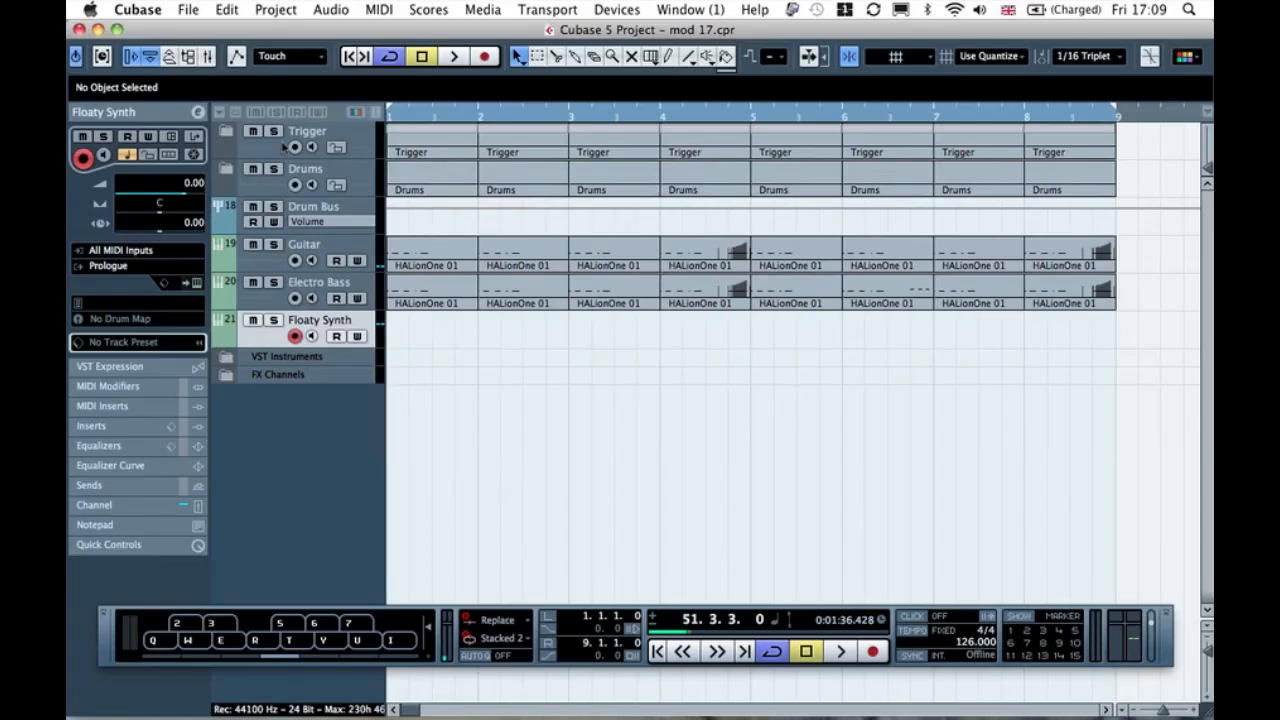
- Open the Prologue editor, set envelope 2's attack, decay and release to 0.0, and audition the sound with a few notes
{"action": "left_click", "coordinate": [197, 284]}
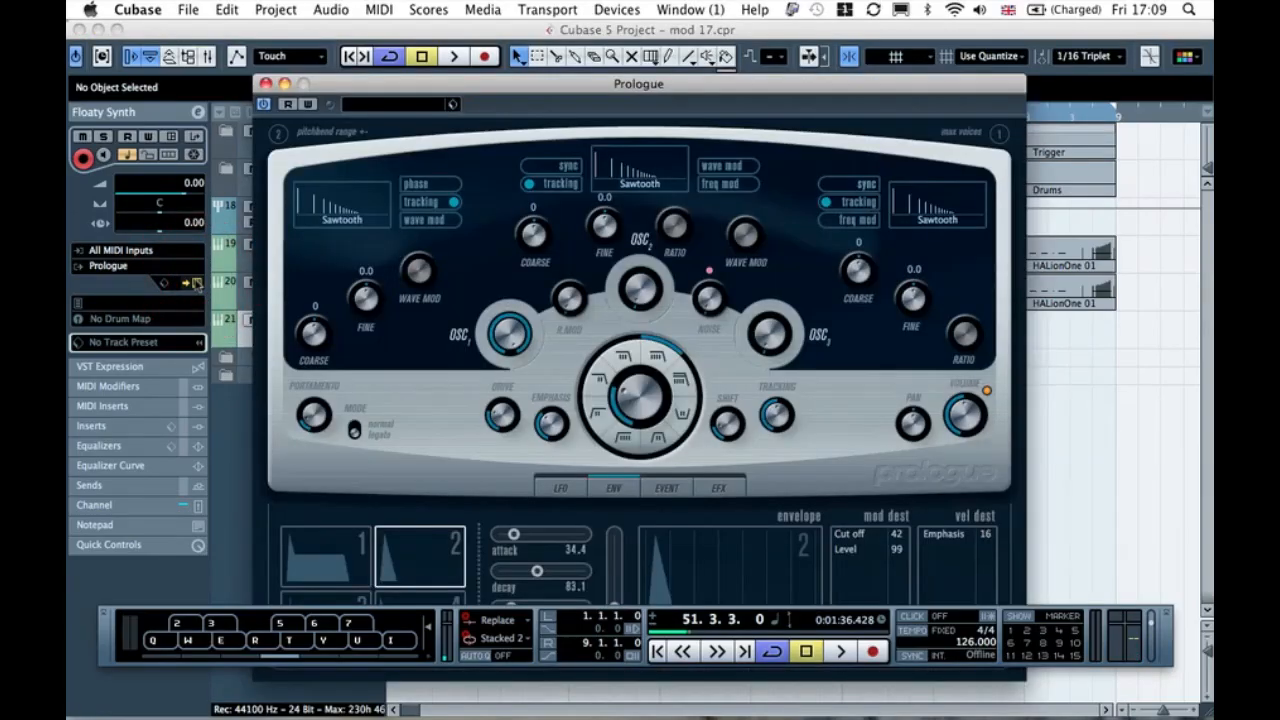
{"action": "left_click_drag", "start_coordinate": [708, 87], "coordinate": [697, 33]}
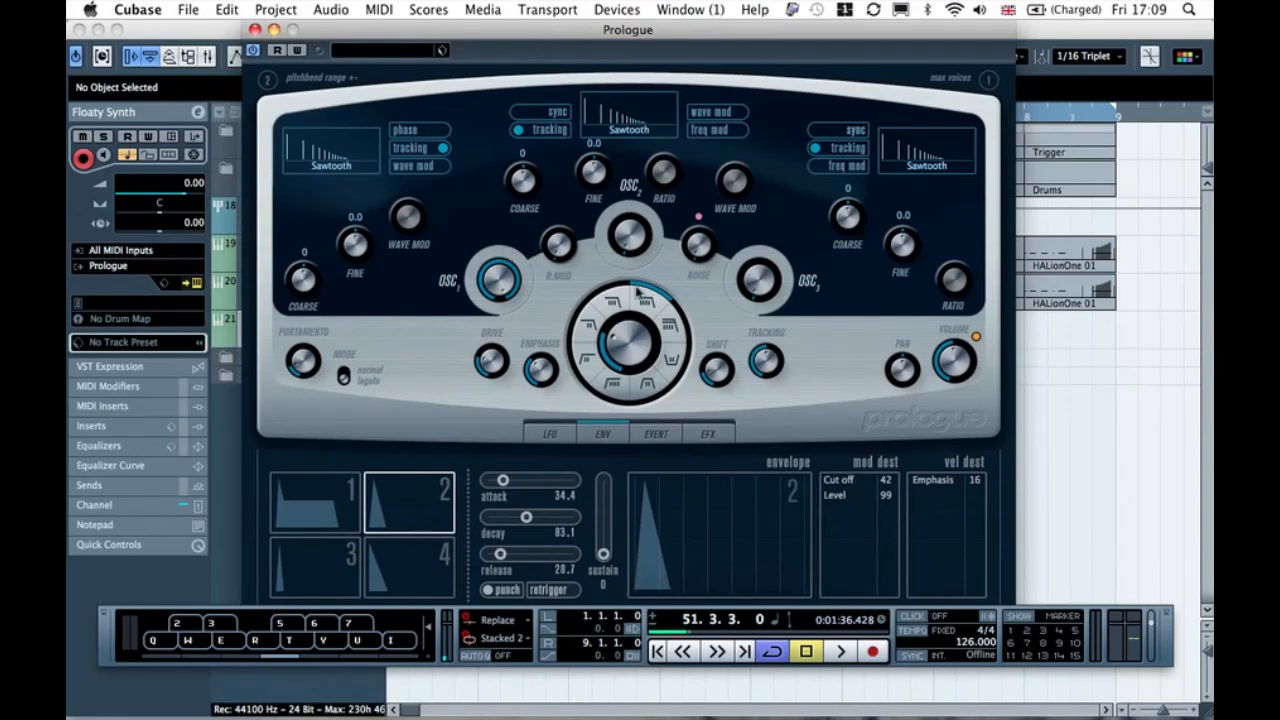
{"action": "left_click_drag", "start_coordinate": [504, 482], "coordinate": [437, 473]}
{"action": "left_click_drag", "start_coordinate": [528, 518], "coordinate": [447, 516]}
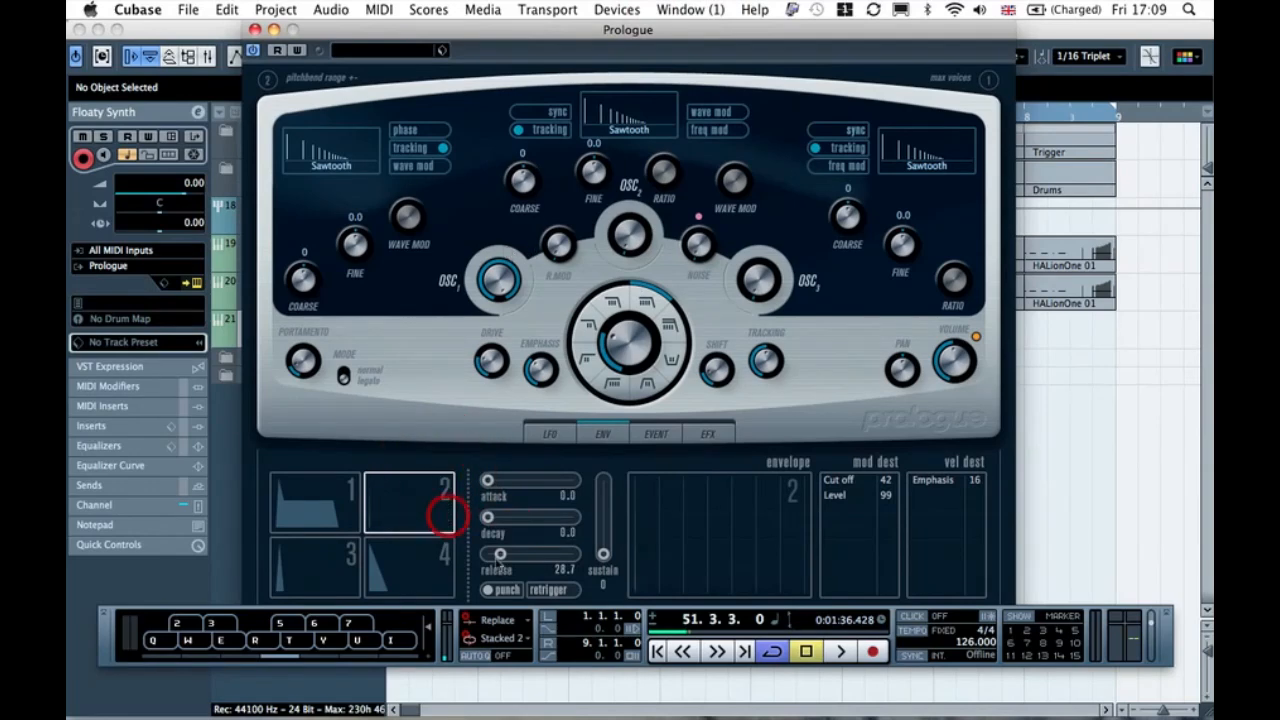
{"action": "left_click_drag", "start_coordinate": [500, 554], "coordinate": [443, 551]}
{"action": "key", "text": "q"}
{"action": "key", "text": "w"}
{"action": "key", "text": "e"}
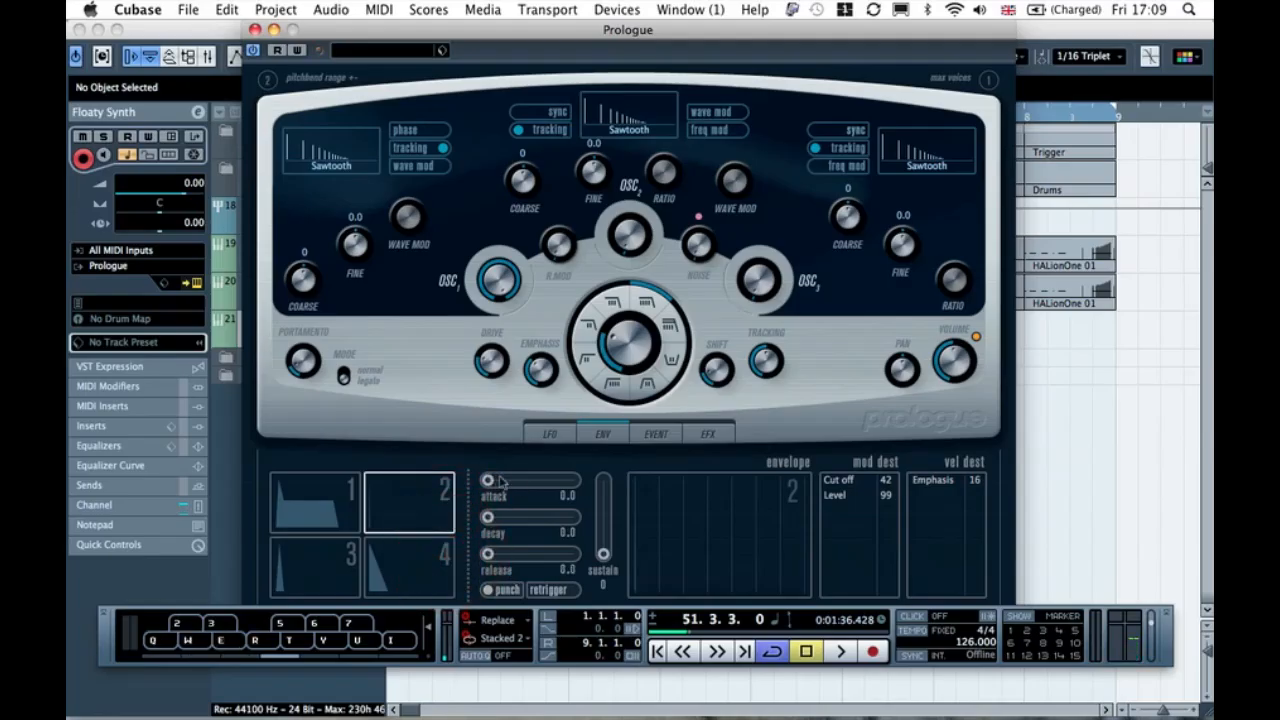
- Toggle envelope 2's punch option while auditioning notes, and show Prologue's event modulation settings
{"action": "left_click", "coordinate": [510, 590]}
{"action": "key", "text": "q"}
{"action": "key", "text": "w"}
{"action": "left_click", "coordinate": [650, 435]}
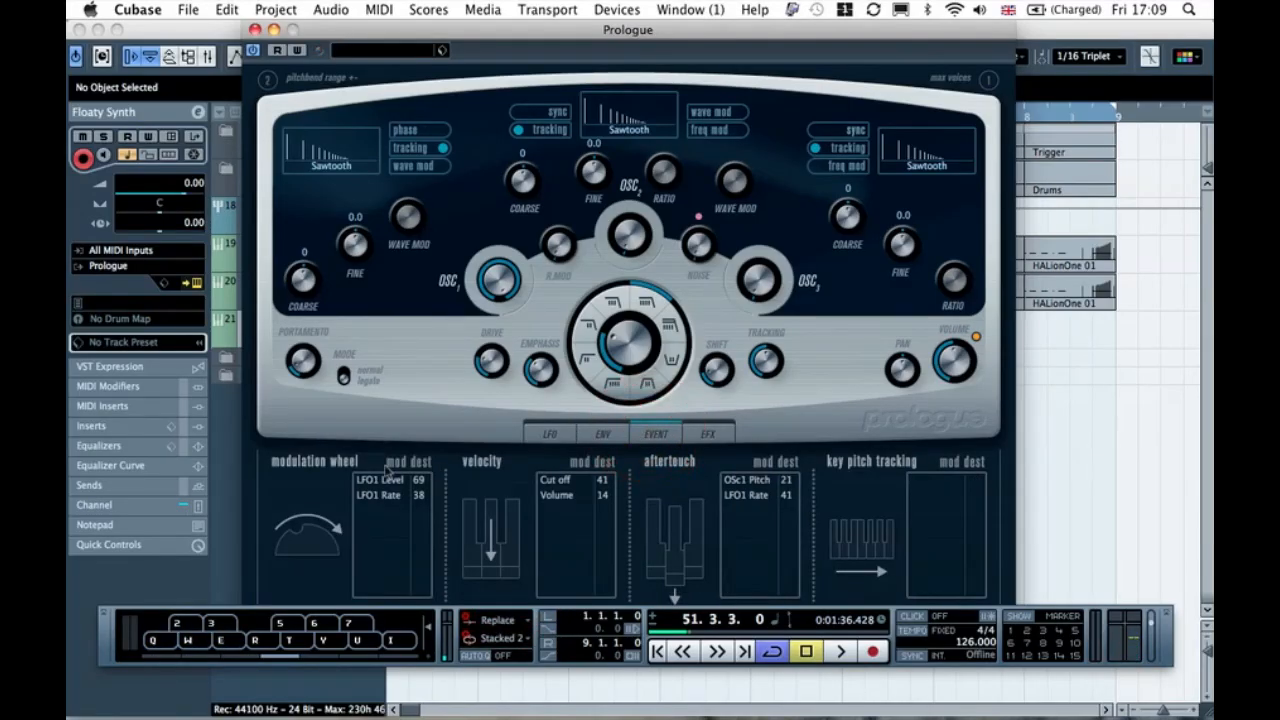
- Switch off the modulation wheel's LFO1 Level and LFO1 Rate destinations
{"action": "left_click", "coordinate": [412, 475]}
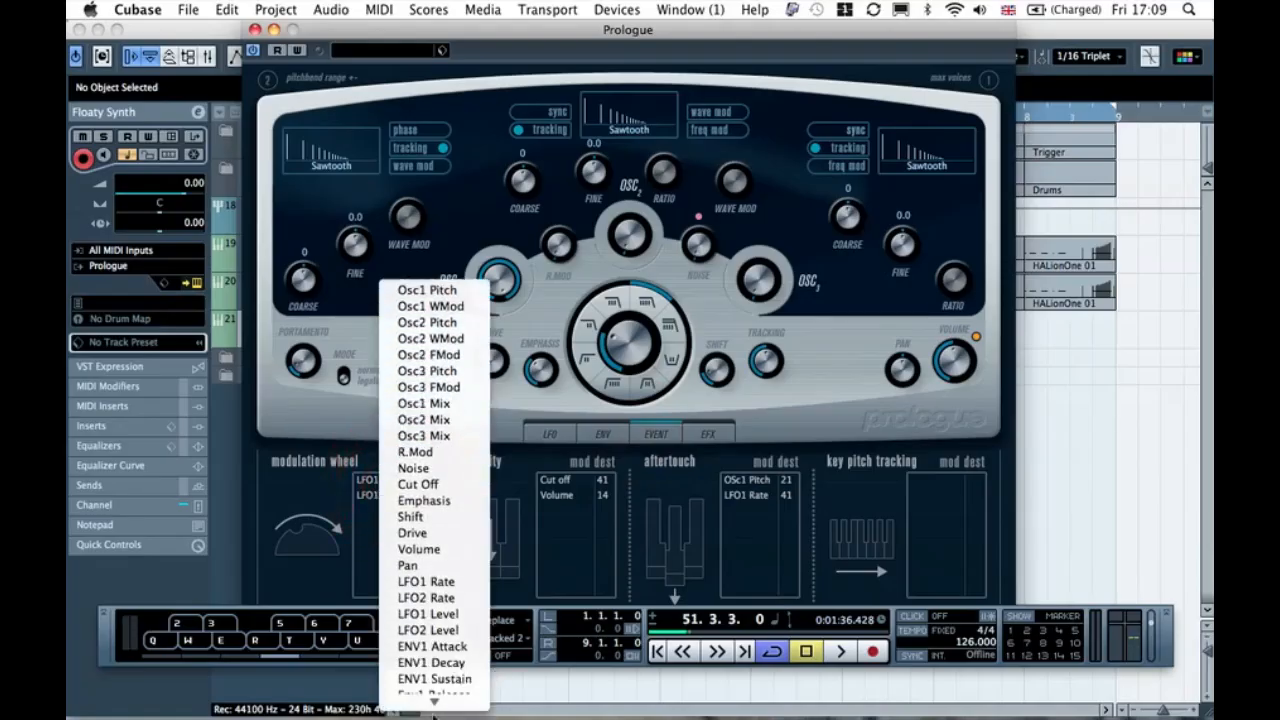
{"action": "left_click", "coordinate": [433, 706]}
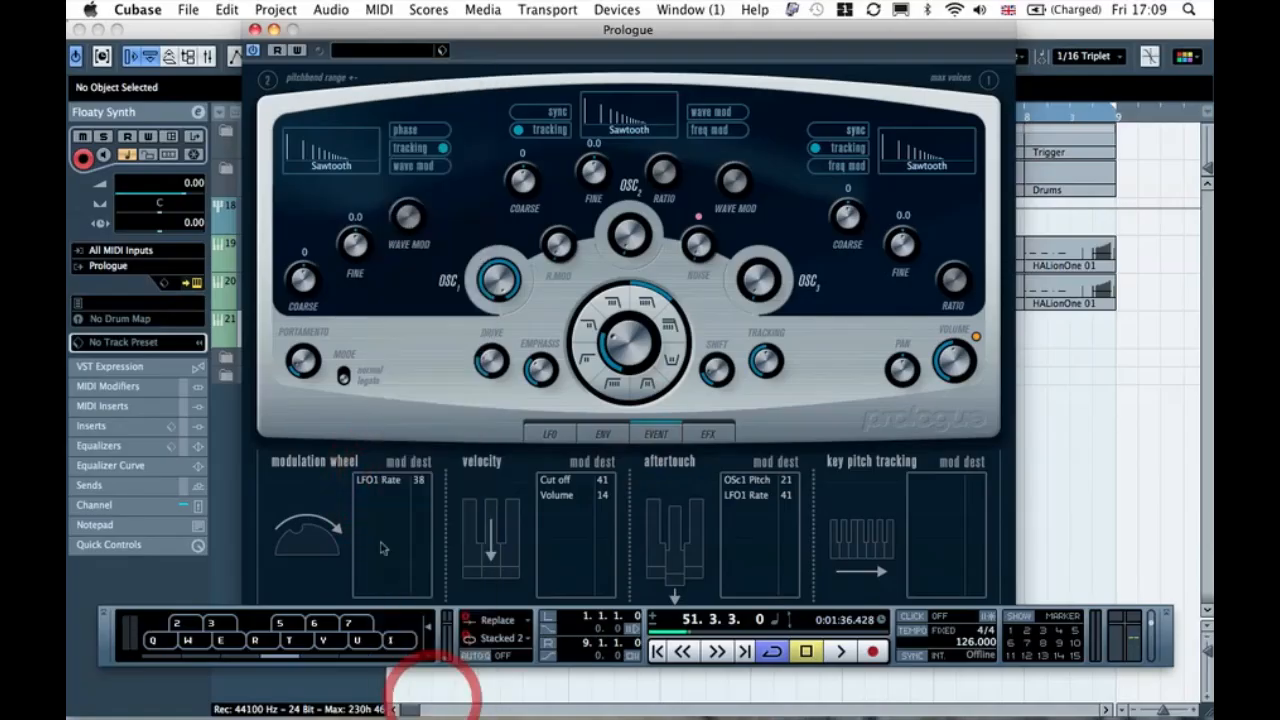
{"action": "left_click", "coordinate": [380, 480]}
{"action": "mouse_move", "coordinate": [420, 700]}
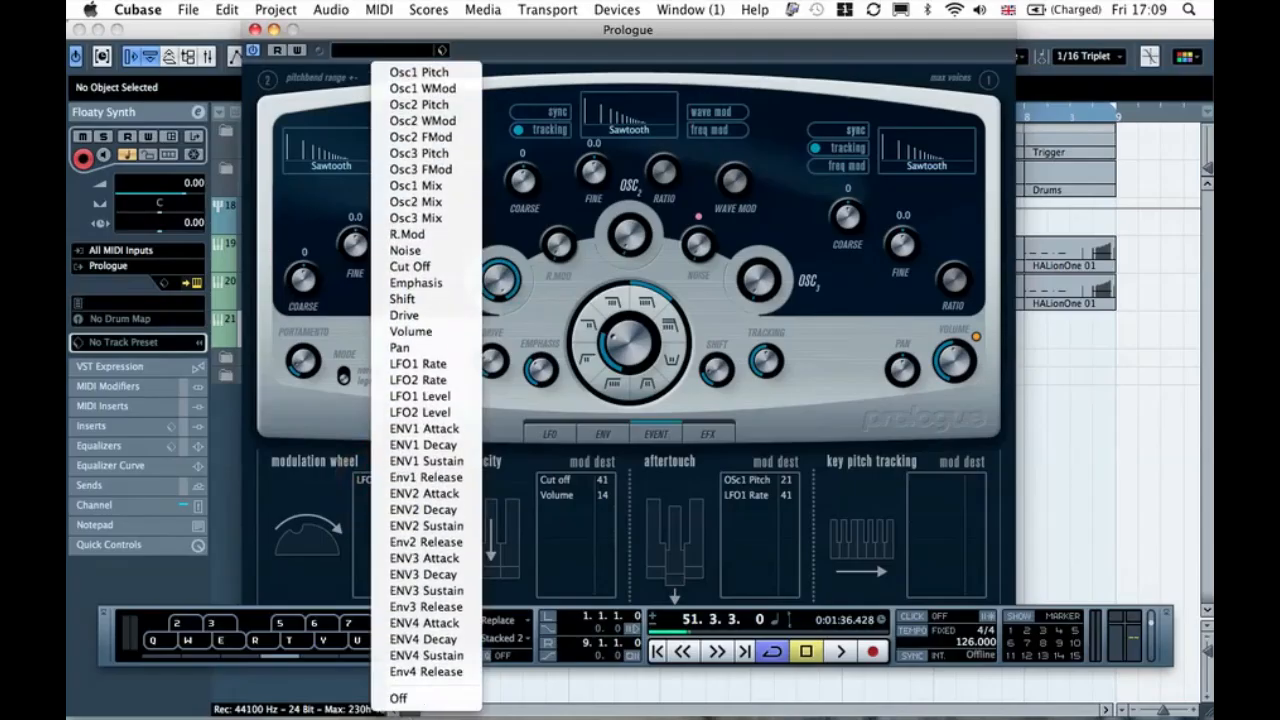
{"action": "left_click", "coordinate": [413, 699]}
- Switch off the Cut off and Volume destinations assigned to velocity
{"action": "left_click", "coordinate": [555, 481]}
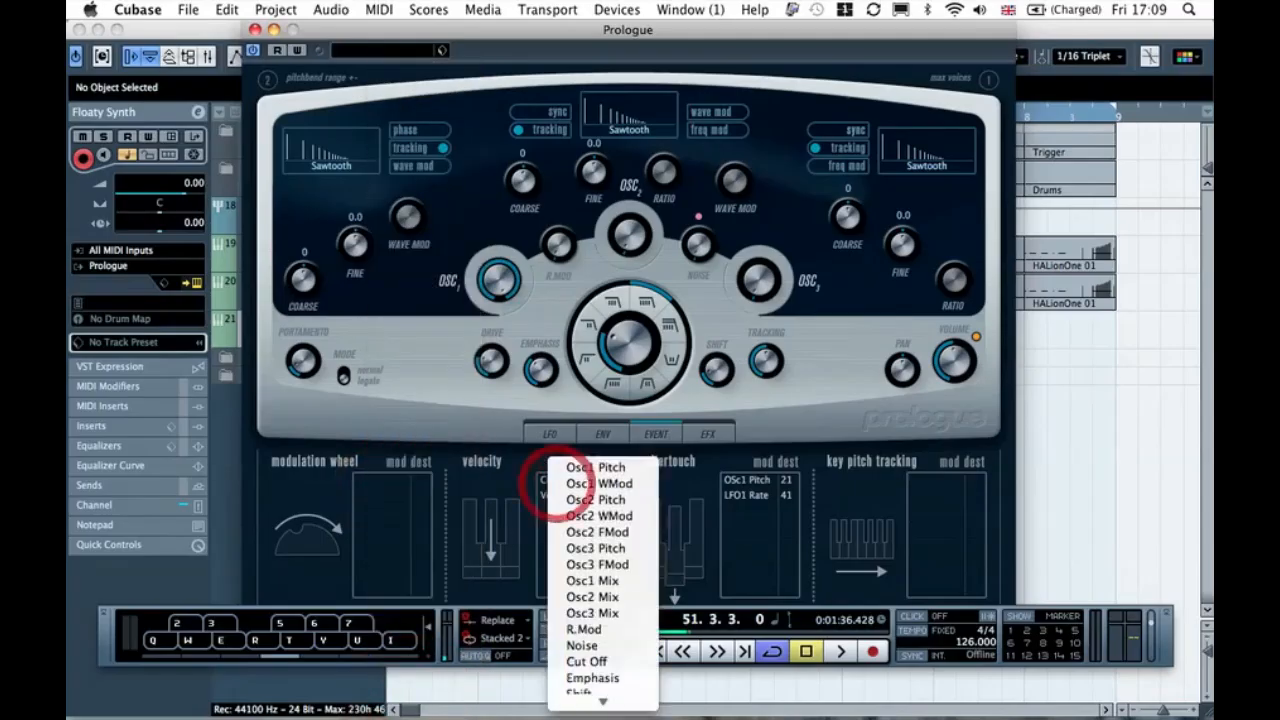
{"action": "left_click", "coordinate": [588, 690]}
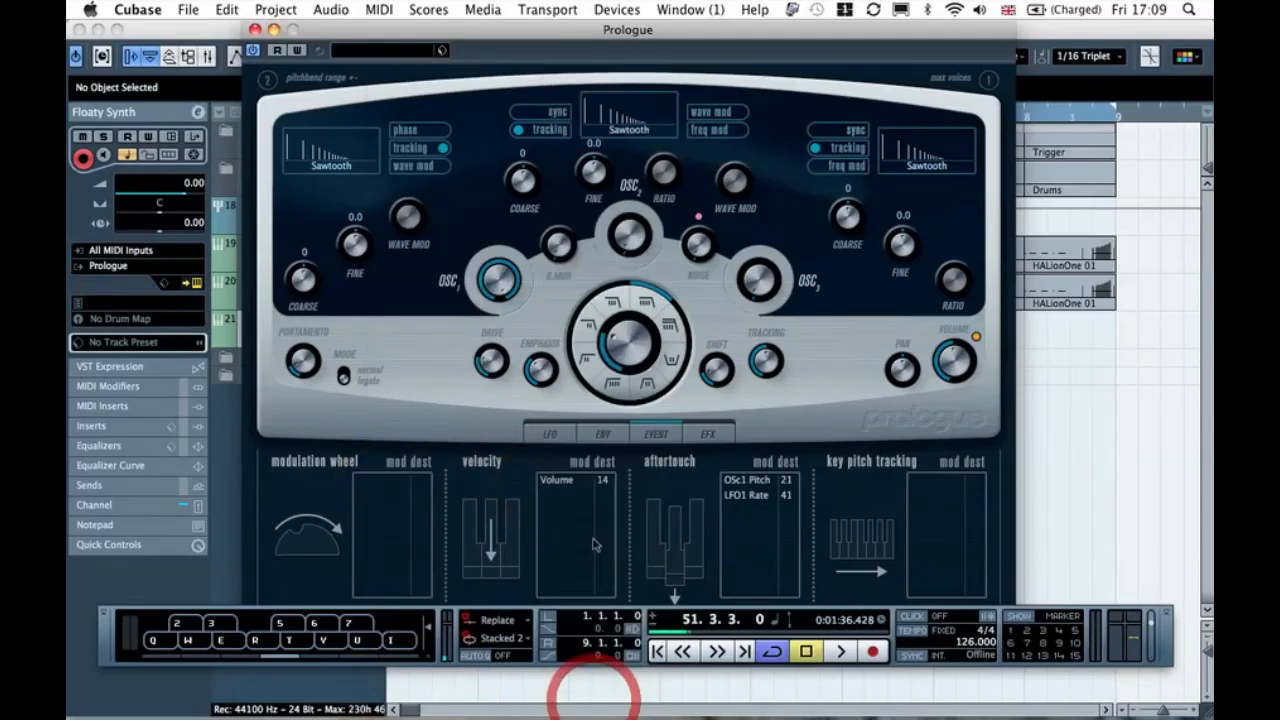
{"action": "left_click", "coordinate": [561, 487]}
{"action": "mouse_move", "coordinate": [600, 700]}
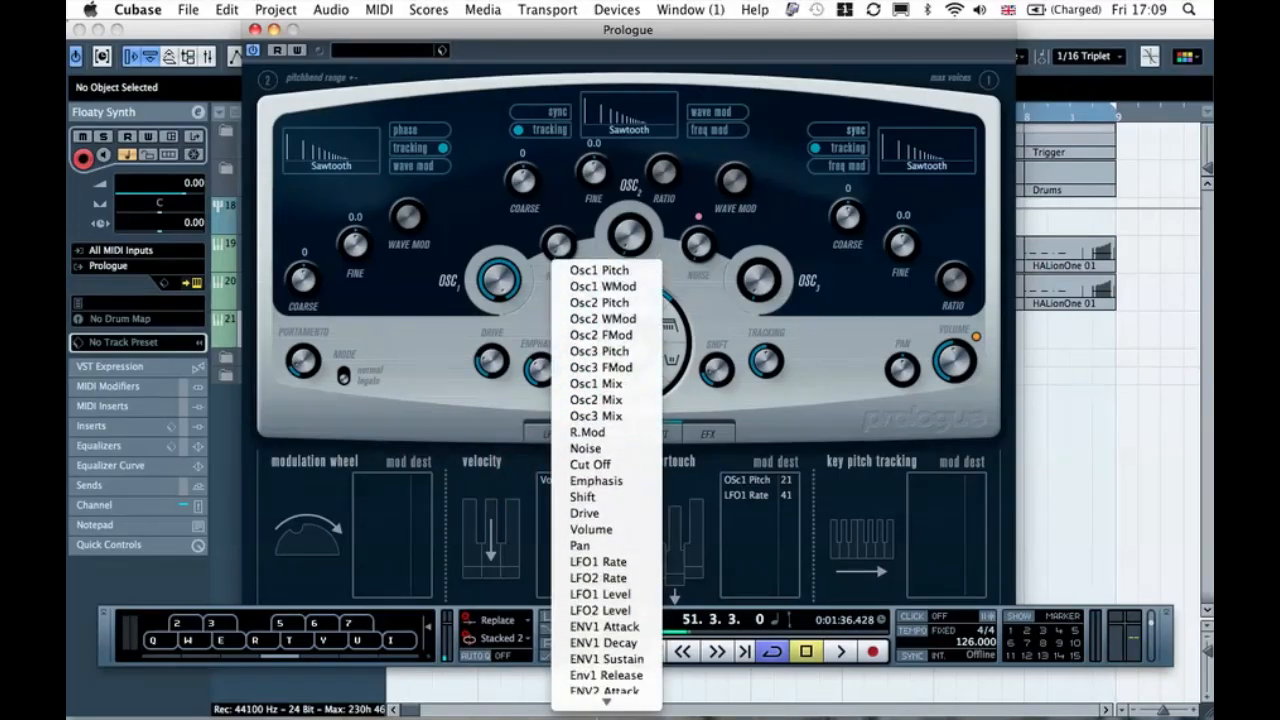
{"action": "left_click", "coordinate": [600, 700]}
- Switch off the aftertouch destinations Osc1 Pitch and LFO1 Rate
{"action": "left_click", "coordinate": [746, 490]}
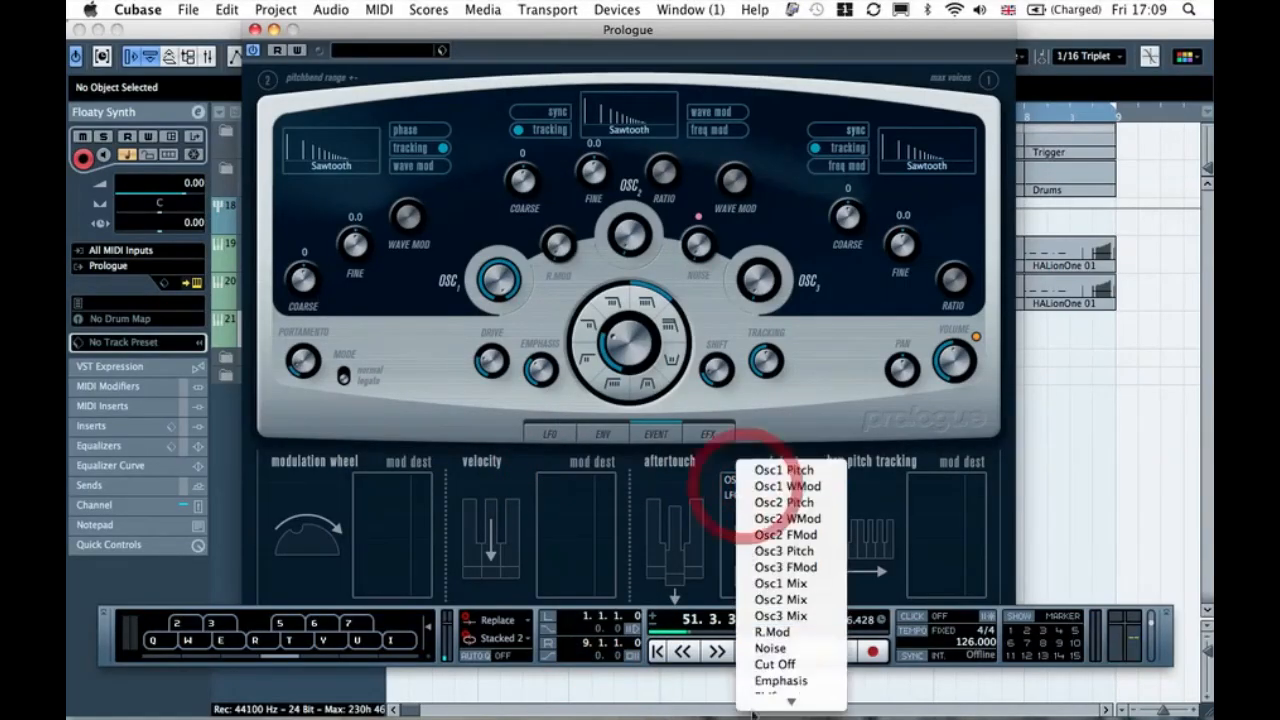
{"action": "left_click", "coordinate": [775, 694]}
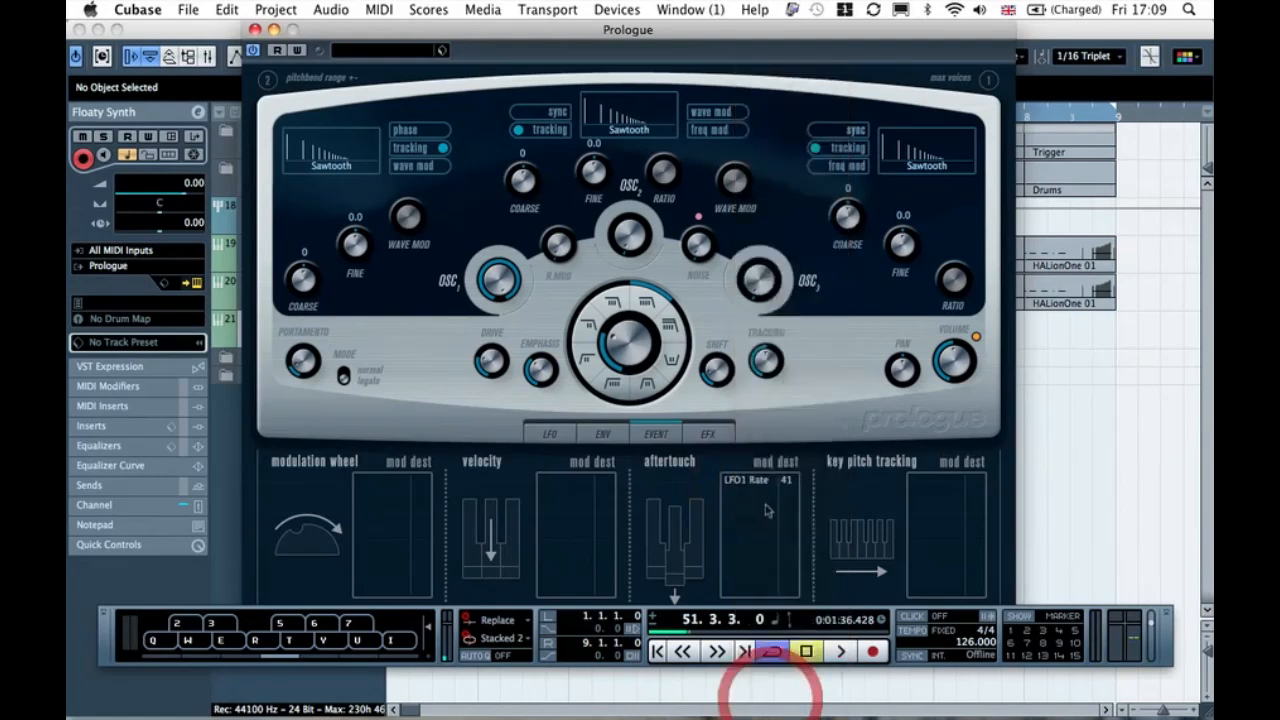
{"action": "left_click", "coordinate": [768, 510]}
{"action": "mouse_move", "coordinate": [810, 700]}
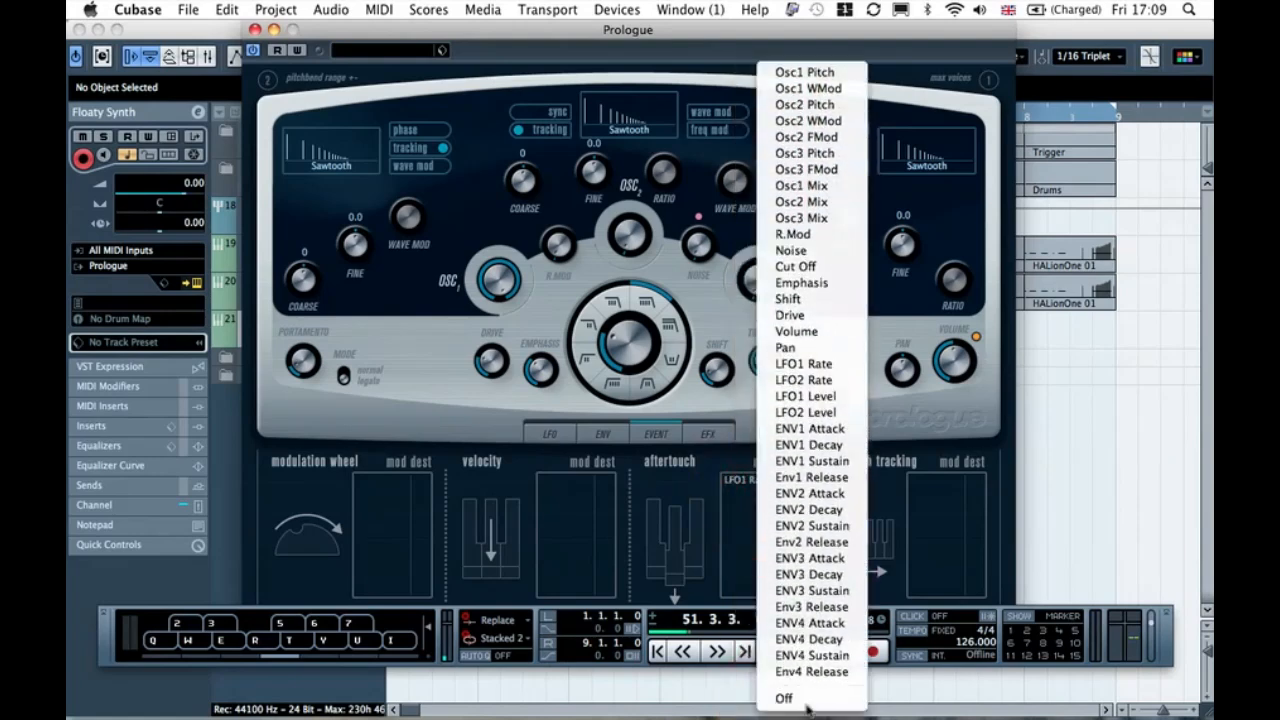
{"action": "left_click", "coordinate": [807, 699]}
{"action": "left_click", "coordinate": [750, 488]}
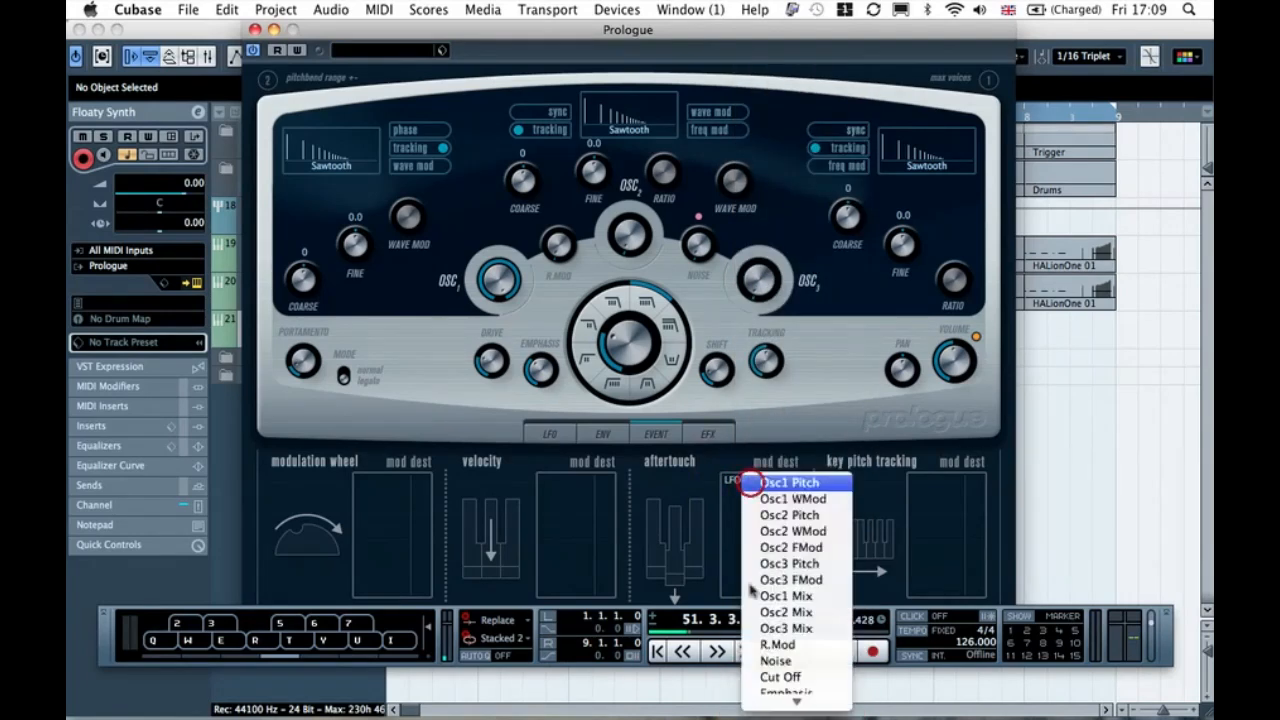
{"action": "mouse_move", "coordinate": [775, 708]}
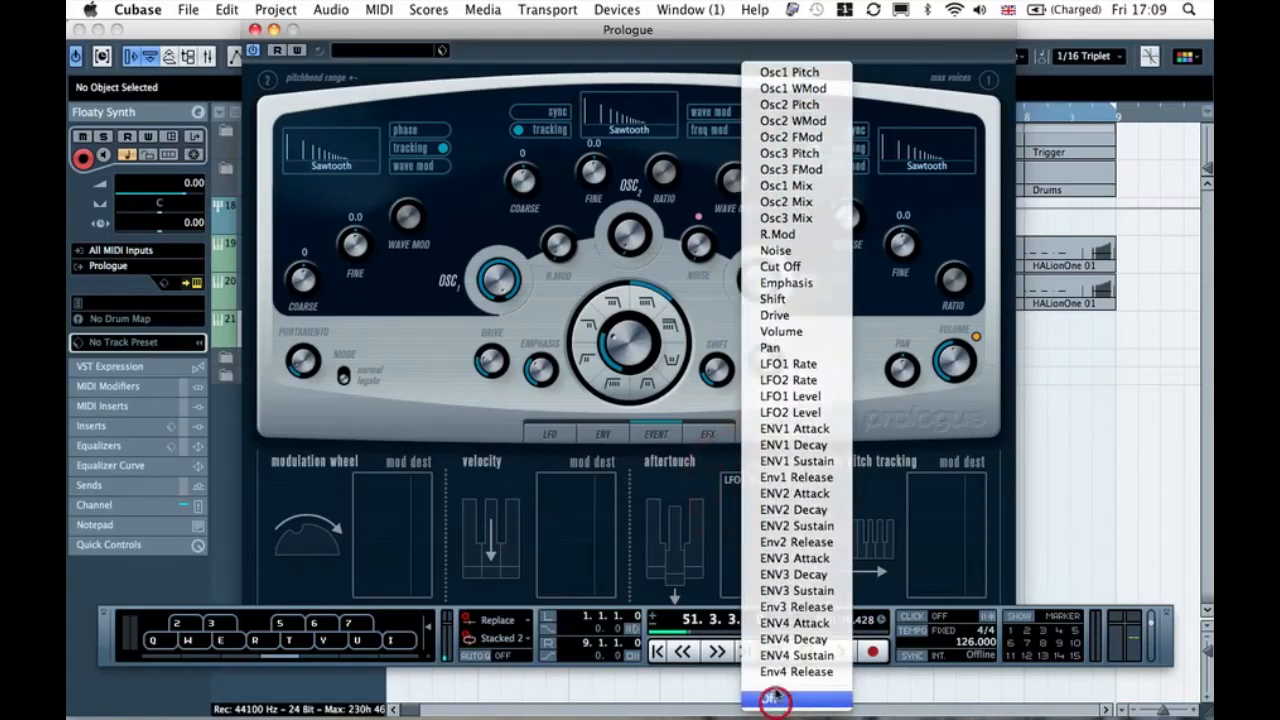
{"action": "left_click", "coordinate": [769, 699]}
- Check the effects settings, switch off LFO 1's Cut off modulation destination, and audition the sound with a few notes
{"action": "left_click", "coordinate": [708, 434]}
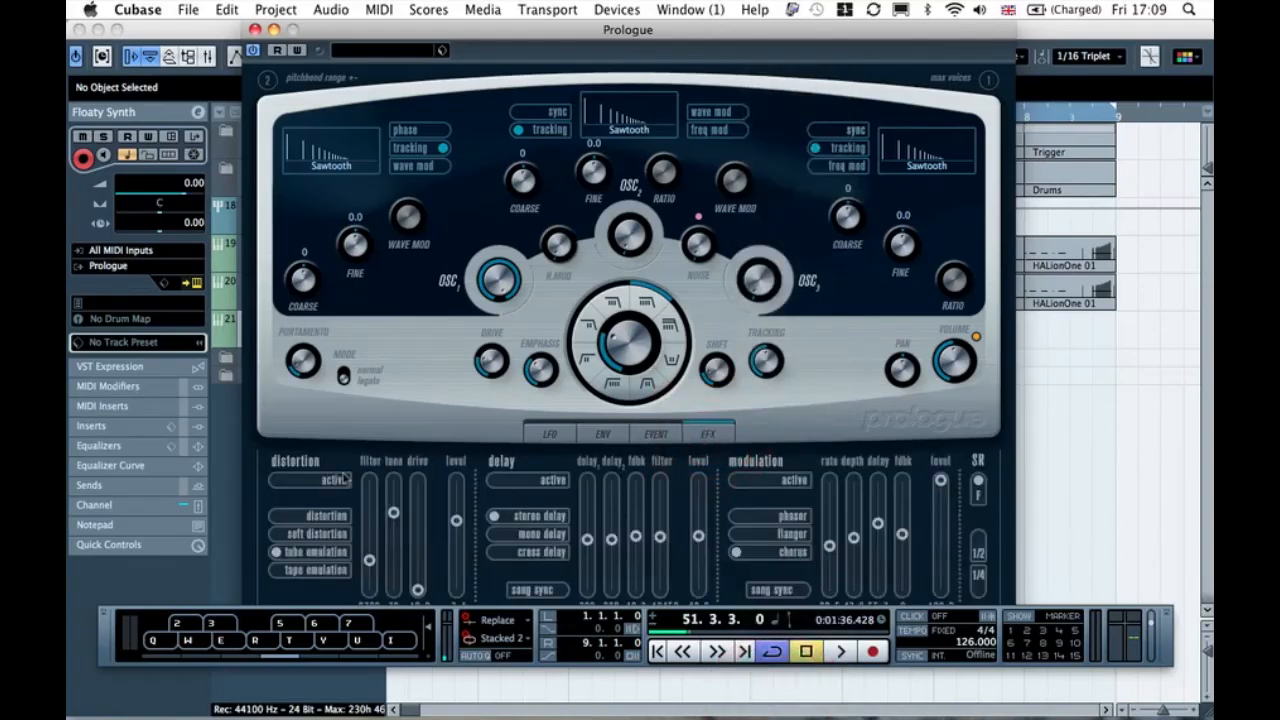
{"action": "left_click", "coordinate": [603, 434]}
{"action": "left_click", "coordinate": [549, 434]}
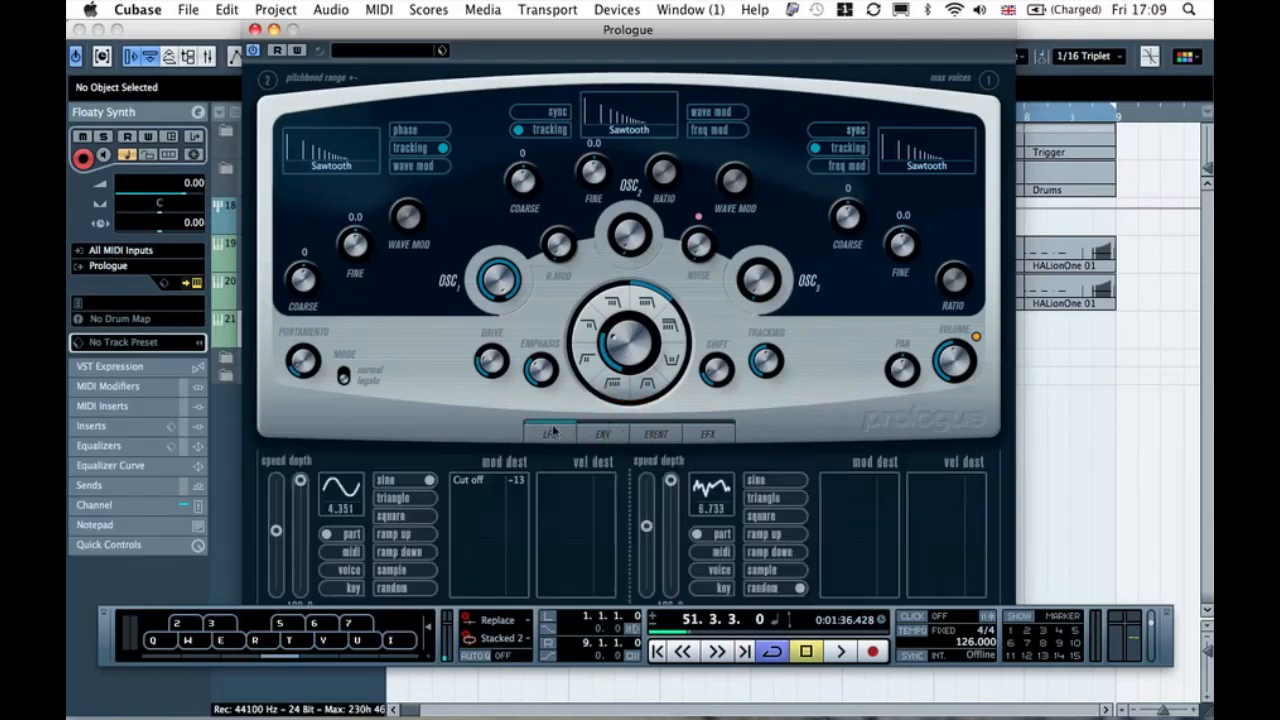
{"action": "left_click", "coordinate": [484, 481]}
{"action": "mouse_move", "coordinate": [535, 705]}
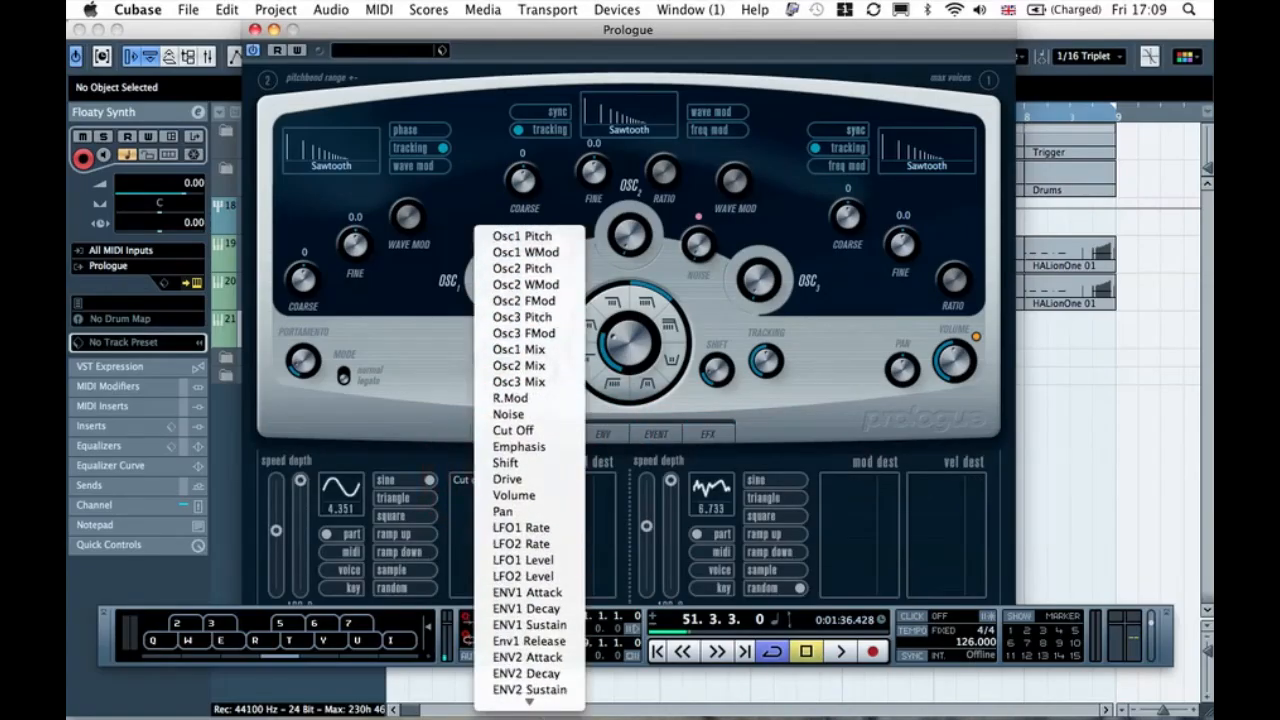
{"action": "left_click", "coordinate": [544, 702]}
{"action": "key", "text": "q"}
{"action": "key", "text": "w"}
{"action": "key", "text": "e"}
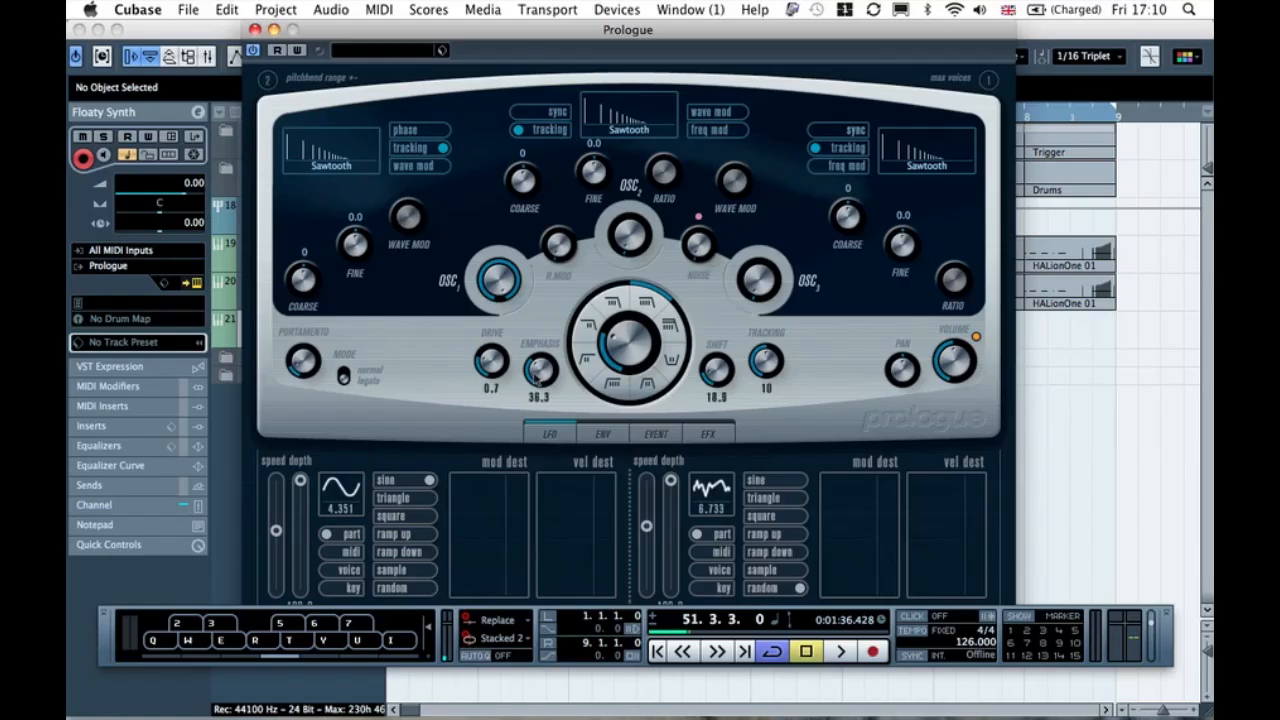
- Set the filter's drive to -10.0, turn emphasis fully down, and neutralise shift and tracking
{"action": "left_click", "coordinate": [500, 398]}
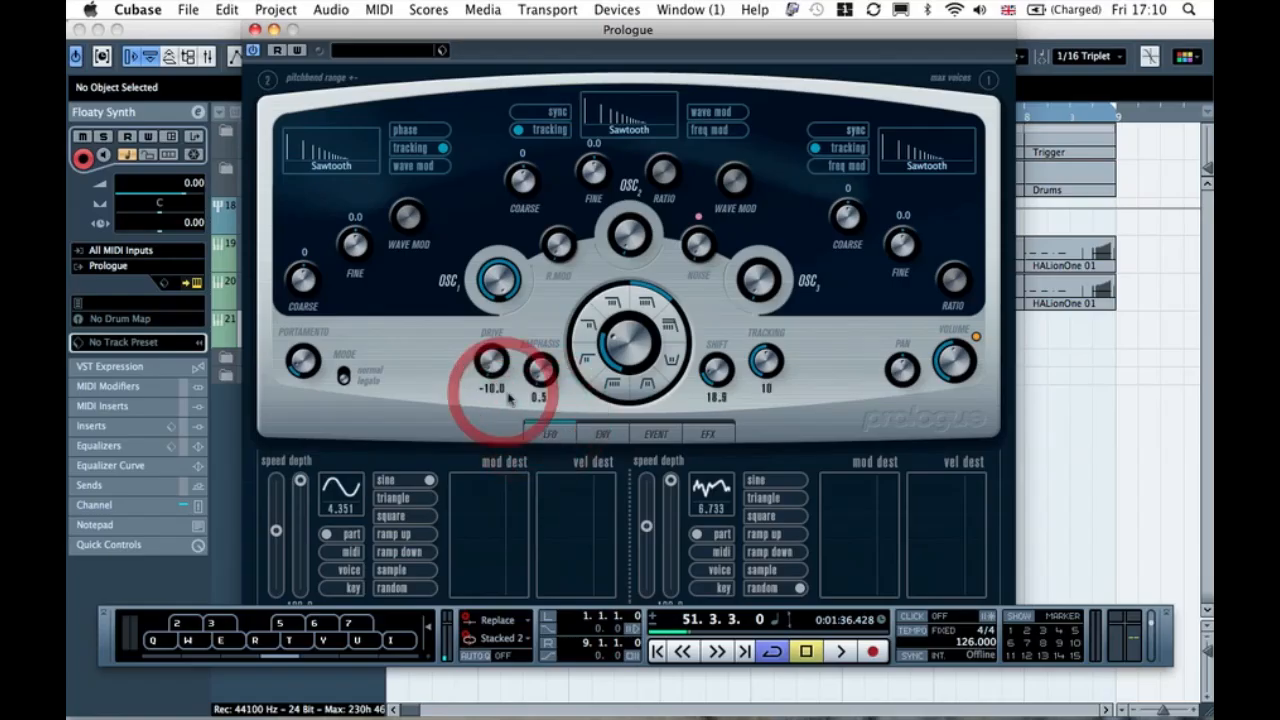
{"action": "left_click", "coordinate": [717, 401]}
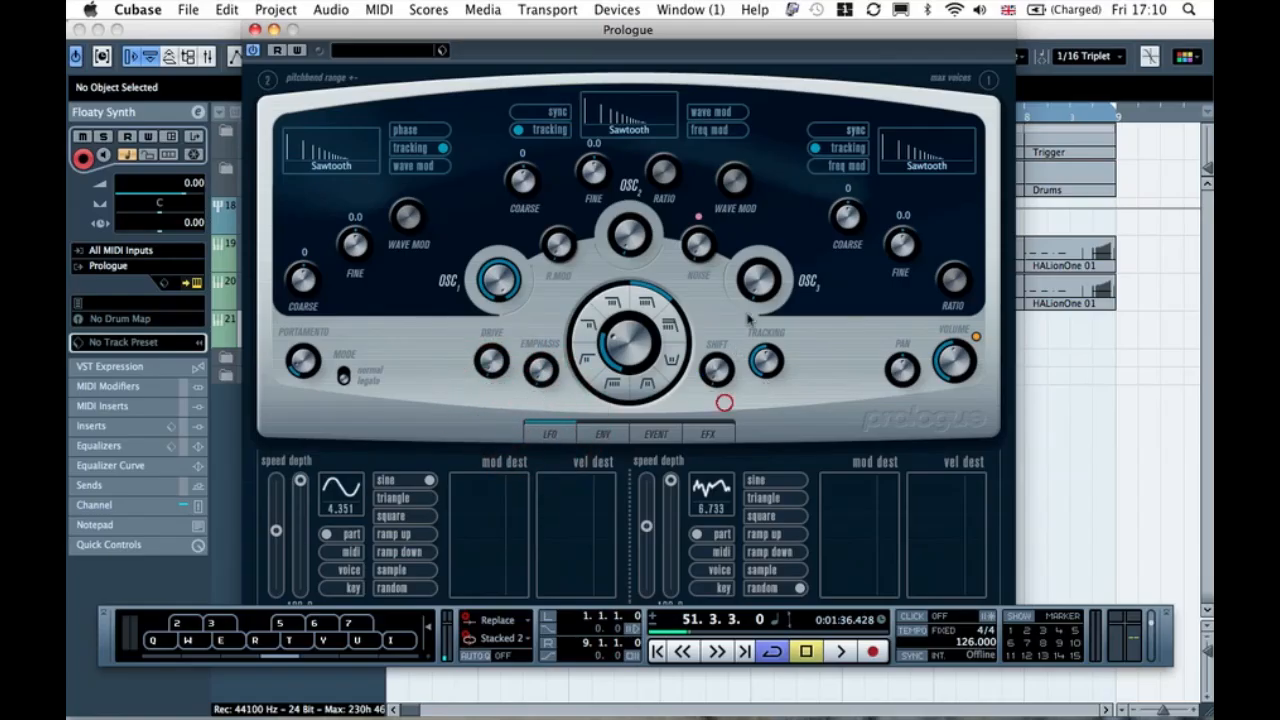
{"action": "left_click", "coordinate": [804, 463]}
- Close the Prologue editor and play the arrangement from bar 1 to hear the existing parts
{"action": "left_click", "coordinate": [255, 29]}
{"action": "left_click", "coordinate": [457, 354]}
{"action": "left_click", "coordinate": [376, 113]}
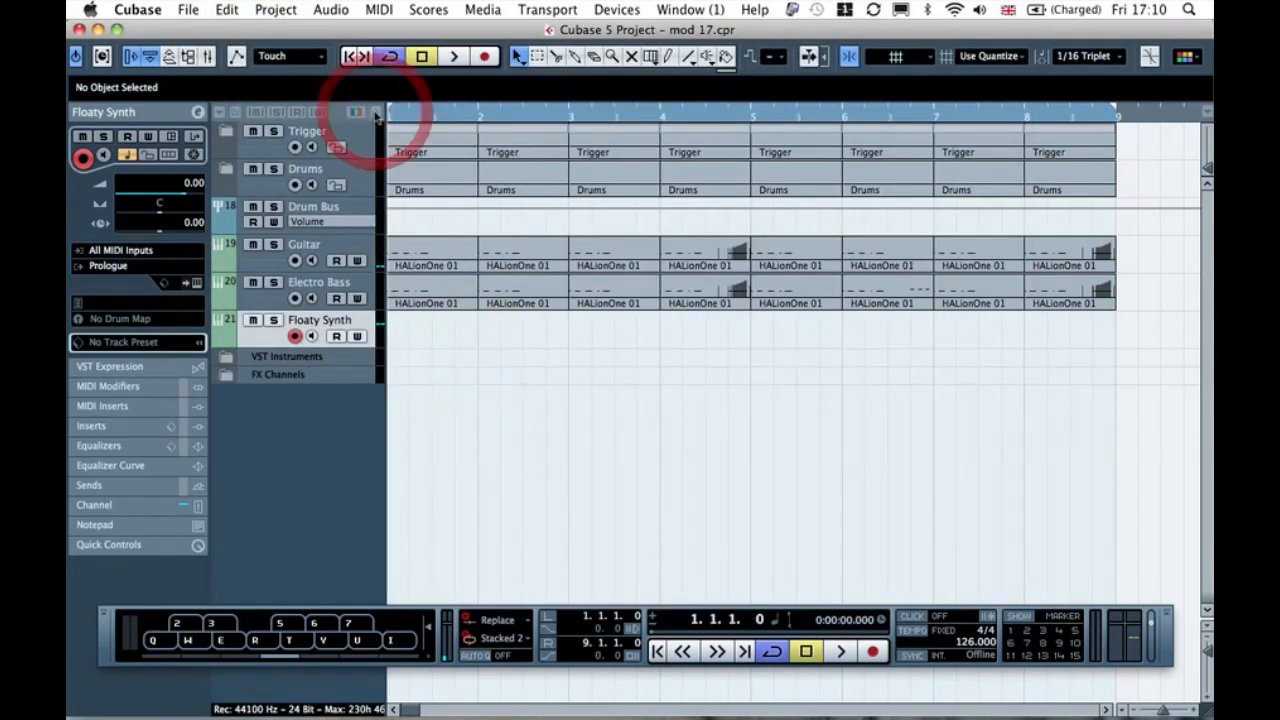
{"action": "key", "text": "space"}
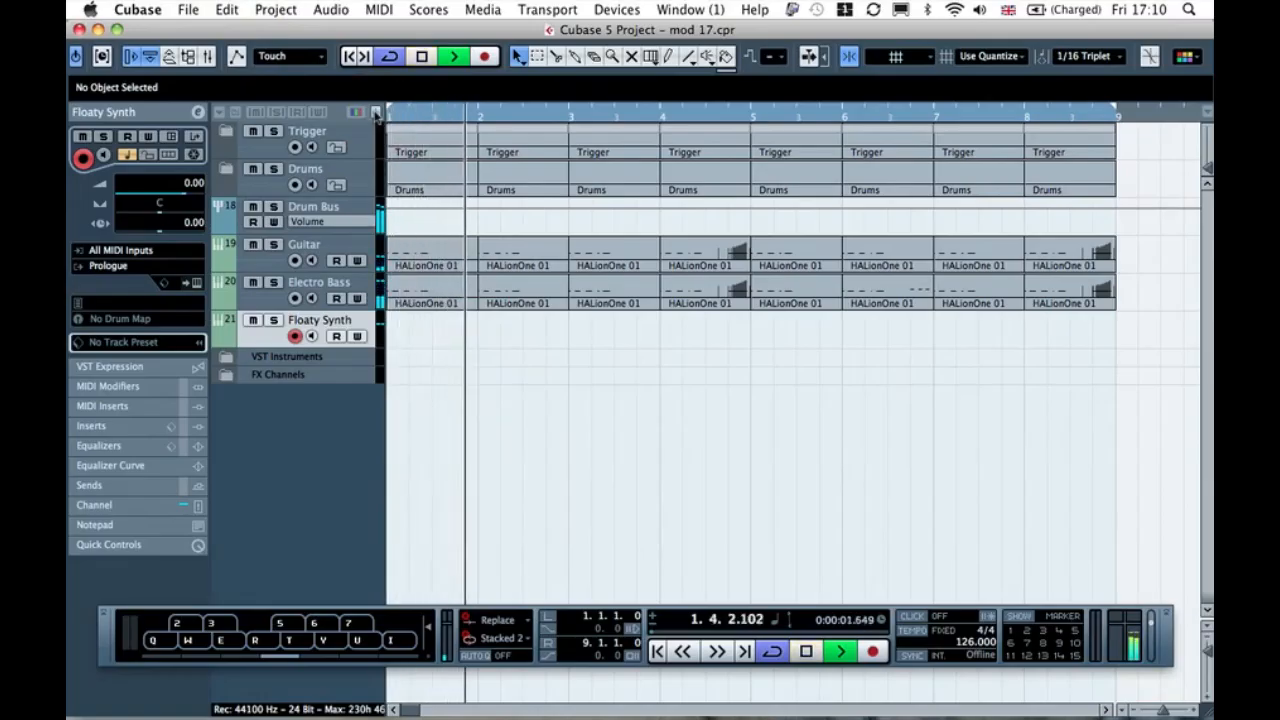
{"action": "key", "text": "space"}
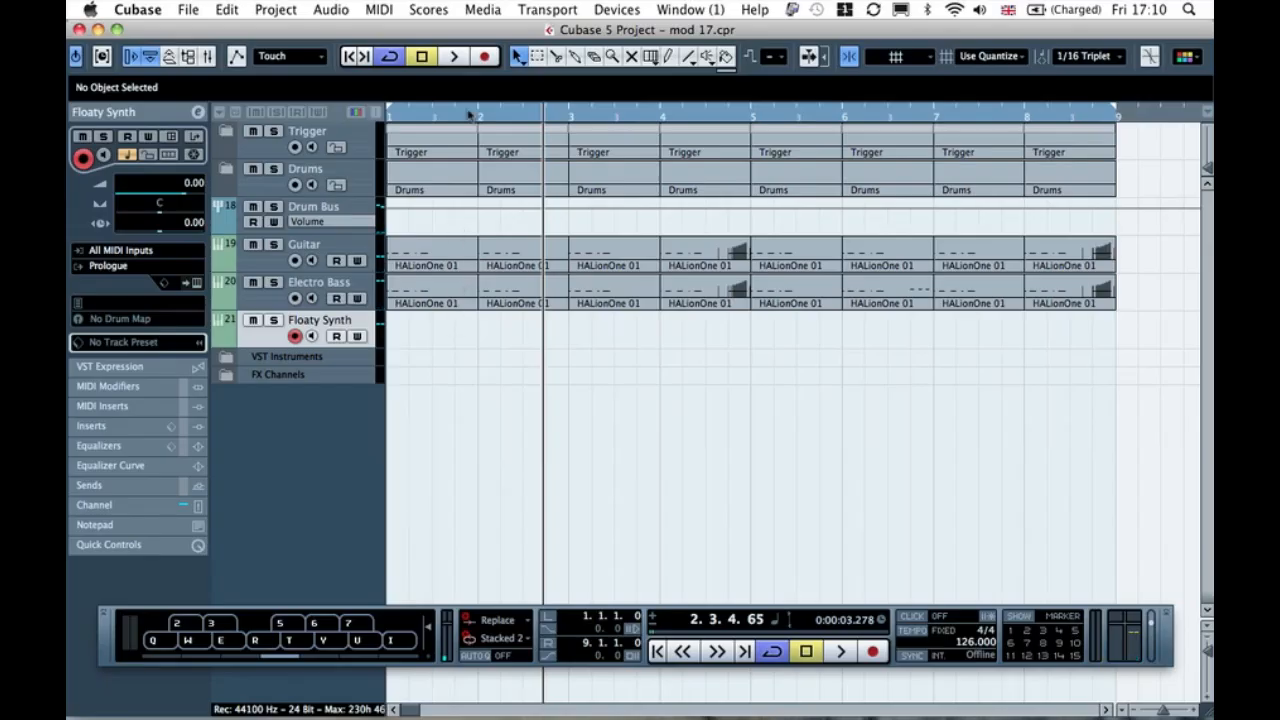
{"action": "left_click_drag", "start_coordinate": [428, 112], "coordinate": [366, 109]}
{"action": "key", "text": "space"}
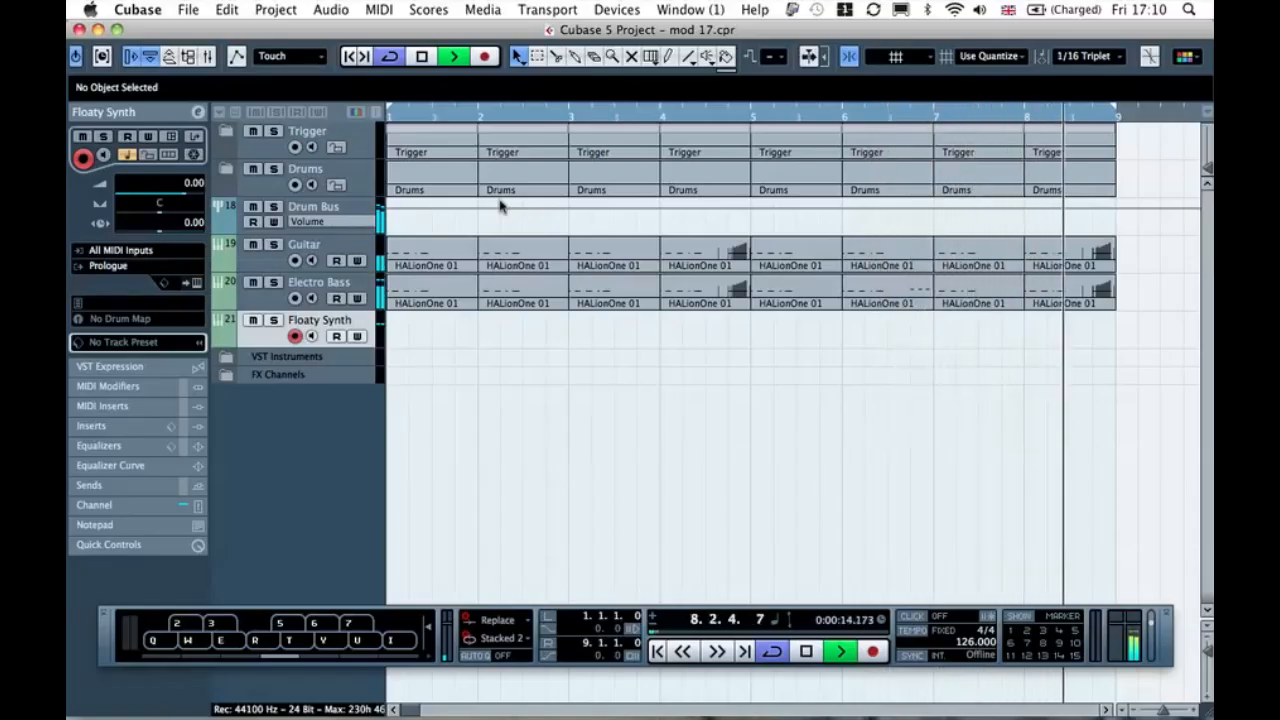
{"action": "key", "text": "space"}
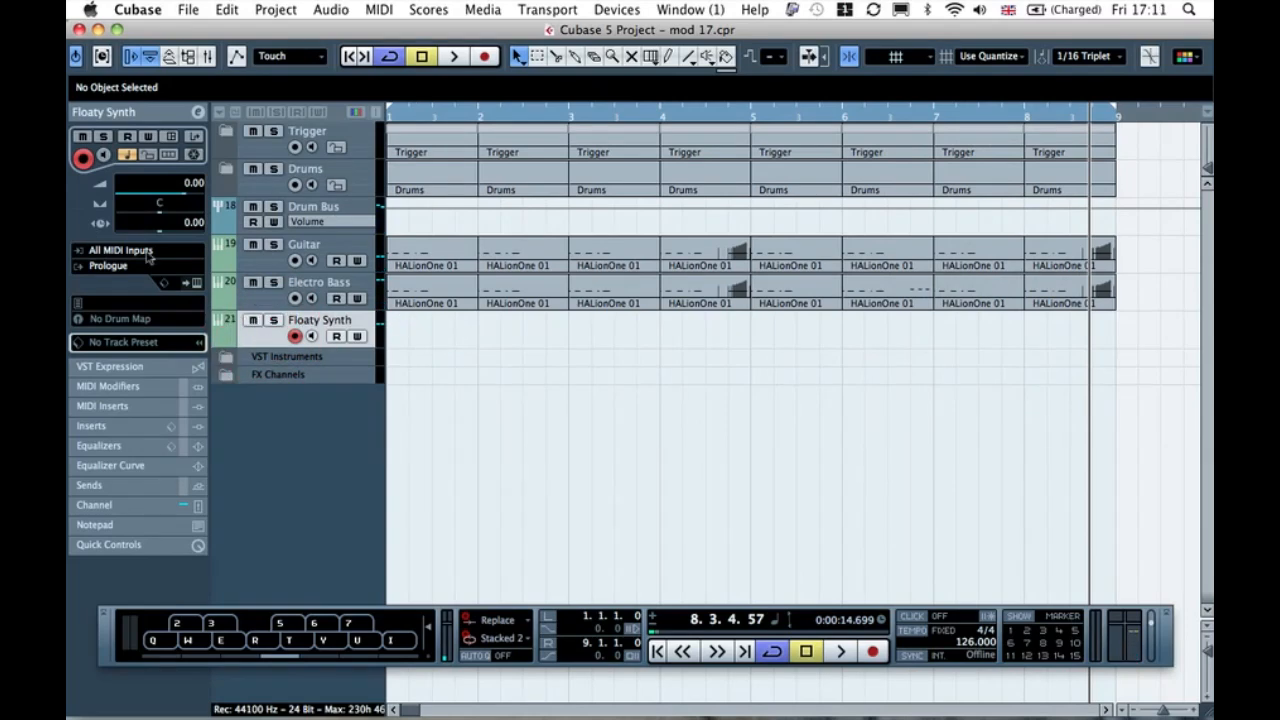
- Reopen the Prologue editor, raise the portamento to about 28.5, and audition the glide between low and high notes
{"action": "left_click", "coordinate": [198, 284]}
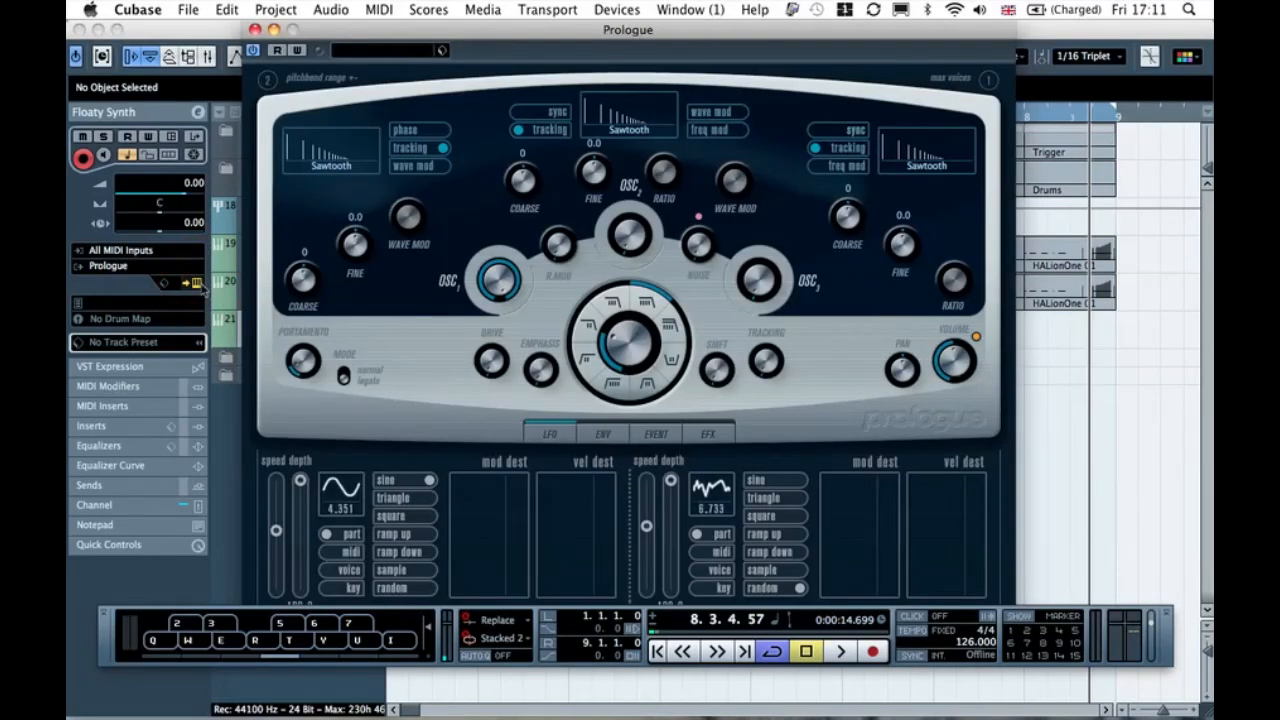
{"action": "mouse_move", "coordinate": [308, 370]}
{"action": "left_click_drag", "start_coordinate": [301, 366], "coordinate": [291, 346]}
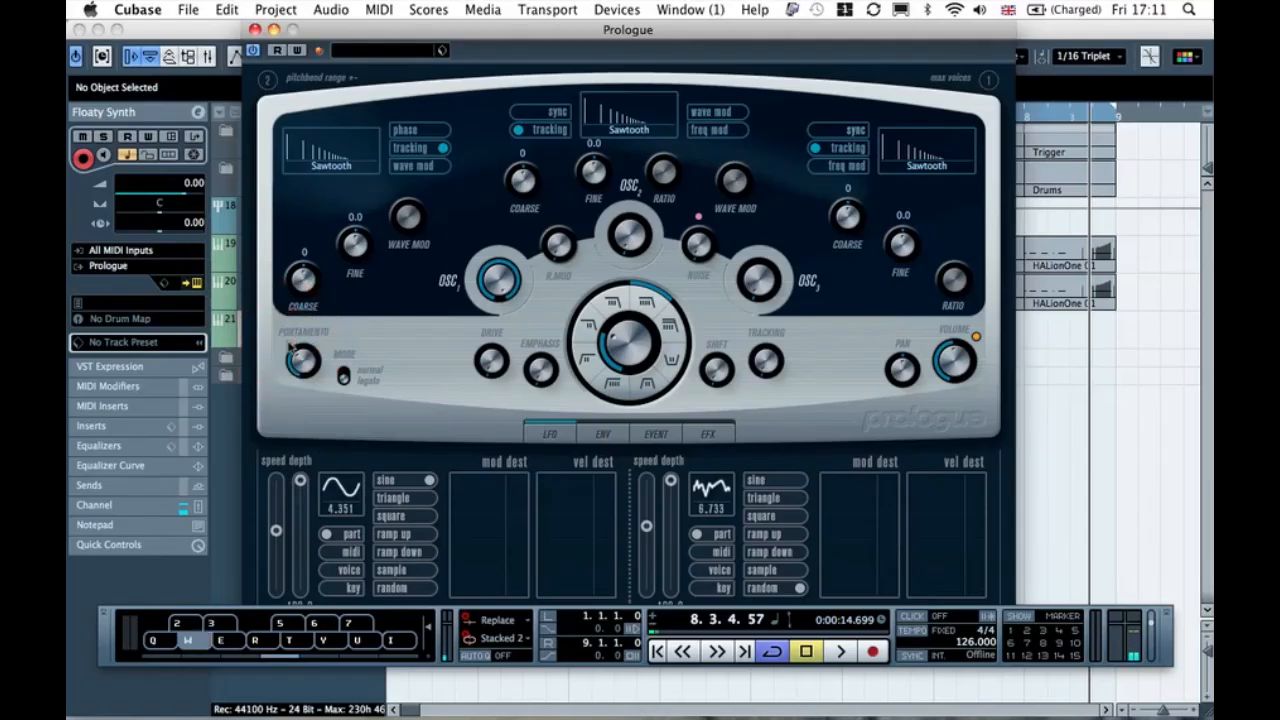
{"action": "key", "text": "q"}
{"action": "key", "text": "q"}
{"action": "key", "text": "i"}
{"action": "key", "text": "i"}
{"action": "key", "text": "i"}
{"action": "key", "text": "w"}
{"action": "key", "text": "i"}
{"action": "key", "text": "i"}
{"action": "key", "text": "i"}
{"action": "key", "text": "i"}
- Set the portamento to about 30.8 while alternating low and high notes to hear the glide
{"action": "mouse_move", "coordinate": [297, 352]}
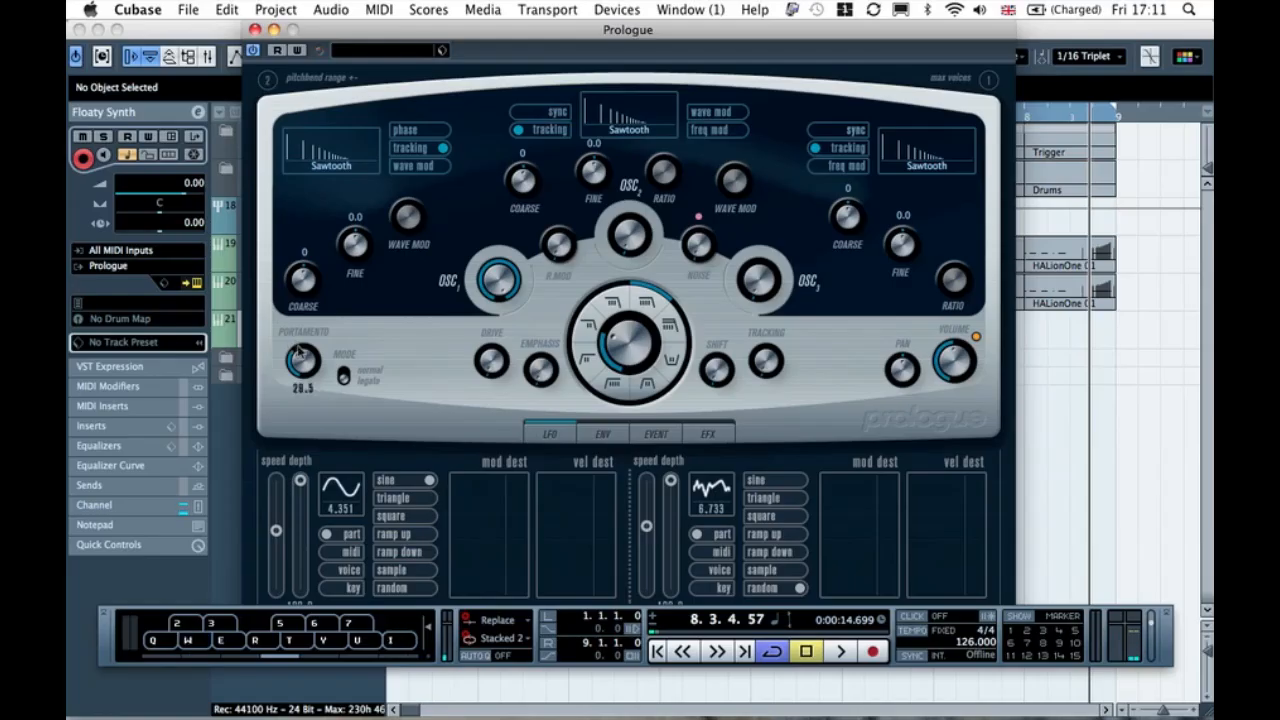
{"action": "left_click", "coordinate": [392, 330]}
{"action": "key", "text": "w"}
{"action": "key", "text": "i"}
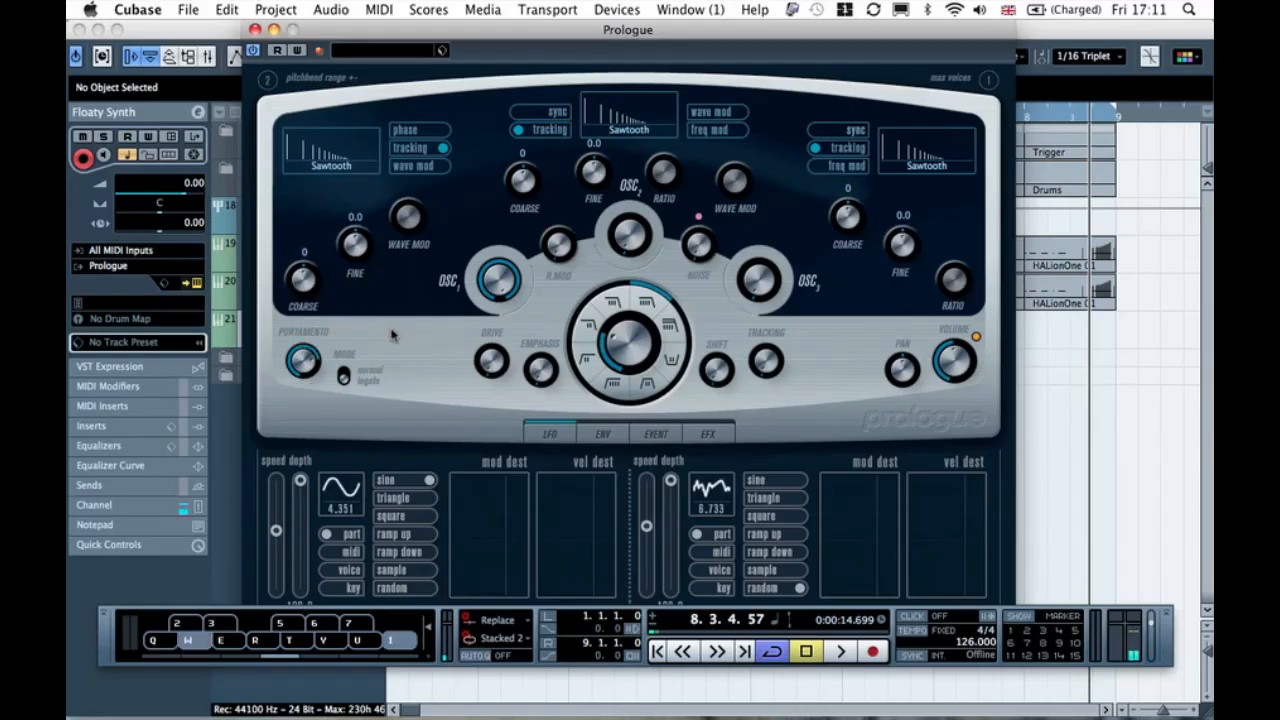
{"action": "left_click_drag", "start_coordinate": [298, 351], "coordinate": [297, 352]}
{"action": "key", "text": "w"}
{"action": "key", "text": "i"}
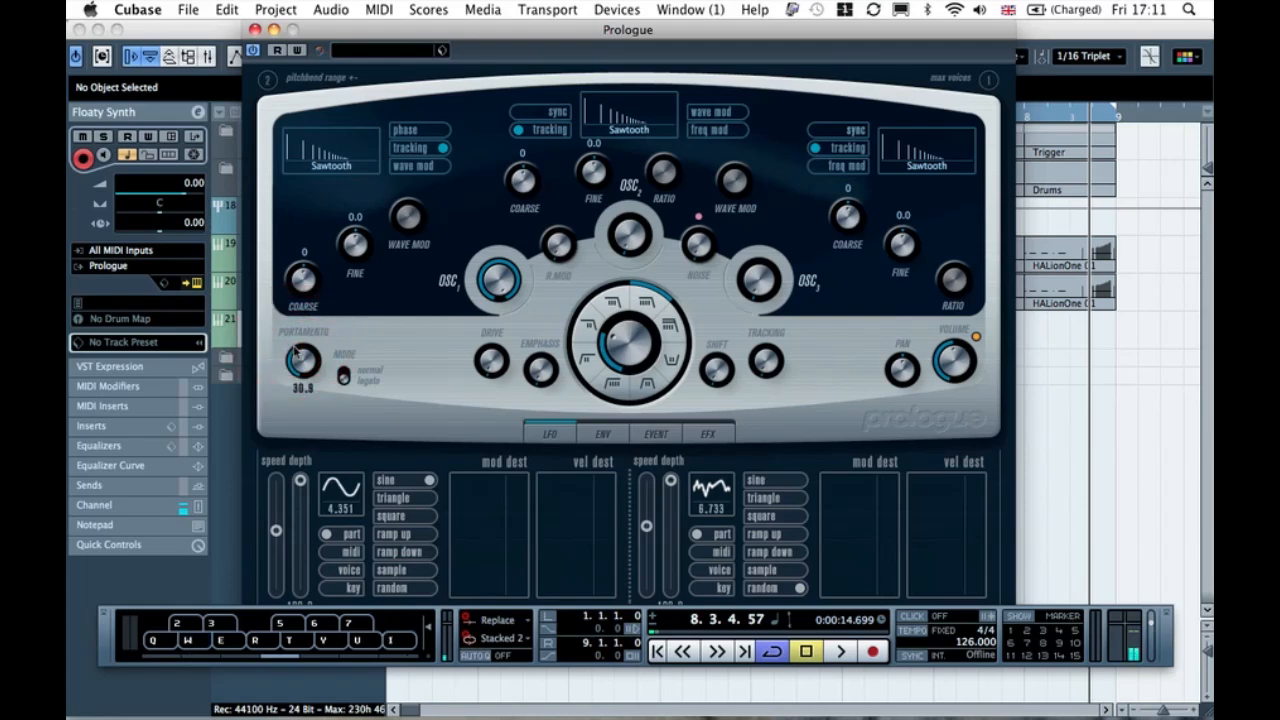
{"action": "key", "text": "q"}
{"action": "key", "text": "i"}
{"action": "key", "text": "q"}
{"action": "key", "text": "i"}
{"action": "key", "text": "q"}
{"action": "key", "text": "i"}
{"action": "key", "text": "q"}
{"action": "key", "text": "i"}
- Change oscillator 1's waveform to Triangle and audition it with a couple of notes
{"action": "left_click", "coordinate": [328, 170]}
{"action": "left_click", "coordinate": [346, 236]}
{"action": "key", "text": "q"}
{"action": "key", "text": "w"}
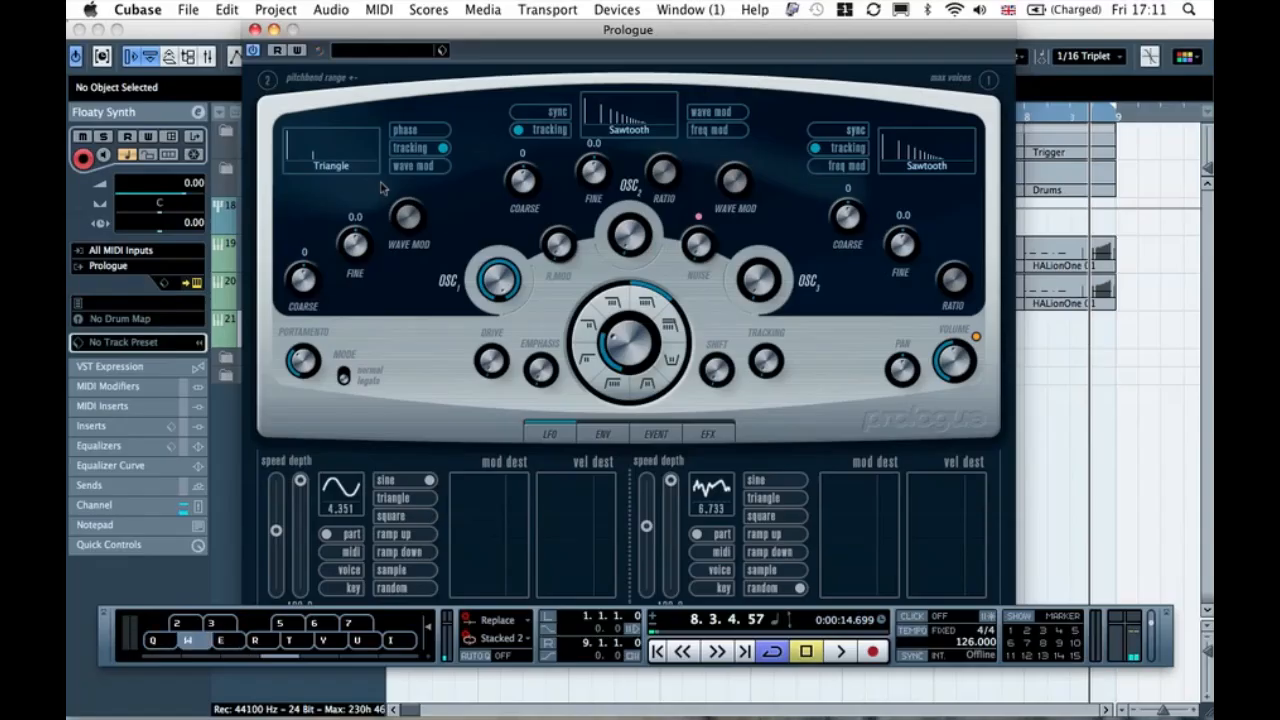
- Select the next filter type clockwise on the filter dial and lower the cutoff slightly while auditioning notes
{"action": "left_click", "coordinate": [671, 322]}
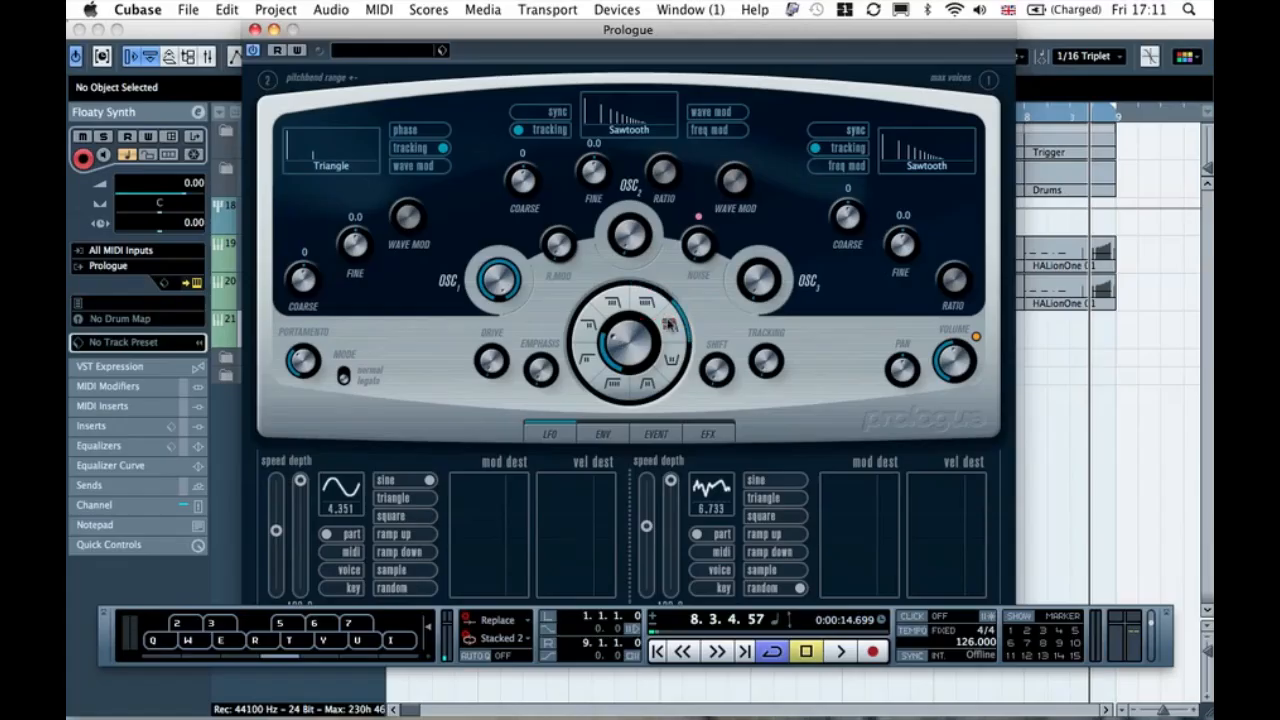
{"action": "key", "text": "w"}
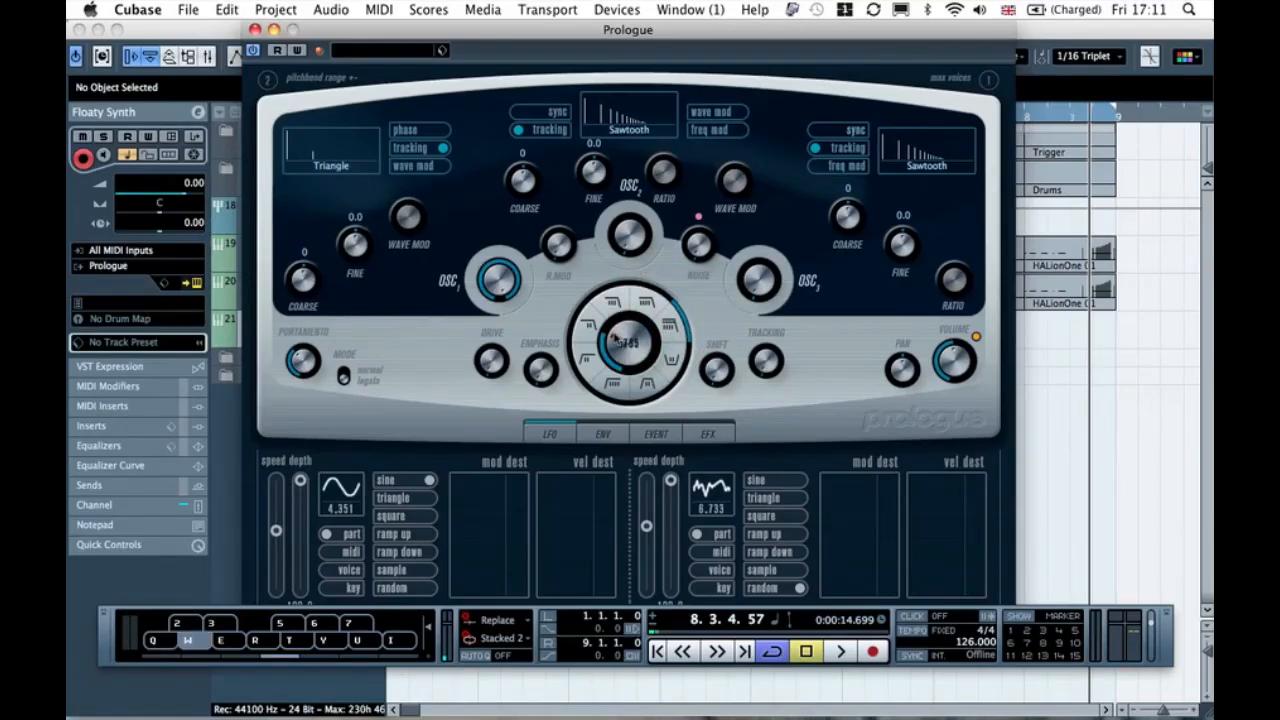
{"action": "left_click", "coordinate": [608, 339]}
{"action": "key", "text": "w"}
{"action": "key", "text": "q"}
{"action": "key", "text": "w"}
- Mix some noise into the sound with the noise level control and audition a note
{"action": "left_click", "coordinate": [699, 224]}
{"action": "left_click_drag", "start_coordinate": [697, 224], "coordinate": [698, 243]}
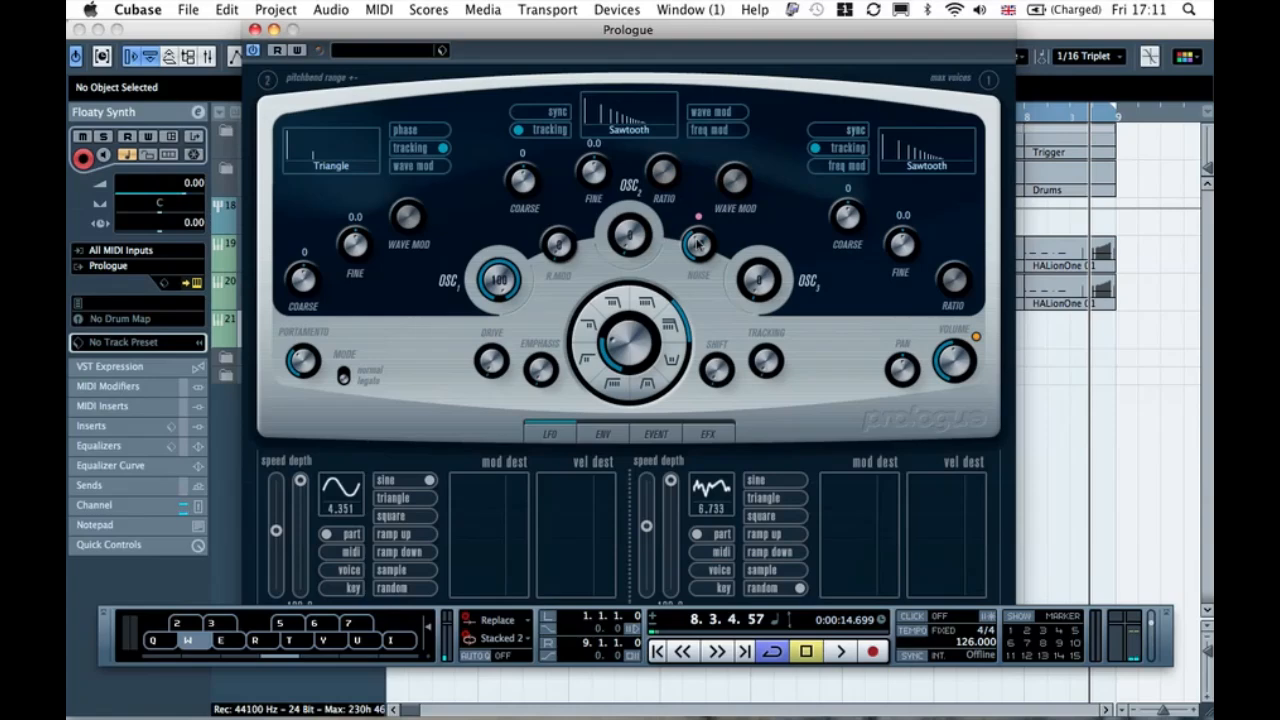
{"action": "key", "text": "w"}
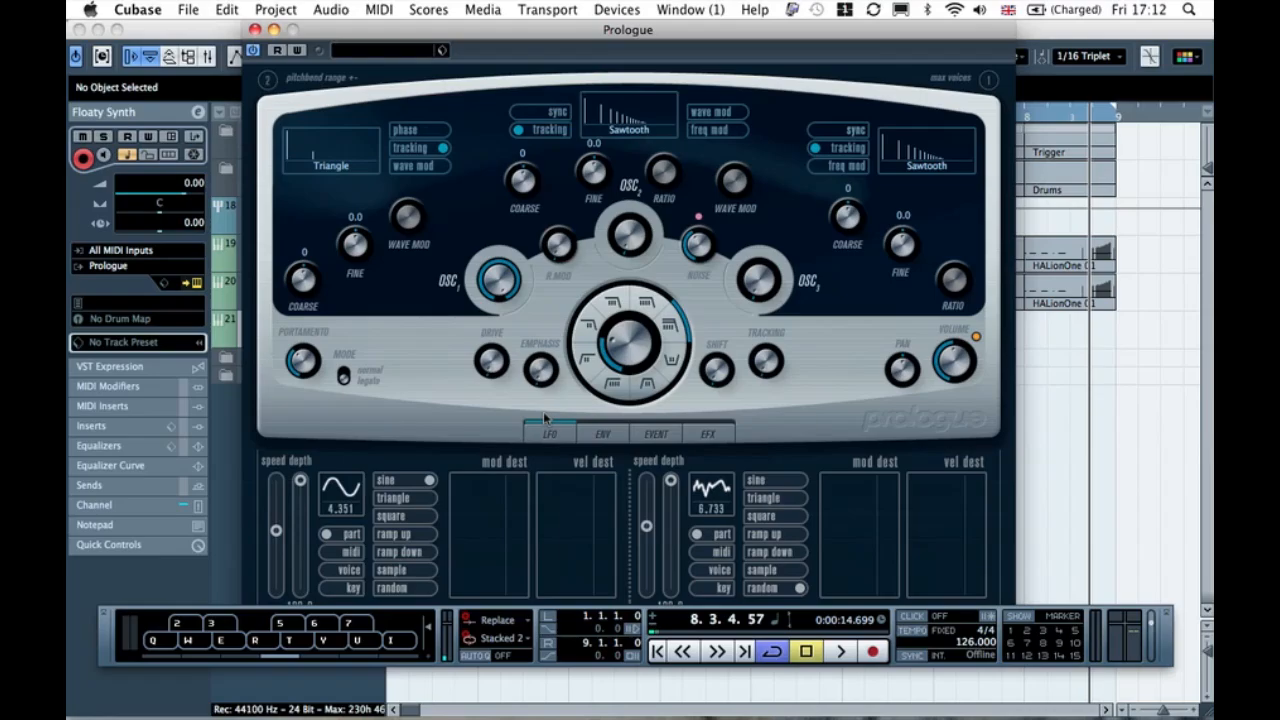
- Move the transport panel down to uncover the Prologue editor's LFO controls
{"action": "mouse_move", "coordinate": [631, 345]}
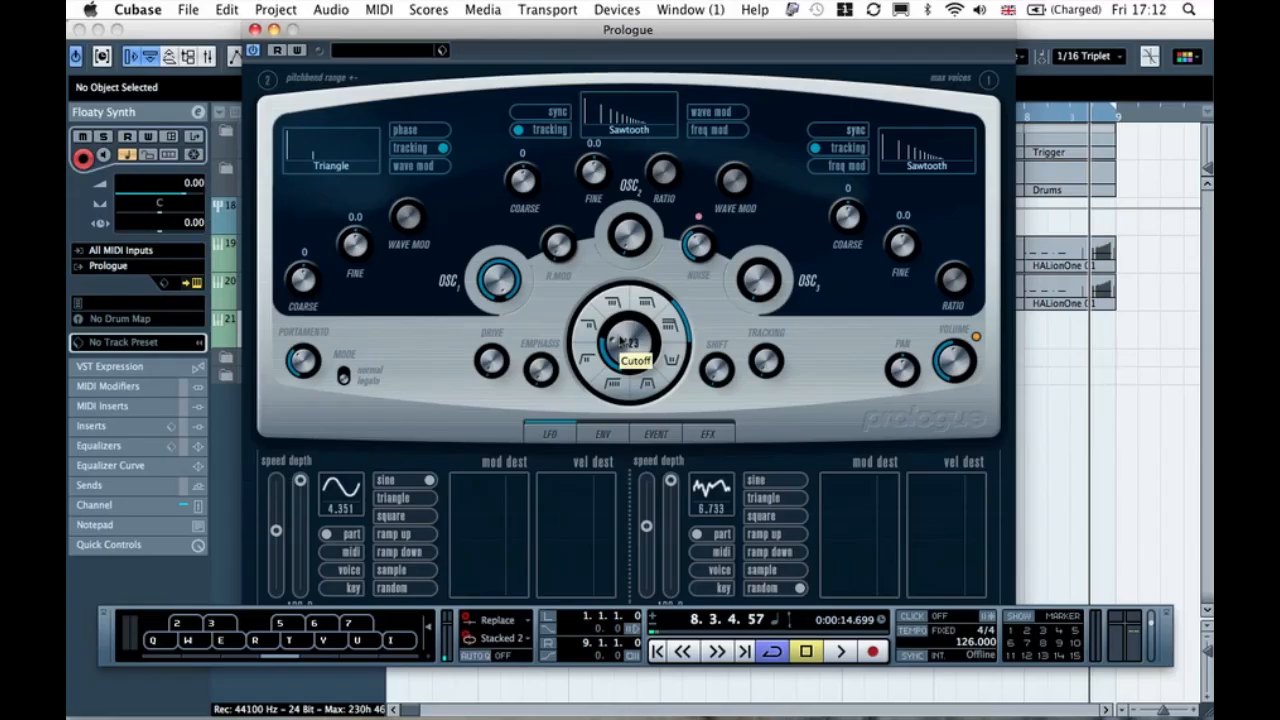
{"action": "left_click", "coordinate": [530, 30]}
{"action": "left_click", "coordinate": [597, 435]}
{"action": "left_click", "coordinate": [553, 436]}
{"action": "left_click", "coordinate": [107, 625]}
{"action": "left_click_drag", "start_coordinate": [107, 625], "coordinate": [106, 674]}
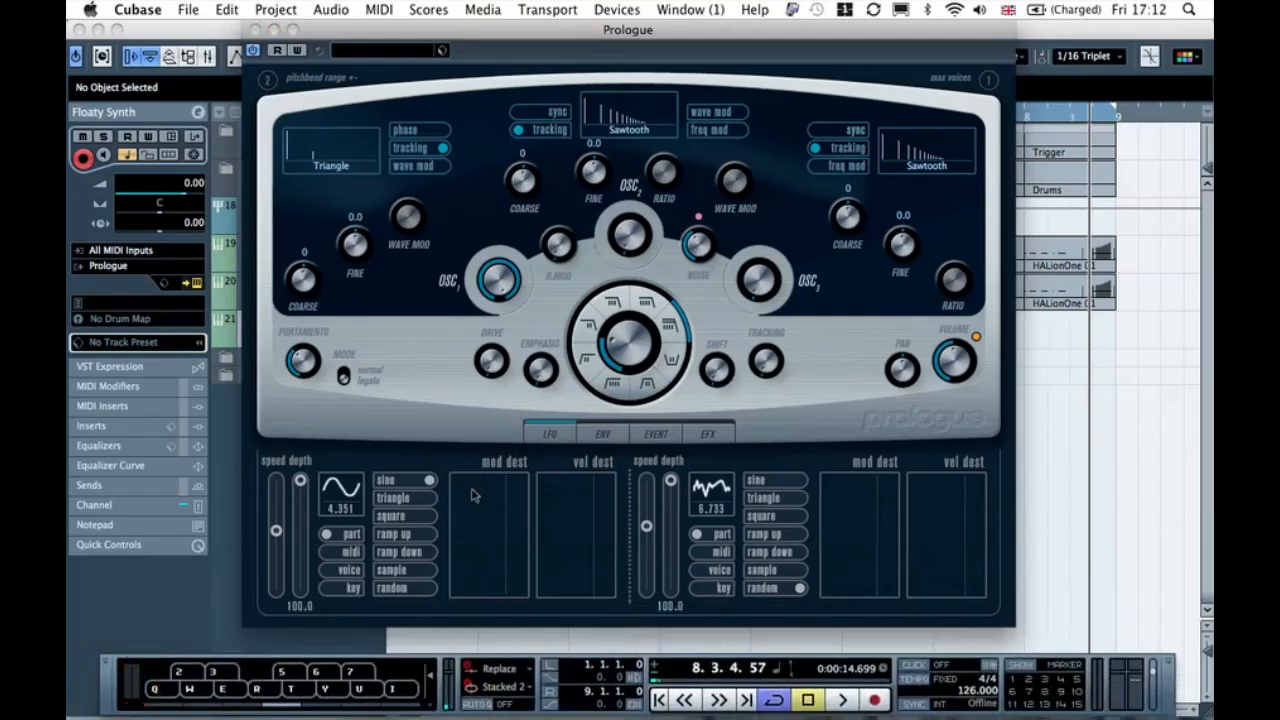
- Assign Cut Off as LFO 1's modulation destination and audition a few notes
{"action": "left_click", "coordinate": [474, 495]}
{"action": "scroll", "coordinate": [505, 530], "scroll_direction": "down", "scroll_amount": 5}
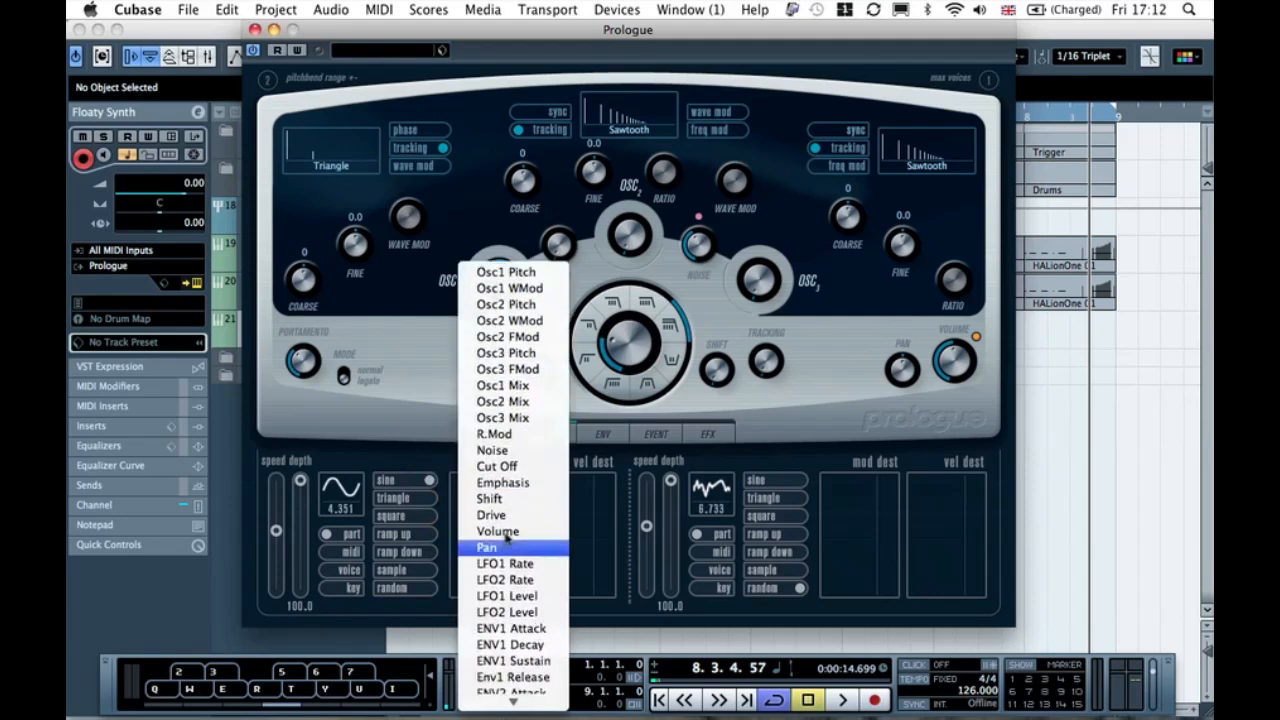
{"action": "double_click", "coordinate": [514, 480]}
{"action": "key", "text": "Return"}
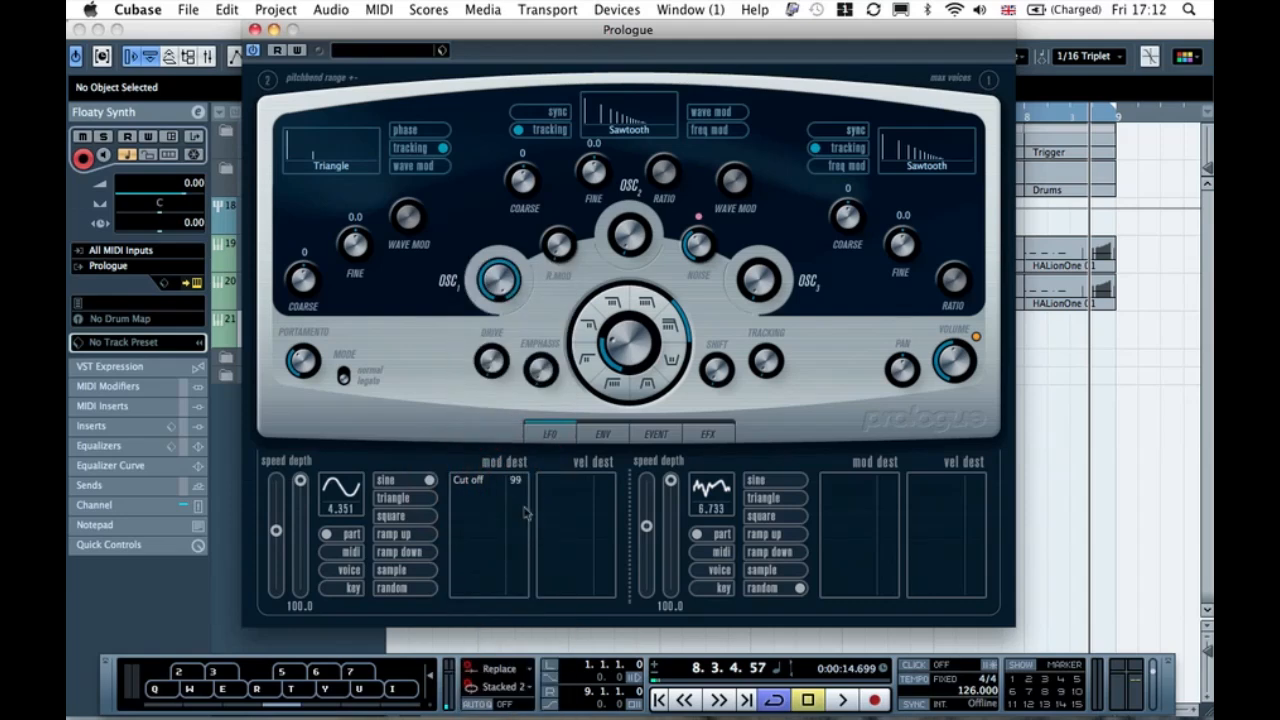
{"action": "key", "text": "q"}
{"action": "key", "text": "q"}
{"action": "key", "text": "q"}
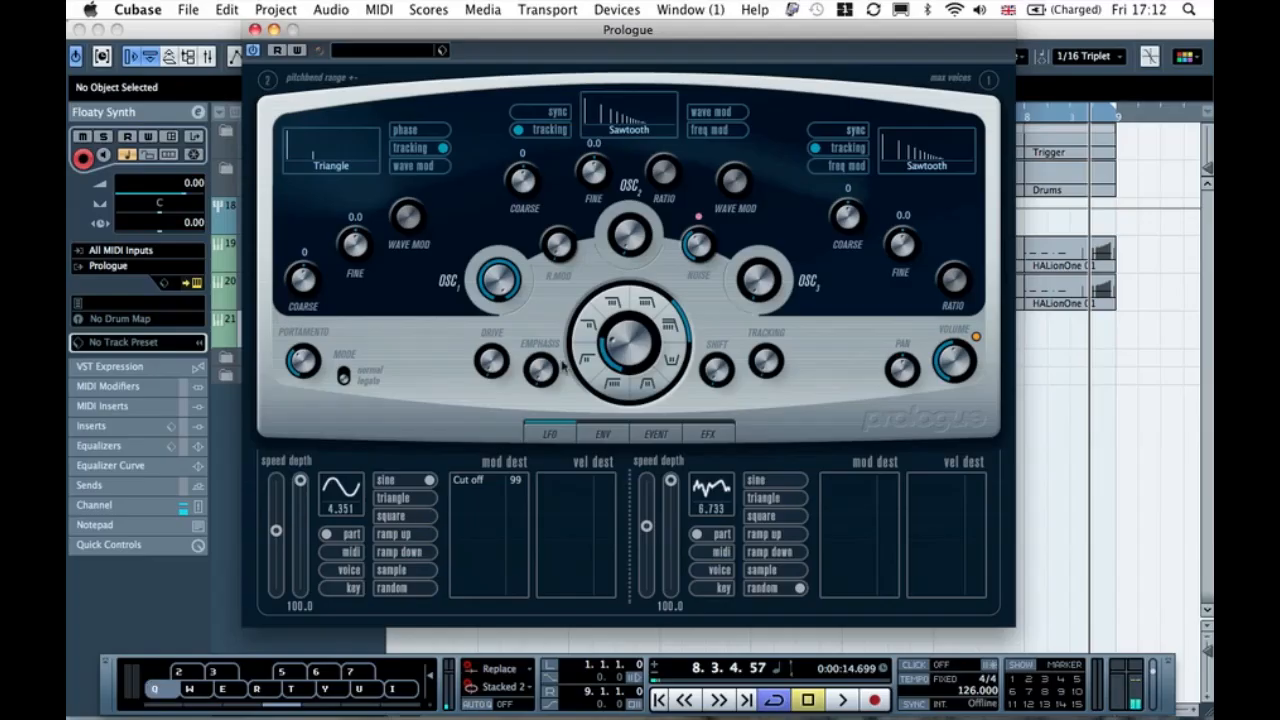
- Change oscillator 3's waveform to Square and audition a note
{"action": "left_click", "coordinate": [918, 165]}
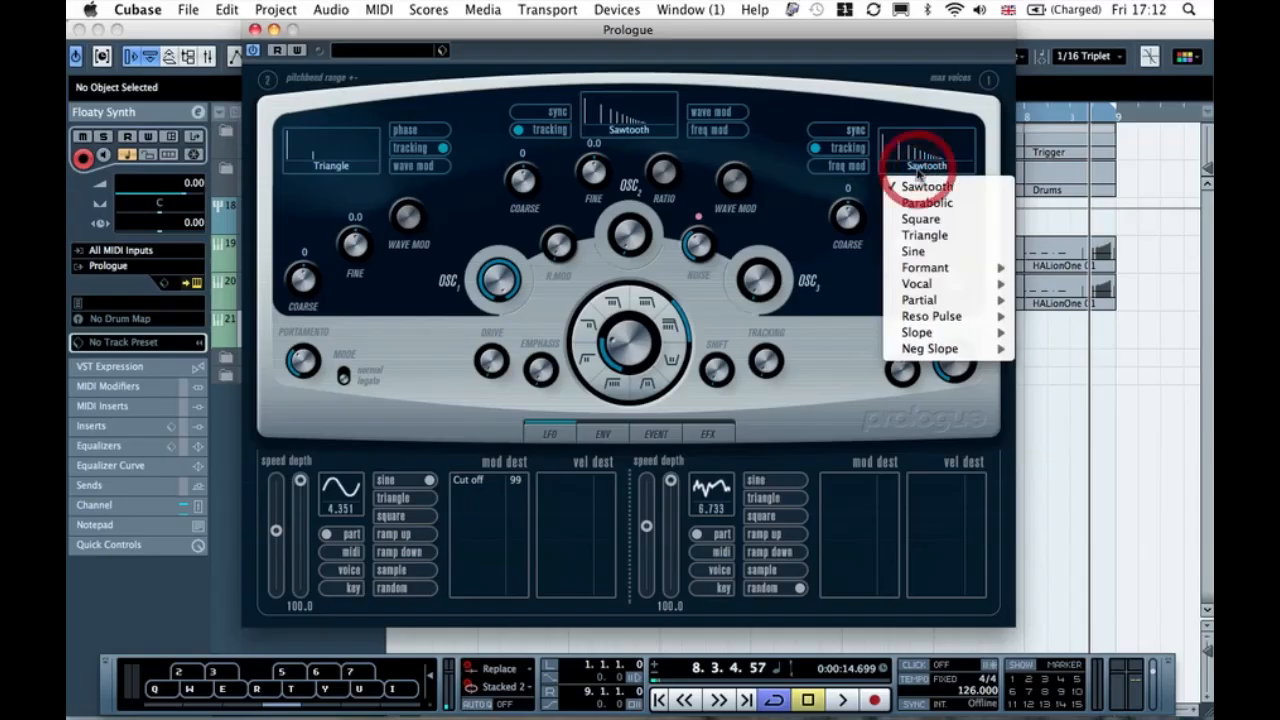
{"action": "left_click", "coordinate": [920, 219]}
{"action": "key", "text": "q"}
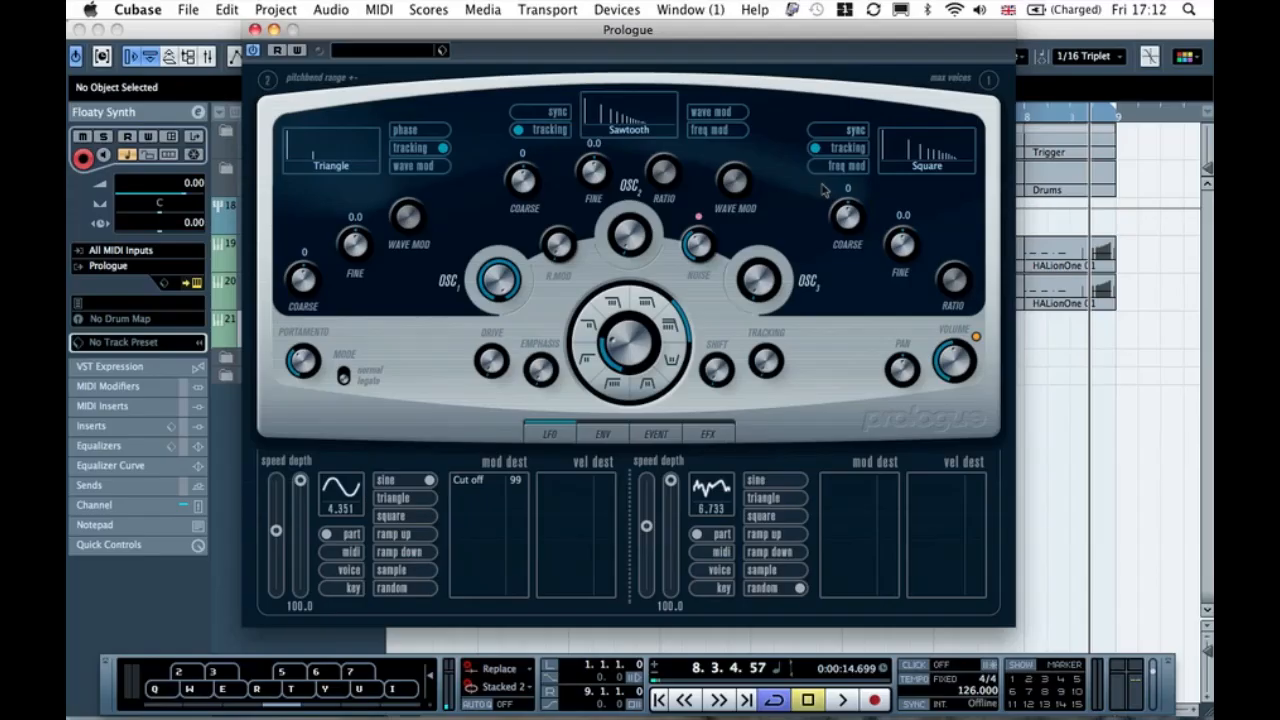
- Try raising oscillator 3's coarse tuning to 39 and turn up oscillator 3's level in the mix
{"action": "left_click_drag", "start_coordinate": [846, 214], "coordinate": [855, 192]}
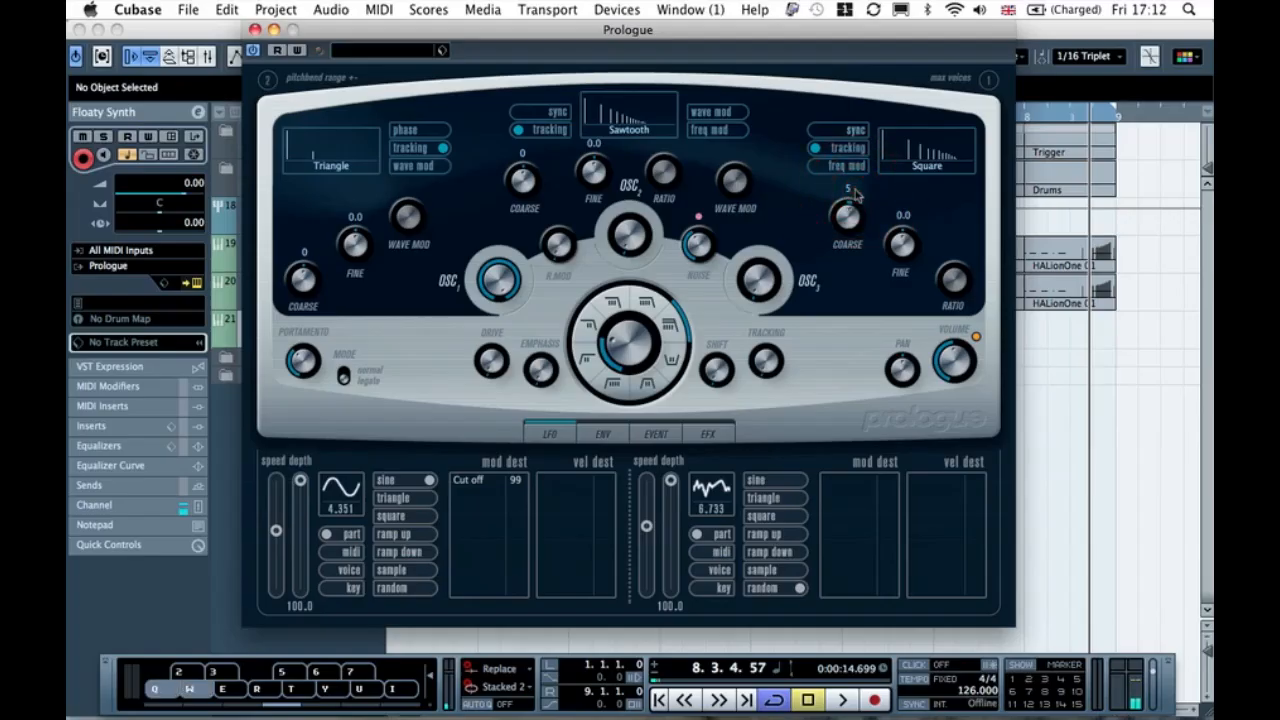
{"action": "scroll", "coordinate": [850, 212], "scroll_direction": "up", "scroll_amount": 10}
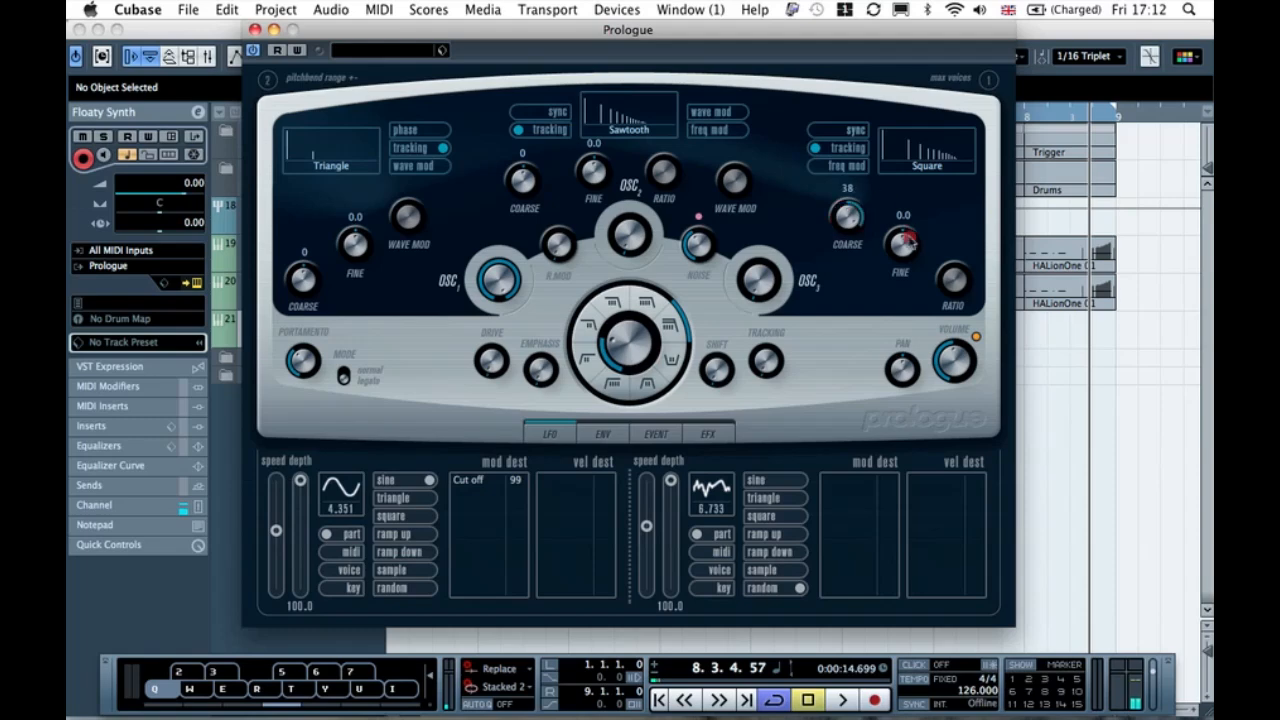
{"action": "left_click", "coordinate": [906, 242]}
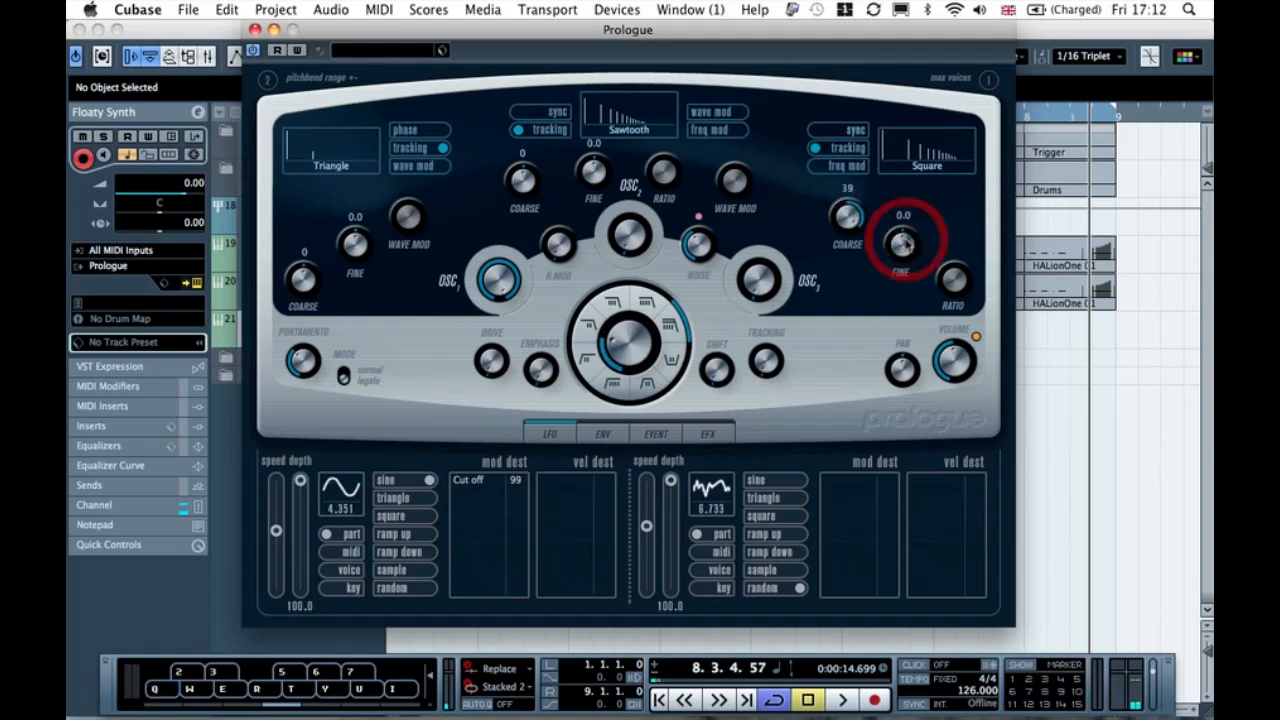
{"action": "left_click", "coordinate": [760, 262]}
{"action": "scroll", "coordinate": [850, 212], "scroll_direction": "down", "scroll_amount": 10}
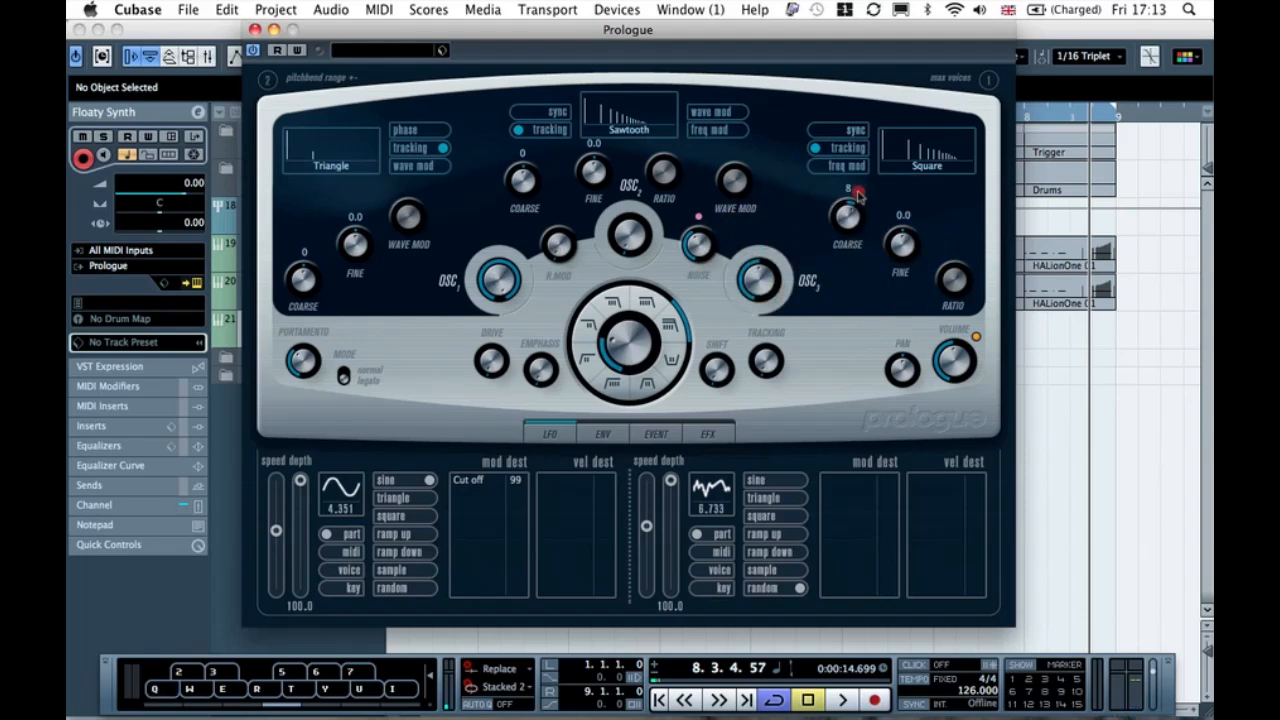
- Set oscillator 3's coarse tuning to 5 while auditioning notes
{"action": "left_click", "coordinate": [853, 207]}
{"action": "scroll", "coordinate": [853, 207], "scroll_direction": "up", "scroll_amount": 10}
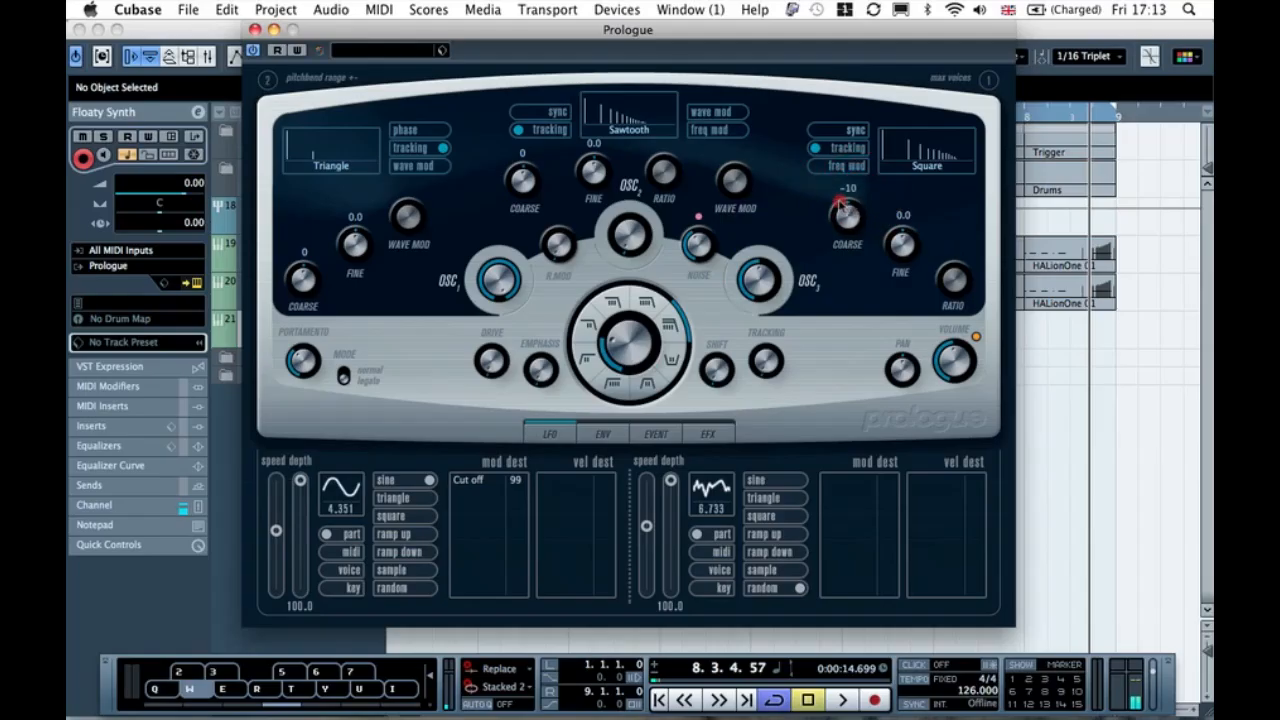
{"action": "left_click", "coordinate": [864, 224]}
{"action": "left_click_drag", "start_coordinate": [864, 224], "coordinate": [855, 190]}
{"action": "key", "text": "q"}
{"action": "key", "text": "w"}
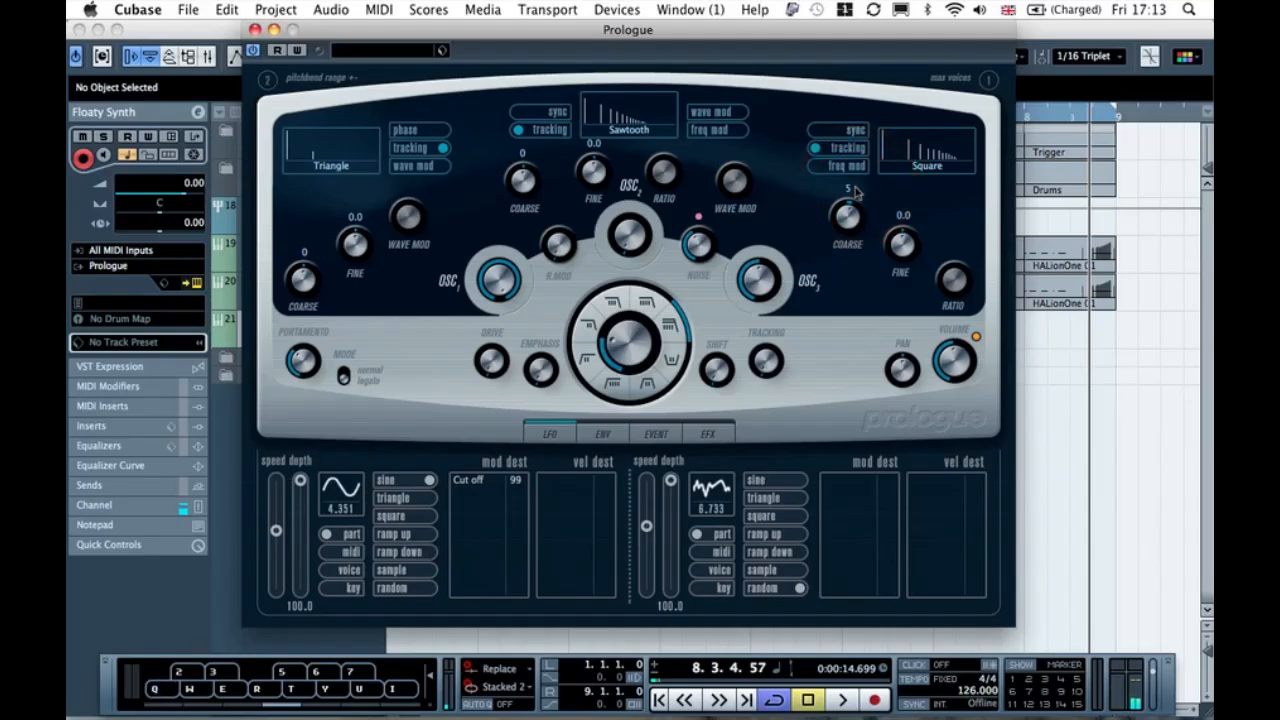
{"action": "key", "text": "w"}
{"action": "key", "text": "w"}
- Change LFO 1's waveform to ramp up and audition a note
{"action": "left_click", "coordinate": [350, 484]}
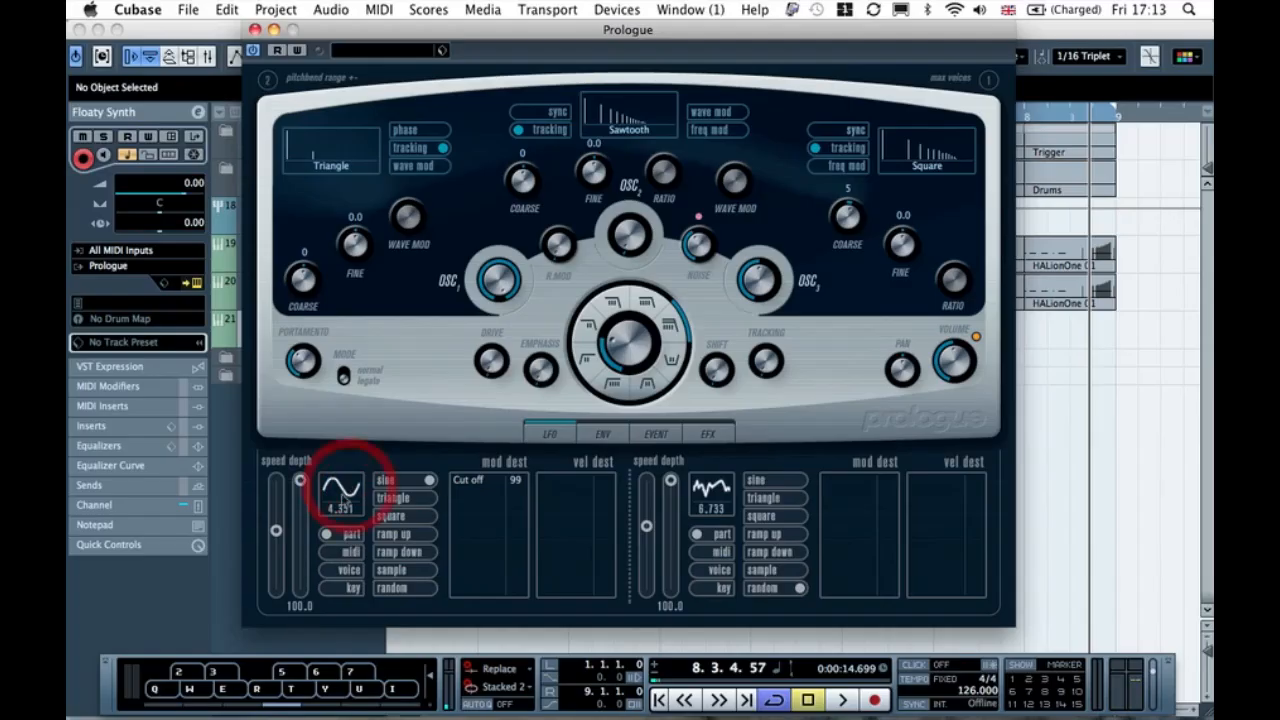
{"action": "left_click", "coordinate": [341, 507]}
{"action": "left_click", "coordinate": [400, 536]}
{"action": "key", "text": "q"}
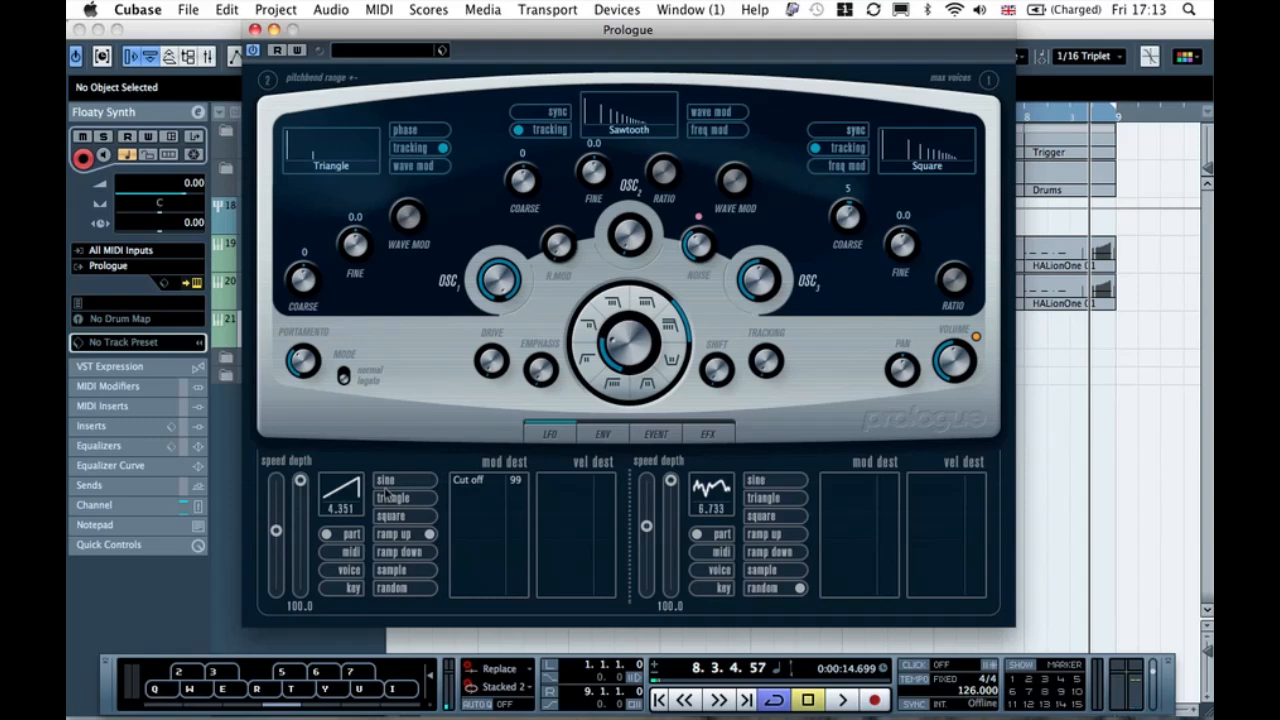
{"action": "key", "text": "q"}
- Switch LFO 1 to MIDI sync mode, lower its speed to 1/8T and audition notes
{"action": "left_click", "coordinate": [345, 552]}
{"action": "left_click", "coordinate": [350, 534]}
{"action": "mouse_move", "coordinate": [277, 532]}
{"action": "left_mouse_down"}
{"action": "mouse_move", "coordinate": [279, 495]}
{"action": "mouse_move", "coordinate": [278, 552]}
{"action": "mouse_move", "coordinate": [278, 495]}
{"action": "mouse_move", "coordinate": [276, 525]}
{"action": "left_mouse_up"}
{"action": "left_click", "coordinate": [336, 551]}
{"action": "left_click_drag", "start_coordinate": [276, 527], "coordinate": [276, 562]}
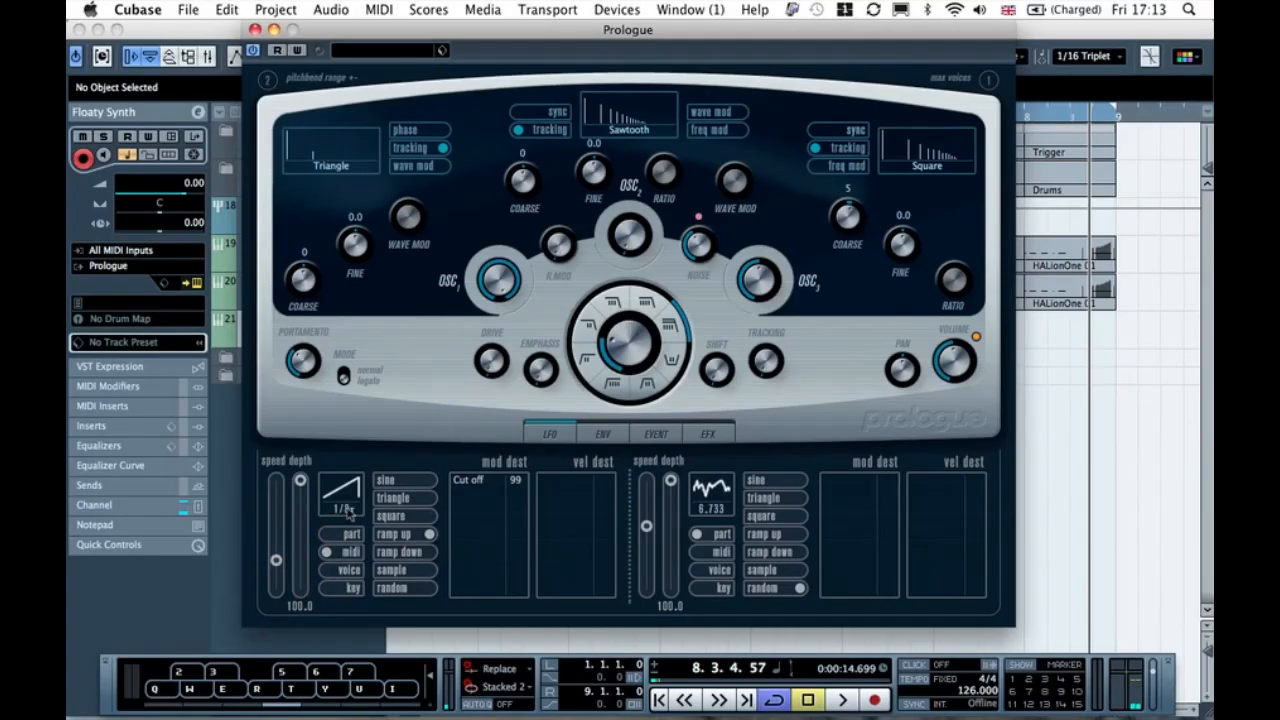
{"action": "key", "text": "q"}
{"action": "key", "text": "w"}
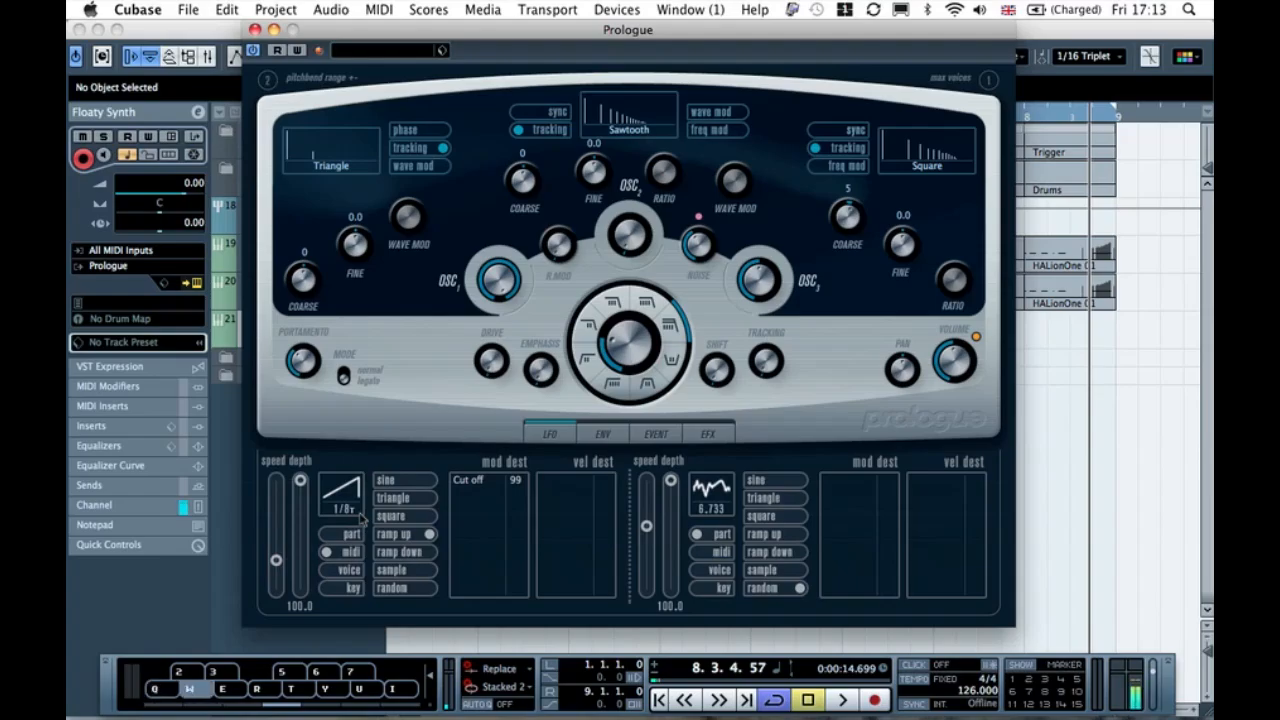
{"action": "key", "text": "q"}
{"action": "mouse_move", "coordinate": [276, 560]}
{"action": "left_mouse_down"}
{"action": "mouse_move", "coordinate": [278, 546]}
{"action": "mouse_move", "coordinate": [278, 565]}
{"action": "left_mouse_up"}
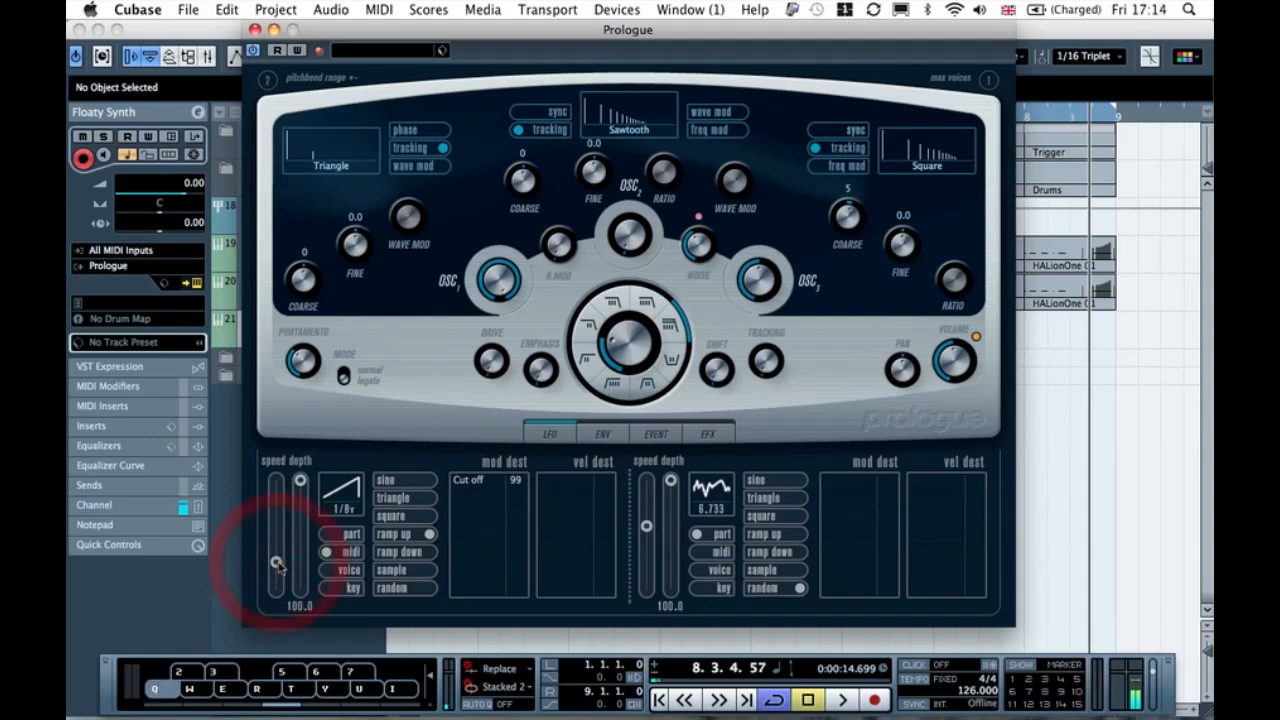
{"action": "key", "text": "q"}
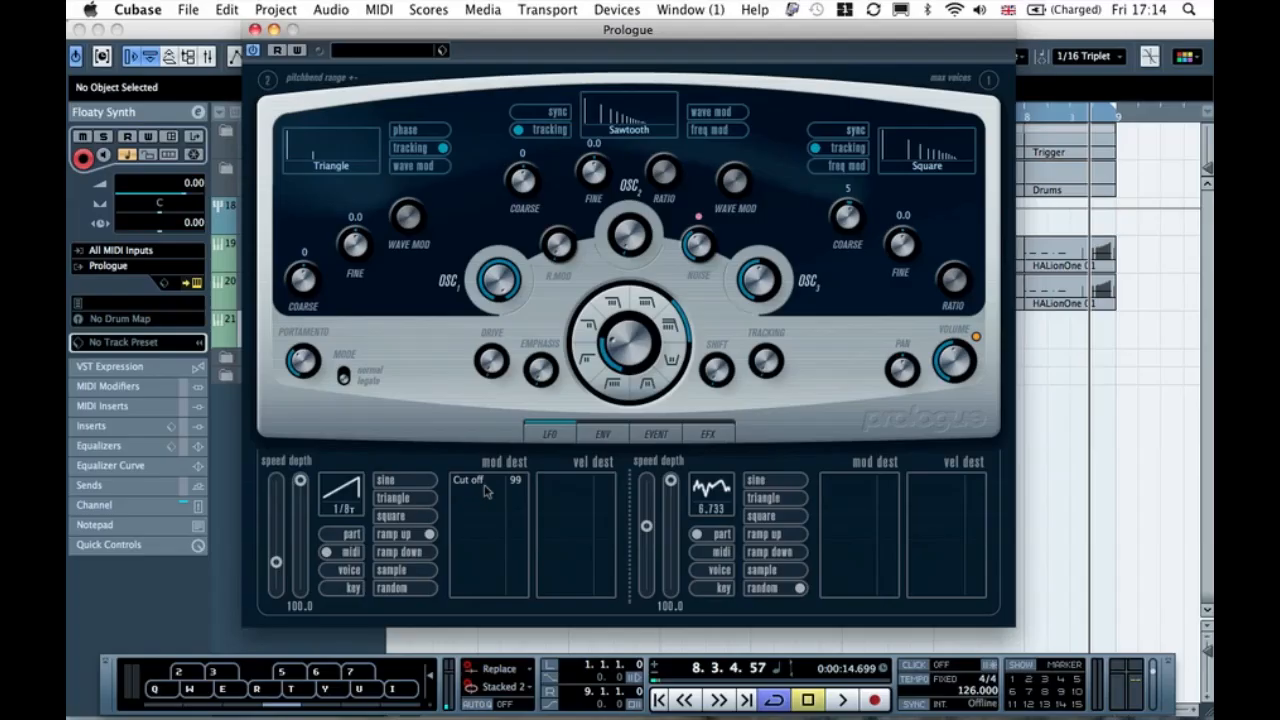
- Audition a repeated note to examine the rhythm of LFO 1's cutoff modulation
{"action": "key", "text": "q"}
{"action": "key", "text": "q"}
{"action": "key", "text": "q"}
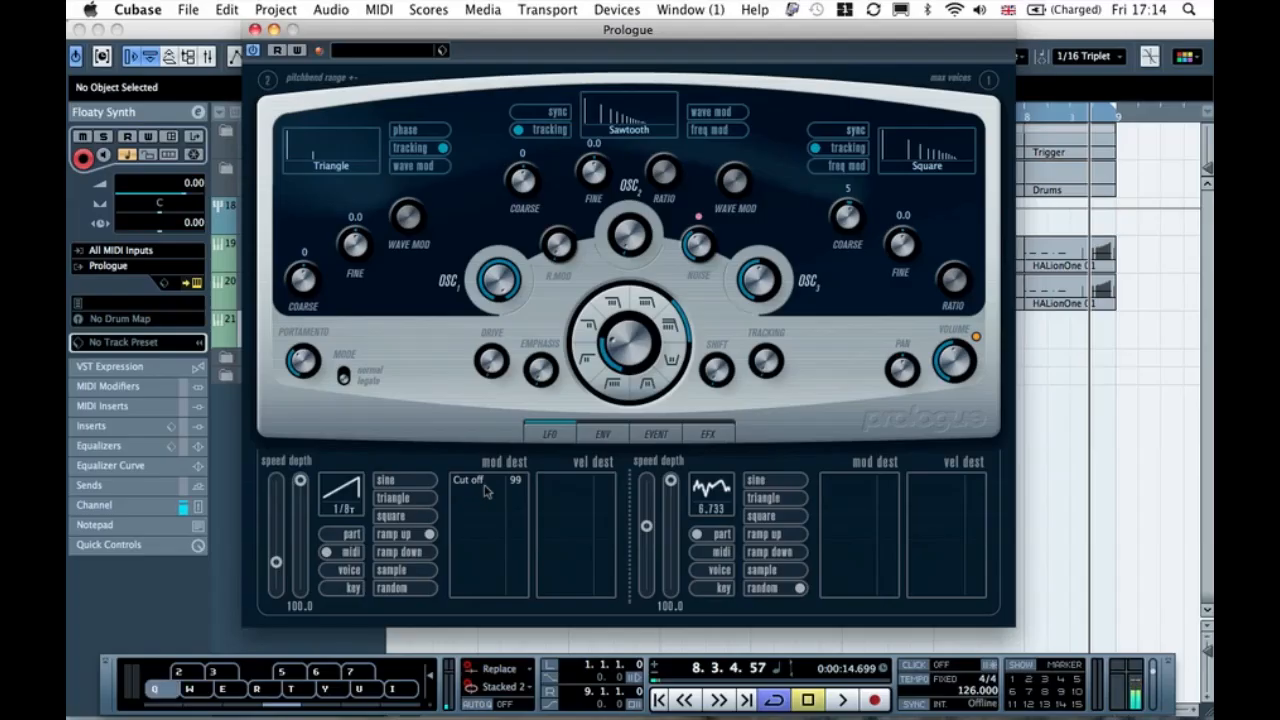
{"action": "key", "text": "q"}
{"action": "key", "text": "q"}
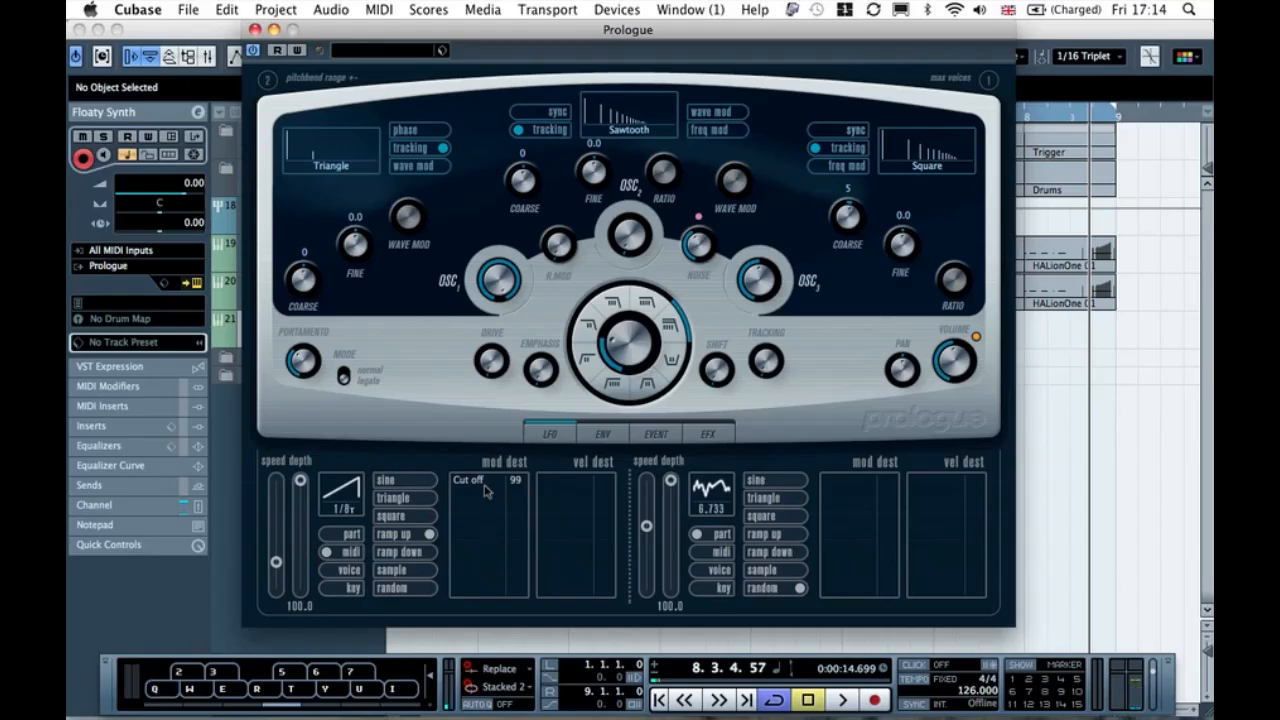
{"action": "key", "text": "q"}
{"action": "key", "text": "q"}
{"action": "key", "text": "q"}
{"action": "key", "text": "q"}
- Close the Prologue editor, hide the virtual keyboard and set the loop locators around the first Electro Bass part
{"action": "left_click", "coordinate": [255, 29]}
{"action": "left_click", "coordinate": [414, 342]}
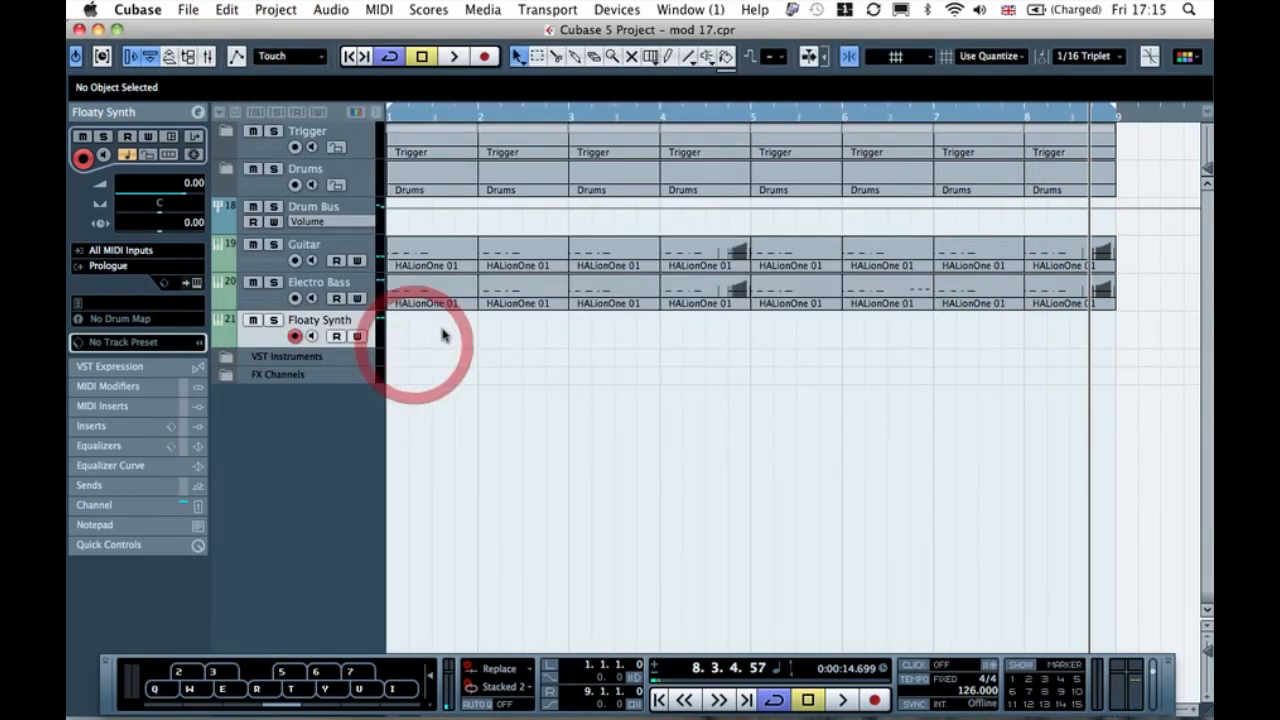
{"action": "left_click", "coordinate": [436, 291]}
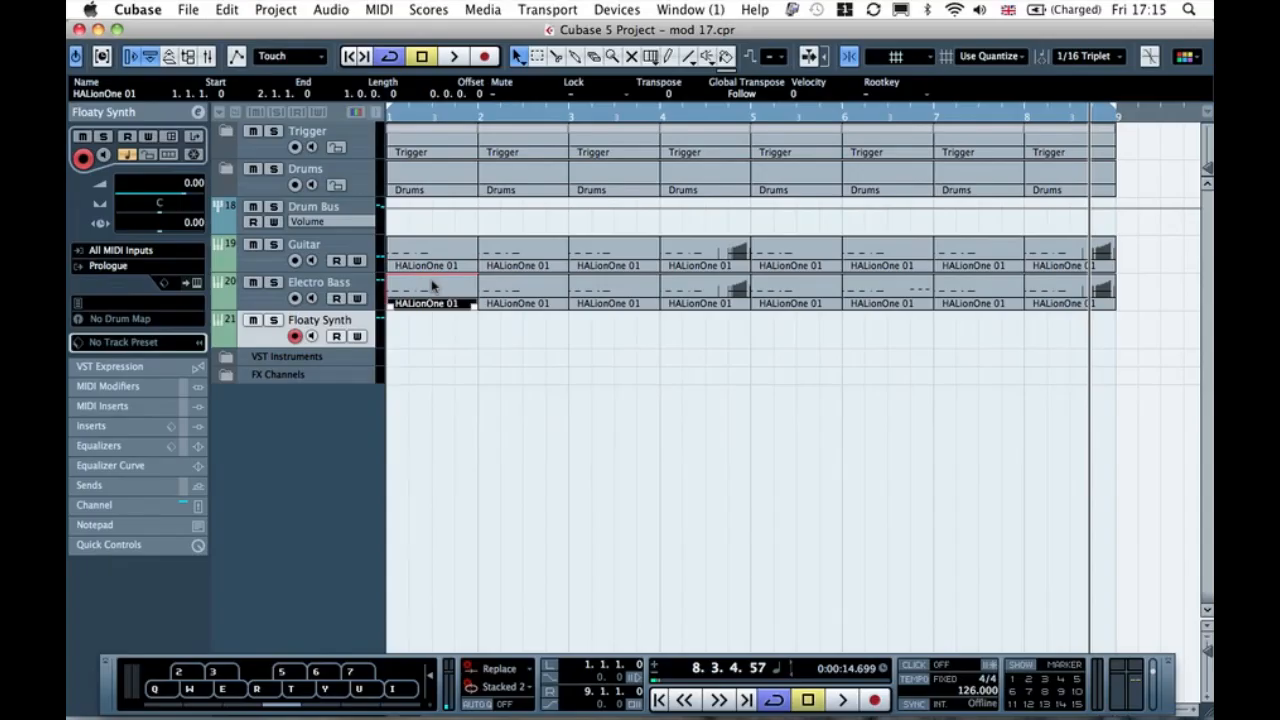
{"action": "key", "text": "alt+k"}
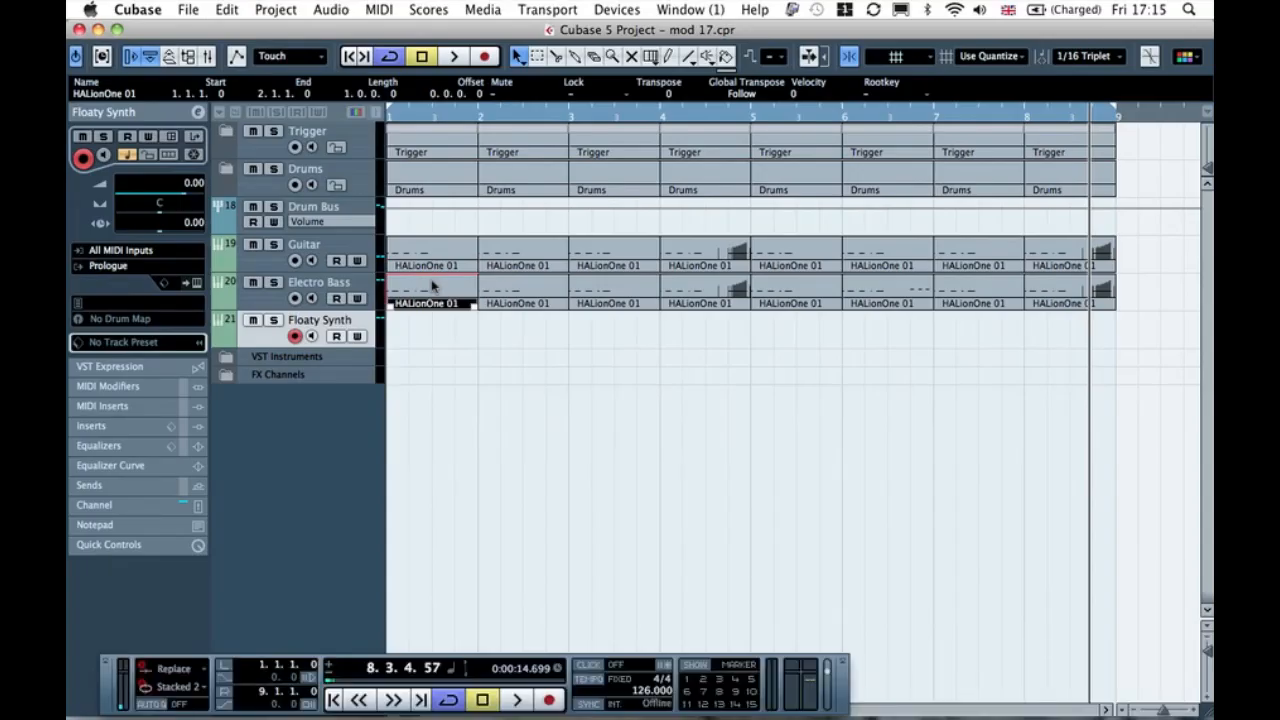
{"action": "key", "text": "p"}
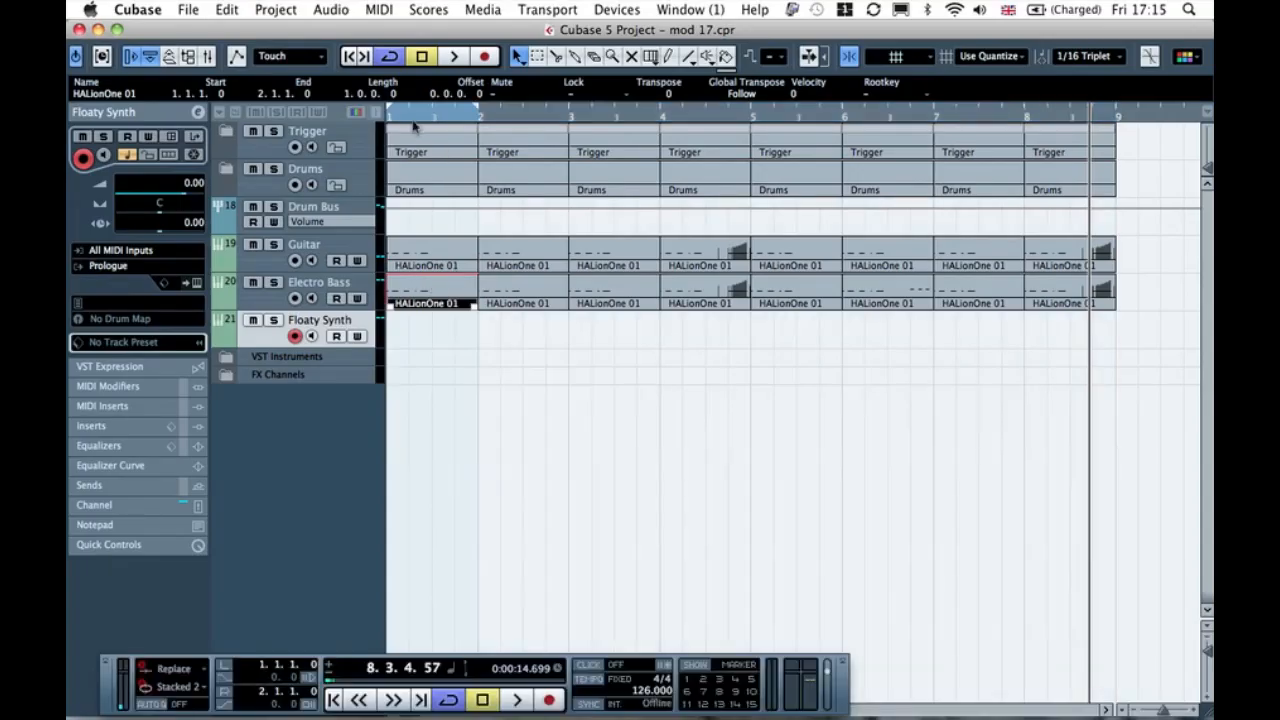
- Create an empty part in bar 1 of the Floaty Synth track and play the loop from the project start
{"action": "double_click", "coordinate": [421, 331]}
{"action": "left_click", "coordinate": [508, 331]}
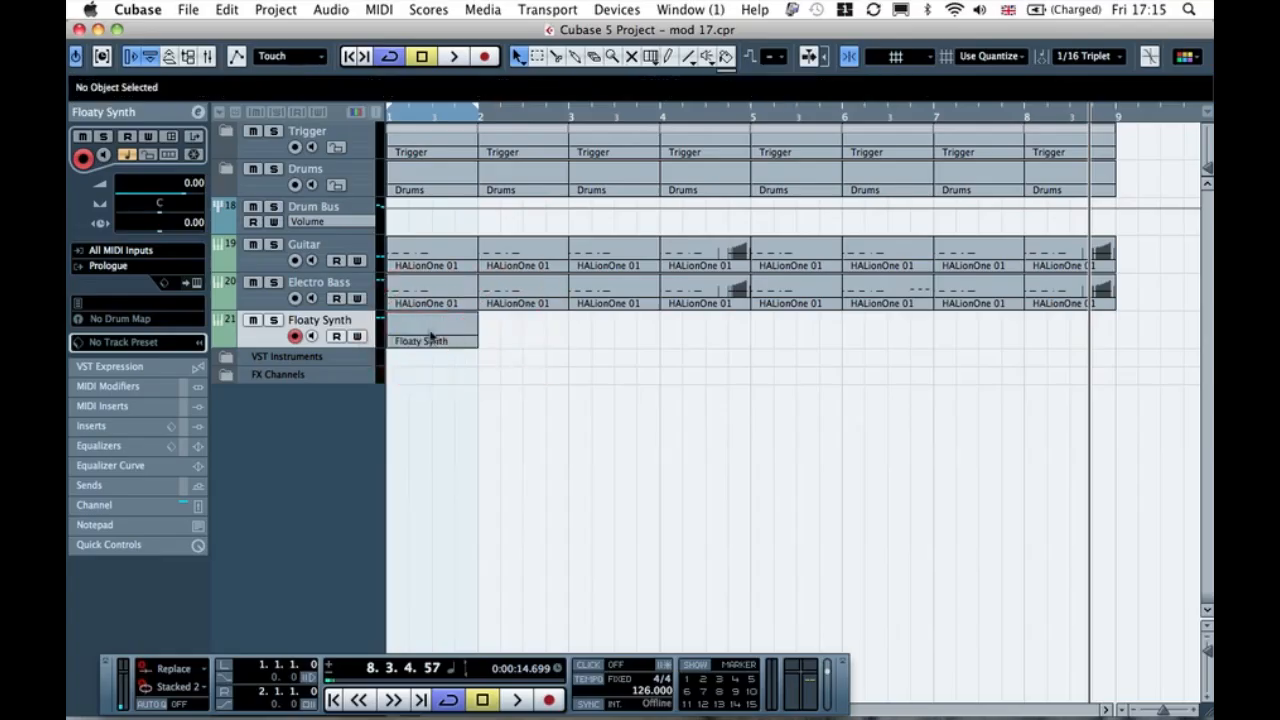
{"action": "key", "text": "KP_Decimal"}
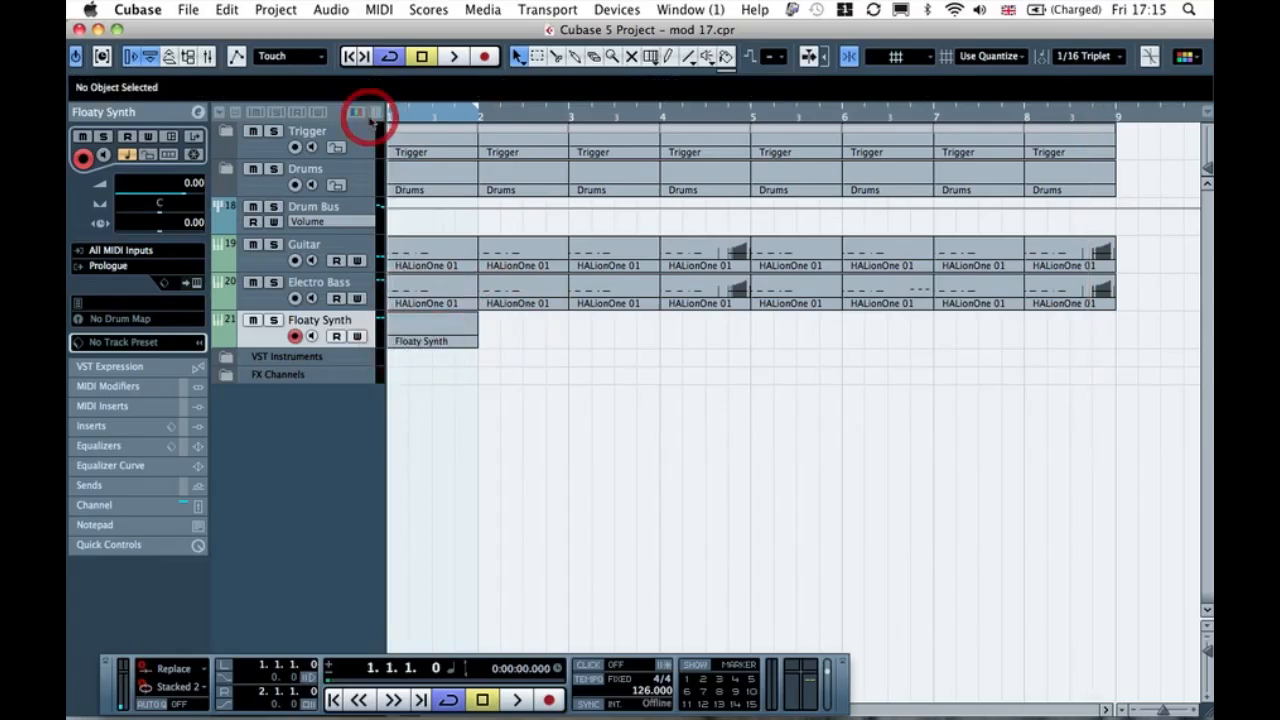
{"action": "key", "text": "space"}
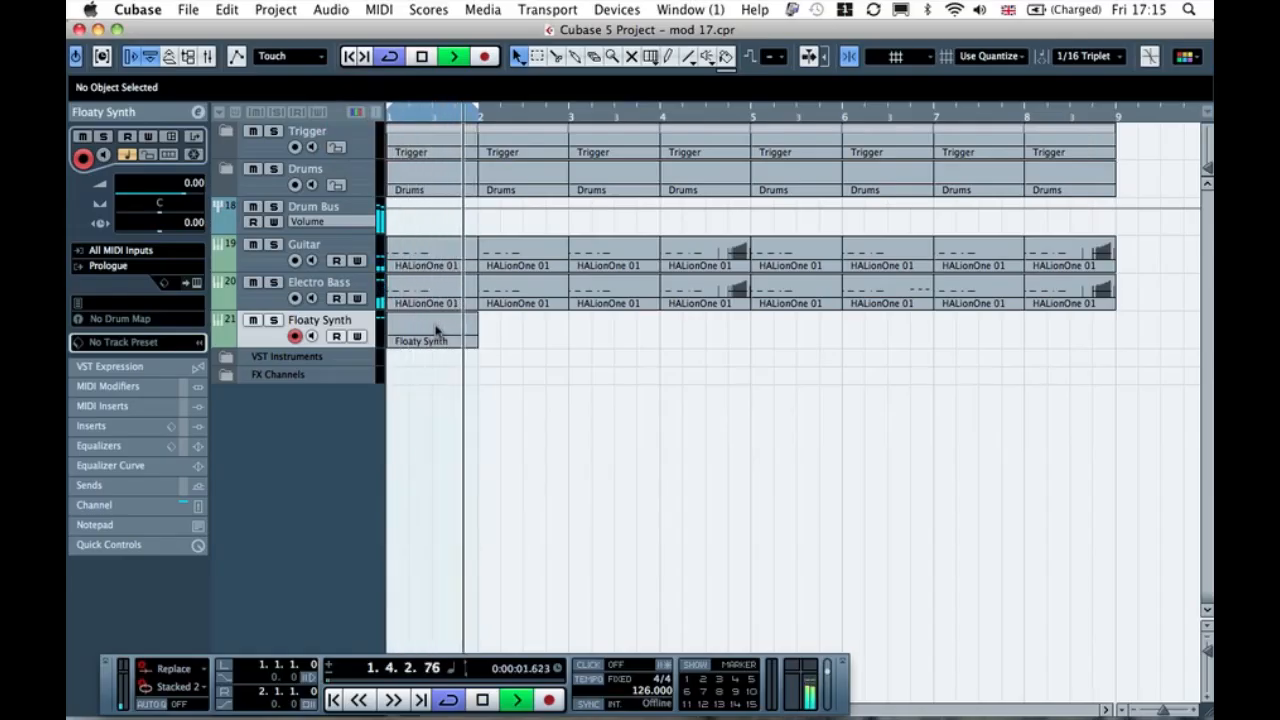
- Open the Floaty Synth part in the Key Editor and zoom in horizontally until bar 1 fills most of the grid
{"action": "left_click", "coordinate": [432, 328]}
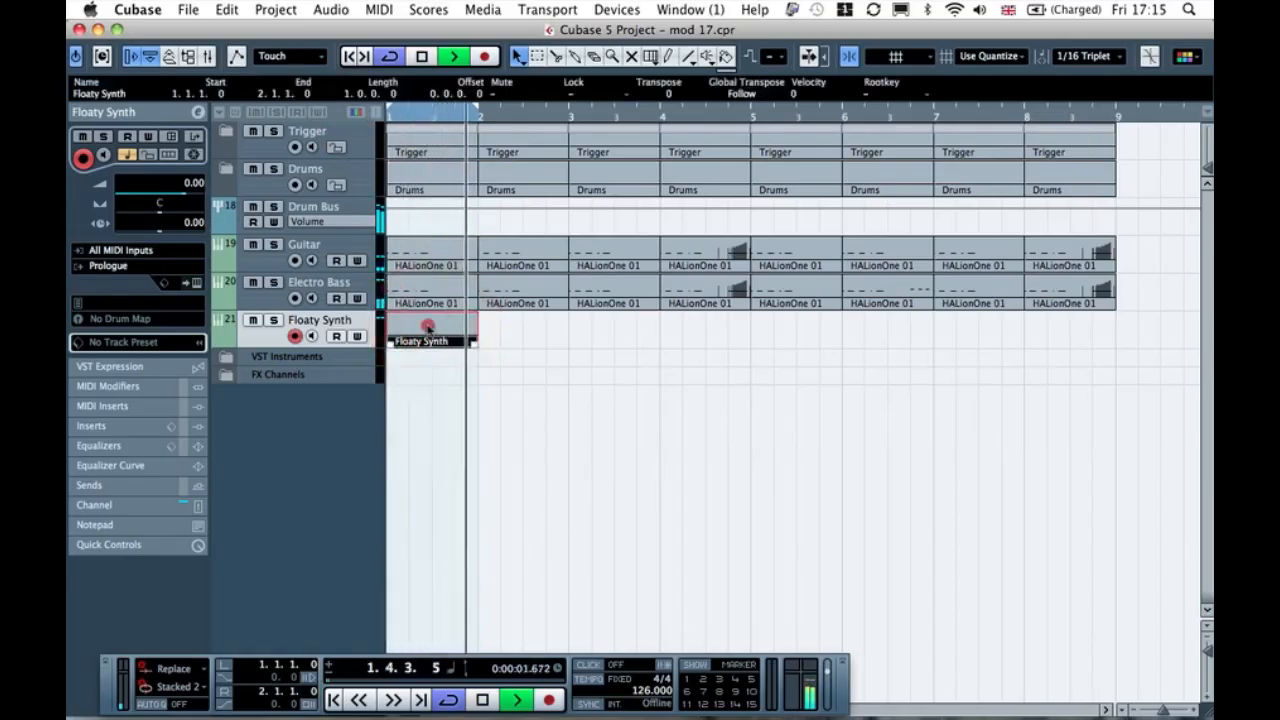
{"action": "double_click", "coordinate": [430, 328]}
{"action": "key", "text": "h"}
{"action": "key", "text": "h"}
{"action": "key", "text": "h"}
{"action": "key", "text": "h"}
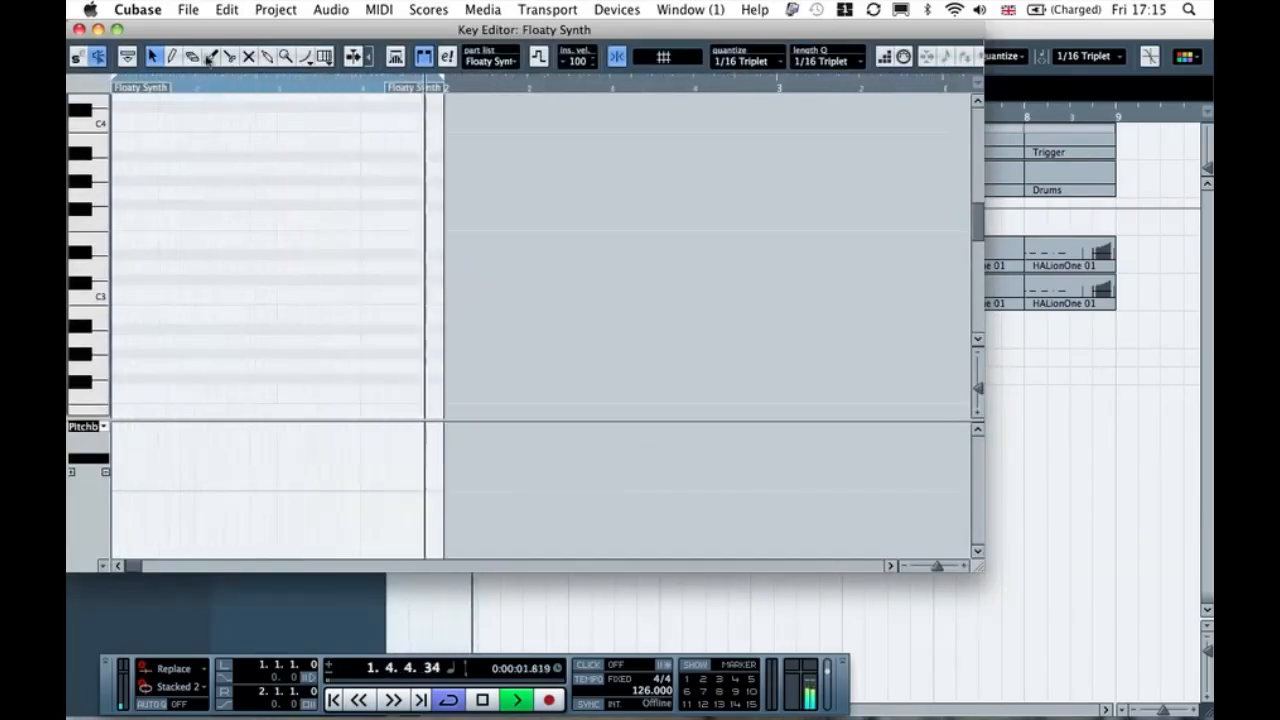
{"action": "key", "text": "h"}
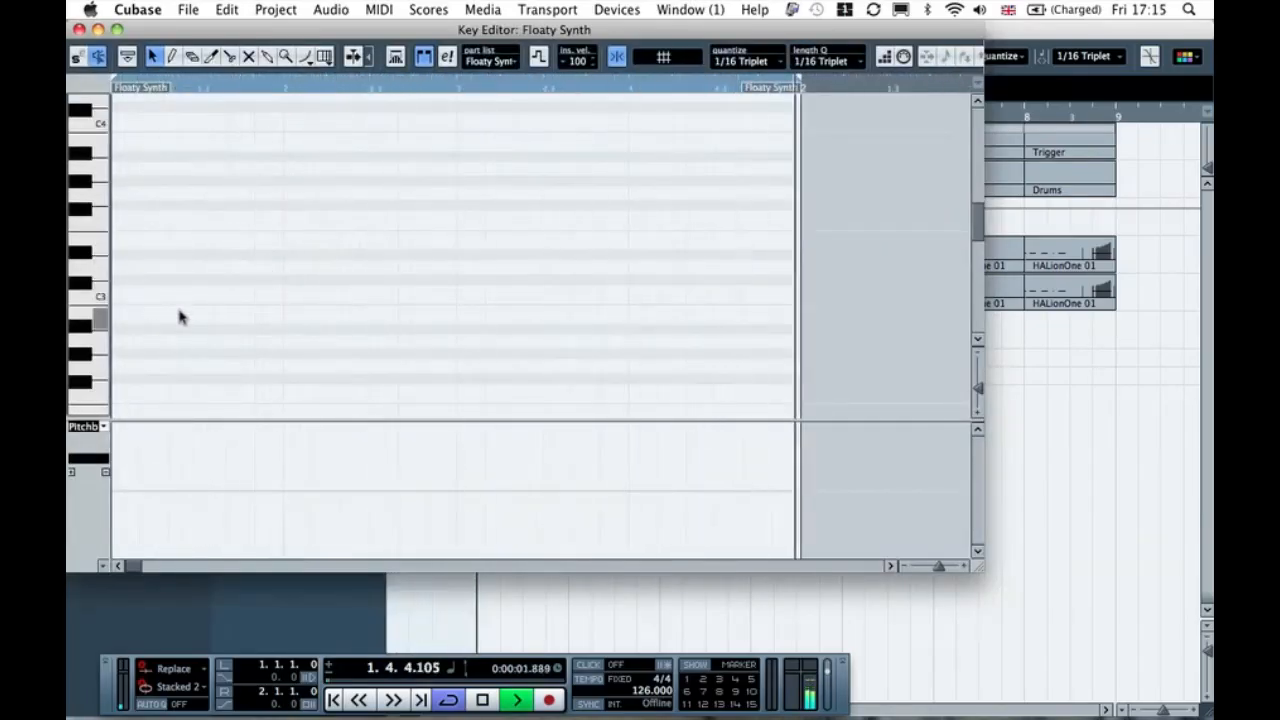
- Audition keys below C3 in the Key Editor against the loop to find a fitting pitch
{"action": "scroll", "coordinate": [100, 410], "scroll_direction": "down", "scroll_amount": 1}
{"action": "scroll", "coordinate": [96, 380], "scroll_direction": "down", "scroll_amount": 1}
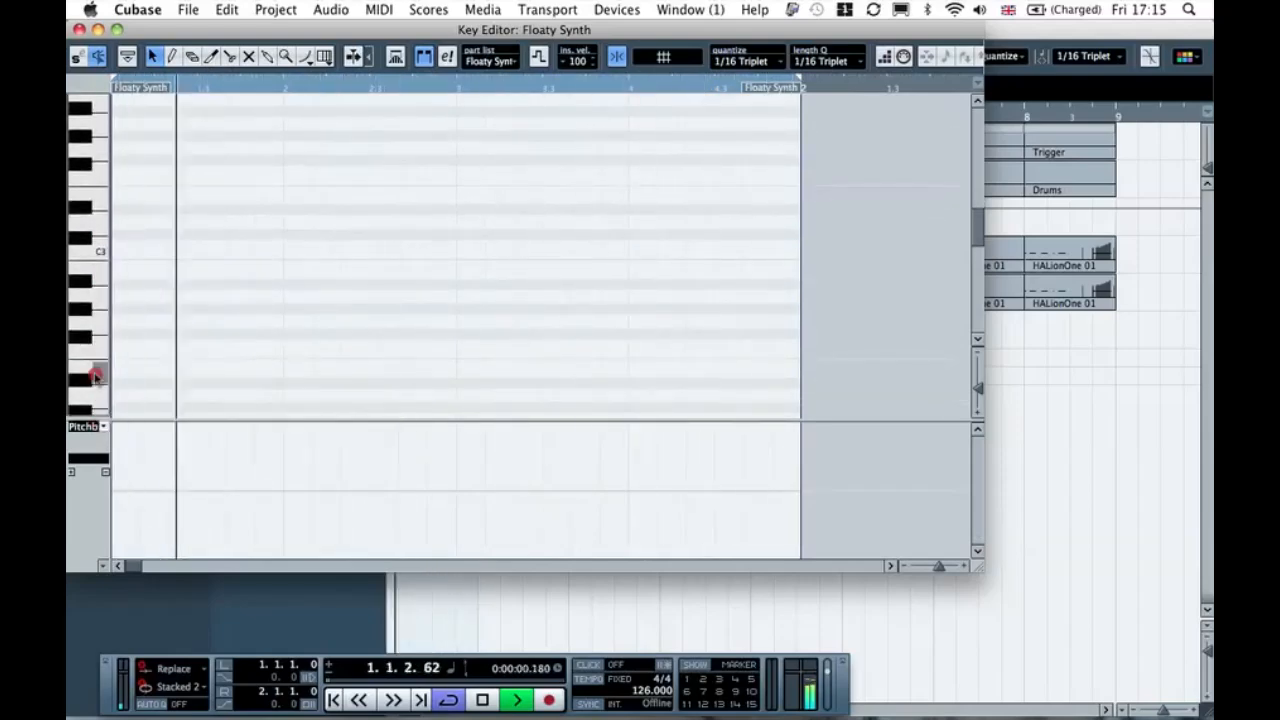
{"action": "left_click", "coordinate": [84, 285]}
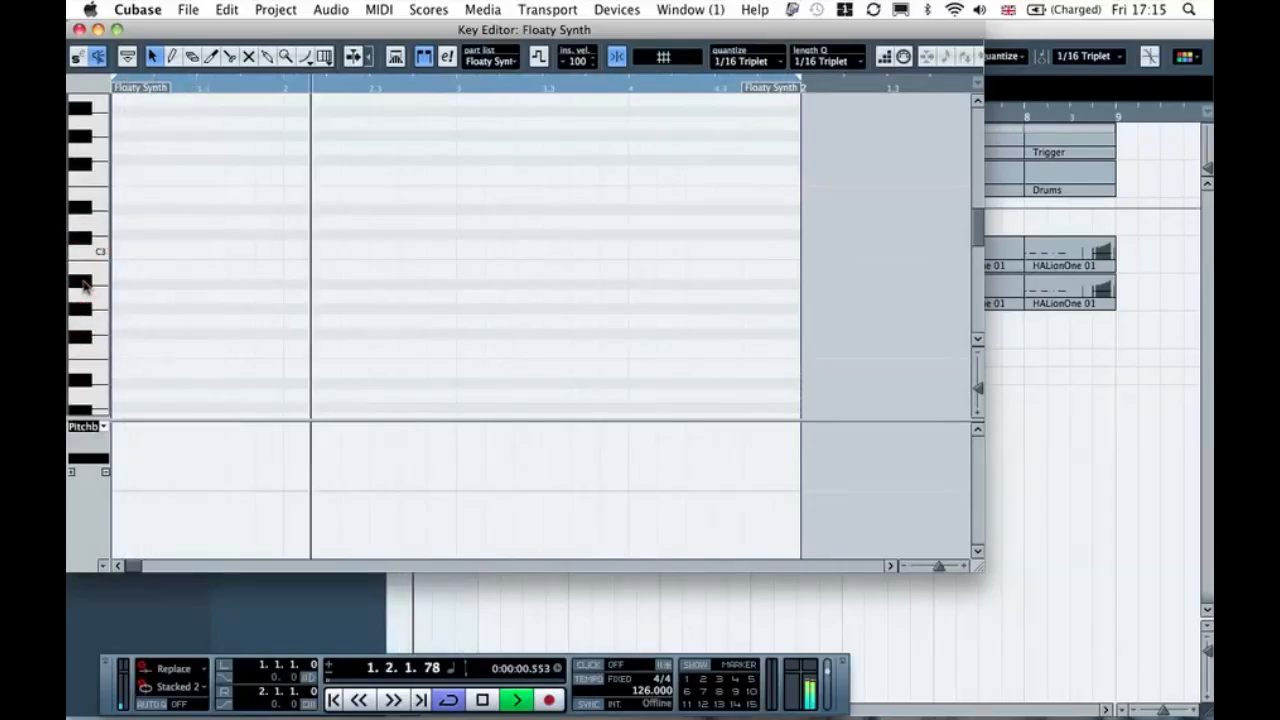
{"action": "left_click", "coordinate": [84, 285]}
{"action": "left_click", "coordinate": [84, 285]}
{"action": "key", "text": "space"}
{"action": "left_click", "coordinate": [84, 285]}
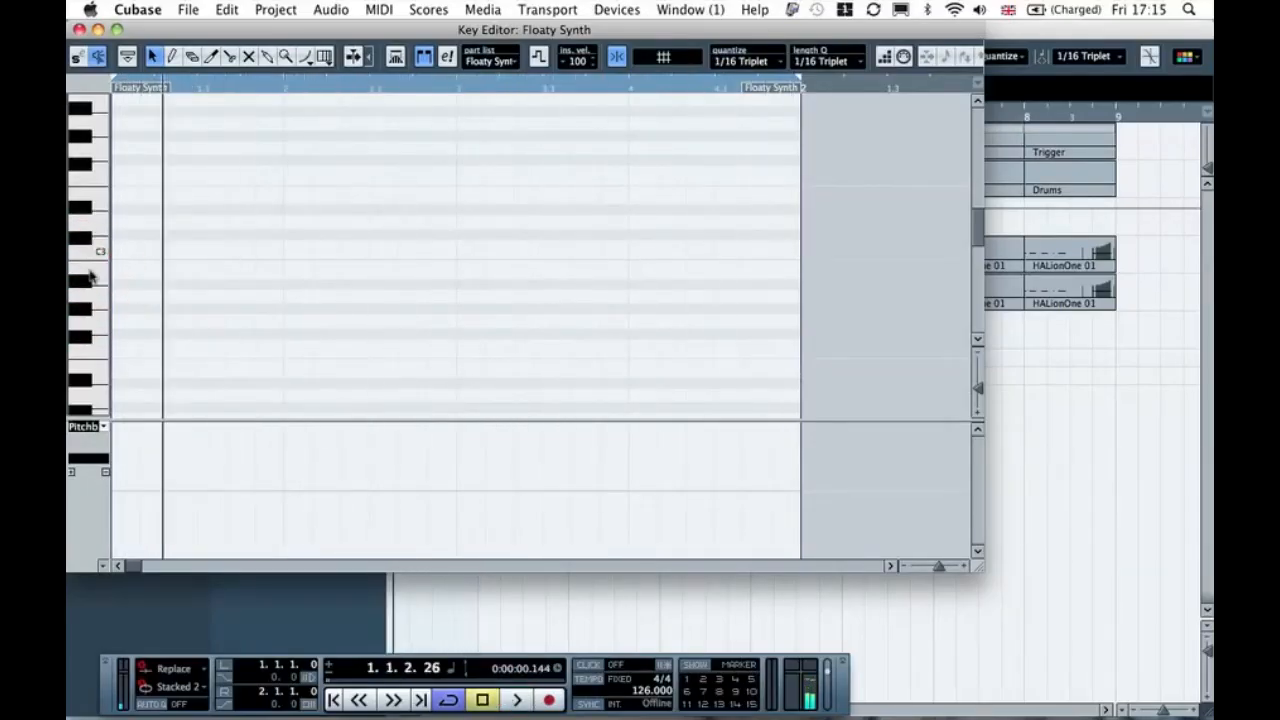
{"action": "left_click", "coordinate": [84, 285]}
{"action": "left_click", "coordinate": [84, 285]}
- Draw an A#2 note starting halfway through beat 3 and adjust its length to end just before bar 2 during loop playback
{"action": "left_click_drag", "start_coordinate": [545, 280], "coordinate": [737, 264]}
{"action": "key", "text": "space"}
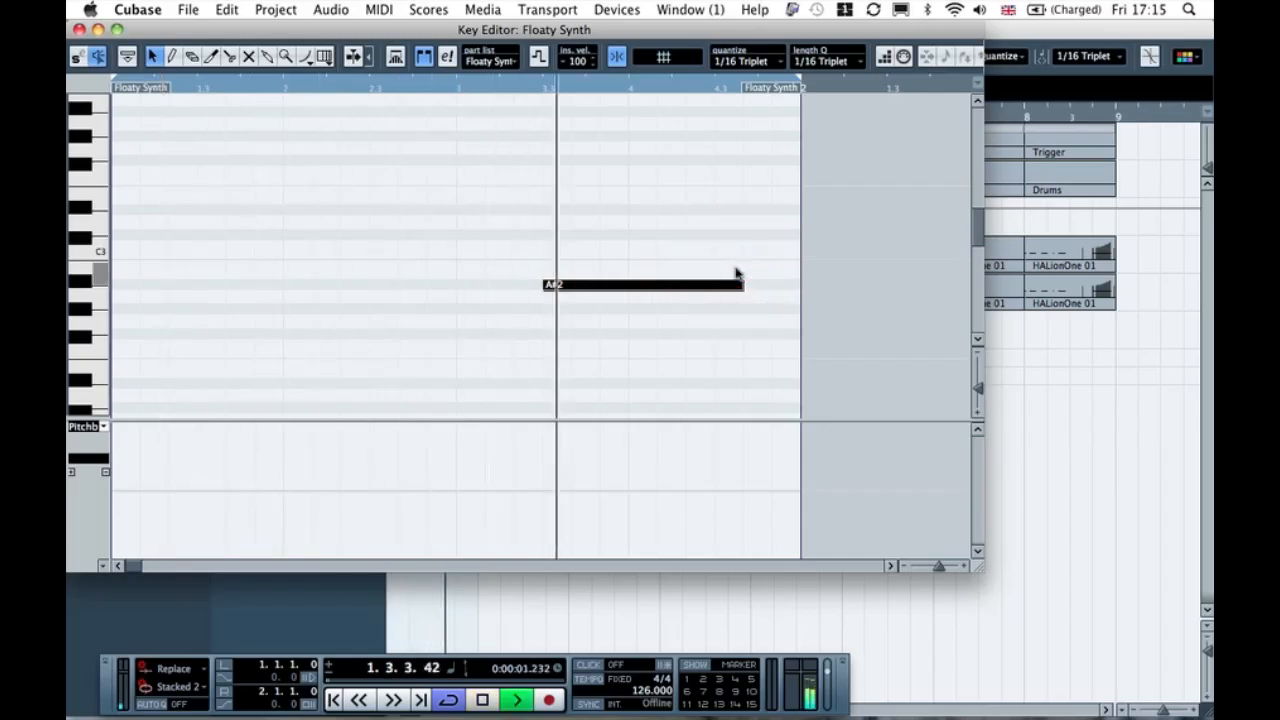
{"action": "left_click_drag", "start_coordinate": [742, 284], "coordinate": [800, 284]}
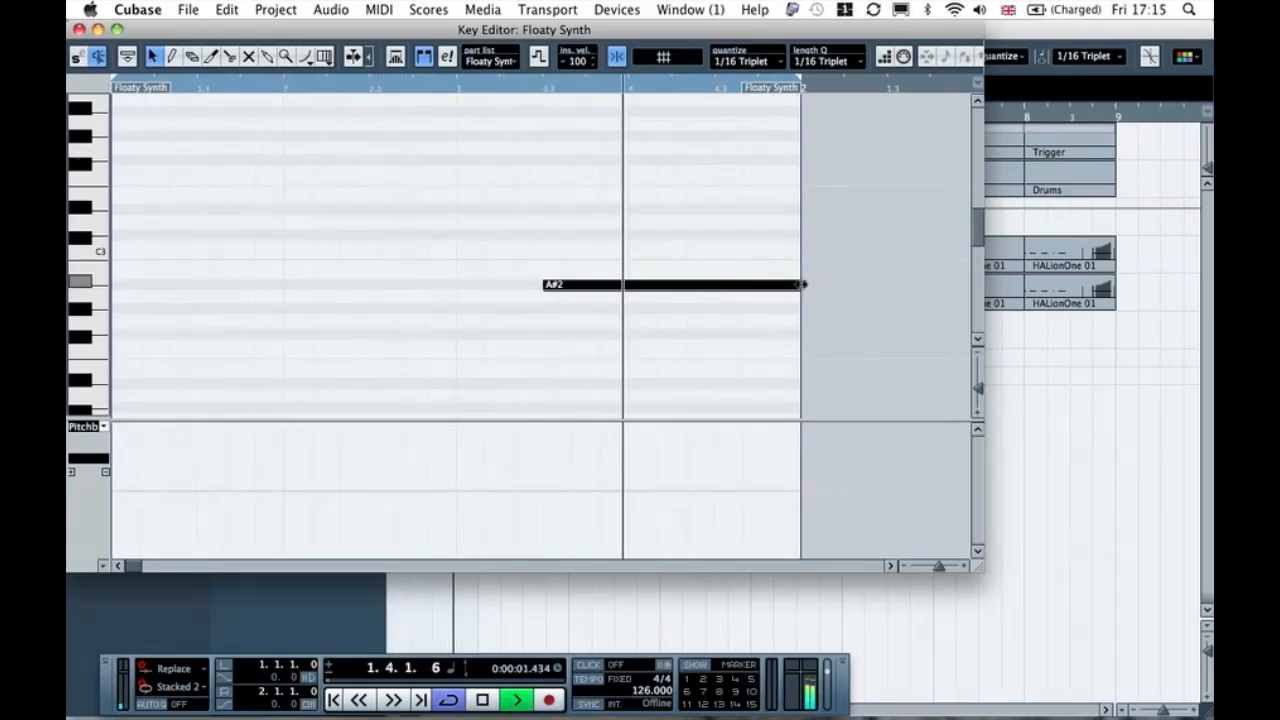
{"action": "left_click_drag", "start_coordinate": [802, 284], "coordinate": [766, 284]}
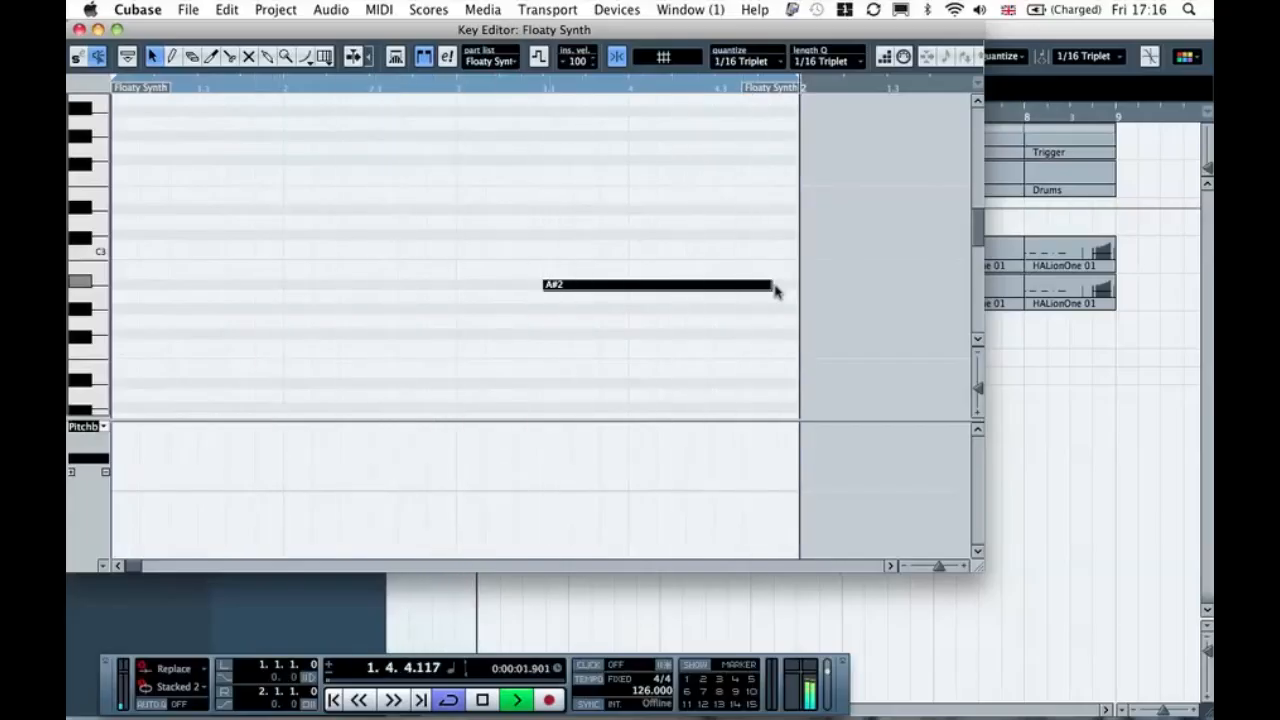
- Stop playback and lengthen the A#2 note slightly with snap off, ending it at about 1.4.4.80, then turn snap back on
{"action": "key", "text": "space"}
{"action": "left_click", "coordinate": [615, 62]}
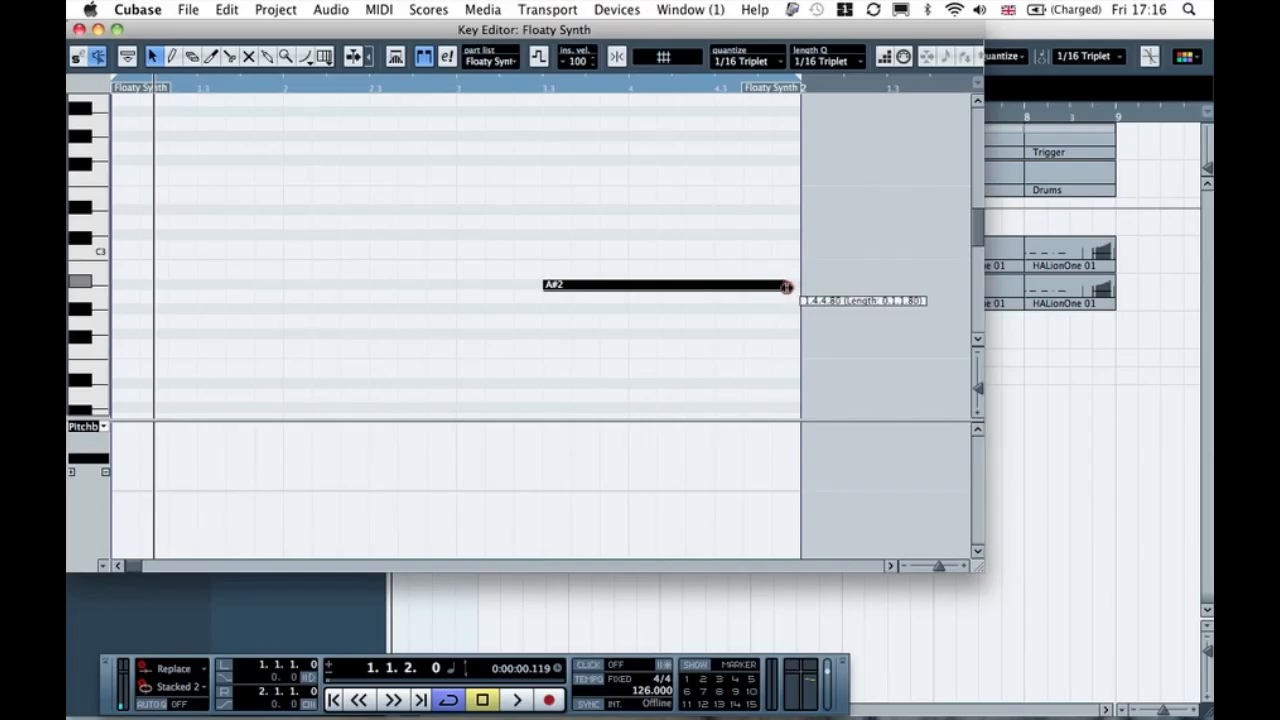
{"action": "left_click", "coordinate": [618, 64]}
- Duplicate the A#2 note down to E2 at the same start position and length
{"action": "left_click", "coordinate": [583, 260]}
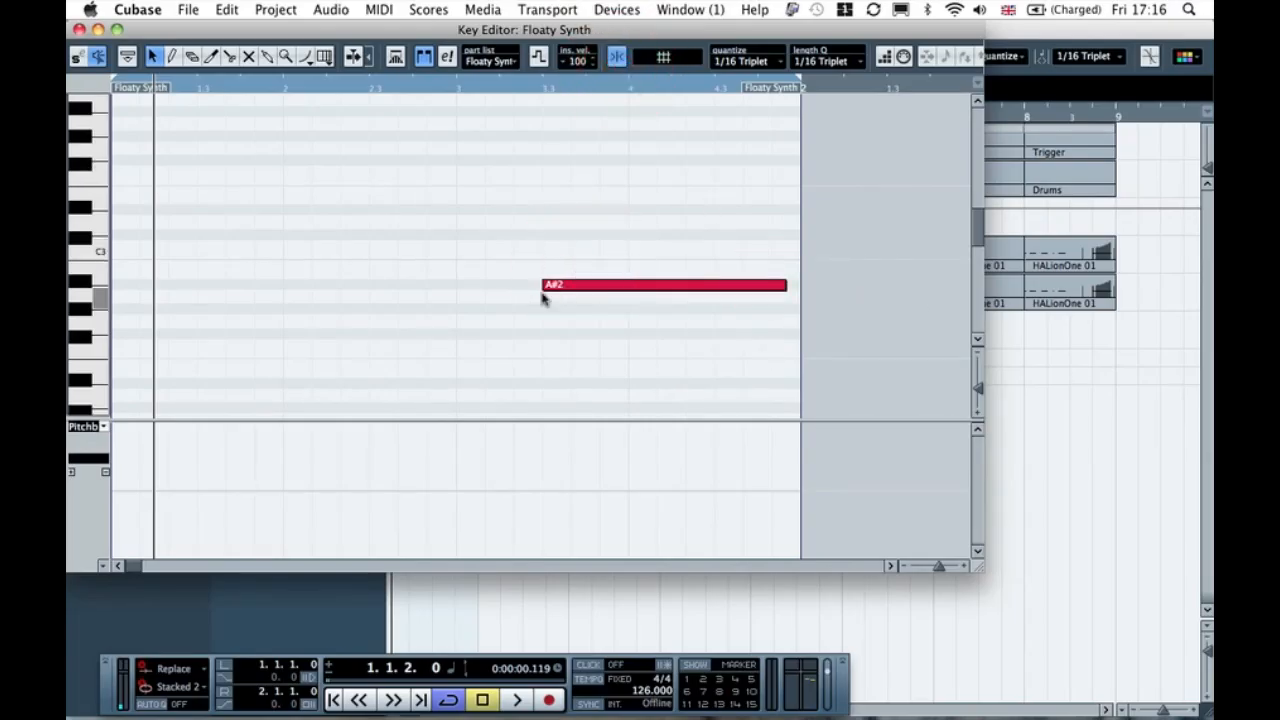
{"action": "left_click_drag", "start_coordinate": [565, 292], "coordinate": [560, 372]}
{"action": "left_click", "coordinate": [568, 335]}
{"action": "key", "text": "space"}
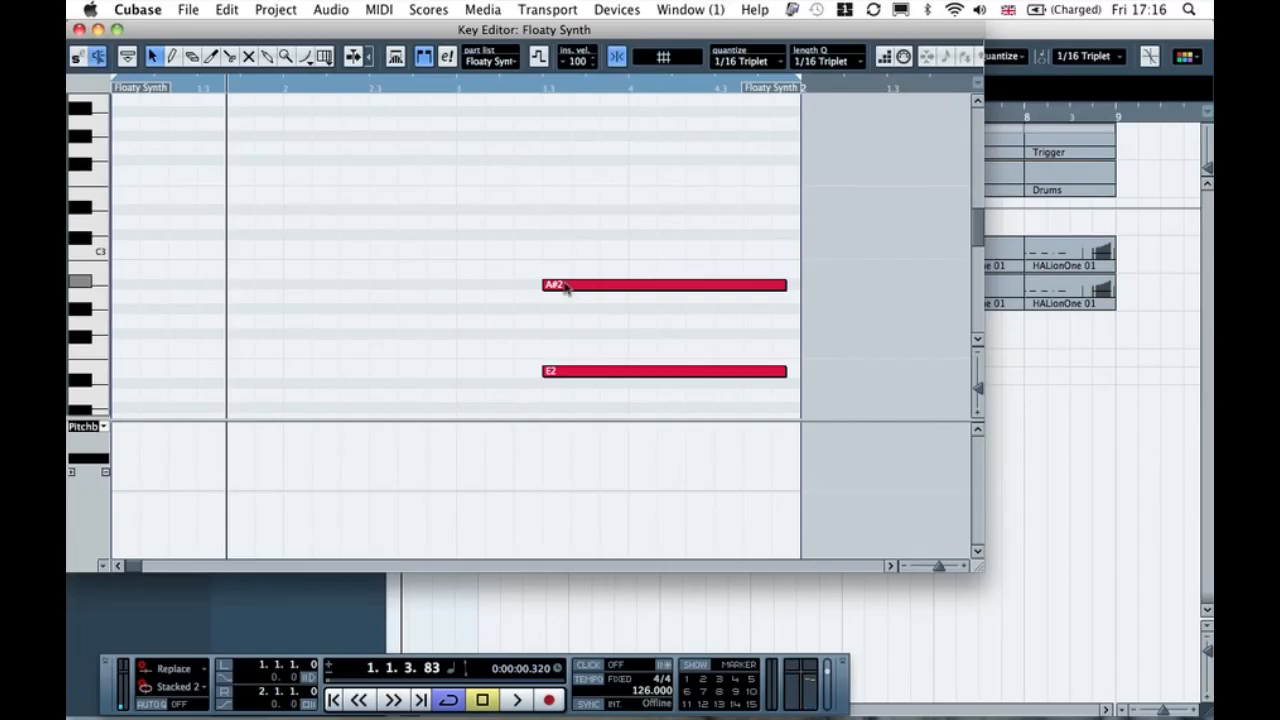
- Nudge the E2 note to start slightly before the A#2 note with snap off, then re-enable snap and play the loop
{"action": "left_click", "coordinate": [543, 87]}
{"action": "key", "text": "h"}
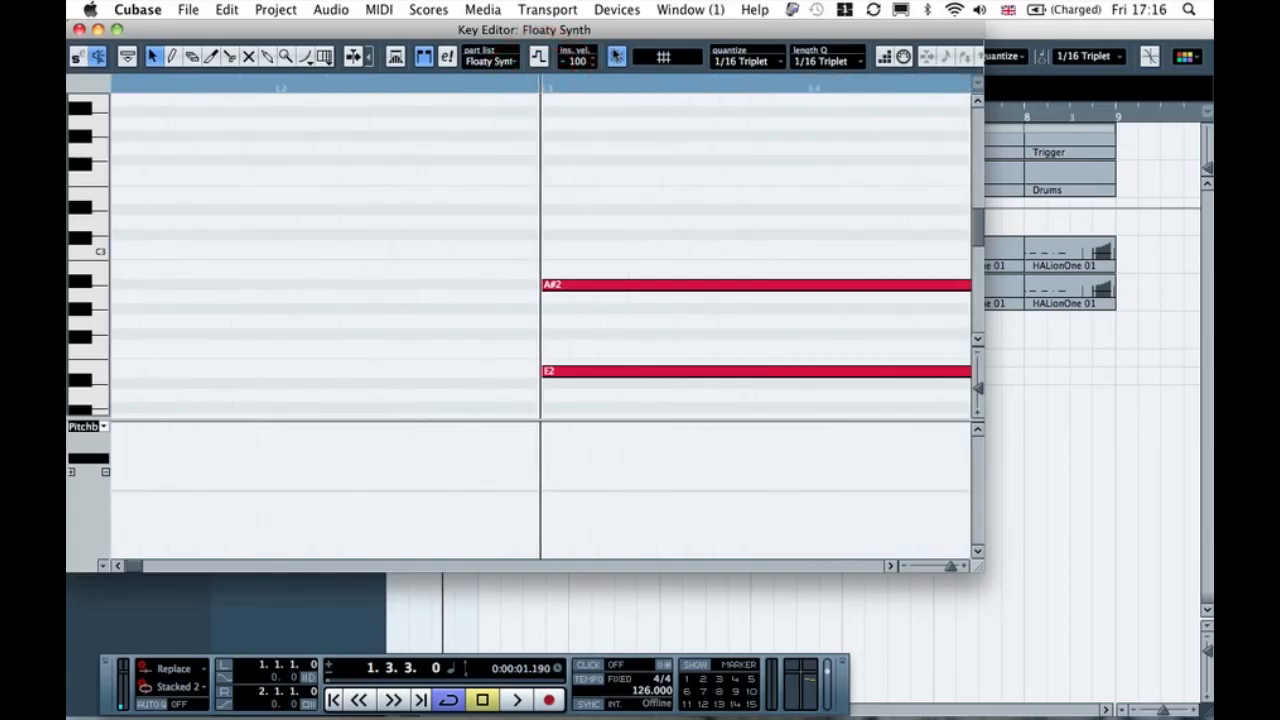
{"action": "left_click", "coordinate": [617, 57]}
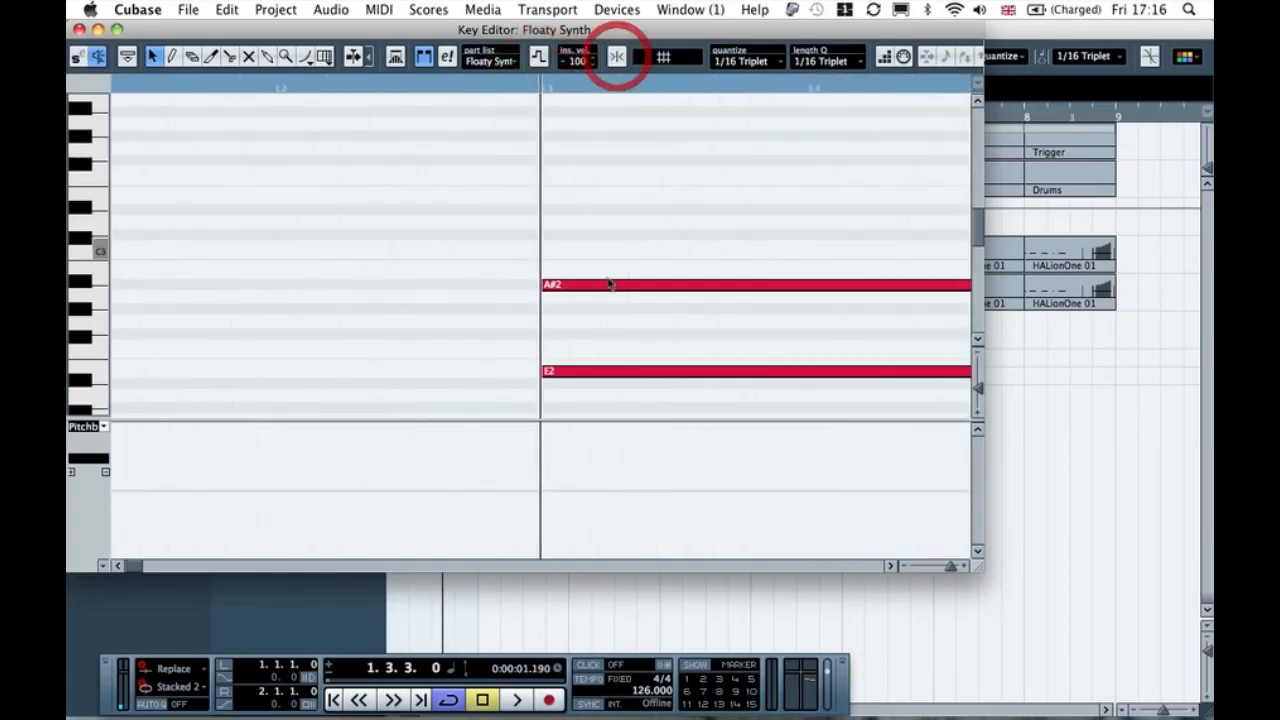
{"action": "left_click", "coordinate": [575, 373]}
{"action": "left_click_drag", "start_coordinate": [573, 377], "coordinate": [571, 377]}
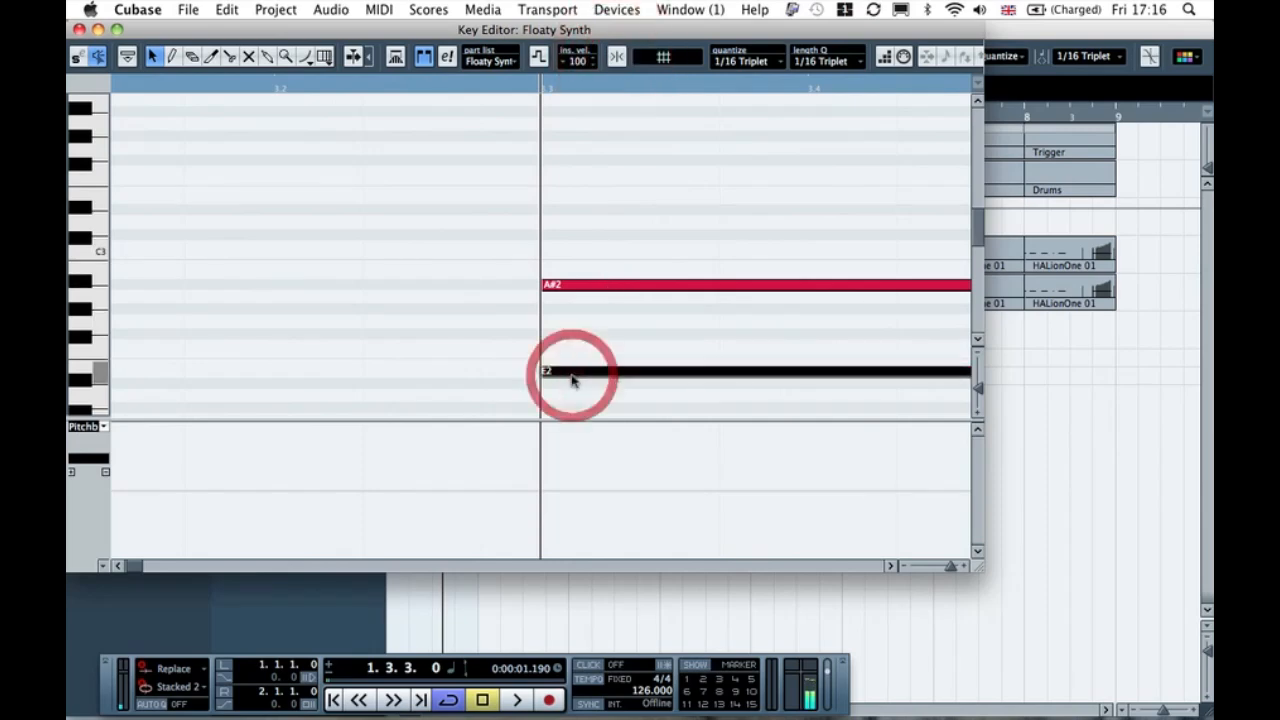
{"action": "left_click", "coordinate": [577, 354]}
{"action": "left_click", "coordinate": [504, 95]}
{"action": "left_click", "coordinate": [537, 86]}
{"action": "left_click_drag", "start_coordinate": [537, 86], "coordinate": [551, 86]}
{"action": "left_click", "coordinate": [621, 57]}
{"action": "key", "text": "space"}
{"action": "left_click", "coordinate": [561, 178]}
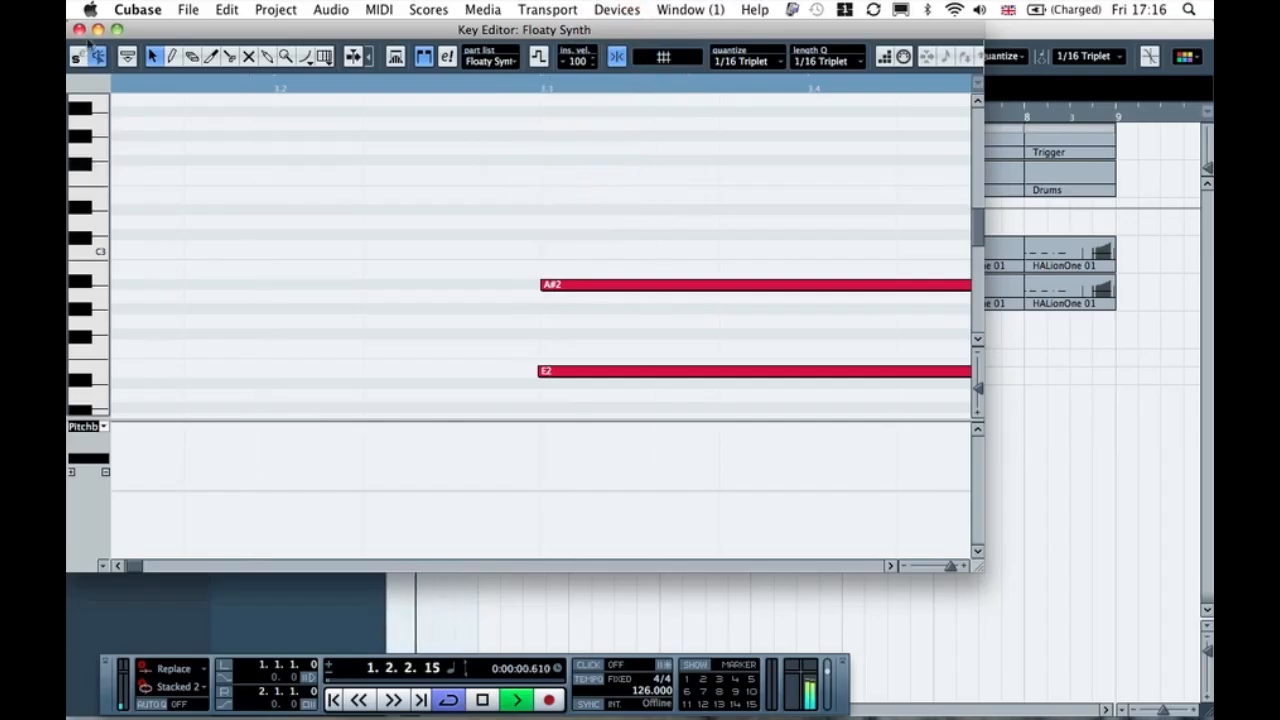
- Extend both the A#2 and E2 notes to end at bar 2, then stop playback and close the Key Editor
{"action": "key", "text": "g"}
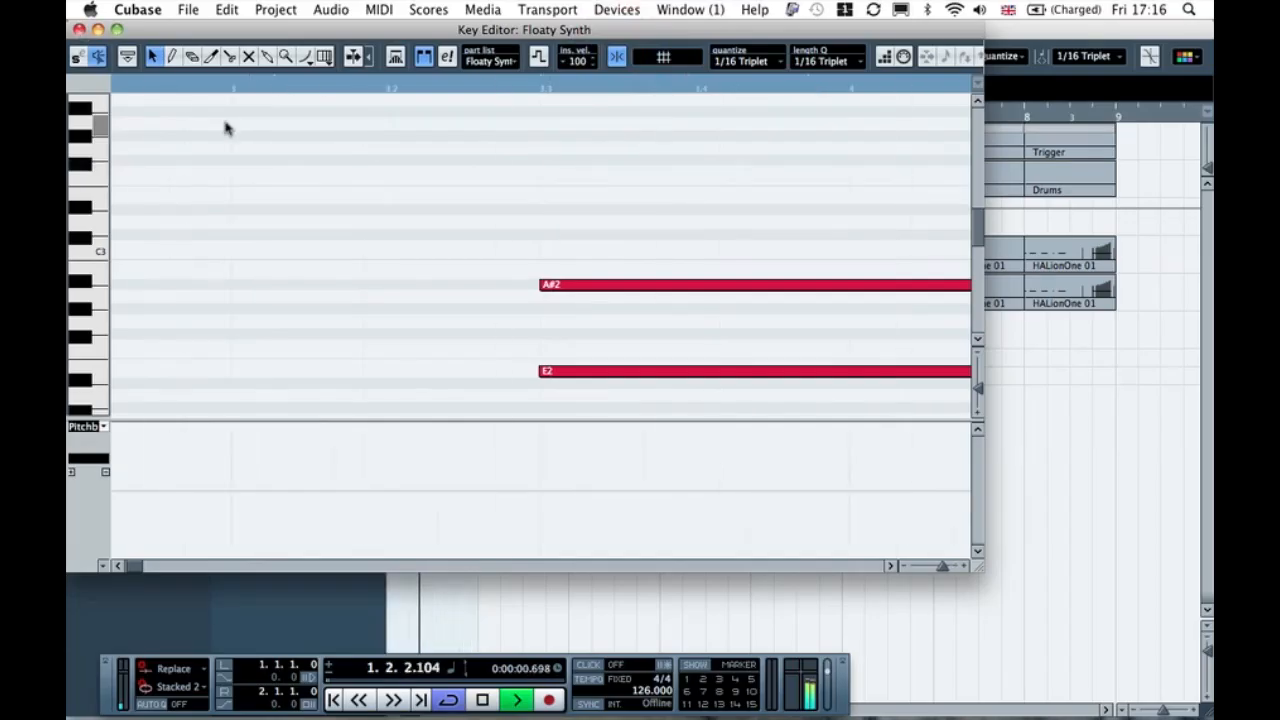
{"action": "key", "text": "g"}
{"action": "left_click_drag", "start_coordinate": [609, 229], "coordinate": [618, 392]}
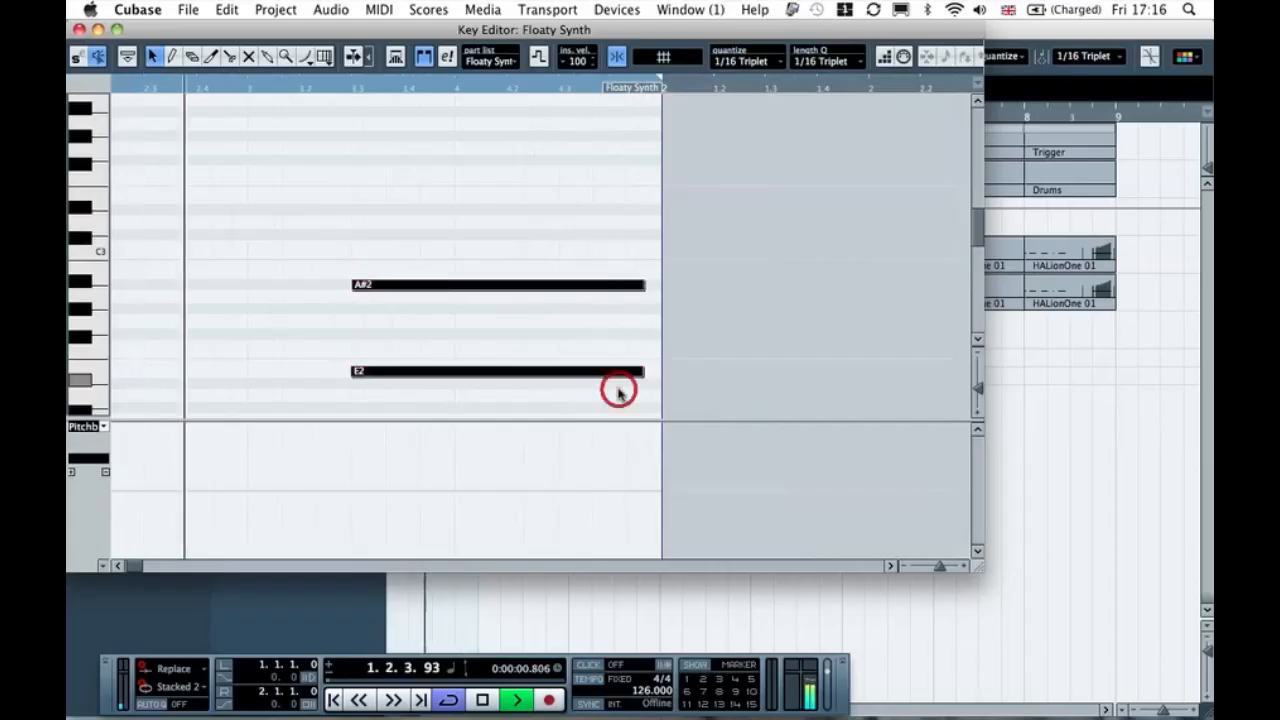
{"action": "left_click_drag", "start_coordinate": [645, 284], "coordinate": [655, 287]}
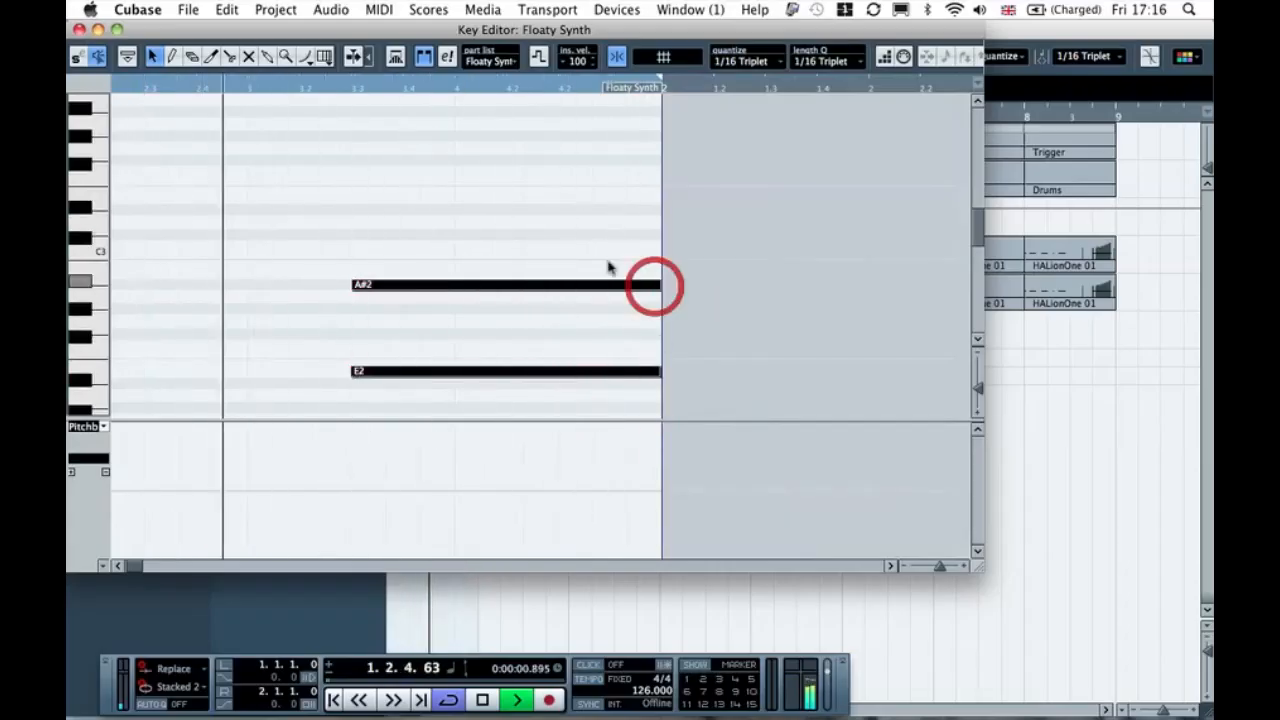
{"action": "left_click", "coordinate": [586, 249]}
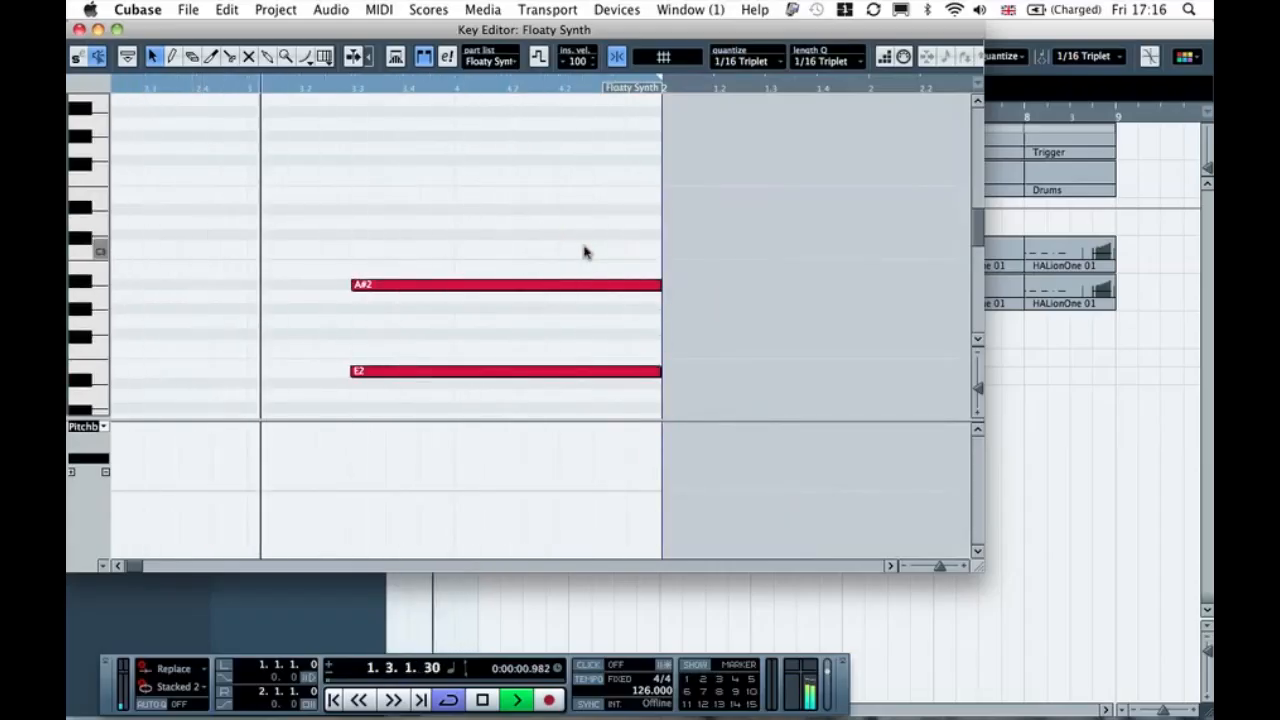
{"action": "key", "text": "space"}
{"action": "left_click", "coordinate": [80, 29]}
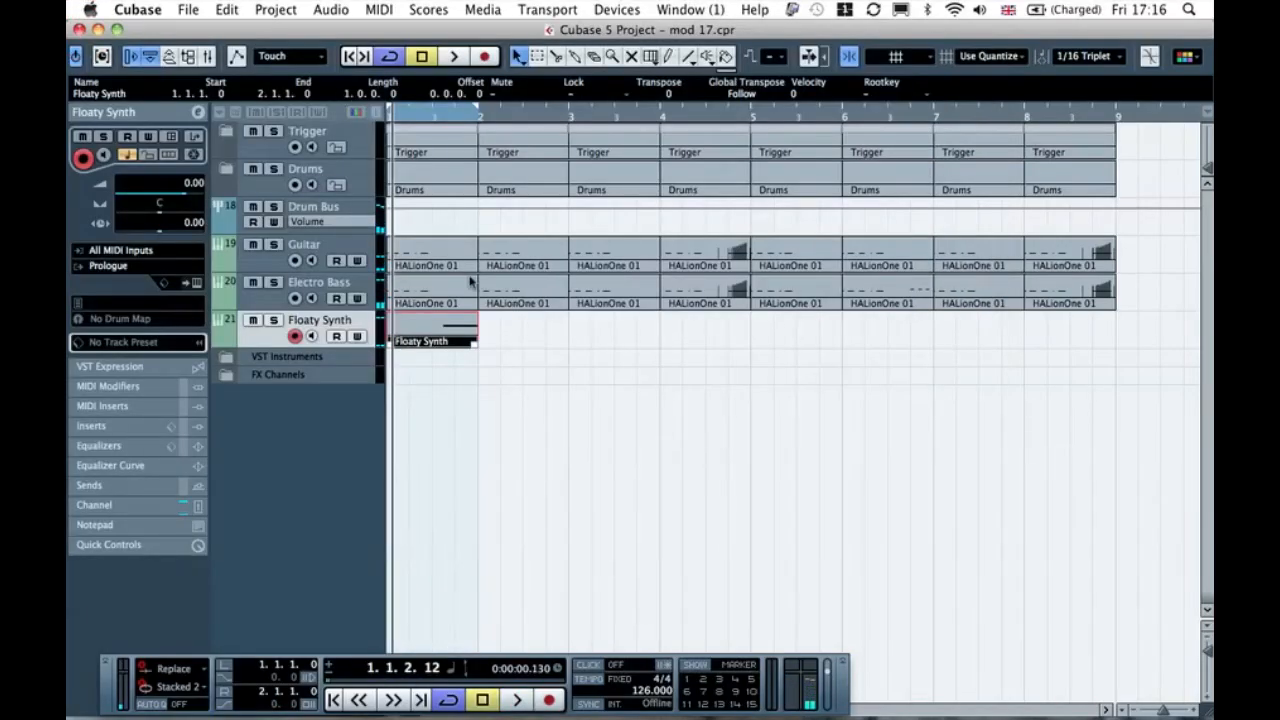
- Load the Tonic filter effect into the first insert slot of the Floaty Synth track
{"action": "left_click", "coordinate": [560, 326]}
{"action": "left_click", "coordinate": [268, 340]}
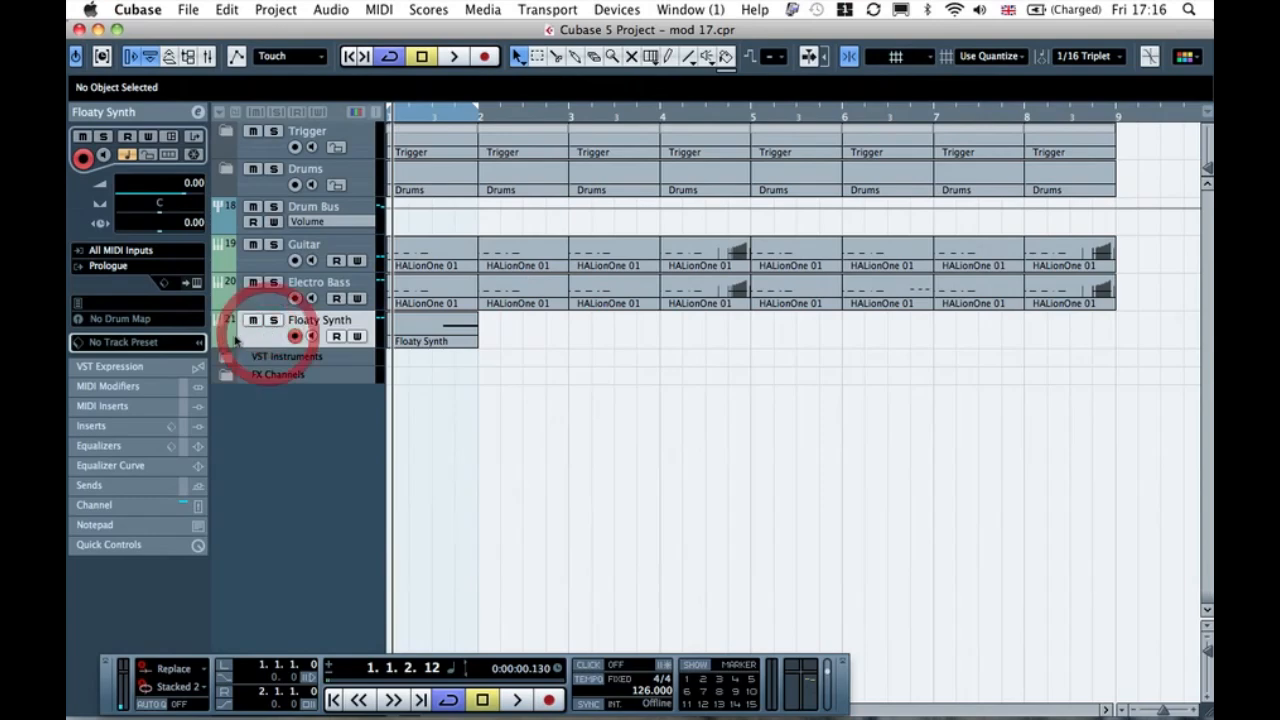
{"action": "left_click", "coordinate": [190, 428]}
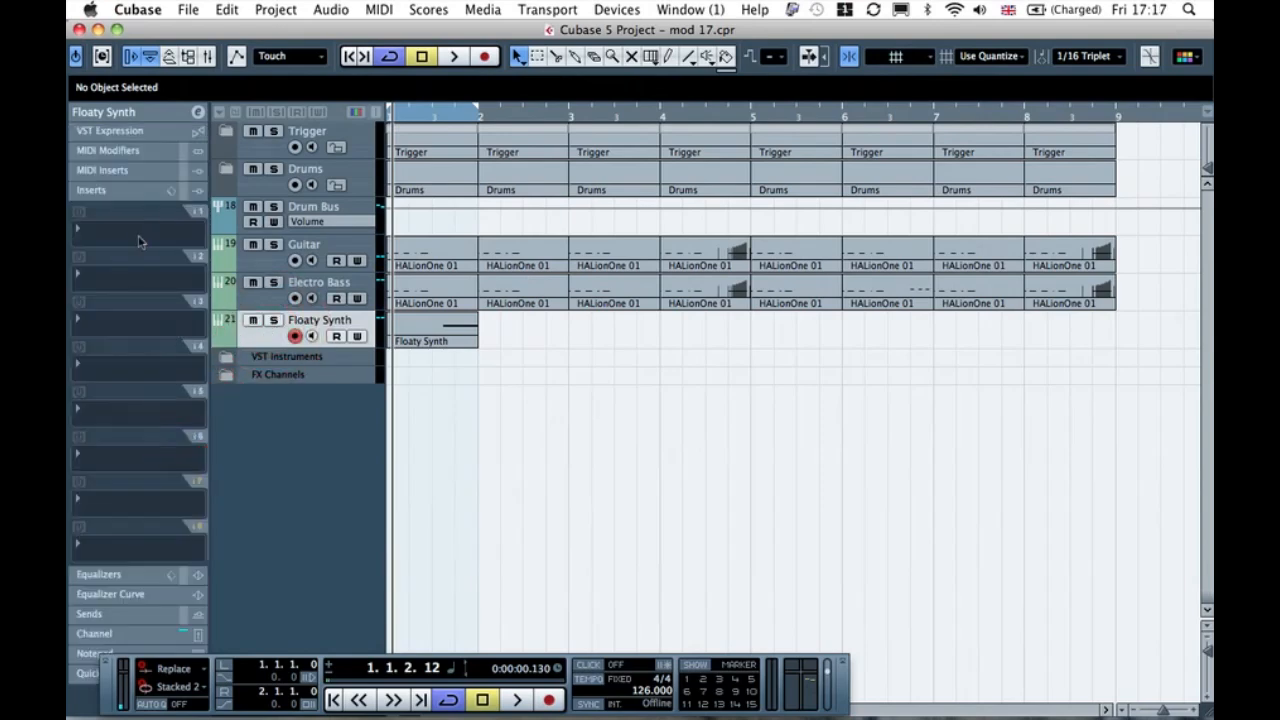
{"action": "left_click", "coordinate": [136, 232]}
{"action": "mouse_move", "coordinate": [185, 353]}
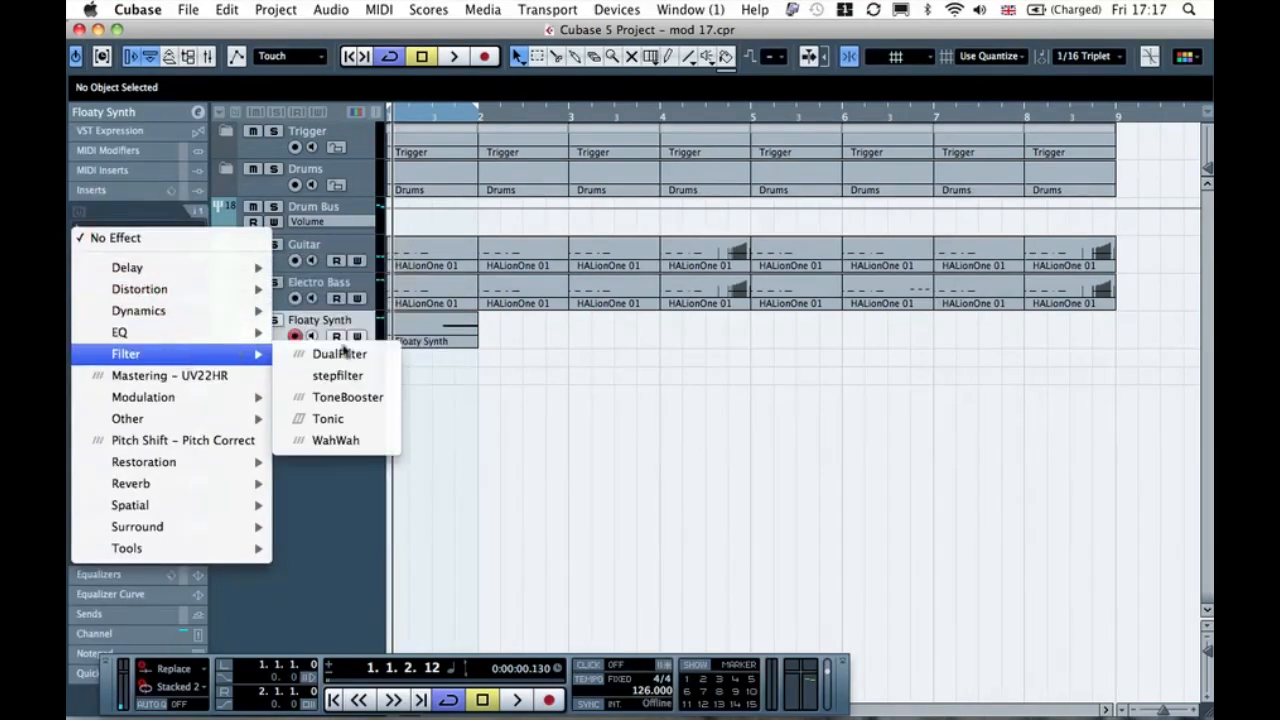
{"action": "left_click", "coordinate": [355, 418]}
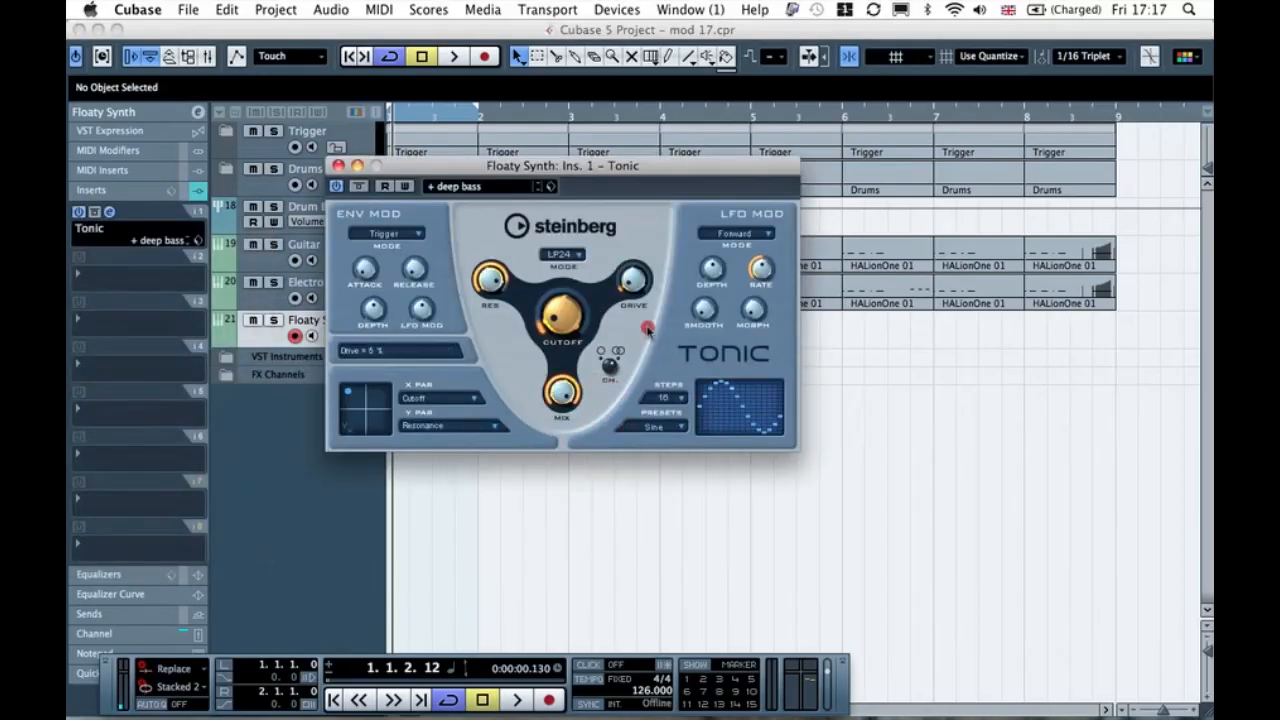
- Adjust Tonic's drive, set resonance to 0 %, choose HP filter mode and raise the cutoff, then briefly play the loop and close Tonic
{"action": "left_click", "coordinate": [622, 287]}
{"action": "left_click", "coordinate": [486, 280]}
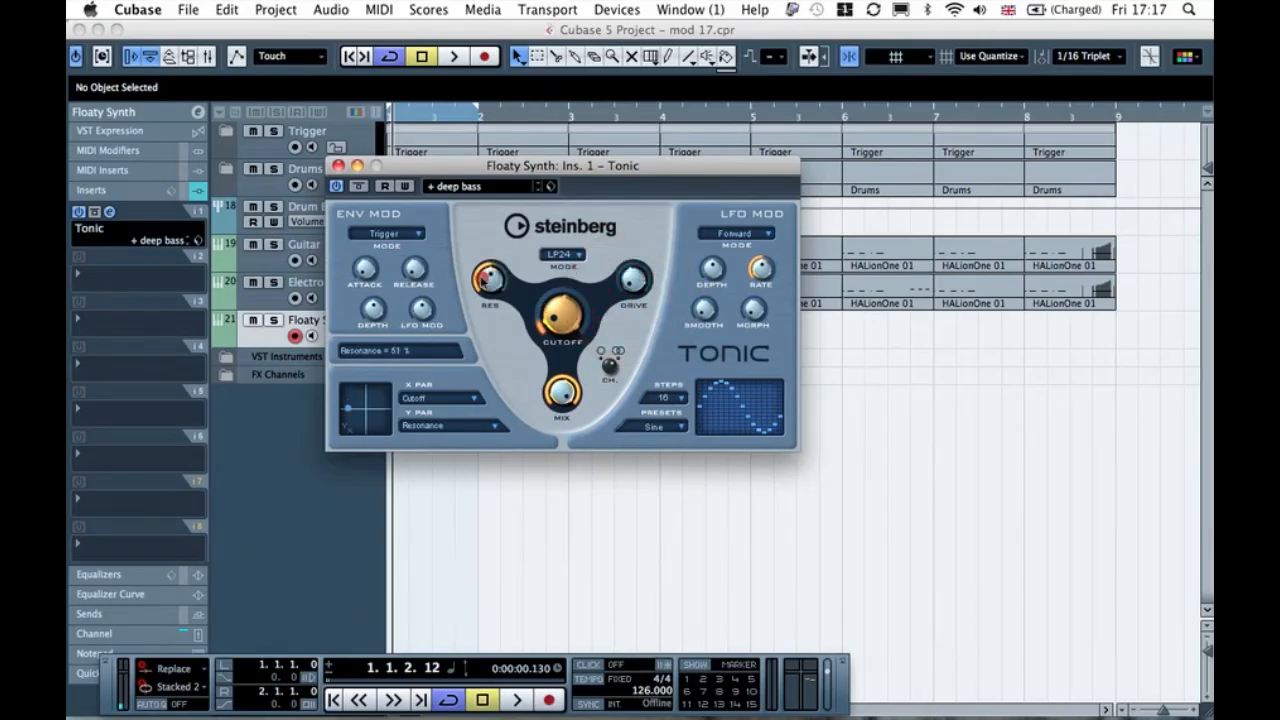
{"action": "left_click", "coordinate": [570, 256]}
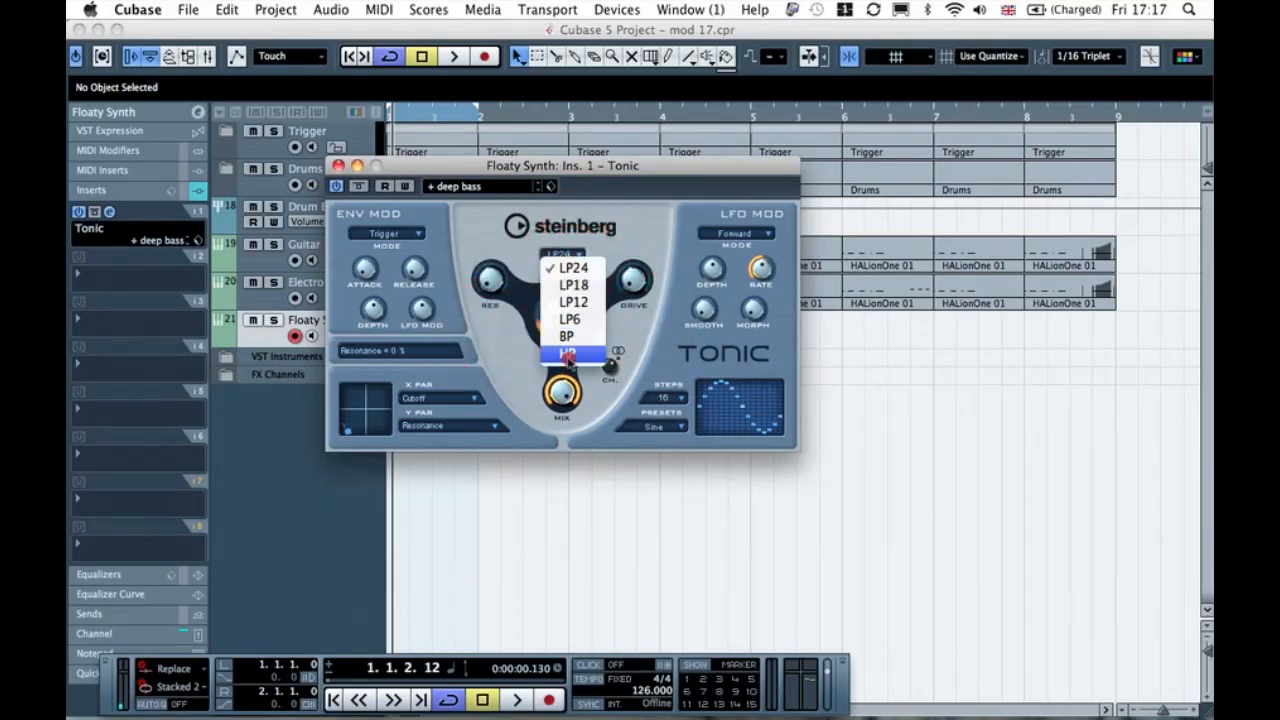
{"action": "left_click", "coordinate": [567, 352]}
{"action": "left_click", "coordinate": [556, 303]}
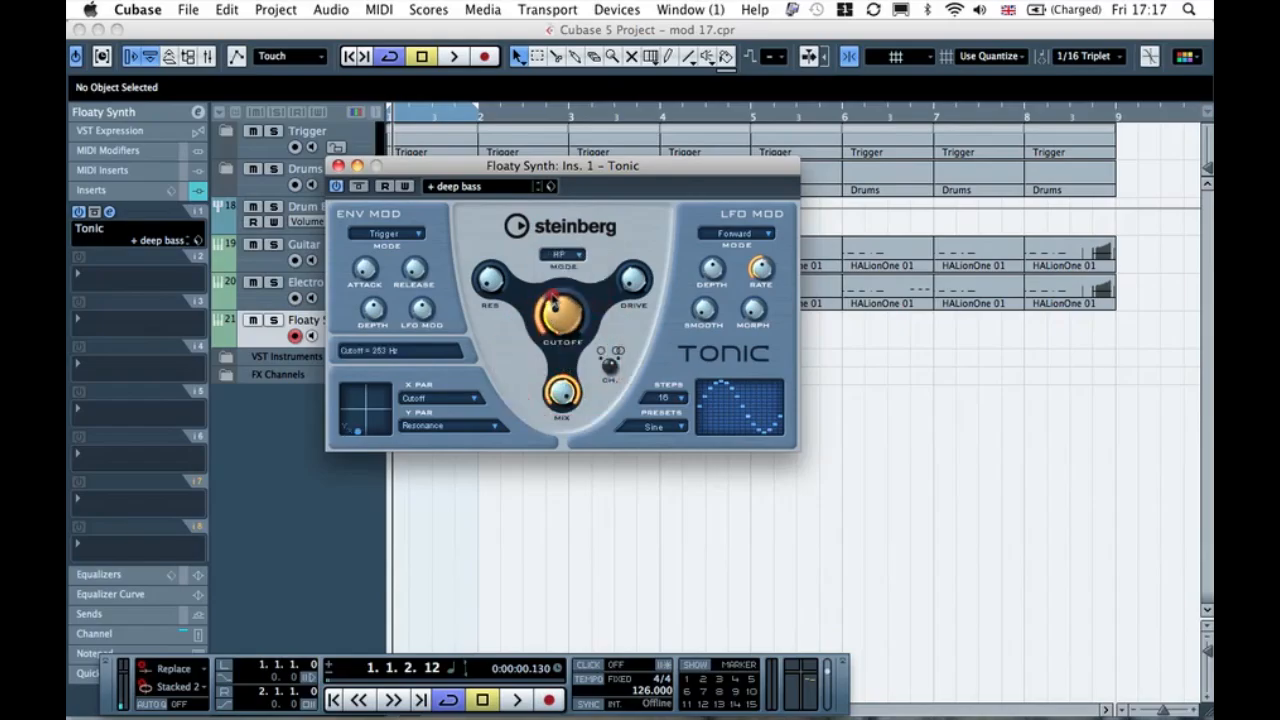
{"action": "key", "text": "space"}
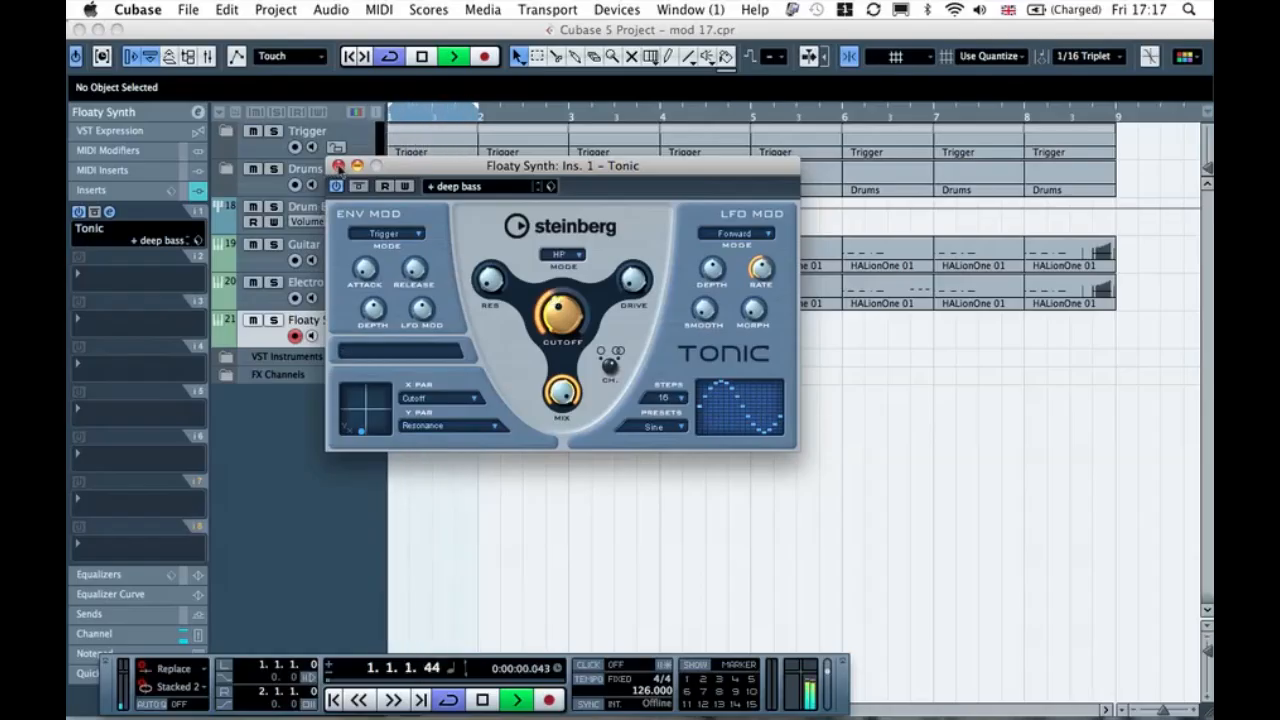
{"action": "key", "text": "space"}
{"action": "left_click", "coordinate": [338, 166]}
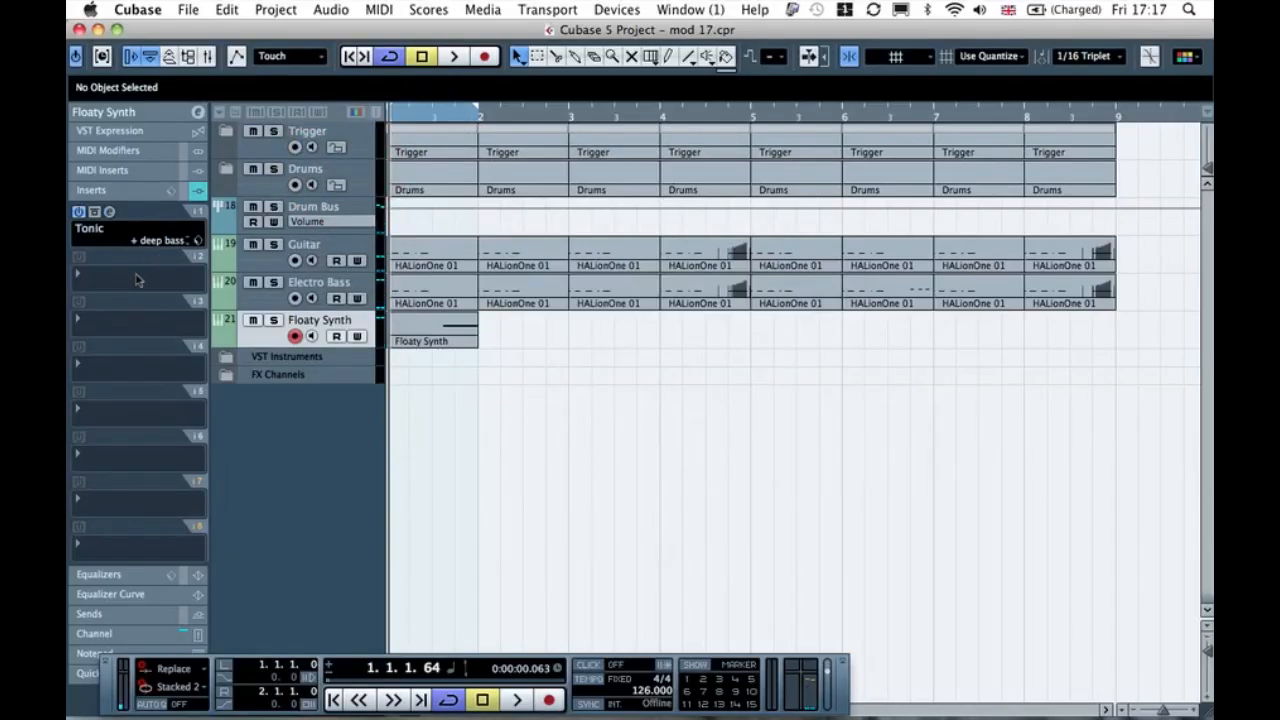
- Add a Compressor in the second insert slot and set threshold to -30.0, ratio to 6.24 and release to 107 during loop playback
{"action": "left_click", "coordinate": [137, 278]}
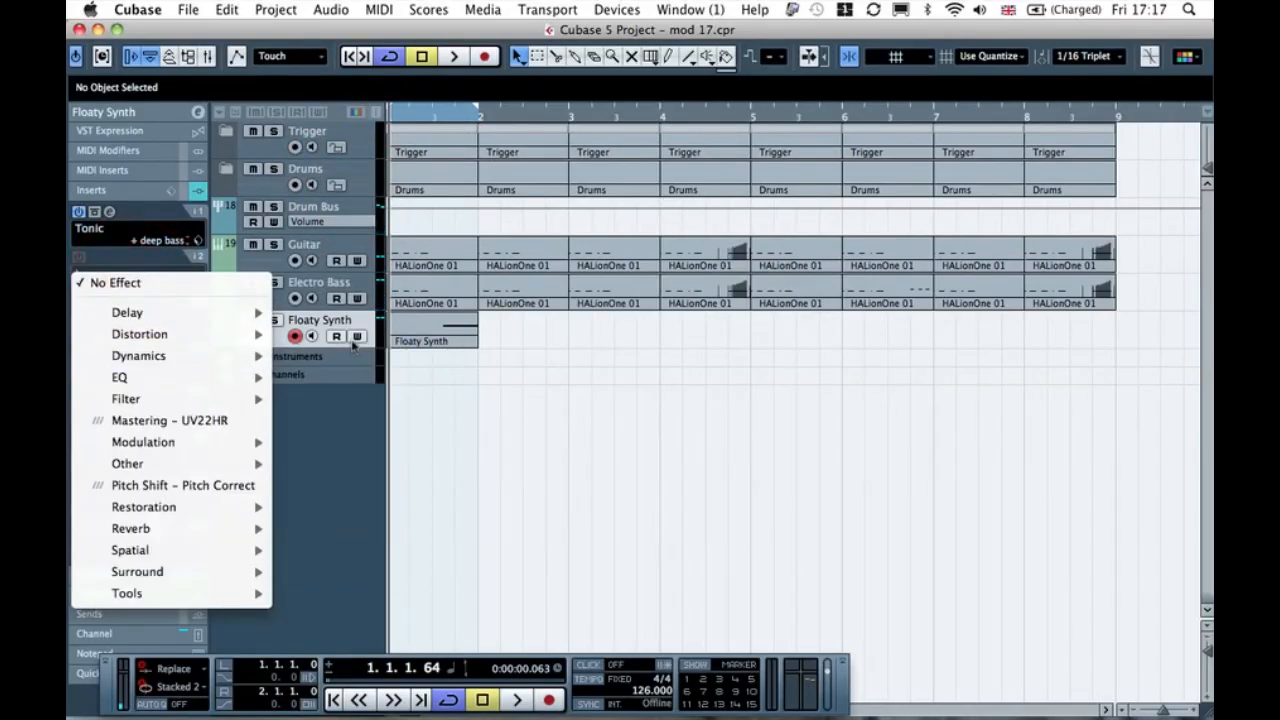
{"action": "mouse_move", "coordinate": [265, 362]}
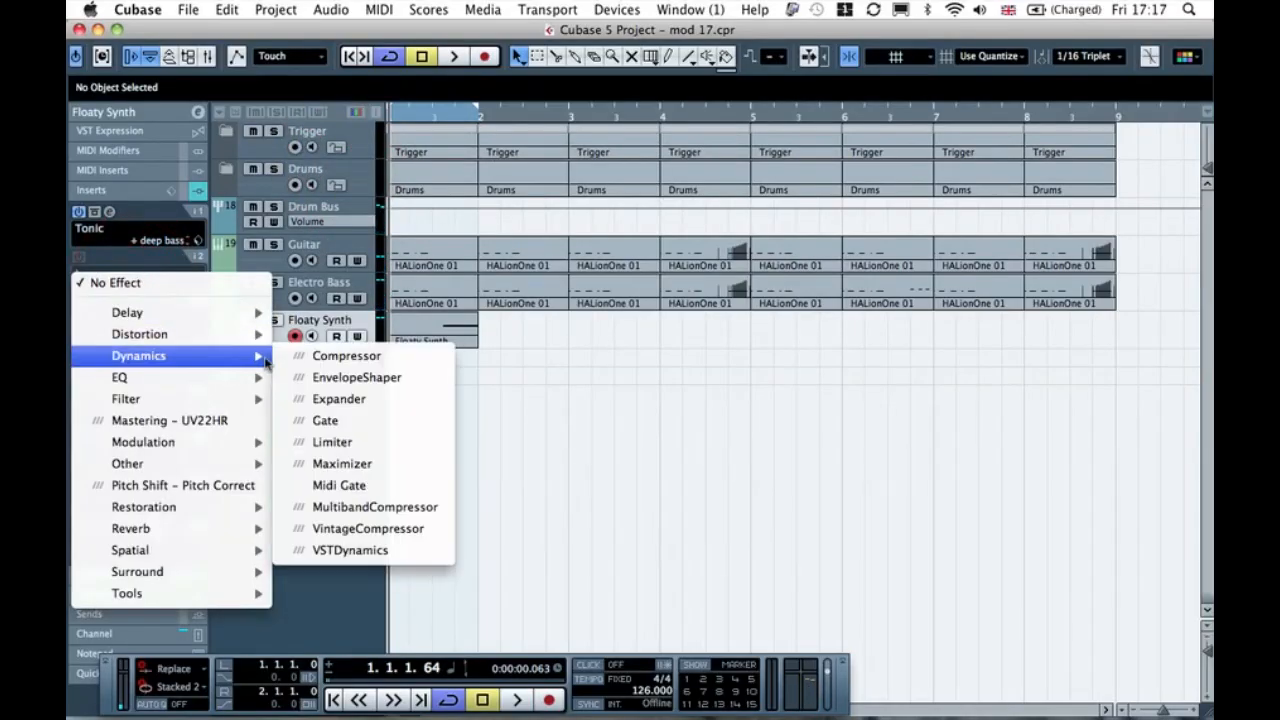
{"action": "left_click", "coordinate": [337, 356]}
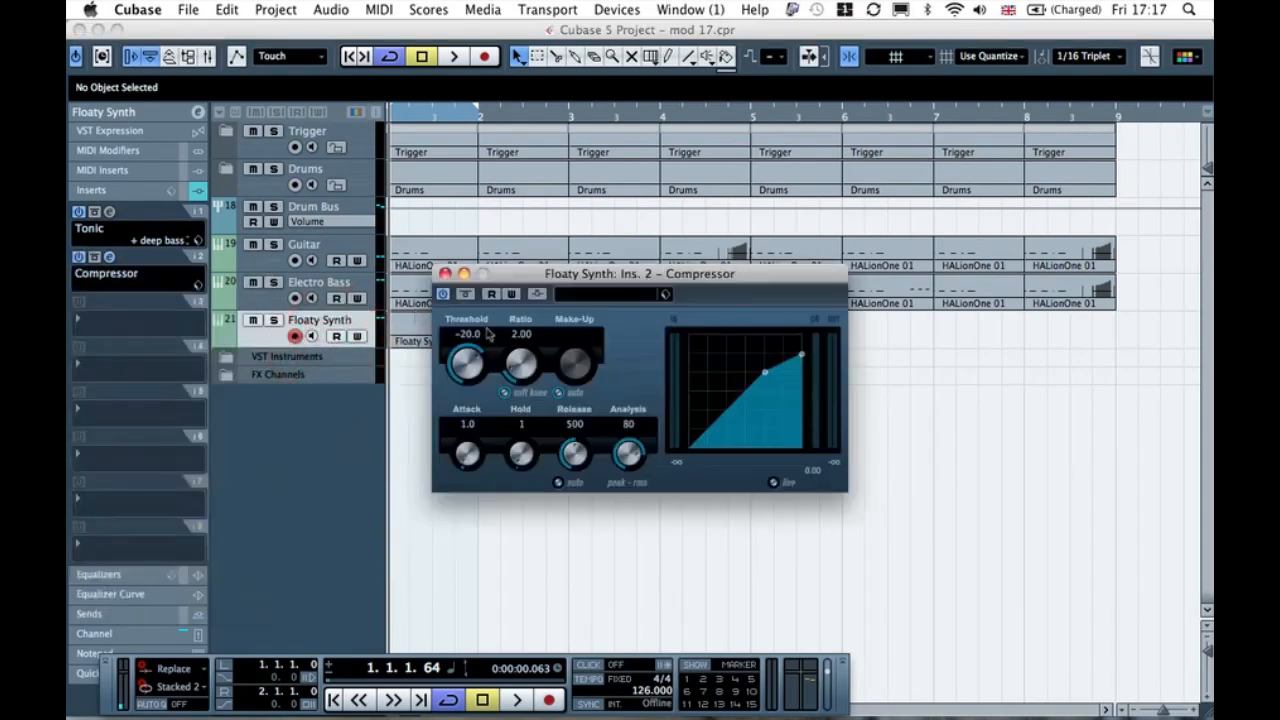
{"action": "key", "text": "space"}
{"action": "left_click_drag", "start_coordinate": [466, 358], "coordinate": [545, 362]}
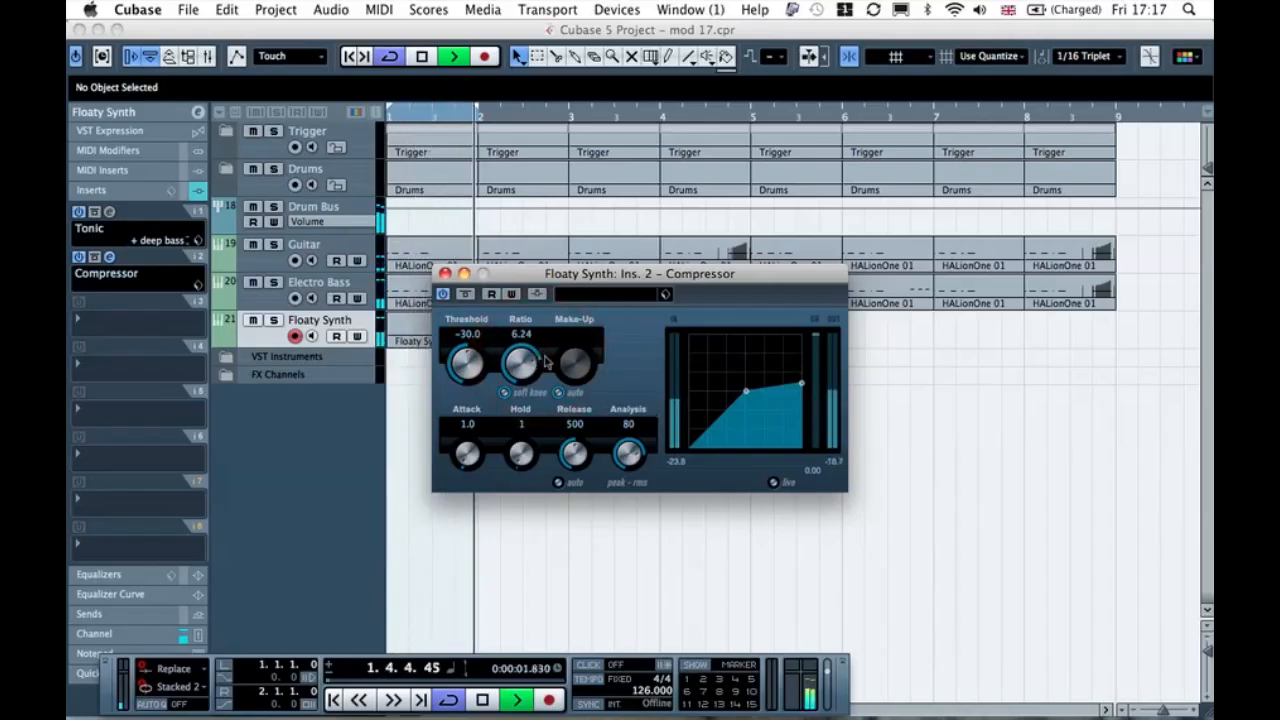
{"action": "mouse_move", "coordinate": [572, 452]}
{"action": "left_mouse_down"}
{"action": "mouse_move", "coordinate": [563, 466]}
{"action": "mouse_move", "coordinate": [565, 430]}
{"action": "left_mouse_up"}
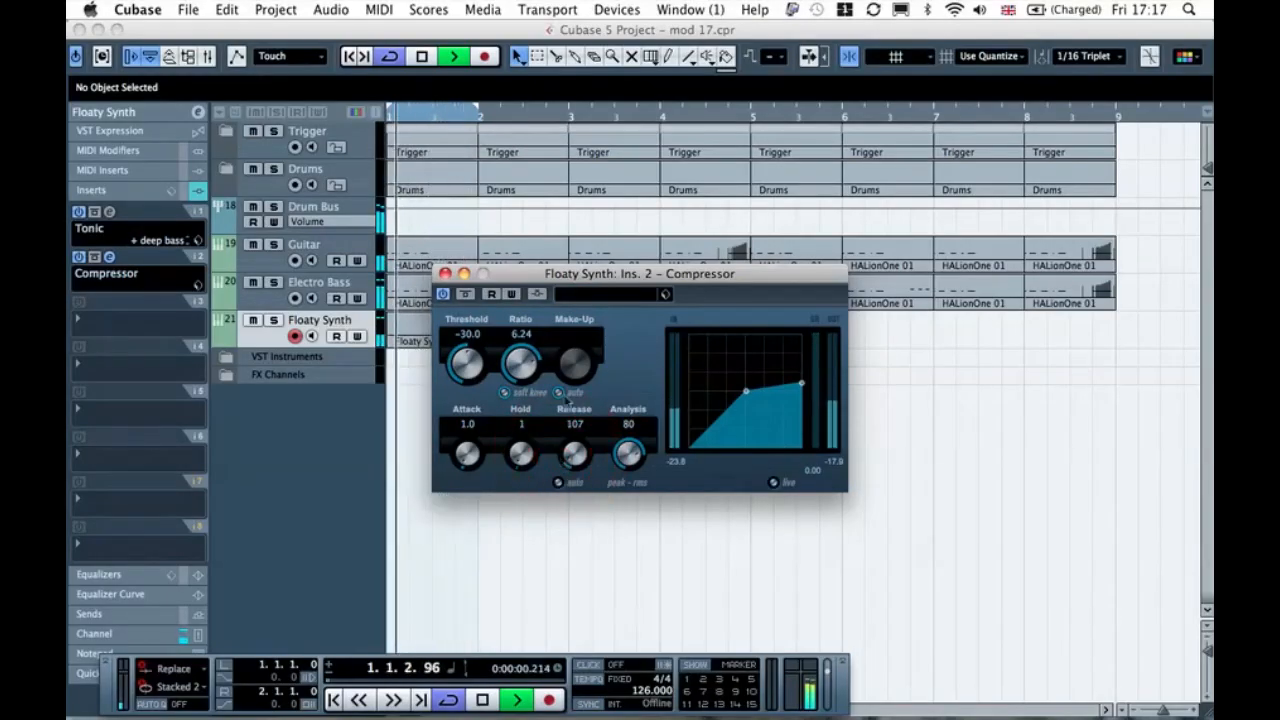
- Set the Compressor's make-up gain to 8.0 against the loop, then stop playback and close the plug-in
{"action": "key", "text": "space"}
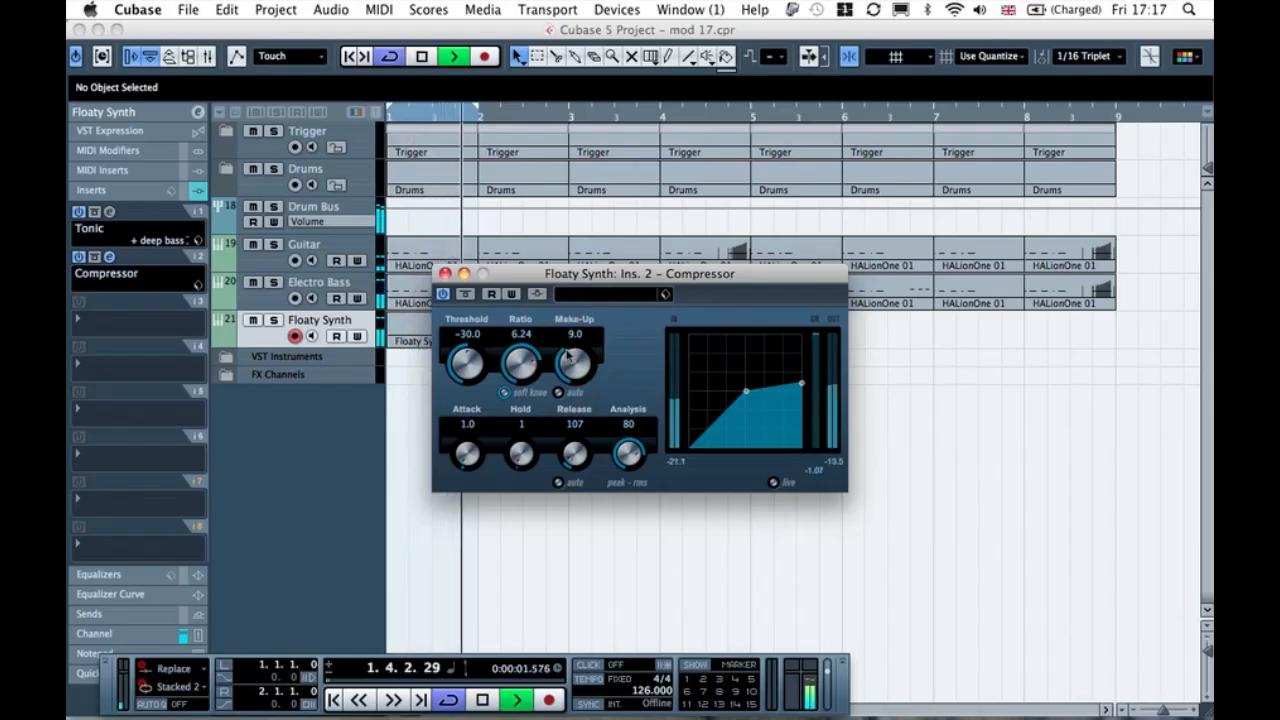
{"action": "left_click", "coordinate": [568, 353]}
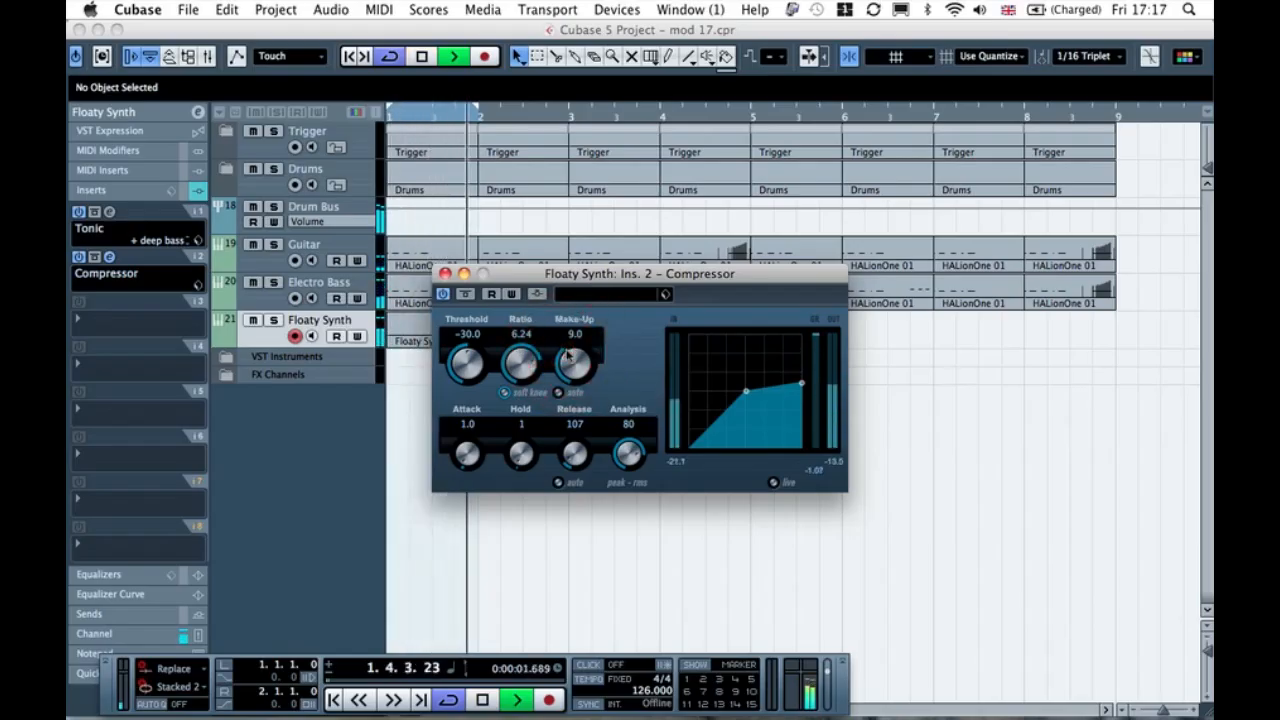
{"action": "left_click_drag", "start_coordinate": [568, 352], "coordinate": [565, 355]}
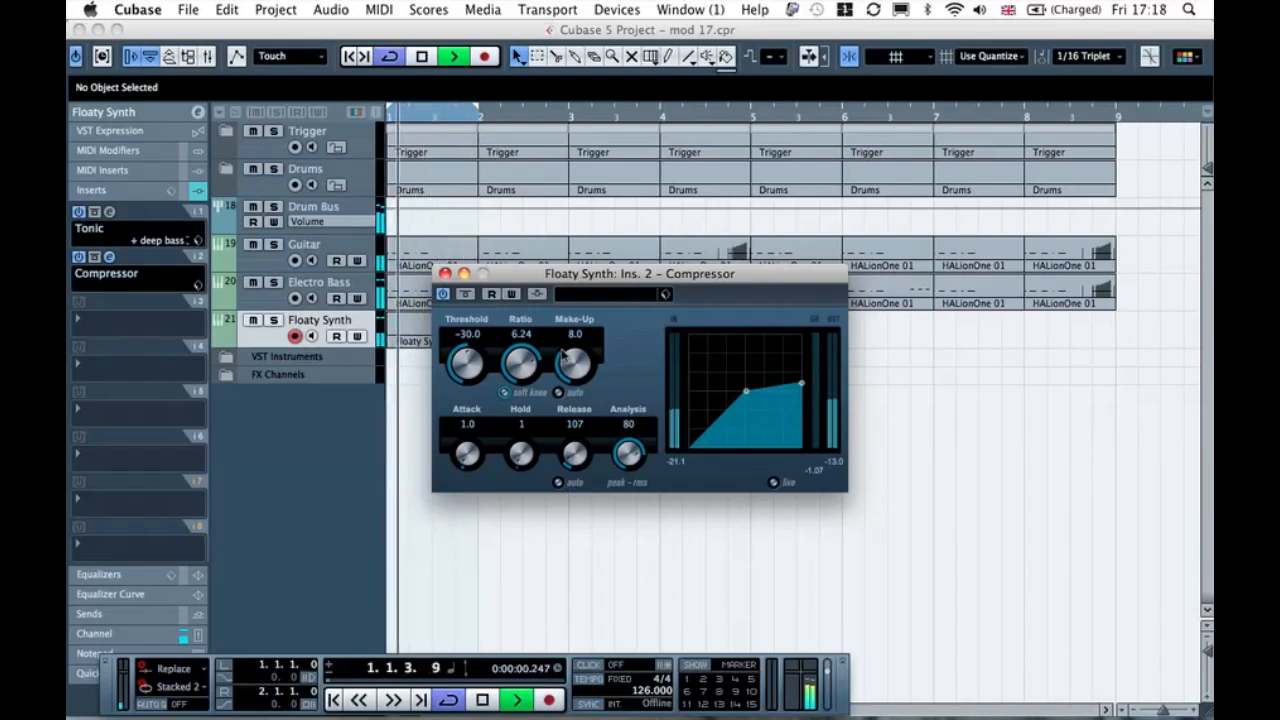
{"action": "key", "text": "space"}
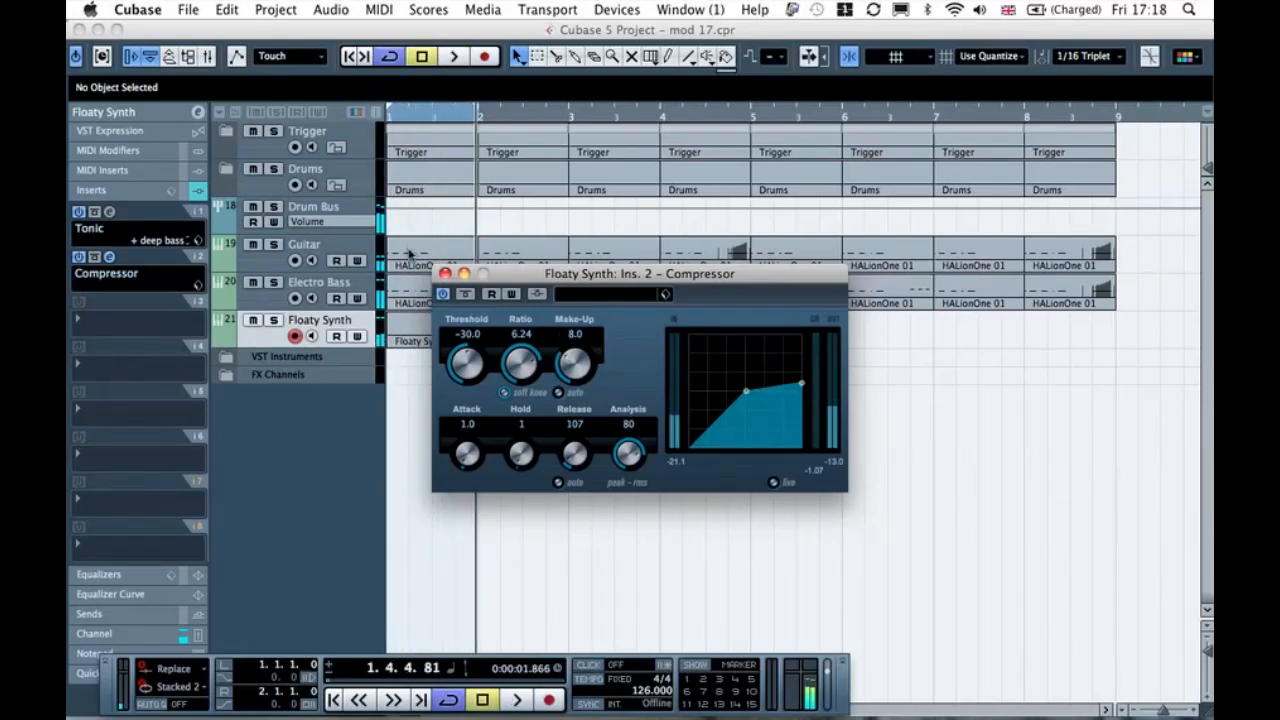
{"action": "left_click", "coordinate": [445, 274]}
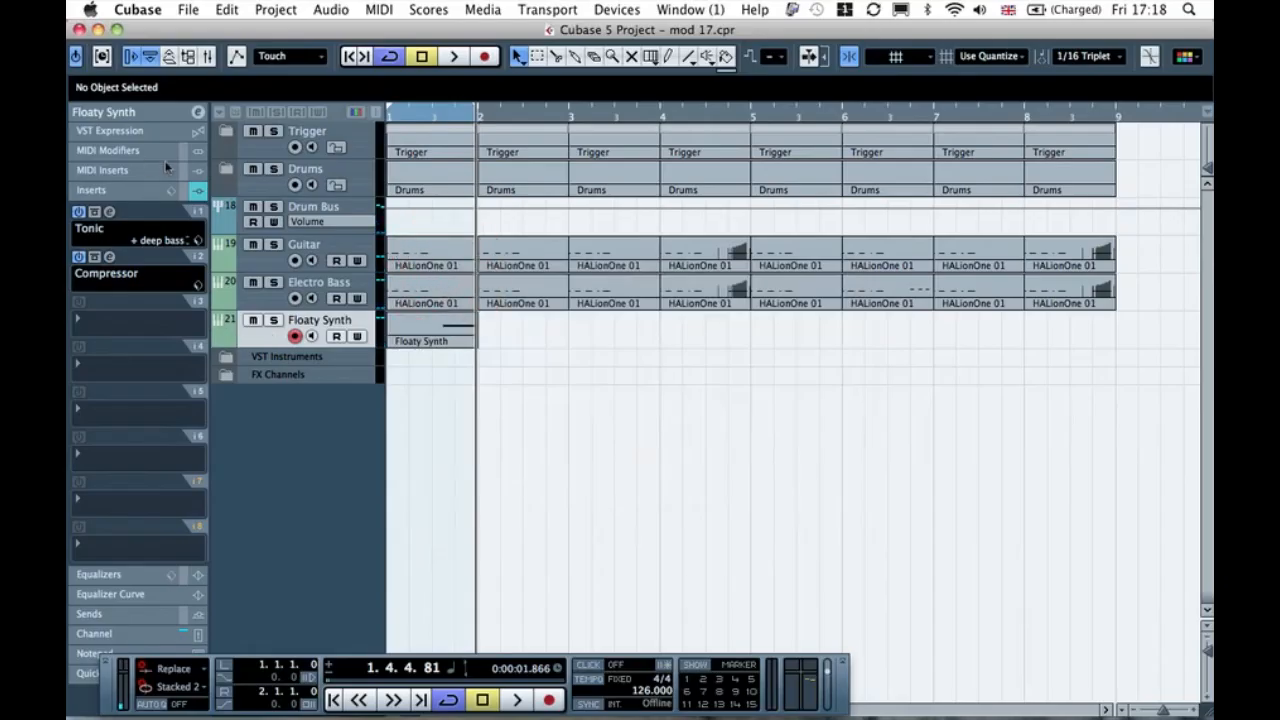
- Pan the Floaty Synth track to L43 and play the loop to check its placement
{"action": "left_click", "coordinate": [199, 190]}
{"action": "left_click", "coordinate": [150, 112]}
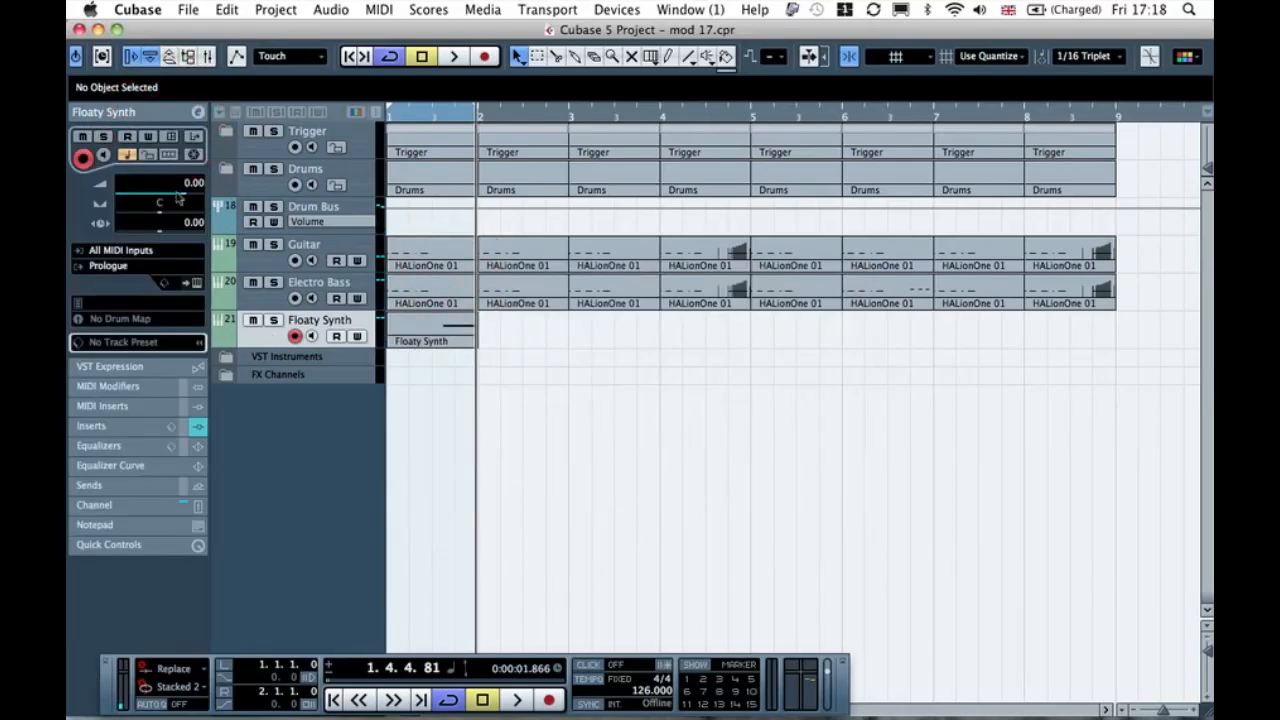
{"action": "left_click_drag", "start_coordinate": [160, 215], "coordinate": [150, 217]}
{"action": "key", "text": "space"}
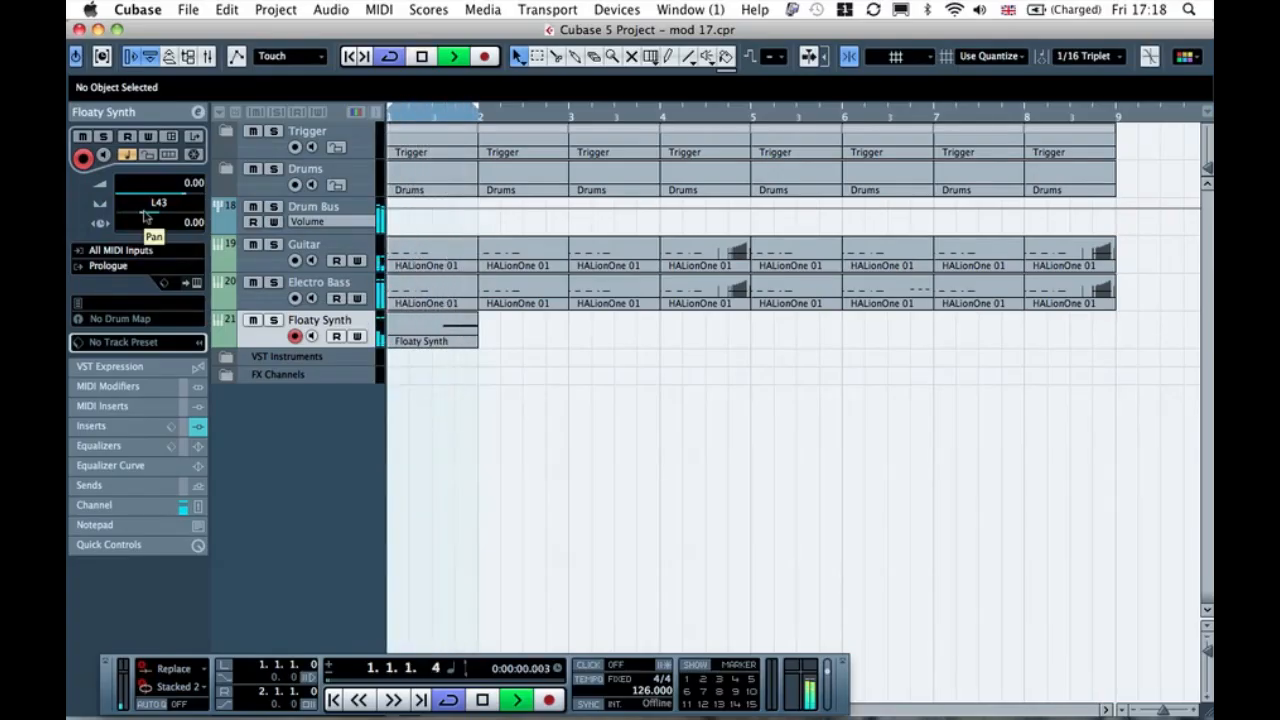
{"action": "key", "text": "space"}
- Rename the Floaty Synth track as Sweep 1
{"action": "left_click", "coordinate": [484, 355]}
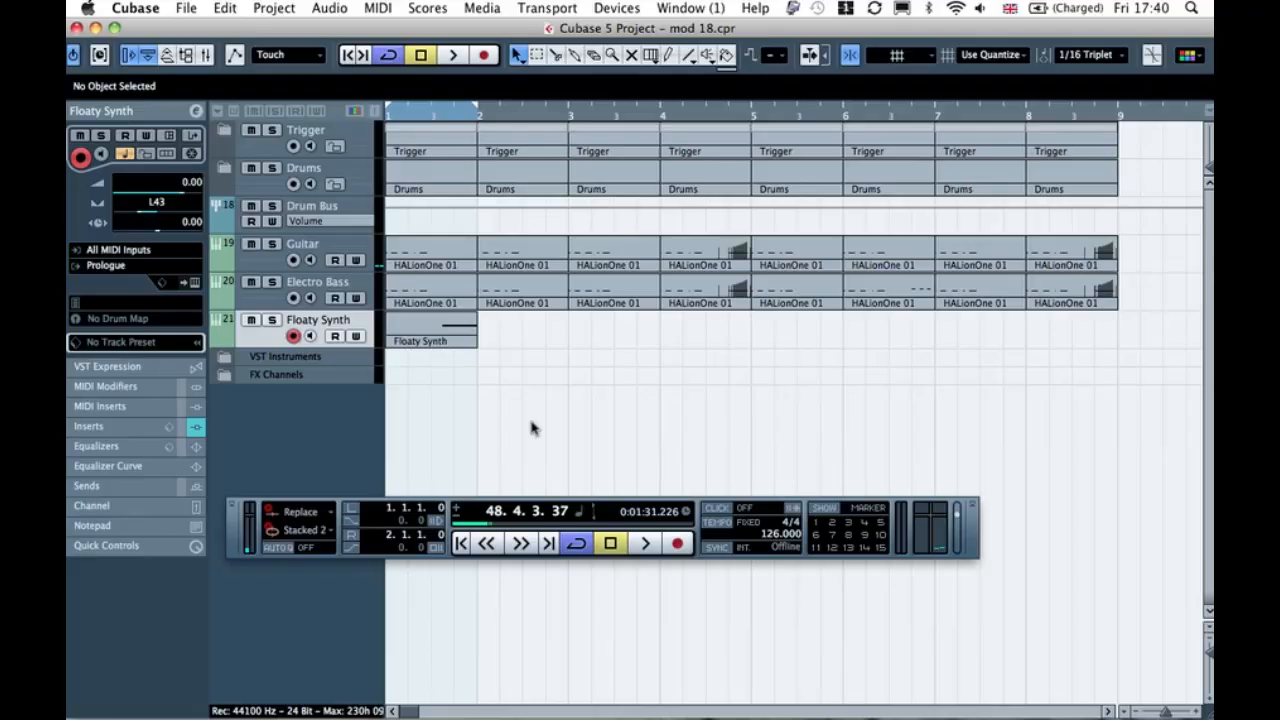
{"action": "left_click", "coordinate": [551, 352]}
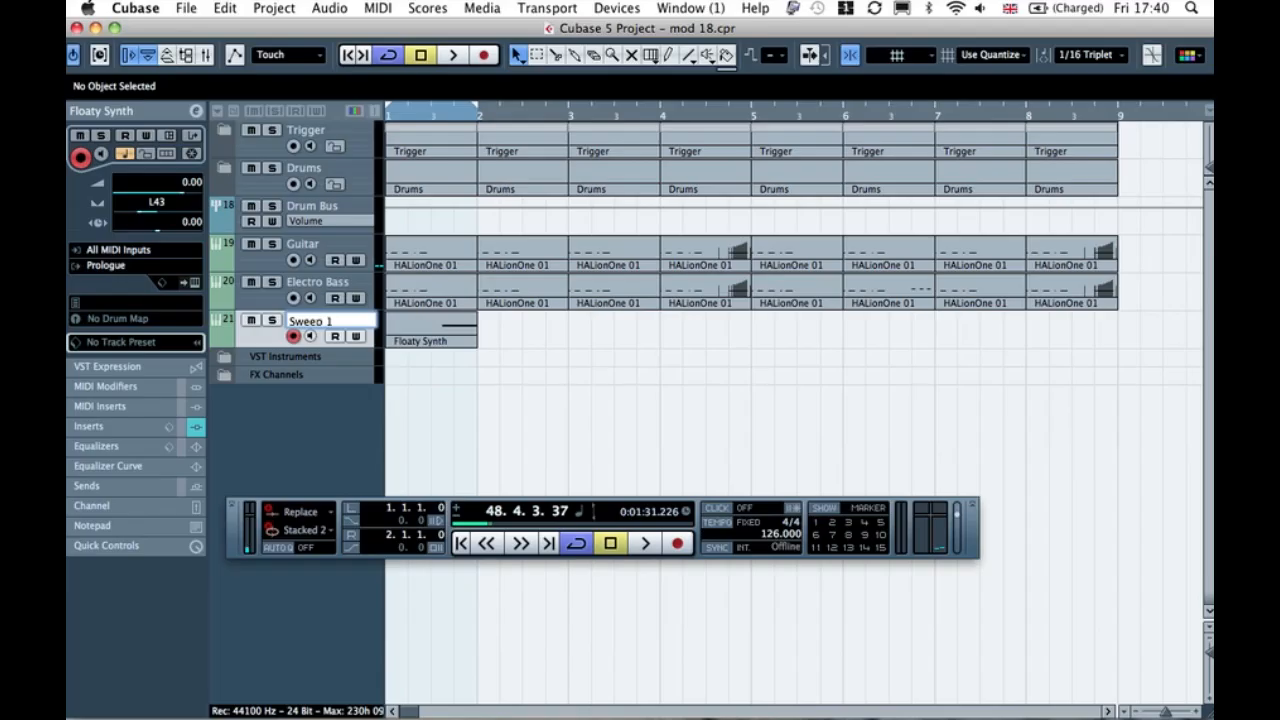
{"action": "key", "text": "Return"}
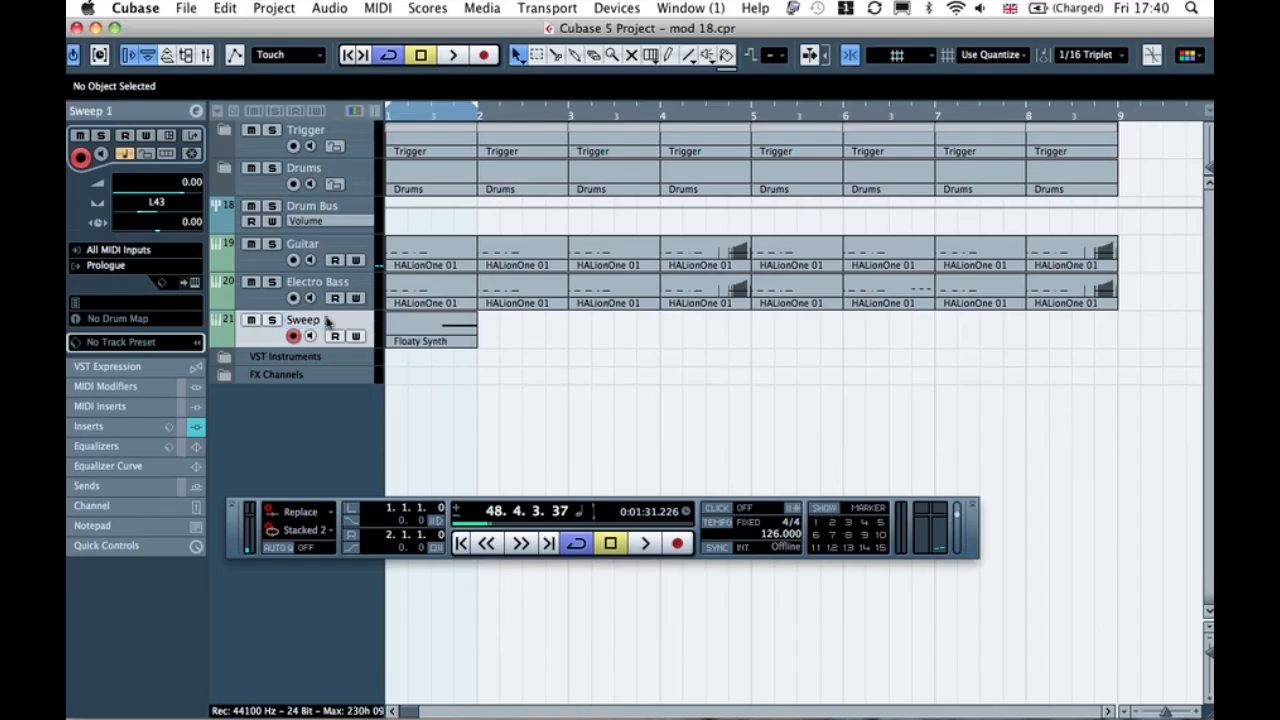
- Add one HALionOne instrument track below Sweep 1 and name it Sweep 2
{"action": "right_click", "coordinate": [250, 328]}
{"action": "mouse_move", "coordinate": [370, 332]}
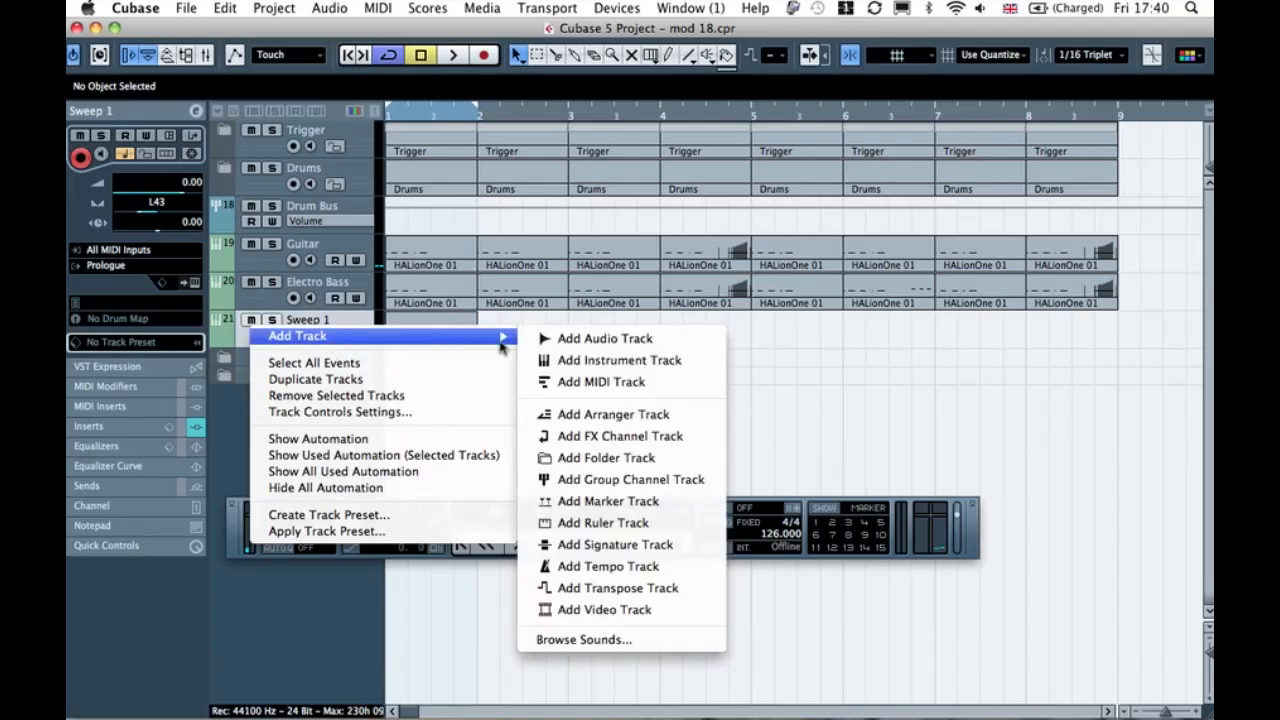
{"action": "left_click", "coordinate": [618, 366]}
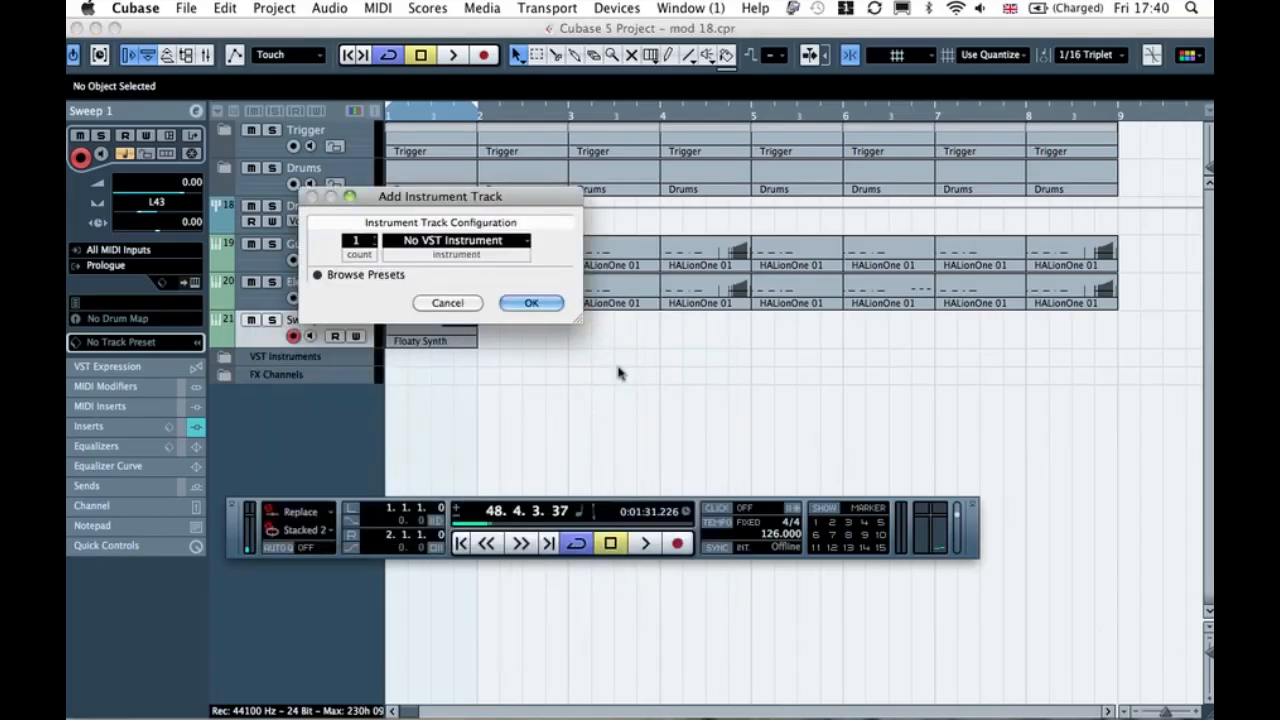
{"action": "left_click", "coordinate": [466, 240]}
{"action": "left_click", "coordinate": [506, 342]}
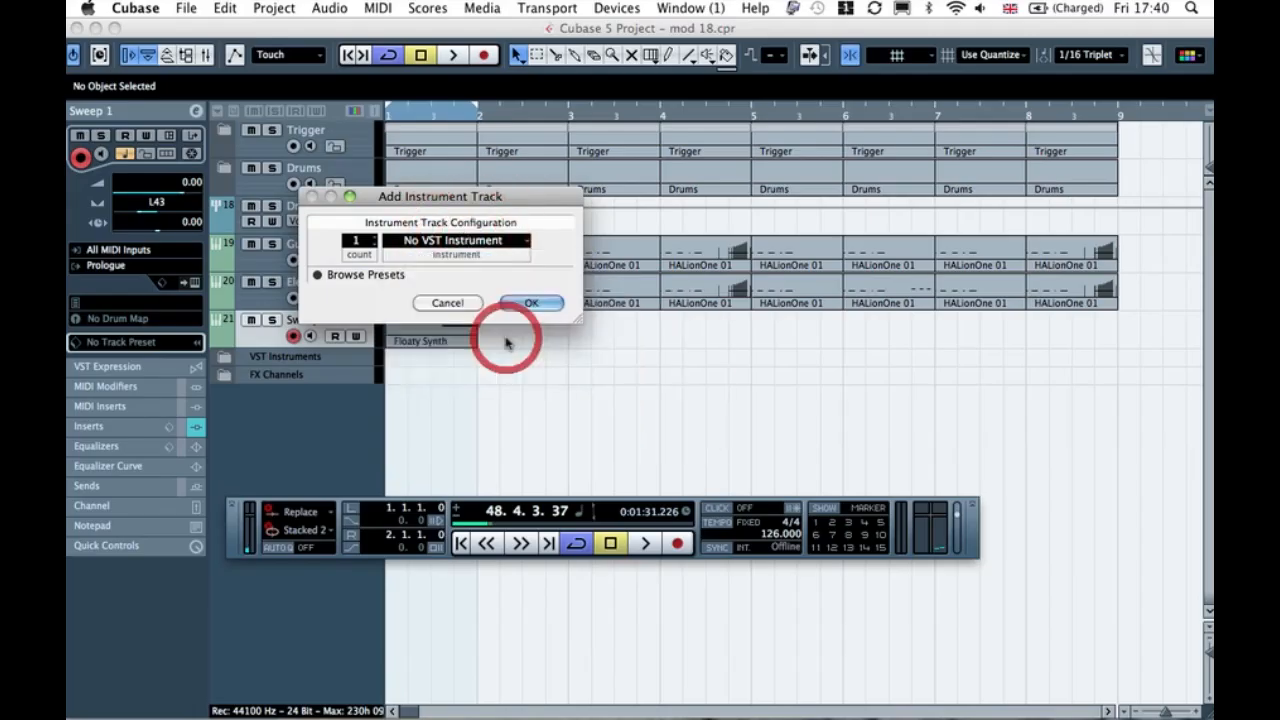
{"action": "left_click", "coordinate": [531, 305]}
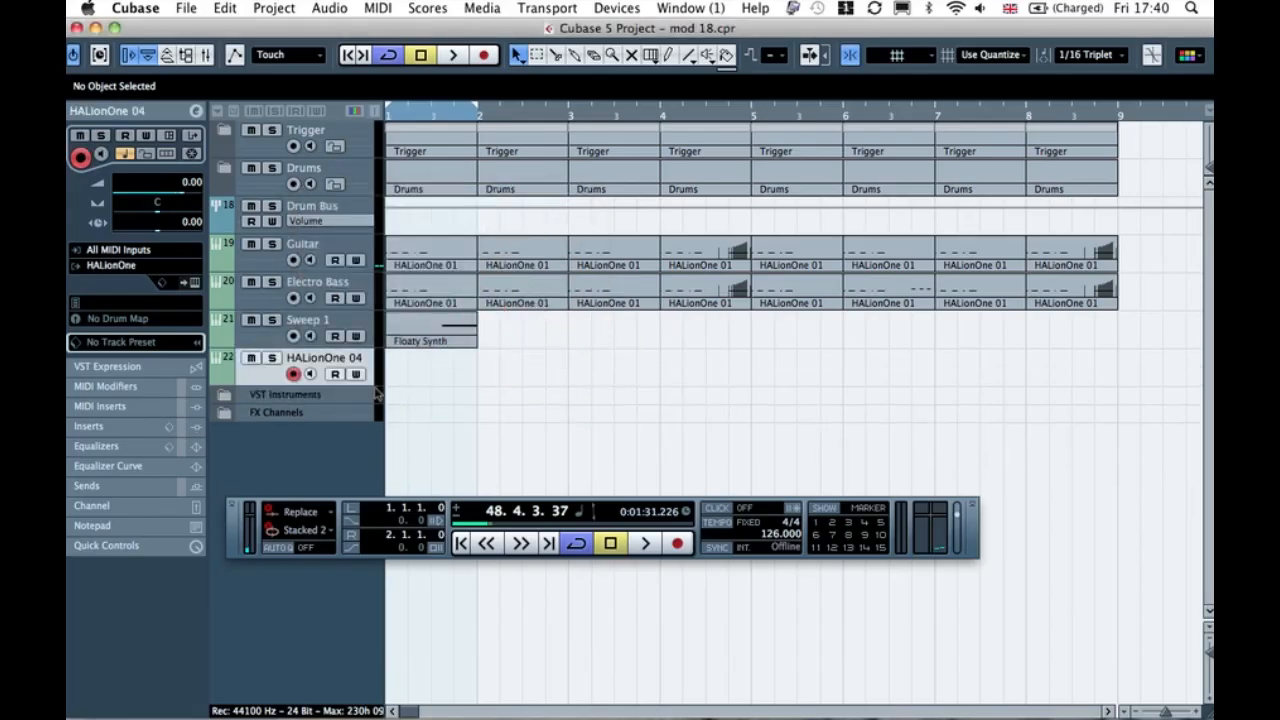
{"action": "double_click", "coordinate": [343, 360]}
{"action": "type", "text": "Sweep 2"}
{"action": "key", "text": "Return"}
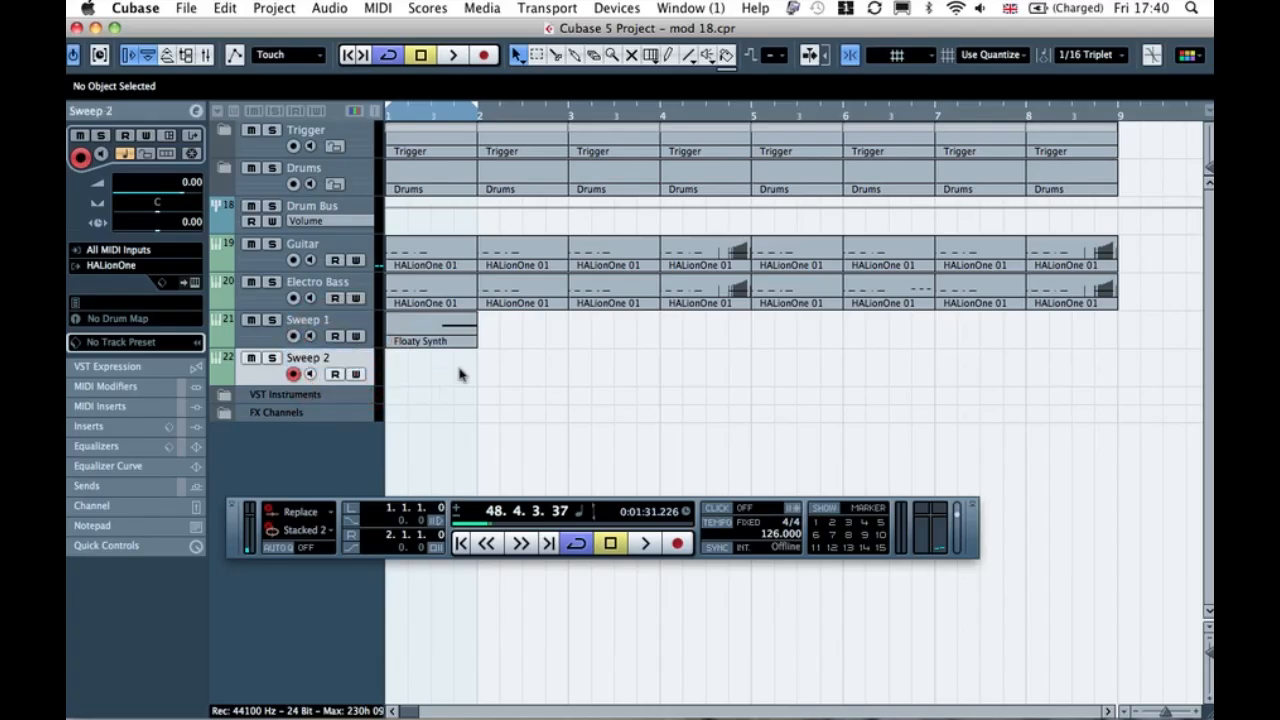
- Copy the Floaty Synth part from Sweep 1 to bar 1 of the Sweep 2 track
{"action": "left_click", "coordinate": [423, 348]}
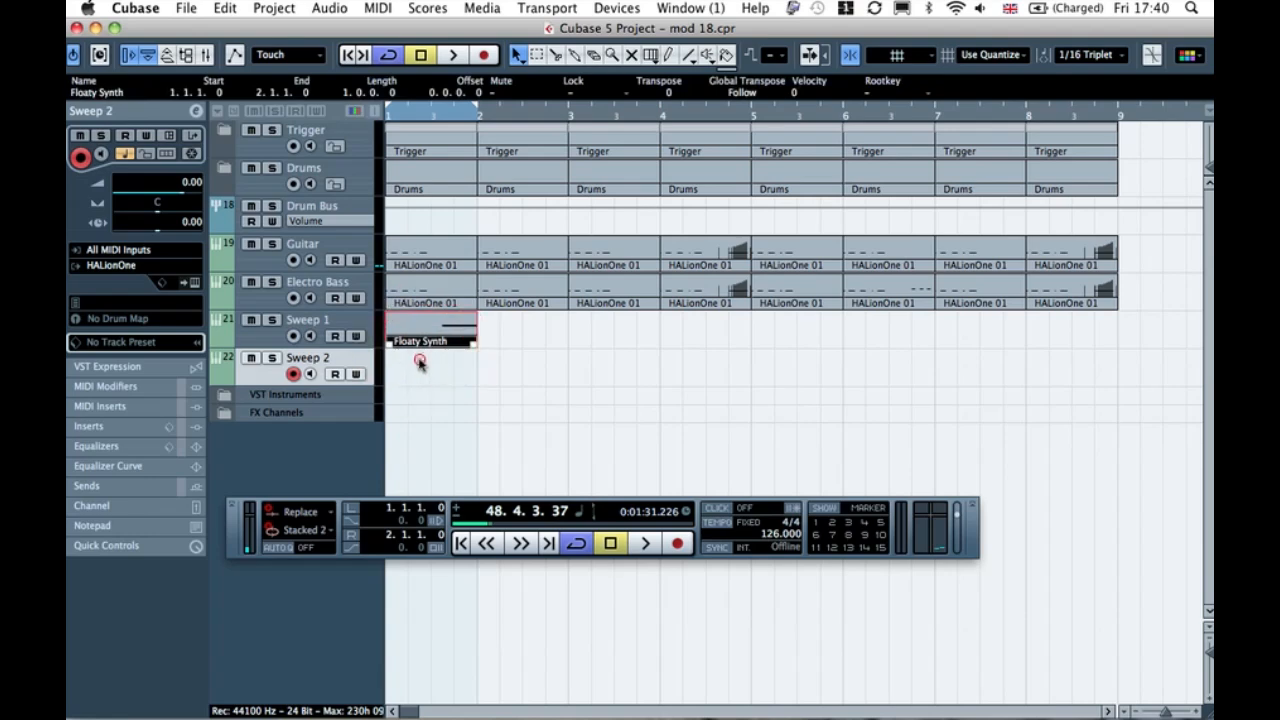
{"action": "left_click", "coordinate": [420, 377]}
{"action": "mouse_move", "coordinate": [430, 378]}
{"action": "left_mouse_down"}
{"action": "mouse_move", "coordinate": [437, 335]}
{"action": "mouse_move", "coordinate": [450, 368]}
{"action": "left_mouse_up"}
{"action": "left_click", "coordinate": [488, 370]}
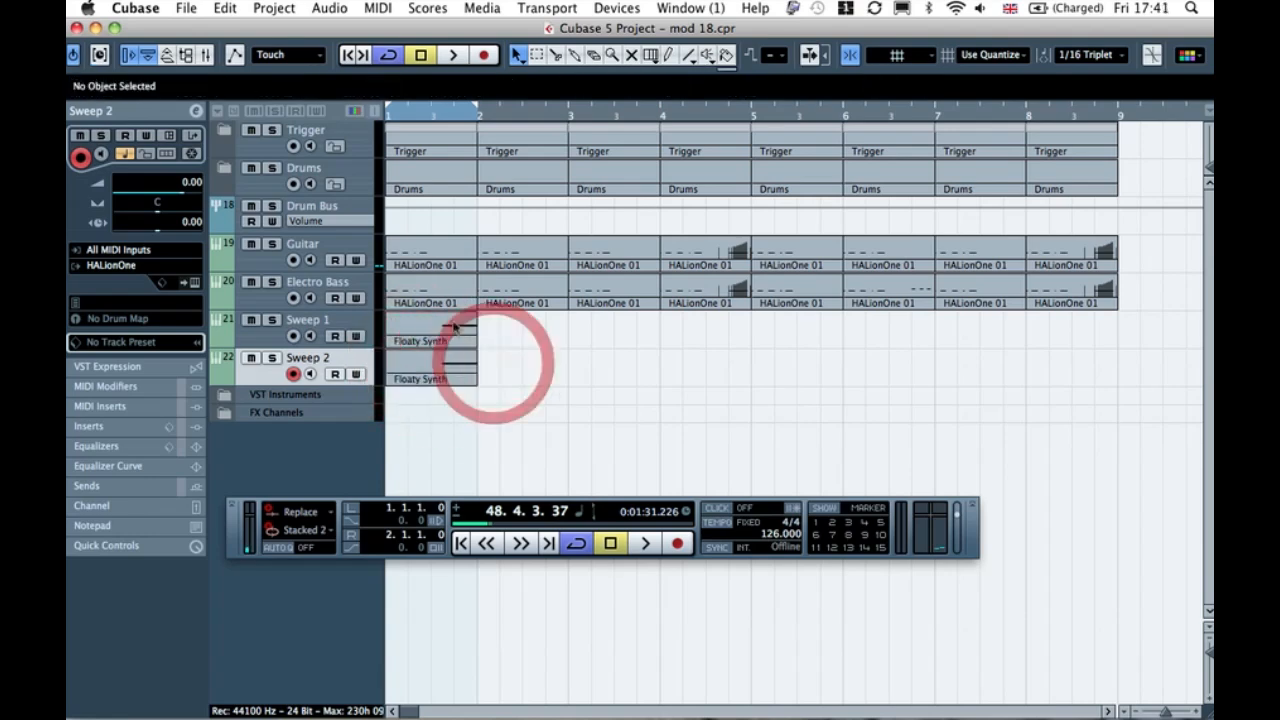
- Delete the lower notes in Sweep 2's copied part, keeping only the A#2 note, and close the Key Editor
{"action": "double_click", "coordinate": [452, 368]}
{"action": "left_click_drag", "start_coordinate": [663, 334], "coordinate": [700, 250]}
{"action": "key", "text": "Delete"}
{"action": "left_click", "coordinate": [697, 255]}
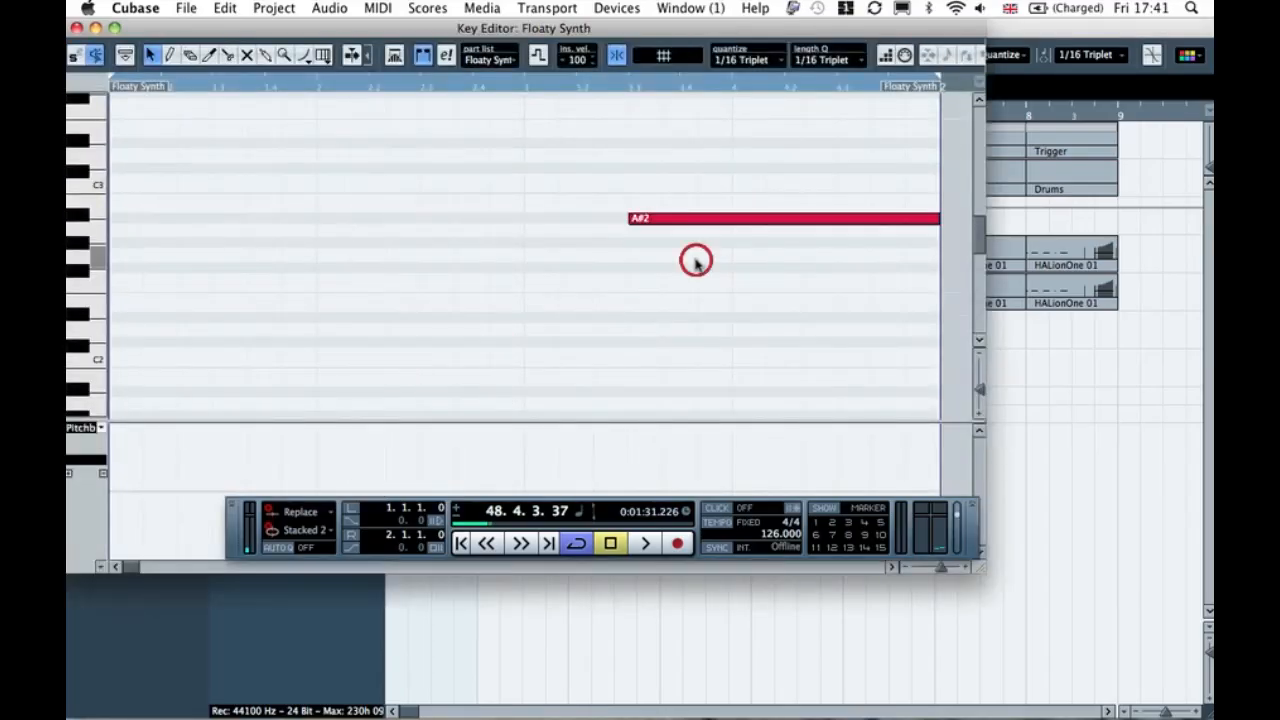
{"action": "left_click", "coordinate": [76, 28]}
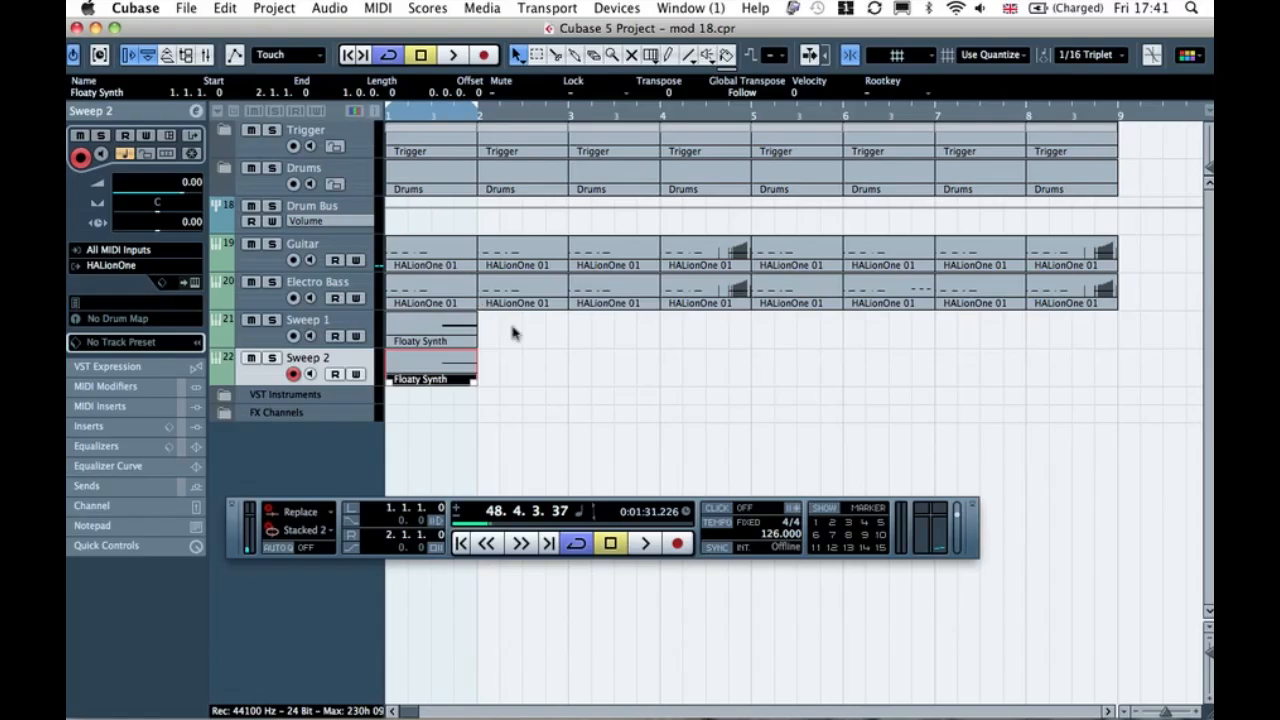
{"action": "left_click", "coordinate": [543, 348]}
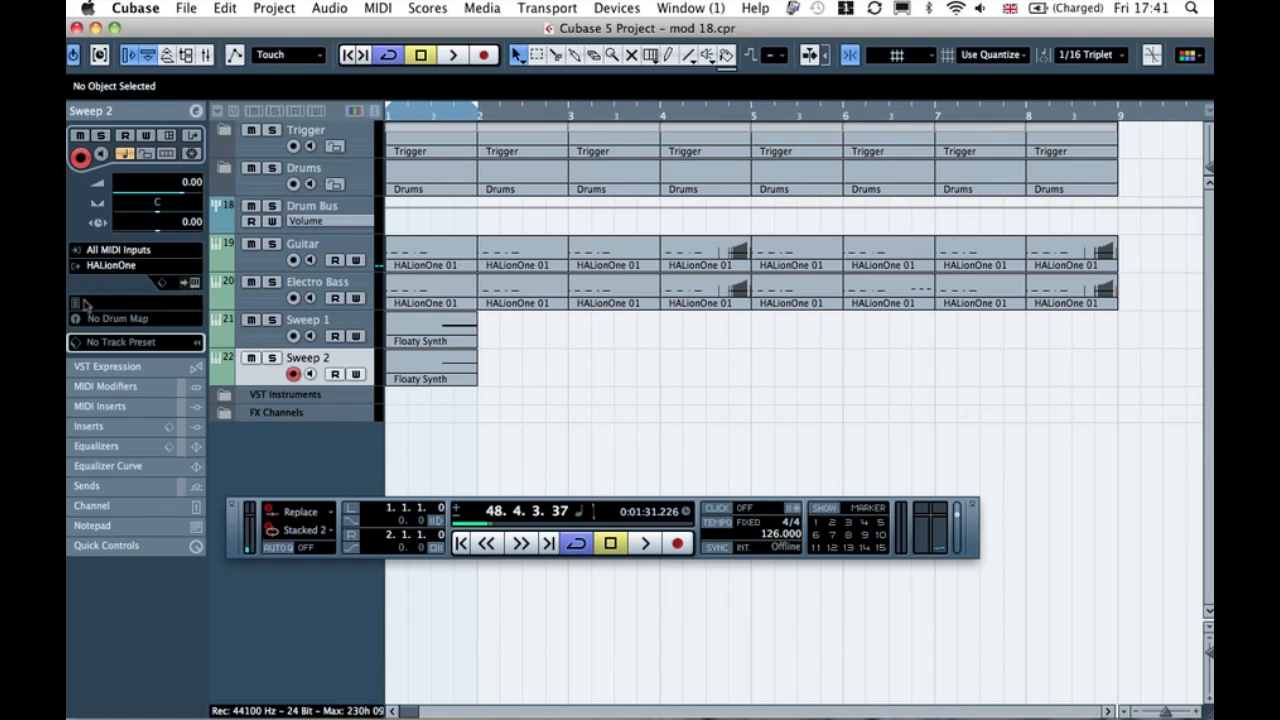
- Search the sound presets for "square" and load Square Ld on the Sweep 2 track
{"action": "left_click", "coordinate": [120, 310]}
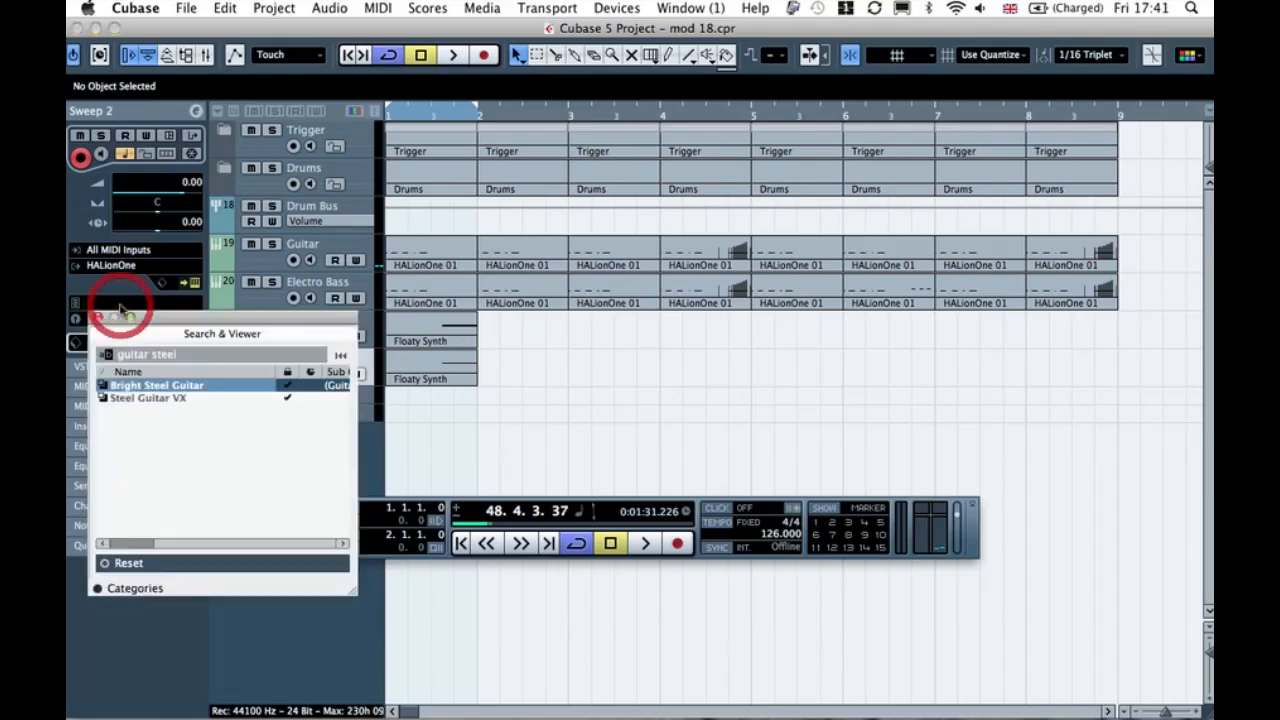
{"action": "left_click", "coordinate": [153, 352]}
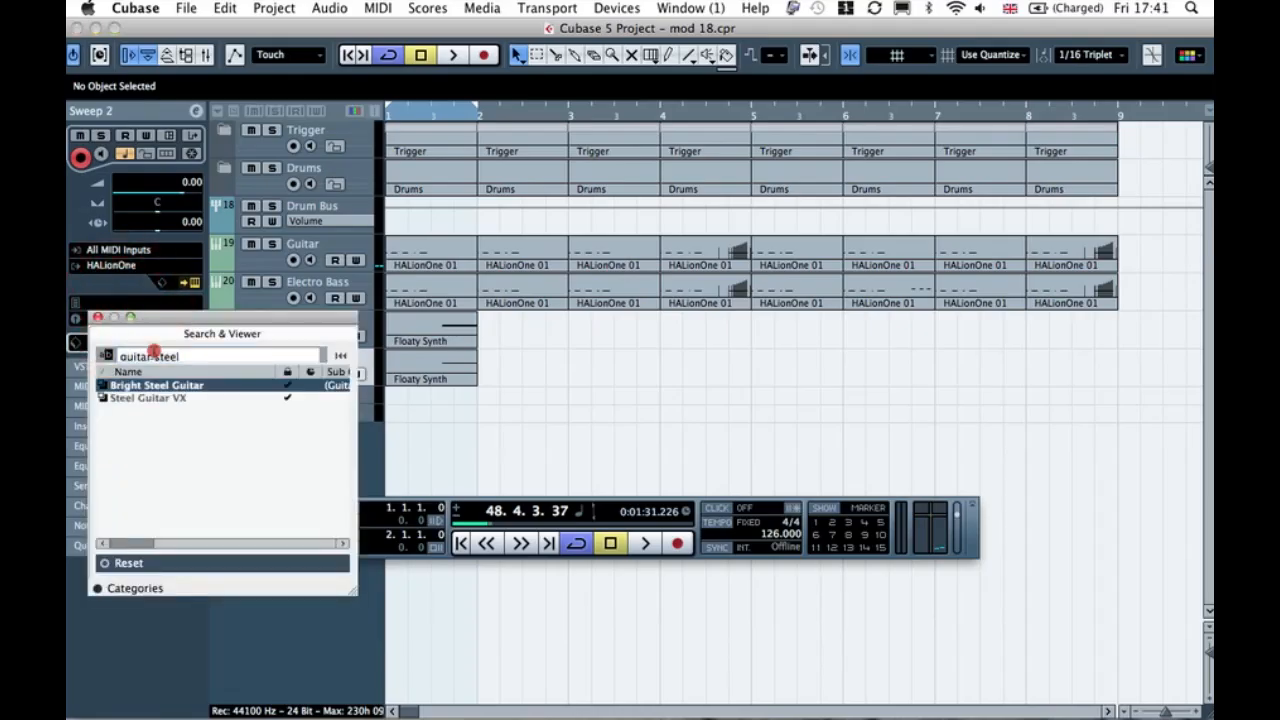
{"action": "triple_click", "coordinate": [155, 354]}
{"action": "key", "text": "BackSpace"}
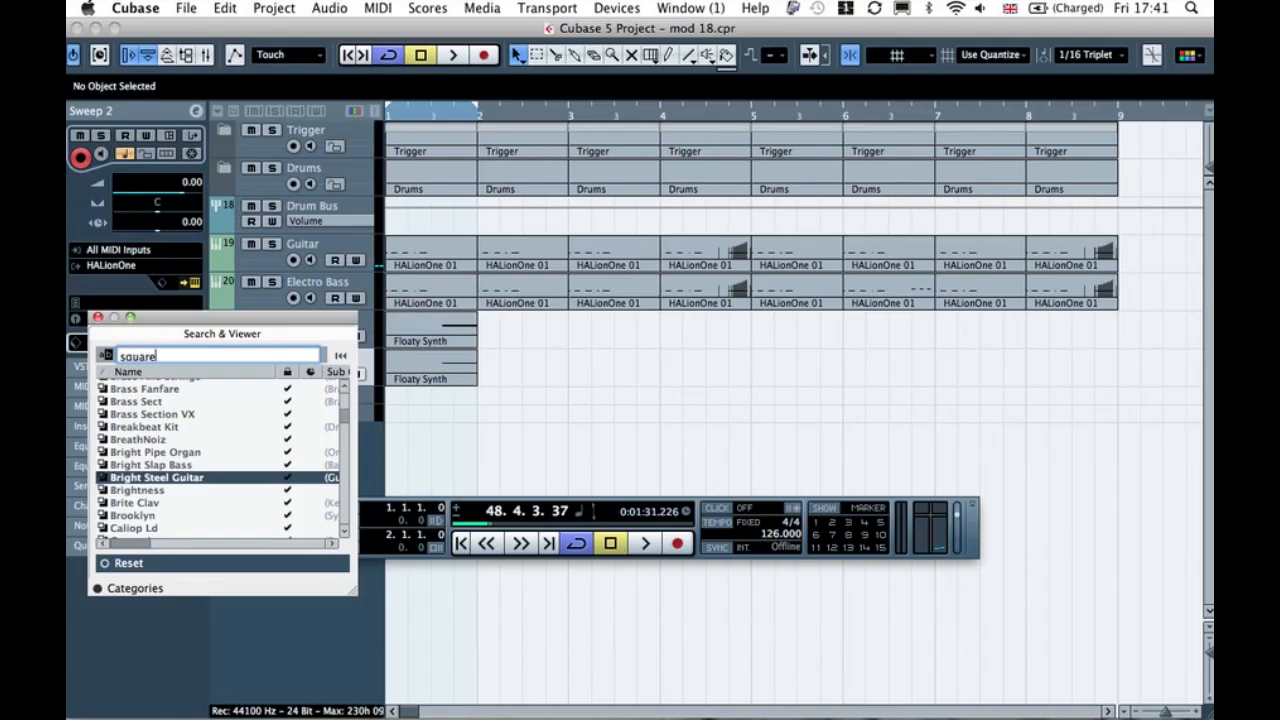
{"action": "left_click", "coordinate": [143, 398]}
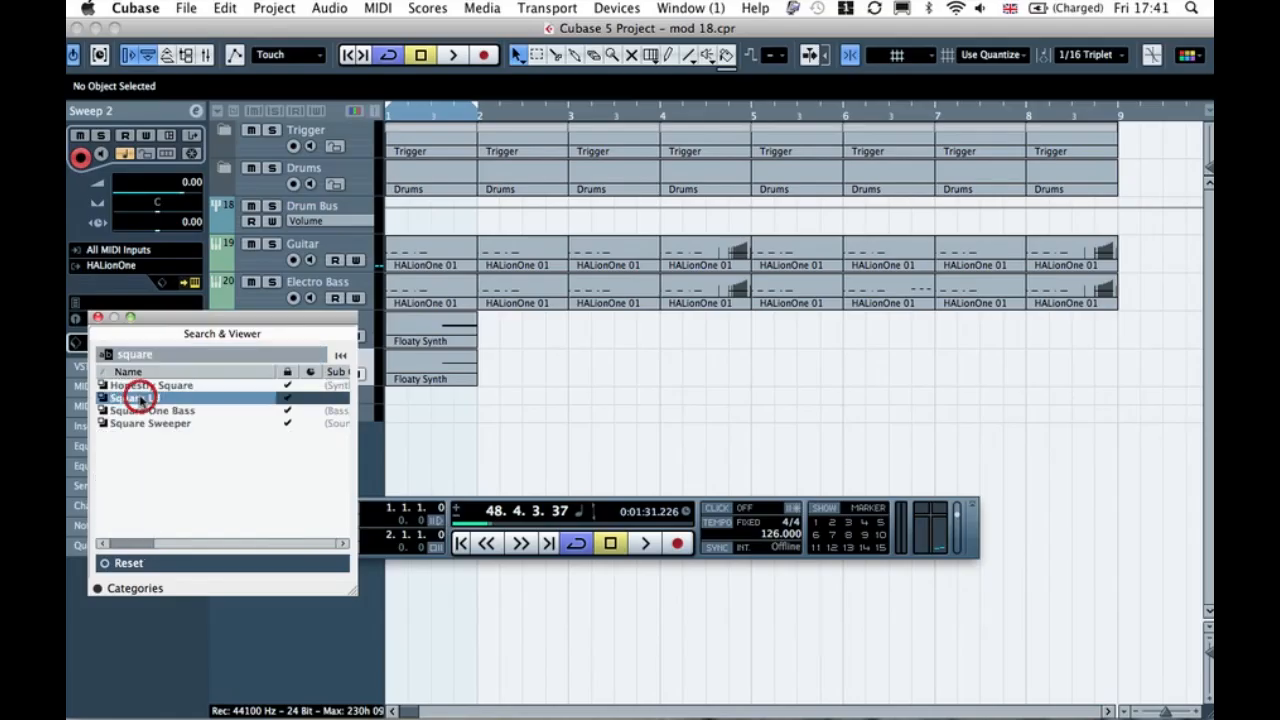
{"action": "double_click", "coordinate": [157, 398]}
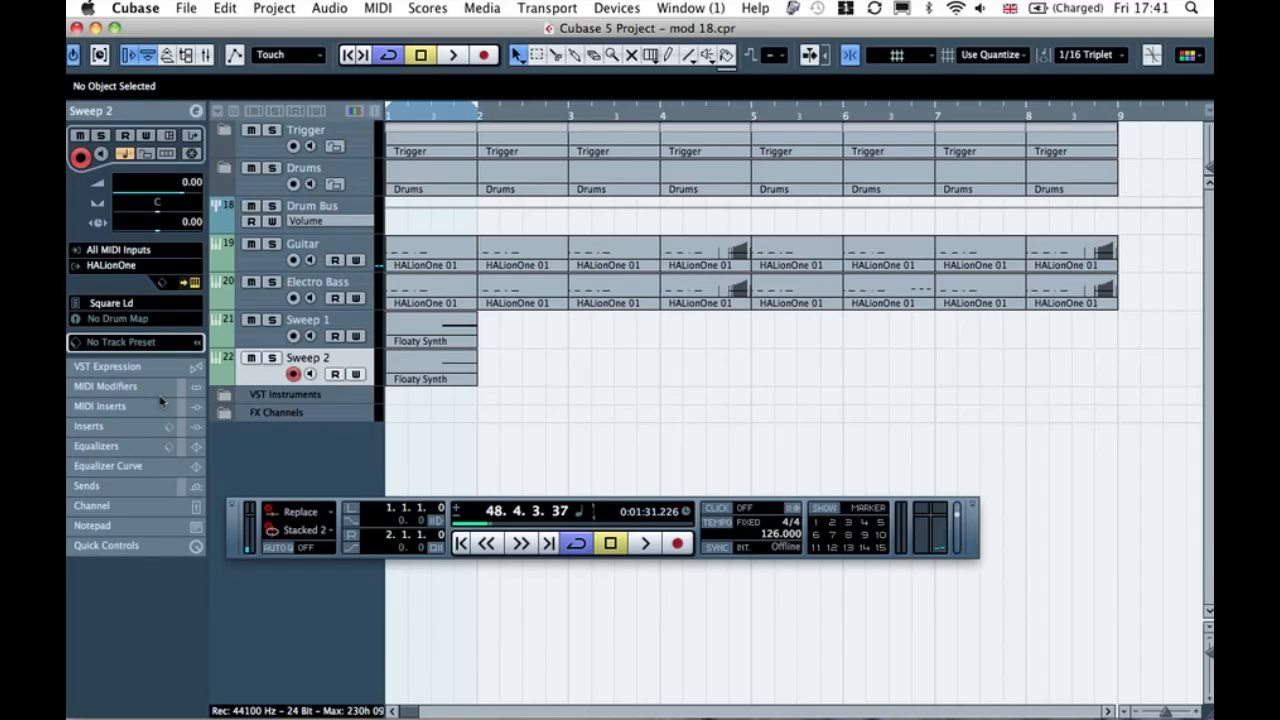
- Play the loop from bar 1 to hear the Square Ld sound with the groove, then stop playback
{"action": "key", "text": "space"}
{"action": "left_click", "coordinate": [423, 400]}
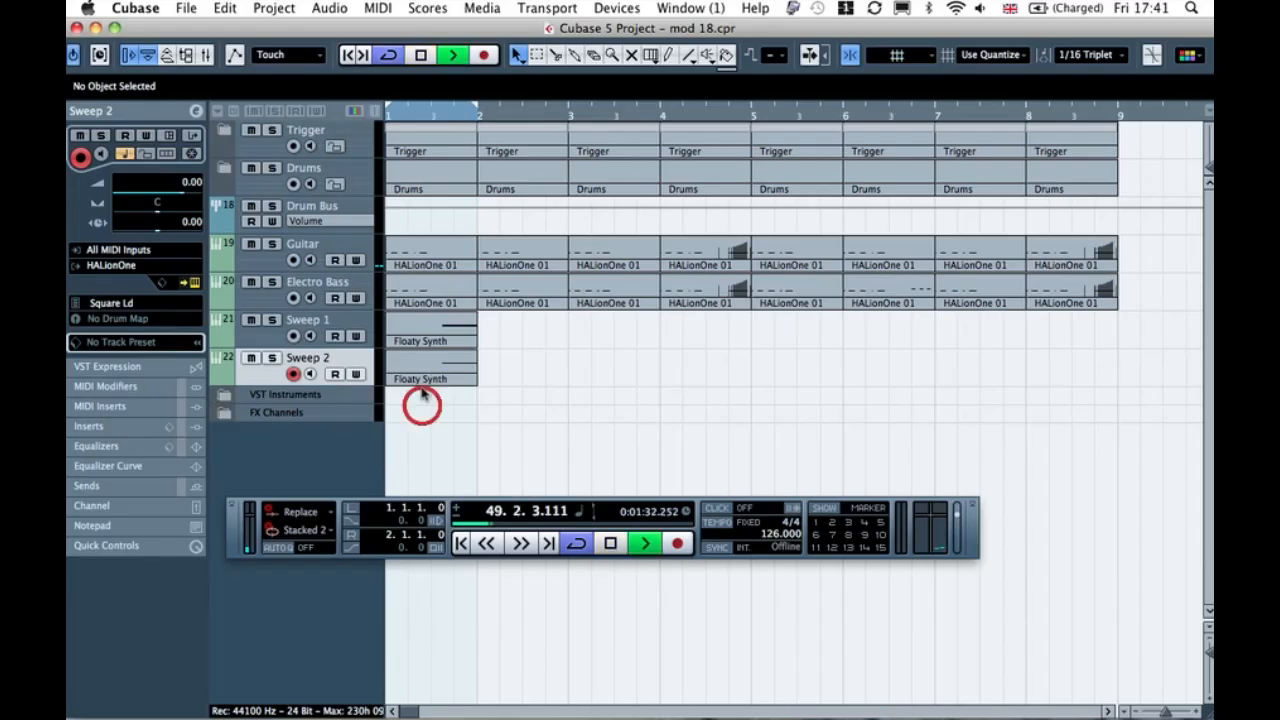
{"action": "left_click", "coordinate": [391, 113]}
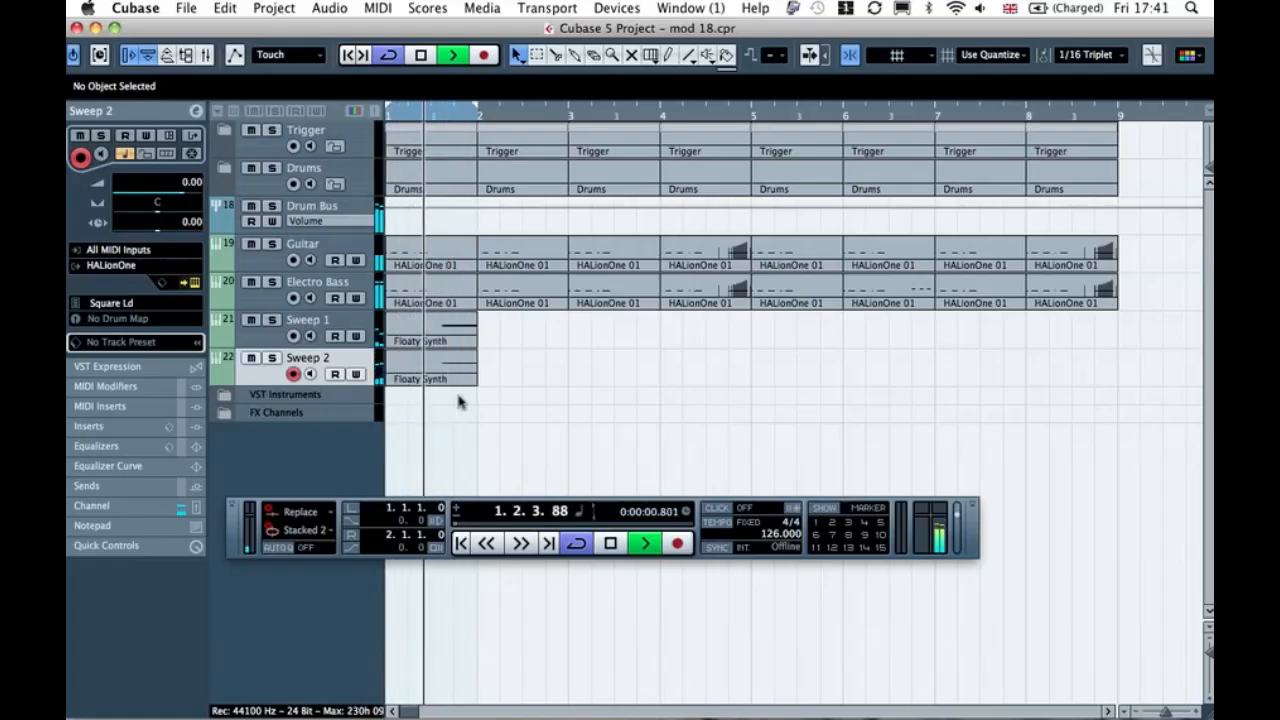
{"action": "key", "text": "space"}
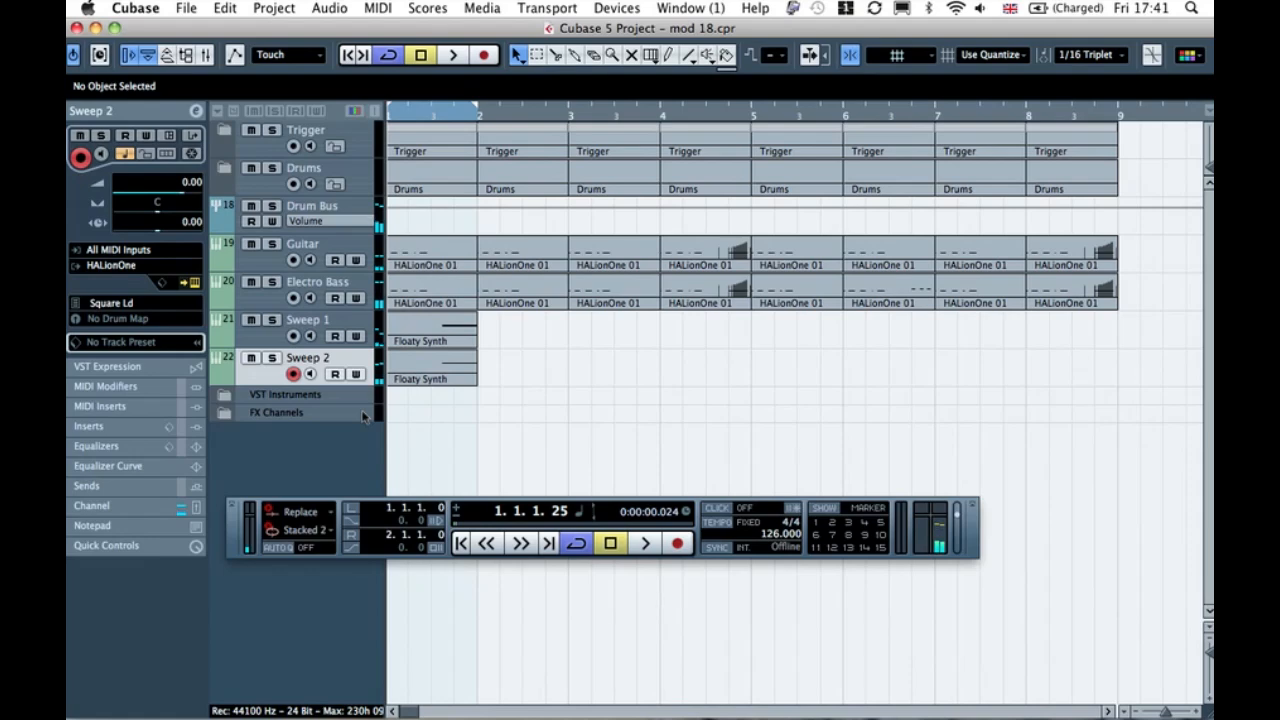
- Open Sweep 2's HALionOne, raise the cutoff to 76 during playback and reduce the hall reverb mix to 0 %
{"action": "left_click", "coordinate": [190, 284]}
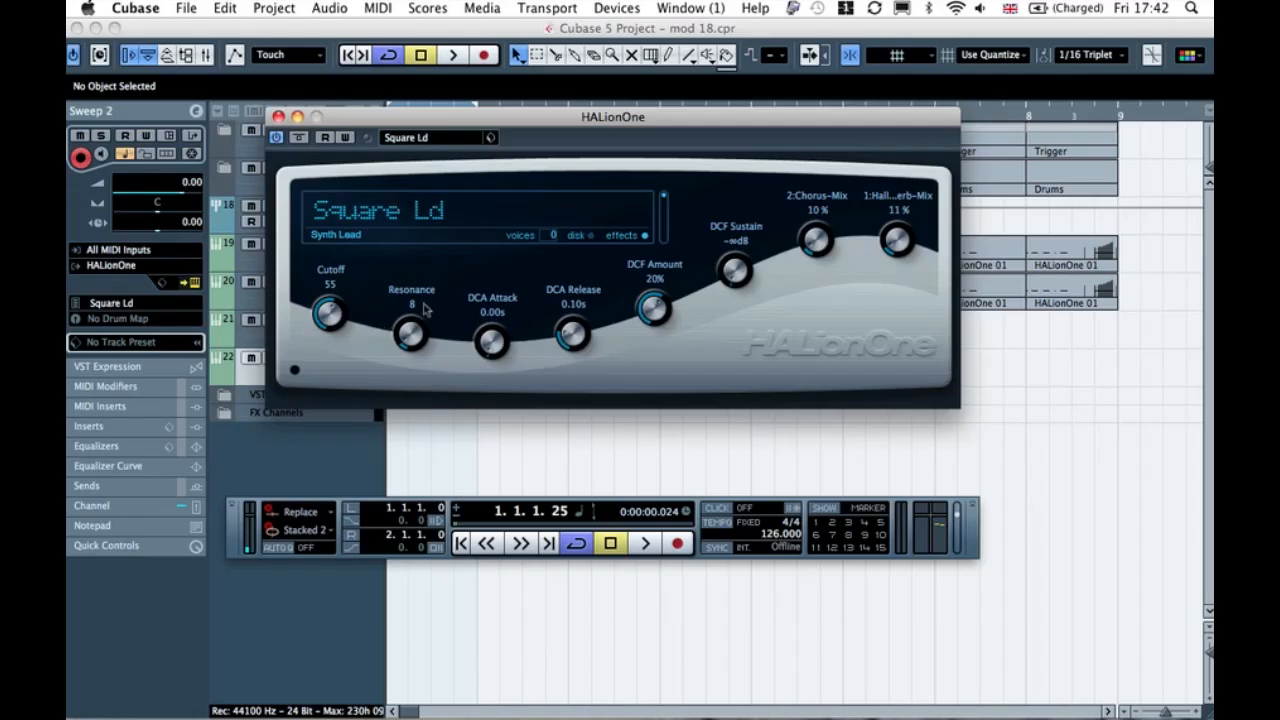
{"action": "key", "text": "space"}
{"action": "left_click_drag", "start_coordinate": [326, 322], "coordinate": [362, 305]}
{"action": "key", "text": "space"}
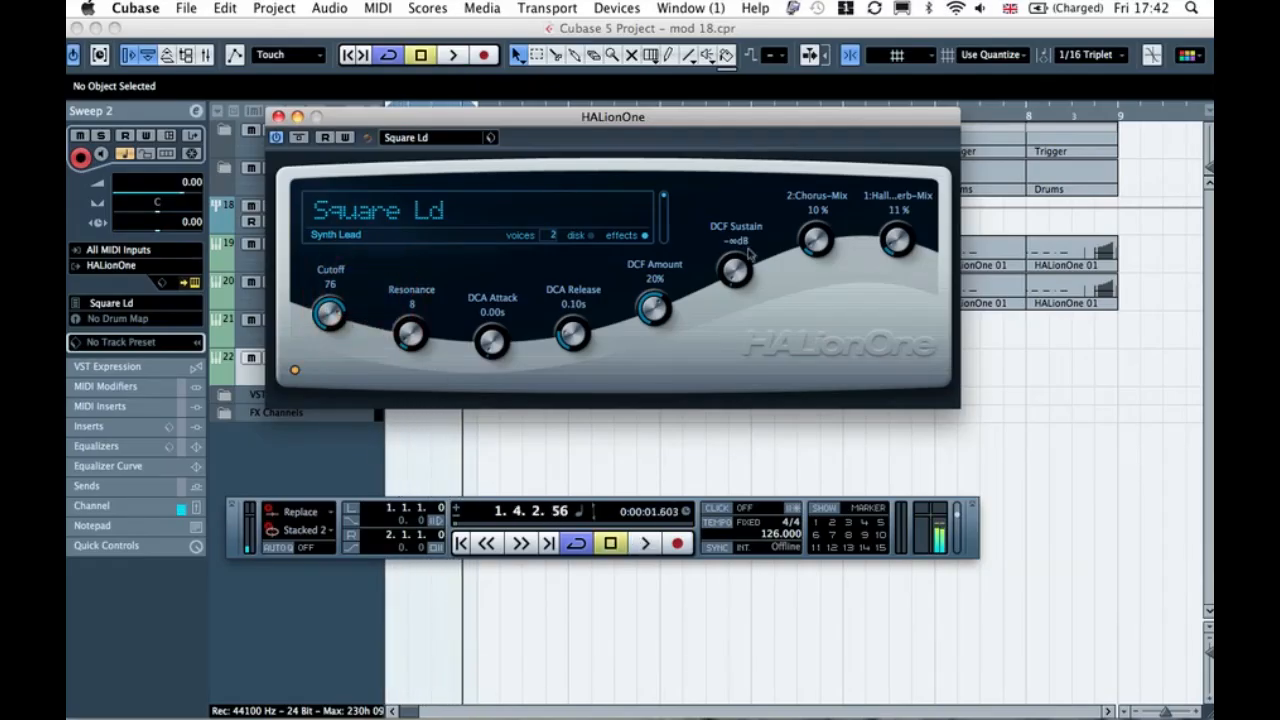
{"action": "left_click_drag", "start_coordinate": [893, 248], "coordinate": [894, 257]}
{"action": "key", "text": "space"}
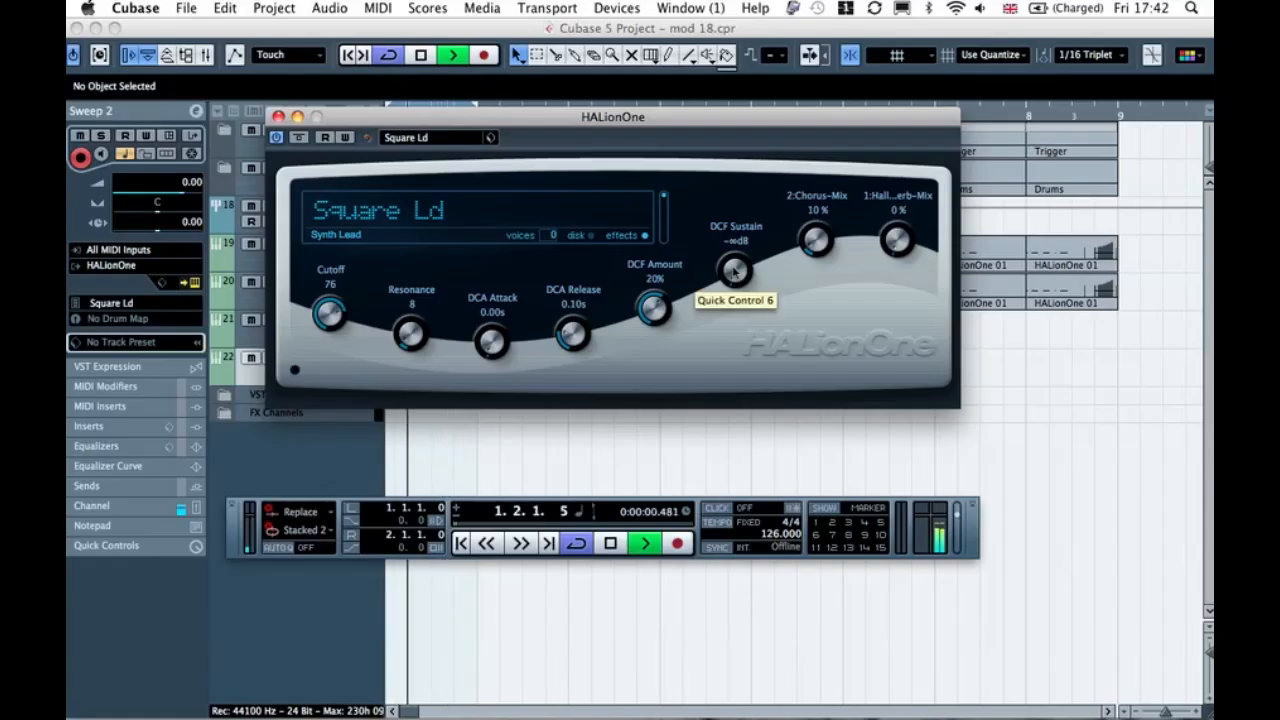
- Try long and short DCA Release times against the loop, settle on 0.21s and keep DCA Attack at 0.00s
{"action": "mouse_move", "coordinate": [572, 334]}
{"action": "left_mouse_down"}
{"action": "mouse_move", "coordinate": [566, 306]}
{"action": "mouse_move", "coordinate": [590, 342]}
{"action": "left_mouse_up"}
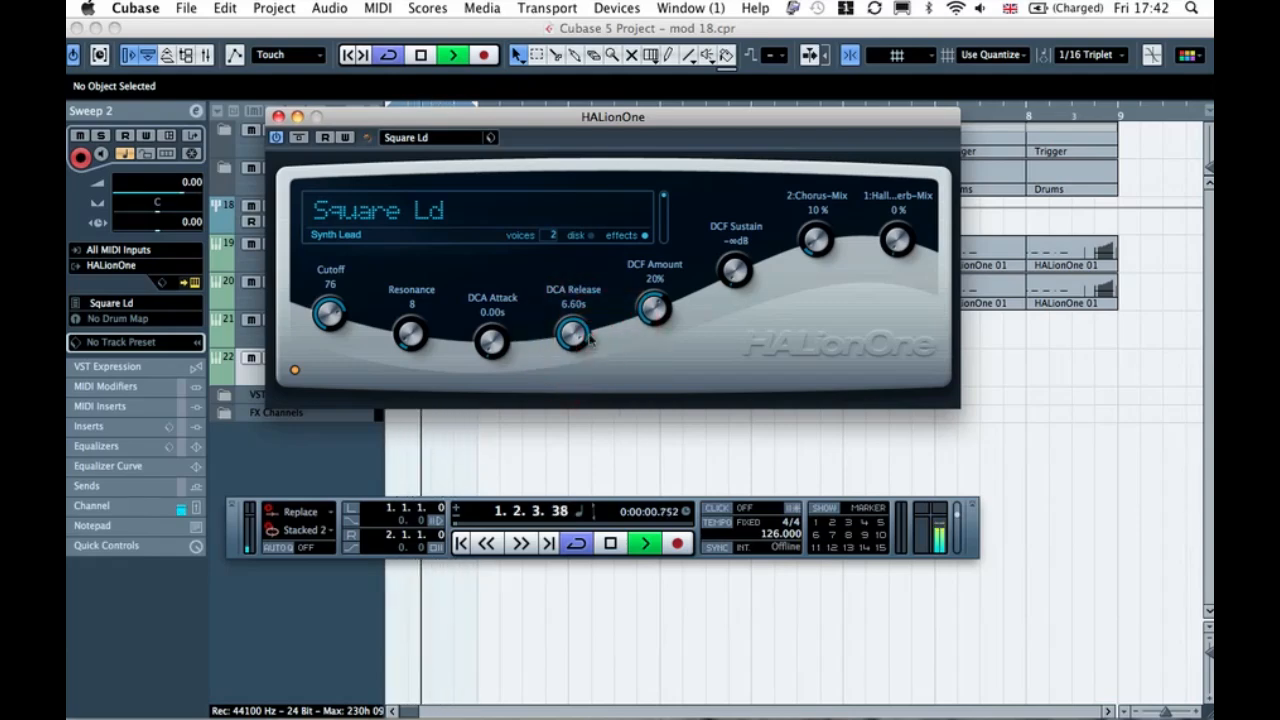
{"action": "left_click", "coordinate": [572, 332]}
{"action": "left_click_drag", "start_coordinate": [572, 333], "coordinate": [569, 346]}
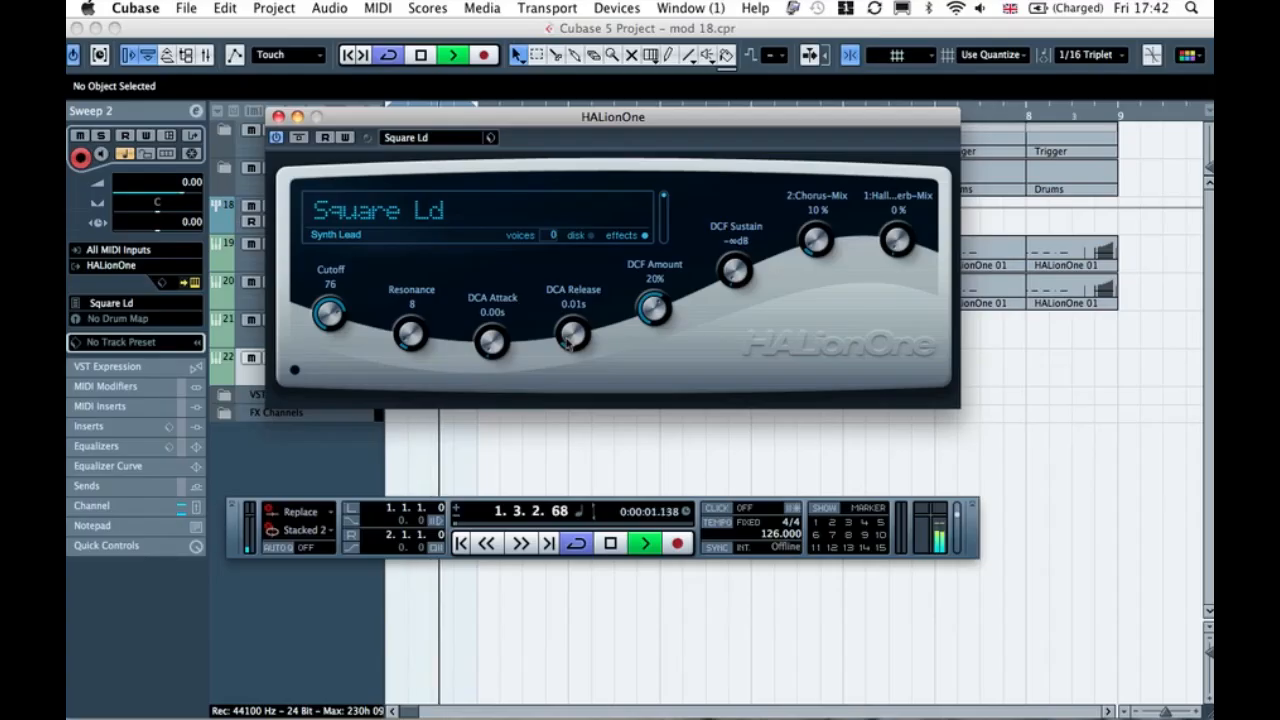
{"action": "left_click", "coordinate": [566, 336]}
{"action": "mouse_move", "coordinate": [566, 336]}
{"action": "left_mouse_down"}
{"action": "mouse_move", "coordinate": [585, 308]}
{"action": "mouse_move", "coordinate": [564, 328]}
{"action": "left_mouse_up"}
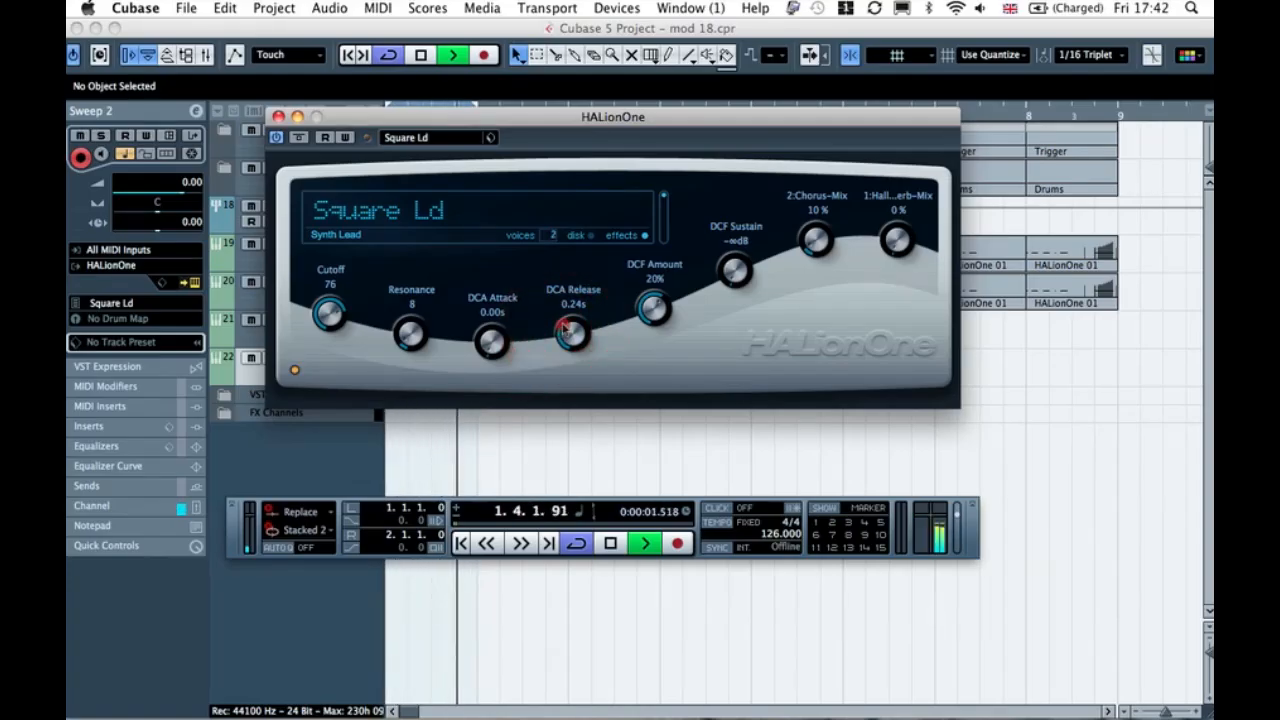
{"action": "left_click_drag", "start_coordinate": [563, 333], "coordinate": [557, 331]}
{"action": "left_click_drag", "start_coordinate": [491, 345], "coordinate": [487, 338]}
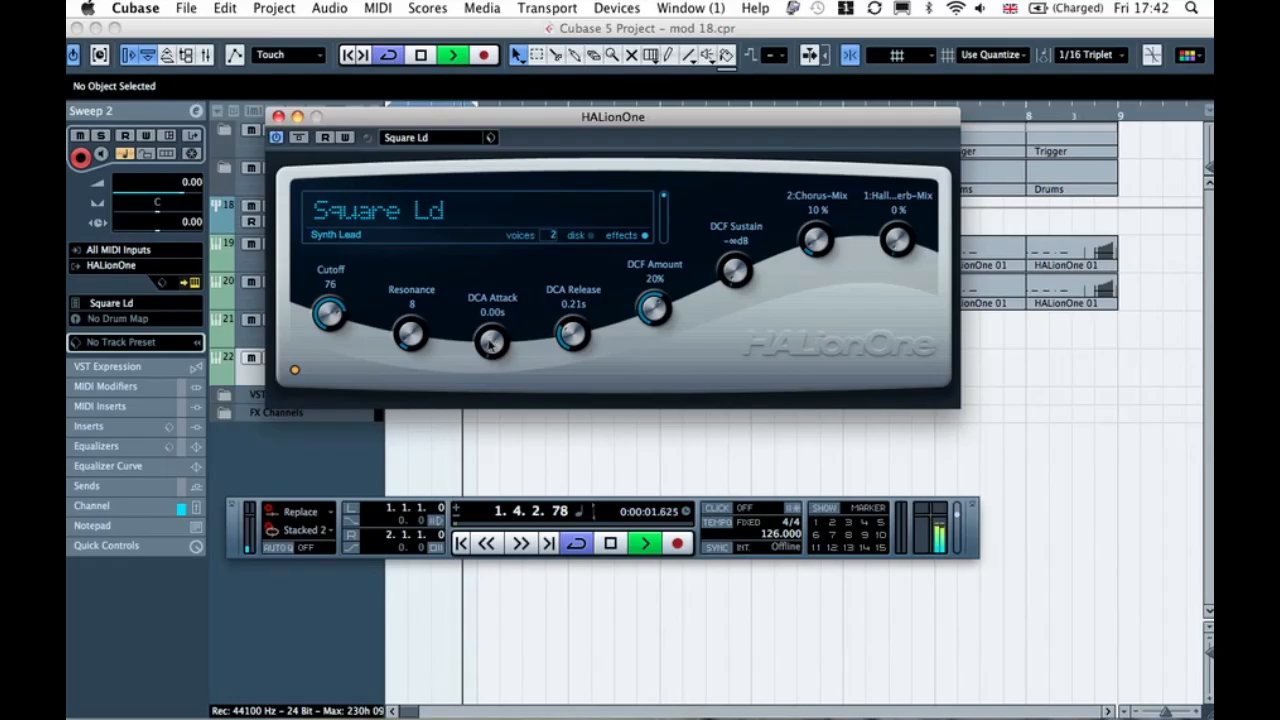
{"action": "left_click_drag", "start_coordinate": [487, 335], "coordinate": [505, 401]}
- Set HALionOne's resonance to 53, check it against the loop, then stop playback and close the instrument
{"action": "left_click_drag", "start_coordinate": [409, 332], "coordinate": [410, 302]}
{"action": "double_click", "coordinate": [410, 304]}
{"action": "key", "text": "Return"}
{"action": "left_click_drag", "start_coordinate": [410, 325], "coordinate": [413, 322]}
{"action": "left_click", "coordinate": [415, 322], "text": "super"}
{"action": "key", "text": "space"}
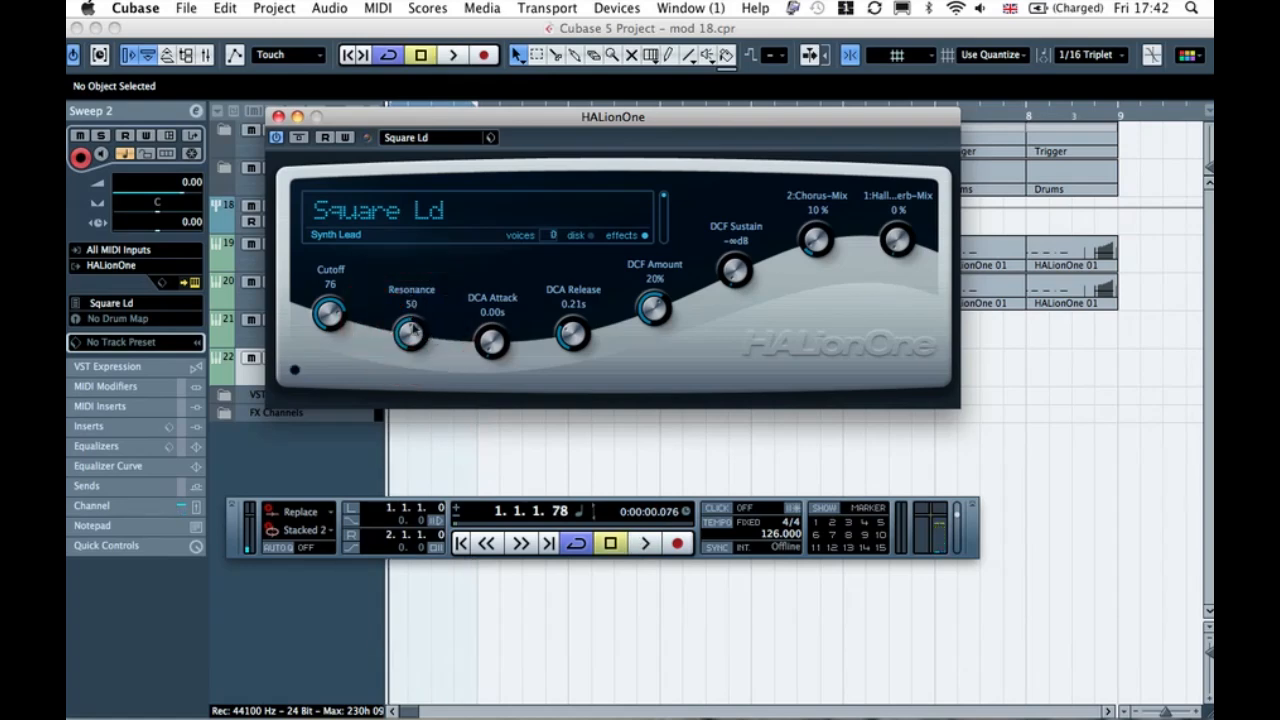
{"action": "left_click", "coordinate": [412, 322]}
{"action": "key", "text": "space"}
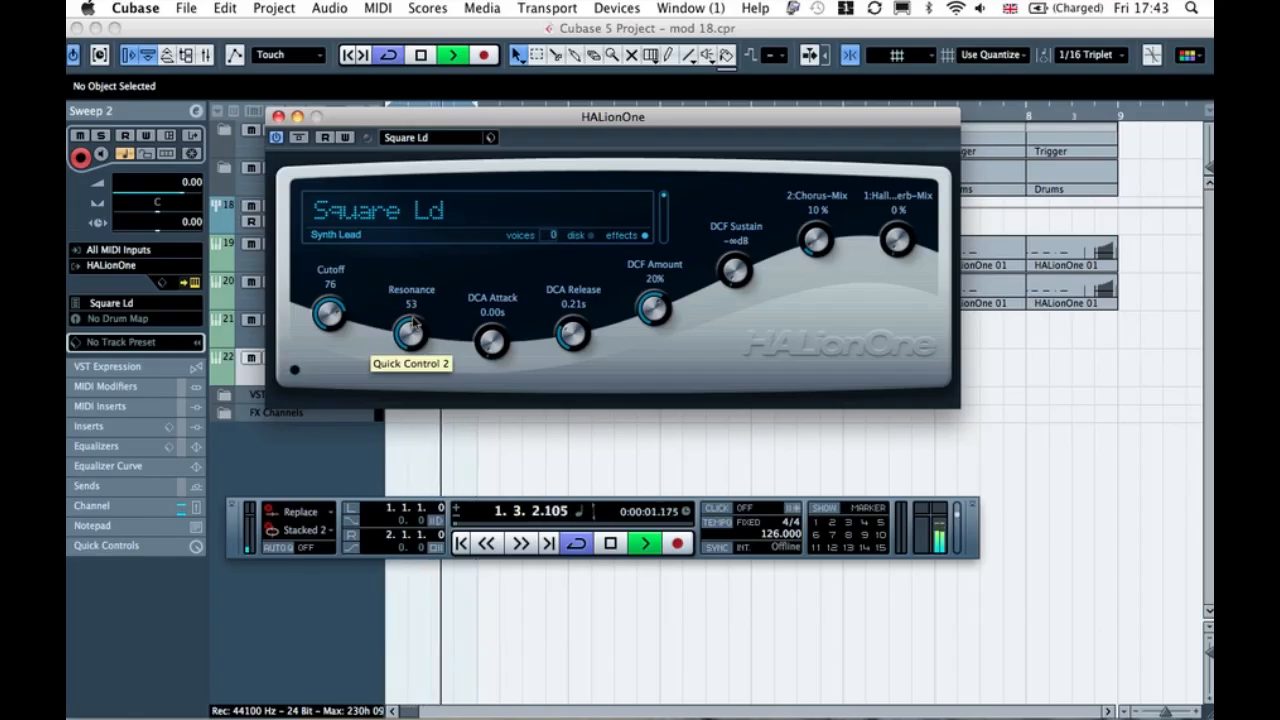
{"action": "key", "text": "space"}
{"action": "left_click", "coordinate": [278, 116]}
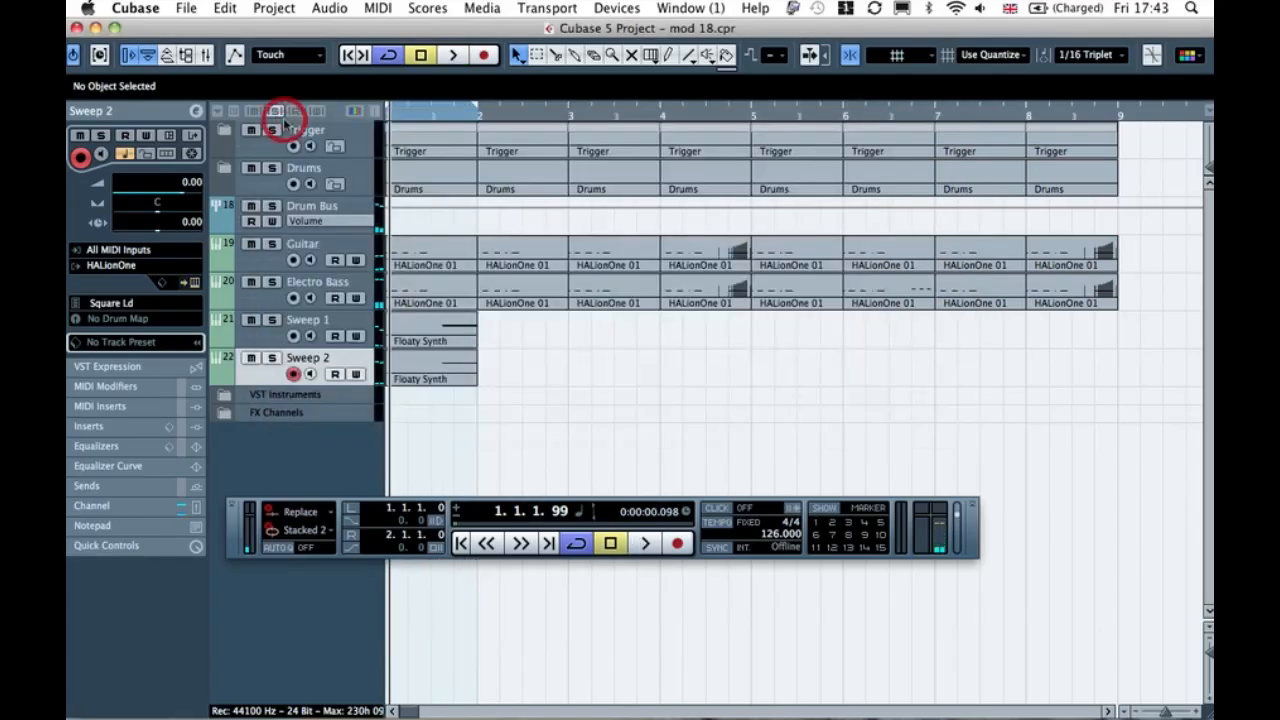
- Compare the instrument and pan settings of the Sweep 1 and Sweep 2 tracks
{"action": "left_click", "coordinate": [575, 401]}
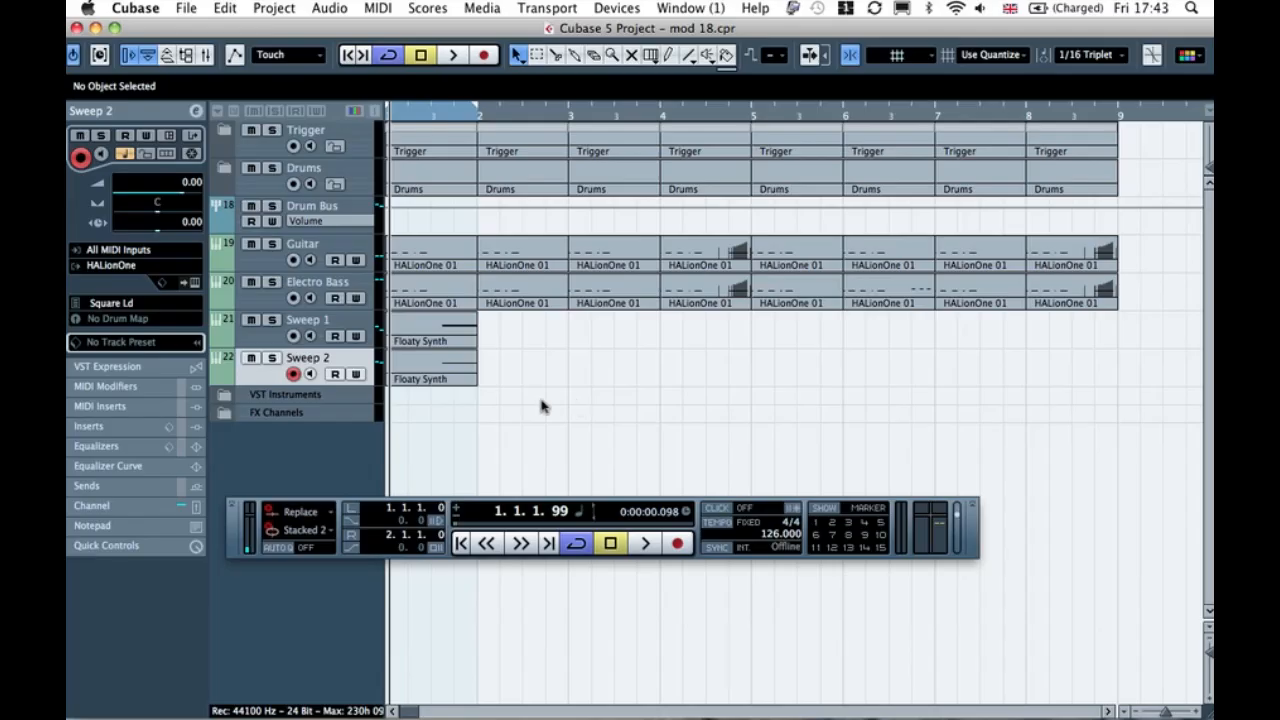
{"action": "left_click", "coordinate": [474, 357]}
{"action": "left_click", "coordinate": [482, 358]}
{"action": "left_click", "coordinate": [264, 338]}
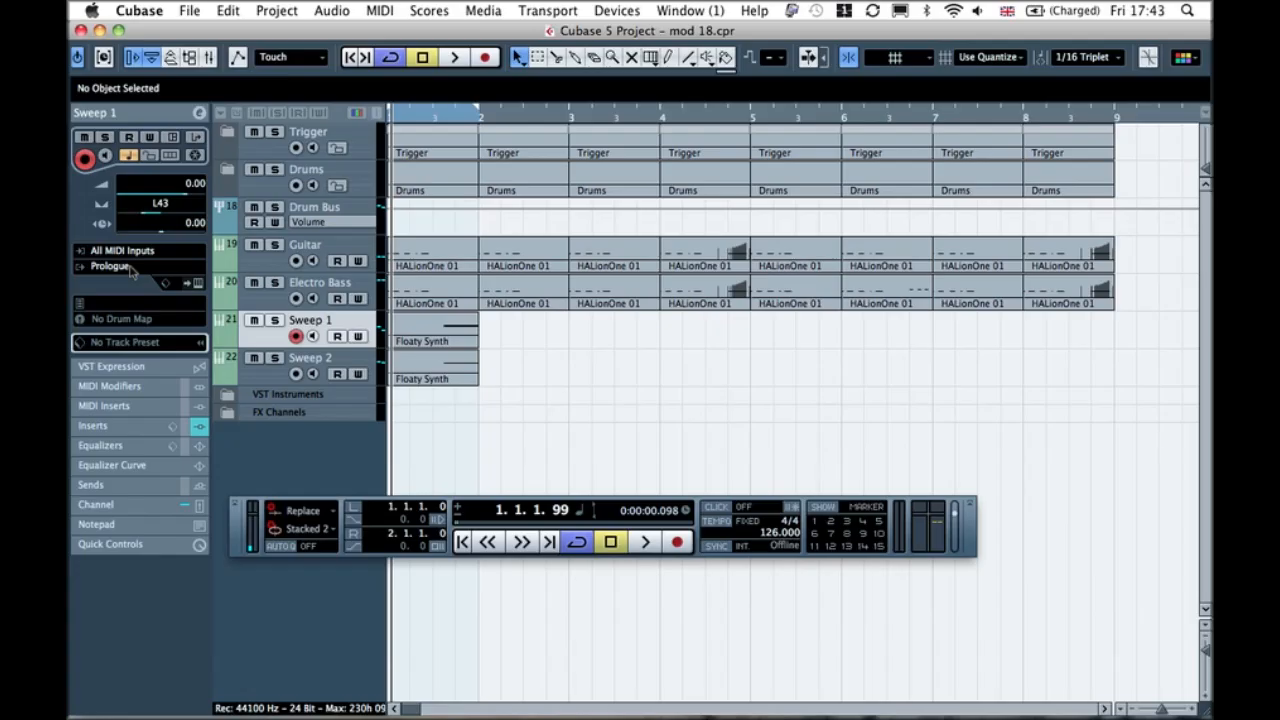
{"action": "left_click", "coordinate": [266, 383]}
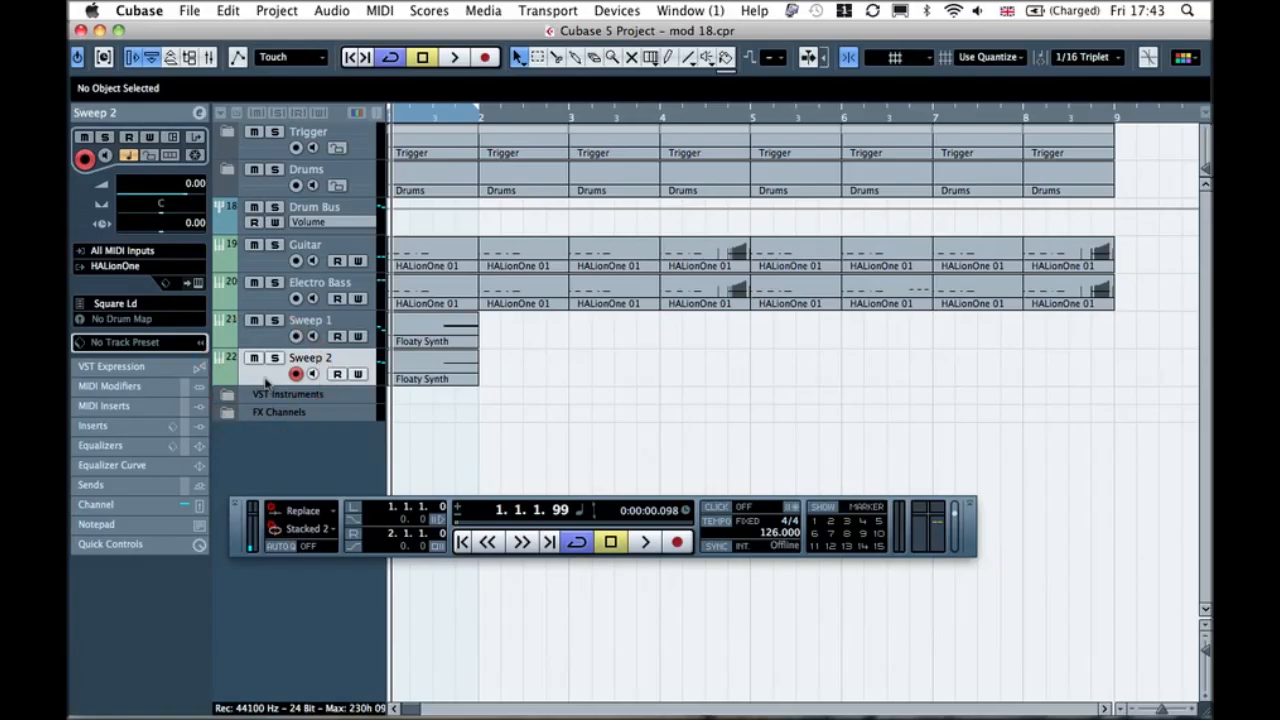
- Open Sweep 2's part in the Key Editor and shorten the A#2 note to a length of 0.0.0.80
{"action": "left_click", "coordinate": [519, 380]}
{"action": "double_click", "coordinate": [447, 371]}
{"action": "left_click", "coordinate": [622, 267]}
{"action": "left_click_drag", "start_coordinate": [934, 219], "coordinate": [653, 205]}
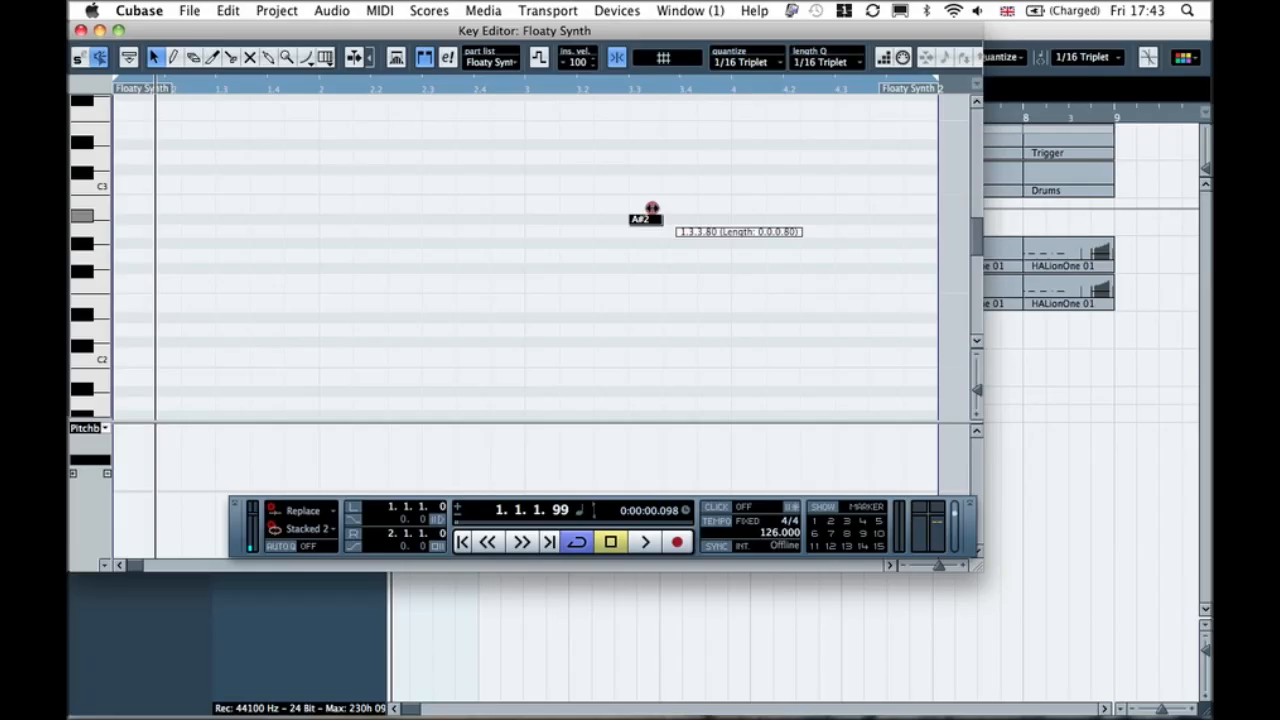
- Set the A#2 note's length to 0.0.0.80 and choose 1/16 Triplet as the quantize value
{"action": "left_click", "coordinate": [653, 204]}
{"action": "mouse_move", "coordinate": [662, 219]}
{"action": "left_mouse_down"}
{"action": "mouse_move", "coordinate": [677, 219]}
{"action": "mouse_move", "coordinate": [661, 213]}
{"action": "left_mouse_up"}
{"action": "left_click", "coordinate": [660, 168]}
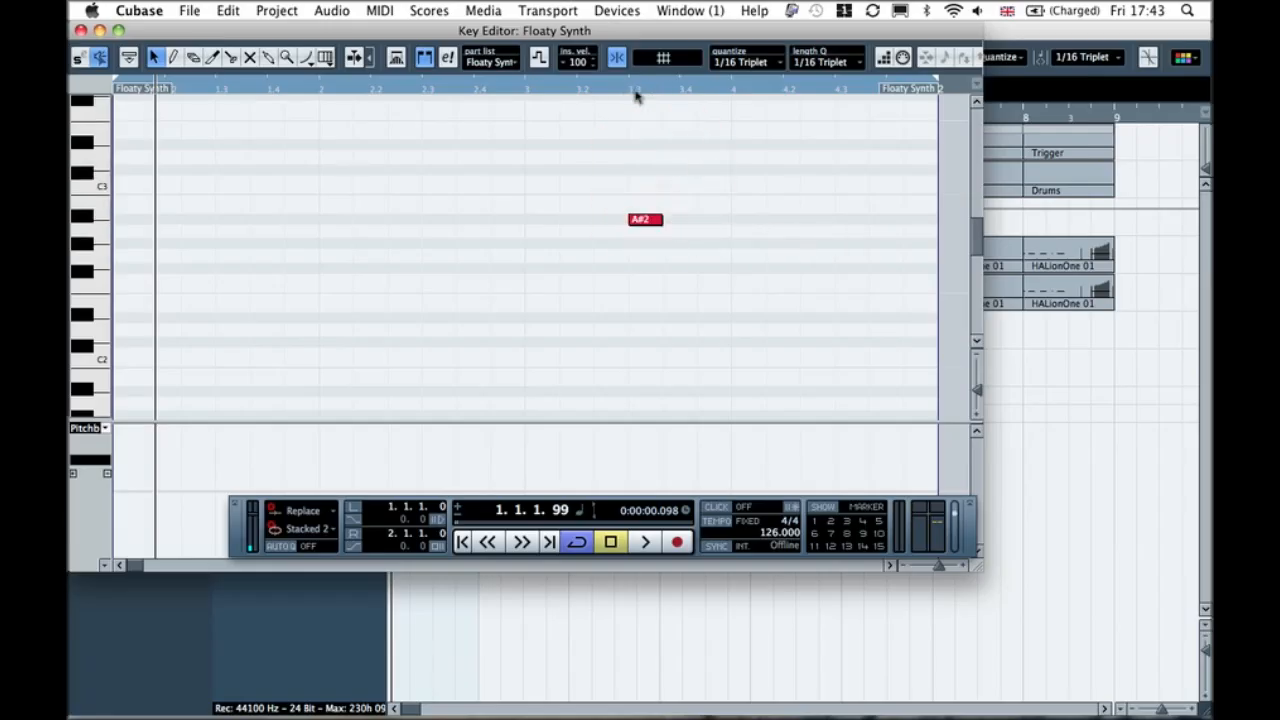
{"action": "left_click", "coordinate": [748, 64]}
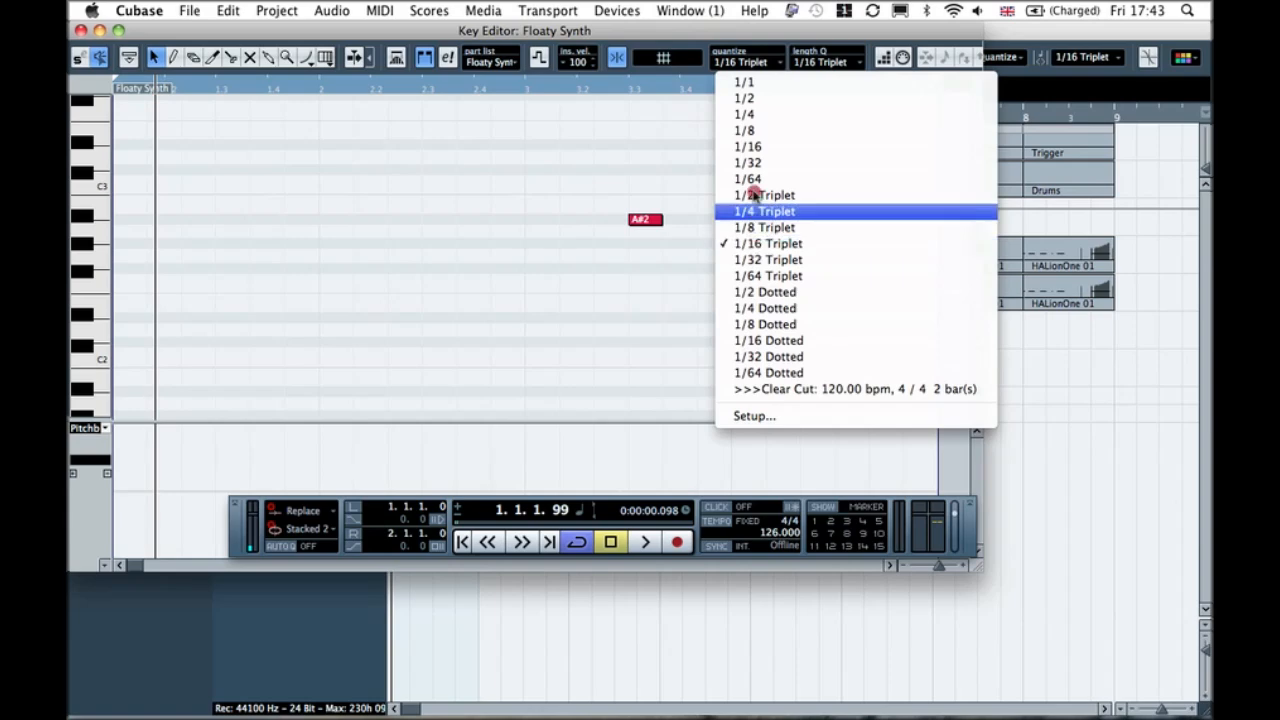
{"action": "left_click", "coordinate": [778, 244]}
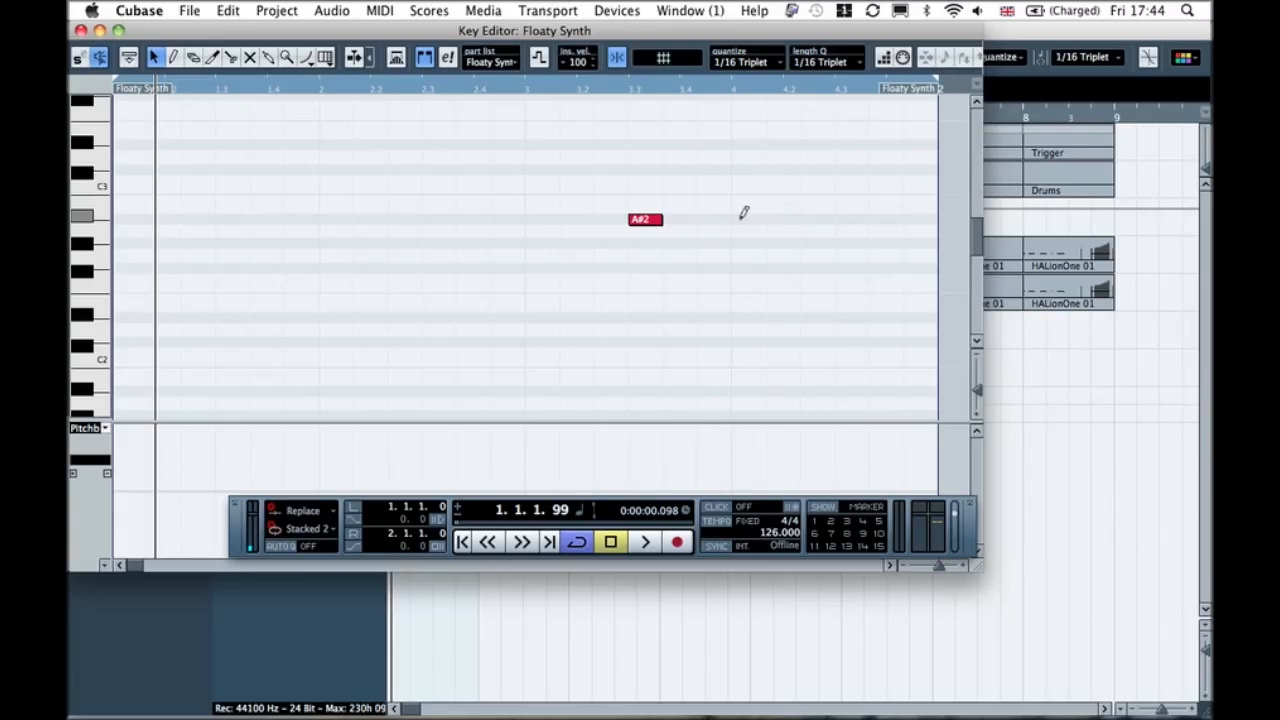
- Add four more short A#2 notes after the first, evenly spaced up to the end of the part
{"action": "left_click", "coordinate": [793, 219]}
{"action": "left_click", "coordinate": [861, 219]}
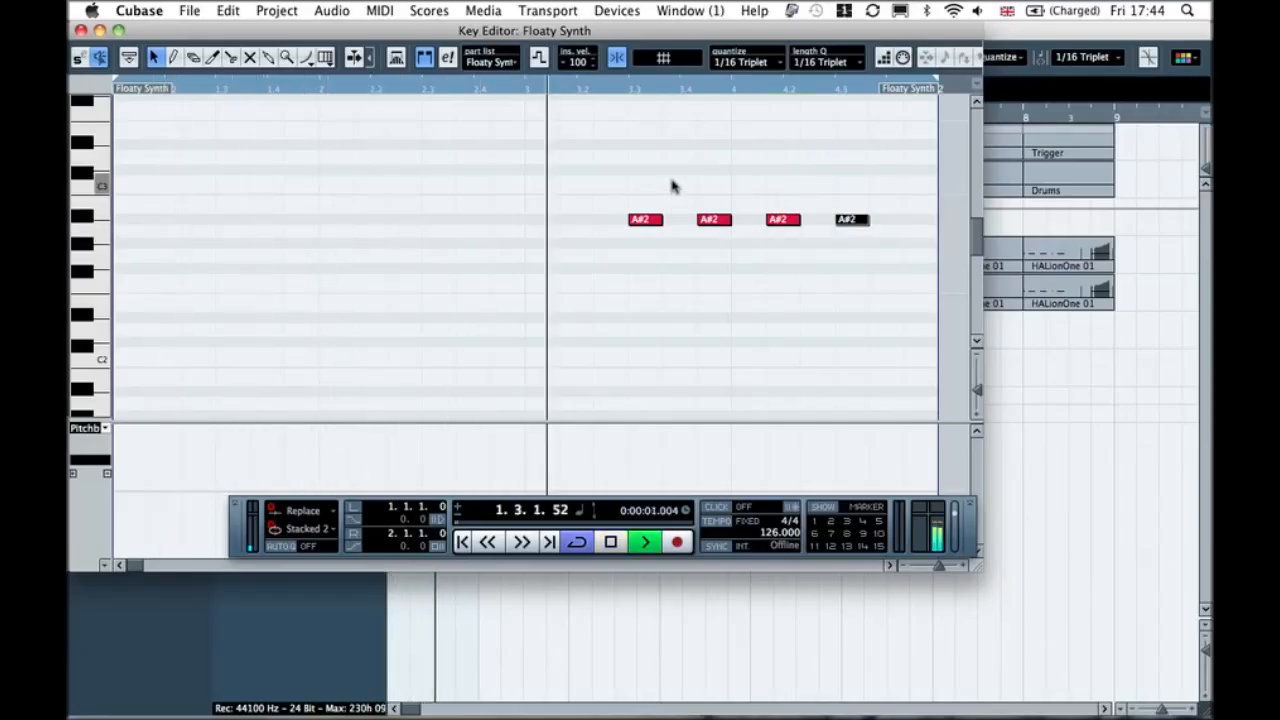
{"action": "left_click", "coordinate": [786, 199]}
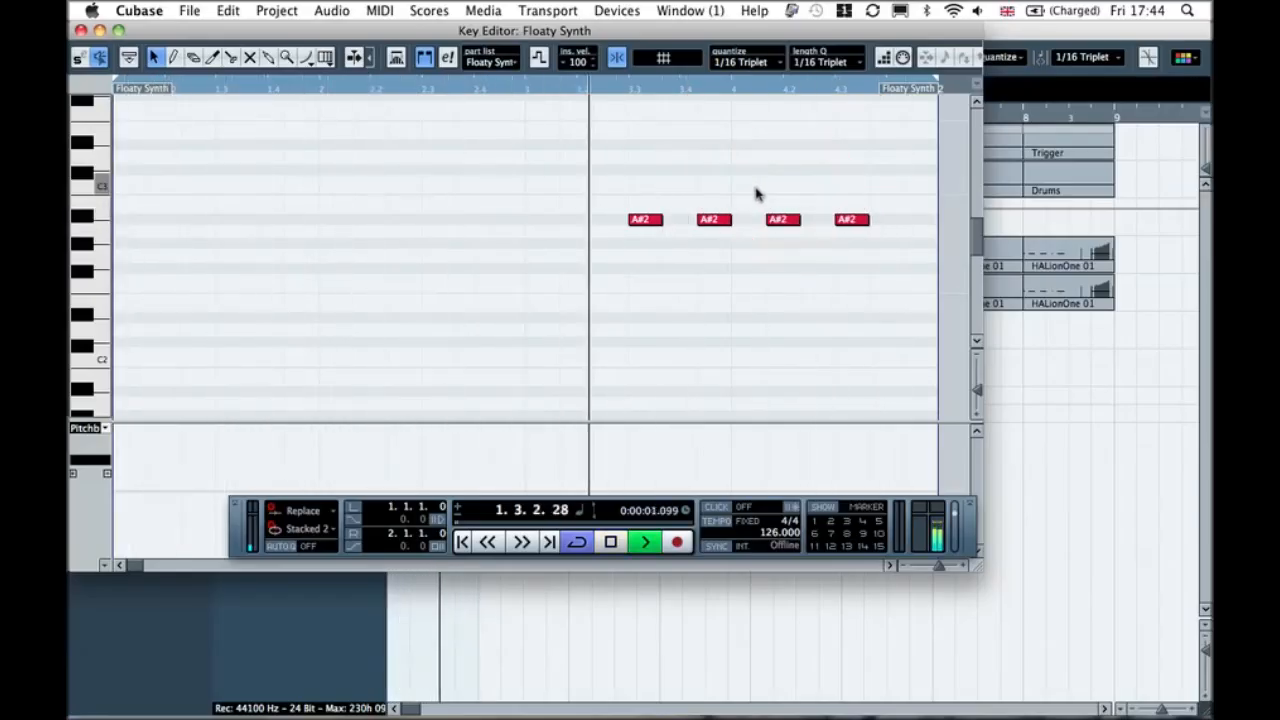
{"action": "left_click", "coordinate": [917, 219]}
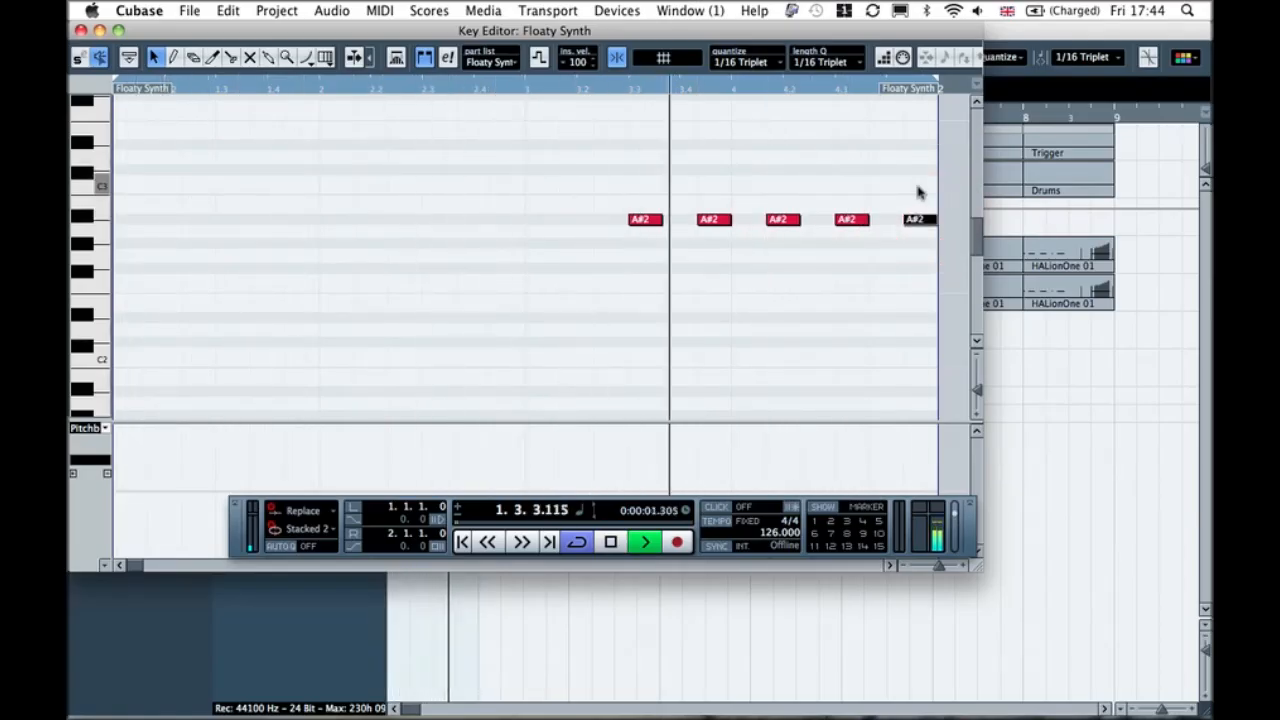
- Try shifting the last four A#2 notes one grid step later with the part enlarged, and undo the move
{"action": "left_click_drag", "start_coordinate": [918, 188], "coordinate": [798, 180]}
{"action": "left_click_drag", "start_coordinate": [908, 184], "coordinate": [688, 219]}
{"action": "left_click_drag", "start_coordinate": [691, 220], "coordinate": [743, 229]}
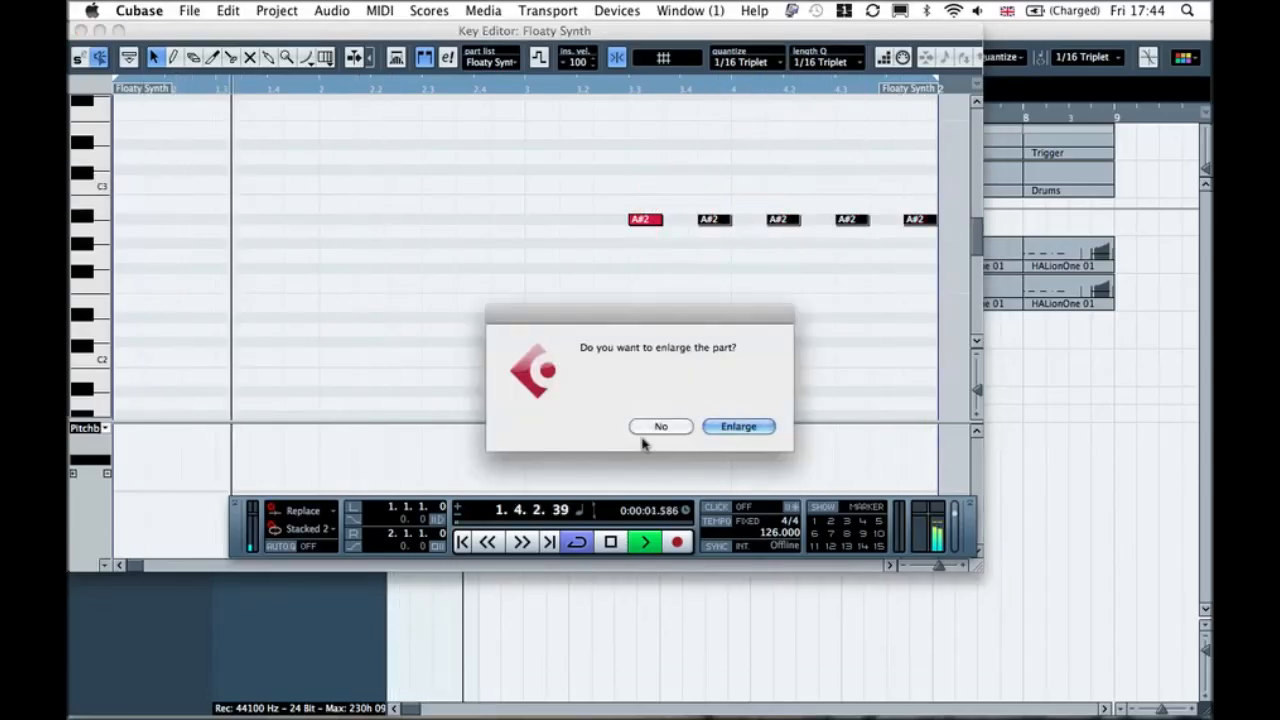
{"action": "left_click", "coordinate": [727, 425]}
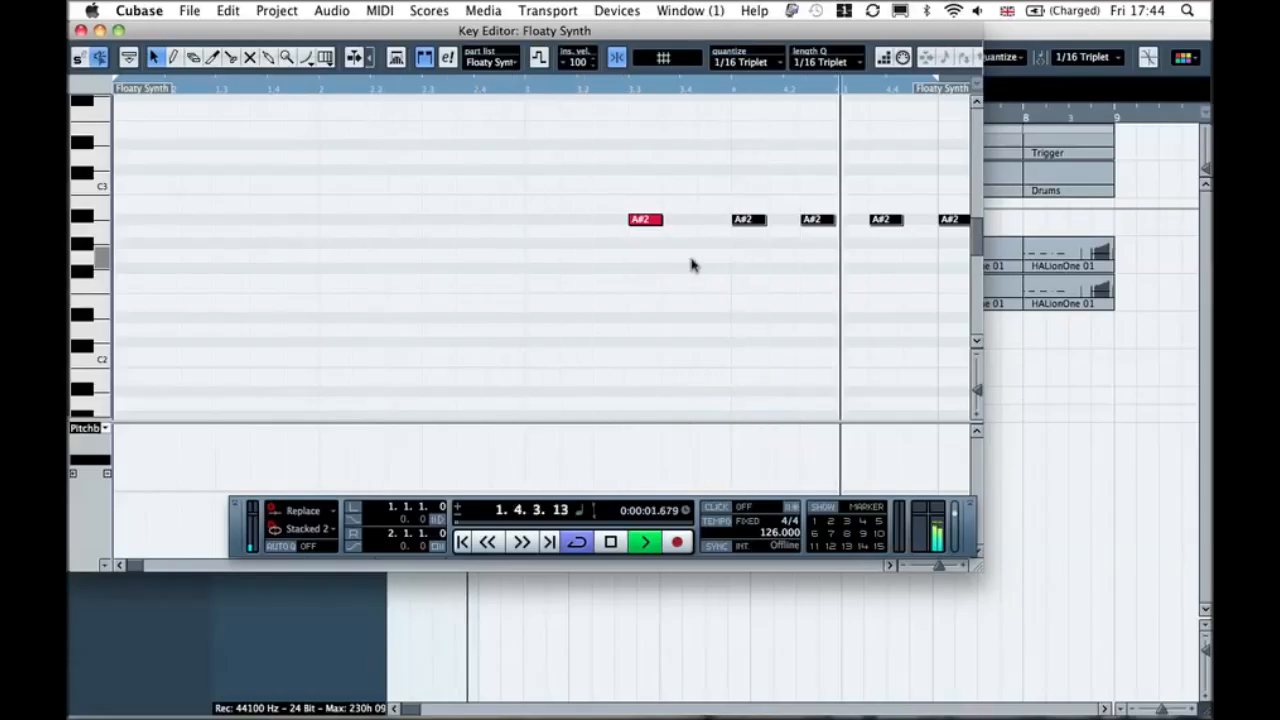
{"action": "key", "text": "super+z"}
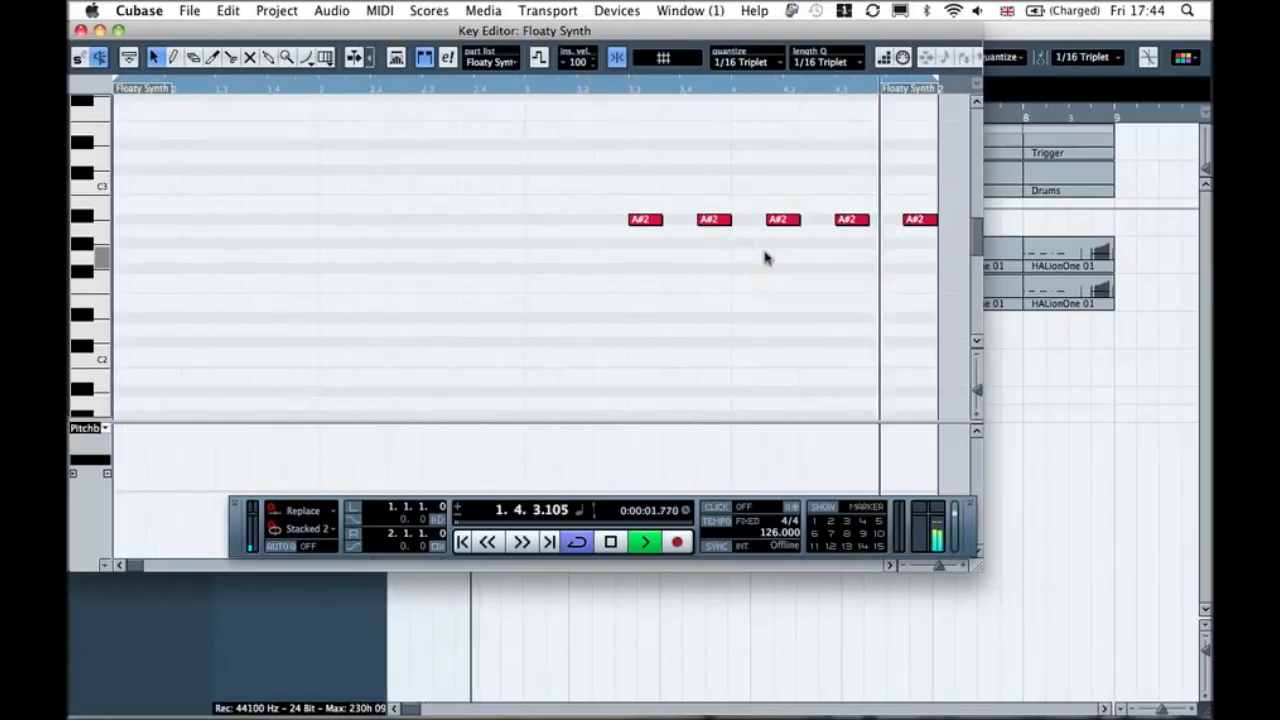
- Check the repeated notes against the loop, stop playback and lengthen the first A#2 note to beat 4
{"action": "left_click", "coordinate": [751, 283]}
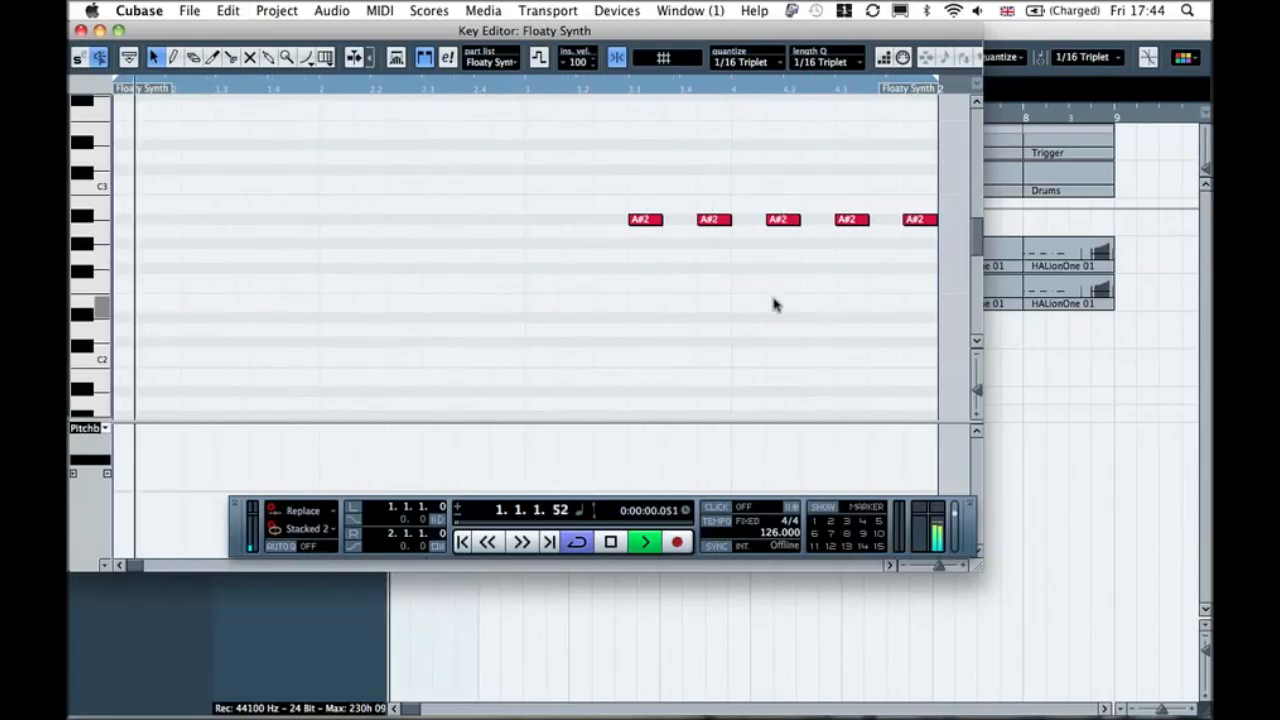
{"action": "left_click", "coordinate": [714, 337]}
{"action": "key", "text": "space"}
{"action": "left_click_drag", "start_coordinate": [631, 185], "coordinate": [703, 157]}
{"action": "left_click", "coordinate": [641, 222]}
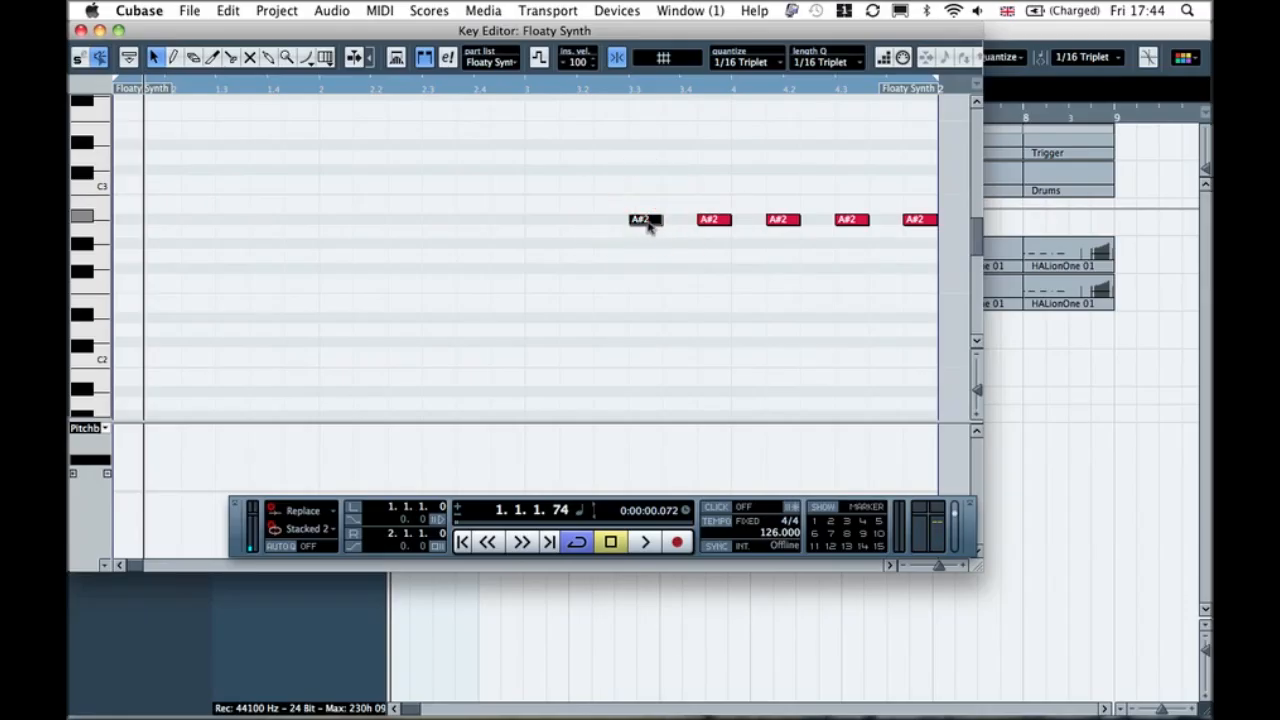
{"action": "left_click_drag", "start_coordinate": [663, 221], "coordinate": [717, 220]}
- Delete the second A#2 note, which overlaps the end of the lengthened first note
{"action": "scroll", "coordinate": [717, 220], "scroll_direction": "up", "scroll_amount": 3}
{"action": "left_click", "coordinate": [716, 220]}
{"action": "left_click", "coordinate": [714, 286]}
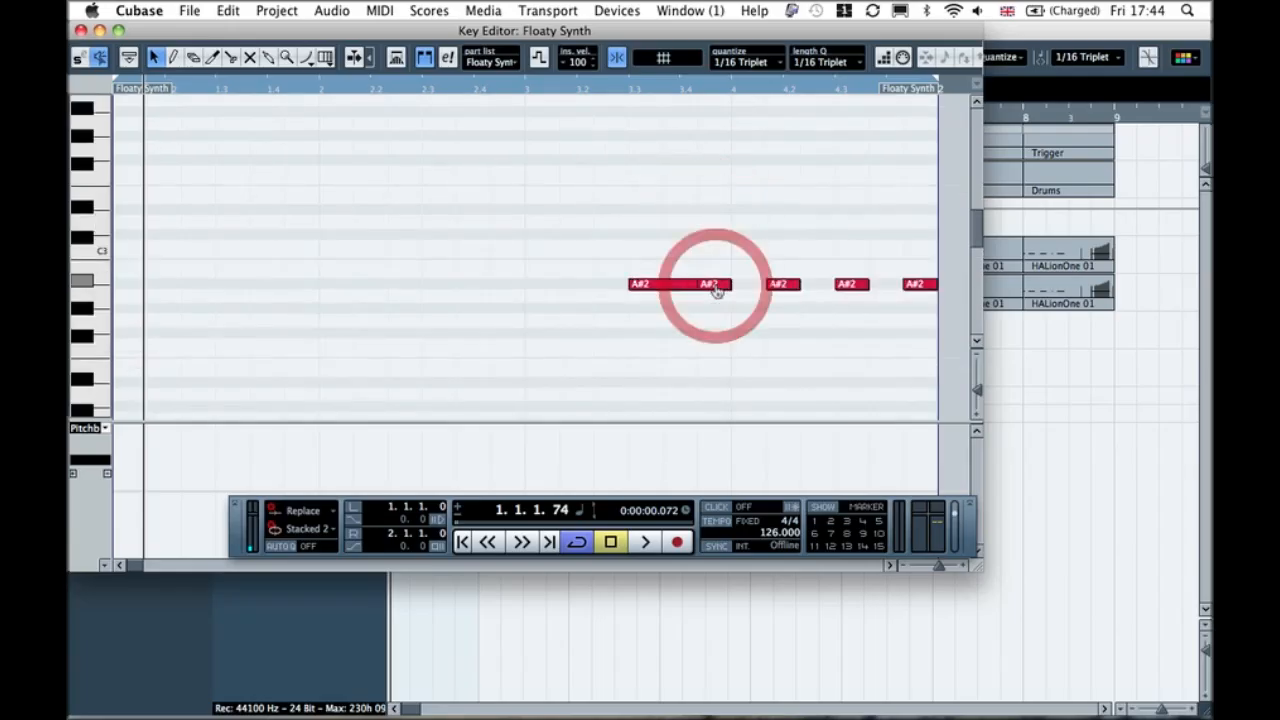
{"action": "left_click", "coordinate": [709, 245]}
{"action": "key", "text": "Right"}
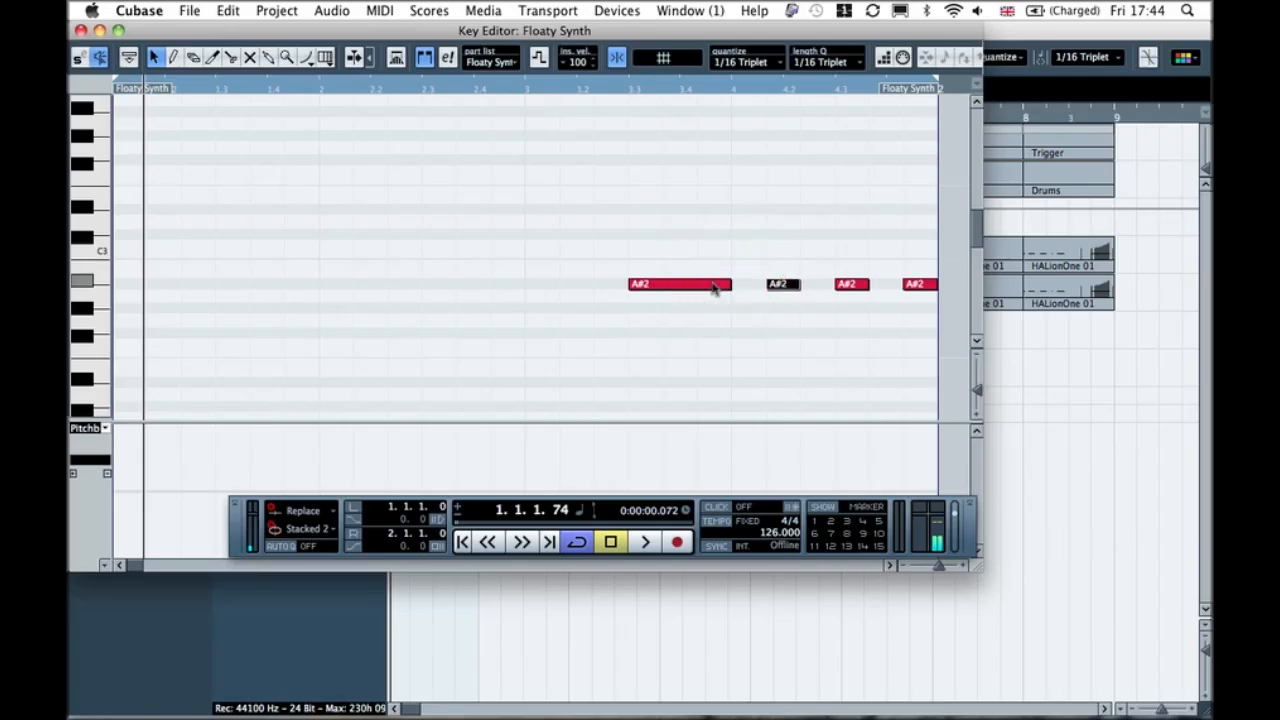
- Move the three remaining short A#2 notes one grid step earlier so the first of them starts on beat 4
{"action": "left_click", "coordinate": [718, 244]}
{"action": "left_click", "coordinate": [752, 262]}
{"action": "left_click", "coordinate": [815, 247]}
{"action": "left_click", "coordinate": [845, 286]}
{"action": "left_click", "coordinate": [914, 287]}
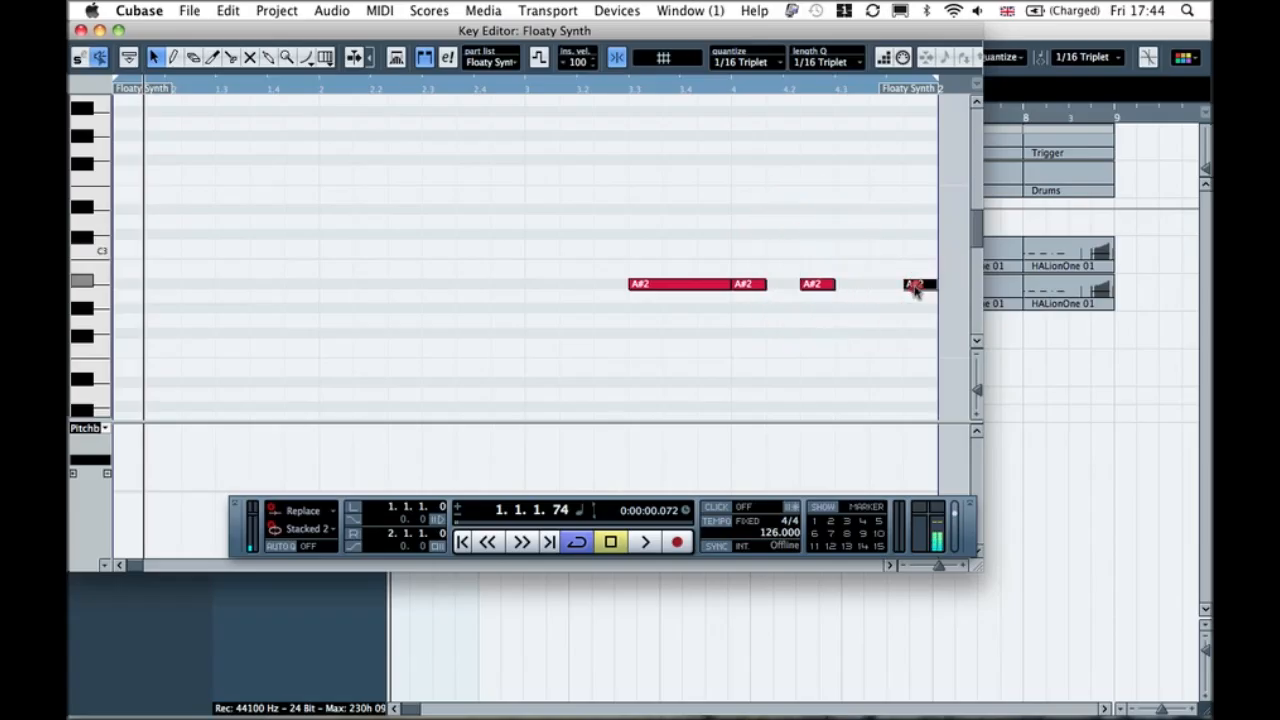
{"action": "left_click", "coordinate": [873, 223]}
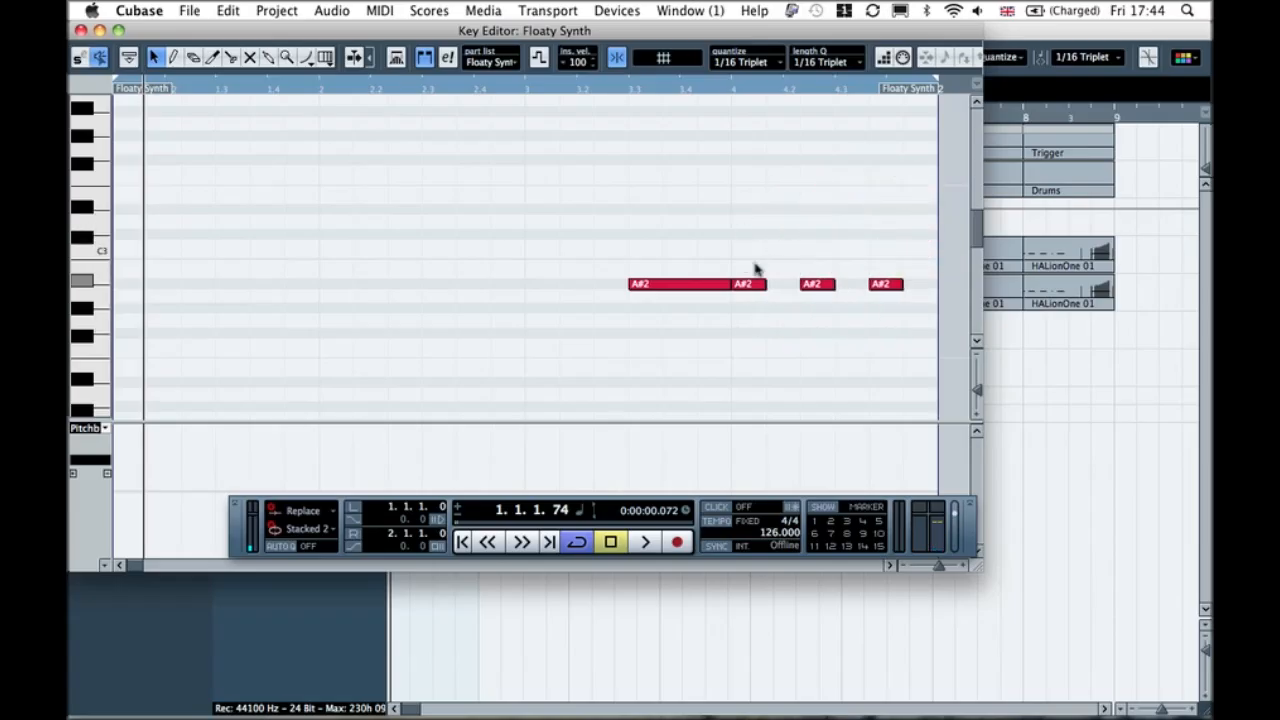
- Play the revised A#2 rhythm in the loop, then stop playback and close the Key Editor
{"action": "scroll", "coordinate": [773, 176], "scroll_direction": "down", "scroll_amount": 10}
{"action": "scroll", "coordinate": [780, 138], "scroll_direction": "up", "scroll_amount": 10}
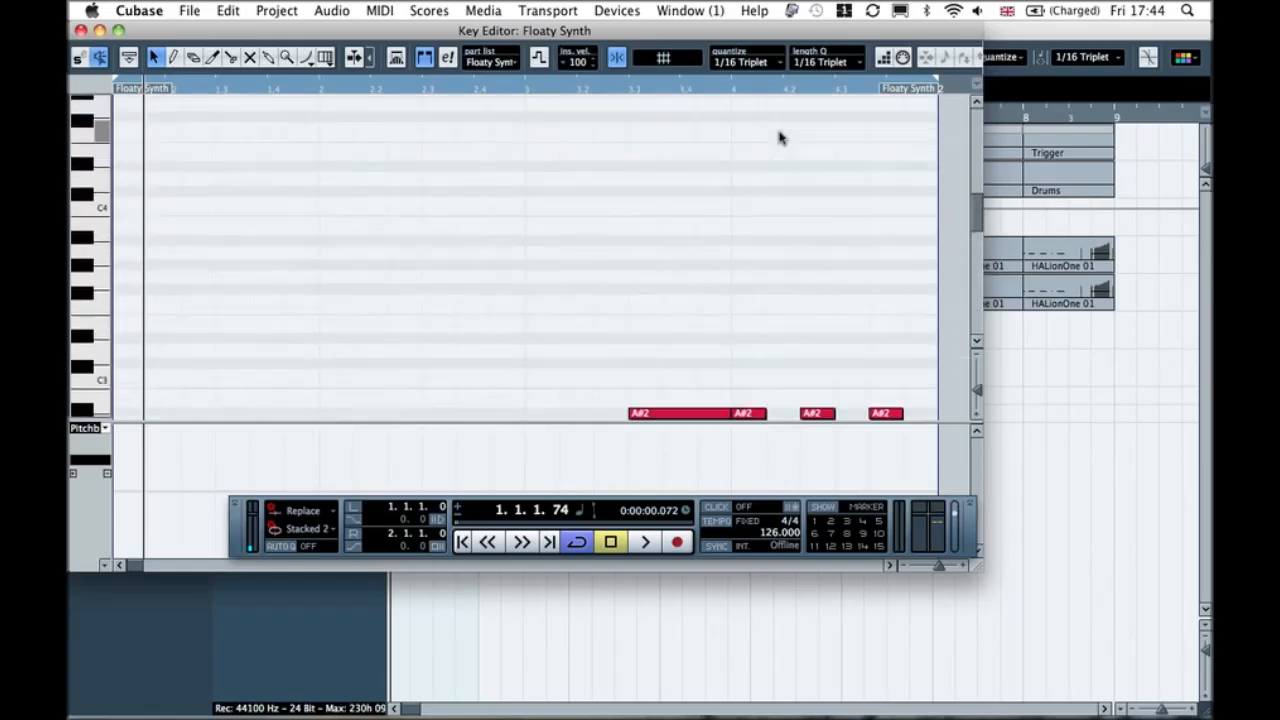
{"action": "scroll", "coordinate": [780, 138], "scroll_direction": "down", "scroll_amount": 2}
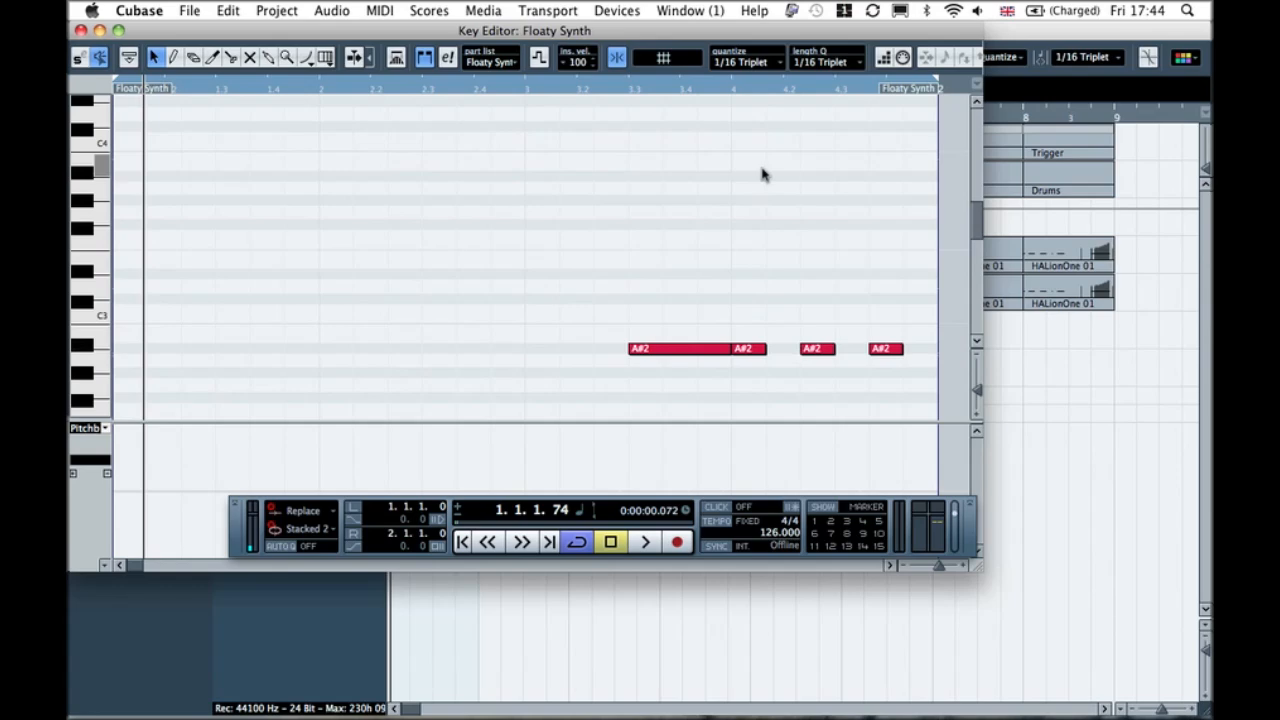
{"action": "key", "text": "space"}
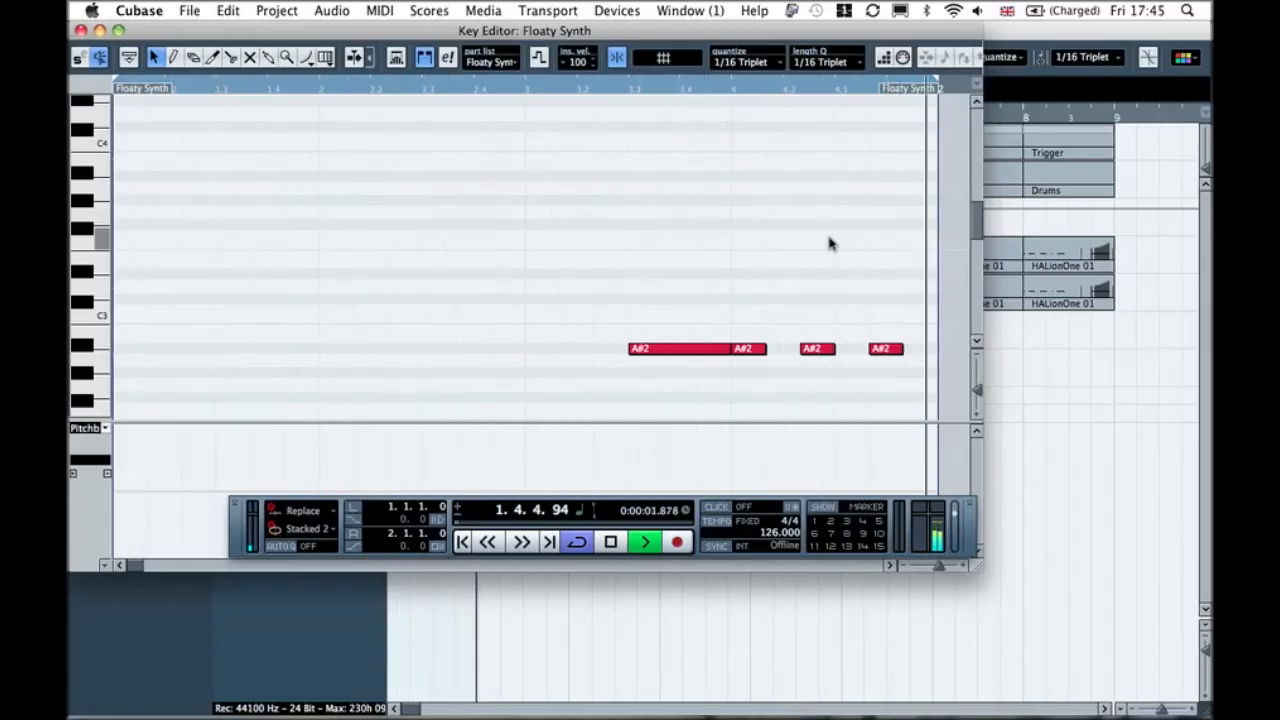
{"action": "key", "text": "space"}
{"action": "left_click", "coordinate": [81, 30]}
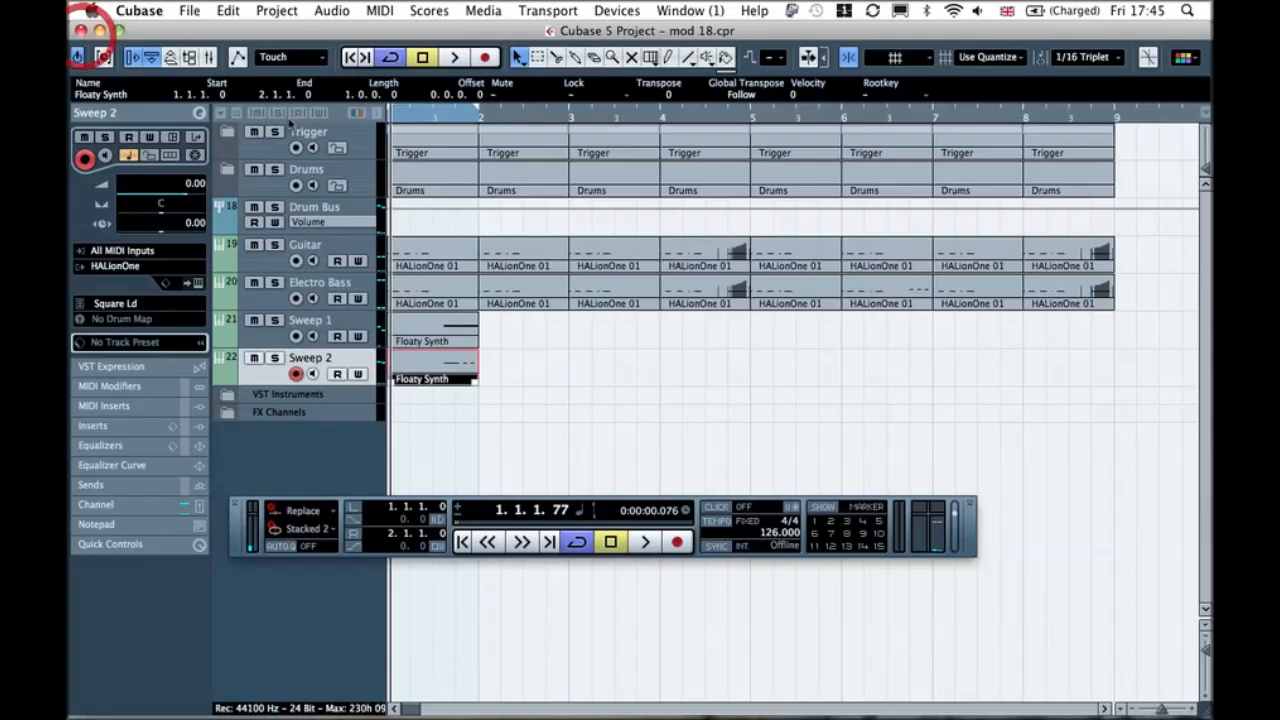
- Reopen Sweep 2's part, extend its end to 2.1.2.40 and add a short A#2 note at the start of bar 2
{"action": "left_click", "coordinate": [481, 340]}
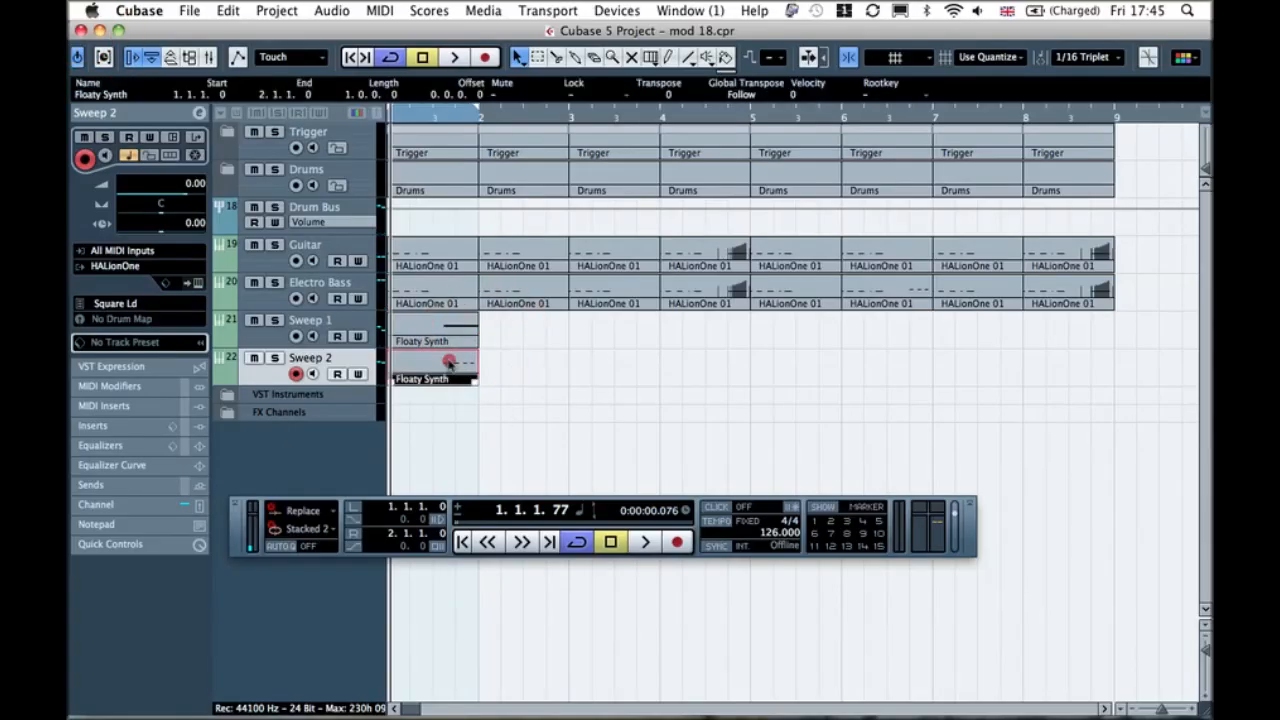
{"action": "double_click", "coordinate": [449, 362]}
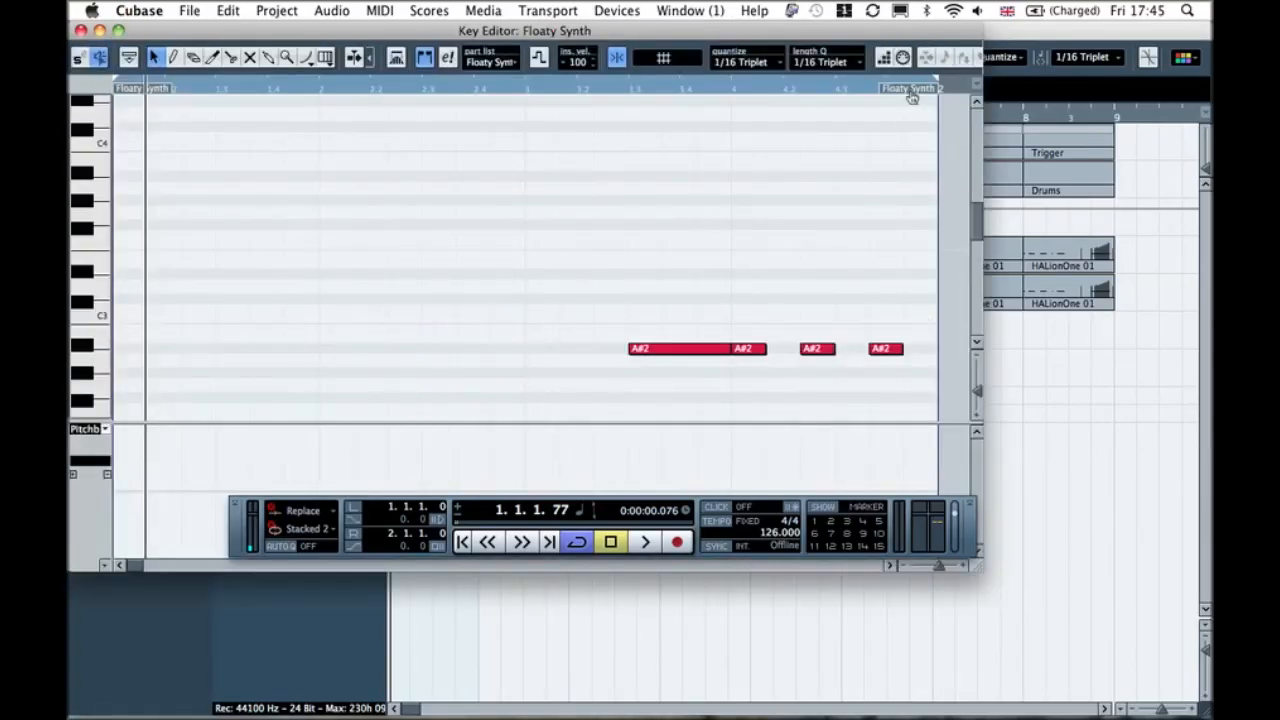
{"action": "left_click_drag", "start_coordinate": [927, 93], "coordinate": [932, 170]}
{"action": "scroll", "coordinate": [915, 224], "scroll_direction": "down", "scroll_amount": 3}
{"action": "scroll", "coordinate": [915, 224], "scroll_direction": "right", "scroll_amount": 4}
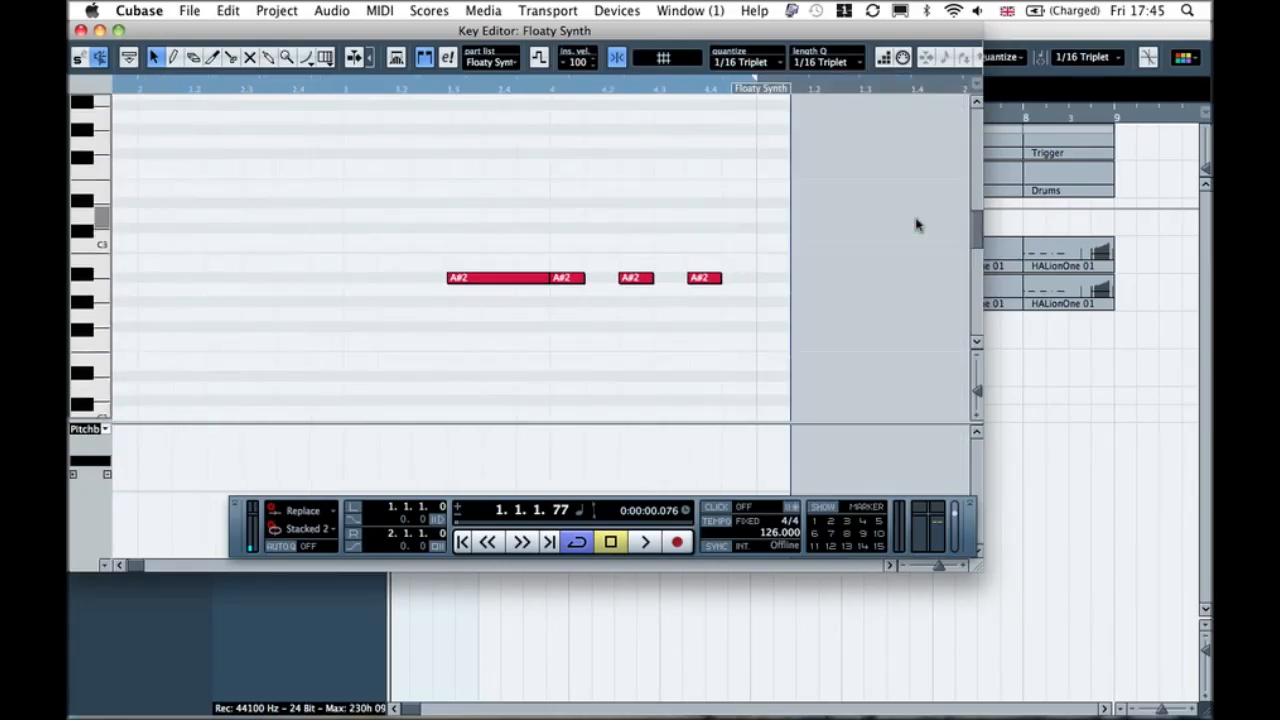
{"action": "left_click_drag", "start_coordinate": [764, 95], "coordinate": [784, 95]}
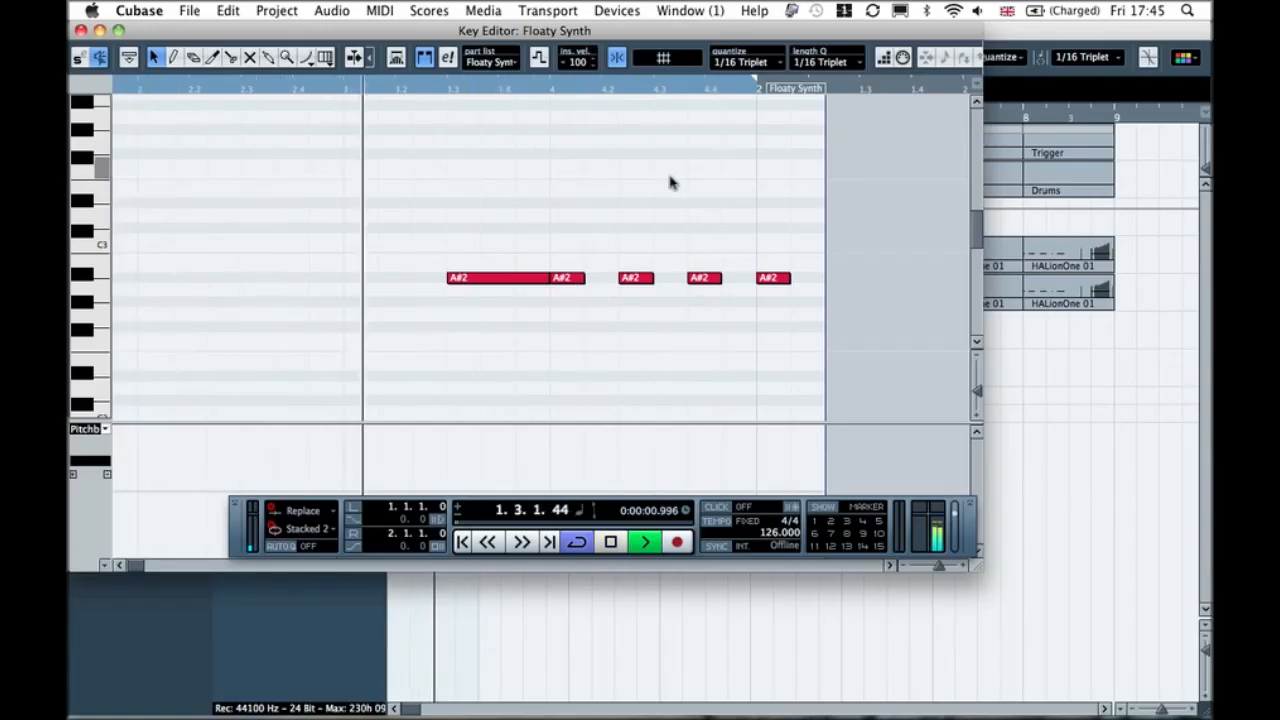
- Close the Key Editor and loop playback over the first two bars, with the right locator at 3.1.1.0
{"action": "left_click", "coordinate": [79, 31]}
{"action": "left_click", "coordinate": [523, 366]}
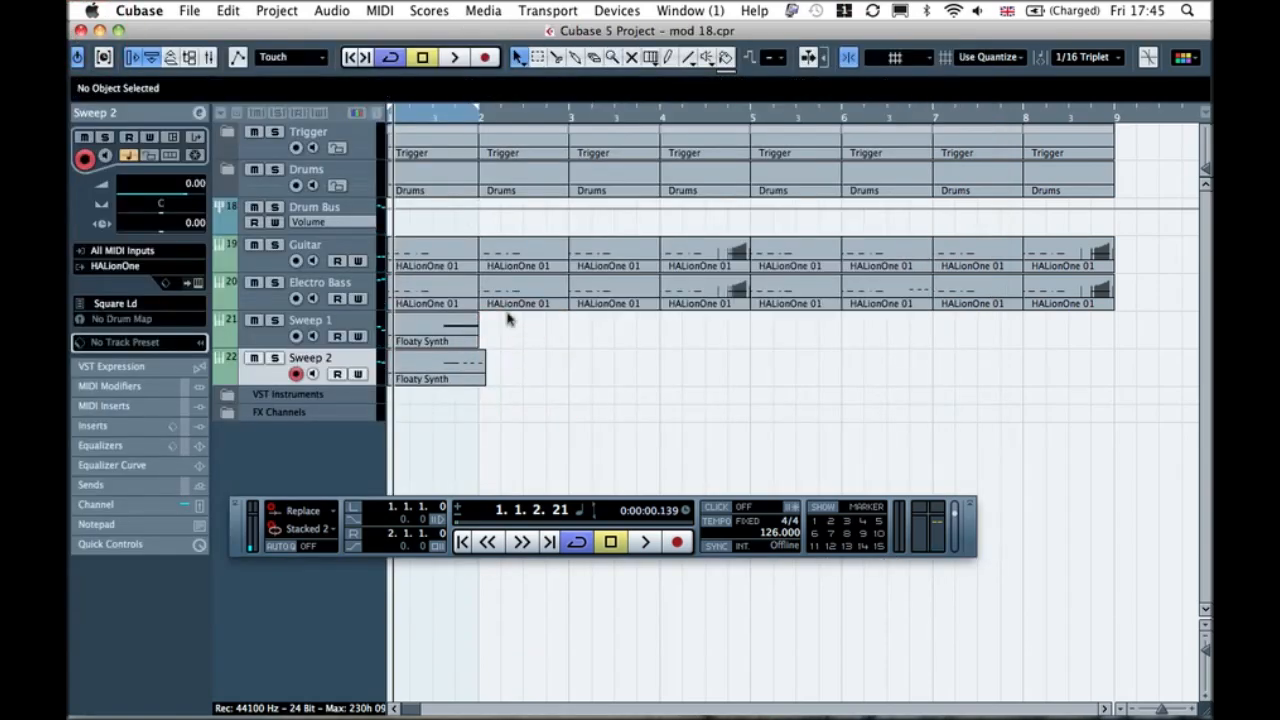
{"action": "left_click_drag", "start_coordinate": [568, 349], "coordinate": [391, 273]}
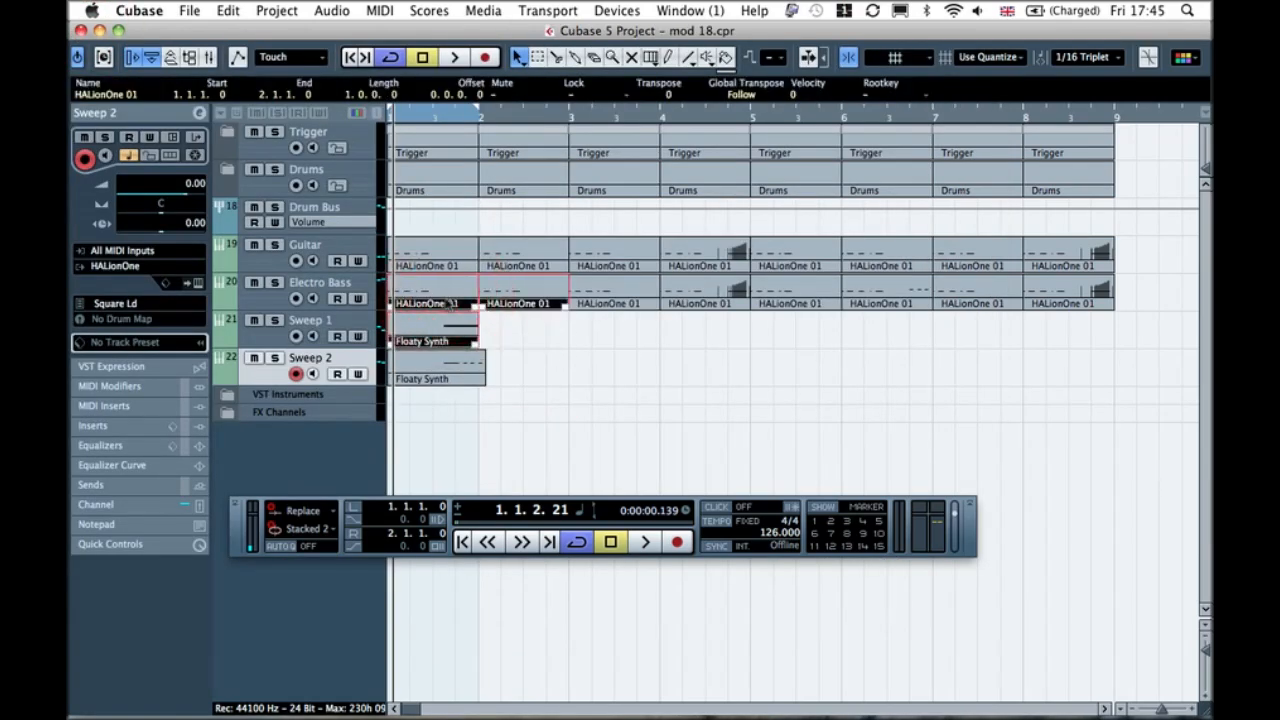
{"action": "key", "text": "space"}
{"action": "left_click", "coordinate": [557, 357]}
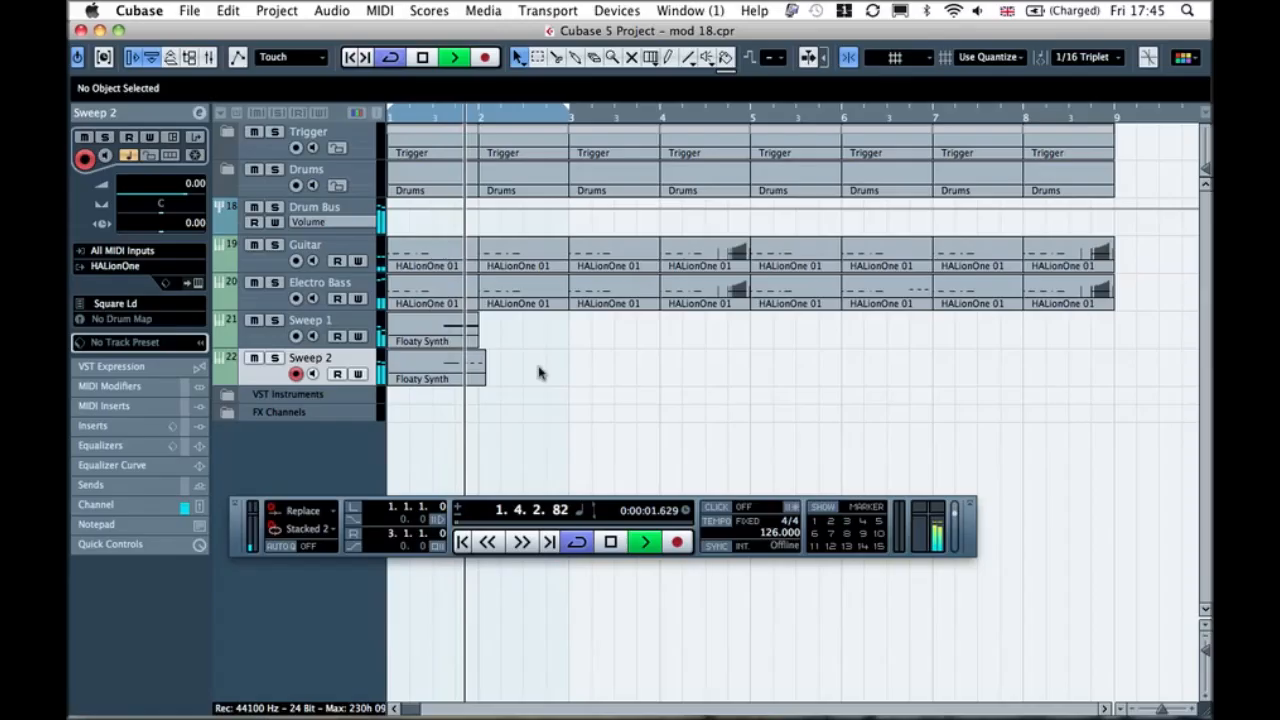
- Extend Sweep 2's part to the start of bar 3 and stop playback
{"action": "left_click", "coordinate": [458, 370]}
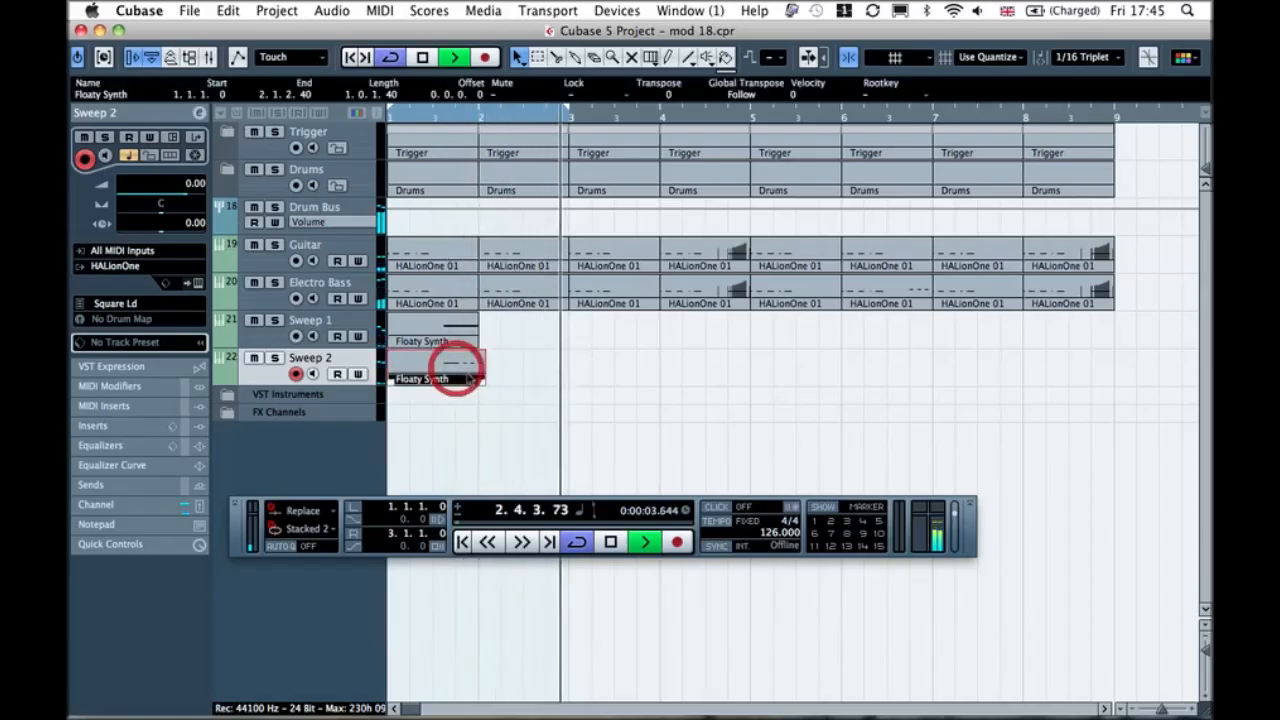
{"action": "left_click_drag", "start_coordinate": [483, 380], "coordinate": [565, 380]}
{"action": "left_click", "coordinate": [626, 366]}
{"action": "key", "text": "space"}
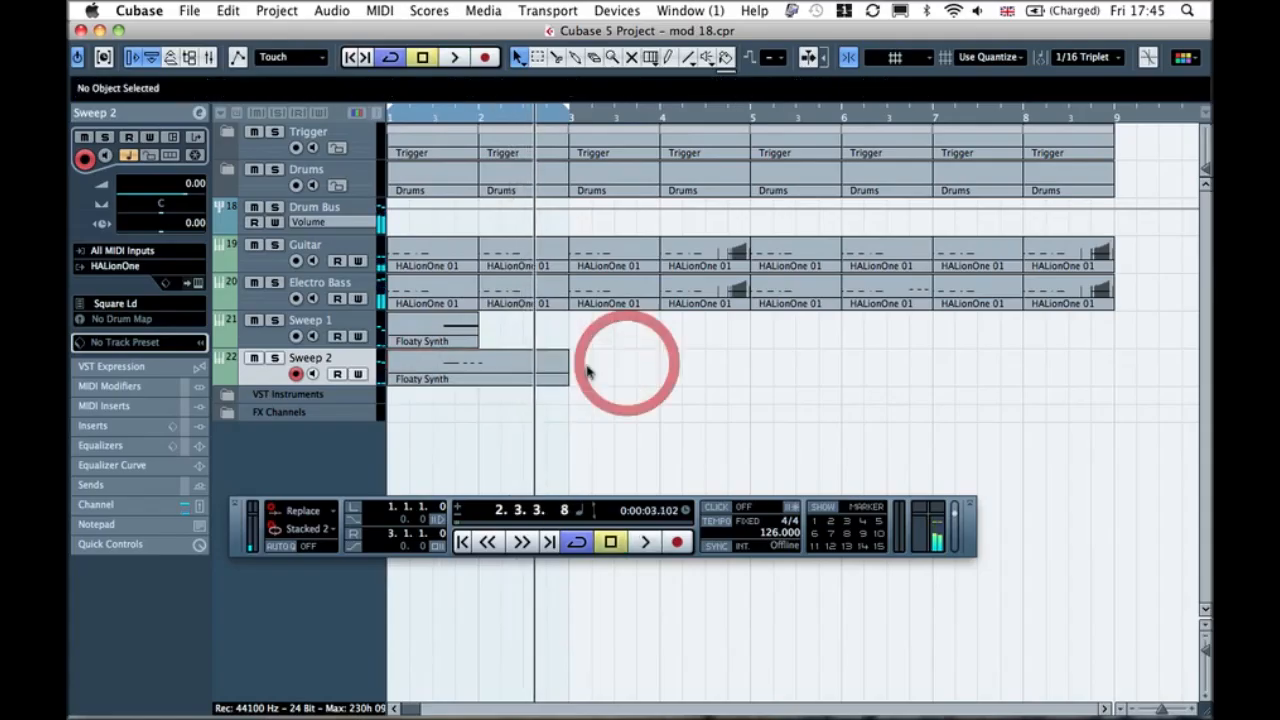
- Open Sweep 2's part, lower the long first note to G#2 and check it against the two-bar loop
{"action": "double_click", "coordinate": [493, 372]}
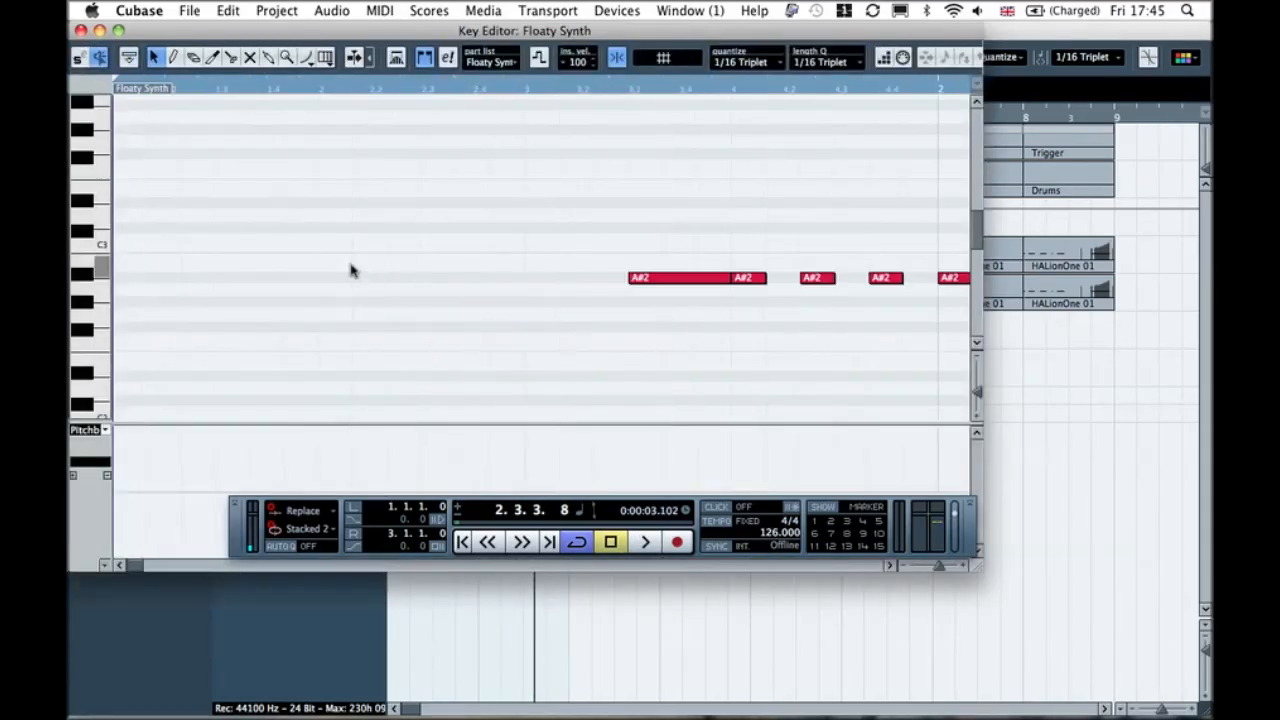
{"action": "left_click", "coordinate": [437, 222]}
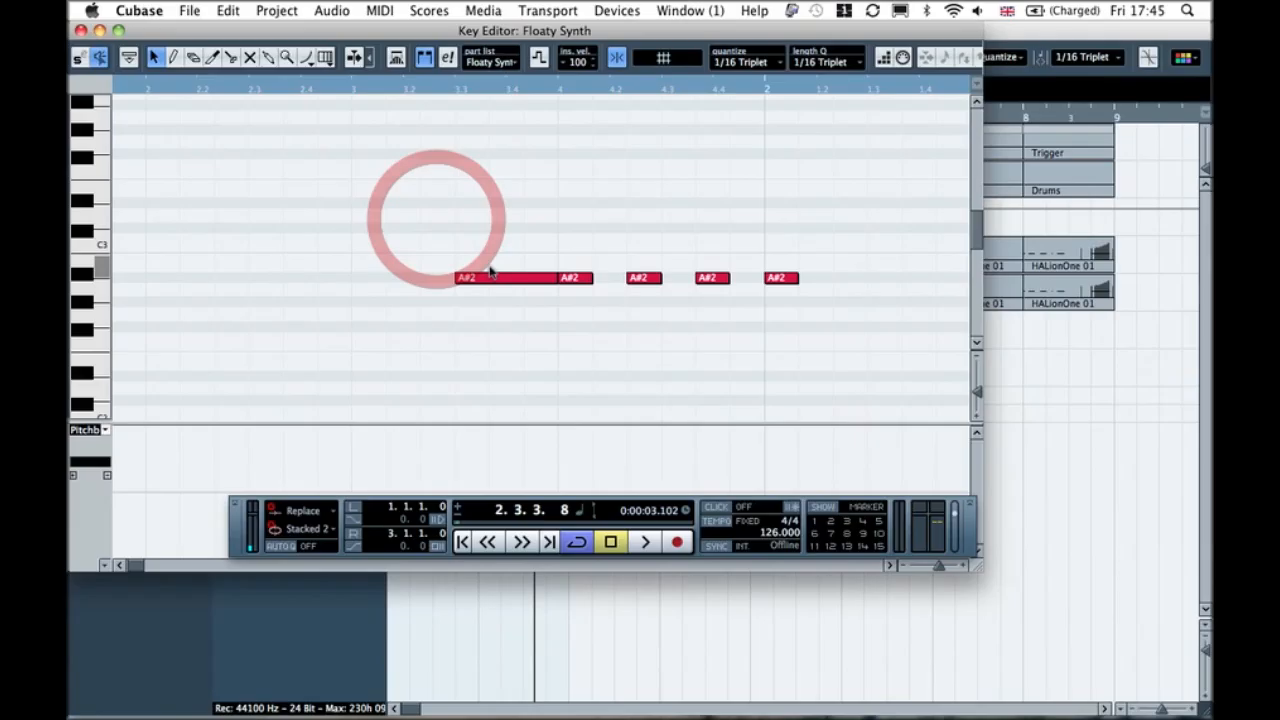
{"action": "left_click_drag", "start_coordinate": [487, 332], "coordinate": [480, 303]}
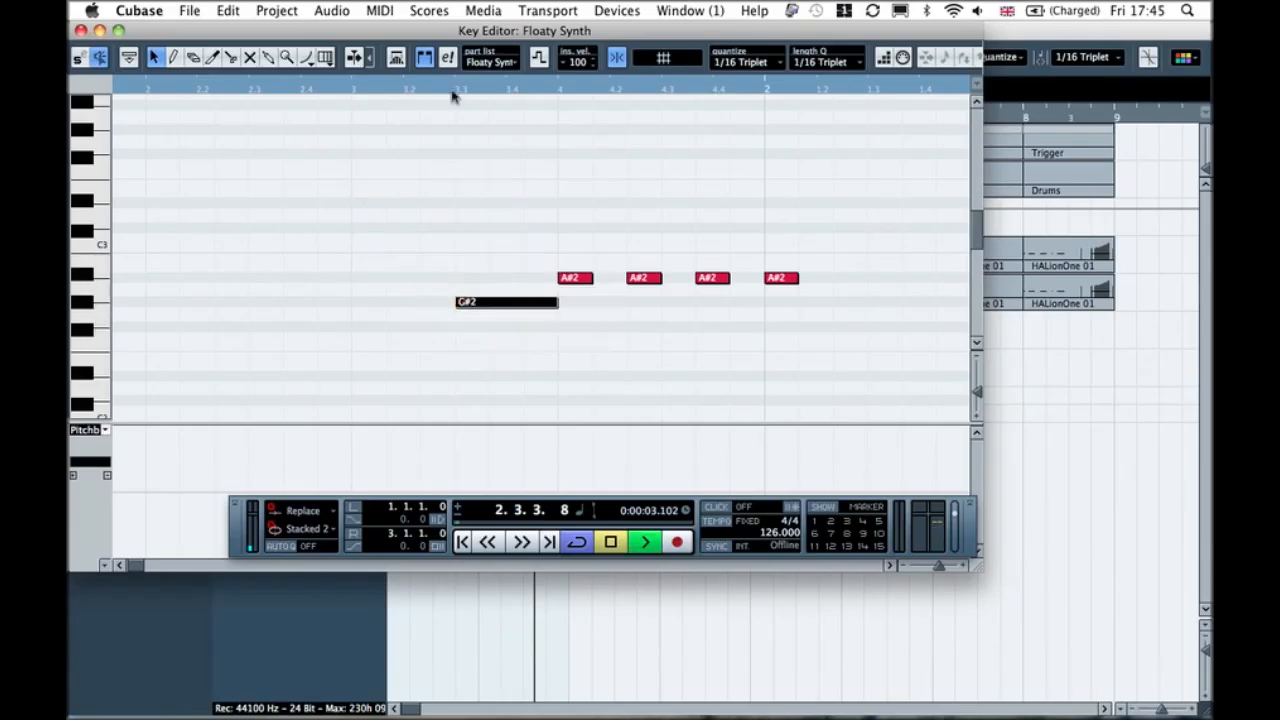
{"action": "key", "text": "space"}
{"action": "left_click", "coordinate": [492, 164]}
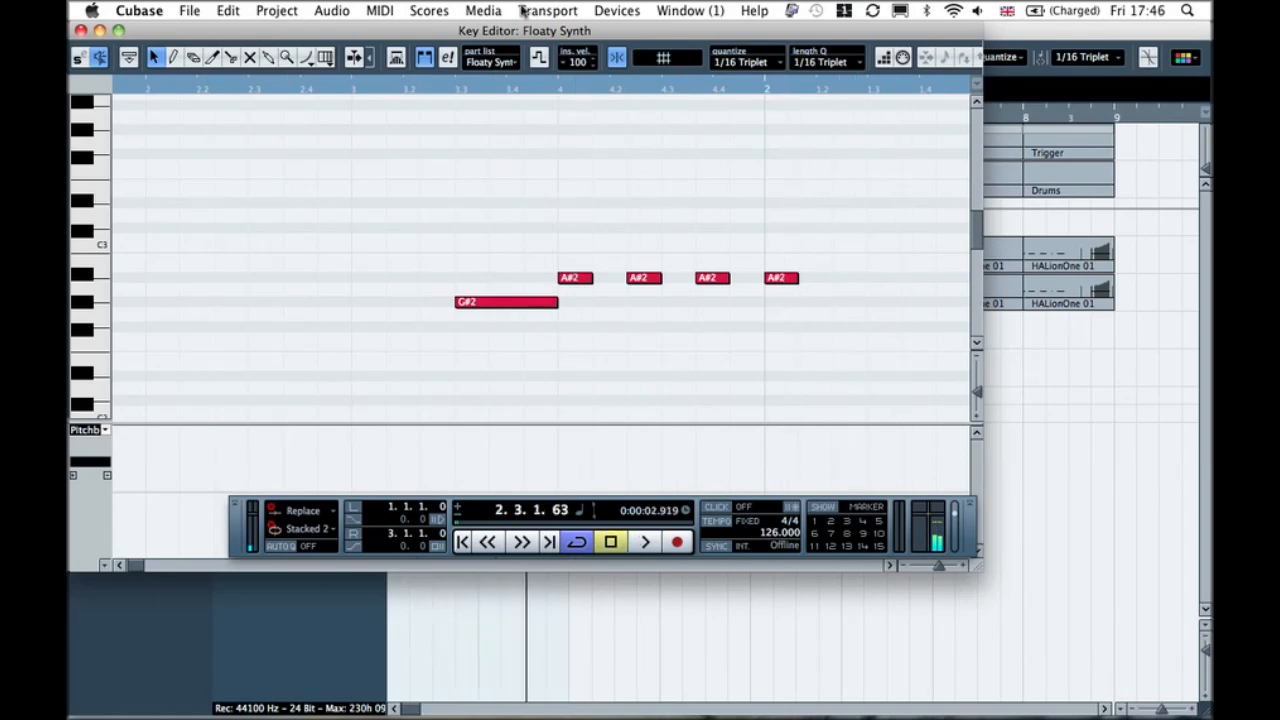
- Close the Key Editor, then reopen Sweep 2's part to review its G#2 and A#2 notes
{"action": "left_click", "coordinate": [81, 30]}
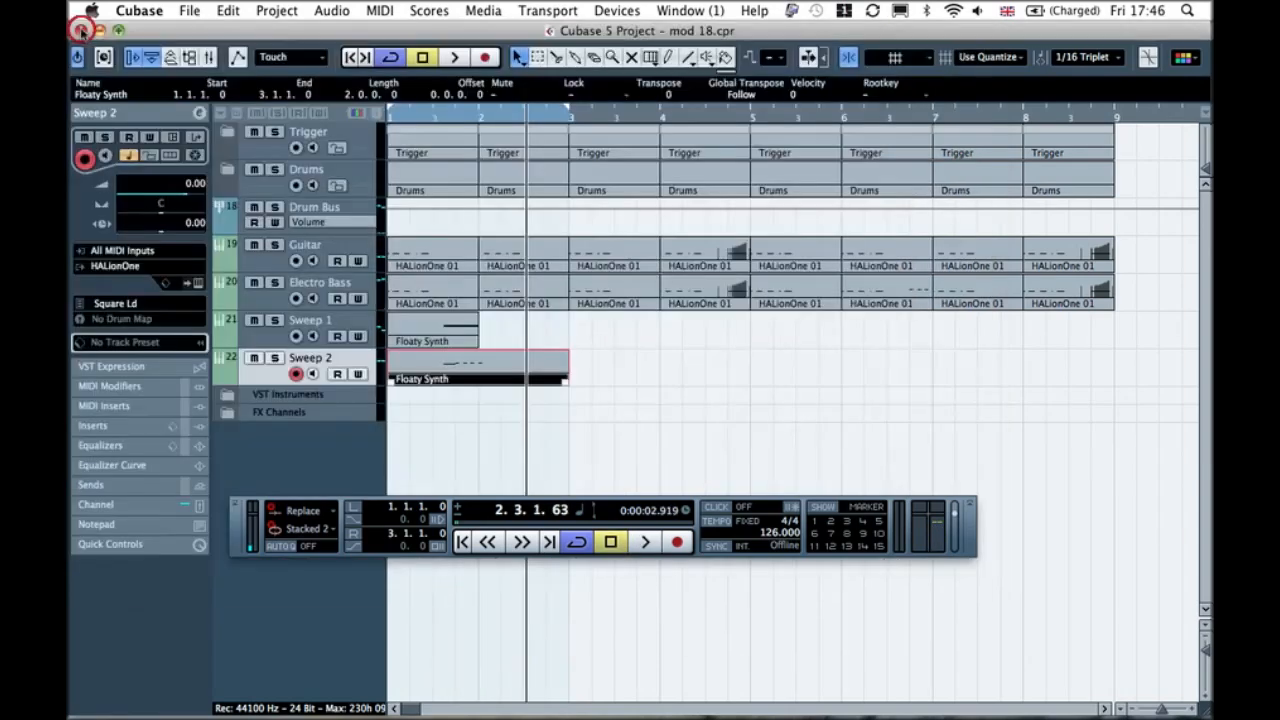
{"action": "left_click", "coordinate": [622, 394]}
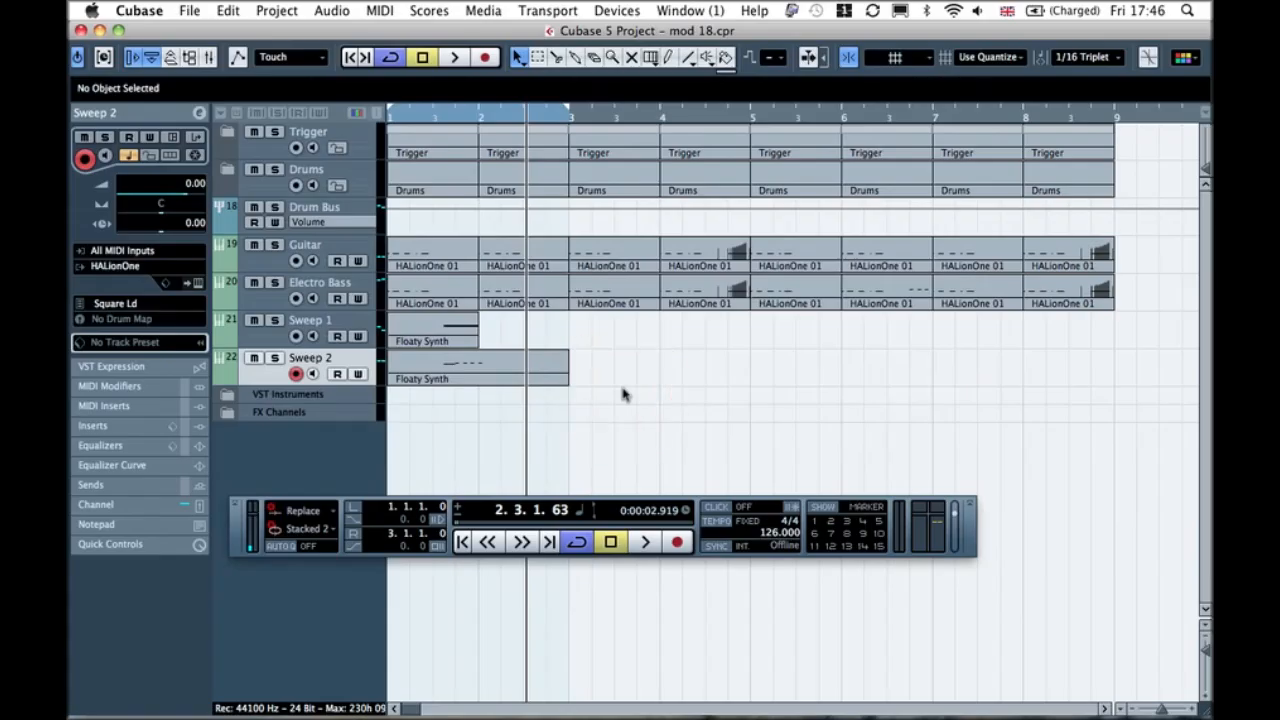
{"action": "double_click", "coordinate": [540, 377]}
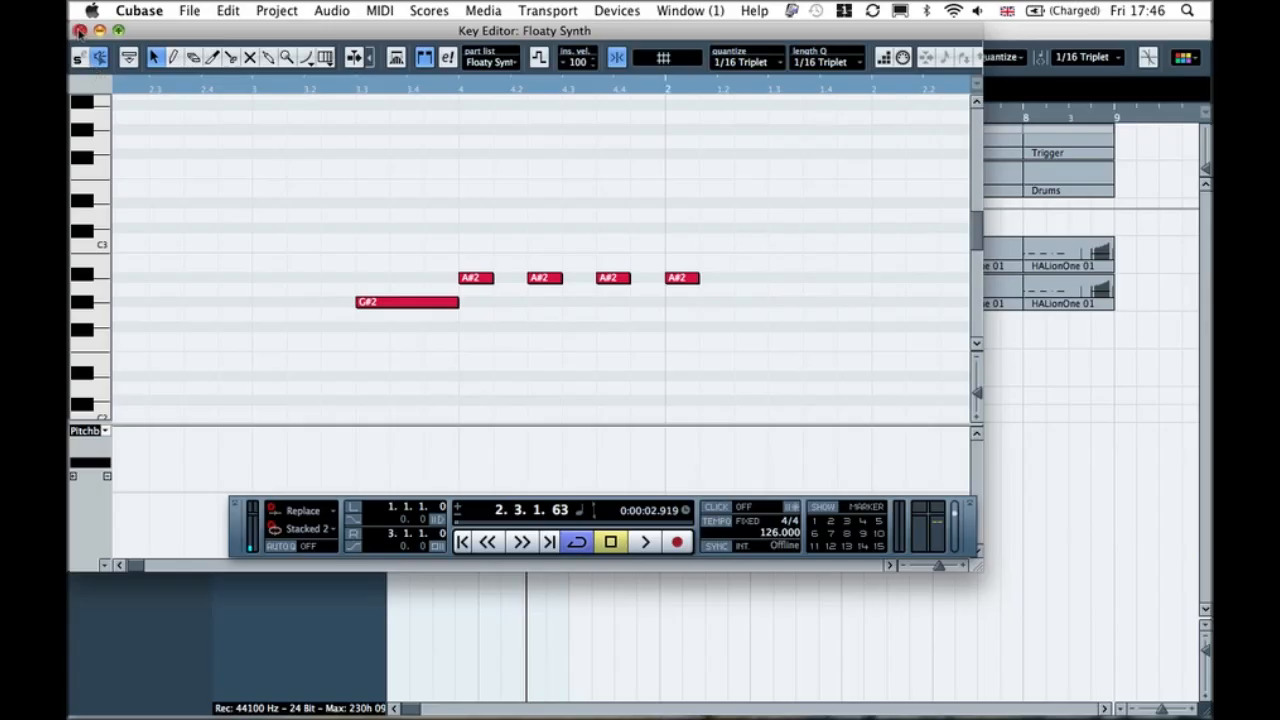
- Close the Key Editor and collapse Sweep 2's basic track settings in the Inspector
{"action": "left_click", "coordinate": [80, 30]}
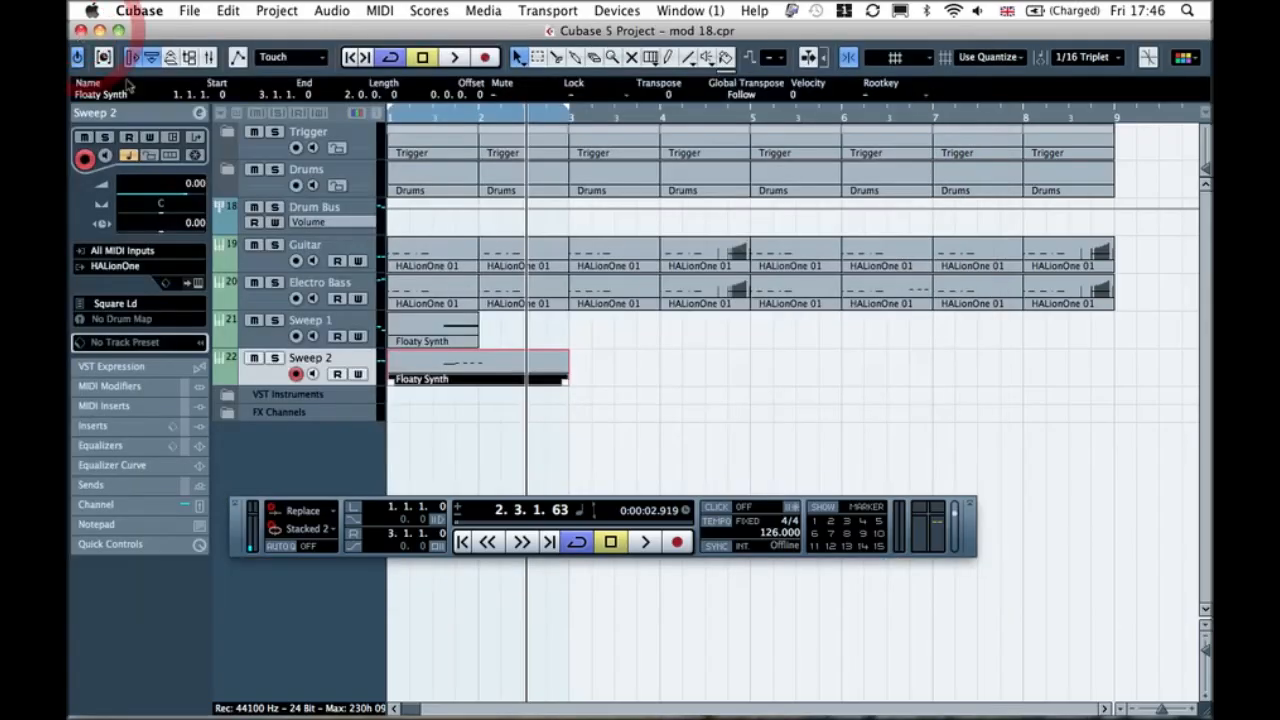
{"action": "left_click", "coordinate": [166, 116]}
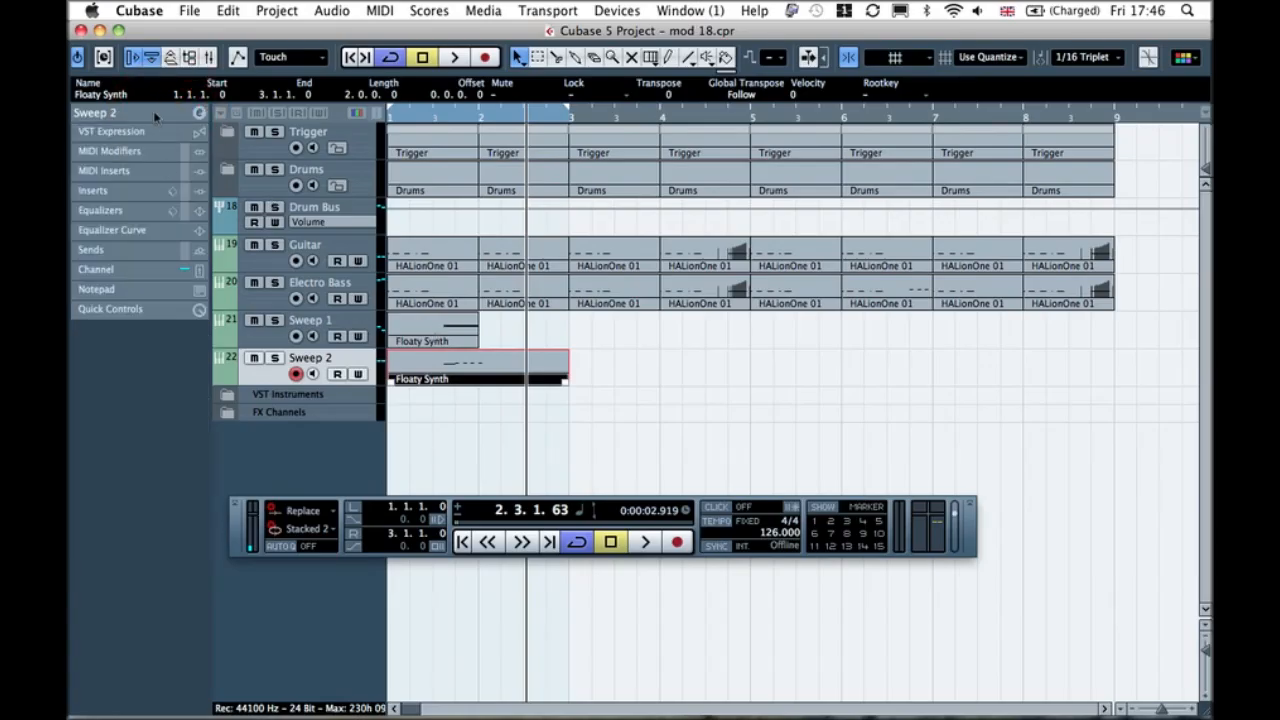
{"action": "left_click", "coordinate": [142, 116]}
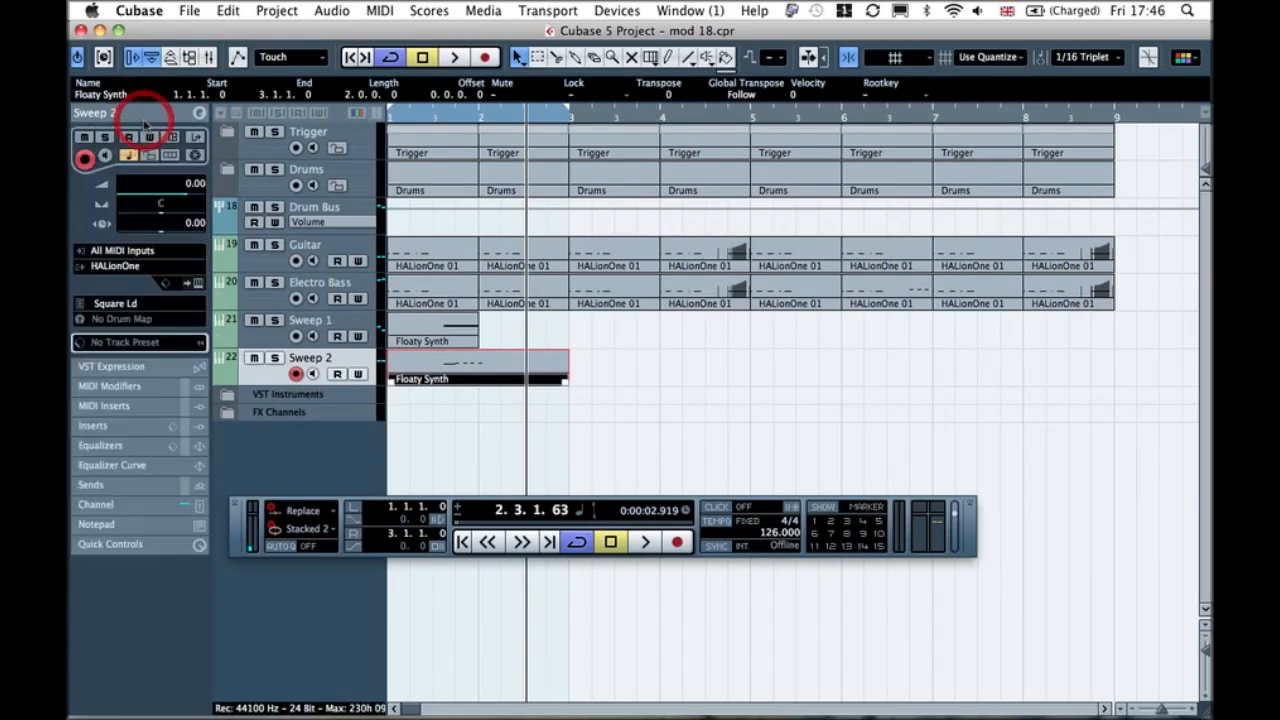
{"action": "left_click", "coordinate": [140, 116]}
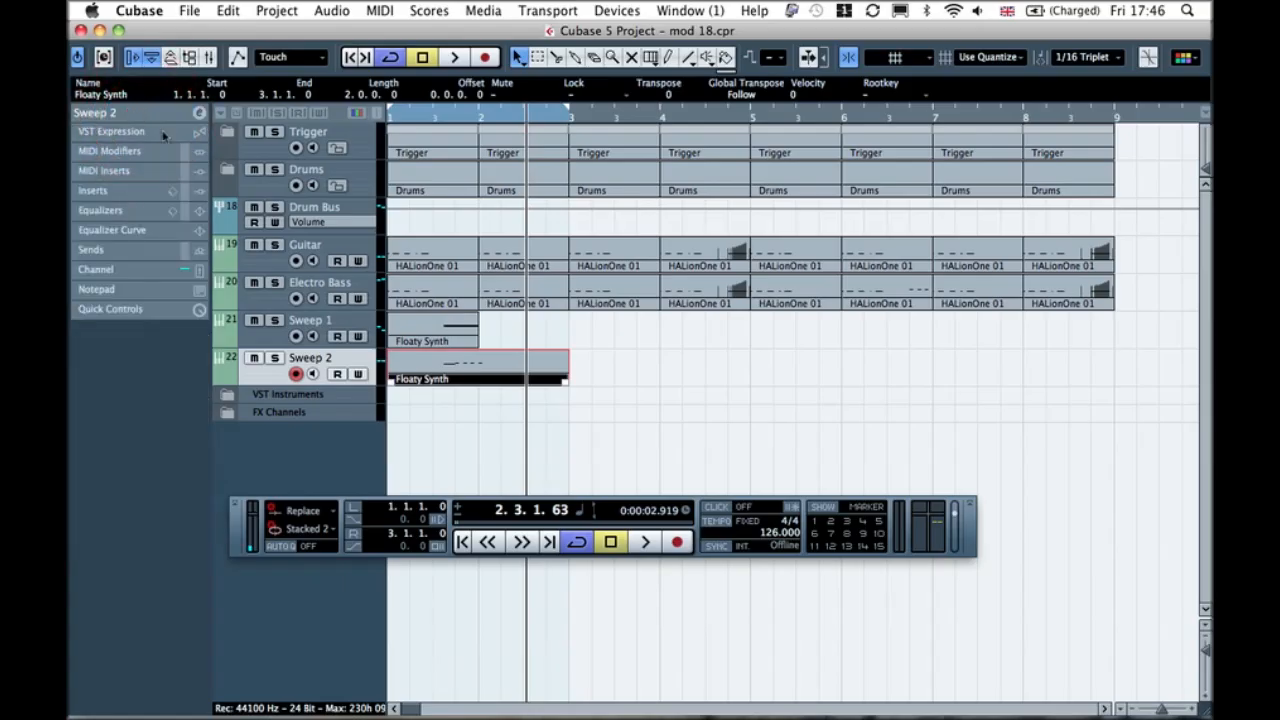
- Look through the MIDI Inserts, Equalizers, Sends and MIDI Modifiers sections of Sweep 2's Inspector
{"action": "left_click", "coordinate": [122, 176]}
{"action": "left_click", "coordinate": [122, 178]}
{"action": "left_click", "coordinate": [120, 208]}
{"action": "left_click", "coordinate": [120, 212]}
{"action": "left_click", "coordinate": [123, 247]}
{"action": "left_click", "coordinate": [124, 249]}
{"action": "left_click", "coordinate": [111, 152]}
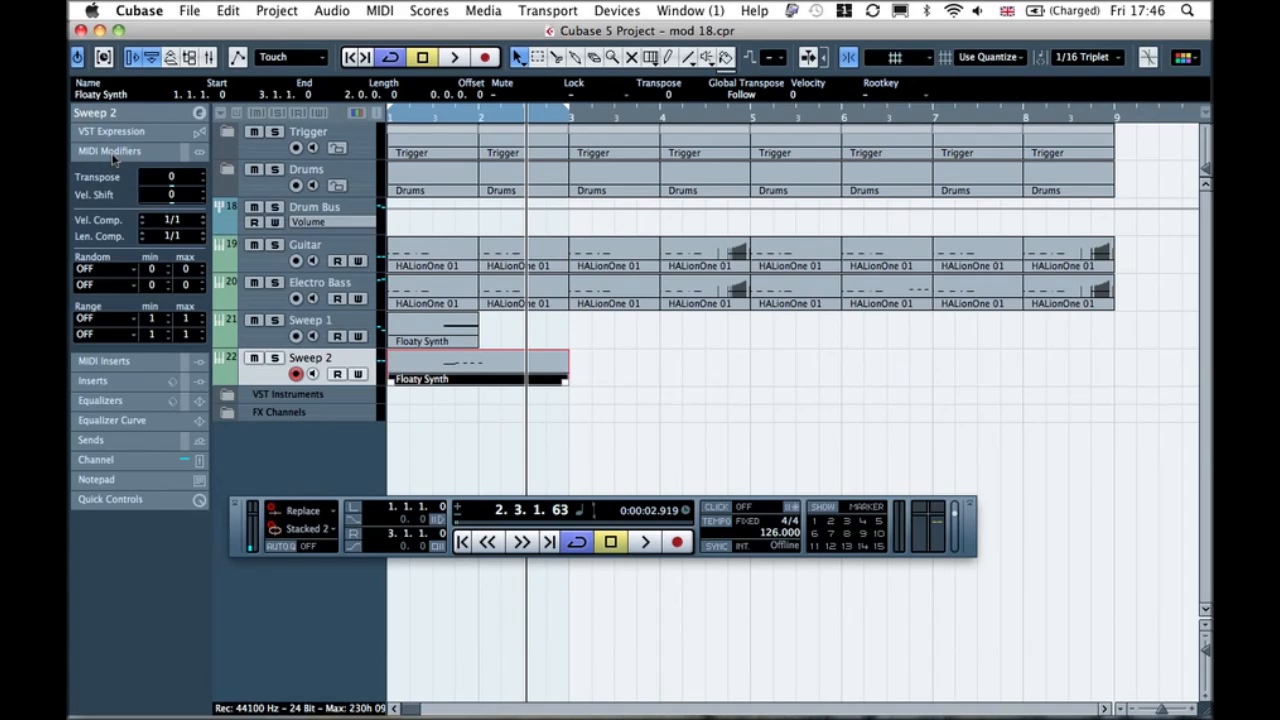
{"action": "left_click", "coordinate": [113, 152]}
{"action": "left_click", "coordinate": [128, 152]}
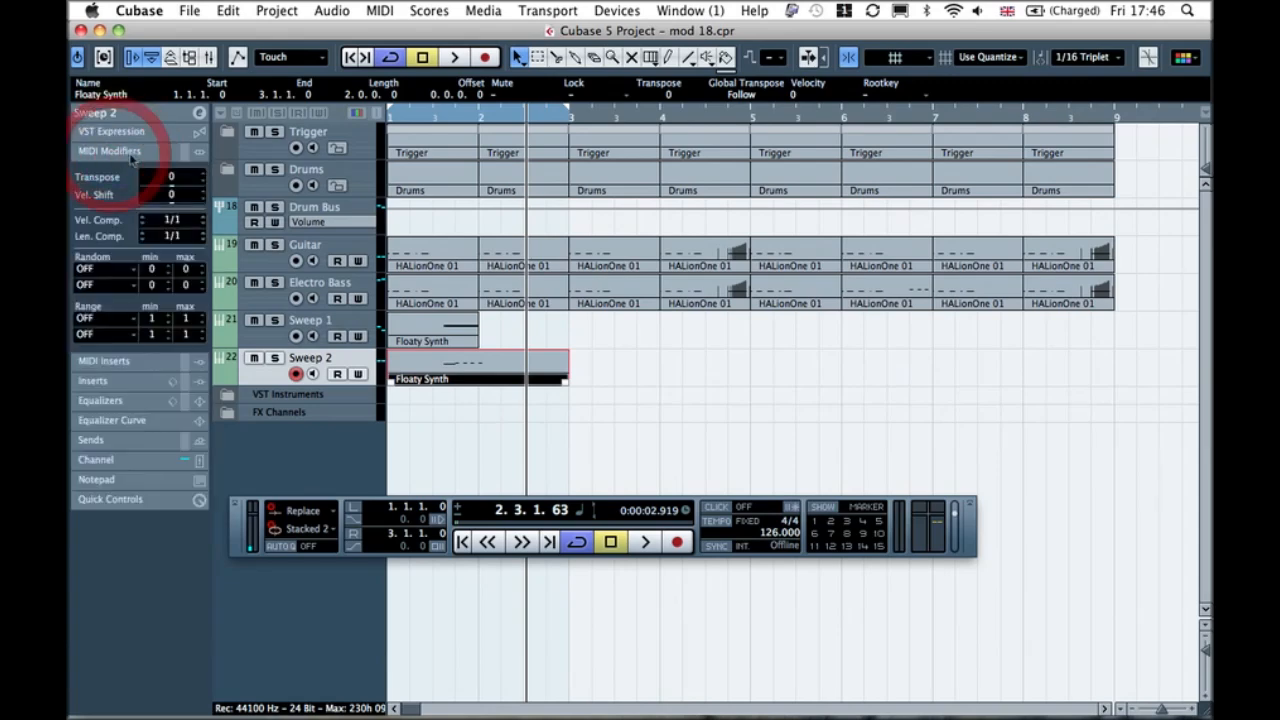
{"action": "left_click", "coordinate": [114, 155]}
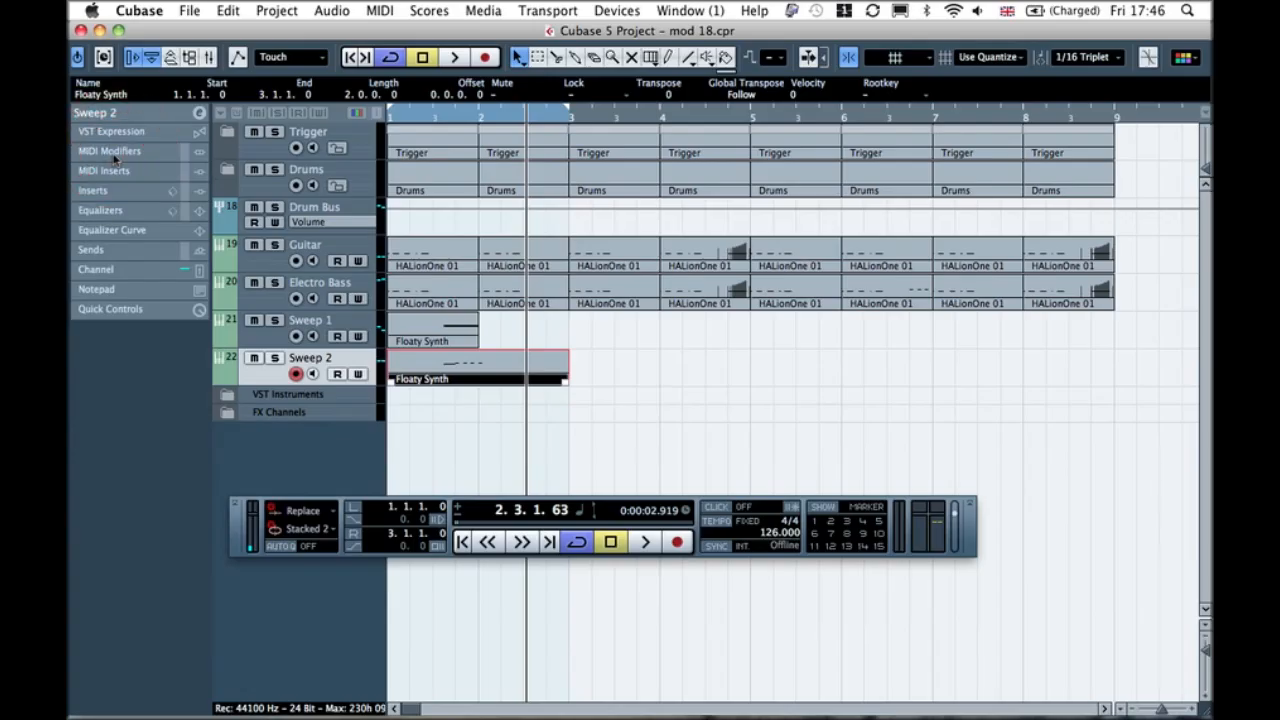
{"action": "left_click", "coordinate": [114, 155]}
{"action": "left_click", "coordinate": [114, 151]}
- Hide the MIDI Modifiers section from the Inspector and show it again
{"action": "right_click", "coordinate": [127, 152]}
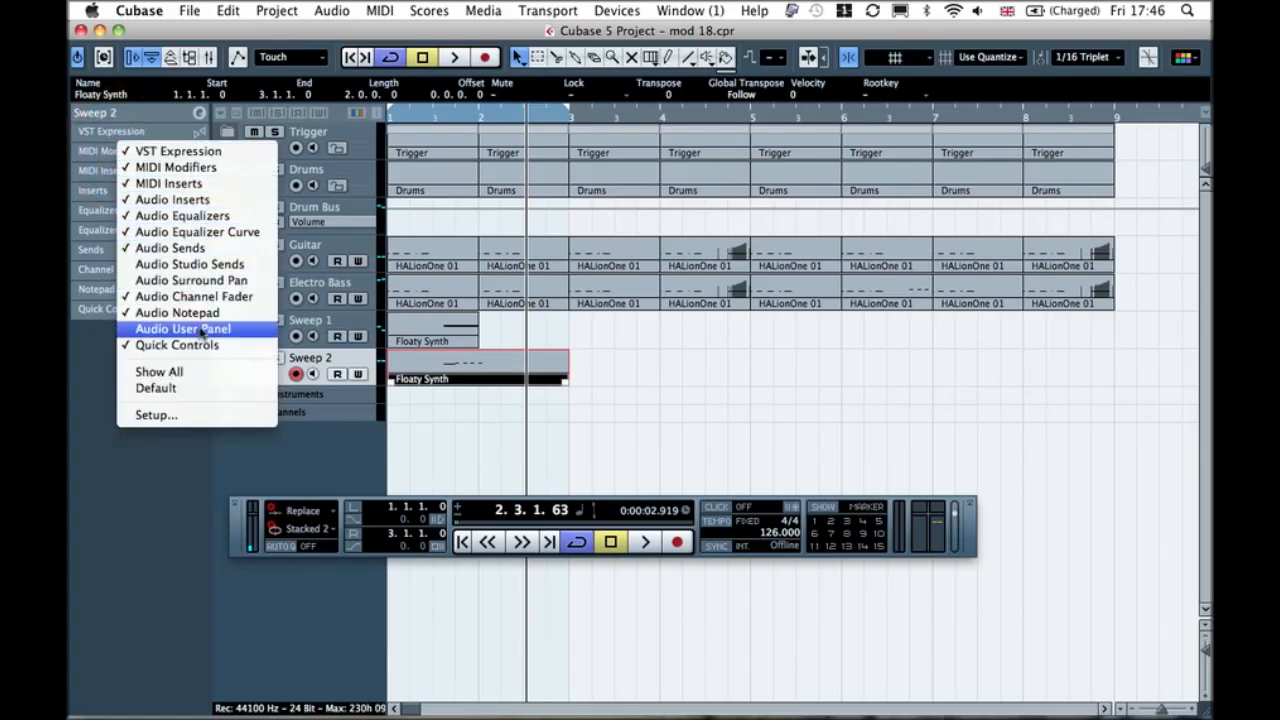
{"action": "left_click", "coordinate": [190, 166]}
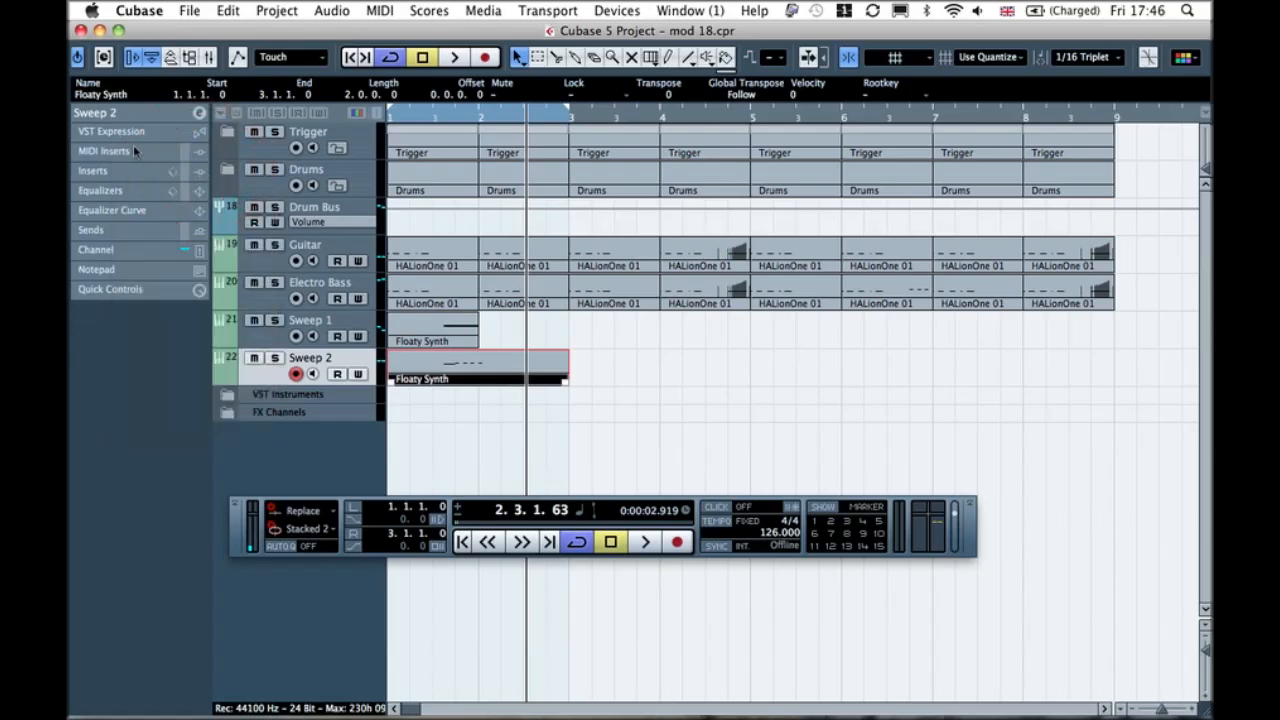
{"action": "right_click", "coordinate": [104, 140]}
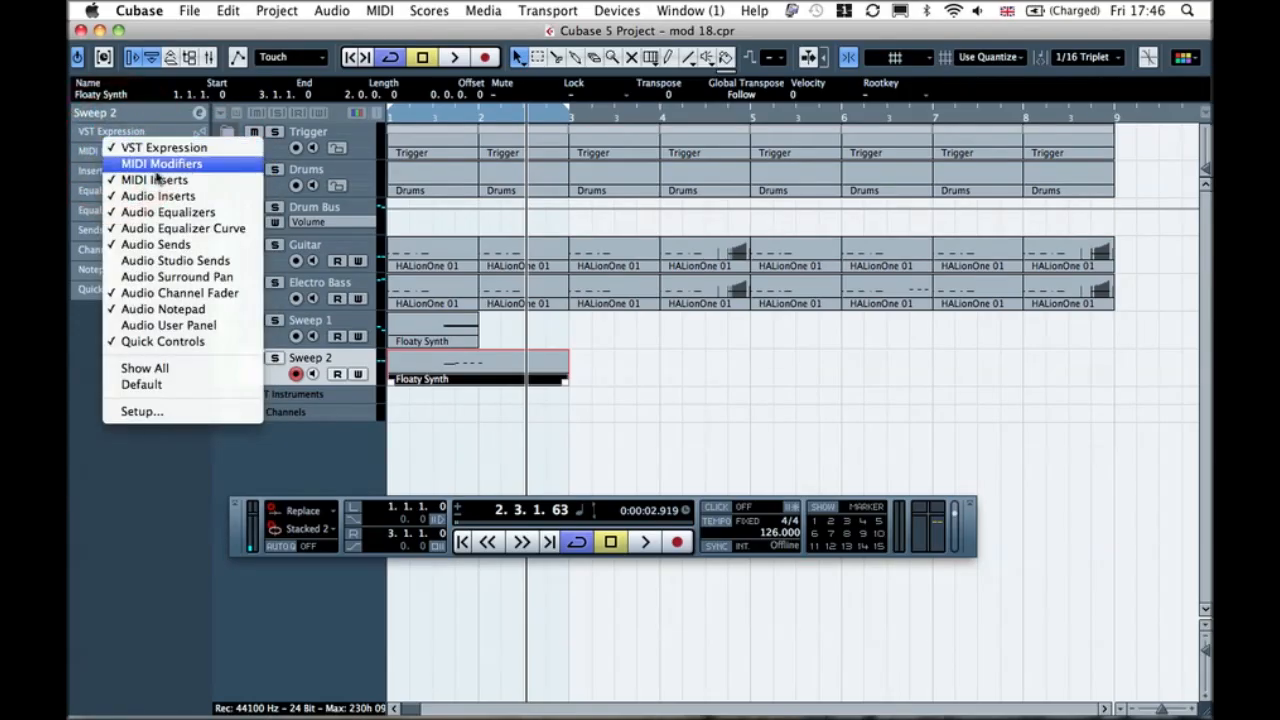
{"action": "left_click", "coordinate": [184, 164]}
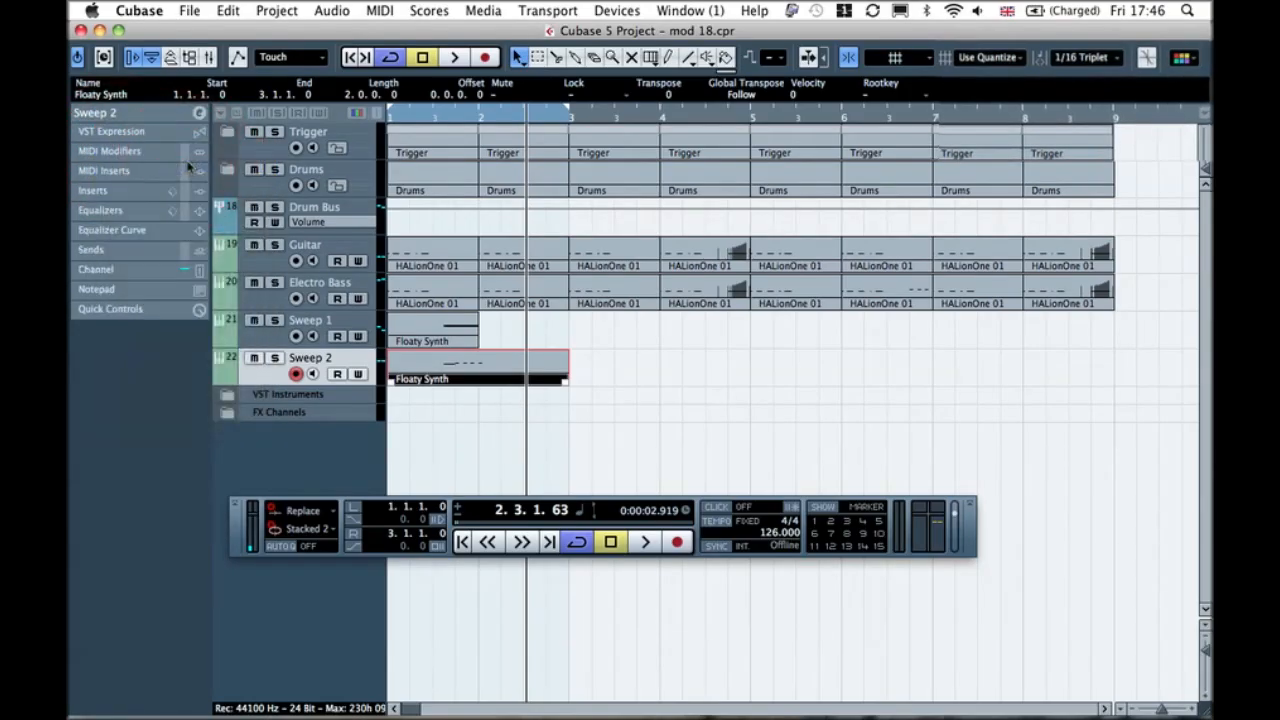
- Set Sweep 2's transpose to 12 in the MIDI Modifiers, loop playback and raise the transpose to 17 while listening
{"action": "left_click", "coordinate": [121, 151]}
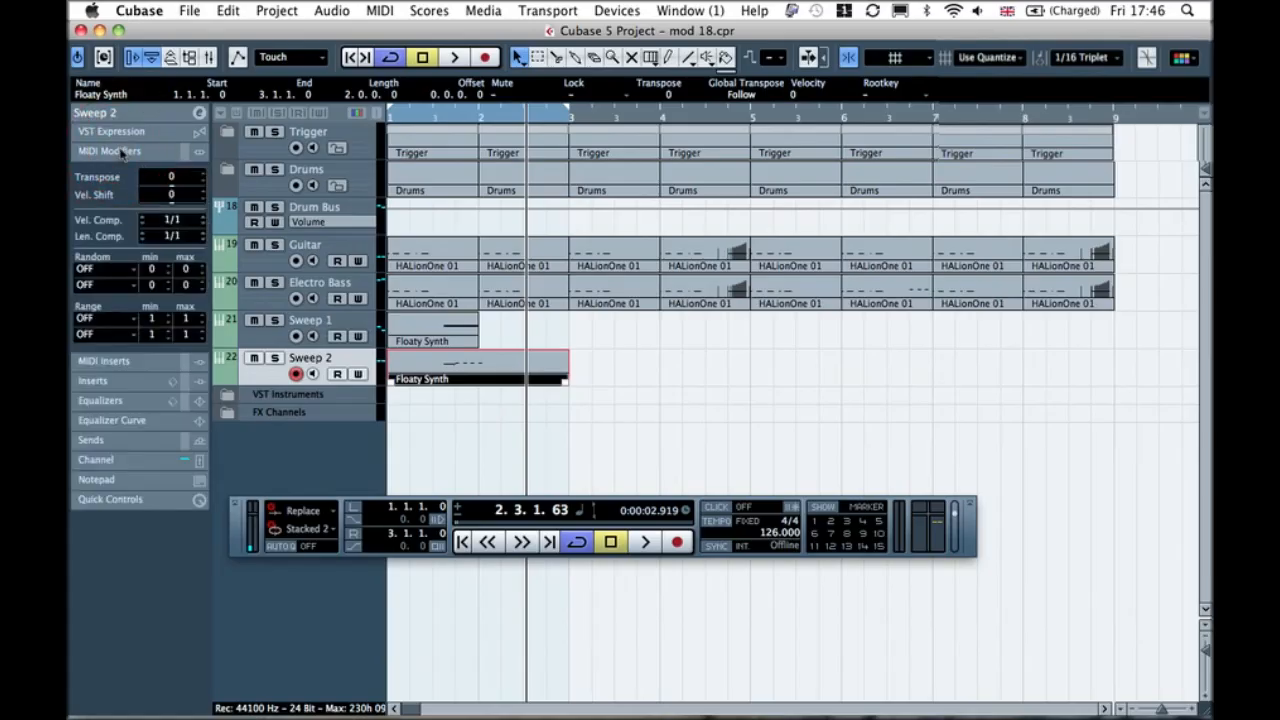
{"action": "left_click", "coordinate": [175, 179]}
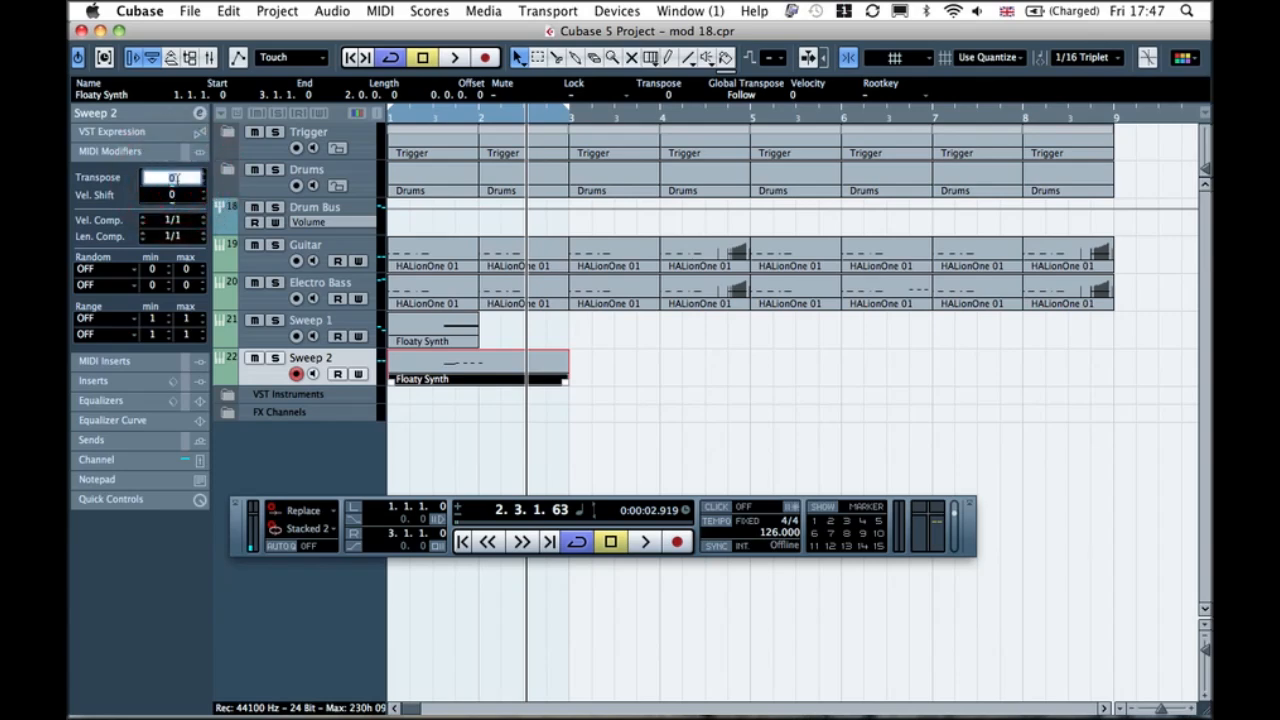
{"action": "key", "text": "Return"}
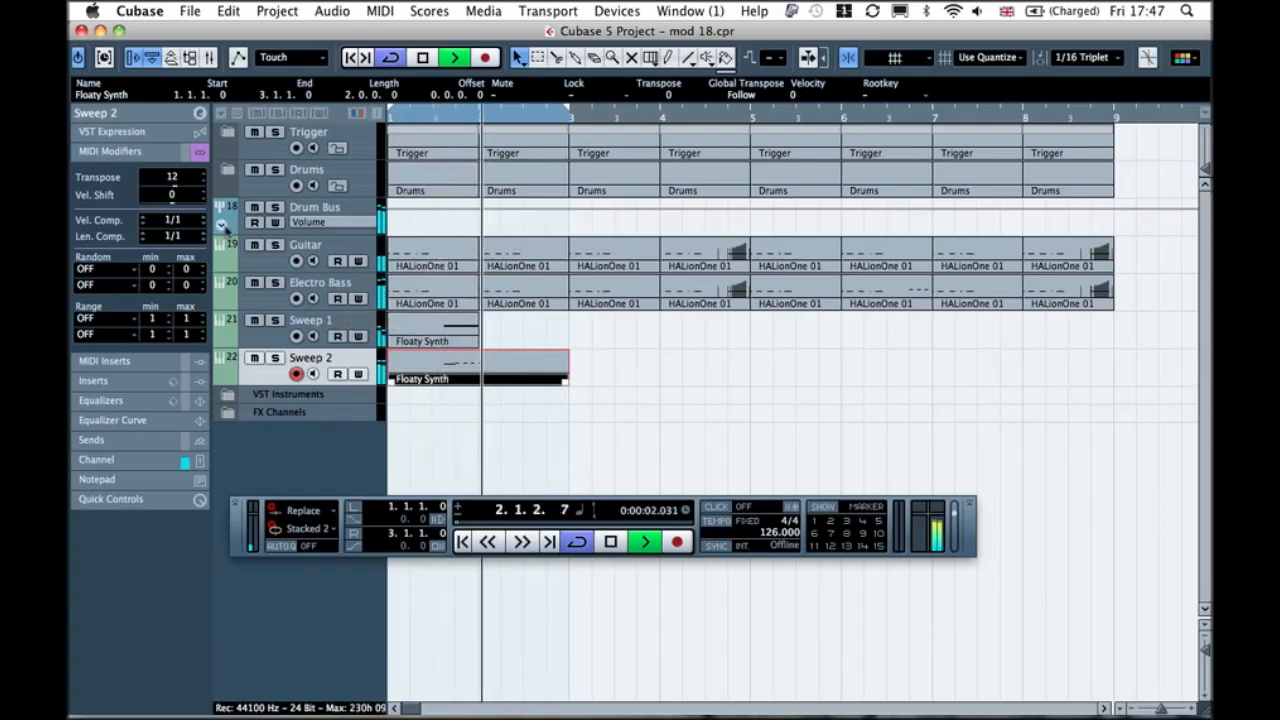
{"action": "scroll", "coordinate": [175, 190], "scroll_direction": "up", "scroll_amount": 5}
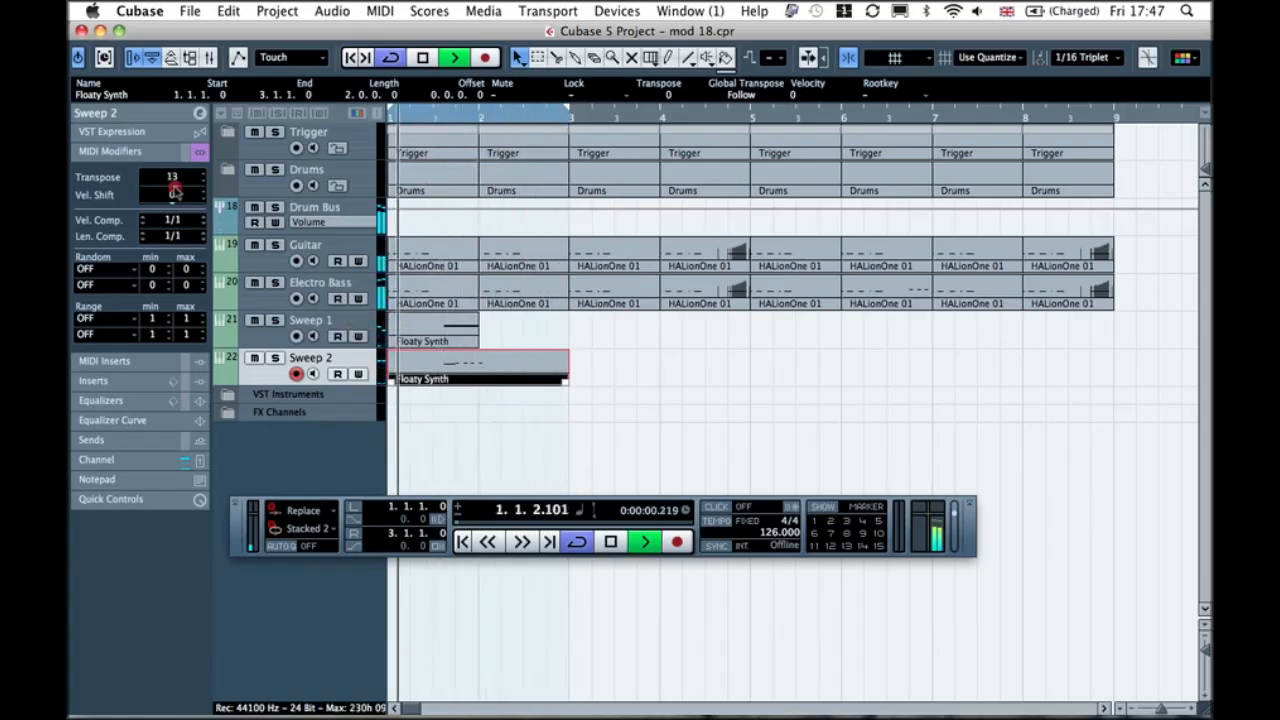
{"action": "scroll", "coordinate": [175, 190], "scroll_direction": "up", "scroll_amount": 3}
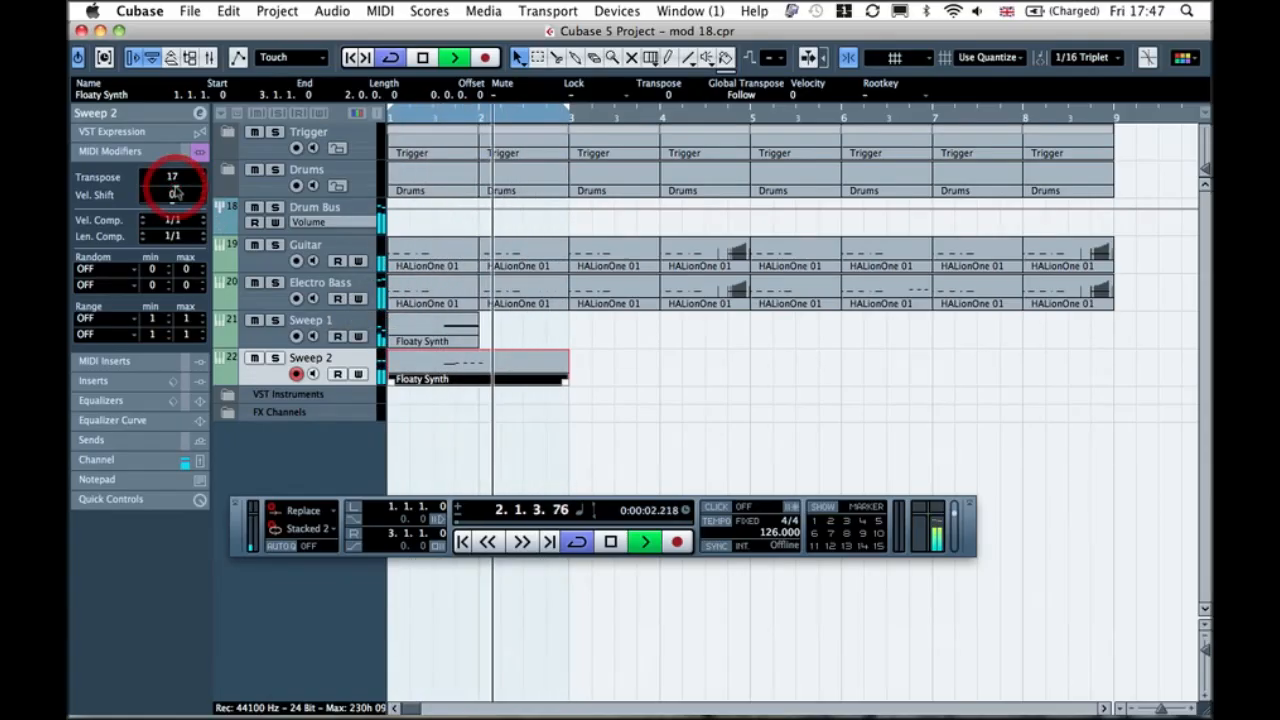
{"action": "scroll", "coordinate": [175, 190], "scroll_direction": "down", "scroll_amount": 3}
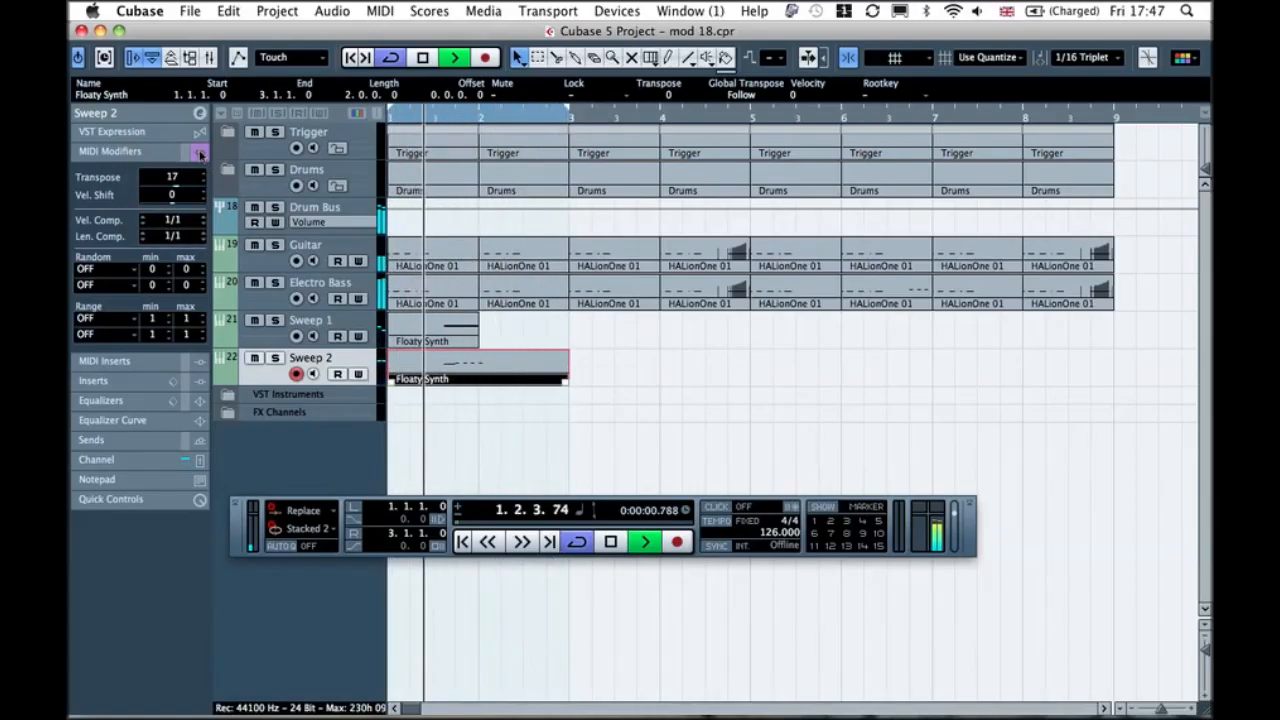
- Collapse the MIDI Modifiers section in Sweep 2's Inspector while the loop plays
{"action": "left_click", "coordinate": [200, 153]}
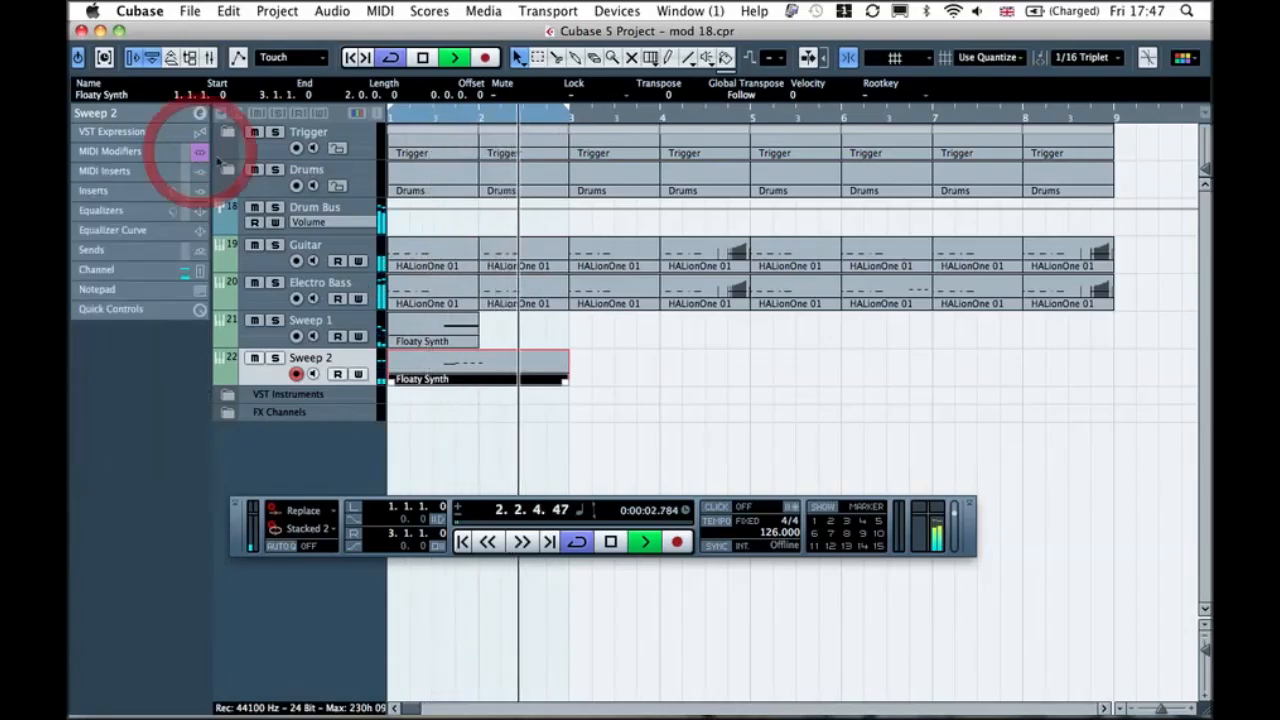
{"action": "left_click", "coordinate": [199, 153]}
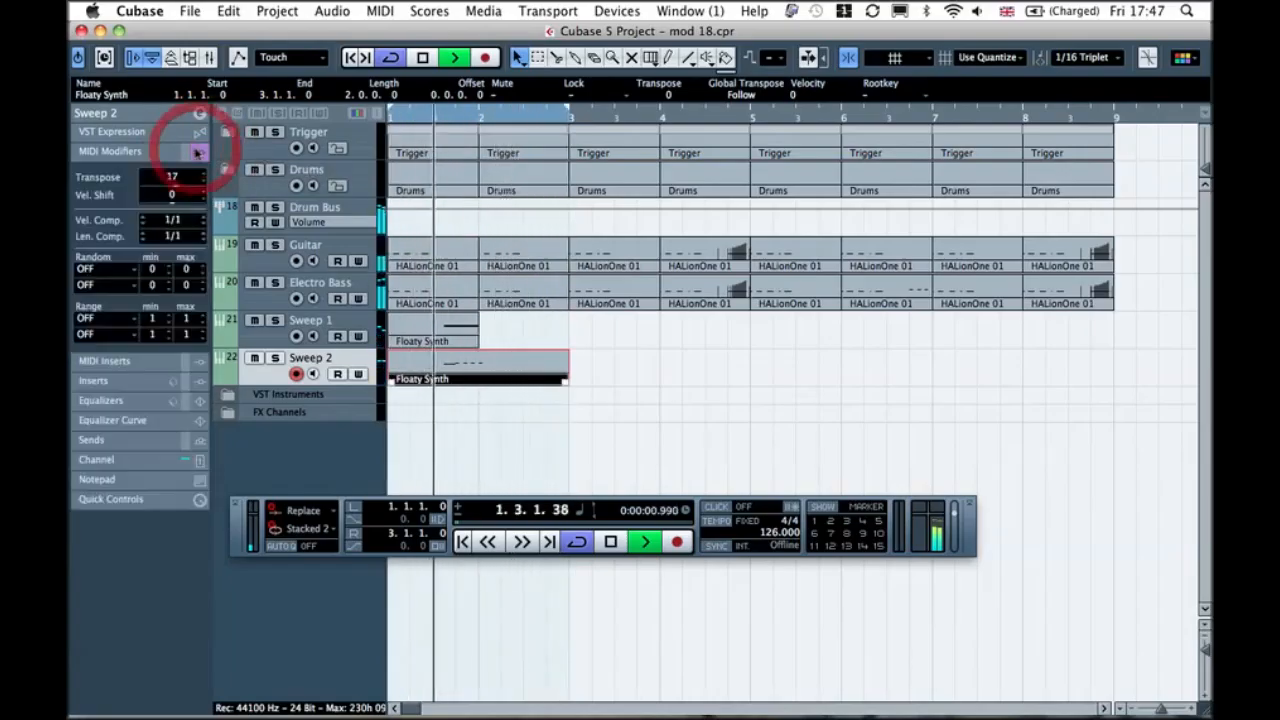
{"action": "left_click", "coordinate": [199, 153]}
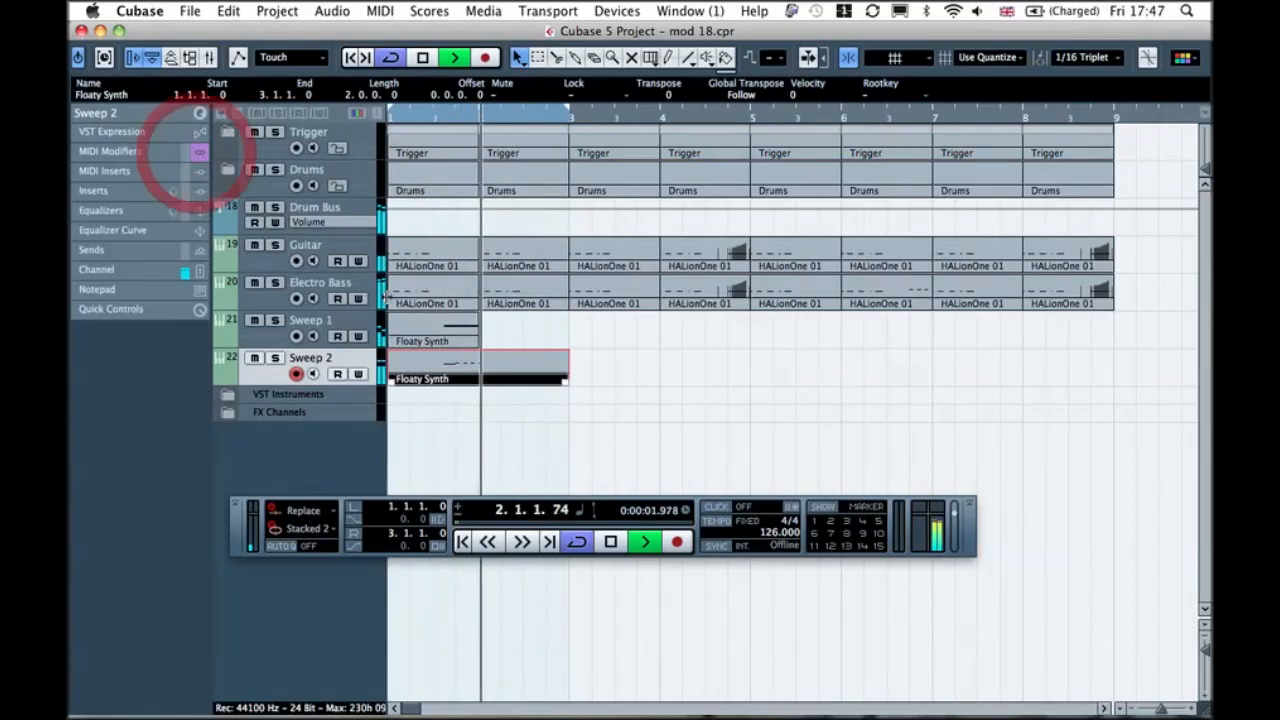
- Open Sweep 2's part in the Key Editor with playback stopped, move the Transport panel clear of the controller lane and audition the G#2 note
{"action": "double_click", "coordinate": [451, 364]}
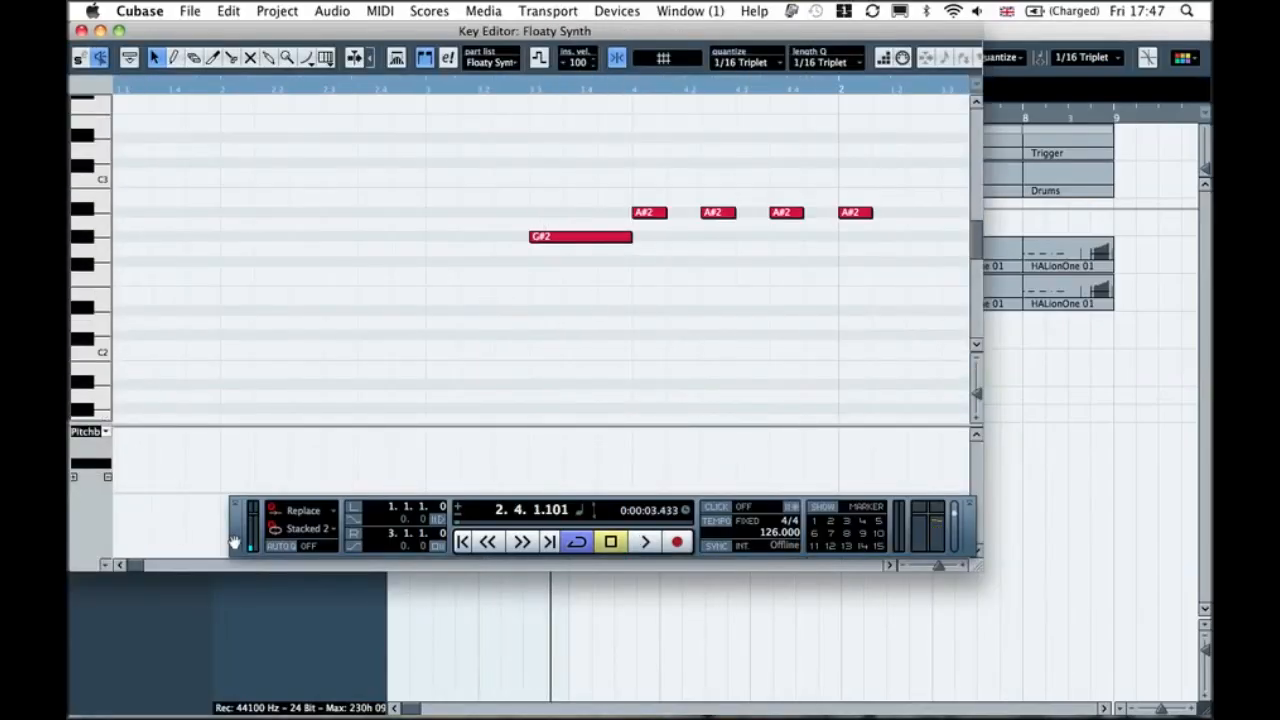
{"action": "left_click_drag", "start_coordinate": [229, 537], "coordinate": [233, 646]}
{"action": "left_click", "coordinate": [474, 257]}
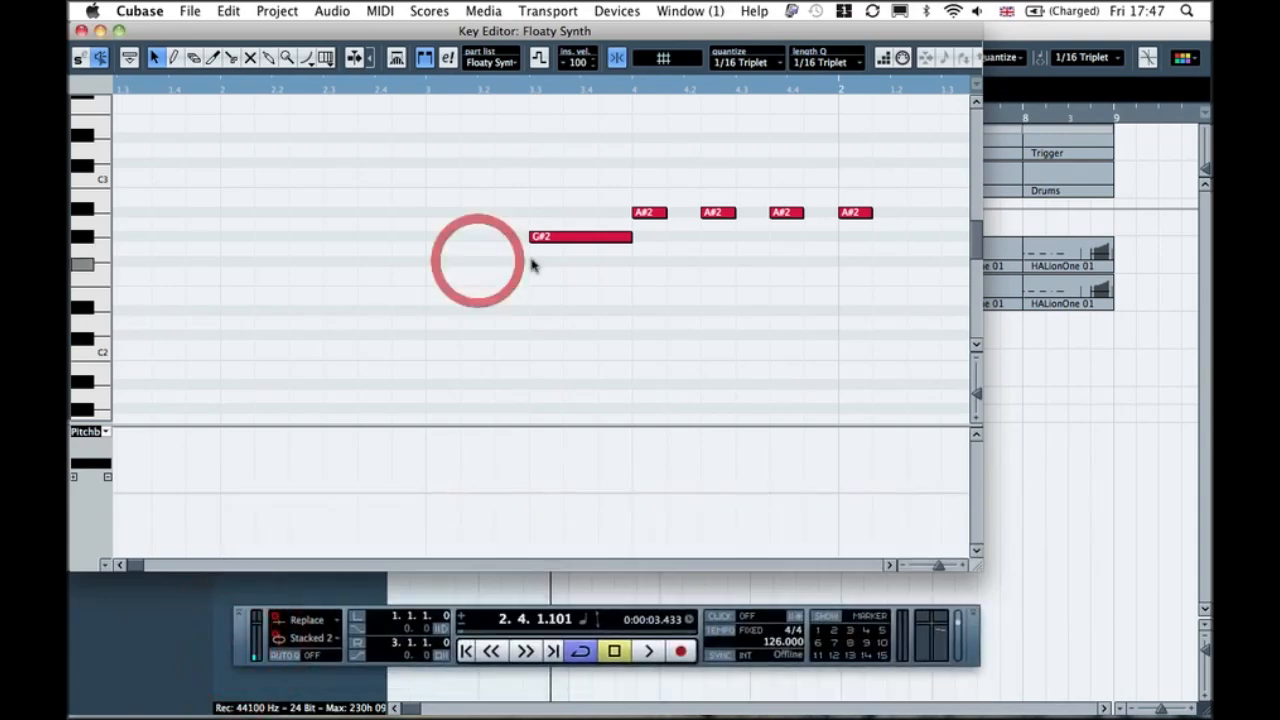
{"action": "left_click", "coordinate": [558, 237]}
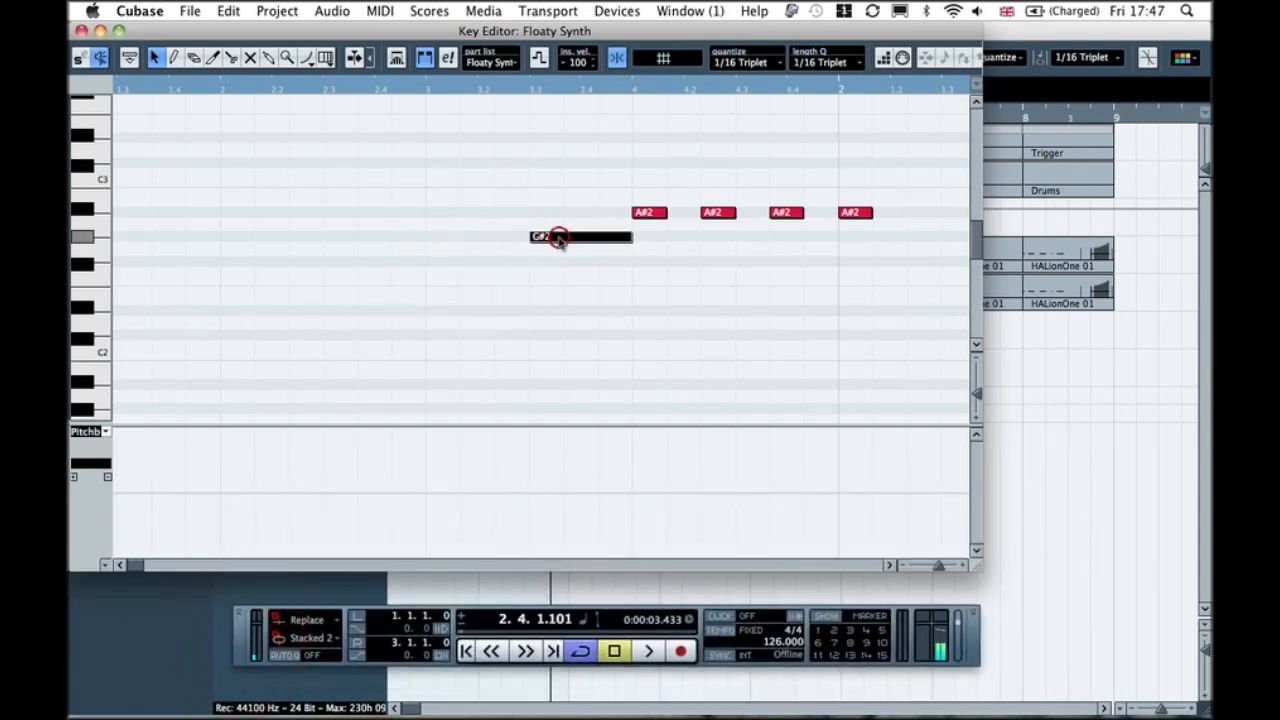
{"action": "left_click", "coordinate": [558, 261]}
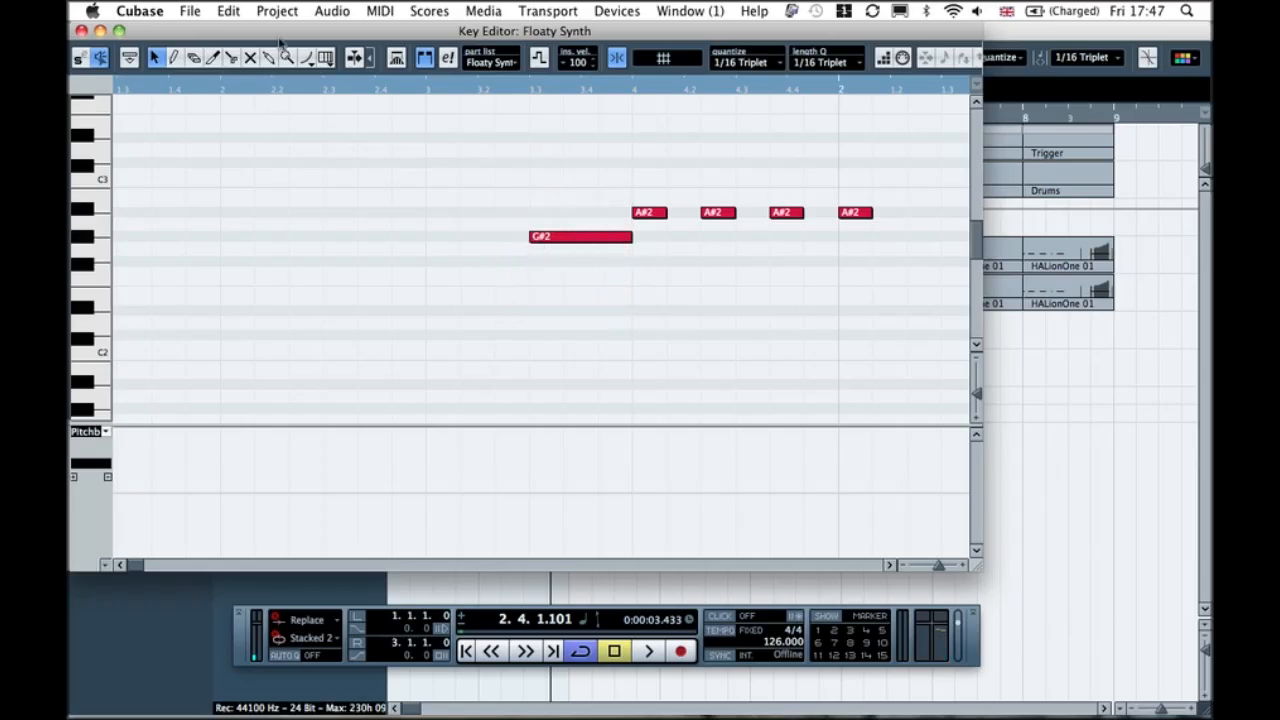
- Activate the Draw tool and set both the quantize and the length quantize to 1/16
{"action": "left_click", "coordinate": [173, 57]}
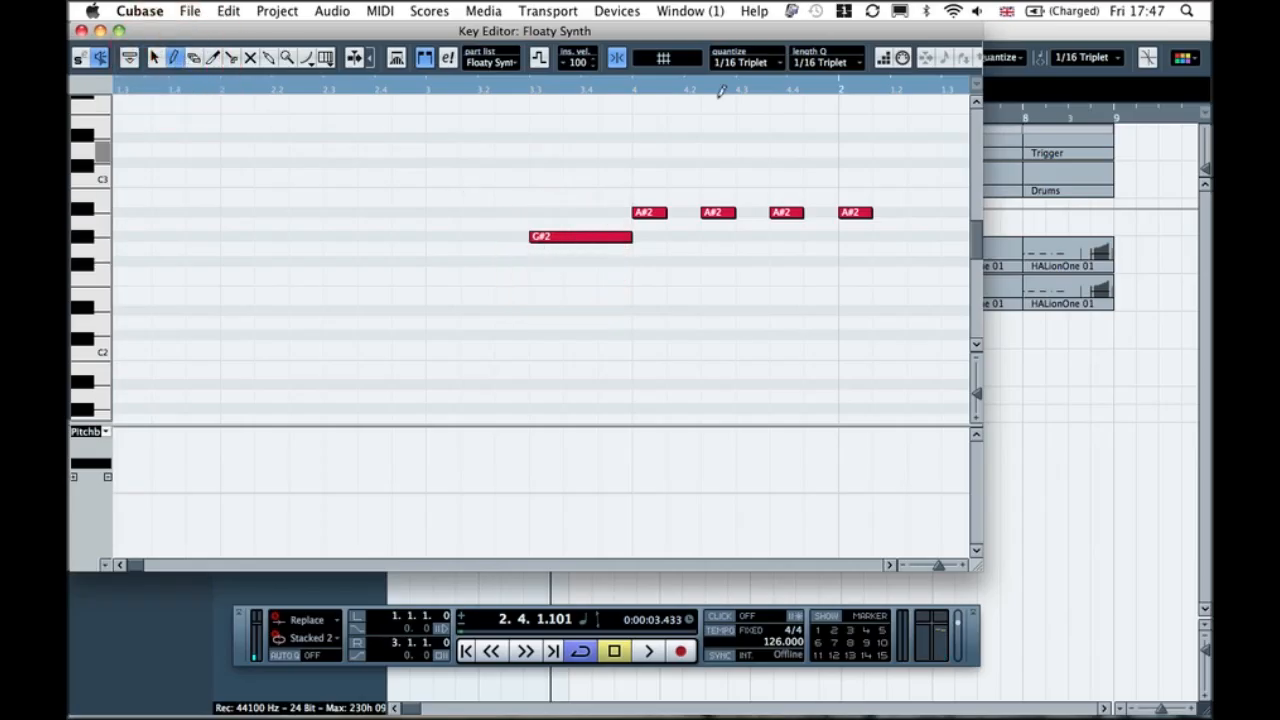
{"action": "left_click", "coordinate": [754, 64]}
{"action": "left_click", "coordinate": [748, 86]}
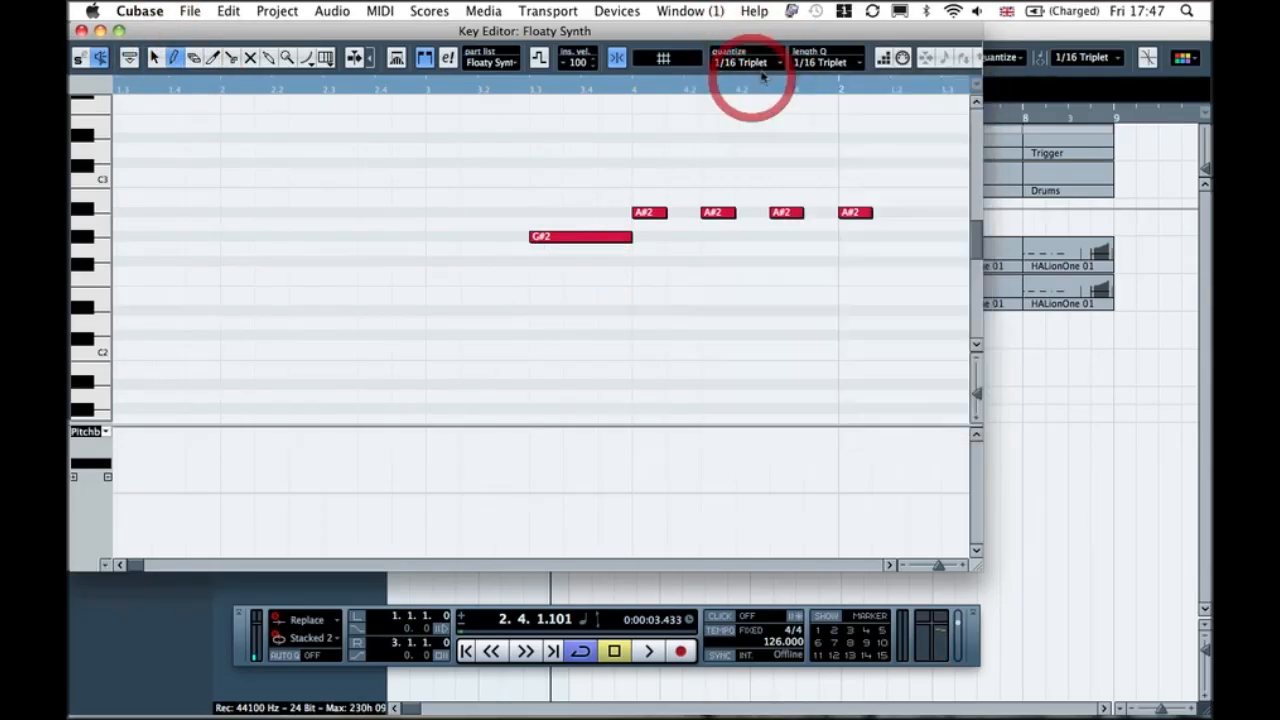
{"action": "left_click", "coordinate": [820, 63]}
{"action": "left_click", "coordinate": [754, 62]}
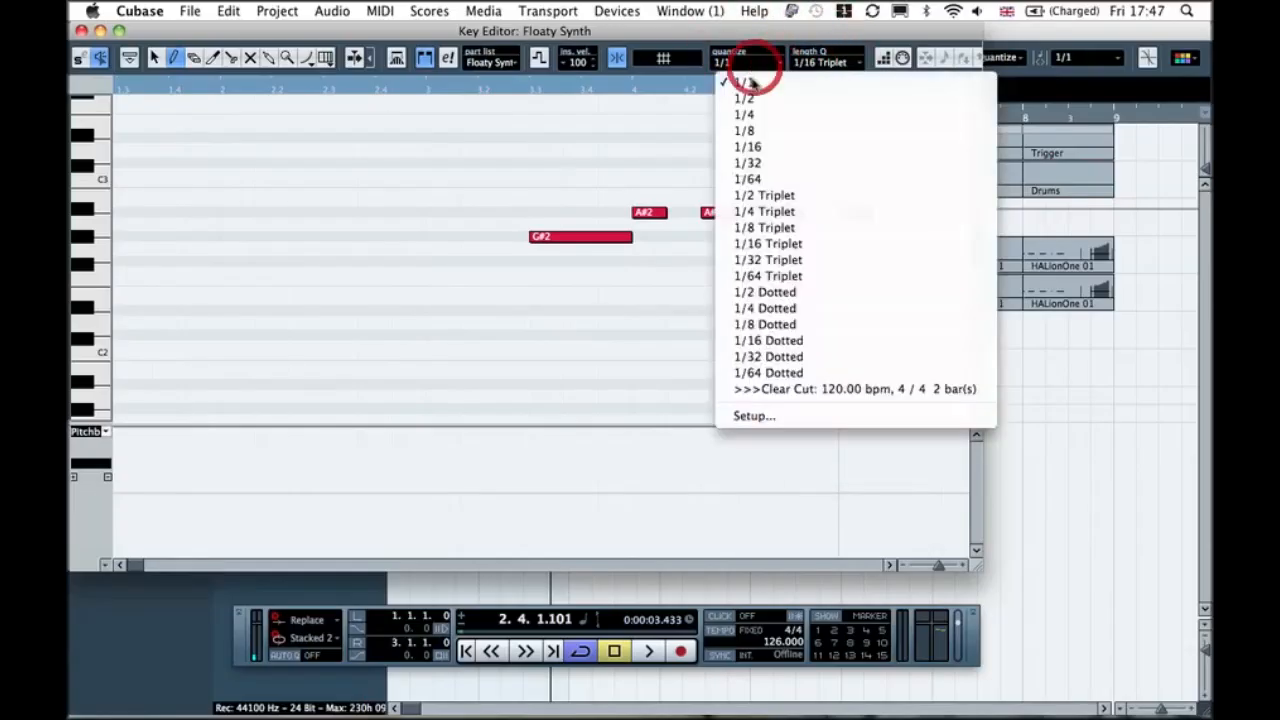
{"action": "left_click", "coordinate": [755, 148]}
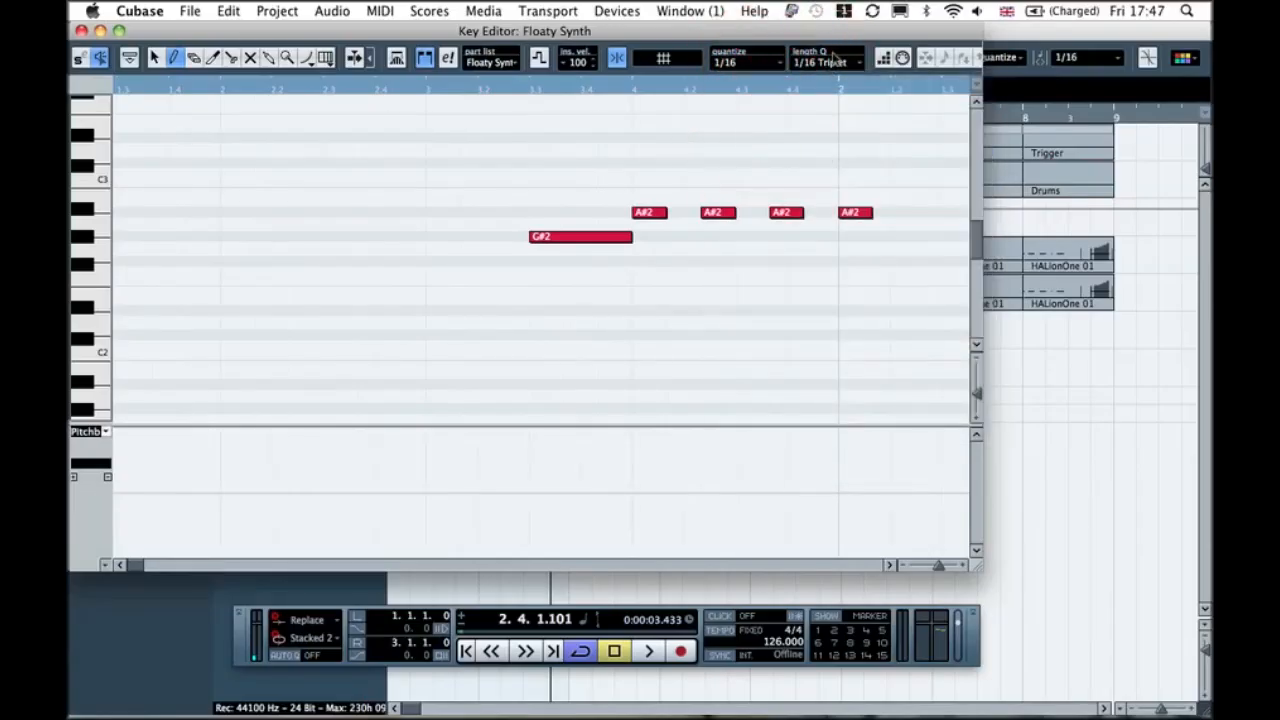
{"action": "left_click", "coordinate": [830, 62]}
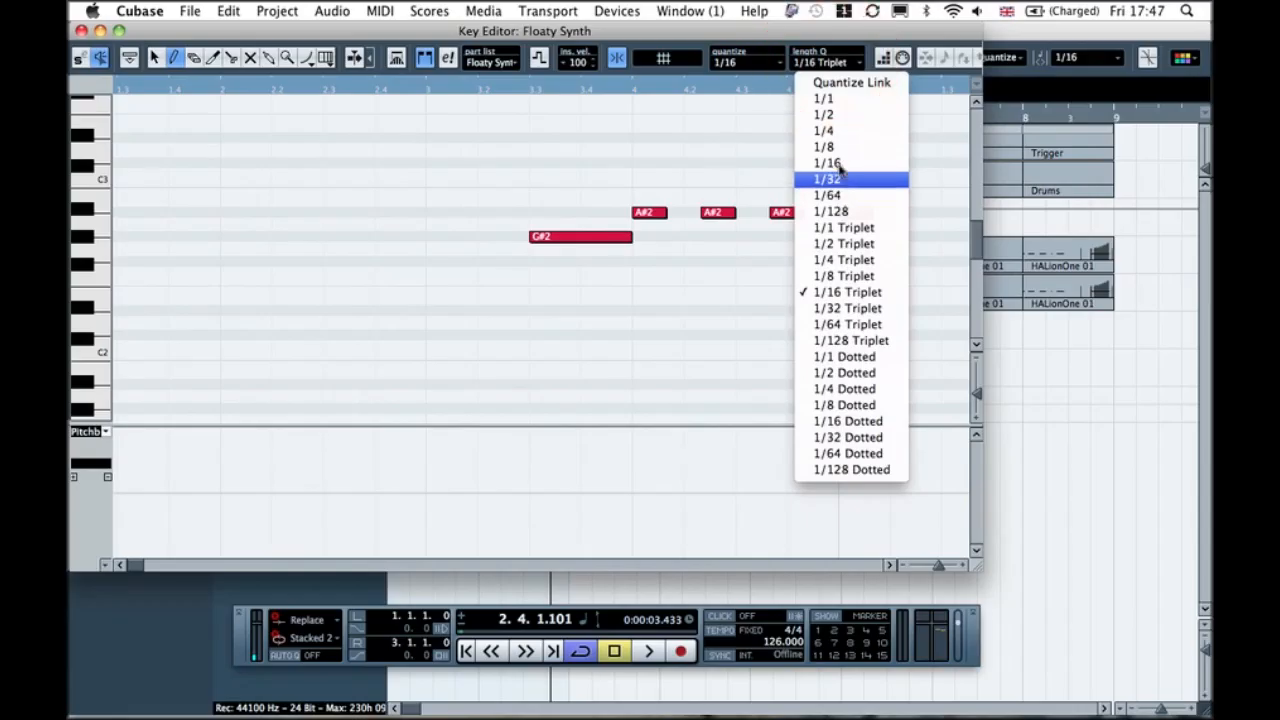
{"action": "left_click", "coordinate": [840, 165]}
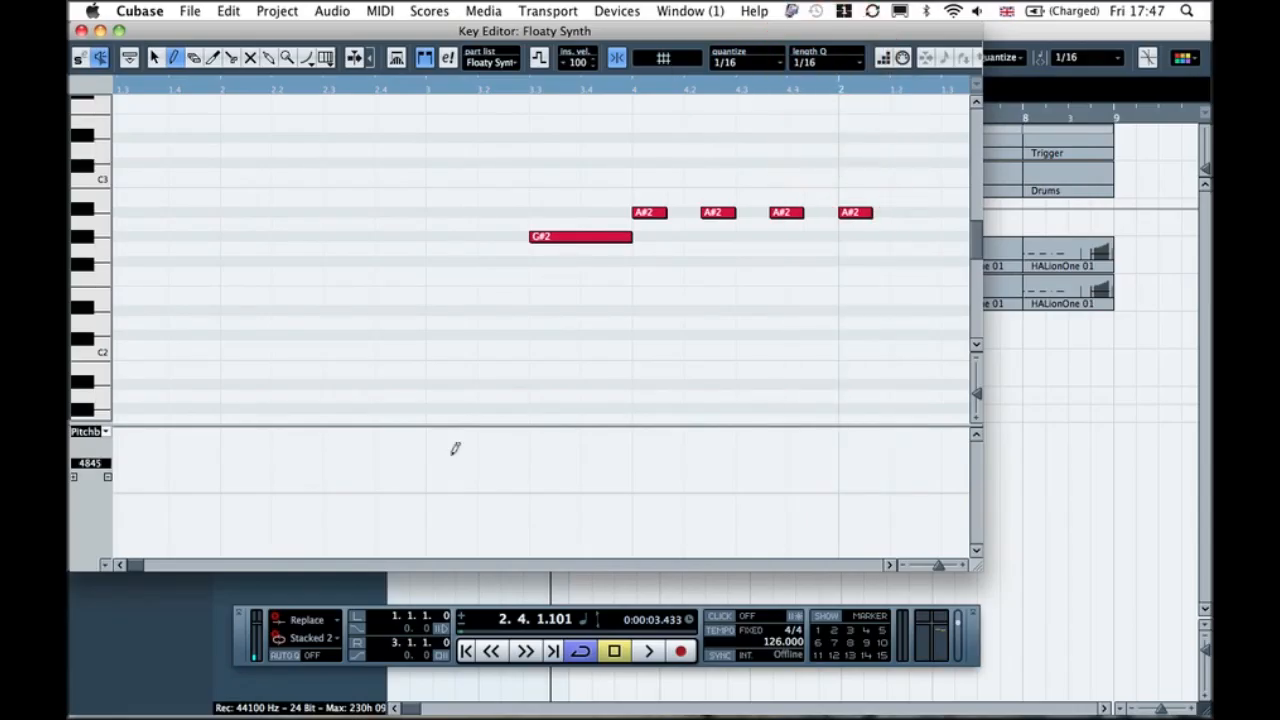
- Draw pitchbend points at value 0 just before the G#2 note and at its end on beat 4
{"action": "left_click", "coordinate": [479, 490]}
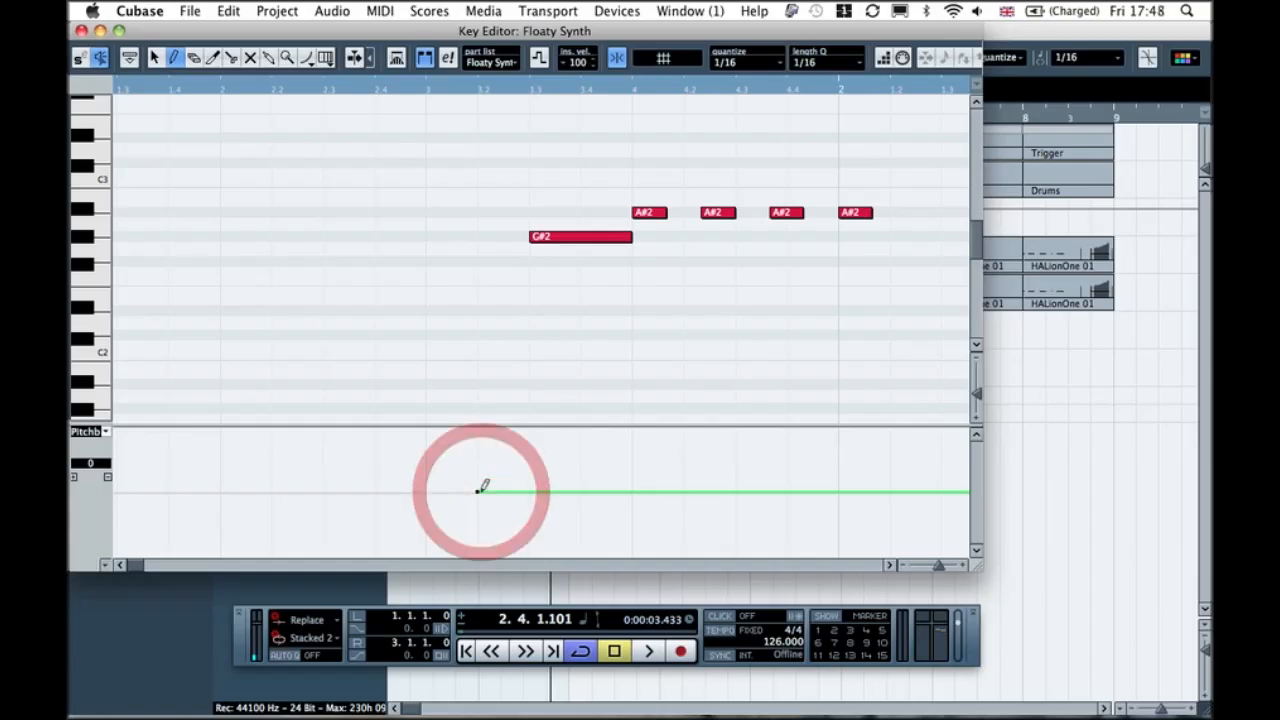
{"action": "left_click", "coordinate": [632, 489]}
{"action": "left_click", "coordinate": [639, 489]}
{"action": "left_click", "coordinate": [638, 490]}
- With snap off, draw a parabolic pitchbend curve rising from zero to maximum across the G#2 note
{"action": "left_click", "coordinate": [310, 57]}
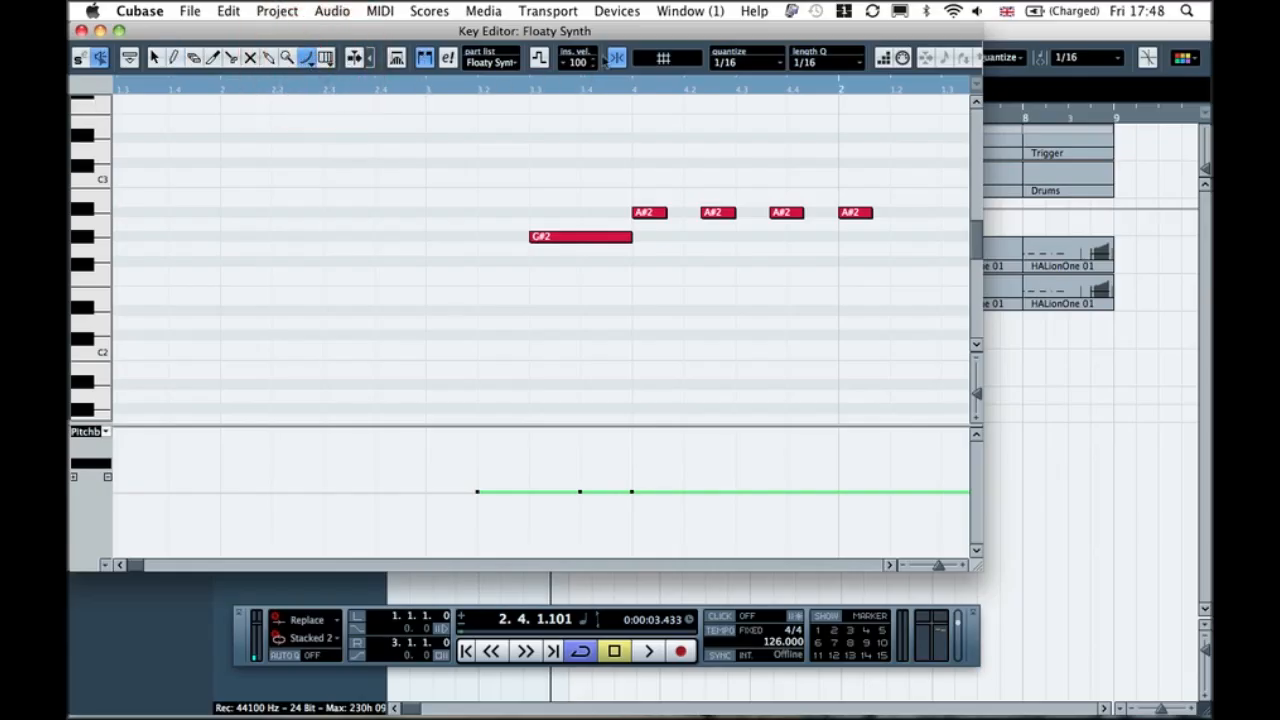
{"action": "left_click", "coordinate": [617, 58]}
{"action": "left_click_drag", "start_coordinate": [533, 490], "coordinate": [634, 416]}
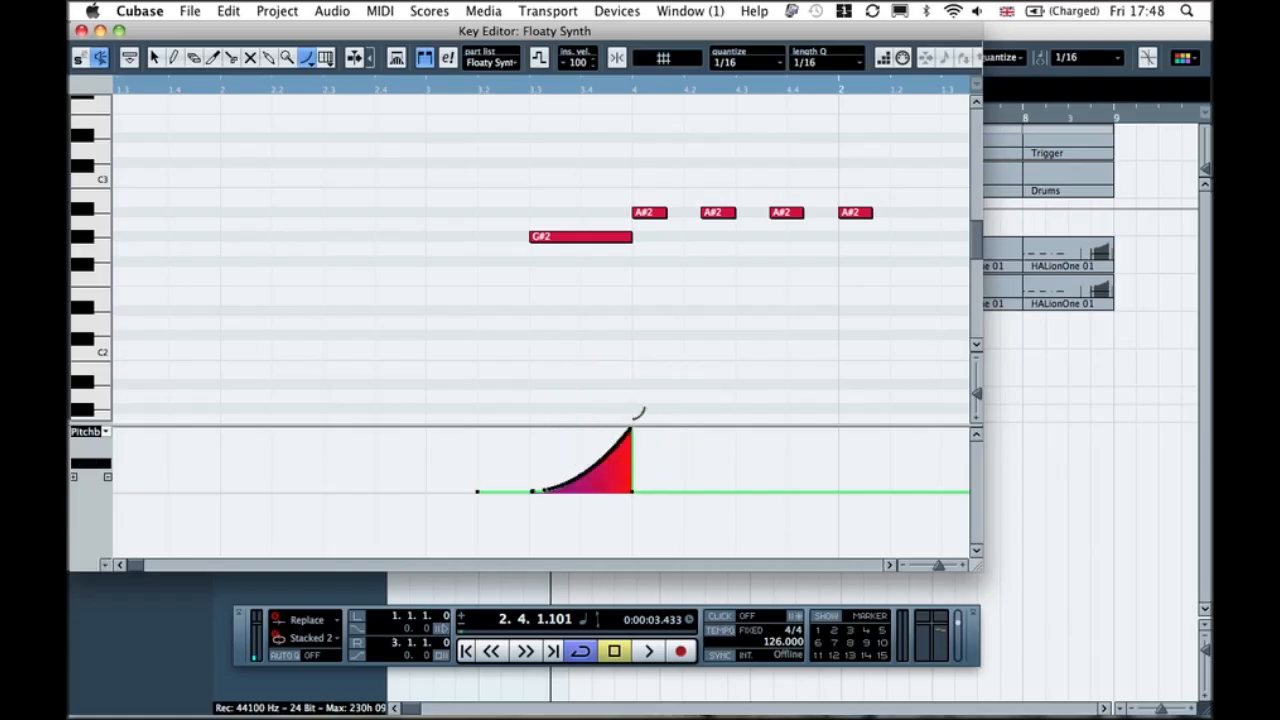
- Return to the Object Selection tool and play the two-bar loop to check the pitchbend sweep
{"action": "left_click", "coordinate": [154, 57]}
{"action": "key", "text": "space"}
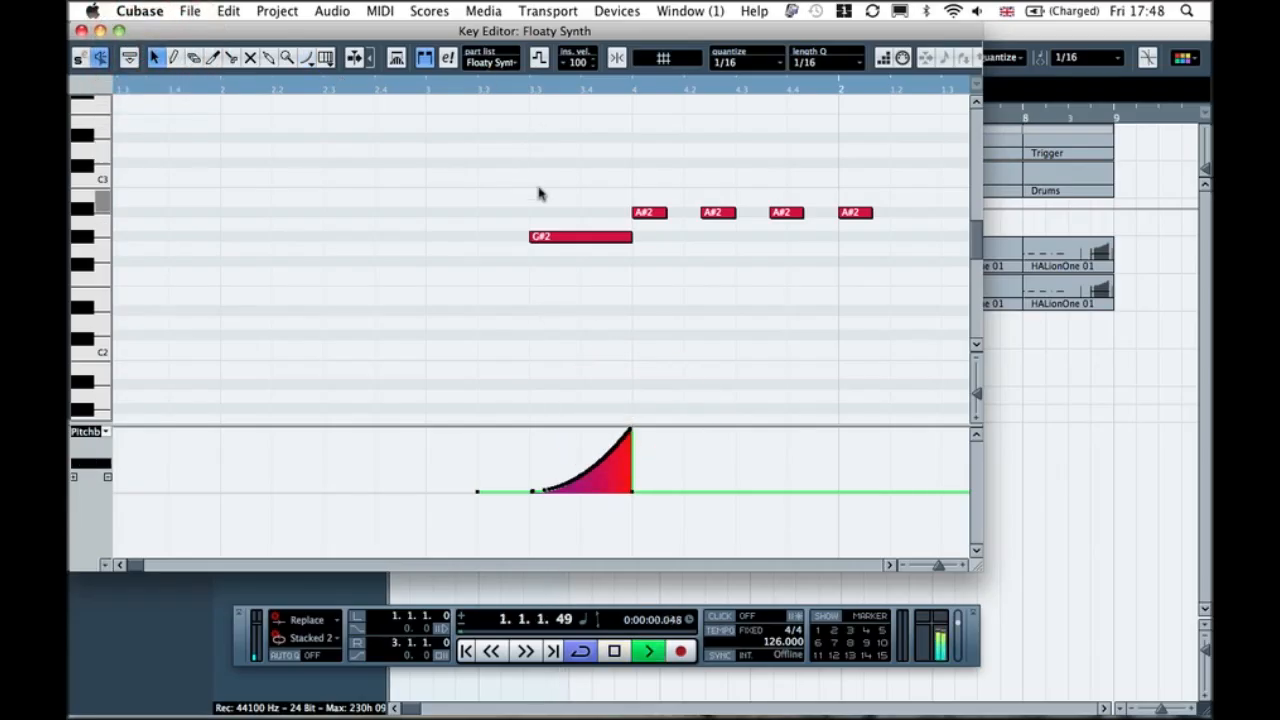
{"action": "left_click", "coordinate": [537, 191]}
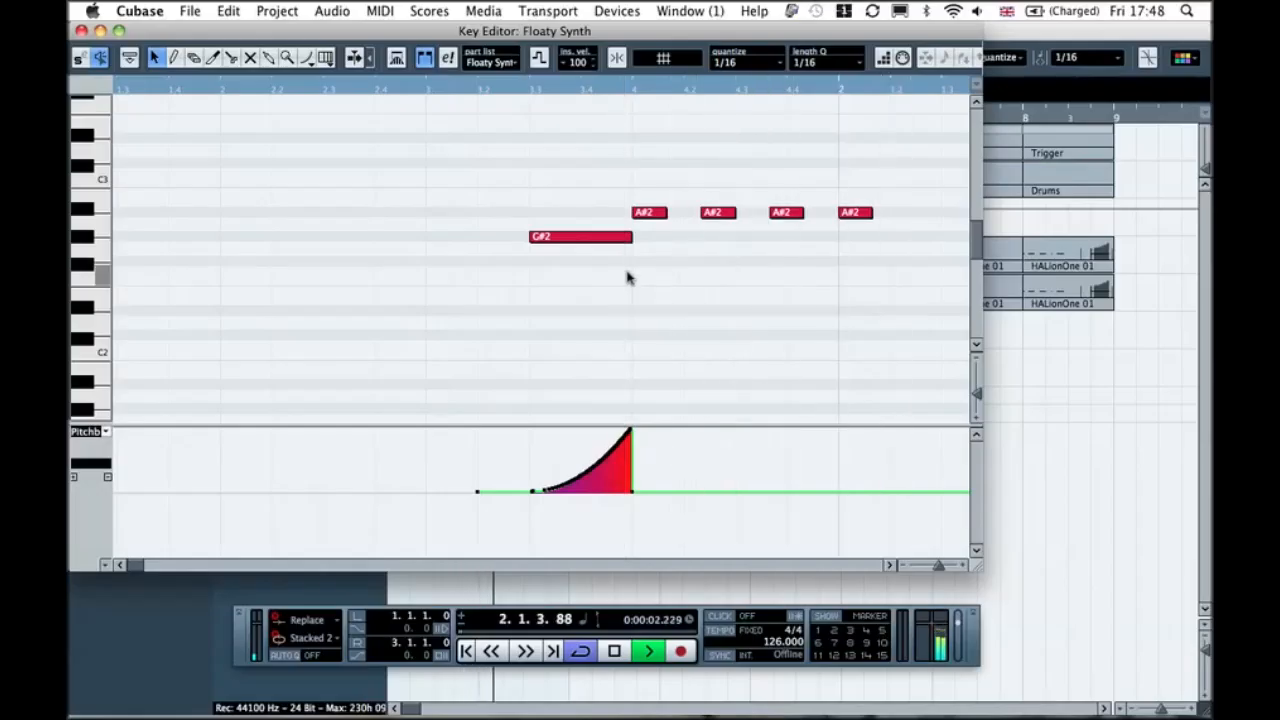
- Stop playback, close the Key Editor and deselect the Sweep 2 part in the project
{"action": "key", "text": "space"}
{"action": "left_click", "coordinate": [82, 31]}
{"action": "left_click", "coordinate": [714, 366]}
{"action": "left_click", "coordinate": [505, 333]}
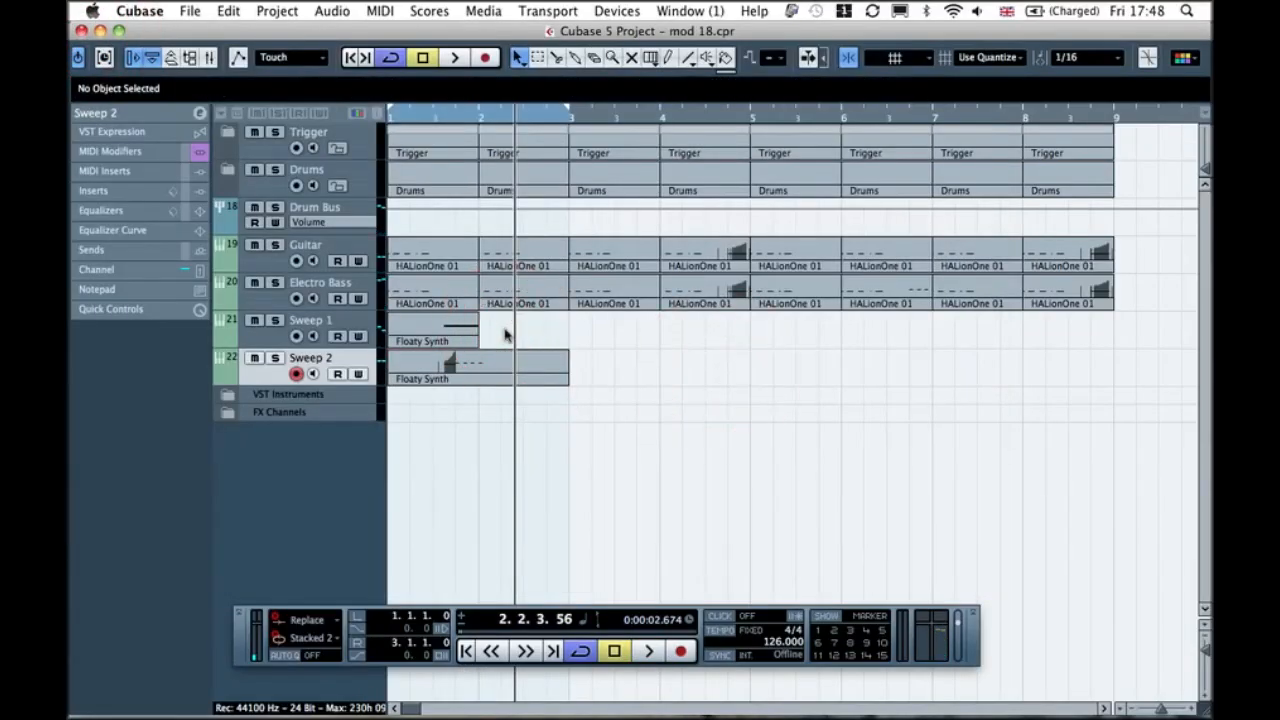
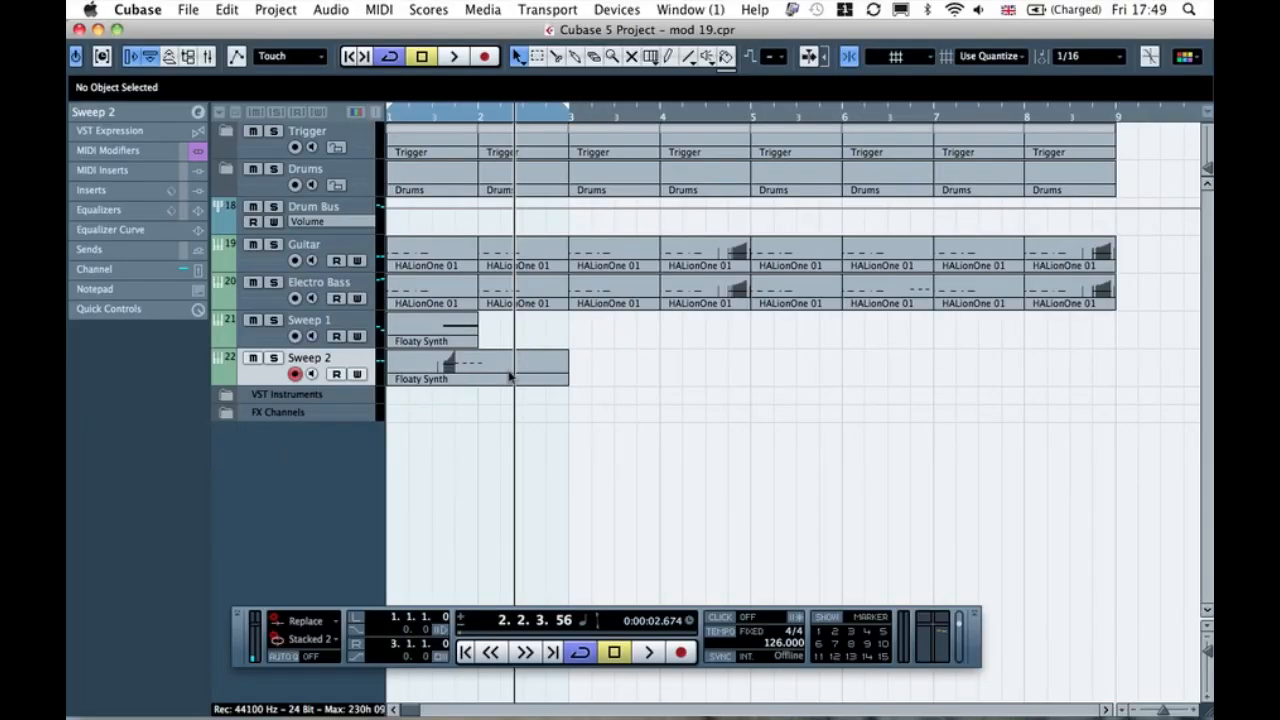
- Insert a StereoDelay in the first insert slot of the Sweep 2 track
{"action": "left_click", "coordinate": [200, 190]}
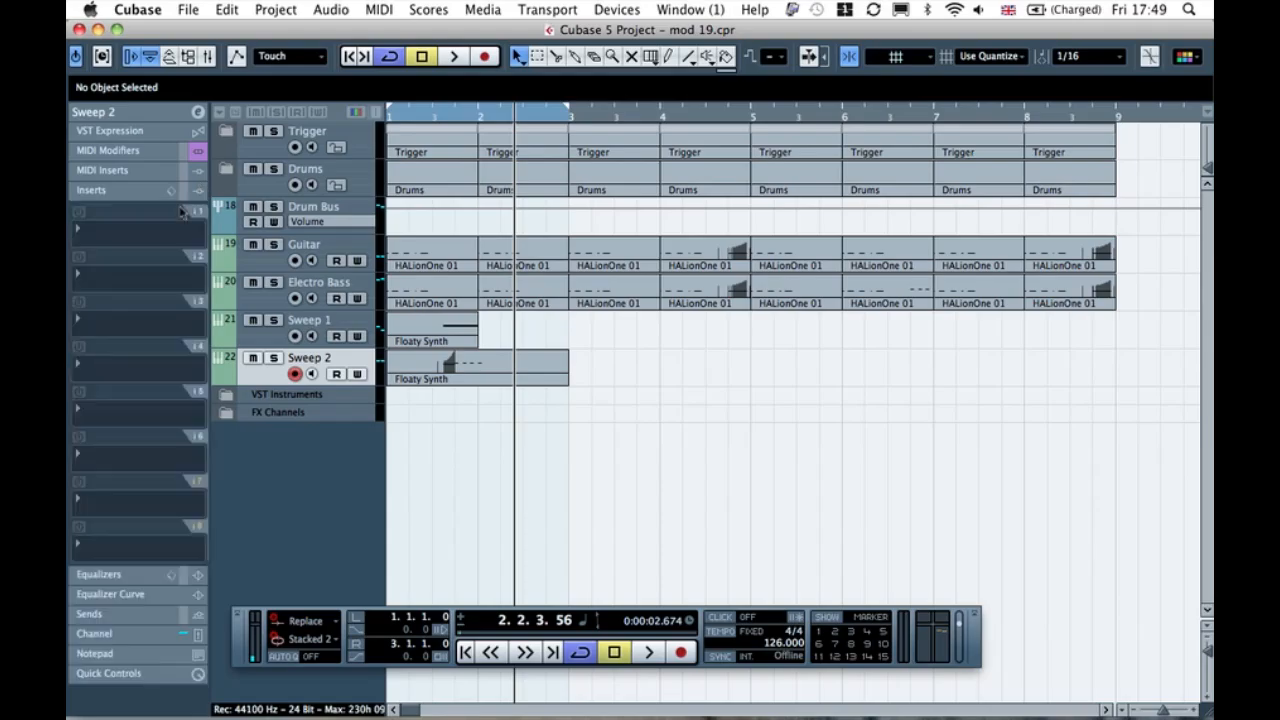
{"action": "left_click", "coordinate": [123, 231]}
{"action": "mouse_move", "coordinate": [222, 265]}
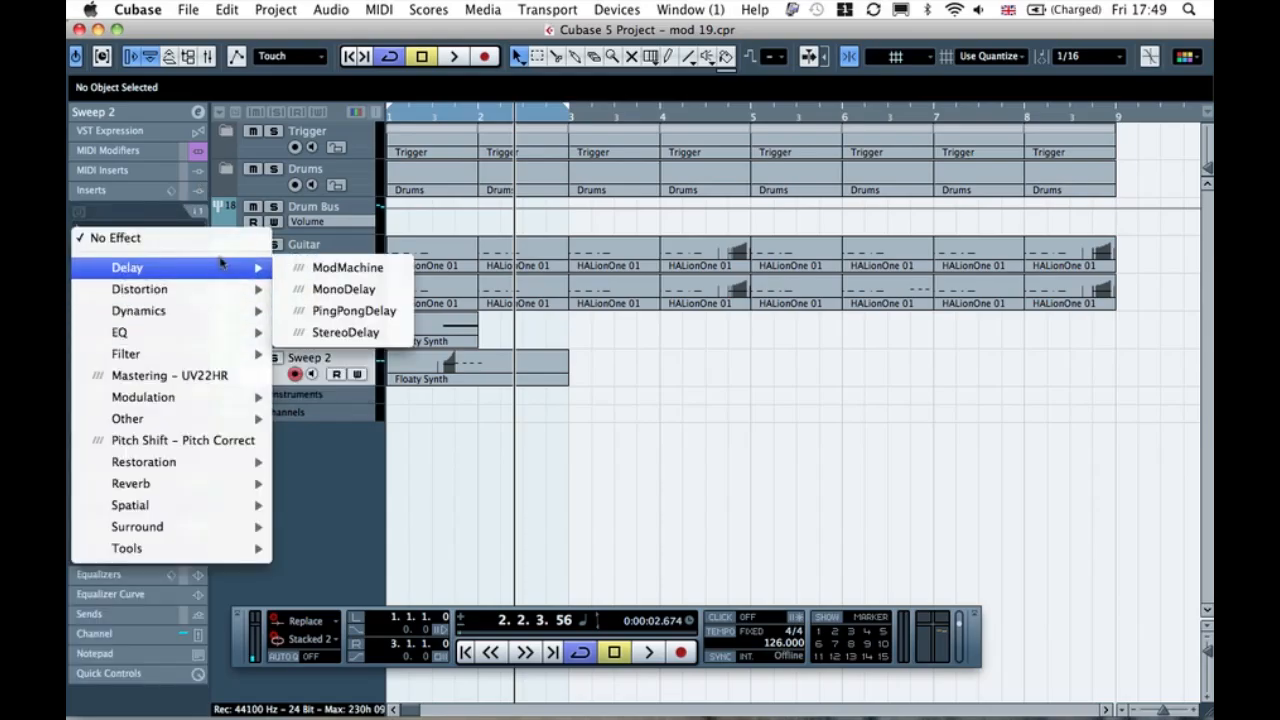
{"action": "left_click", "coordinate": [322, 332]}
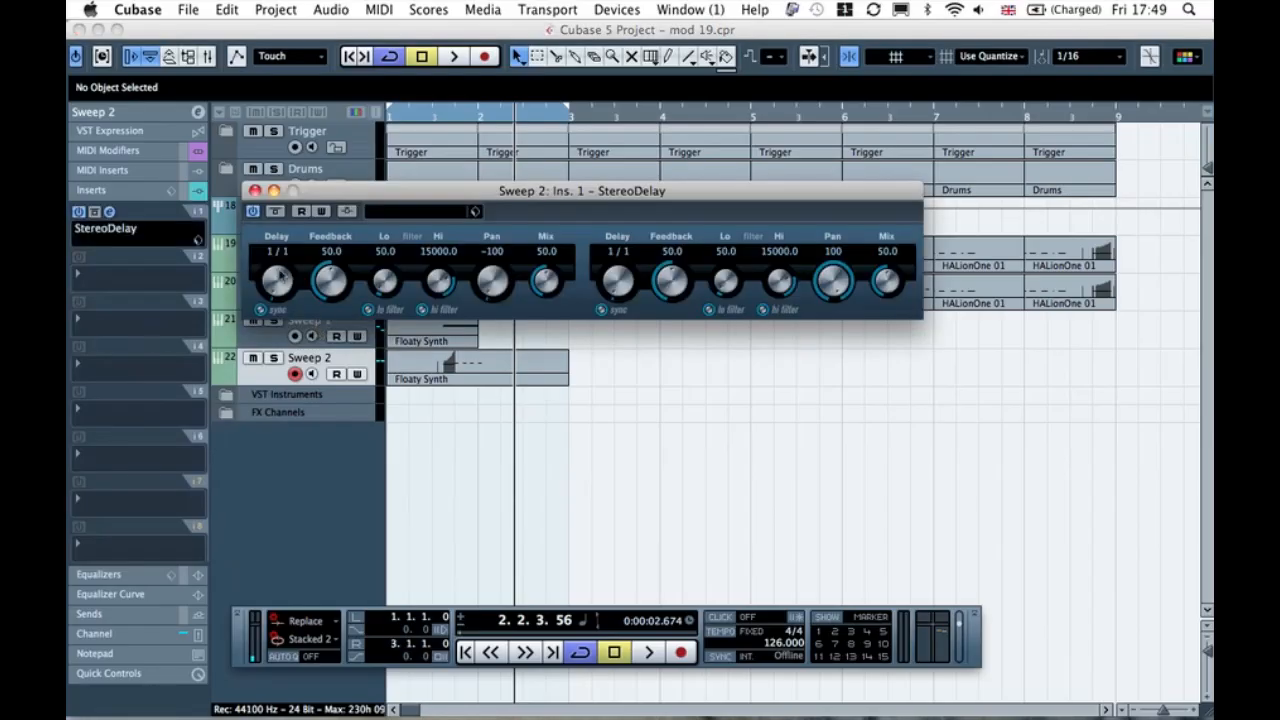
- Turn off tempo sync for both StereoDelay channels and set their delay times to 0.1 and 20
{"action": "left_click", "coordinate": [600, 310]}
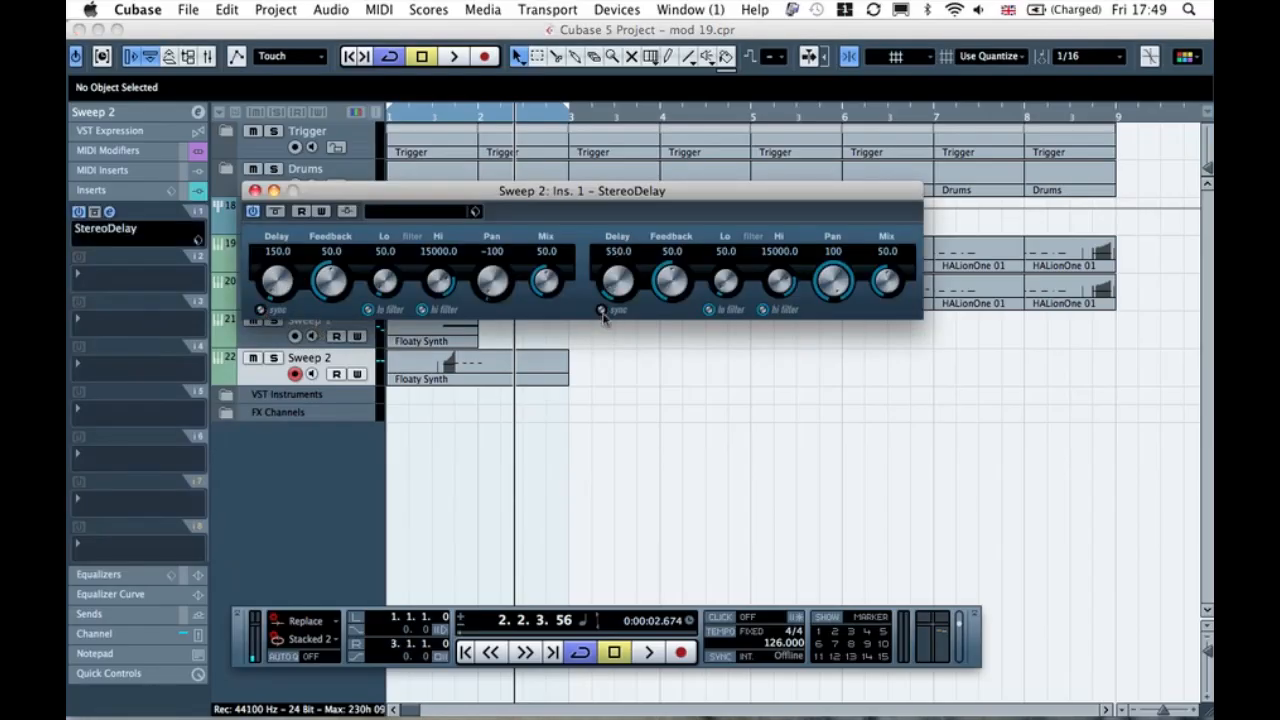
{"action": "left_click", "coordinate": [619, 252]}
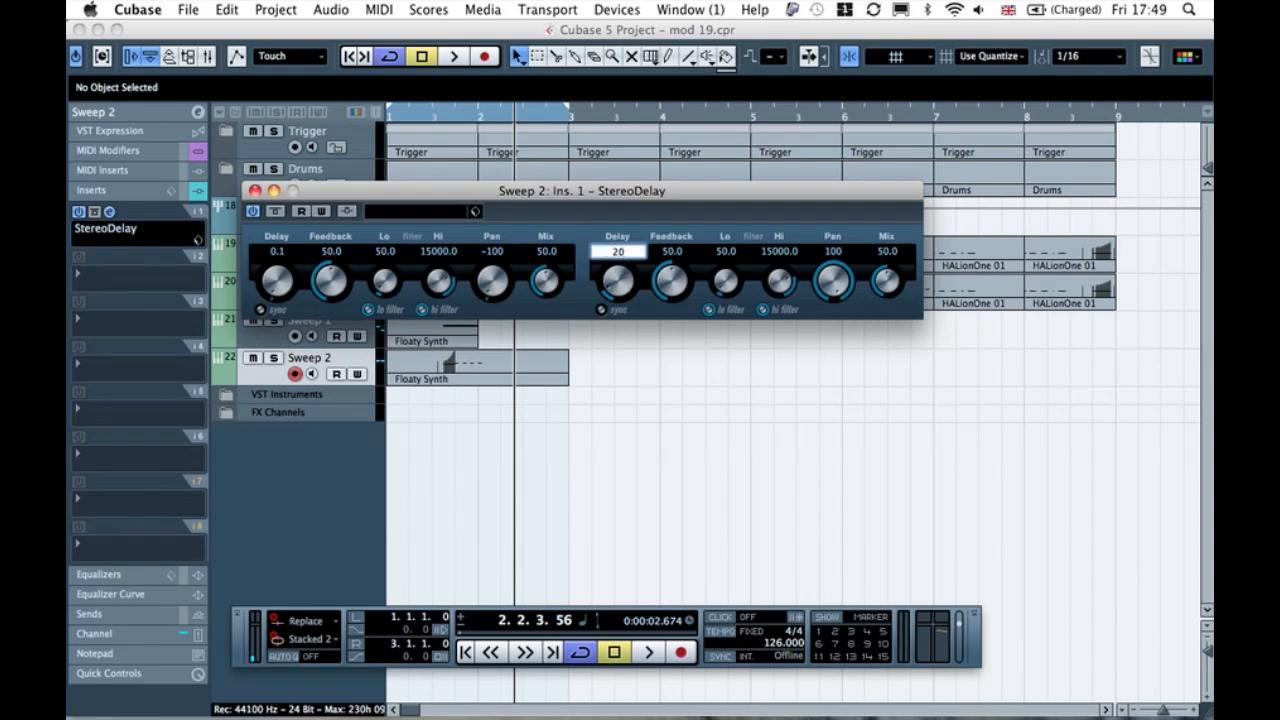
{"action": "key", "text": "Return"}
- Set both StereoDelay mixes to 100 and pan the two channels to -51 and 51
{"action": "left_click_drag", "start_coordinate": [552, 272], "coordinate": [560, 284]}
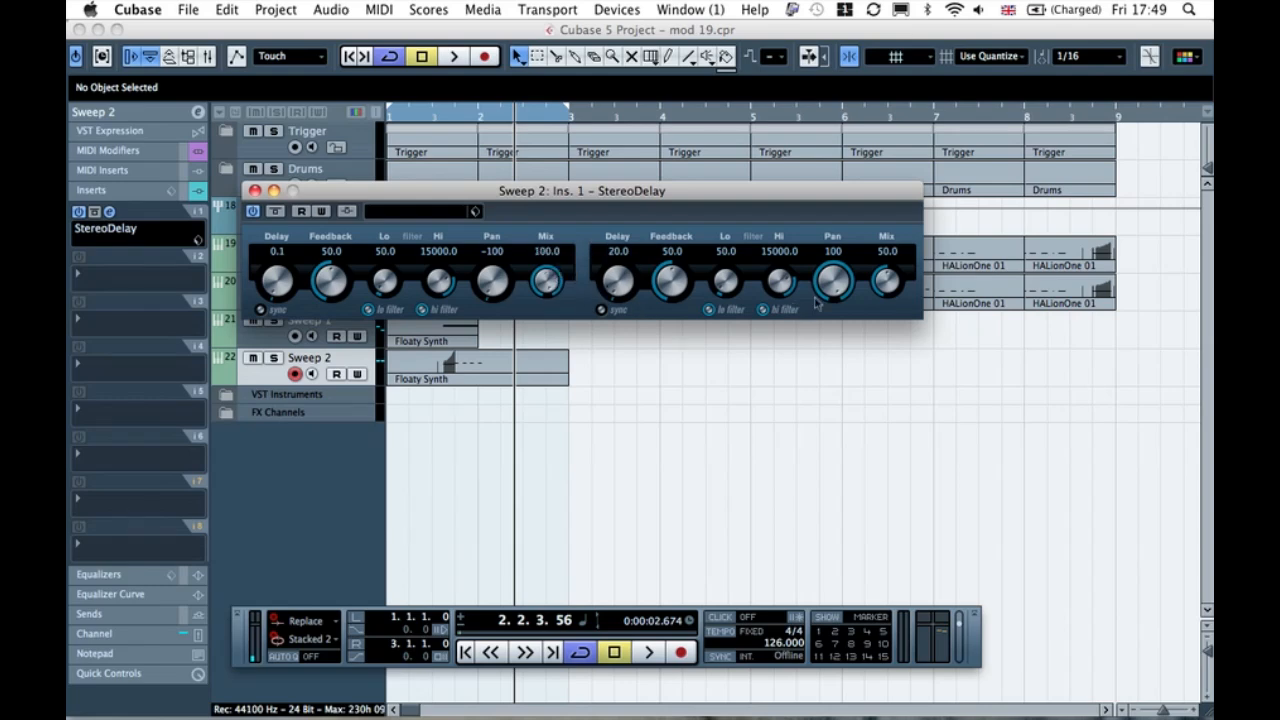
{"action": "left_click_drag", "start_coordinate": [898, 283], "coordinate": [884, 337]}
{"action": "left_click_drag", "start_coordinate": [492, 300], "coordinate": [474, 279]}
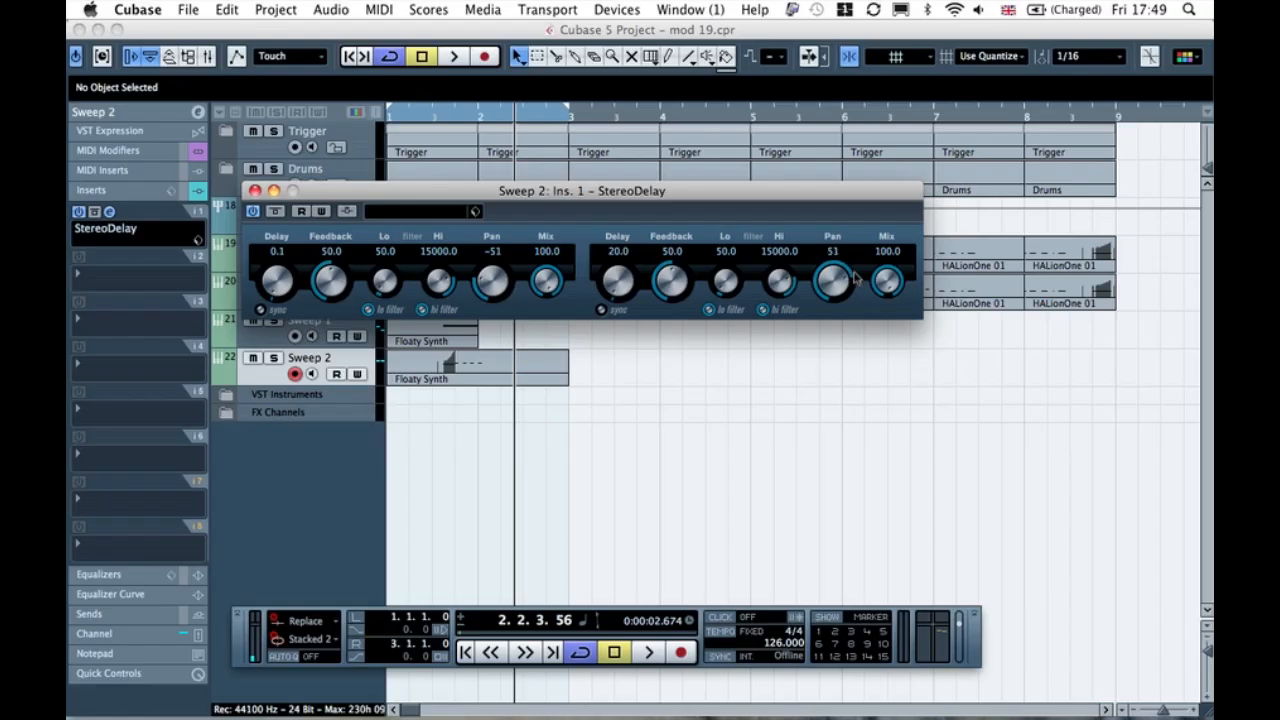
- While the loop plays, widen the StereoDelay panning to -59 and 62, then close the effect and stop playback
{"action": "key", "text": "space"}
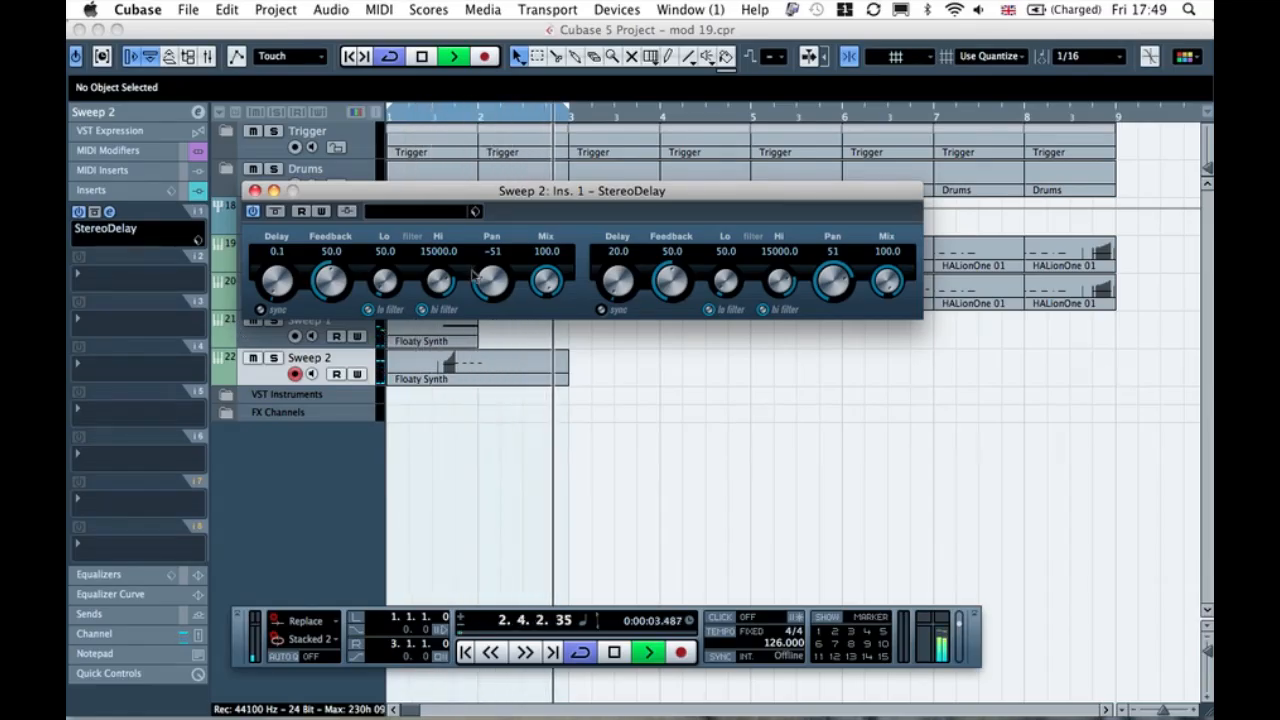
{"action": "scroll", "coordinate": [481, 284], "scroll_direction": "down", "scroll_amount": 8}
{"action": "scroll", "coordinate": [835, 283], "scroll_direction": "up", "scroll_amount": 11}
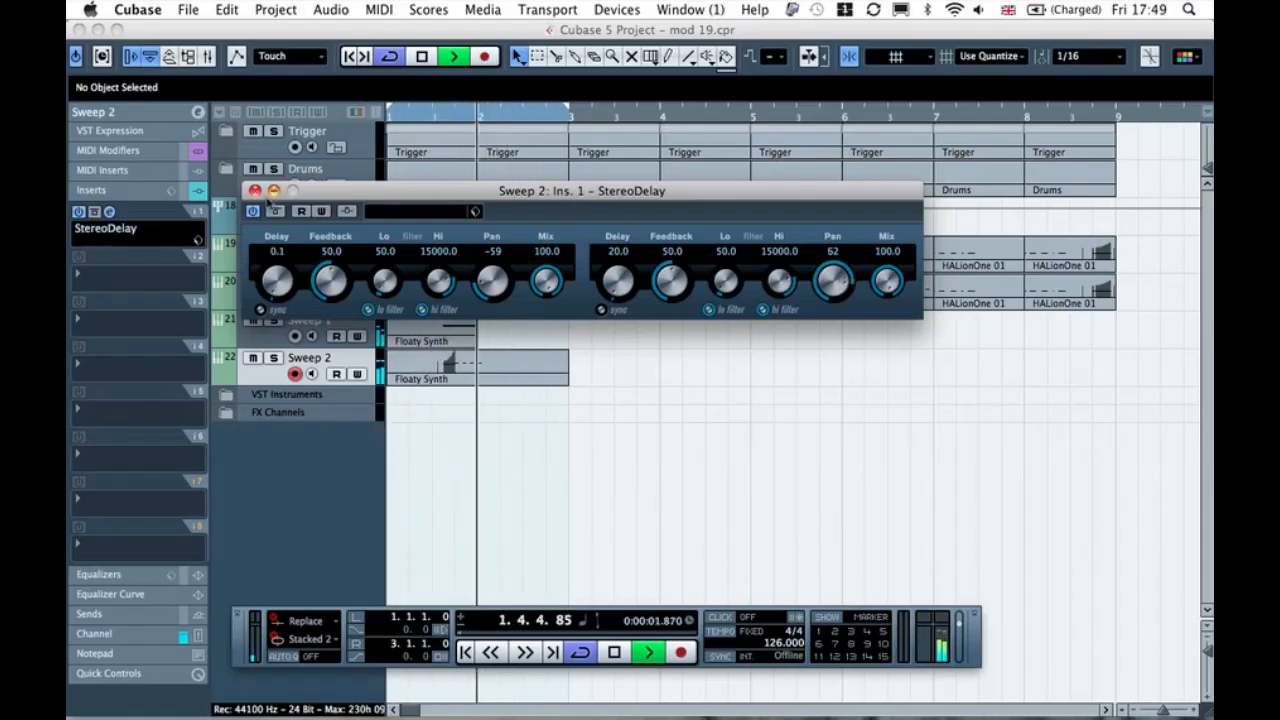
{"action": "left_click", "coordinate": [273, 191]}
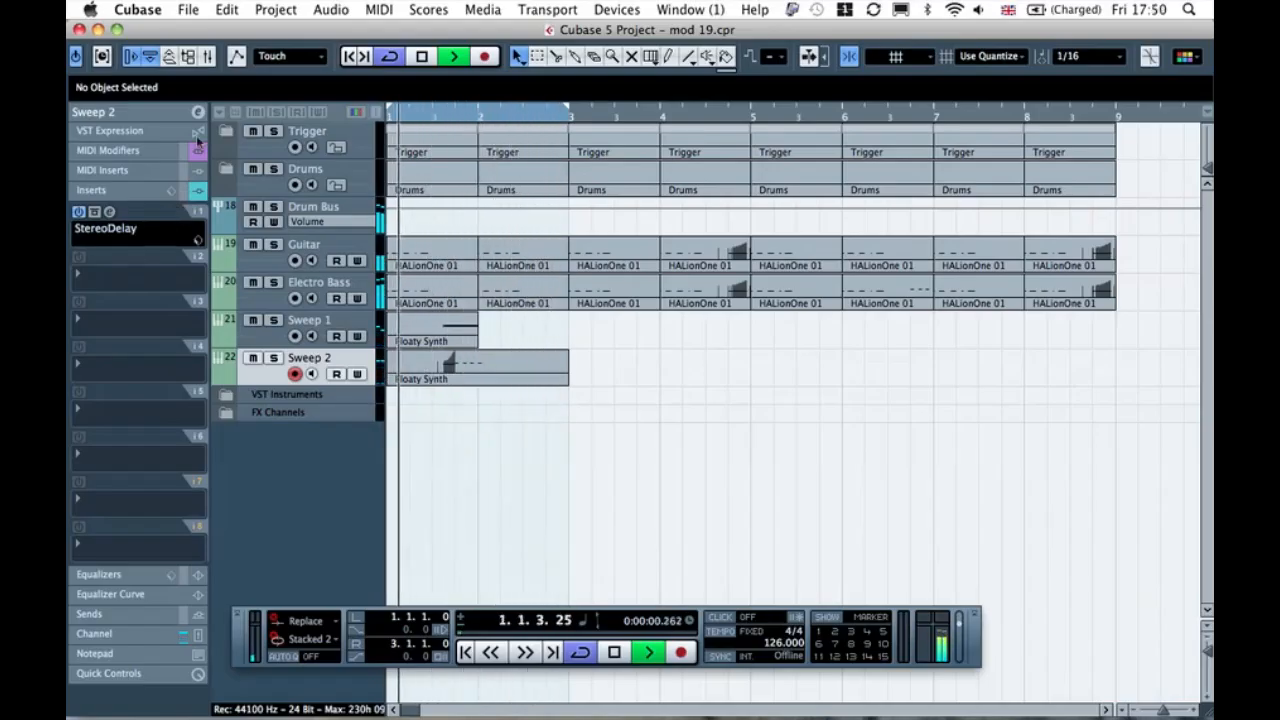
{"action": "key", "text": "space"}
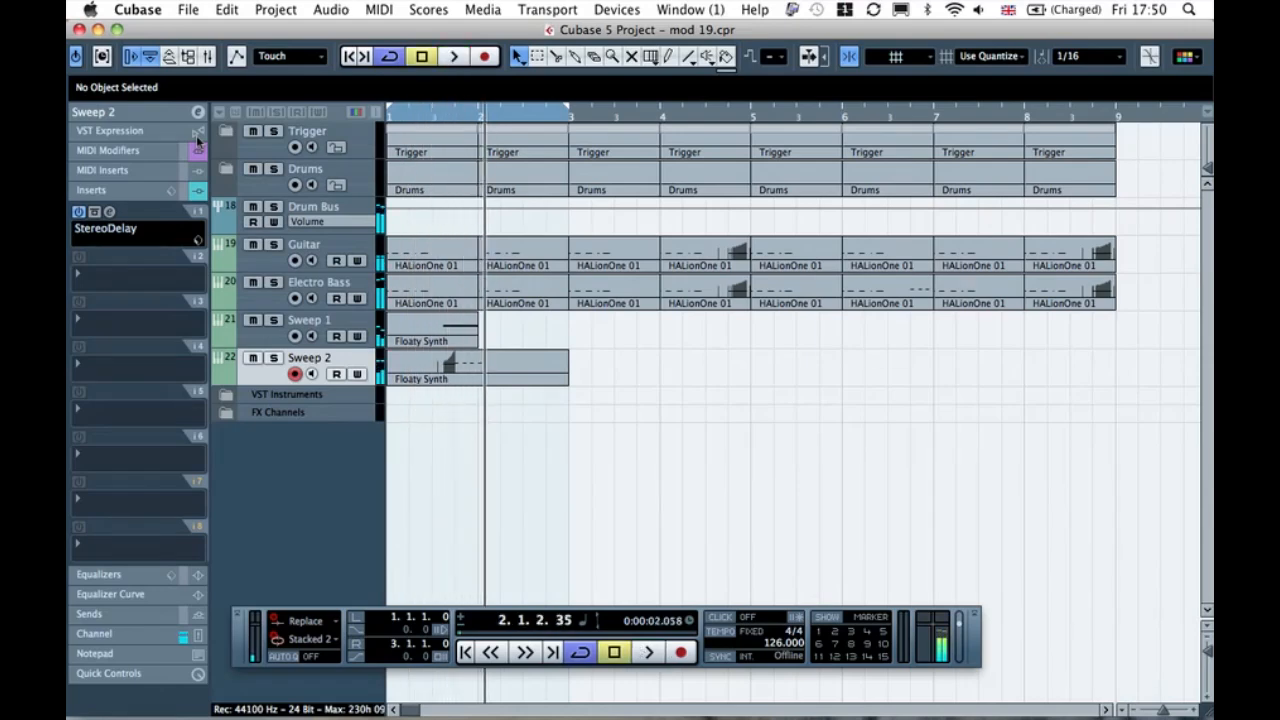
- Insert a Compressor in Sweep 2's second insert slot and start loop playback with its window moved clear of the tracks
{"action": "left_click", "coordinate": [146, 273]}
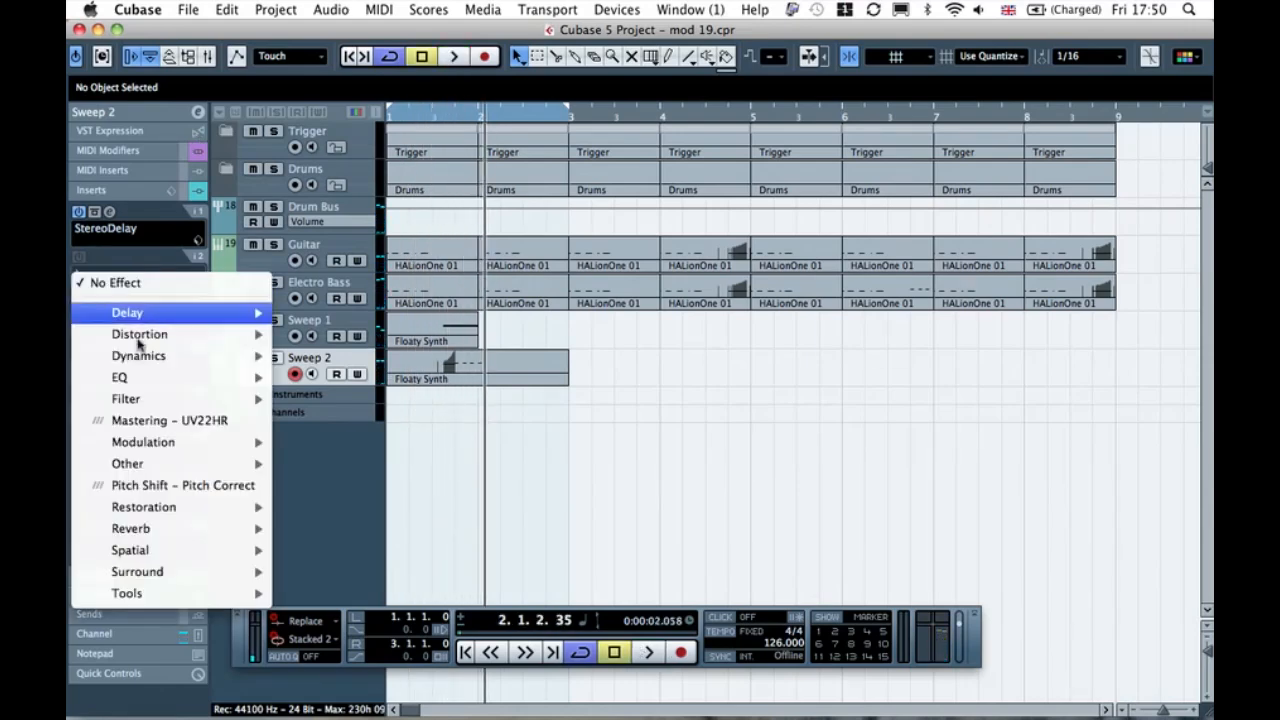
{"action": "mouse_move", "coordinate": [155, 360]}
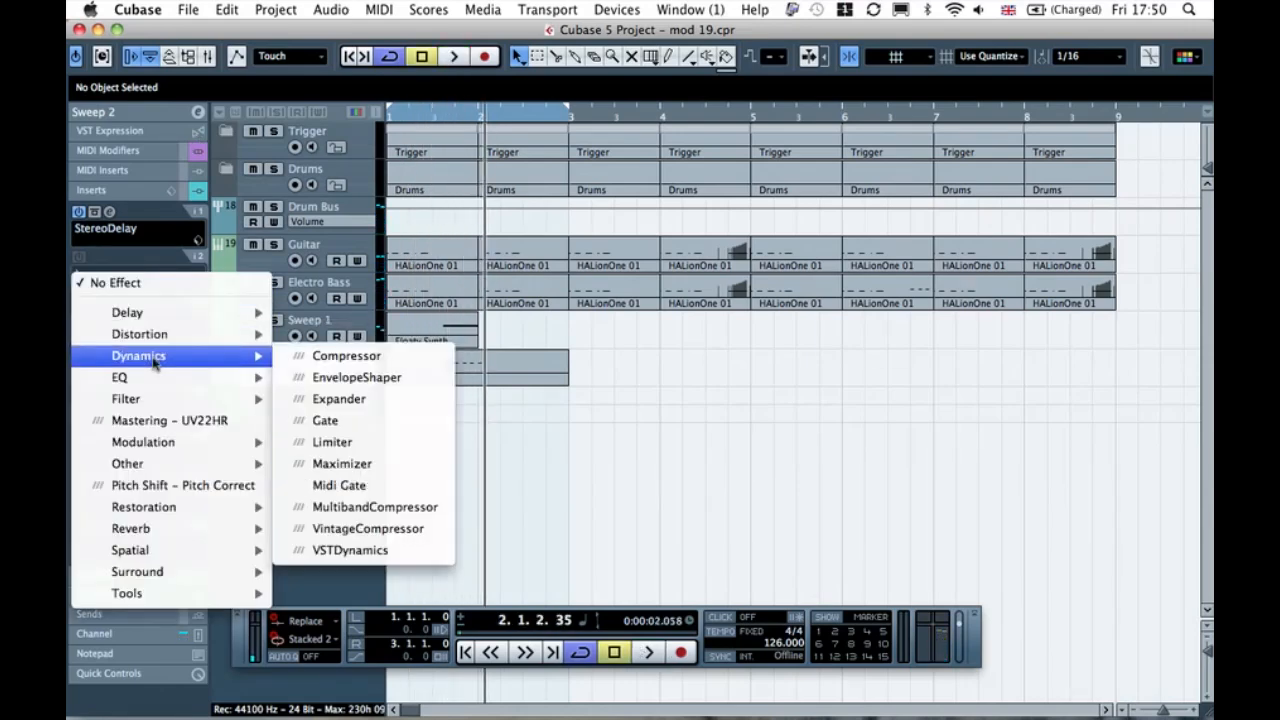
{"action": "left_click", "coordinate": [338, 356]}
{"action": "key", "text": "space"}
{"action": "left_click_drag", "start_coordinate": [732, 386], "coordinate": [650, 268]}
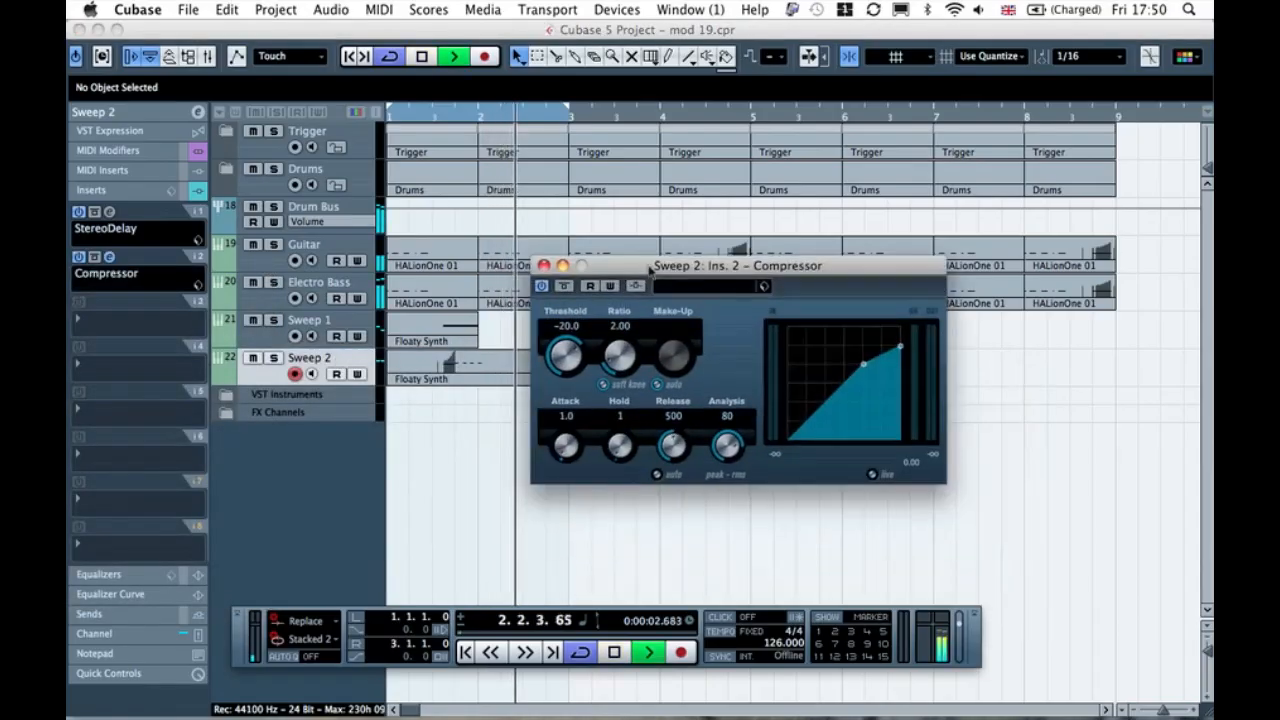
- Set the compressor's threshold to -32.3, ratio to 5.94 and release to 93, activate its side-chain, and stop playback
{"action": "left_click", "coordinate": [563, 340]}
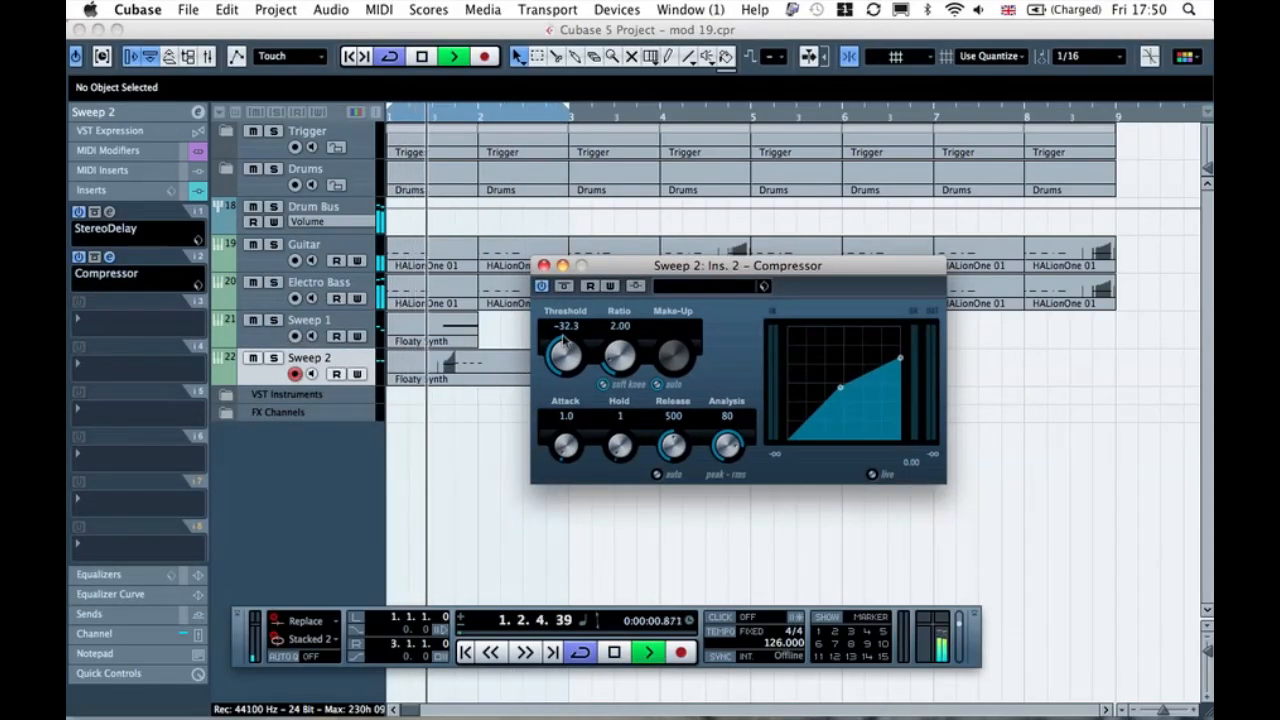
{"action": "left_click", "coordinate": [621, 348]}
{"action": "left_click_drag", "start_coordinate": [621, 348], "coordinate": [636, 350]}
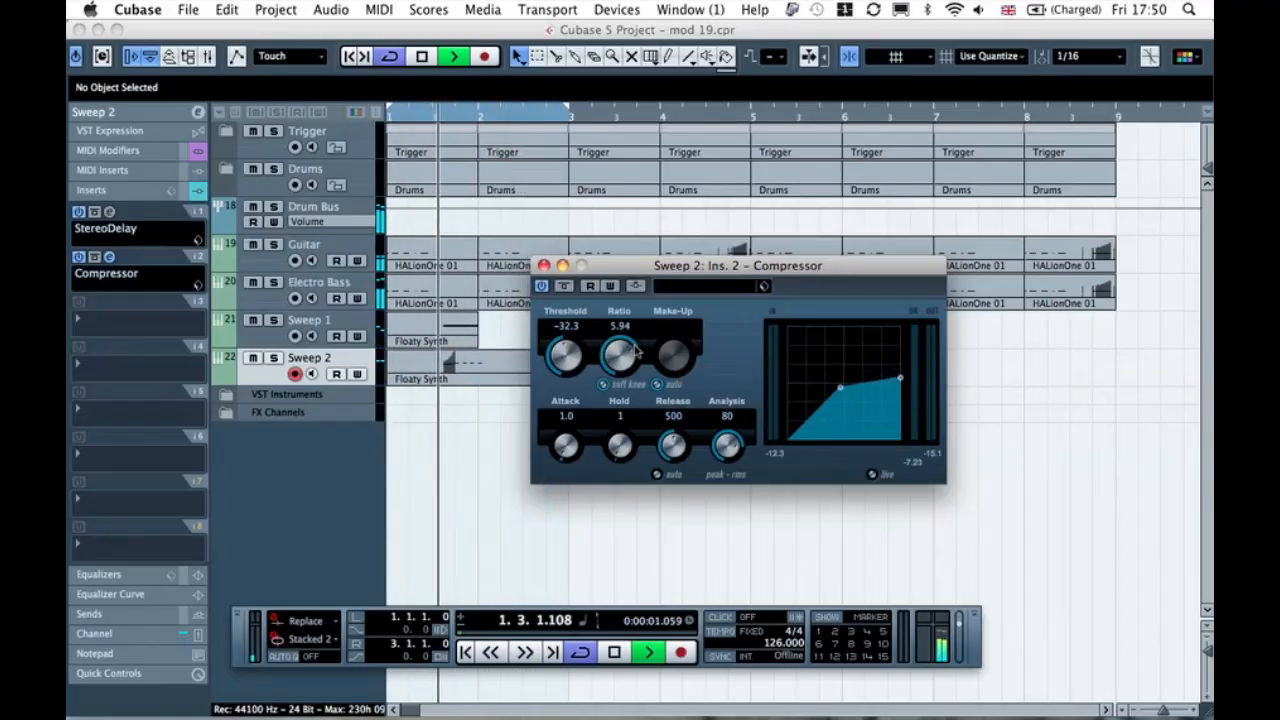
{"action": "key", "text": "space"}
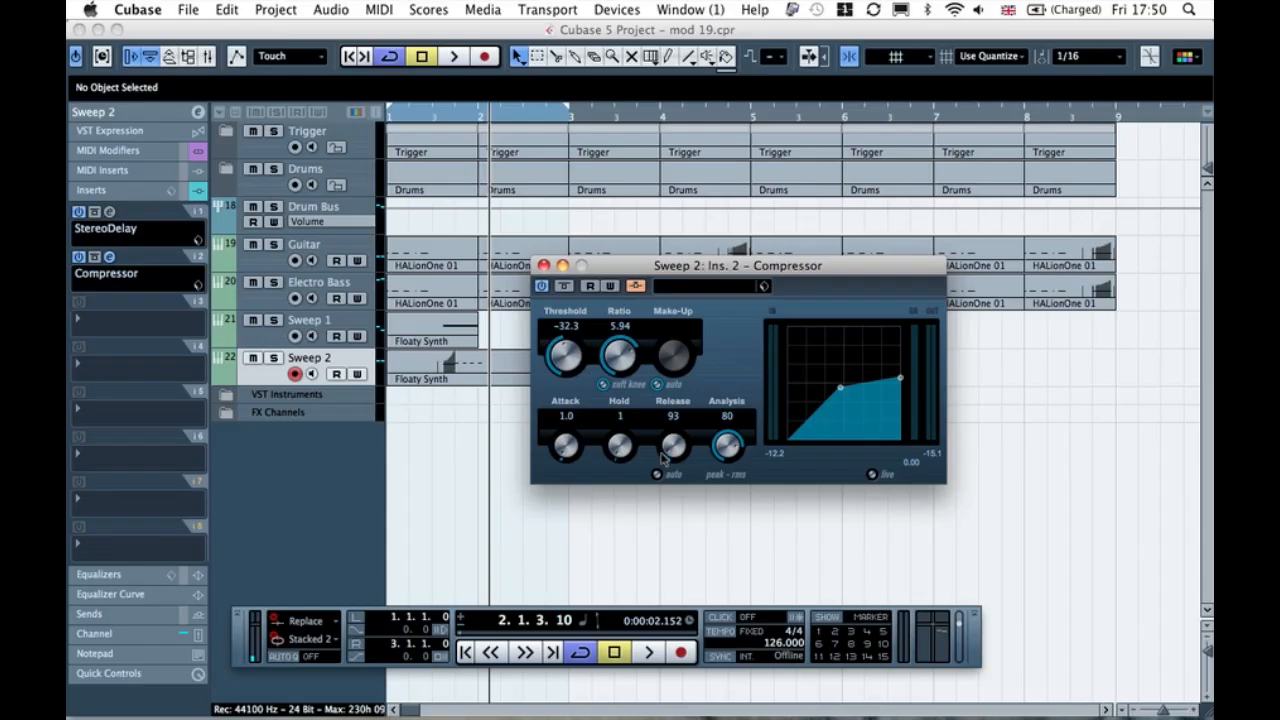
- Play the loop to audition the compressor on Sweep 2, then stop and close its window
{"action": "key", "text": "space"}
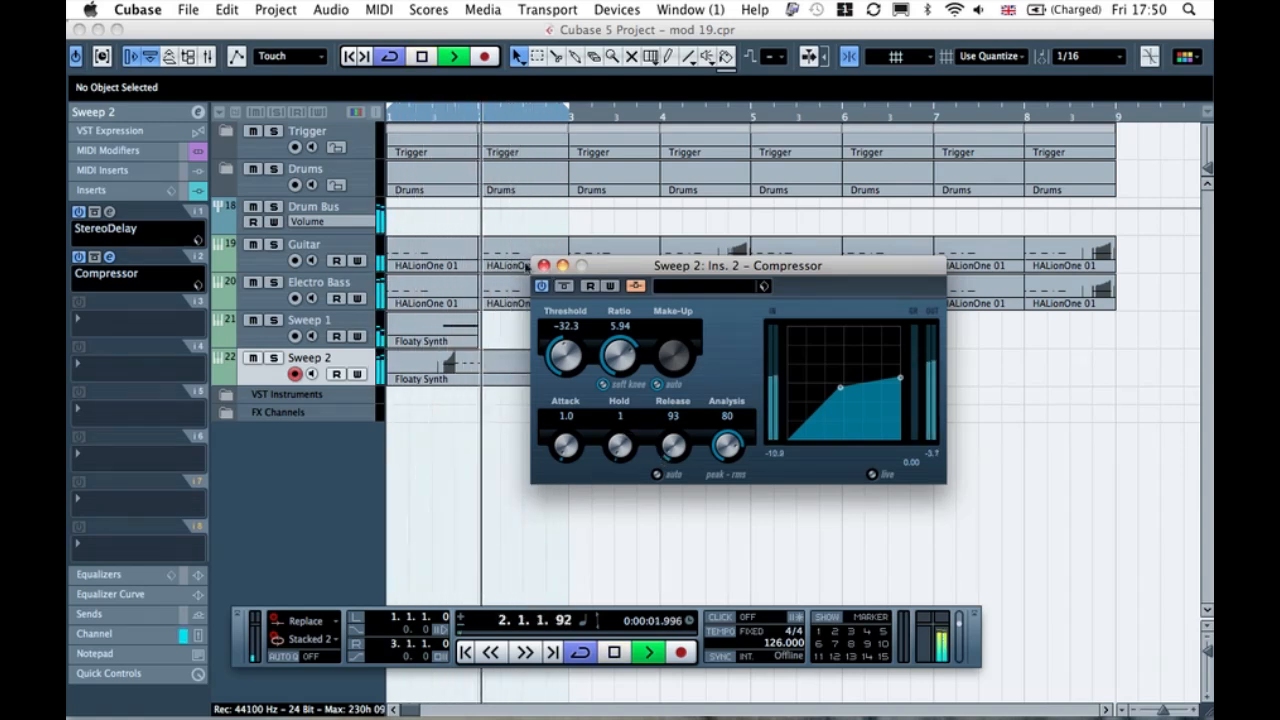
{"action": "key", "text": "space"}
{"action": "left_click", "coordinate": [543, 265]}
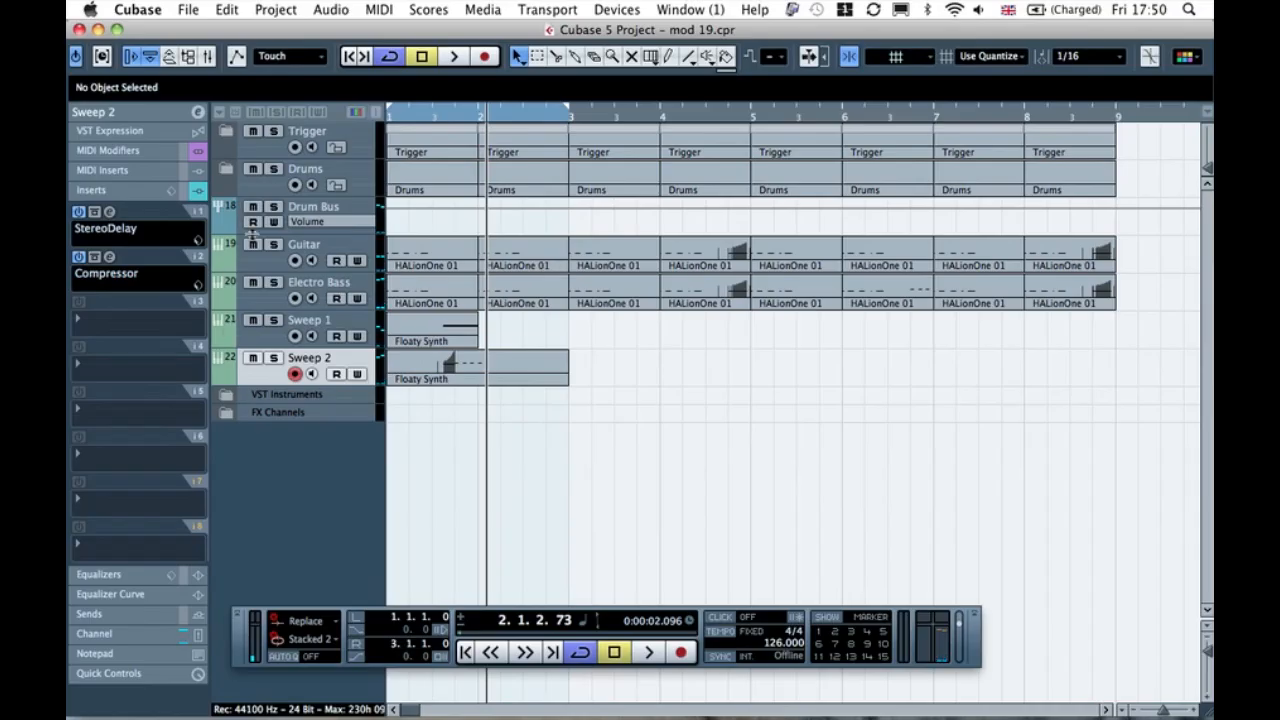
- Select the Trigger folder track and show the settings of its SC - Trigger audio channel
{"action": "left_click", "coordinate": [258, 153]}
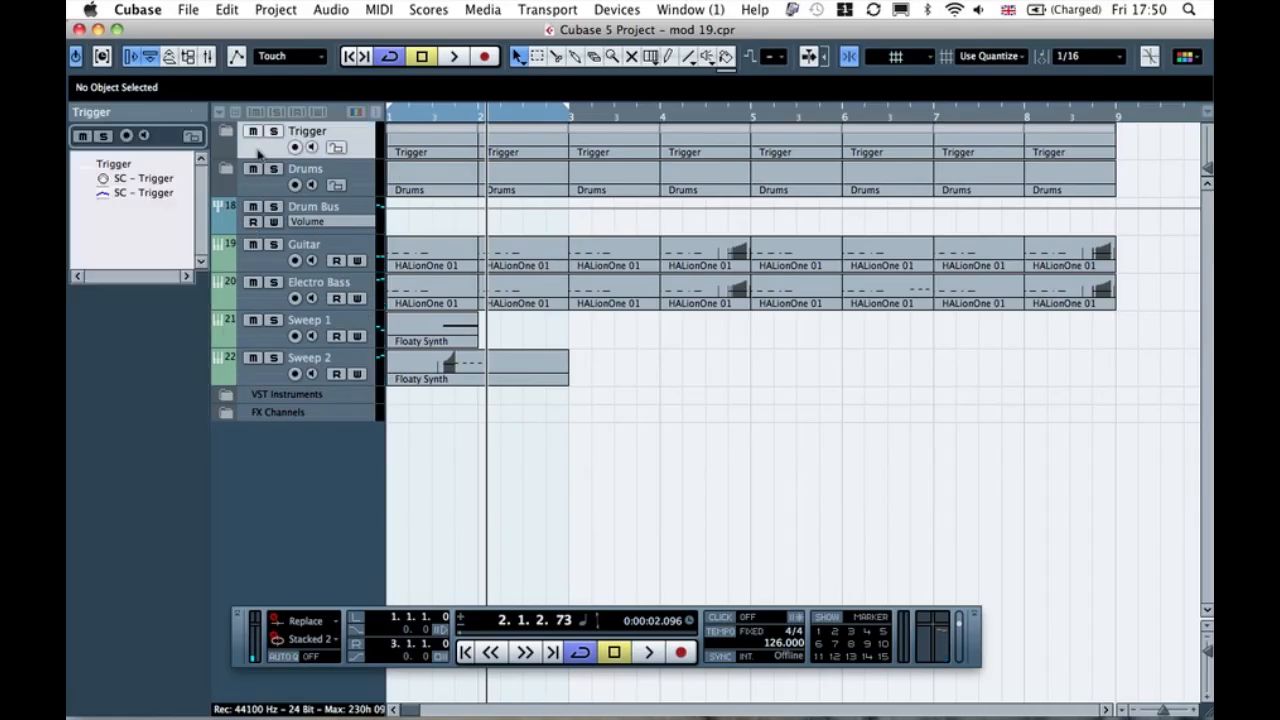
{"action": "left_click", "coordinate": [145, 179]}
{"action": "left_click", "coordinate": [143, 194]}
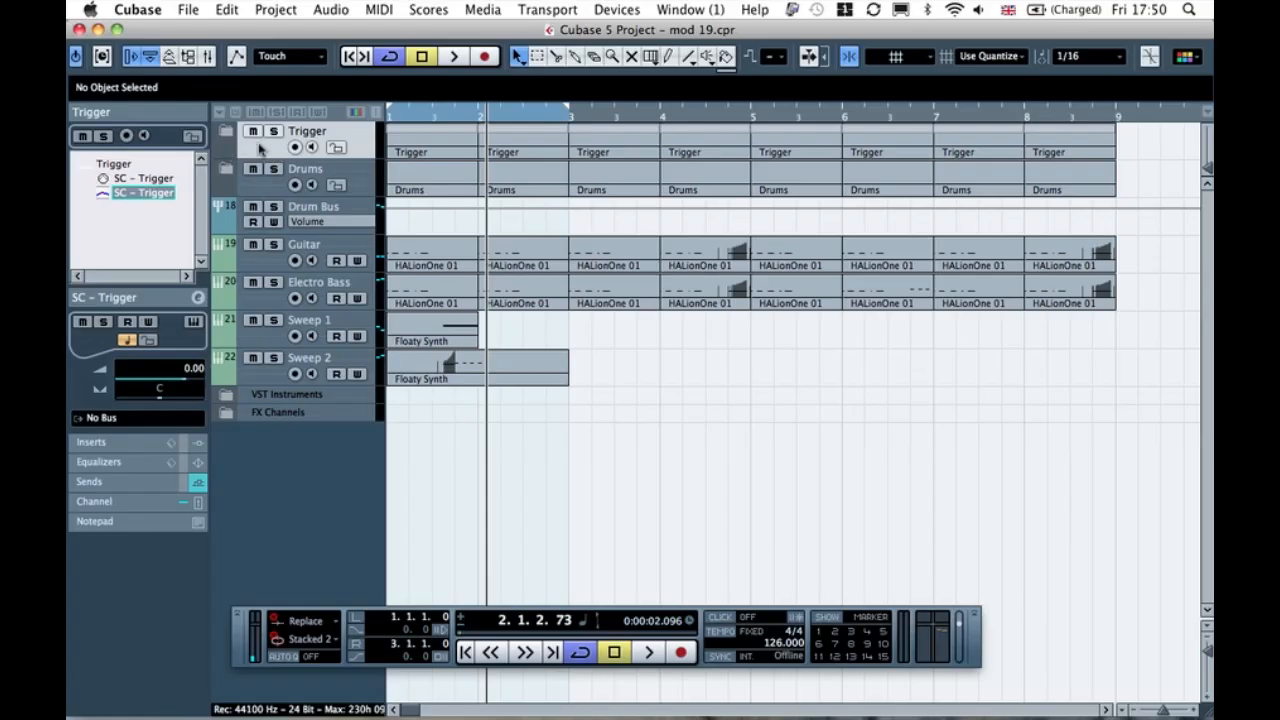
{"action": "left_click", "coordinate": [118, 179]}
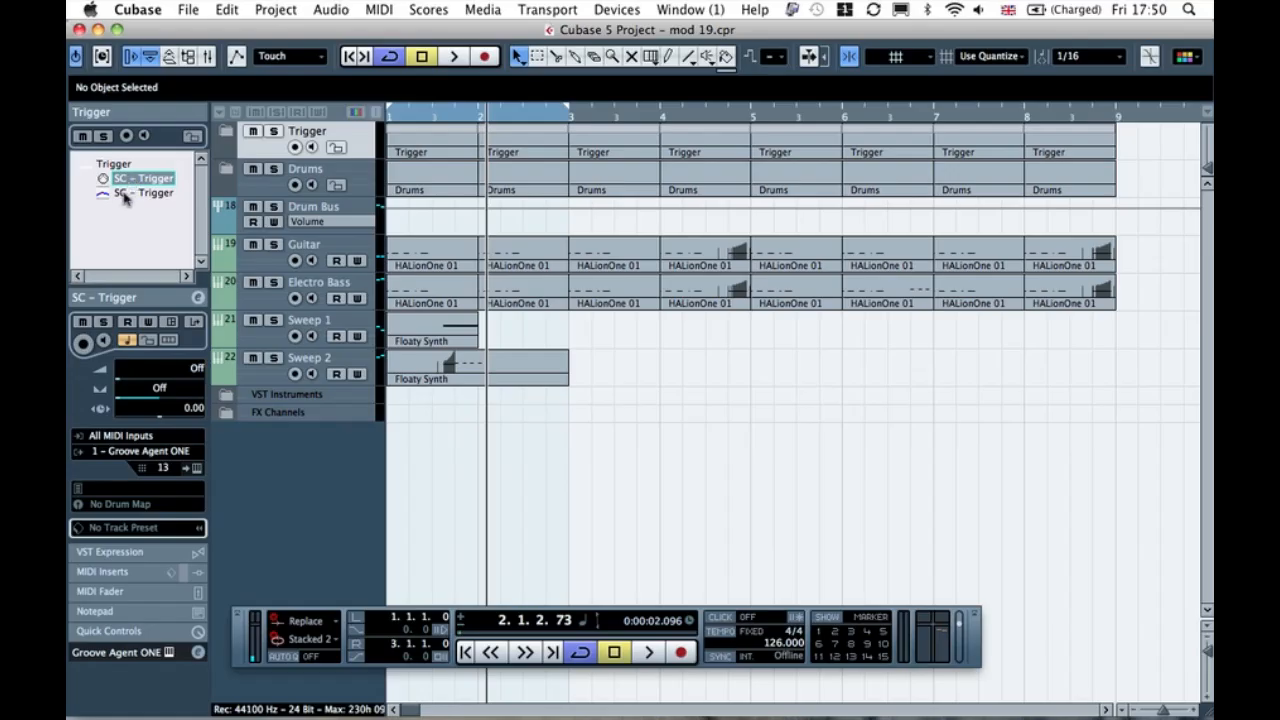
{"action": "left_click", "coordinate": [125, 195]}
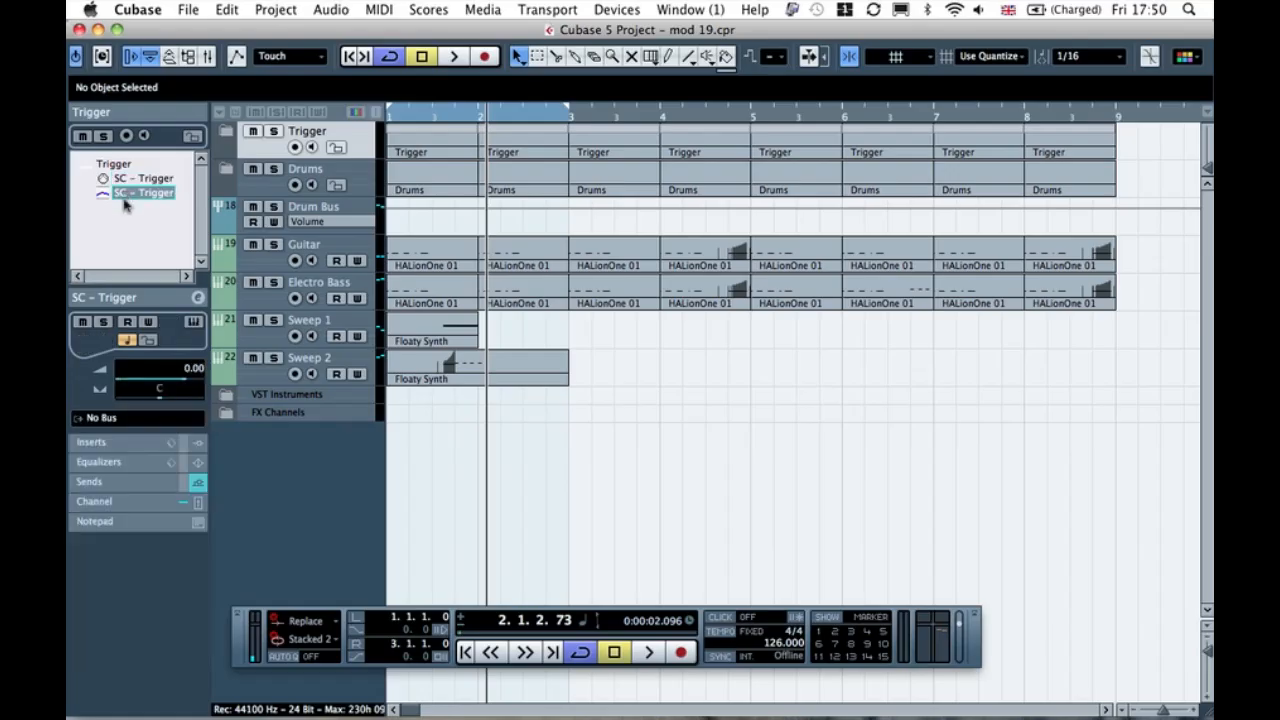
- Add an active second send from SC - Trigger to the Sweep 2 compressor's side-chain, with its level at about 0.27
{"action": "left_click", "coordinate": [198, 484]}
{"action": "left_click", "coordinate": [107, 446]}
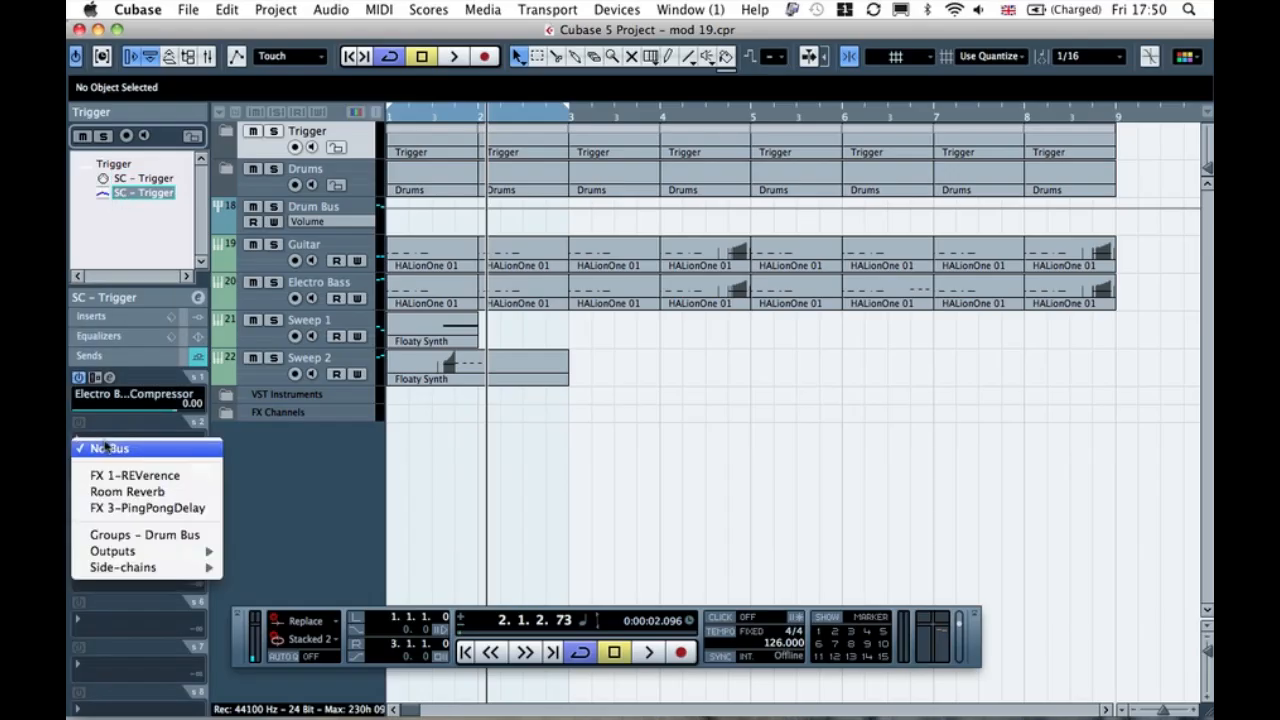
{"action": "mouse_move", "coordinate": [133, 571]}
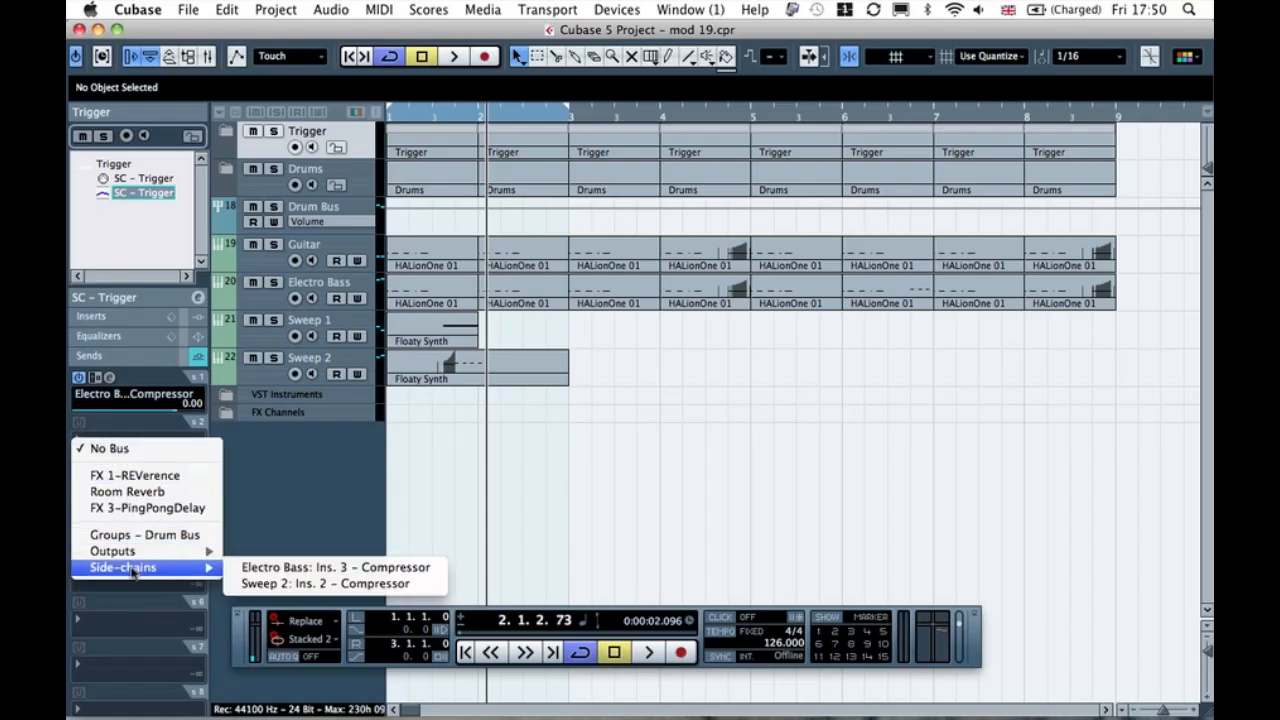
{"action": "left_click", "coordinate": [256, 584]}
{"action": "left_click", "coordinate": [79, 422]}
{"action": "left_click_drag", "start_coordinate": [148, 457], "coordinate": [158, 458]}
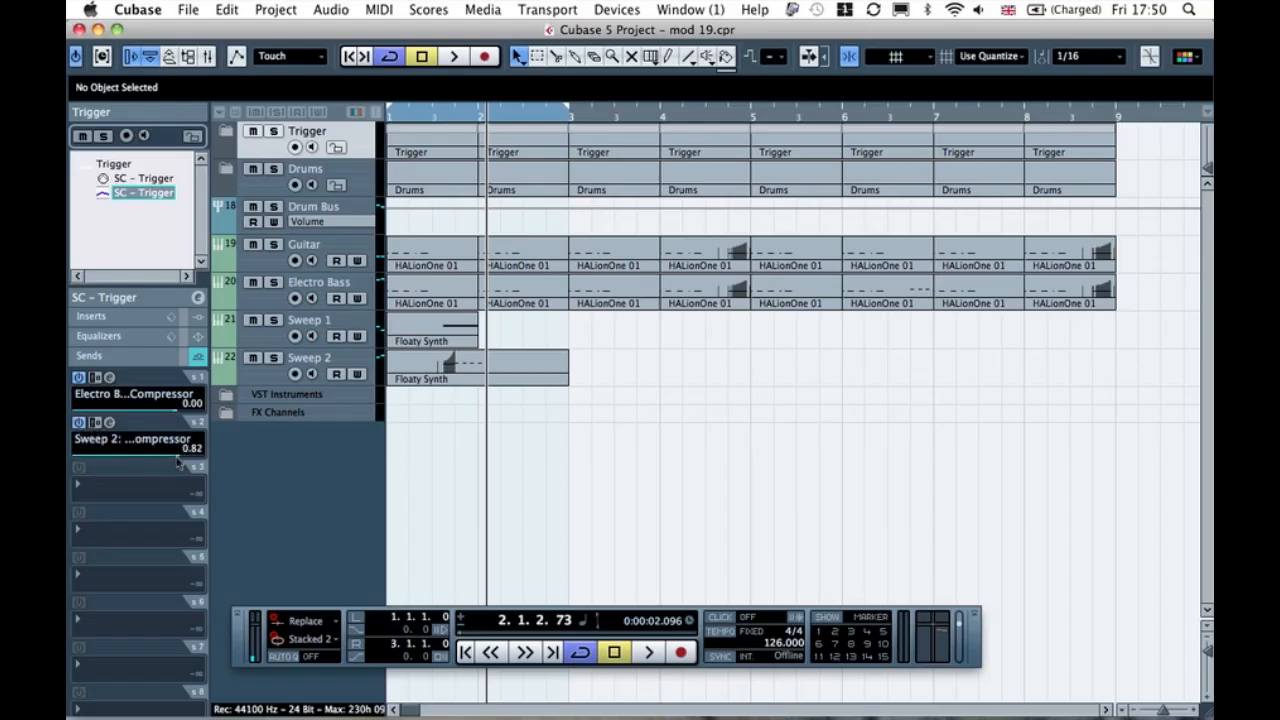
- With the loop playing, reopen Sweep 2's compressor and set its release to 163, then stop playback and close it
{"action": "key", "text": "space"}
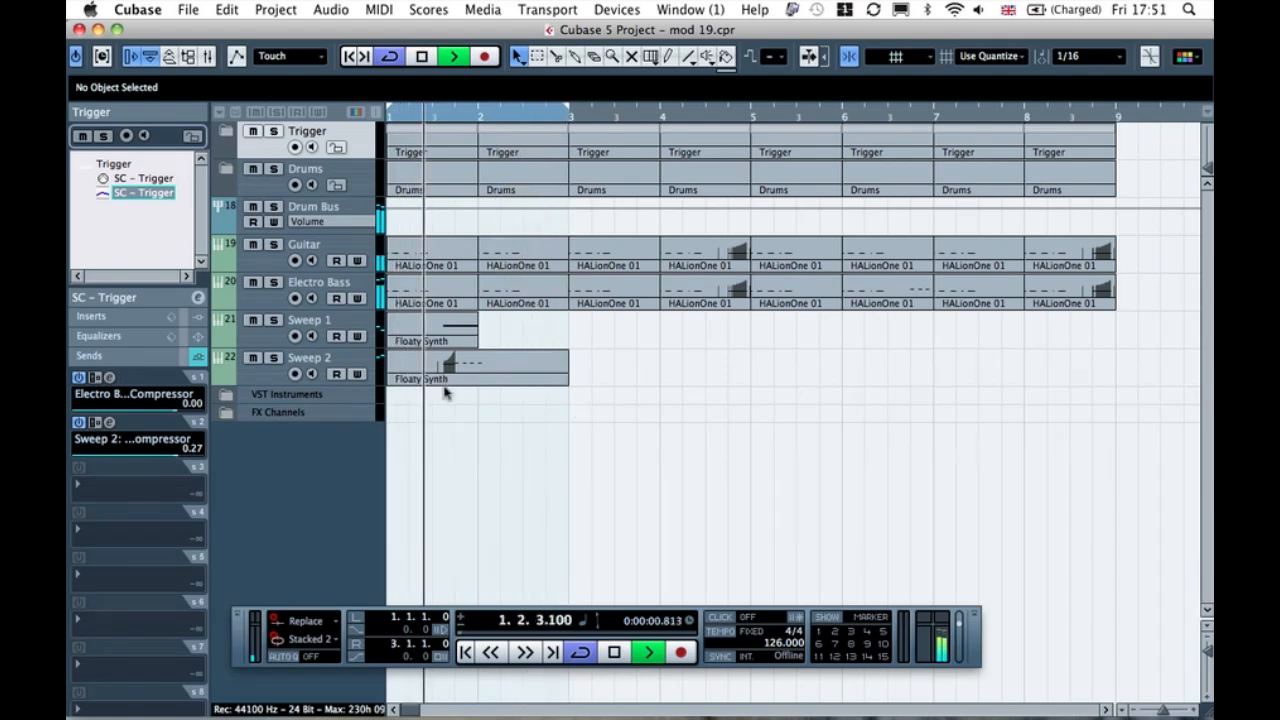
{"action": "left_click", "coordinate": [258, 368]}
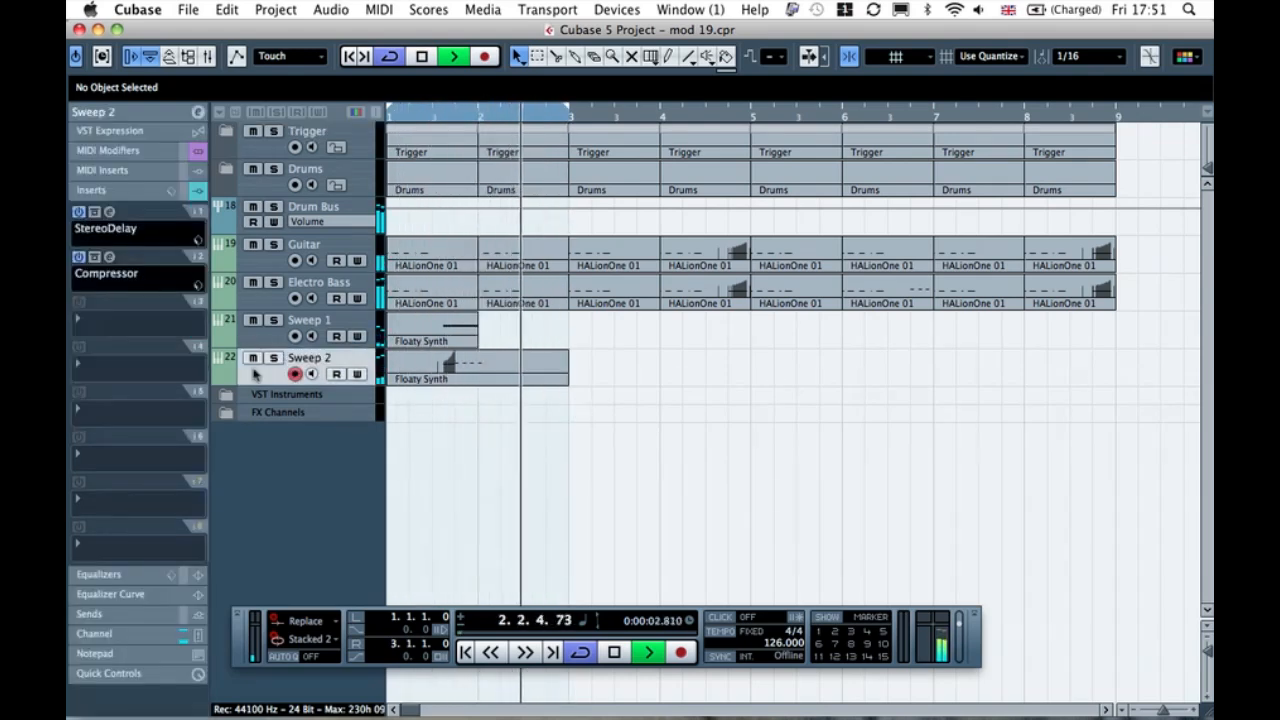
{"action": "left_click", "coordinate": [110, 256]}
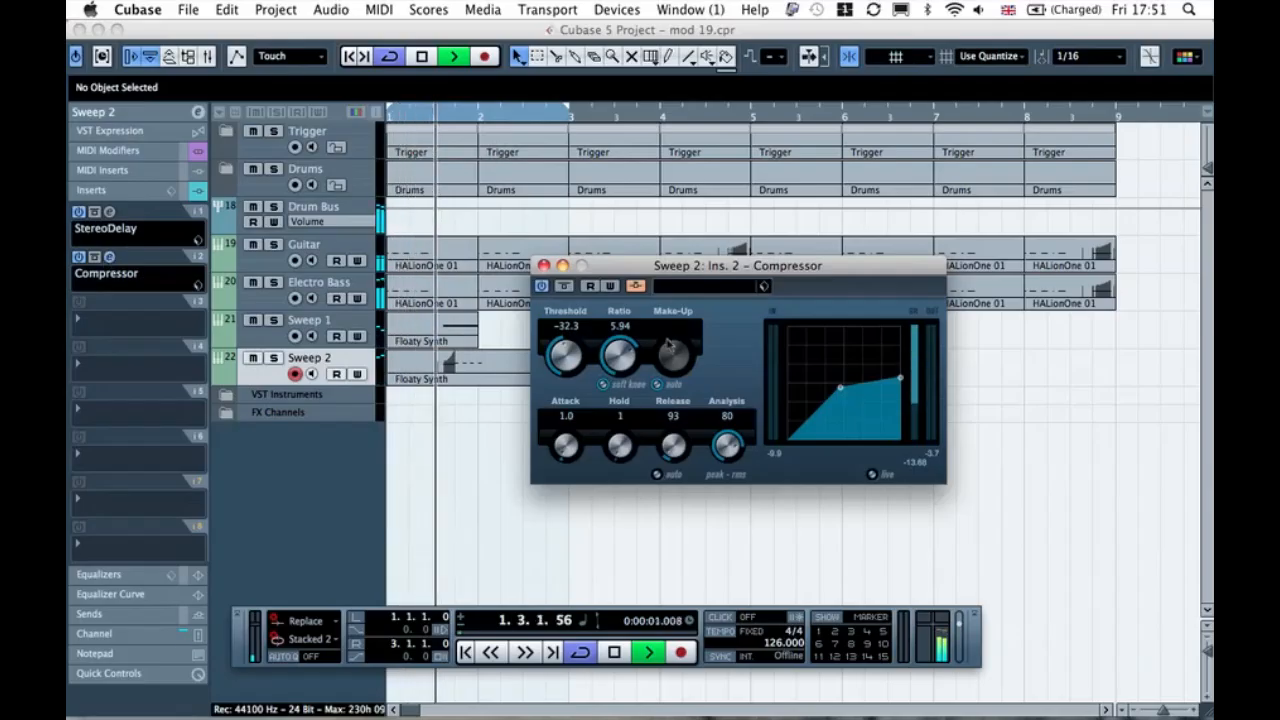
{"action": "left_click_drag", "start_coordinate": [670, 442], "coordinate": [664, 451]}
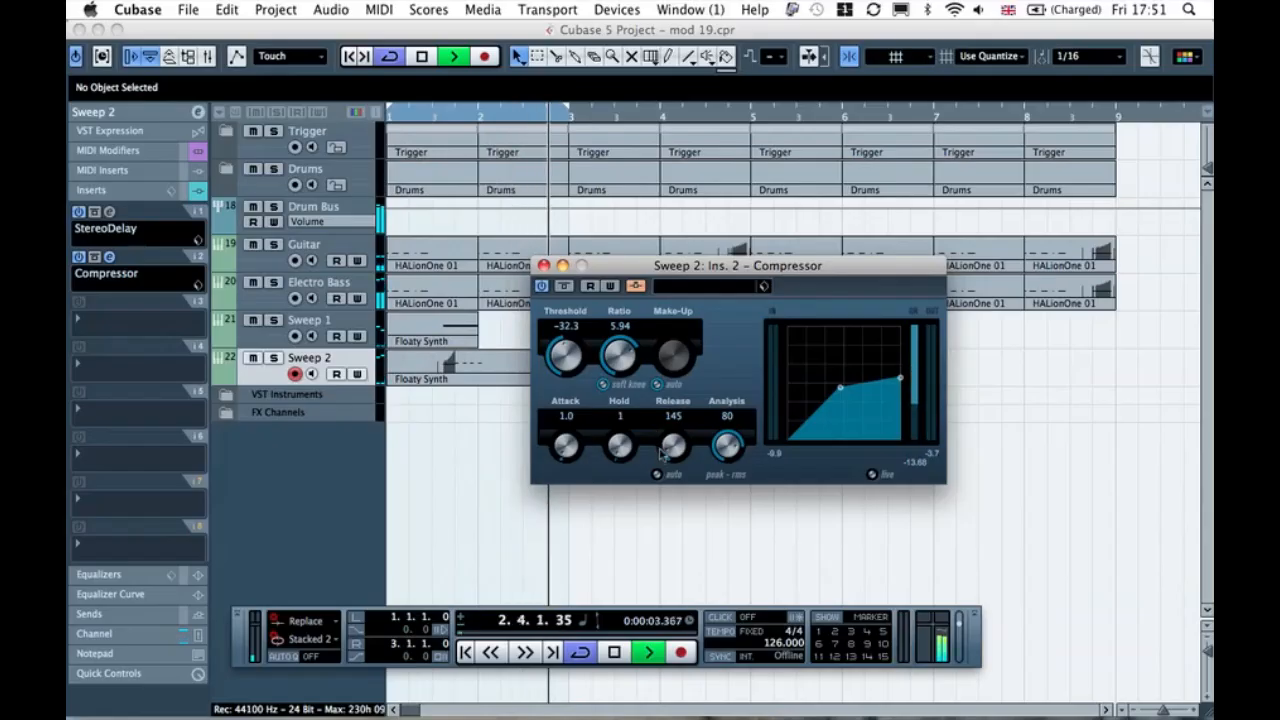
{"action": "scroll", "coordinate": [672, 446], "scroll_direction": "up", "scroll_amount": 5}
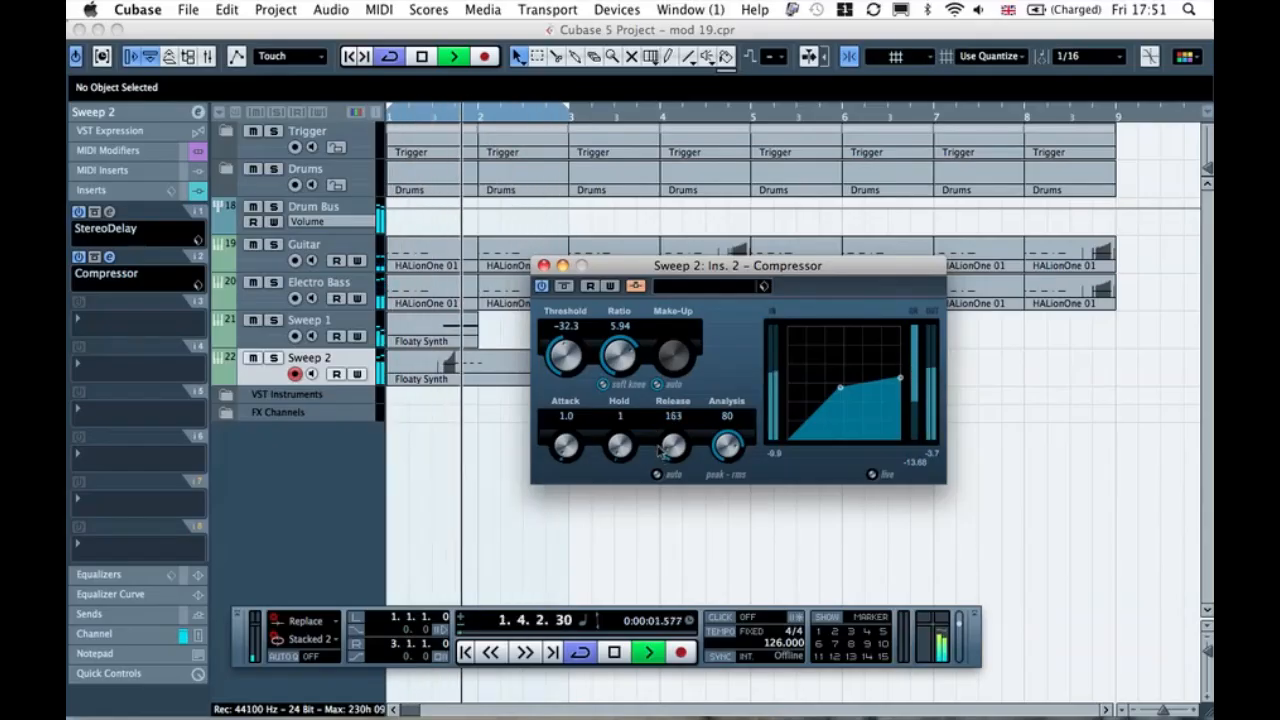
{"action": "key", "text": "space"}
{"action": "left_click", "coordinate": [543, 265]}
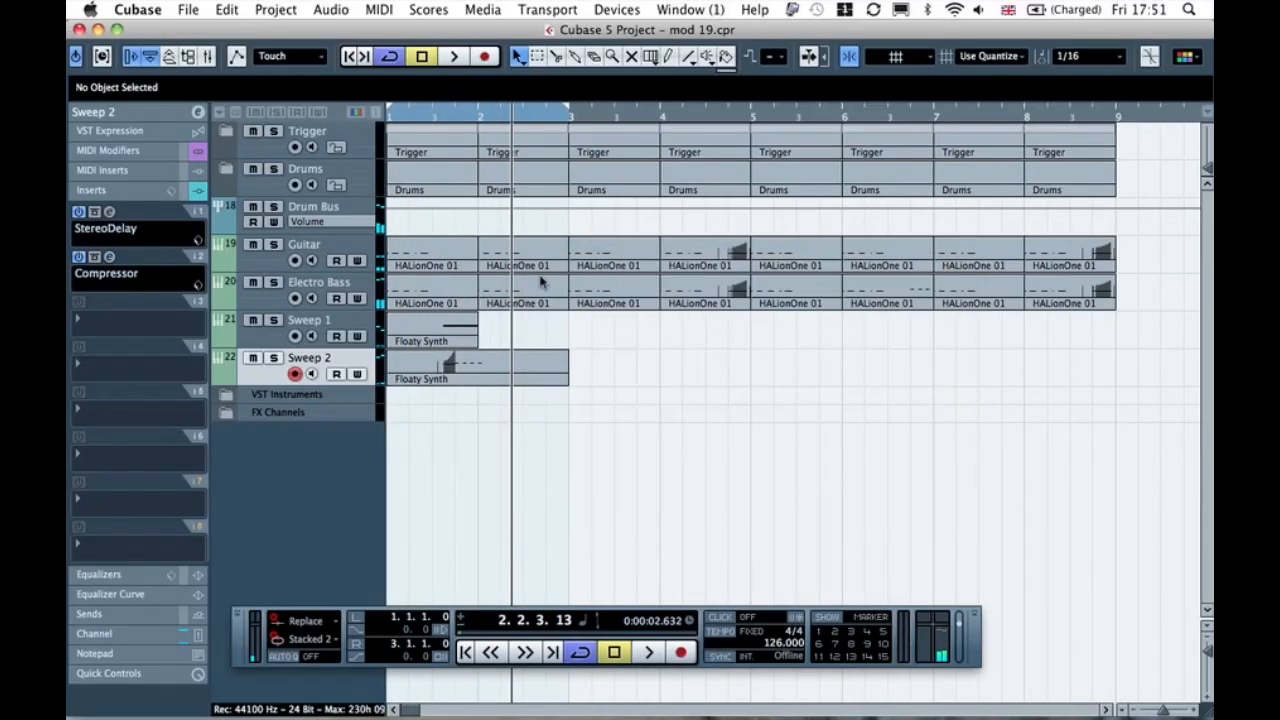
- Show Sweep 2's basic channel settings and set its volume to about -8.68 during loop playback, then stop
{"action": "left_click", "coordinate": [198, 191]}
{"action": "left_click", "coordinate": [161, 117]}
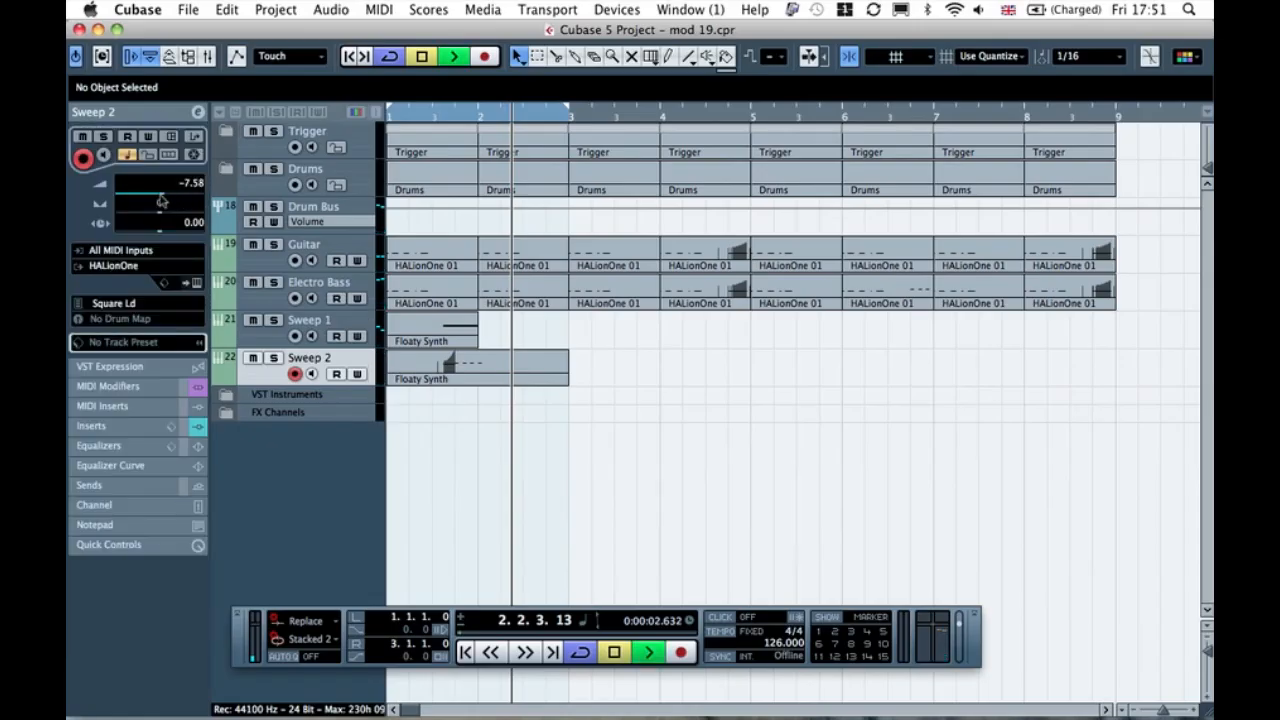
{"action": "key", "text": "space"}
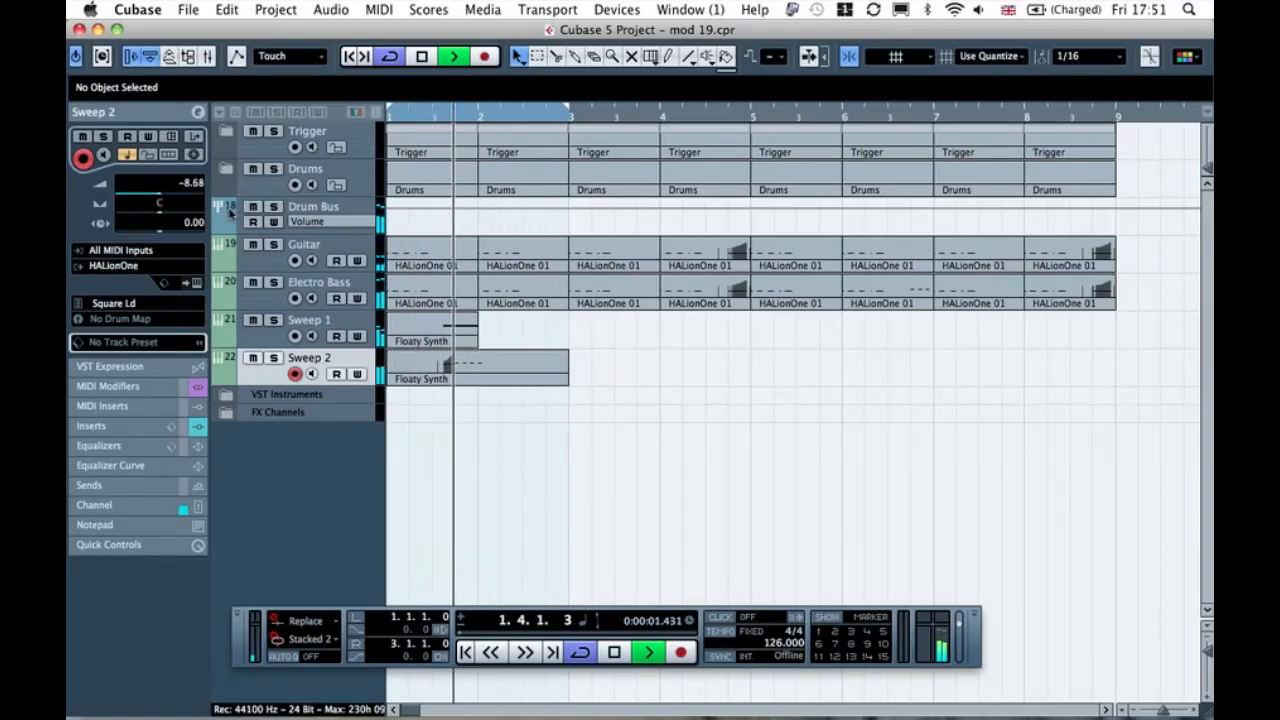
{"action": "key", "text": "space"}
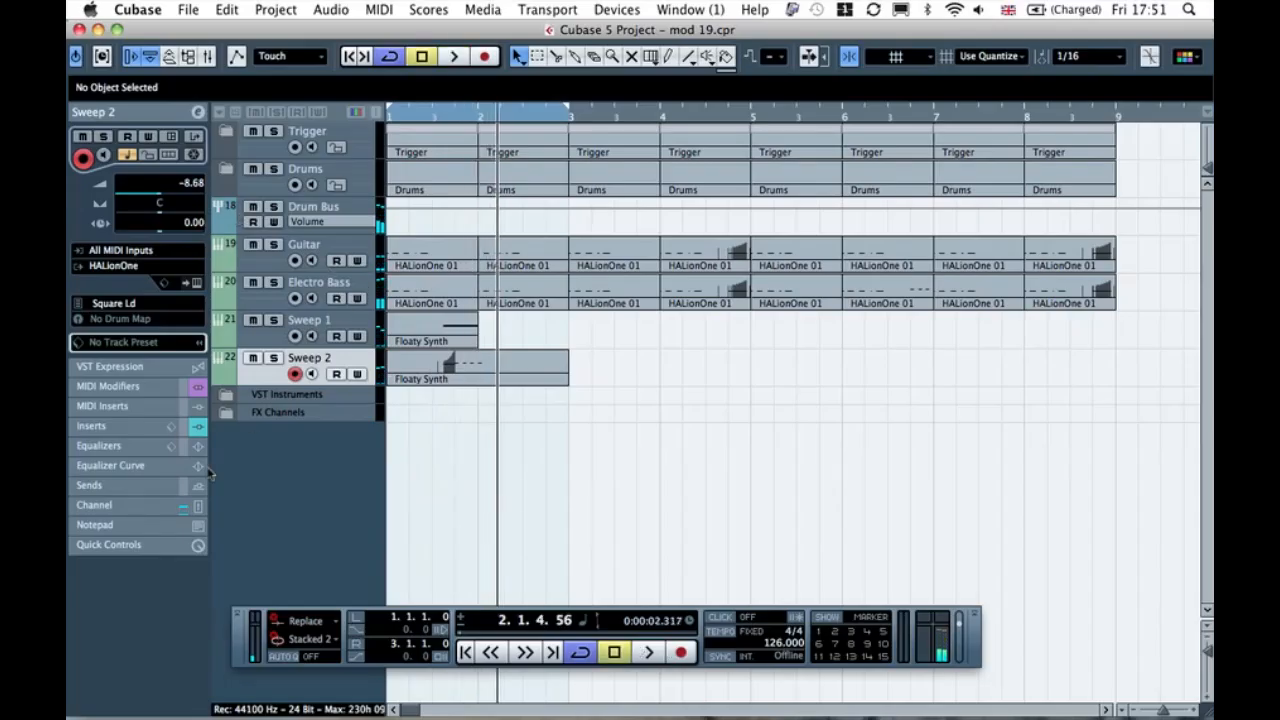
- Add an active first send from Sweep 2 to Room Reverb and raise its level with the loop playing
{"action": "left_click", "coordinate": [190, 487]}
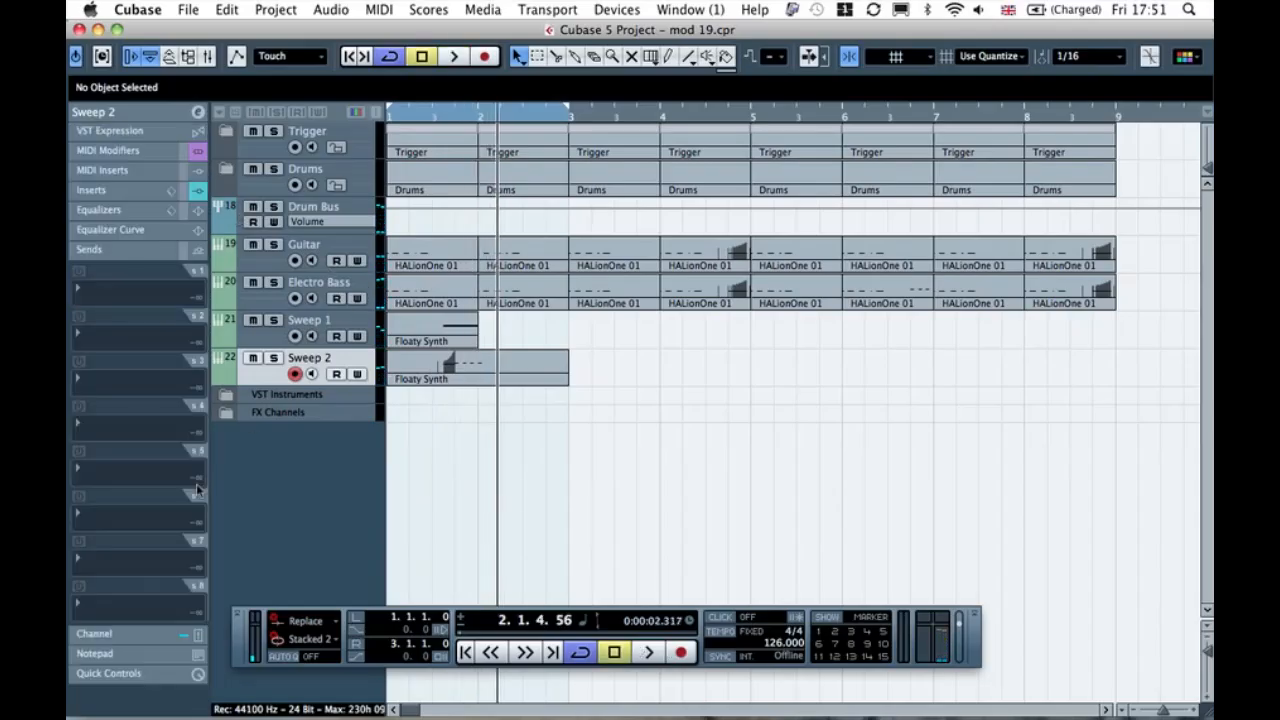
{"action": "left_click", "coordinate": [128, 291]}
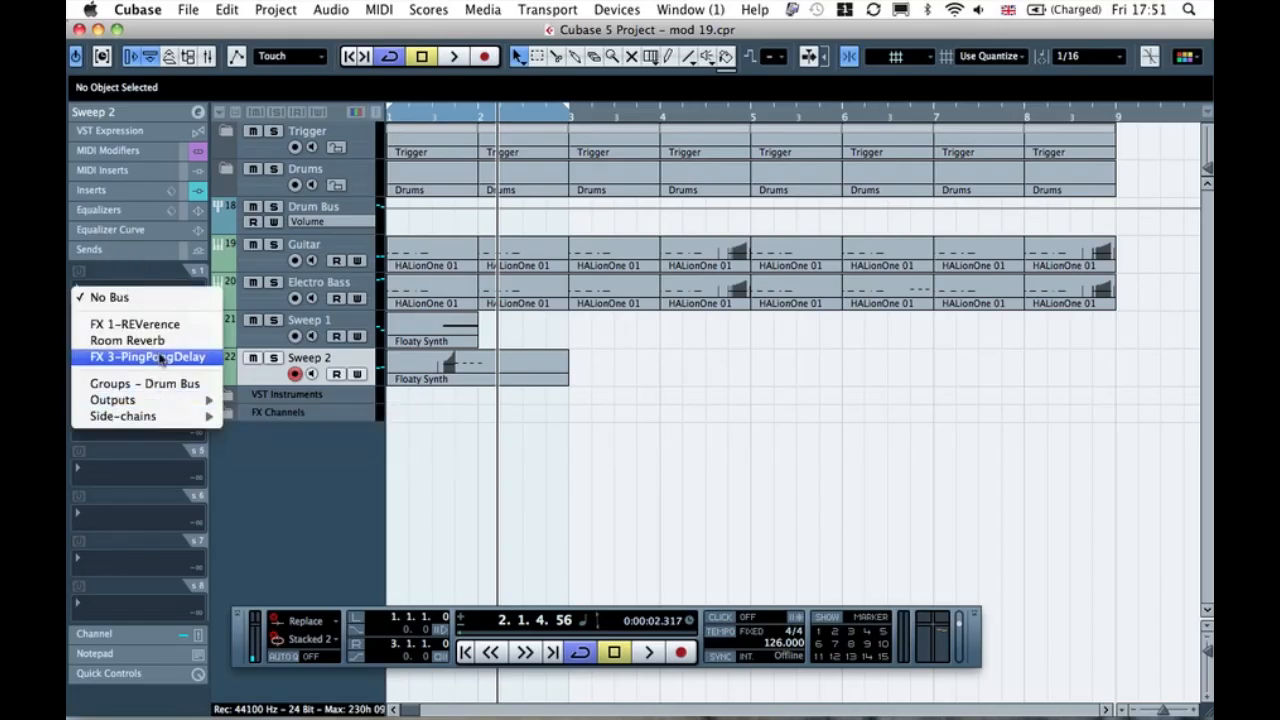
{"action": "left_click", "coordinate": [135, 341]}
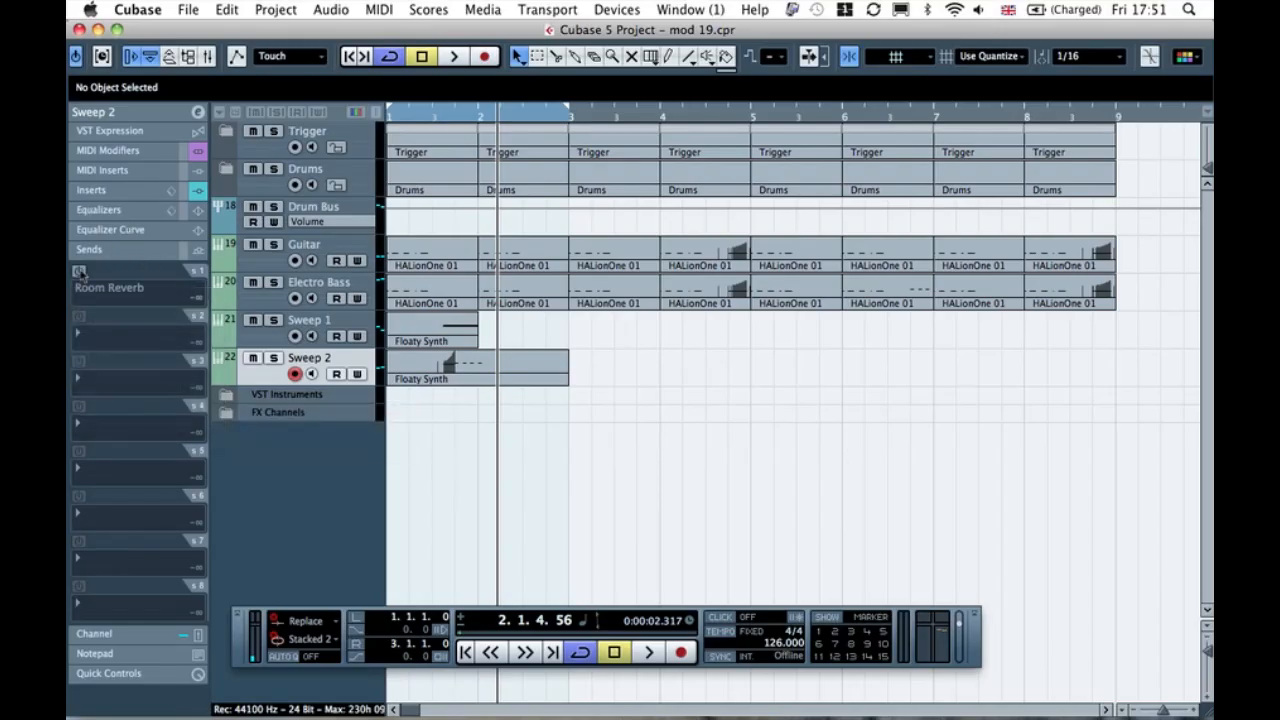
{"action": "key", "text": "space"}
{"action": "left_click_drag", "start_coordinate": [107, 308], "coordinate": [119, 311]}
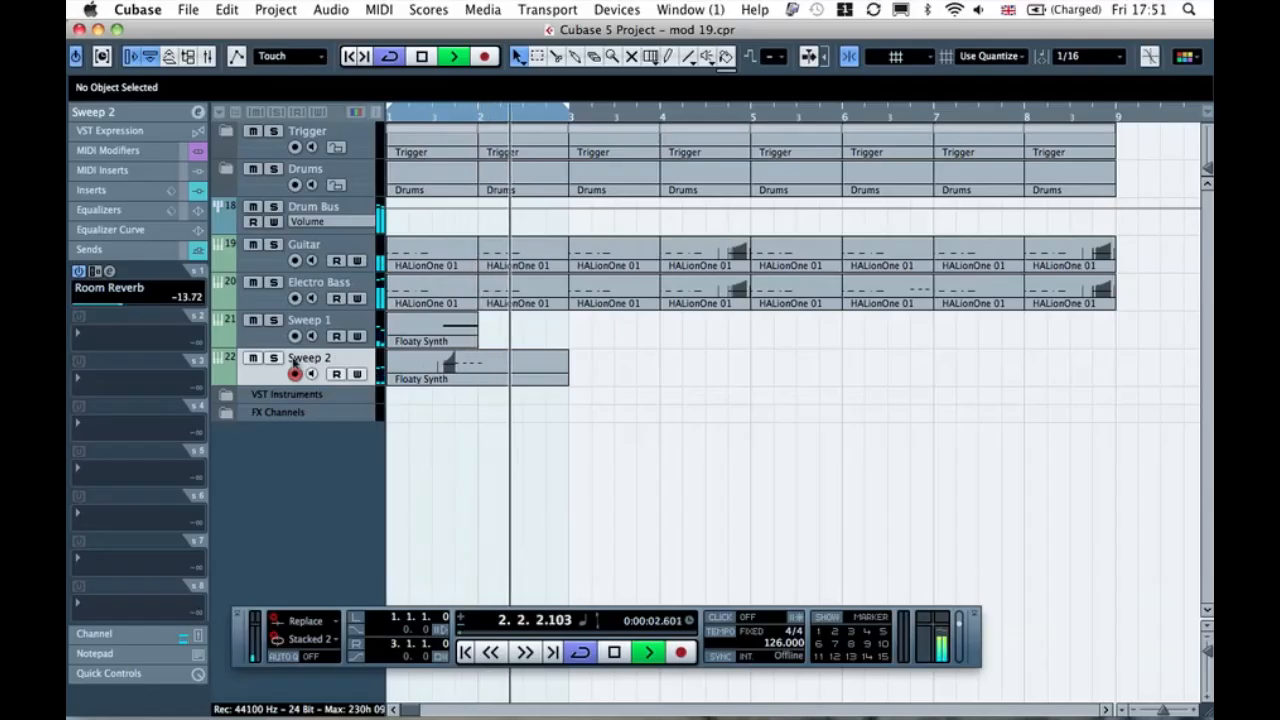
- Solo Sweep 2 and set its Room Reverb send level to about -12.43
{"action": "key", "text": "s"}
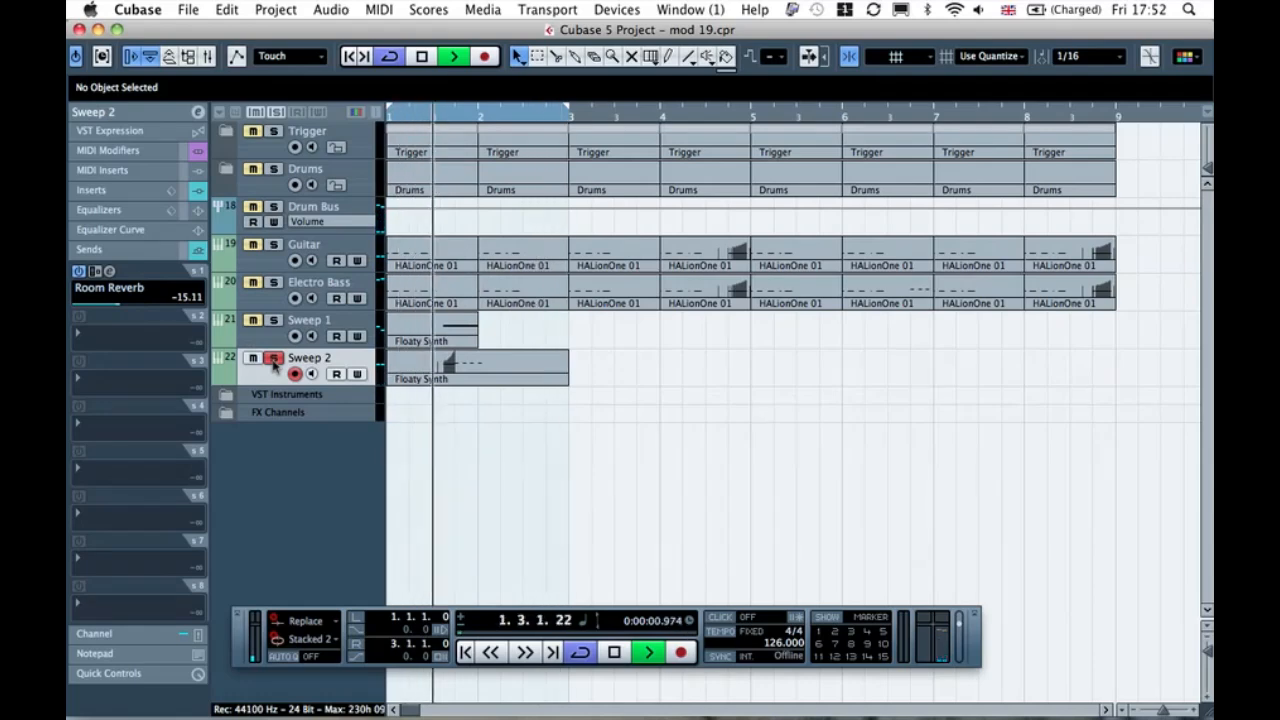
{"action": "left_click", "coordinate": [166, 306]}
{"action": "left_click_drag", "start_coordinate": [166, 309], "coordinate": [126, 311]}
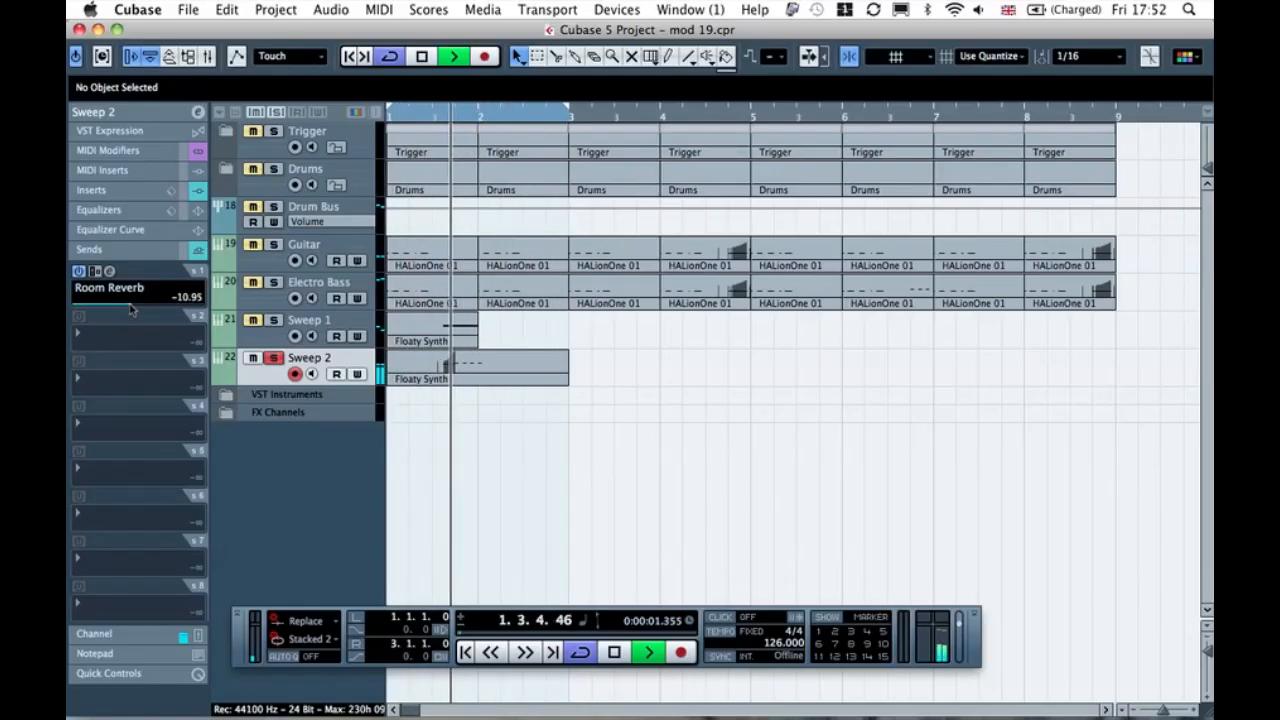
- Add an active second send from Sweep 2 to FX 1-REVerence and set its level to about -7.36
{"action": "left_click", "coordinate": [128, 332]}
{"action": "left_click", "coordinate": [127, 272]}
{"action": "left_click", "coordinate": [128, 318]}
{"action": "left_click", "coordinate": [144, 370]}
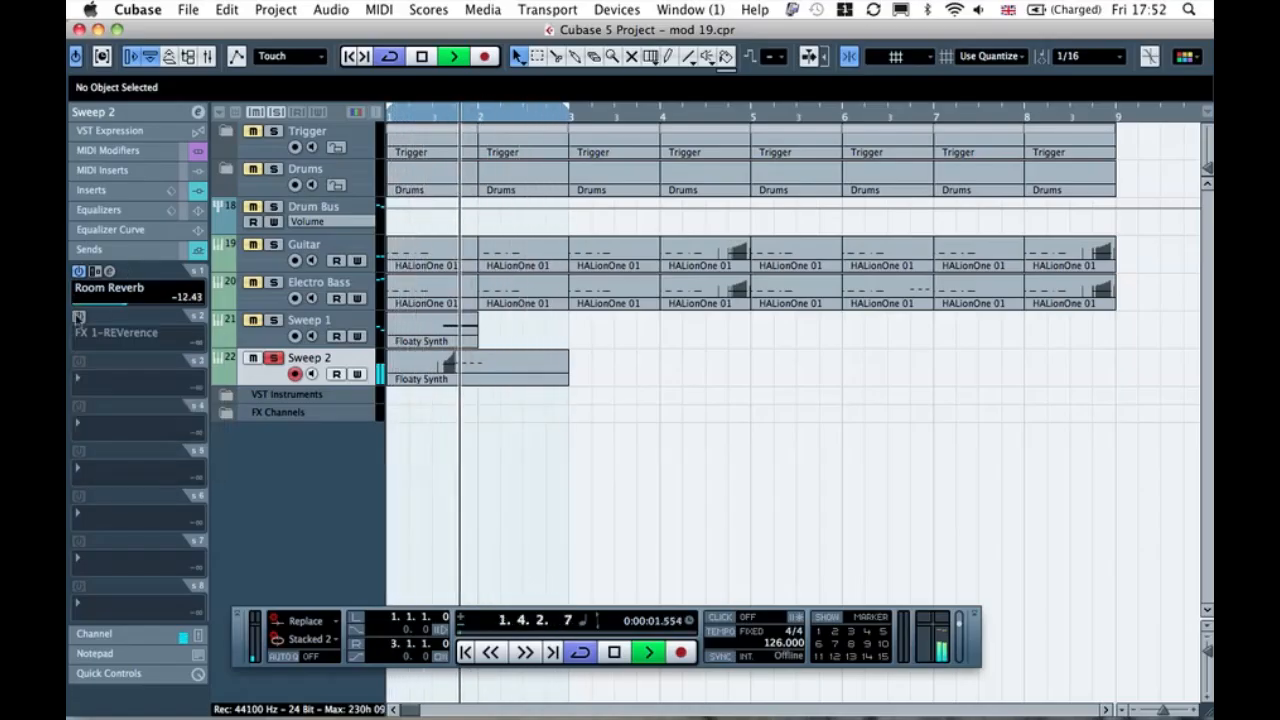
{"action": "left_click_drag", "start_coordinate": [97, 352], "coordinate": [136, 352]}
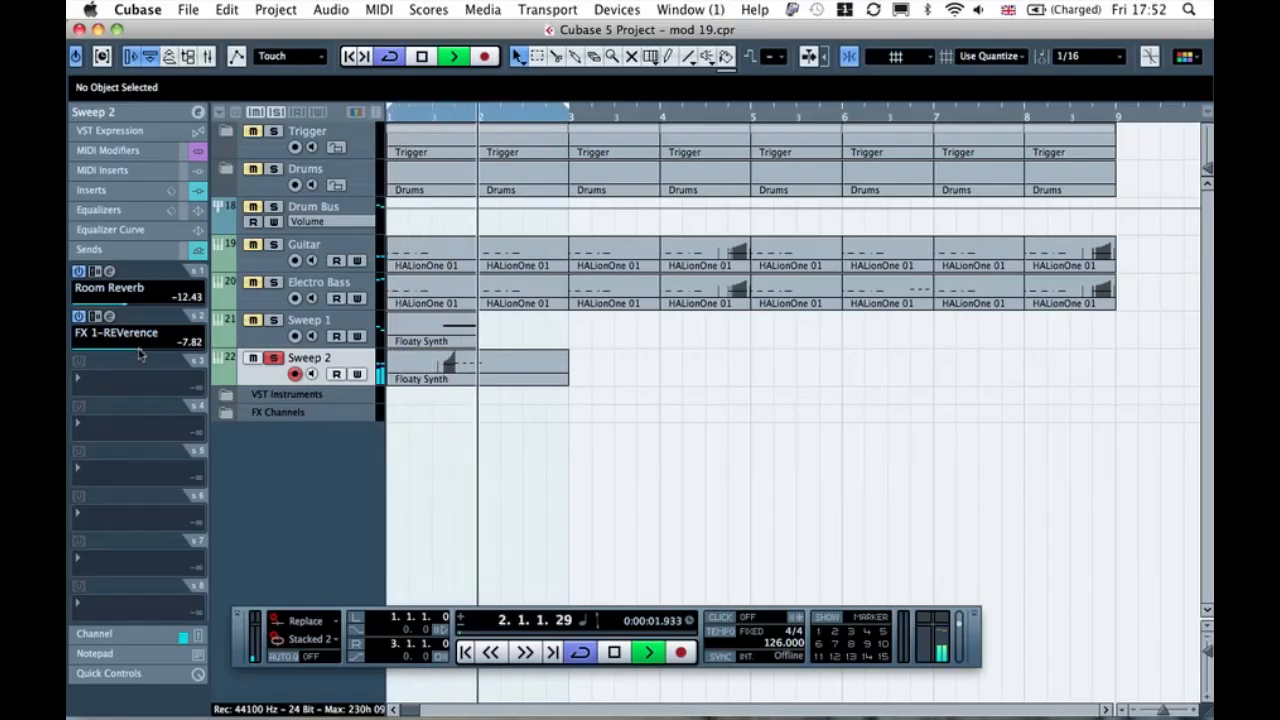
{"action": "left_click_drag", "start_coordinate": [143, 353], "coordinate": [150, 352]}
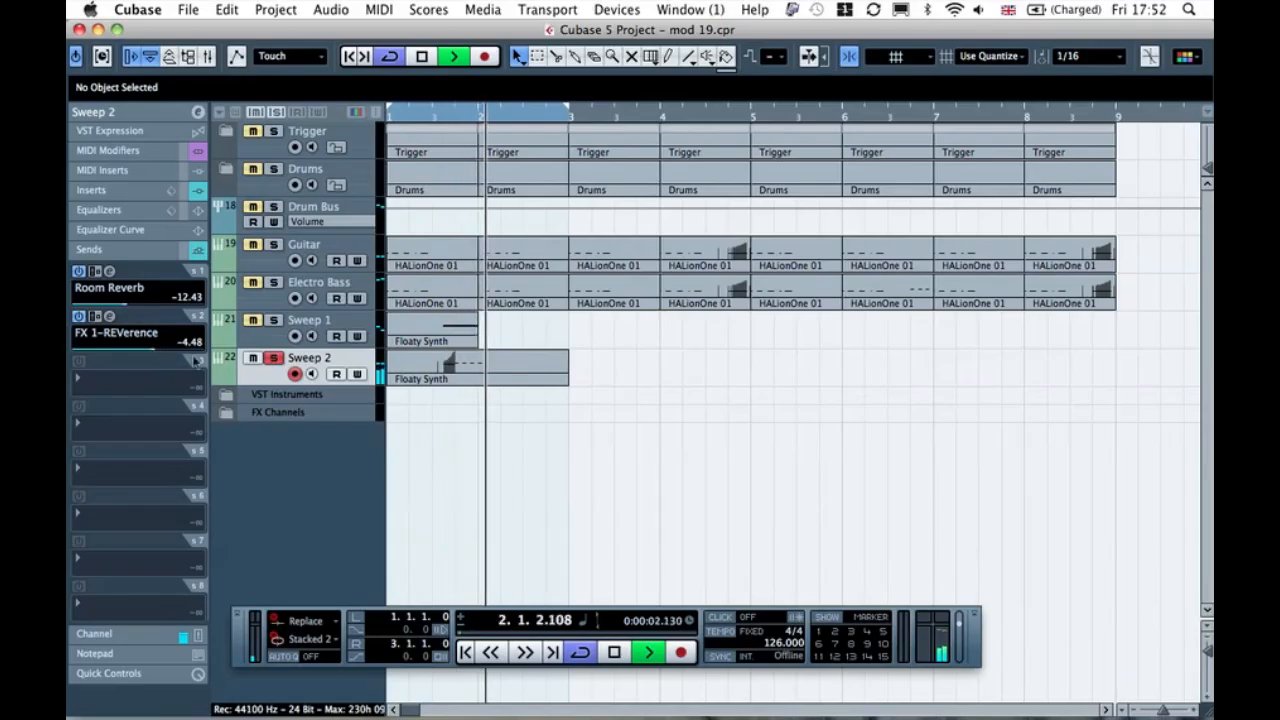
{"action": "left_click_drag", "start_coordinate": [152, 353], "coordinate": [127, 353]}
{"action": "left_click", "coordinate": [271, 358]}
{"action": "left_click", "coordinate": [268, 358]}
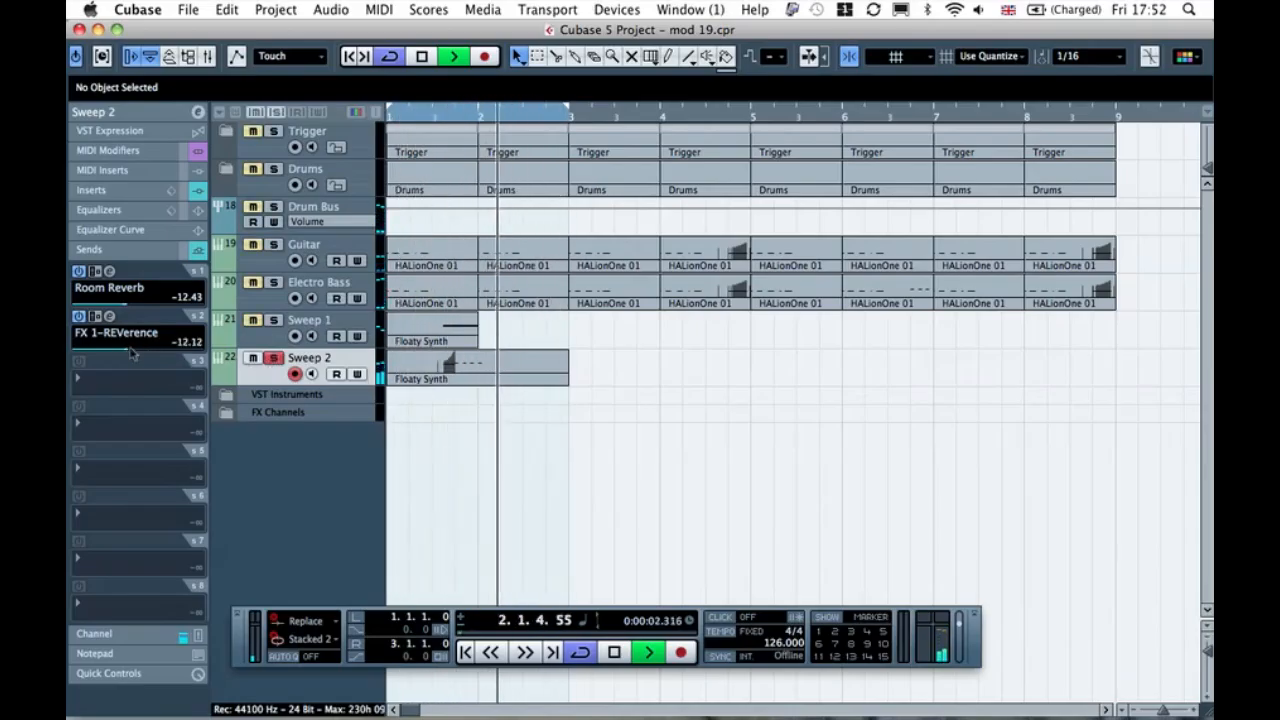
{"action": "left_click_drag", "start_coordinate": [127, 353], "coordinate": [140, 352]}
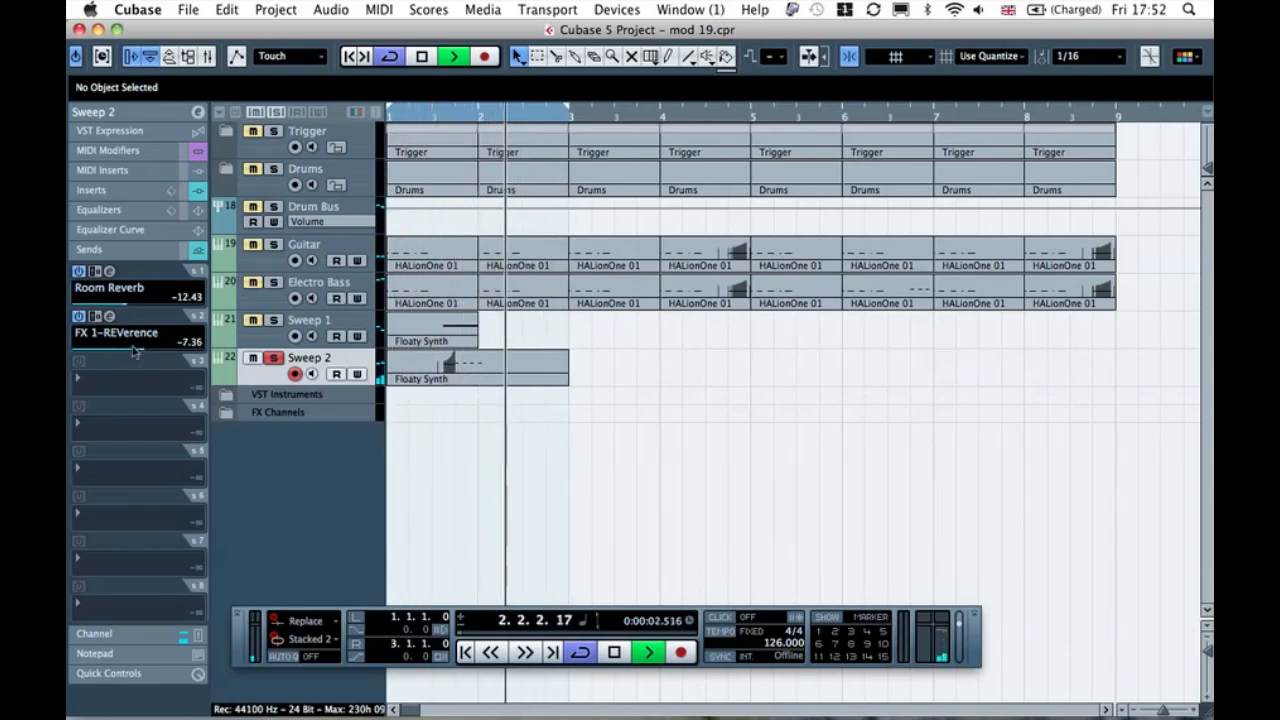
- Collapse Sweep 2's sends, take the track out of solo and stop playback
{"action": "left_click", "coordinate": [150, 249]}
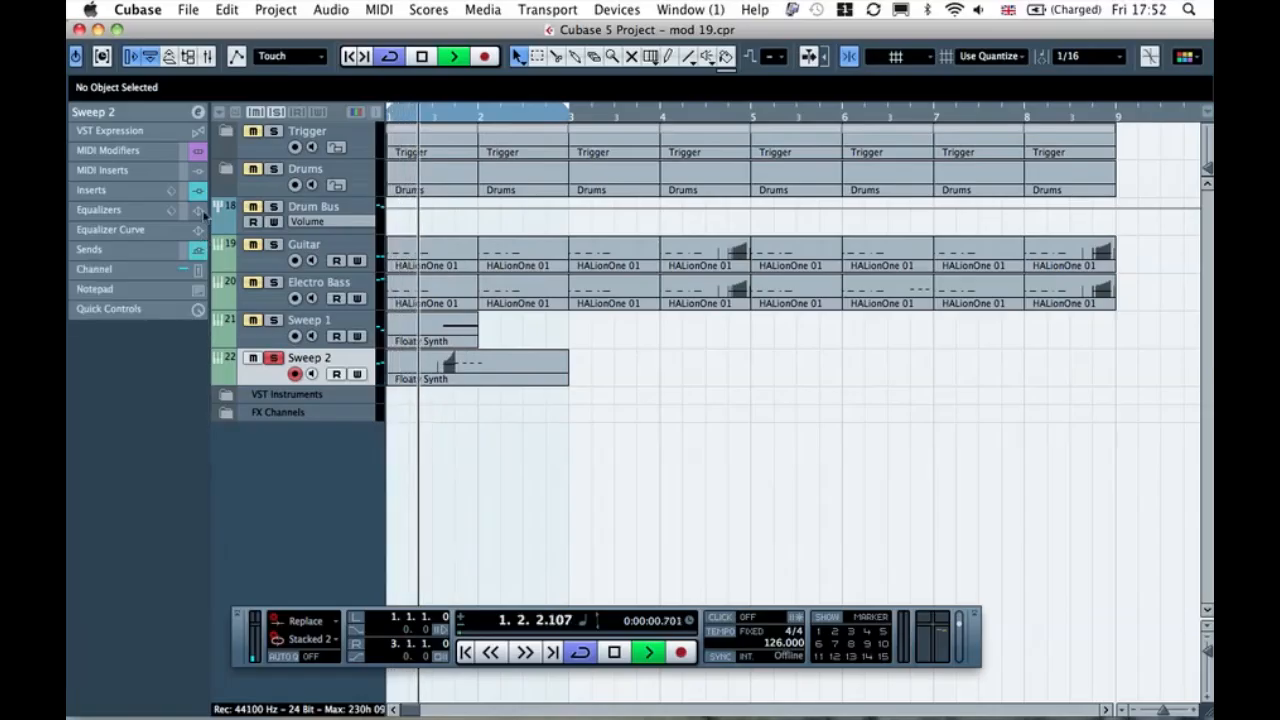
{"action": "left_click", "coordinate": [170, 150]}
{"action": "left_click", "coordinate": [170, 150]}
{"action": "key", "text": "space"}
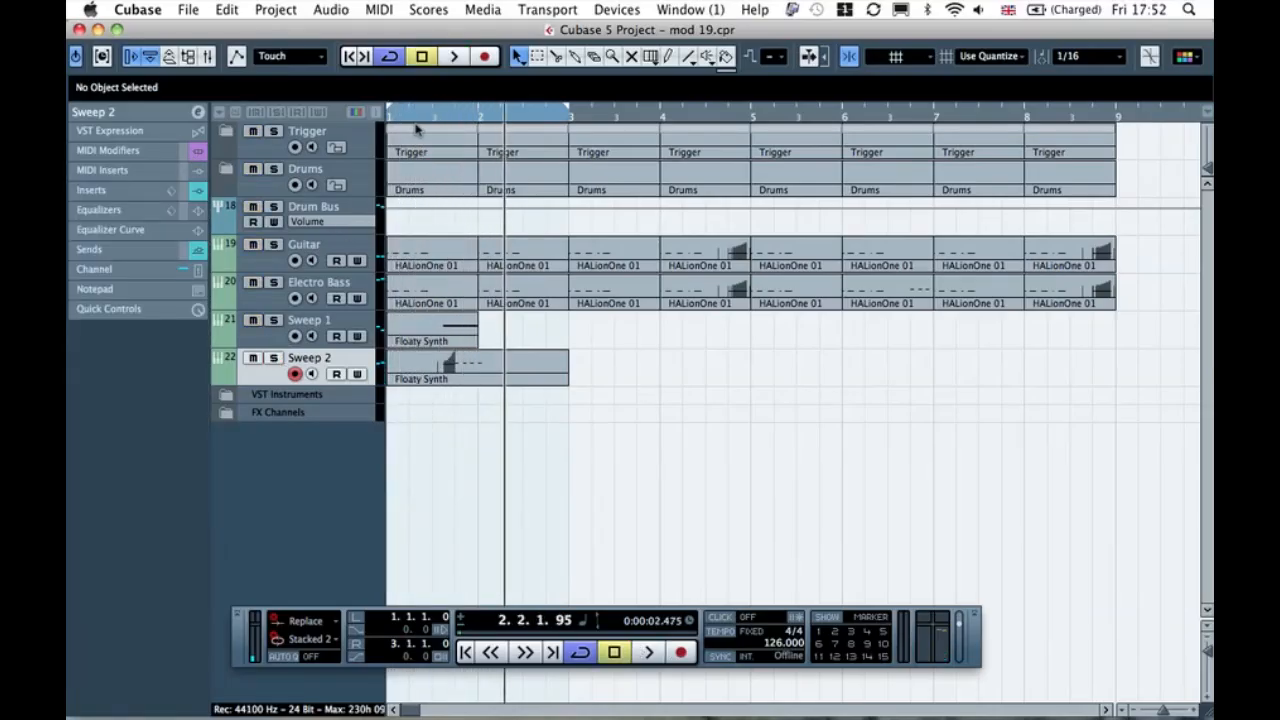
- With the loop playing, reopen Sweep 2's compressor and set its ratio to 6.05, trying a longer release before restoring 163
{"action": "key", "text": "space"}
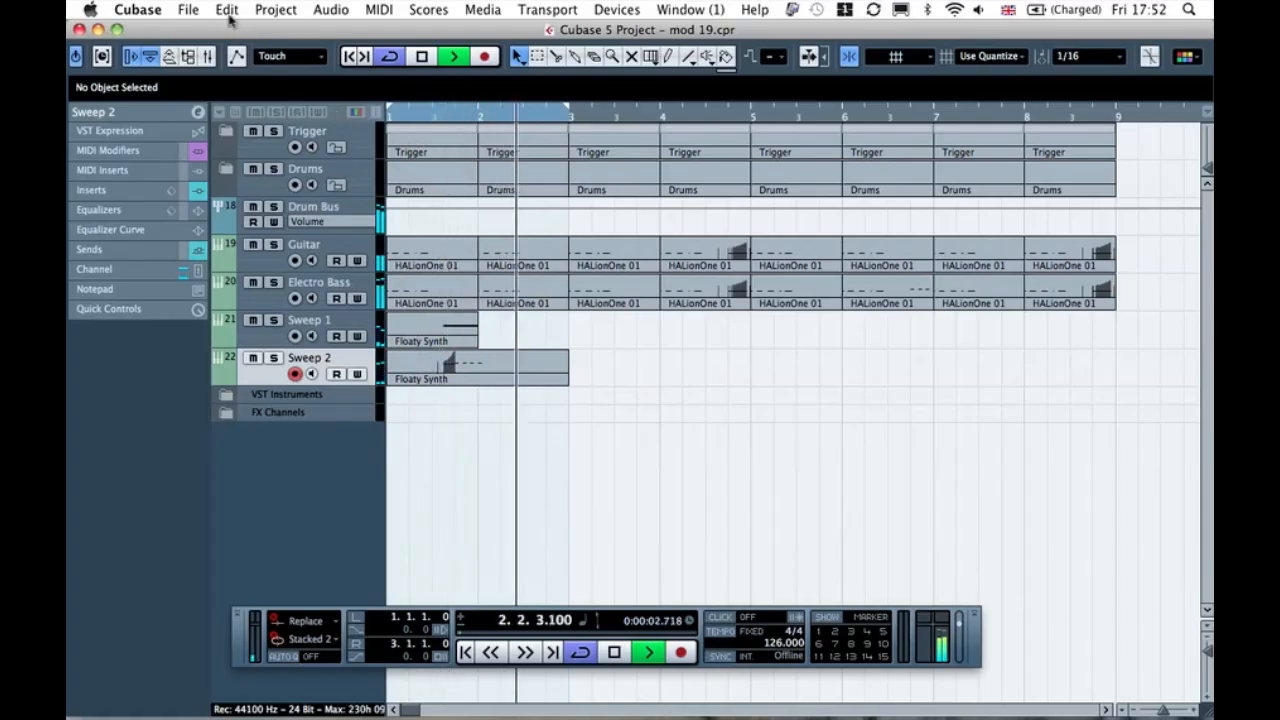
{"action": "left_click", "coordinate": [95, 190]}
{"action": "left_click", "coordinate": [109, 257]}
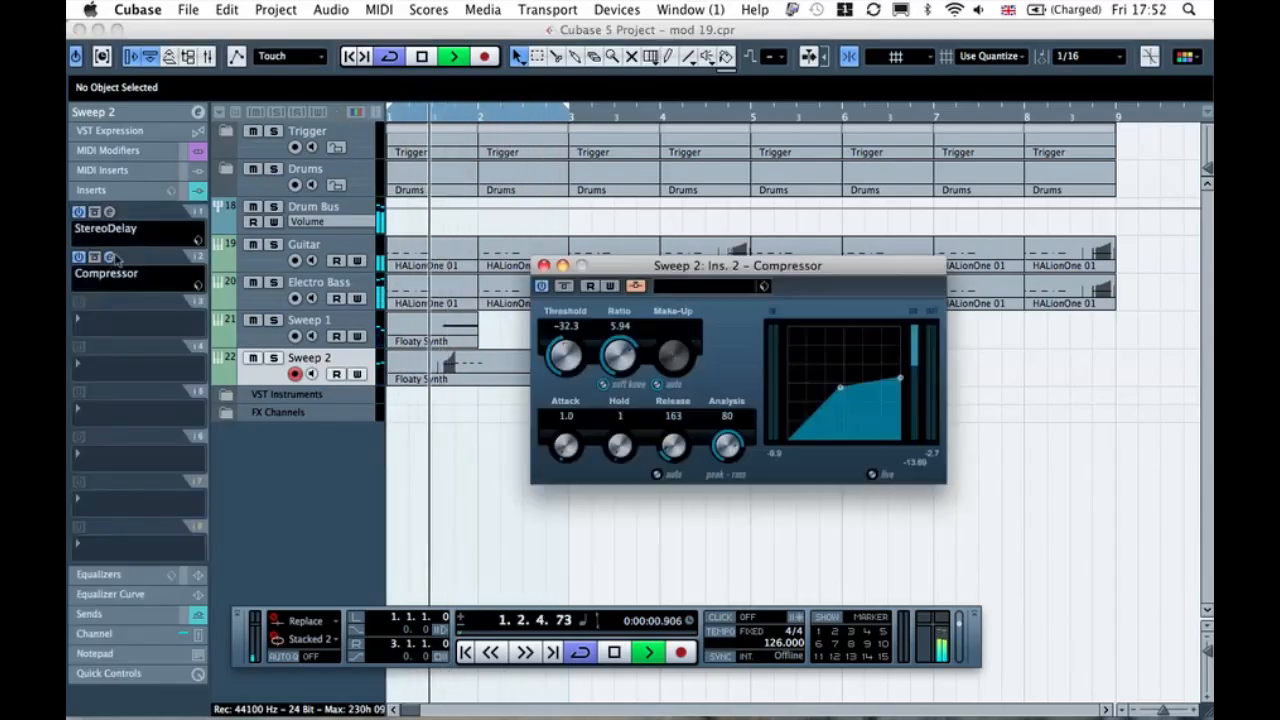
{"action": "scroll", "coordinate": [641, 355], "scroll_direction": "up", "scroll_amount": 3}
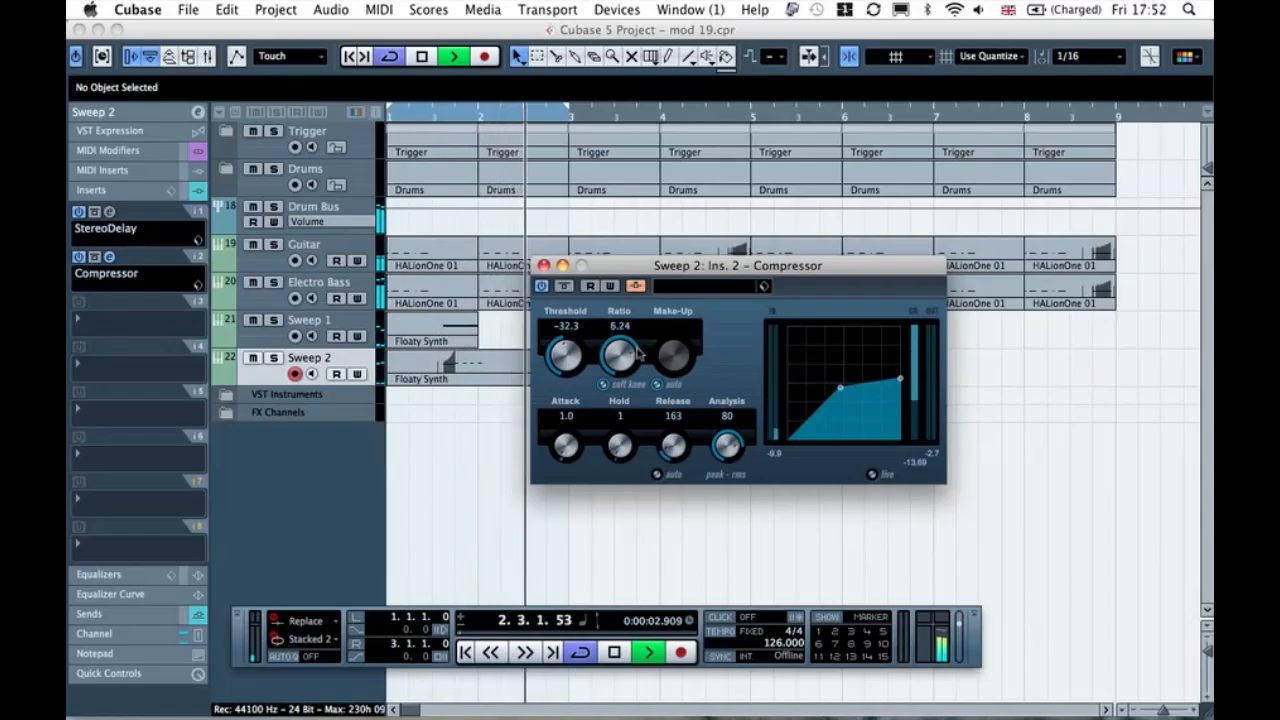
{"action": "scroll", "coordinate": [672, 447], "scroll_direction": "up", "scroll_amount": 3}
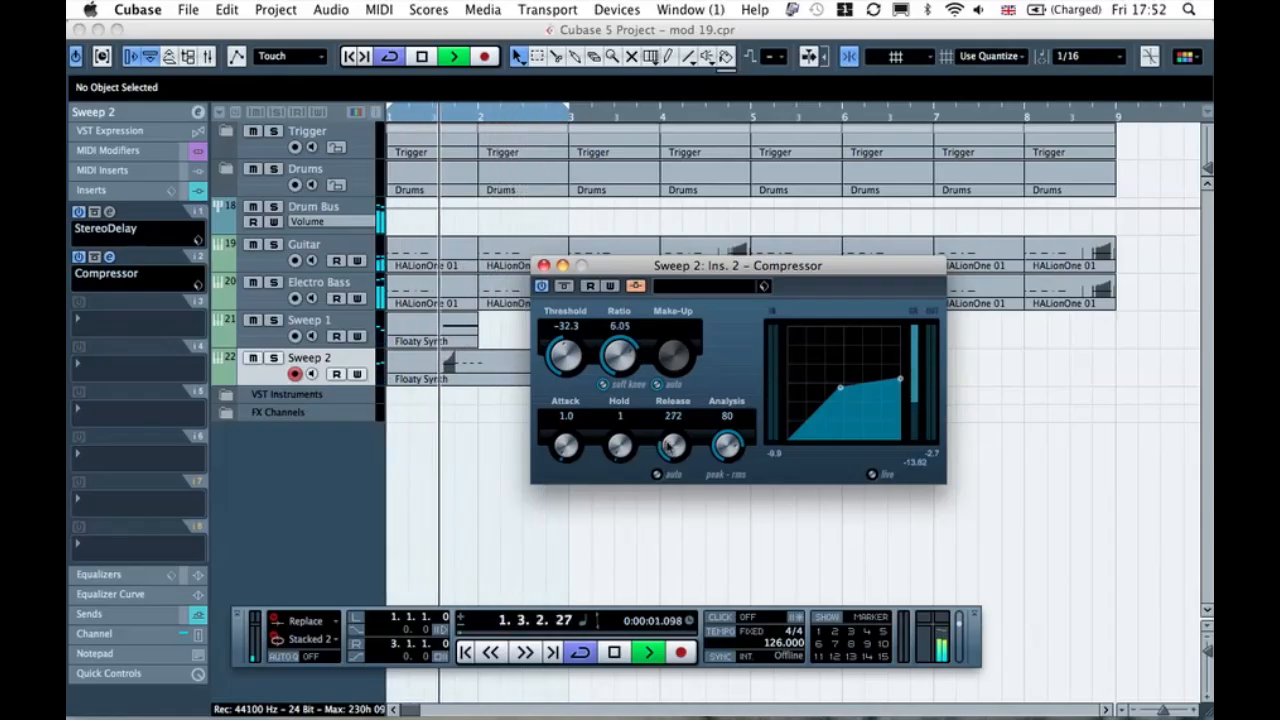
{"action": "scroll", "coordinate": [665, 447], "scroll_direction": "down", "scroll_amount": 4}
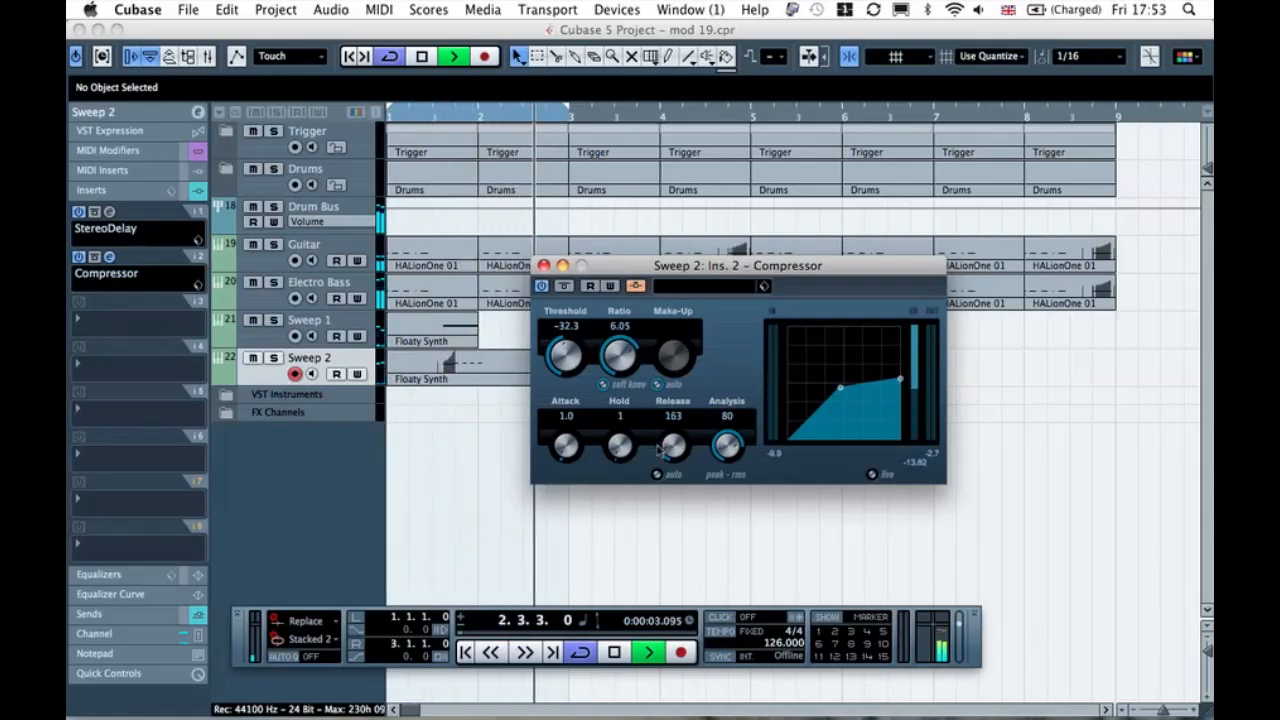
- Raise the threshold of Sweep 2's compressor to -21.2, then stop playback
{"action": "scroll", "coordinate": [567, 340], "scroll_direction": "up", "scroll_amount": 3}
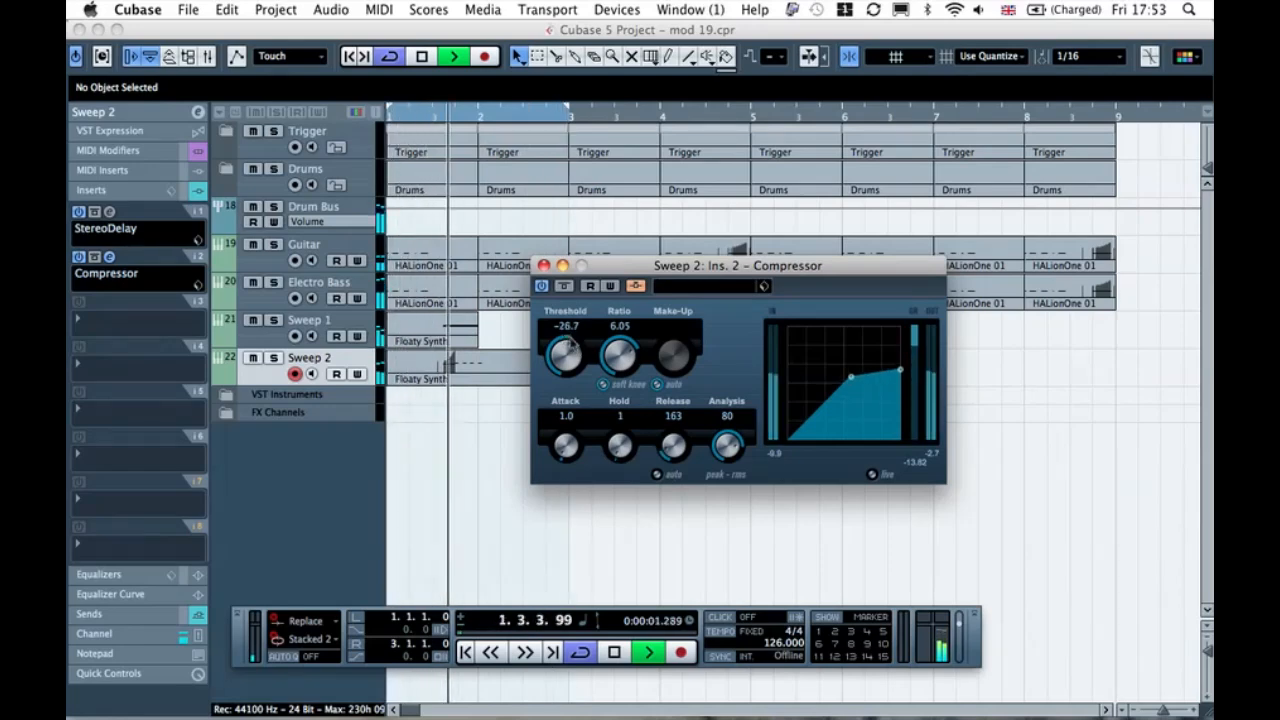
{"action": "scroll", "coordinate": [571, 342], "scroll_direction": "up", "scroll_amount": 1}
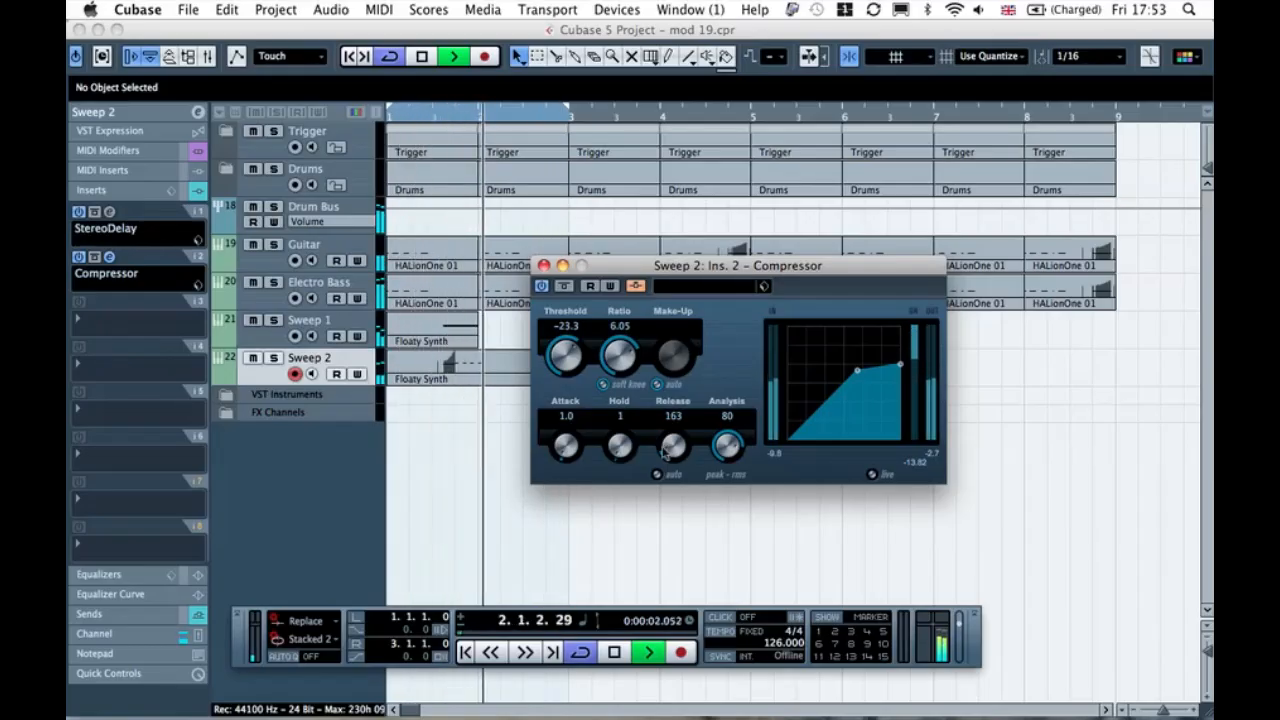
{"action": "mouse_move", "coordinate": [578, 352]}
{"action": "left_mouse_down"}
{"action": "mouse_move", "coordinate": [583, 365]}
{"action": "mouse_move", "coordinate": [539, 354]}
{"action": "mouse_move", "coordinate": [588, 318]}
{"action": "mouse_move", "coordinate": [579, 348]}
{"action": "left_mouse_up"}
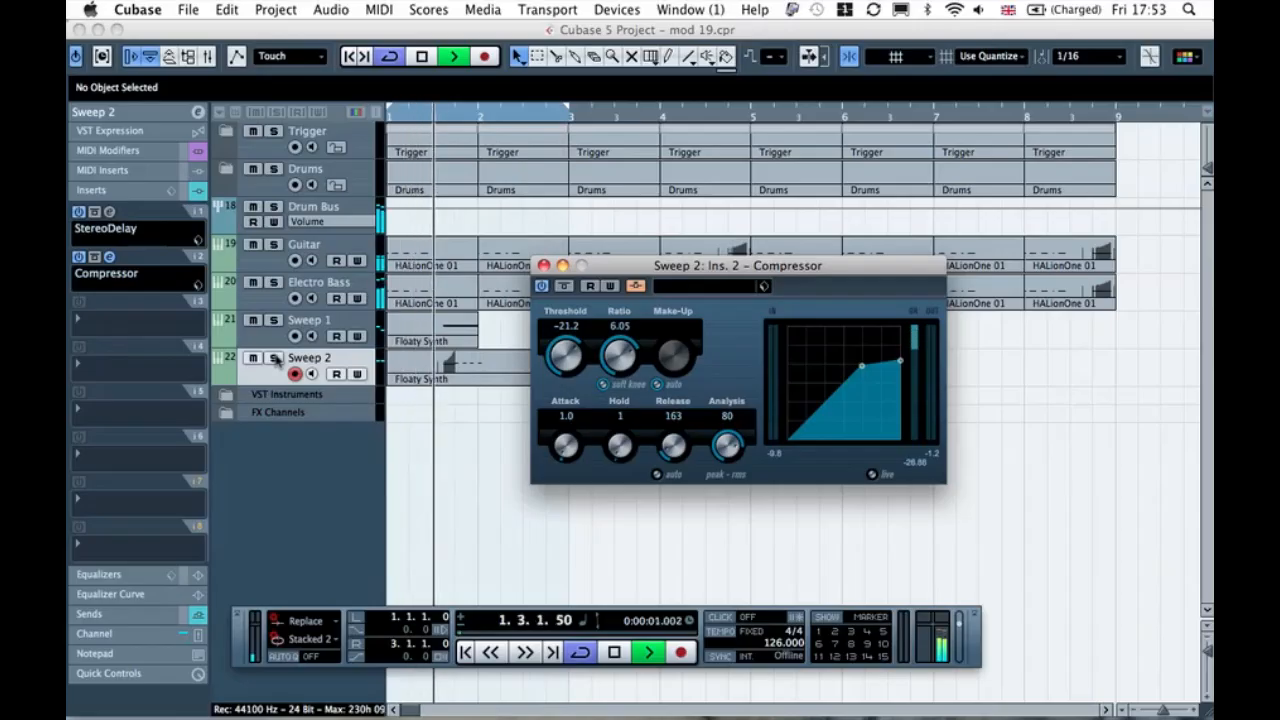
{"action": "key", "text": "space"}
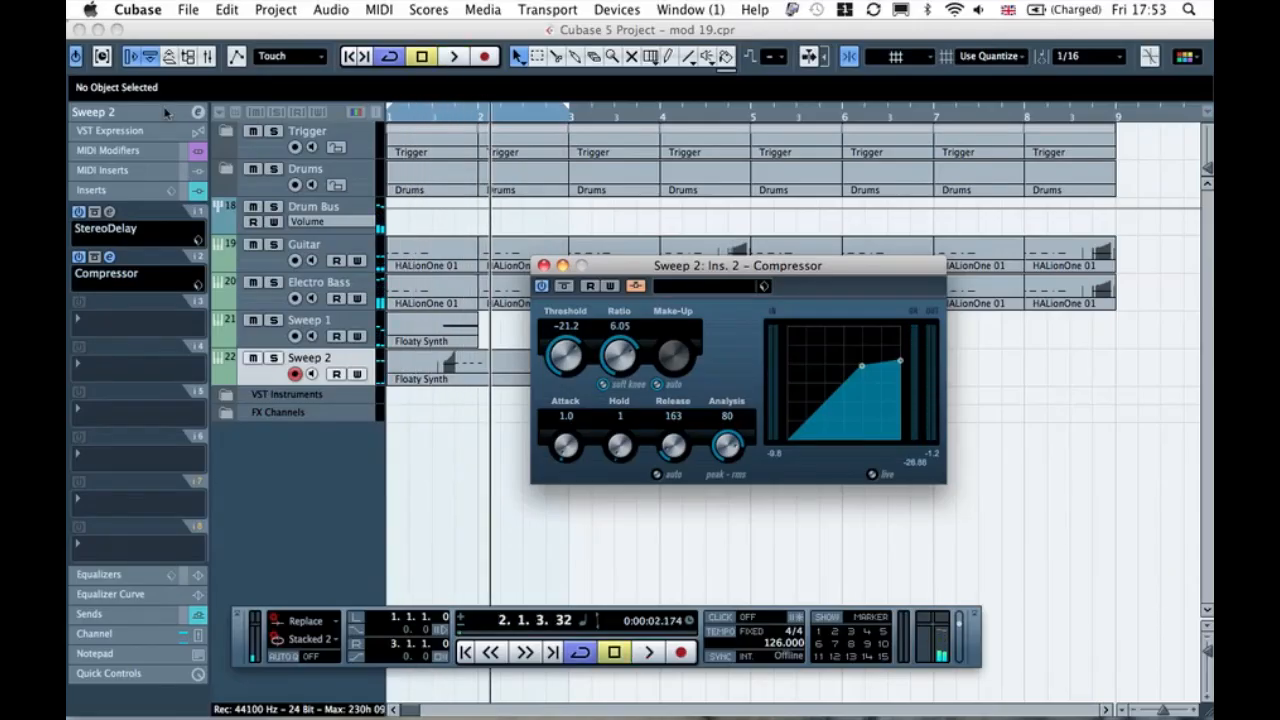
- With the loop playing, pan Sweep 2 to R43, opposite Sweep 1, and set its volume to about -9.45
{"action": "left_click", "coordinate": [166, 113]}
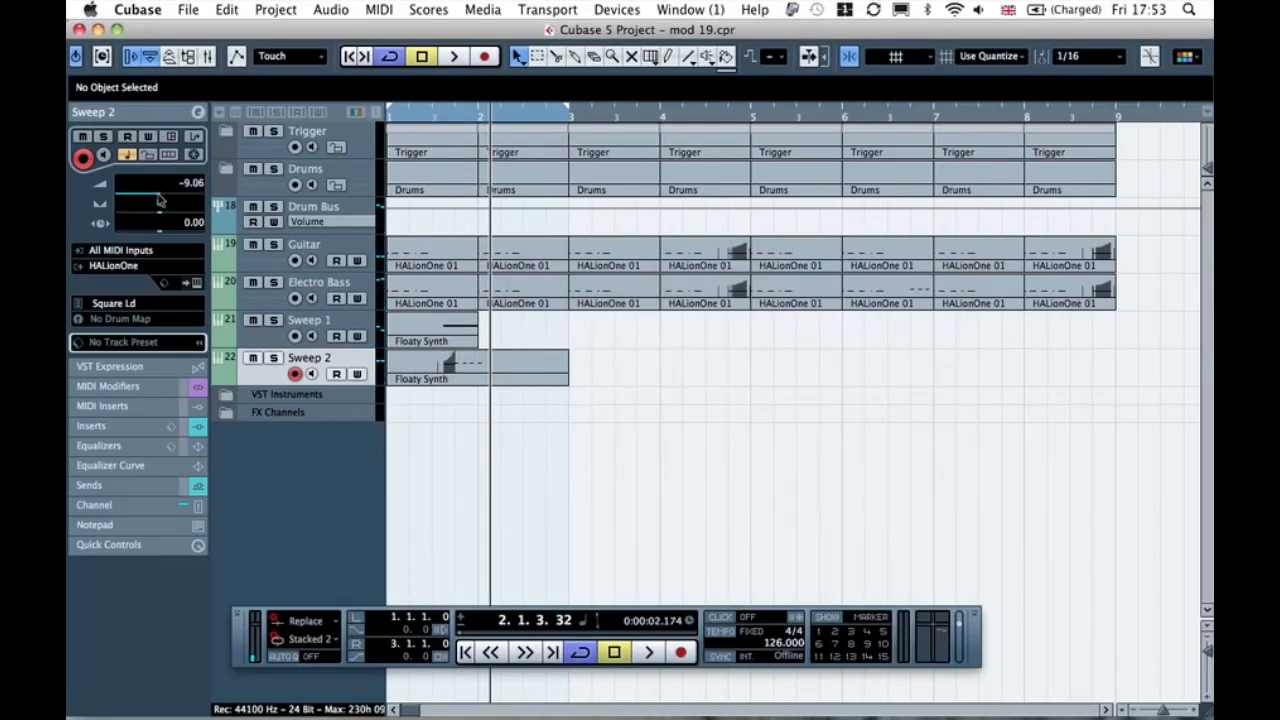
{"action": "key", "text": "space"}
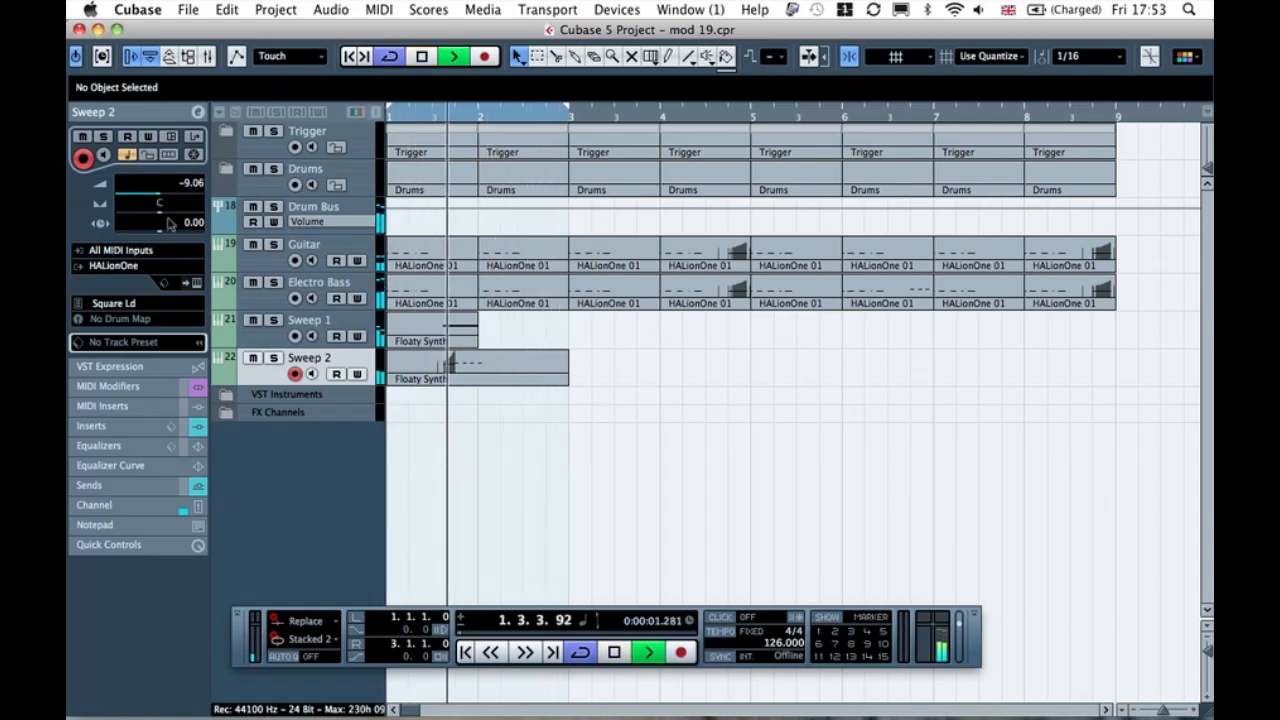
{"action": "left_click", "coordinate": [253, 341]}
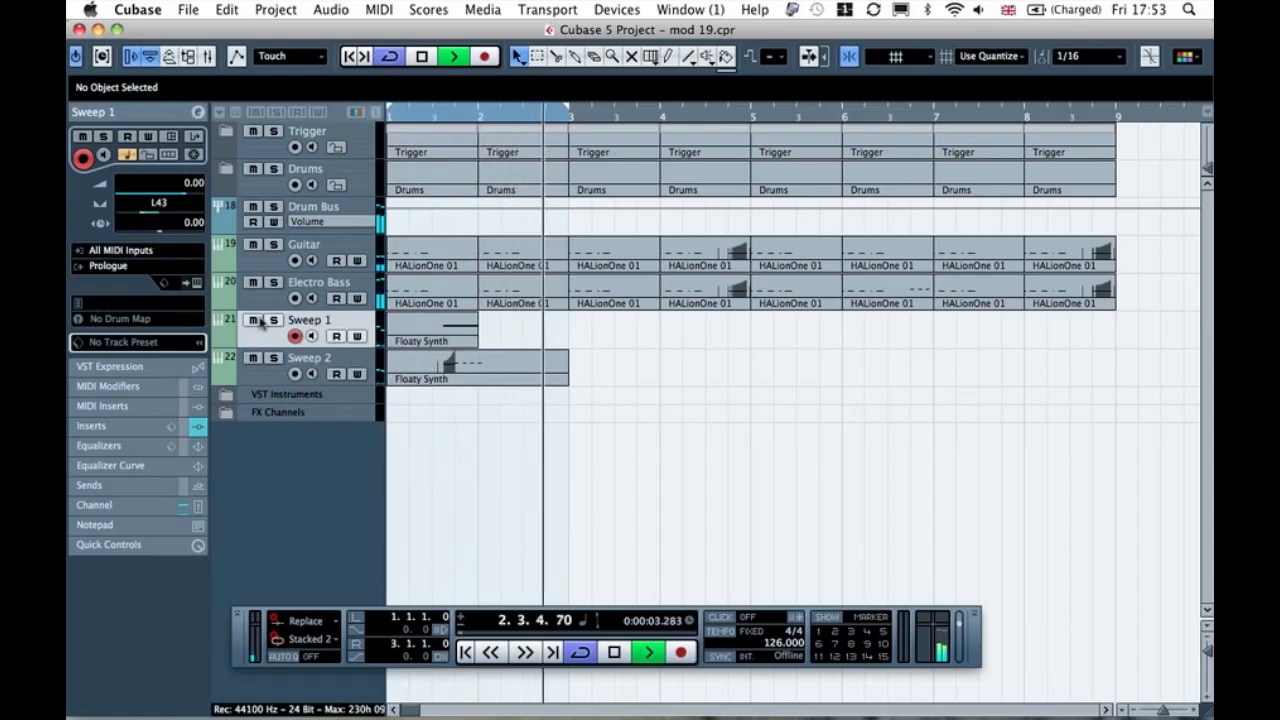
{"action": "key", "text": "Down"}
{"action": "left_click", "coordinate": [176, 210]}
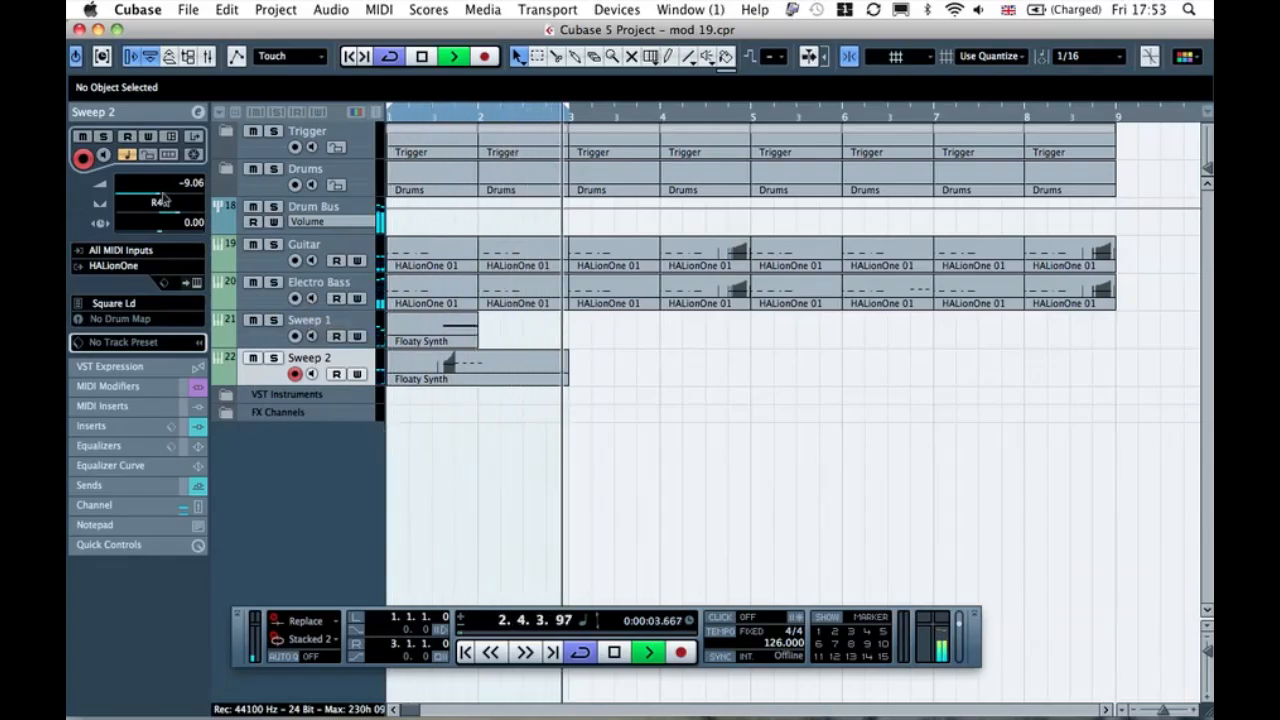
{"action": "left_click_drag", "start_coordinate": [158, 193], "coordinate": [156, 195]}
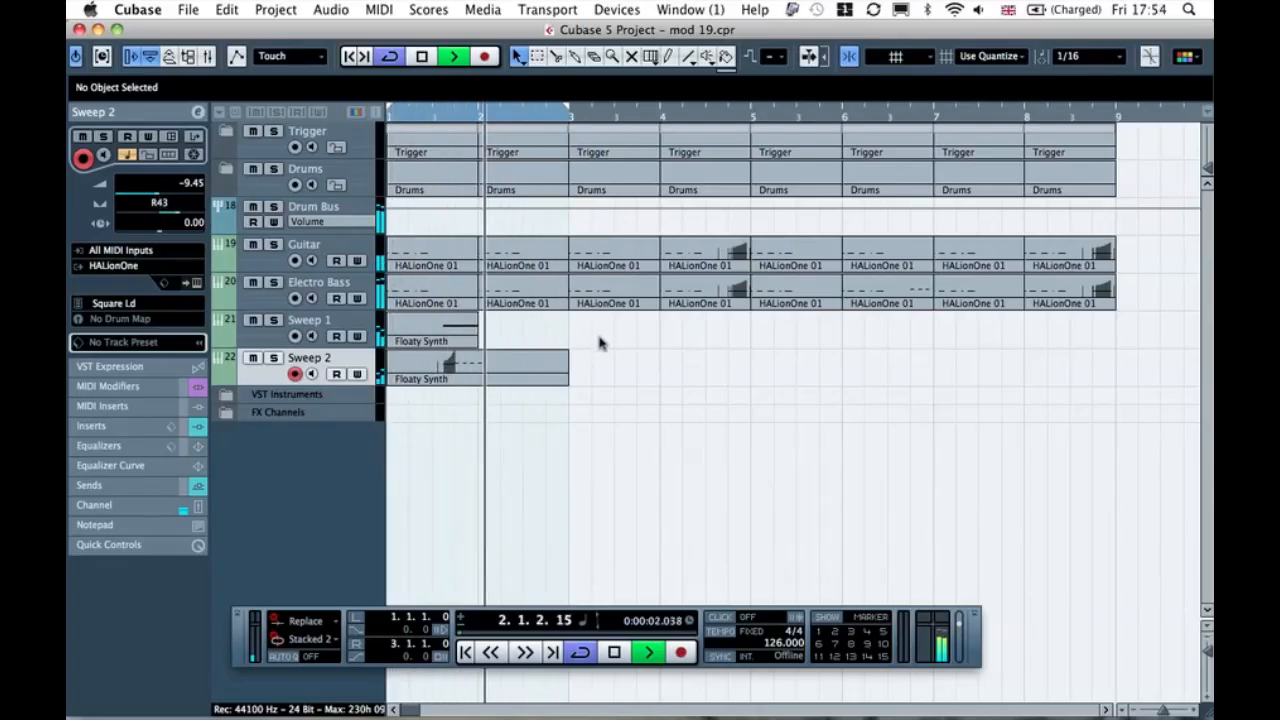
- Stop playback and extend the Sweep 1 Floaty Synth part to bar 3, matching the Sweep 2 part's length
{"action": "key", "text": "space"}
{"action": "left_click", "coordinate": [428, 360]}
{"action": "left_click", "coordinate": [433, 340]}
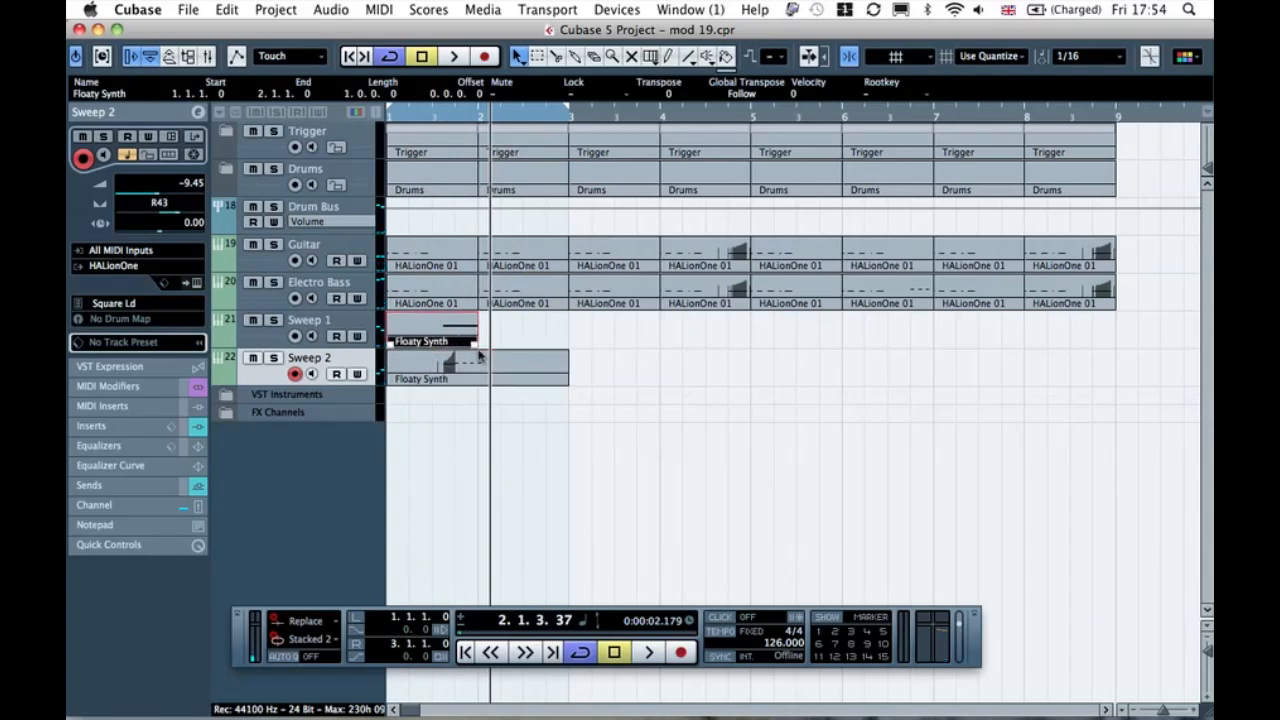
{"action": "left_click_drag", "start_coordinate": [475, 344], "coordinate": [568, 341]}
{"action": "left_click", "coordinate": [600, 345]}
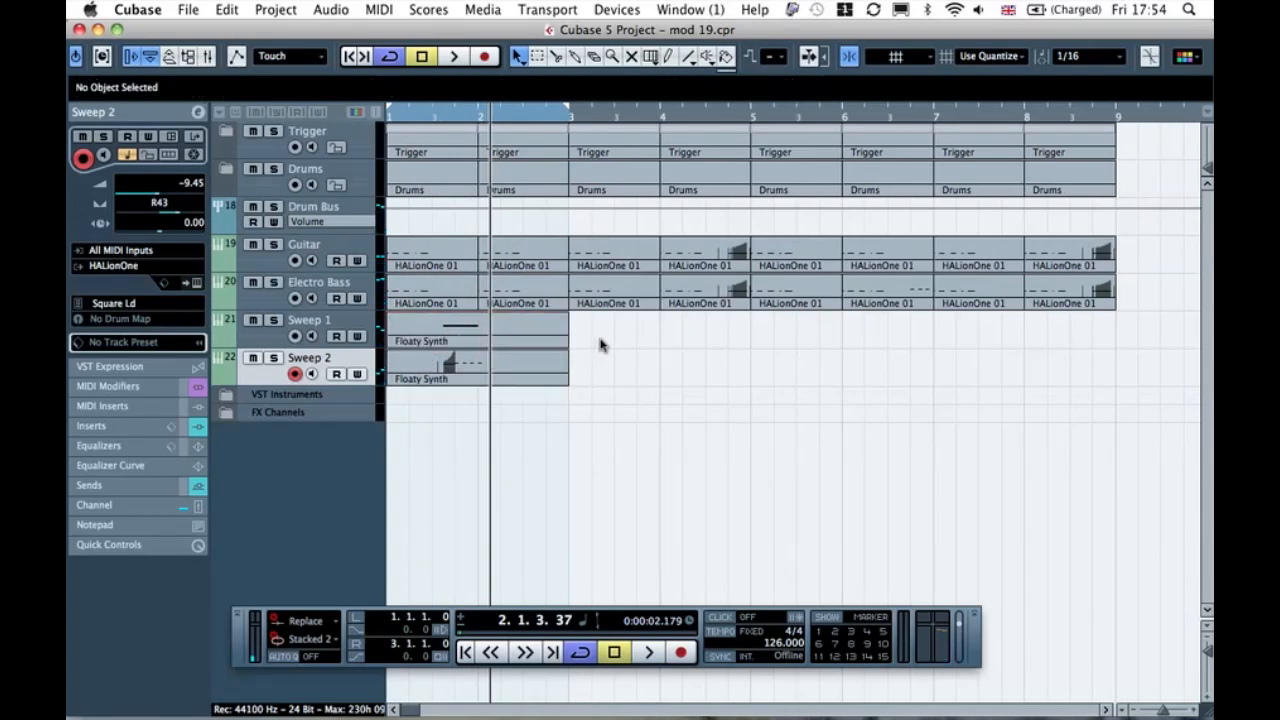
- Repeat the Sweep 1 and Sweep 2 parts three more times up to bar 9, then play the arrangement with cycle off
{"action": "left_click_drag", "start_coordinate": [524, 378], "coordinate": [524, 380]}
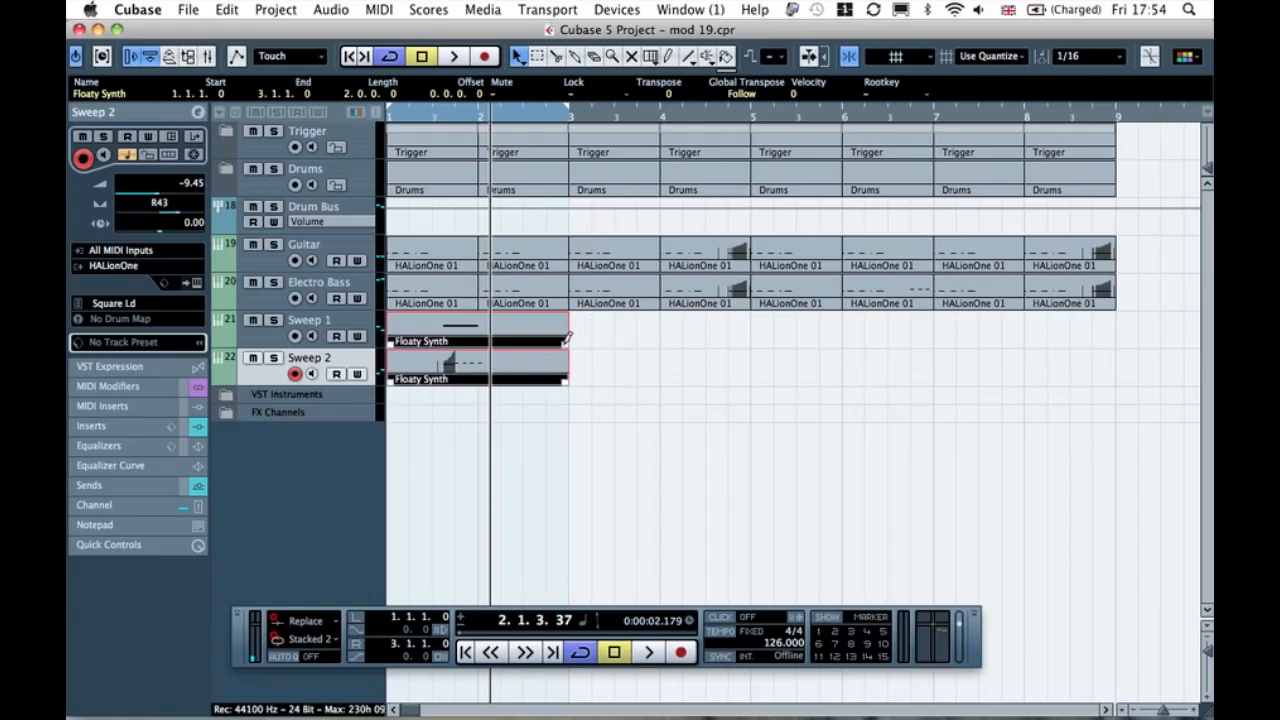
{"action": "left_click_drag", "start_coordinate": [568, 336], "coordinate": [944, 338]}
{"action": "key", "text": "space"}
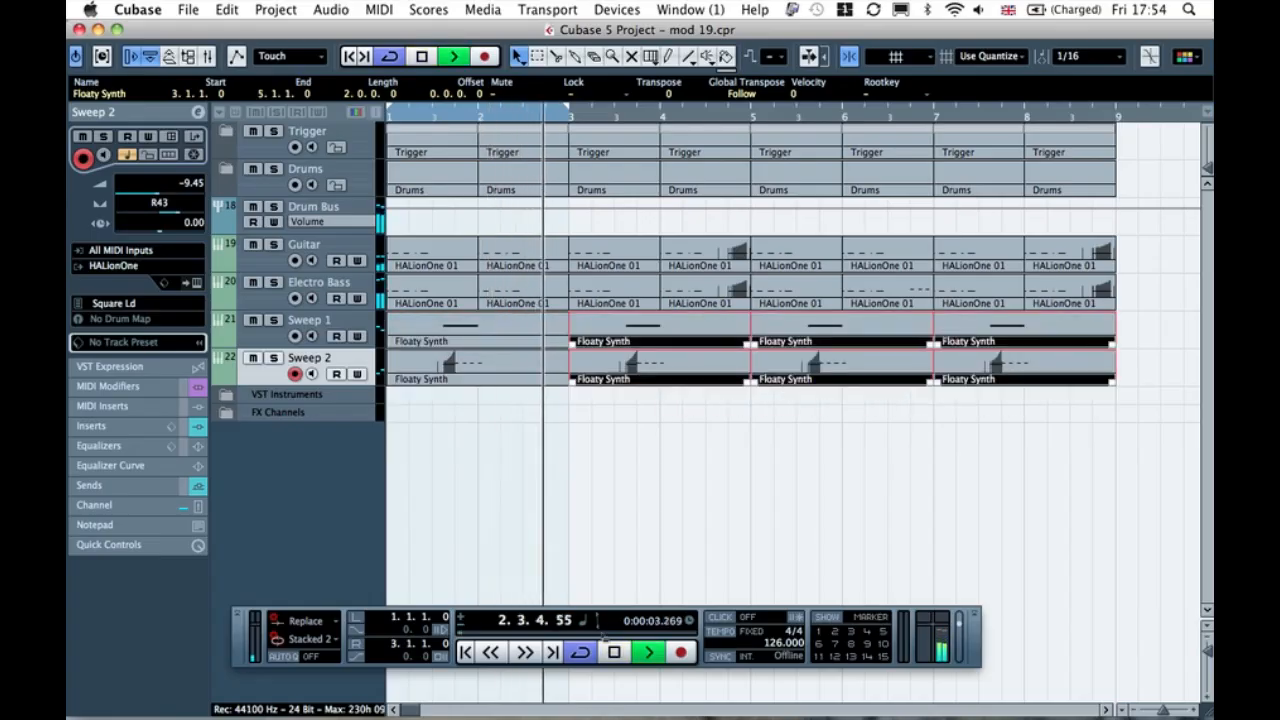
{"action": "left_click", "coordinate": [622, 446]}
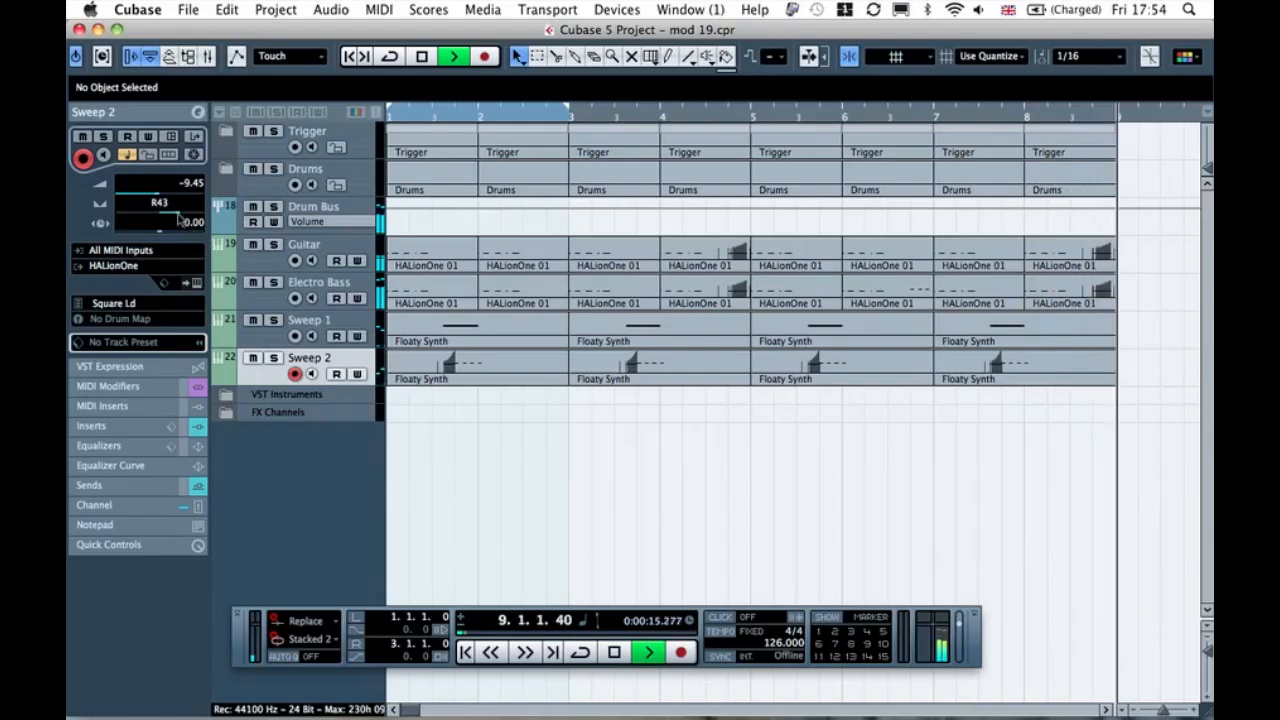
- Stop the arrangement, solo the Electro Bass track and listen to it looping from bar 1 with cycle on, then stop playback
{"action": "key", "text": "space"}
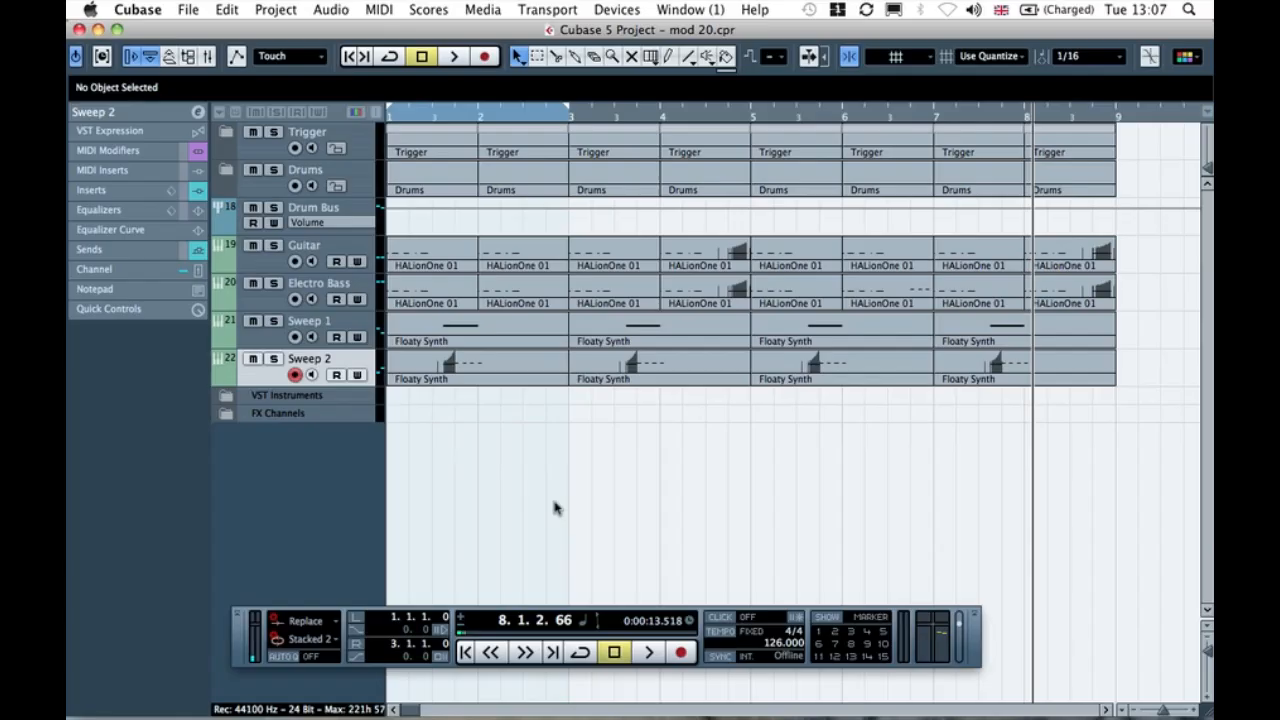
{"action": "left_click", "coordinate": [272, 285]}
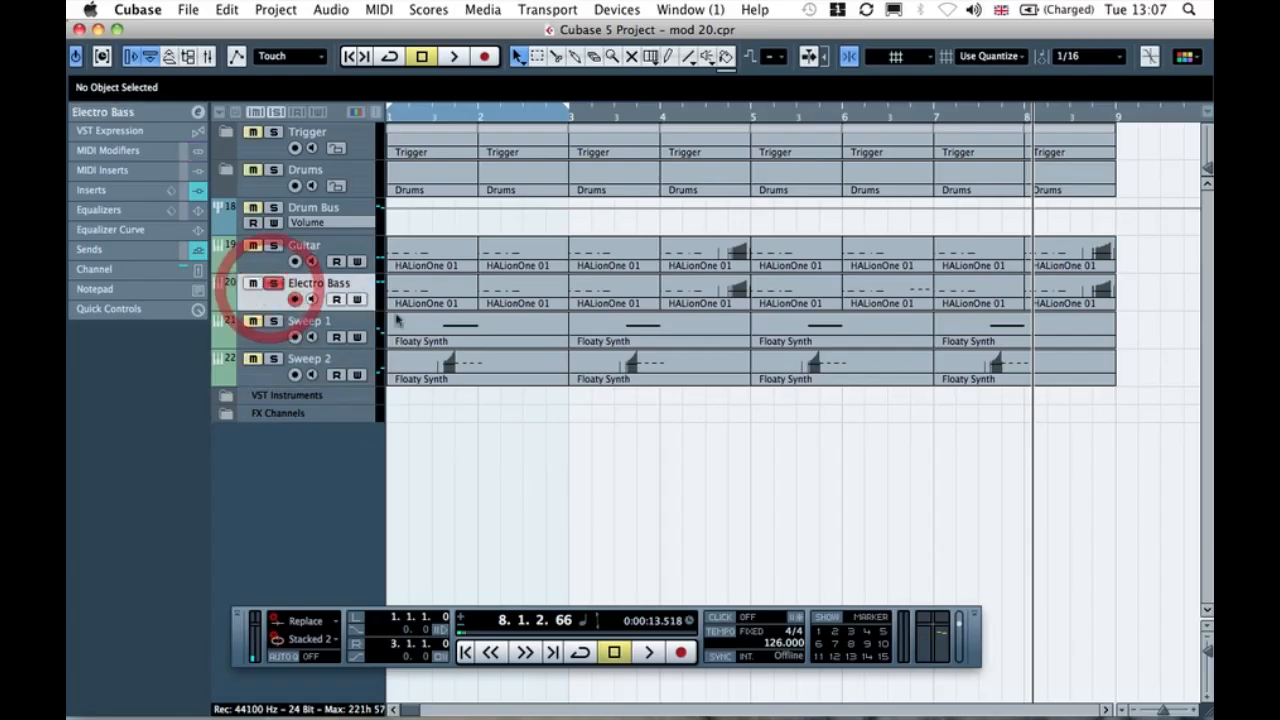
{"action": "left_click", "coordinate": [390, 118]}
{"action": "key", "text": "space"}
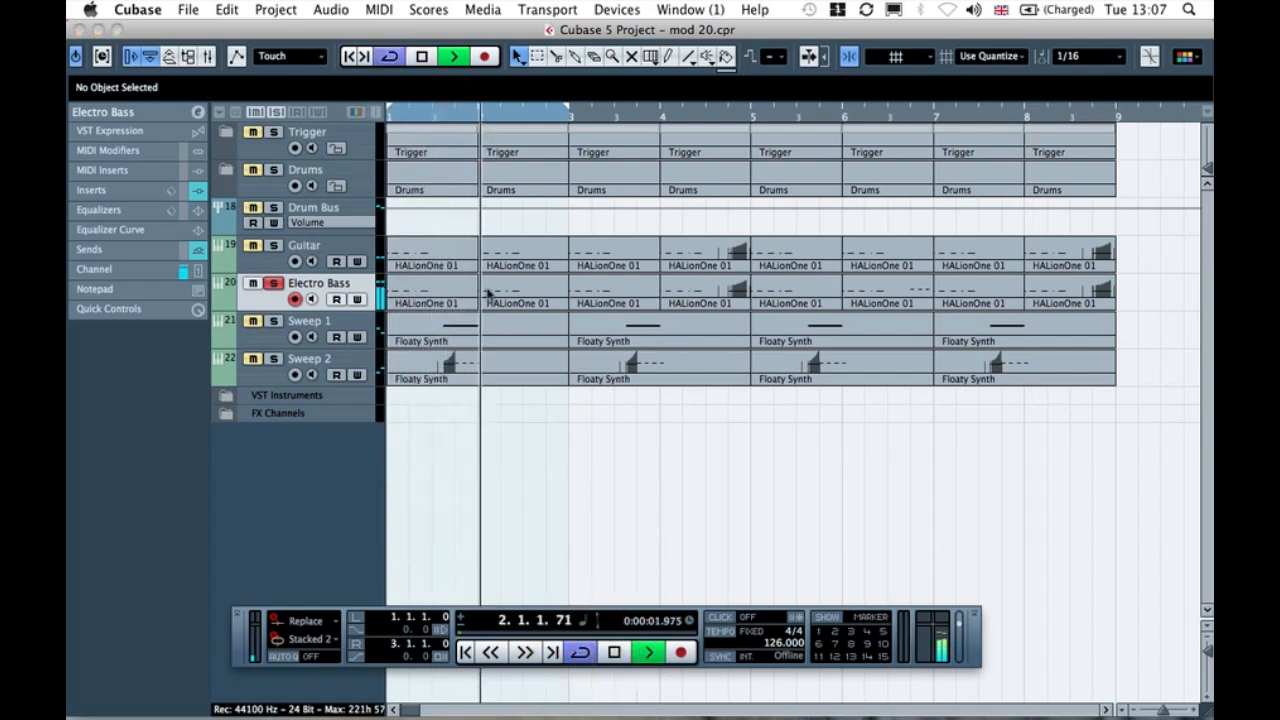
{"action": "key", "text": "space"}
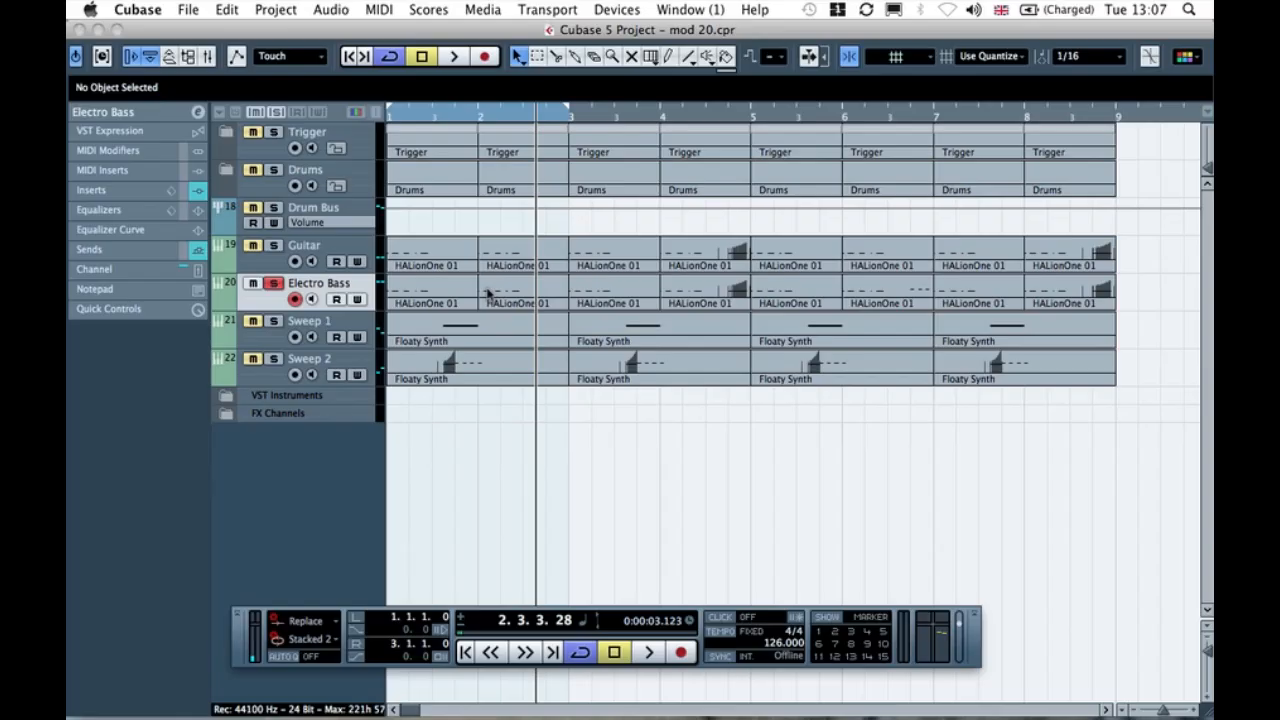
{"action": "left_click", "coordinate": [1181, 285]}
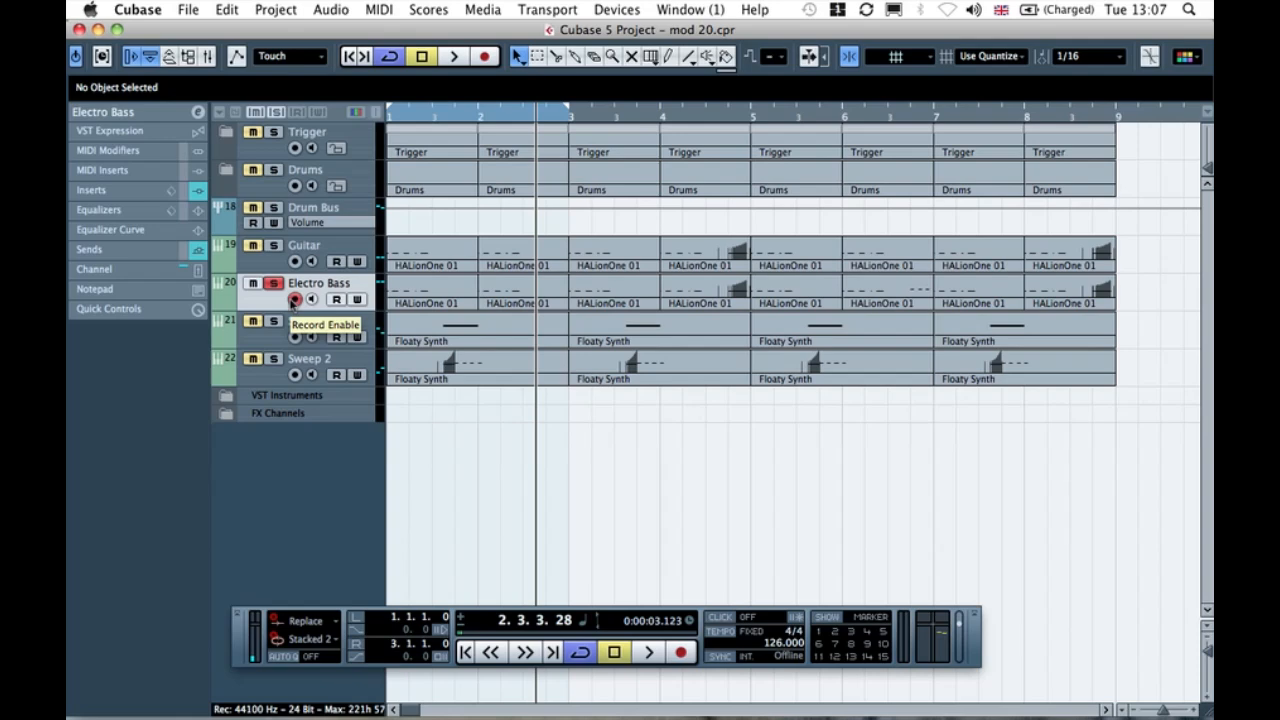
- Add one instrument track using the Prologue synth below Electro Bass and name it Electro Bass High
{"action": "right_click", "coordinate": [279, 476]}
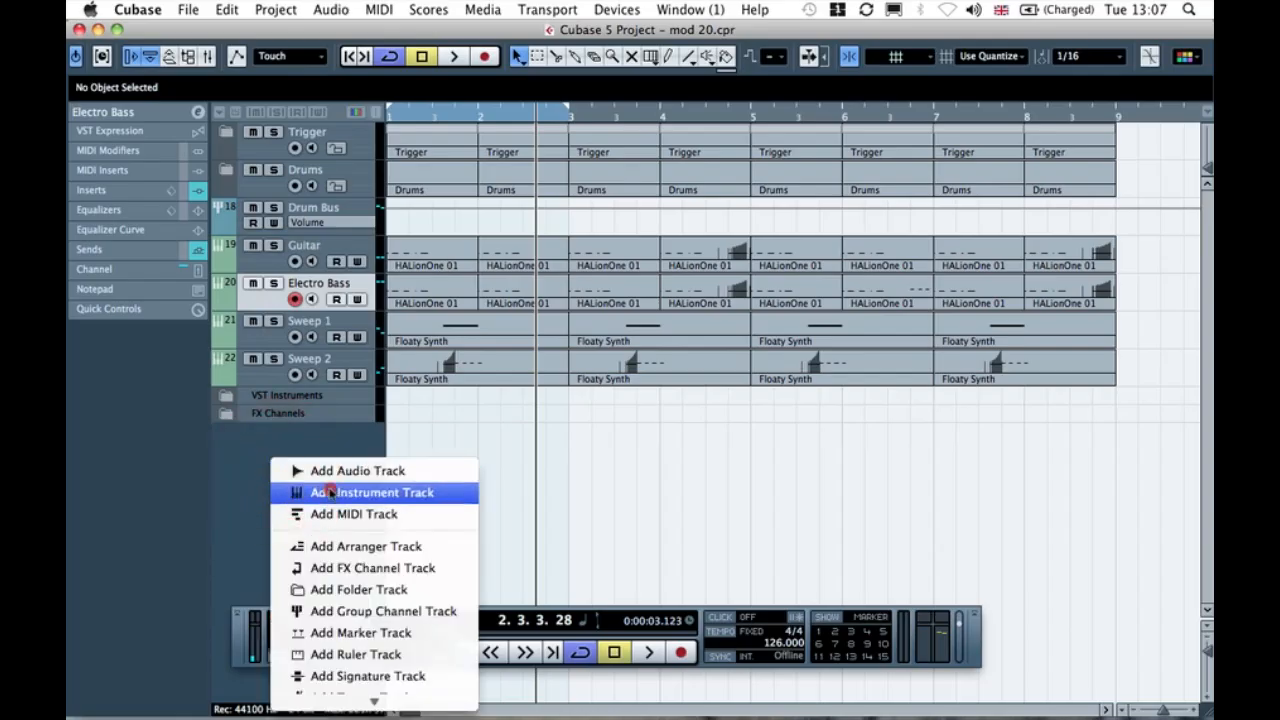
{"action": "left_click", "coordinate": [329, 492]}
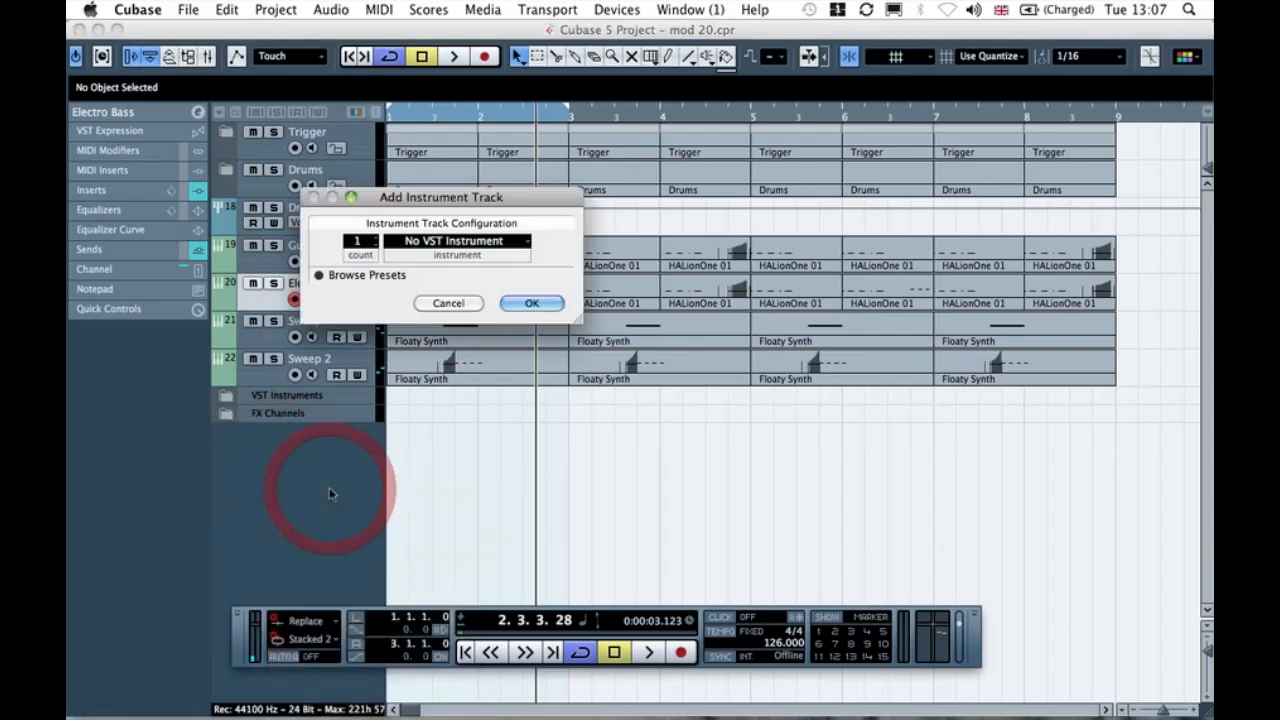
{"action": "left_click", "coordinate": [513, 240]}
{"action": "mouse_move", "coordinate": [575, 334]}
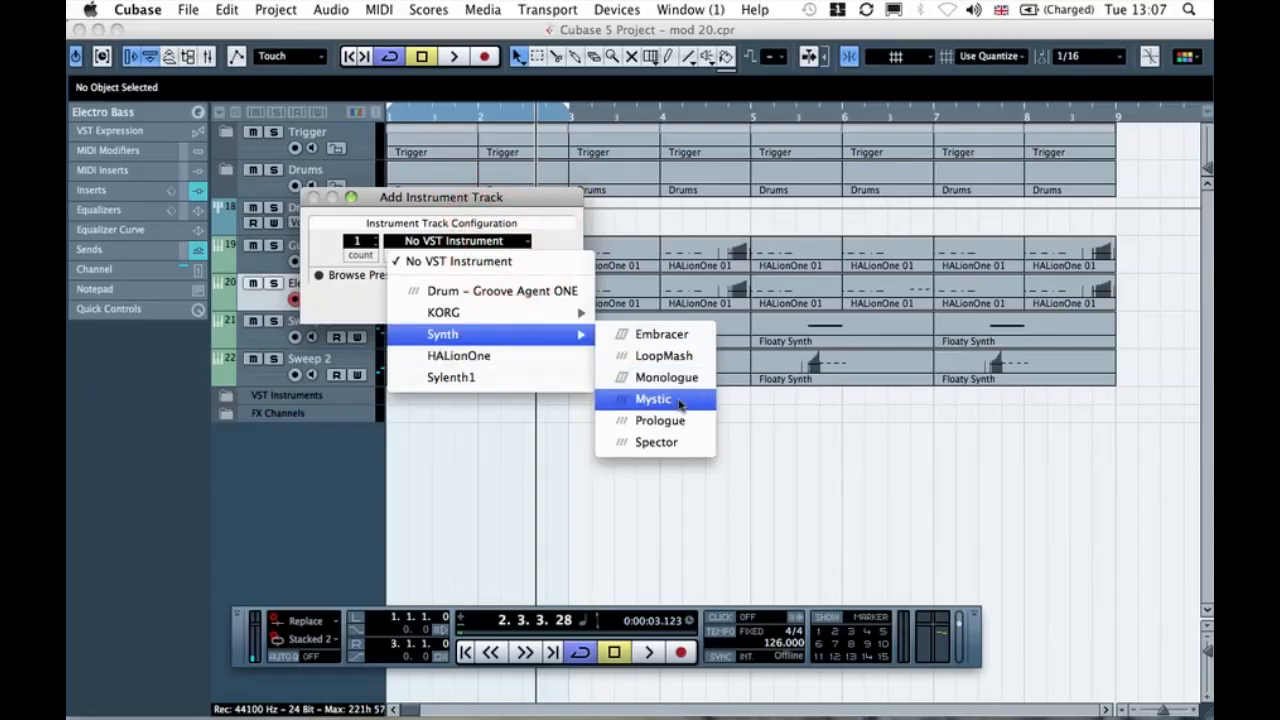
{"action": "left_click", "coordinate": [659, 421]}
{"action": "left_click", "coordinate": [533, 305]}
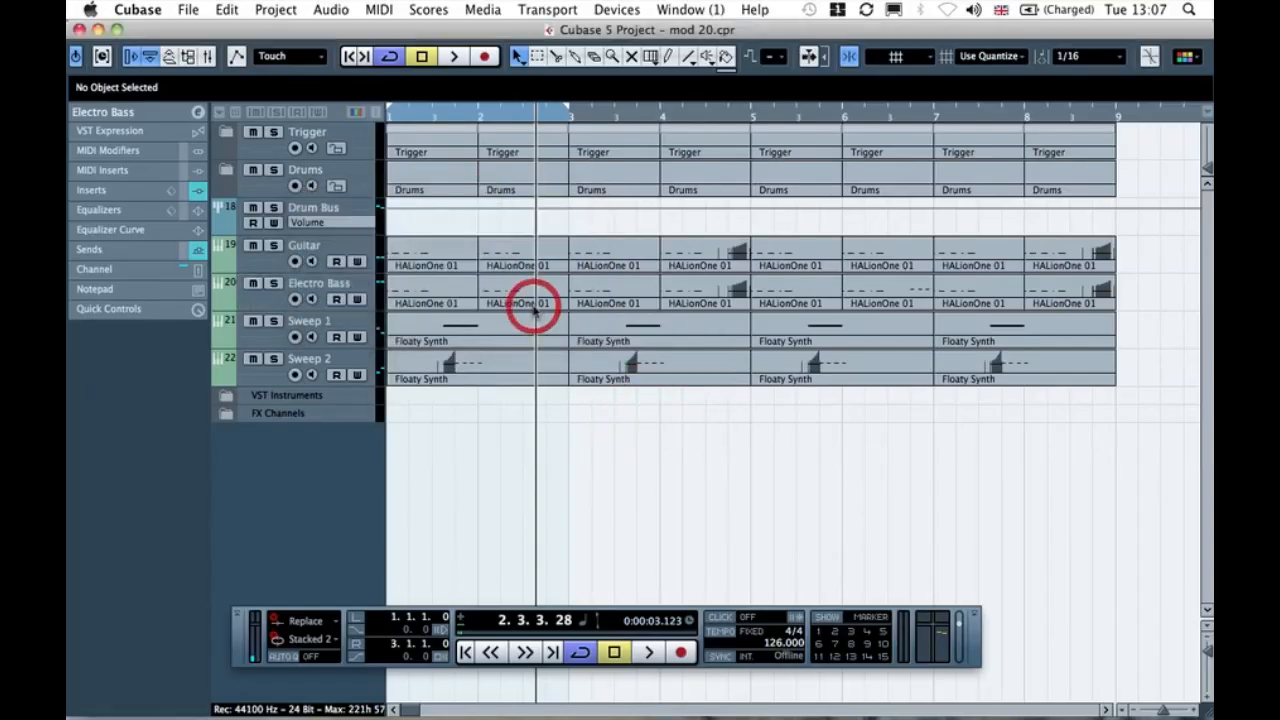
{"action": "double_click", "coordinate": [312, 324]}
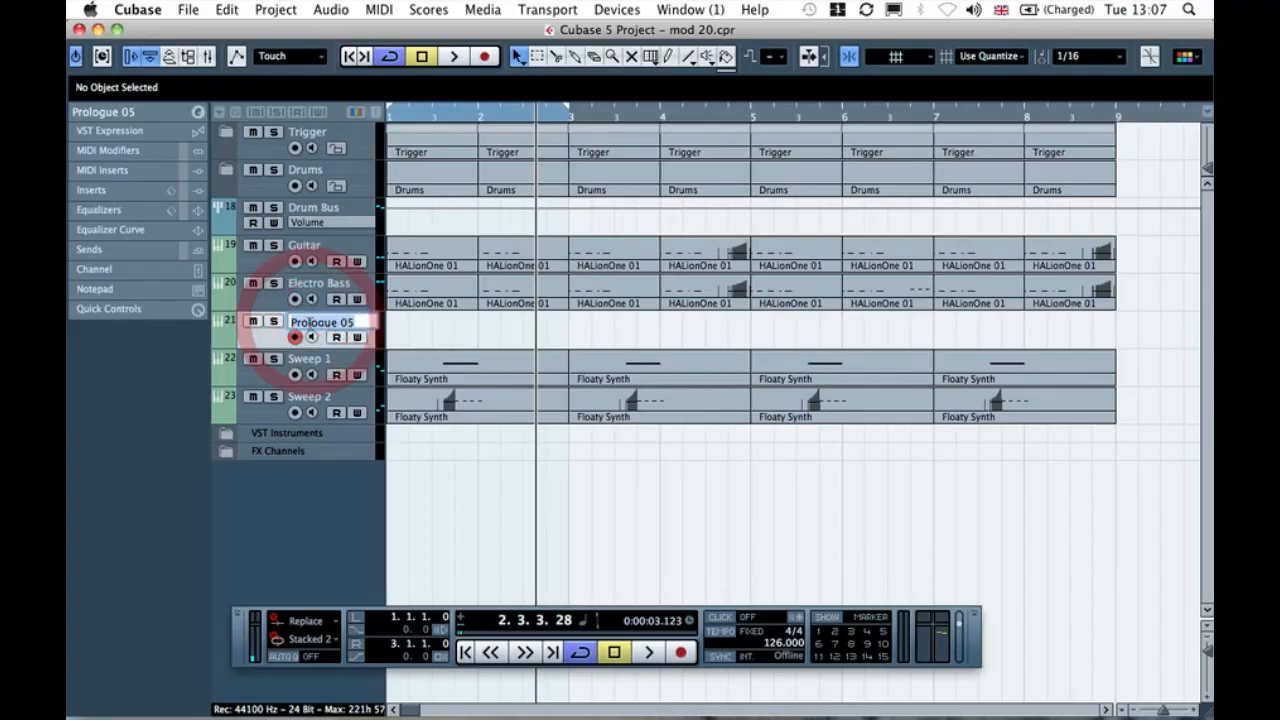
{"action": "type", "text": "Electro B"}
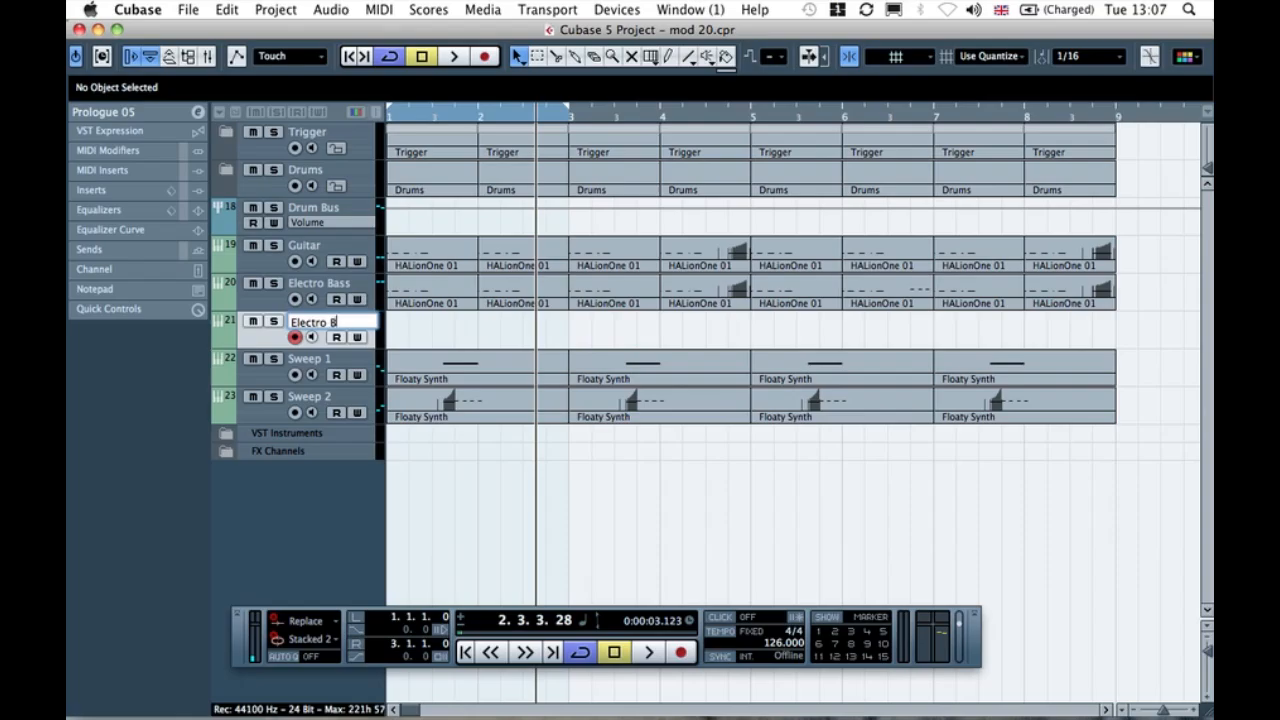
{"action": "type", "text": "ass High"}
{"action": "key", "text": "Return"}
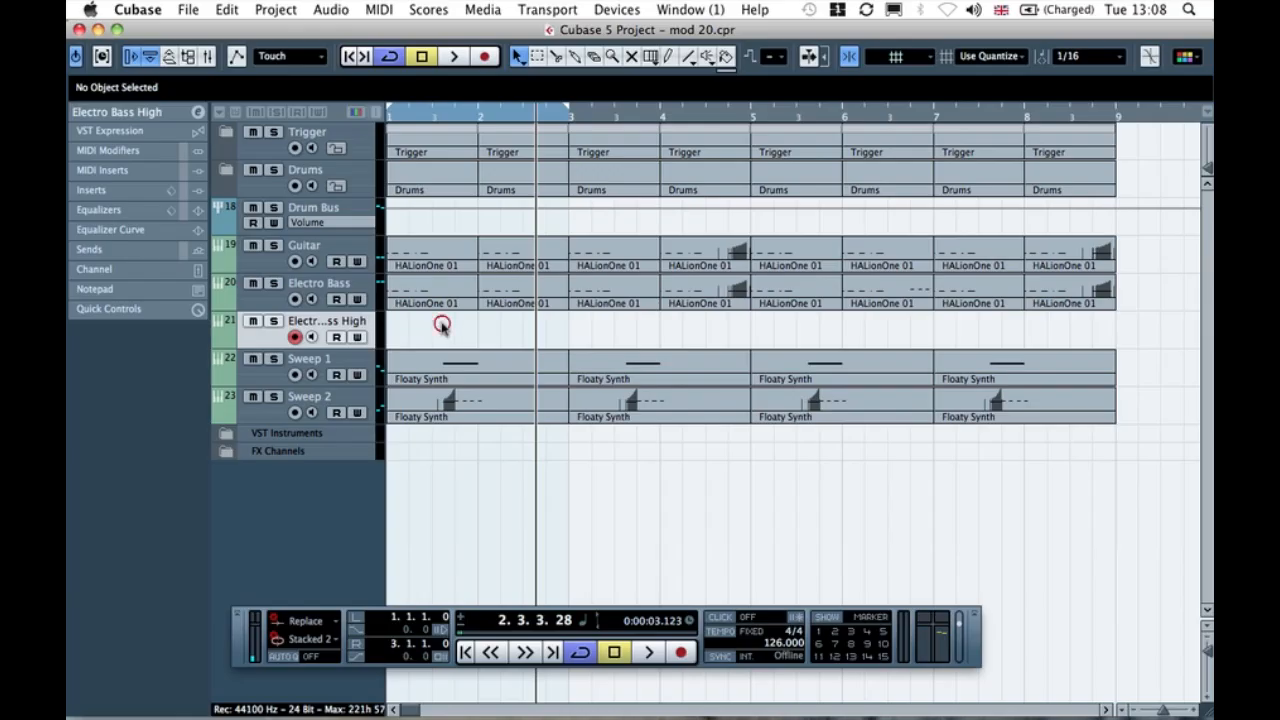
- Copy all eight Electro Bass parts onto the Electro Bass High track at the same bar positions, then deselect them
{"action": "left_click_drag", "start_coordinate": [1153, 298], "coordinate": [430, 340]}
{"action": "left_click_drag", "start_coordinate": [1150, 290], "coordinate": [437, 300]}
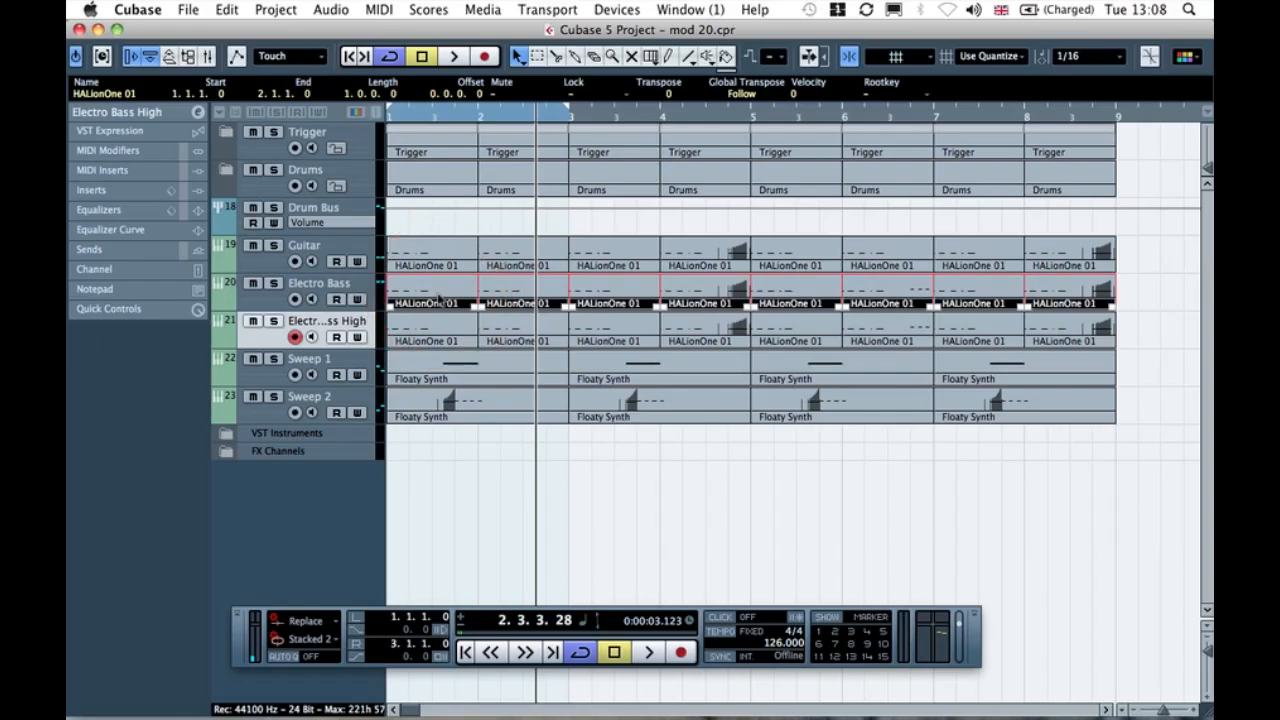
{"action": "left_click_drag", "start_coordinate": [437, 298], "coordinate": [442, 333]}
{"action": "key", "text": "super+shift+a"}
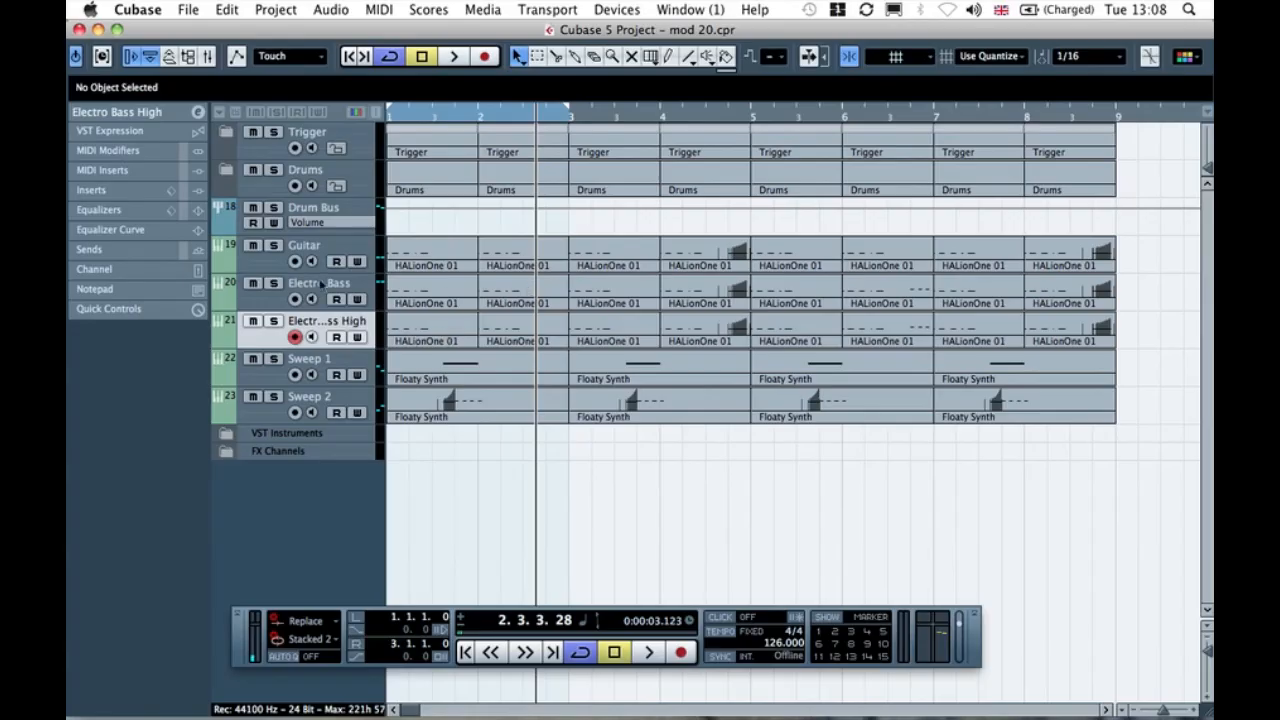
- Open the Prologue synth editor for the Electro Bass High track and position it clear of the track list
{"action": "left_click", "coordinate": [148, 111]}
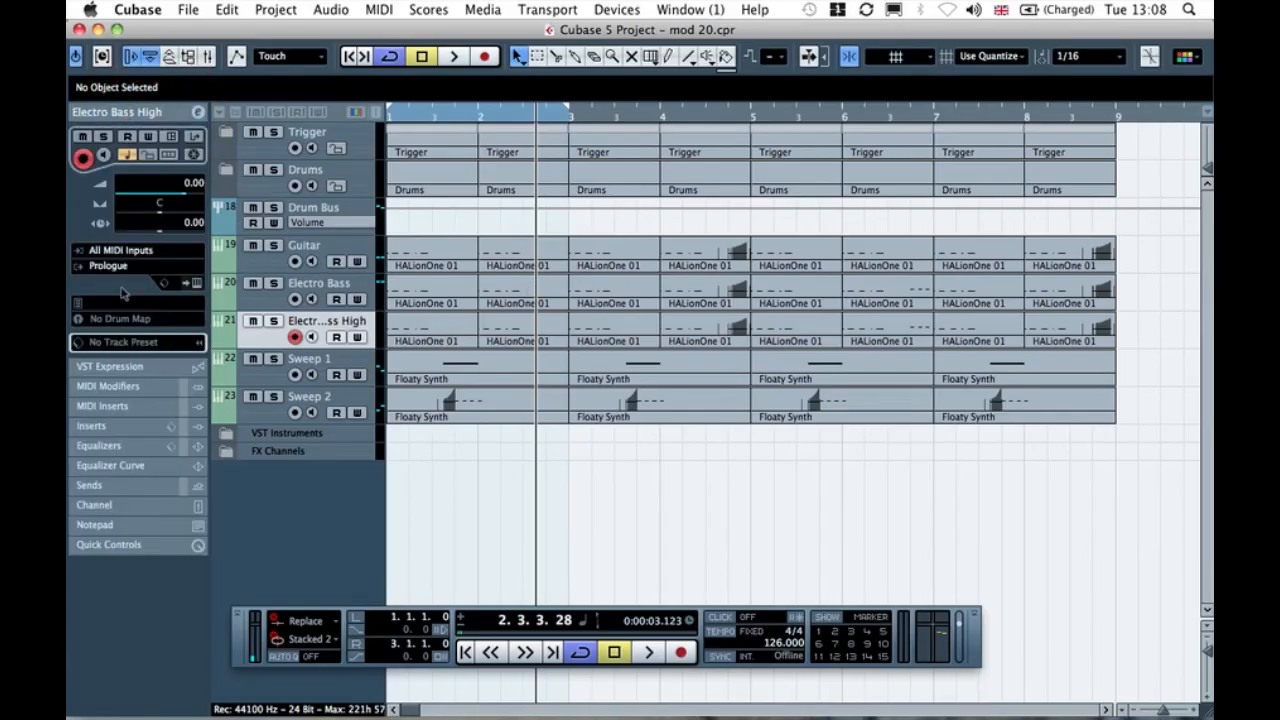
{"action": "left_click", "coordinate": [196, 284]}
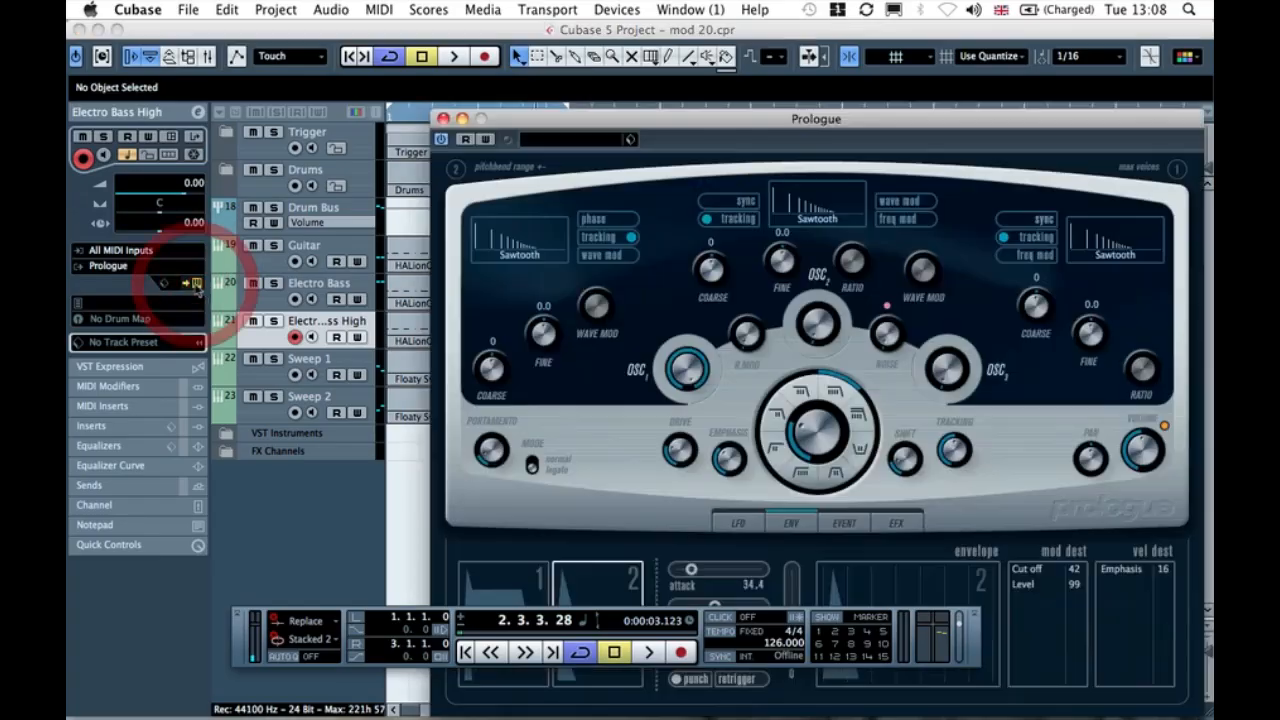
{"action": "left_click_drag", "start_coordinate": [754, 118], "coordinate": [588, 29]}
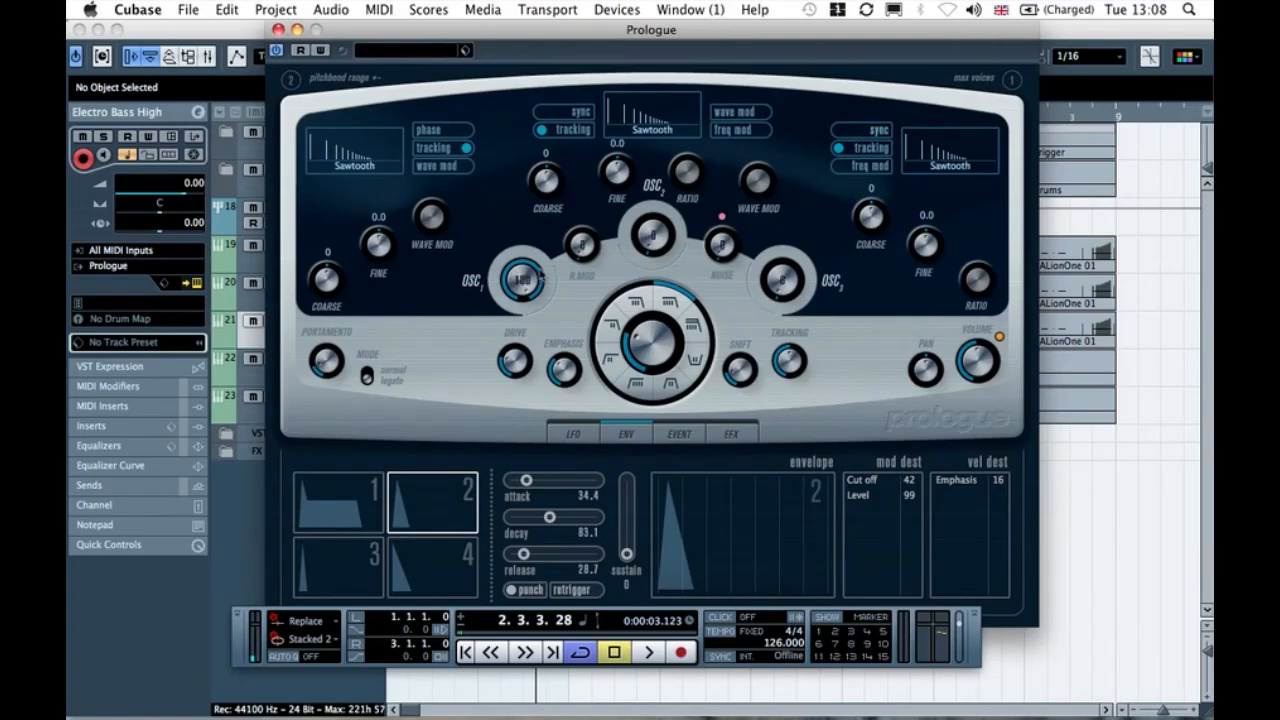
{"action": "left_click_drag", "start_coordinate": [395, 32], "coordinate": [595, 40]}
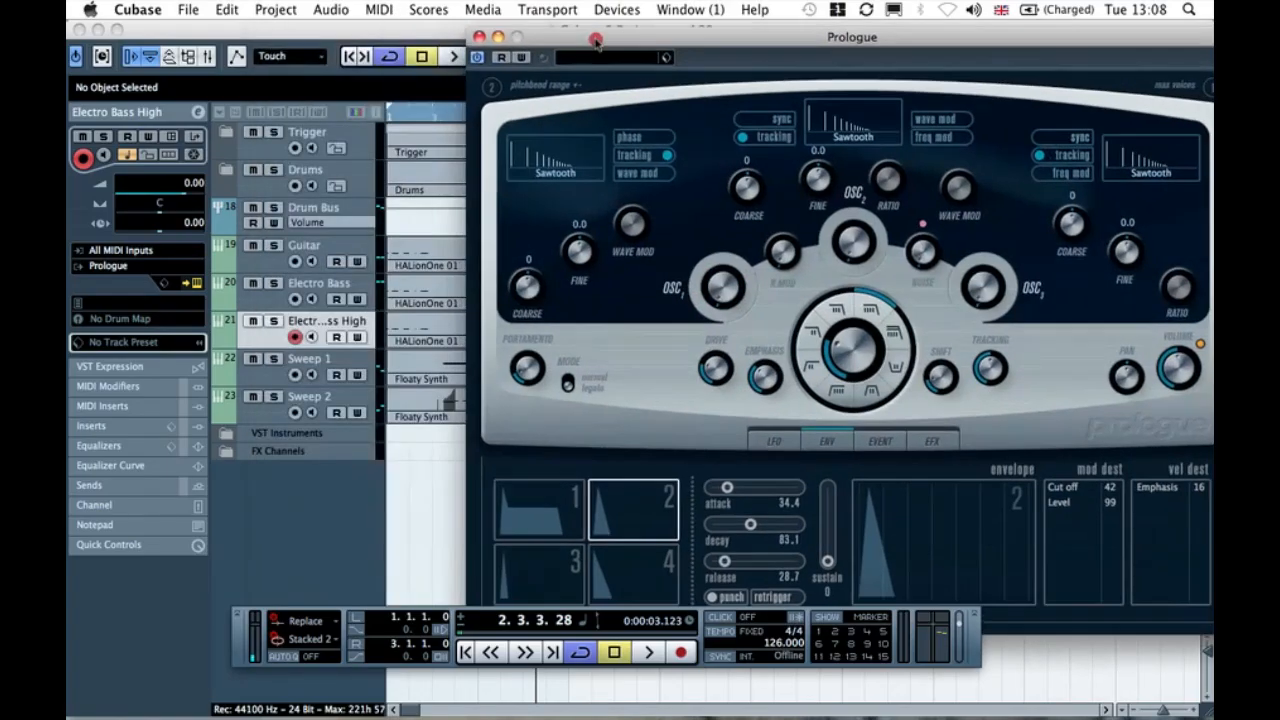
- Solo Electro Bass High and audition it looping from bar 1 with the Prologue editor open, then stop playback
{"action": "left_click", "coordinate": [273, 320]}
{"action": "key", "text": "space"}
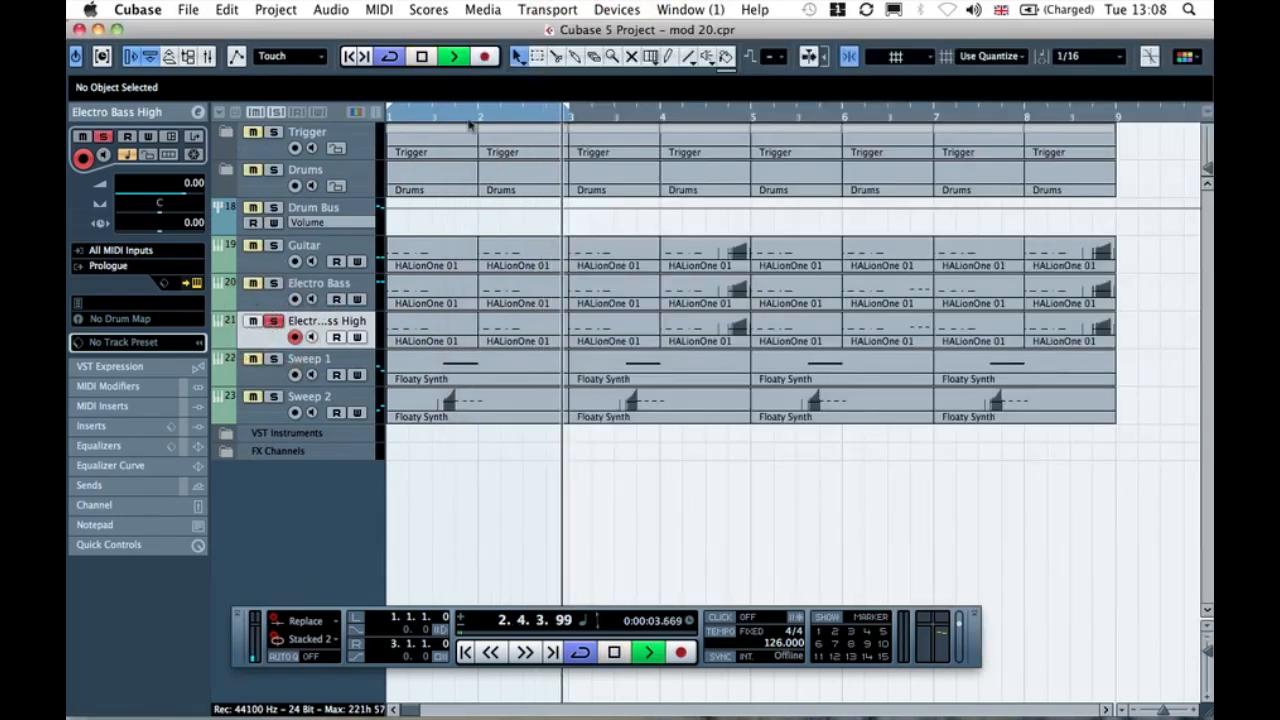
{"action": "left_click", "coordinate": [388, 112]}
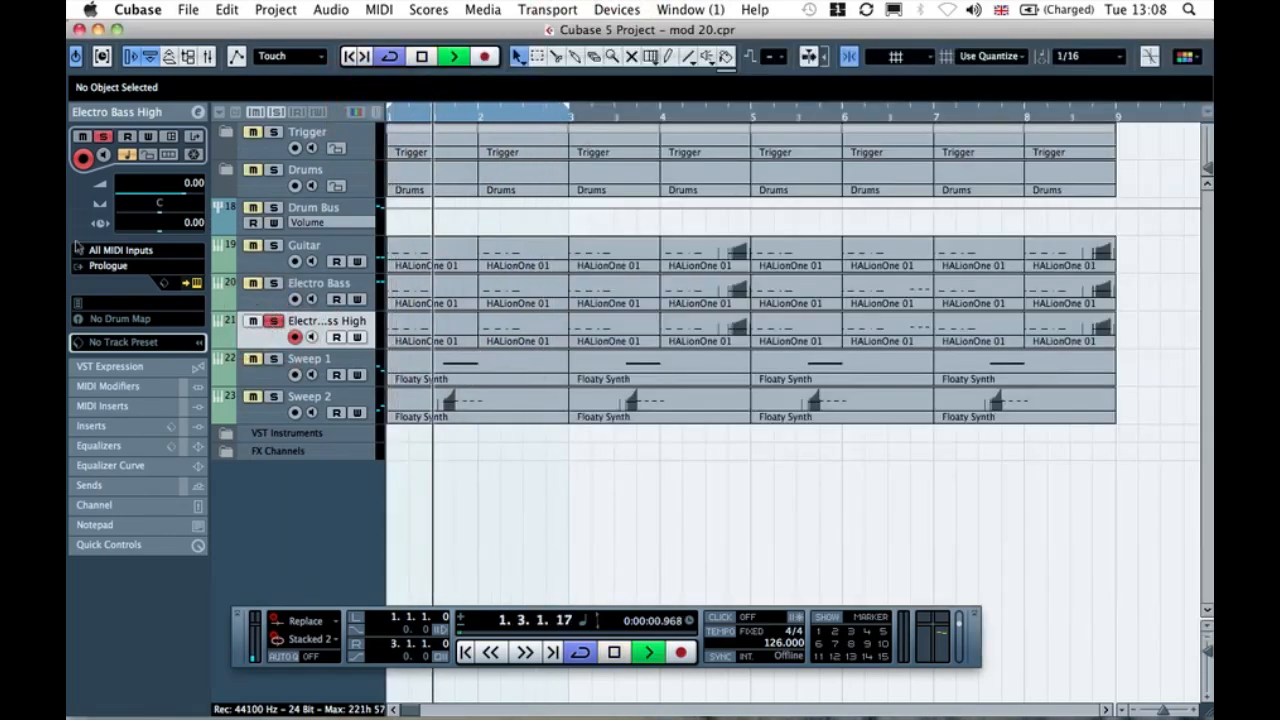
{"action": "left_click", "coordinate": [191, 283]}
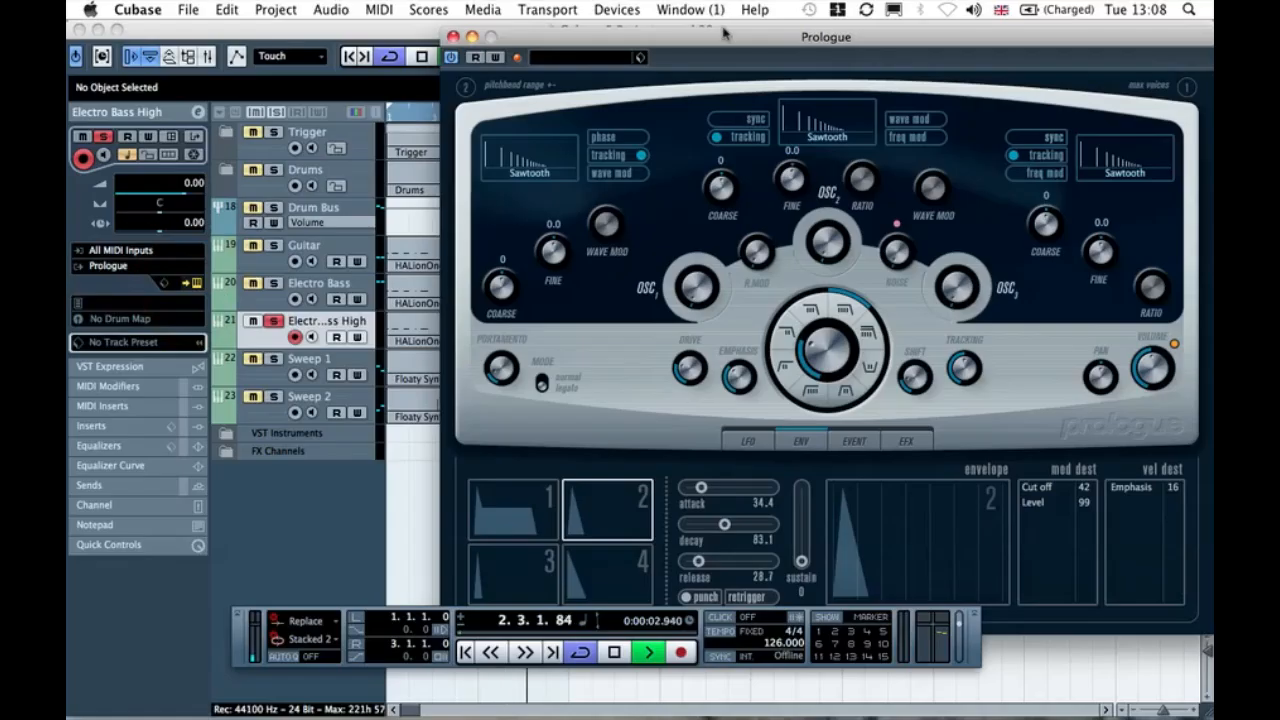
{"action": "left_click_drag", "start_coordinate": [724, 35], "coordinate": [600, 14]}
{"action": "key", "text": "space"}
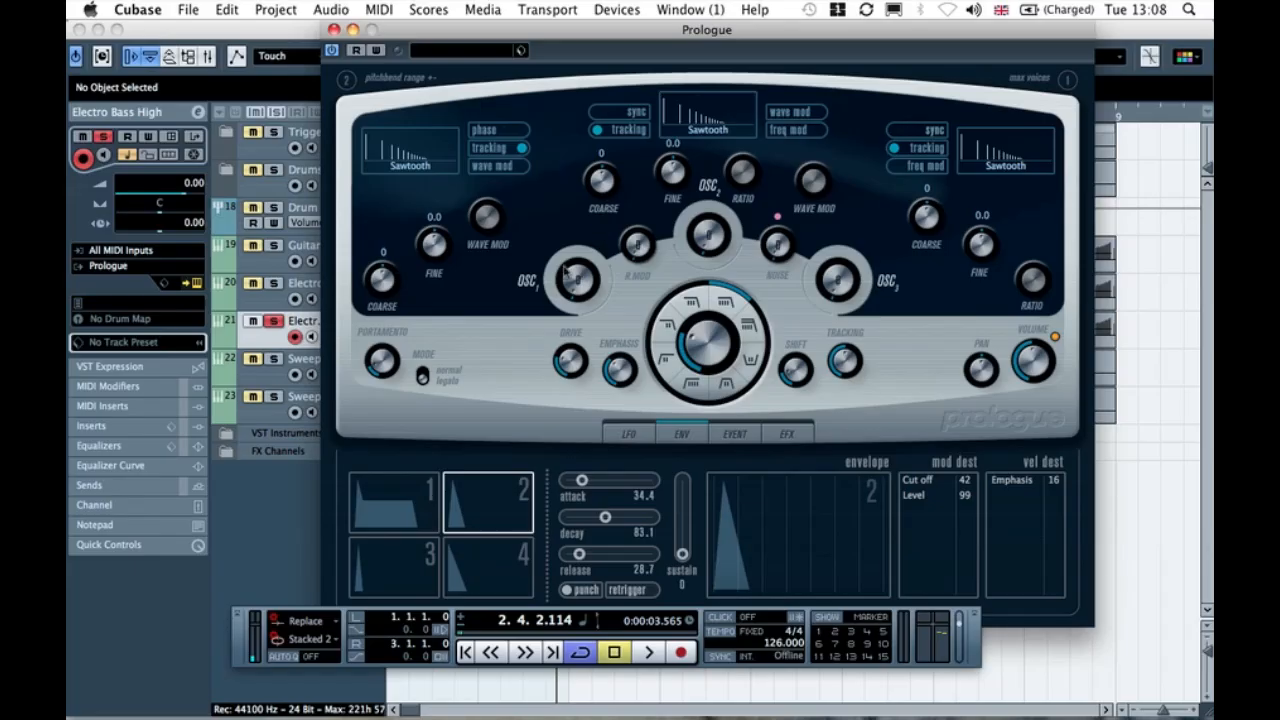
{"action": "left_click_drag", "start_coordinate": [540, 37], "coordinate": [595, 37]}
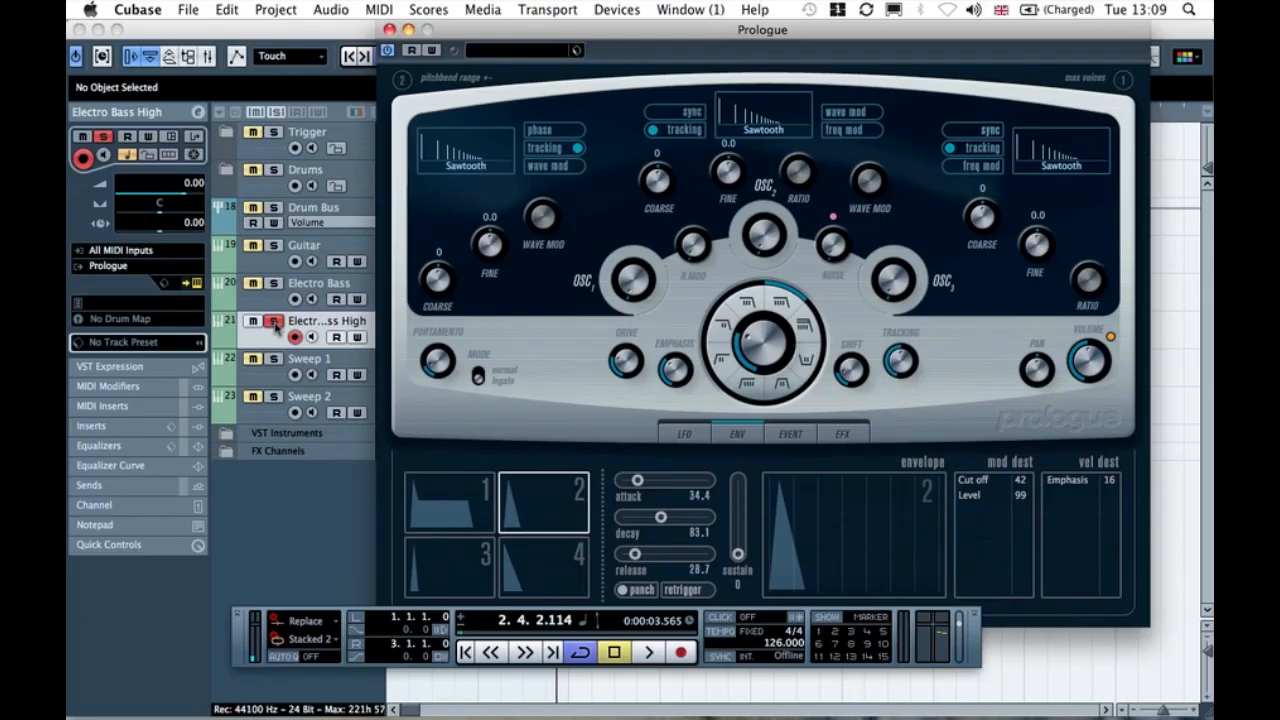
- Set Prologue's oscillator 1 waveform to Triangle and lower its level to about halfway while the loop plays, then stop playback
{"action": "left_click", "coordinate": [468, 170]}
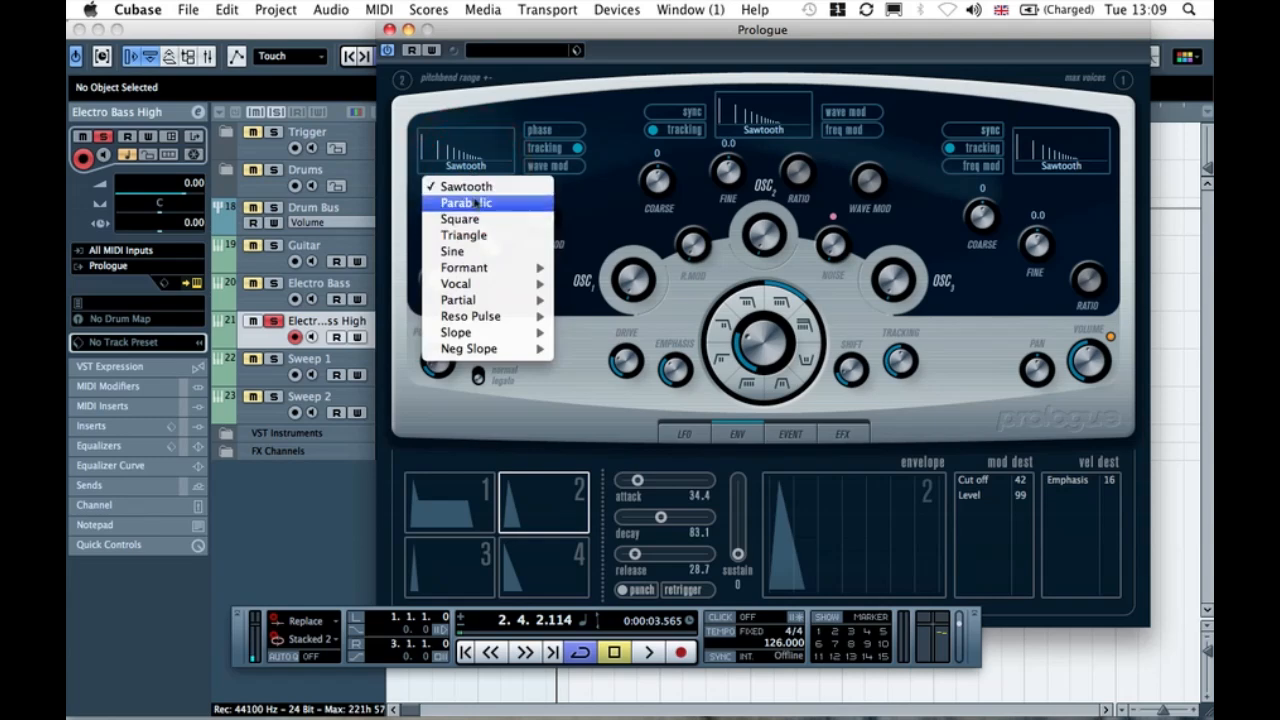
{"action": "left_click", "coordinate": [479, 236]}
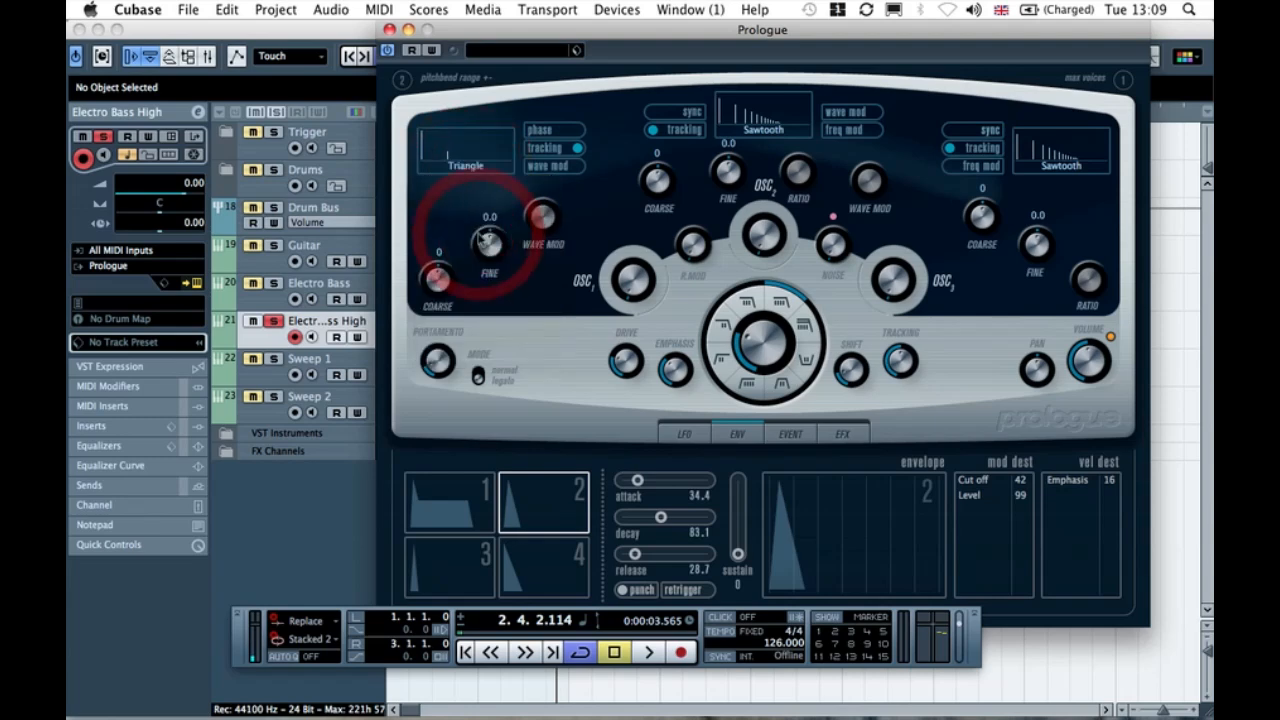
{"action": "key", "text": "space"}
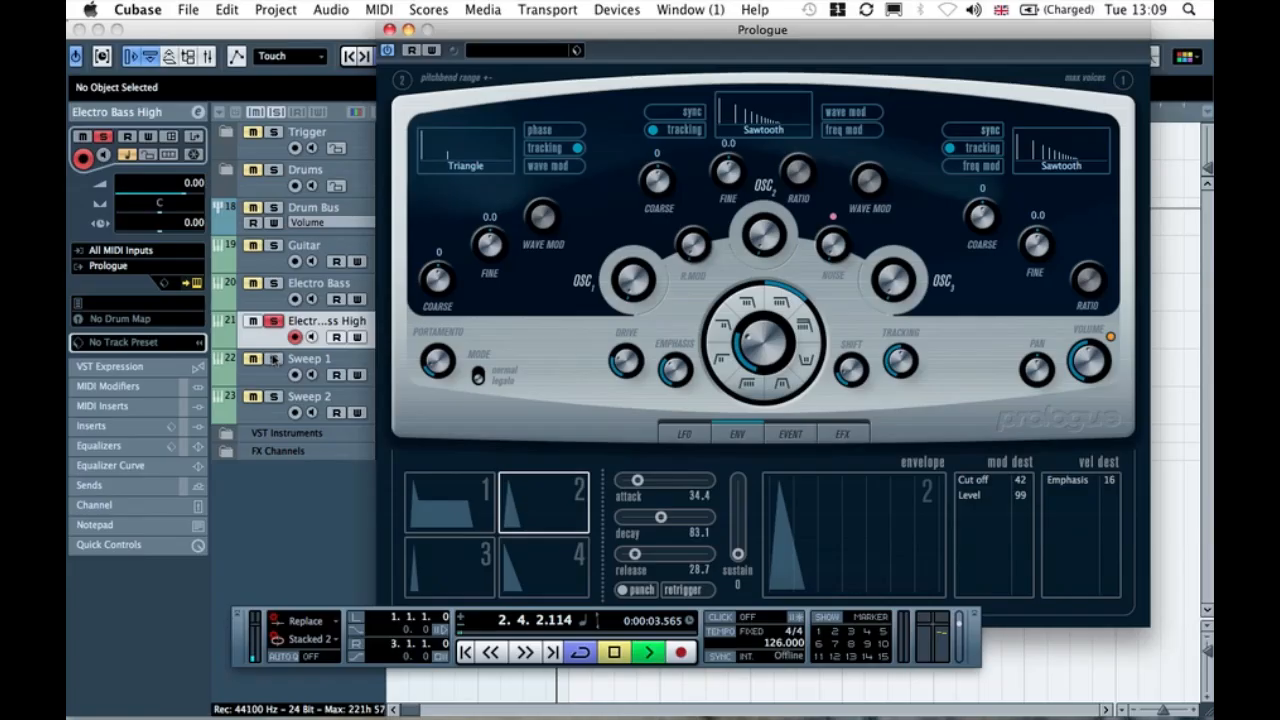
{"action": "left_click_drag", "start_coordinate": [634, 284], "coordinate": [630, 274]}
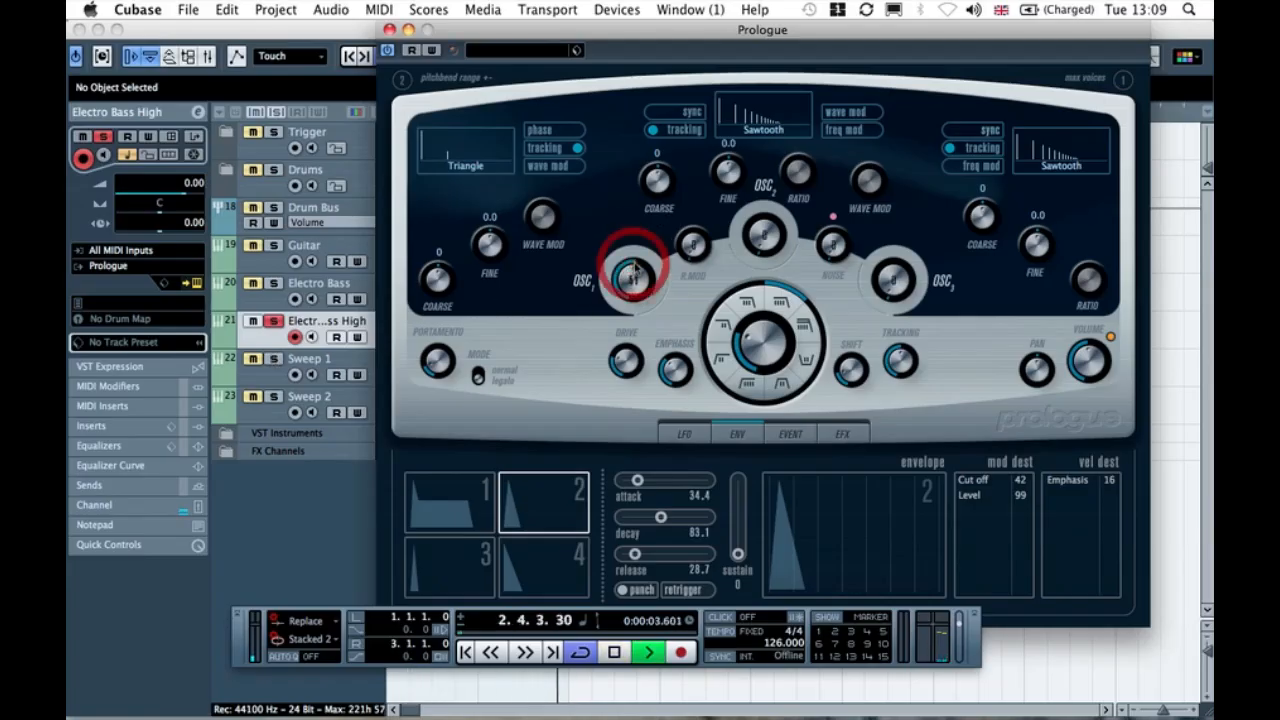
{"action": "key", "text": "space"}
- Turn off envelope 2's Cut off and Level modulation destinations and its Emphasis velocity destination
{"action": "left_click", "coordinate": [960, 484]}
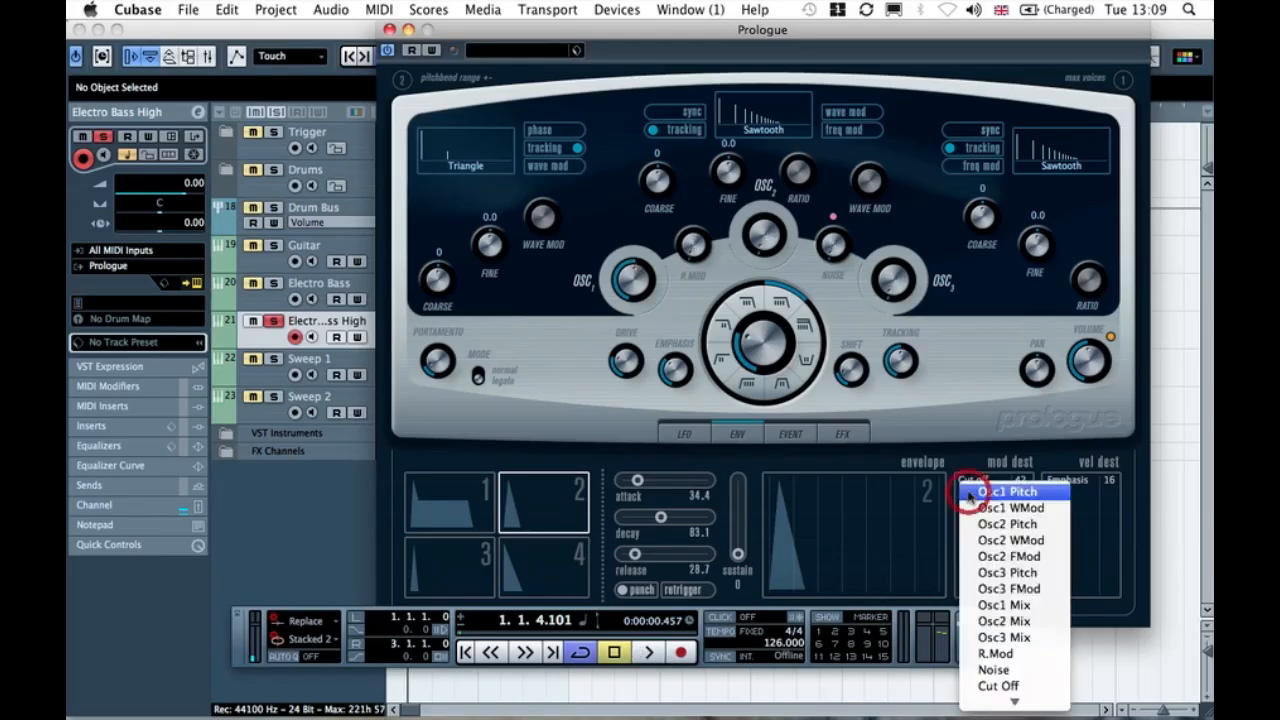
{"action": "left_click", "coordinate": [1020, 693]}
{"action": "left_click", "coordinate": [986, 481]}
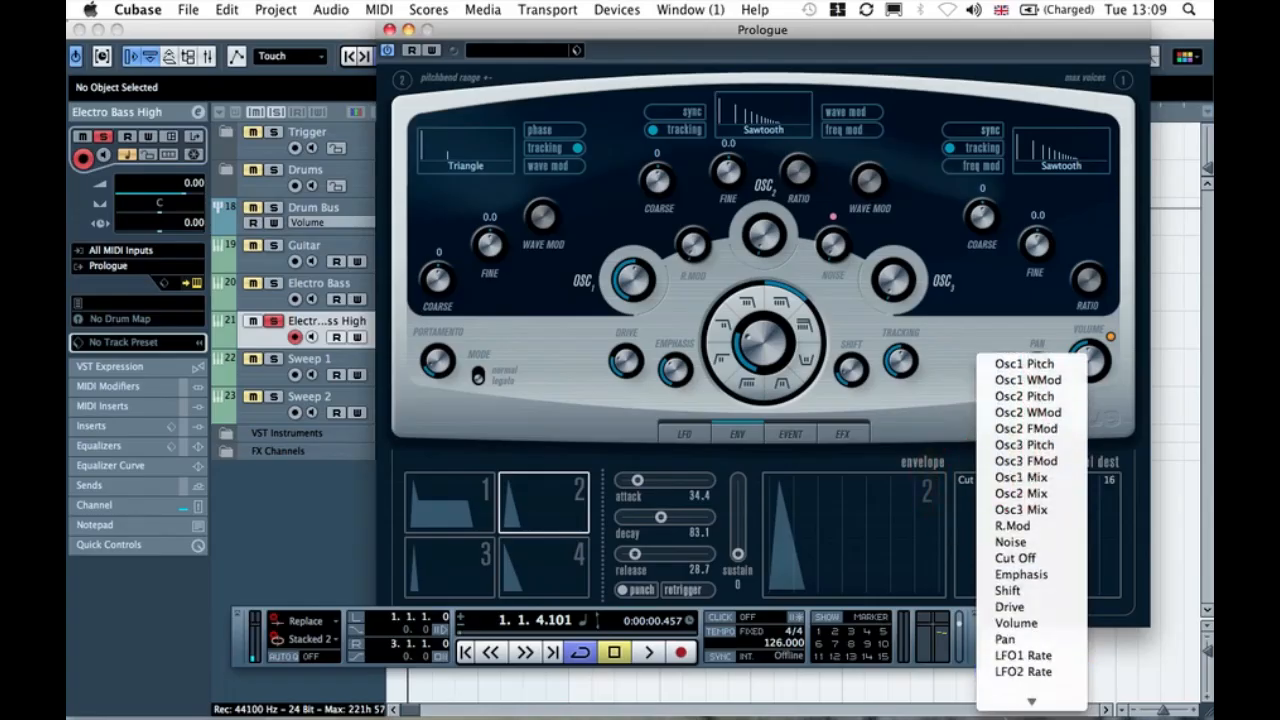
{"action": "left_click", "coordinate": [1010, 712]}
{"action": "left_click", "coordinate": [984, 469]}
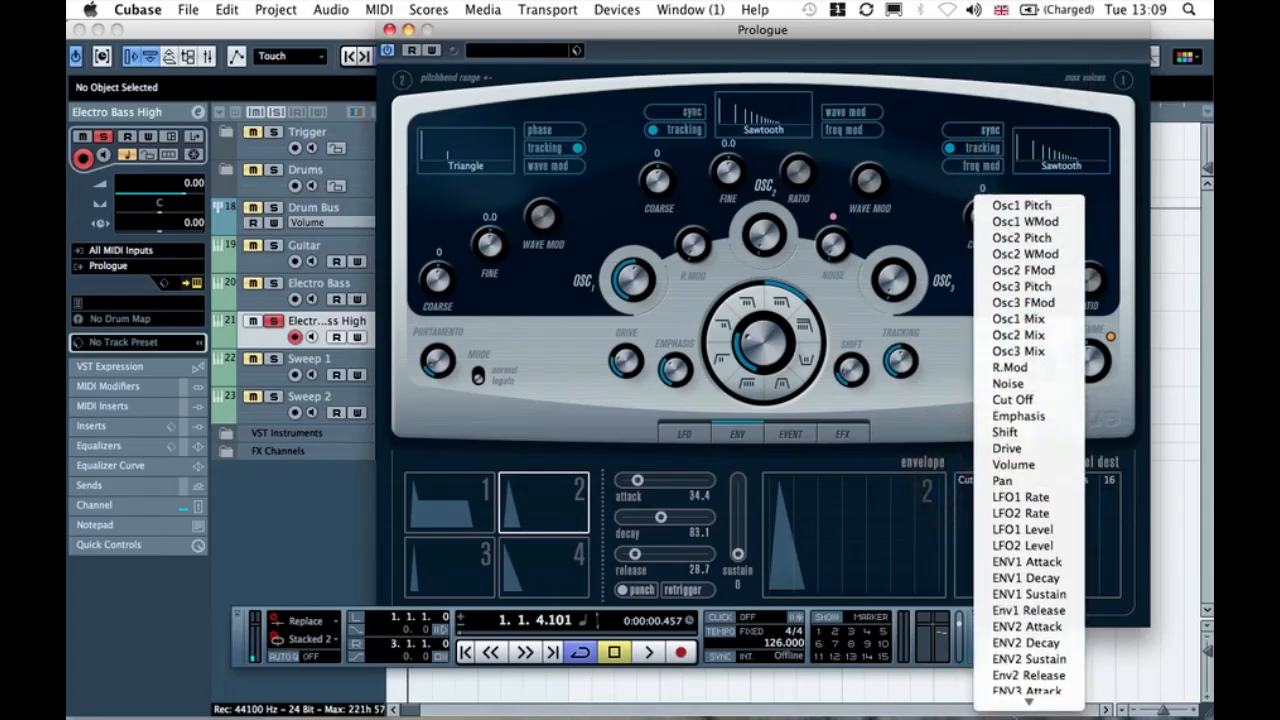
{"action": "left_click", "coordinate": [1020, 697]}
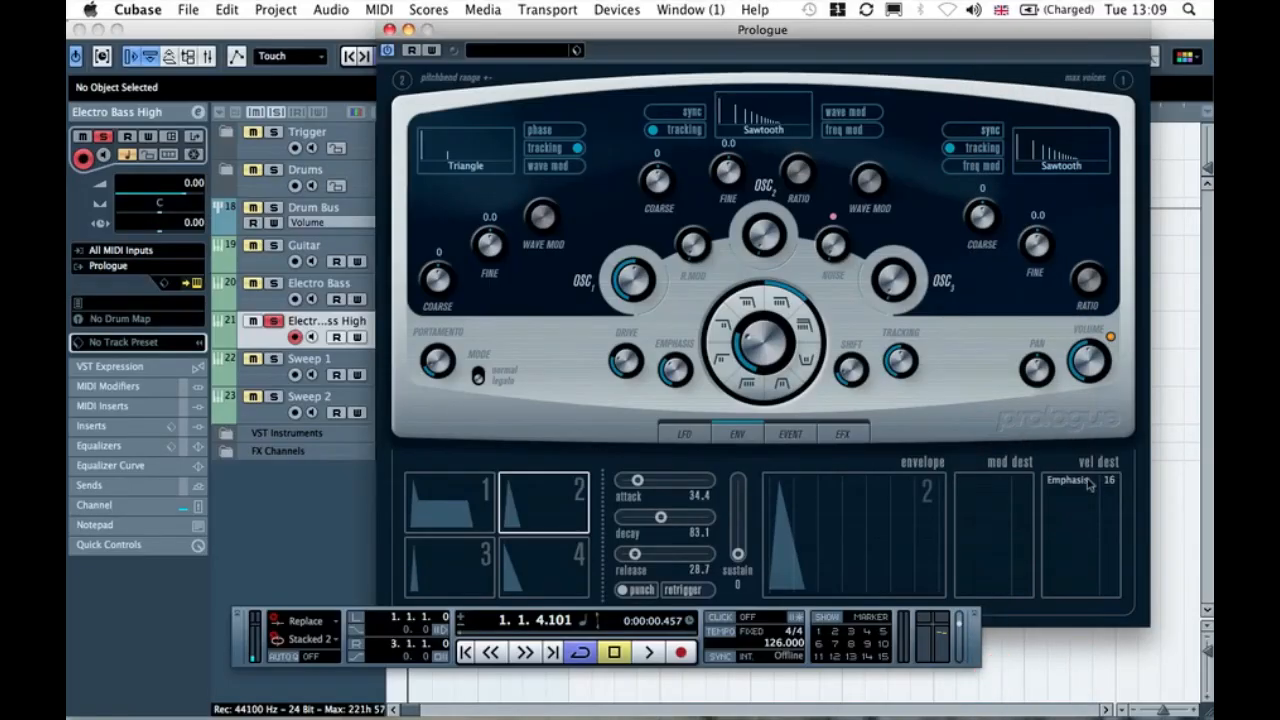
{"action": "left_click", "coordinate": [1092, 485]}
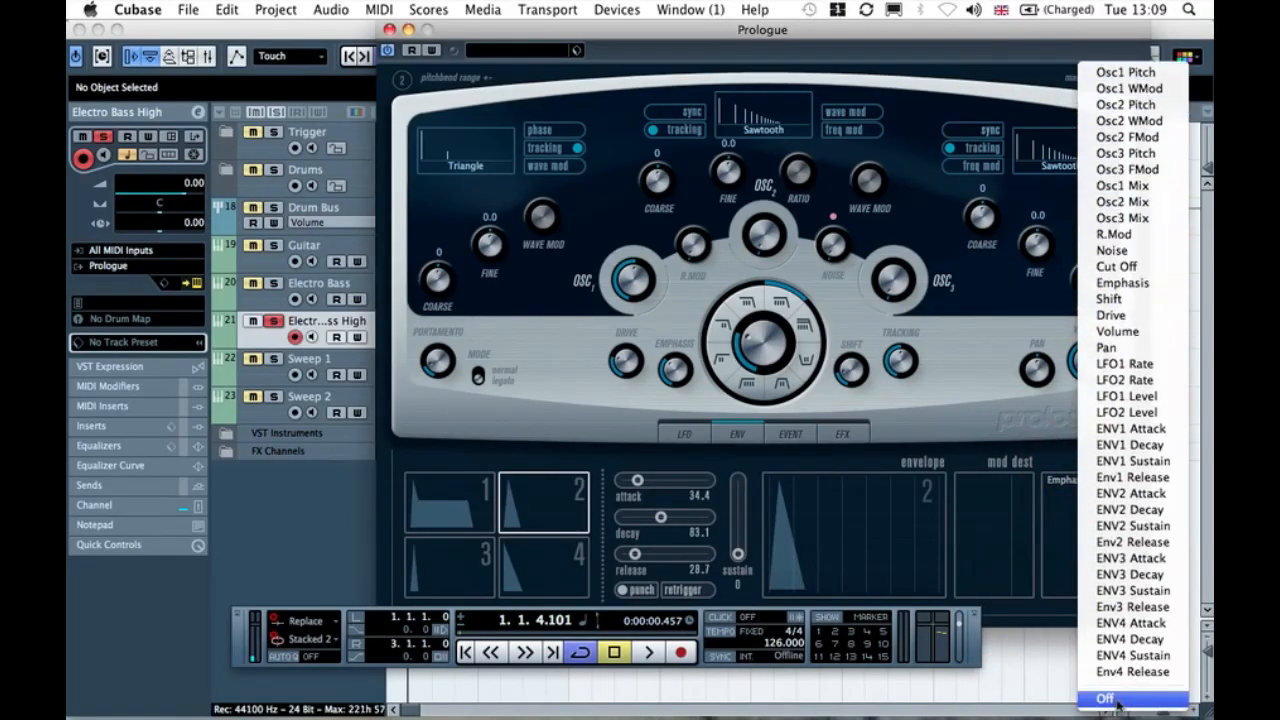
{"action": "left_click", "coordinate": [1115, 695]}
- Turn off the first LFO's Cut off modulation destination, then check the event modulation settings and open the effects settings
{"action": "left_click", "coordinate": [684, 434]}
{"action": "left_click", "coordinate": [621, 485]}
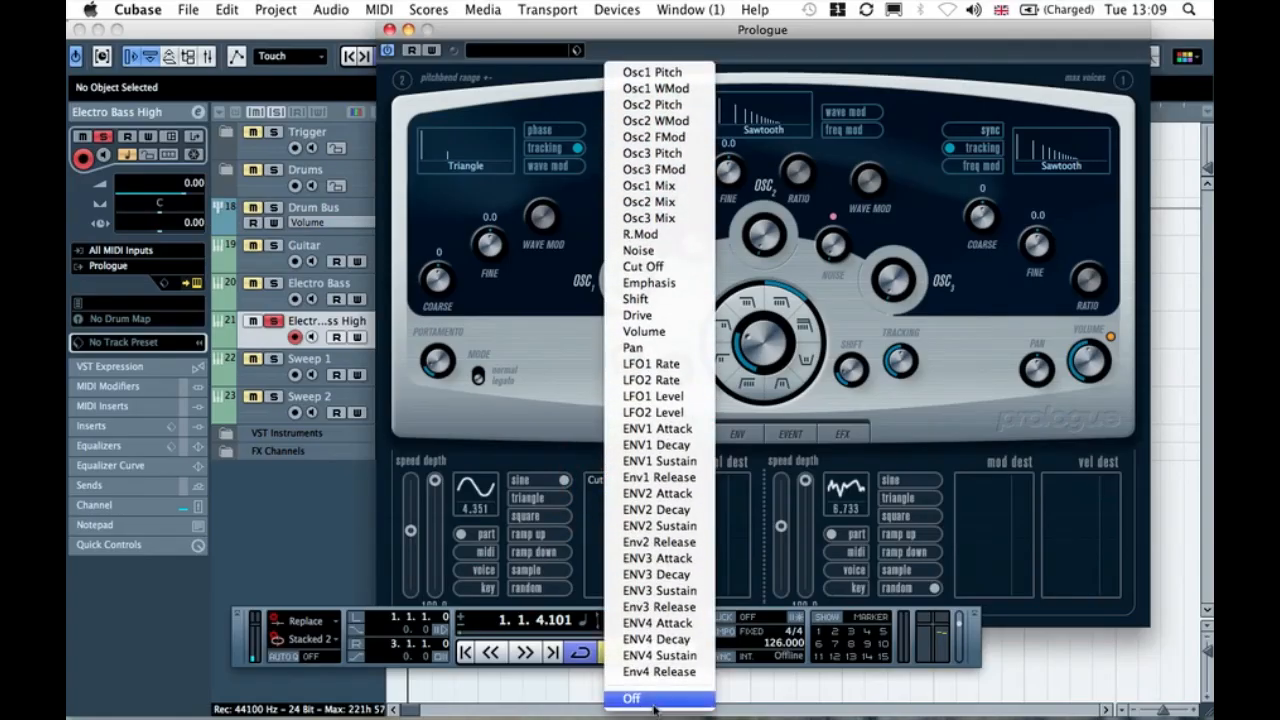
{"action": "left_click", "coordinate": [659, 694]}
{"action": "left_click", "coordinate": [790, 434]}
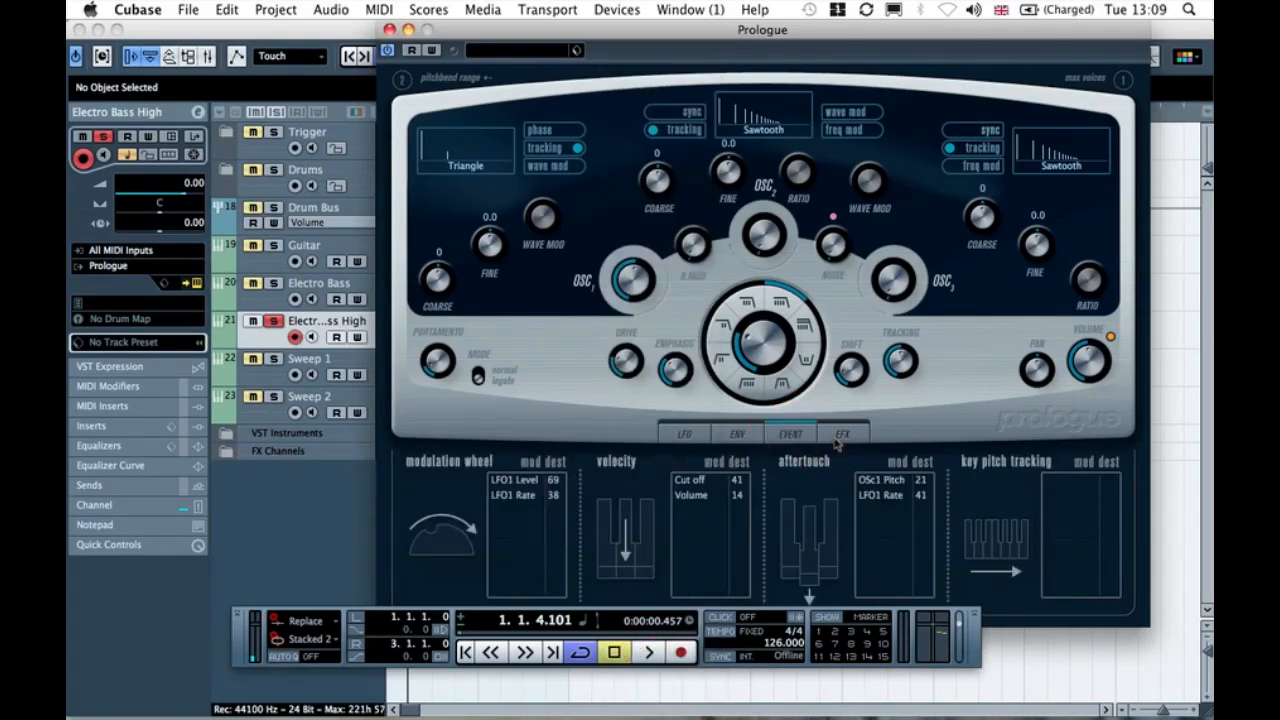
{"action": "left_click", "coordinate": [836, 434]}
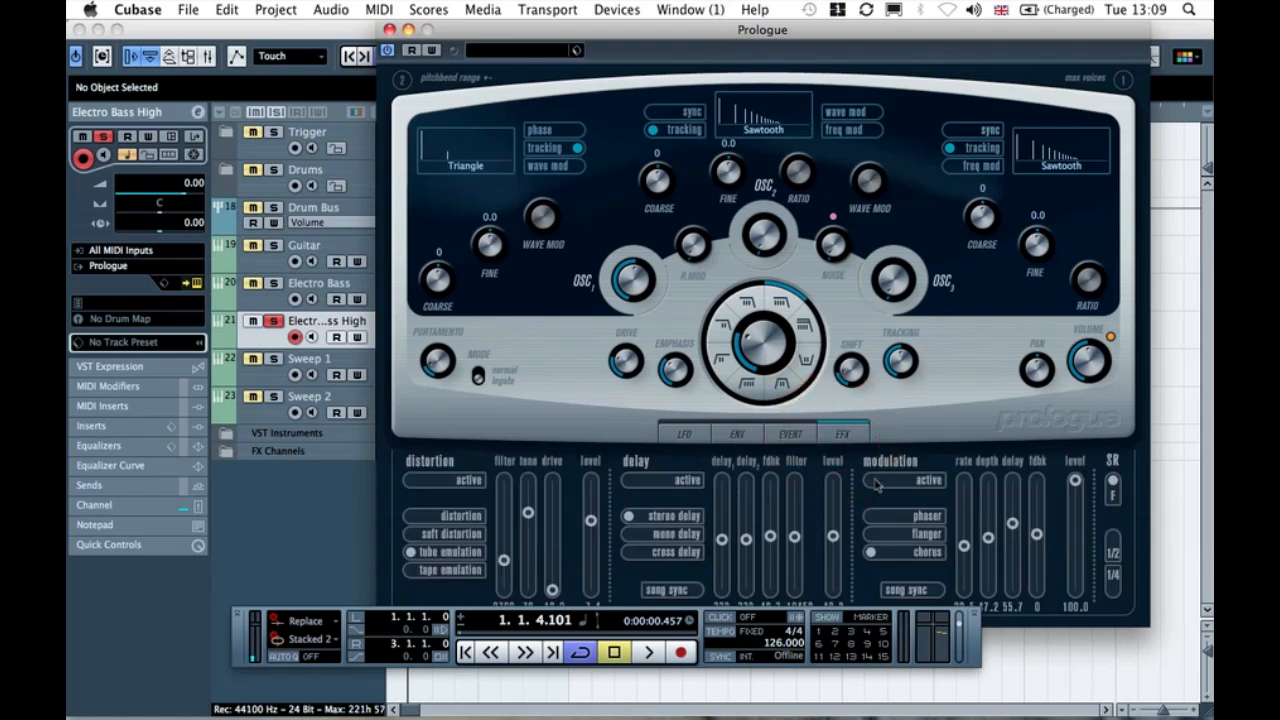
- Turn the filter's Tracking, Shift, Emphasis and Drive down to zero while the loop plays, with the envelope settings open
{"action": "left_click", "coordinate": [738, 433]}
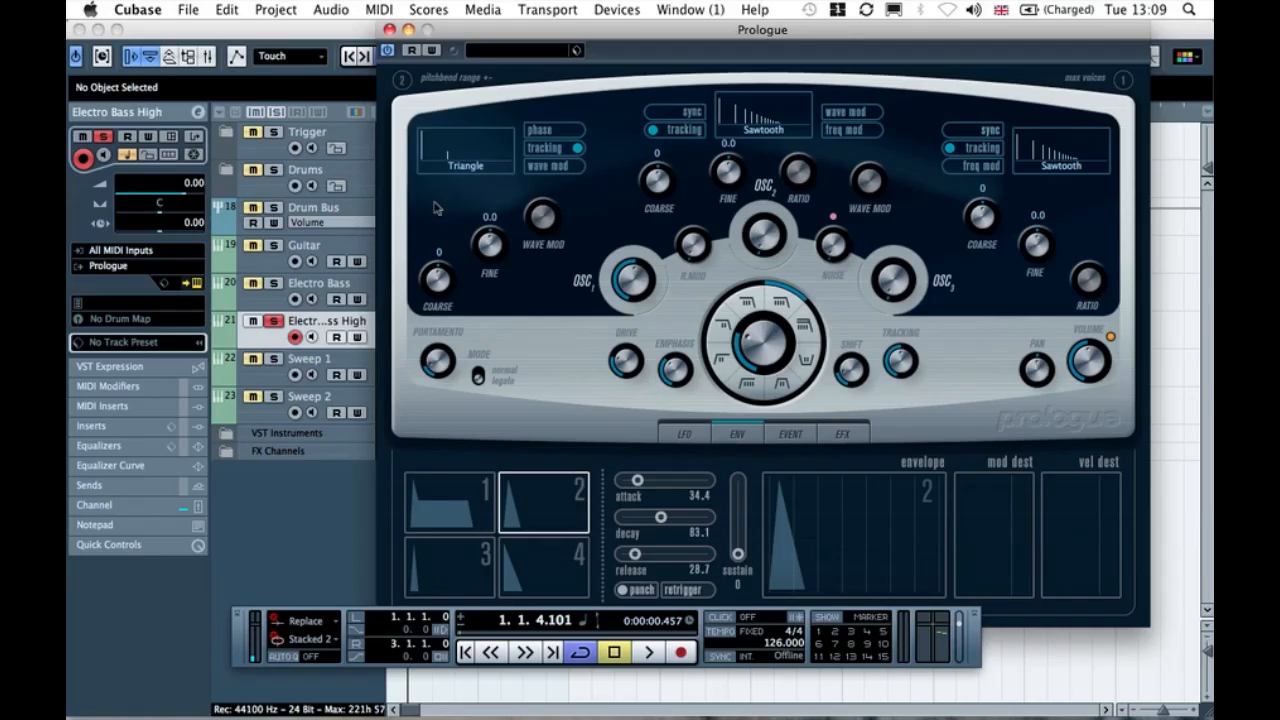
{"action": "key", "text": "space"}
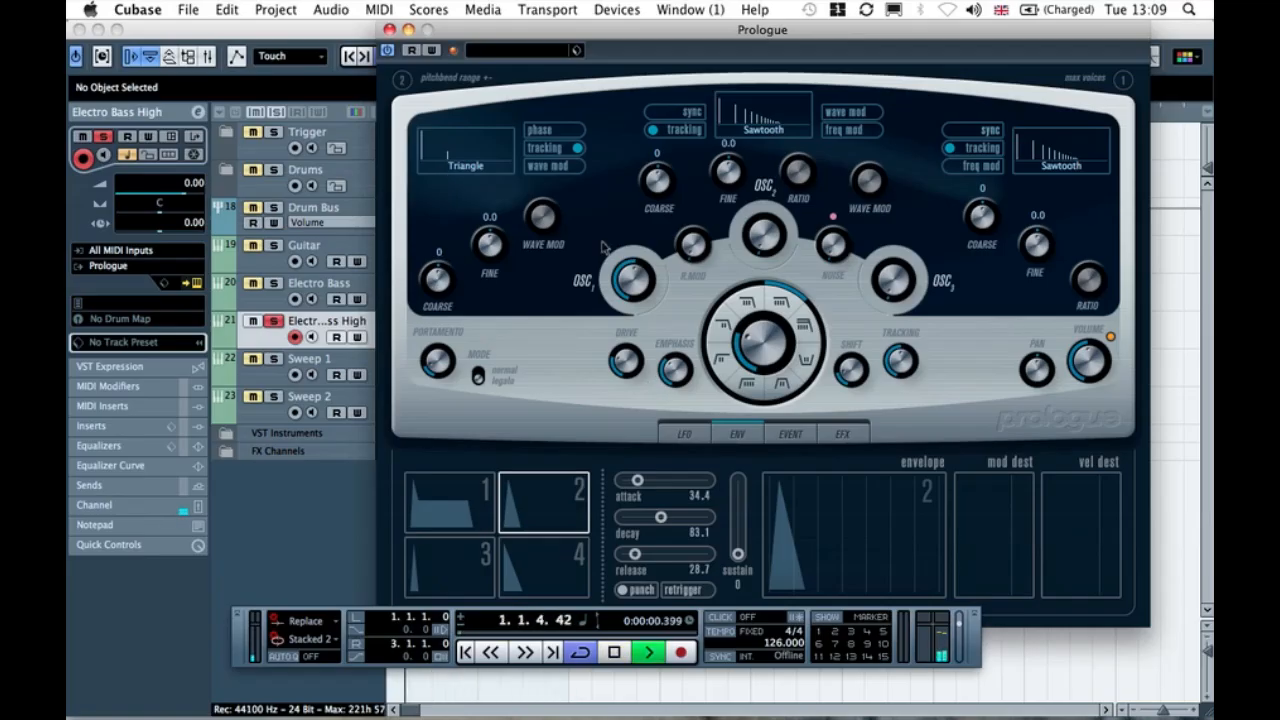
{"action": "left_click_drag", "start_coordinate": [900, 360], "coordinate": [916, 422]}
{"action": "left_click_drag", "start_coordinate": [860, 388], "coordinate": [861, 414]}
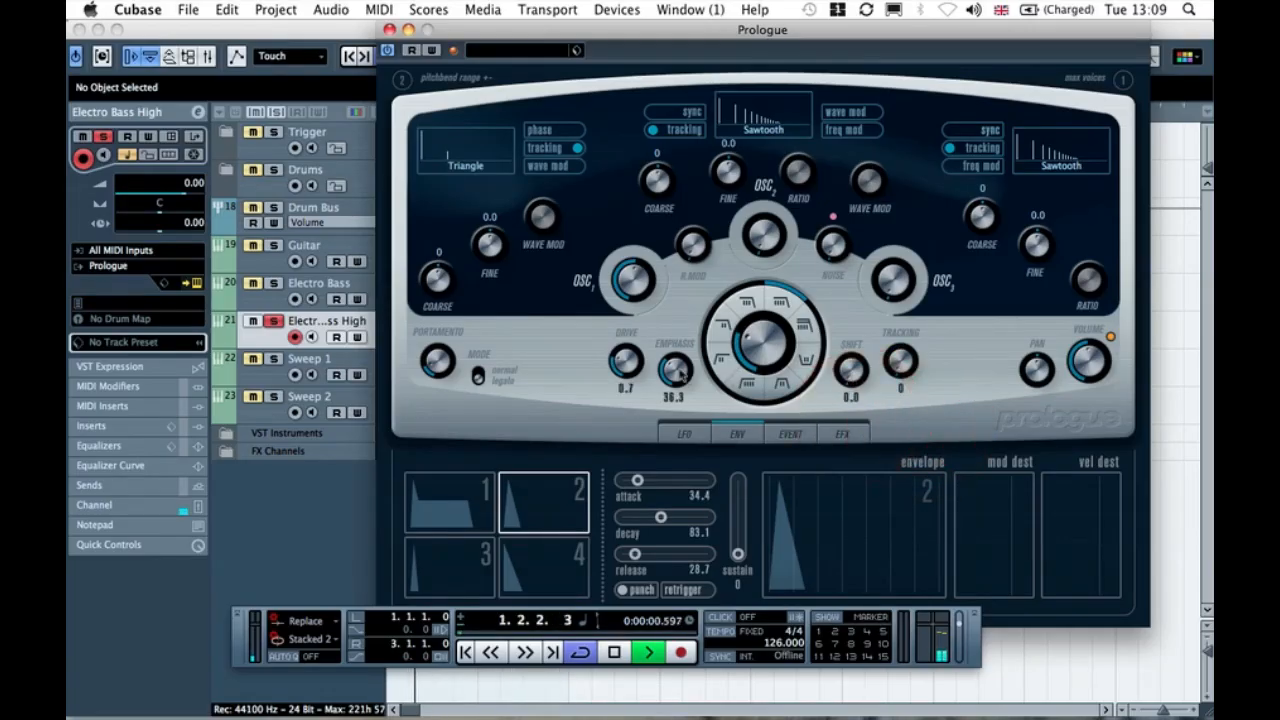
{"action": "left_click_drag", "start_coordinate": [673, 372], "coordinate": [677, 418]}
{"action": "left_click_drag", "start_coordinate": [620, 360], "coordinate": [653, 412]}
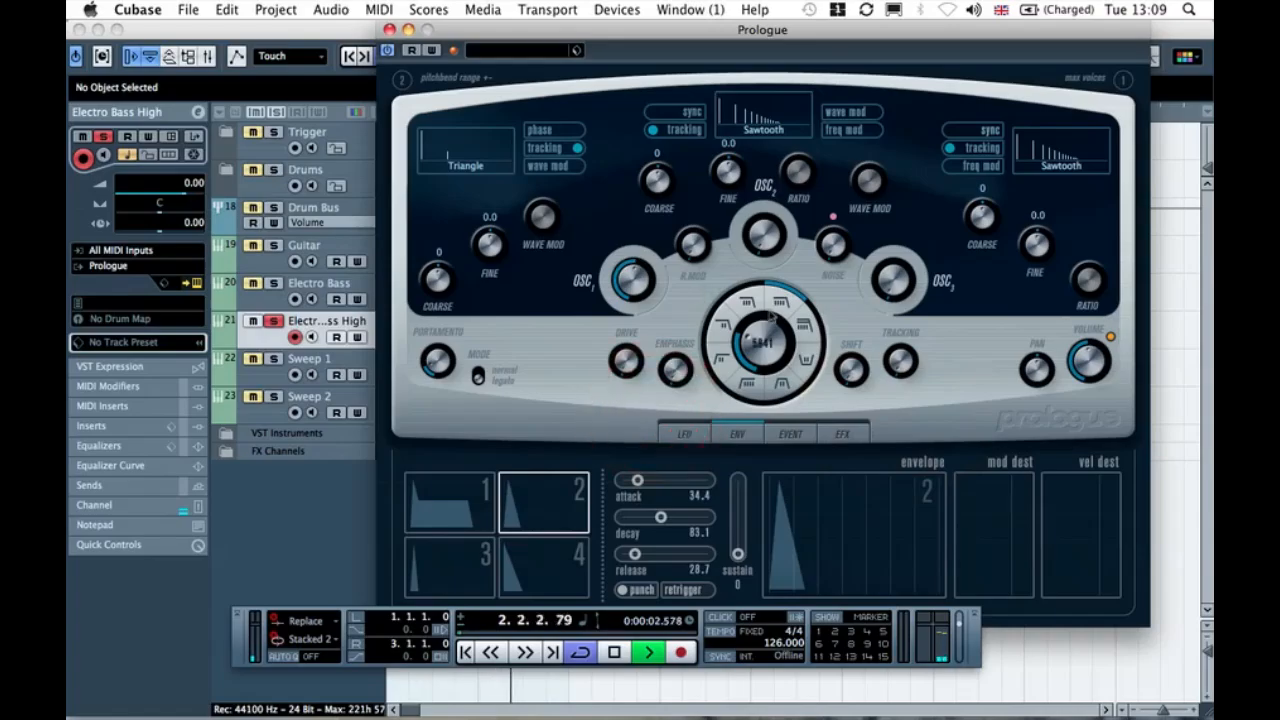
- Switch the filter type to 24dB LP II and open the cutoff fully
{"action": "left_click", "coordinate": [805, 318]}
{"action": "left_click_drag", "start_coordinate": [768, 335], "coordinate": [790, 355]}
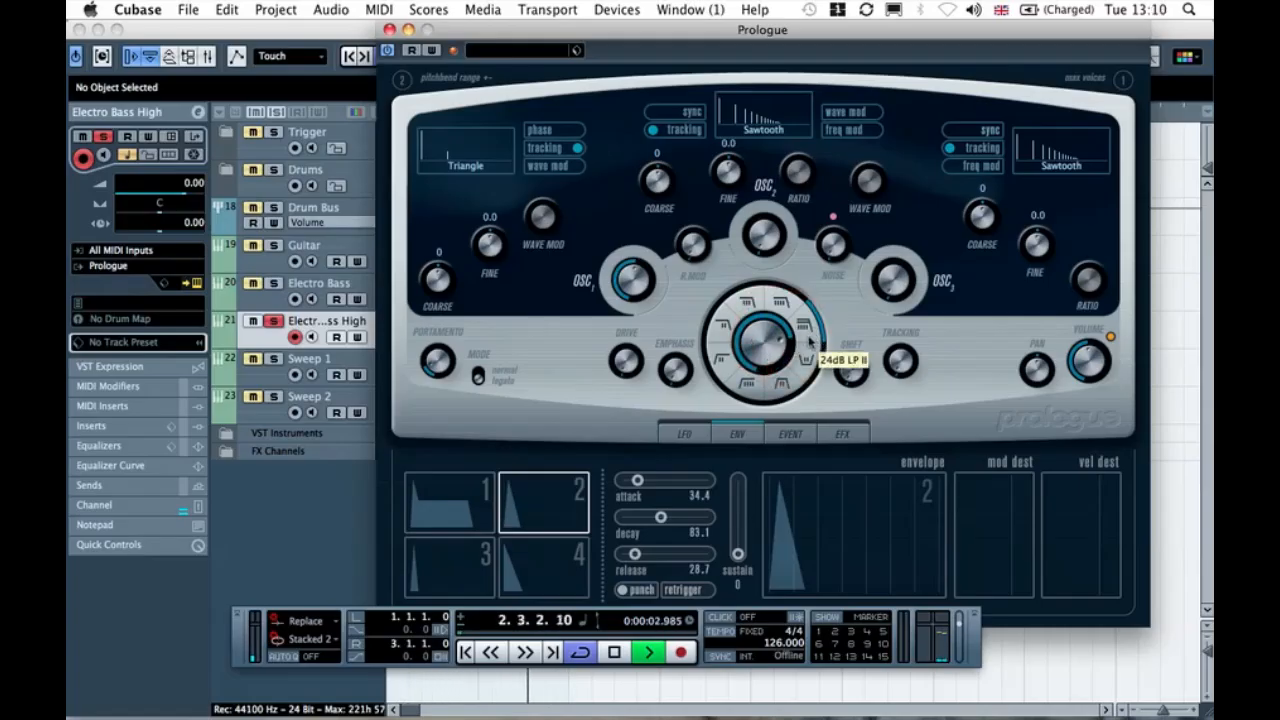
{"action": "mouse_move", "coordinate": [782, 362]}
{"action": "left_click_drag", "start_coordinate": [782, 362], "coordinate": [762, 180]}
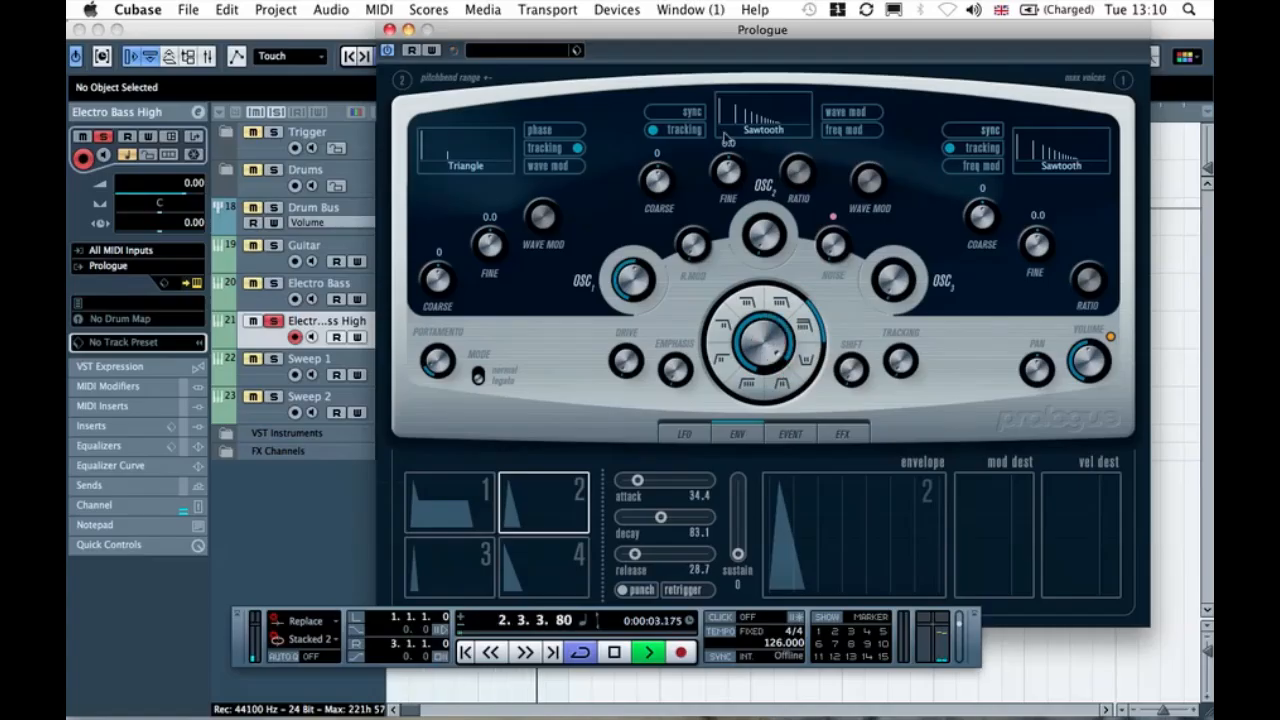
- Keep oscillator 2 on the Sawtooth waveform and raise its level to about halfway
{"action": "left_click", "coordinate": [764, 129]}
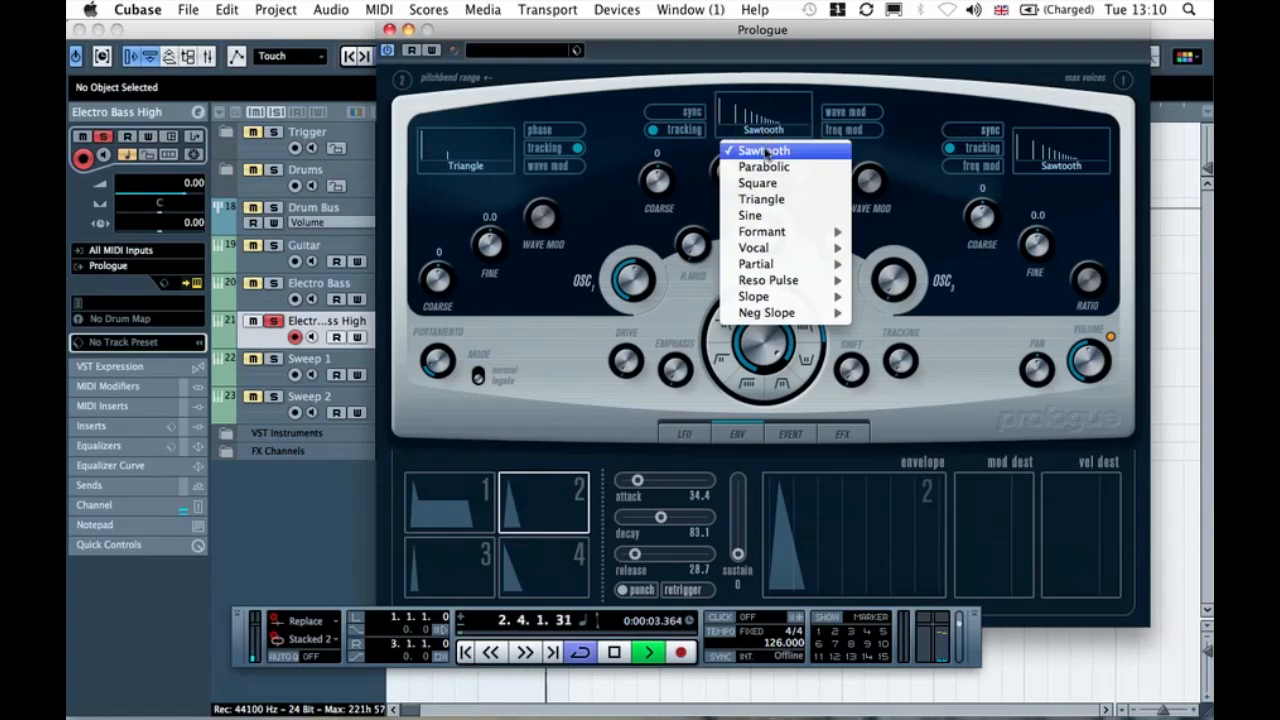
{"action": "left_click", "coordinate": [765, 150]}
{"action": "left_click", "coordinate": [764, 224]}
{"action": "left_click", "coordinate": [764, 224]}
{"action": "left_click", "coordinate": [764, 224]}
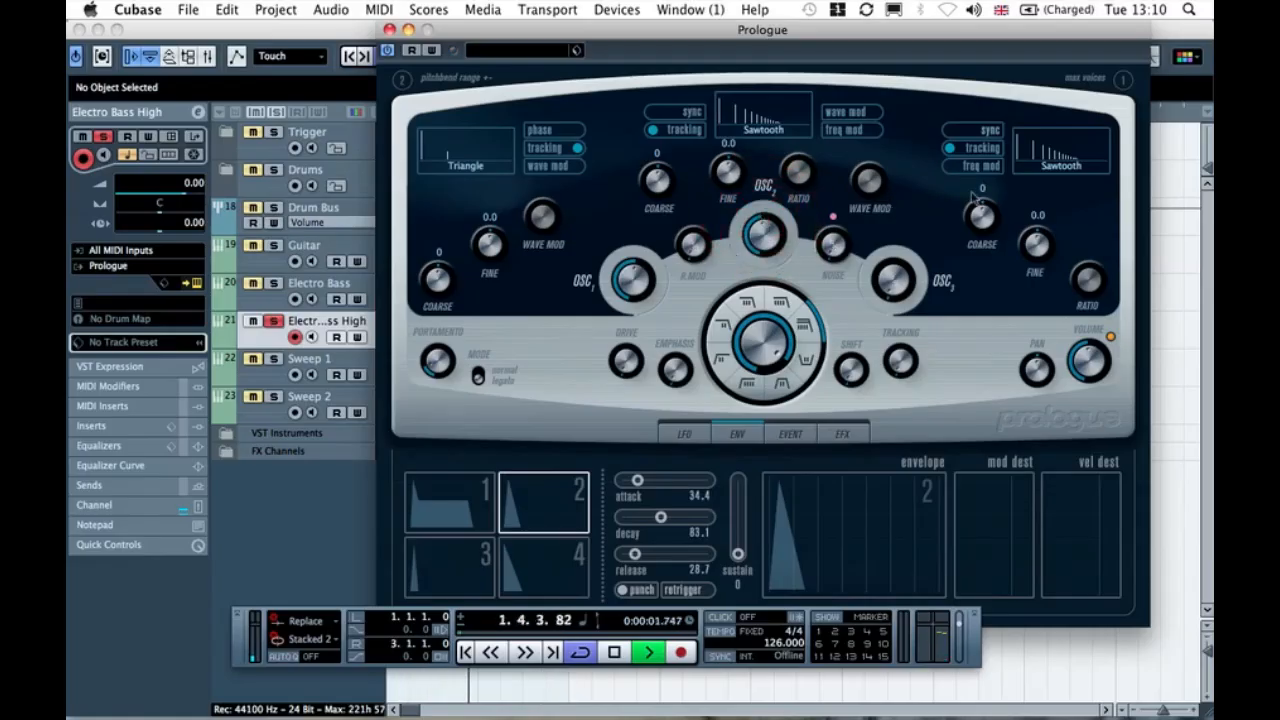
- Set oscillator 3's waveform to Square and raise its level to about halfway
{"action": "left_click", "coordinate": [1063, 170]}
{"action": "left_click", "coordinate": [1068, 220]}
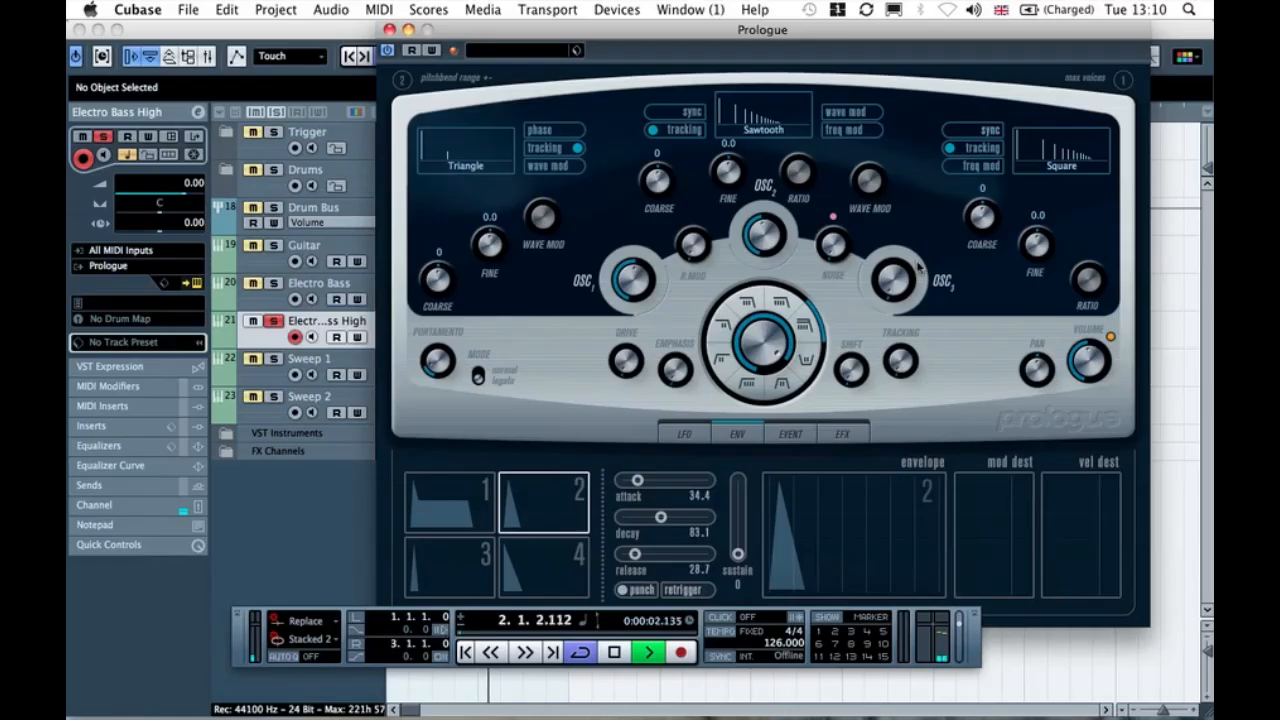
{"action": "mouse_move", "coordinate": [890, 278]}
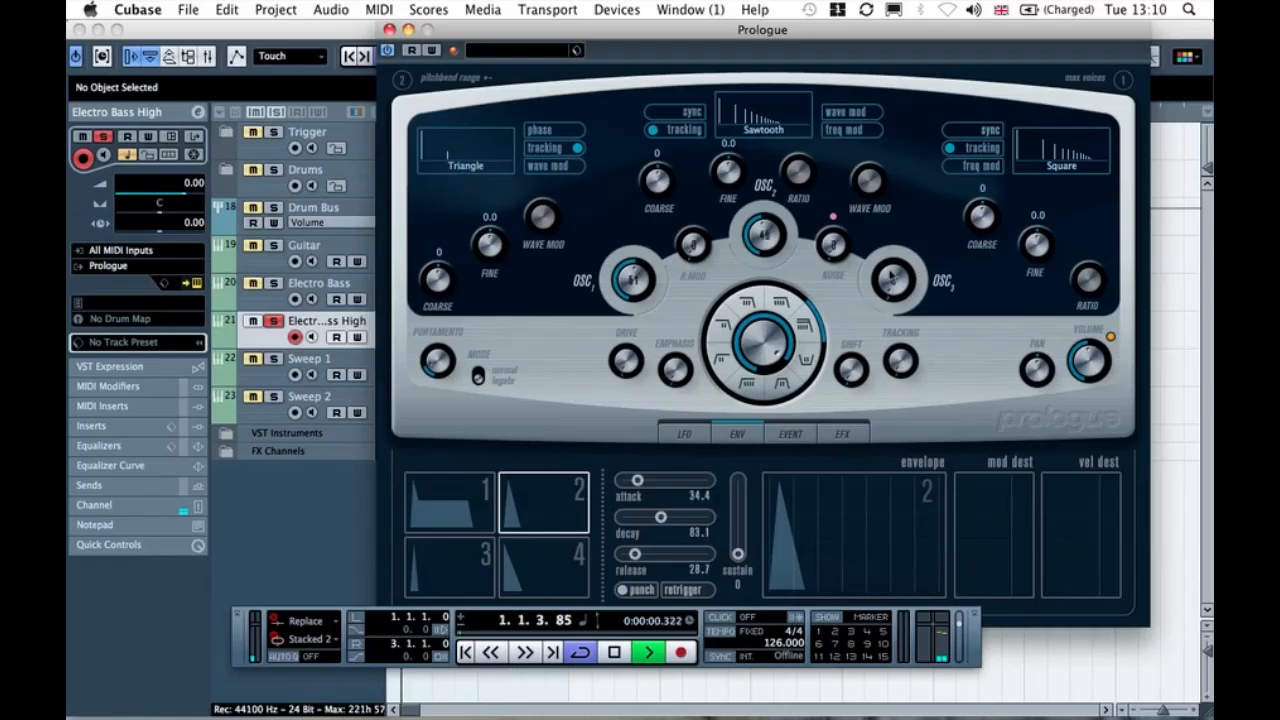
{"action": "left_click_drag", "start_coordinate": [890, 278], "coordinate": [891, 266]}
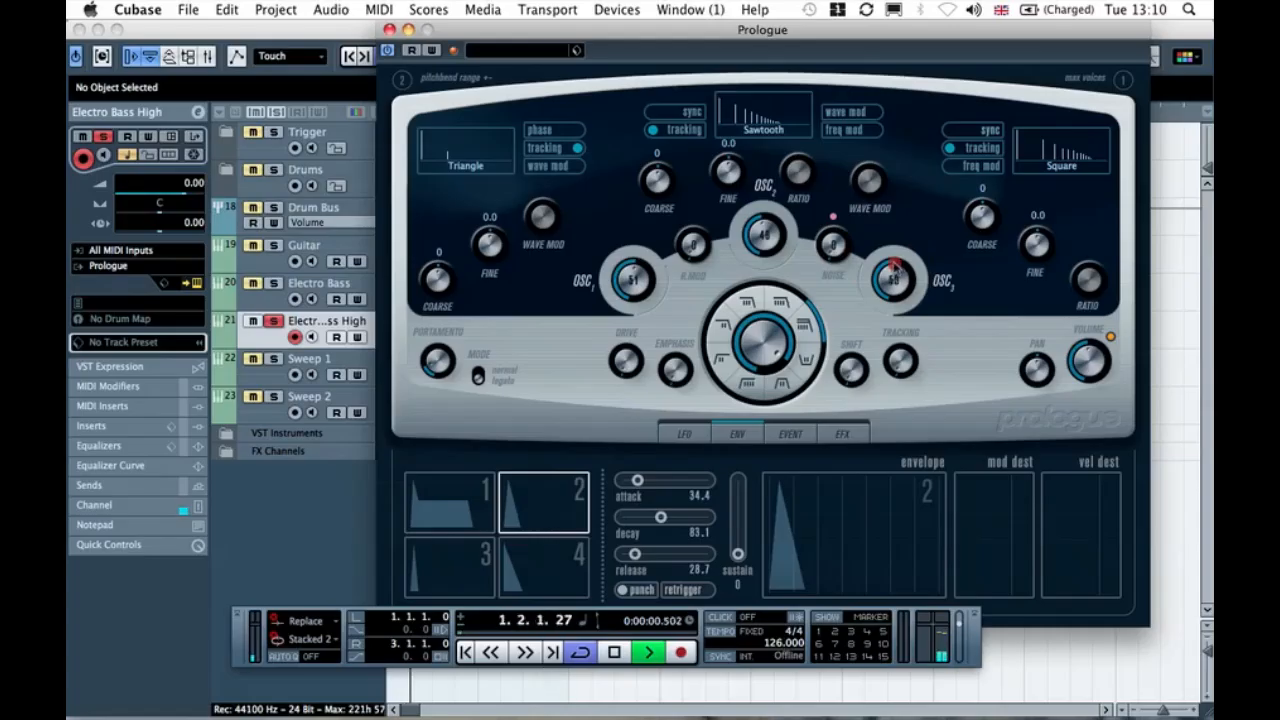
{"action": "left_click", "coordinate": [893, 268]}
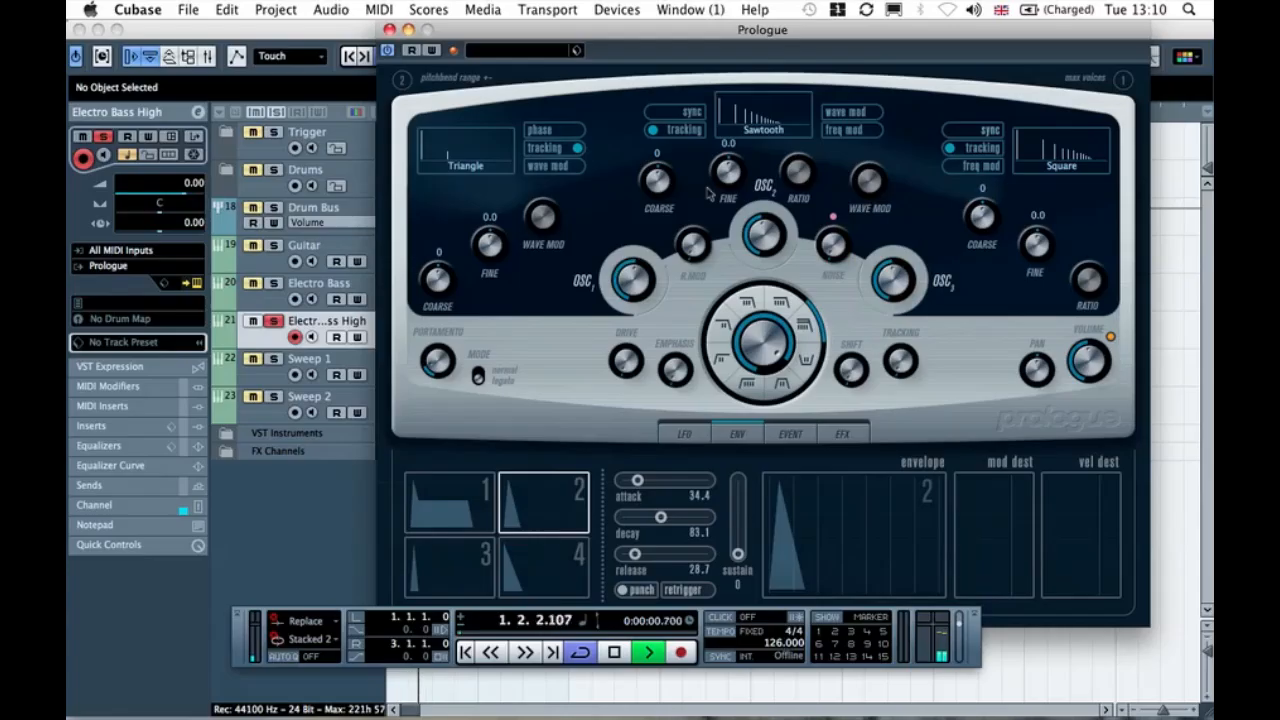
- Set oscillator 1's coarse tuning to 12, stopping playback and restarting the loop to hear the change
{"action": "key", "text": "space"}
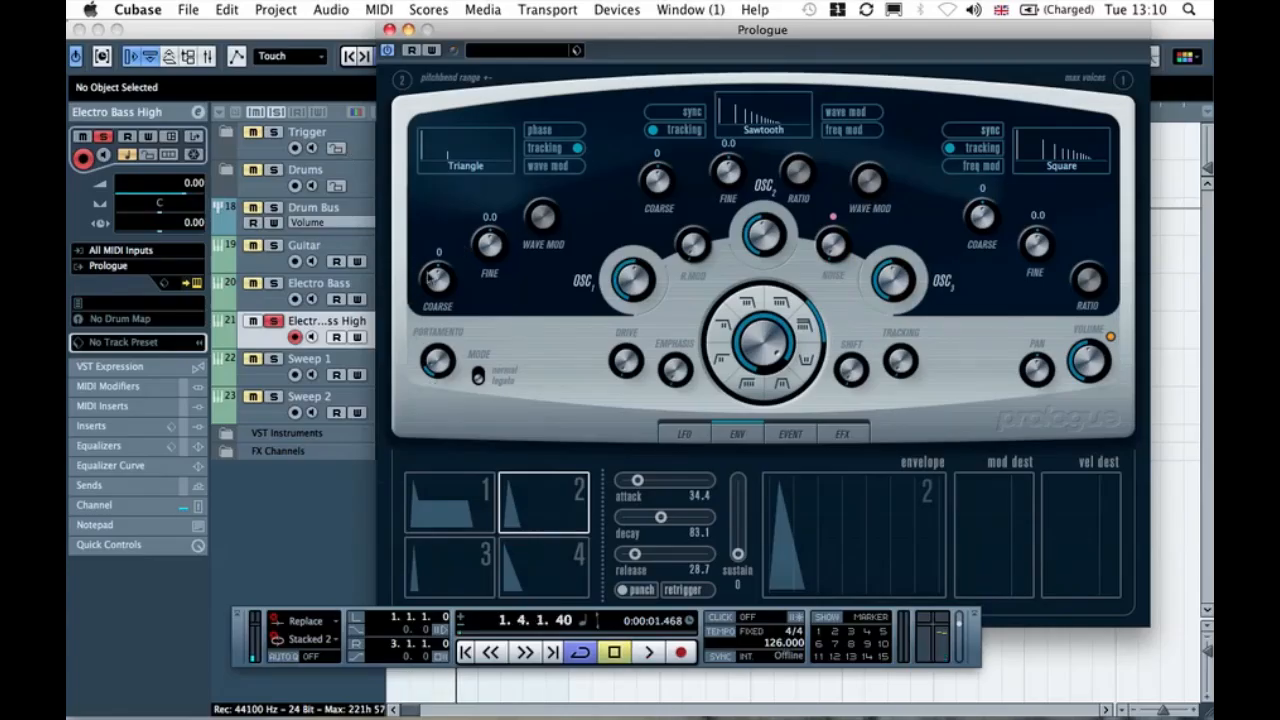
{"action": "mouse_move", "coordinate": [440, 272]}
{"action": "left_mouse_down"}
{"action": "mouse_move", "coordinate": [436, 252]}
{"action": "mouse_move", "coordinate": [430, 270]}
{"action": "mouse_move", "coordinate": [447, 268]}
{"action": "left_mouse_up"}
{"action": "key", "text": "space"}
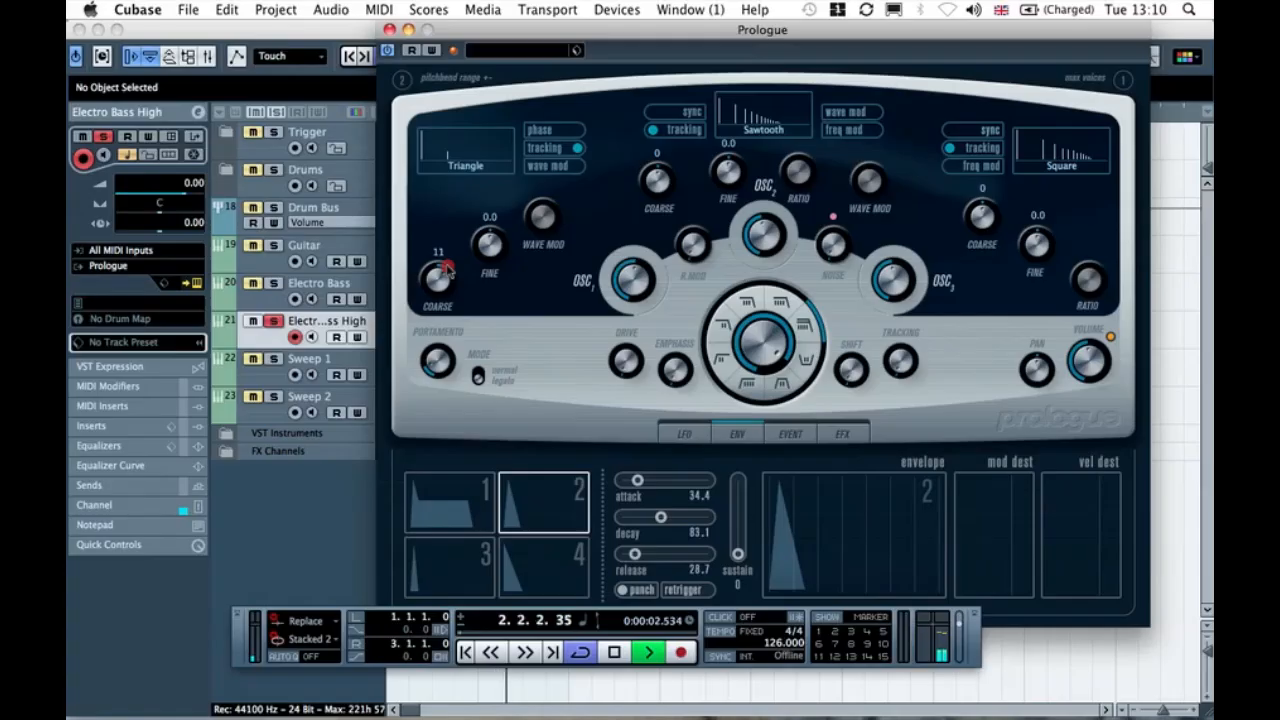
{"action": "double_click", "coordinate": [443, 271]}
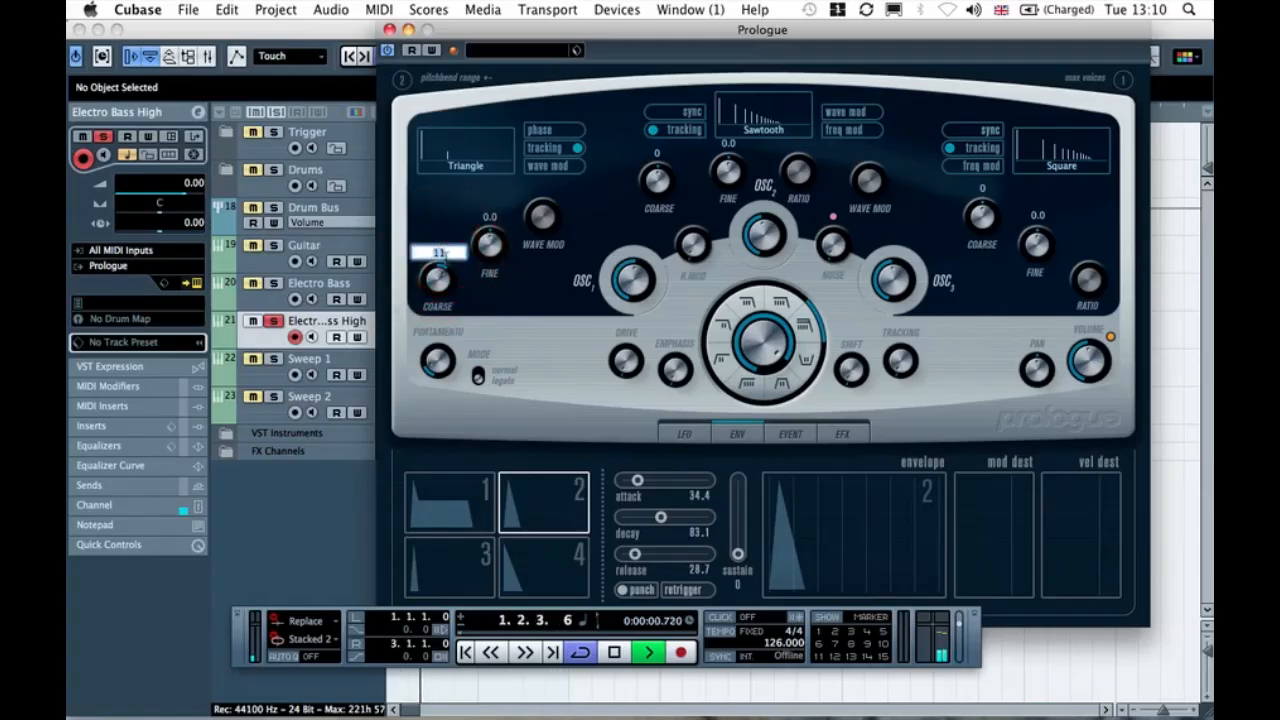
{"action": "type", "text": "12"}
{"action": "key", "text": "Return"}
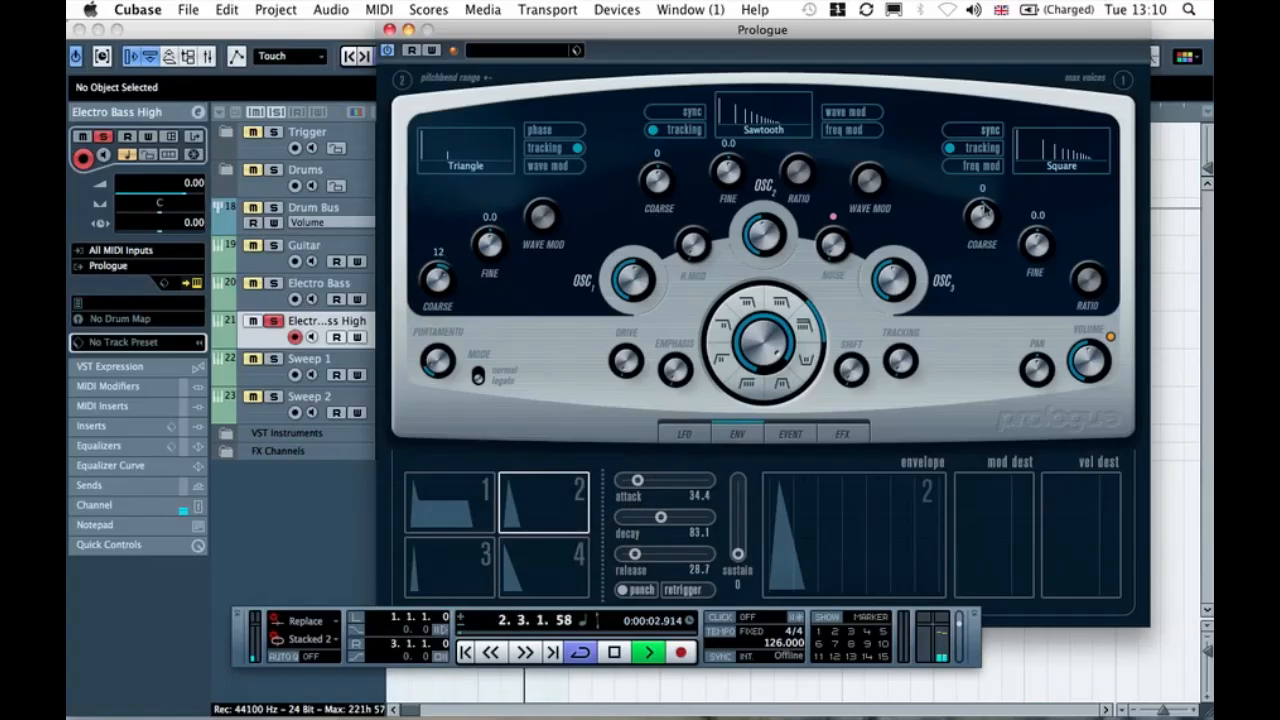
- Set oscillator 3's coarse tuning to 24 and add some filter Drive
{"action": "left_click_drag", "start_coordinate": [984, 210], "coordinate": [1005, 213]}
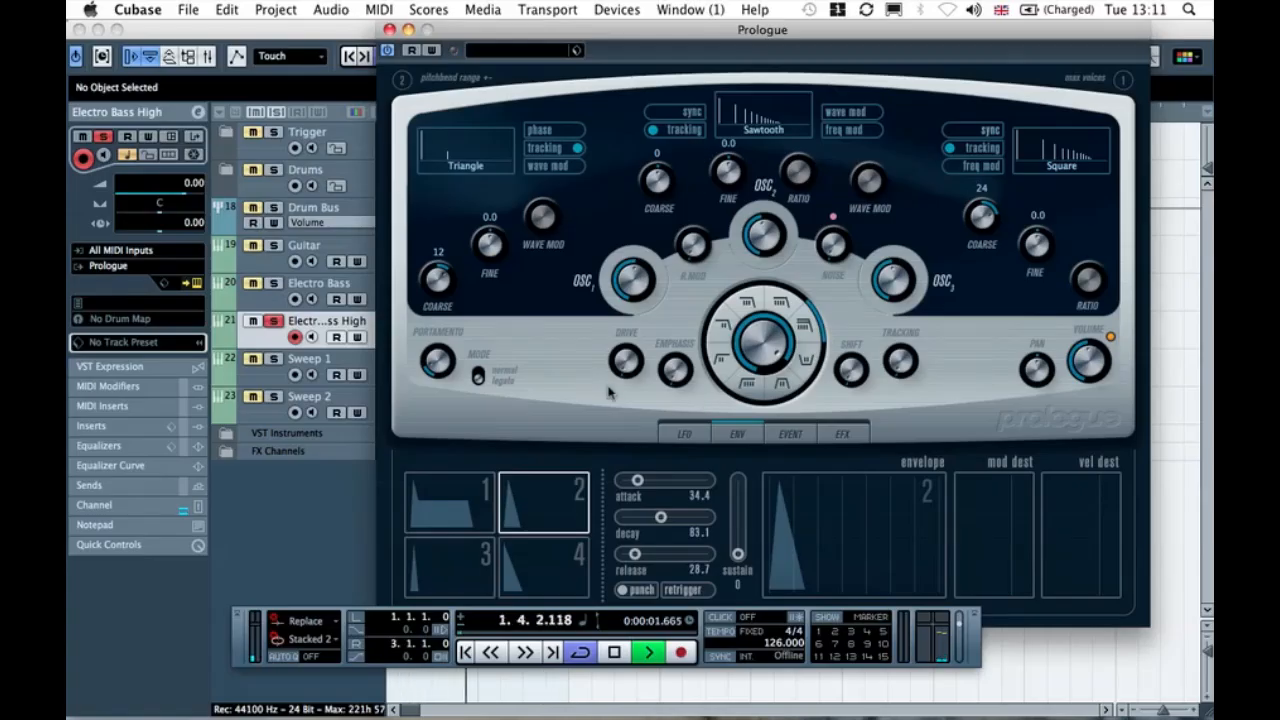
{"action": "left_click_drag", "start_coordinate": [619, 364], "coordinate": [614, 350]}
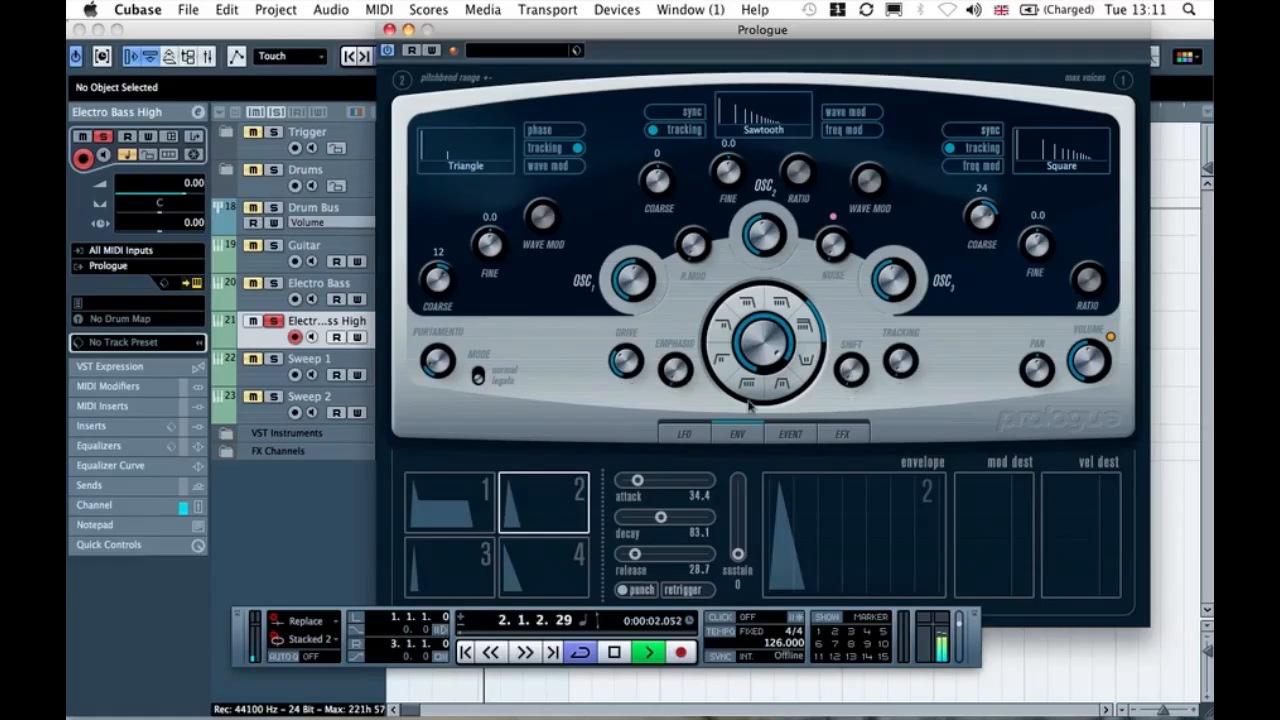
- Turn the synth's filter cutoff down to its minimum and audition the loop
{"action": "key", "text": "space"}
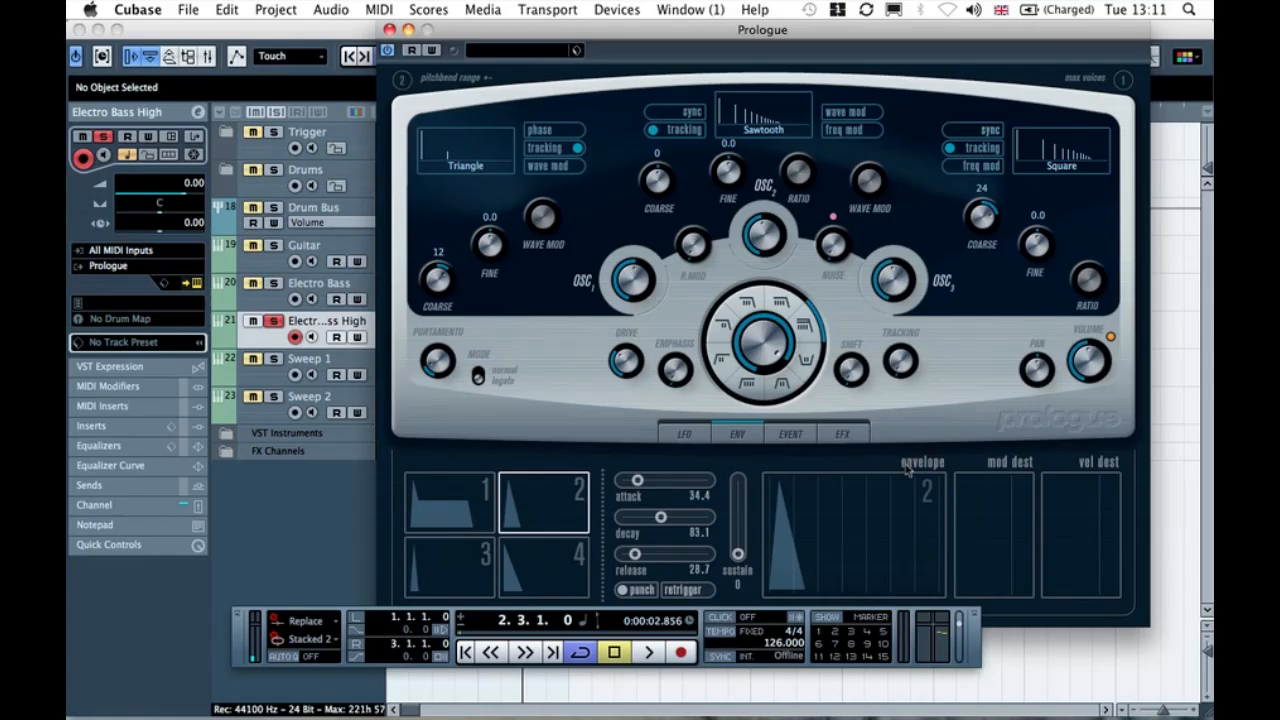
{"action": "left_click_drag", "start_coordinate": [770, 330], "coordinate": [763, 400]}
{"action": "key", "text": "space"}
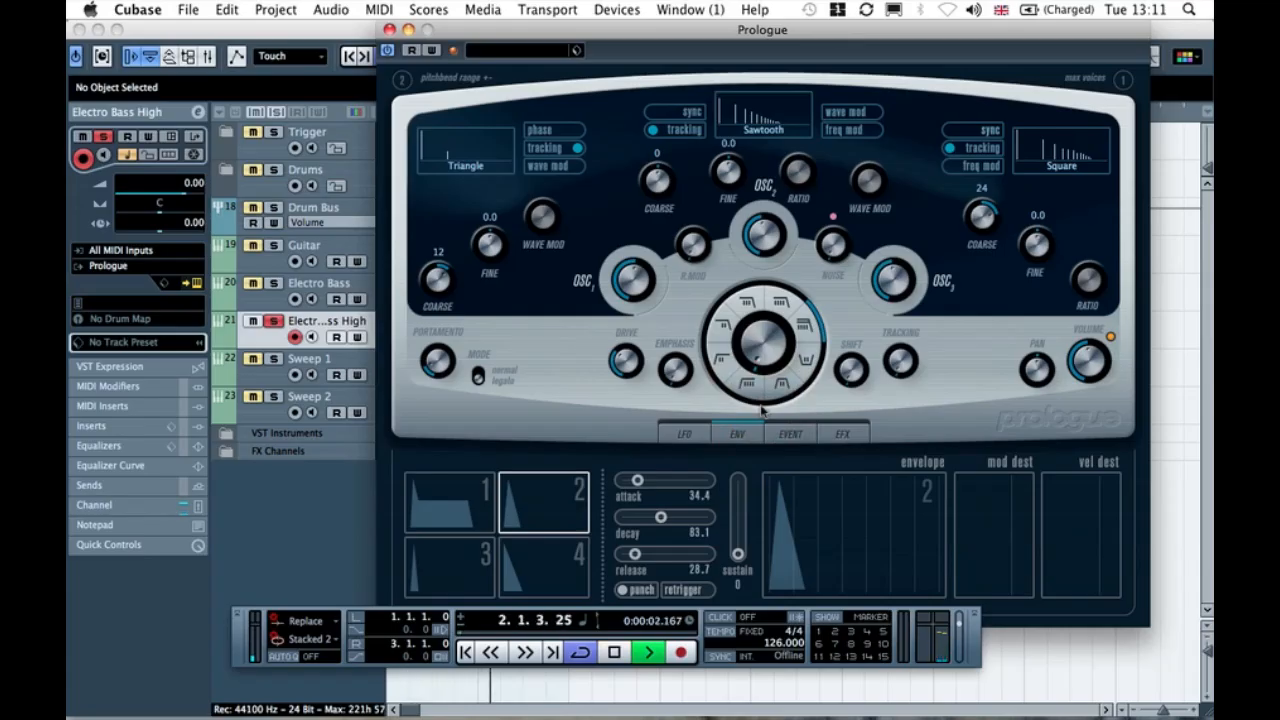
{"action": "key", "text": "space"}
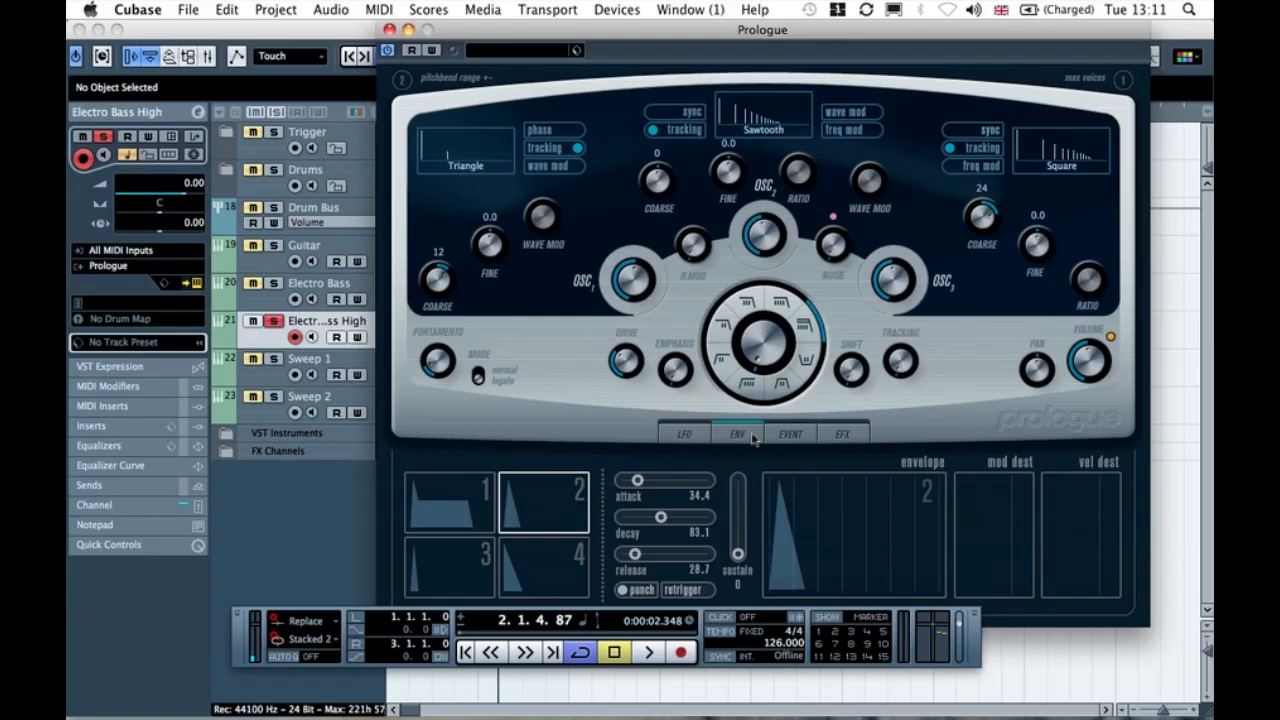
- Assign envelope 2 to modulate Cut off with an amount of 99 and audition the loop
{"action": "mouse_move", "coordinate": [767, 334]}
{"action": "left_click", "coordinate": [1040, 482]}
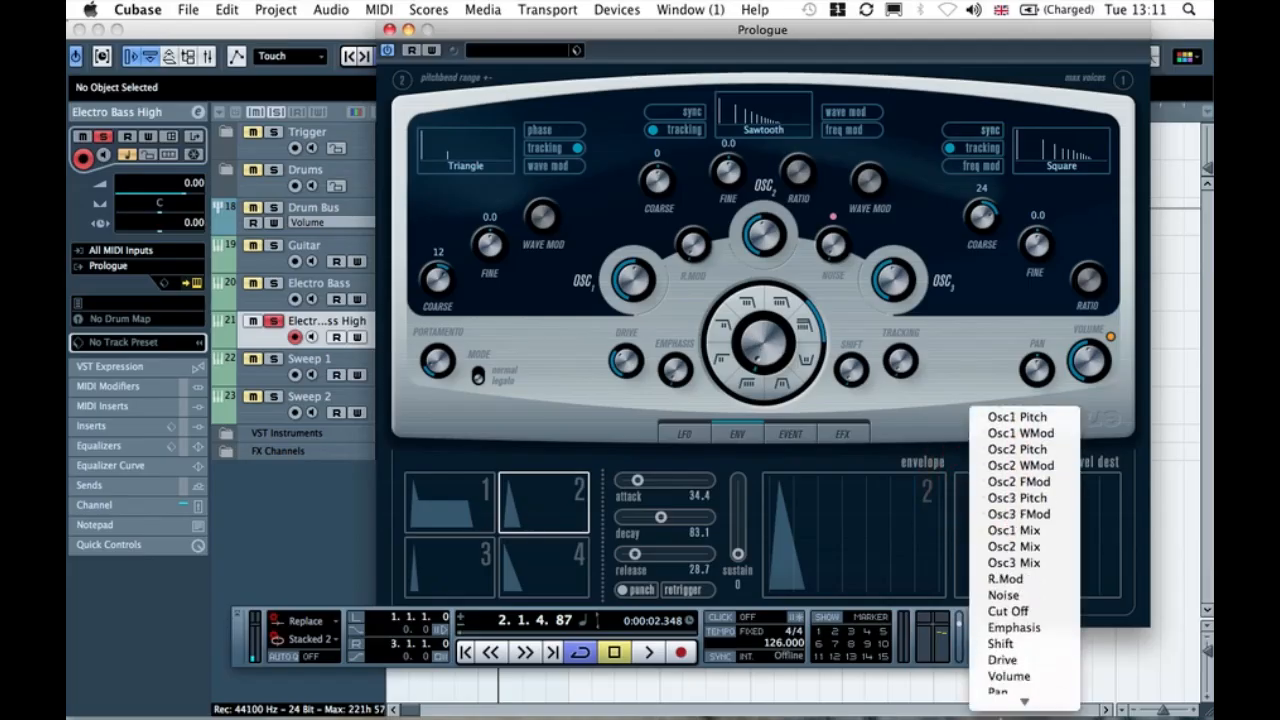
{"action": "left_click", "coordinate": [1012, 433]}
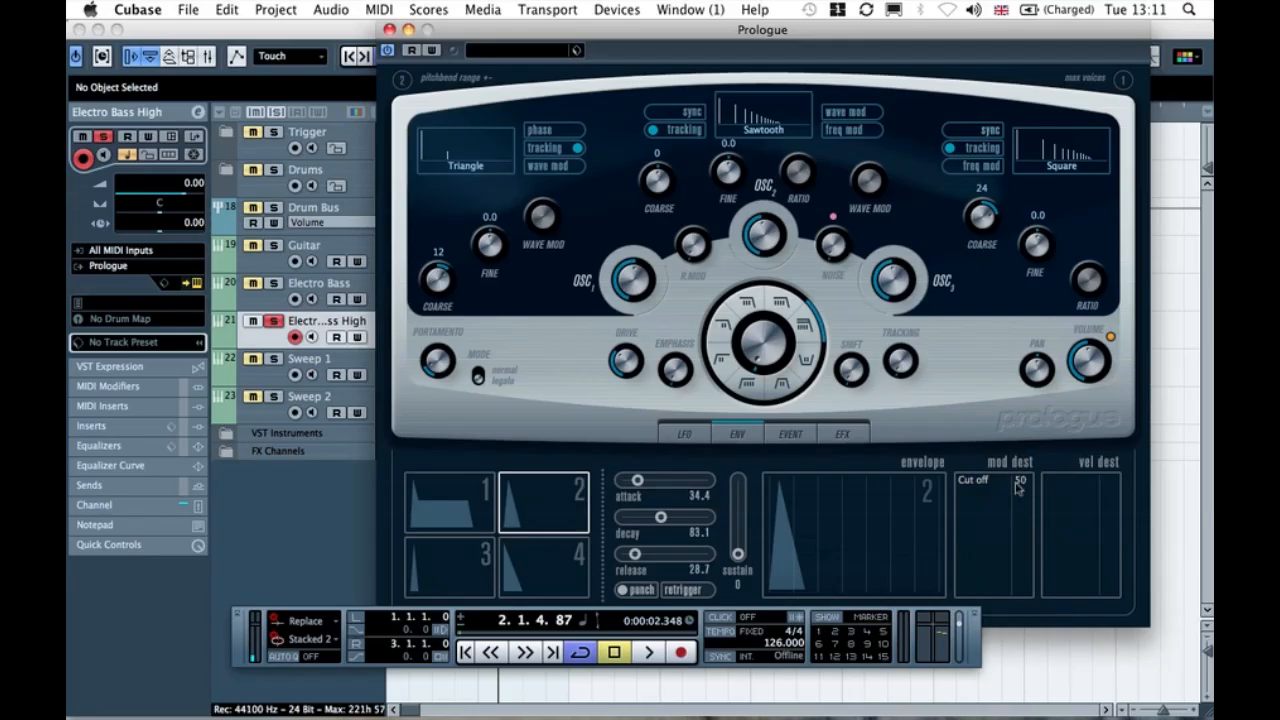
{"action": "left_click", "coordinate": [1020, 481]}
{"action": "key", "text": "Return"}
{"action": "key", "text": "space"}
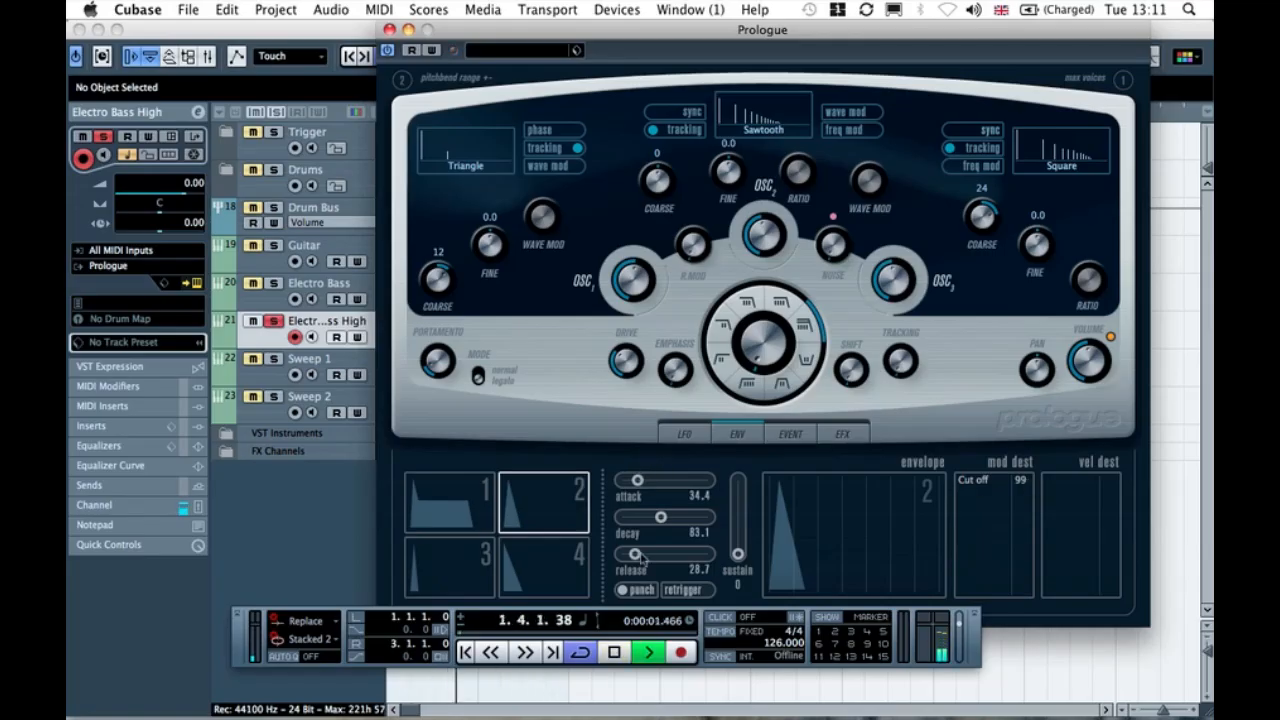
{"action": "key", "text": "space"}
- Set envelope 2's release to 0.0 and its decay to 111.1
{"action": "left_click_drag", "start_coordinate": [636, 553], "coordinate": [597, 557]}
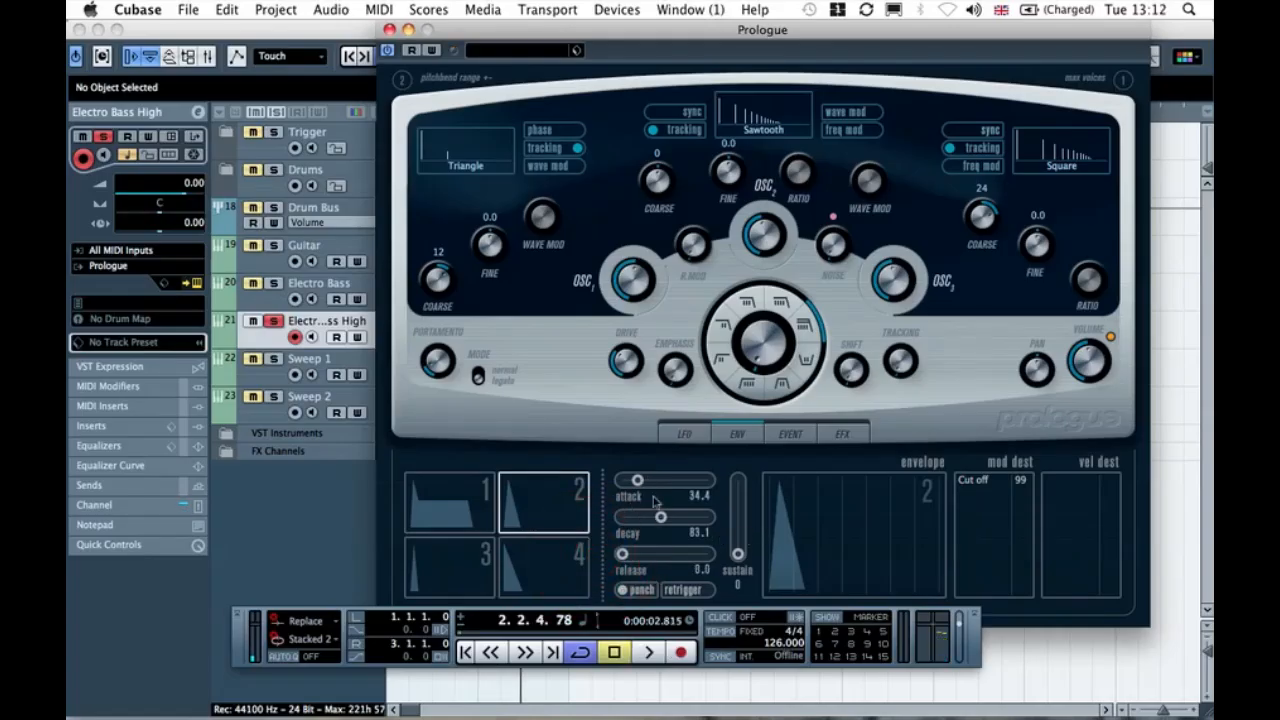
{"action": "left_click_drag", "start_coordinate": [663, 518], "coordinate": [676, 520]}
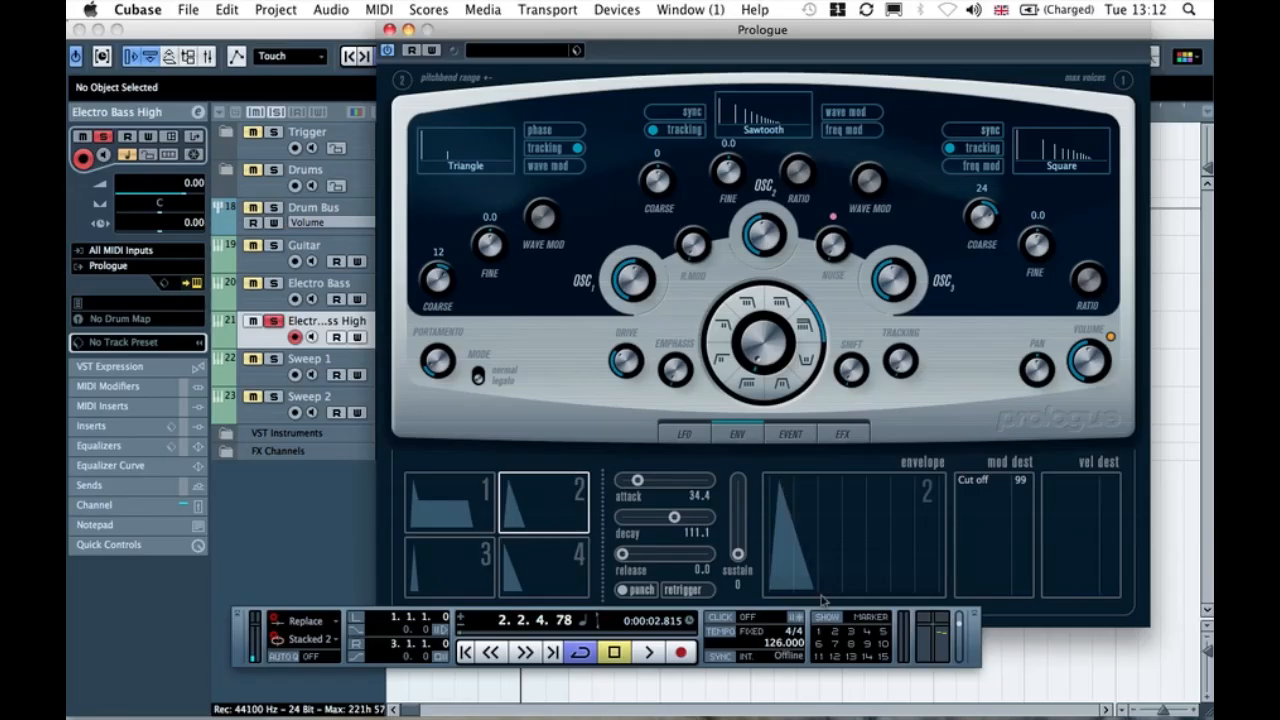
- Try envelope 2's attack at about 141 during playback and settle it at 36.4
{"action": "left_click_drag", "start_coordinate": [640, 480], "coordinate": [689, 481]}
{"action": "key", "text": "space"}
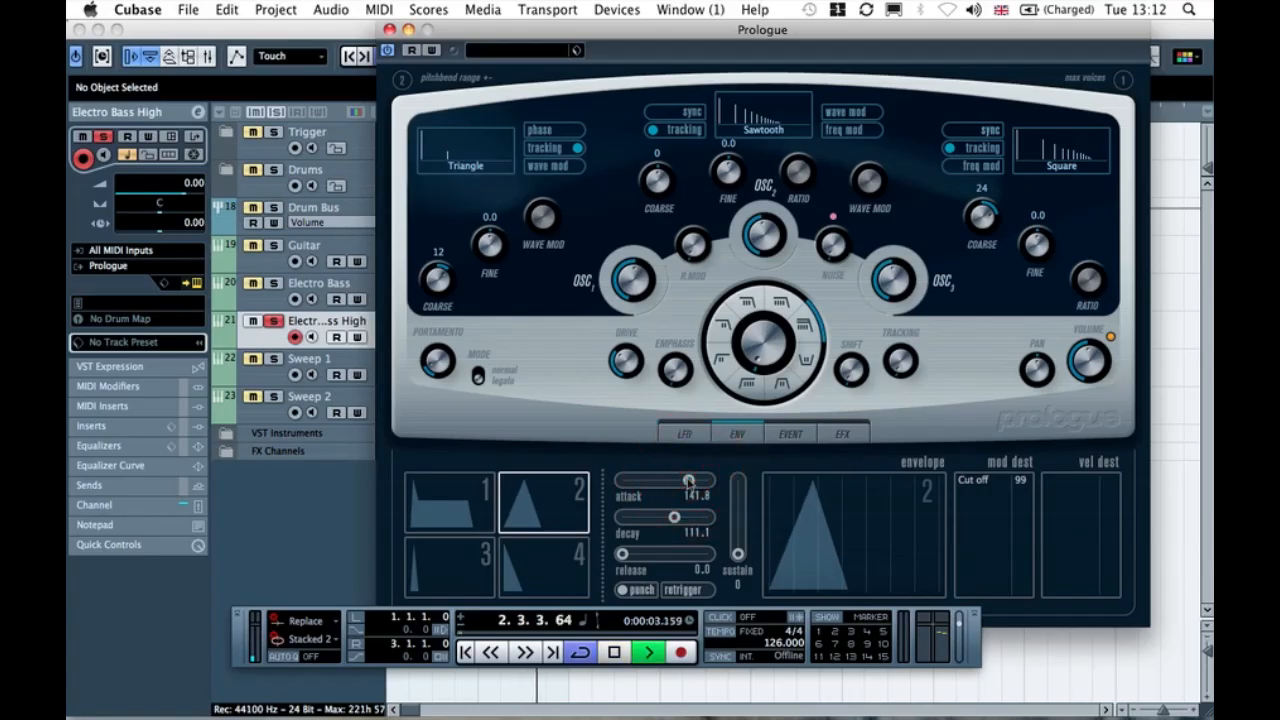
{"action": "left_click_drag", "start_coordinate": [689, 482], "coordinate": [638, 484]}
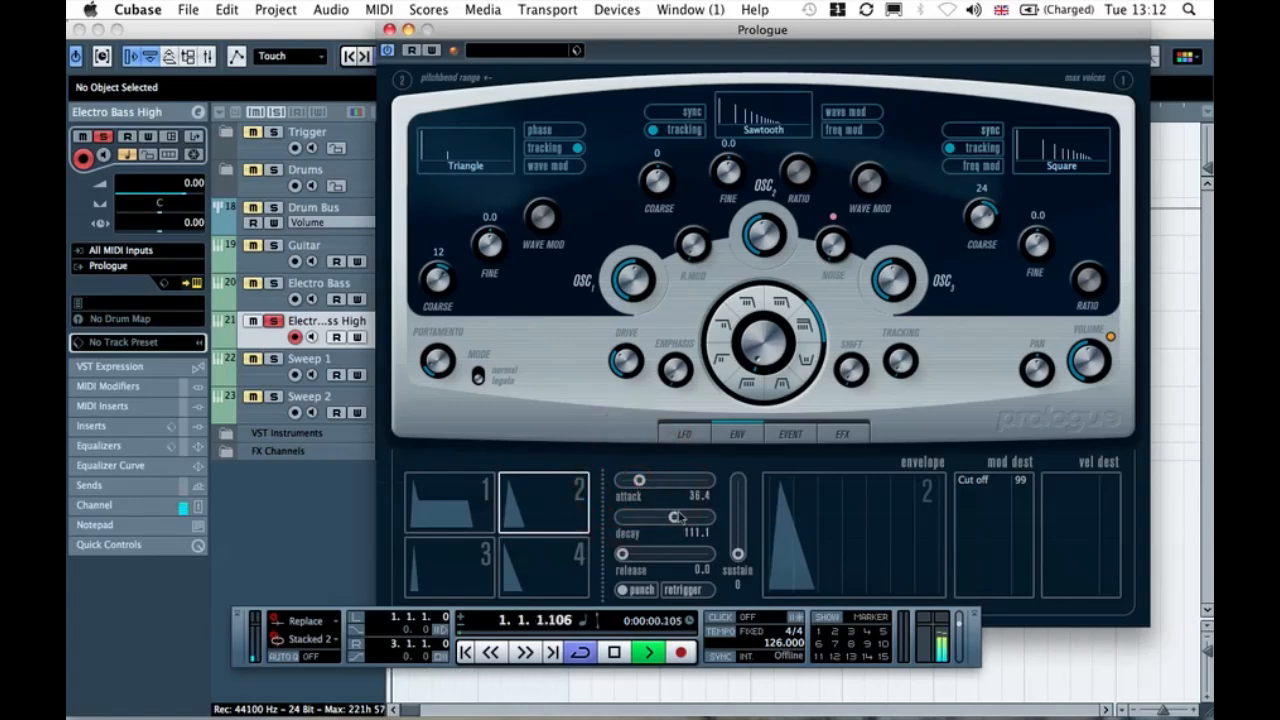
{"action": "key", "text": "space"}
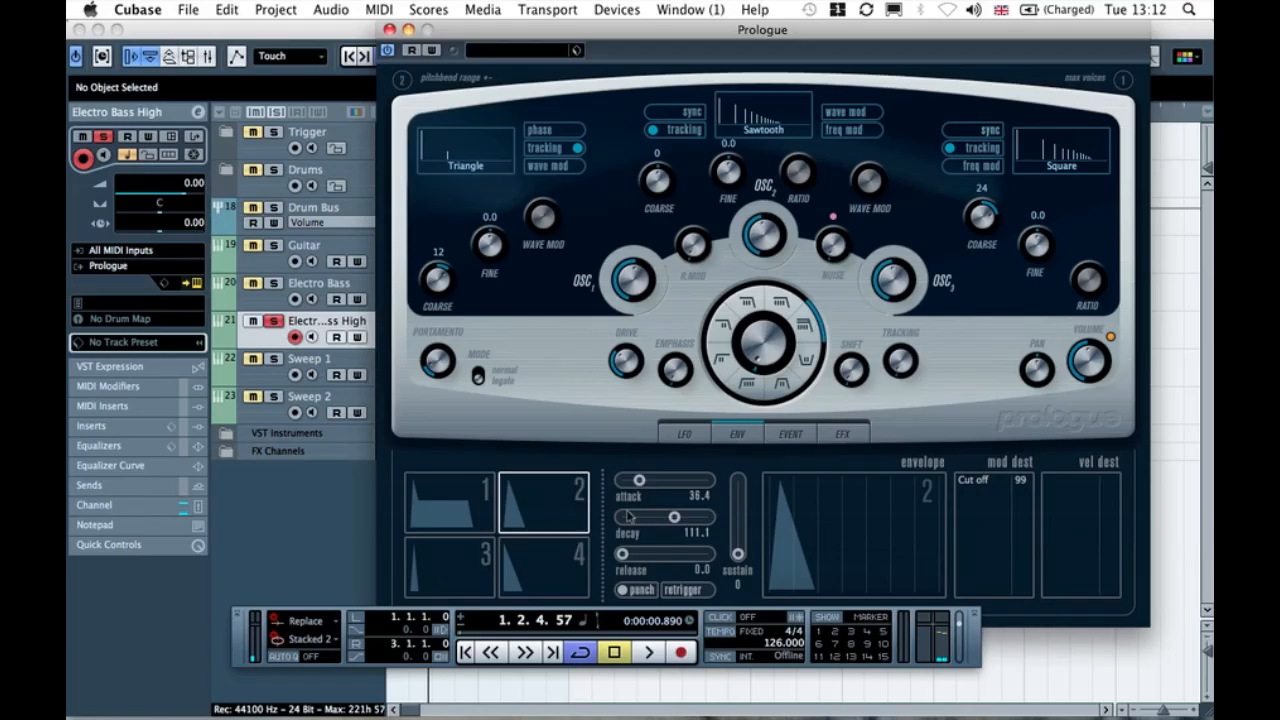
- Show the virtual keyboard and set envelope 2's decay to 114.9 while playing test notes
{"action": "mouse_move", "coordinate": [686, 520]}
{"action": "left_mouse_down"}
{"action": "mouse_move", "coordinate": [705, 522]}
{"action": "mouse_move", "coordinate": [650, 522]}
{"action": "mouse_move", "coordinate": [666, 530]}
{"action": "left_mouse_up"}
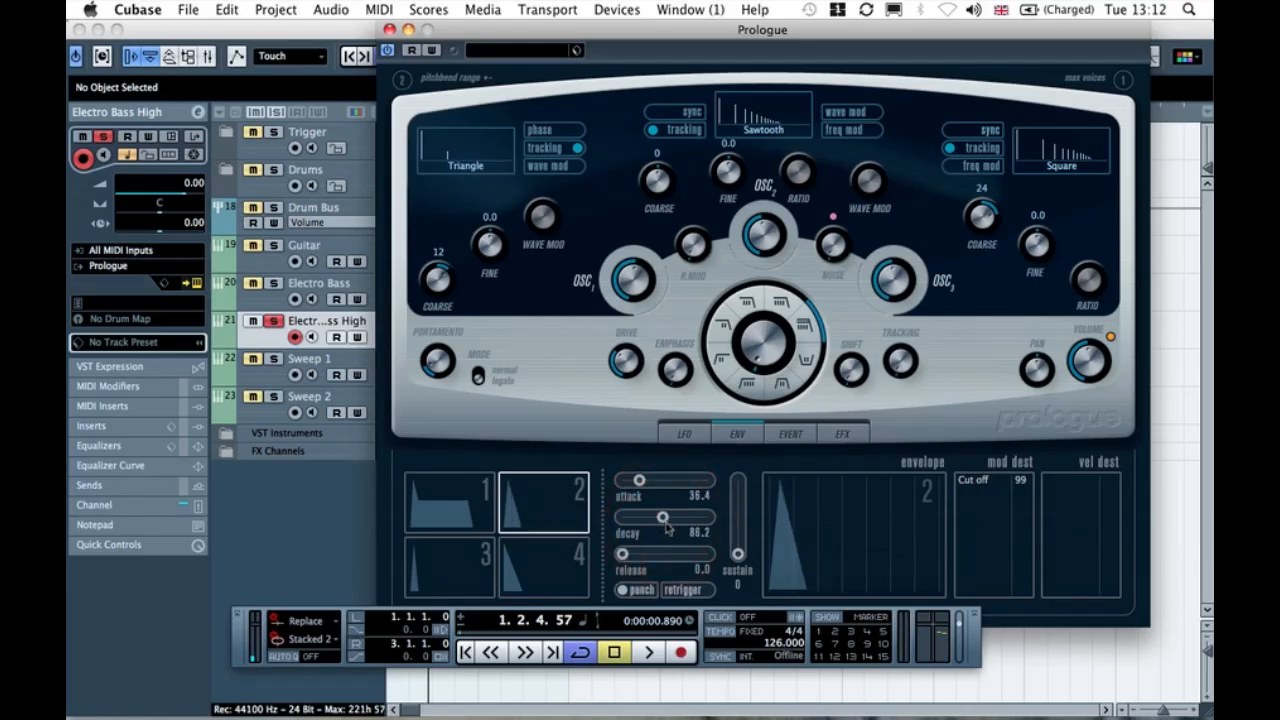
{"action": "key", "text": "alt+k"}
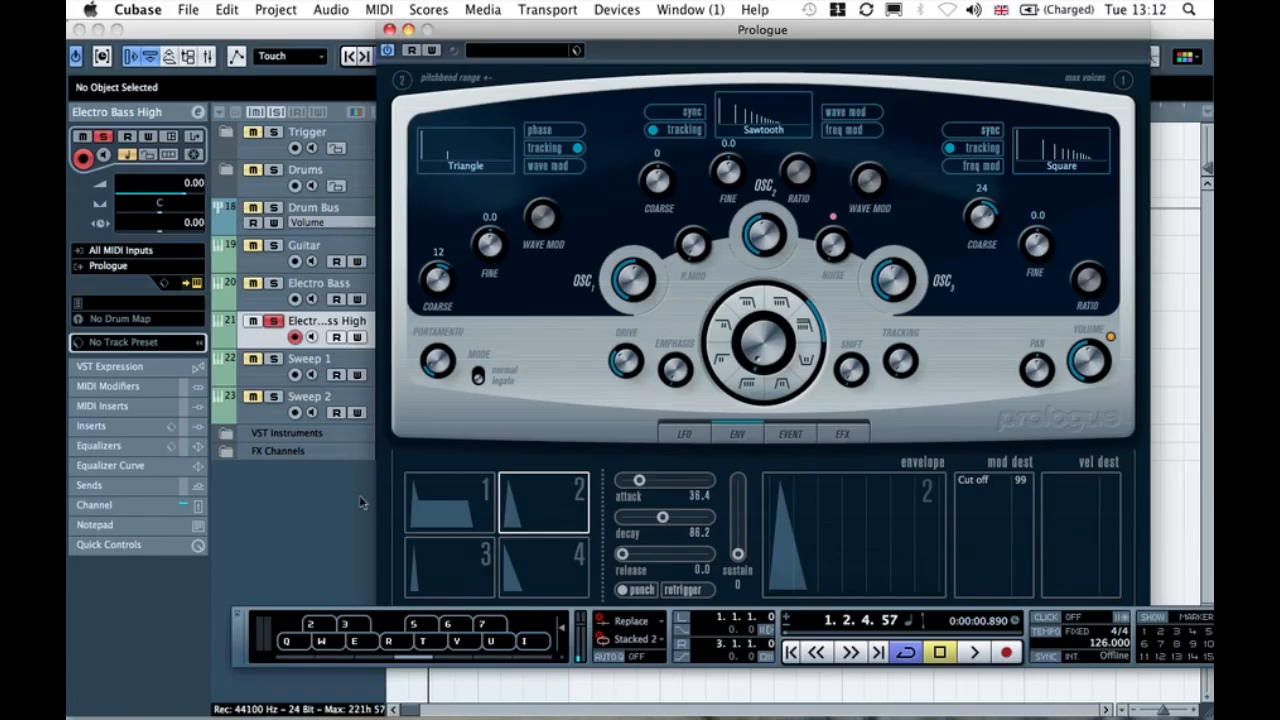
{"action": "key", "text": "3"}
{"action": "key", "text": "3"}
{"action": "left_click_drag", "start_coordinate": [664, 520], "coordinate": [688, 521]}
{"action": "key", "text": "3"}
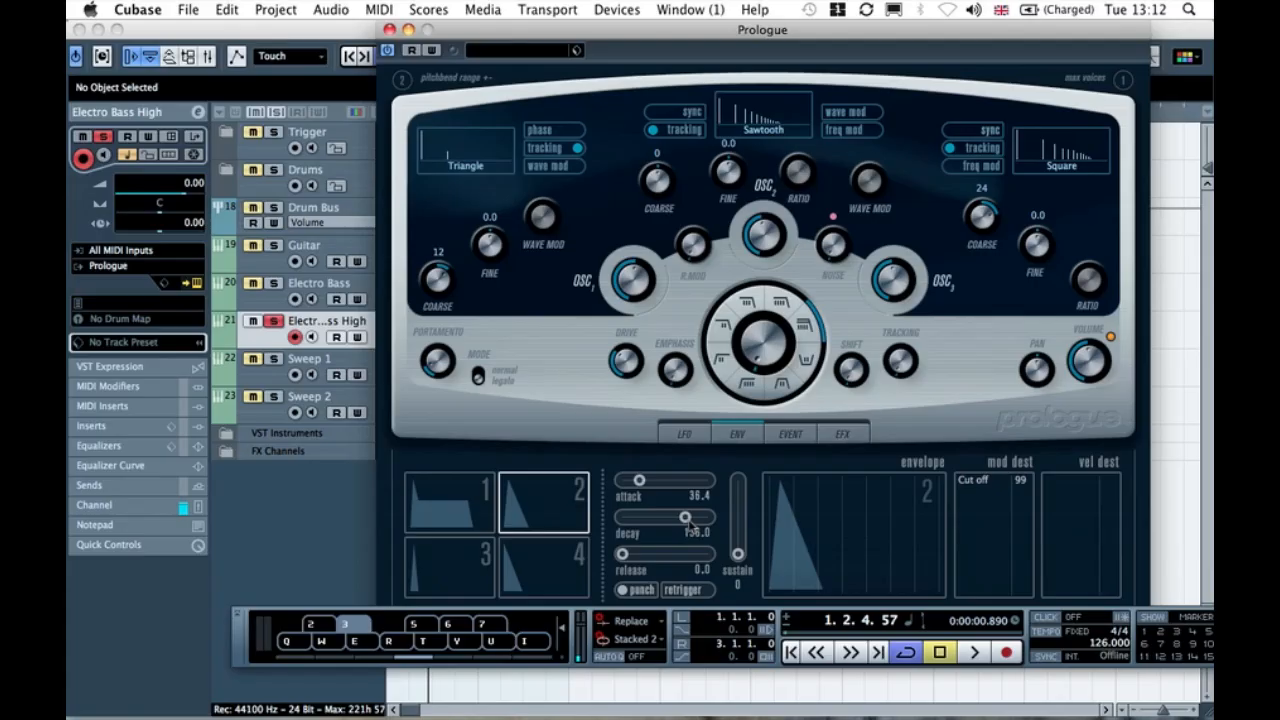
{"action": "left_click_drag", "start_coordinate": [685, 520], "coordinate": [676, 520]}
{"action": "key", "text": "3"}
{"action": "key", "text": "3"}
{"action": "key", "text": "3"}
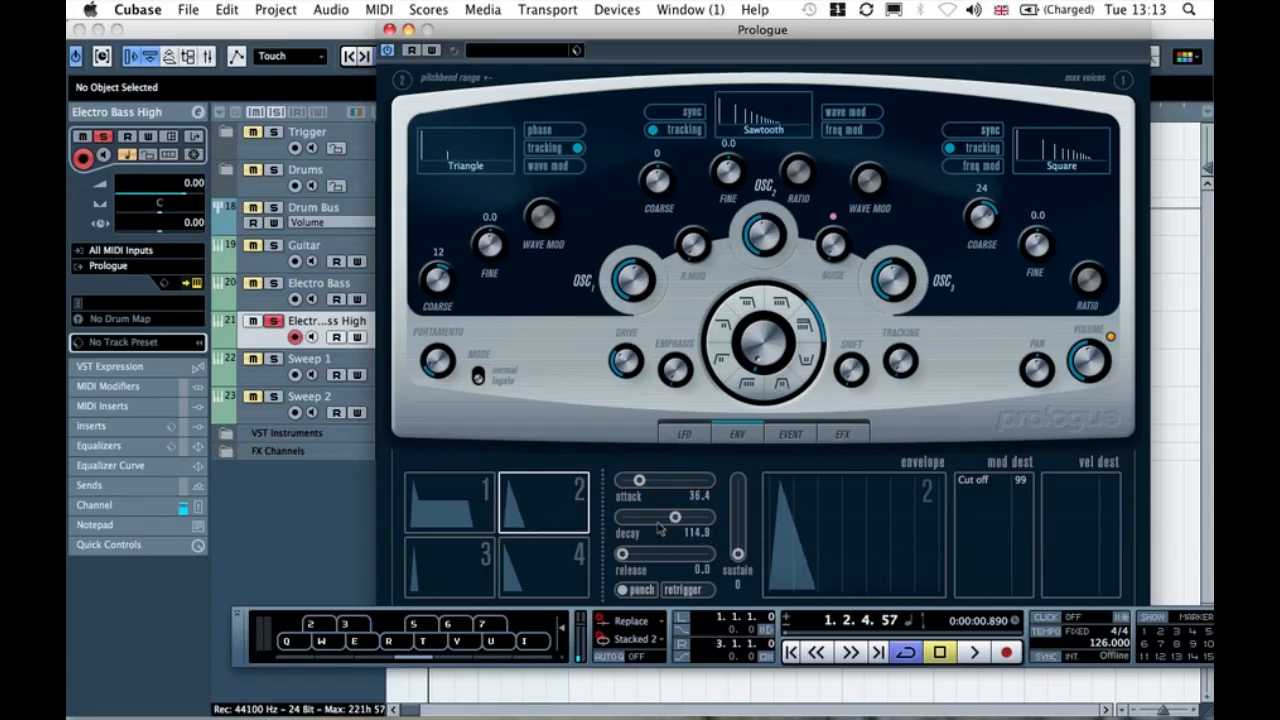
- Raise the filter's Emphasis slightly and audition the looped high bass part
{"action": "key", "text": "space"}
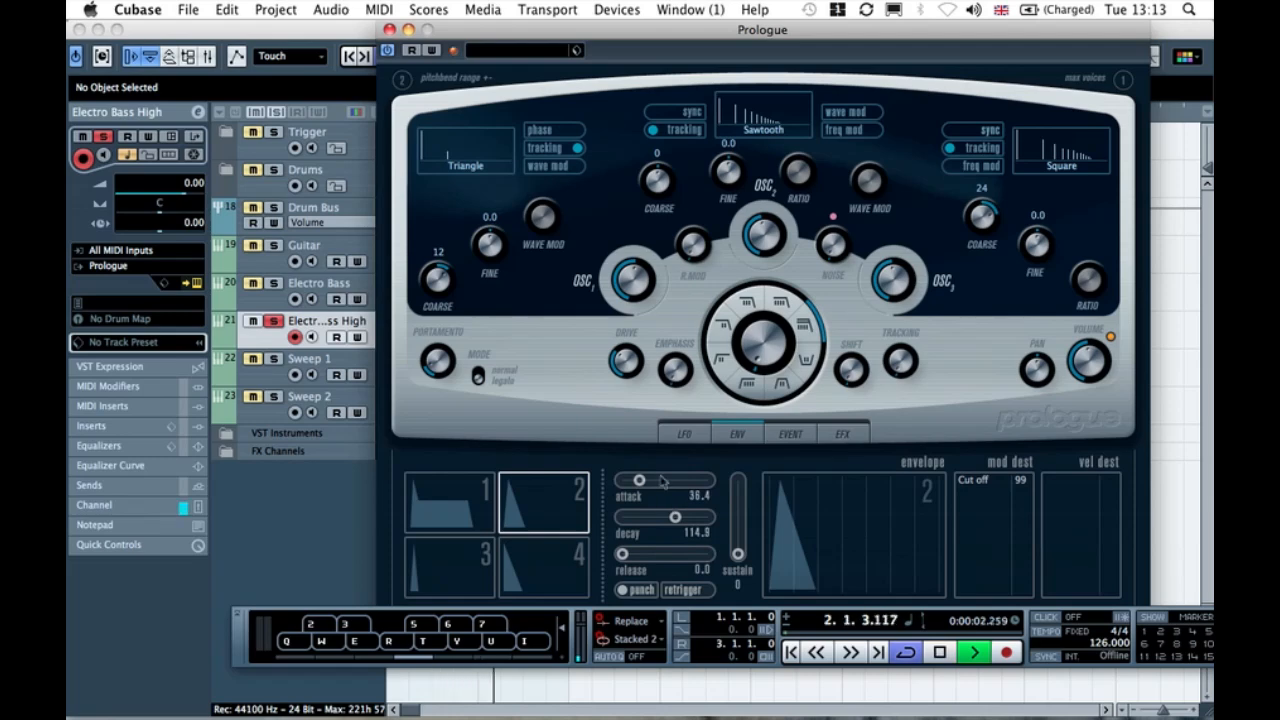
{"action": "mouse_move", "coordinate": [673, 390]}
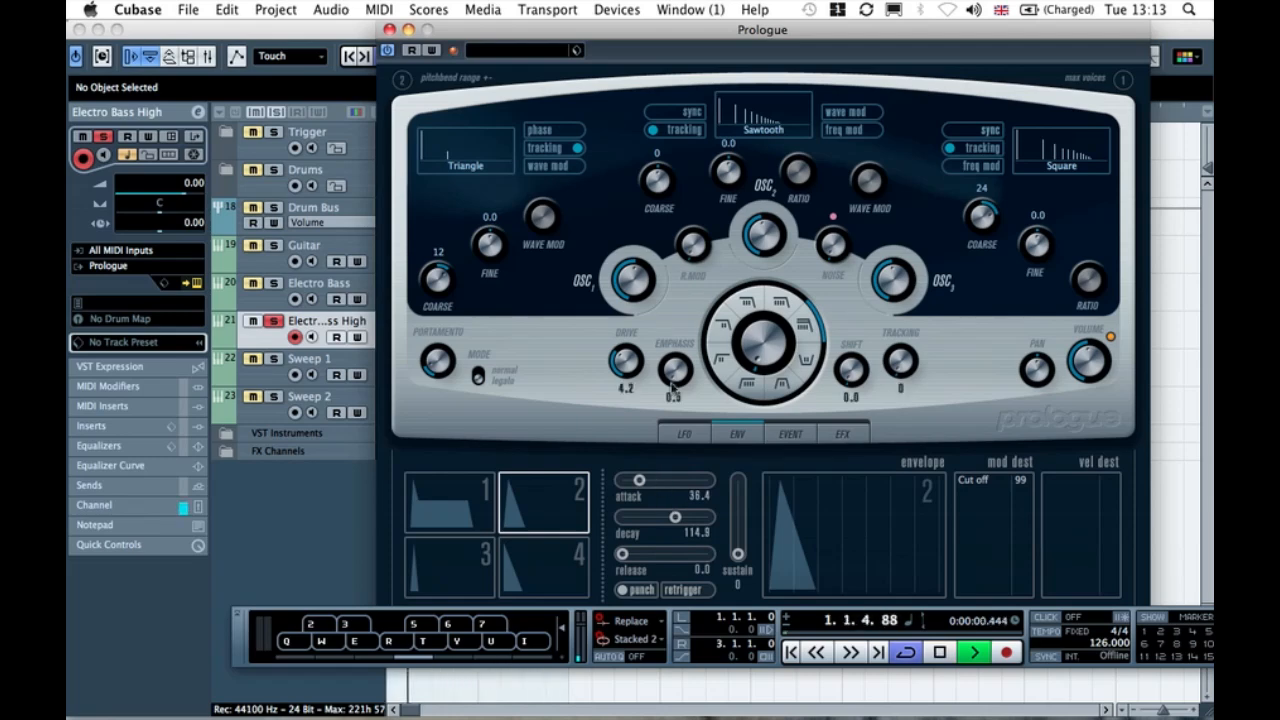
{"action": "key", "text": "space"}
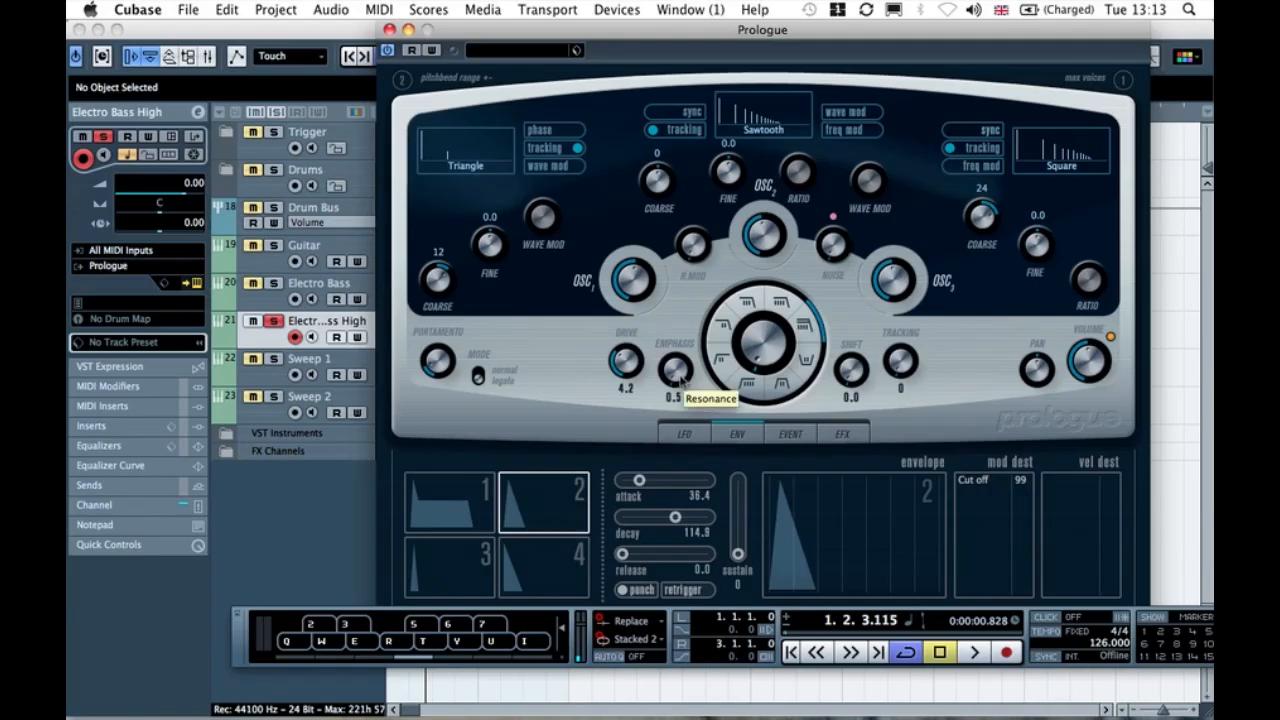
{"action": "left_click", "coordinate": [675, 370]}
{"action": "key", "text": "space"}
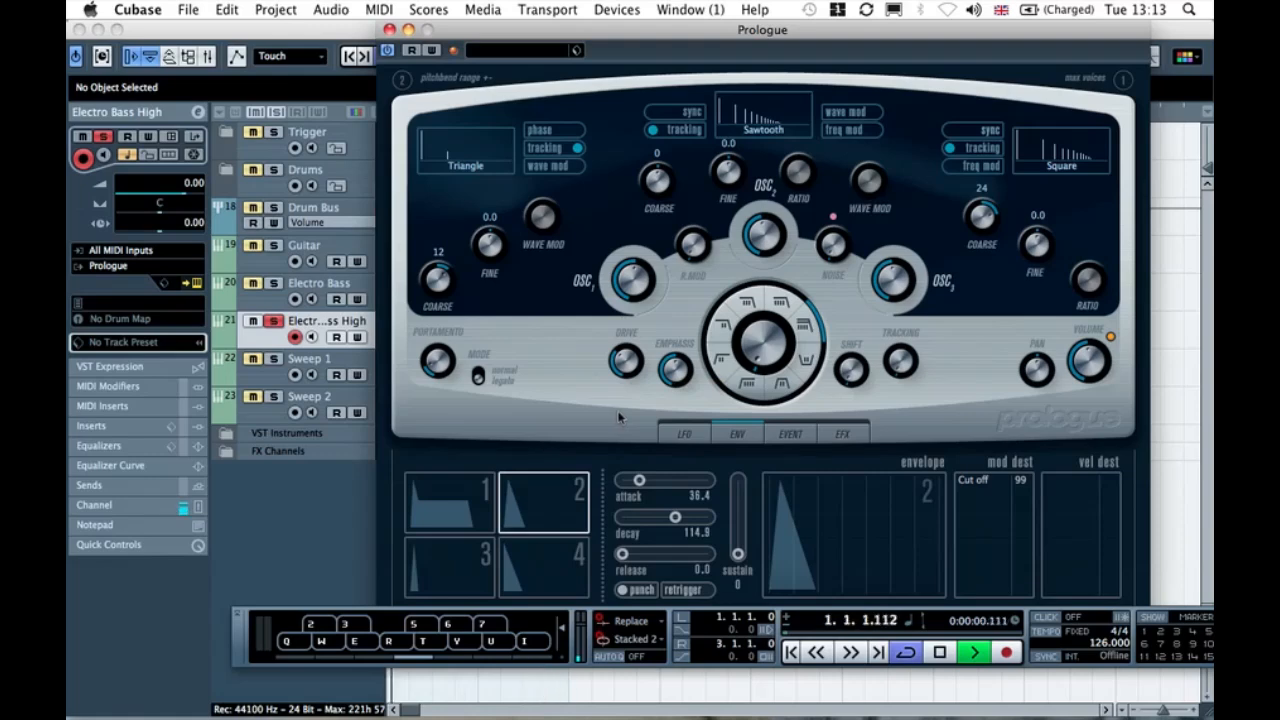
- Close the synth and activate a first send from Electro Bass High to FX 3-PingPongDelay
{"action": "left_click", "coordinate": [390, 30]}
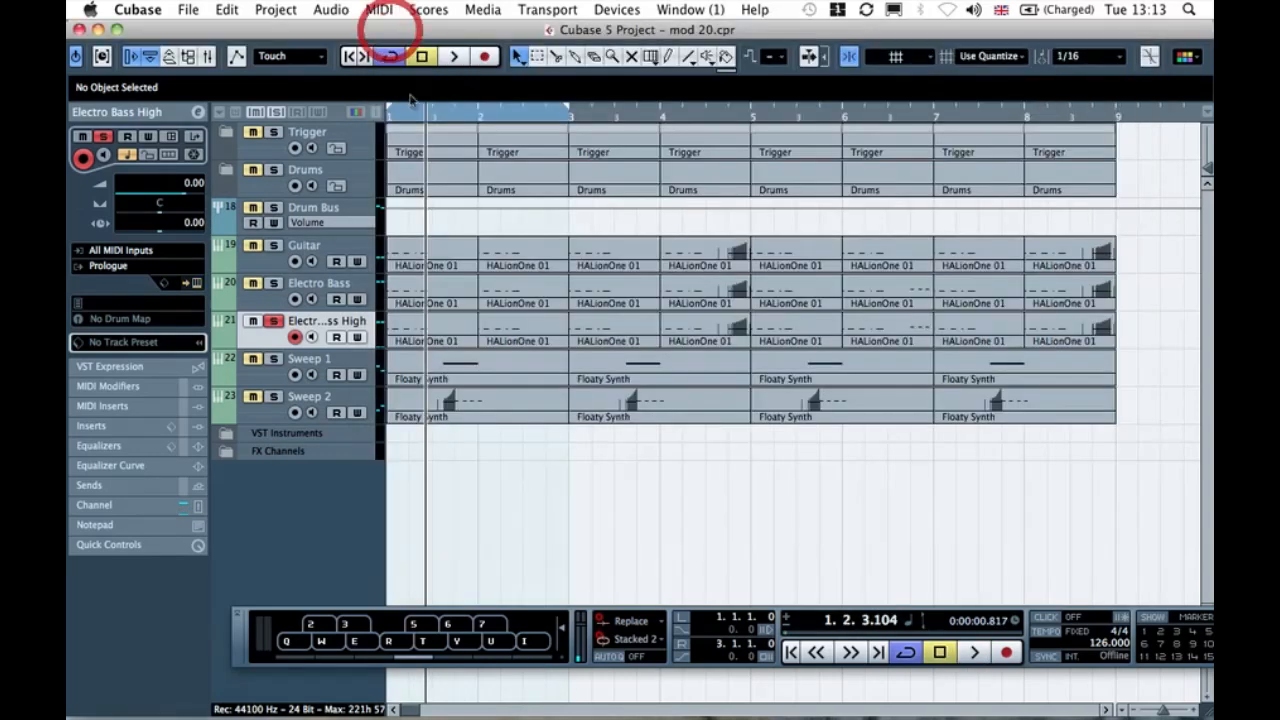
{"action": "left_click", "coordinate": [202, 484]}
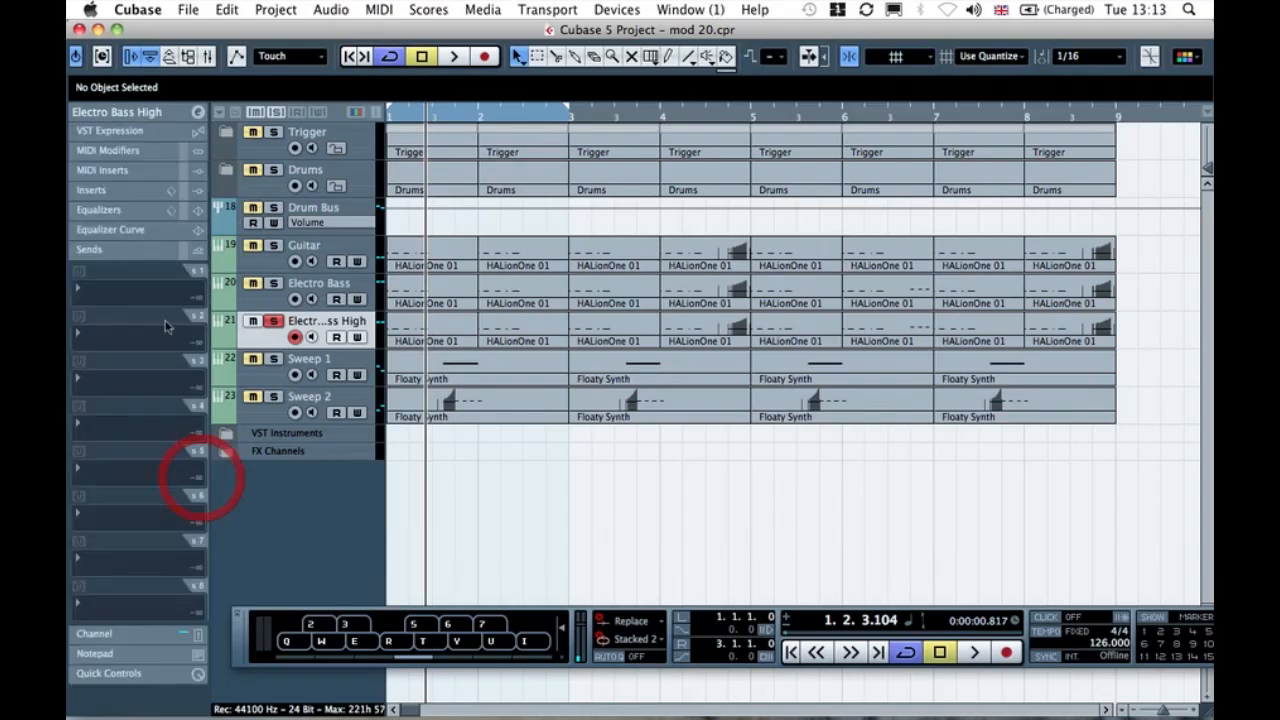
{"action": "left_click", "coordinate": [130, 280]}
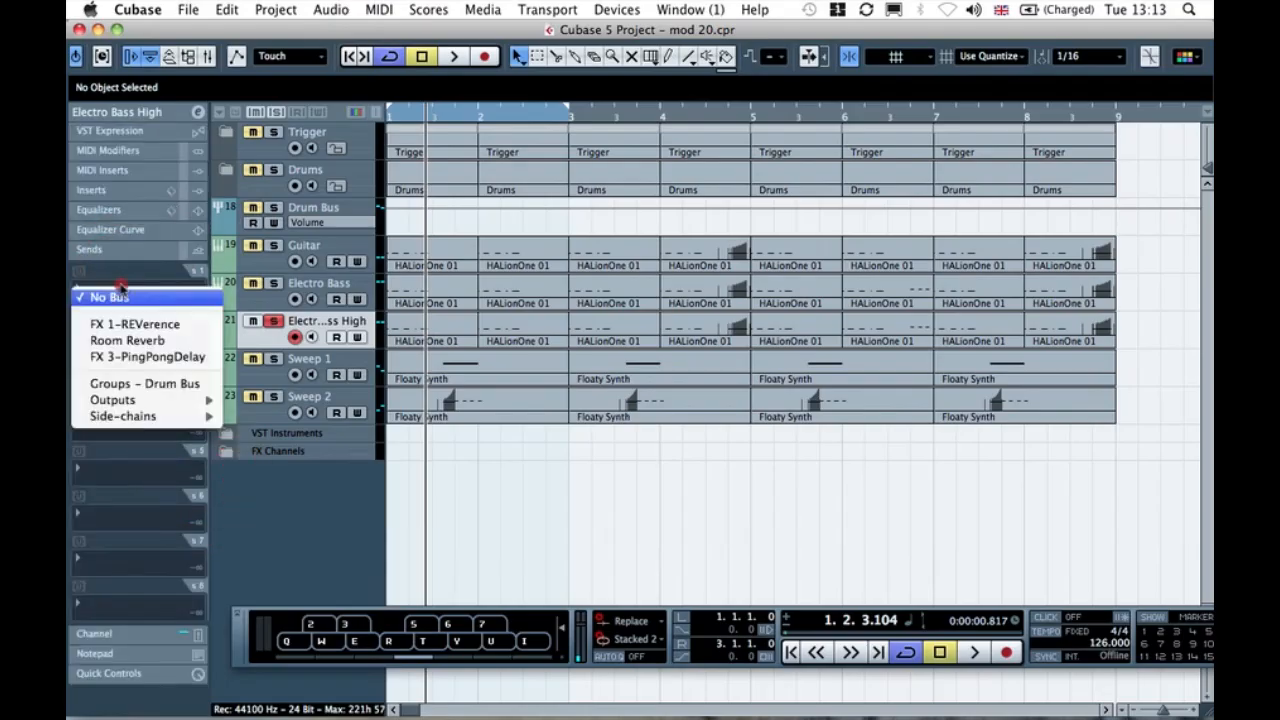
{"action": "left_click", "coordinate": [135, 357]}
{"action": "left_click", "coordinate": [78, 272]}
- Activate a second send to Room Reverb at -18.28 and set the PingPongDelay send level to -15.85
{"action": "left_click", "coordinate": [108, 340]}
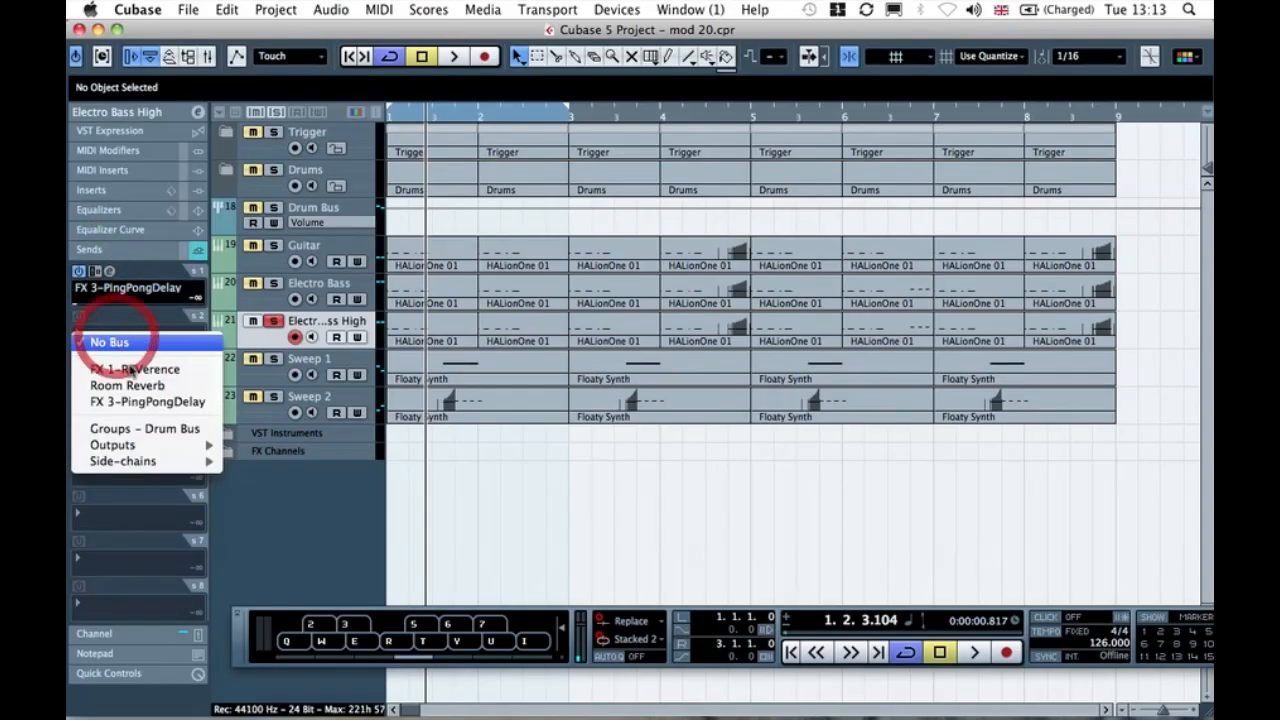
{"action": "left_click", "coordinate": [140, 386]}
{"action": "left_click", "coordinate": [79, 316]}
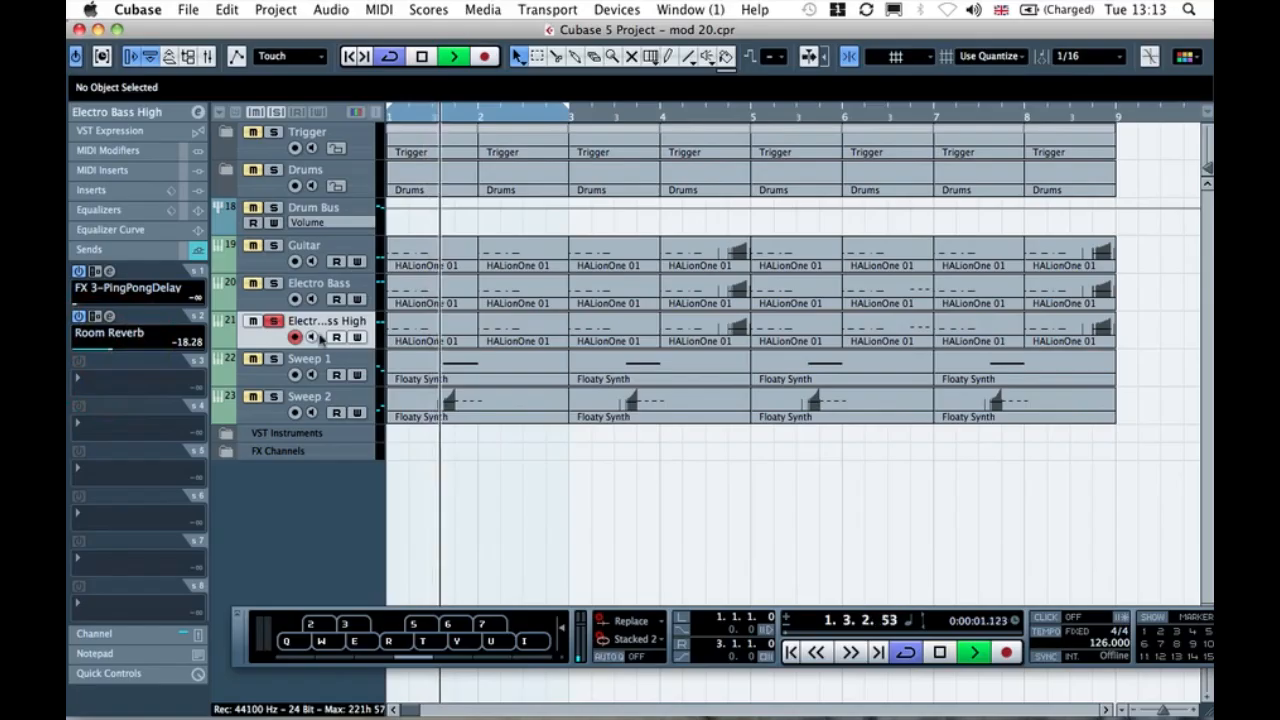
{"action": "left_click", "coordinate": [273, 321]}
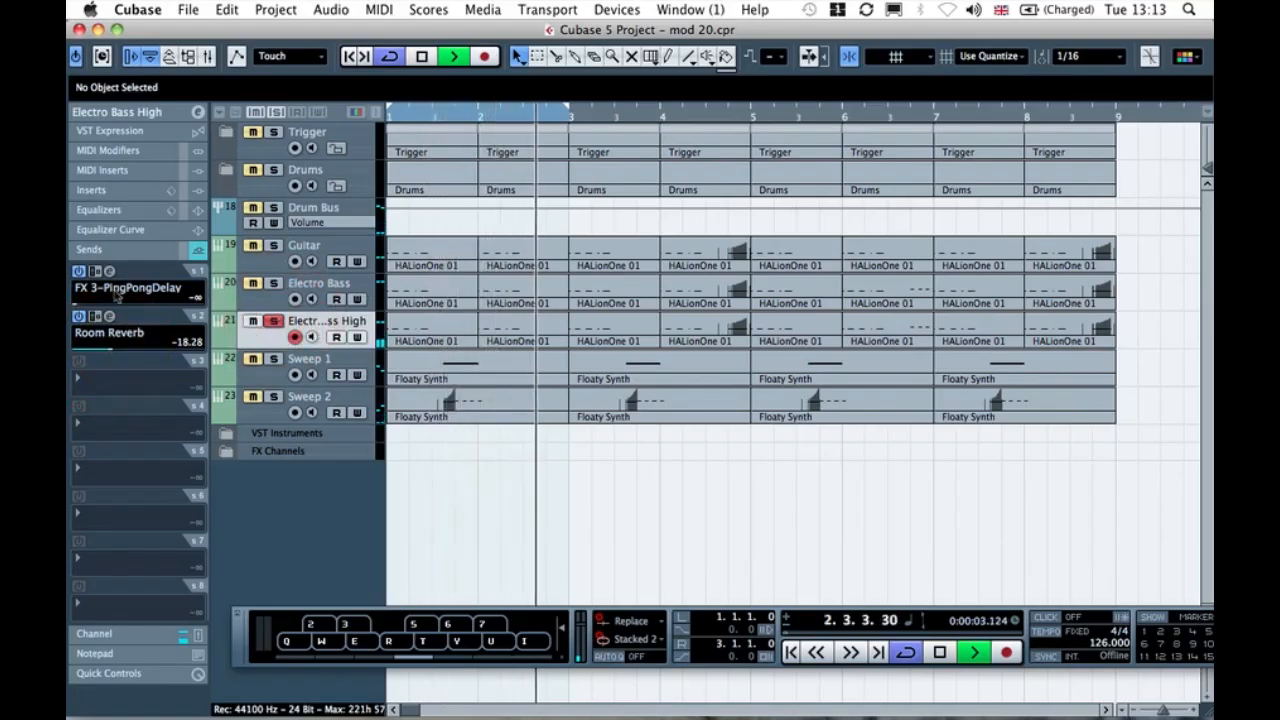
{"action": "left_click_drag", "start_coordinate": [100, 298], "coordinate": [116, 309]}
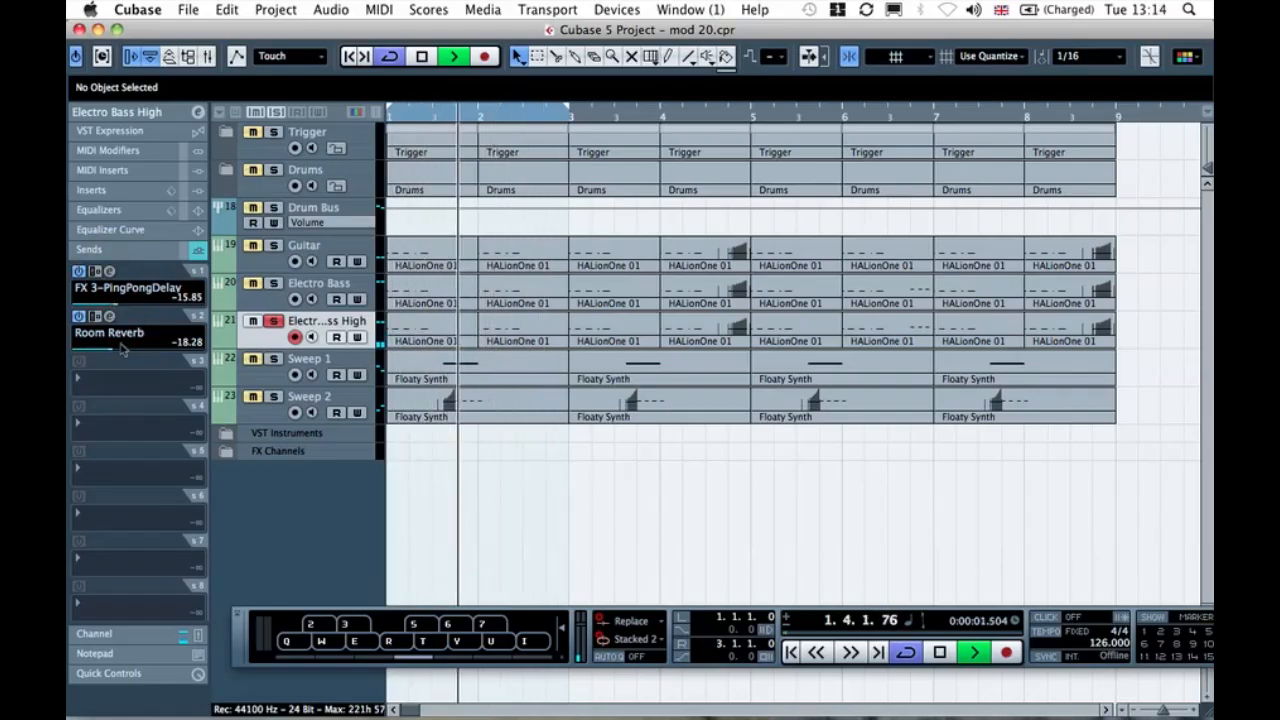
- Audition Electro Bass soloed alongside Electro Bass High, clearing both solos and leaving Electro Bass High muted
{"action": "left_click", "coordinate": [281, 290]}
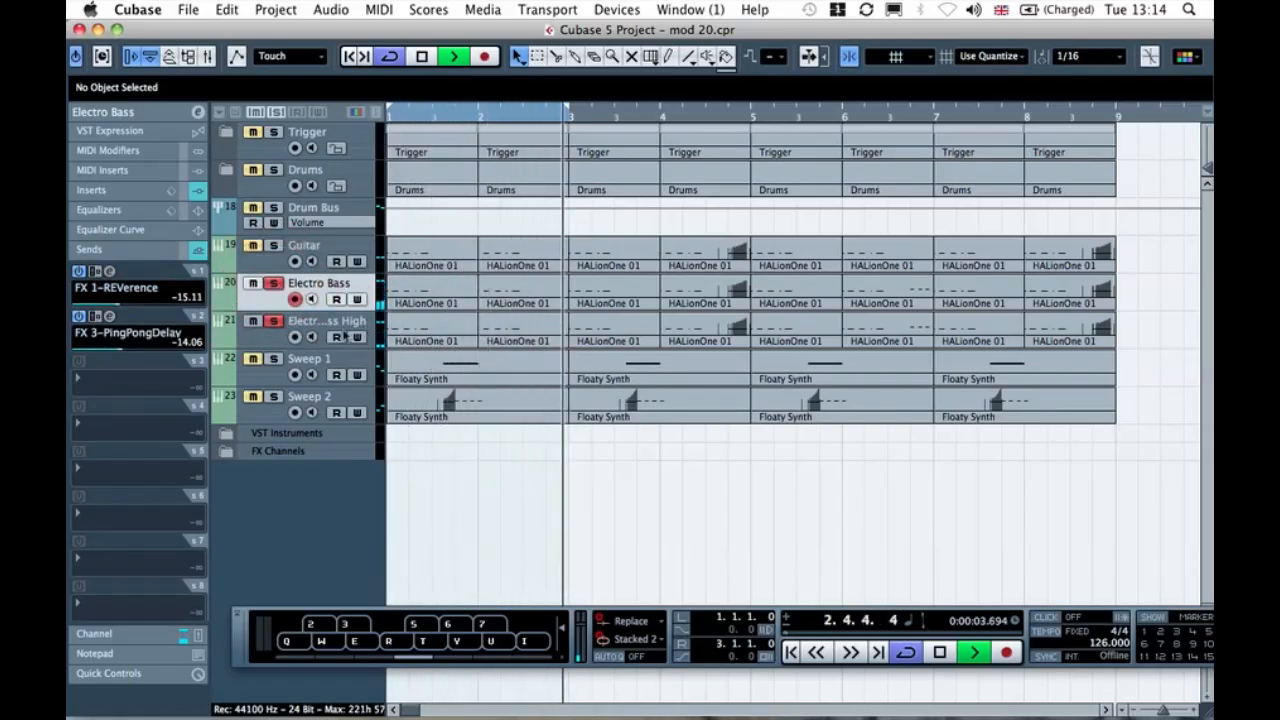
{"action": "key", "text": "space"}
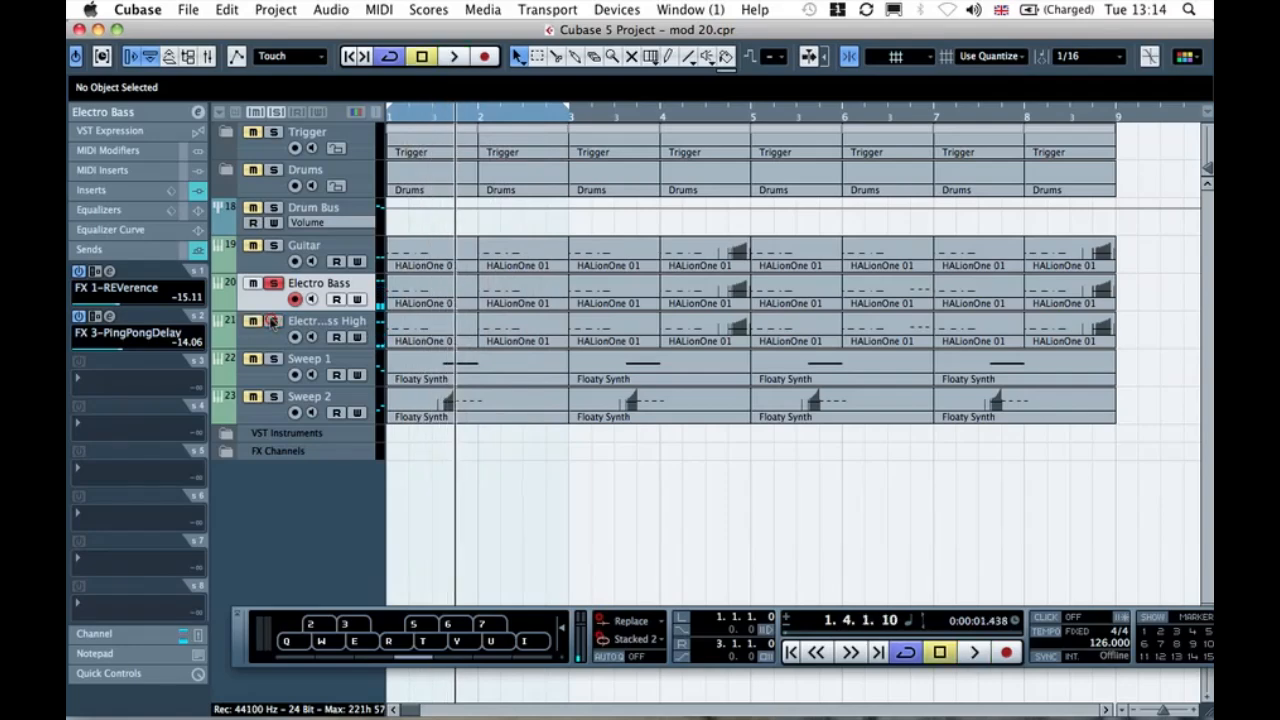
{"action": "left_click", "coordinate": [275, 284]}
- Return the playback position to bar 1 and set the loop range around all Electro Bass High parts, bars 1 to 9
{"action": "left_click_drag", "start_coordinate": [436, 112], "coordinate": [371, 113]}
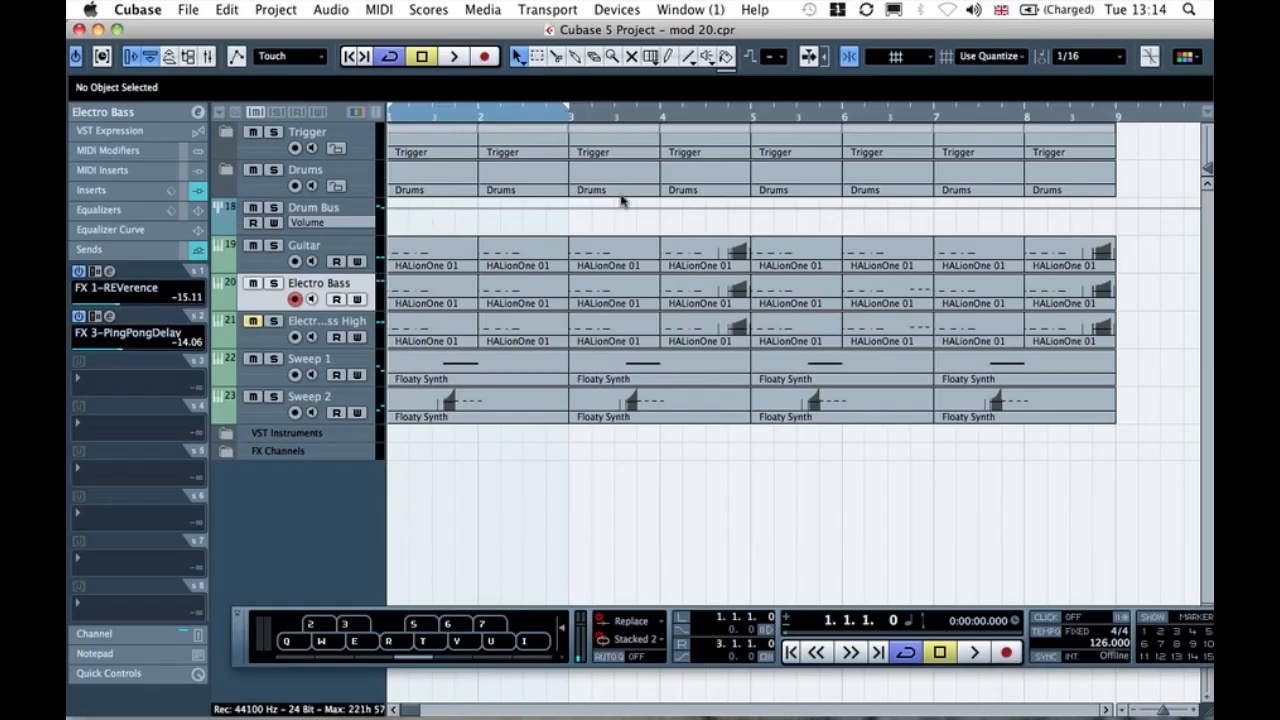
{"action": "left_click_drag", "start_coordinate": [1145, 326], "coordinate": [434, 335]}
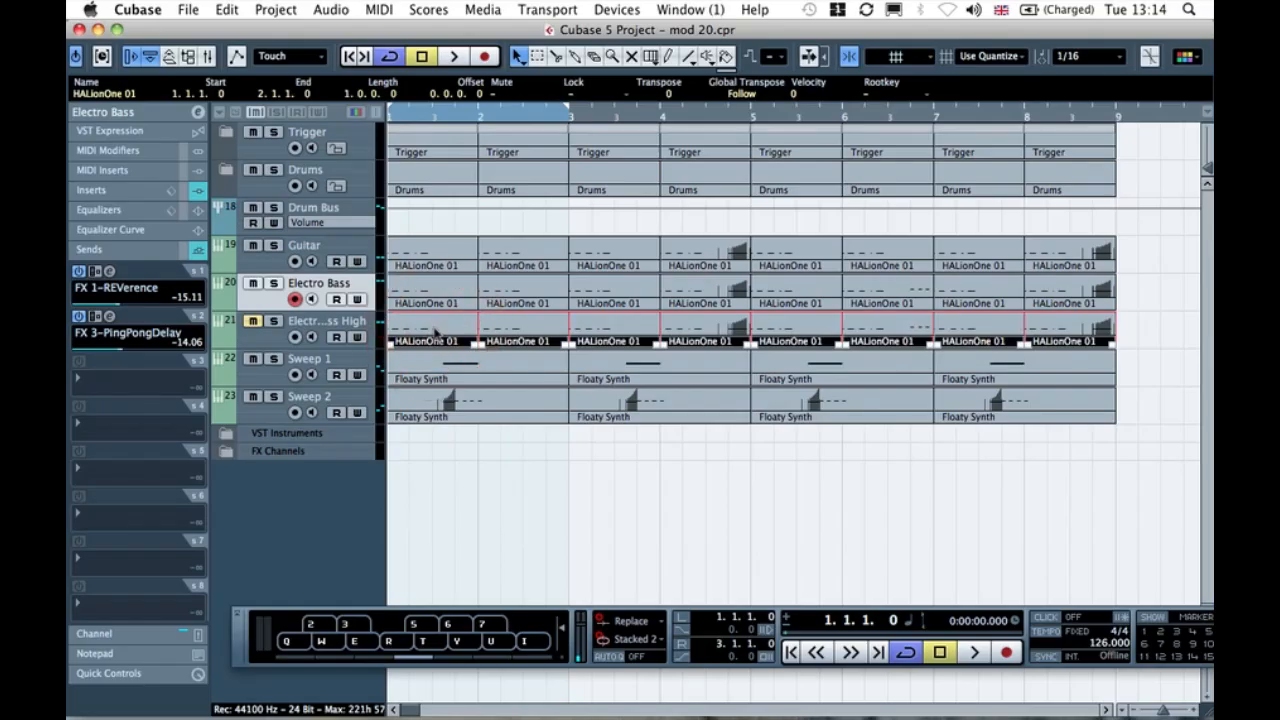
{"action": "key", "text": "alt+k"}
{"action": "key", "text": "p"}
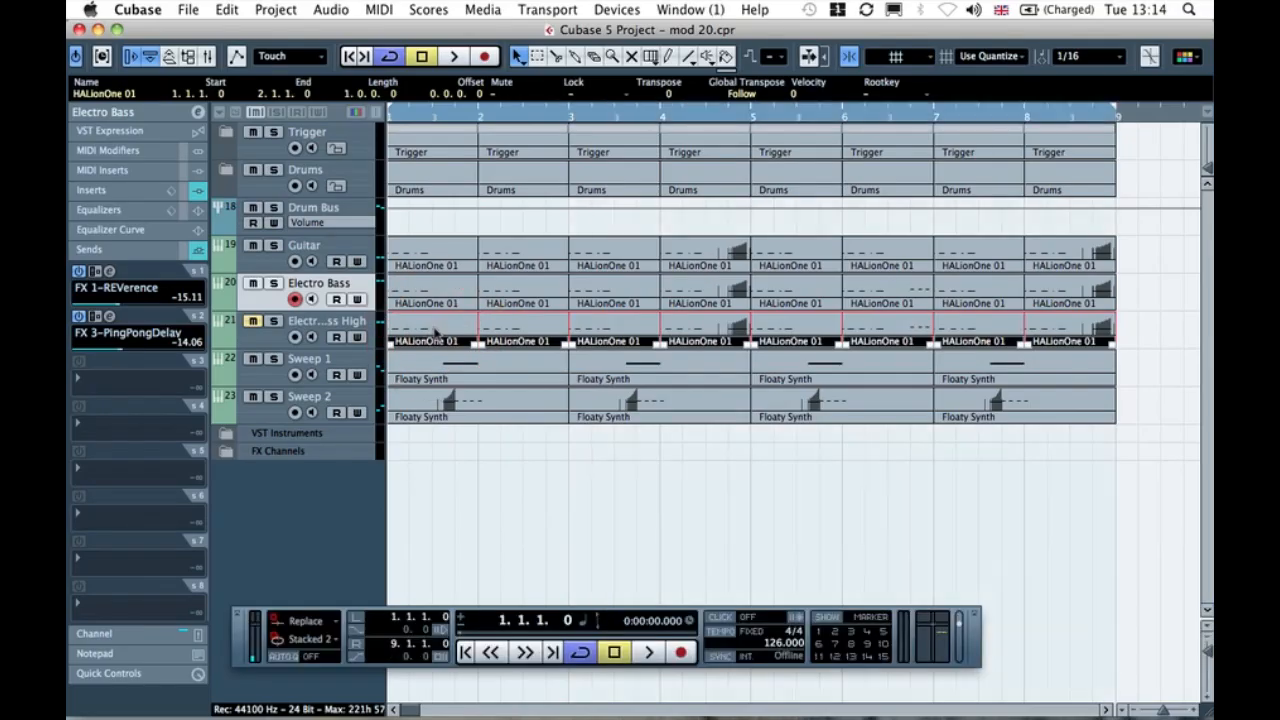
- Play the full arrangement and unmute Electro Bass High during playback to compare the mix with and without it
{"action": "key", "text": "space"}
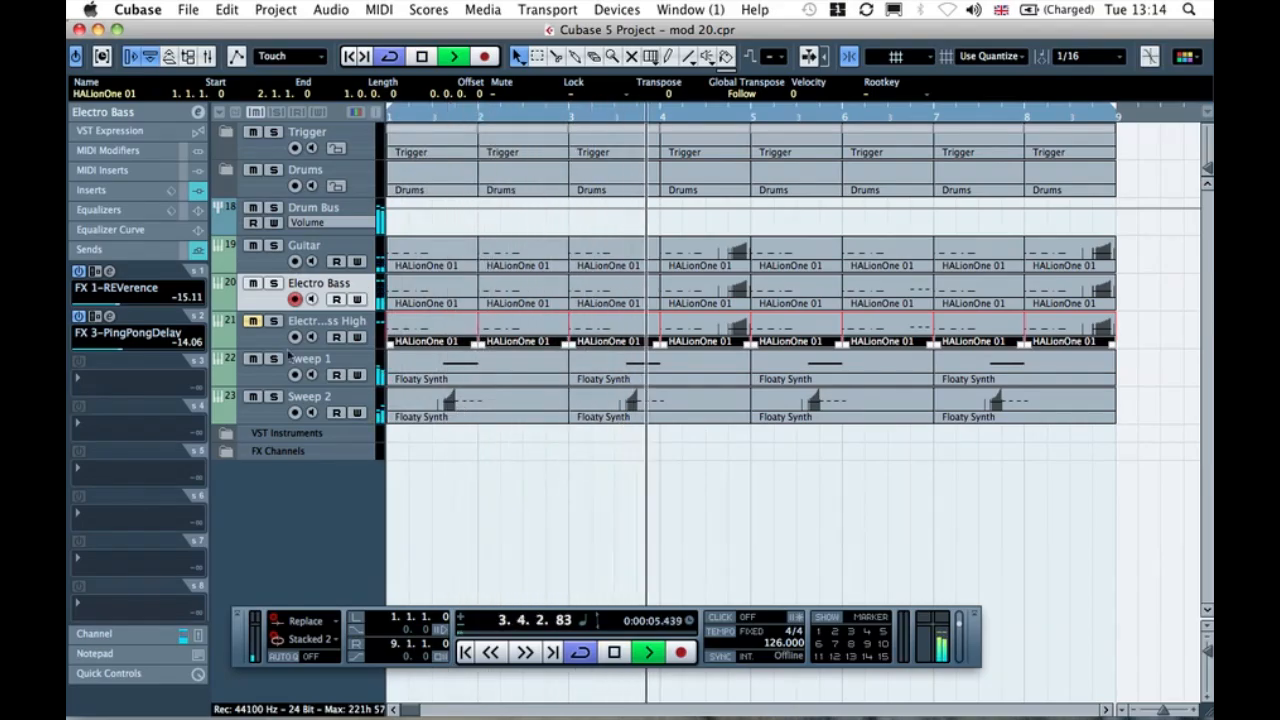
{"action": "left_click", "coordinate": [253, 321]}
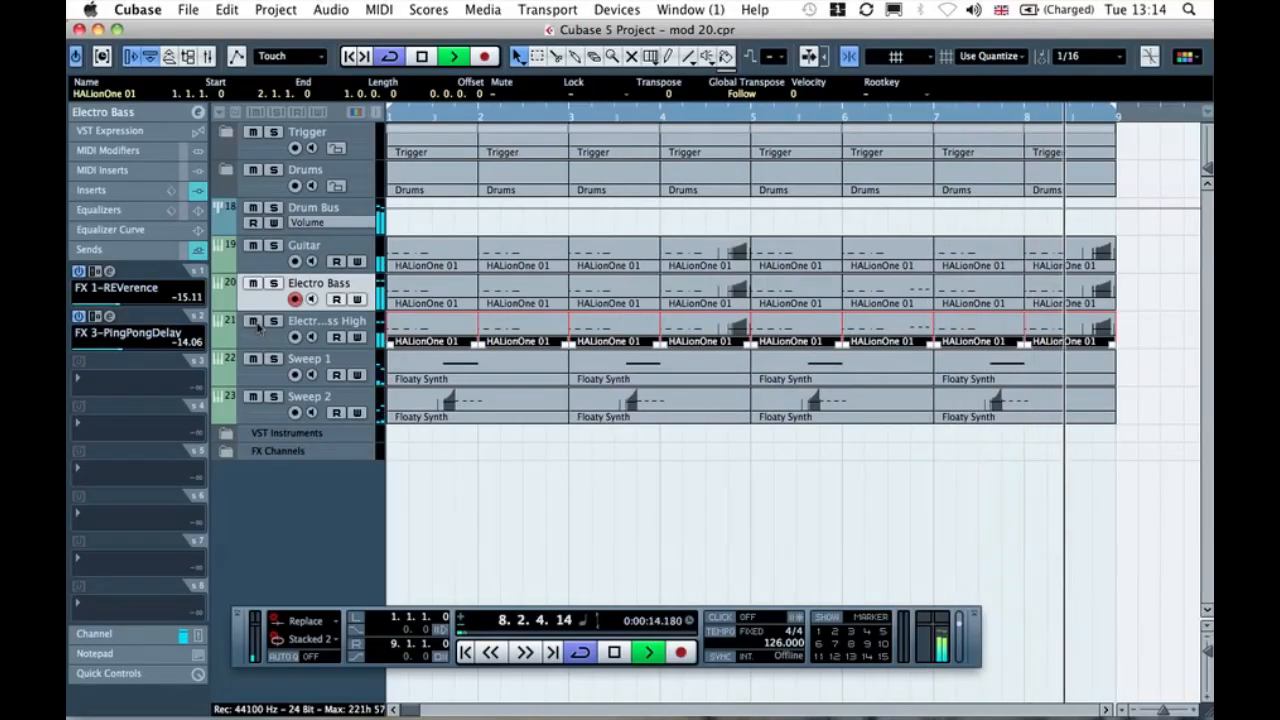
{"action": "key", "text": "space"}
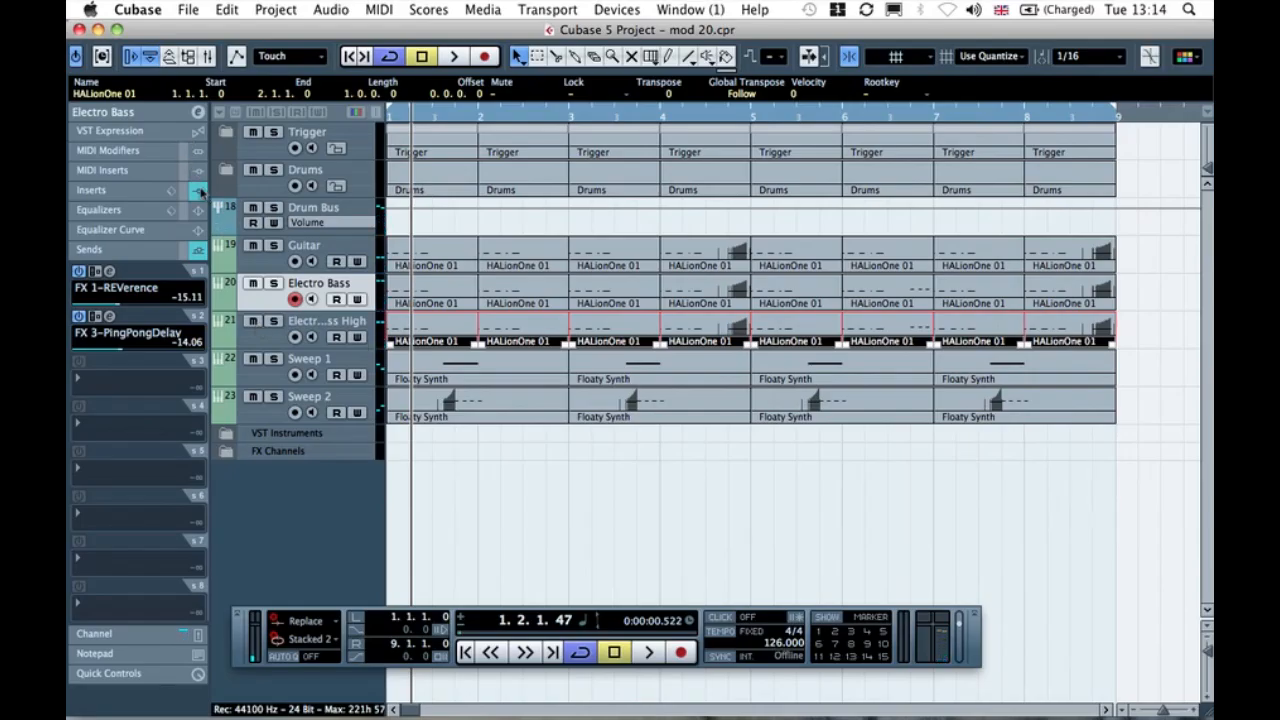
- Check the Electro Bass track's insert effects and collapse the section again
{"action": "left_click", "coordinate": [200, 189]}
{"action": "left_click", "coordinate": [198, 190]}
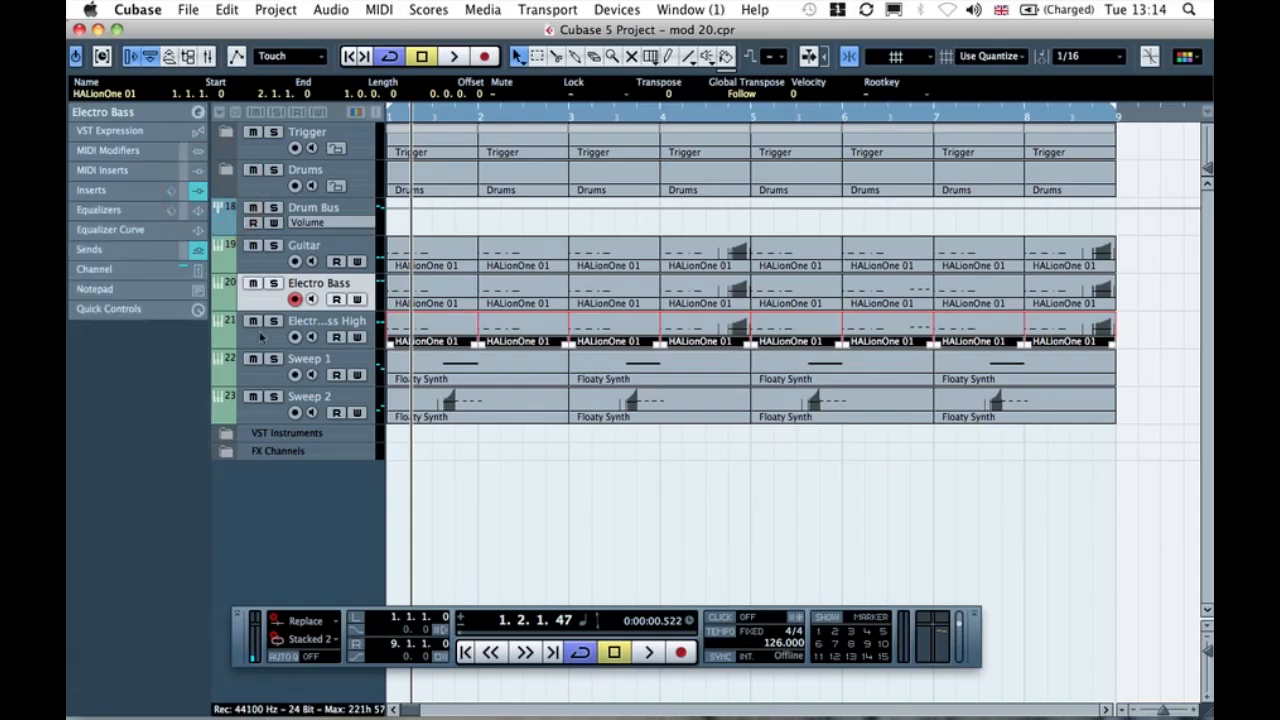
- Insert a Compressor in the first insert slot of the Electro Bass High track
{"action": "left_click", "coordinate": [261, 337]}
{"action": "left_click", "coordinate": [198, 174]}
{"action": "left_click", "coordinate": [198, 176]}
{"action": "left_click", "coordinate": [197, 190]}
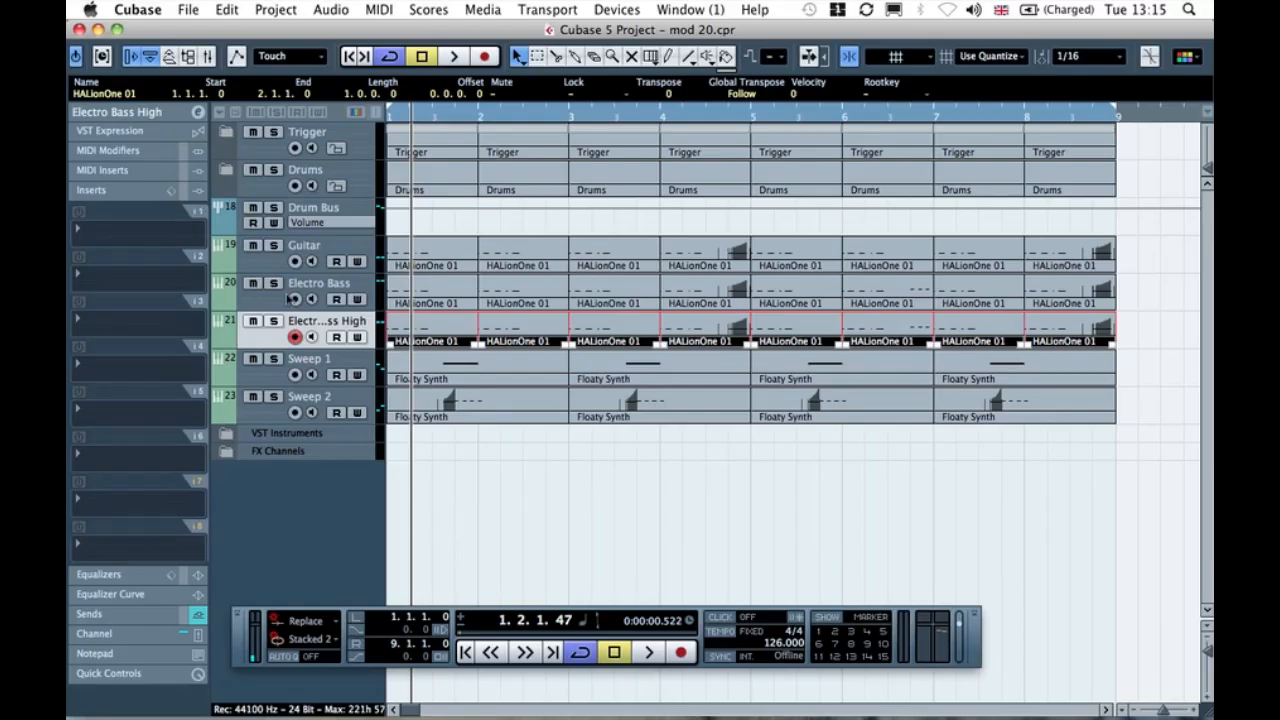
{"action": "left_click", "coordinate": [123, 243]}
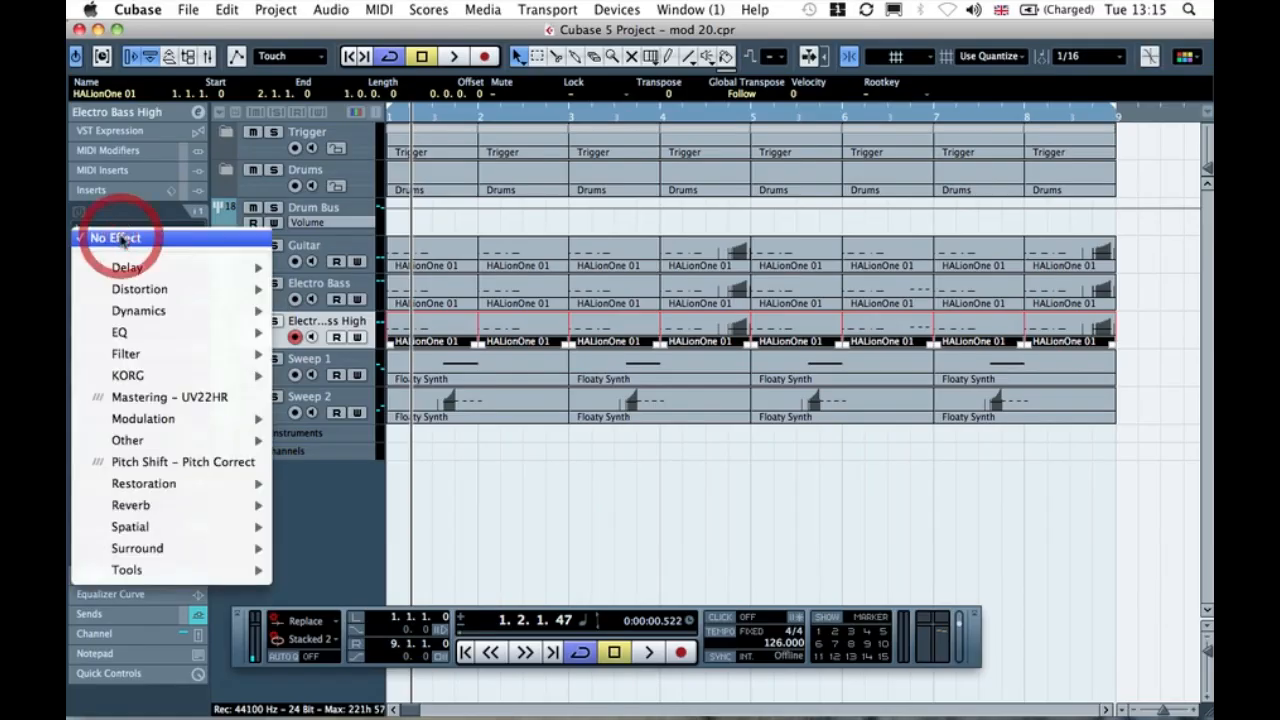
{"action": "mouse_move", "coordinate": [150, 310]}
{"action": "left_click", "coordinate": [348, 316]}
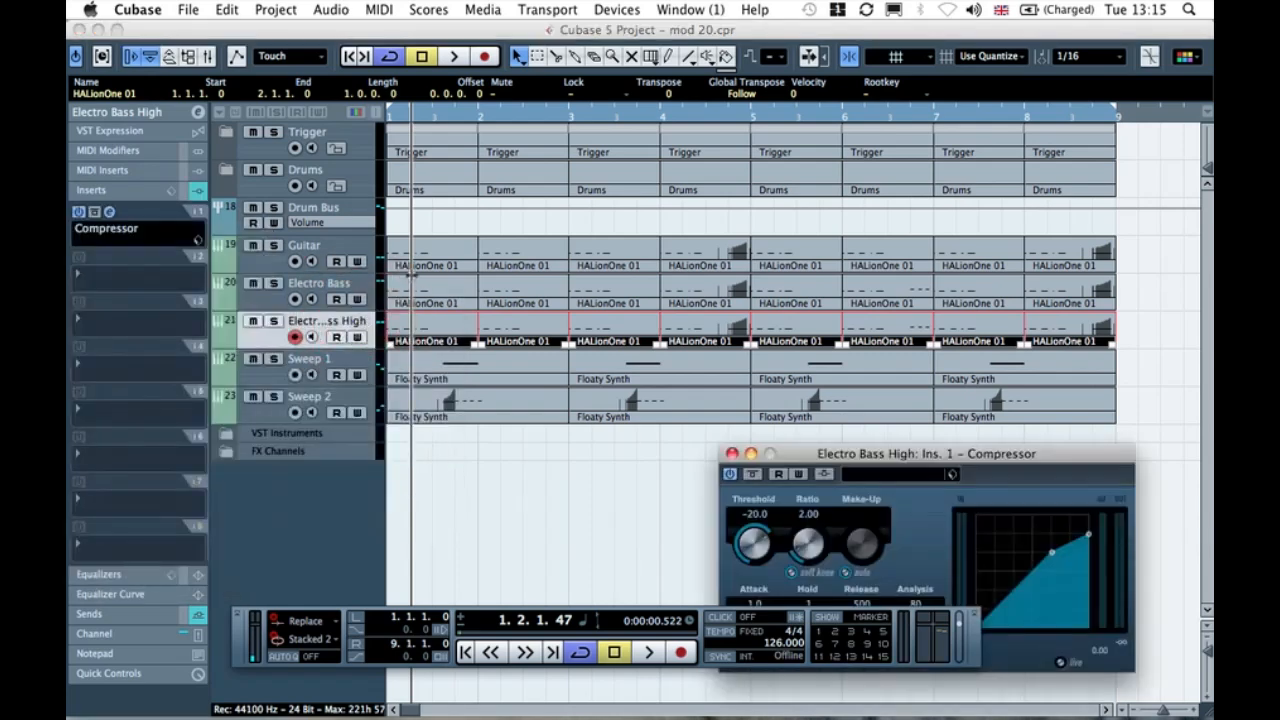
- Activate the compressor's side-chain and set its threshold to -23.5, ratio to 4.14 and release to 158
{"action": "left_click_drag", "start_coordinate": [883, 455], "coordinate": [473, 210]}
{"action": "left_click_drag", "start_coordinate": [446, 292], "coordinate": [446, 283]}
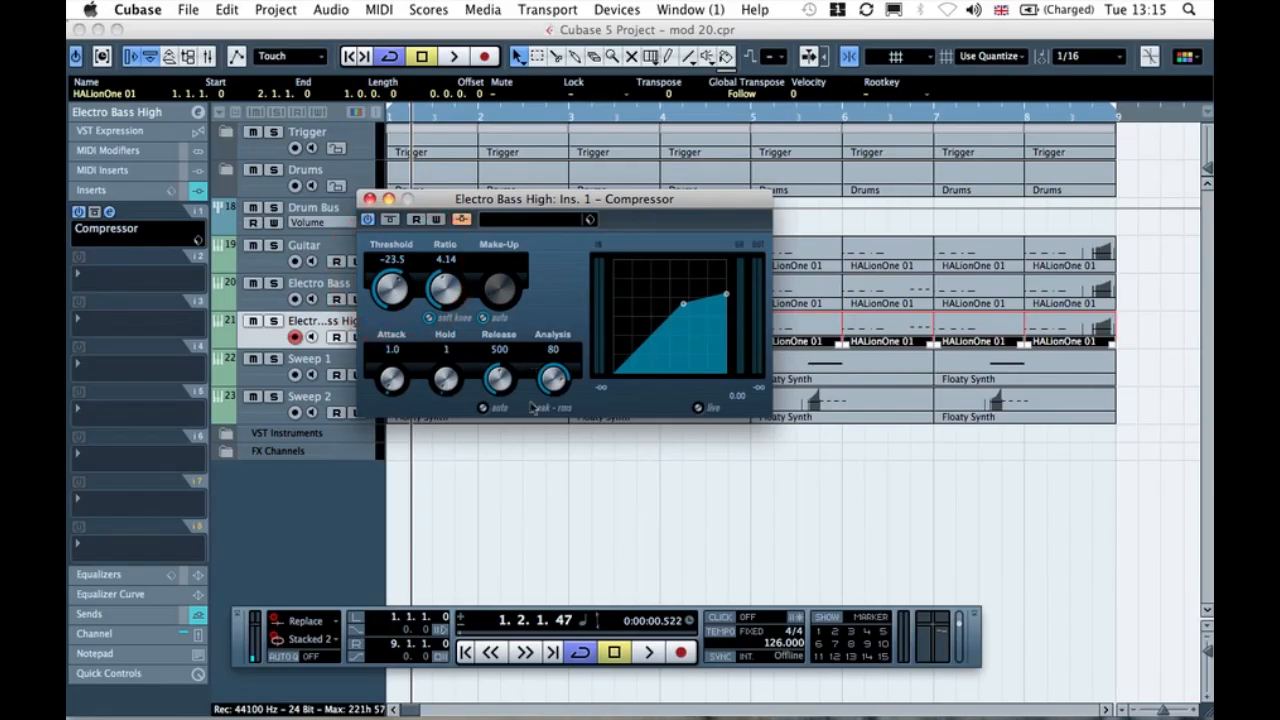
{"action": "left_click", "coordinate": [481, 387]}
- Route SC - Trigger's third send to the Electro Bass High compressor side-chain, active at 0.00, and set the Sweep 2 compressor send to 0.00
{"action": "left_click", "coordinate": [251, 150]}
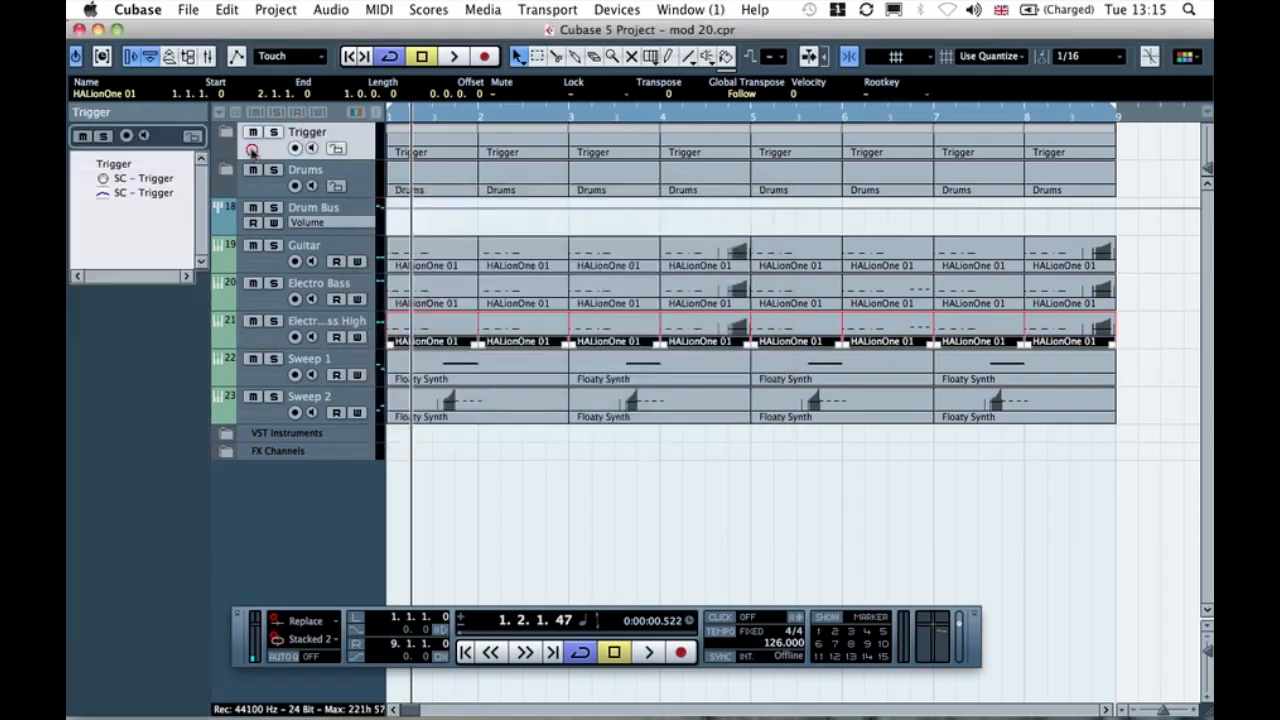
{"action": "left_click", "coordinate": [118, 194]}
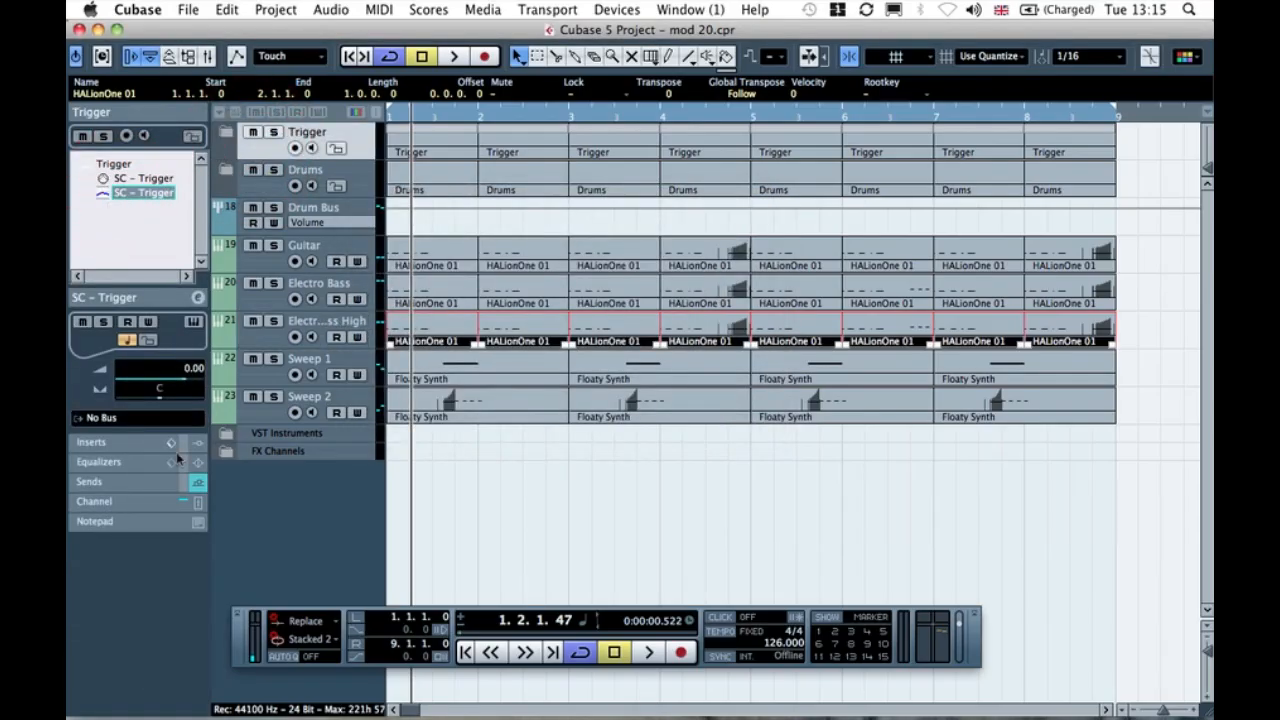
{"action": "left_click", "coordinate": [199, 484]}
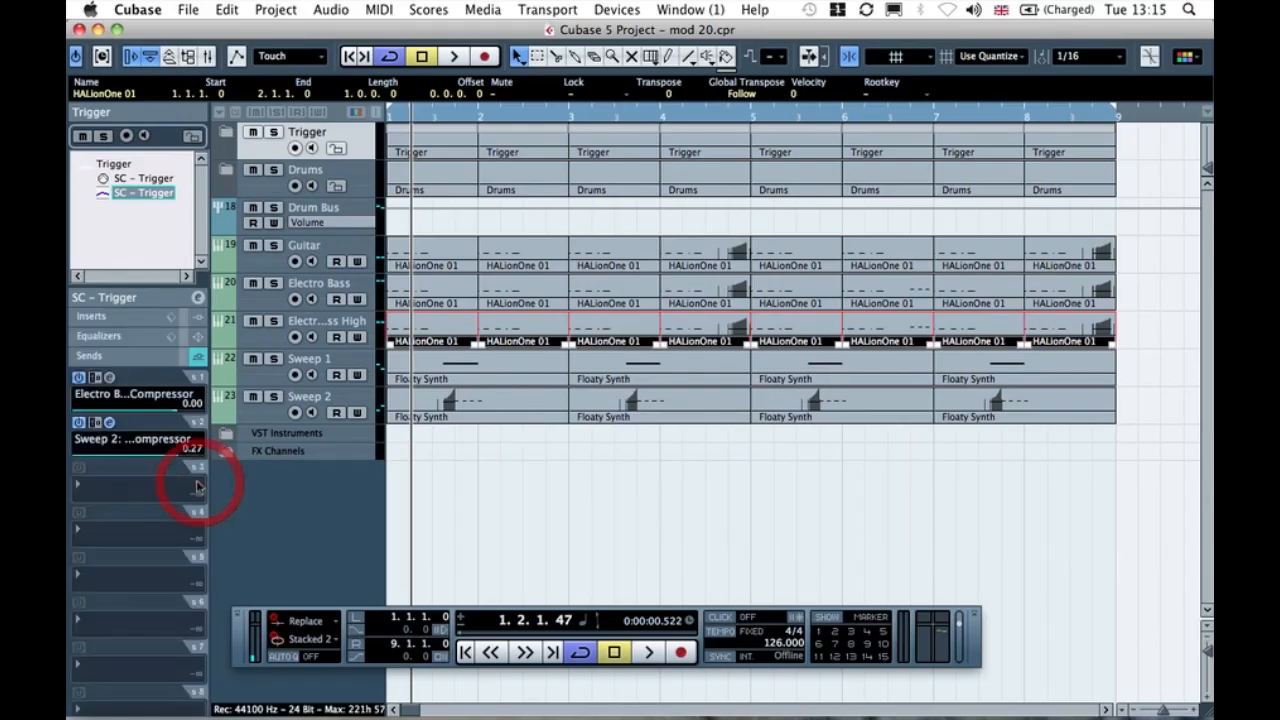
{"action": "left_click", "coordinate": [120, 487]}
{"action": "mouse_move", "coordinate": [167, 615]}
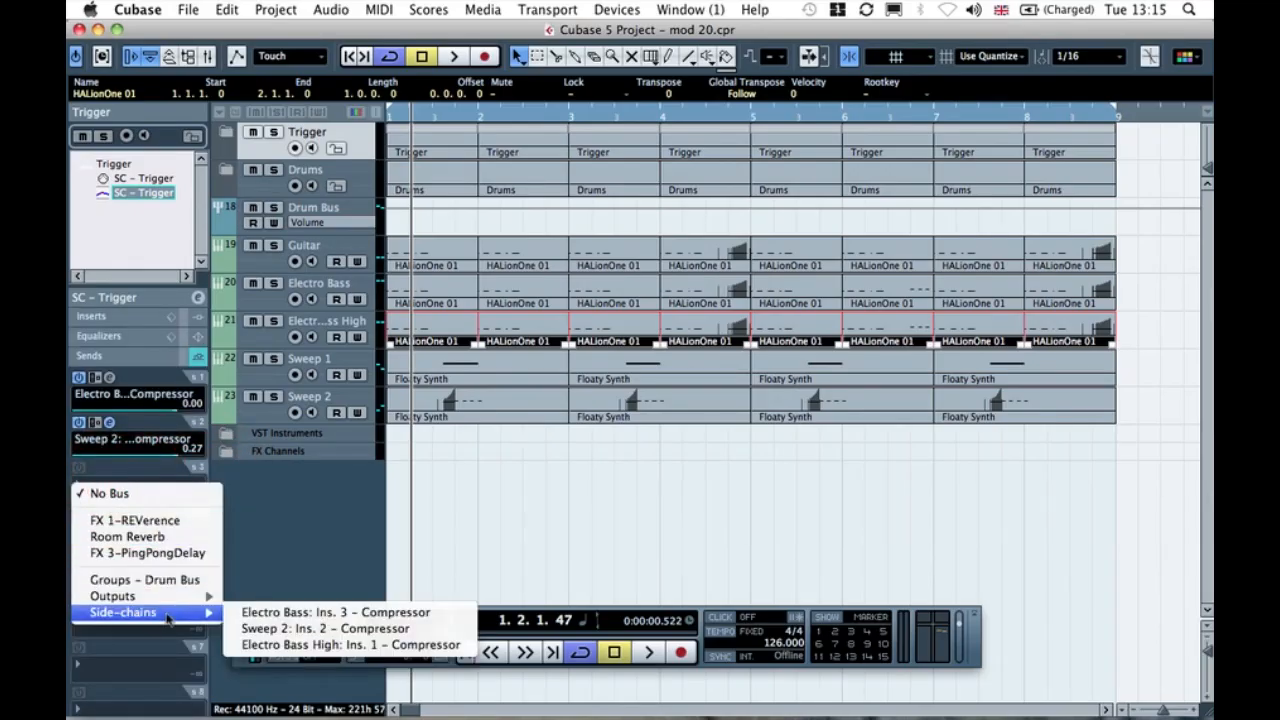
{"action": "left_click", "coordinate": [310, 645]}
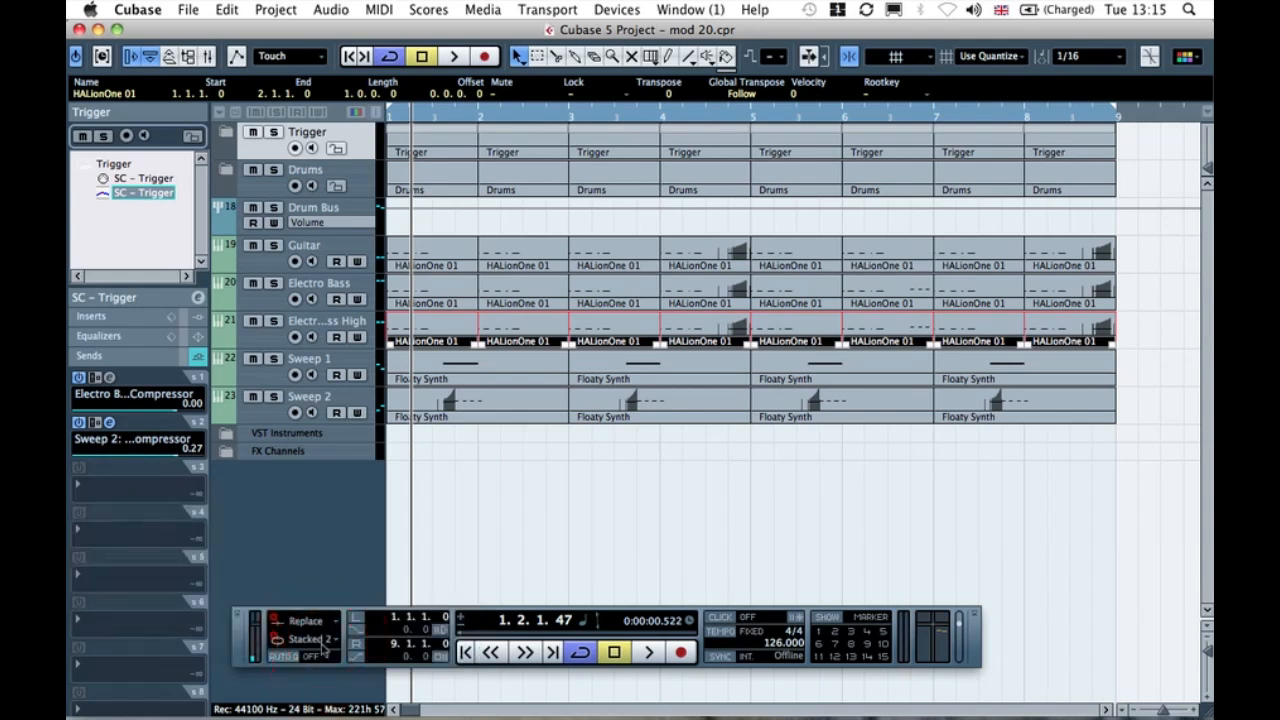
{"action": "left_click", "coordinate": [78, 467]}
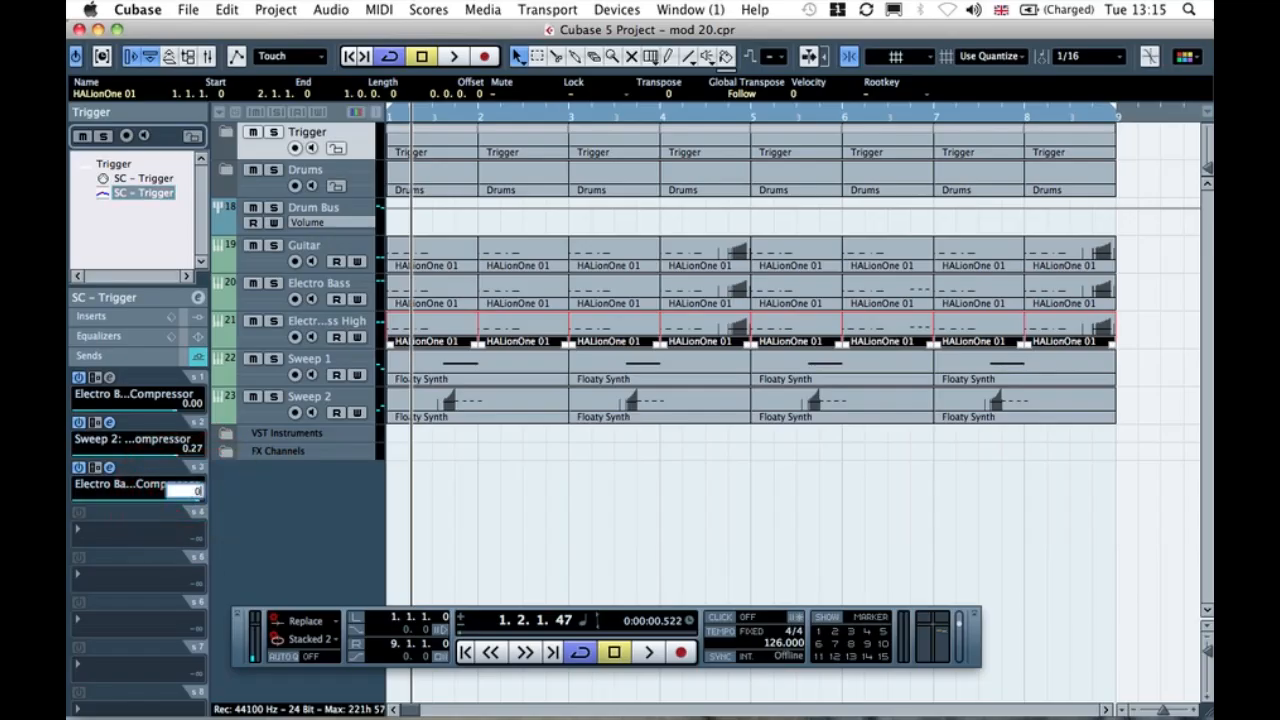
{"action": "left_click", "coordinate": [190, 453], "text": "ctrl"}
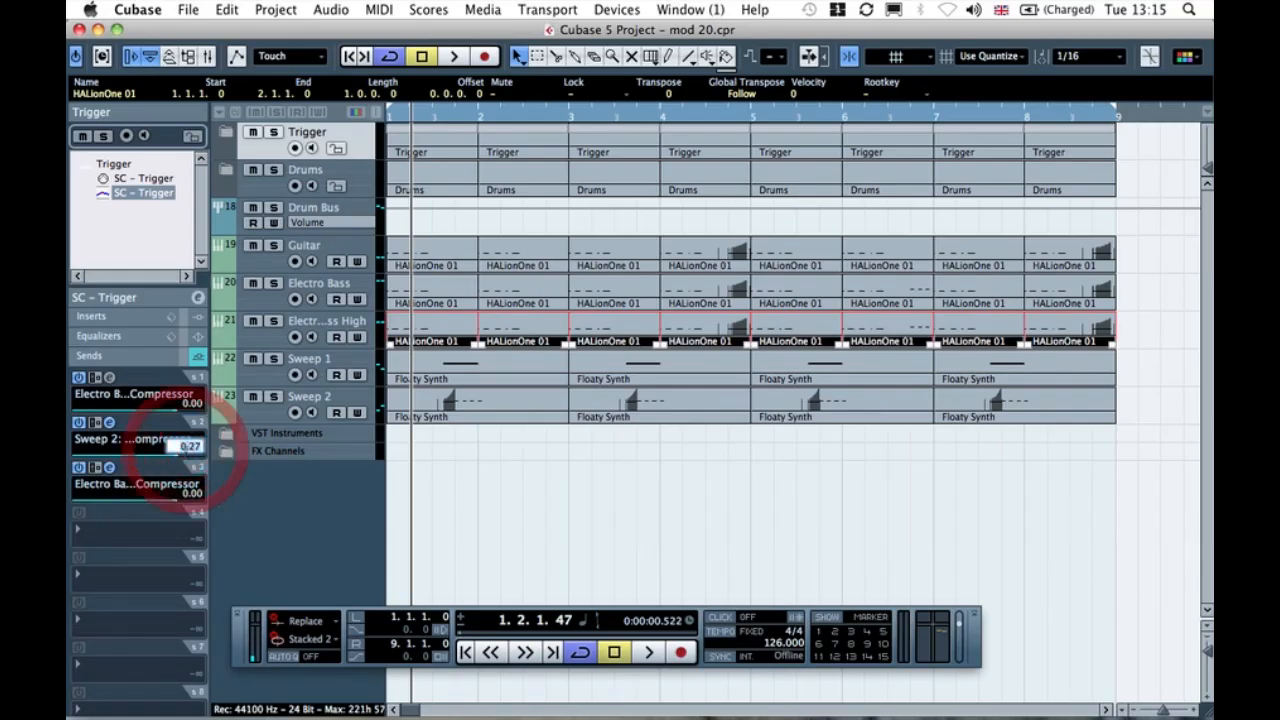
- Play the arrangement with only Electro Bass High and the Trigger folder soloed to hear the side-chain pumping
{"action": "key", "text": "space"}
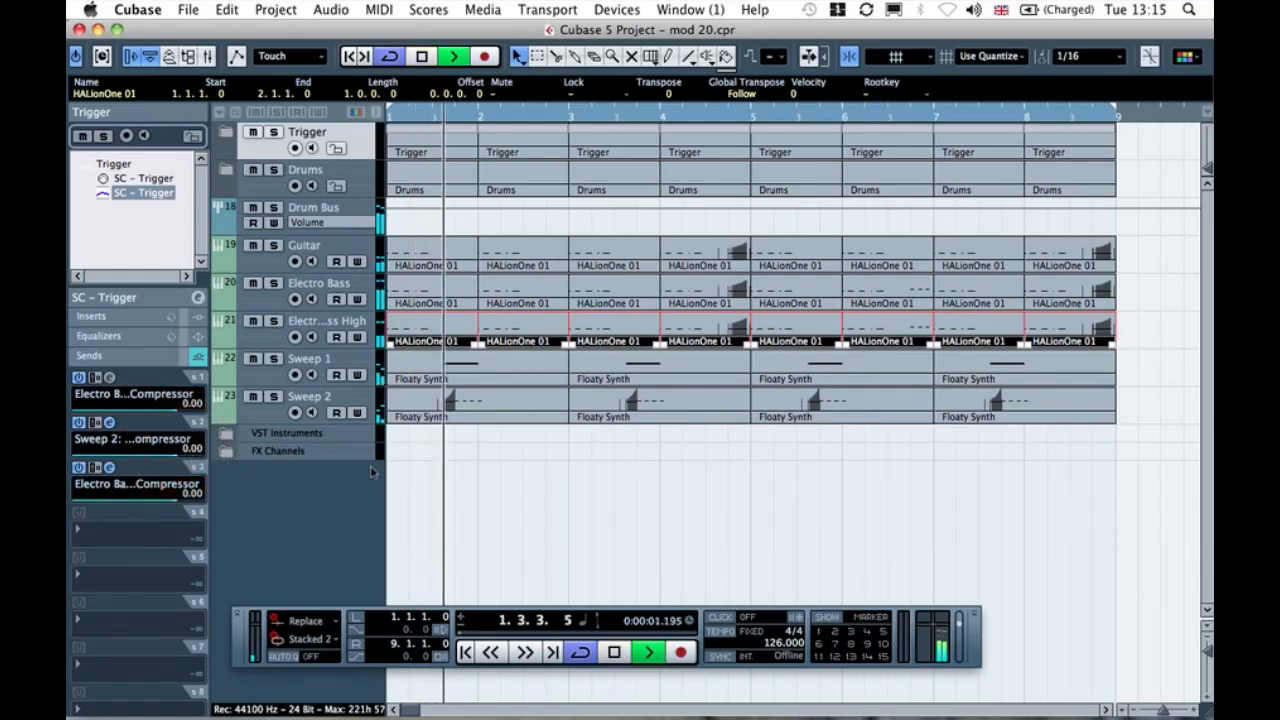
{"action": "left_click", "coordinate": [274, 320]}
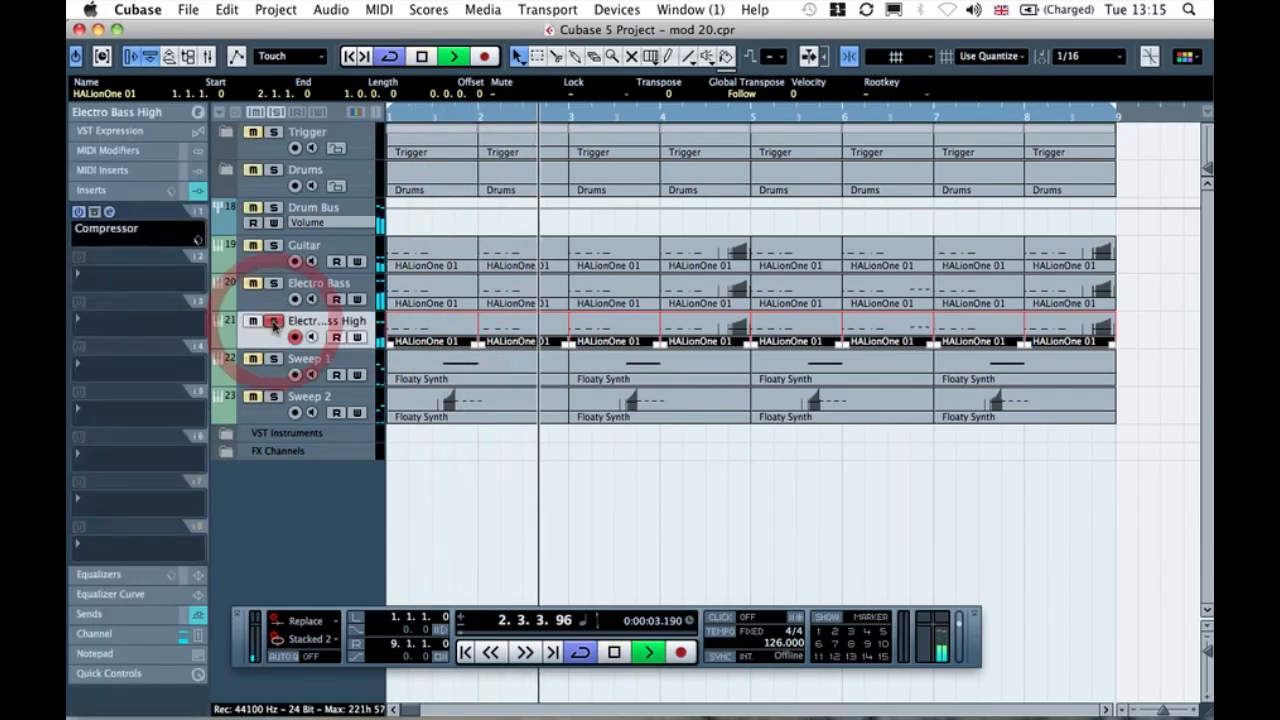
{"action": "left_click", "coordinate": [273, 133]}
{"action": "left_click", "coordinate": [340, 330]}
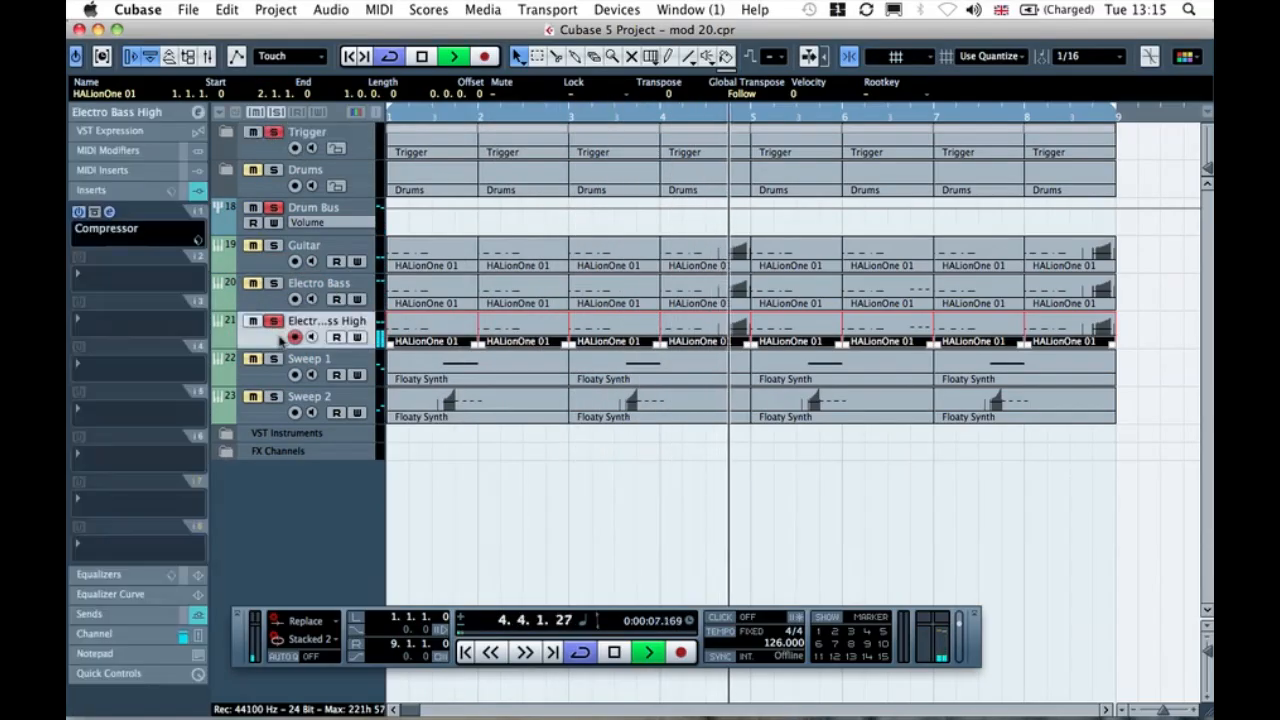
- Try lowering the Electro Bass High compressor's threshold to -53.1 during playback, and bring it back up to -23.8
{"action": "left_click", "coordinate": [110, 213]}
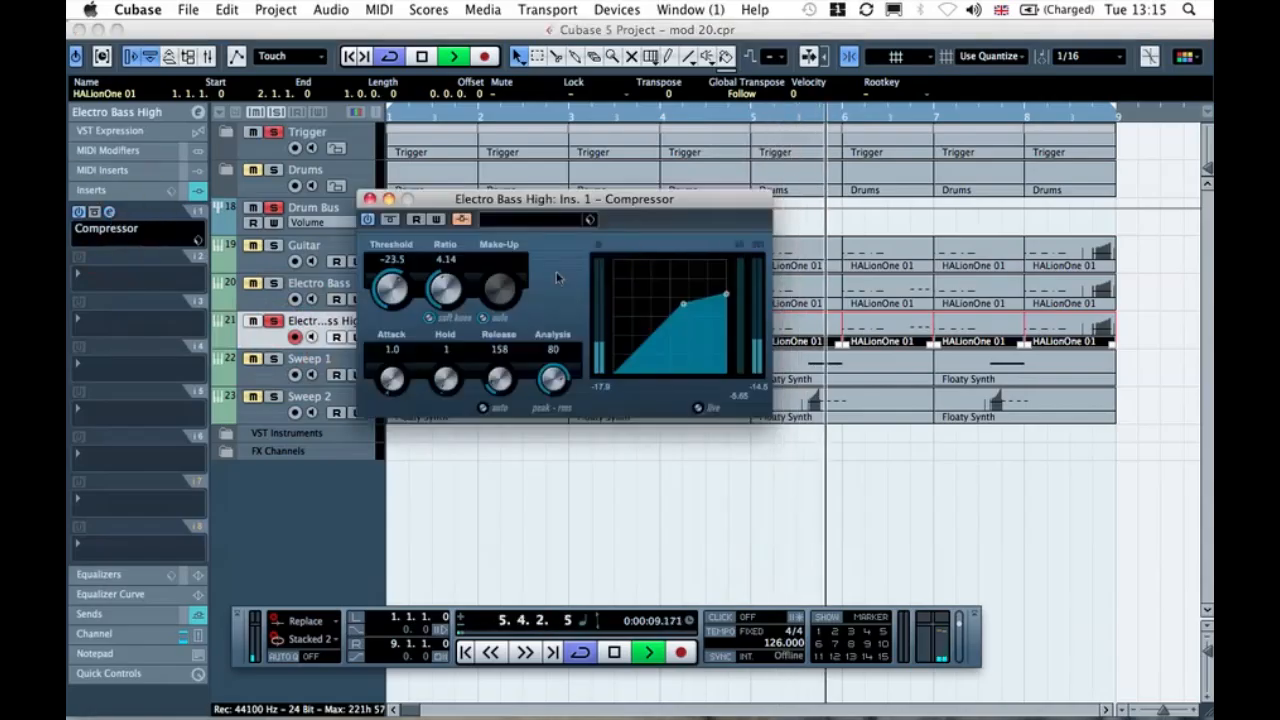
{"action": "scroll", "coordinate": [392, 288], "scroll_direction": "down", "scroll_amount": 6}
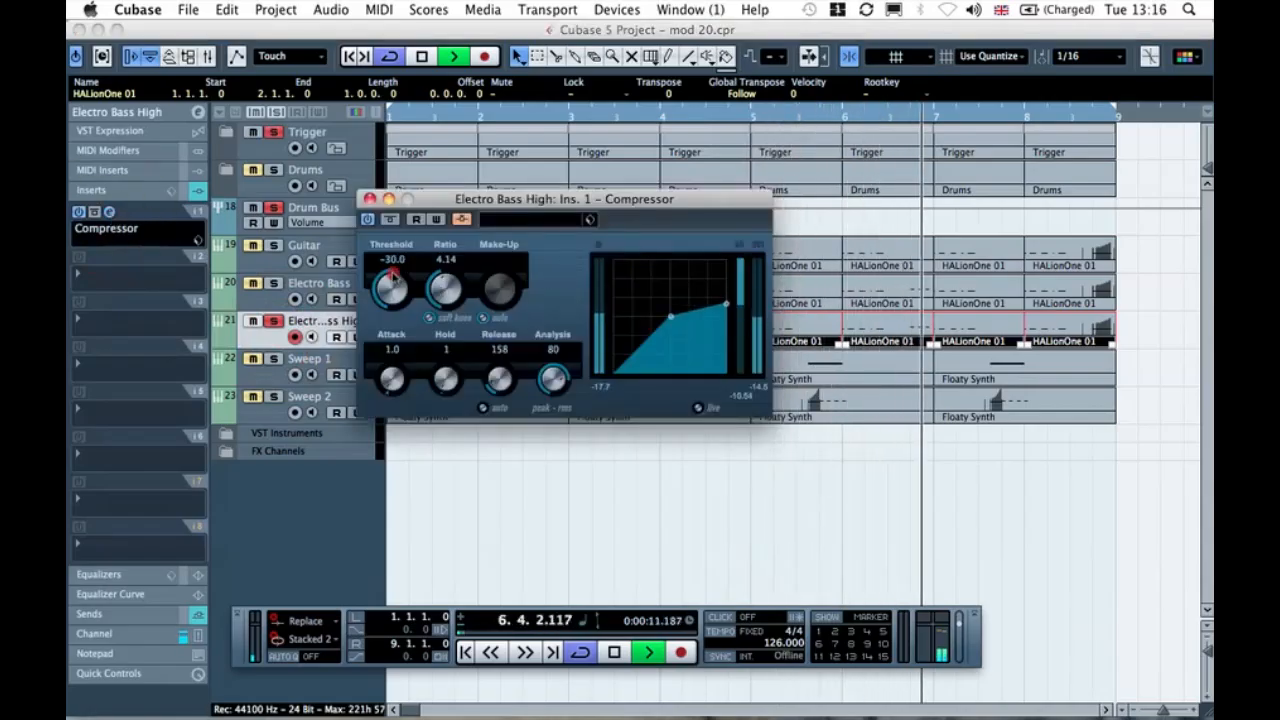
{"action": "left_click_drag", "start_coordinate": [392, 277], "coordinate": [371, 298]}
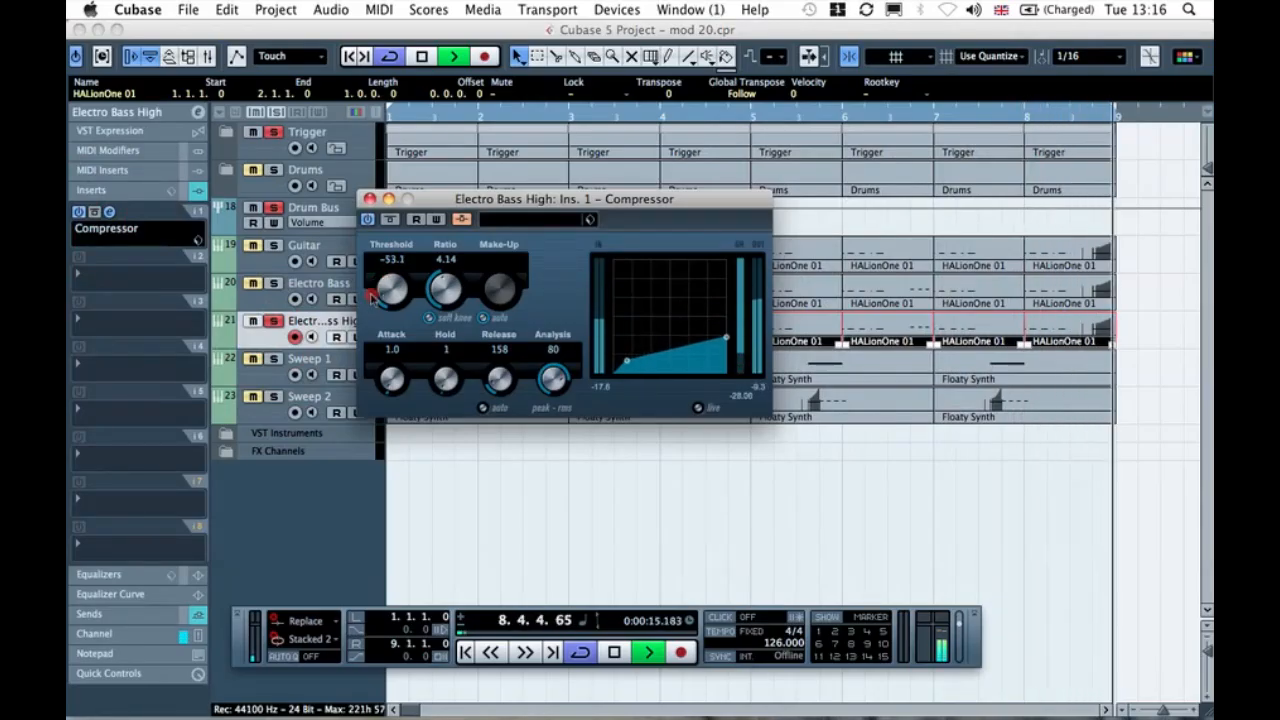
{"action": "left_click_drag", "start_coordinate": [371, 298], "coordinate": [400, 273]}
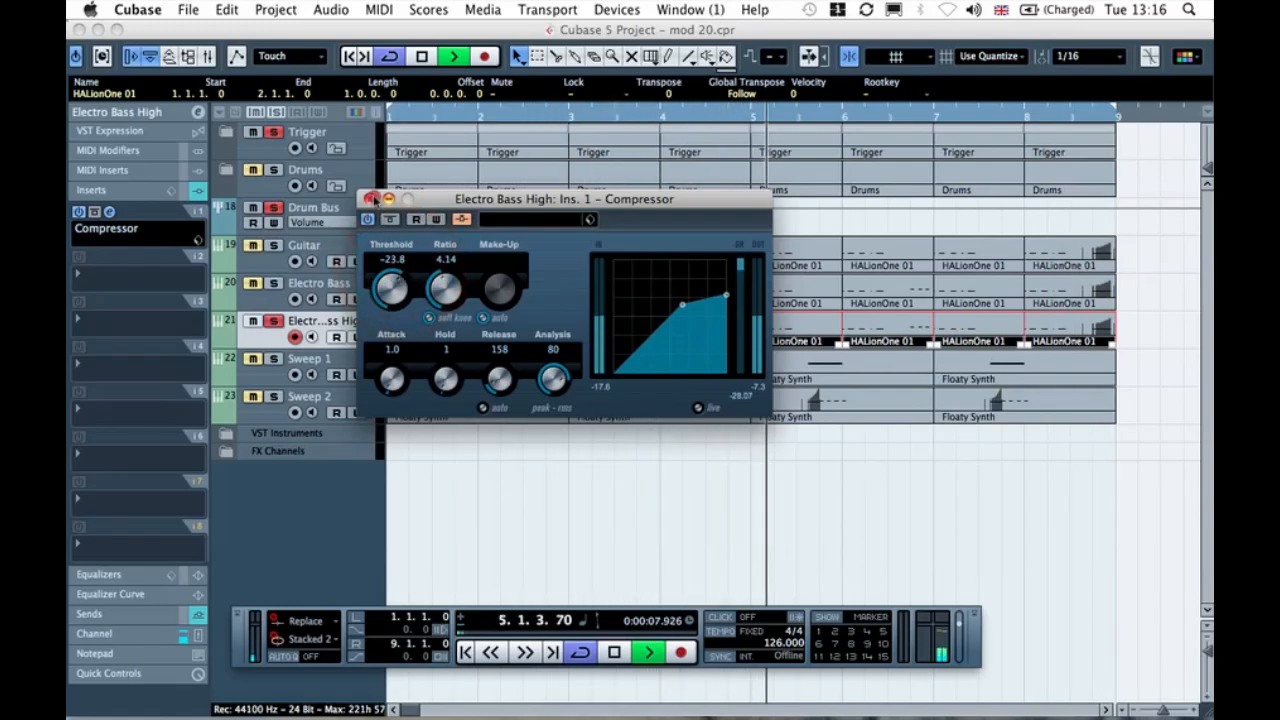
{"action": "left_click", "coordinate": [371, 198]}
- Clear all solos and set the Electro Bass High compressor's threshold to -21.2 against the full mix
{"action": "left_click", "coordinate": [273, 207]}
{"action": "left_click", "coordinate": [273, 132]}
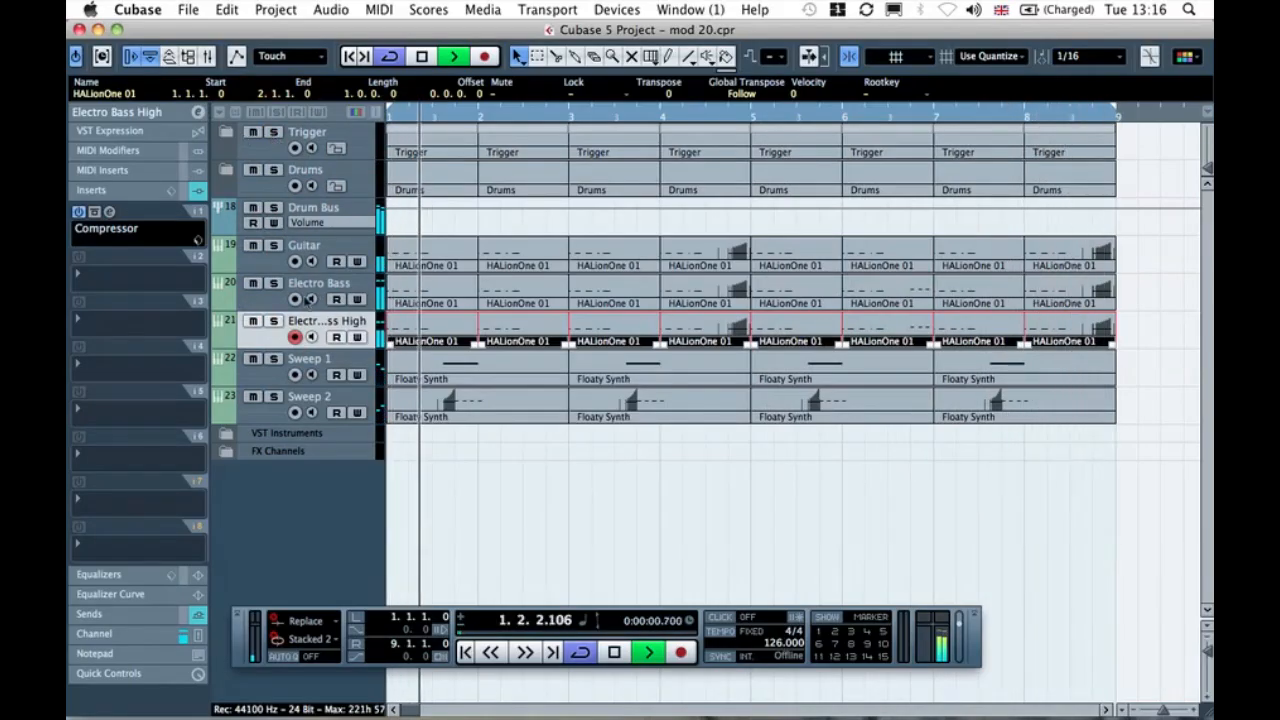
{"action": "left_click", "coordinate": [110, 212]}
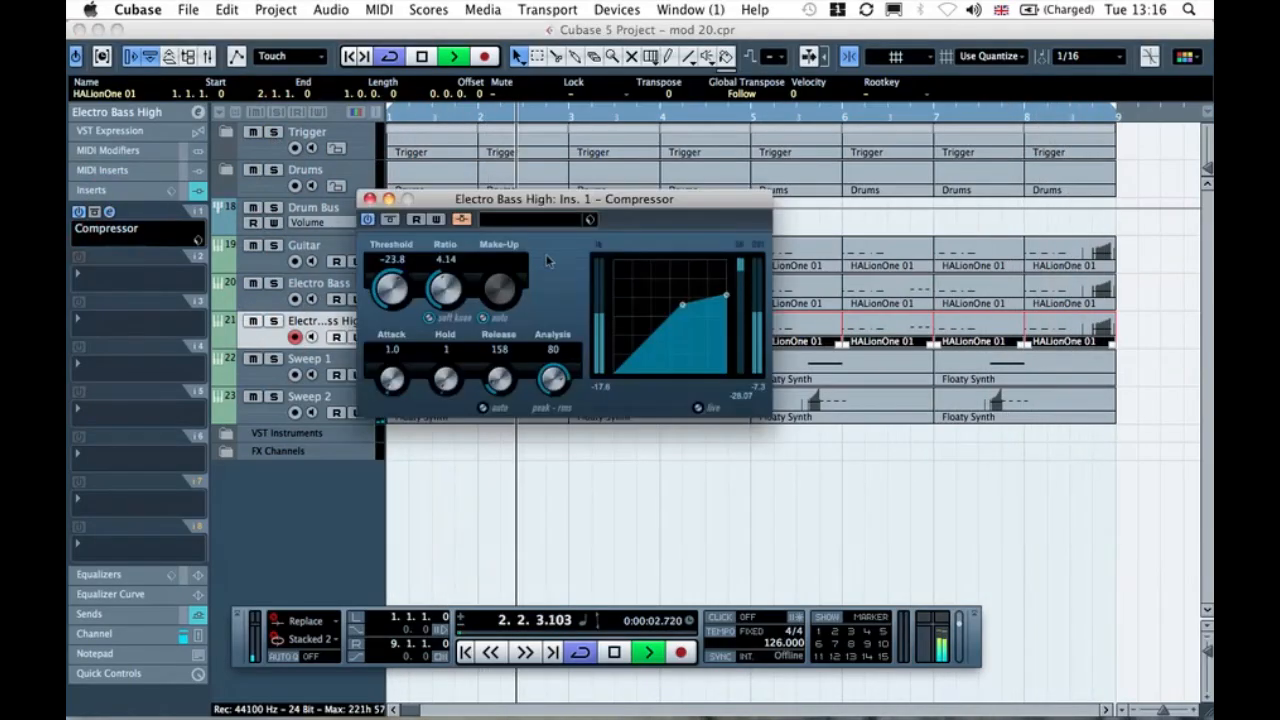
{"action": "left_click_drag", "start_coordinate": [404, 277], "coordinate": [404, 275]}
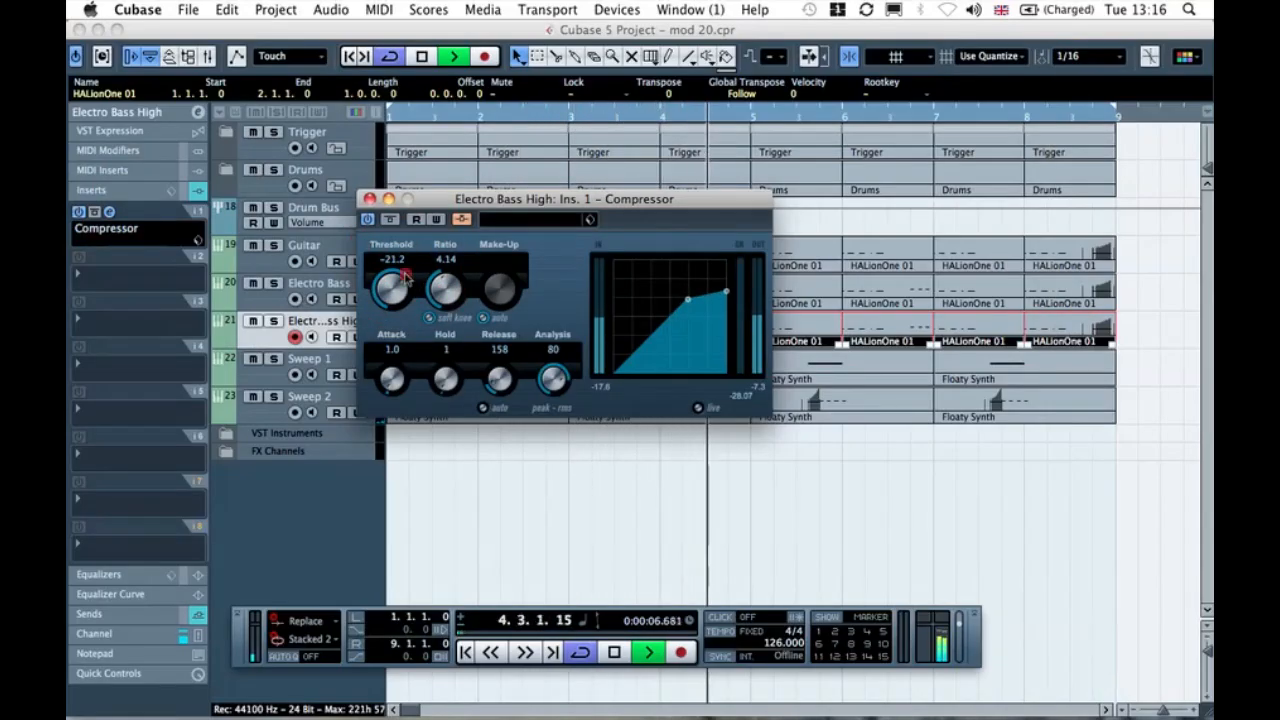
{"action": "left_click", "coordinate": [369, 198]}
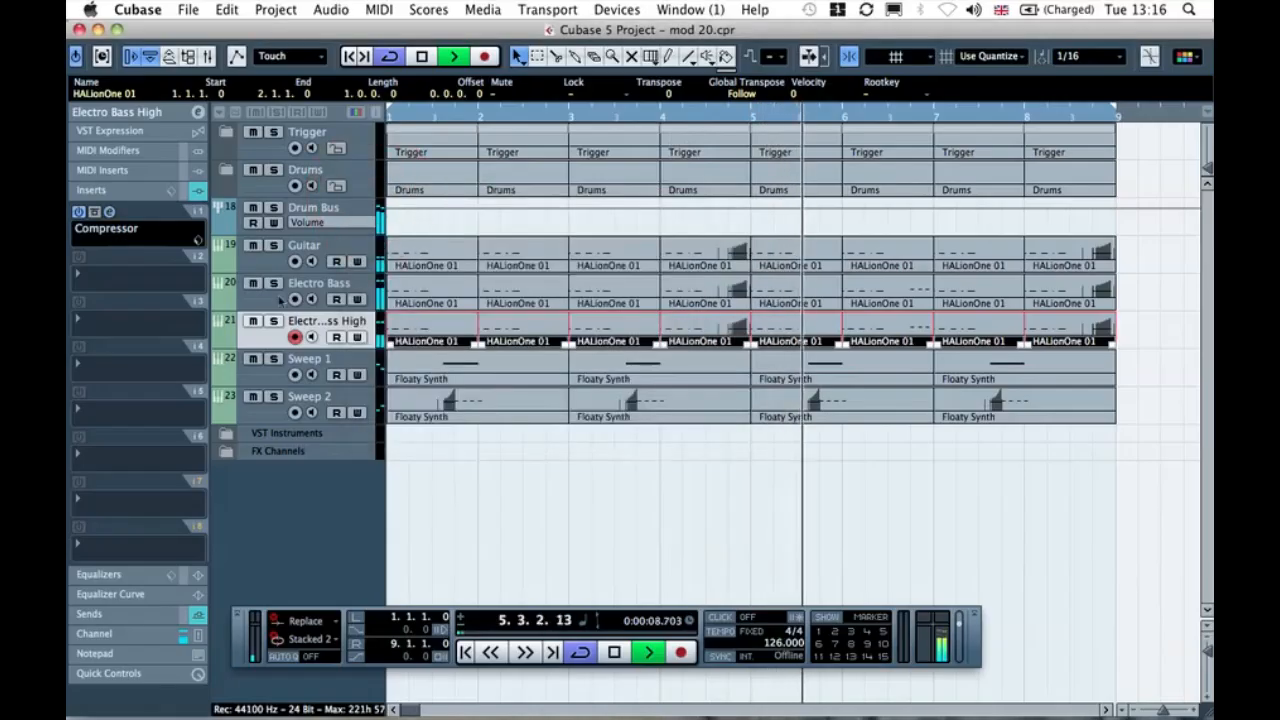
- Lower the Electro Bass High track volume to -3.67 while the arrangement plays
{"action": "left_click", "coordinate": [160, 112]}
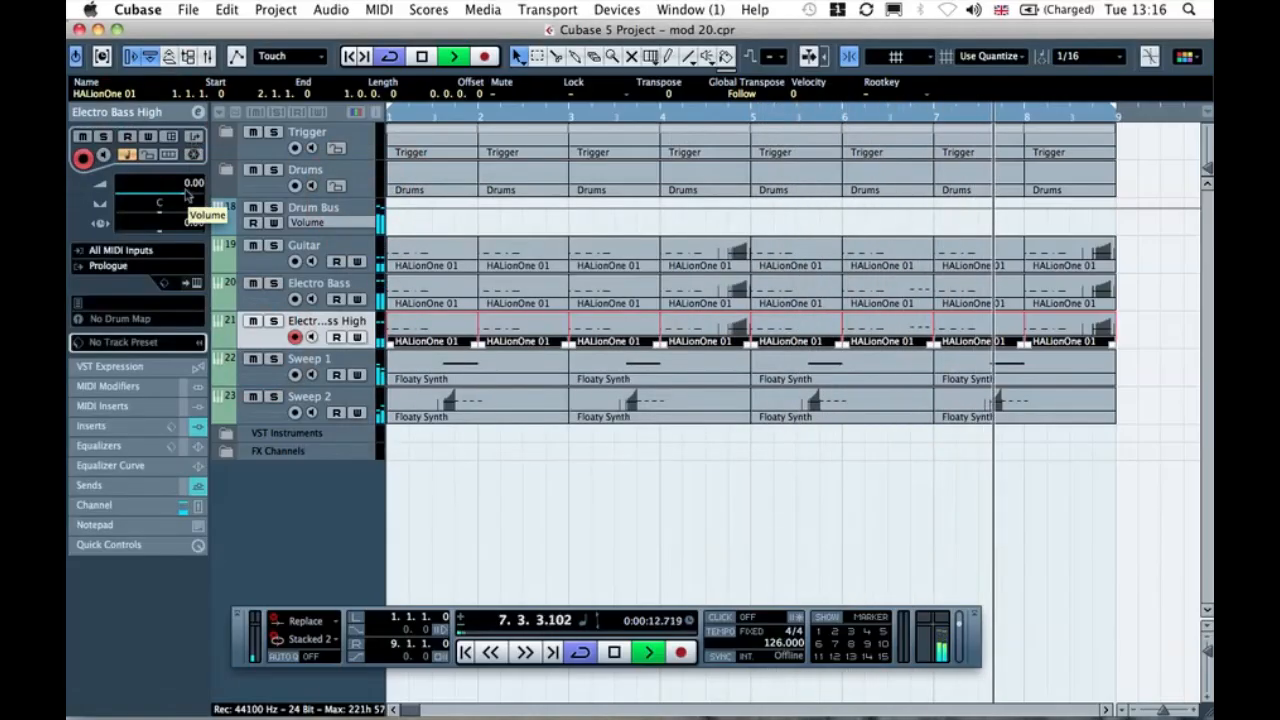
{"action": "left_click", "coordinate": [186, 184]}
{"action": "left_click", "coordinate": [182, 202]}
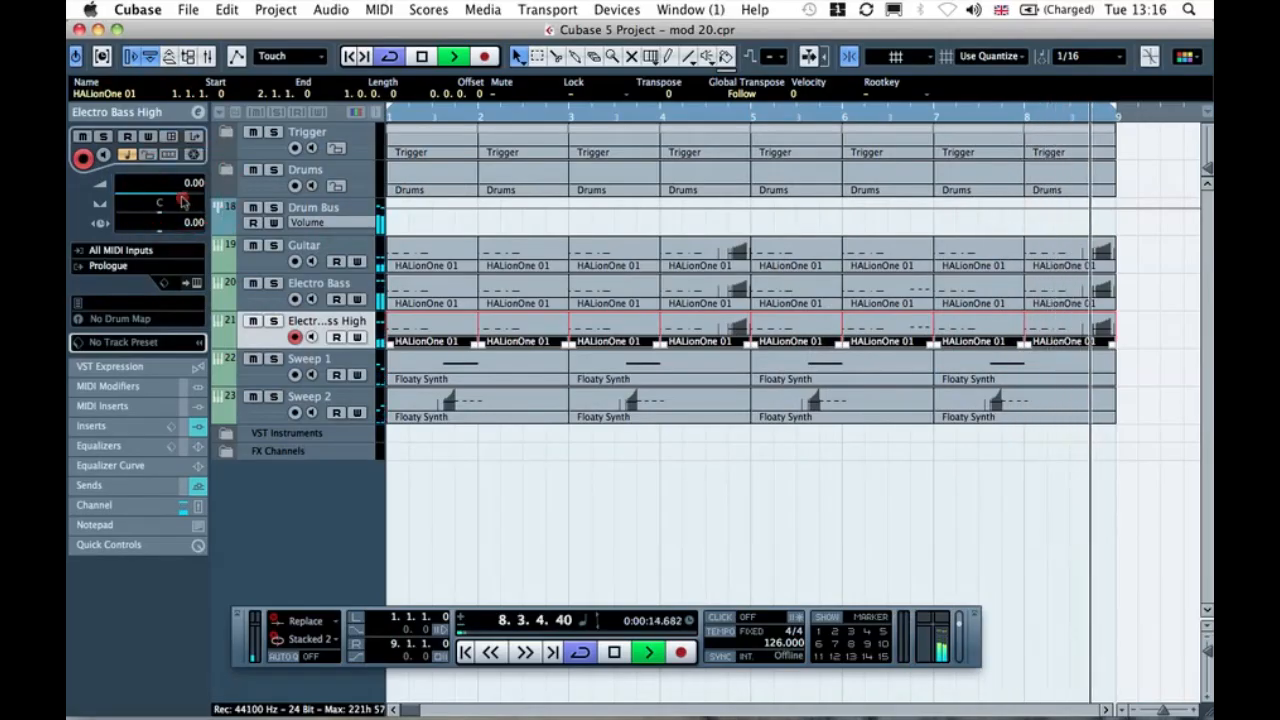
{"action": "left_click_drag", "start_coordinate": [180, 193], "coordinate": [173, 196]}
{"action": "left_click_drag", "start_coordinate": [174, 197], "coordinate": [172, 200]}
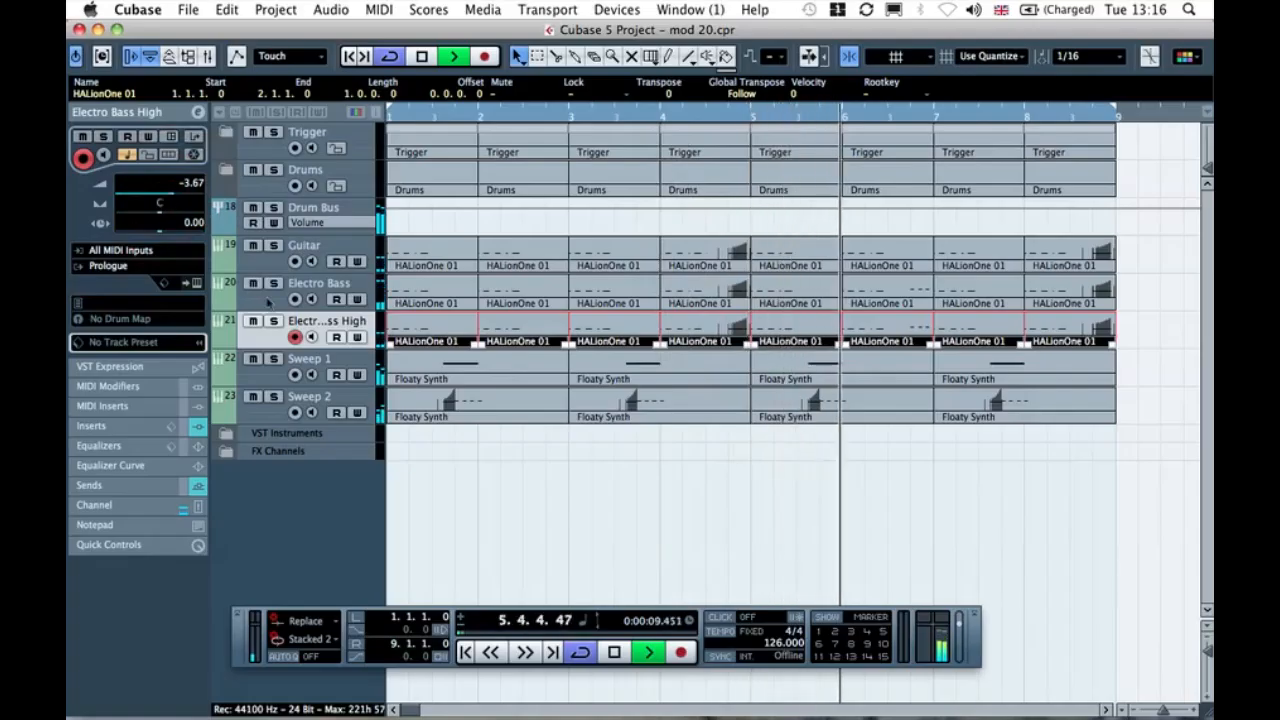
- Check the Prologue settings of Electro Bass High, close the instrument and stop playback
{"action": "left_click", "coordinate": [257, 342]}
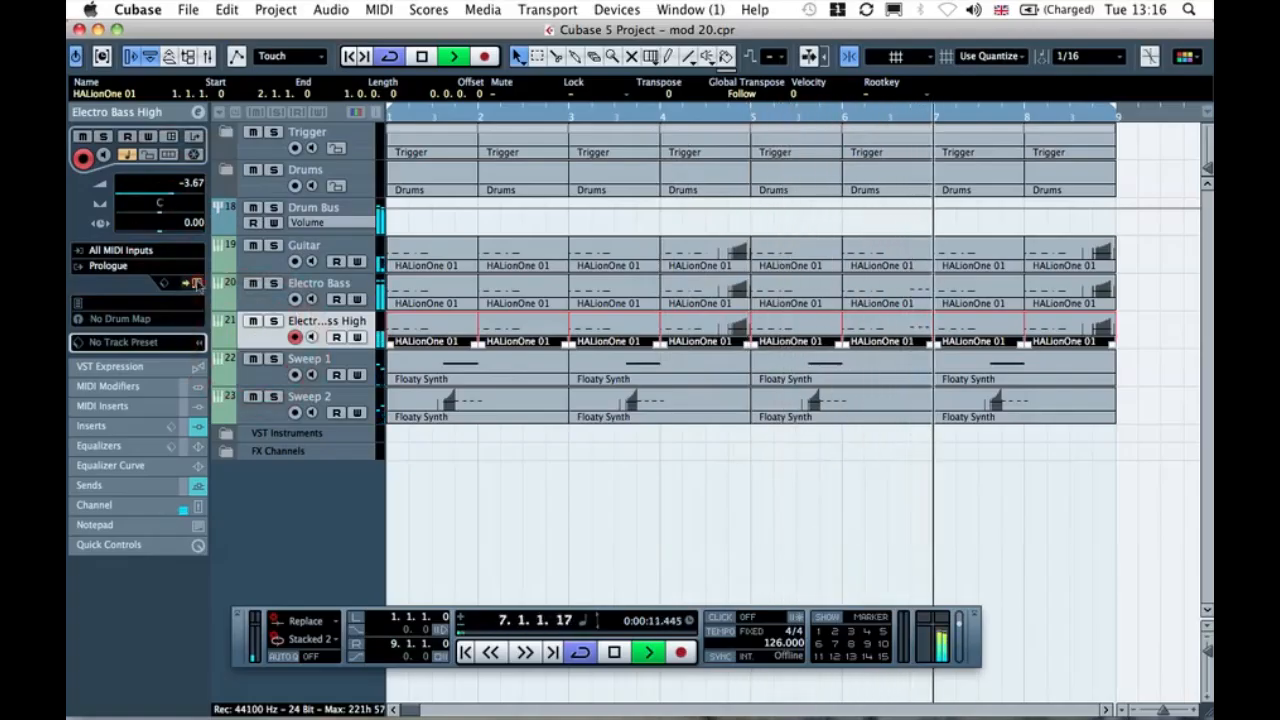
{"action": "left_click", "coordinate": [196, 283]}
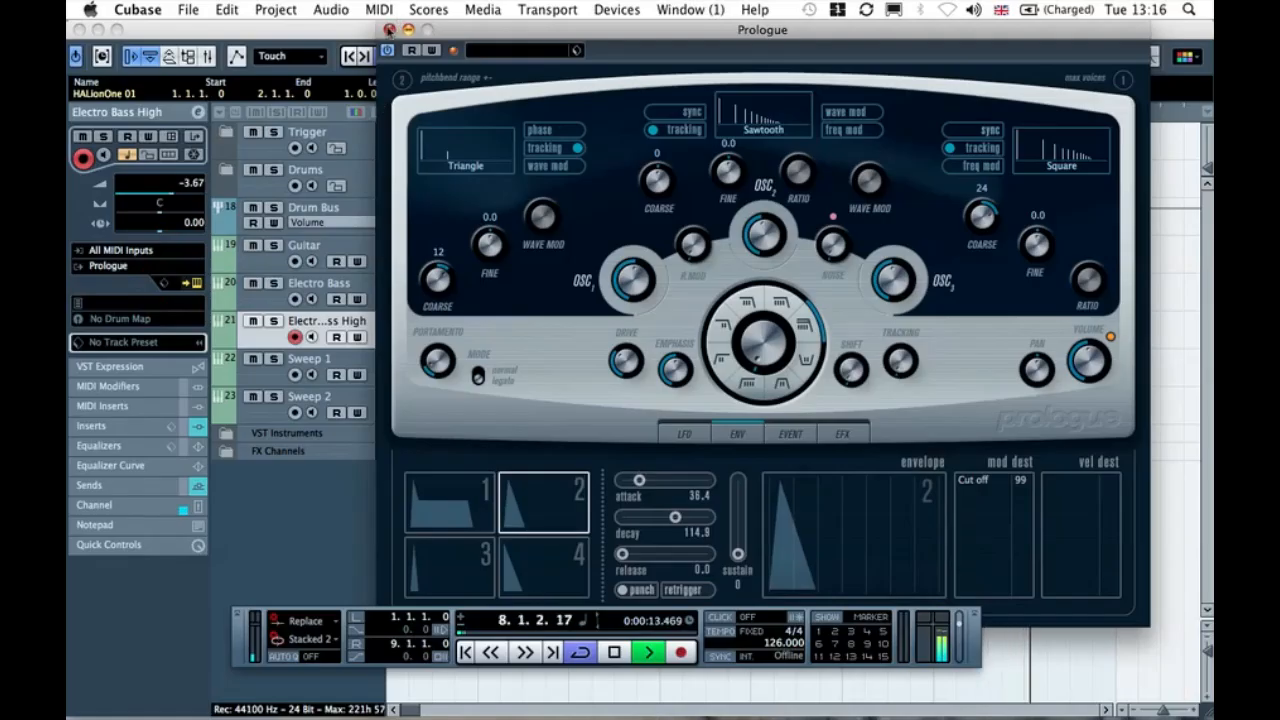
{"action": "left_click", "coordinate": [389, 29]}
{"action": "key", "text": "space"}
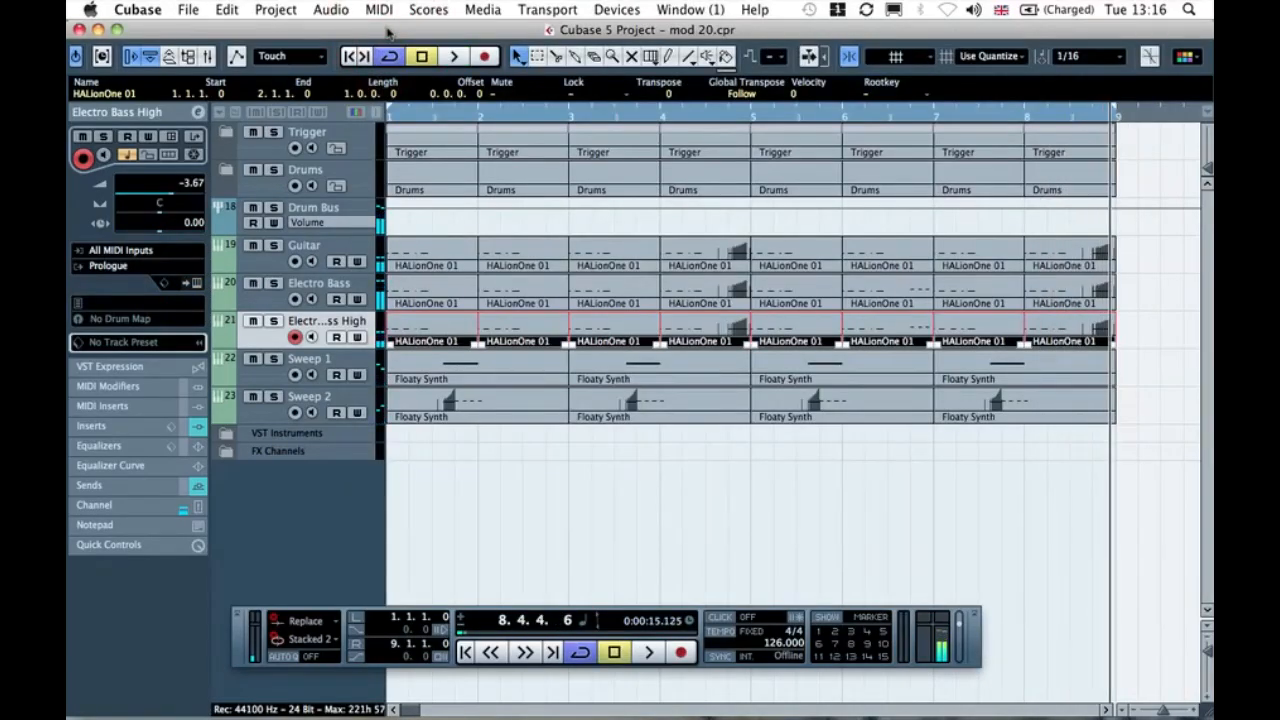
- Check the pitchbend range in the Electro Bass track's Prologue for comparison, and close the instrument
{"action": "left_click", "coordinate": [262, 300]}
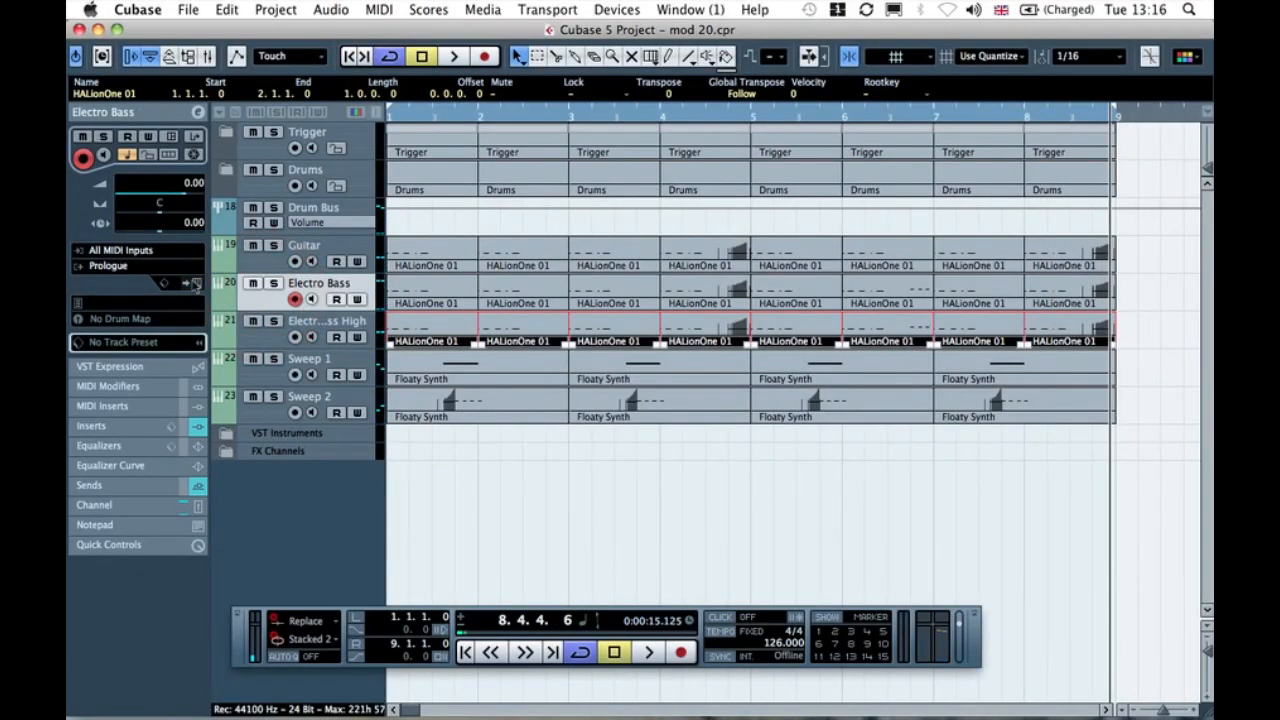
{"action": "left_click", "coordinate": [196, 283]}
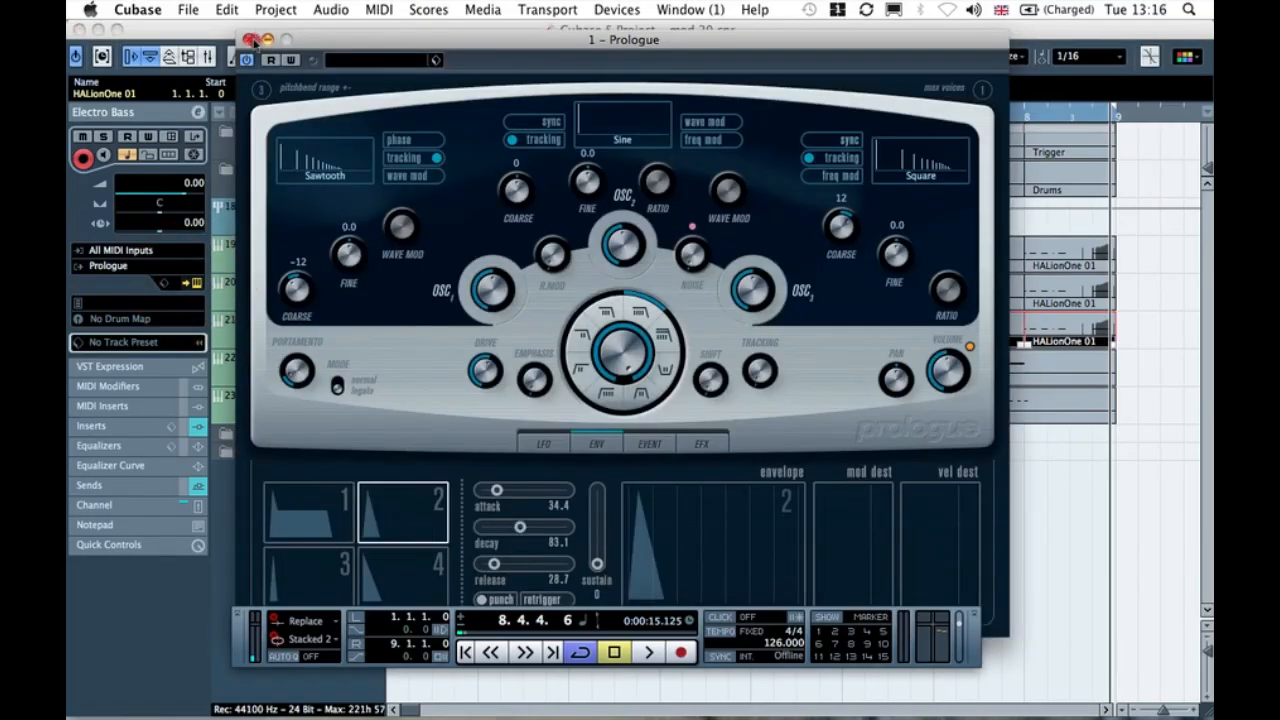
{"action": "left_click", "coordinate": [249, 38]}
{"action": "left_click", "coordinate": [192, 287]}
{"action": "left_click", "coordinate": [249, 38]}
- Set the pitchbend range of Electro Bass High's Prologue to 3 and play the full arrangement
{"action": "left_click", "coordinate": [250, 338]}
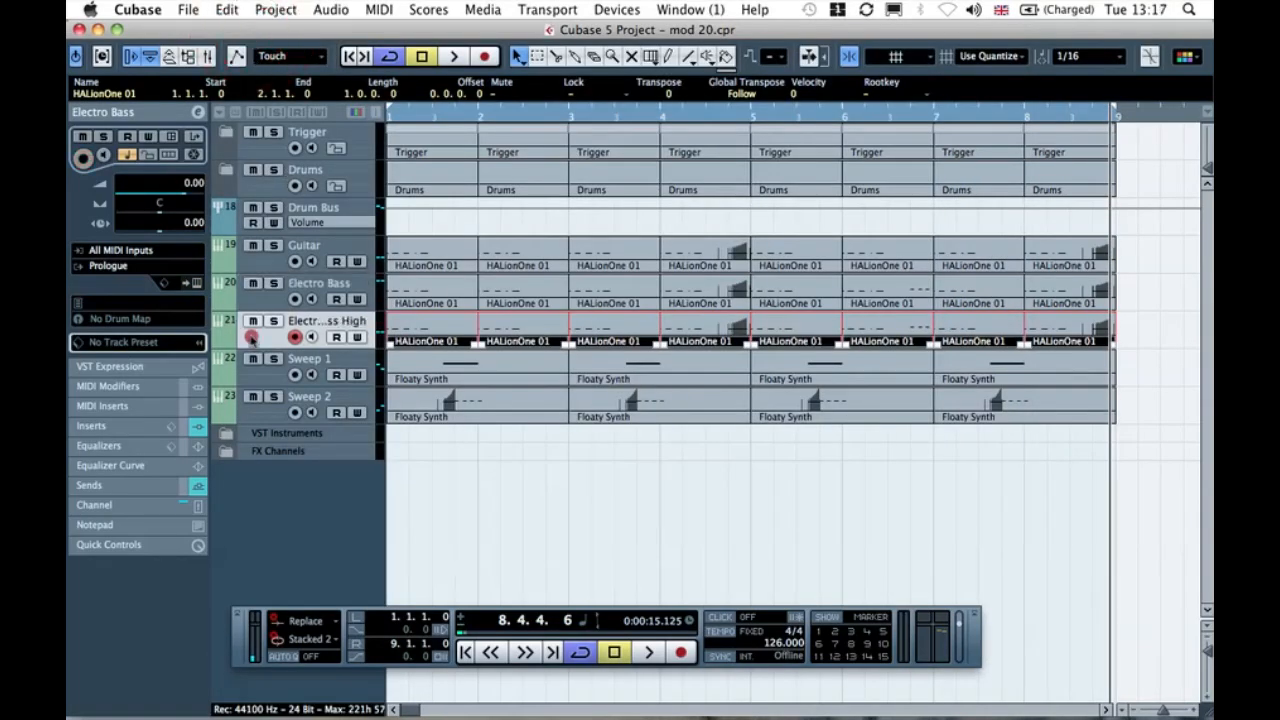
{"action": "left_click", "coordinate": [196, 283]}
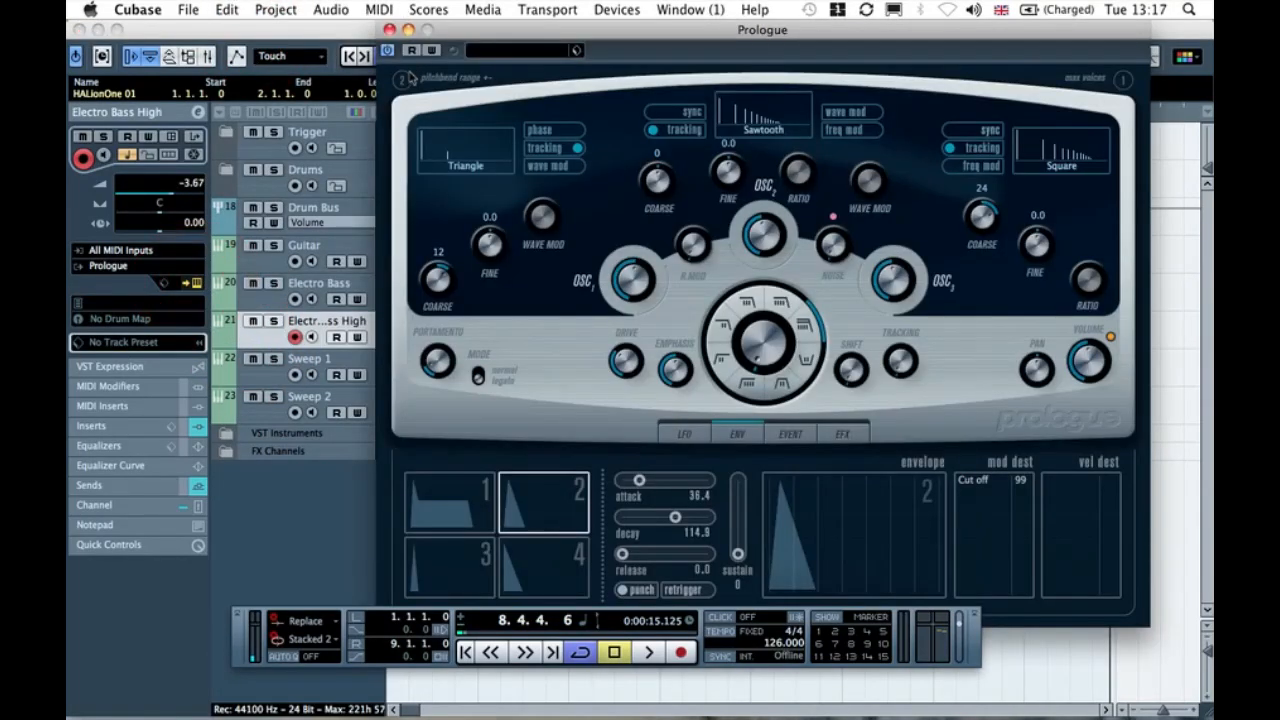
{"action": "left_click", "coordinate": [400, 79]}
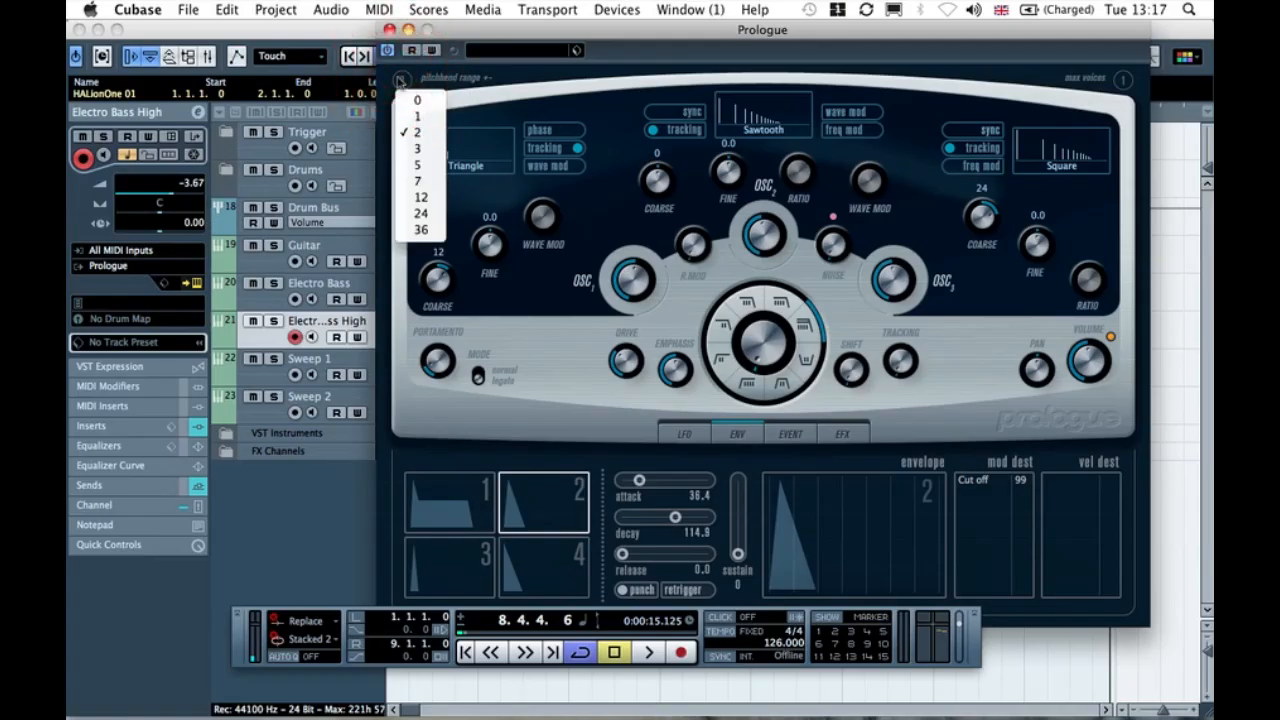
{"action": "left_click", "coordinate": [419, 148]}
{"action": "left_click", "coordinate": [389, 29]}
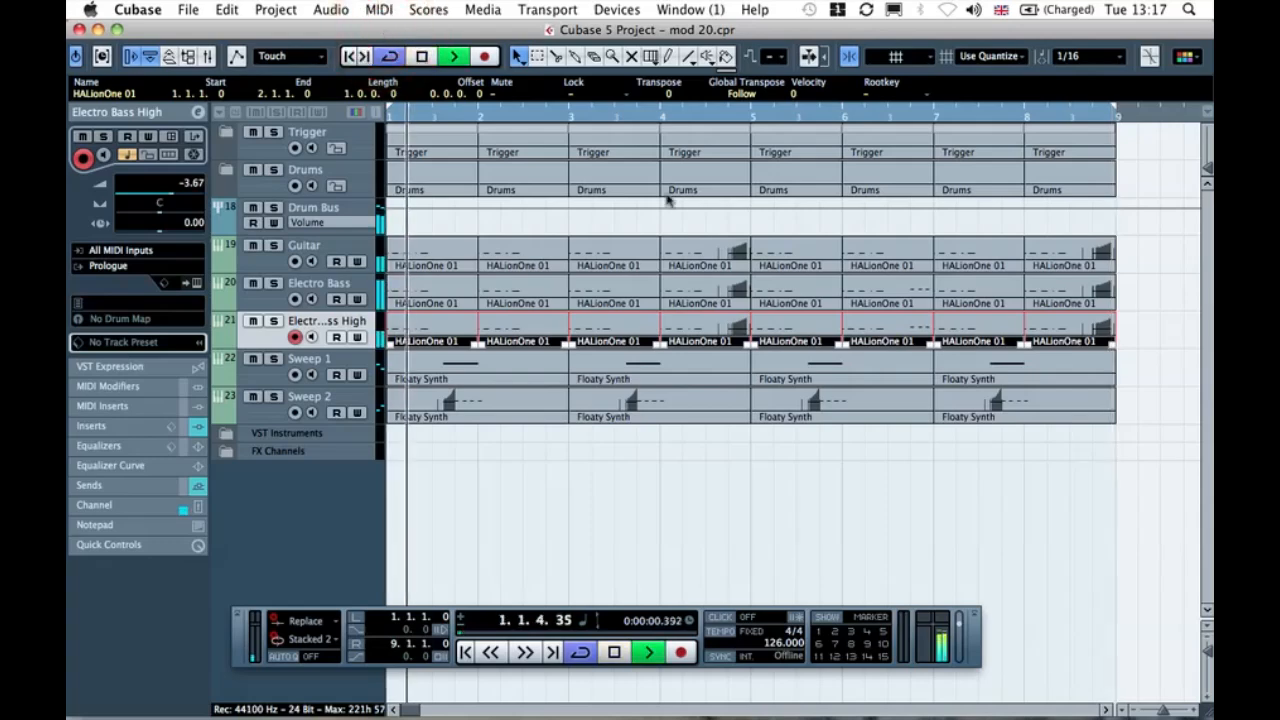
{"action": "left_click", "coordinate": [667, 118]}
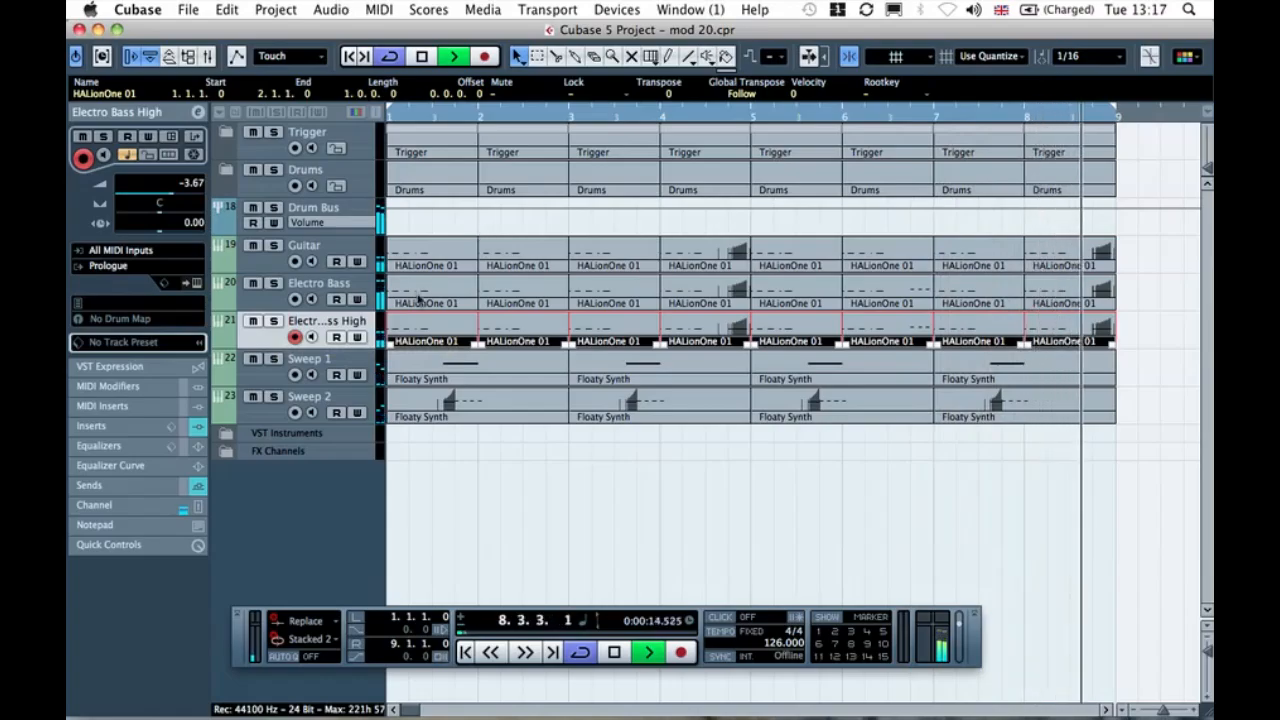
- Stop playback and add one Prologue instrument track below Sweep 2
{"action": "key", "text": "space"}
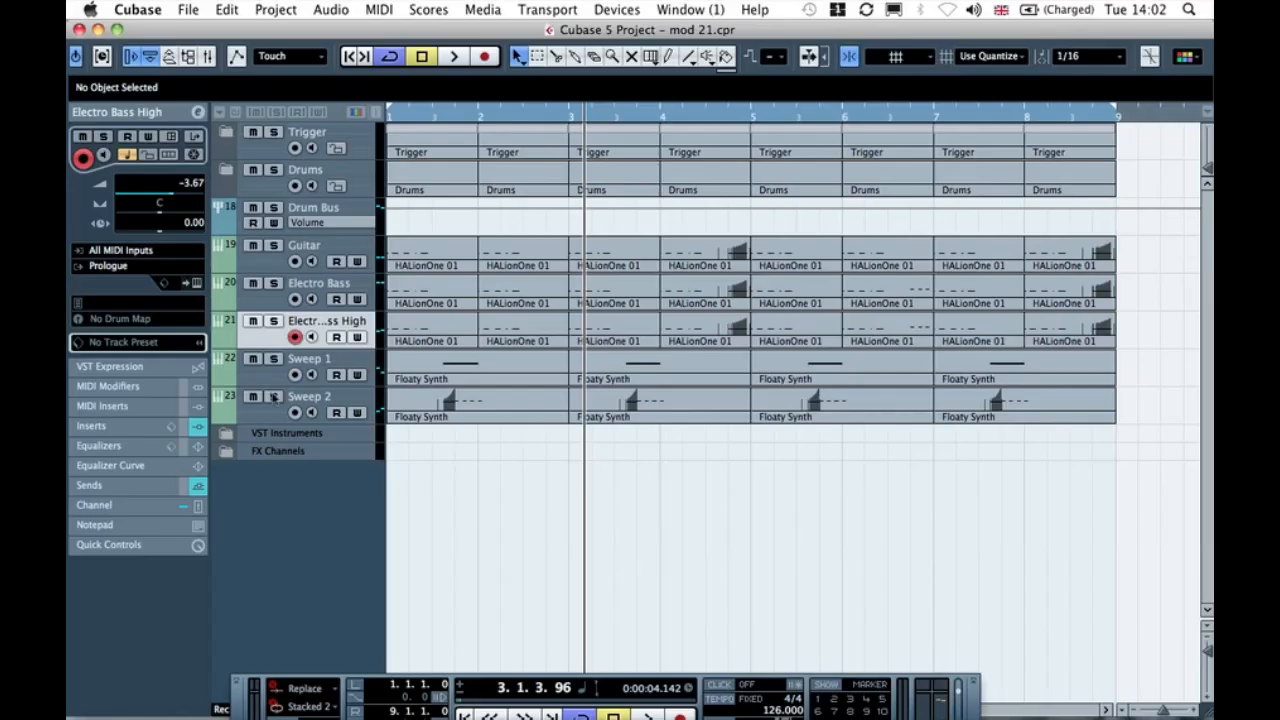
{"action": "left_click", "coordinate": [264, 418]}
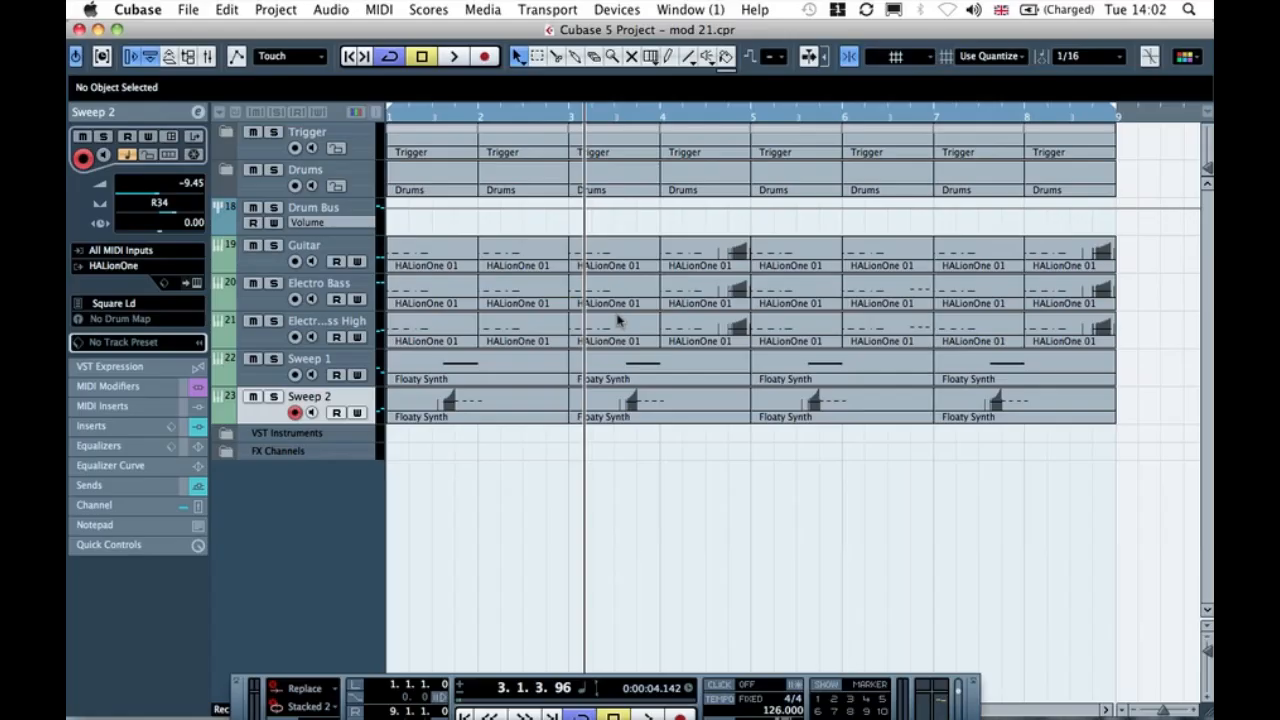
{"action": "right_click", "coordinate": [255, 414]}
{"action": "mouse_move", "coordinate": [490, 421]}
{"action": "left_click", "coordinate": [570, 420]}
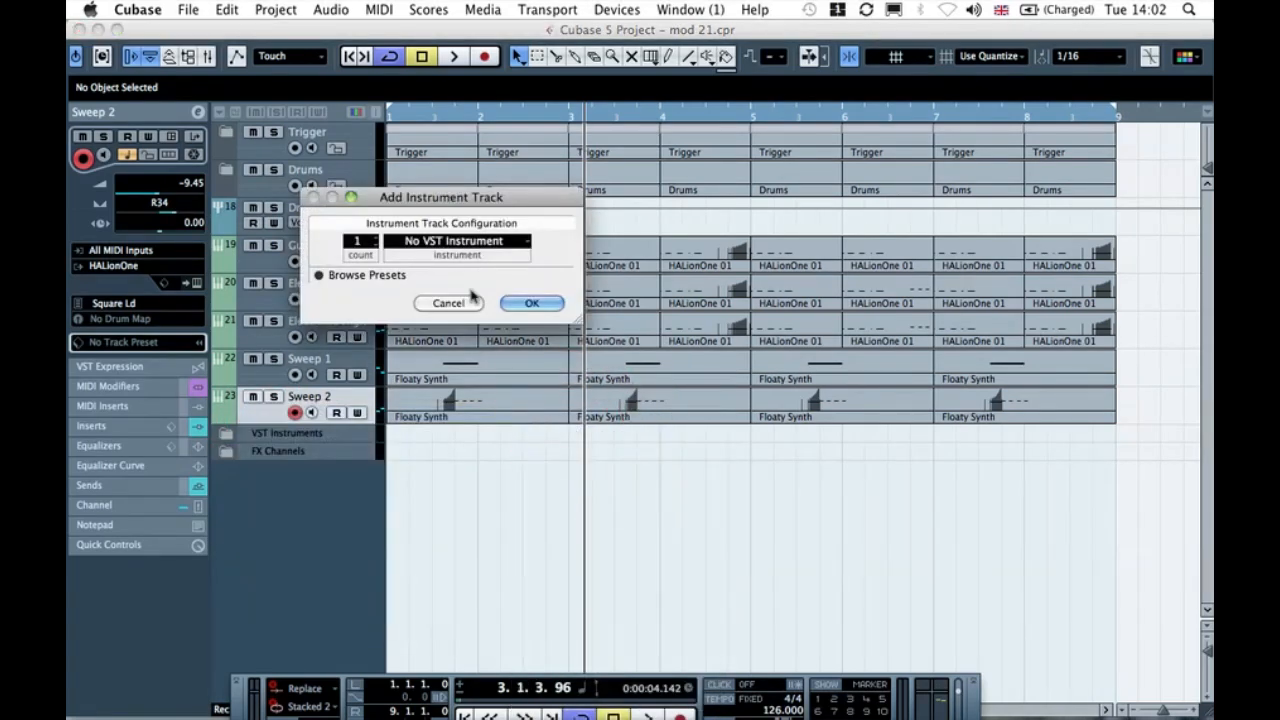
{"action": "left_click", "coordinate": [465, 238]}
{"action": "mouse_move", "coordinate": [565, 333]}
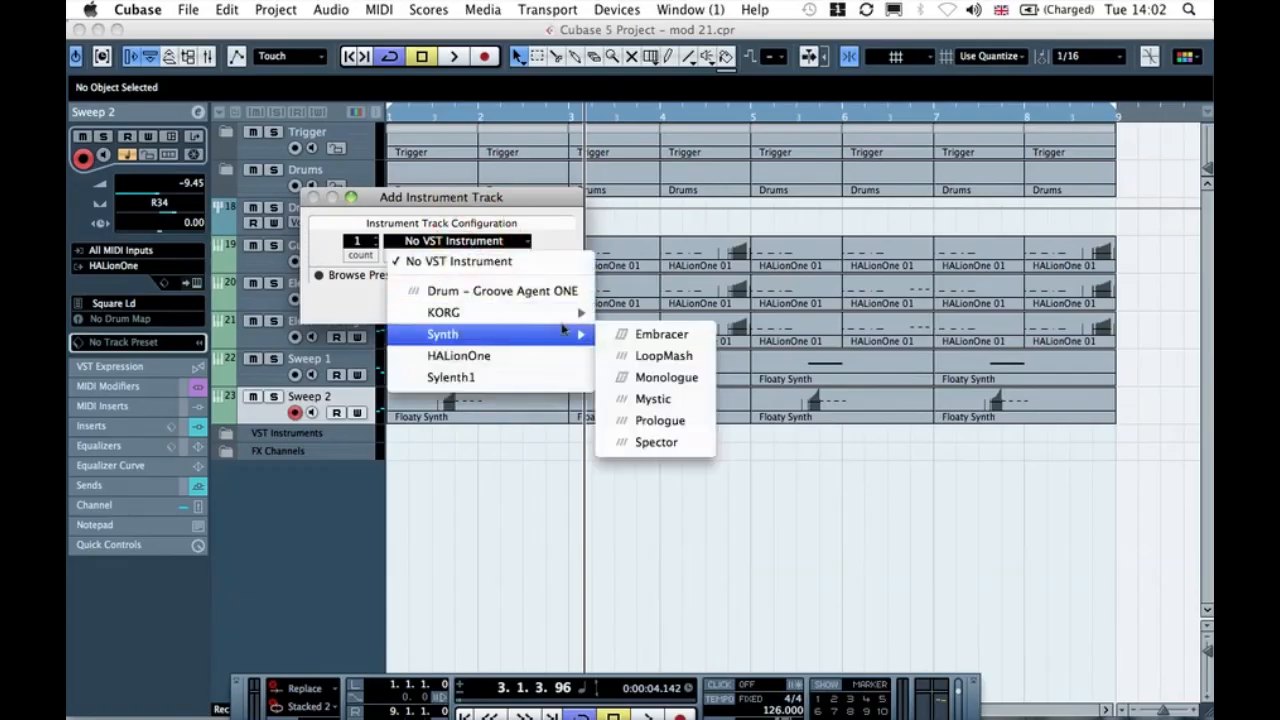
{"action": "left_click", "coordinate": [660, 422]}
{"action": "left_click", "coordinate": [527, 304]}
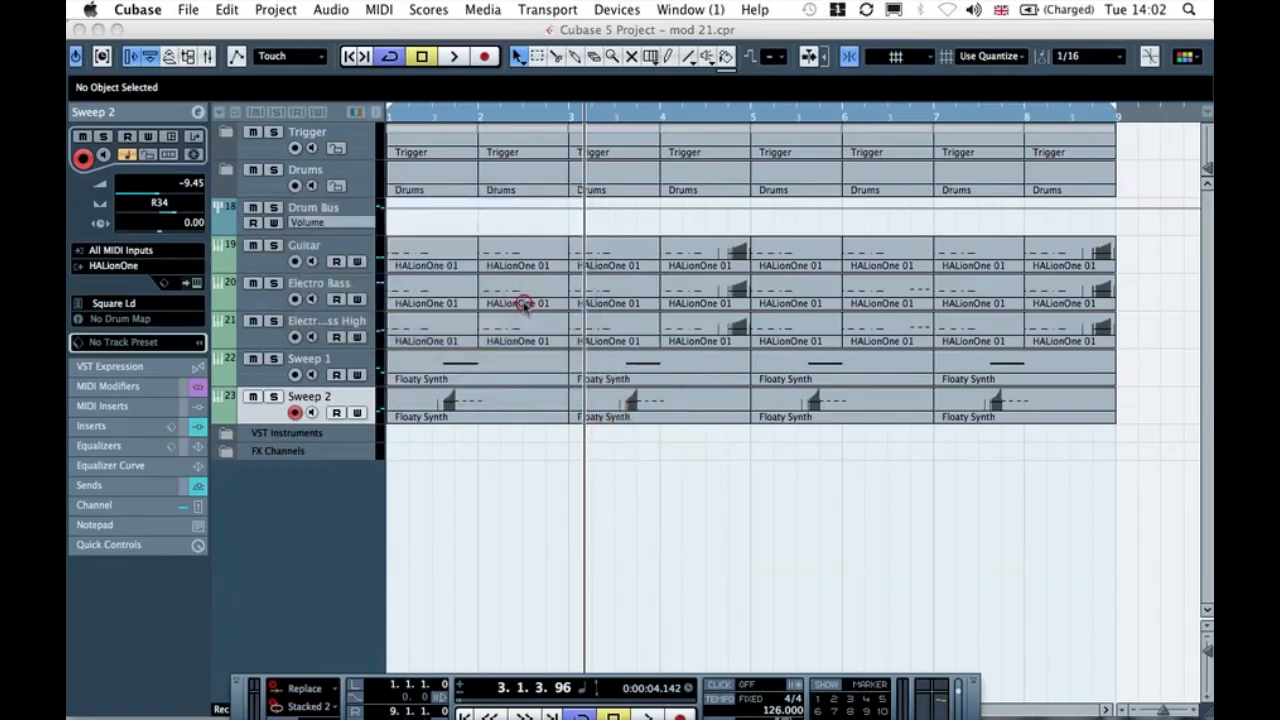
- Rename the new Prologue track as Falling Bass
{"action": "double_click", "coordinate": [340, 436]}
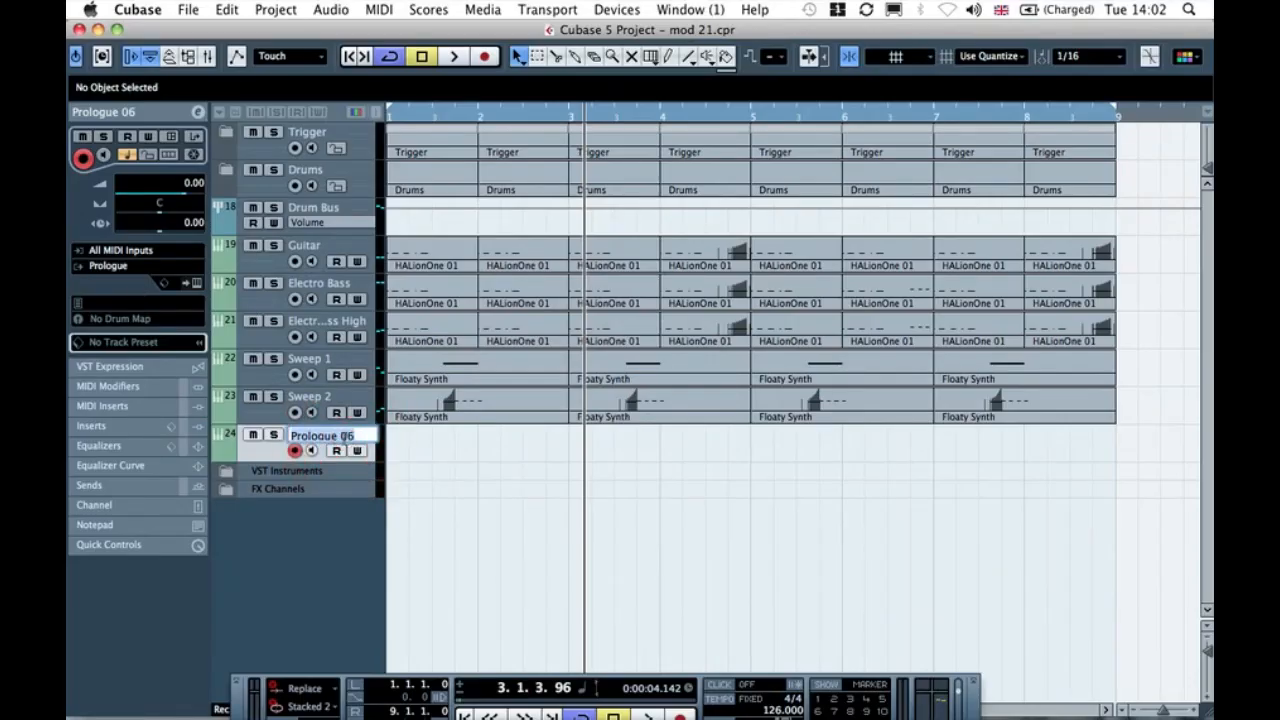
{"action": "type", "text": "Falling Bass"}
{"action": "key", "text": "Return"}
{"action": "left_click", "coordinate": [466, 452]}
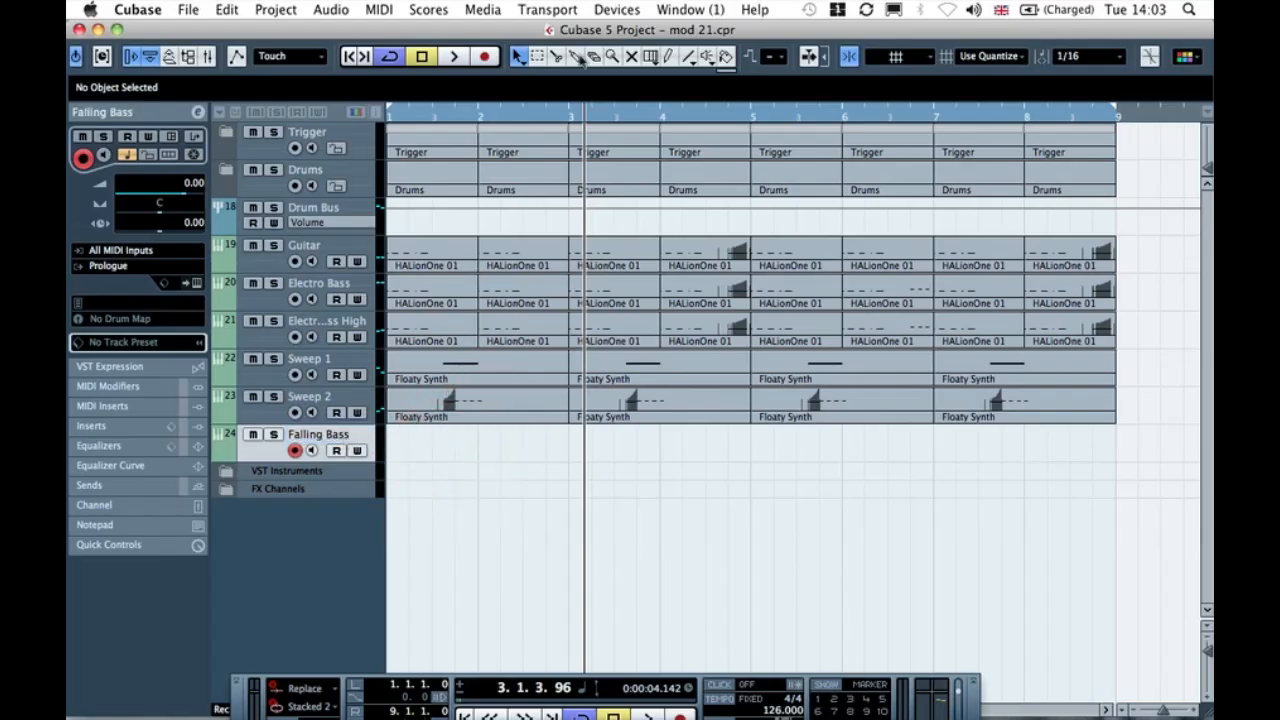
- Draw an empty two-bar part on the Falling Bass track from bar 1 to bar 3
{"action": "left_click", "coordinate": [668, 57]}
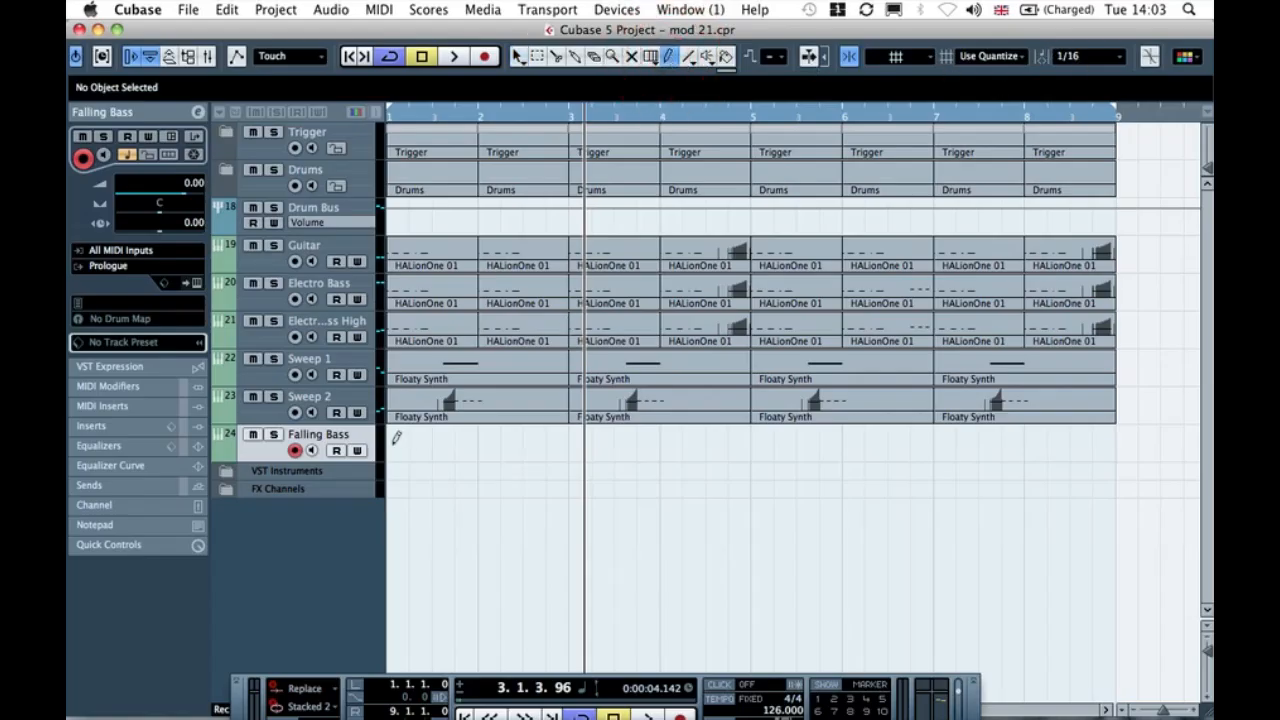
{"action": "left_click_drag", "start_coordinate": [392, 437], "coordinate": [568, 433]}
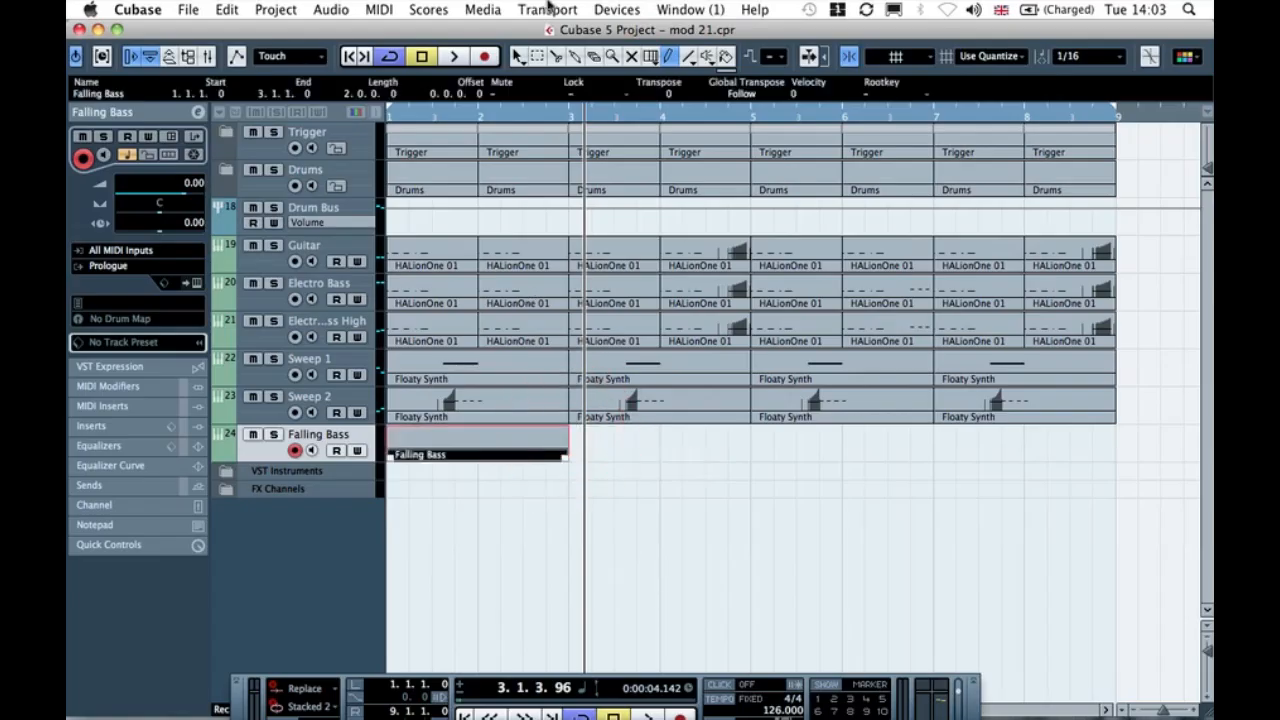
{"action": "left_click", "coordinate": [518, 56]}
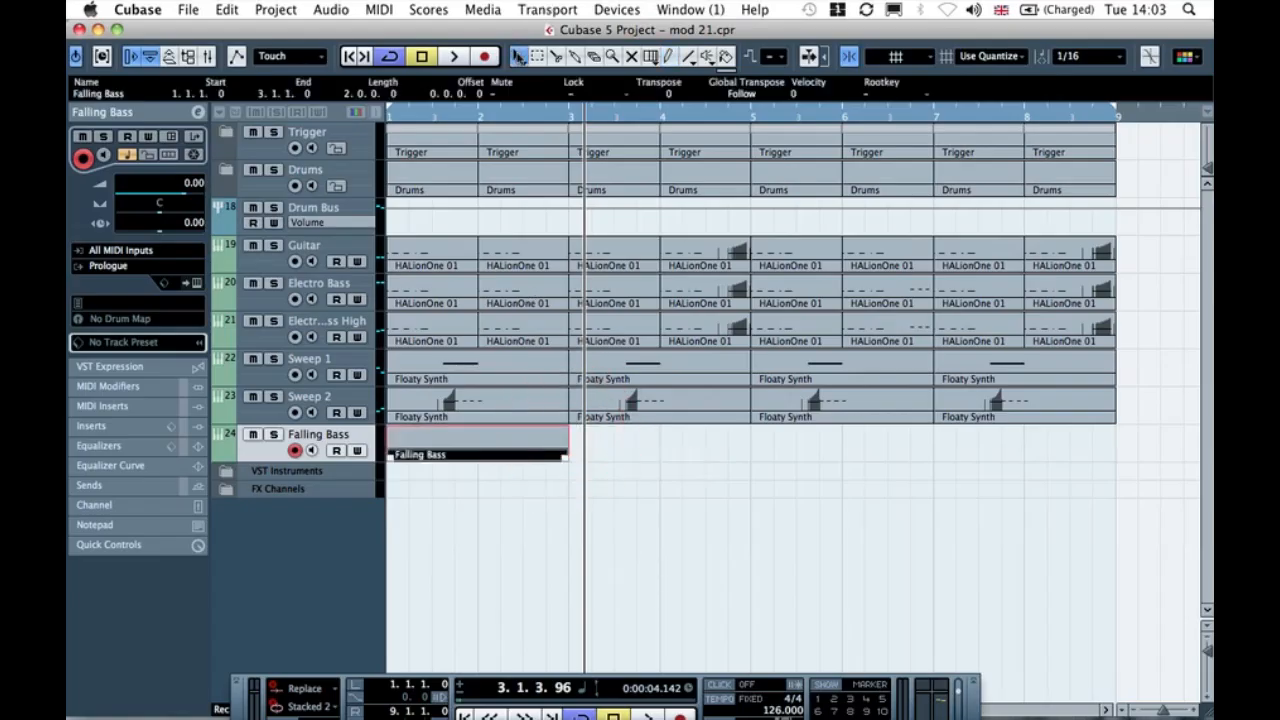
{"action": "left_click", "coordinate": [624, 456]}
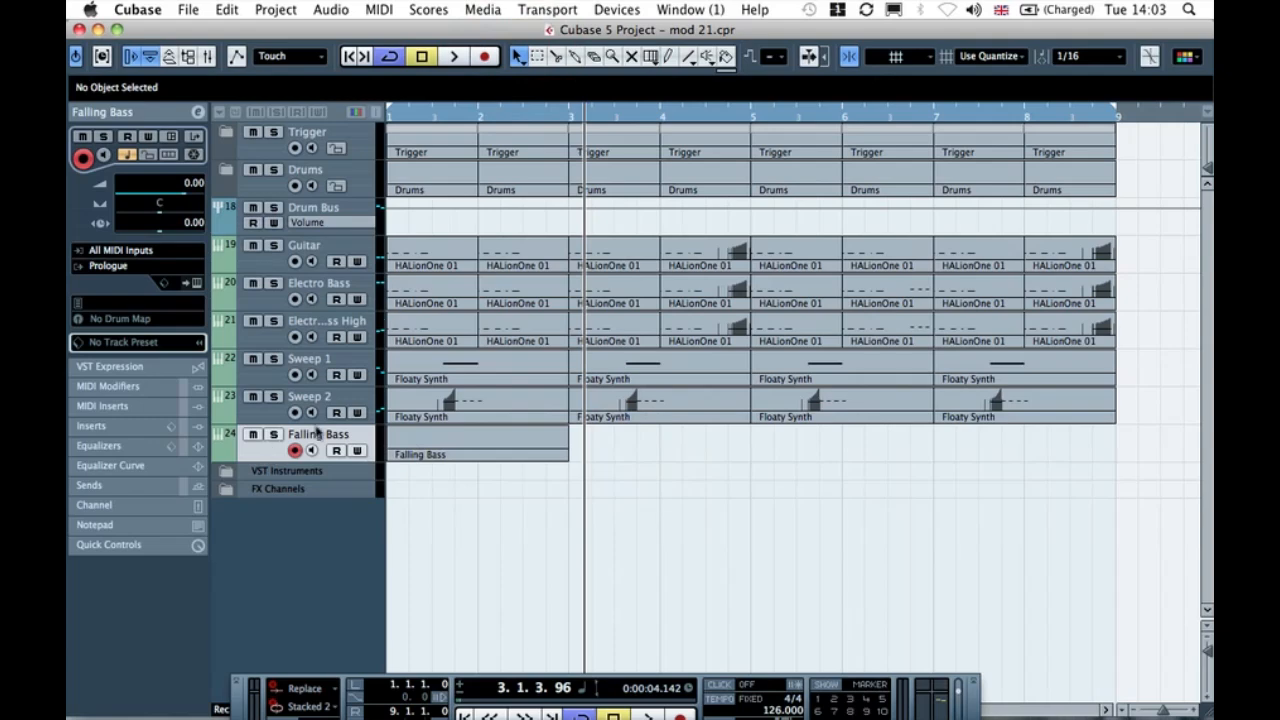
- Show the virtual keyboard, bring the transport panel fully into view and play a few test notes on Falling Bass
{"action": "key", "text": "alt+k"}
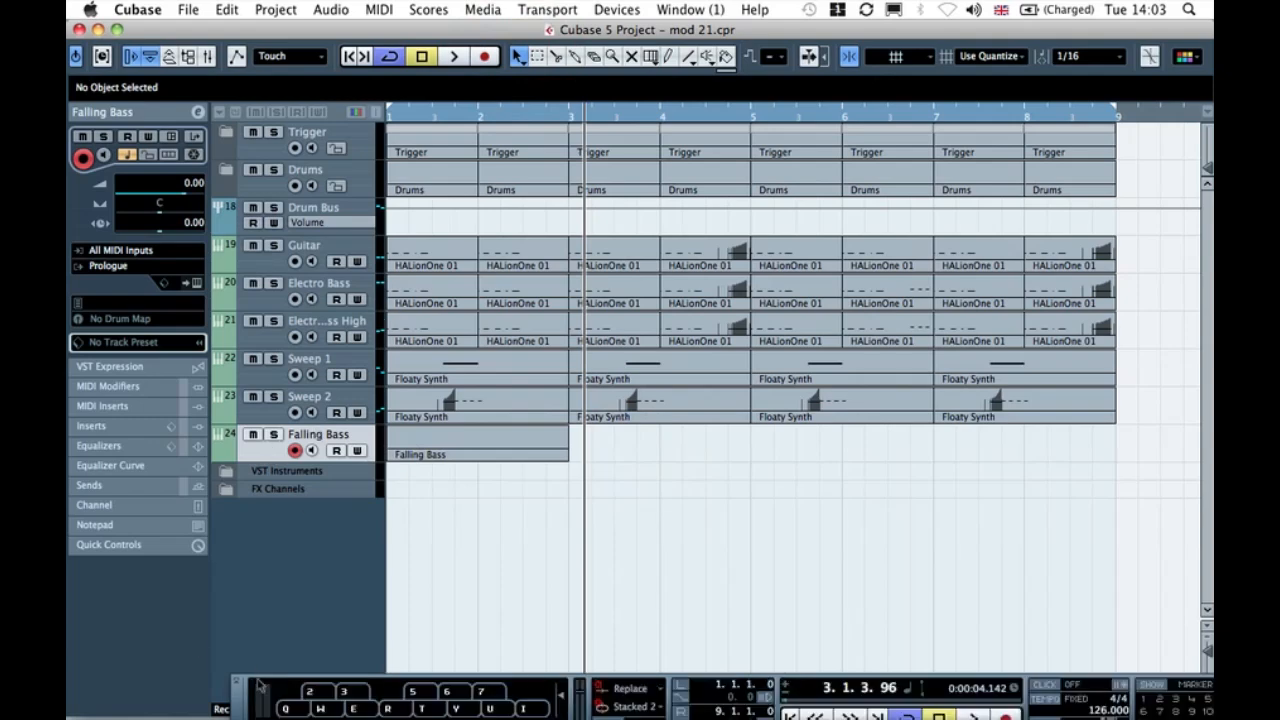
{"action": "left_click_drag", "start_coordinate": [243, 693], "coordinate": [188, 516]}
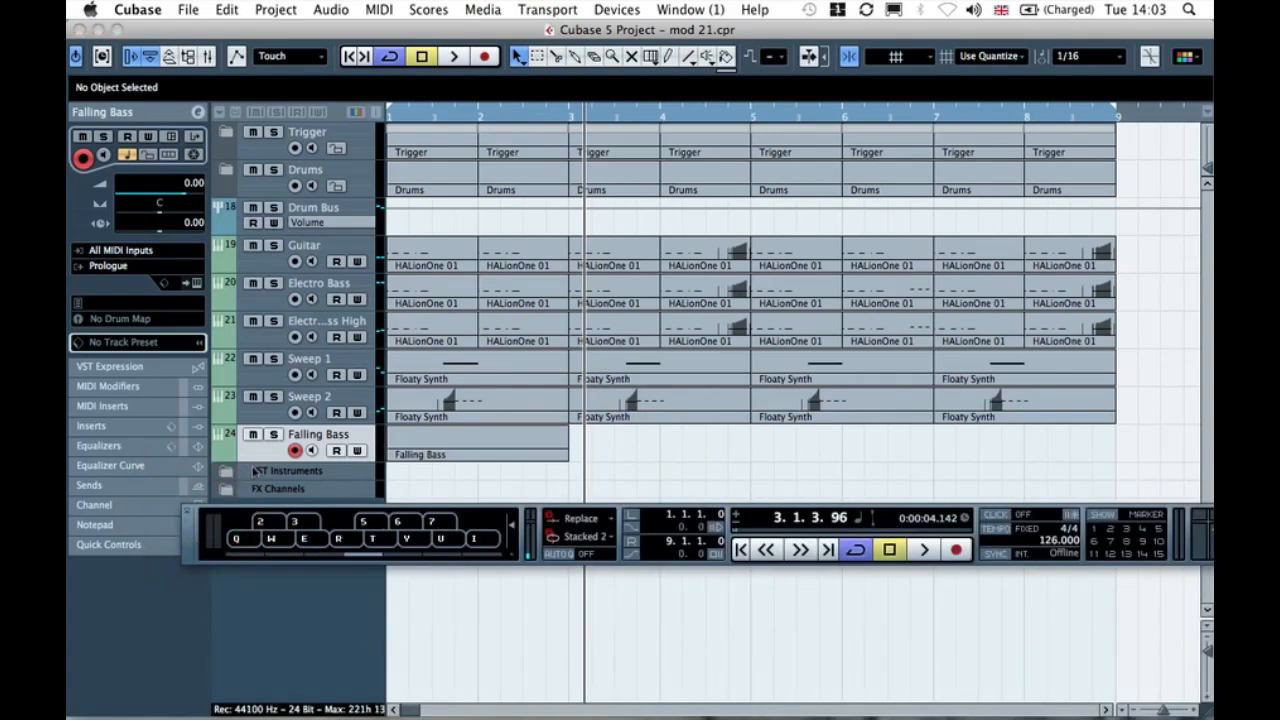
{"action": "key", "text": "q"}
{"action": "key", "text": "w"}
{"action": "key", "text": "e"}
{"action": "key", "text": "r"}
{"action": "key", "text": "q"}
{"action": "key", "text": "w"}
{"action": "key", "text": "e"}
- Open the Prologue instrument of Falling Bass and arrange its window and the transport panel so both are visible
{"action": "left_click", "coordinate": [197, 283]}
{"action": "left_click_drag", "start_coordinate": [693, 118], "coordinate": [516, 35]}
{"action": "left_click_drag", "start_coordinate": [190, 528], "coordinate": [169, 672]}
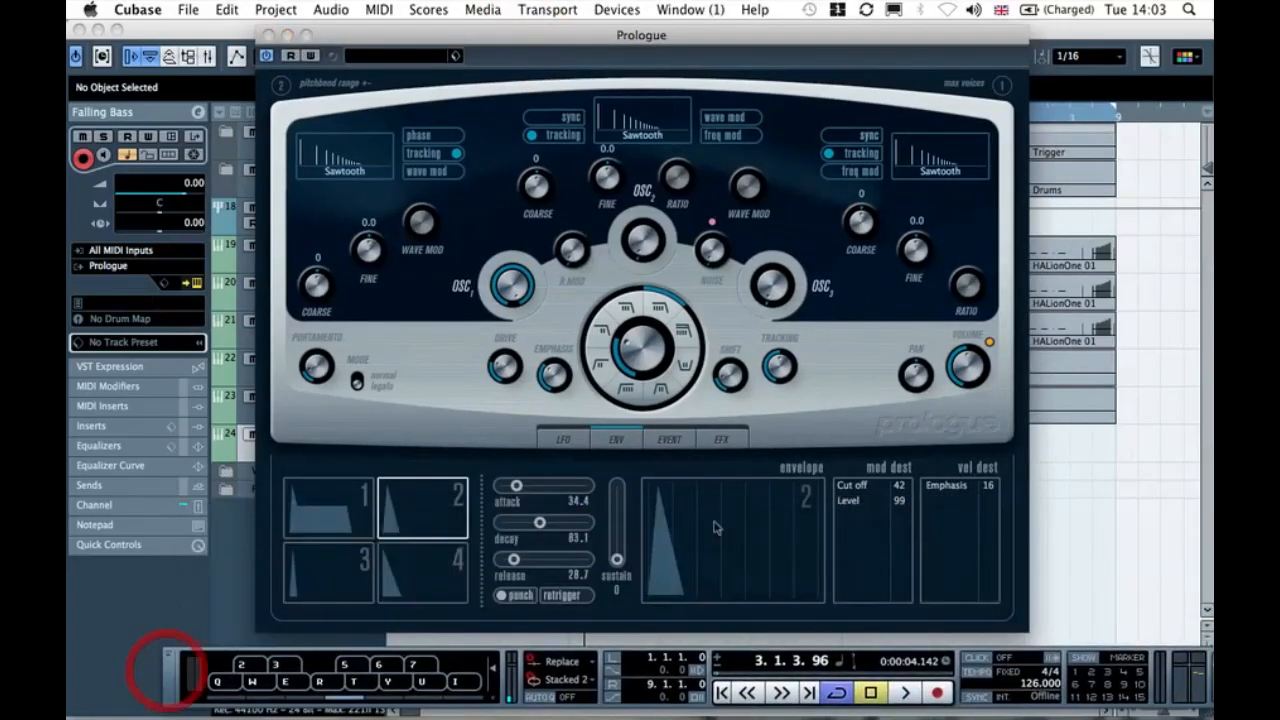
- Remove the Cut off and Level modulation destinations and the Emphasis velocity destination from envelope 2
{"action": "left_click", "coordinate": [858, 486]}
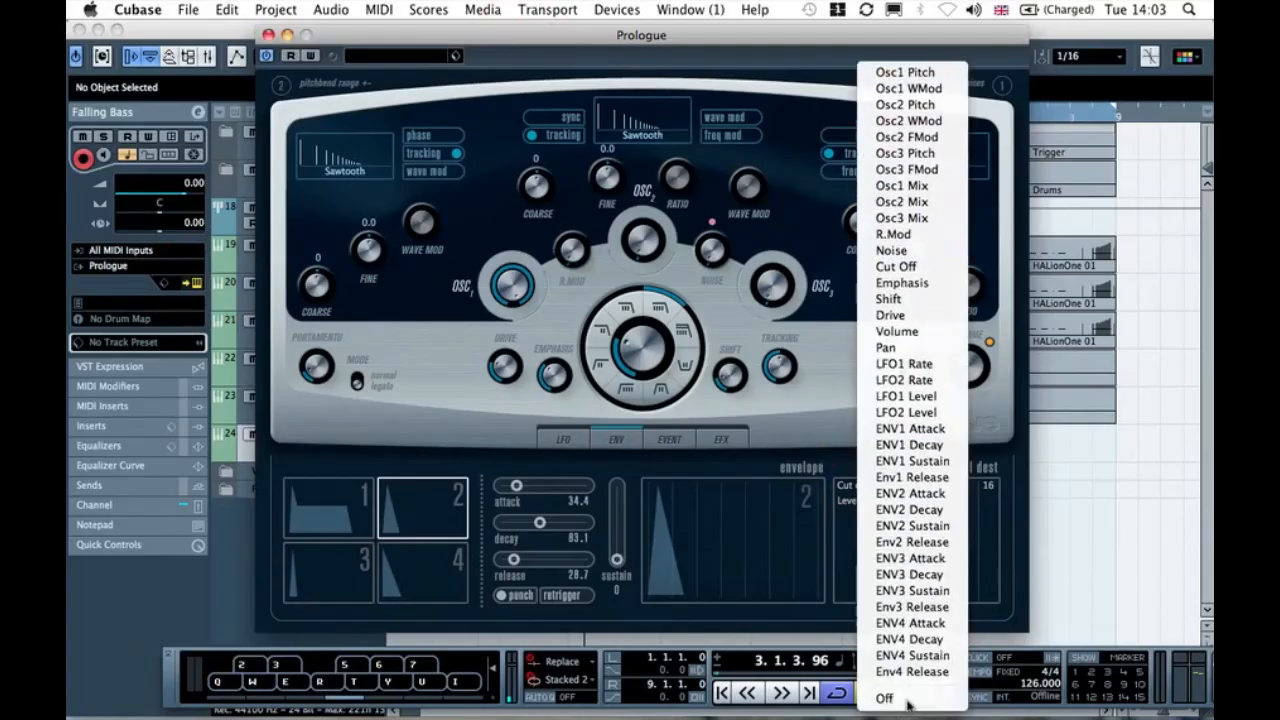
{"action": "left_click", "coordinate": [888, 694]}
{"action": "left_click", "coordinate": [880, 488]}
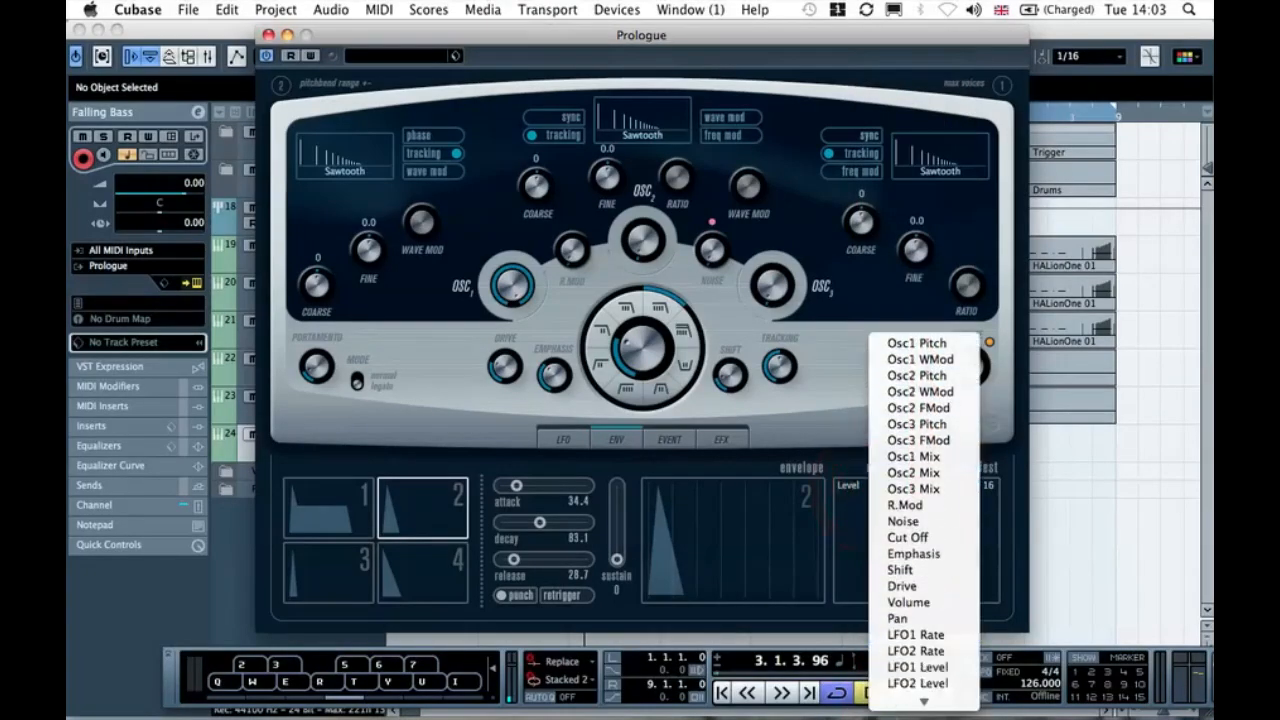
{"action": "left_click", "coordinate": [892, 700]}
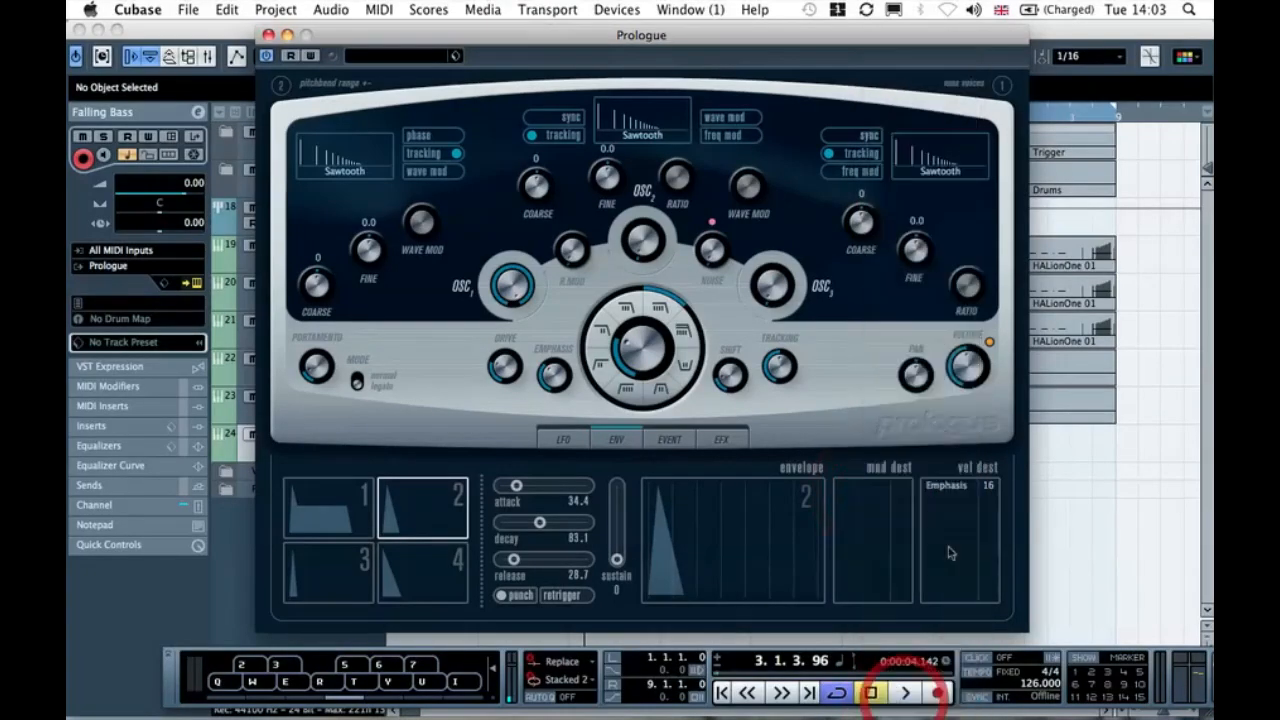
{"action": "left_click", "coordinate": [950, 487]}
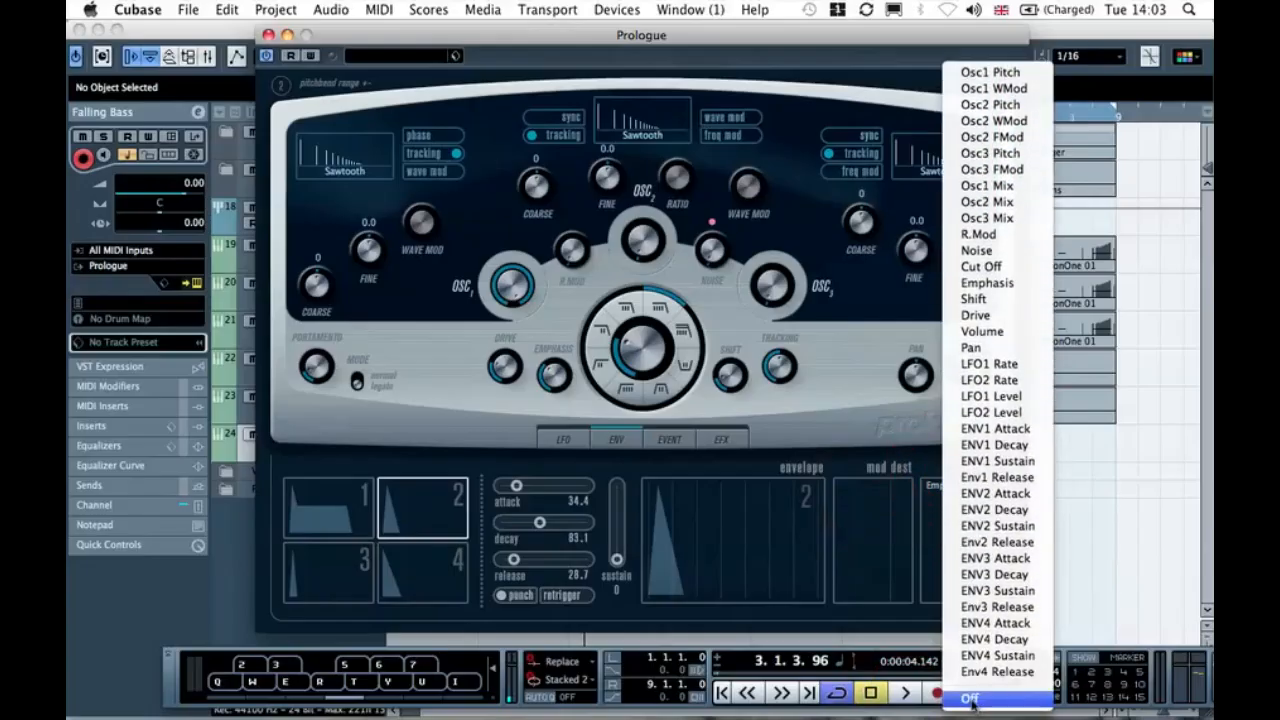
{"action": "left_click", "coordinate": [975, 695]}
- Remove the Cut off modulation destination from envelope 4 and check the other envelopes for remaining assignments
{"action": "left_click", "coordinate": [345, 510]}
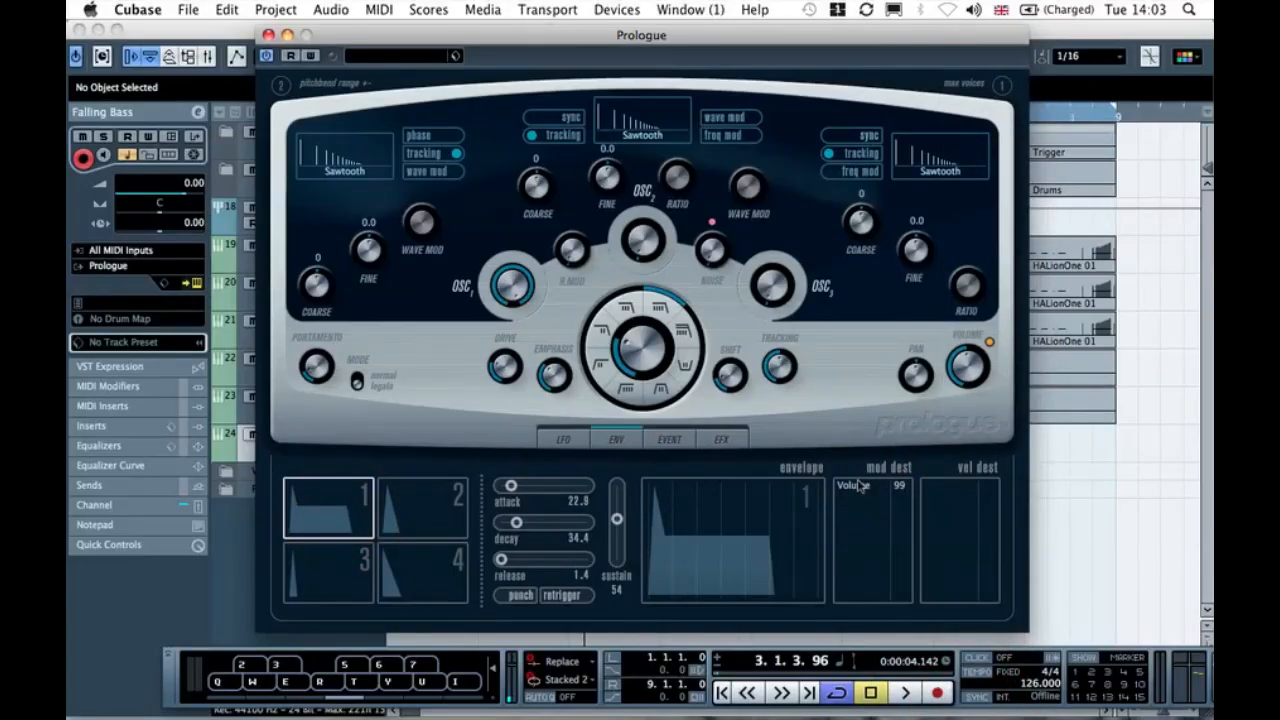
{"action": "left_click", "coordinate": [423, 517]}
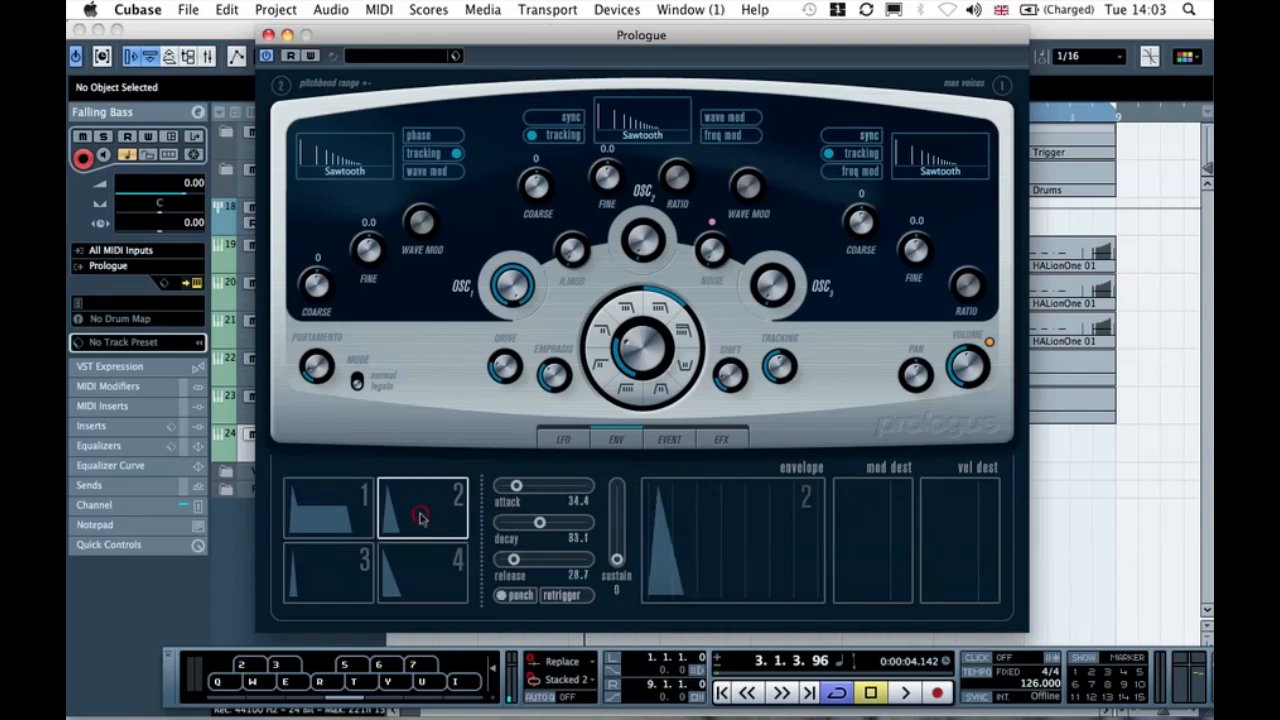
{"action": "left_click", "coordinate": [428, 575]}
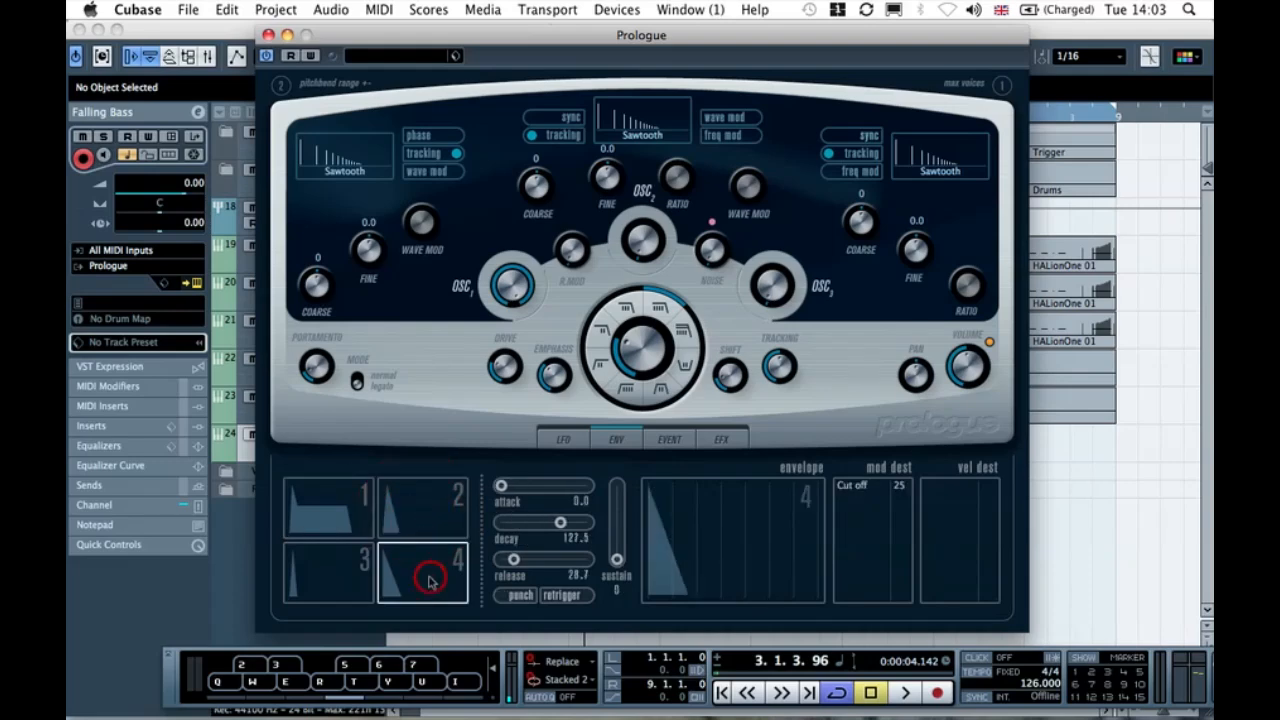
{"action": "left_click", "coordinate": [856, 492]}
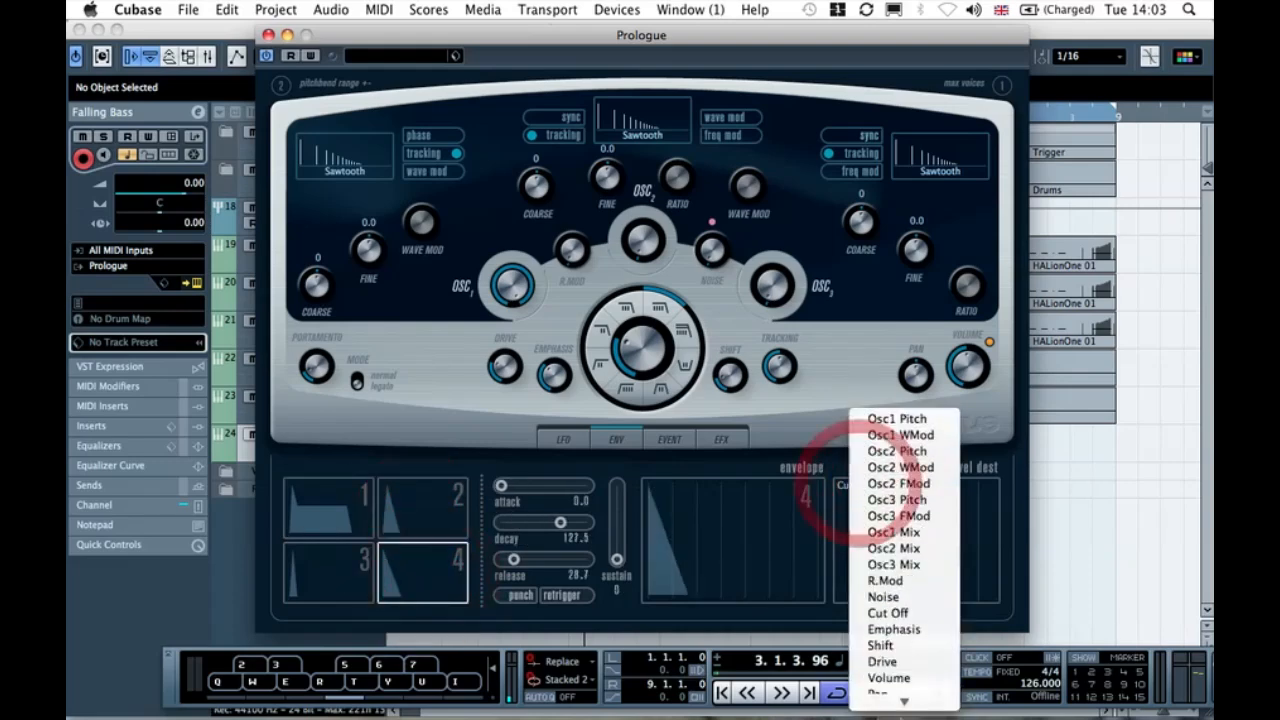
{"action": "left_click", "coordinate": [900, 694]}
{"action": "left_click", "coordinate": [330, 517]}
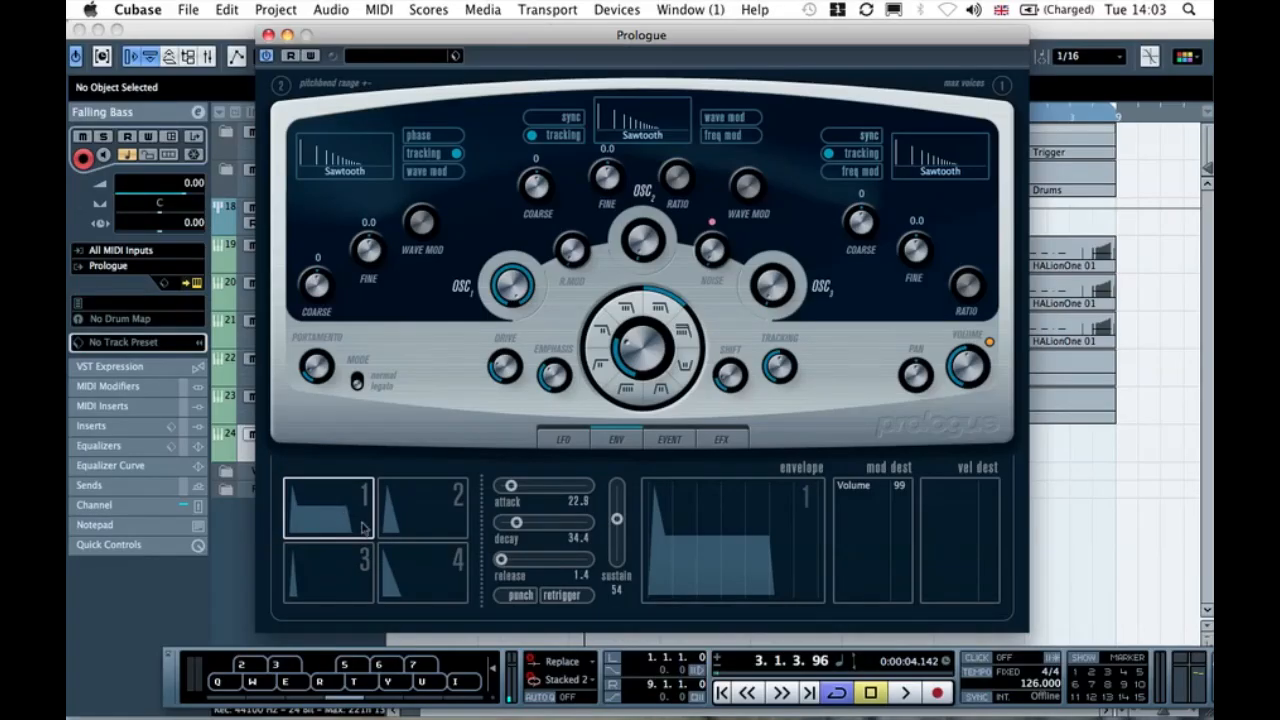
{"action": "left_click", "coordinate": [322, 572]}
{"action": "left_click", "coordinate": [397, 518]}
- Set envelope 1 to attack 0.0, decay 82.4 and release 0.0
{"action": "left_click", "coordinate": [329, 508]}
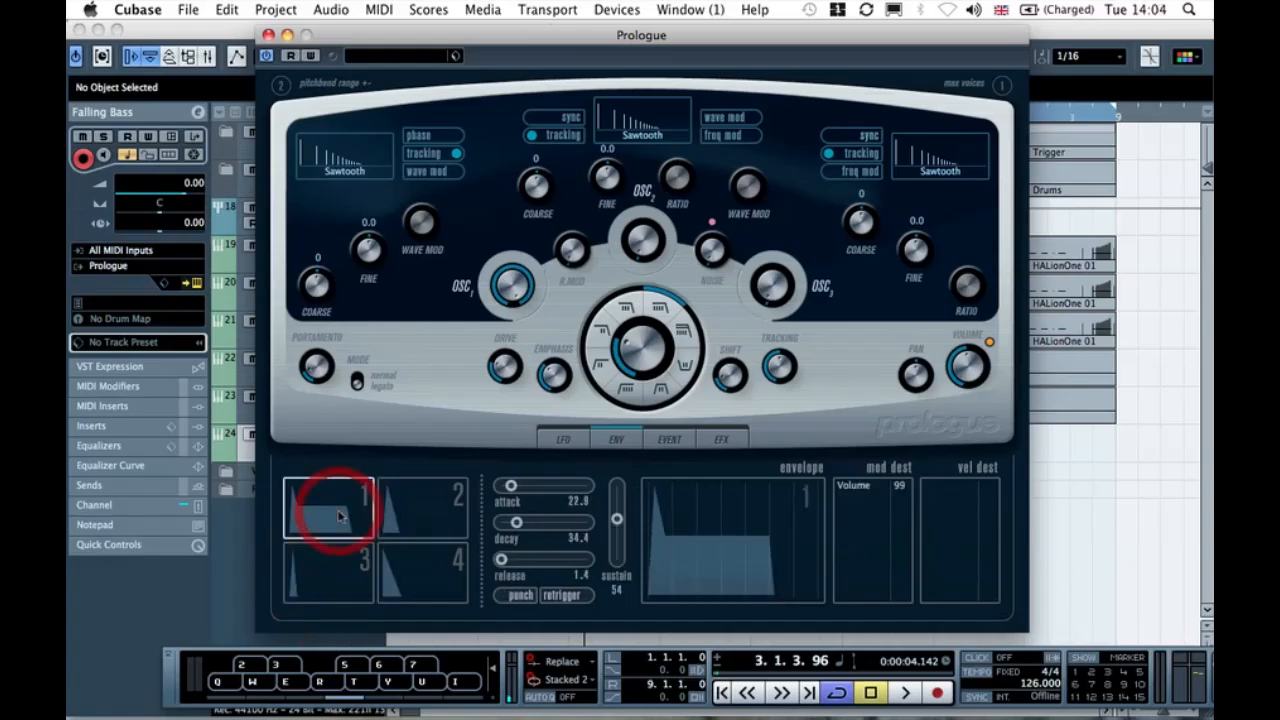
{"action": "left_click_drag", "start_coordinate": [500, 487], "coordinate": [556, 492]}
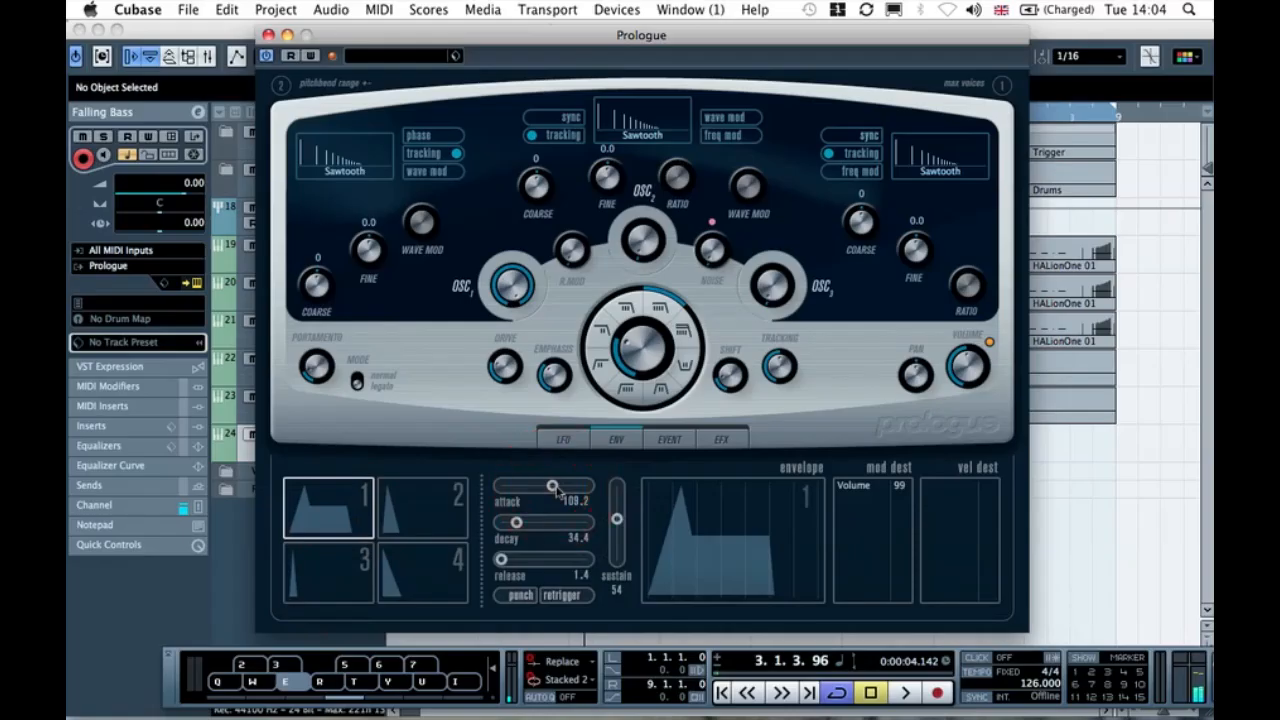
{"action": "left_click_drag", "start_coordinate": [557, 492], "coordinate": [455, 502]}
{"action": "left_click", "coordinate": [552, 522]}
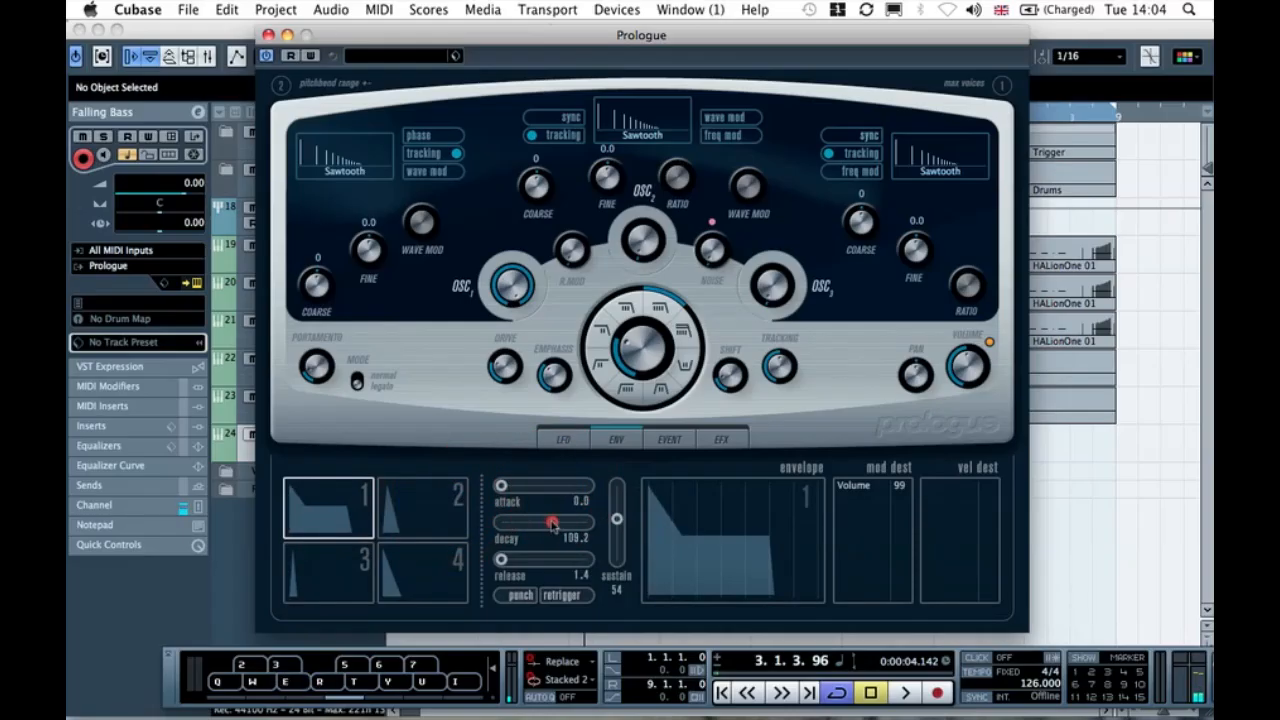
{"action": "left_click", "coordinate": [552, 560]}
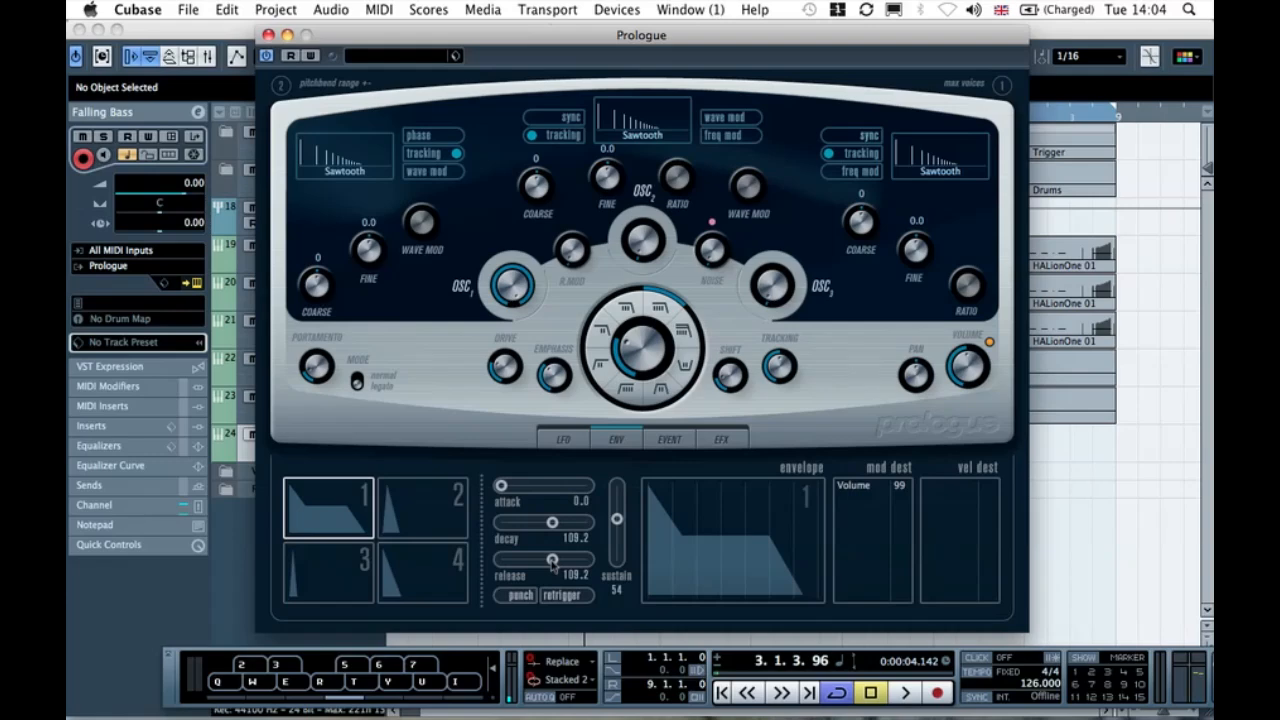
{"action": "left_click_drag", "start_coordinate": [552, 562], "coordinate": [426, 560]}
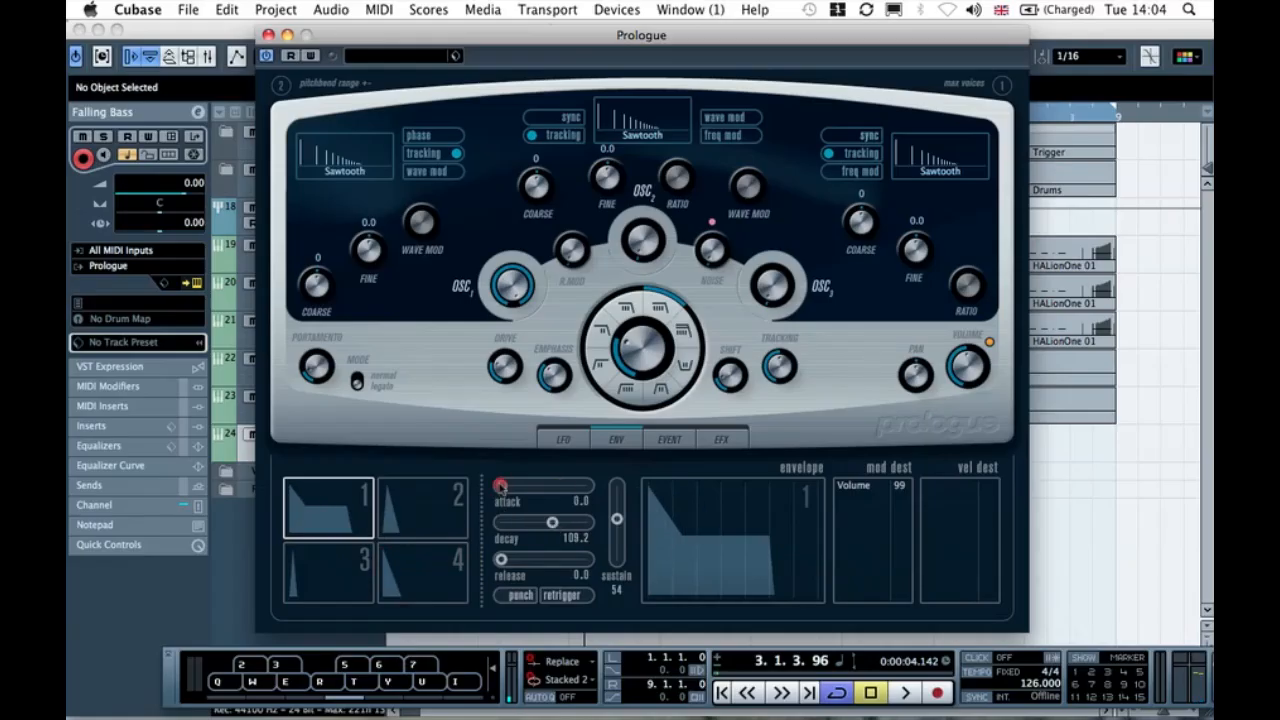
{"action": "left_click_drag", "start_coordinate": [552, 522], "coordinate": [540, 529]}
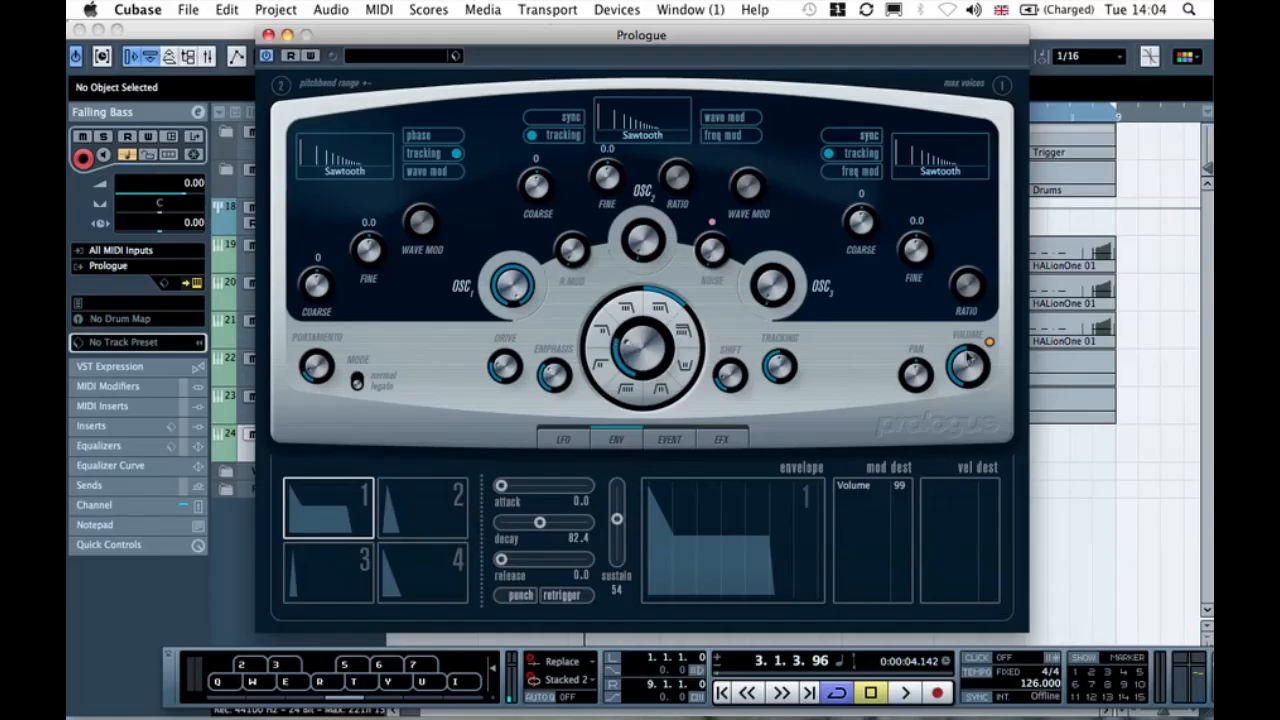
- Turn the filter's drive, emphasis, shift and tracking down to minimum
{"action": "mouse_move", "coordinate": [507, 361]}
{"action": "left_click_drag", "start_coordinate": [507, 361], "coordinate": [507, 419]}
{"action": "left_click_drag", "start_coordinate": [553, 374], "coordinate": [597, 449]}
{"action": "left_click", "coordinate": [729, 378]}
- Raise the Prologue portamento to about 45 and switch the portamento mode
{"action": "left_click", "coordinate": [313, 366]}
{"action": "left_click_drag", "start_coordinate": [313, 366], "coordinate": [322, 342]}
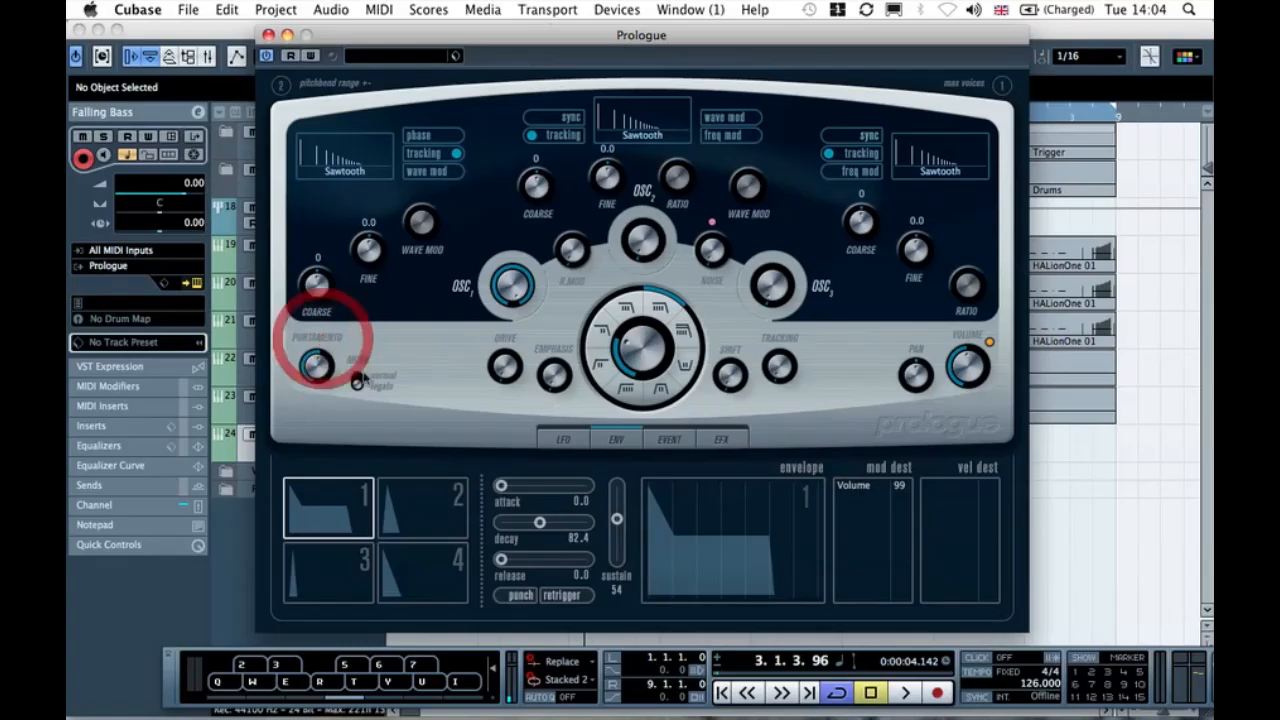
{"action": "left_click", "coordinate": [357, 382]}
{"action": "mouse_move", "coordinate": [313, 362]}
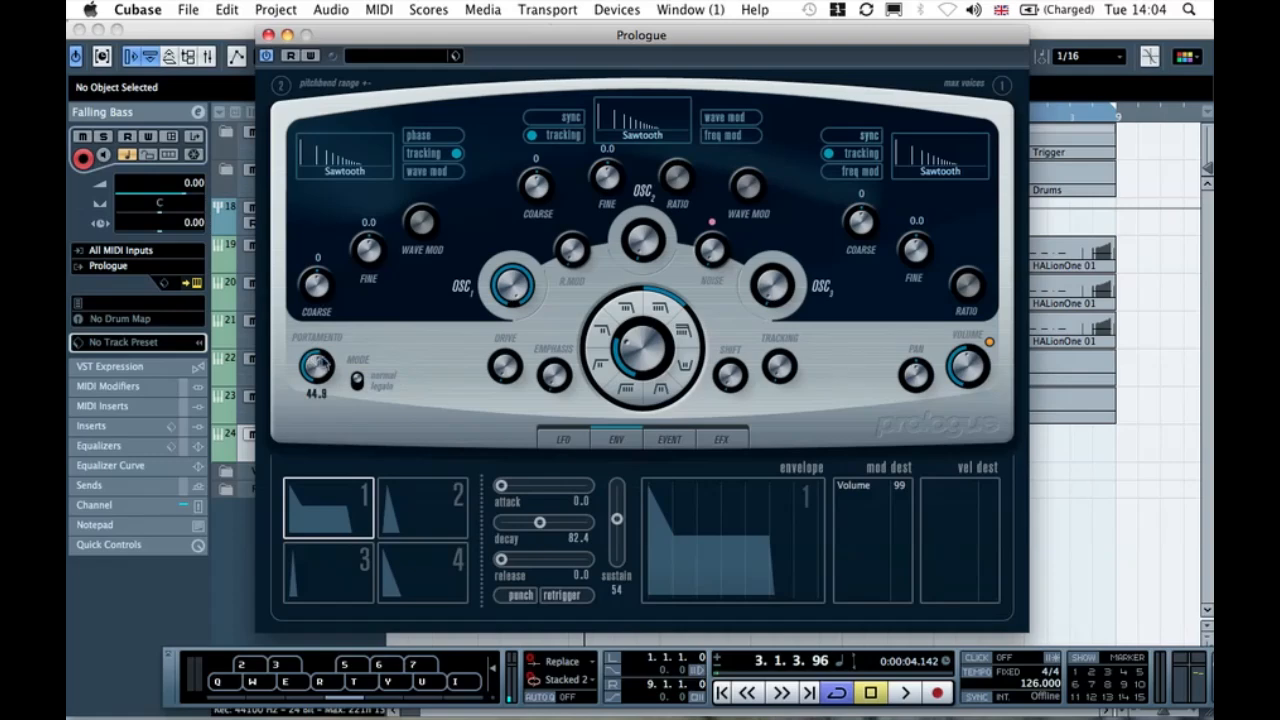
- Audition the portamento glide by playing low and high notes alternately on the virtual keyboard
{"action": "key", "text": "q"}
{"action": "key", "text": "q"}
{"action": "key", "text": "i"}
{"action": "key", "text": "i"}
{"action": "key", "text": "i"}
{"action": "key", "text": "i"}
{"action": "key", "text": "i"}
{"action": "key", "text": "i"}
{"action": "key", "text": "q"}
- Change the Prologue filter type and adjust the cutoff while playing low test notes
{"action": "mouse_move", "coordinate": [632, 340]}
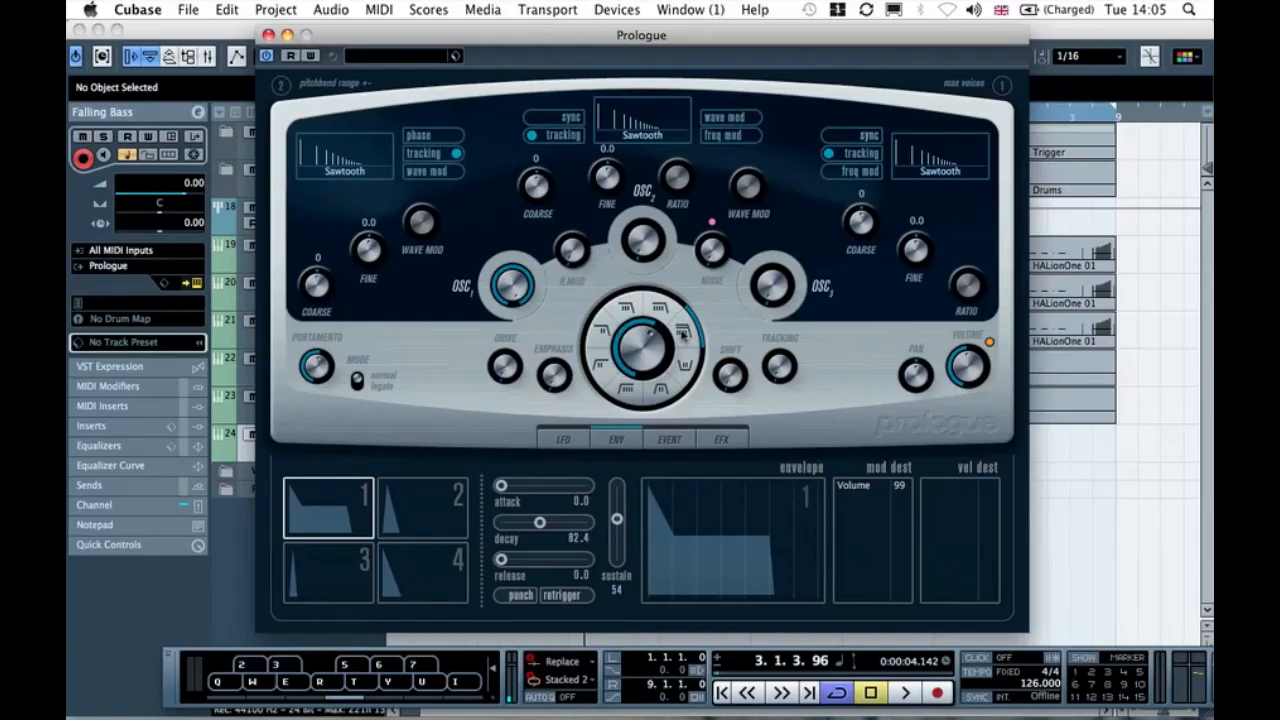
{"action": "key", "text": "w"}
{"action": "left_click_drag", "start_coordinate": [641, 336], "coordinate": [632, 335]}
{"action": "key", "text": "q"}
{"action": "key", "text": "w"}
- Examine the waveform choices for oscillator 1, keeping Sawtooth
{"action": "left_click_drag", "start_coordinate": [641, 35], "coordinate": [630, 29]}
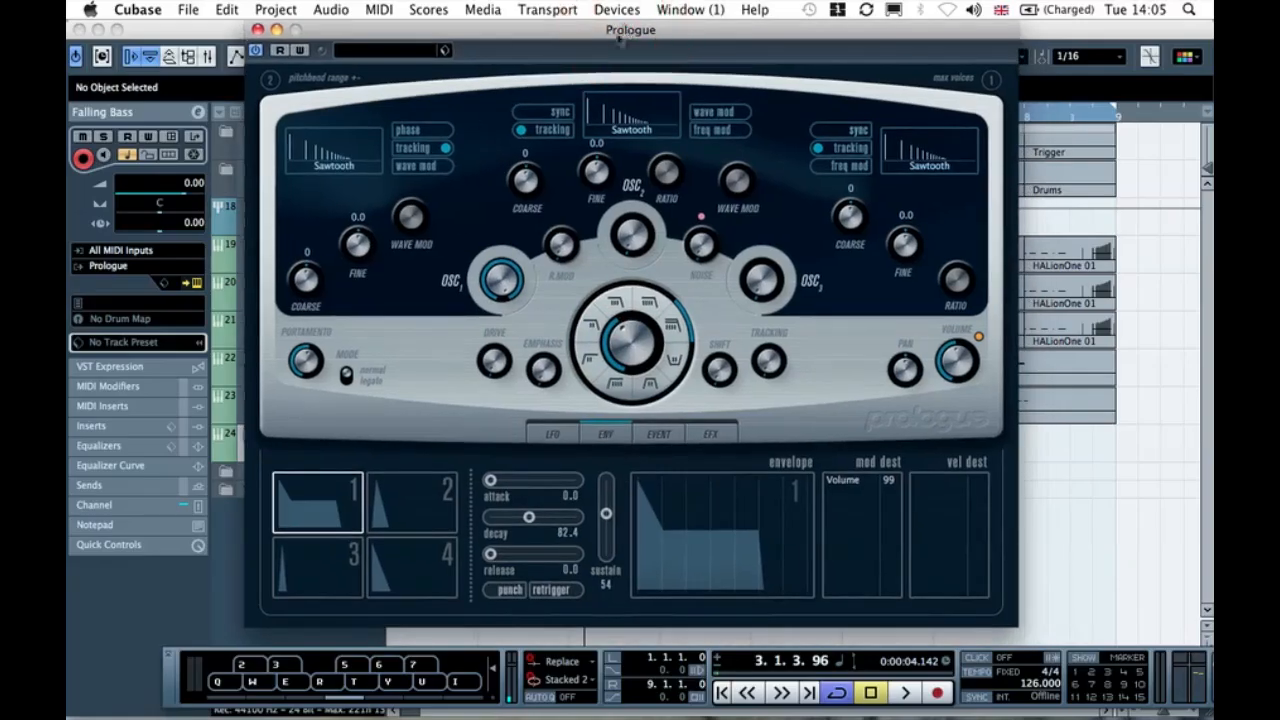
{"action": "left_click", "coordinate": [333, 166]}
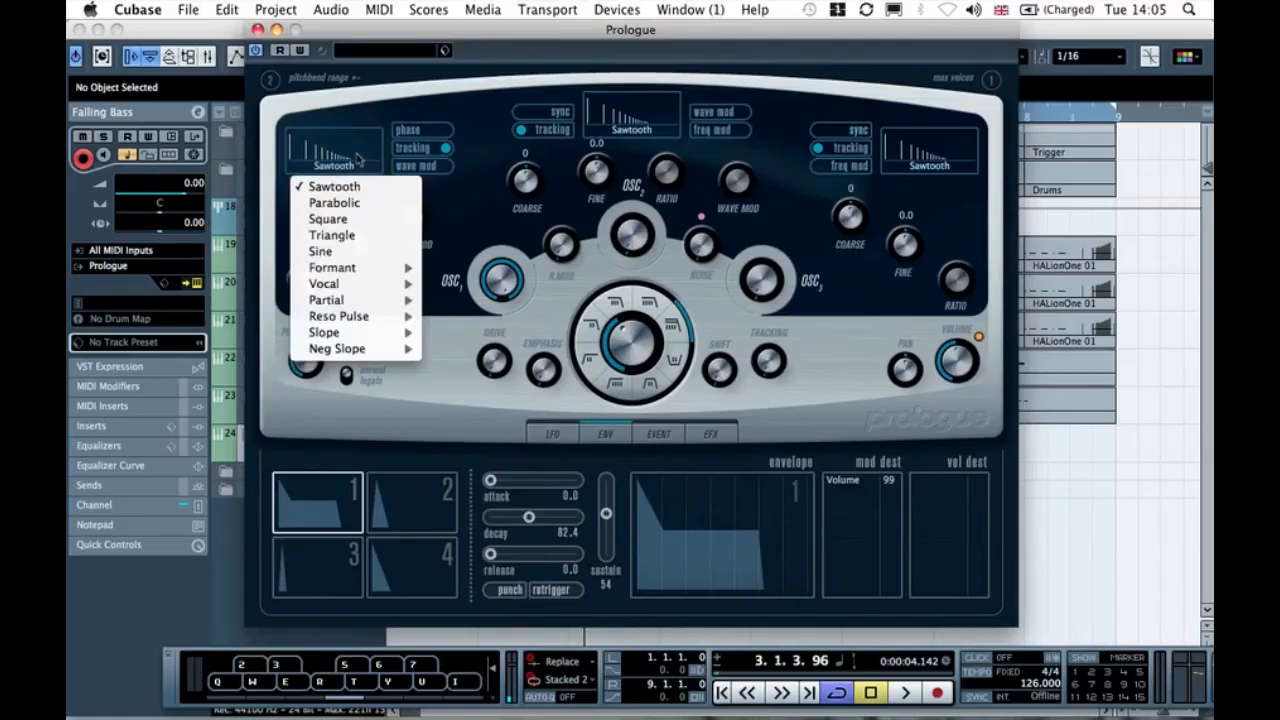
{"action": "left_click", "coordinate": [358, 161]}
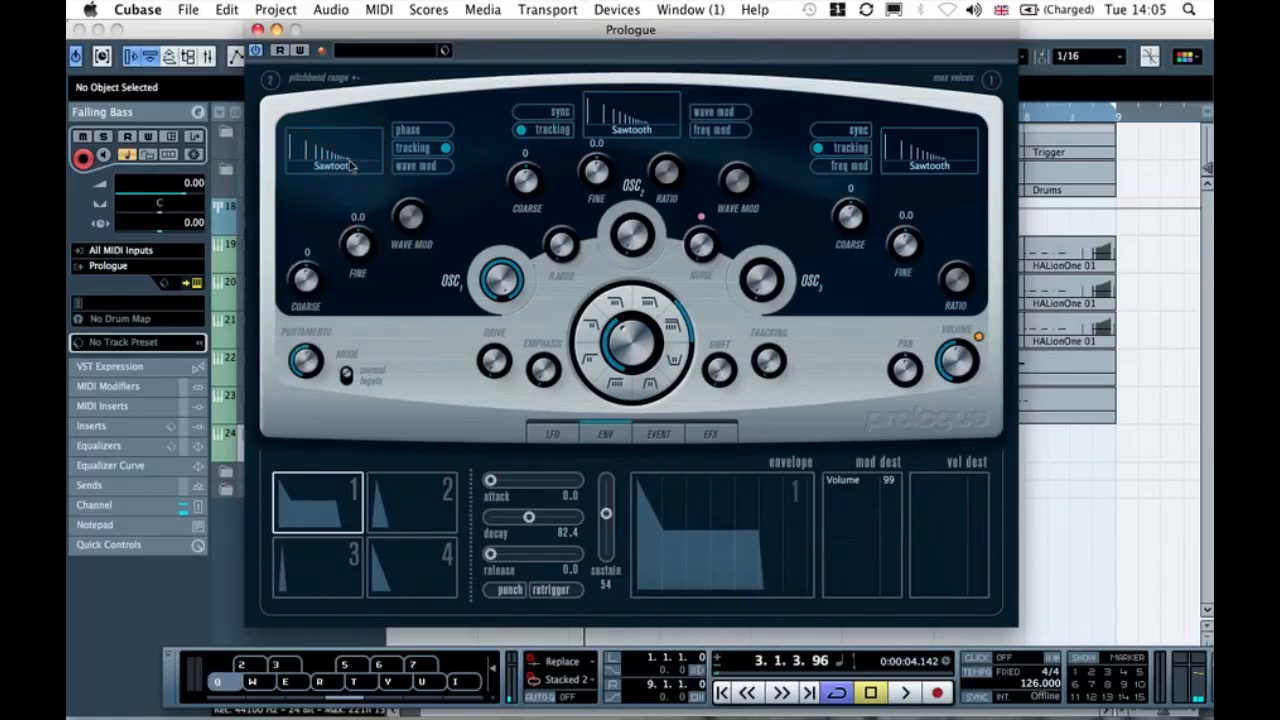
- Change oscillator 1's waveform to Square and compare its tone with the sawtooth using low test notes
{"action": "key", "text": "q"}
{"action": "key", "text": "q"}
{"action": "left_click", "coordinate": [343, 170]}
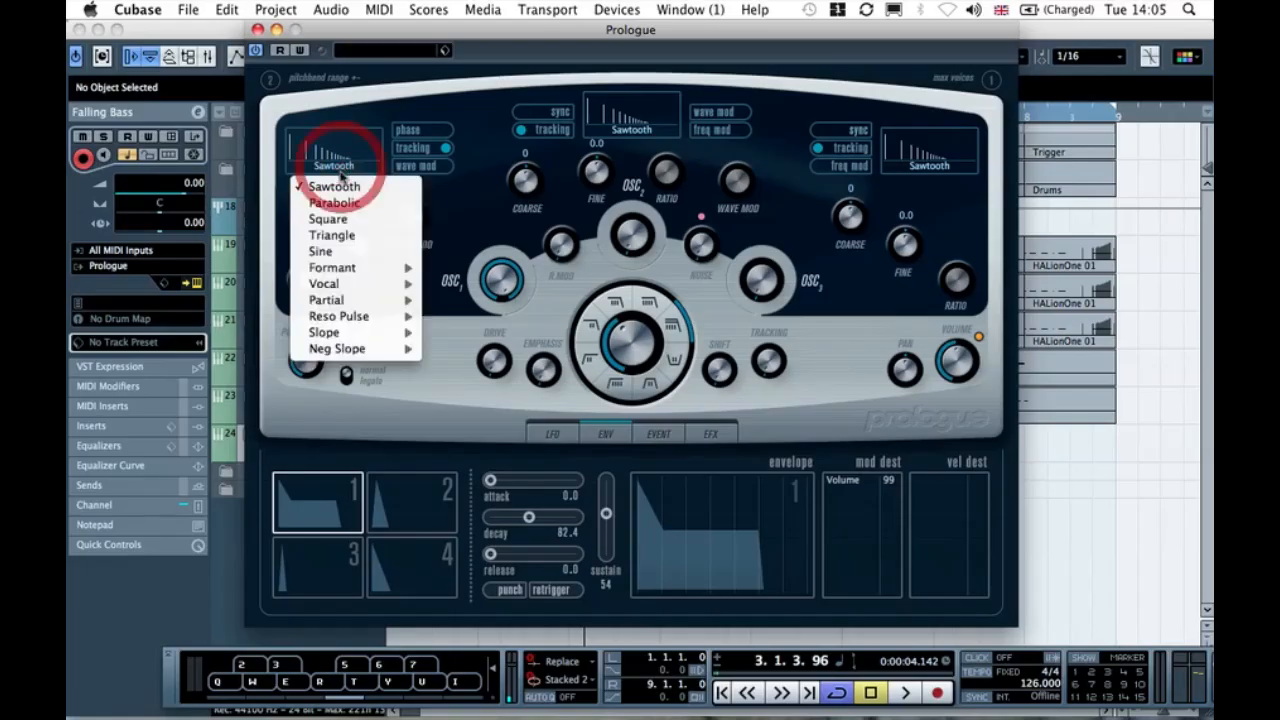
{"action": "left_click", "coordinate": [336, 221]}
{"action": "key", "text": "q"}
{"action": "key", "text": "q"}
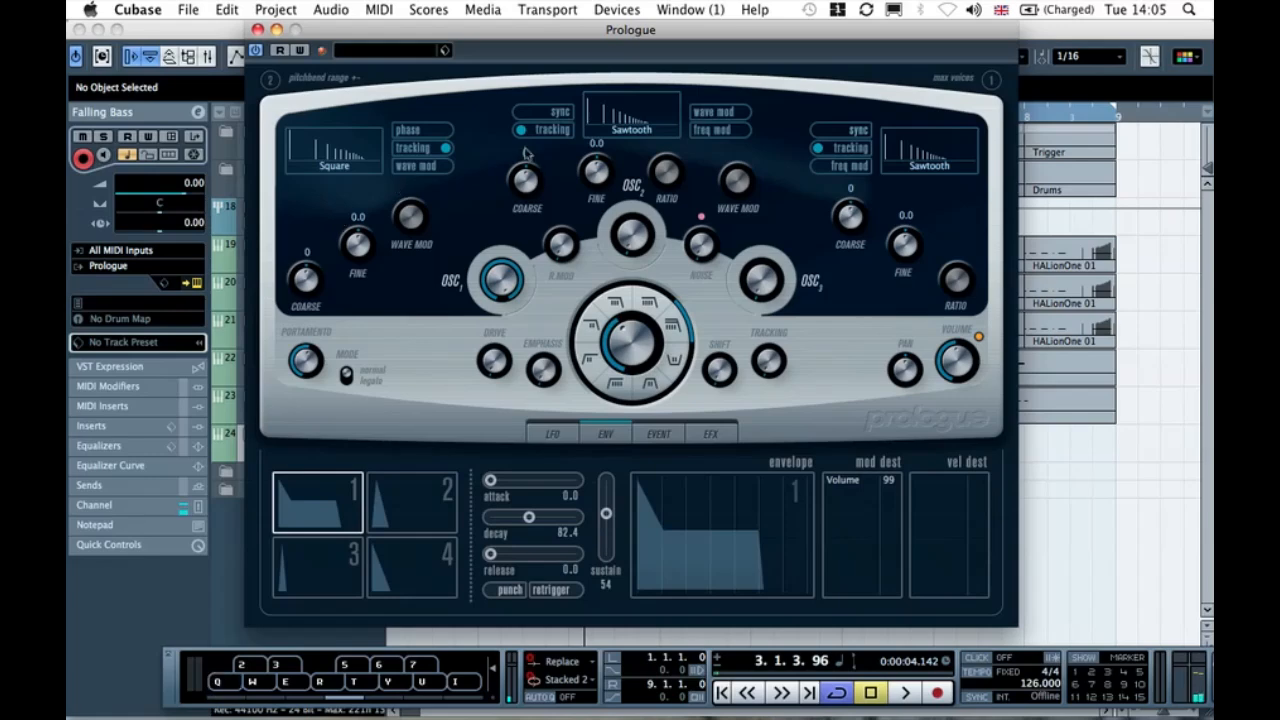
- Change the waveforms of oscillators 2 and 3 to Square and play a test note
{"action": "left_click", "coordinate": [636, 130]}
{"action": "left_click", "coordinate": [641, 190]}
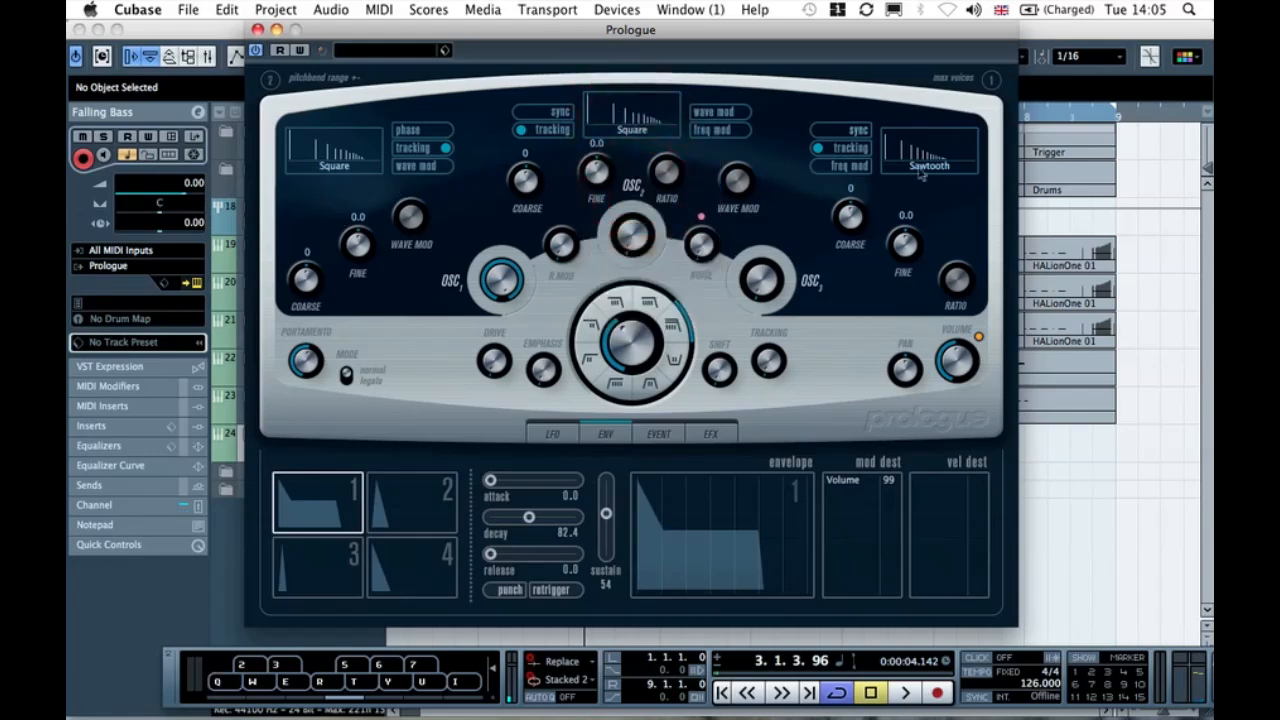
{"action": "left_click", "coordinate": [950, 160]}
{"action": "left_click", "coordinate": [945, 216]}
{"action": "key", "text": "q"}
- Raise the levels of oscillators 2 and 3 to 100 and audition the combined sound with low notes
{"action": "left_click_drag", "start_coordinate": [633, 239], "coordinate": [653, 256]}
{"action": "left_click_drag", "start_coordinate": [796, 291], "coordinate": [796, 262]}
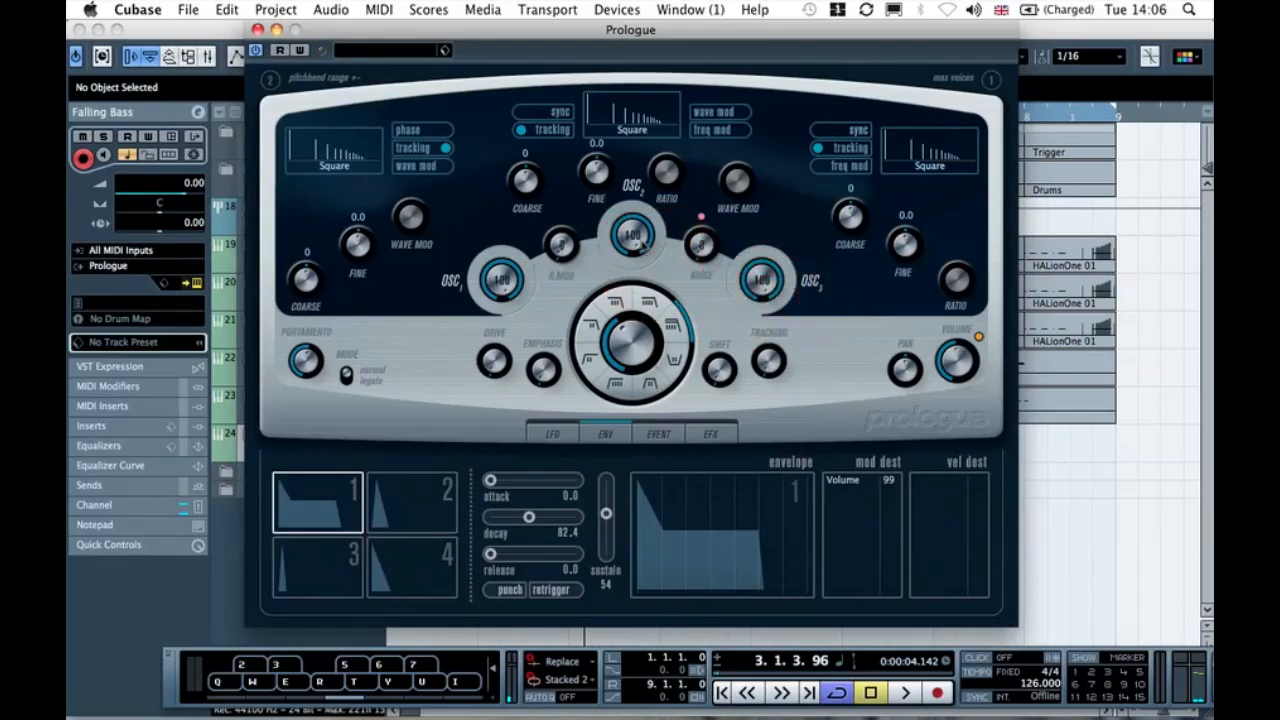
{"action": "key", "text": "w"}
{"action": "key", "text": "e"}
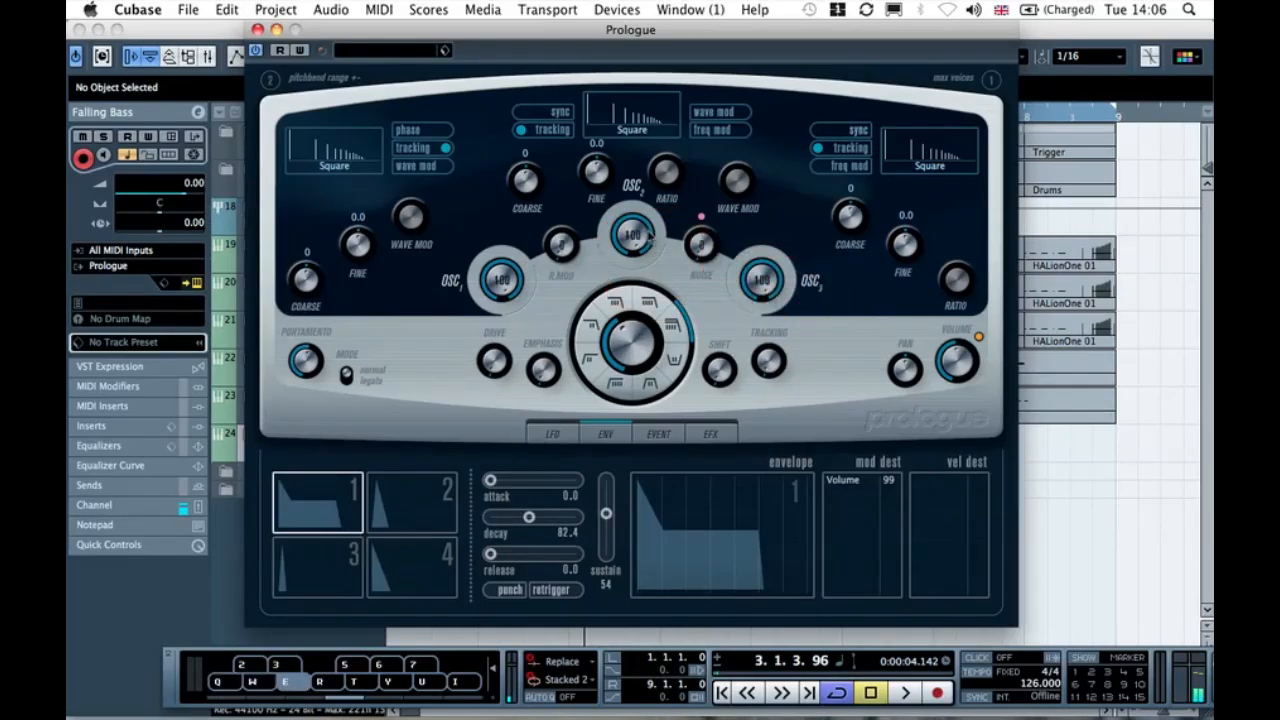
{"action": "key", "text": "q"}
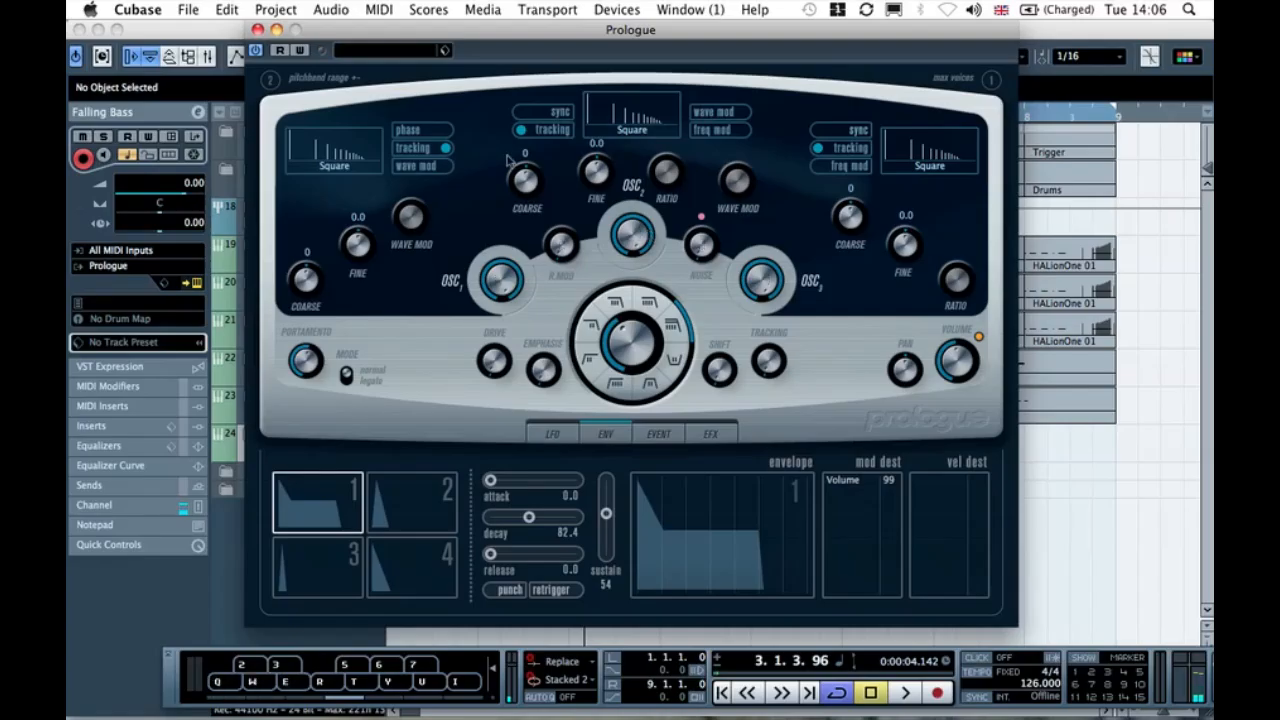
- Set oscillator 2's coarse tuning to -12 and audition the octave-lower layer with a few notes
{"action": "left_click", "coordinate": [524, 154]}
{"action": "type", "text": "-1"}
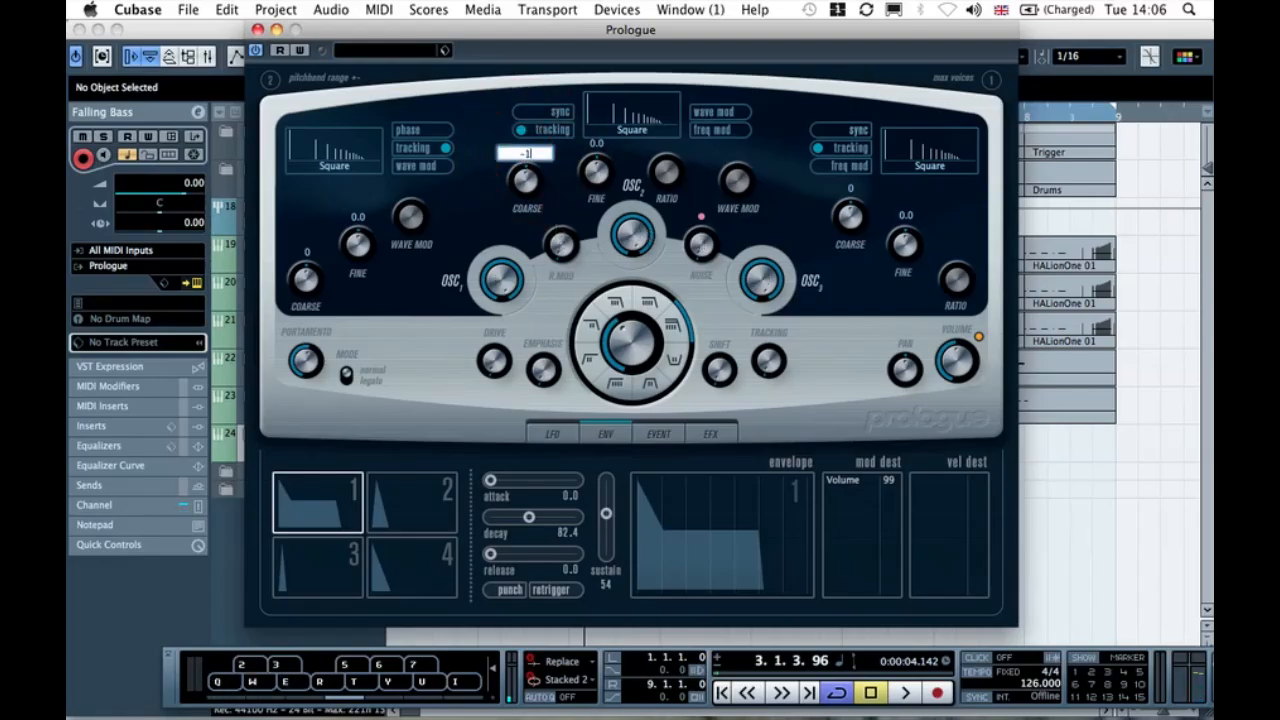
{"action": "type", "text": "2"}
{"action": "key", "text": "Return"}
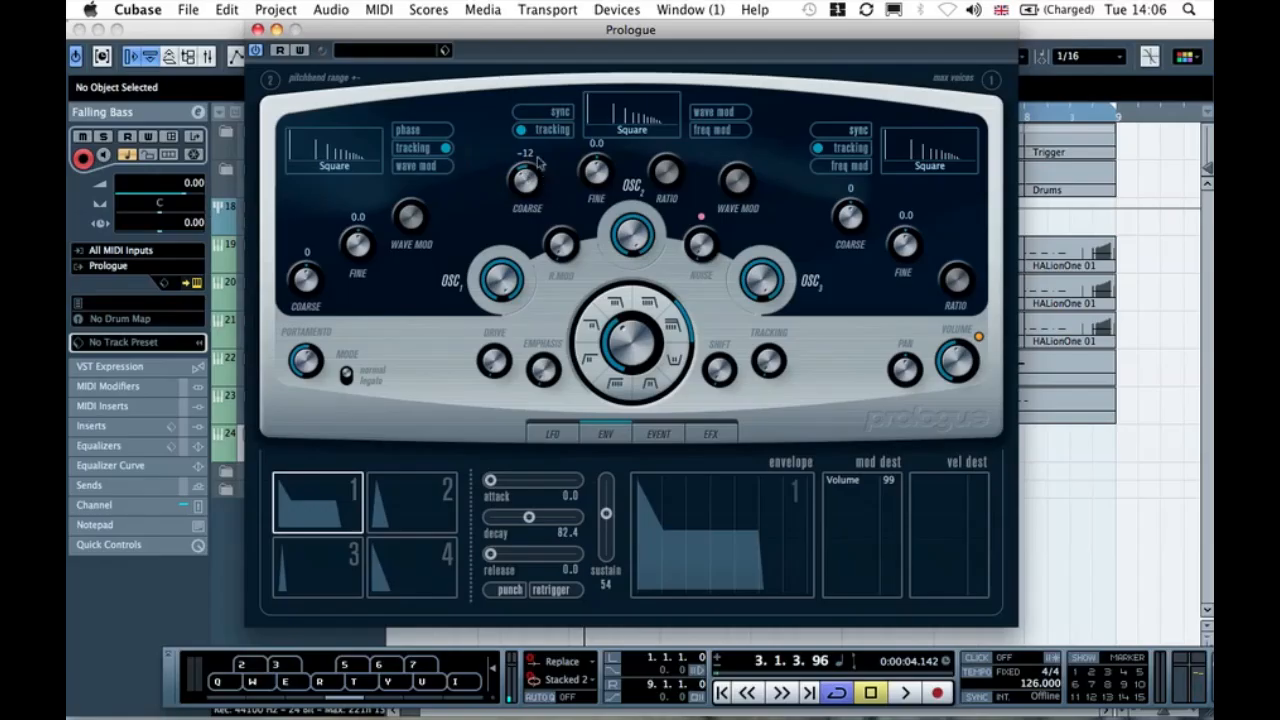
{"action": "key", "text": "w"}
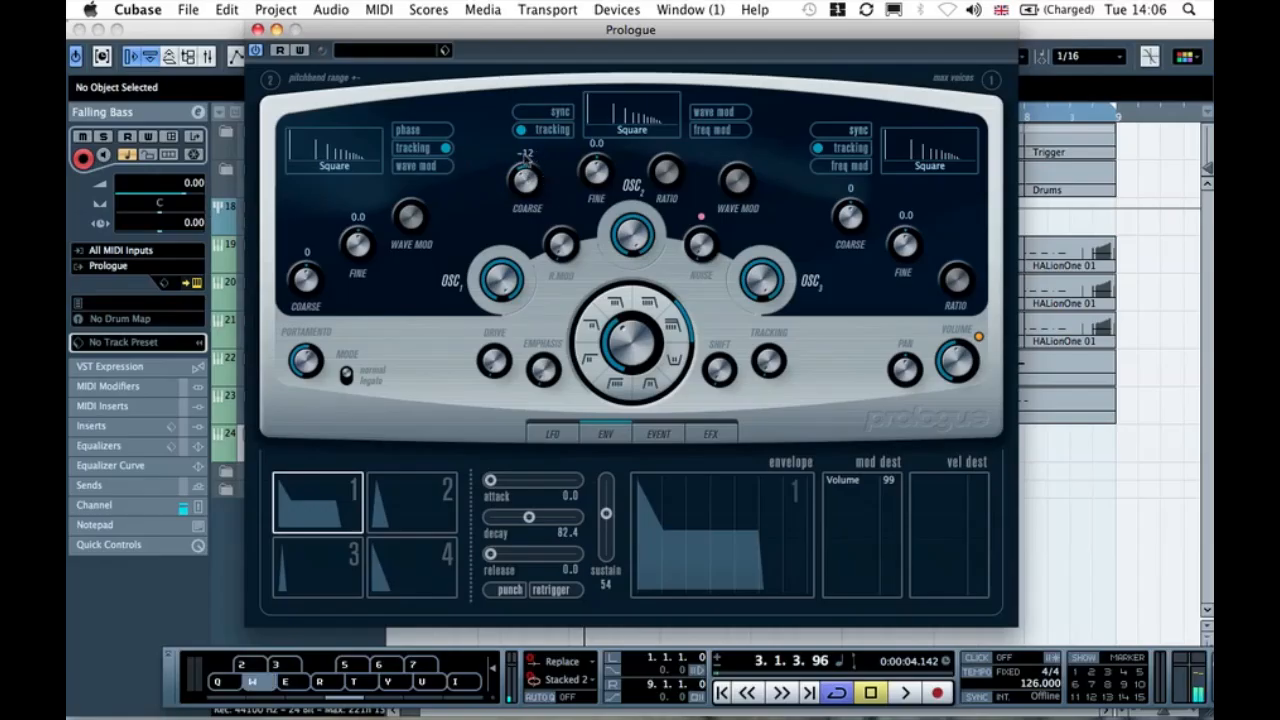
{"action": "key", "text": "t"}
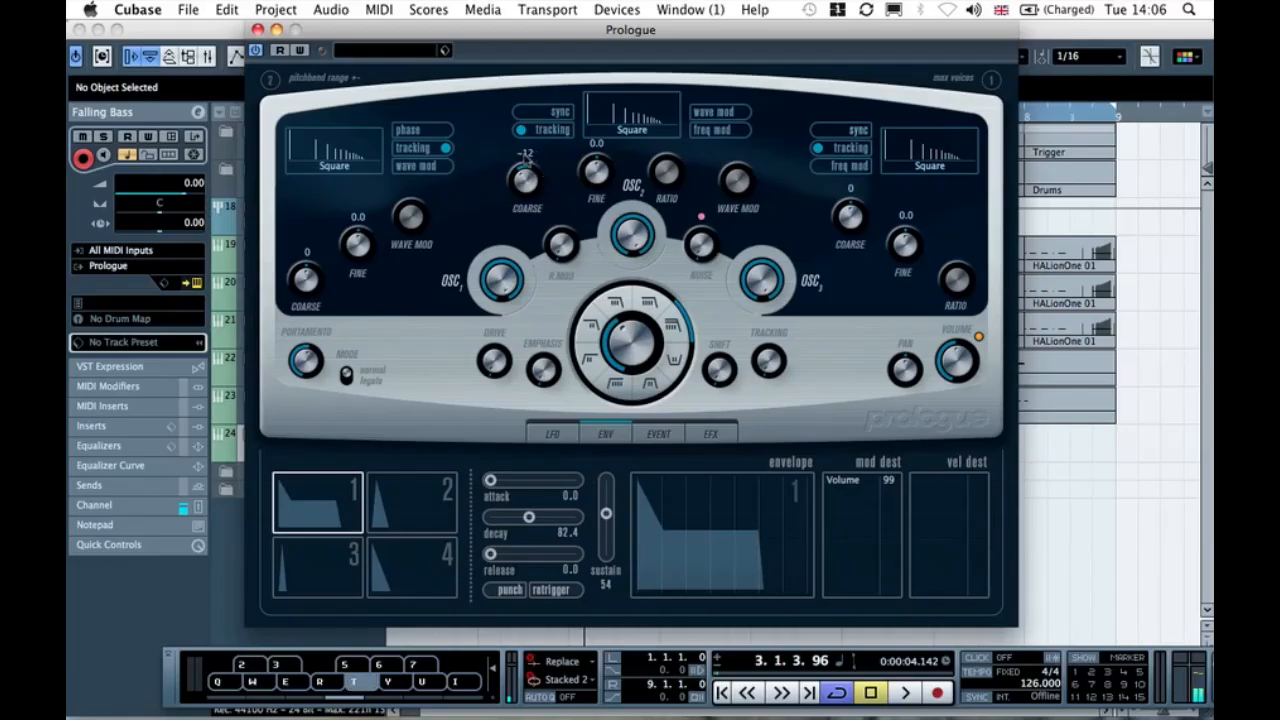
{"action": "key", "text": "q"}
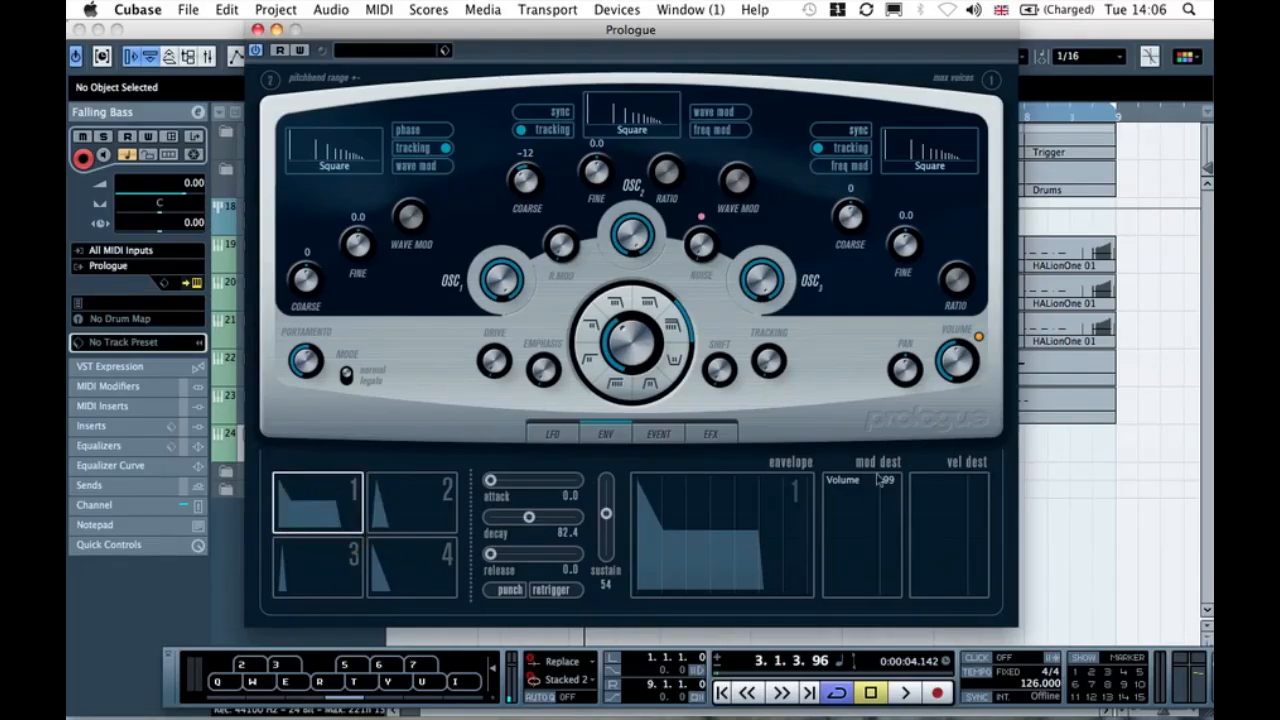
- Reset envelope 2 by setting its attack, decay and release to 0 and disabling punch
{"action": "left_click", "coordinate": [400, 494]}
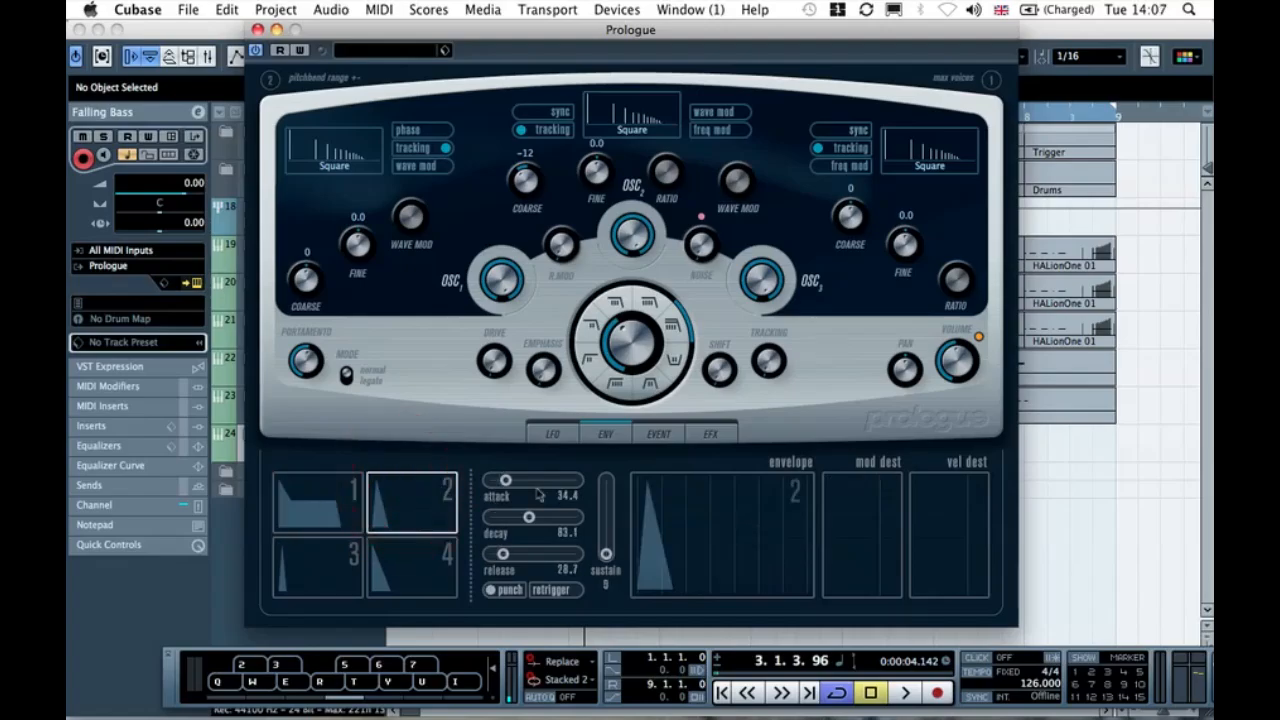
{"action": "left_click_drag", "start_coordinate": [505, 481], "coordinate": [443, 480]}
{"action": "left_click_drag", "start_coordinate": [529, 517], "coordinate": [457, 551]}
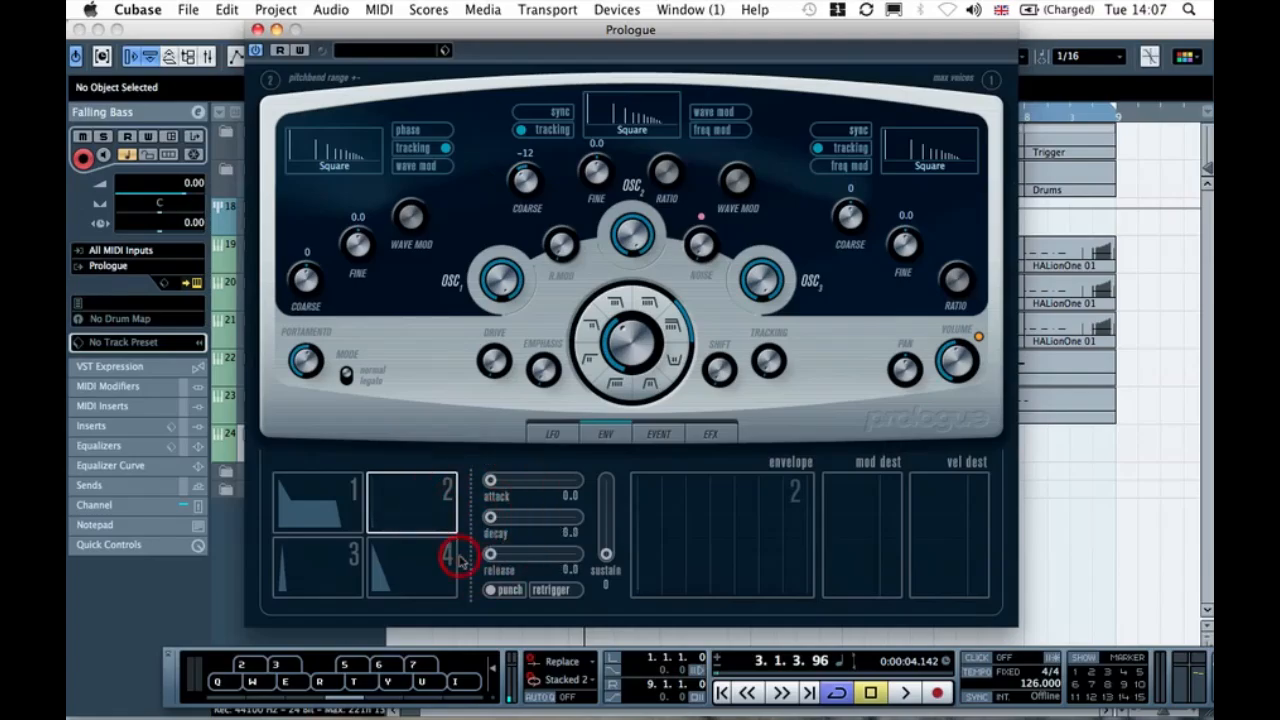
{"action": "left_click", "coordinate": [507, 592]}
- Assign Osc1 Pitch, Osc2 Pitch and Osc3 Pitch as modulation destinations of envelope 2
{"action": "left_click", "coordinate": [843, 487]}
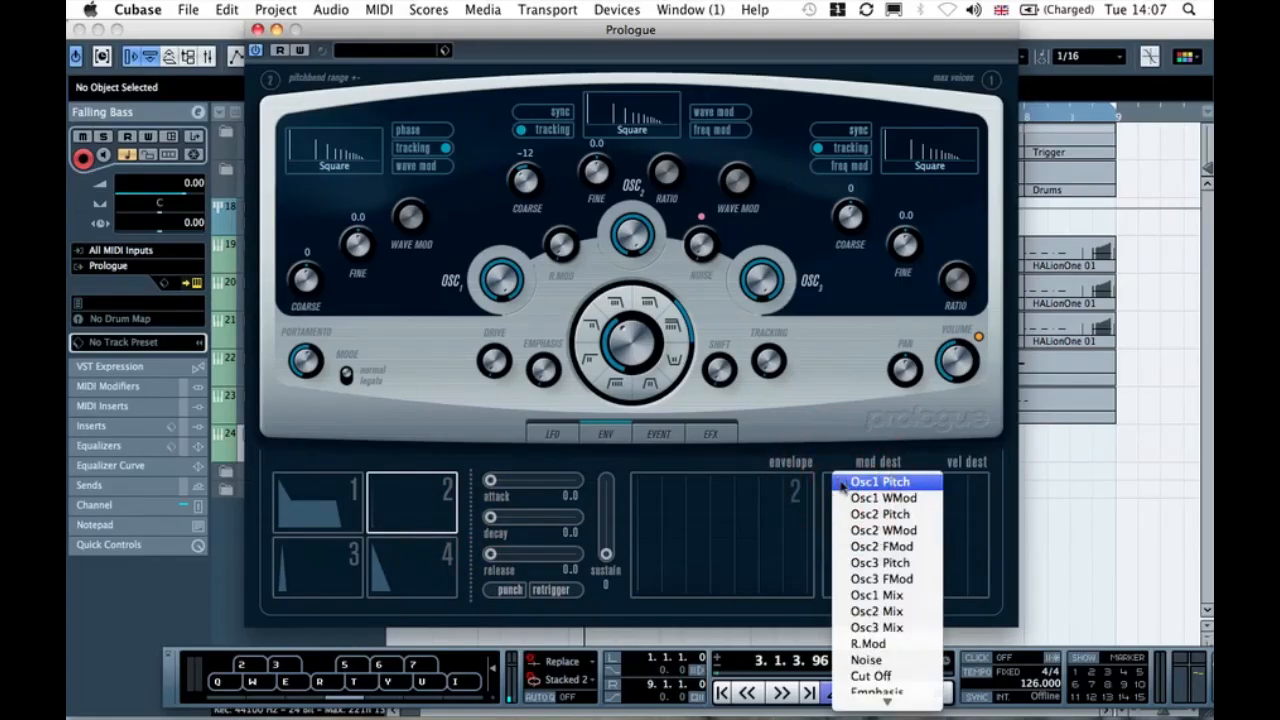
{"action": "left_click", "coordinate": [858, 484]}
{"action": "left_click", "coordinate": [857, 482]}
{"action": "left_click", "coordinate": [872, 527]}
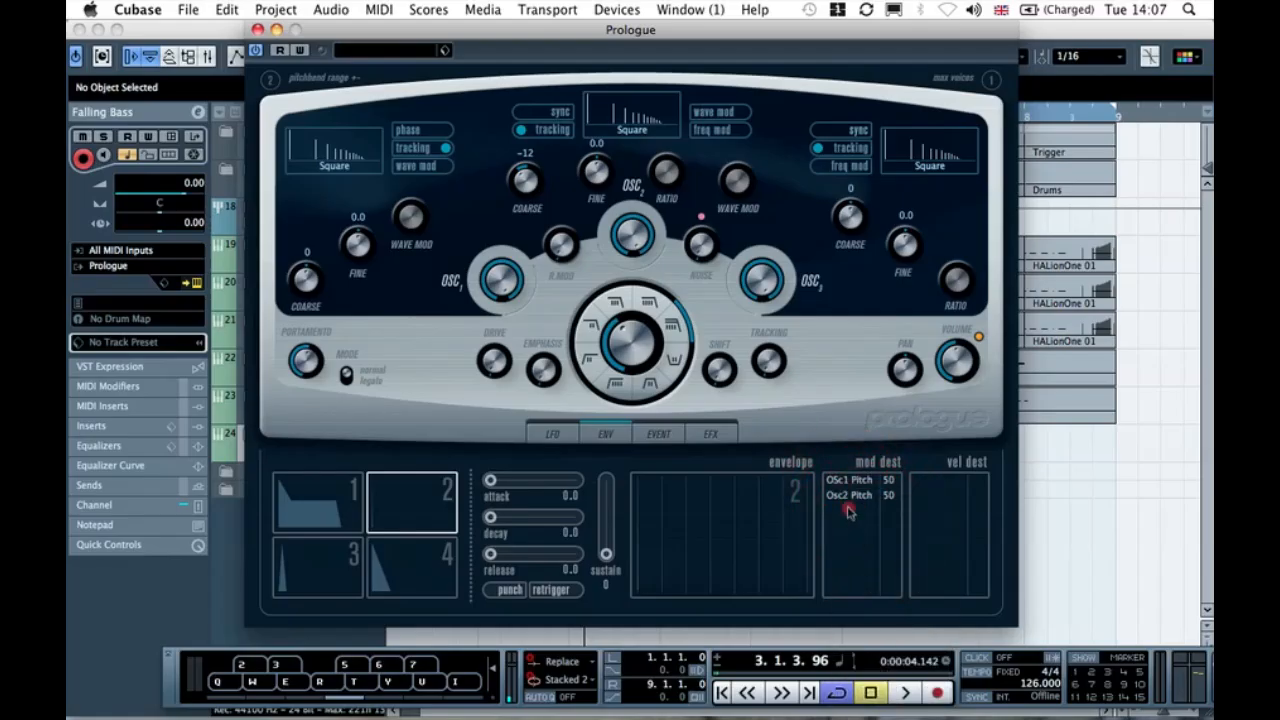
{"action": "left_click", "coordinate": [850, 495]}
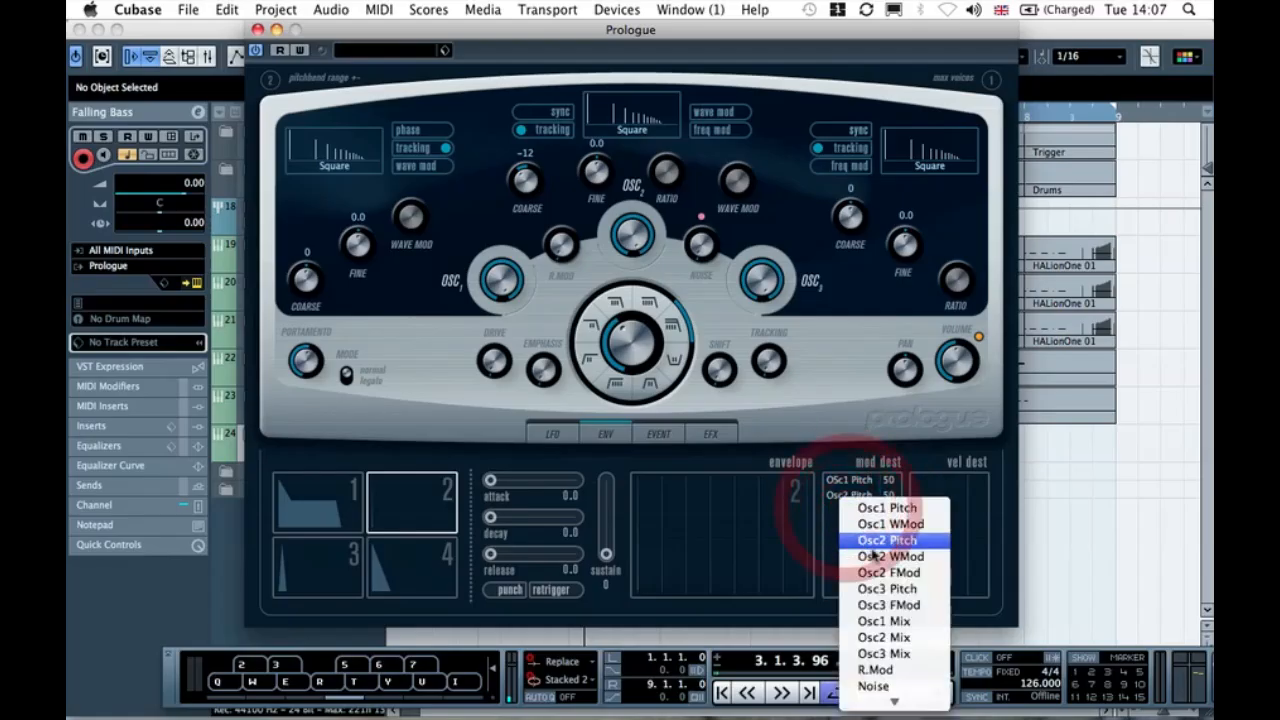
{"action": "left_click", "coordinate": [868, 588]}
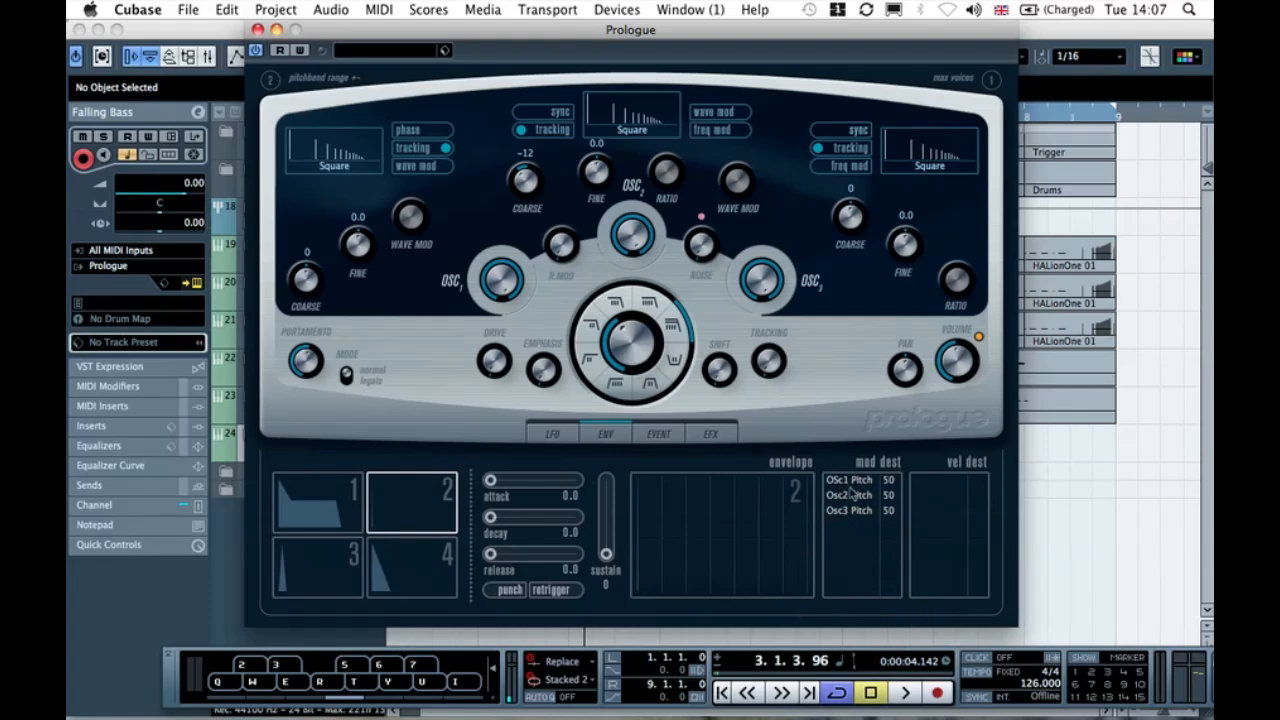
- Set envelope 2's modulation amount to 20 for each of the three oscillator pitch destinations
{"action": "left_click", "coordinate": [887, 481]}
{"action": "left_click", "coordinate": [891, 495]}
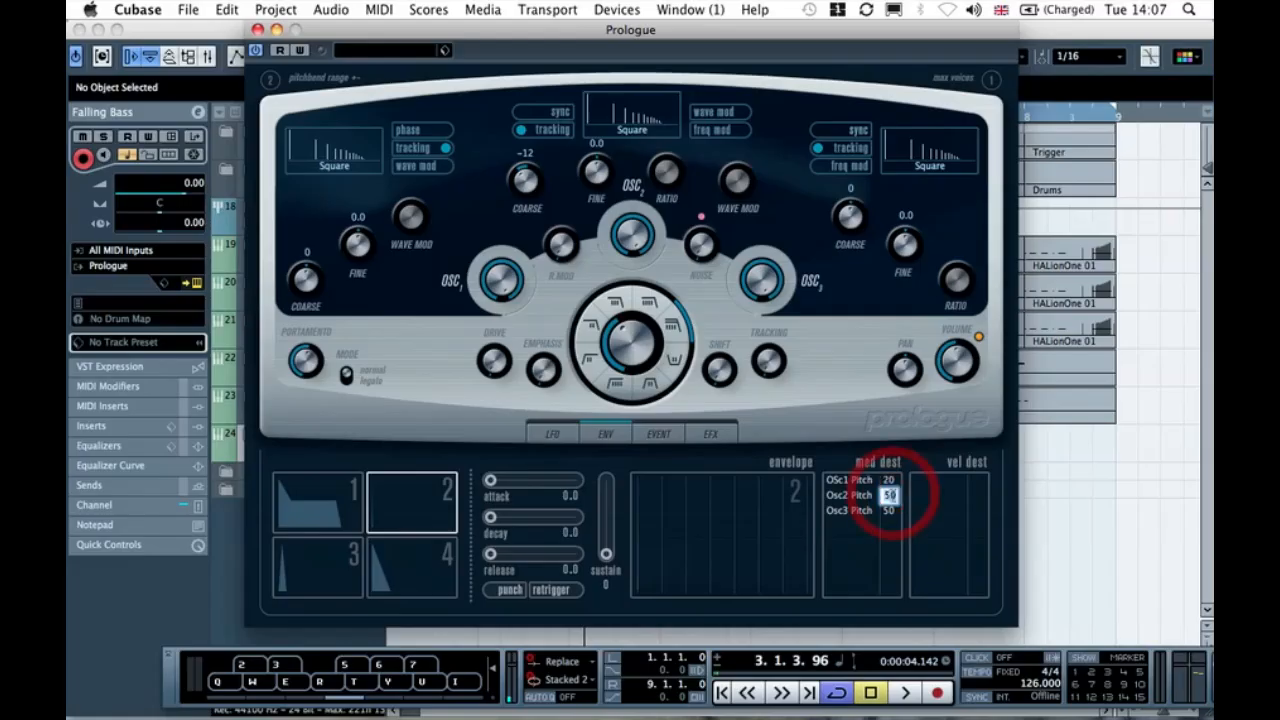
{"action": "type", "text": "20"}
{"action": "left_click", "coordinate": [890, 511]}
{"action": "type", "text": "20"}
{"action": "left_click", "coordinate": [859, 532]}
{"action": "left_click", "coordinate": [864, 466]}
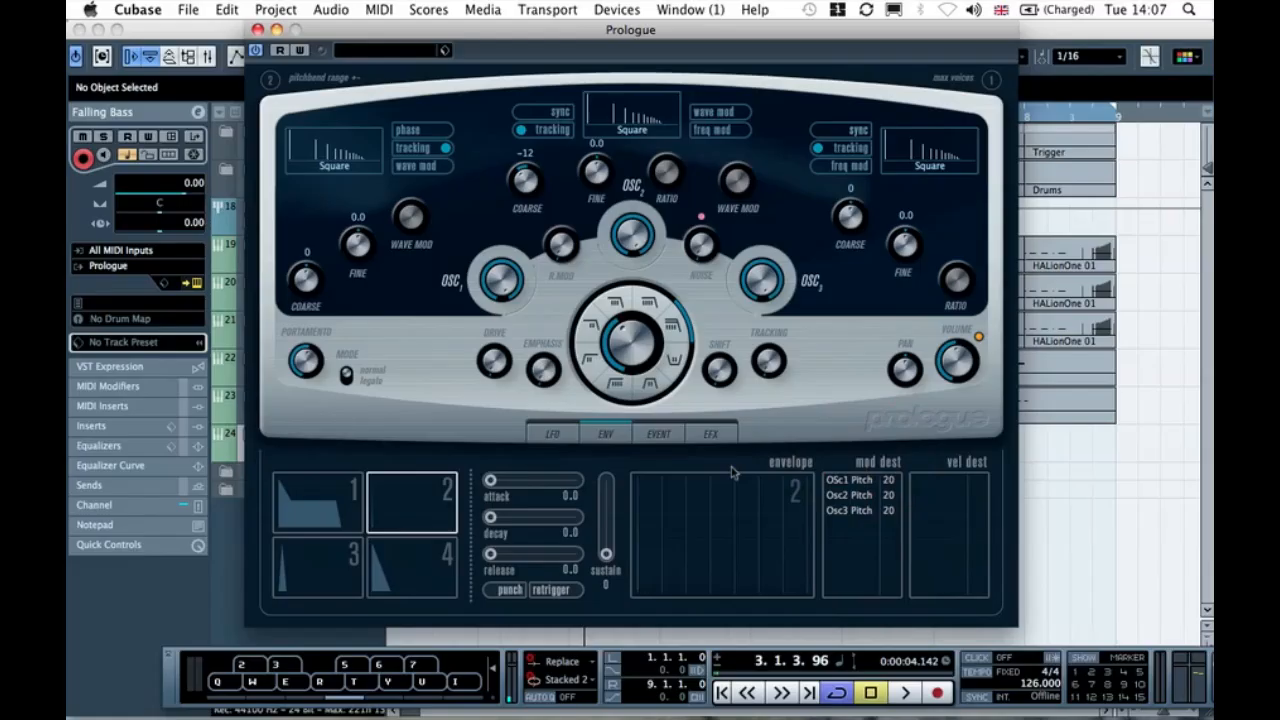
- Set envelope 2's decay to about 42 and audition the pitch drop with repeated test notes
{"action": "left_click_drag", "start_coordinate": [490, 517], "coordinate": [512, 520]}
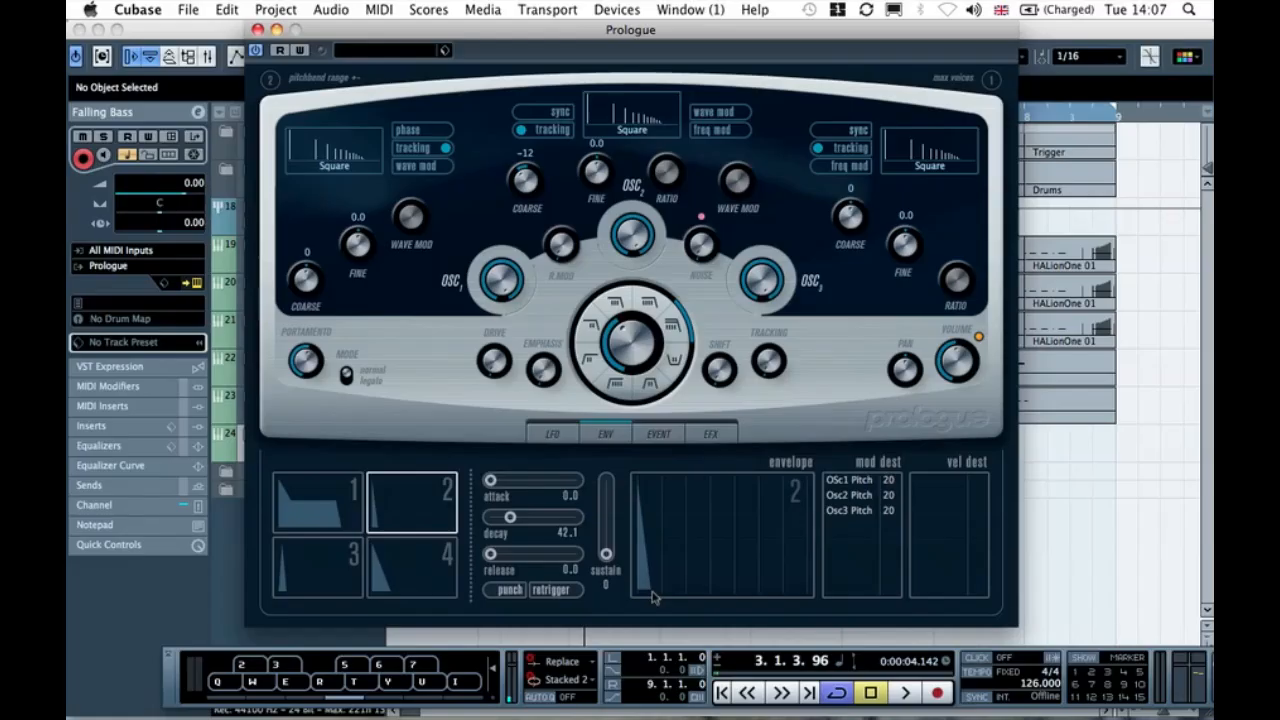
{"action": "key", "text": "e"}
{"action": "key", "text": "e"}
{"action": "key", "text": "e"}
{"action": "key", "text": "e"}
- Test envelope 2 decays of about 94 and 123 with notes, and settle on a decay of 36.4
{"action": "left_click_drag", "start_coordinate": [510, 518], "coordinate": [535, 522]}
{"action": "key", "text": "e"}
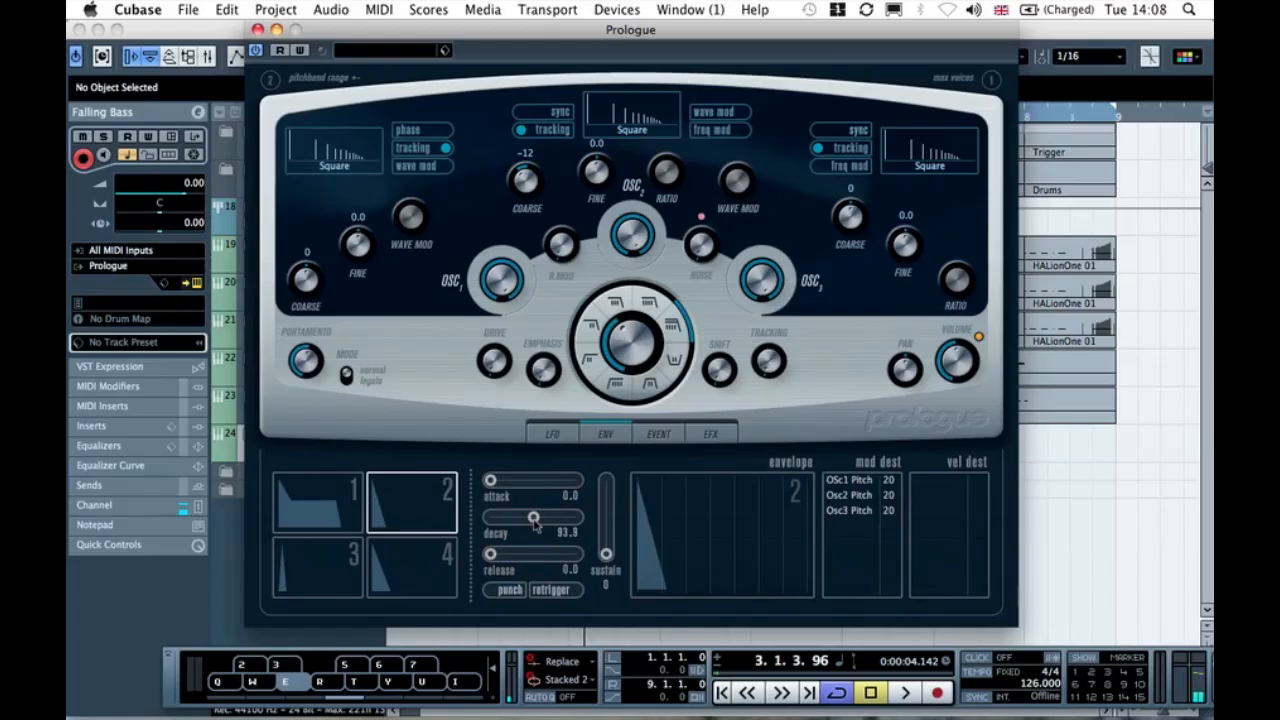
{"action": "left_click_drag", "start_coordinate": [535, 522], "coordinate": [548, 520]}
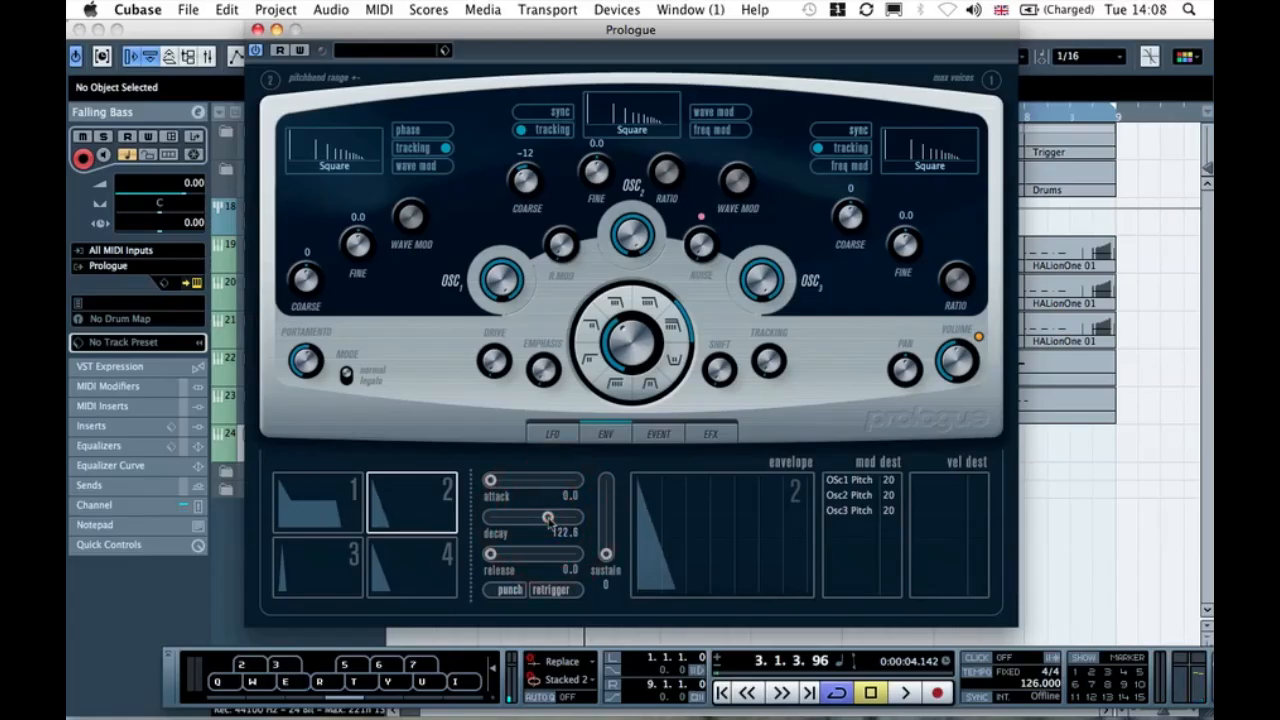
{"action": "key", "text": "e"}
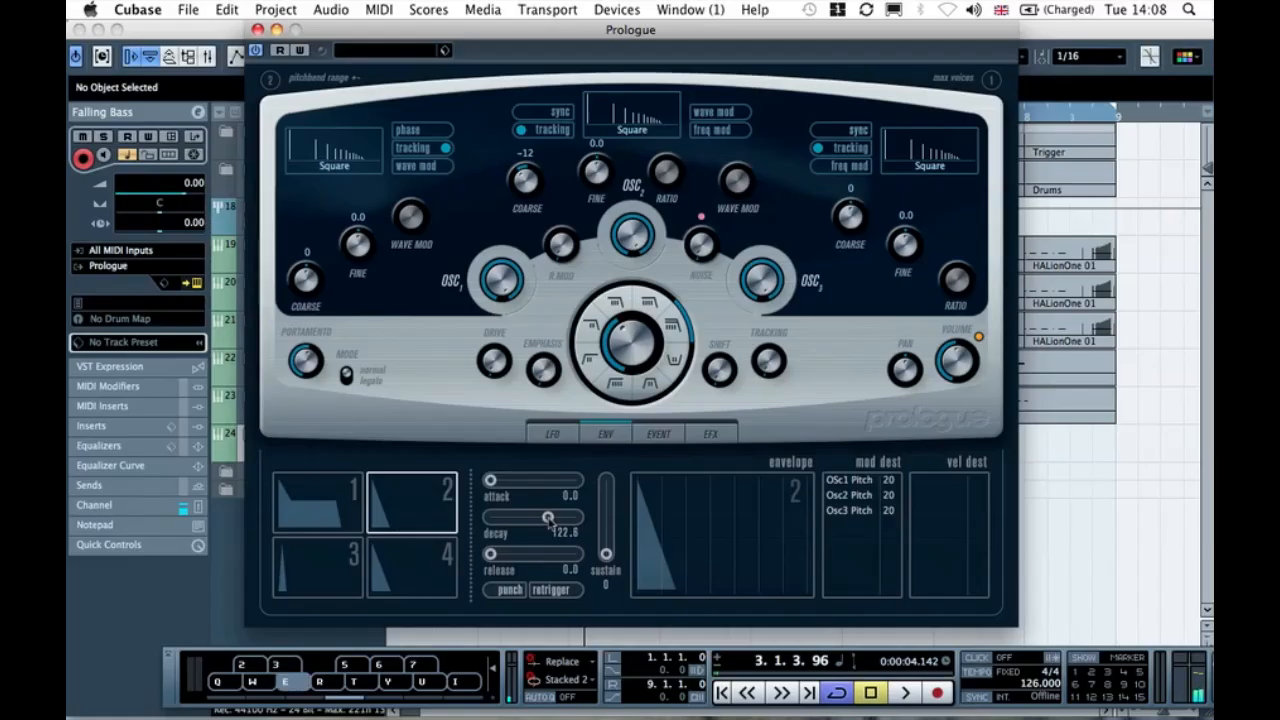
{"action": "left_click_drag", "start_coordinate": [548, 519], "coordinate": [508, 520]}
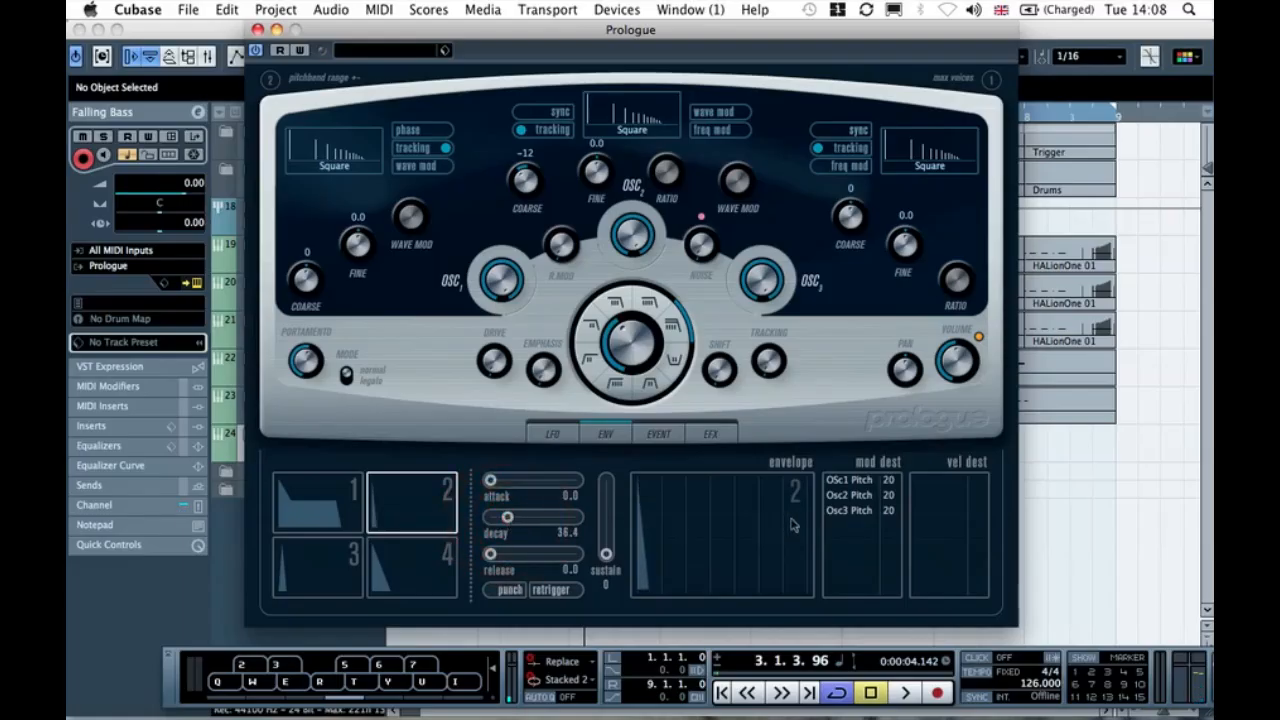
- Add Cut Off as the fourth modulation destination of envelope 2 and audition it with test notes
{"action": "left_click", "coordinate": [846, 530]}
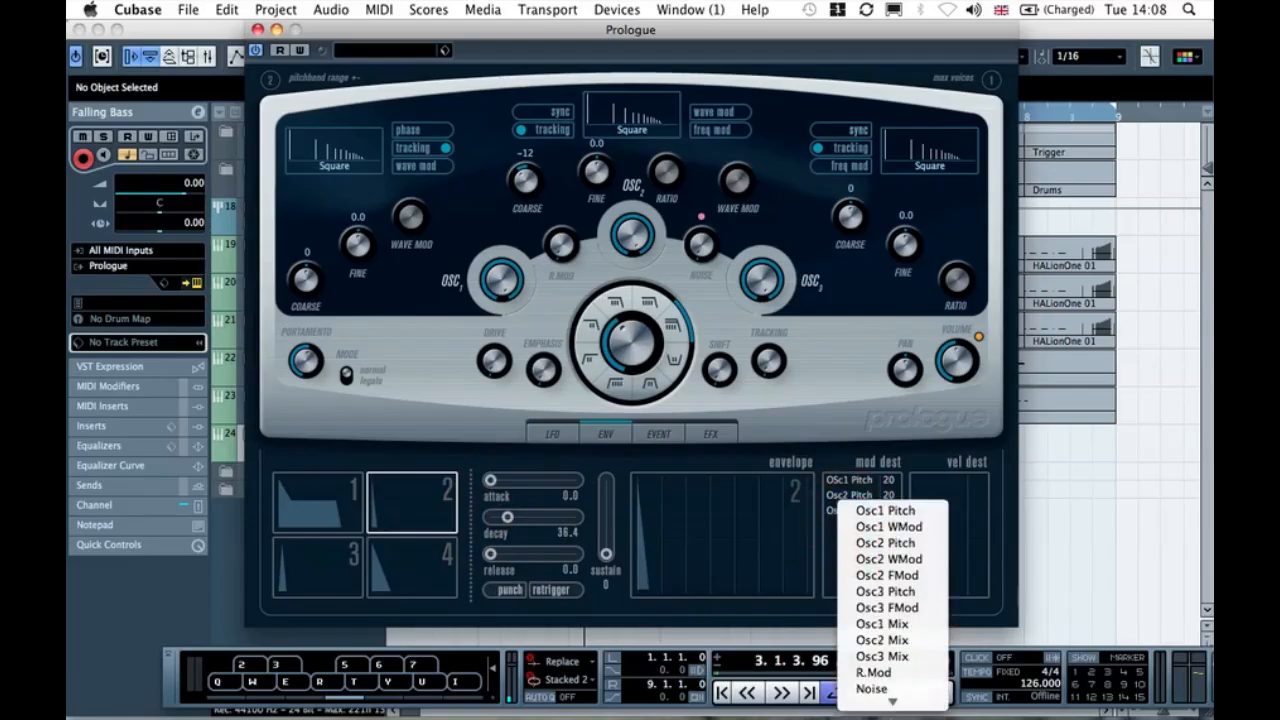
{"action": "left_click", "coordinate": [890, 478]}
{"action": "key", "text": "e"}
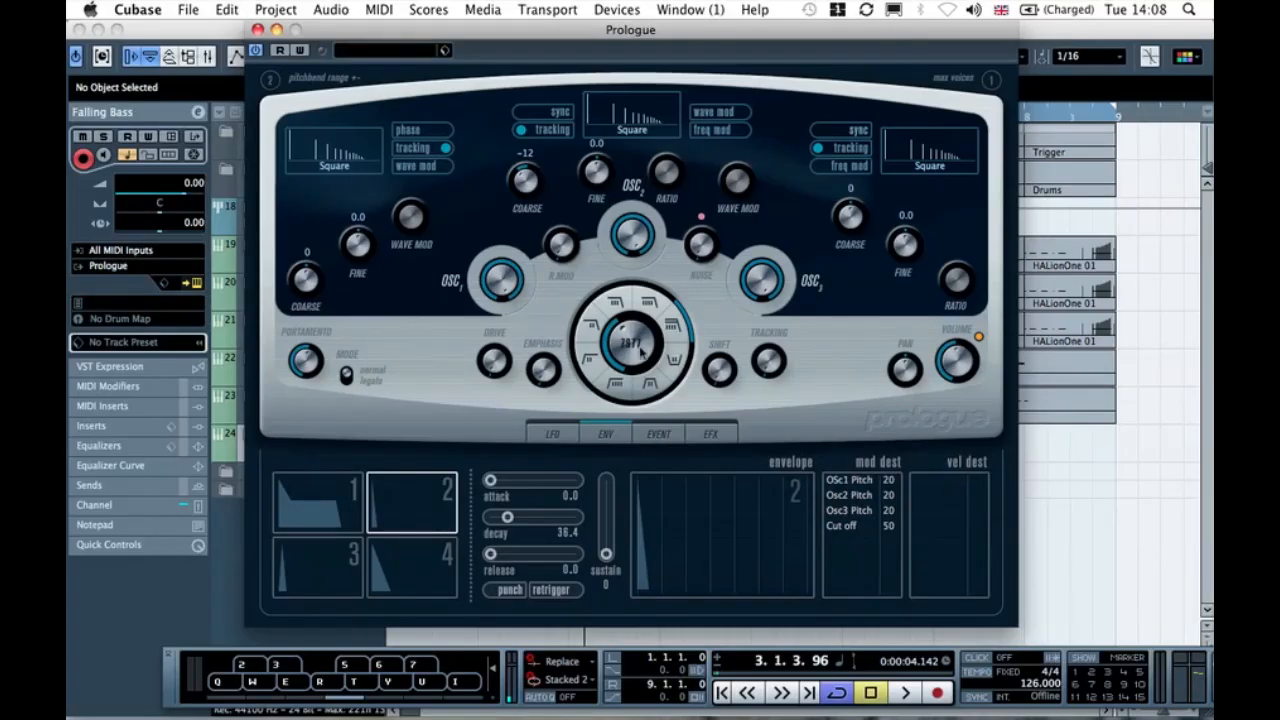
{"action": "key", "text": "e"}
{"action": "key", "text": "e"}
- Try a different filter cutoff and filter type while playing low test notes
{"action": "mouse_move", "coordinate": [634, 346]}
{"action": "left_click_drag", "start_coordinate": [632, 345], "coordinate": [648, 336]}
{"action": "left_click", "coordinate": [614, 305]}
{"action": "key", "text": "e"}
{"action": "key", "text": "w"}
{"action": "key", "text": "e"}
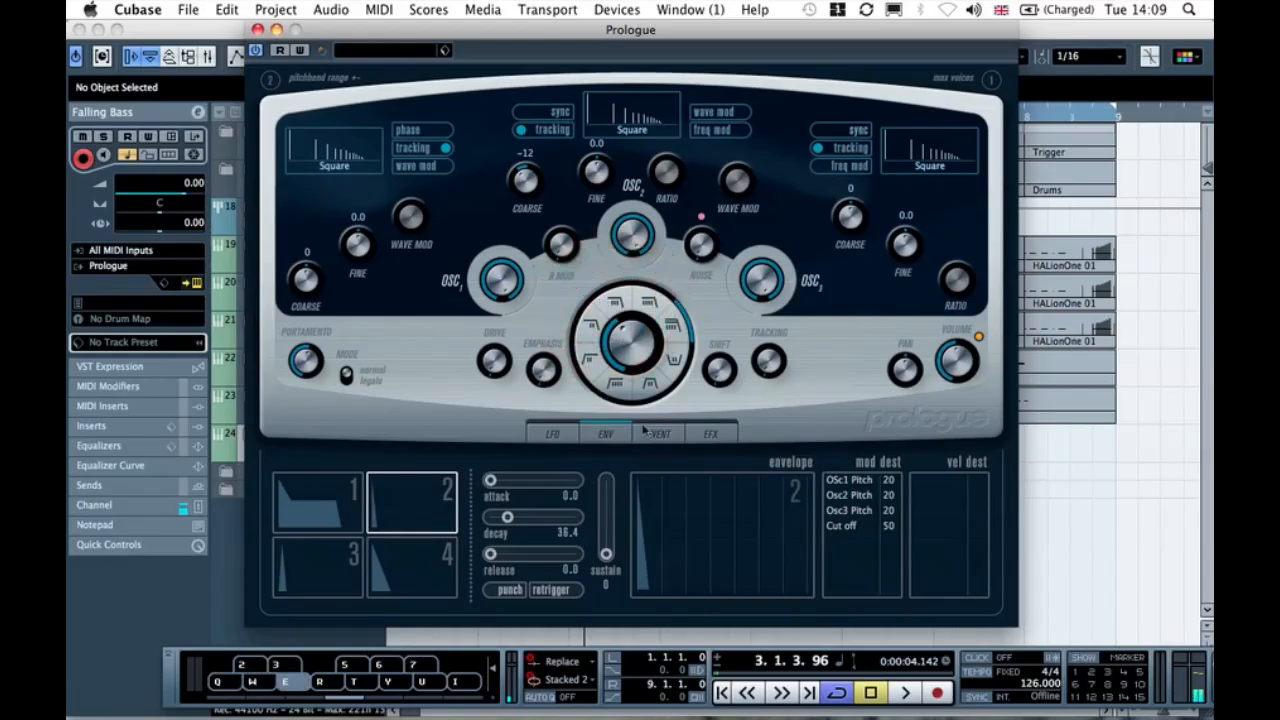
- Compare envelope 2 with punch switched on and off while playing test notes
{"action": "left_click", "coordinate": [510, 594]}
{"action": "key", "text": "e"}
{"action": "key", "text": "e"}
{"action": "left_click", "coordinate": [511, 594]}
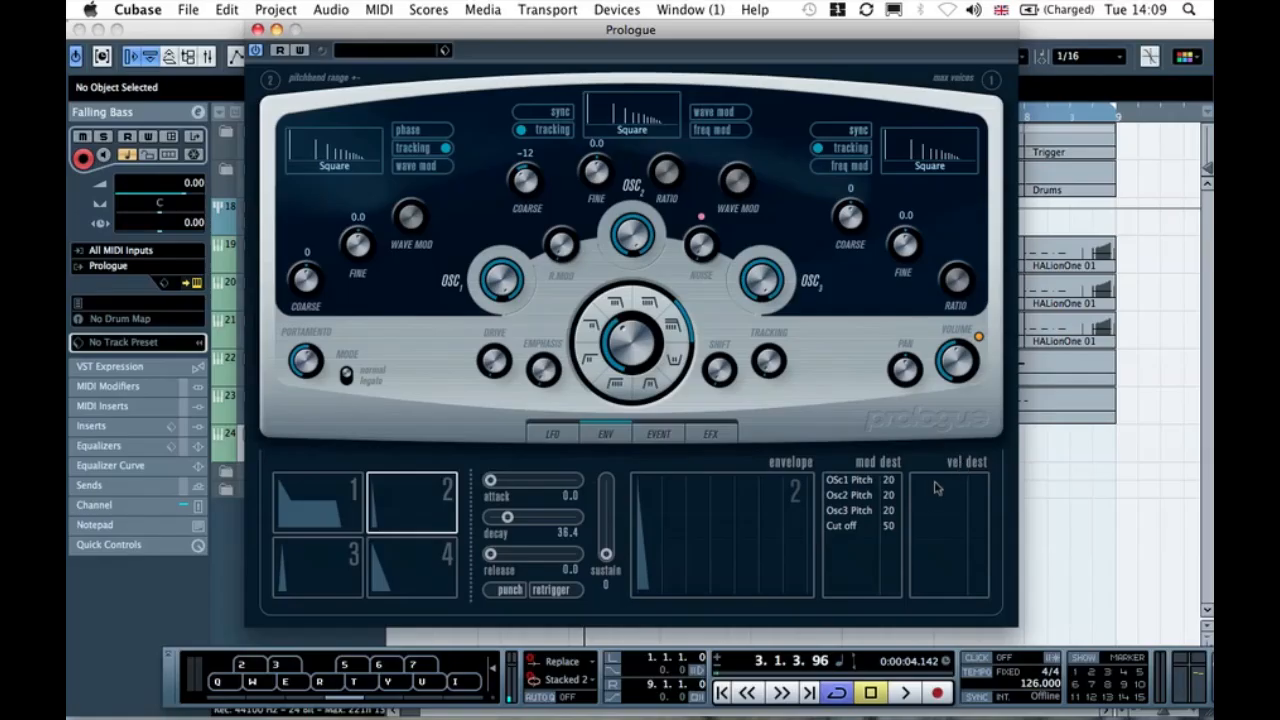
- Add Cut Off as a velocity destination of envelope 2 with an amount of 60
{"action": "left_click", "coordinate": [935, 487]}
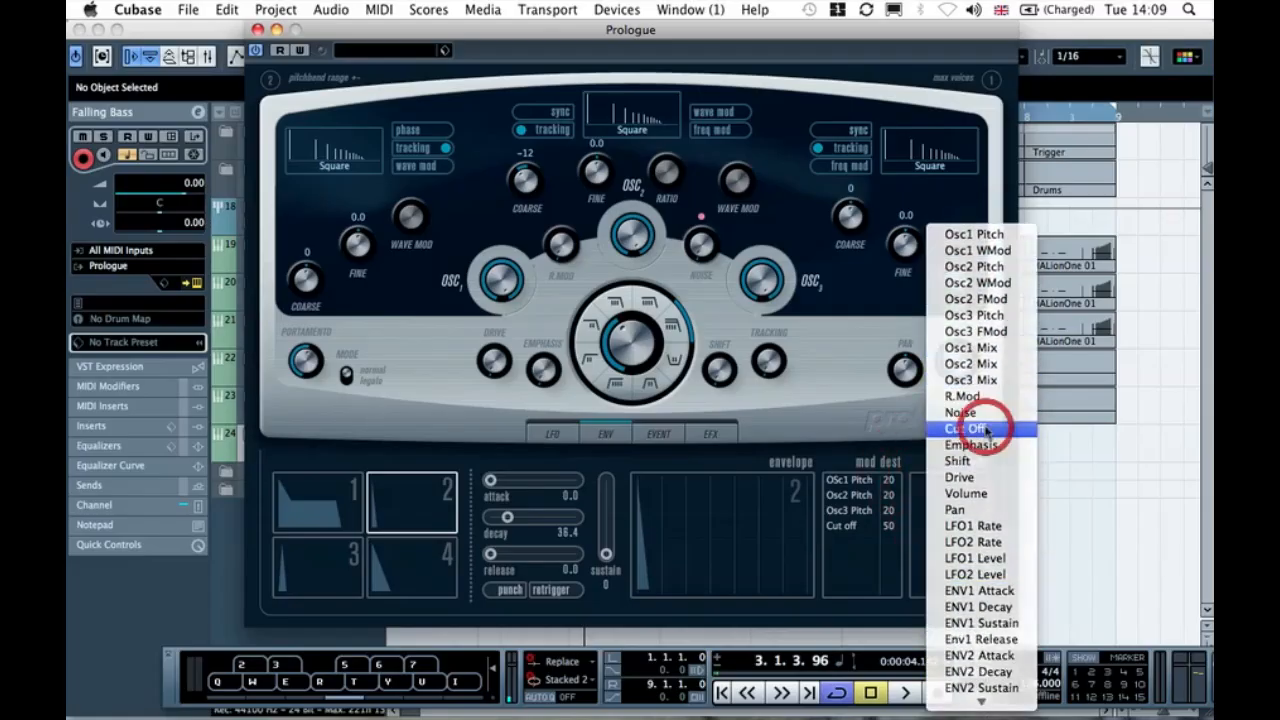
{"action": "left_click", "coordinate": [982, 428]}
{"action": "left_click", "coordinate": [978, 481]}
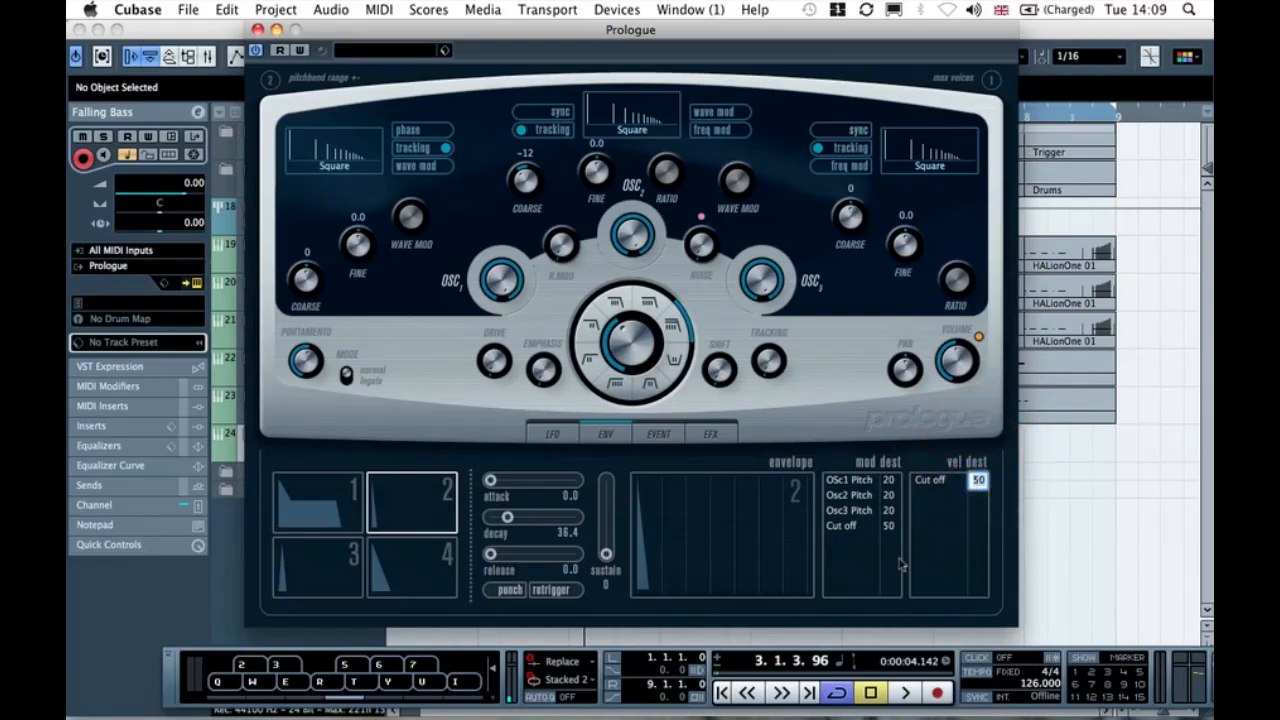
{"action": "type", "text": "60"}
{"action": "key", "text": "Return"}
- Set envelope 2's Cut off modulation amount to 60 and audition the sound with repeated low notes
{"action": "left_click", "coordinate": [889, 525]}
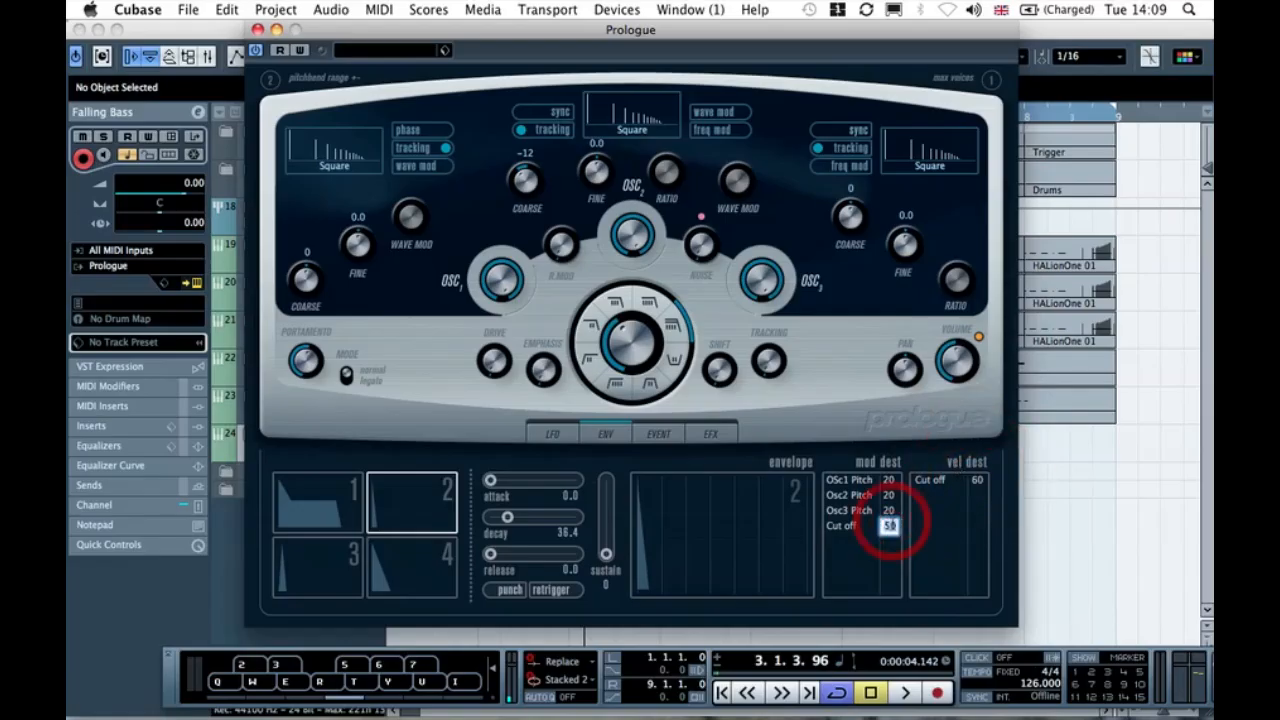
{"action": "type", "text": "60"}
{"action": "key", "text": "Return"}
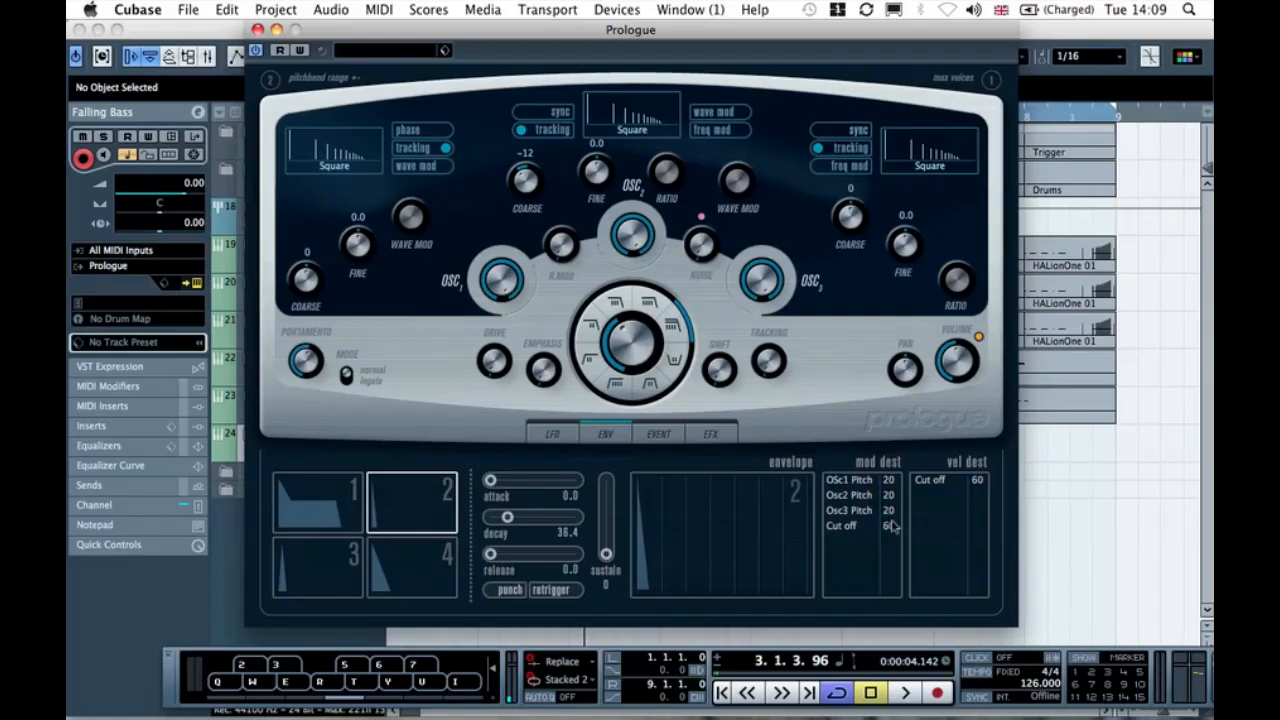
{"action": "key", "text": "w"}
{"action": "key", "text": "w"}
{"action": "key", "text": "w"}
{"action": "key", "text": "w"}
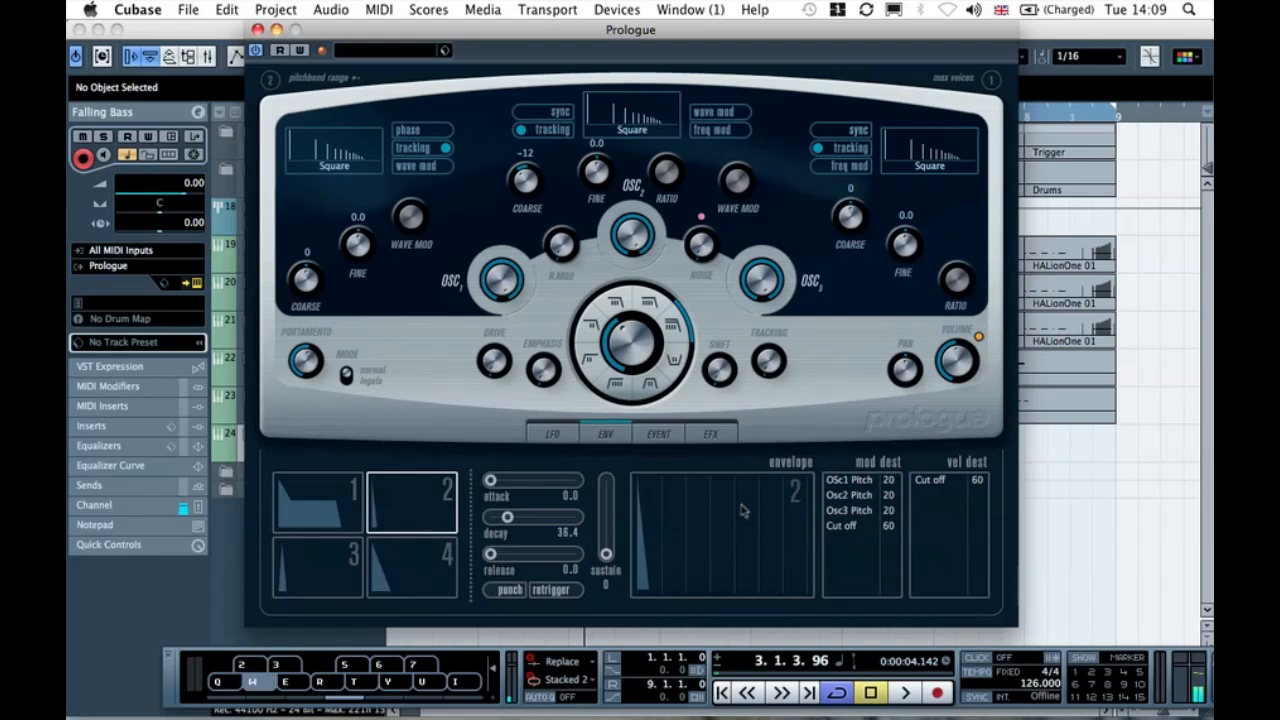
{"action": "key", "text": "w"}
{"action": "key", "text": "w"}
{"action": "key", "text": "w"}
{"action": "key", "text": "w"}
- Lengthen envelope 2's decay to about 55.6 and check it with low test notes
{"action": "left_click_drag", "start_coordinate": [507, 517], "coordinate": [517, 523]}
{"action": "key", "text": "w"}
{"action": "key", "text": "e"}
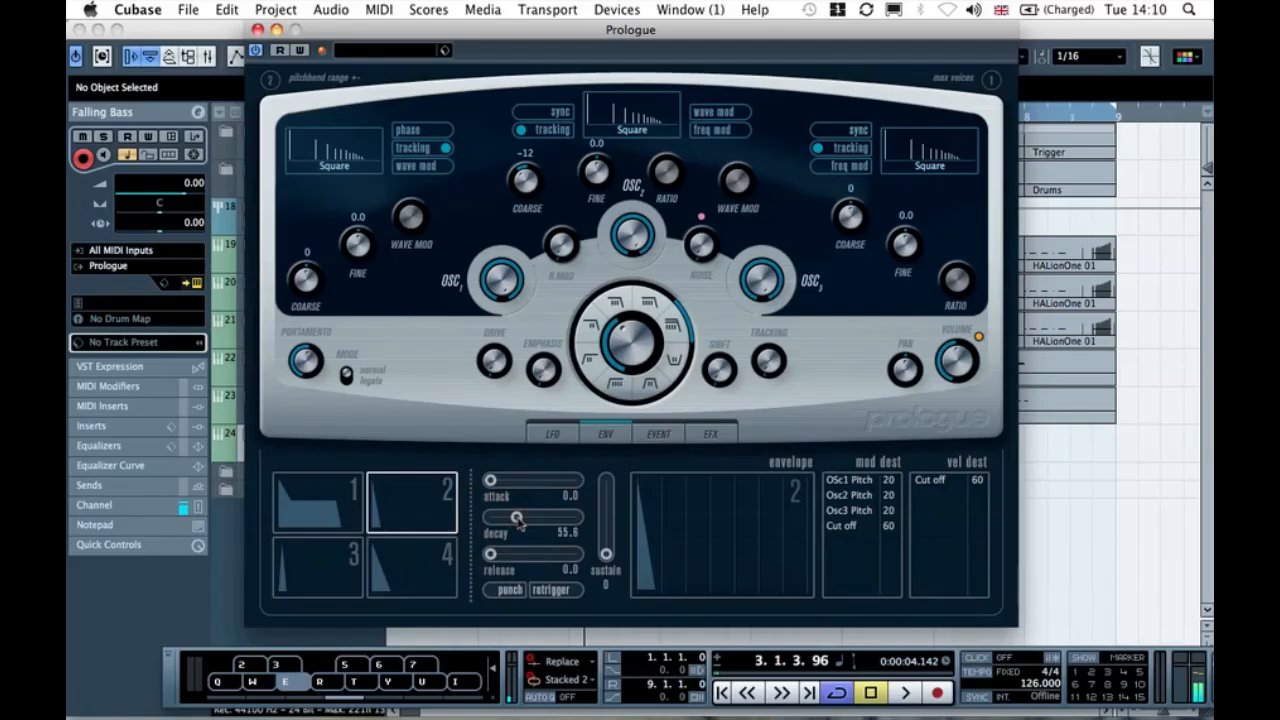
{"action": "key", "text": "e"}
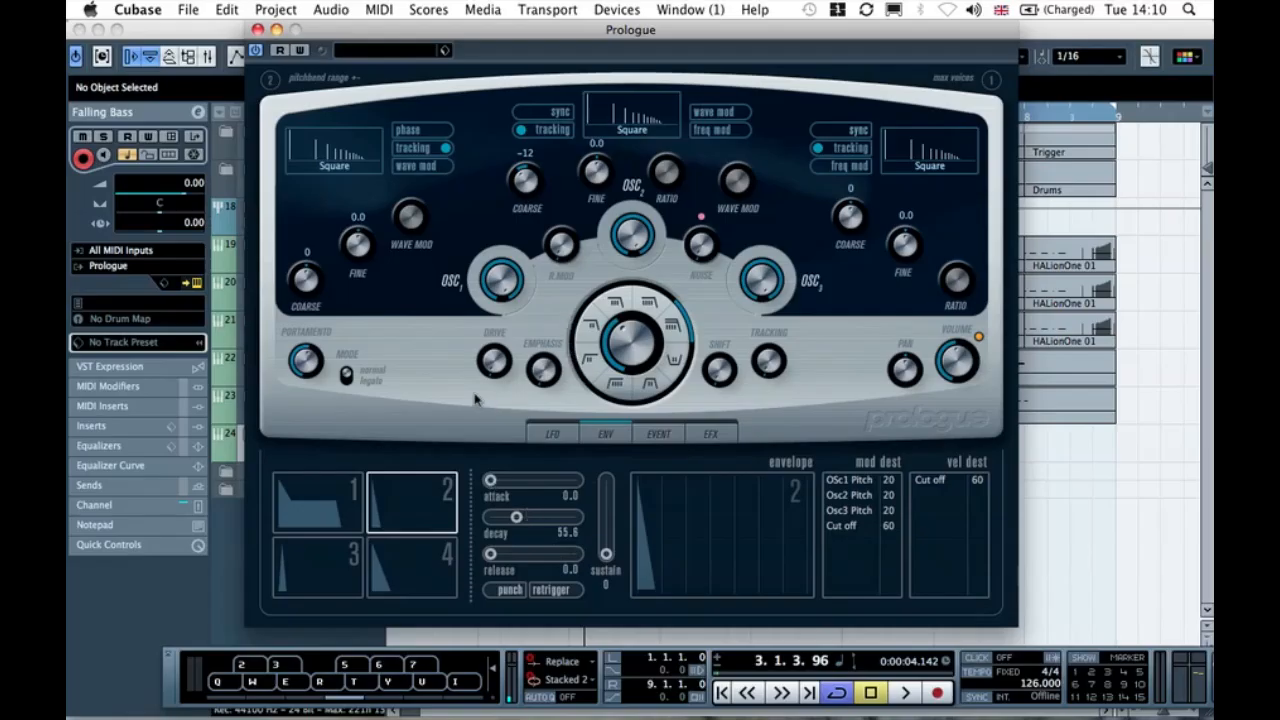
- Set the filter drive to about 4.7 and the emphasis to about 51.7 while auditioning low notes
{"action": "left_click_drag", "start_coordinate": [498, 362], "coordinate": [485, 336]}
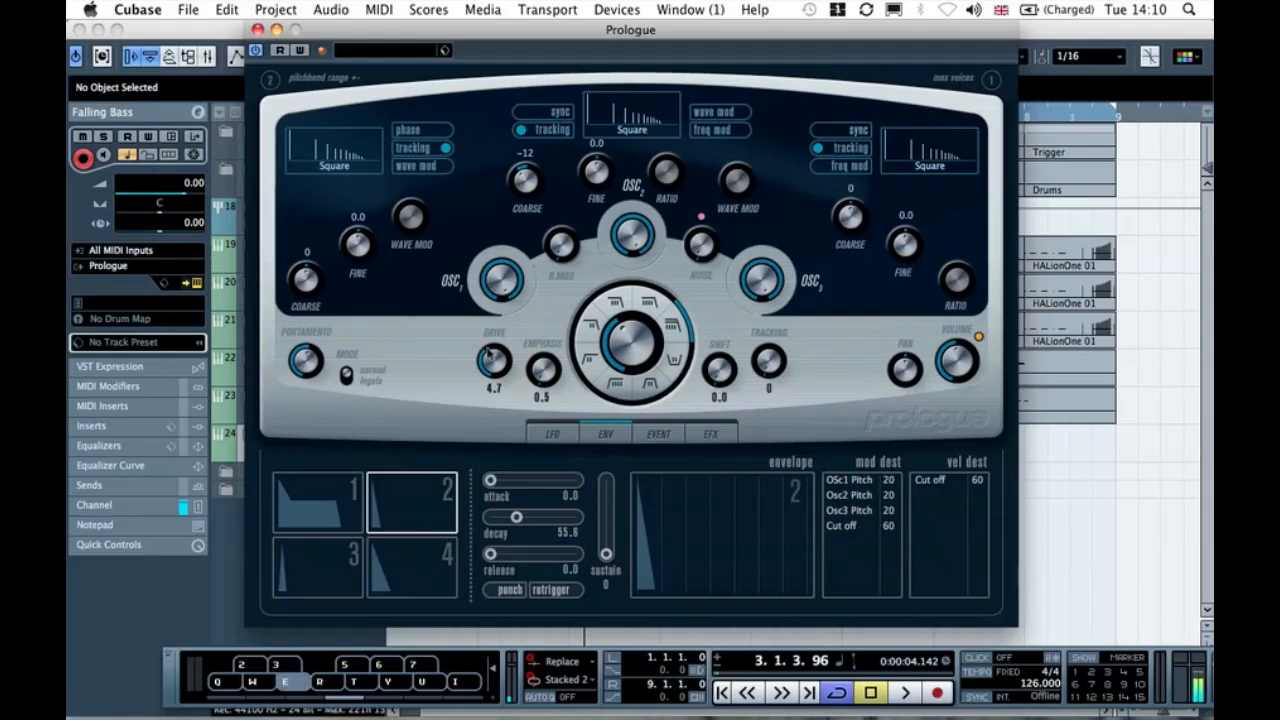
{"action": "mouse_move", "coordinate": [538, 381]}
{"action": "left_mouse_down"}
{"action": "mouse_move", "coordinate": [508, 372]}
{"action": "mouse_move", "coordinate": [541, 358]}
{"action": "left_mouse_up"}
{"action": "key", "text": "e"}
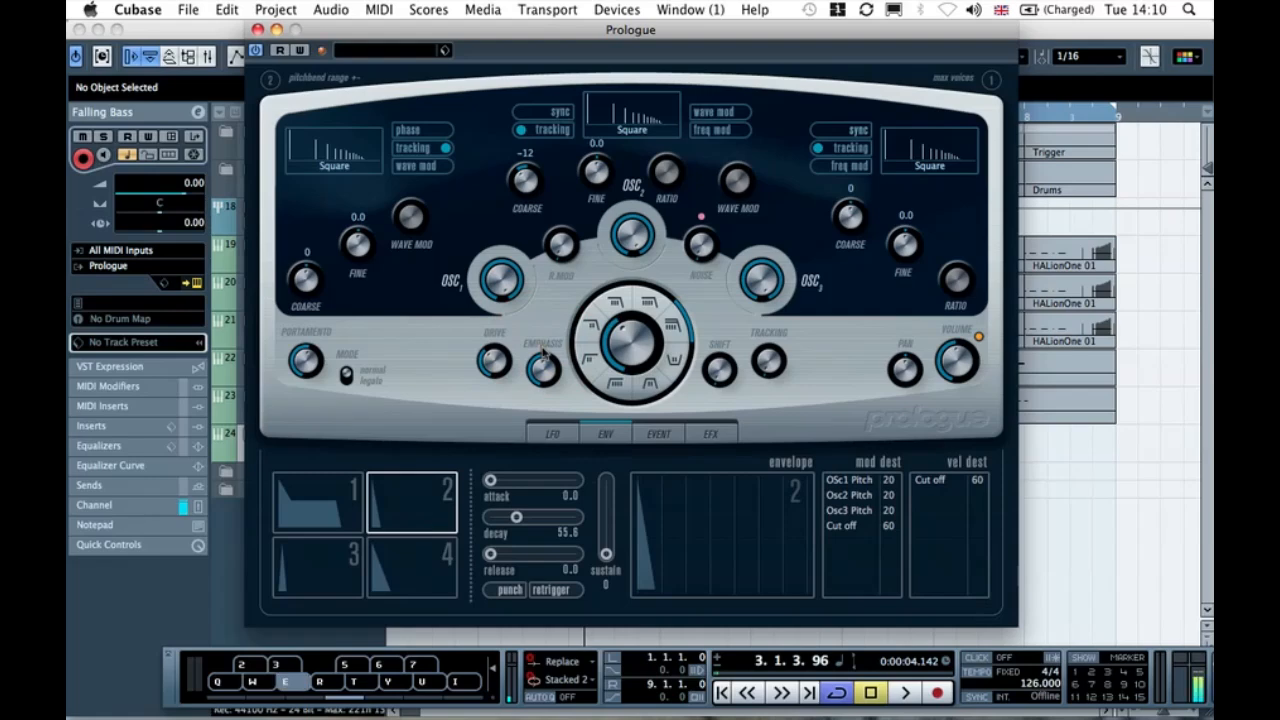
{"action": "key", "text": "r"}
{"action": "mouse_move", "coordinate": [543, 358]}
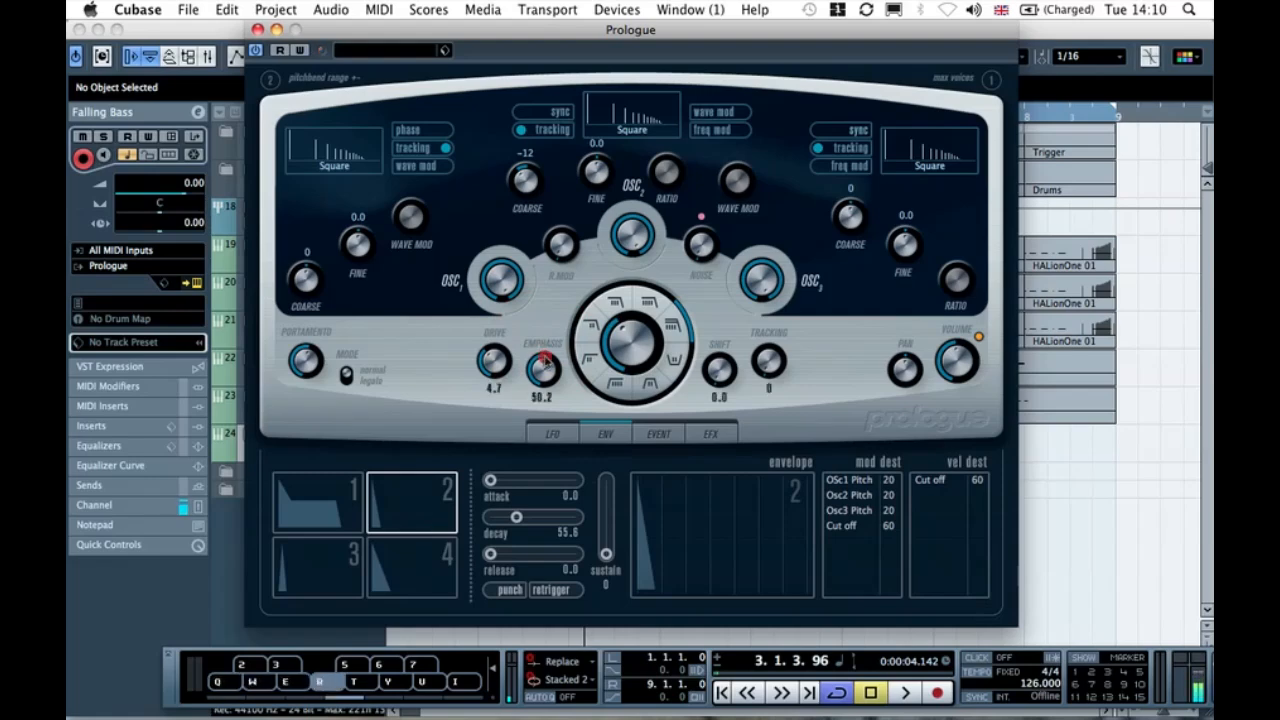
{"action": "key", "text": "r"}
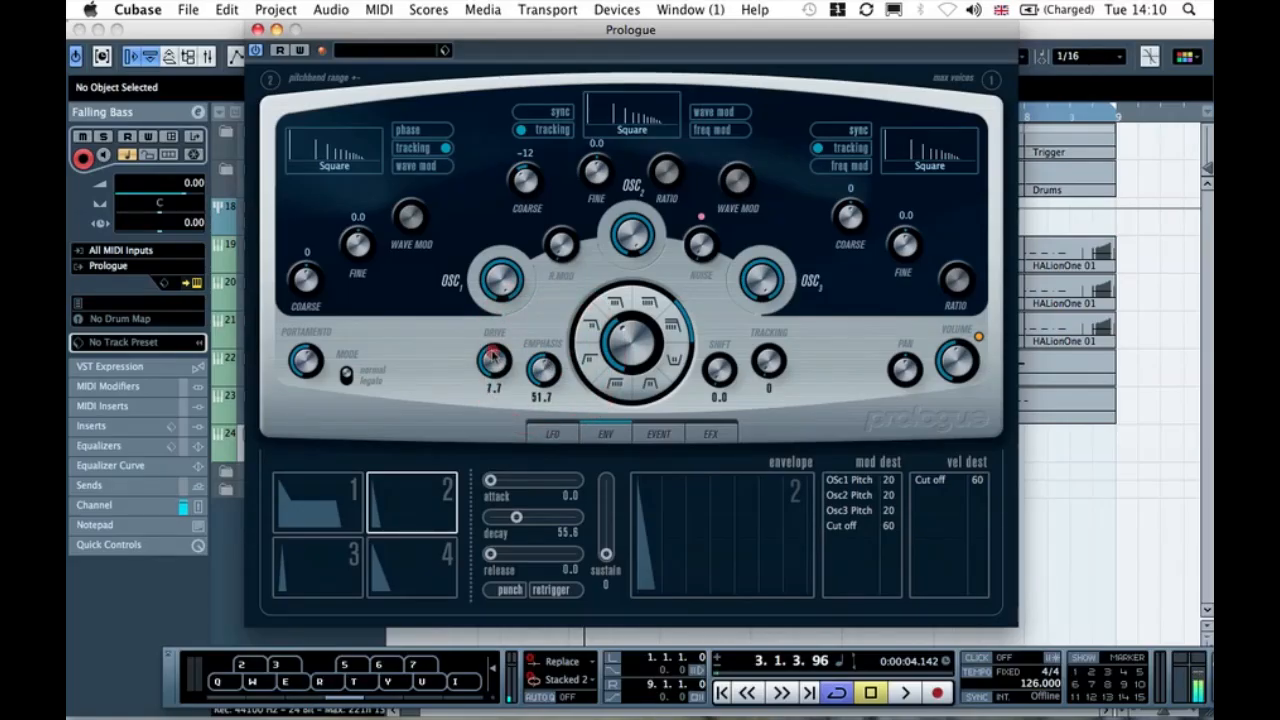
- Raise the filter drive to about 8.5 and audition the sound with repeated low notes
{"action": "left_click_drag", "start_coordinate": [495, 360], "coordinate": [491, 345]}
{"action": "left_click", "coordinate": [505, 343]}
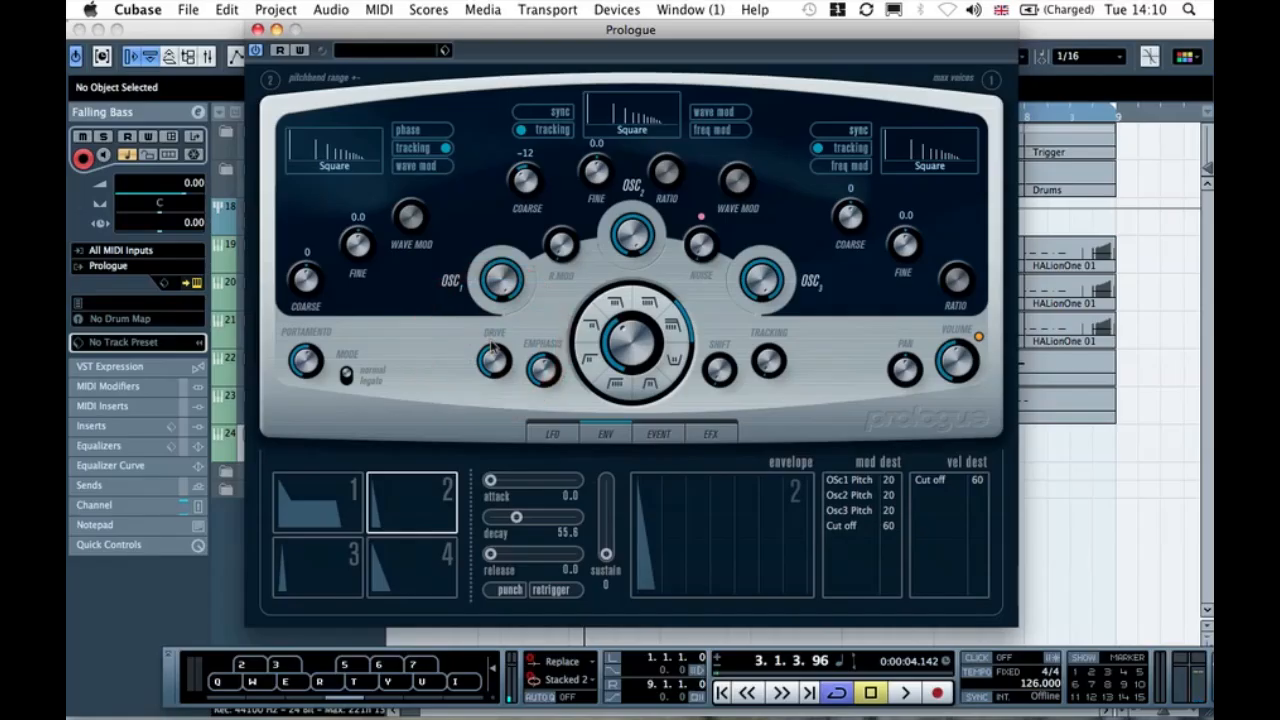
{"action": "key", "text": "r"}
{"action": "left_click", "coordinate": [495, 360]}
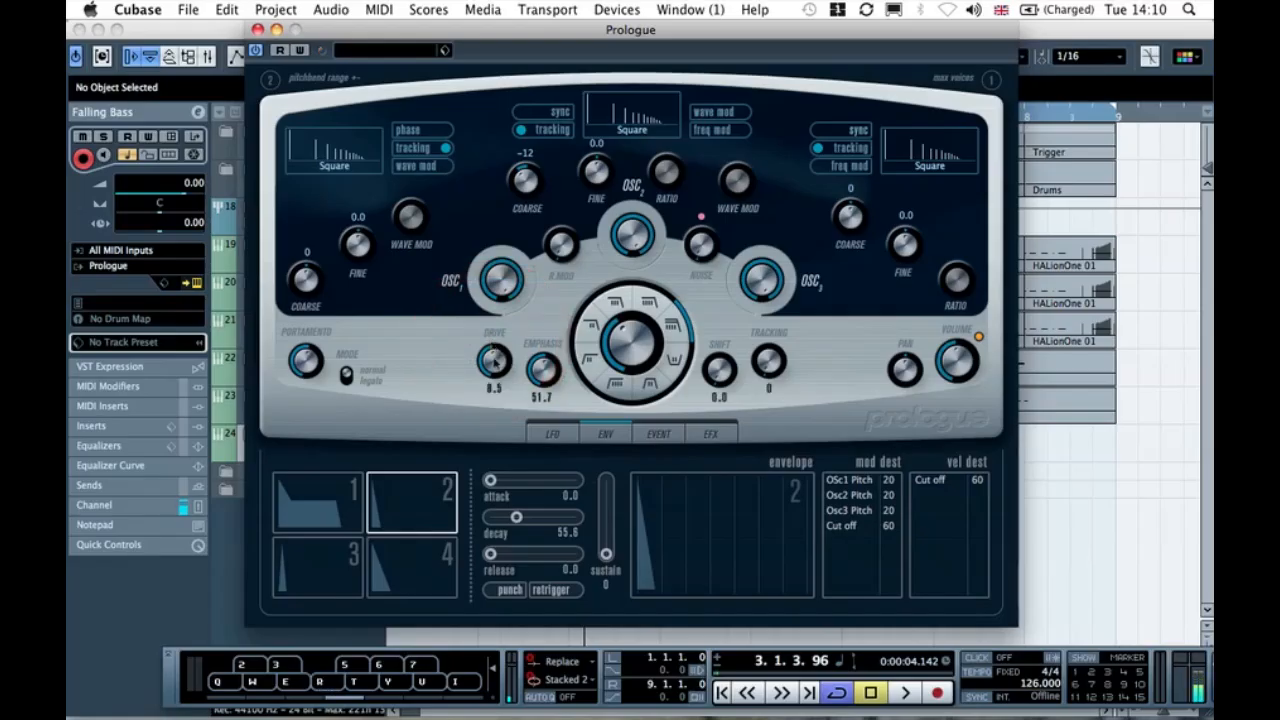
{"action": "key", "text": "r"}
{"action": "key", "text": "r"}
- Set envelope 1's sustain to 0 and decay to about 84.3, check it with test notes, and close the Prologue window
{"action": "left_click", "coordinate": [335, 507]}
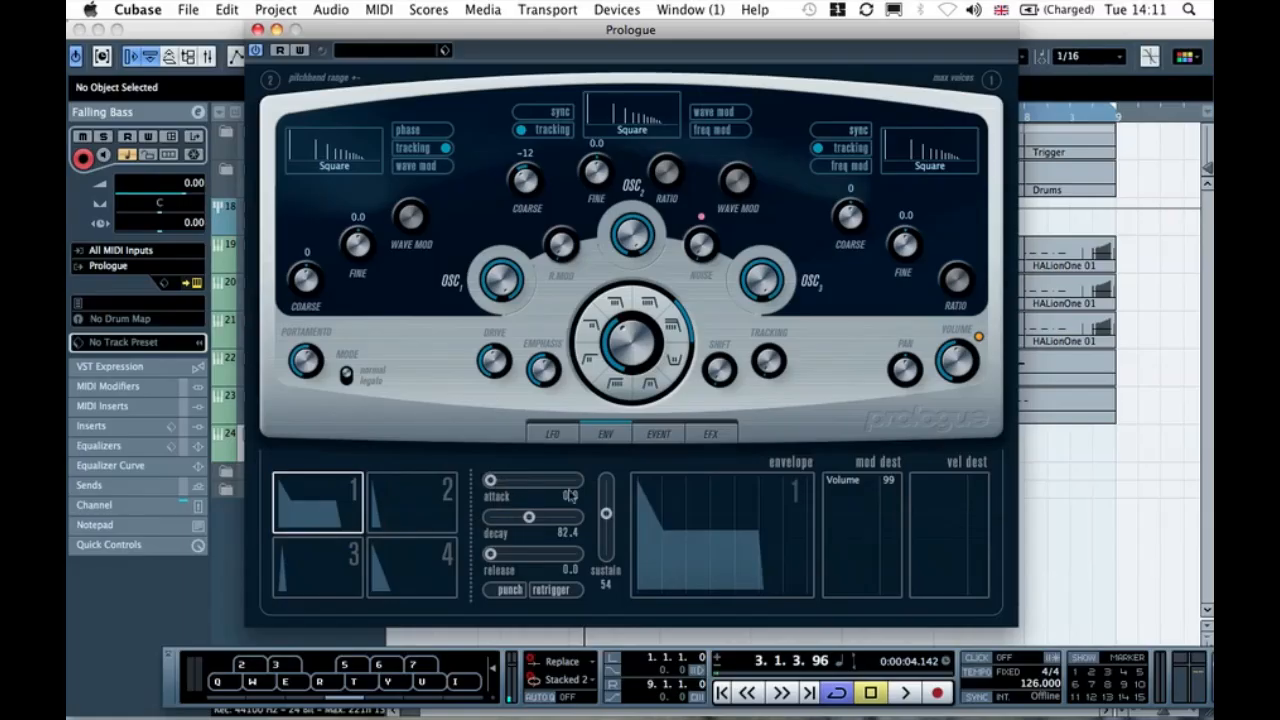
{"action": "left_click_drag", "start_coordinate": [606, 514], "coordinate": [606, 585]}
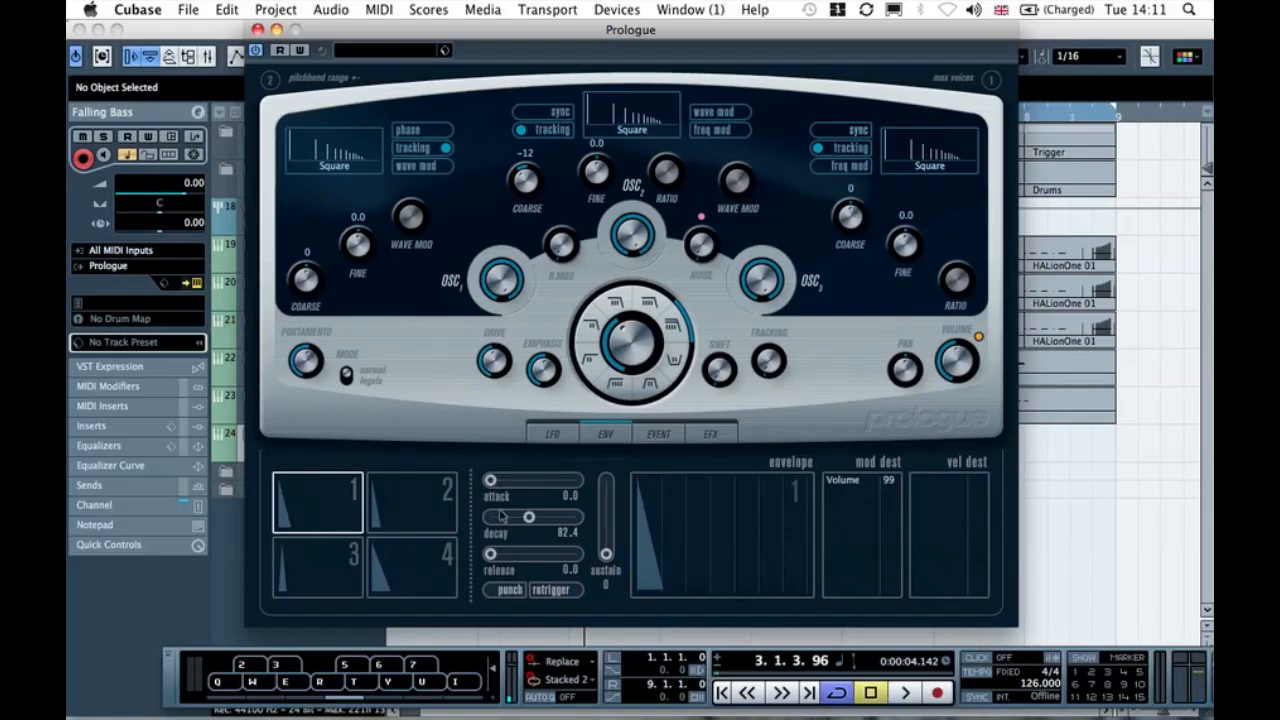
{"action": "key", "text": "e"}
{"action": "left_click_drag", "start_coordinate": [491, 557], "coordinate": [450, 558]}
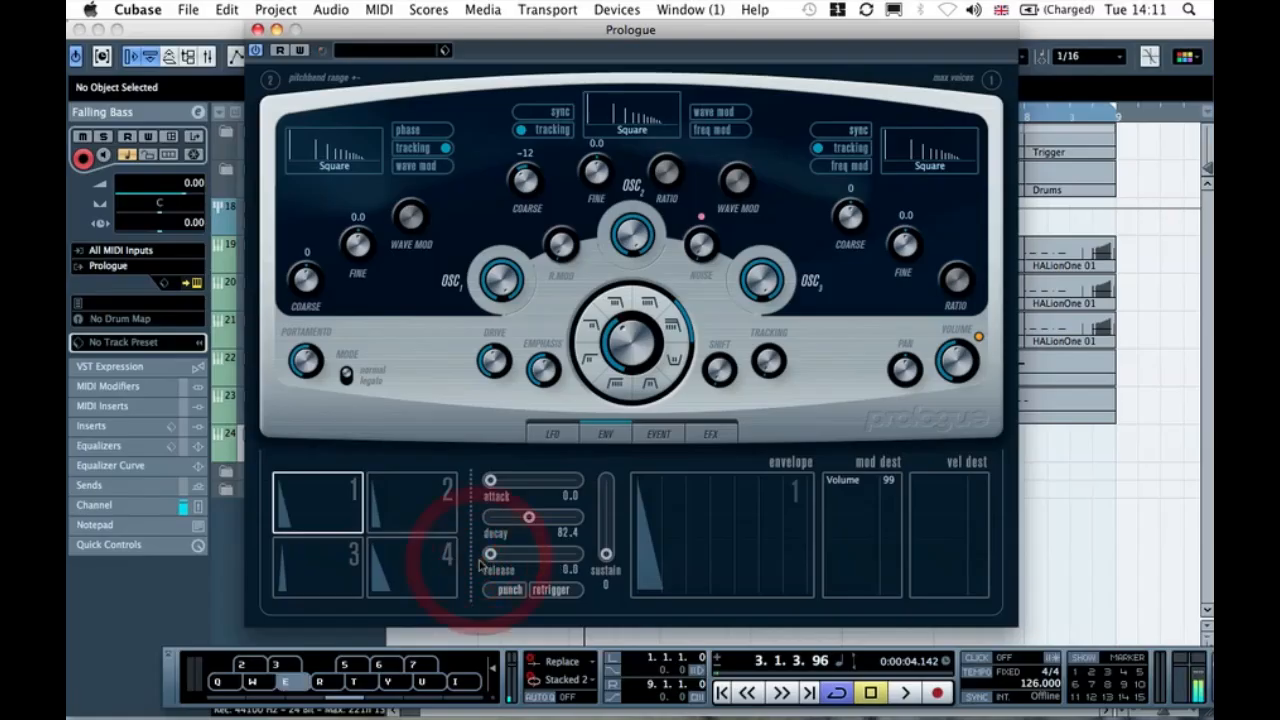
{"action": "left_click_drag", "start_coordinate": [529, 518], "coordinate": [530, 521]}
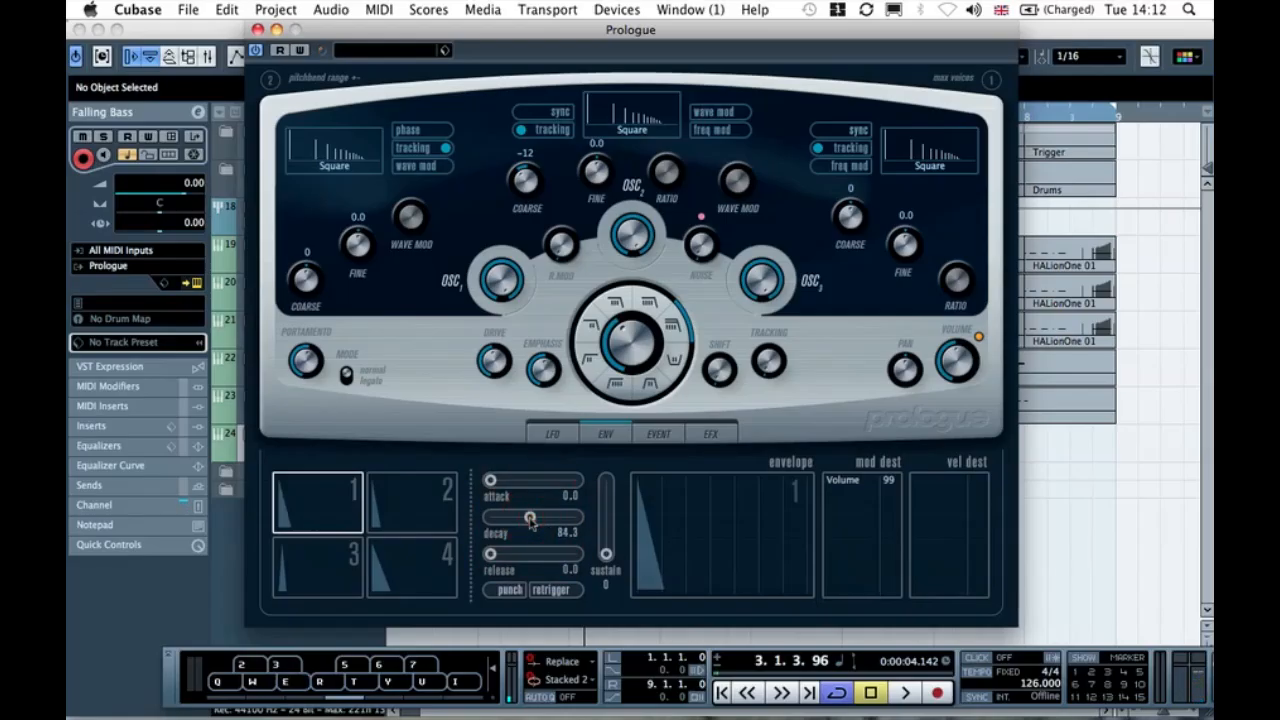
{"action": "key", "text": "e"}
{"action": "key", "text": "e"}
{"action": "left_click", "coordinate": [257, 29]}
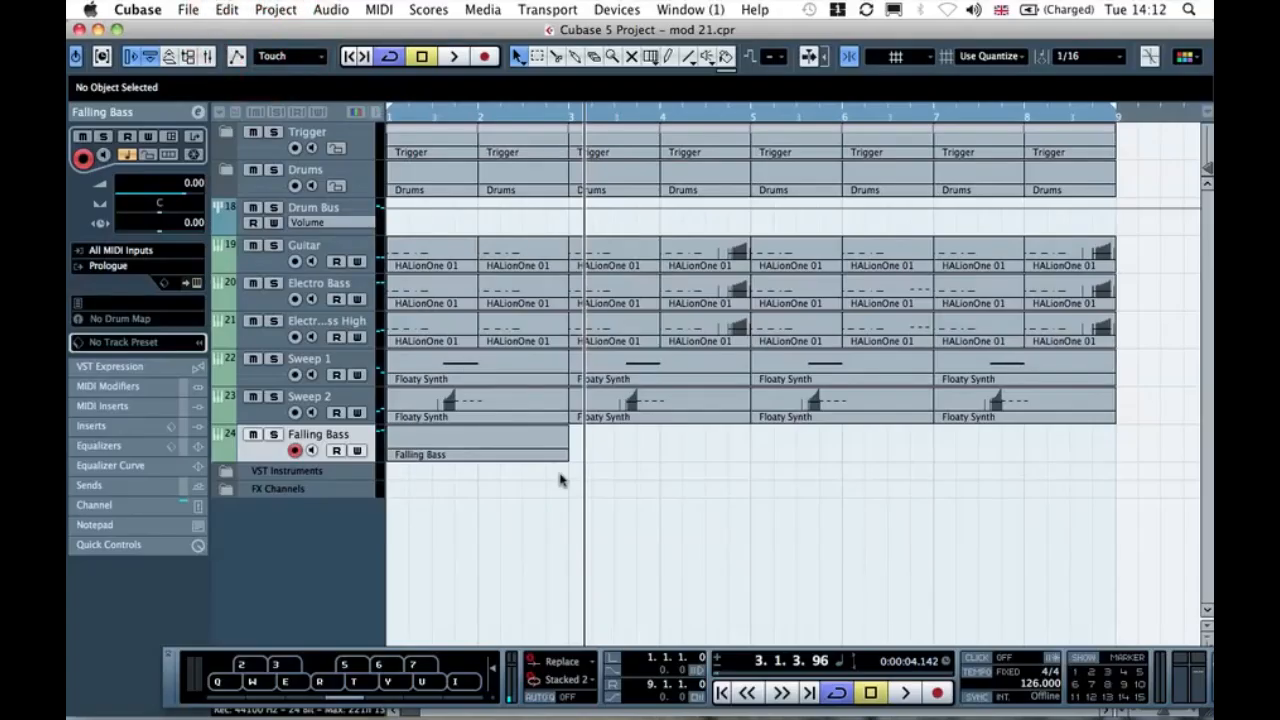
{"action": "left_click", "coordinate": [629, 450]}
{"action": "left_click", "coordinate": [487, 447]}
{"action": "double_click", "coordinate": [487, 447]}
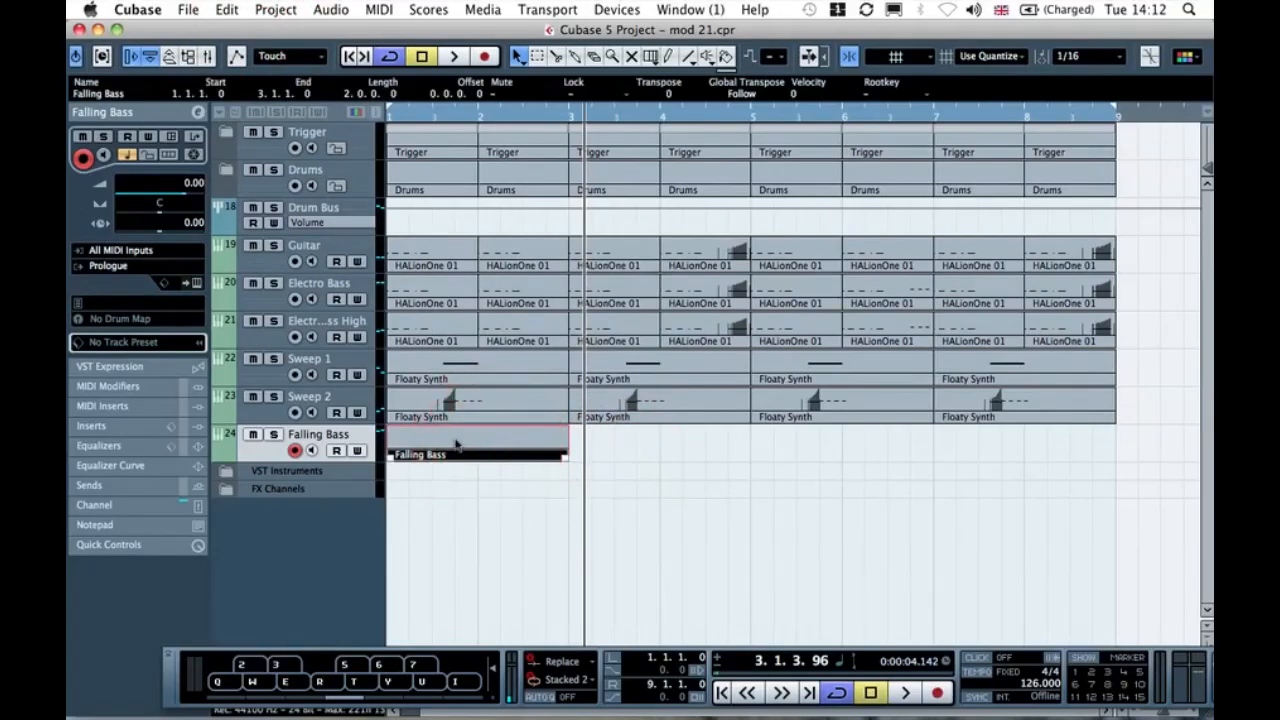
{"action": "left_click_drag", "start_coordinate": [420, 26], "coordinate": [508, 150]}
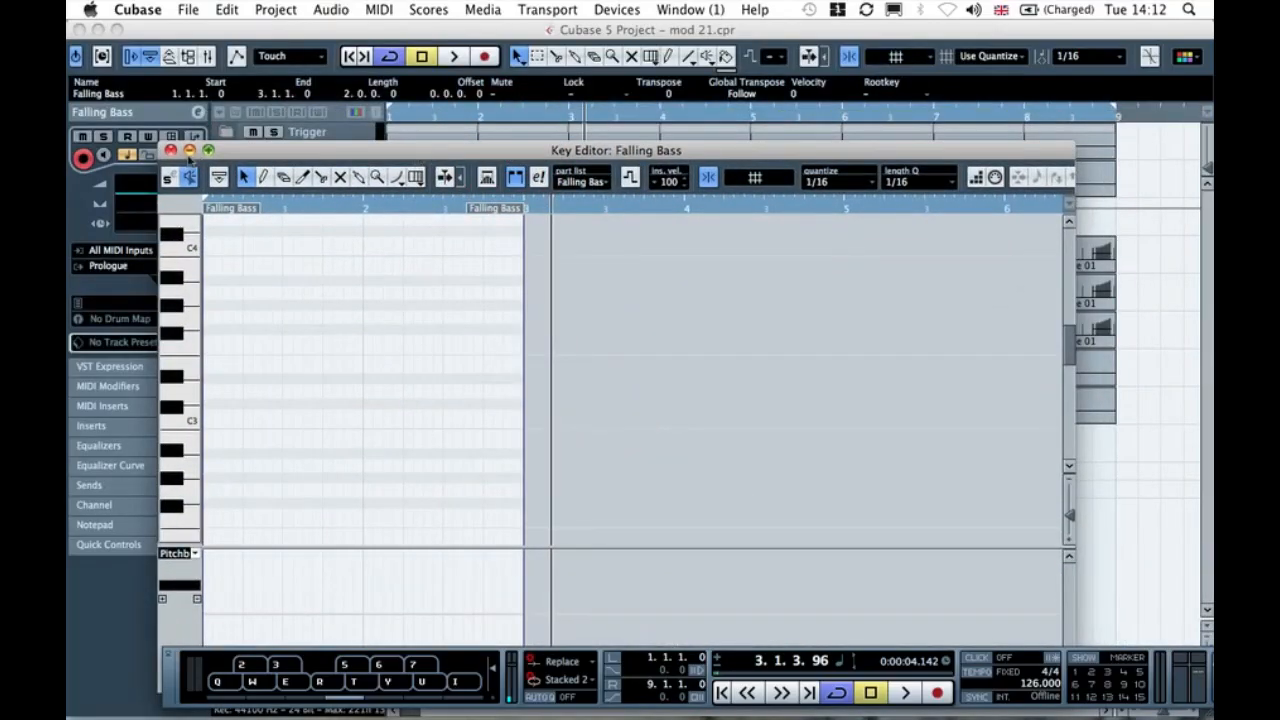
{"action": "left_click", "coordinate": [171, 151]}
{"action": "left_click", "coordinate": [626, 493]}
- Hide the virtual keyboard and set the left and right locators around the two-bar Falling Bass part
{"action": "left_click", "coordinate": [508, 451]}
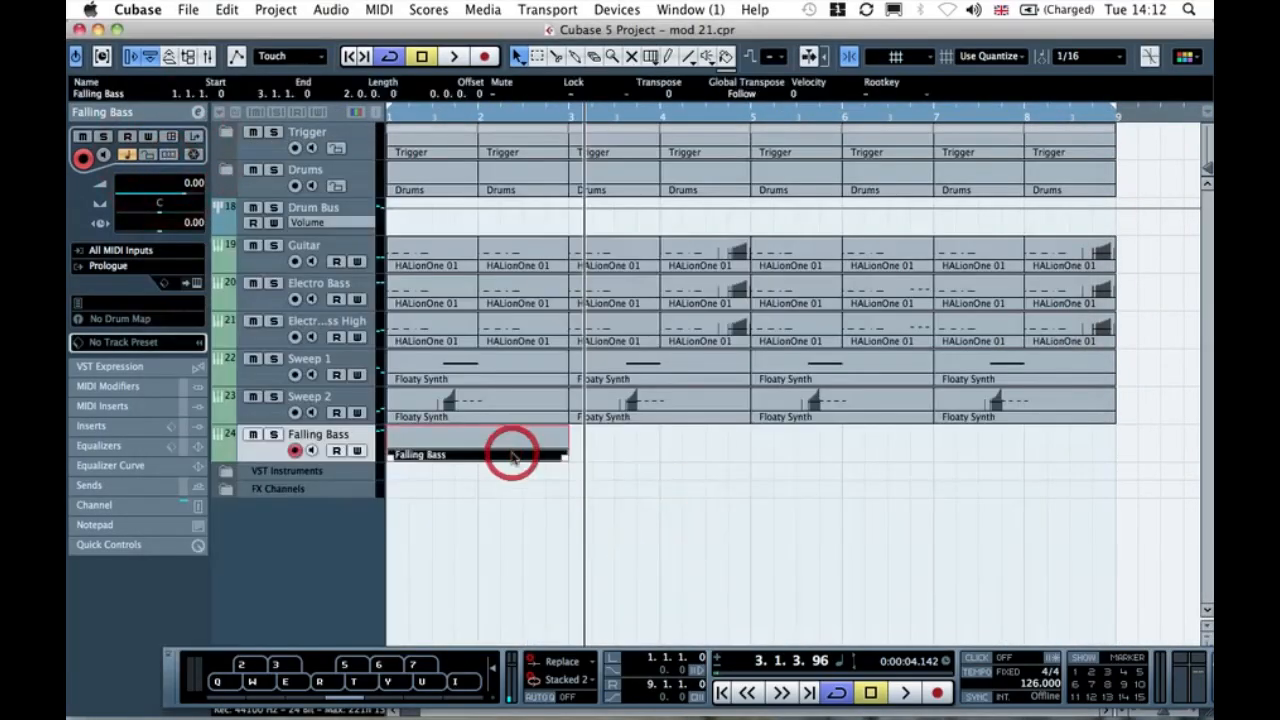
{"action": "left_click", "coordinate": [505, 467]}
{"action": "left_click", "coordinate": [491, 452]}
{"action": "key", "text": "p"}
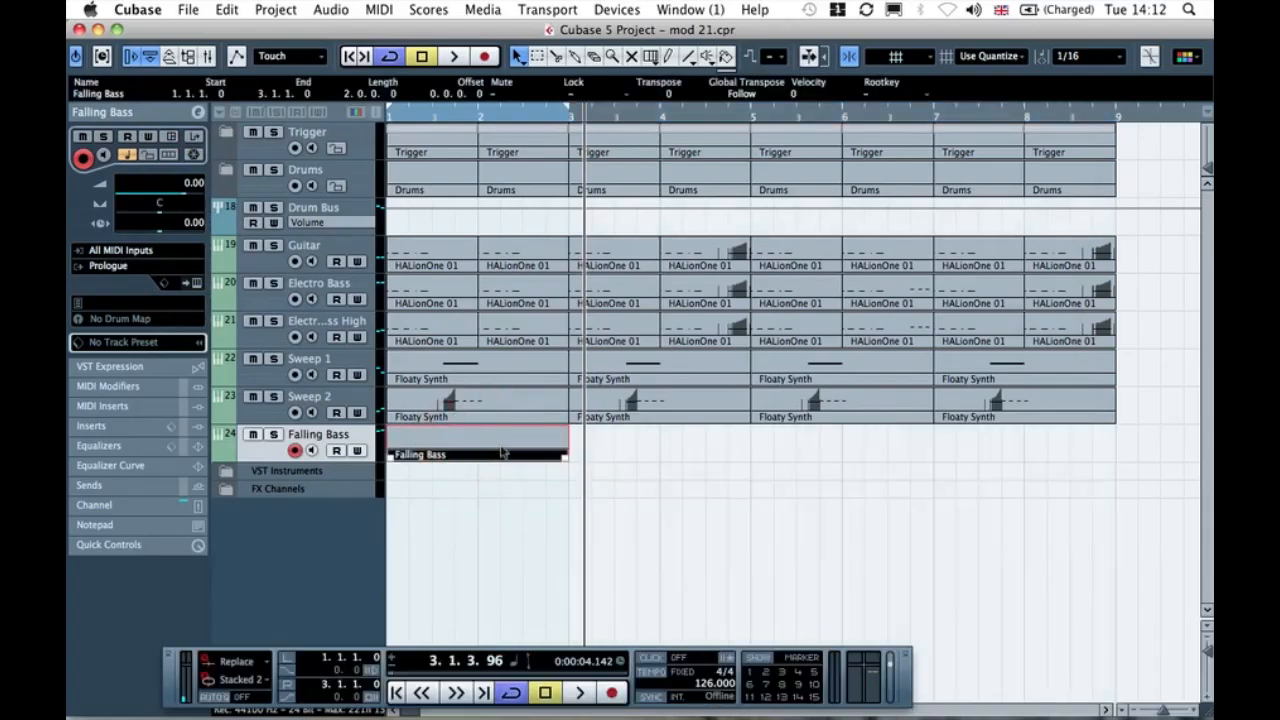
{"action": "left_click", "coordinate": [620, 487]}
{"action": "key", "text": "alt+k"}
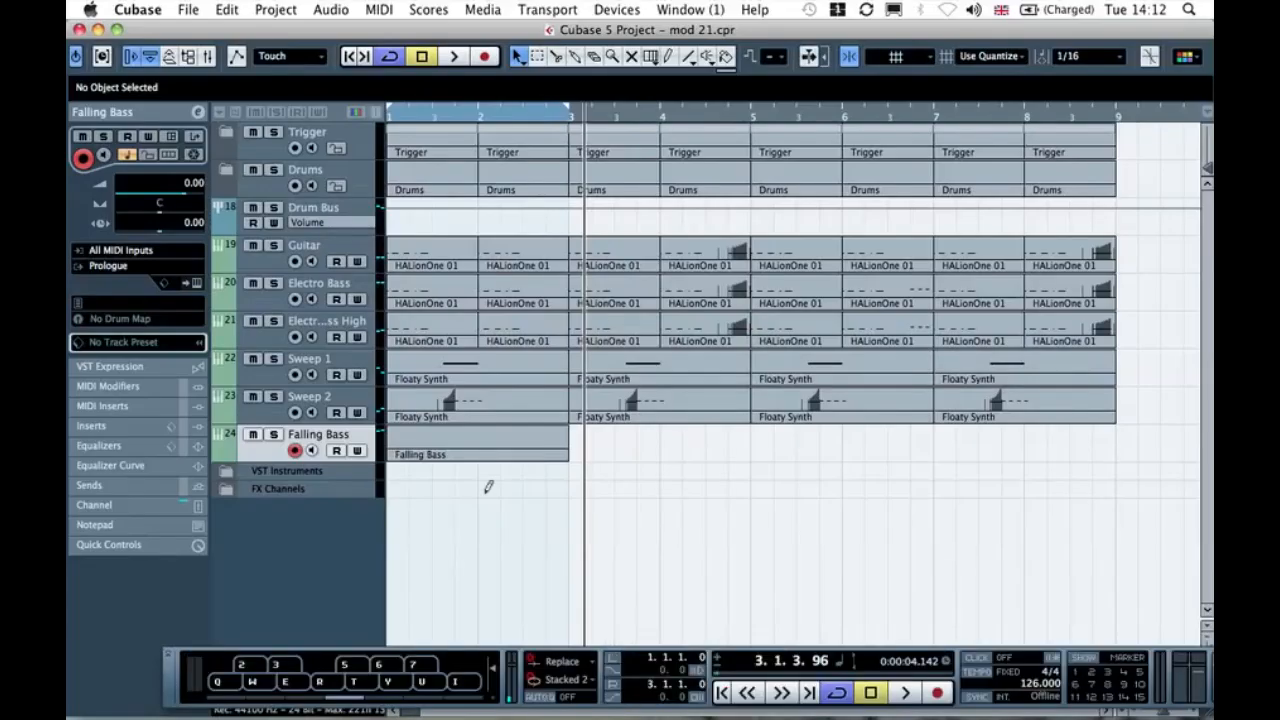
{"action": "key", "text": "alt+k"}
{"action": "left_click", "coordinate": [525, 448]}
{"action": "left_click", "coordinate": [655, 477]}
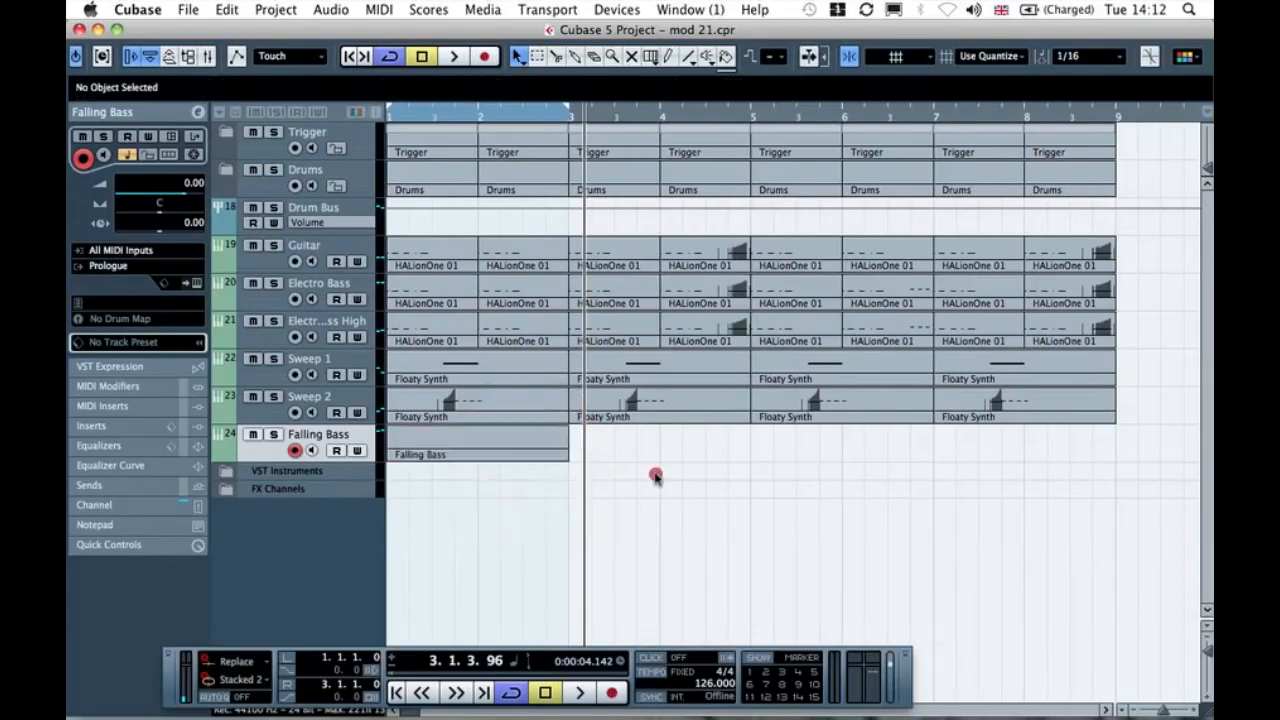
- Return playback to bar 1, open the Falling Bass part in the Key Editor and play the two-bar loop
{"action": "left_click", "coordinate": [390, 113]}
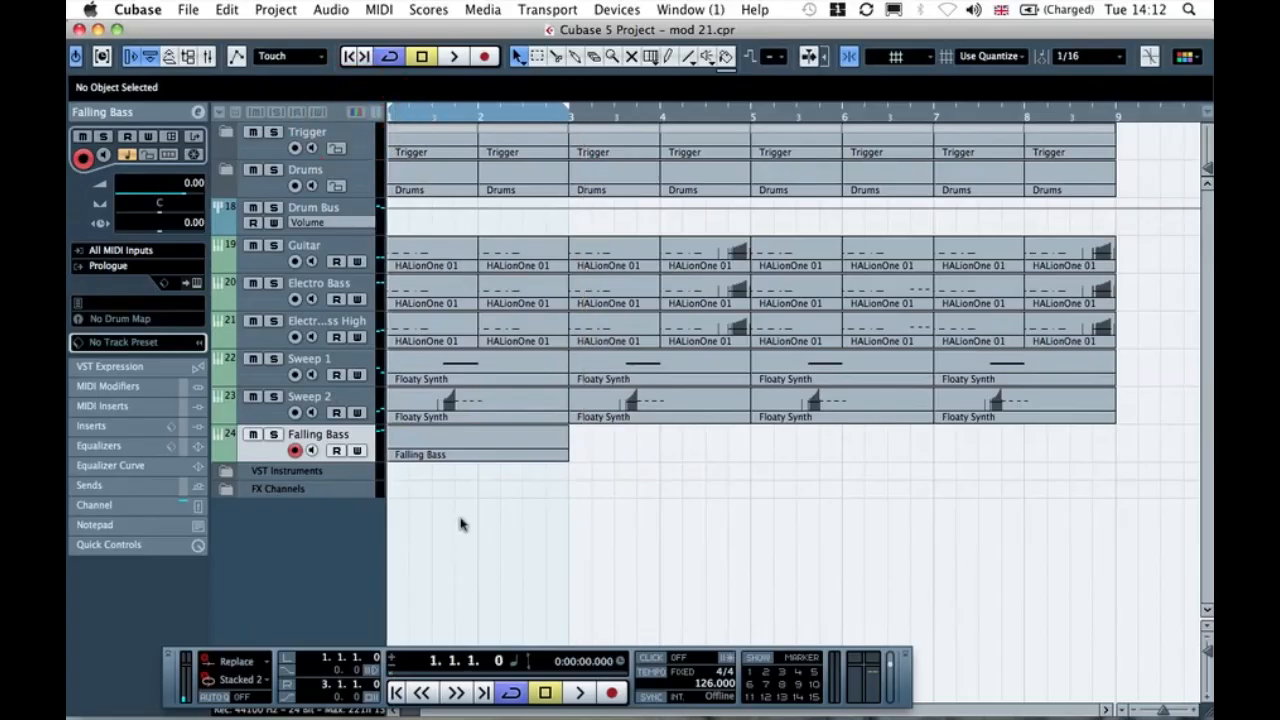
{"action": "double_click", "coordinate": [476, 440]}
{"action": "left_click_drag", "start_coordinate": [422, 153], "coordinate": [431, 45]}
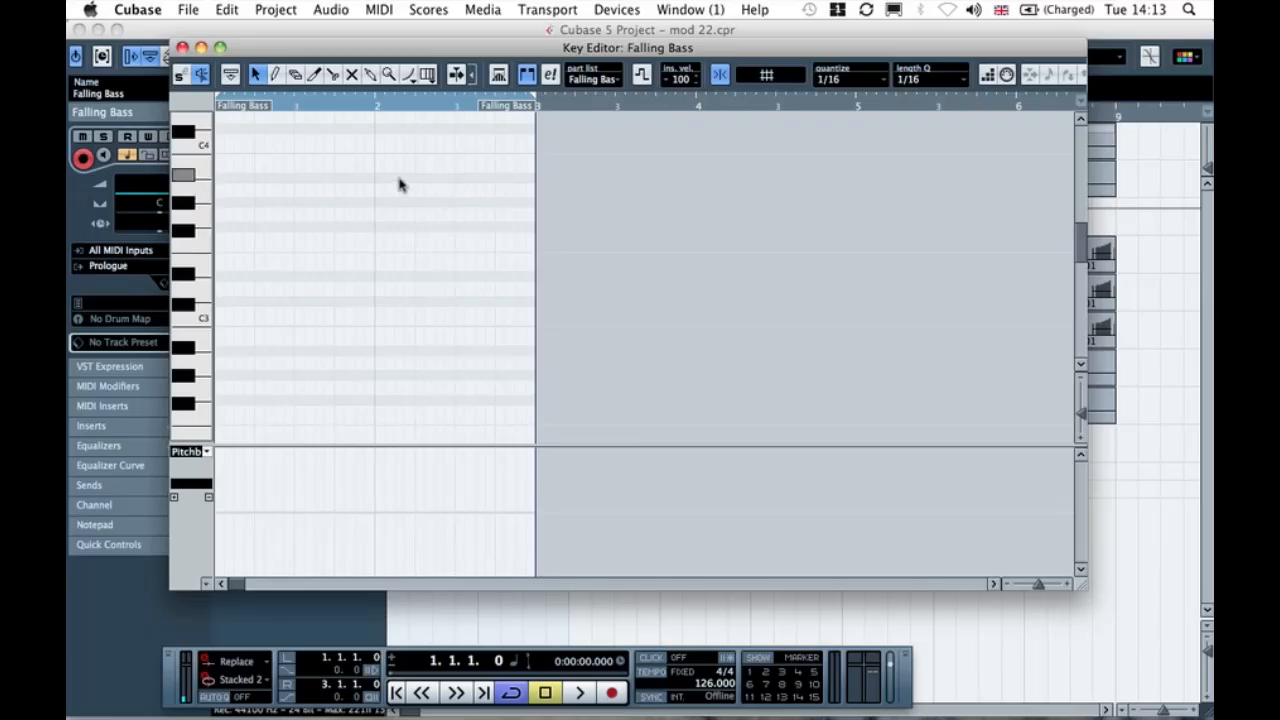
{"action": "key", "text": "h"}
{"action": "key", "text": "h"}
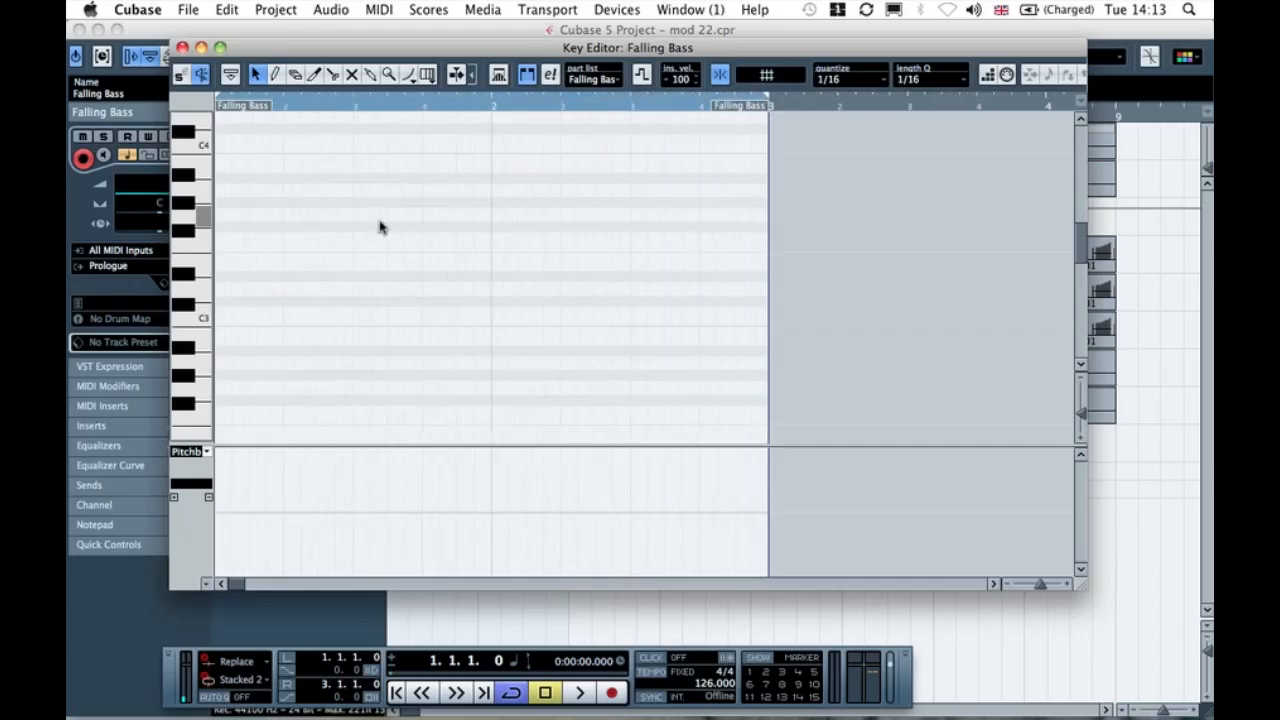
{"action": "left_click", "coordinate": [250, 235]}
{"action": "key", "text": "space"}
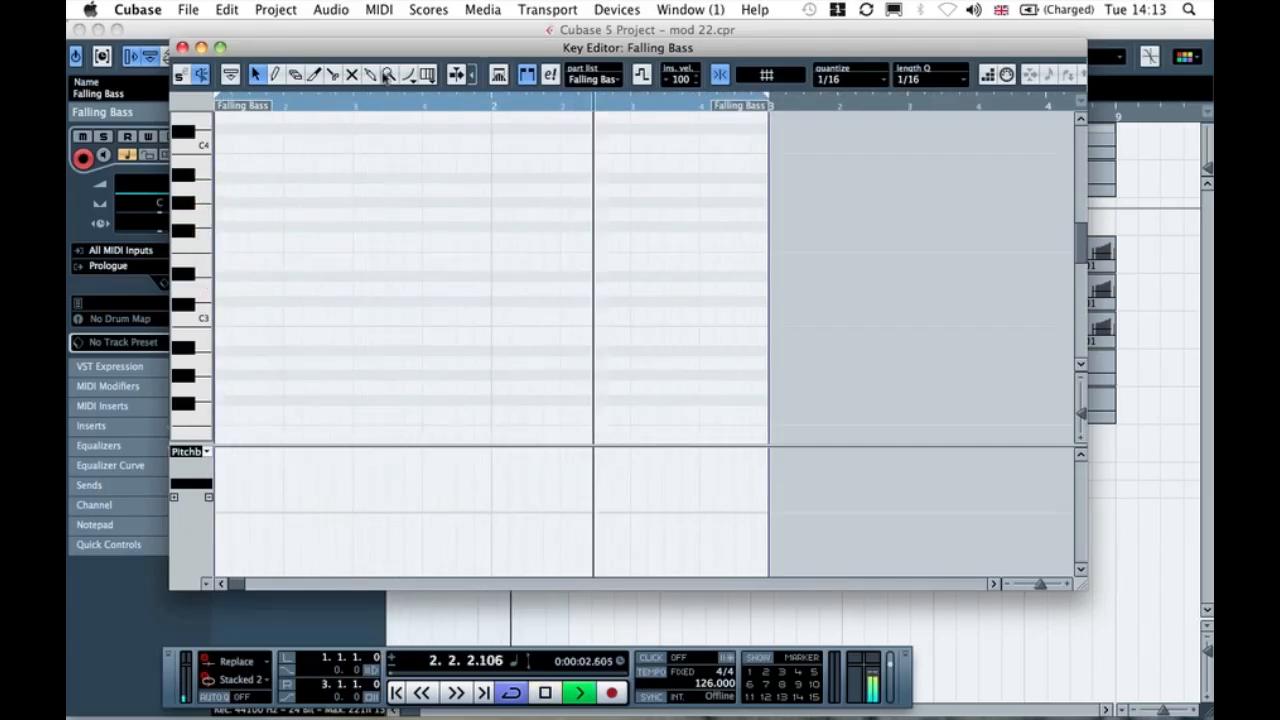
- Draw a one-beat D#1 note on the fourth beat of bar 2 and listen to it in the loop
{"action": "left_click", "coordinate": [276, 76]}
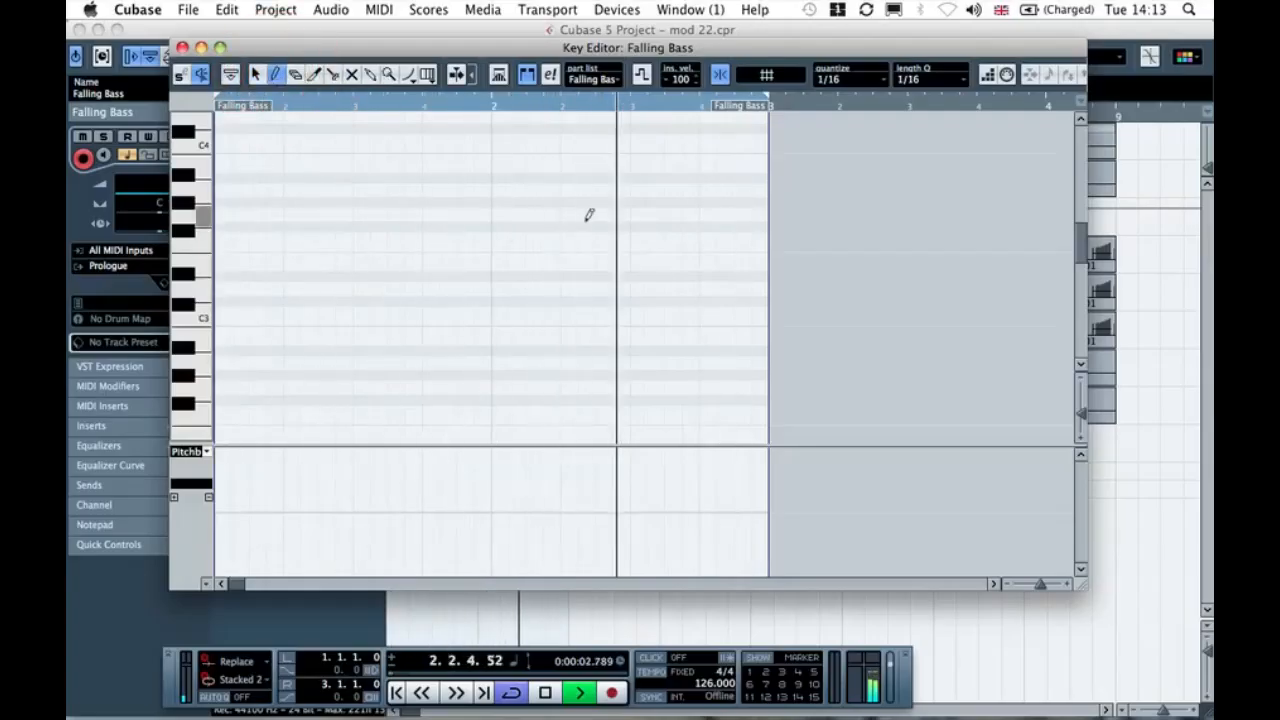
{"action": "scroll", "coordinate": [597, 330], "scroll_direction": "down", "scroll_amount": 5}
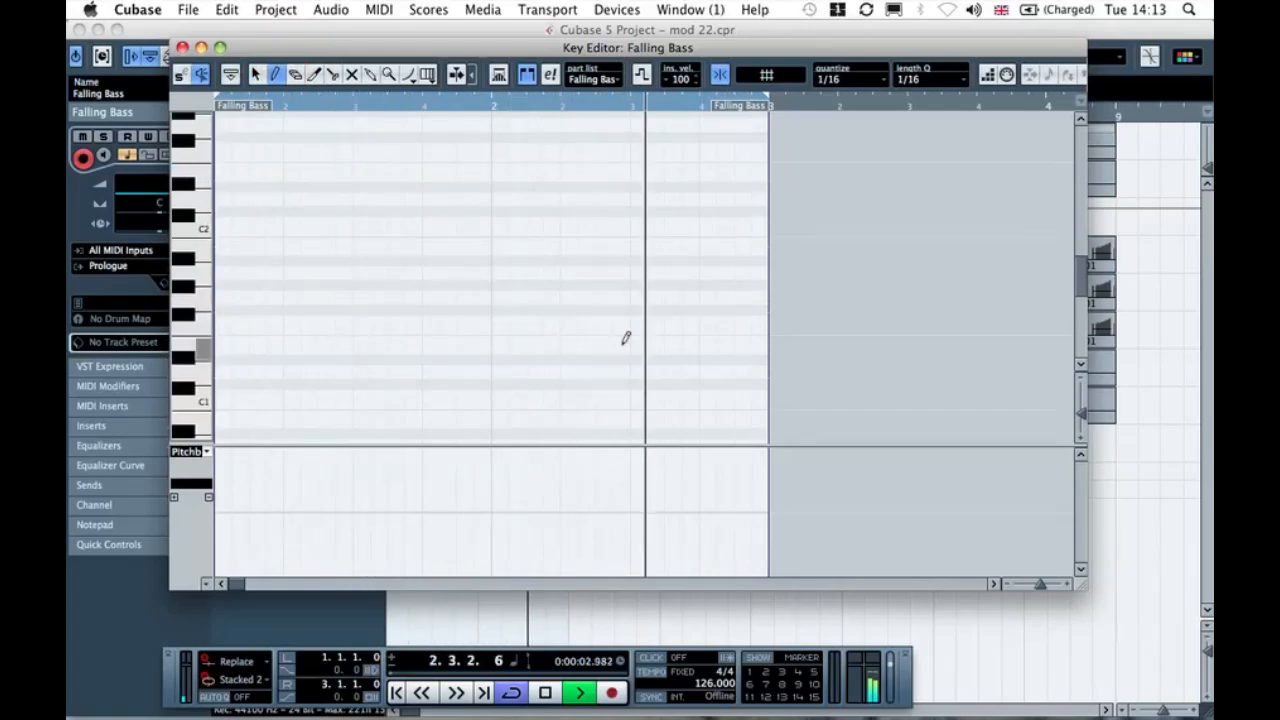
{"action": "key", "text": "space"}
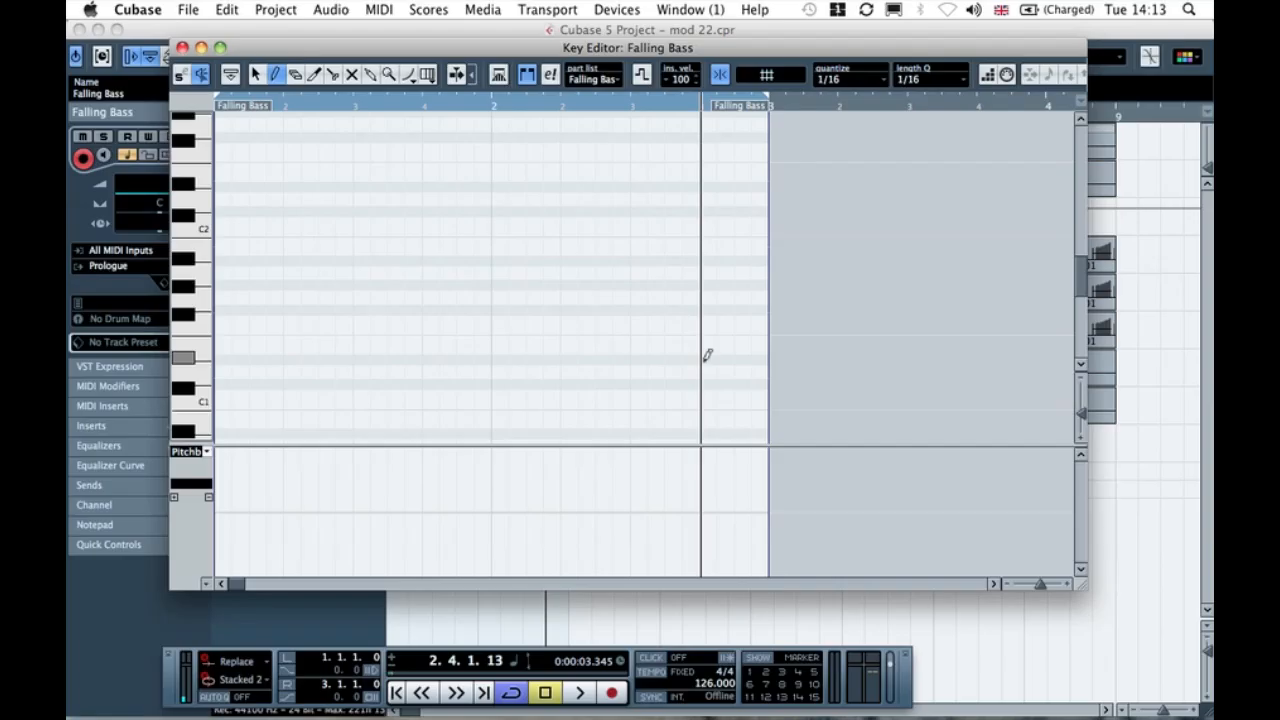
{"action": "left_click_drag", "start_coordinate": [707, 355], "coordinate": [770, 352]}
{"action": "key", "text": "space"}
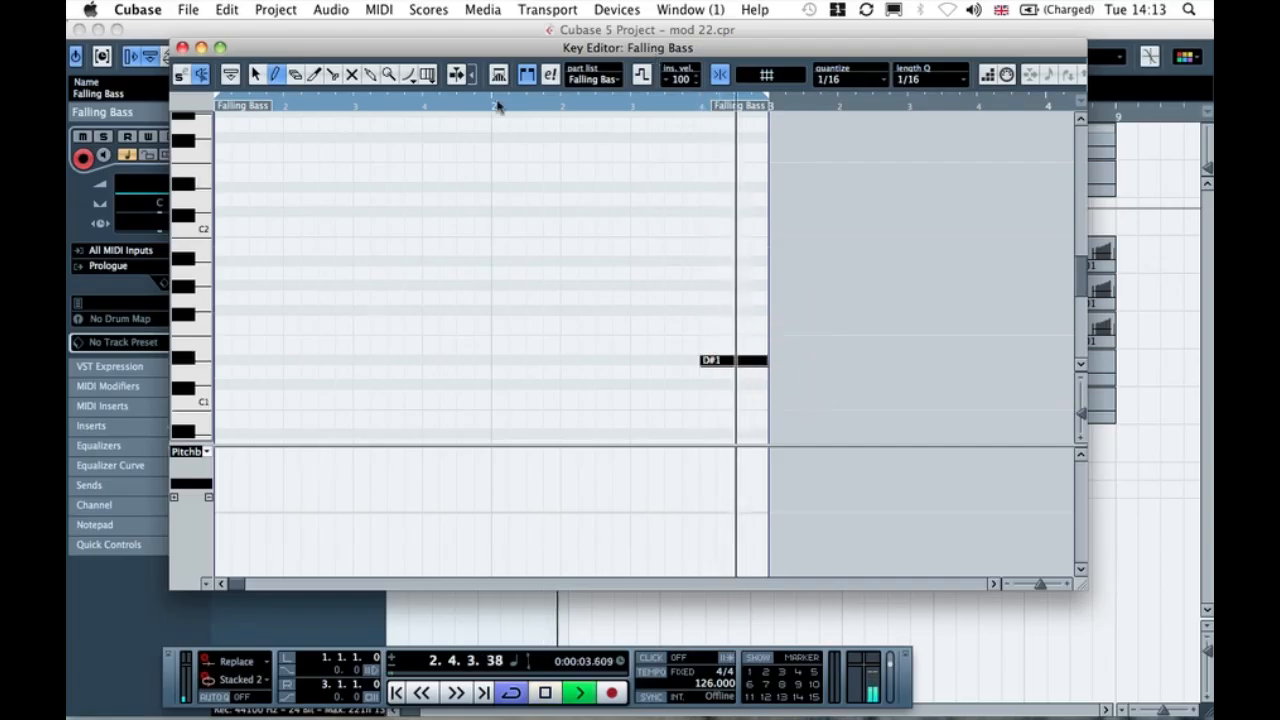
{"action": "left_click", "coordinate": [255, 74]}
{"action": "left_click", "coordinate": [428, 192]}
{"action": "left_click", "coordinate": [506, 240]}
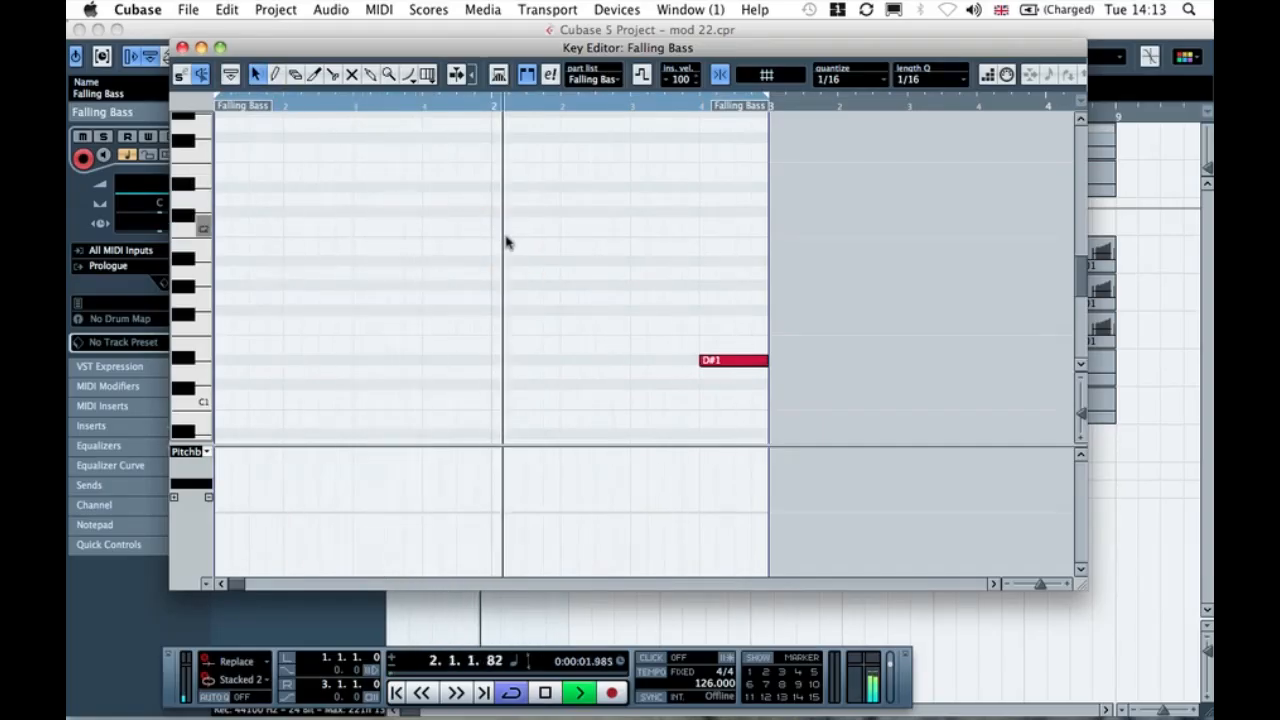
{"action": "key", "text": "space"}
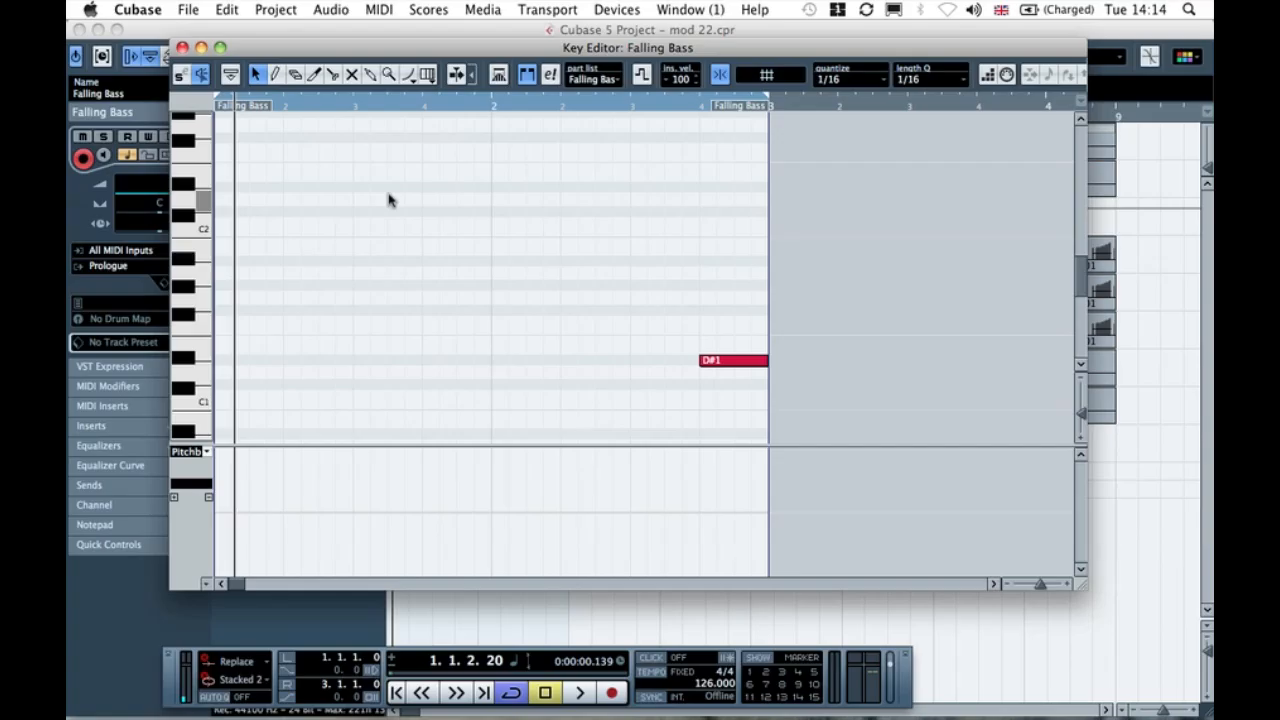
- Draw a note on the fourth beat of bar 1 and move it down to G1
{"action": "left_click", "coordinate": [275, 75]}
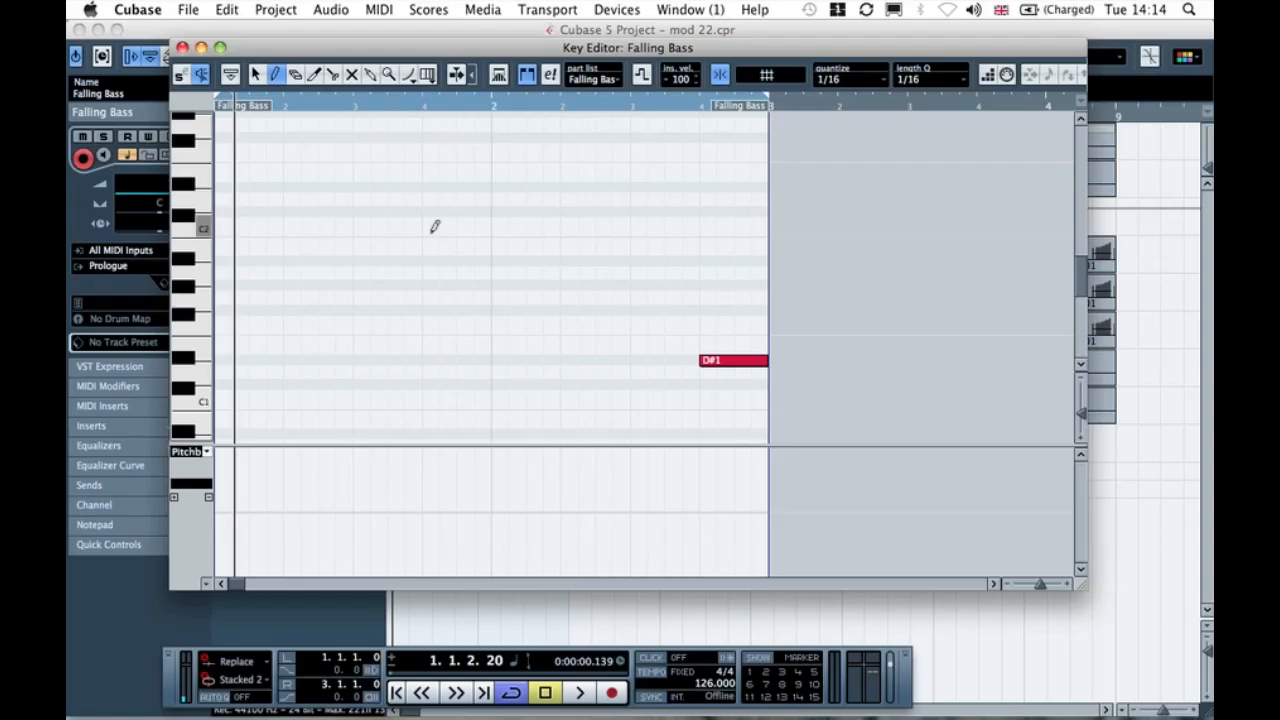
{"action": "left_click_drag", "start_coordinate": [406, 273], "coordinate": [490, 273]}
{"action": "left_click", "coordinate": [255, 74]}
{"action": "left_click", "coordinate": [454, 197]}
{"action": "left_click", "coordinate": [460, 274]}
{"action": "mouse_move", "coordinate": [460, 276]}
{"action": "left_mouse_down"}
{"action": "mouse_move", "coordinate": [443, 249]}
{"action": "mouse_move", "coordinate": [443, 289]}
{"action": "left_mouse_up"}
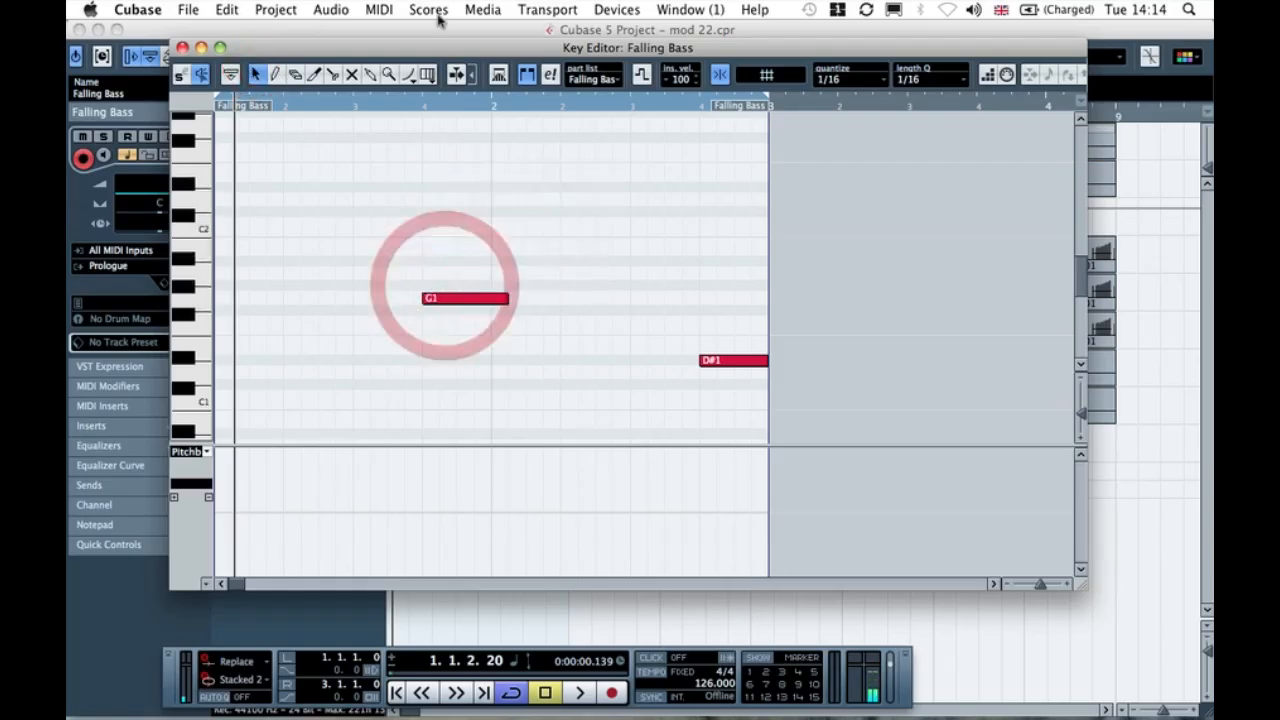
- Trim the G1 note to end at the start of bar 2, check the loop, and close the Key Editor
{"action": "key", "text": "space"}
{"action": "left_click", "coordinate": [490, 300]}
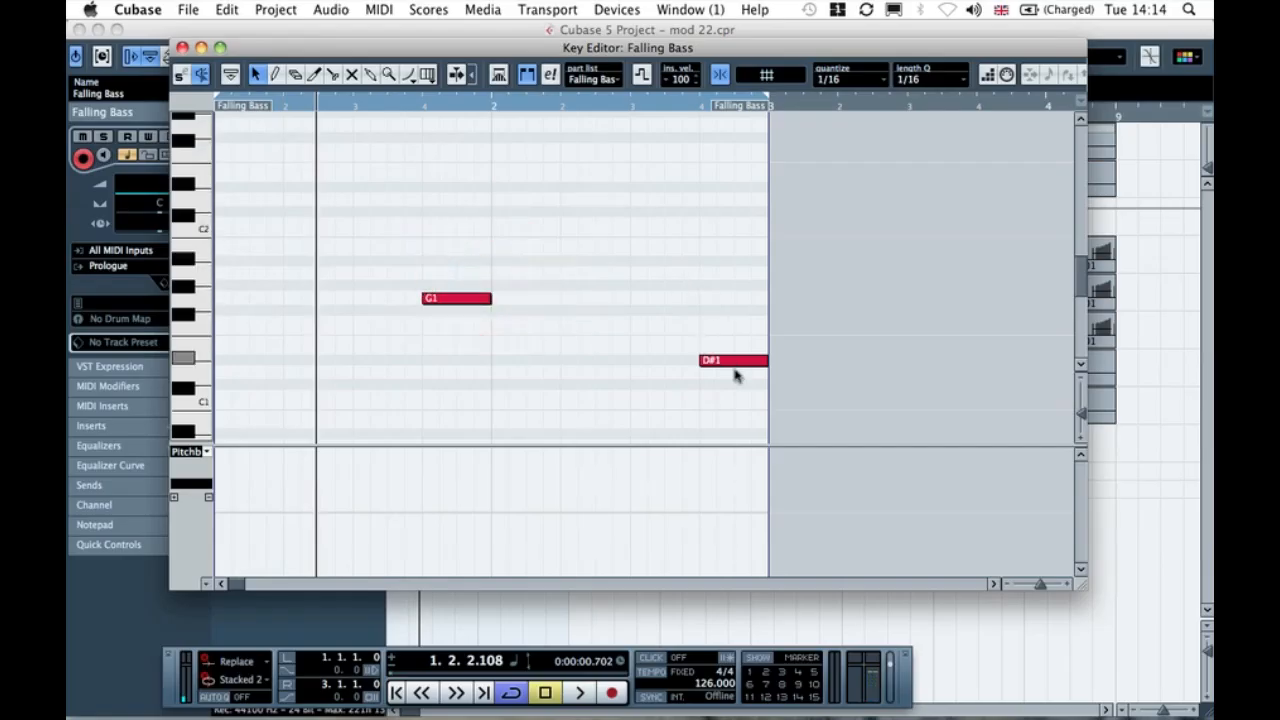
{"action": "key", "text": "space"}
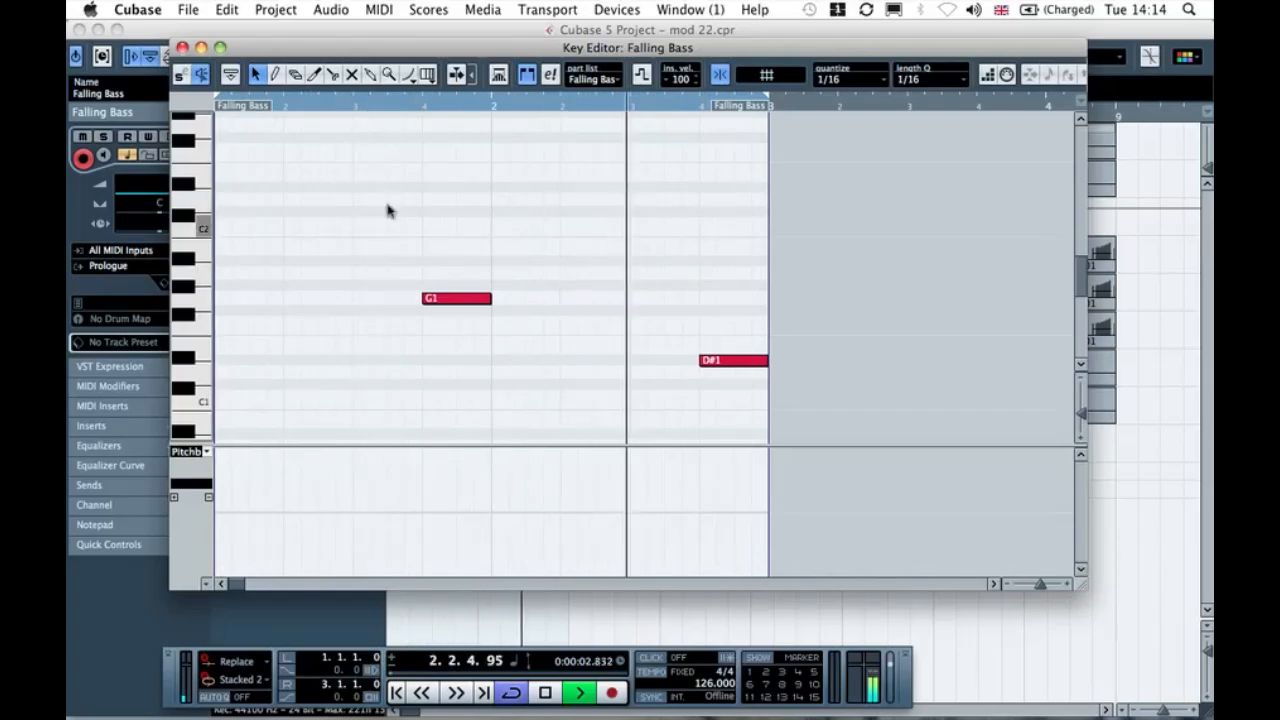
{"action": "key", "text": "space"}
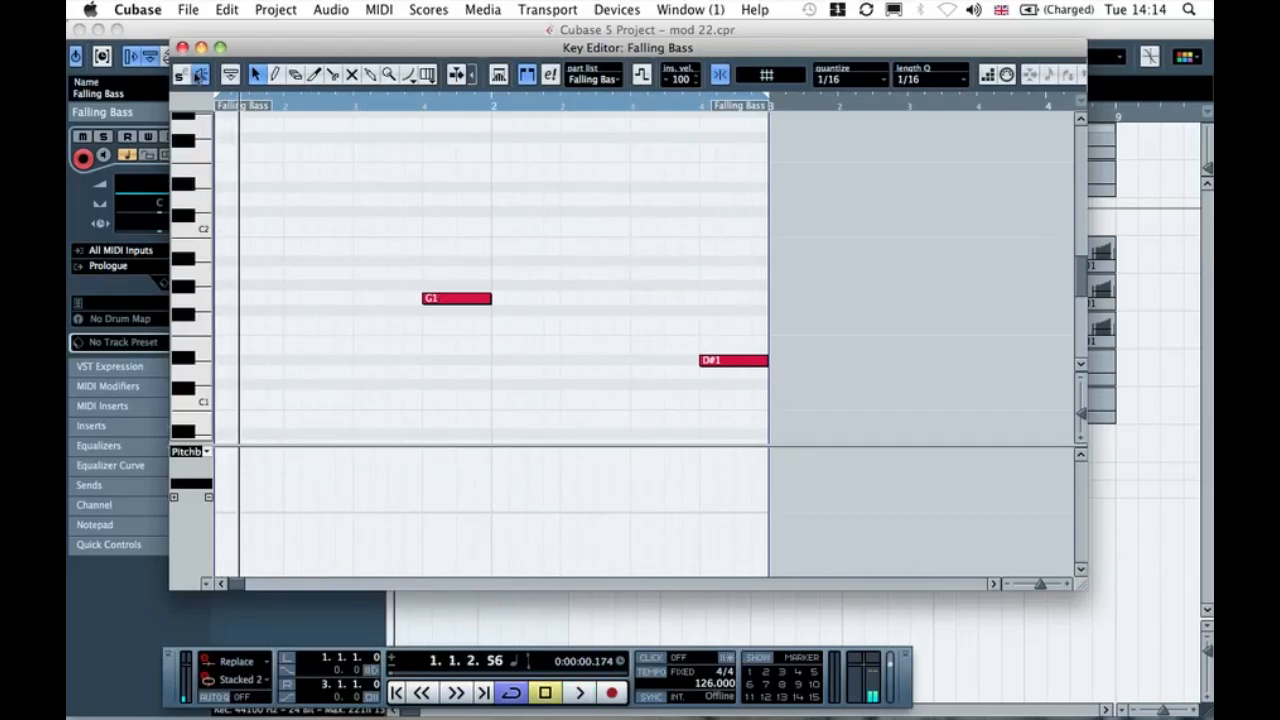
{"action": "left_click", "coordinate": [182, 47]}
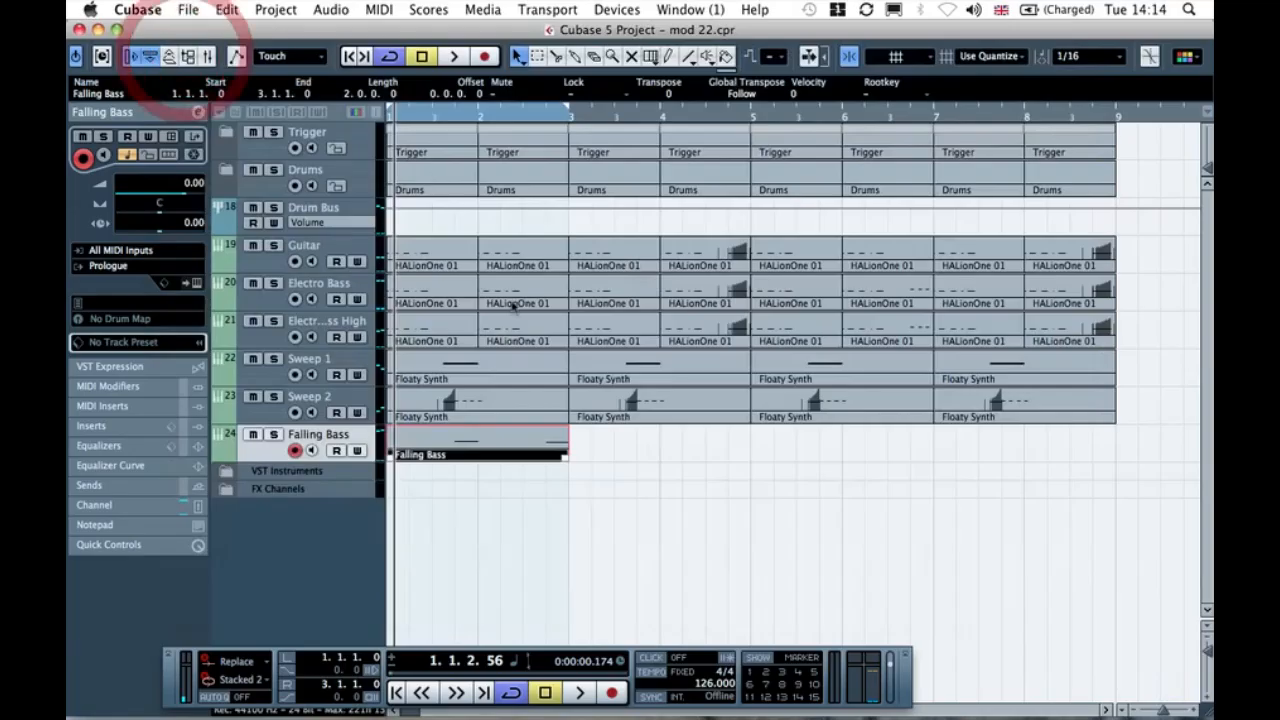
{"action": "left_click", "coordinate": [221, 453]}
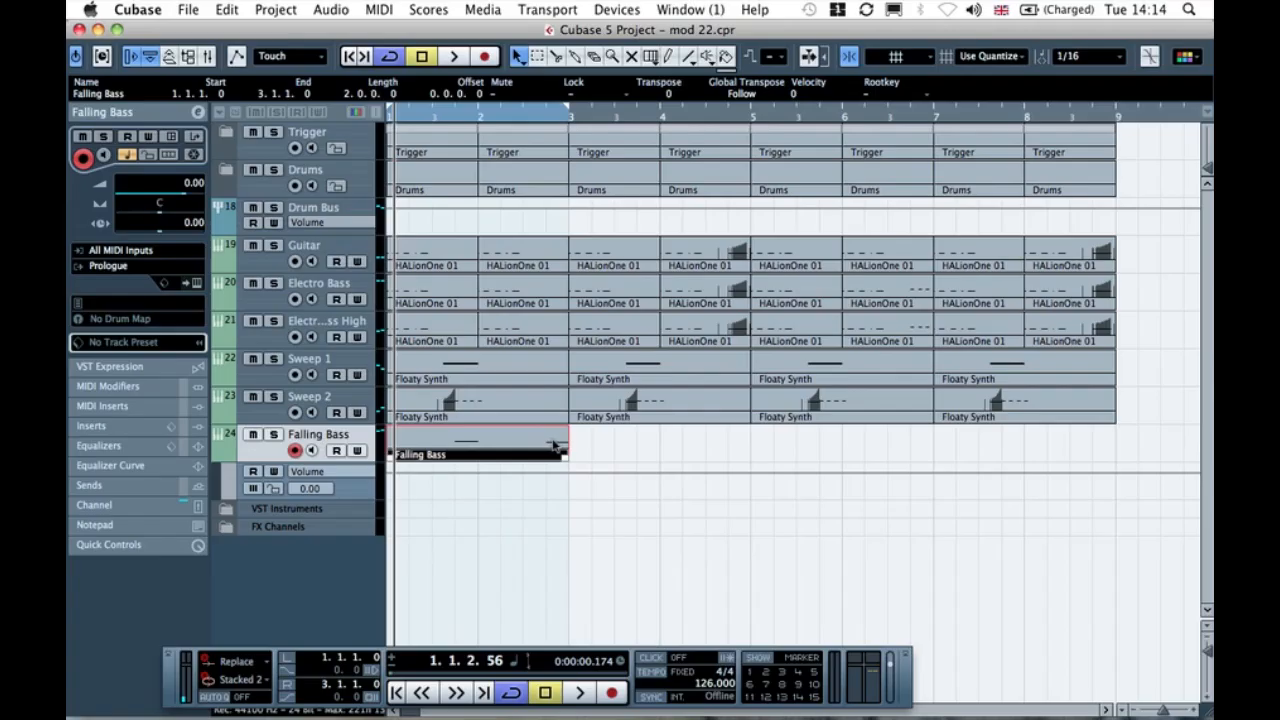
{"action": "left_click", "coordinate": [221, 453]}
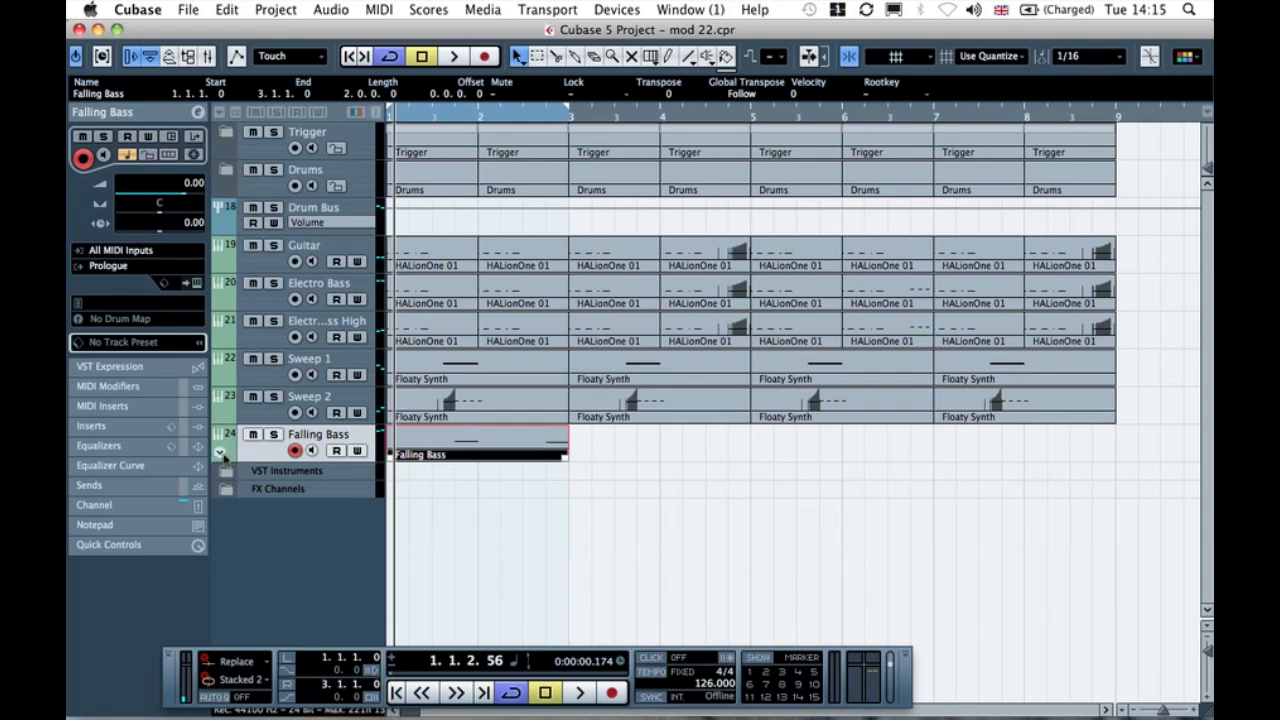
- Show the Volume automation lane of the Falling Bass track and enable automation reading for it
{"action": "left_click", "coordinate": [220, 452]}
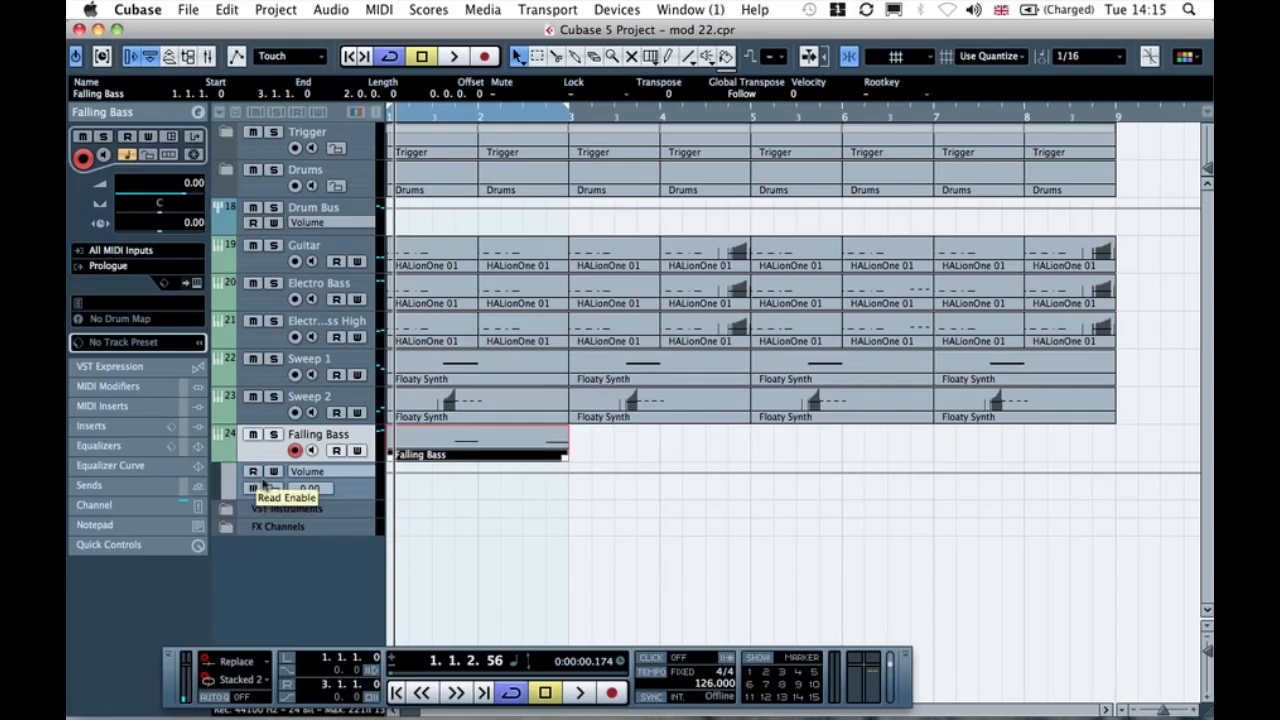
{"action": "left_click", "coordinate": [298, 472]}
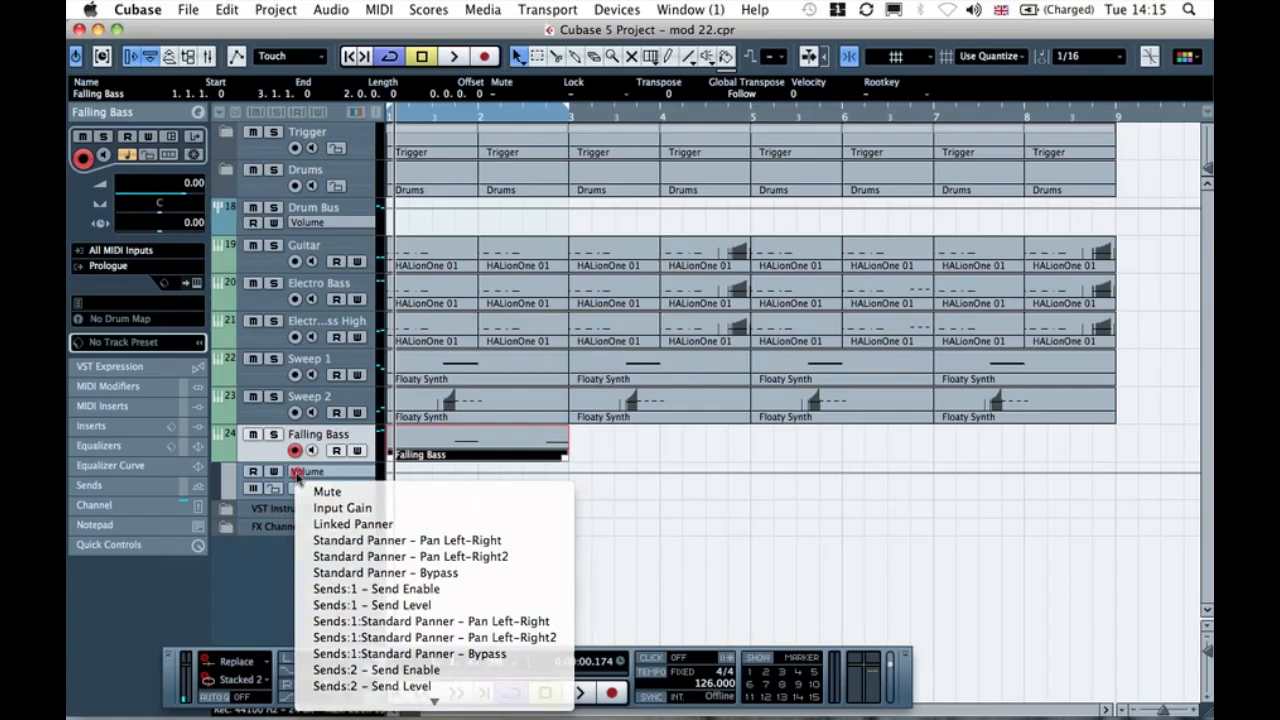
{"action": "left_click", "coordinate": [298, 476]}
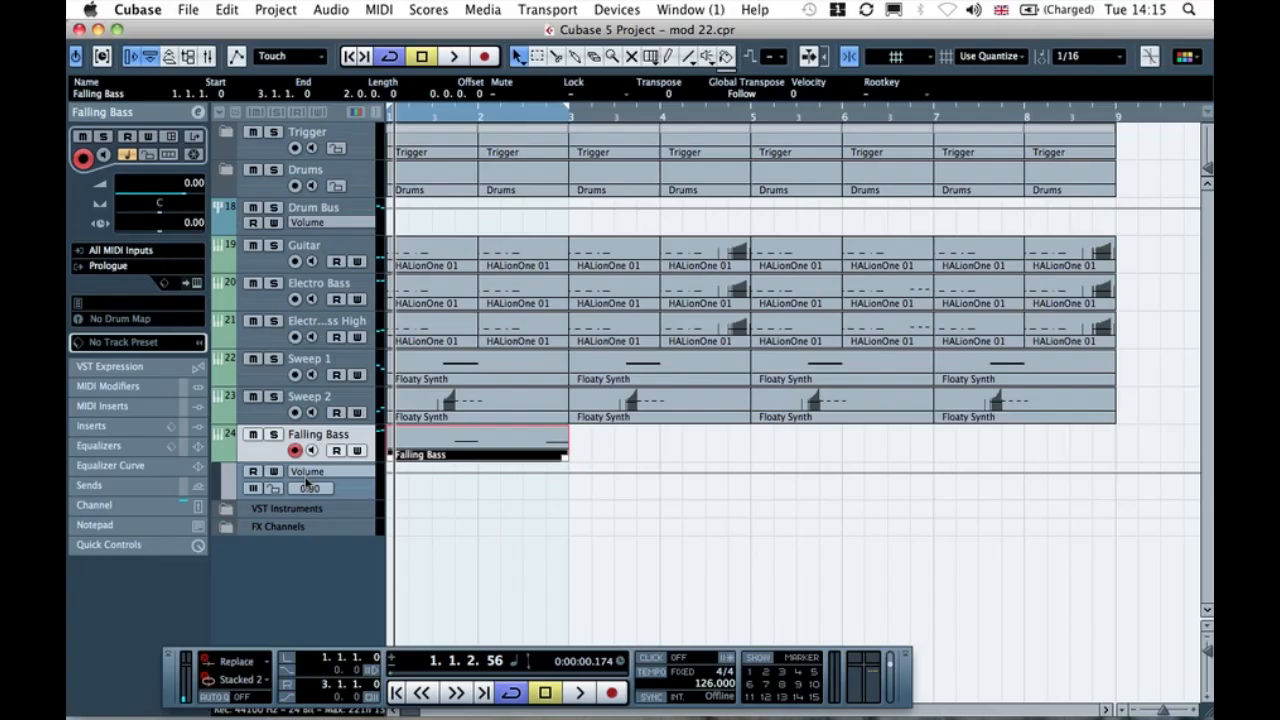
{"action": "left_click", "coordinate": [253, 472]}
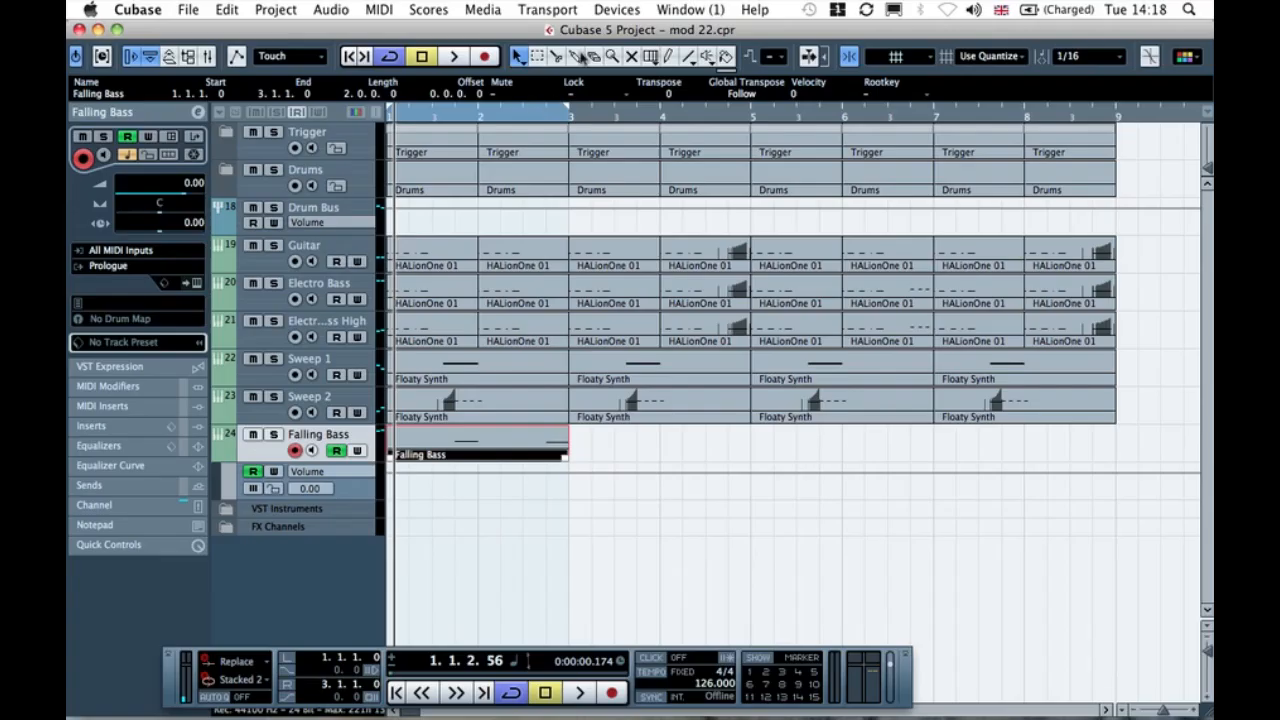
- Add Volume automation points to the Falling Bass lane and position them at 2.1.1 and 2.2.1, the latter at -0.53
{"action": "left_click", "coordinate": [669, 56]}
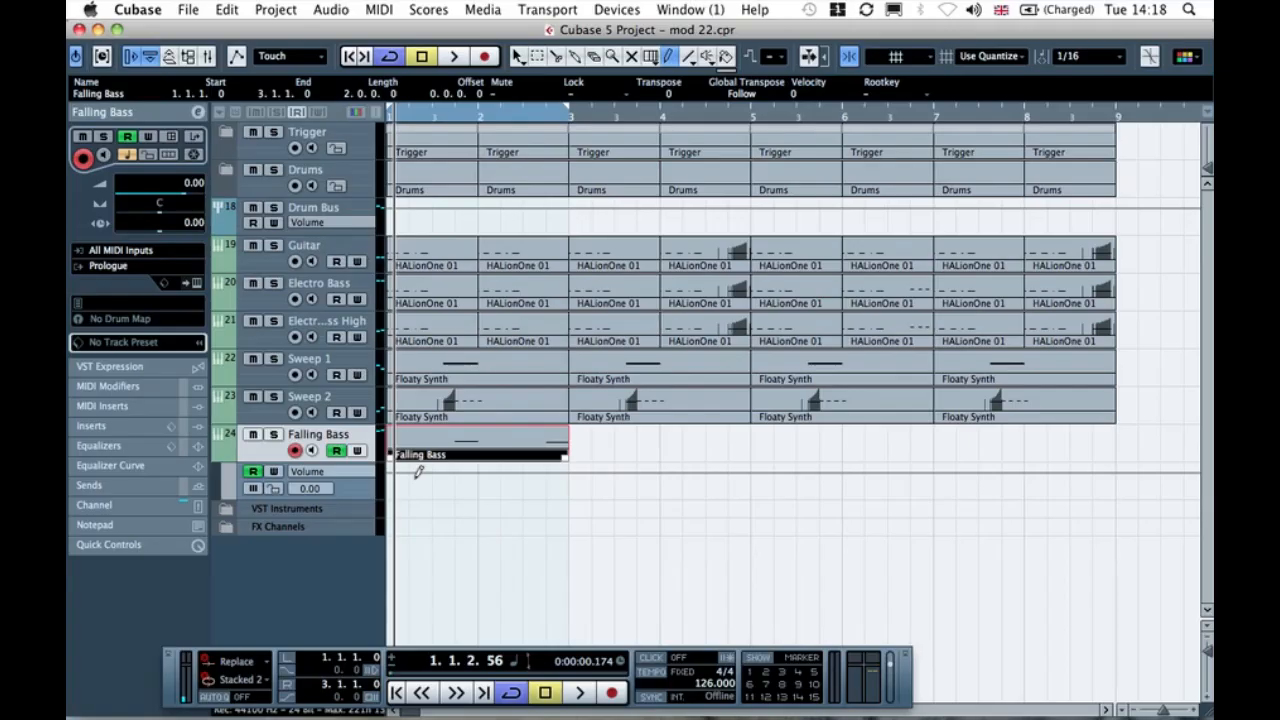
{"action": "left_click", "coordinate": [445, 476]}
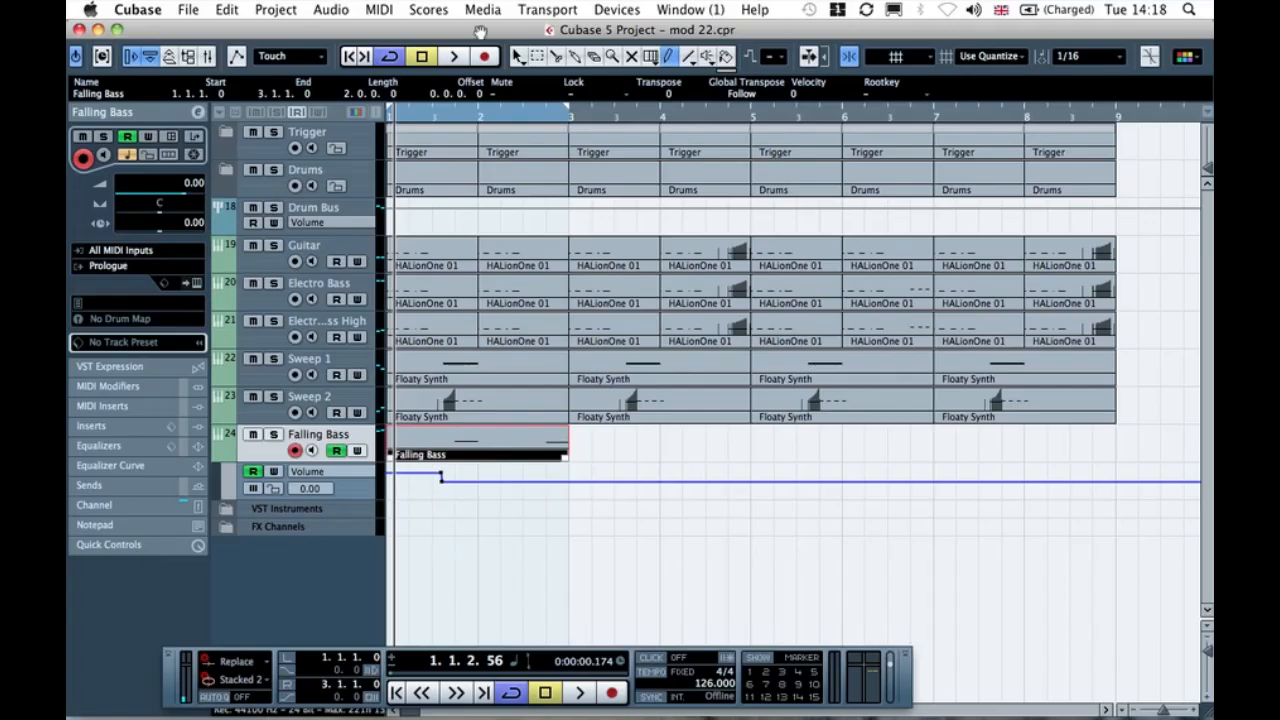
{"action": "left_click", "coordinate": [518, 56]}
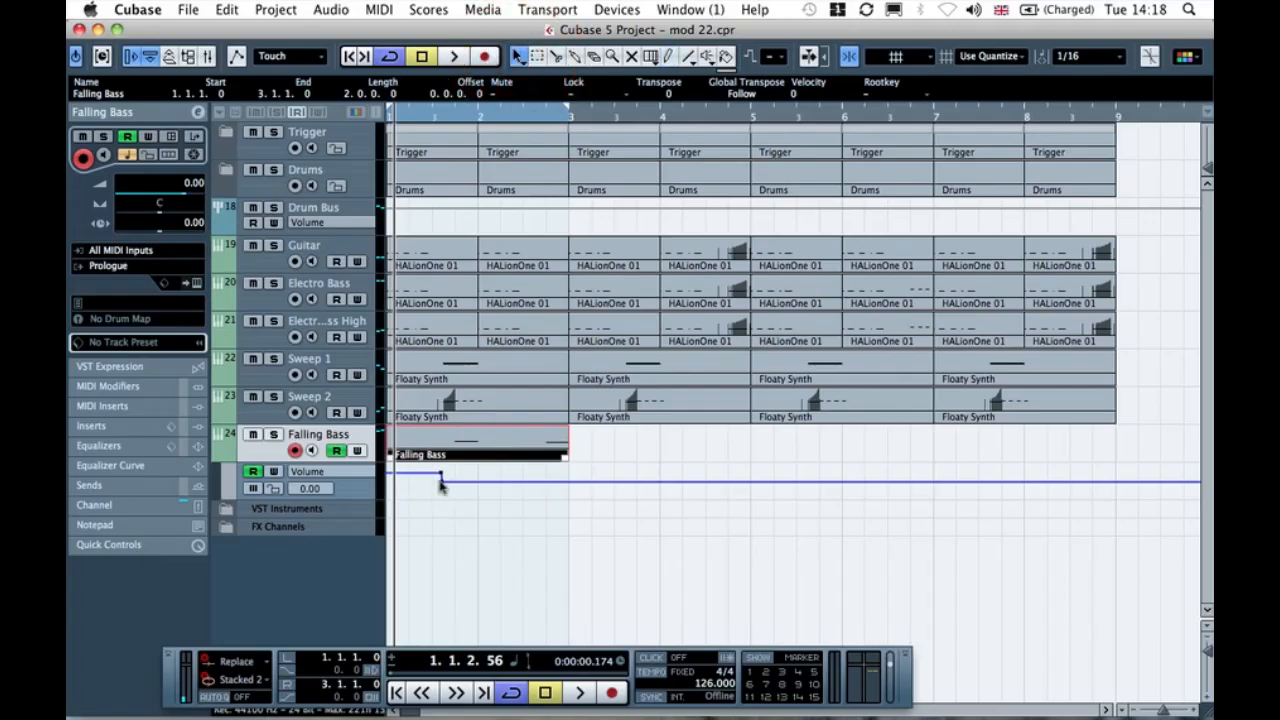
{"action": "left_click_drag", "start_coordinate": [443, 482], "coordinate": [486, 480]}
{"action": "key", "text": "h"}
{"action": "key", "text": "h"}
{"action": "key", "text": "h"}
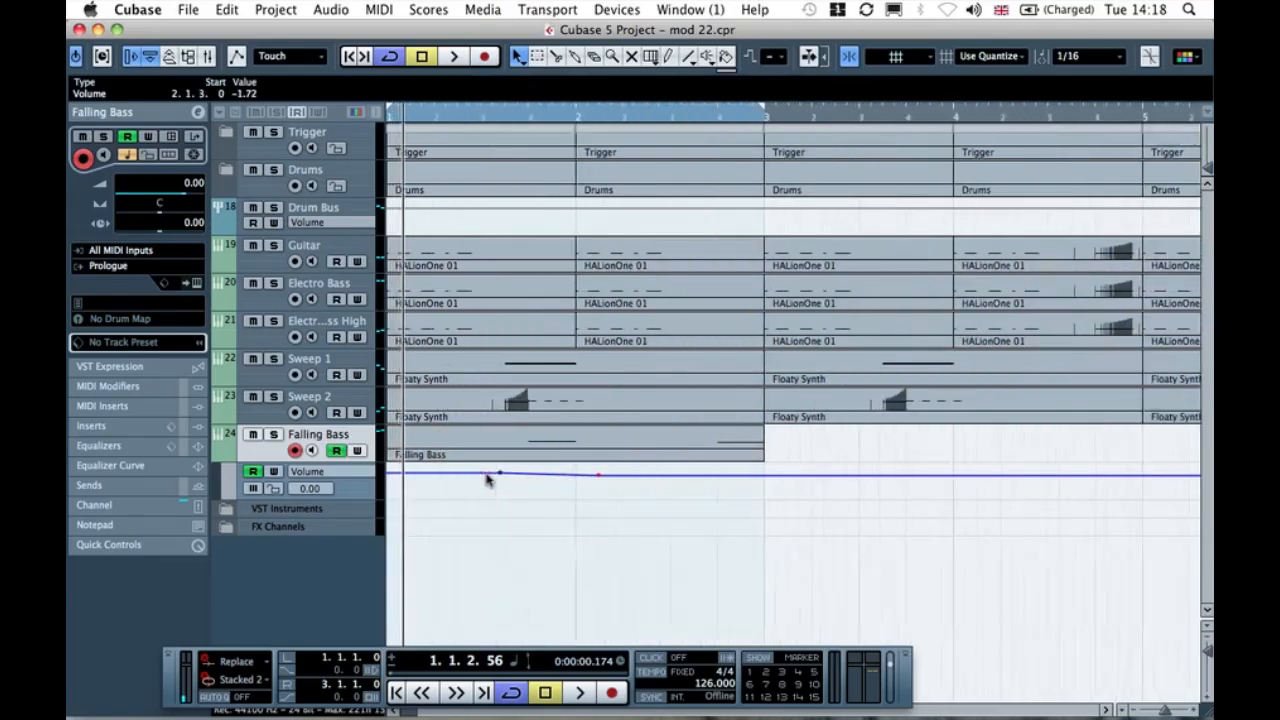
{"action": "left_click", "coordinate": [533, 485]}
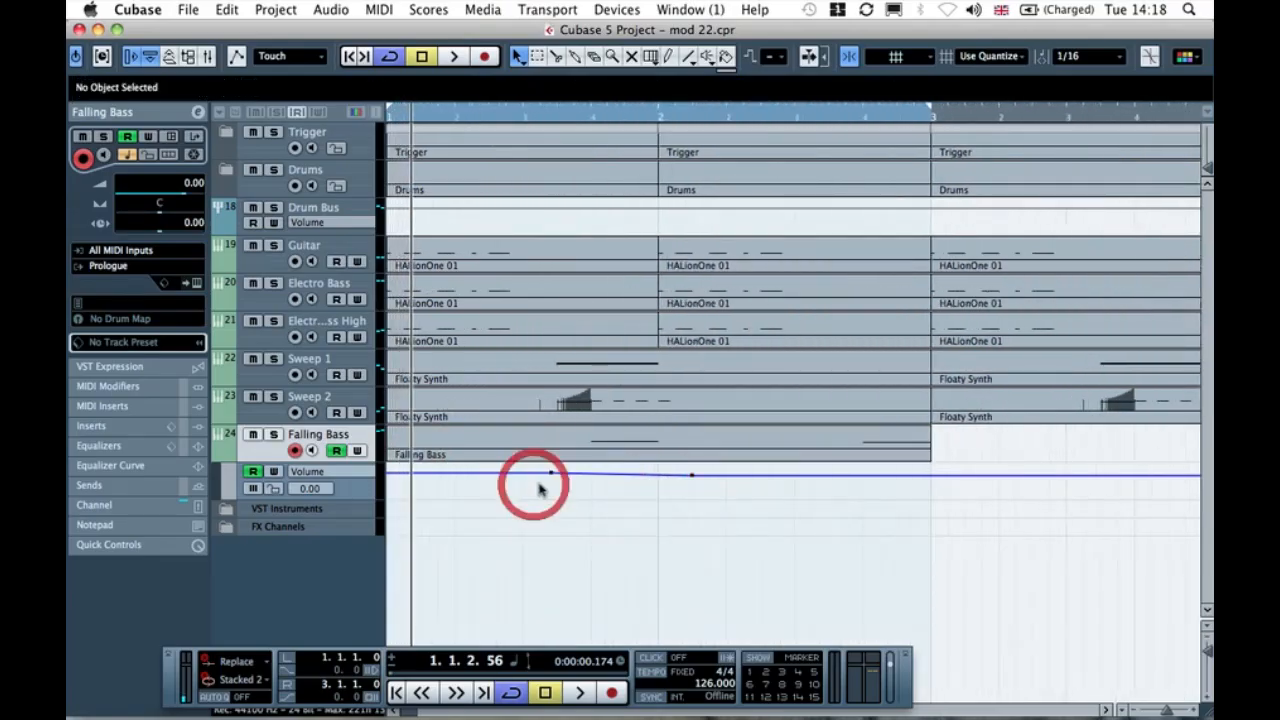
{"action": "left_click_drag", "start_coordinate": [555, 472], "coordinate": [725, 475]}
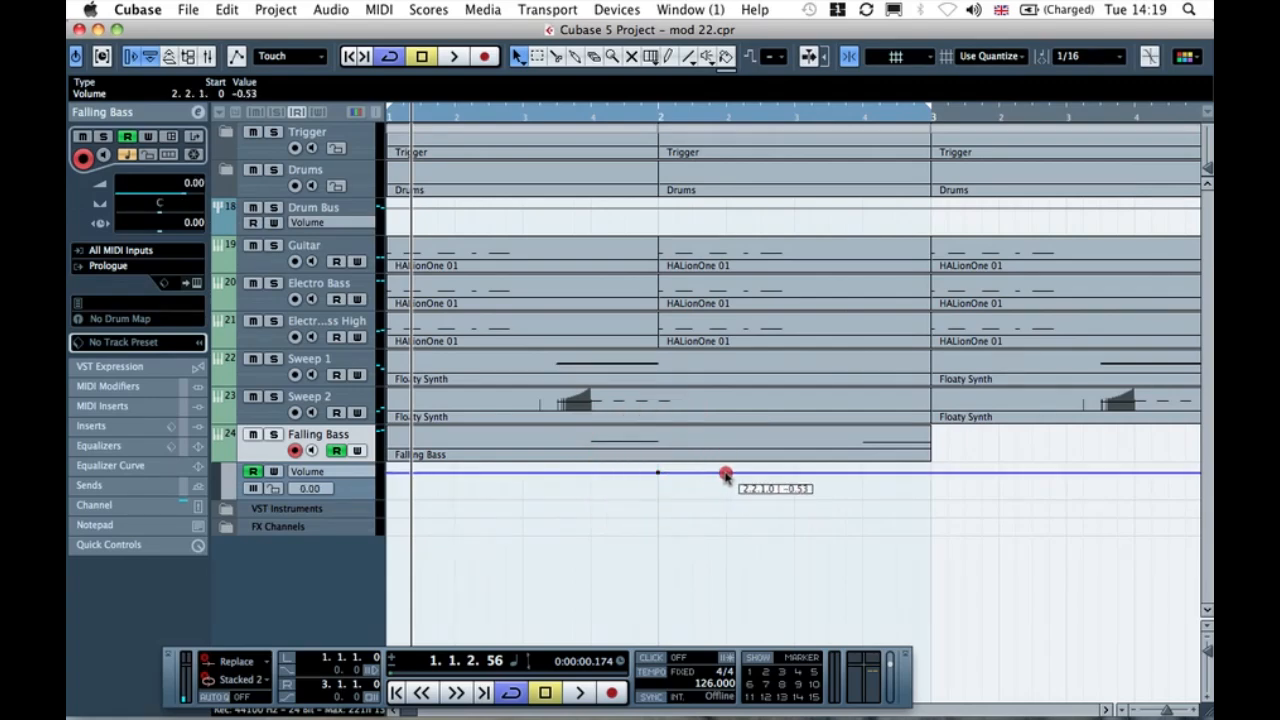
{"action": "left_click", "coordinate": [726, 475]}
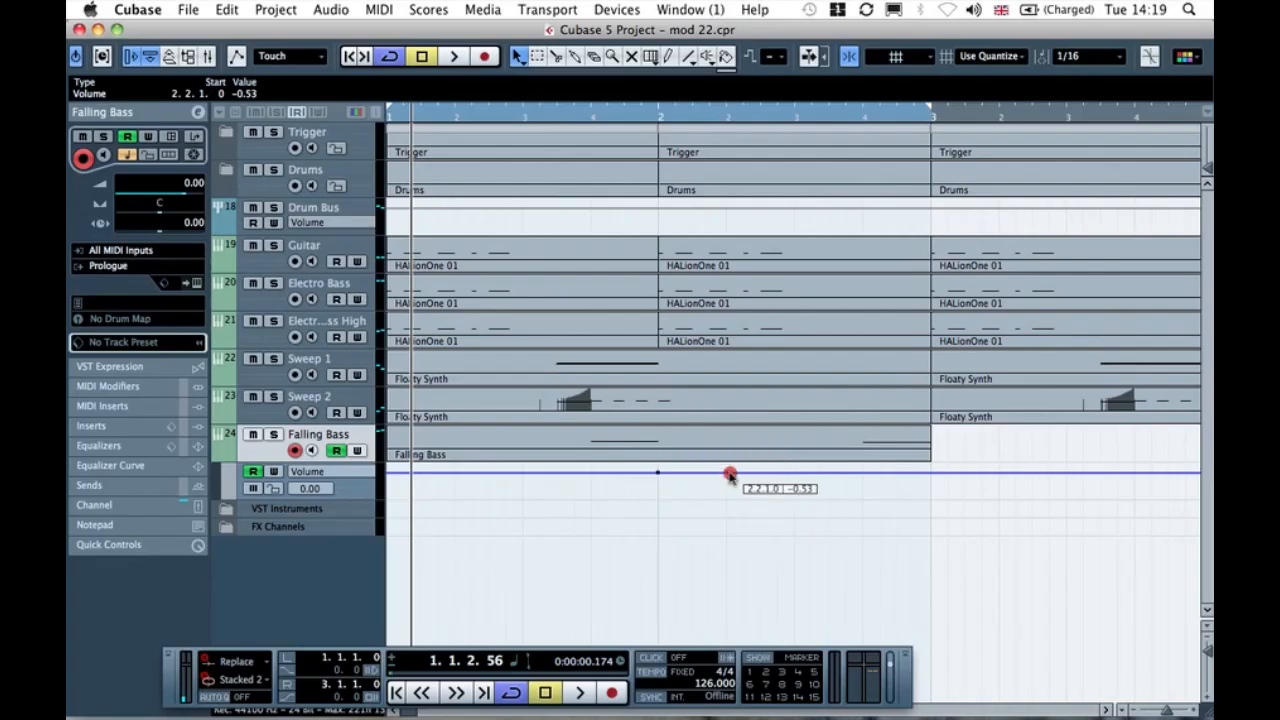
{"action": "left_click", "coordinate": [727, 475]}
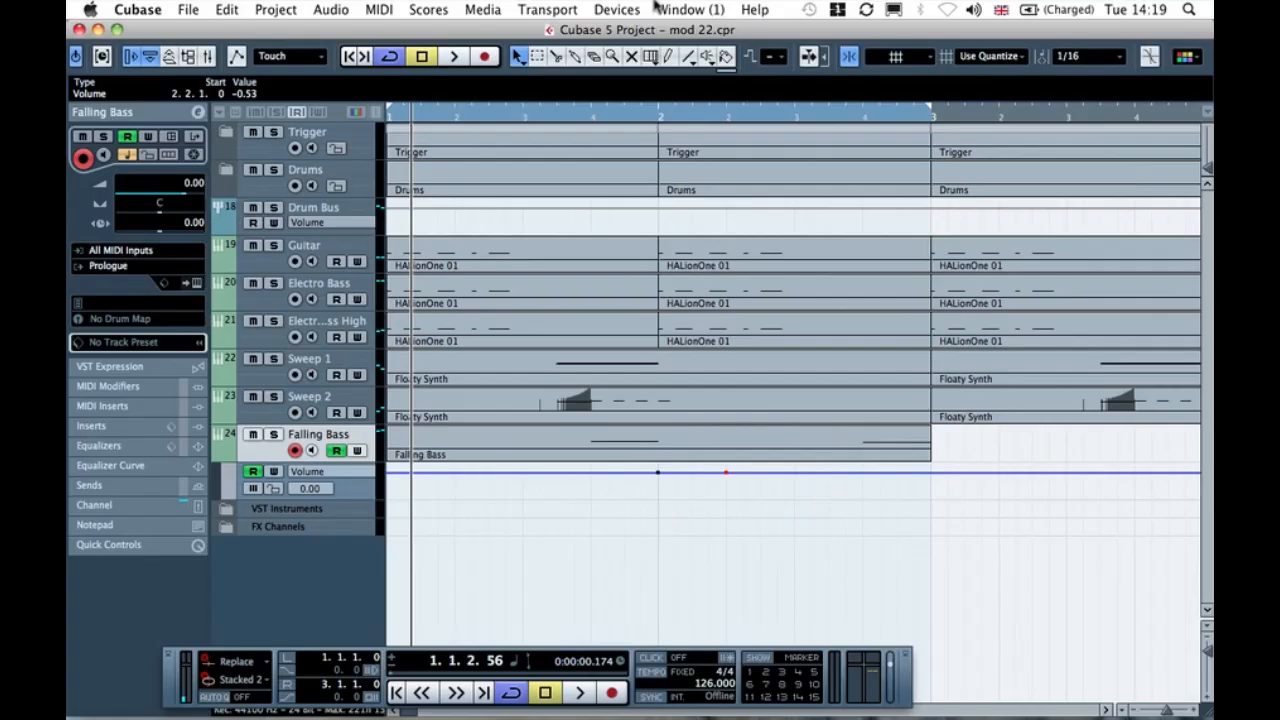
- Add Volume points before the fourth beat of bar 1 and lower the points at 1.4.1 and 2.1.1 to minus infinity
{"action": "left_click", "coordinate": [667, 56]}
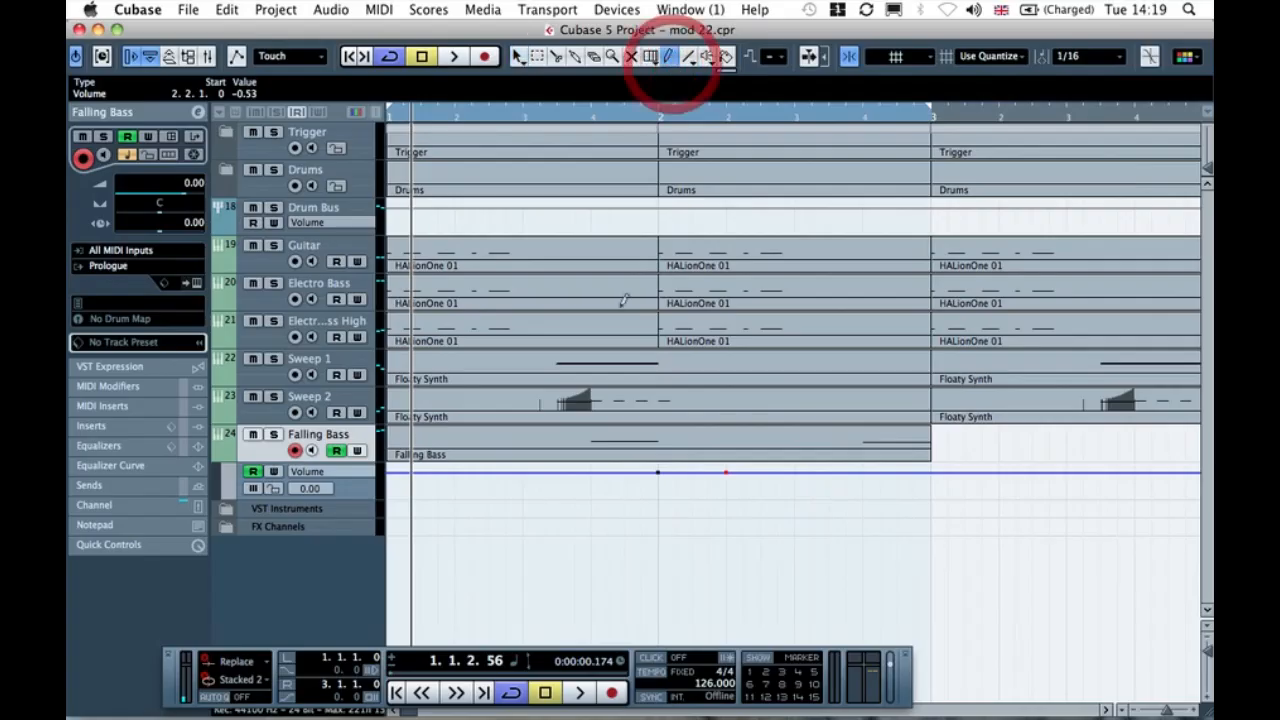
{"action": "left_click", "coordinate": [570, 471]}
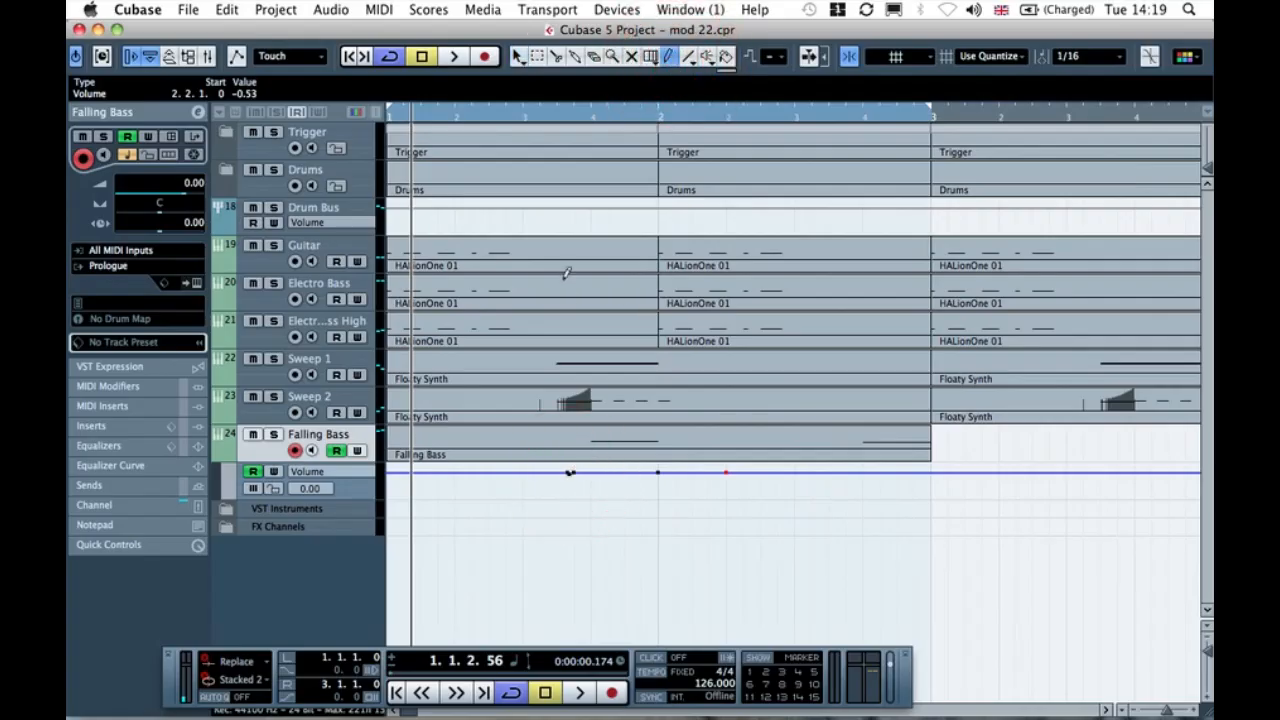
{"action": "left_click", "coordinate": [517, 56]}
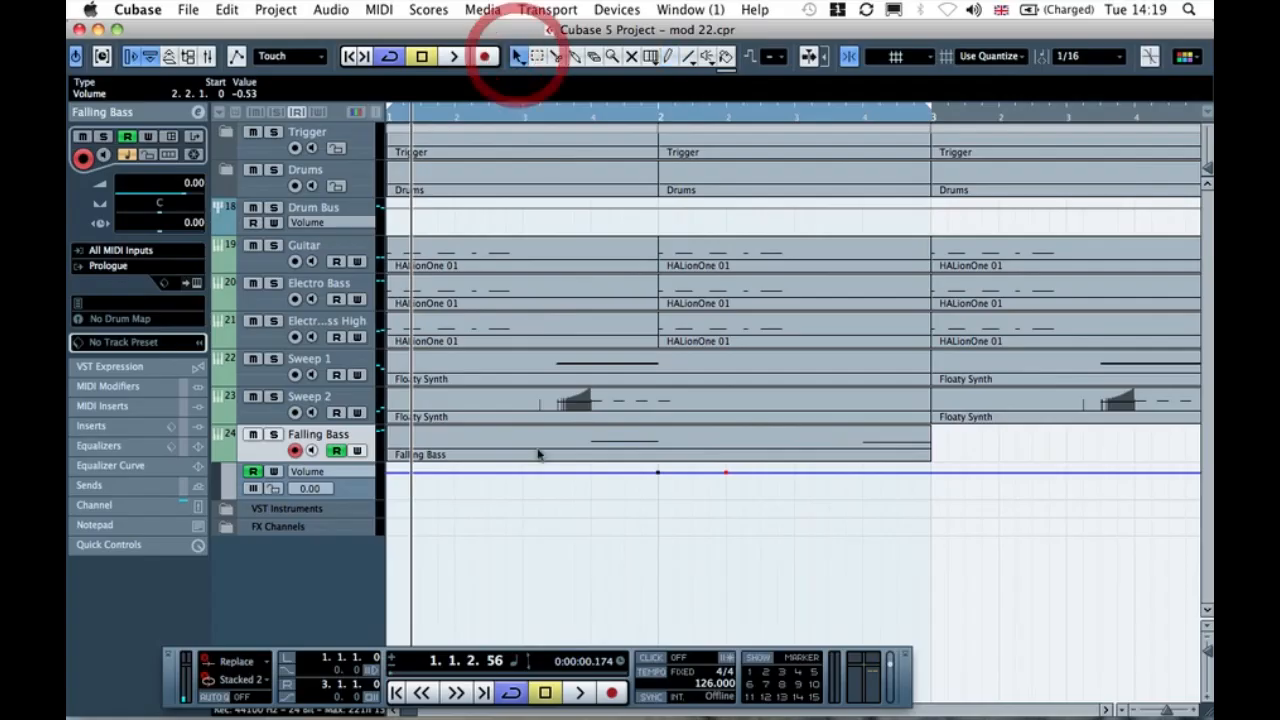
{"action": "left_click", "coordinate": [544, 473]}
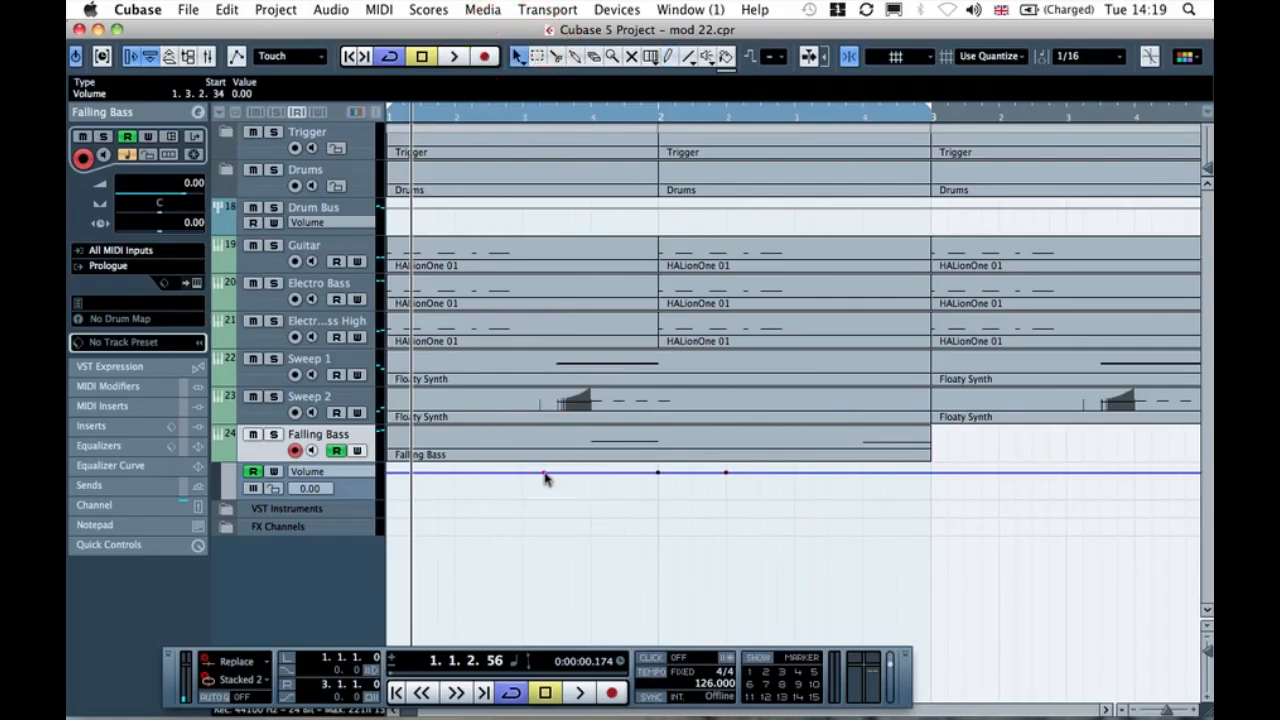
{"action": "left_click", "coordinate": [546, 473]}
{"action": "left_click", "coordinate": [578, 473]}
{"action": "left_click_drag", "start_coordinate": [580, 474], "coordinate": [586, 523]}
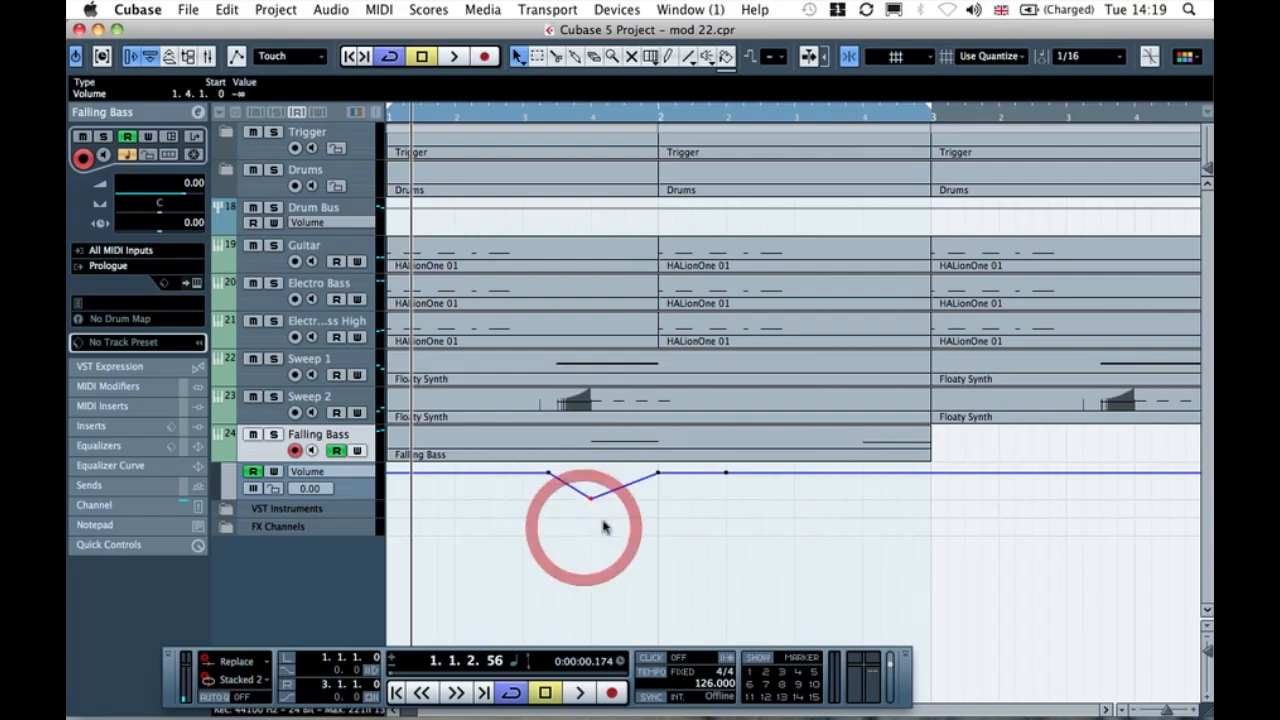
{"action": "left_click_drag", "start_coordinate": [658, 472], "coordinate": [657, 497]}
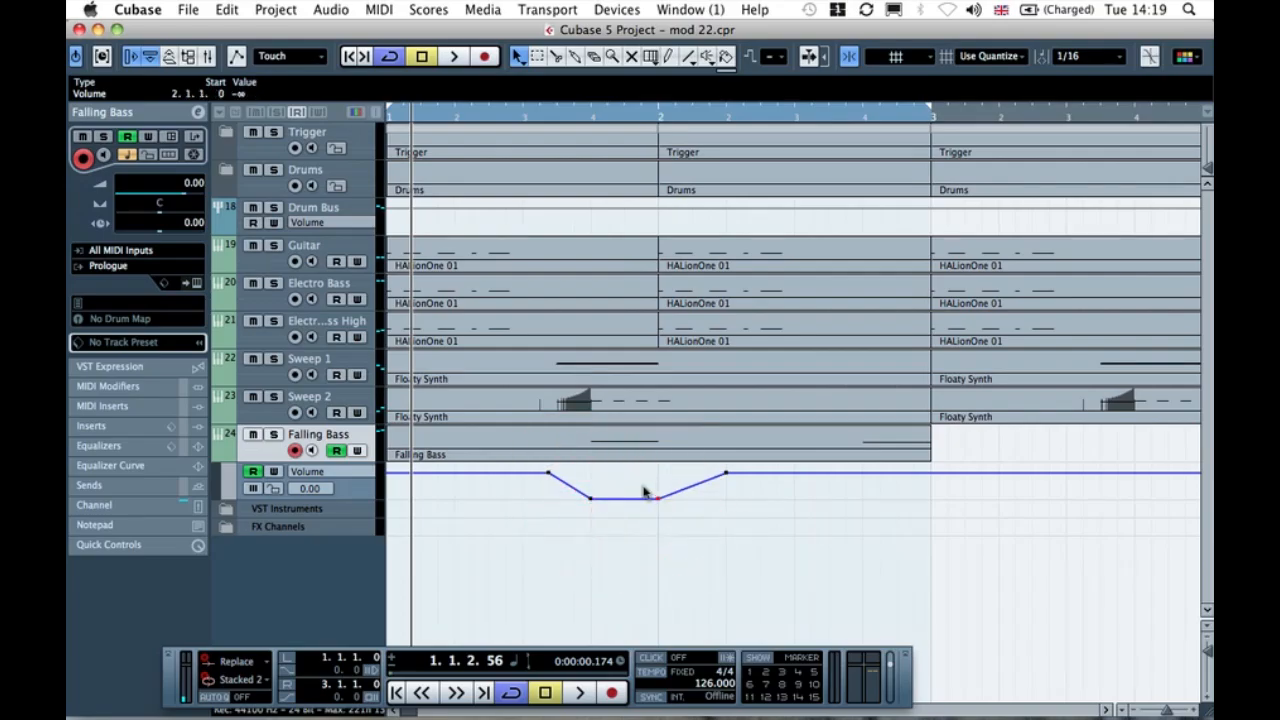
{"action": "left_click", "coordinate": [640, 488]}
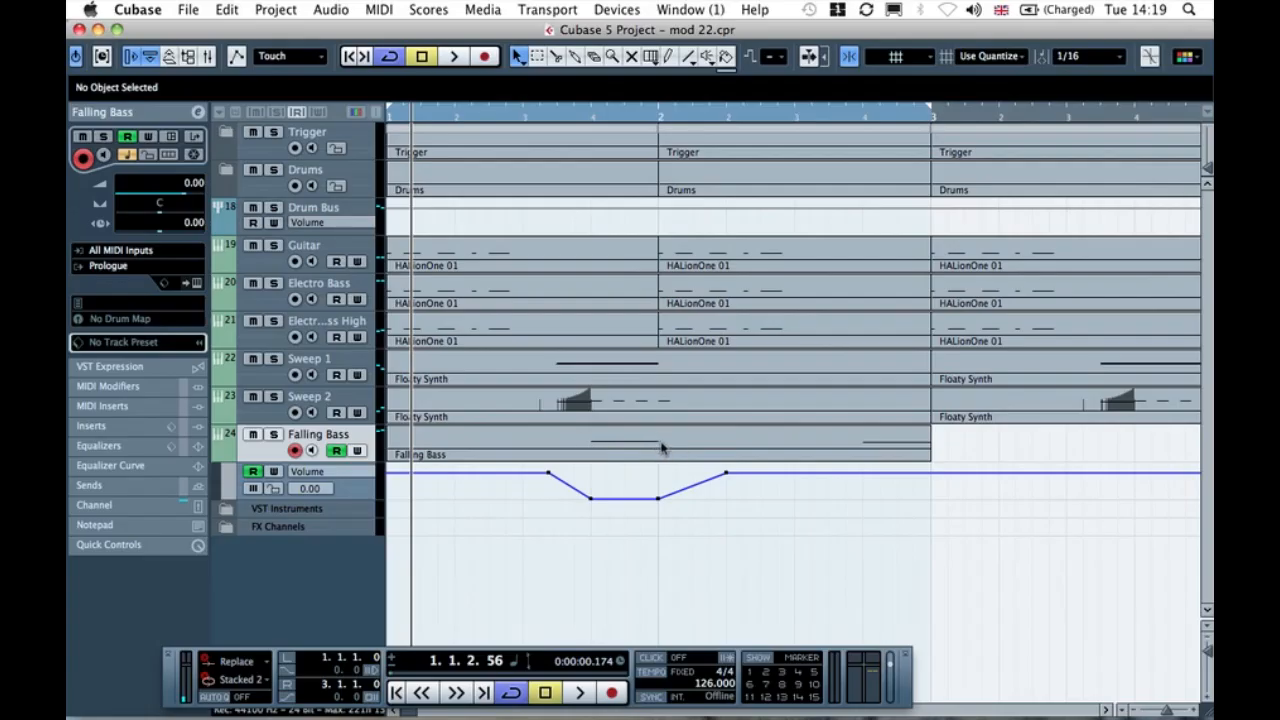
- Steepen both sides of the volume dip with extra points at minus infinity before 1.4.1 and at about 2.1.2.30
{"action": "left_click_drag", "start_coordinate": [568, 484], "coordinate": [569, 530]}
{"action": "left_click_drag", "start_coordinate": [679, 489], "coordinate": [682, 518]}
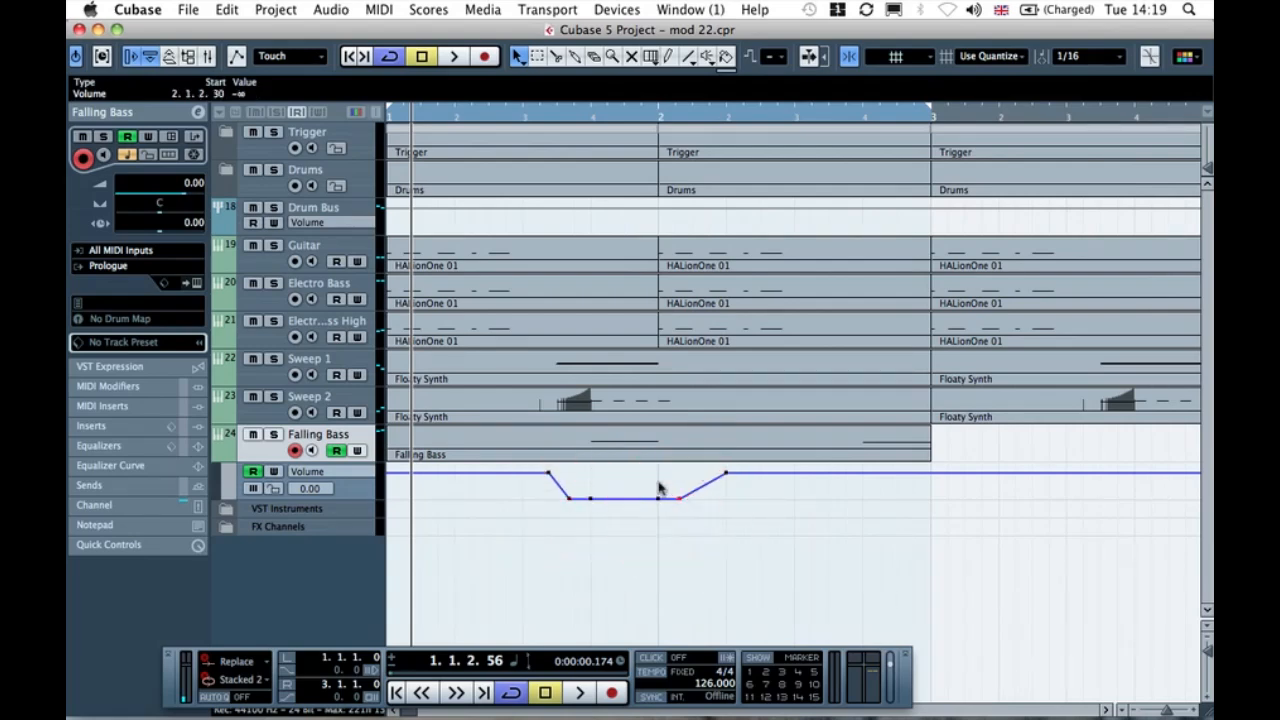
{"action": "left_click", "coordinate": [658, 488]}
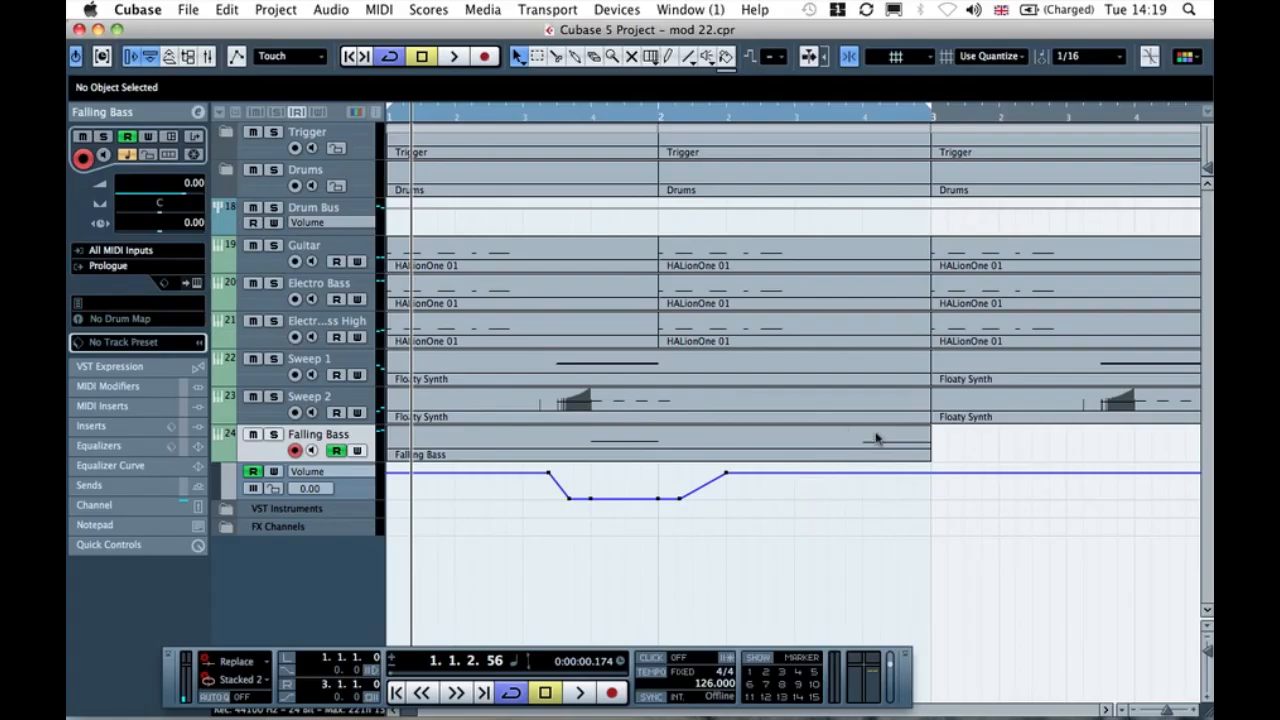
- Enlarge the Falling Bass Volume lane and raise the point at 2.2.1 to -0.01
{"action": "left_click_drag", "start_coordinate": [726, 473], "coordinate": [726, 474]}
{"action": "left_click", "coordinate": [338, 506]}
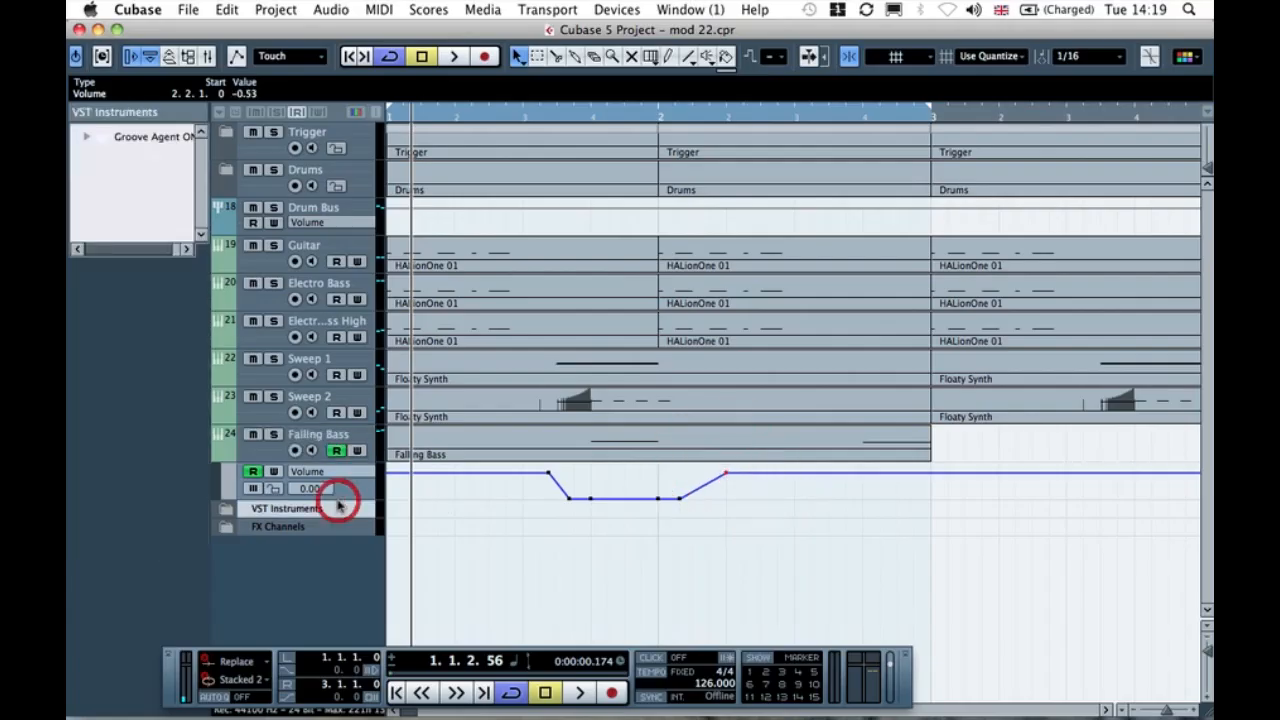
{"action": "left_click", "coordinate": [356, 493]}
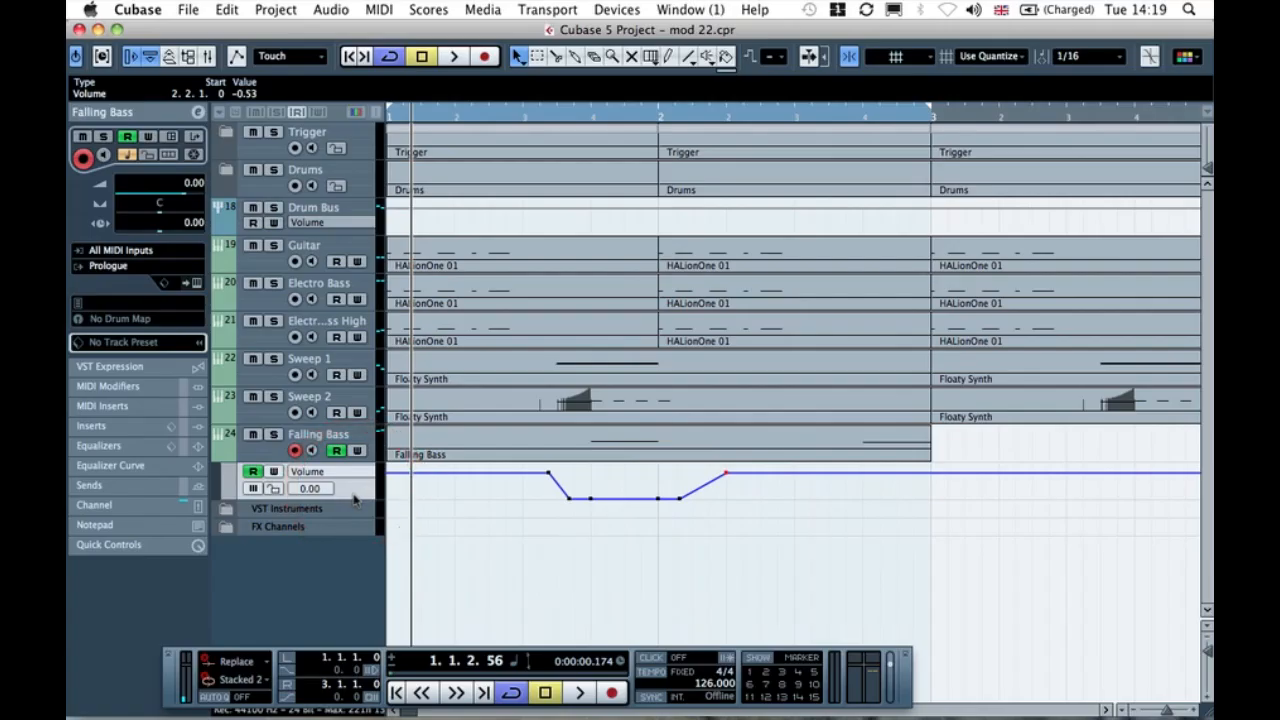
{"action": "left_click_drag", "start_coordinate": [347, 498], "coordinate": [343, 591]}
{"action": "left_click", "coordinate": [806, 542]}
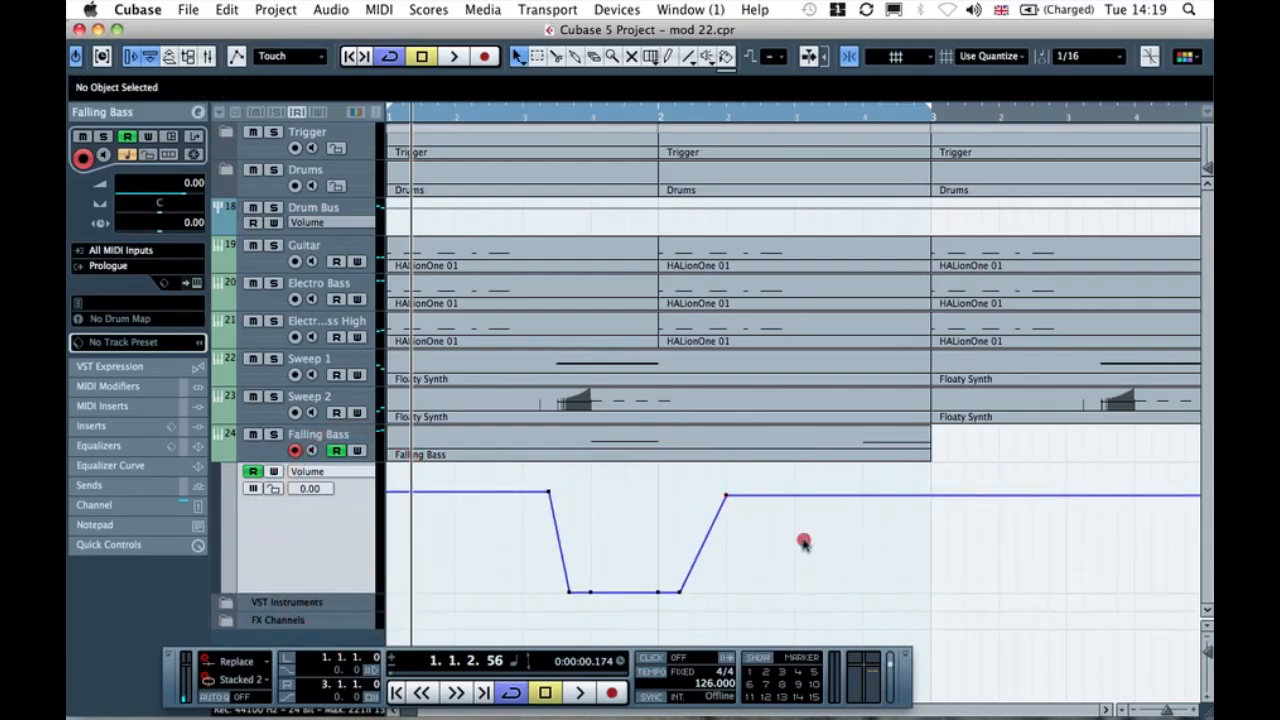
{"action": "left_click_drag", "start_coordinate": [730, 501], "coordinate": [728, 492]}
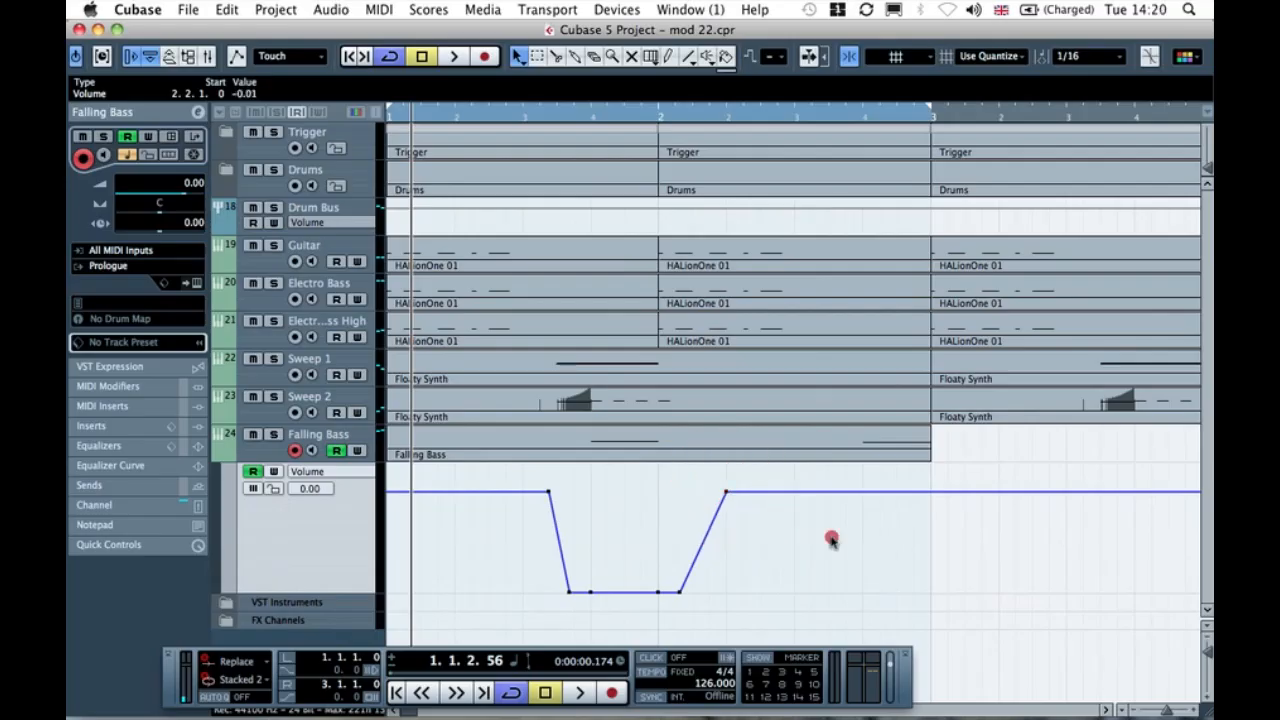
{"action": "left_click", "coordinate": [830, 533]}
- Listen to the two-bar loop with the volume dip and open the Falling Bass track's Prologue instrument during playback
{"action": "key", "text": "space"}
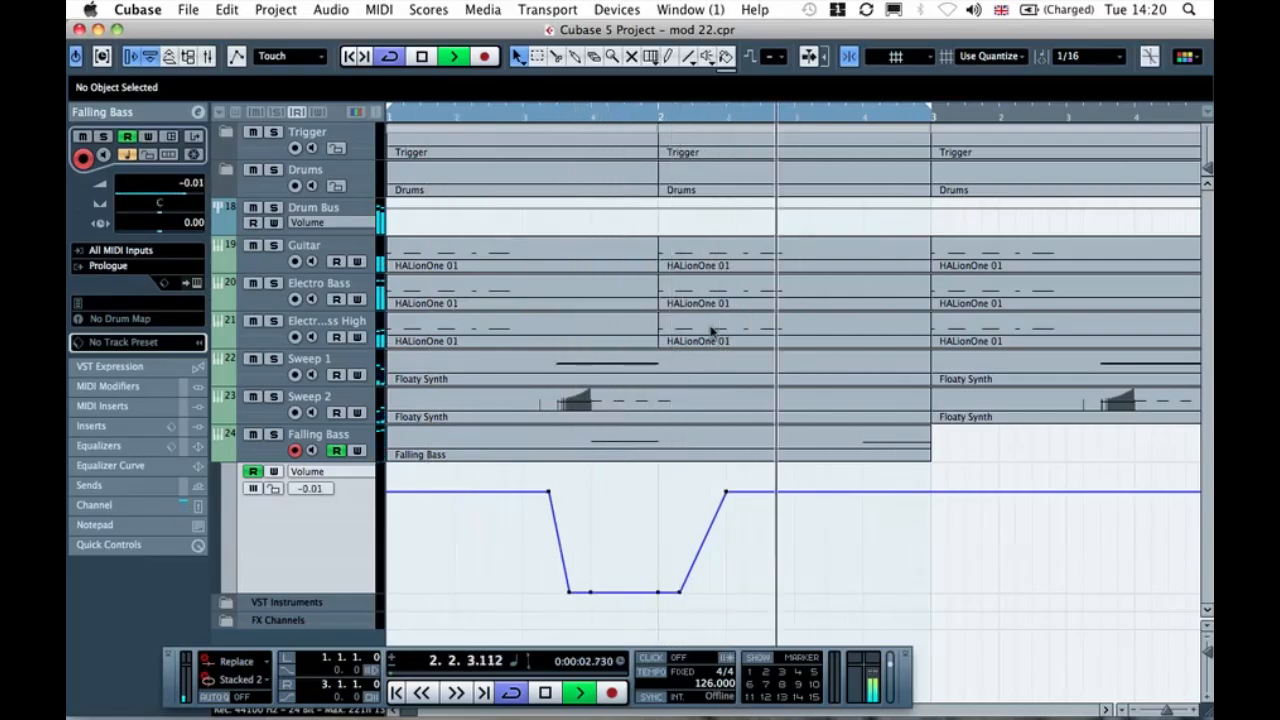
{"action": "key", "text": "space"}
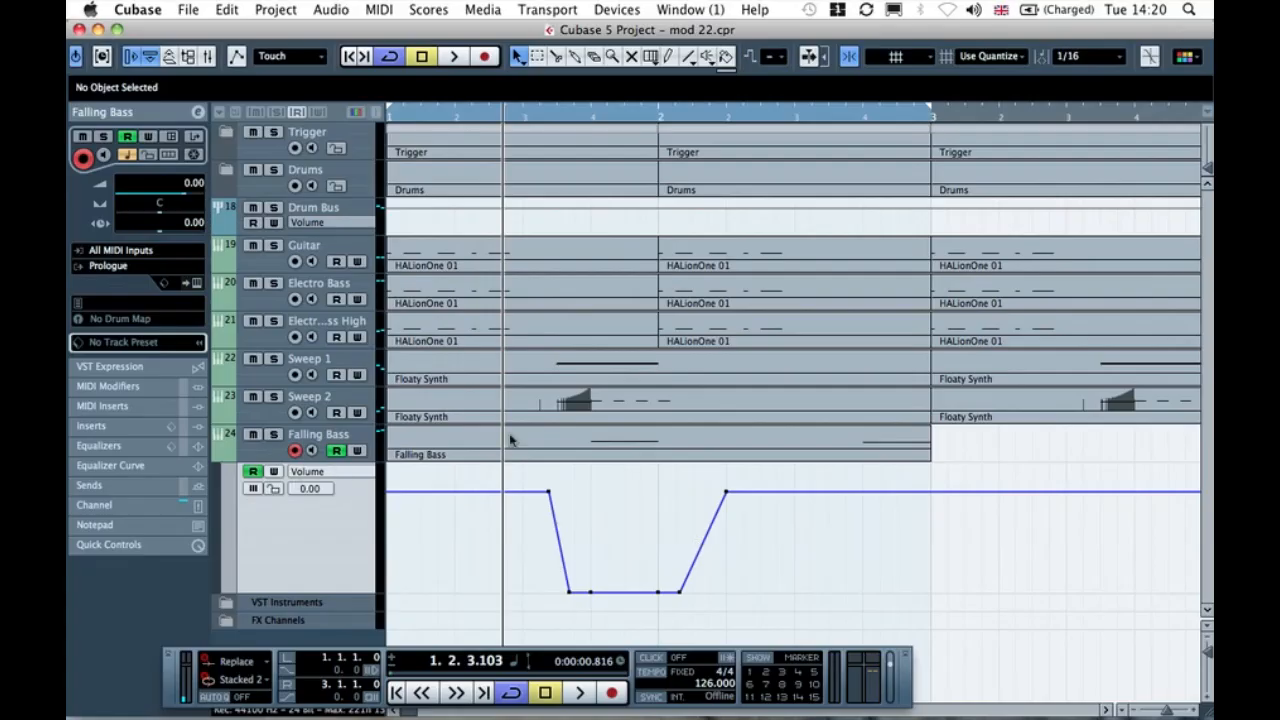
{"action": "left_click", "coordinate": [270, 454]}
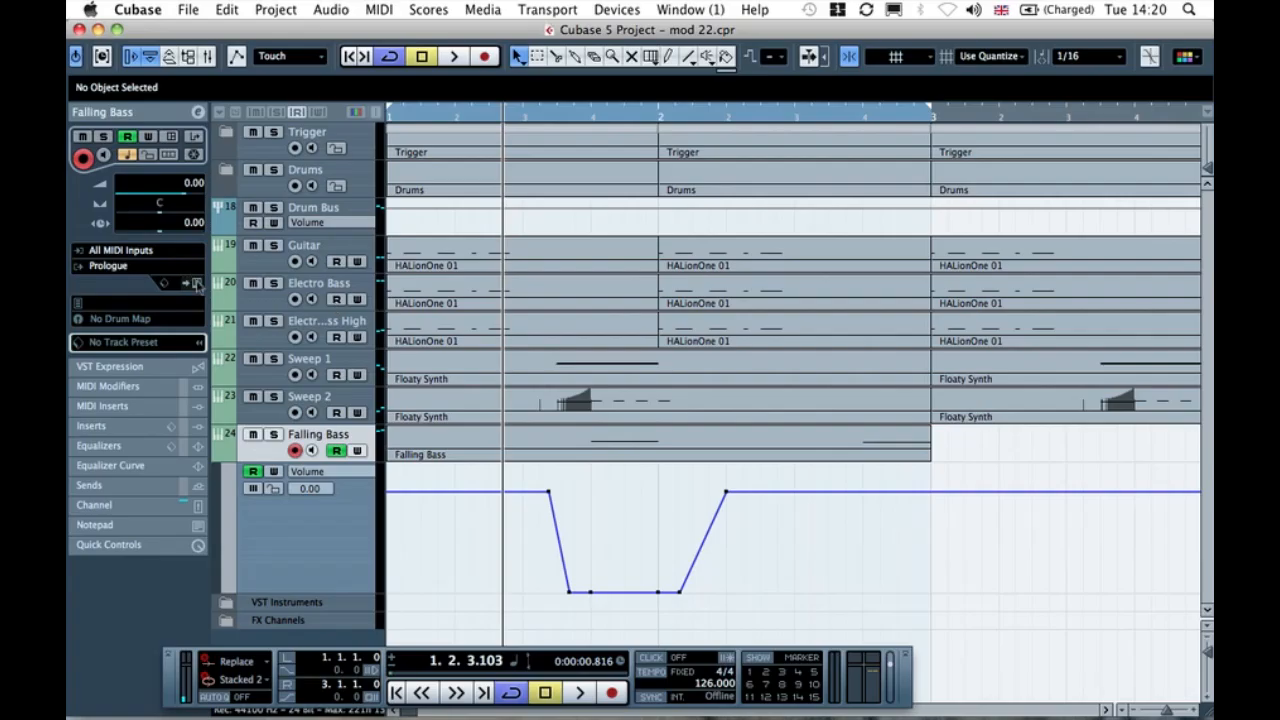
{"action": "key", "text": "space"}
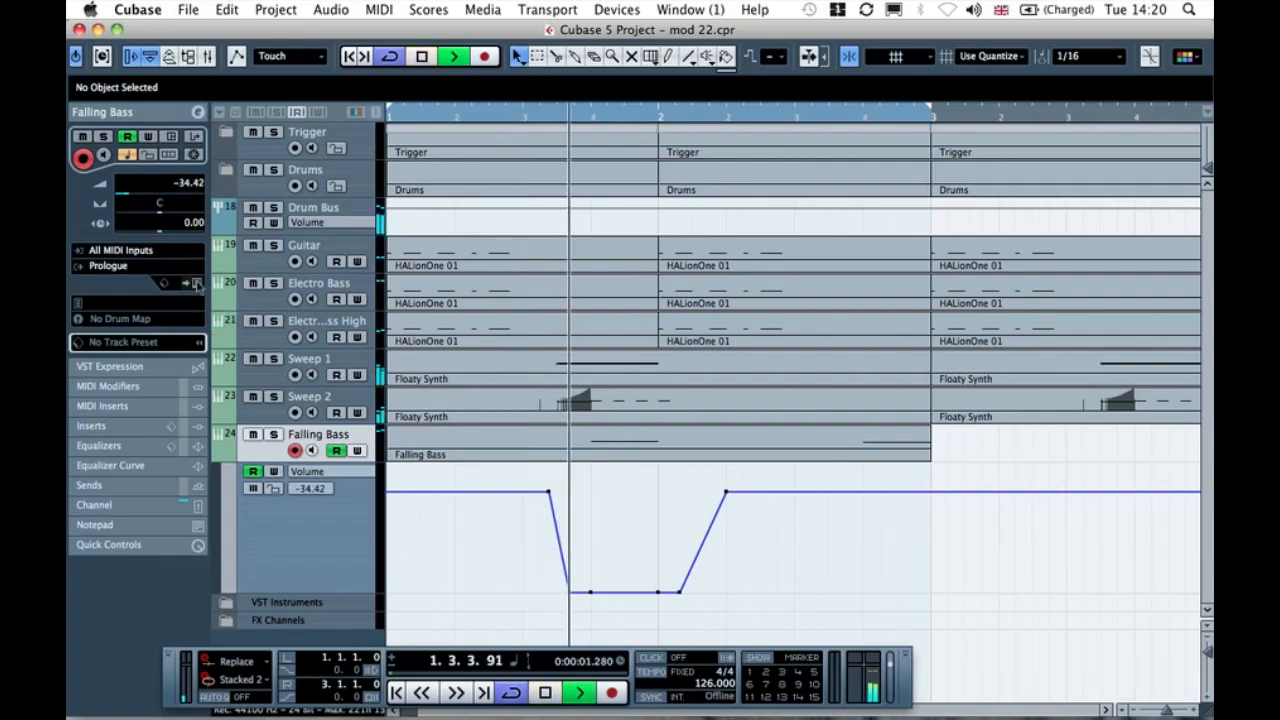
{"action": "left_click", "coordinate": [198, 285]}
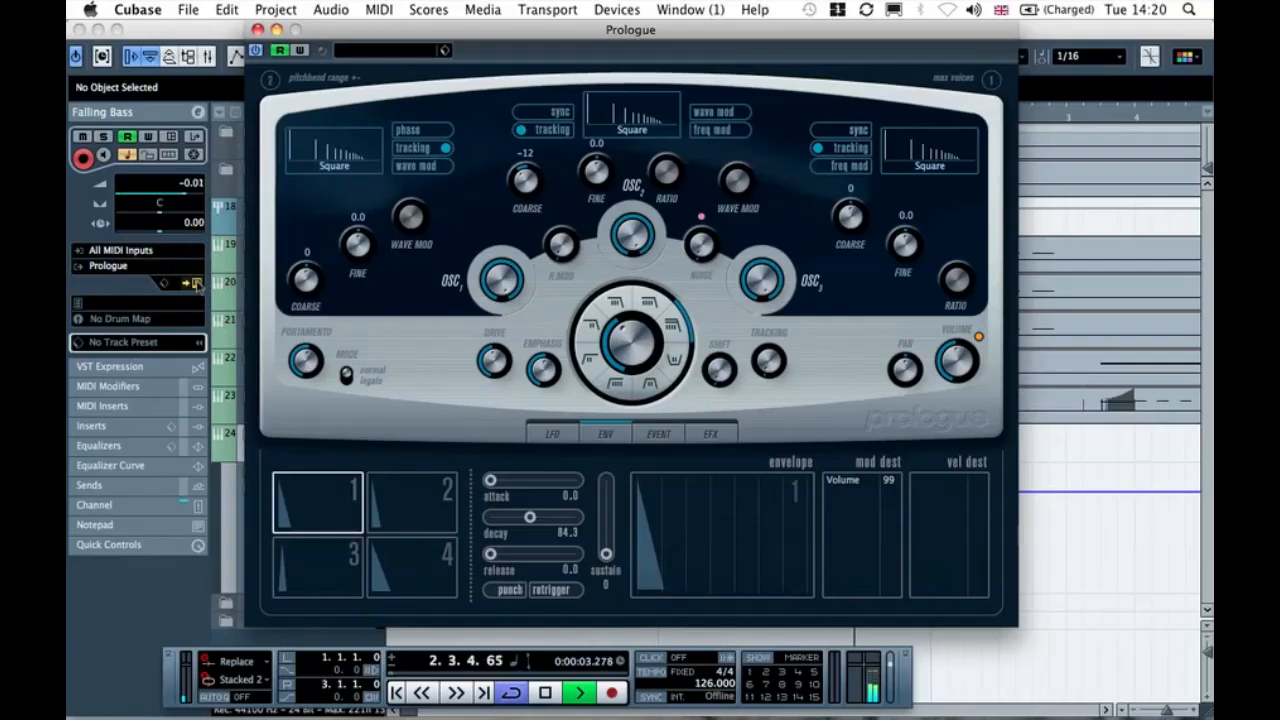
- Set Prologue's portamento to 45.7 while the loop plays, and stop playback
{"action": "left_click_drag", "start_coordinate": [306, 364], "coordinate": [312, 345]}
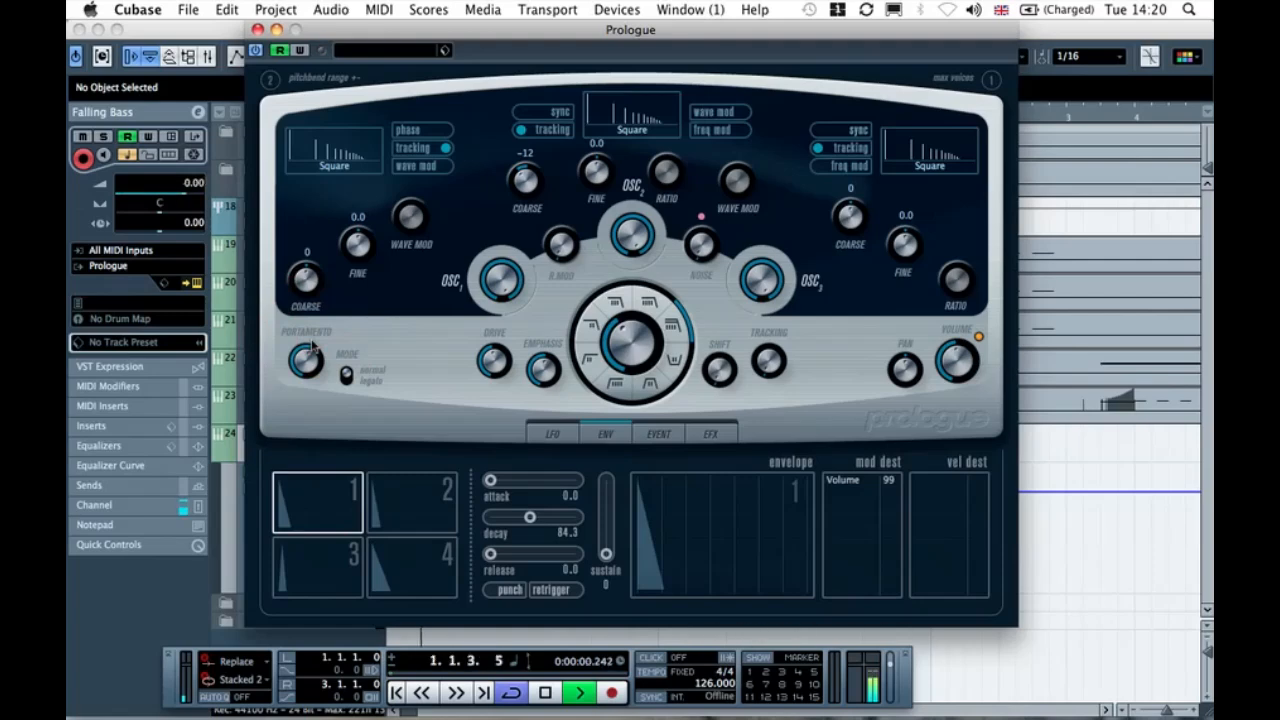
{"action": "left_click_drag", "start_coordinate": [312, 345], "coordinate": [312, 345]}
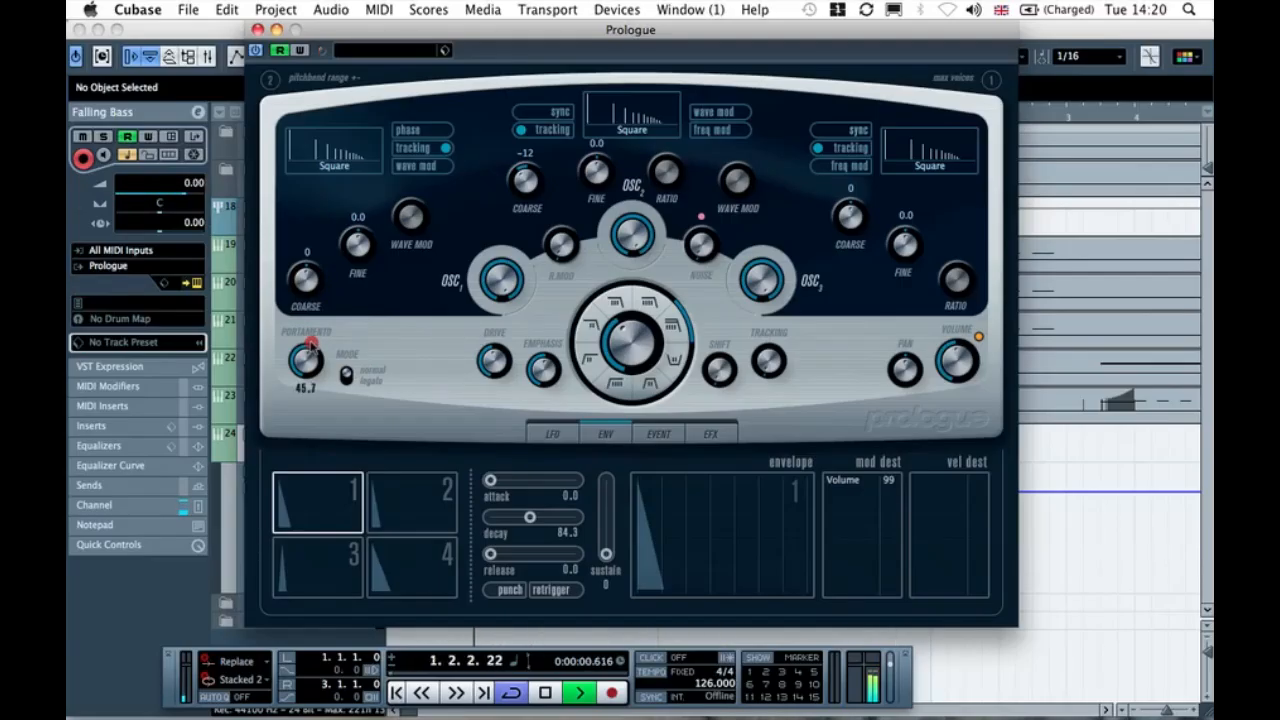
{"action": "left_click", "coordinate": [310, 347]}
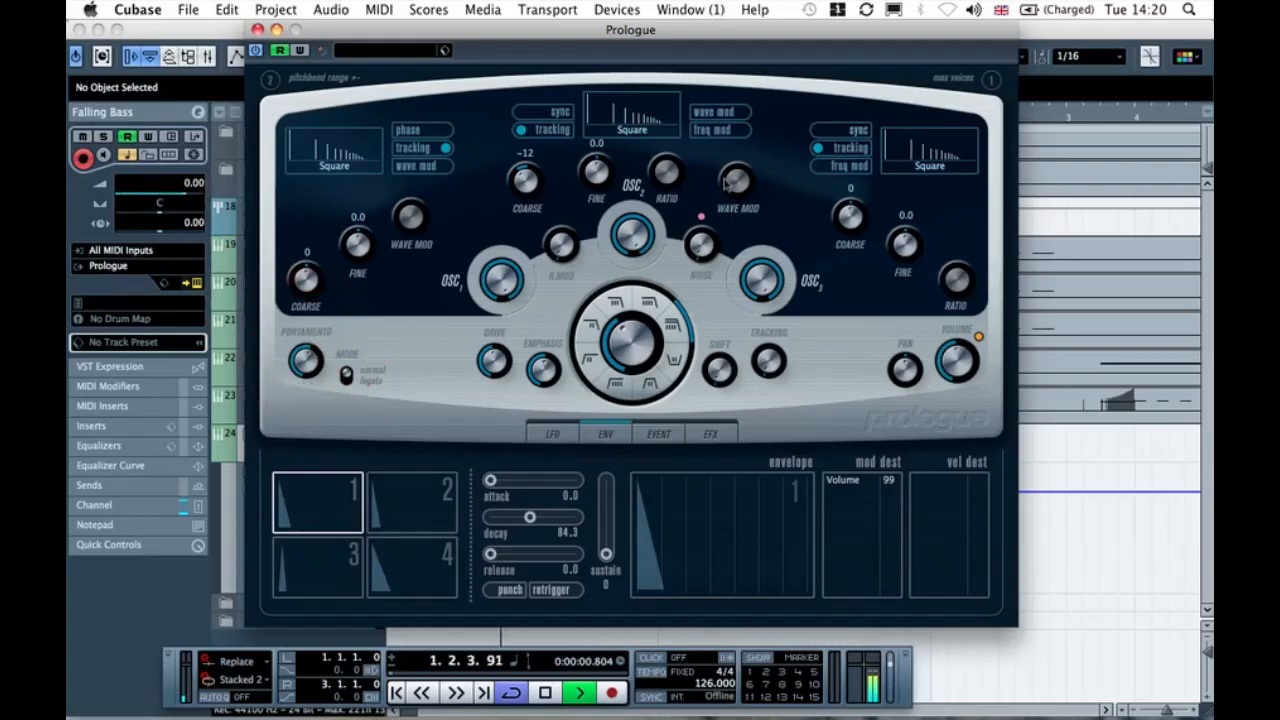
{"action": "mouse_move", "coordinate": [766, 286]}
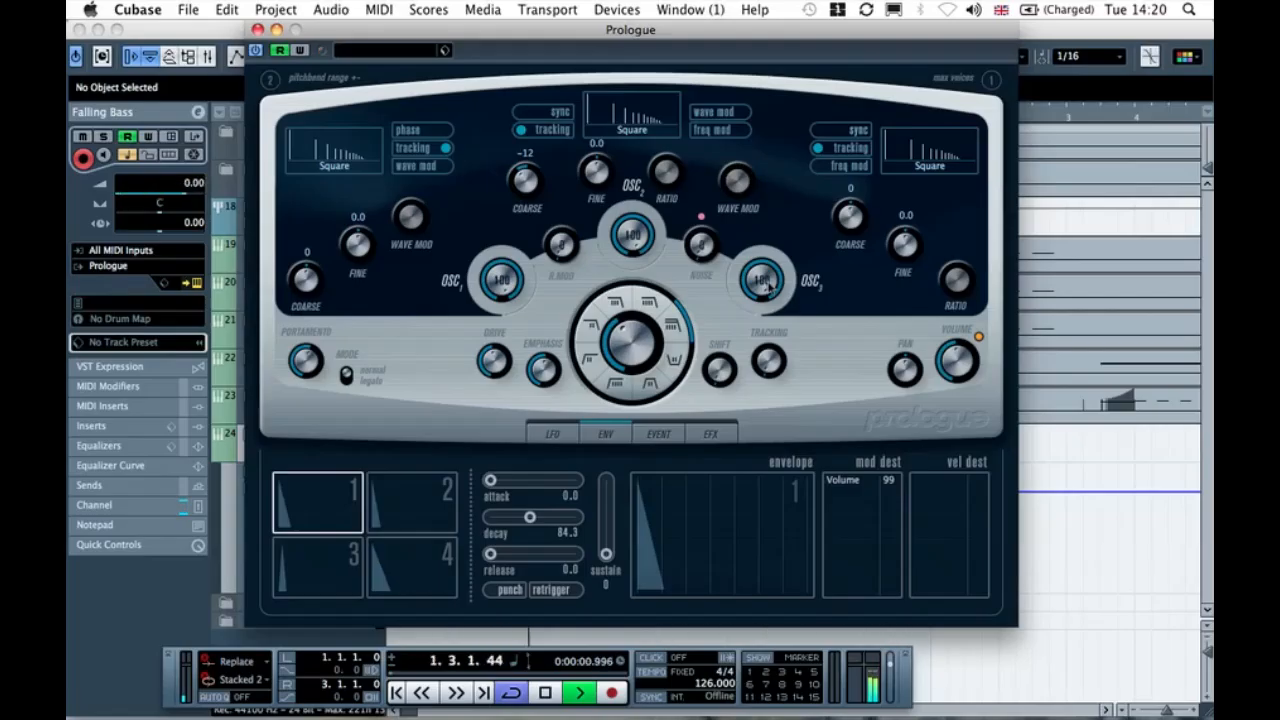
{"action": "key", "text": "space"}
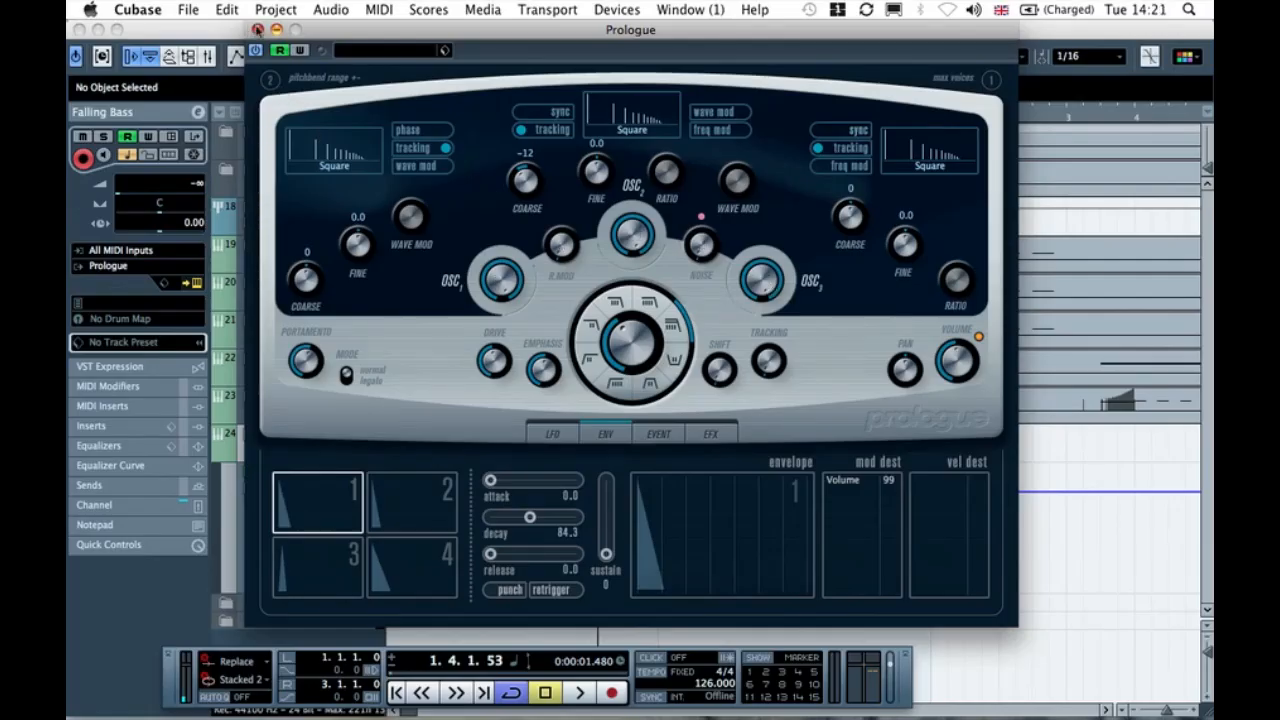
- Close the Prologue instrument and extend the Falling Bass part to 9.1.1.0, making it eight bars long
{"action": "left_click", "coordinate": [257, 29]}
{"action": "left_click", "coordinate": [716, 514]}
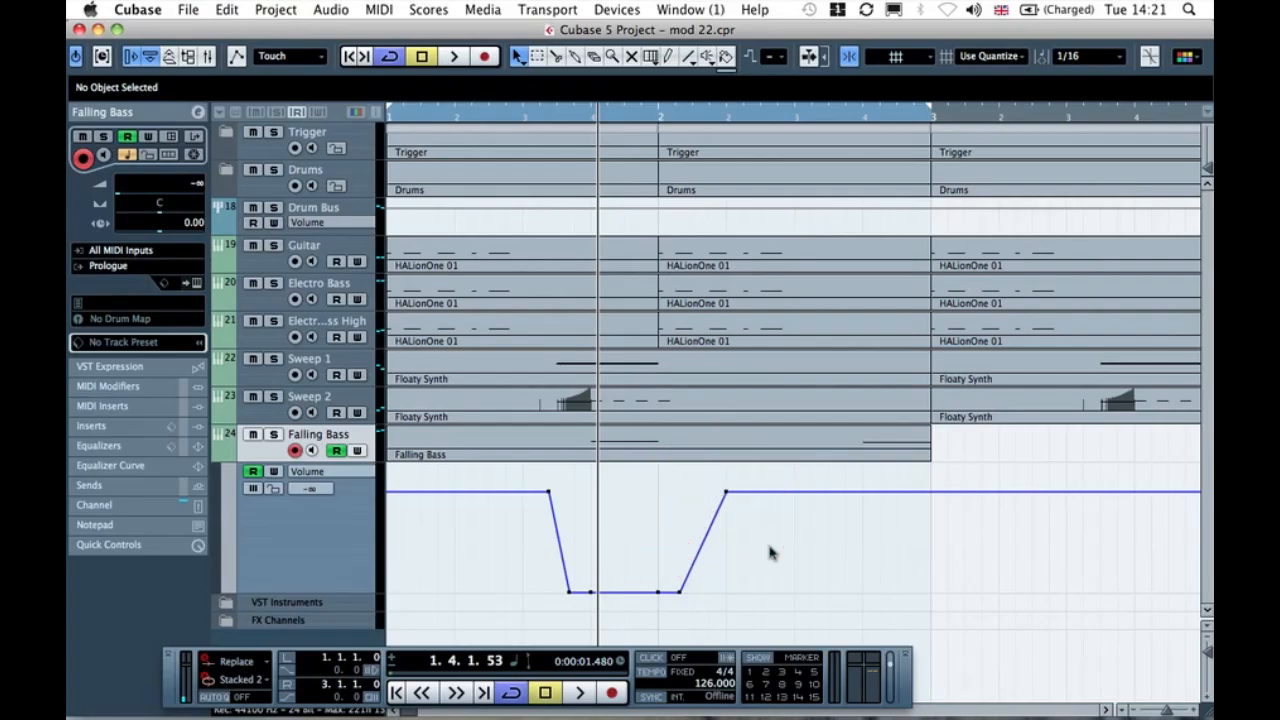
{"action": "key", "text": "g"}
{"action": "key", "text": "g"}
{"action": "key", "text": "g"}
{"action": "key", "text": "g"}
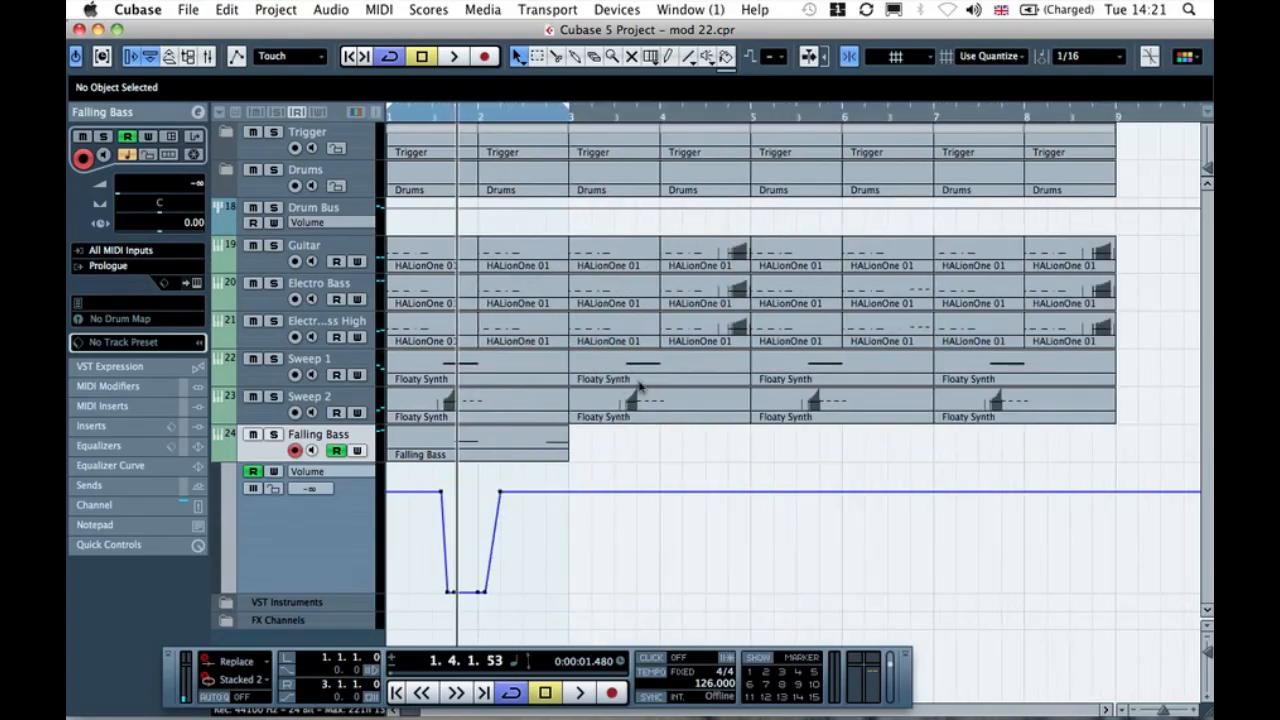
{"action": "key", "text": "g"}
{"action": "left_click", "coordinate": [608, 455]}
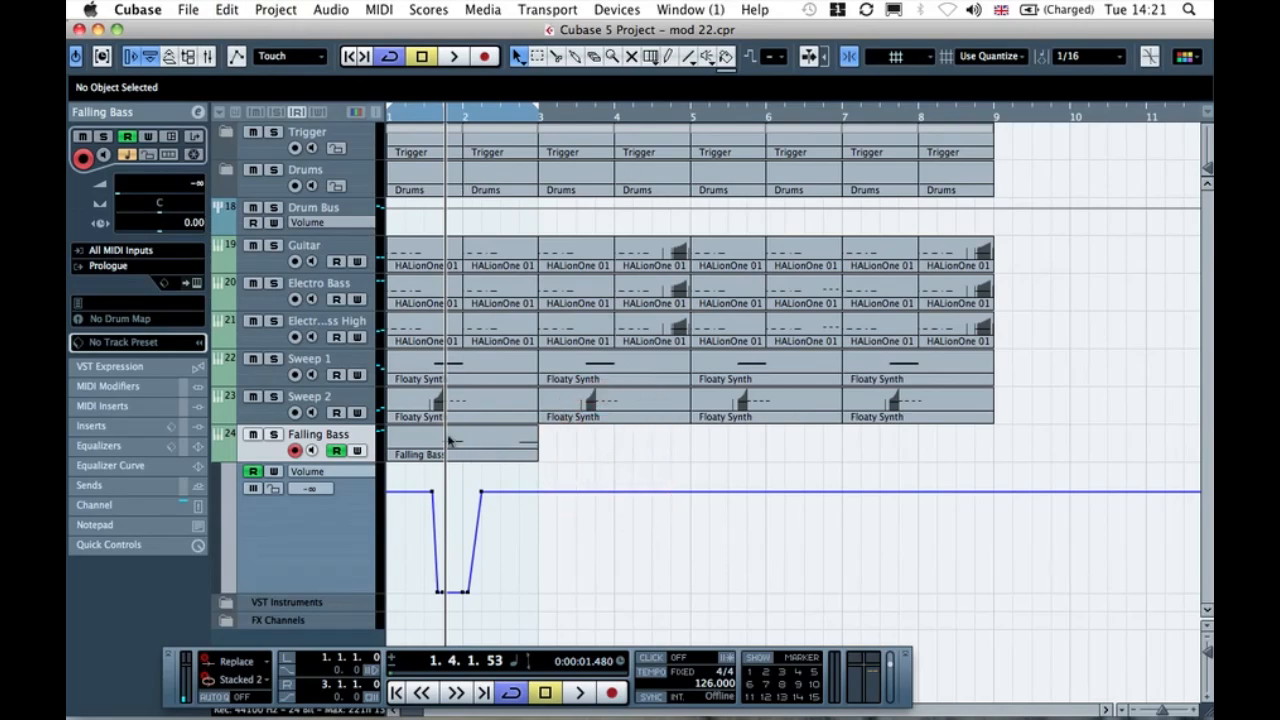
{"action": "left_click", "coordinate": [558, 440]}
{"action": "left_click", "coordinate": [480, 440]}
{"action": "left_click", "coordinate": [558, 458]}
{"action": "left_click", "coordinate": [500, 457]}
{"action": "left_click_drag", "start_coordinate": [535, 455], "coordinate": [986, 440]}
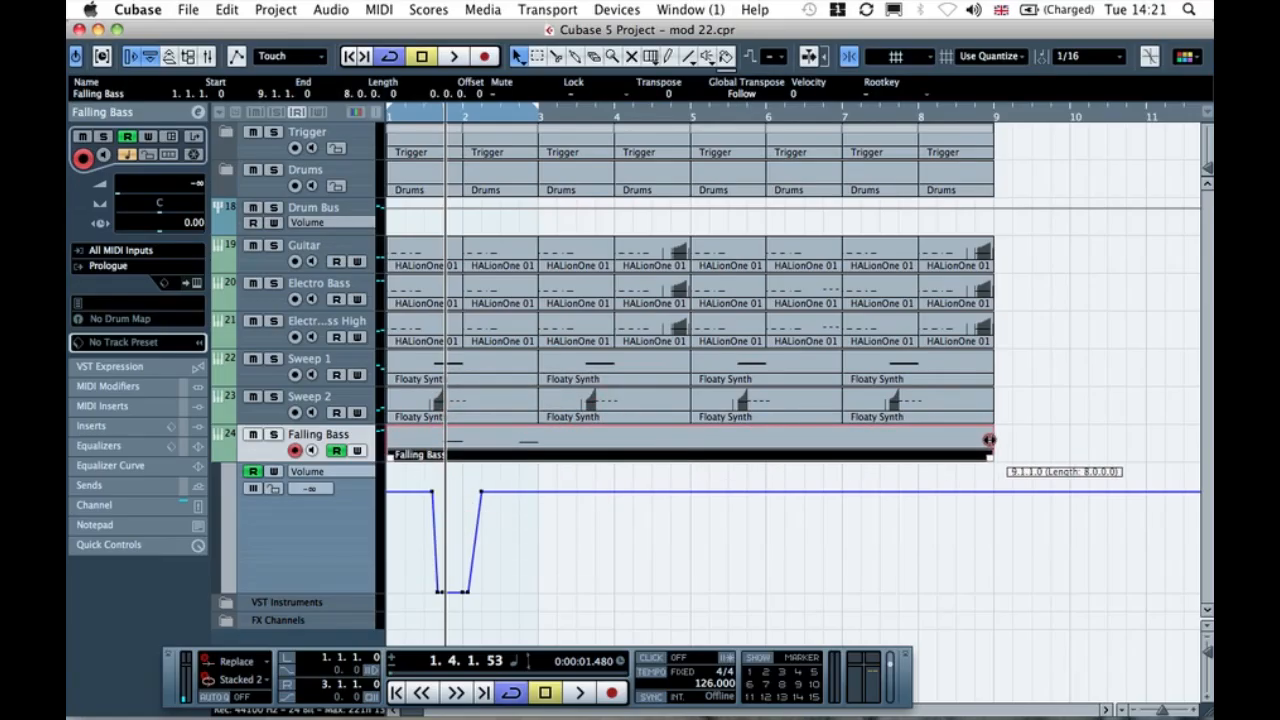
{"action": "left_click", "coordinate": [1037, 448]}
{"action": "left_click", "coordinate": [664, 452]}
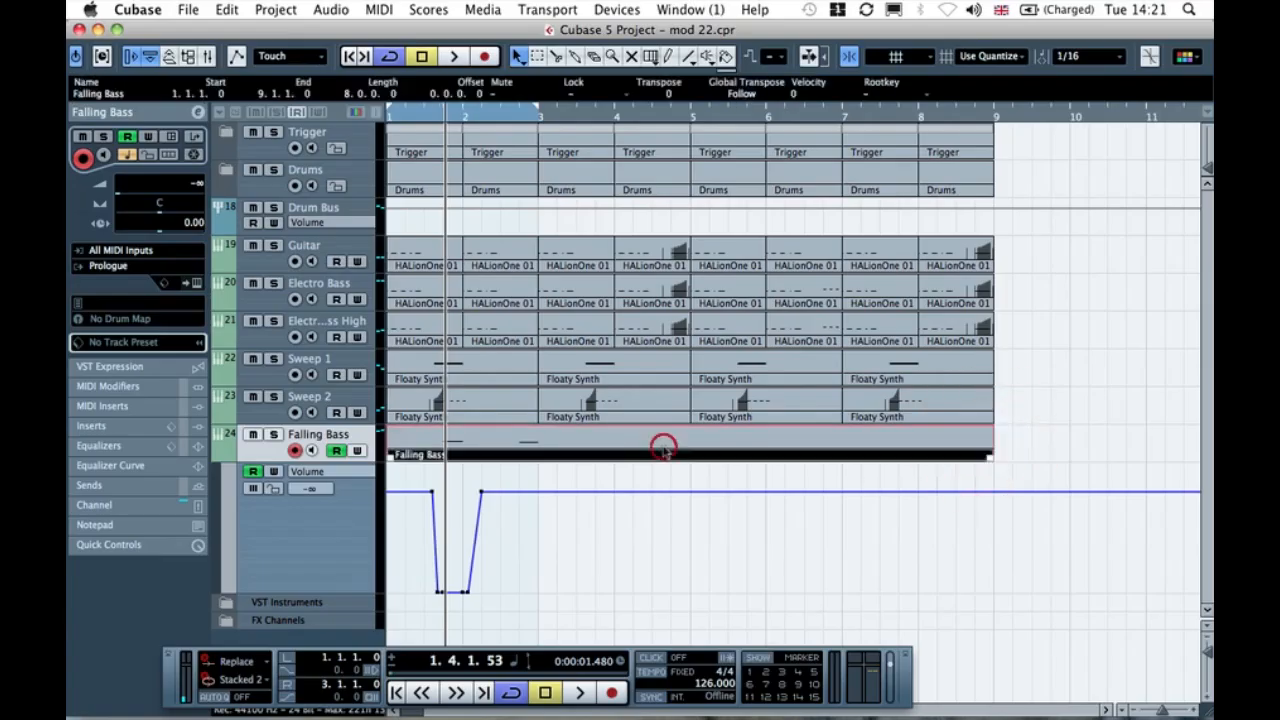
{"action": "mouse_move", "coordinate": [987, 461]}
{"action": "left_mouse_down"}
{"action": "mouse_move", "coordinate": [628, 460]}
{"action": "mouse_move", "coordinate": [990, 457]}
{"action": "left_mouse_up"}
{"action": "left_click", "coordinate": [1020, 457]}
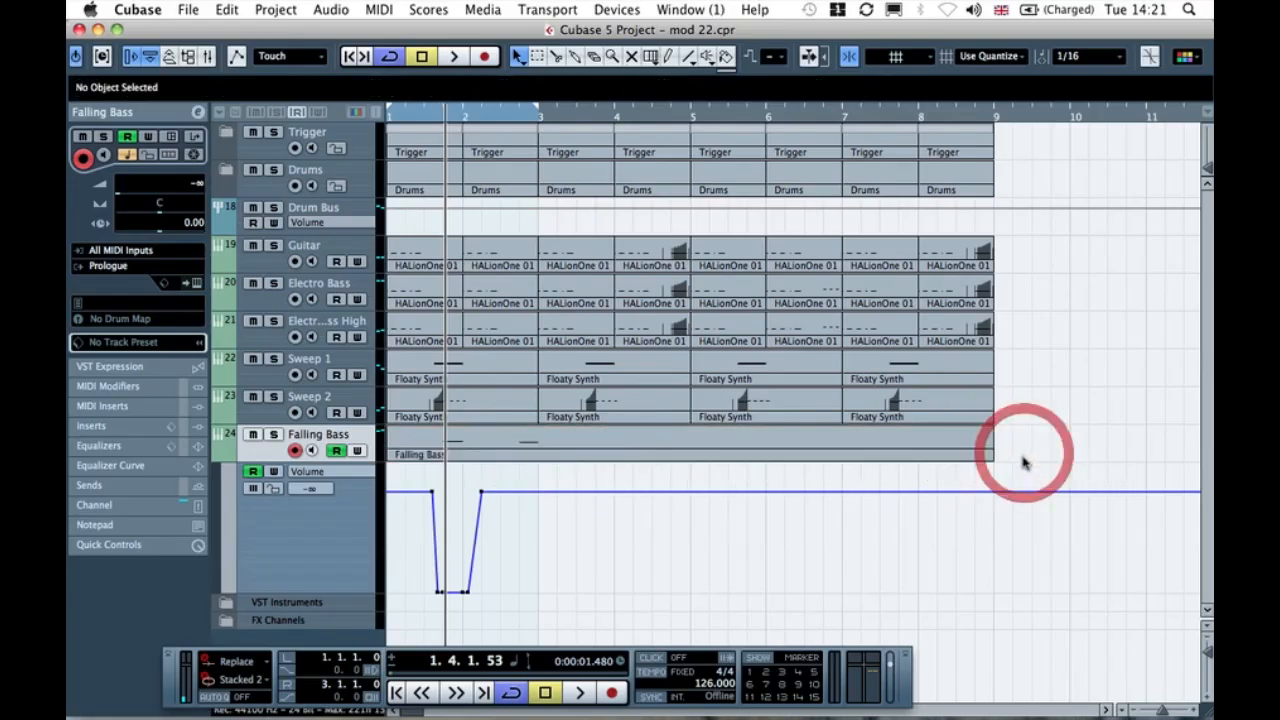
{"action": "left_click", "coordinate": [600, 477]}
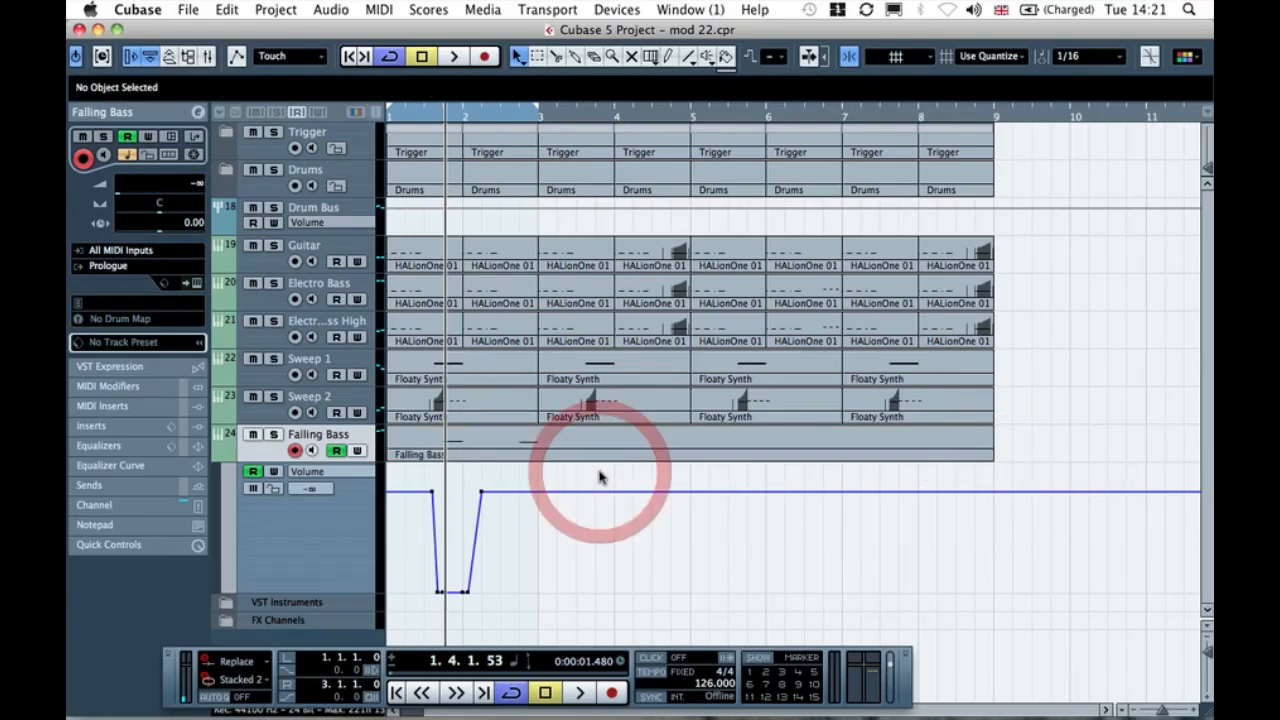
{"action": "key", "text": "g"}
{"action": "key", "text": "g"}
{"action": "key", "text": "g"}
{"action": "left_click_drag", "start_coordinate": [786, 447], "coordinate": [395, 127]}
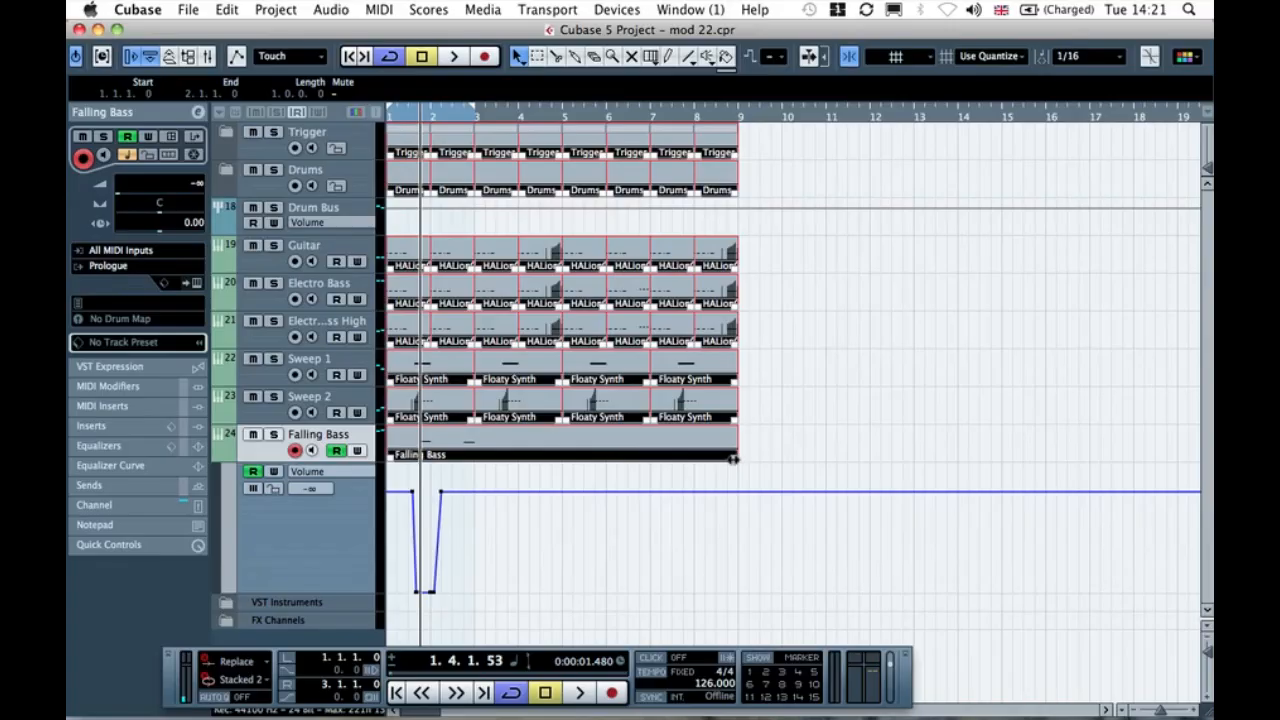
{"action": "left_click", "coordinate": [784, 366]}
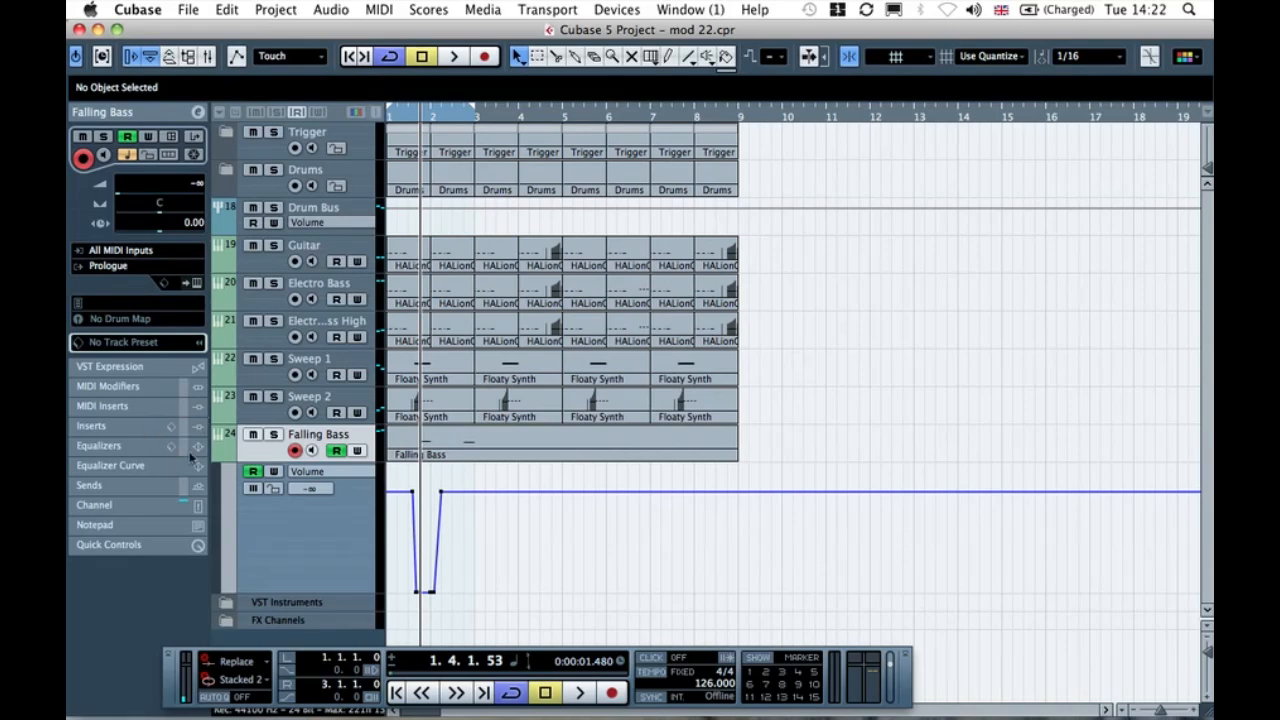
- Route Falling Bass's first send to FX 3-PingPongDelay, activate it and set its level to -14.40
{"action": "left_click", "coordinate": [195, 484]}
{"action": "left_click", "coordinate": [135, 297]}
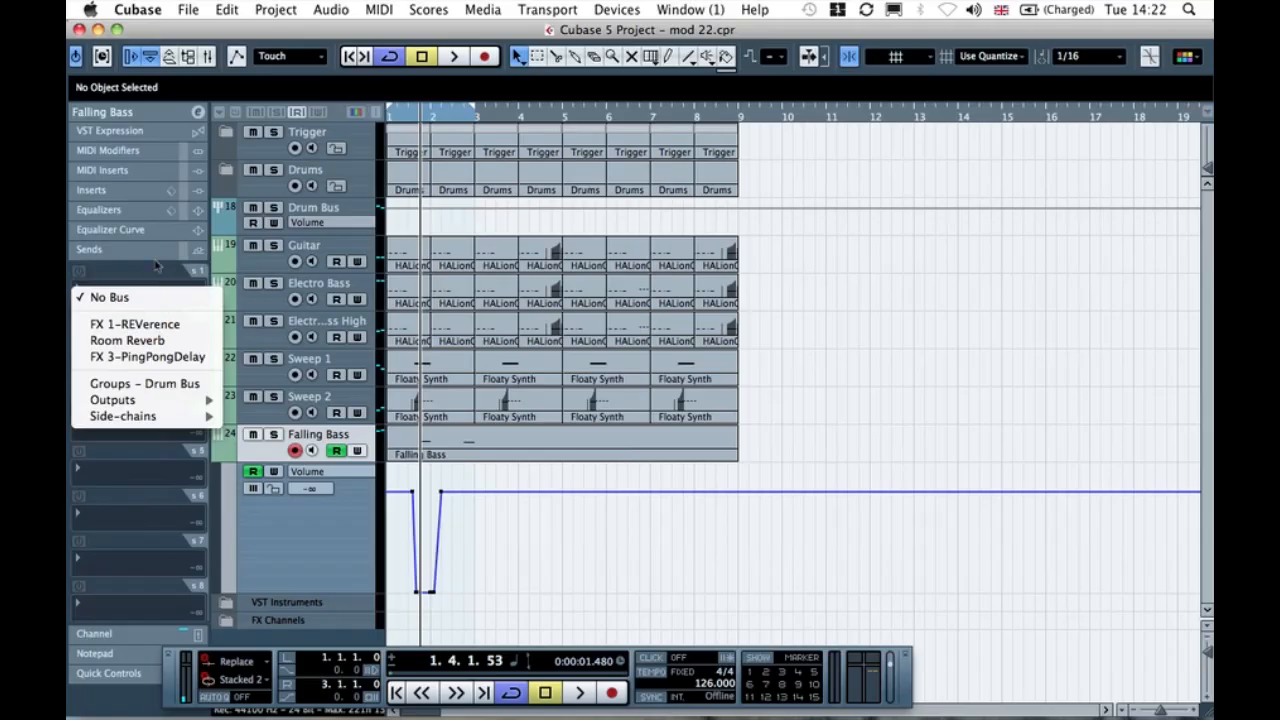
{"action": "left_click", "coordinate": [145, 280]}
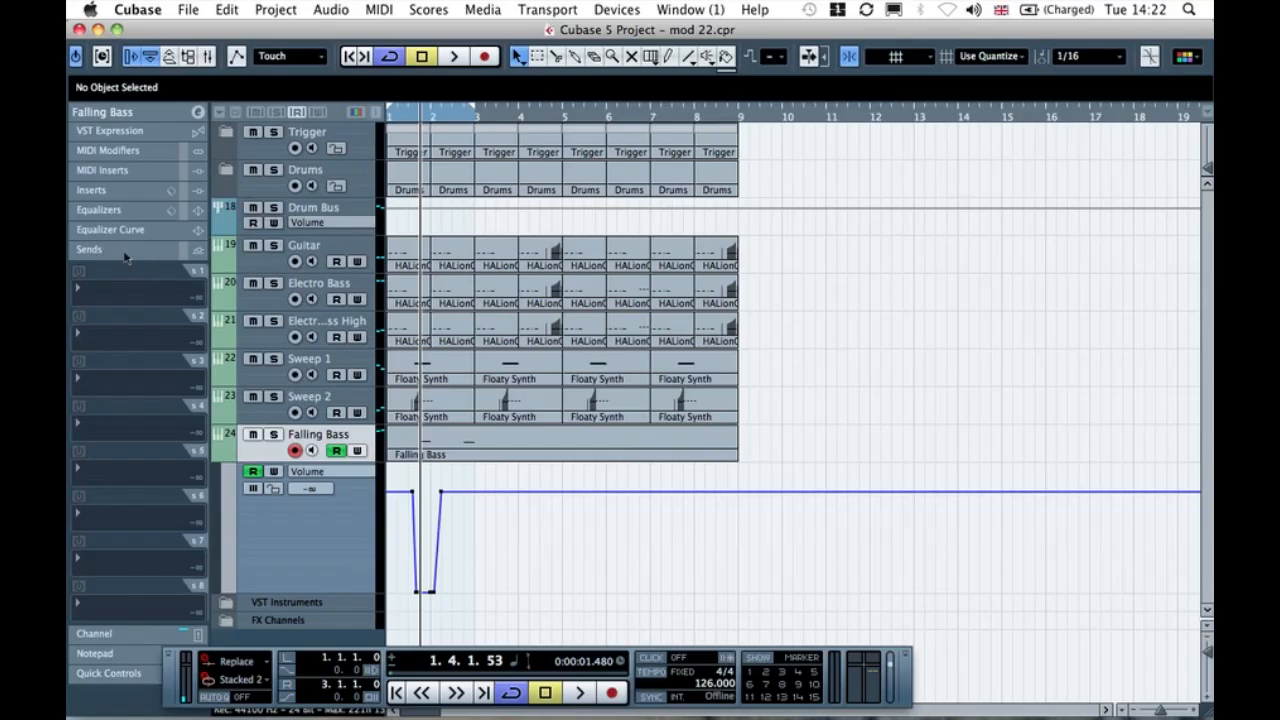
{"action": "left_click", "coordinate": [254, 455]}
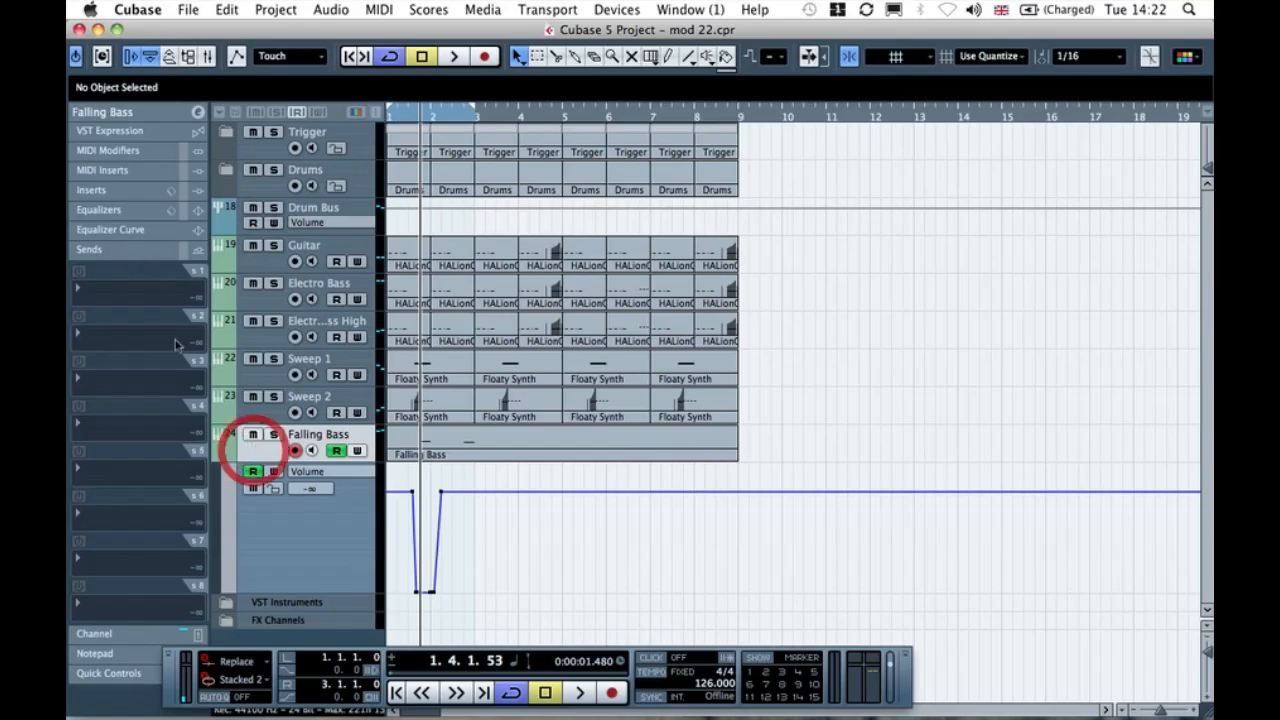
{"action": "left_click", "coordinate": [130, 281]}
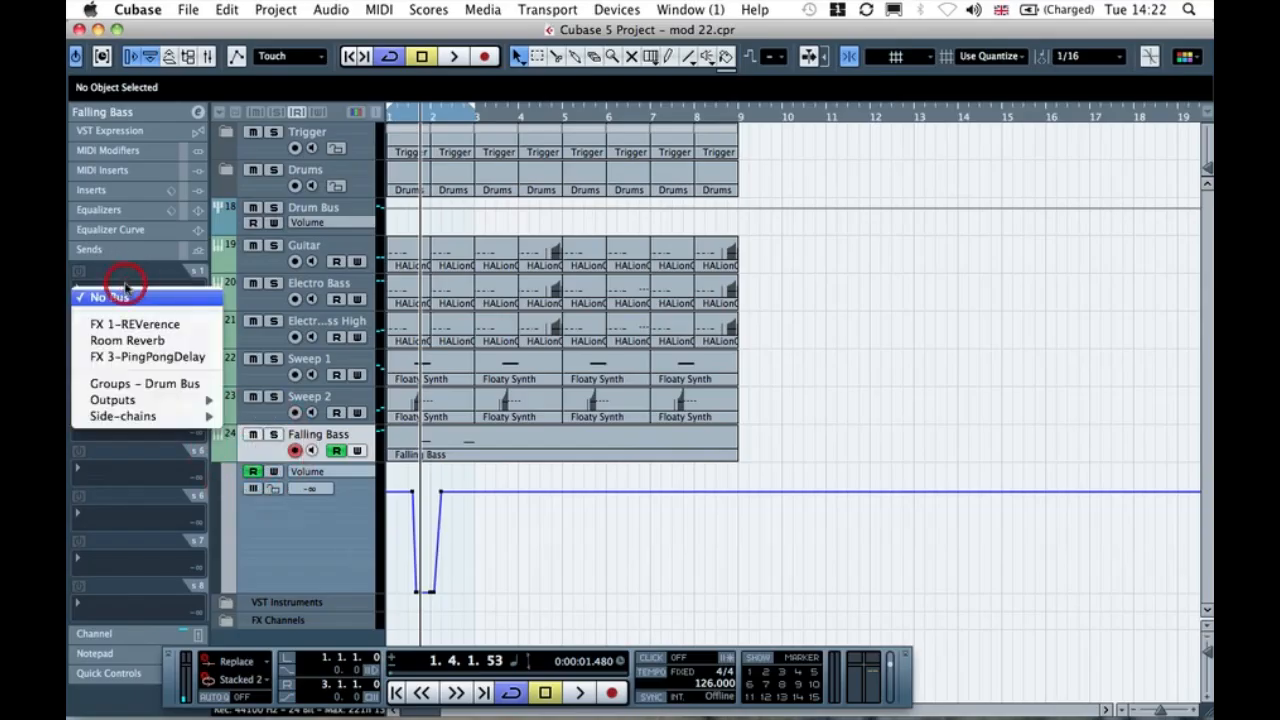
{"action": "left_click", "coordinate": [147, 356]}
{"action": "left_click", "coordinate": [79, 271]}
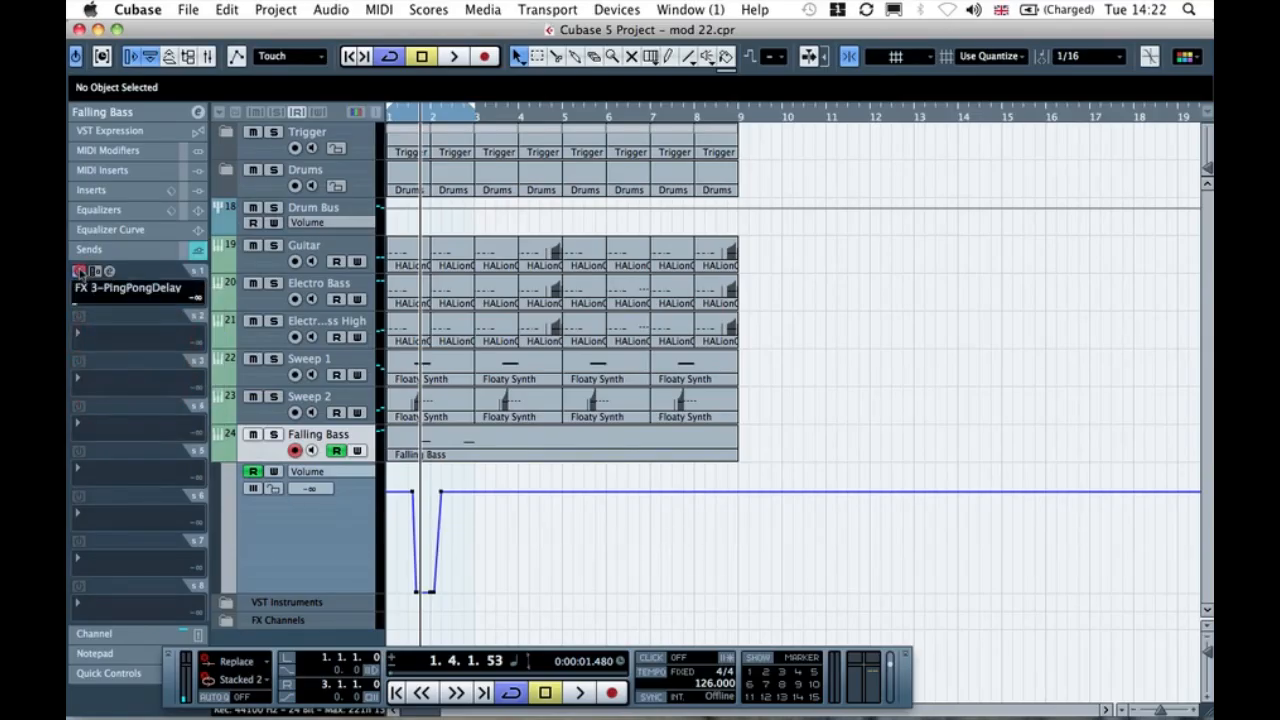
{"action": "left_click", "coordinate": [118, 305]}
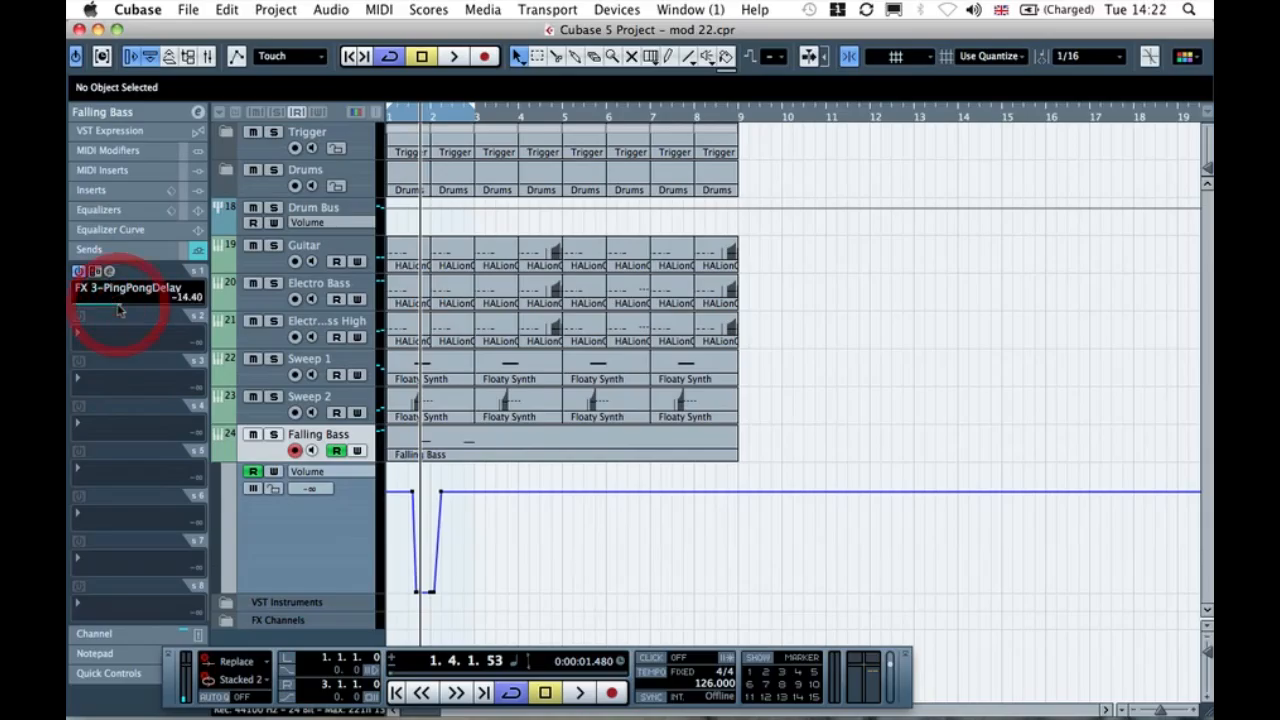
- Listen to the two-bar loop with the delay send, checking the Falling Bass volume and send settings, and stop playback
{"action": "key", "text": "space"}
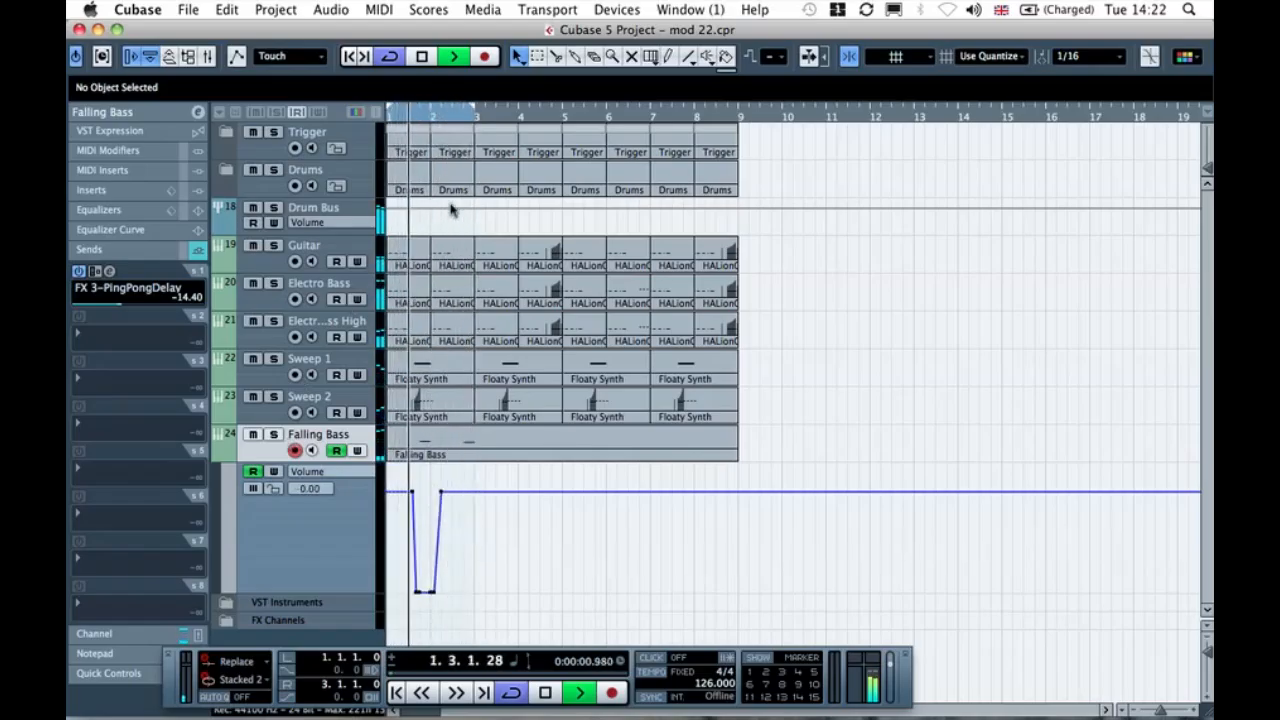
{"action": "left_click", "coordinate": [140, 117]}
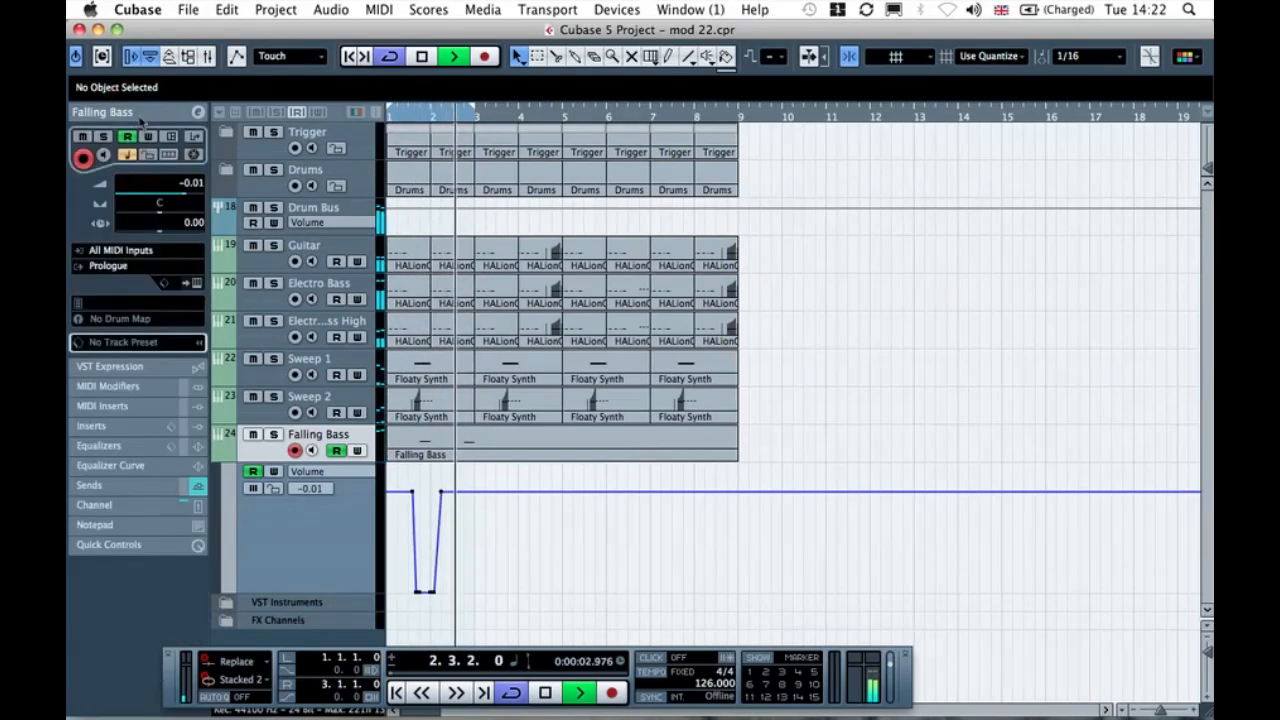
{"action": "left_click", "coordinate": [181, 195]}
{"action": "left_click", "coordinate": [178, 194]}
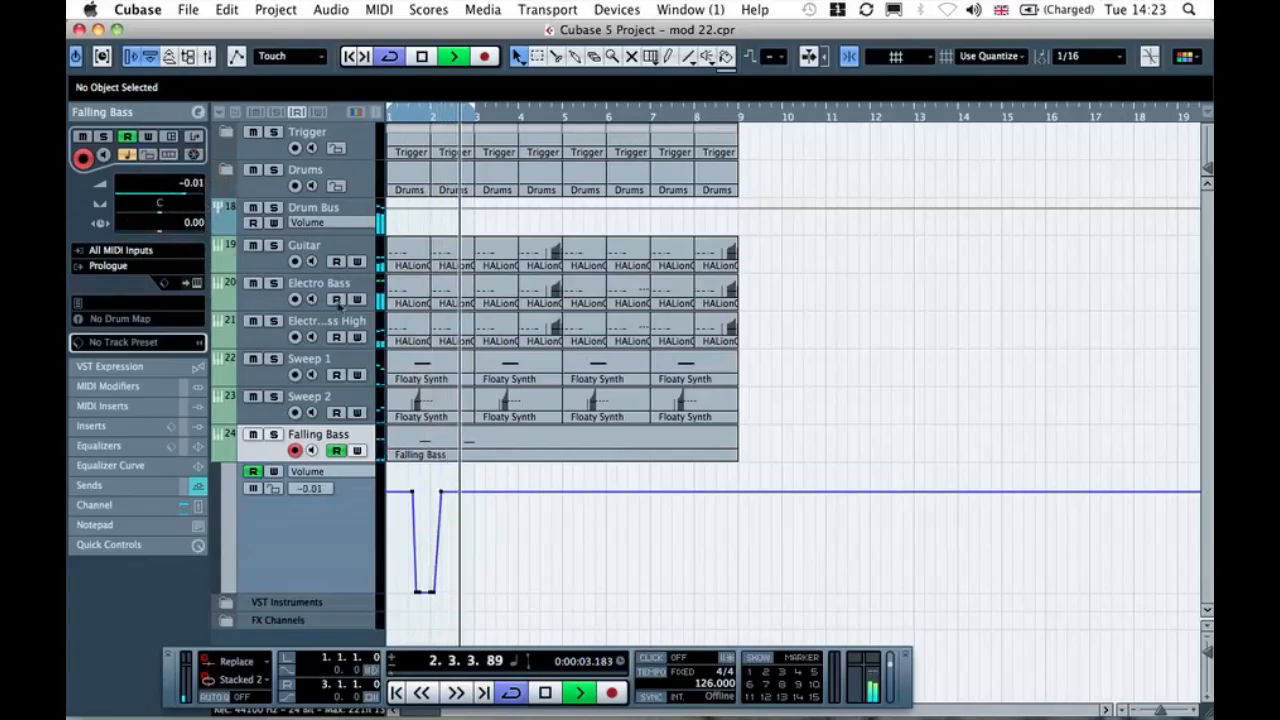
{"action": "left_click", "coordinate": [201, 490]}
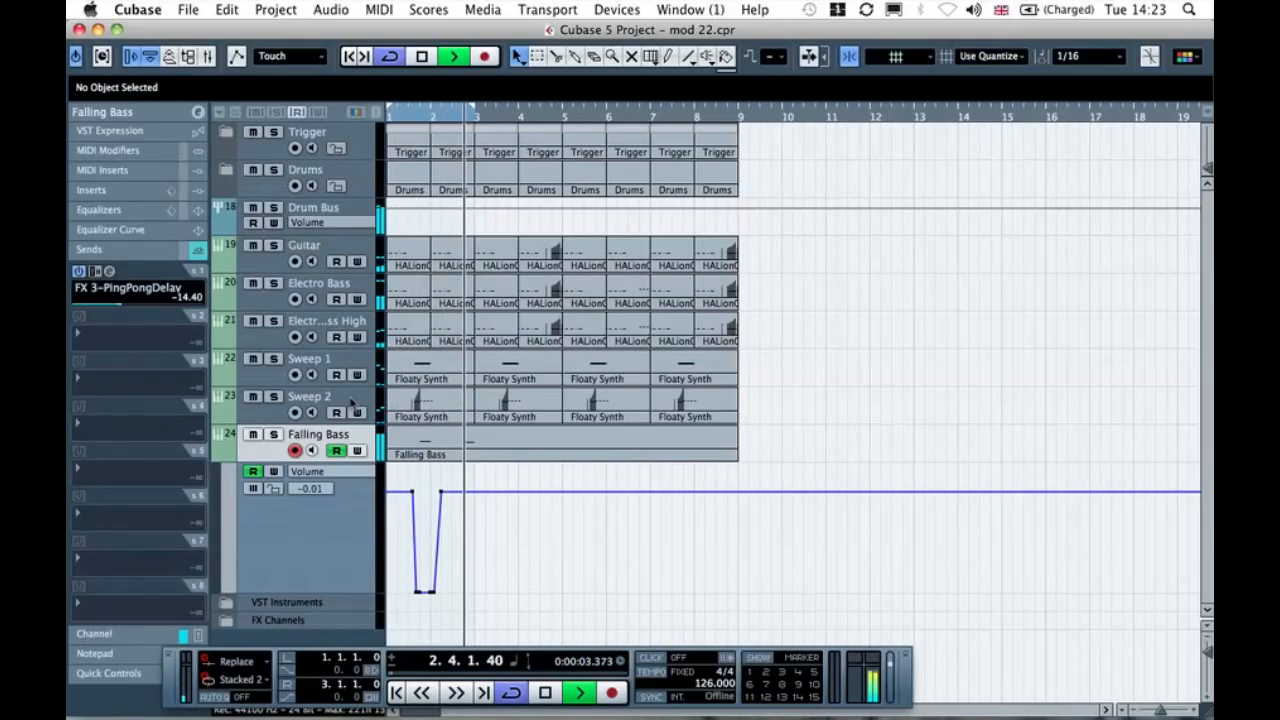
{"action": "key", "text": "space"}
- Try the StudioEQ effect in Falling Bass's first insert slot, adjust its output level, and close its window
{"action": "left_click", "coordinate": [154, 110]}
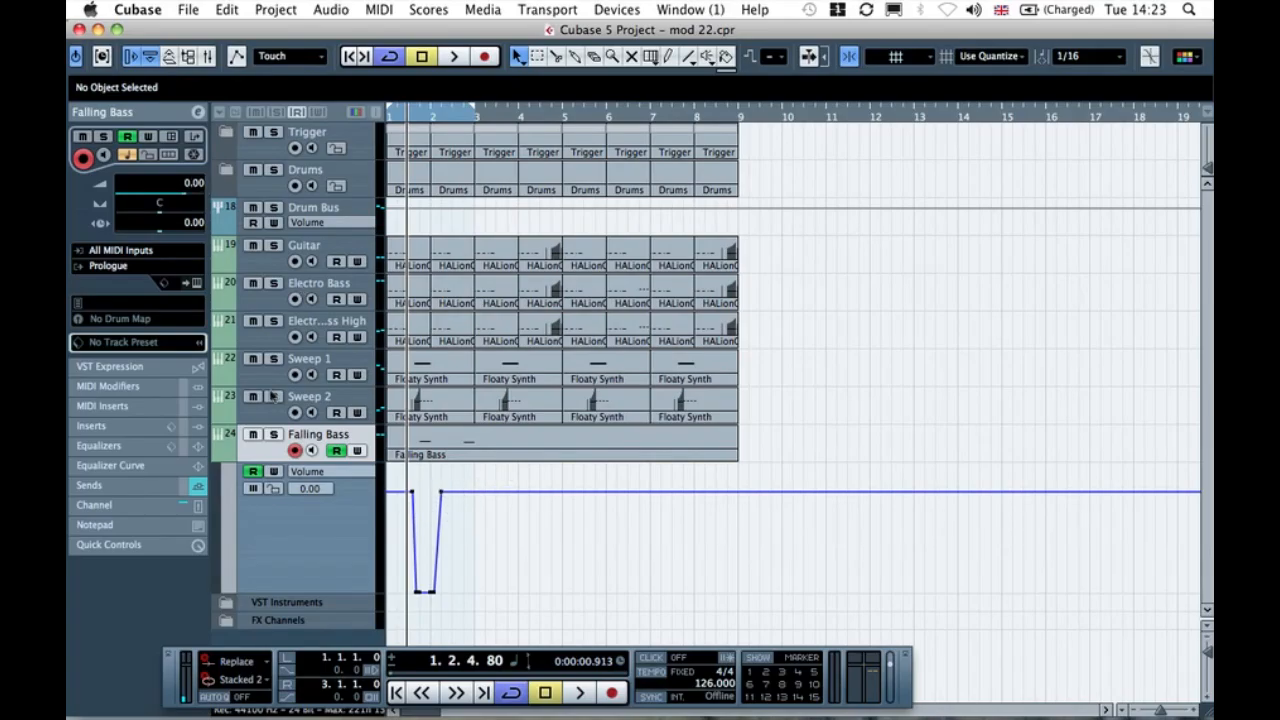
{"action": "left_click", "coordinate": [176, 198]}
{"action": "left_click", "coordinate": [197, 434]}
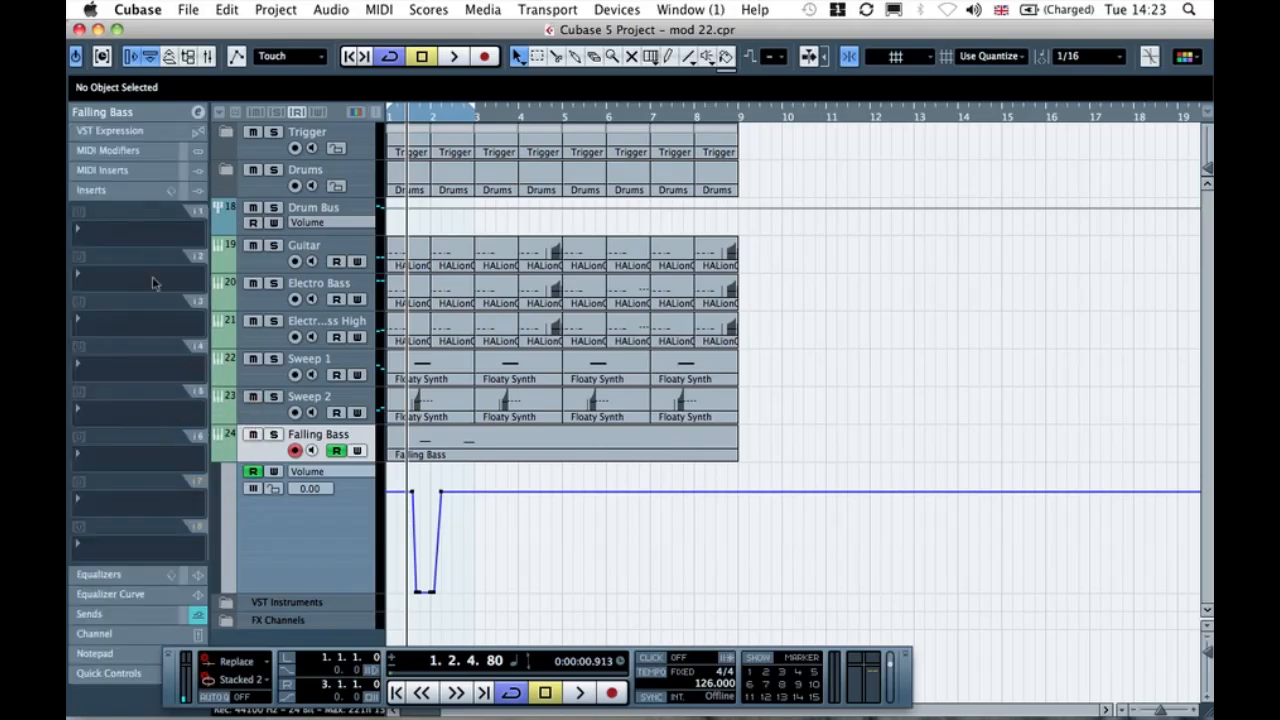
{"action": "left_click", "coordinate": [145, 232]}
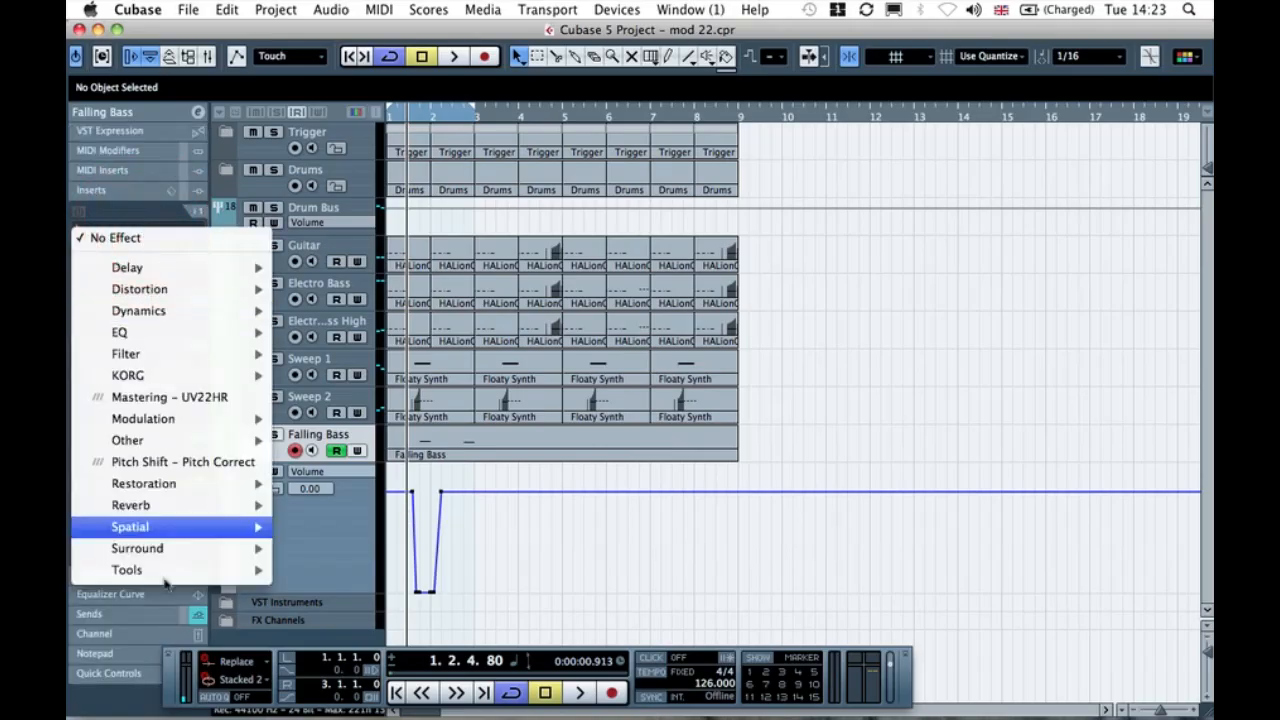
{"action": "mouse_move", "coordinate": [170, 566]}
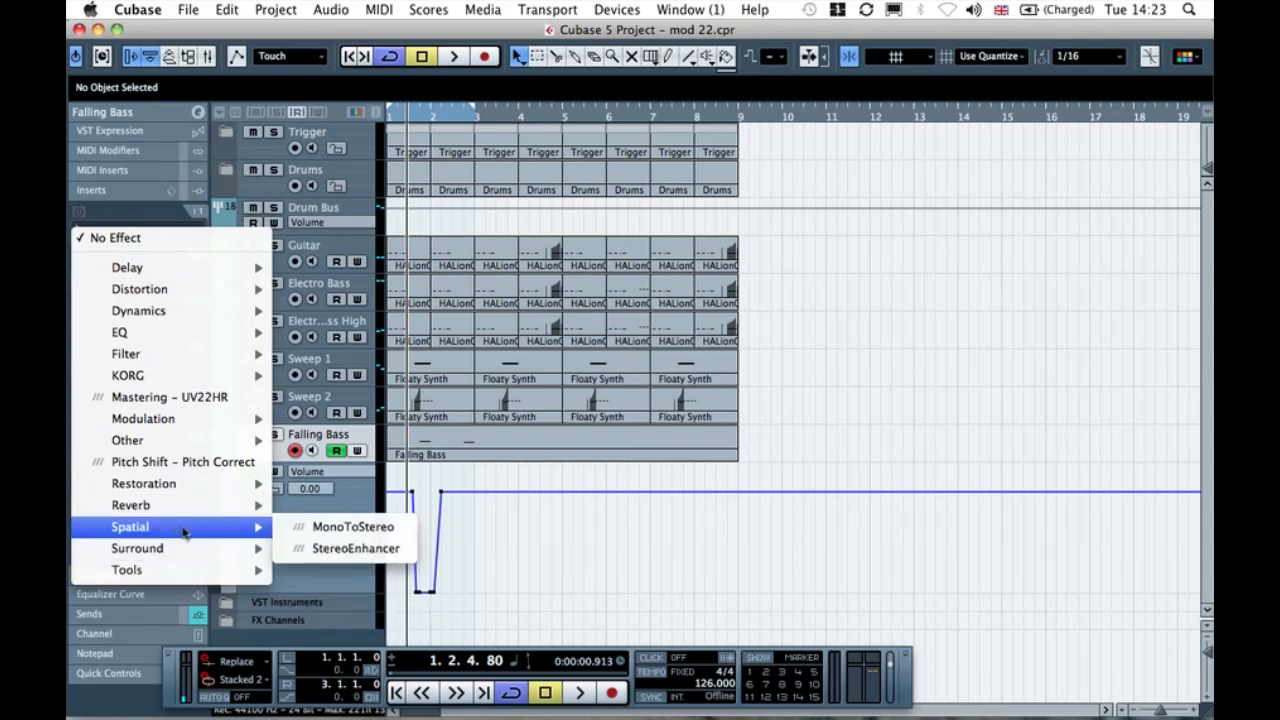
{"action": "mouse_move", "coordinate": [185, 514]}
{"action": "mouse_move", "coordinate": [186, 486]}
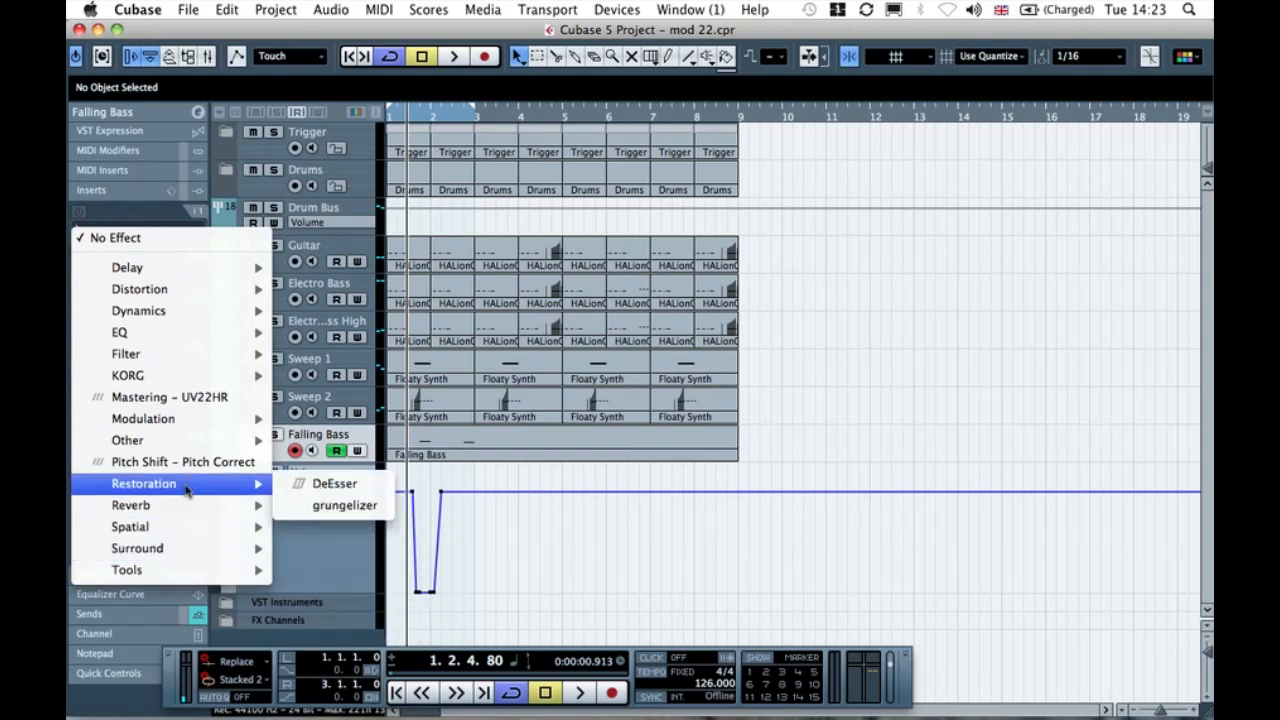
{"action": "mouse_move", "coordinate": [203, 435]}
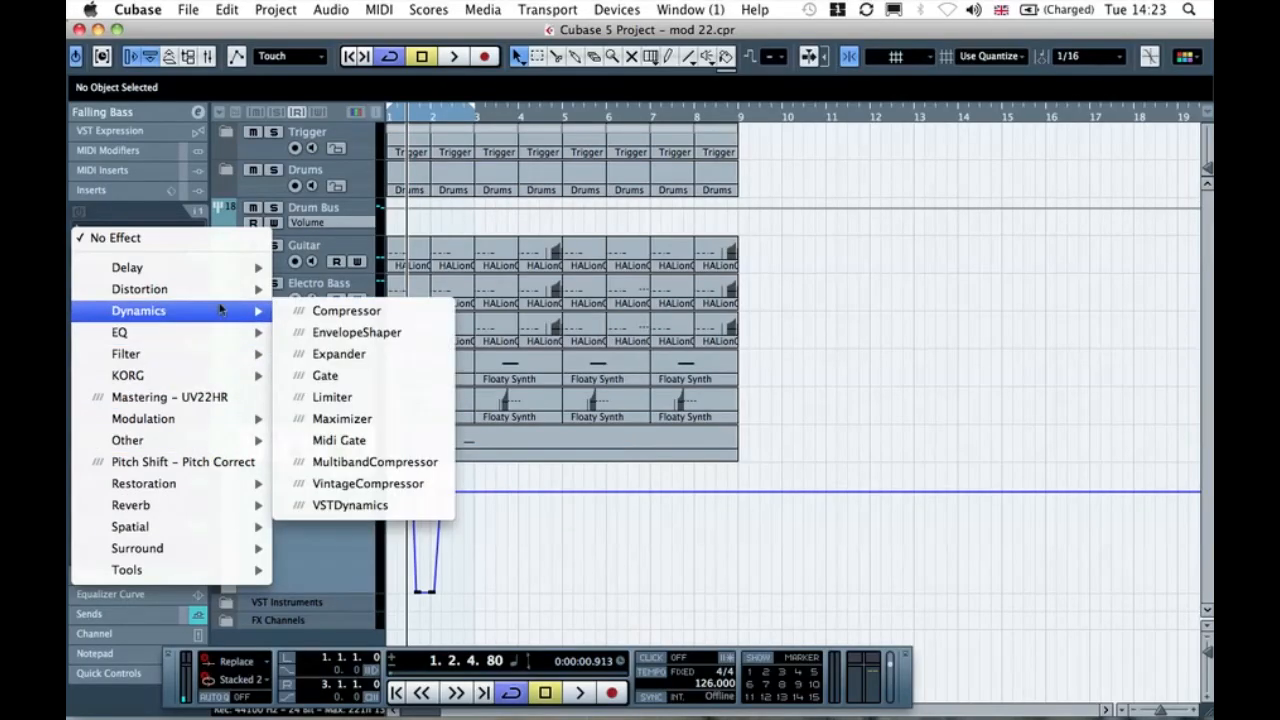
{"action": "mouse_move", "coordinate": [211, 293]}
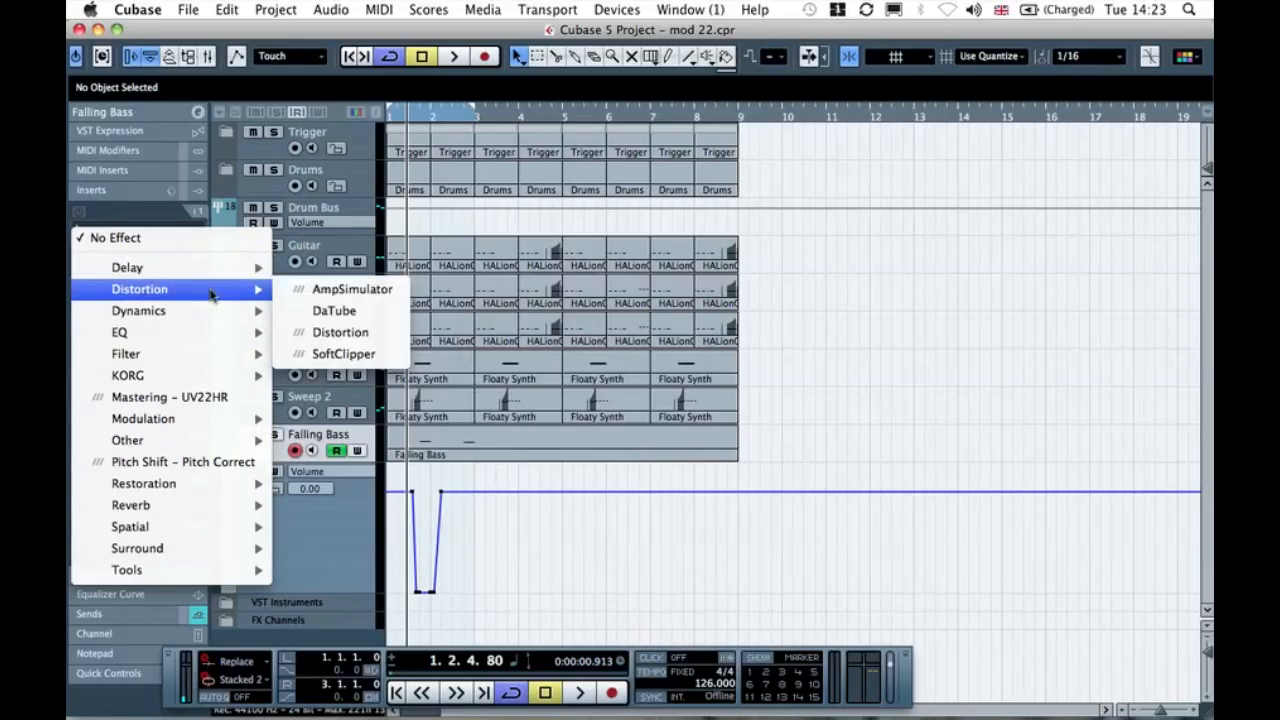
{"action": "mouse_move", "coordinate": [206, 323]}
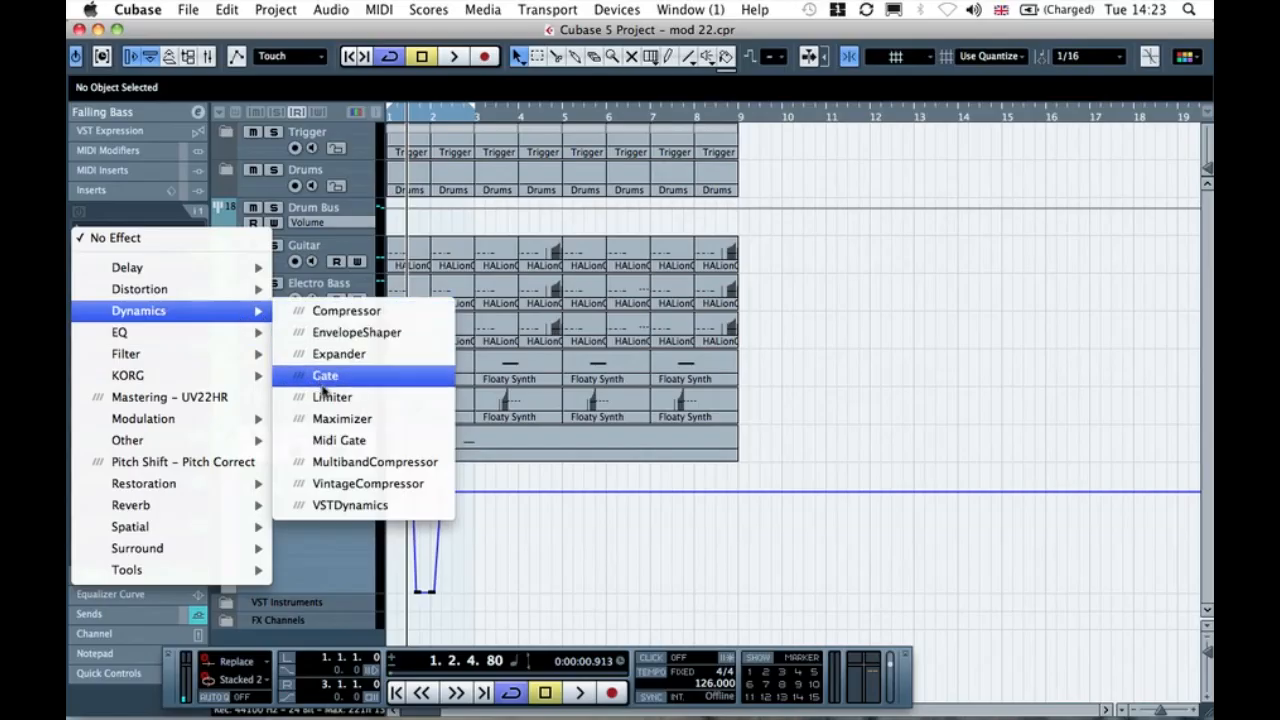
{"action": "mouse_move", "coordinate": [245, 336]}
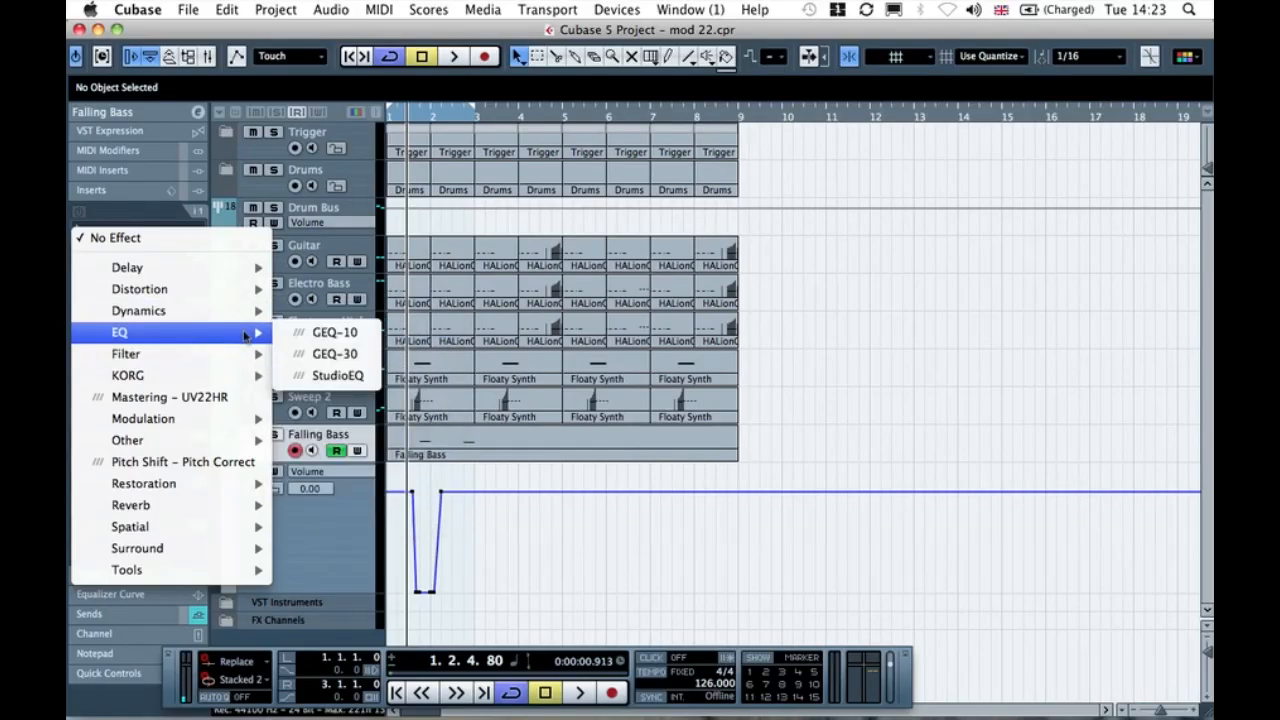
{"action": "left_click", "coordinate": [330, 375]}
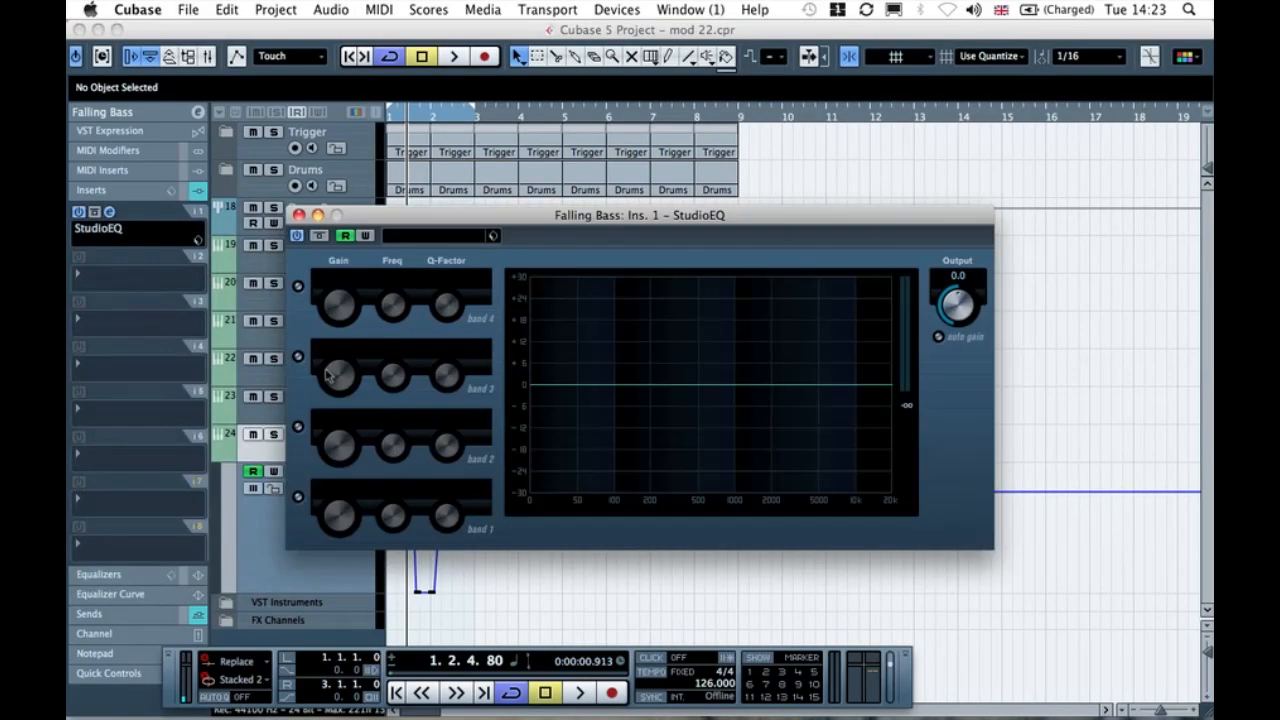
{"action": "left_click_drag", "start_coordinate": [962, 290], "coordinate": [983, 220]}
{"action": "left_click", "coordinate": [298, 215]}
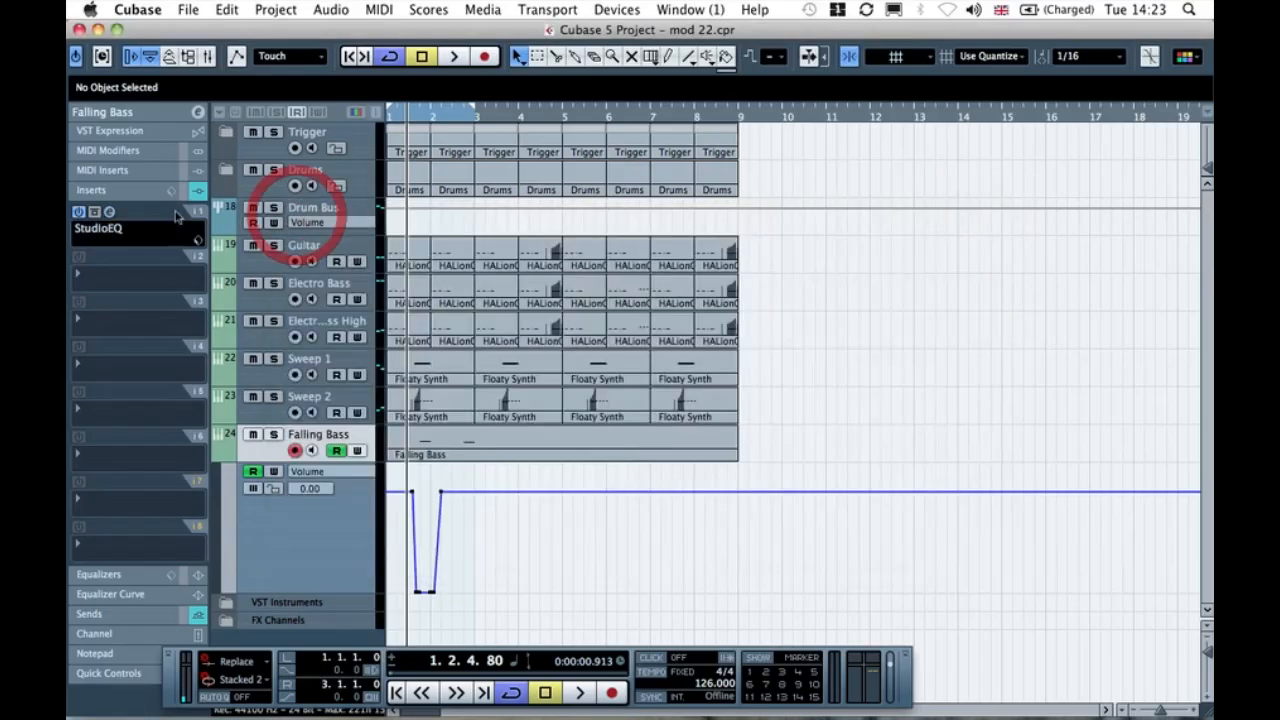
- Remove StudioEQ from the Falling Bass inserts, discarding its changes
{"action": "left_click", "coordinate": [150, 229]}
{"action": "left_click", "coordinate": [150, 240]}
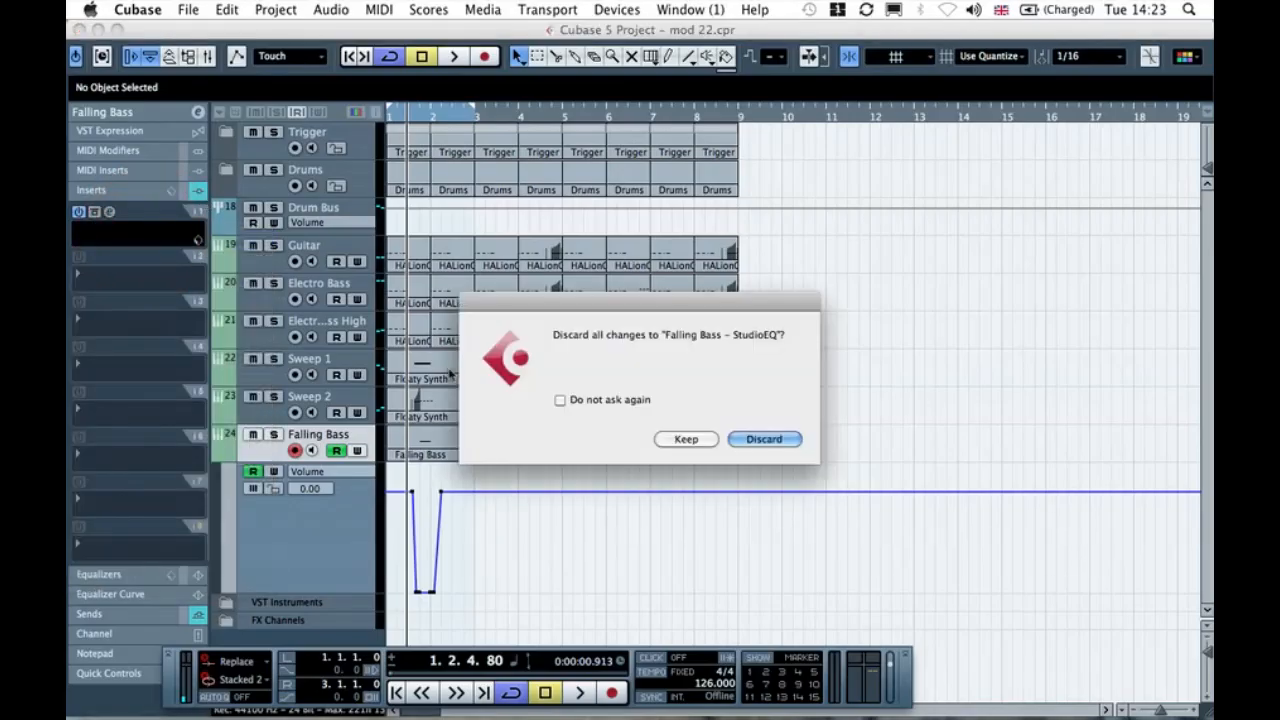
{"action": "left_click", "coordinate": [765, 439]}
{"action": "left_click", "coordinate": [198, 192]}
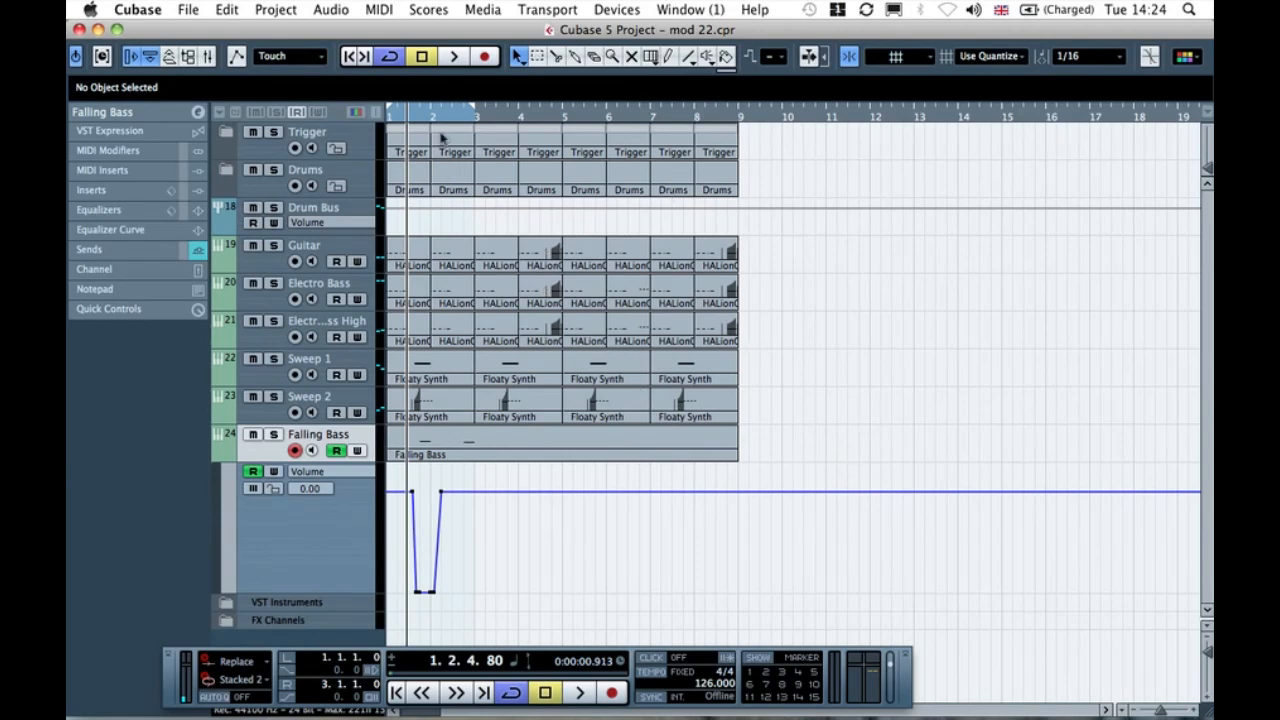
- Play the loop from the start of bar 1 to hear Falling Bass in the mix, and stop playback
{"action": "left_click", "coordinate": [388, 115]}
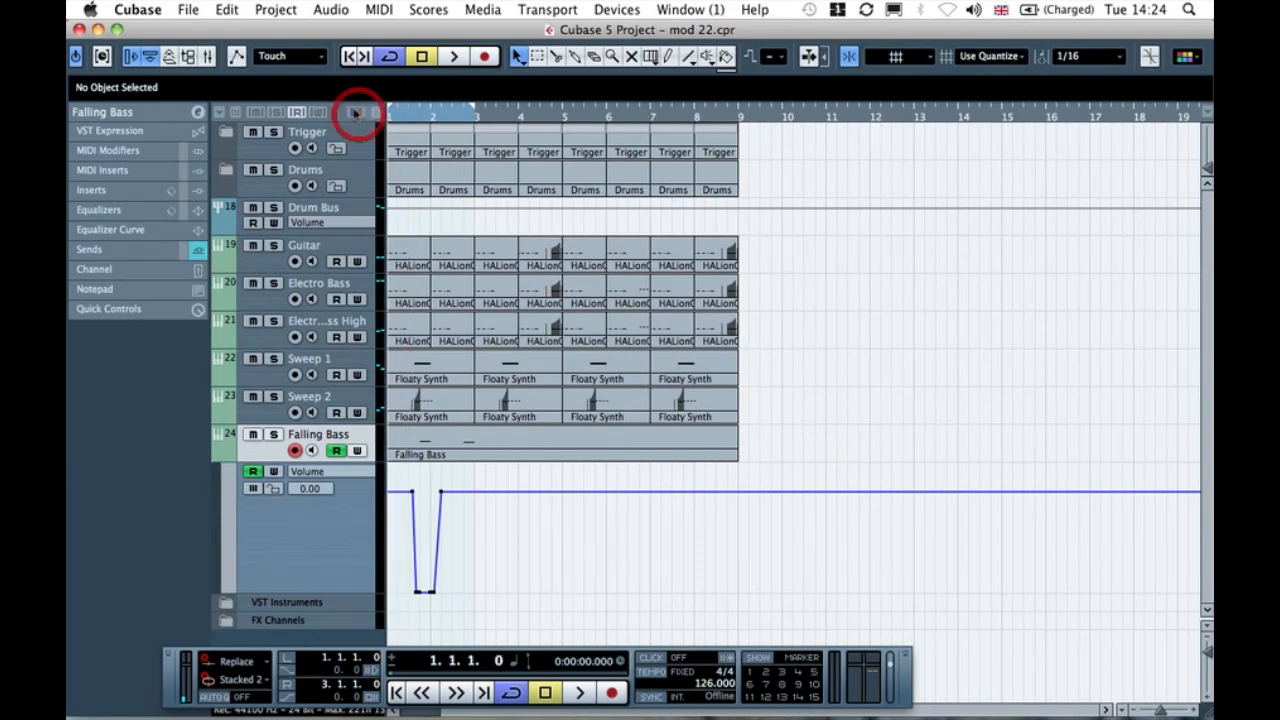
{"action": "key", "text": "space"}
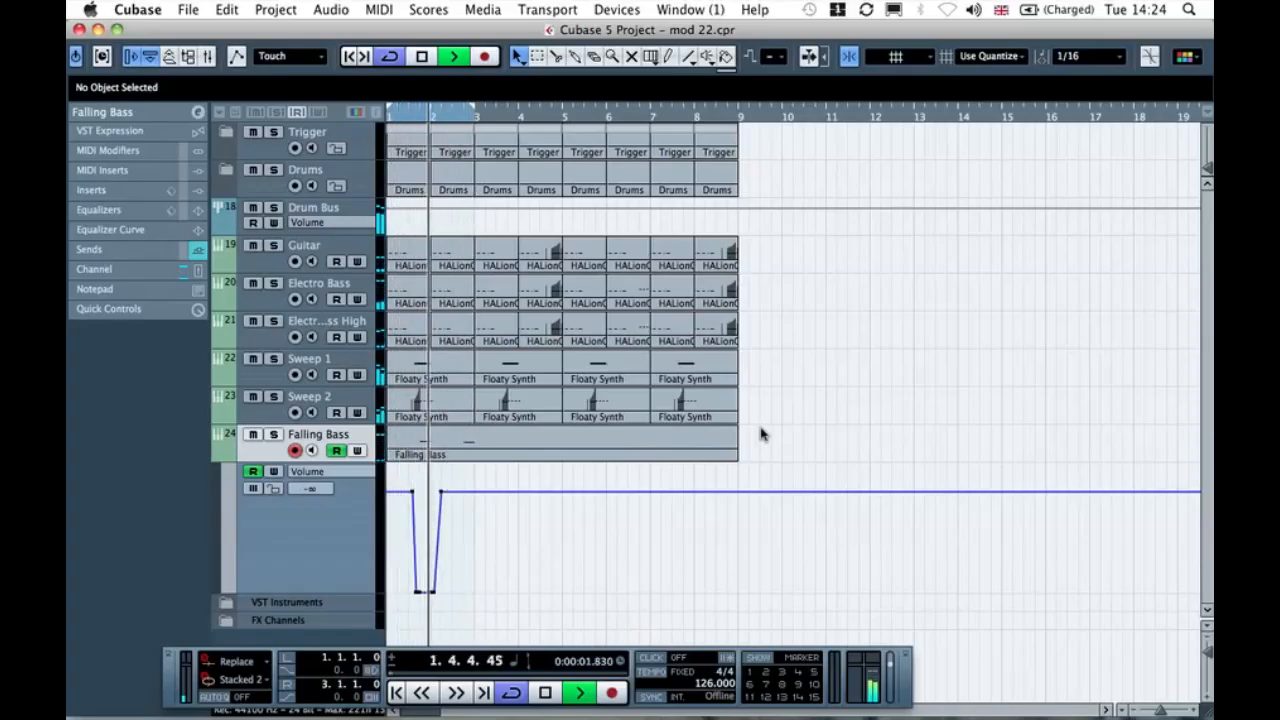
{"action": "key", "text": "space"}
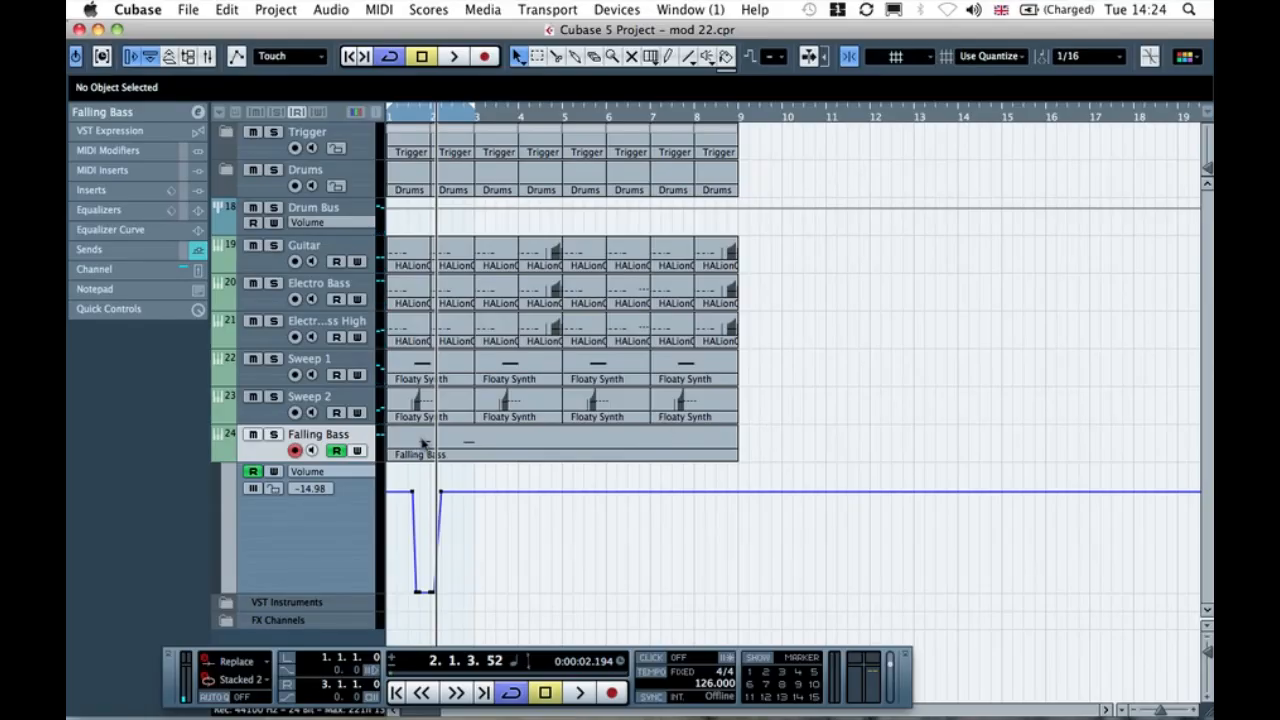
- Transpose the first note of the Falling Bass part up one octave to G2 and close the Key Editor
{"action": "double_click", "coordinate": [422, 443]}
{"action": "left_click", "coordinate": [451, 259]}
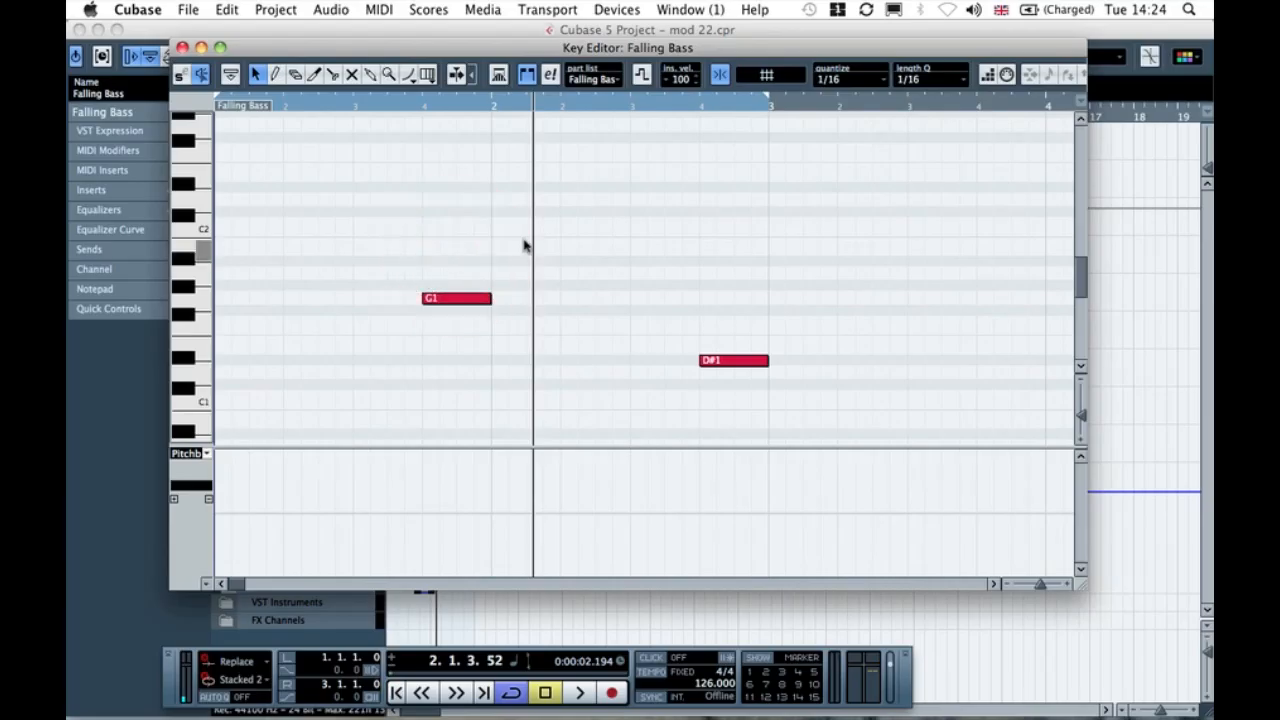
{"action": "scroll", "coordinate": [477, 260], "scroll_direction": "up", "scroll_amount": 3}
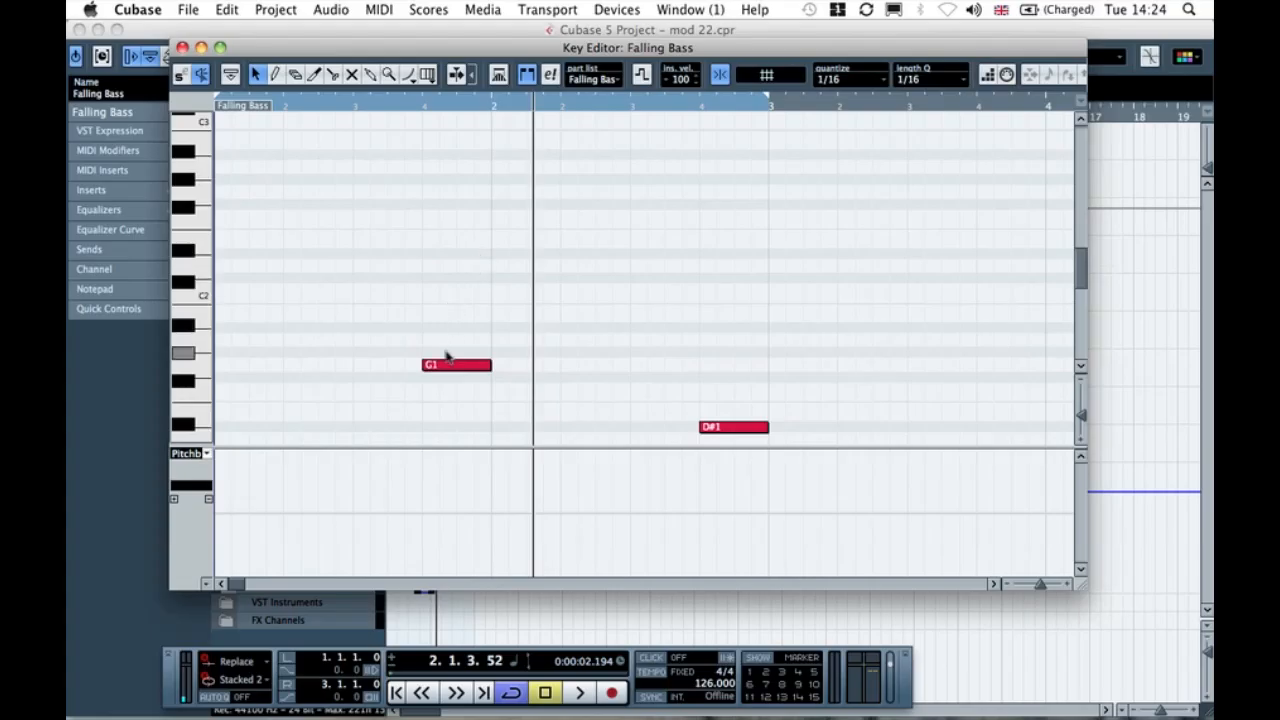
{"action": "left_click_drag", "start_coordinate": [443, 368], "coordinate": [451, 192]}
{"action": "left_click", "coordinate": [469, 264]}
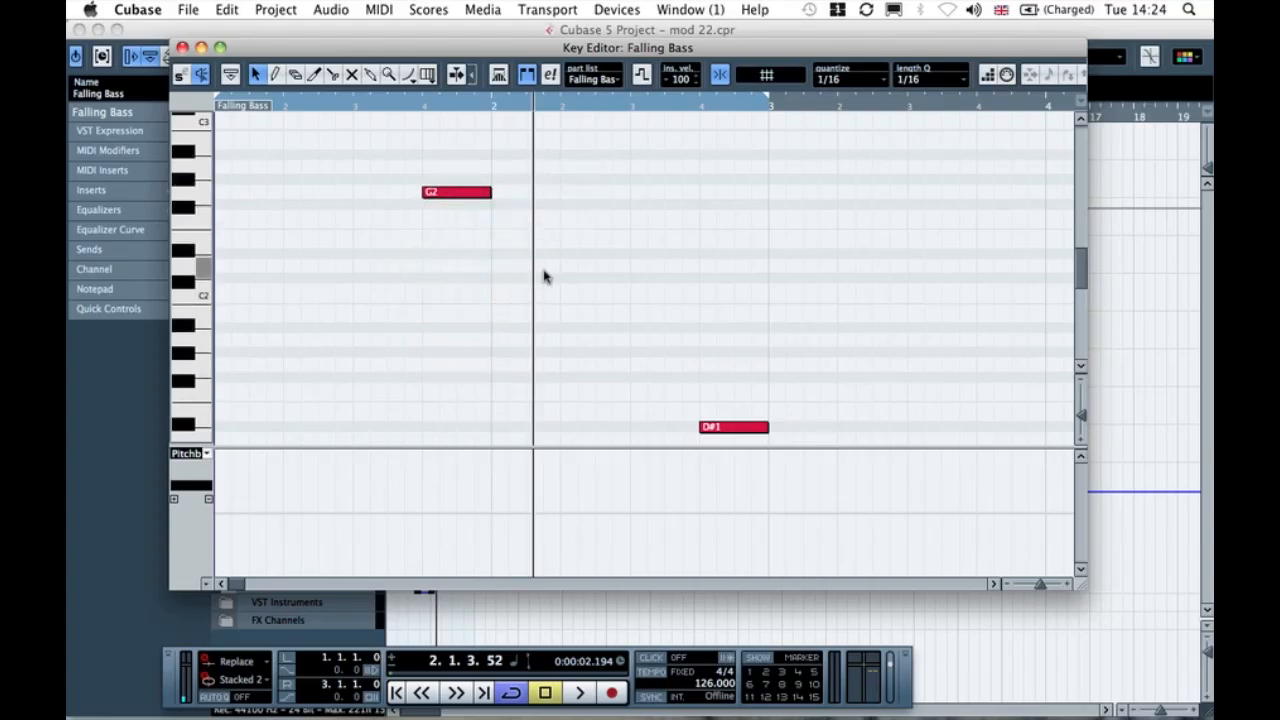
{"action": "left_click", "coordinate": [182, 47]}
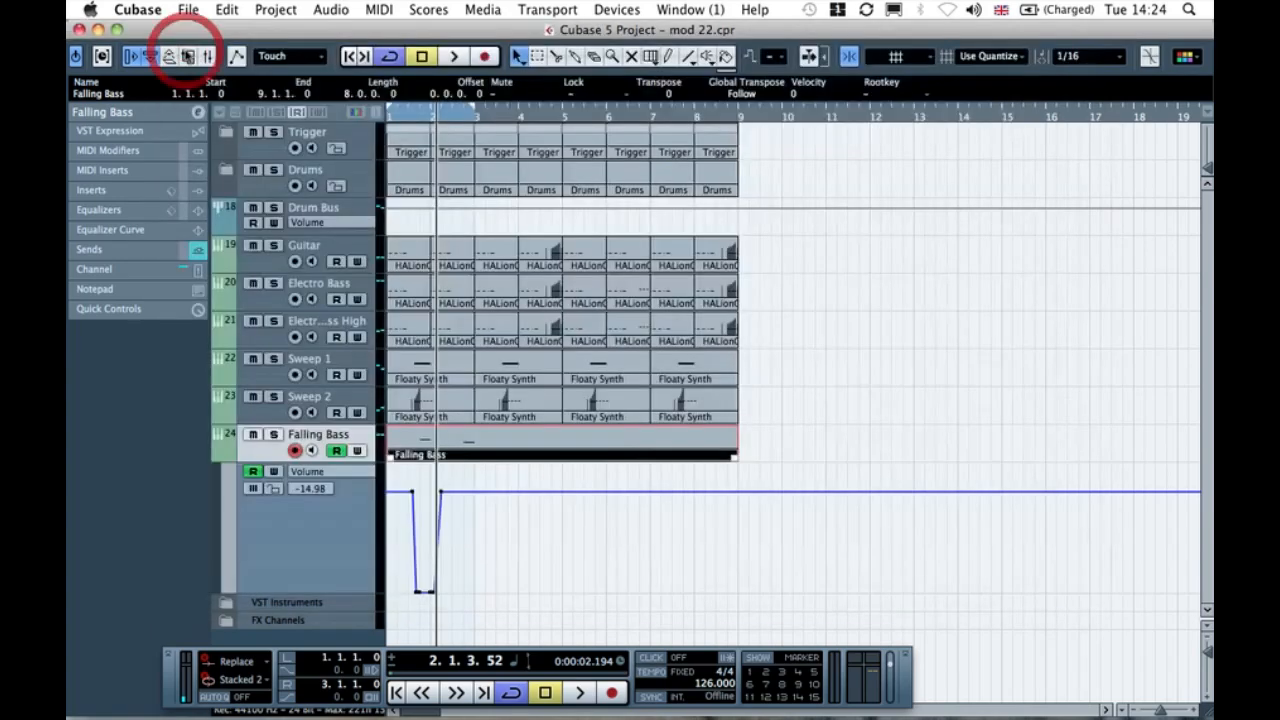
- Play the loop from the start of bar 1, stop it, and toggle Falling Bass's mute on and off
{"action": "left_click", "coordinate": [786, 423]}
{"action": "left_click", "coordinate": [356, 111]}
{"action": "key", "text": "space"}
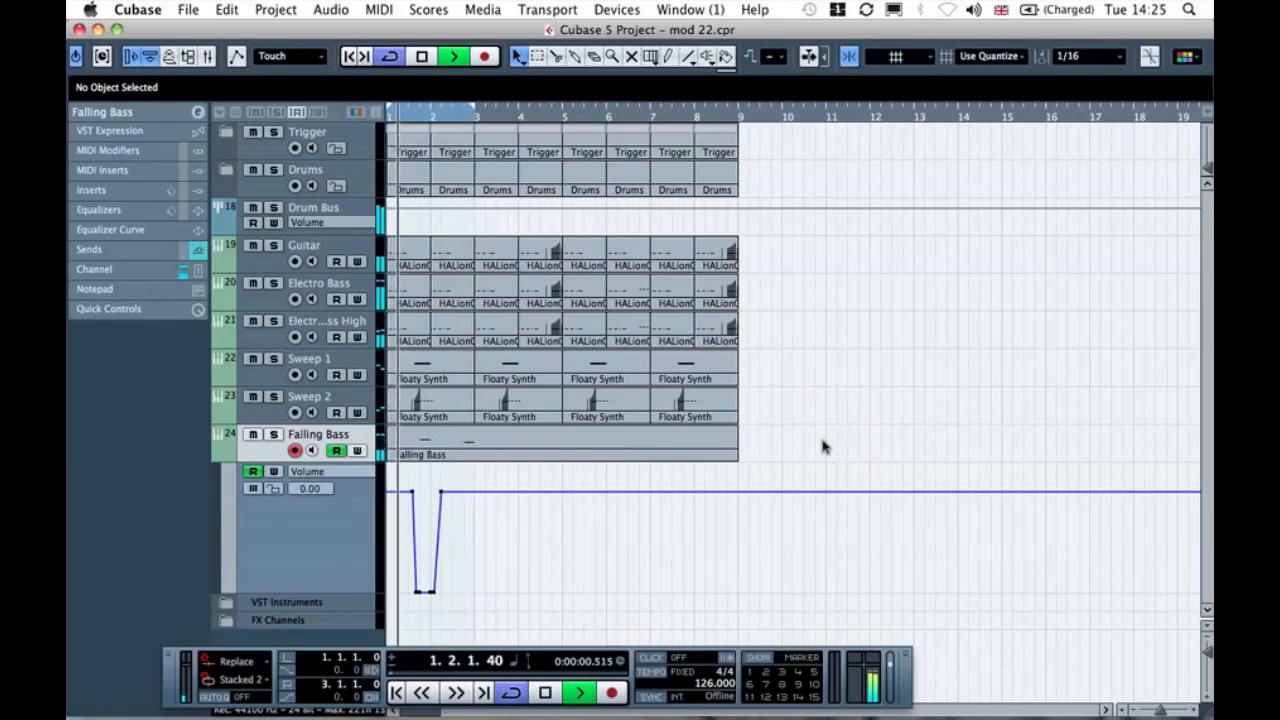
{"action": "key", "text": "space"}
{"action": "left_click", "coordinate": [252, 436]}
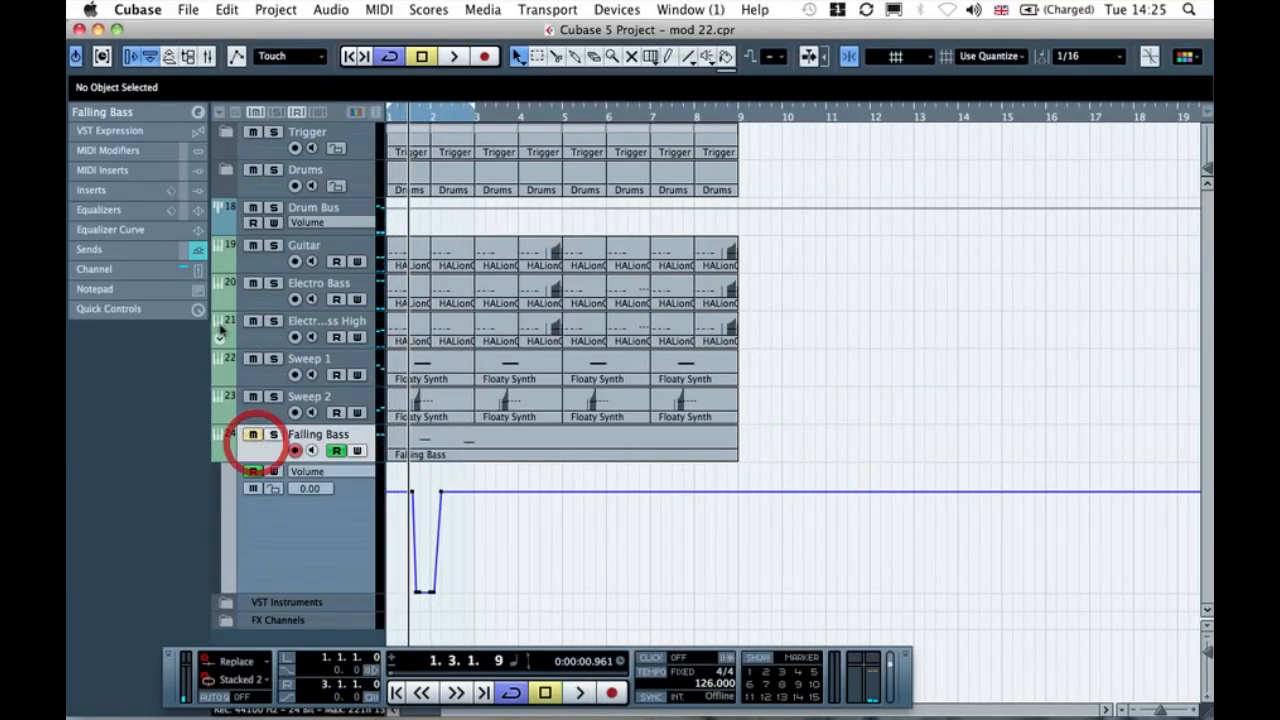
{"action": "left_click", "coordinate": [252, 436]}
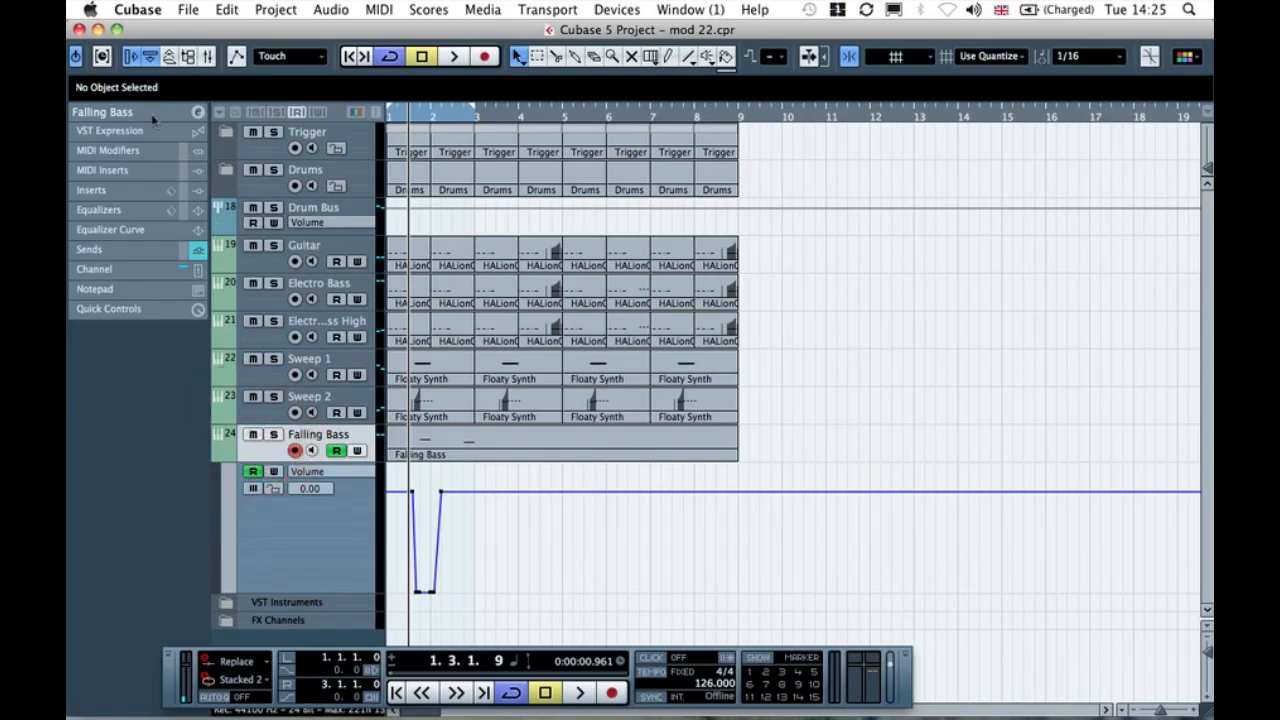
- Open Falling Bass's Prologue instrument and raise envelope 1's decay to about 92
{"action": "left_click", "coordinate": [151, 114]}
{"action": "left_click", "coordinate": [194, 286]}
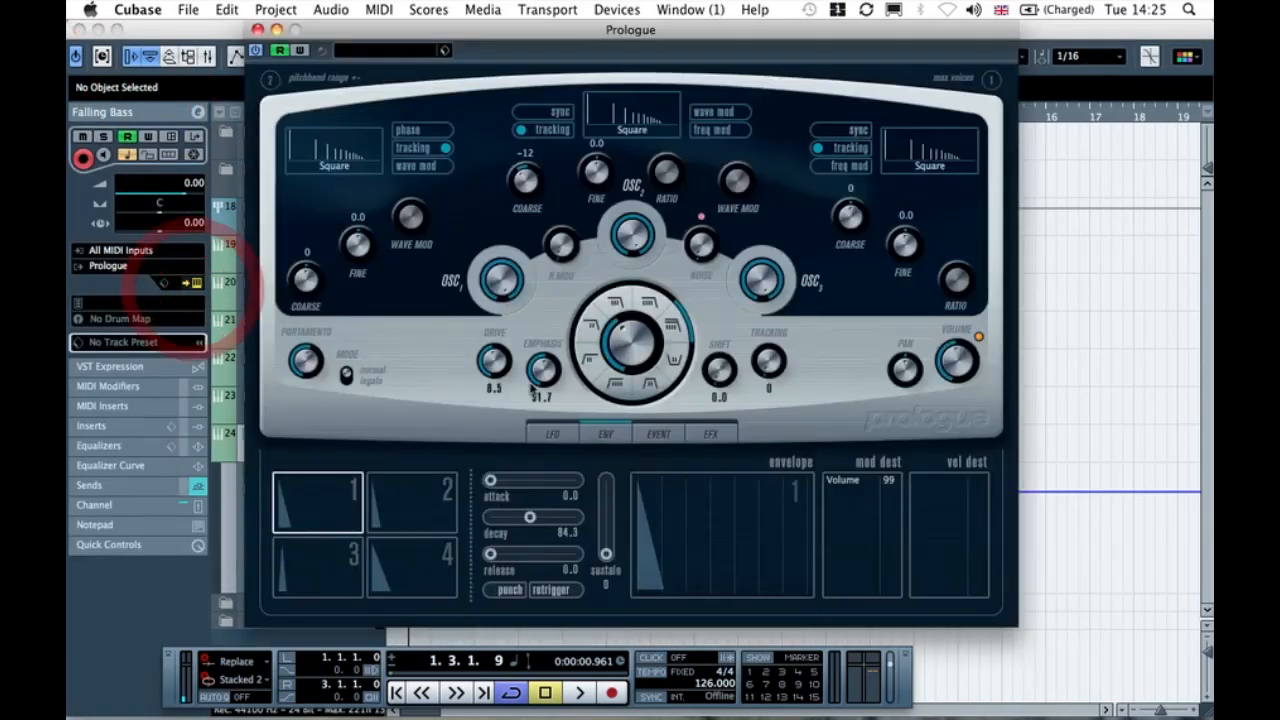
{"action": "left_click", "coordinate": [331, 506]}
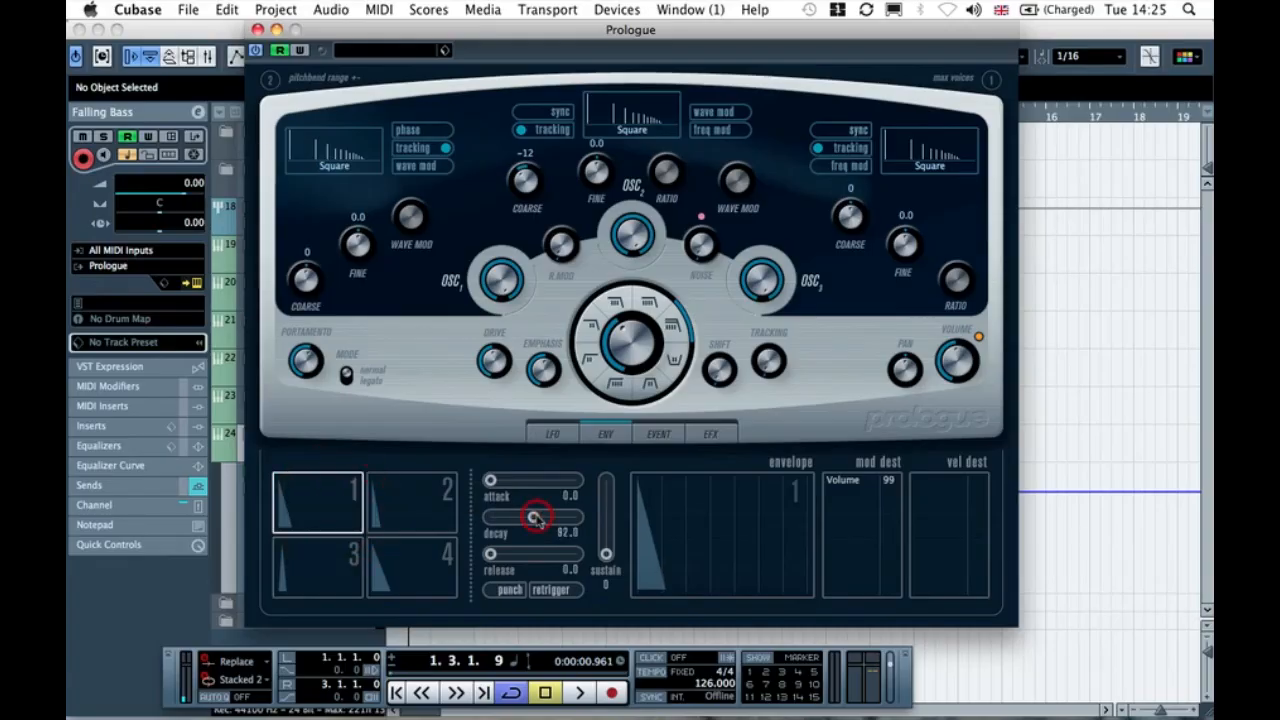
- Play the loop, briefly solo Falling Bass to check its sound, return to the full mix, and stop playback
{"action": "key", "text": "space"}
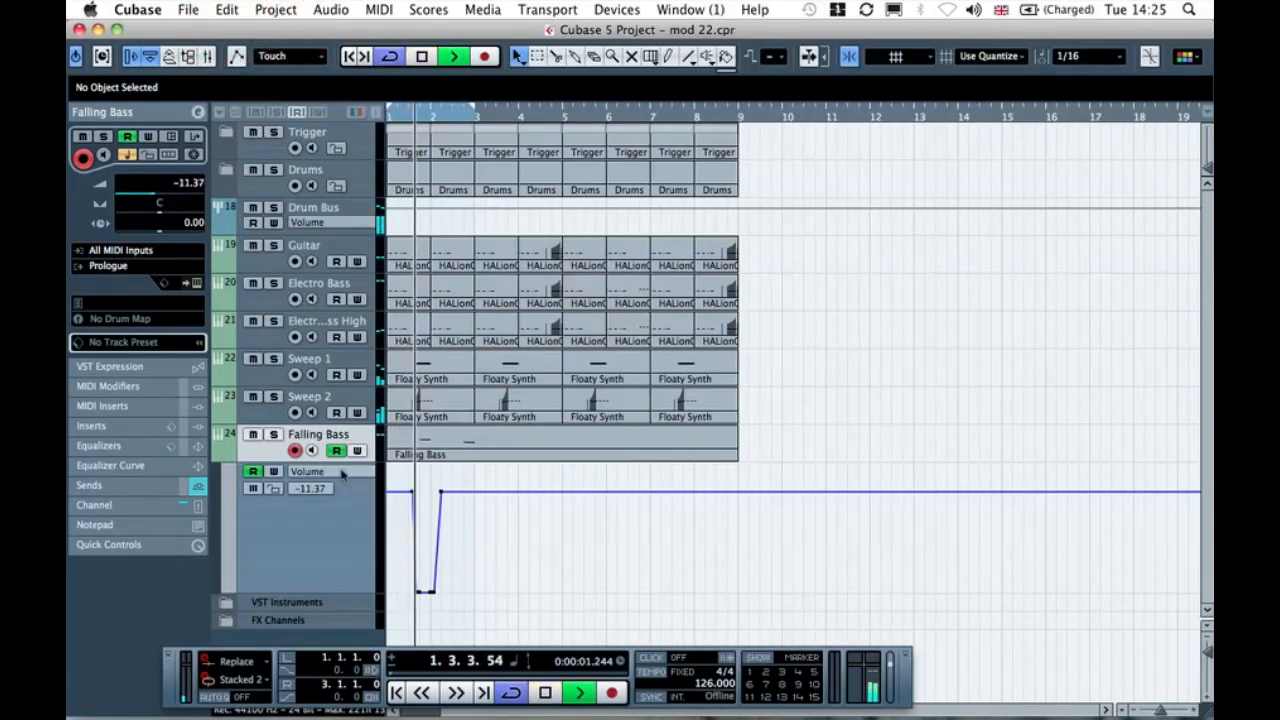
{"action": "left_click", "coordinate": [273, 435]}
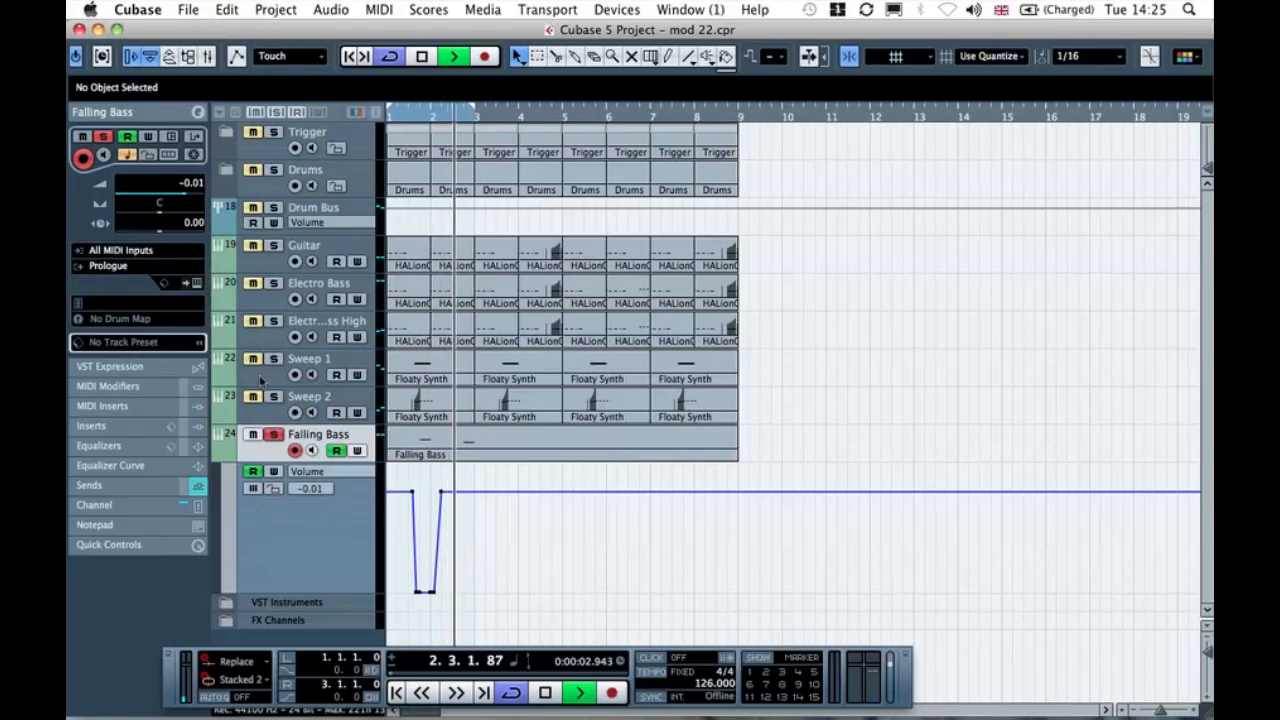
{"action": "left_click", "coordinate": [274, 435]}
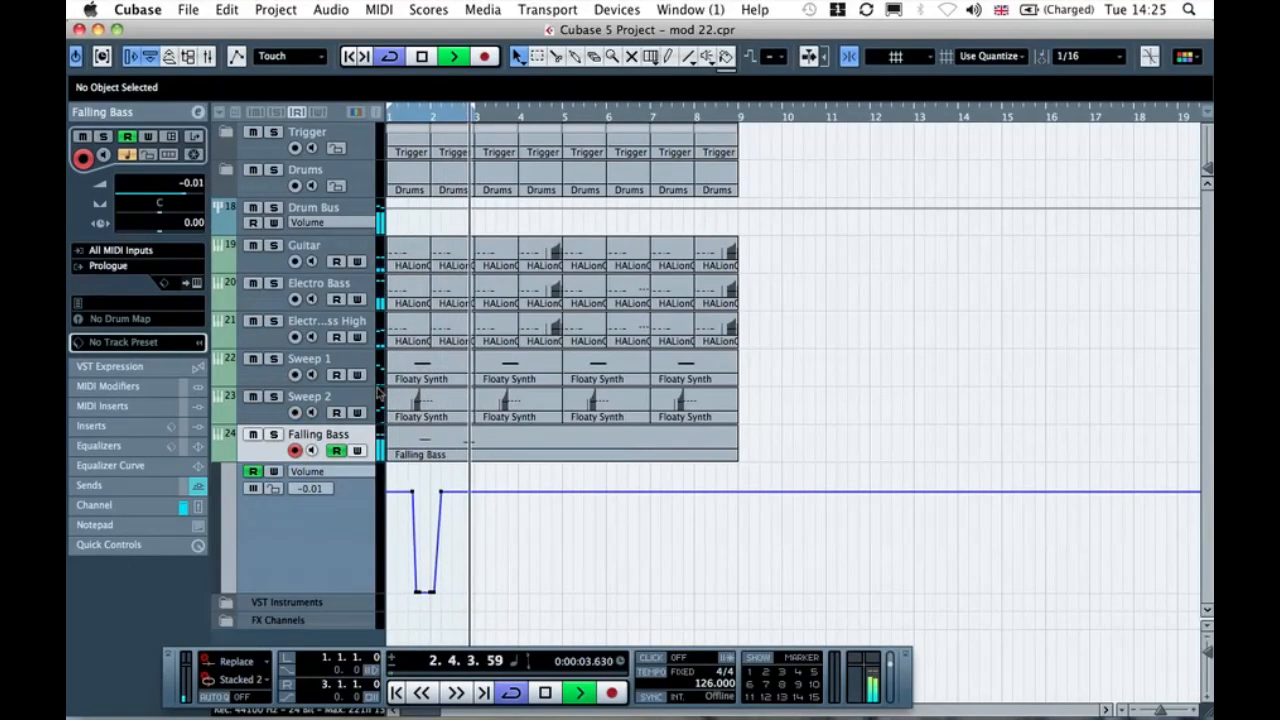
{"action": "key", "text": "space"}
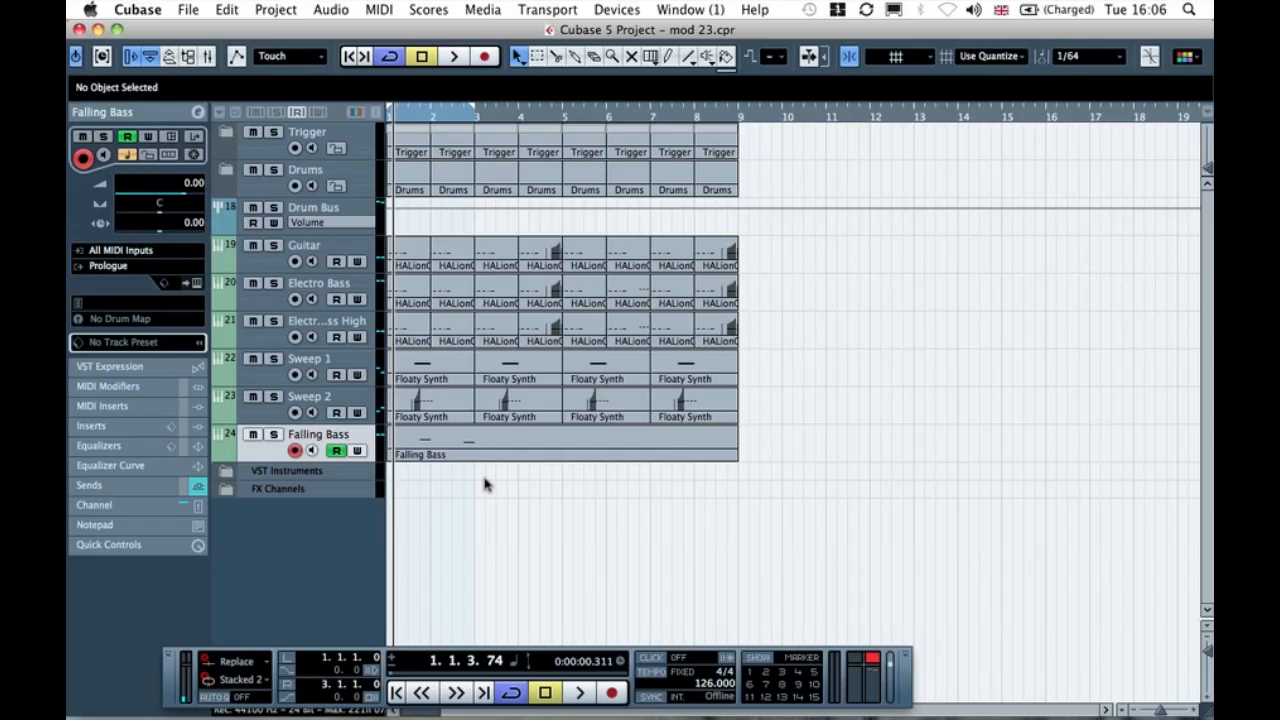
- Add one instrument track using the Prologue synth below Falling Bass
{"action": "right_click", "coordinate": [262, 457]}
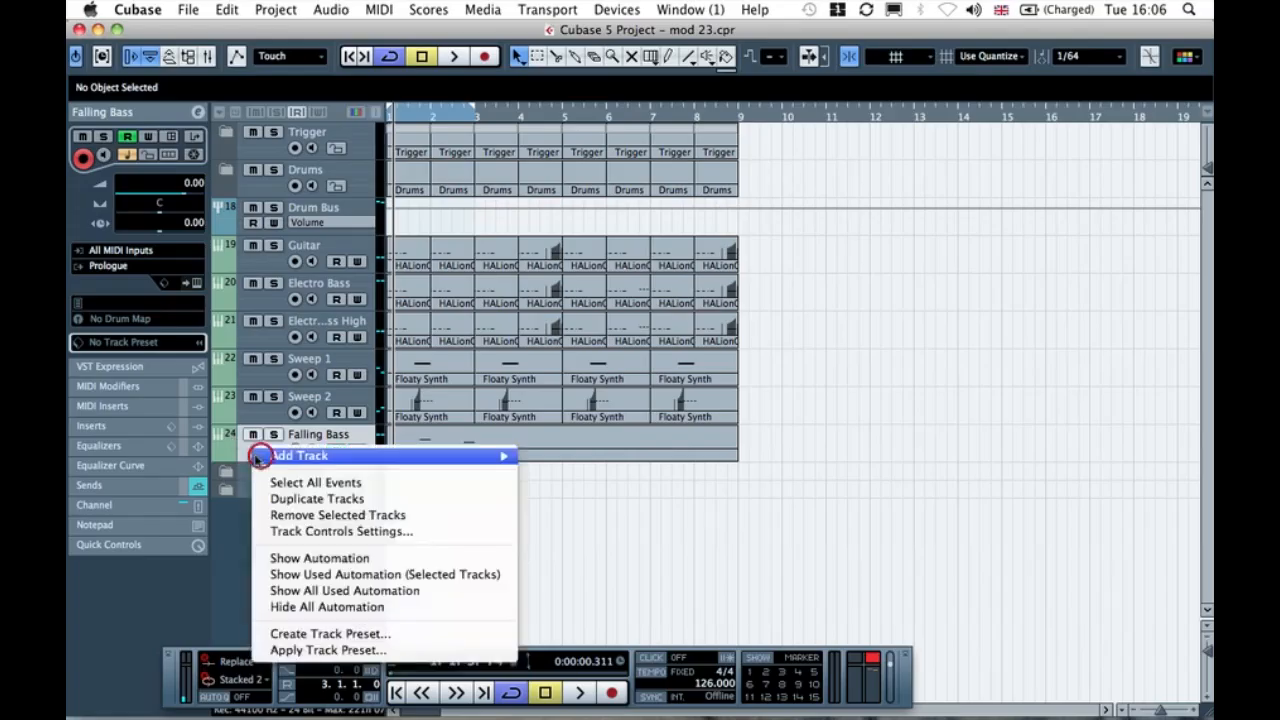
{"action": "mouse_move", "coordinate": [366, 456]}
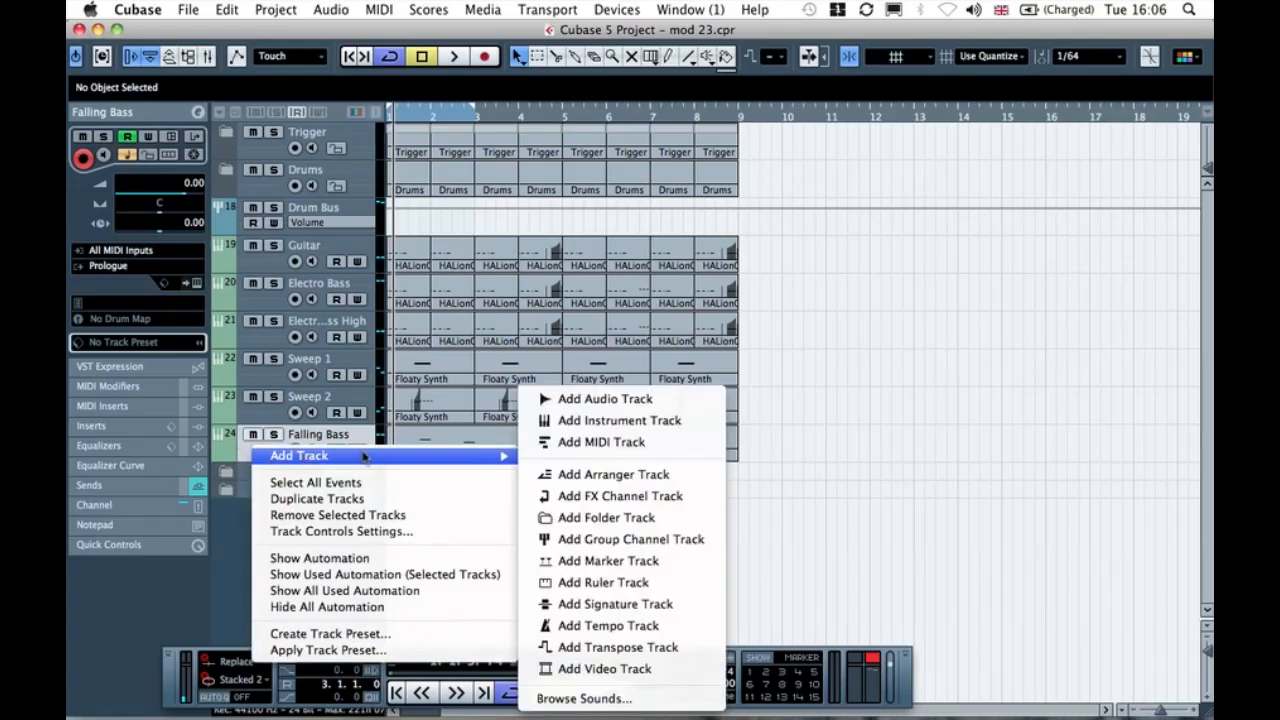
{"action": "left_click", "coordinate": [570, 421]}
{"action": "left_click", "coordinate": [482, 243]}
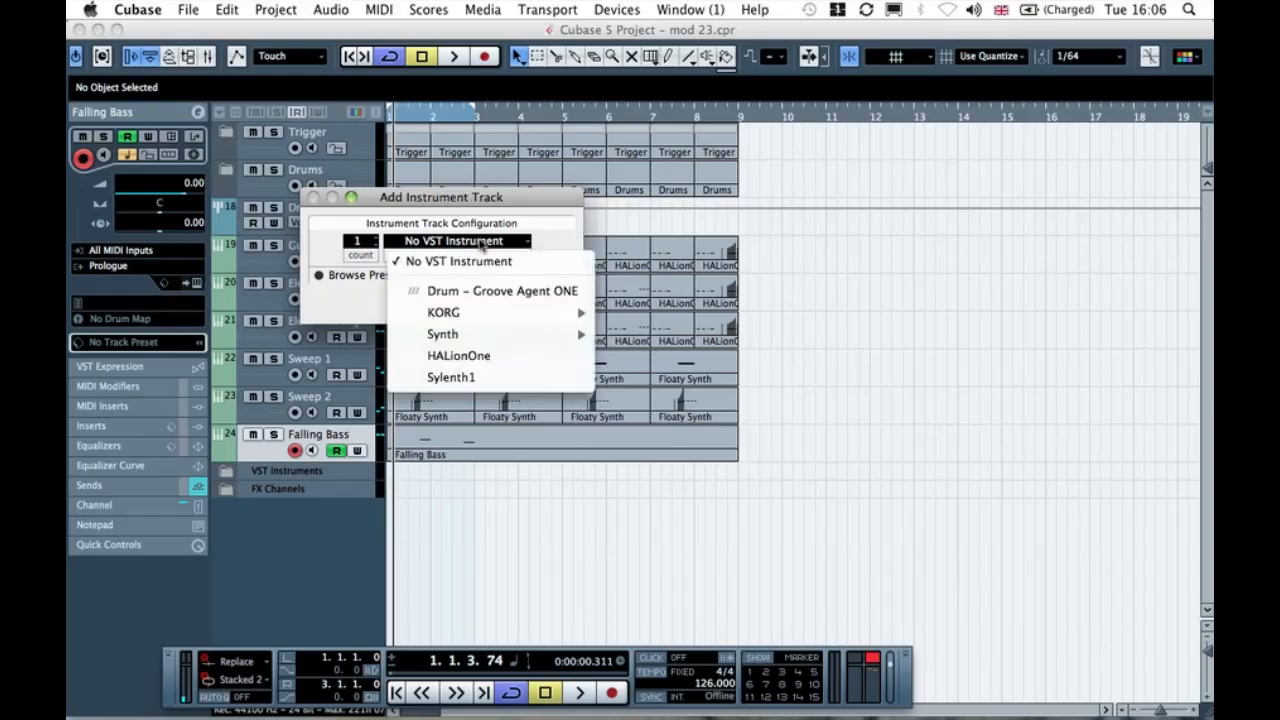
{"action": "mouse_move", "coordinate": [530, 336]}
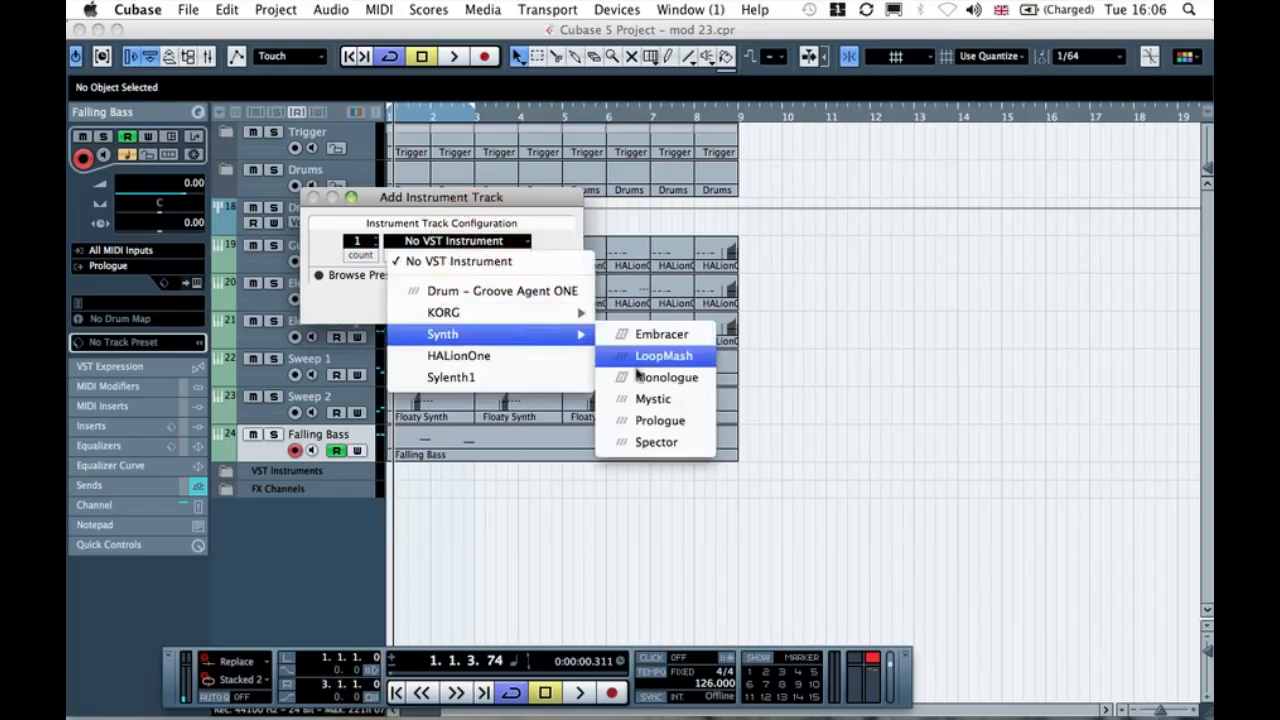
{"action": "left_click", "coordinate": [660, 423]}
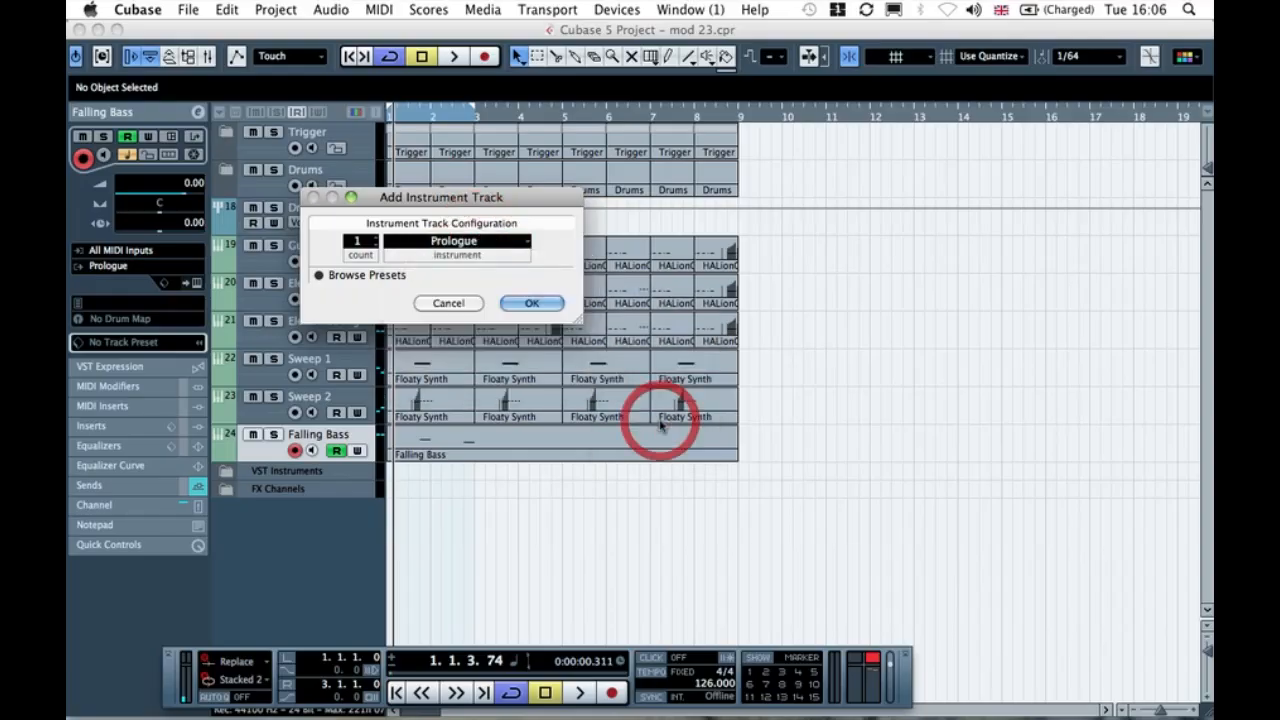
{"action": "left_click", "coordinate": [531, 304]}
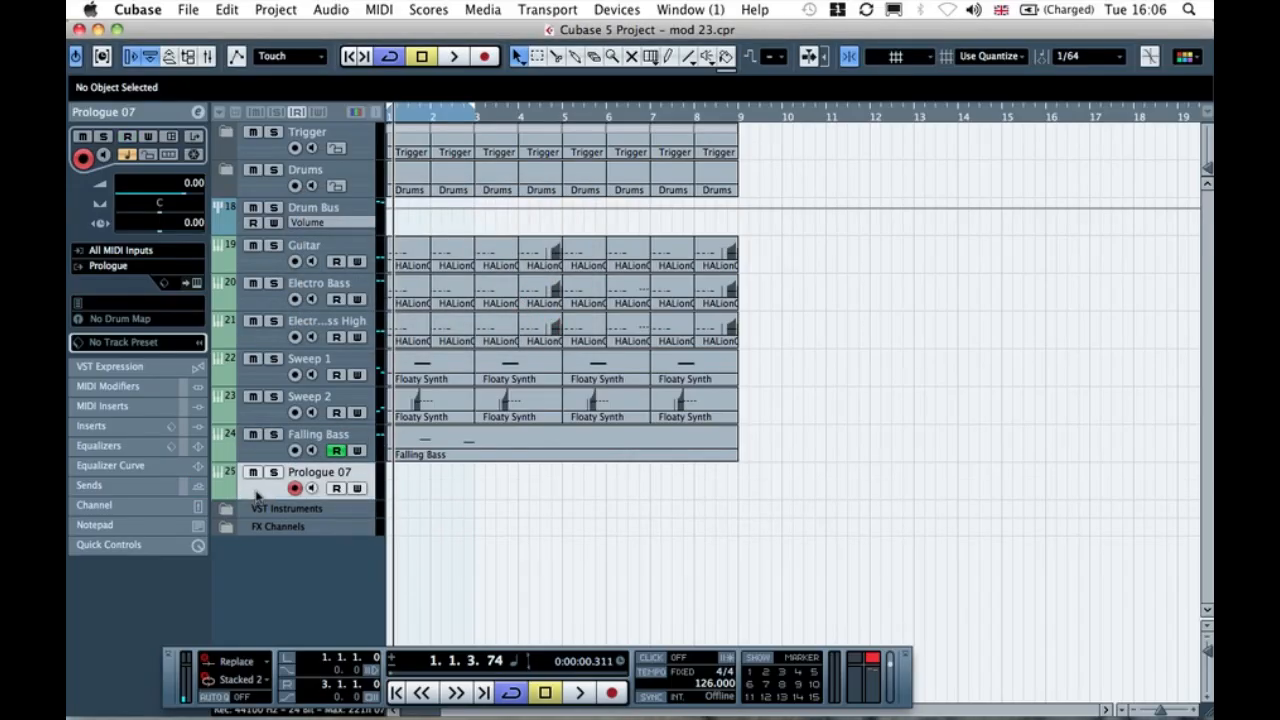
- Show the virtual keyboard and audition a few notes on the new Prologue track
{"action": "key", "text": "alt+k"}
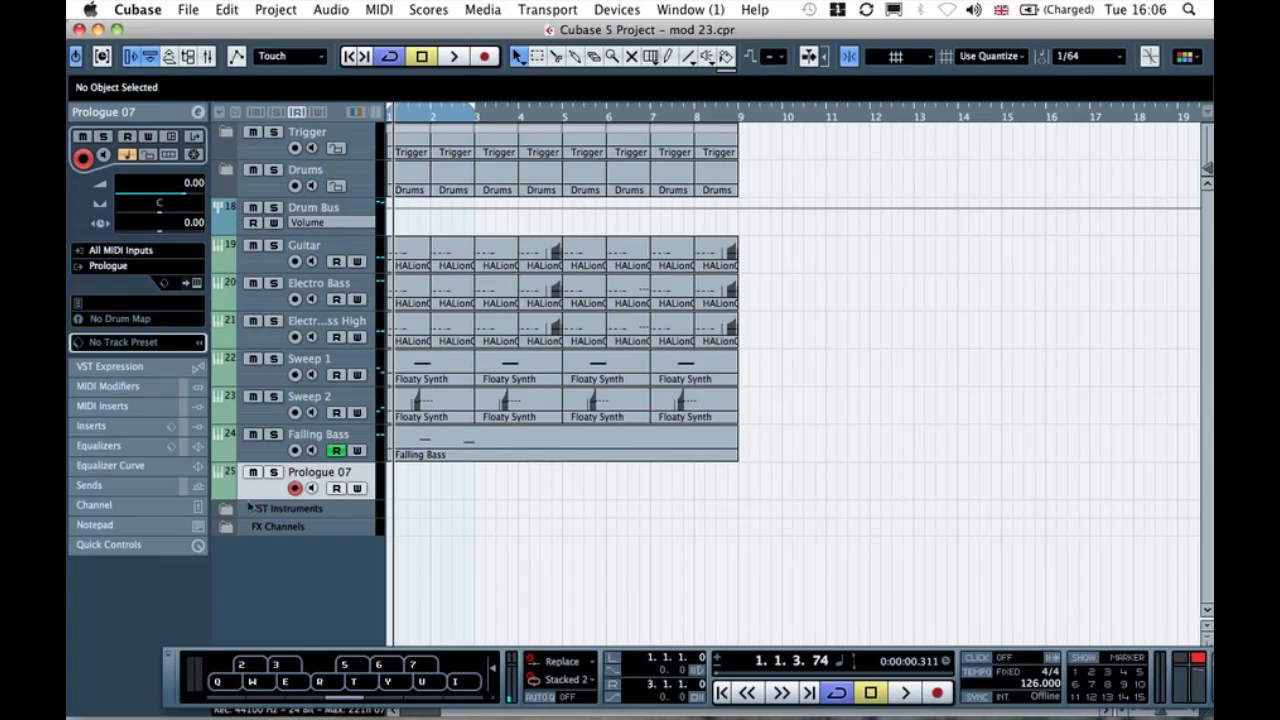
{"action": "key", "text": "q"}
{"action": "key", "text": "w"}
{"action": "key", "text": "e"}
- Open the new track's Prologue window and turn the filter's drive, emphasis, shift and tracking all the way down
{"action": "left_click", "coordinate": [196, 284]}
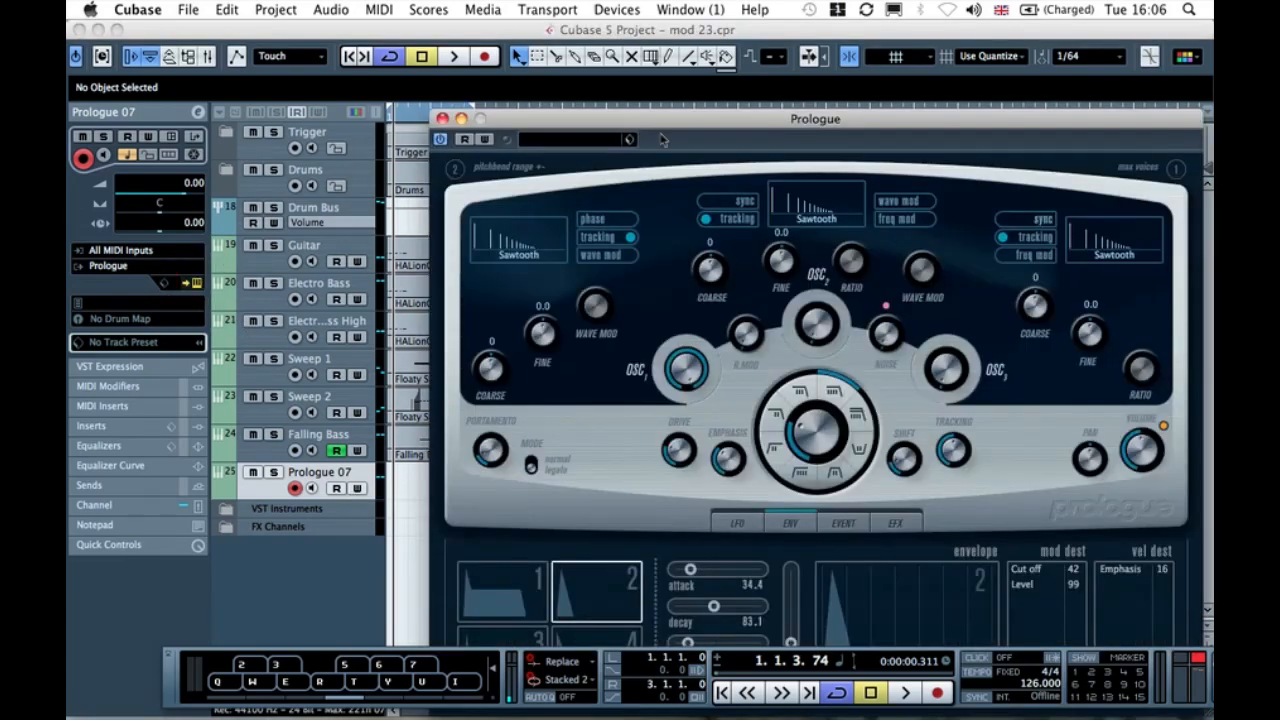
{"action": "left_click_drag", "start_coordinate": [714, 118], "coordinate": [491, 29]}
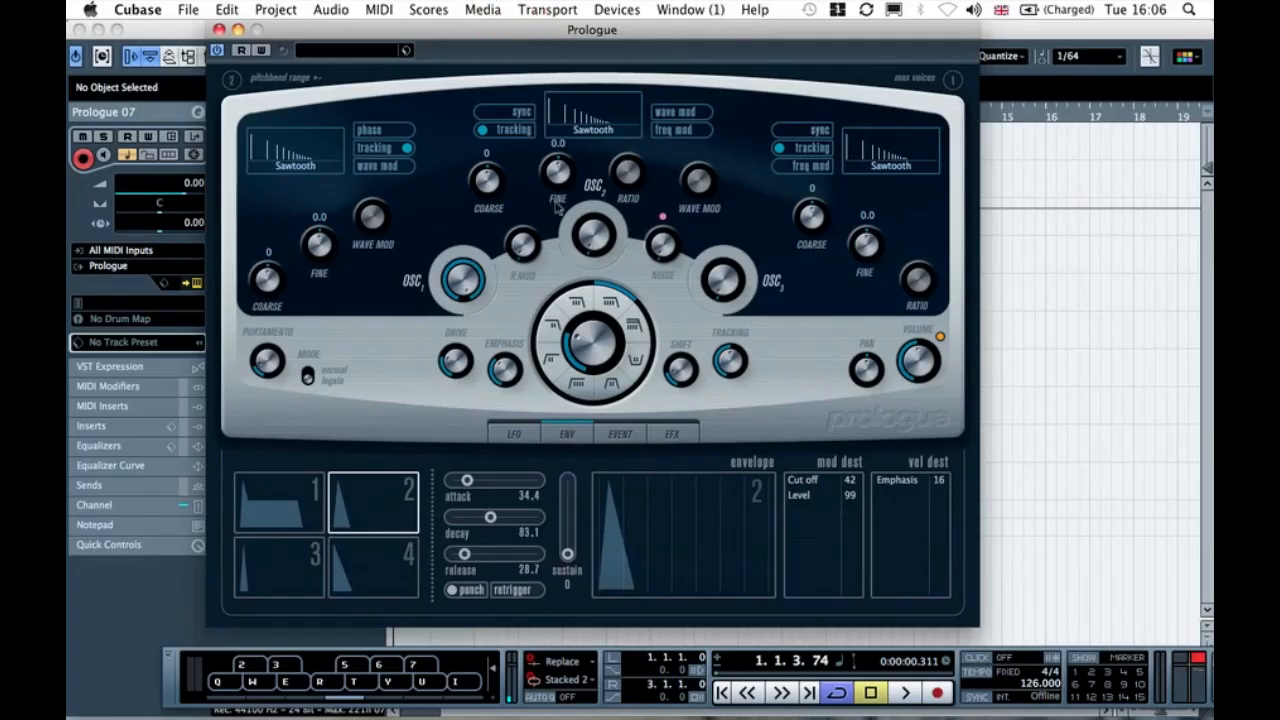
{"action": "mouse_move", "coordinate": [455, 362]}
{"action": "left_click_drag", "start_coordinate": [455, 362], "coordinate": [508, 407]}
{"action": "left_click_drag", "start_coordinate": [680, 370], "coordinate": [724, 412]}
- Clear envelope 2's Cut Off and Level modulation destinations and its Emphasis velocity destination by setting them to Off
{"action": "left_click", "coordinate": [830, 486]}
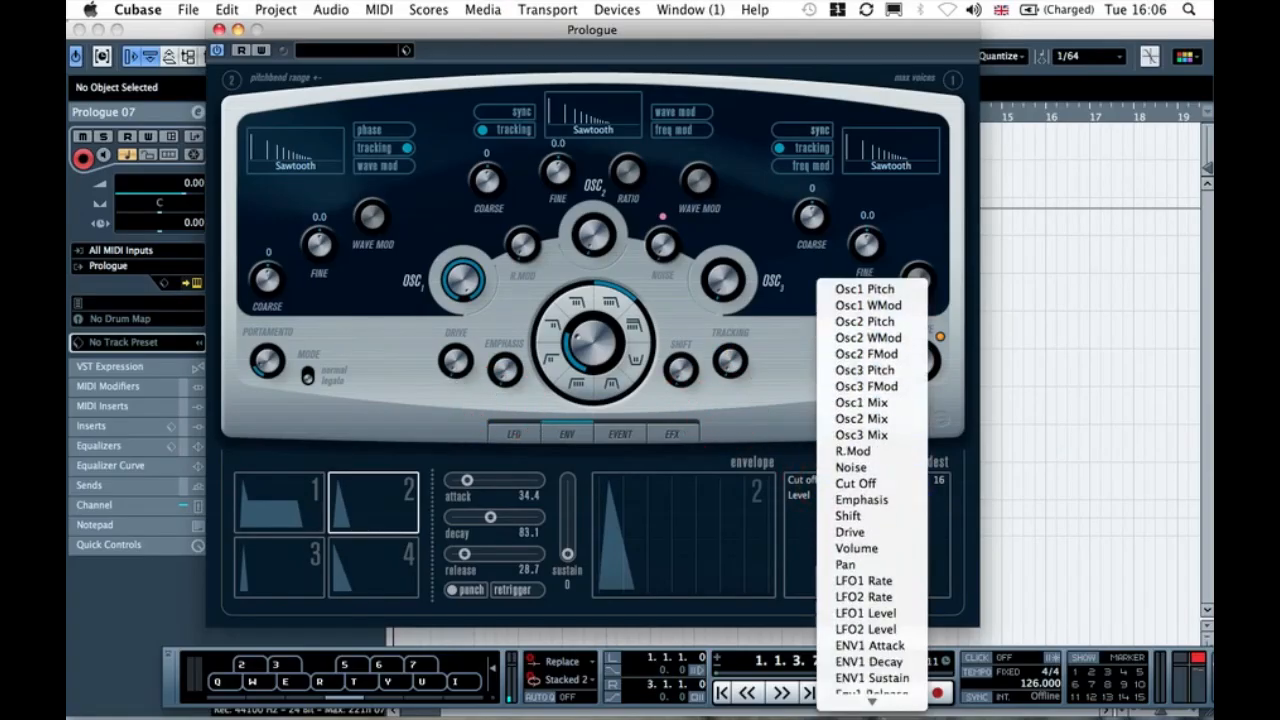
{"action": "left_click", "coordinate": [857, 694]}
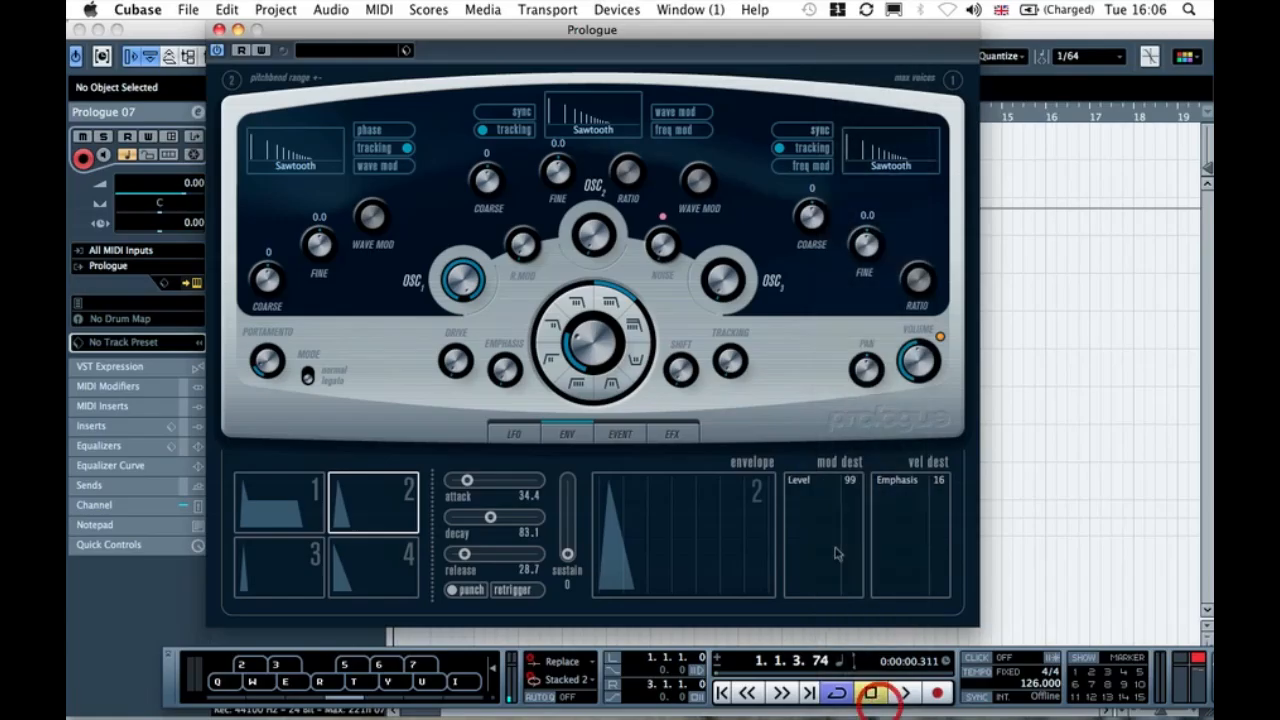
{"action": "left_click", "coordinate": [813, 487]}
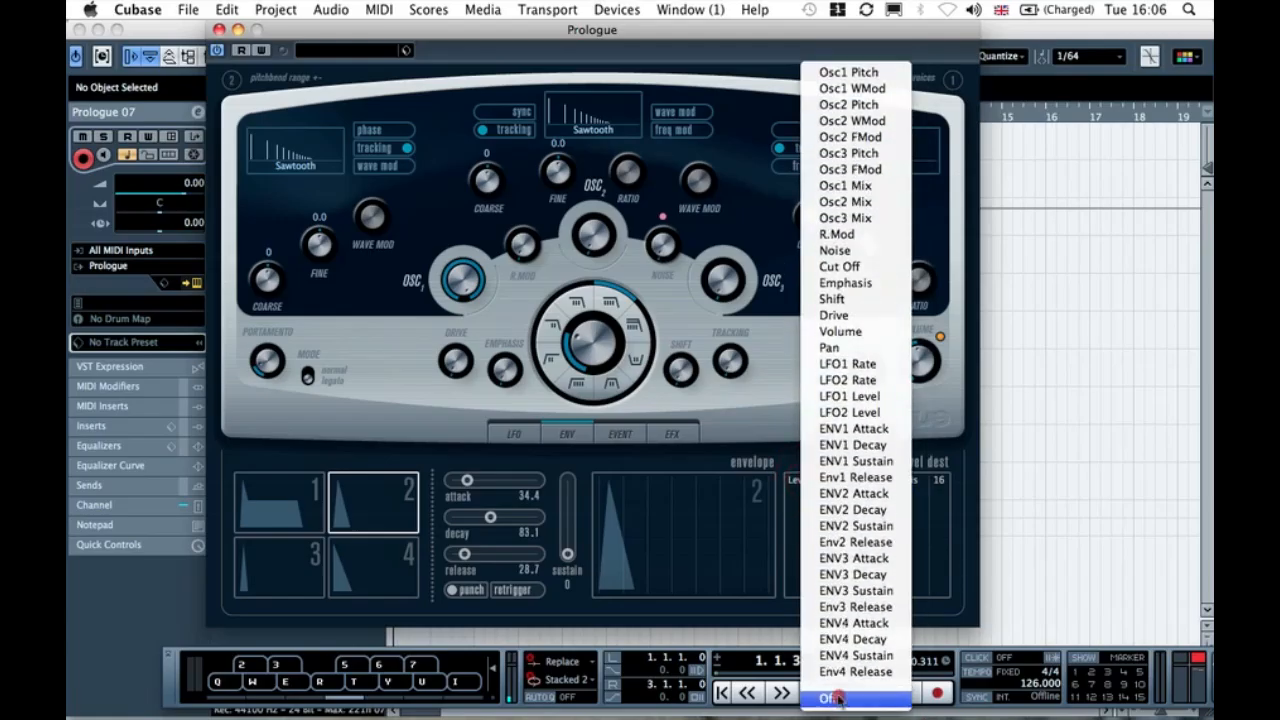
{"action": "left_click", "coordinate": [835, 698]}
{"action": "left_click", "coordinate": [900, 482]}
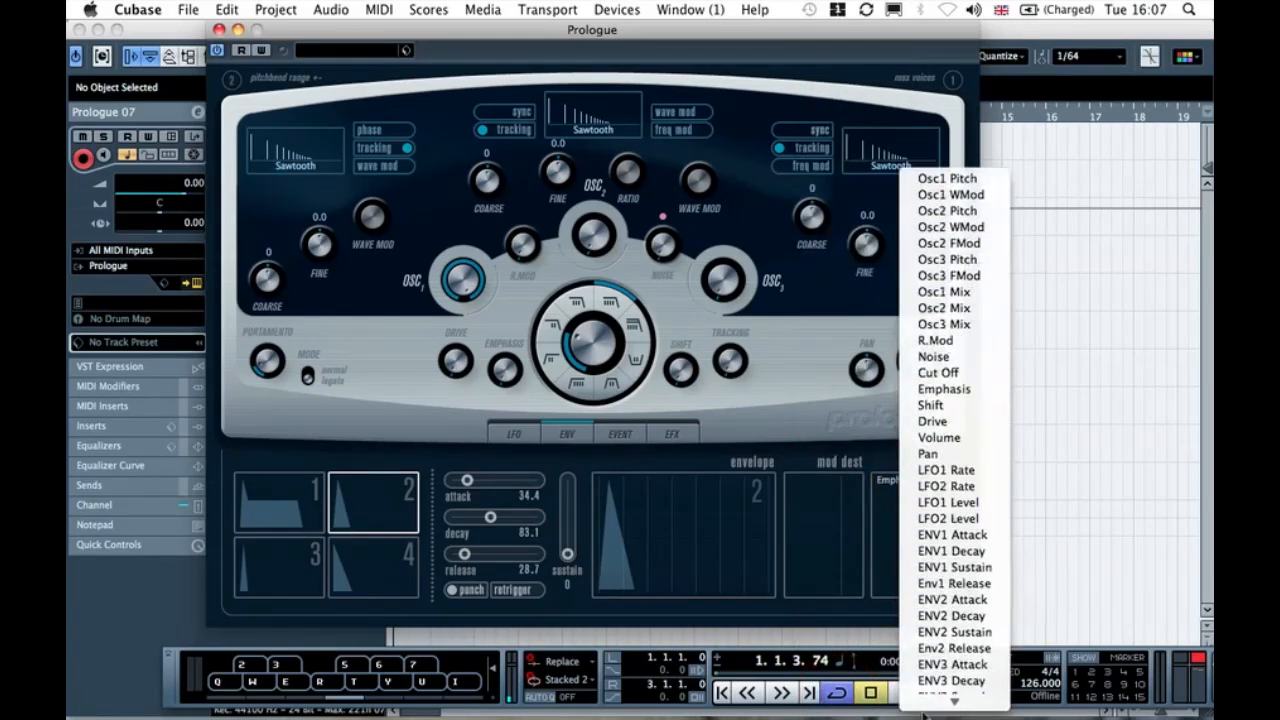
{"action": "left_click", "coordinate": [925, 700]}
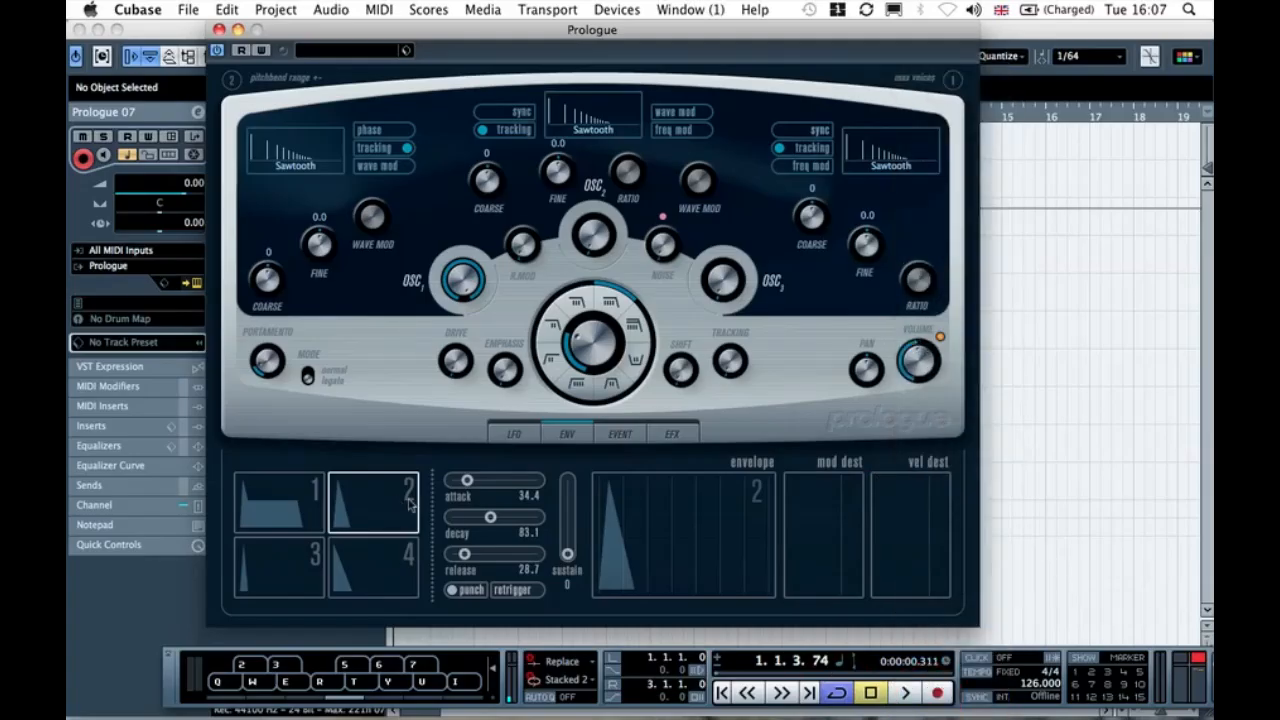
- Set the first LFO's modulation destination to Off
{"action": "left_click", "coordinate": [535, 425]}
{"action": "left_click", "coordinate": [462, 486]}
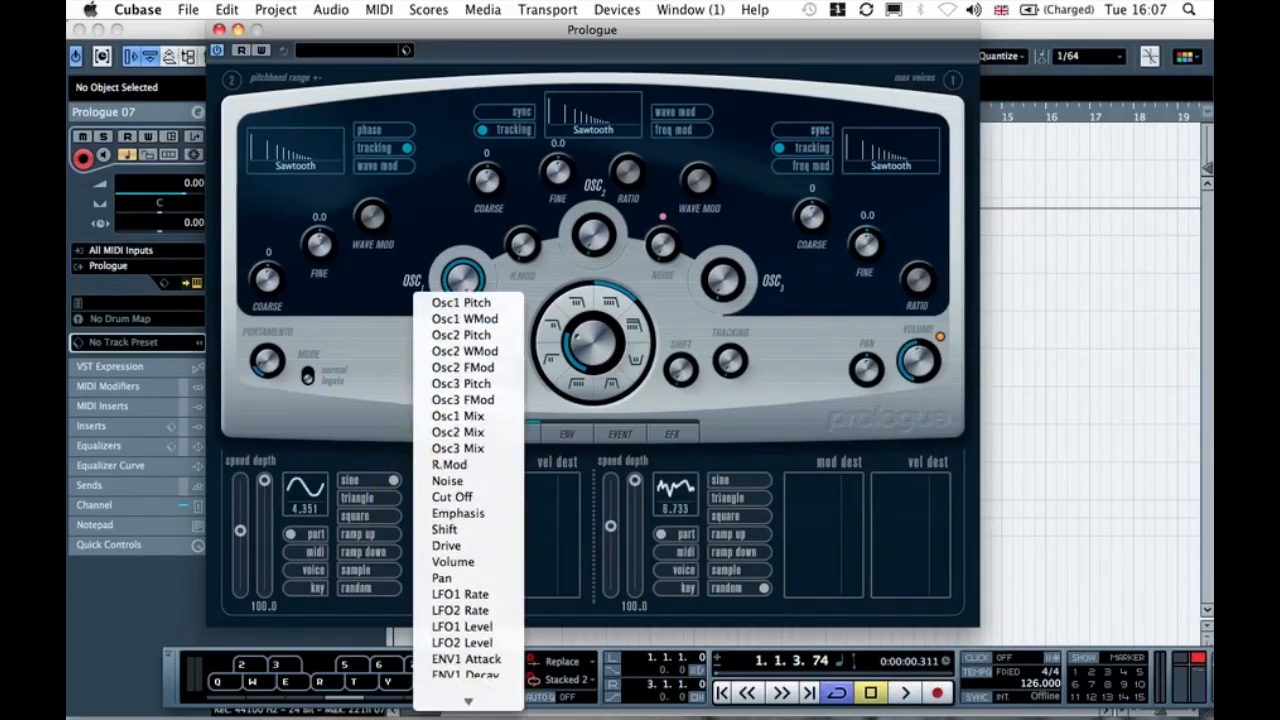
{"action": "left_click", "coordinate": [460, 689]}
- Check Prologue's effects and event settings and the destinations of its four envelopes for leftover modulation or active effects
{"action": "left_click", "coordinate": [566, 435]}
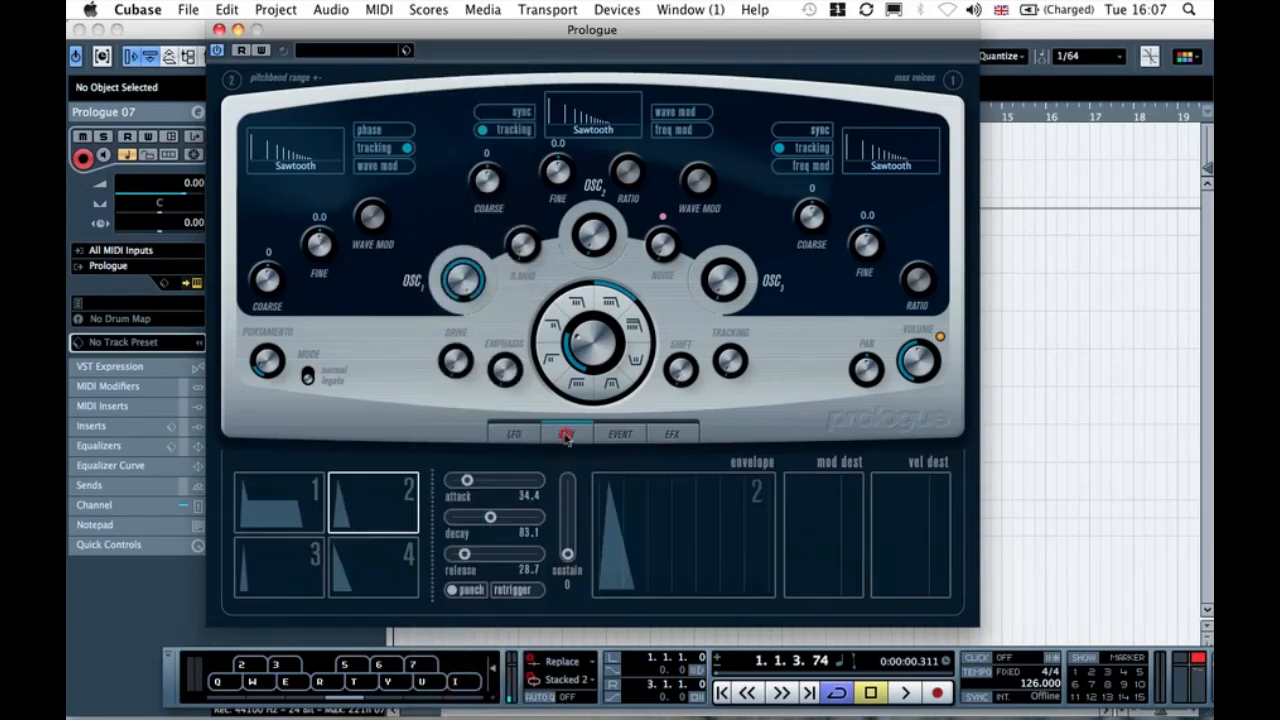
{"action": "left_click", "coordinate": [566, 435]}
{"action": "left_click", "coordinate": [566, 435]}
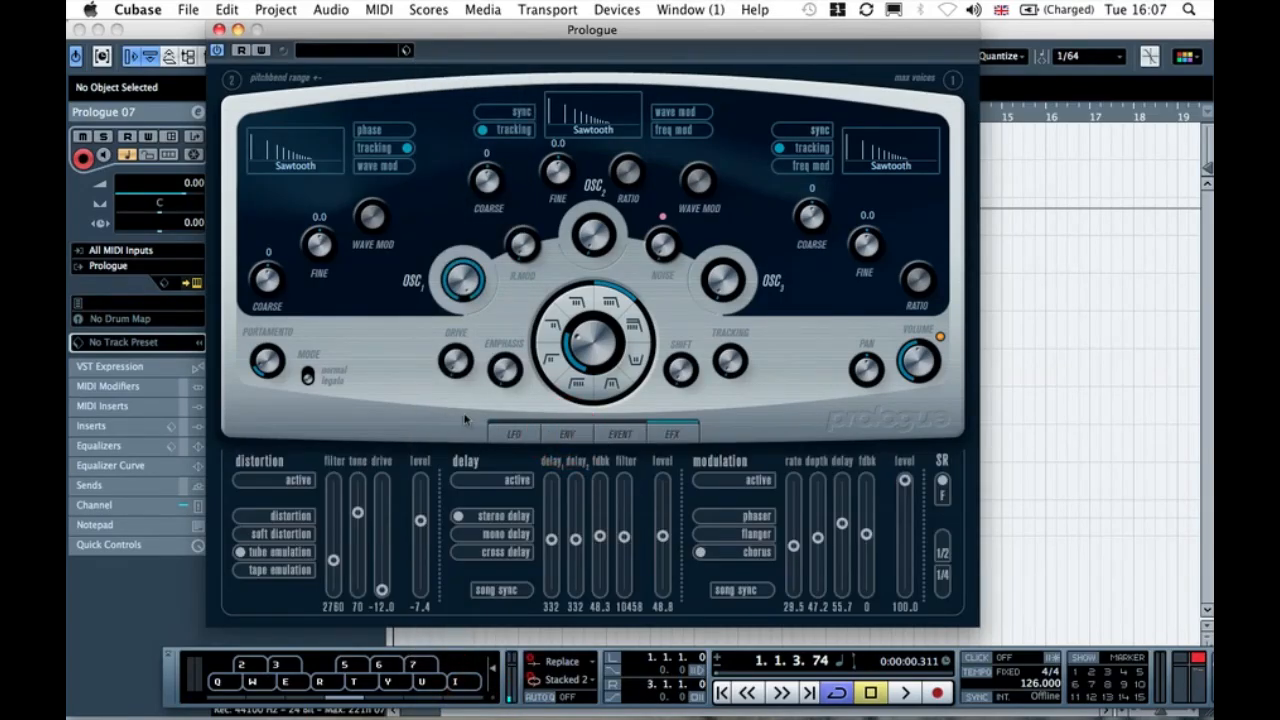
{"action": "left_click", "coordinate": [612, 434]}
{"action": "left_click", "coordinate": [566, 434]}
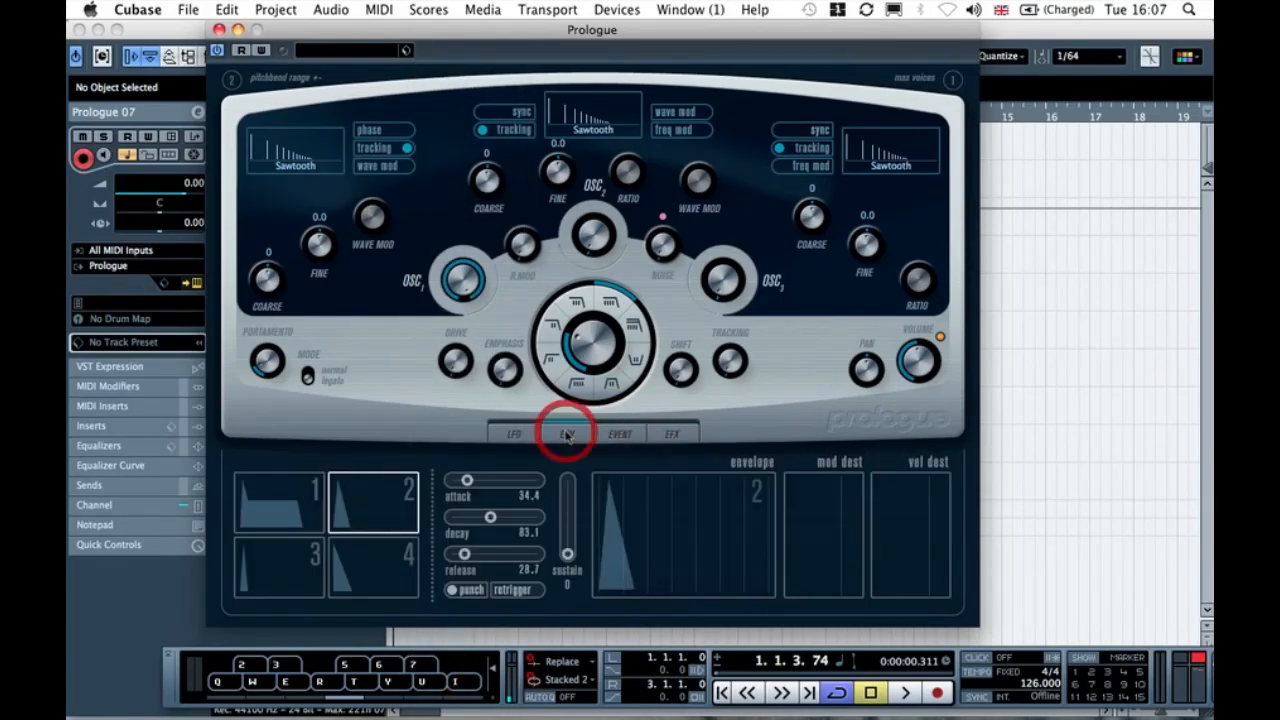
{"action": "left_click", "coordinate": [282, 502]}
{"action": "left_click", "coordinate": [282, 566]}
{"action": "left_click", "coordinate": [372, 565]}
{"action": "left_click", "coordinate": [378, 517]}
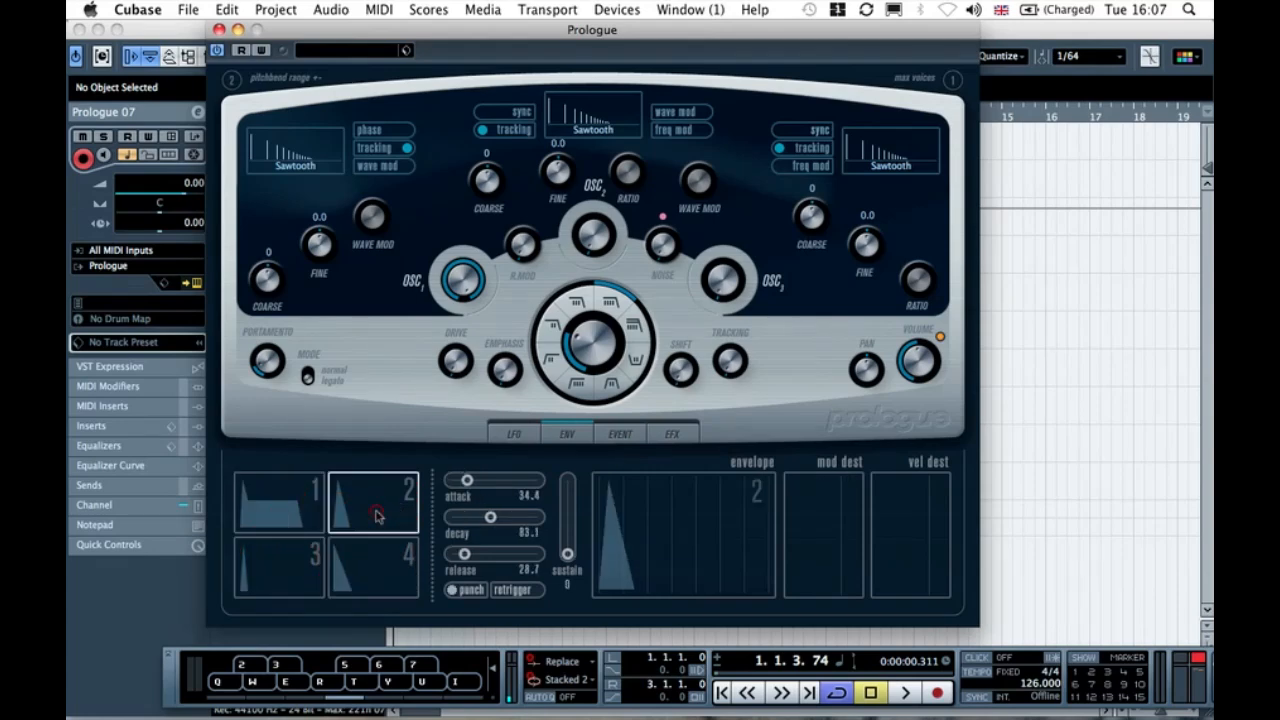
- Select envelope 1, audition a note, and open the filter cutoff fully
{"action": "left_click", "coordinate": [311, 508]}
{"action": "key", "text": "q"}
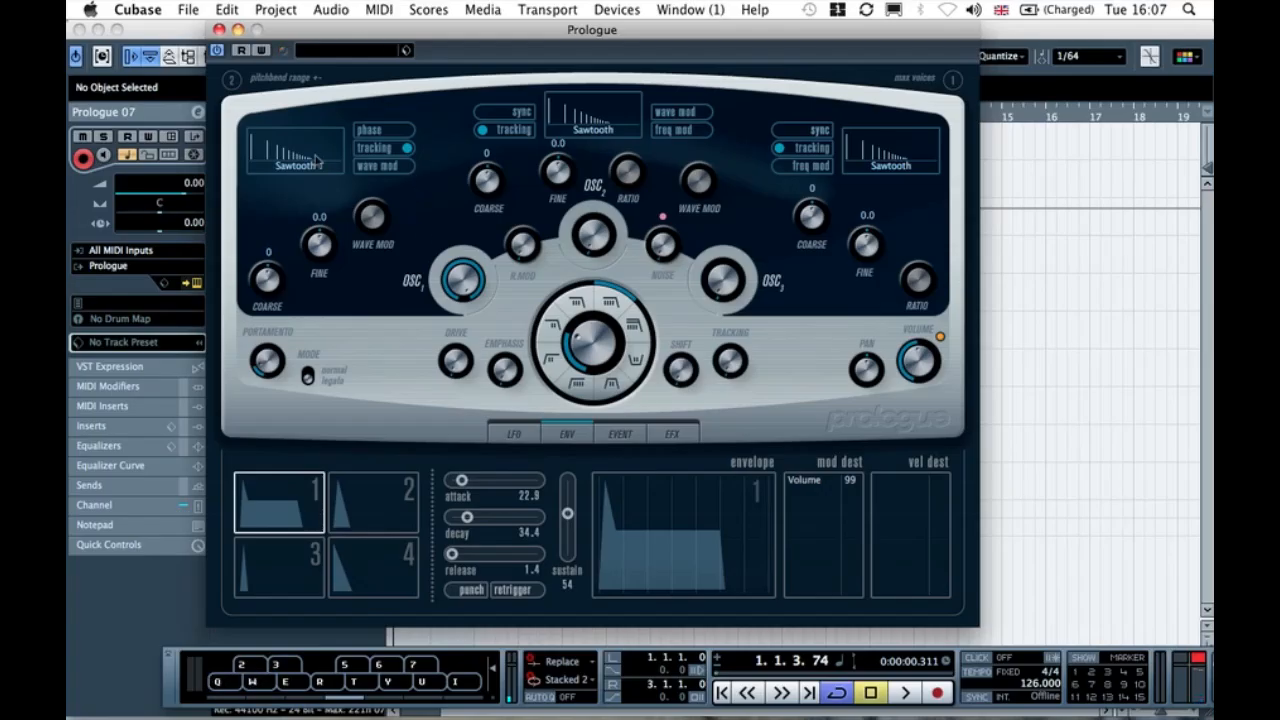
{"action": "left_click", "coordinate": [579, 430]}
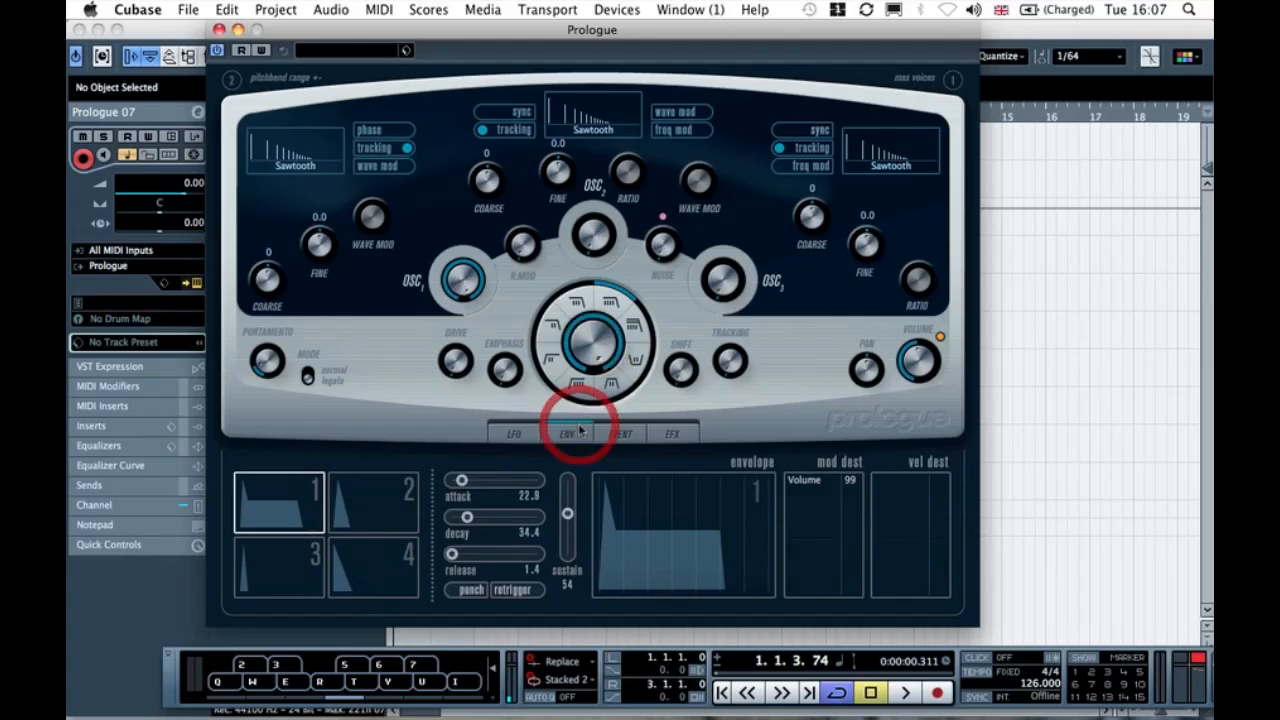
- Set oscillator 1's waveform to Square, audition a note, and close the Prologue instrument window
{"action": "left_click", "coordinate": [287, 168]}
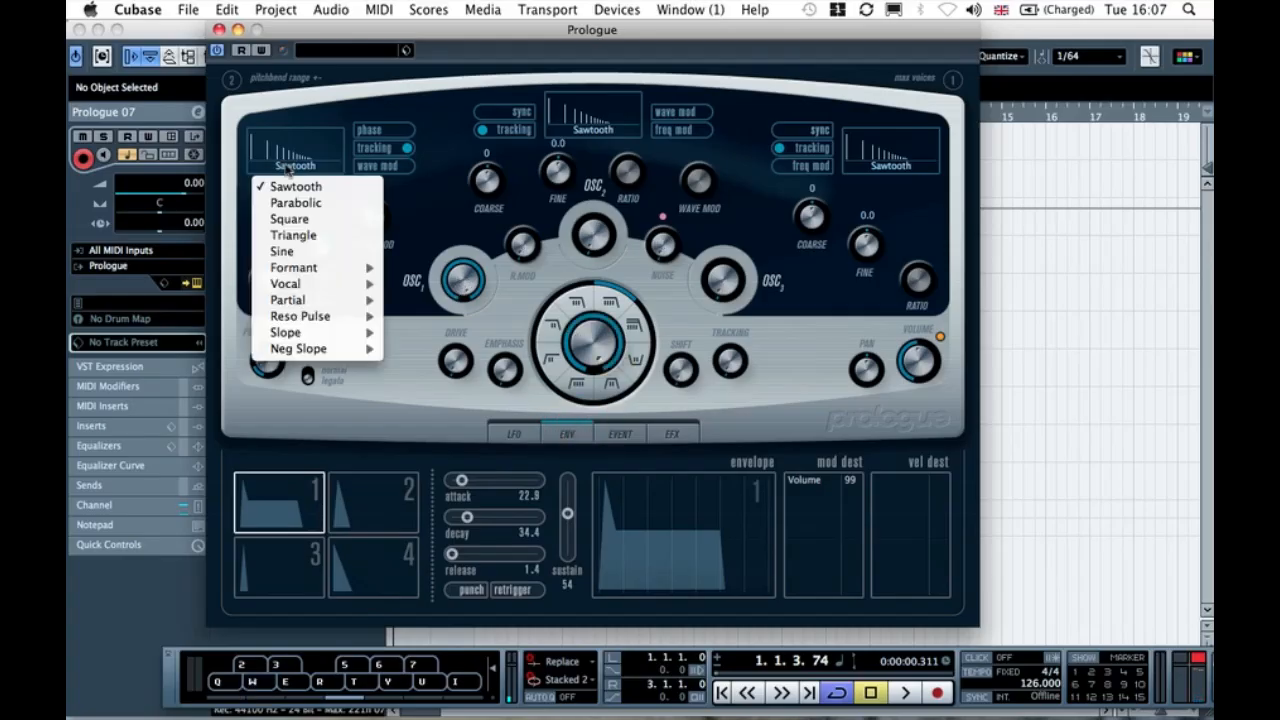
{"action": "left_click", "coordinate": [317, 220]}
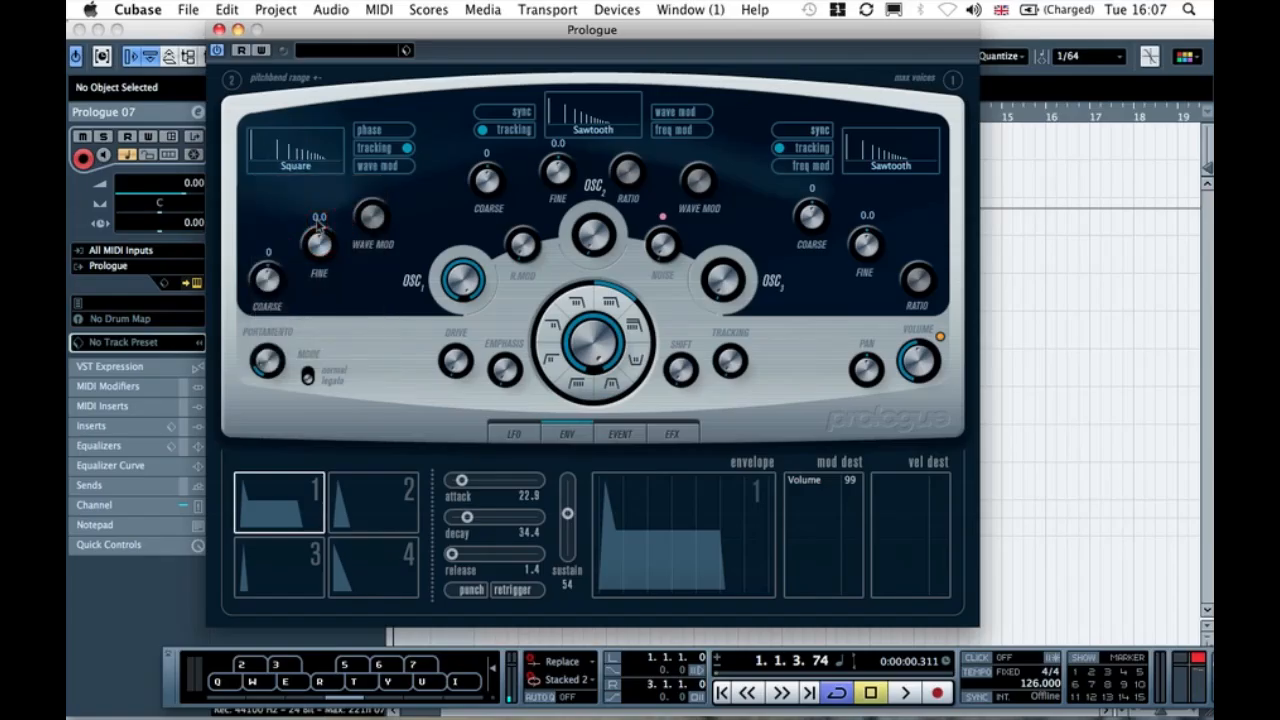
{"action": "key", "text": "w"}
{"action": "left_click_drag", "start_coordinate": [478, 30], "coordinate": [577, 30]}
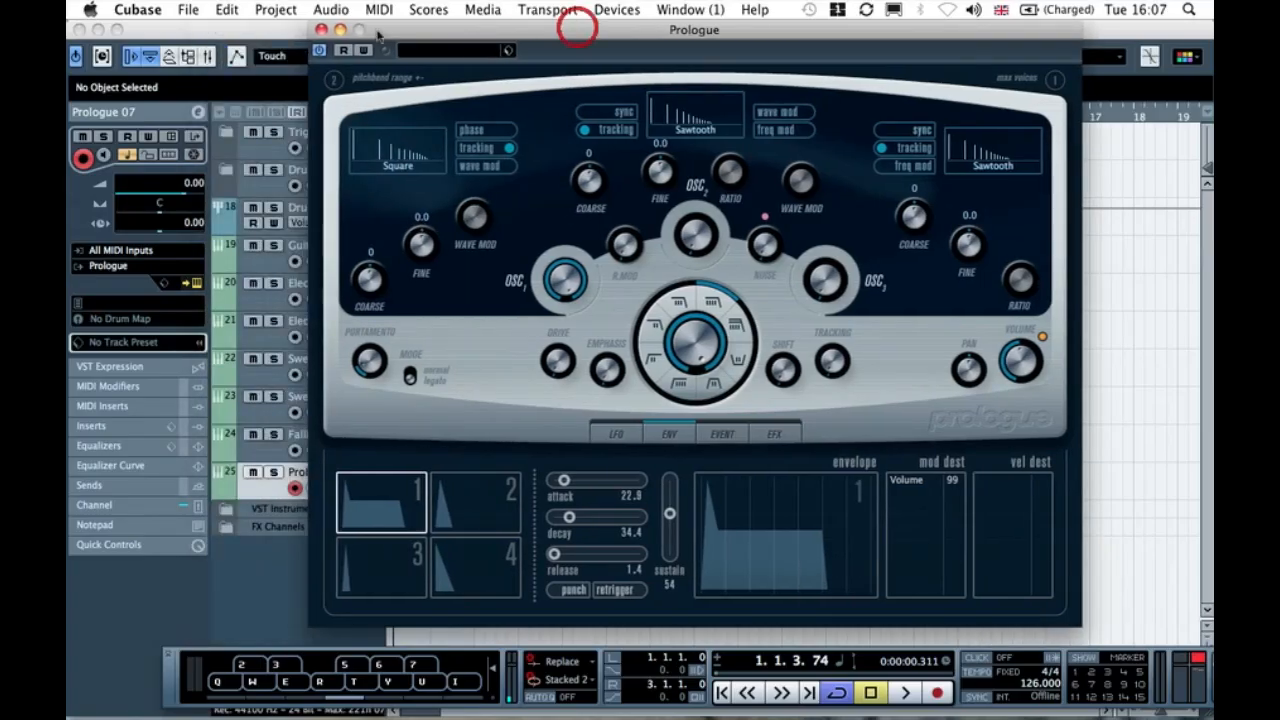
{"action": "left_click", "coordinate": [321, 29]}
{"action": "left_click", "coordinate": [459, 484]}
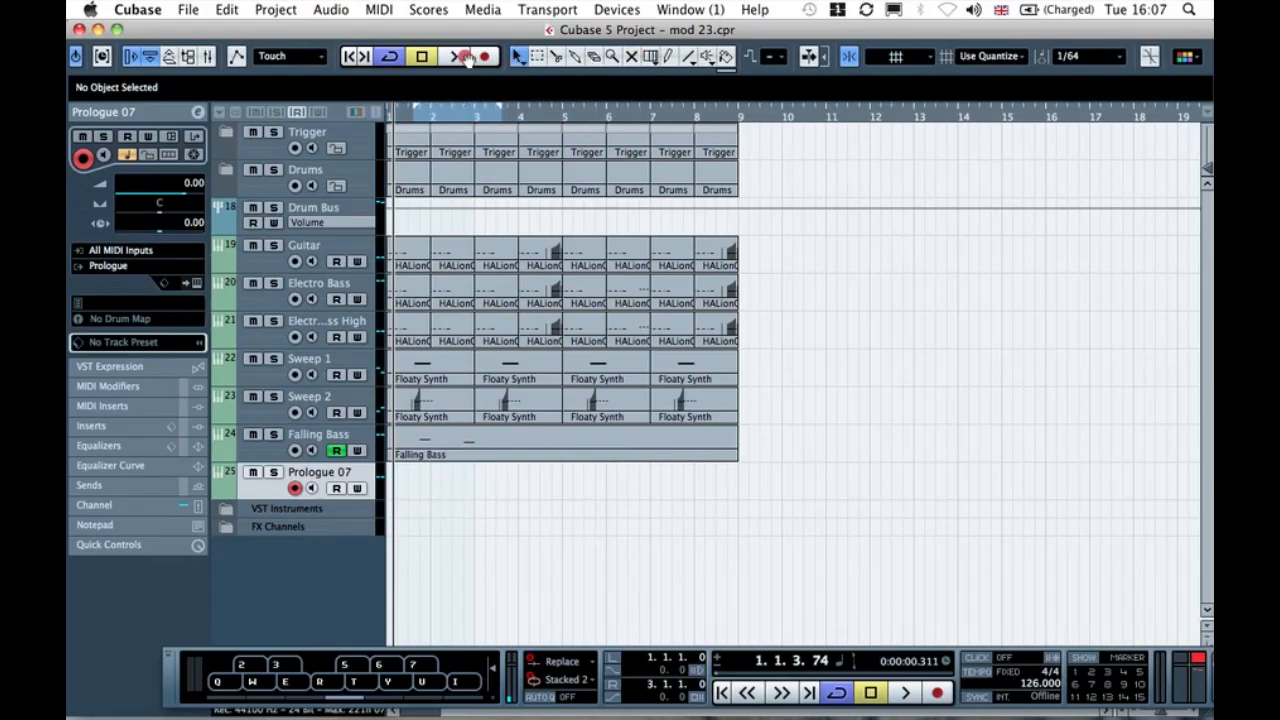
- Set the cycle range to bars 7–9 with 1/8 quantize and play the looped section
{"action": "left_click_drag", "start_coordinate": [439, 105], "coordinate": [700, 96]}
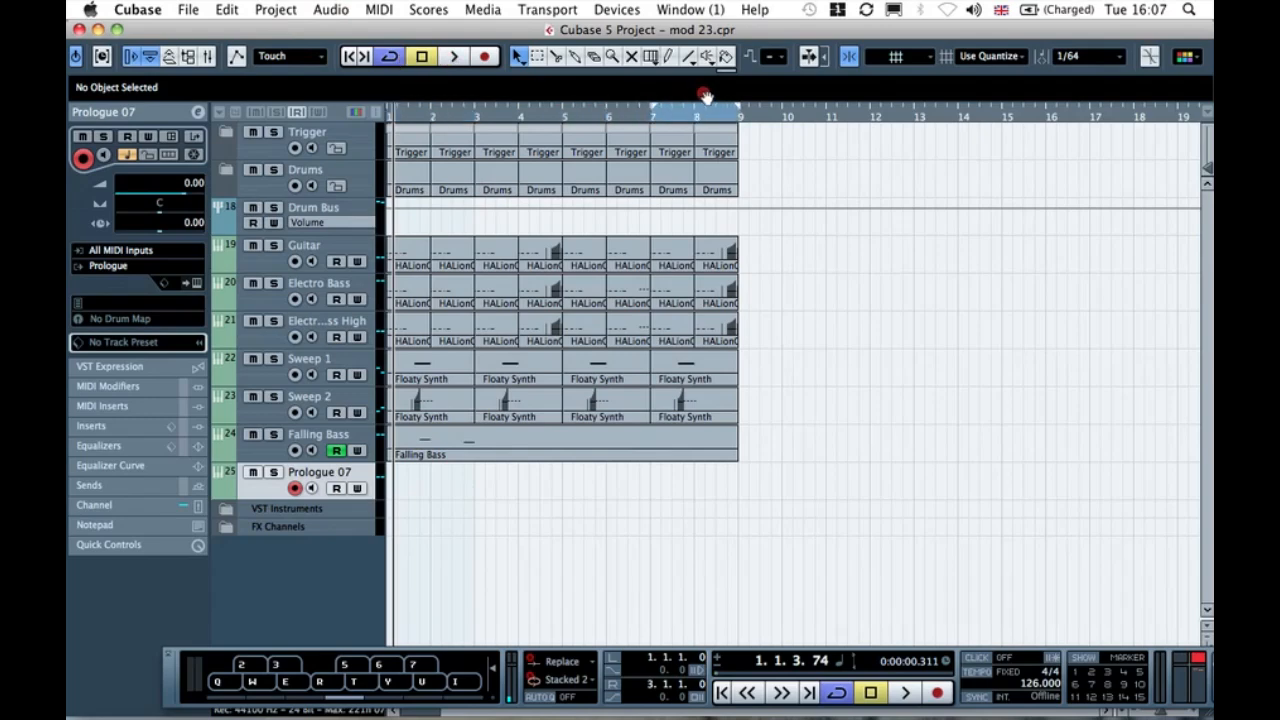
{"action": "left_click", "coordinate": [1098, 57]}
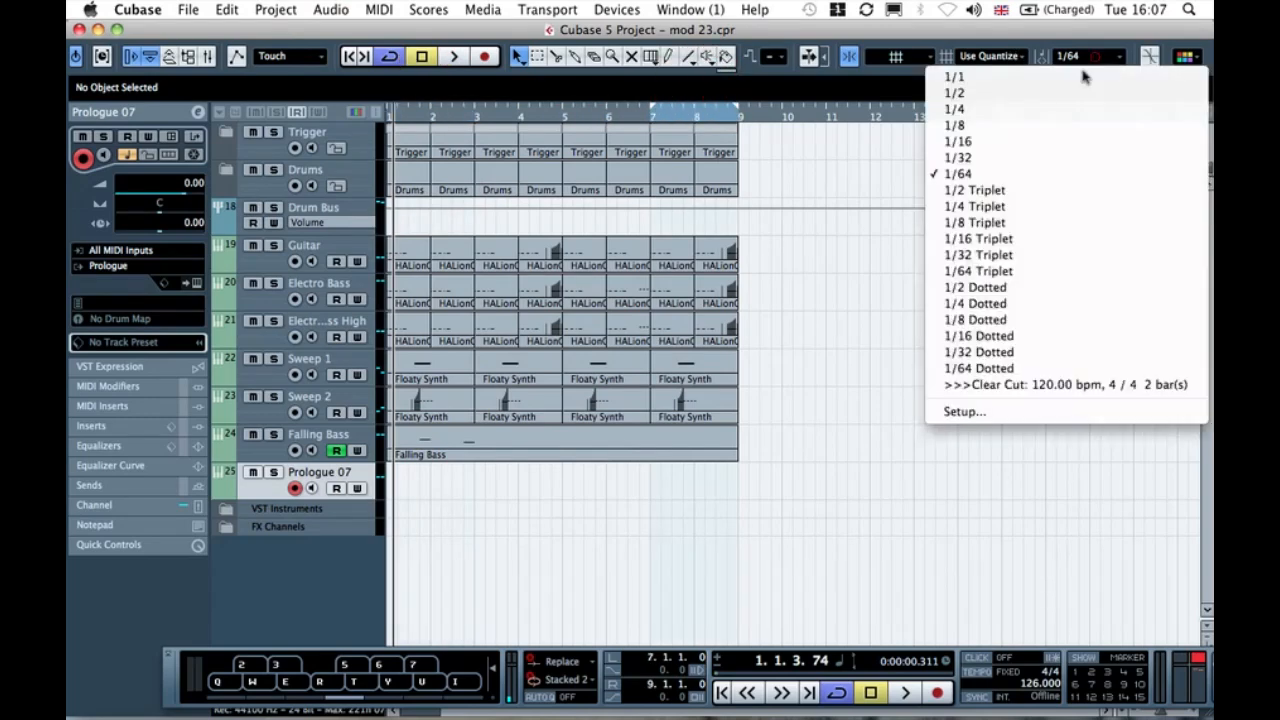
{"action": "left_click", "coordinate": [1055, 127]}
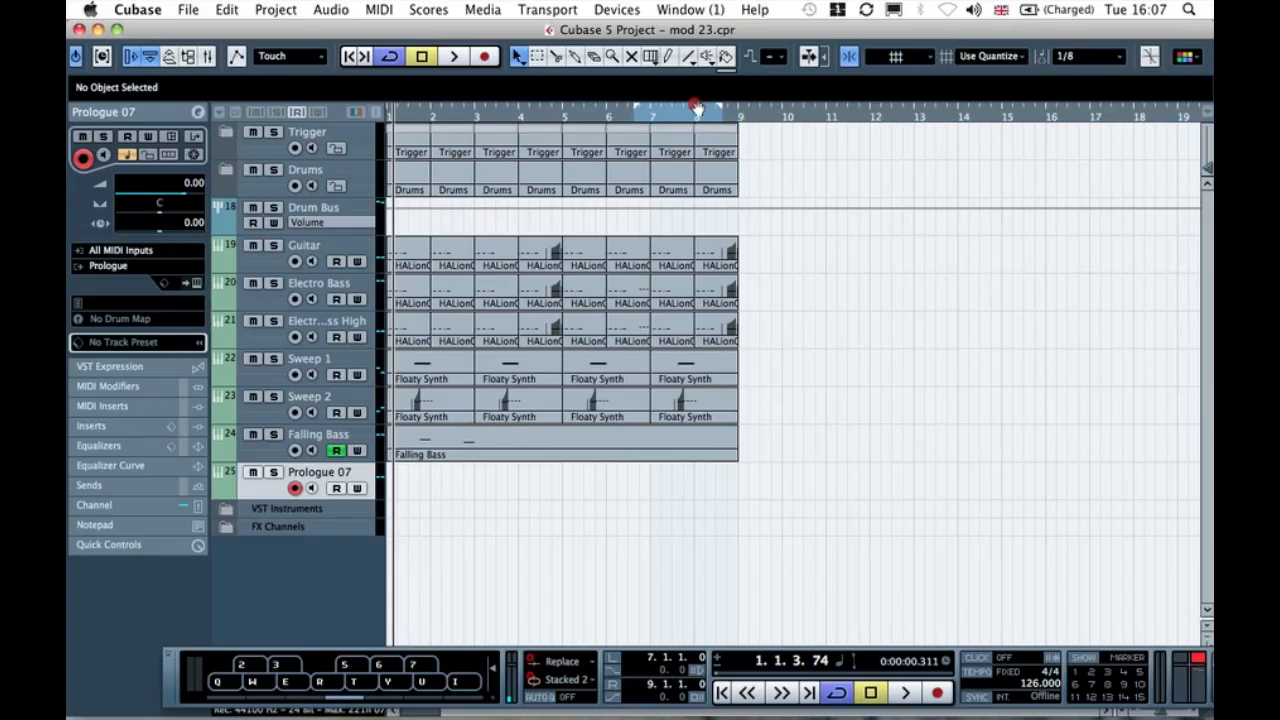
{"action": "double_click", "coordinate": [647, 110]}
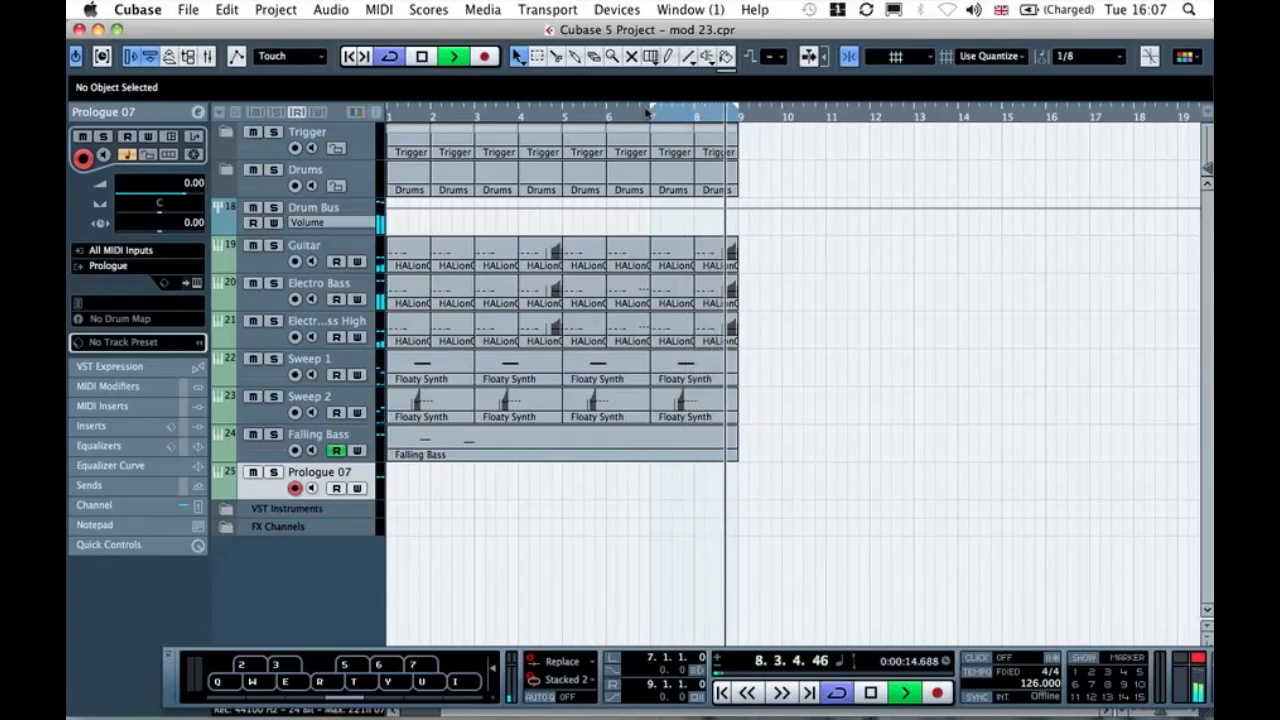
{"action": "double_click", "coordinate": [654, 110]}
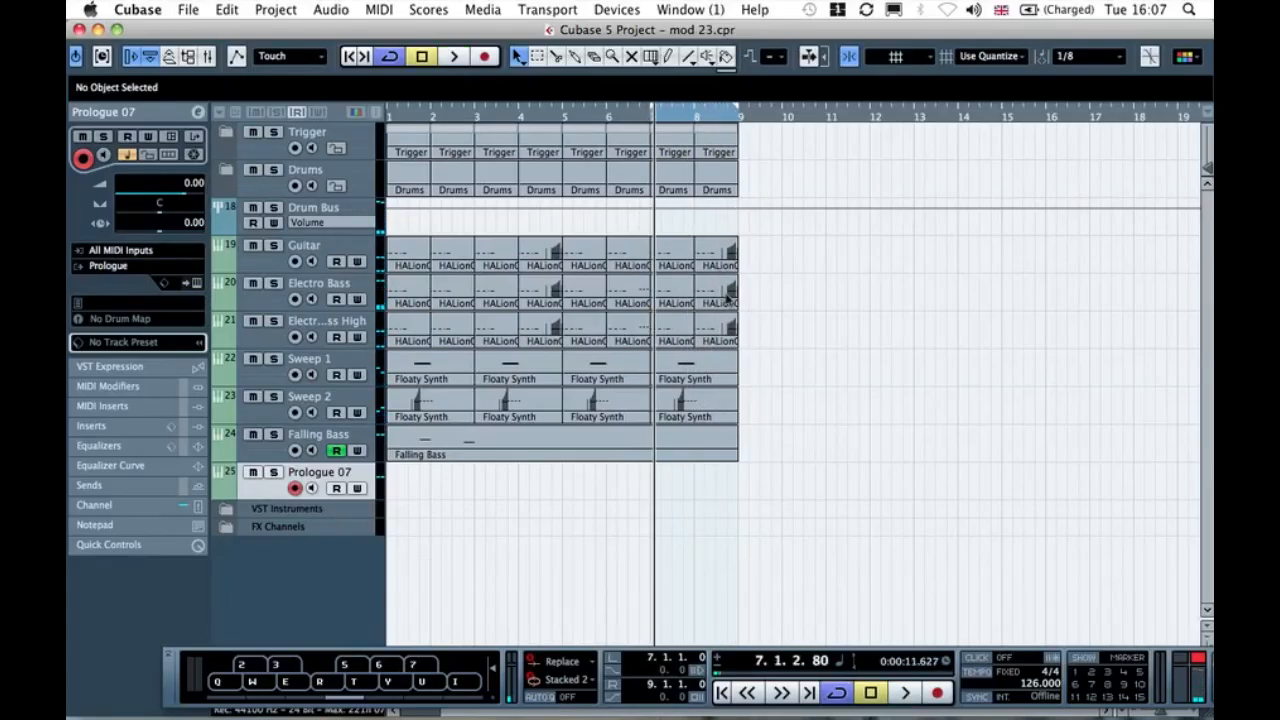
- Draw an empty part on the Prologue 07 track from bar 7 to bar 9
{"action": "left_click", "coordinate": [763, 266]}
{"action": "mouse_move", "coordinate": [776, 445]}
{"action": "left_mouse_down"}
{"action": "mouse_move", "coordinate": [463, 245]}
{"action": "mouse_move", "coordinate": [390, 130]}
{"action": "mouse_move", "coordinate": [777, 437]}
{"action": "left_mouse_up"}
{"action": "left_click", "coordinate": [674, 58]}
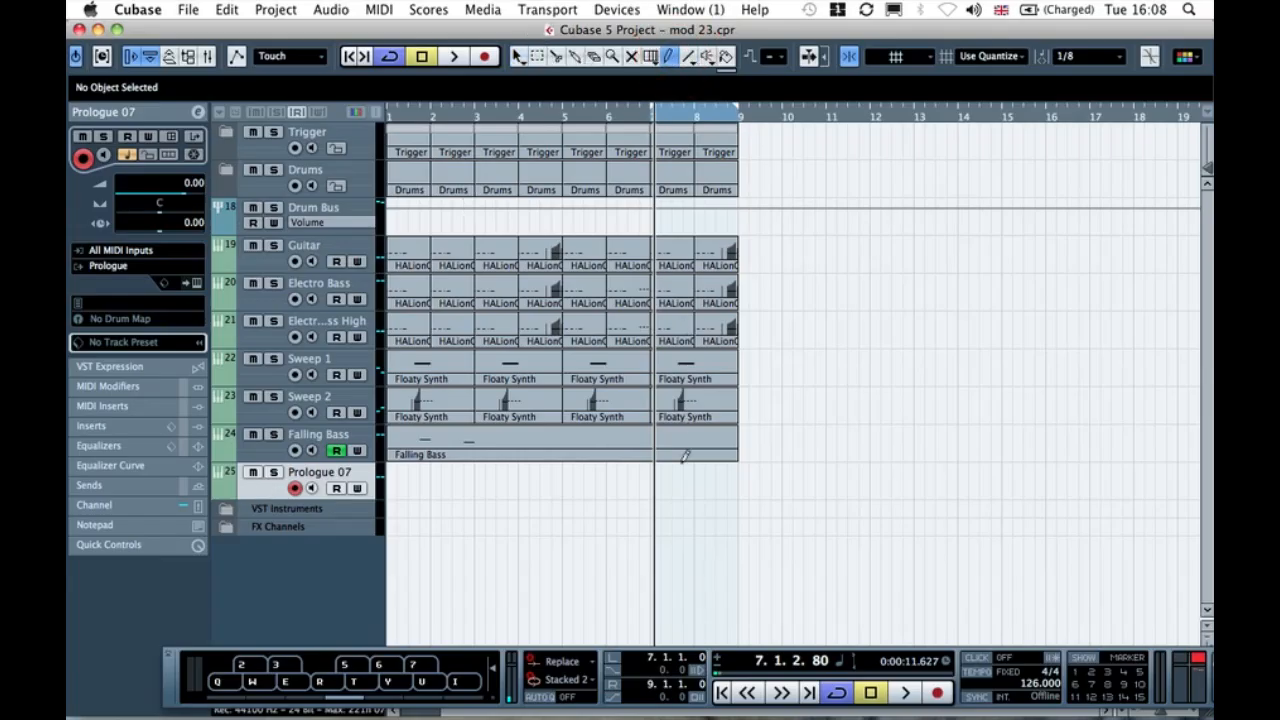
{"action": "left_click_drag", "start_coordinate": [655, 468], "coordinate": [738, 464]}
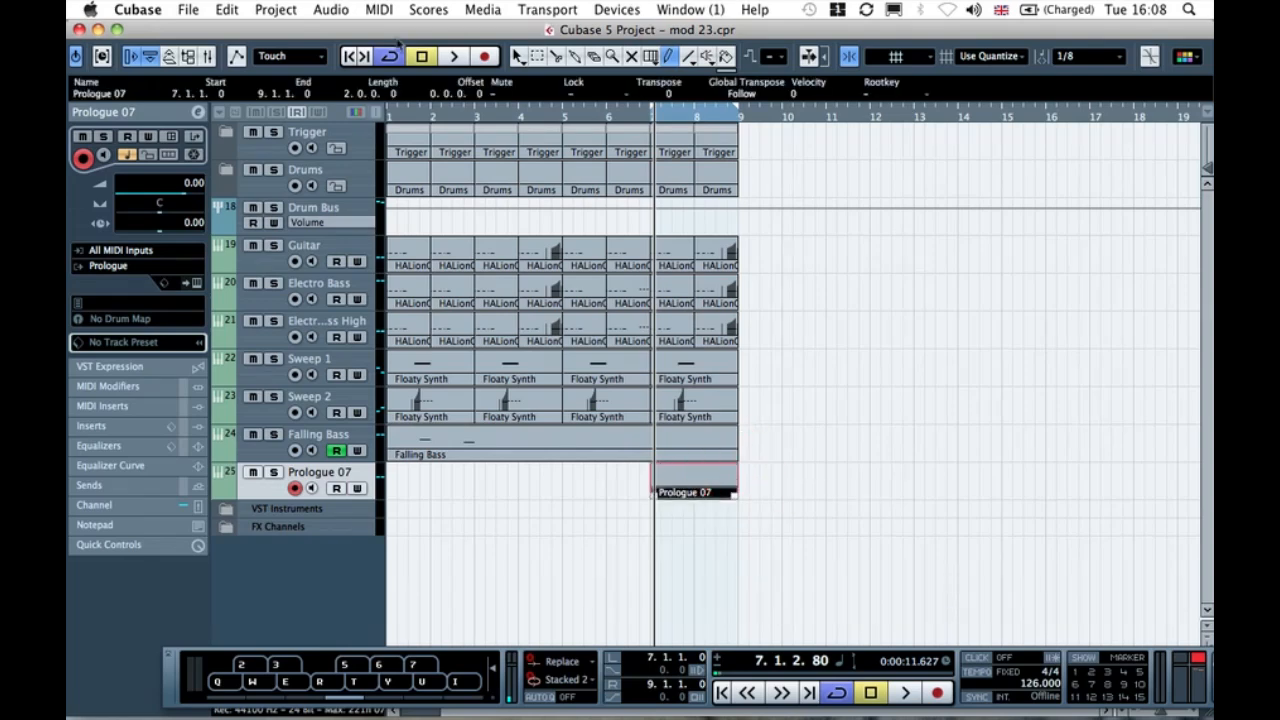
{"action": "left_click", "coordinate": [518, 56]}
{"action": "left_click", "coordinate": [885, 464]}
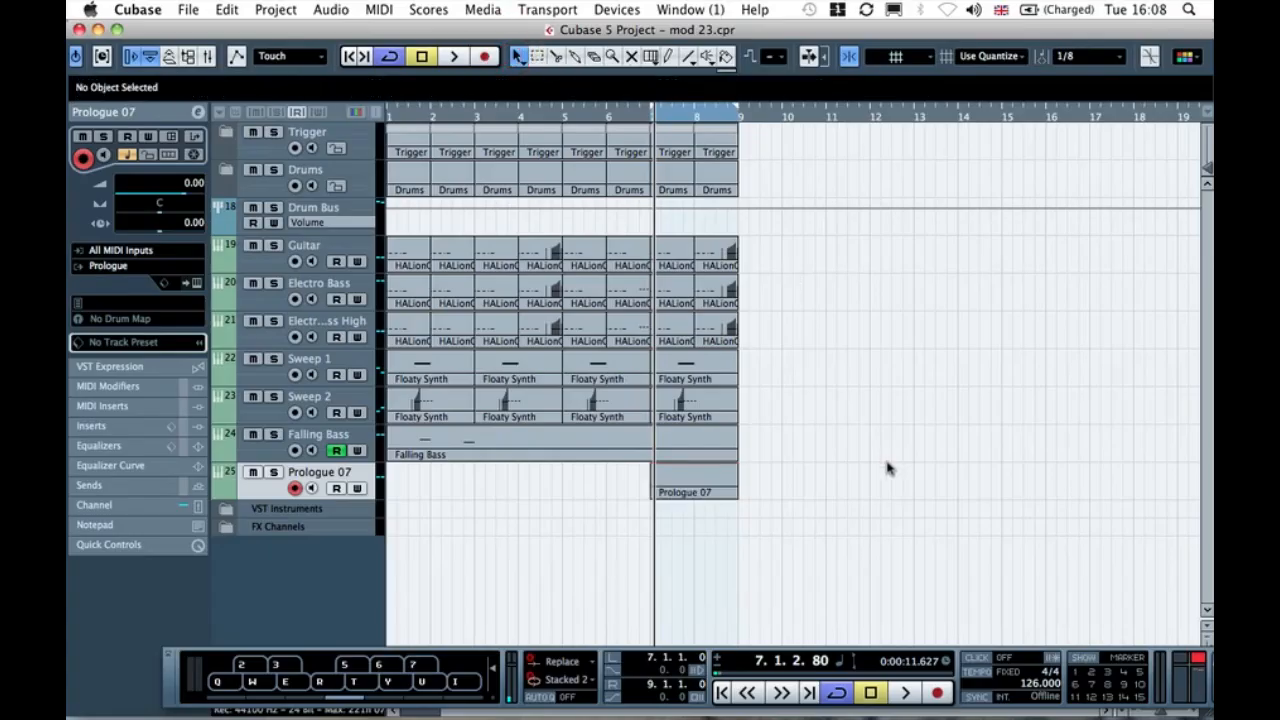
- Open the Prologue 07 part in the Key Editor, listen to the looped section across its length, and close the editor
{"action": "double_click", "coordinate": [698, 484]}
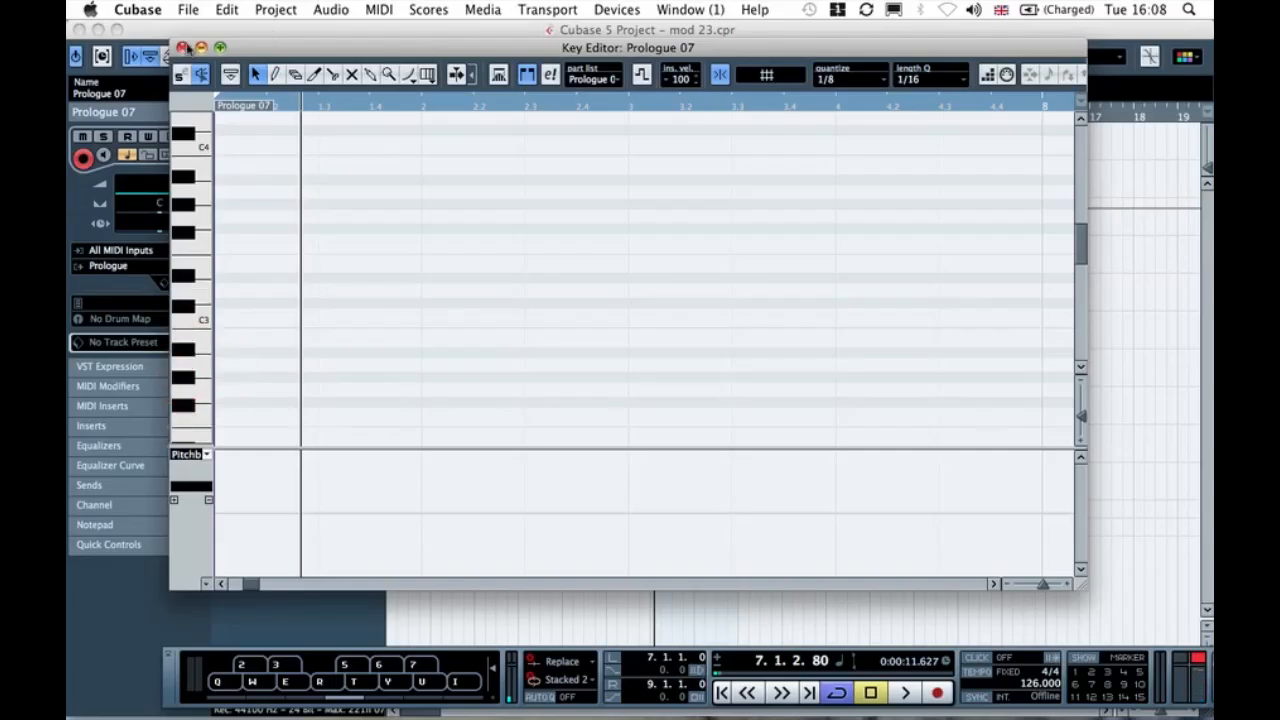
{"action": "key", "text": "space"}
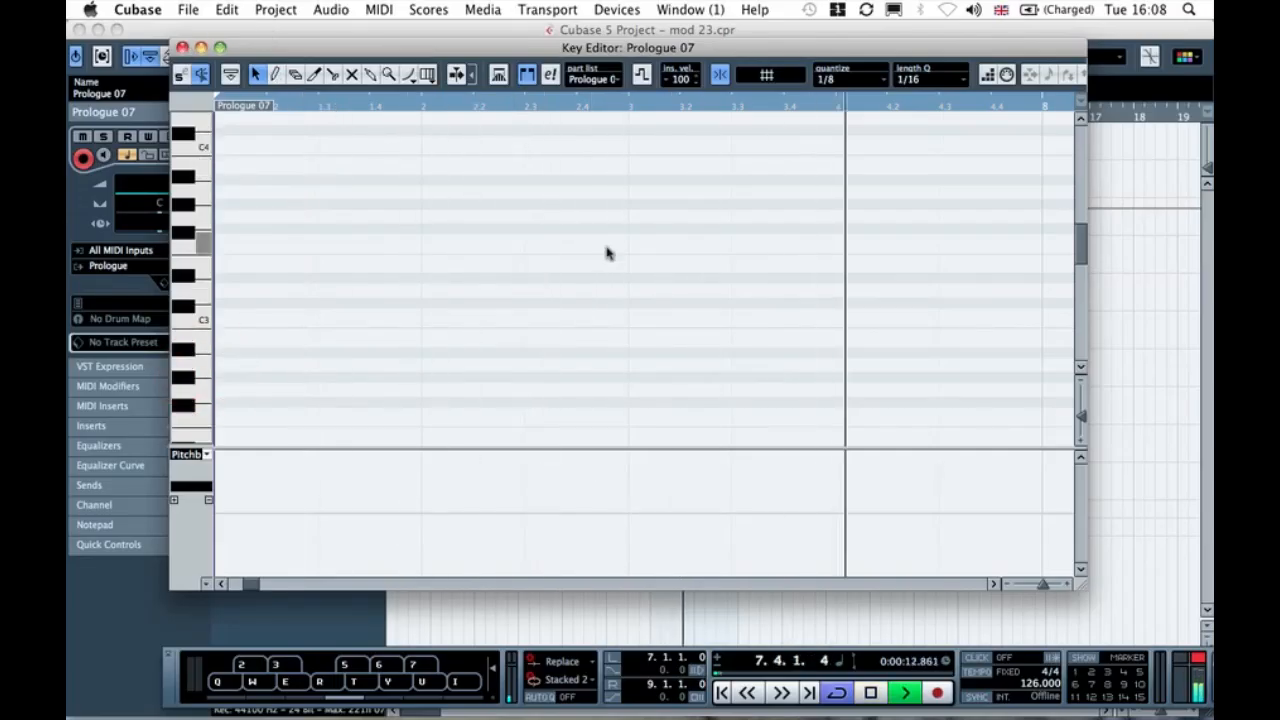
{"action": "scroll", "coordinate": [665, 277], "scroll_direction": "up", "scroll_amount": 2}
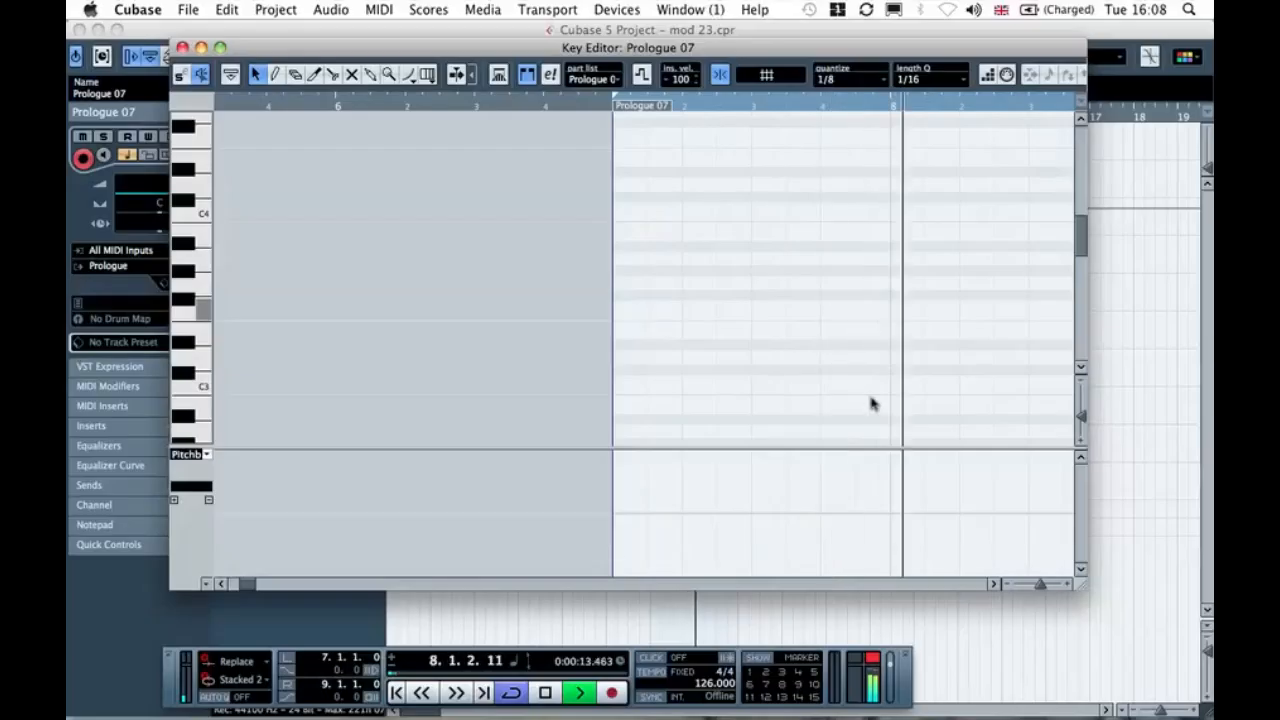
{"action": "left_click", "coordinate": [995, 586]}
{"action": "left_click", "coordinate": [995, 587]}
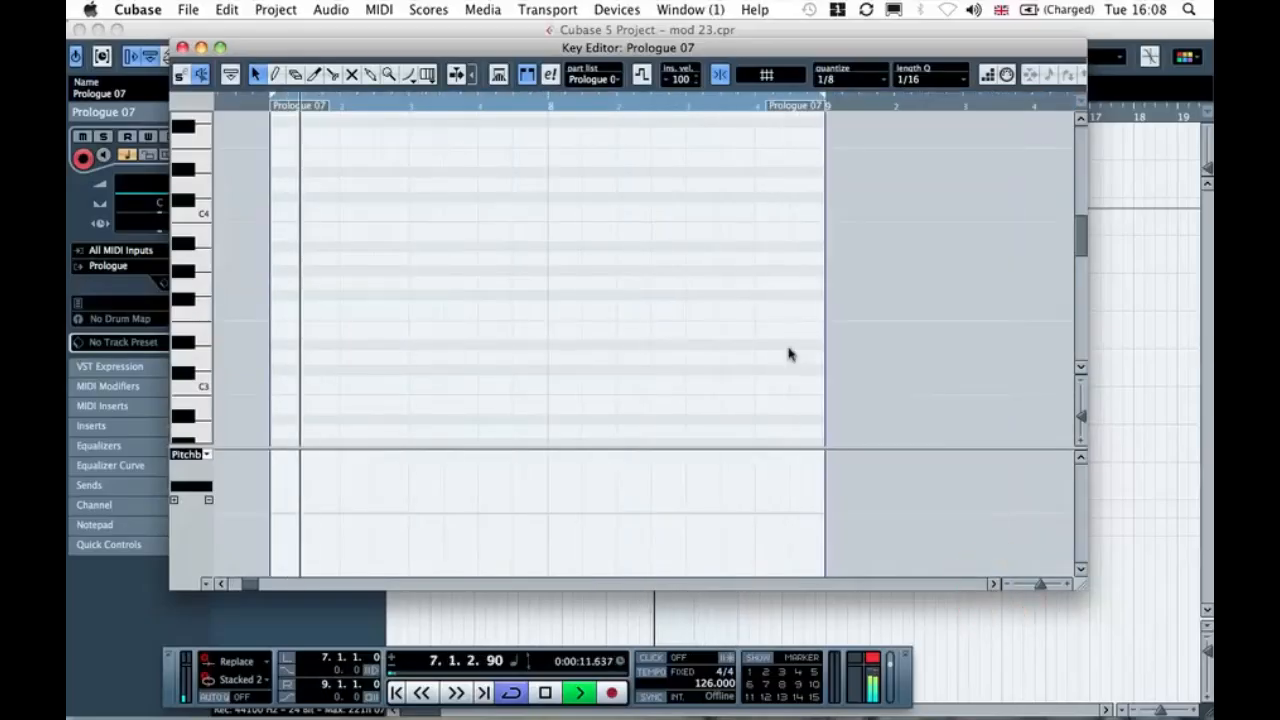
{"action": "key", "text": "space"}
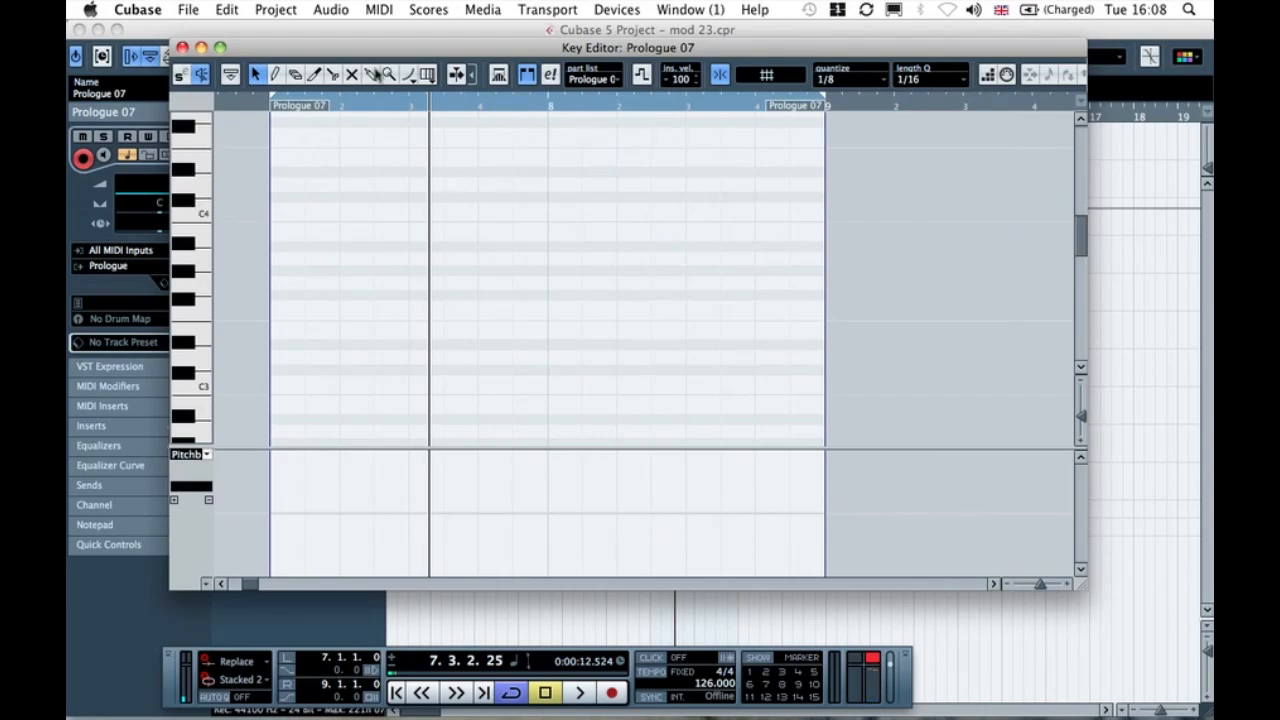
{"action": "left_click", "coordinate": [183, 49]}
{"action": "left_click", "coordinate": [820, 463]}
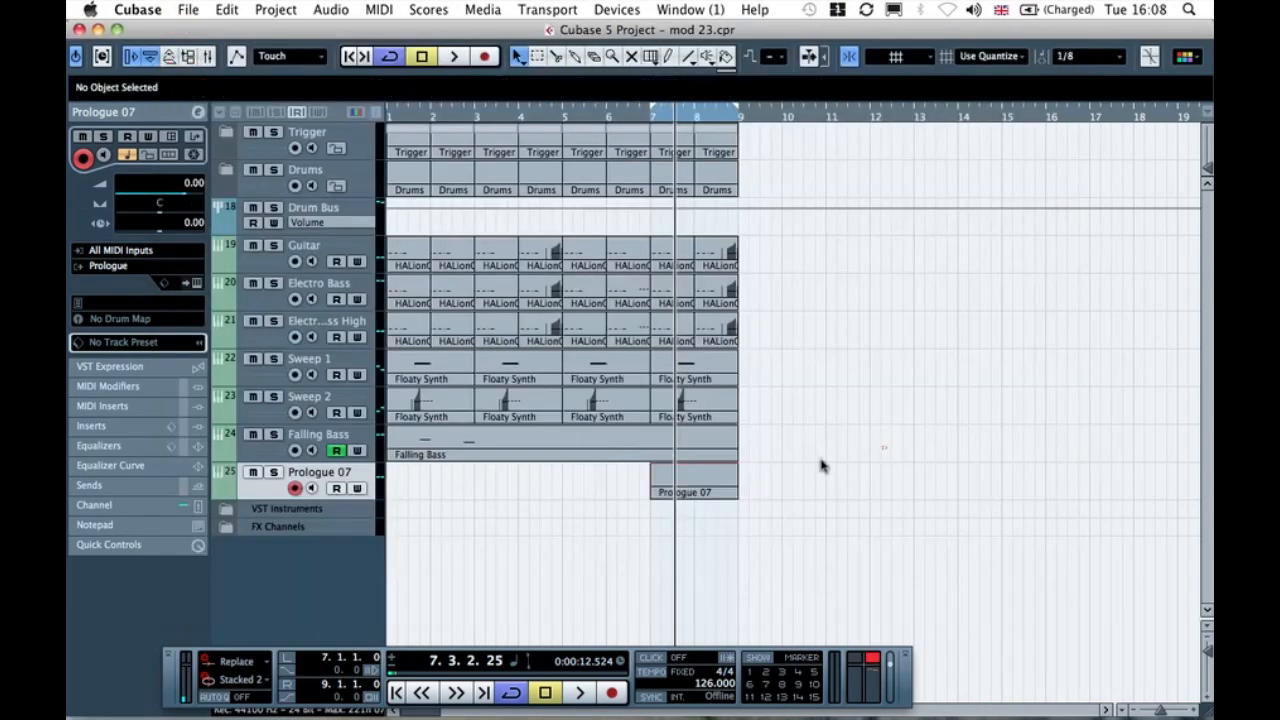
- Select the Prologue 07 part and toggle the virtual keyboard on and off again
{"action": "left_click", "coordinate": [706, 486]}
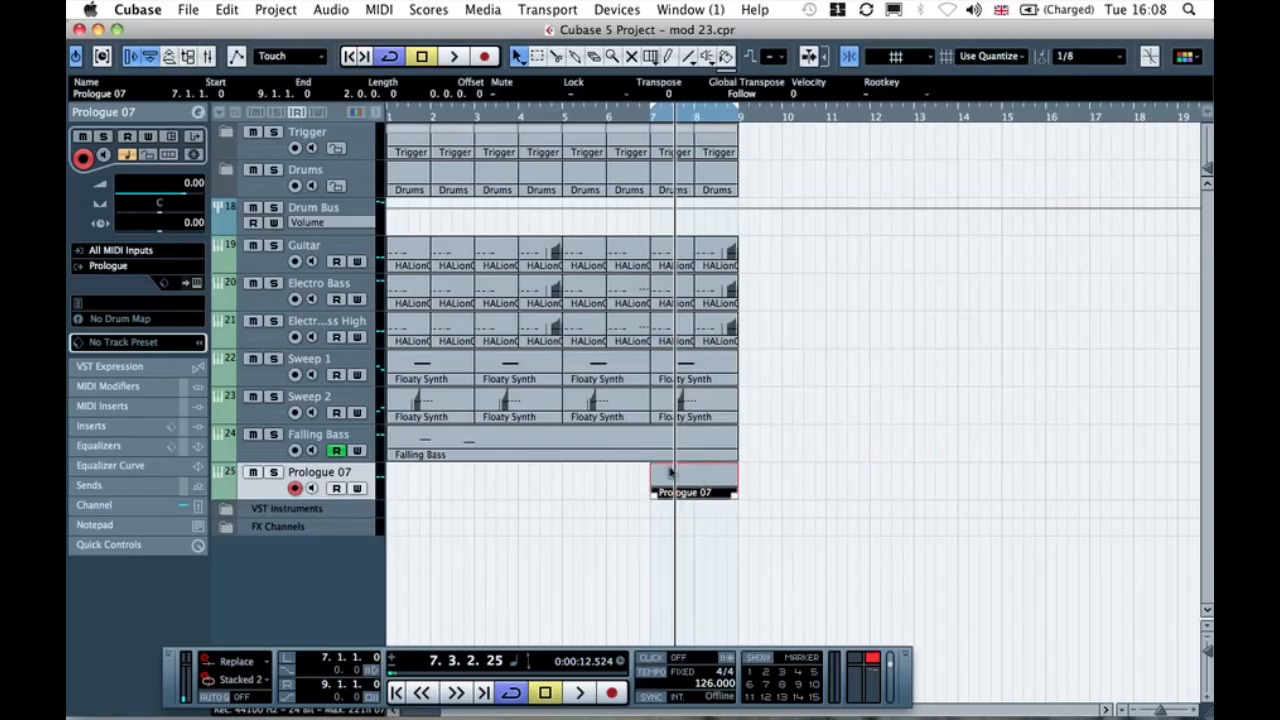
{"action": "key", "text": "alt+k"}
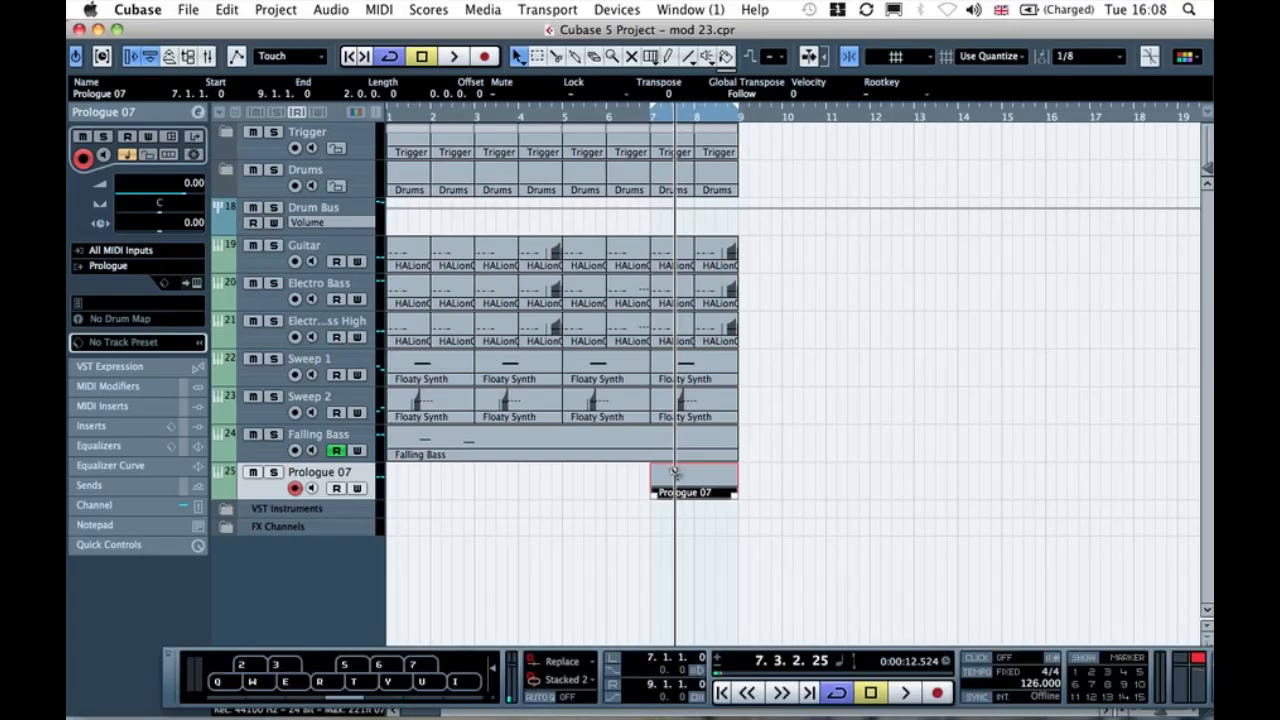
{"action": "key", "text": "alt+k"}
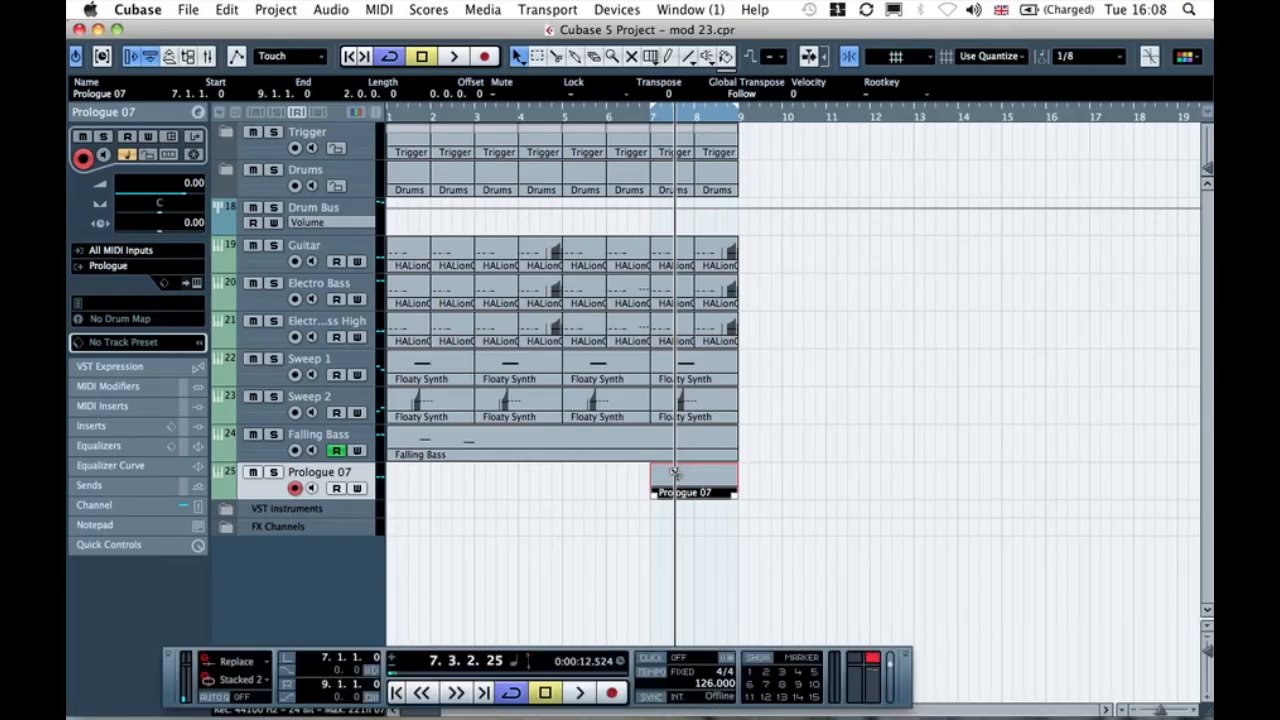
- Open the Prologue 07 part in the Key Editor and set both its quantize and length quantize to 1/32
{"action": "double_click", "coordinate": [684, 483]}
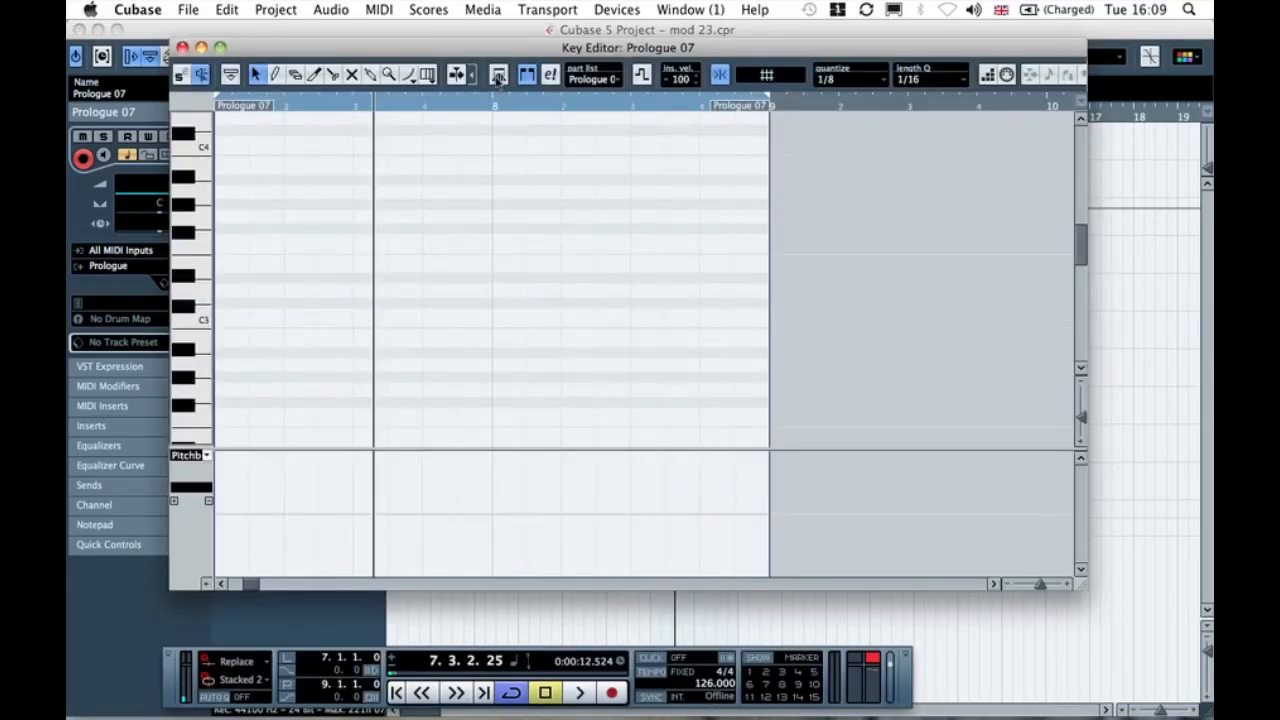
{"action": "left_click", "coordinate": [892, 77]}
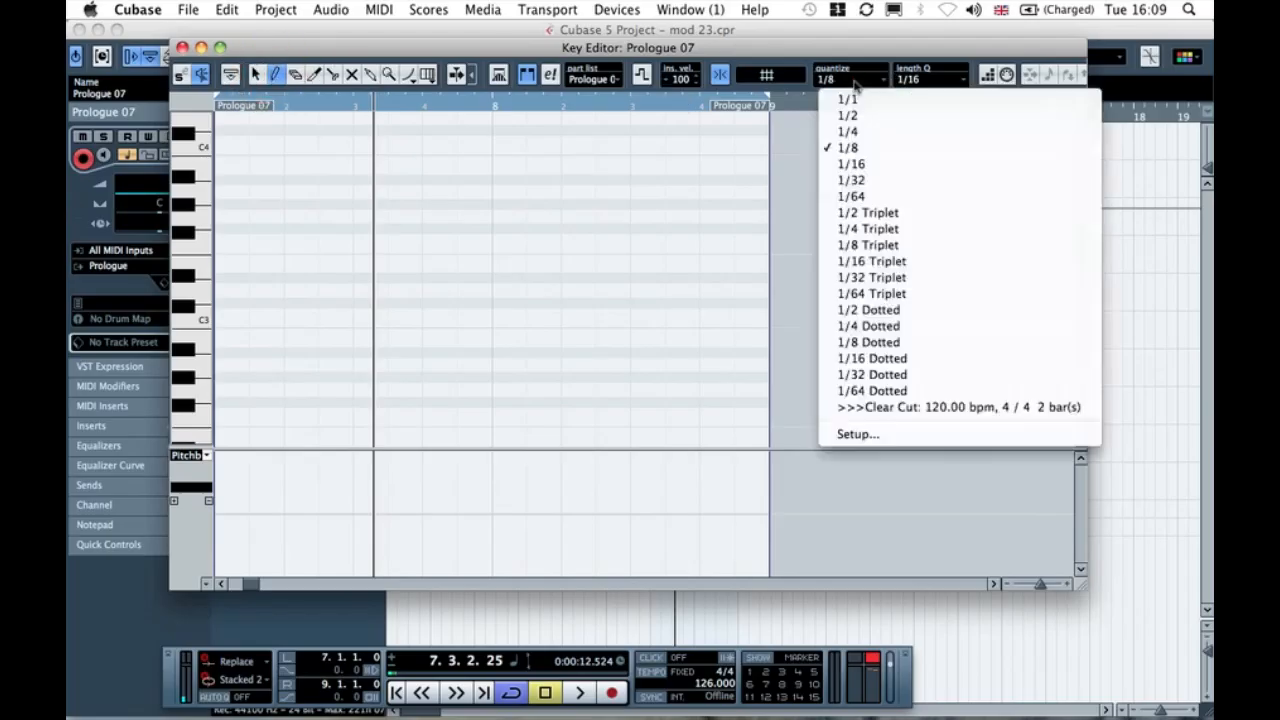
{"action": "left_click", "coordinate": [861, 181]}
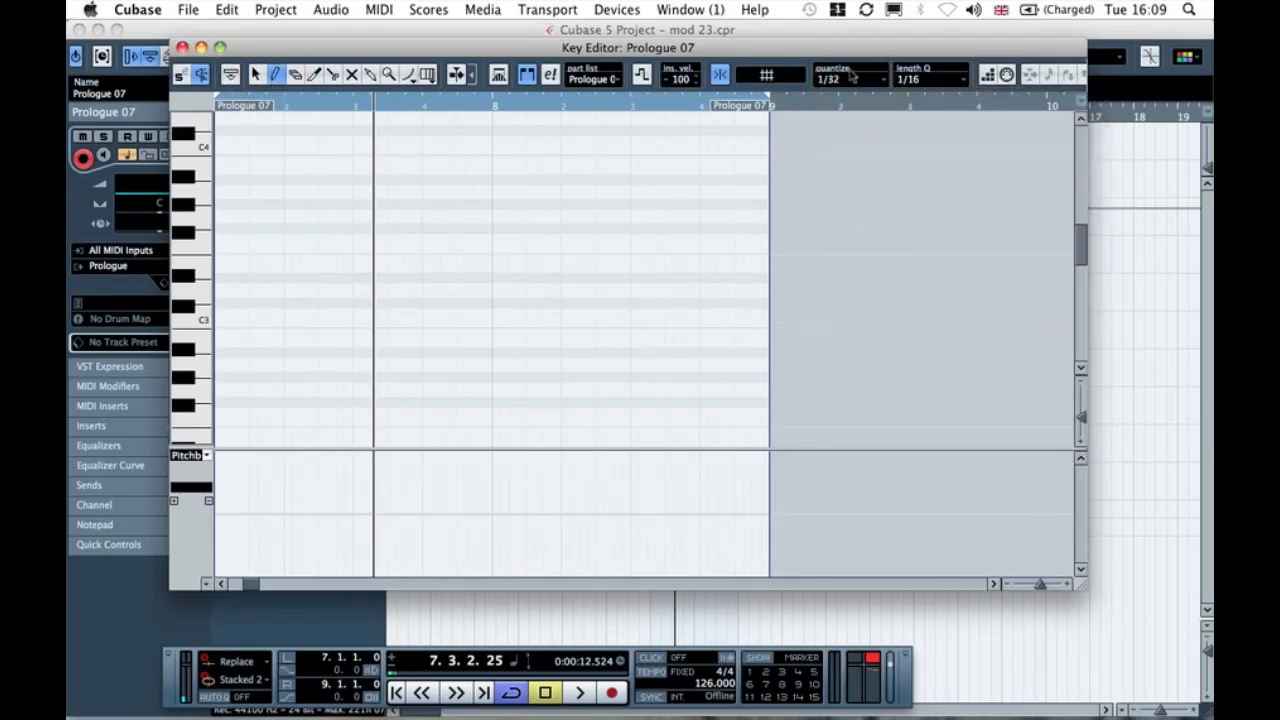
{"action": "left_click", "coordinate": [844, 80]}
{"action": "left_click", "coordinate": [842, 78]}
{"action": "left_click", "coordinate": [914, 84]}
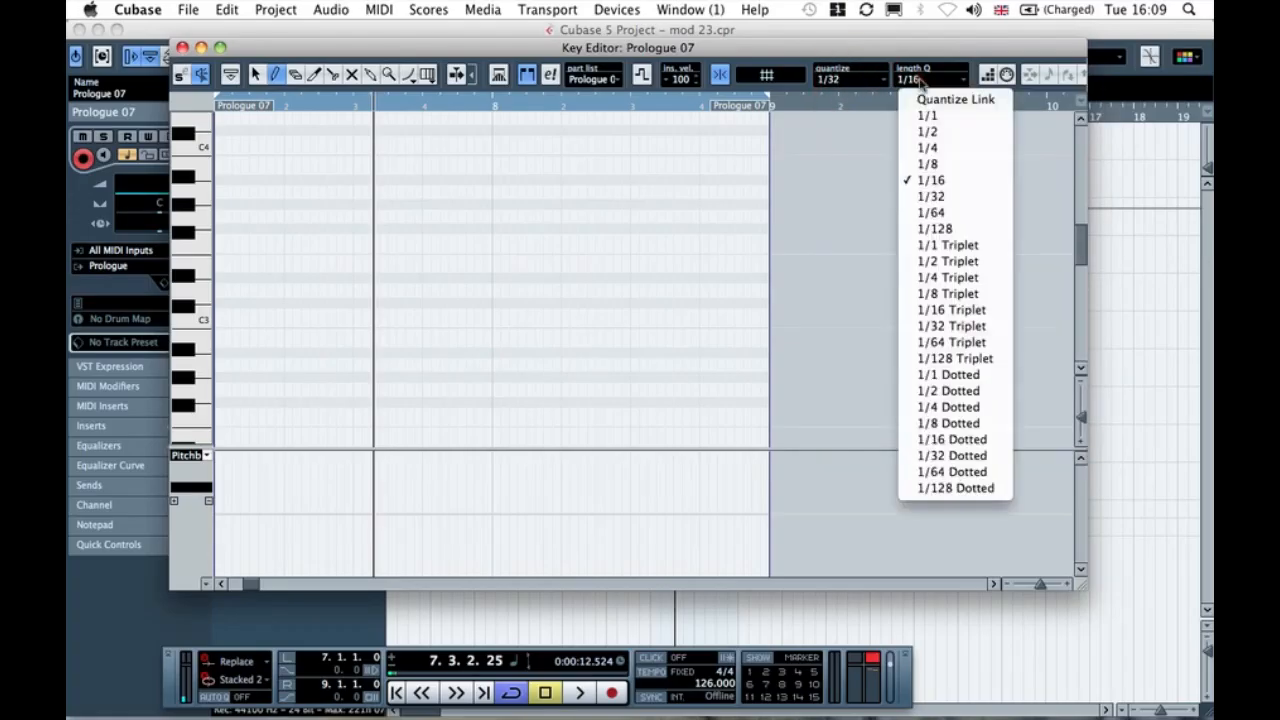
{"action": "left_click", "coordinate": [932, 198]}
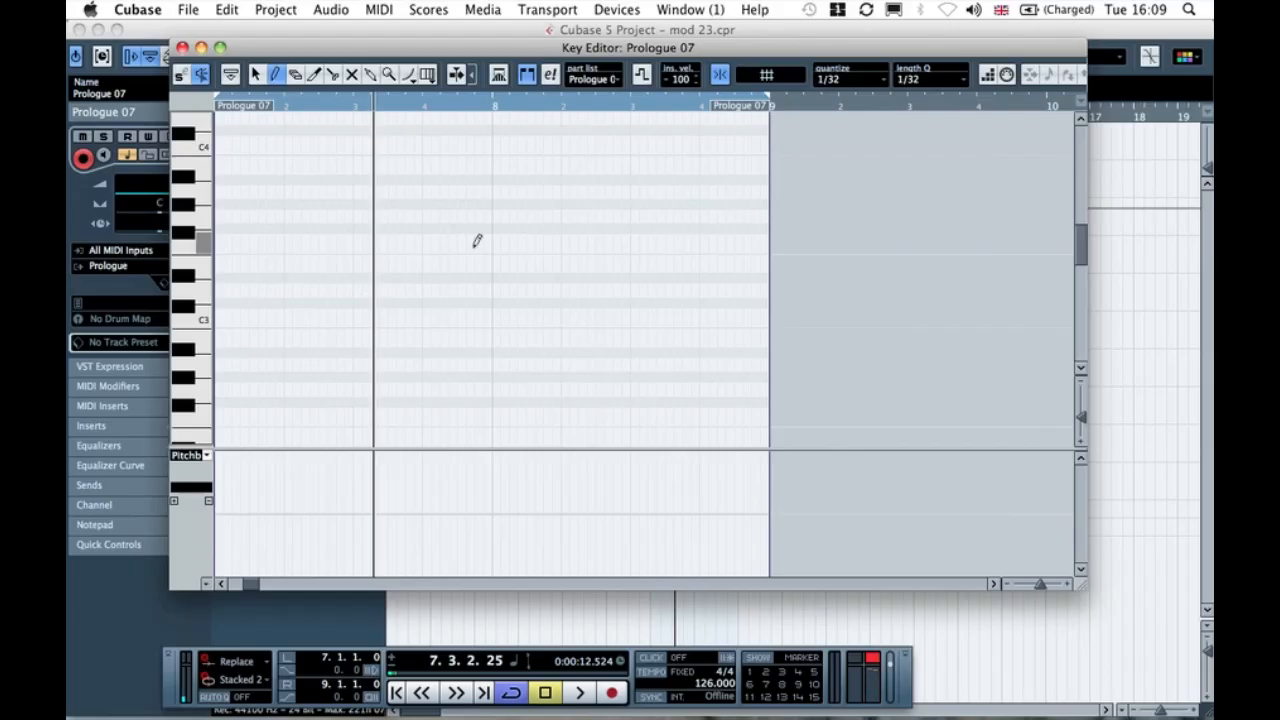
- Draw a note about an eighth long shortly after beat 3 of bar 8 and place it on C4
{"action": "key", "text": "h"}
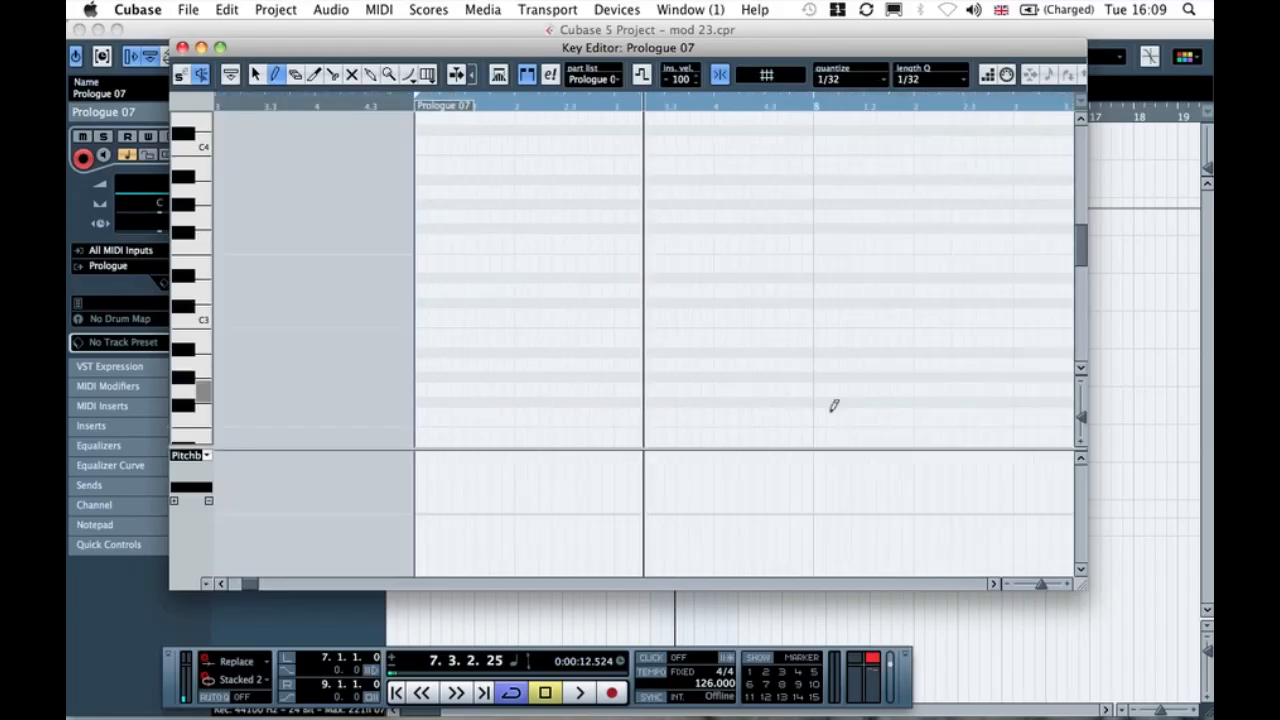
{"action": "left_click", "coordinate": [993, 583]}
{"action": "key", "text": "space"}
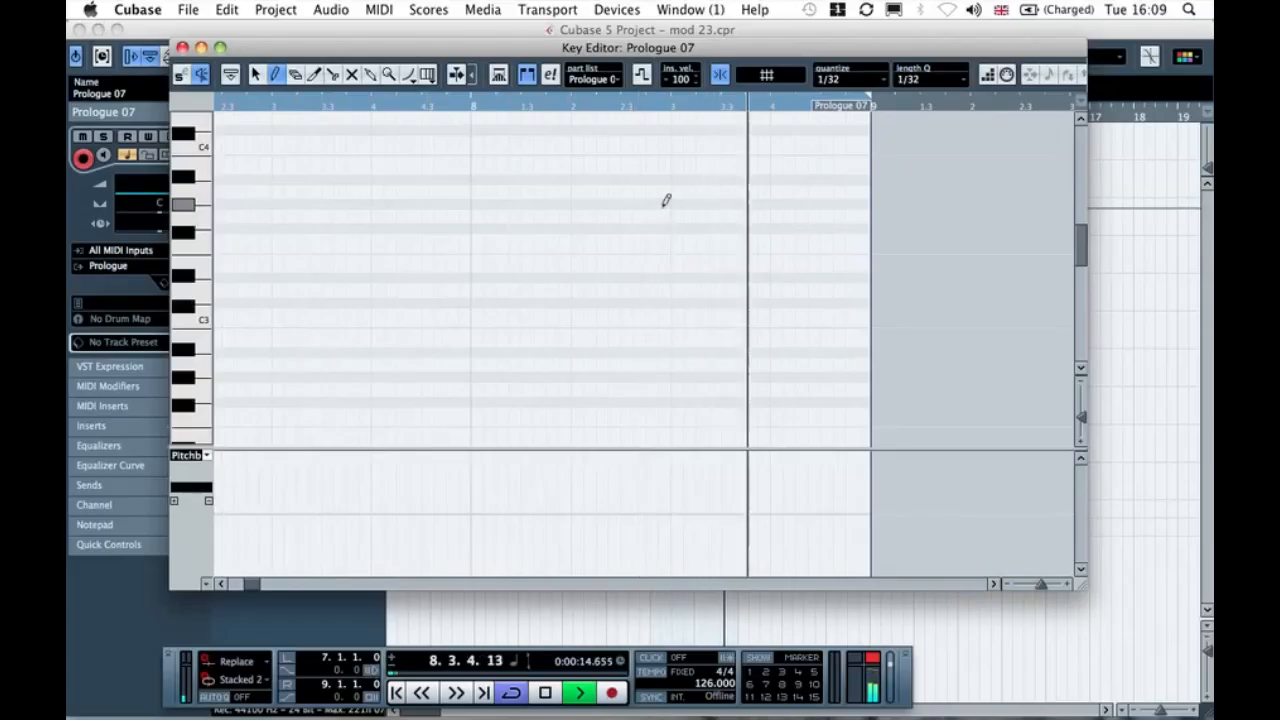
{"action": "key", "text": "space"}
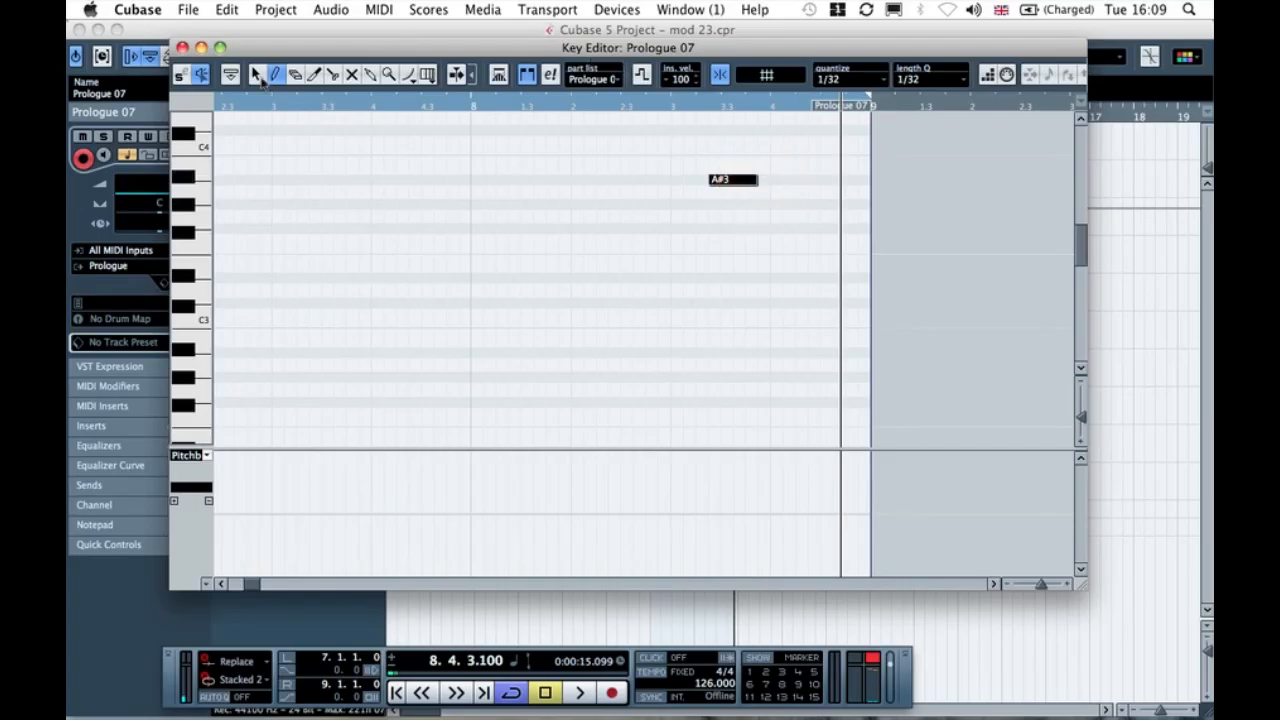
{"action": "left_click", "coordinate": [742, 208]}
{"action": "mouse_move", "coordinate": [714, 180]}
{"action": "left_mouse_down"}
{"action": "mouse_move", "coordinate": [720, 94]}
{"action": "mouse_move", "coordinate": [725, 160]}
{"action": "left_mouse_up"}
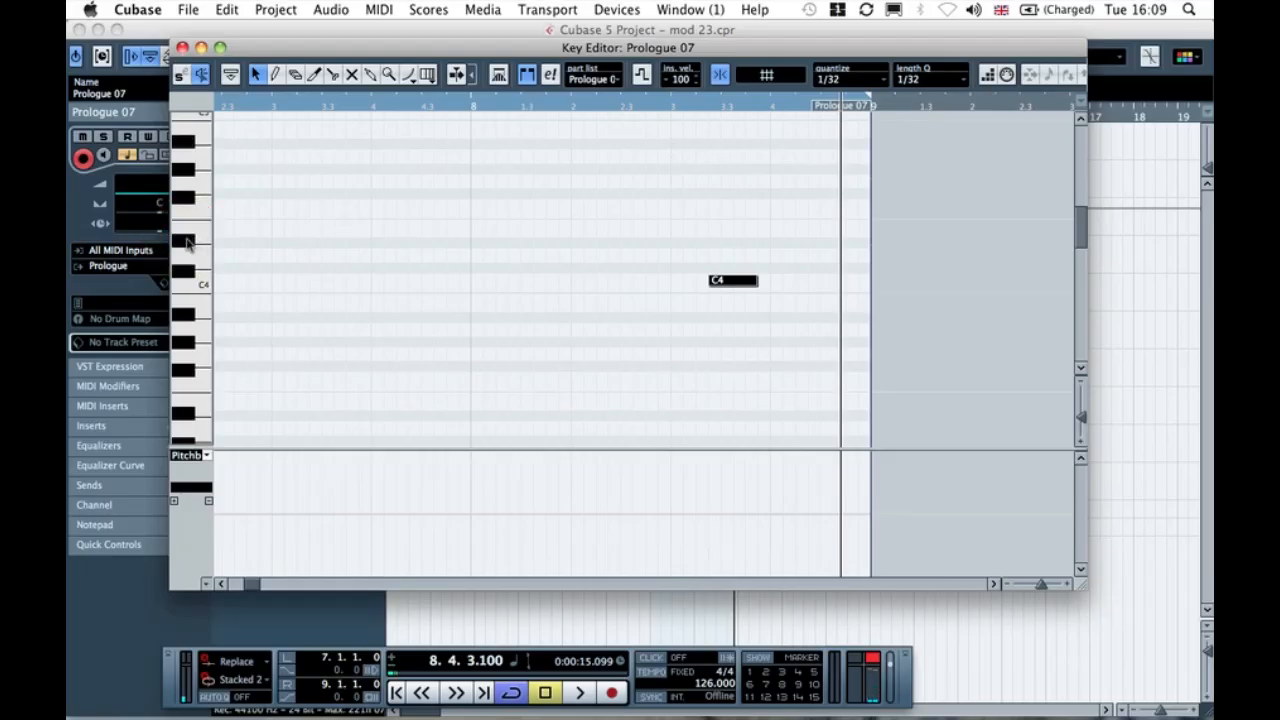
- Raise the C4 note to D#4 and audition that pitch against the looped section
{"action": "key", "text": "space"}
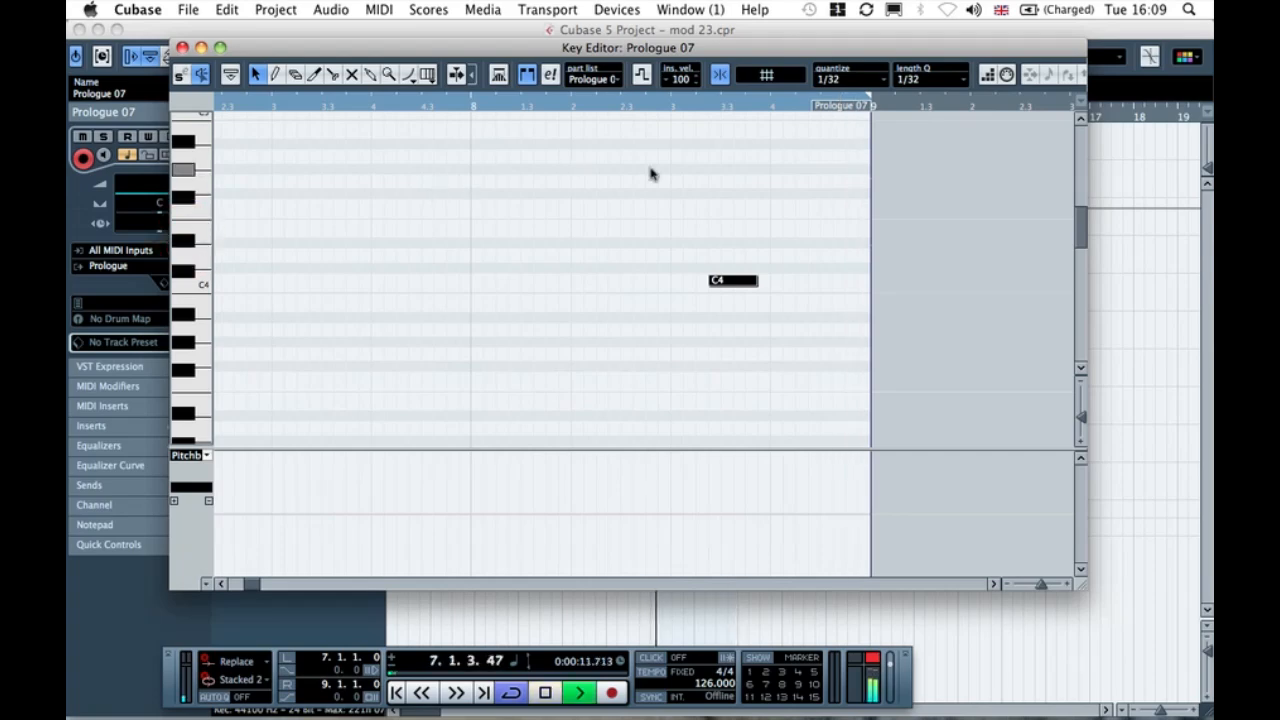
{"action": "left_click_drag", "start_coordinate": [733, 260], "coordinate": [733, 243]}
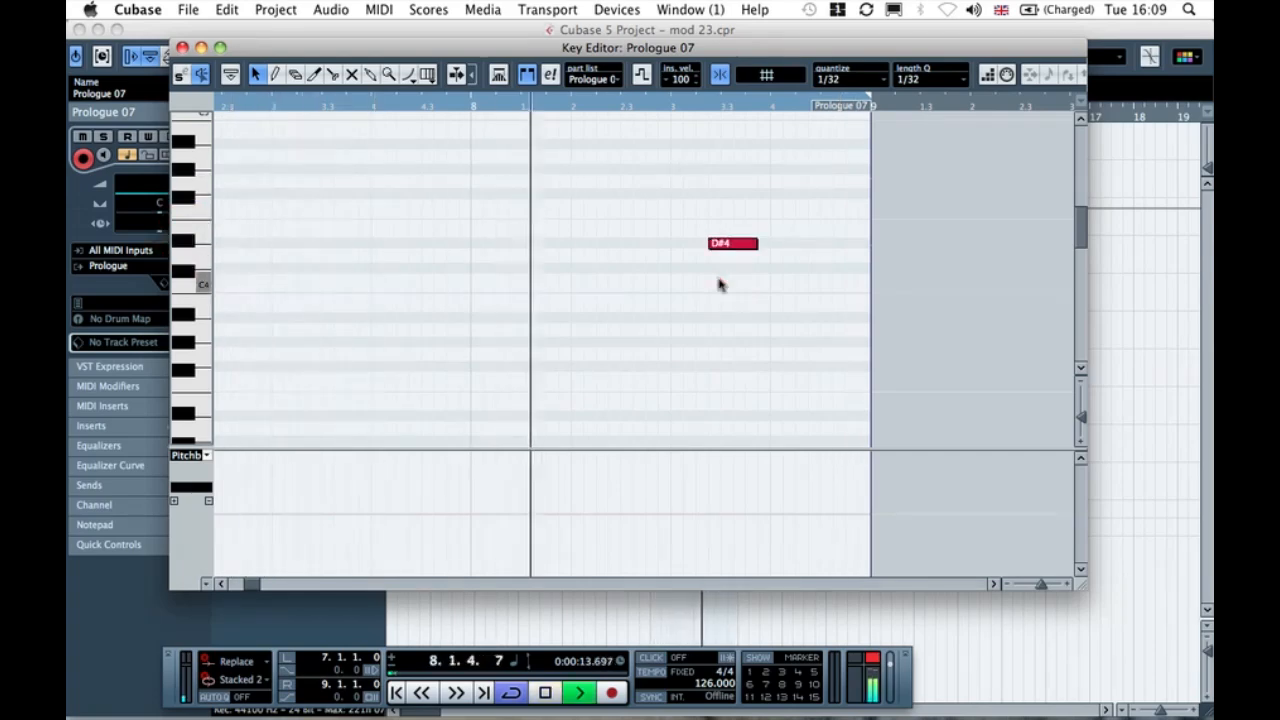
{"action": "key", "text": "space"}
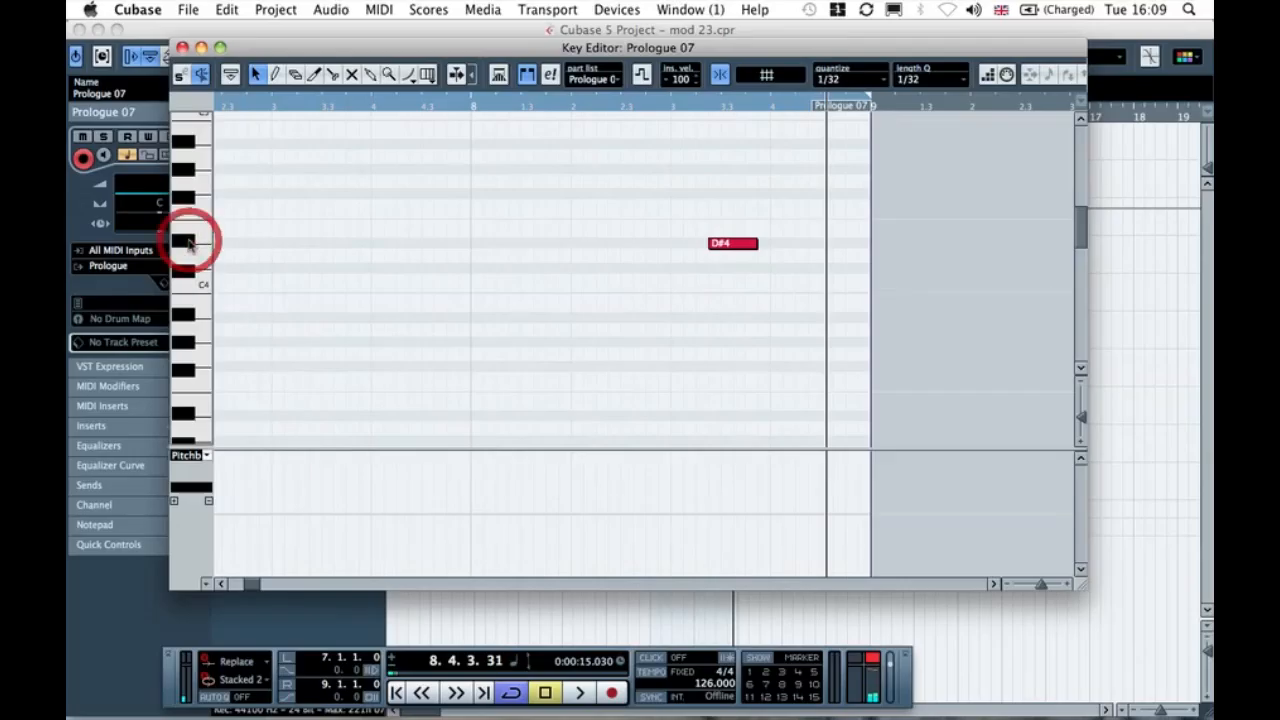
{"action": "key", "text": "space"}
{"action": "left_click", "coordinate": [189, 243]}
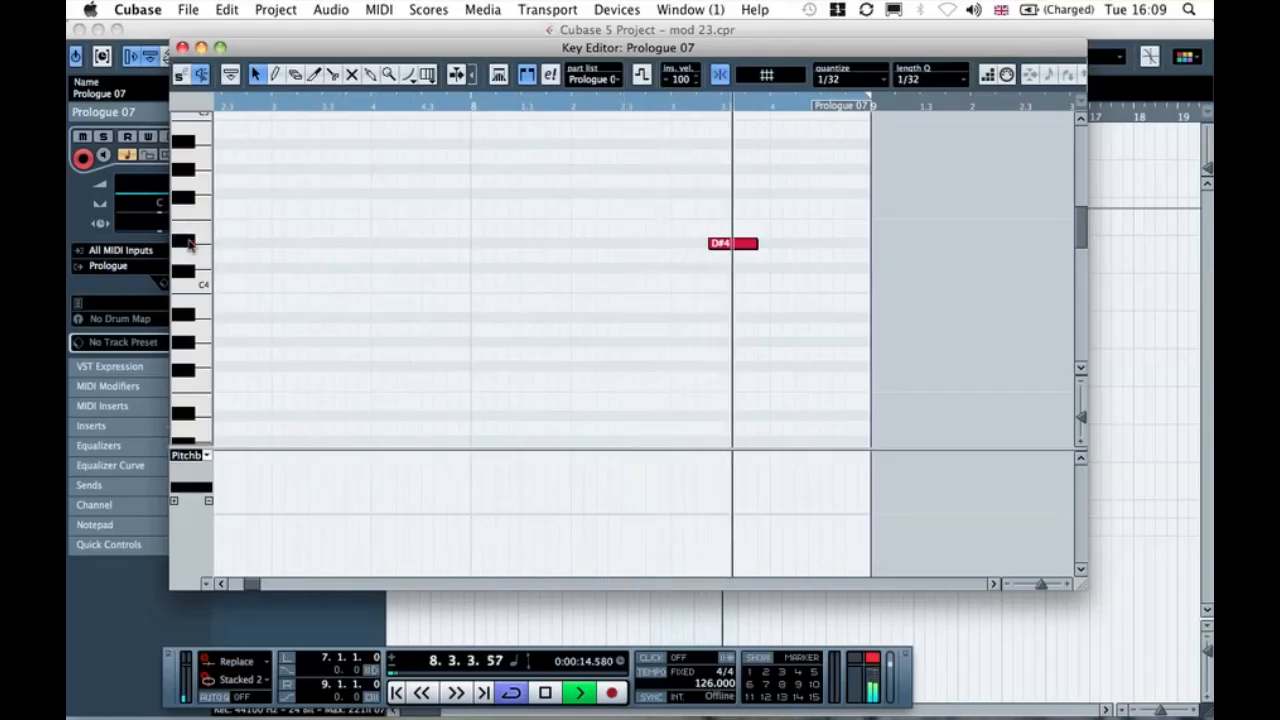
{"action": "left_click", "coordinate": [188, 243]}
{"action": "key", "text": "space"}
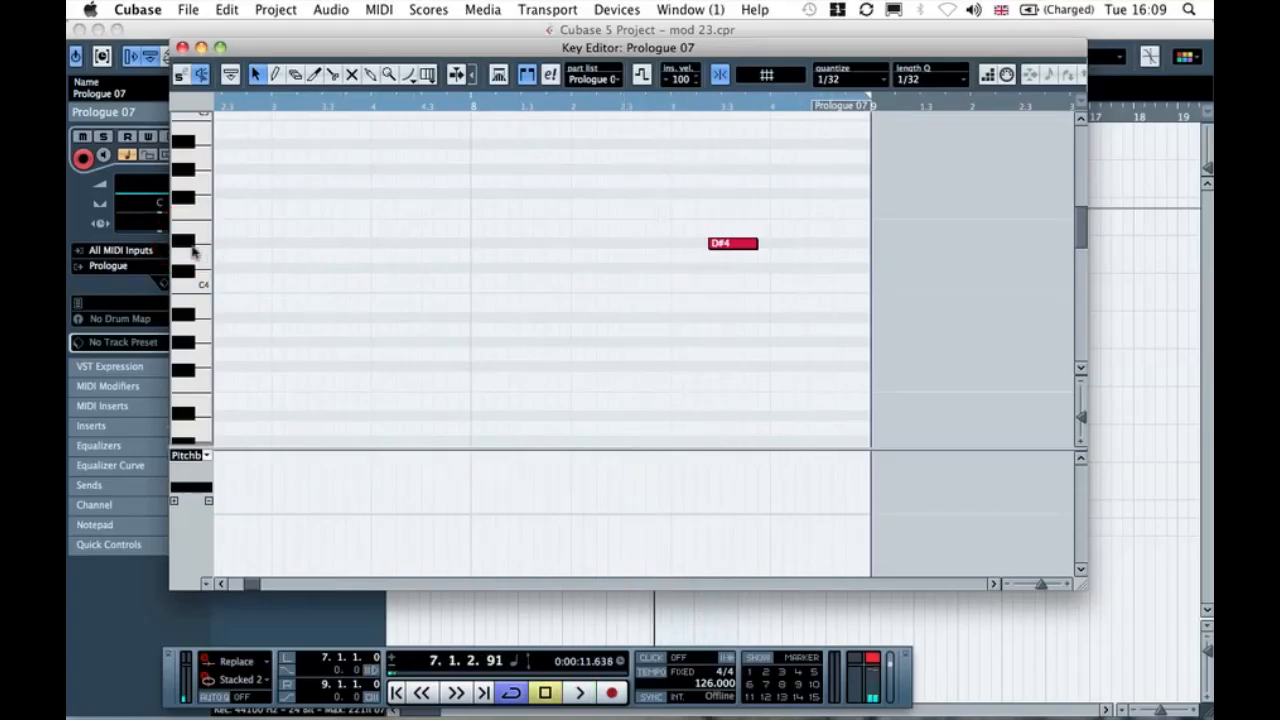
- Shorten the D#4 note to a sixteenth and copy it down to D#3 on beat 4 of bar 8
{"action": "left_click", "coordinate": [591, 282]}
{"action": "mouse_move", "coordinate": [757, 243]}
{"action": "left_mouse_down"}
{"action": "mouse_move", "coordinate": [720, 245]}
{"action": "mouse_move", "coordinate": [734, 245]}
{"action": "left_mouse_up"}
{"action": "left_click", "coordinate": [716, 245]}
{"action": "left_click", "coordinate": [731, 293]}
{"action": "left_click_drag", "start_coordinate": [729, 254], "coordinate": [793, 419]}
{"action": "left_click", "coordinate": [767, 391]}
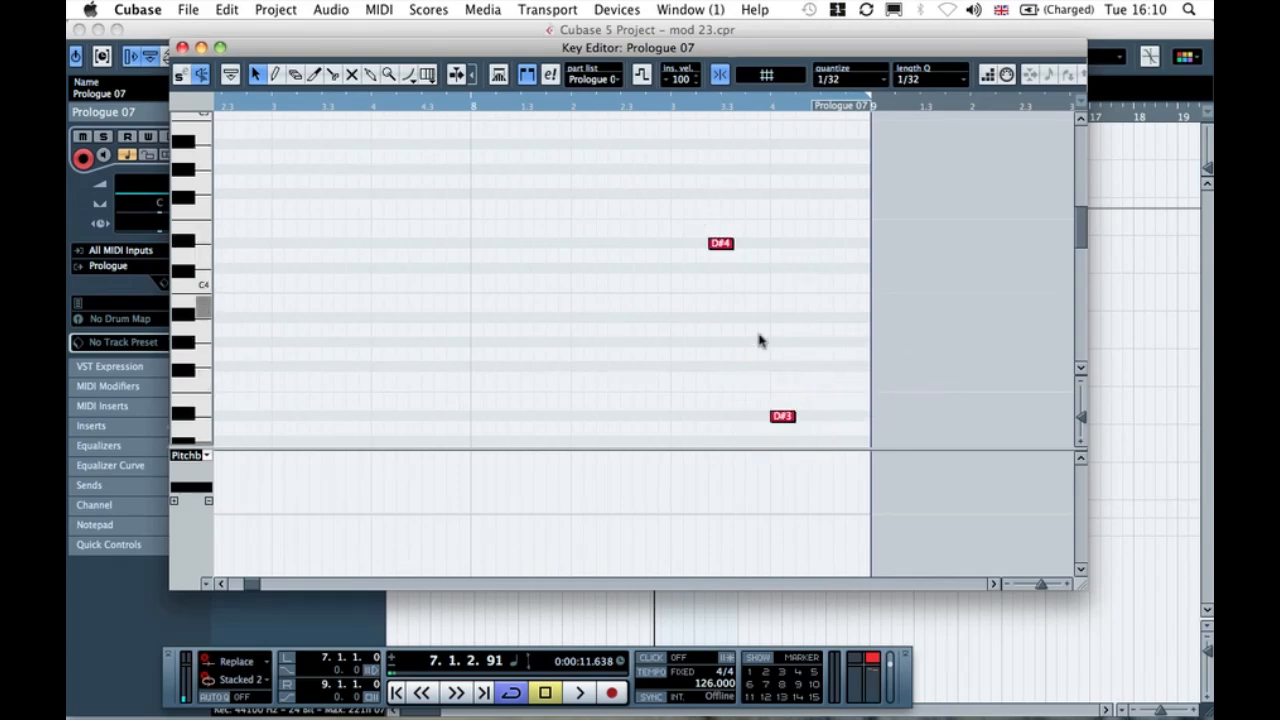
- Move the D#3 note a sixteenth earlier, just ahead of beat 4, and audition the loop
{"action": "left_click_drag", "start_coordinate": [773, 420], "coordinate": [749, 419]}
{"action": "key", "text": "space"}
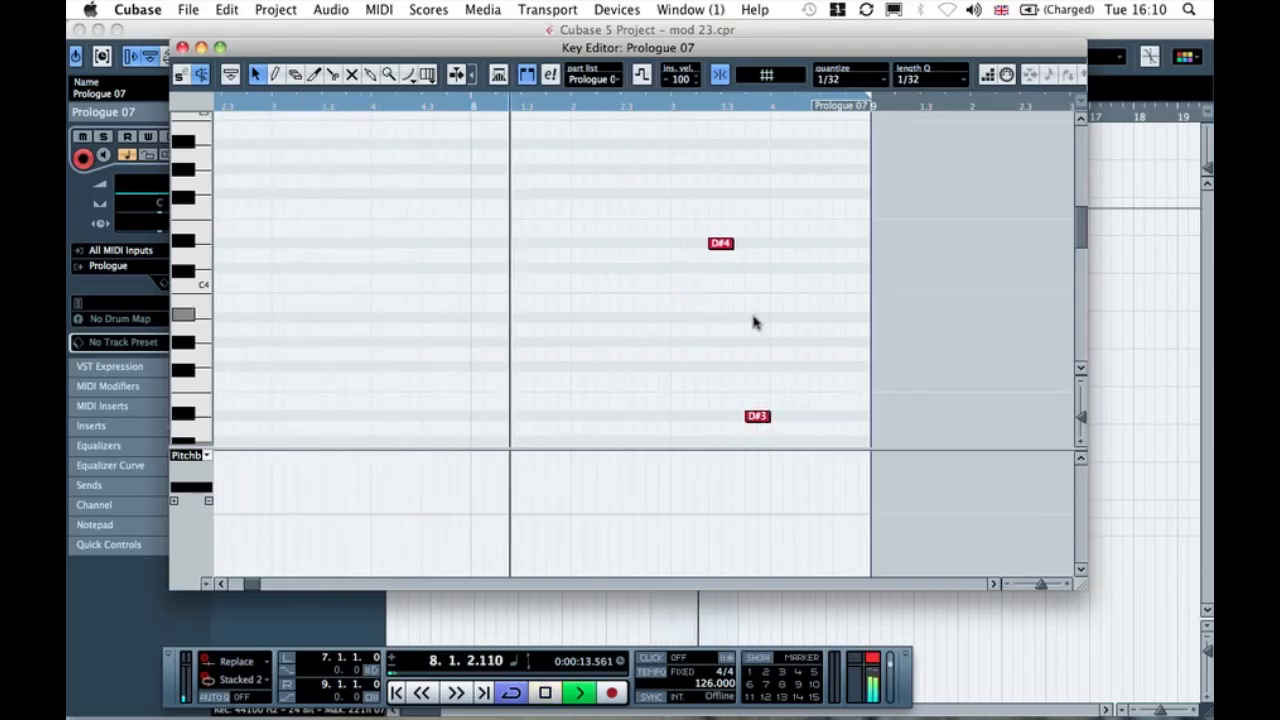
{"action": "key", "text": "space"}
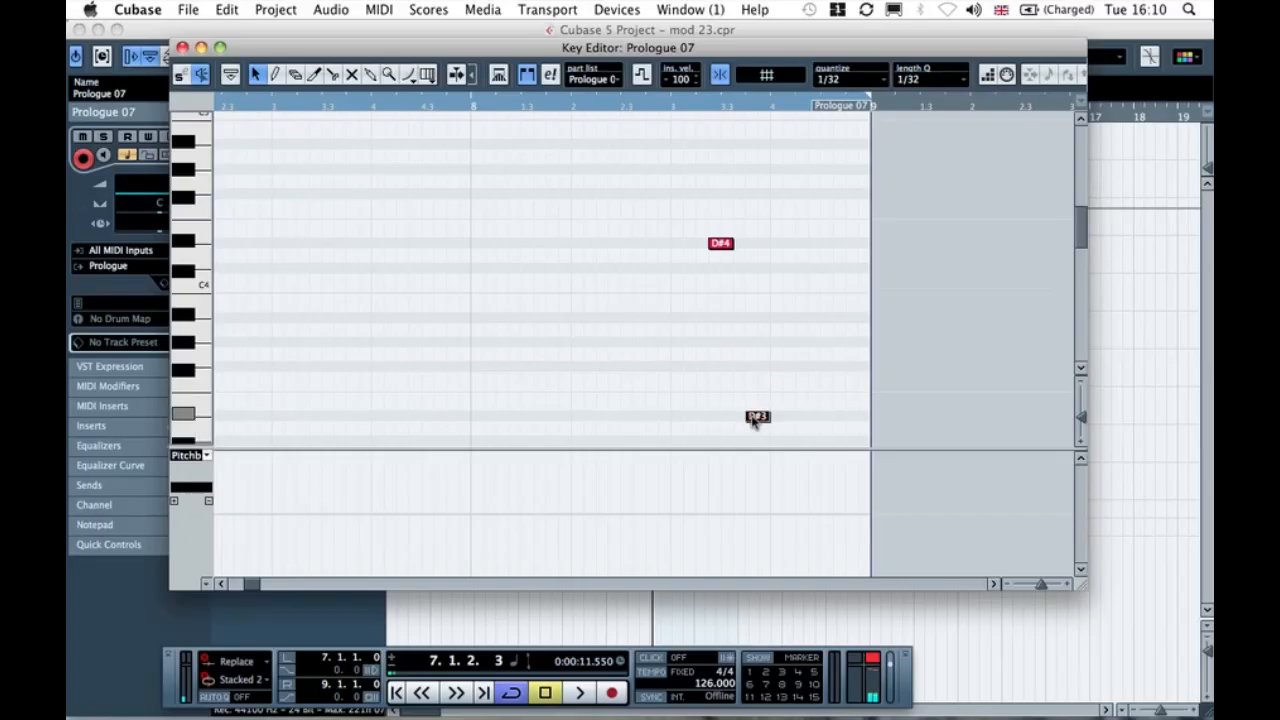
- Shorten both the D#4 and the D#3 note to a 1/32 and audition the phrase in the loop
{"action": "key", "text": "h"}
{"action": "key", "text": "h"}
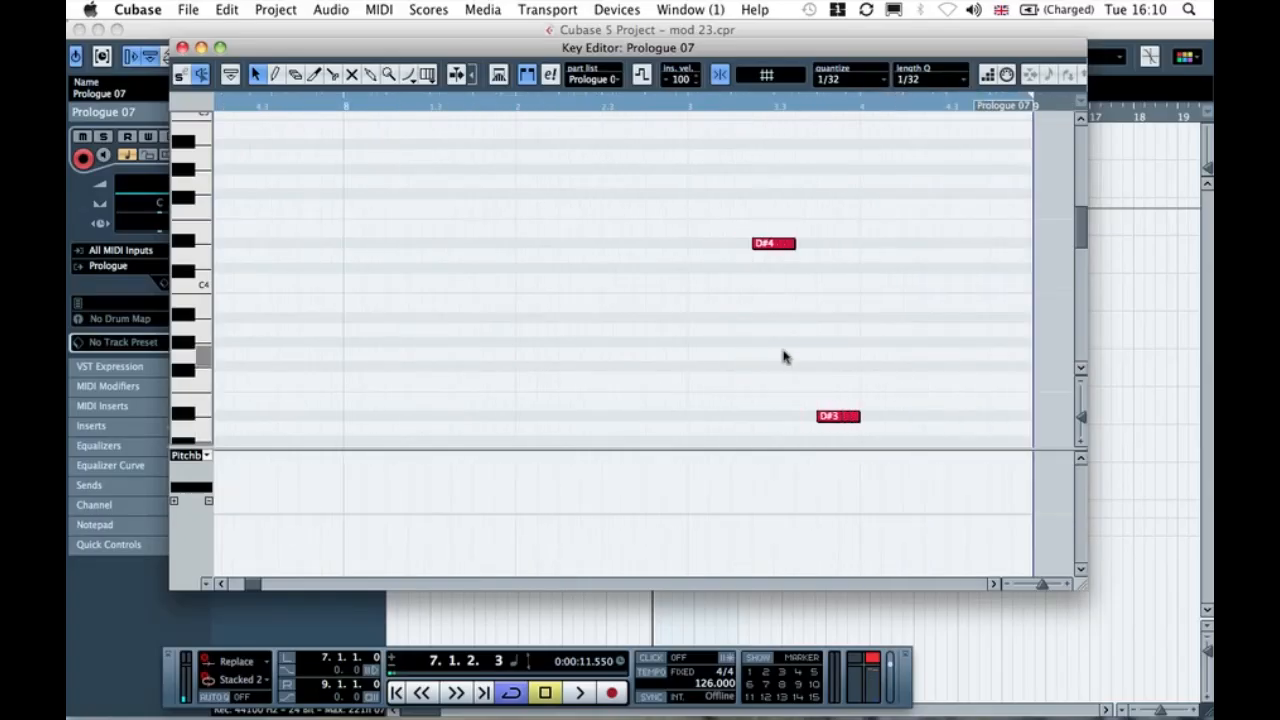
{"action": "scroll", "coordinate": [783, 355], "scroll_direction": "right", "scroll_amount": 3}
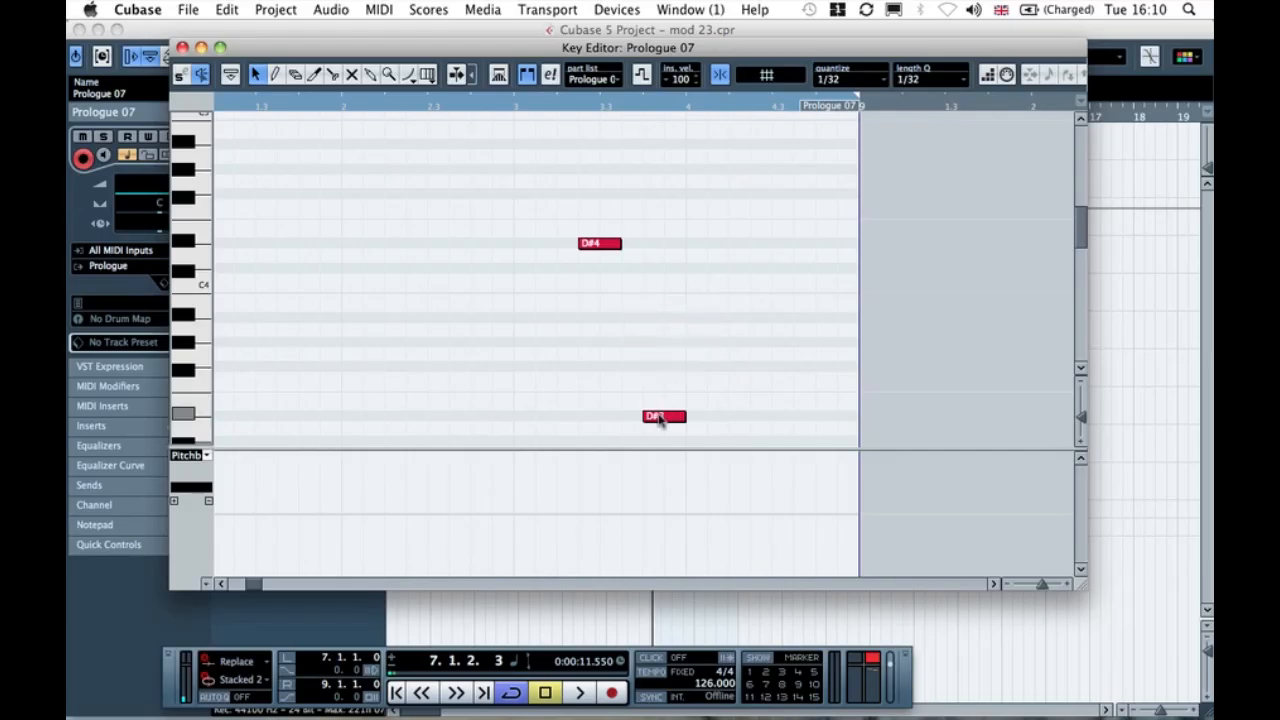
{"action": "mouse_move", "coordinate": [618, 245]}
{"action": "left_mouse_down"}
{"action": "mouse_move", "coordinate": [751, 262]}
{"action": "mouse_move", "coordinate": [600, 245]}
{"action": "left_mouse_up"}
{"action": "left_click", "coordinate": [617, 294]}
{"action": "mouse_move", "coordinate": [686, 420]}
{"action": "left_mouse_down"}
{"action": "mouse_move", "coordinate": [706, 420]}
{"action": "mouse_move", "coordinate": [664, 420]}
{"action": "left_mouse_up"}
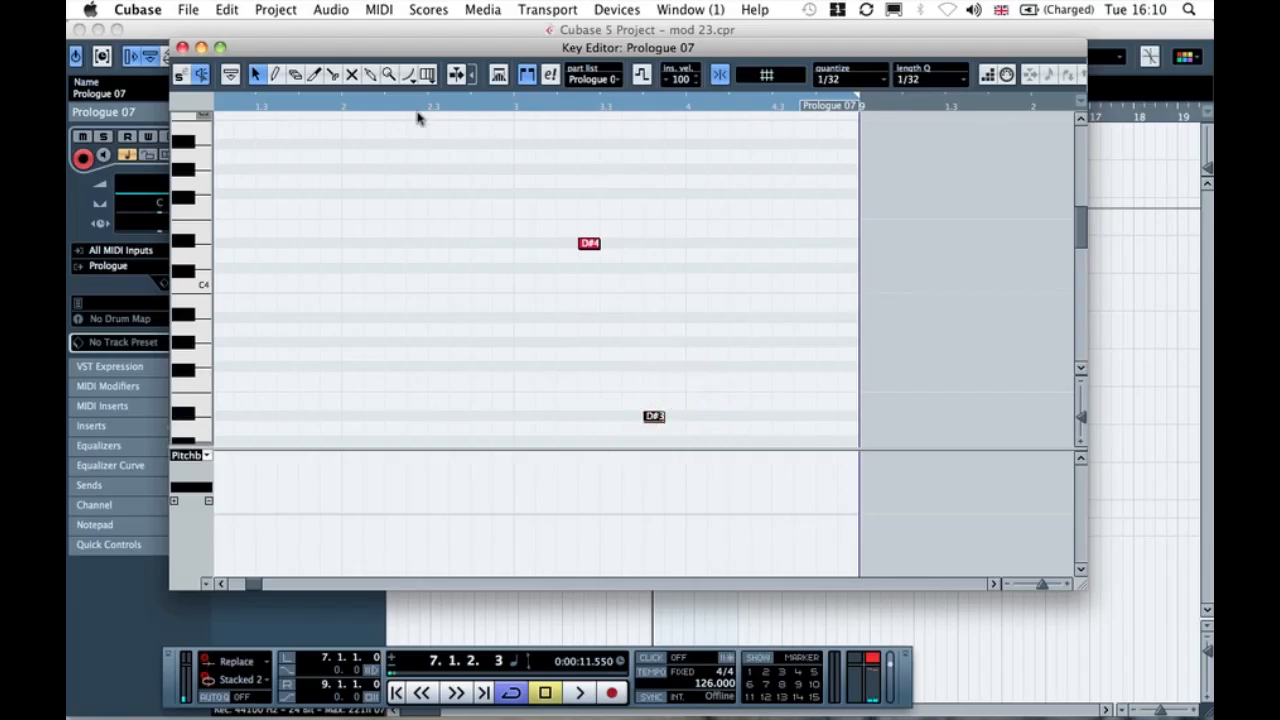
{"action": "left_click", "coordinate": [408, 113]}
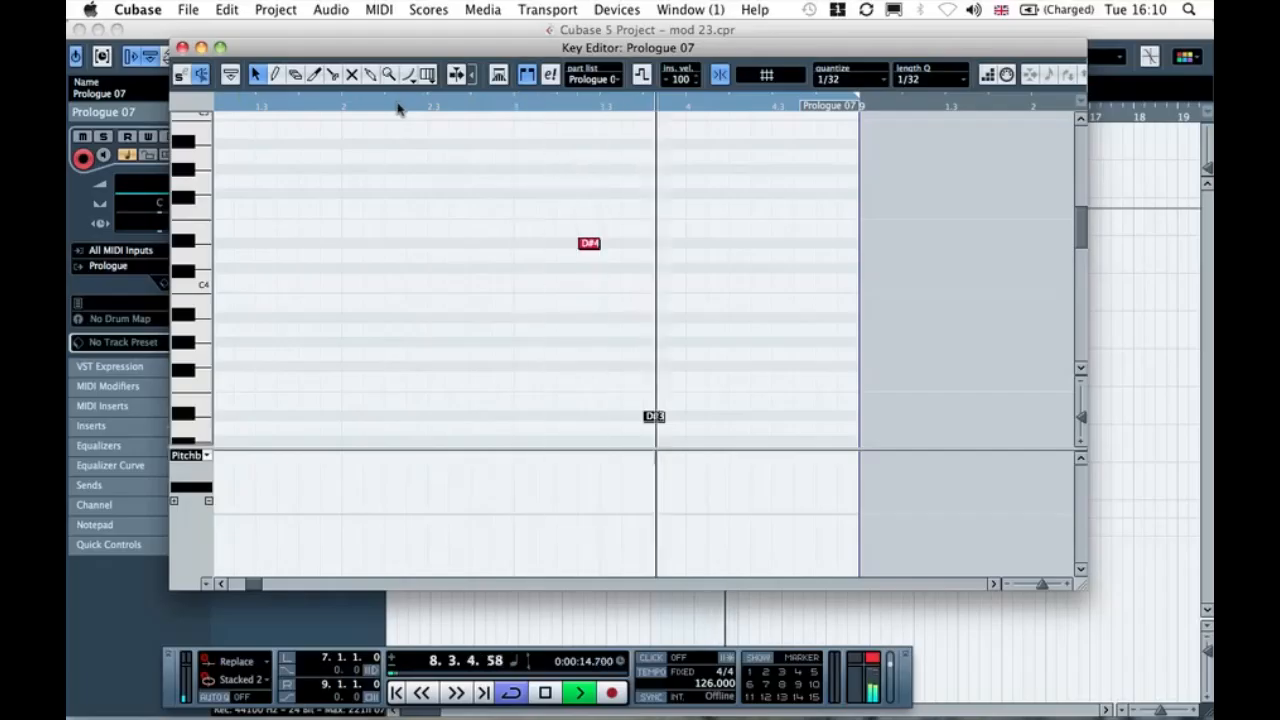
{"action": "left_click", "coordinate": [565, 241]}
{"action": "key", "text": "space"}
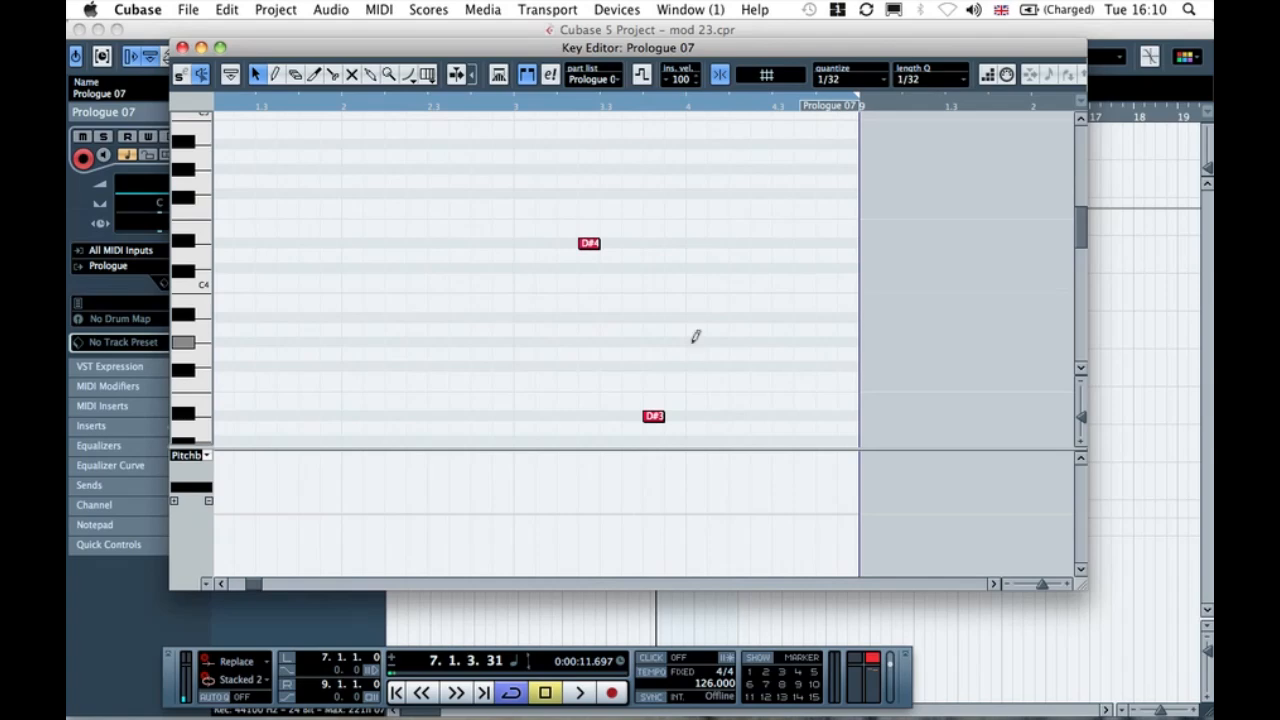
- Add a 1/32 note on F#3 at beat 4 of bar 8 and listen to the three-note phrase
{"action": "left_click_drag", "start_coordinate": [699, 344], "coordinate": [697, 368]}
{"action": "key", "text": "space"}
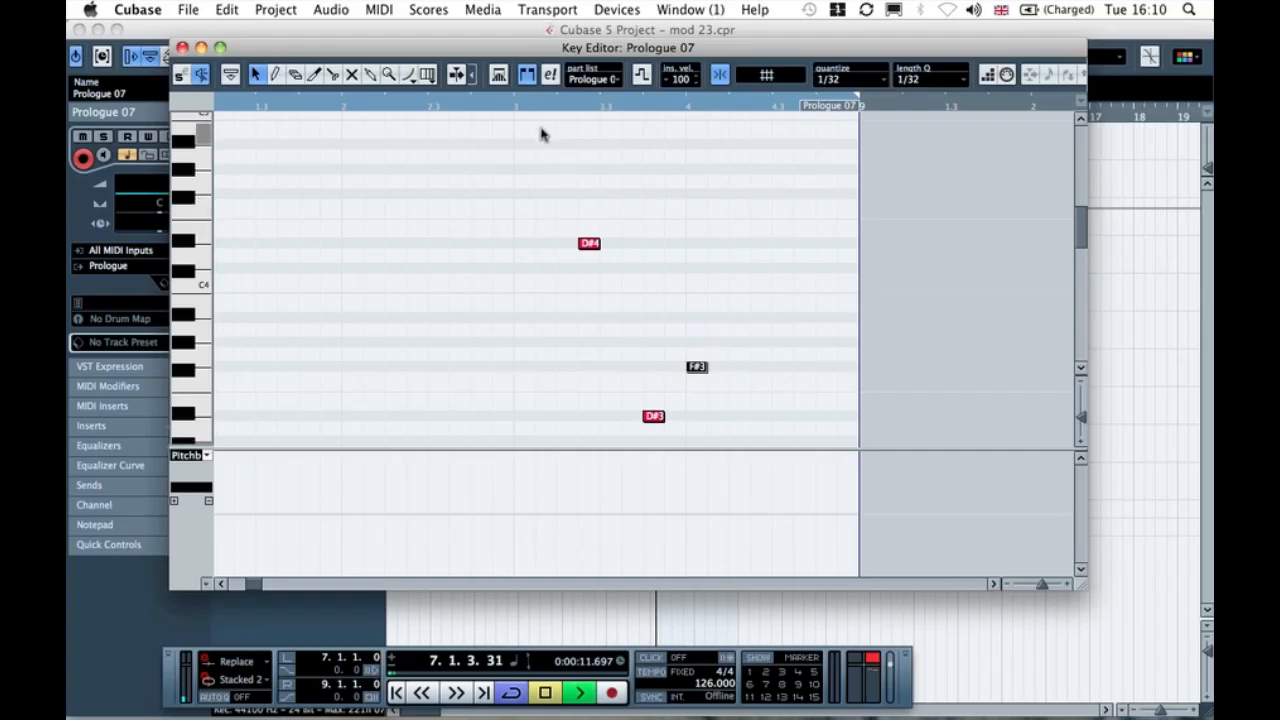
{"action": "left_click", "coordinate": [649, 205]}
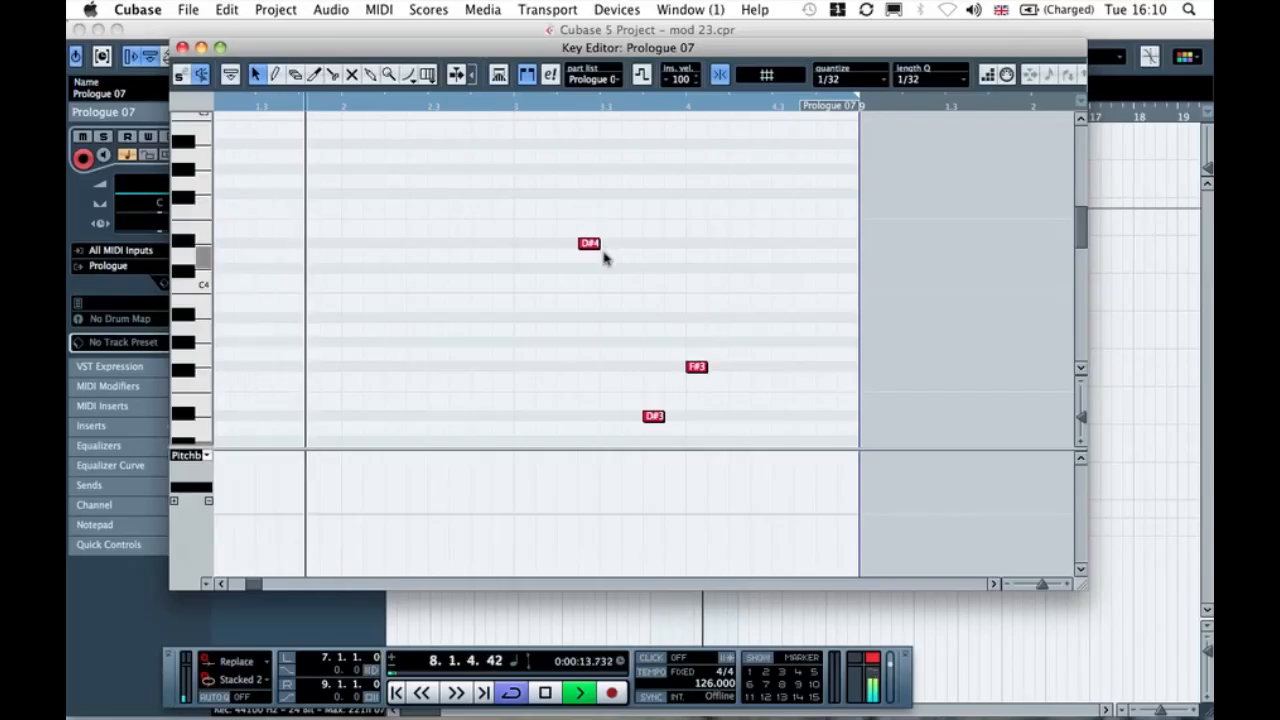
{"action": "key", "text": "space"}
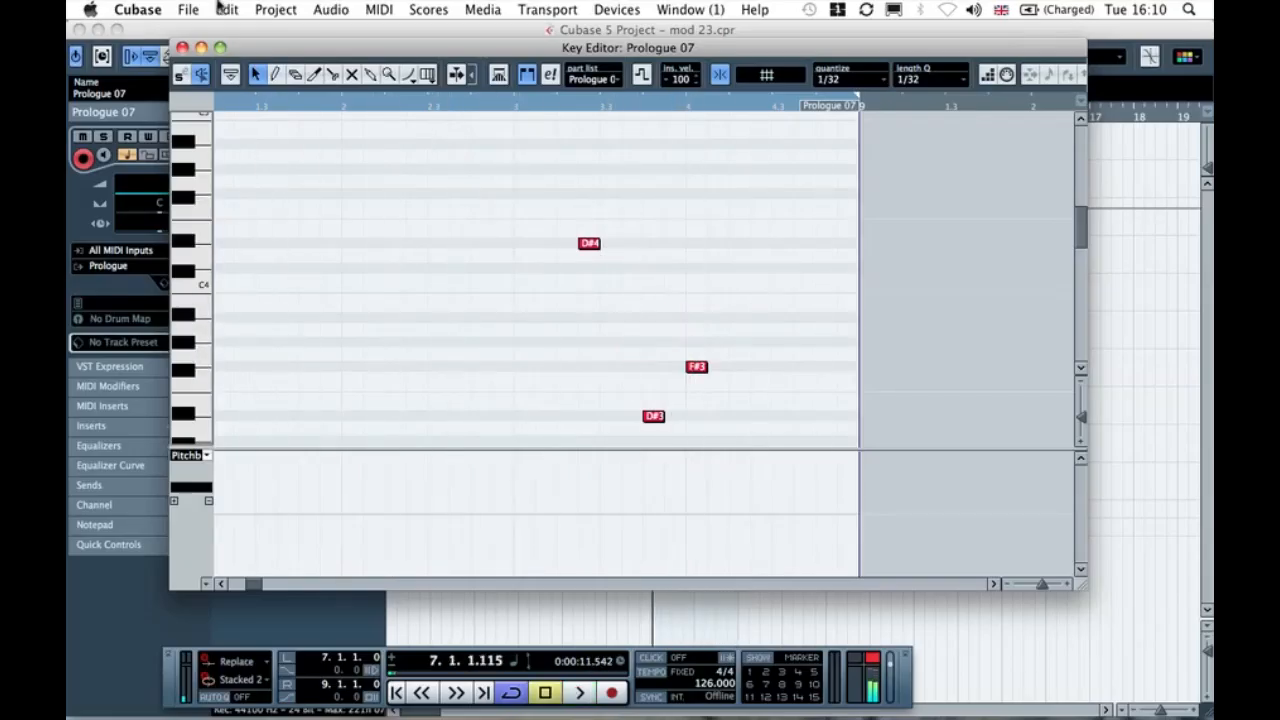
- Close the Key Editor and audition the Prologue 07 track soloed in the looped section
{"action": "left_click", "coordinate": [182, 47]}
{"action": "key", "text": "space"}
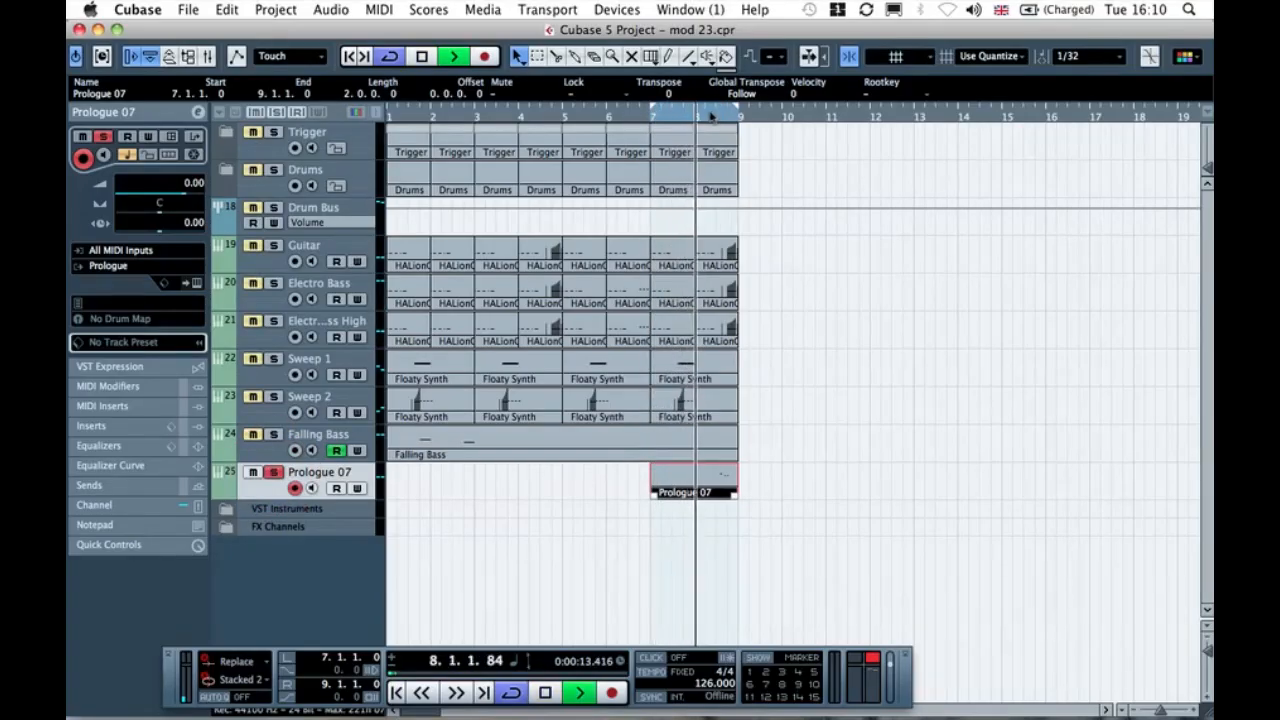
{"action": "key", "text": "space"}
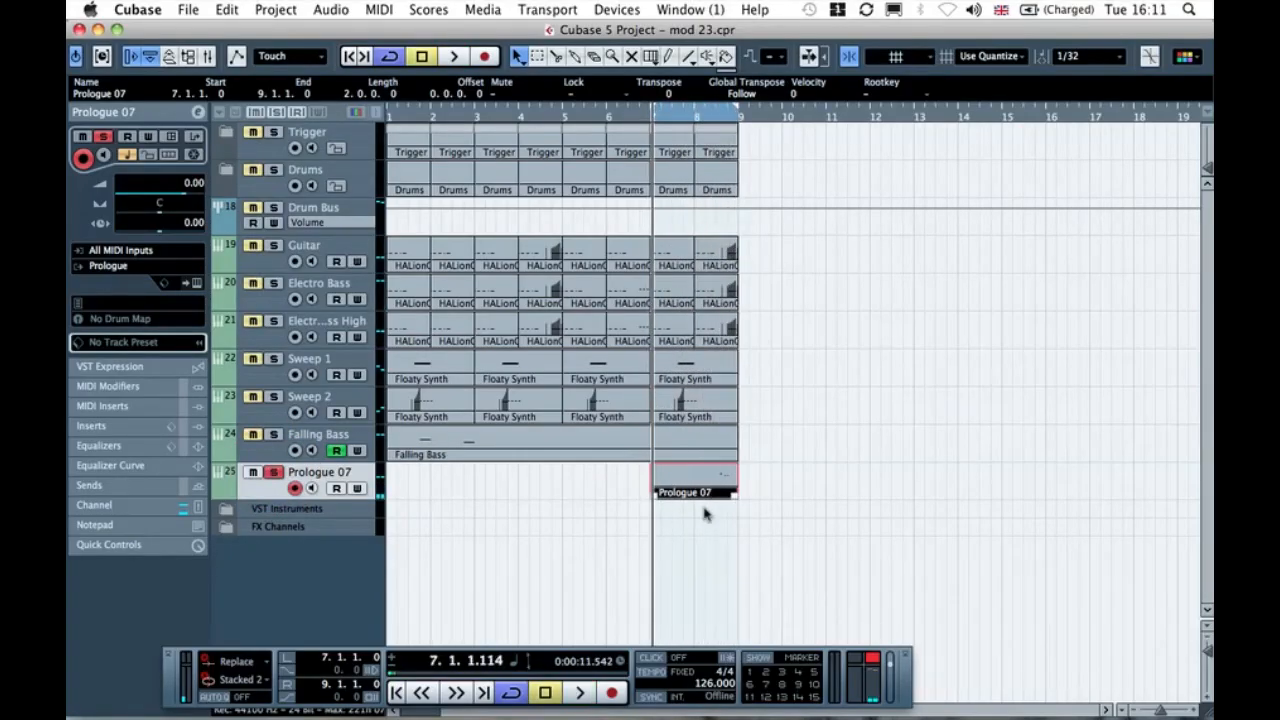
- Reopen the Prologue 07 part, turn snap off, slightly lengthen the D#4, D#3 and F#3 notes, and audition them
{"action": "double_click", "coordinate": [702, 470]}
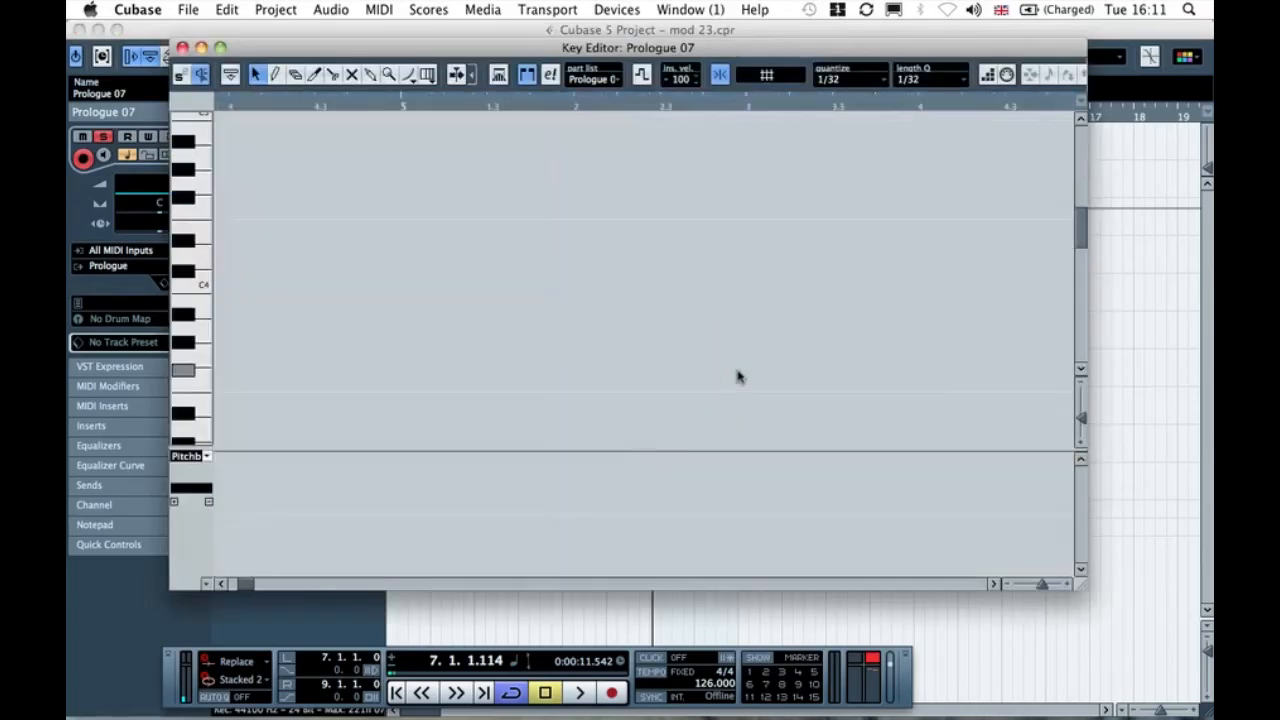
{"action": "scroll", "coordinate": [737, 376], "scroll_direction": "right", "scroll_amount": 3}
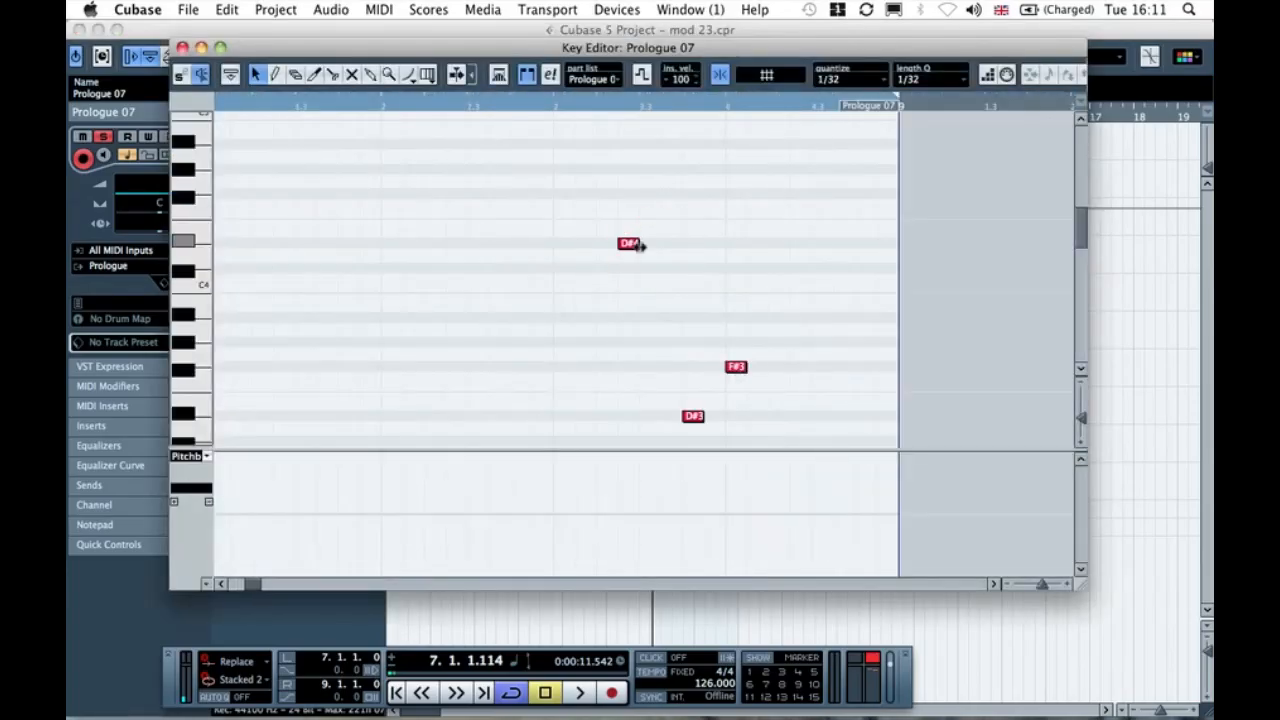
{"action": "left_click", "coordinate": [721, 77]}
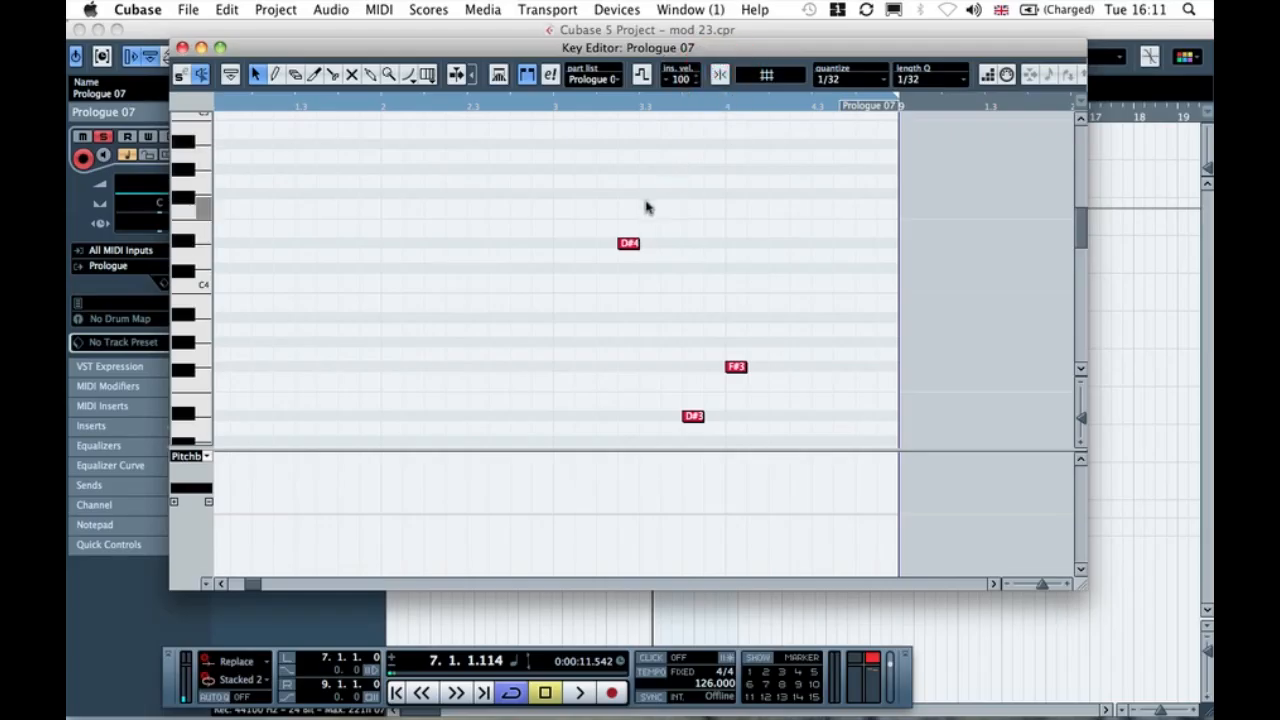
{"action": "left_click_drag", "start_coordinate": [640, 243], "coordinate": [648, 243]}
{"action": "left_click_drag", "start_coordinate": [704, 416], "coordinate": [716, 418]}
{"action": "left_click_drag", "start_coordinate": [745, 367], "coordinate": [754, 367]}
{"action": "key", "text": "space"}
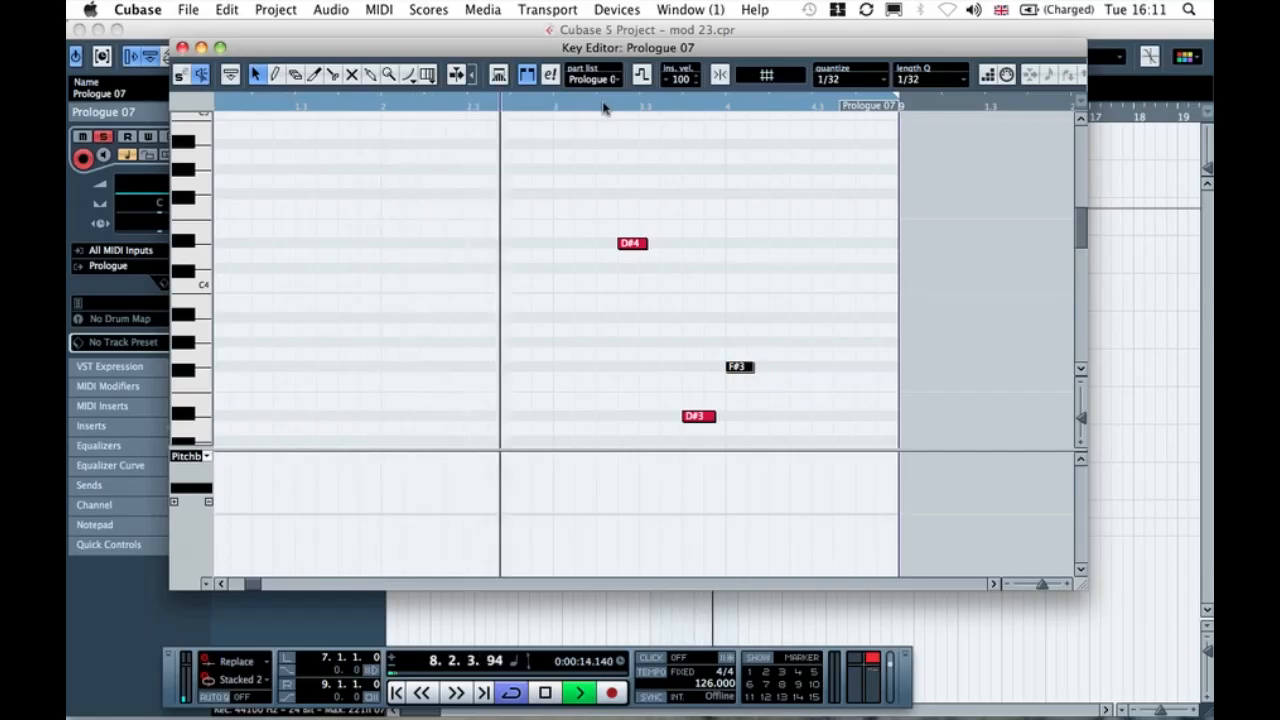
{"action": "key", "text": "space"}
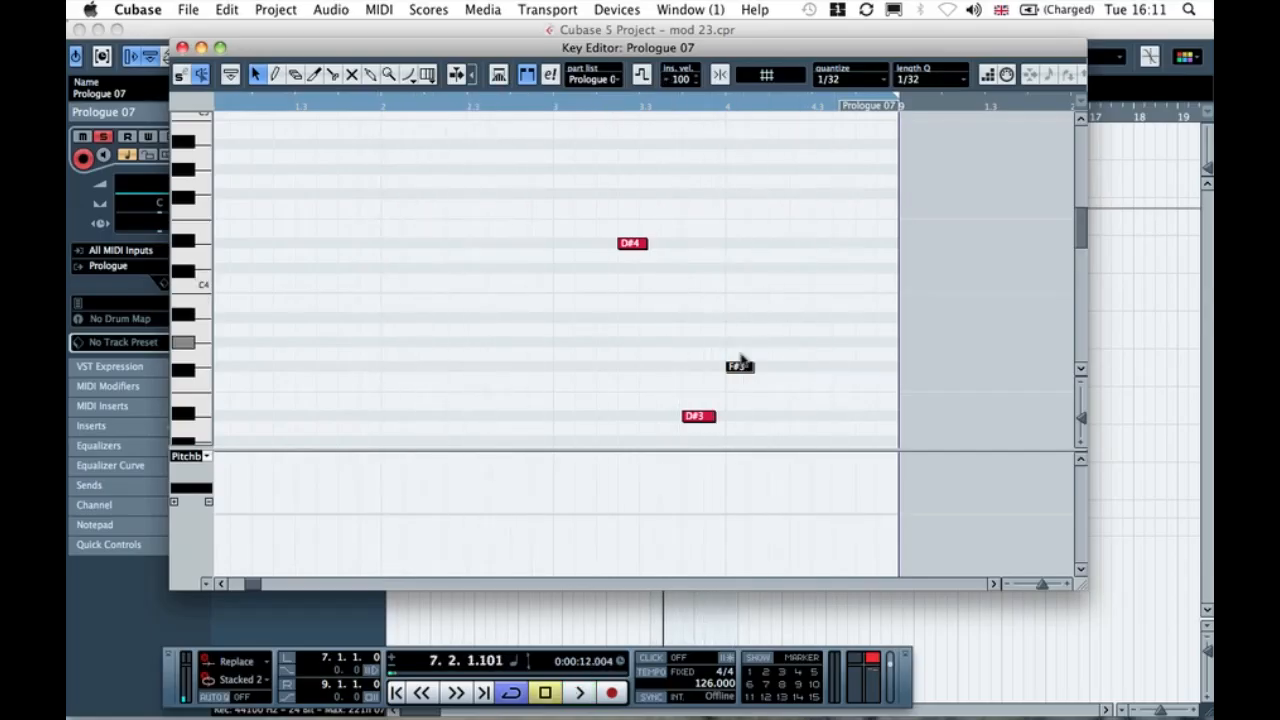
- Nudge the F#3 note slightly ahead of beat 4, turn snap back on and deselect the note
{"action": "left_click_drag", "start_coordinate": [733, 367], "coordinate": [727, 366]}
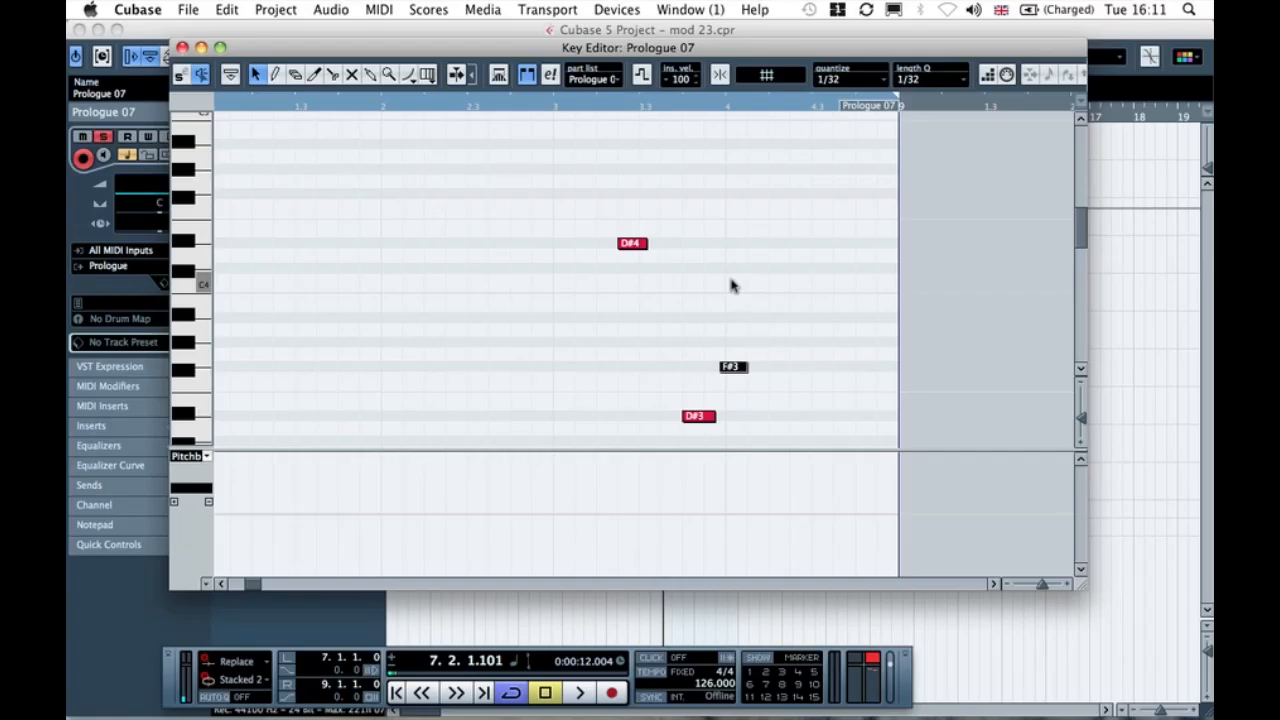
{"action": "left_click", "coordinate": [720, 76]}
{"action": "left_click", "coordinate": [553, 204]}
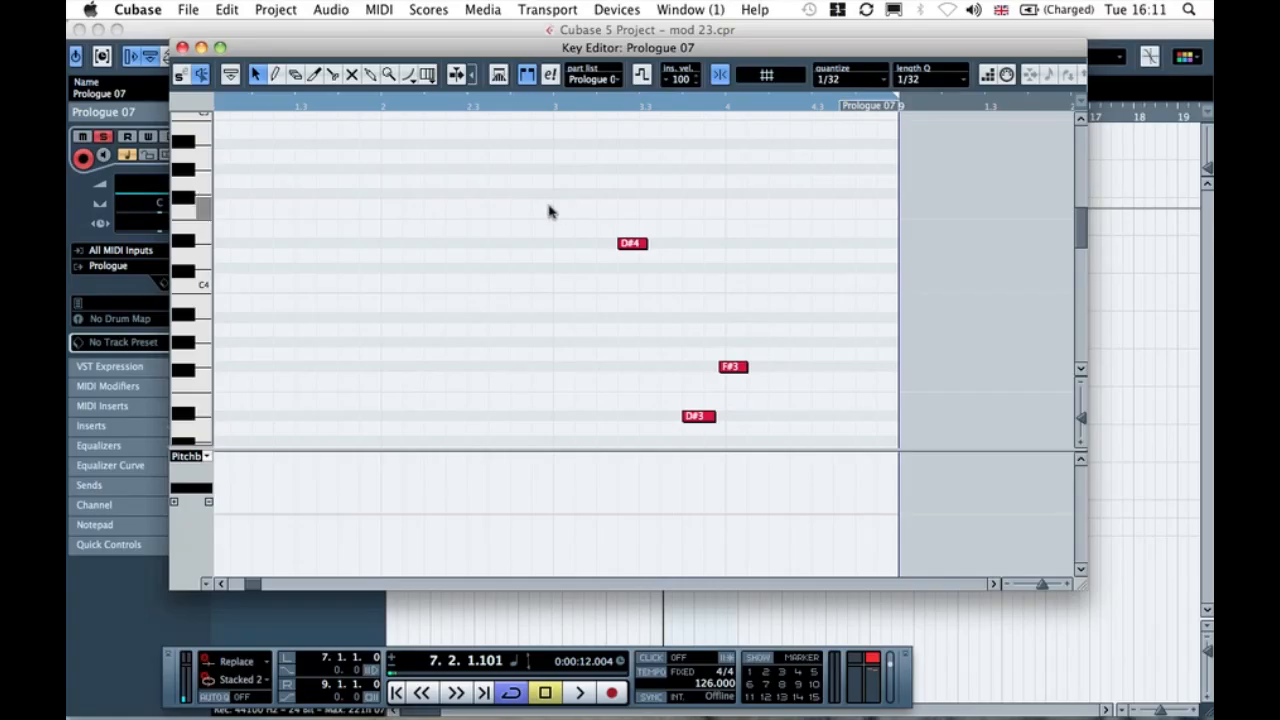
- Close the Key Editor, unsolo Prologue 07 and listen to its part within the full mix
{"action": "key", "text": "space"}
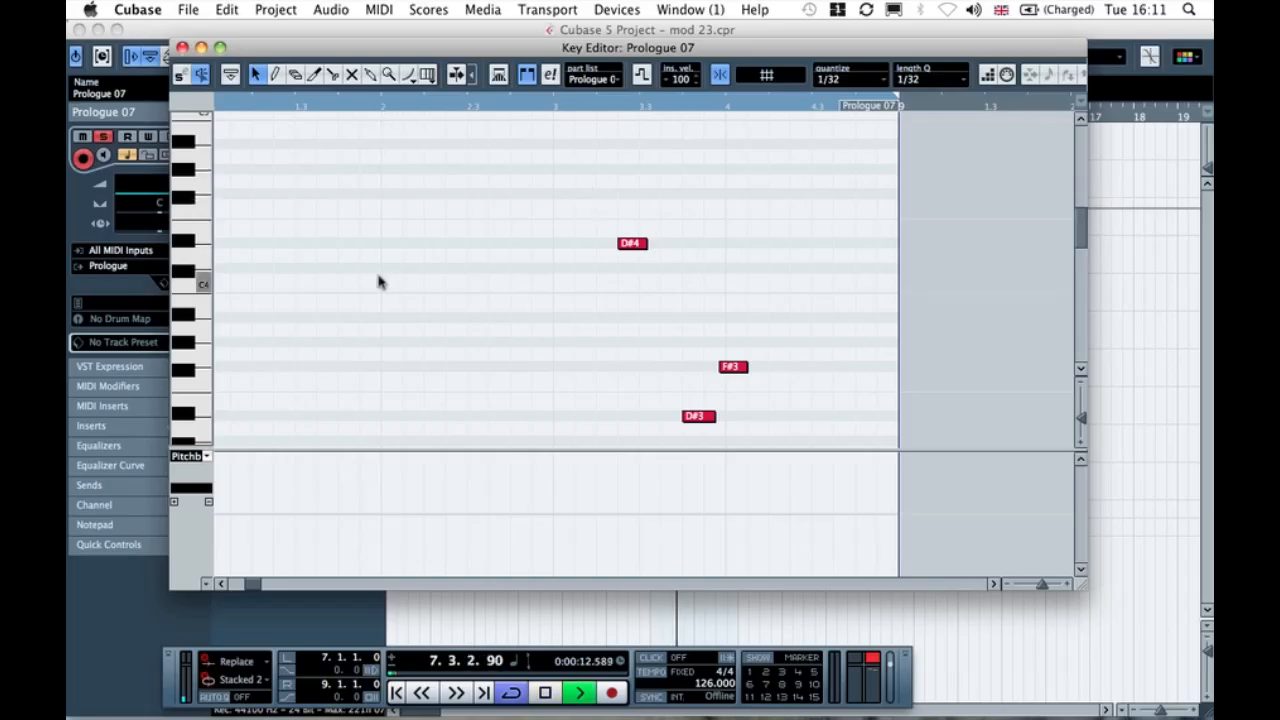
{"action": "left_click_drag", "start_coordinate": [302, 47], "coordinate": [425, 45]}
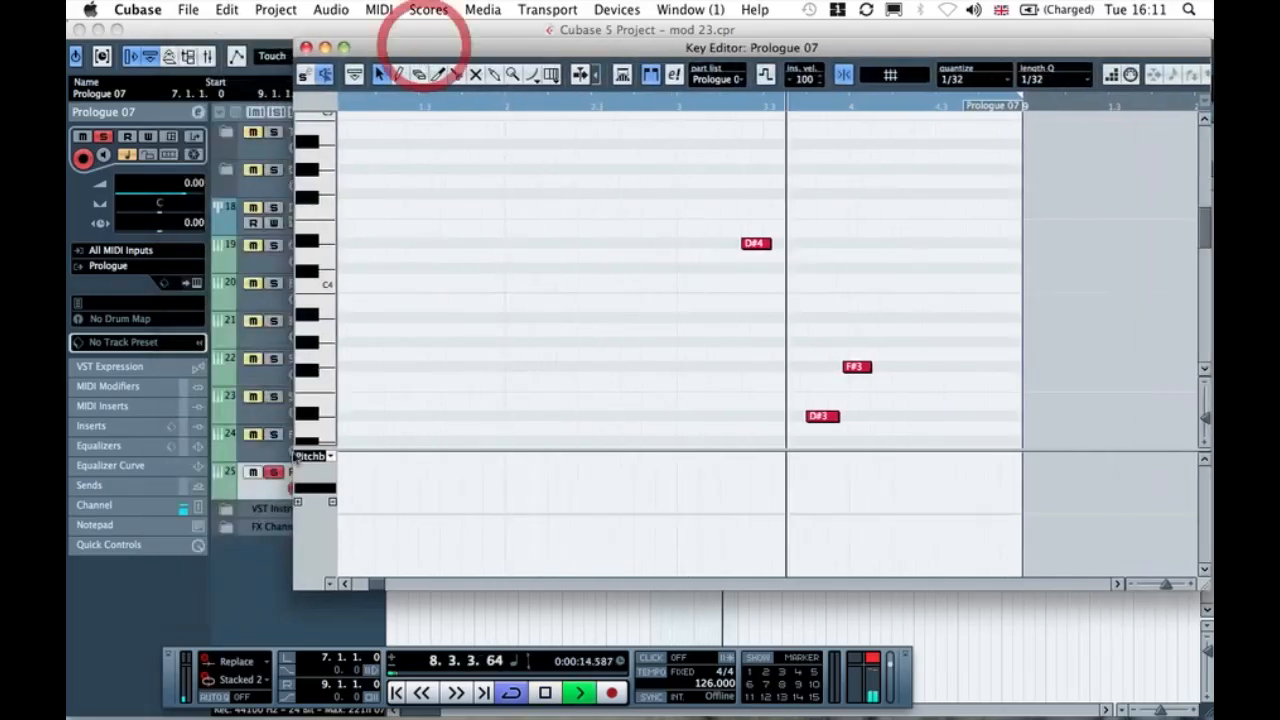
{"action": "key", "text": "Return"}
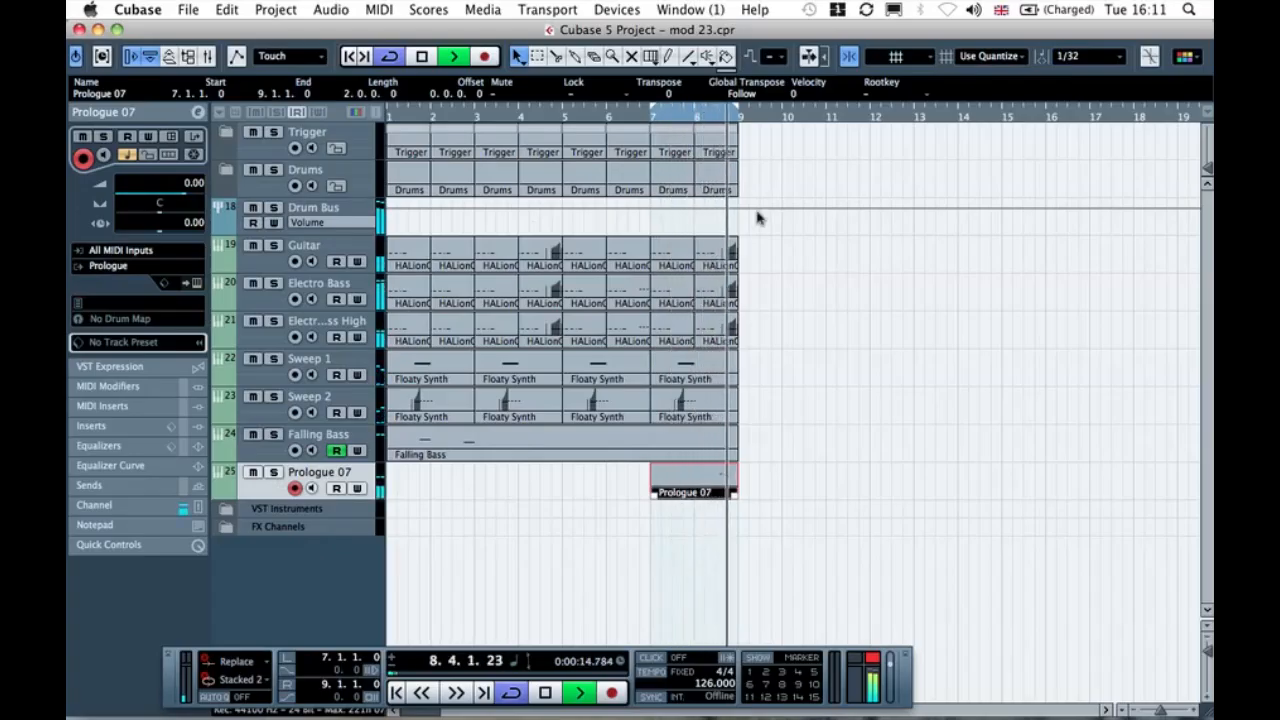
{"action": "left_click", "coordinate": [777, 490]}
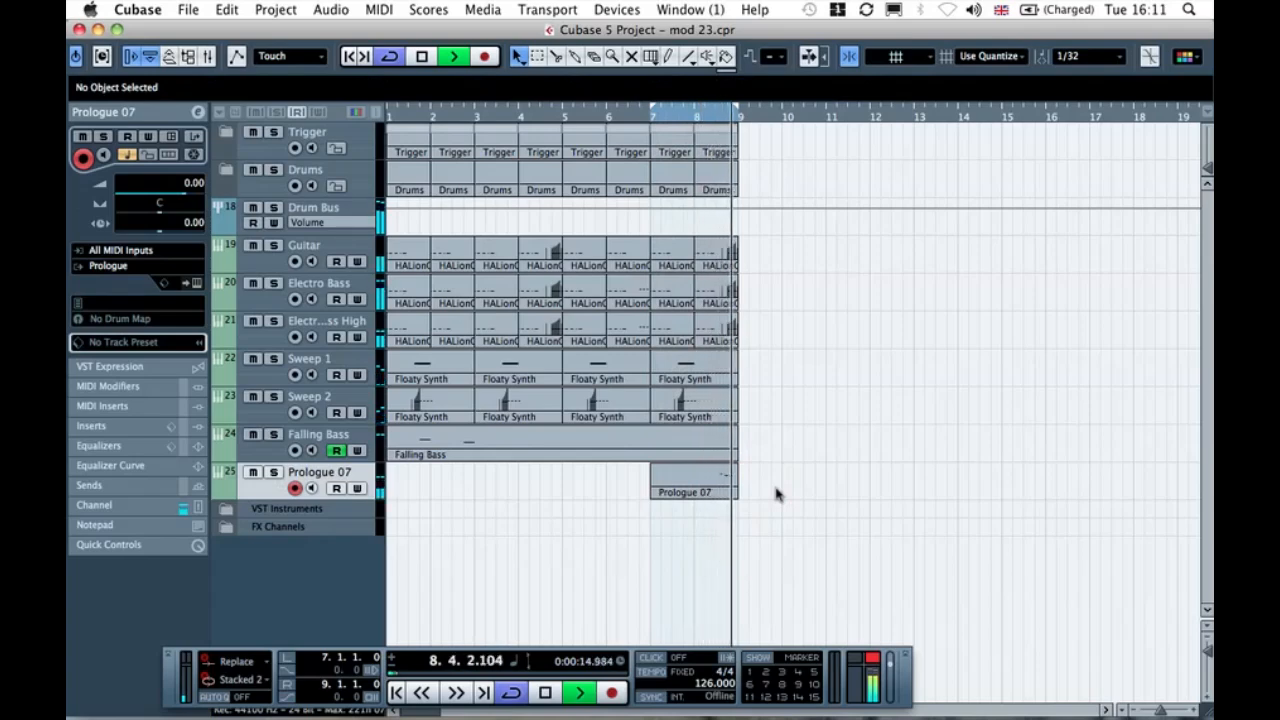
{"action": "key", "text": "space"}
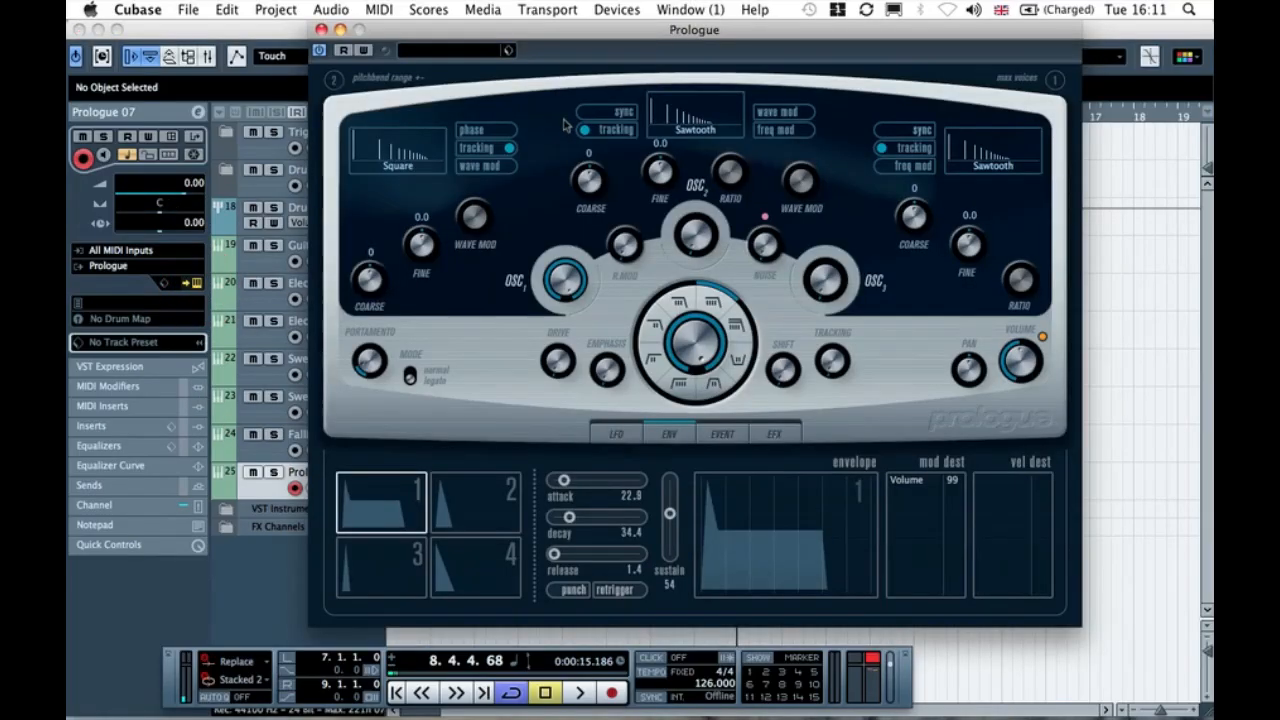
- Close the Prologue window, solo the Prologue 07 track and play a shortened loop from 8.3.1 to 9.1.1
{"action": "left_click_drag", "start_coordinate": [643, 30], "coordinate": [588, 30]}
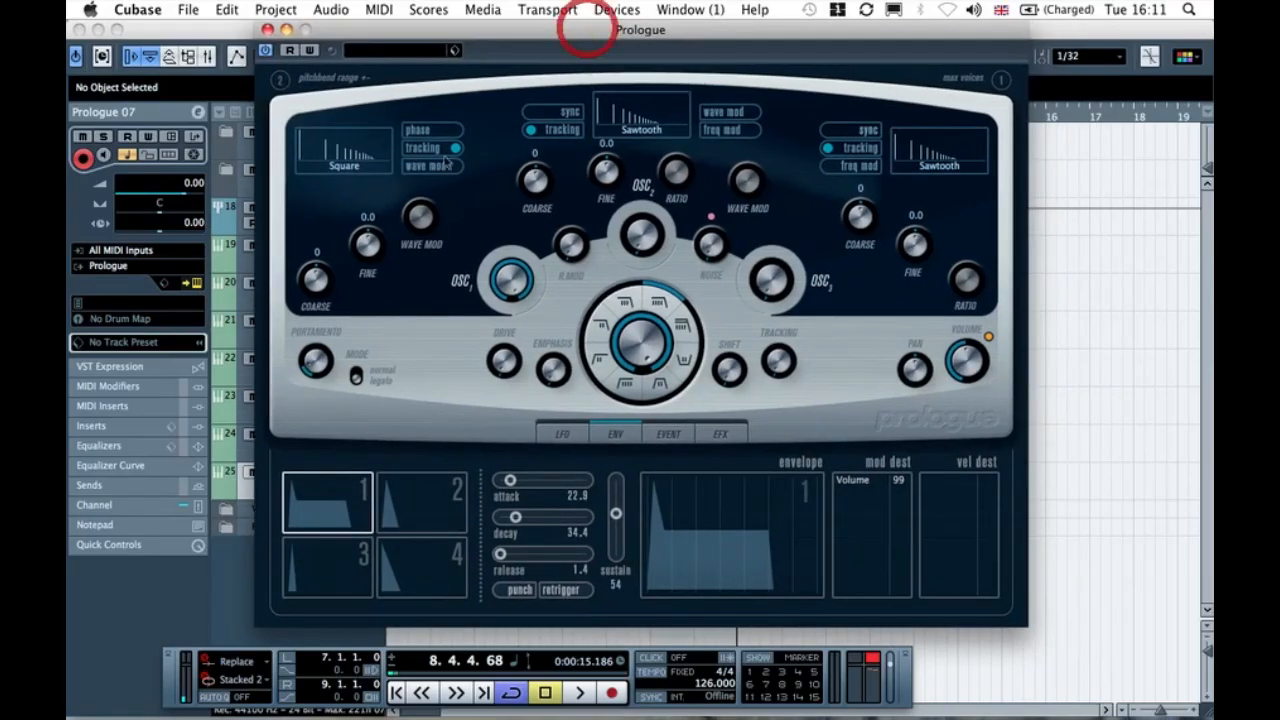
{"action": "left_click_drag", "start_coordinate": [366, 24], "coordinate": [706, 30]}
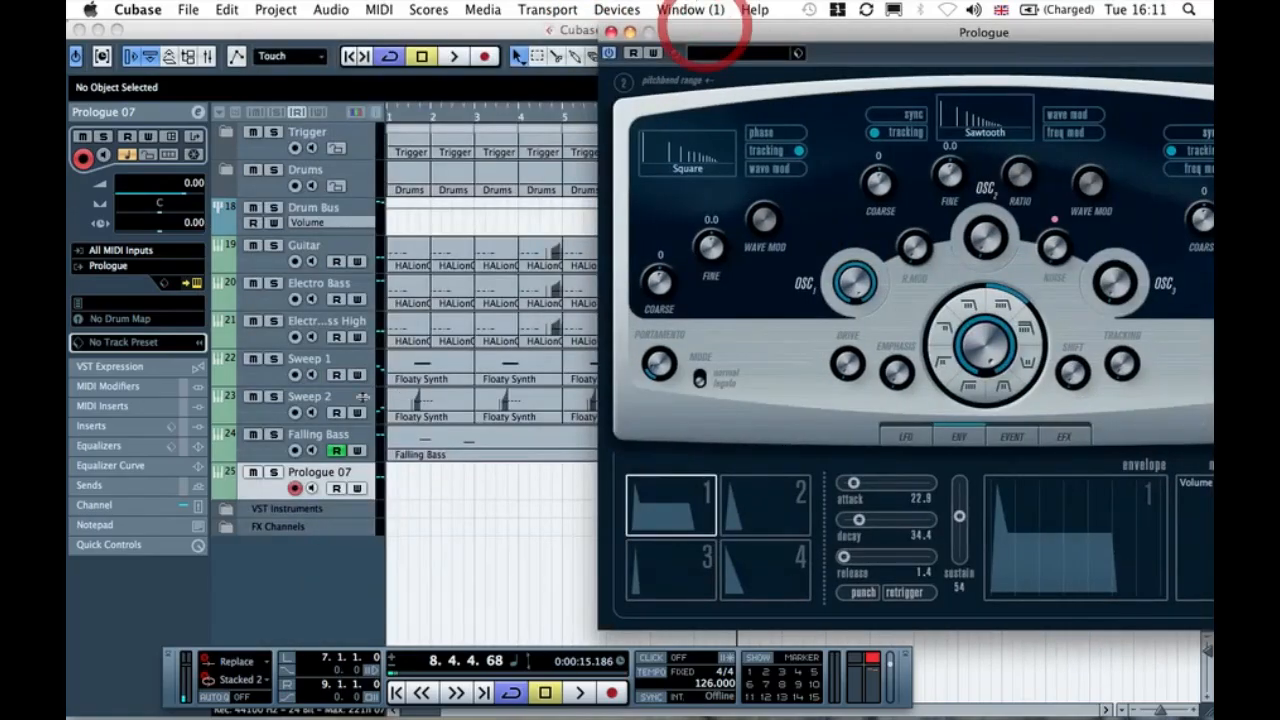
{"action": "left_click", "coordinate": [272, 474]}
{"action": "double_click", "coordinate": [700, 116]}
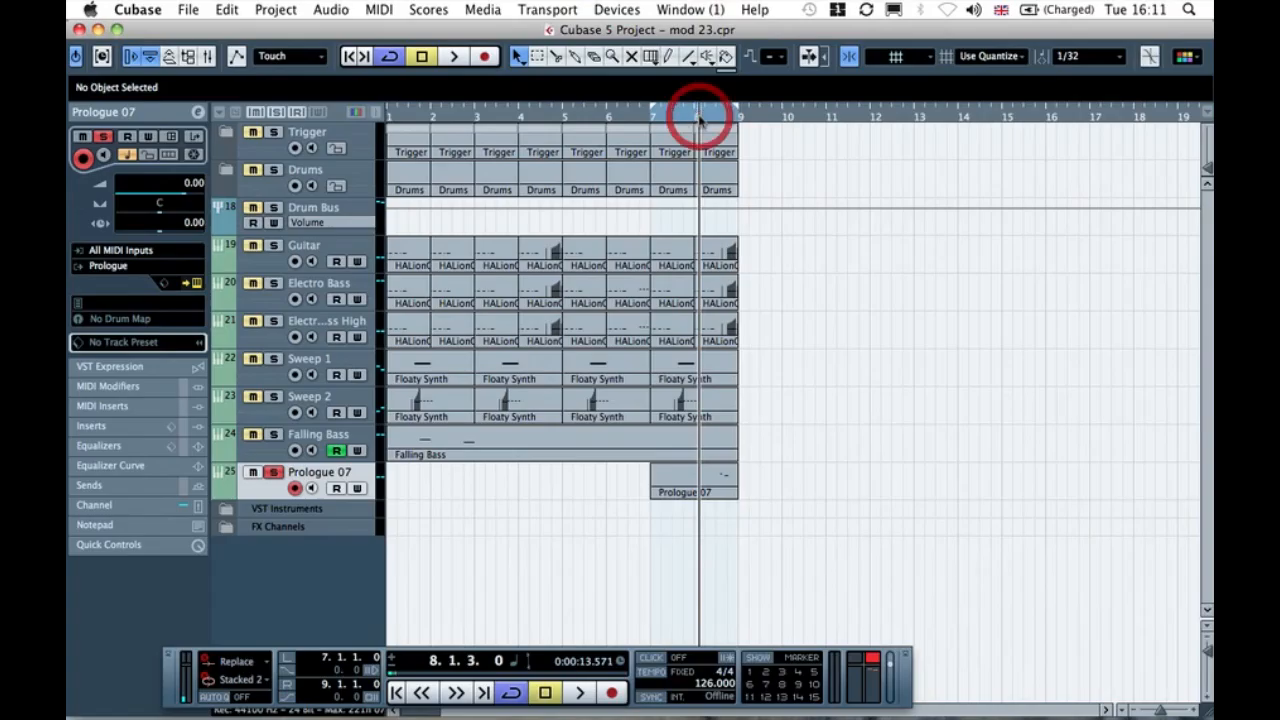
{"action": "key", "text": "space"}
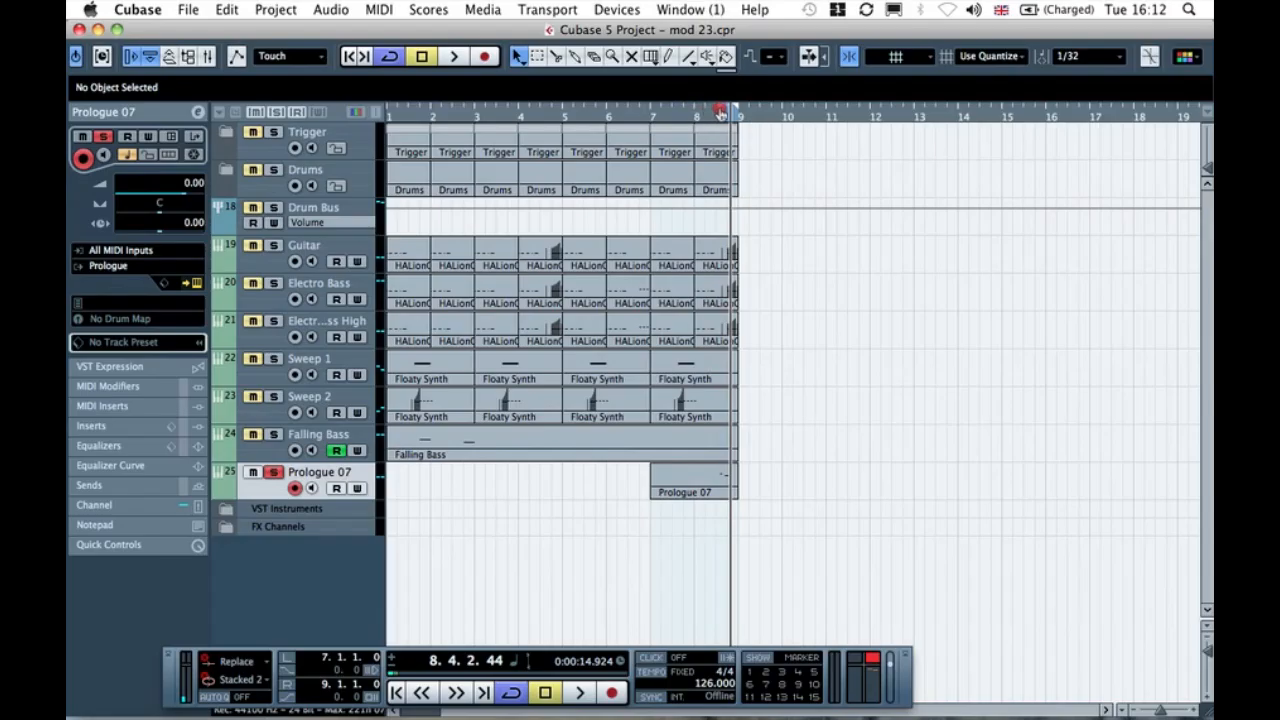
{"action": "key", "text": "space"}
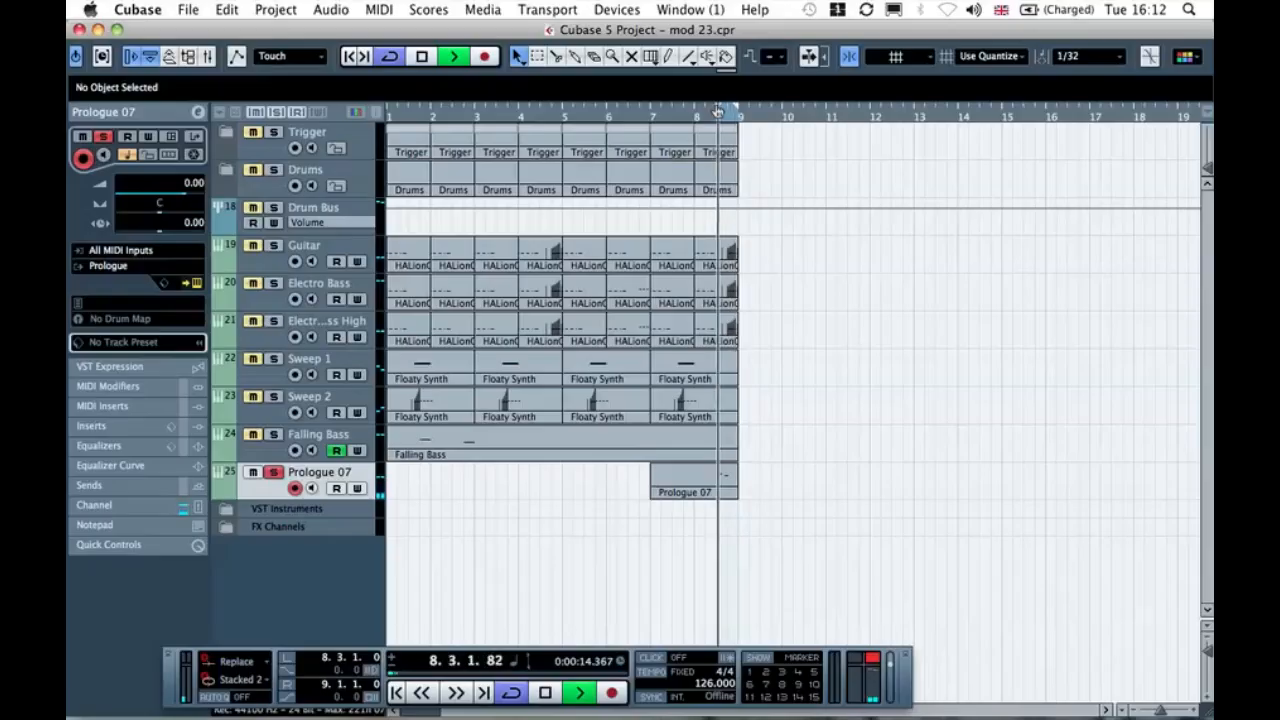
- Open the Prologue instrument of the Prologue 07 track, stop playback and reposition the synth window
{"action": "left_click", "coordinate": [193, 284]}
{"action": "key", "text": "space"}
{"action": "left_click_drag", "start_coordinate": [672, 33], "coordinate": [594, 28]}
- Lower the Prologue filter cutoff to about 10200 while auditioning the soloed loop, and stop playback
{"action": "mouse_move", "coordinate": [755, 347]}
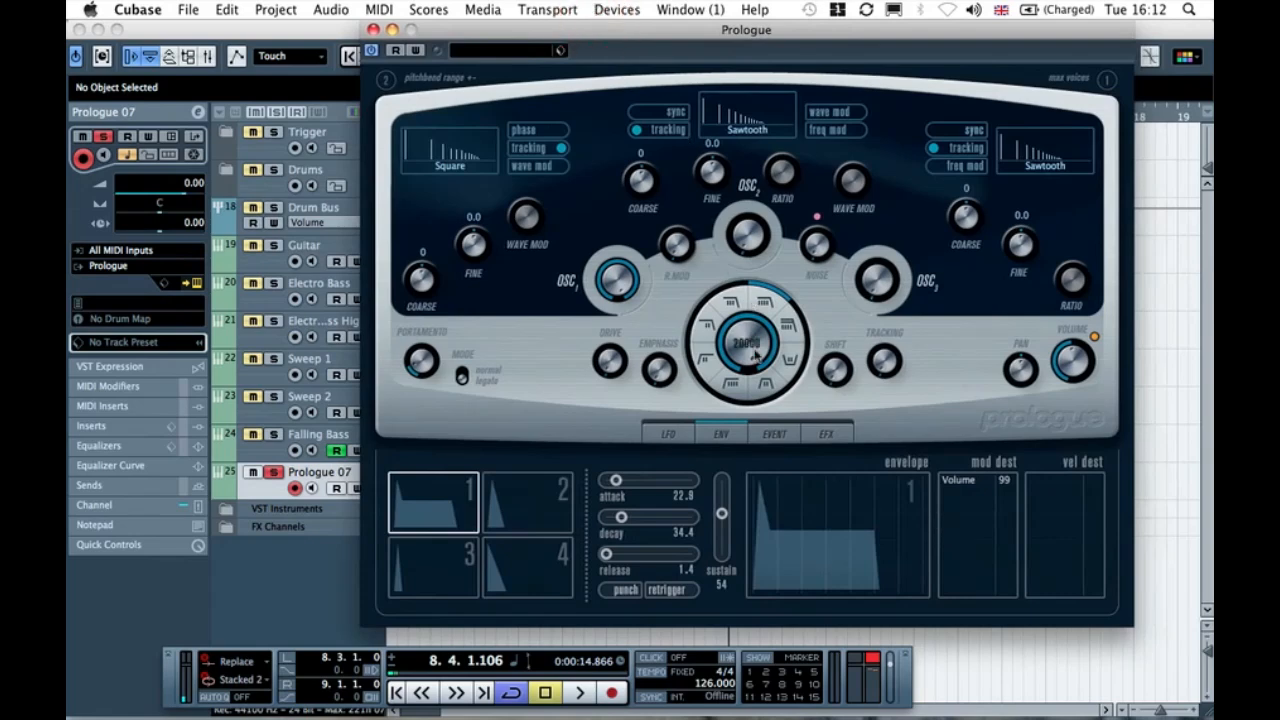
{"action": "left_click", "coordinate": [753, 331]}
{"action": "key", "text": "space"}
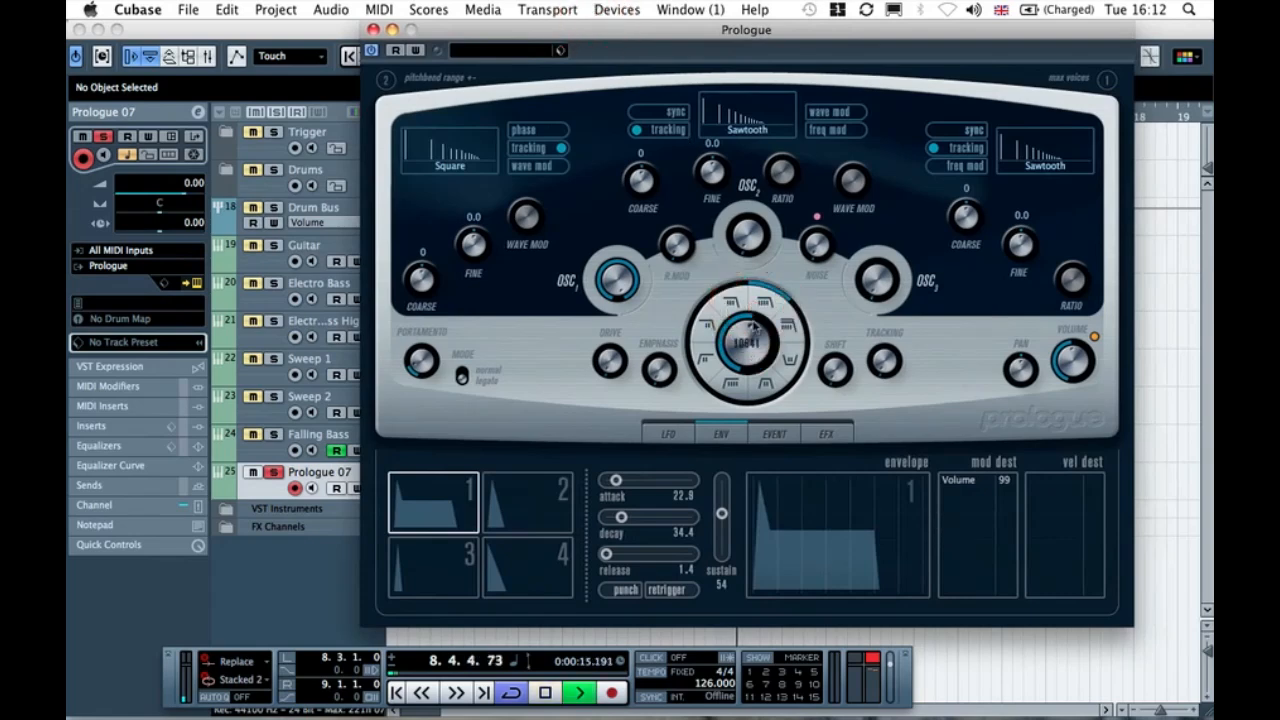
{"action": "left_click_drag", "start_coordinate": [756, 332], "coordinate": [749, 329]}
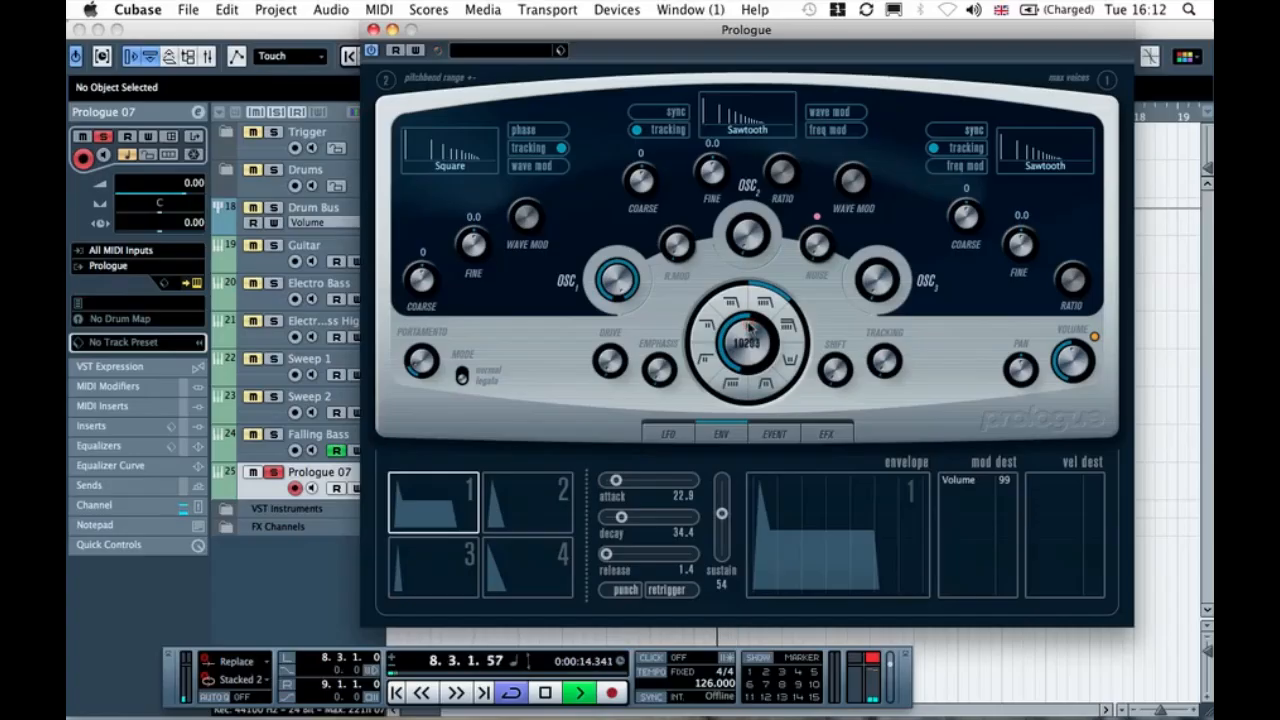
{"action": "left_click_drag", "start_coordinate": [752, 331], "coordinate": [750, 317]}
{"action": "key", "text": "space"}
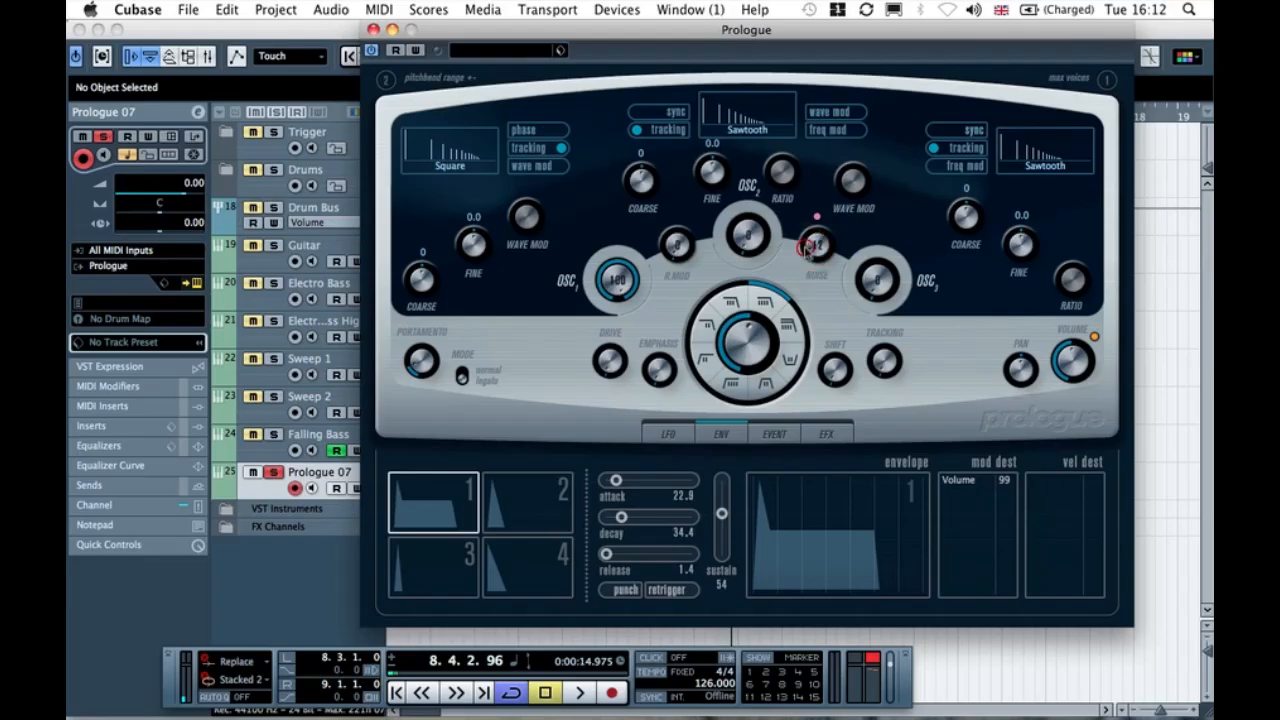
- Try a more open filter cutoff with the noise level raised to 100 while the loop plays
{"action": "key", "text": "space"}
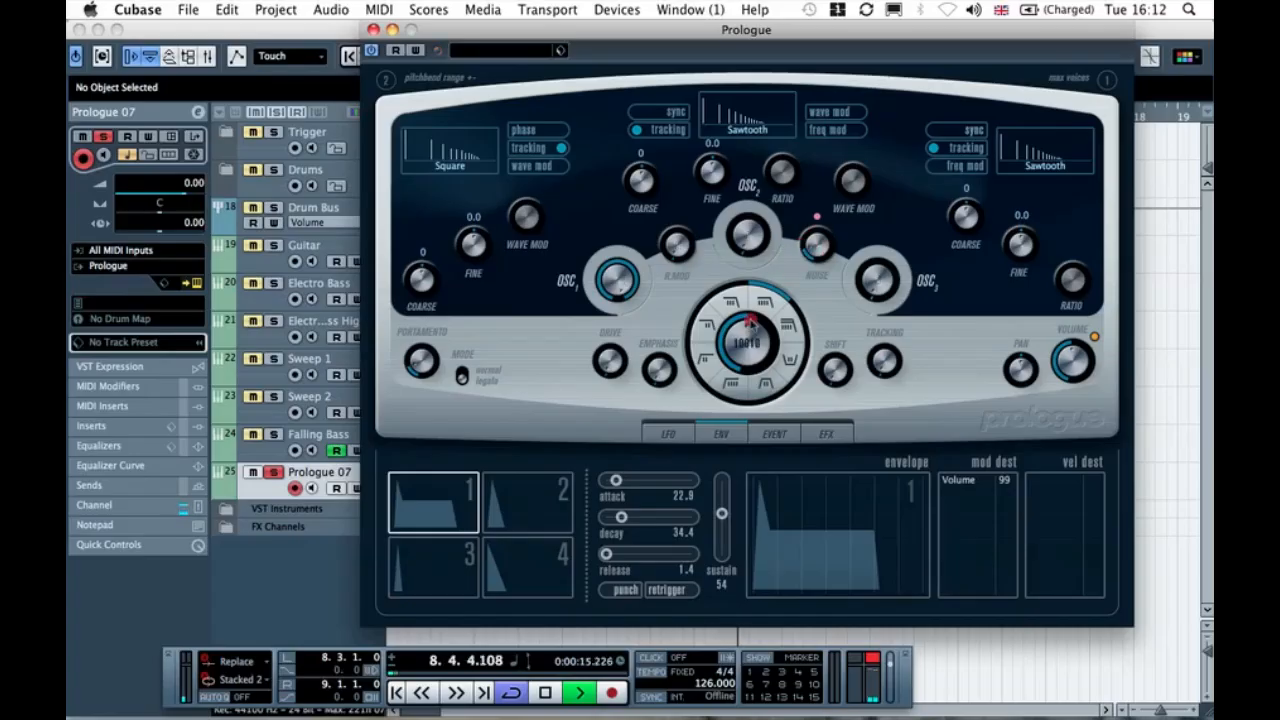
{"action": "left_click", "coordinate": [757, 340]}
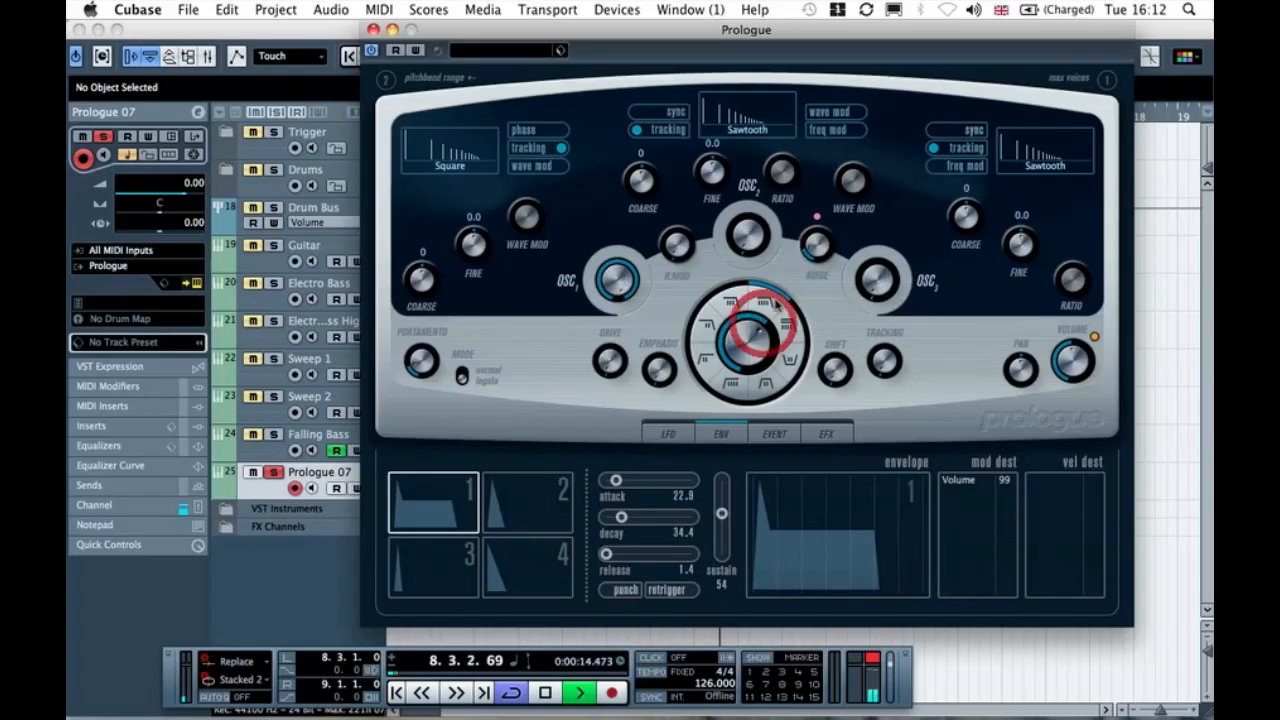
{"action": "key", "text": "space"}
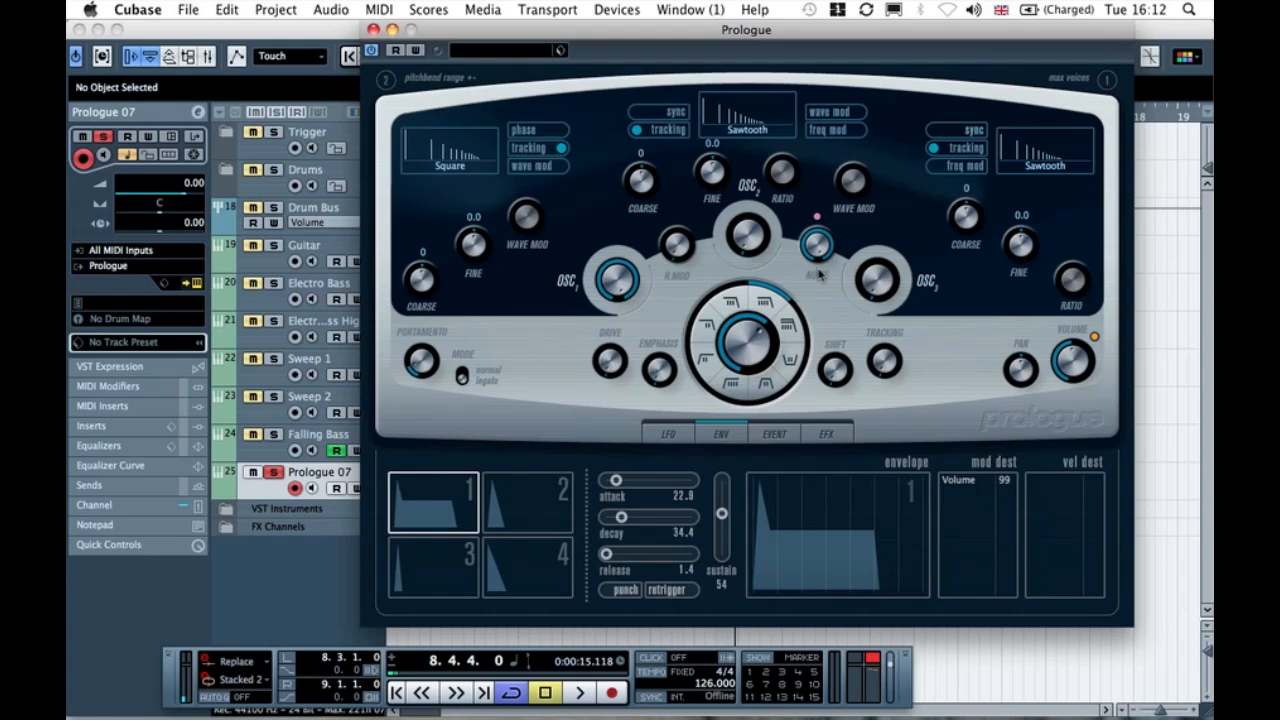
- Bring the noise level down to about 16 while the loop plays, and stop playback
{"action": "key", "text": "space"}
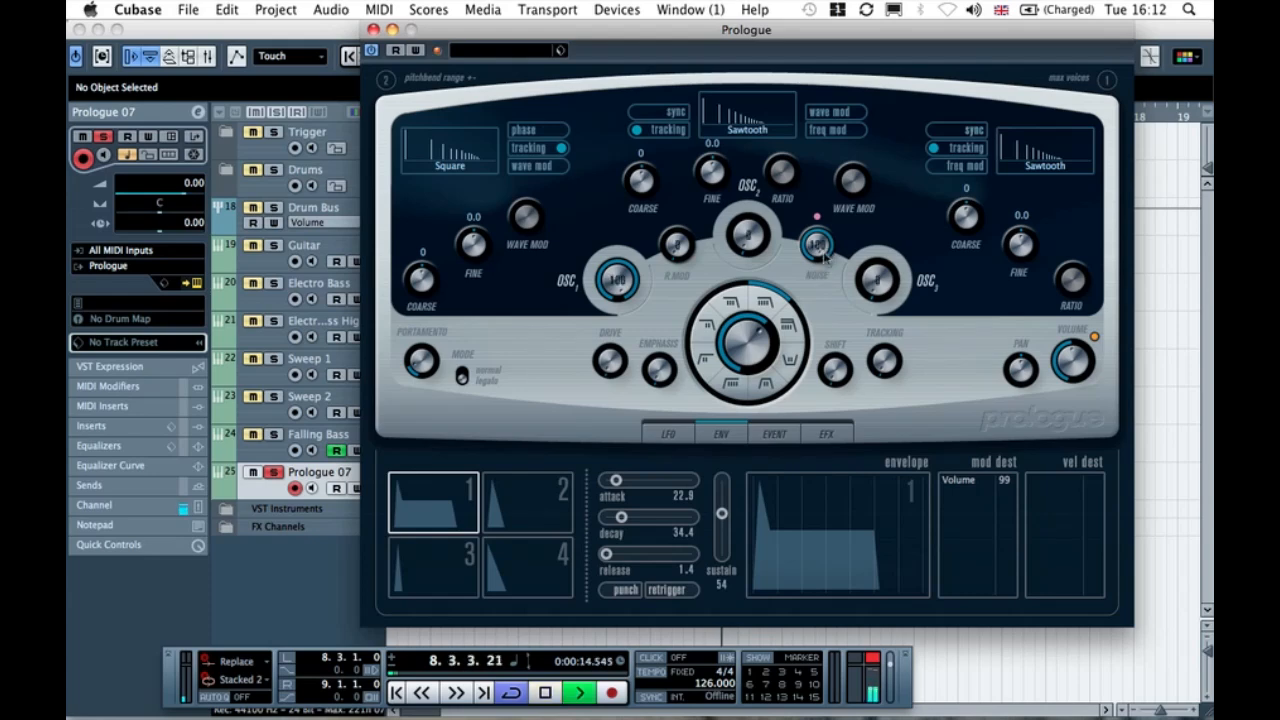
{"action": "mouse_move", "coordinate": [820, 252]}
{"action": "left_mouse_down"}
{"action": "mouse_move", "coordinate": [836, 244]}
{"action": "mouse_move", "coordinate": [818, 232]}
{"action": "mouse_move", "coordinate": [792, 240]}
{"action": "mouse_move", "coordinate": [796, 250]}
{"action": "left_mouse_up"}
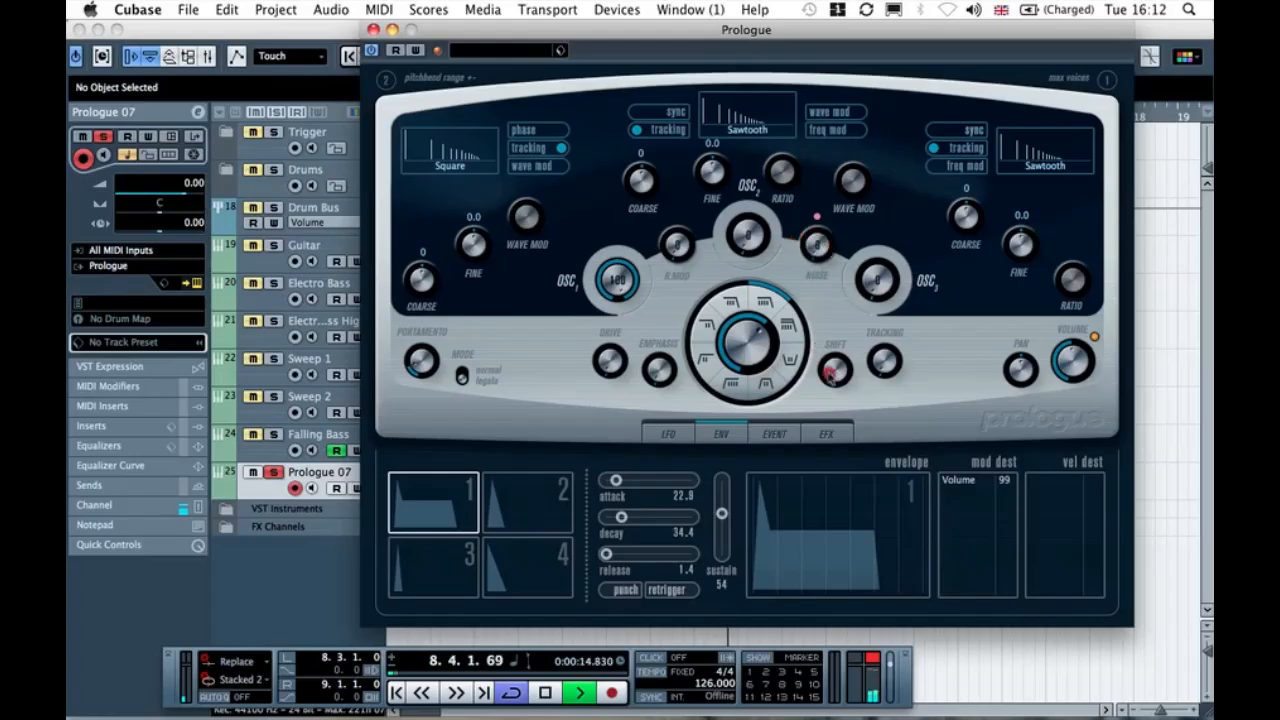
{"action": "left_click_drag", "start_coordinate": [803, 266], "coordinate": [796, 247]}
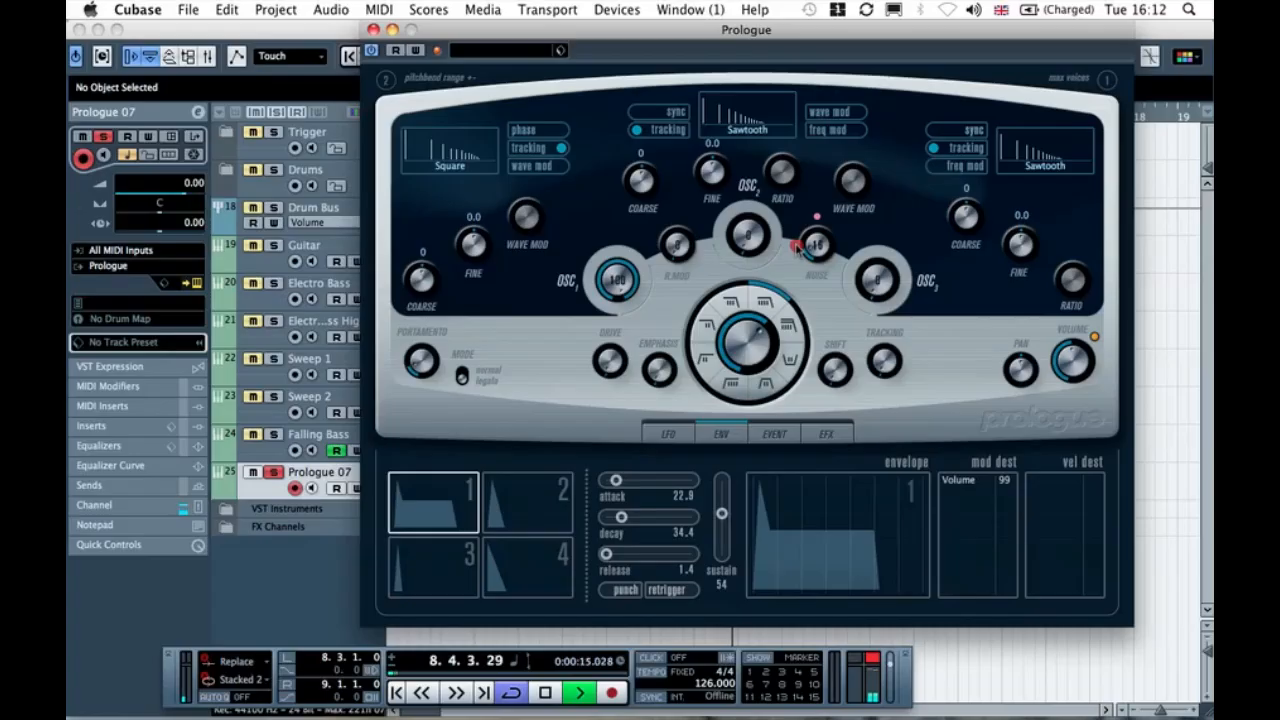
{"action": "key", "text": "space"}
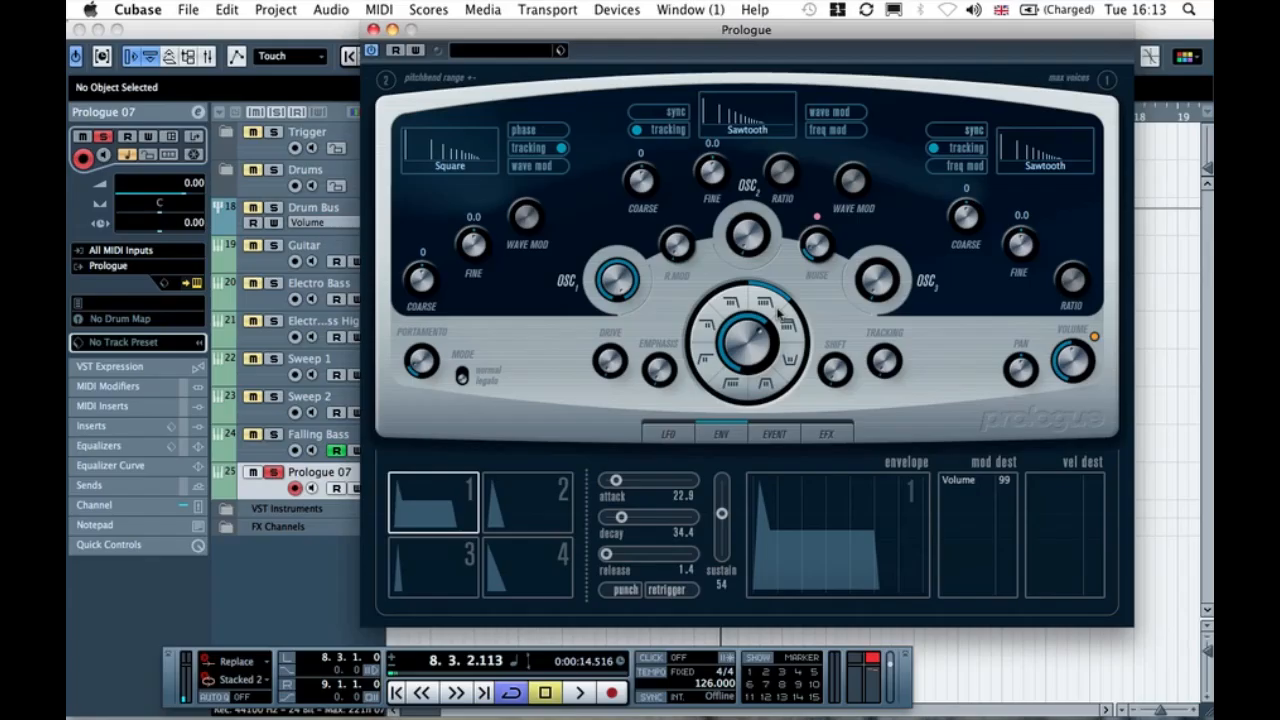
- Set the filter cutoff to about 10500 while auditioning the loop with the added noise
{"action": "mouse_move", "coordinate": [758, 326]}
{"action": "key", "text": "space"}
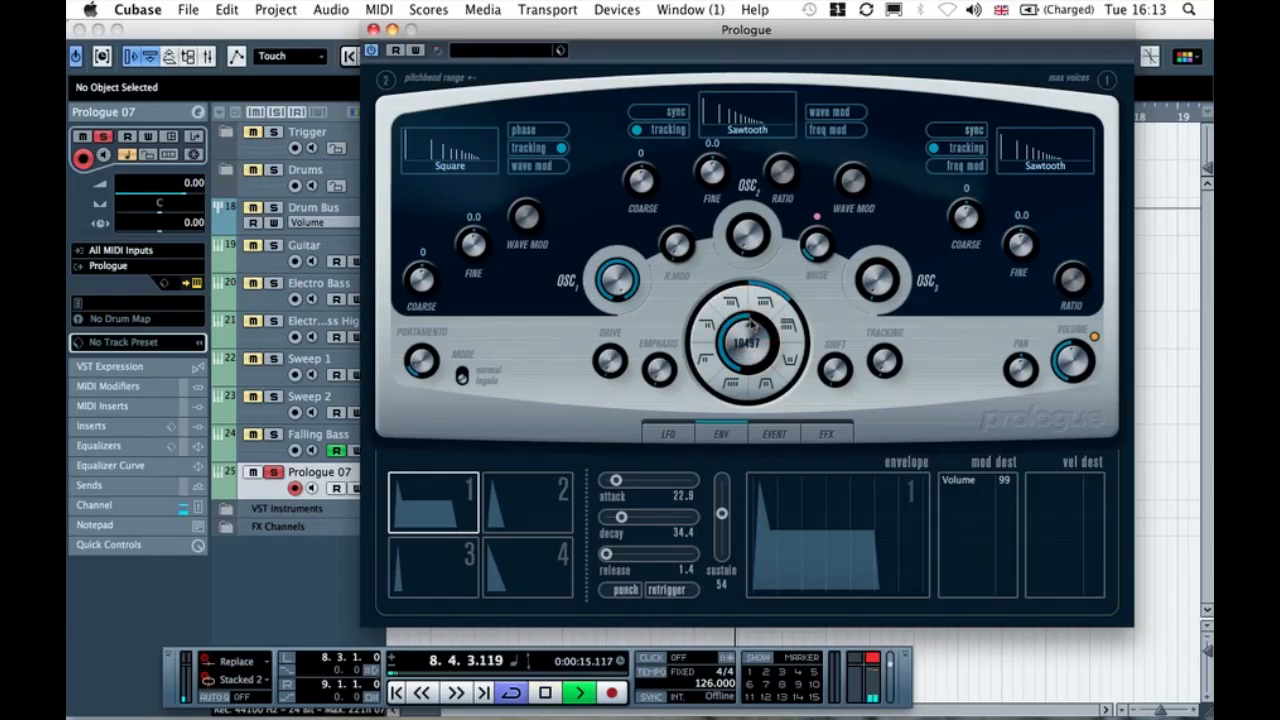
{"action": "key", "text": "space"}
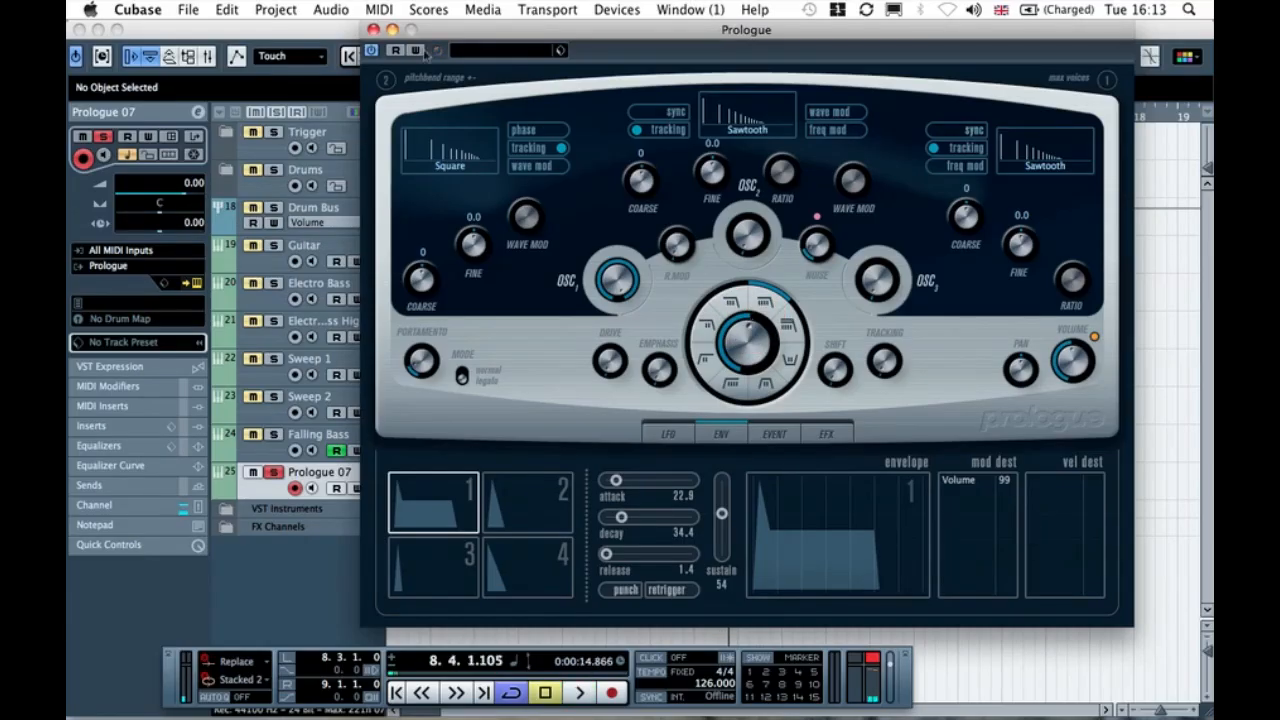
- Close the Prologue window, unsolo the Prologue 07 track and play the full mix from bar 7
{"action": "left_click", "coordinate": [373, 29]}
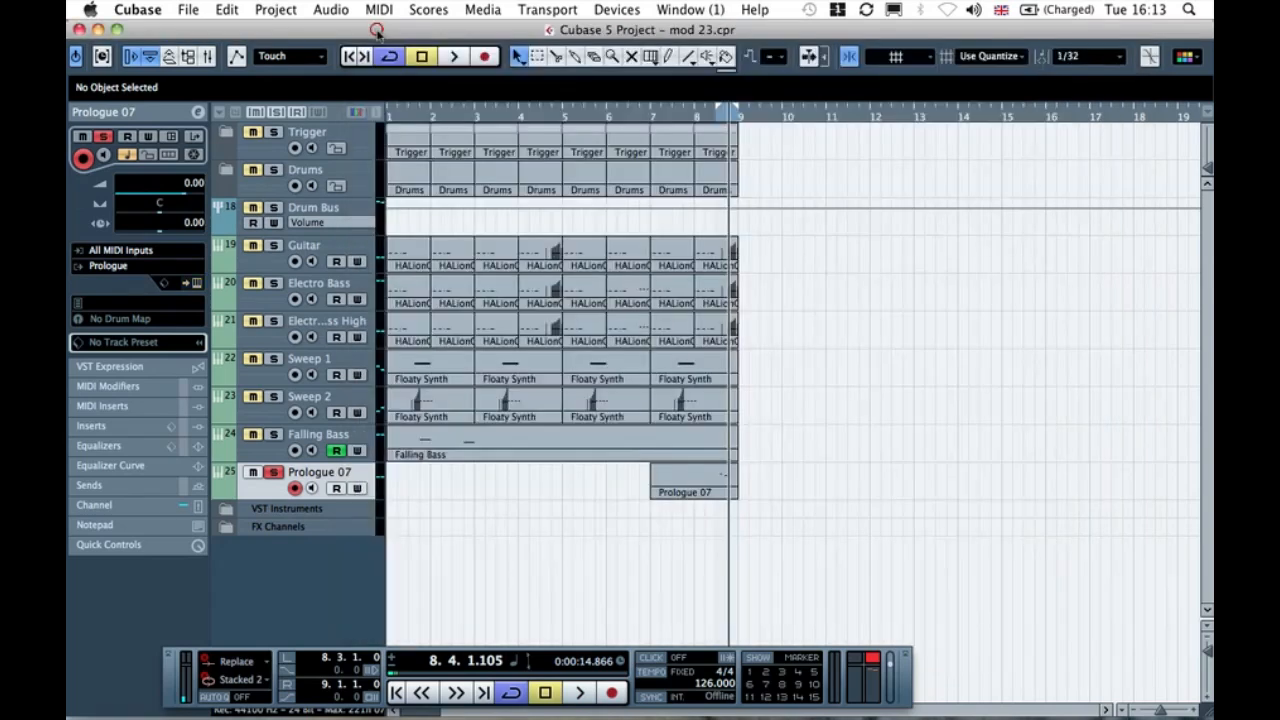
{"action": "left_click", "coordinate": [243, 466]}
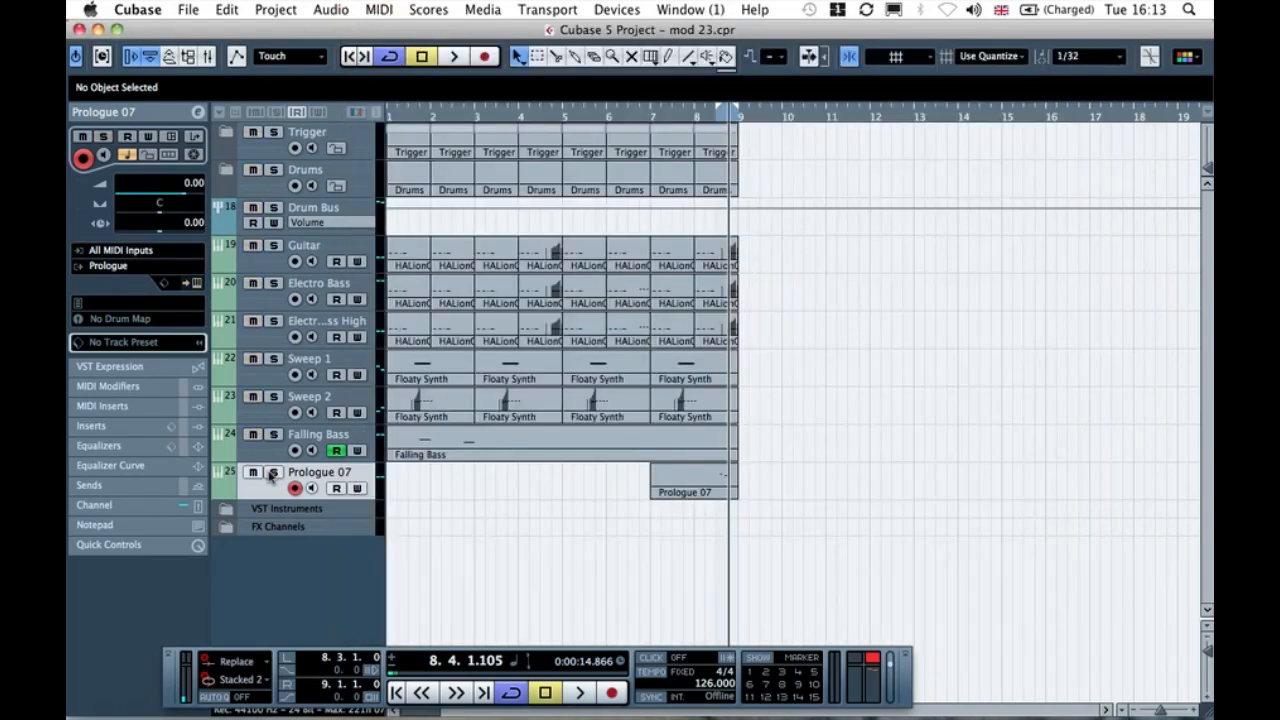
{"action": "left_click", "coordinate": [657, 112]}
{"action": "key", "text": "space"}
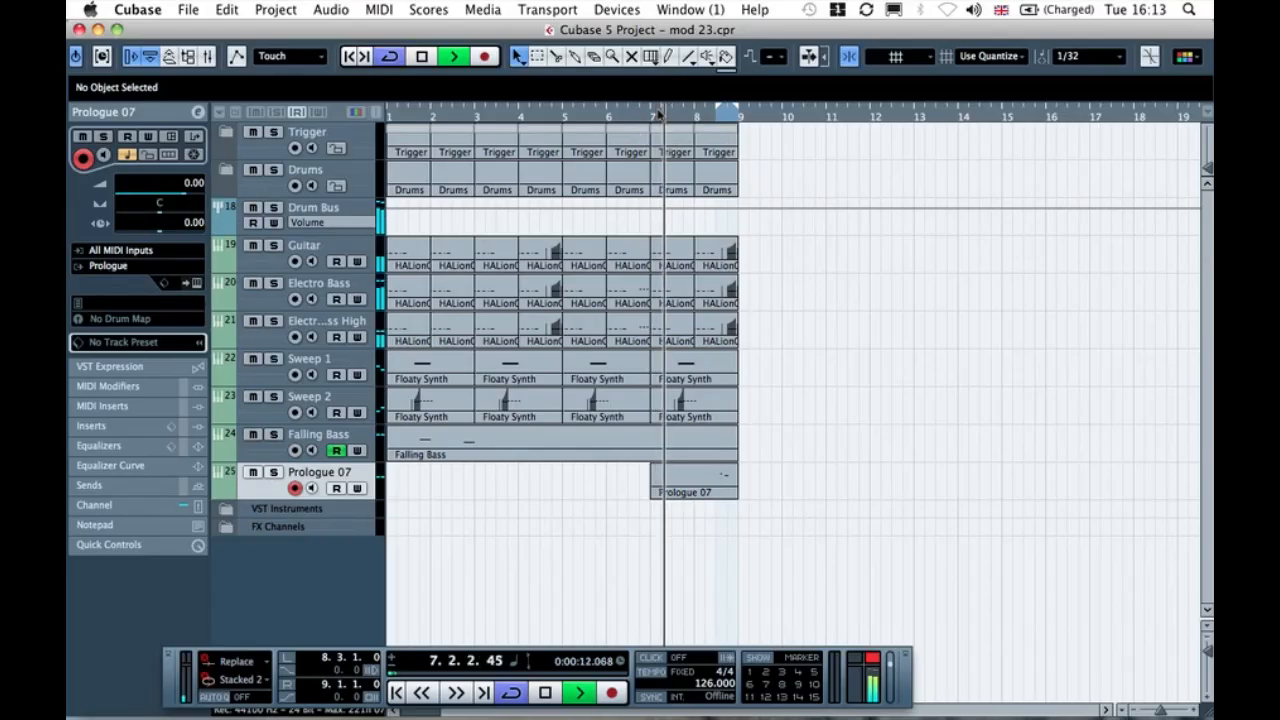
- Set the loop range to the Prologue 07 part, 7.1.1 to 9.1.1, and listen to its fill in the mix
{"action": "left_click", "coordinate": [686, 480]}
{"action": "key", "text": "p"}
{"action": "left_click", "coordinate": [751, 466]}
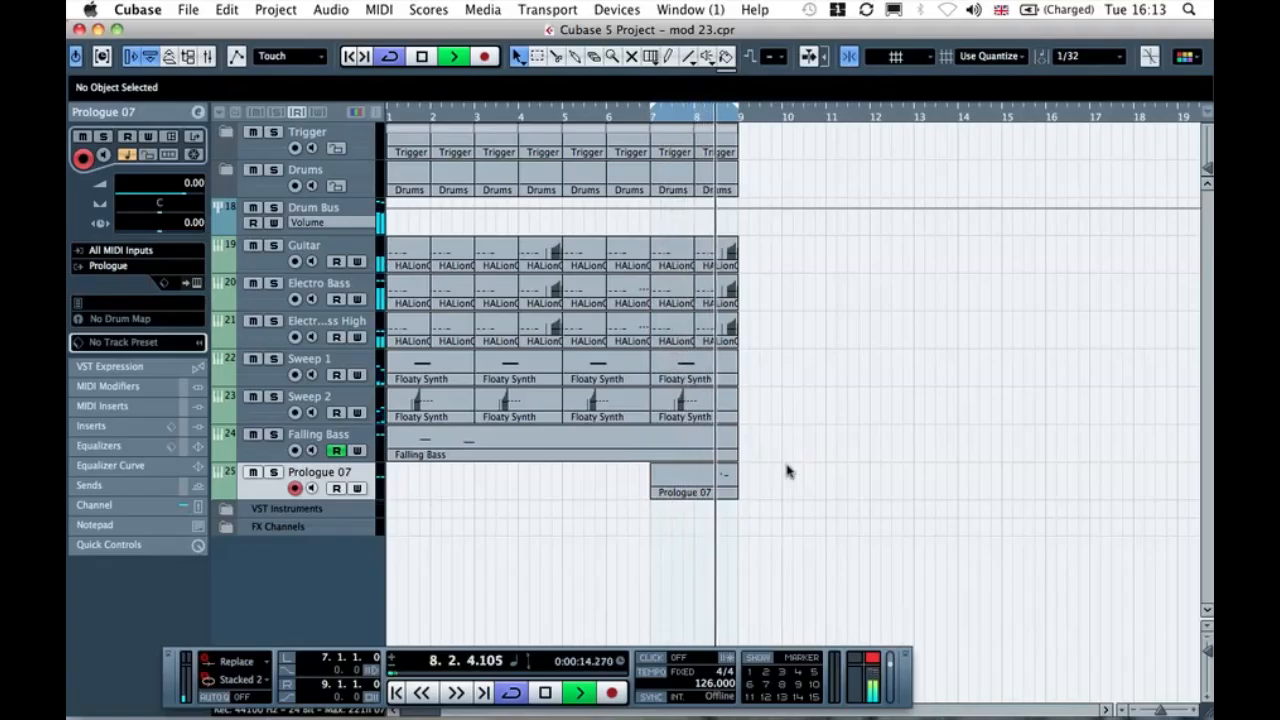
{"action": "key", "text": "space"}
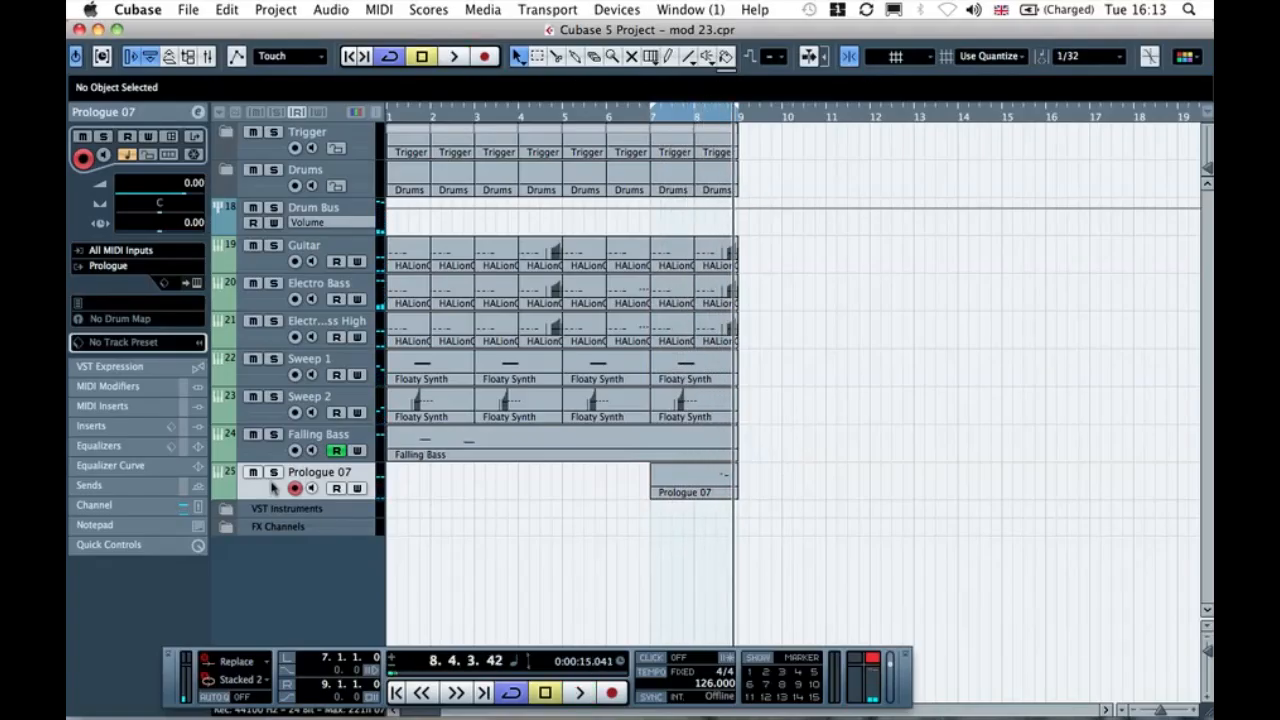
- Rename the Prologue 07 track to "Bleep Synth"
{"action": "left_click", "coordinate": [563, 486]}
{"action": "double_click", "coordinate": [345, 472]}
{"action": "type", "text": "Bleep Synth"}
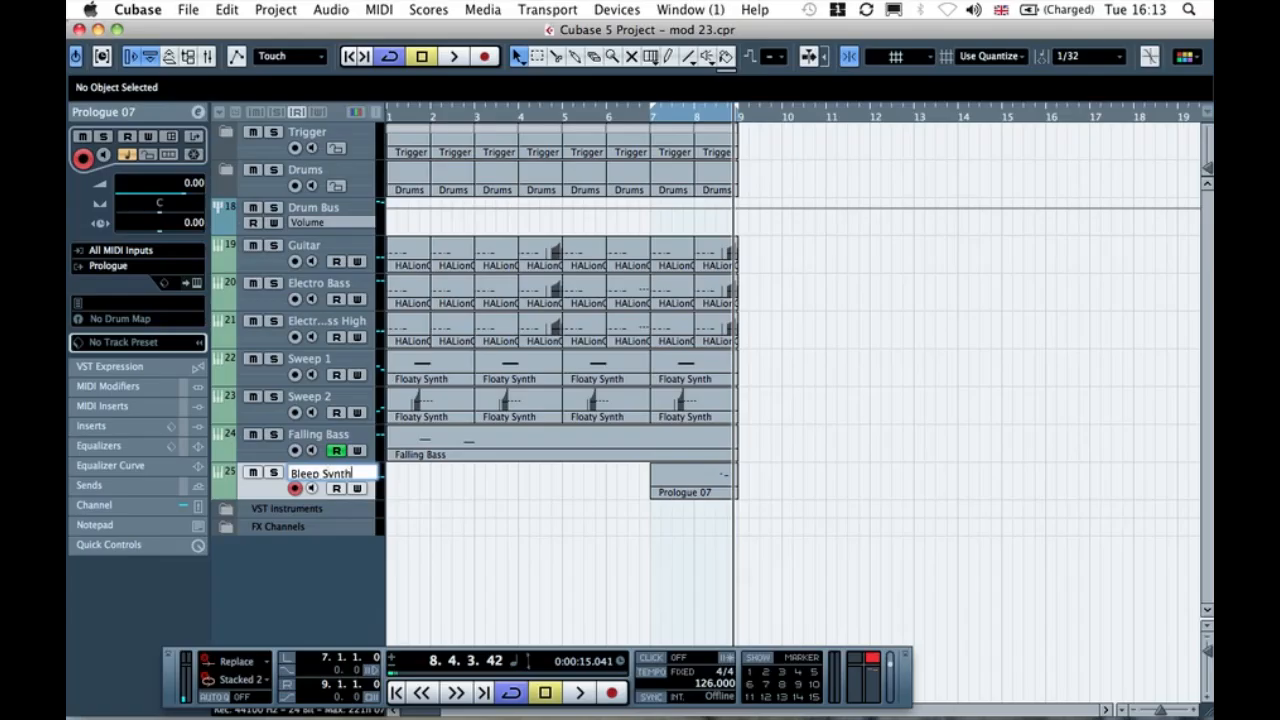
{"action": "key", "text": "Return"}
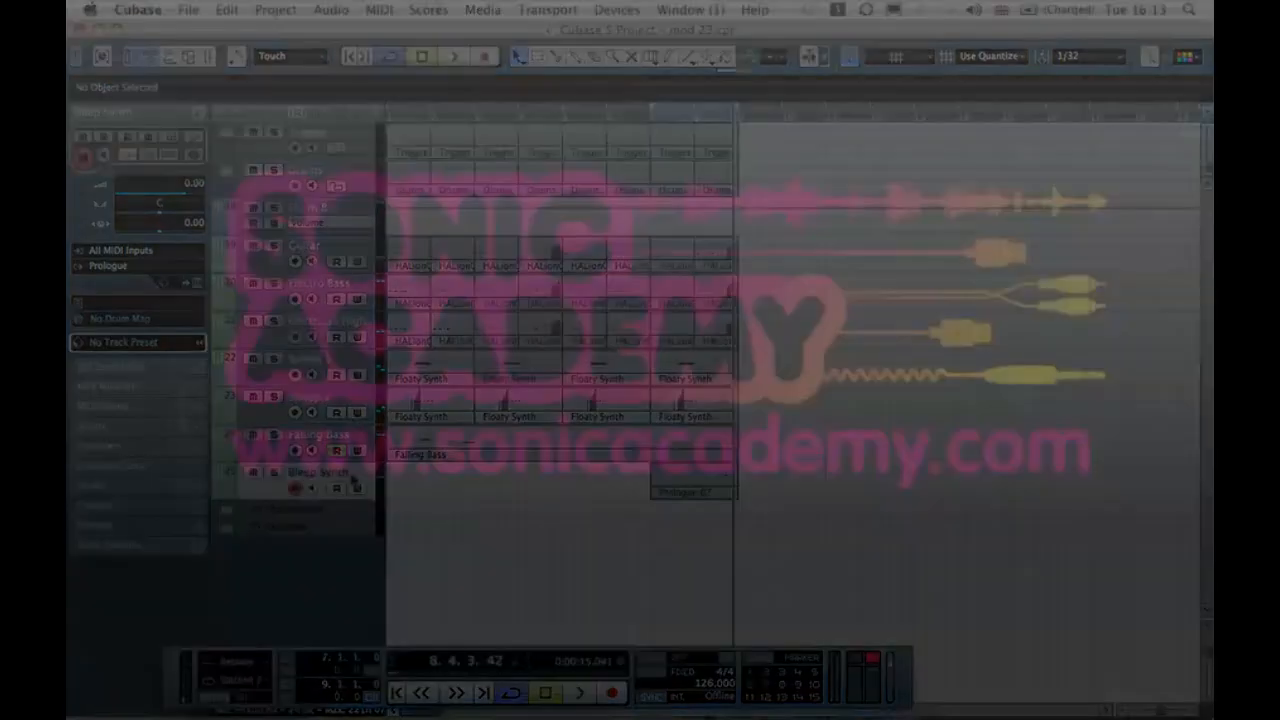